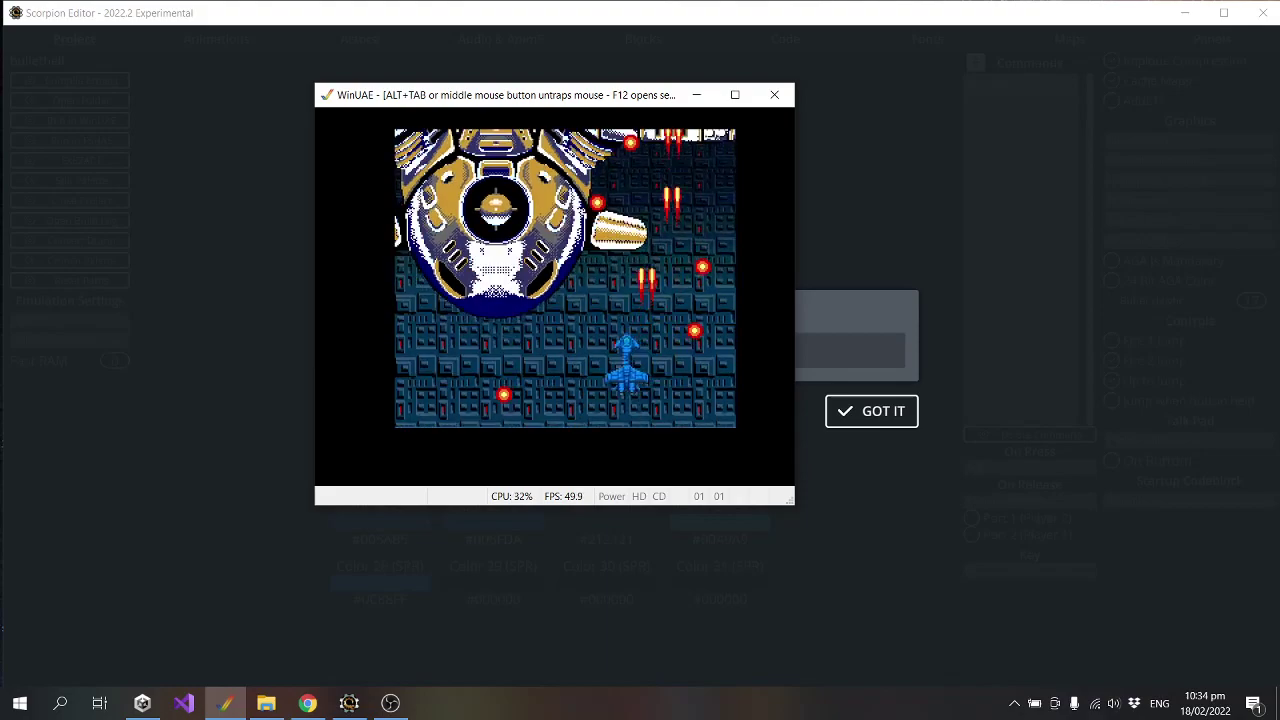
# Close the running game test and set the timer frames of new_map to 4.
pyautogui.hotkey('alt', 'F4')
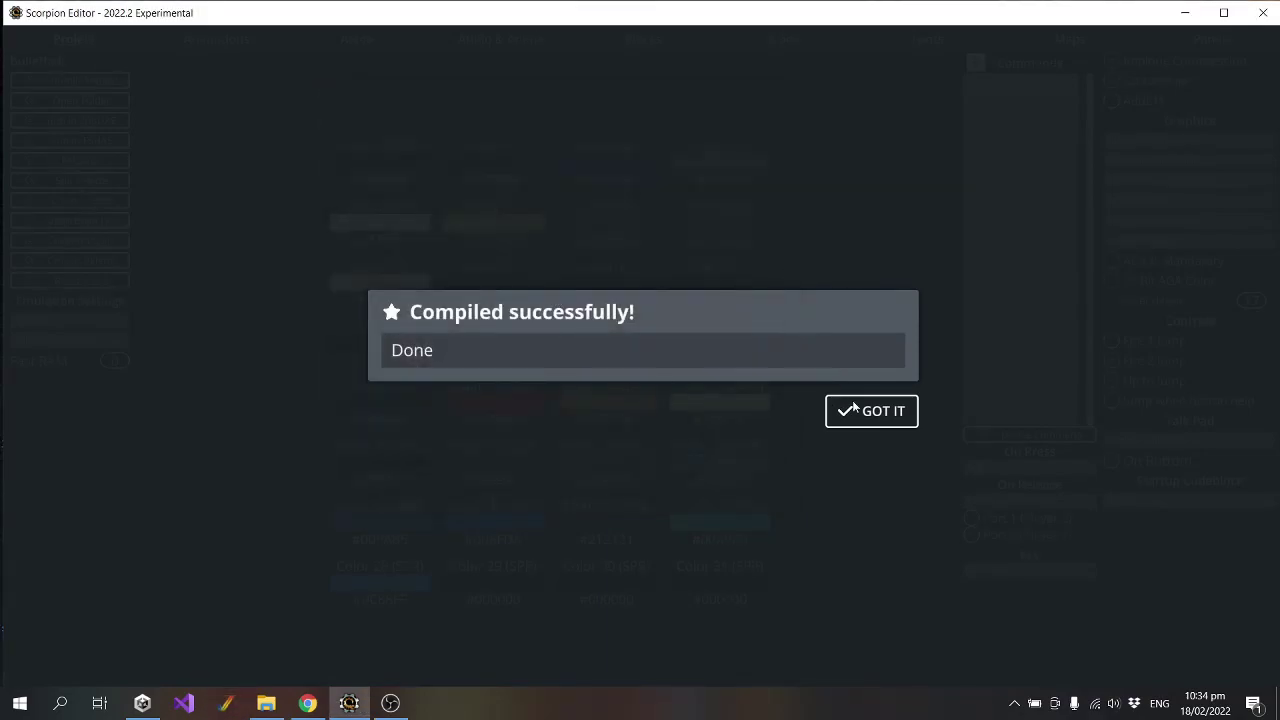
pyautogui.click(858, 410)
pyautogui.click(1062, 40)
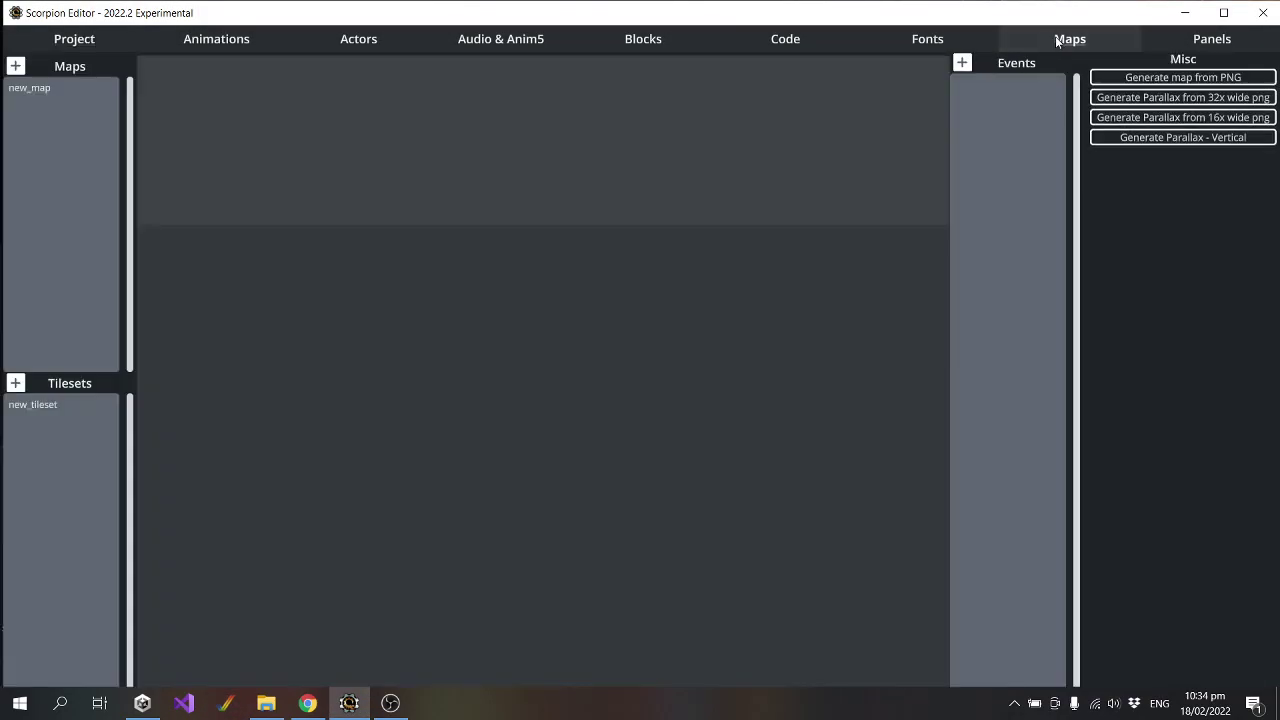
pyautogui.click(31, 89)
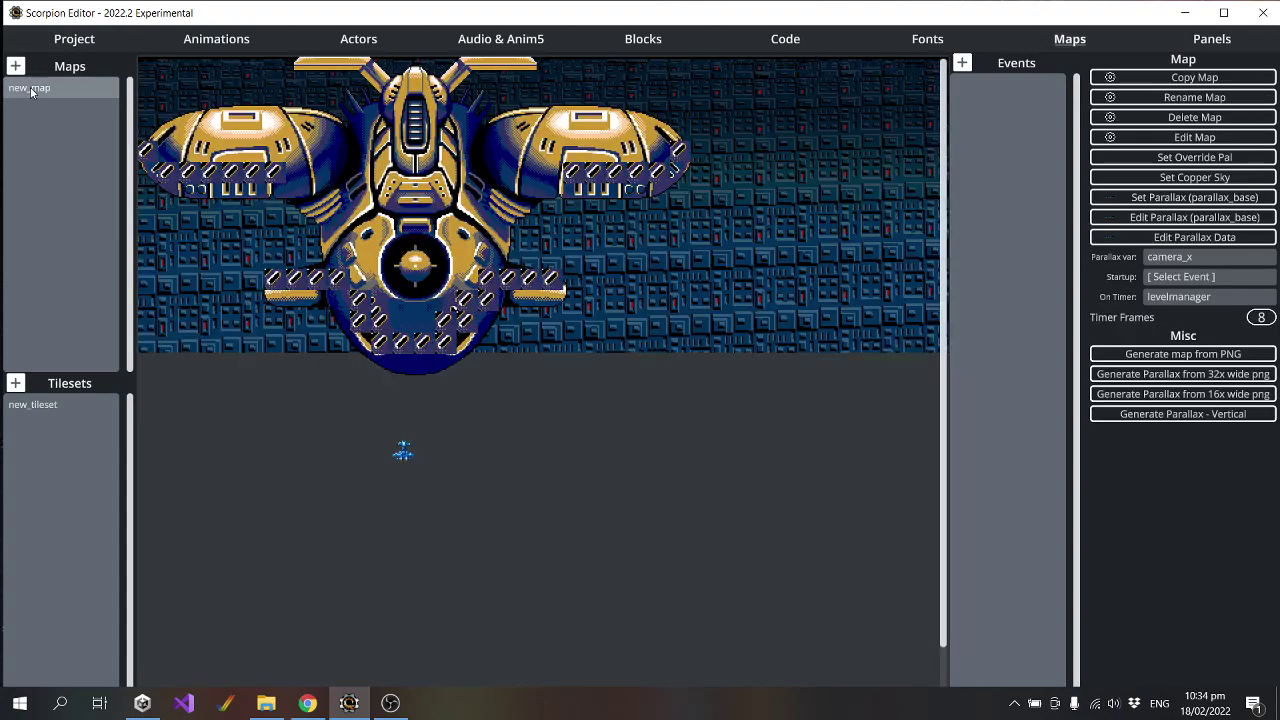
pyautogui.doubleClick(1261, 318)
pyautogui.write('4')
pyautogui.click(1196, 504)
# Set the timer frames to 4 for the enemyshot, player and playershot actors.
pyautogui.click(817, 35)
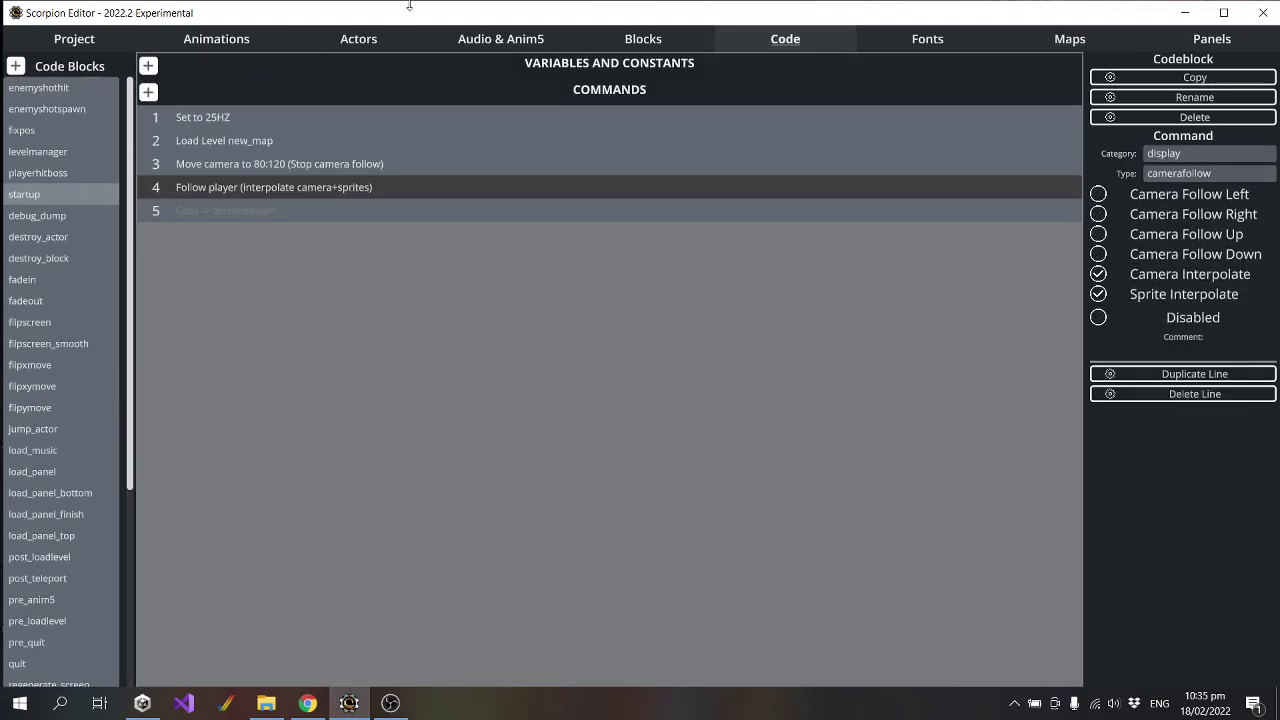
pyautogui.click(358, 38)
pyautogui.click(33, 88)
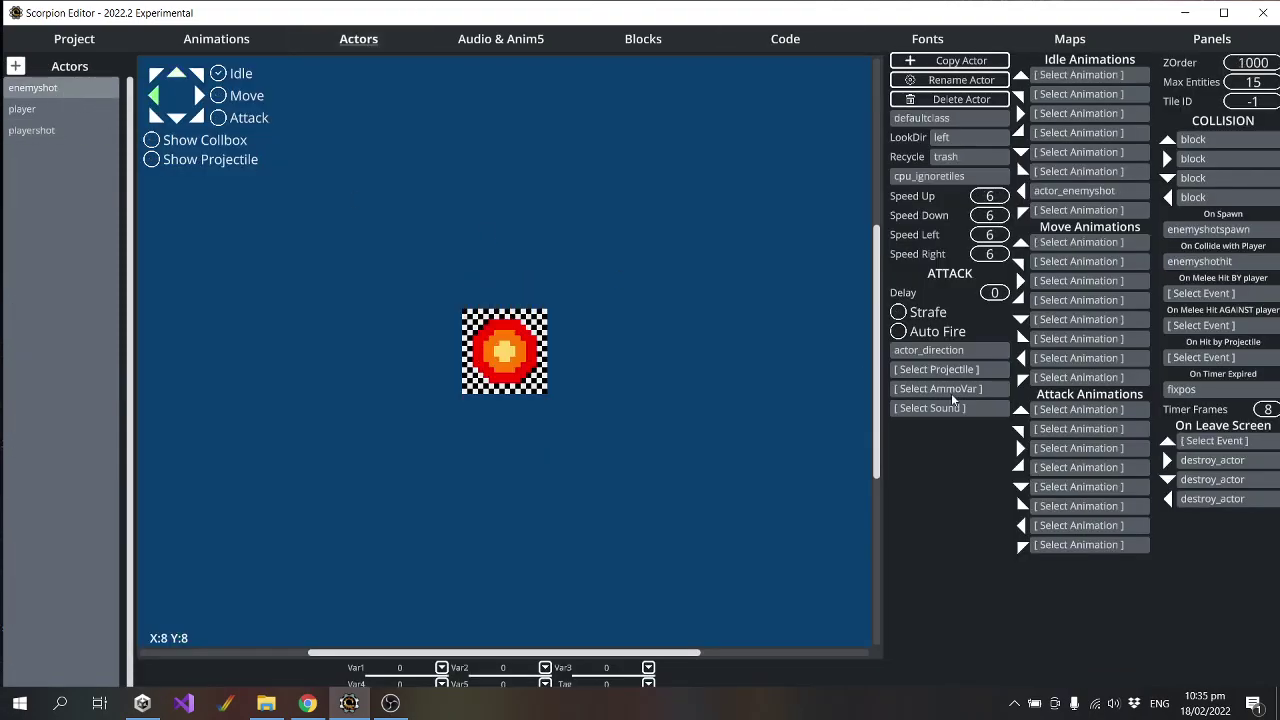
pyautogui.click(1264, 409)
pyautogui.write('4')
pyautogui.click(21, 110)
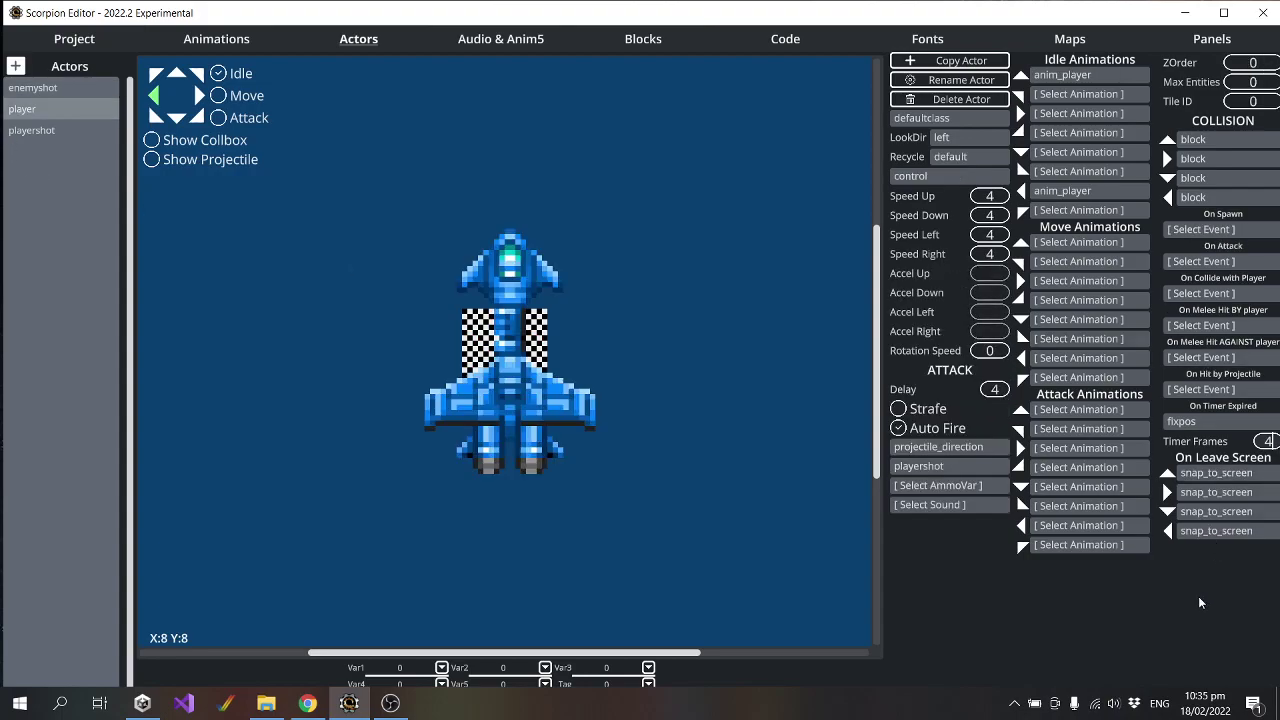
pyautogui.click(33, 131)
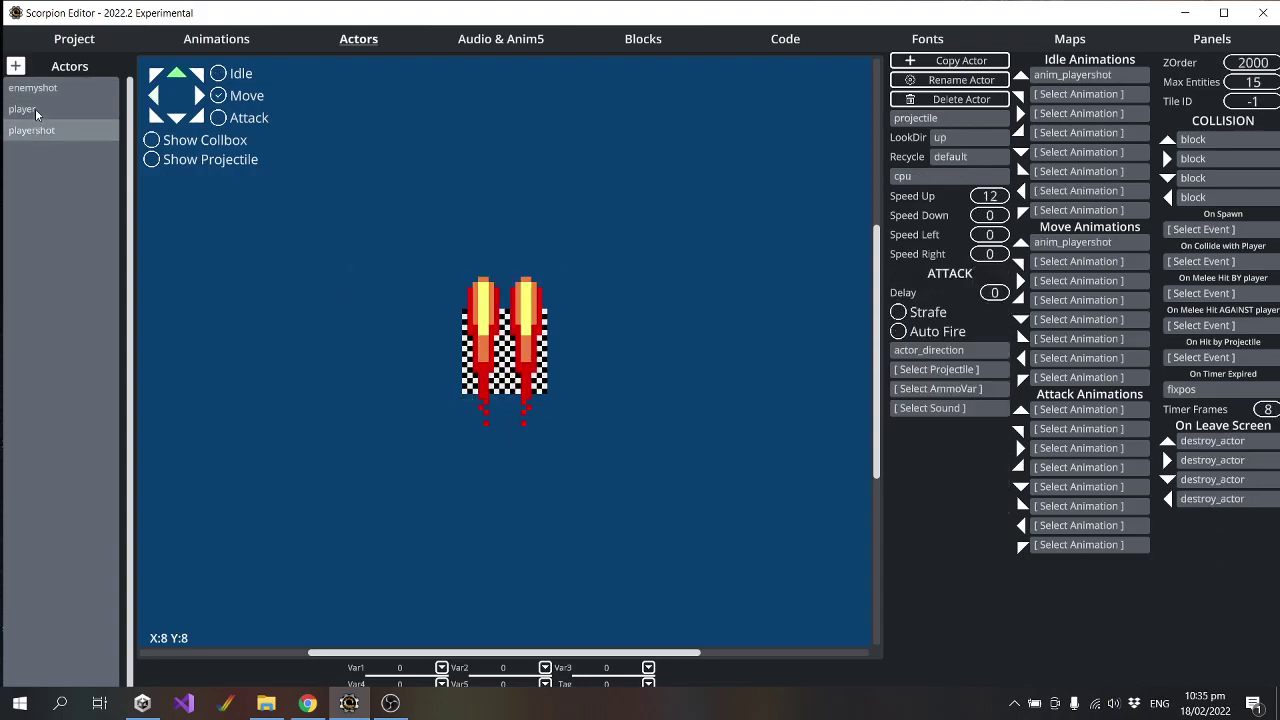
pyautogui.click(1264, 409)
pyautogui.write('4')
pyautogui.click(40, 116)
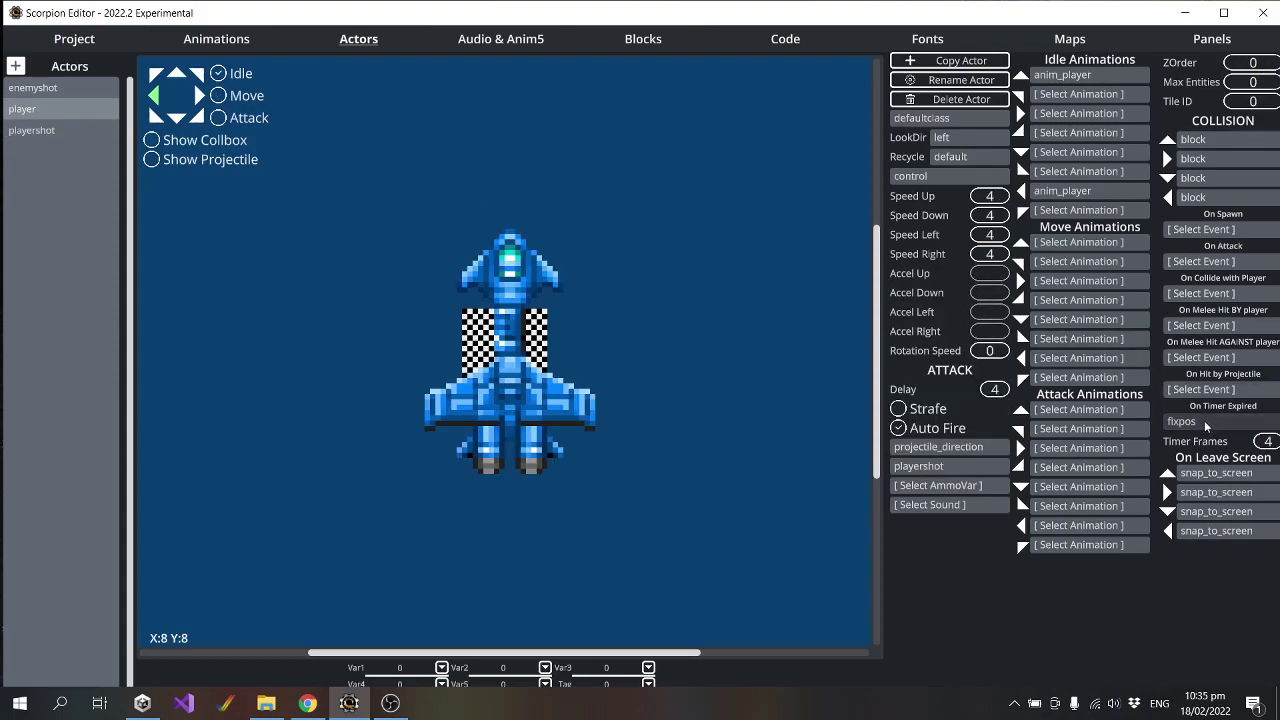
# Review the position command in the fixpos code block and inspect the boss and player placement of new_map in Tiled.
pyautogui.click(788, 40)
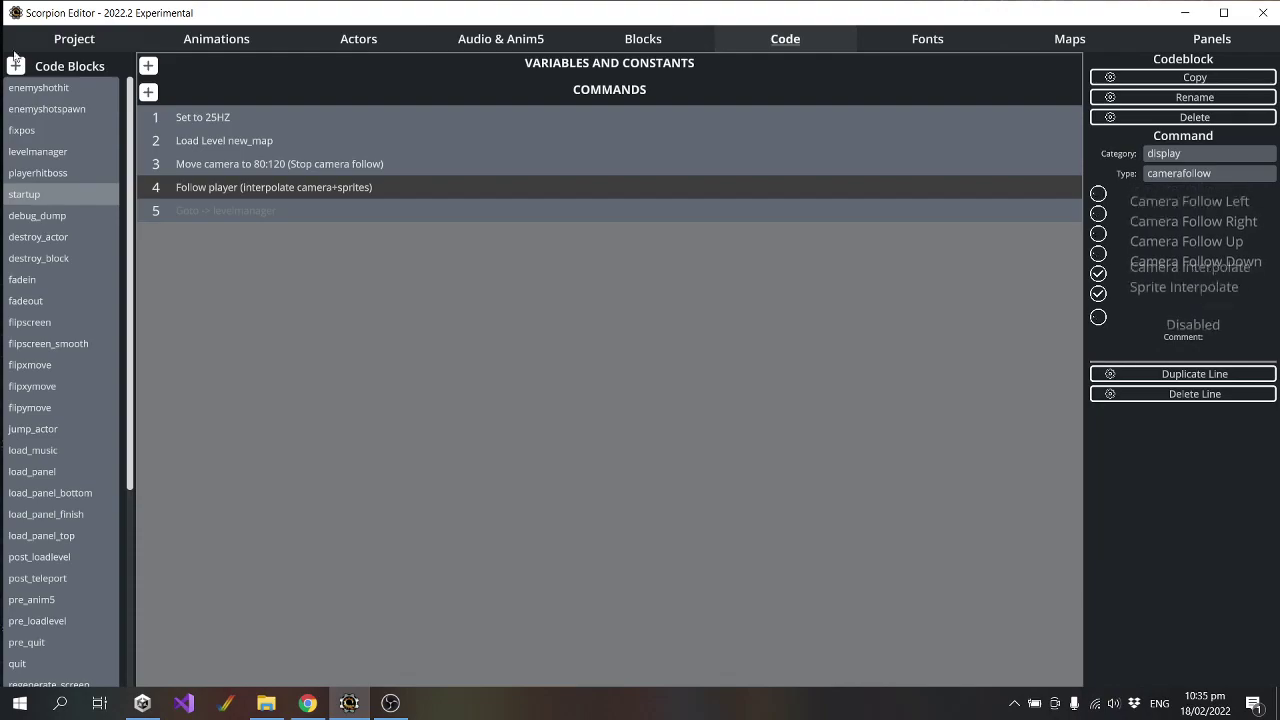
pyautogui.click(42, 129)
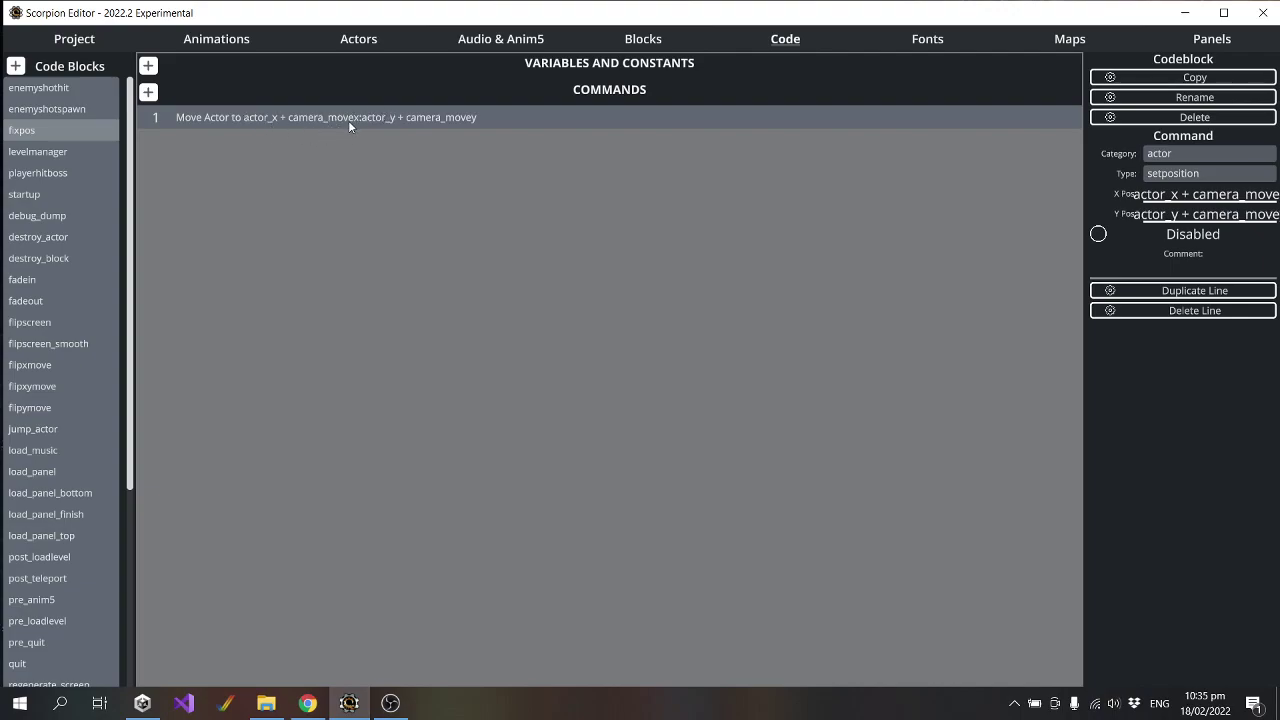
pyautogui.click(1065, 40)
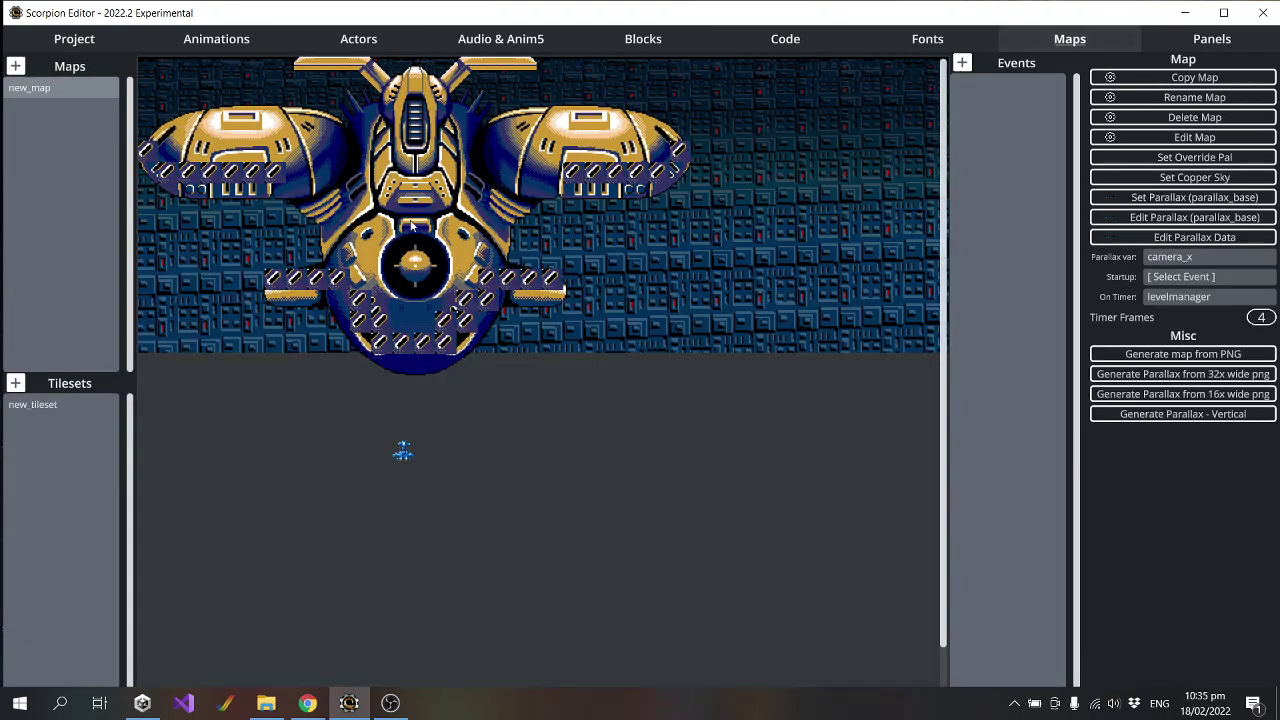
pyautogui.click(1221, 140)
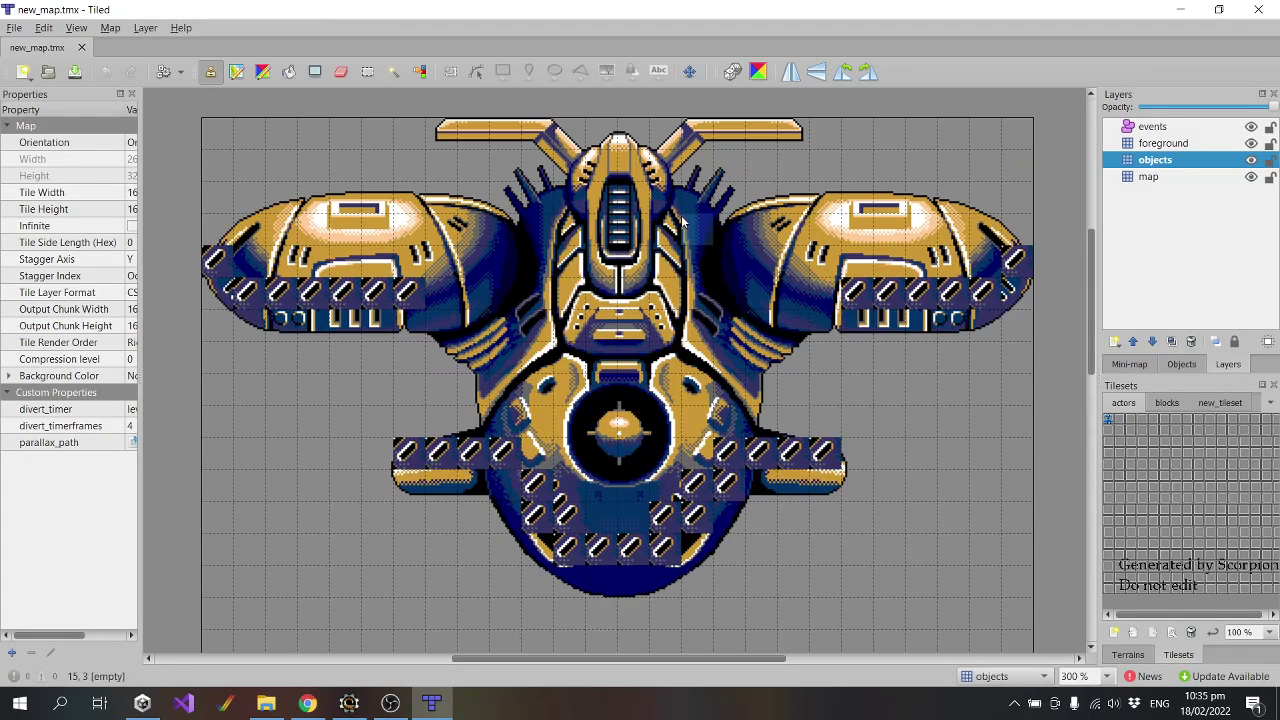
pyautogui.moveTo(1093, 298); pyautogui.dragTo(1041, 362)
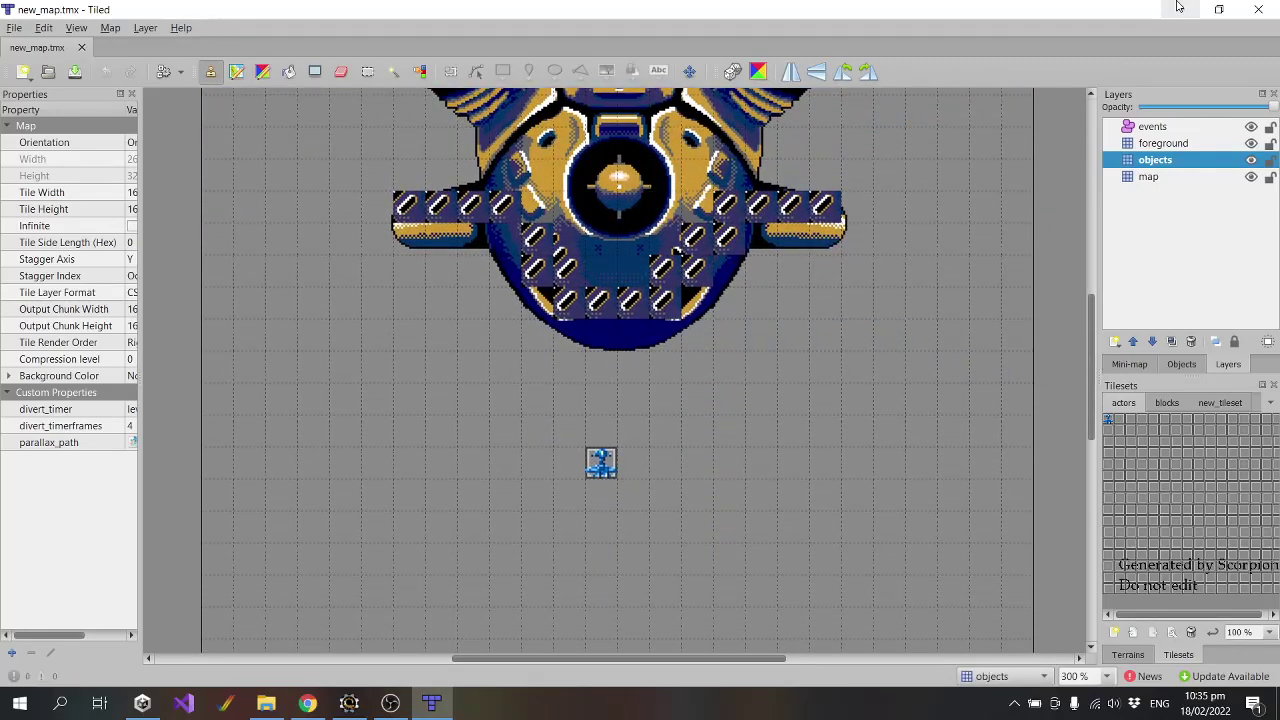
pyautogui.click(1258, 9)
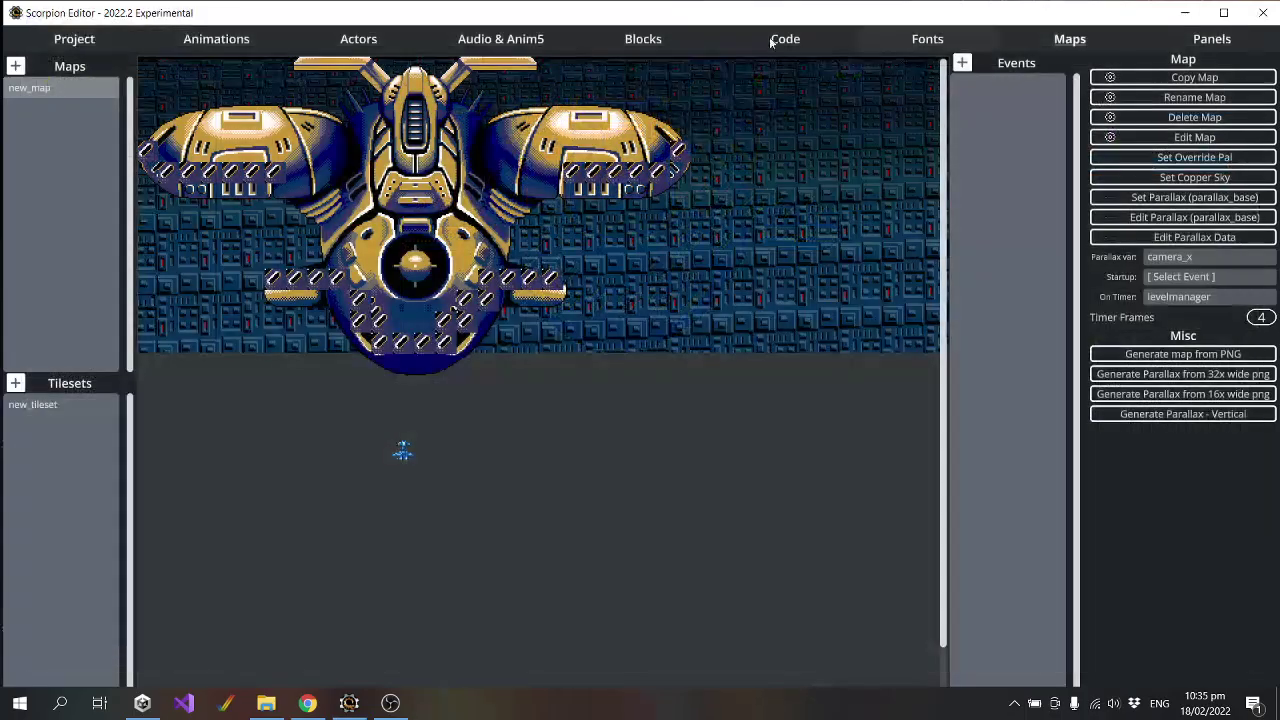
# Run the project in WinUAE, play-test the ship's movement among the boss's shots, and close the test.
pyautogui.click(64, 40)
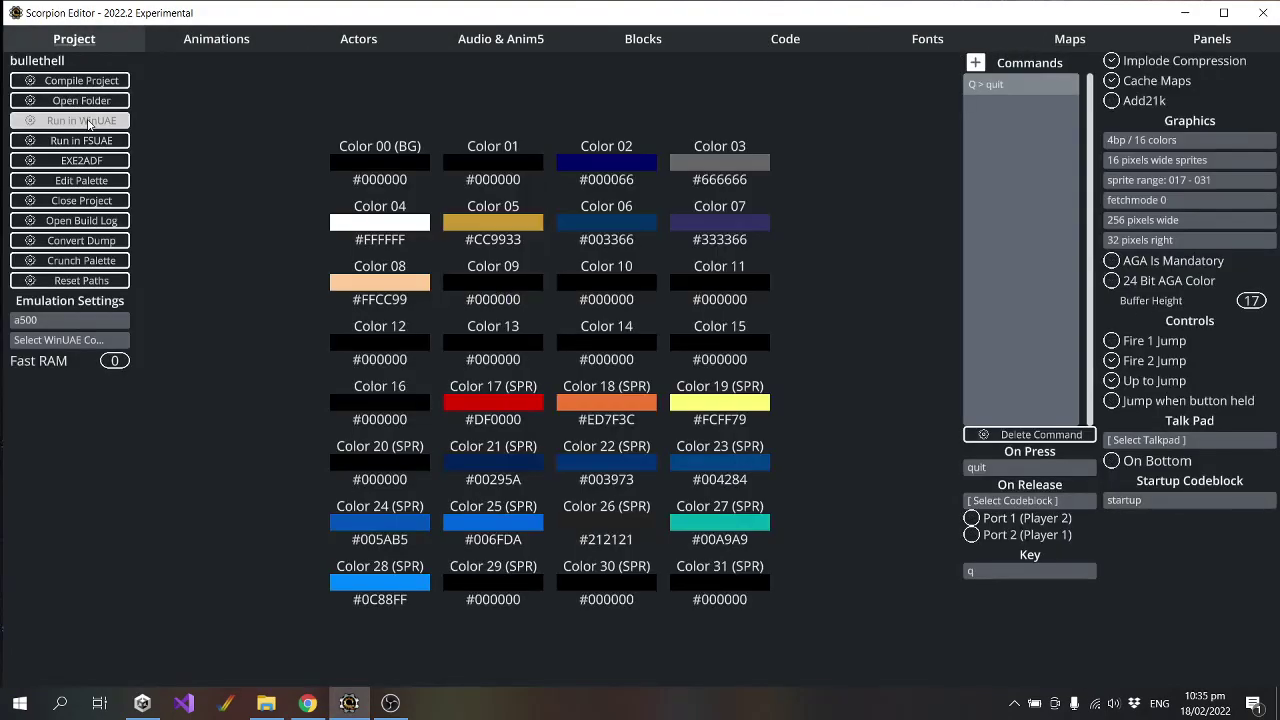
pyautogui.click(82, 121)
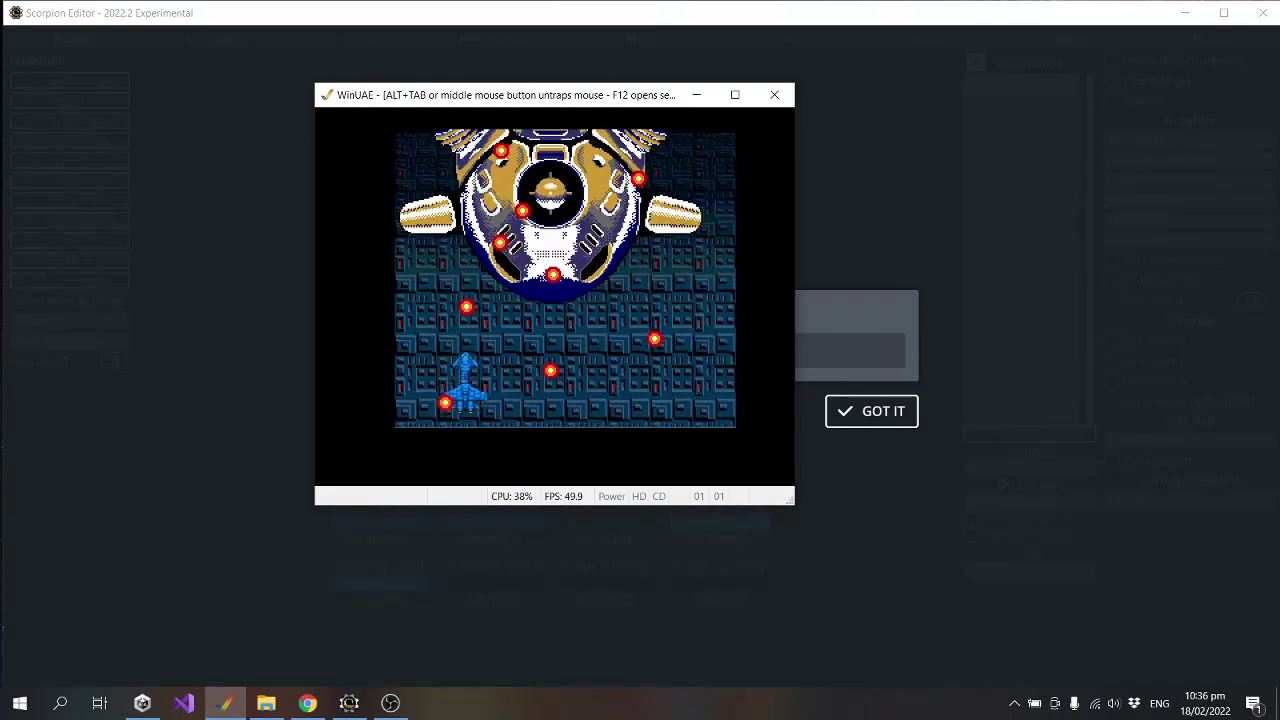
pyautogui.press('Right')
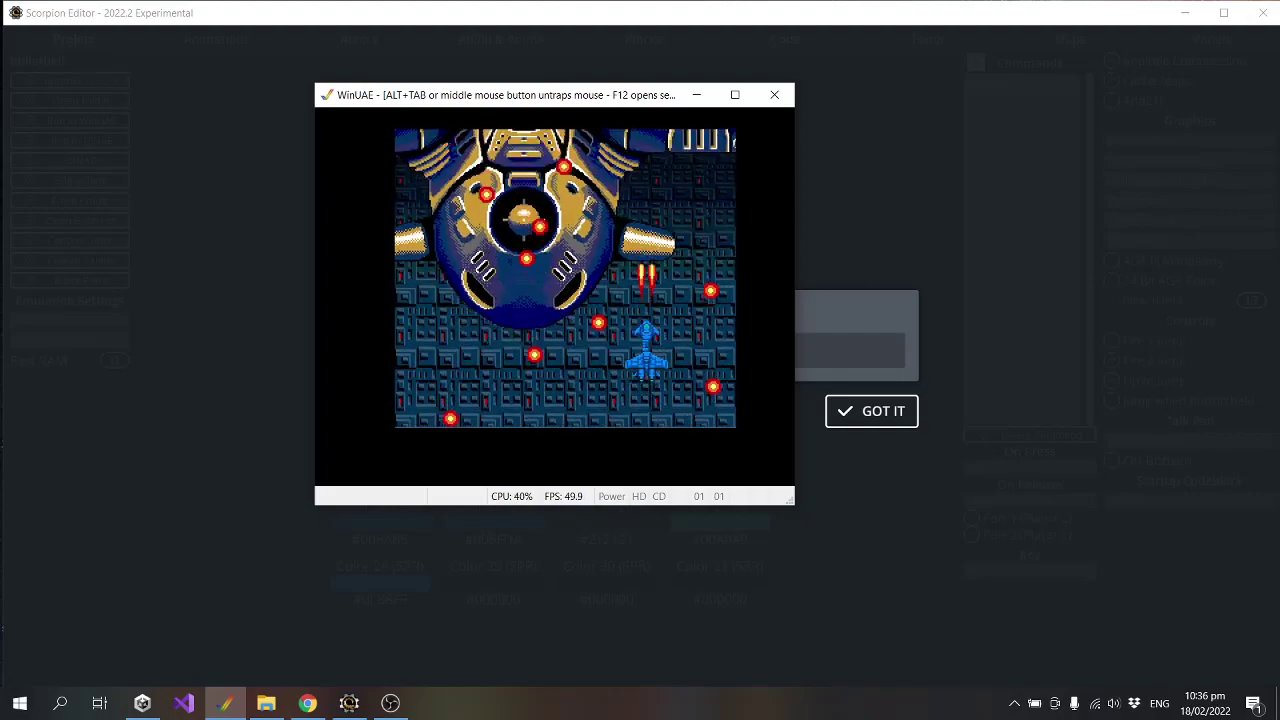
pyautogui.press('Right')
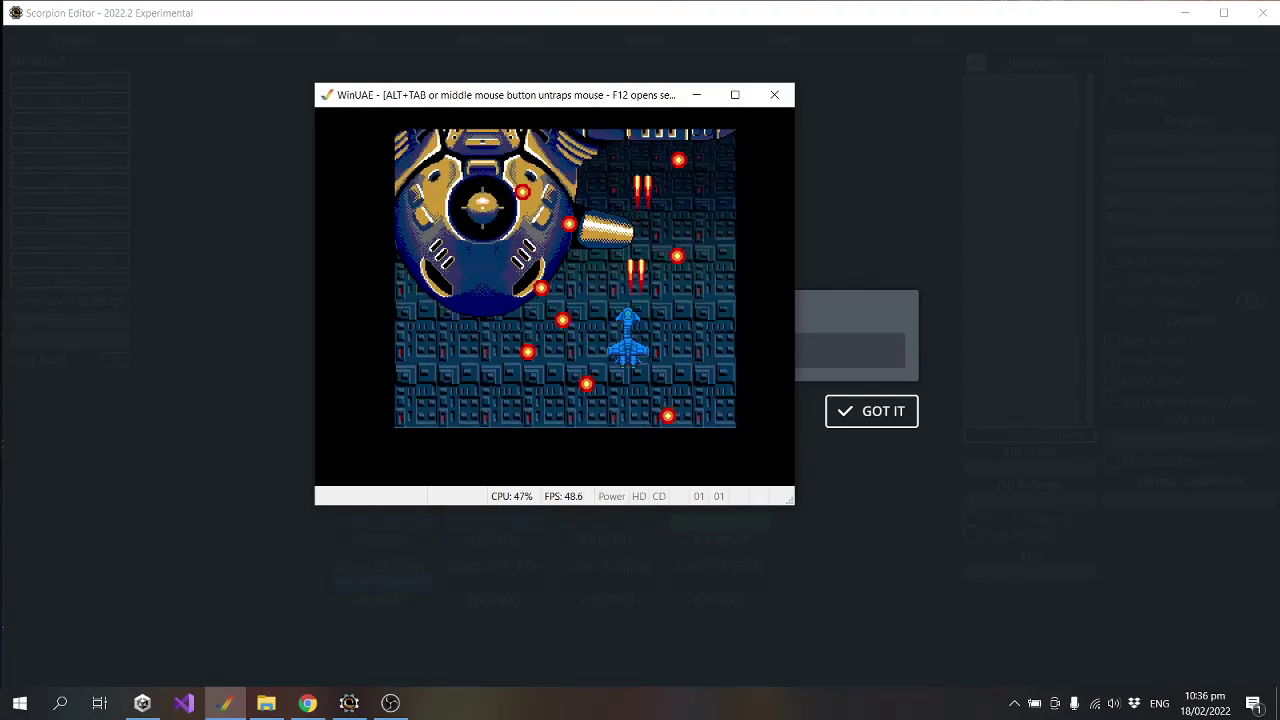
pyautogui.press('Right')
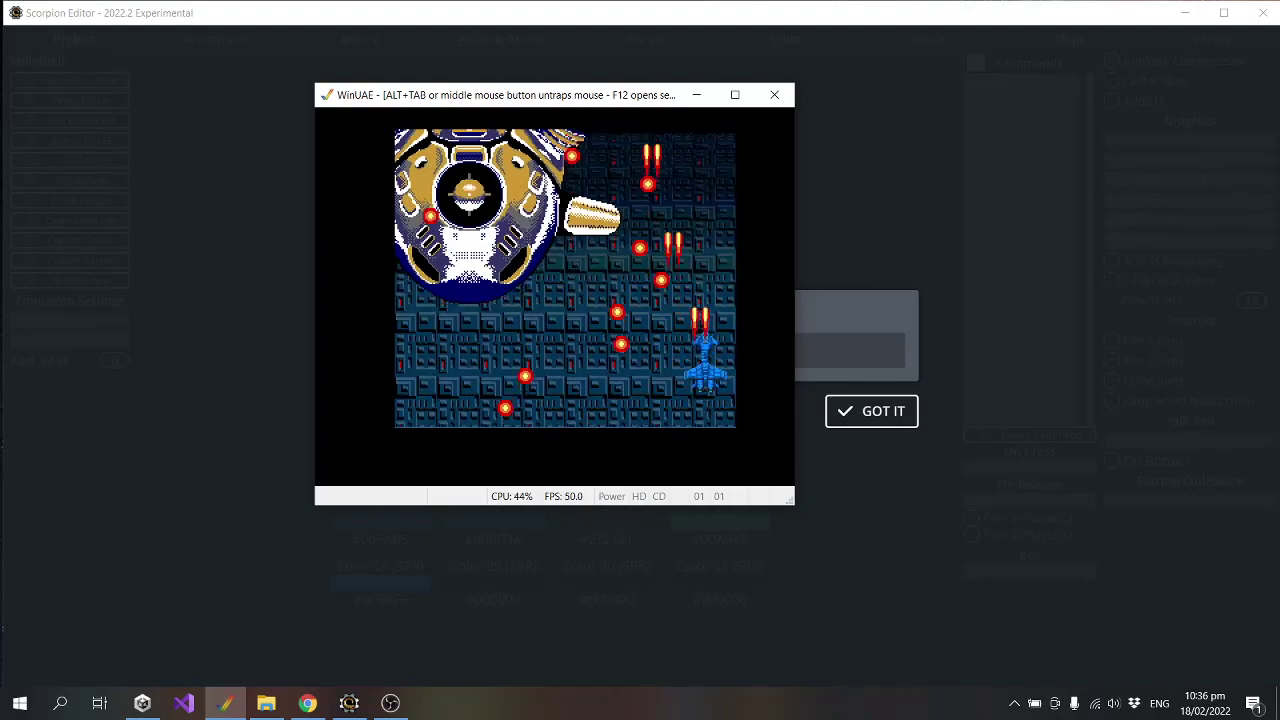
pyautogui.press('Left')
pyautogui.press('Down')
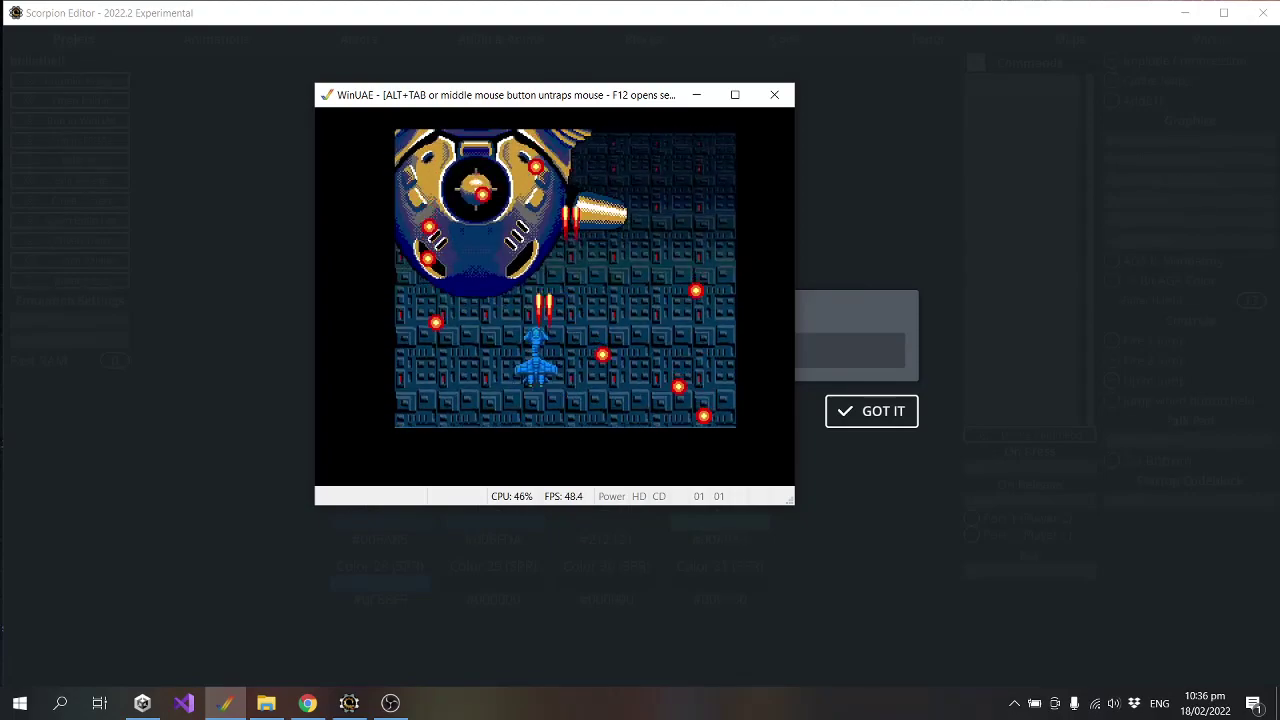
pyautogui.press('Right')
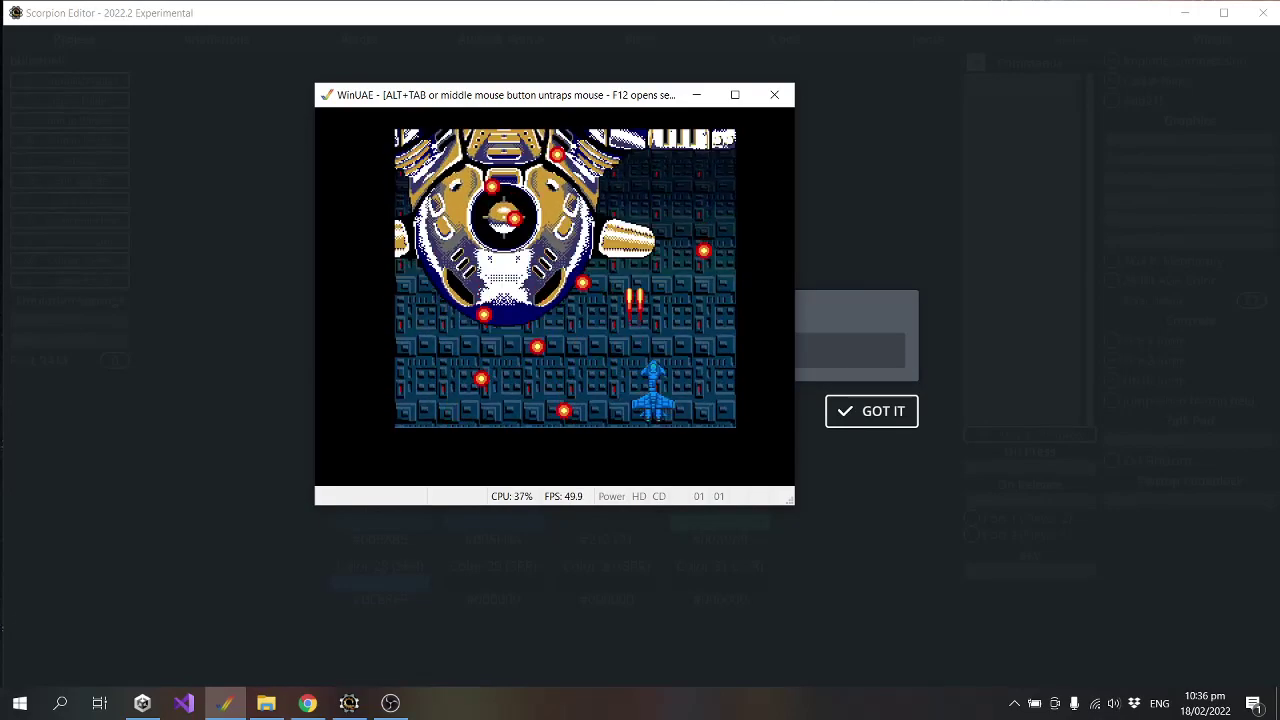
pyautogui.press('Left')
pyautogui.press('Right')
pyautogui.press('Left')
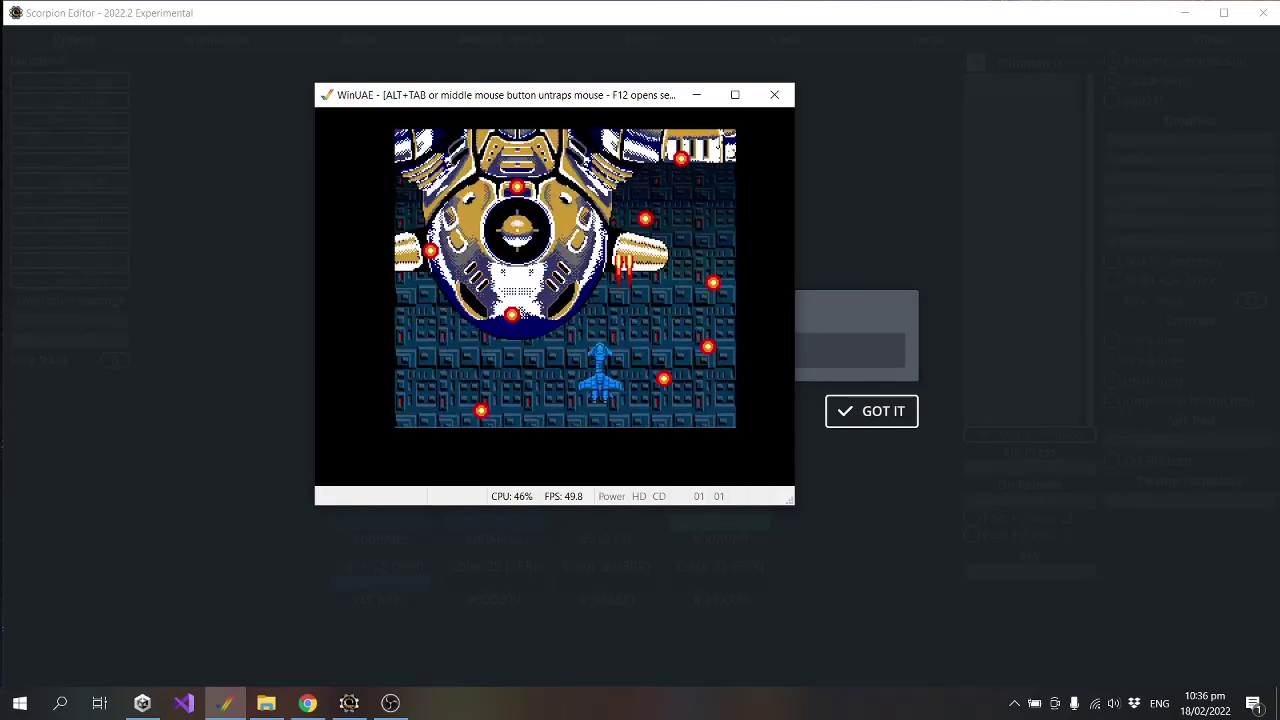
pyautogui.press('Down')
pyautogui.press('Right')
pyautogui.press('Up')
pyautogui.press('Right')
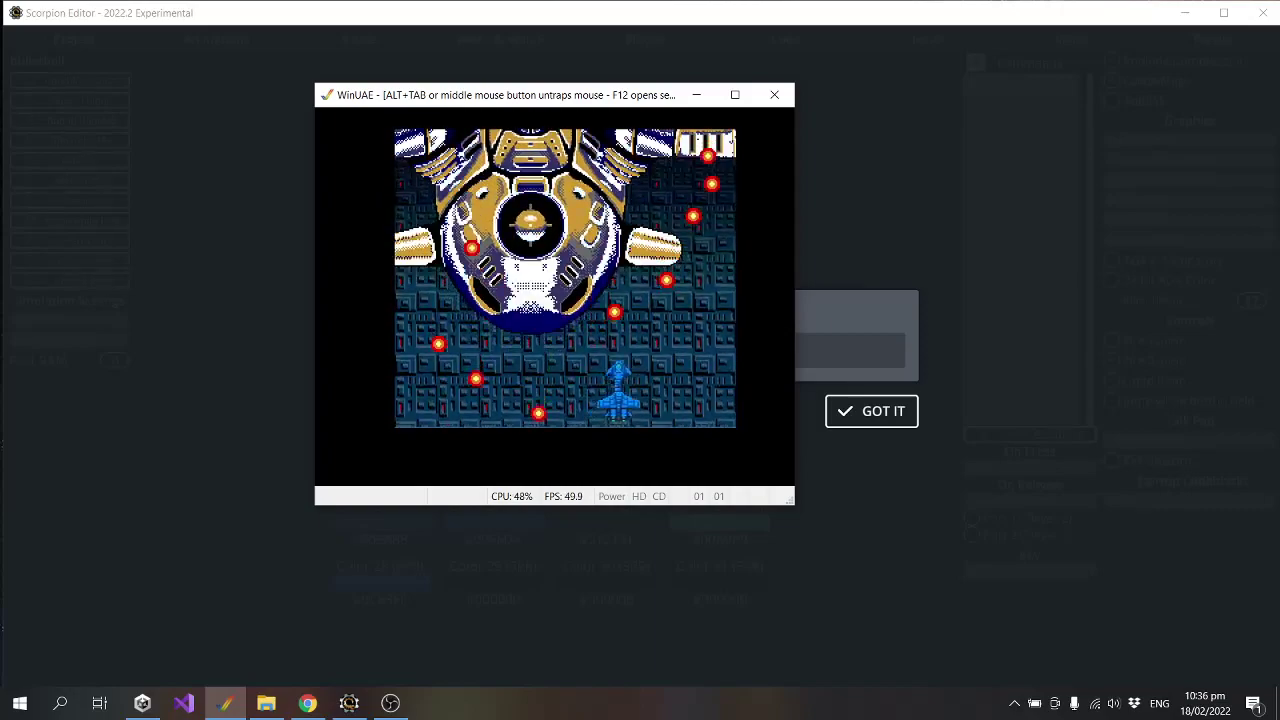
pyautogui.press('Left')
pyautogui.press('Left')
pyautogui.press('Right')
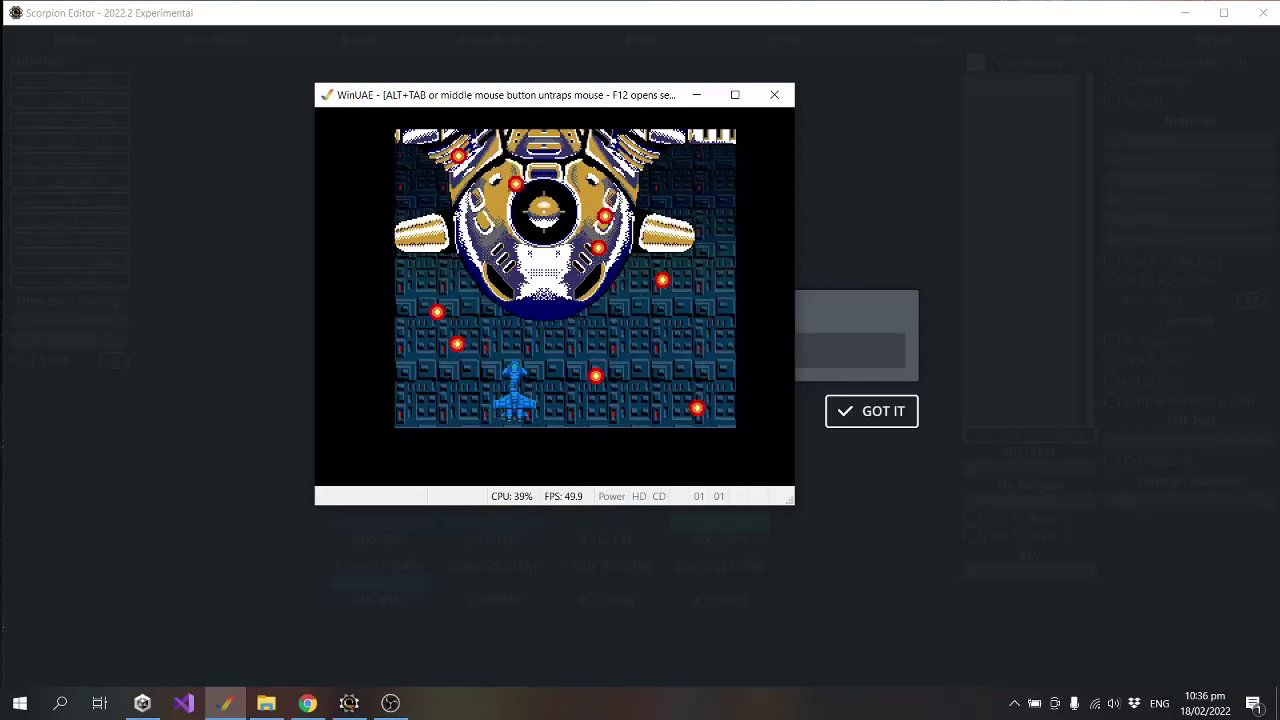
pyautogui.press('Up')
pyautogui.press('Right')
pyautogui.press('Left')
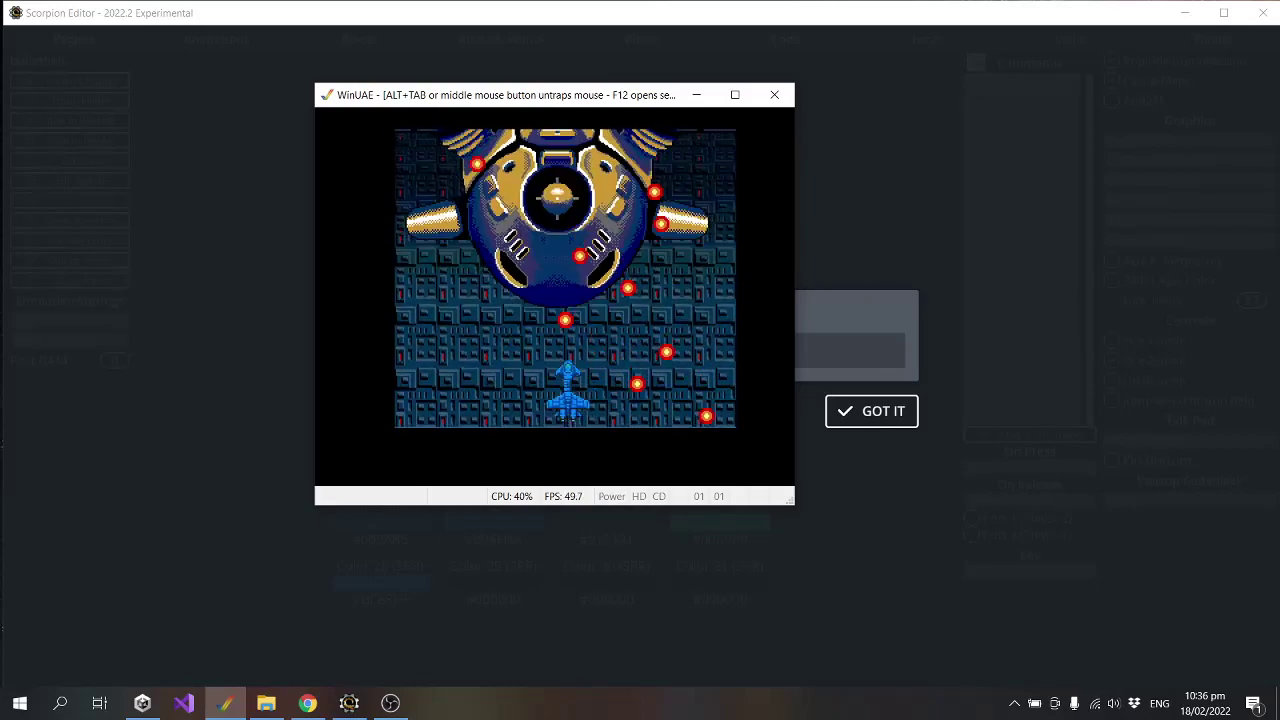
pyautogui.press('Right')
pyautogui.press('Left')
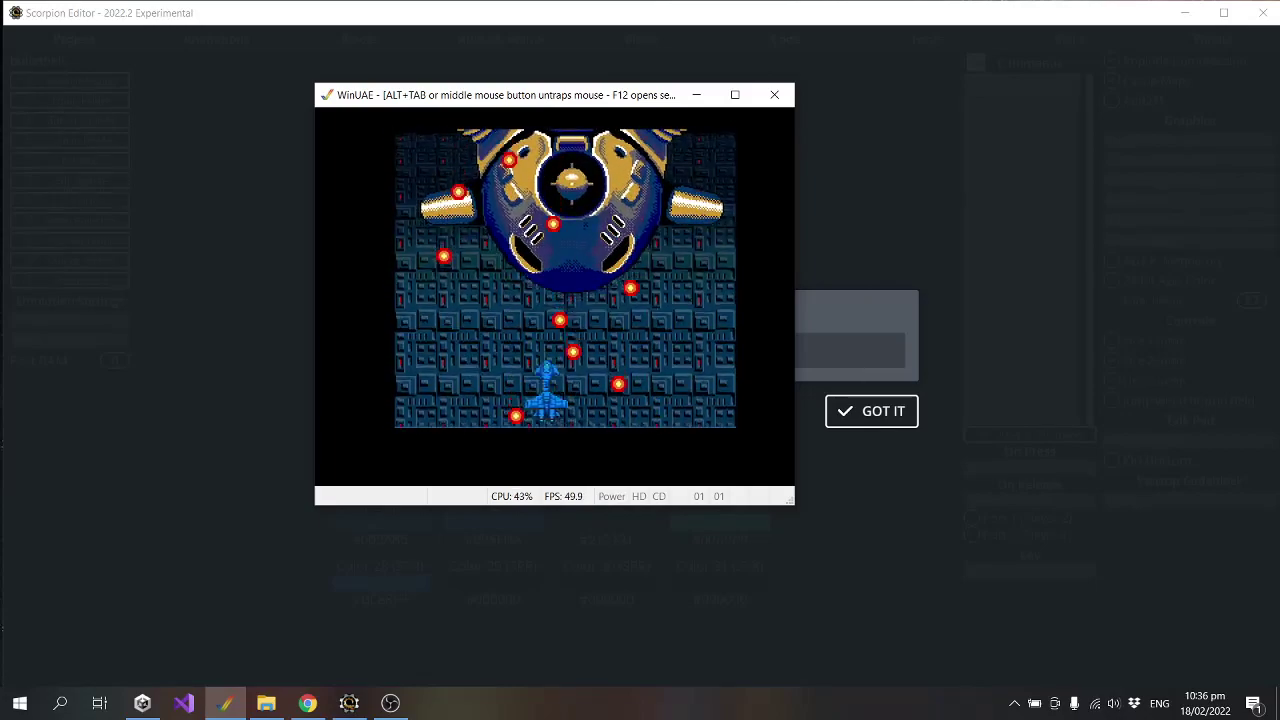
pyautogui.press('Right')
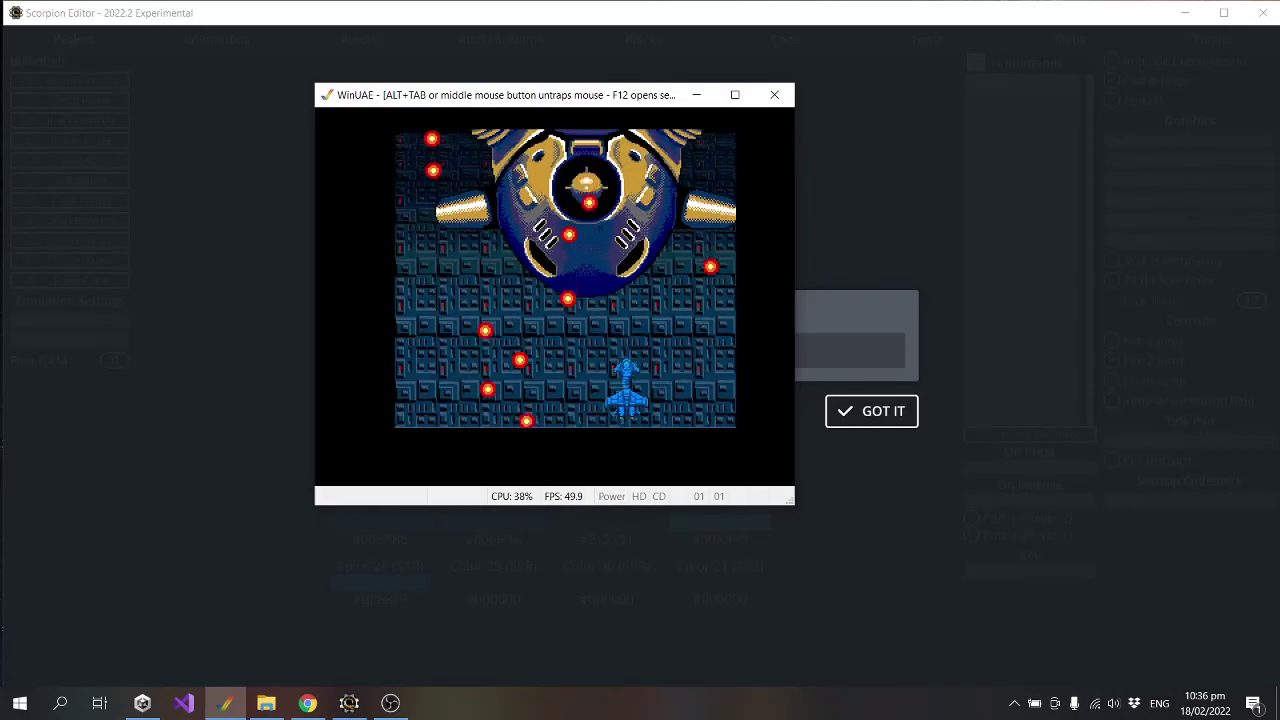
pyautogui.press('Left')
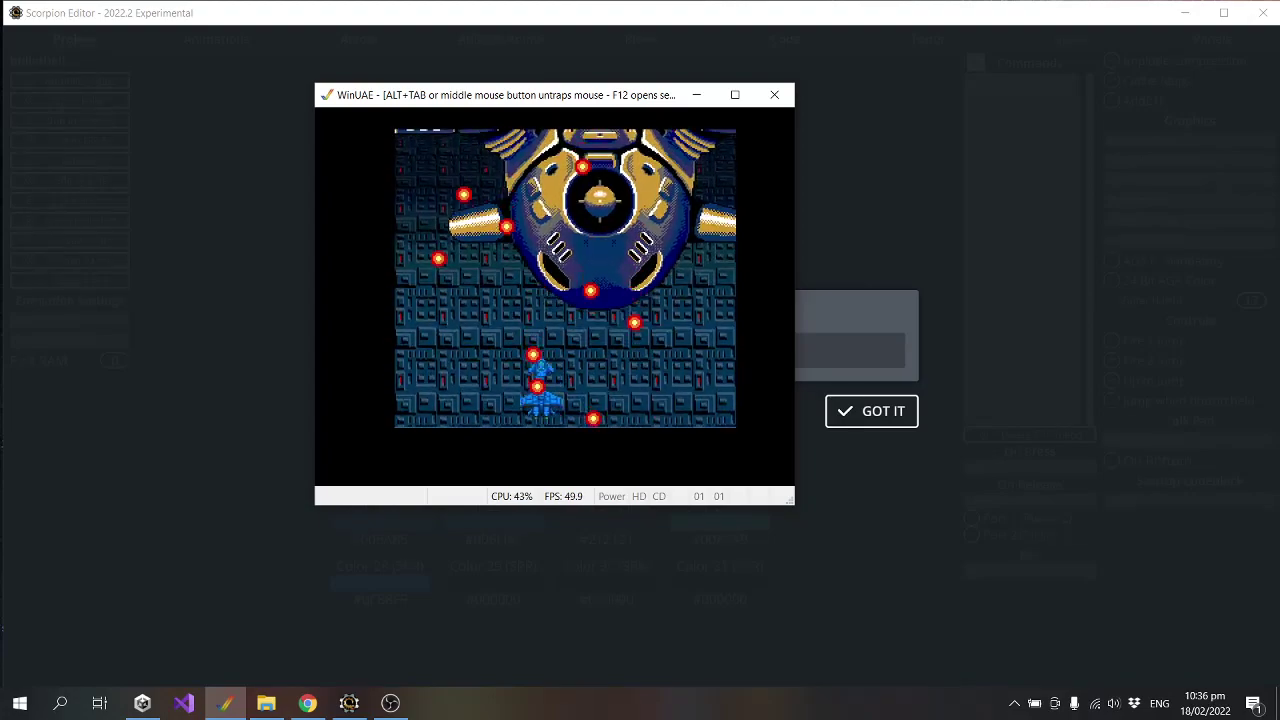
pyautogui.hotkey('alt', 'F4')
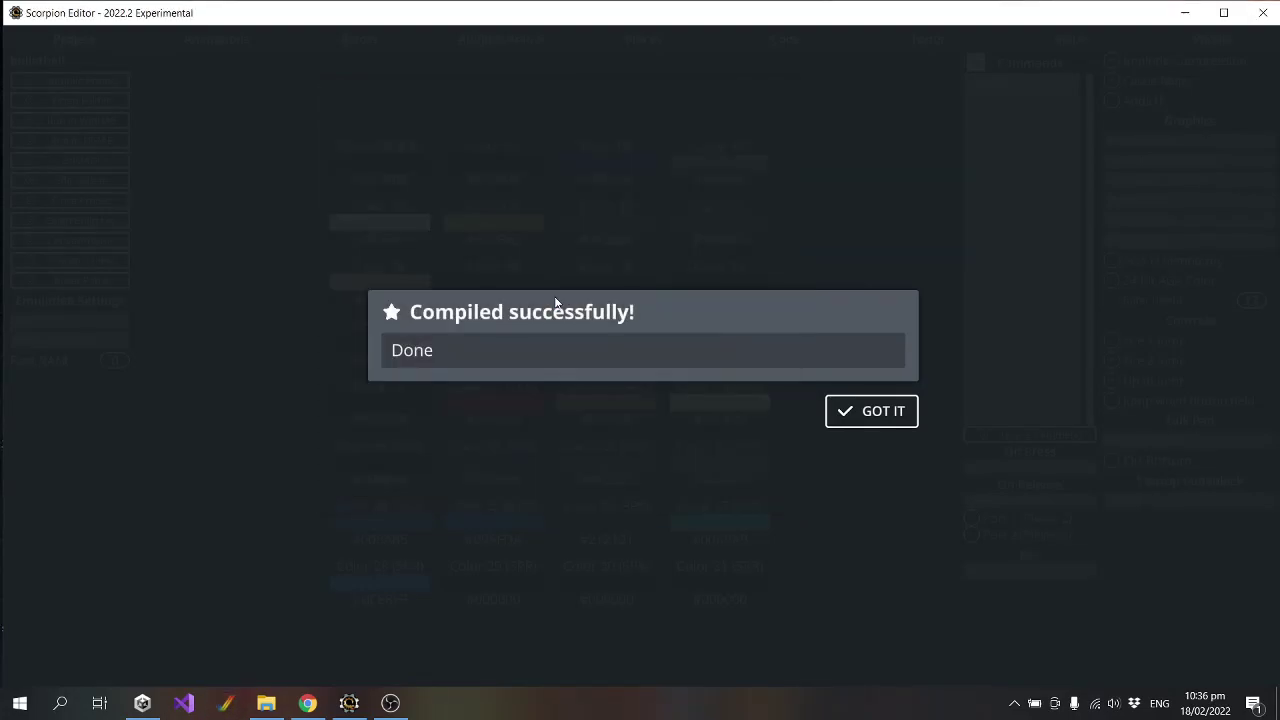
pyautogui.click(871, 411)
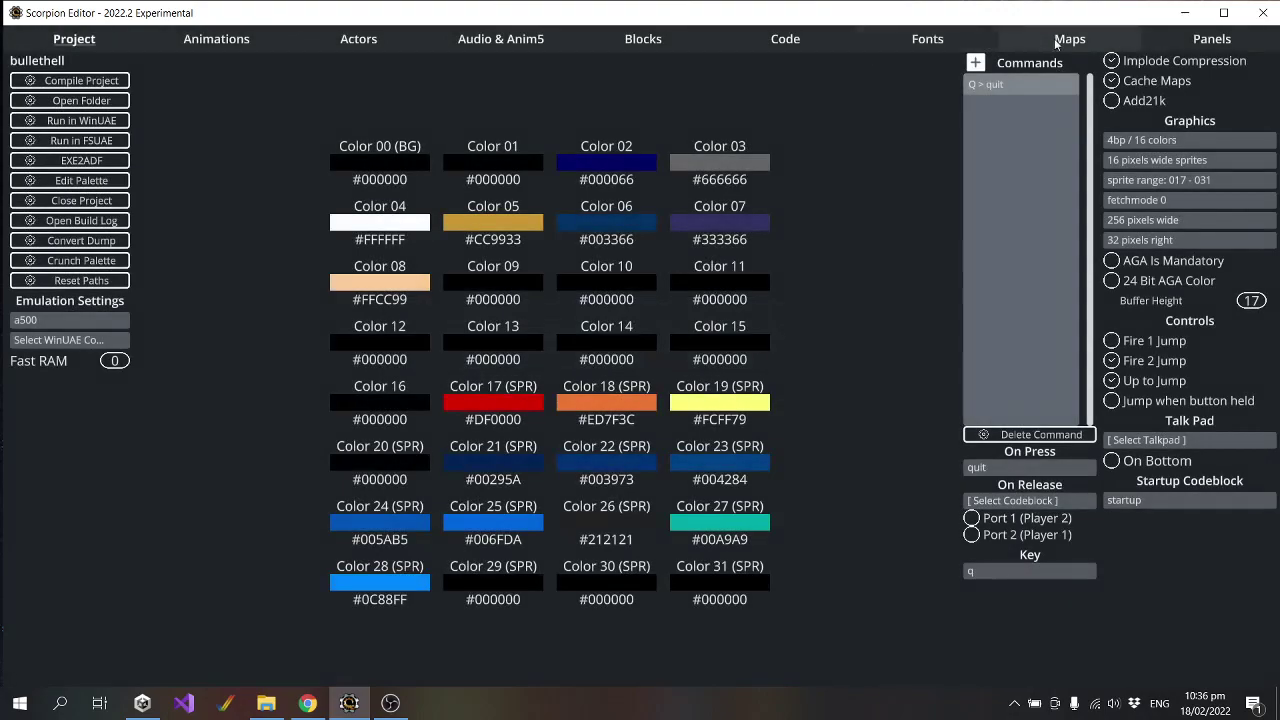
# Set the timer frames to 6 for the enemyshot, player and playershot actors.
pyautogui.click(1206, 48)
pyautogui.click(1065, 44)
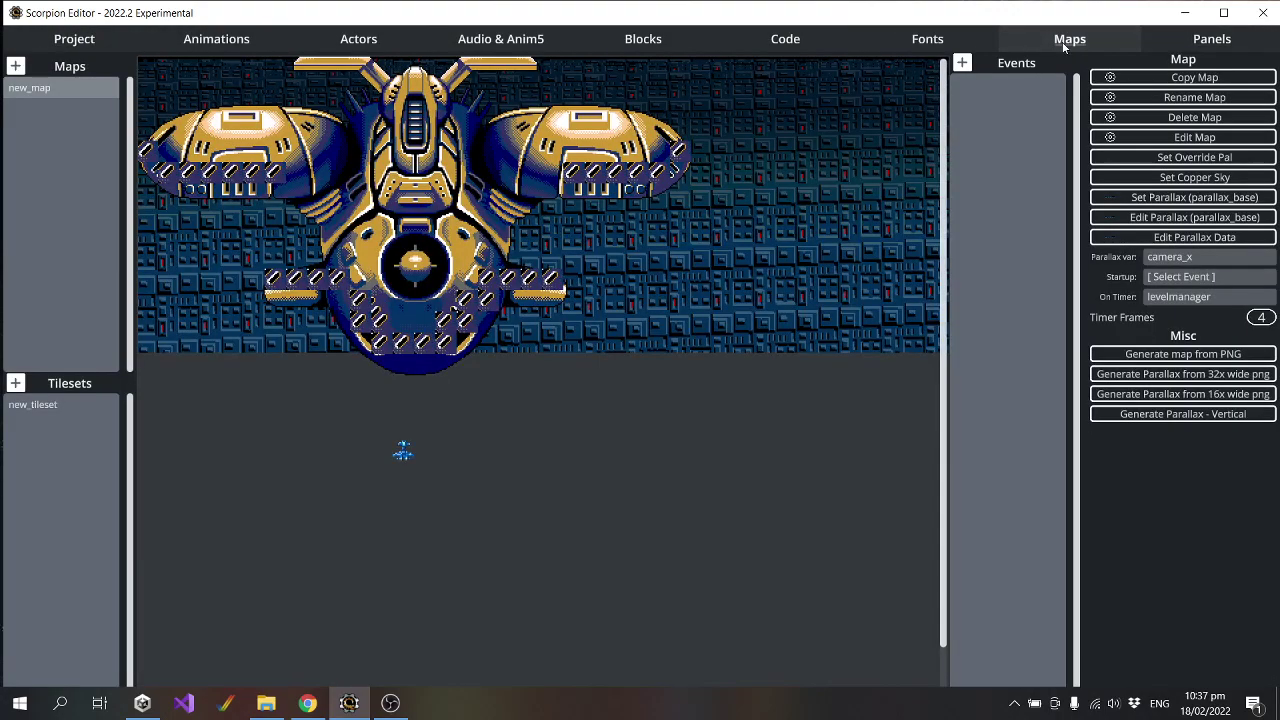
pyautogui.click(785, 38)
pyautogui.click(358, 38)
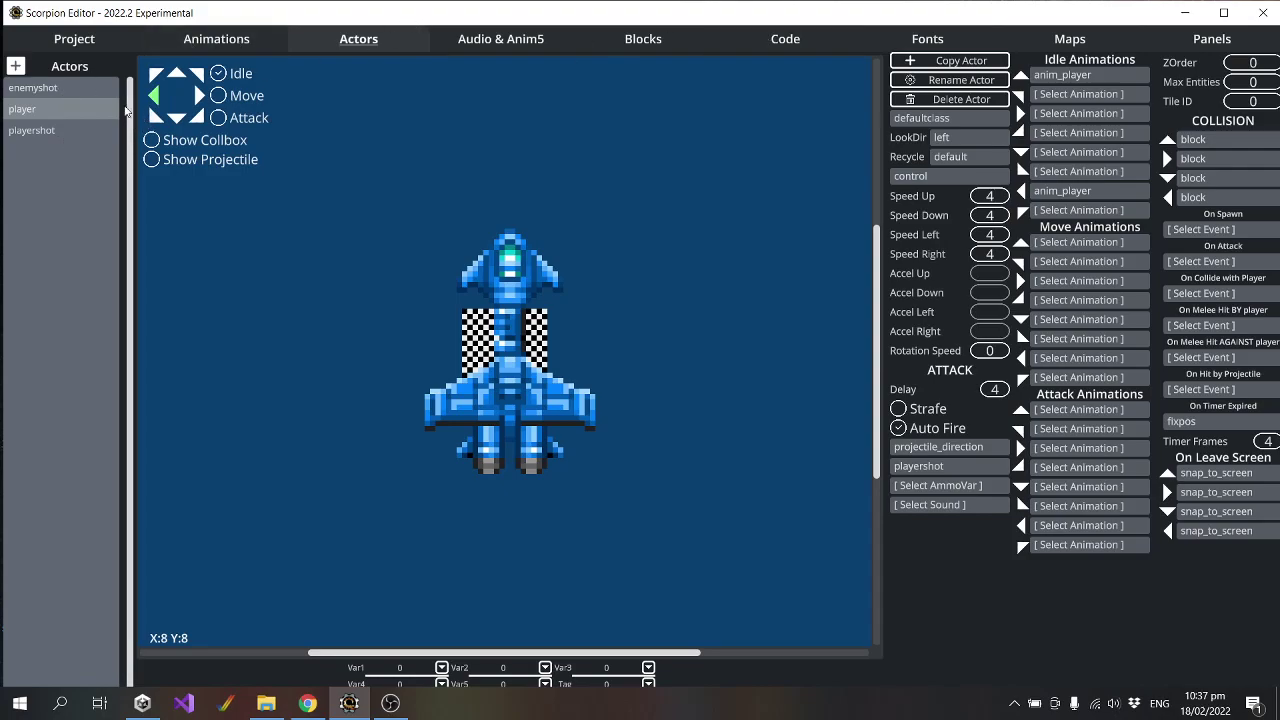
pyautogui.click(72, 89)
pyautogui.scroll(2, 1265, 409)
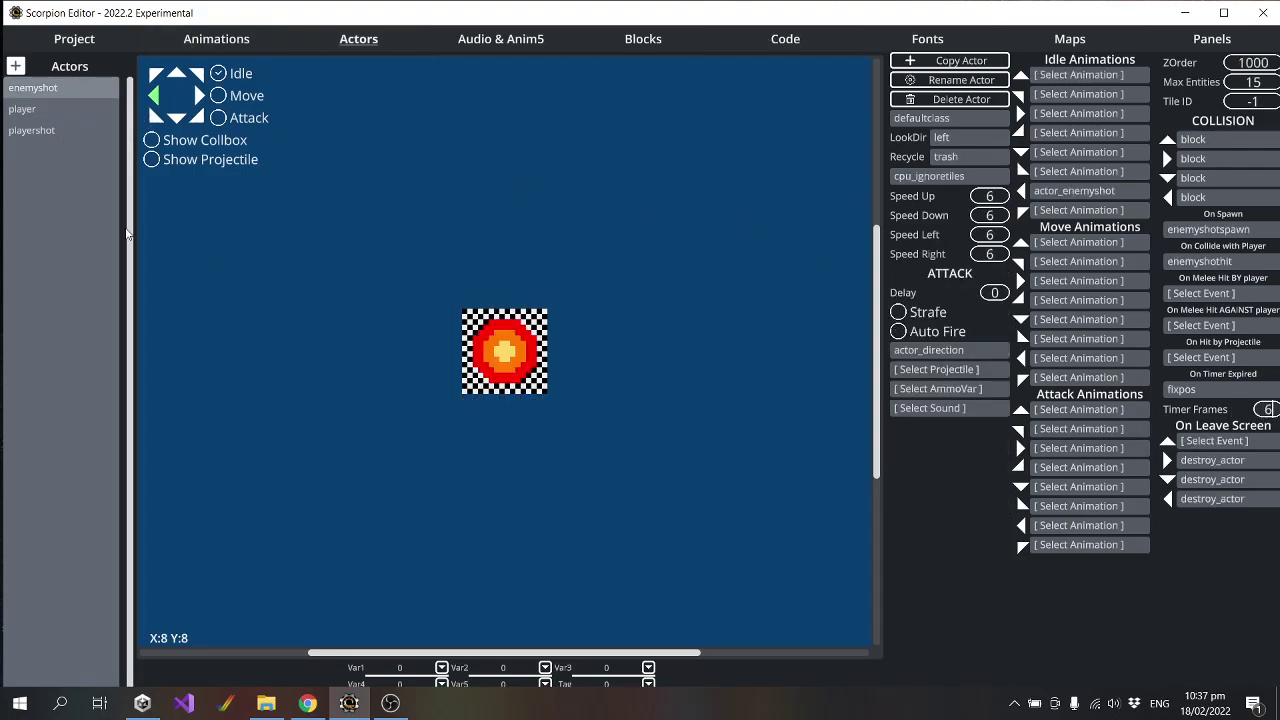
pyautogui.click(32, 108)
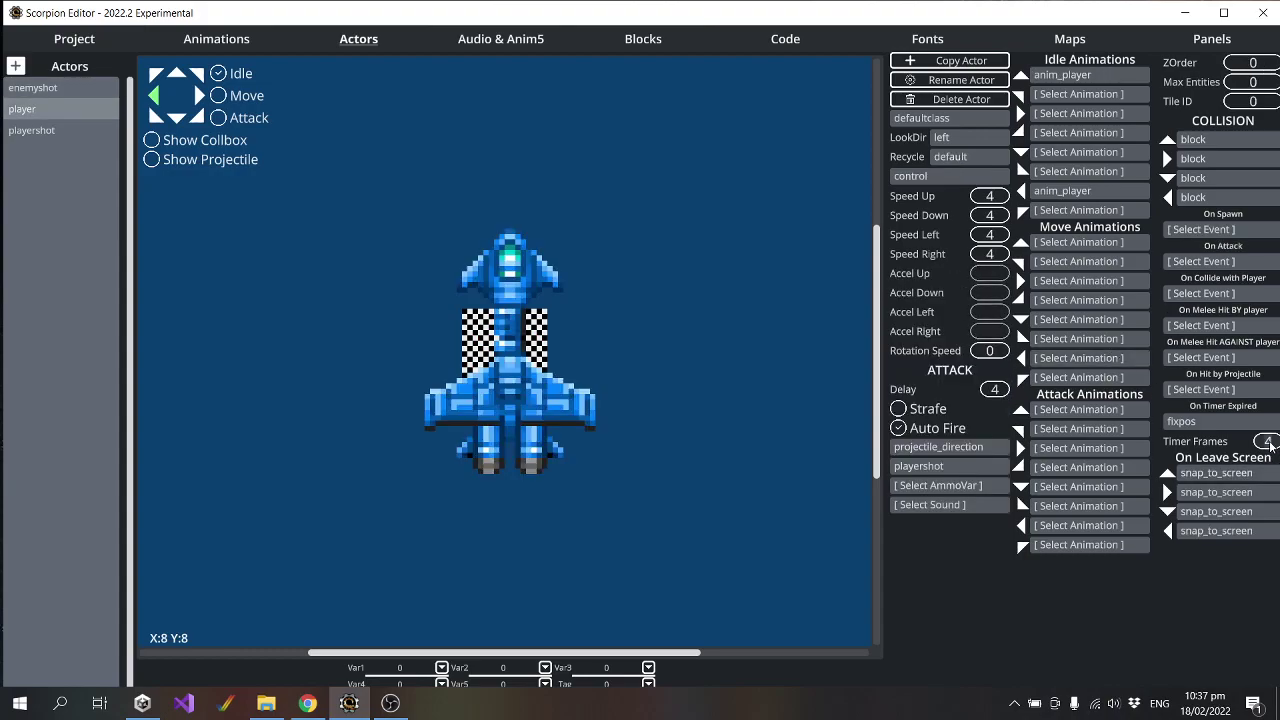
pyautogui.click(38, 131)
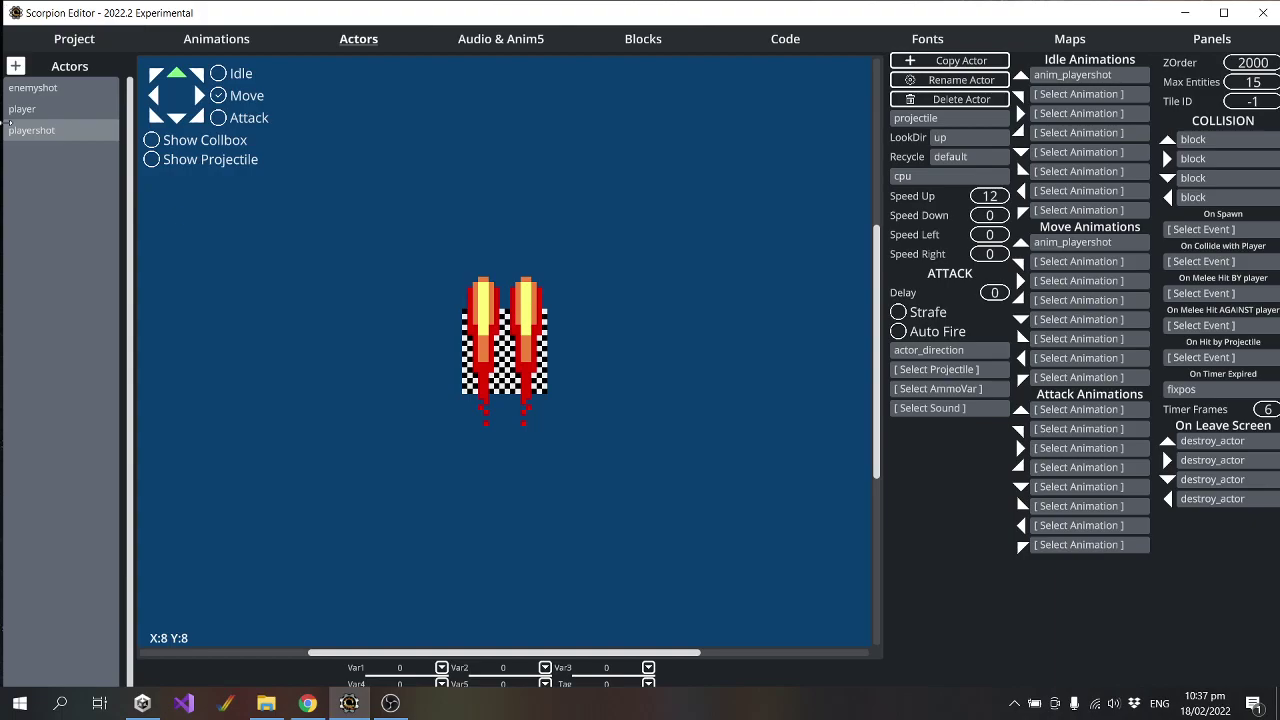
# Run the project in WinUAE, play-test steering the ship sideways around the boss's shots, then close the emulator and dismiss the compile message.
pyautogui.click(74, 44)
pyautogui.click(59, 119)
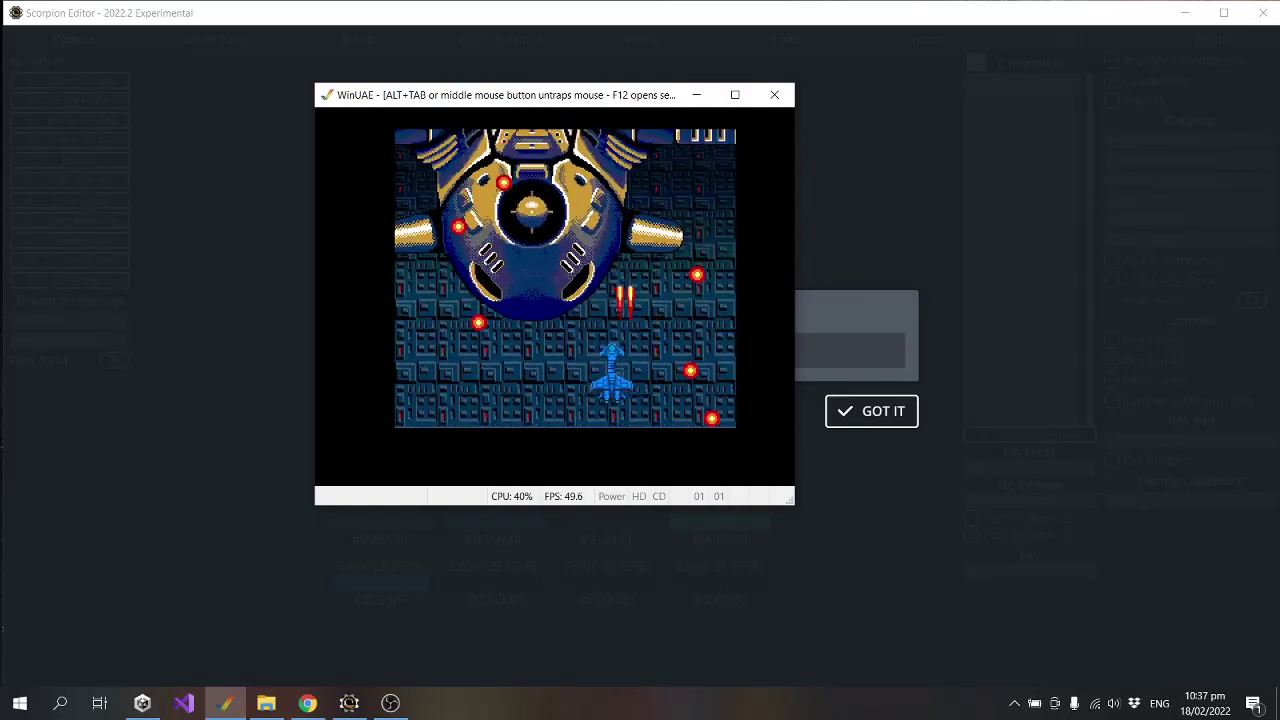
pyautogui.press('Left')
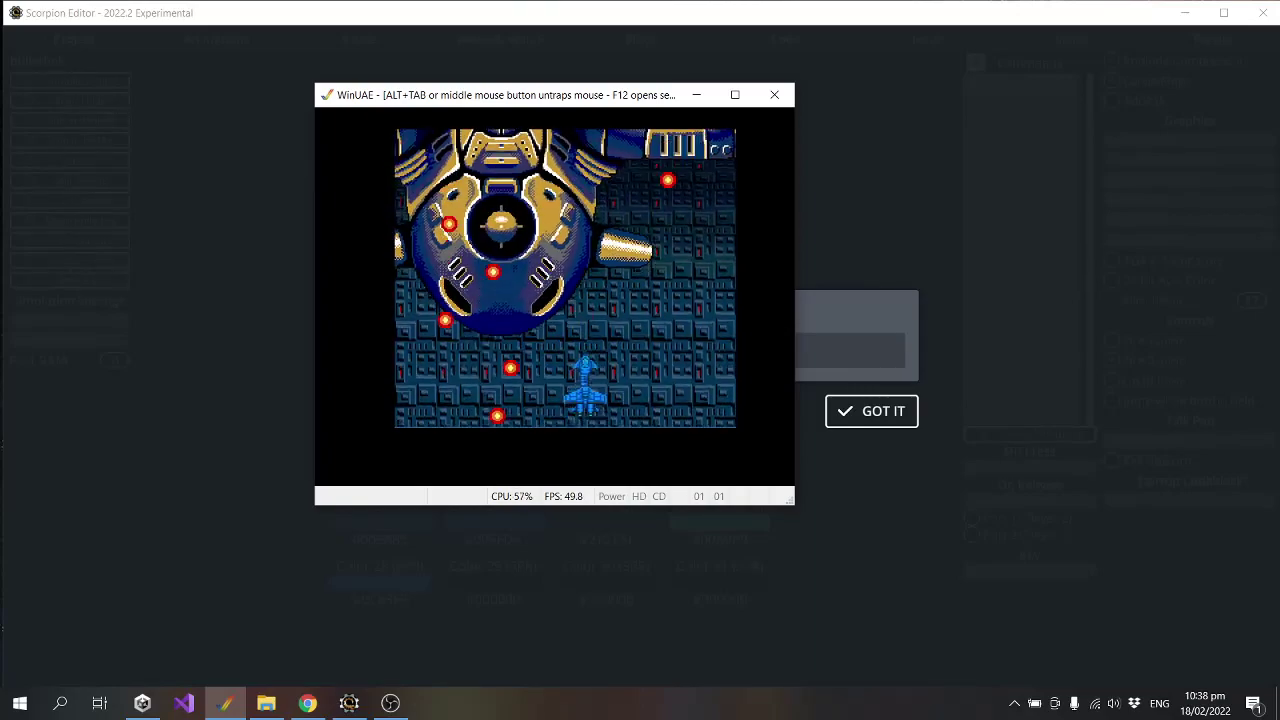
pyautogui.press('Right')
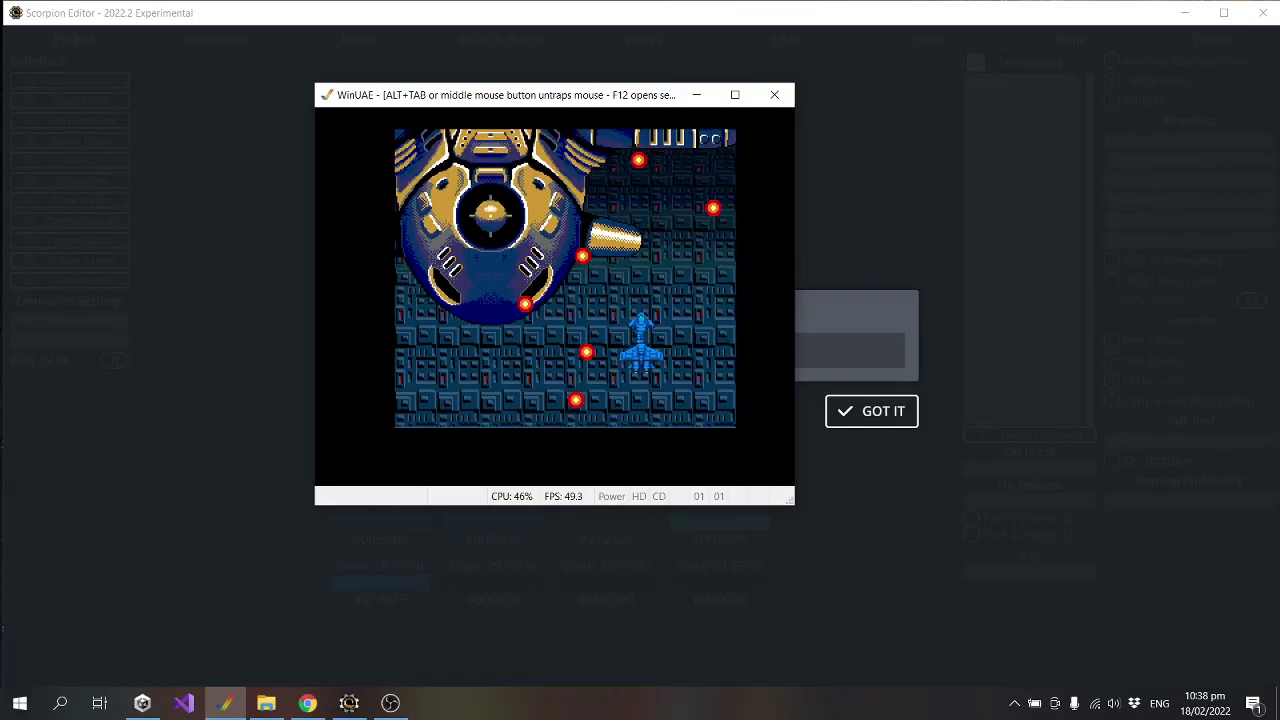
pyautogui.press('Left')
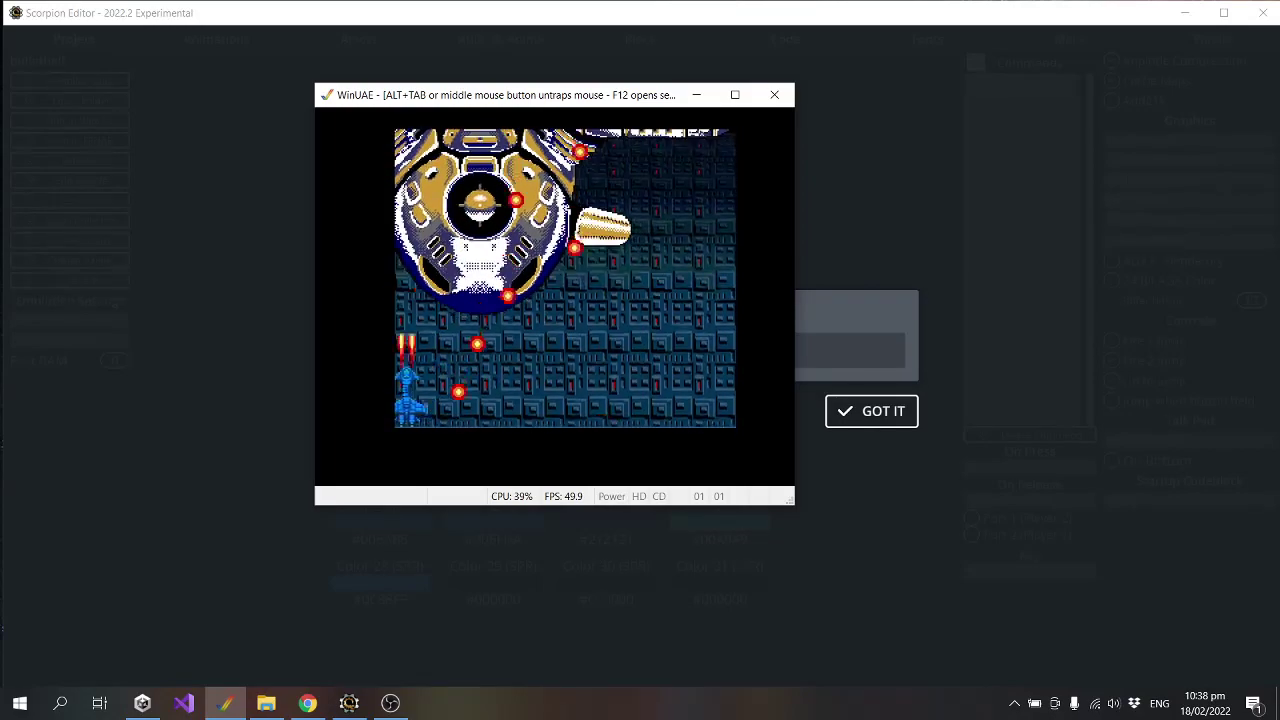
pyautogui.press('Right')
pyautogui.press('Right')
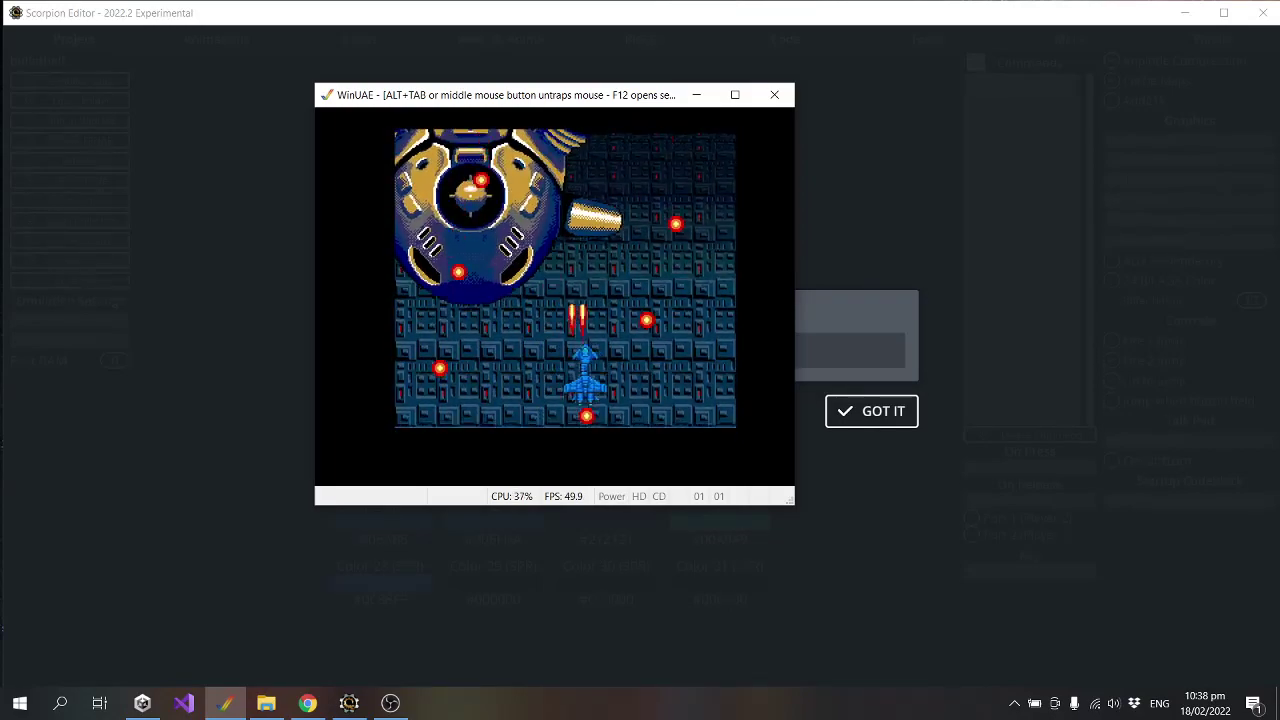
pyautogui.press('Left')
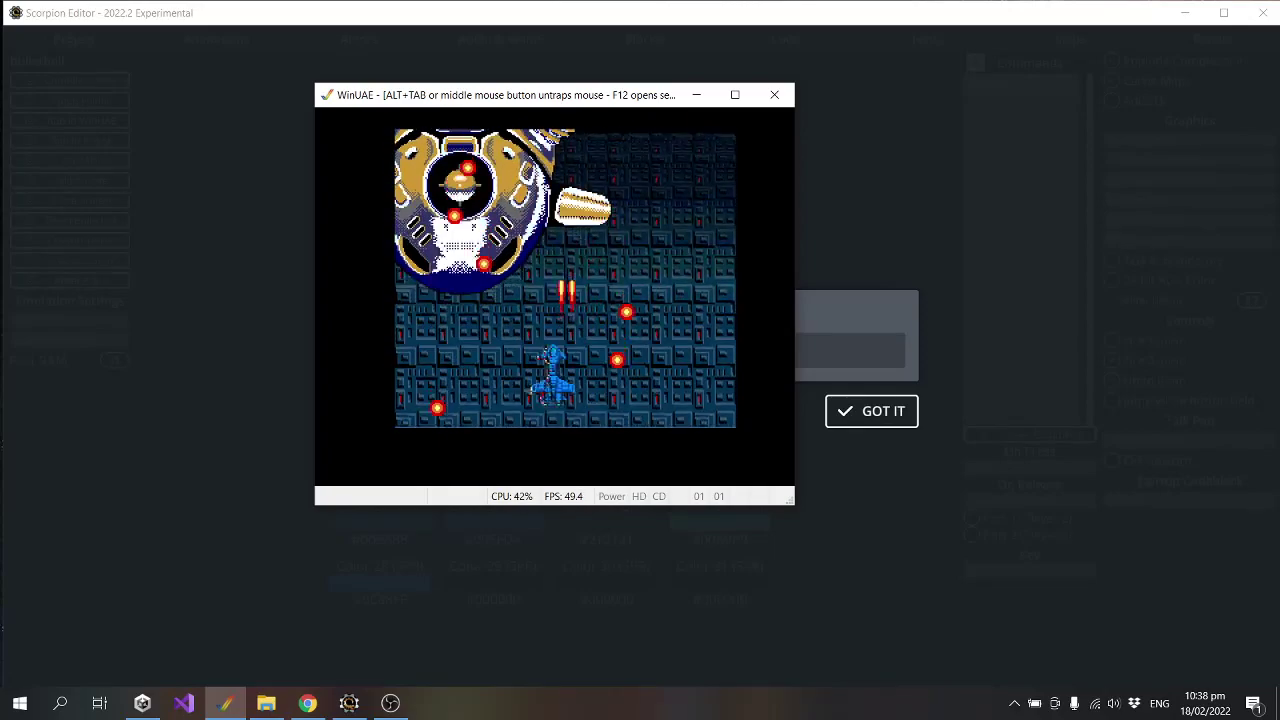
pyautogui.press('Right')
pyautogui.press('Right')
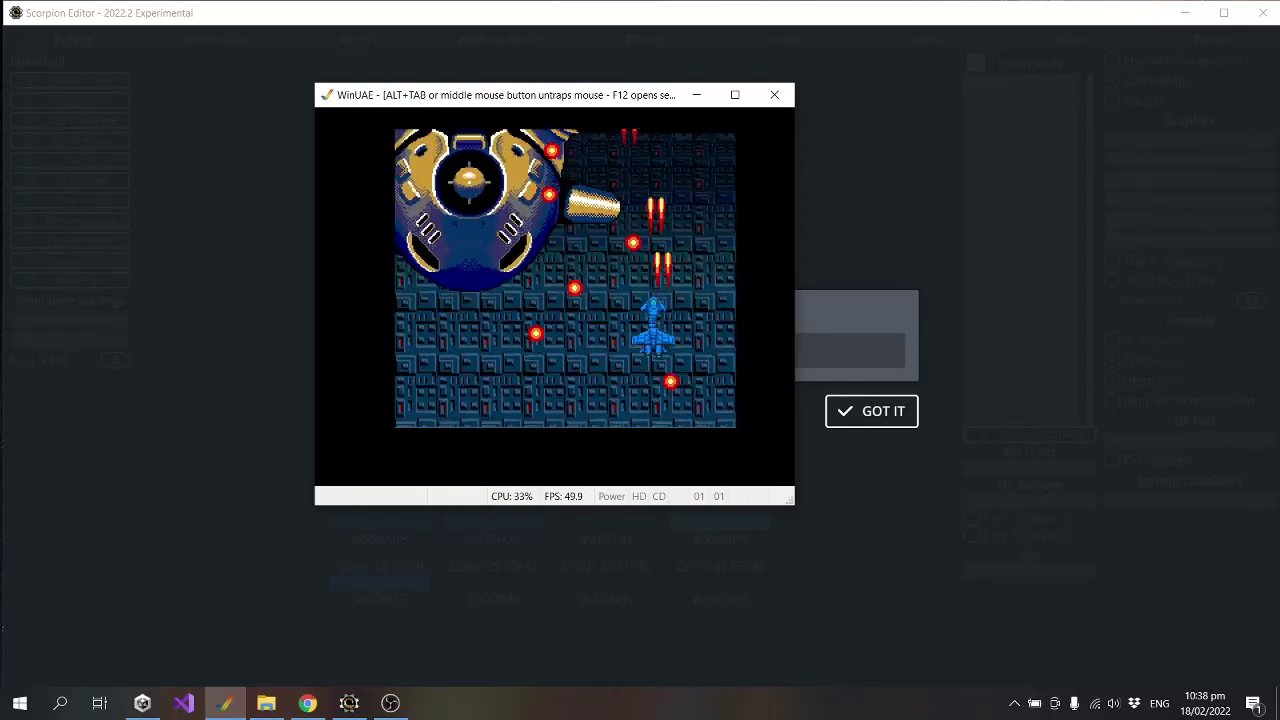
pyautogui.press('Left')
pyautogui.press('Right')
pyautogui.press('Left')
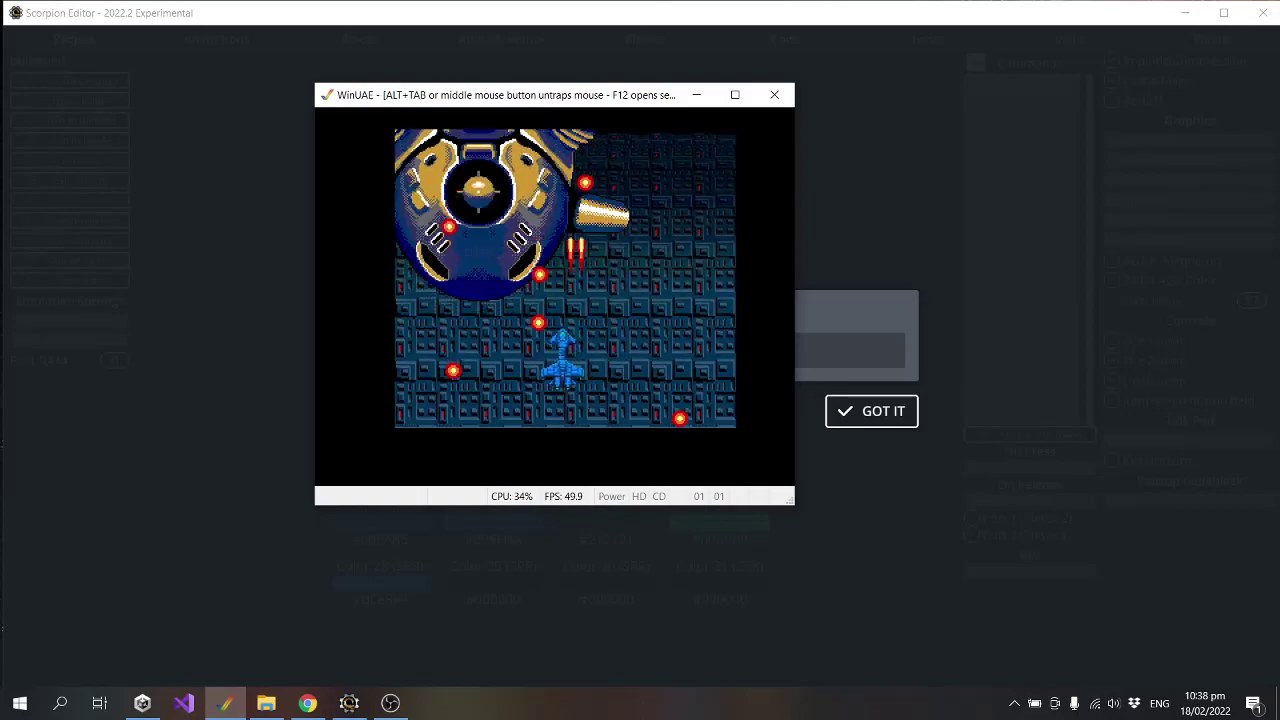
pyautogui.press('Right')
pyautogui.press('Left')
pyautogui.press('Right')
pyautogui.press('Left')
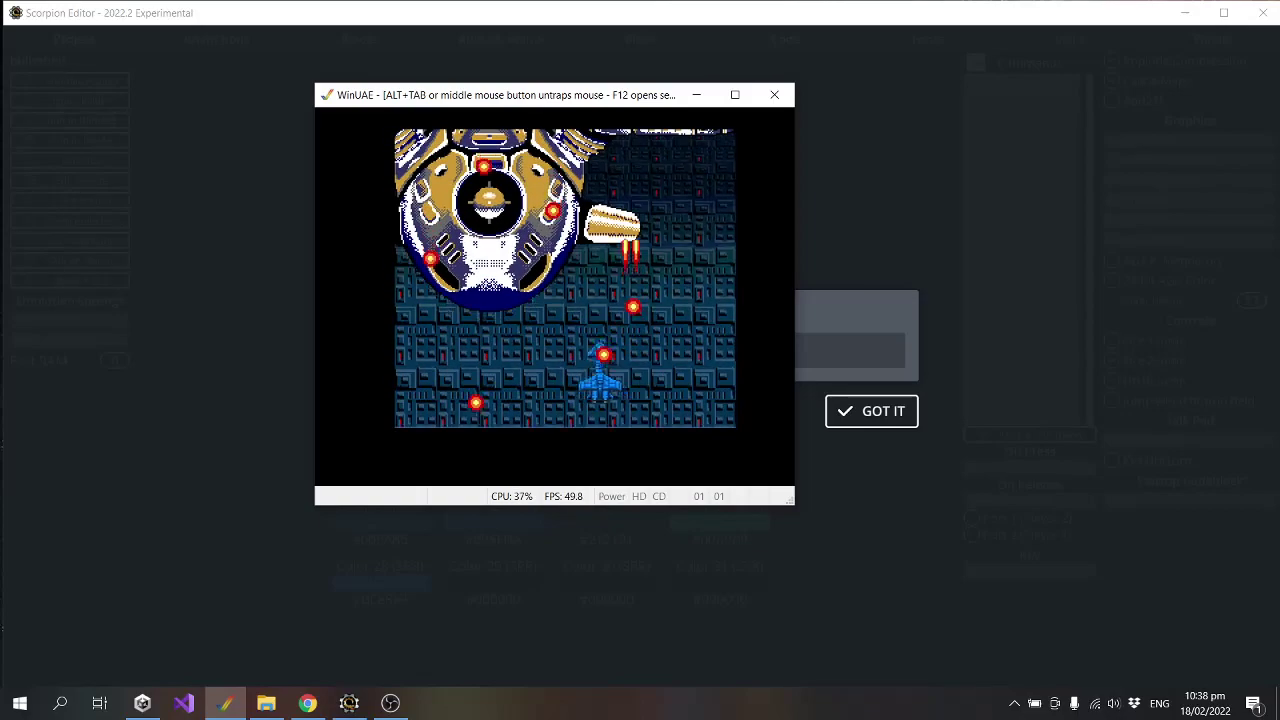
pyautogui.press('Right')
pyautogui.press('Right')
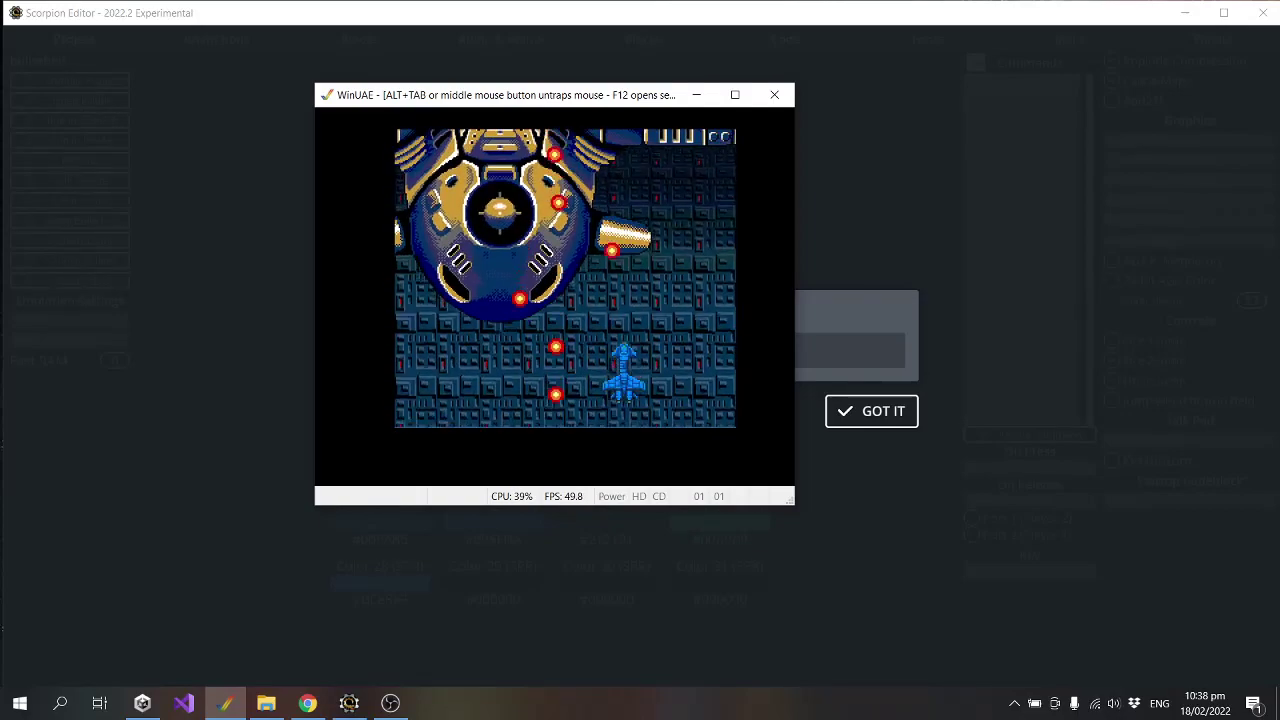
pyautogui.press('Left')
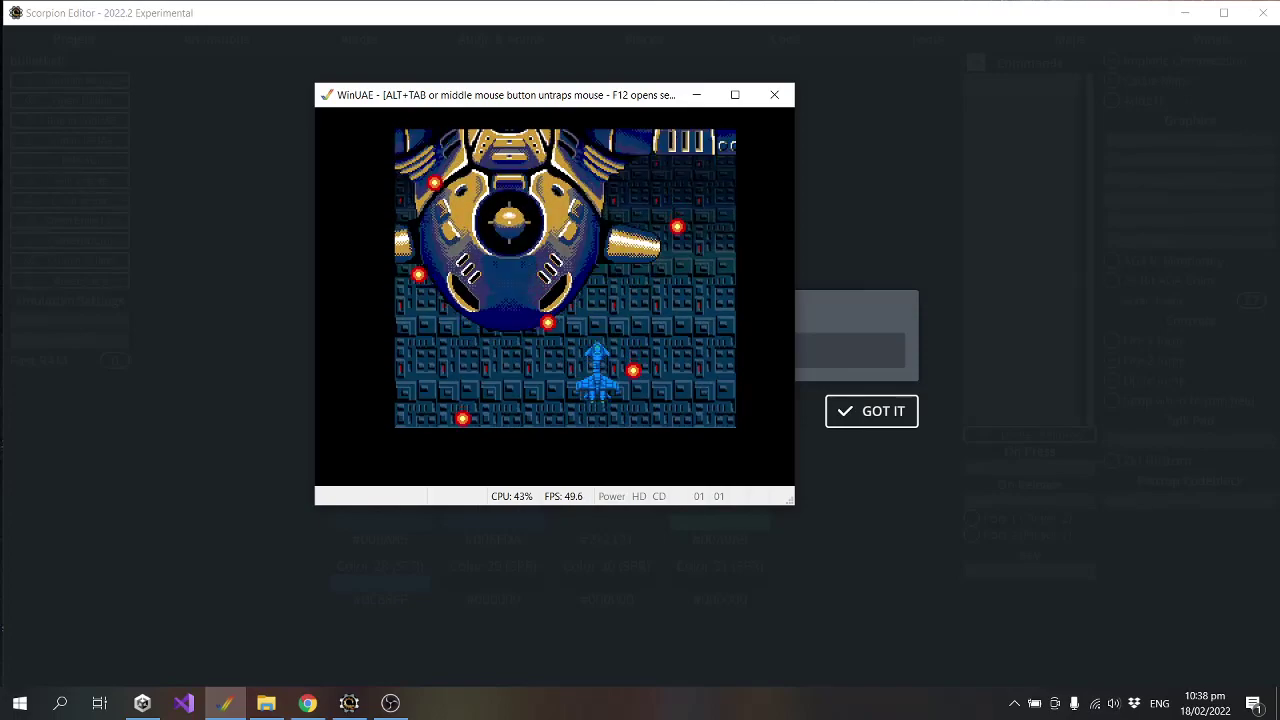
pyautogui.hotkey('alt', 'F4')
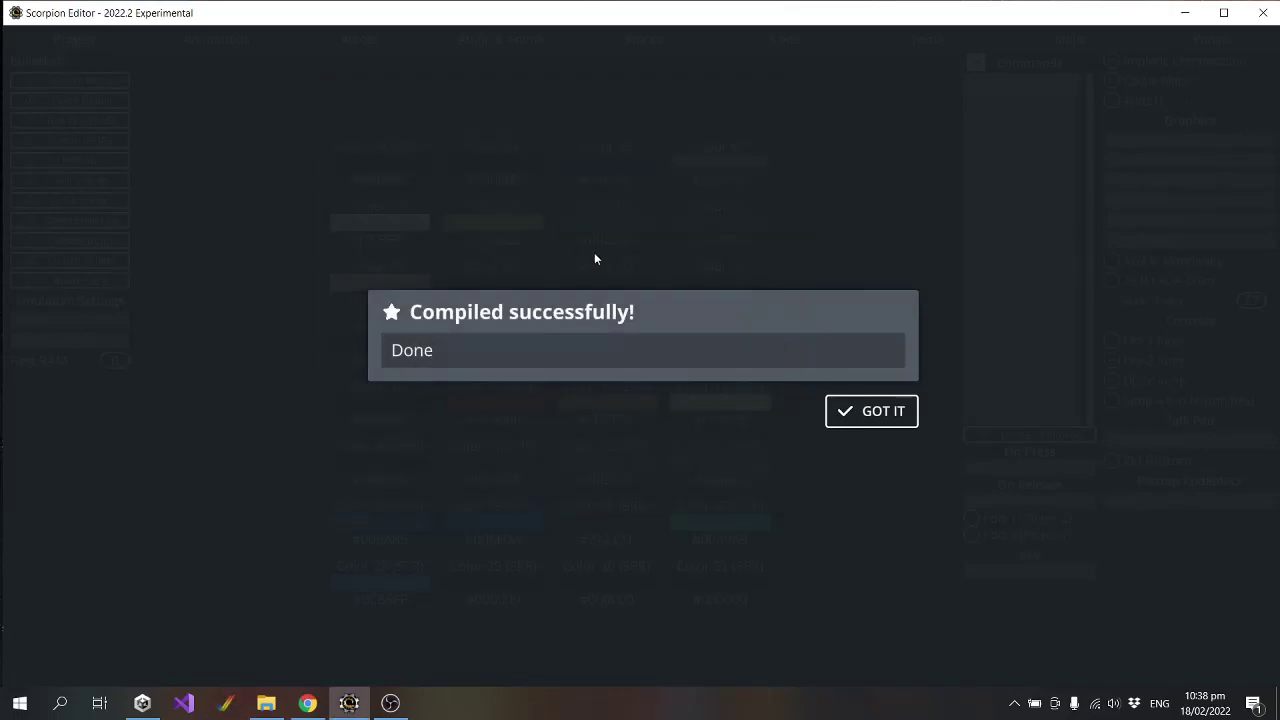
pyautogui.click(883, 420)
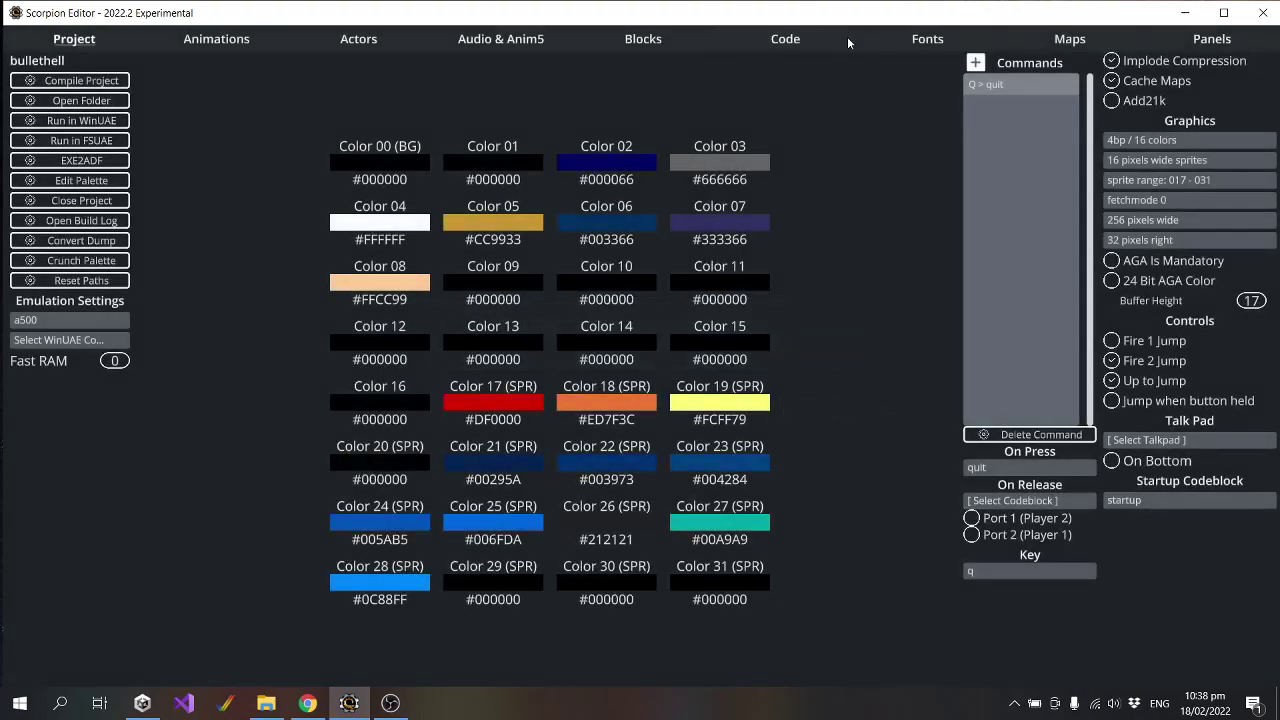
# Set the timer frames of new_map to 8.
pyautogui.click(1175, 45)
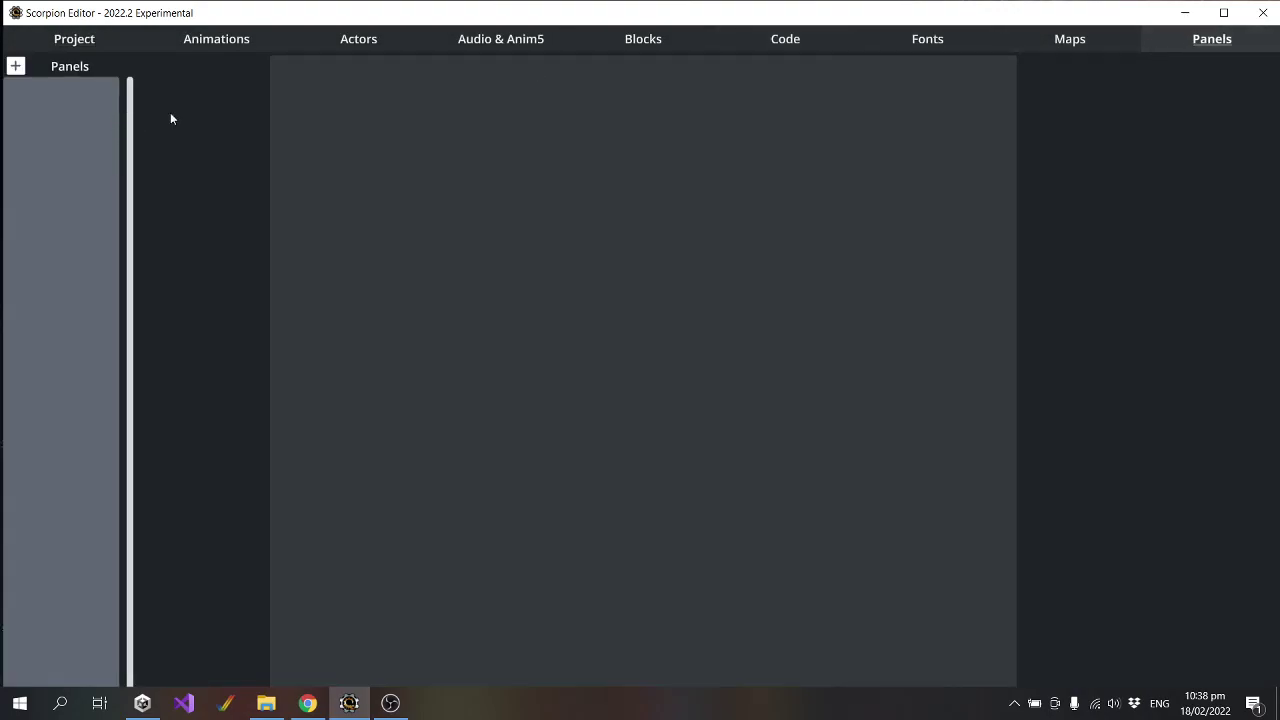
pyautogui.click(1107, 45)
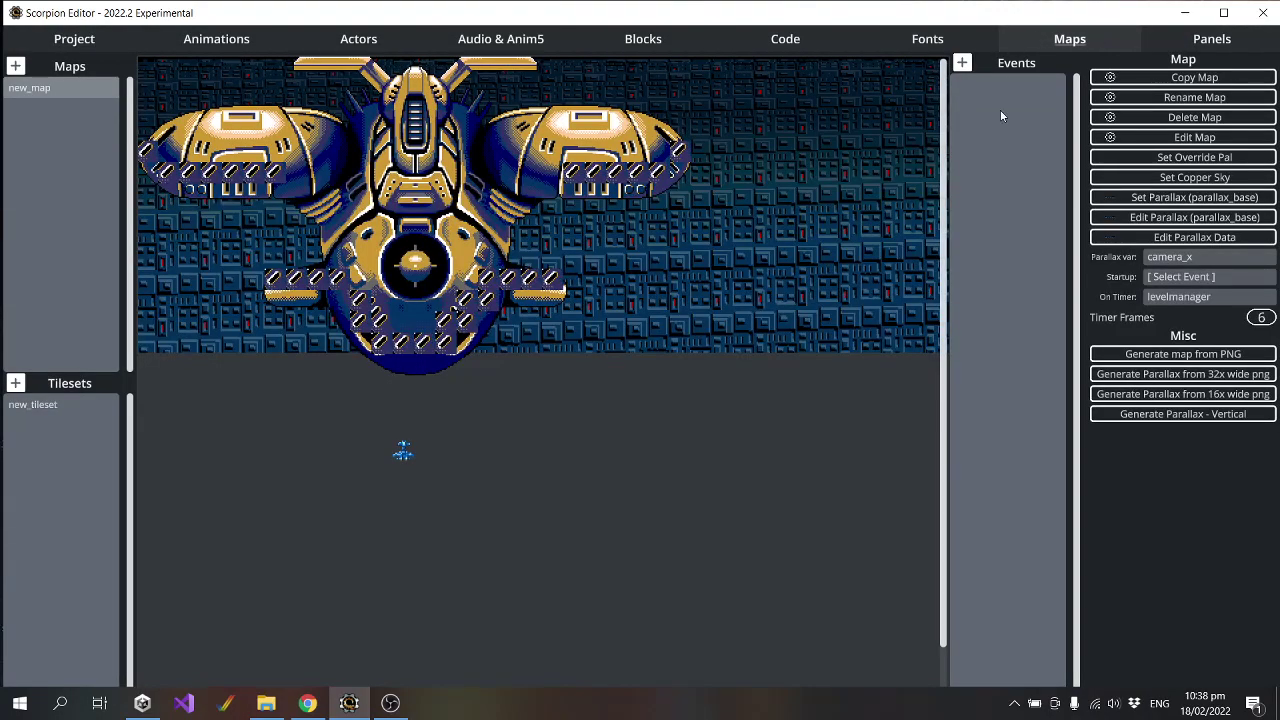
pyautogui.click(1261, 317)
pyautogui.write('8')
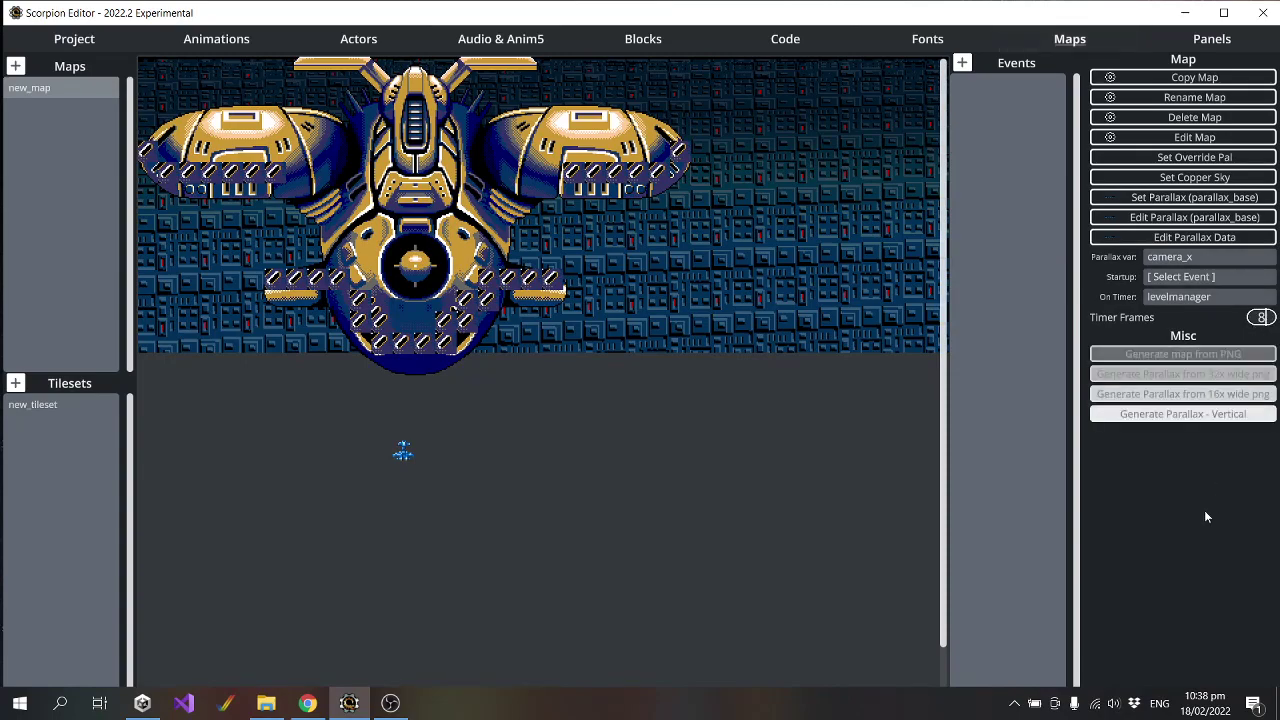
pyautogui.press('Return')
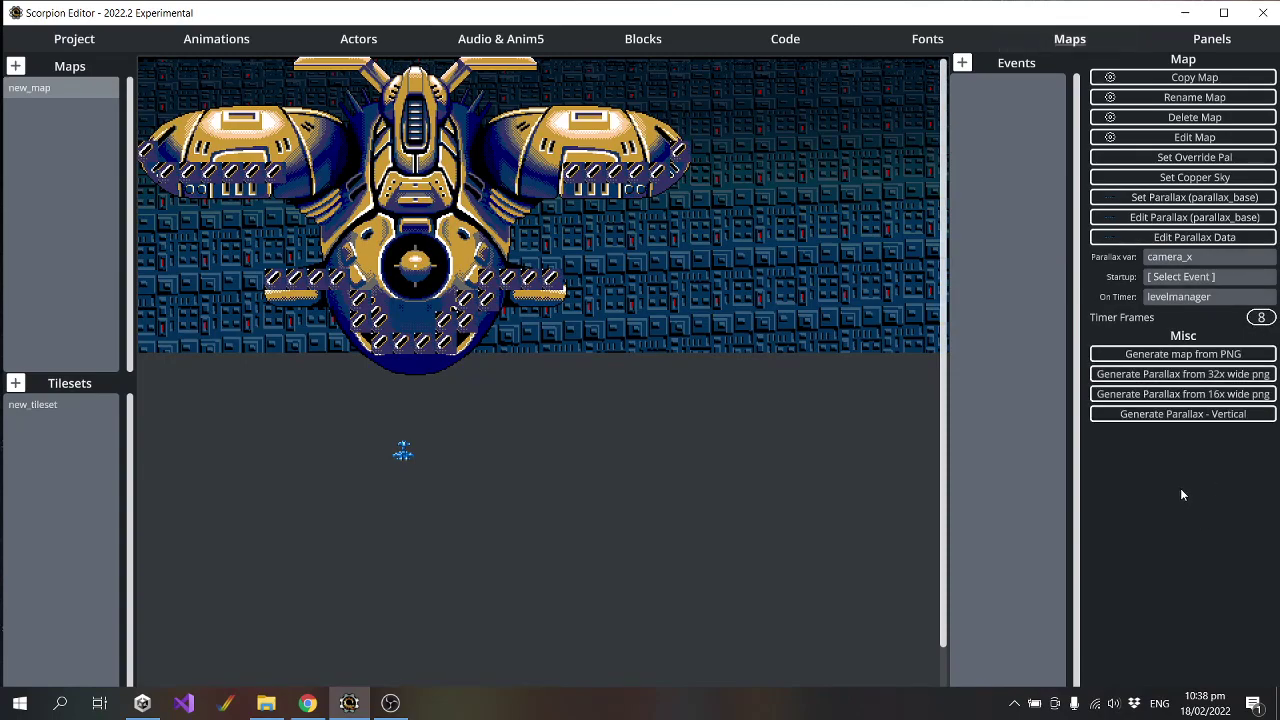
# Set the timer frames to 8 for the playershot, player and enemyshot actors and check each one.
pyautogui.click(785, 40)
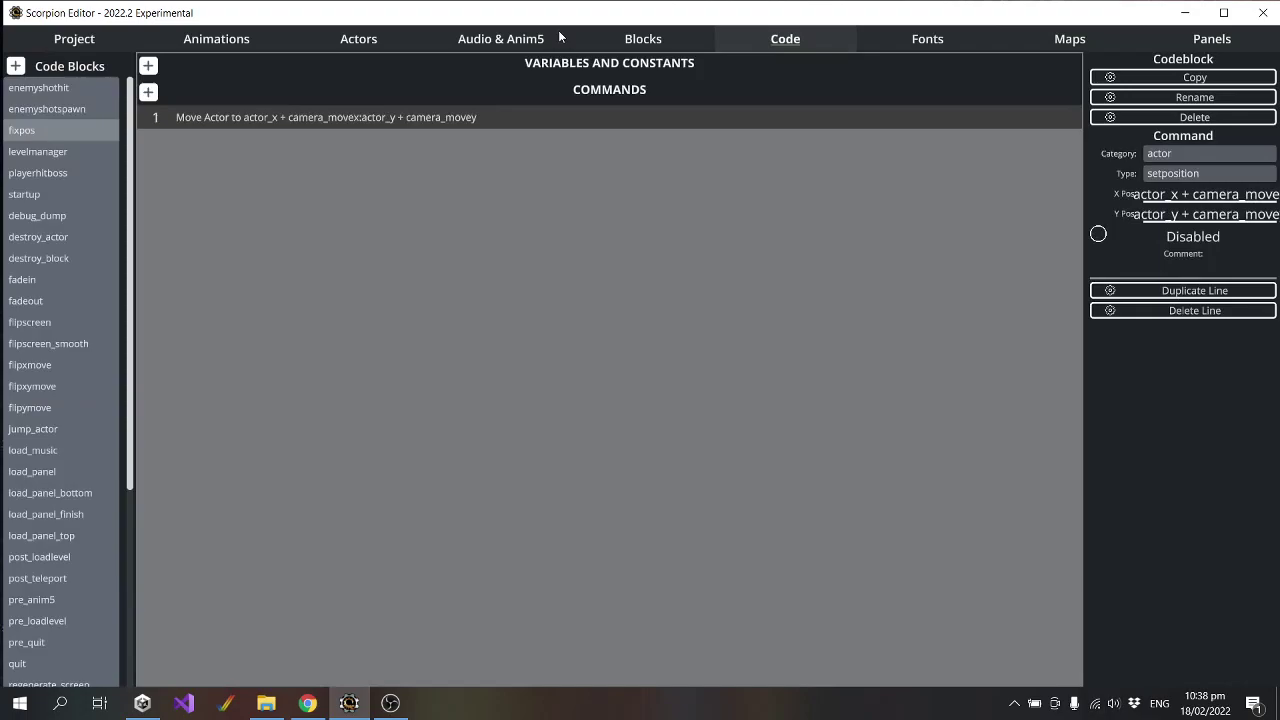
pyautogui.click(388, 44)
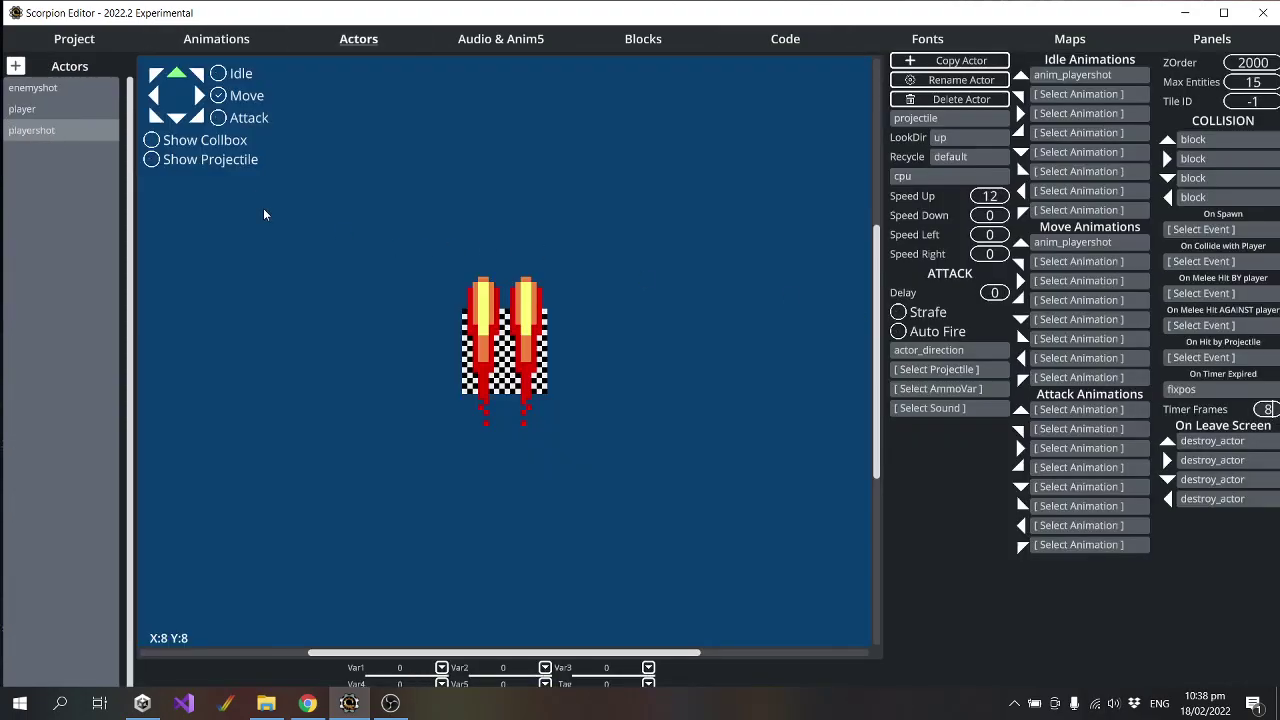
pyautogui.click(30, 110)
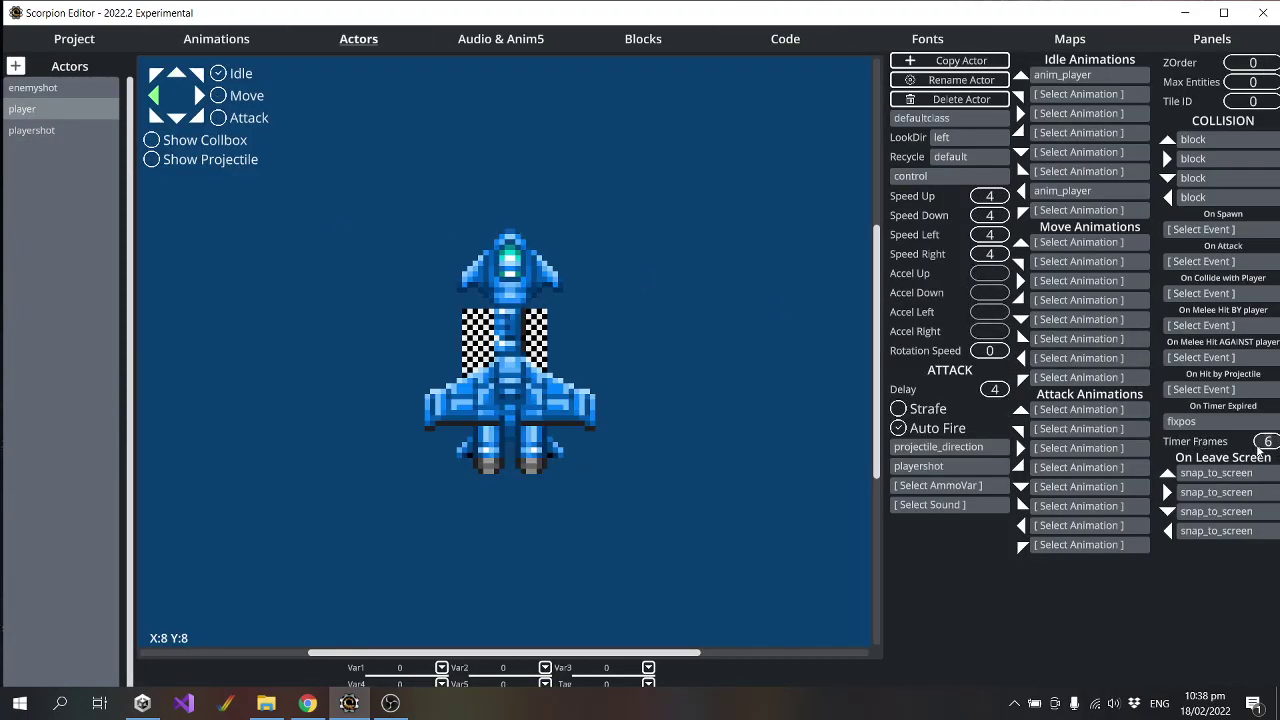
pyautogui.click(58, 88)
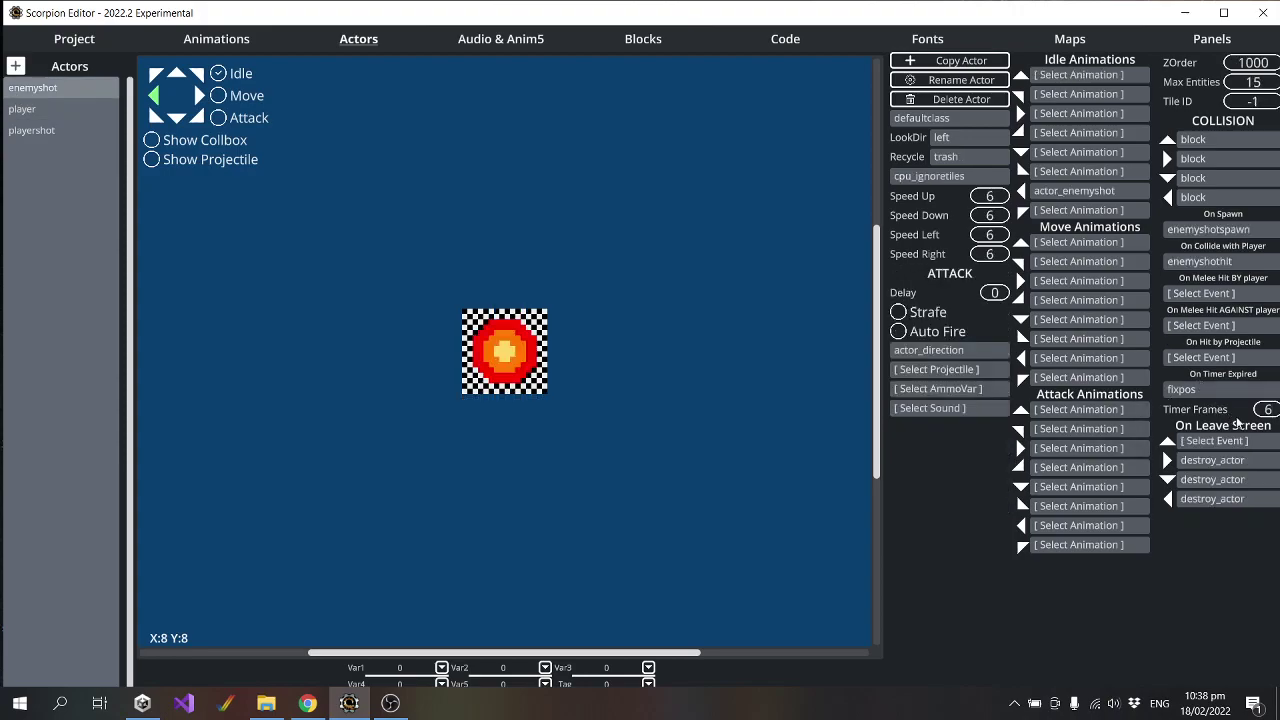
pyautogui.scroll(2, 1267, 410)
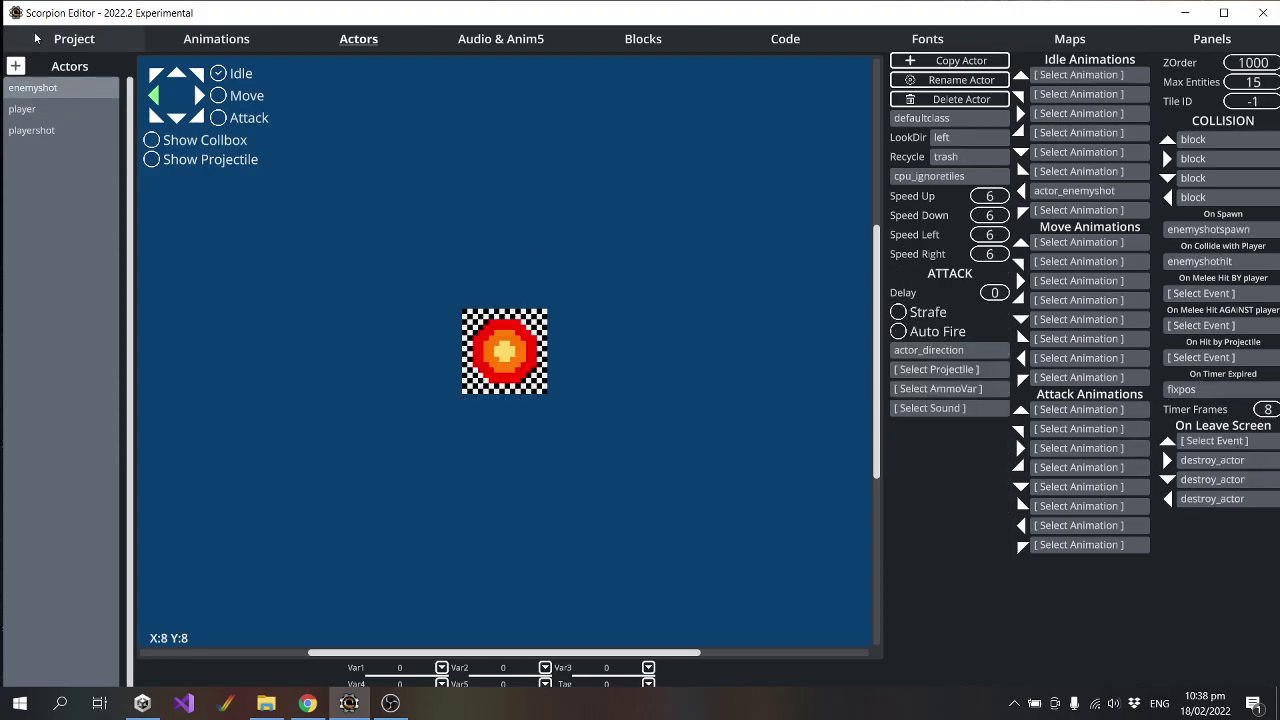
pyautogui.click(44, 110)
pyautogui.click(46, 131)
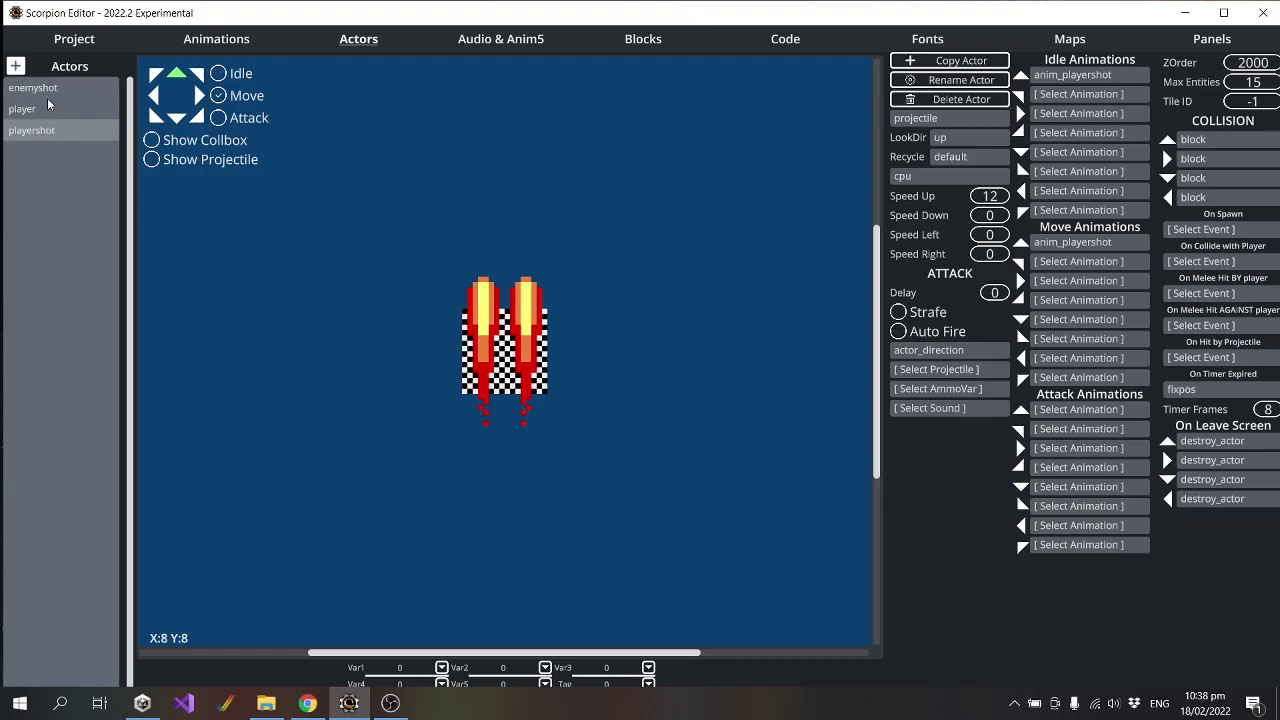
pyautogui.click(49, 89)
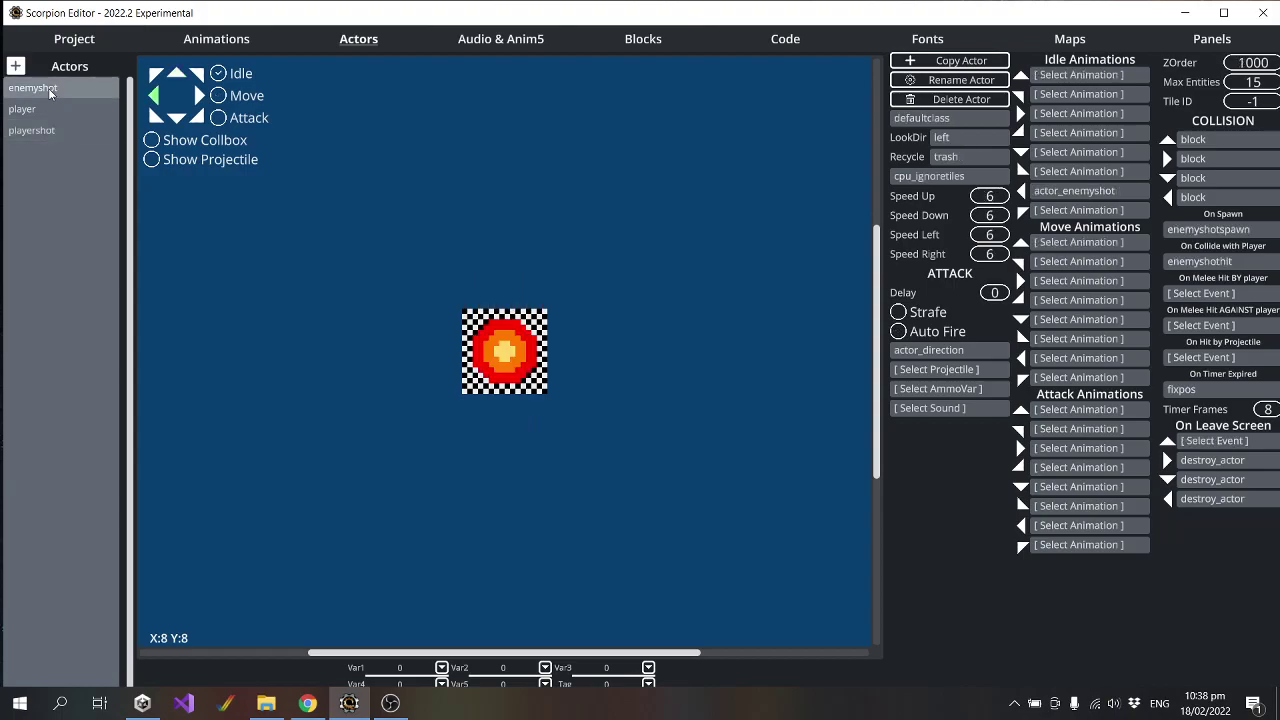
# Run the project in WinUAE, play-test the timer setting of 8 by steering and shooting at the boss, then close the emulator and dismiss the compile message.
pyautogui.click(74, 40)
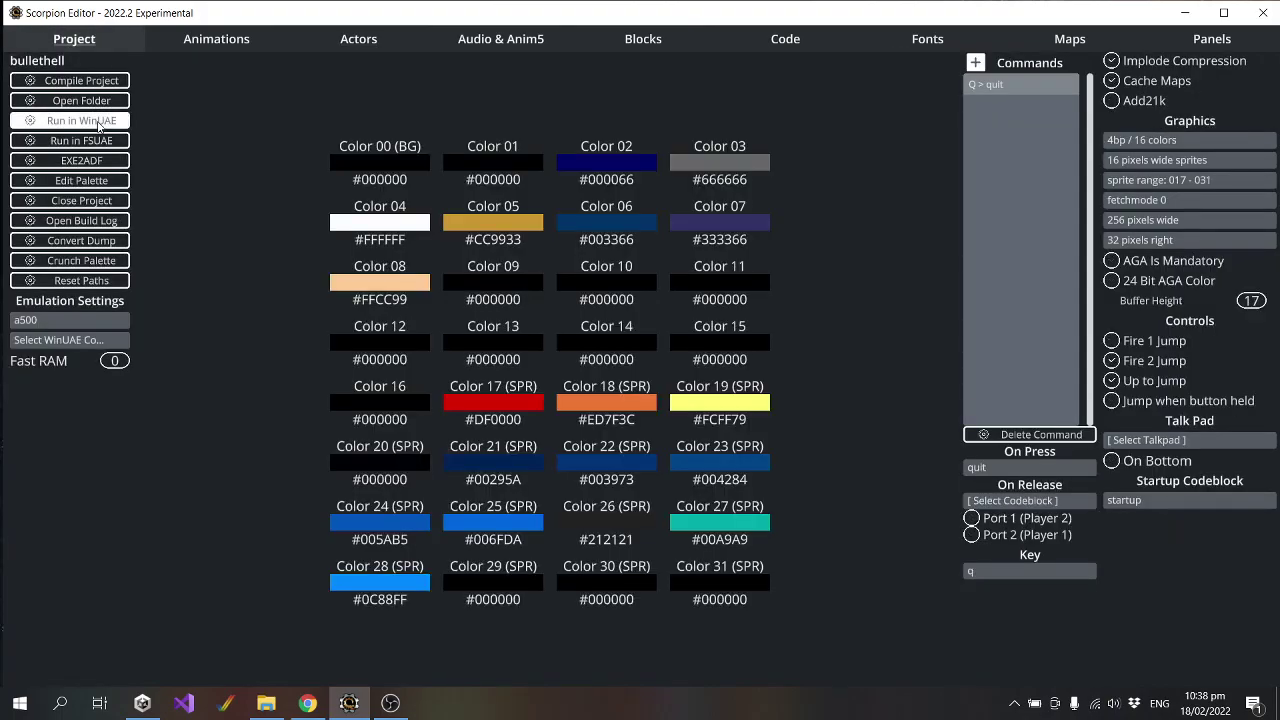
pyautogui.click(98, 121)
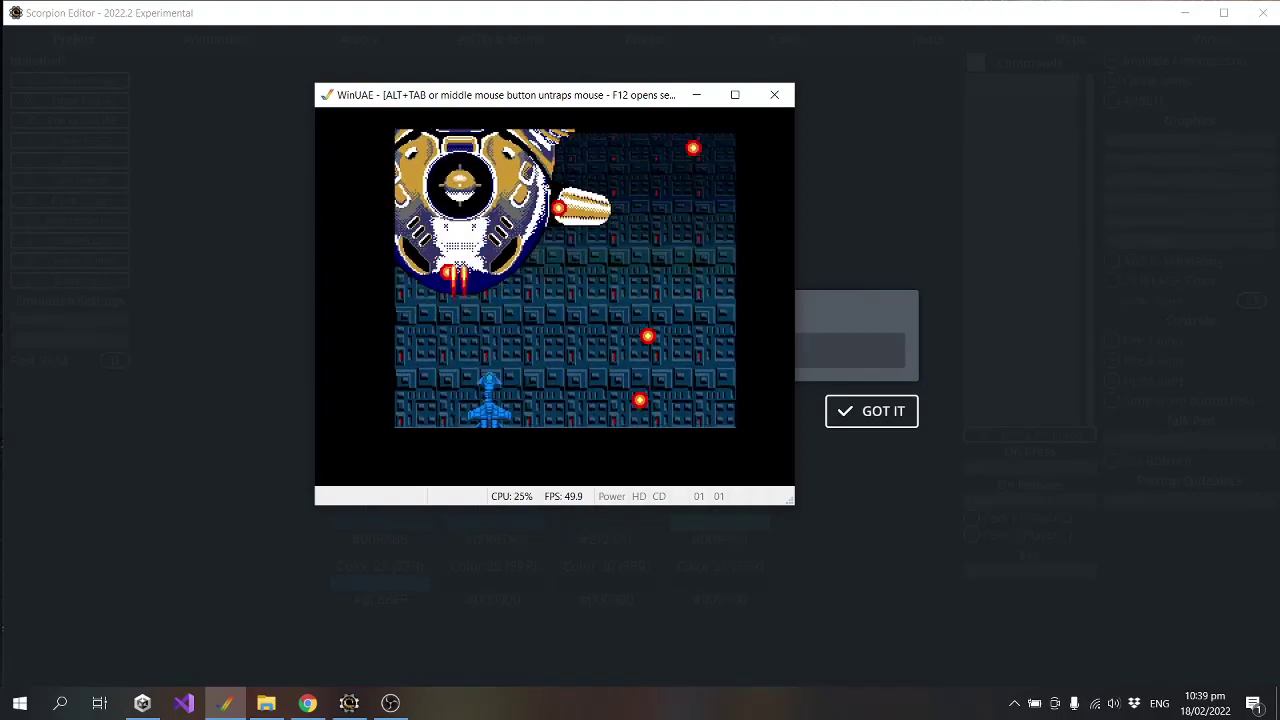
pyautogui.press('Right')
pyautogui.press('Right')
pyautogui.press('Left')
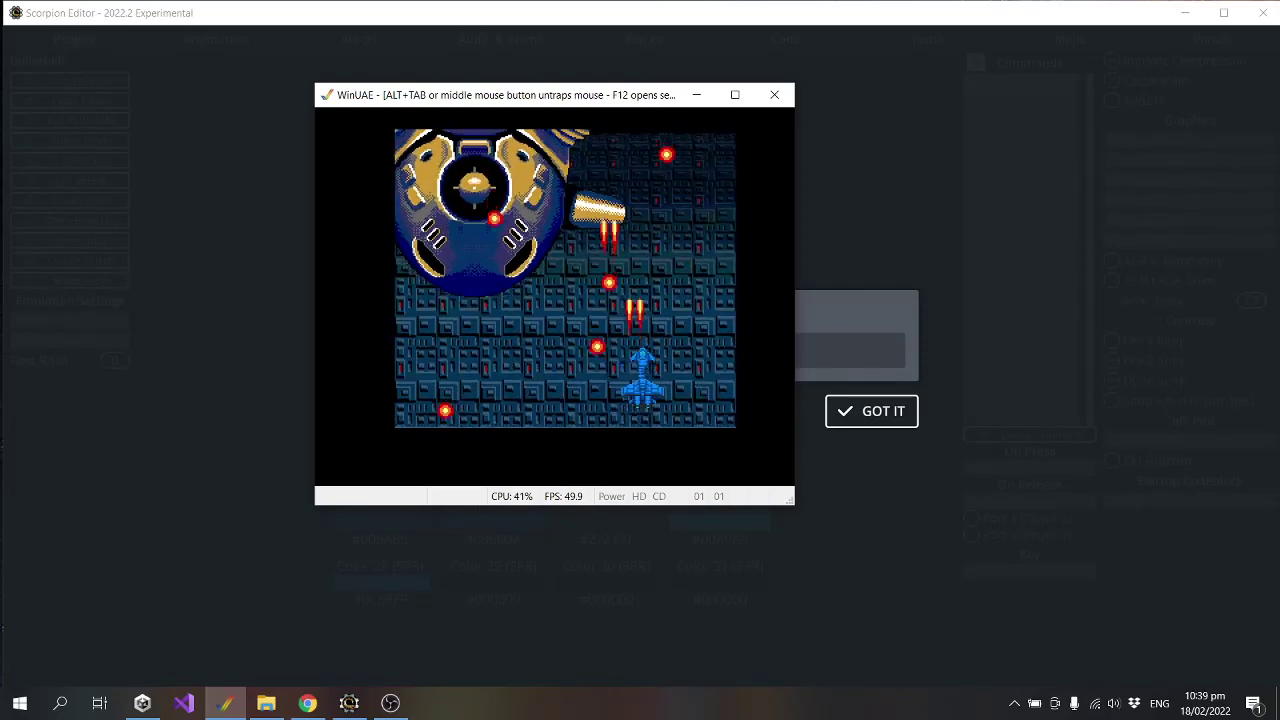
pyautogui.press('Left')
pyautogui.press('Down')
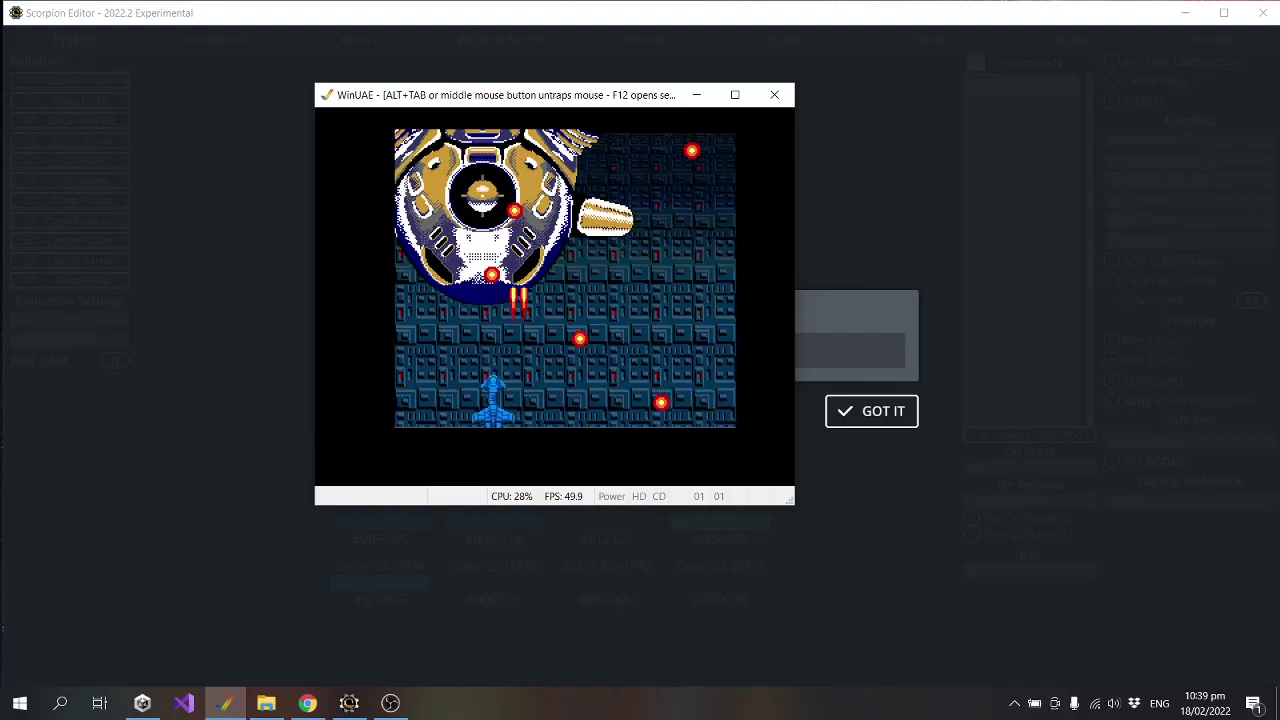
pyautogui.press('Right')
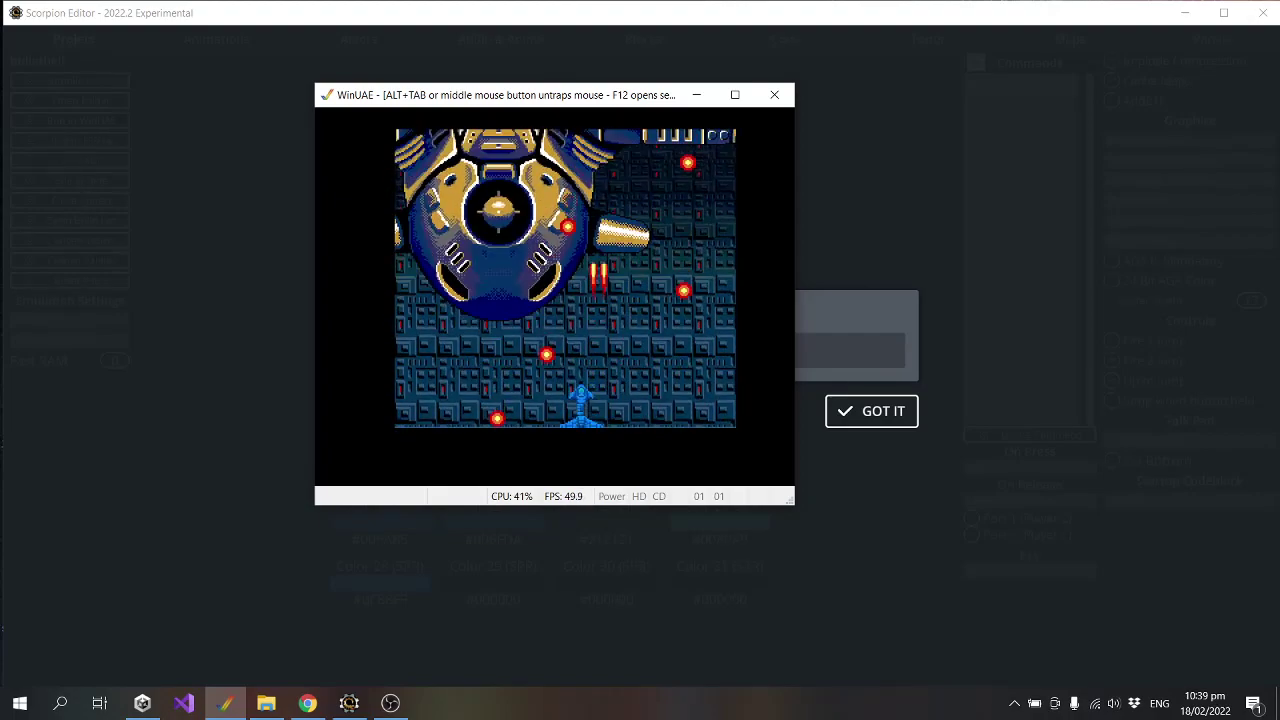
pyautogui.press('Right')
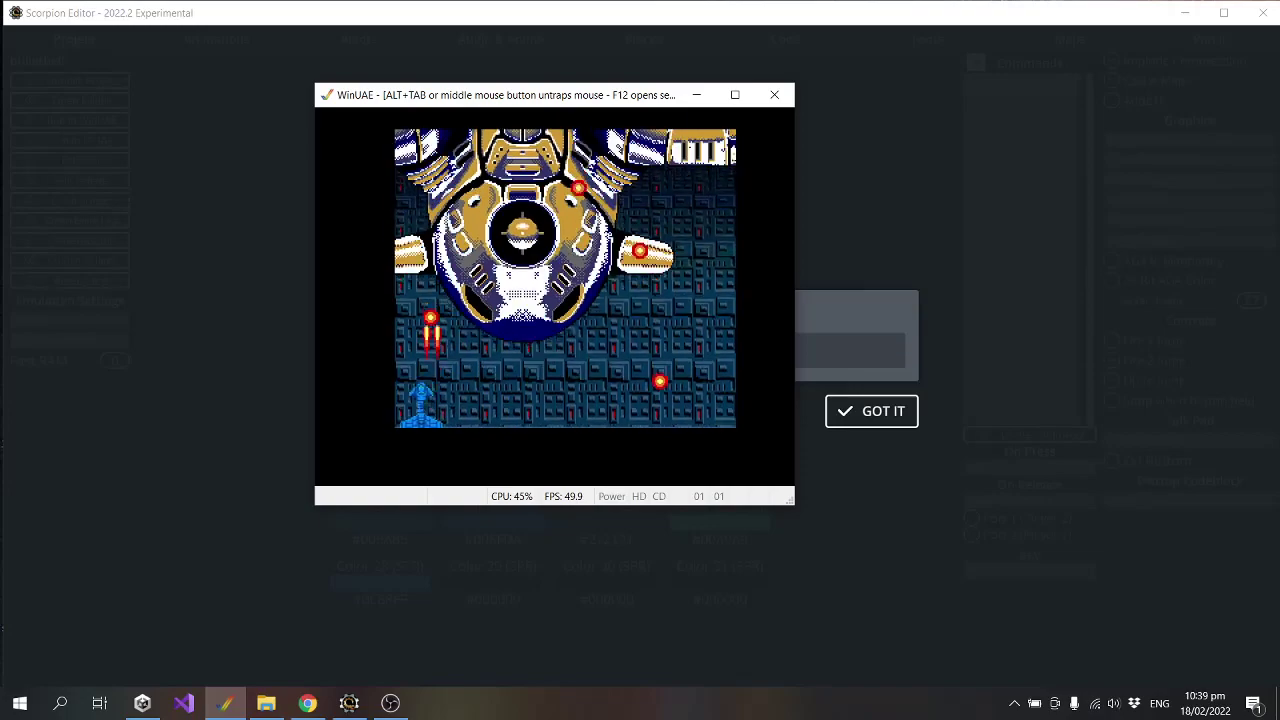
pyautogui.press('Right')
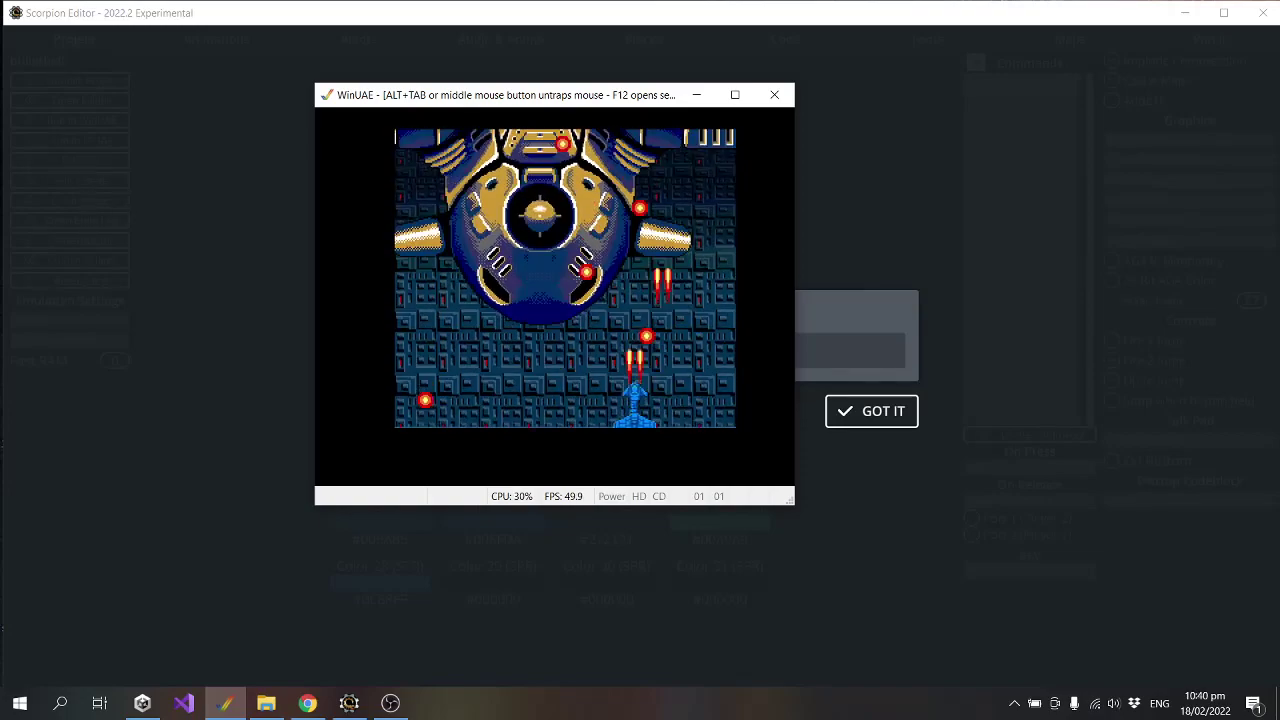
pyautogui.press('Left')
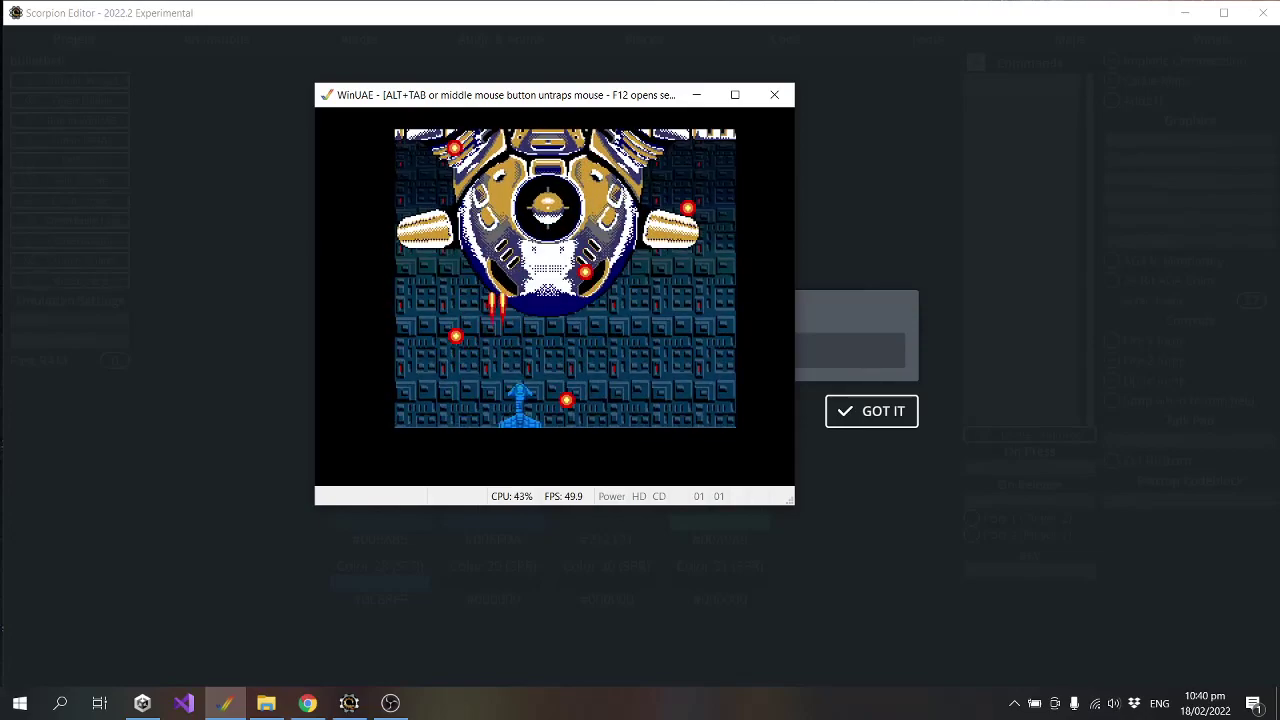
pyautogui.press('Right')
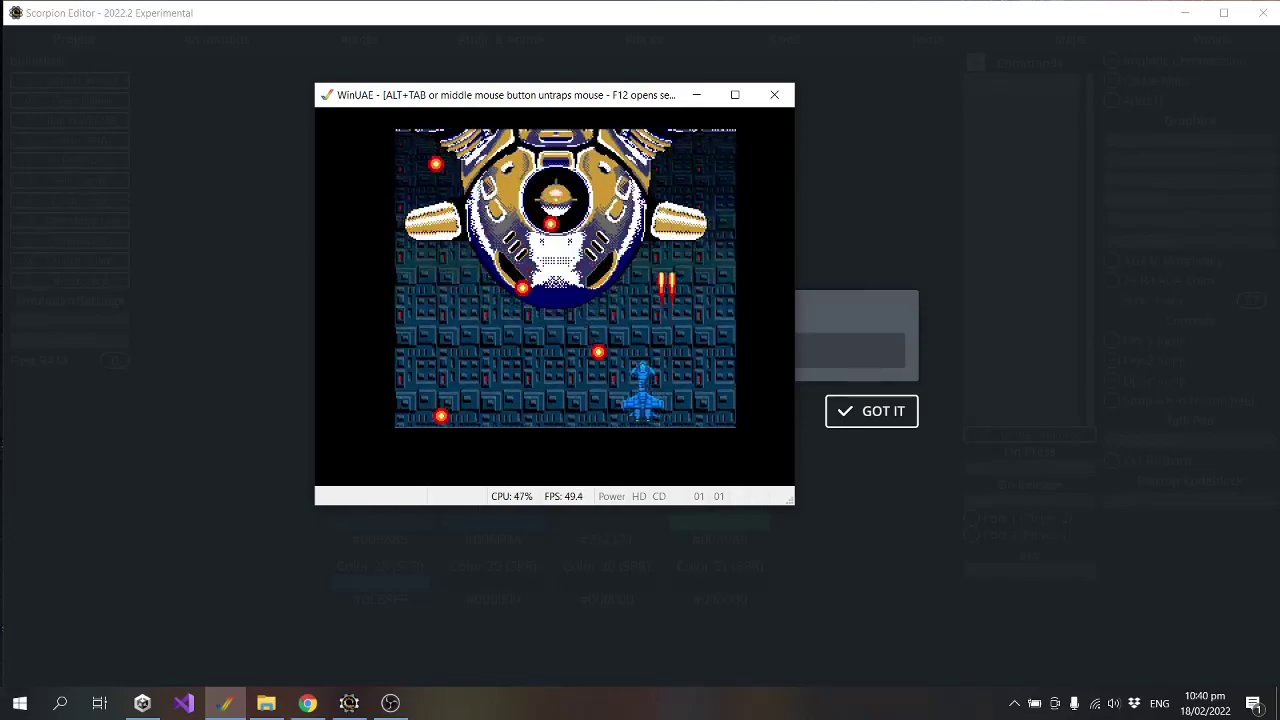
pyautogui.press('Left')
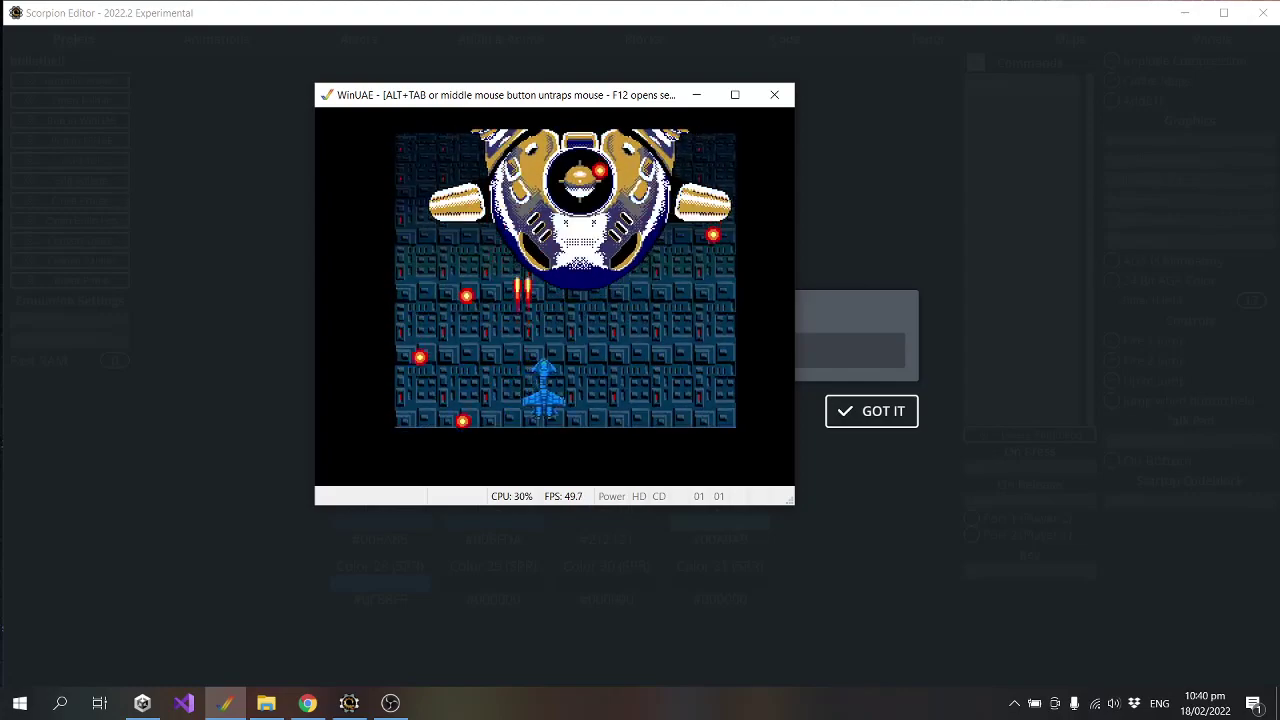
pyautogui.press('Right')
pyautogui.press('Left')
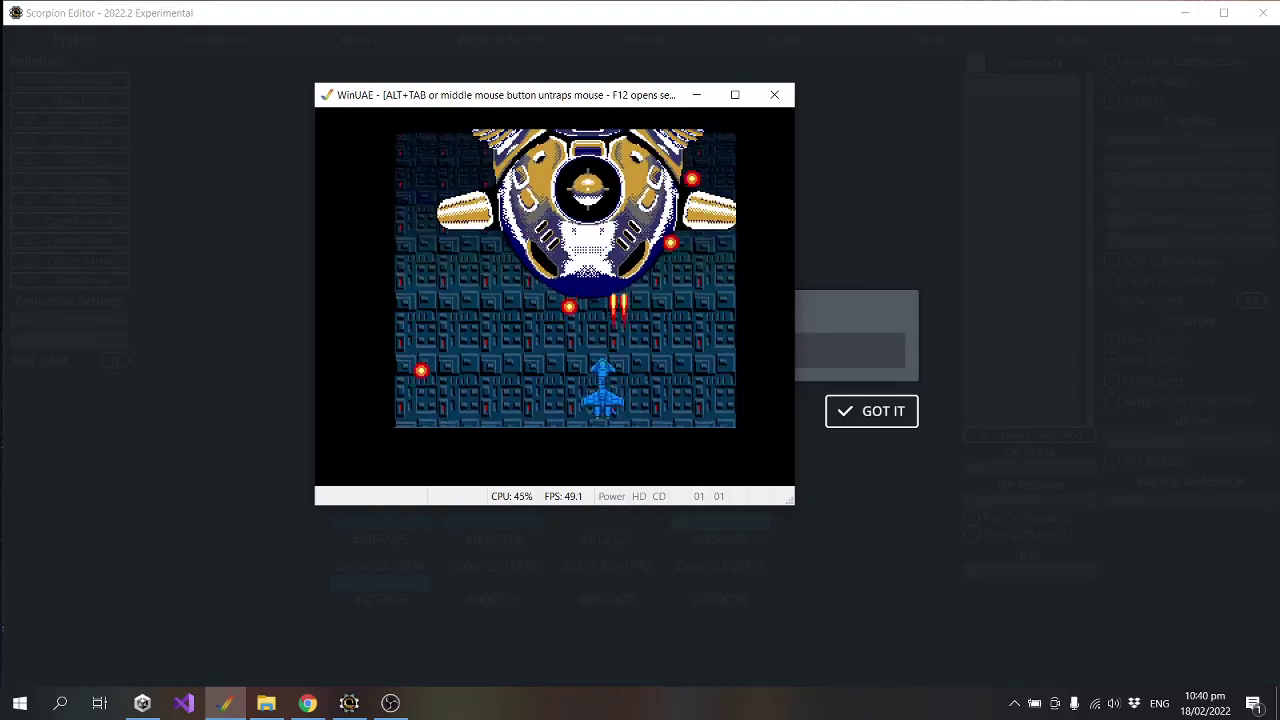
pyautogui.press('Left')
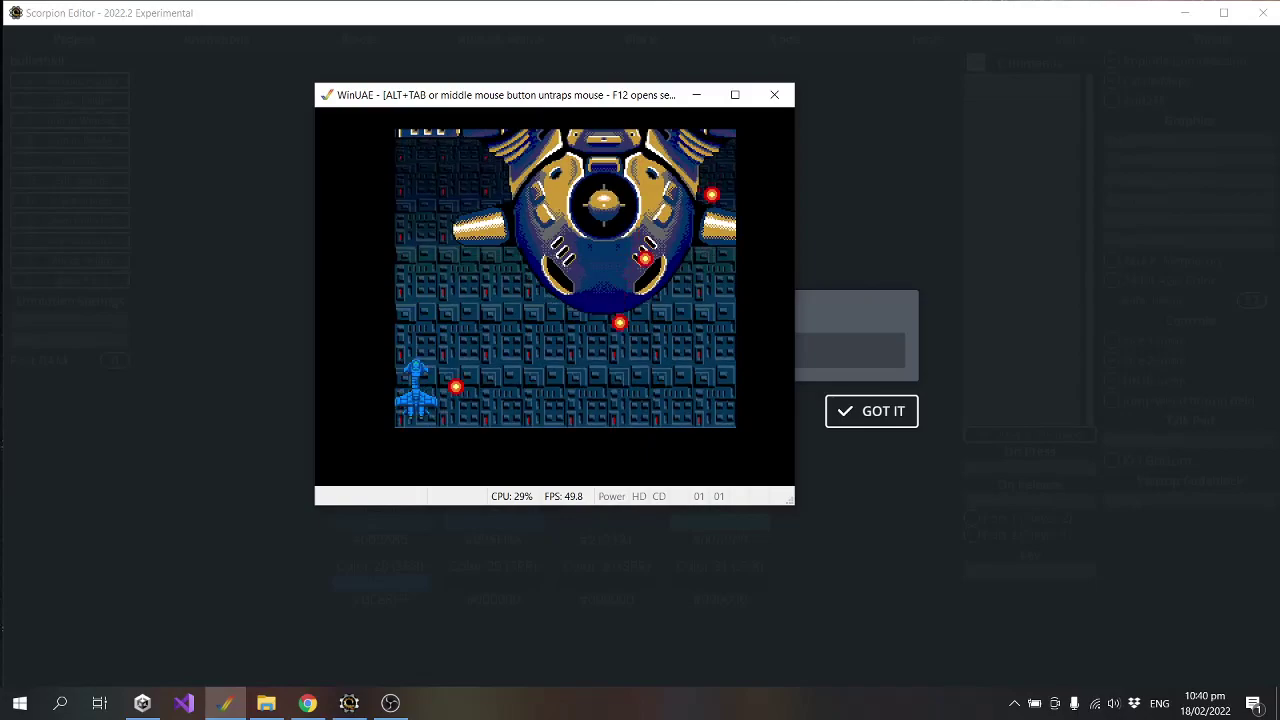
pyautogui.hotkey('alt', 'F4')
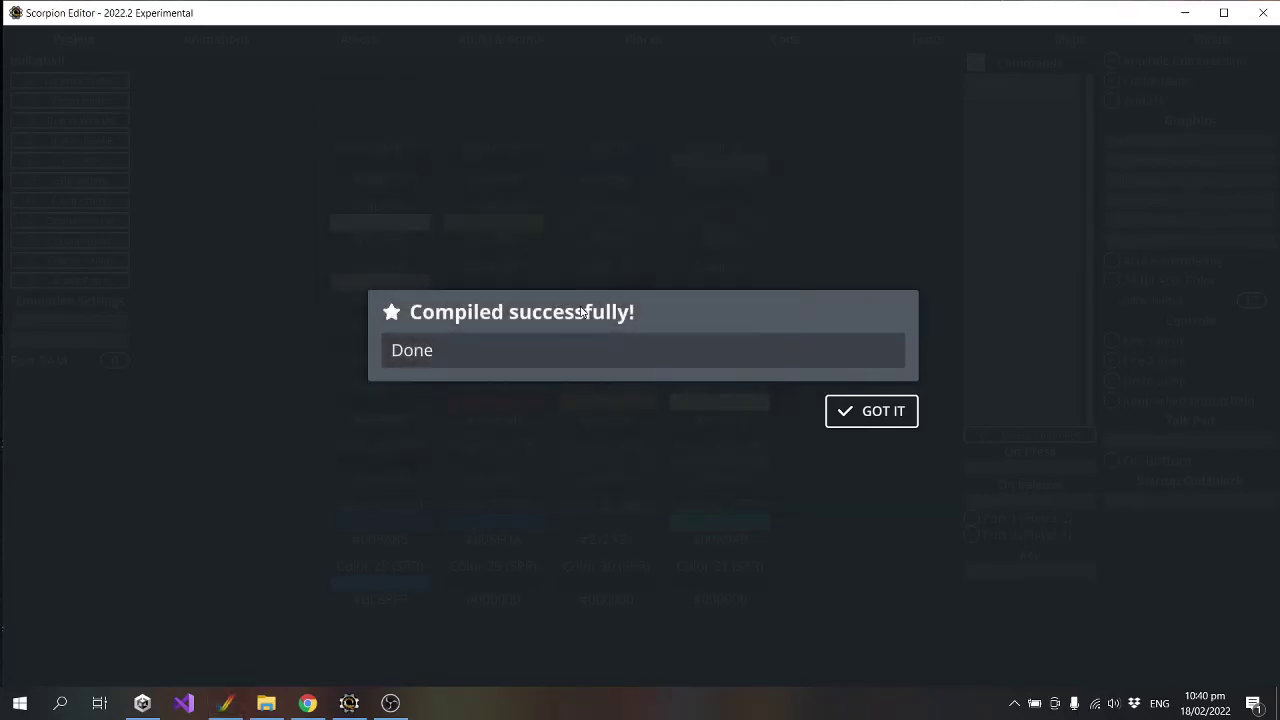
pyautogui.click(888, 415)
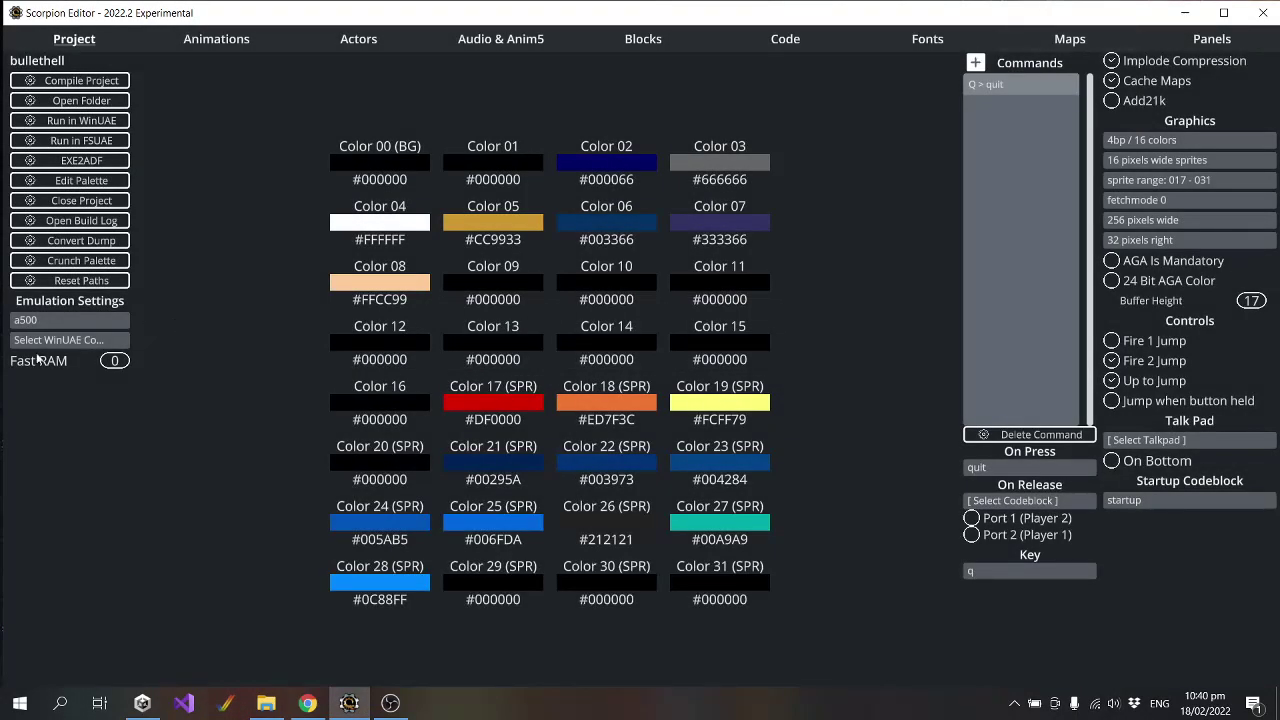
# Open new_map's parallax data as comma-separated text in OpenOffice Calc and set ScrollLeftSpeed, ScrollIdleSpeed and ScrollRightSpeed to -2.
pyautogui.click(1080, 41)
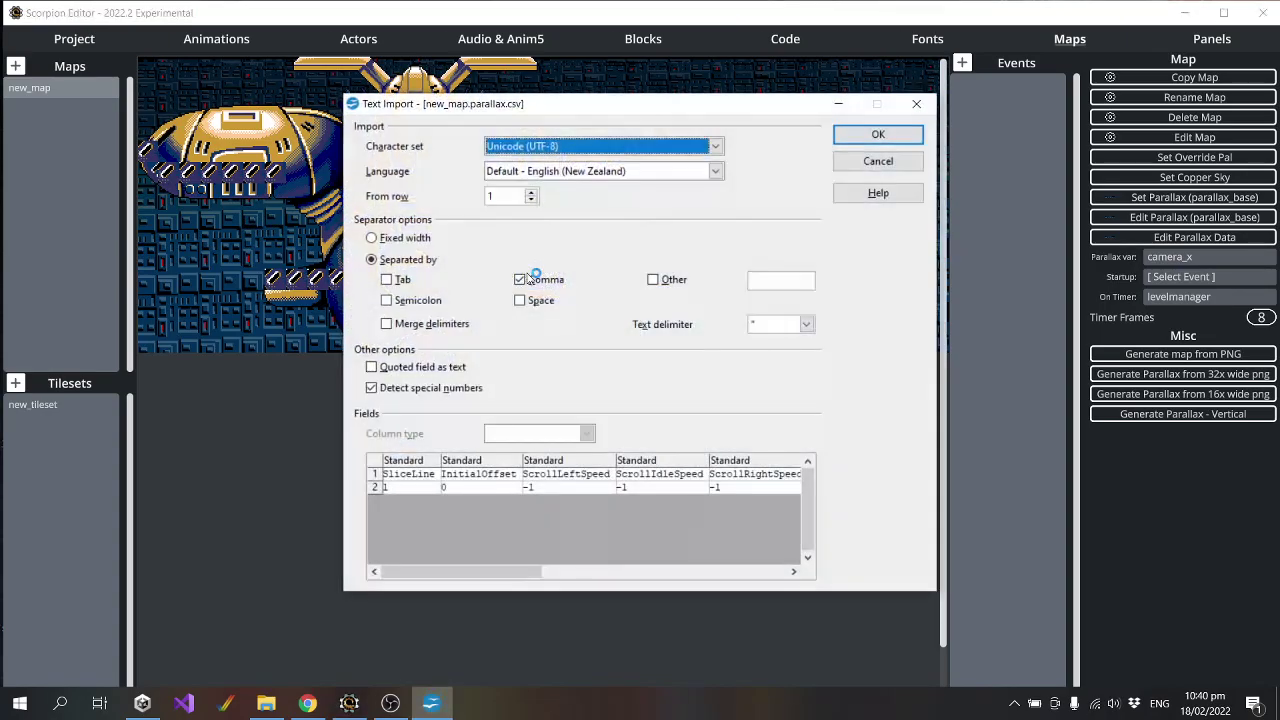
pyautogui.click(895, 137)
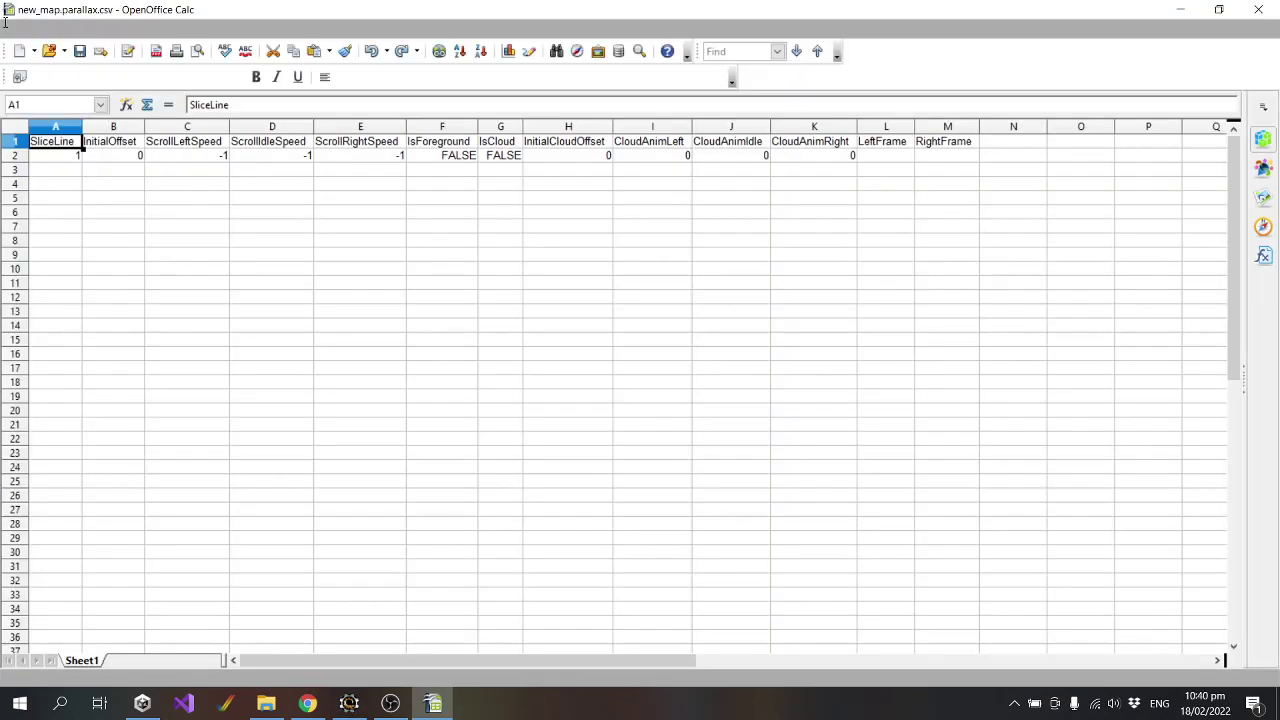
pyautogui.click(198, 155)
pyautogui.write('-2')
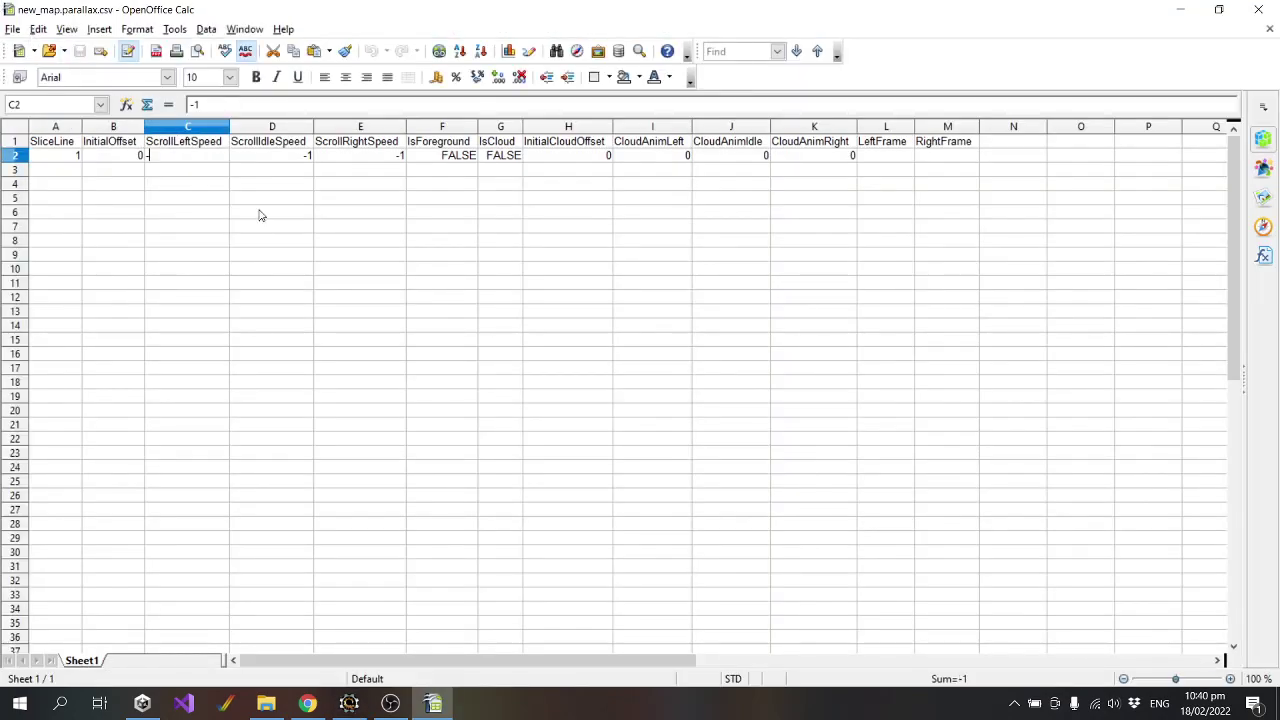
pyautogui.press('Tab')
pyautogui.write('-2')
pyautogui.press('Tab')
pyautogui.write('-2')
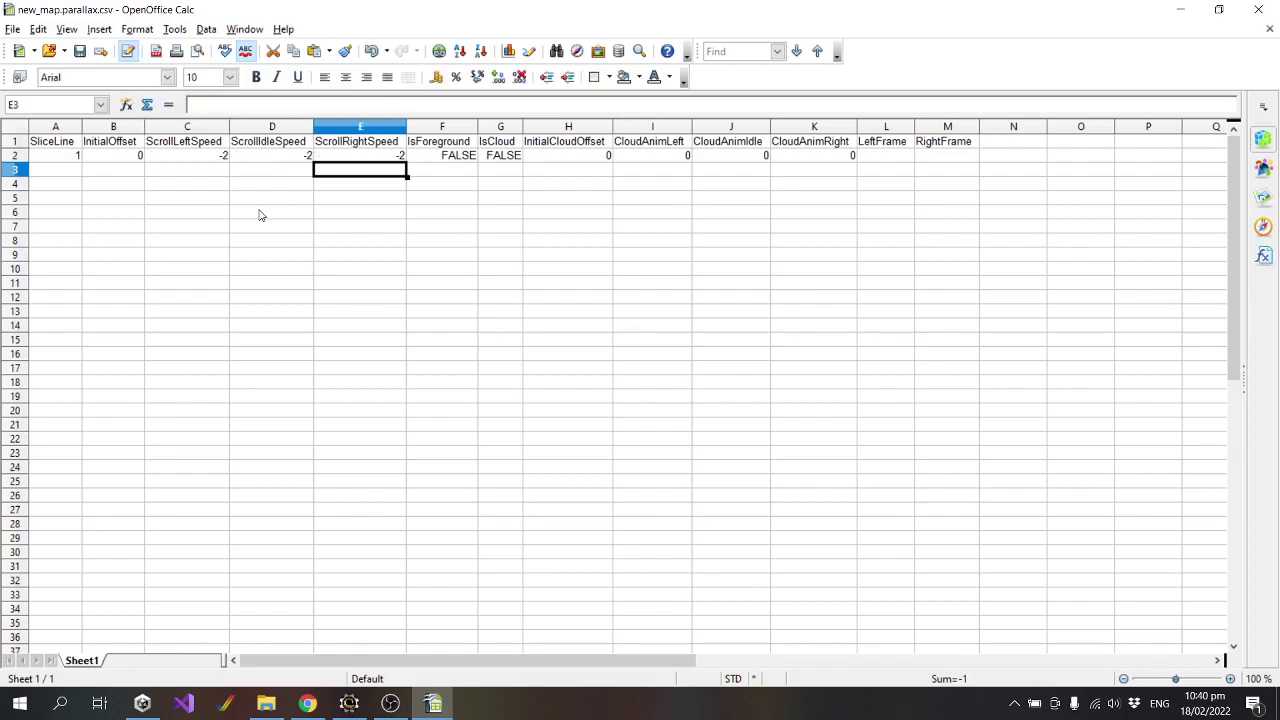
pyautogui.press('Left')
pyautogui.press('Left')
pyautogui.write('-1.5')
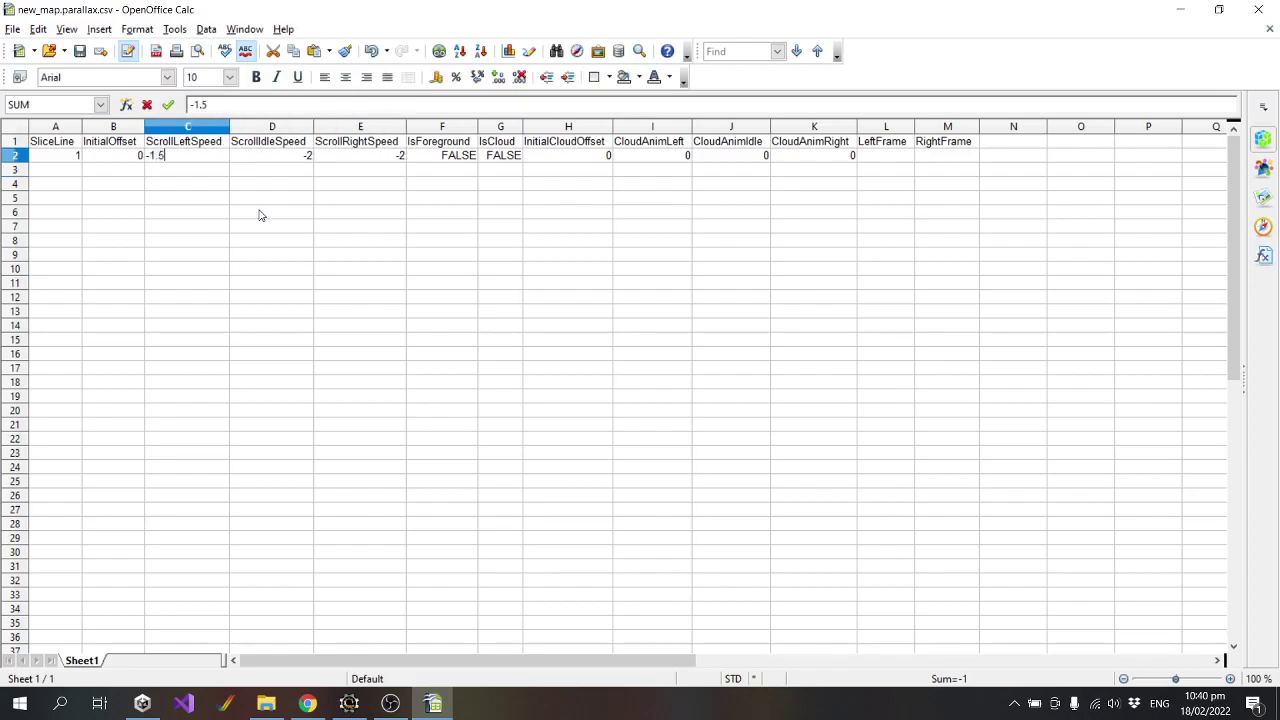
pyautogui.press('BackSpace')
pyautogui.press('BackSpace')
pyautogui.press('BackSpace')
pyautogui.press('Escape')
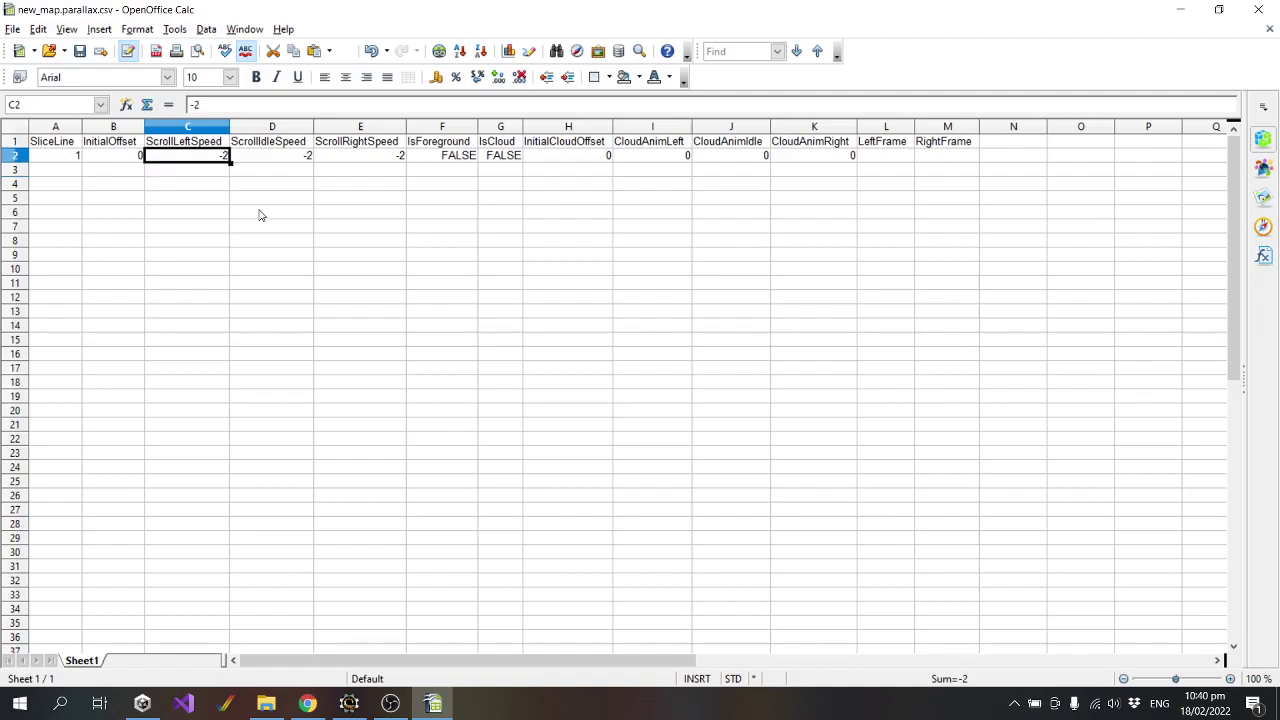
# Close new_map.parallax.csv, saving the changes and keeping the current CSV format.
pyautogui.click(1256, 9)
pyautogui.click(588, 378)
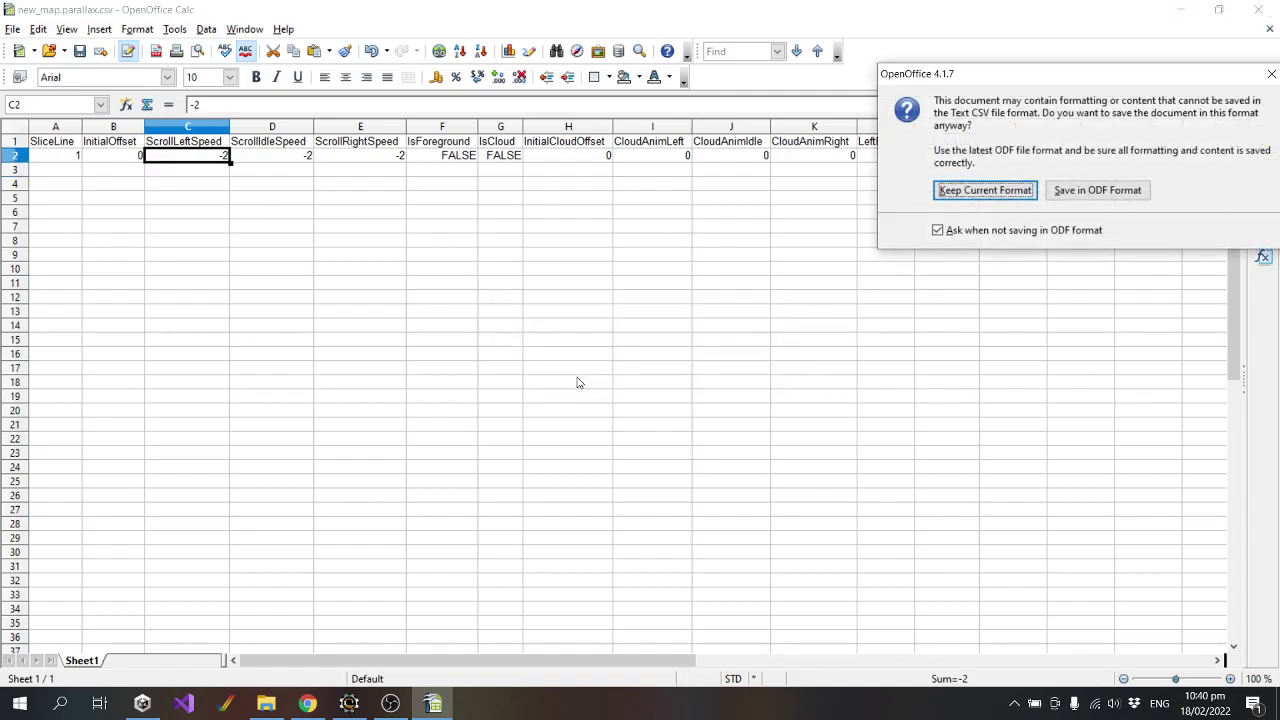
pyautogui.click(1005, 194)
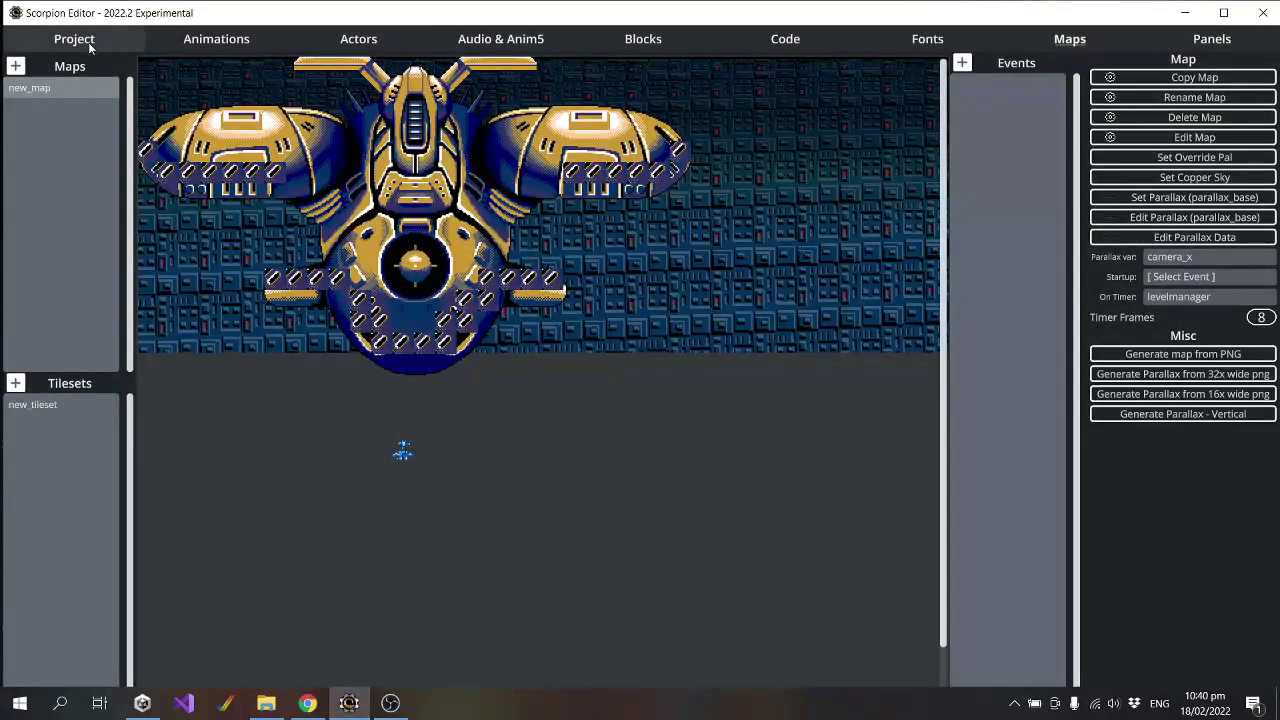
# Run bullethell in WinUAE, play-test the parallax speeds of -2 by steering and shooting at the boss, then close the emulator and dismiss the compile message.
pyautogui.click(76, 44)
pyautogui.click(76, 121)
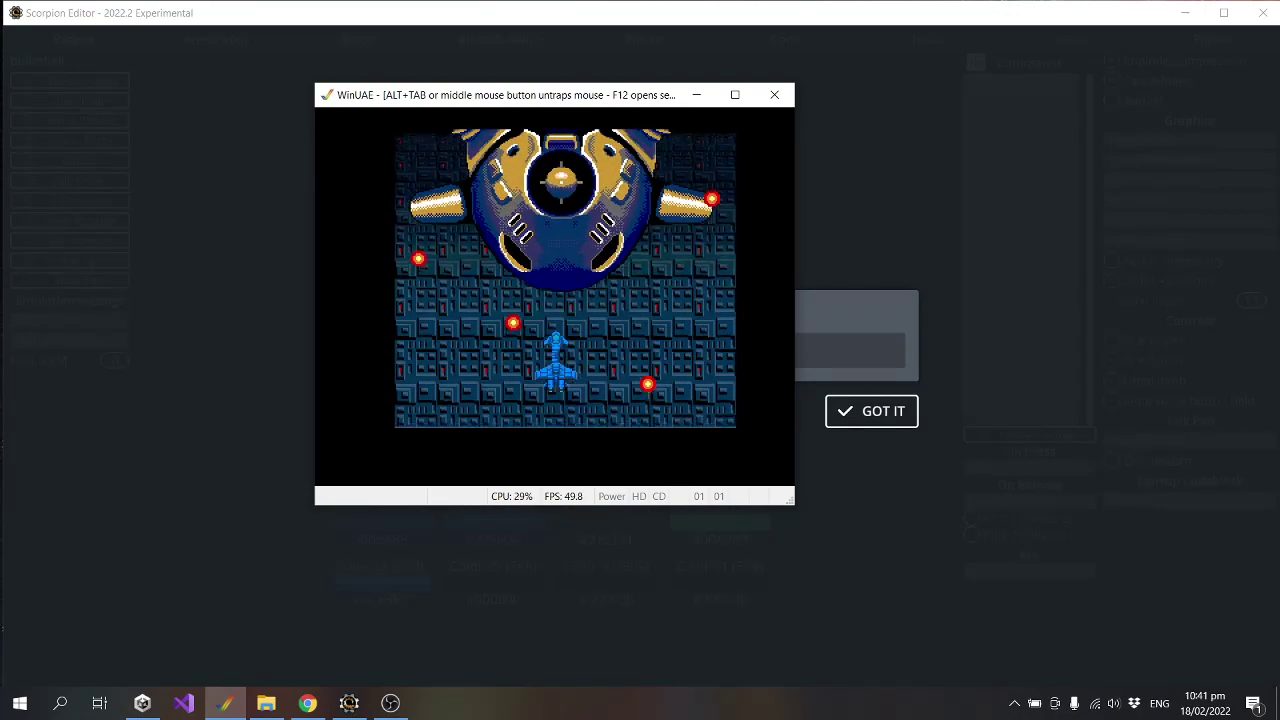
pyautogui.press('Right')
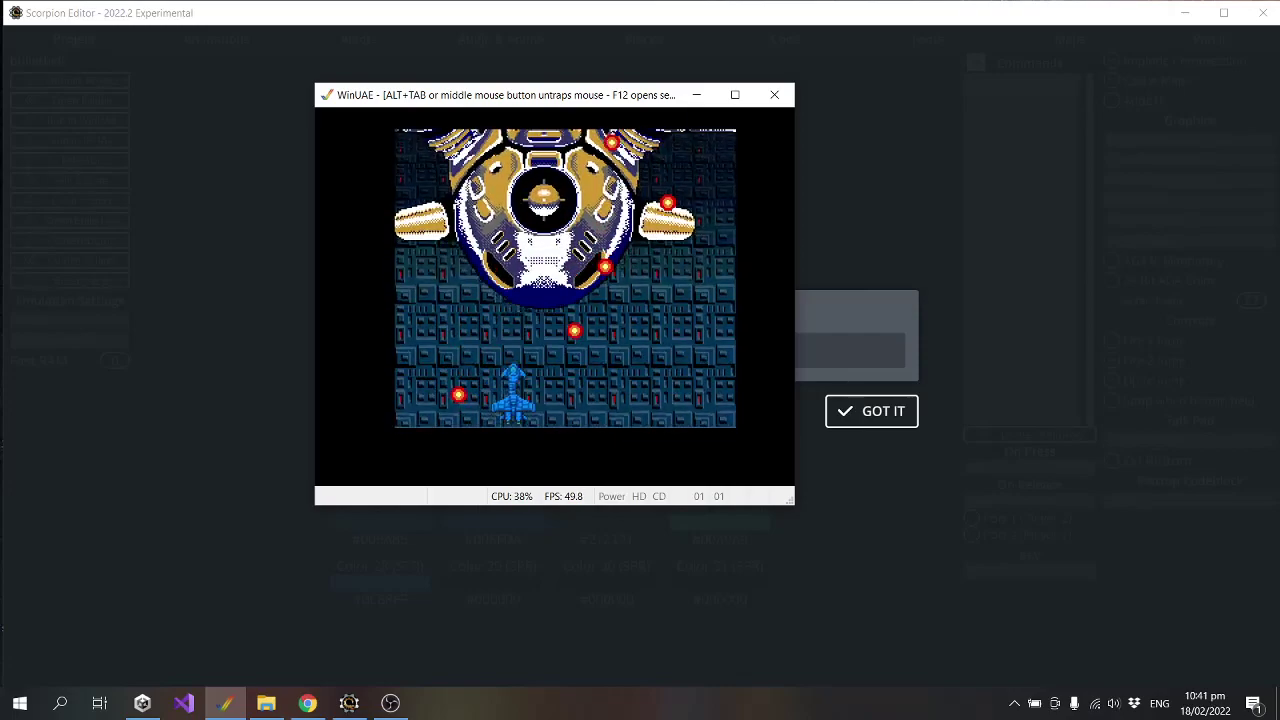
pyautogui.press('Right')
pyautogui.press('Up')
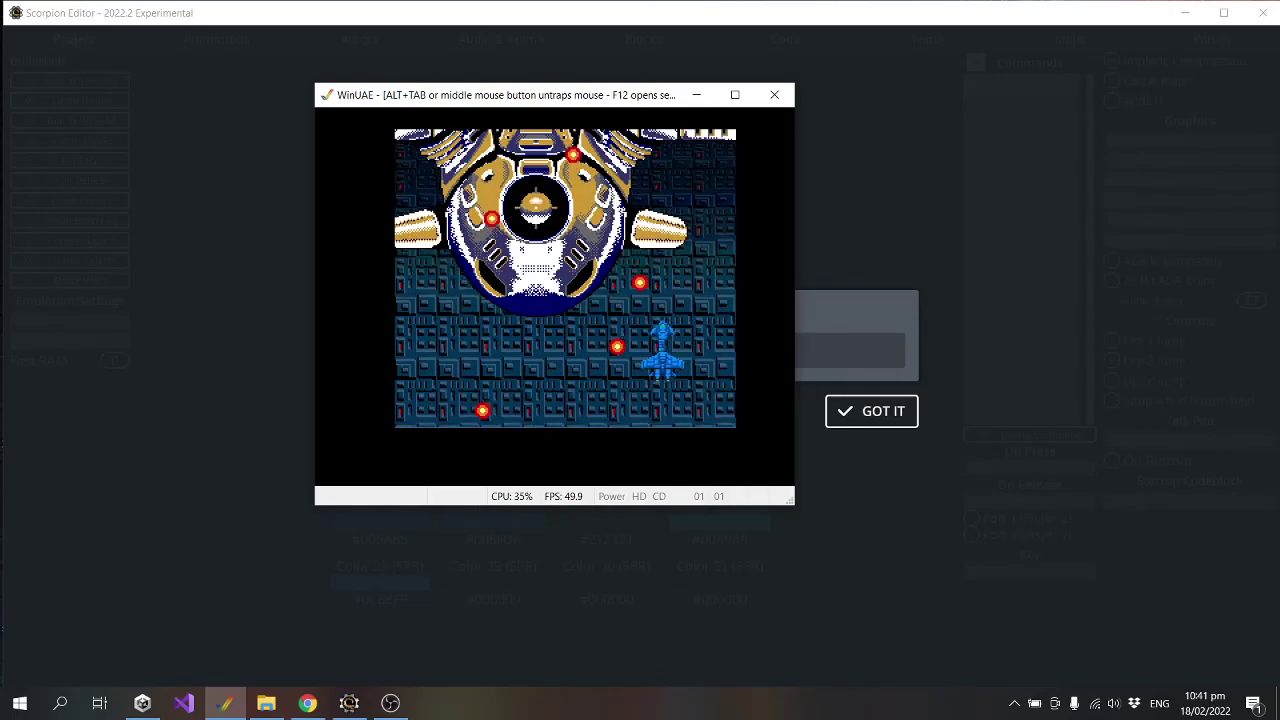
pyautogui.press('Left')
pyautogui.press('Left')
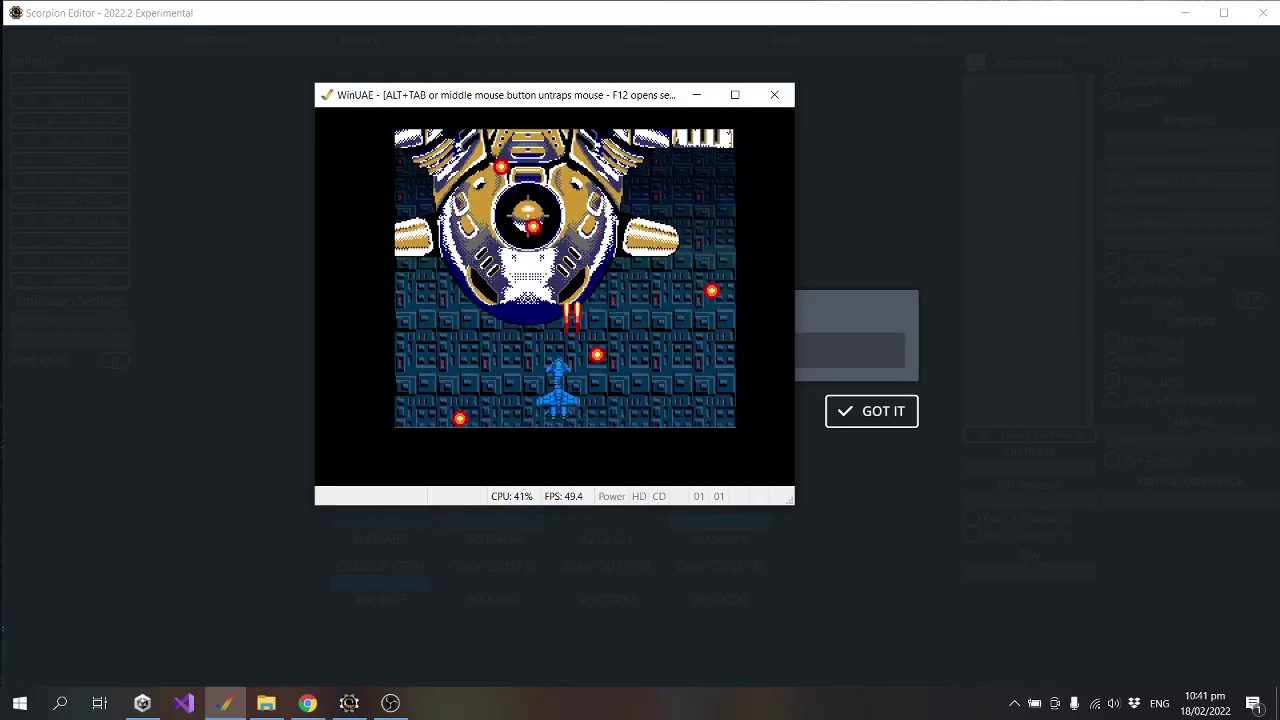
pyautogui.press('Right')
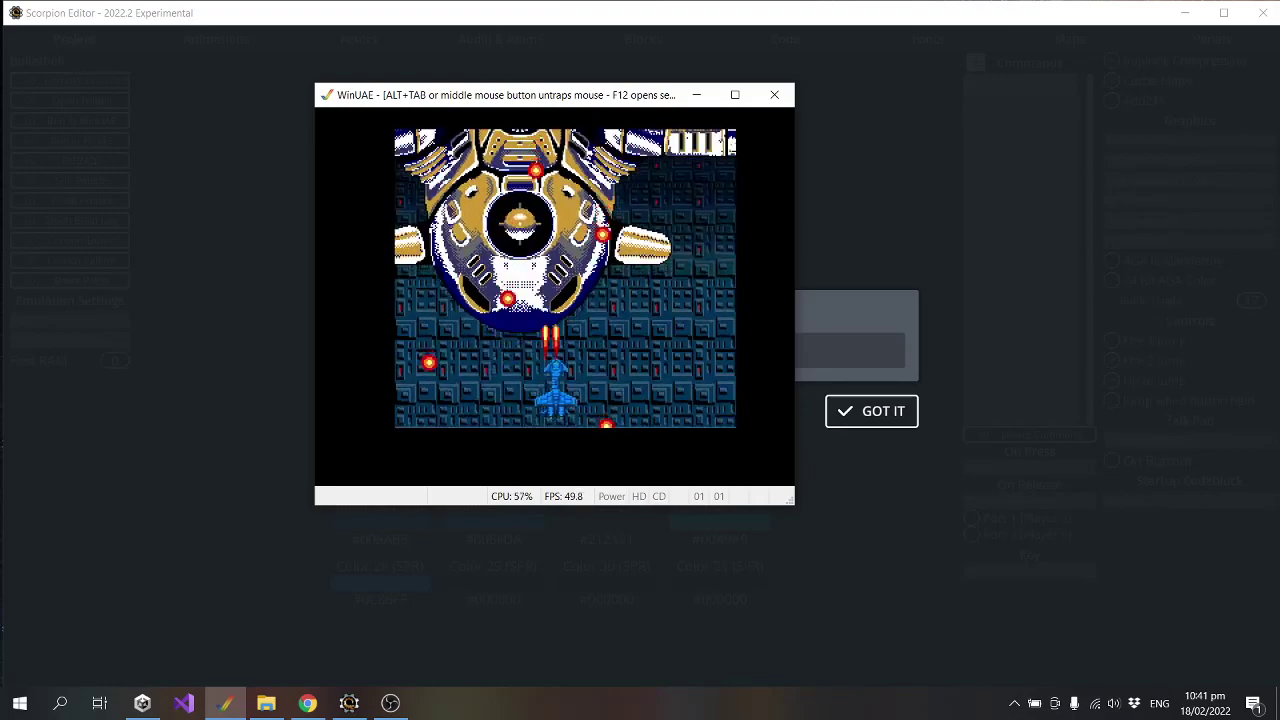
pyautogui.press('Right')
pyautogui.press('Up')
pyautogui.press('Left')
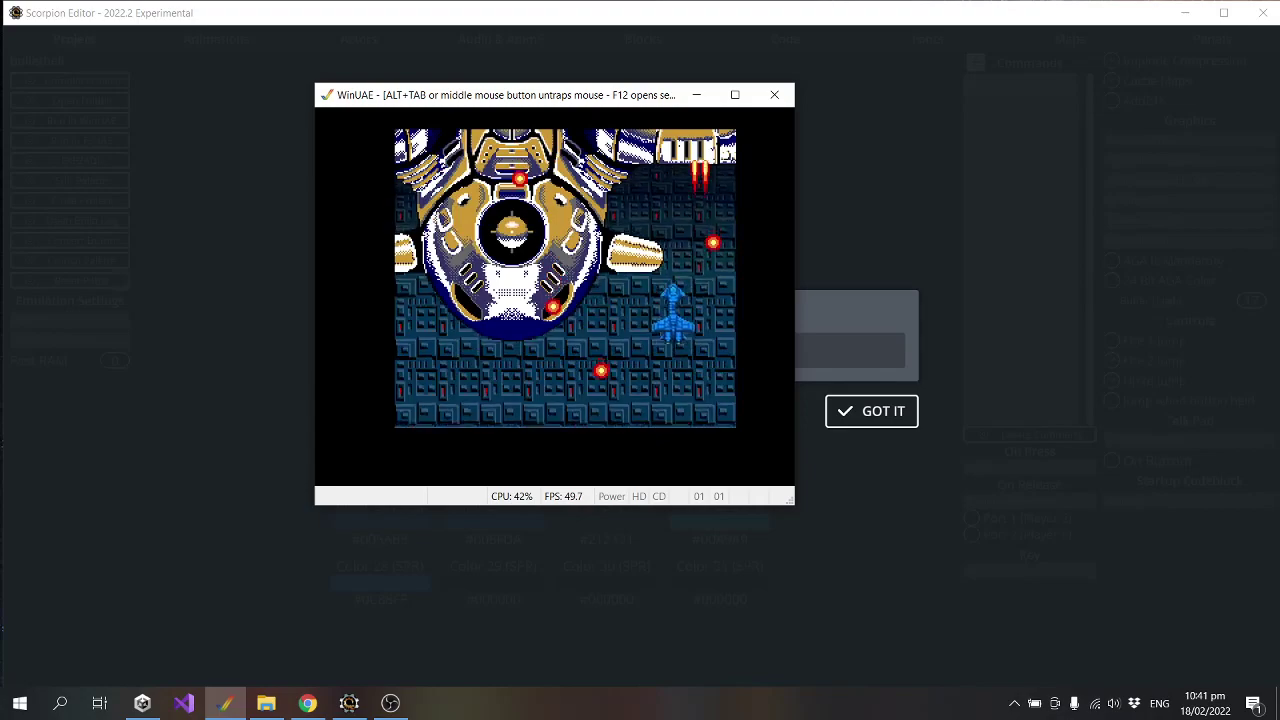
pyautogui.press('Left')
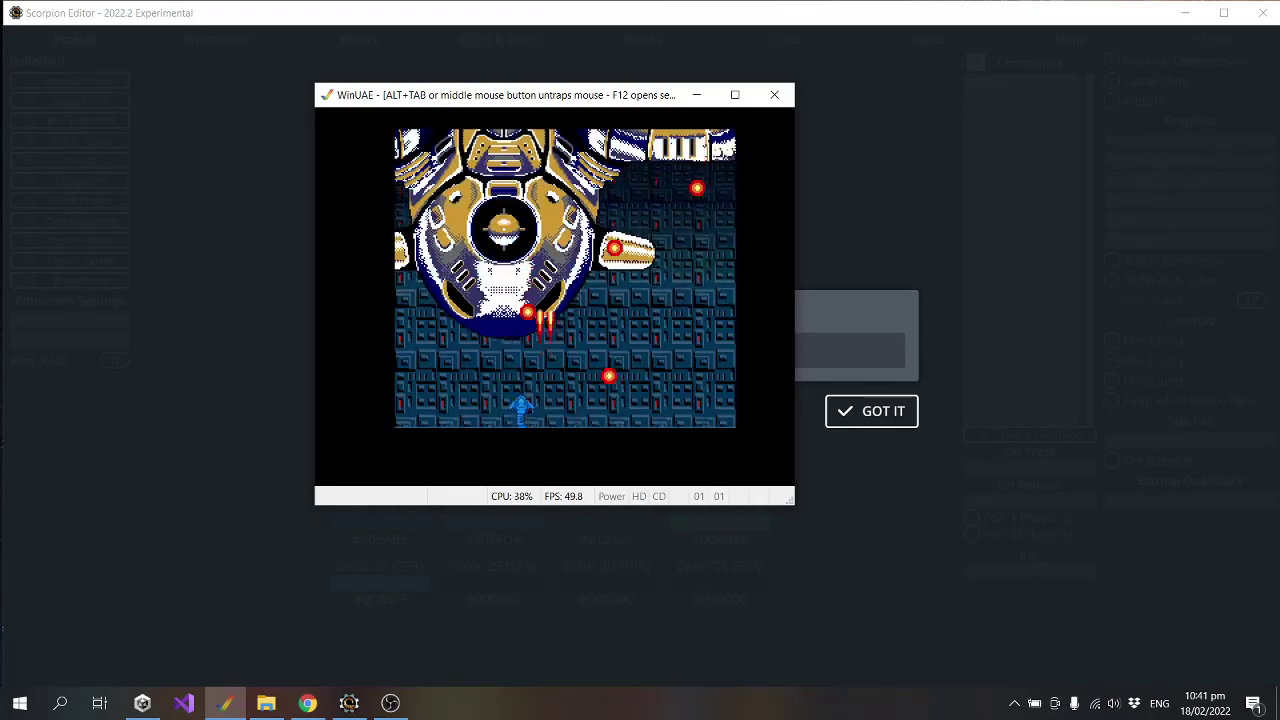
pyautogui.press('Right')
pyautogui.press('Right')
pyautogui.press('Up')
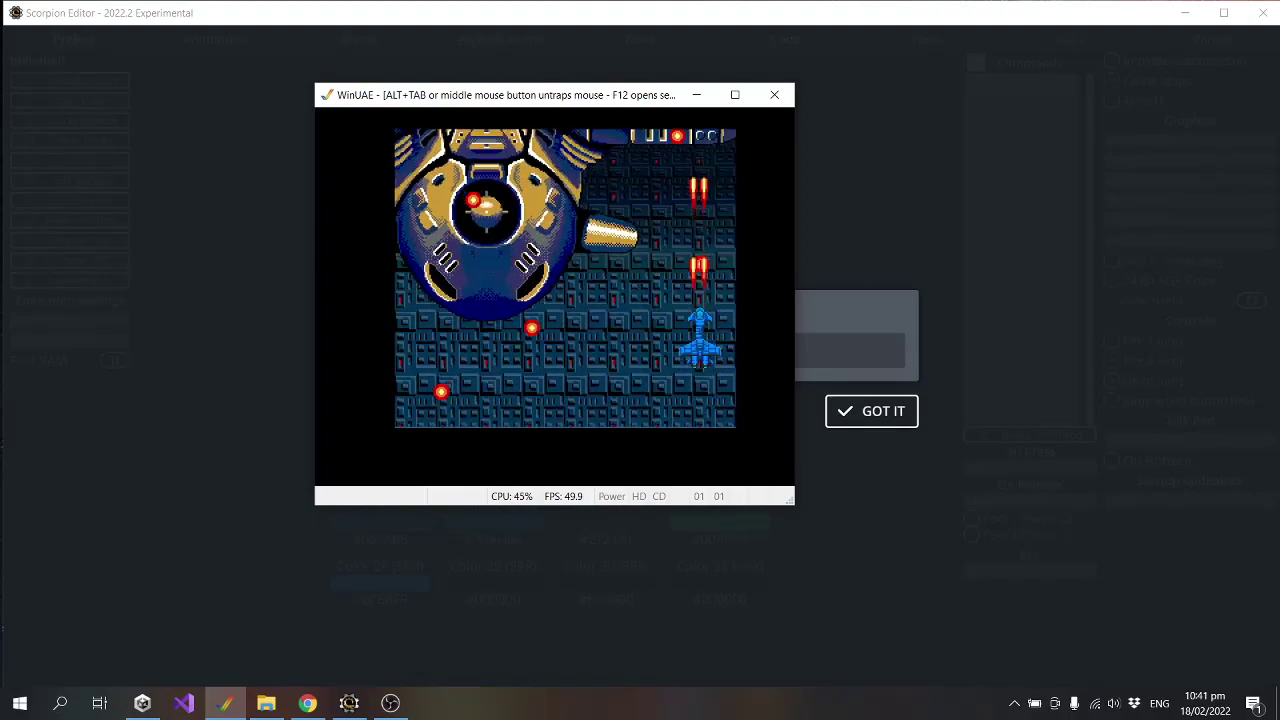
pyautogui.press('Right')
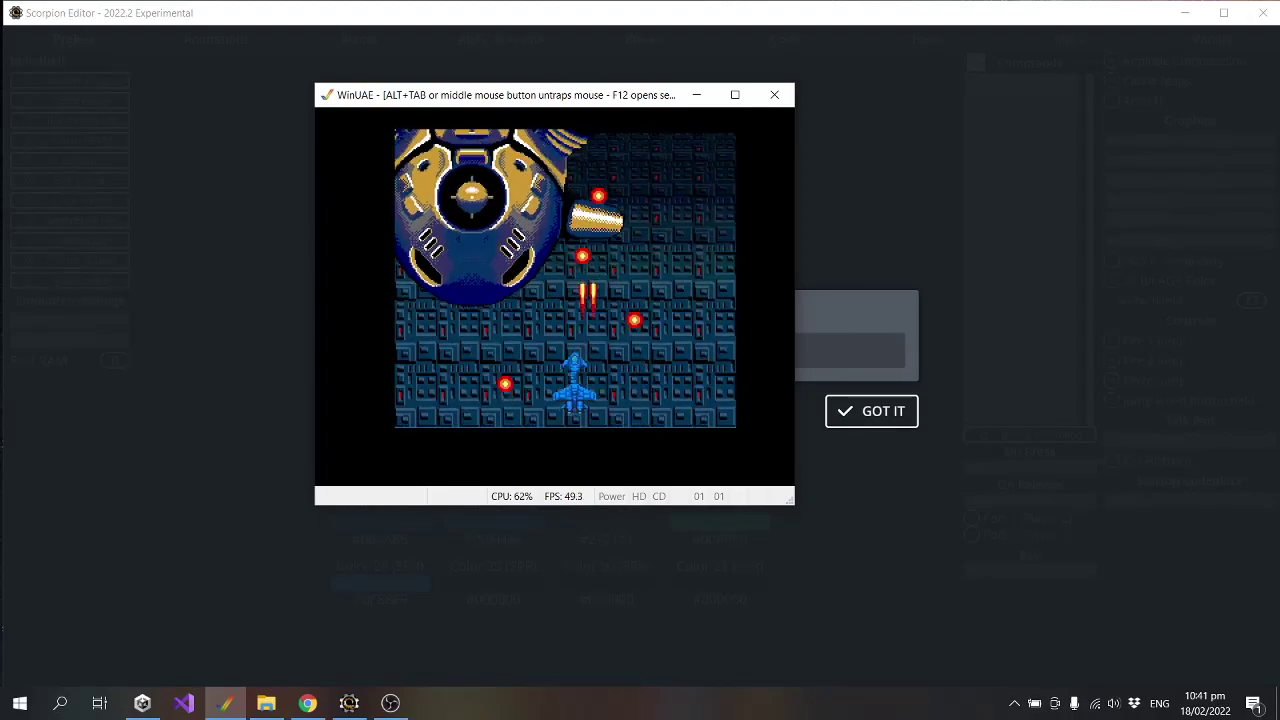
pyautogui.press('Right')
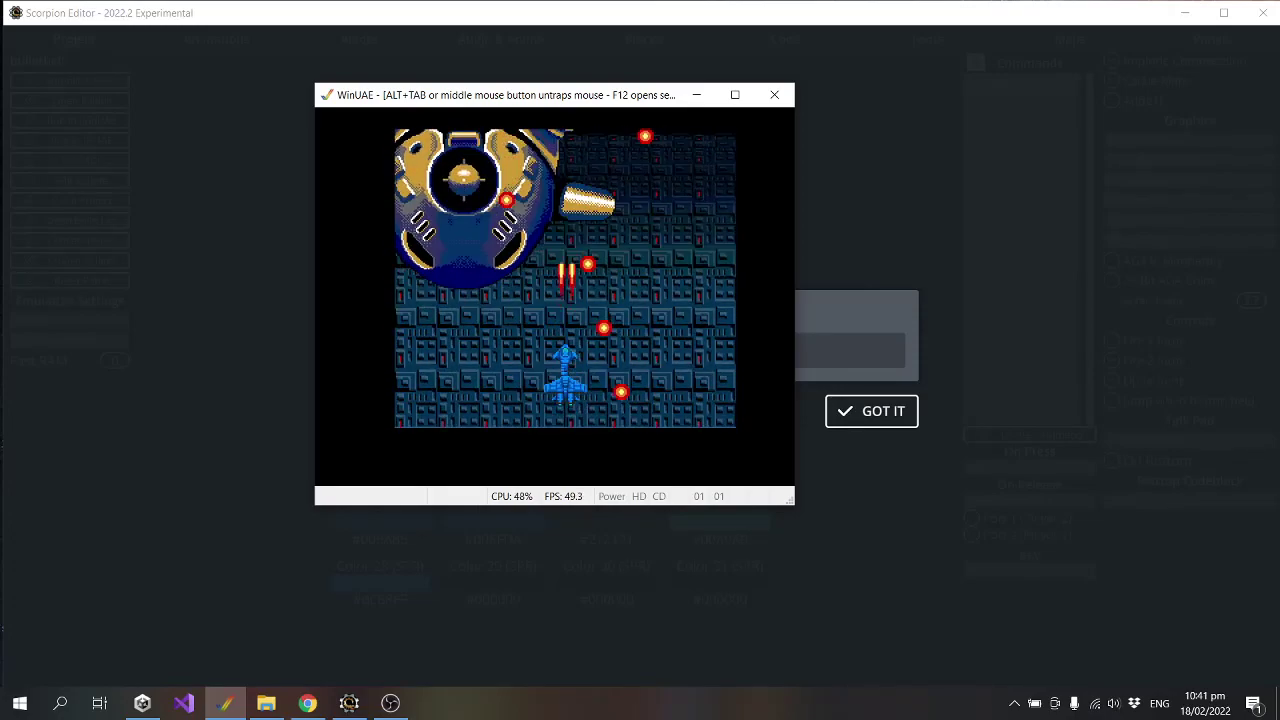
pyautogui.press('Left')
pyautogui.press('Left')
pyautogui.press('Right')
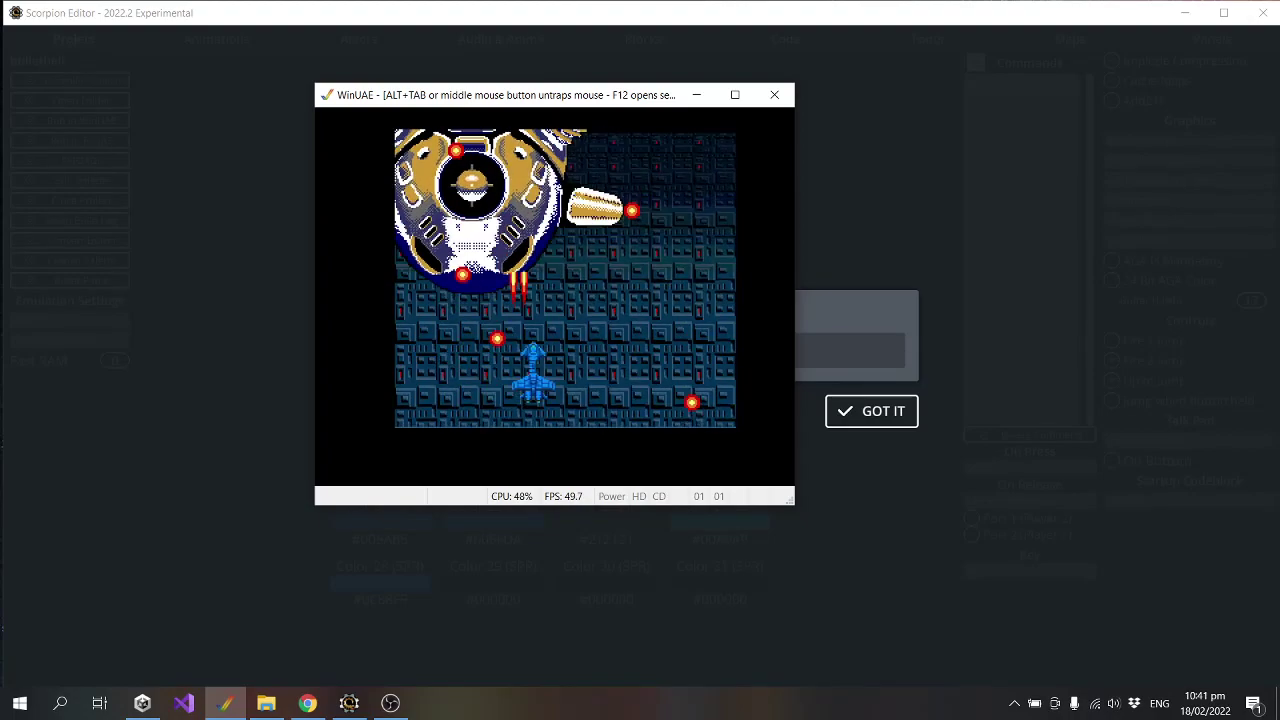
pyautogui.press('Right')
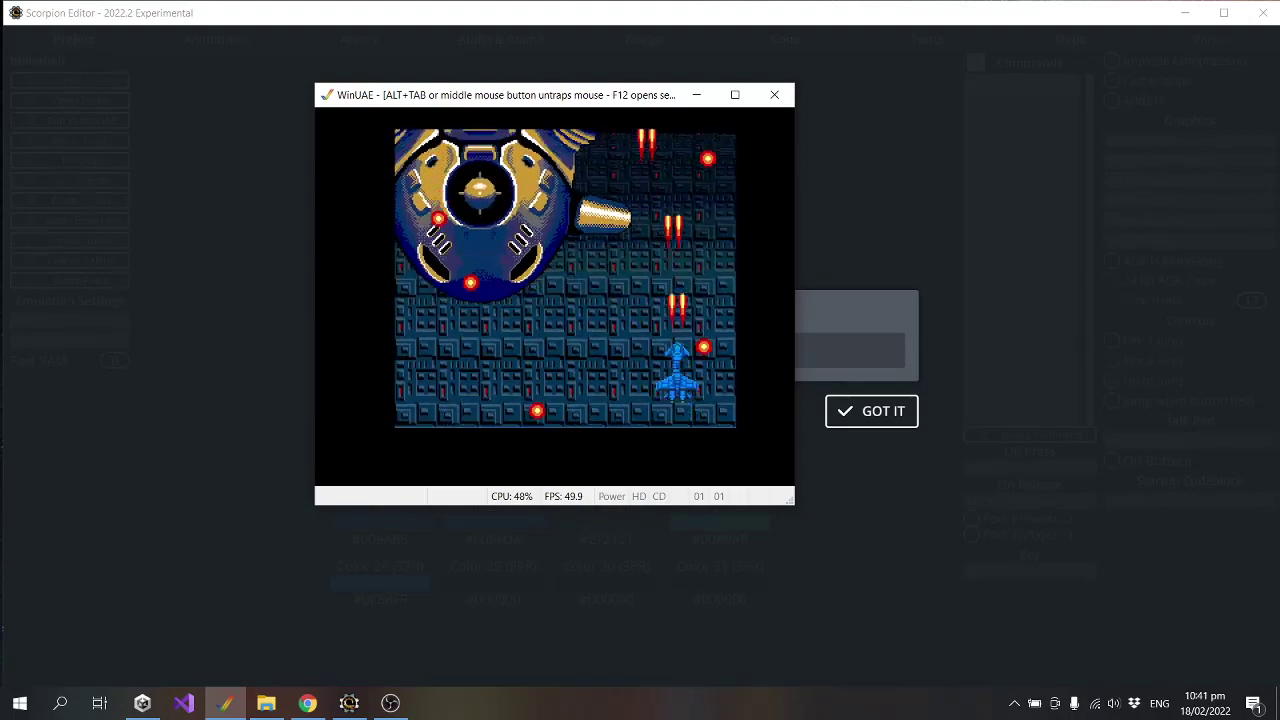
pyautogui.press('Left')
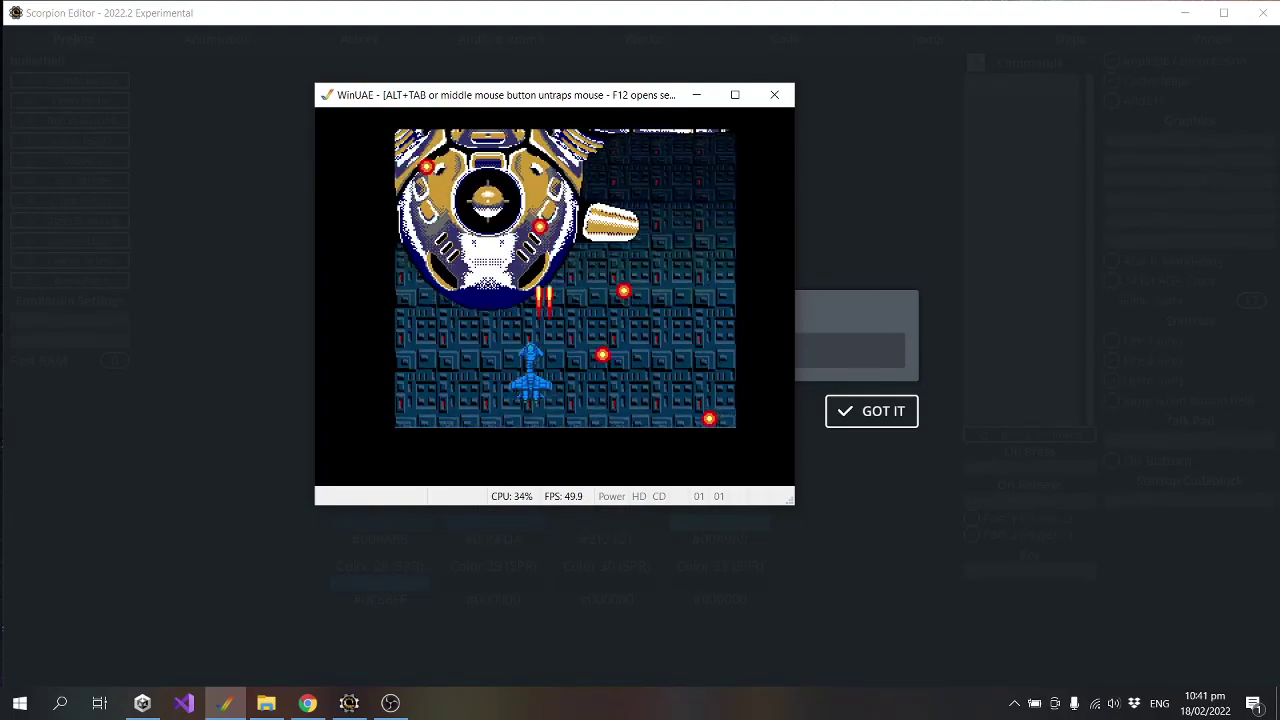
pyautogui.press('Right')
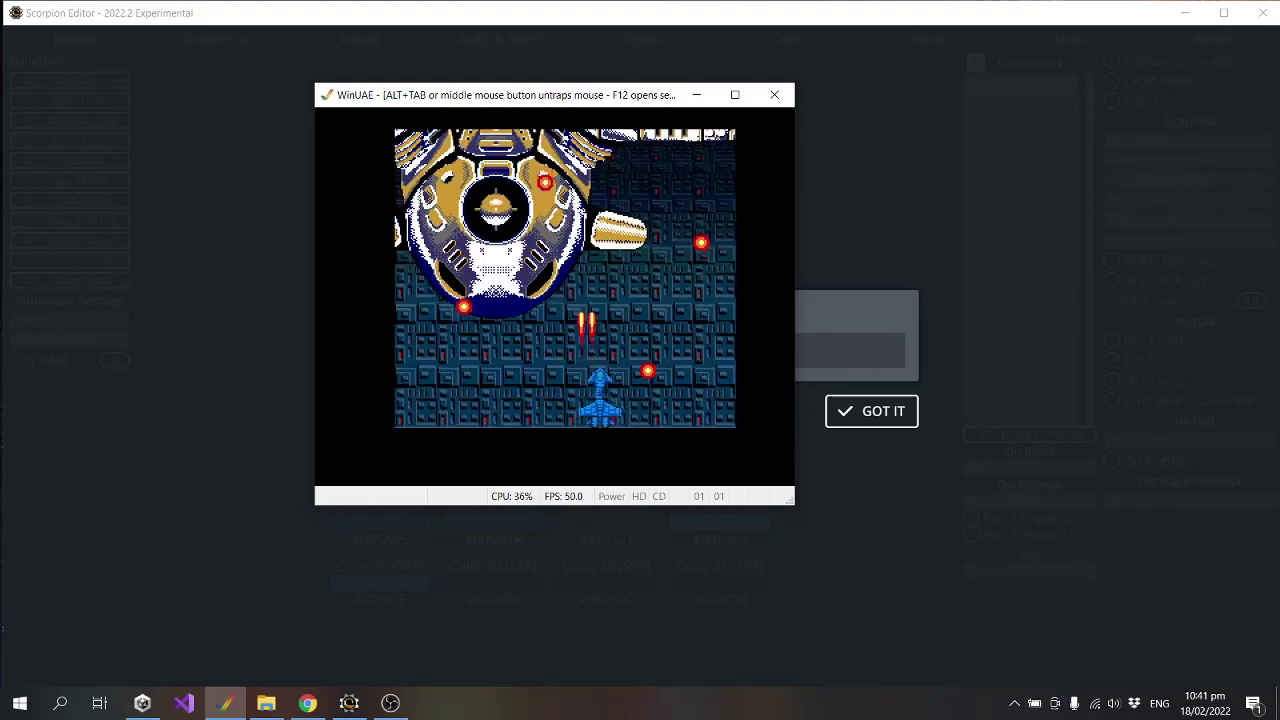
pyautogui.press('Right')
pyautogui.press('Left')
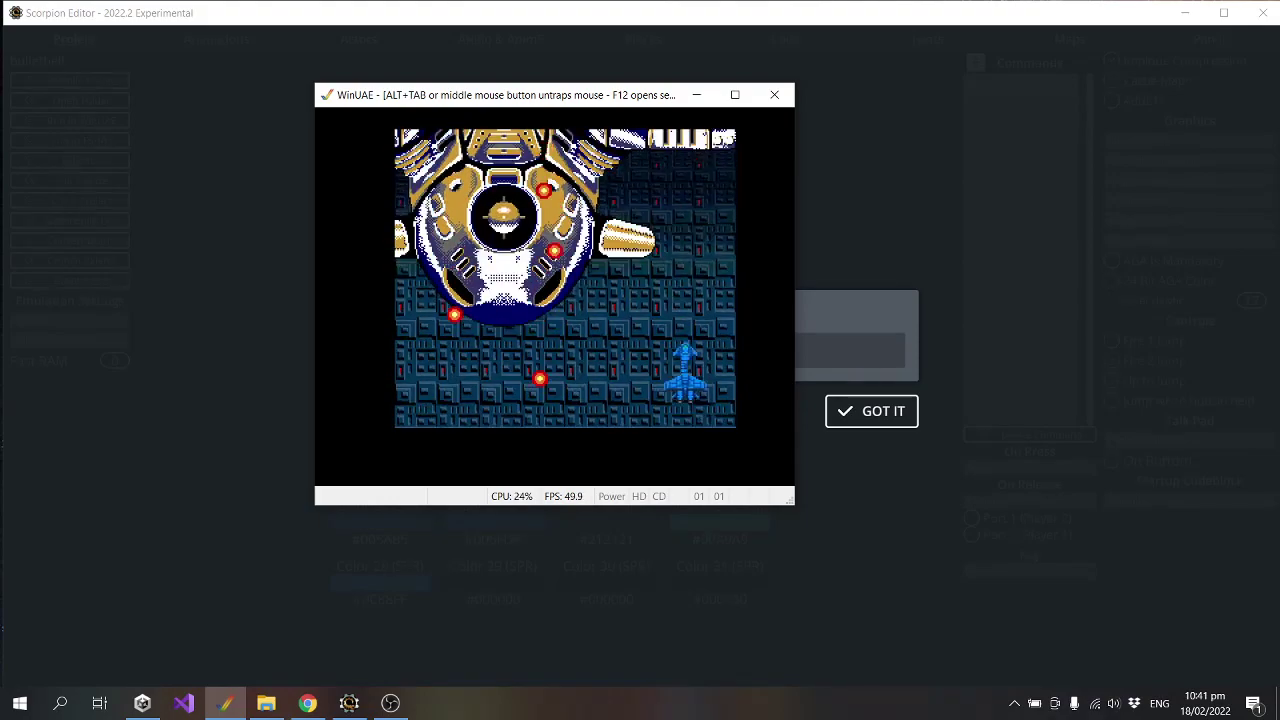
pyautogui.press('Left')
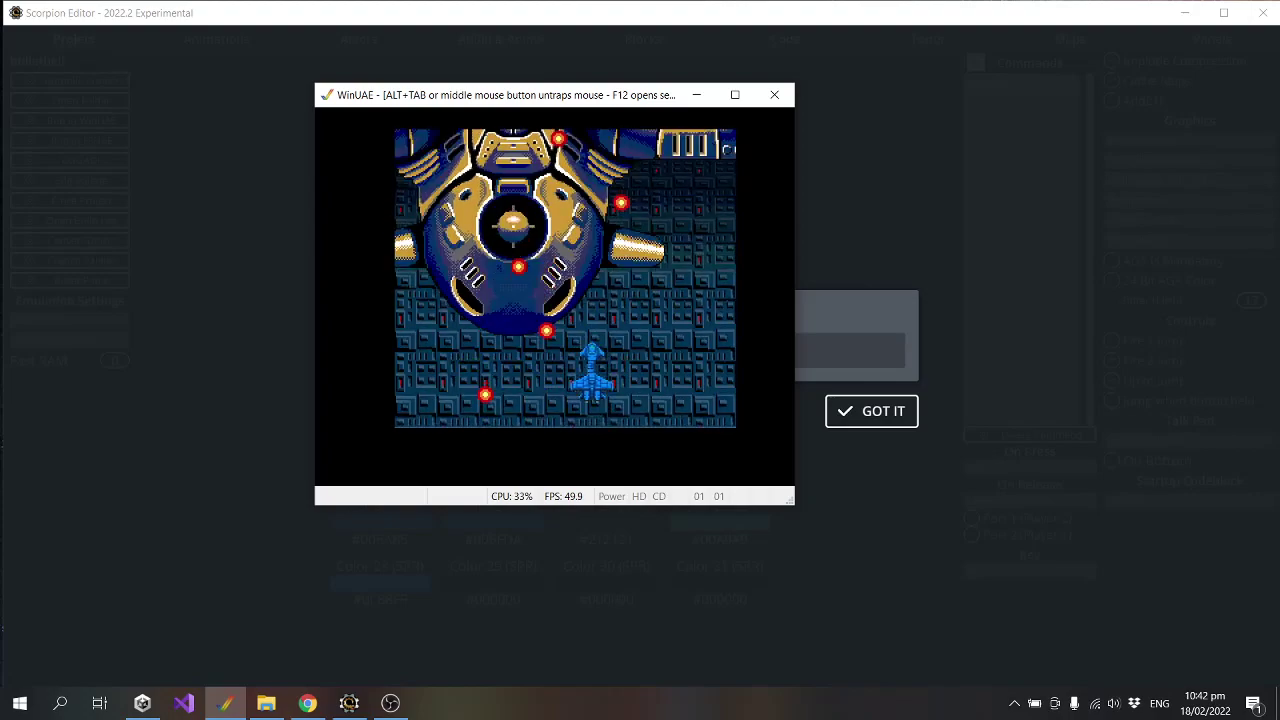
pyautogui.press('Right')
pyautogui.press('Right')
pyautogui.hotkey('alt', 'F4')
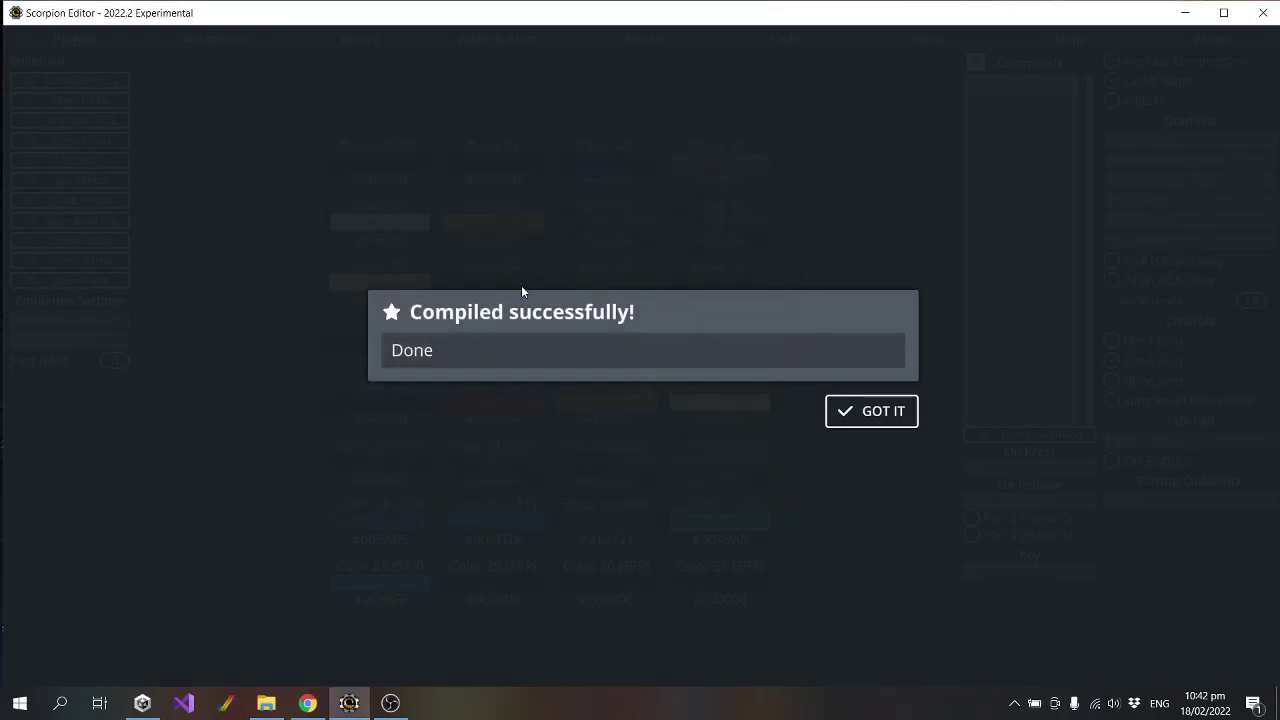
pyautogui.click(893, 411)
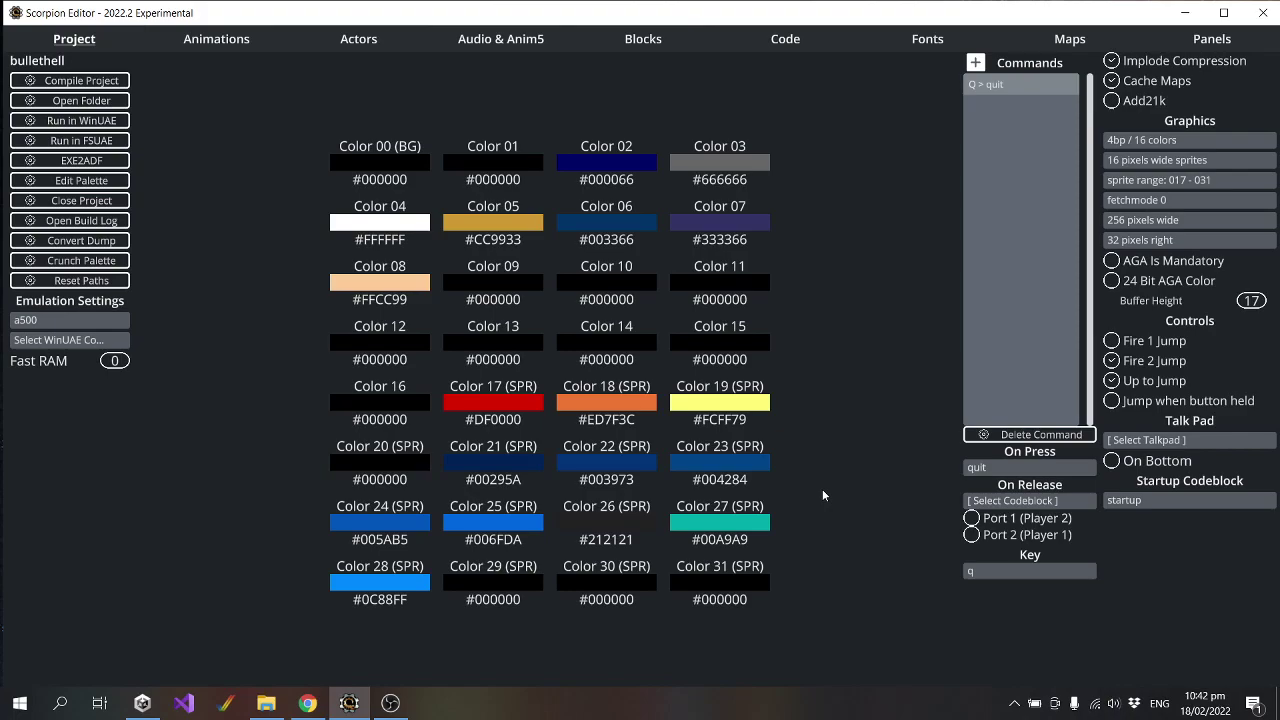
# Close the bullethell project and open the Scorpion project stored in the Project folder of Desktop > Scorpion > JazzJackrabbit.
pyautogui.click(81, 200)
pyautogui.click(891, 412)
pyautogui.click(662, 340)
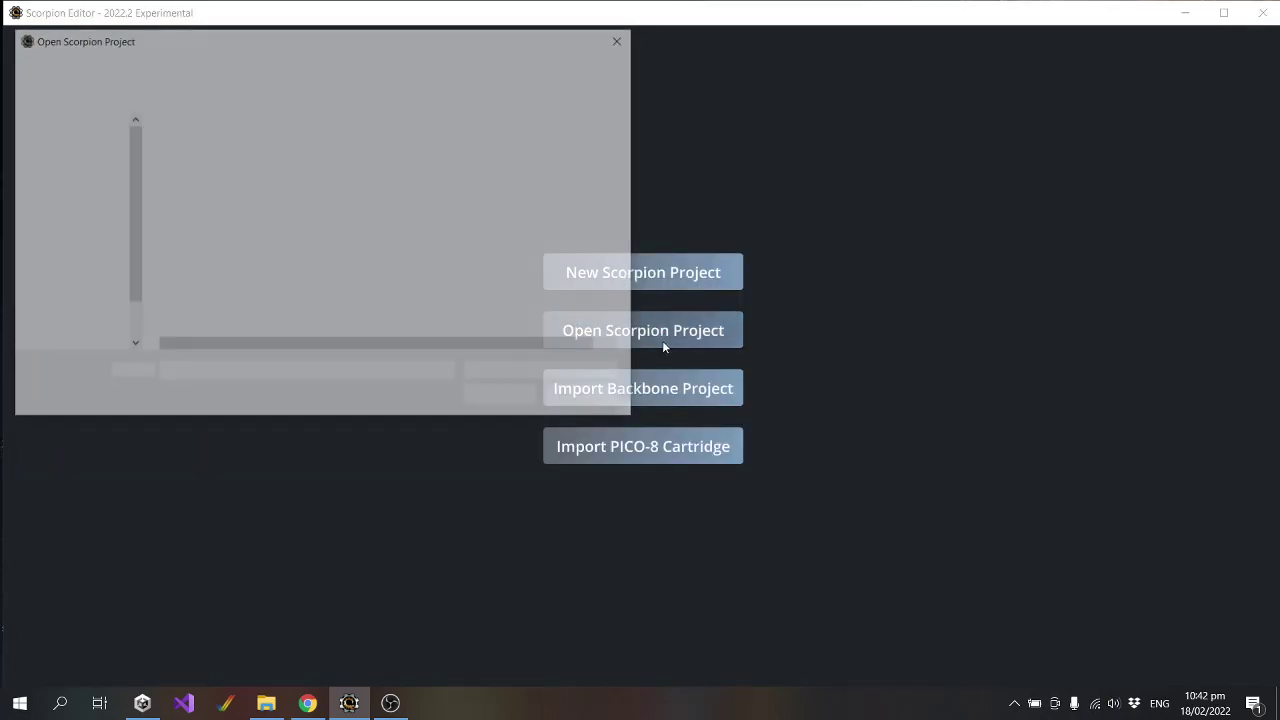
pyautogui.click(156, 67)
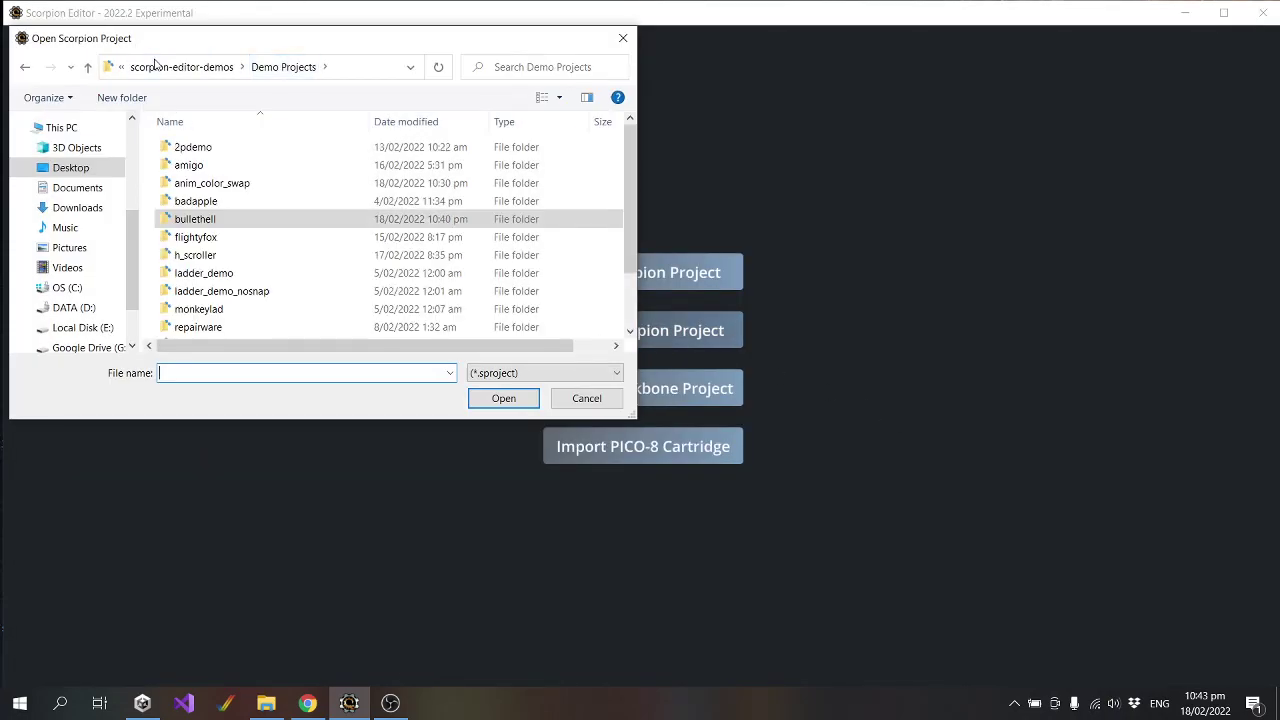
pyautogui.click(228, 67)
pyautogui.click(212, 67)
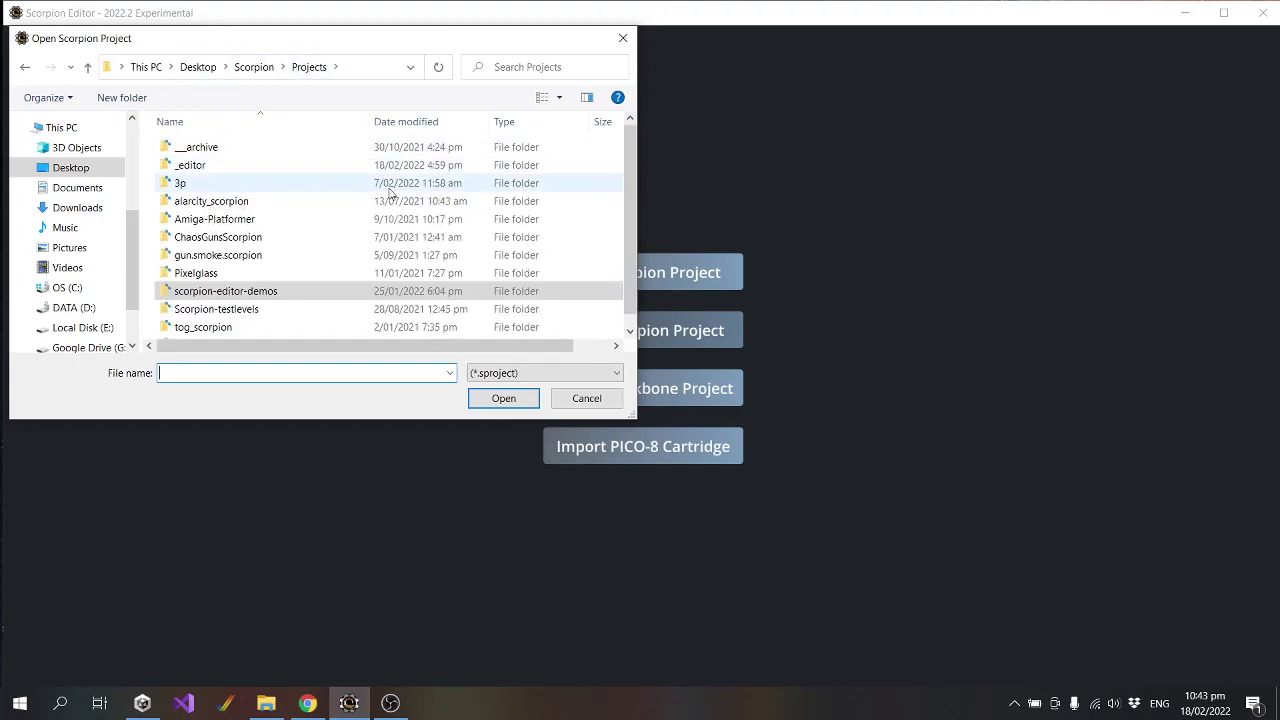
pyautogui.scroll(-1, 253, 247)
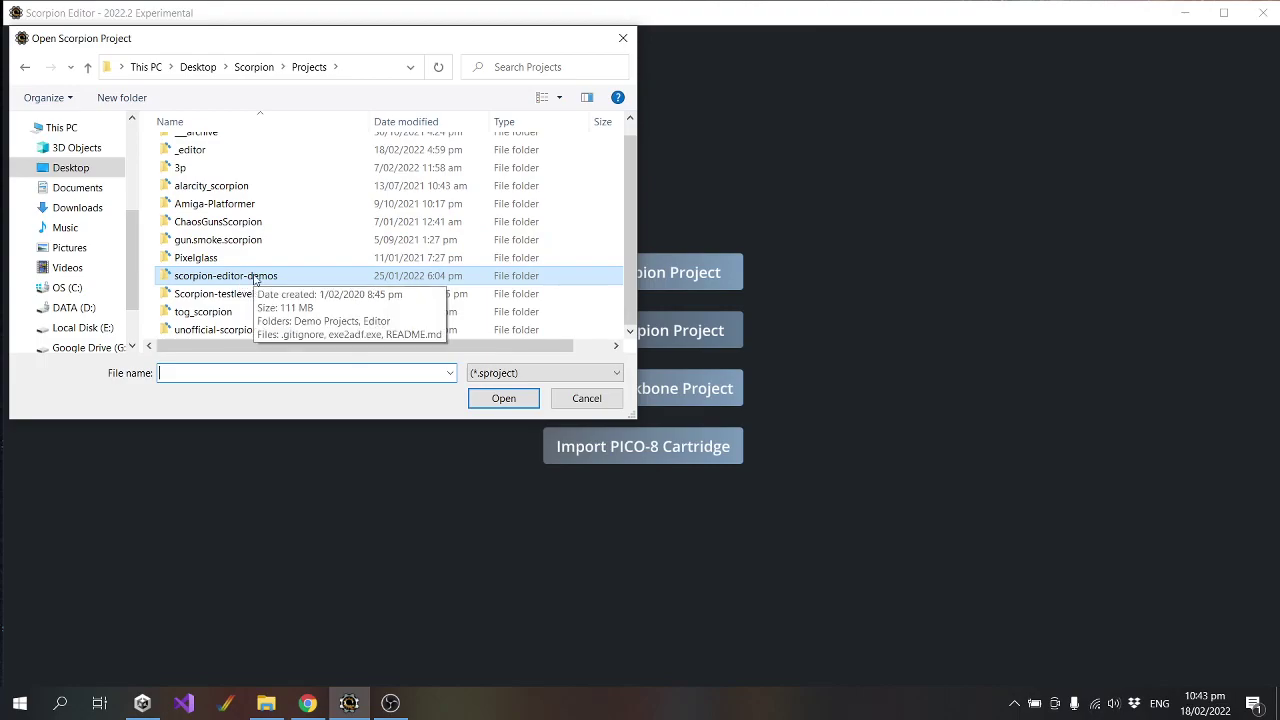
pyautogui.click(329, 281)
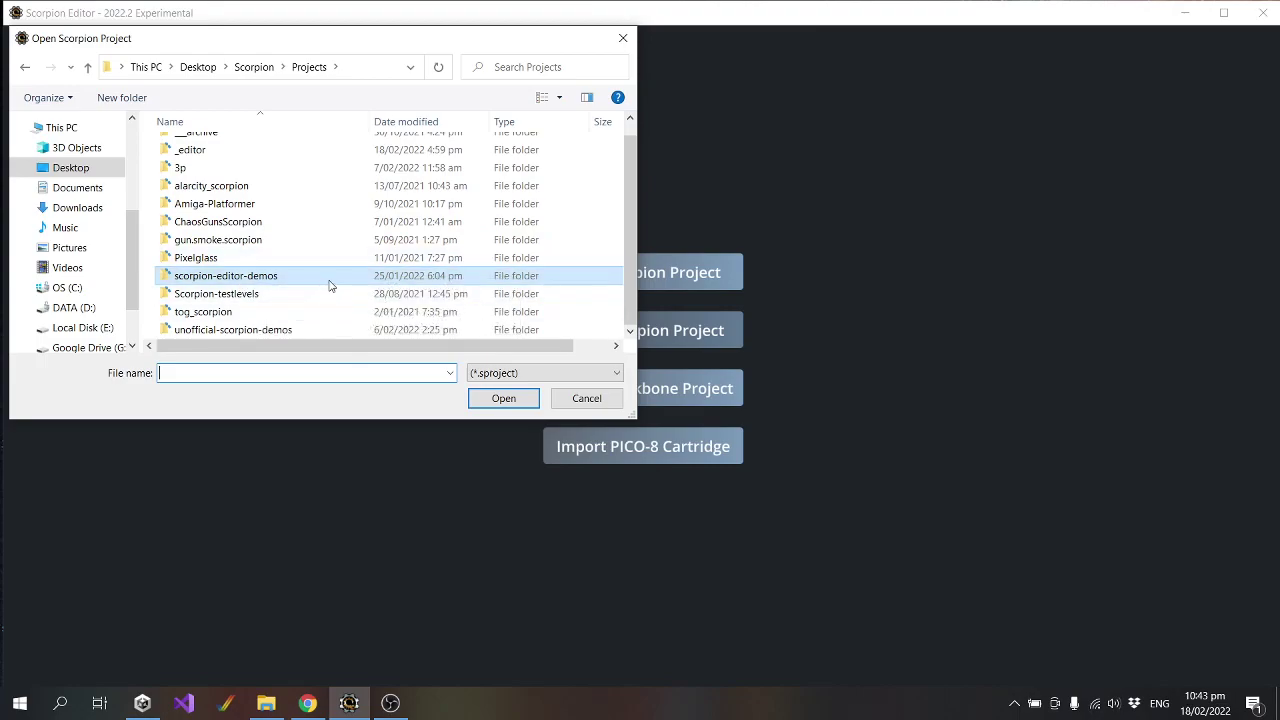
pyautogui.click(254, 66)
pyautogui.doubleClick(238, 168)
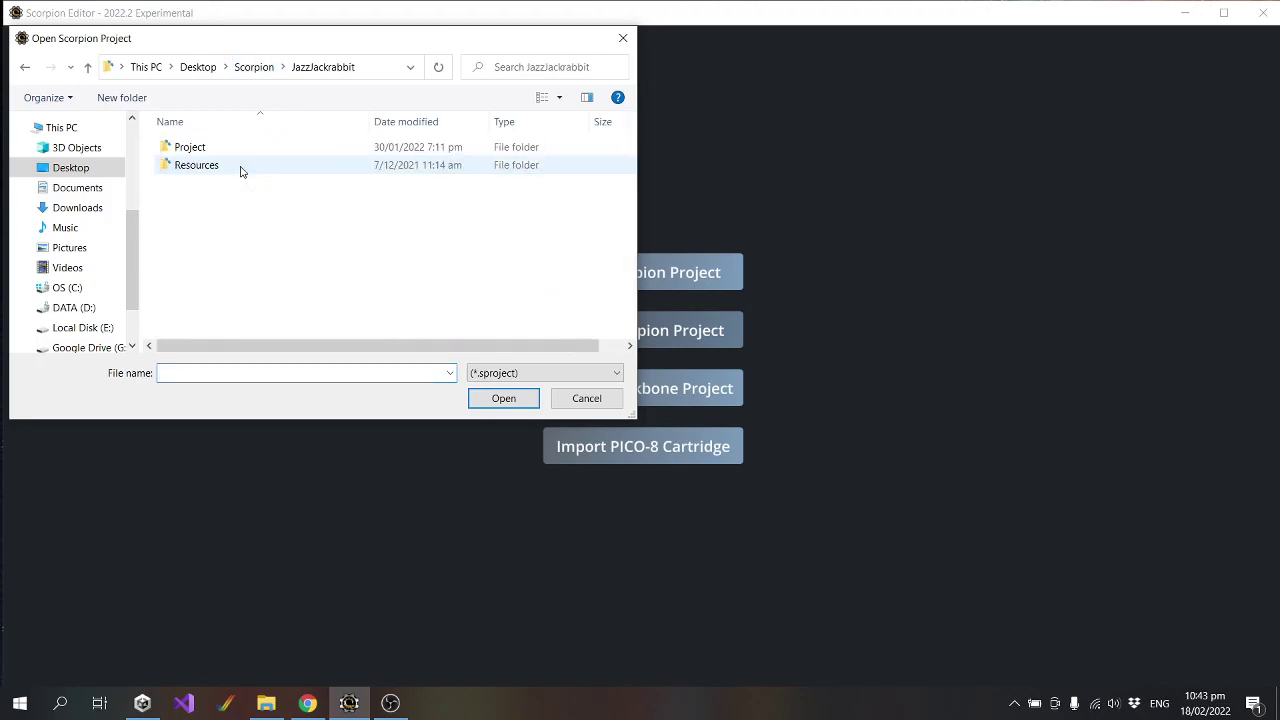
pyautogui.doubleClick(195, 147)
pyautogui.doubleClick(210, 218)
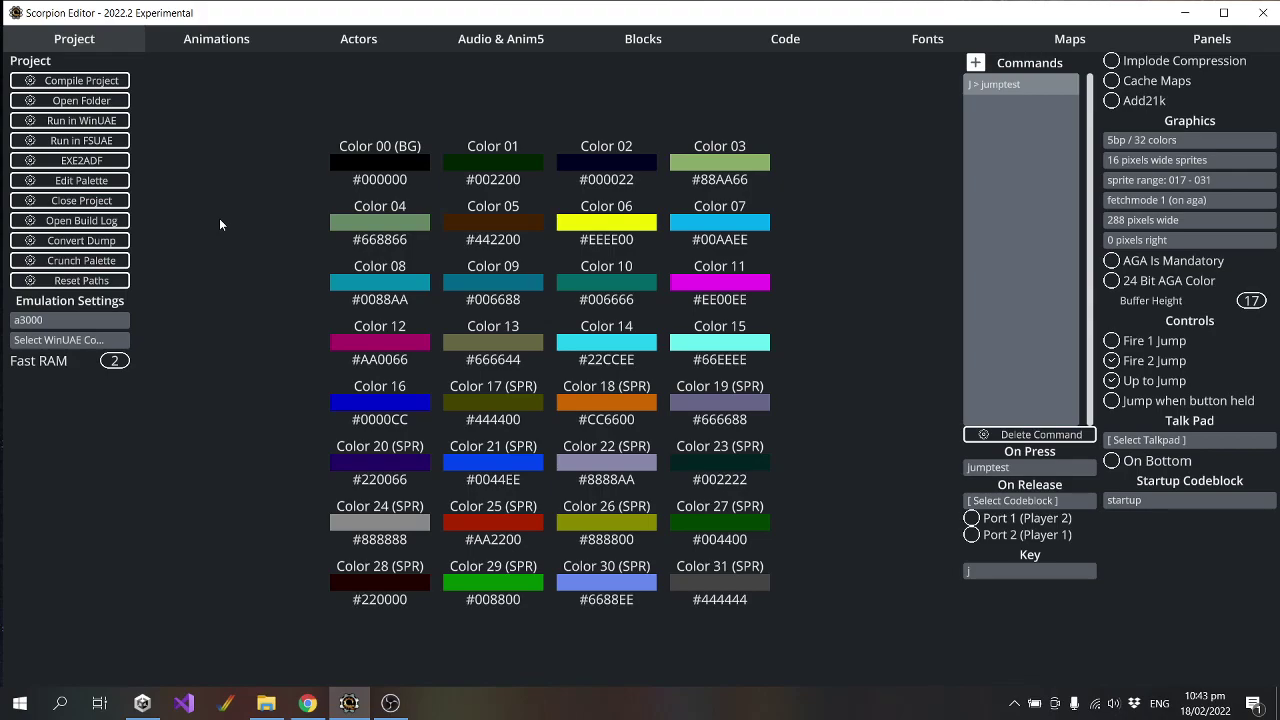
# Examine the fall, idle, jump and walk animations of the jazz character and their sprite settings.
pyautogui.click(207, 41)
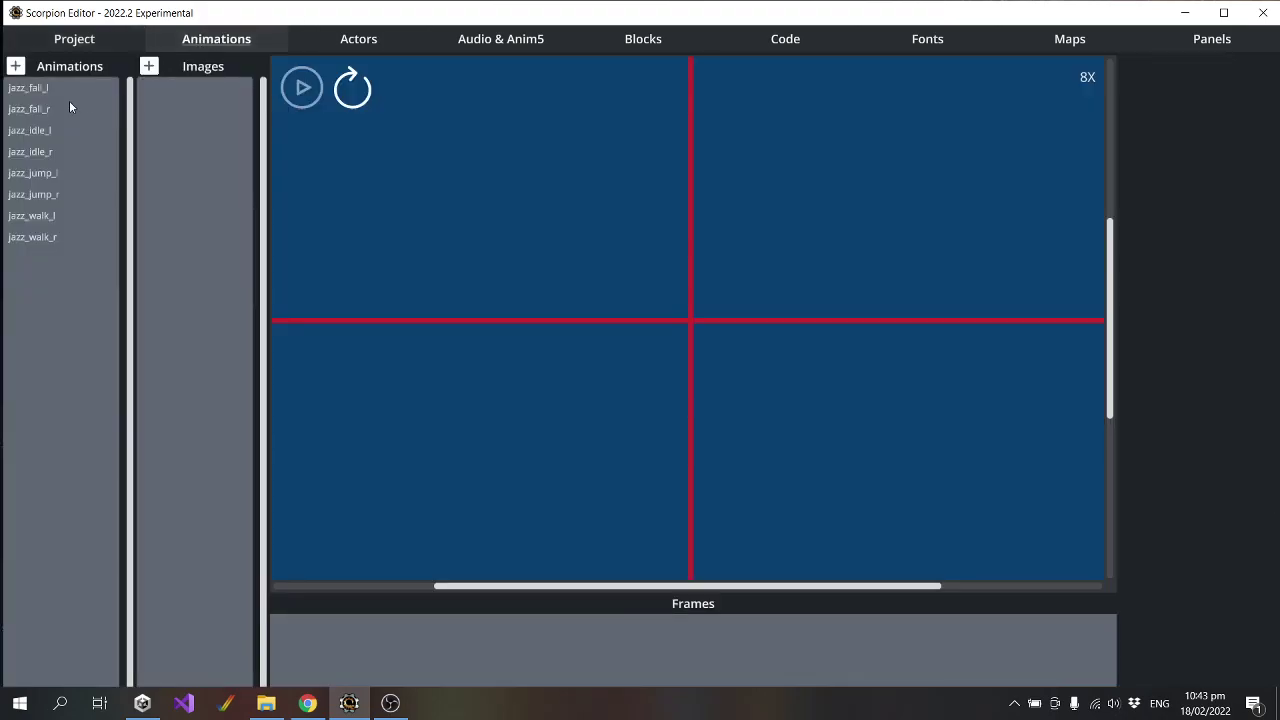
pyautogui.click(64, 109)
pyautogui.press('Down')
pyautogui.press('Down')
pyautogui.press('Down')
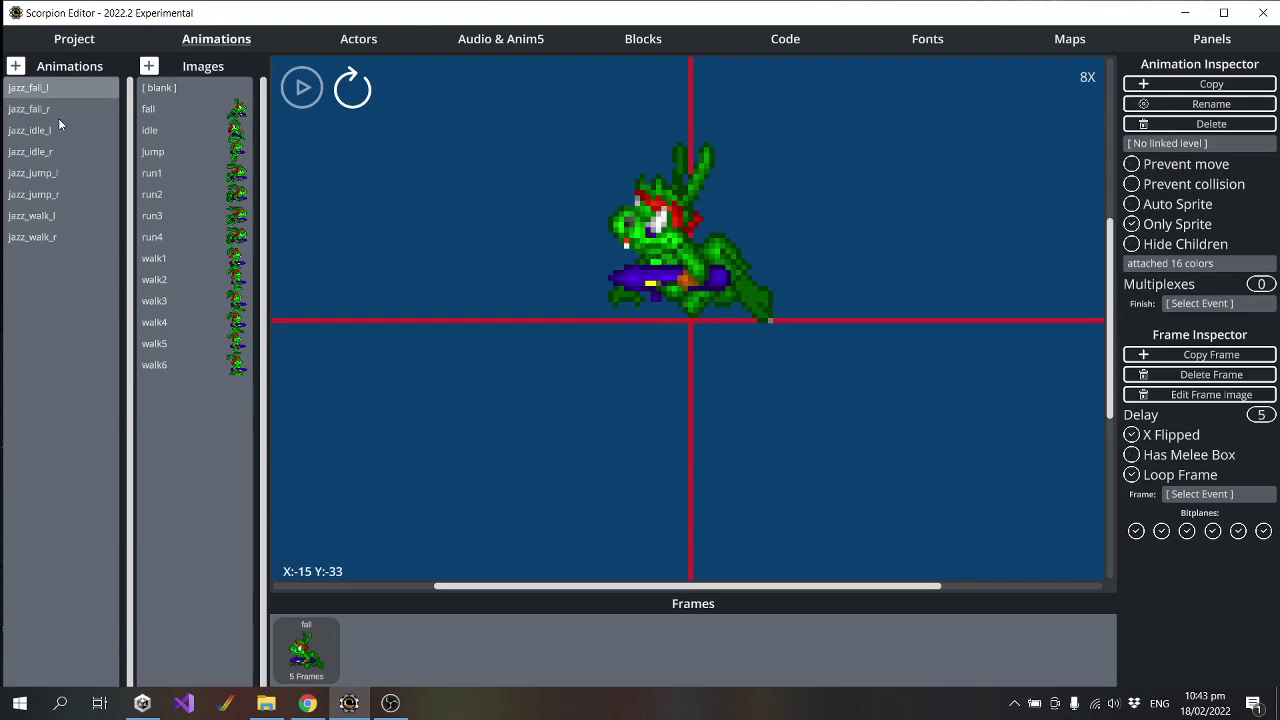
pyautogui.press('Down')
pyautogui.press('Down')
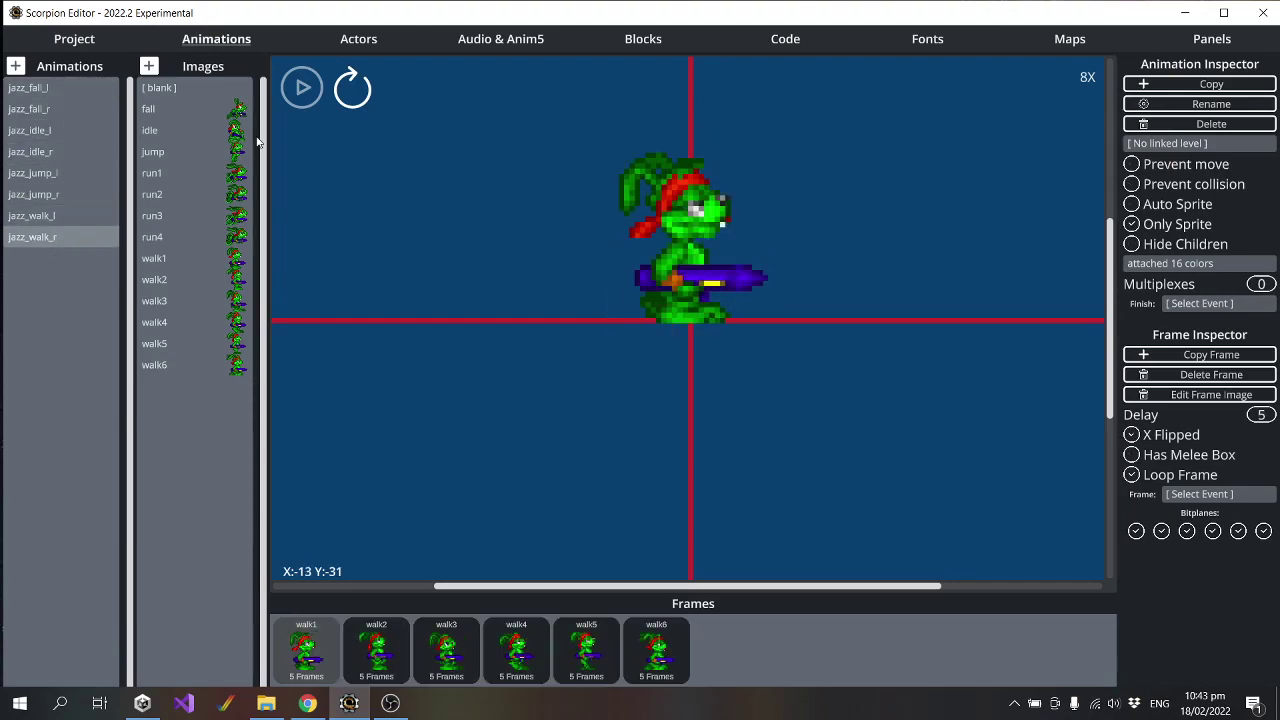
pyautogui.press('Up')
pyautogui.press('Down')
pyautogui.press('Up')
pyautogui.press('Up')
pyautogui.press('Up')
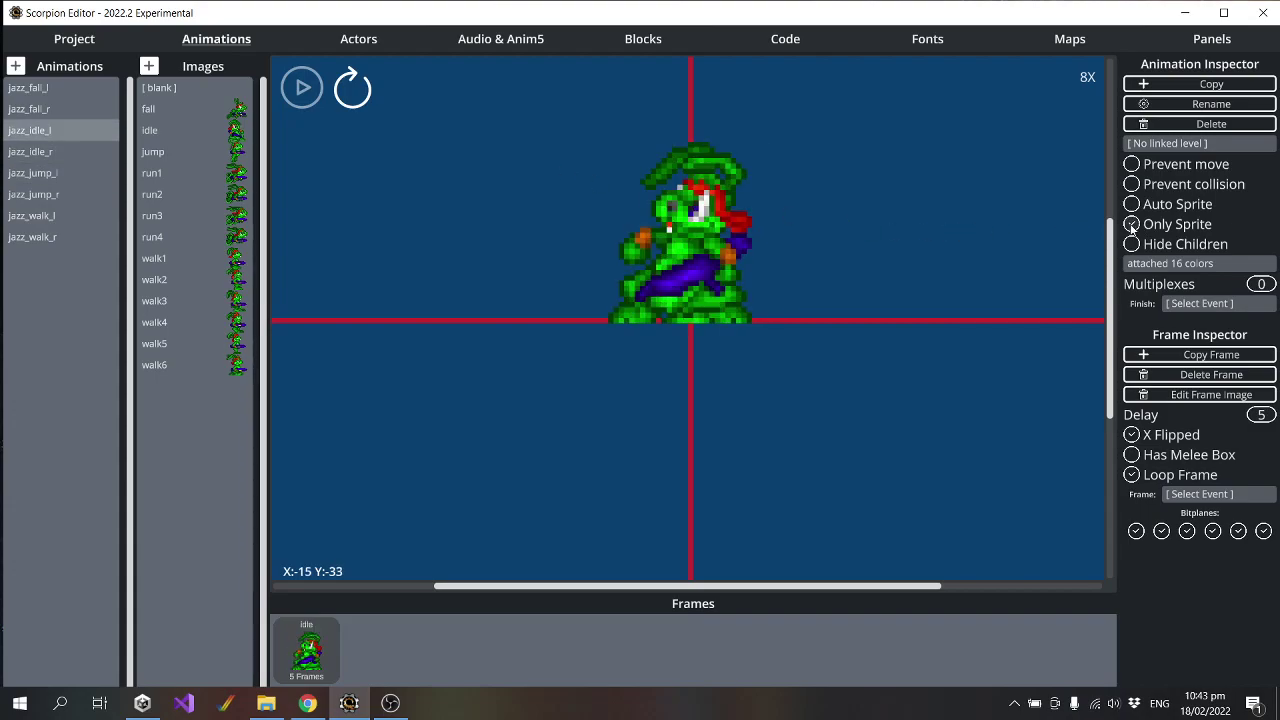
pyautogui.press('Down')
pyautogui.press('Down')
pyautogui.press('Down')
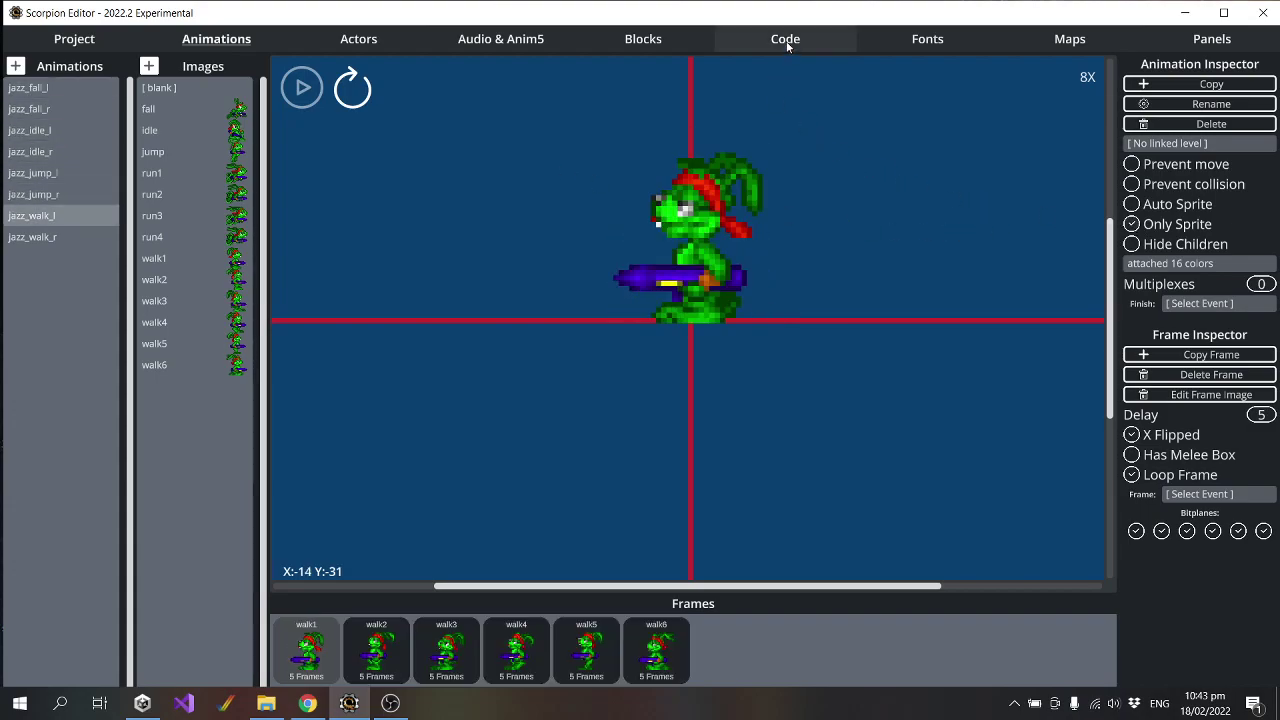
pyautogui.click(786, 41)
# Set the emulated Amiga to a1200 with Fast RAM 2 and run the project in WinUAE.
pyautogui.click(43, 41)
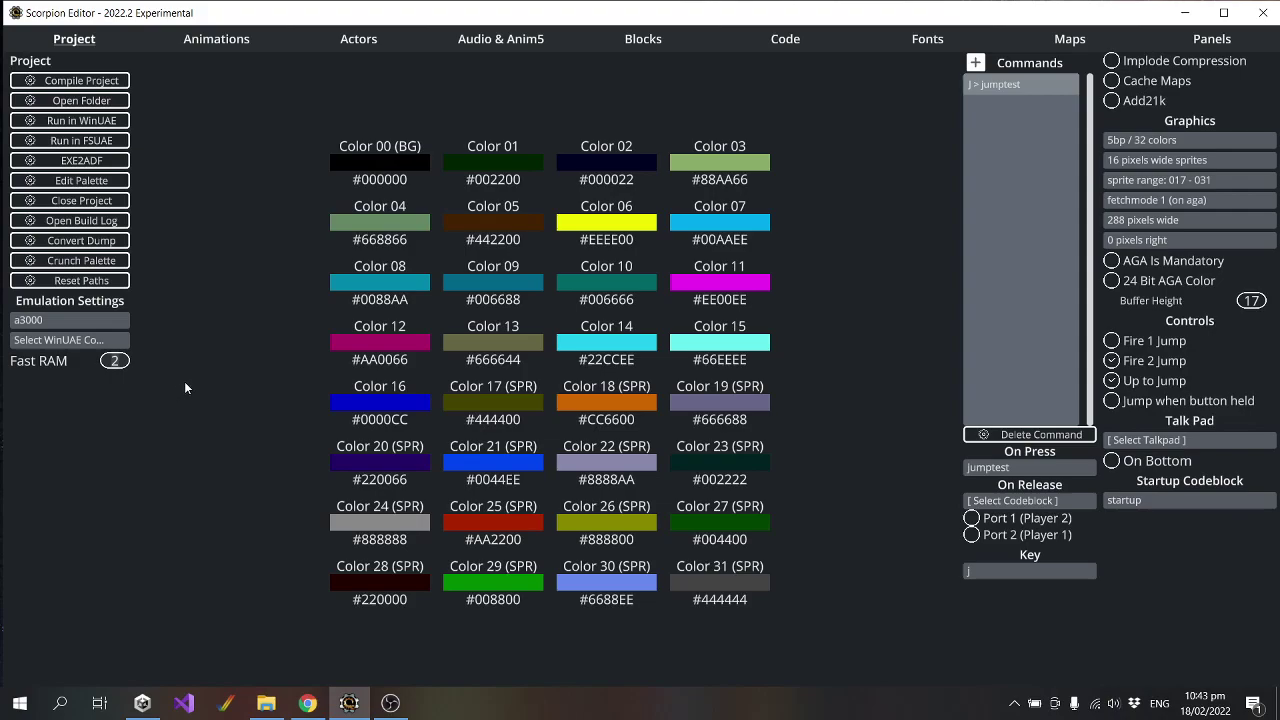
pyautogui.click(52, 317)
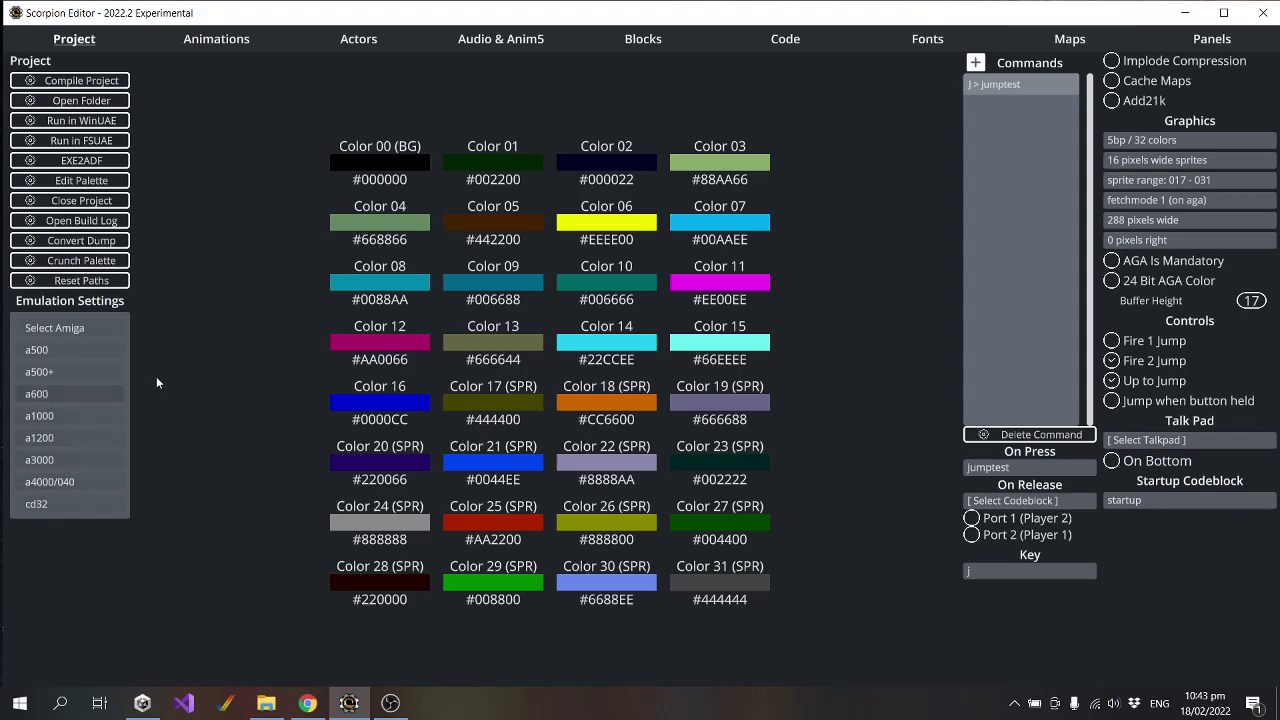
pyautogui.click(60, 438)
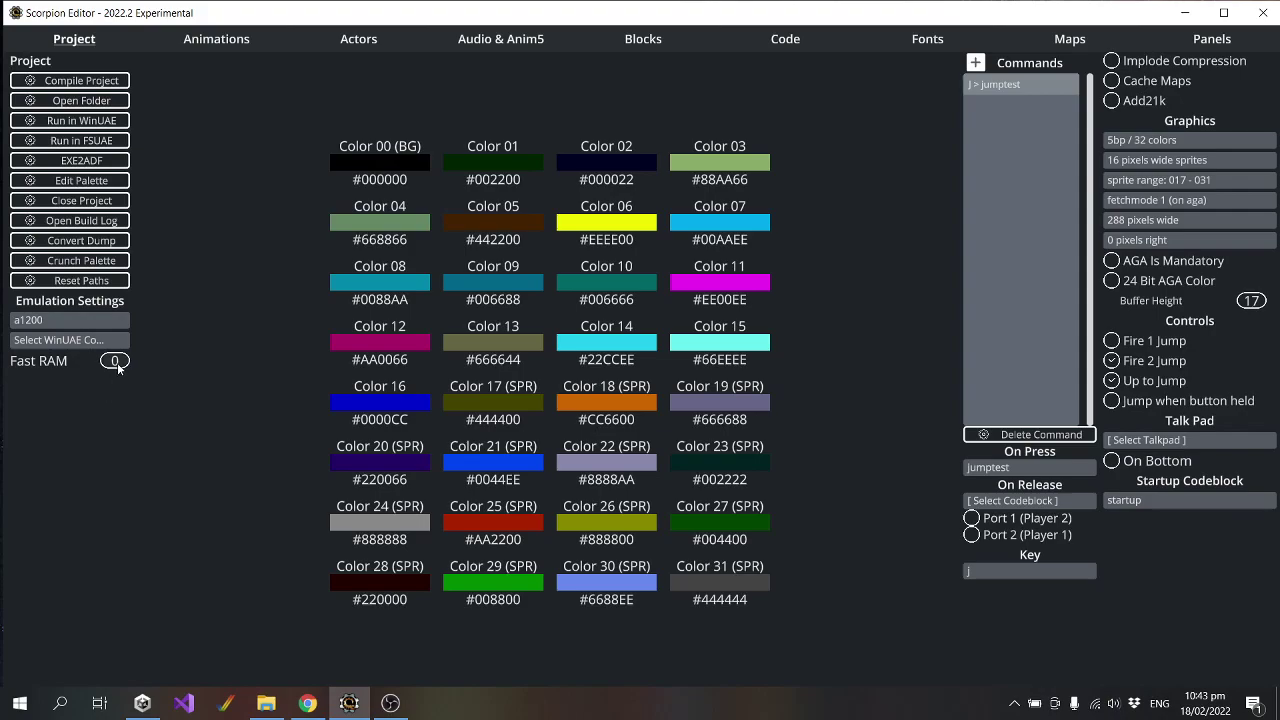
pyautogui.write('2')
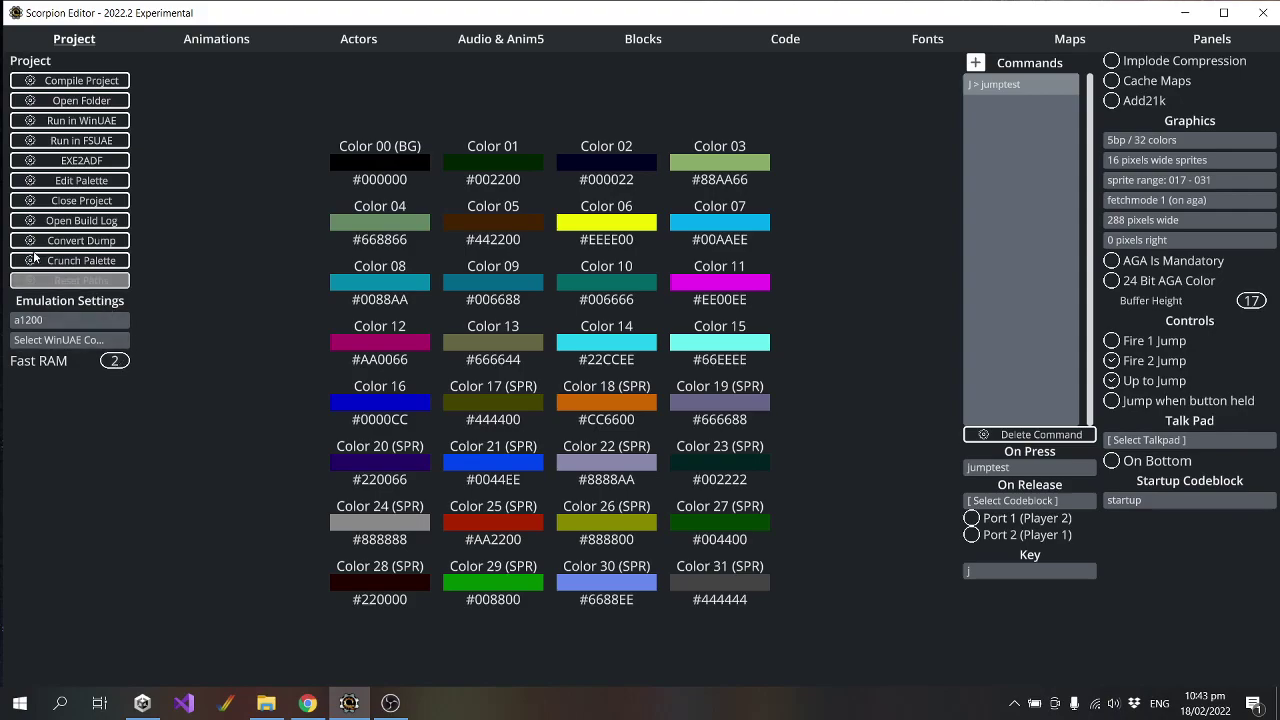
pyautogui.click(108, 121)
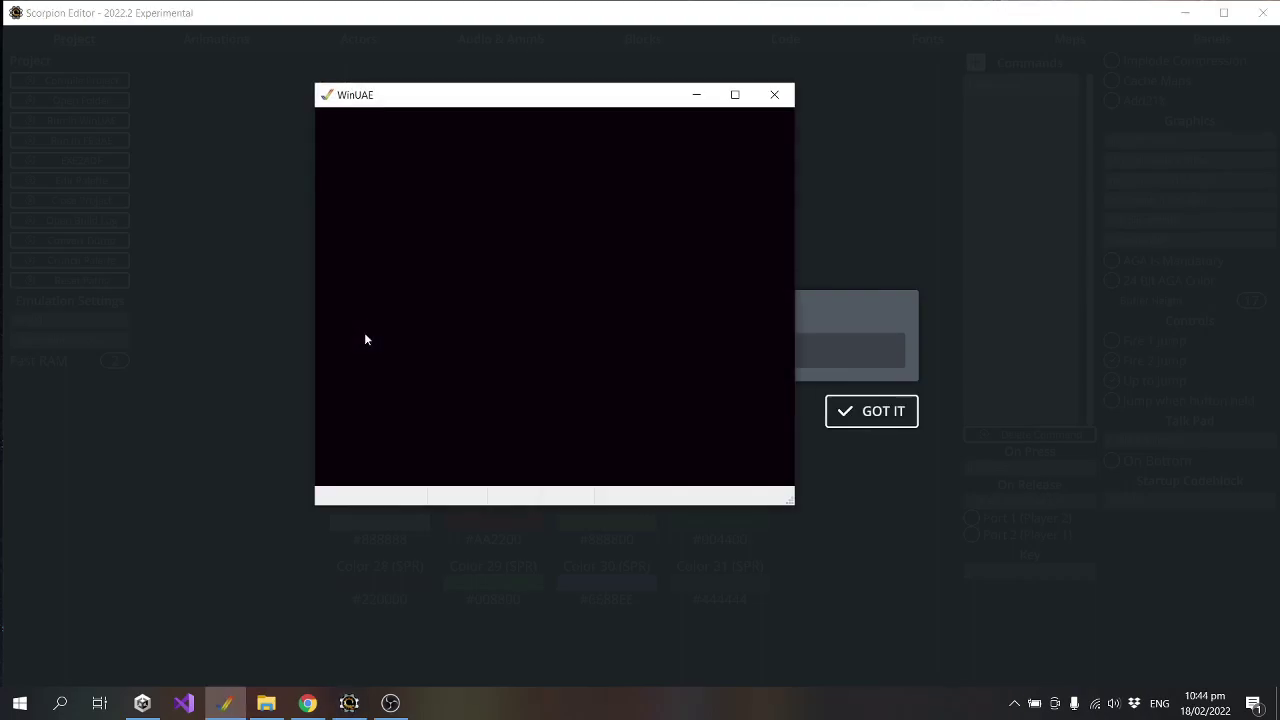
# Dismiss the compile message and delete the zzz code block from the project's code blocks.
pyautogui.click(858, 422)
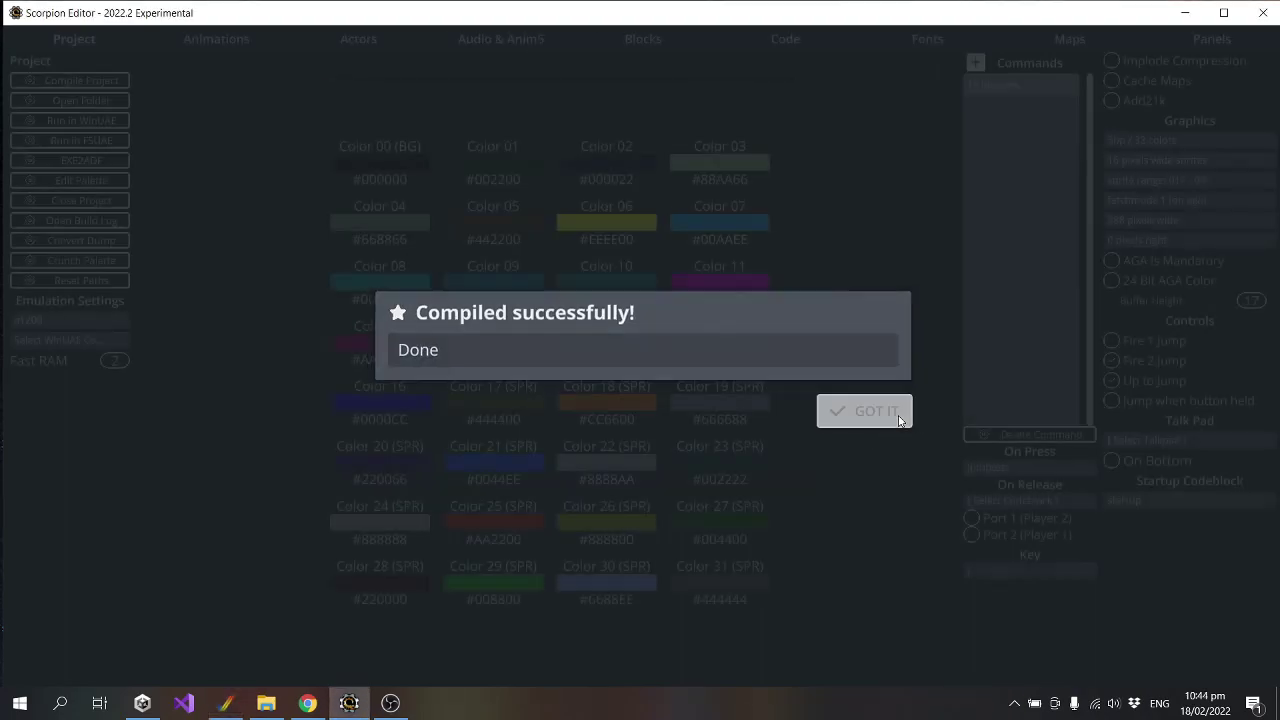
pyautogui.click(805, 48)
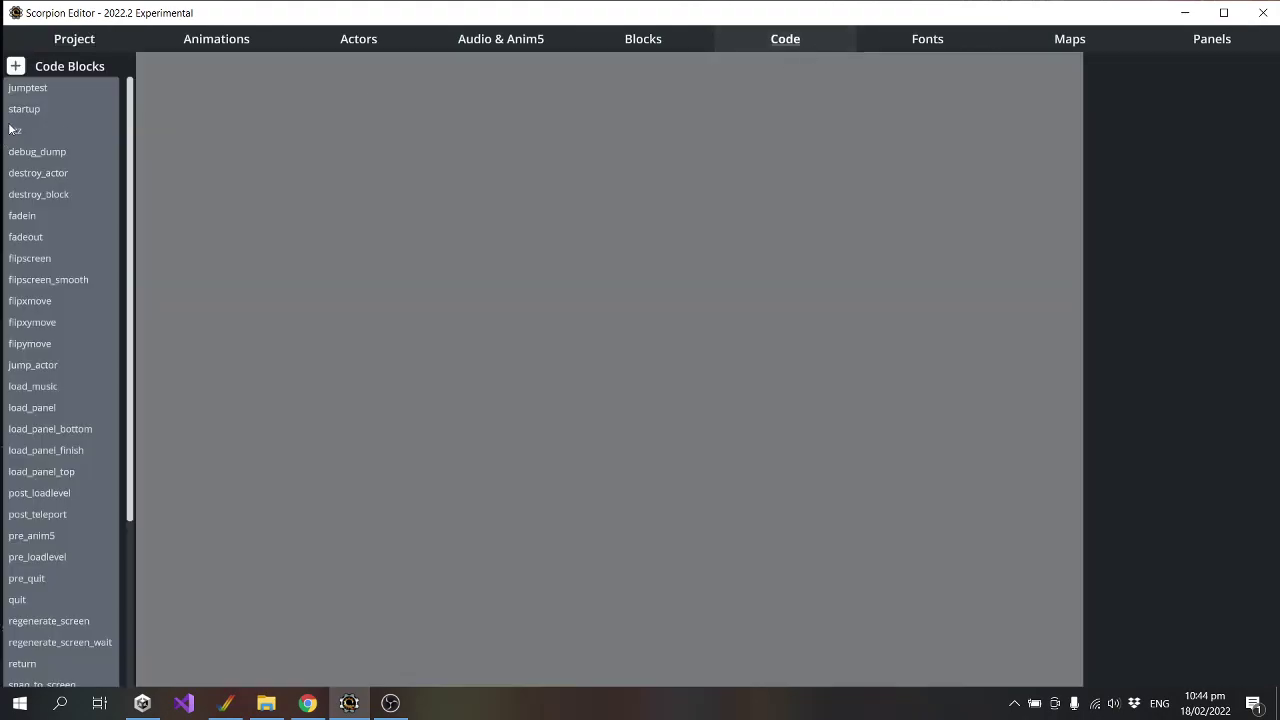
pyautogui.click(74, 114)
pyautogui.click(67, 126)
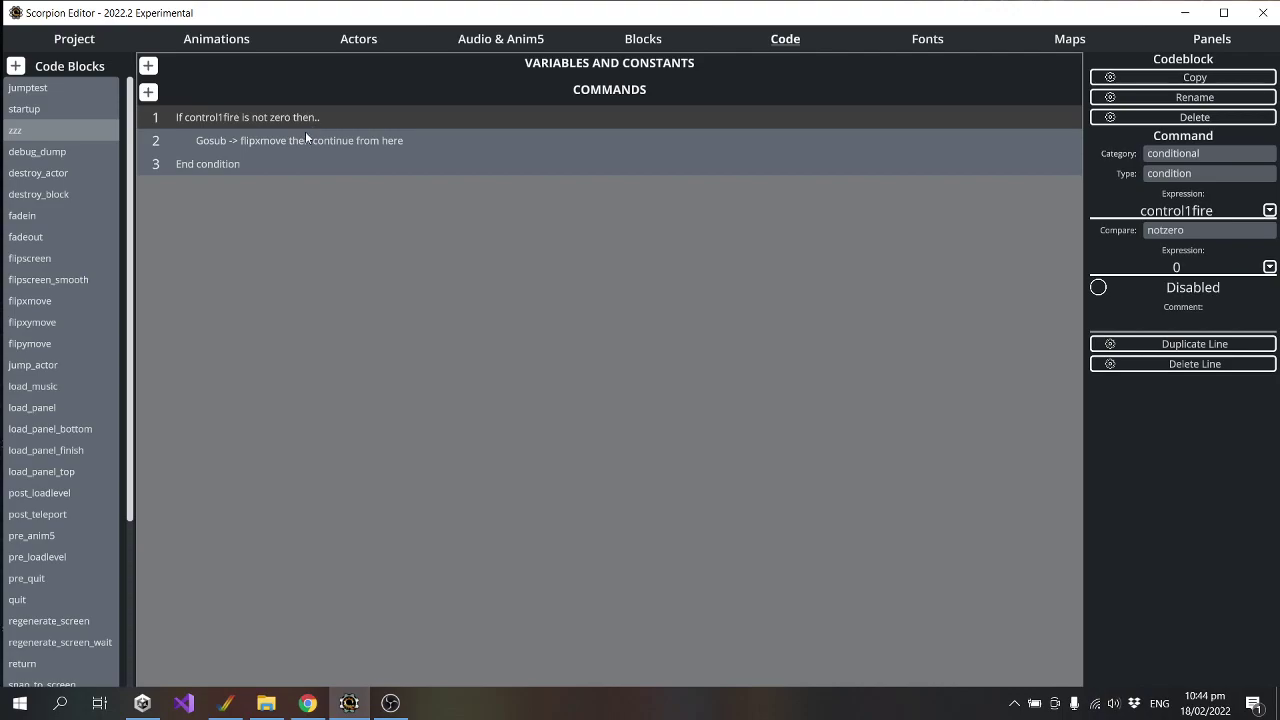
pyautogui.click(1194, 117)
pyautogui.click(905, 414)
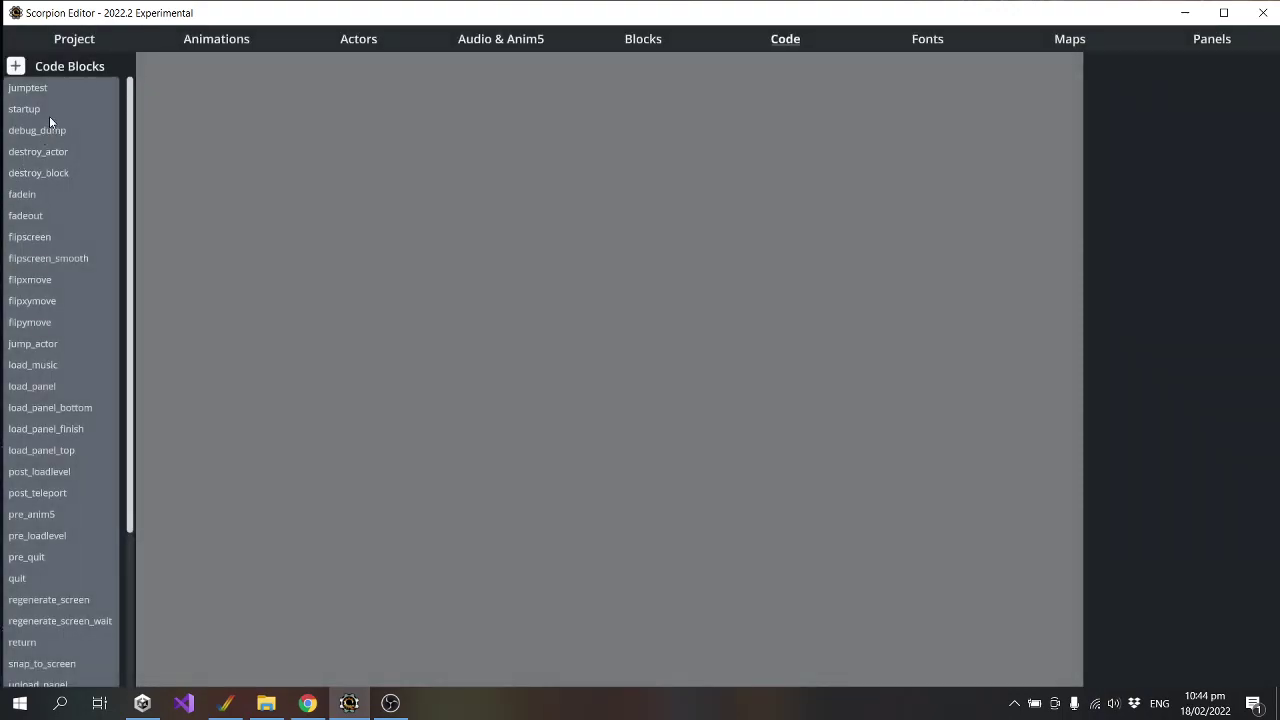
# Examine the startup code block's camera-follow and 25HZ commands.
pyautogui.click(48, 110)
pyautogui.scroll(-3, 48, 150)
pyautogui.scroll(5, 44, 161)
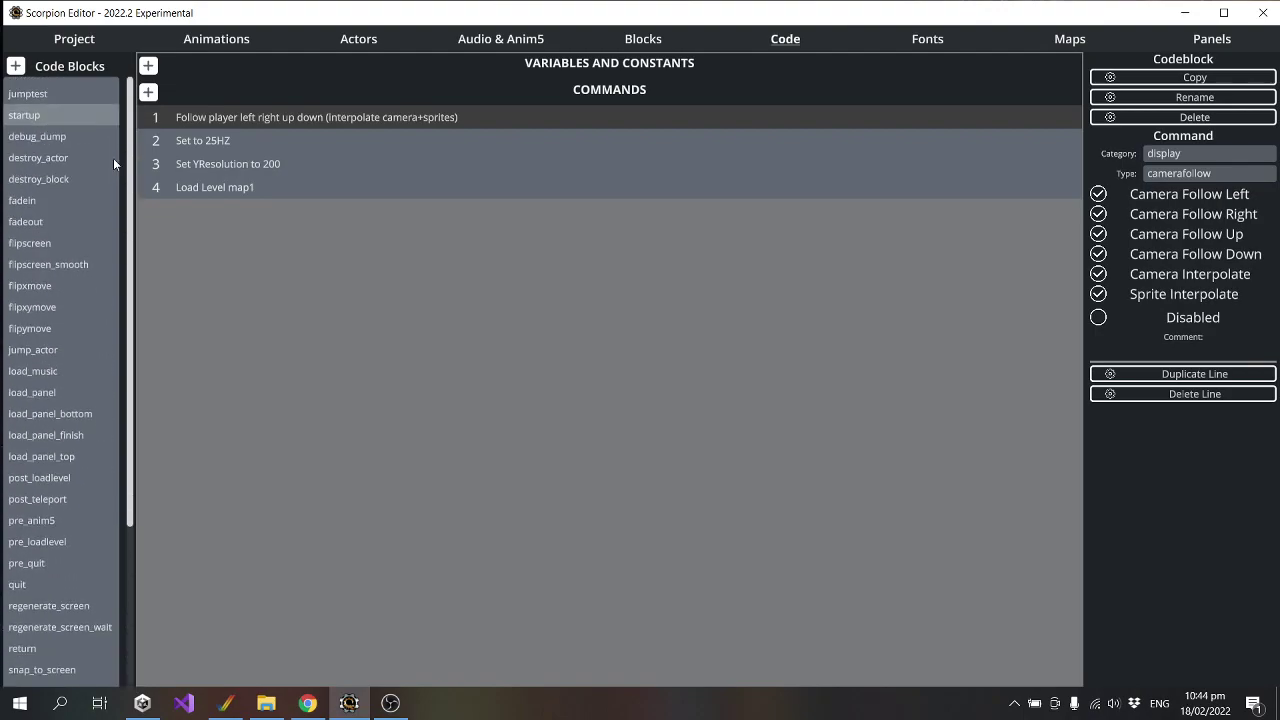
pyautogui.click(311, 145)
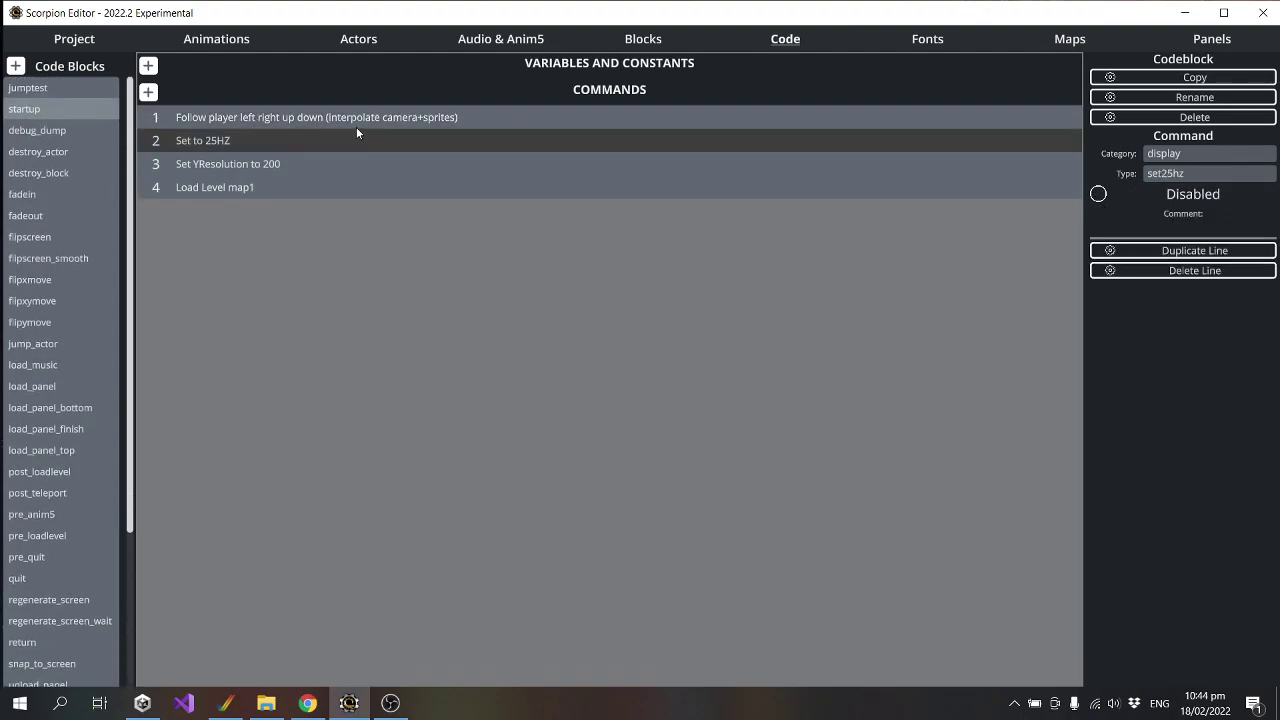
pyautogui.click(356, 126)
pyautogui.click(352, 136)
pyautogui.click(376, 116)
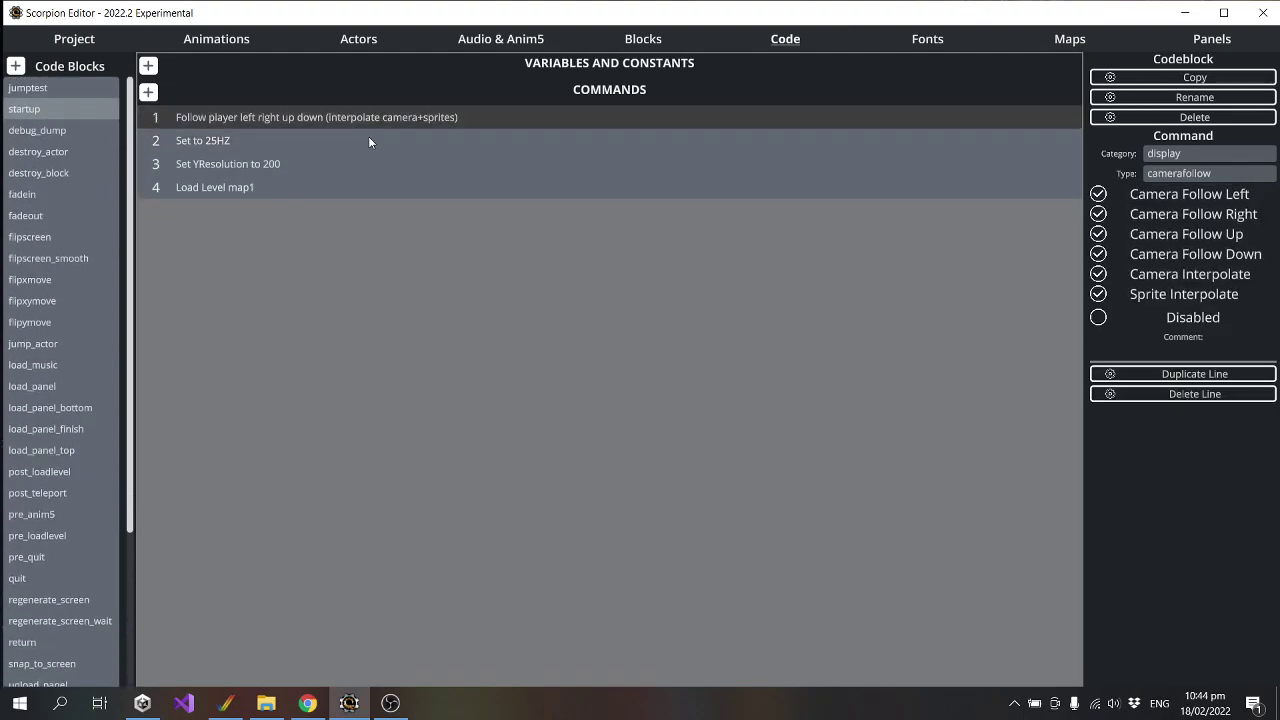
pyautogui.click(369, 141)
# Switch to WinUAE, play-test Jazz walking, jumping and descending the snowy slope, then close the emulator.
pyautogui.click(225, 703)
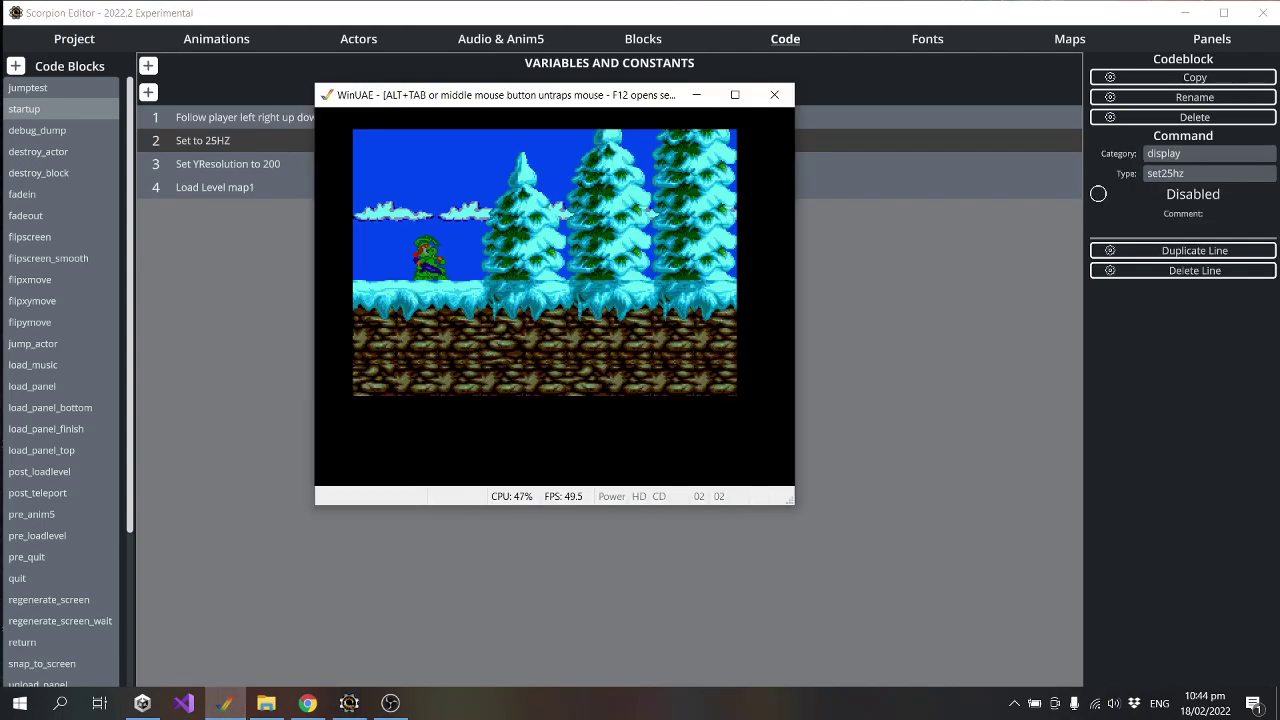
pyautogui.press('Right')
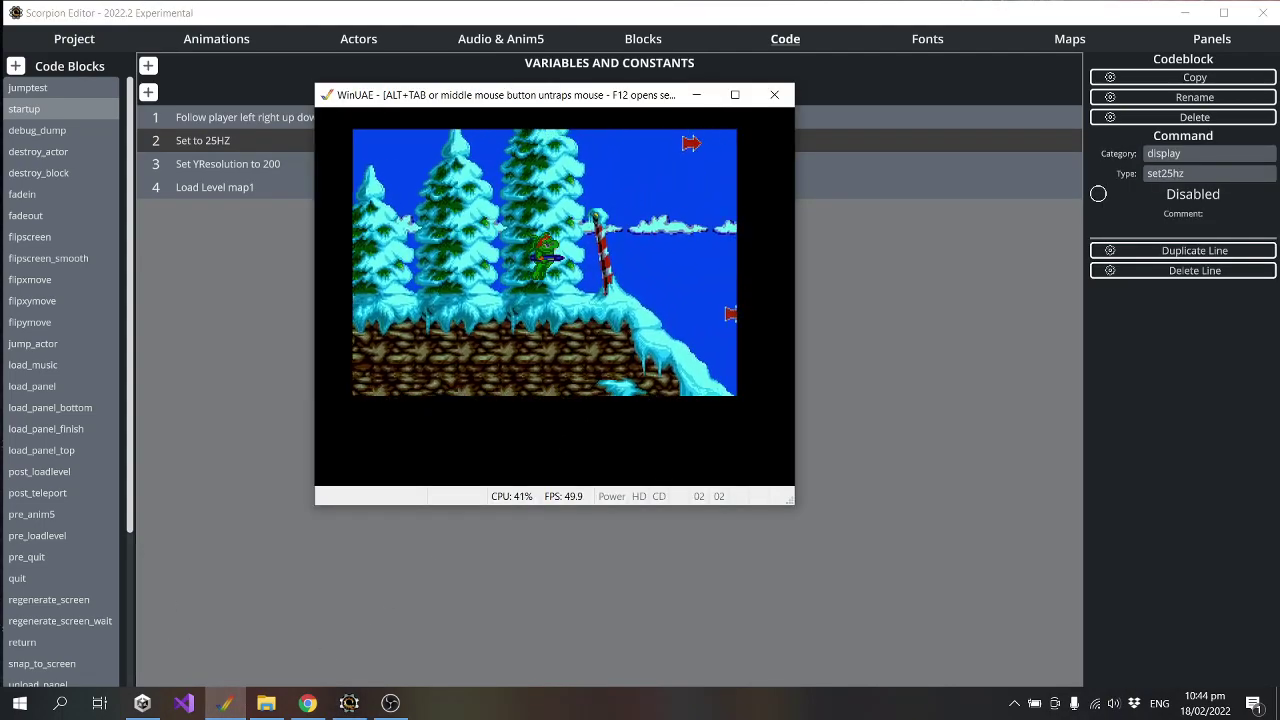
pyautogui.press('Right')
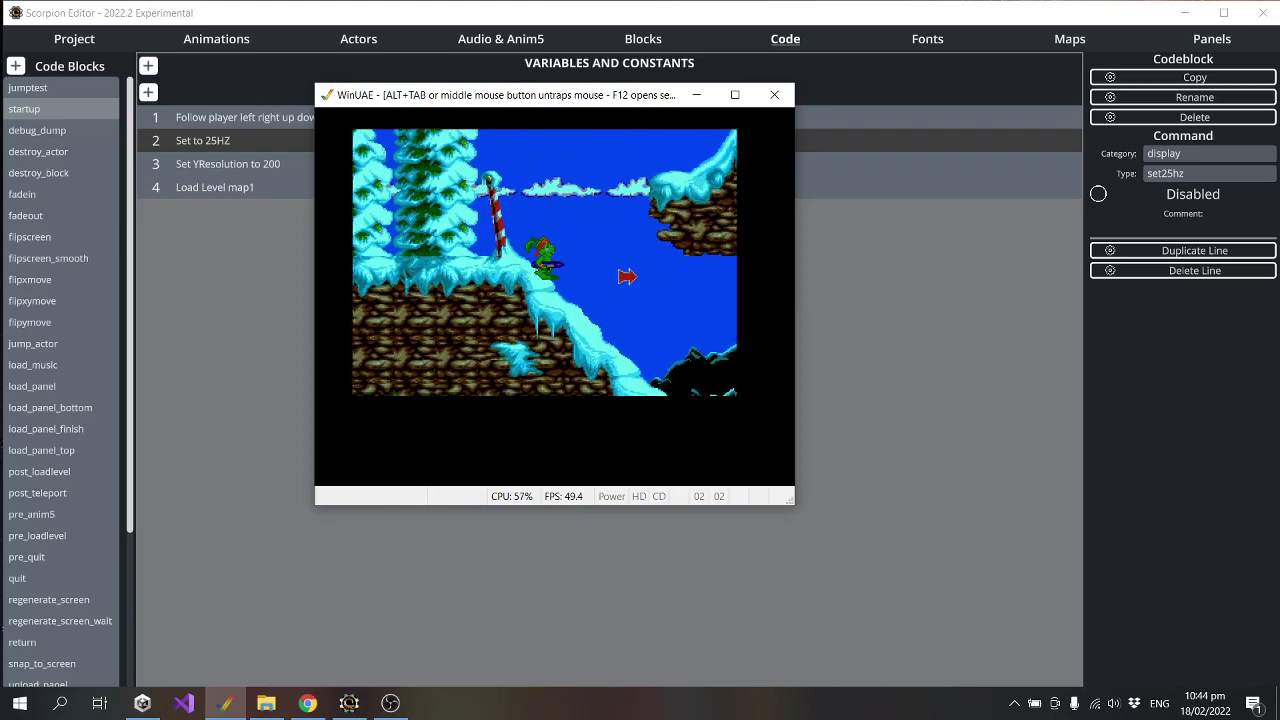
pyautogui.press('Left')
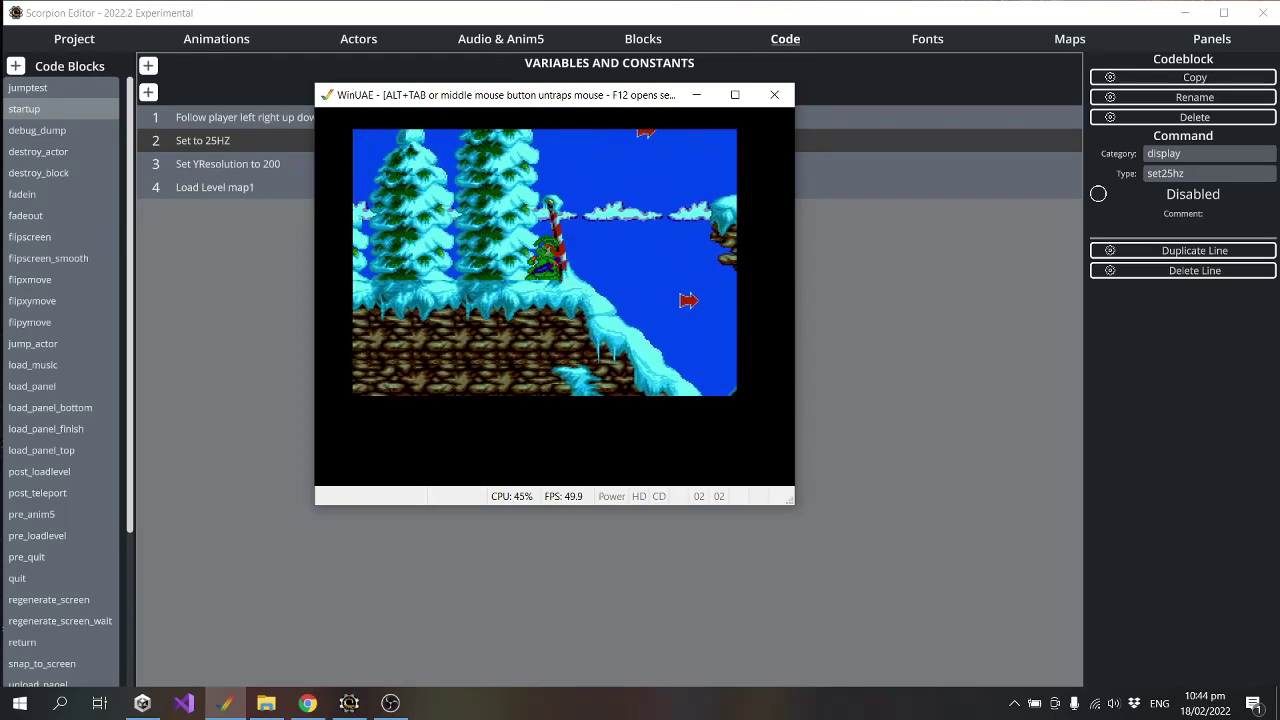
pyautogui.press('Up')
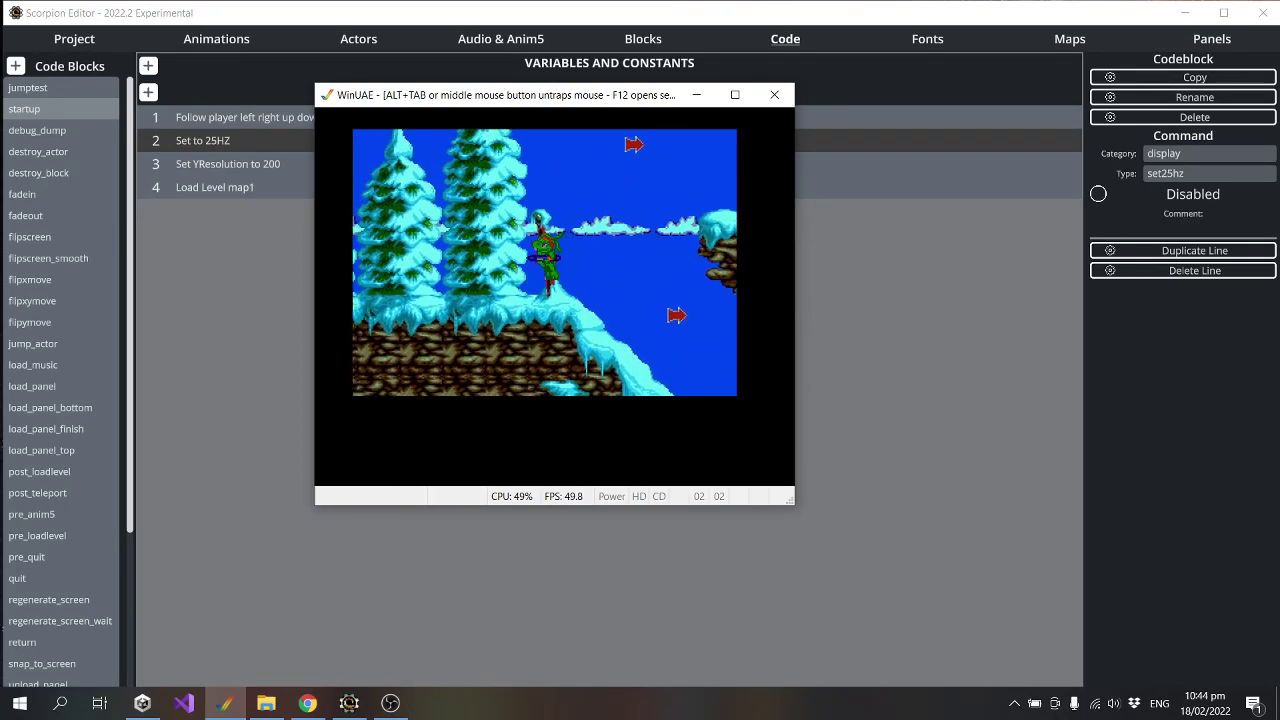
pyautogui.press('Left')
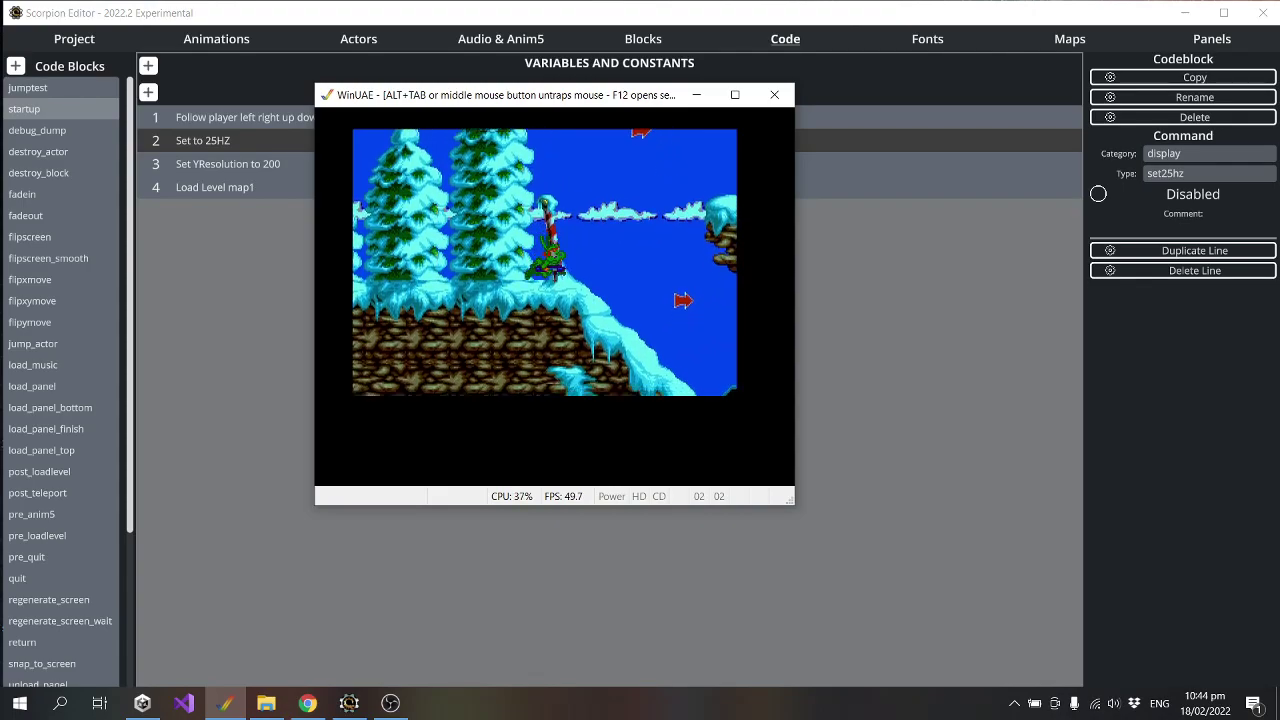
pyautogui.press('Right')
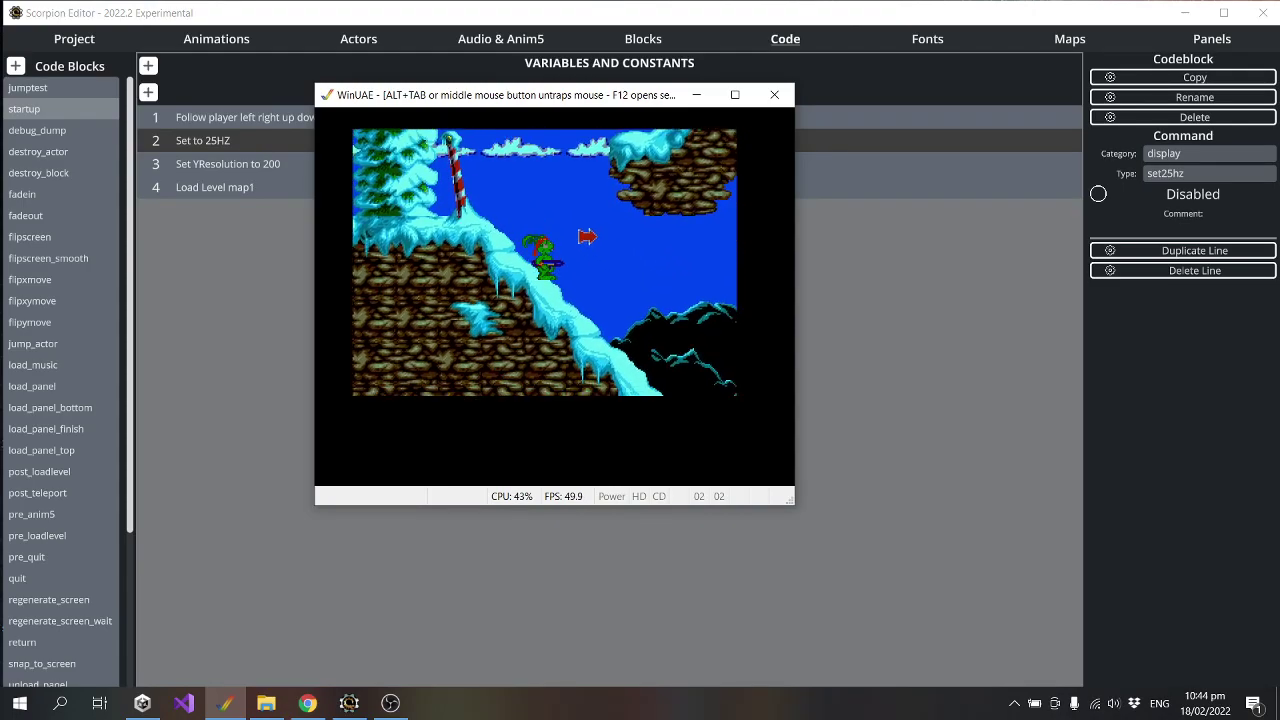
pyautogui.press('Left')
pyautogui.hotkey('alt', 'F4')
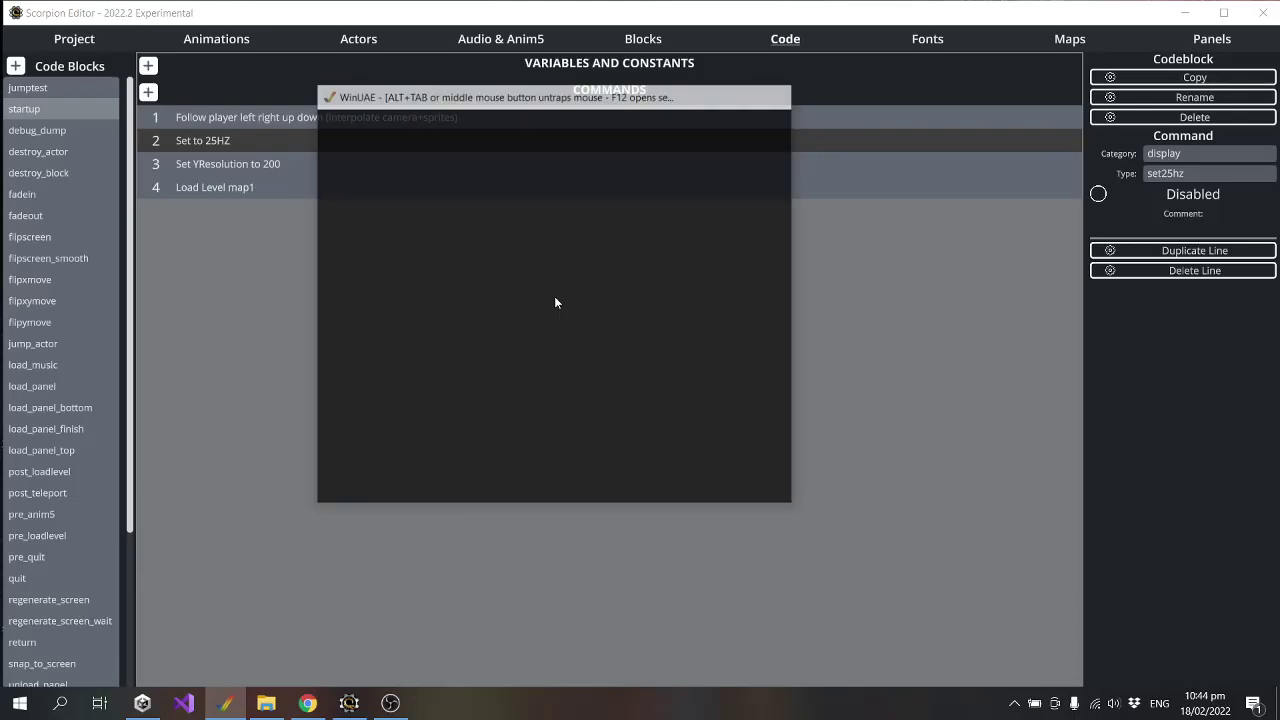
# Review the jazz_walk_l animation's sprite settings, the project's graphics settings and the startup code.
pyautogui.click(360, 42)
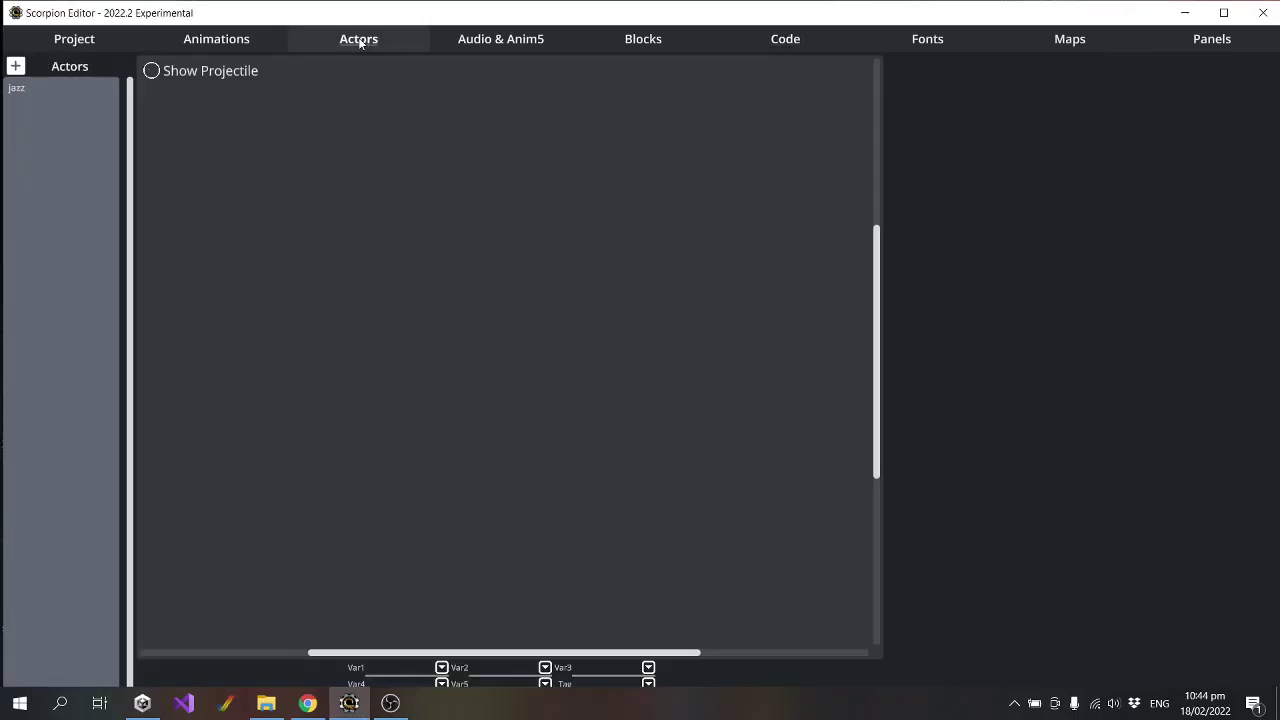
pyautogui.click(163, 45)
pyautogui.click(55, 106)
pyautogui.click(60, 215)
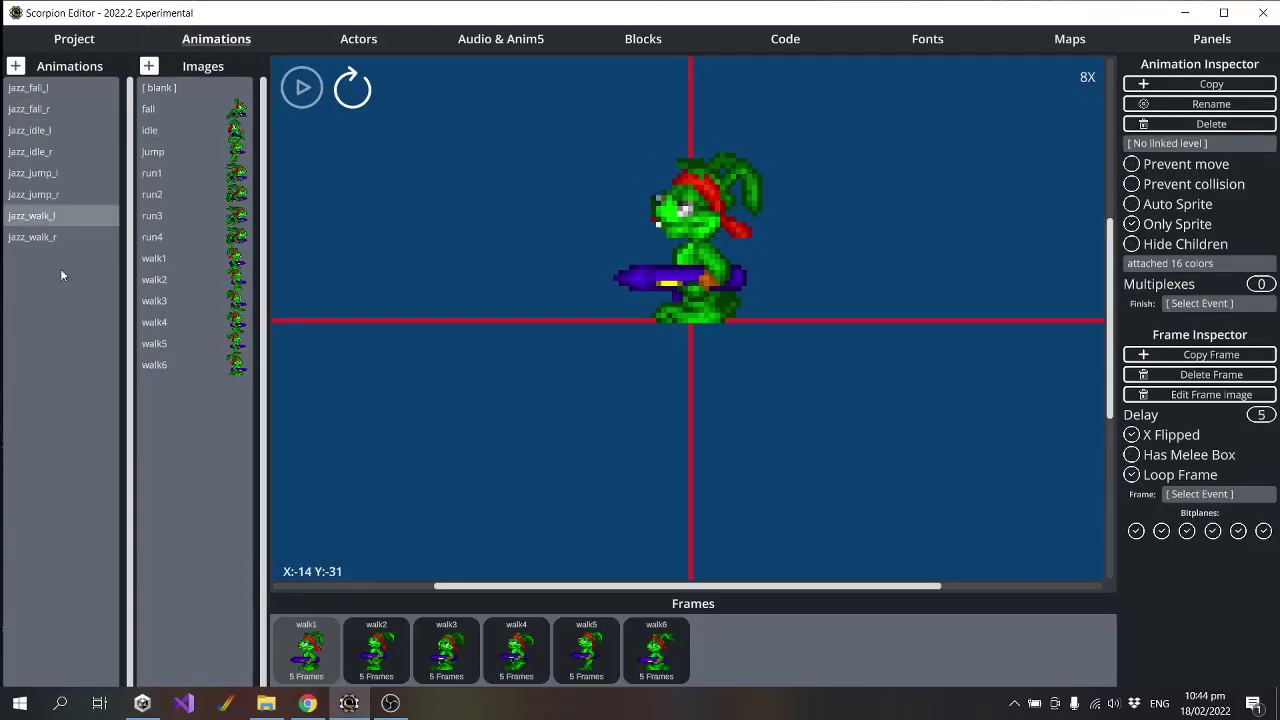
pyautogui.click(108, 43)
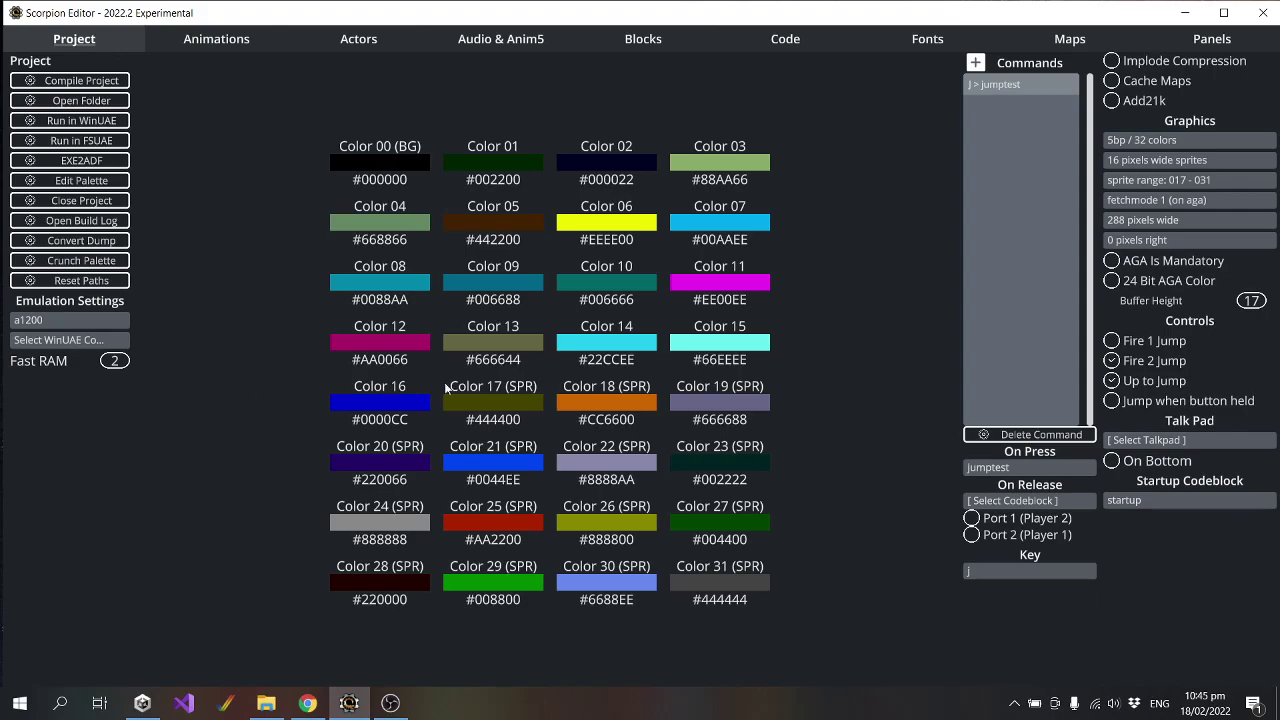
pyautogui.click(216, 38)
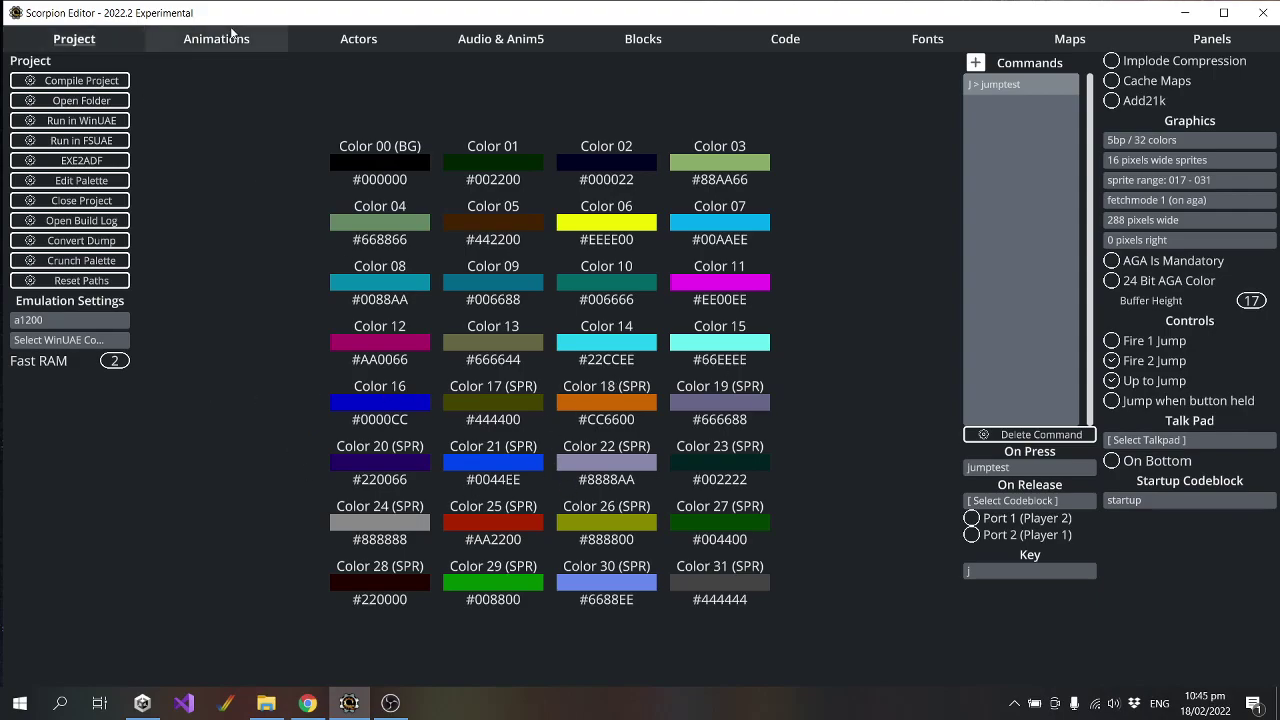
pyautogui.click(54, 131)
pyautogui.click(785, 38)
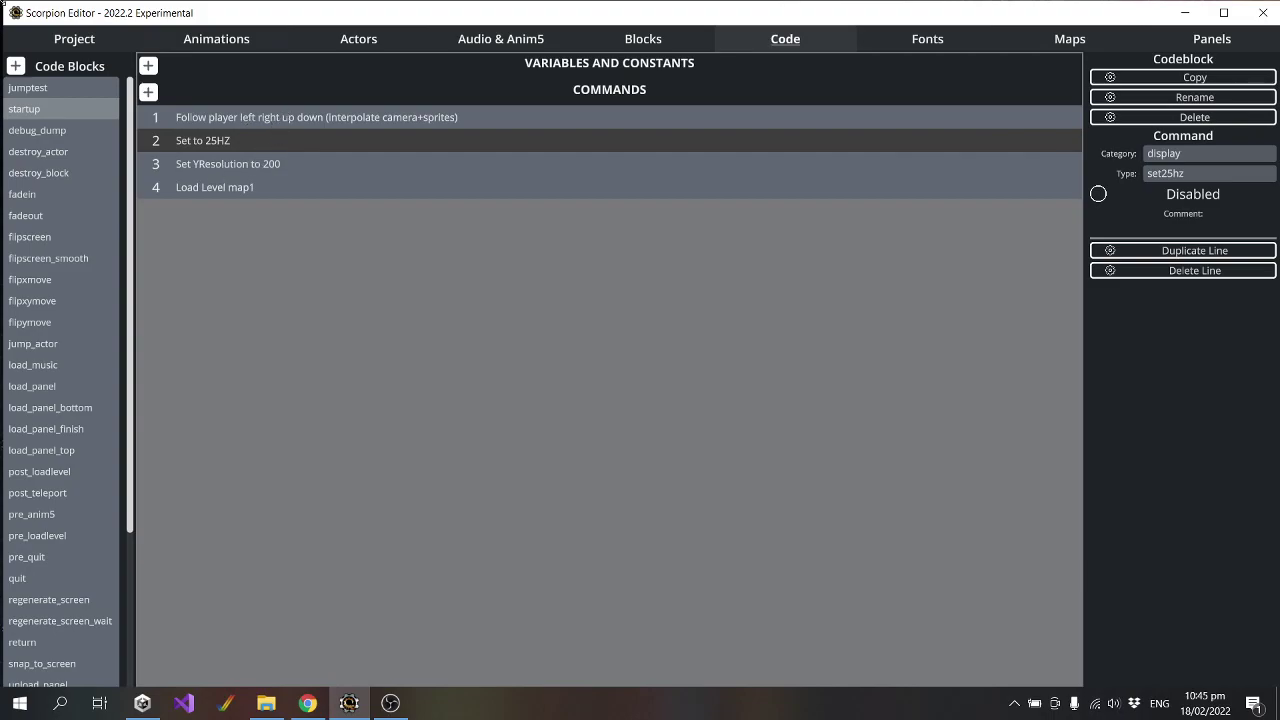
pyautogui.click(61, 38)
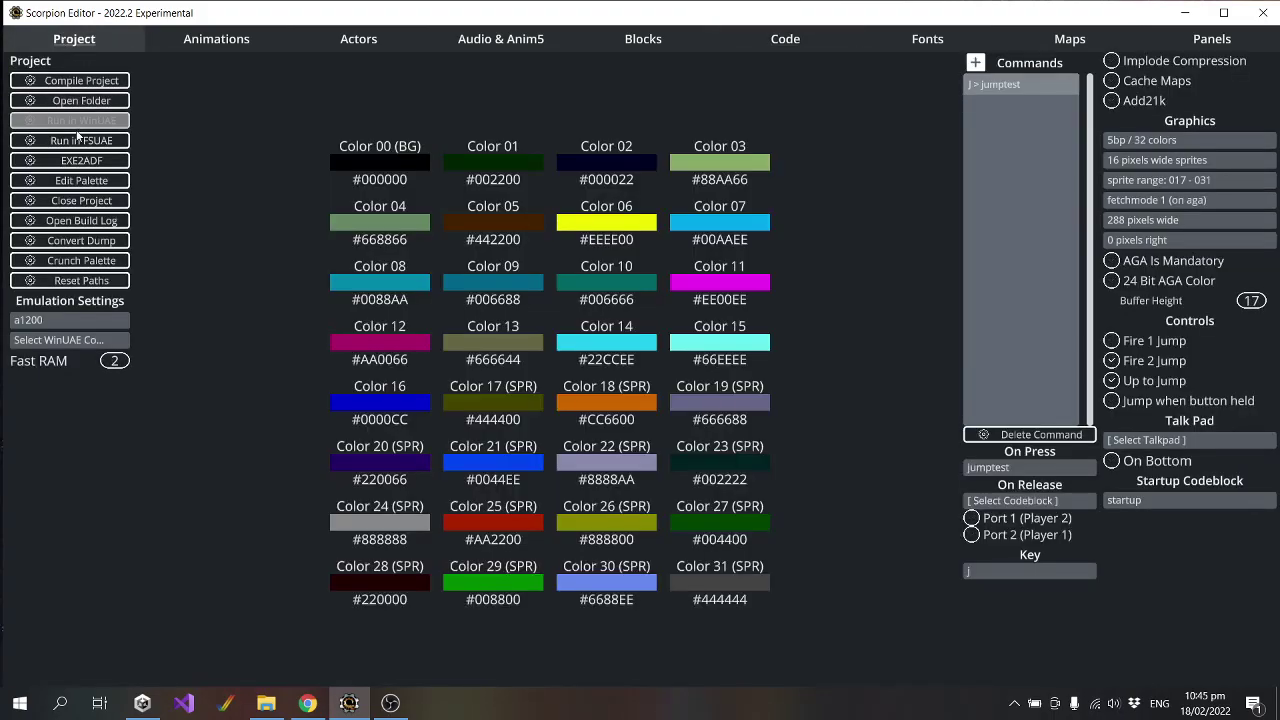
# Set the jazz actor's Speed Left and Speed Right to 10.
pyautogui.click(350, 38)
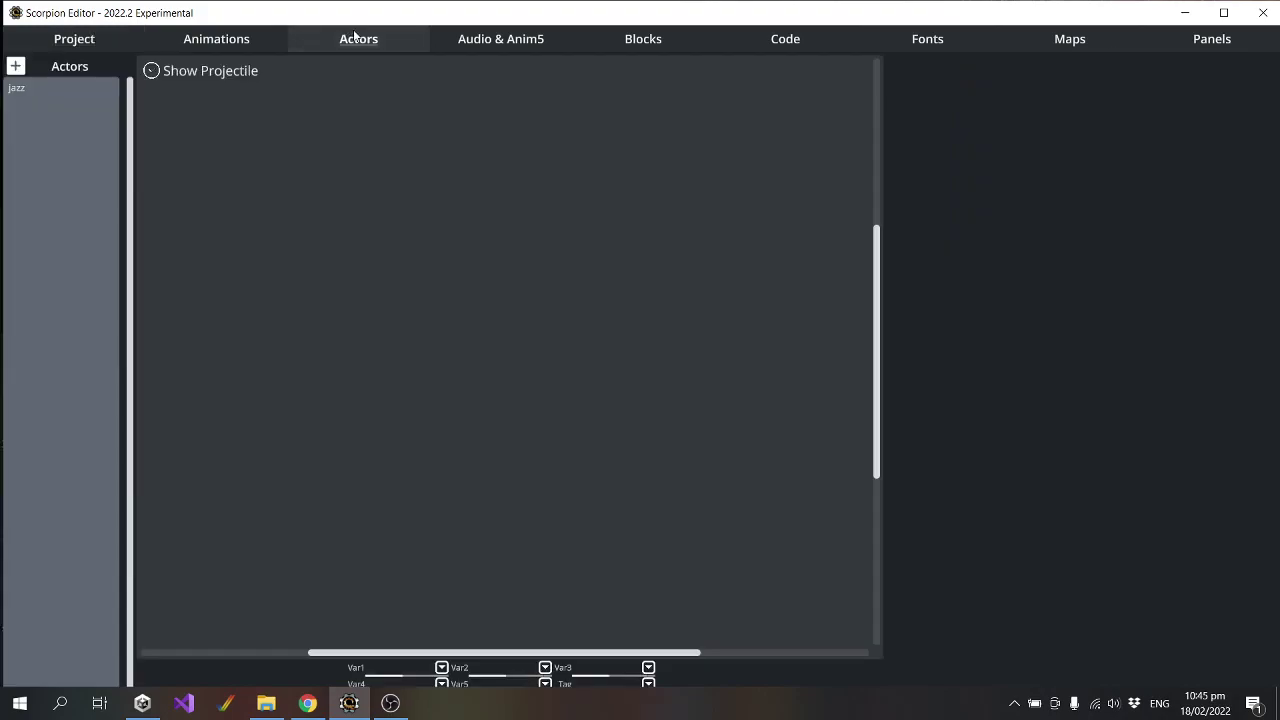
pyautogui.click(52, 93)
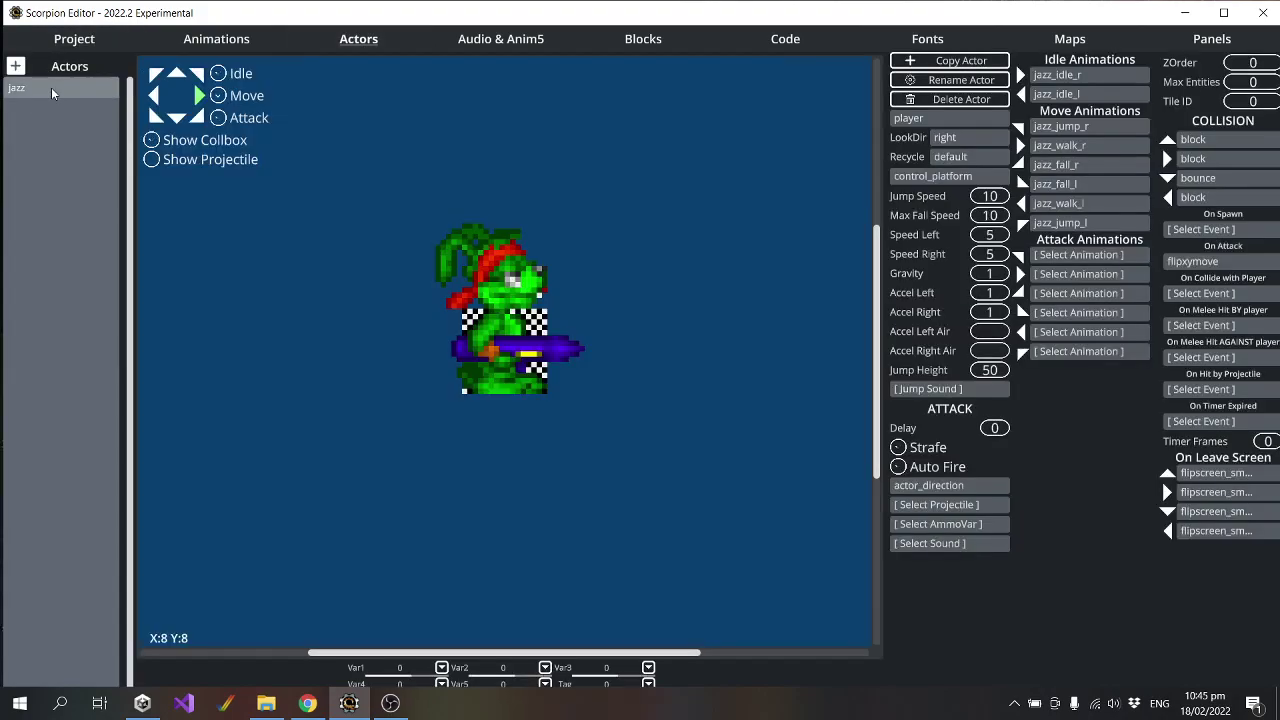
pyautogui.click(989, 236)
pyautogui.write('10')
pyautogui.click(989, 254)
pyautogui.write('10')
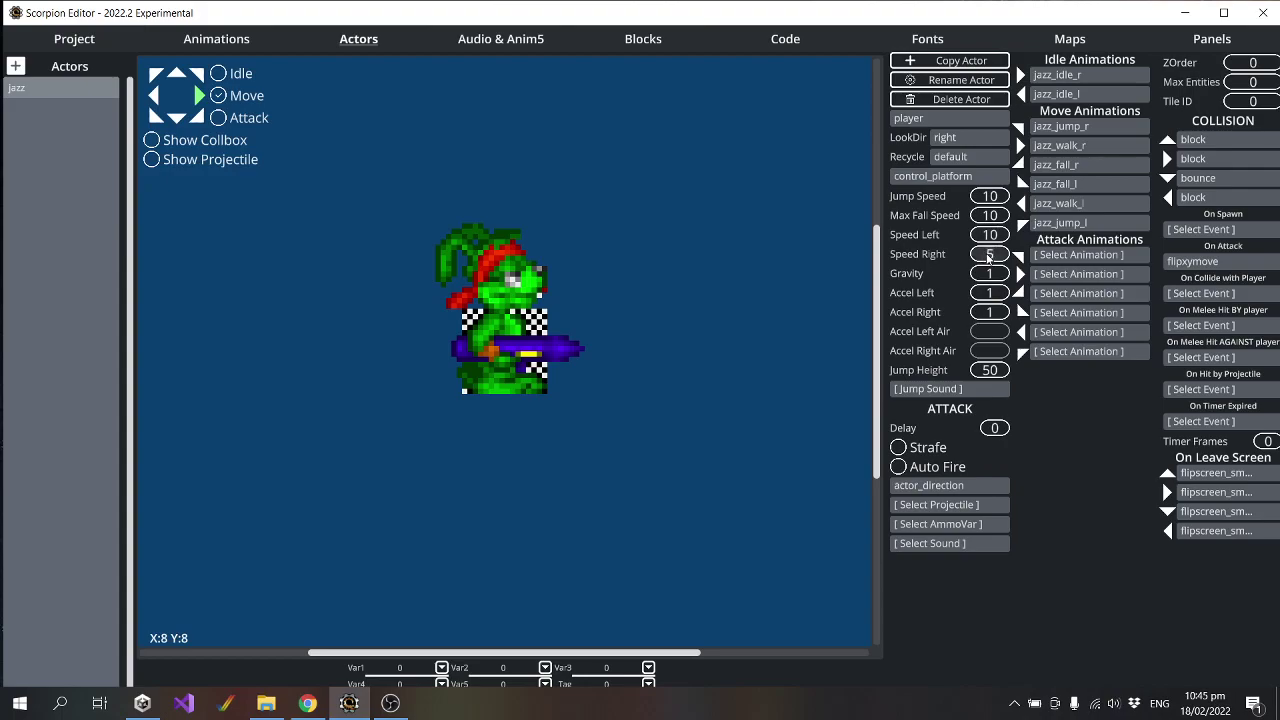
pyautogui.press('Return')
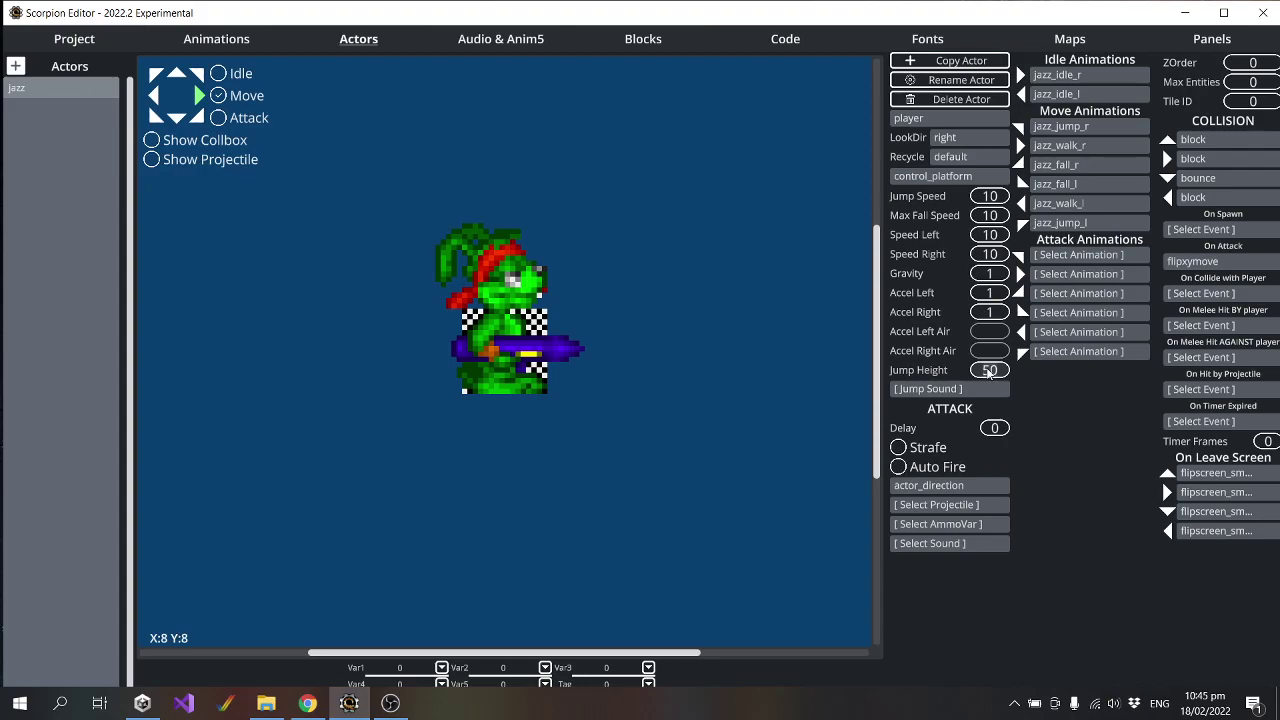
# Open map1 from the project's maps in Tiled and bring the level's starting area into view.
pyautogui.click(1089, 44)
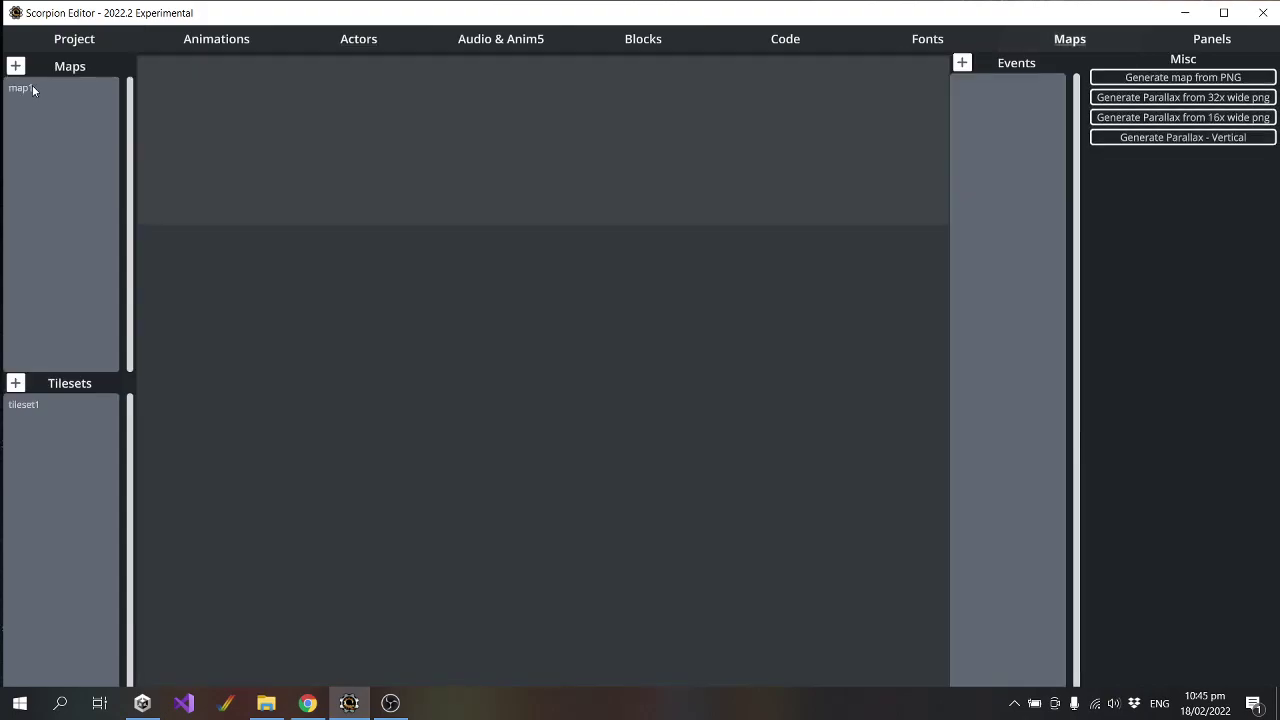
pyautogui.click(1207, 80)
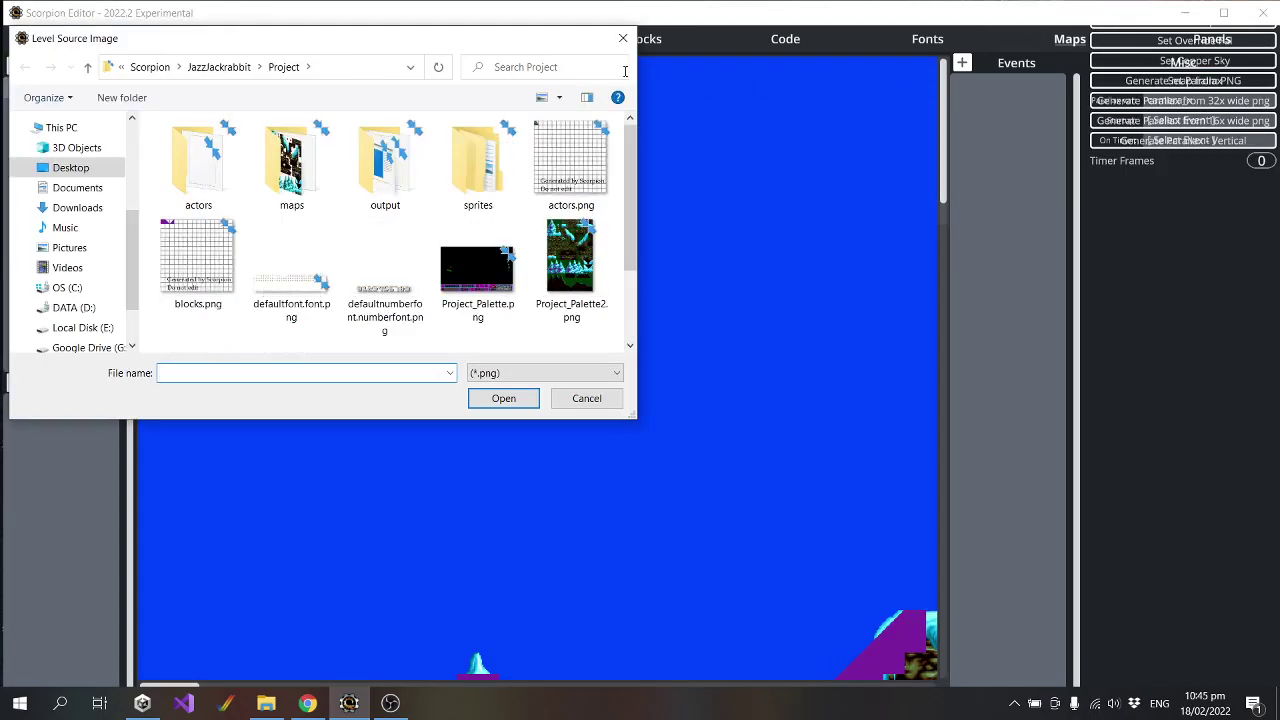
pyautogui.click(624, 39)
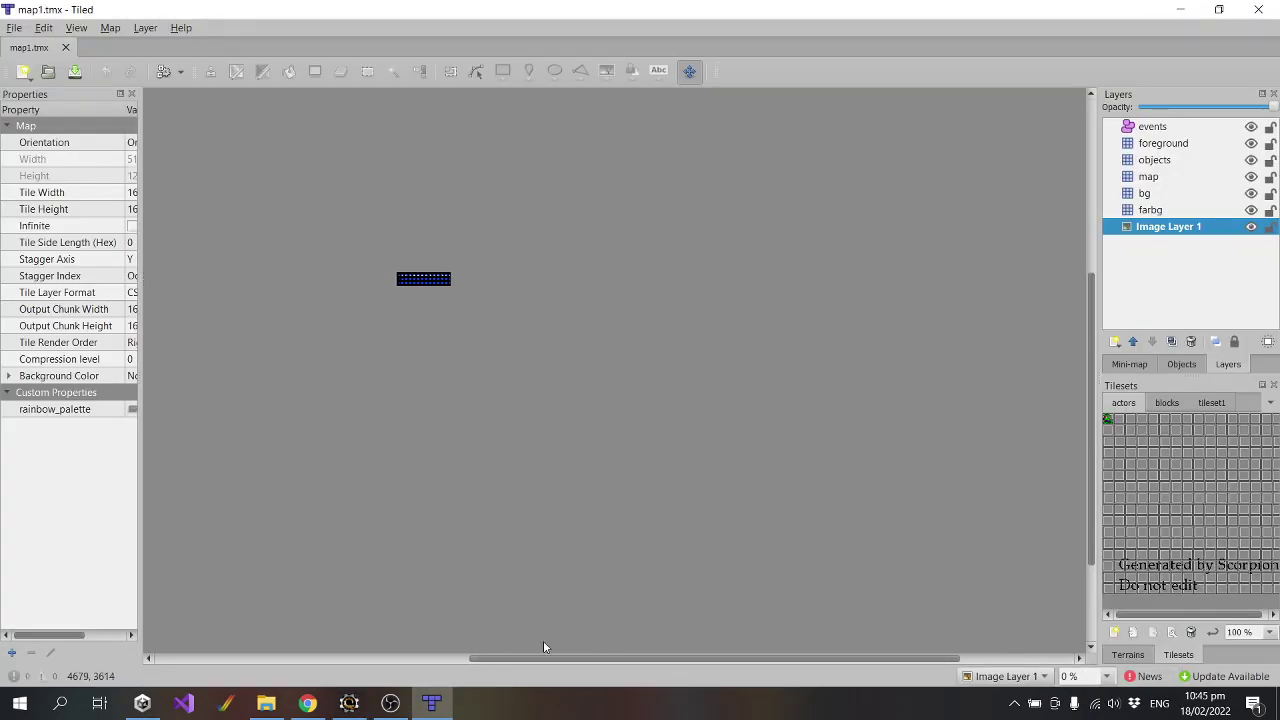
pyautogui.keyDown('ctrl'); pyautogui.scroll(4, 565, 280); pyautogui.keyUp('ctrl')
pyautogui.keyDown('ctrl'); pyautogui.scroll(5, 360, 500); pyautogui.keyUp('ctrl')
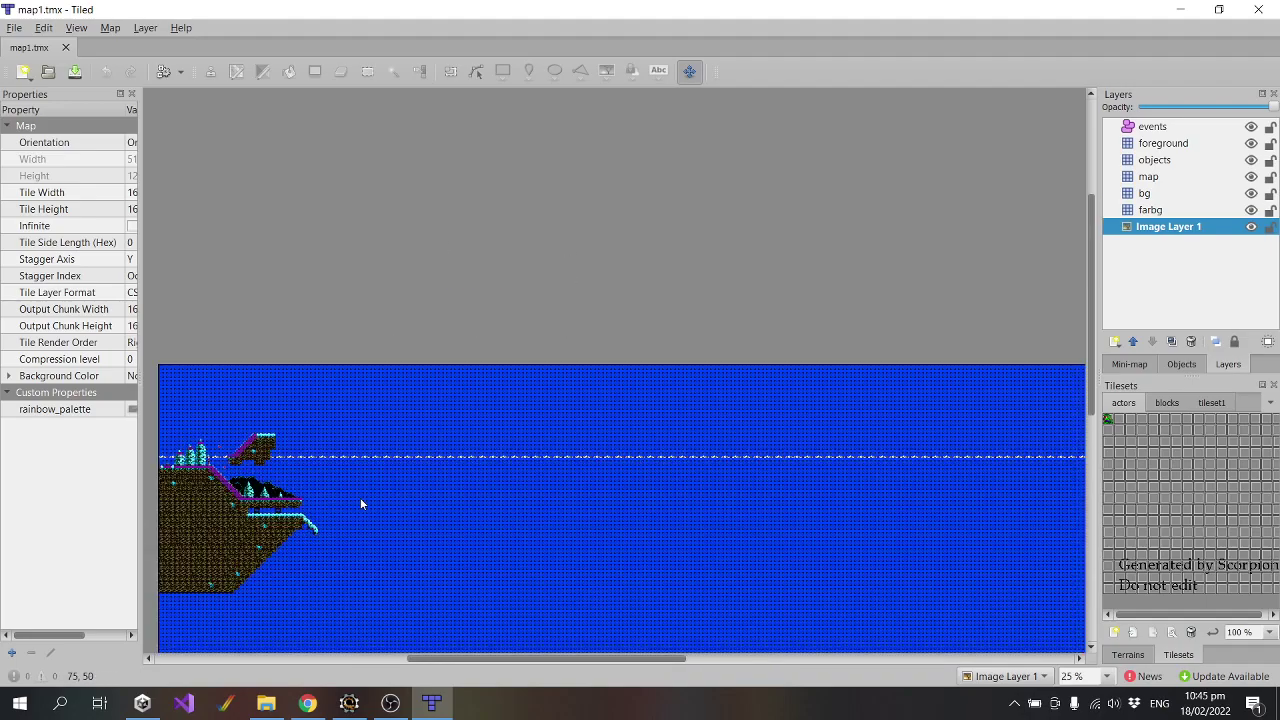
pyautogui.moveTo(415, 662); pyautogui.dragTo(358, 662)
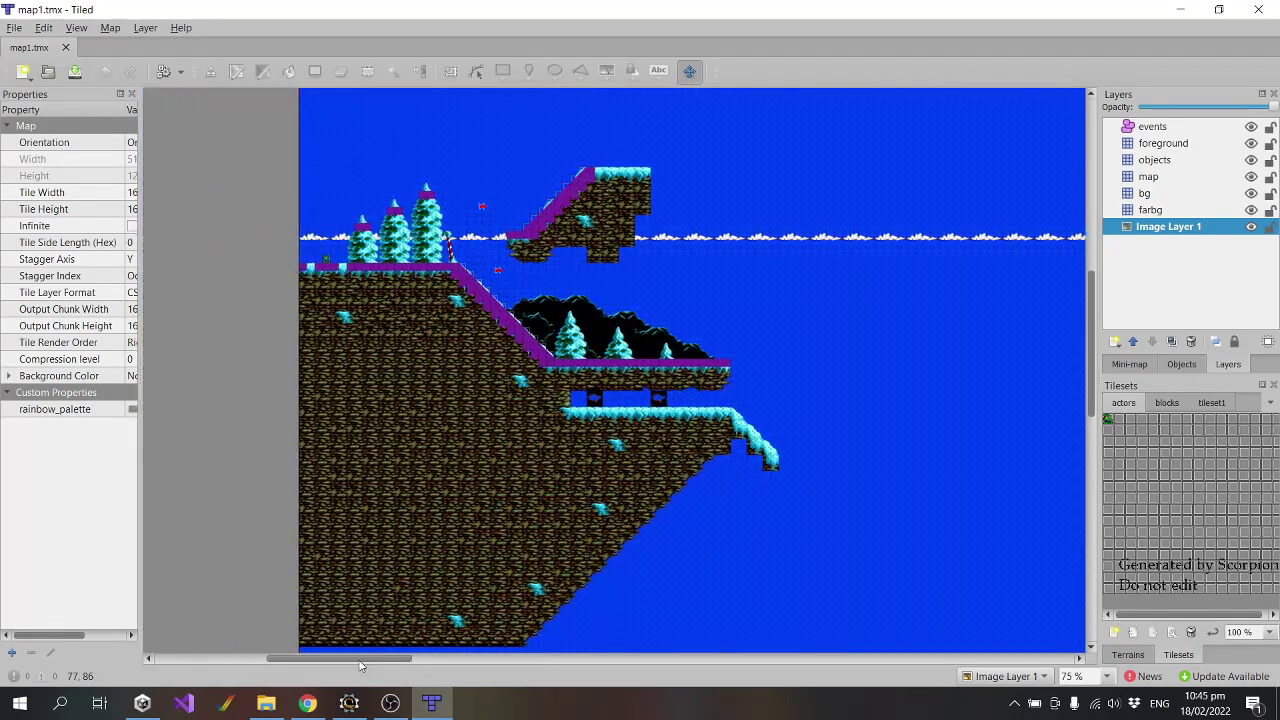
# Hide the farbg layer to reveal the reference image and examine the starting area around the three trees.
pyautogui.click(1251, 209)
pyautogui.keyDown('ctrl'); pyautogui.scroll(1, 466, 357); pyautogui.keyUp('ctrl')
pyautogui.keyDown('ctrl'); pyautogui.scroll(1, 466, 357); pyautogui.keyUp('ctrl')
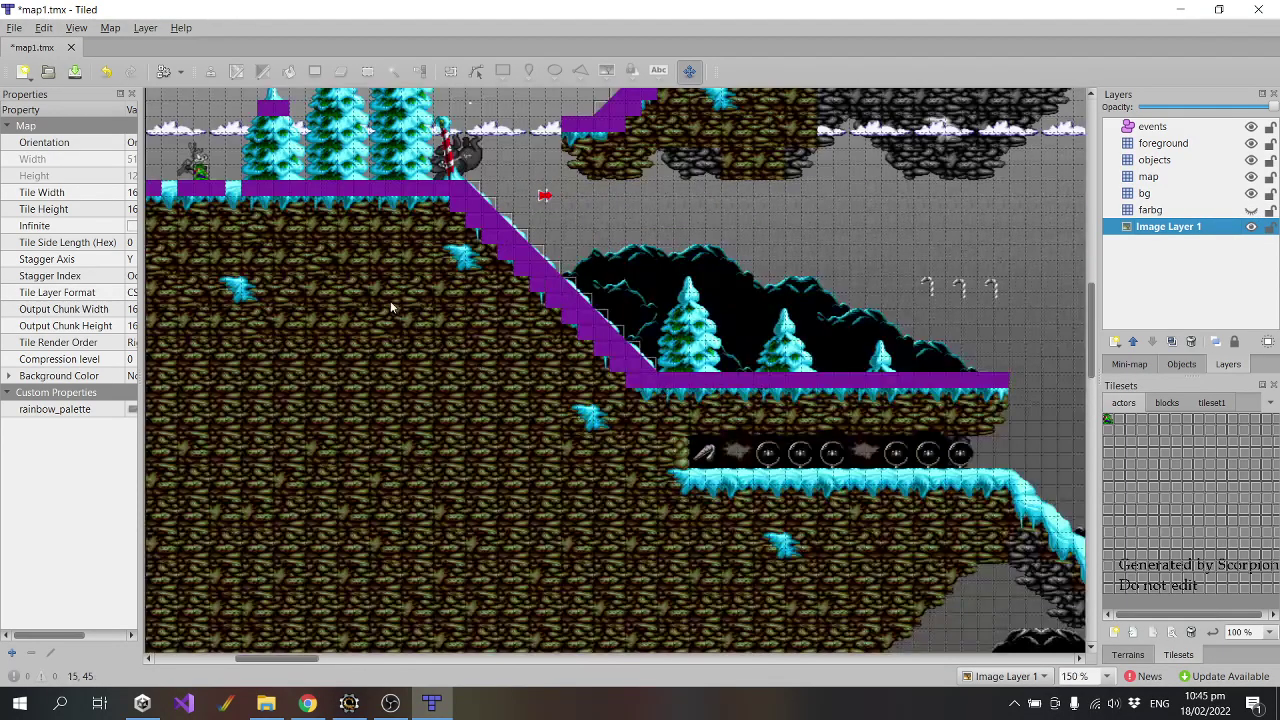
pyautogui.scroll(2, 390, 301)
pyautogui.scroll(2, 491, 574)
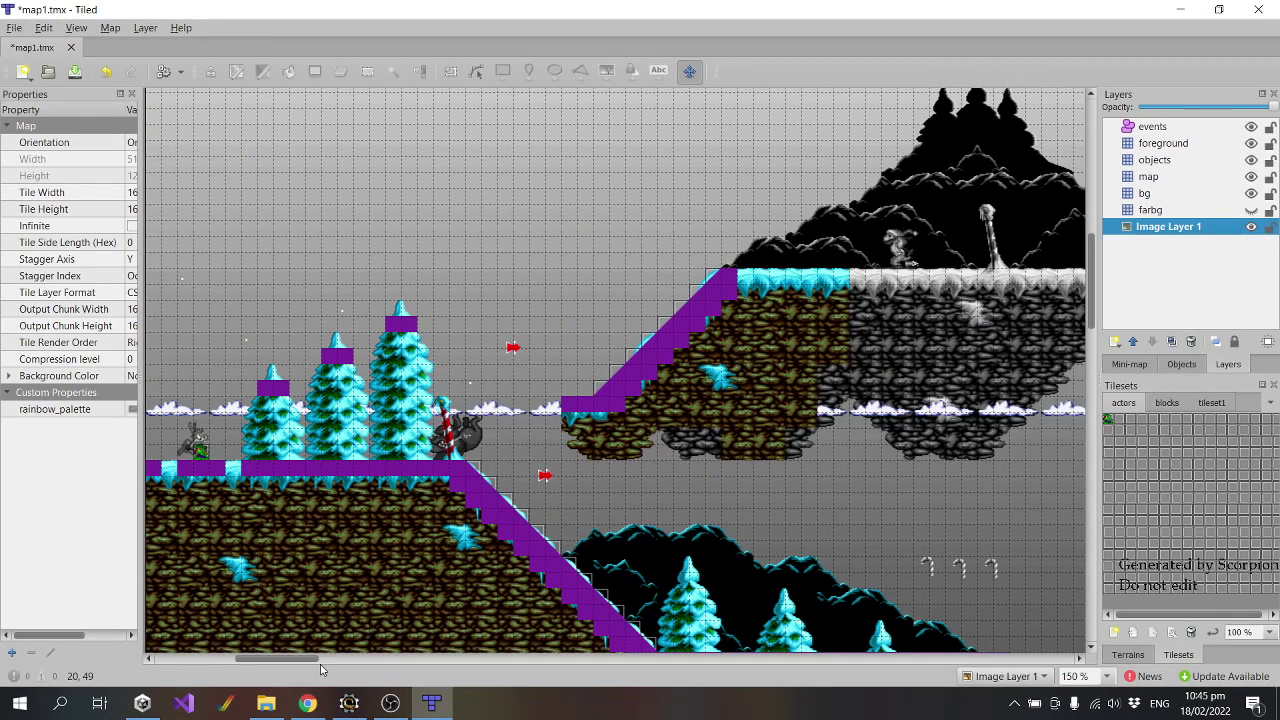
pyautogui.moveTo(290, 658); pyautogui.dragTo(275, 658)
pyautogui.keyDown('ctrl'); pyautogui.scroll(2, 400, 497); pyautogui.keyUp('ctrl')
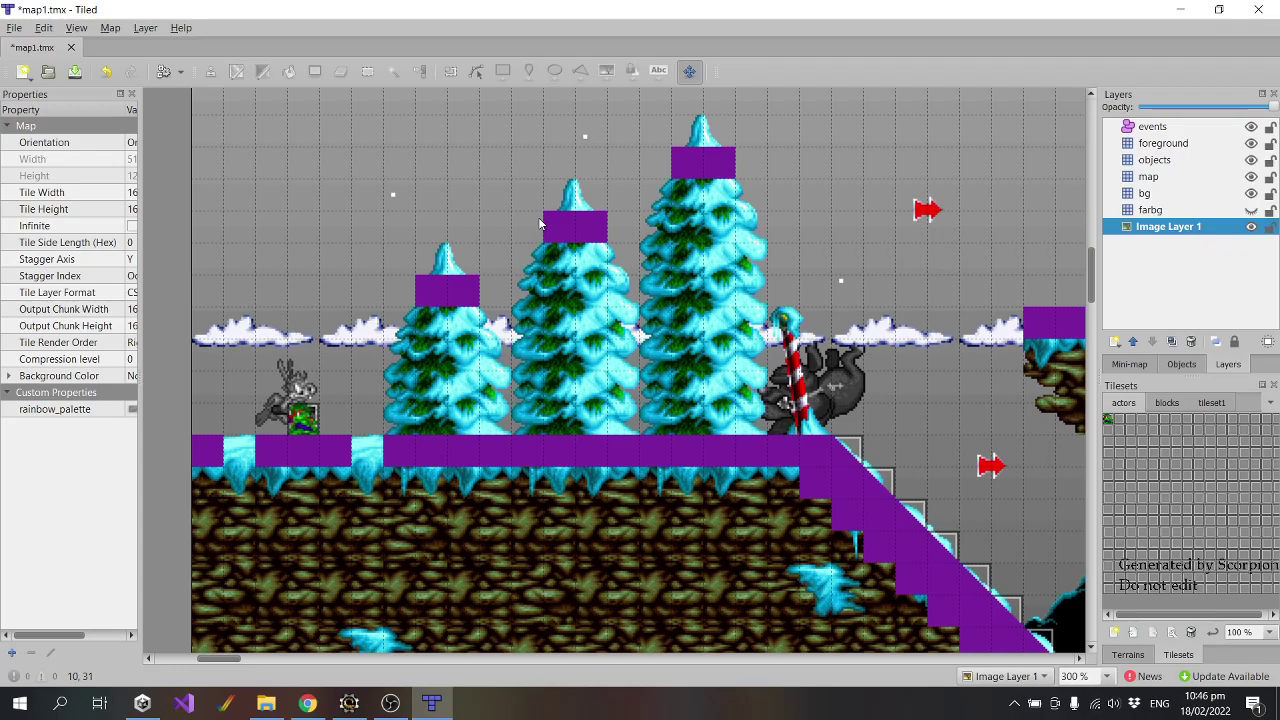
# Open Calculator and compute 7 × 16 for the jump height in pixels.
pyautogui.click(19, 703)
pyautogui.write('calc')
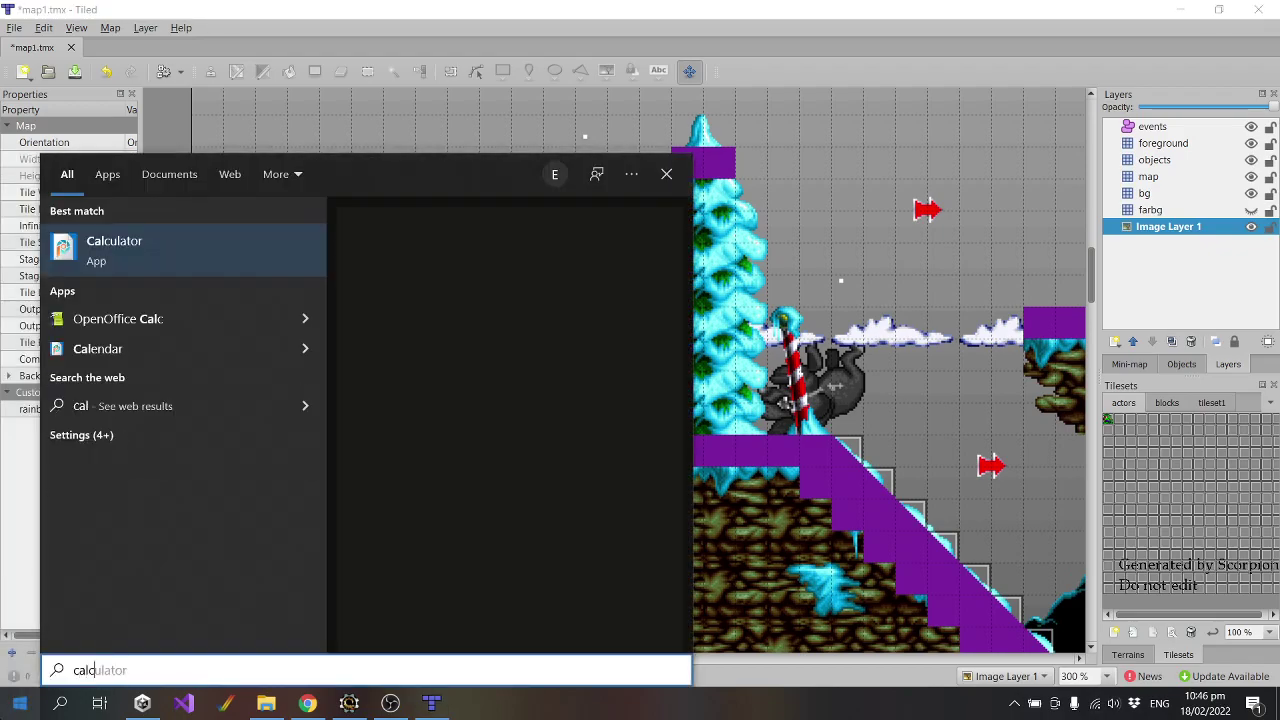
pyautogui.press('Return')
pyautogui.write('7*16')
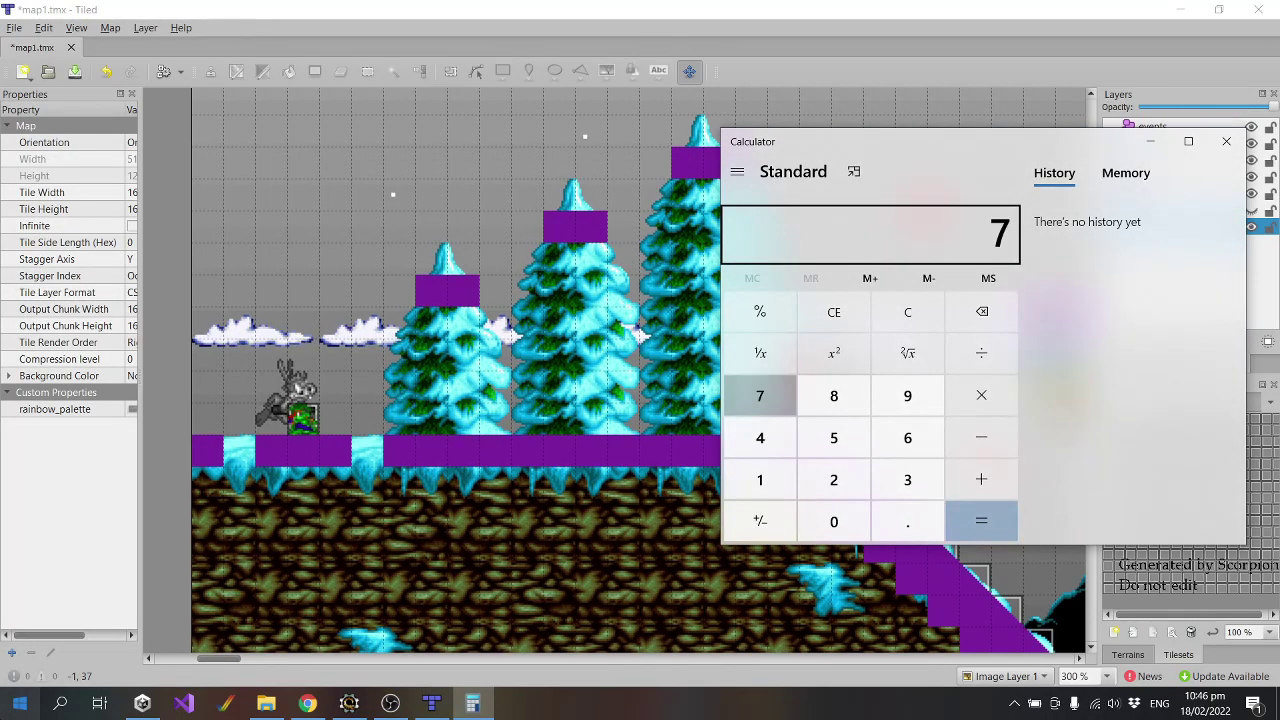
pyautogui.press('Return')
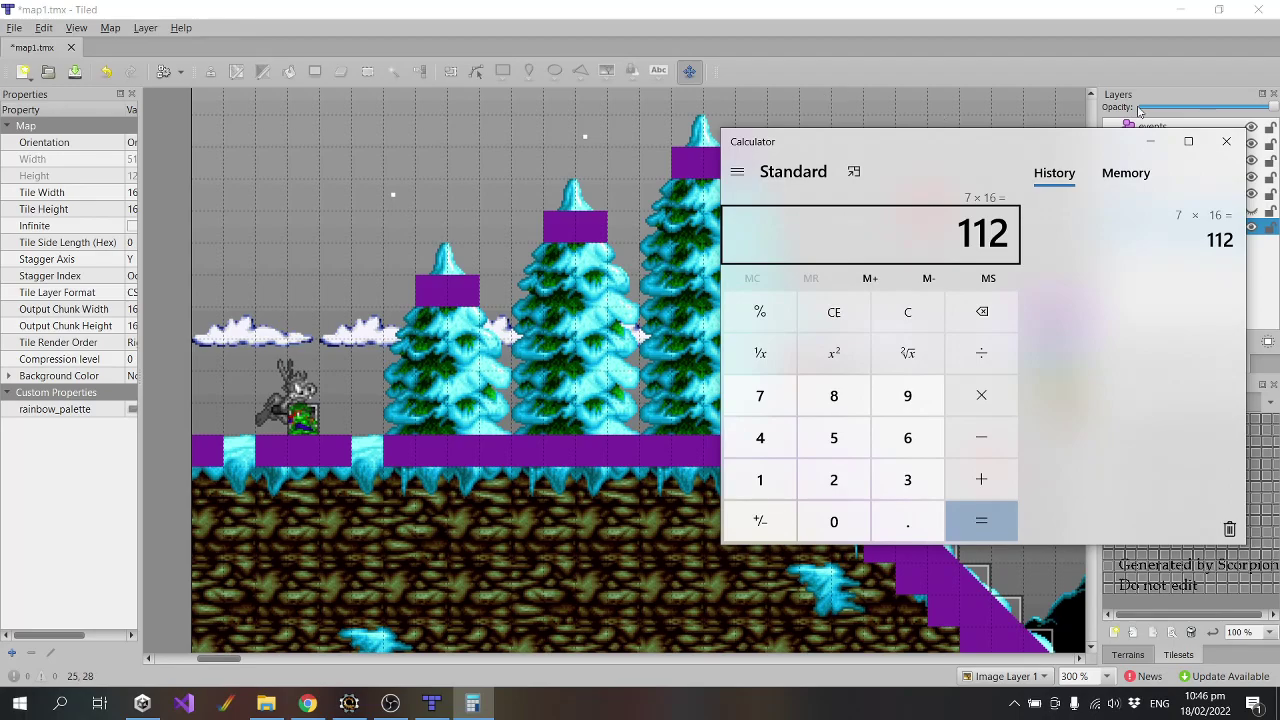
pyautogui.click(1150, 141)
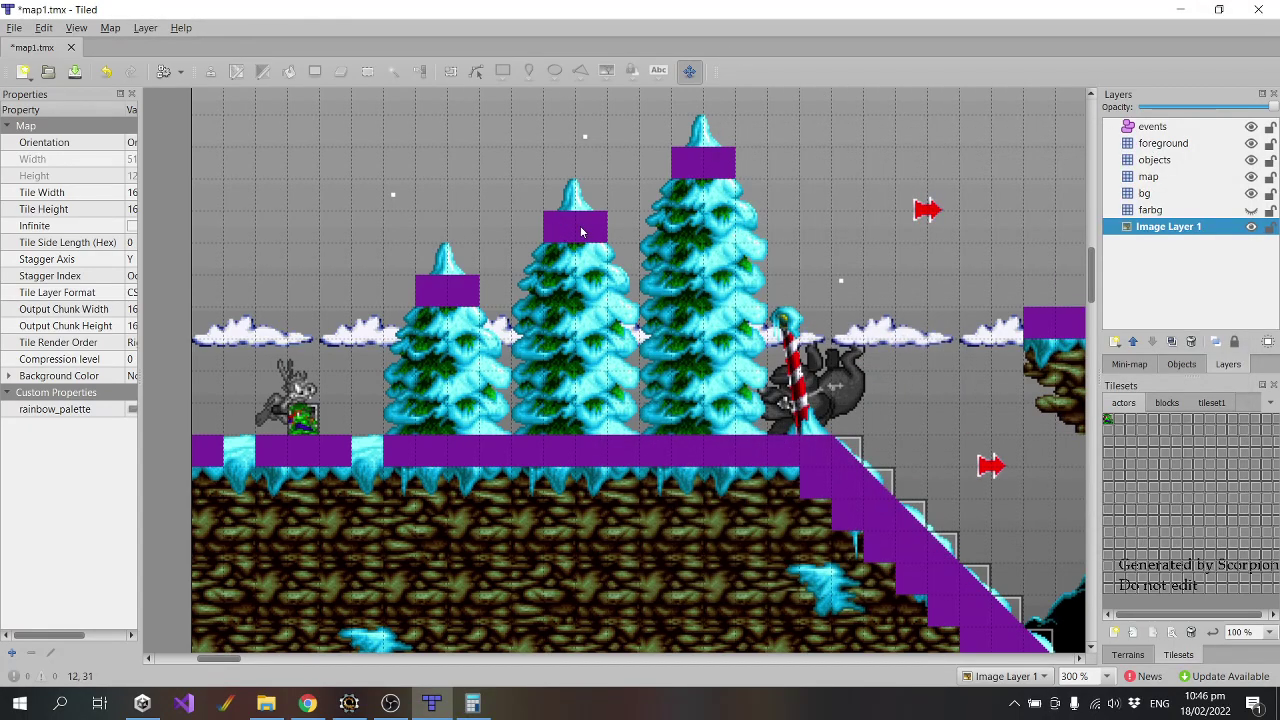
# Switch to Scorpion Editor and set the jazz actor's Jump Height to 112.
pyautogui.click(1243, 8)
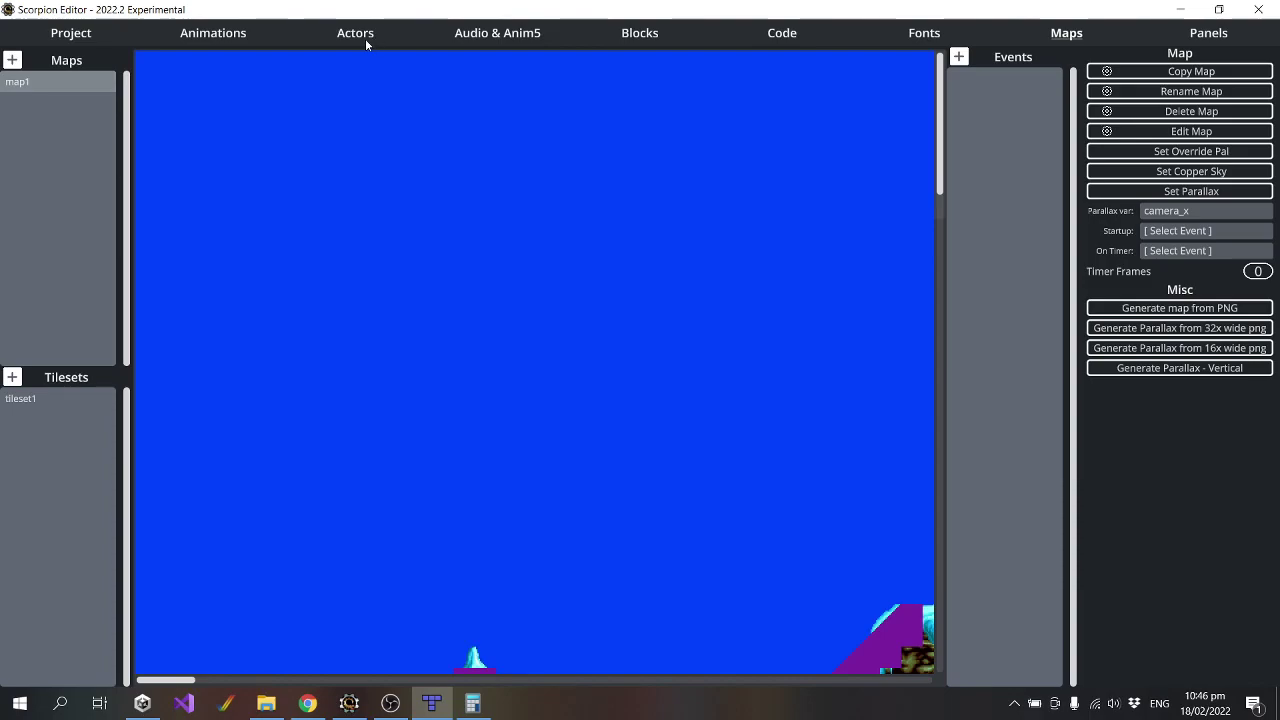
pyautogui.click(365, 38)
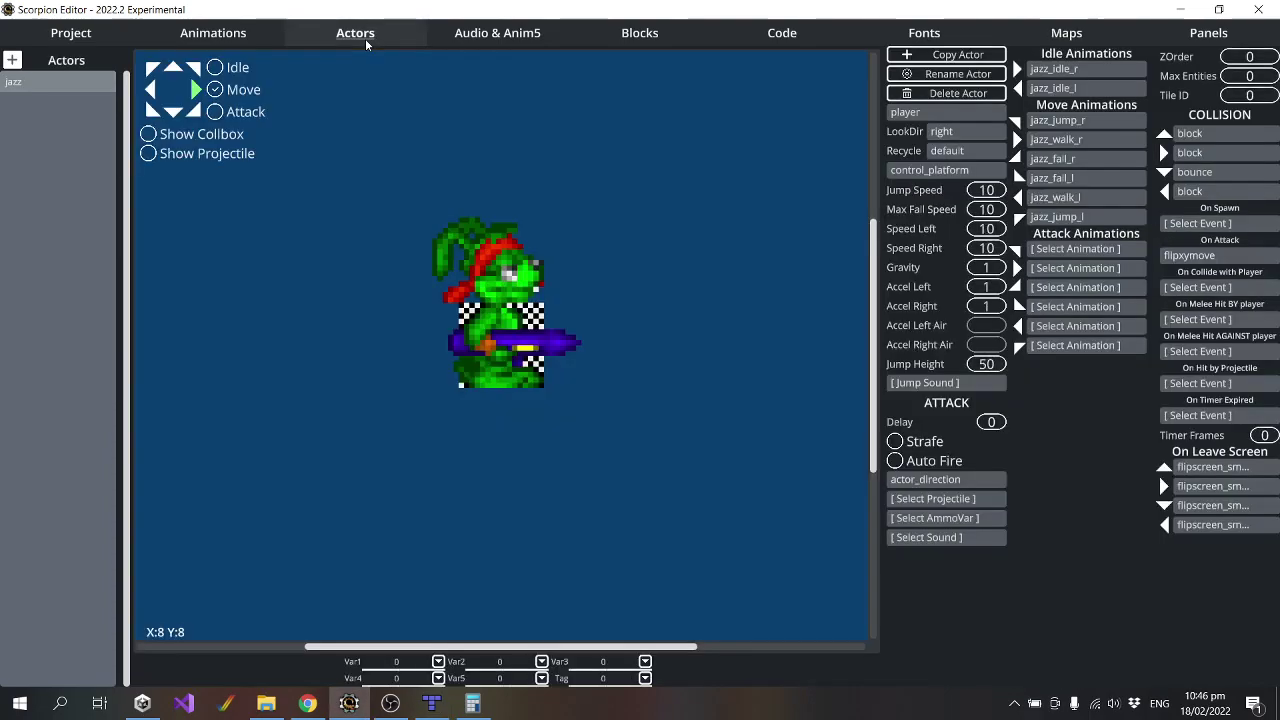
pyautogui.click(985, 363)
pyautogui.write('11')
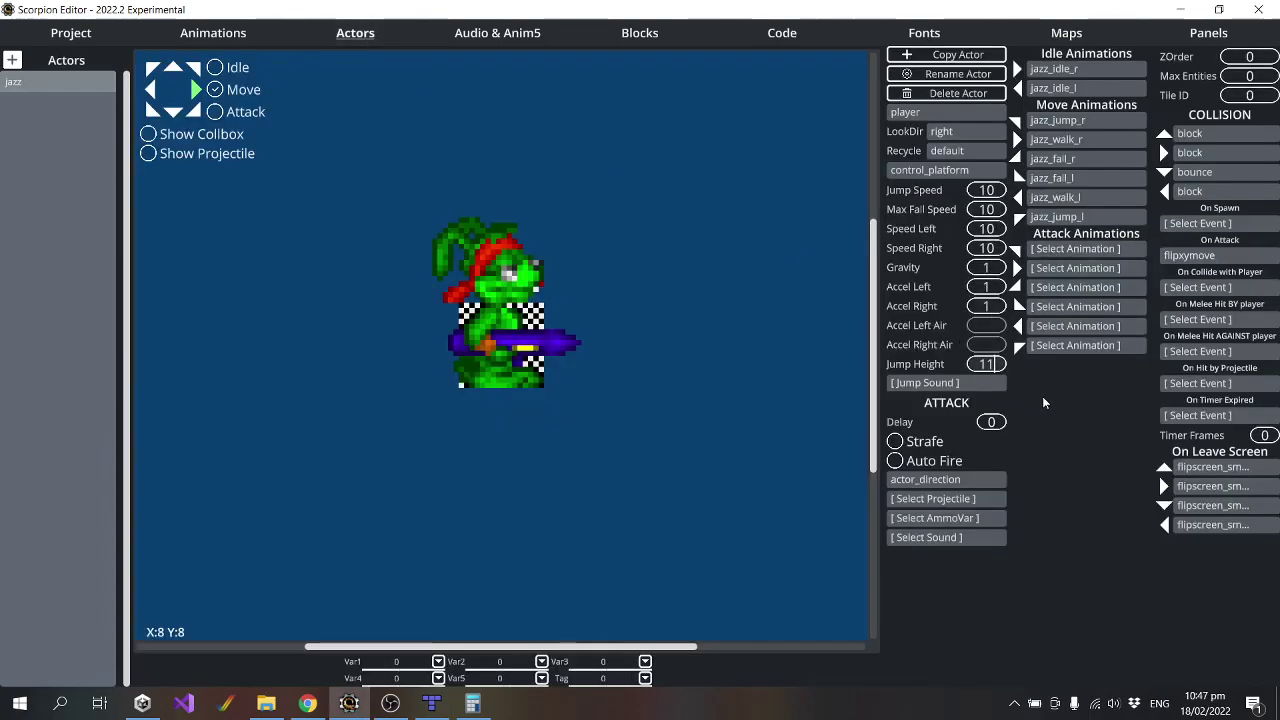
pyautogui.write('2')
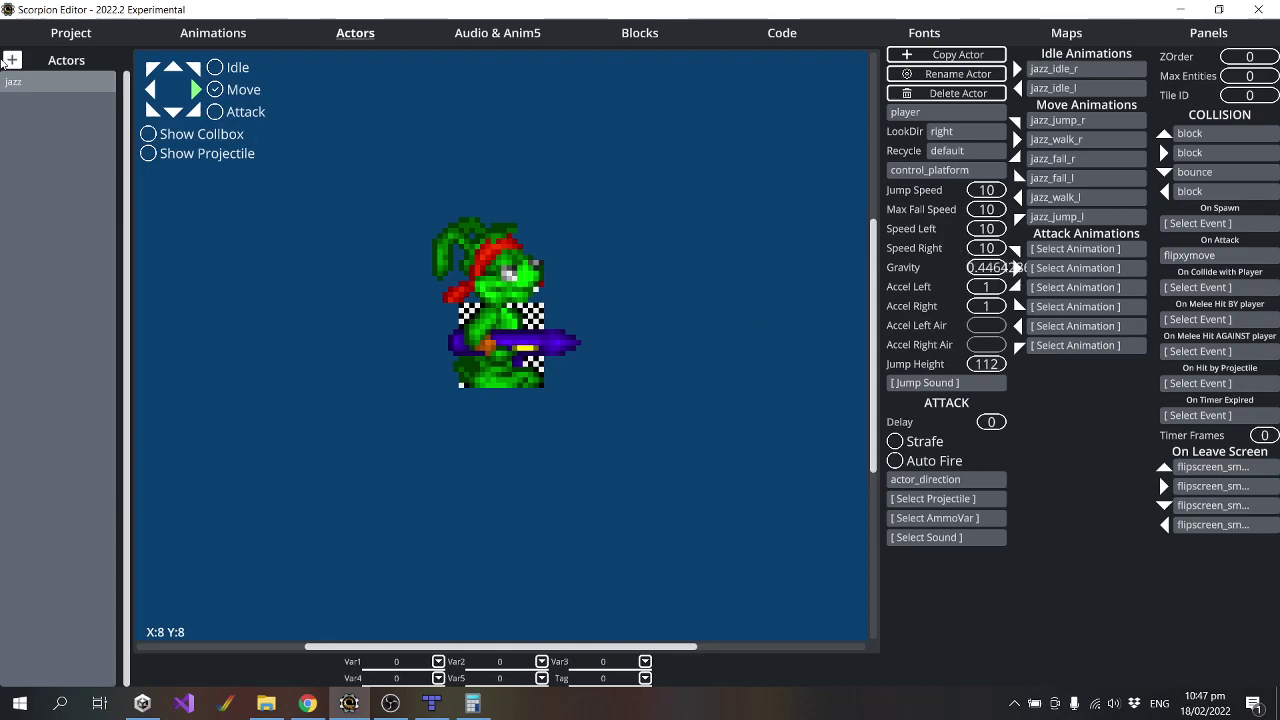
# Set the project's emulated Amiga model to a4000/040 and run the game in WinUAE.
pyautogui.click(94, 33)
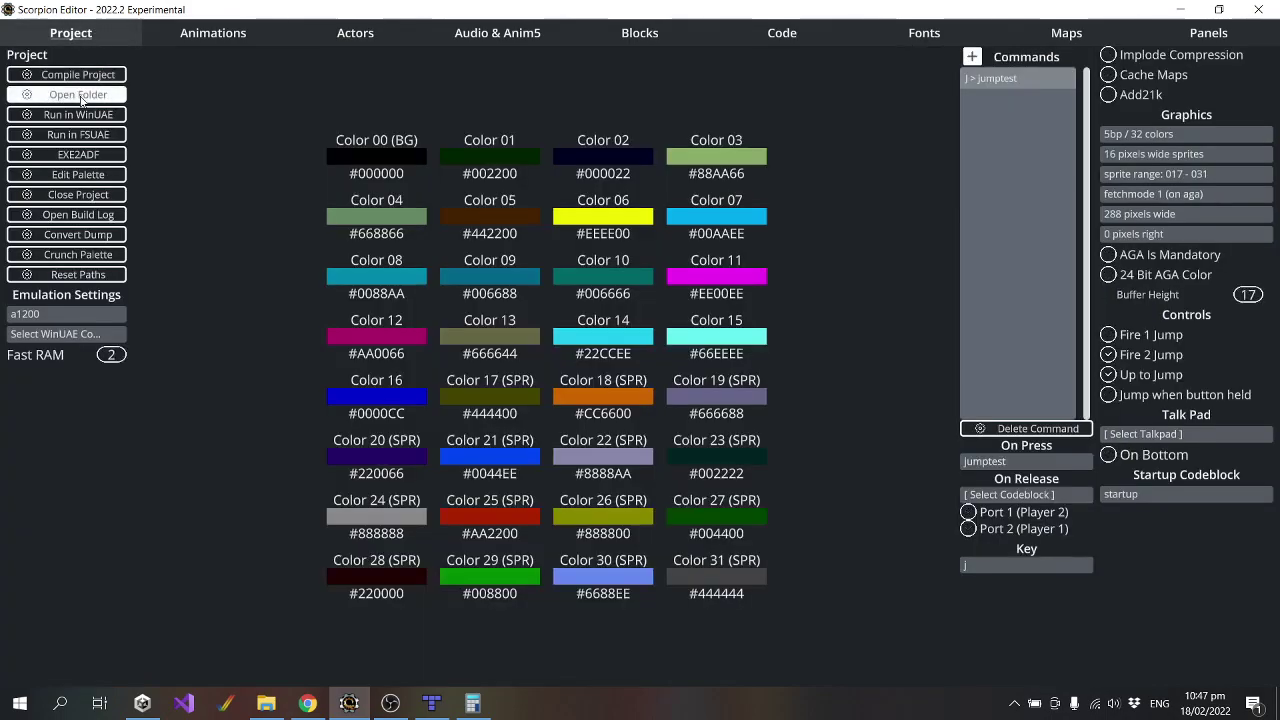
pyautogui.click(76, 313)
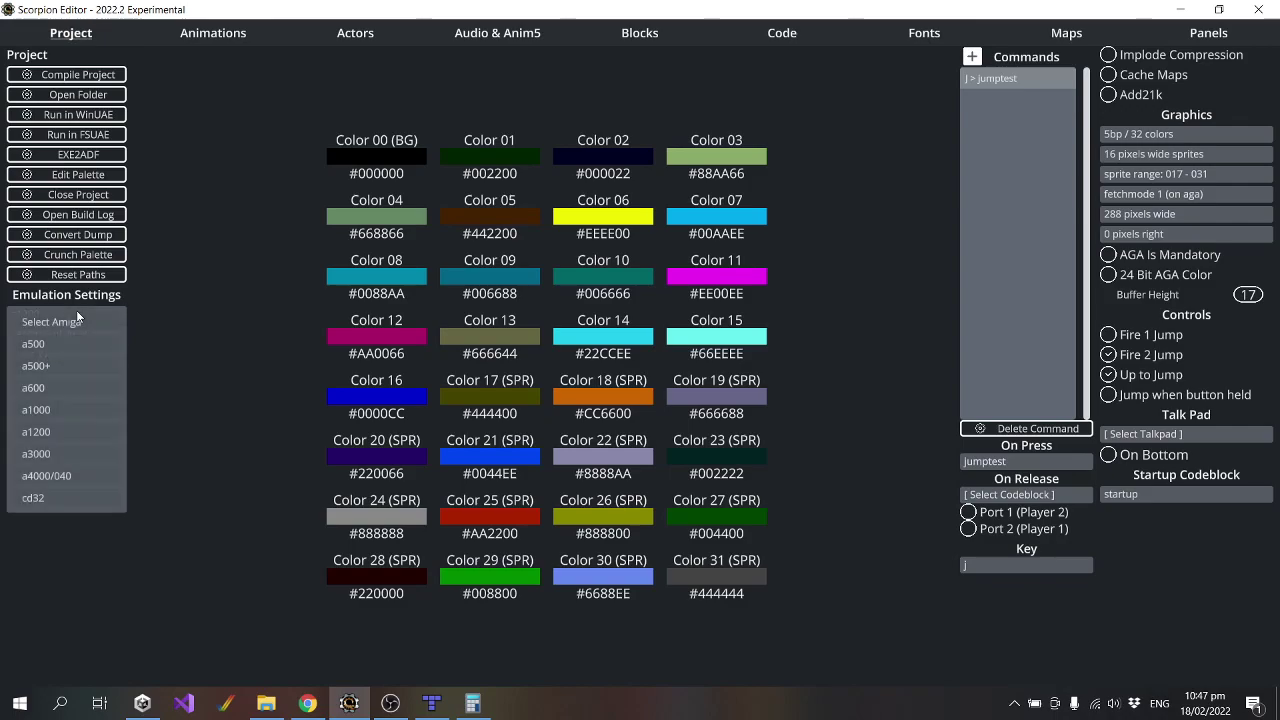
pyautogui.click(70, 474)
pyautogui.click(78, 114)
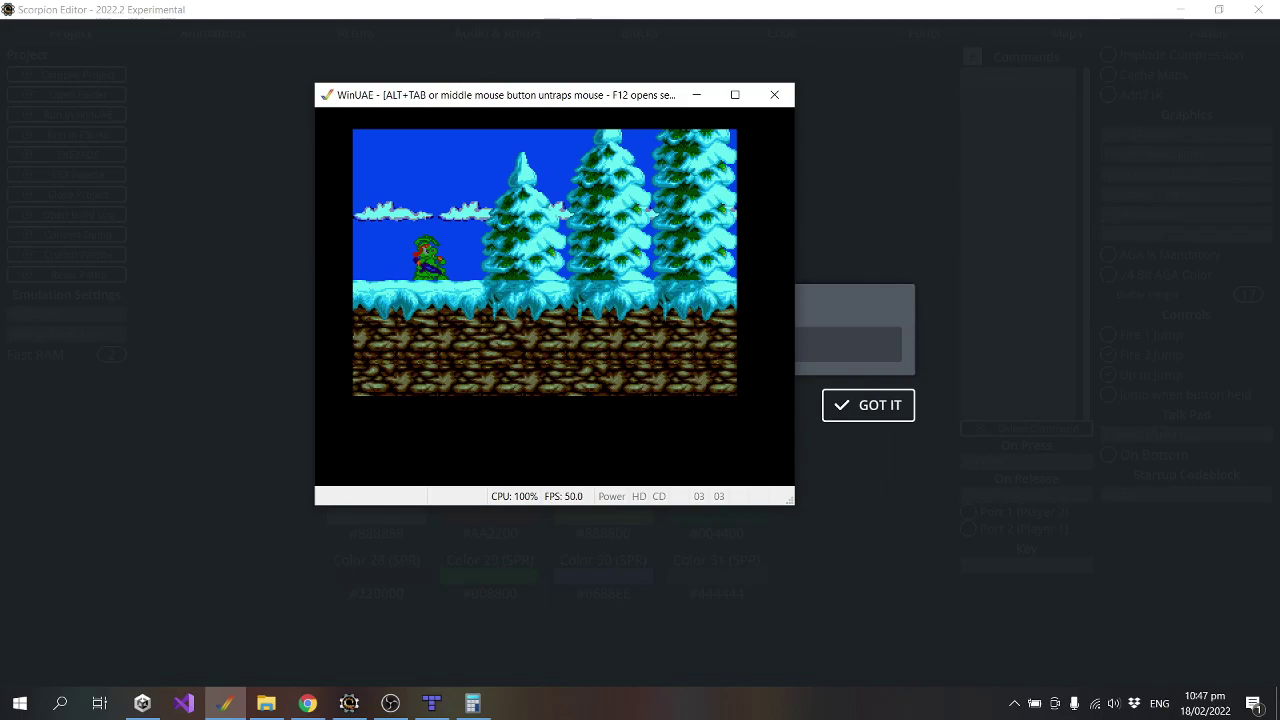
# Test Jazz running right past the trees and jumping, and close the emulator and the compile notice.
pyautogui.press('Right')
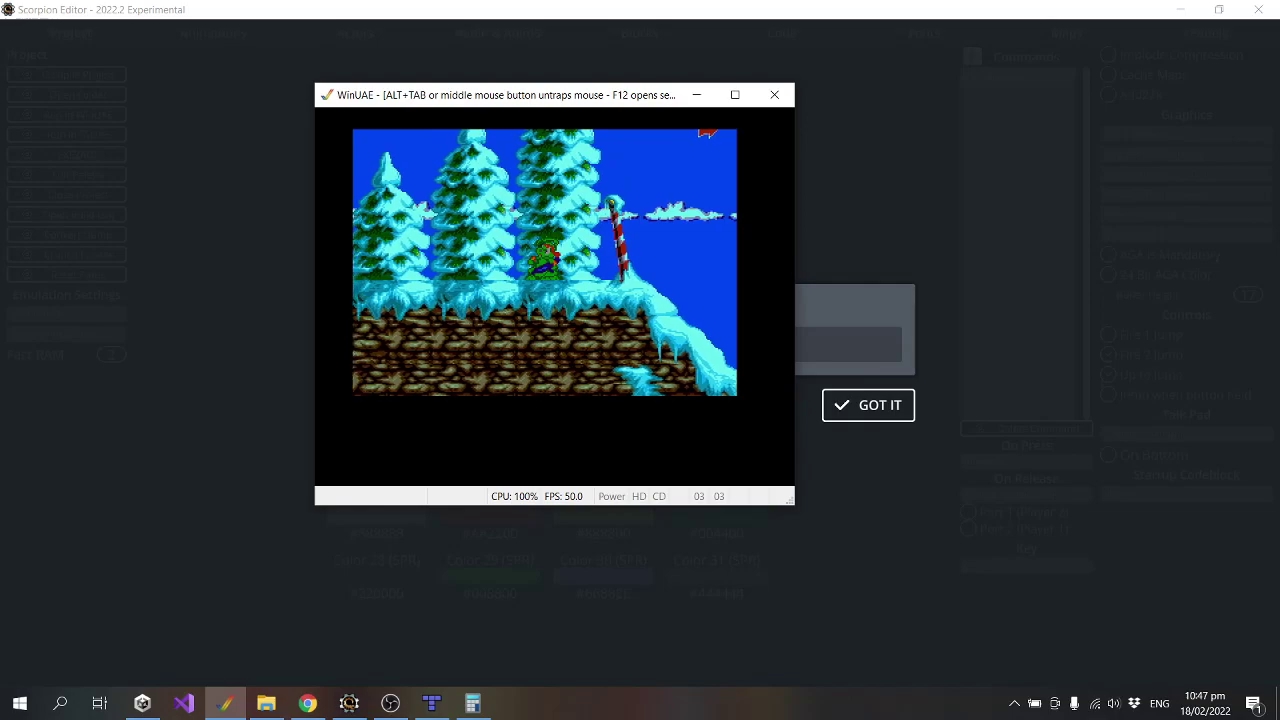
pyautogui.press('Up')
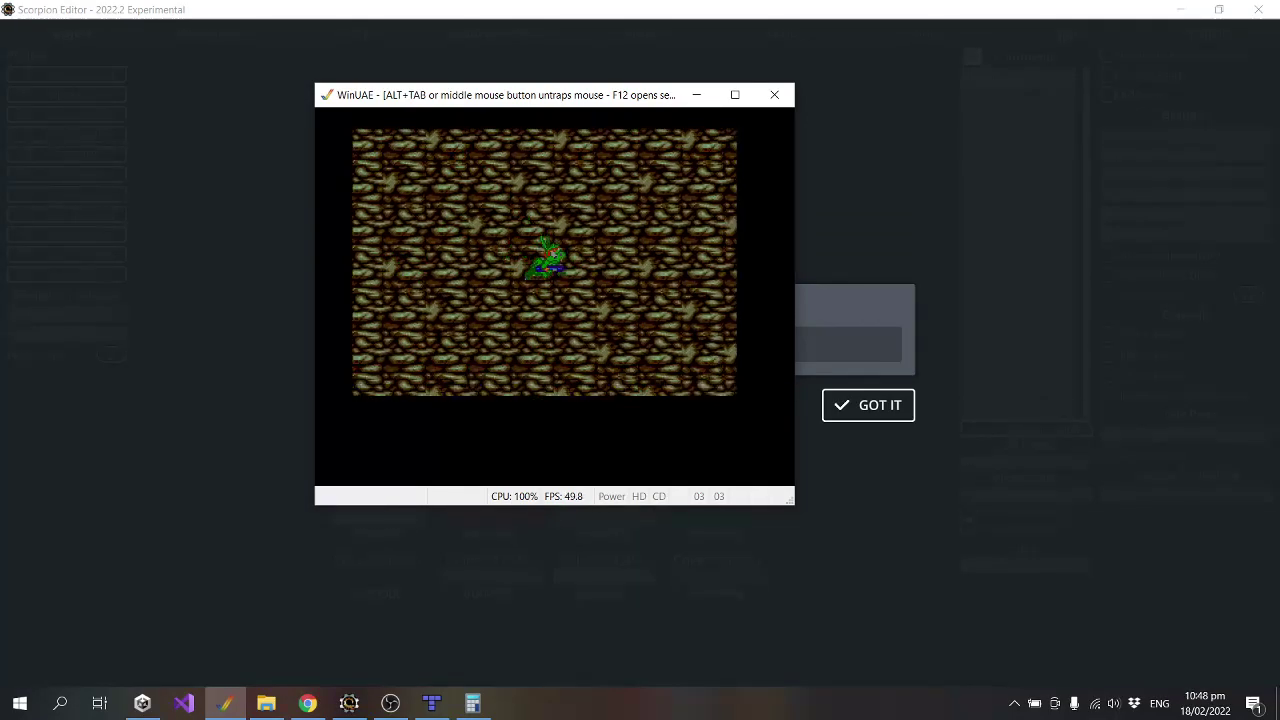
pyautogui.hotkey('alt', 'F4')
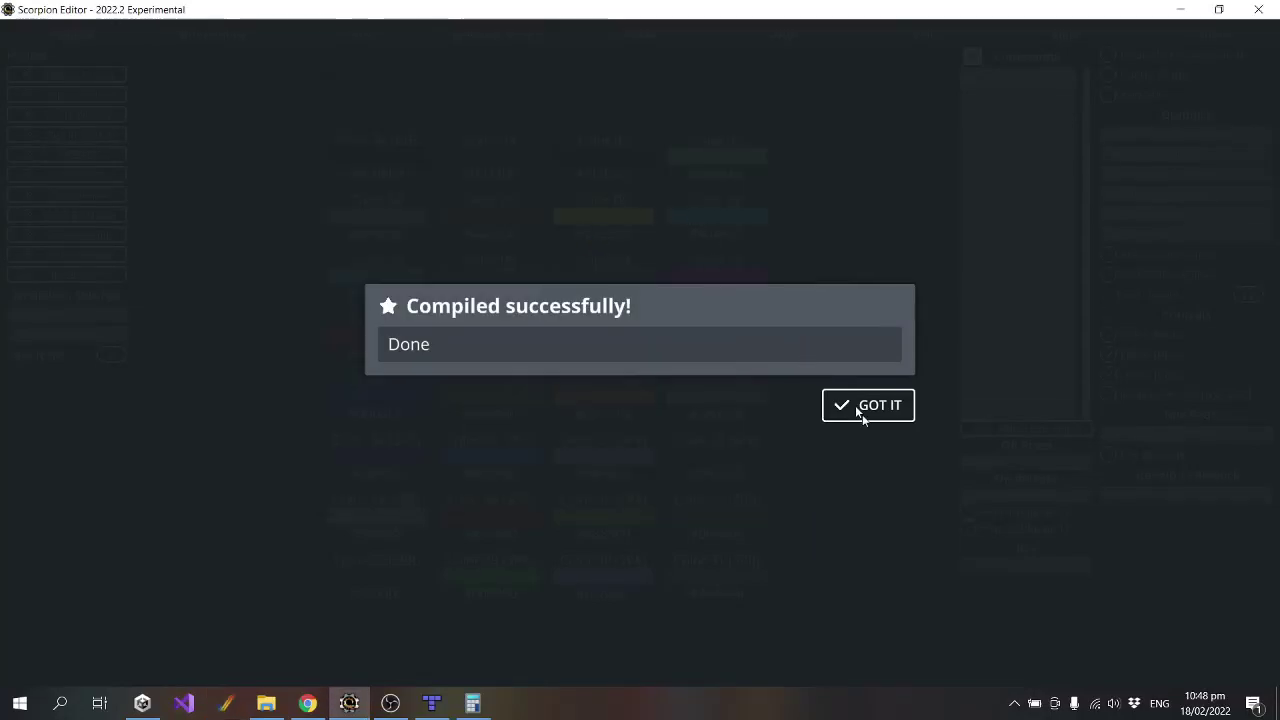
pyautogui.click(857, 405)
# Set the jazz actor's downward tile collision to Block.
pyautogui.click(345, 32)
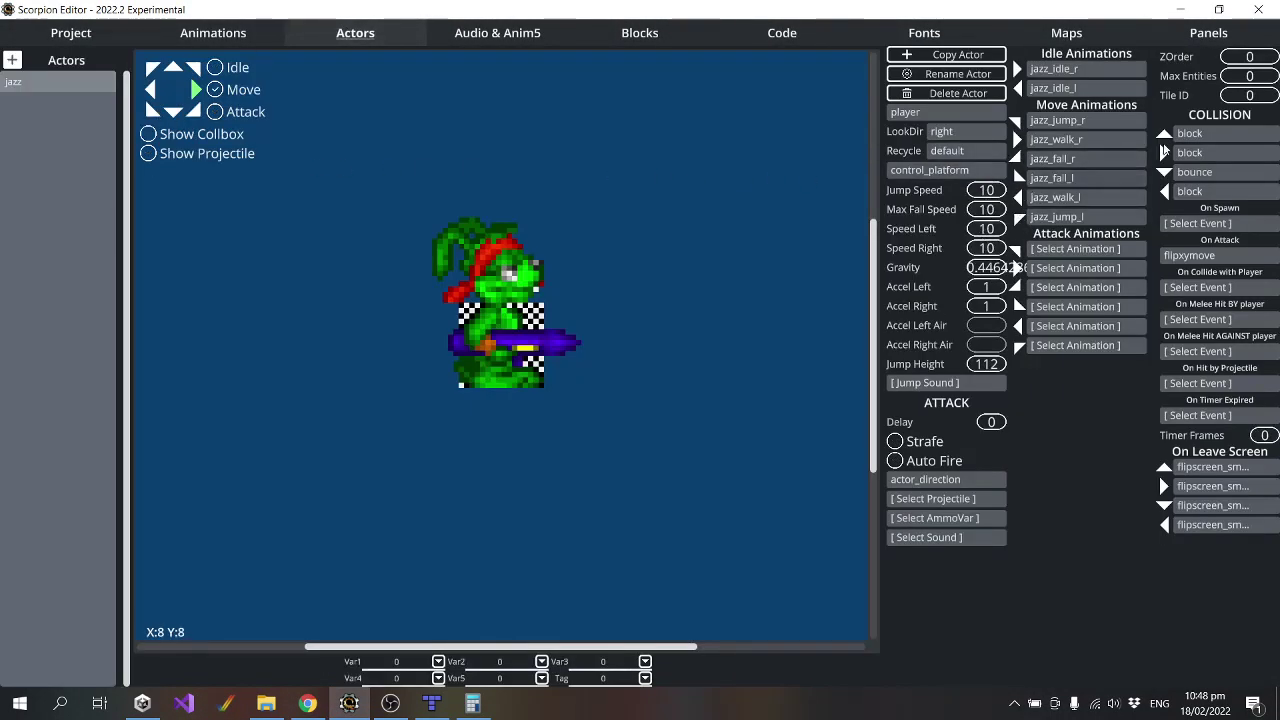
pyautogui.click(1206, 180)
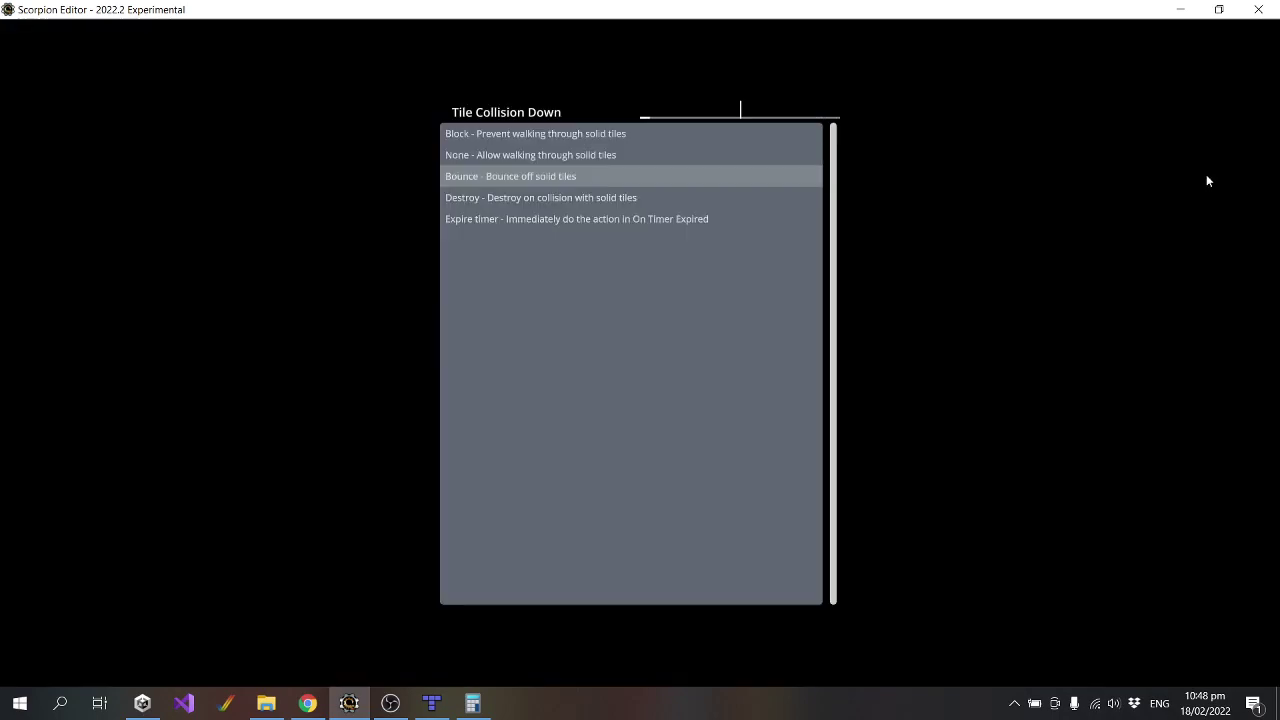
pyautogui.click(505, 134)
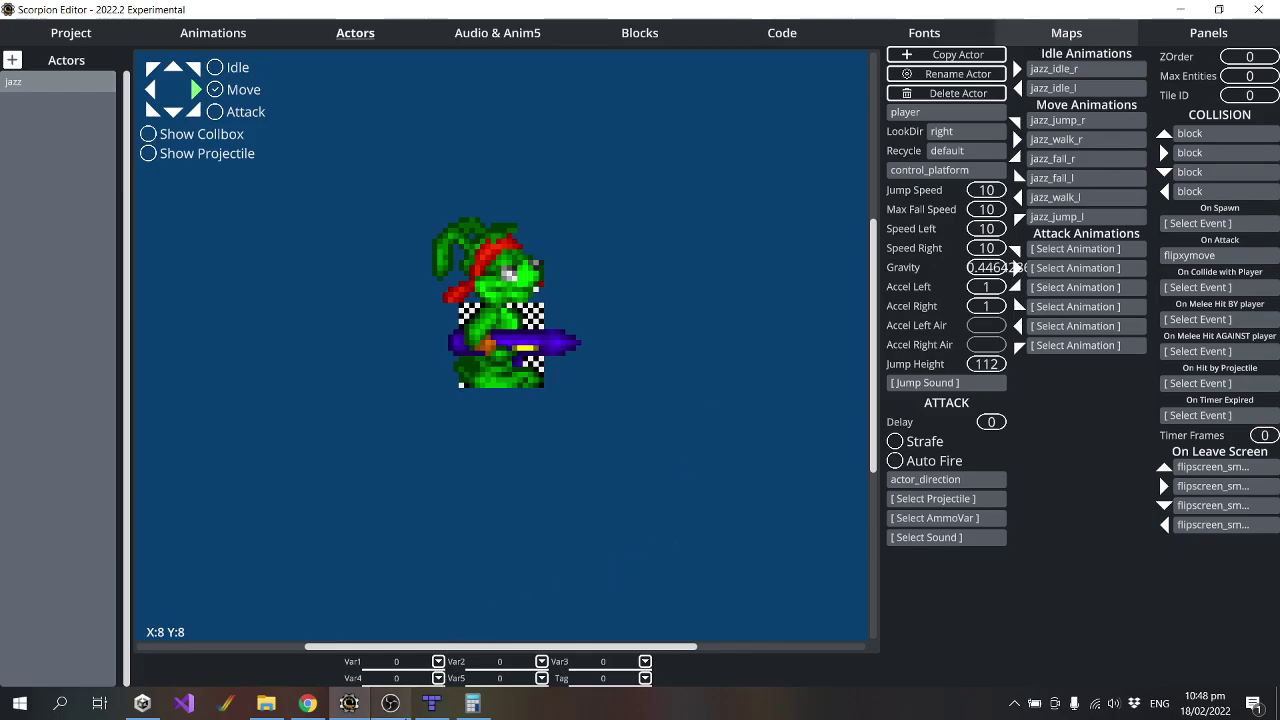
# Switch to map1 in Tiled and ready the Stamp Brush with the p_solid block on the objects layer.
pyautogui.click(390, 703)
pyautogui.click(431, 703)
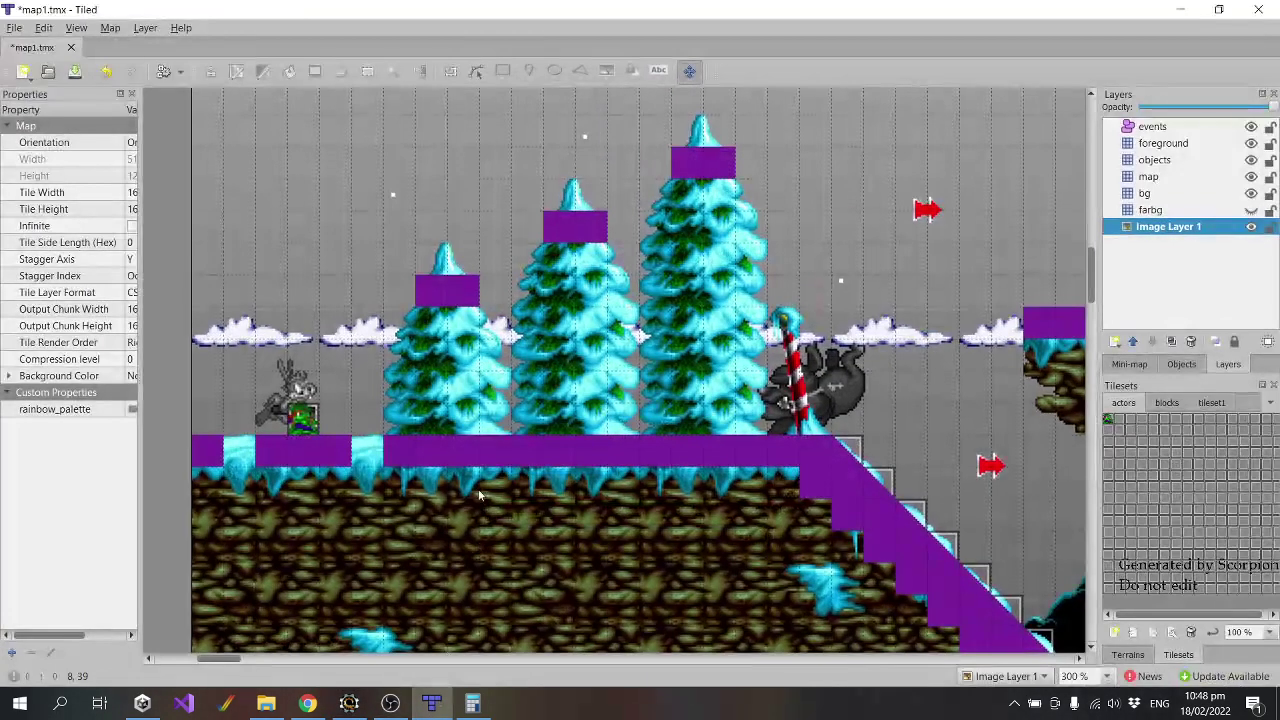
pyautogui.keyDown('ctrl'); pyautogui.scroll(2, 366, 485); pyautogui.keyUp('ctrl')
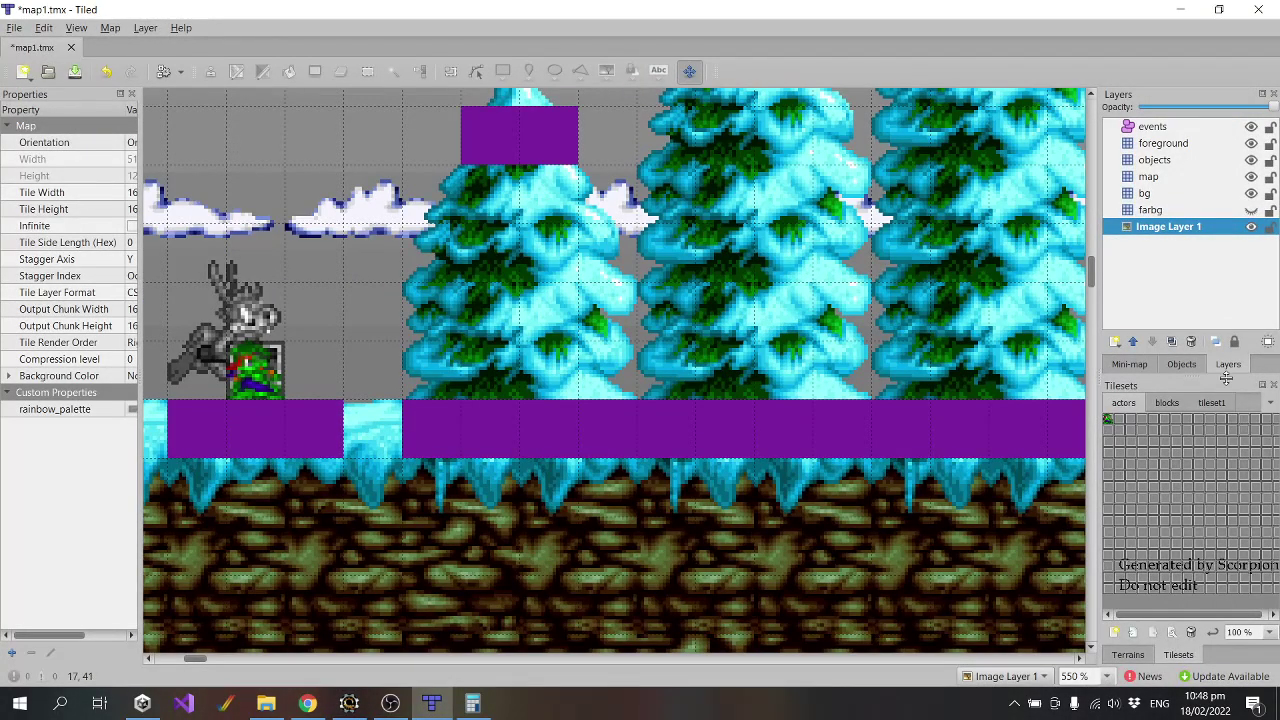
pyautogui.click(1167, 402)
pyautogui.click(1112, 423)
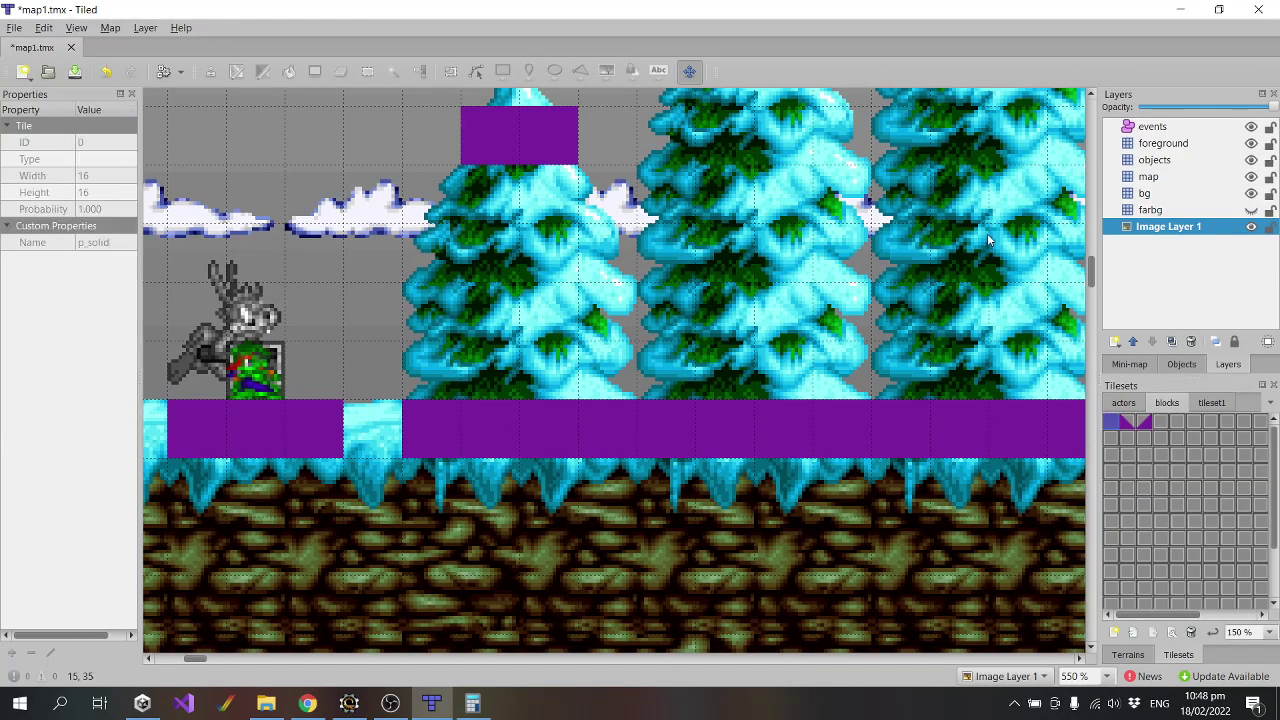
pyautogui.click(1160, 195)
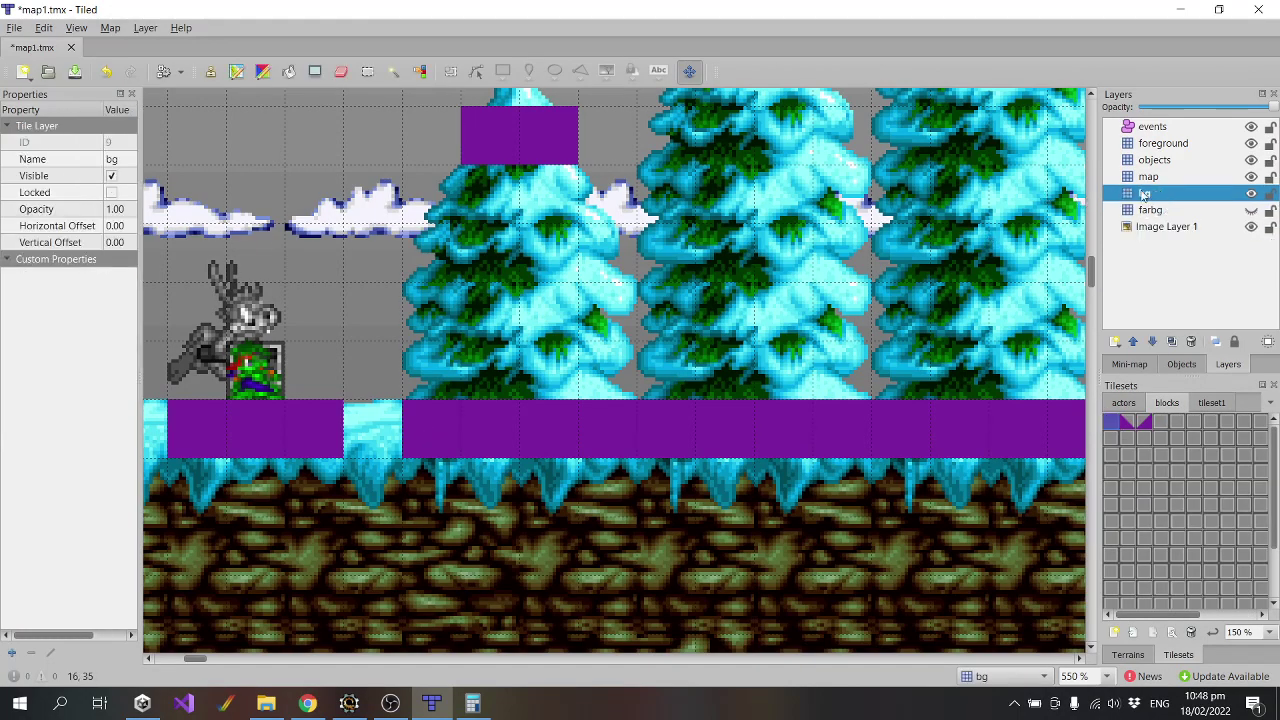
pyautogui.click(1152, 162)
pyautogui.click(210, 71)
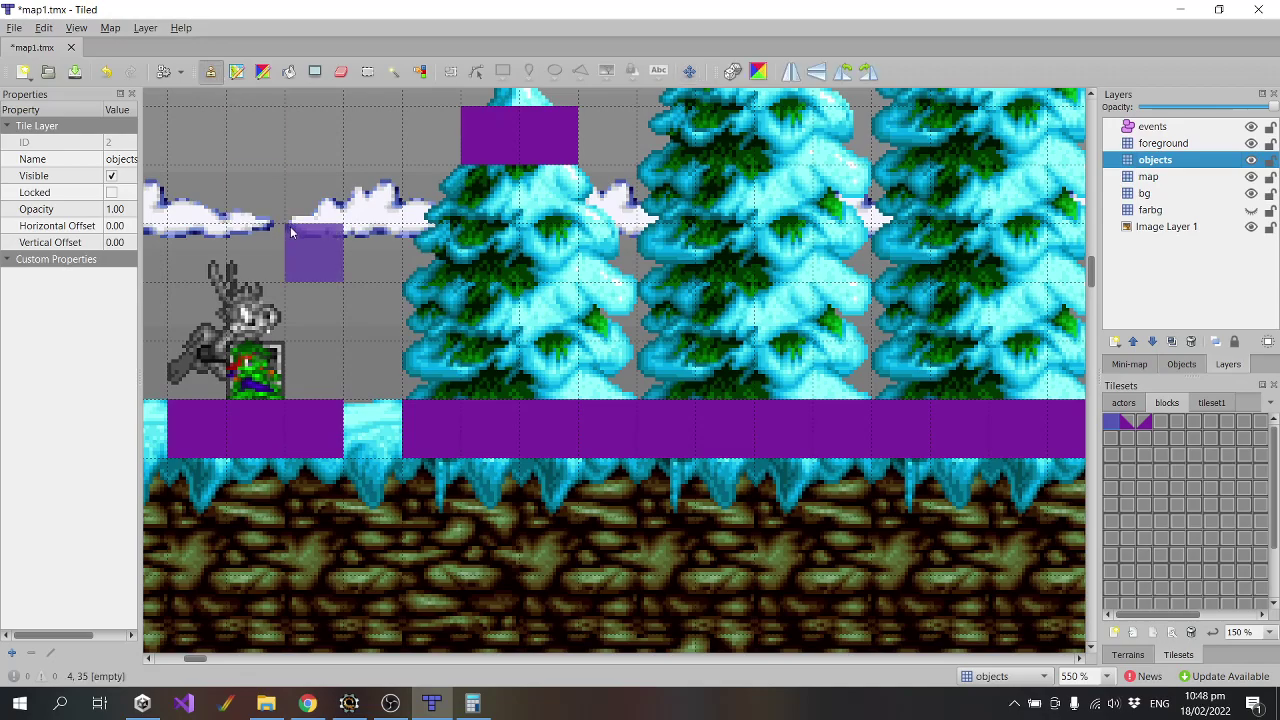
# Try painting the solid block over the ground gap on the map layer, and check it by toggling that layer's visibility.
pyautogui.click(1180, 177)
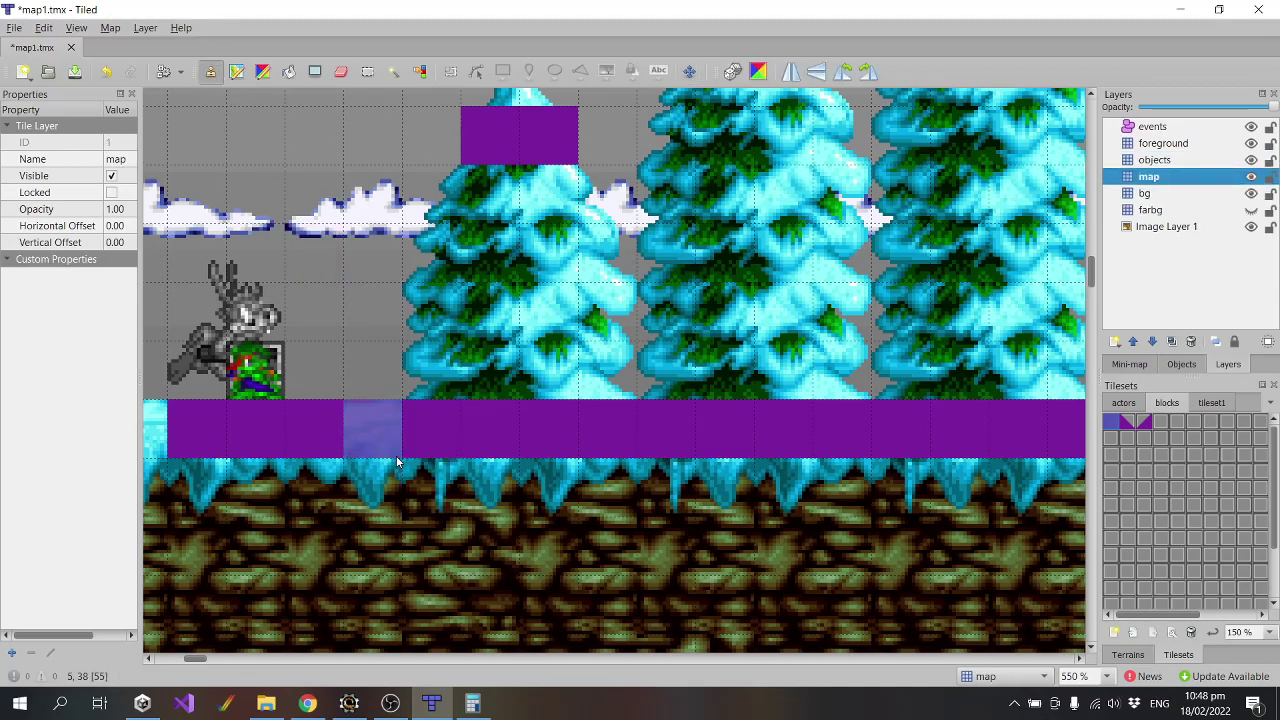
pyautogui.click(372, 428)
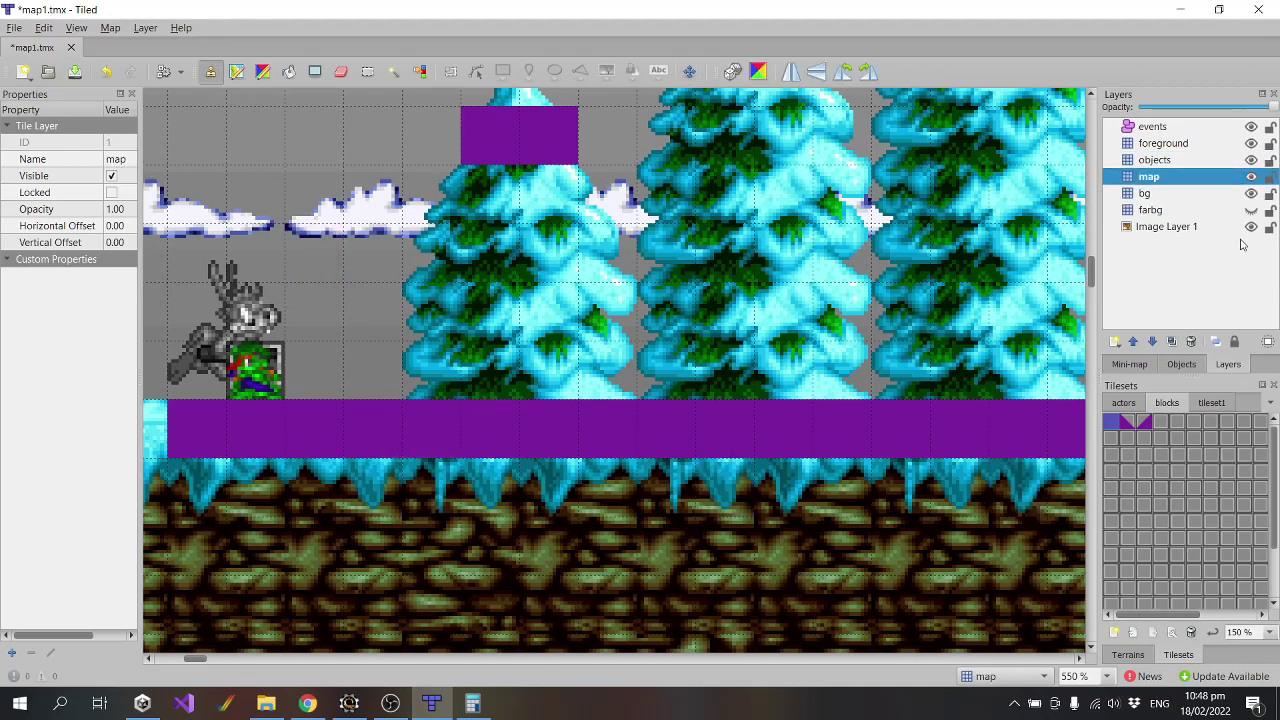
pyautogui.click(1252, 177)
pyautogui.click(1252, 177)
pyautogui.click(1253, 178)
pyautogui.click(1252, 177)
pyautogui.click(1252, 177)
pyautogui.click(1252, 177)
pyautogui.click(1252, 177)
pyautogui.click(1252, 177)
# Paint solid blocks over the two ground gaps beside Jazz's starting position on the objects layer, and save the map.
pyautogui.click(1238, 160)
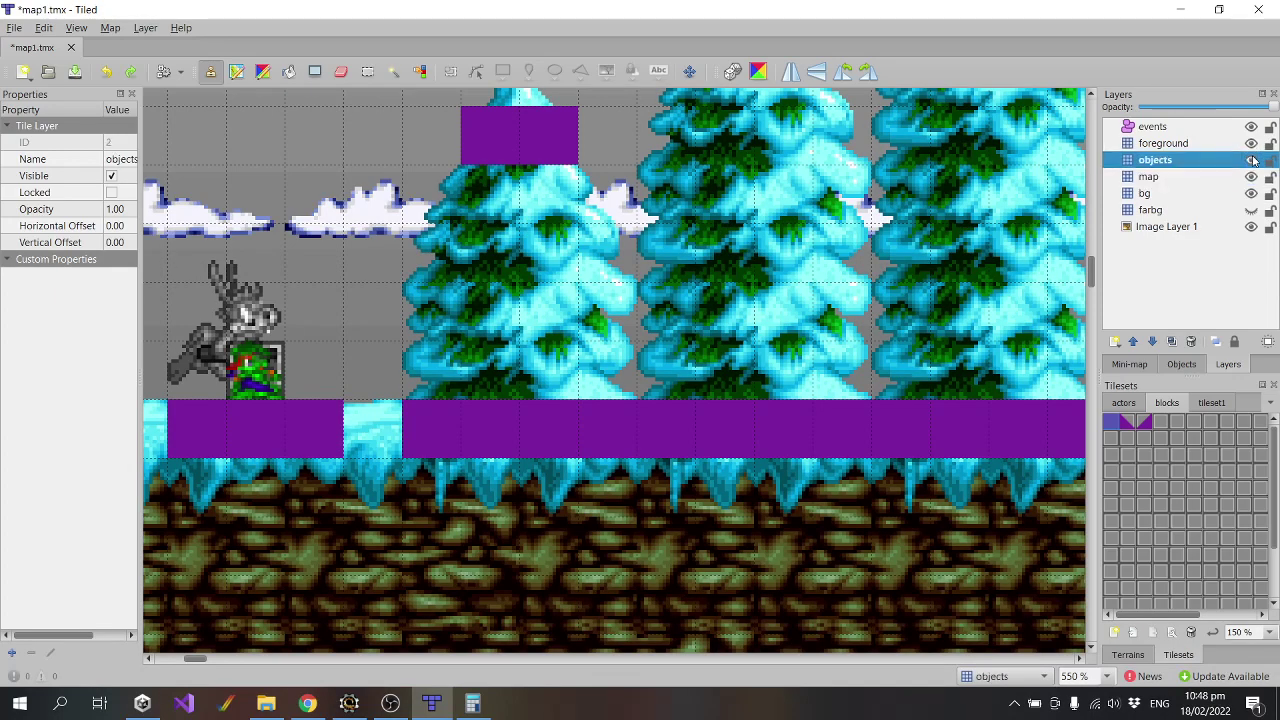
pyautogui.click(1251, 160)
pyautogui.click(1251, 160)
pyautogui.click(388, 433)
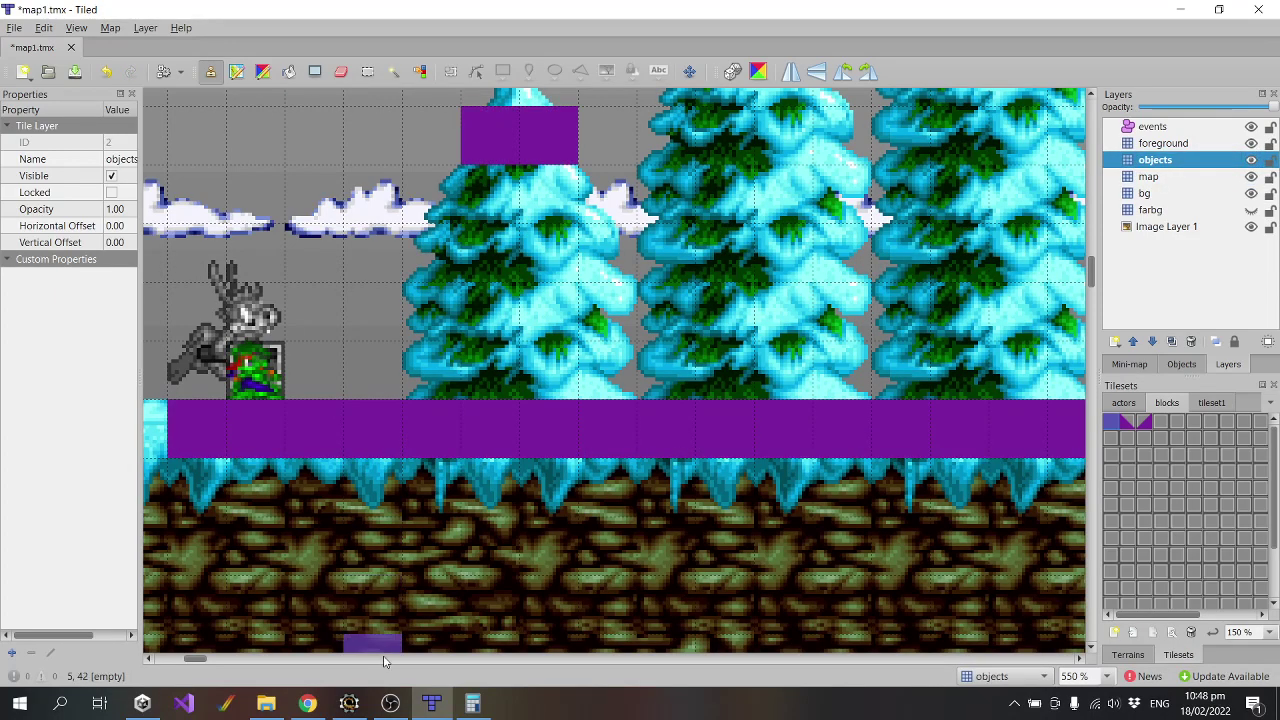
pyautogui.moveTo(196, 658); pyautogui.dragTo(185, 658)
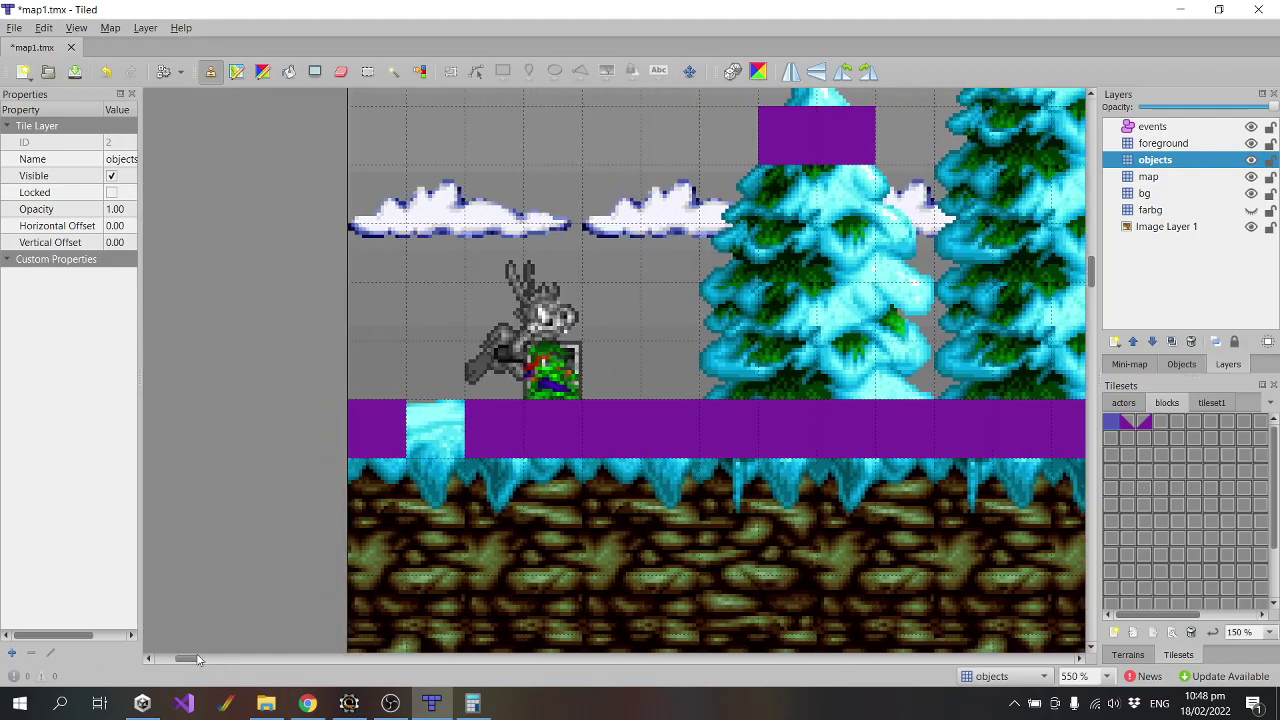
pyautogui.keyDown('ctrl'); pyautogui.scroll(-2, 418, 440); pyautogui.keyUp('ctrl')
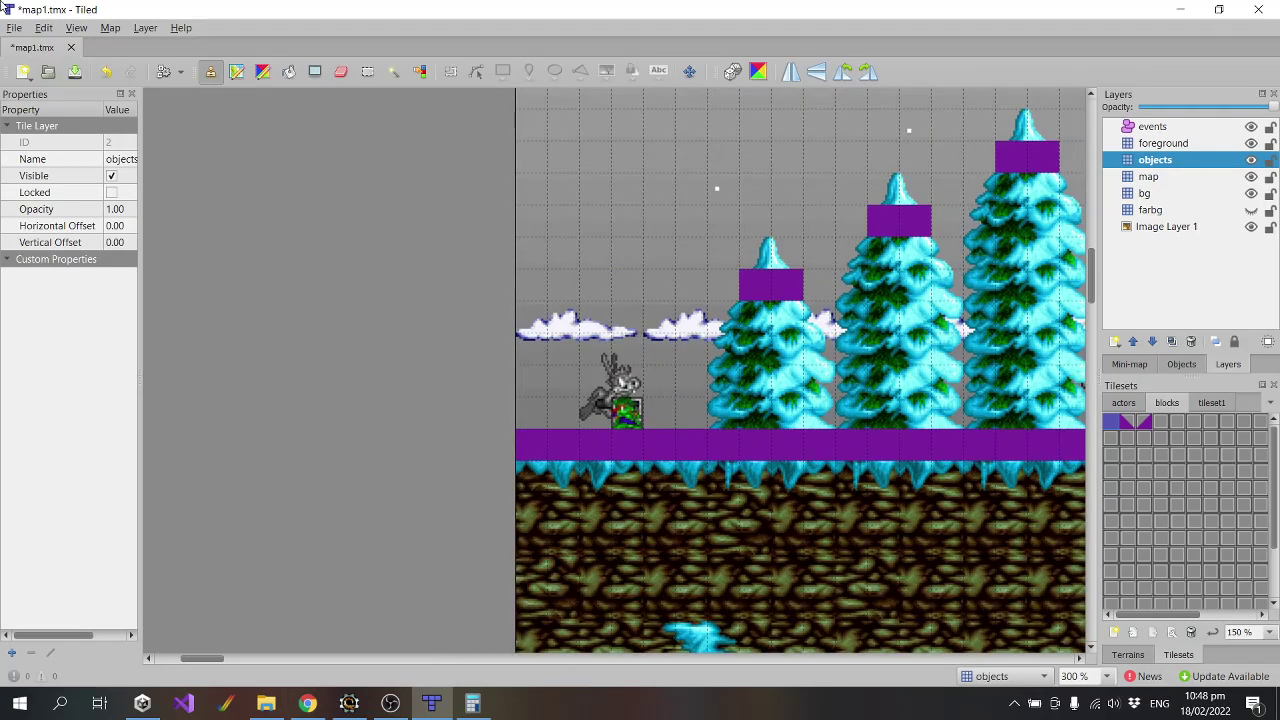
pyautogui.click(14, 28)
pyautogui.click(63, 106)
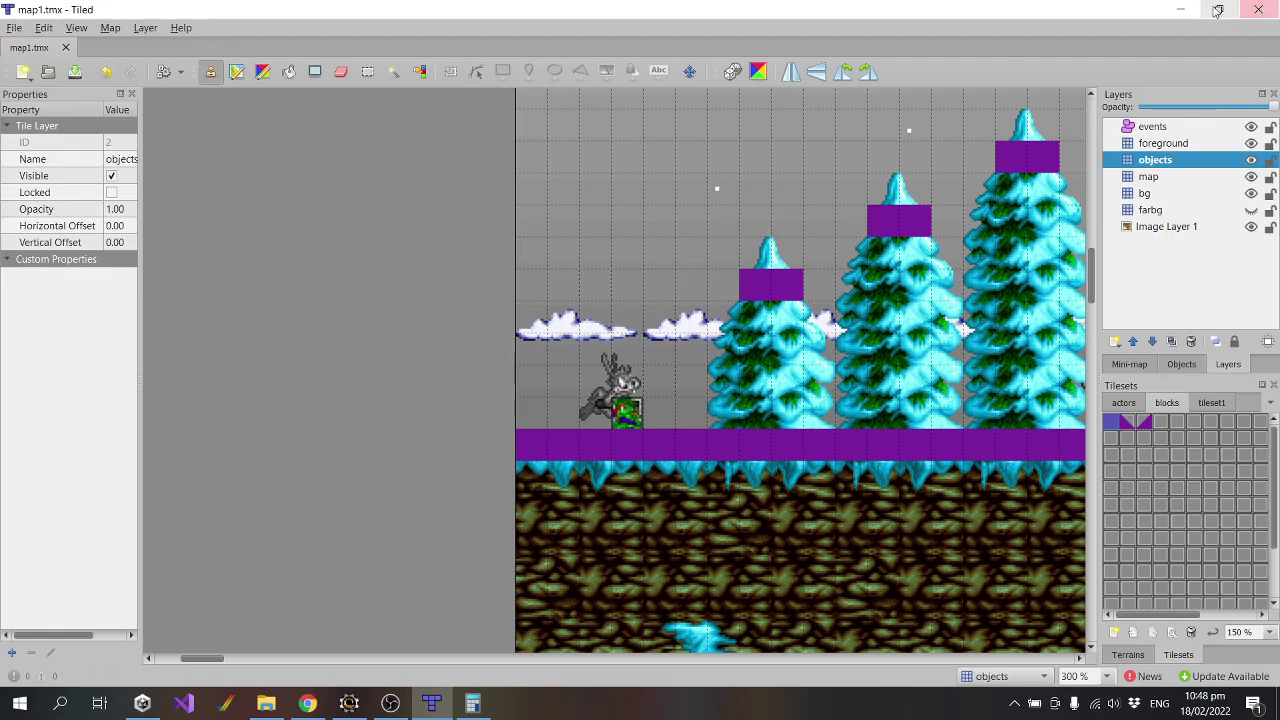
# Return to Scorpion Editor and run the project in WinUAE to test the filled ground.
pyautogui.click(1180, 10)
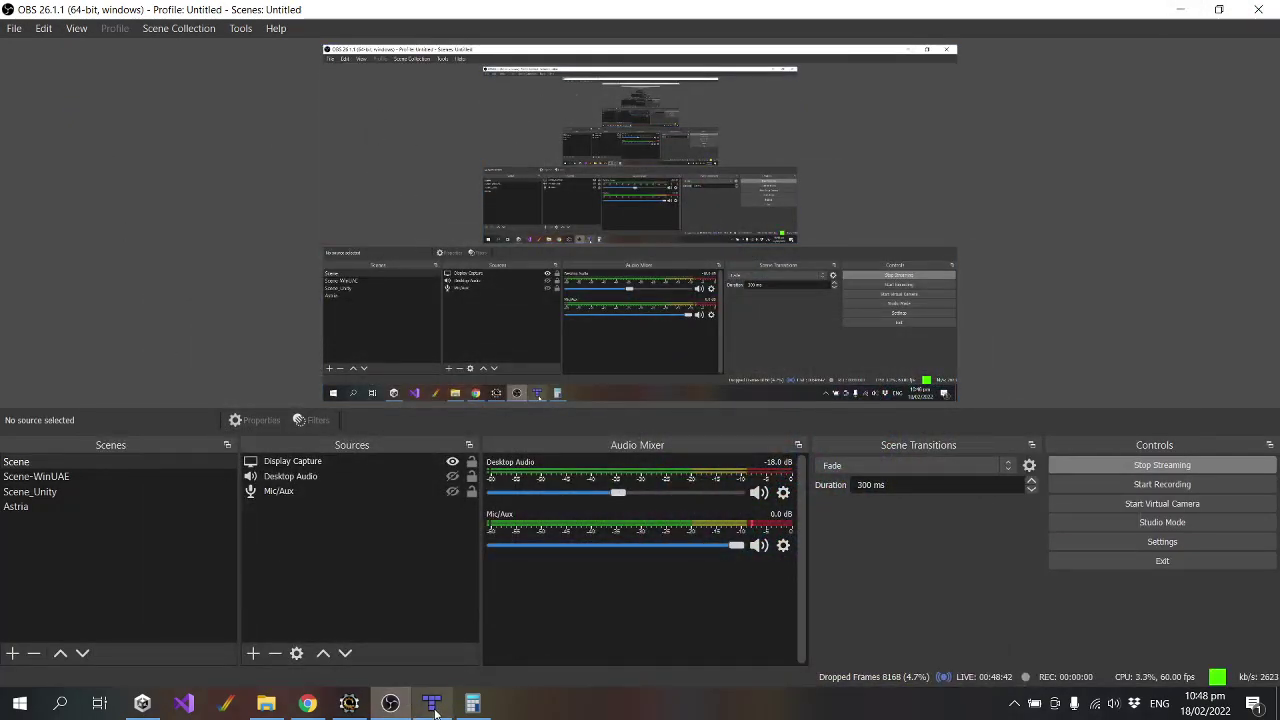
pyautogui.click(431, 703)
pyautogui.click(345, 704)
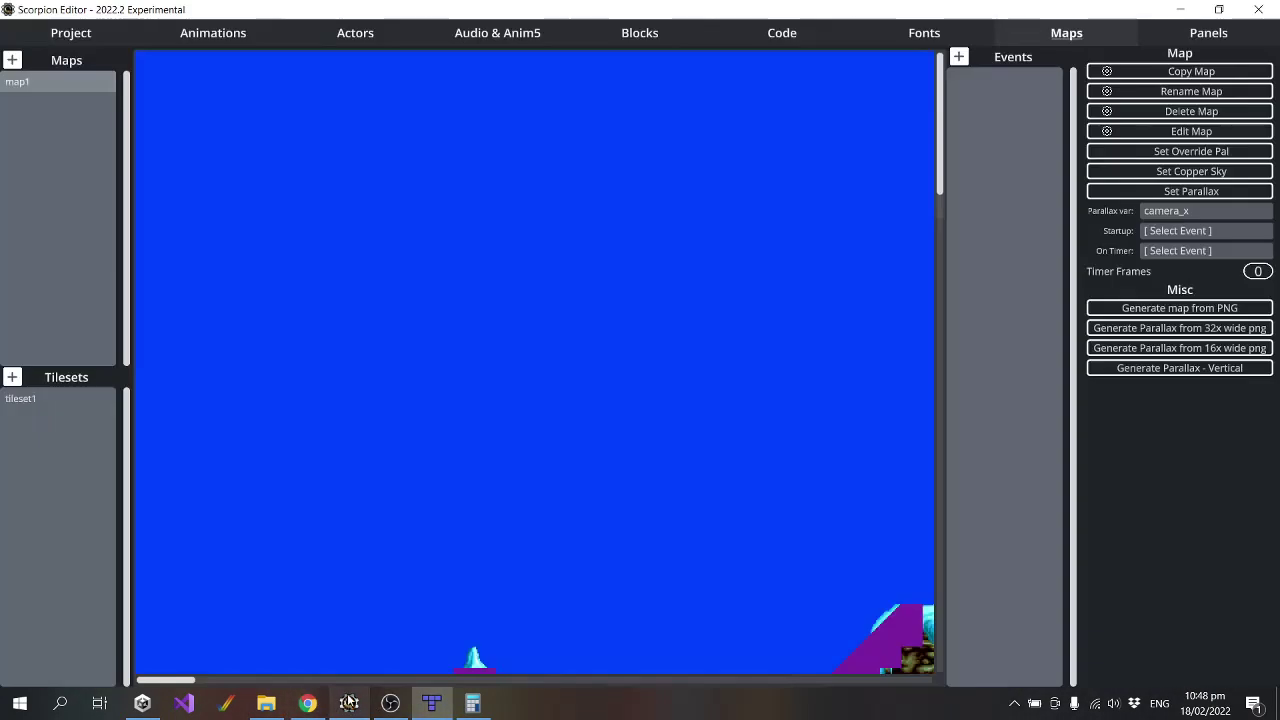
pyautogui.click(71, 35)
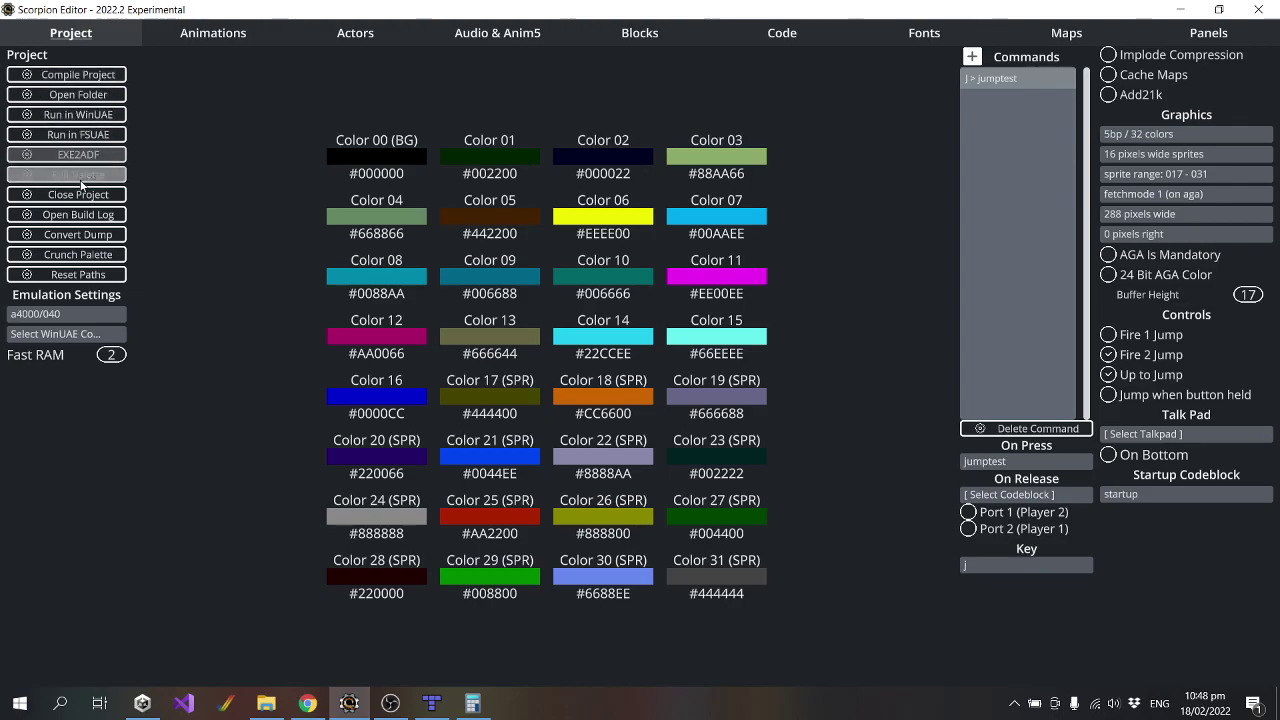
pyautogui.click(104, 117)
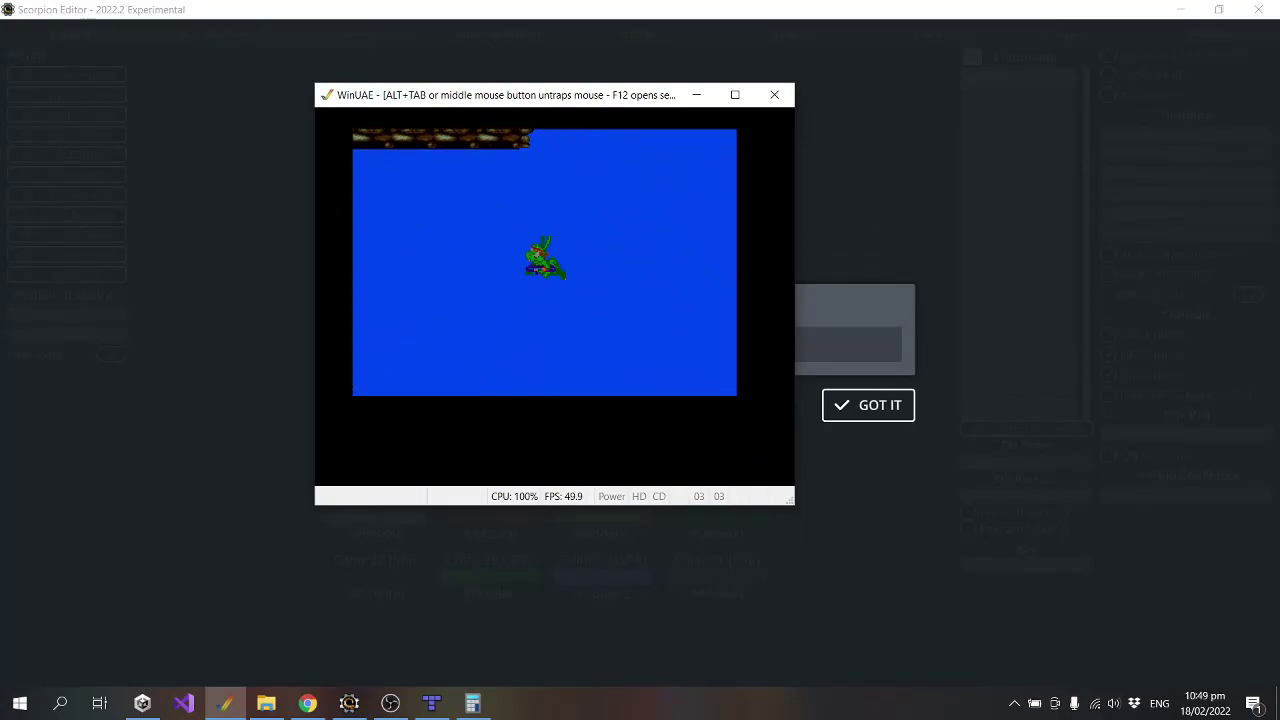
# Close the emulator and the compile notice, and reopen the jazz actor's settings.
pyautogui.hotkey('alt', 'F4')
pyautogui.click(890, 405)
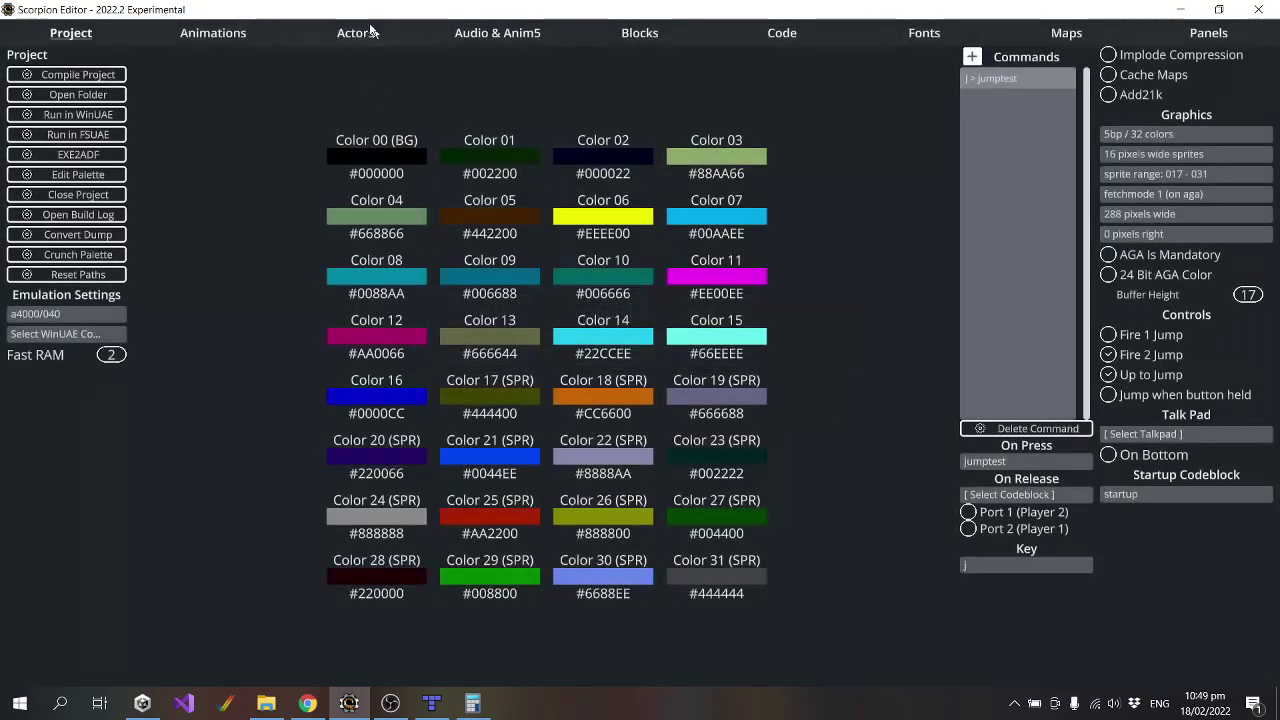
pyautogui.click(358, 32)
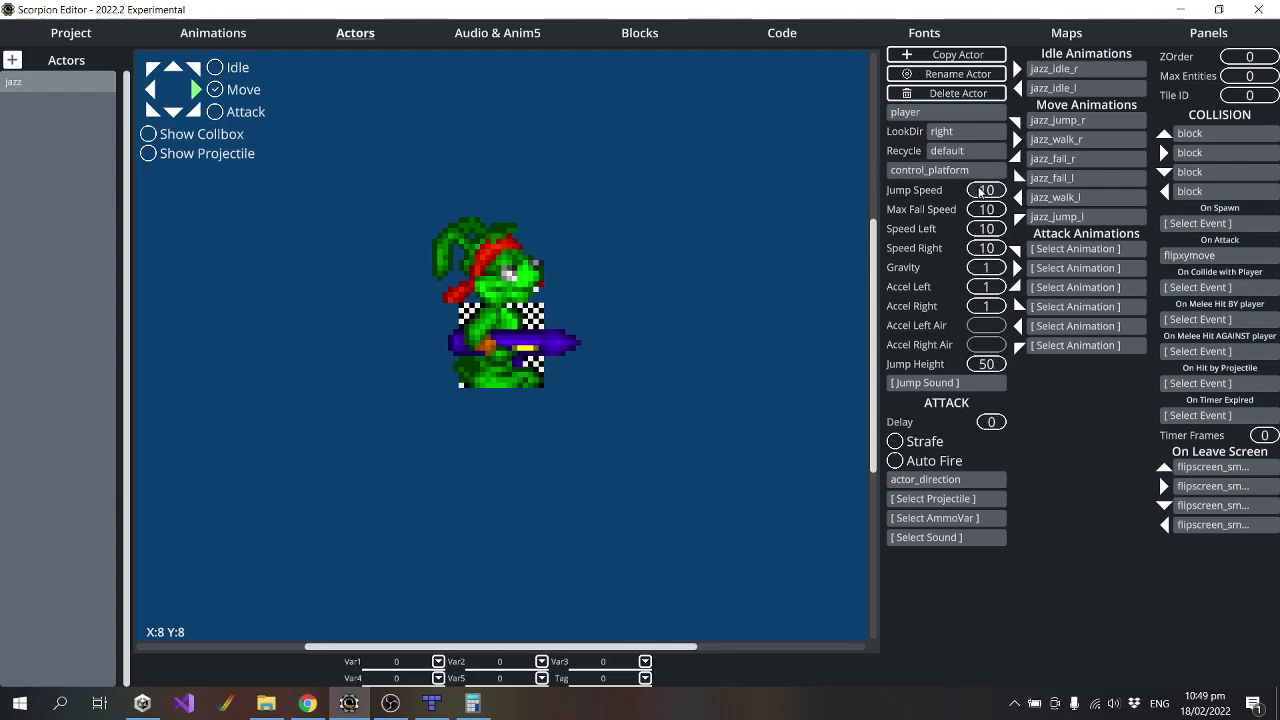
# Run the project in WinUAE to test Jazz's movement, and close the emulator and the compile notice.
pyautogui.scroll(1, 981, 193)
pyautogui.scroll(-1, 988, 191)
pyautogui.scroll(1, 986, 209)
pyautogui.click(68, 40)
pyautogui.click(66, 115)
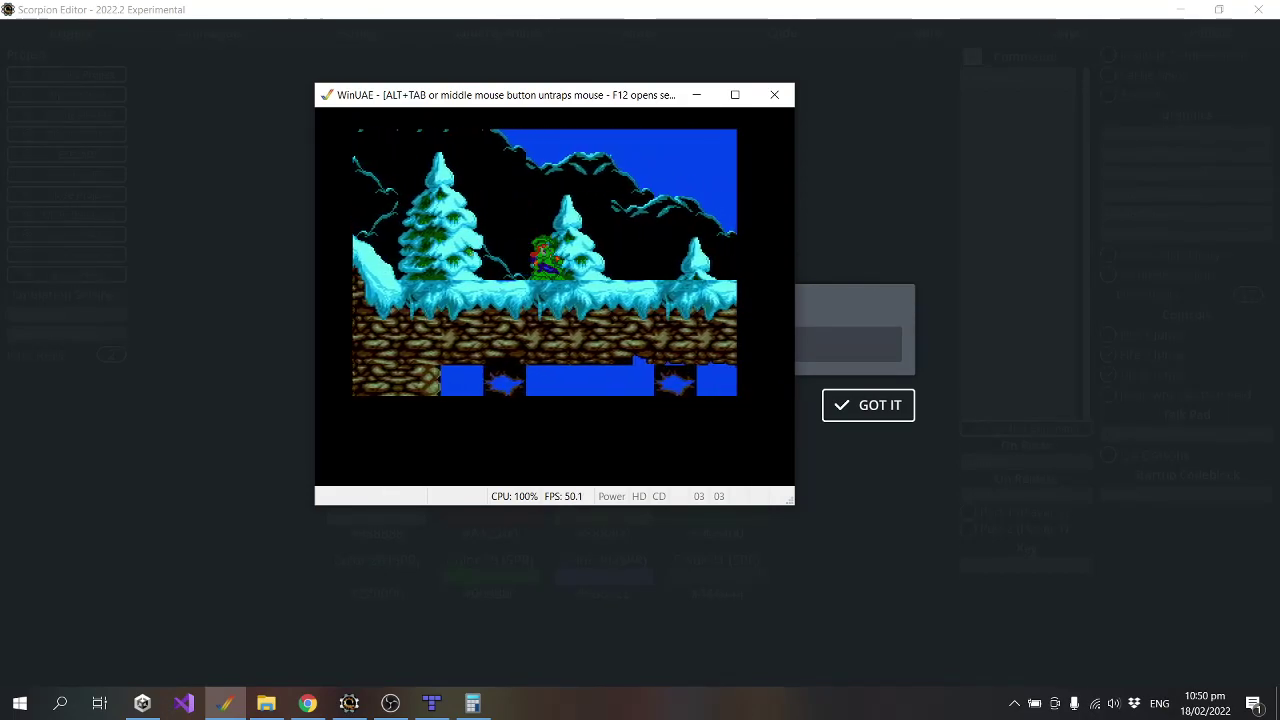
pyautogui.hotkey('alt', 'F4')
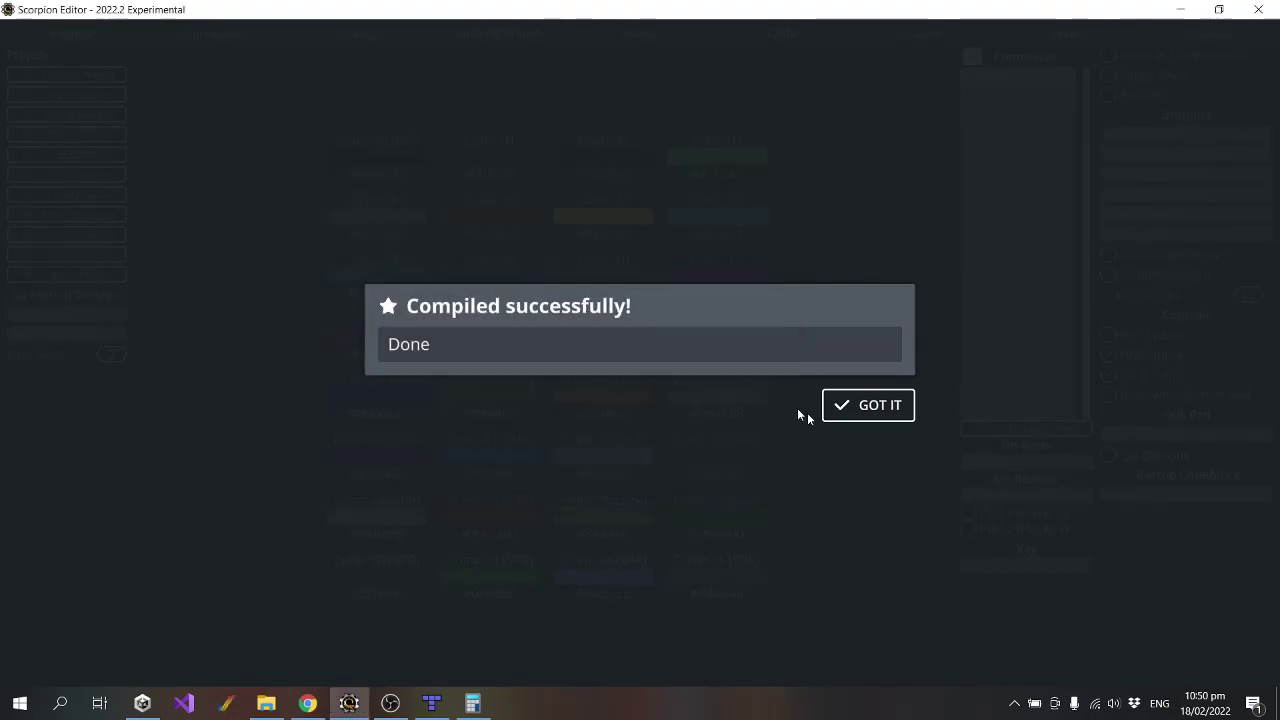
pyautogui.click(880, 406)
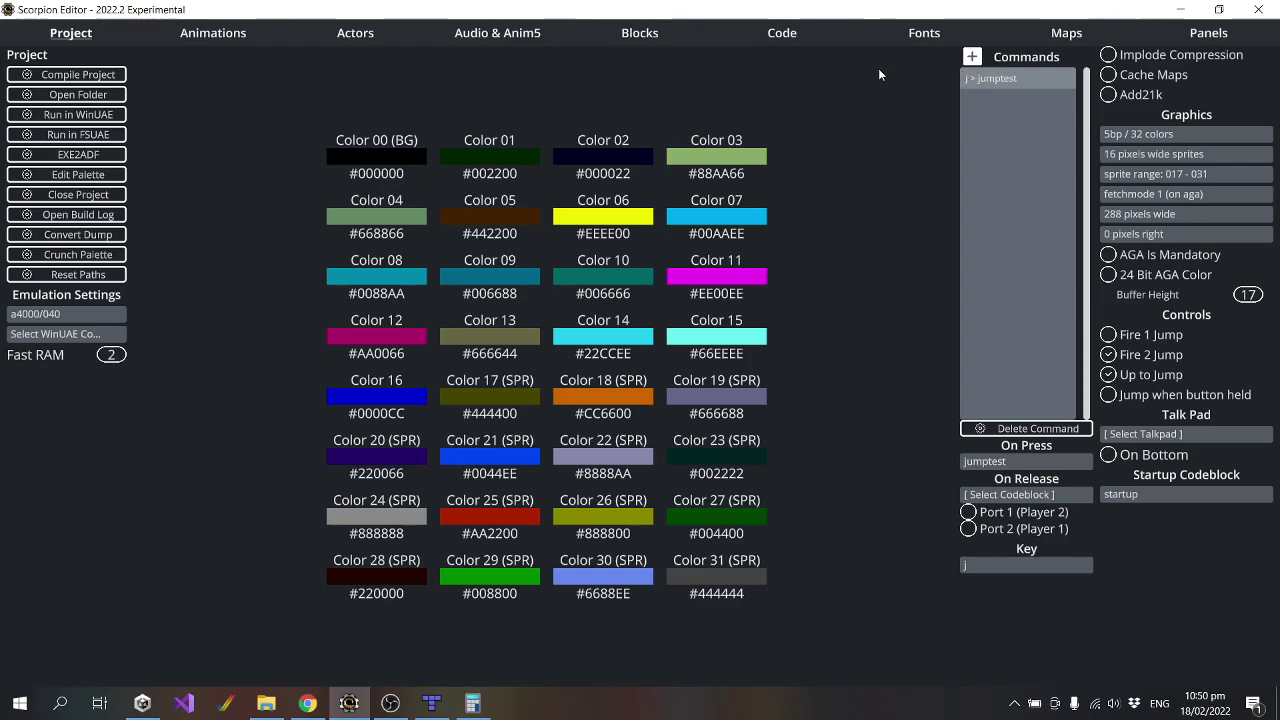
# Switch to the map in Tiled and paint a row of p_solid blocks along the icy ledge below the tree-covered platform on the objects layer.
pyautogui.click(920, 34)
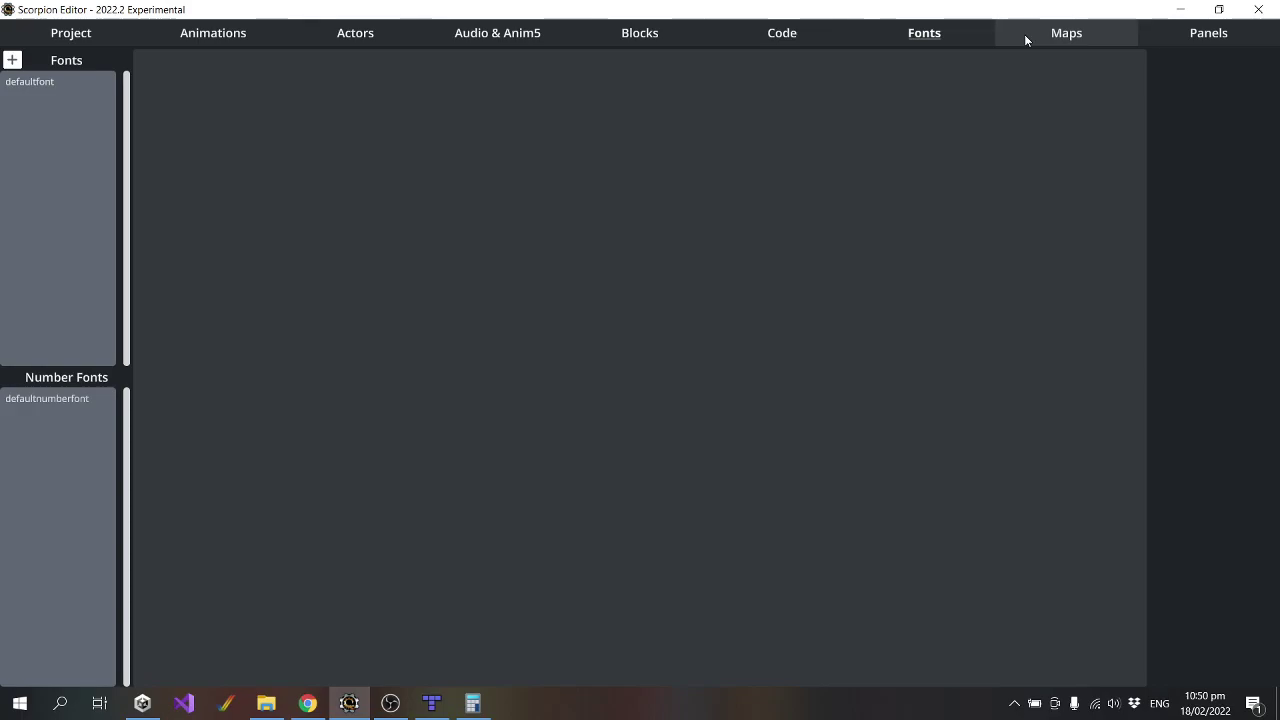
pyautogui.click(1025, 38)
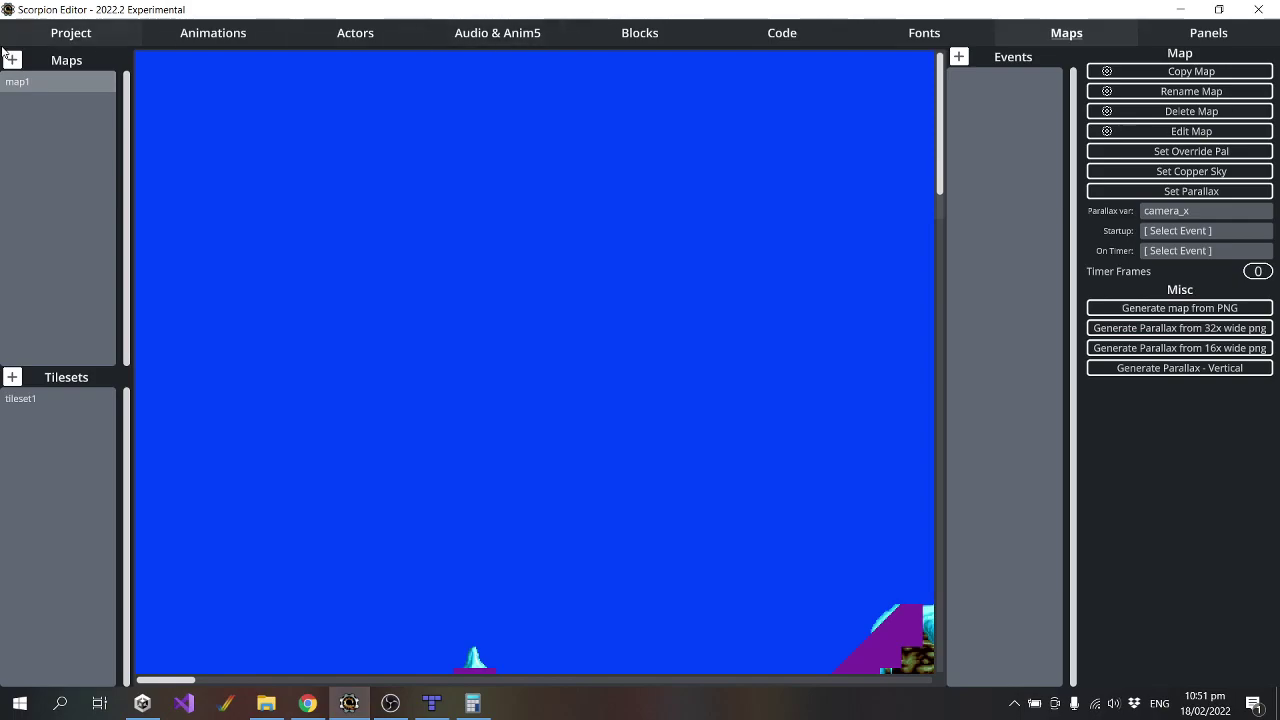
pyautogui.click(45, 37)
pyautogui.click(431, 703)
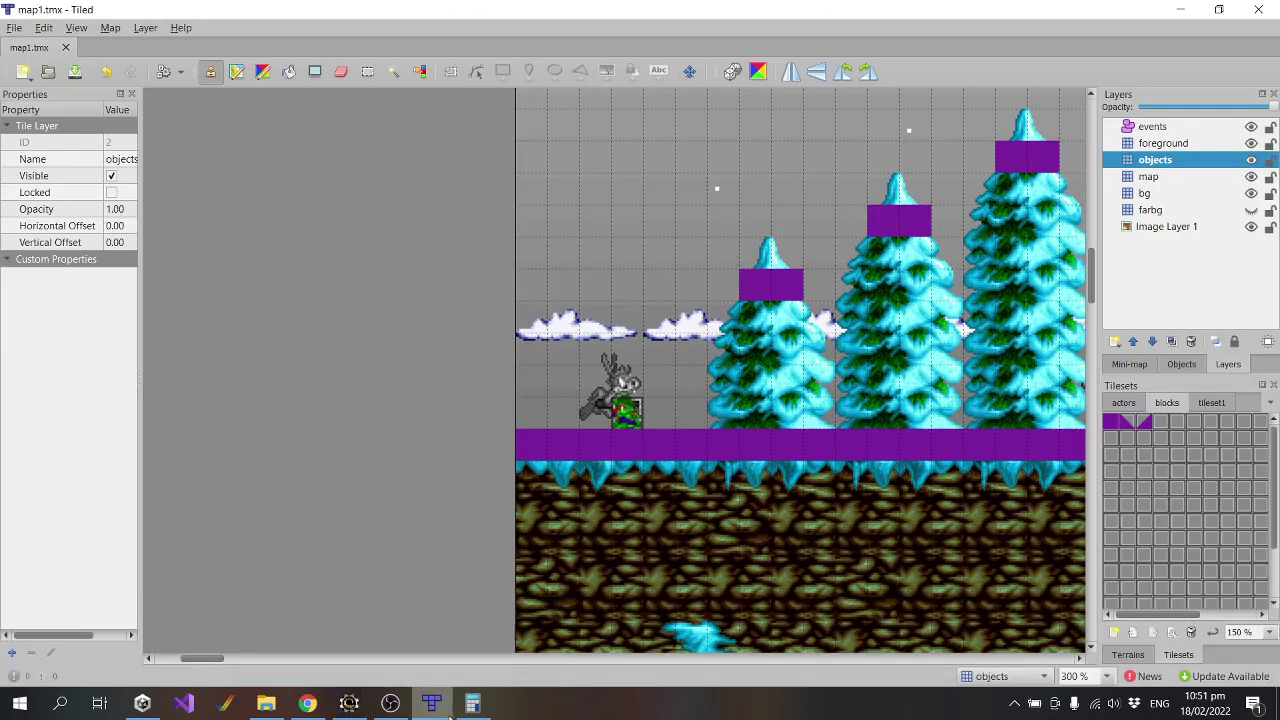
pyautogui.moveTo(205, 658); pyautogui.dragTo(245, 670)
pyautogui.scroll(-10, 245, 670)
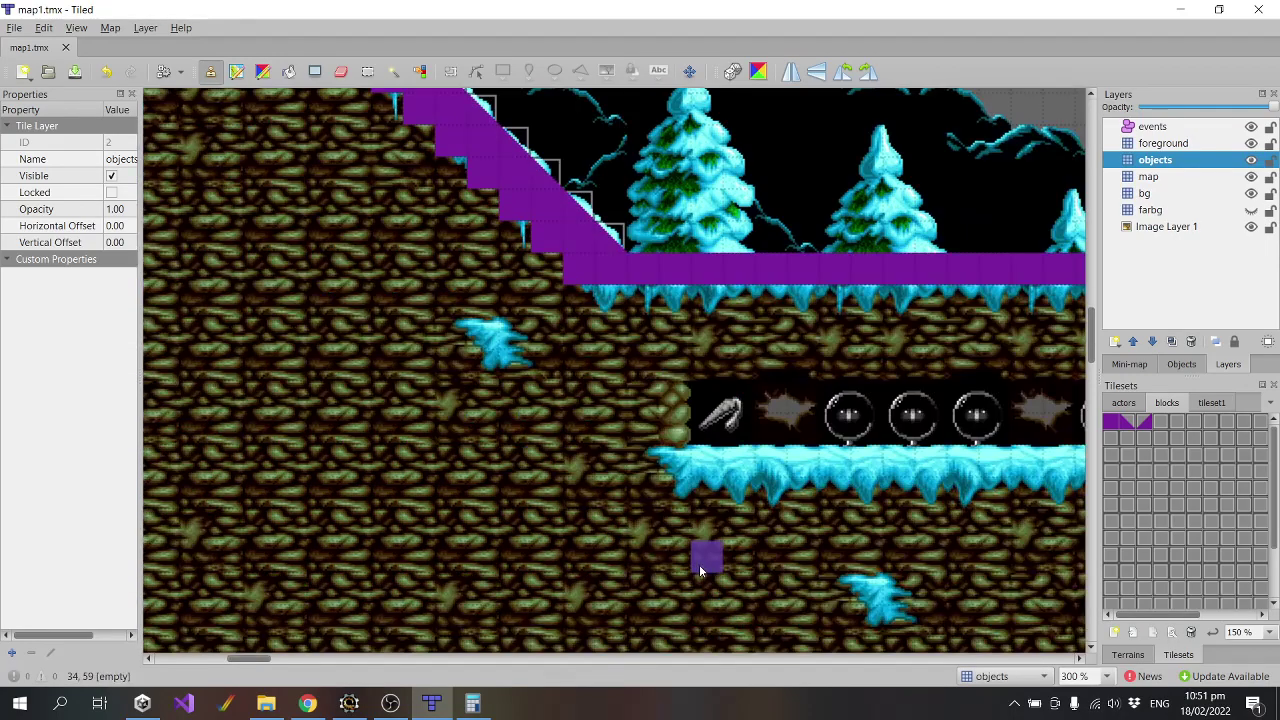
pyautogui.moveTo(266, 659); pyautogui.dragTo(298, 658)
pyautogui.scroll(-3, 634, 551)
pyautogui.scroll(3, 794, 580)
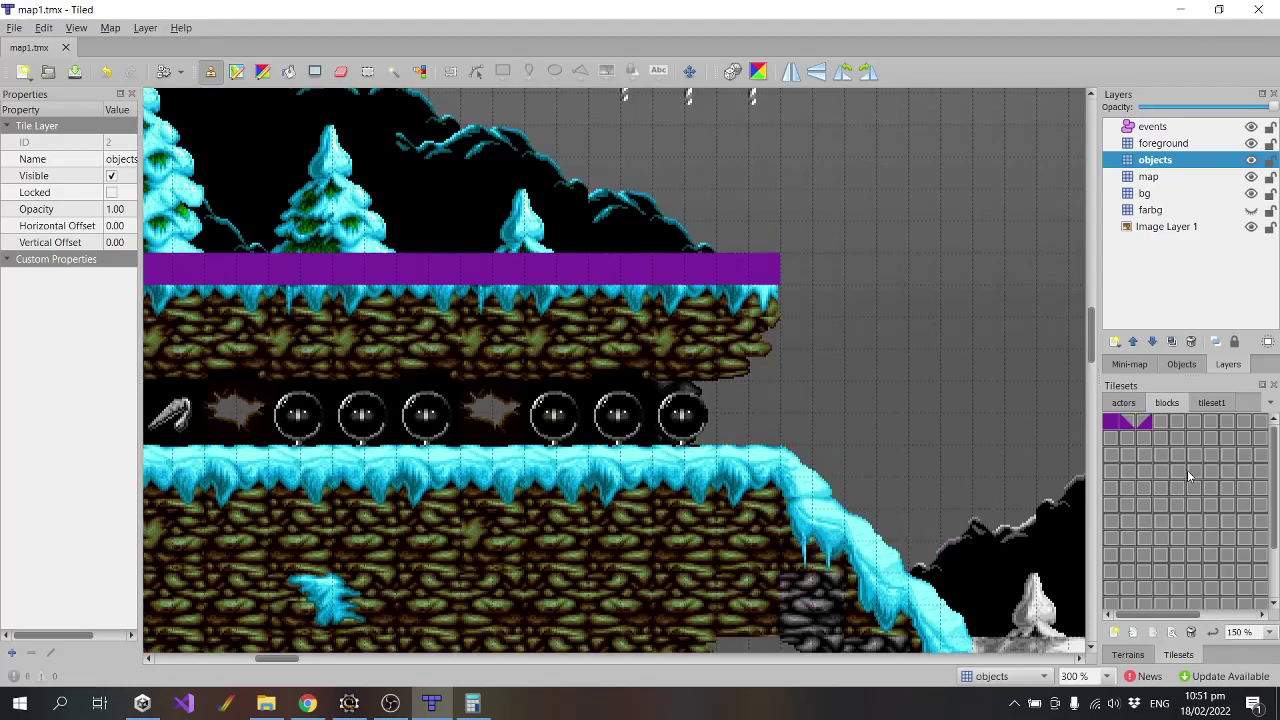
pyautogui.click(1112, 424)
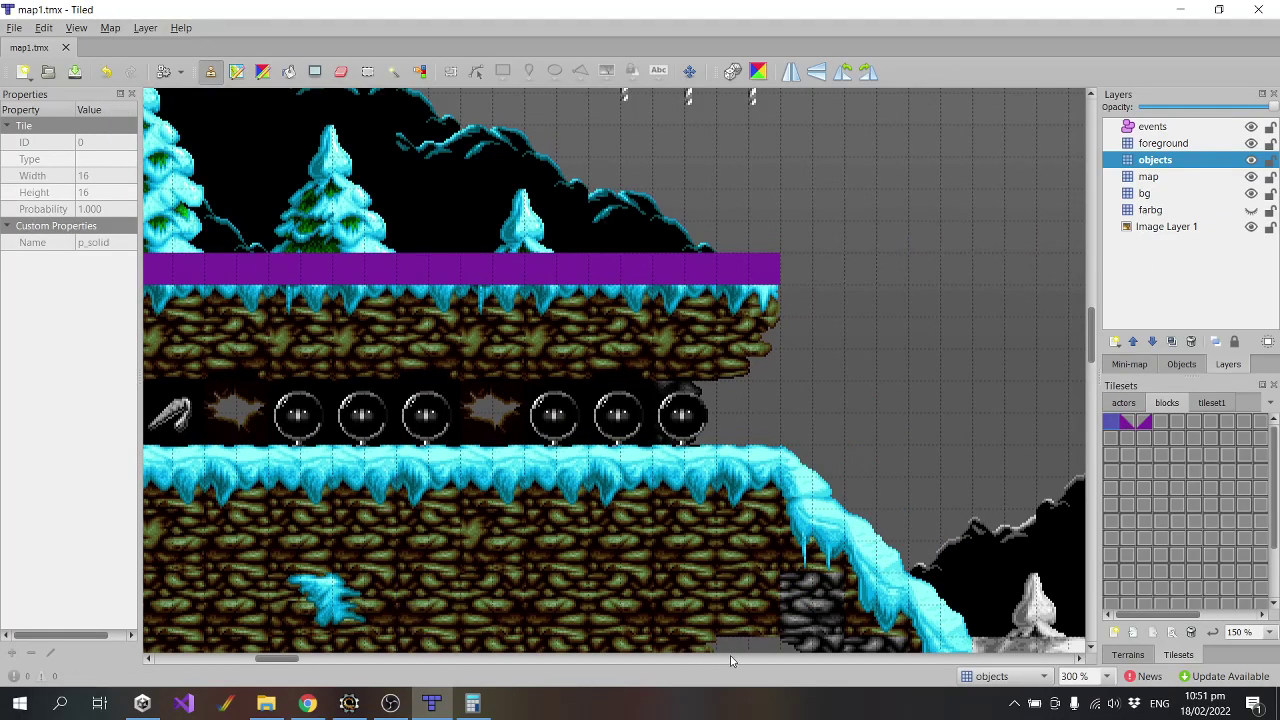
pyautogui.moveTo(282, 660); pyautogui.dragTo(263, 661)
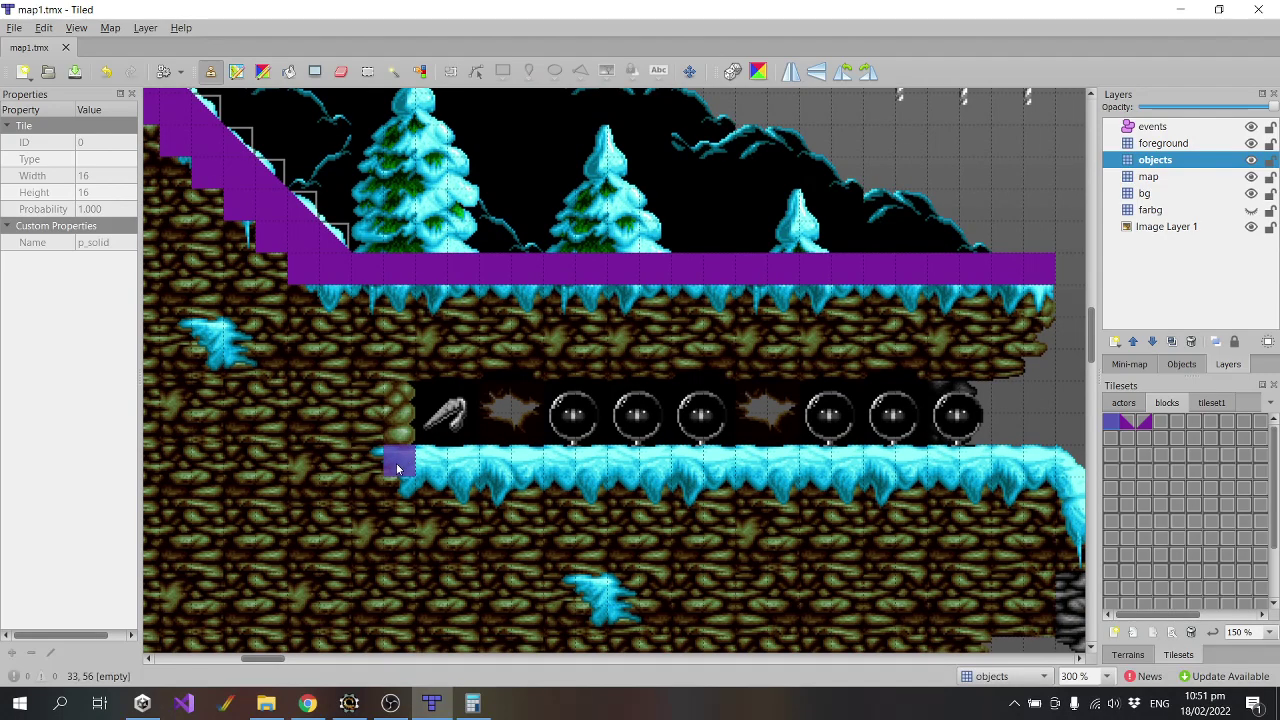
pyautogui.moveTo(398, 462); pyautogui.dragTo(1050, 463)
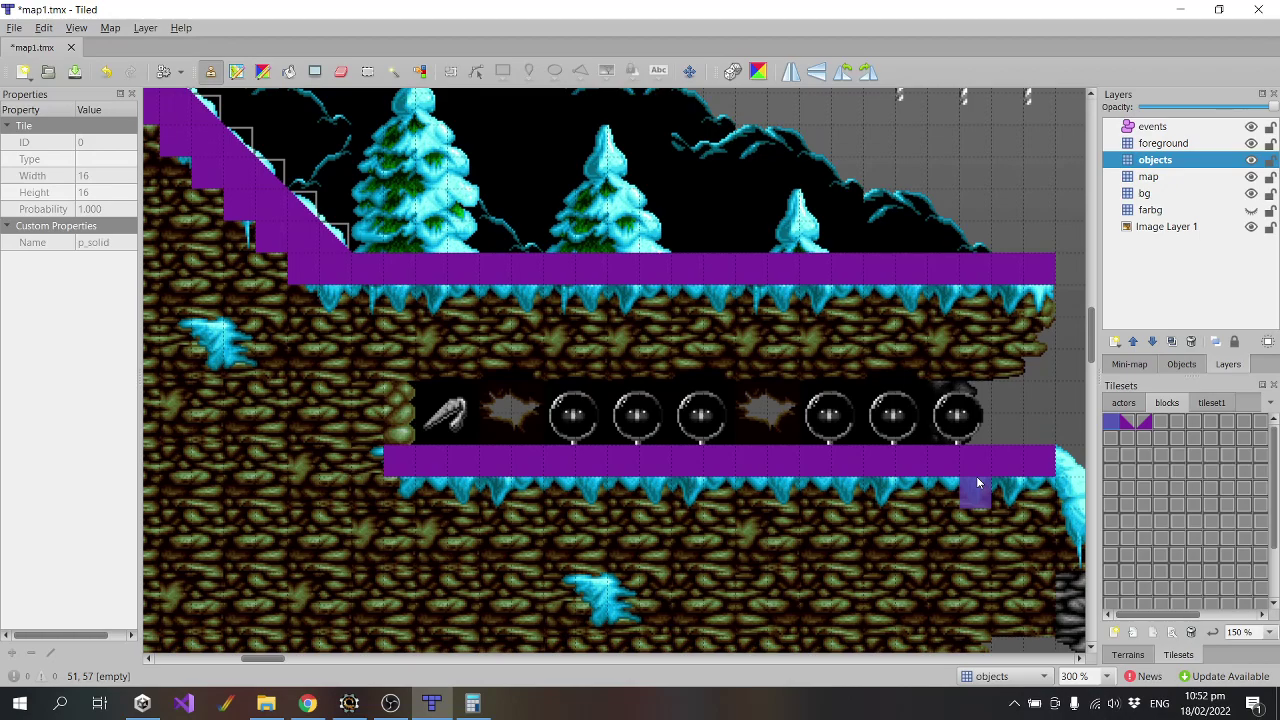
# Paint six p_slope_dr blocks diagonally down the icy slope at the lower ledge's right end.
pyautogui.scroll(-3, 558, 435)
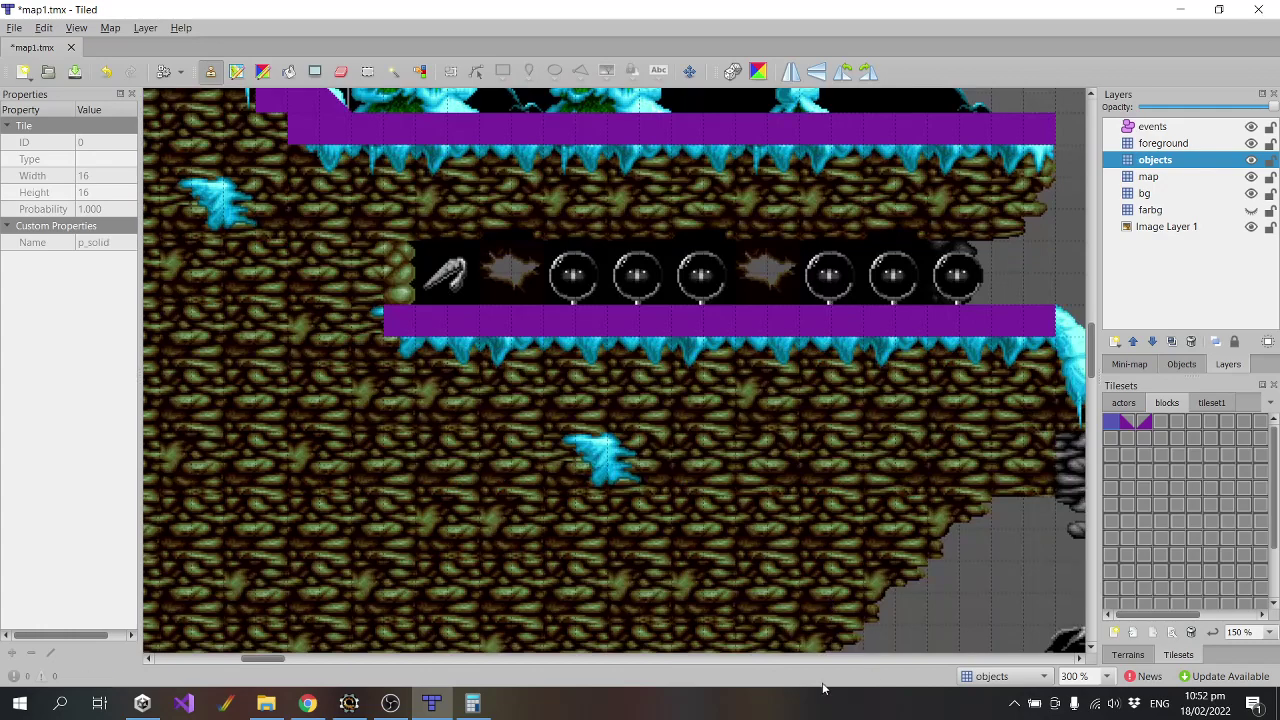
pyautogui.moveTo(263, 658); pyautogui.dragTo(293, 658)
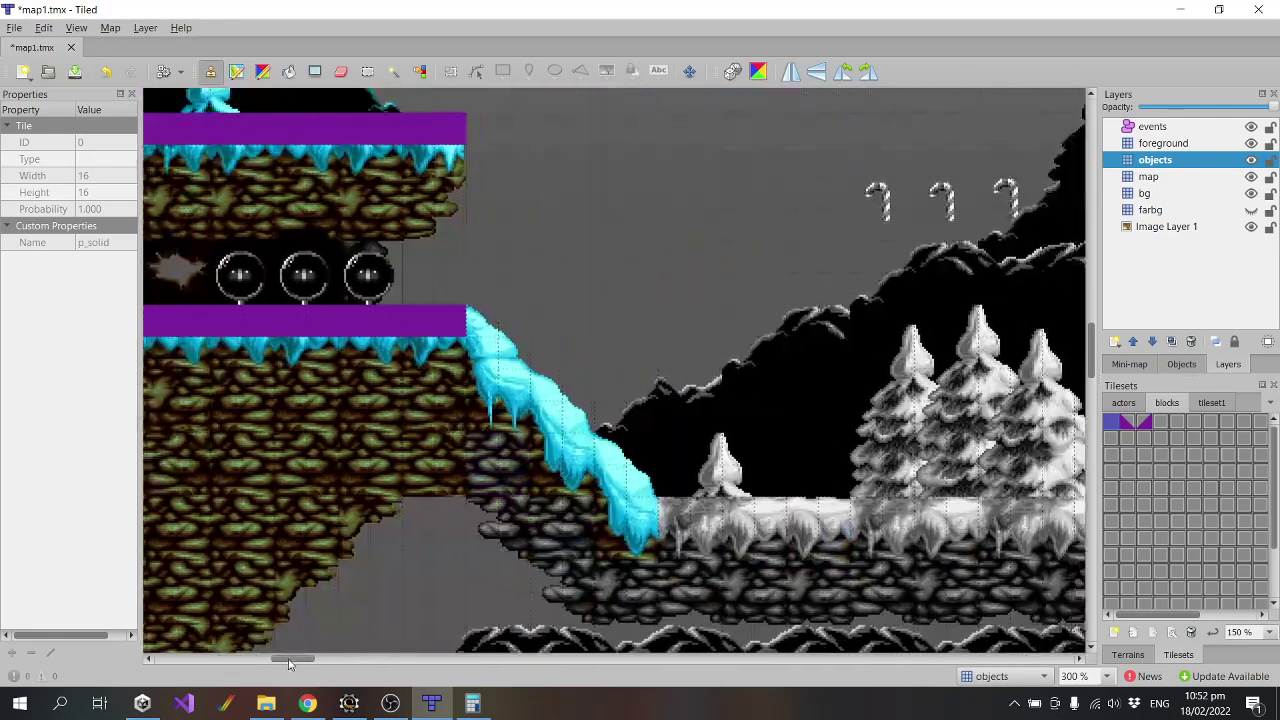
pyautogui.click(1130, 427)
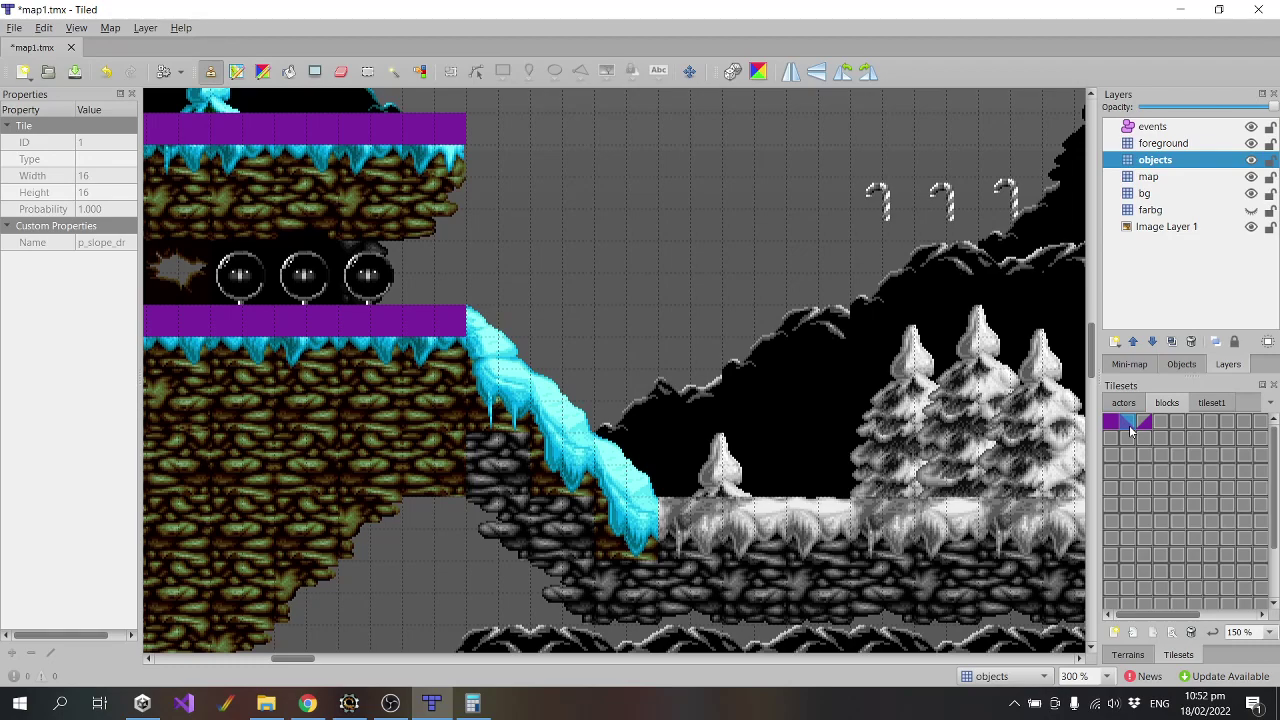
pyautogui.click(480, 320)
pyautogui.click(514, 356)
pyautogui.click(548, 390)
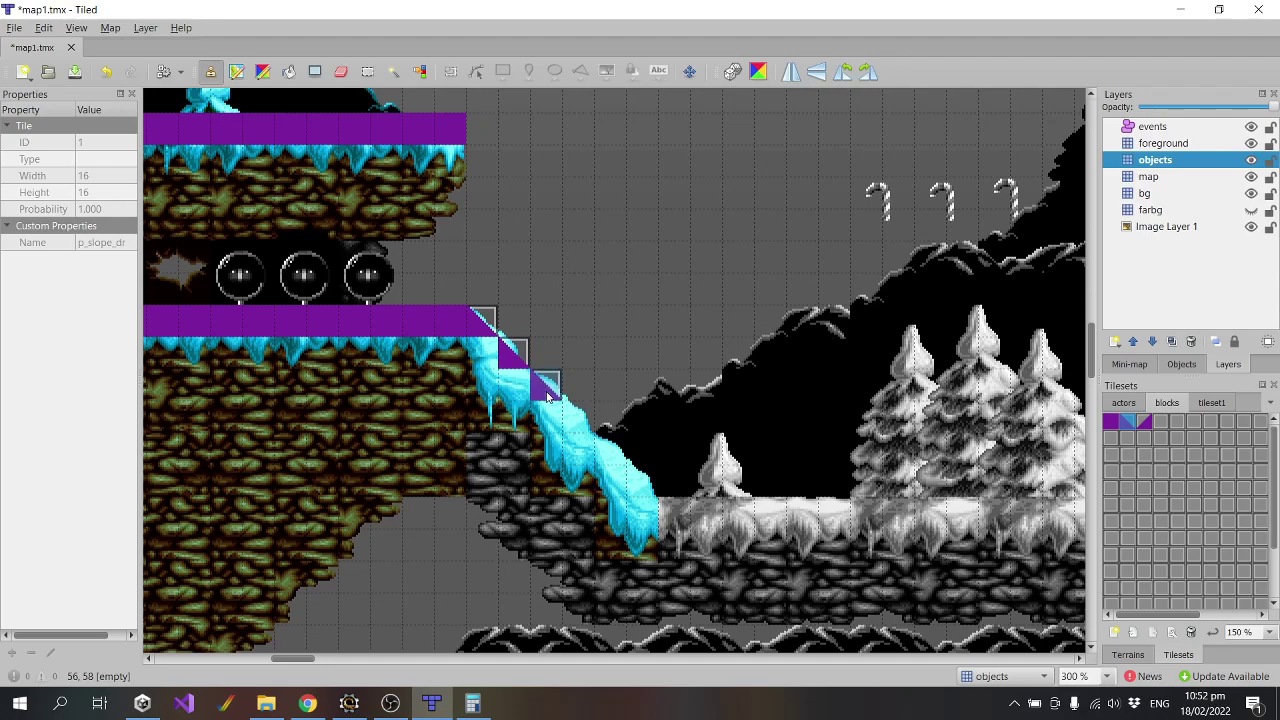
pyautogui.click(589, 433)
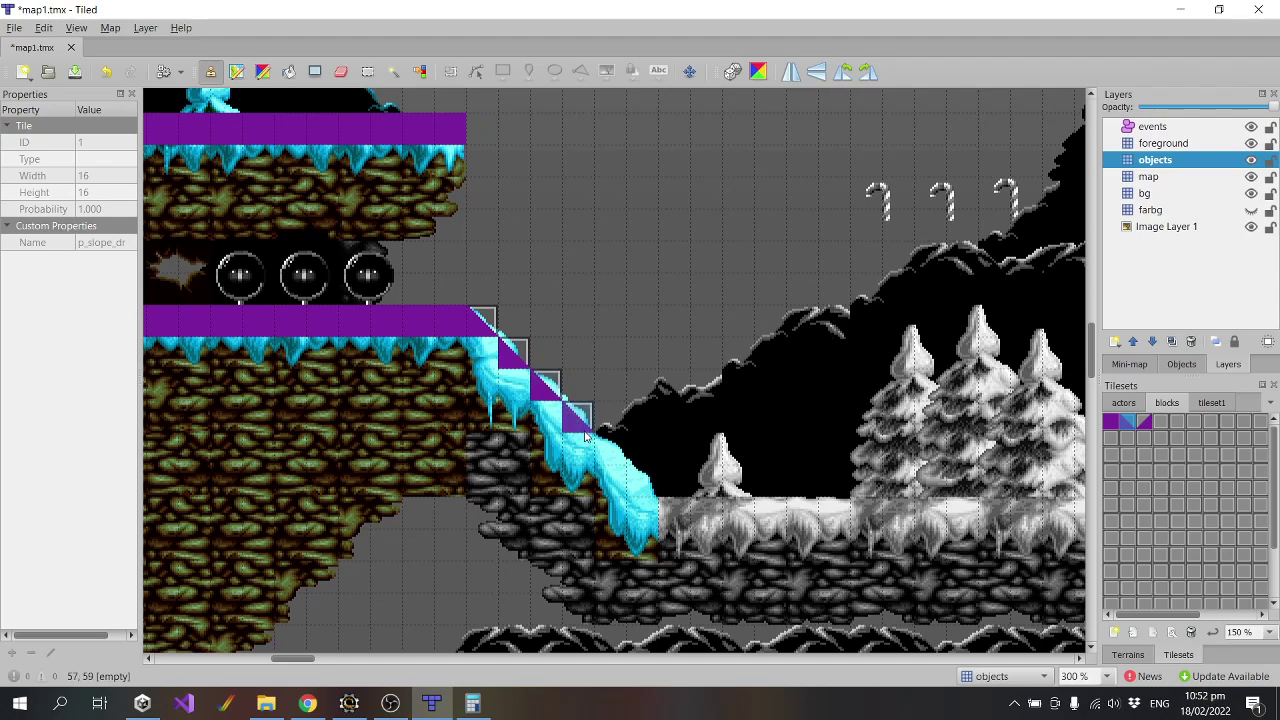
pyautogui.click(612, 450)
pyautogui.click(643, 482)
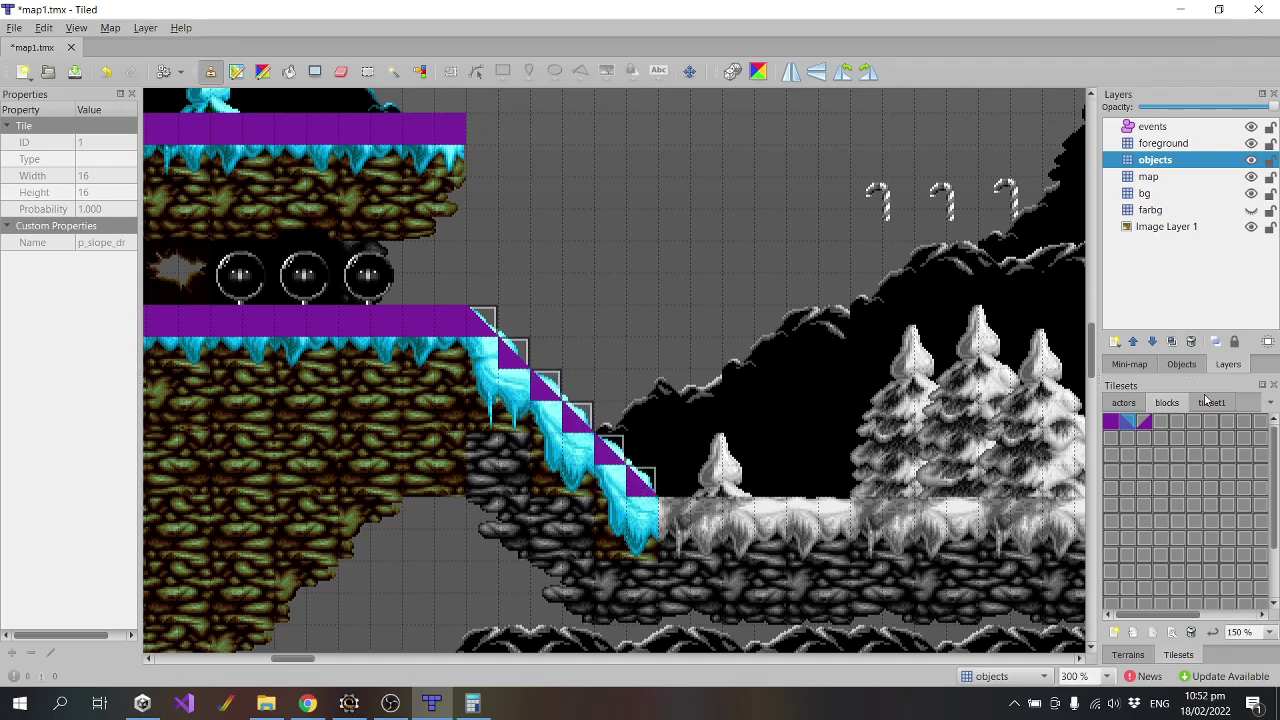
# Fill the area directly beneath the new slope blocks with p_solid blocks.
pyautogui.click(1115, 423)
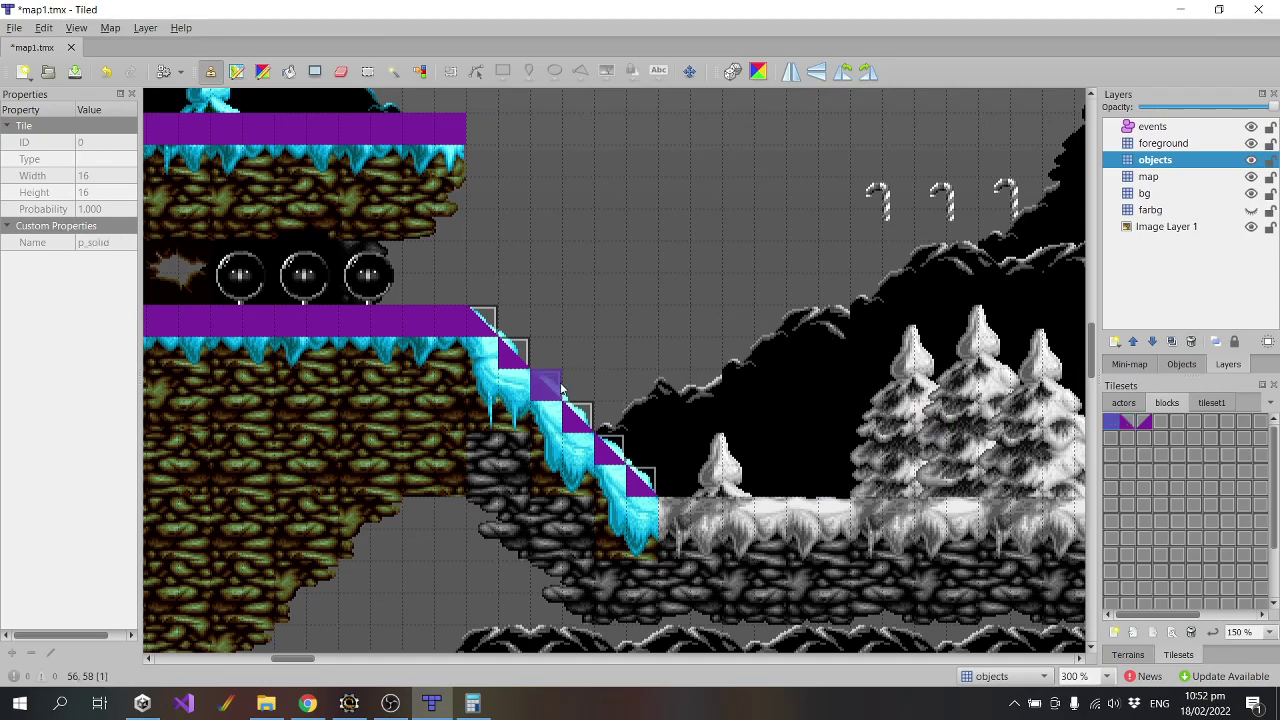
pyautogui.moveTo(470, 362)
pyautogui.mouseDown()
pyautogui.moveTo(513, 389)
pyautogui.moveTo(489, 392)
pyautogui.moveTo(510, 418)
pyautogui.mouseUp()
pyautogui.click(450, 352)
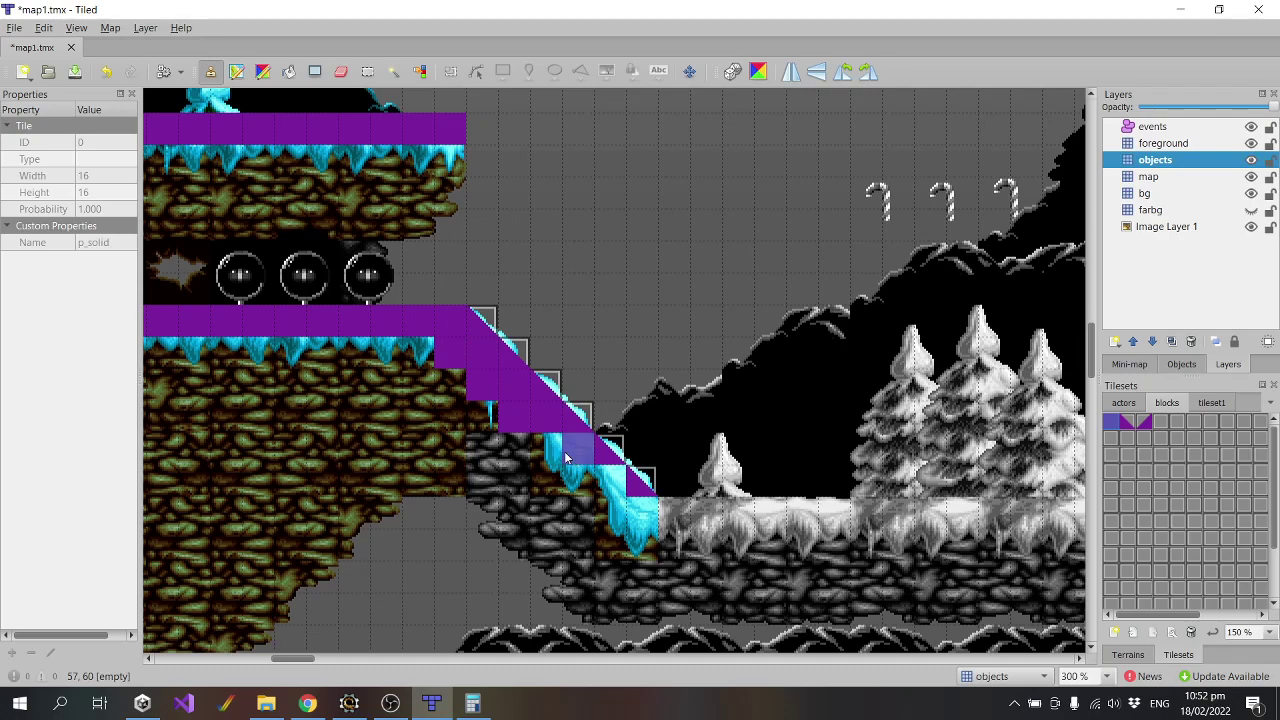
pyautogui.moveTo(565, 457)
pyautogui.mouseDown()
pyautogui.moveTo(543, 443)
pyautogui.moveTo(586, 457)
pyautogui.moveTo(580, 486)
pyautogui.moveTo(614, 512)
pyautogui.moveTo(645, 514)
pyautogui.mouseUp()
# Examine the collision blocks around the upper platform and the enclosed passage beneath it, and compare the available tilesets.
pyautogui.scroll(3, 675, 376)
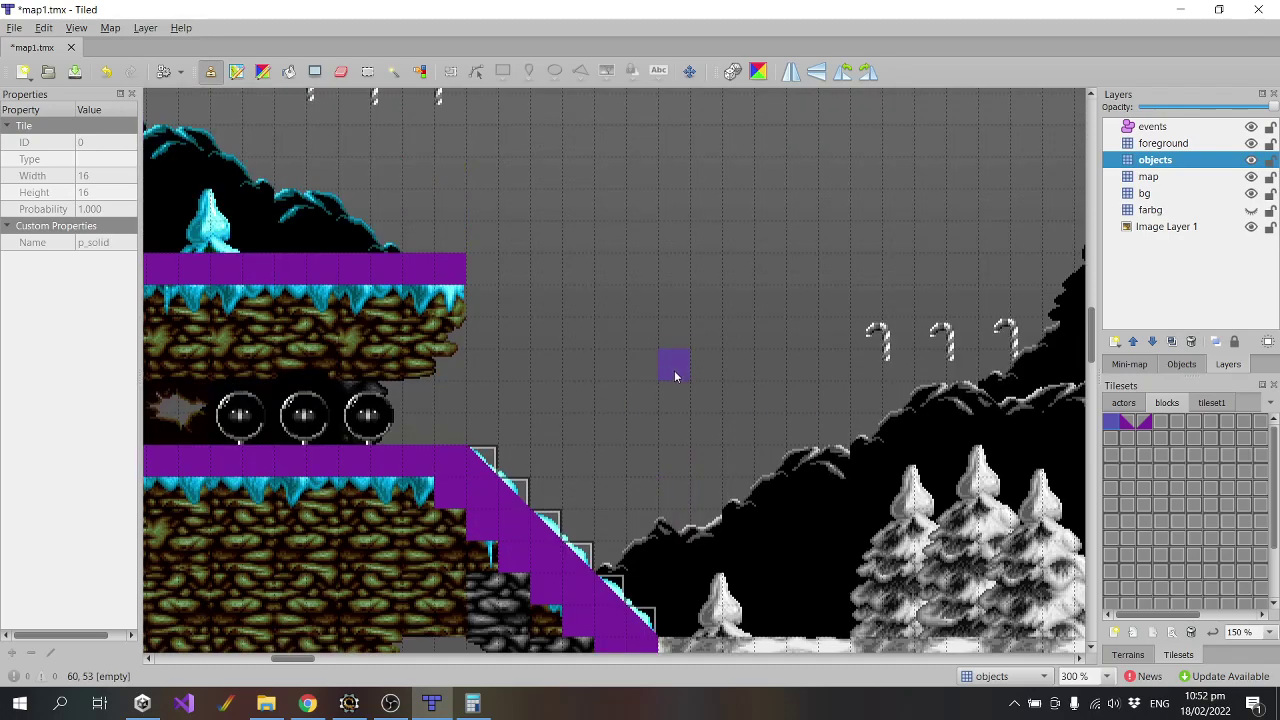
pyautogui.moveTo(302, 657); pyautogui.dragTo(278, 668)
pyautogui.scroll(3, 533, 560)
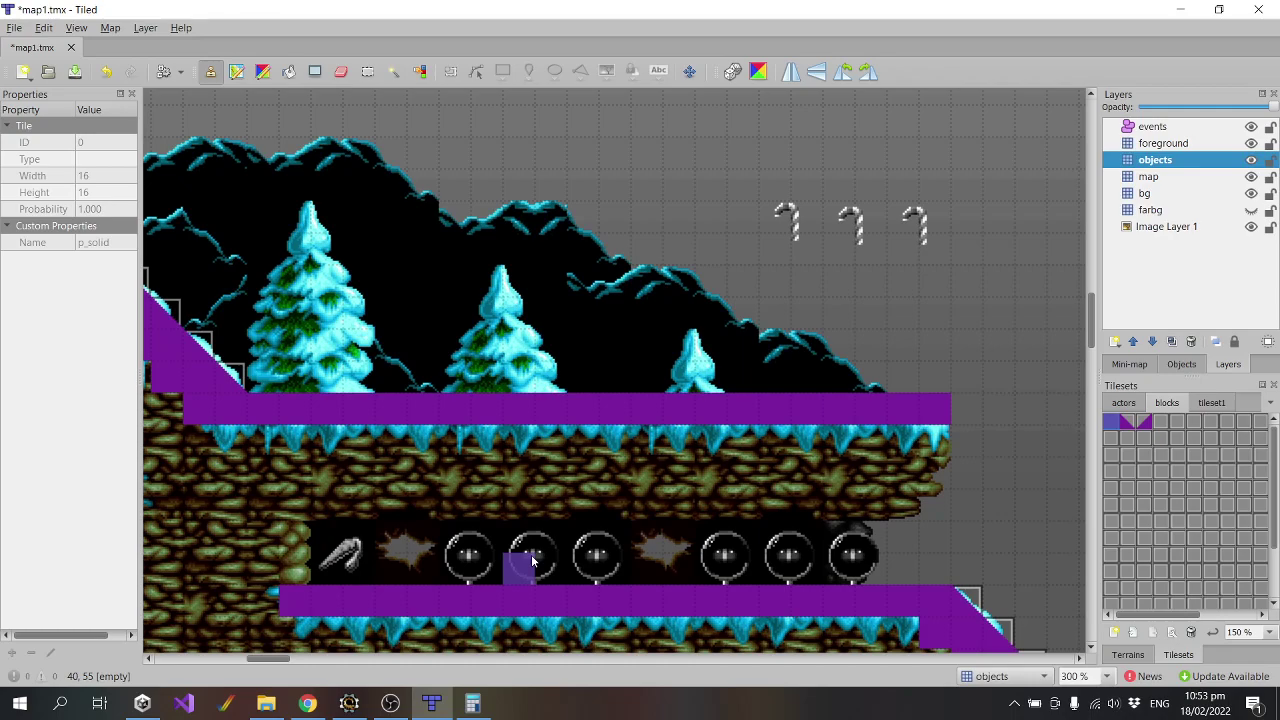
pyautogui.scroll(-3, 533, 560)
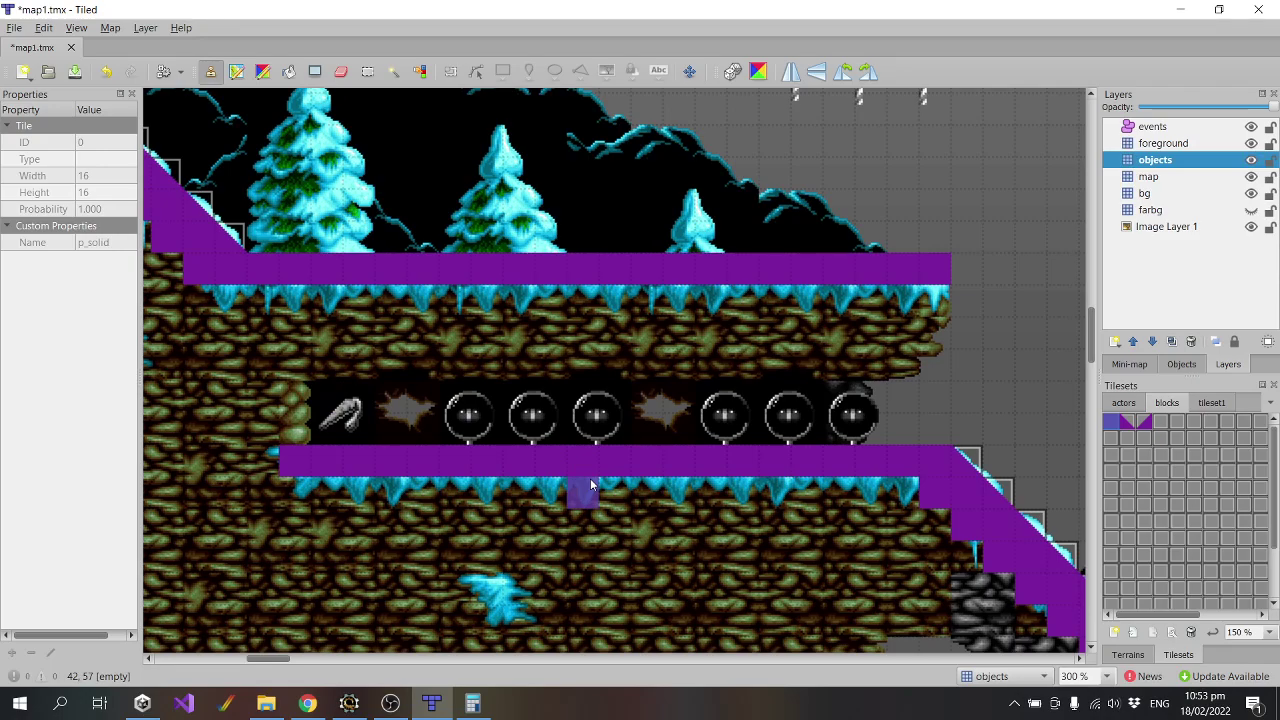
pyautogui.scroll(1, 1130, 400)
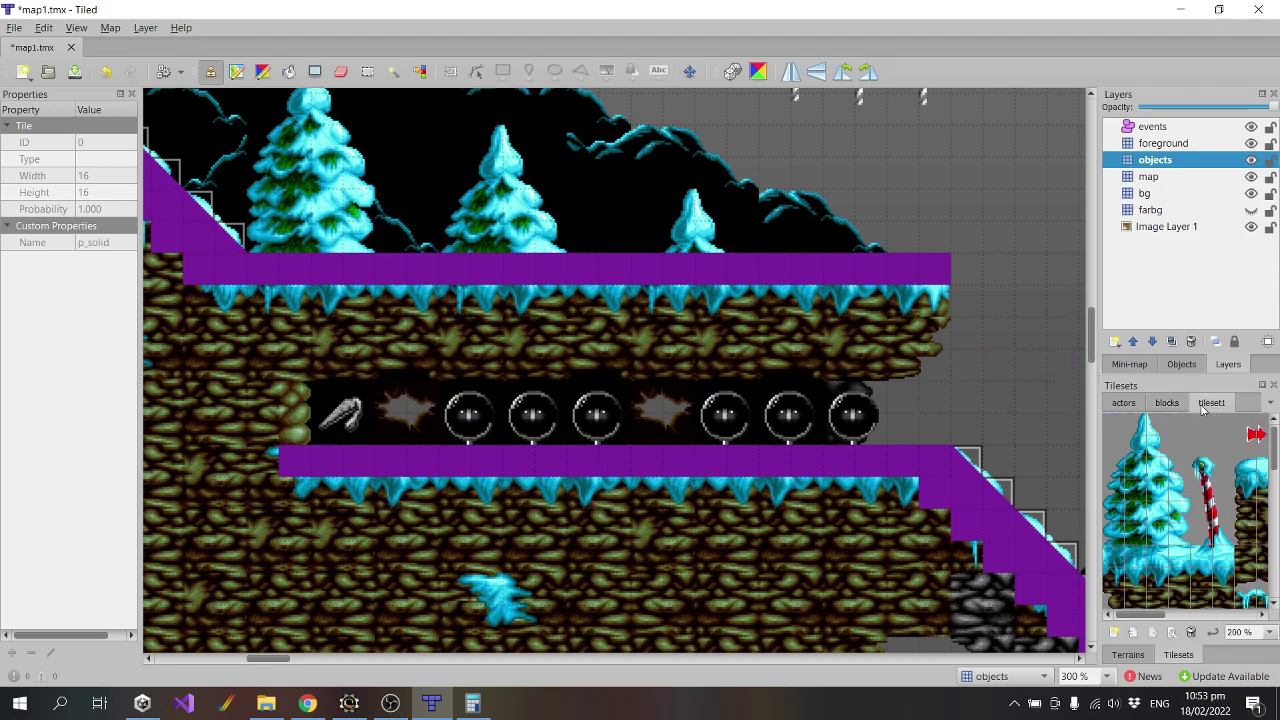
pyautogui.scroll(-1, 1132, 398)
pyautogui.scroll(1, 1133, 405)
pyautogui.scroll(-1, 1158, 404)
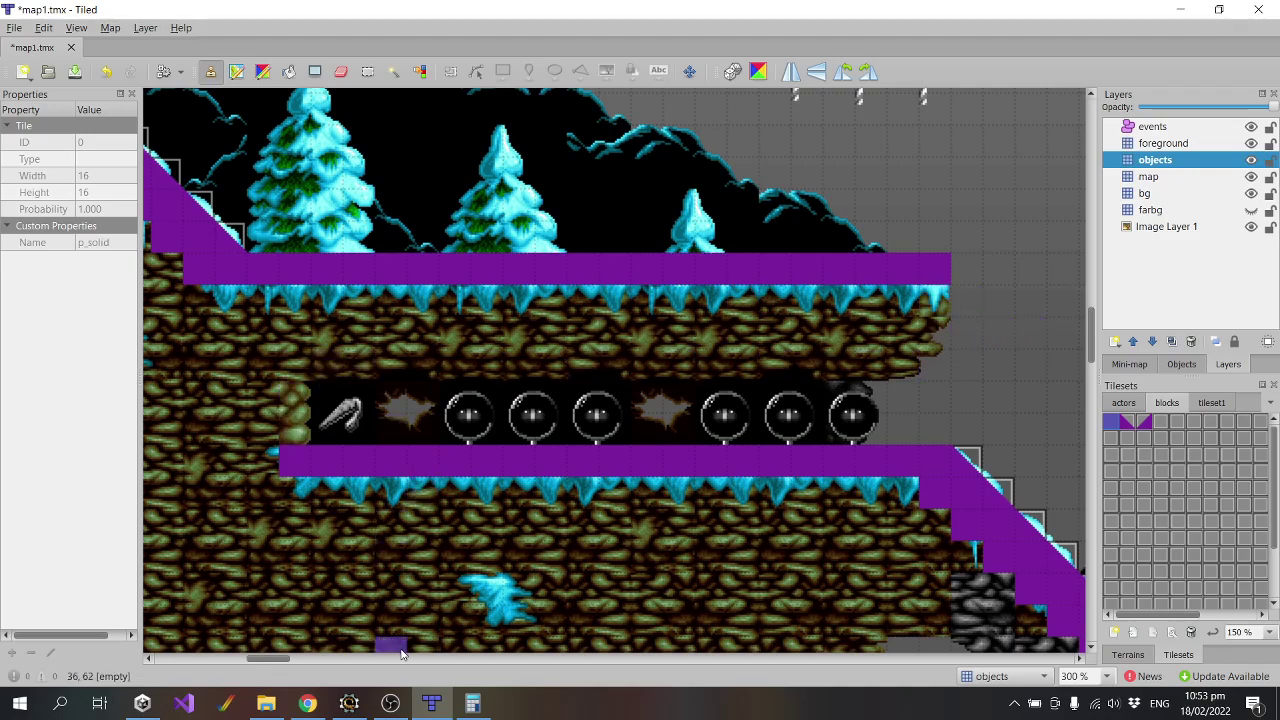
# Switch to Scorpion Editor and rename the p_solid block as p_slope_flat.
pyautogui.click(349, 703)
pyautogui.click(630, 42)
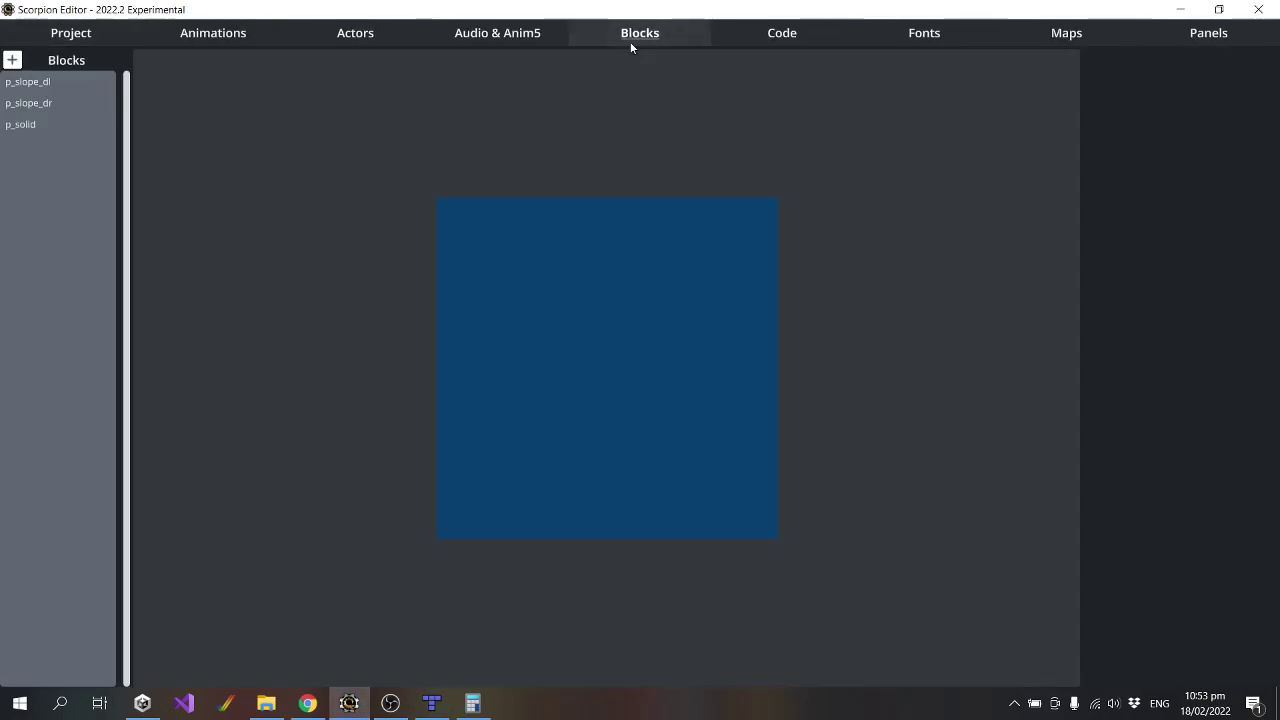
pyautogui.click(22, 129)
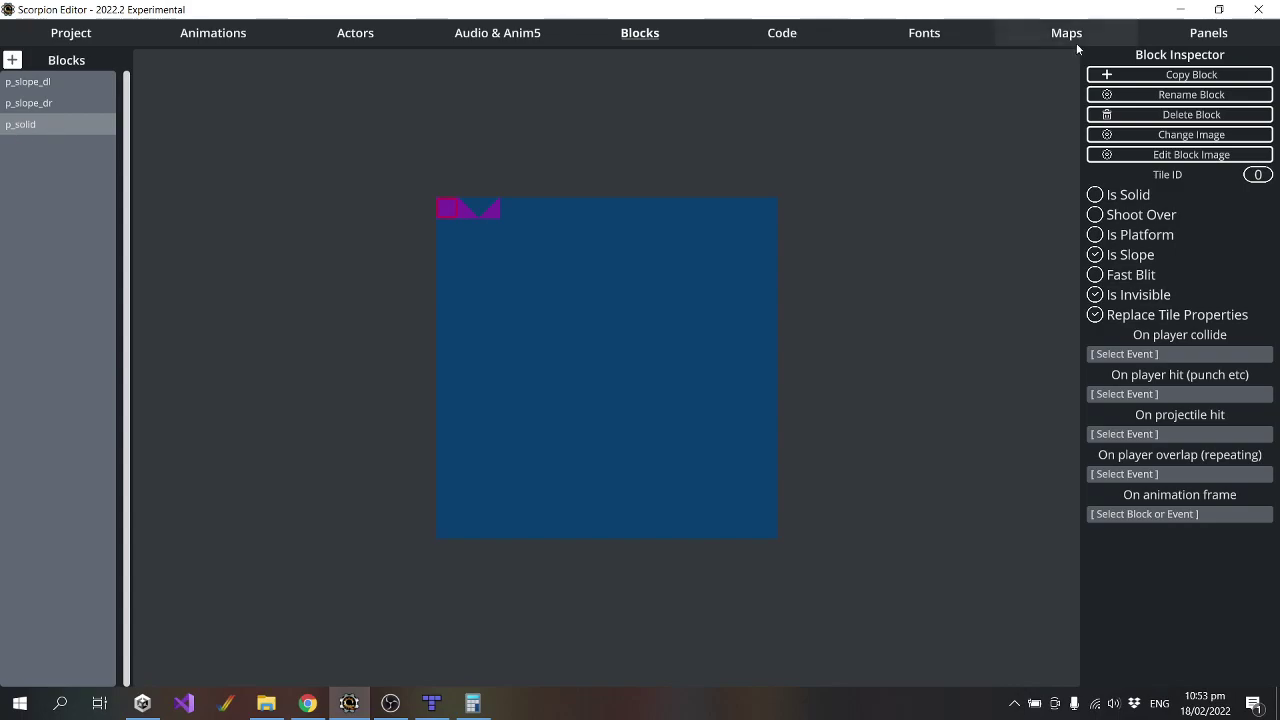
pyautogui.click(1160, 96)
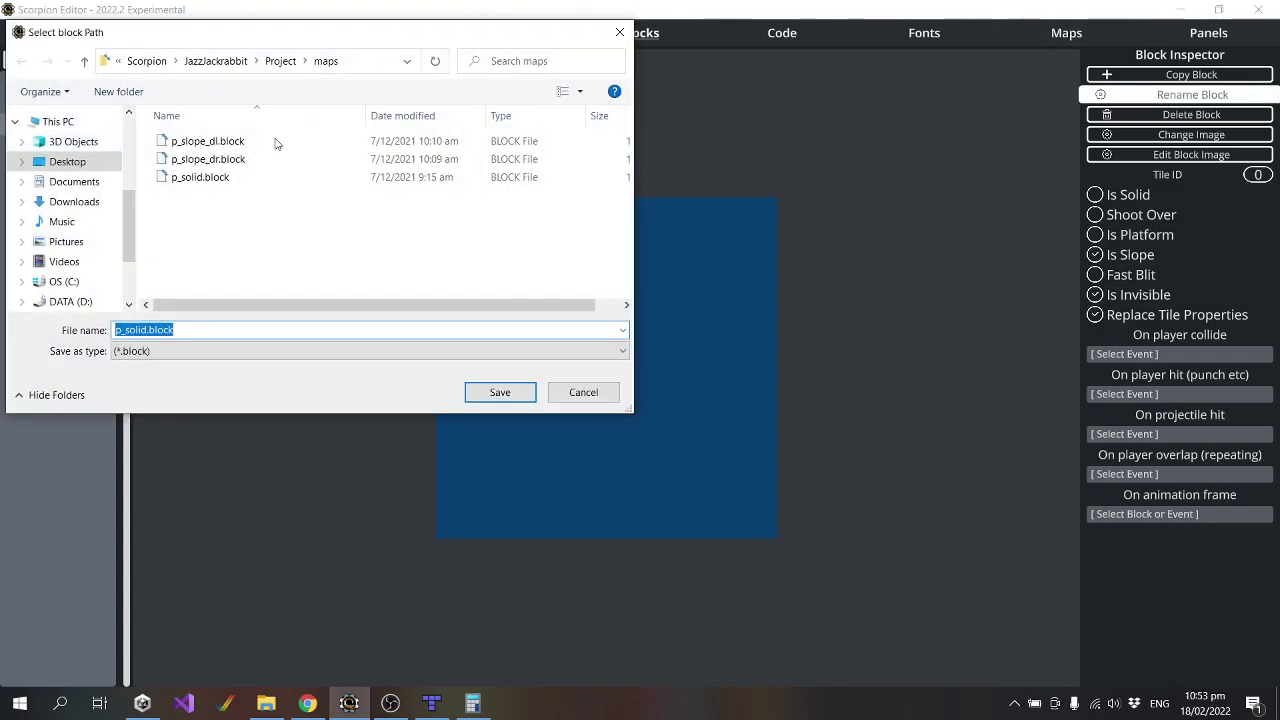
pyautogui.click(147, 337)
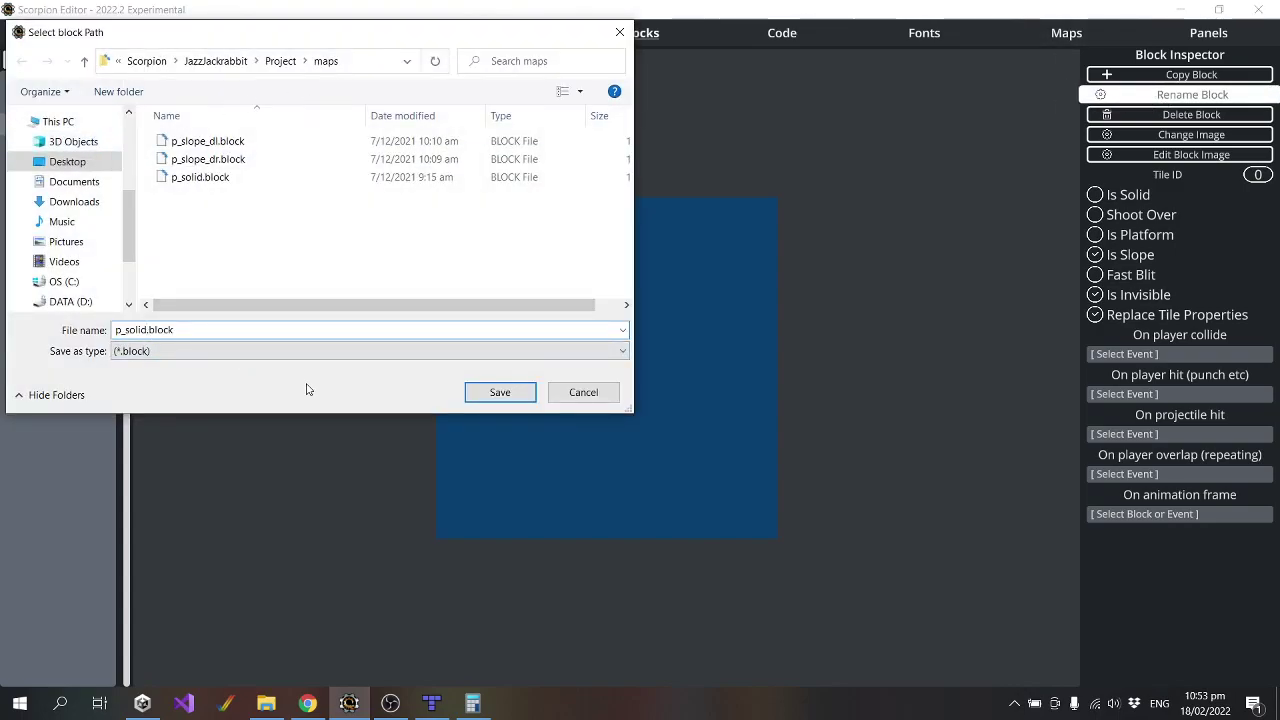
pyautogui.press('BackSpace')
pyautogui.press('BackSpace')
pyautogui.press('BackSpace')
pyautogui.press('BackSpace')
pyautogui.press('BackSpace')
pyautogui.press('BackSpace')
pyautogui.write('_slope_flat')
pyautogui.press('Return')
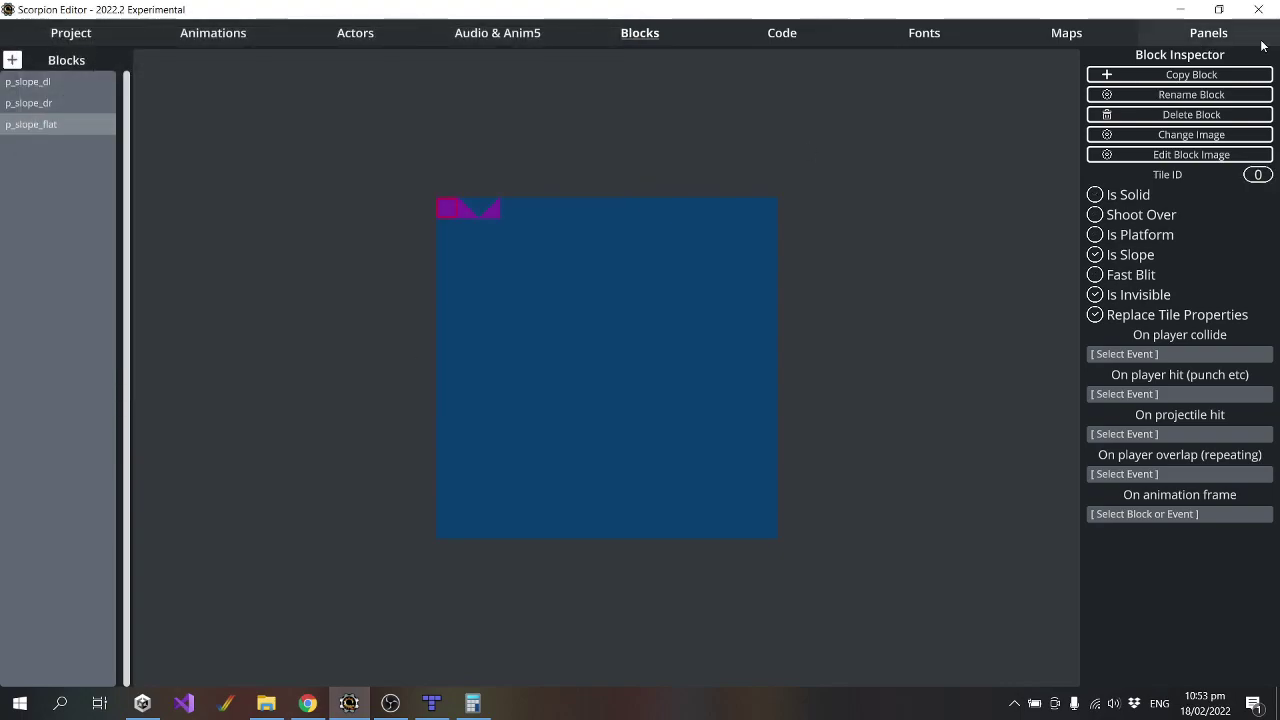
# Open the p_slope_flat block's image for editing in PaintShop Pro and show the grid over it.
pyautogui.click(1193, 155)
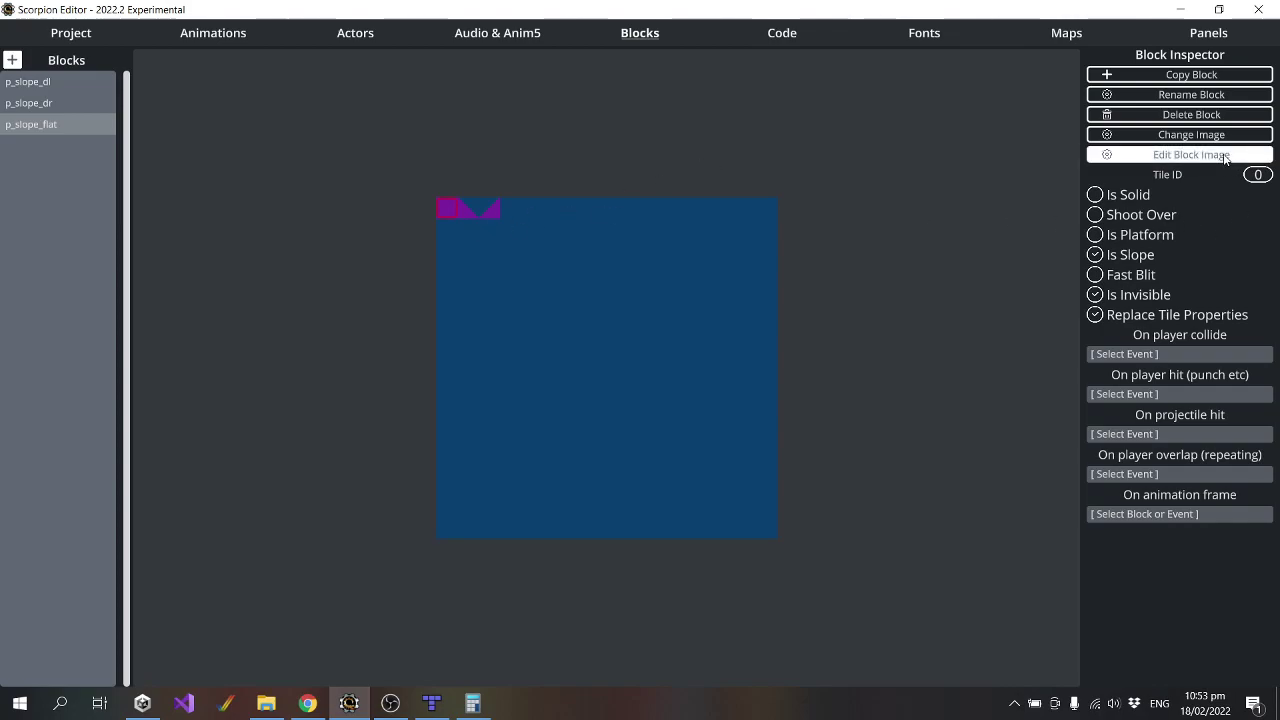
pyautogui.click(1227, 156)
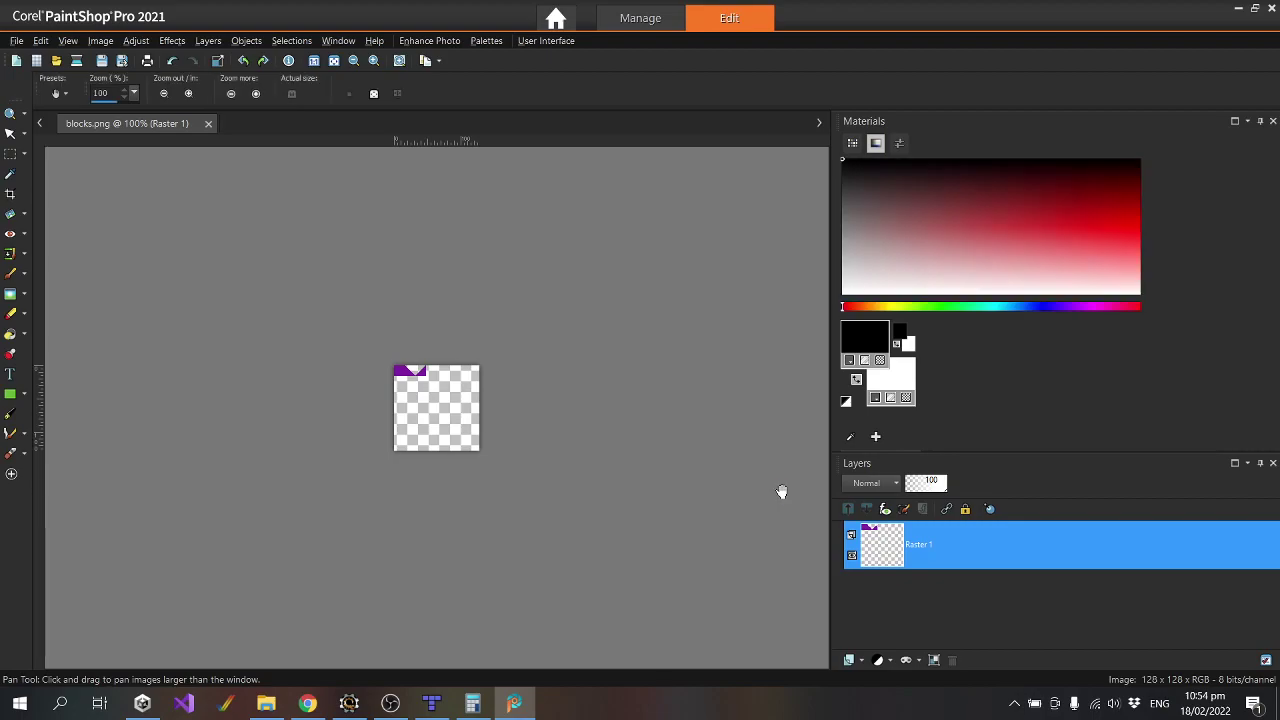
pyautogui.scroll(2, 351, 420)
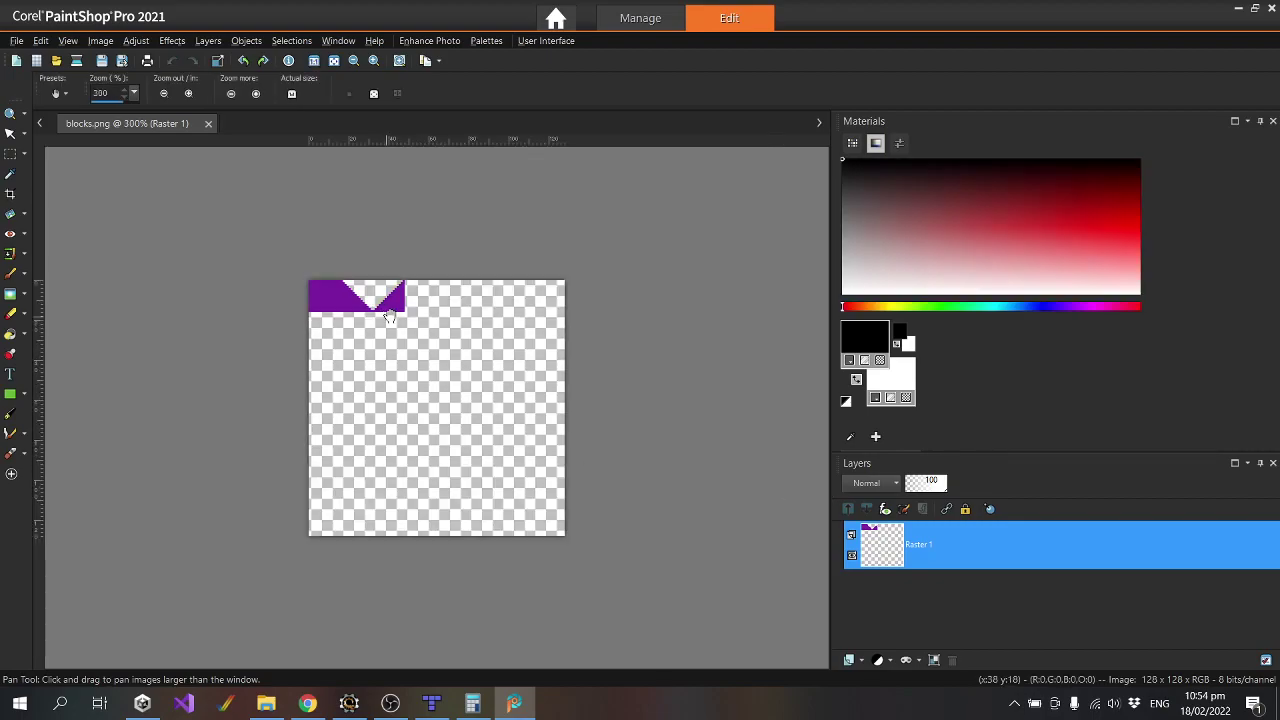
pyautogui.click(68, 40)
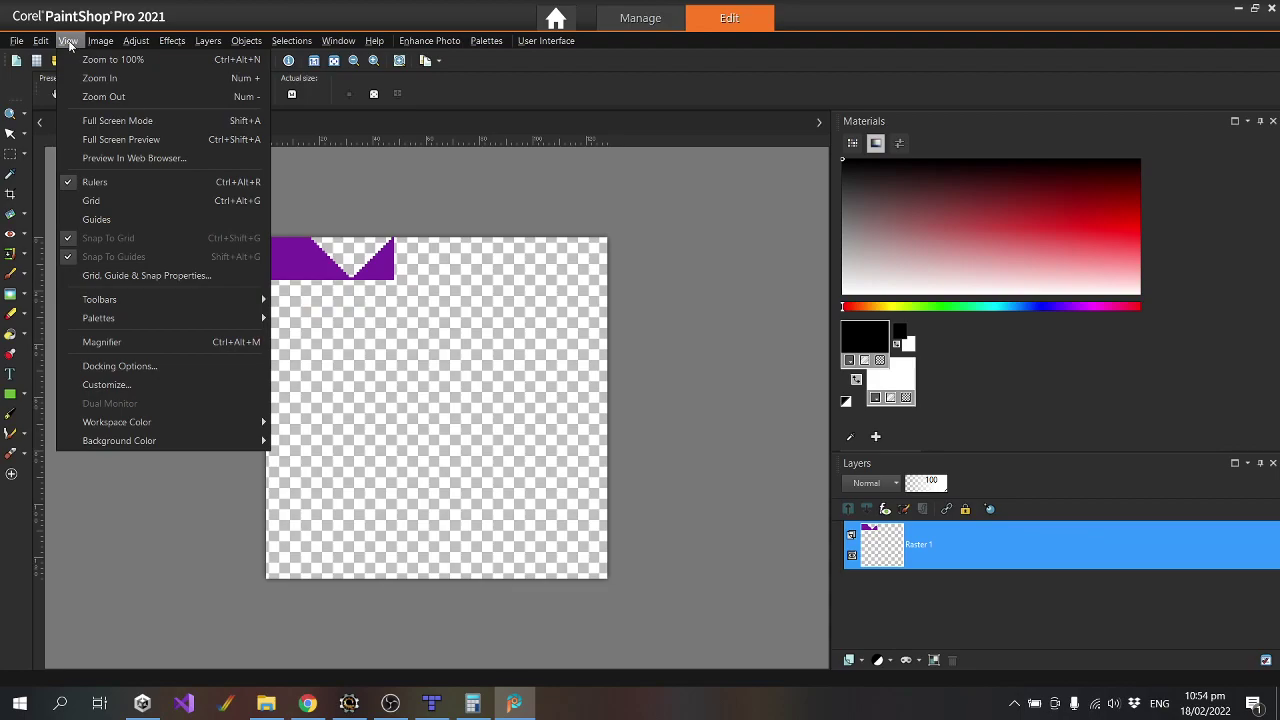
pyautogui.click(96, 200)
# Activate the rectangular Selection tool and set the foreground colour to red.
pyautogui.click(10, 153)
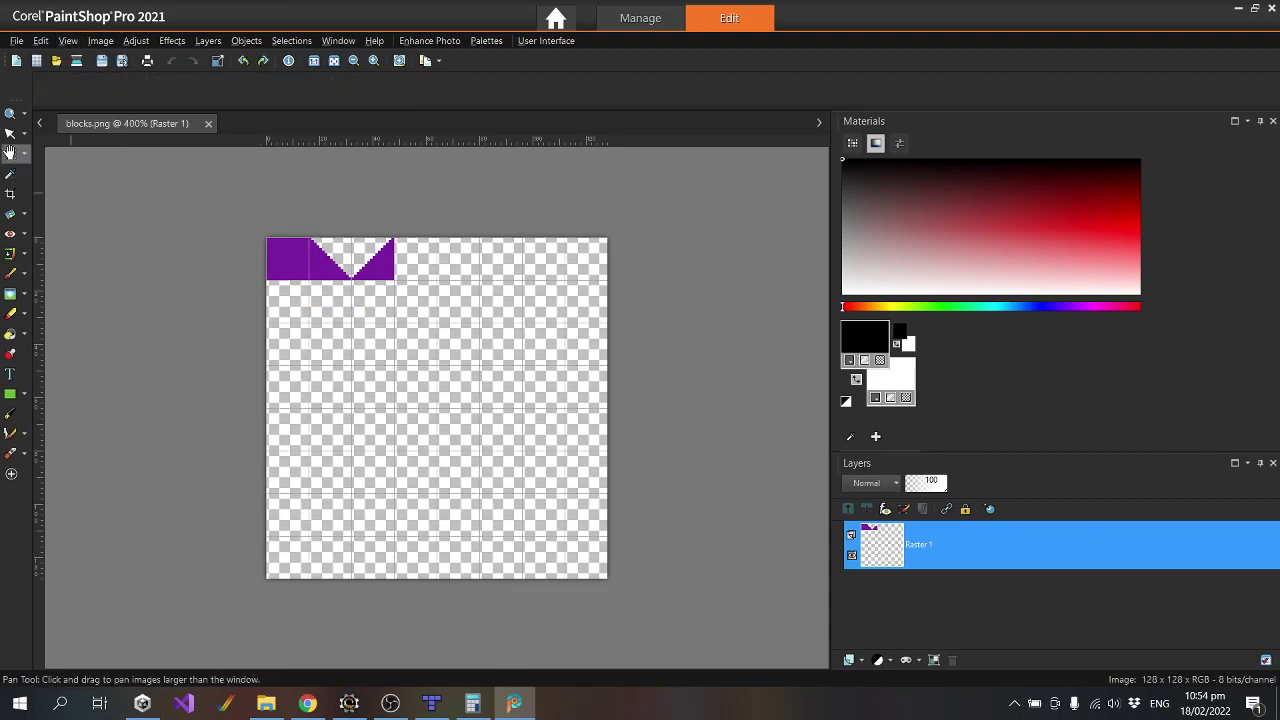
pyautogui.click(865, 337)
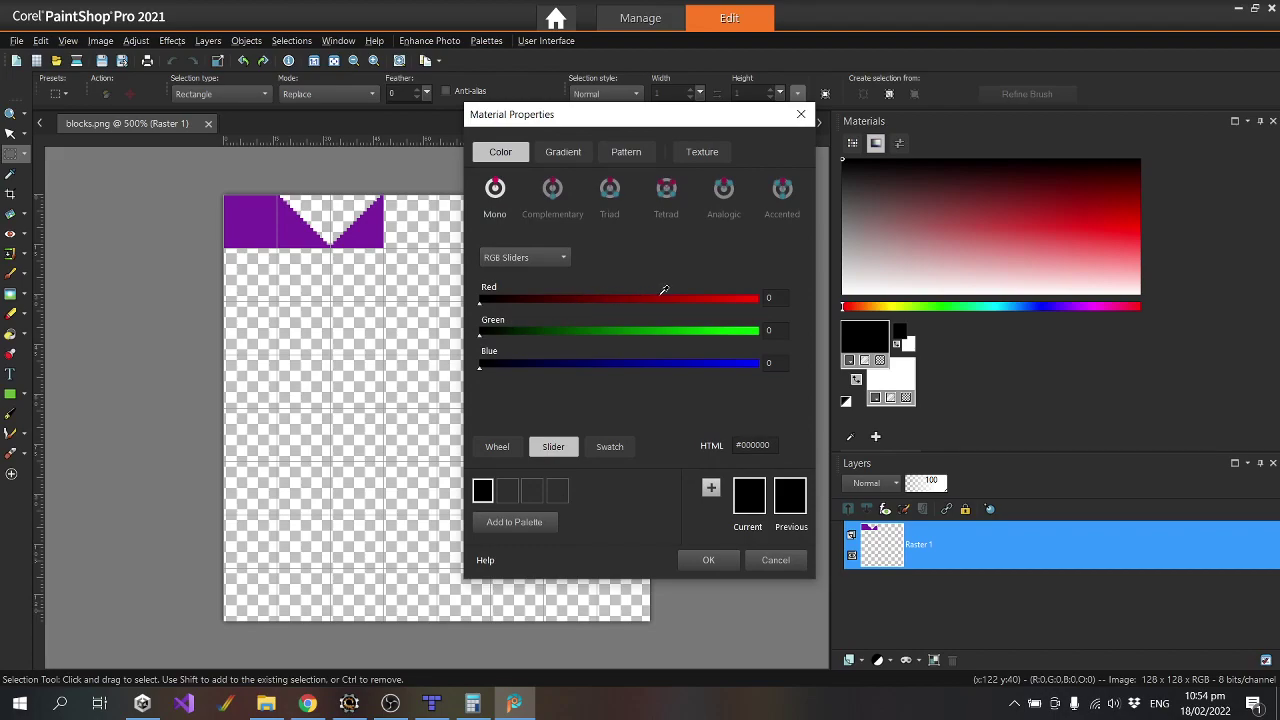
pyautogui.moveTo(661, 297); pyautogui.dragTo(765, 298)
pyautogui.click(708, 561)
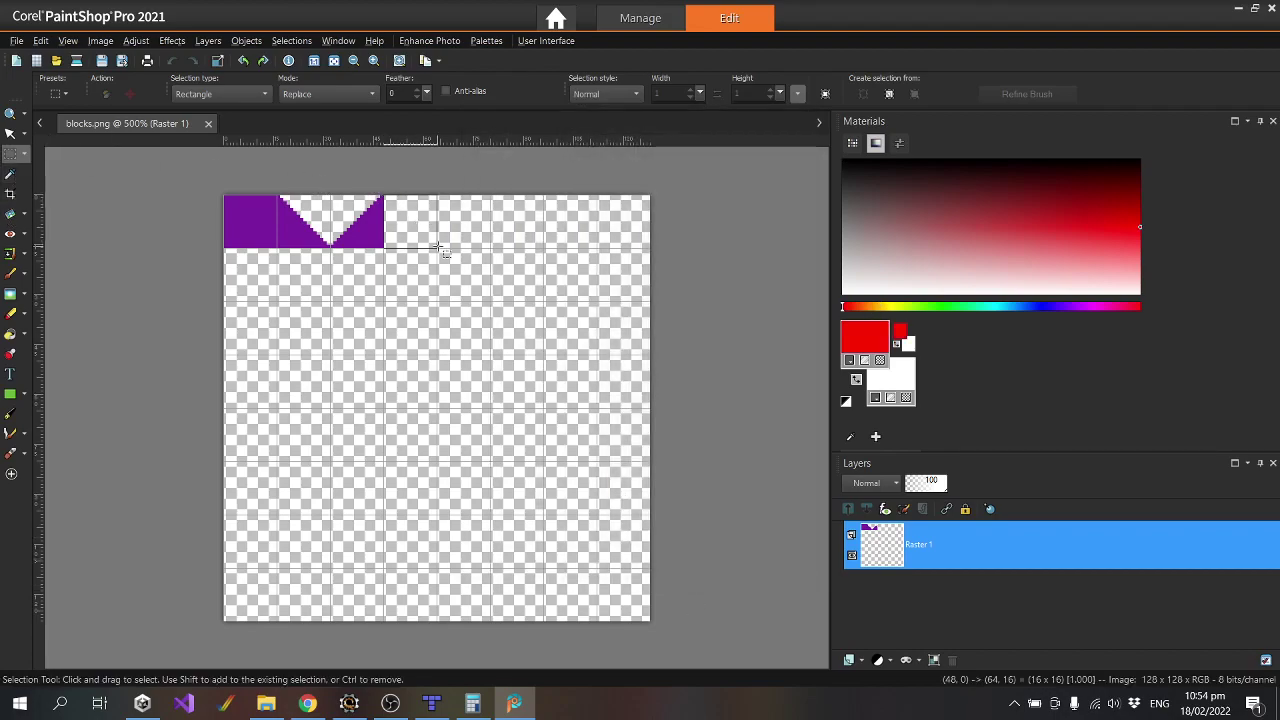
# Fill the empty 16 x 16 cell immediately after the two slope tiles with red, deselect it, and save blocks.png.
pyautogui.moveTo(385, 195); pyautogui.dragTo(437, 247)
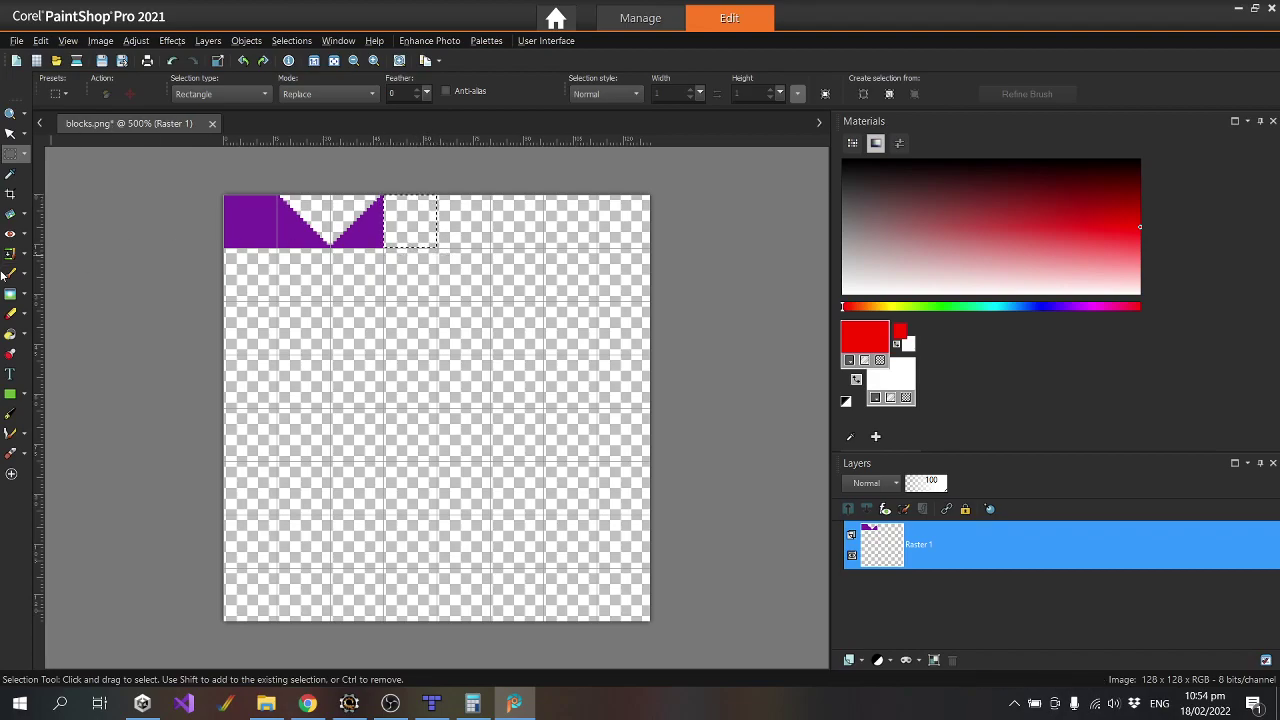
pyautogui.click(10, 334)
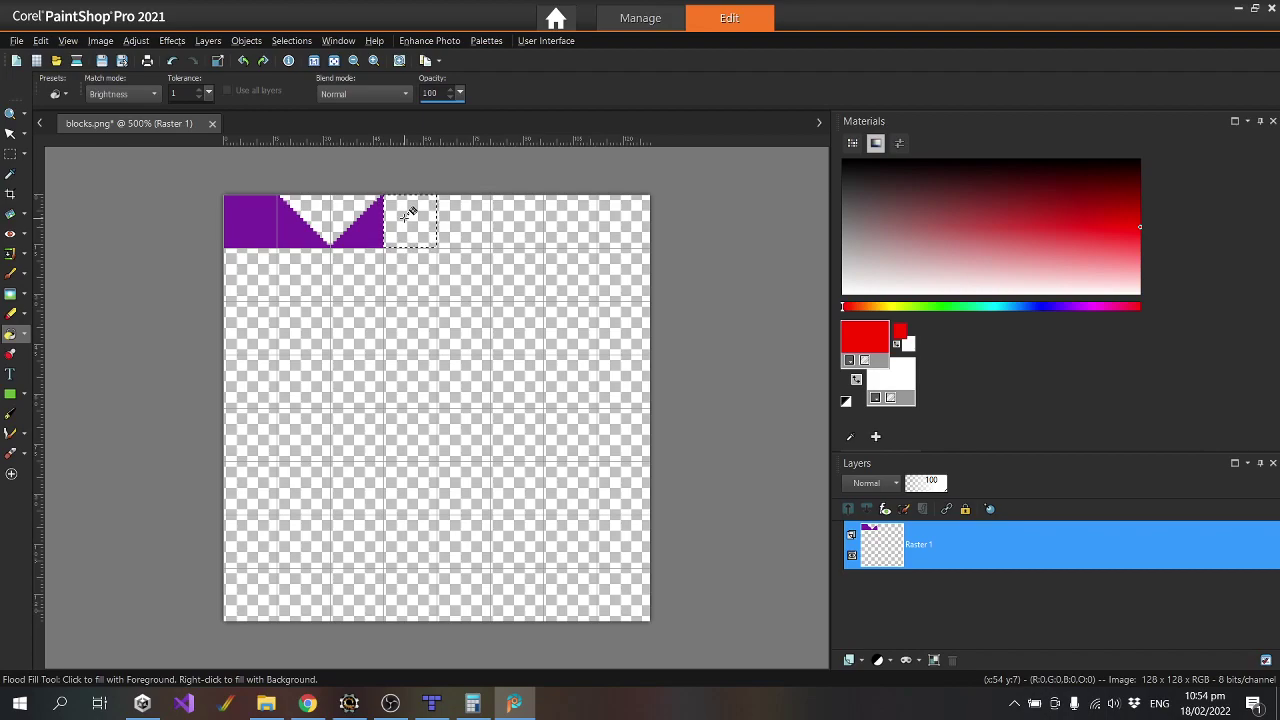
pyautogui.press('alt')
pyautogui.click(404, 215)
pyautogui.click(292, 41)
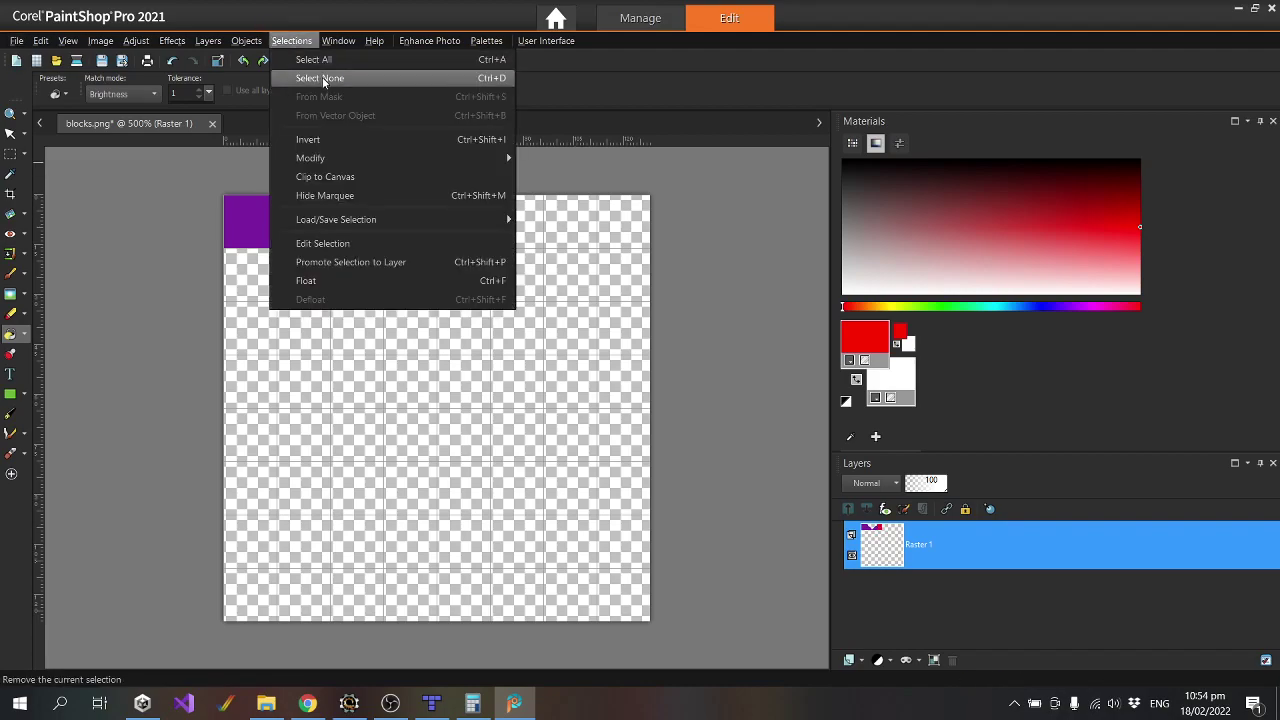
pyautogui.click(330, 77)
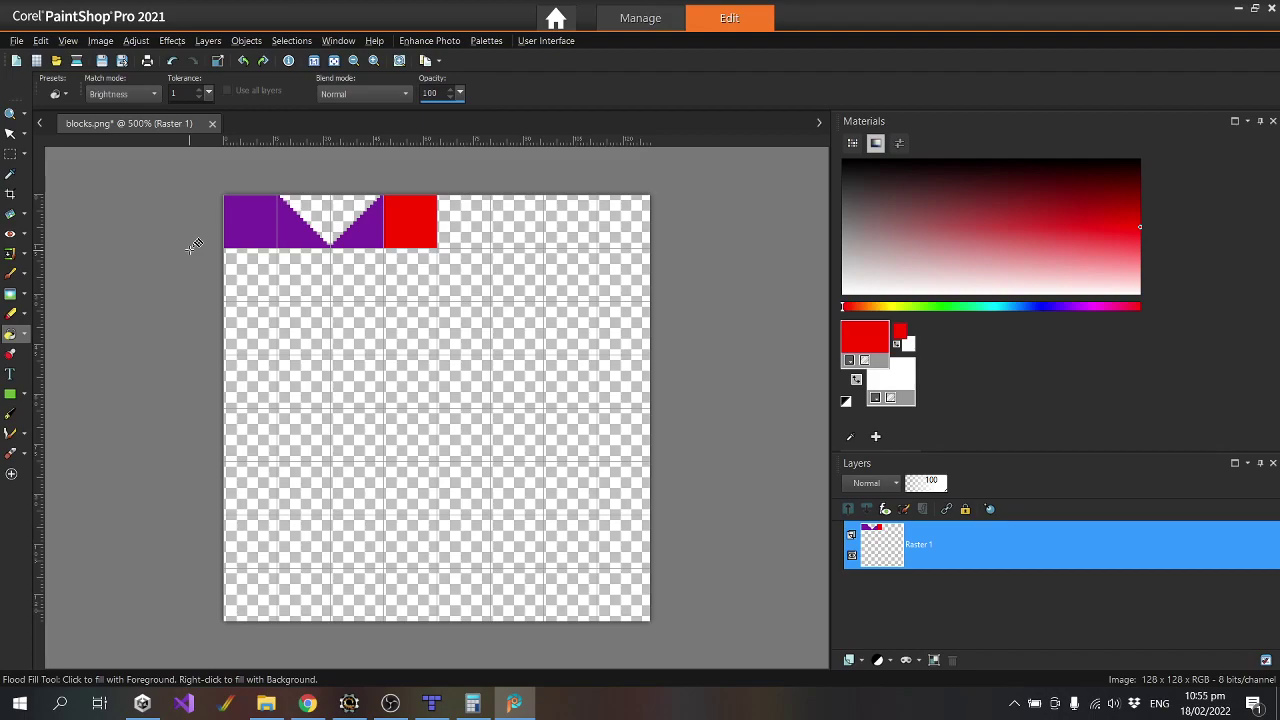
pyautogui.click(101, 60)
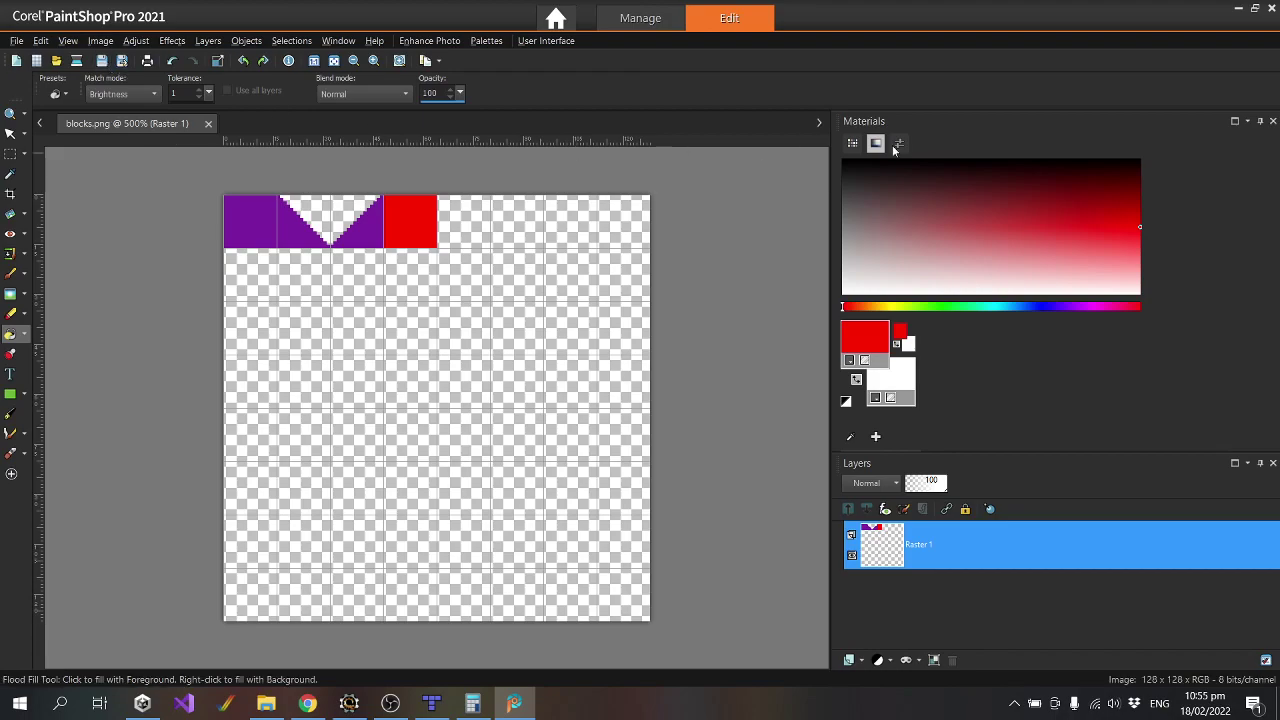
# Switch to Scorpion Editor and copy the p_slope_flat block as solid_block.
pyautogui.click(1238, 8)
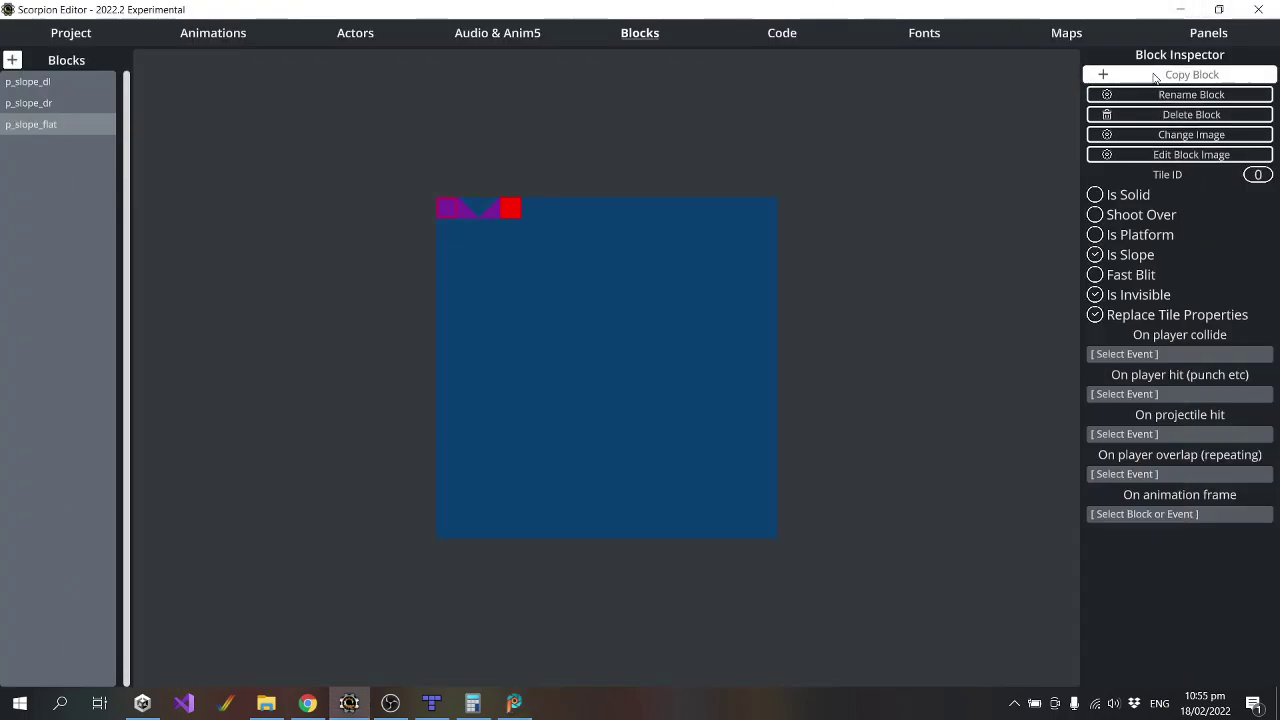
pyautogui.click(1191, 74)
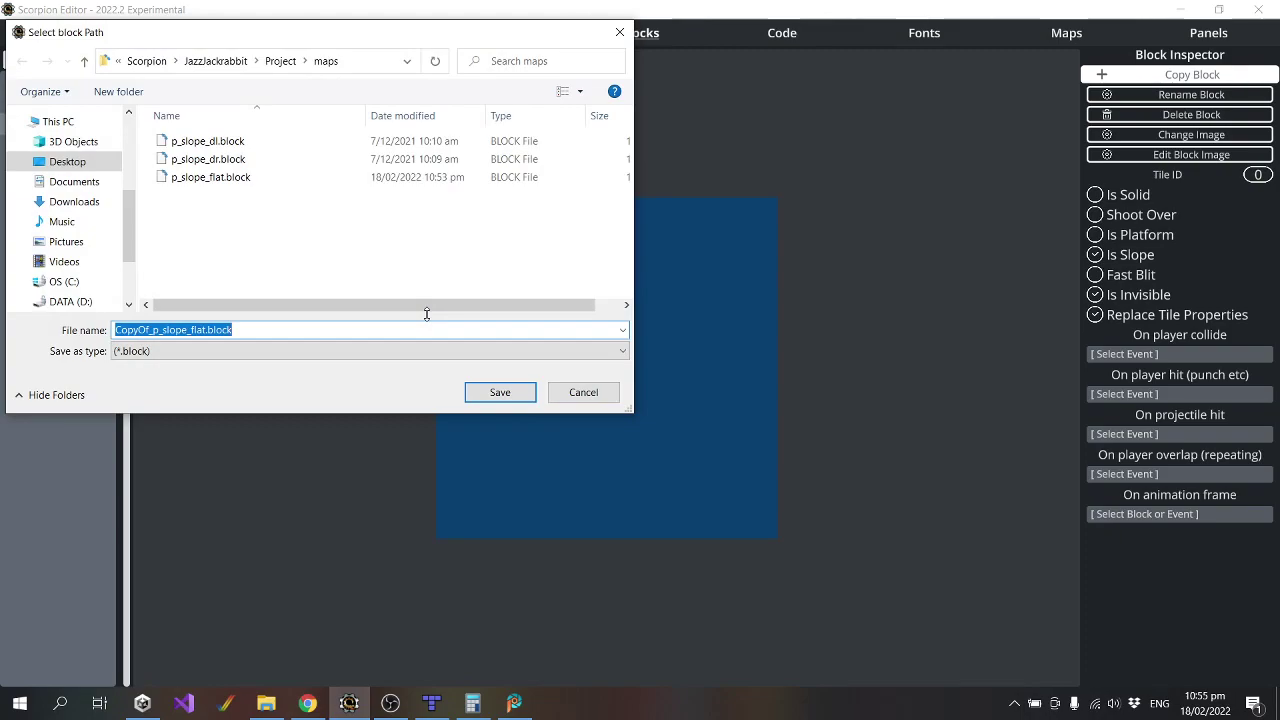
pyautogui.write('solid_block')
pyautogui.press('Return')
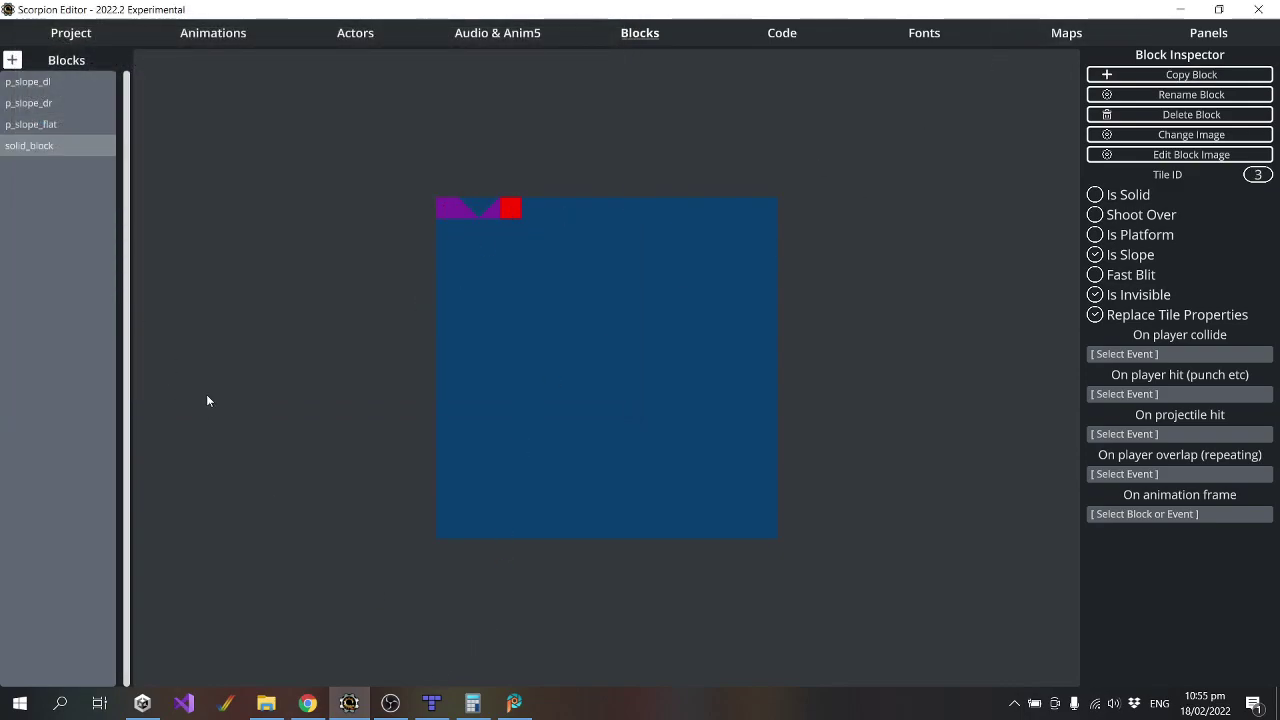
# Switch to Tiled, close map1.tmx with its changes saved, and reopen it from the recent files.
pyautogui.click(431, 703)
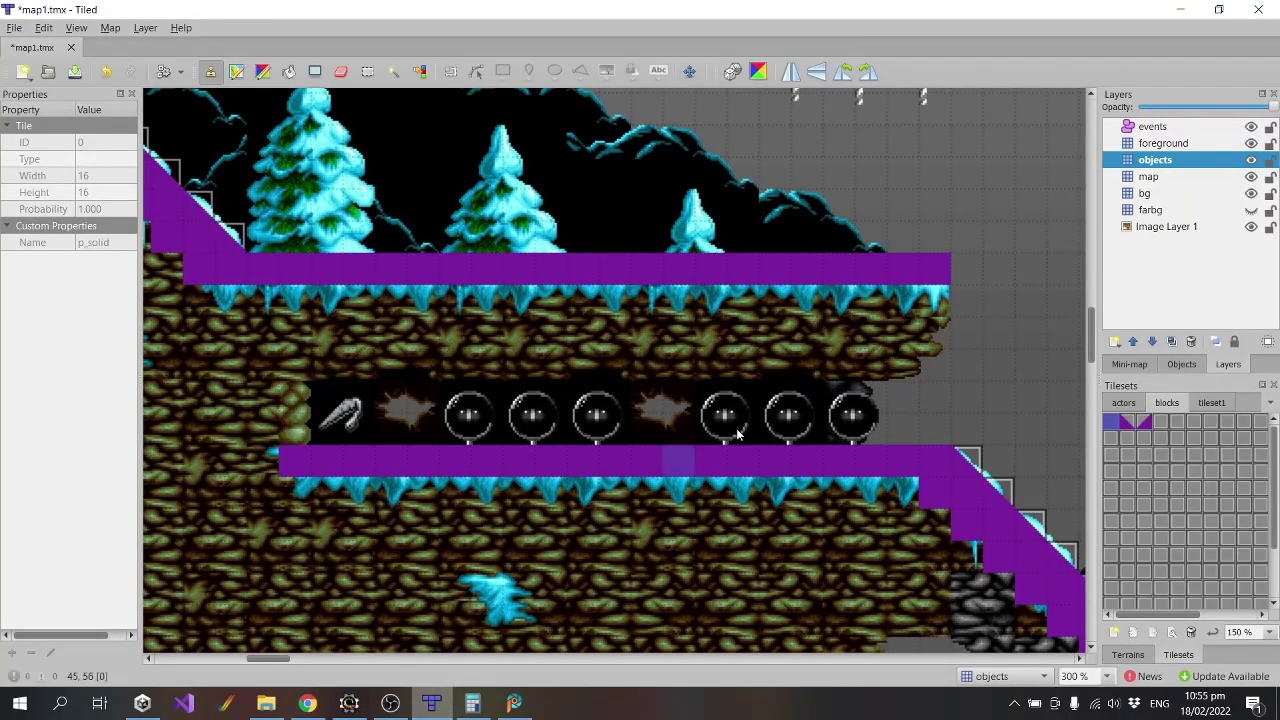
pyautogui.click(71, 47)
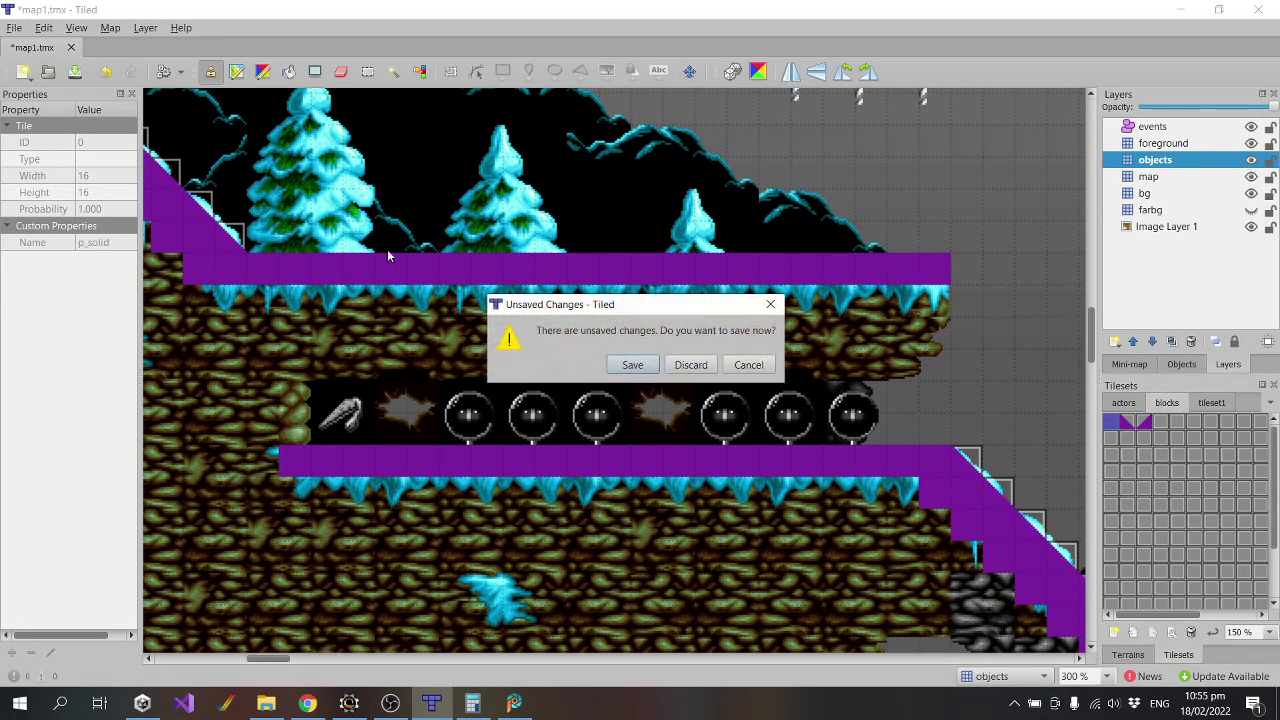
pyautogui.click(650, 368)
pyautogui.click(14, 27)
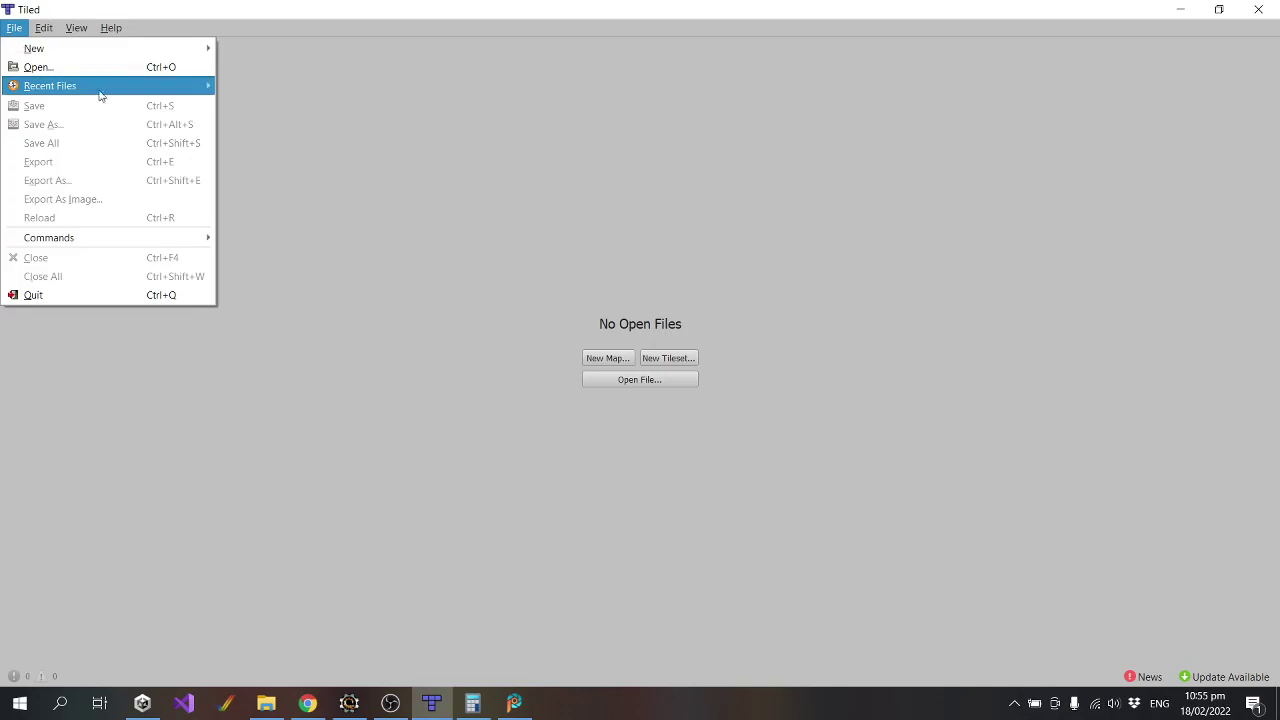
pyautogui.moveTo(100, 92)
pyautogui.click(312, 88)
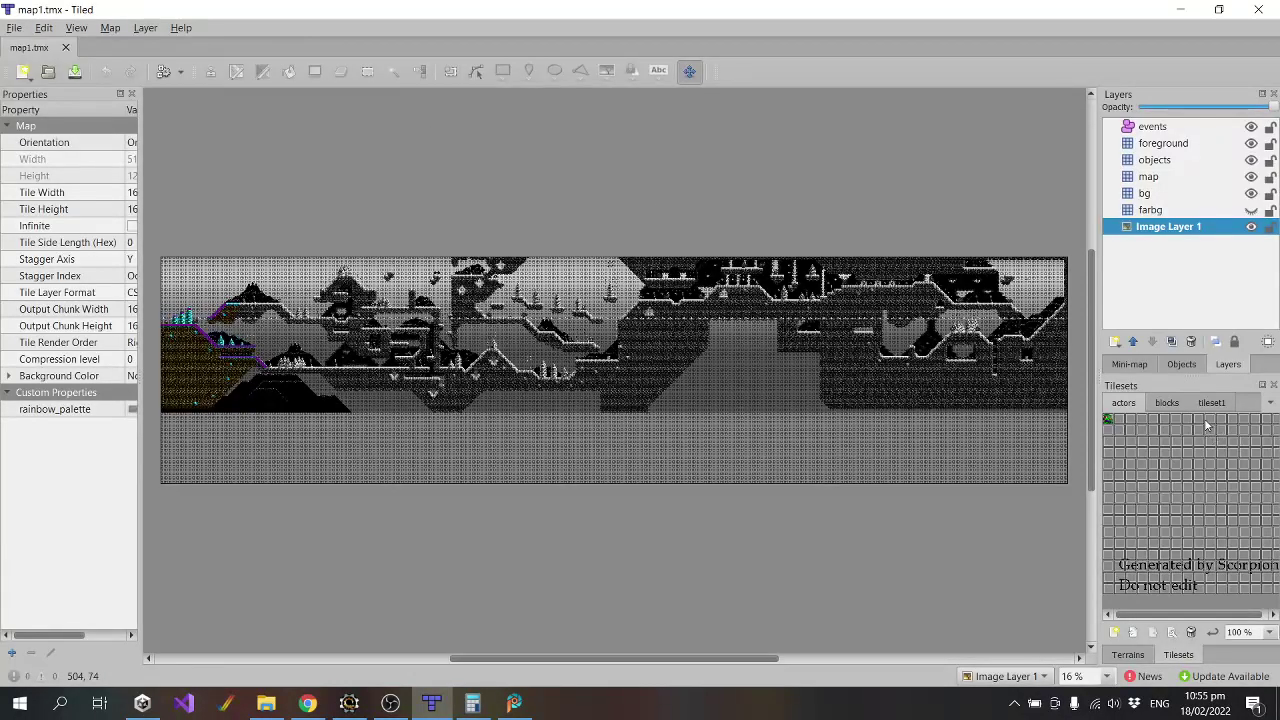
# Close Tiled and reopen map1 for editing from Scorpion Editor.
pyautogui.click(1258, 9)
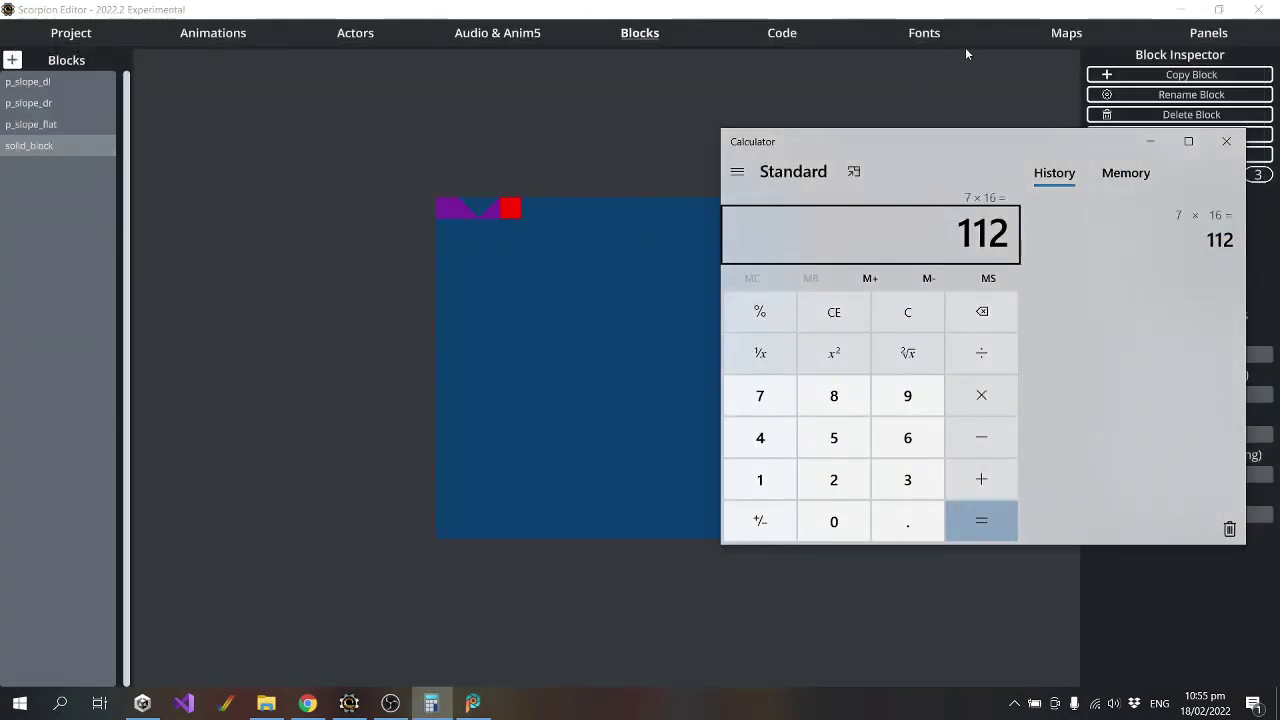
pyautogui.click(965, 53)
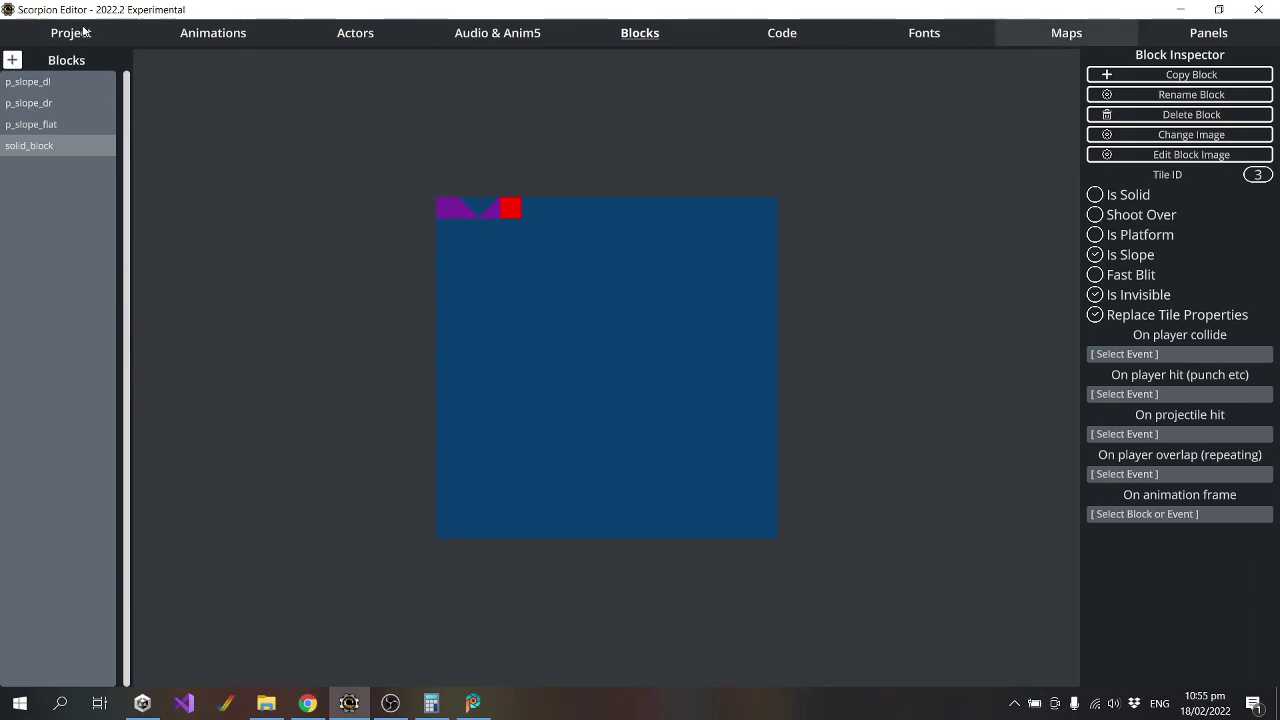
pyautogui.click(1098, 43)
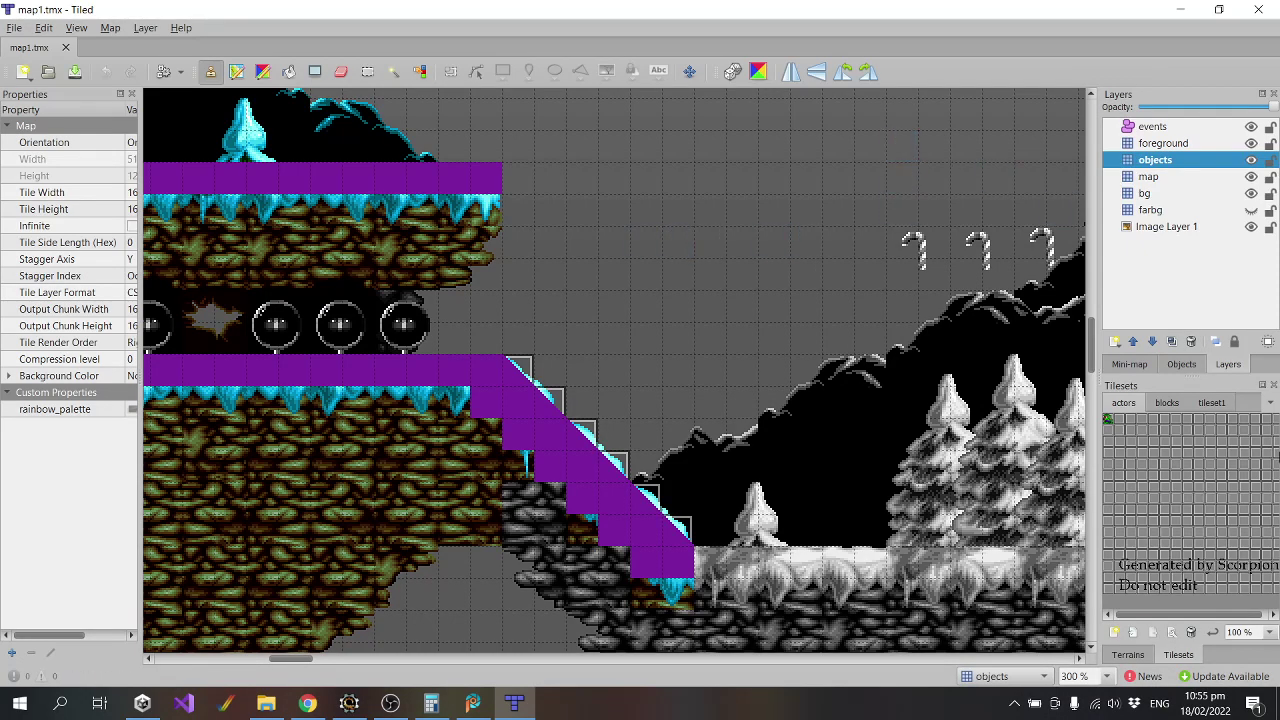
# Paint solid_block tiles along the passage's left wall, its ceiling and the upper platform's right end on the objects layer, and save the map.
pyautogui.click(1166, 403)
pyautogui.click(1161, 423)
pyautogui.scroll(-3, 614, 229)
pyautogui.scroll(5, 551, 380)
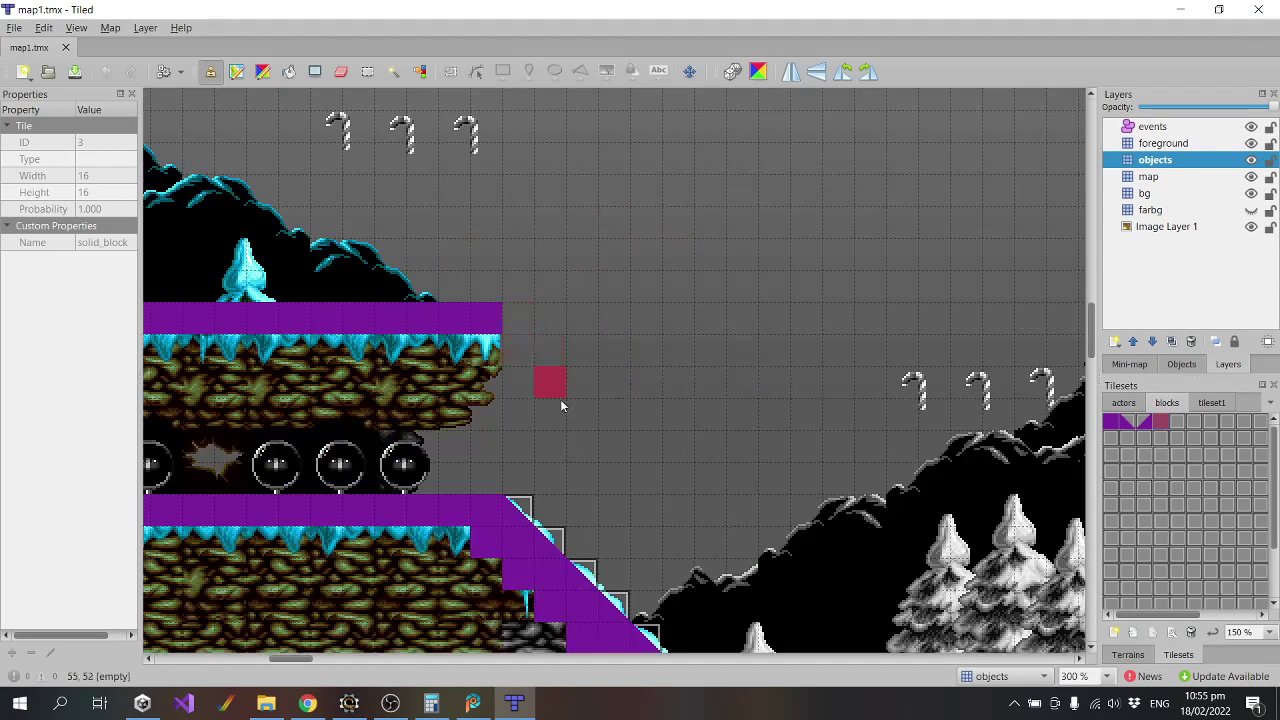
pyautogui.hscroll(-5, 280, 636)
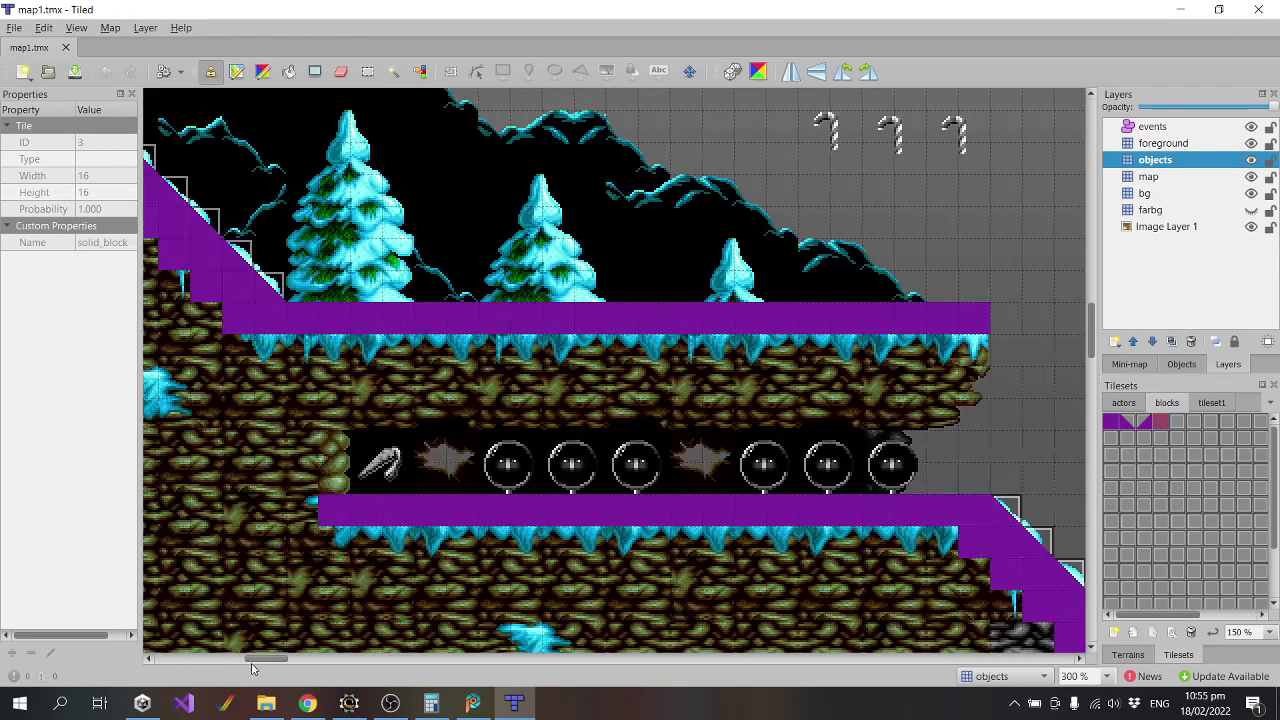
pyautogui.moveTo(371, 483)
pyautogui.mouseDown()
pyautogui.moveTo(368, 420)
pyautogui.moveTo(403, 416)
pyautogui.moveTo(989, 417)
pyautogui.mouseUp()
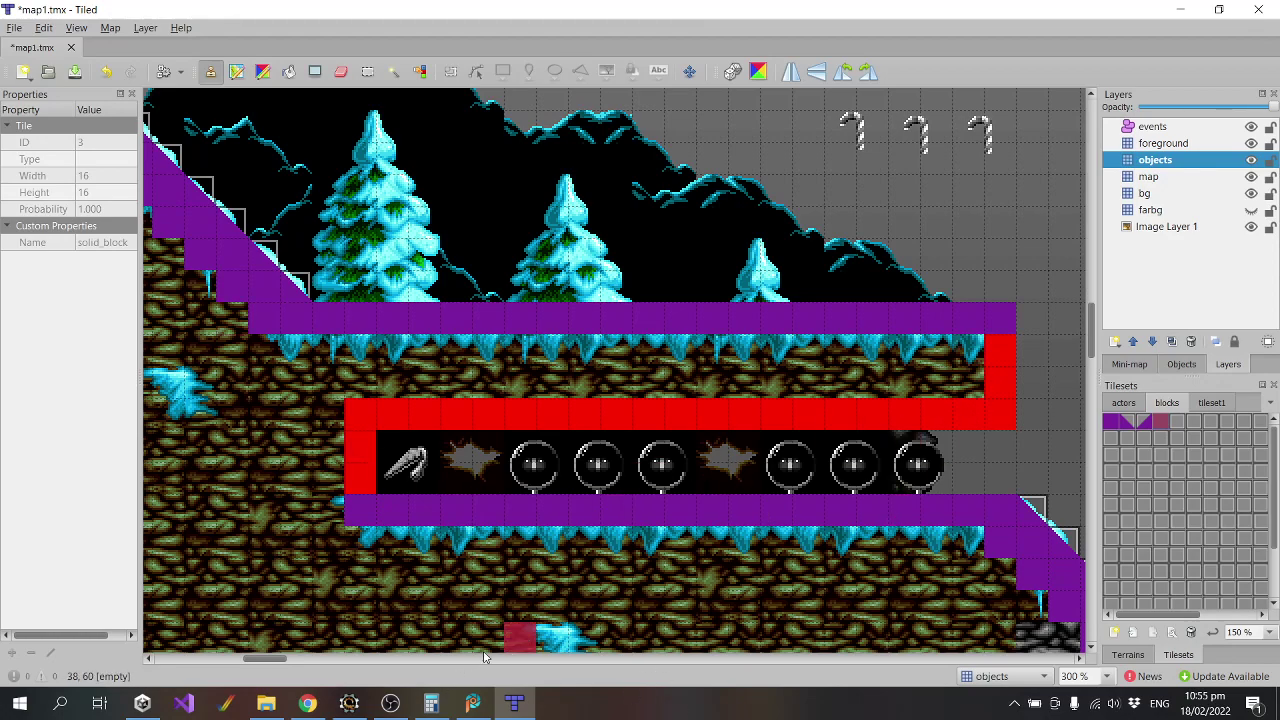
pyautogui.click(14, 27)
pyautogui.click(40, 105)
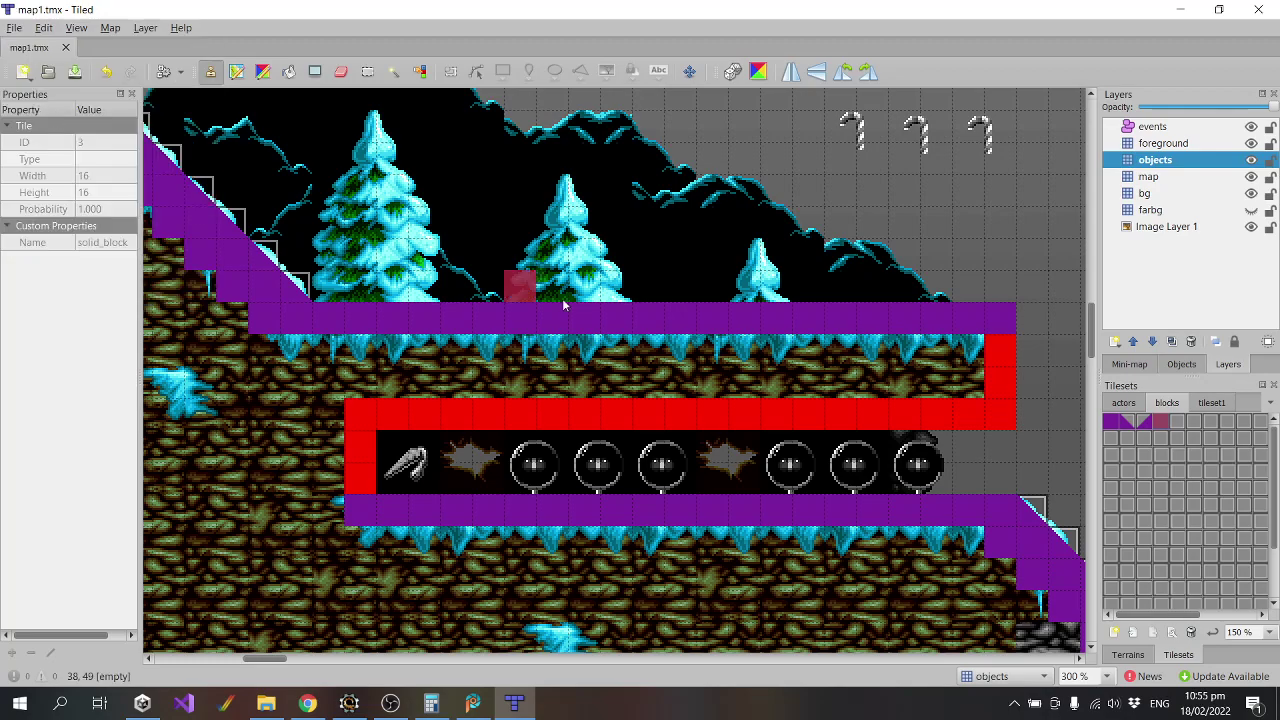
# Close the map editor, run the project in WinUAE from Scorpion Editor to test the new blocks, and close the emulator.
pyautogui.scroll(3, 710, 374)
pyautogui.scroll(-3, 710, 374)
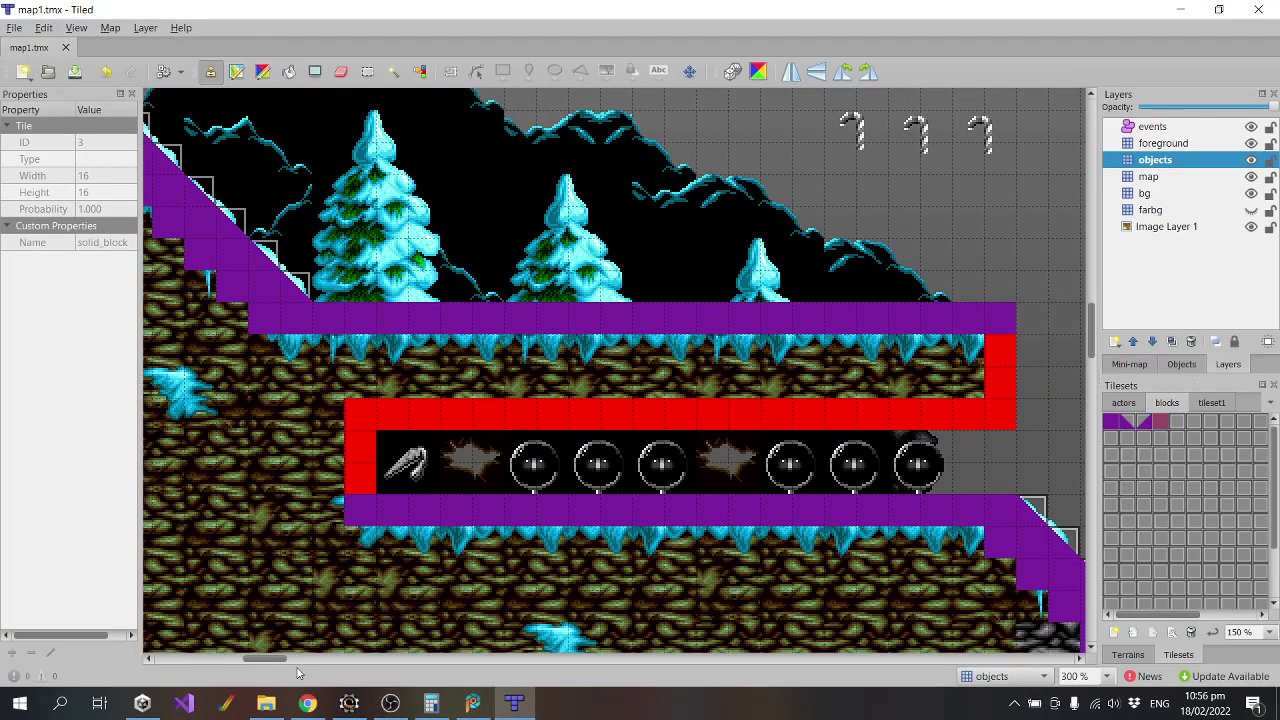
pyautogui.moveTo(263, 658)
pyautogui.mouseDown()
pyautogui.moveTo(290, 658)
pyautogui.moveTo(260, 662)
pyautogui.mouseUp()
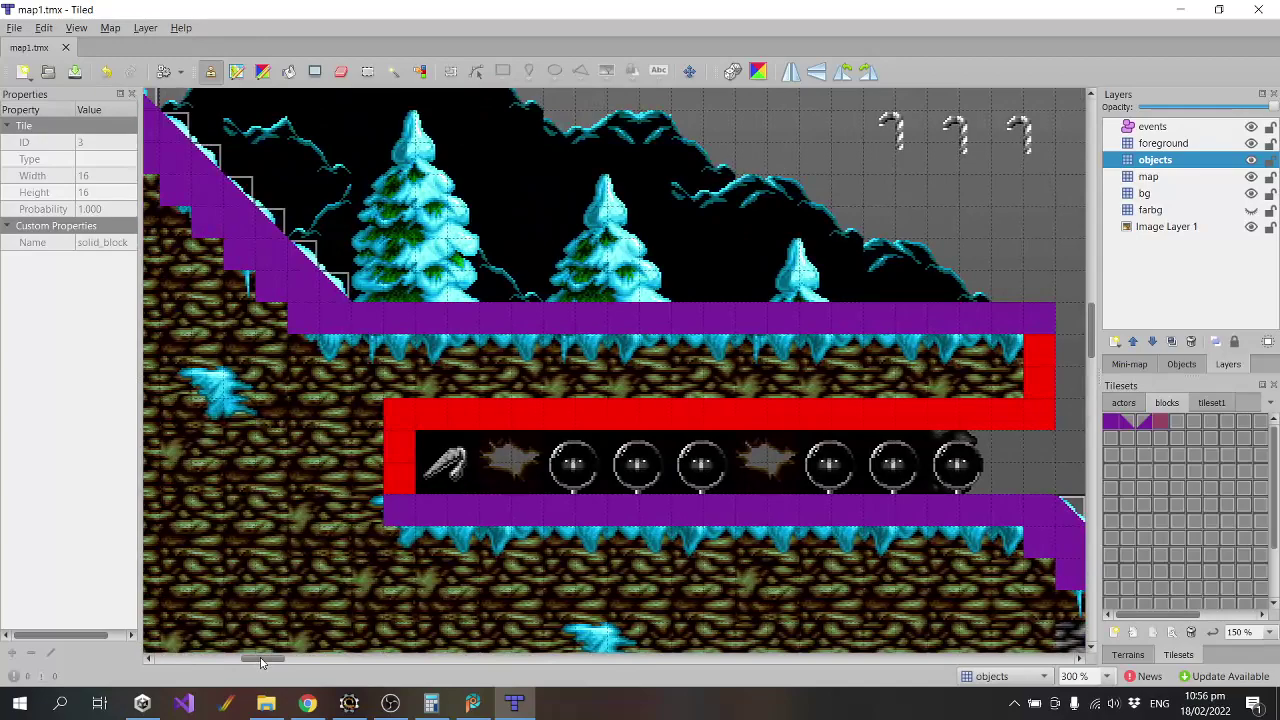
pyautogui.click(1259, 11)
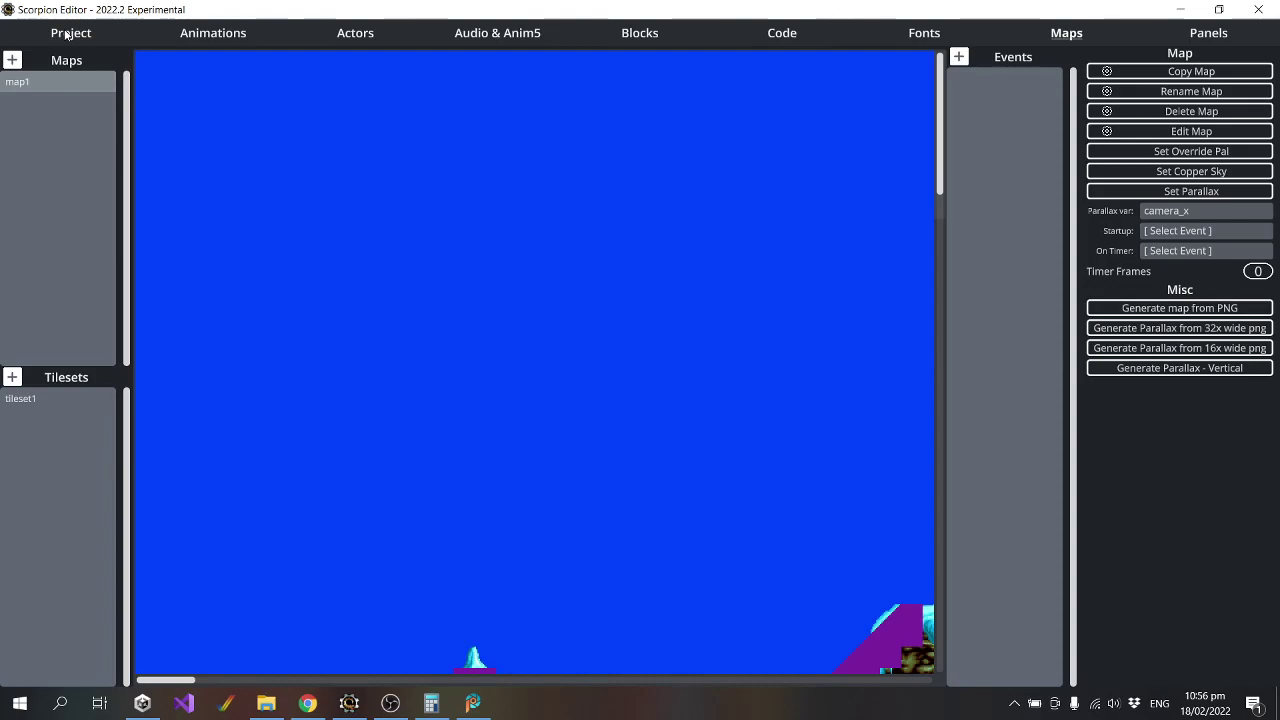
pyautogui.click(67, 35)
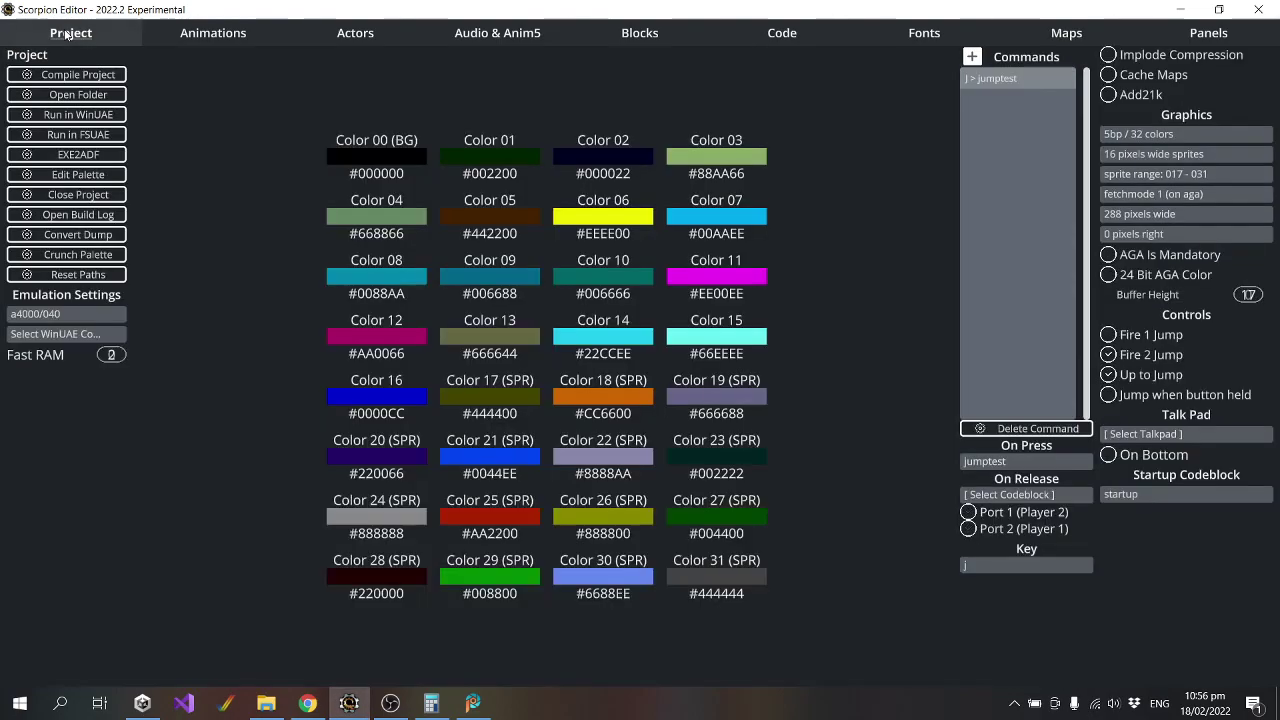
pyautogui.click(95, 116)
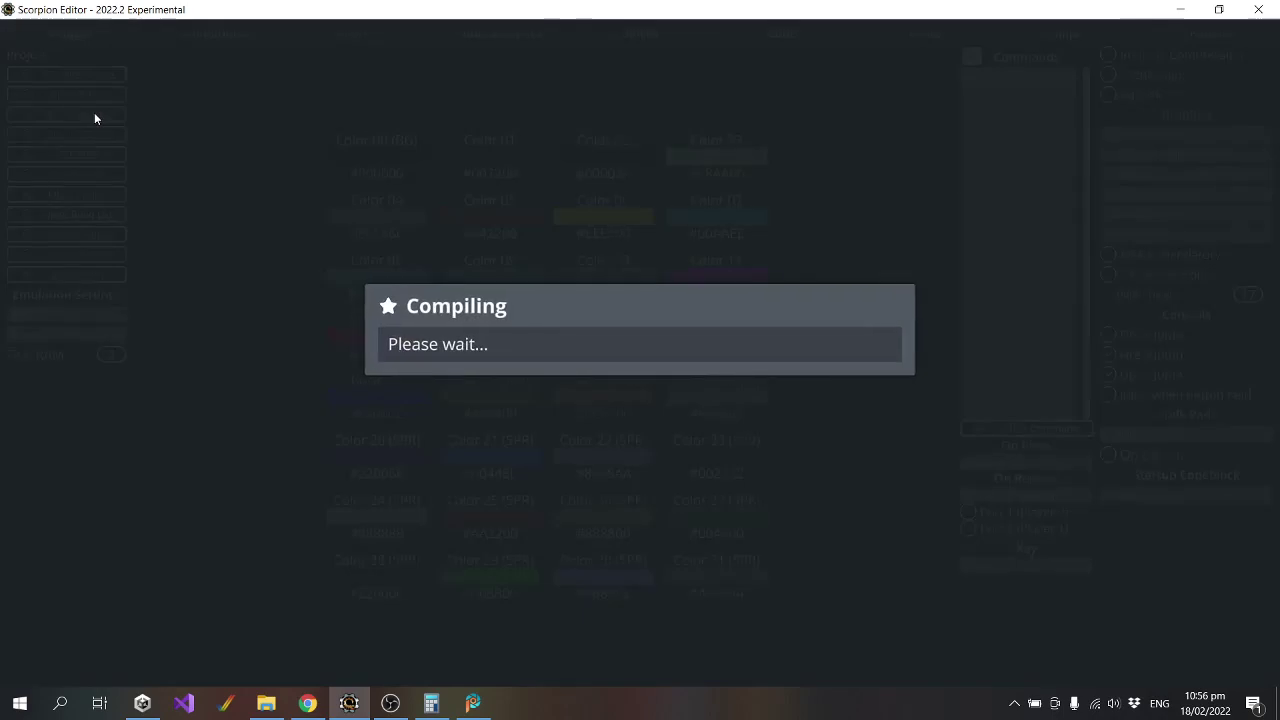
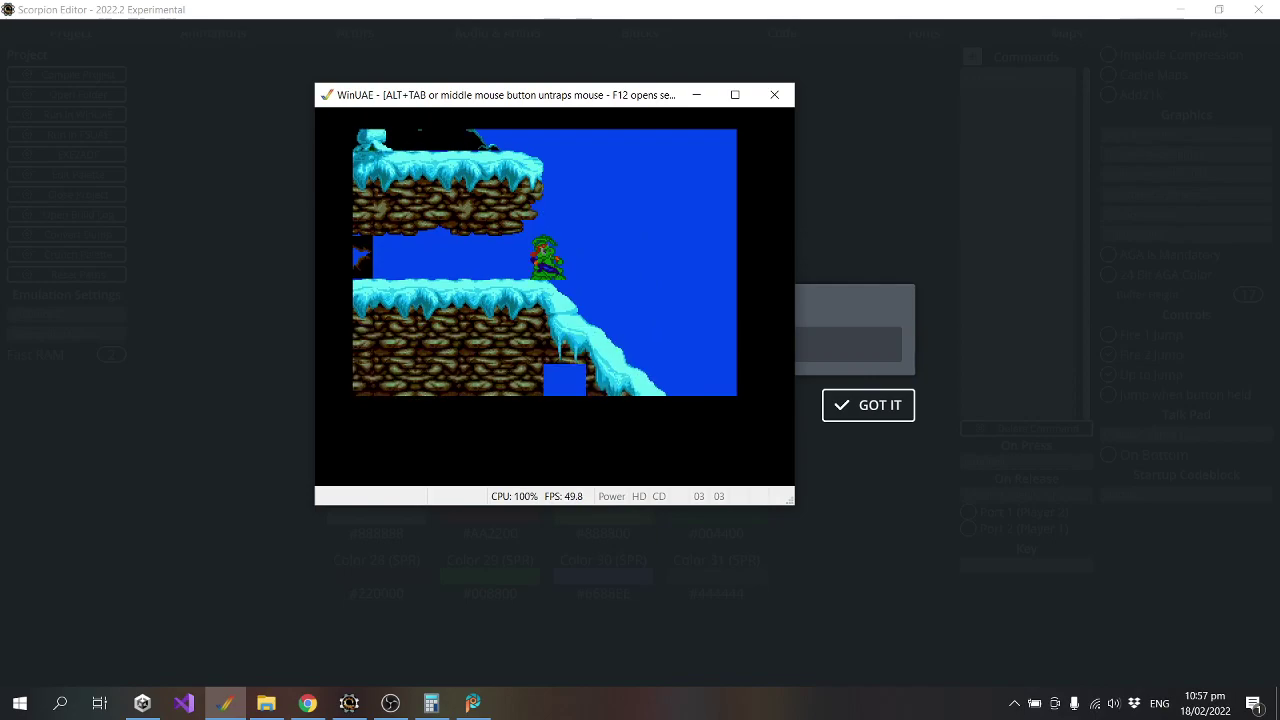
pyautogui.hotkey('alt', 'F4')
pyautogui.click(868, 405)
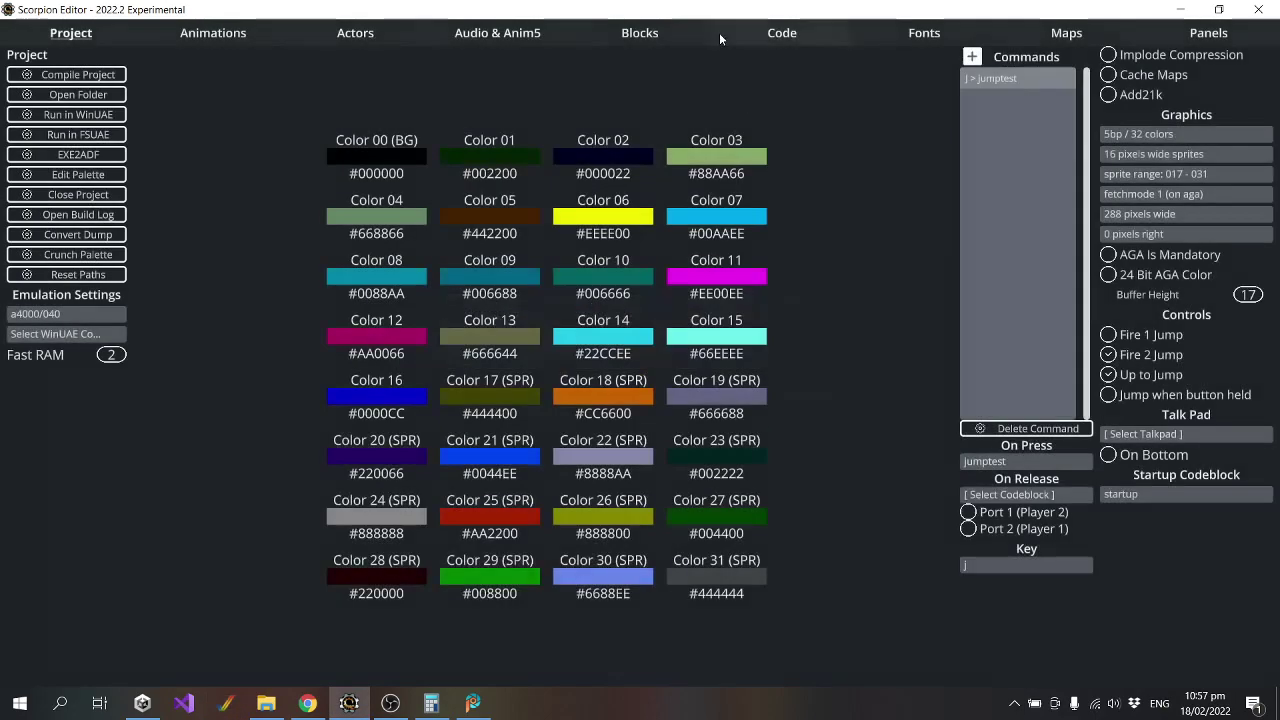
# Turn off Is Slope and turn on Is Solid for the solid_block block.
pyautogui.click(610, 32)
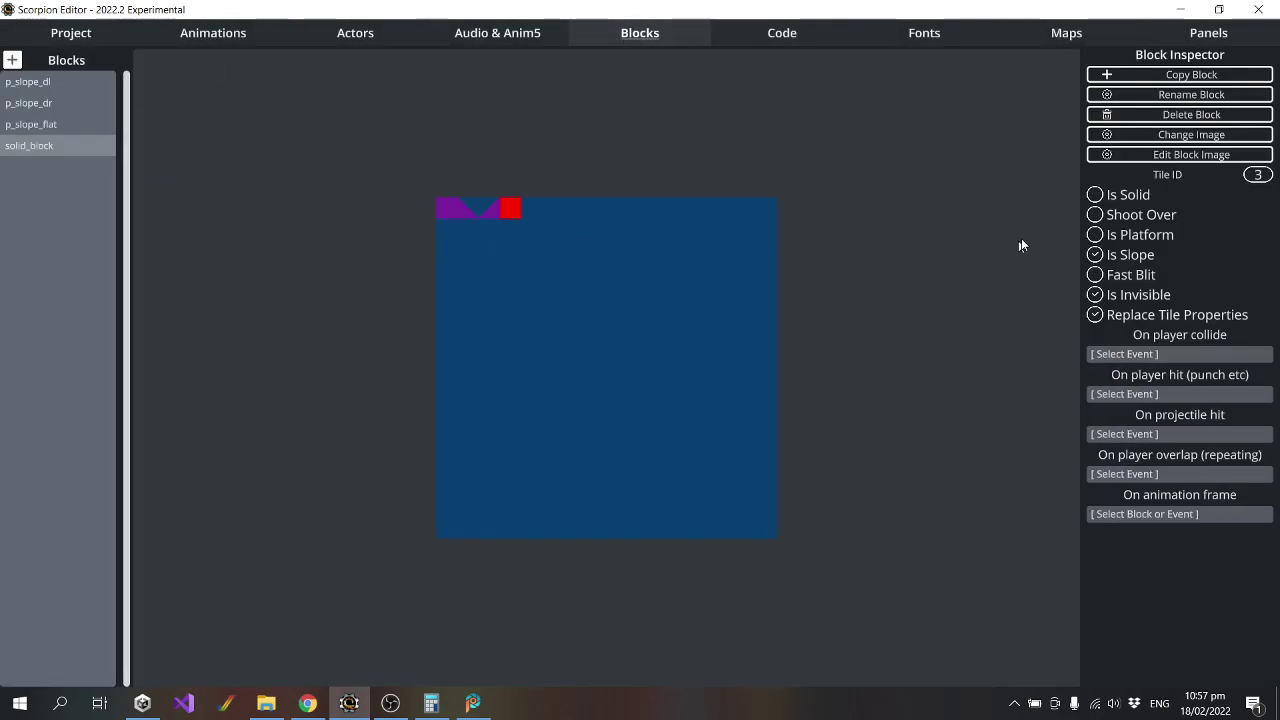
pyautogui.click(55, 124)
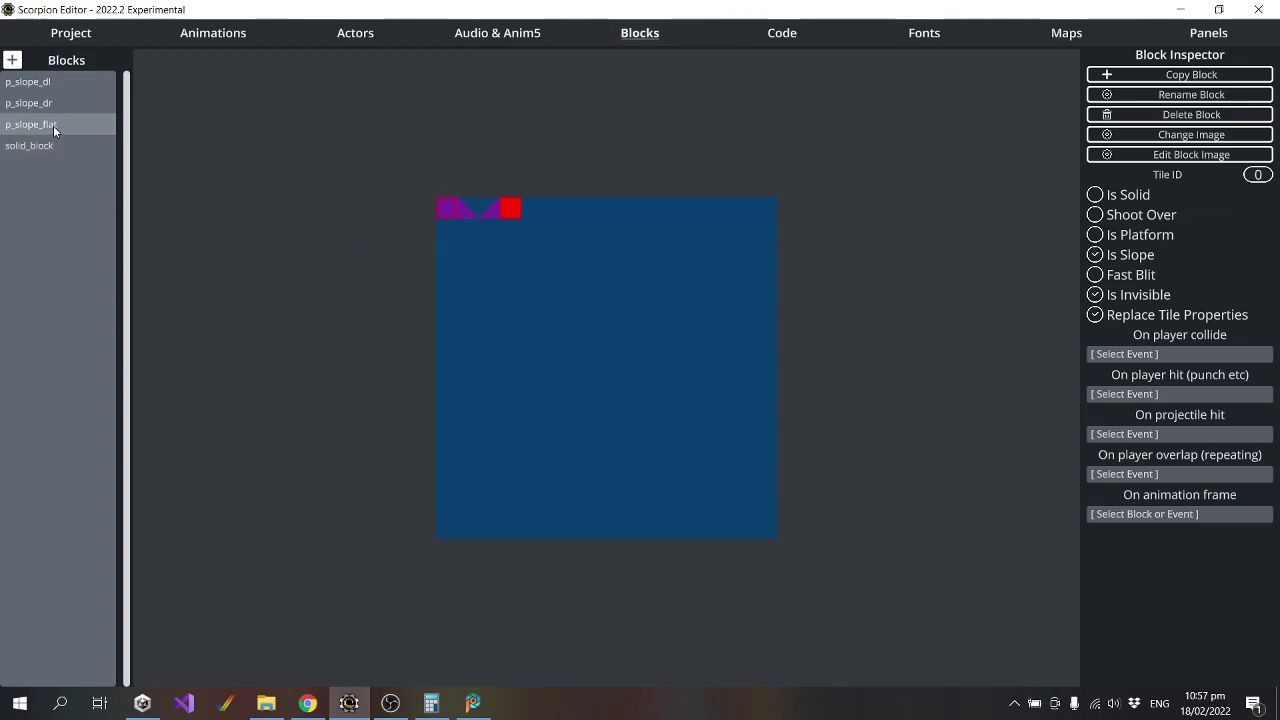
pyautogui.click(32, 149)
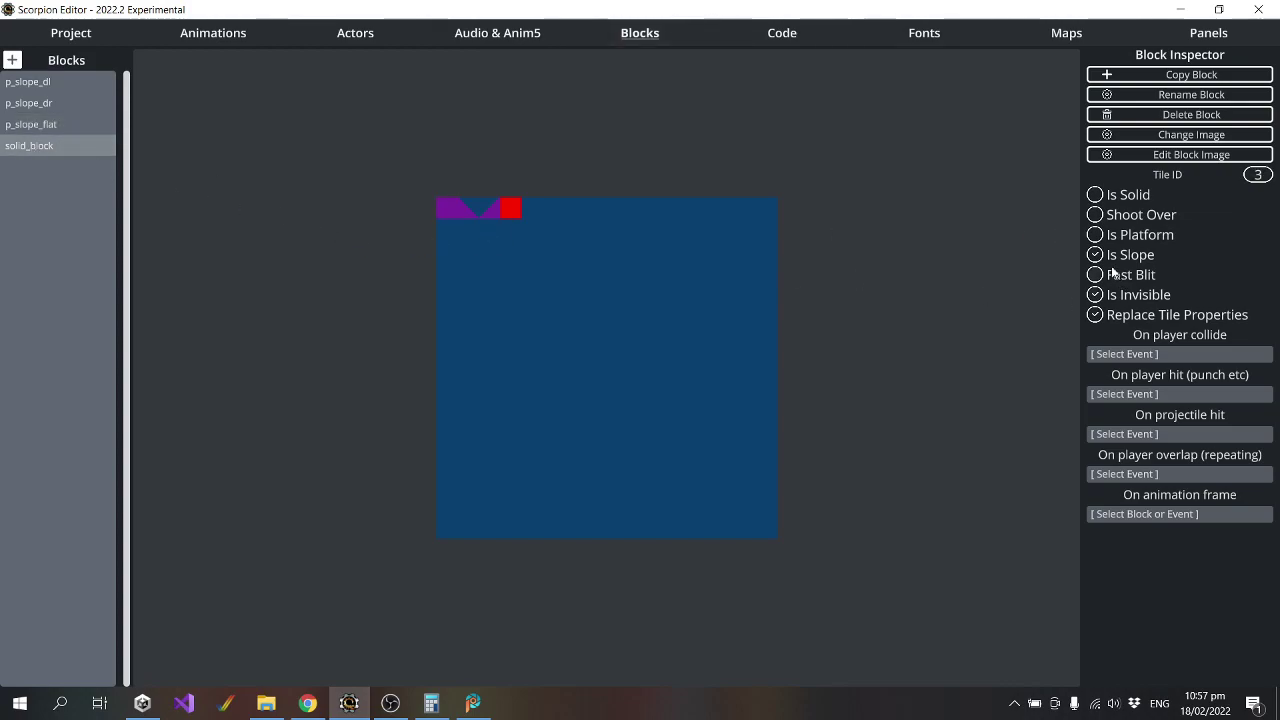
pyautogui.click(1095, 255)
pyautogui.click(1095, 195)
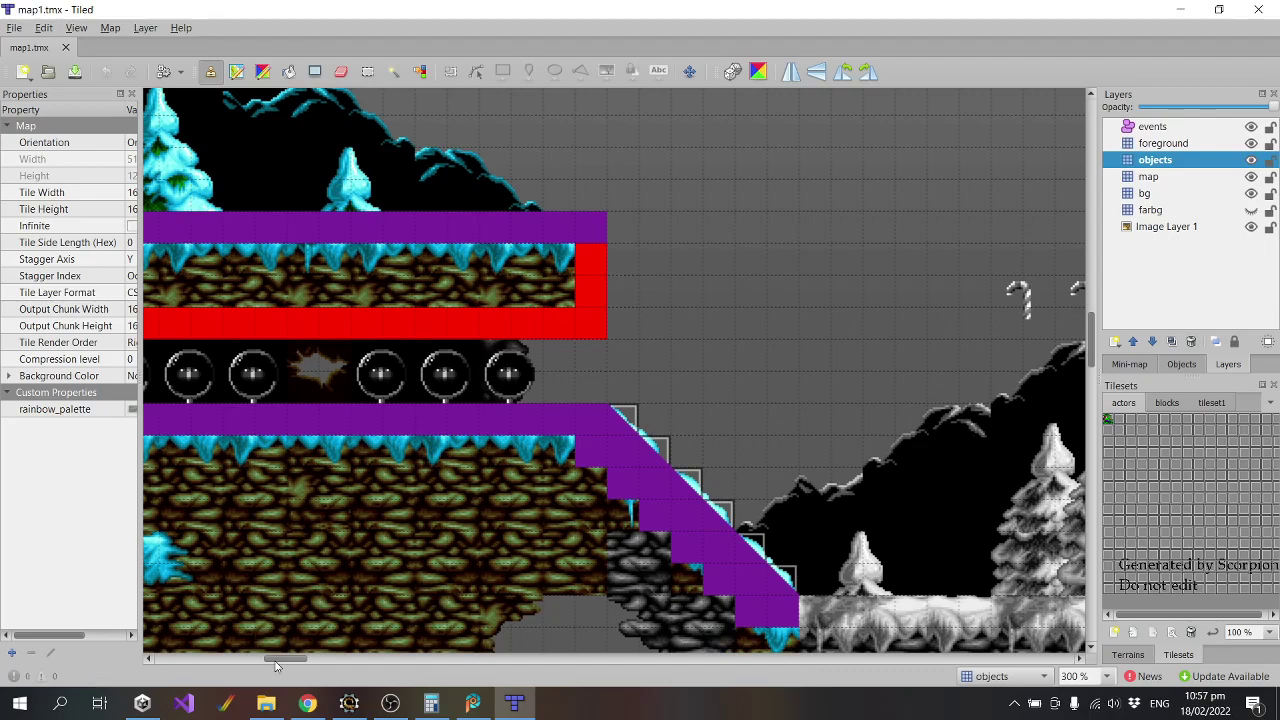
# Replace the last block at the upper platform's right end with the downward slope tile on the objects layer, and save the map.
pyautogui.moveTo(275, 660)
pyautogui.mouseDown()
pyautogui.moveTo(256, 668)
pyautogui.moveTo(269, 667)
pyautogui.mouseUp()
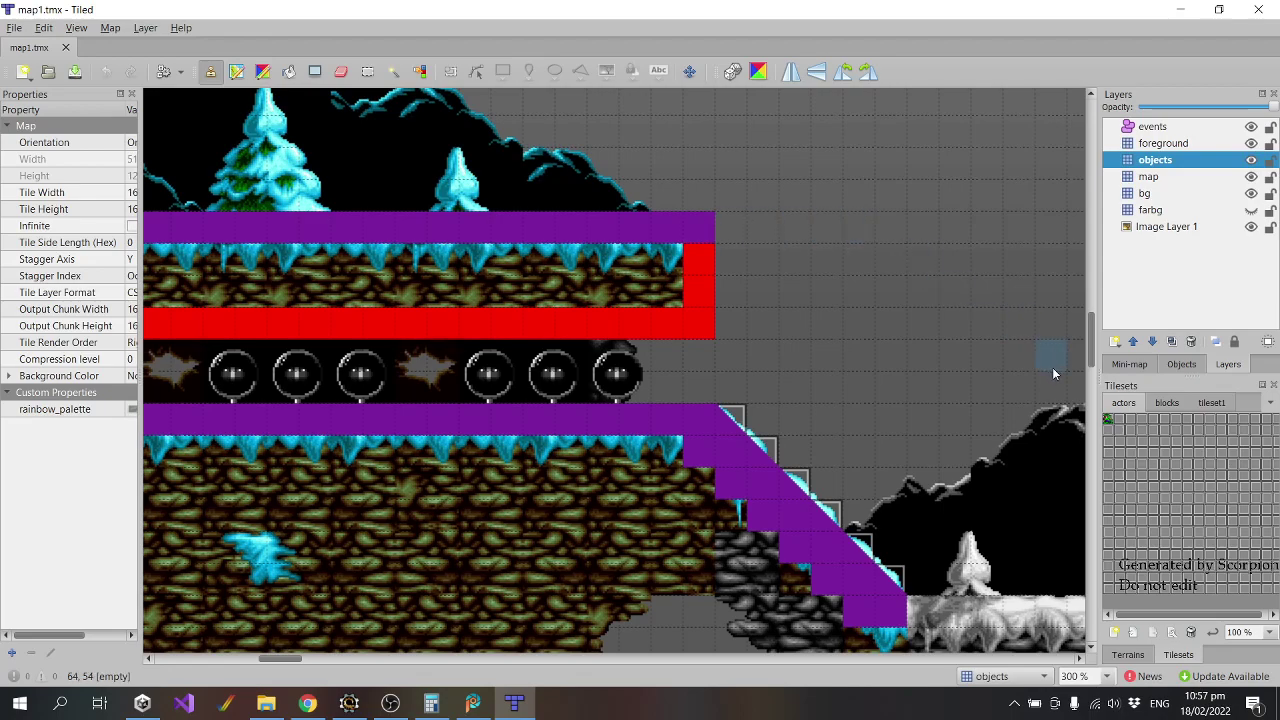
pyautogui.click(1167, 402)
pyautogui.click(1127, 422)
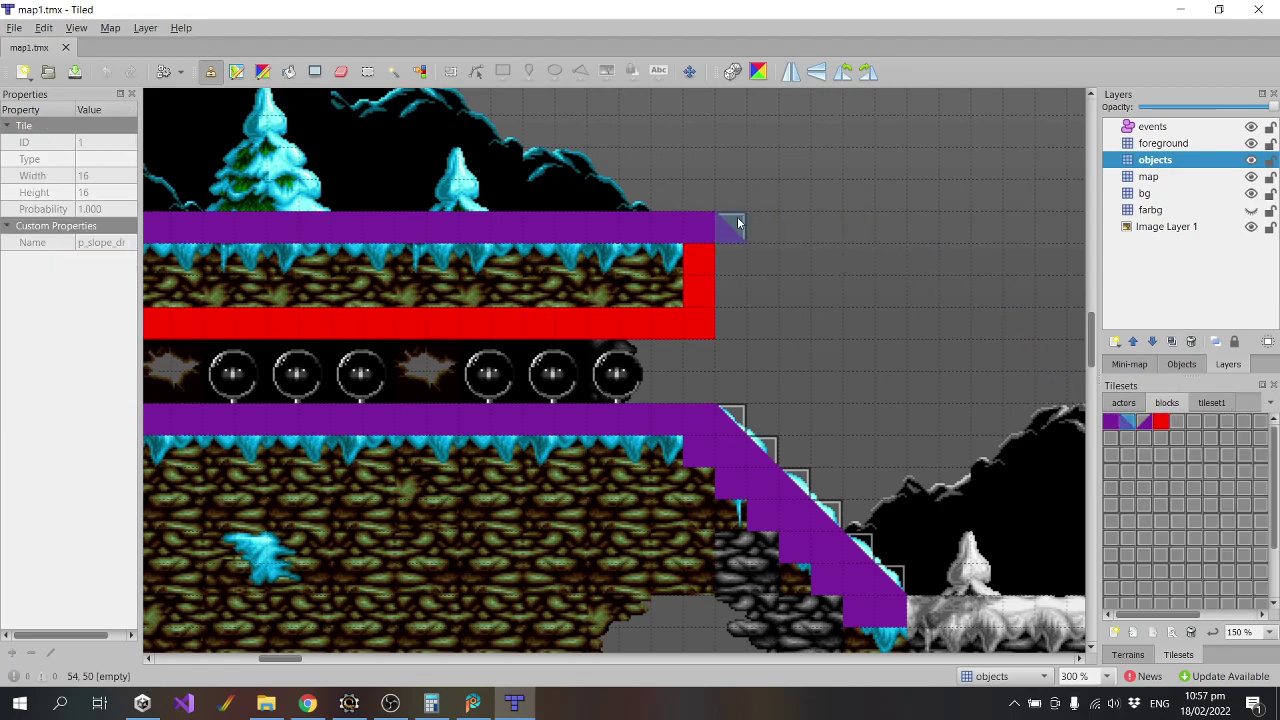
pyautogui.click(700, 228)
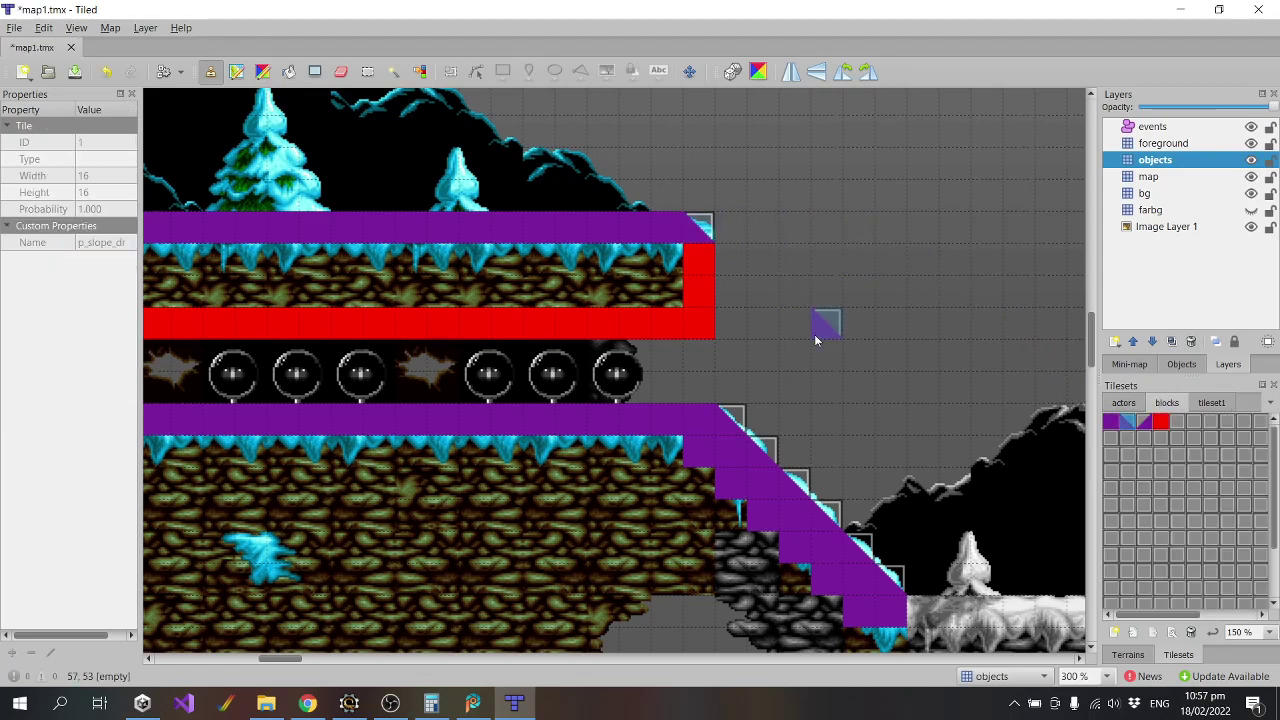
pyautogui.click(14, 27)
pyautogui.click(34, 105)
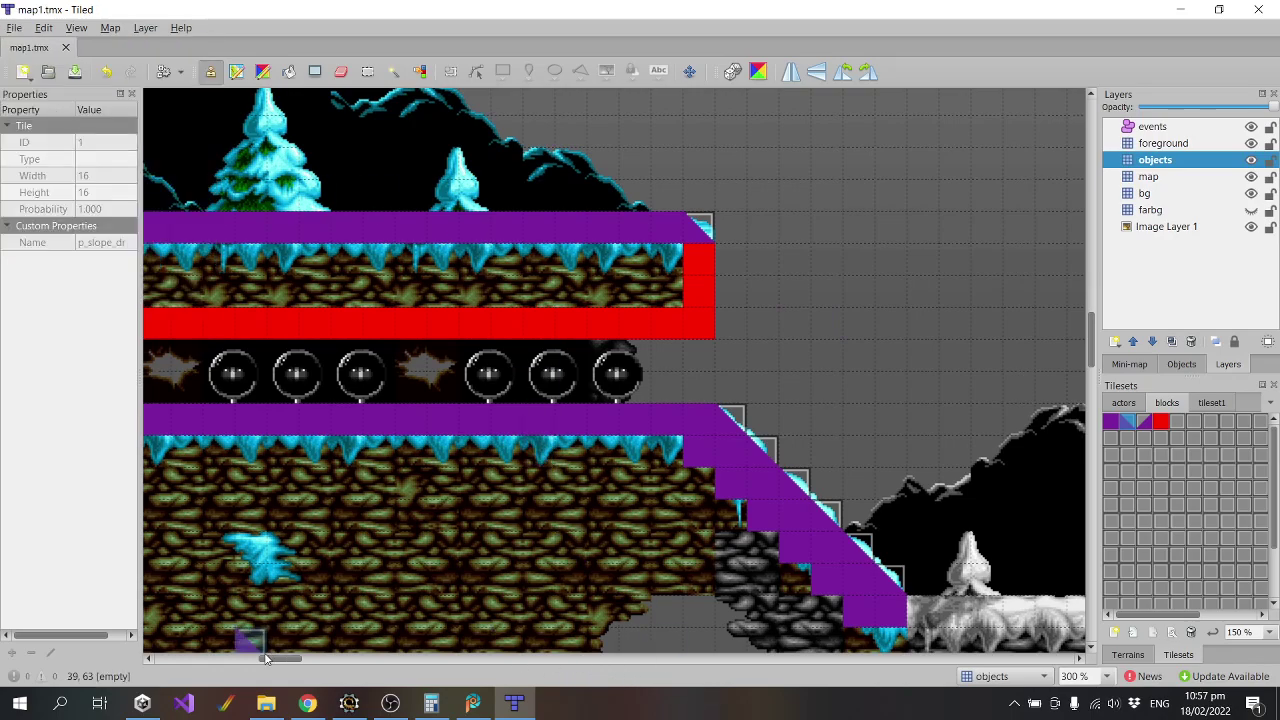
# Close the map editor and run the project in WinUAE from Scorpion Editor.
pyautogui.moveTo(288, 660); pyautogui.dragTo(270, 660)
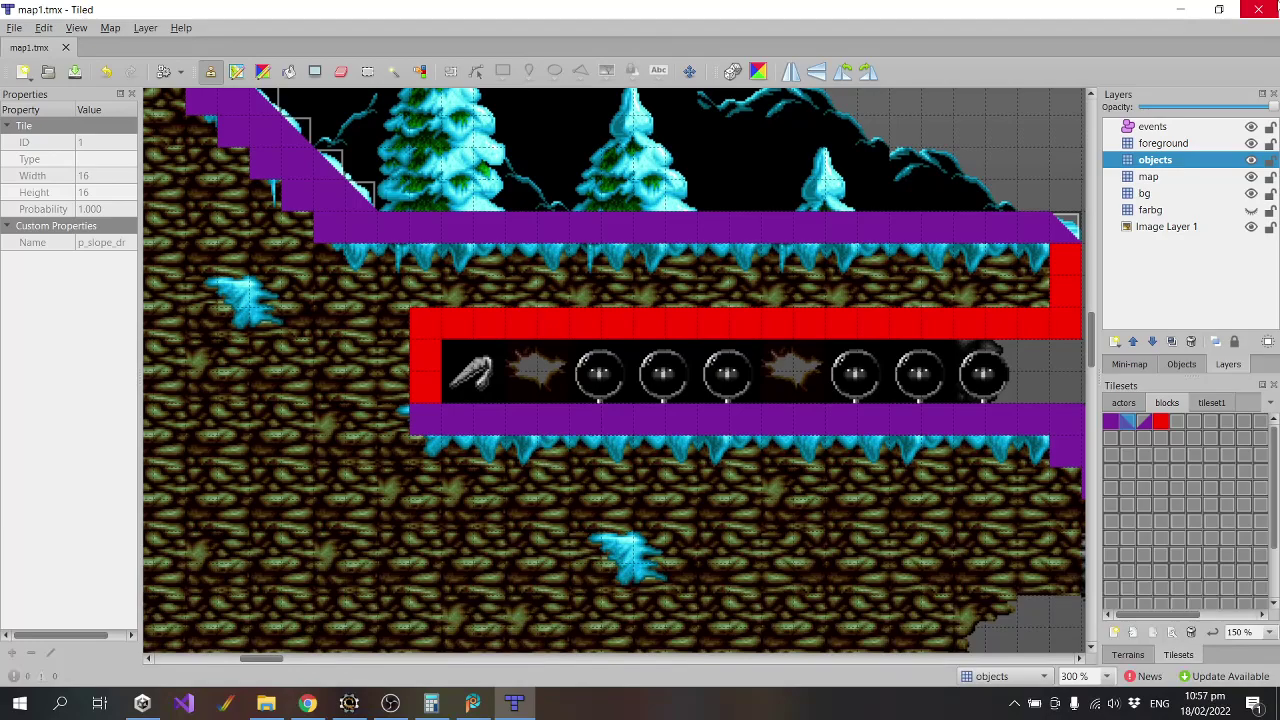
pyautogui.click(1260, 10)
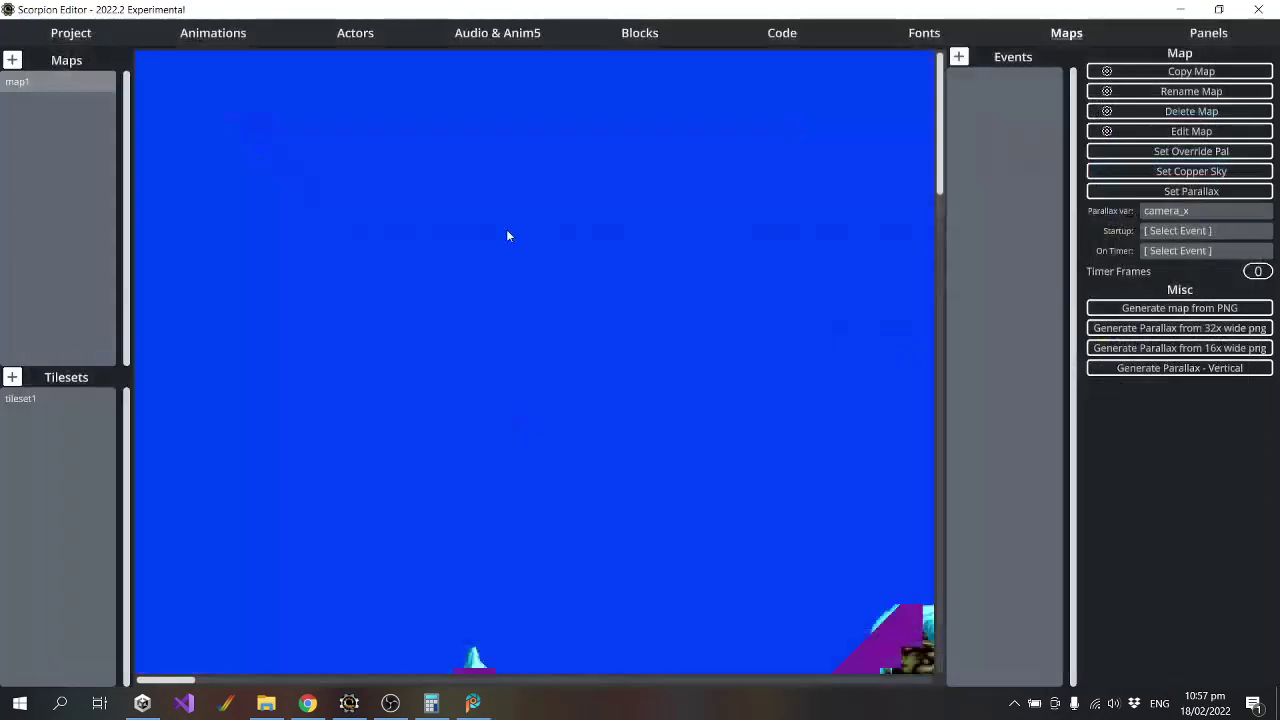
pyautogui.click(71, 33)
pyautogui.click(78, 114)
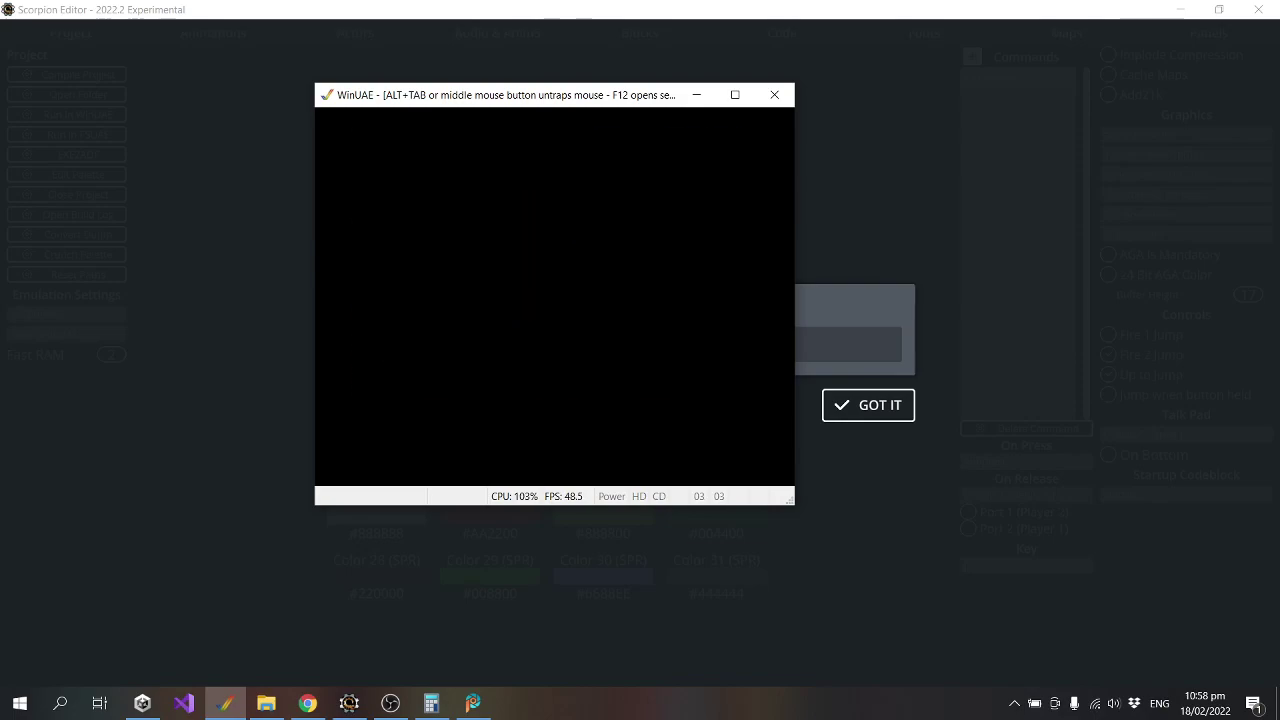
# Playtest Jazz on the slopes, the upper platform's edge and the passage below to check the solid blocks, then close the emulator and dismiss the compile message.
pyautogui.press('Right')
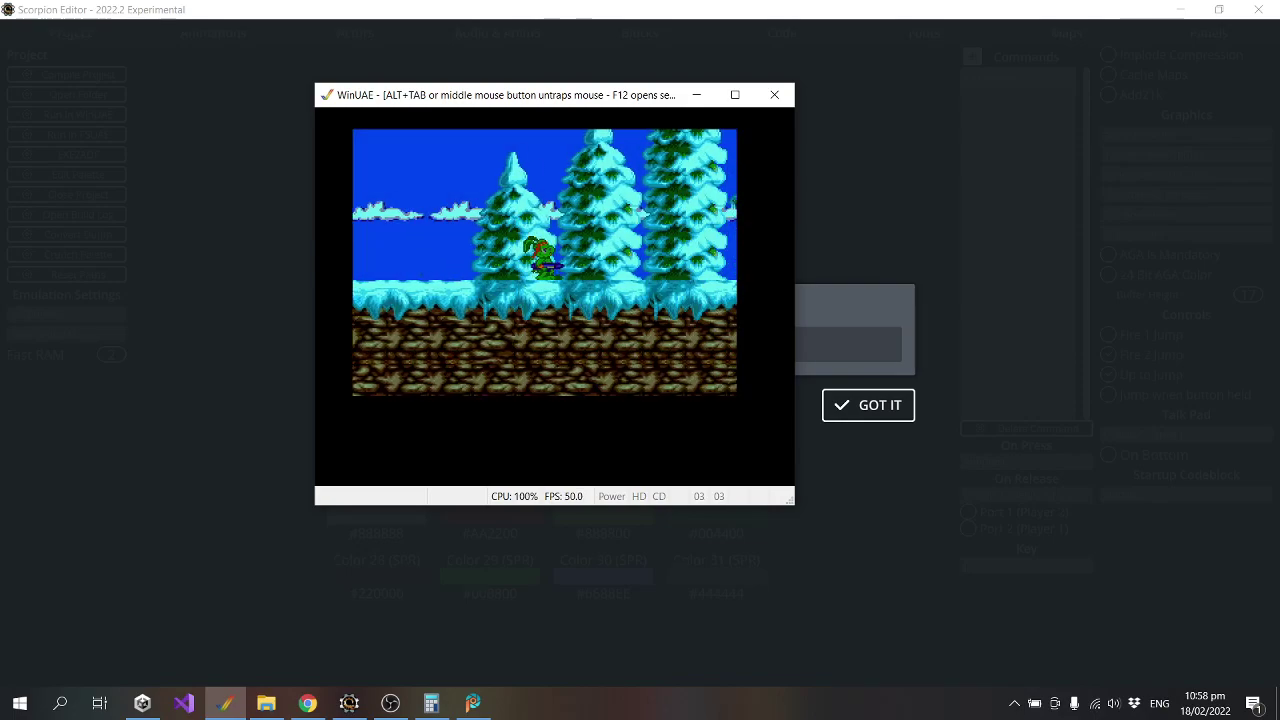
pyautogui.press('Right')
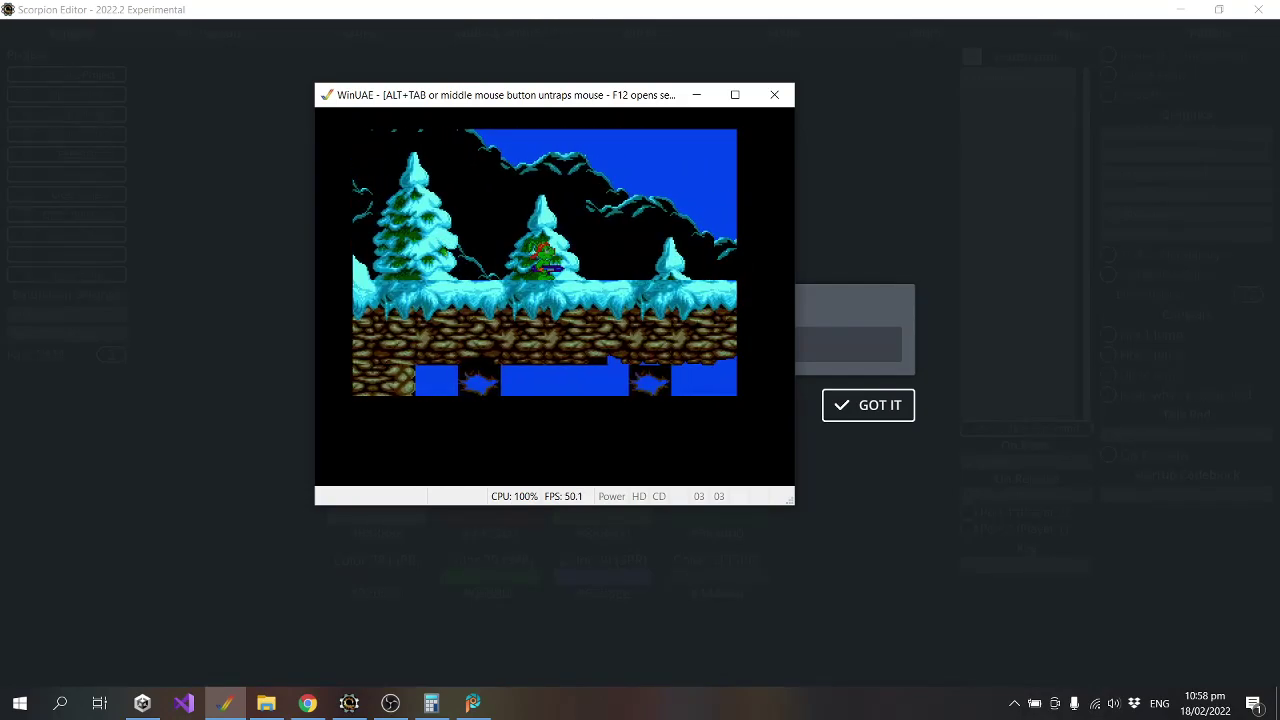
pyautogui.press('Right')
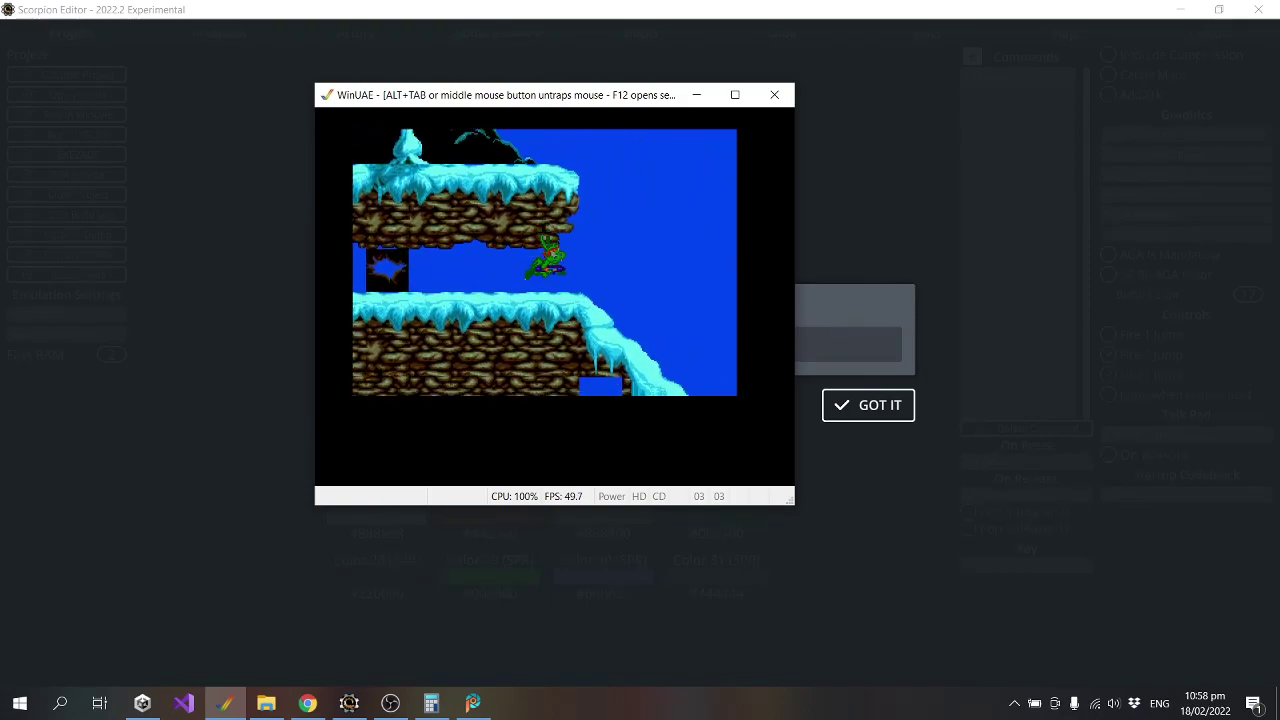
pyautogui.press('Right')
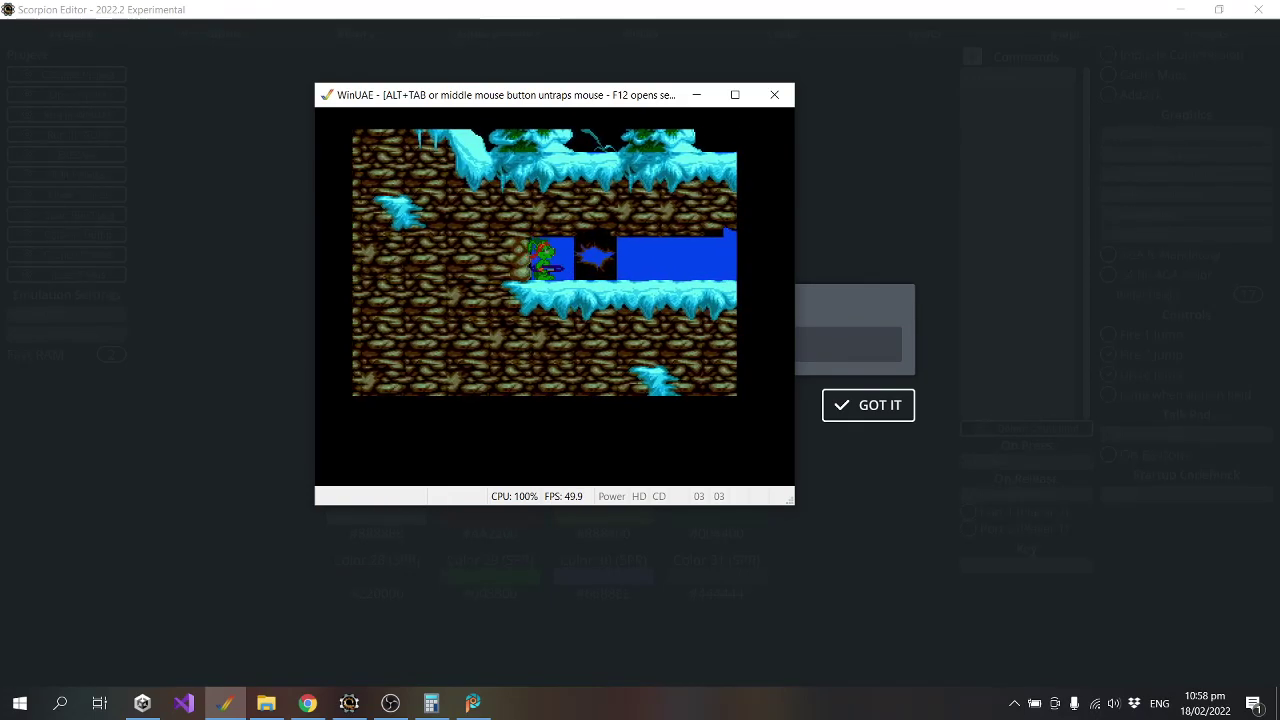
pyautogui.press('Right')
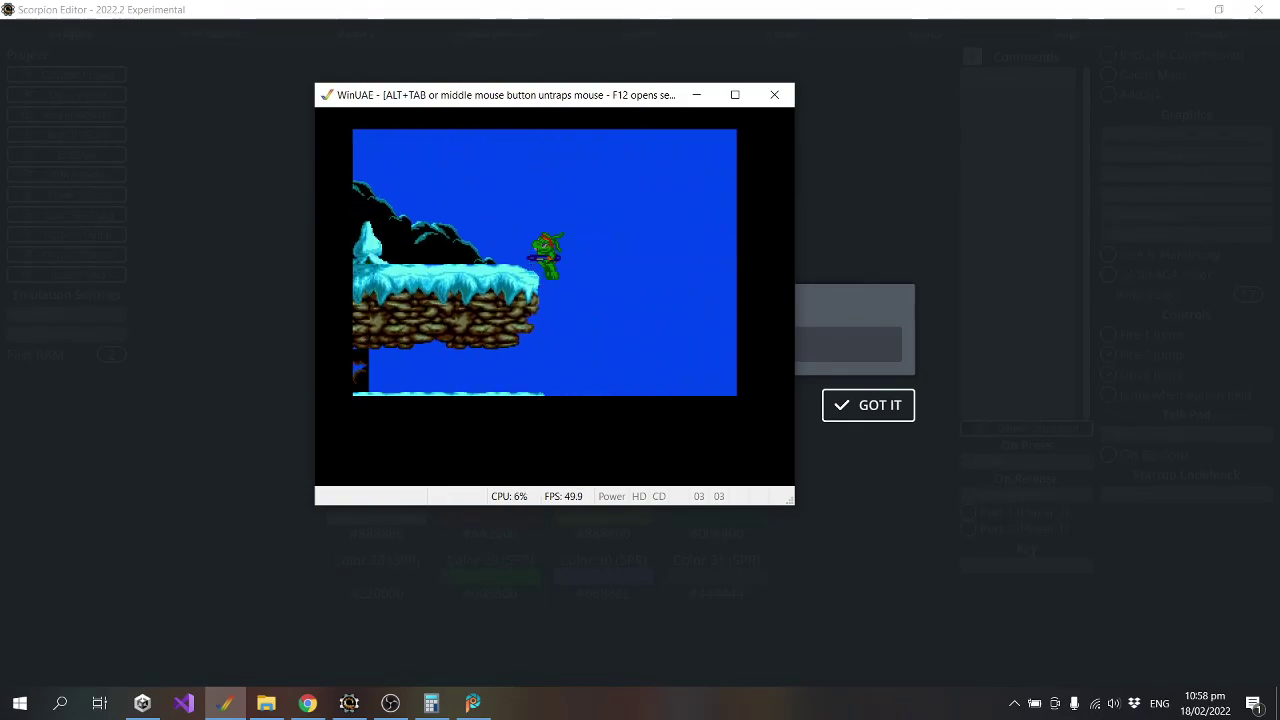
pyautogui.press('Right')
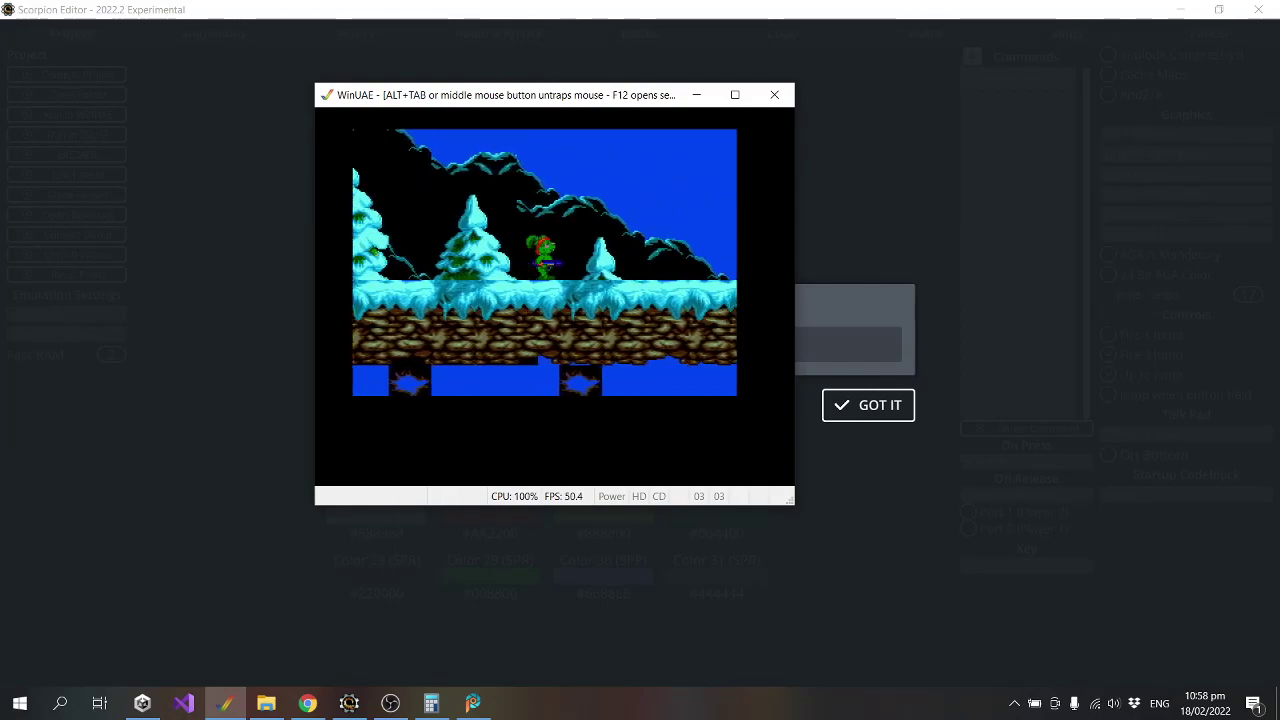
pyautogui.press('Right')
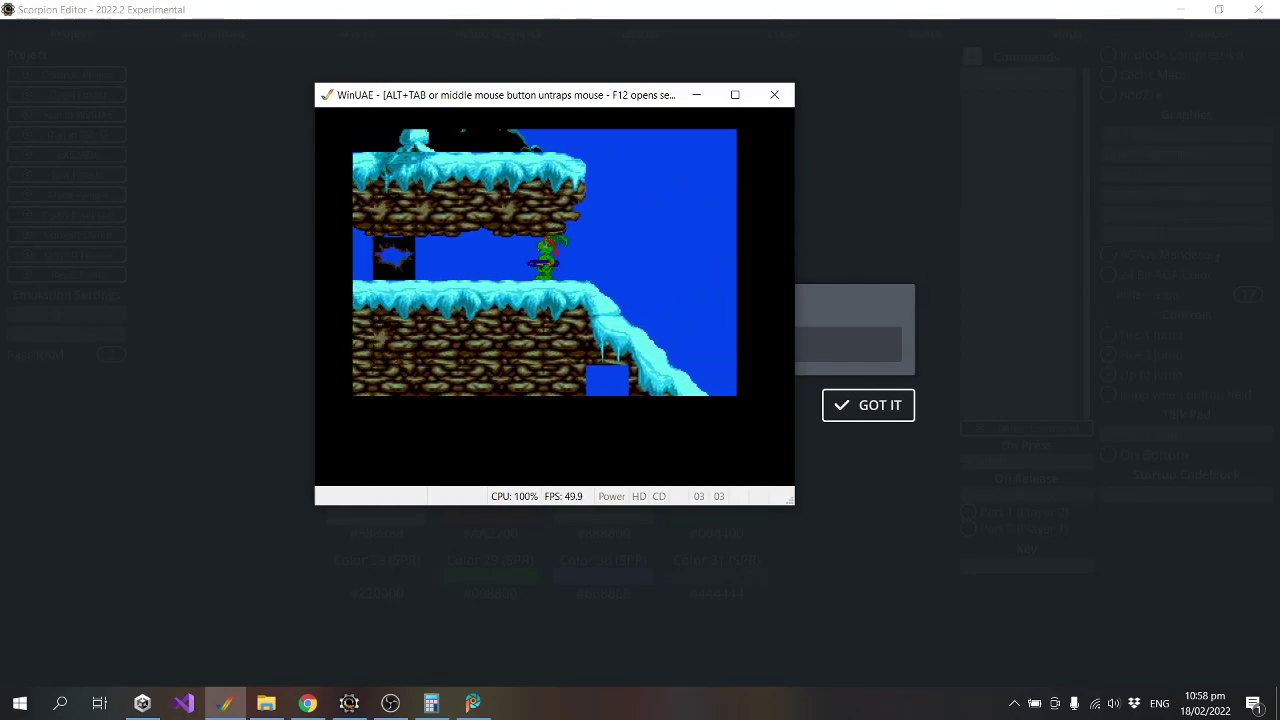
pyautogui.press('Right')
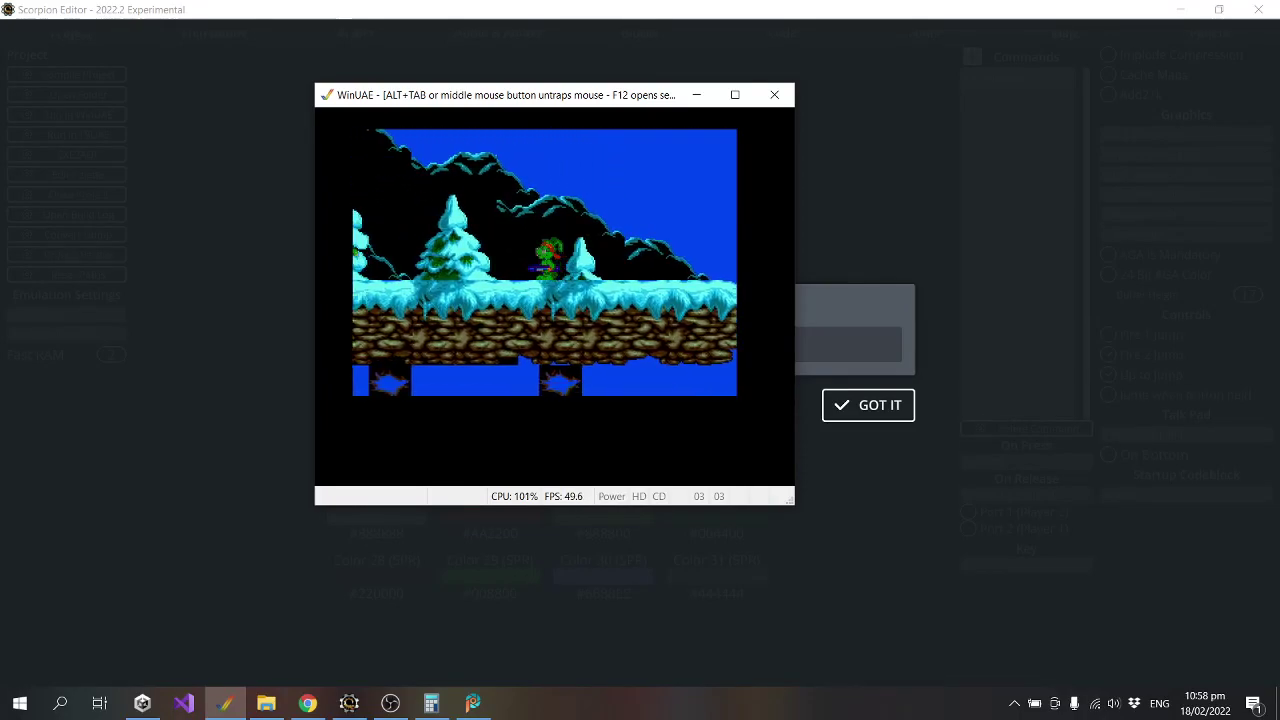
pyautogui.press('Right')
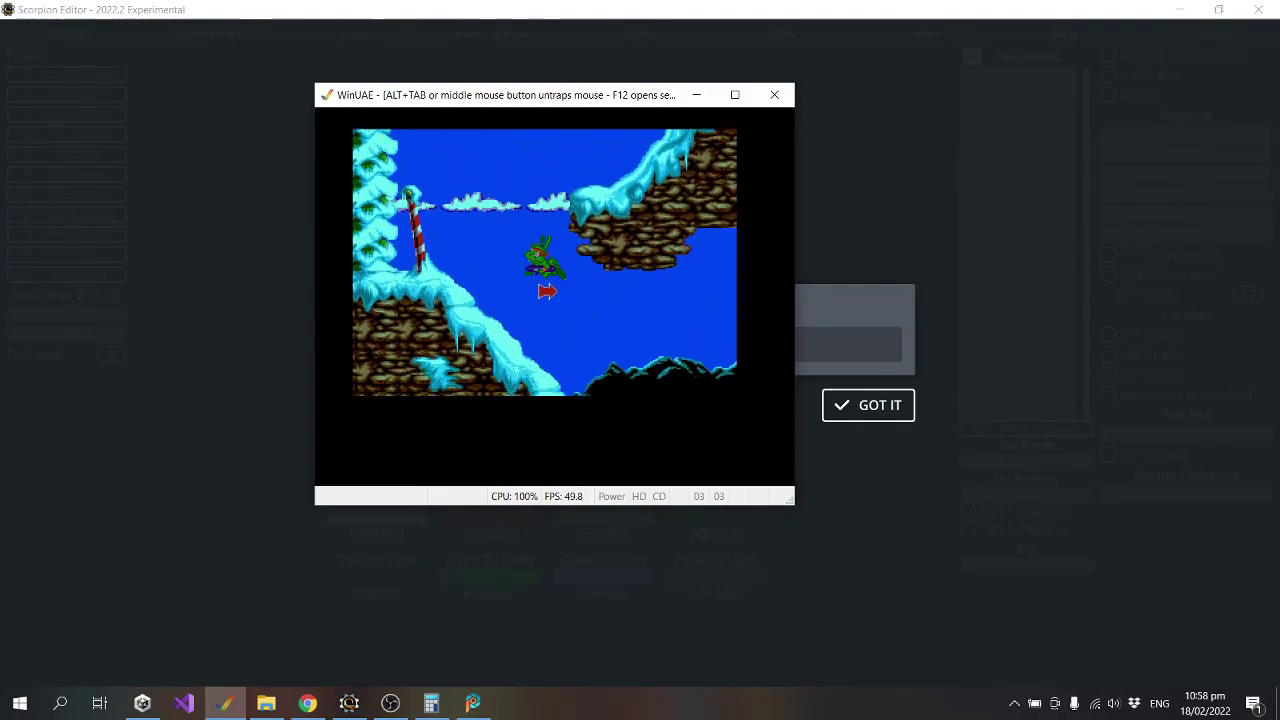
pyautogui.press('Left')
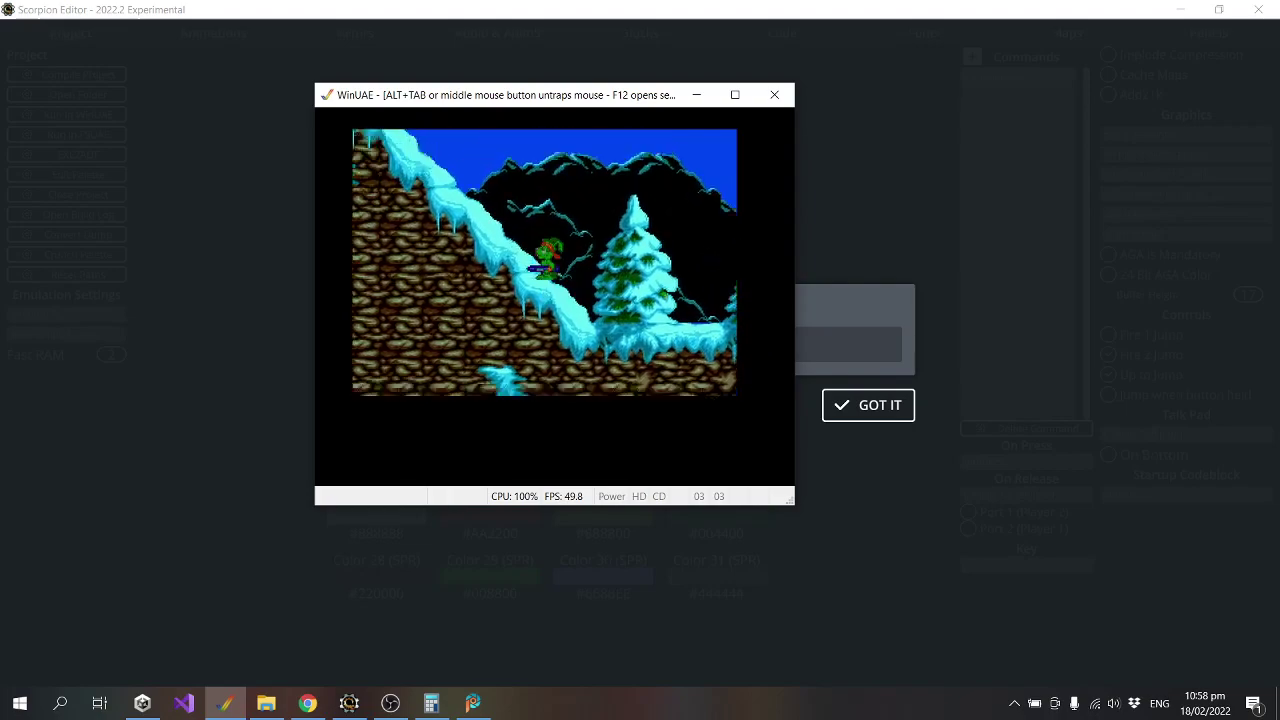
pyautogui.press('Right')
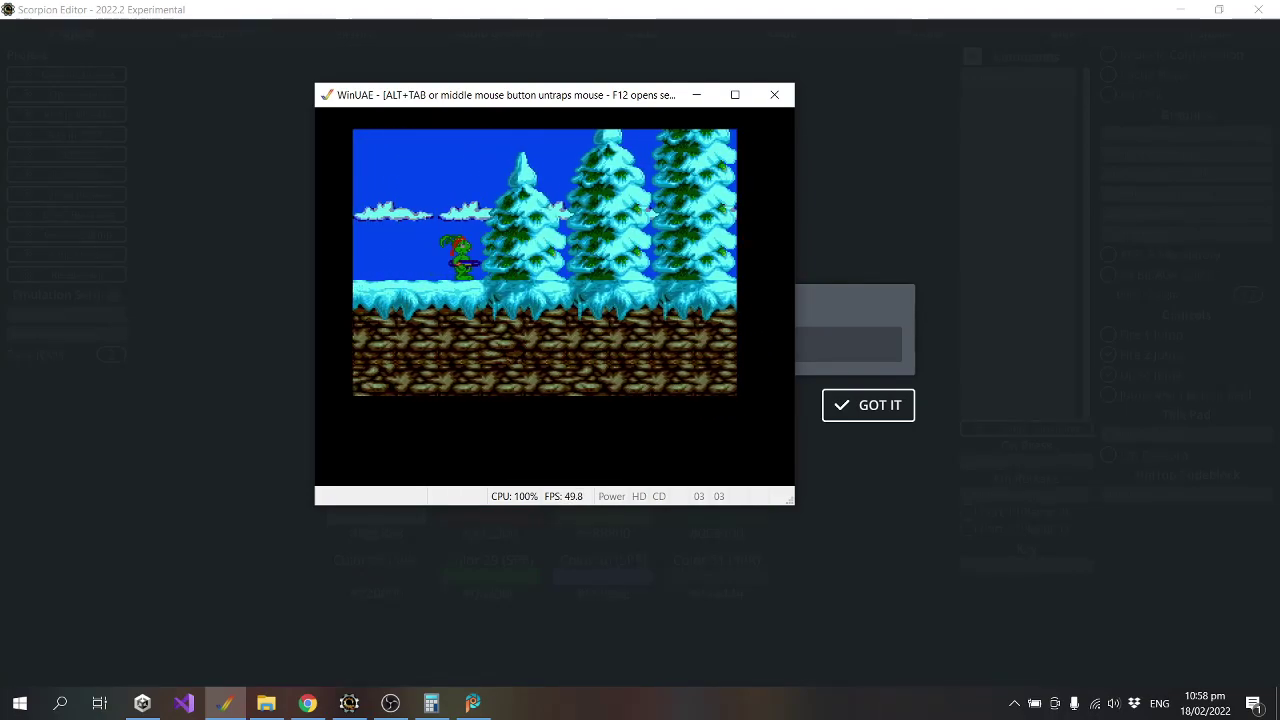
pyautogui.press('Right')
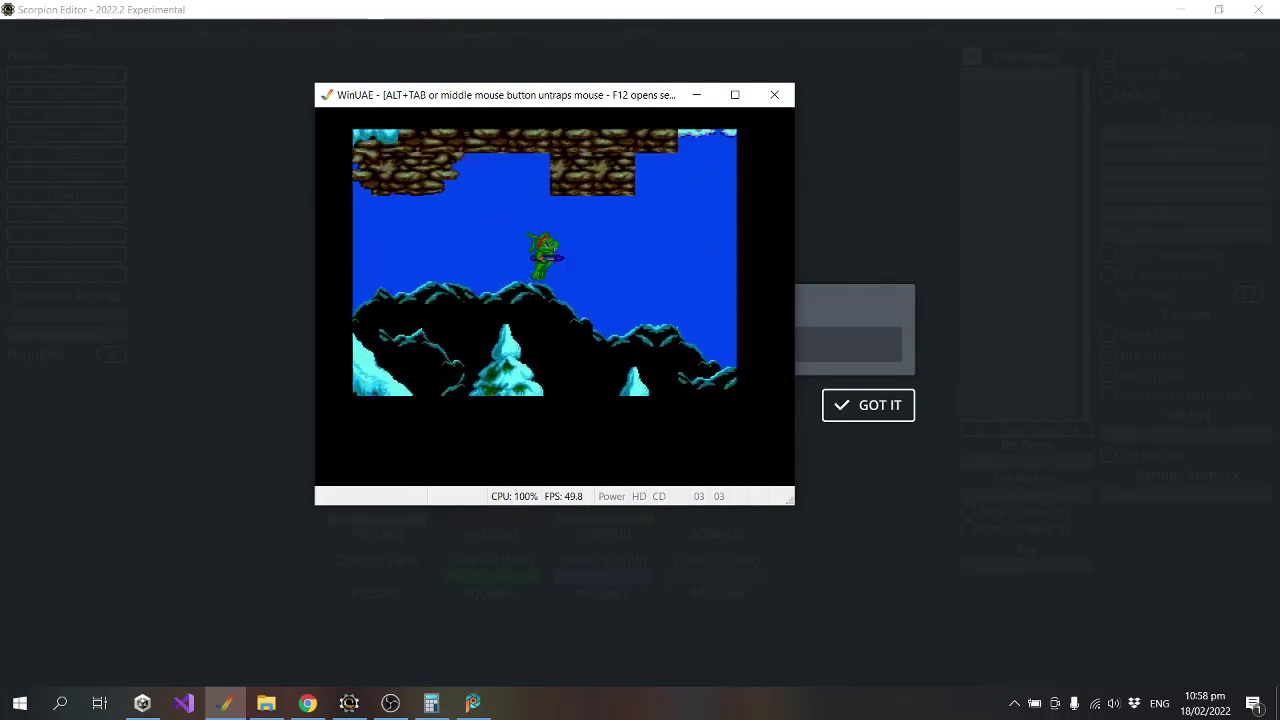
pyautogui.press('Right')
pyautogui.press('Right')
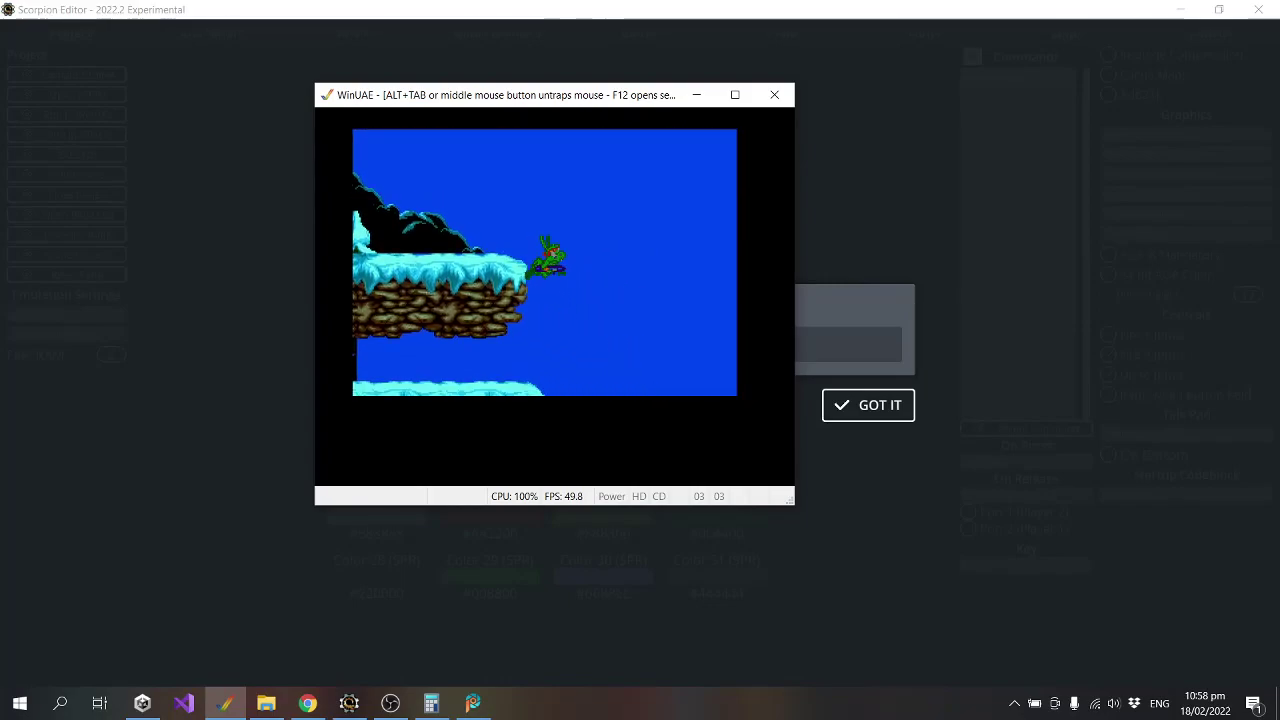
pyautogui.press('Right')
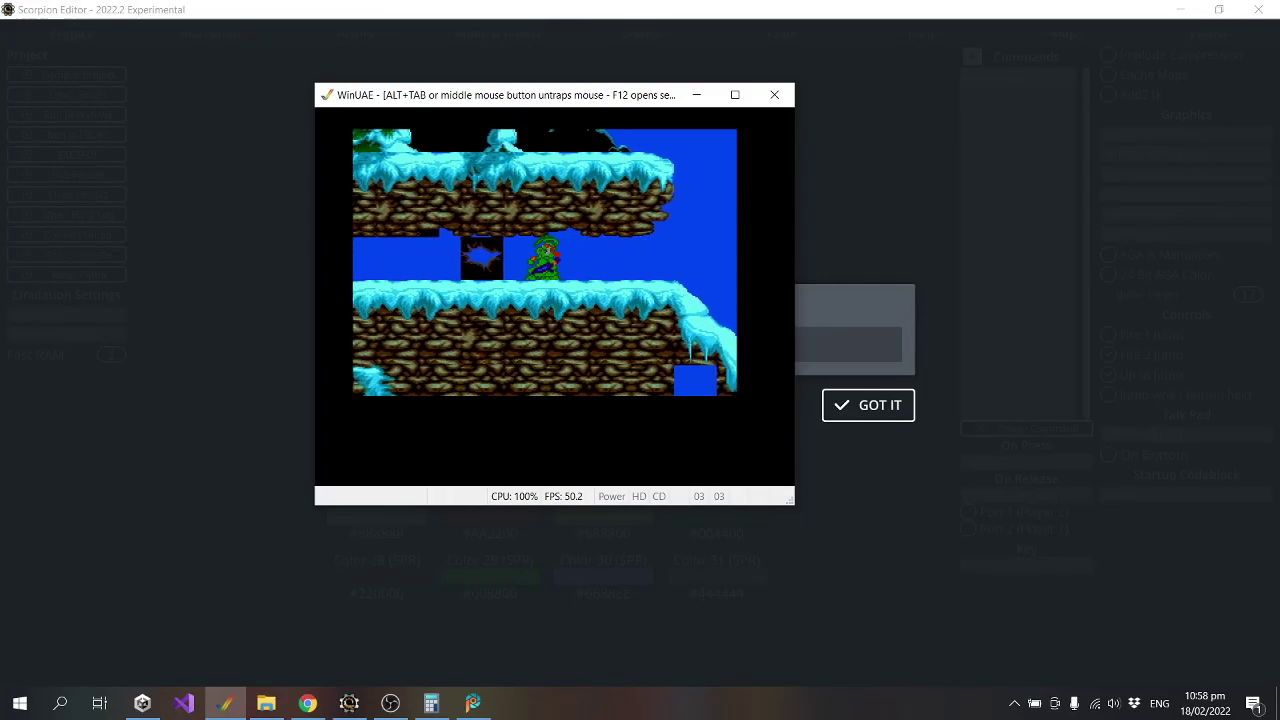
pyautogui.press('Right')
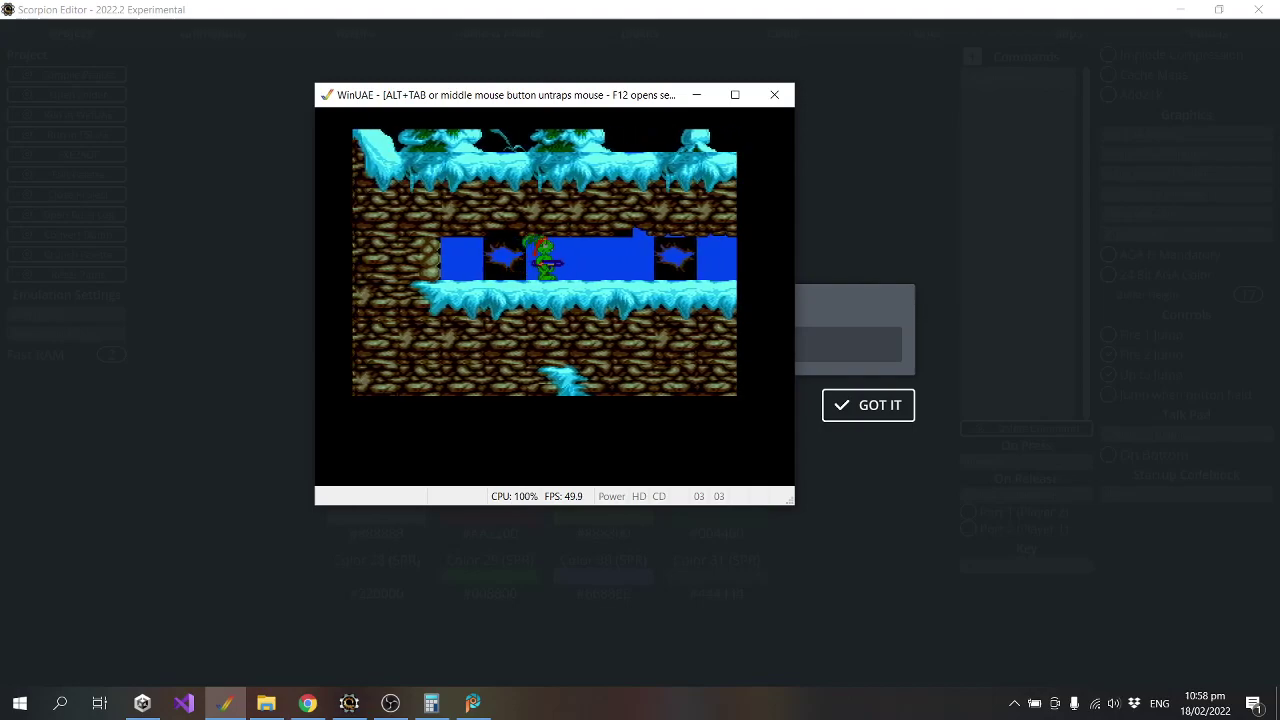
pyautogui.press('Right')
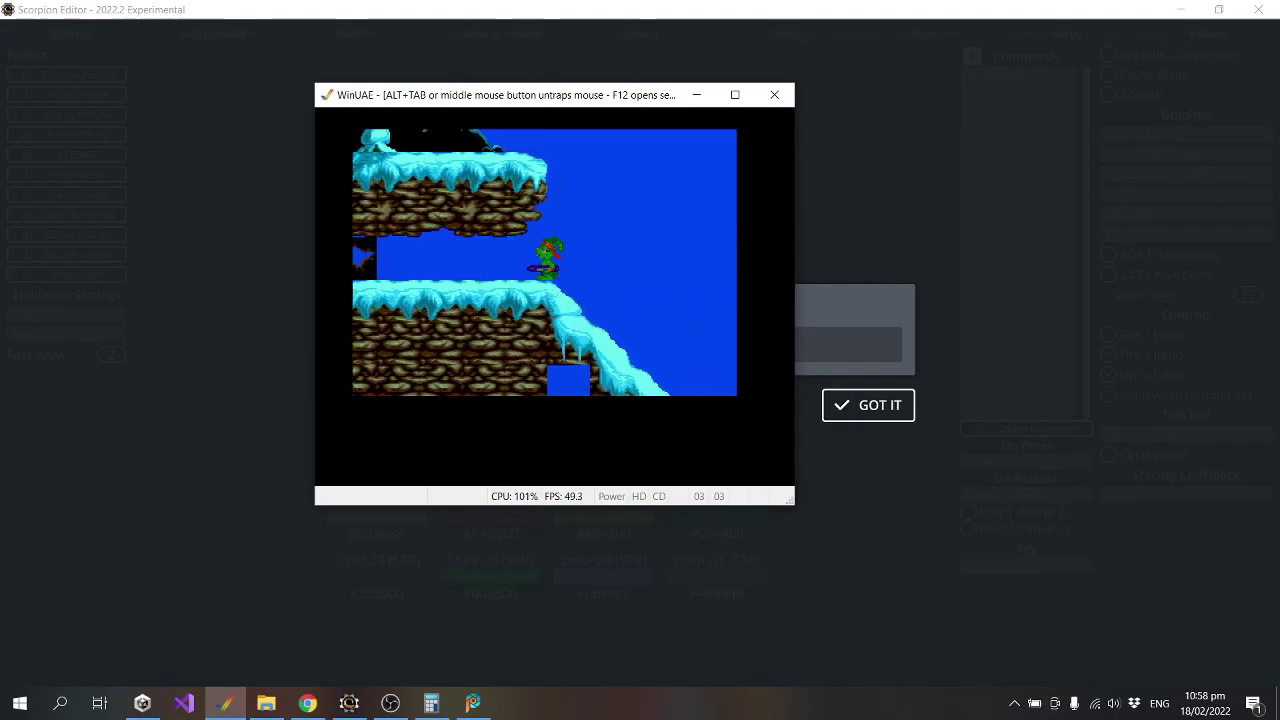
pyautogui.press('Right')
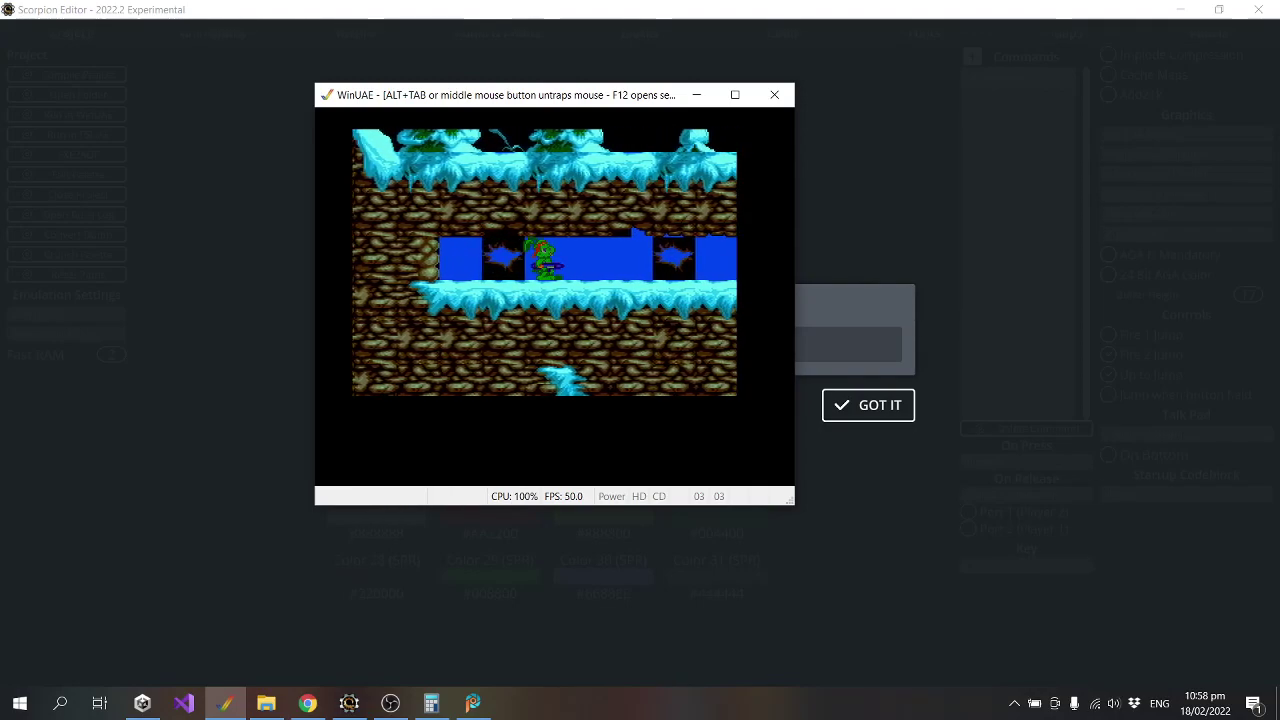
pyautogui.press('Right')
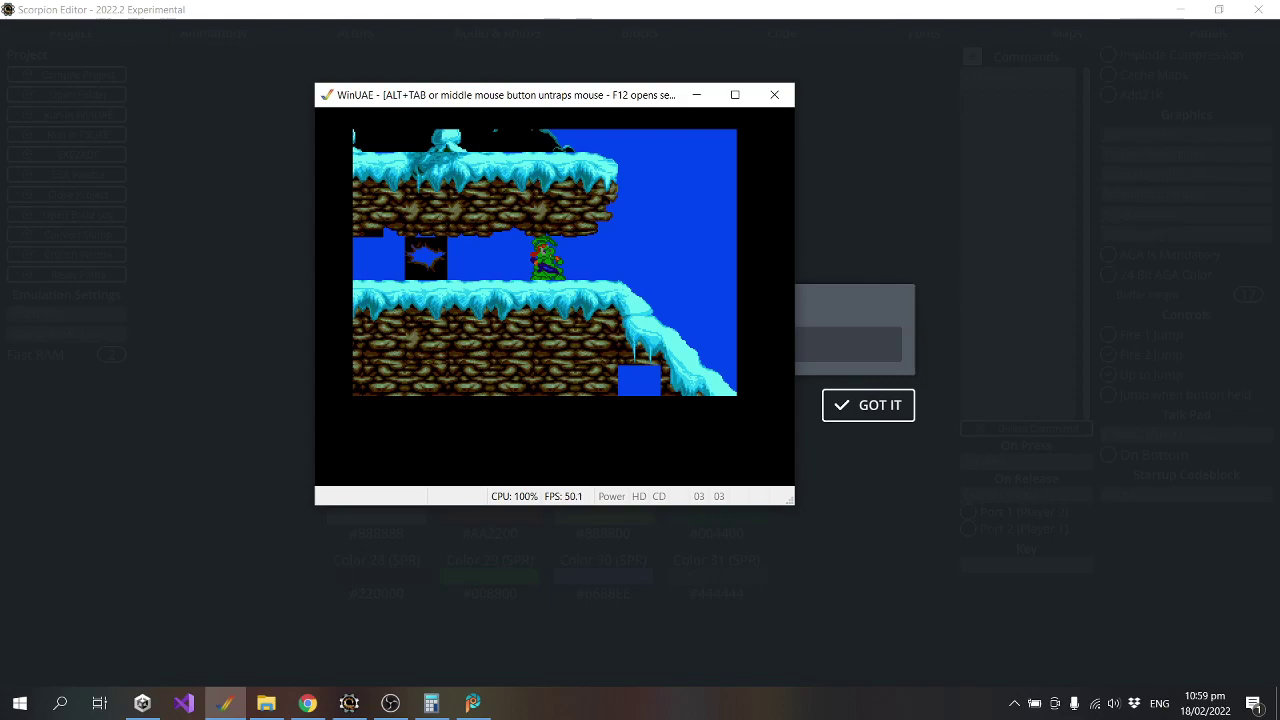
pyautogui.press('Right')
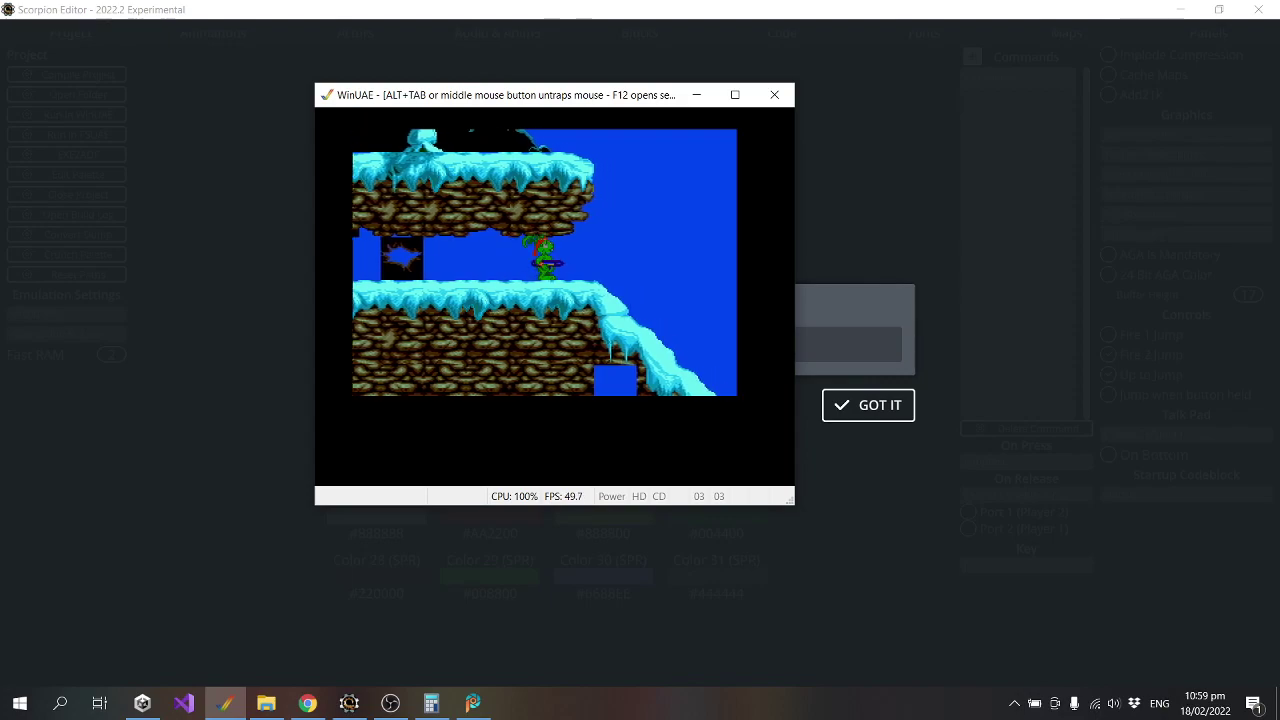
pyautogui.press('Right')
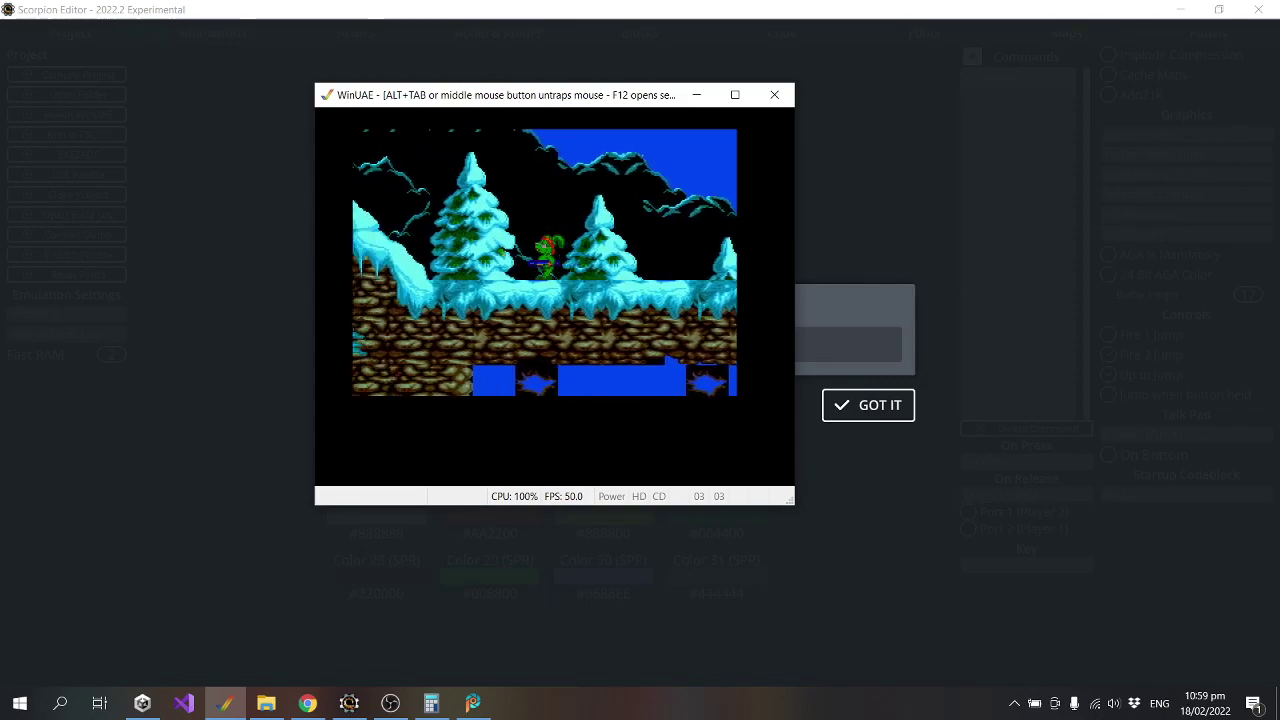
pyautogui.press('Right')
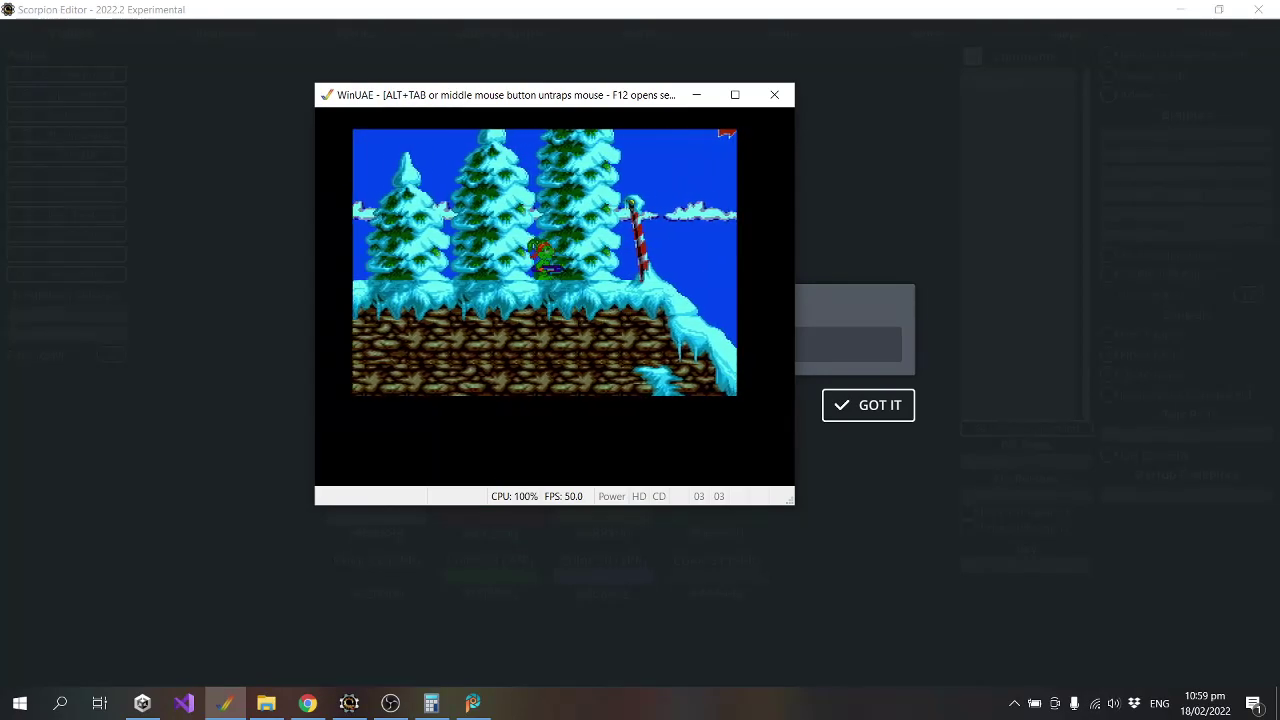
pyautogui.press('Left')
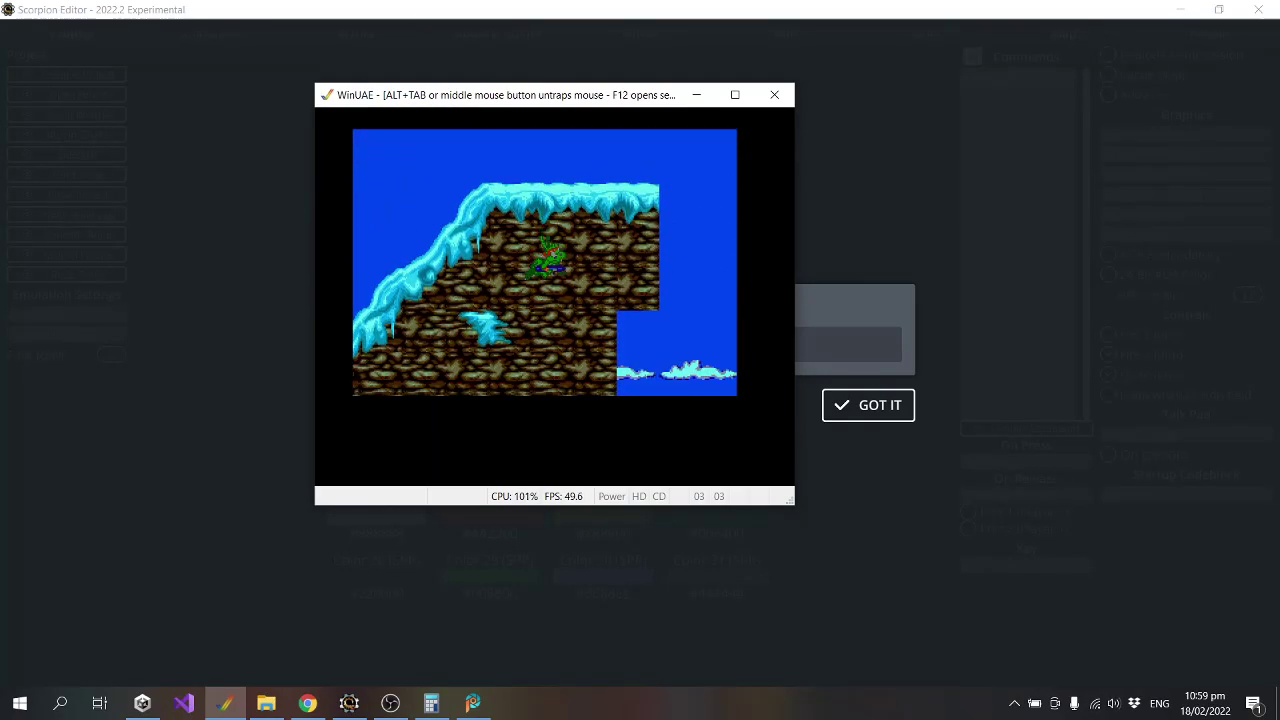
pyautogui.press('Right')
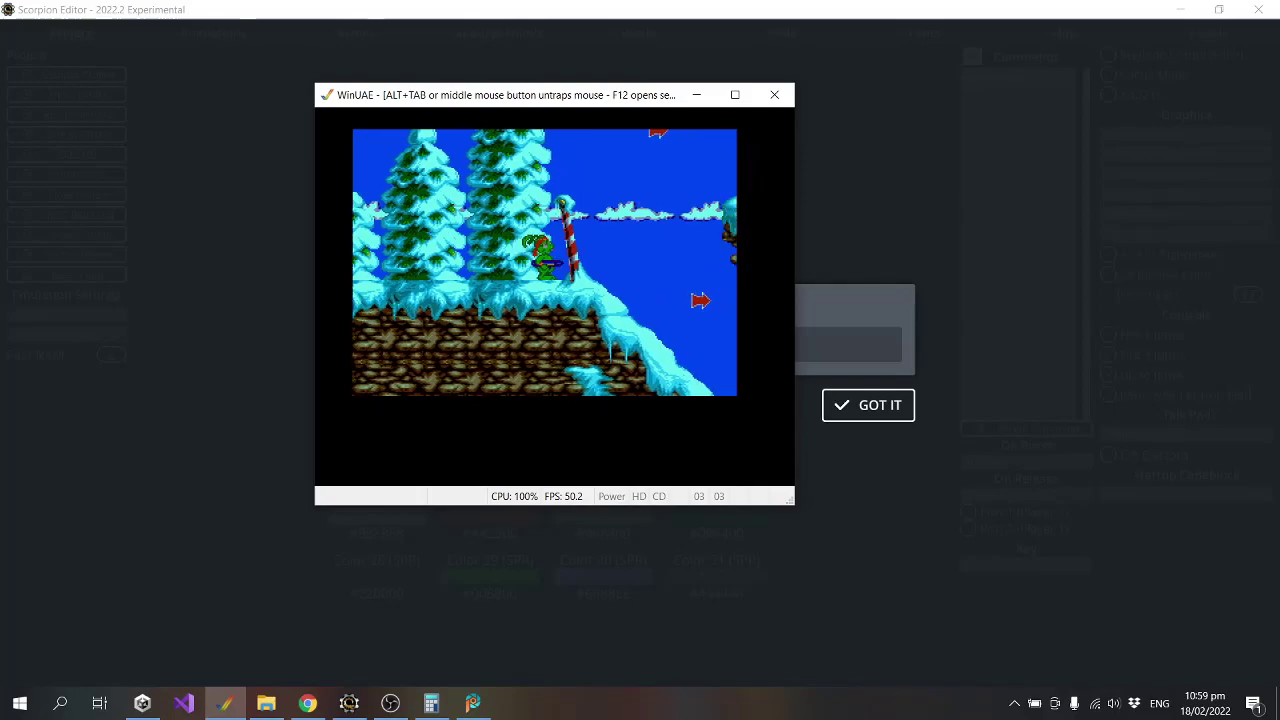
pyautogui.press('Right')
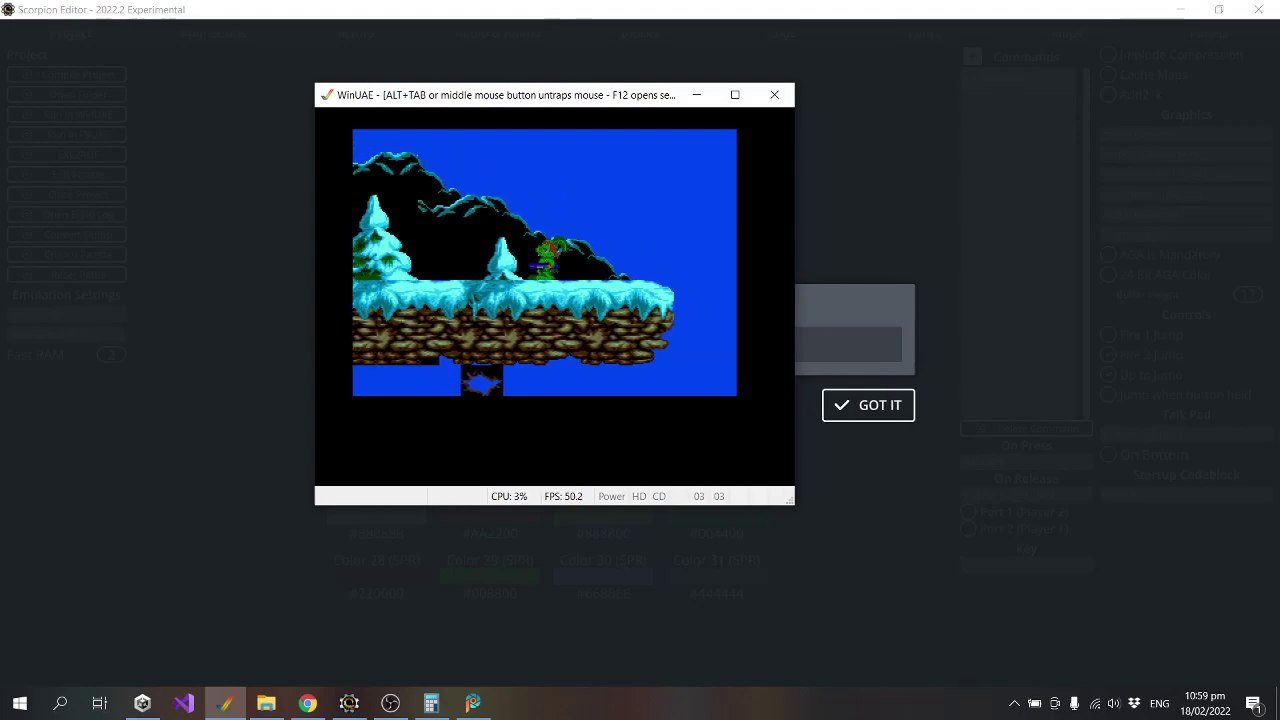
pyautogui.press('Right')
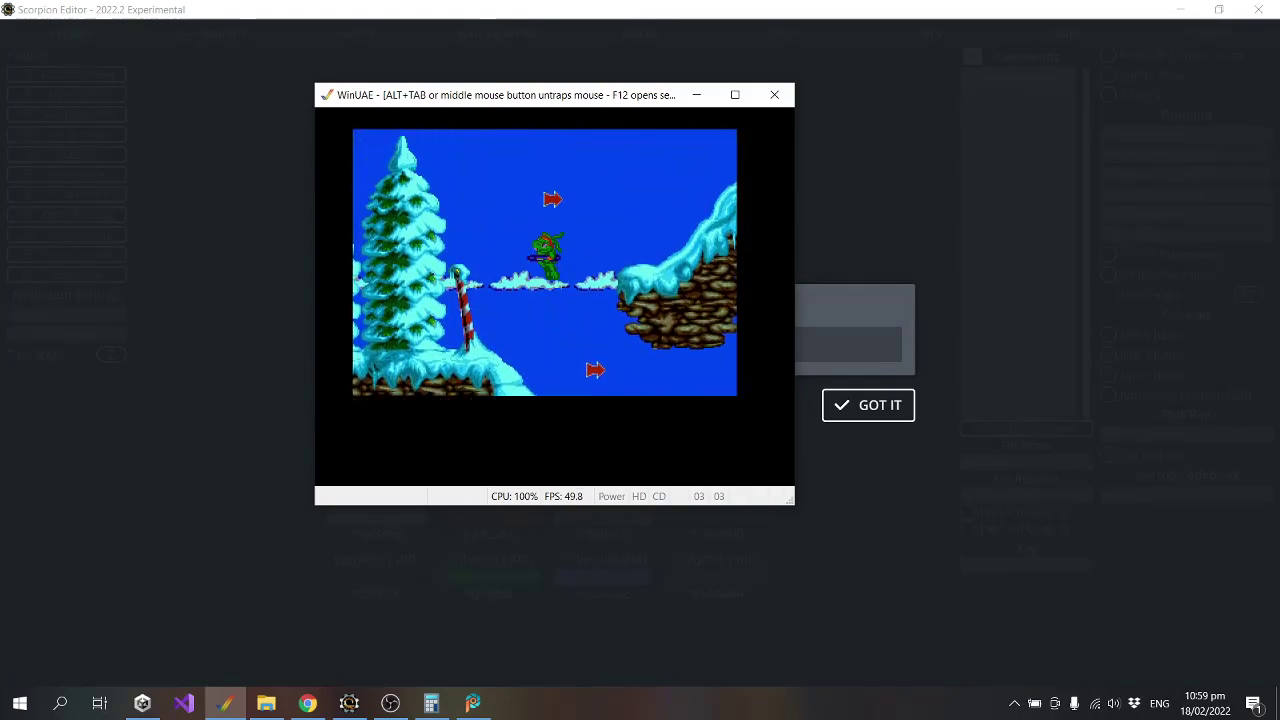
pyautogui.press('Right')
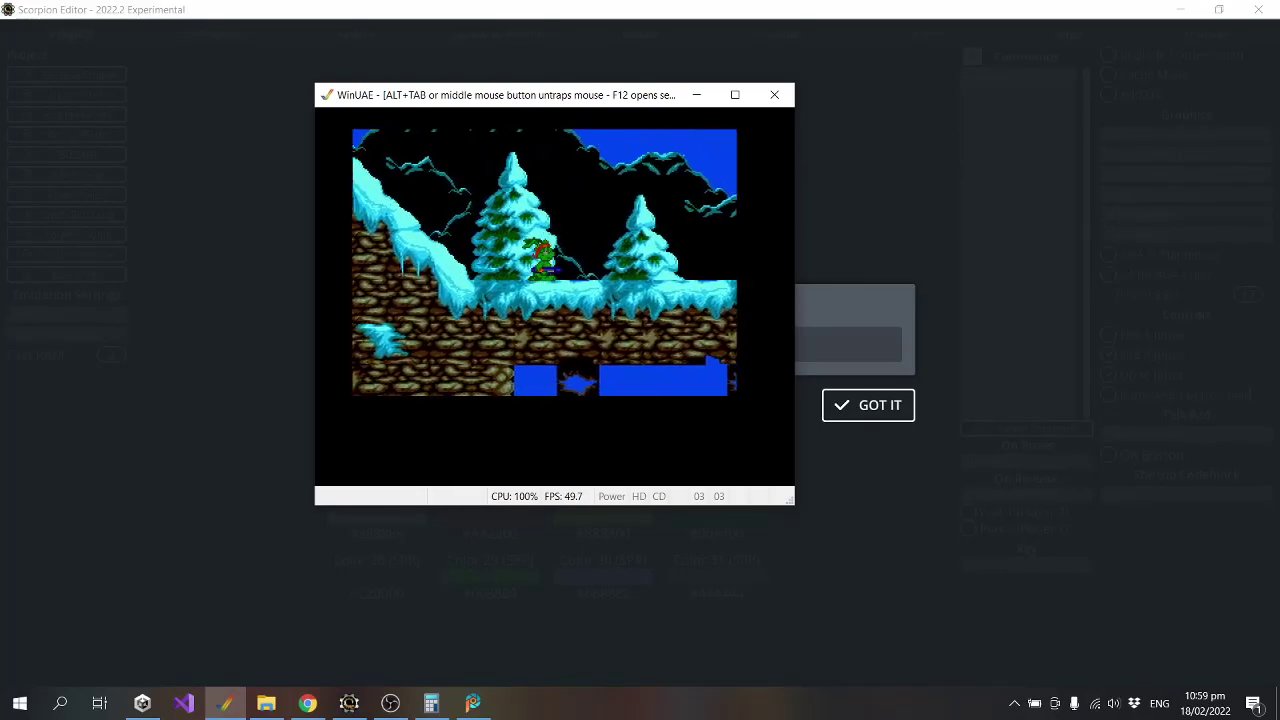
pyautogui.press('Right')
pyautogui.hotkey('alt', 'F4')
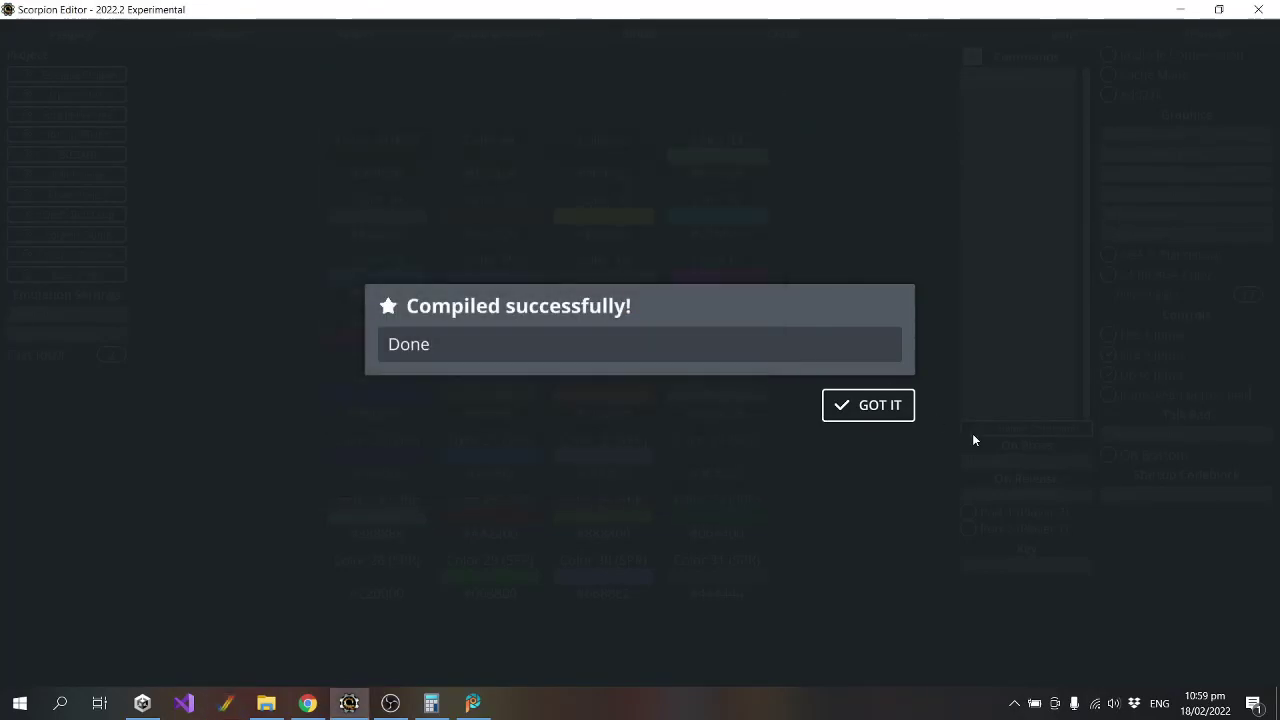
pyautogui.click(884, 408)
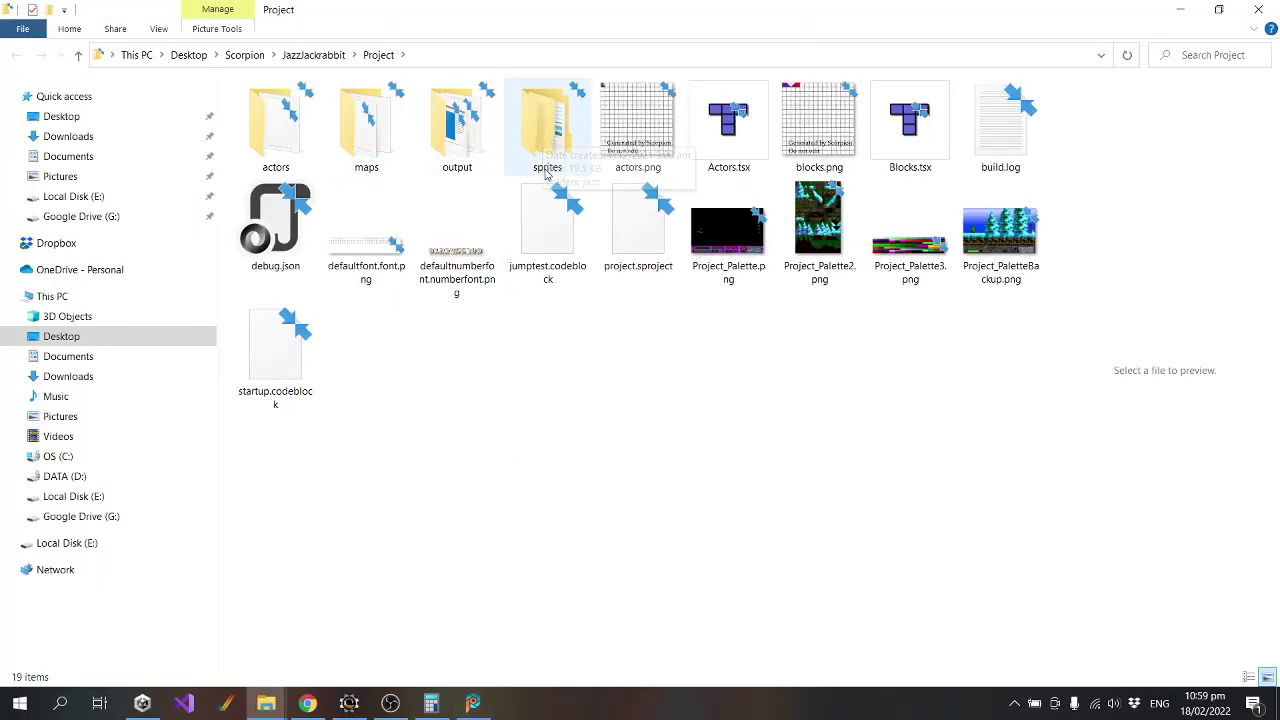
# Open the sprites folder inside the JazzJackrabbit Project folder.
pyautogui.click(457, 125)
pyautogui.doubleClick(577, 133)
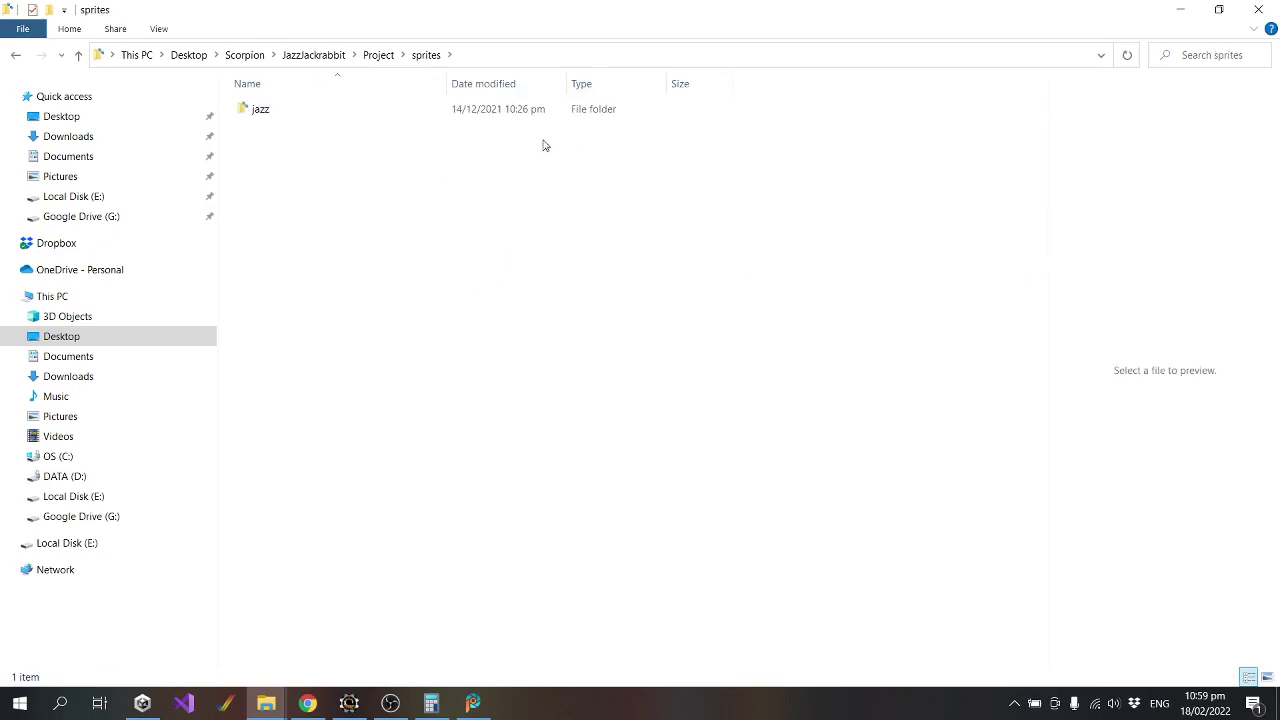
# Switch to Scorpion Editor, open map1 for editing in Tiled and examine the enclosed passage with the item graphics.
pyautogui.click(349, 703)
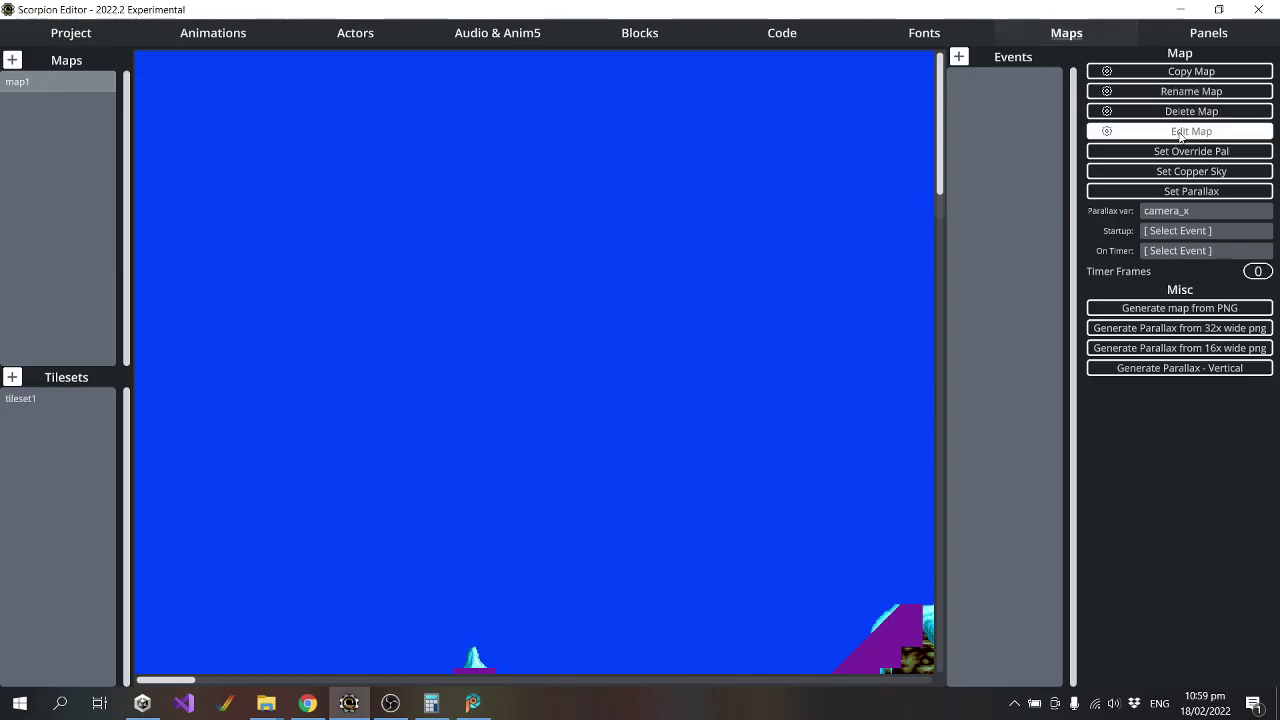
pyautogui.click(1181, 133)
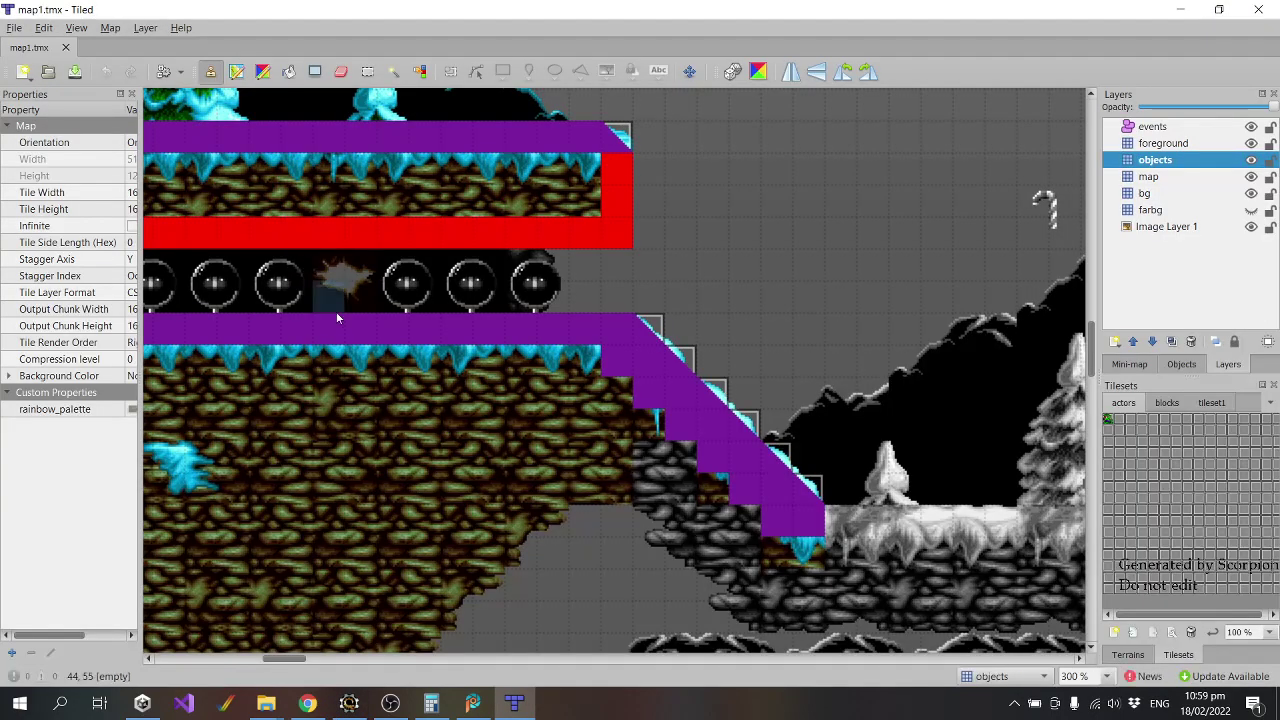
pyautogui.hscroll(-6, 290, 658)
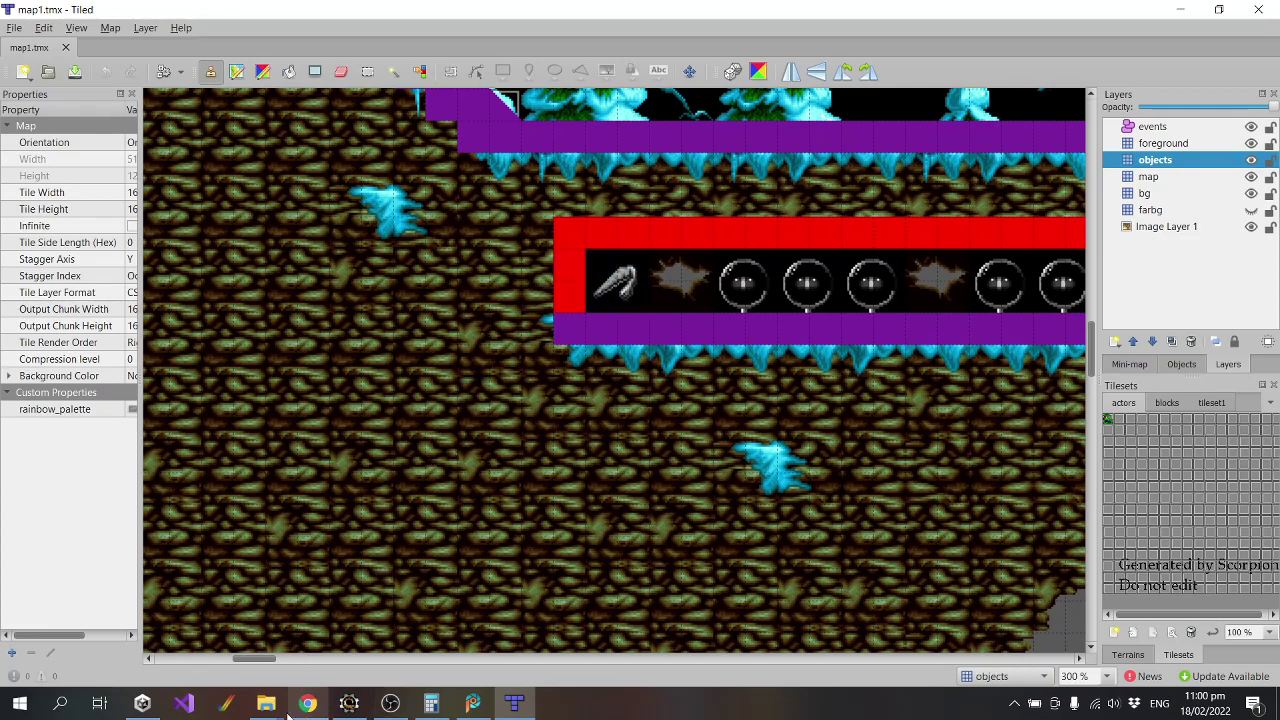
# Switch to File Explorer, look over the sprite files in the jazz folder and return to the Project folder.
pyautogui.moveTo(277, 711)
pyautogui.click(379, 623)
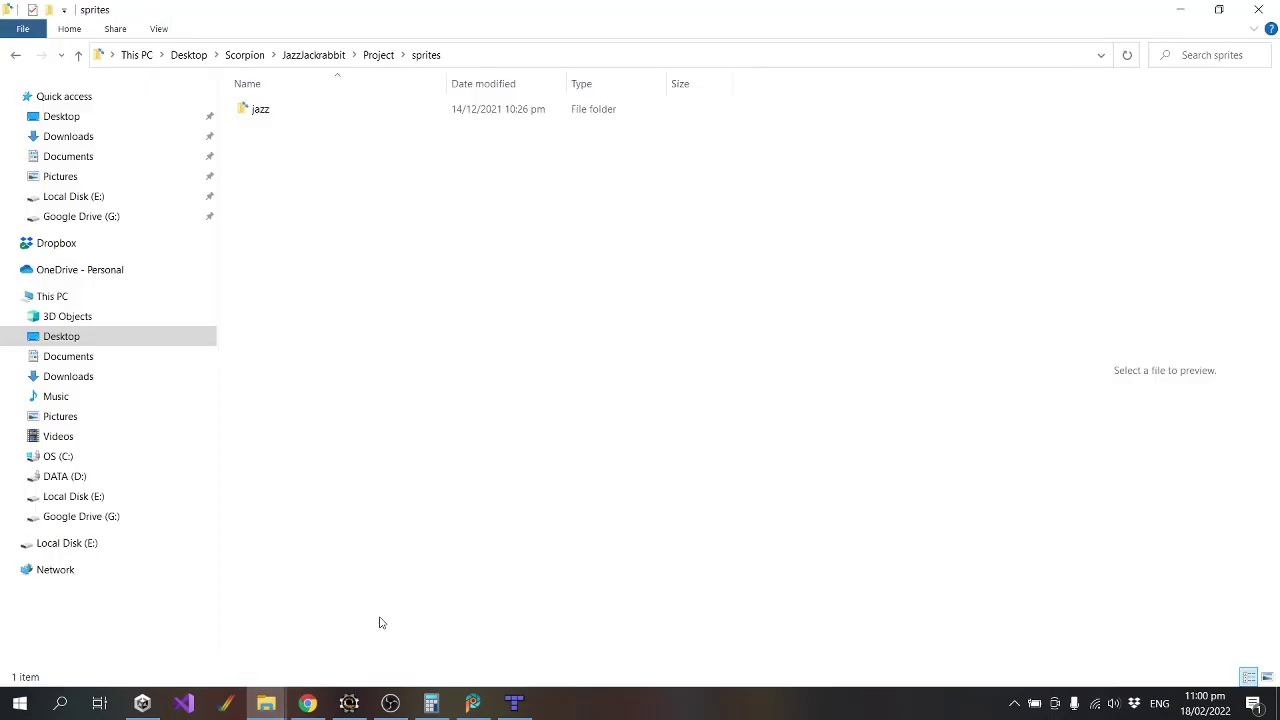
pyautogui.doubleClick(265, 114)
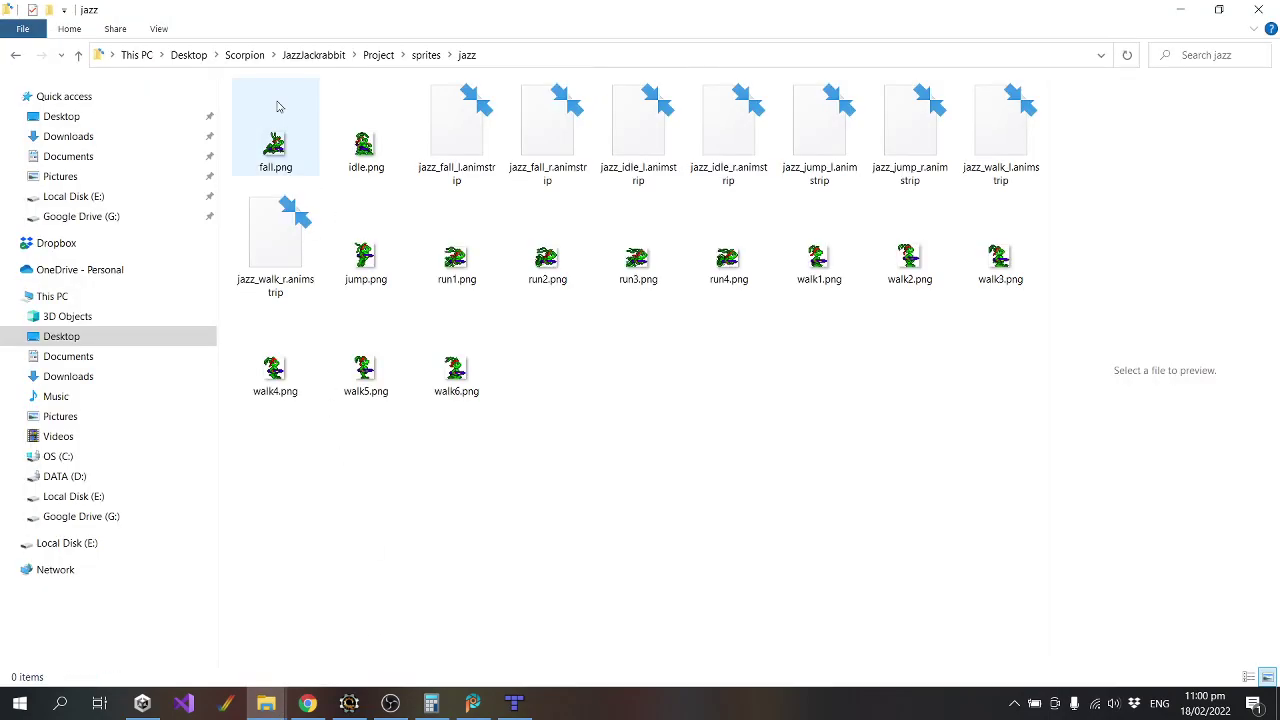
pyautogui.click(416, 56)
pyautogui.click(380, 56)
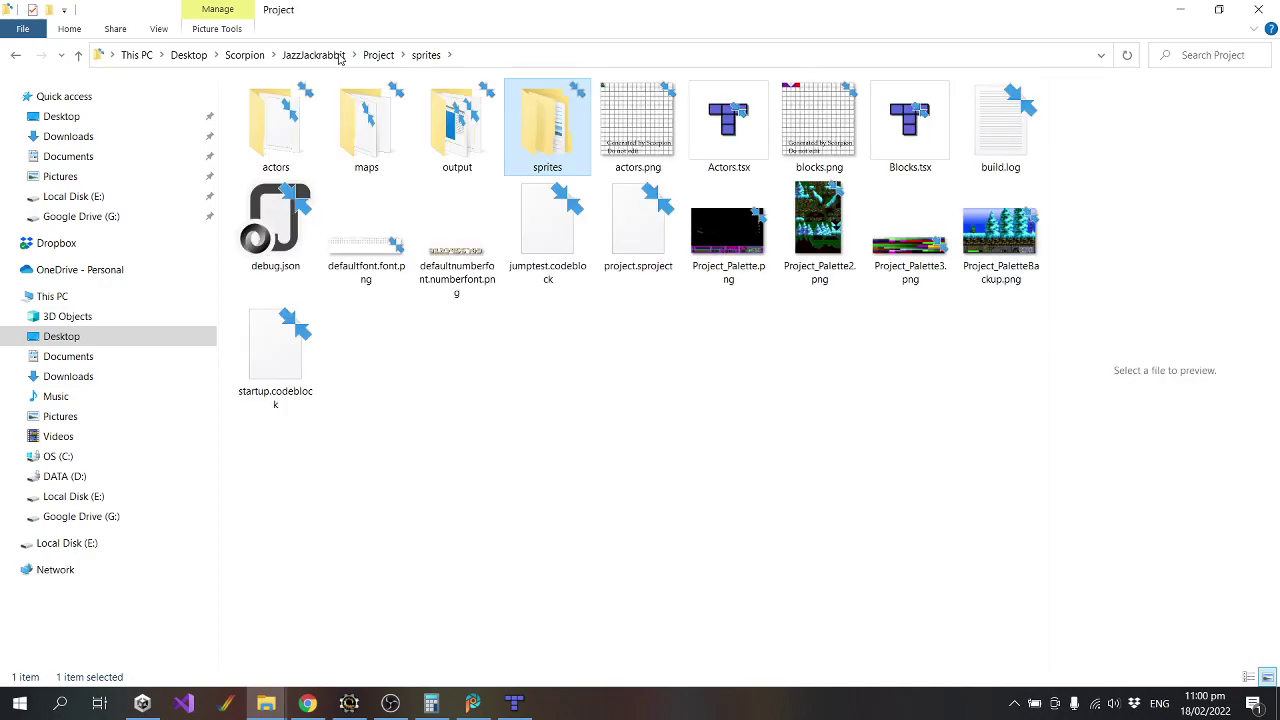
# Preview the Project_Palette images in the Project folder, including Project_Palette.png and Project_Palette3.png.
pyautogui.click(748, 238)
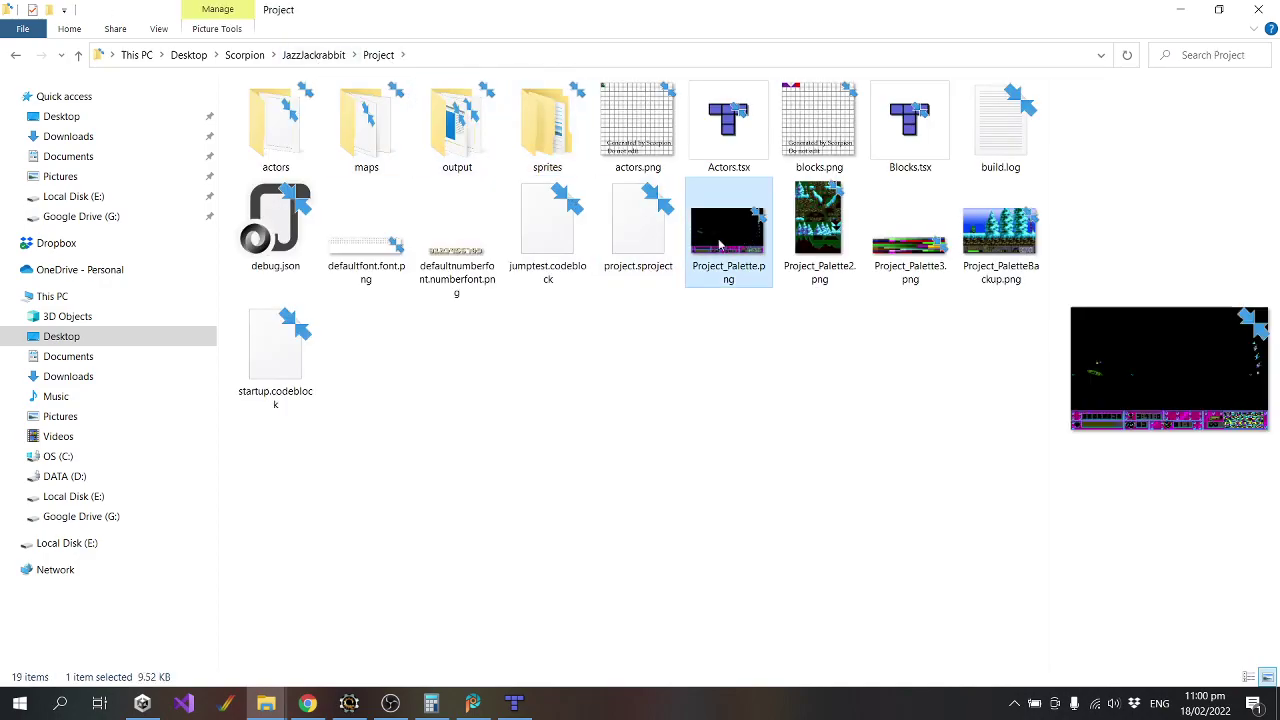
pyautogui.click(731, 320)
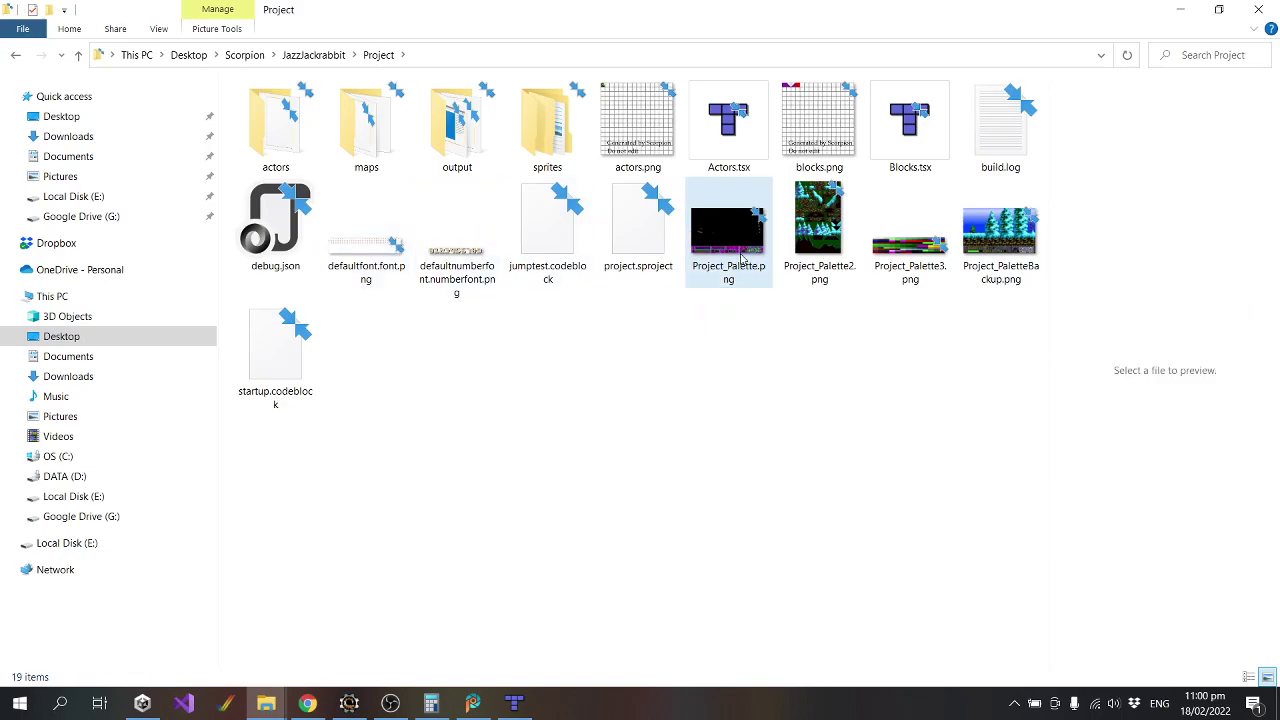
pyautogui.click(786, 246)
pyautogui.click(877, 248)
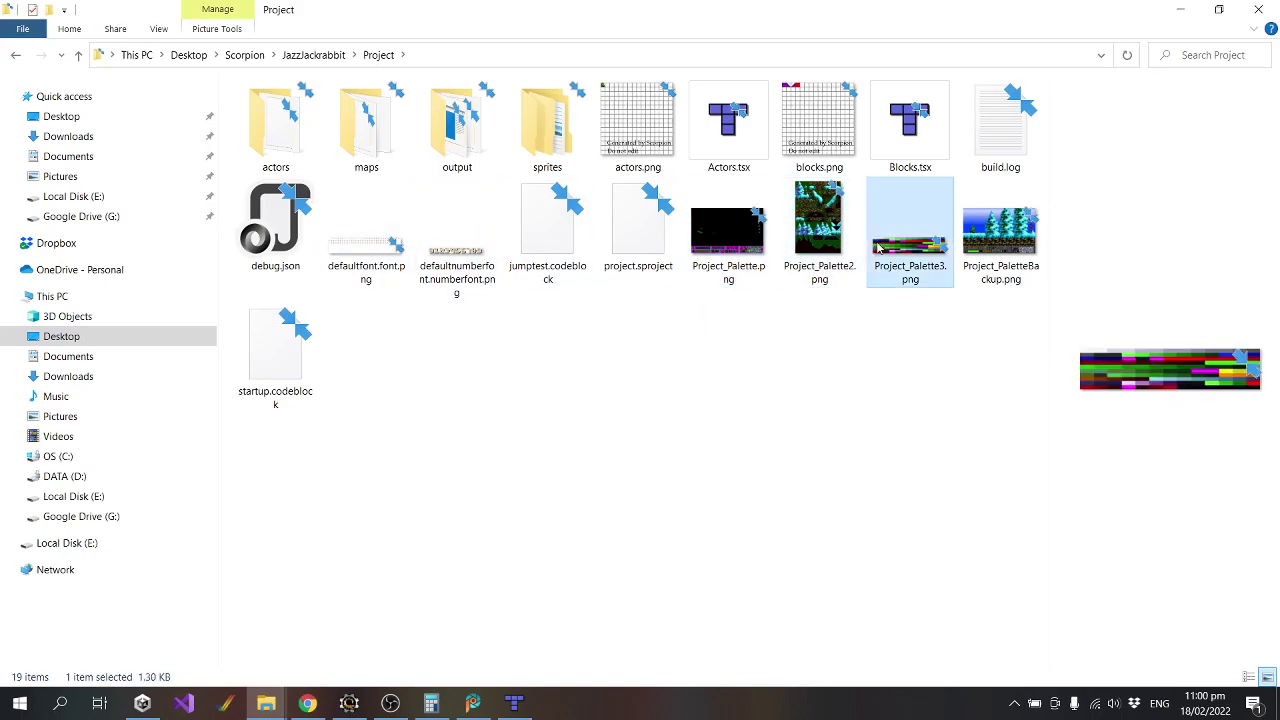
pyautogui.click(773, 349)
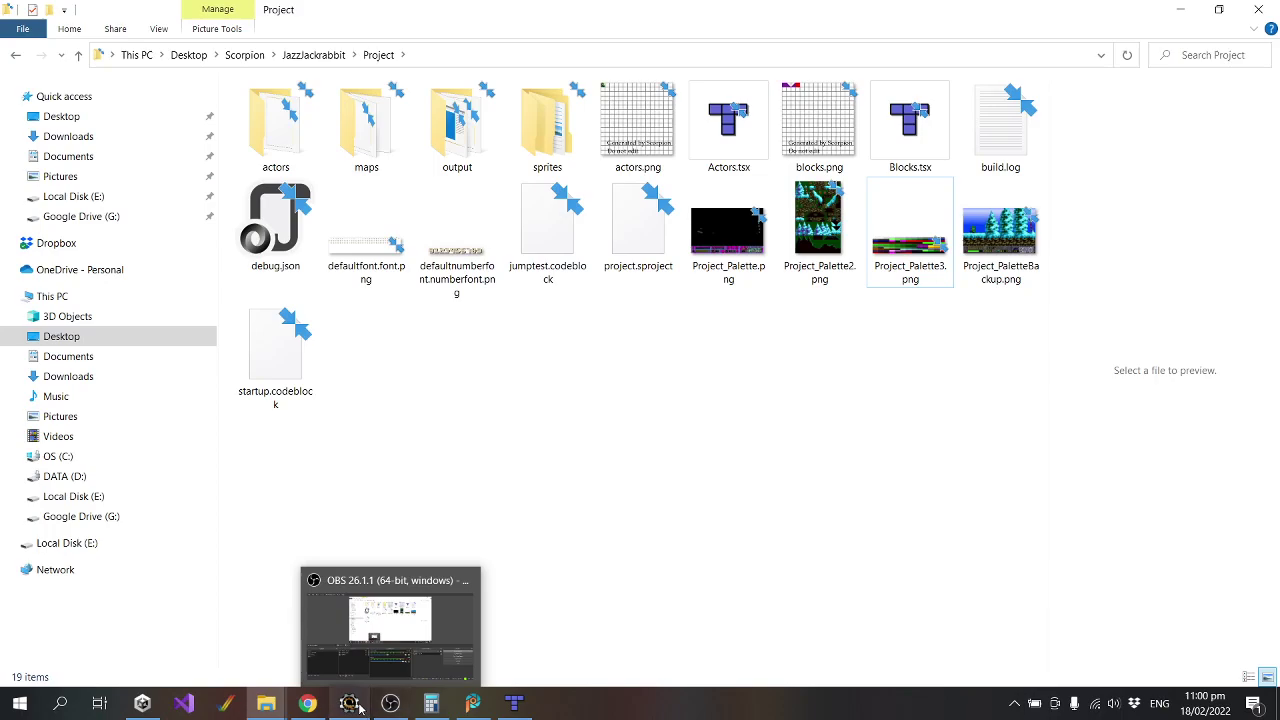
# Close the Google Chrome window that shows the browser settings.
pyautogui.moveTo(309, 705)
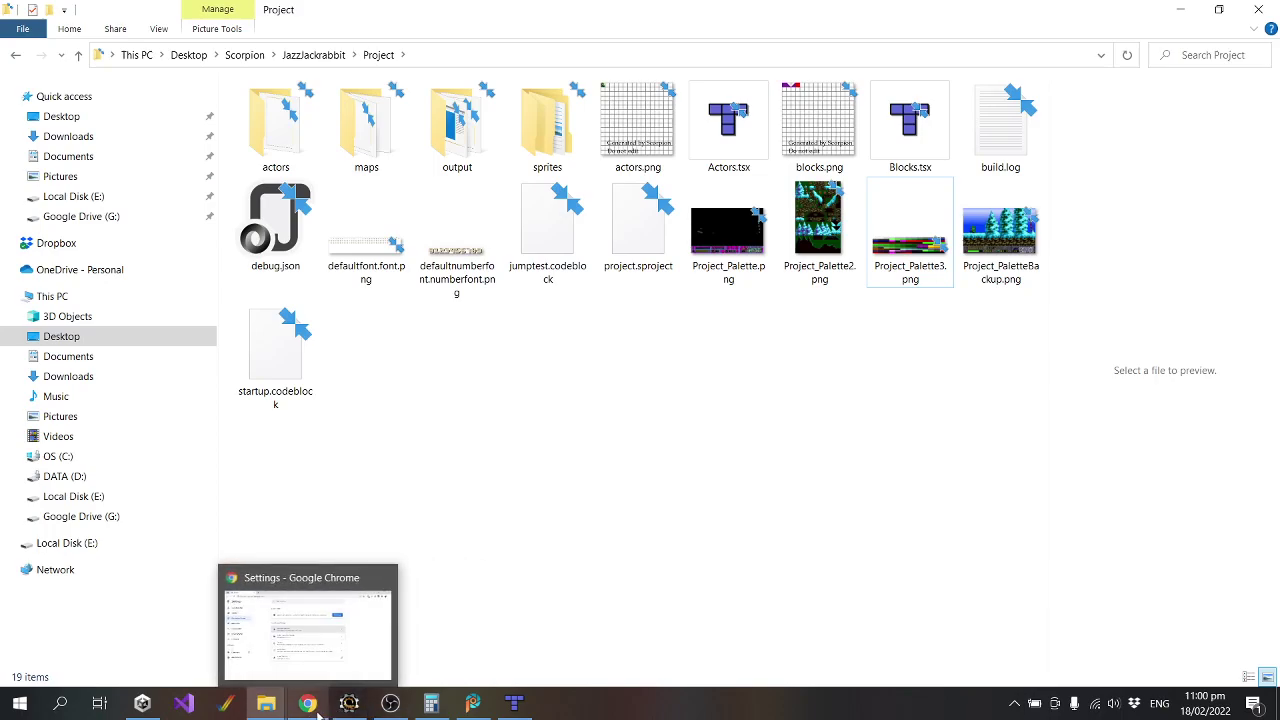
pyautogui.rightClick(316, 703)
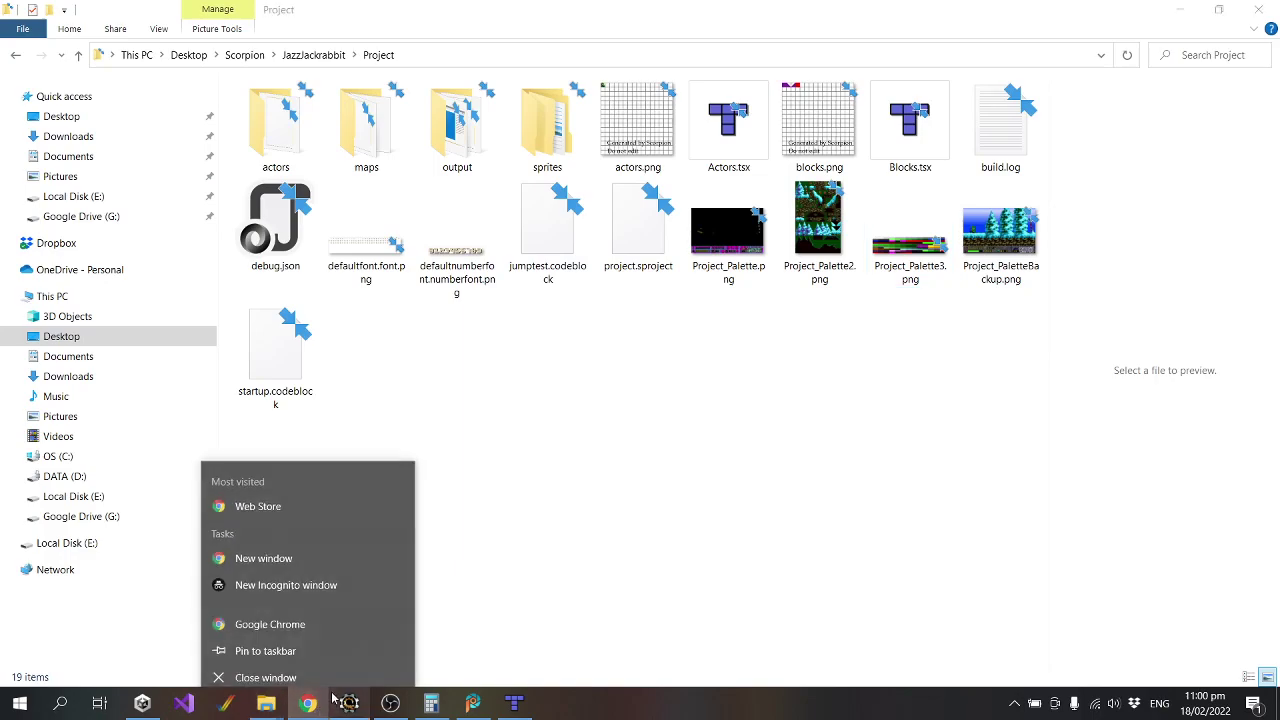
pyautogui.click(333, 679)
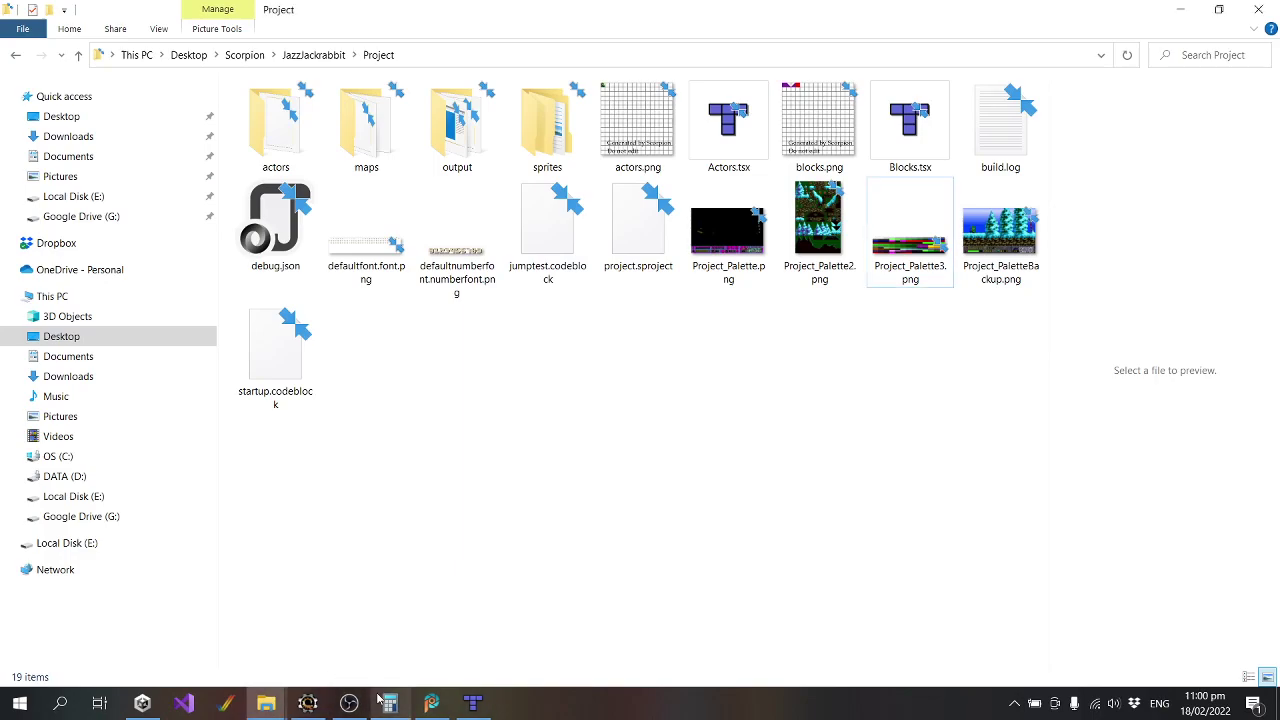
# Switch to Scorpion Editor and open the block image of solid_block for editing in PaintShop Pro.
pyautogui.click(310, 703)
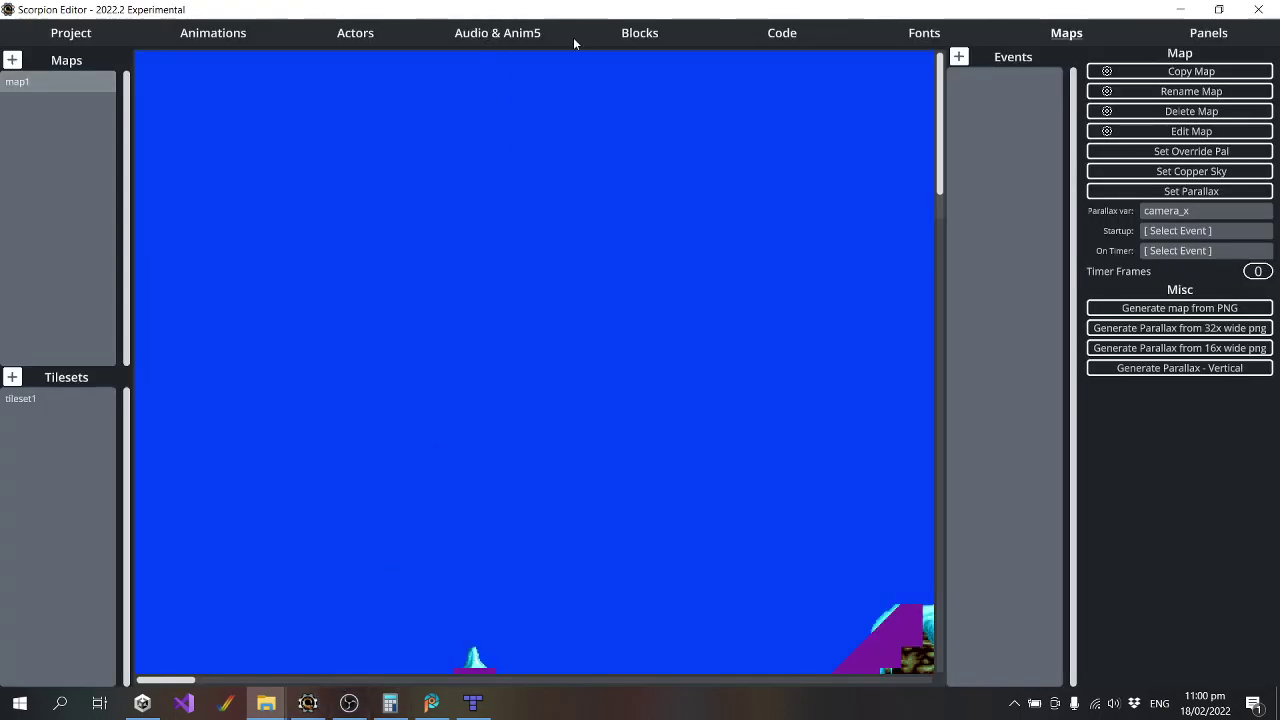
pyautogui.click(640, 33)
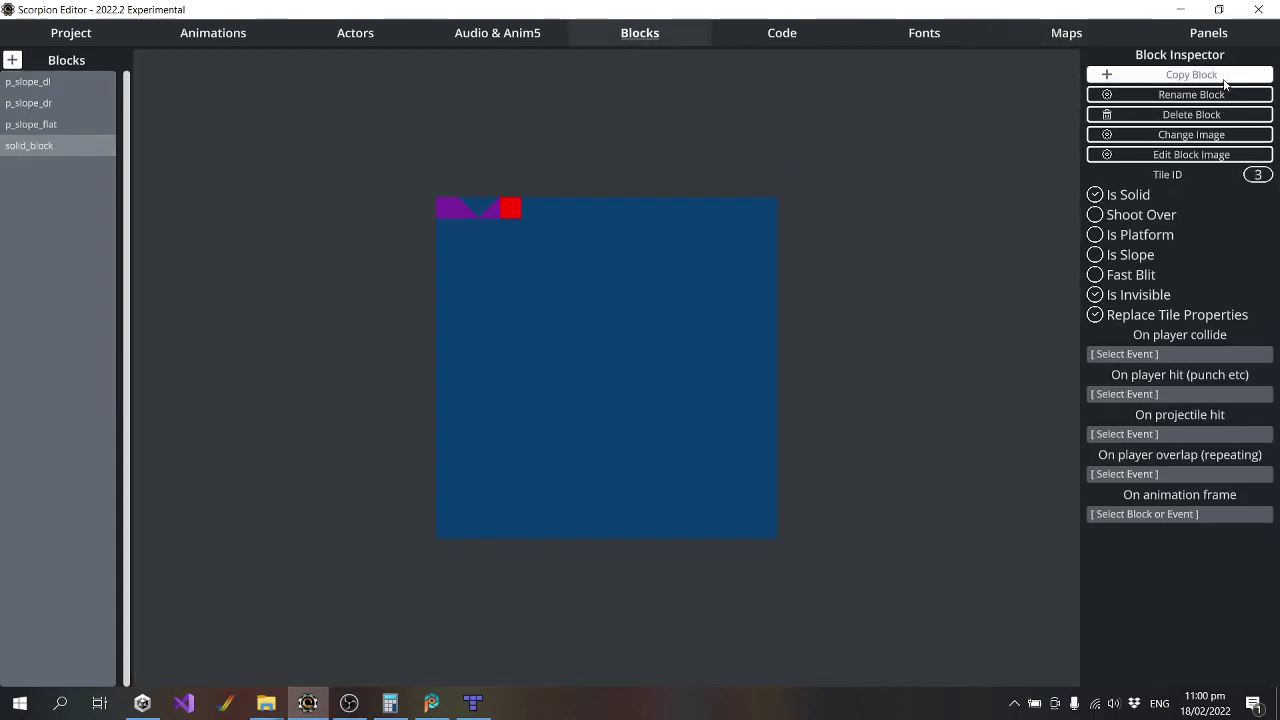
pyautogui.click(1192, 156)
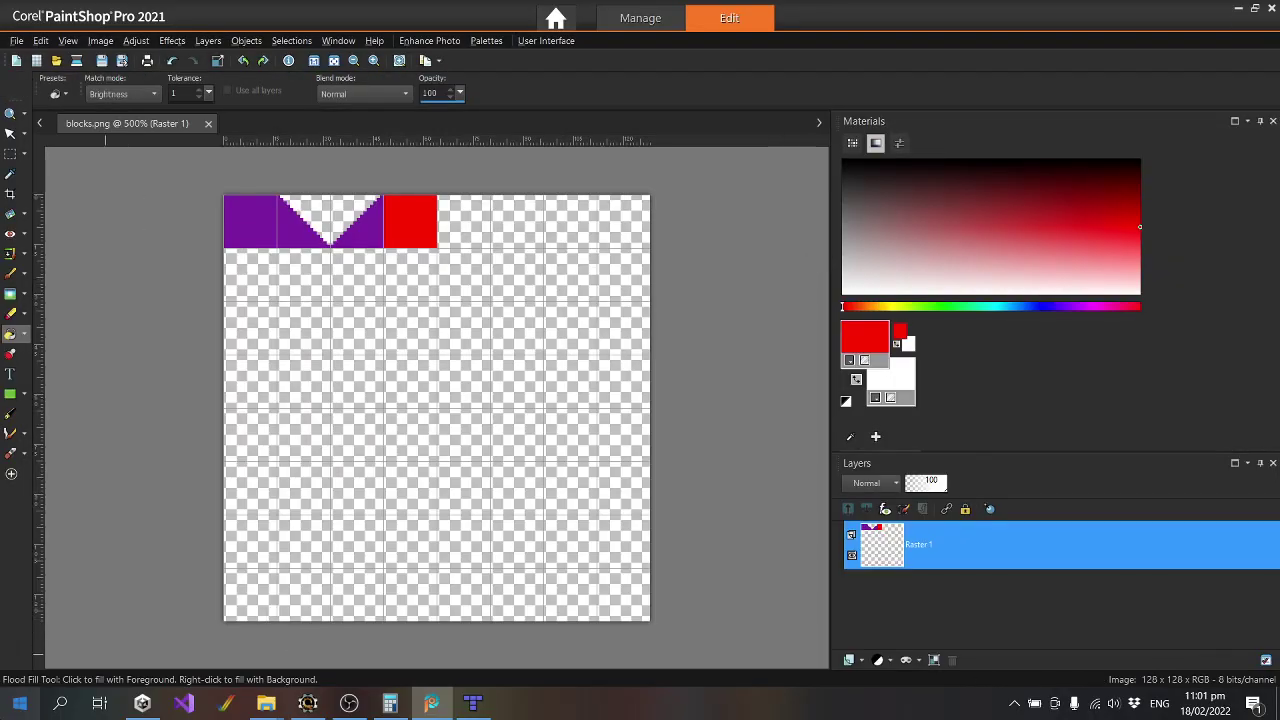
# Find Google Chrome with the Windows search and open a new browser window.
pyautogui.click(20, 703)
pyautogui.write('chor')
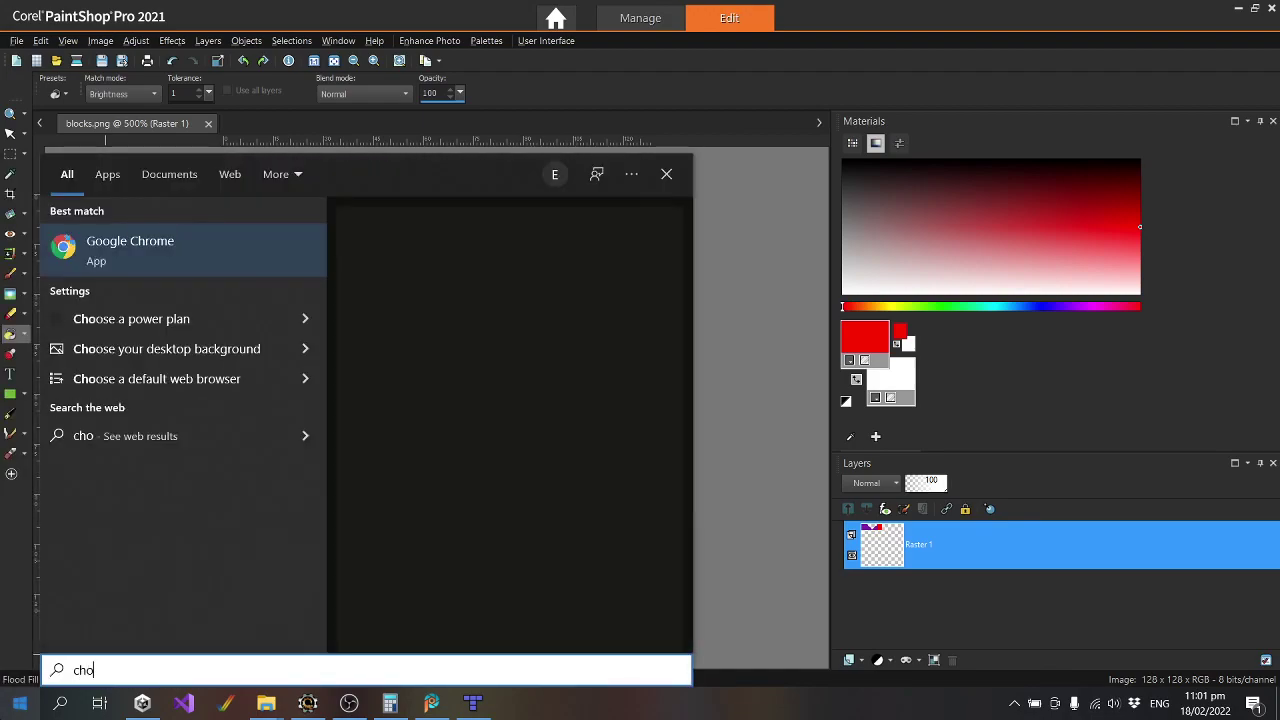
pyautogui.press('BackSpace')
pyautogui.press('BackSpace')
pyautogui.write('rome')
pyautogui.press('Escape')
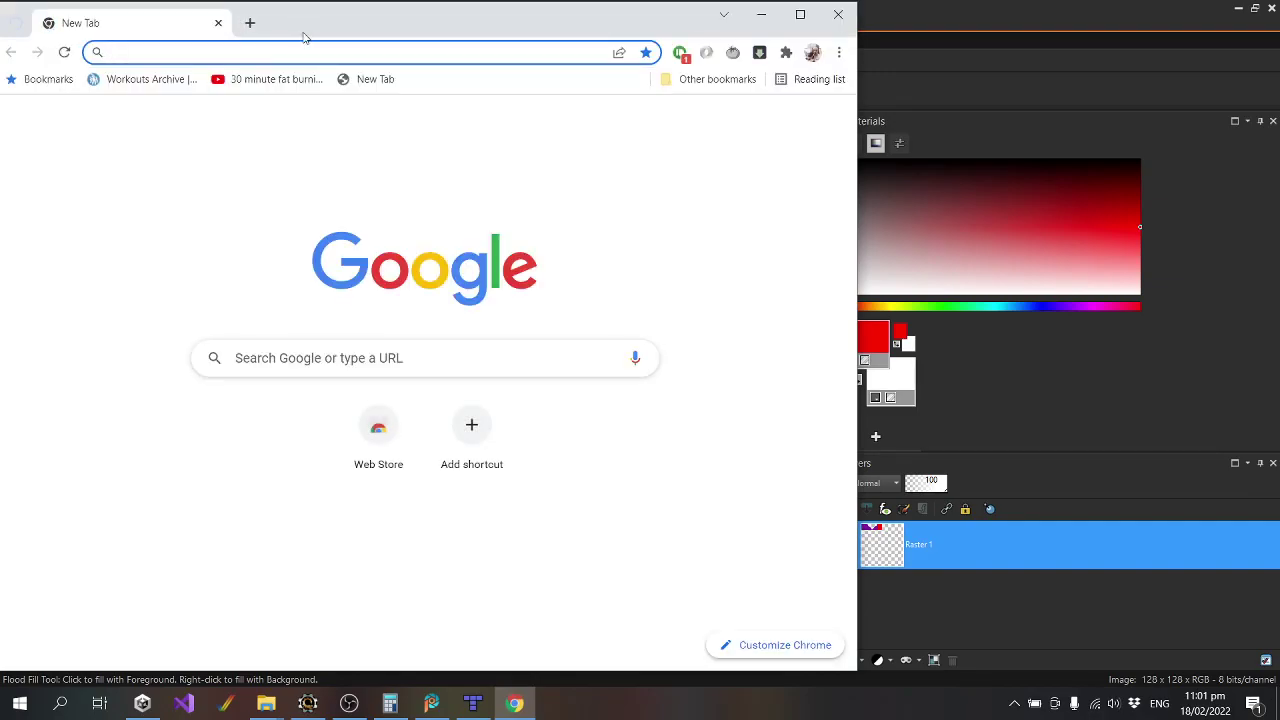
# Search the web for "sprite rip jazz jackrabbit" and open The Spriters Resource page for the PC Jazz Jackrabbit.
pyautogui.write('spri')
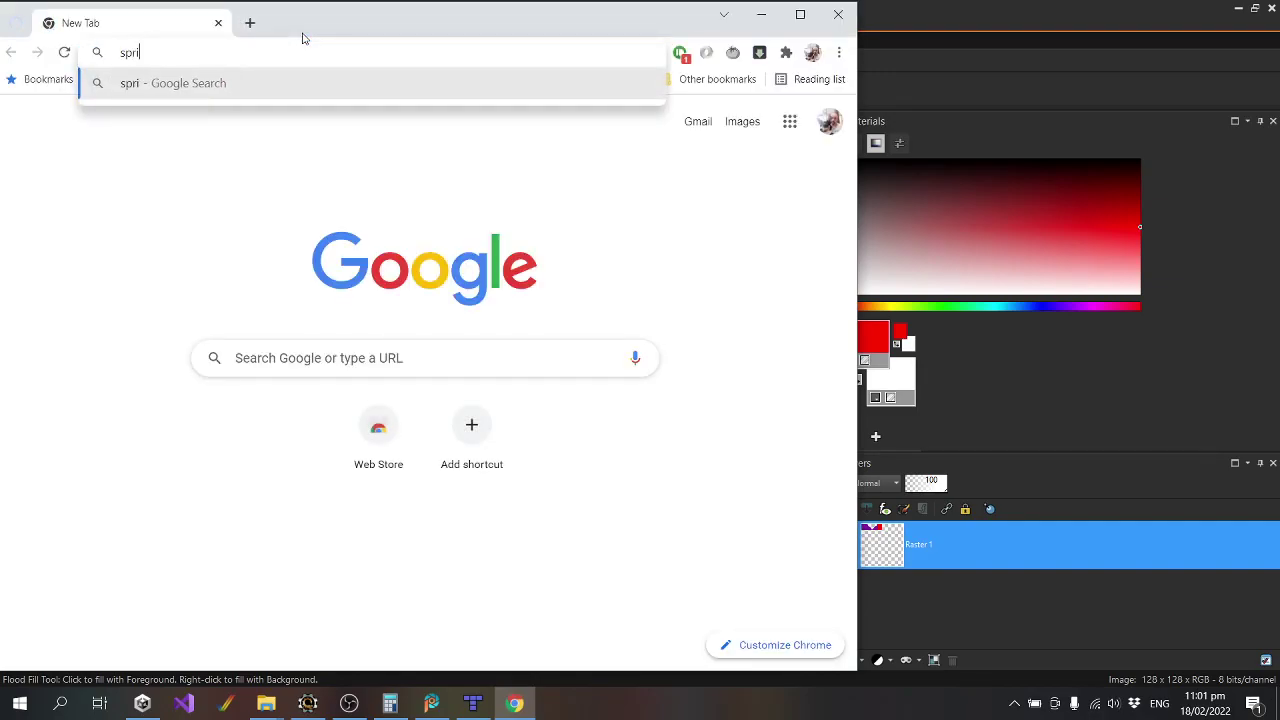
pyautogui.write('te rip jazz jackrabbit')
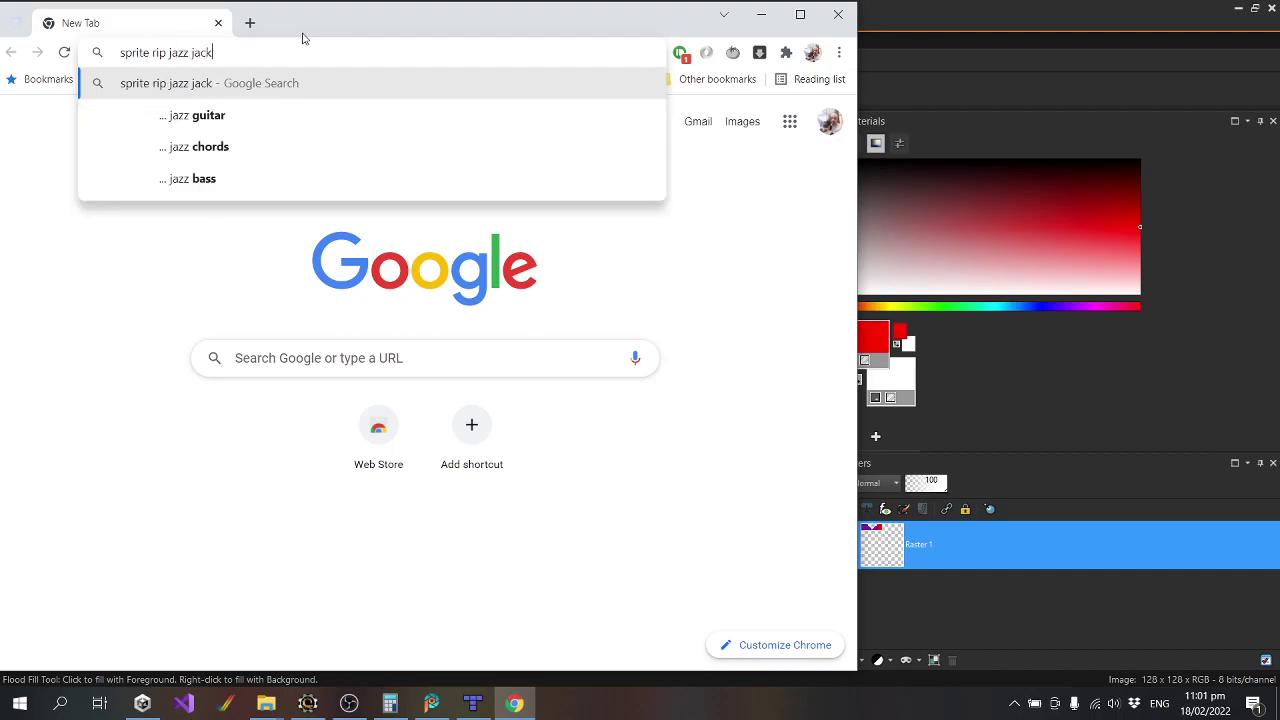
pyautogui.press('Return')
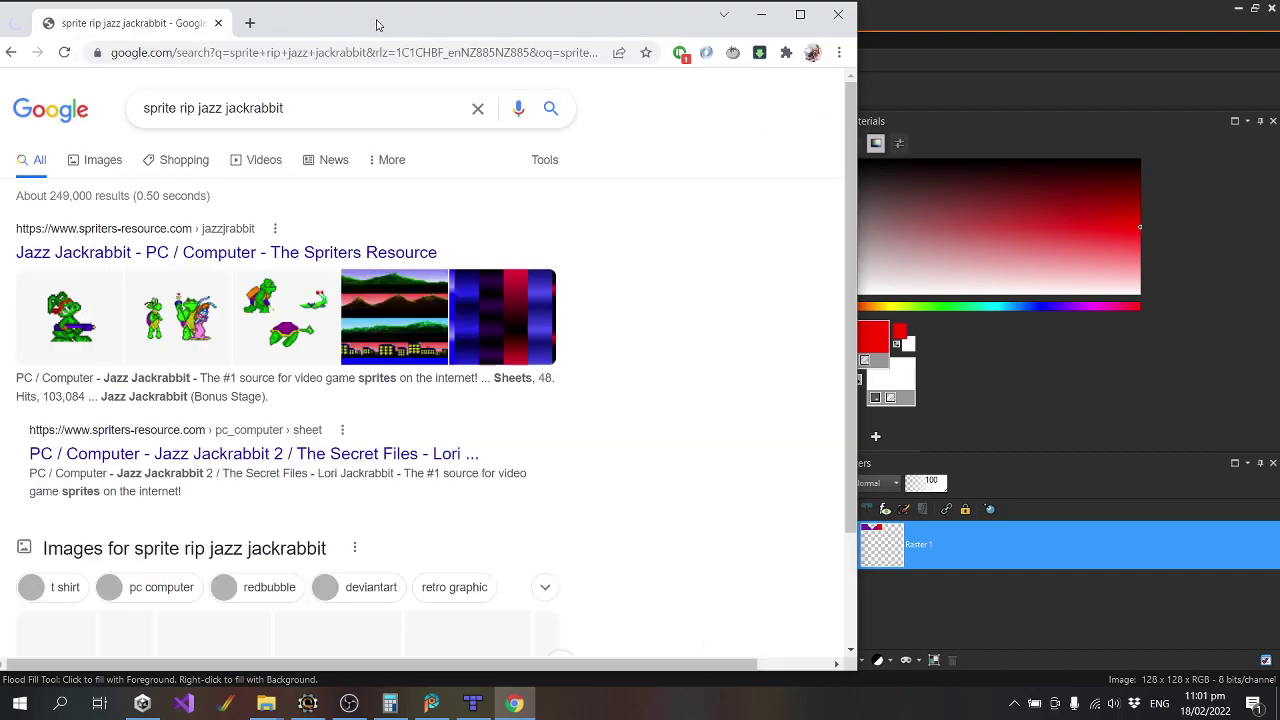
pyautogui.doubleClick(323, 29)
pyautogui.scroll(-4, 6, 266)
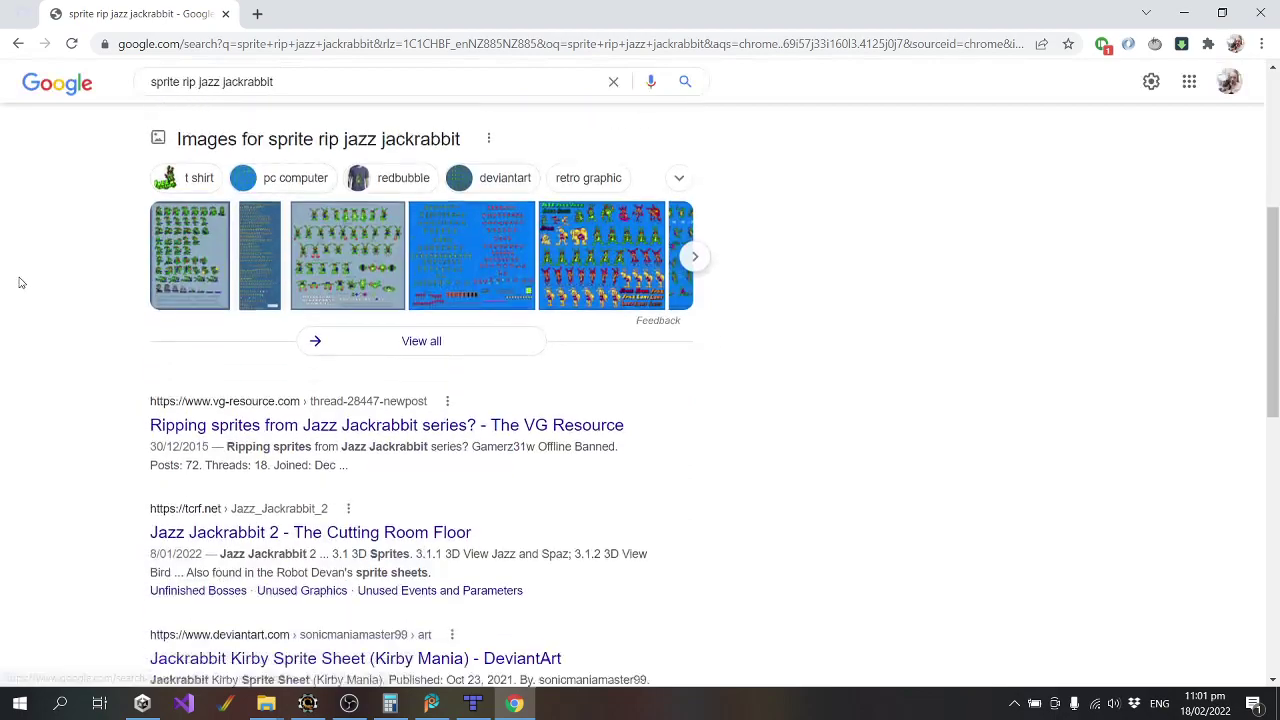
pyautogui.scroll(4, 97, 299)
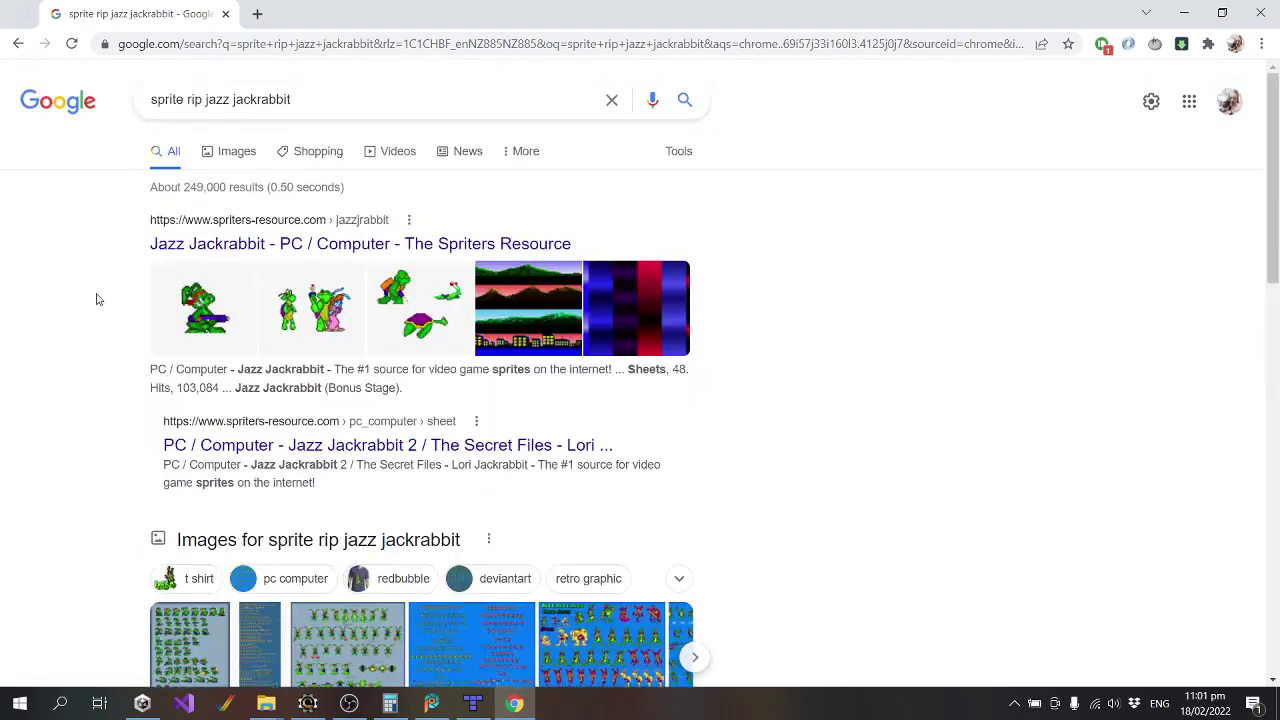
pyautogui.click(268, 246)
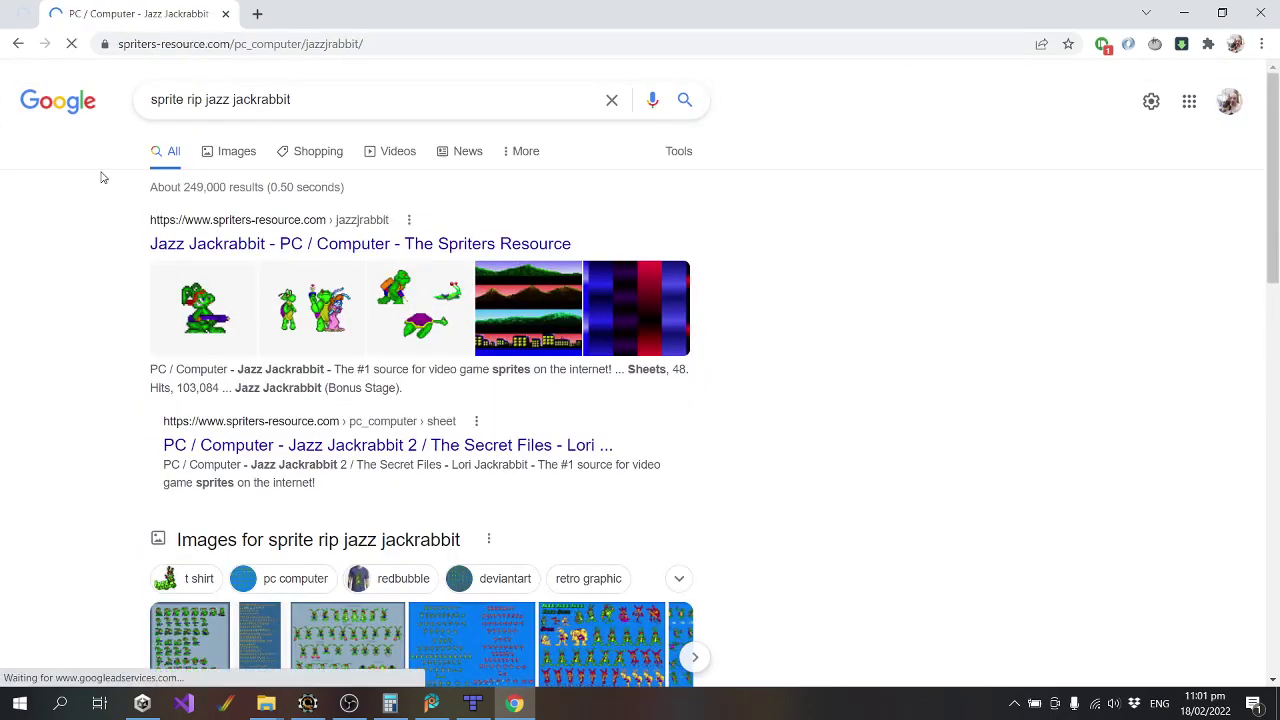
# Browse the Jazz Jackrabbit page's characters, enemies, backgrounds, tilesets and miscellaneous sheets to see which graphics are available.
pyautogui.scroll(-5, 440, 378)
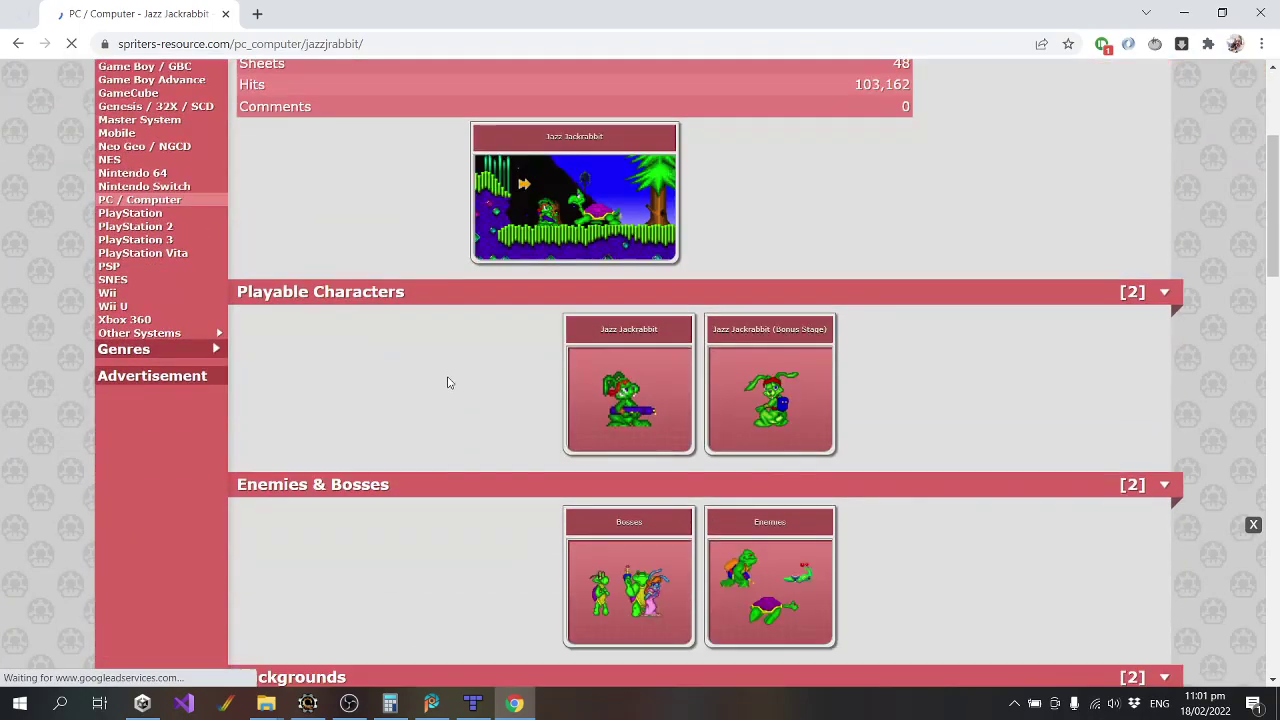
pyautogui.scroll(2, 493, 197)
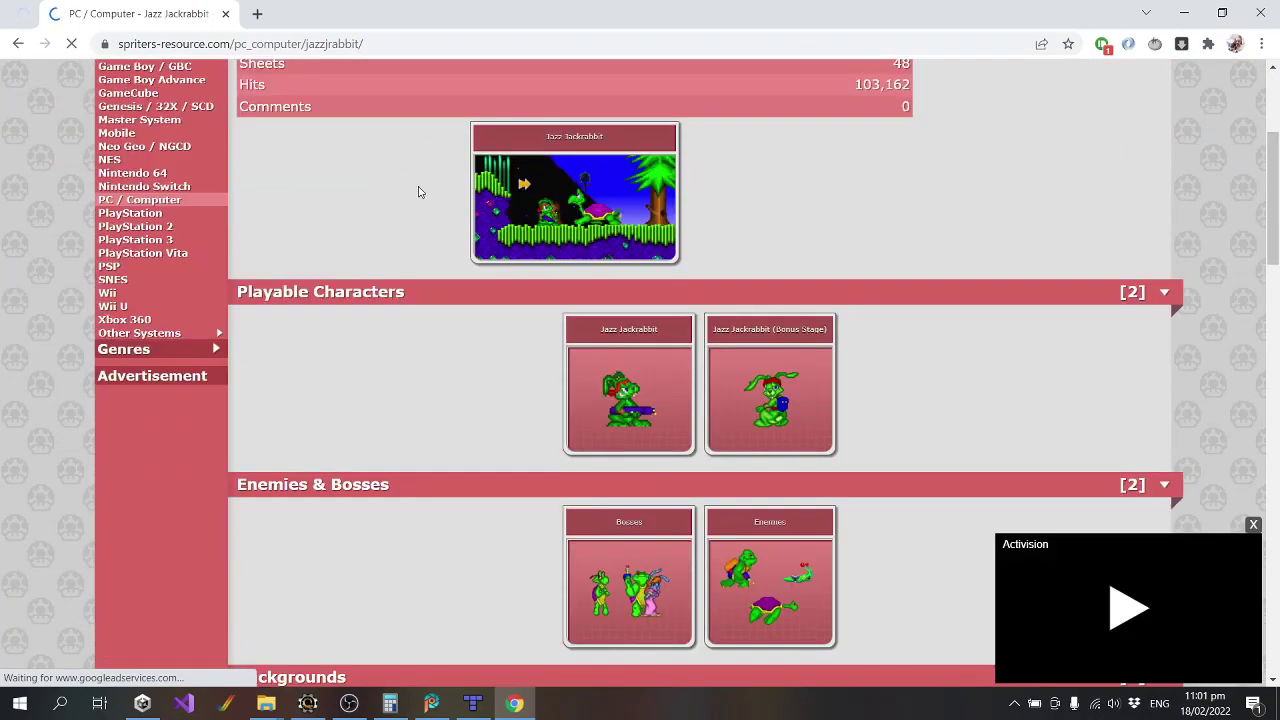
pyautogui.scroll(3, 389, 286)
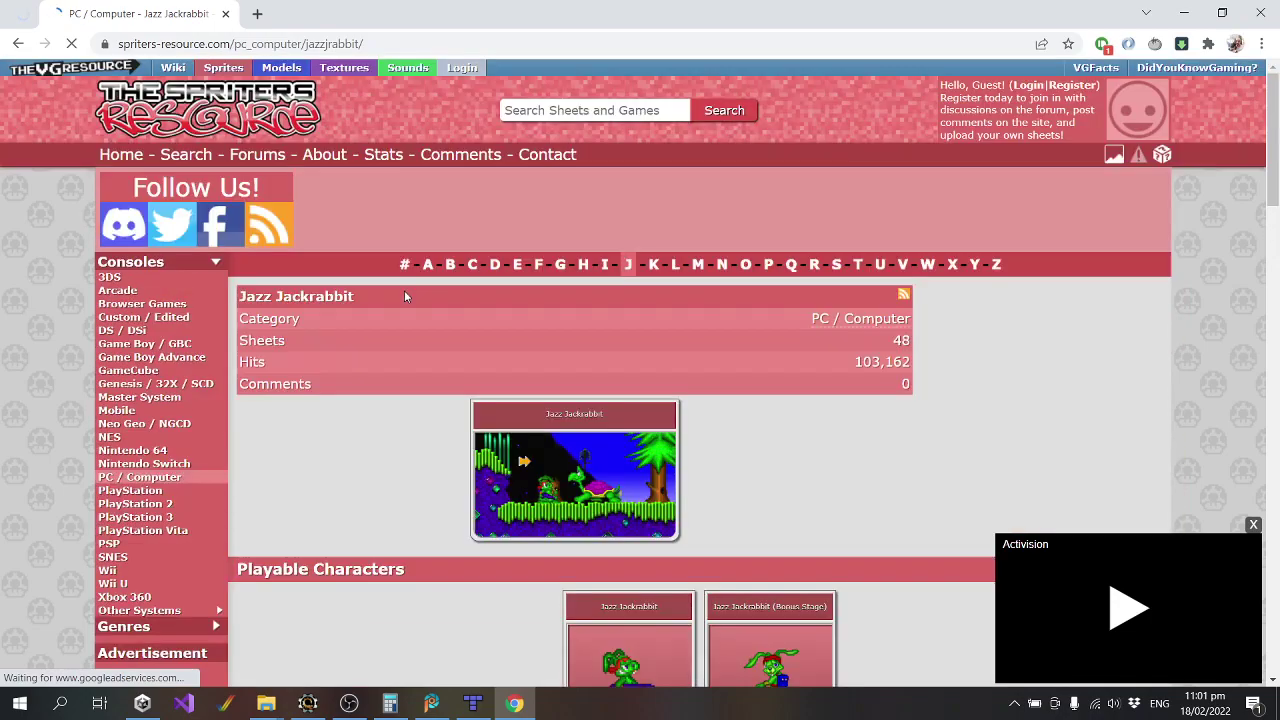
pyautogui.scroll(-7, 404, 290)
pyautogui.scroll(-2, 434, 291)
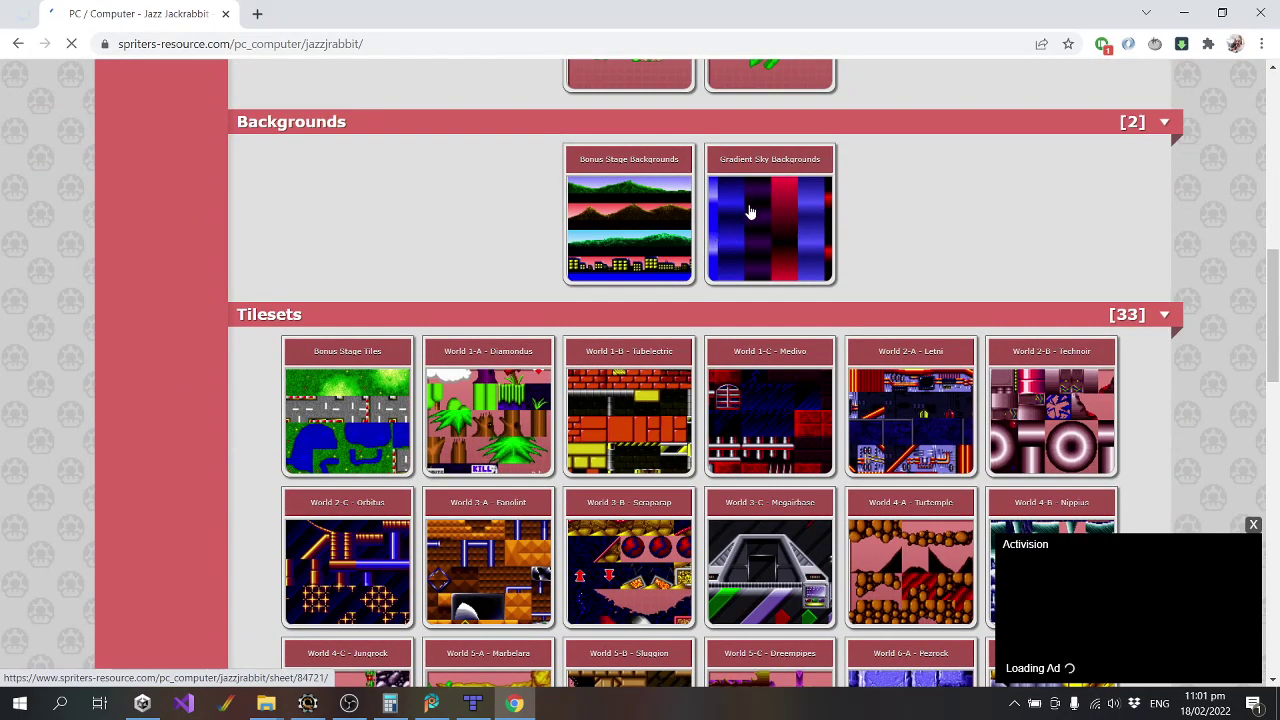
pyautogui.scroll(-2, 327, 257)
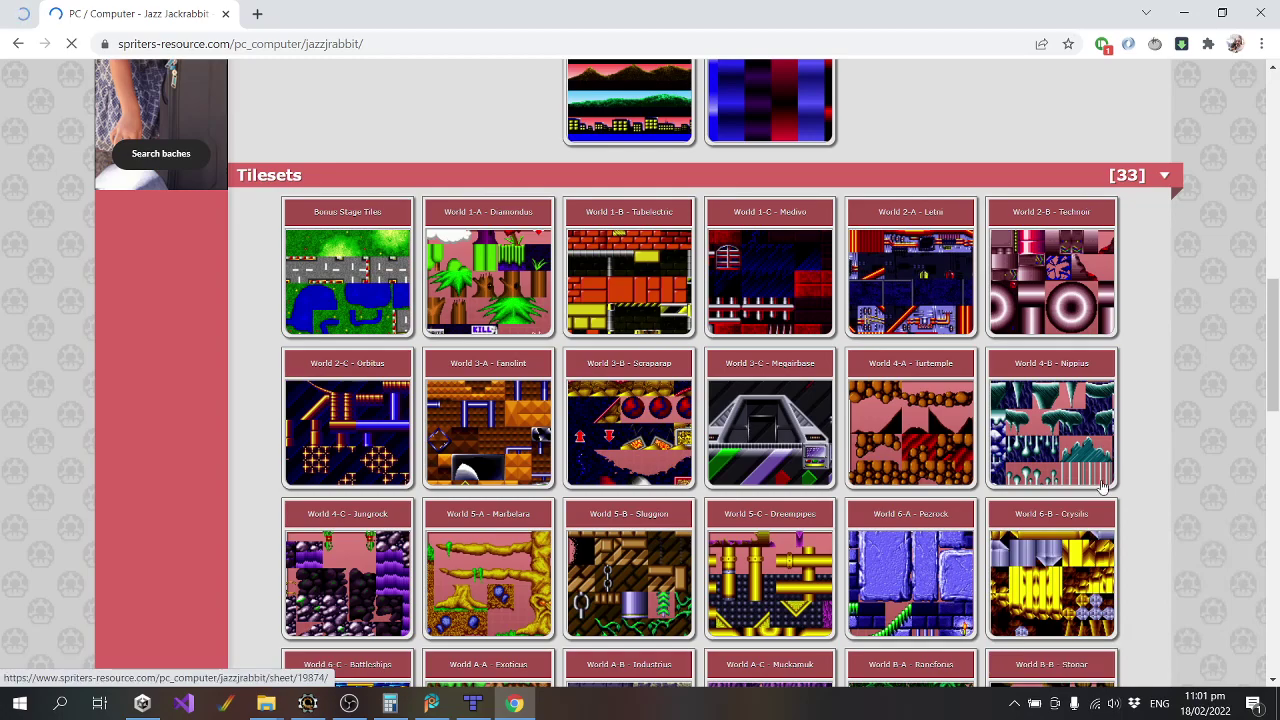
pyautogui.scroll(-3, 314, 217)
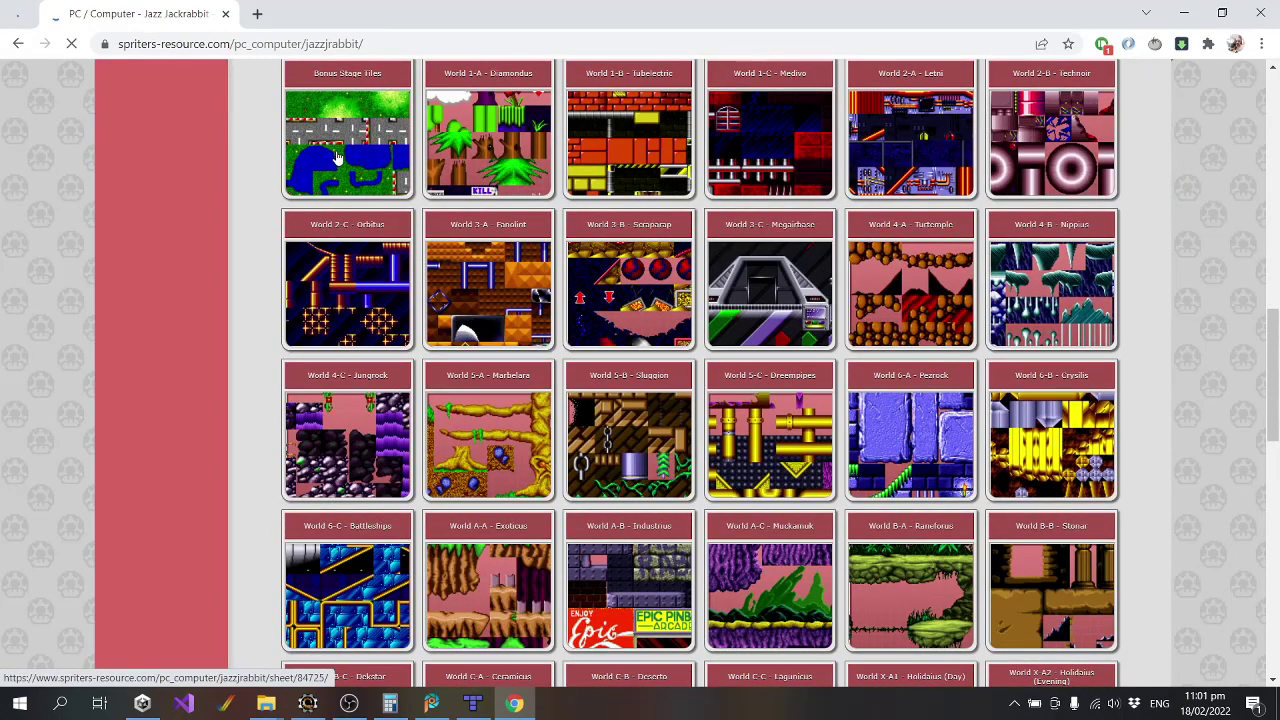
pyautogui.scroll(-3, 550, 320)
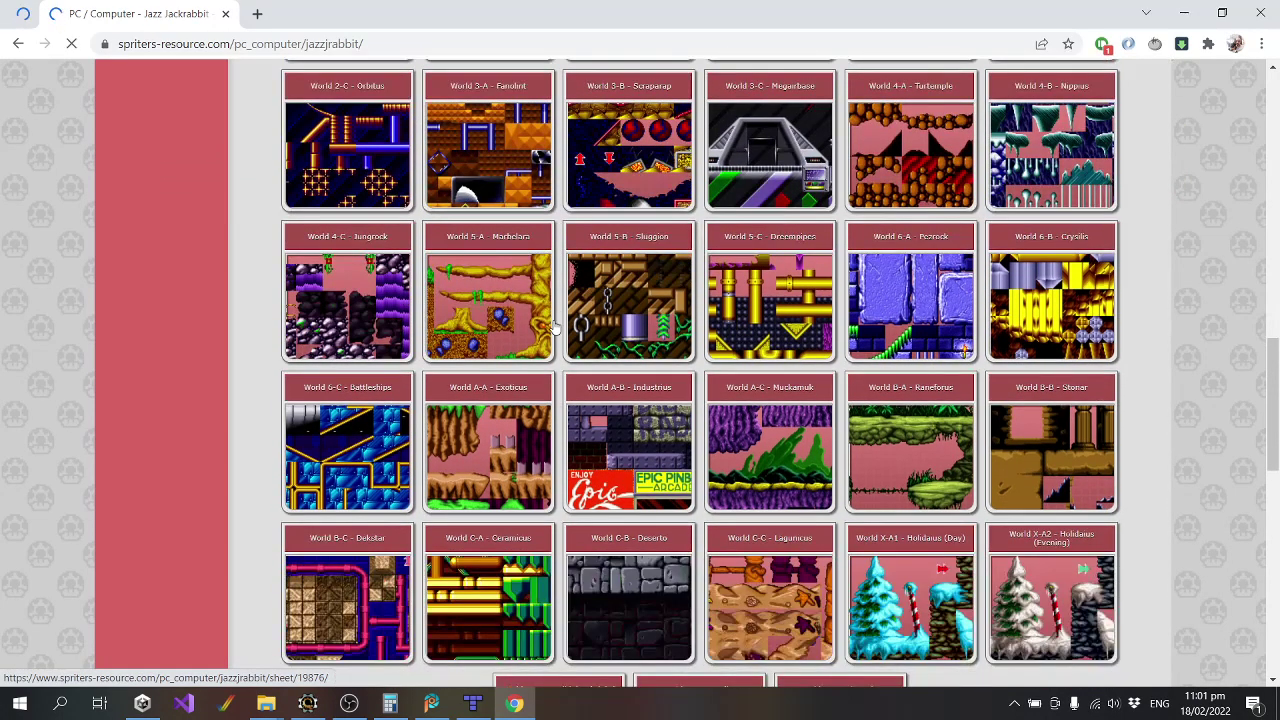
pyautogui.scroll(-3, 553, 327)
pyautogui.scroll(8, 553, 327)
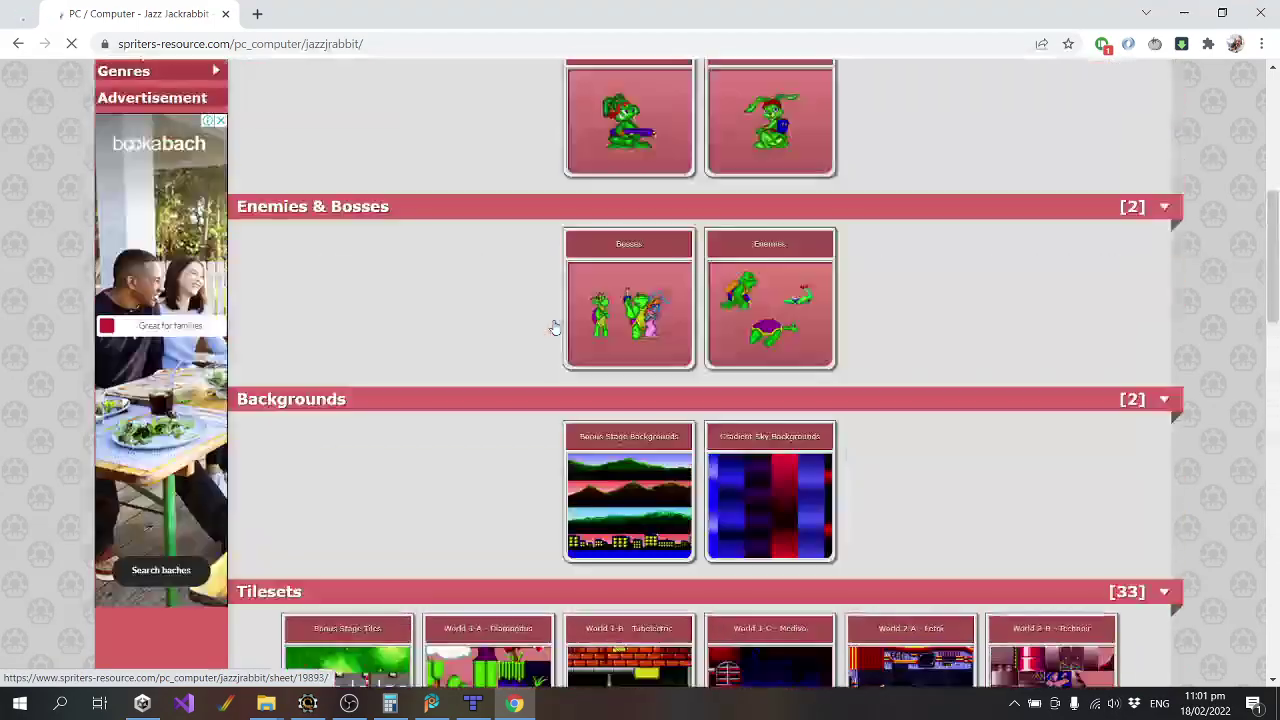
pyautogui.scroll(-15, 553, 327)
pyautogui.scroll(12, 553, 327)
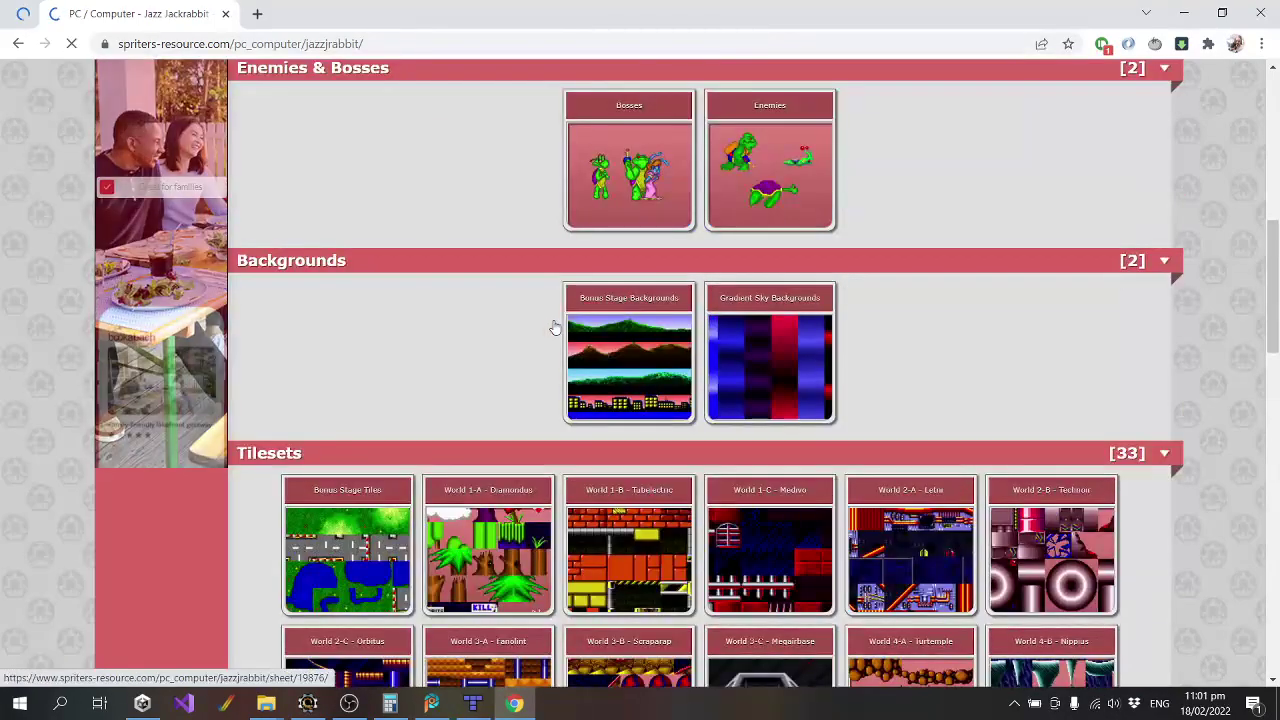
pyautogui.scroll(-15, 555, 328)
pyautogui.scroll(-8, 555, 330)
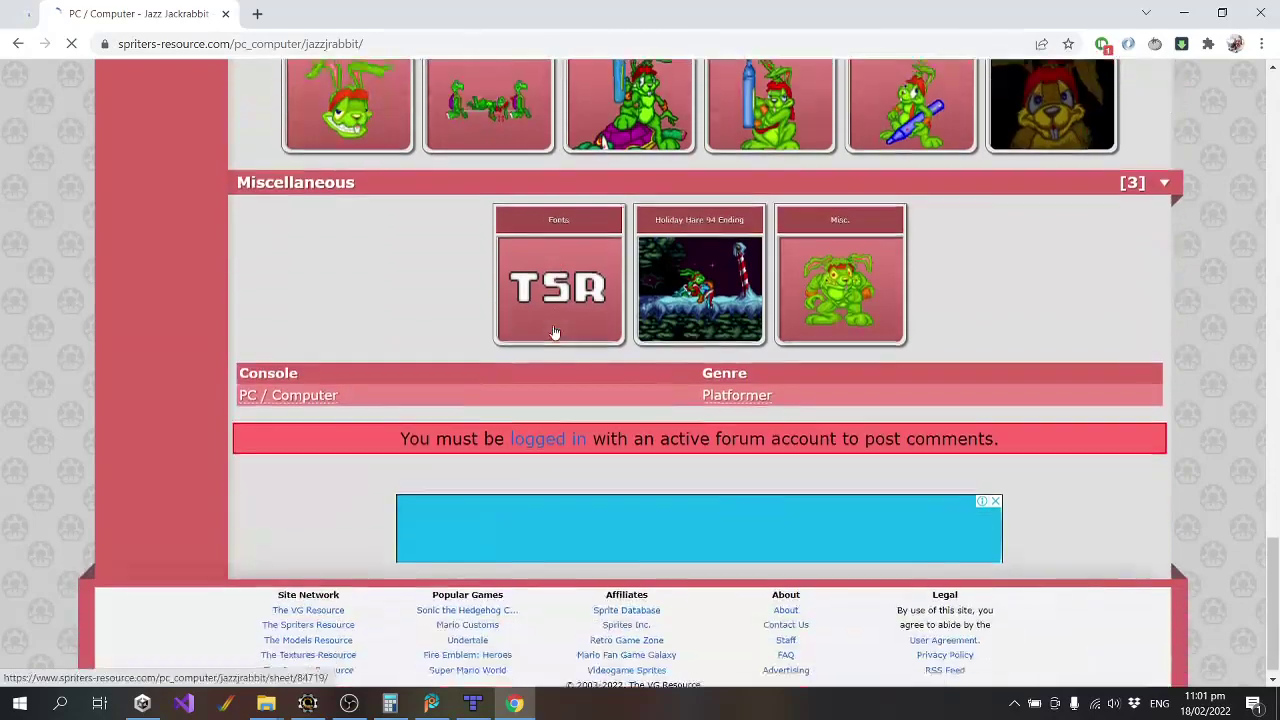
# Open the Misc. sheet from the Miscellaneous section in a new browser tab and switch to it.
pyautogui.scroll(-1, 553, 332)
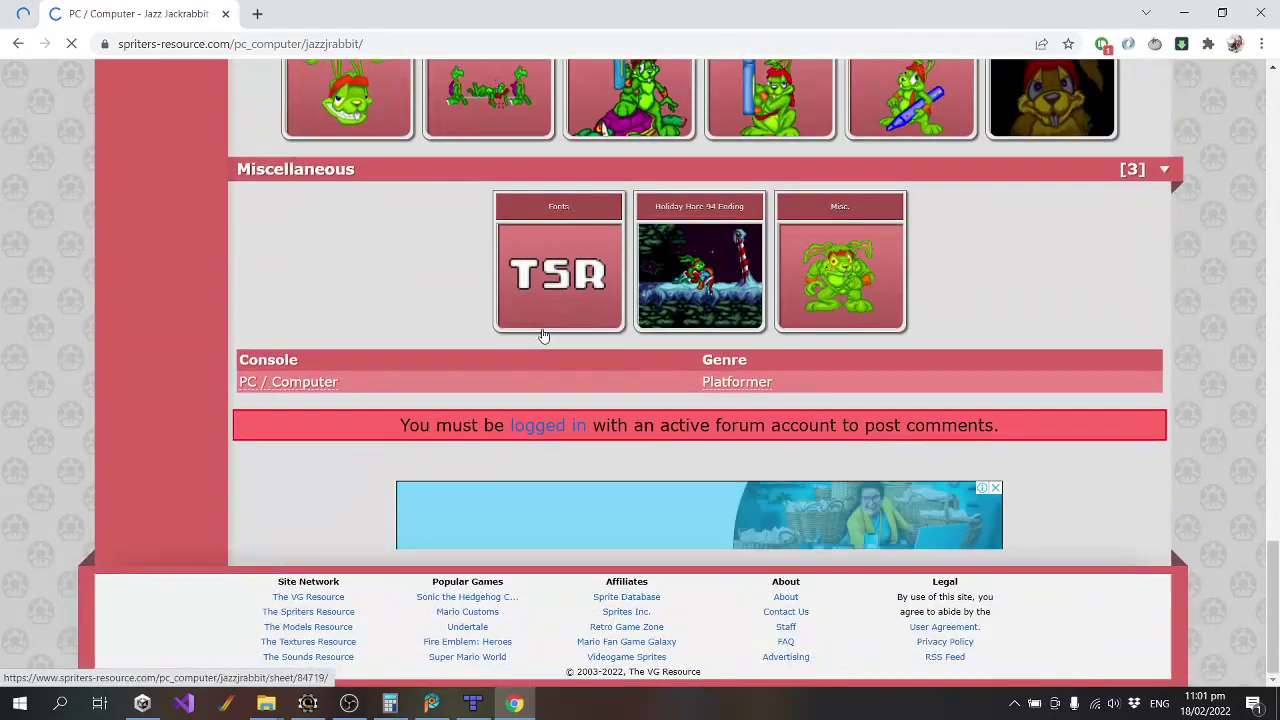
pyautogui.middleClick(825, 283)
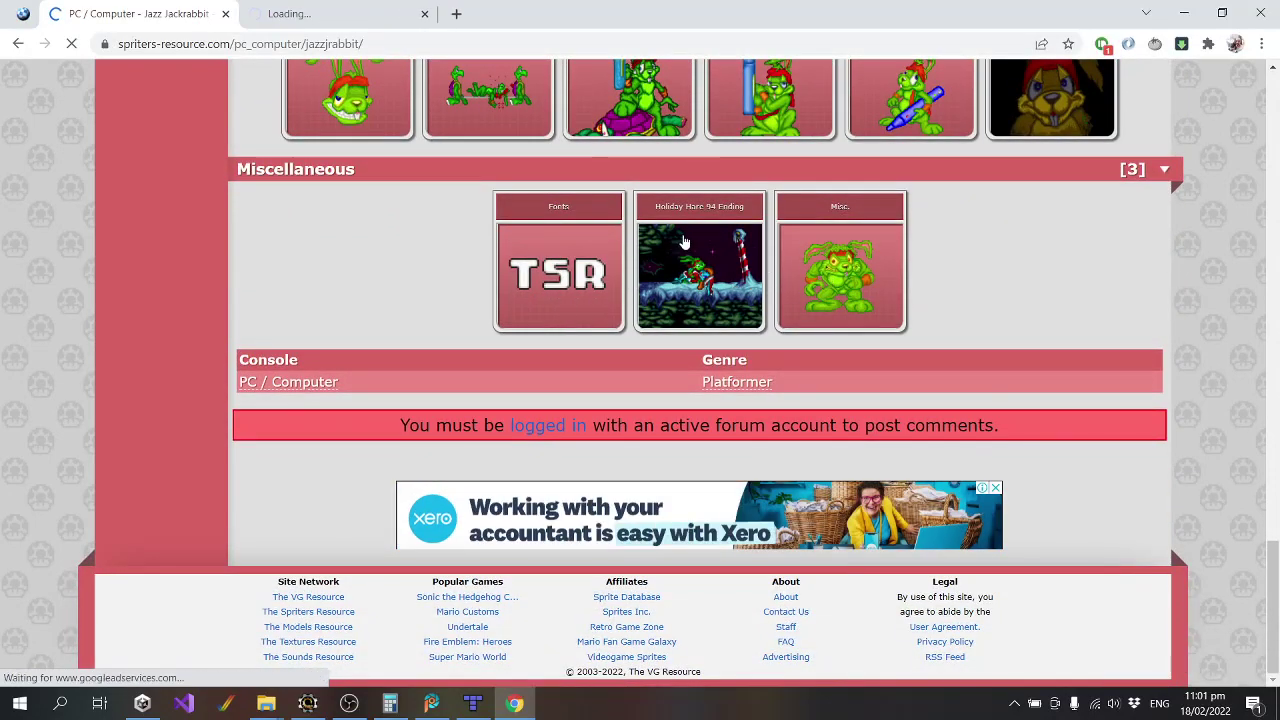
pyautogui.click(312, 8)
pyautogui.scroll(-2, 388, 352)
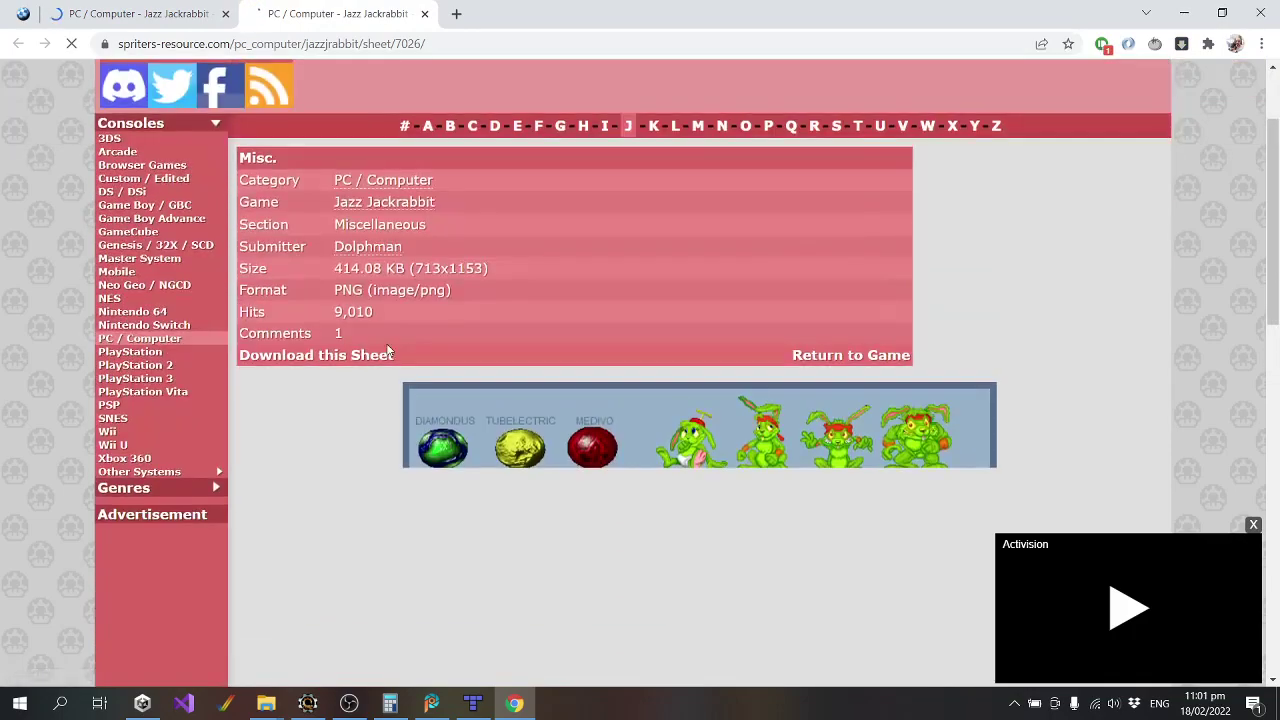
# Examine the Misc. sheet's planets, cutscene pictures, pickups, springs, weapons and status bar graphics.
pyautogui.scroll(-7, 389, 349)
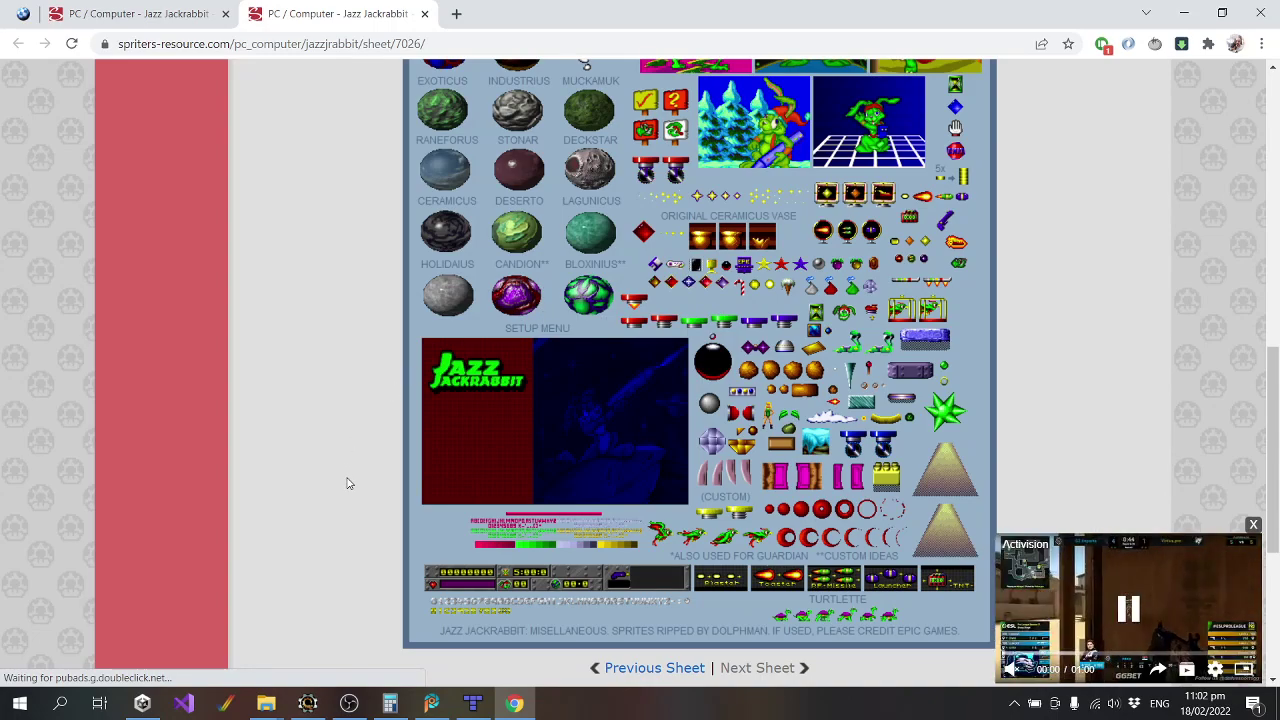
pyautogui.scroll(2, 347, 484)
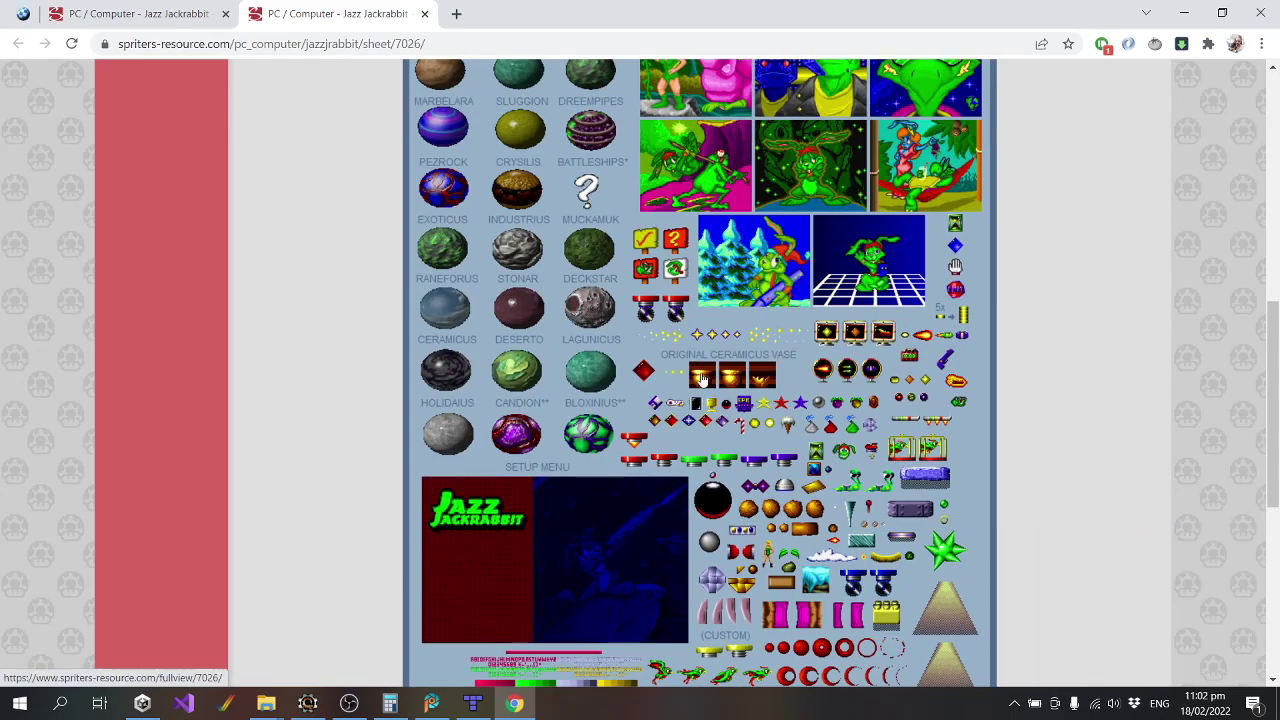
pyautogui.scroll(4, 702, 379)
pyautogui.scroll(-6, 697, 381)
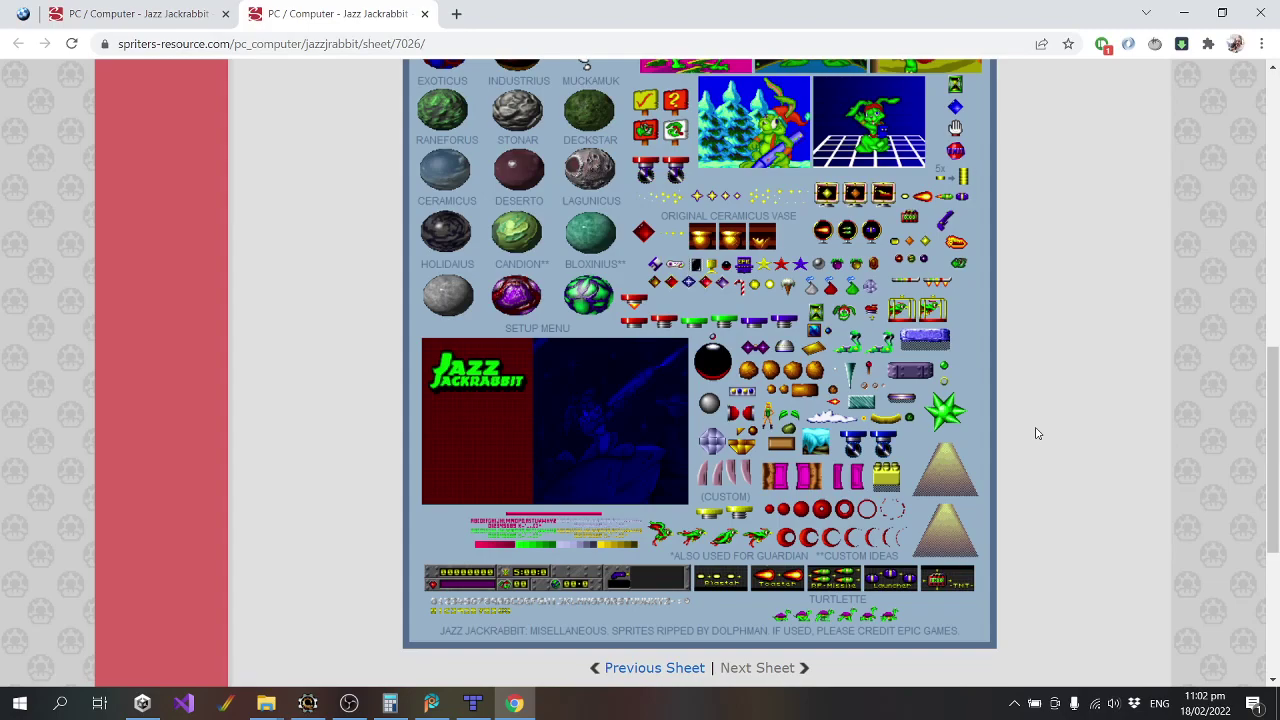
pyautogui.scroll(2, 1036, 433)
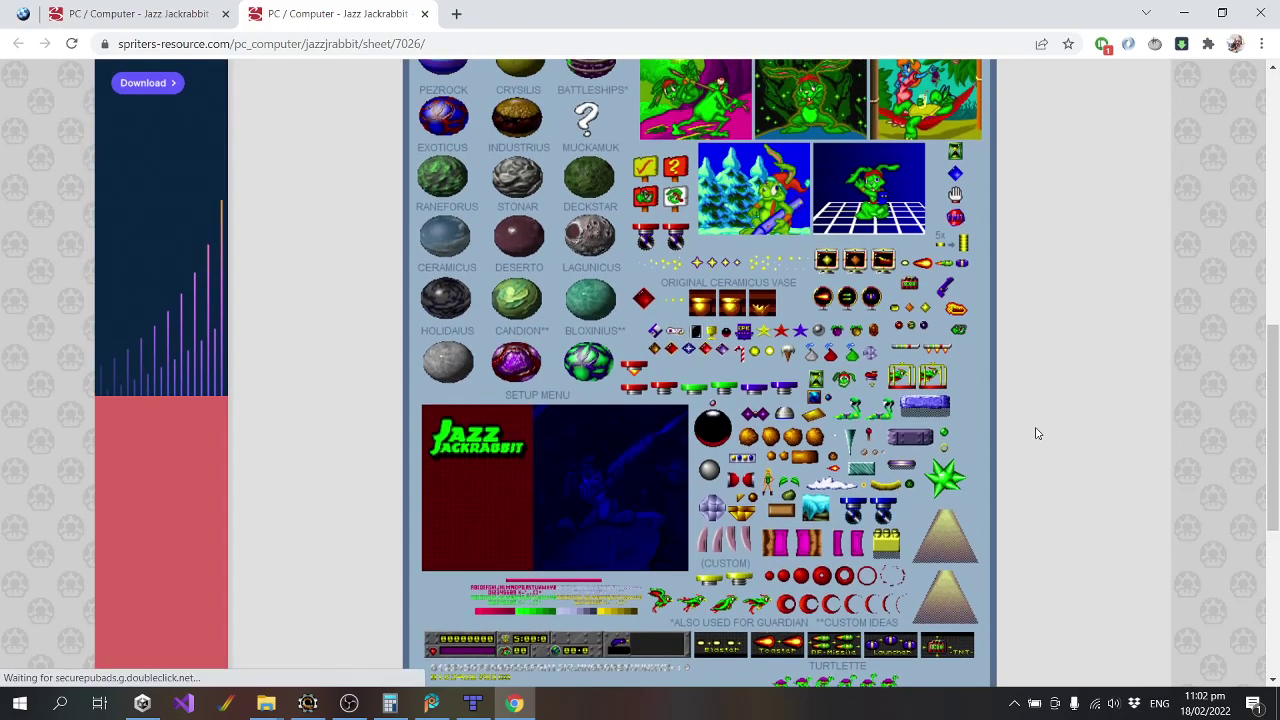
pyautogui.scroll(2, 1036, 433)
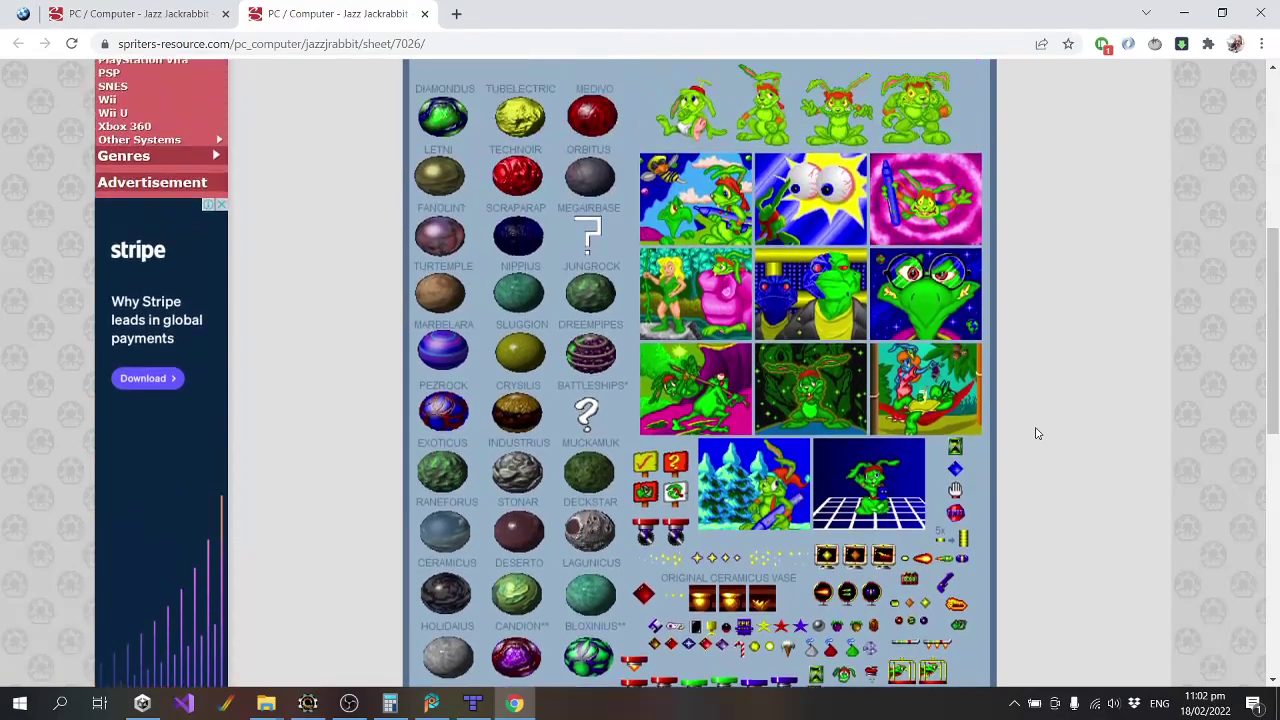
pyautogui.scroll(-2, 1036, 433)
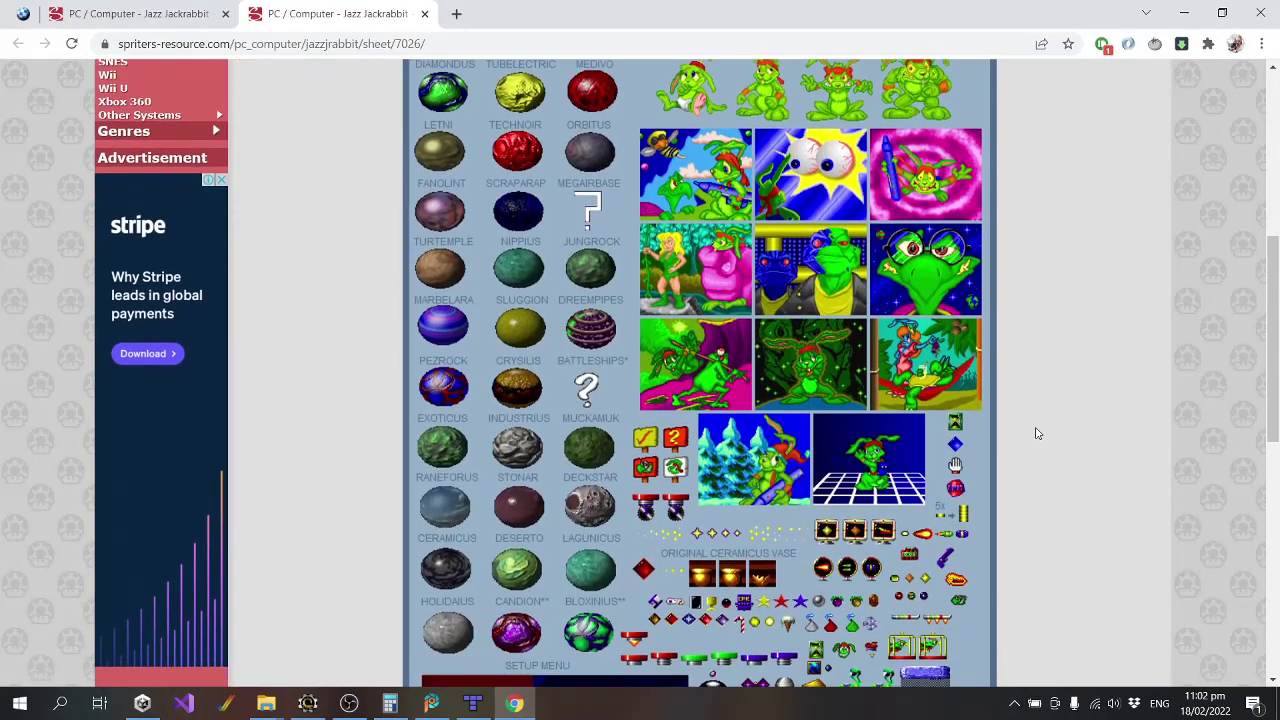
pyautogui.scroll(-2, 1036, 433)
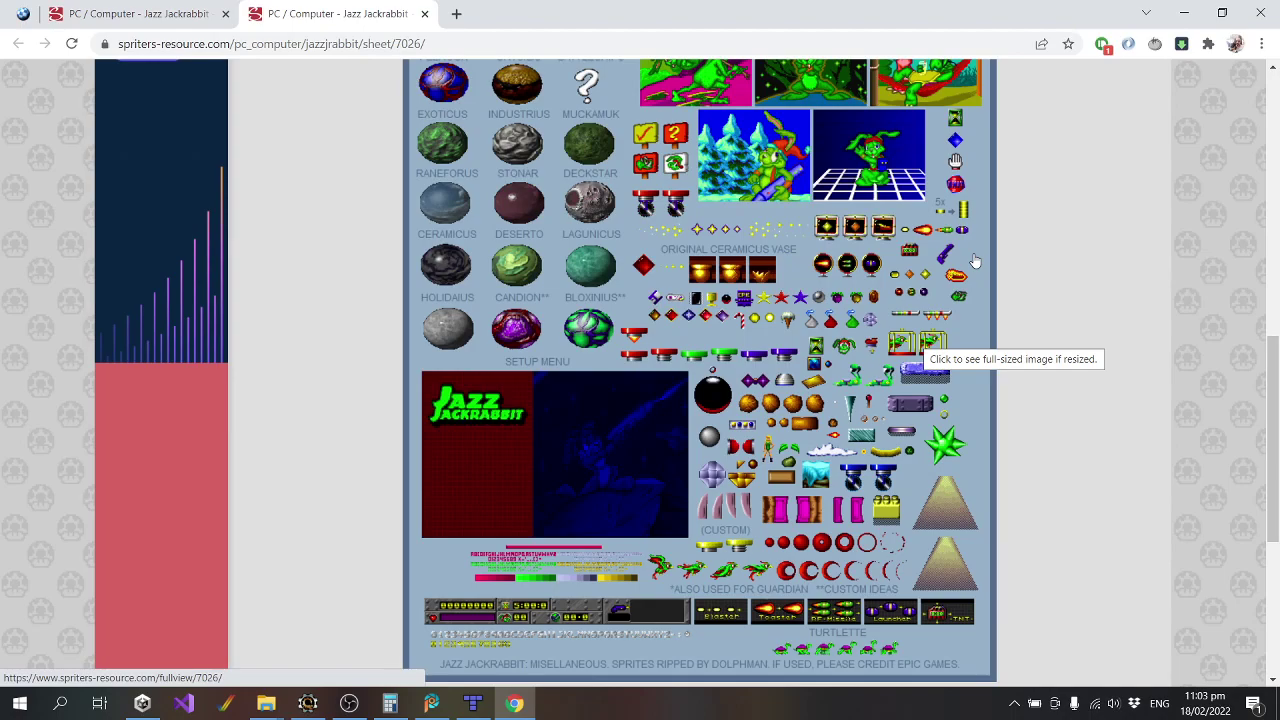
pyautogui.scroll(1, 975, 261)
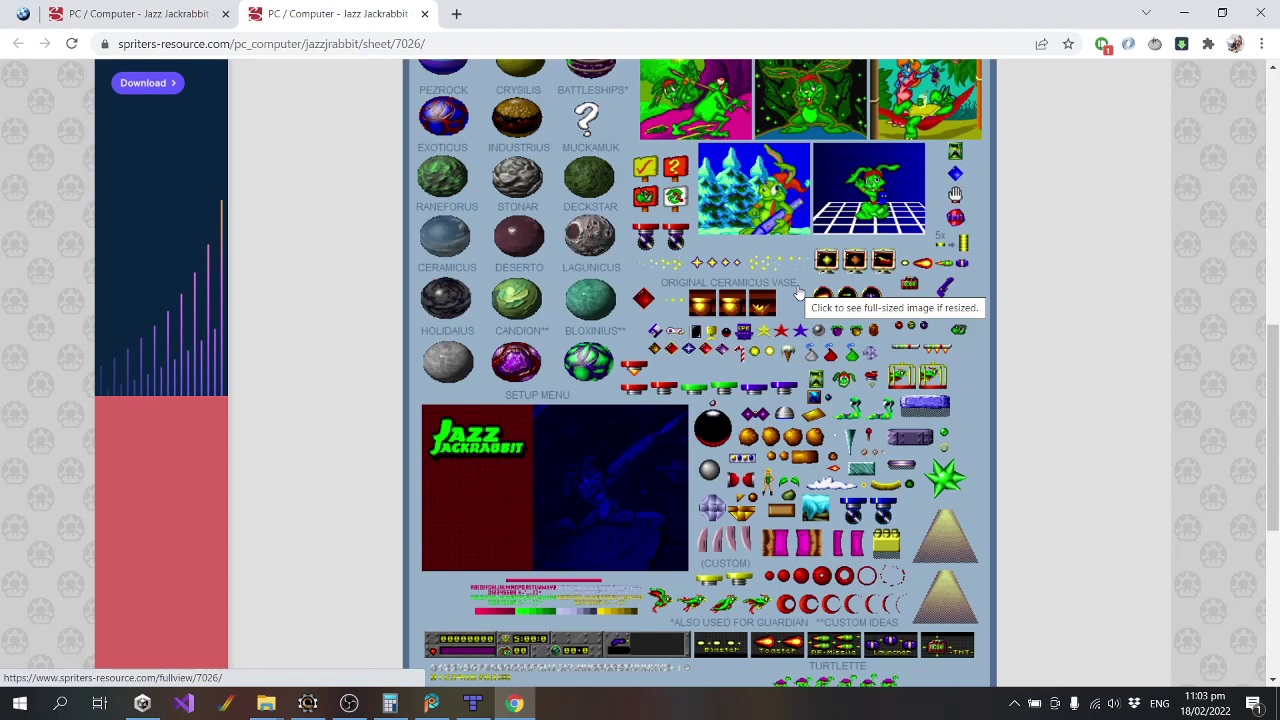
pyautogui.scroll(2, 804, 300)
pyautogui.scroll(-2, 805, 301)
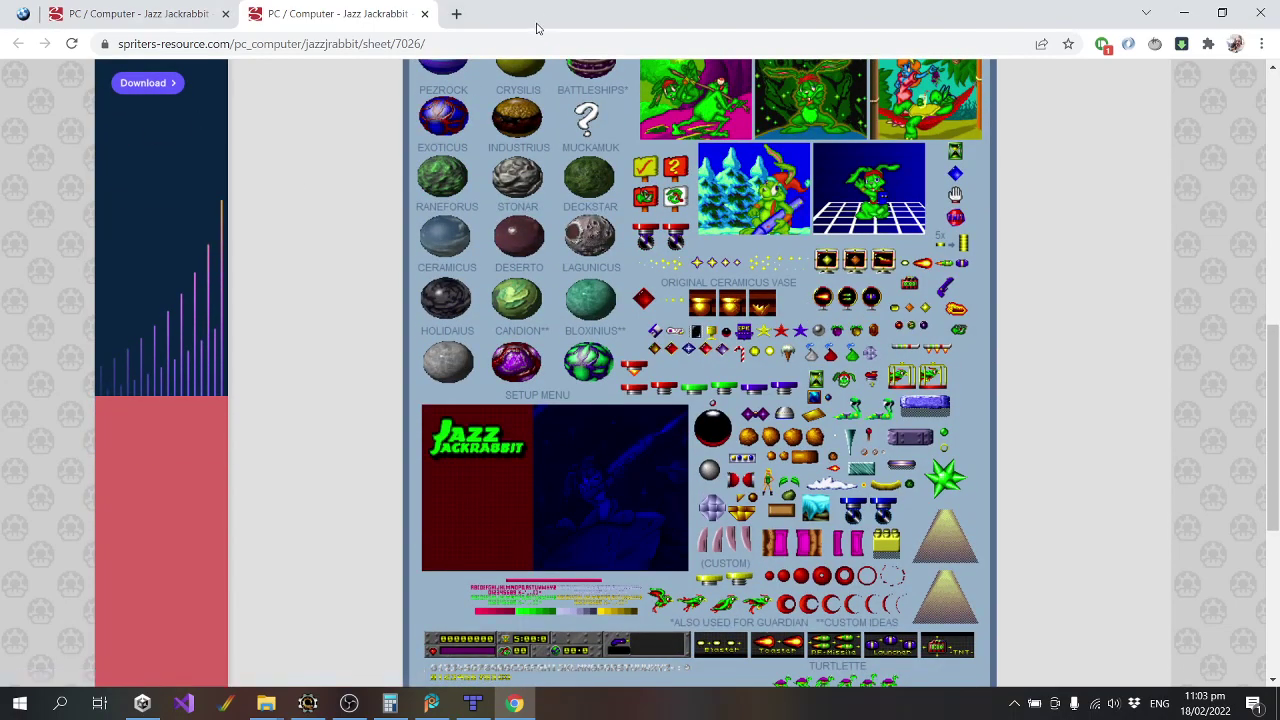
# Switch to Tiled and bring up the layer commands for Image Layer 1 in map1.tmx.
pyautogui.click(473, 703)
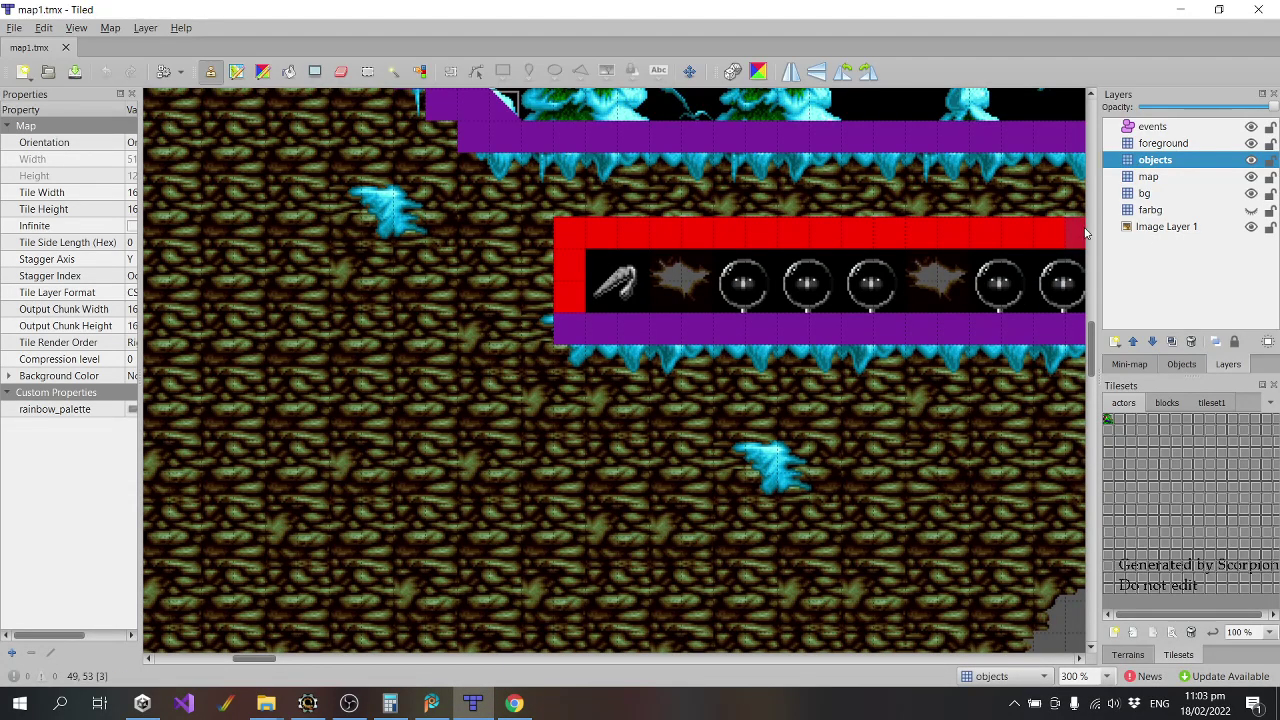
pyautogui.click(1168, 228)
pyautogui.rightClick(1168, 231)
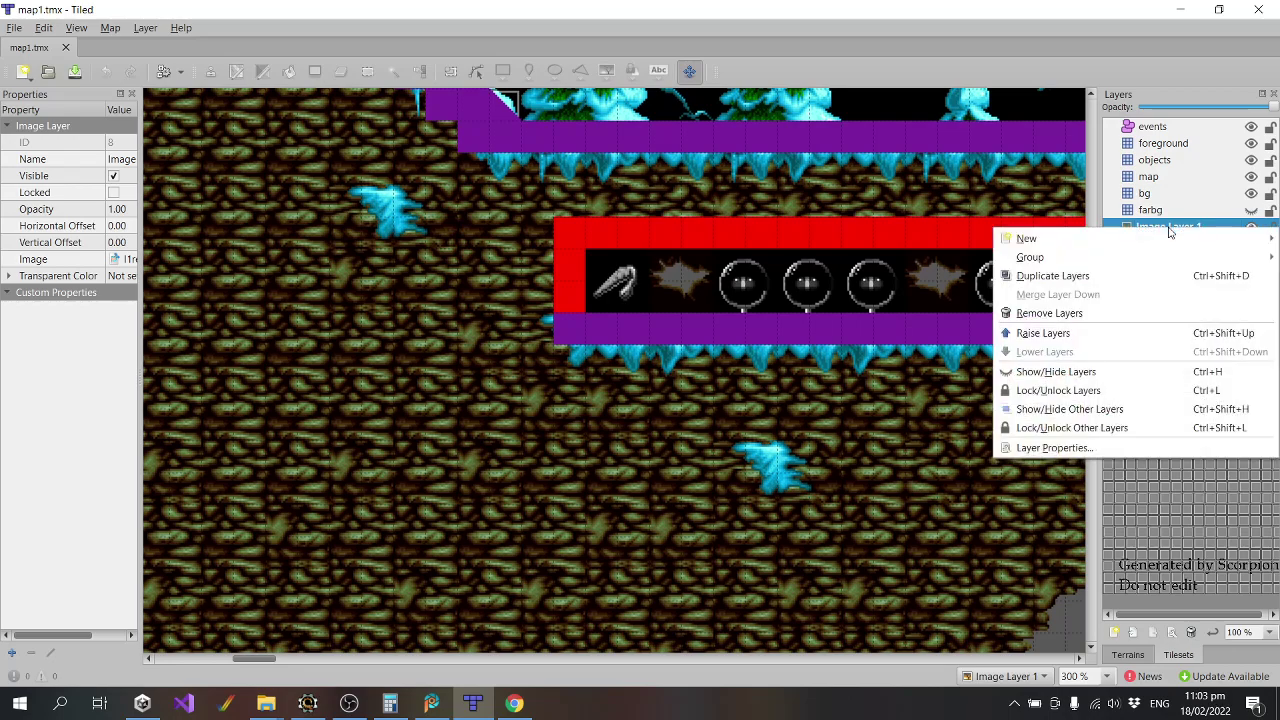
# Switch back to Google Chrome and search the web for "jazz jackrabbit map rips".
pyautogui.click(514, 703)
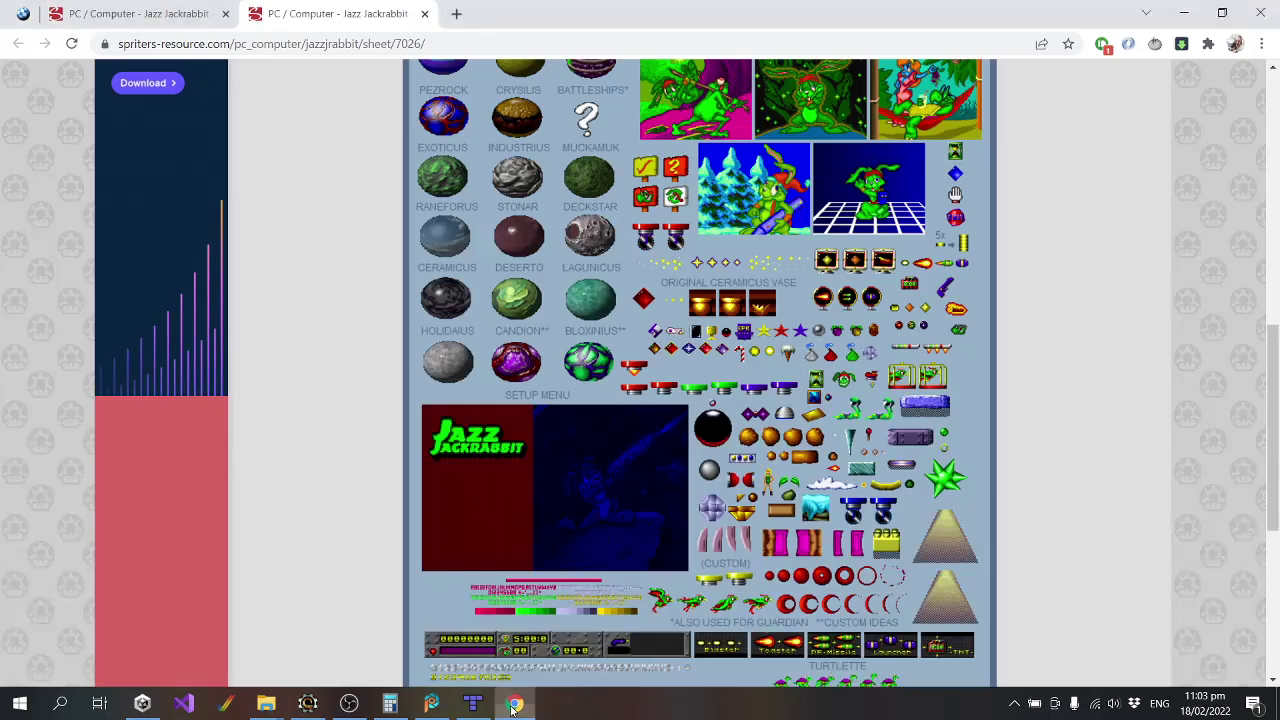
pyautogui.click(453, 45)
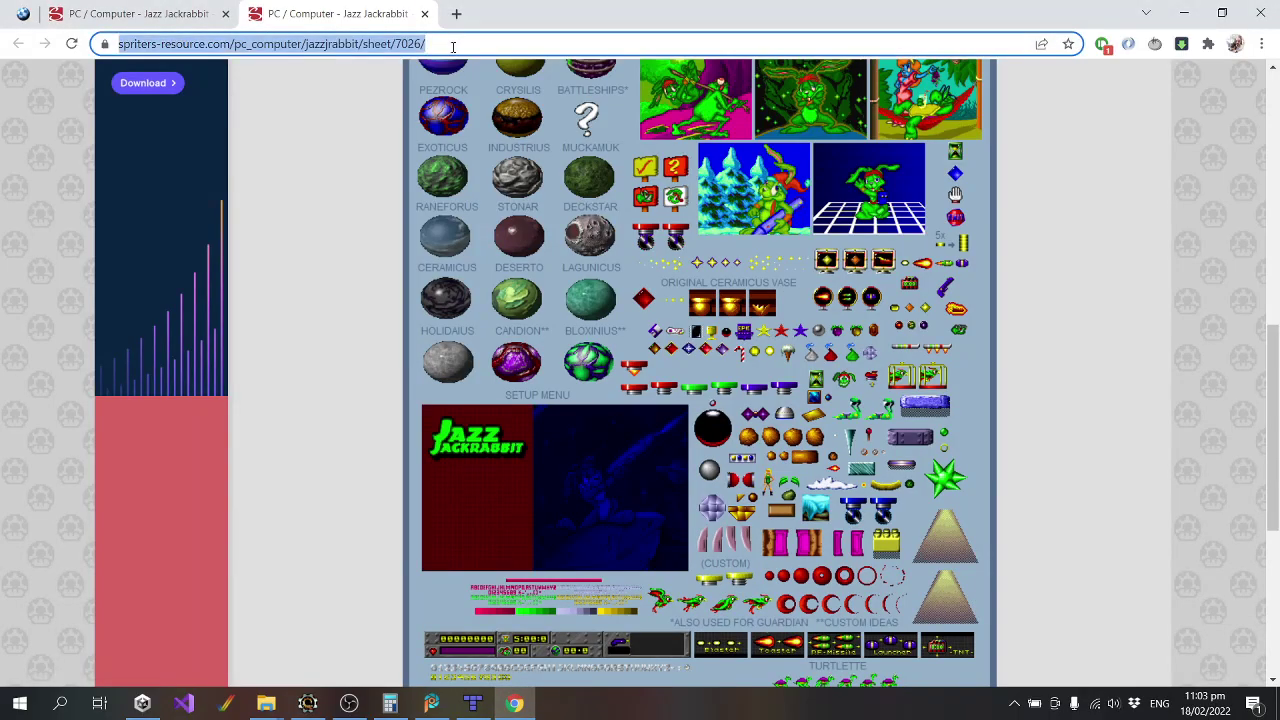
pyautogui.scroll(6, 330, 257)
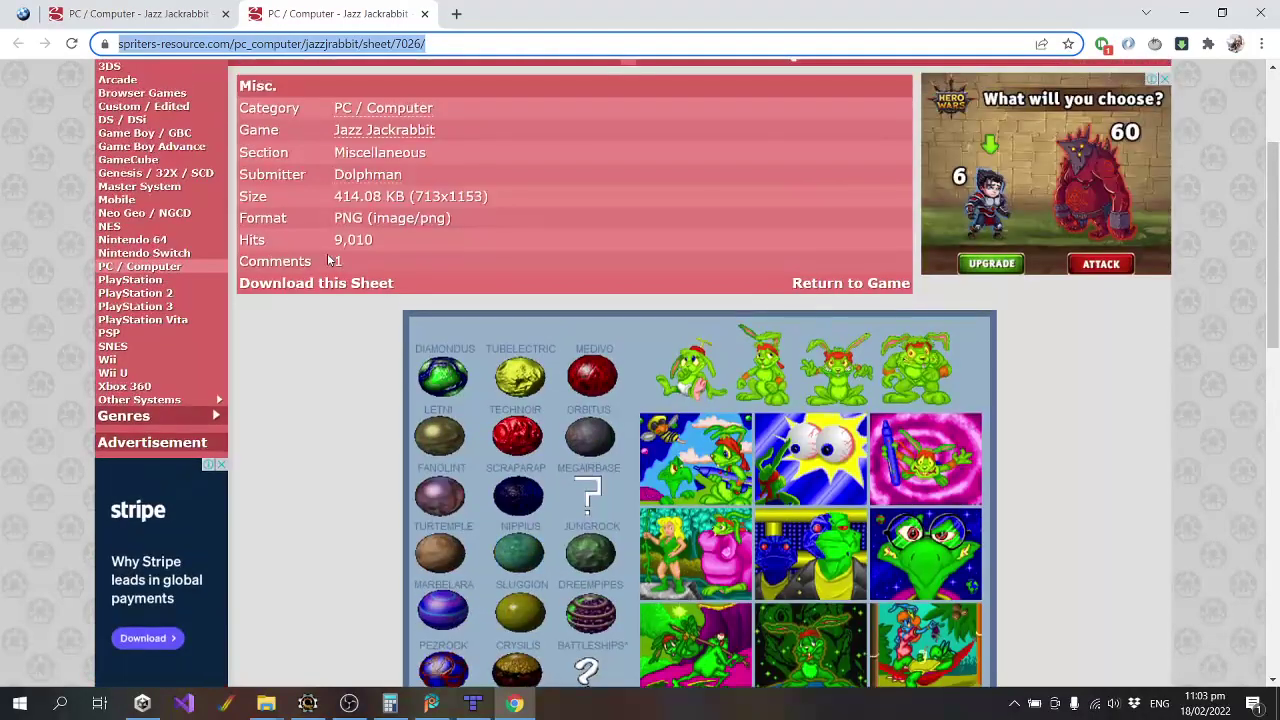
pyautogui.scroll(-4, 327, 260)
pyautogui.write('jazz ra')
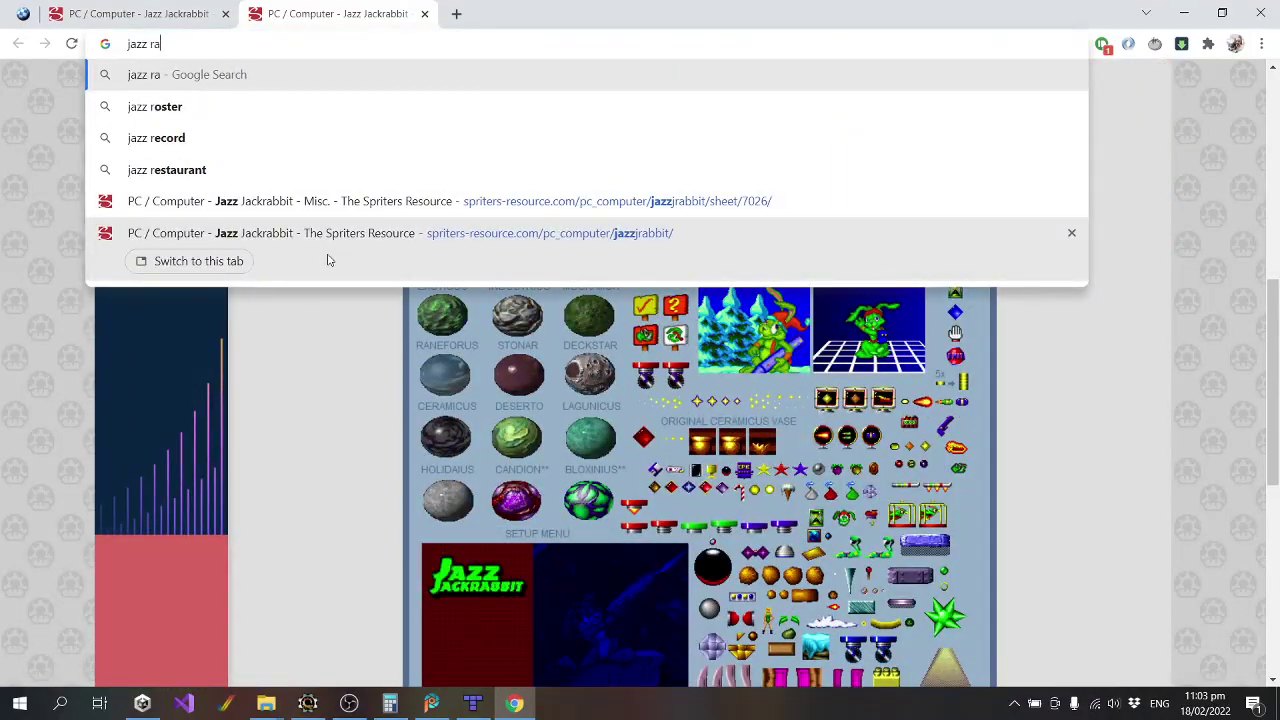
pyautogui.press('BackSpace')
pyautogui.press('BackSpace')
pyautogui.write('jackar')
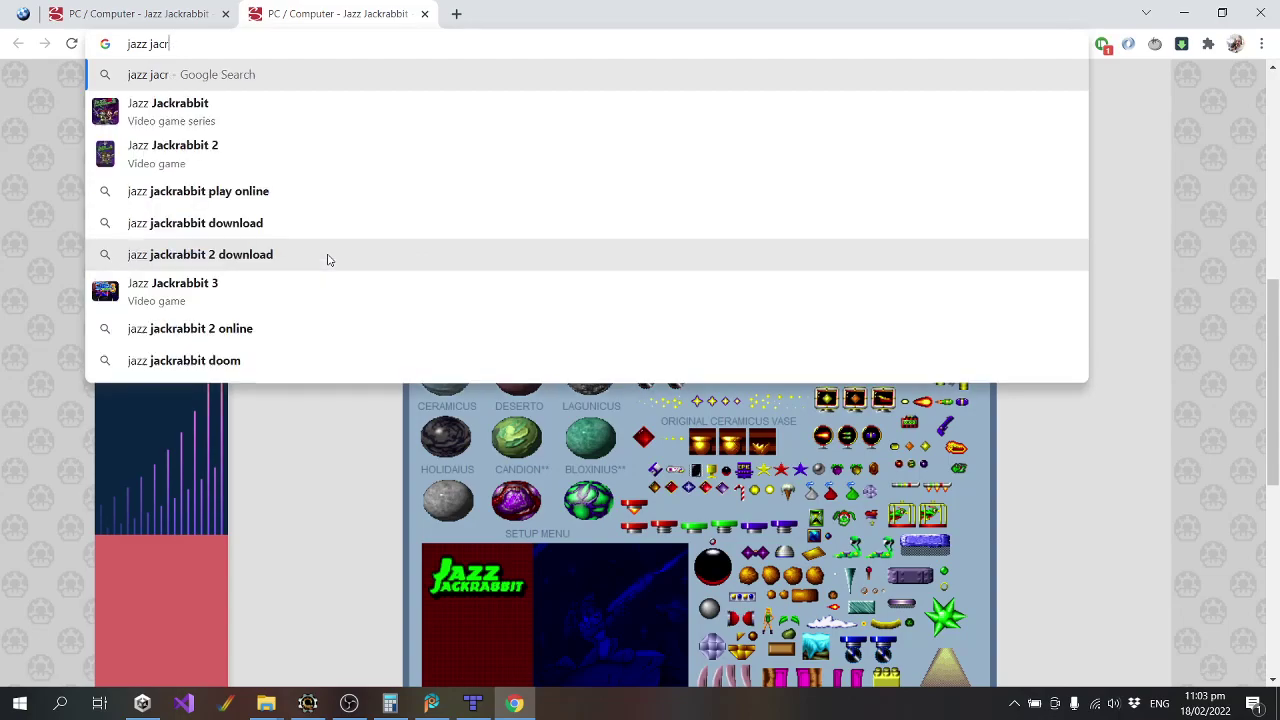
pyautogui.press('BackSpace')
pyautogui.press('BackSpace')
pyautogui.write('rabbit map rips')
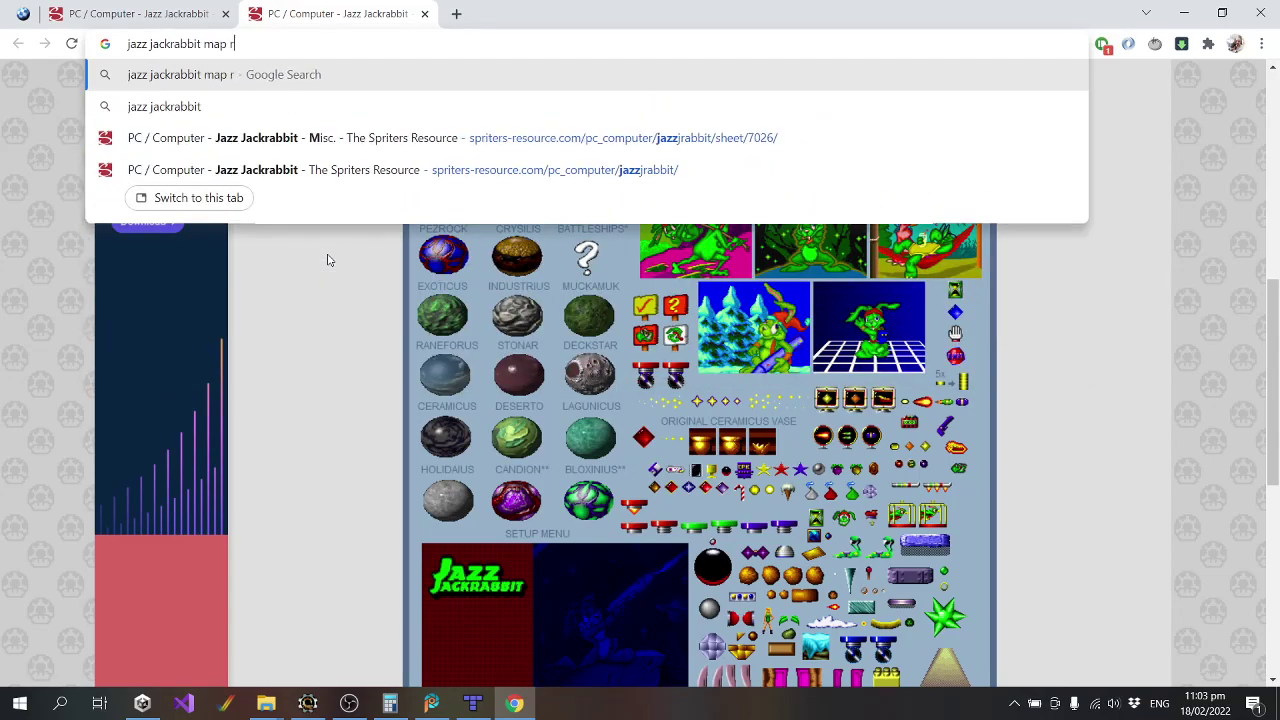
pyautogui.press('Return')
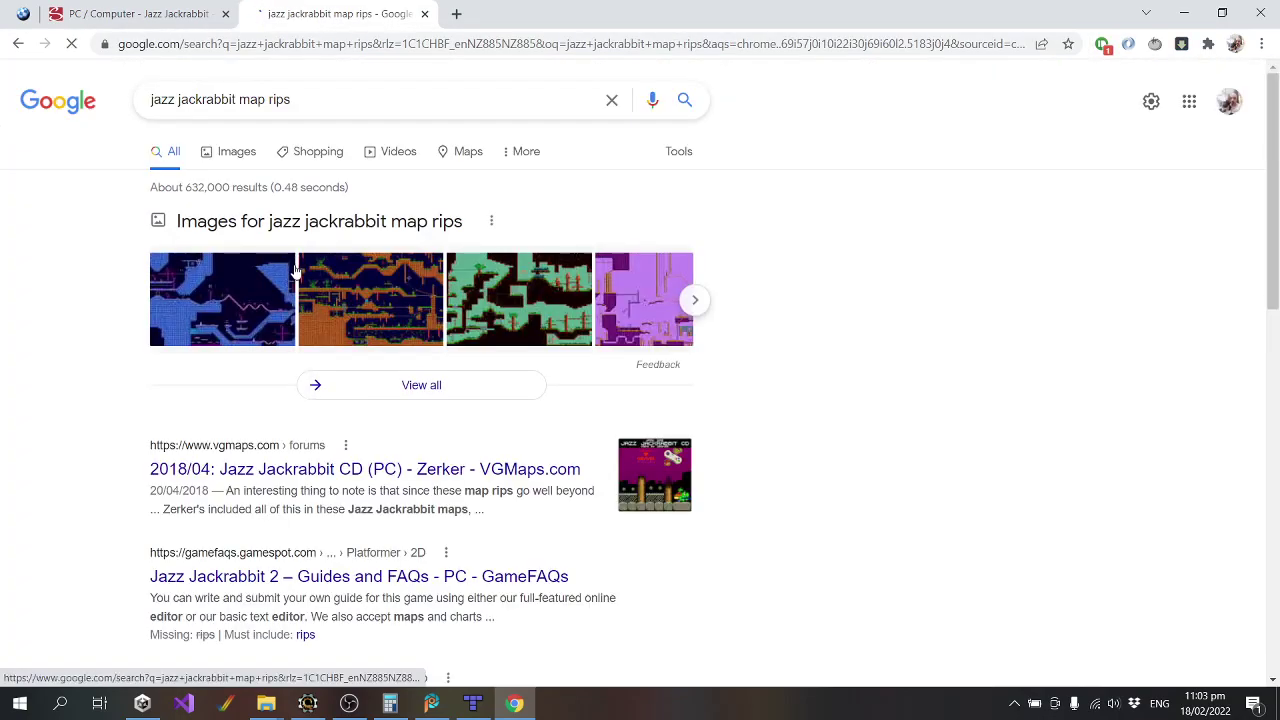
# Refine the web search to "jazz jackrabbit maps".
pyautogui.scroll(-1, 245, 305)
pyautogui.scroll(1, 243, 294)
pyautogui.doubleClick(303, 108)
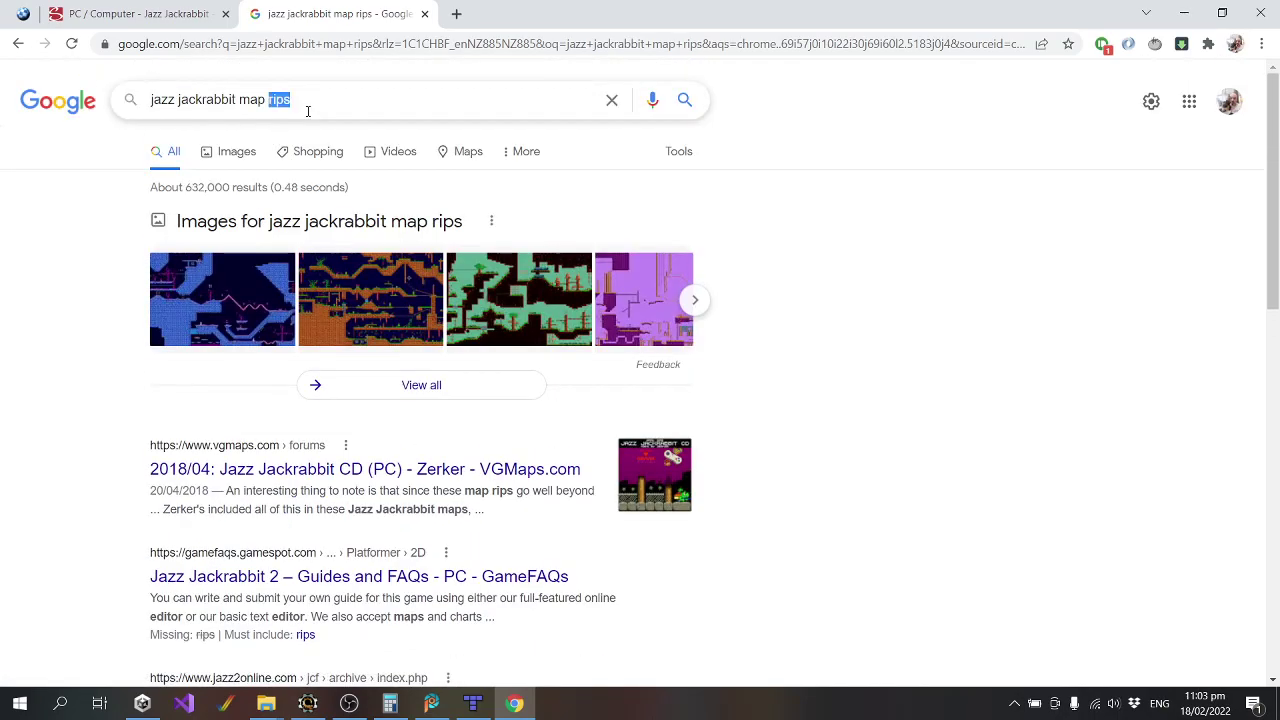
pyautogui.press('BackSpace')
pyautogui.press('BackSpace')
pyautogui.write('sw')
pyautogui.press('BackSpace')
pyautogui.press('Return')
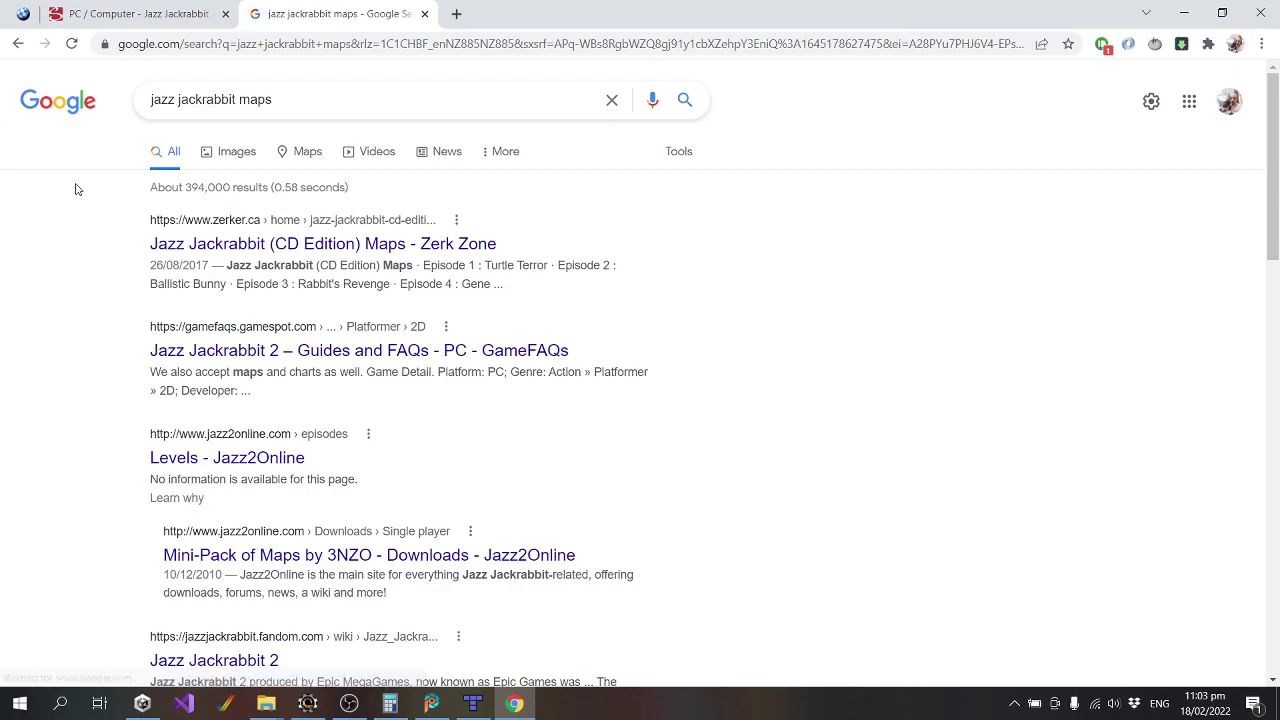
# Open the Zerk Zone Jazz Jackrabbit (CD Edition) Maps result in a new tab and look through its Episode 1 levels.
pyautogui.middleClick(372, 247)
pyautogui.click(535, 13)
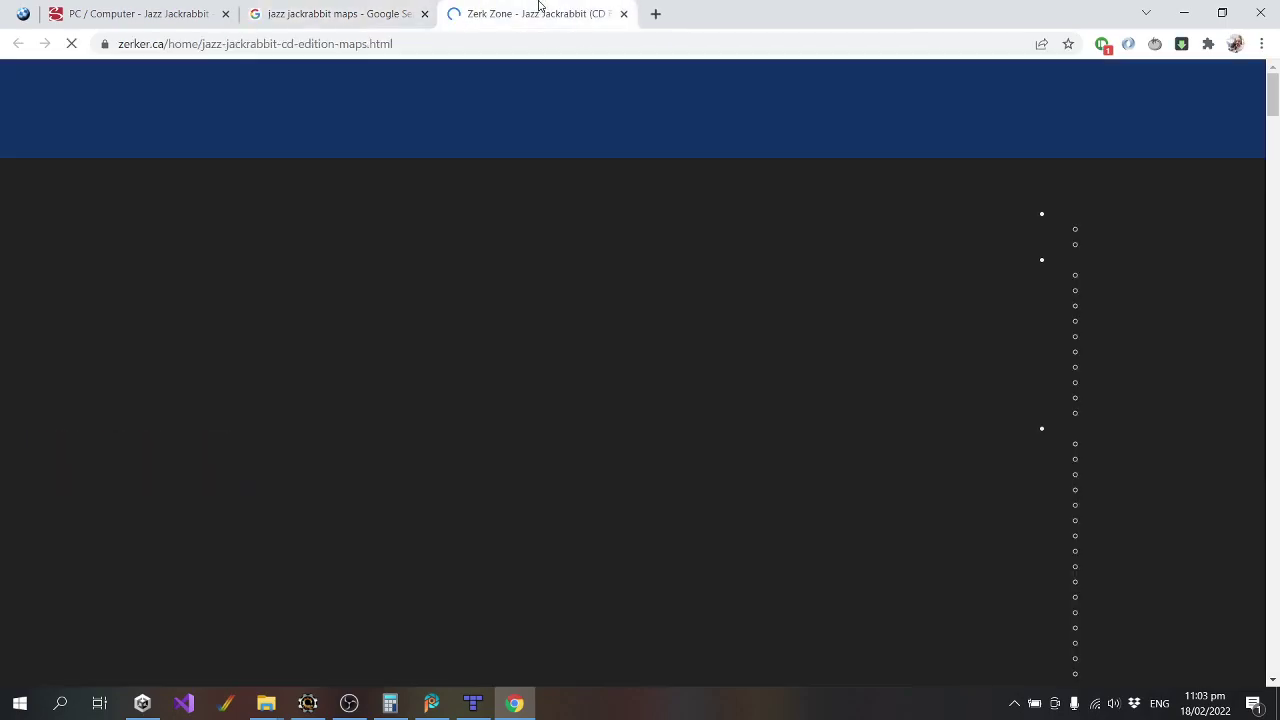
pyautogui.scroll(-1, 144, 387)
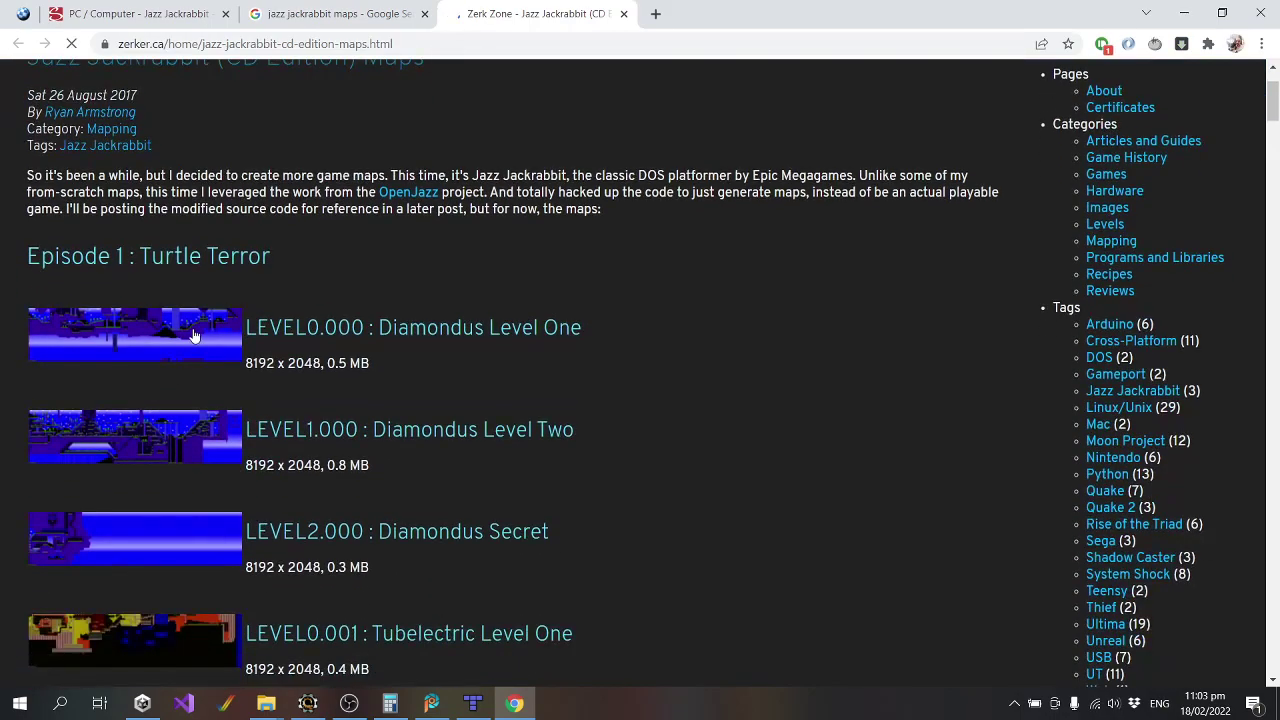
pyautogui.scroll(-3, 188, 337)
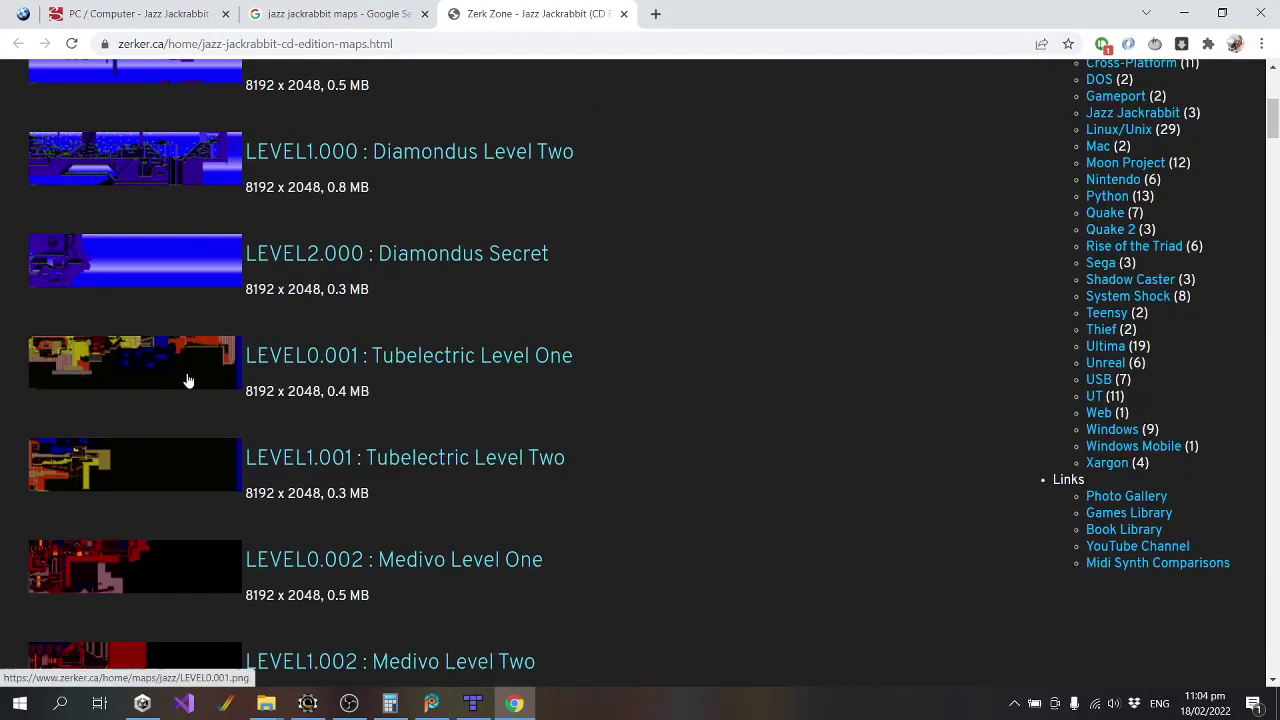
pyautogui.scroll(3, 188, 382)
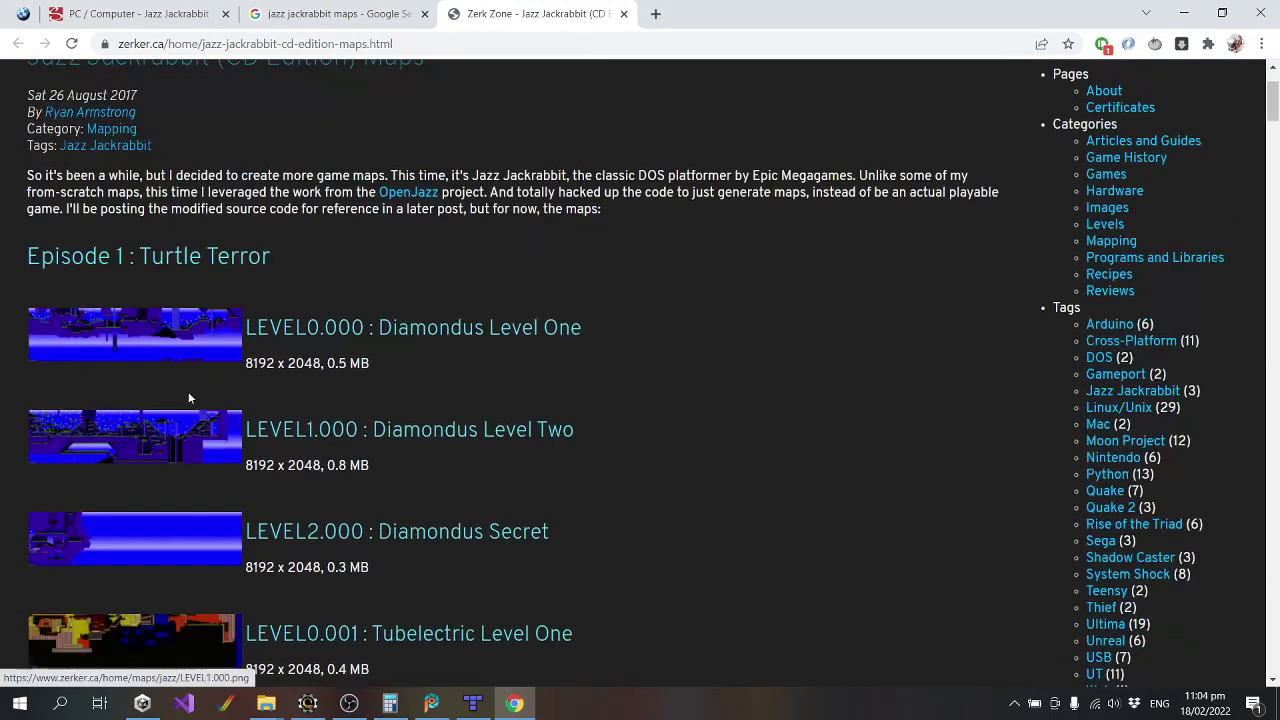
# Open the LEVEL0.000 Diamondus Level One map in a new tab and view it at full size.
pyautogui.middleClick(147, 330)
pyautogui.click(745, 13)
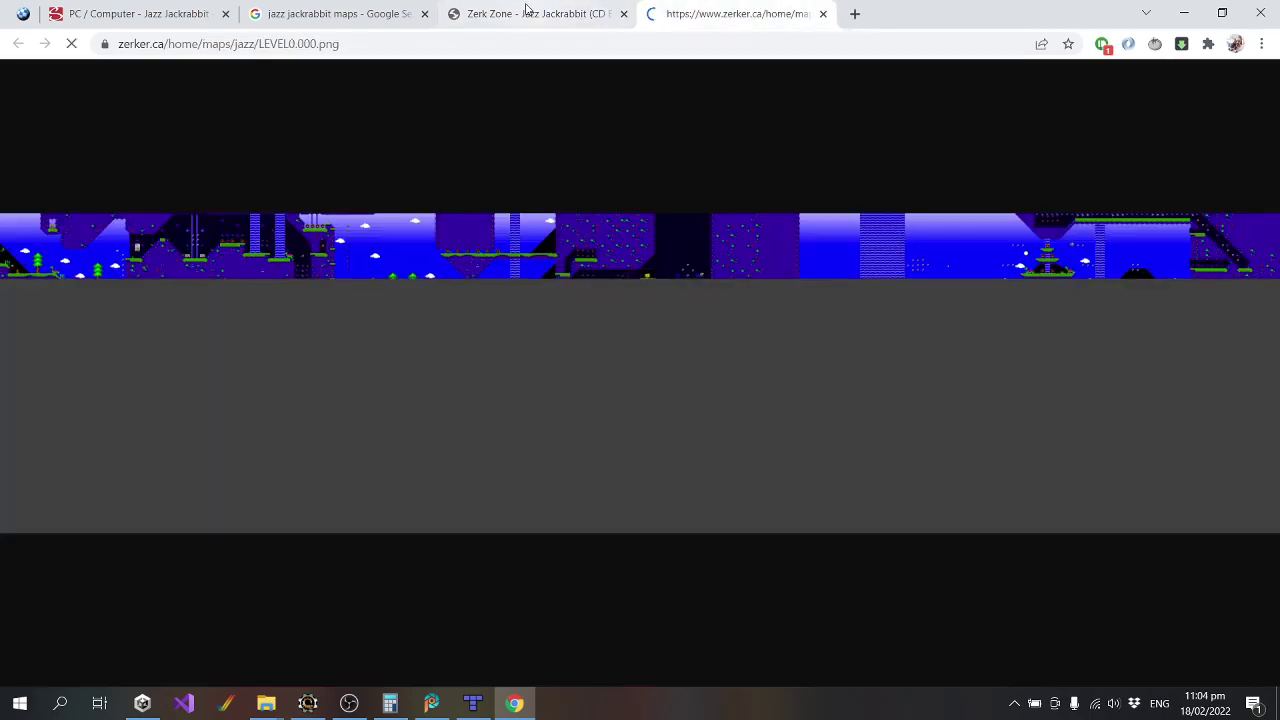
pyautogui.click(501, 225)
pyautogui.rightClick(501, 210)
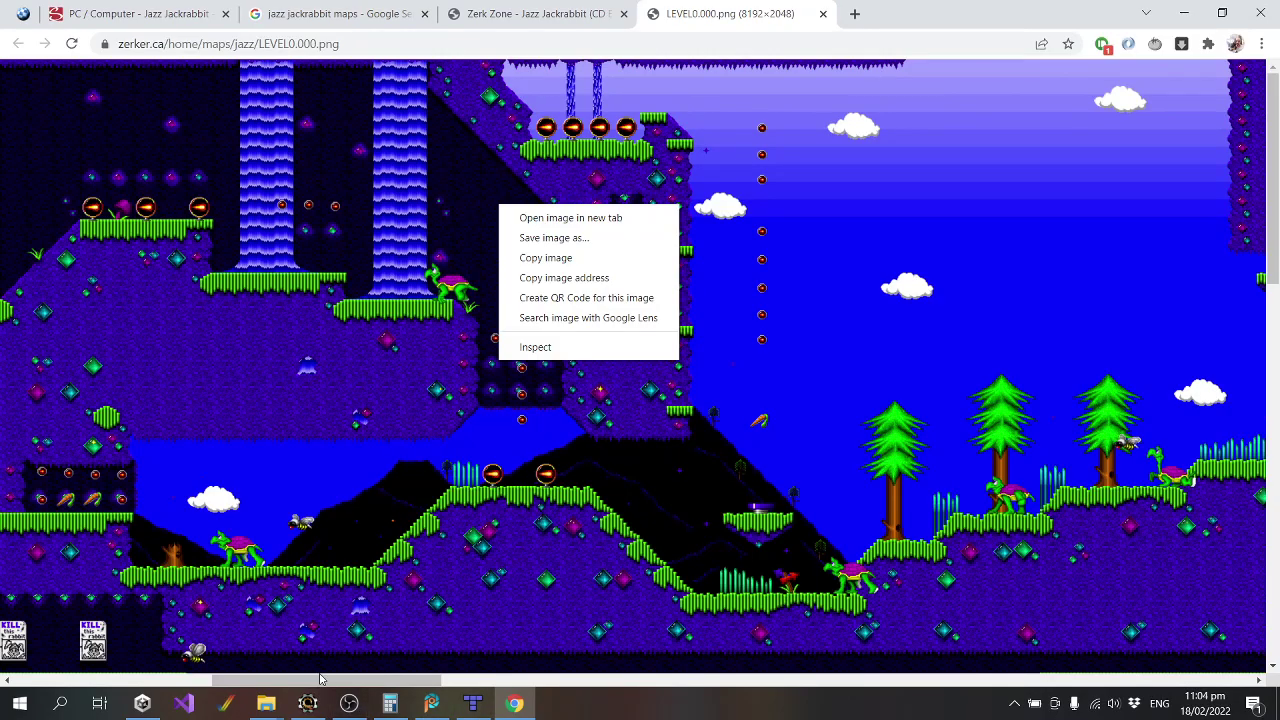
pyautogui.moveTo(320, 680); pyautogui.dragTo(403, 682)
# Copy the Diamondus Level One map image and paste it as a new image in PaintShop Pro.
pyautogui.rightClick(478, 382)
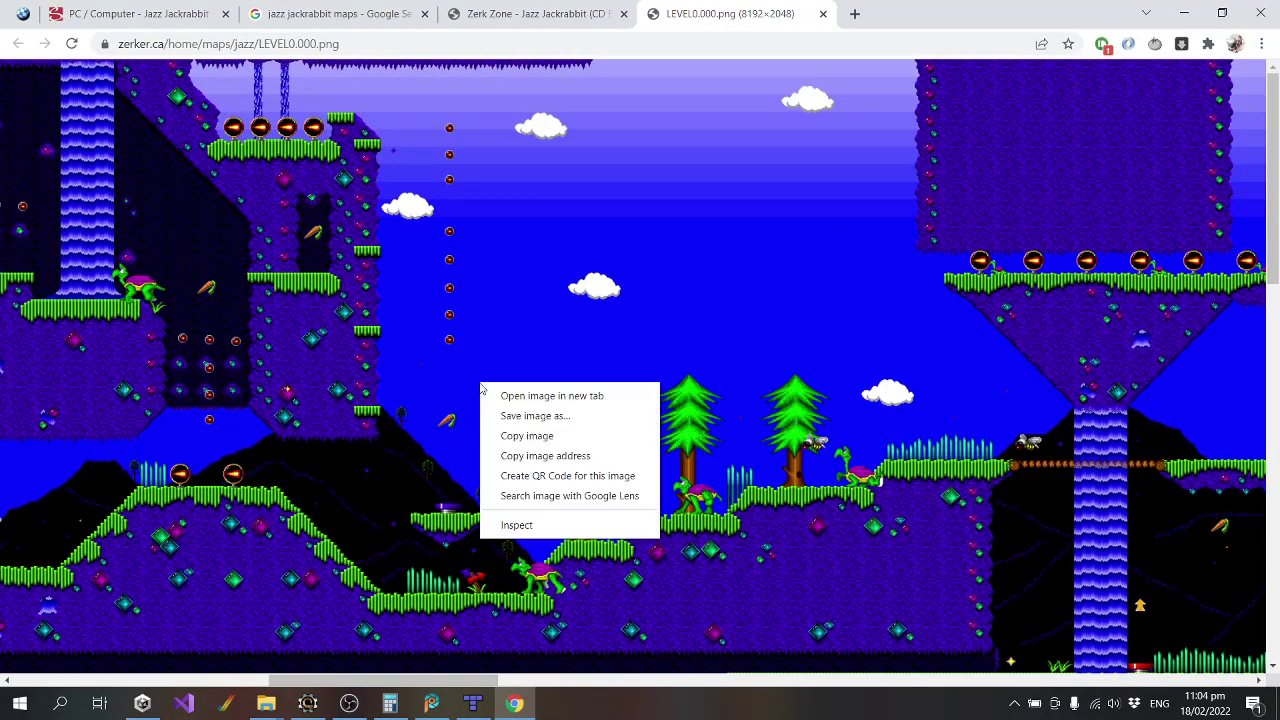
pyautogui.click(534, 436)
pyautogui.click(432, 705)
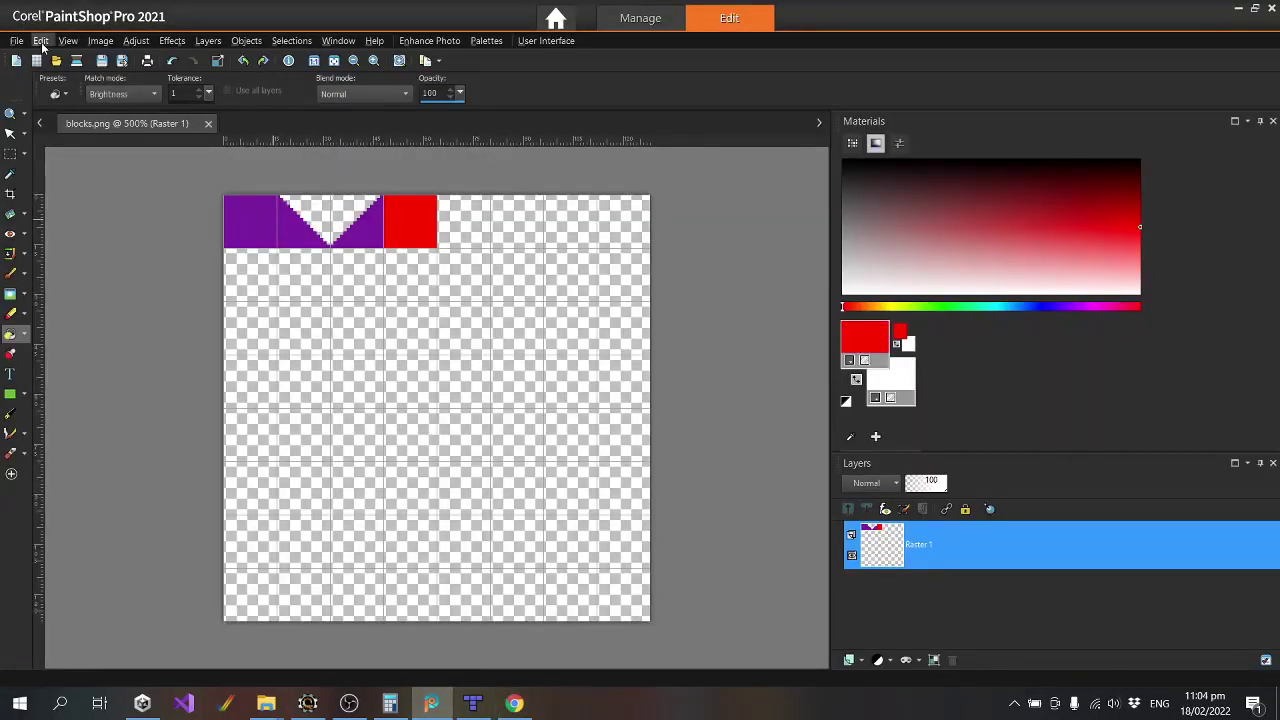
pyautogui.click(41, 40)
pyautogui.click(200, 214)
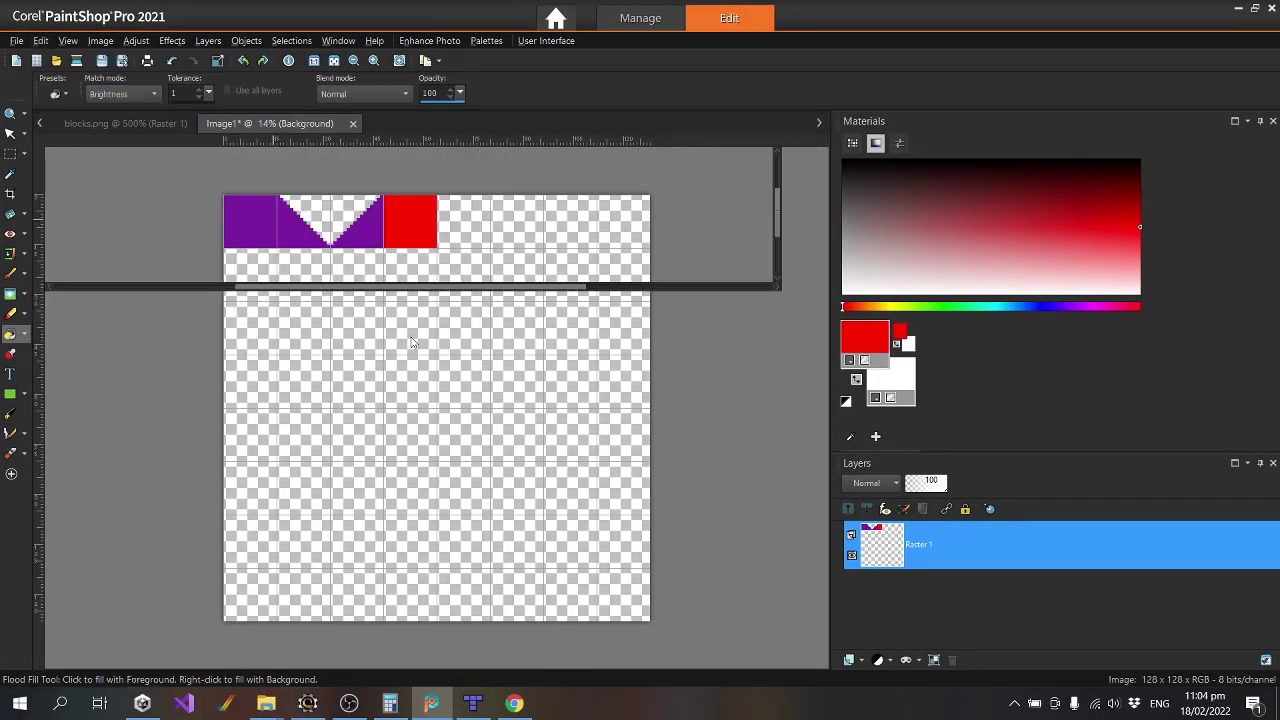
pyautogui.scroll(3, 186, 316)
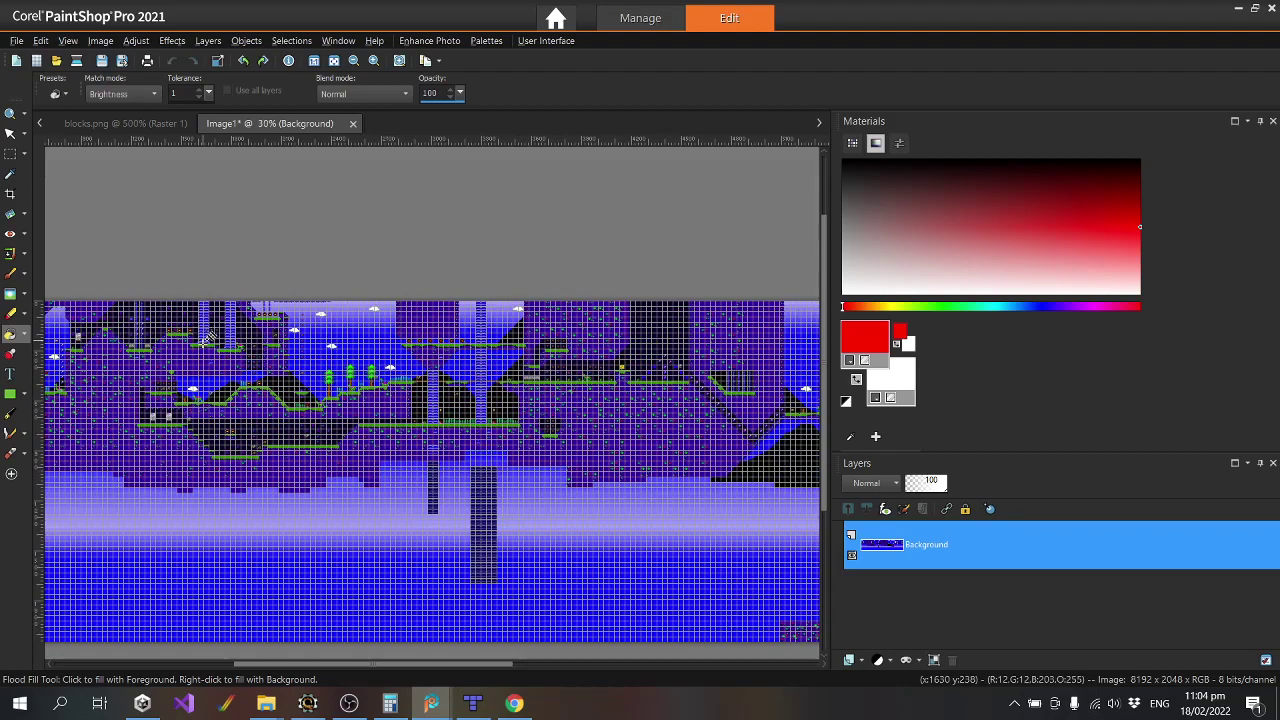
pyautogui.scroll(3, 272, 360)
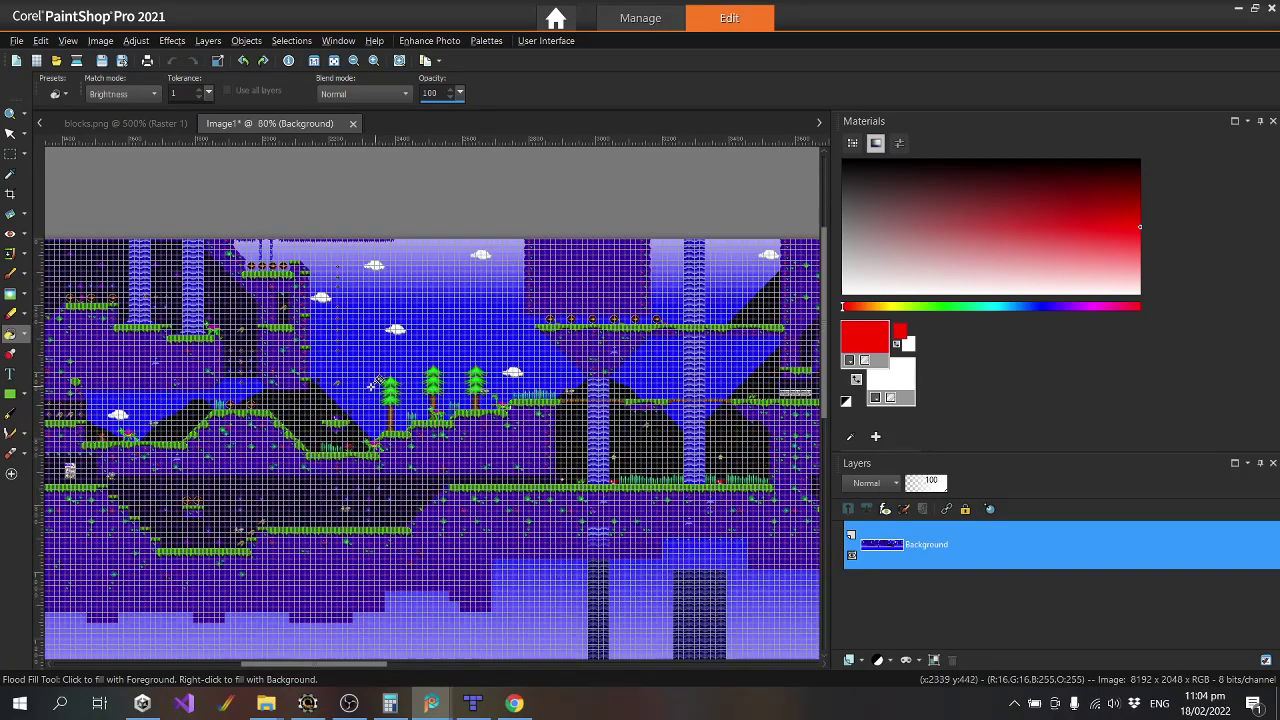
pyautogui.scroll(5, 312, 380)
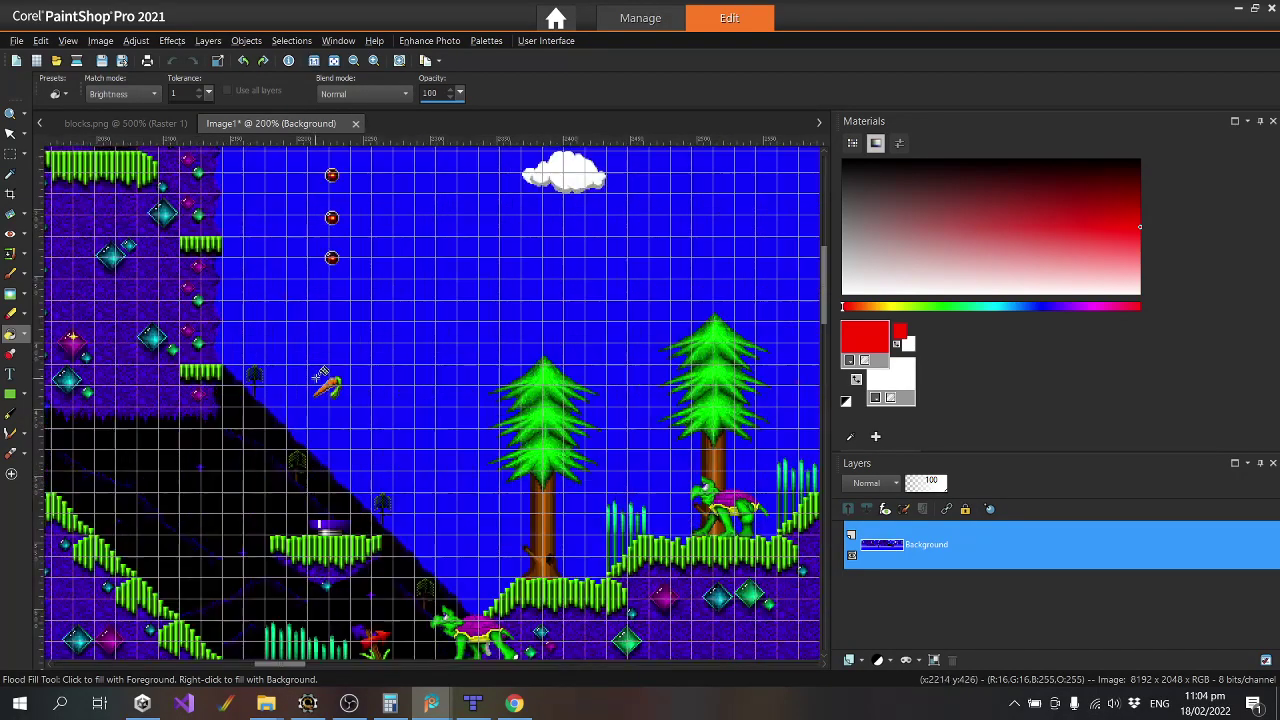
pyautogui.click(68, 40)
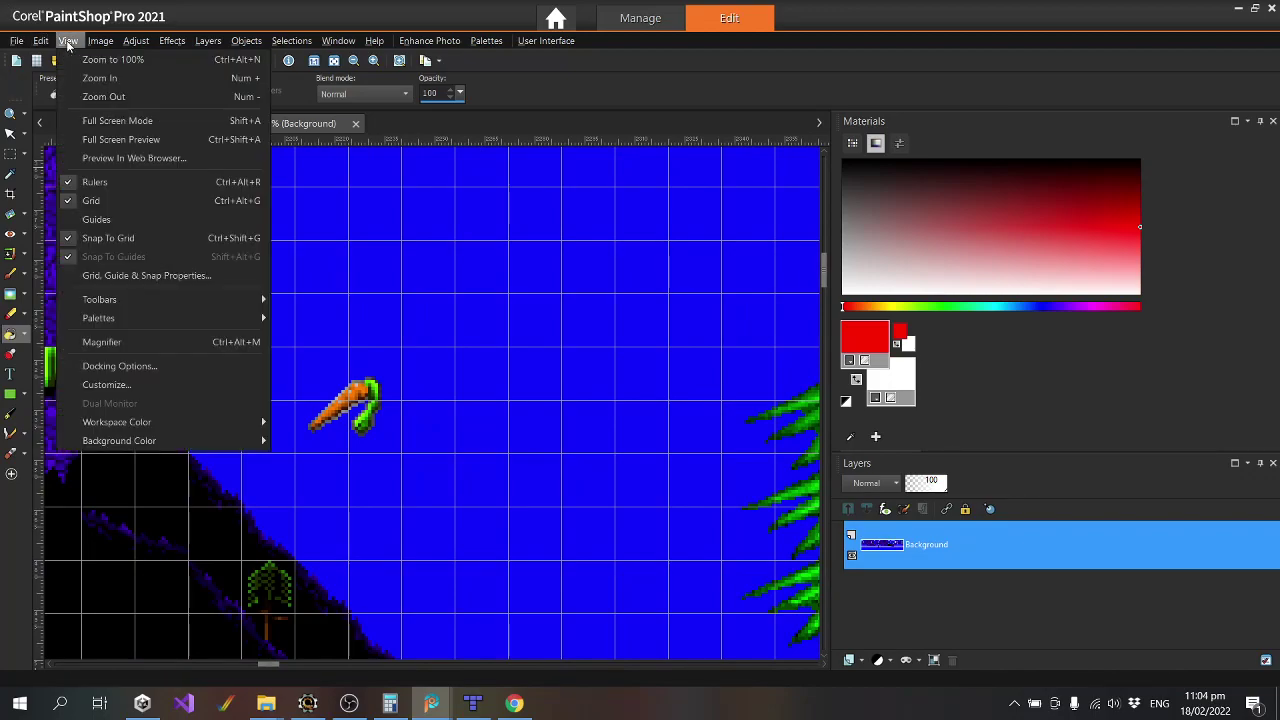
pyautogui.click(138, 201)
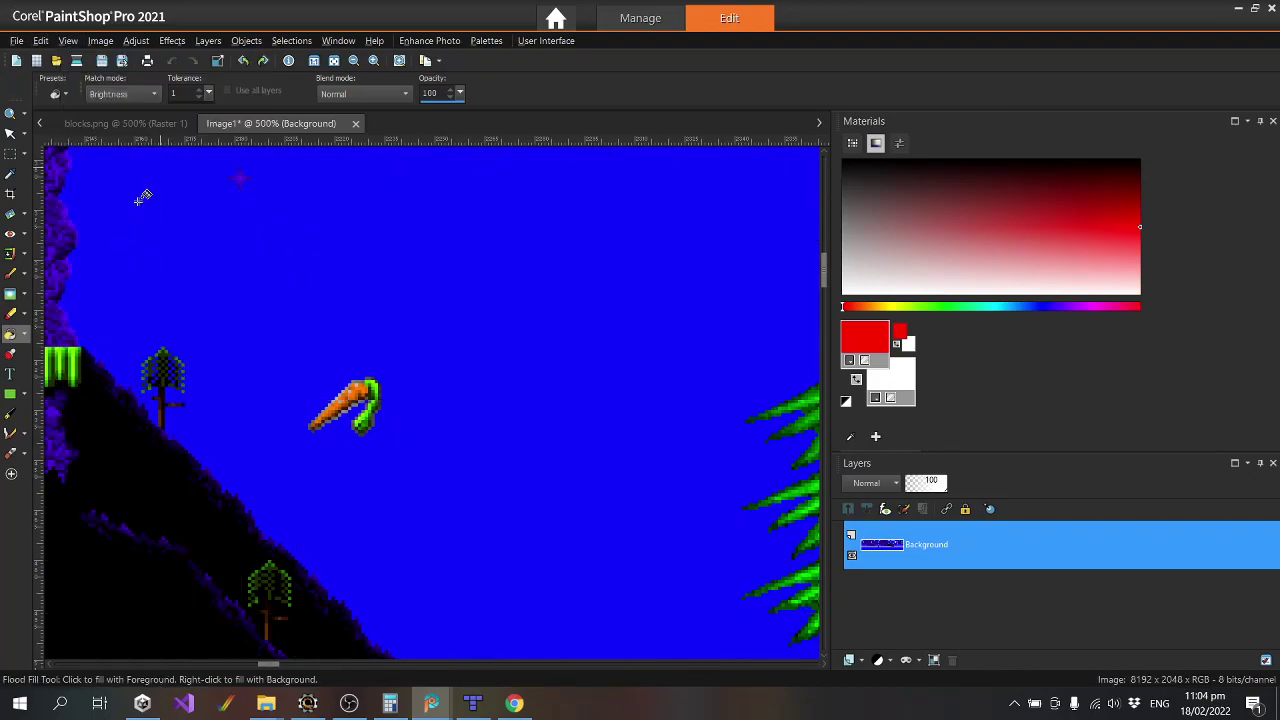
pyautogui.click(68, 40)
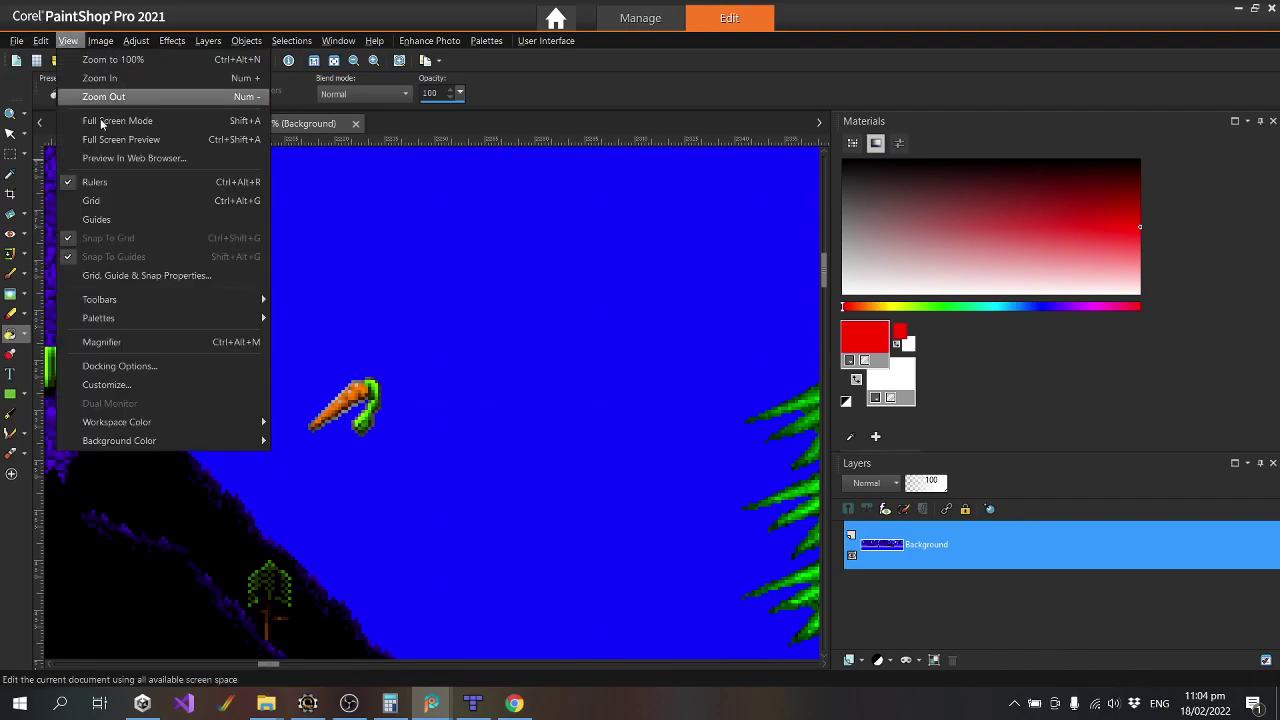
pyautogui.click(138, 201)
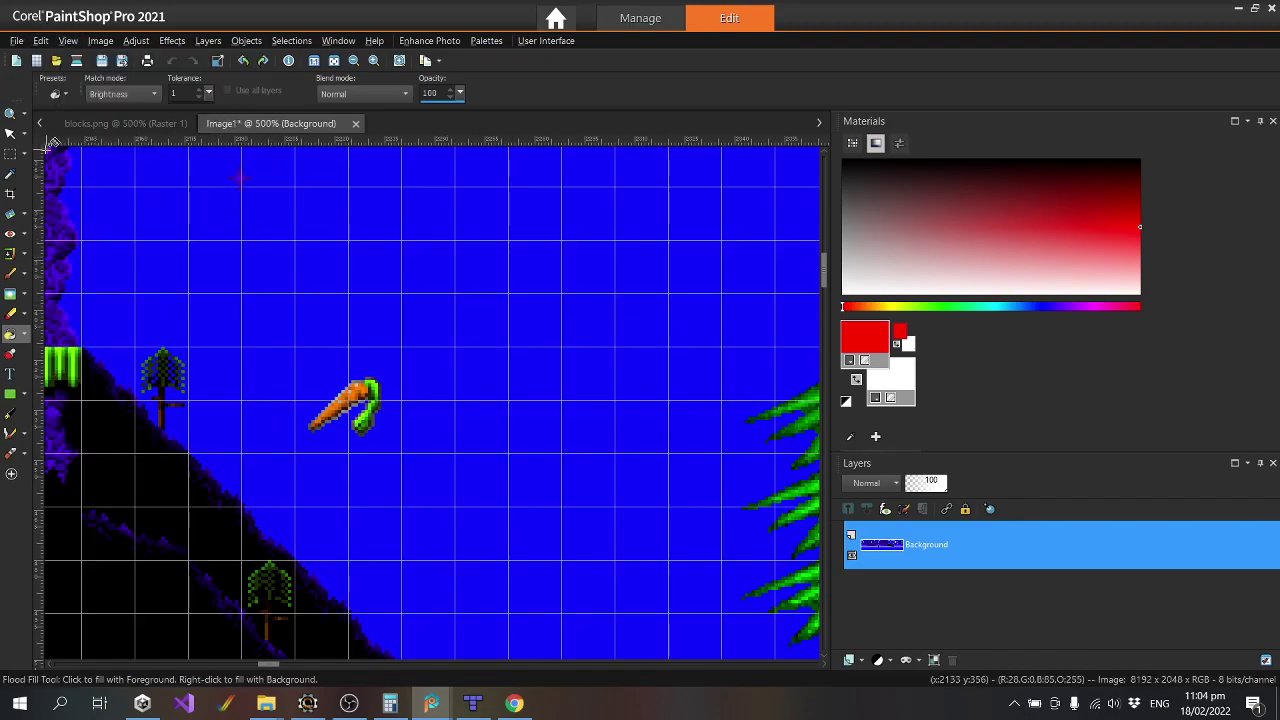
# Select the two-by-two grid-cell area around the carrot with a rectangular selection and cut it from the map image.
pyautogui.click(9, 155)
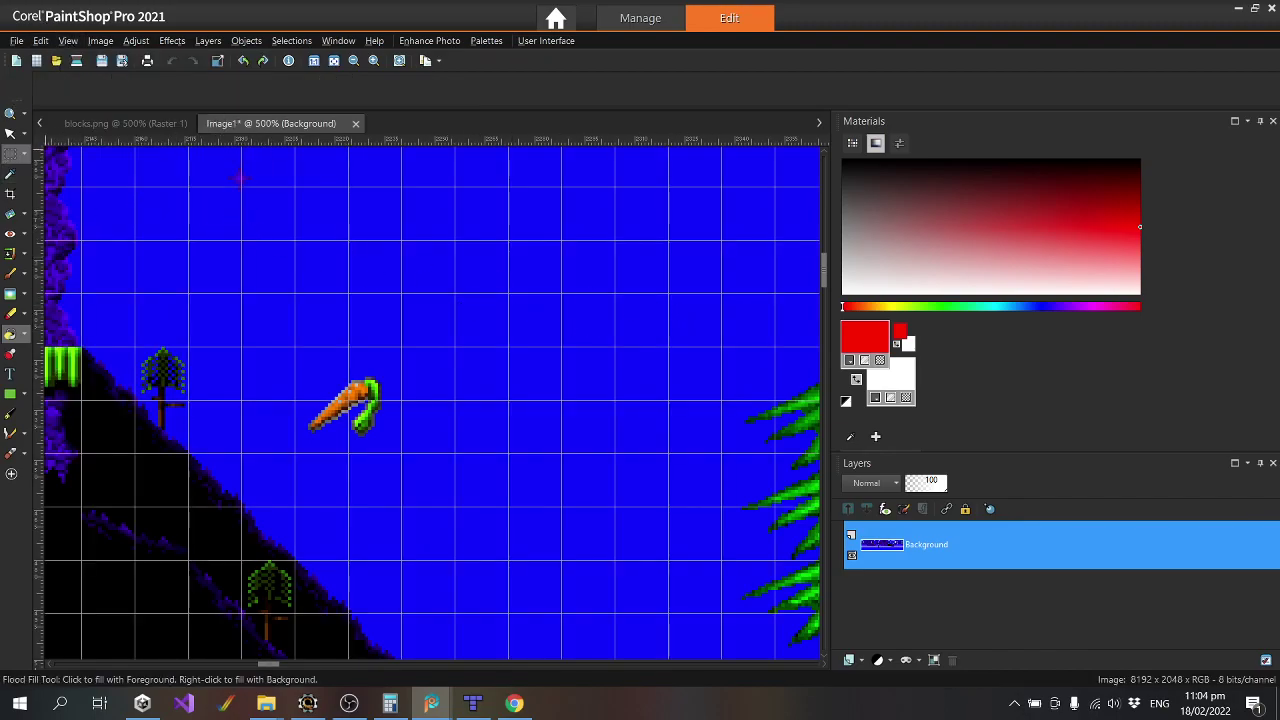
pyautogui.click(68, 40)
pyautogui.click(323, 406)
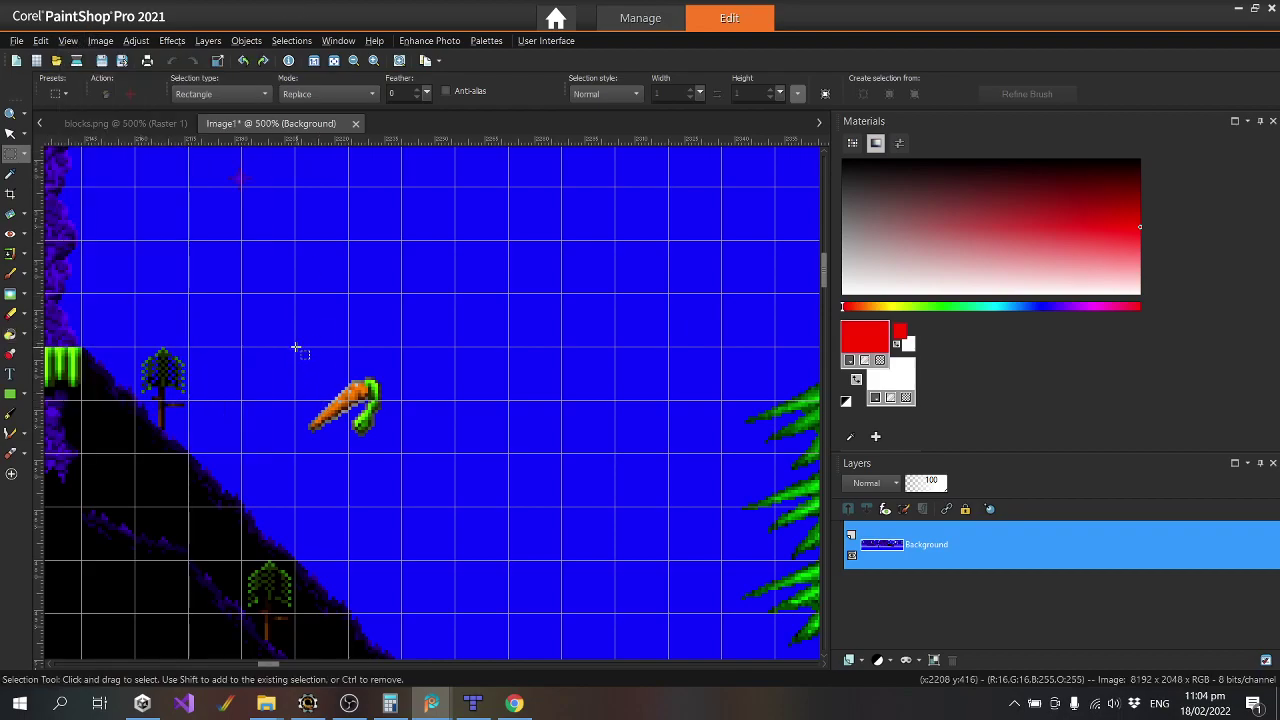
pyautogui.moveTo(297, 349)
pyautogui.mouseDown()
pyautogui.moveTo(365, 441)
pyautogui.moveTo(400, 453)
pyautogui.mouseUp()
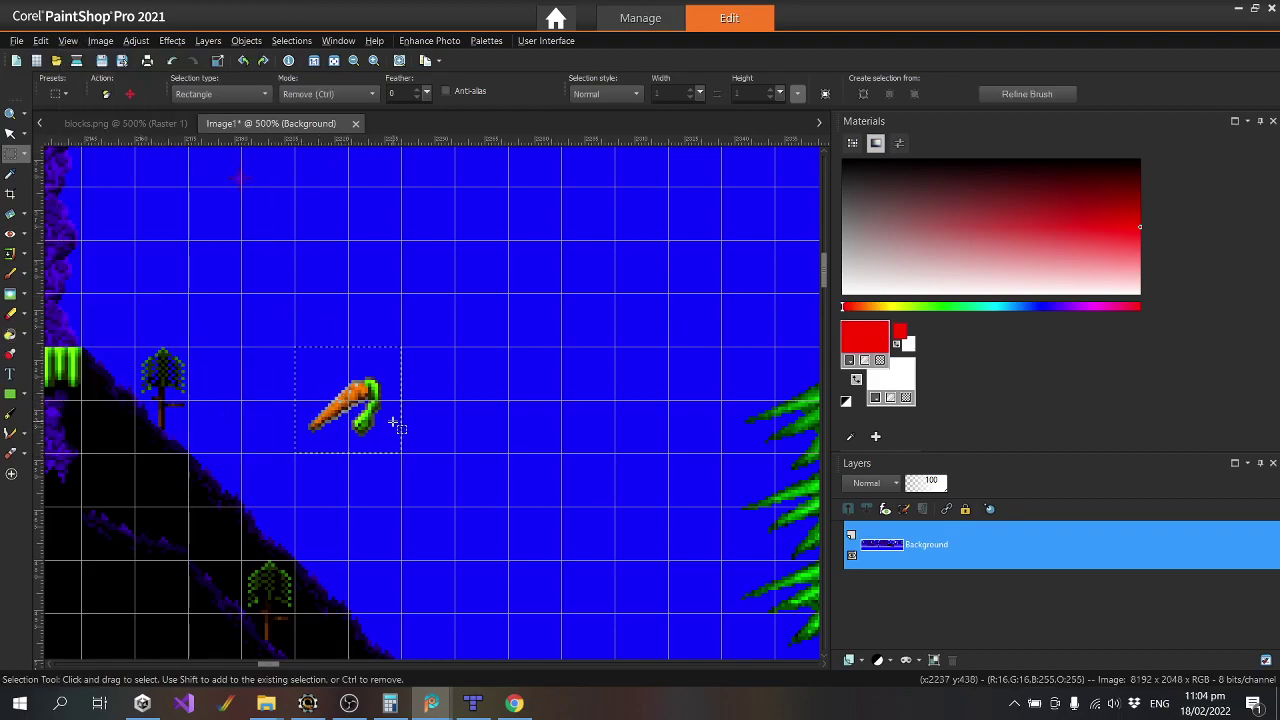
pyautogui.press('Delete')
# Paste the carrot into blocks.png directly below the purple slope tiles, aligned to the image's left edge, and deselect it.
pyautogui.click(117, 123)
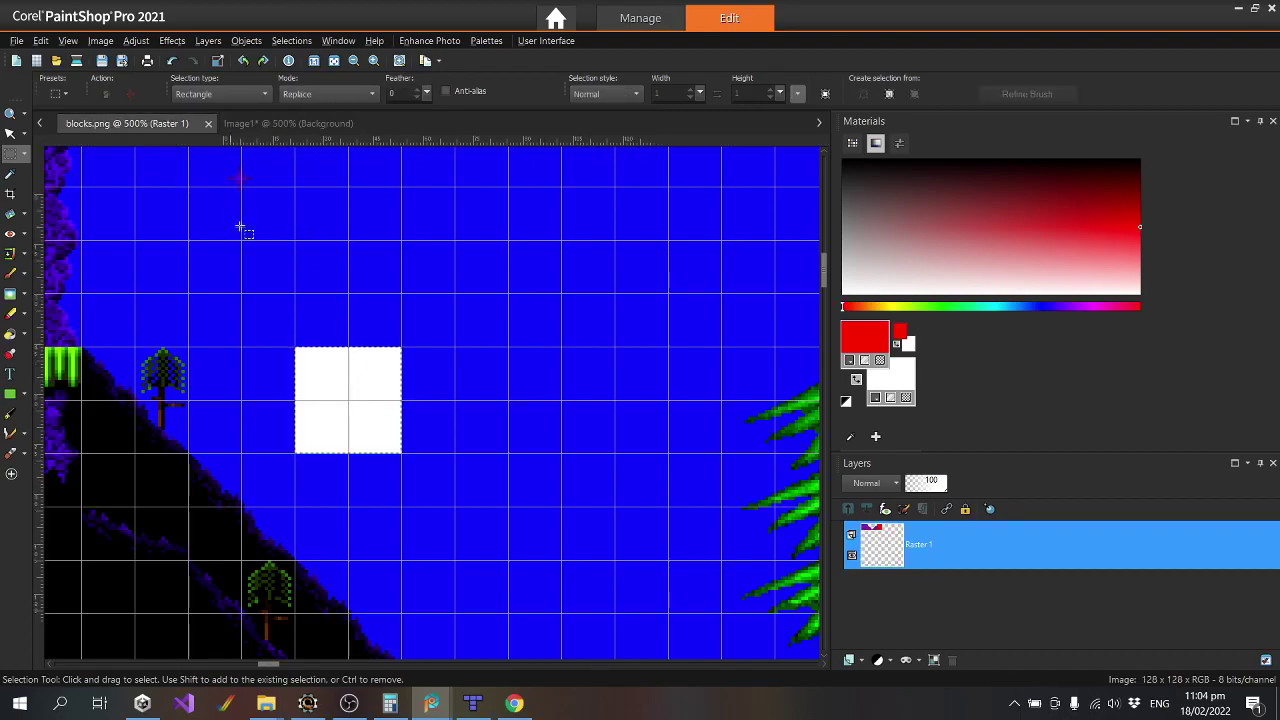
pyautogui.hotkey('ctrl', 'e')
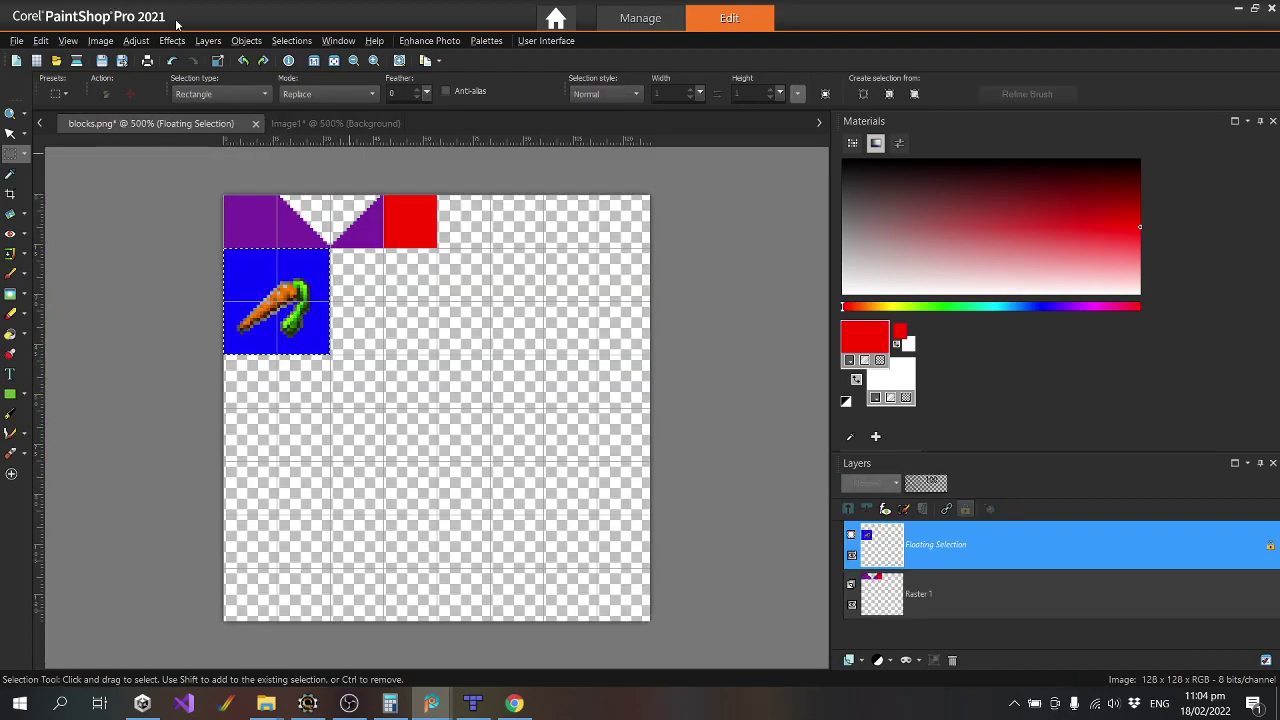
pyautogui.click(292, 40)
pyautogui.click(302, 83)
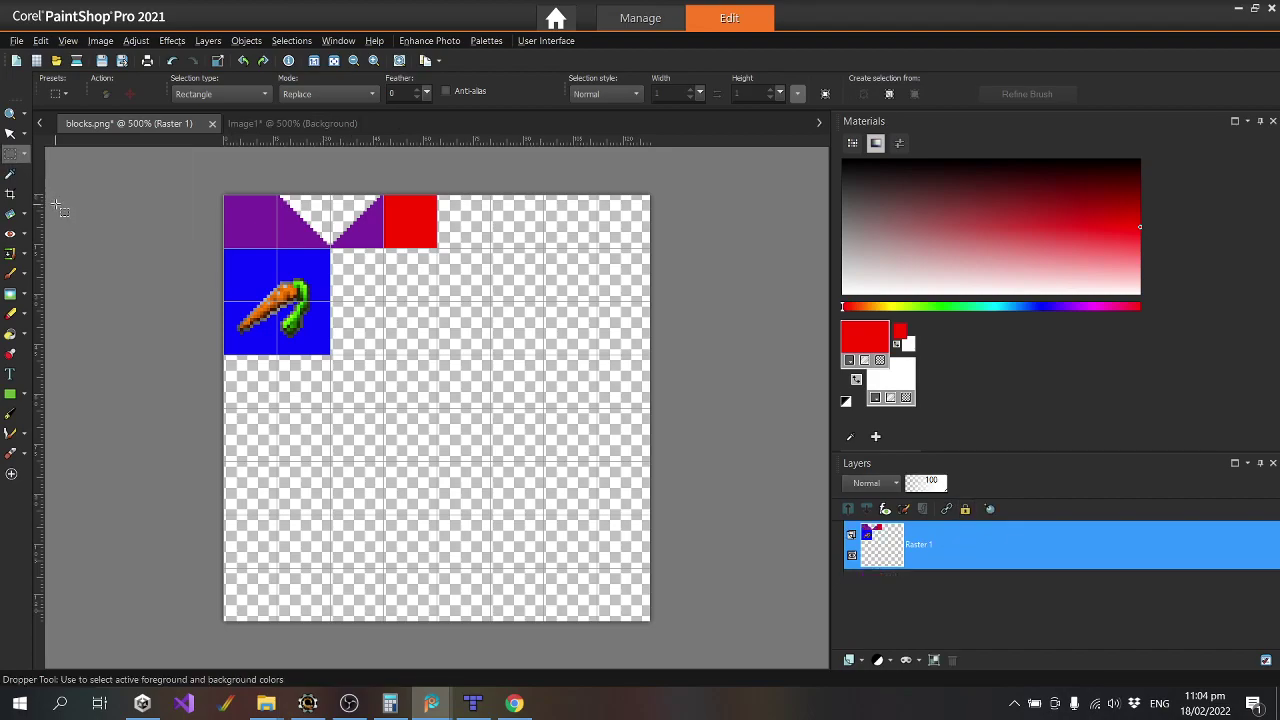
# Try to select the blue background around the carrot using the Magic Wand in Opacity match mode.
pyautogui.click(24, 157)
pyautogui.click(86, 191)
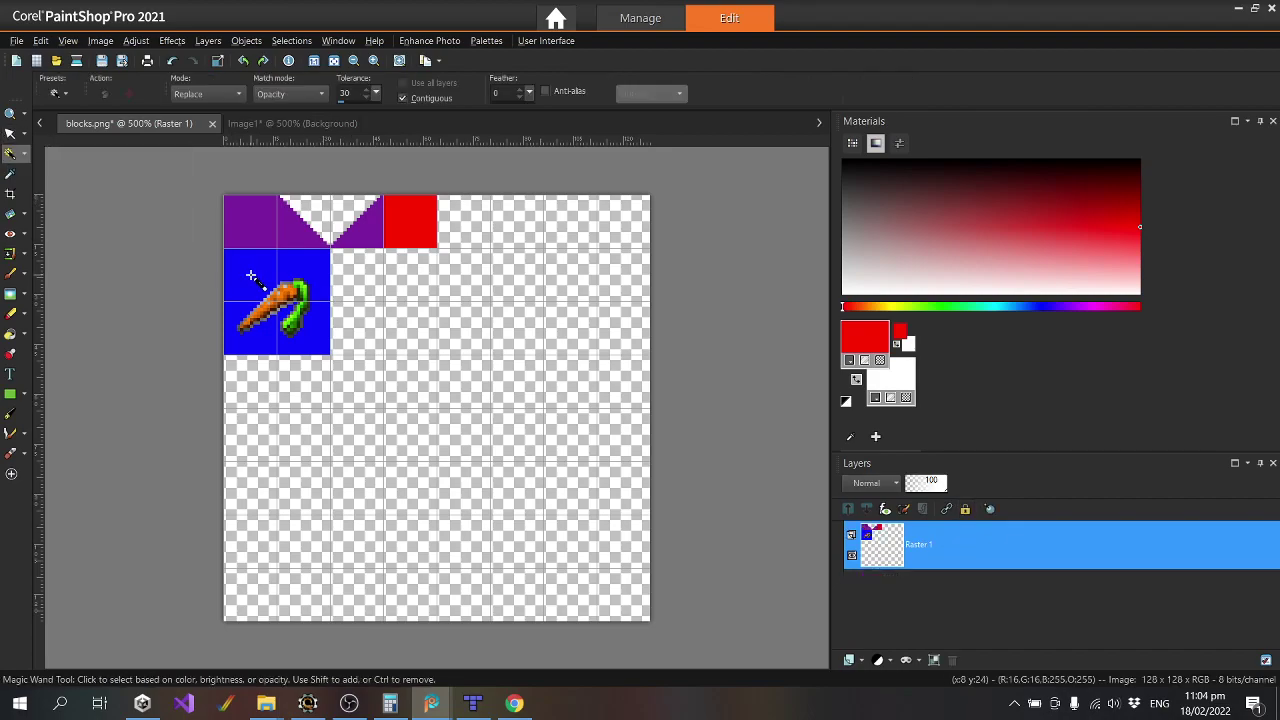
pyautogui.click(305, 222)
pyautogui.click(292, 40)
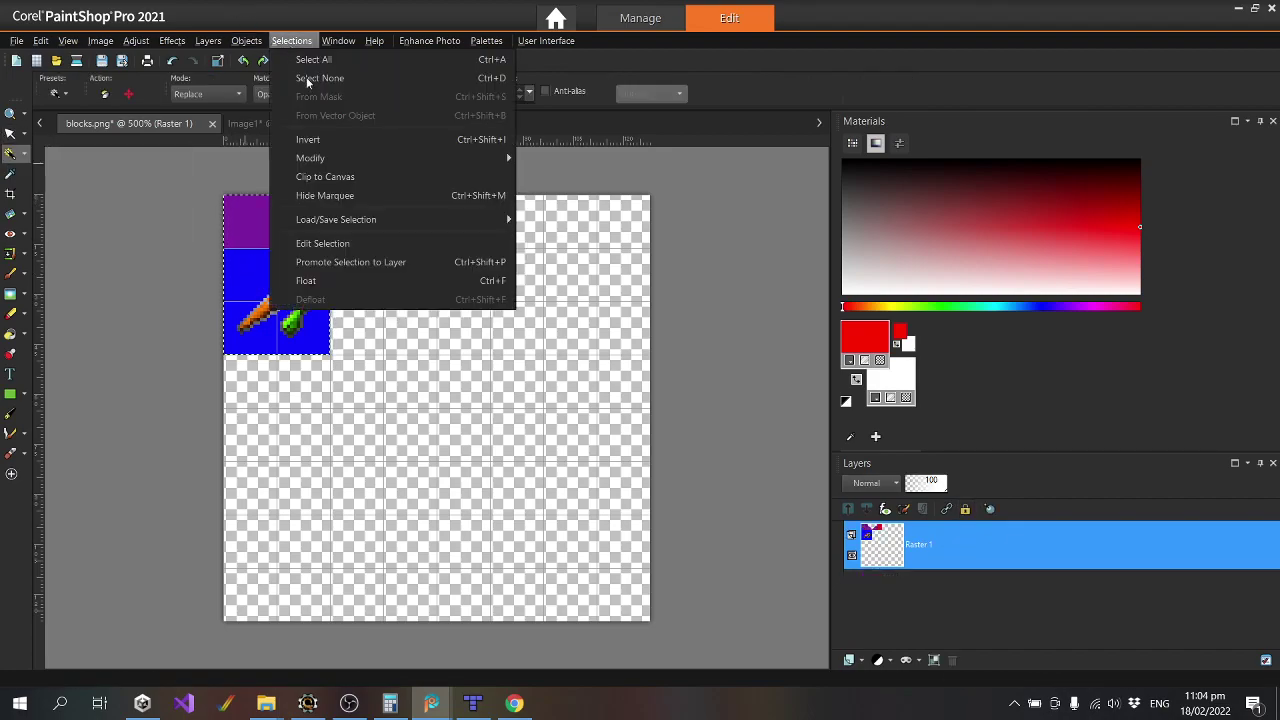
pyautogui.click(302, 83)
# Delete the carrot's blue background using the Magic Wand in Perceptual match mode with a tolerance of 1.
pyautogui.click(290, 93)
pyautogui.click(277, 152)
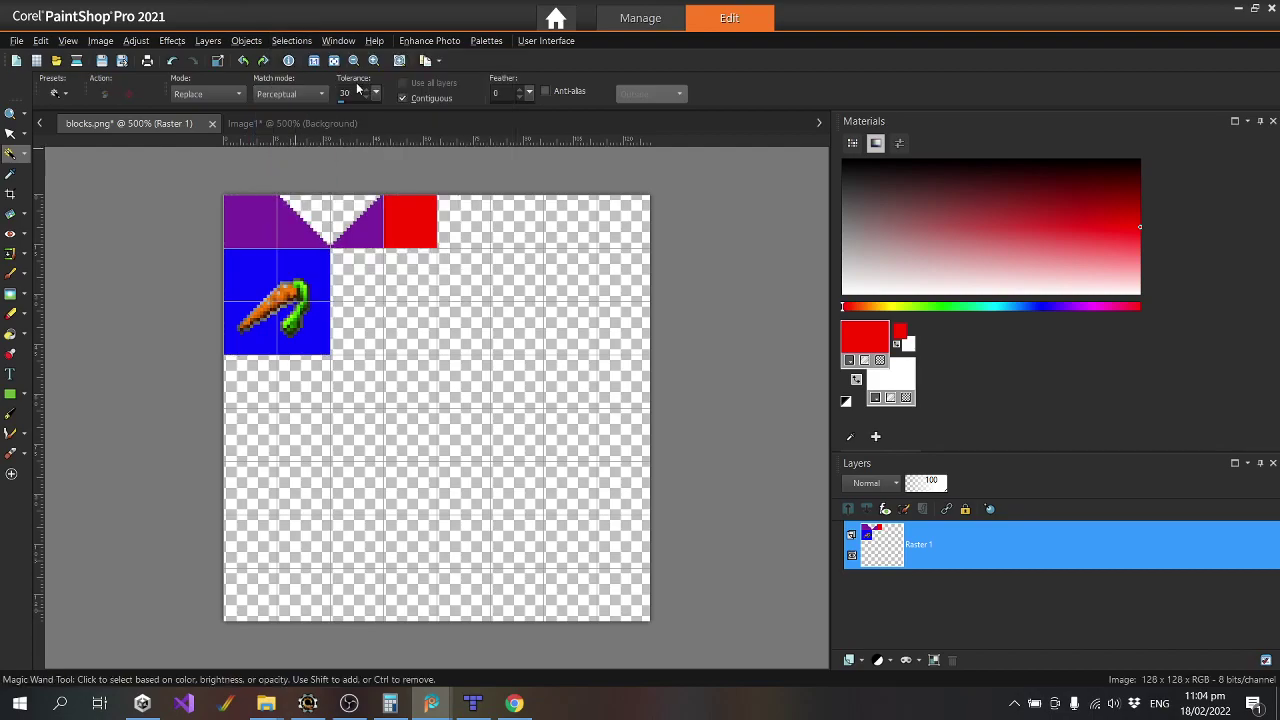
pyautogui.write('1')
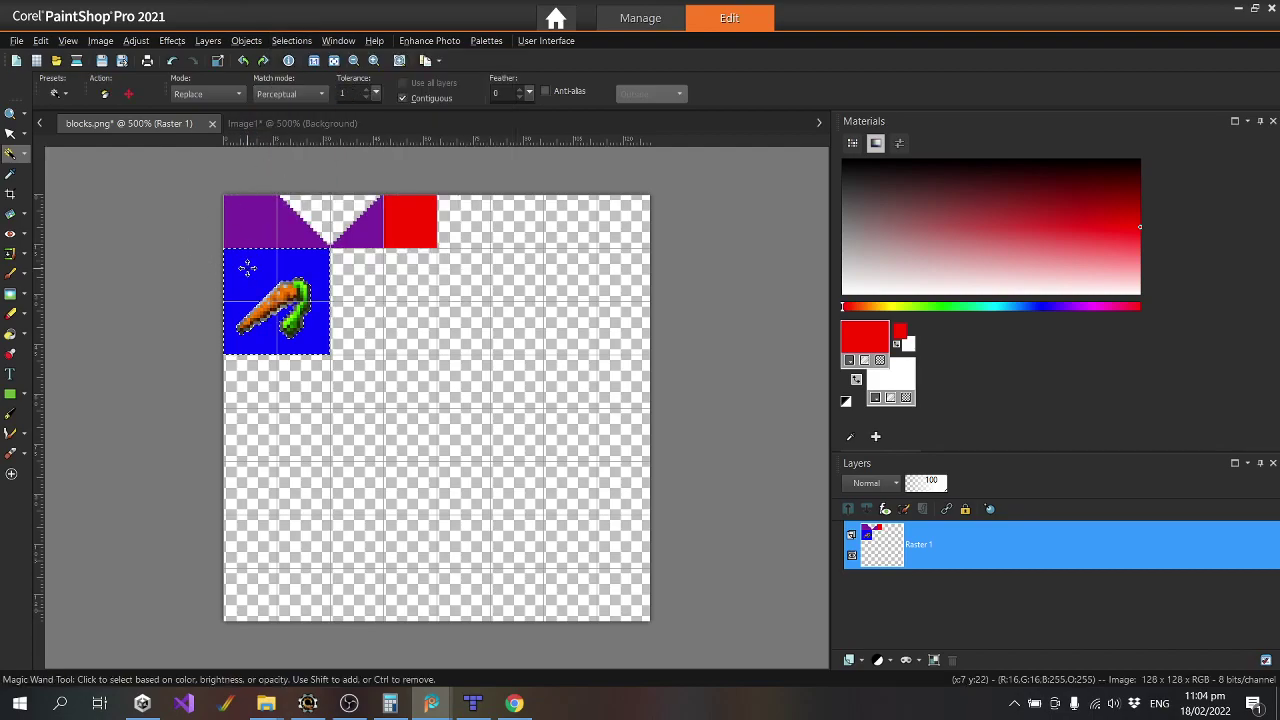
pyautogui.click(247, 266)
pyautogui.press('Delete')
# Clear the leftover blue pixel inside the curve of the carrot's leaves and save blocks.png.
pyautogui.scroll(4, 254, 290)
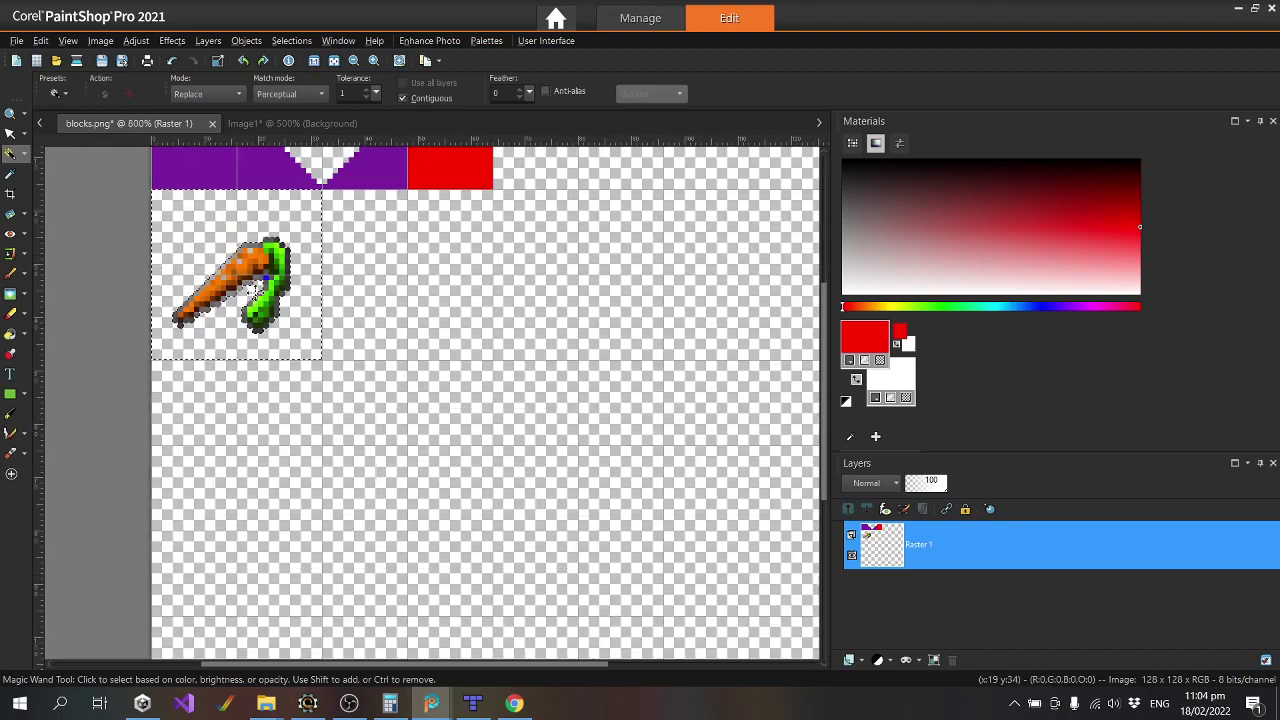
pyautogui.hotkey('ctrl', 'd')
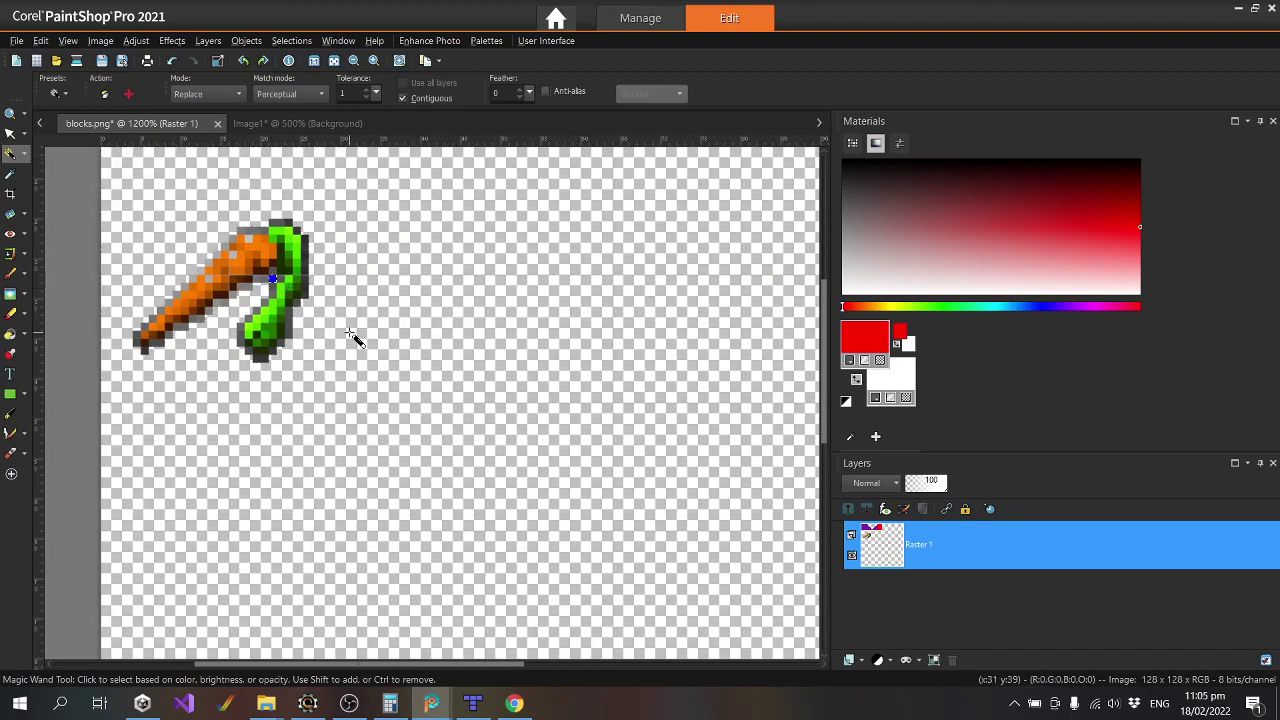
pyautogui.click(278, 41)
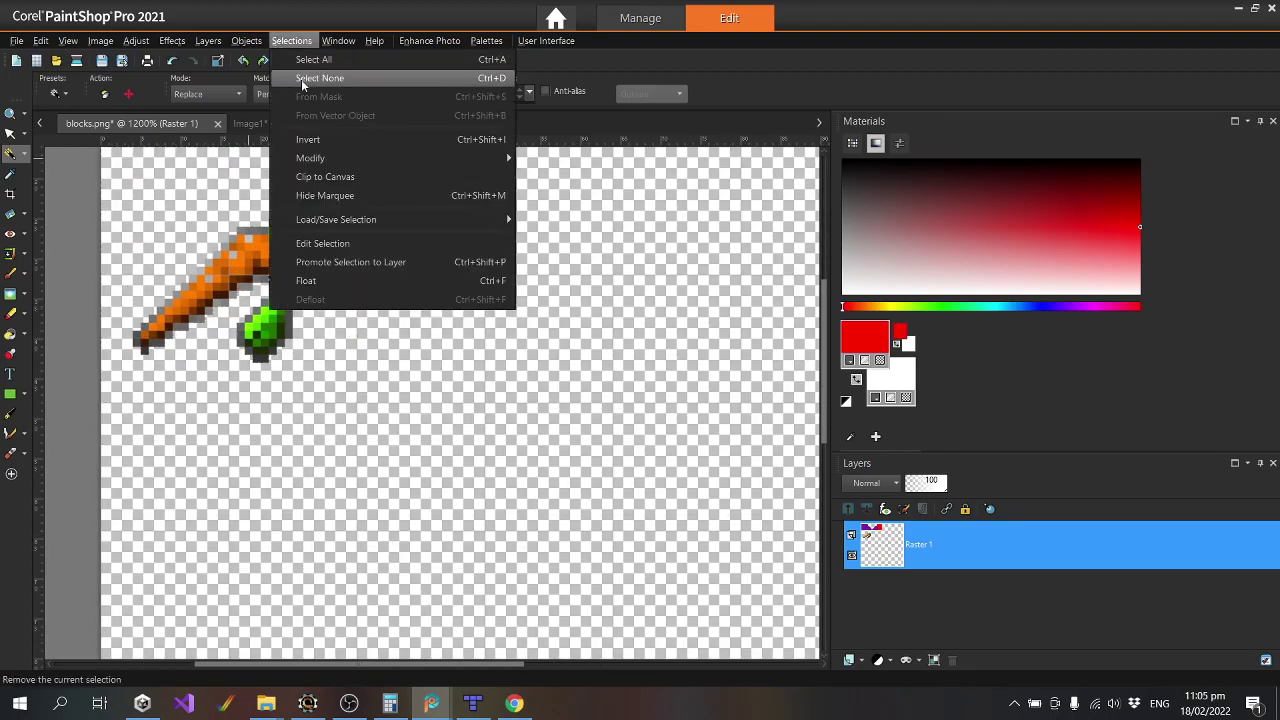
pyautogui.click(366, 77)
pyautogui.scroll(-4, 410, 358)
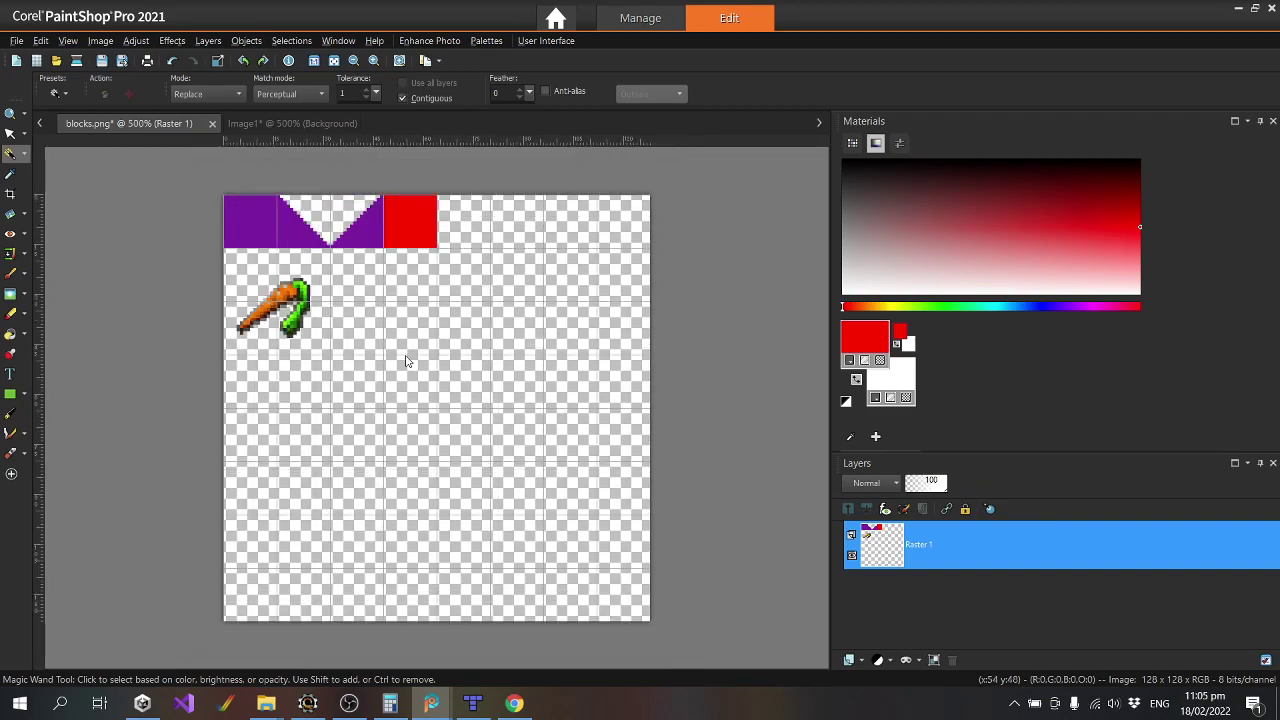
pyautogui.click(101, 60)
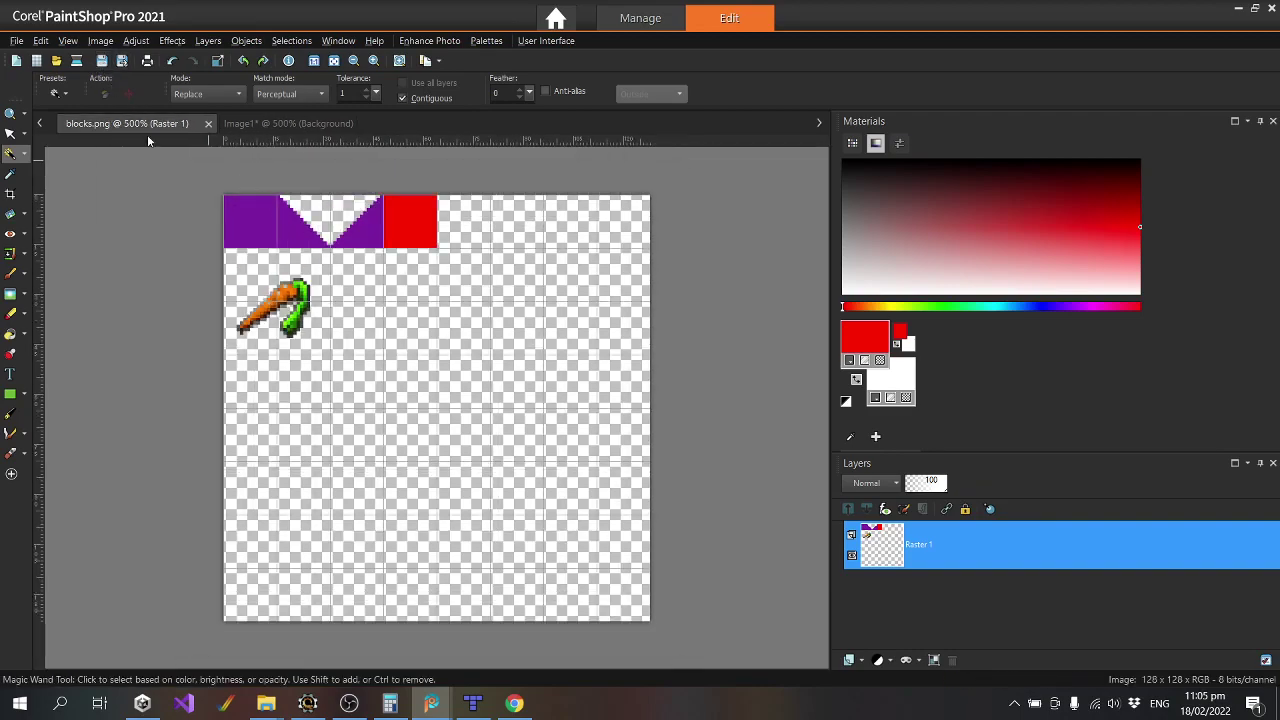
# Switch to Scorpion Editor and start a new block using blocks.png from the project's maps folder as its image.
pyautogui.click(473, 703)
pyautogui.click(310, 704)
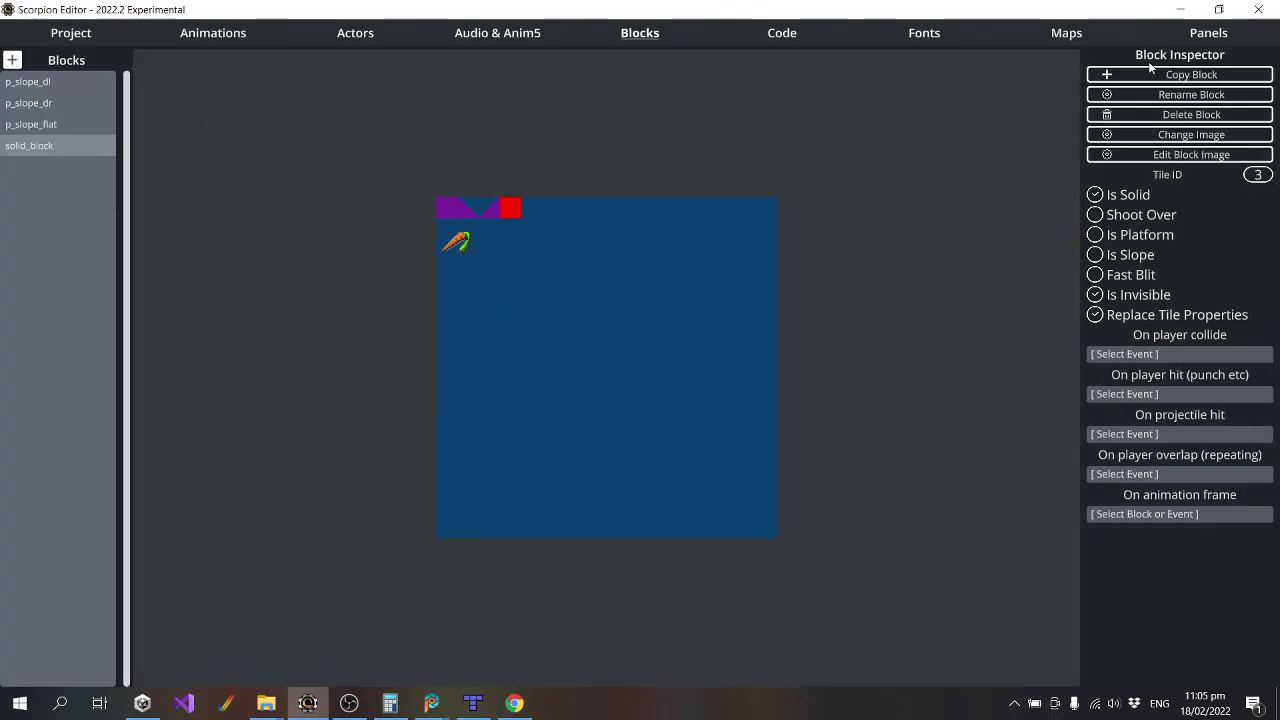
pyautogui.click(12, 60)
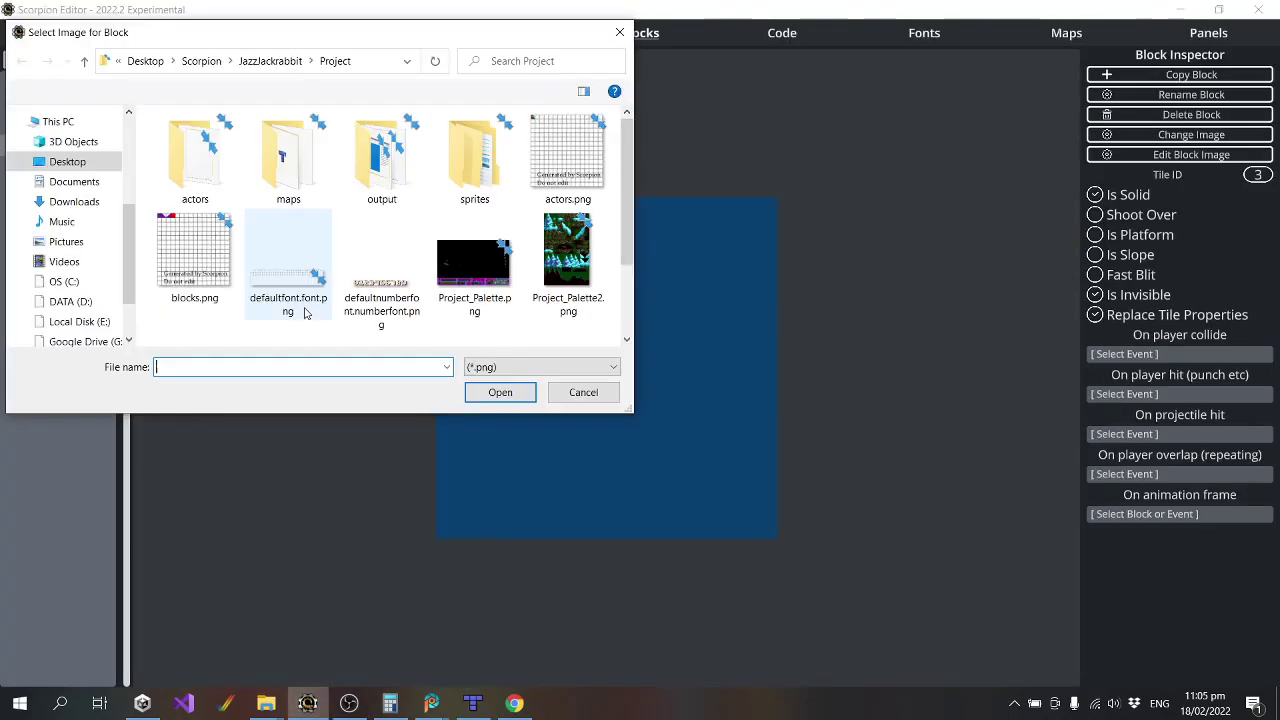
pyautogui.doubleClick(473, 168)
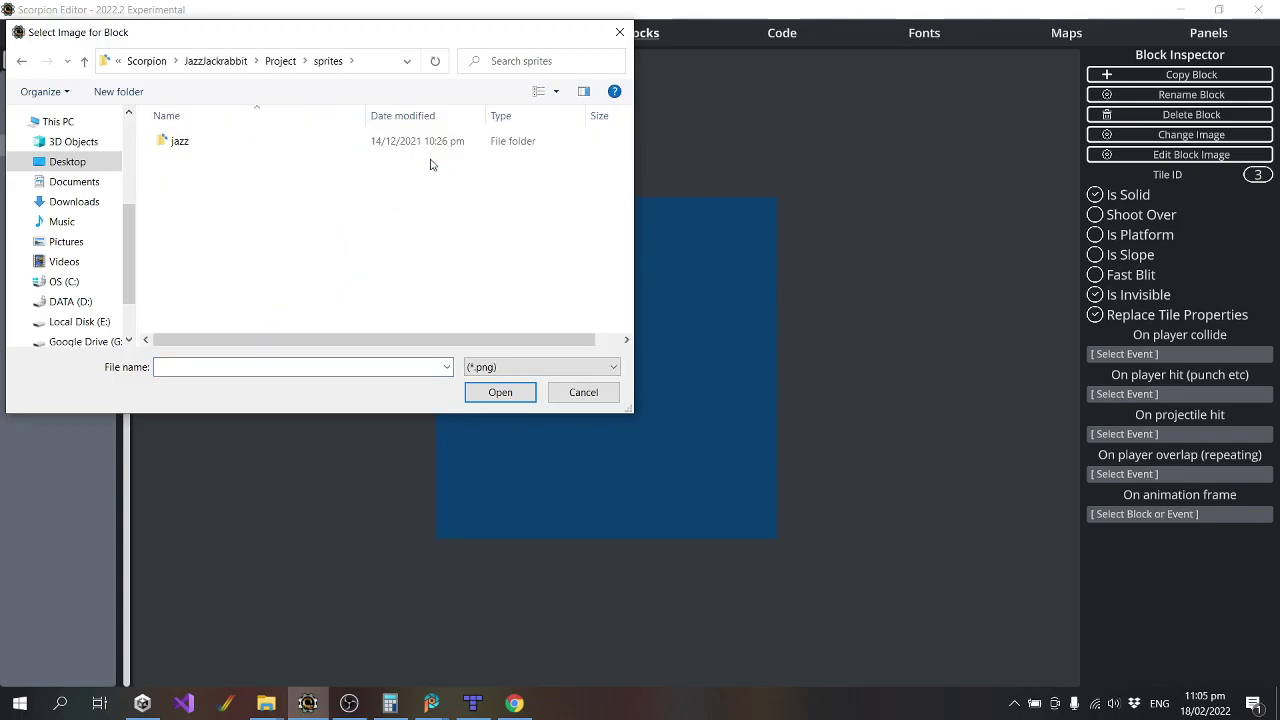
pyautogui.click(288, 61)
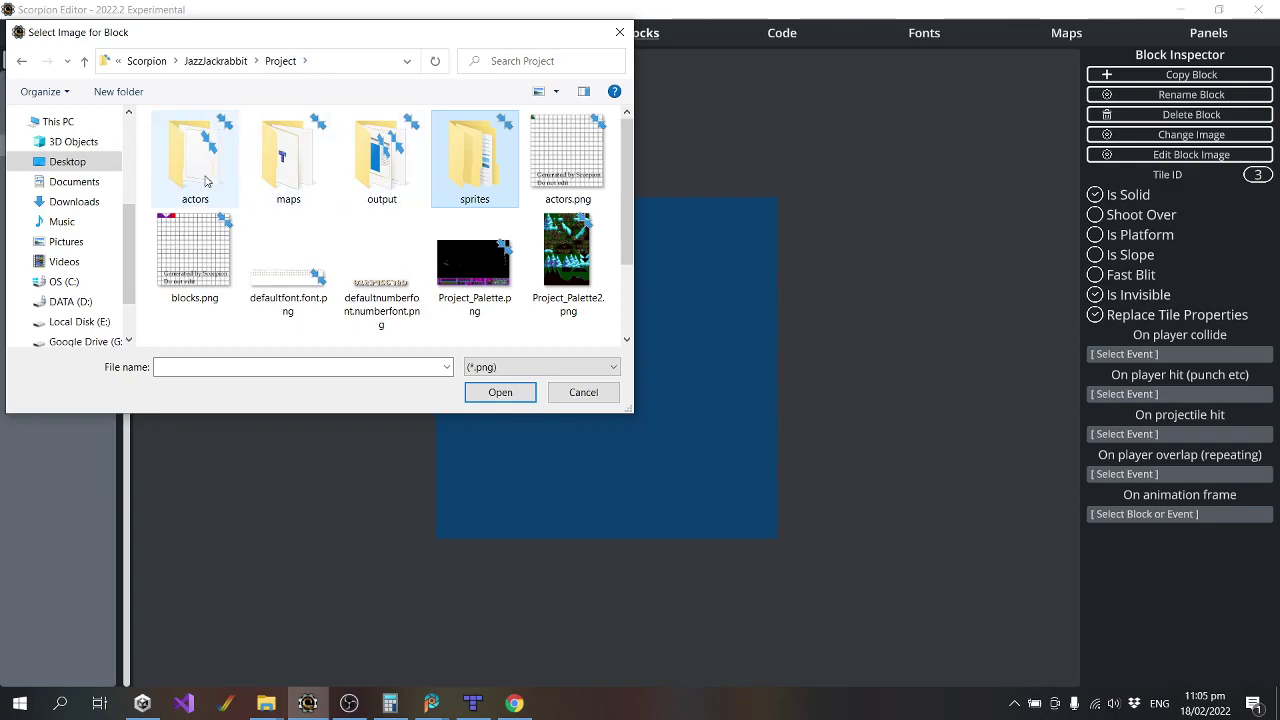
pyautogui.scroll(-1, 531, 251)
pyautogui.scroll(1, 531, 320)
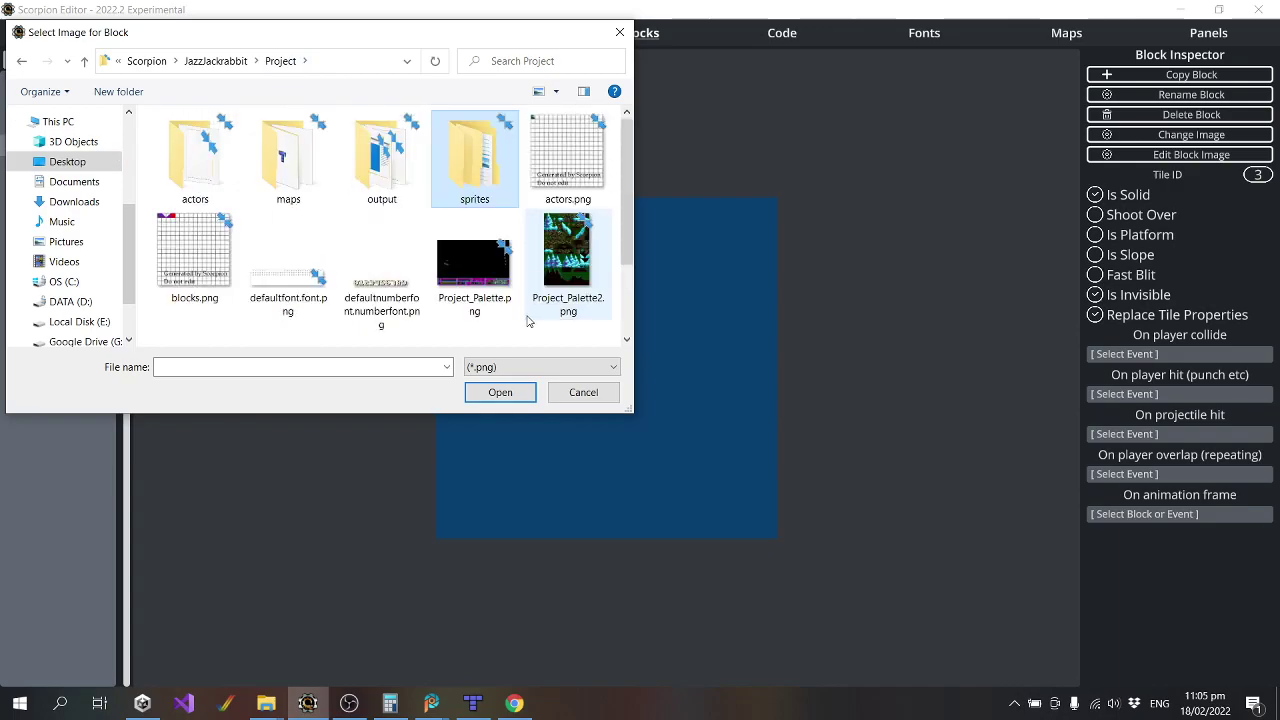
pyautogui.scroll(-1, 519, 301)
pyautogui.scroll(1, 519, 301)
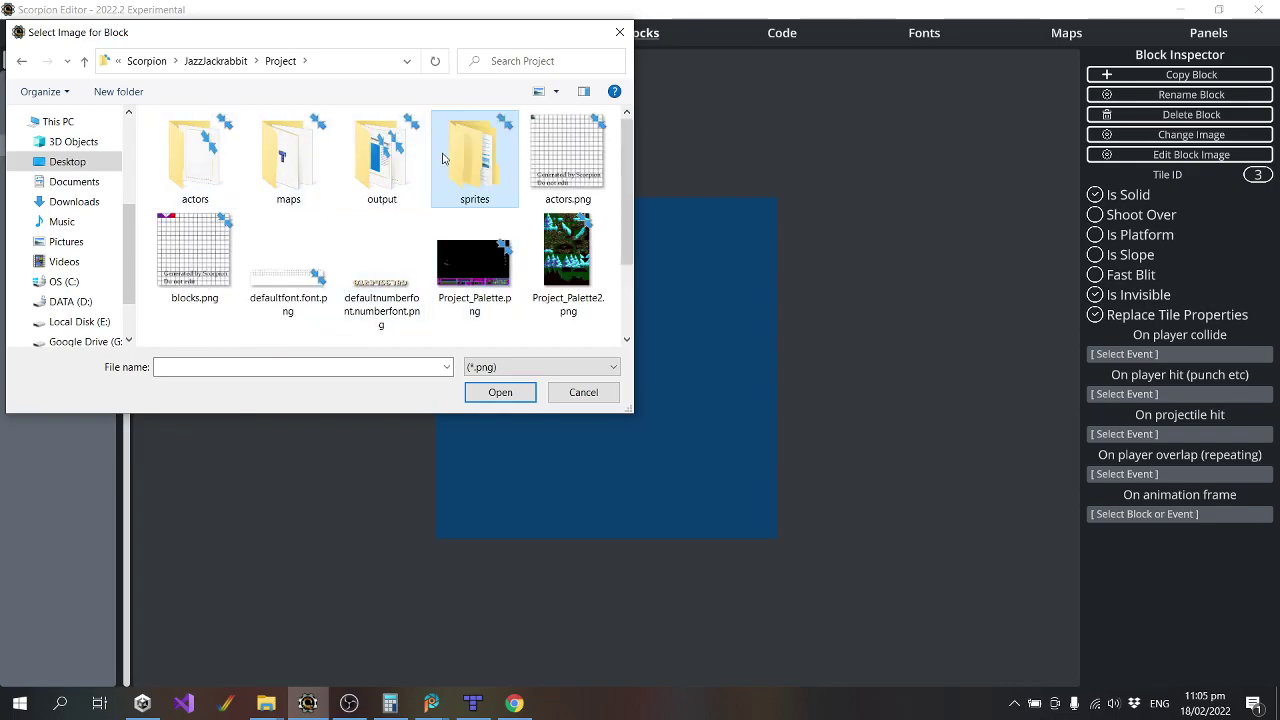
pyautogui.doubleClick(298, 170)
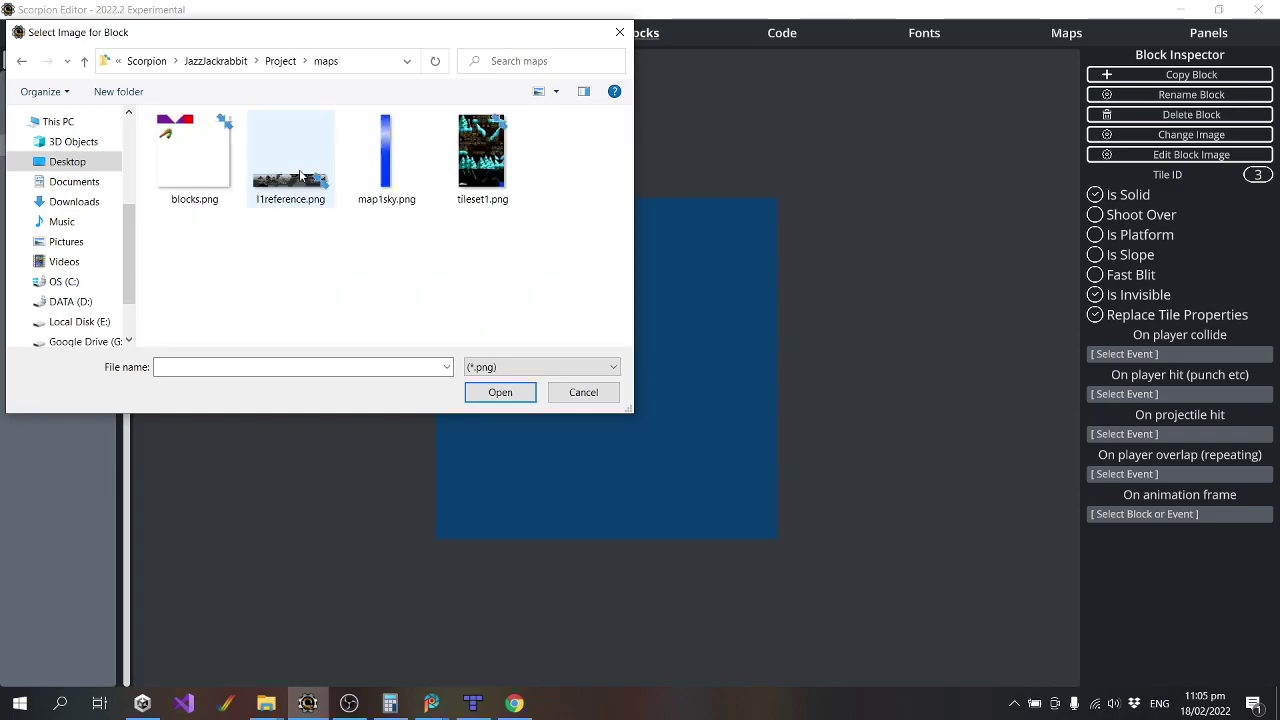
pyautogui.doubleClick(190, 160)
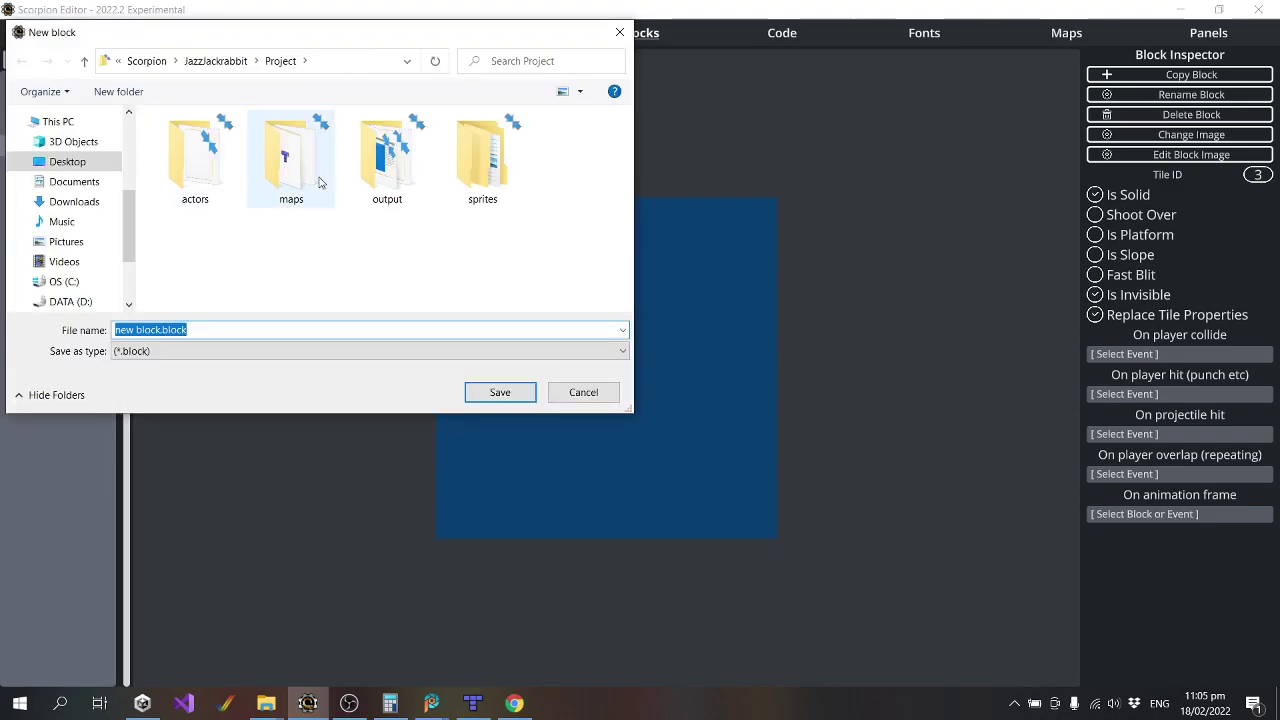
# Save the new block in the maps folder as carrot_tl.
pyautogui.doubleClick(289, 155)
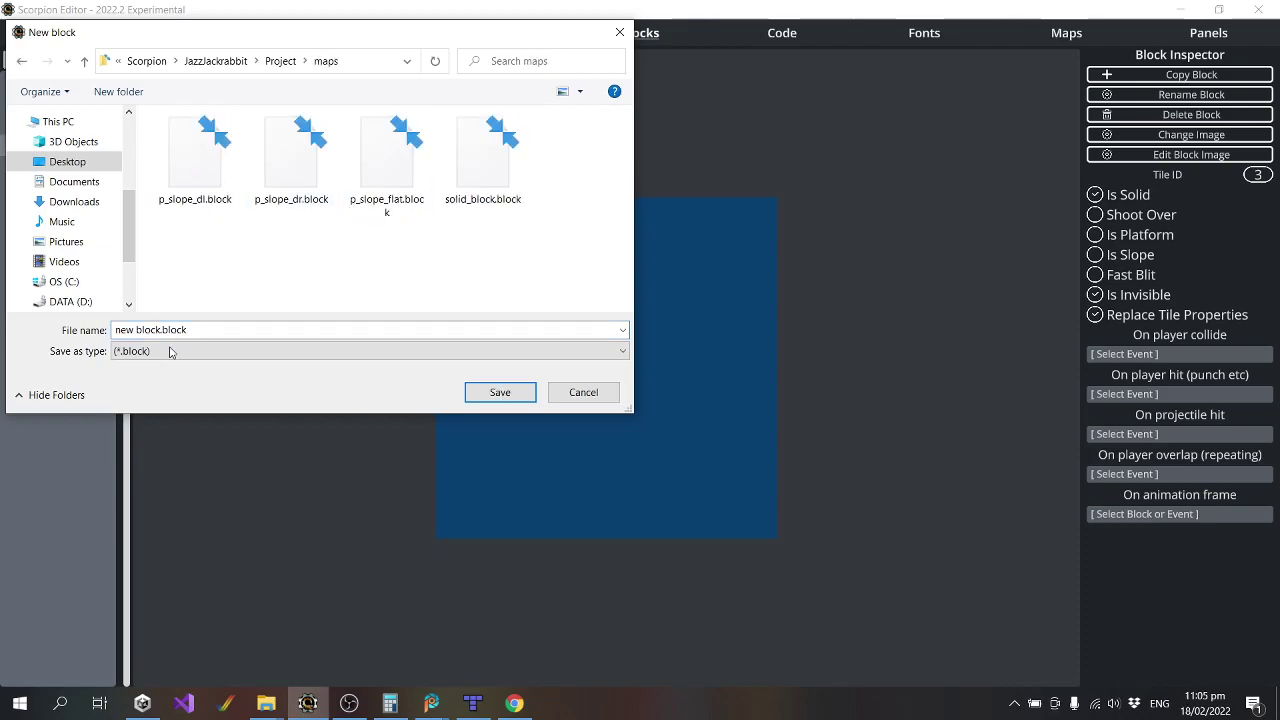
pyautogui.moveTo(160, 330); pyautogui.dragTo(114, 330)
pyautogui.write('carrot_tl')
pyautogui.press('Return')
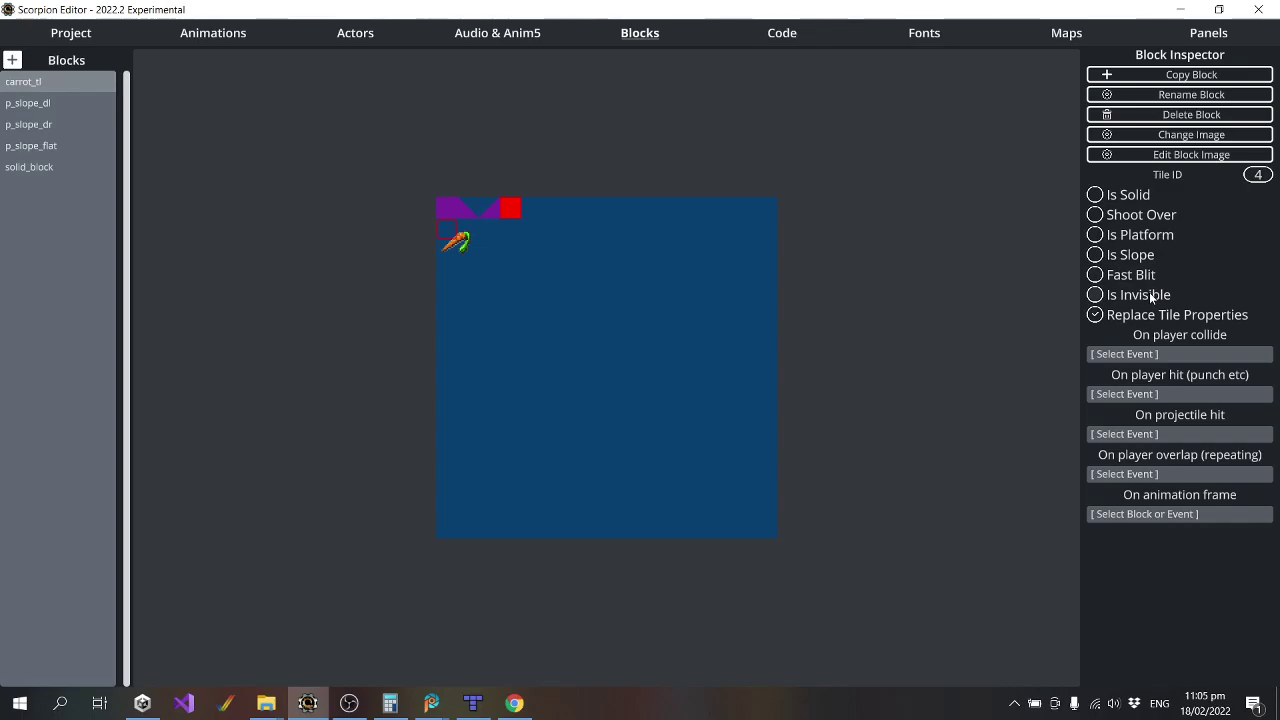
# Copy the carrot_tl block as carrot_tr, and copy carrot_tr as carrot_bl.
pyautogui.click(1191, 74)
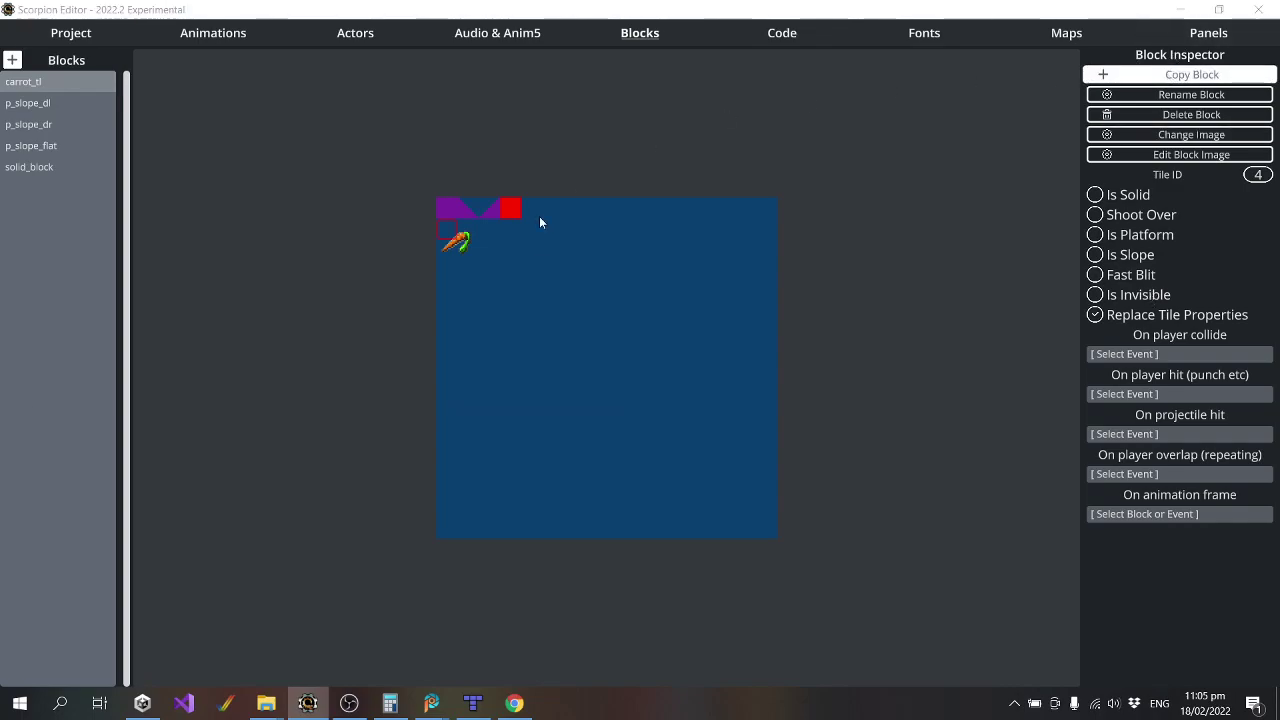
pyautogui.write('carrot_')
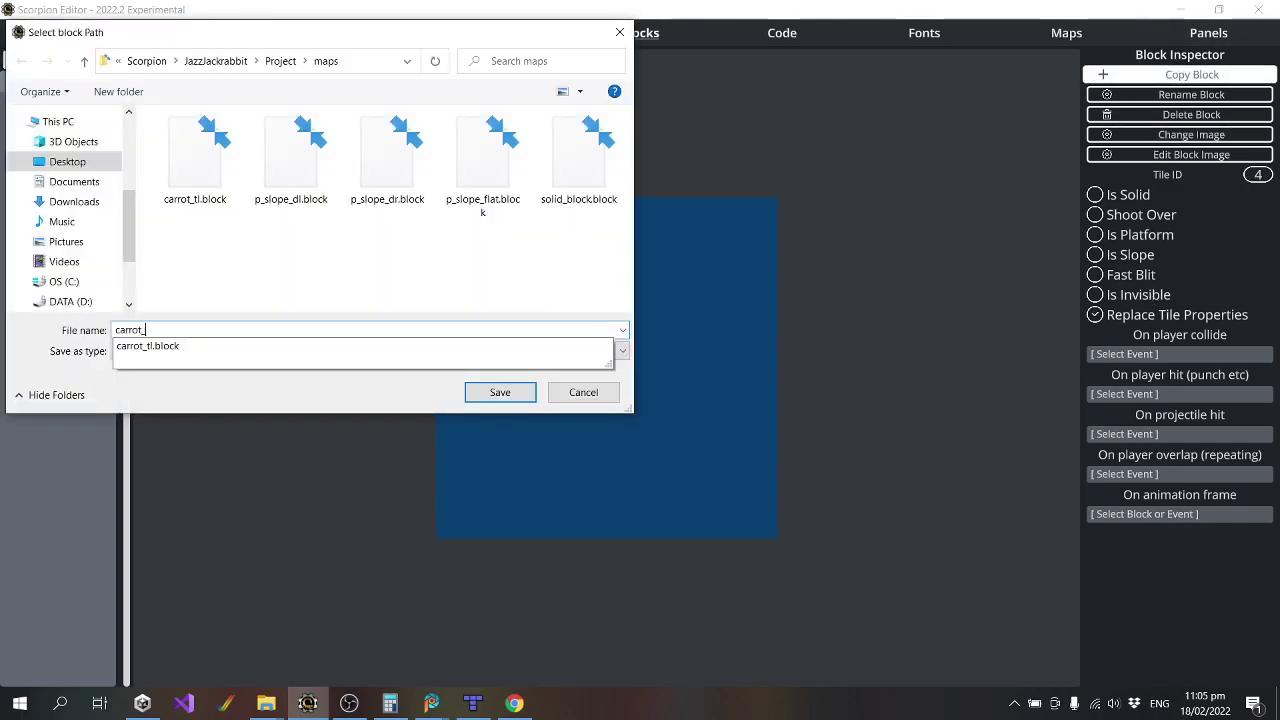
pyautogui.write('tr')
pyautogui.press('Return')
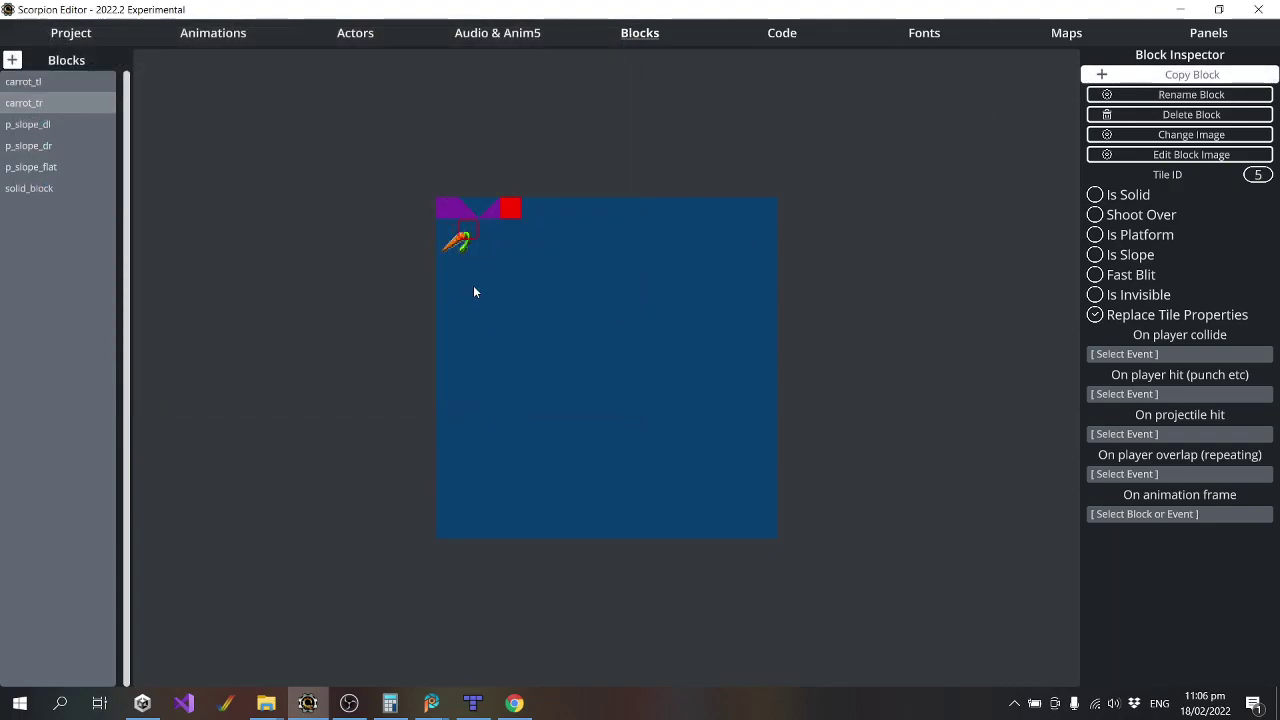
pyautogui.write('carrot_bl')
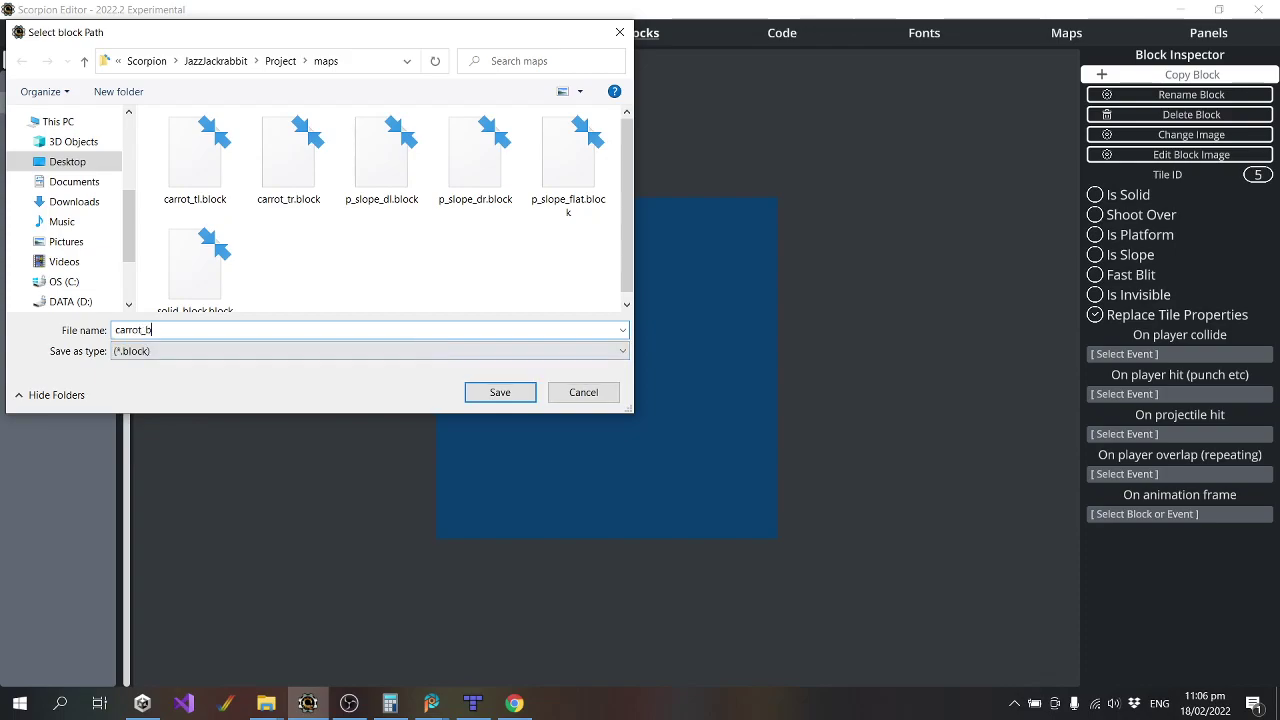
pyautogui.press('Return')
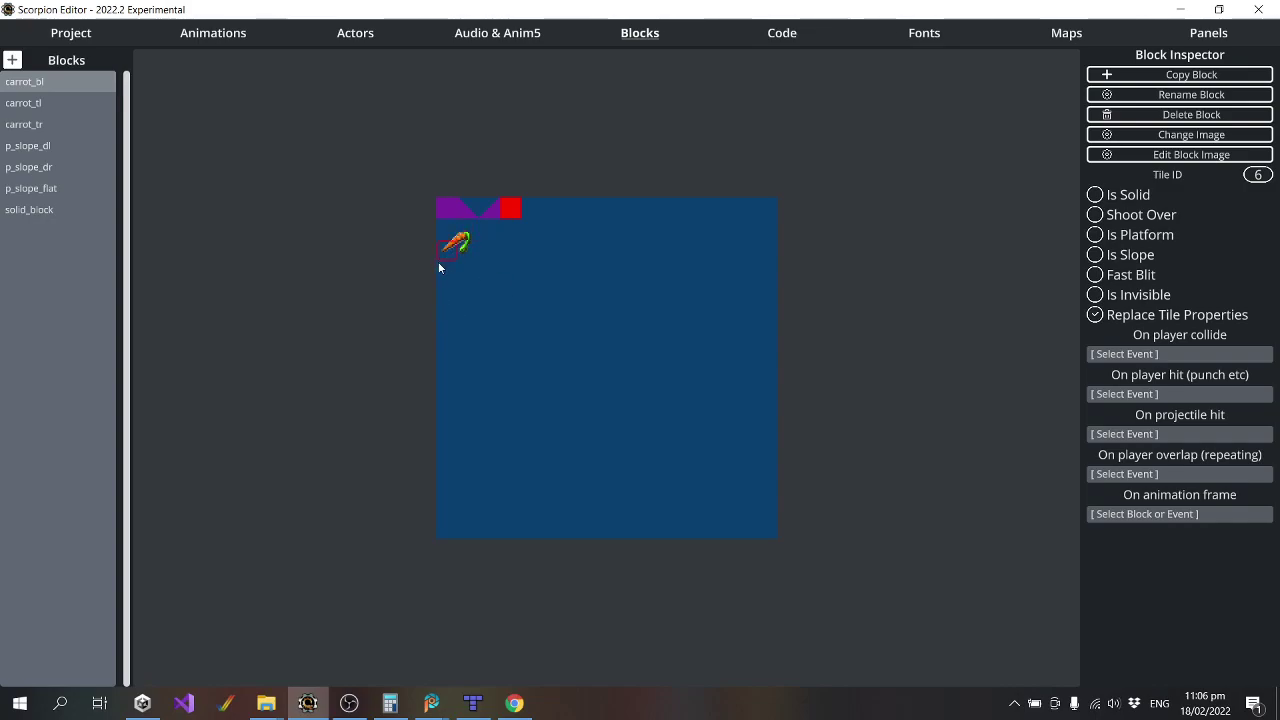
# Copy the carrot_bl block as carrot_br.
pyautogui.click(1175, 75)
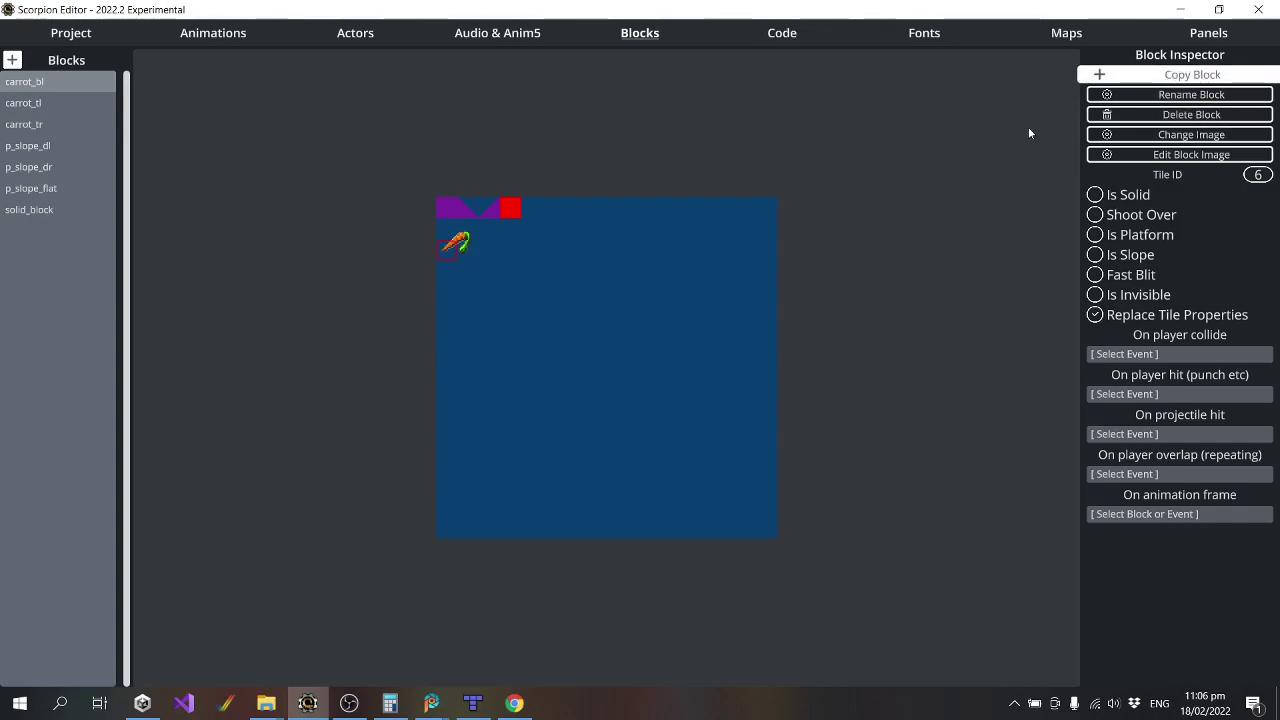
pyautogui.write('carrot_')
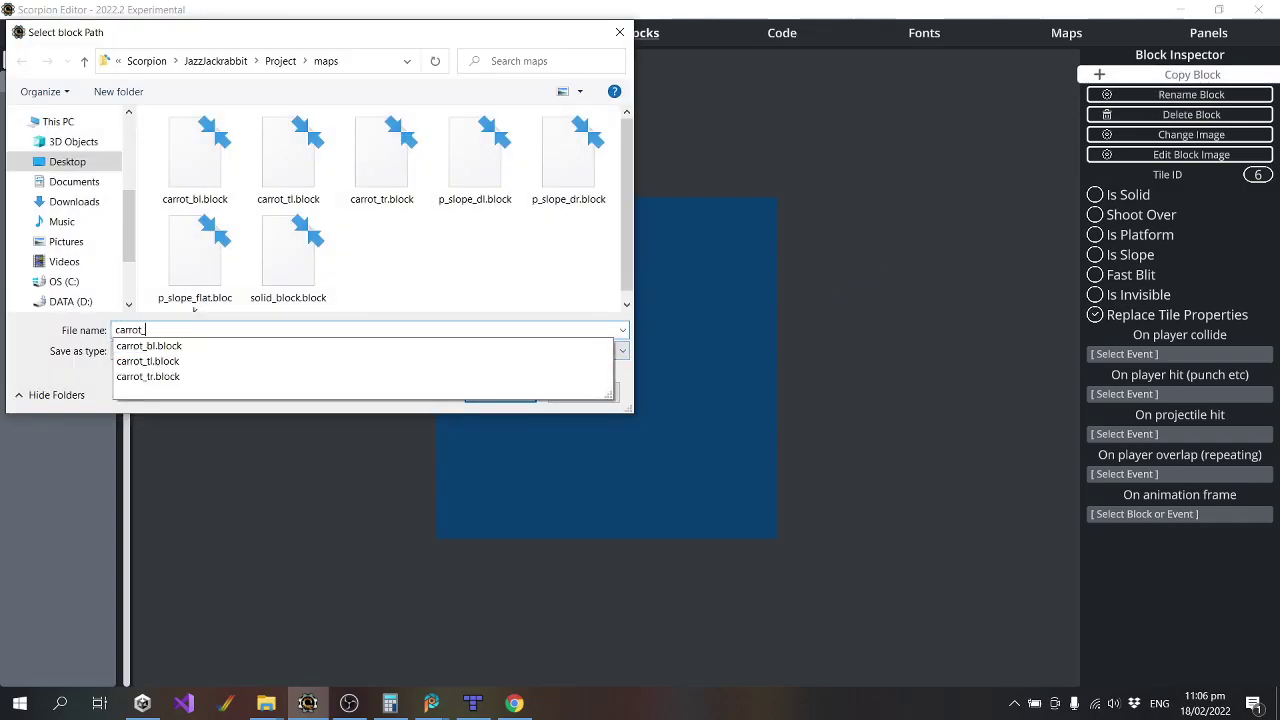
pyautogui.write('br')
pyautogui.press('Return')
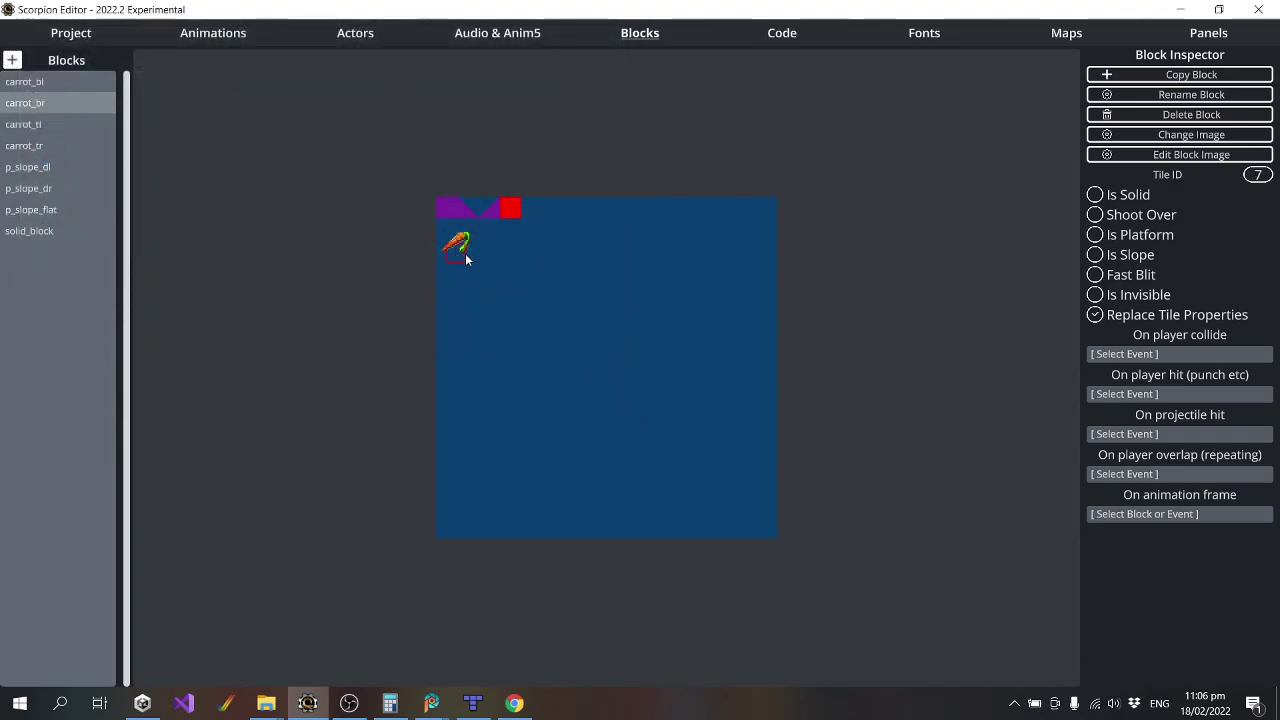
# Go through carrot_bl, carrot_br, carrot_tl and carrot_tr to check which tile of the blocks image each one covers.
pyautogui.click(41, 82)
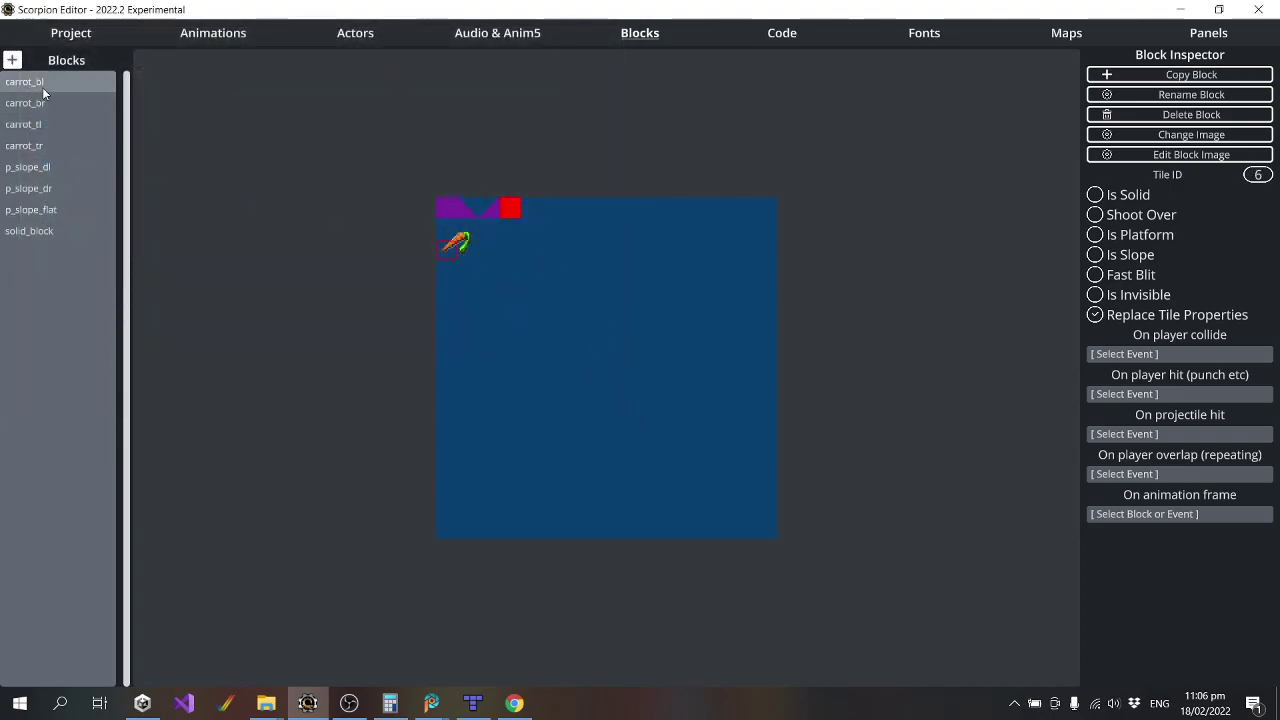
pyautogui.click(43, 103)
pyautogui.click(36, 128)
pyautogui.click(39, 146)
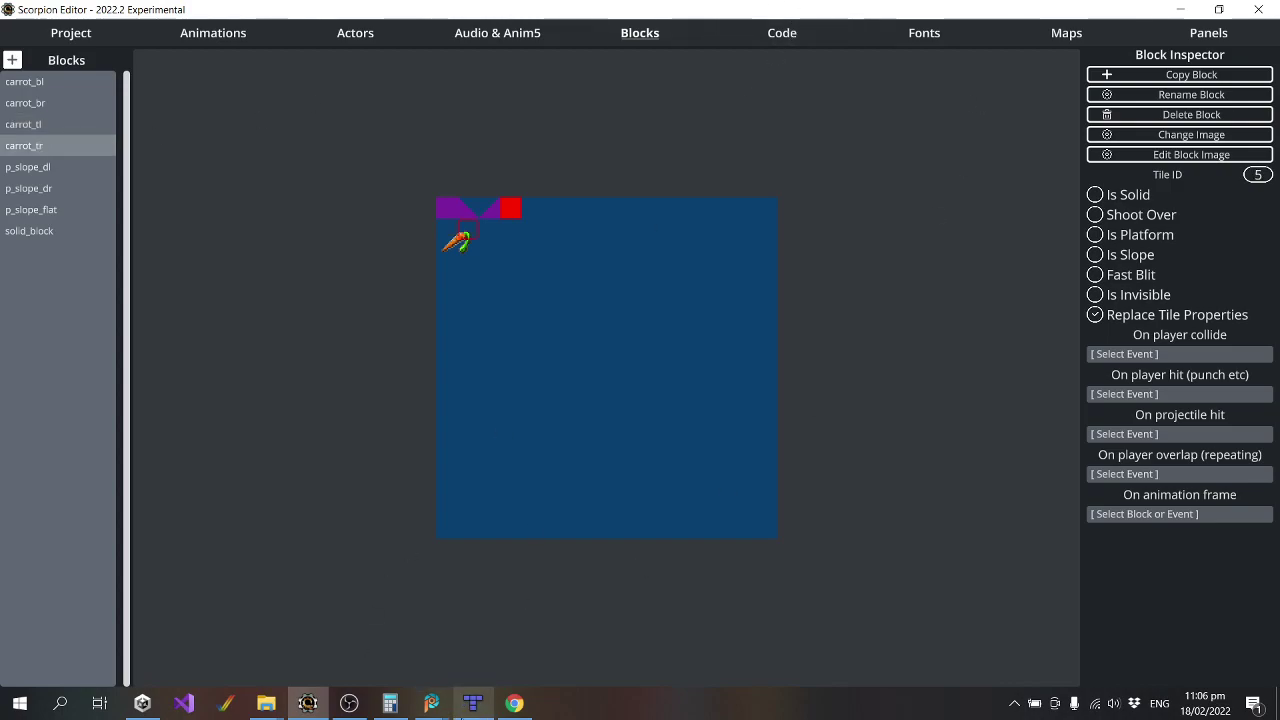
# Close the running Tiled window and reopen map1 from the Scorpion Editor for editing.
pyautogui.click(473, 703)
pyautogui.click(1259, 11)
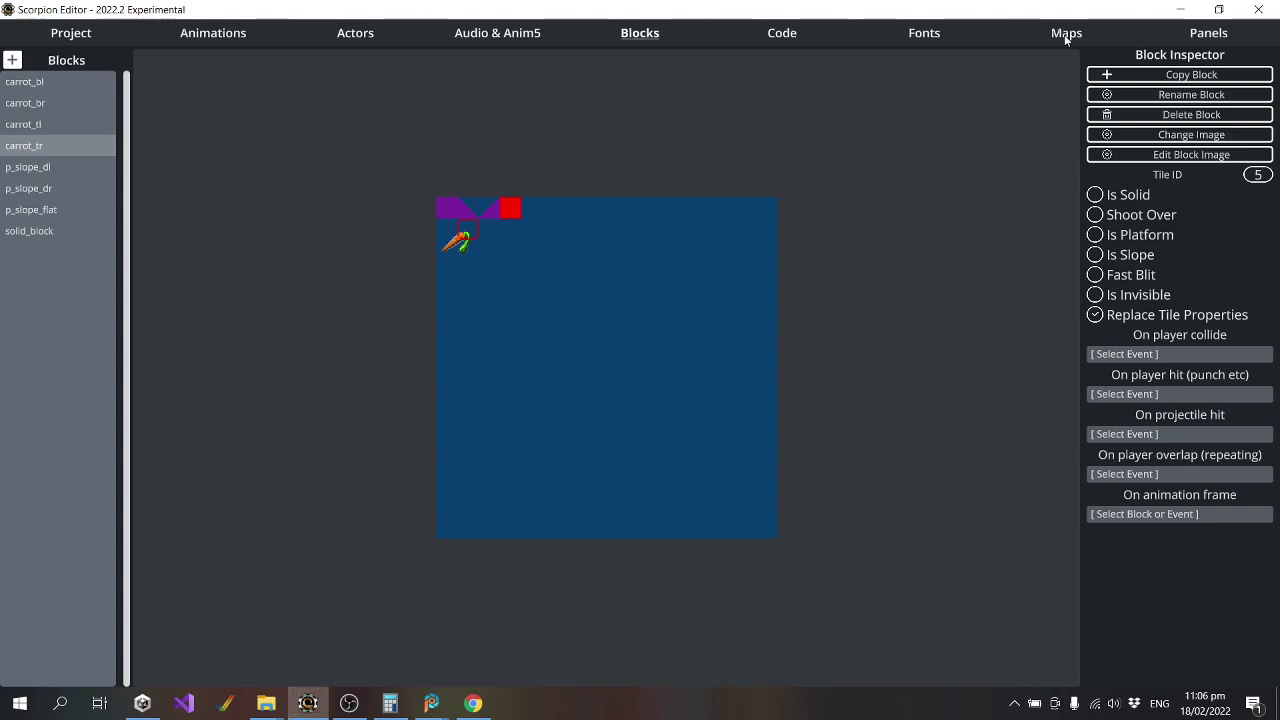
pyautogui.click(782, 34)
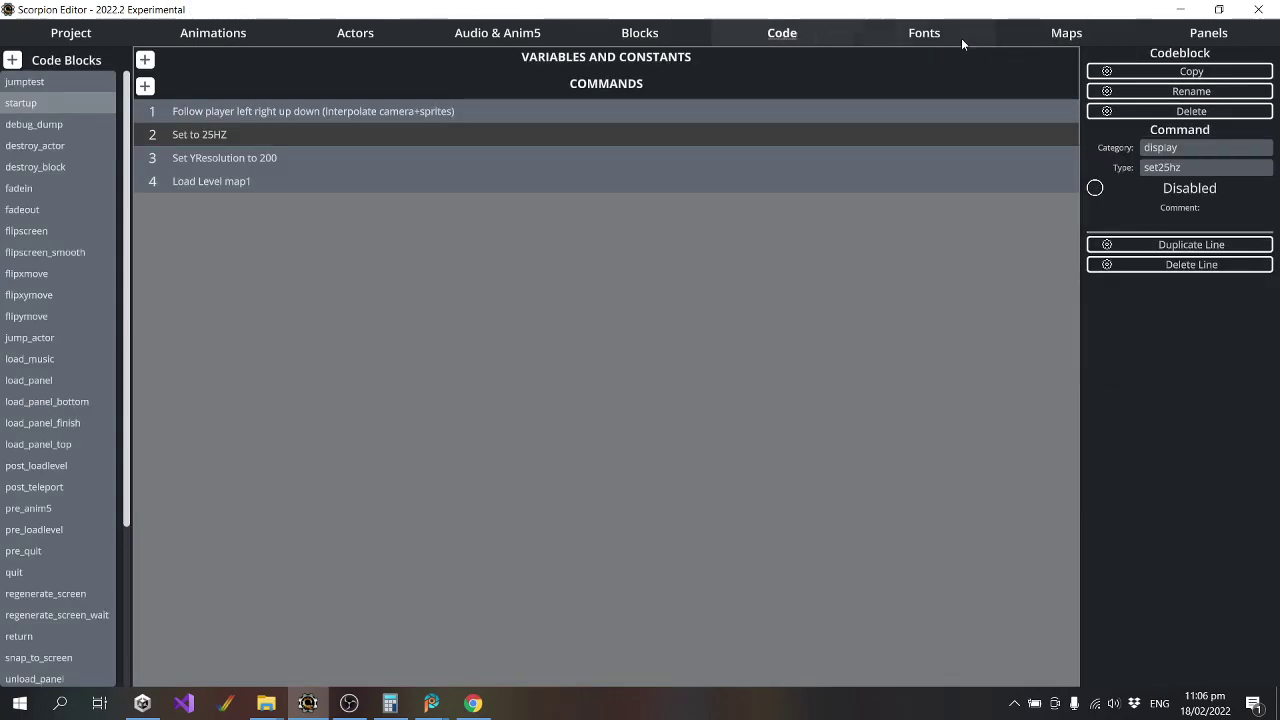
pyautogui.click(1032, 37)
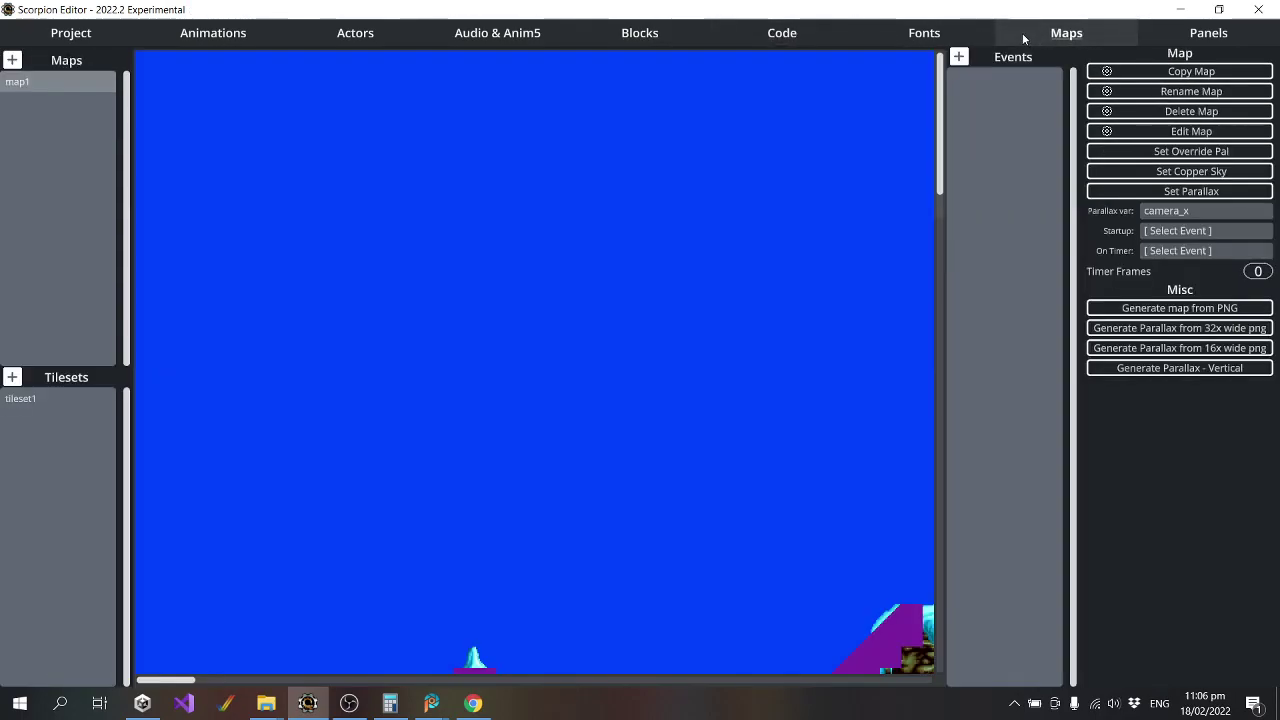
pyautogui.click(1216, 134)
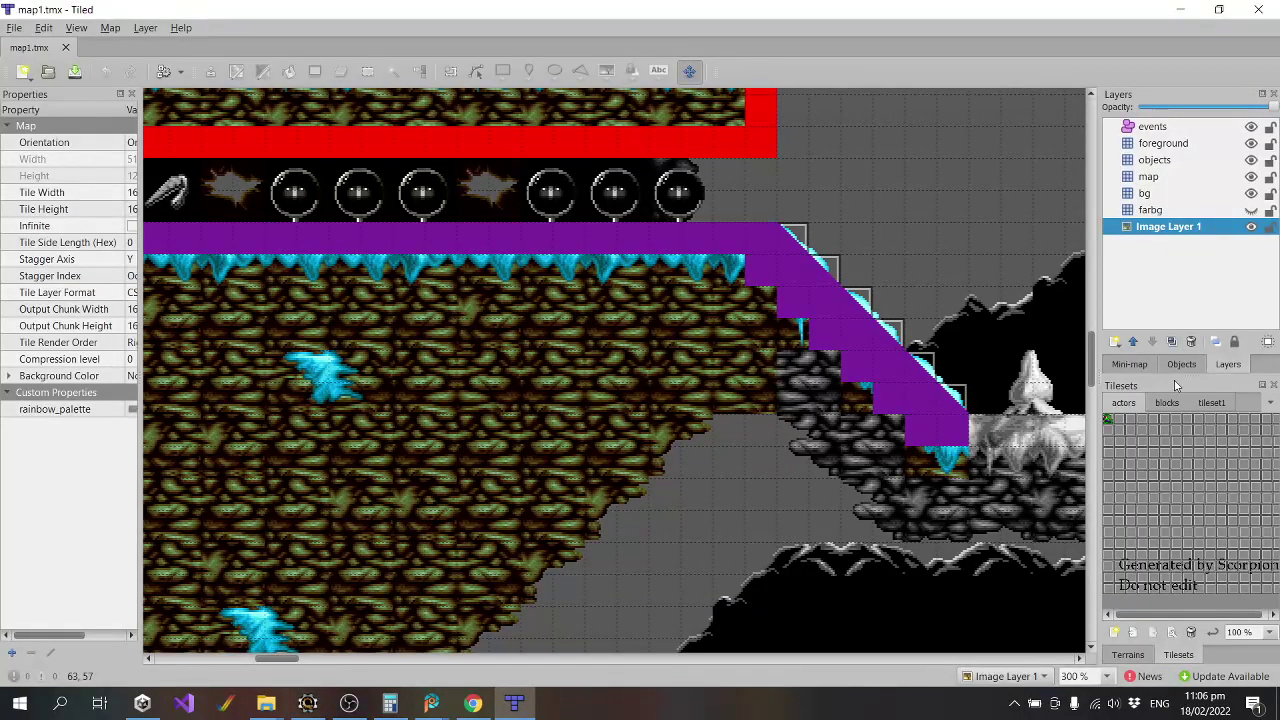
# Inspect the tile IDs in the blocks tileset, counting along its rows from the first tile, and close the map.
pyautogui.click(1175, 402)
pyautogui.click(1178, 421)
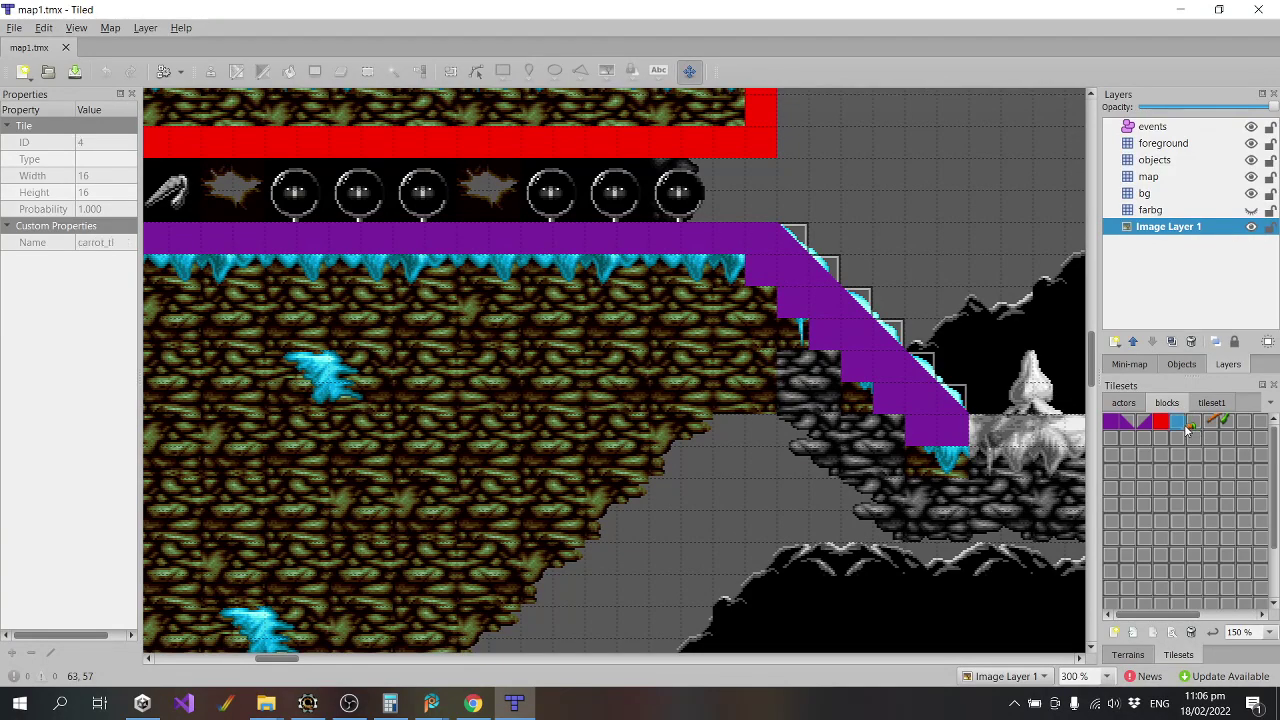
pyautogui.click(1183, 437)
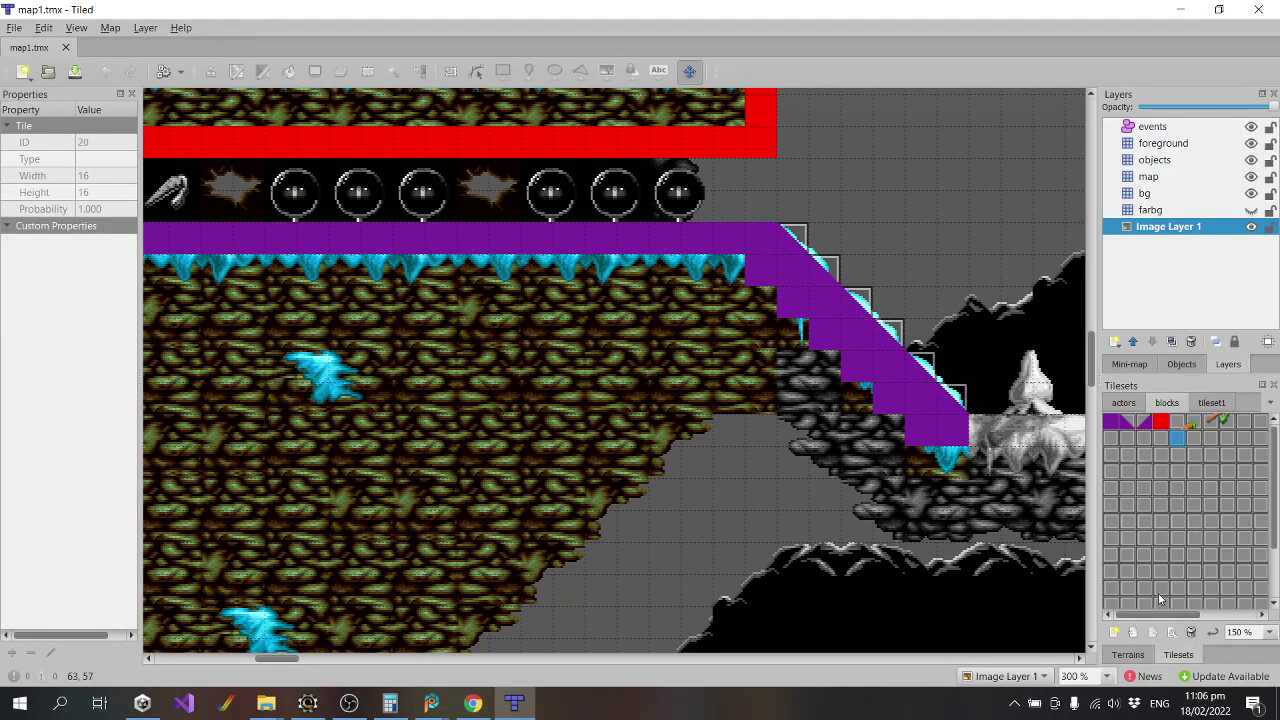
pyautogui.moveTo(1153, 617); pyautogui.dragTo(1113, 613)
pyautogui.click(1118, 421)
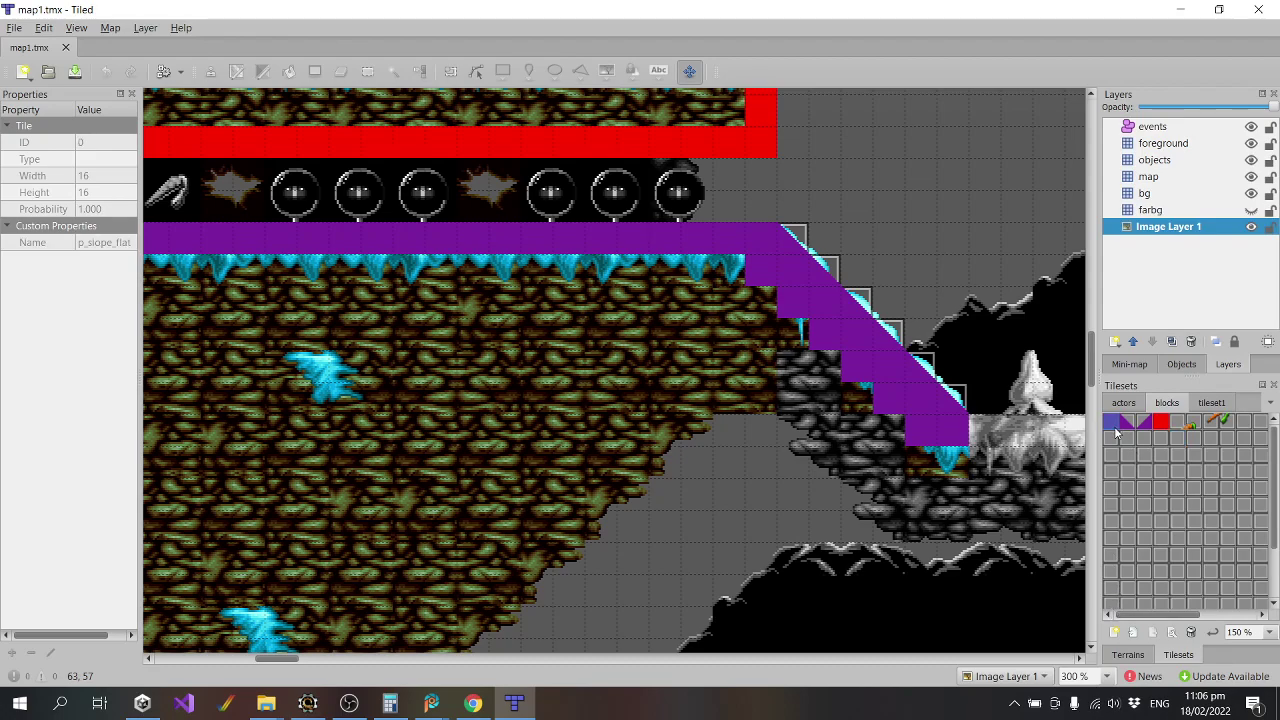
pyautogui.press('Right')
pyautogui.press('Right')
pyautogui.press('Right')
pyautogui.press('Right')
pyautogui.press('Right')
pyautogui.press('Right')
pyautogui.press('Right')
pyautogui.moveTo(1179, 613); pyautogui.dragTo(1170, 522)
pyautogui.click(1177, 421)
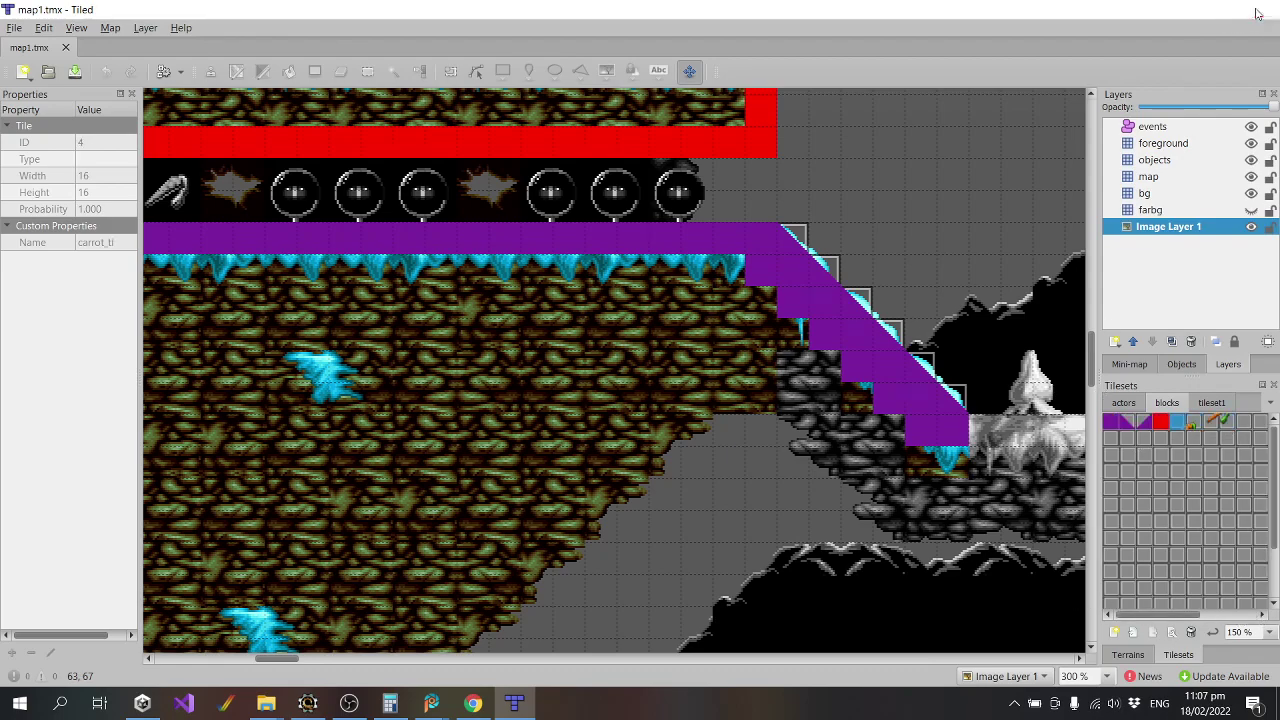
pyautogui.click(1257, 12)
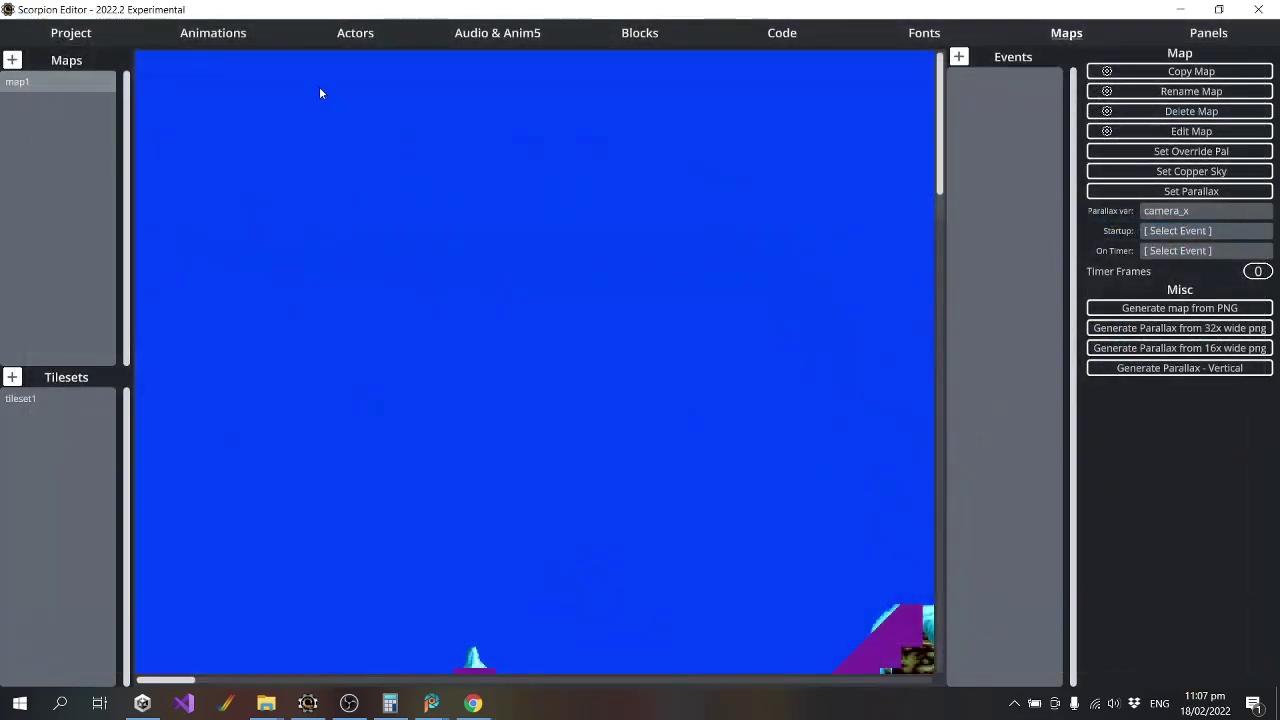
# Set the tile ID of the carrot_tr block to 17 and of the carrot_bl block to 32.
pyautogui.click(649, 34)
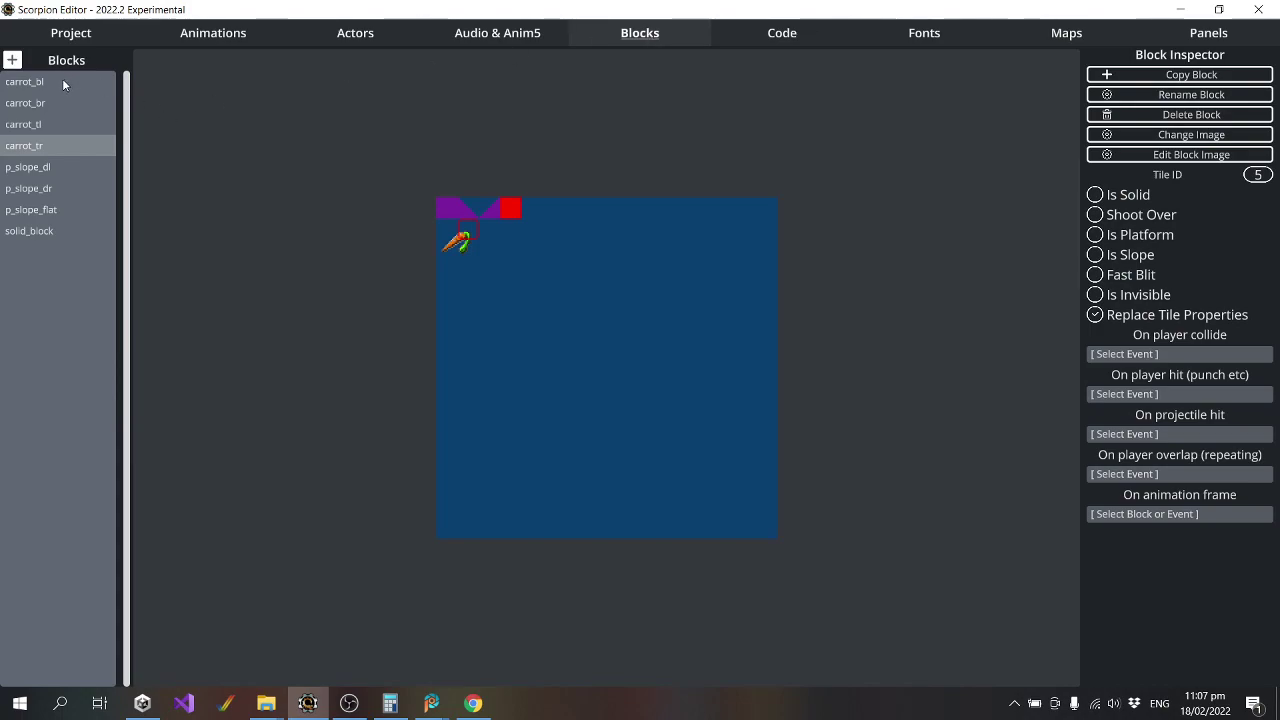
pyautogui.click(36, 121)
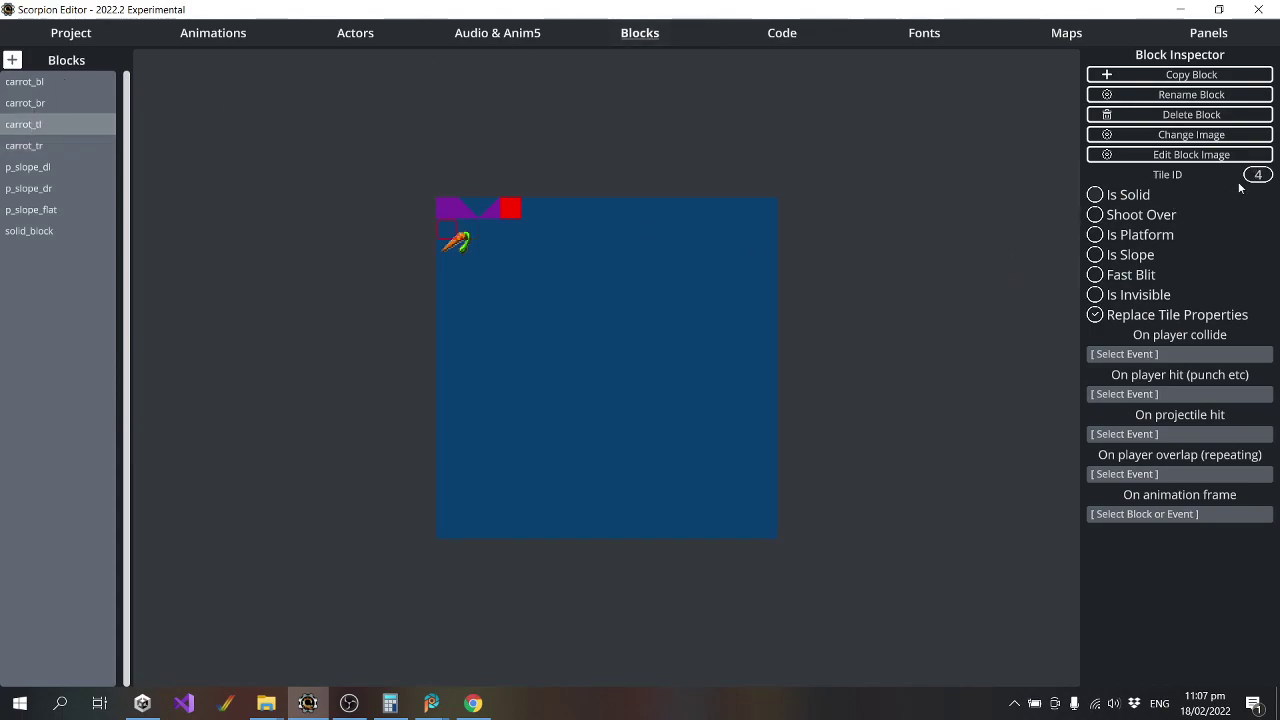
pyautogui.click(60, 146)
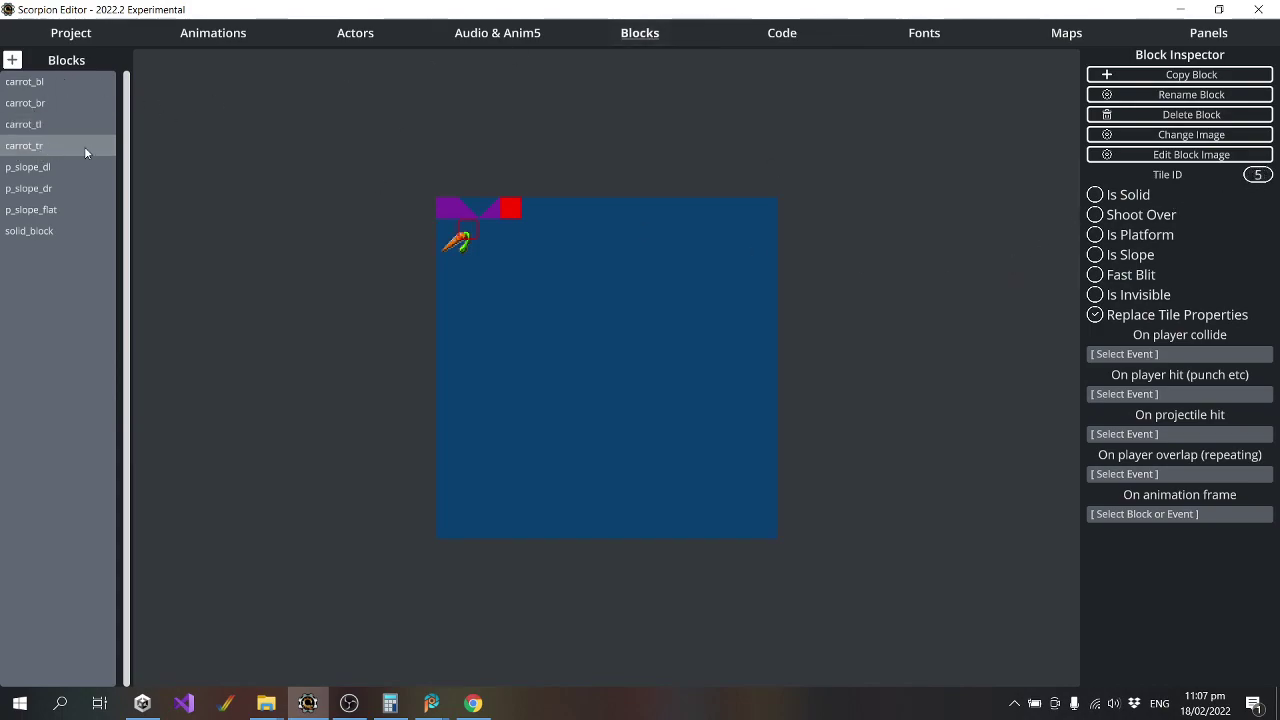
pyautogui.click(1258, 175)
pyautogui.write('17')
pyautogui.click(43, 81)
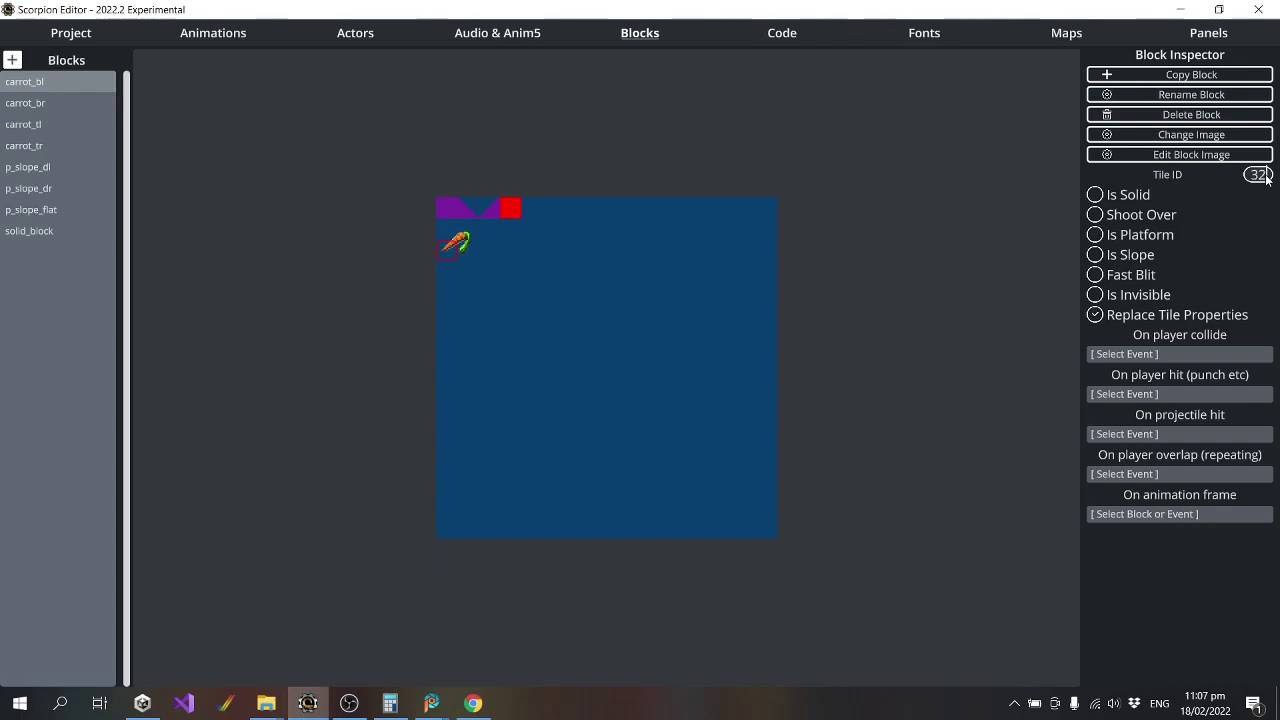
pyautogui.click(35, 106)
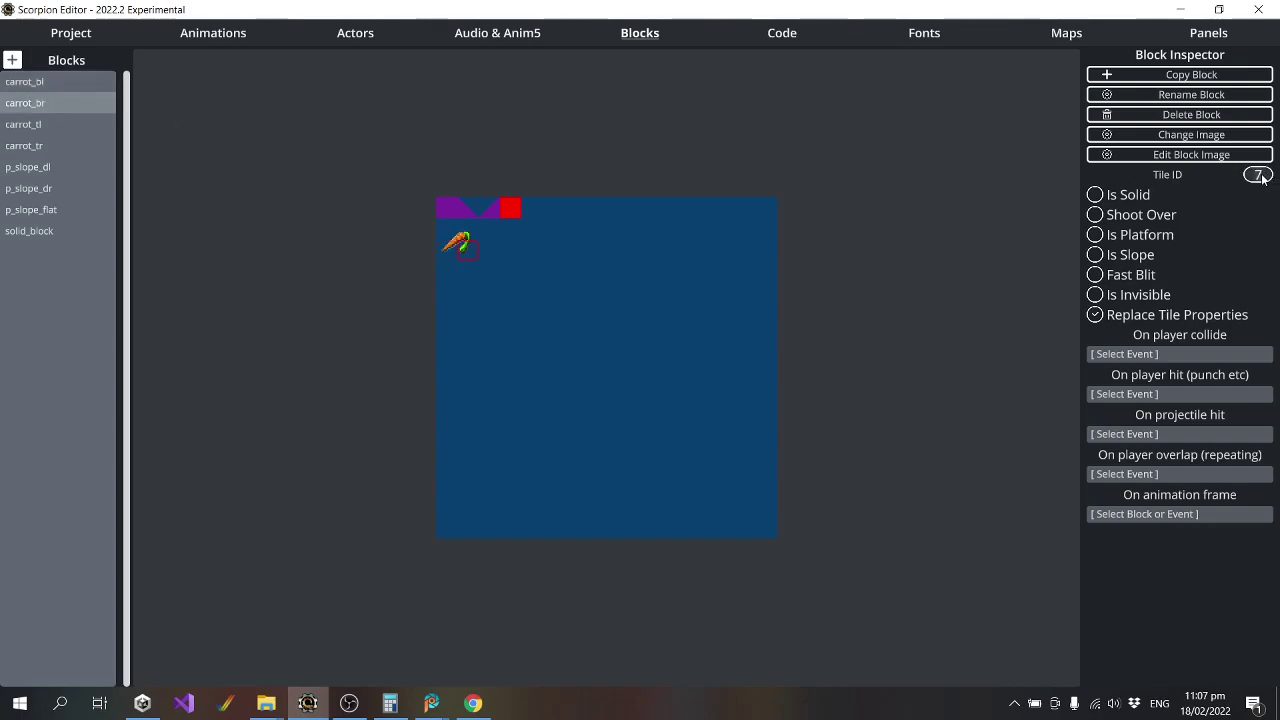
# Set the tile IDs of the carrot_tl block to 15, carrot_tr to 16 and carrot_br to 32.
pyautogui.click(45, 124)
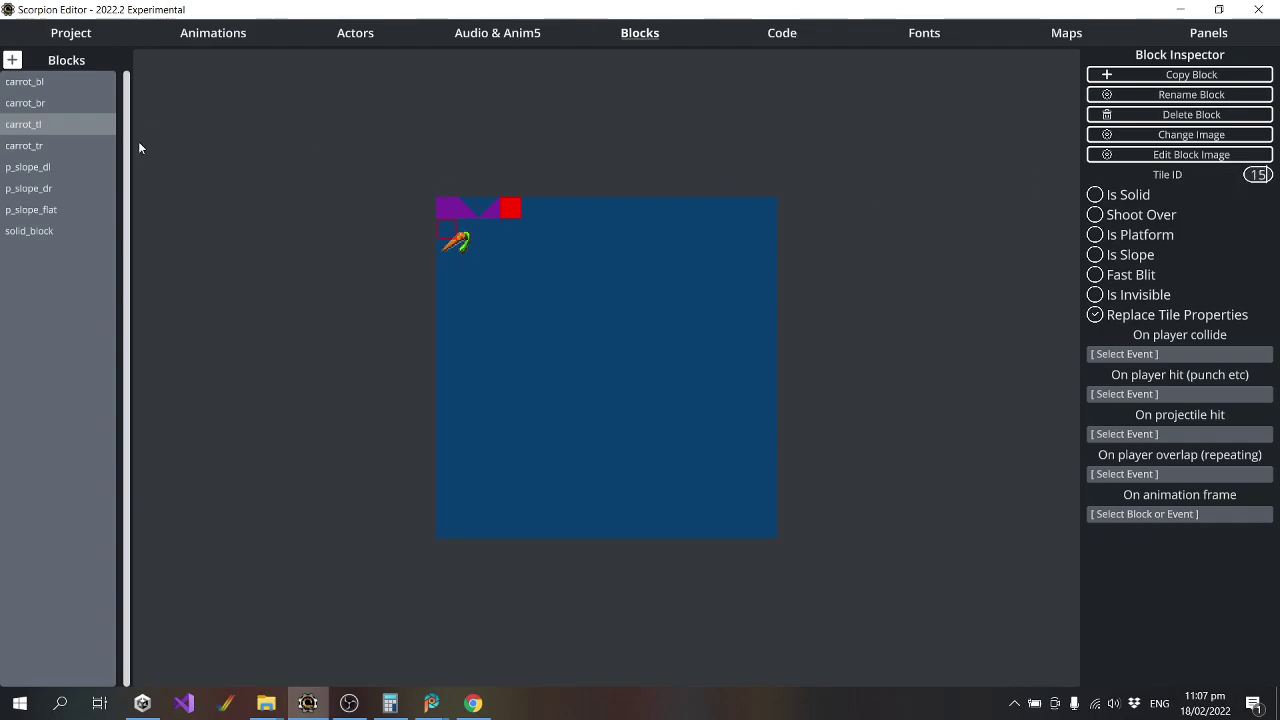
pyautogui.click(38, 146)
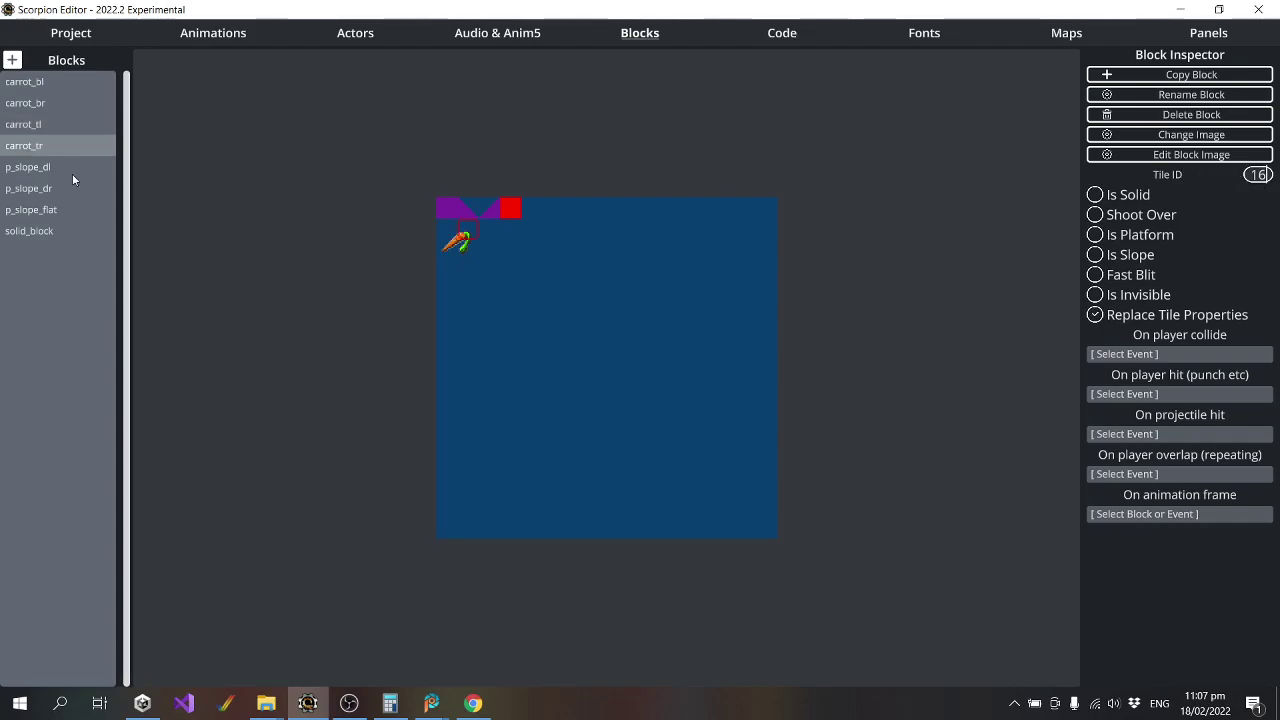
pyautogui.click(40, 82)
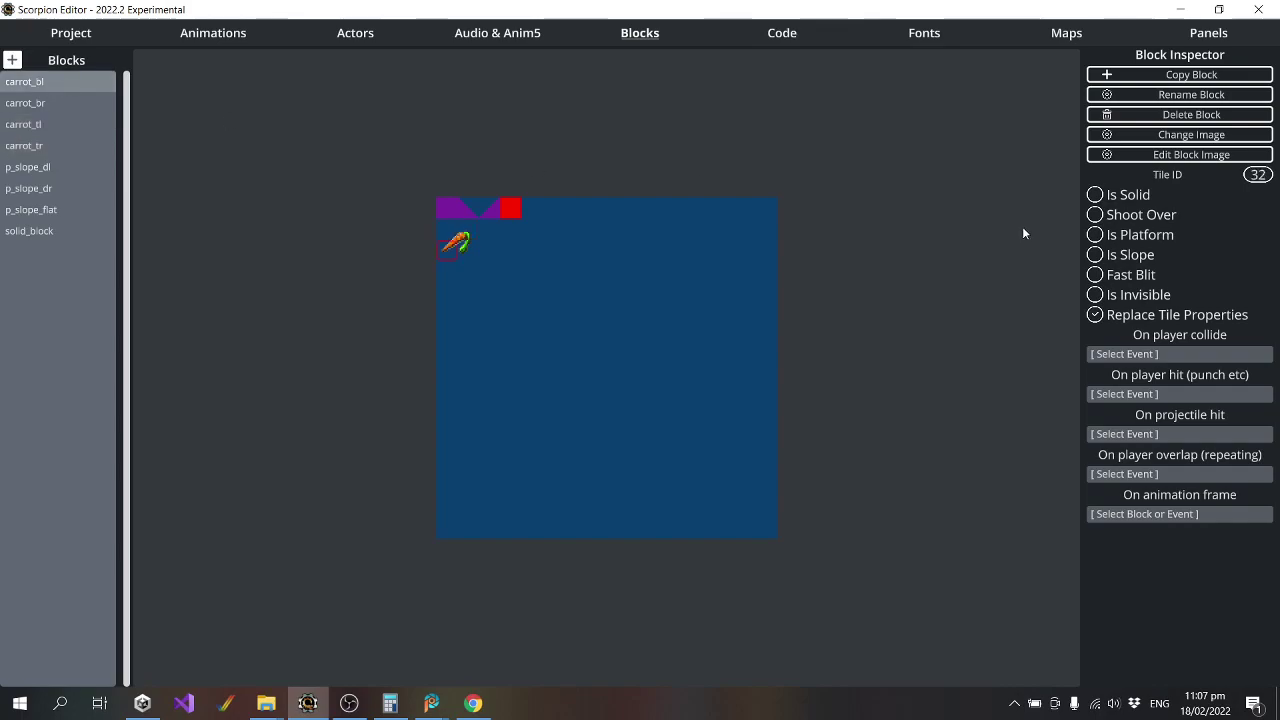
pyautogui.click(46, 104)
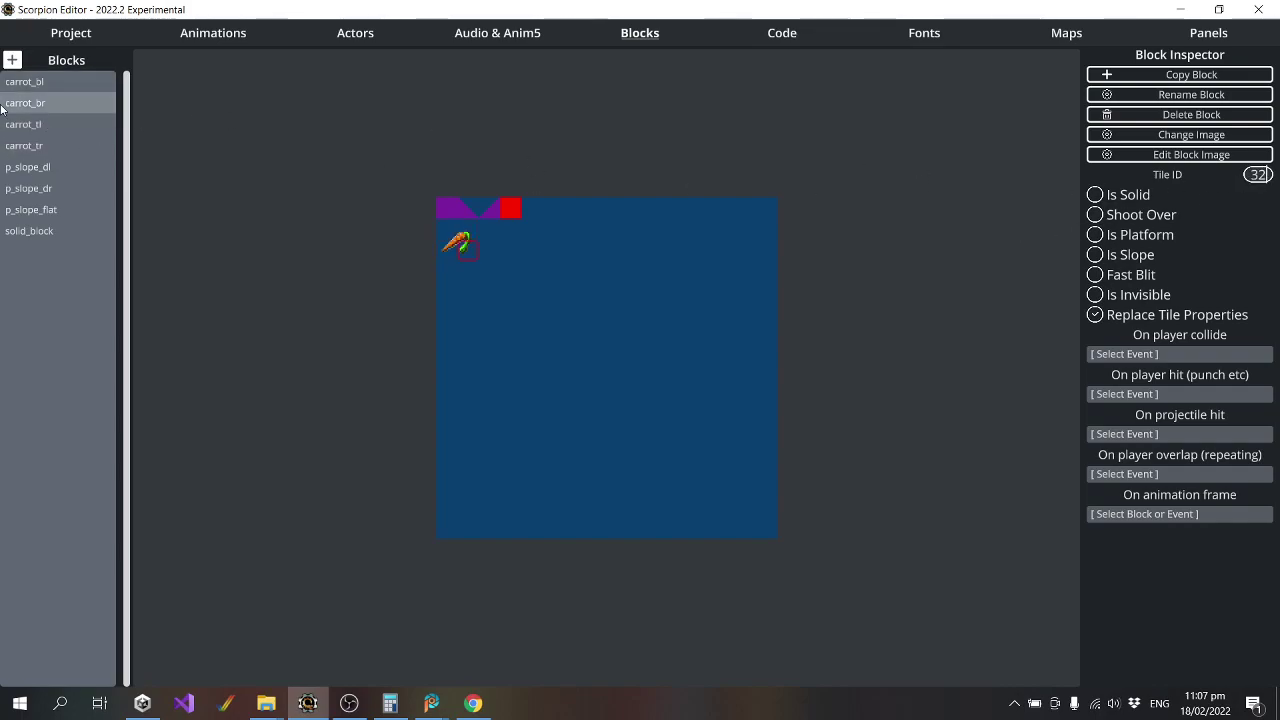
pyautogui.click(52, 122)
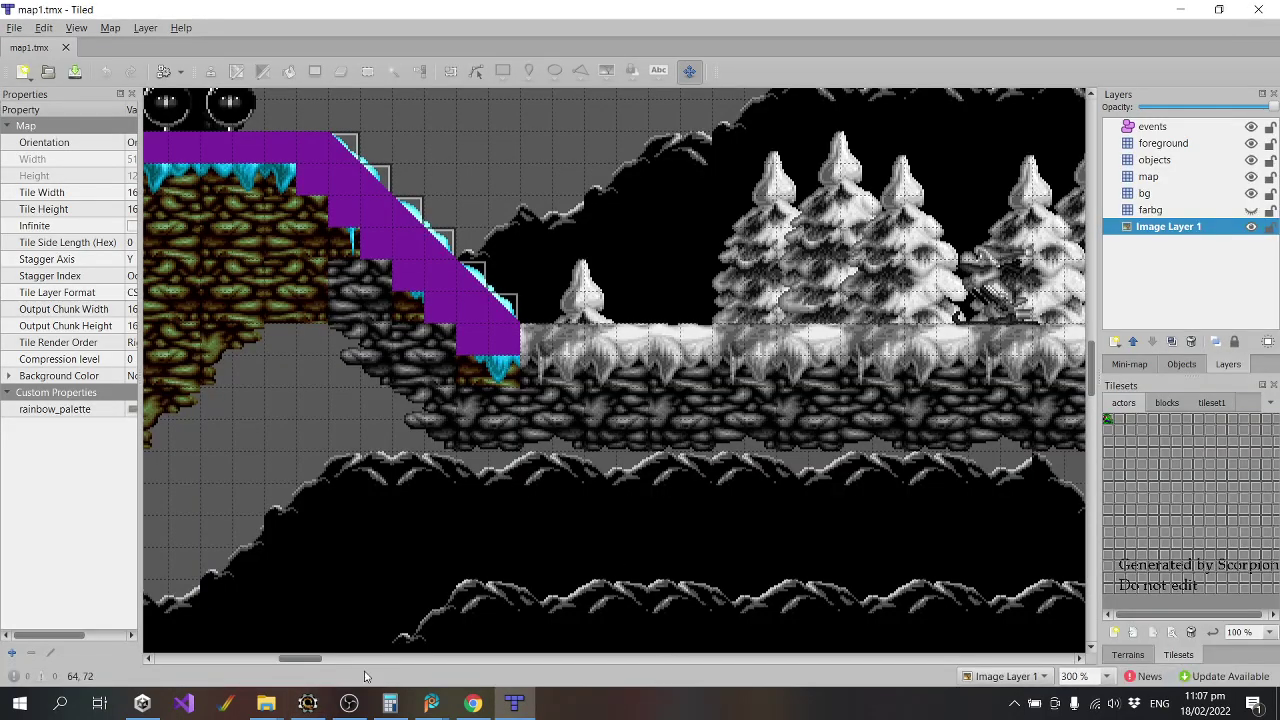
# Examine where the carrot tiles are arranged in the blocks tileset of map1 in Tiled, and return to the Scorpion Editor.
pyautogui.hscroll(-10, 330, 648)
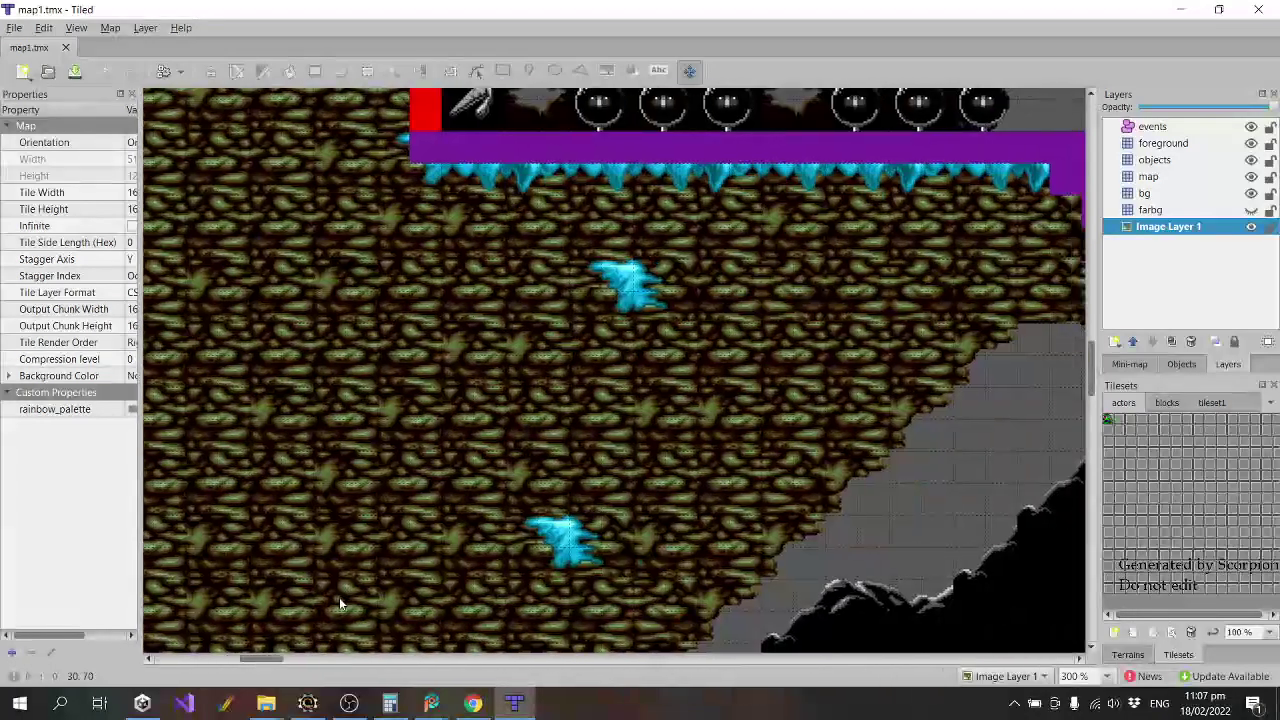
pyautogui.scroll(5, 339, 597)
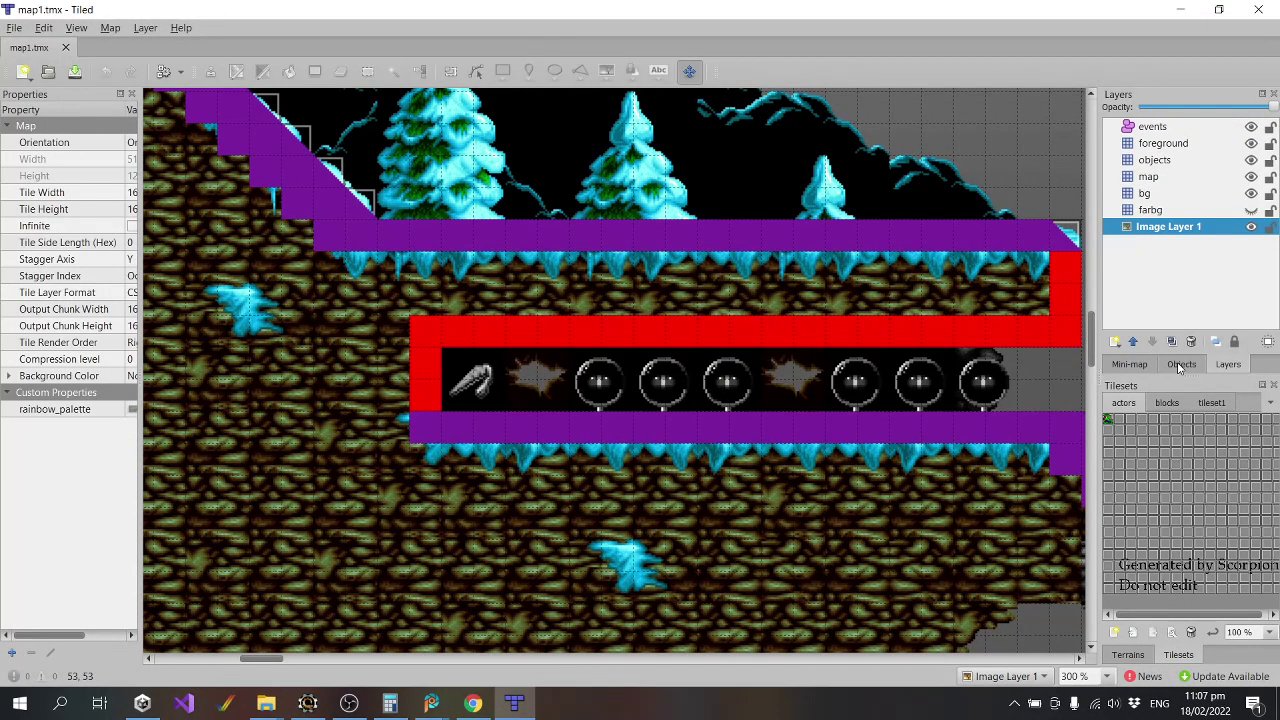
pyautogui.click(1180, 366)
pyautogui.click(1140, 366)
pyautogui.click(1182, 366)
pyautogui.click(1225, 366)
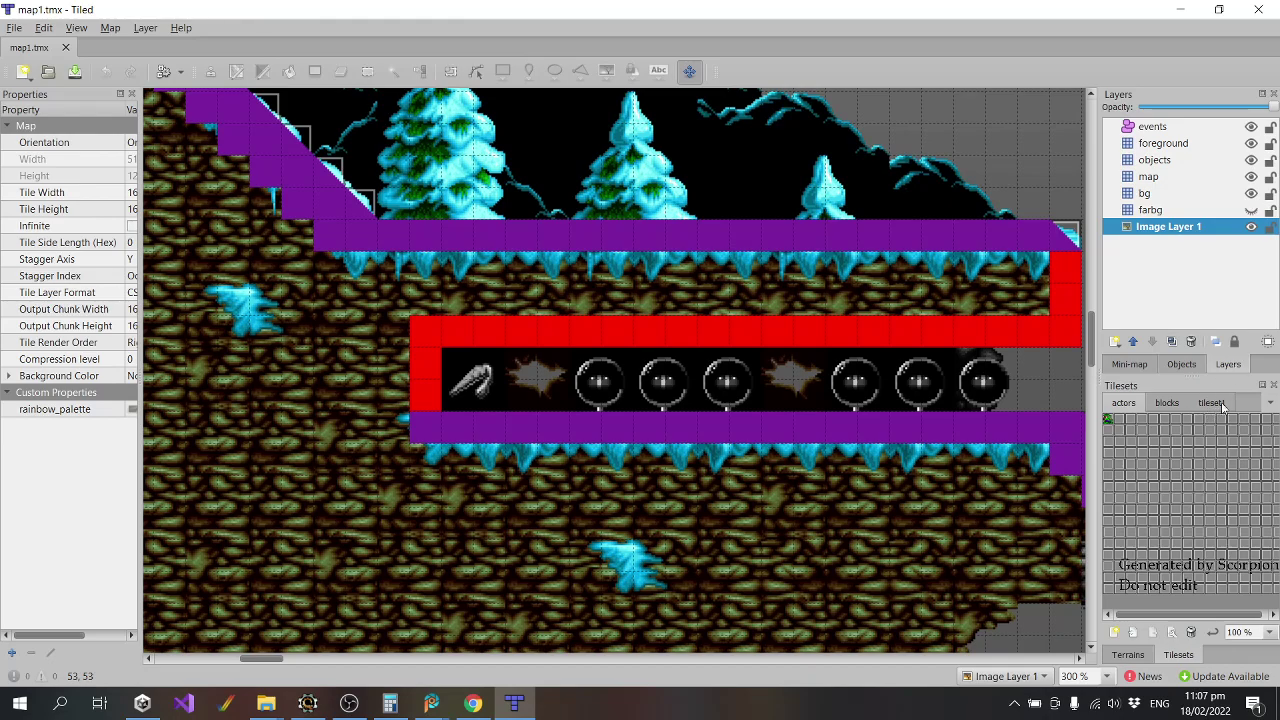
pyautogui.click(1172, 402)
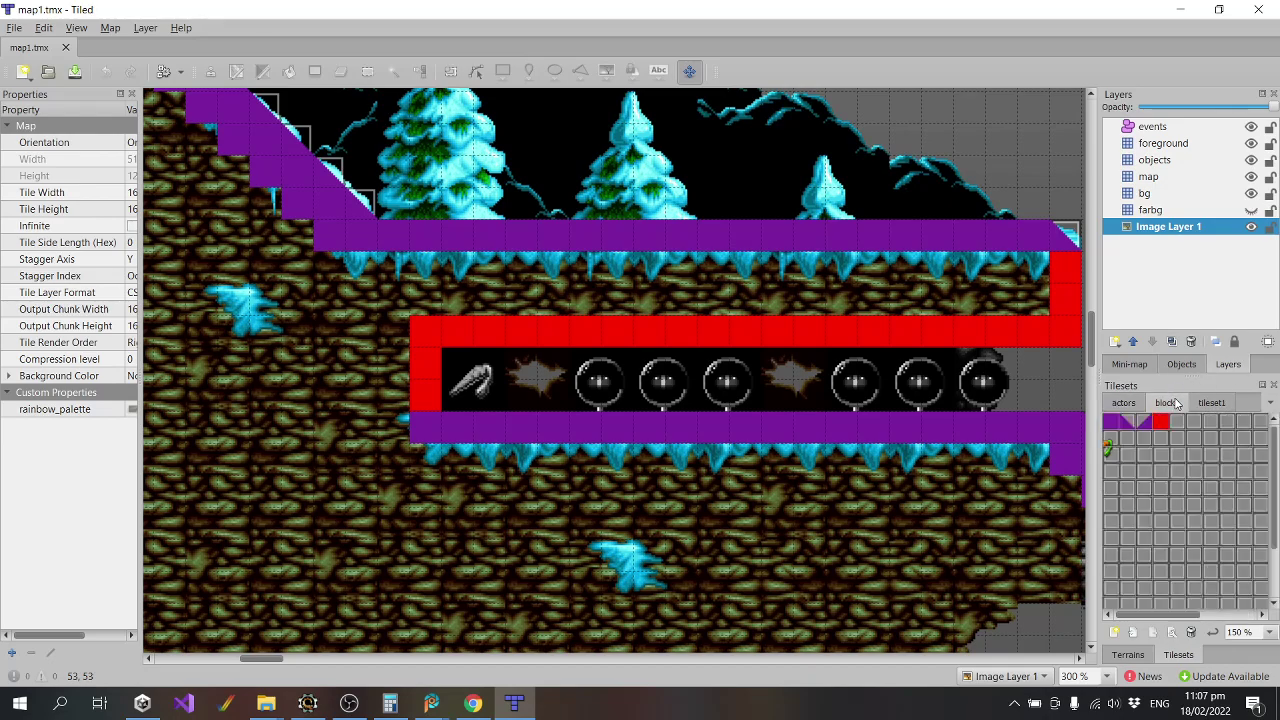
pyautogui.moveTo(1164, 615); pyautogui.dragTo(1097, 624)
pyautogui.click(1180, 9)
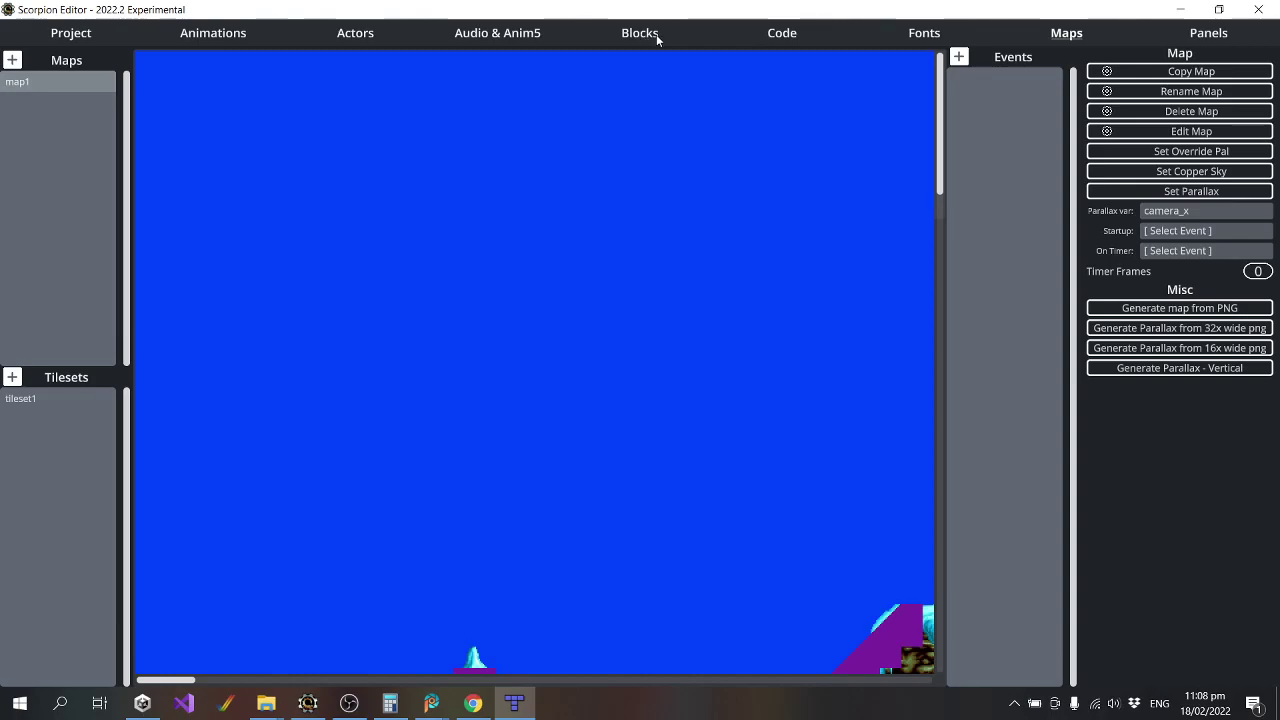
# Correct the carrot blocks' tile IDs, setting carrot_tr to 17, carrot_bl to 32 and carrot_br to 33.
pyautogui.click(621, 38)
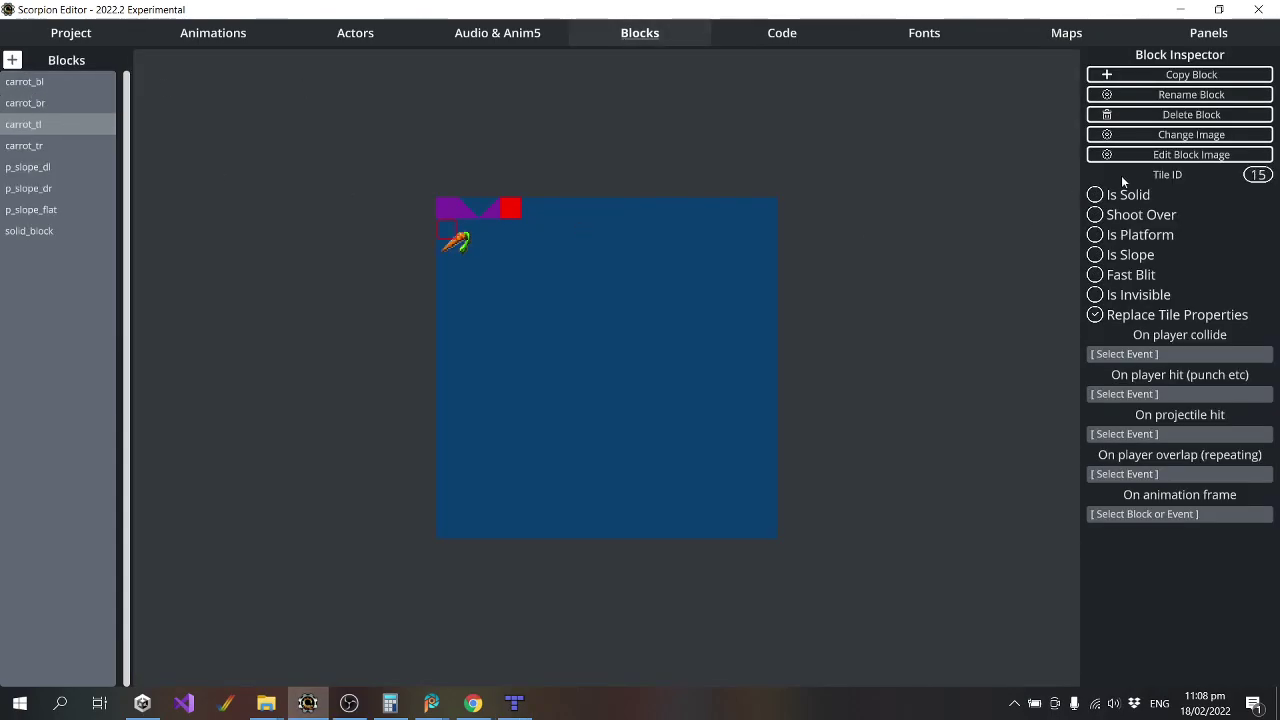
pyautogui.click(49, 146)
pyautogui.click(1263, 175)
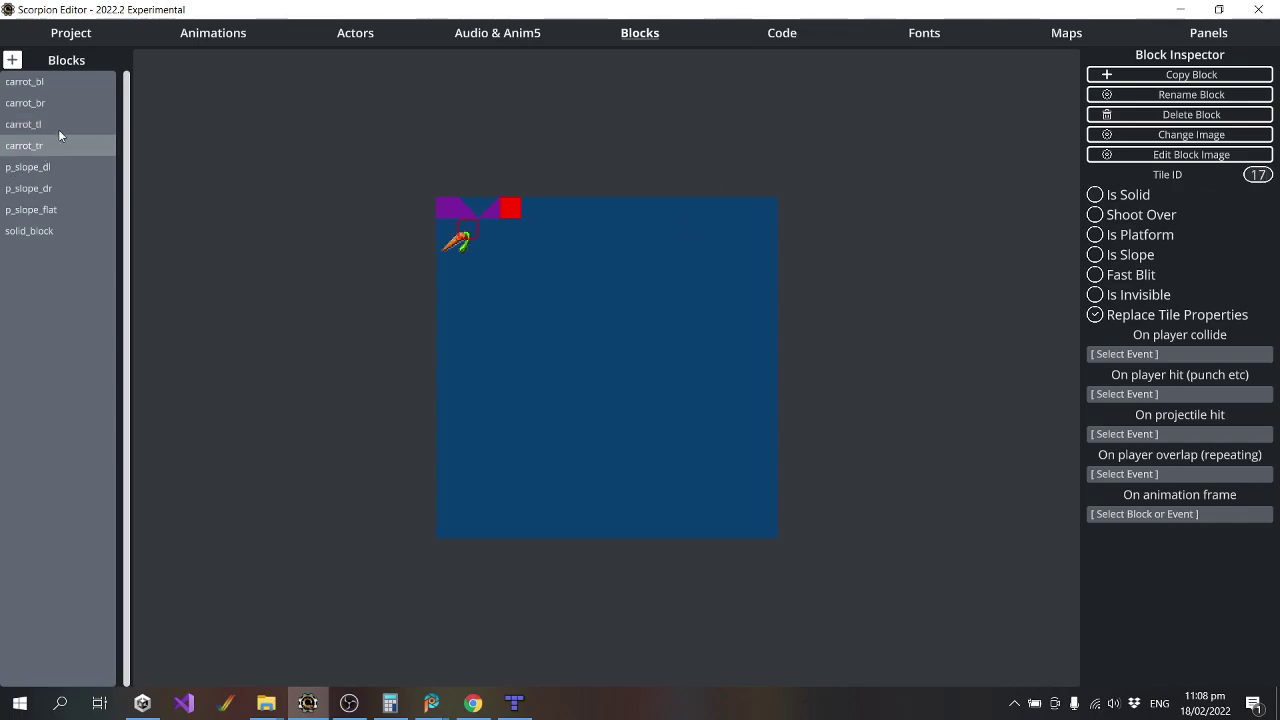
pyautogui.click(49, 83)
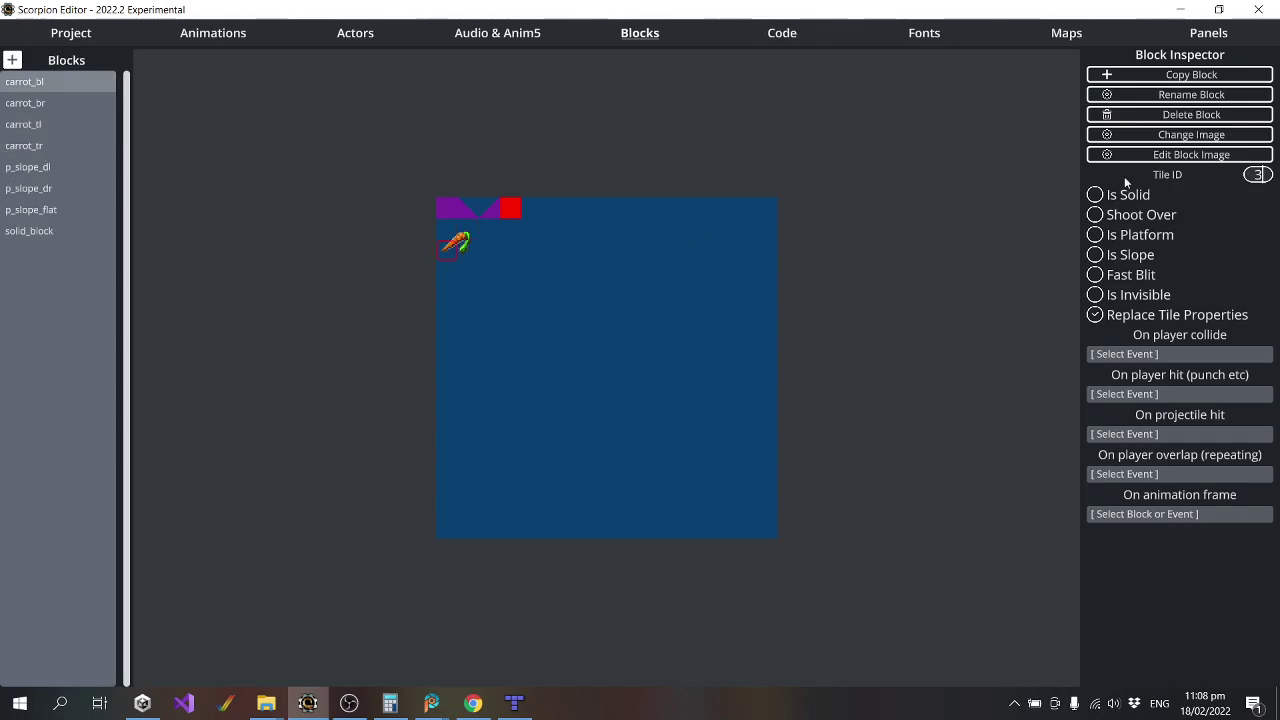
pyautogui.click(40, 103)
pyautogui.click(1258, 176)
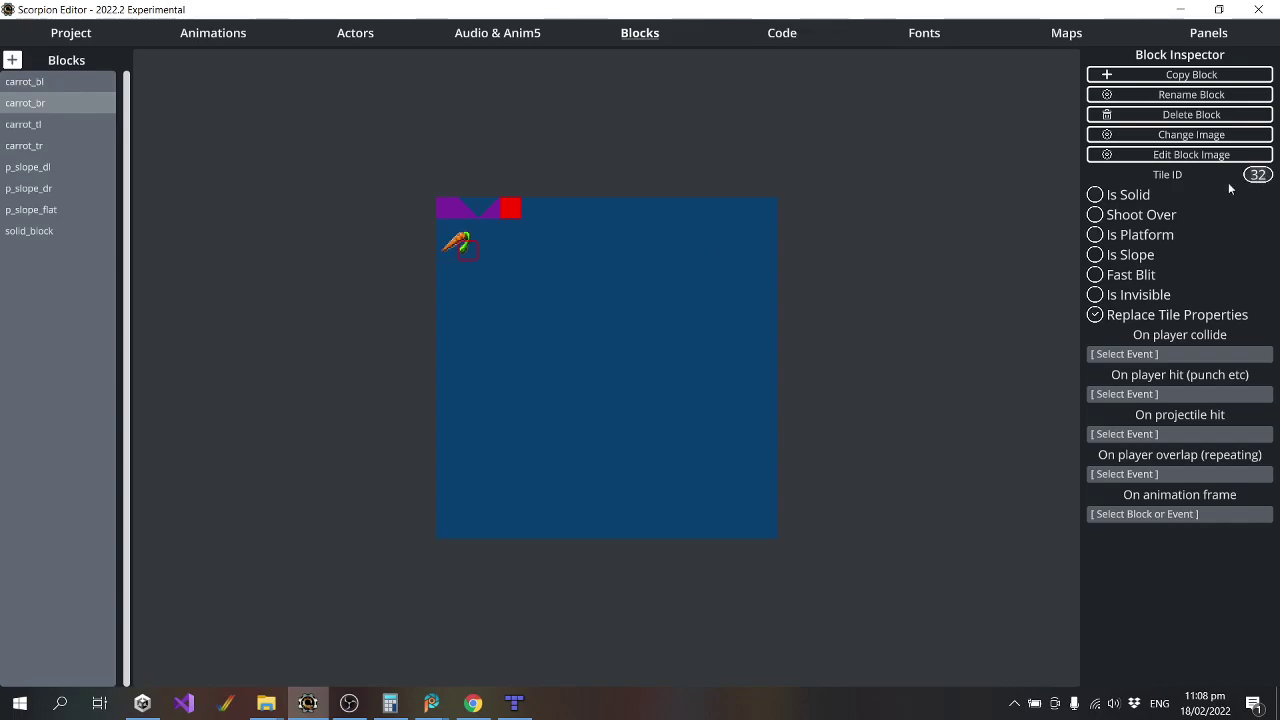
pyautogui.click(1258, 175)
pyautogui.click(52, 84)
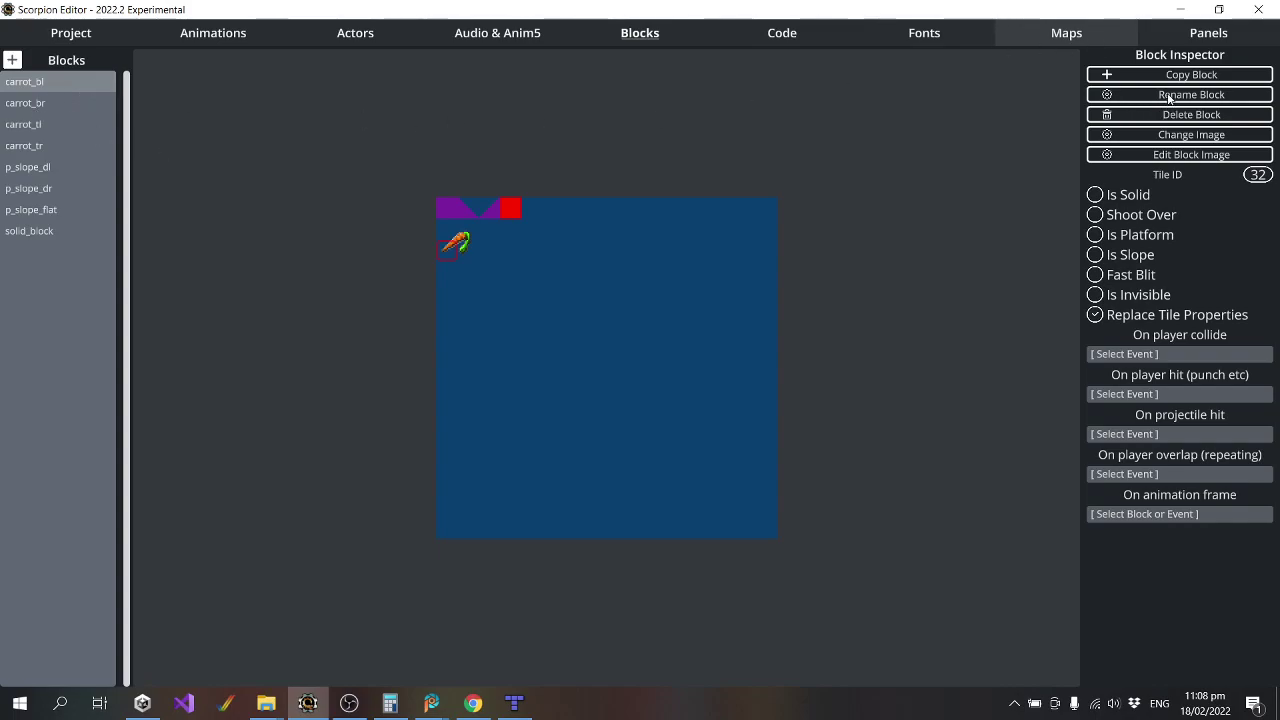
# Reopen map1 in Tiled and stamp the 2×2 carrot from the blocks tileset onto the objects layer over the grey carrot.
pyautogui.click(1190, 131)
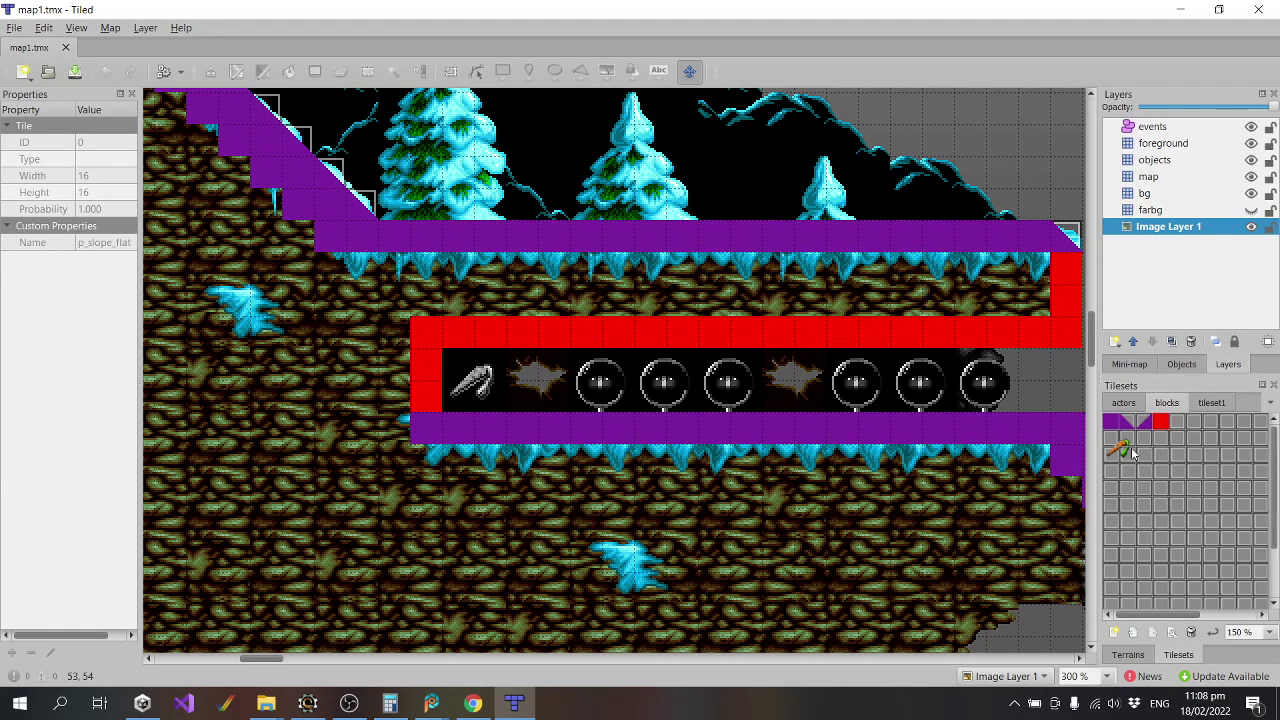
pyautogui.click(1131, 455)
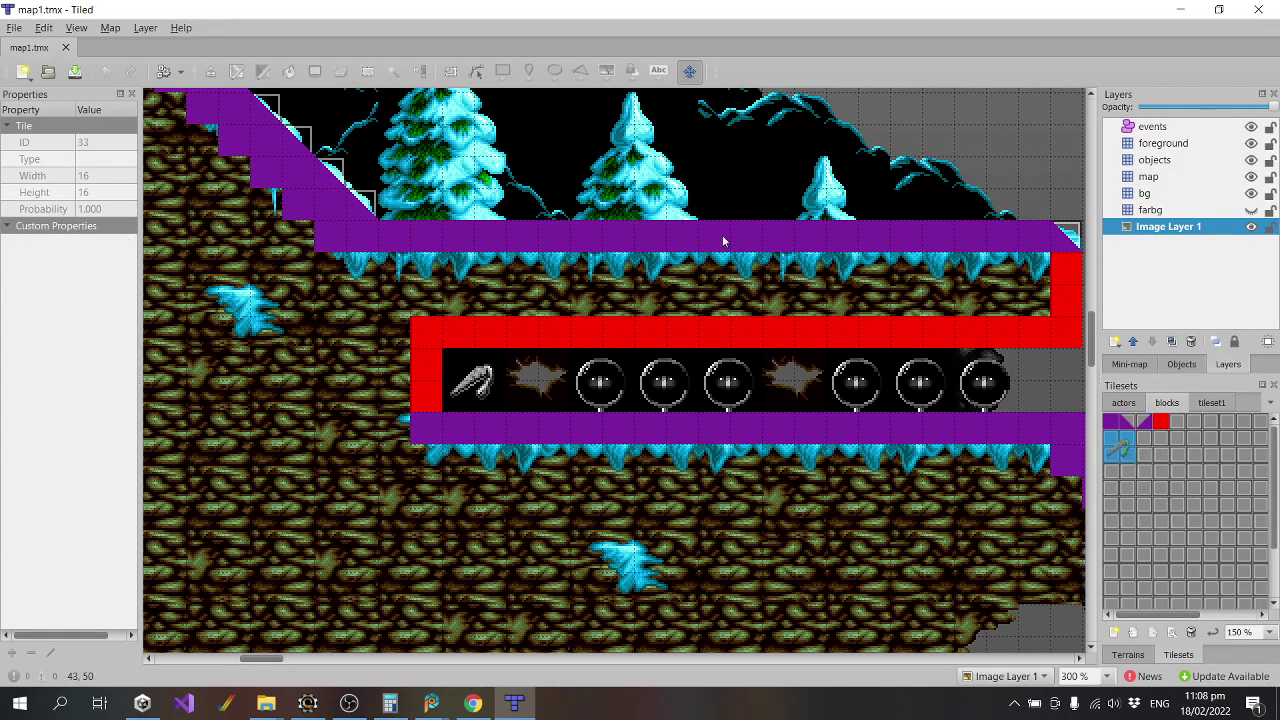
pyautogui.scroll(3, 724, 241)
pyautogui.click(1155, 160)
pyautogui.scroll(5, 672, 244)
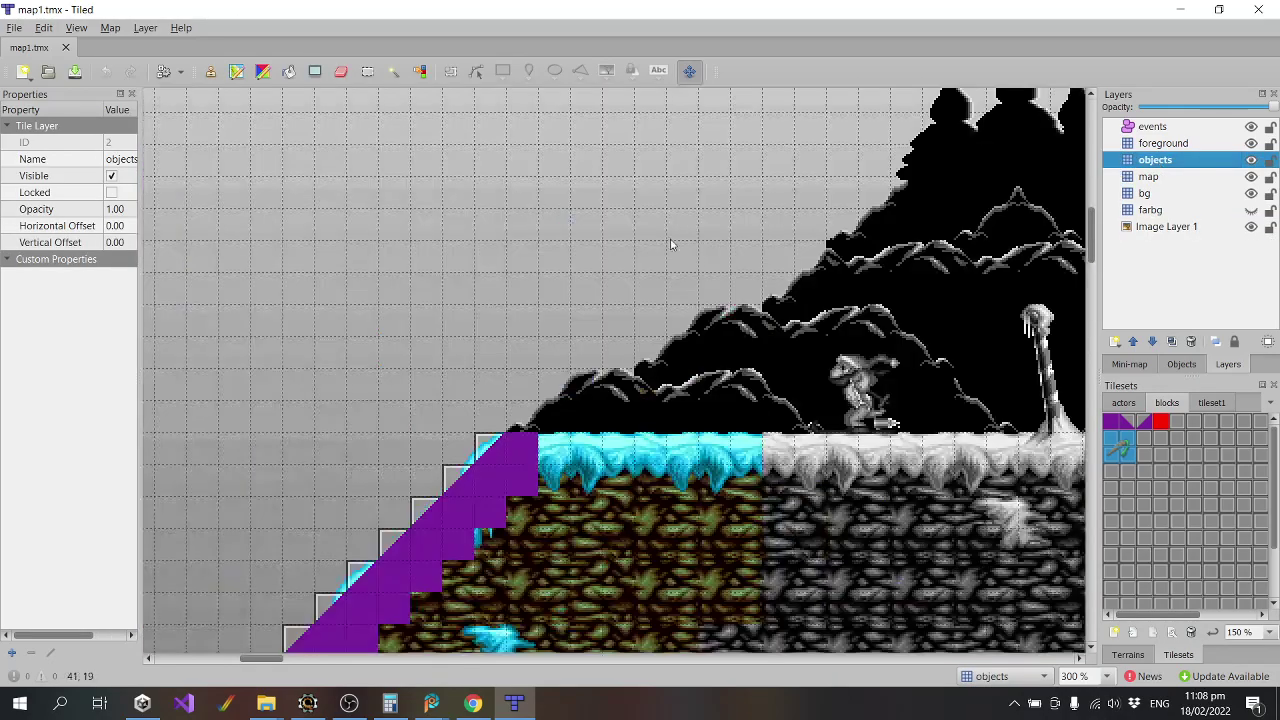
pyautogui.scroll(-15, 391, 247)
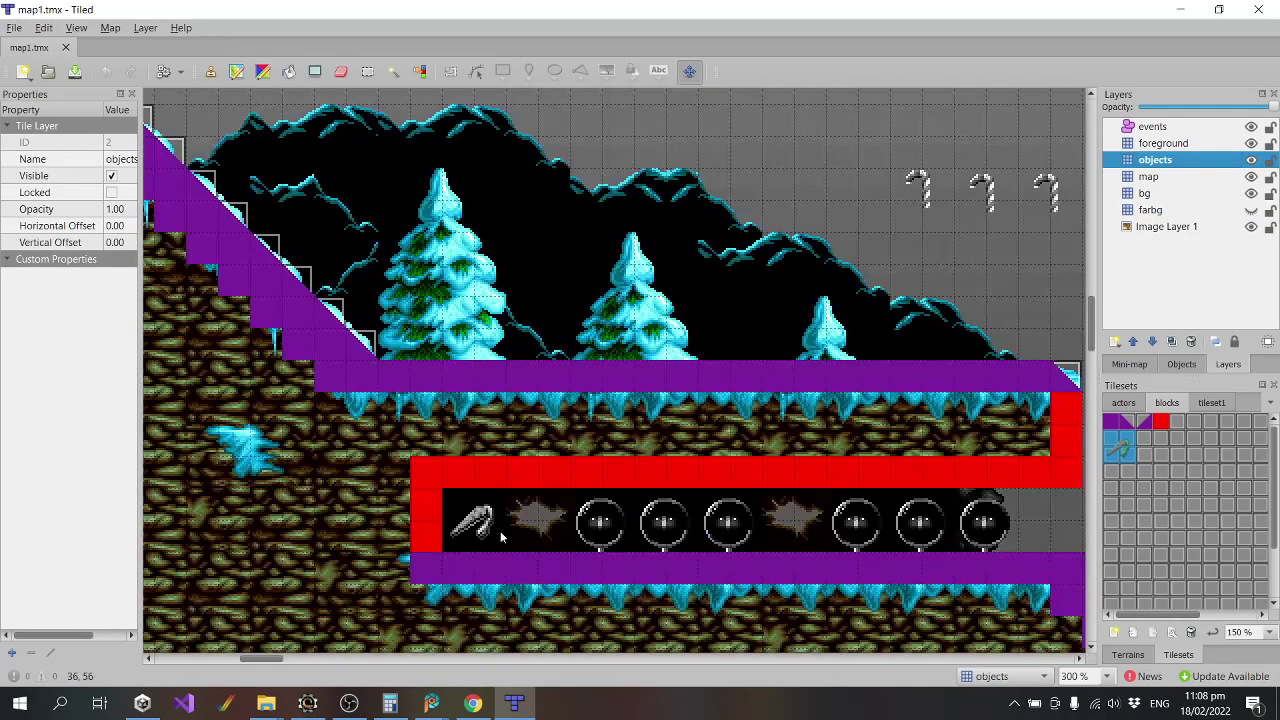
pyautogui.click(210, 71)
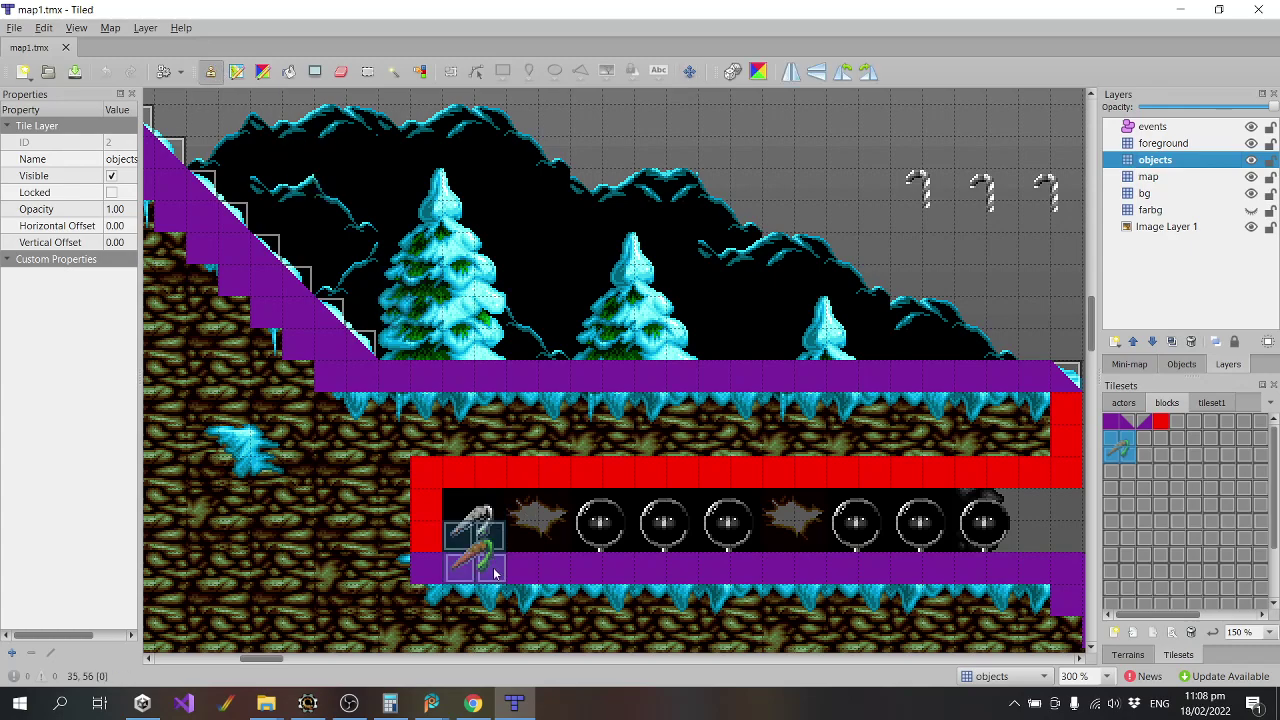
pyautogui.click(486, 533)
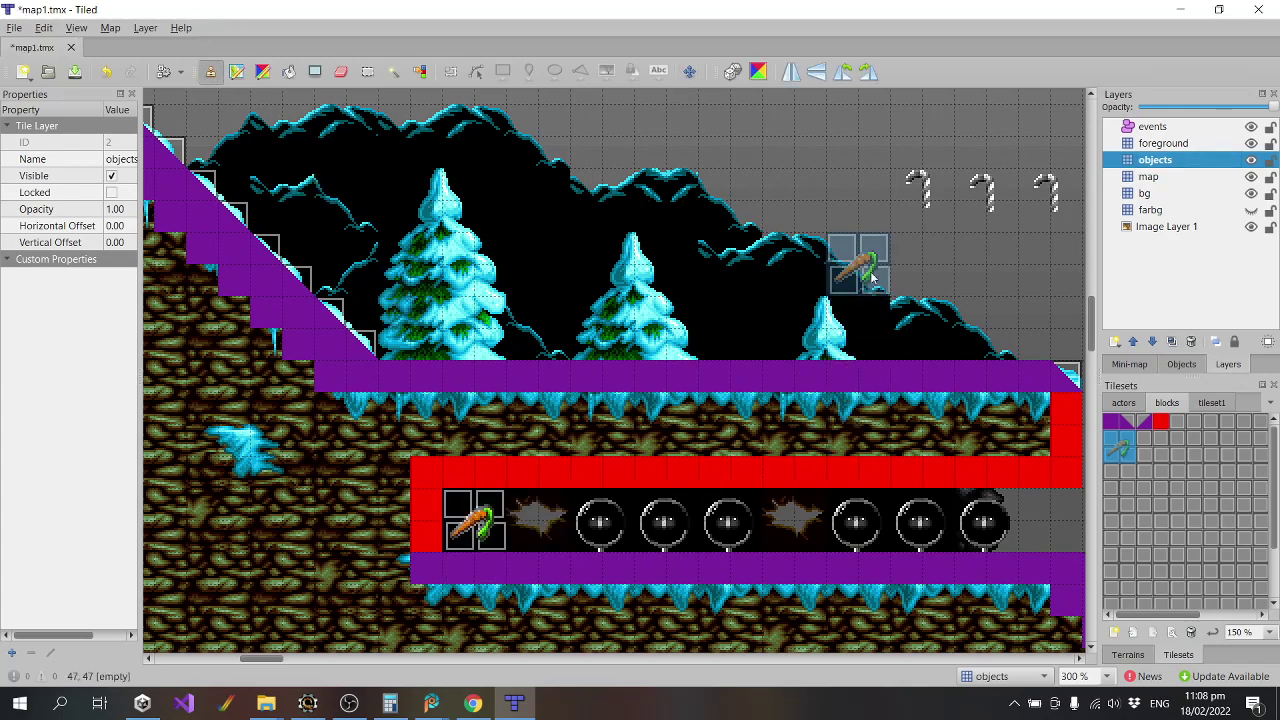
# Stamp the 2×2 carrot over each of the three candy canes on the objects layer.
pyautogui.click(965, 226)
pyautogui.click(1018, 224)
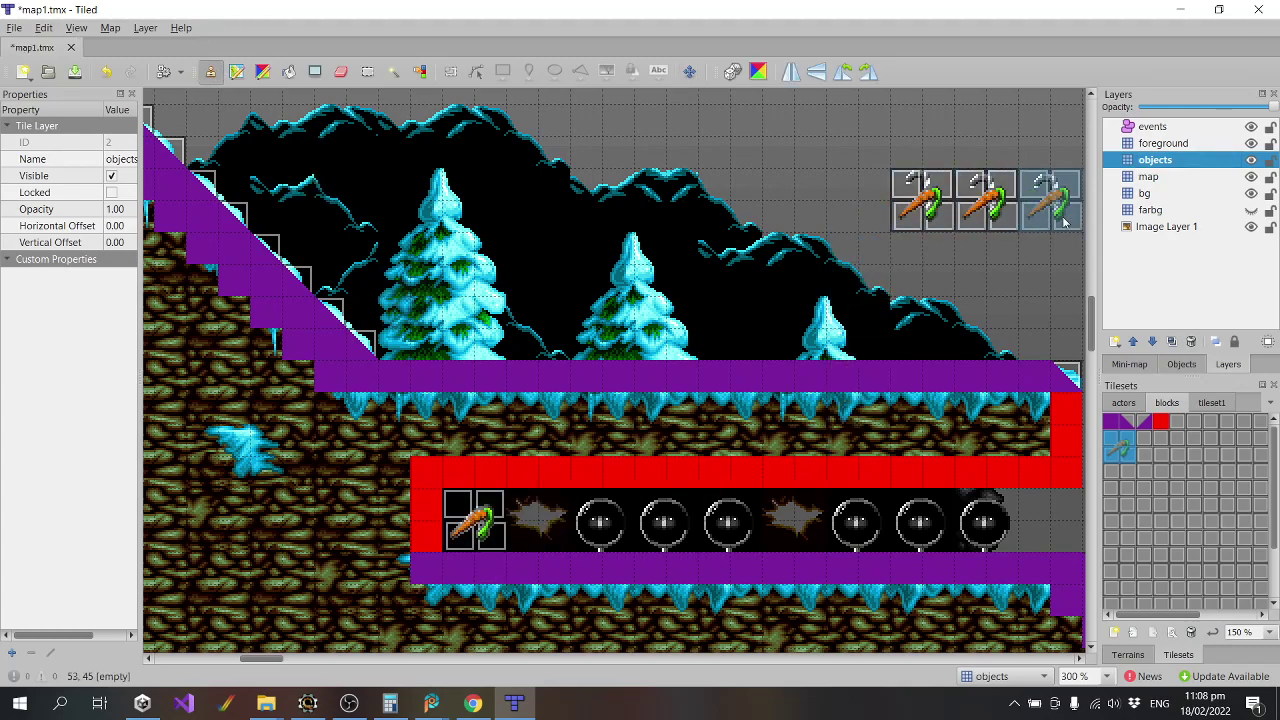
pyautogui.click(1067, 223)
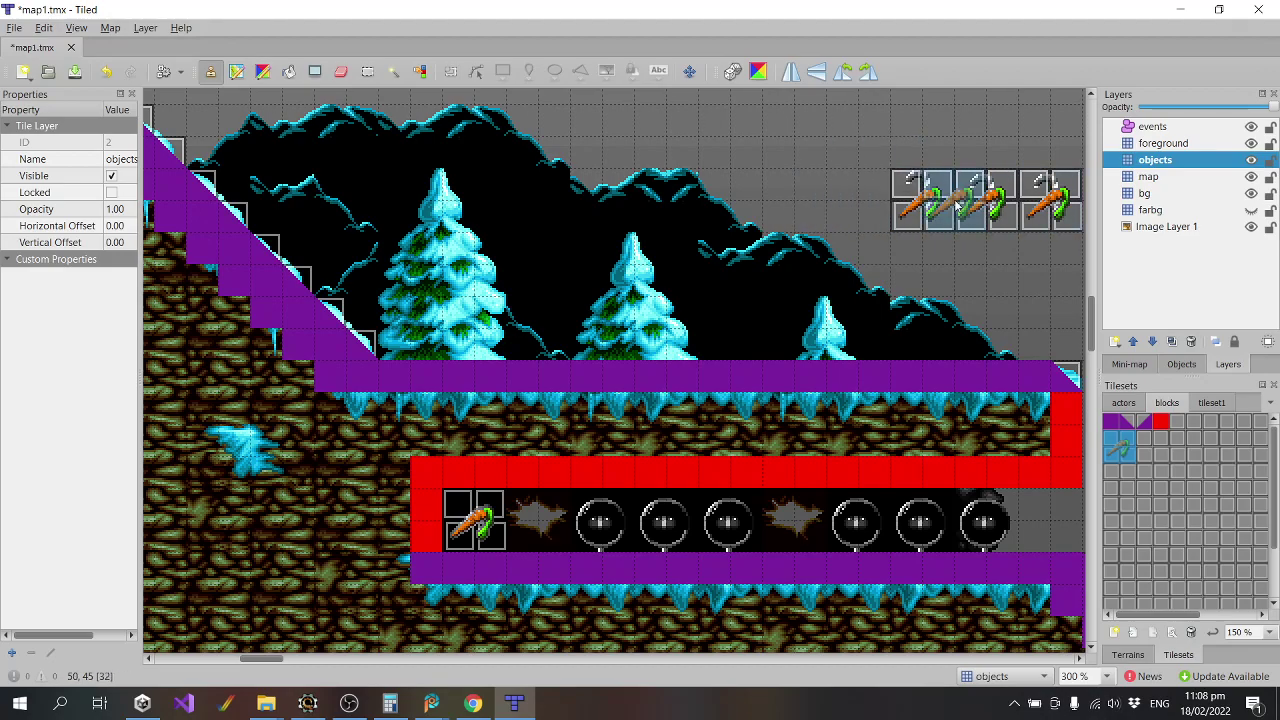
pyautogui.scroll(5, 603, 363)
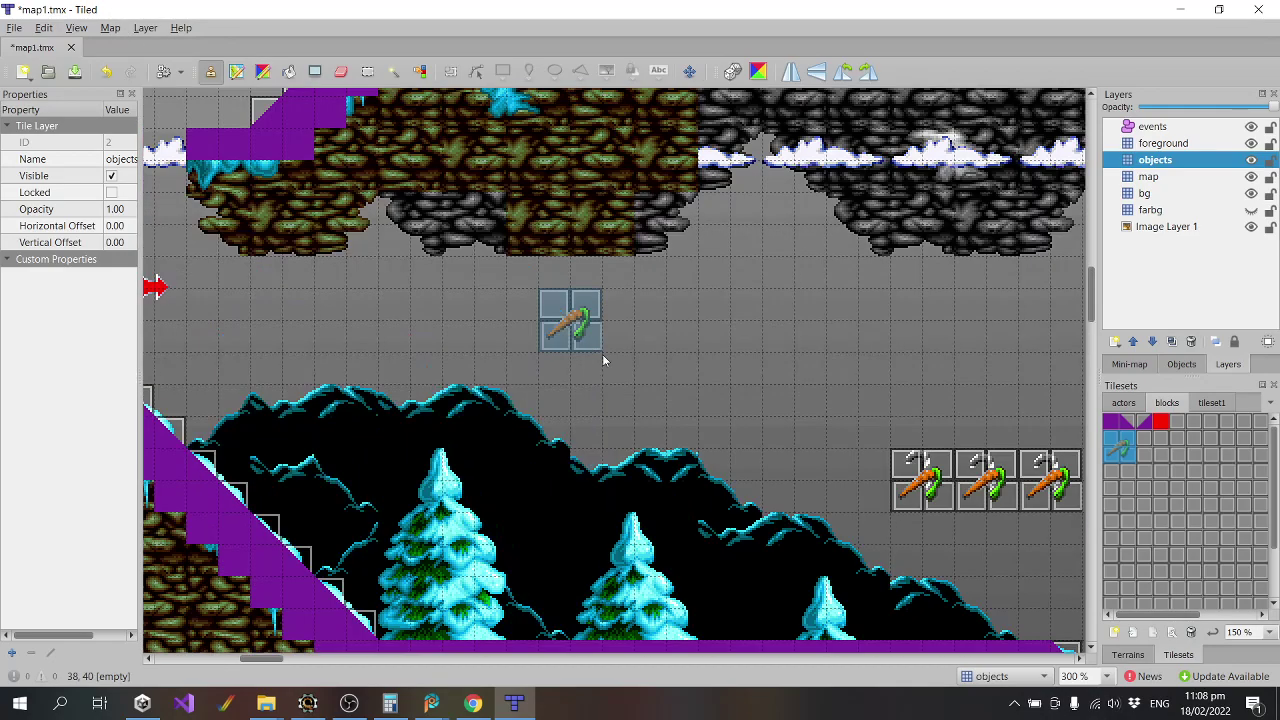
pyautogui.scroll(-5, 655, 390)
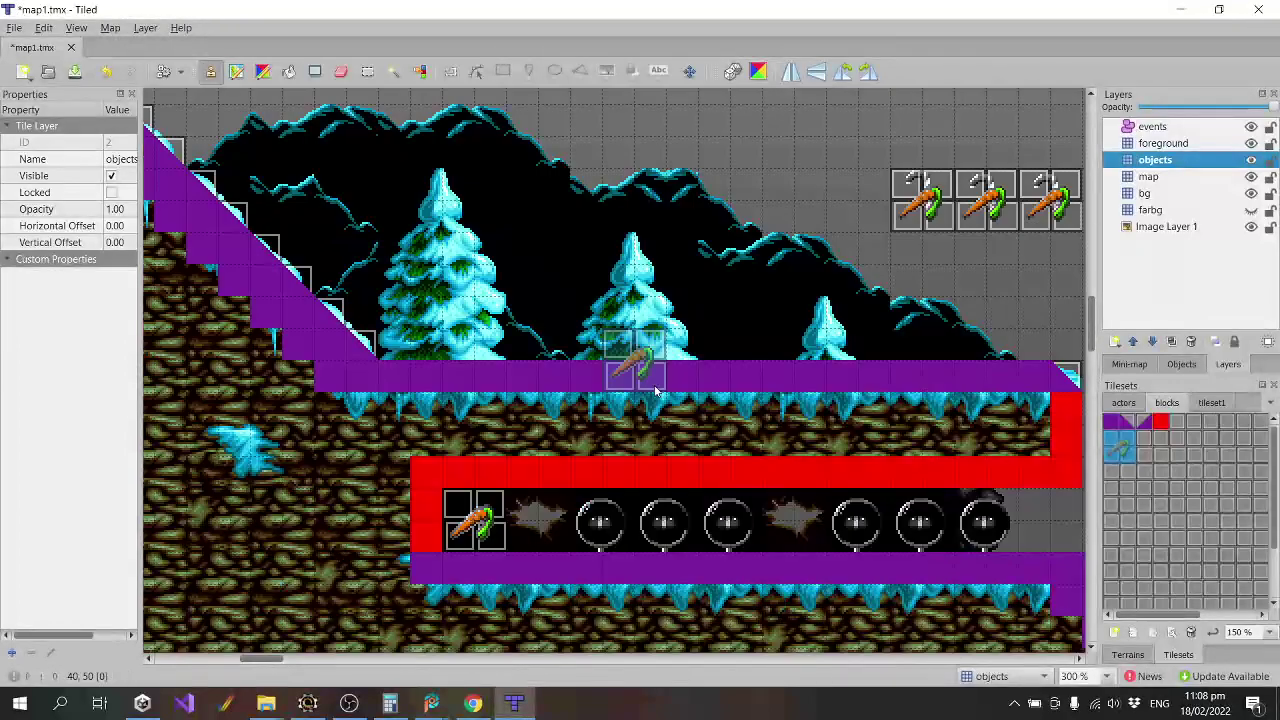
# Save map1 and close Tiled to return to the Scorpion Editor.
pyautogui.click(10, 28)
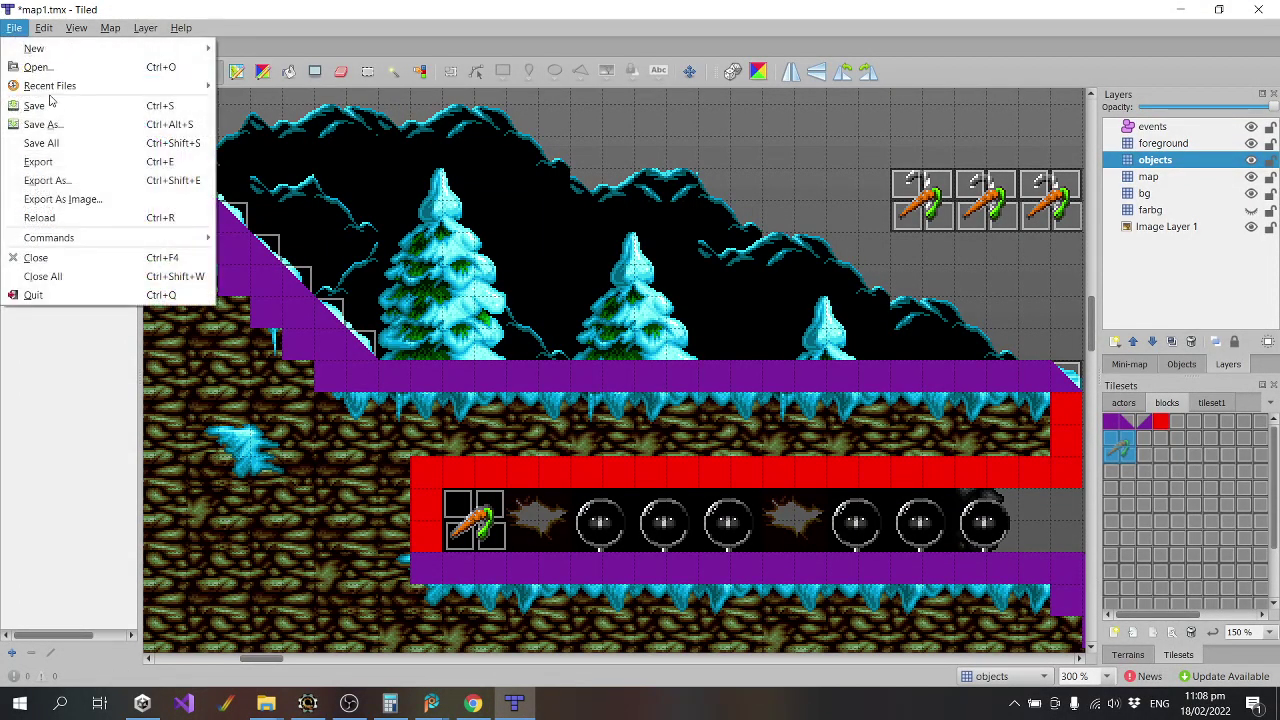
pyautogui.click(52, 106)
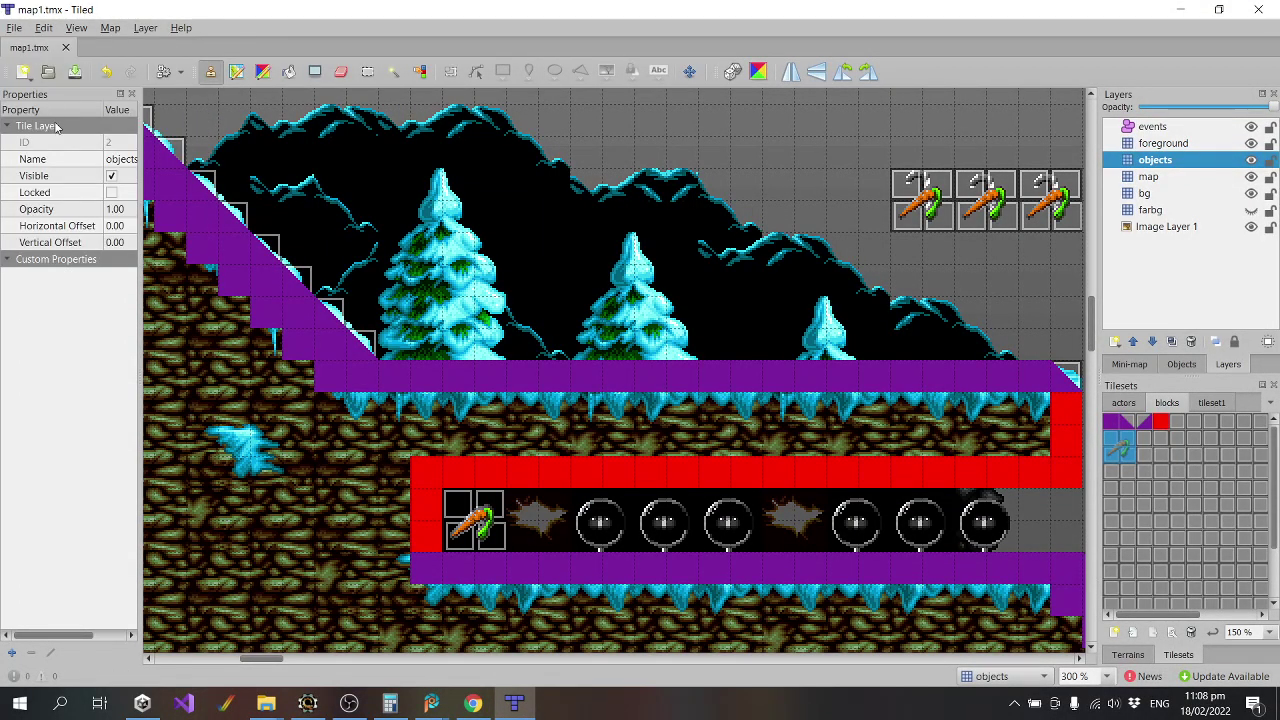
pyautogui.click(1251, 13)
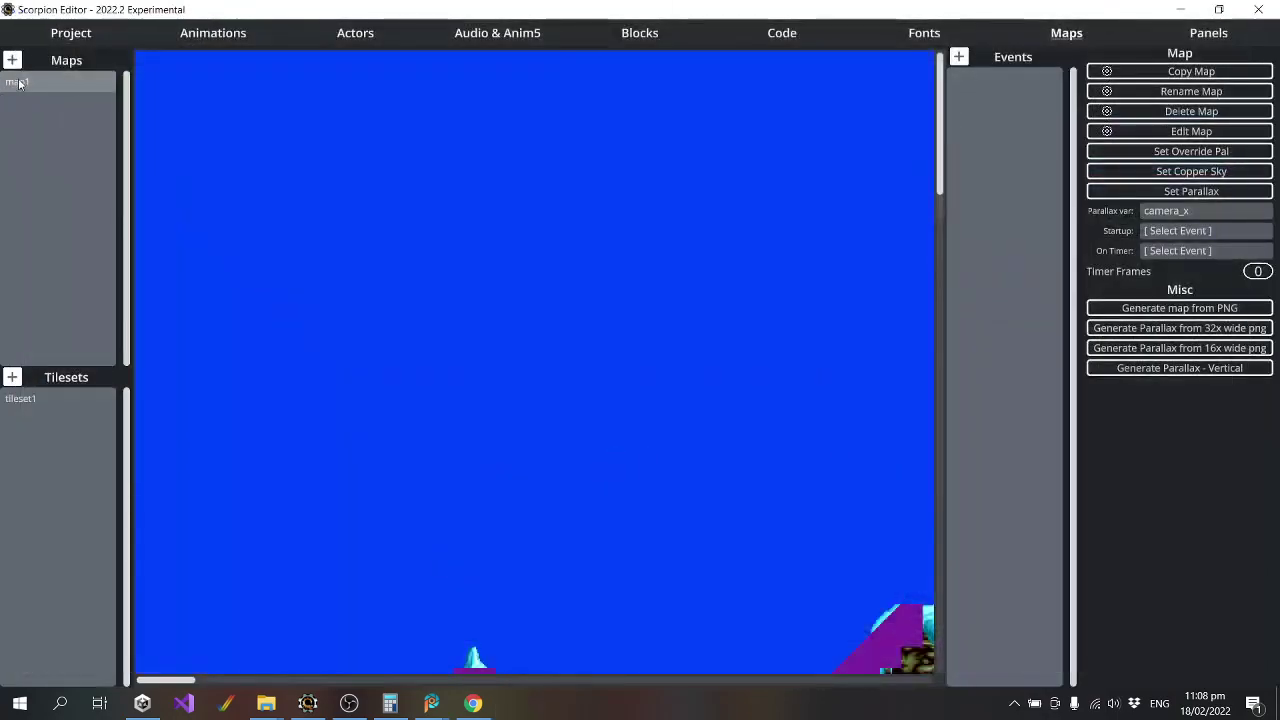
# Compile and run the project in WinUAE, playtest running and jumping around the carrots, and close the emulator and the compile message.
pyautogui.click(89, 32)
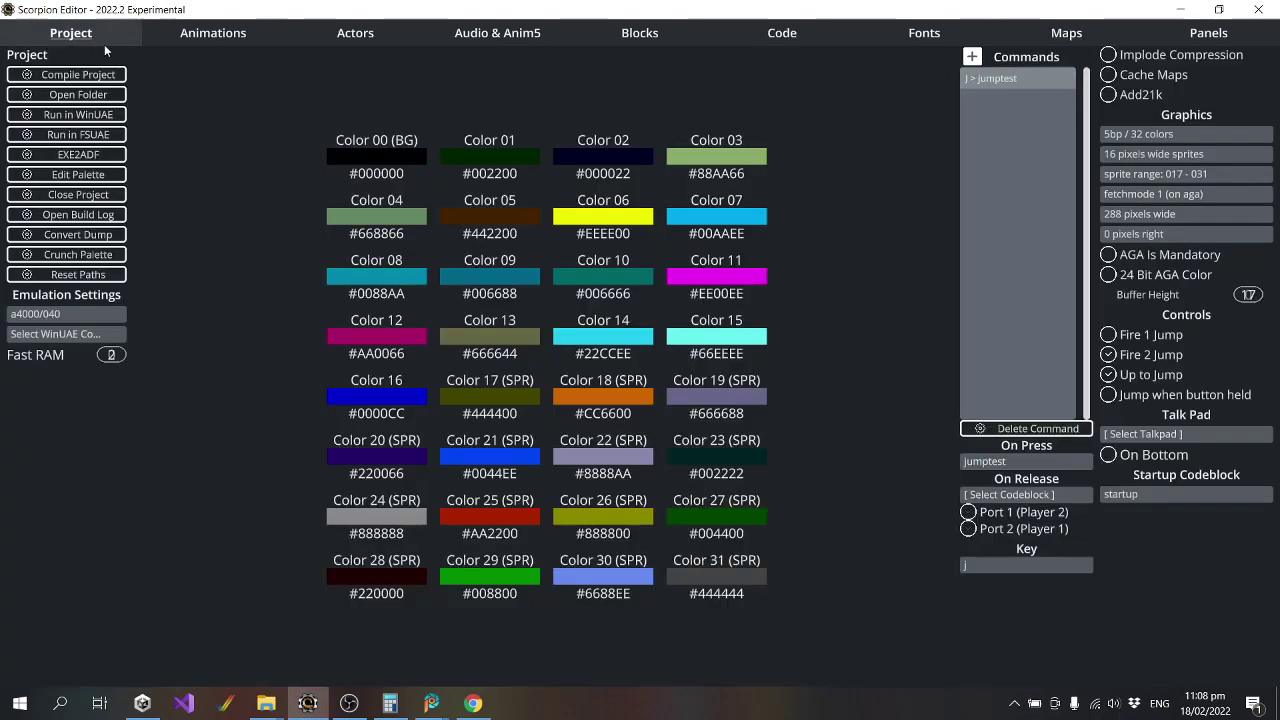
pyautogui.click(66, 113)
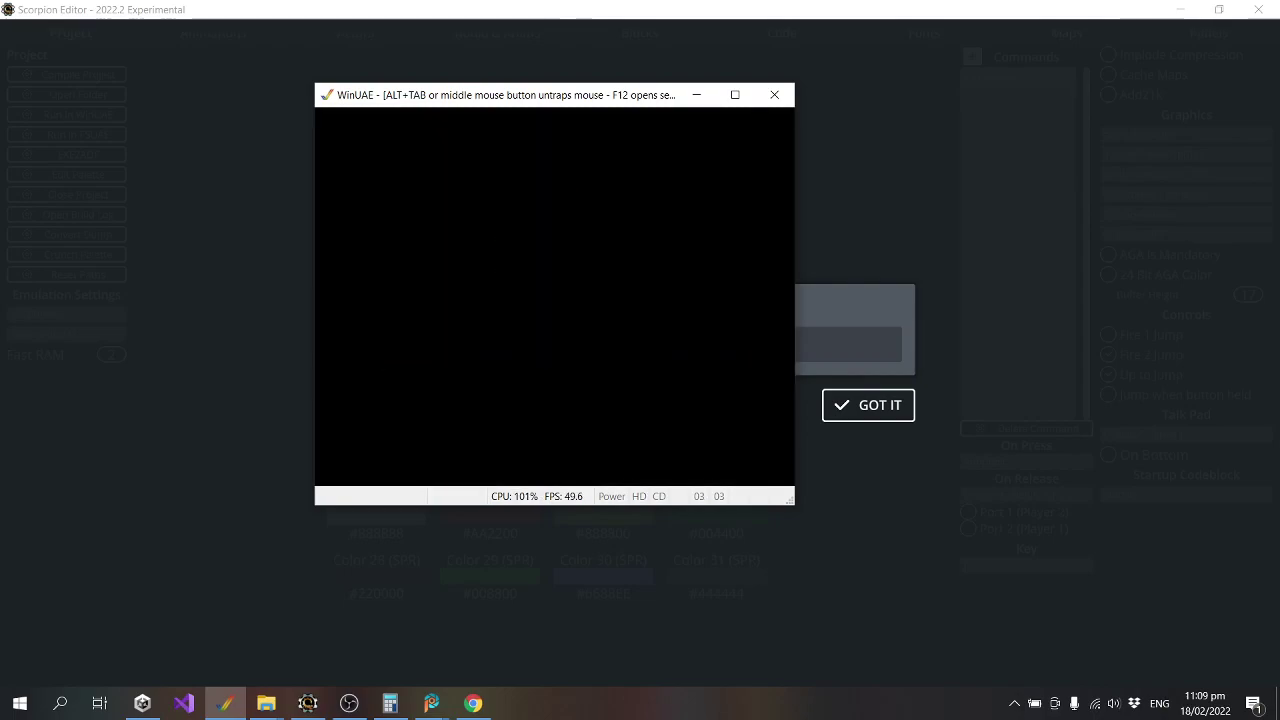
pyautogui.press('Right')
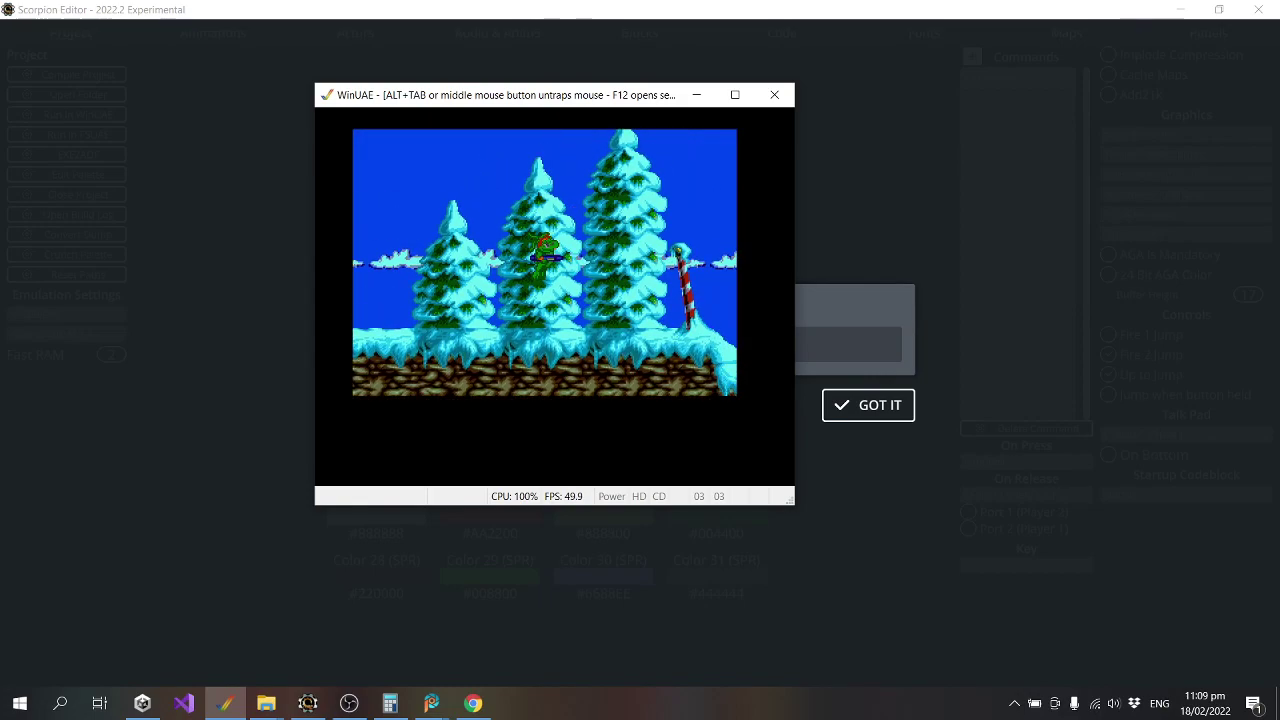
pyautogui.press('Right')
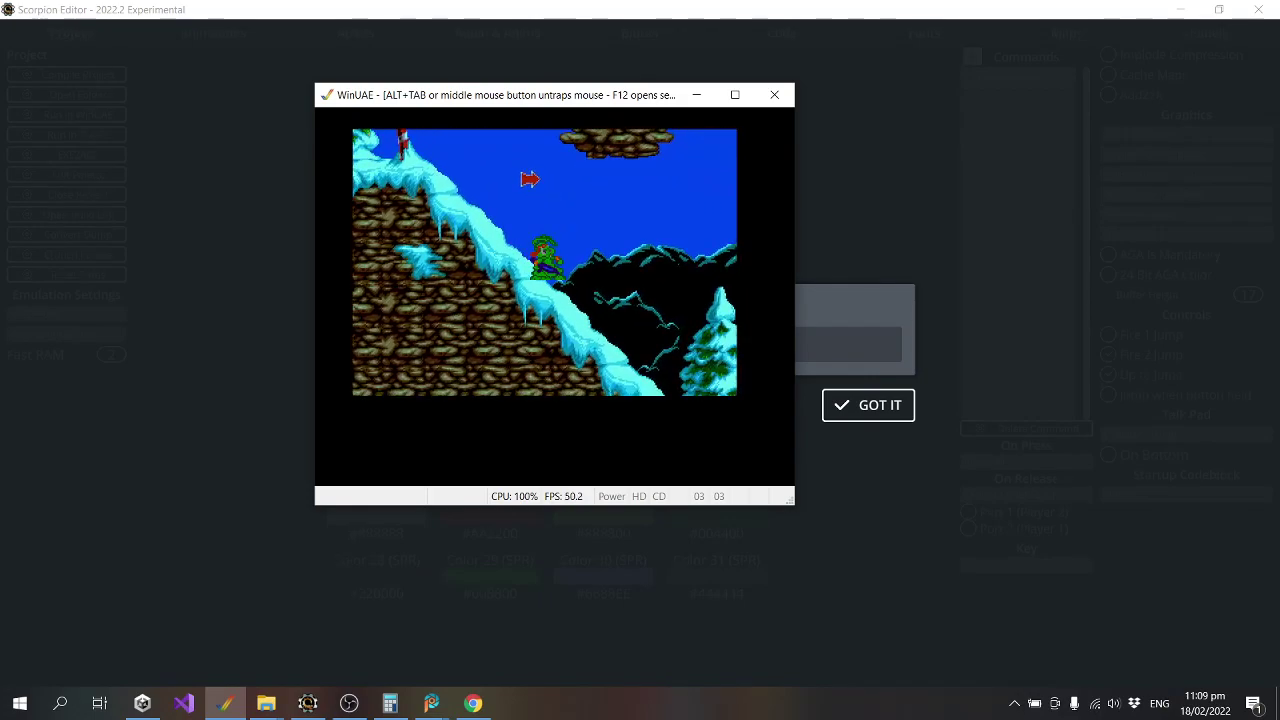
pyautogui.press('Right')
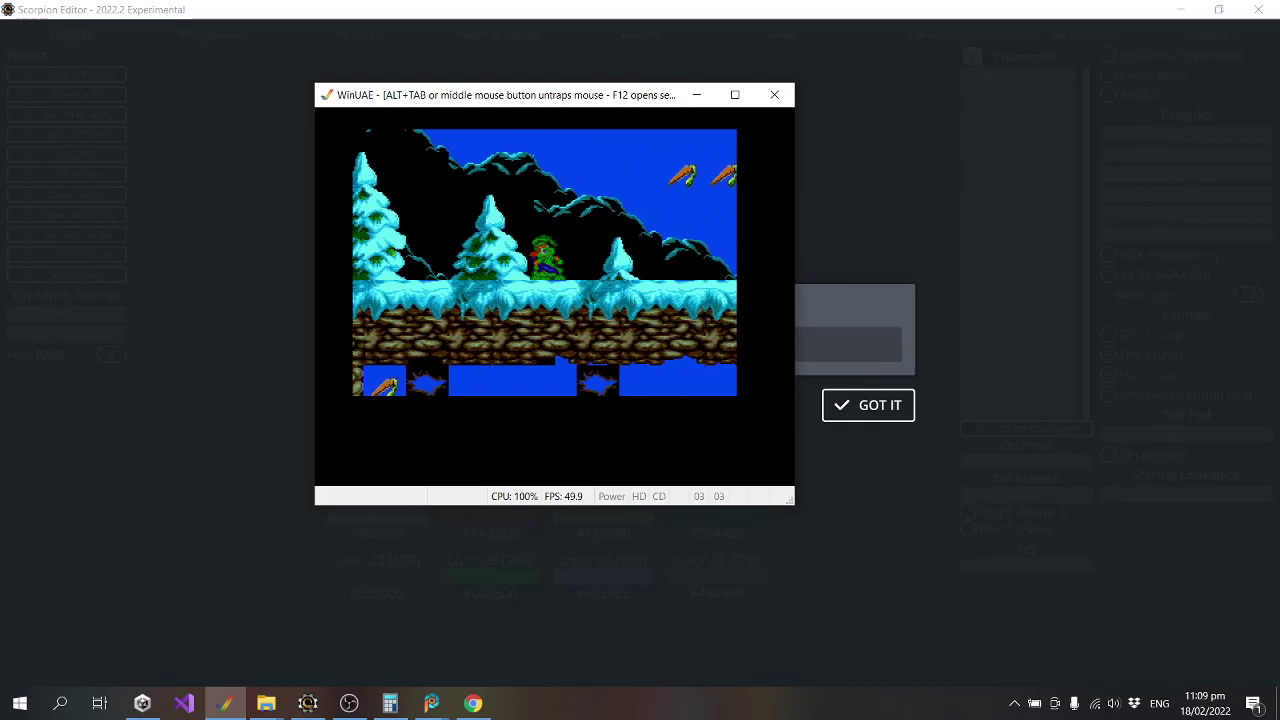
pyautogui.press('Right')
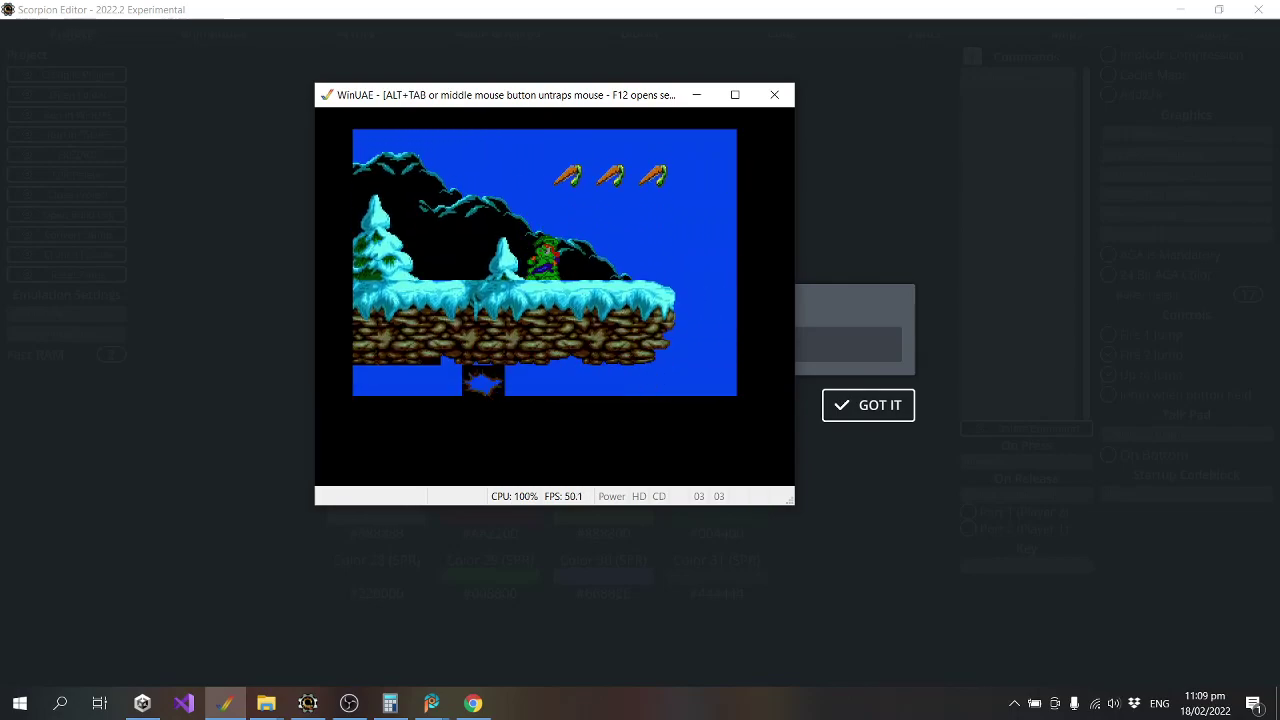
pyautogui.press('Right')
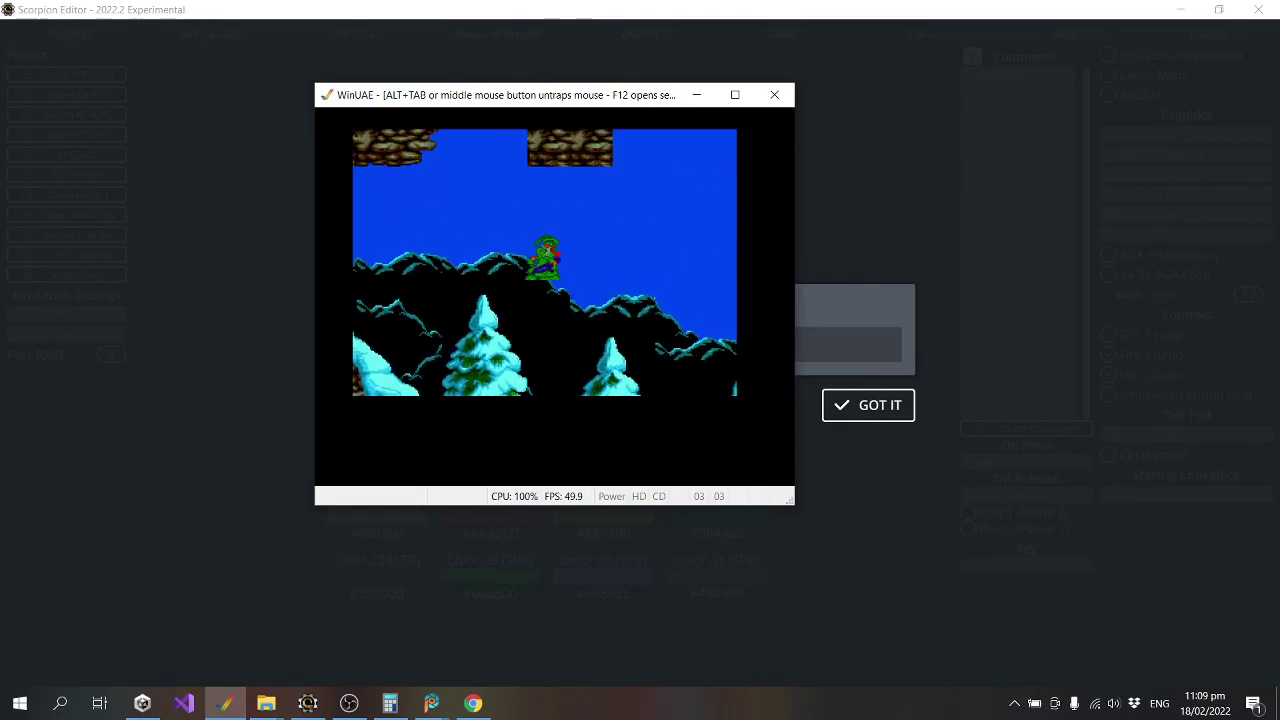
pyautogui.press('Right')
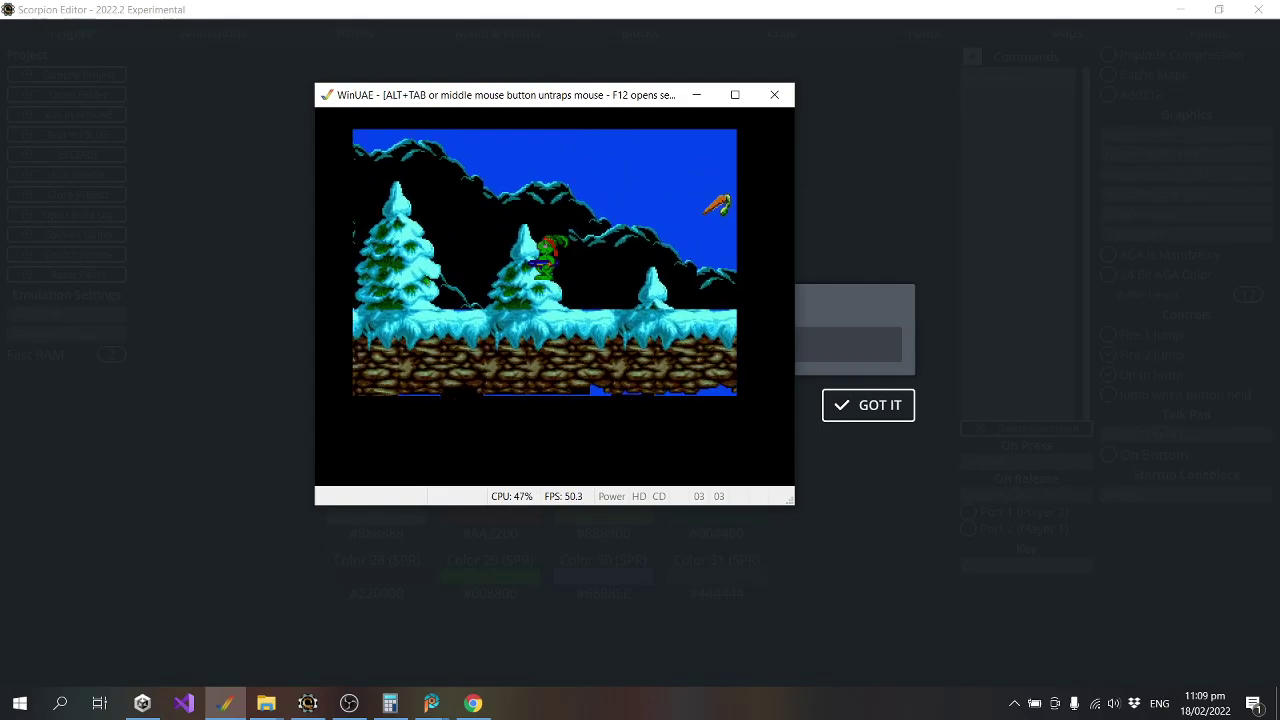
pyautogui.press('Right')
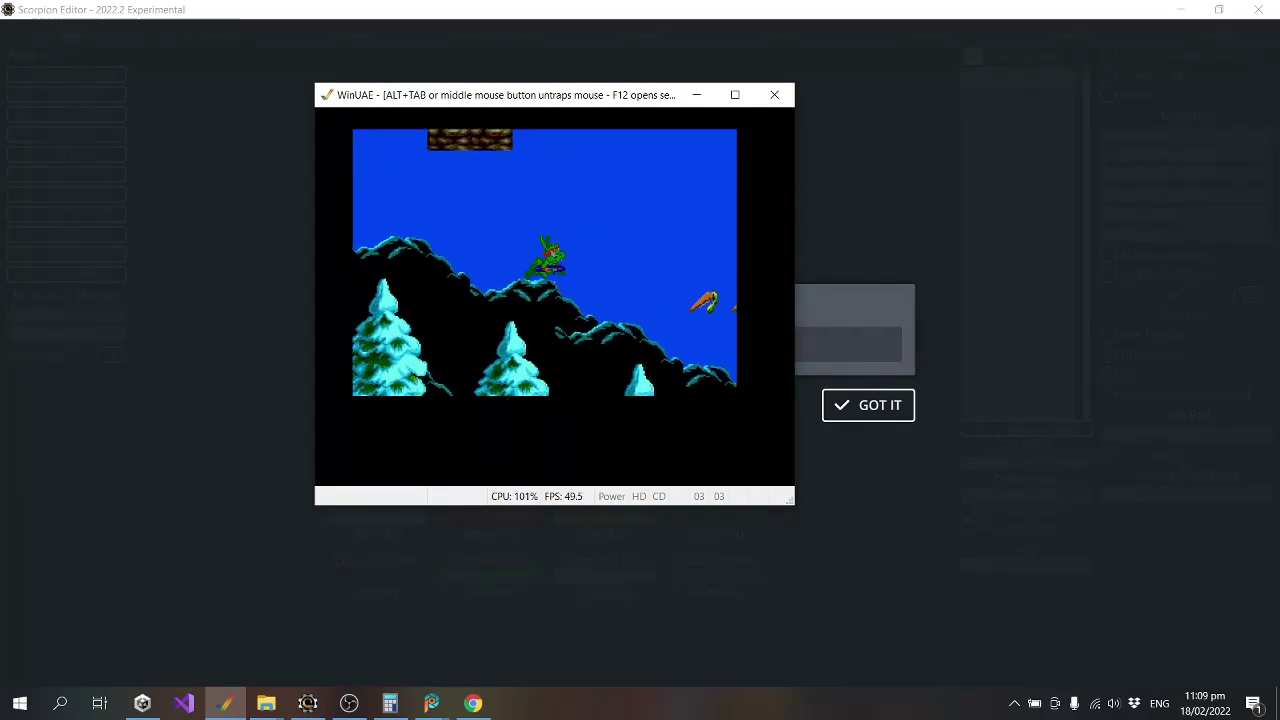
pyautogui.press('Right')
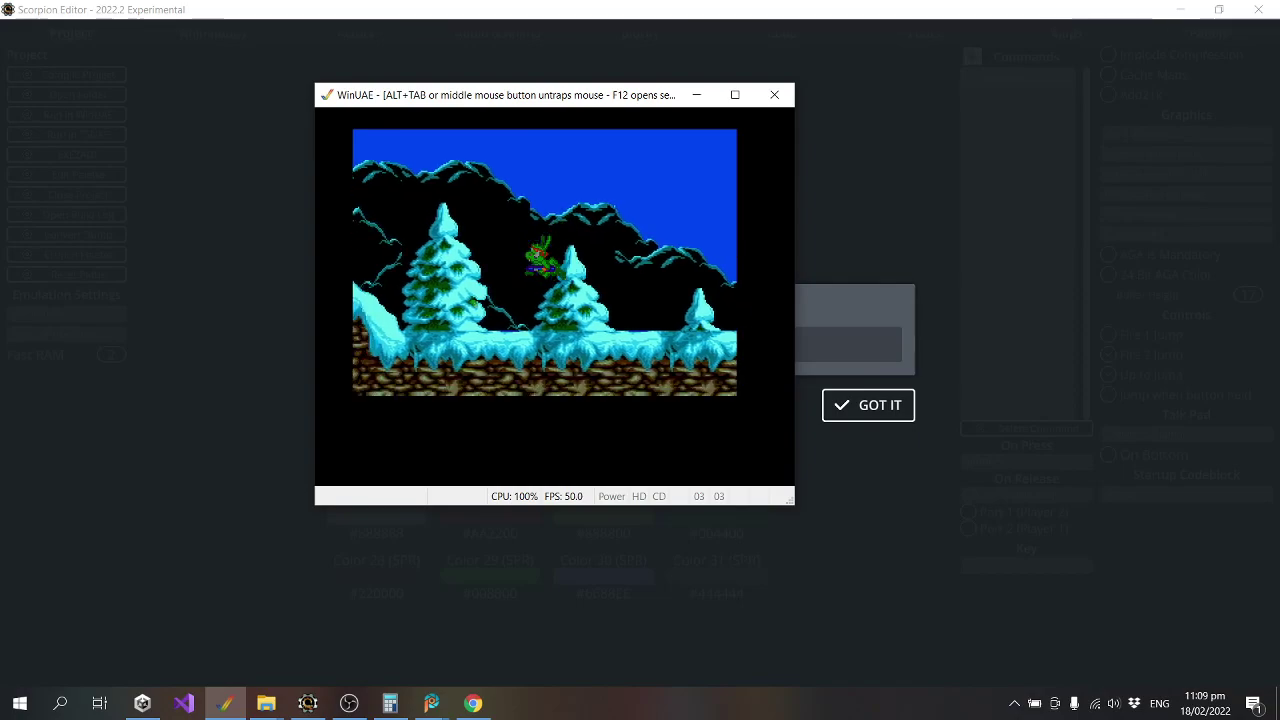
pyautogui.press('Up')
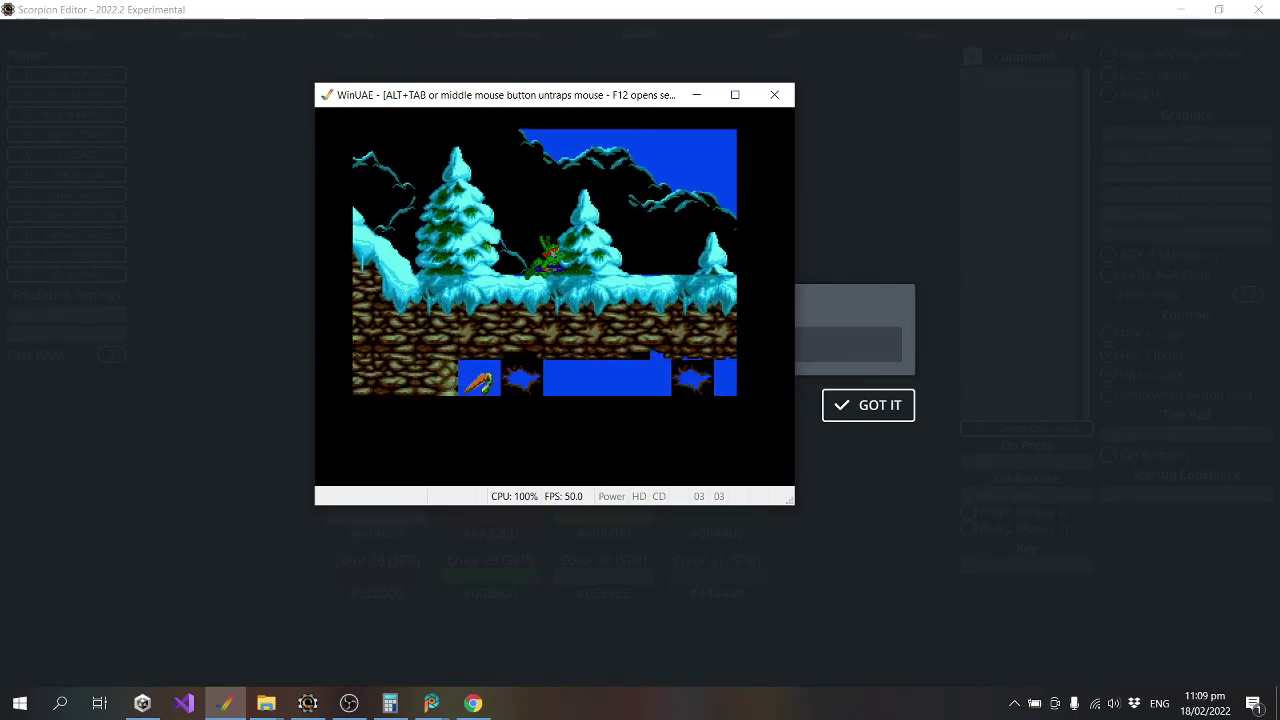
pyautogui.press('Up')
pyautogui.hotkey('alt', 'F4')
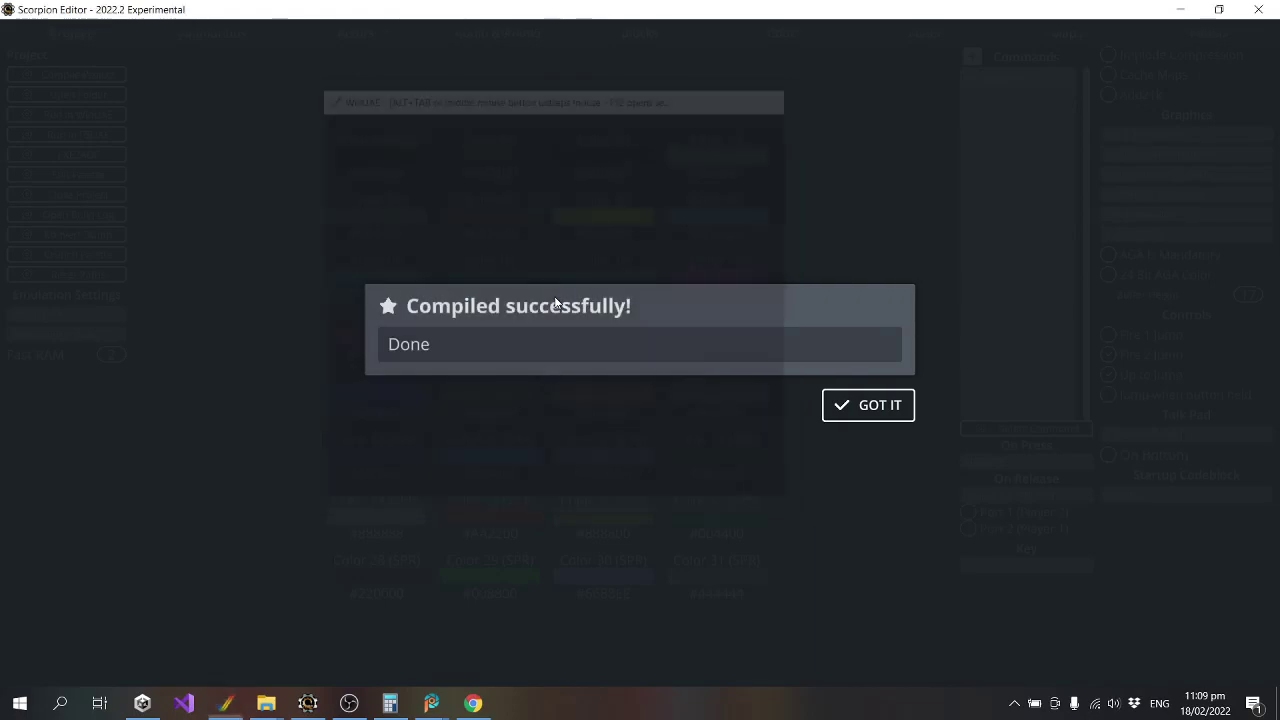
pyautogui.click(905, 413)
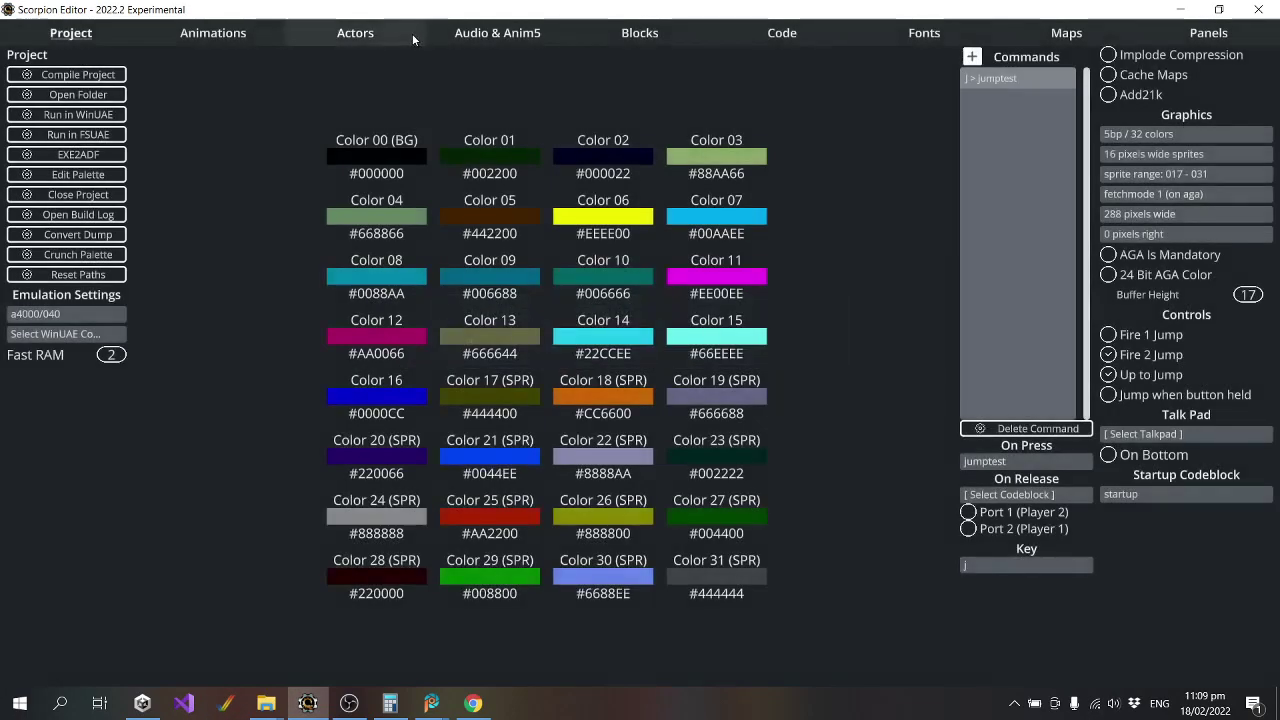
# Set the jazz actor's Accel Left Air and Accel Right Air to 0.5, and run the project in WinUAE.
pyautogui.click(412, 33)
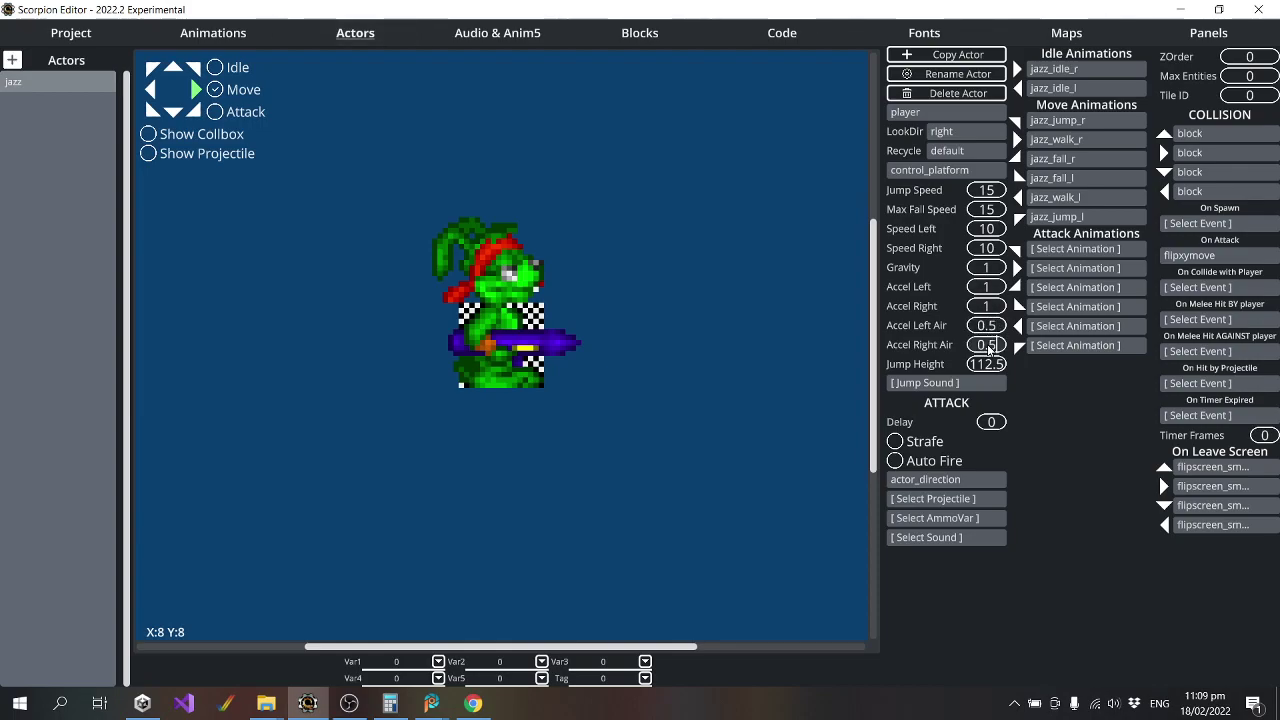
pyautogui.click(70, 32)
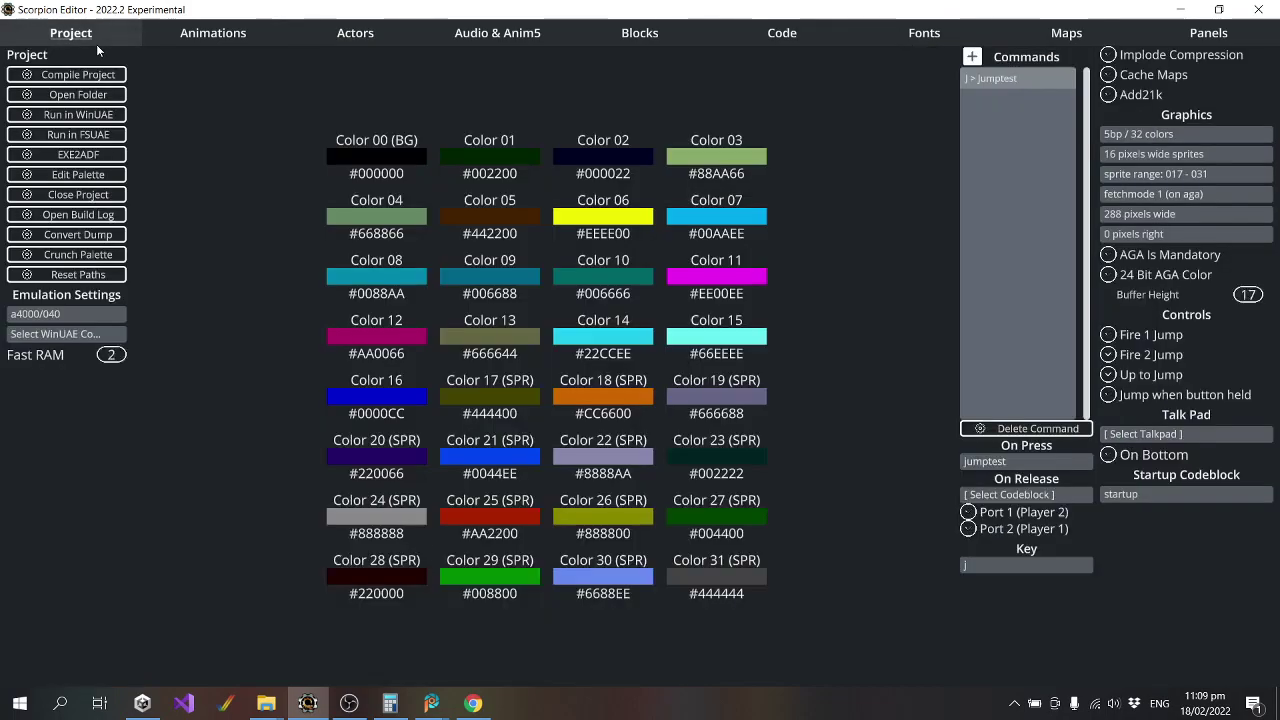
pyautogui.click(66, 114)
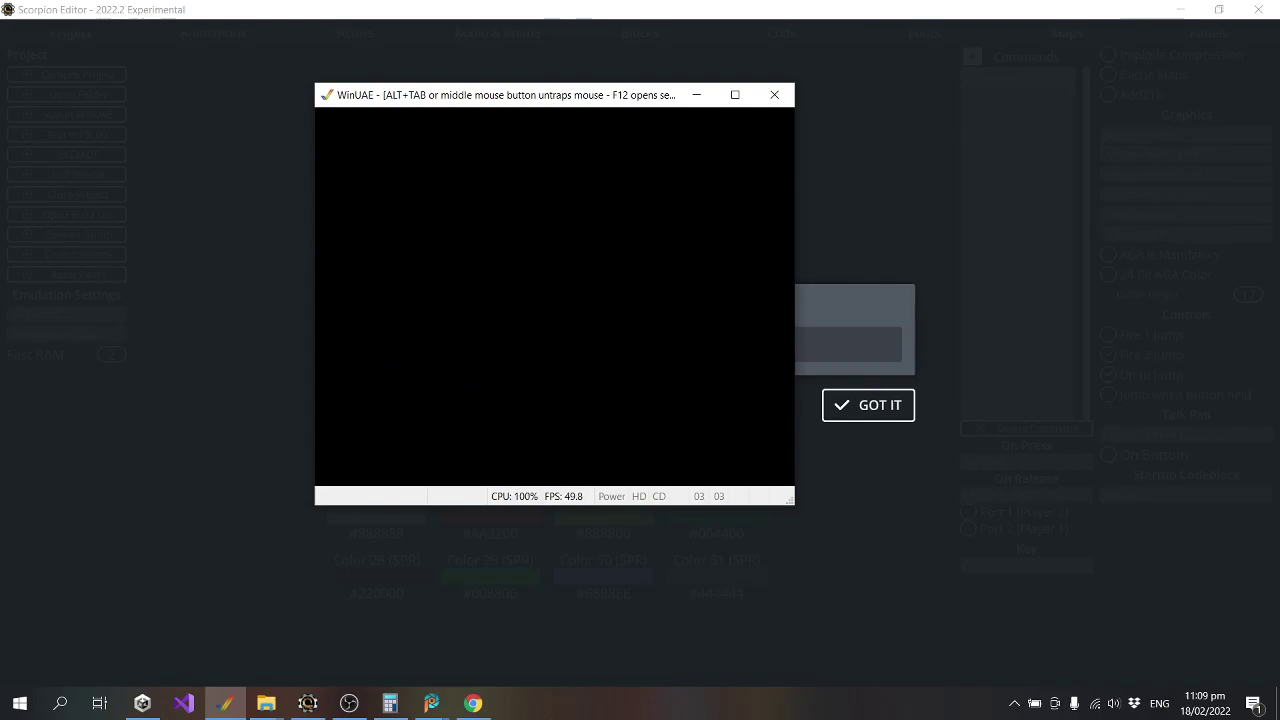
# Playtest jazz's mid-air movement down the slope and near the carrots, and close the emulator and the compile message.
pyautogui.press('Right')
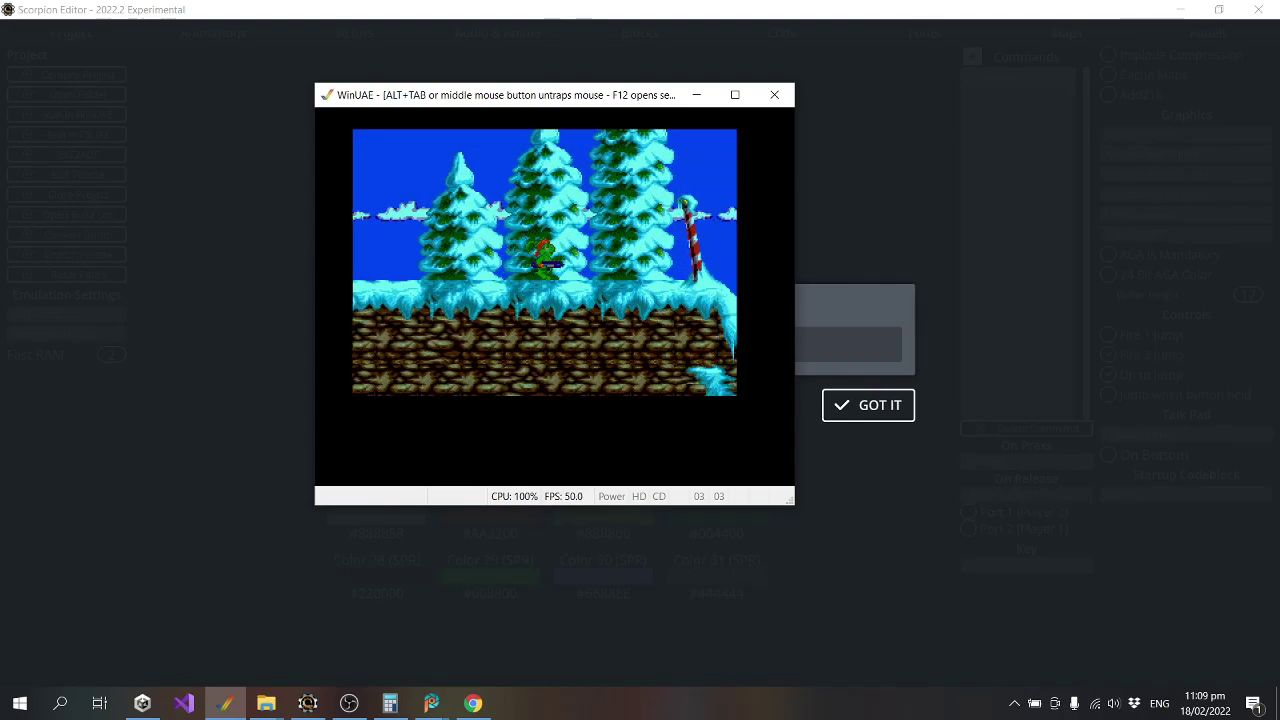
pyautogui.press('Left')
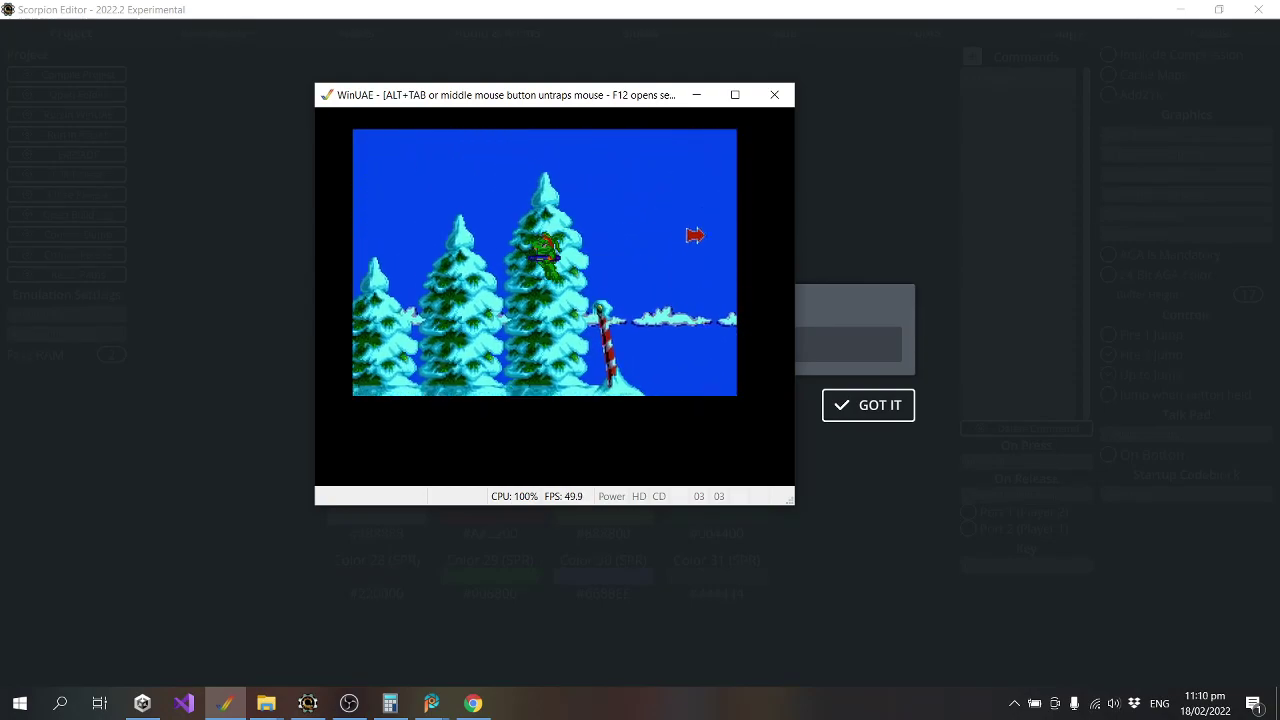
pyautogui.press('Right')
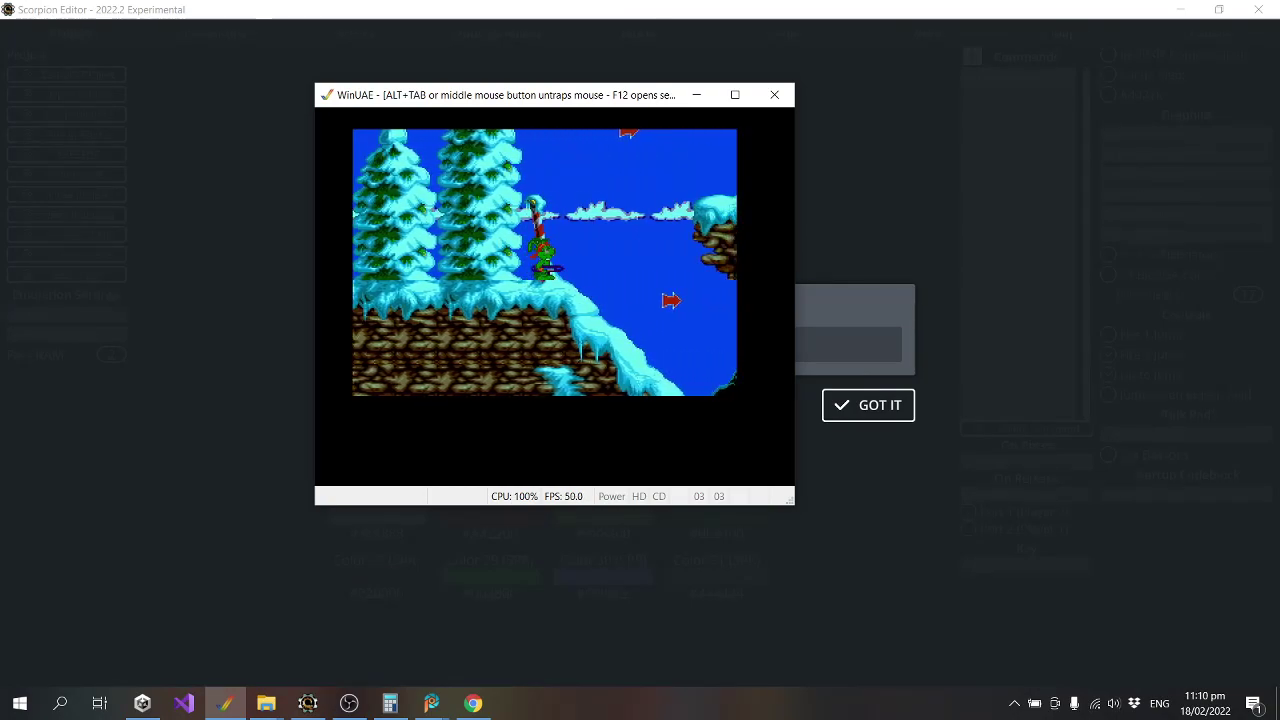
pyautogui.press('Right')
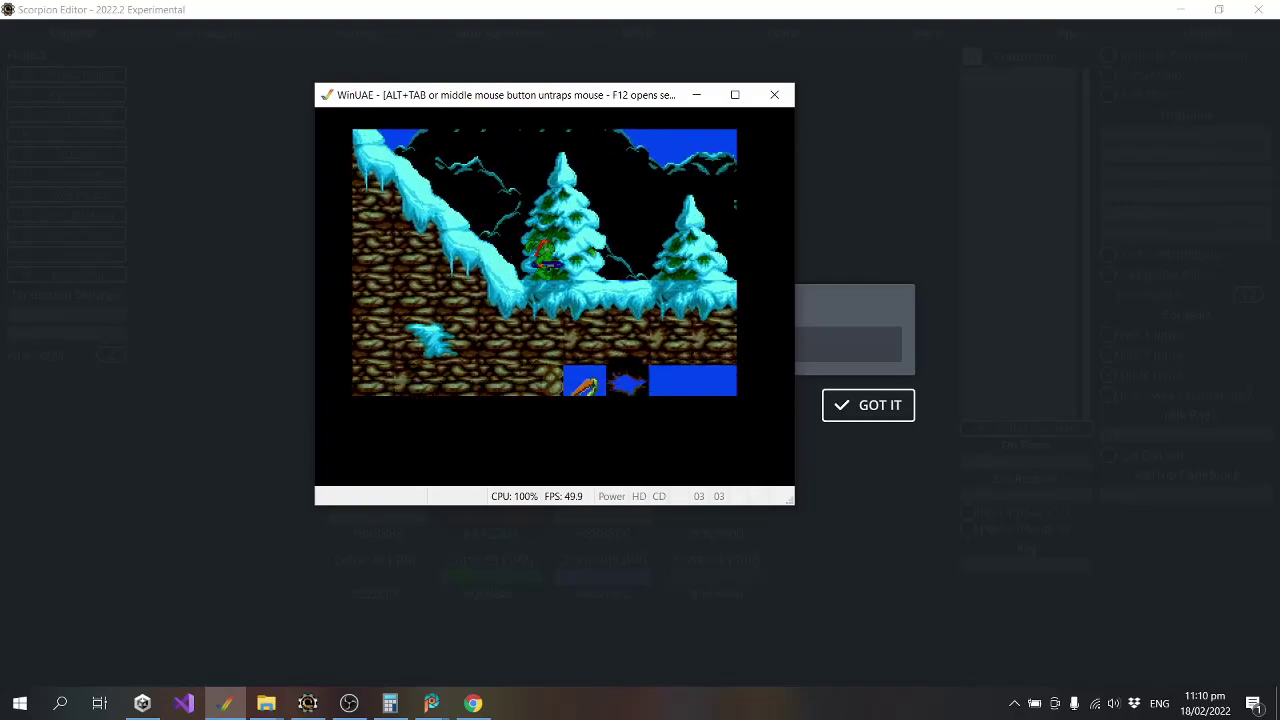
pyautogui.press('Up')
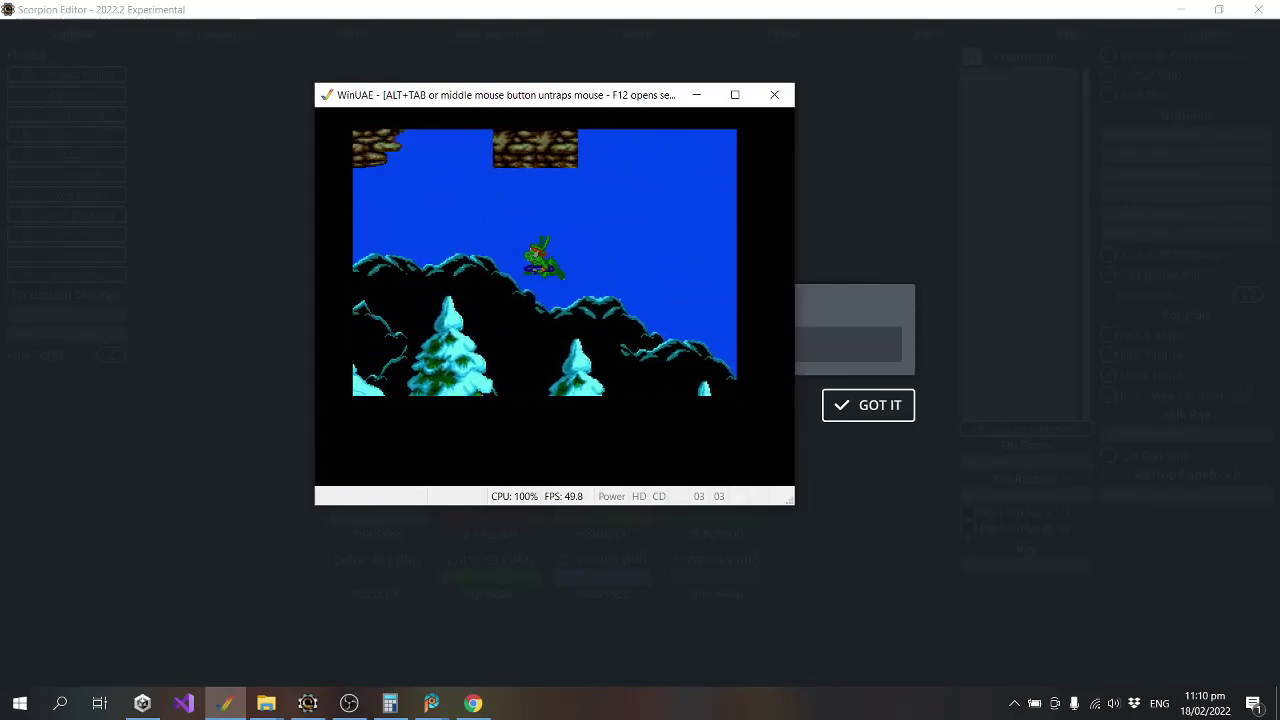
pyautogui.press('Right')
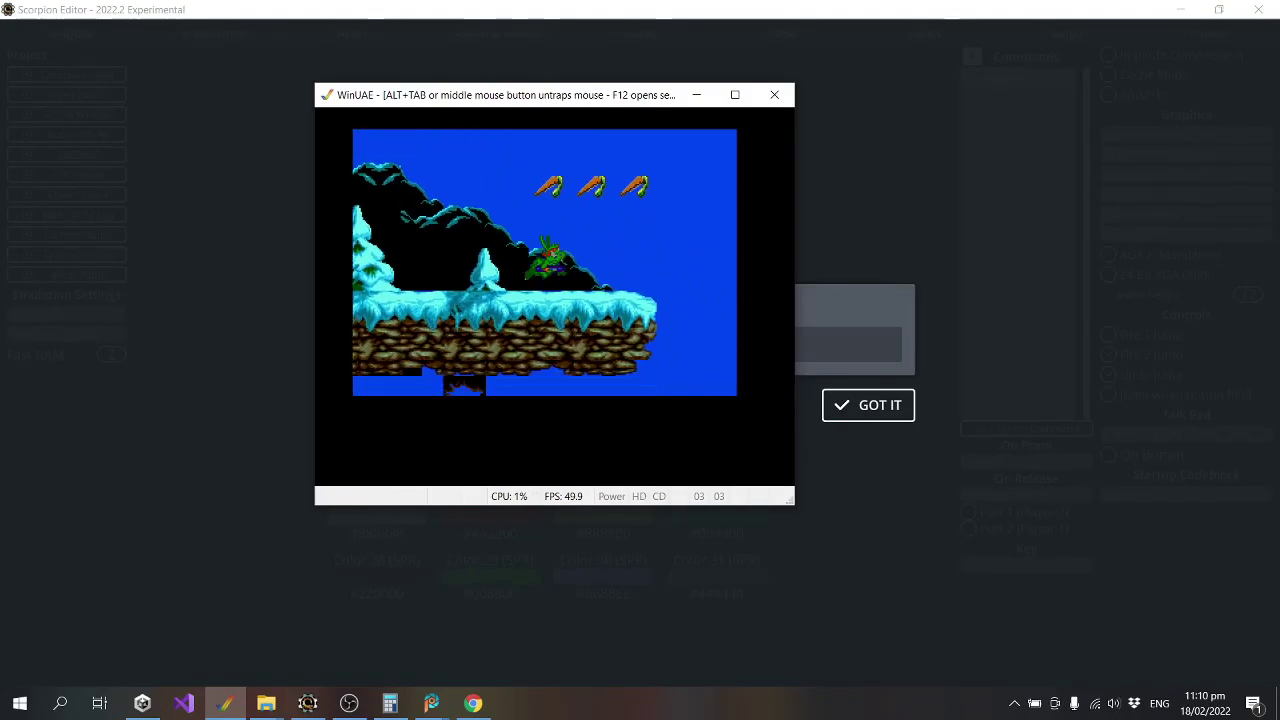
pyautogui.press('Right')
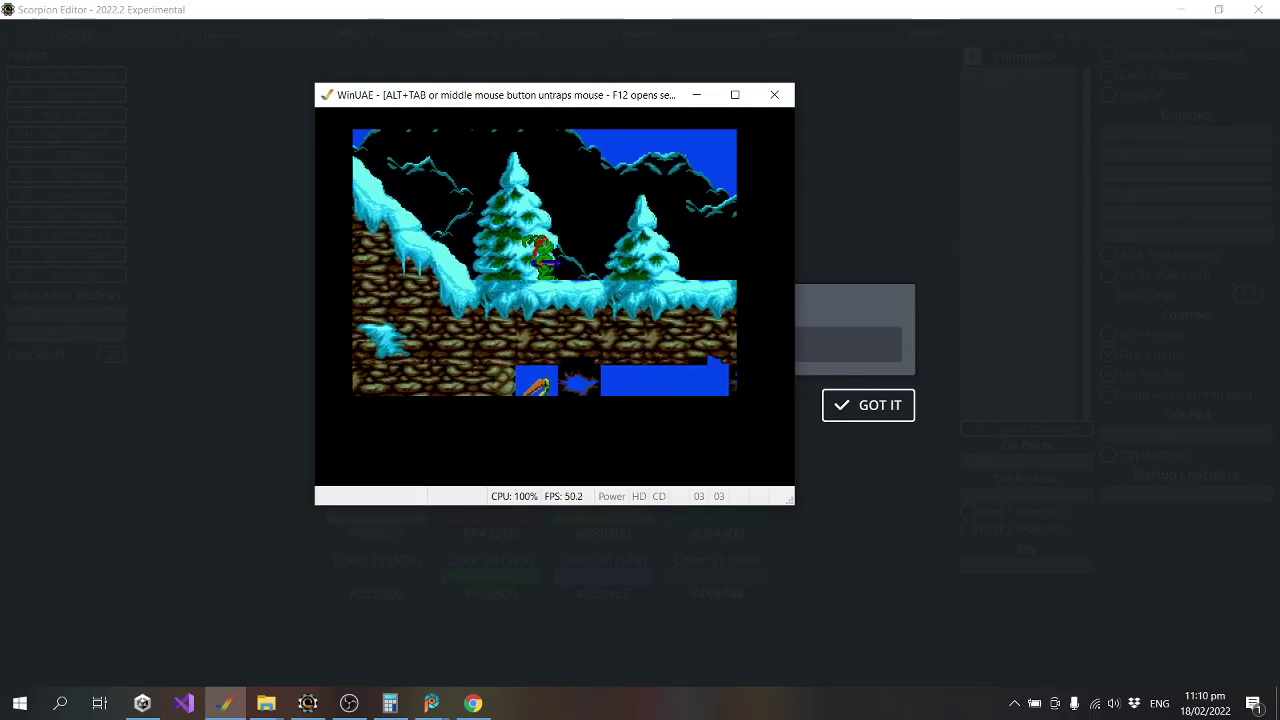
pyautogui.hotkey('alt', 'F4')
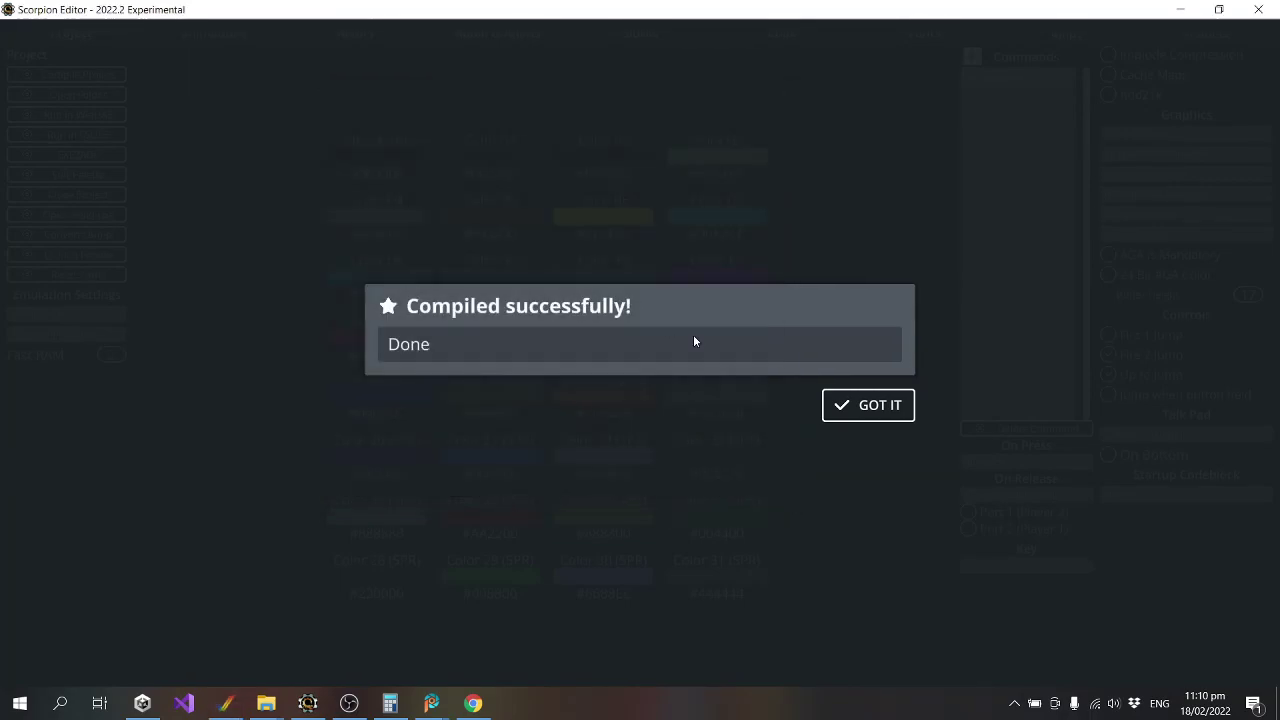
pyautogui.click(880, 410)
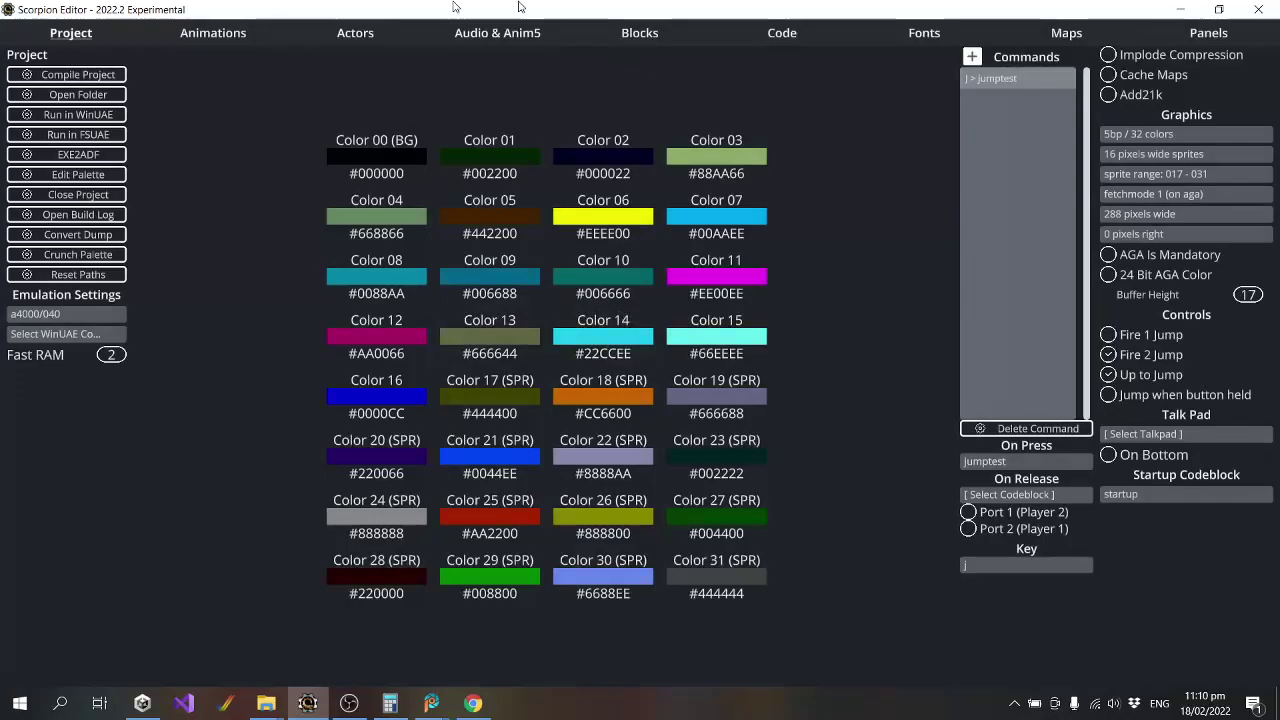
# Set the jazz actor's Accel Left Air to 1, raise Accel Right Air as well, and run the project in WinUAE, dismissing the compile message.
pyautogui.click(331, 38)
pyautogui.scroll(1, 990, 327)
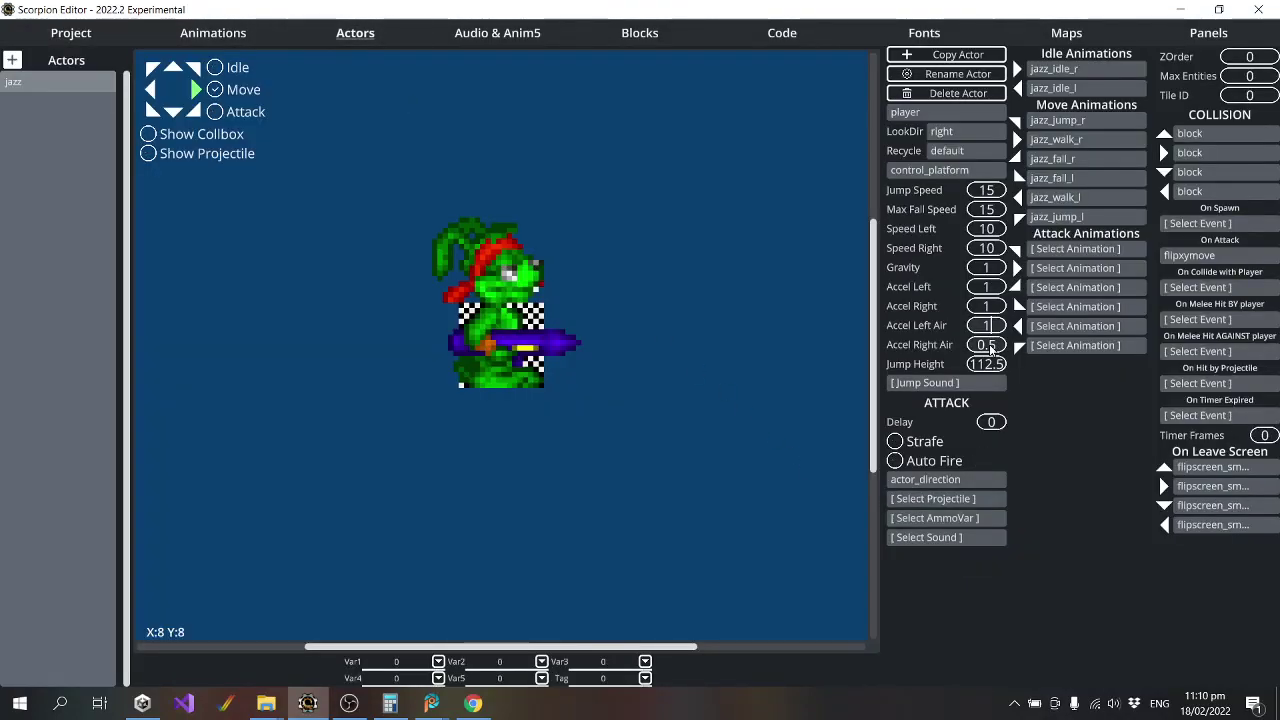
pyautogui.scroll(1, 988, 345)
pyautogui.click(72, 36)
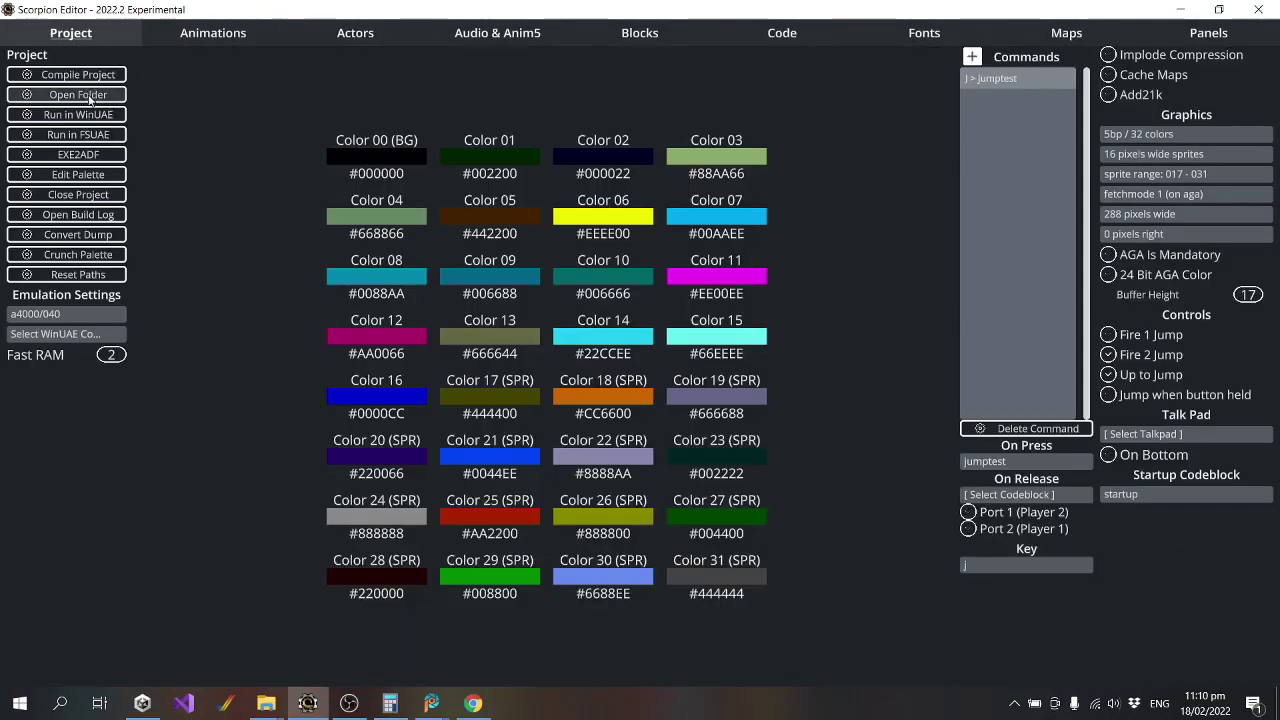
pyautogui.click(66, 114)
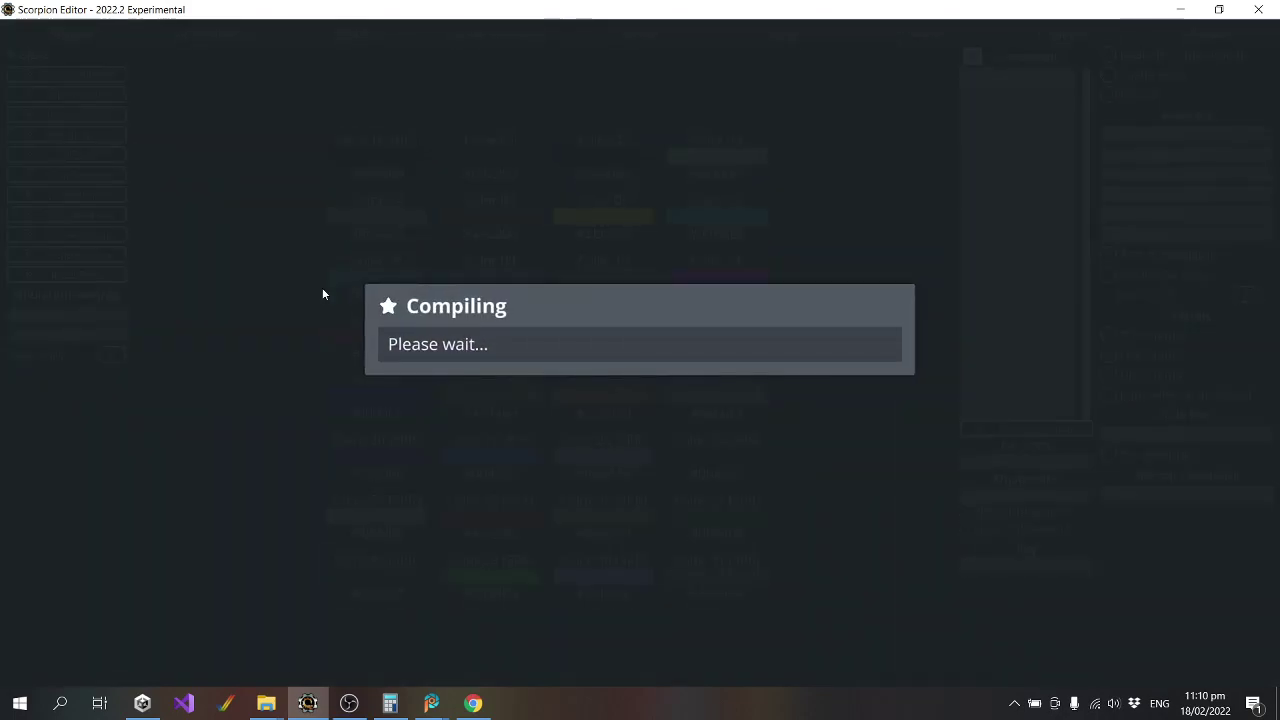
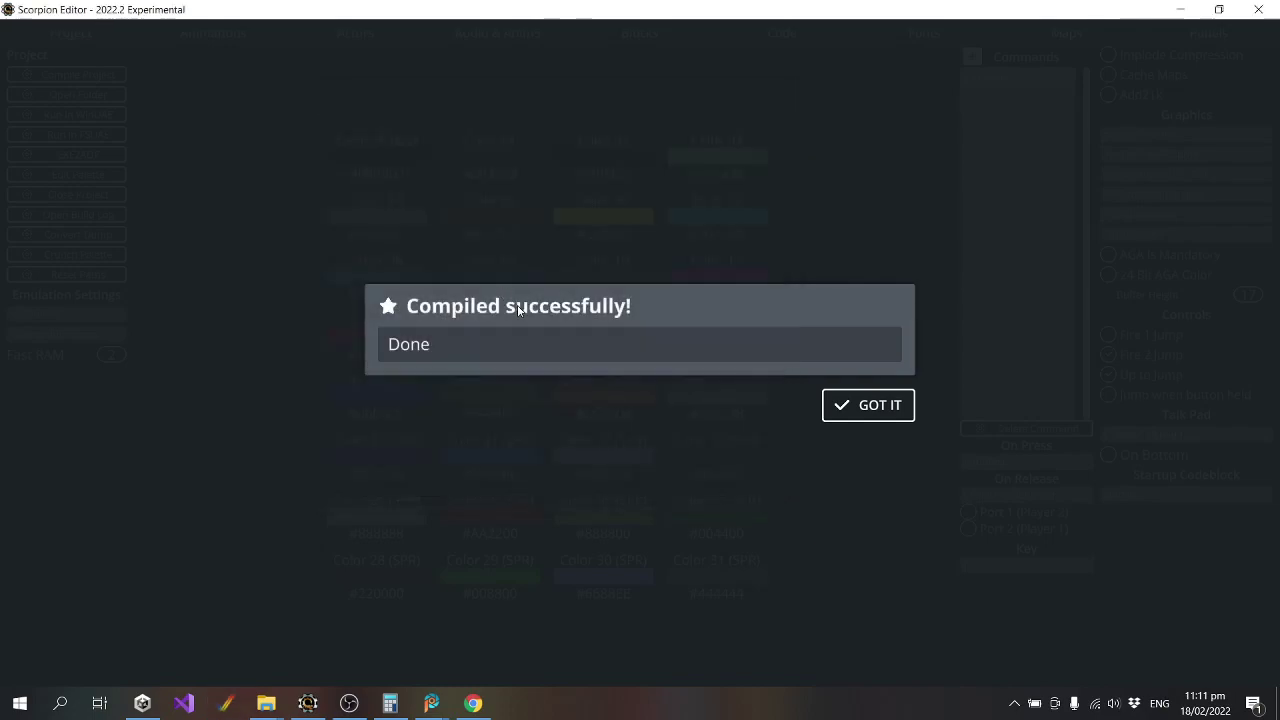
pyautogui.click(868, 405)
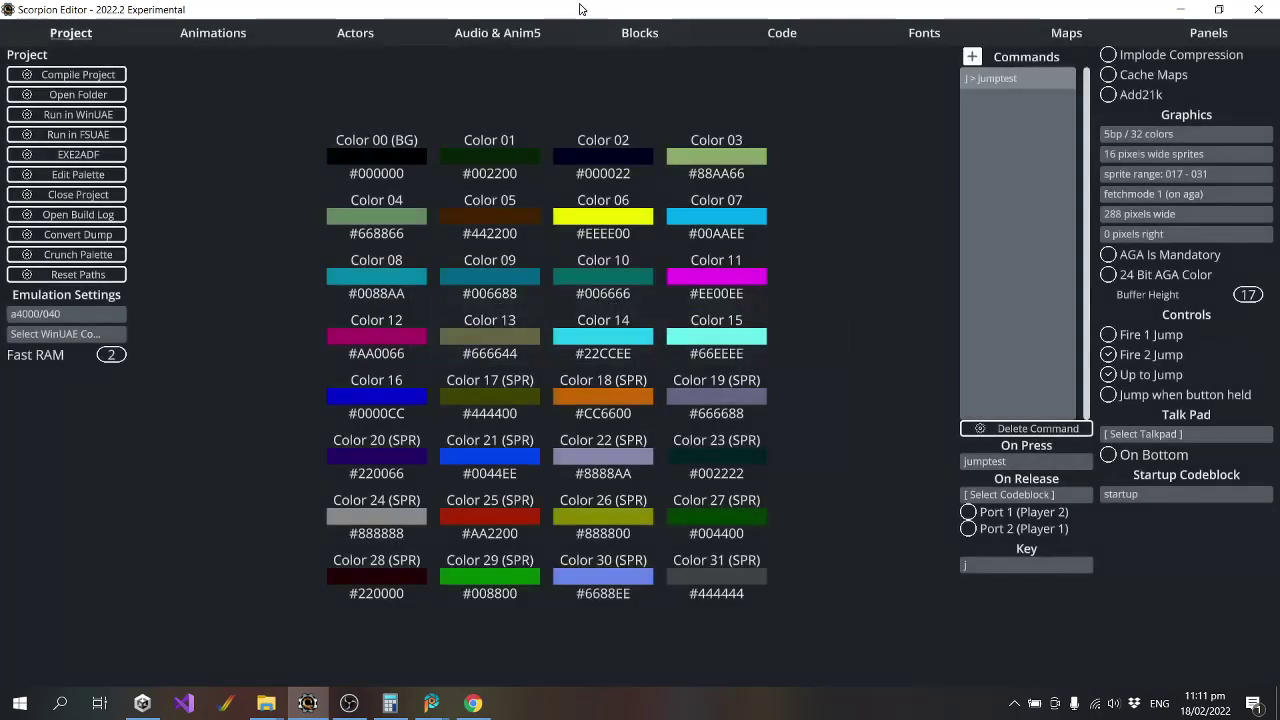
# Review the destroy_block codeblock, and start a new codeblock, creating a folder named code inside the Project folder.
pyautogui.click(777, 32)
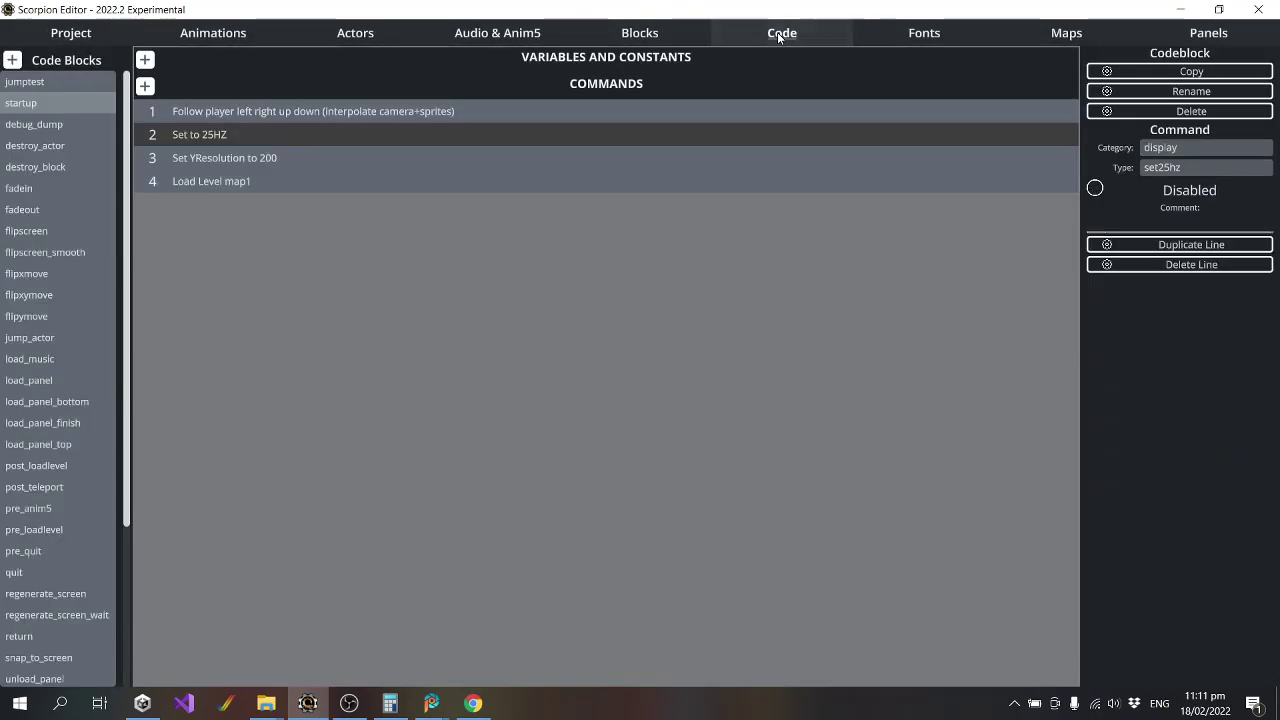
pyautogui.click(58, 166)
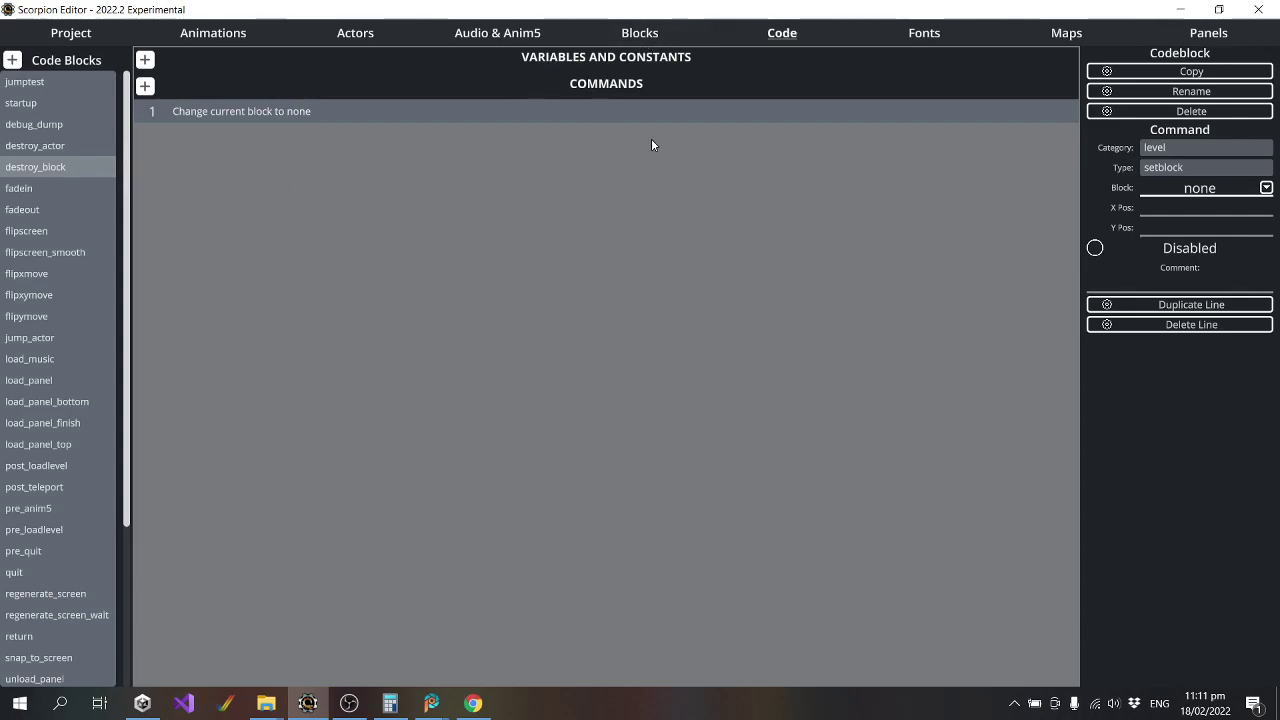
pyautogui.click(12, 61)
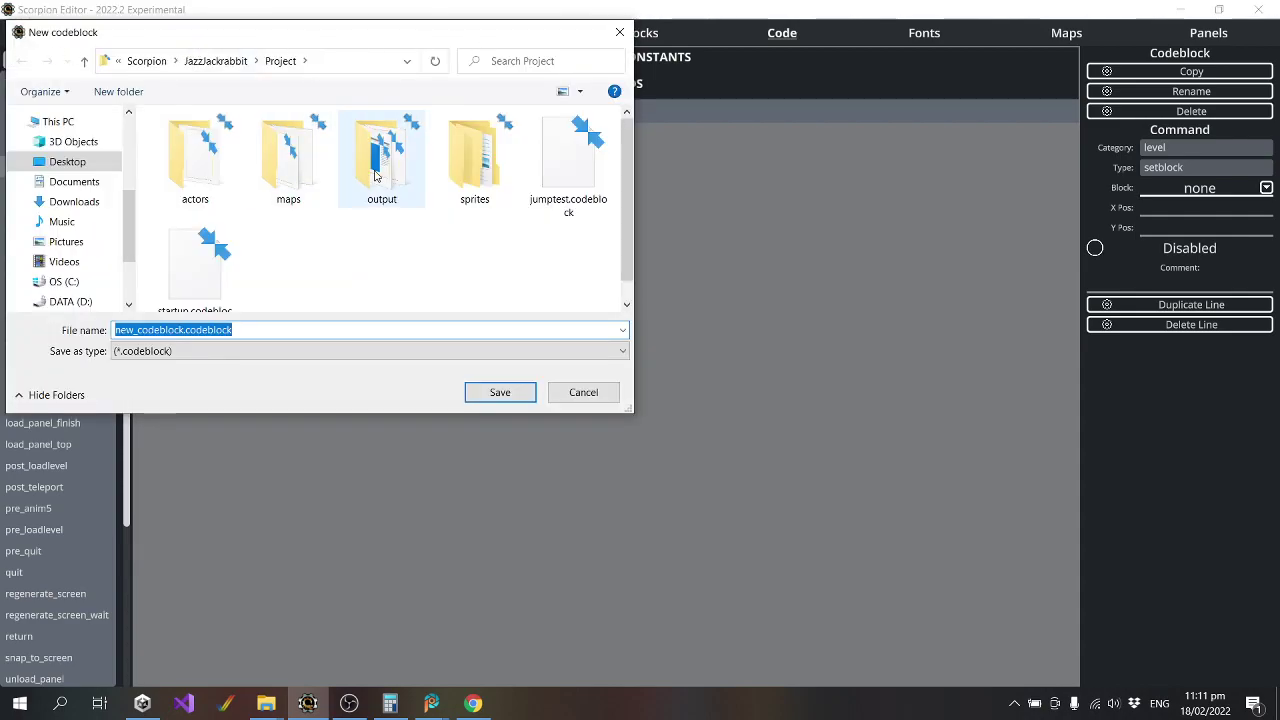
pyautogui.scroll(-1, 290, 254)
pyautogui.click(432, 286)
pyautogui.rightClick(432, 286)
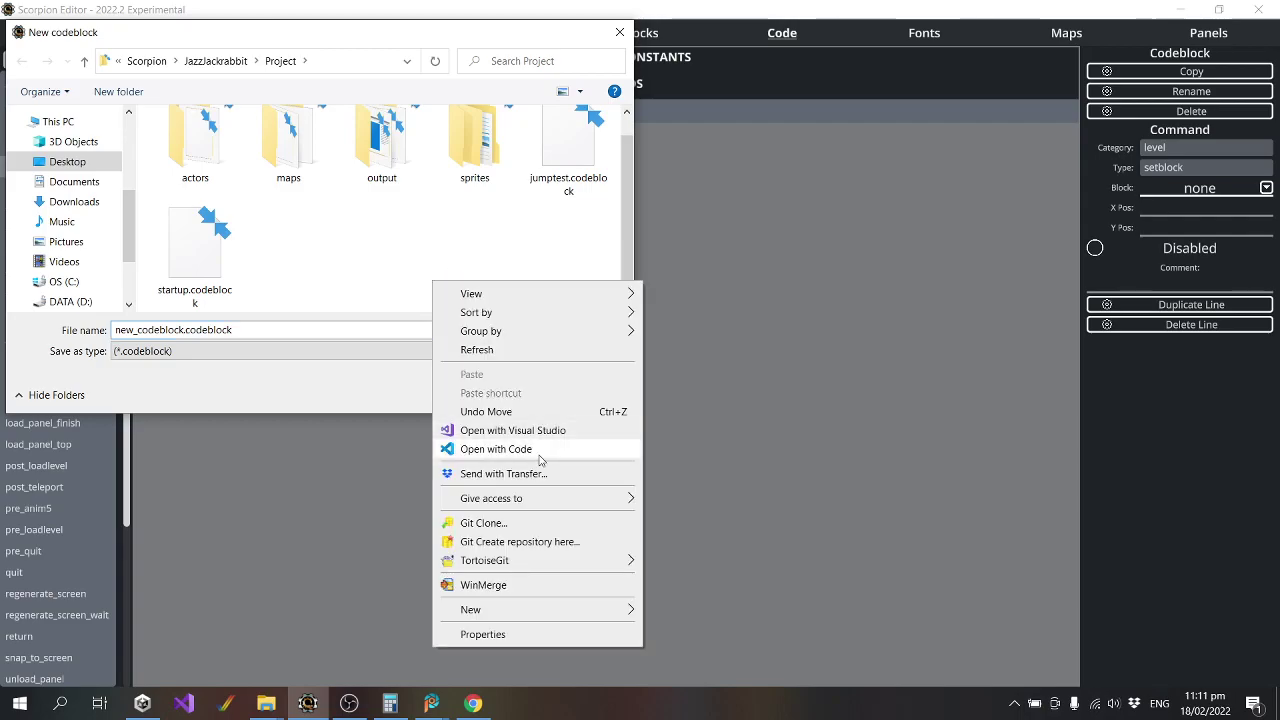
pyautogui.moveTo(585, 612)
pyautogui.click(690, 452)
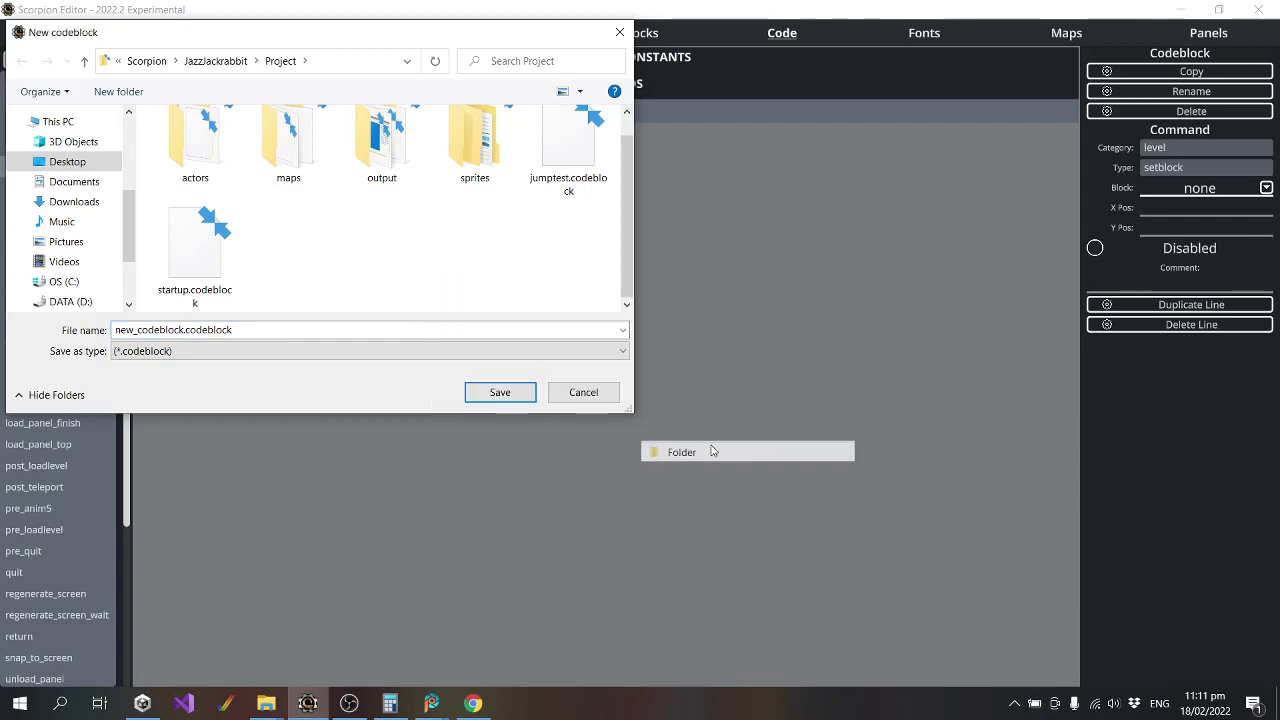
pyautogui.write('code')
pyautogui.press('Return')
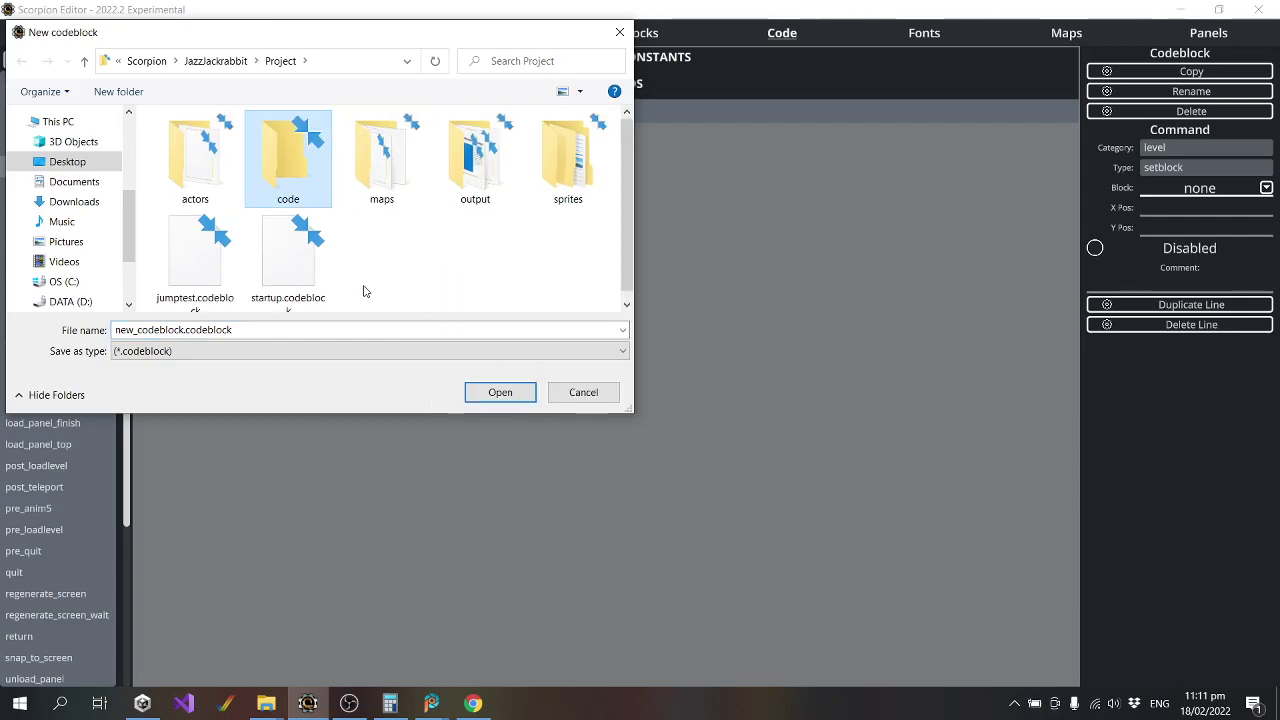
# Move jumptest.codeblock and startup.codeblock from the Project folder into the code folder.
pyautogui.click(200, 255)
pyautogui.click(328, 266)
pyautogui.moveTo(267, 273); pyautogui.dragTo(271, 197)
pyautogui.moveTo(205, 266); pyautogui.dragTo(292, 165)
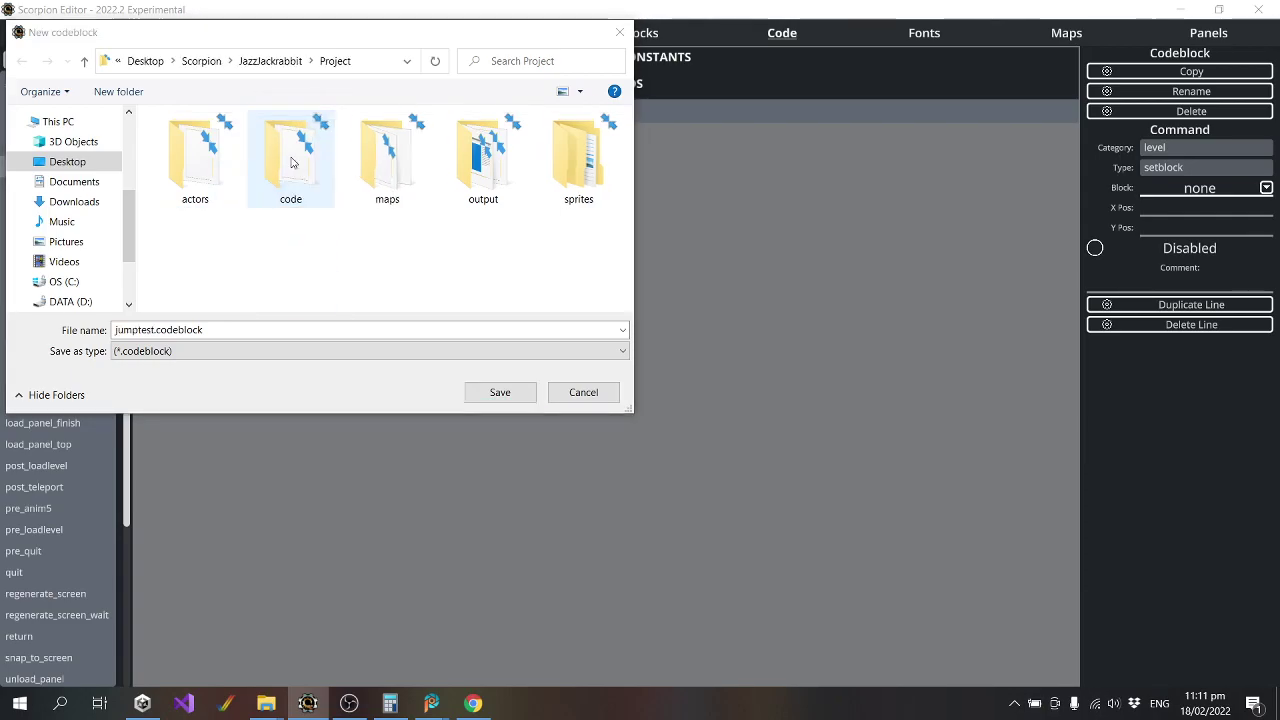
# Save the new codeblock as collectable_tl in the code folder and select it in the editor.
pyautogui.doubleClick(292, 160)
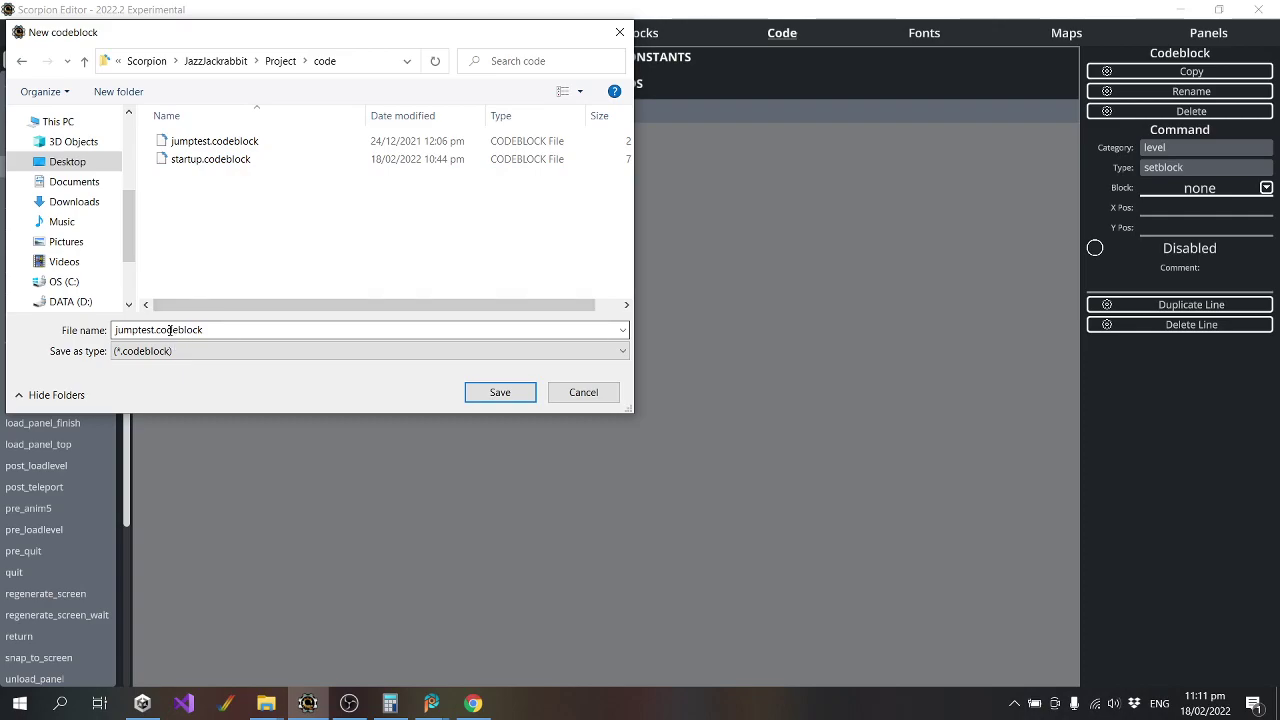
pyautogui.moveTo(158, 332); pyautogui.dragTo(114, 332)
pyautogui.write('collectable_ti')
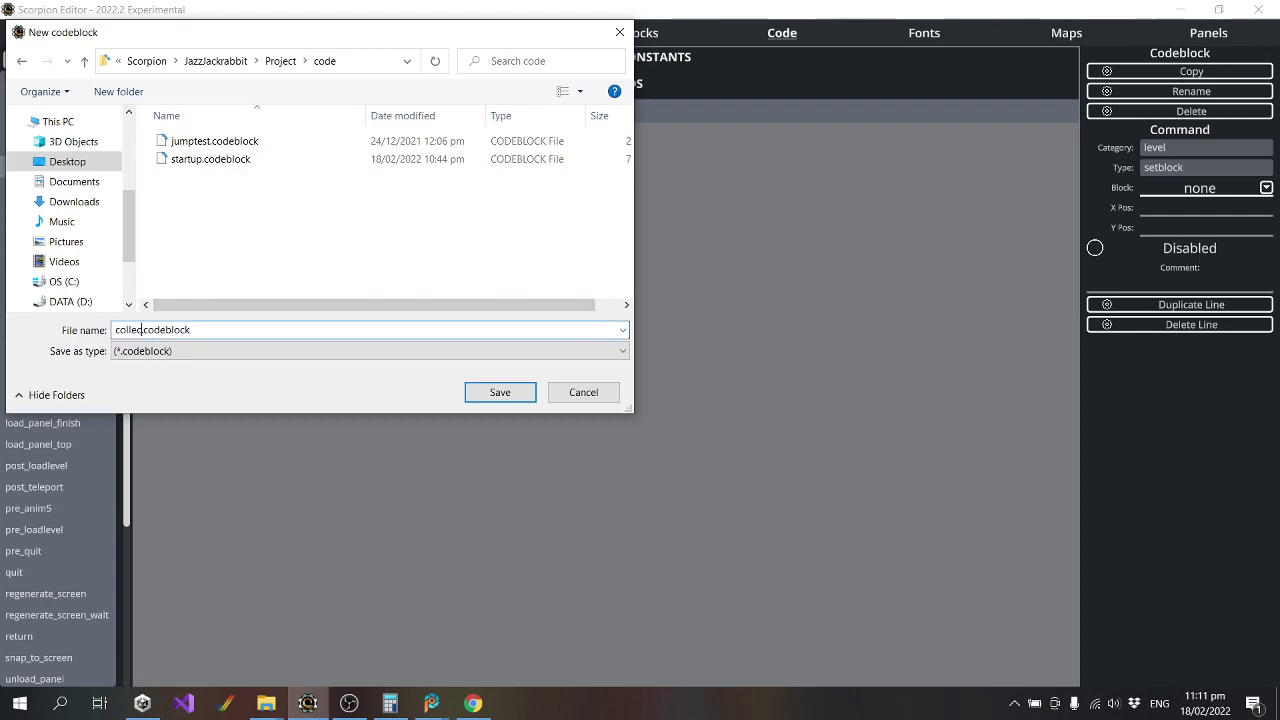
pyautogui.press('Return')
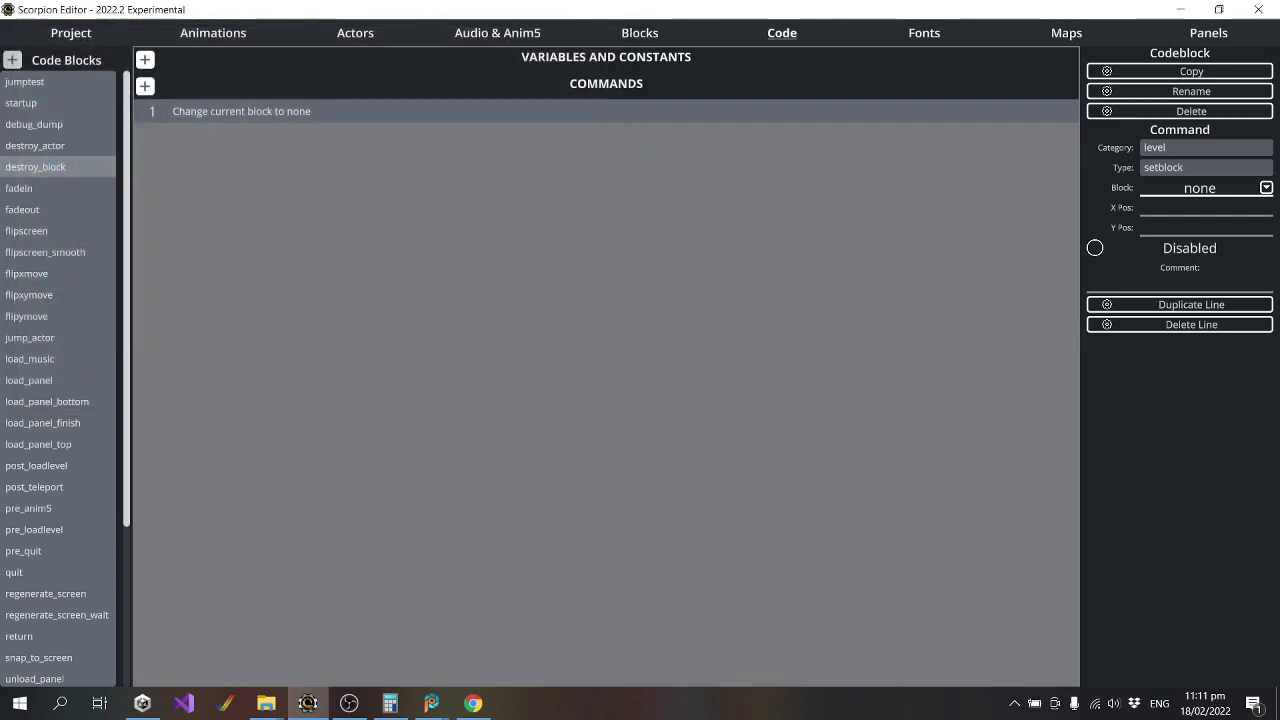
pyautogui.click(64, 83)
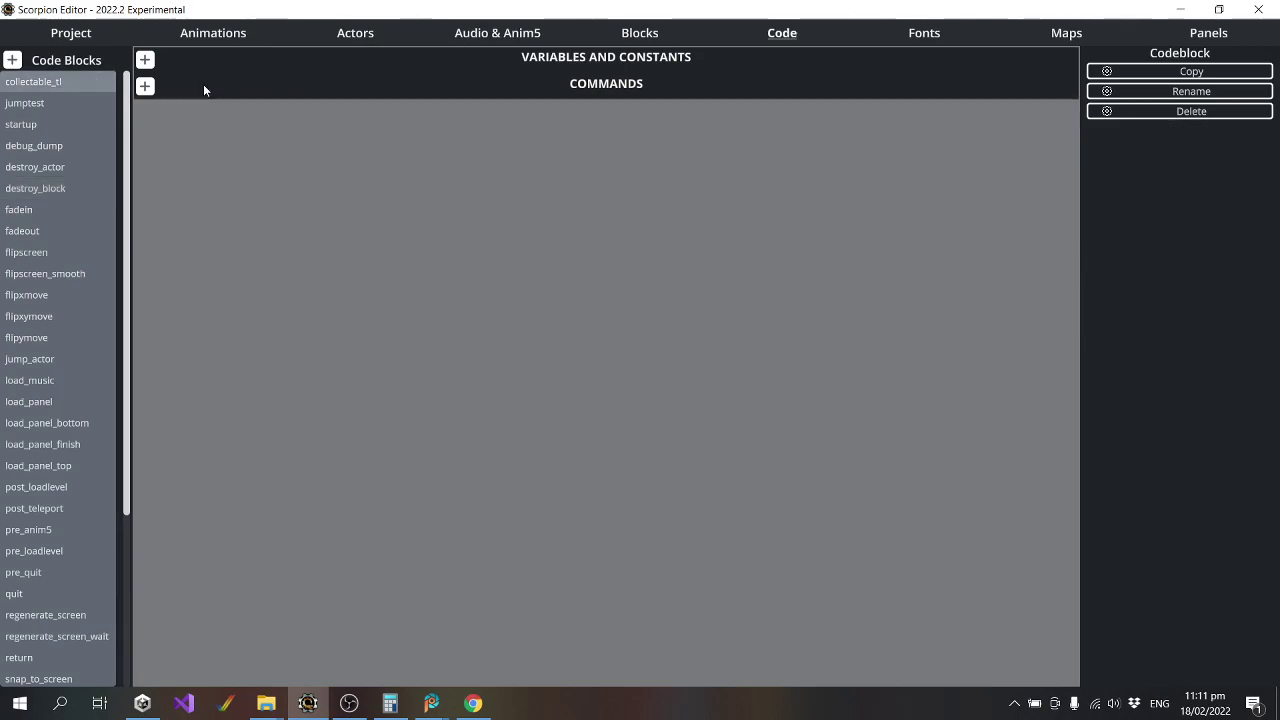
# Copy the collectable_tl codeblock under the name collectable_tr.
pyautogui.click(1163, 71)
pyautogui.write('c')
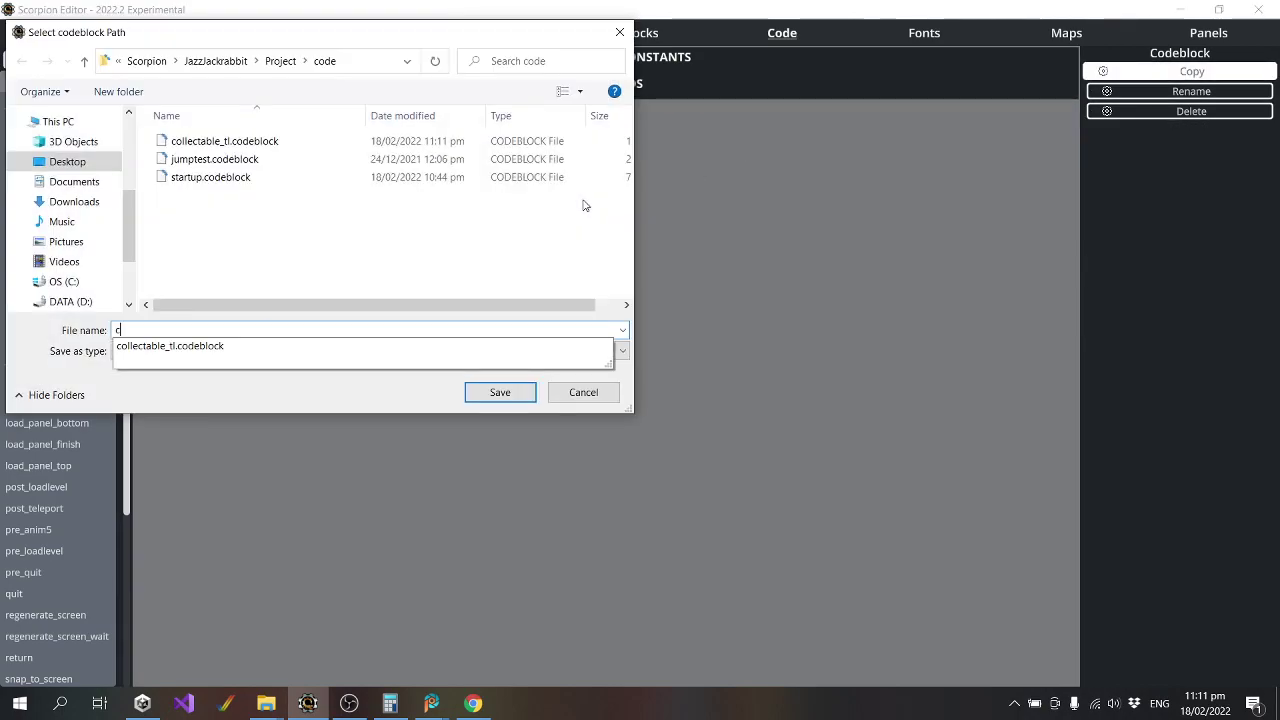
pyautogui.write('ollec')
pyautogui.write('table_tl')
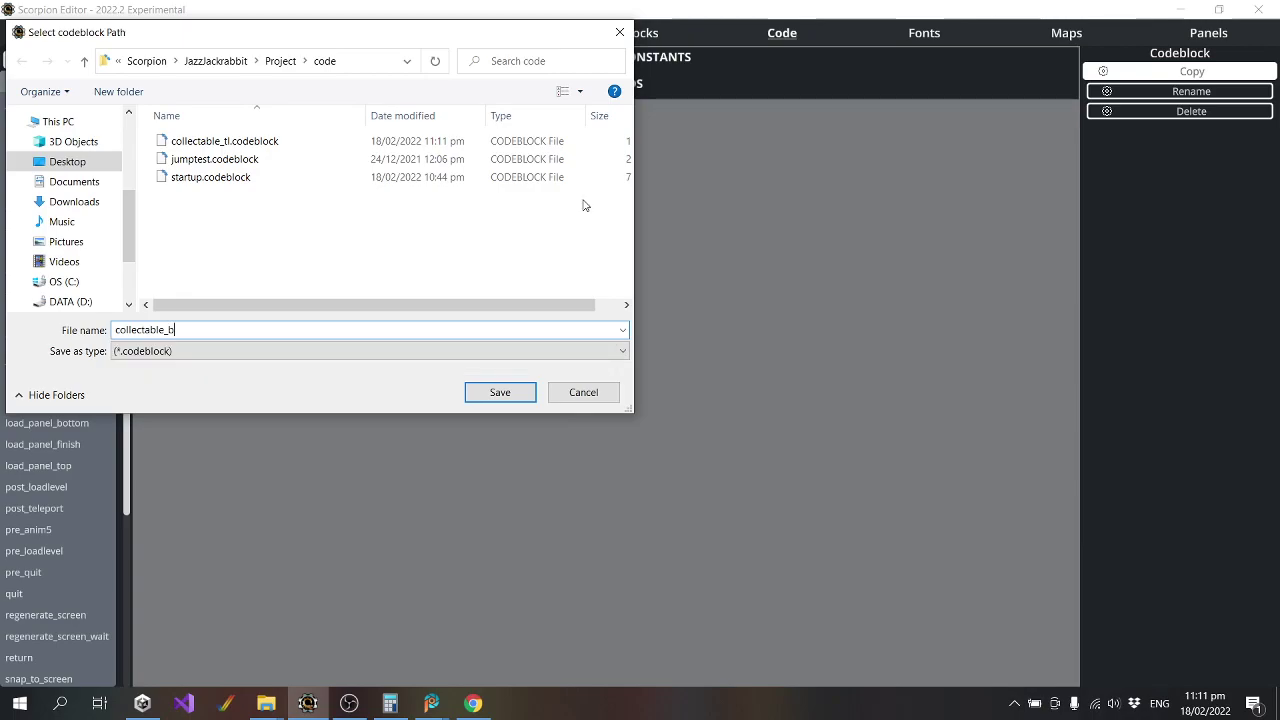
pyautogui.press('Return')
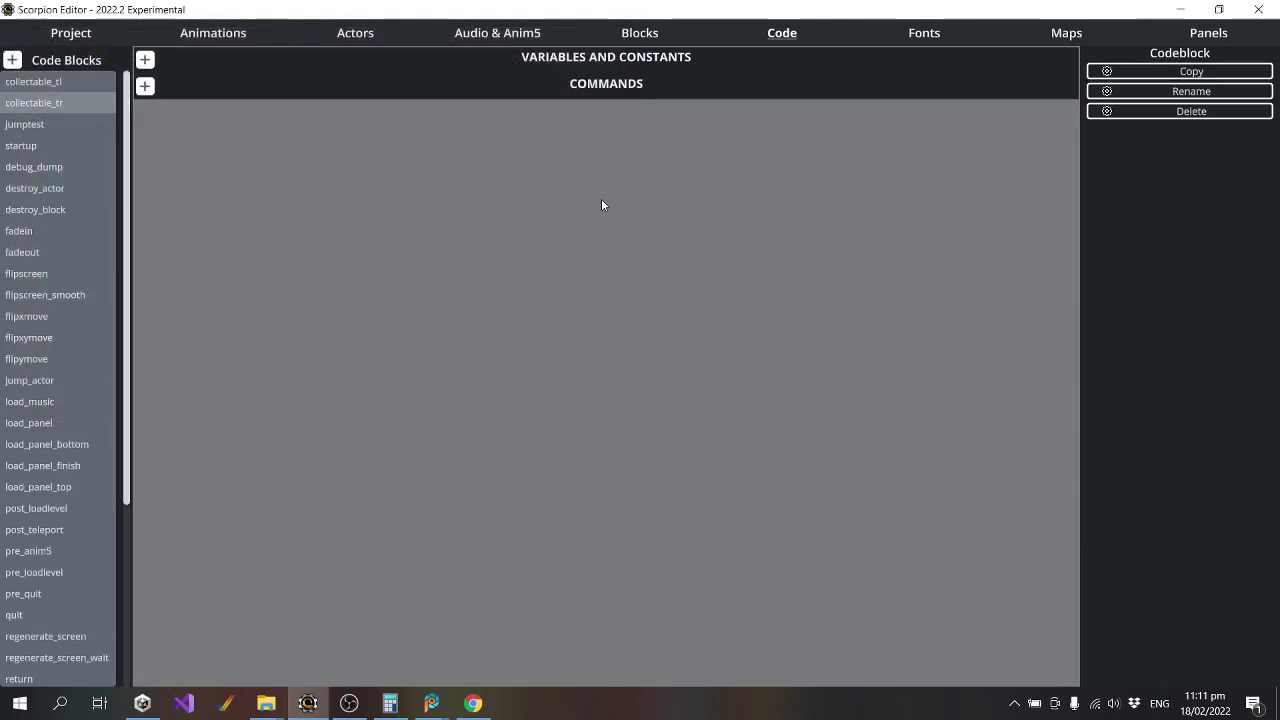
# Make two more copies of the collectable codeblock, named collectable_bl and collectable_br, and select collectable_bl.
pyautogui.click(1190, 71)
pyautogui.write('collectable_bl')
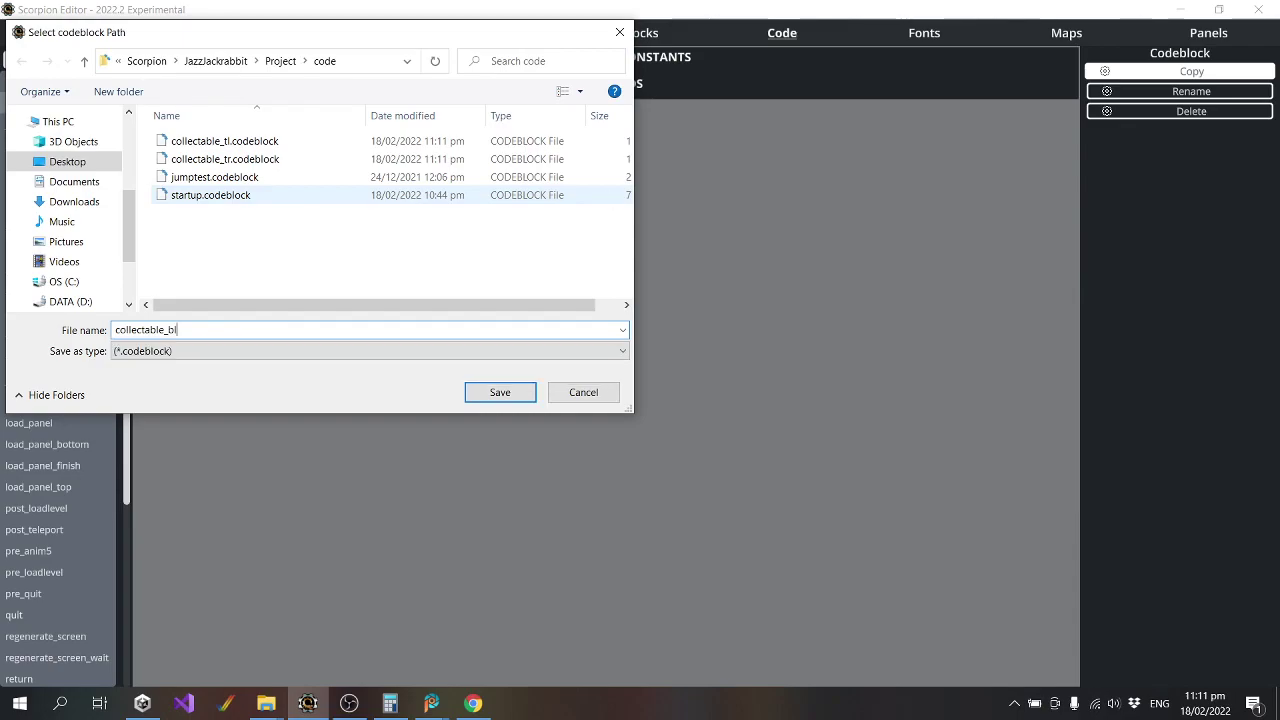
pyautogui.press('Return')
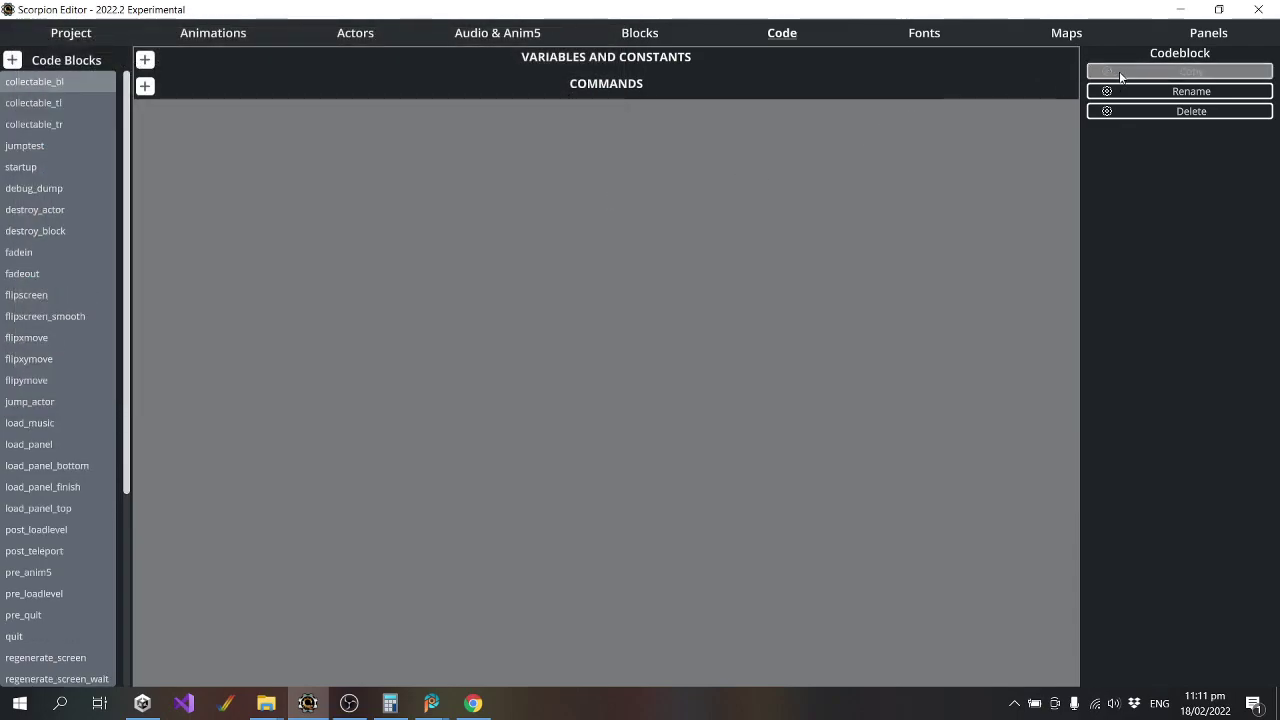
pyautogui.click(1147, 74)
pyautogui.write('collec')
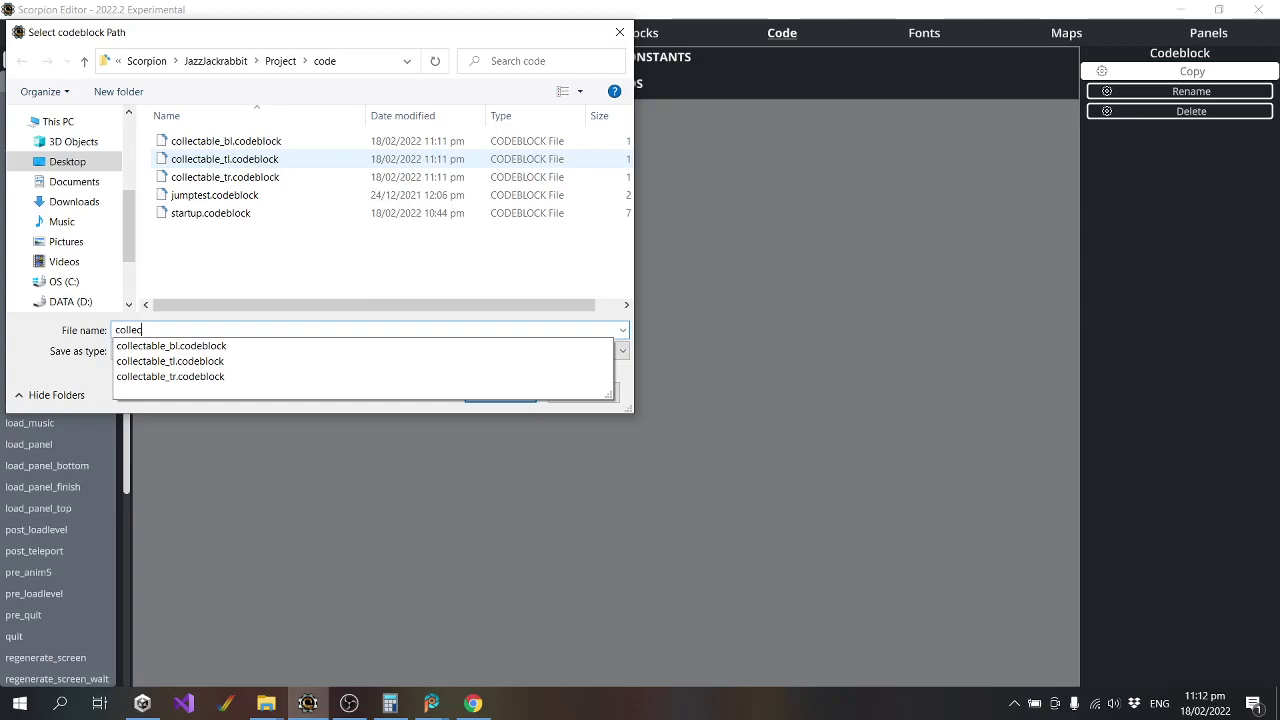
pyautogui.write('table_br')
pyautogui.press('Return')
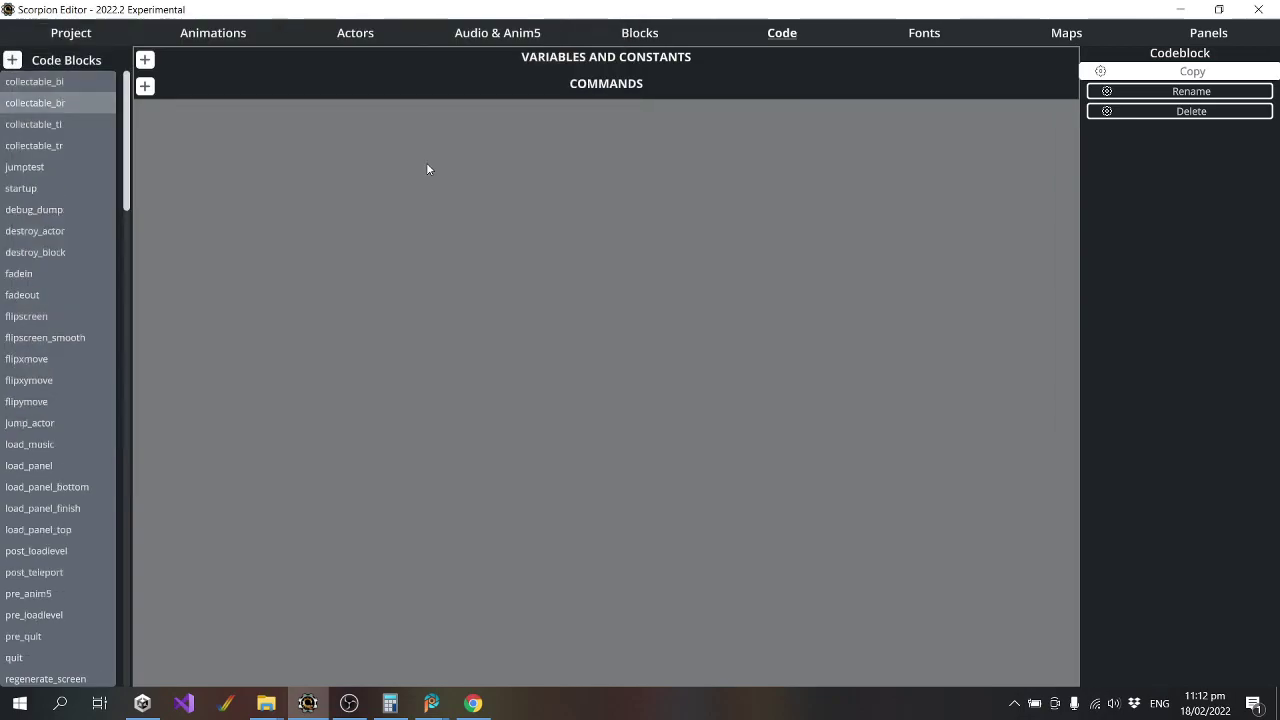
pyautogui.click(66, 121)
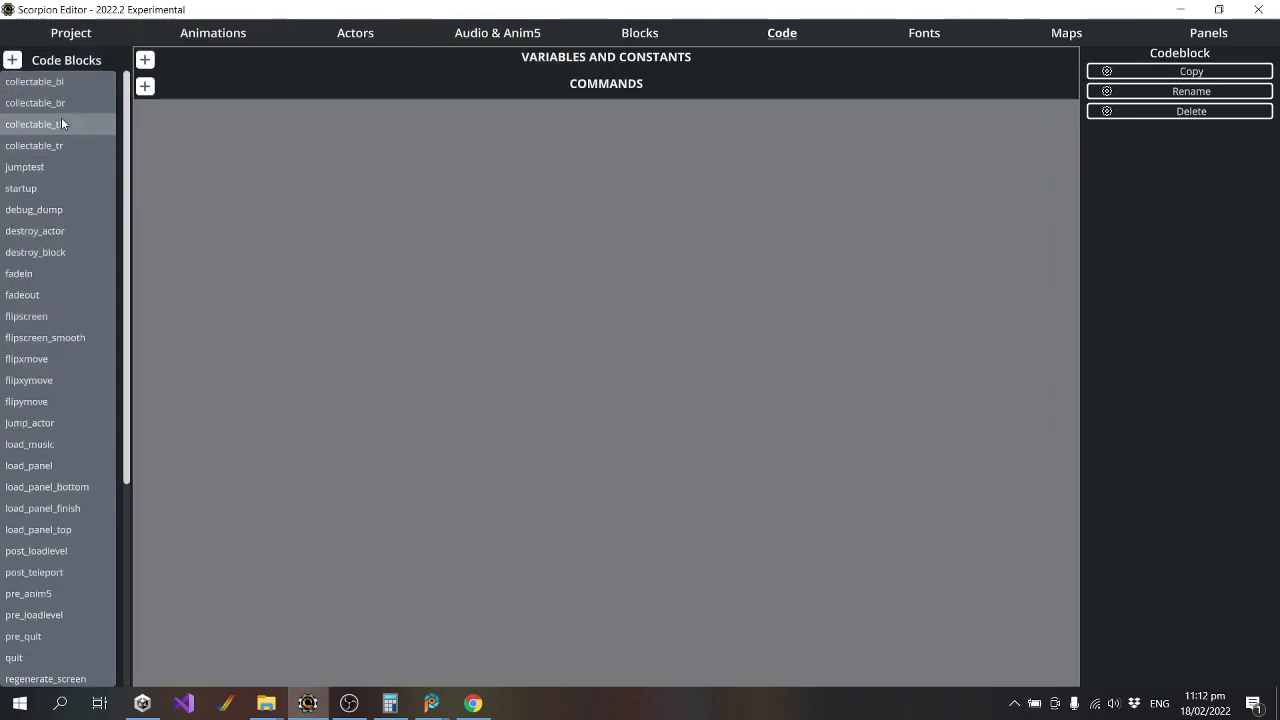
pyautogui.click(54, 82)
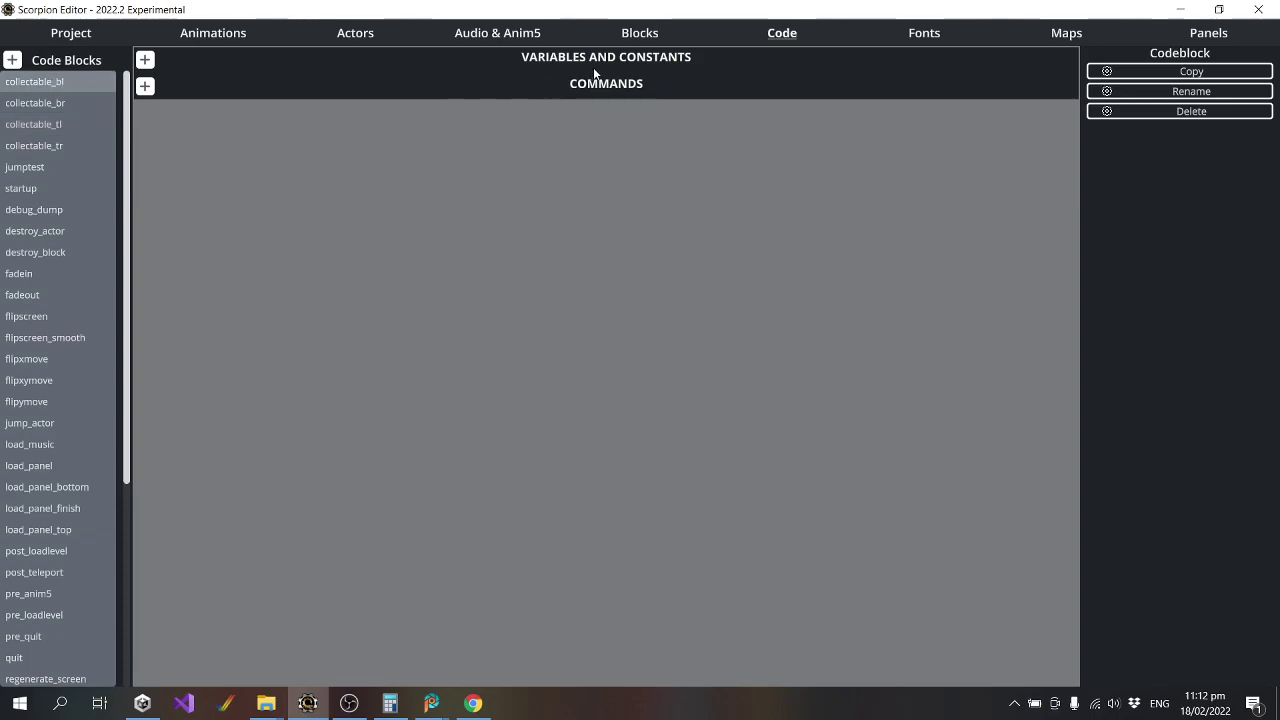
# Set the carrot_bl block's On player overlap (repeating) event to collectable_bl.
pyautogui.click(688, 38)
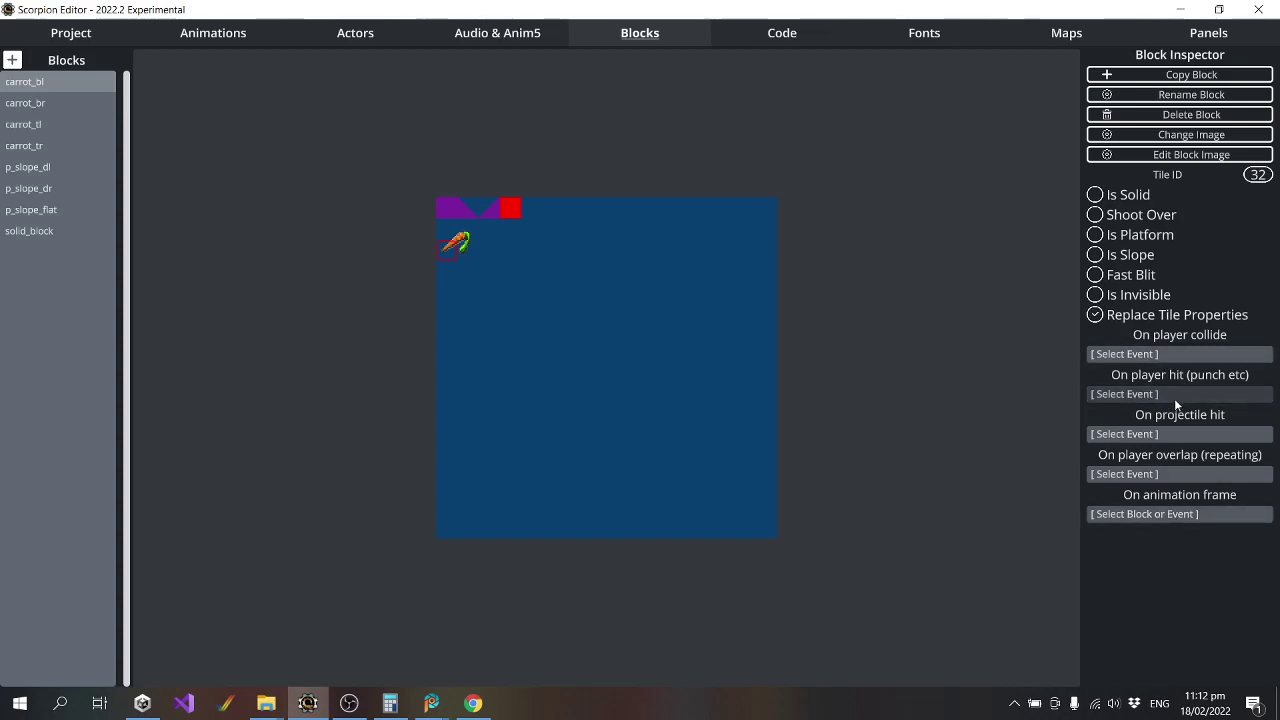
pyautogui.click(1173, 474)
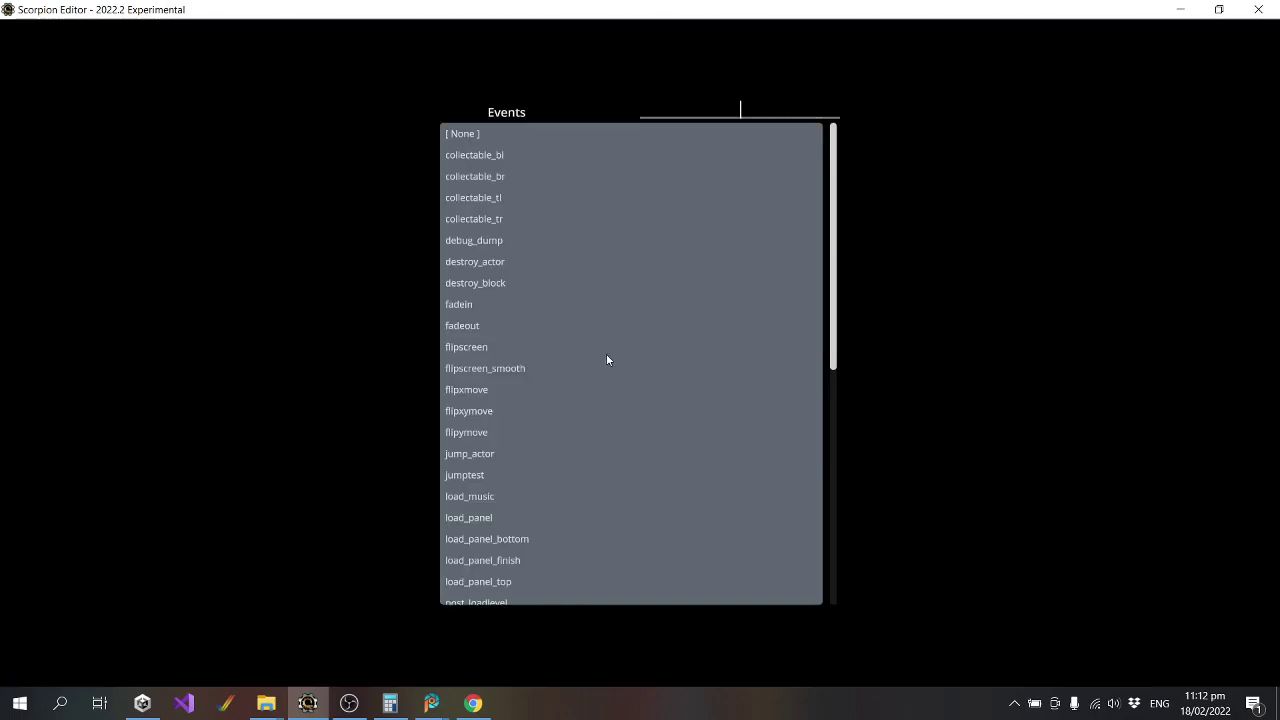
pyautogui.click(745, 238)
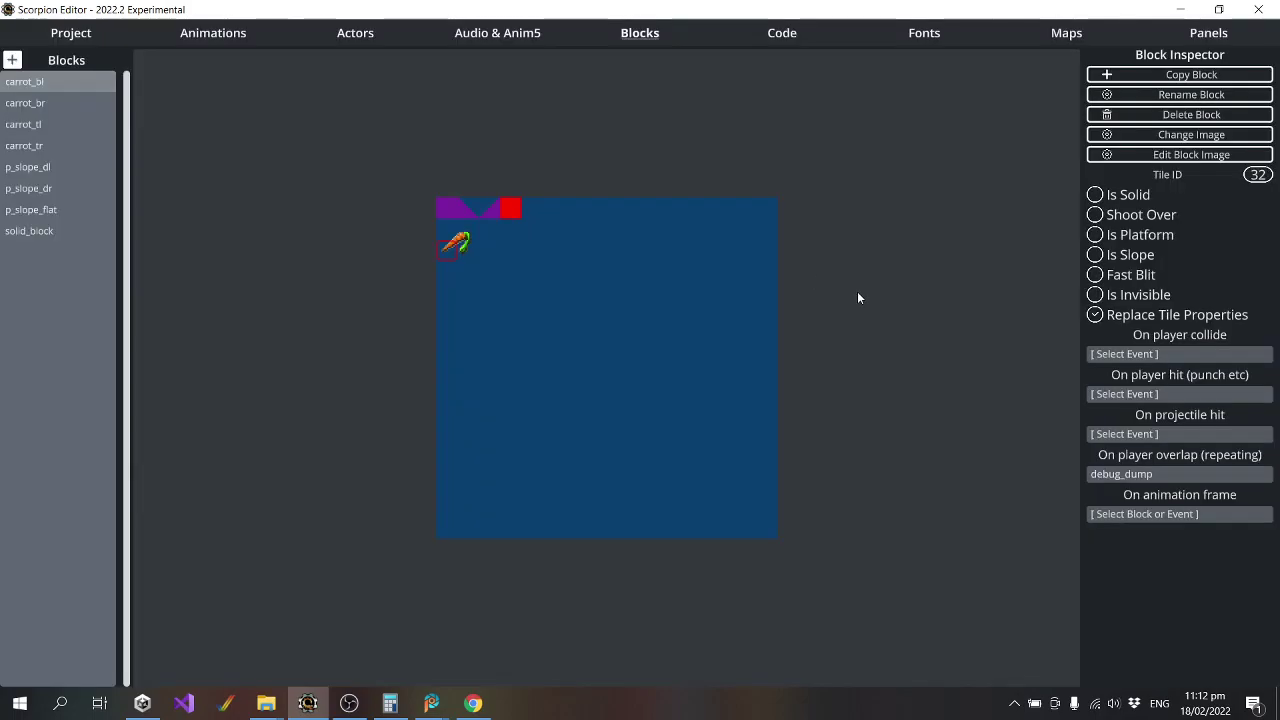
pyautogui.click(1181, 472)
pyautogui.click(500, 160)
# Set the carrot_br block's On player overlap (repeating) event to collectable_br.
pyautogui.click(45, 100)
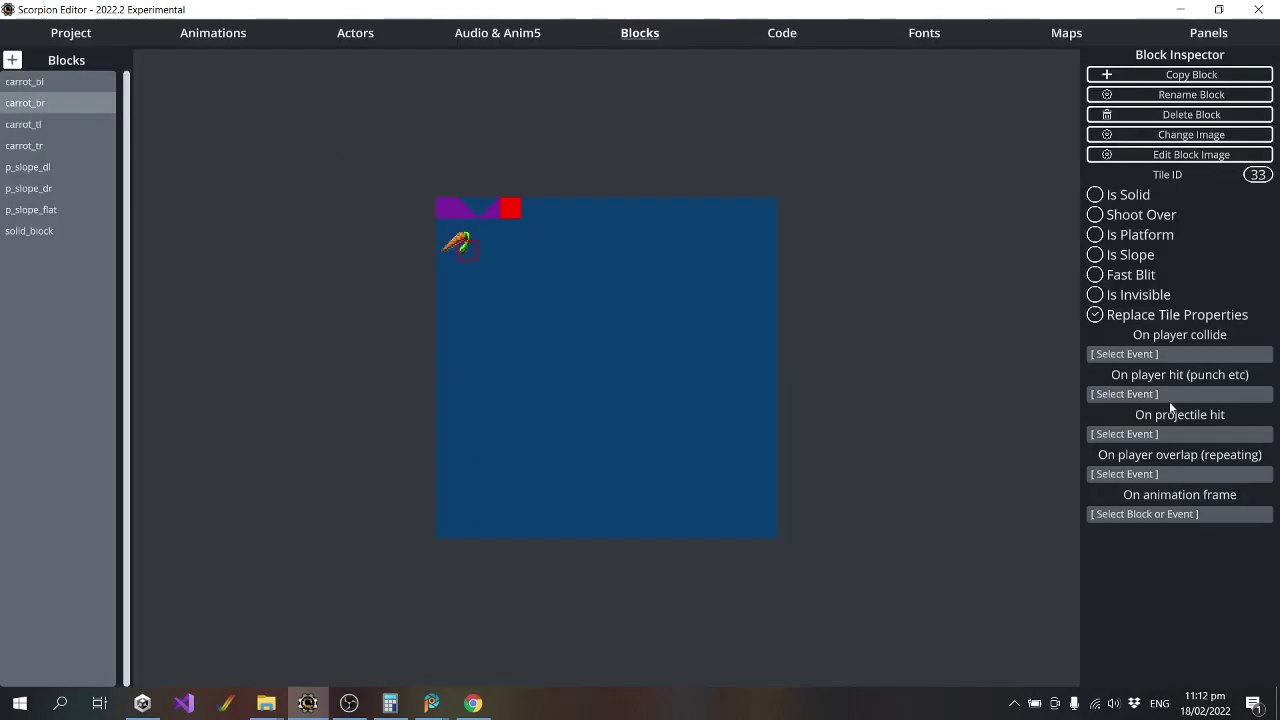
pyautogui.click(1218, 476)
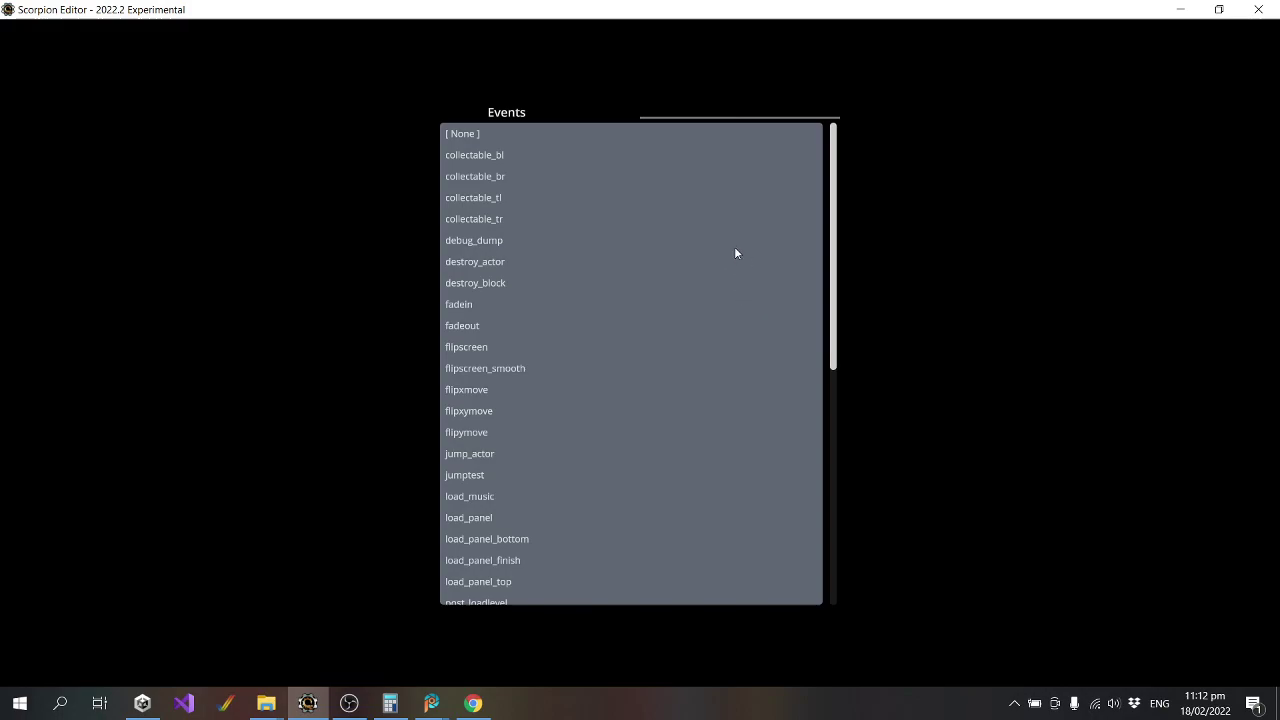
pyautogui.click(500, 176)
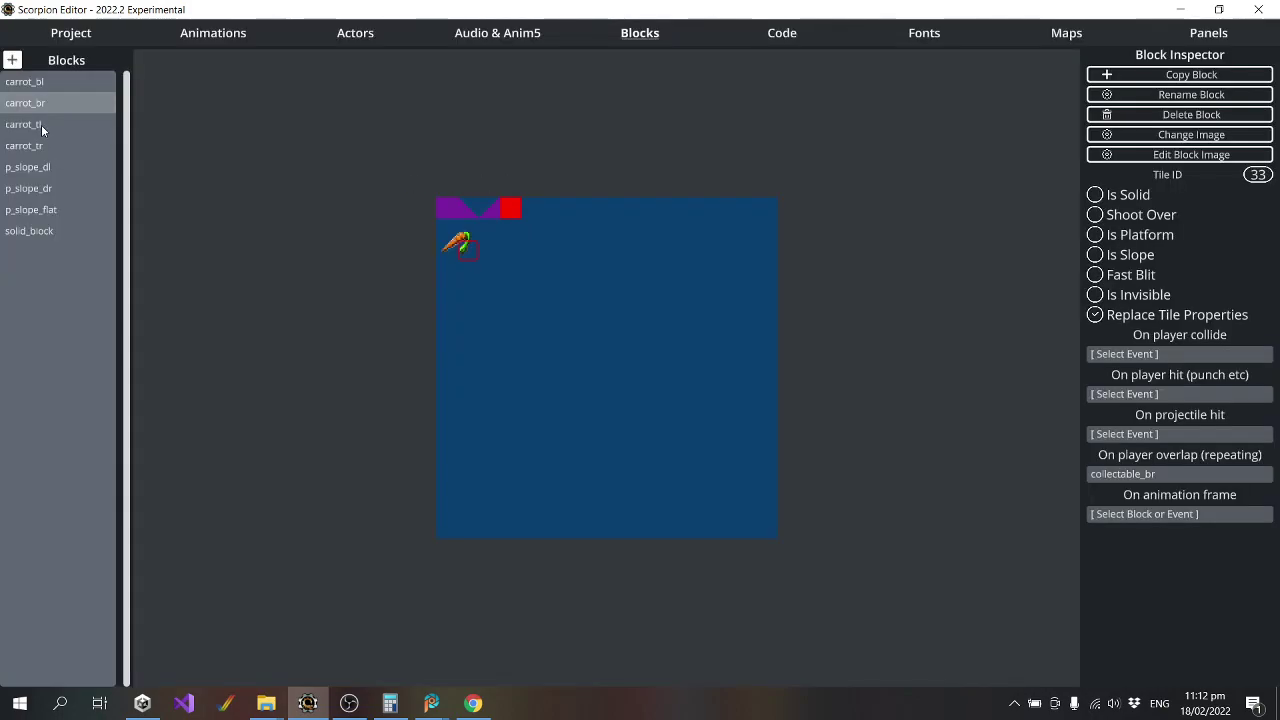
# Set the carrot_tr block's On player overlap (repeating) event to collectable_tr.
pyautogui.click(41, 124)
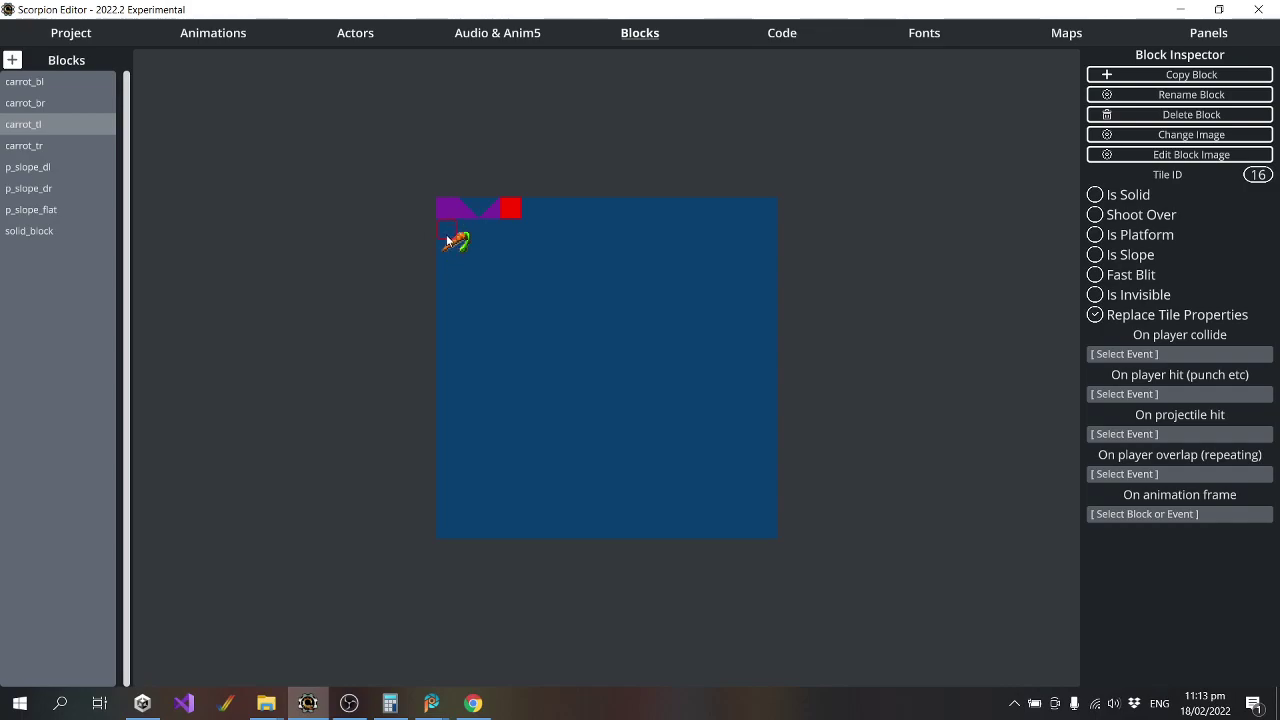
pyautogui.click(36, 151)
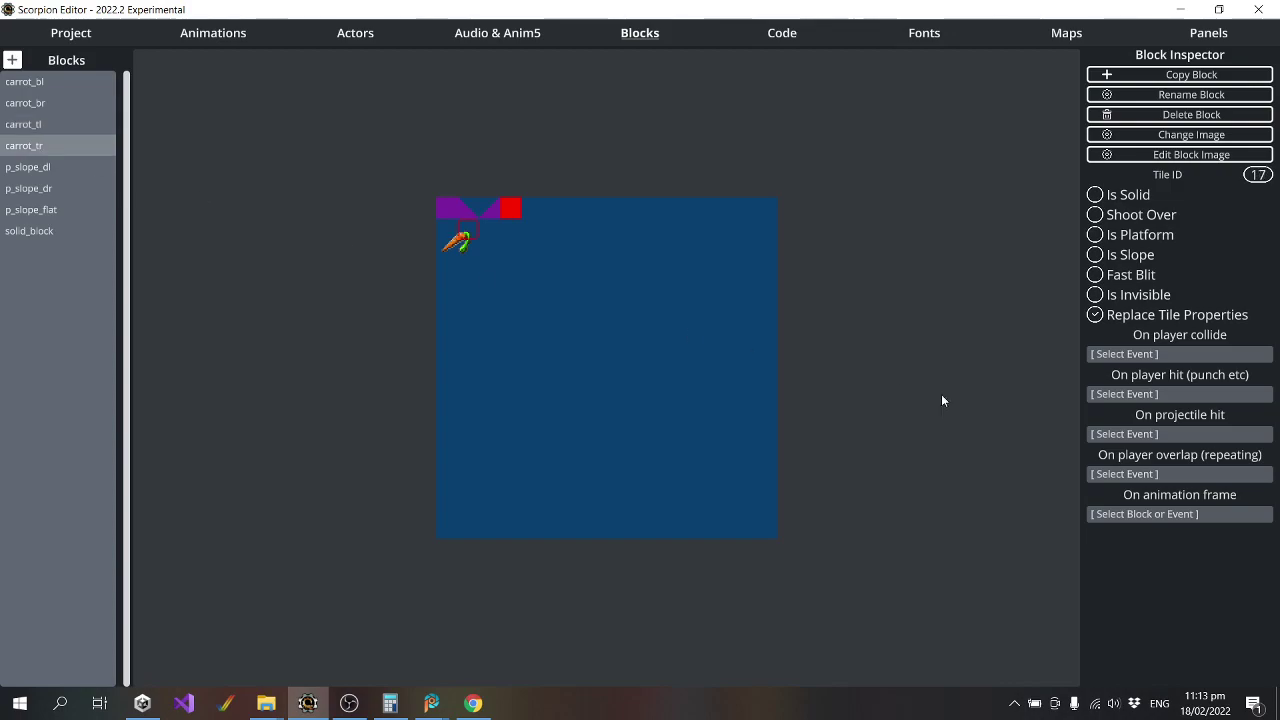
pyautogui.click(1150, 477)
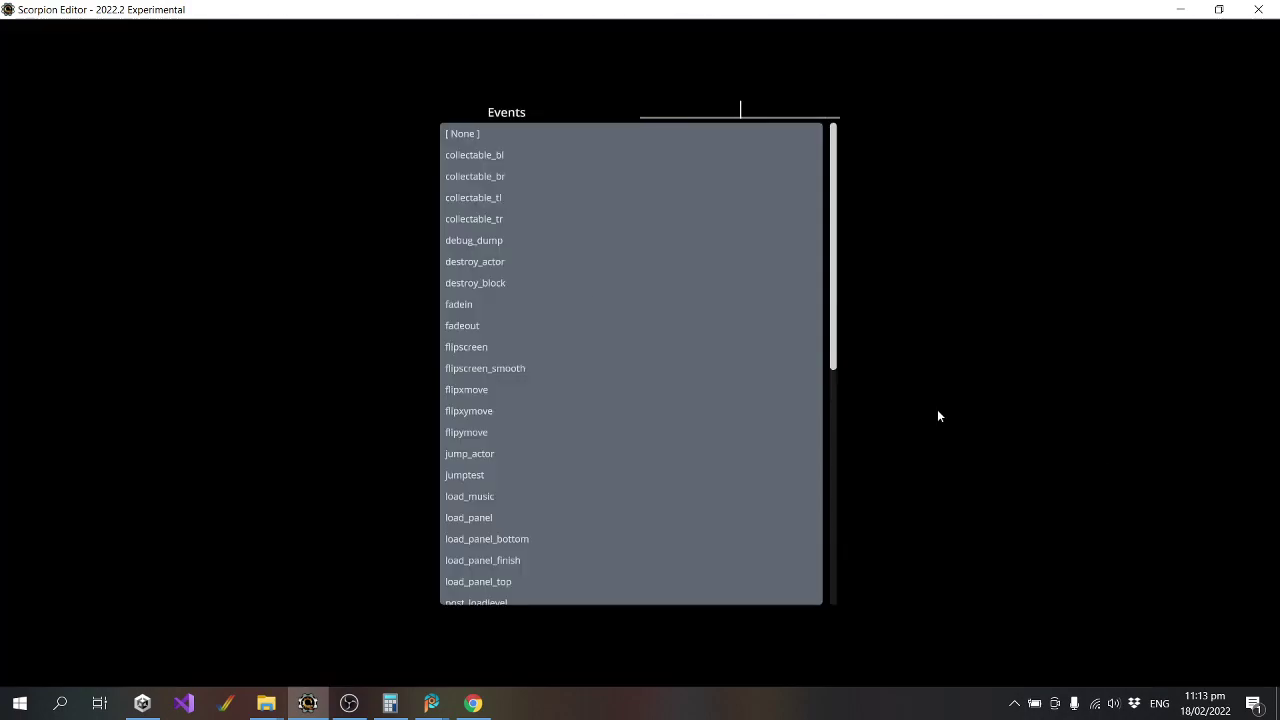
pyautogui.click(495, 216)
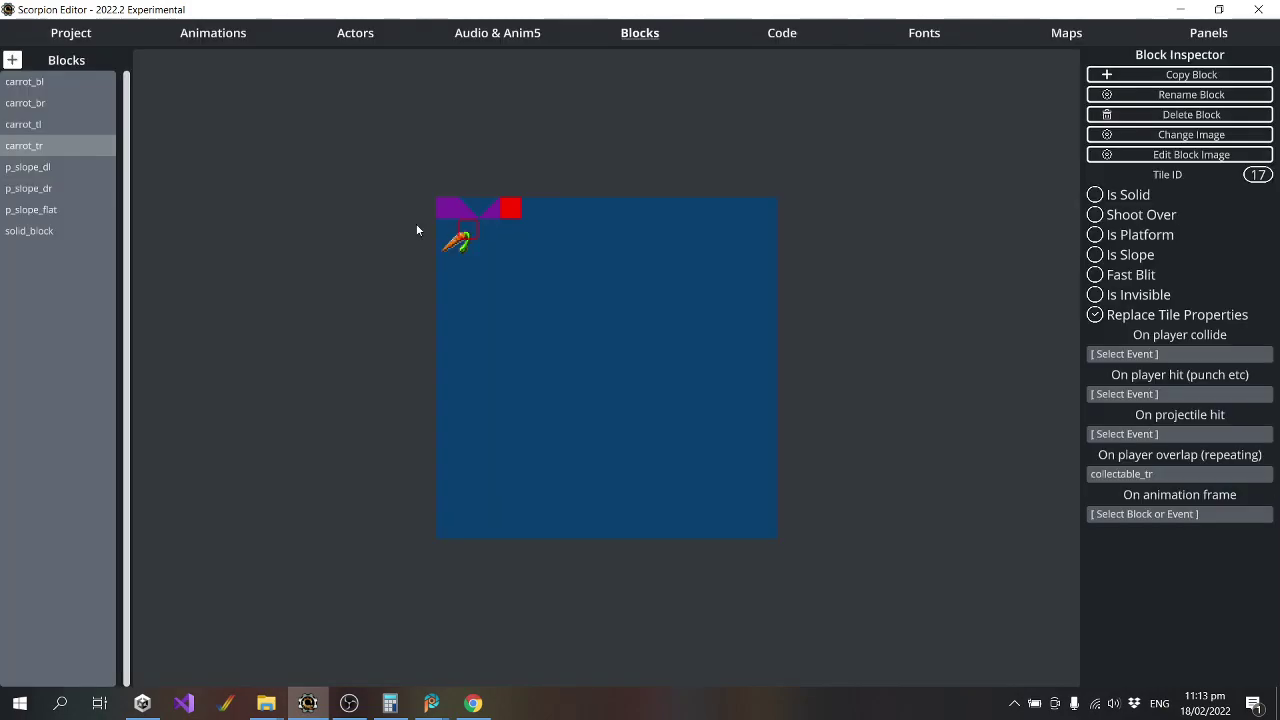
# Set the carrot_tl block's On player overlap (repeating) event to collectable_tl.
pyautogui.click(36, 126)
pyautogui.click(45, 148)
pyautogui.click(46, 127)
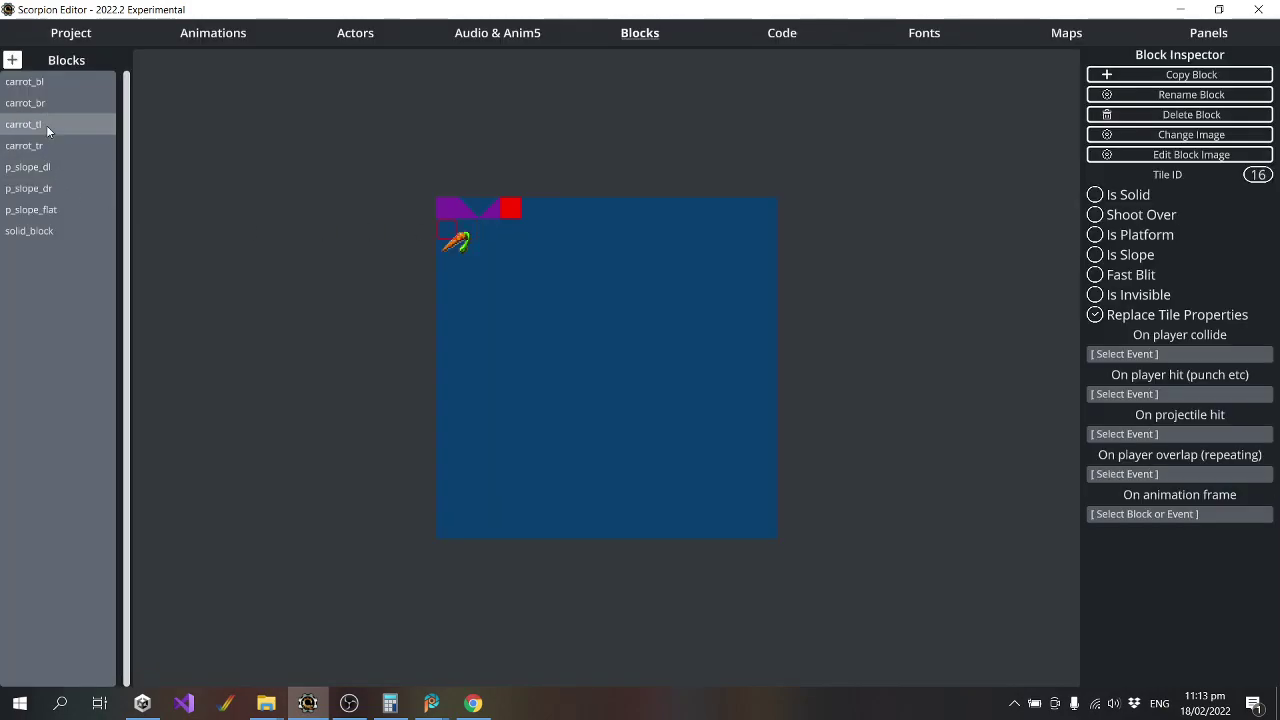
pyautogui.click(1211, 473)
pyautogui.click(500, 200)
# Check the On player overlap (repeating) event assigned to each of the four carrot blocks.
pyautogui.click(56, 146)
pyautogui.click(58, 127)
pyautogui.click(51, 106)
pyautogui.click(53, 82)
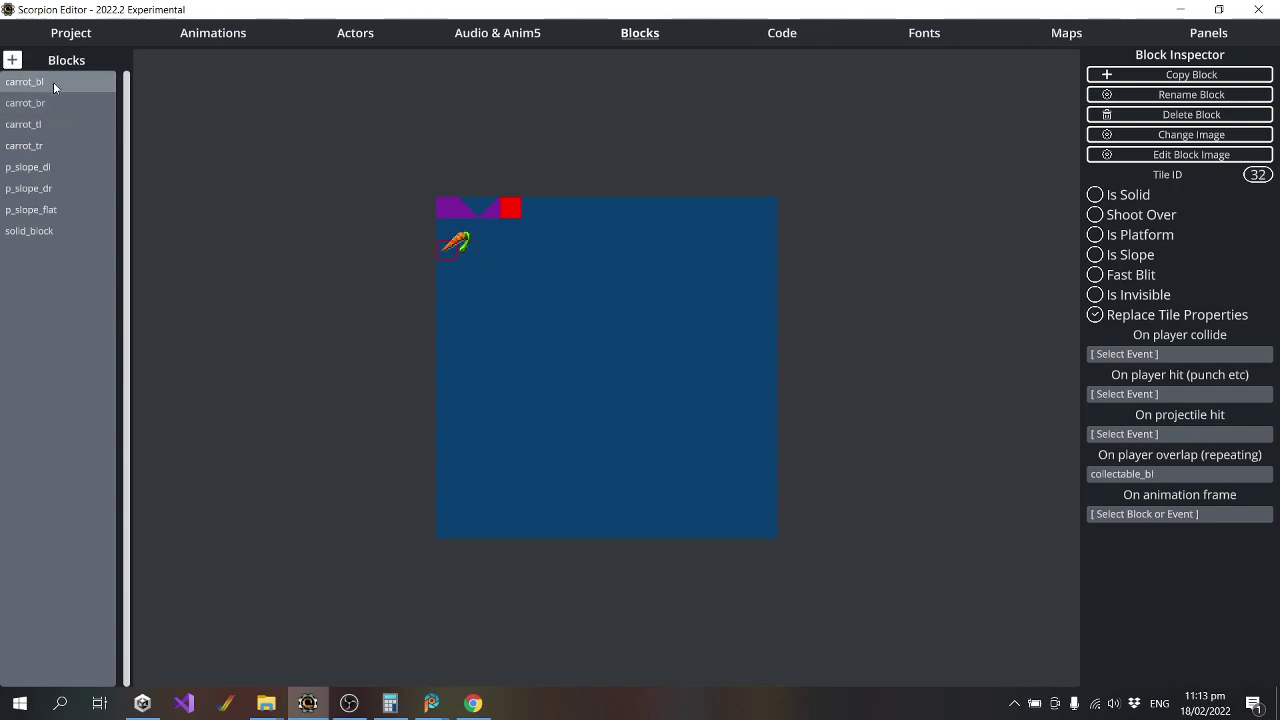
pyautogui.click(53, 100)
pyautogui.click(55, 124)
pyautogui.click(45, 147)
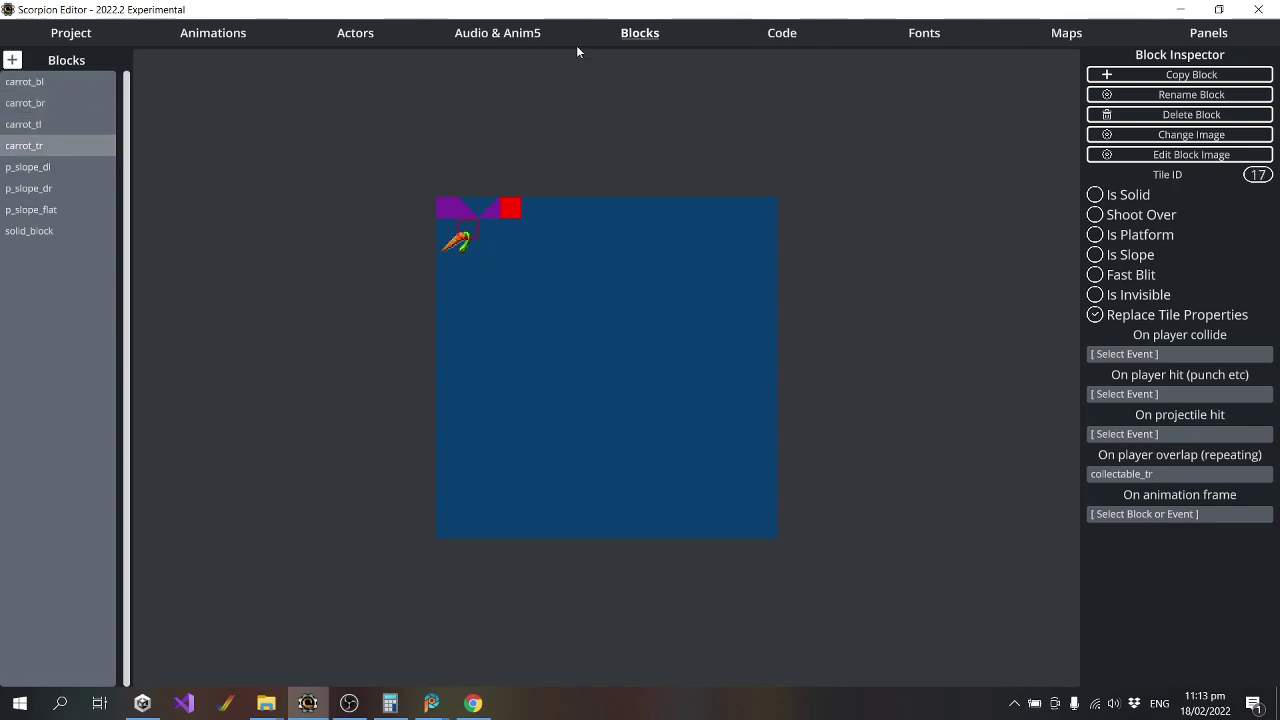
# Add a level setblock command to the collectable_tl codeblock that changes the current block to none.
pyautogui.click(795, 40)
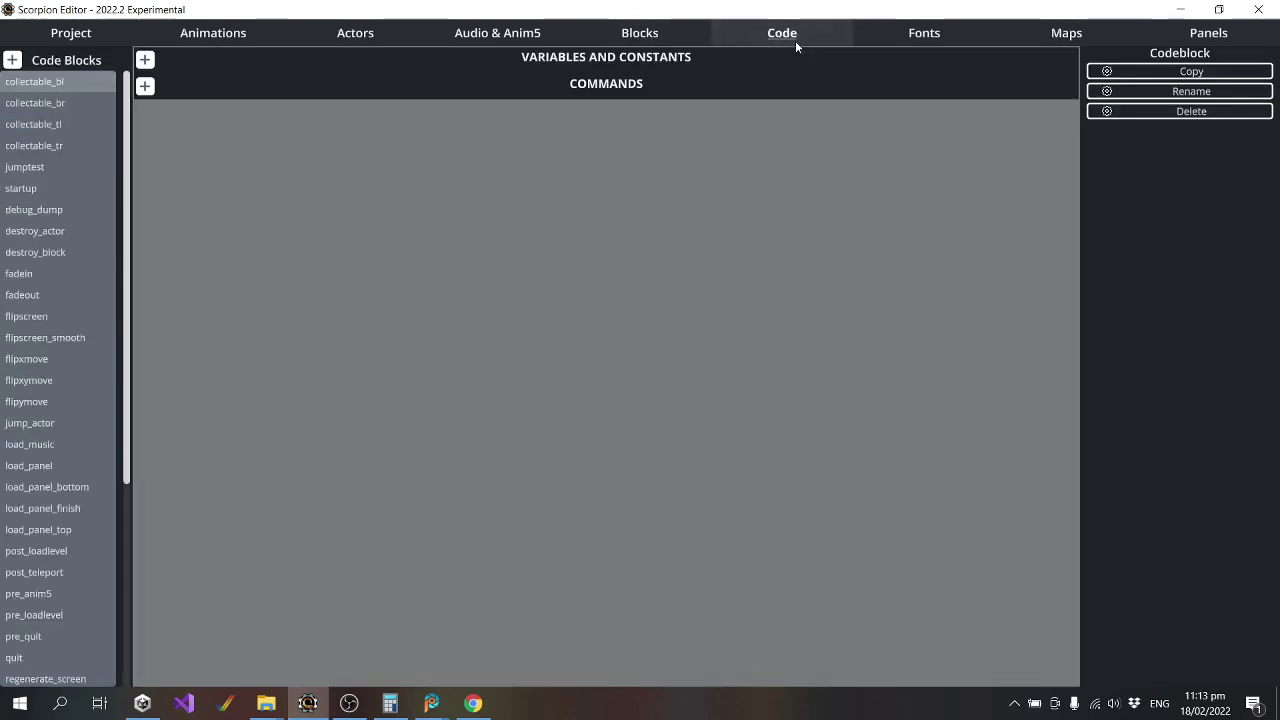
pyautogui.click(145, 86)
pyautogui.click(1208, 147)
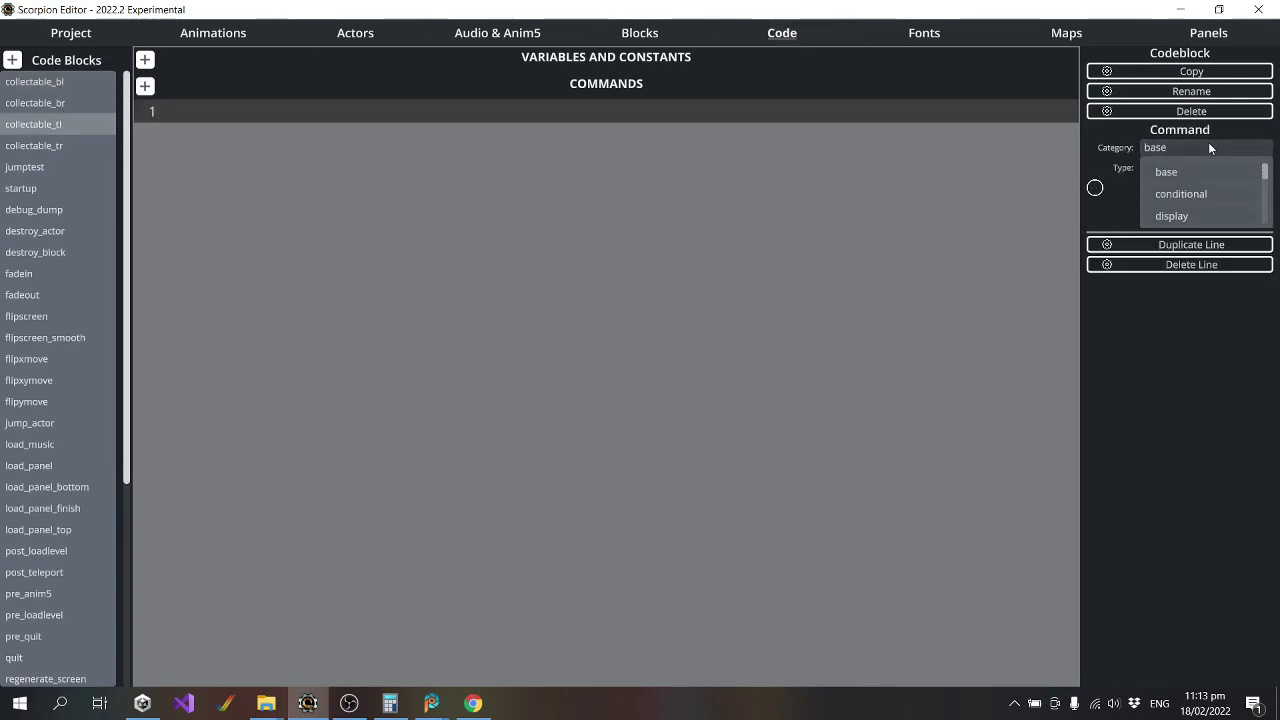
pyautogui.scroll(-3, 1198, 225)
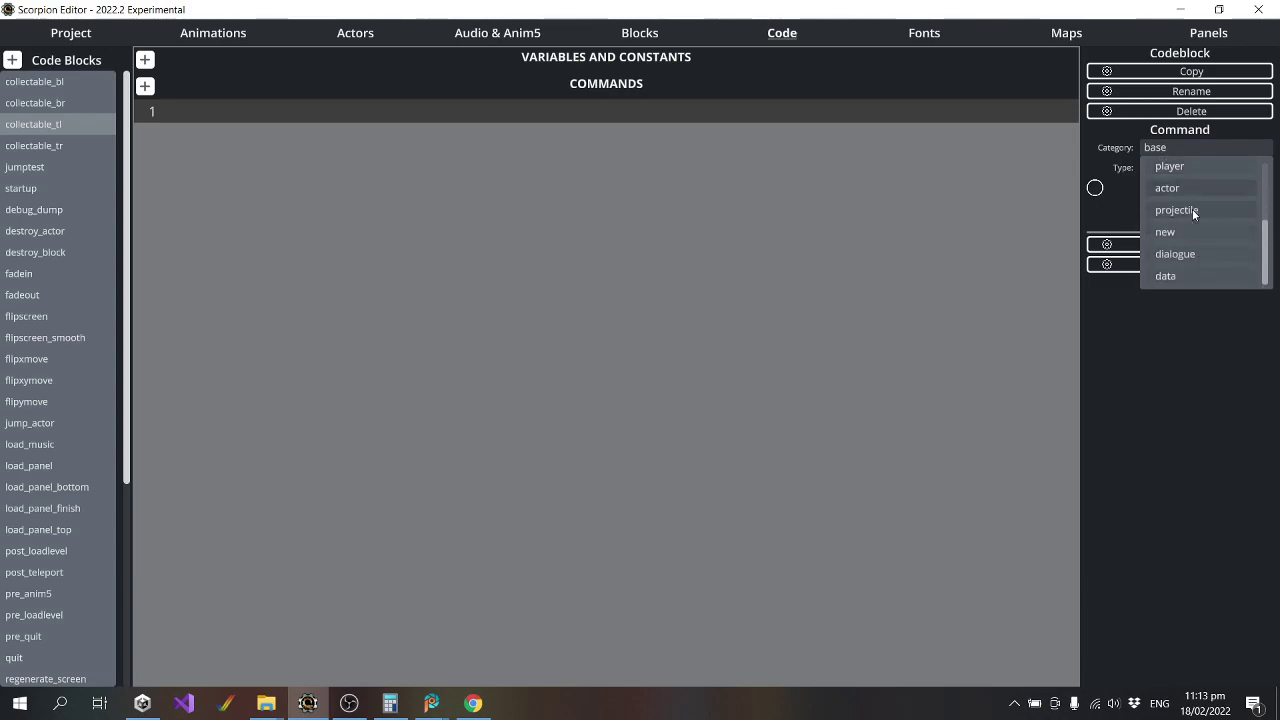
pyautogui.scroll(3, 1193, 205)
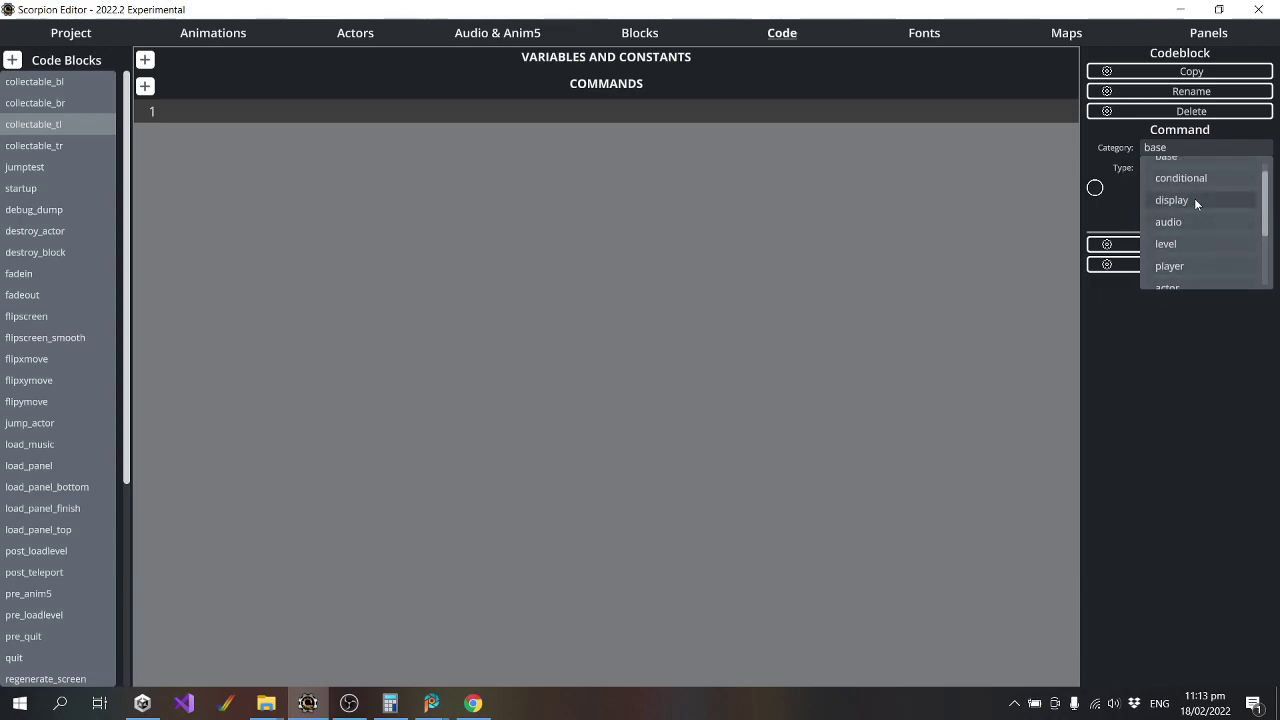
pyautogui.scroll(-2, 1202, 201)
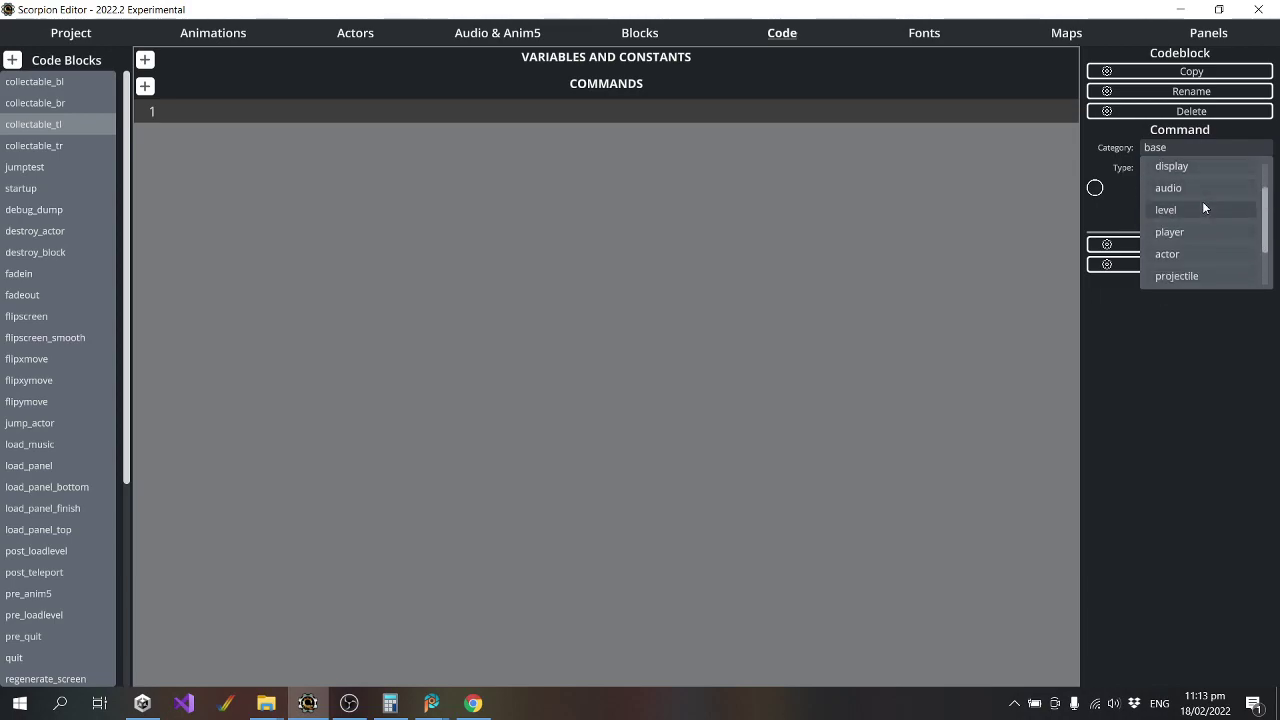
pyautogui.scroll(2, 1202, 201)
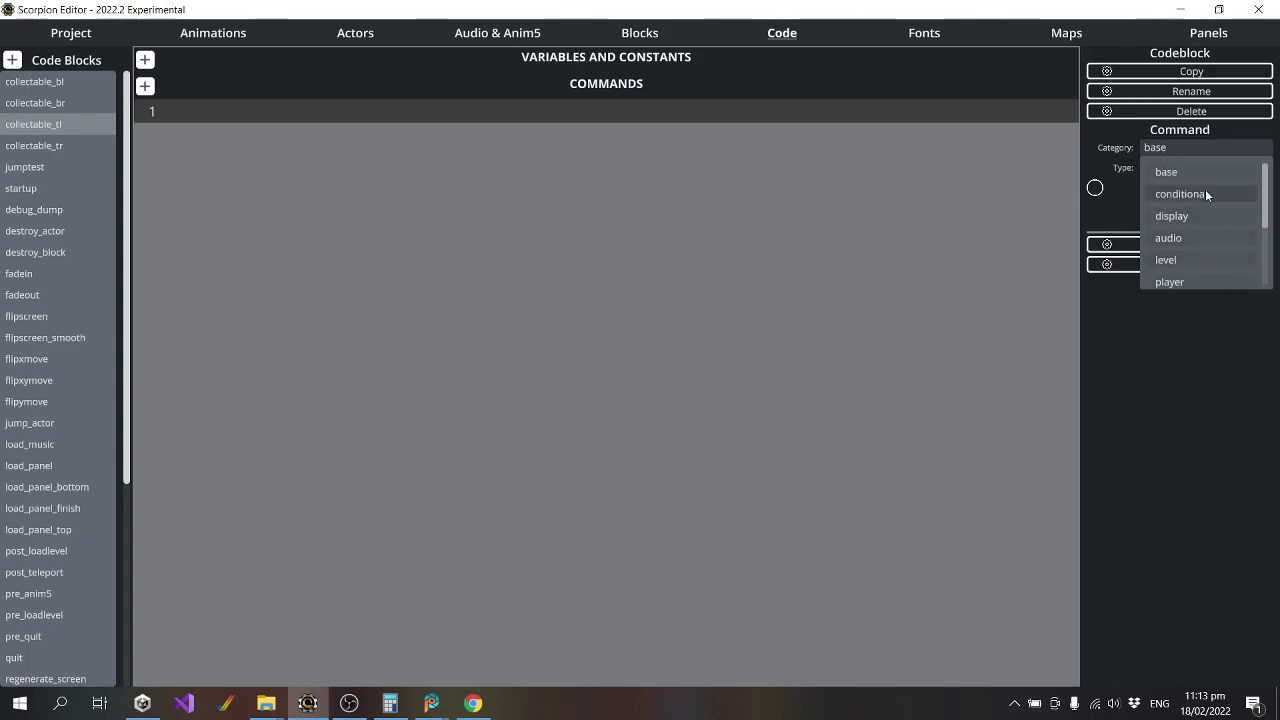
pyautogui.scroll(-1, 1209, 198)
pyautogui.click(1192, 238)
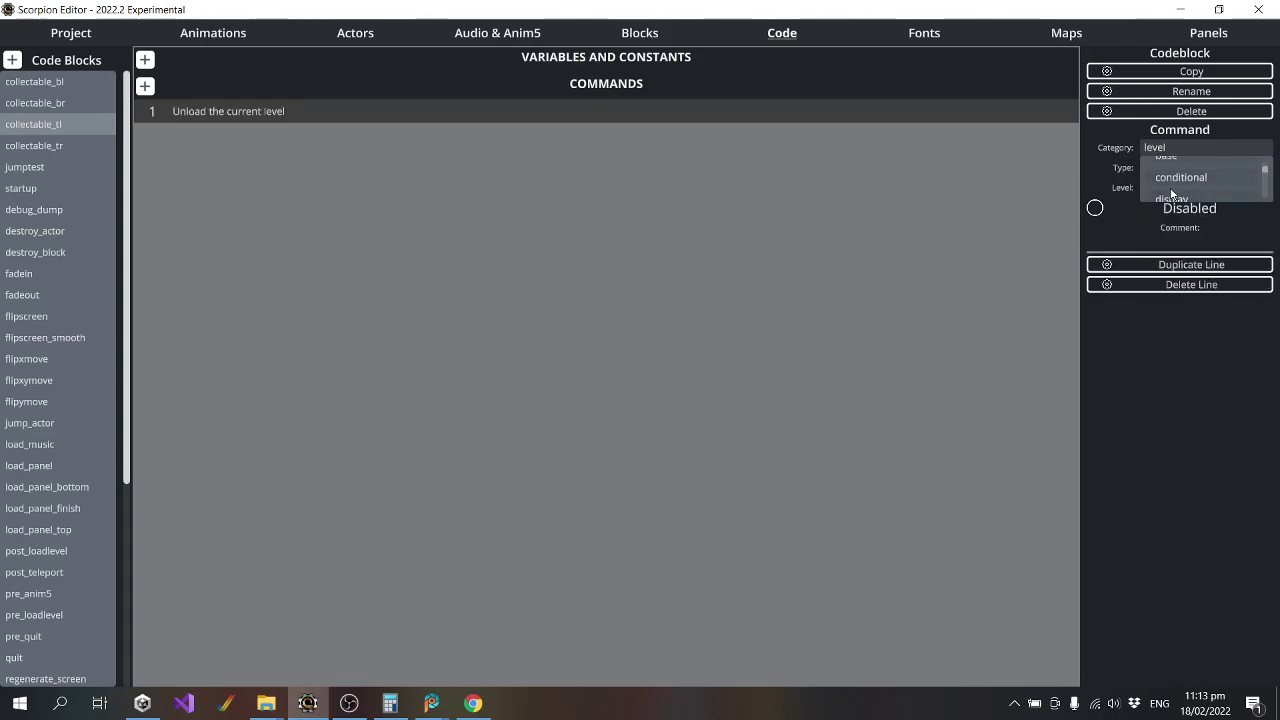
pyautogui.click(1186, 167)
pyautogui.click(506, 179)
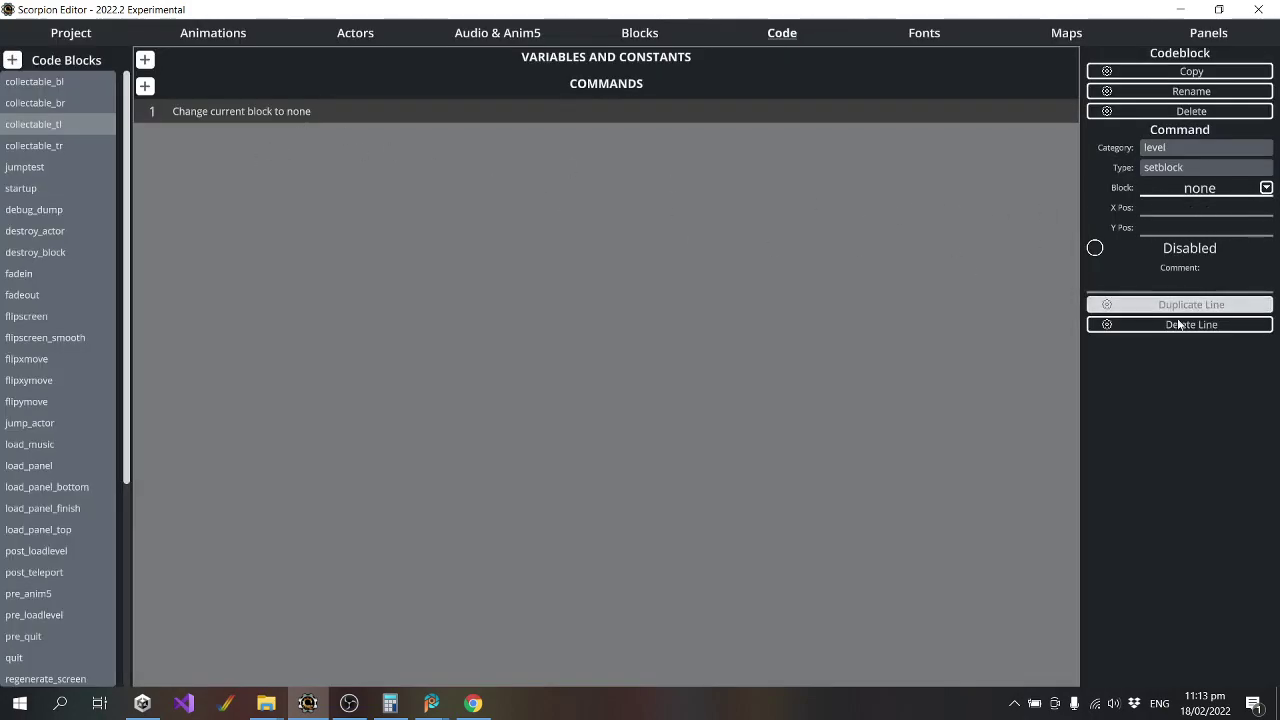
# Duplicate the setblock line in collectable_tl and set the copy's X Pos to block_x + 1.
pyautogui.click(1211, 306)
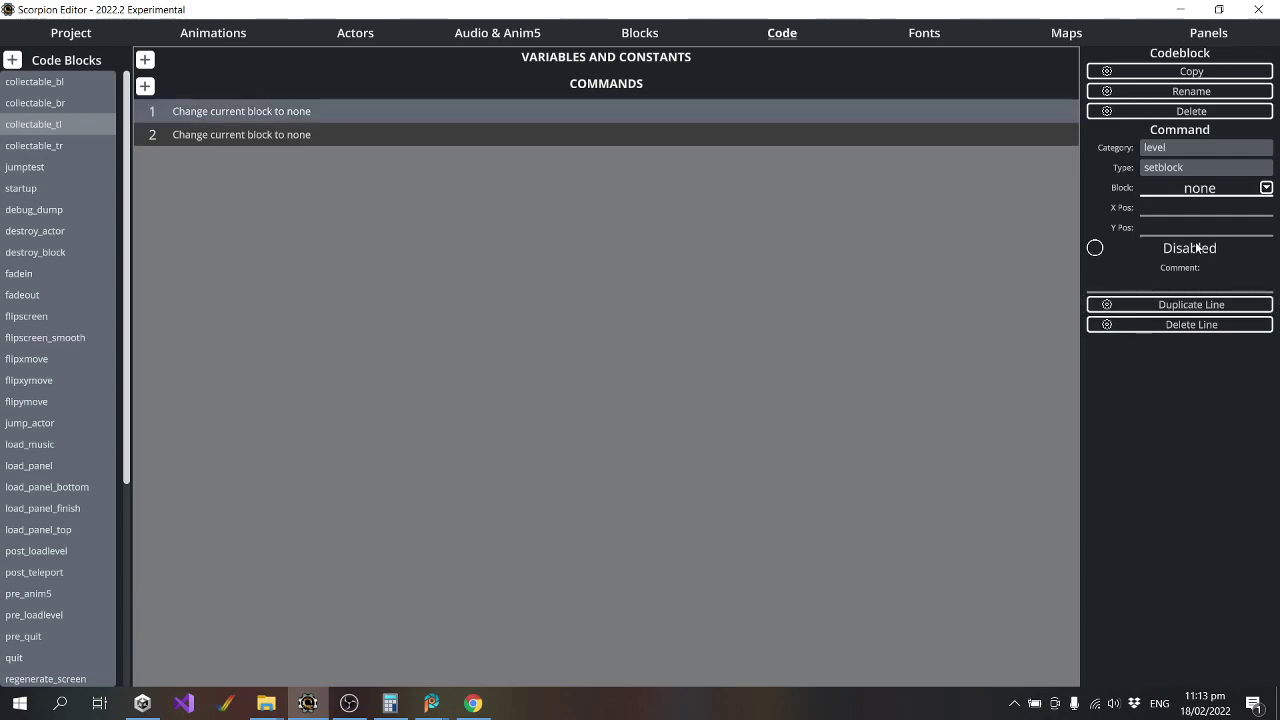
pyautogui.click(1221, 210)
pyautogui.write('block_x + 1')
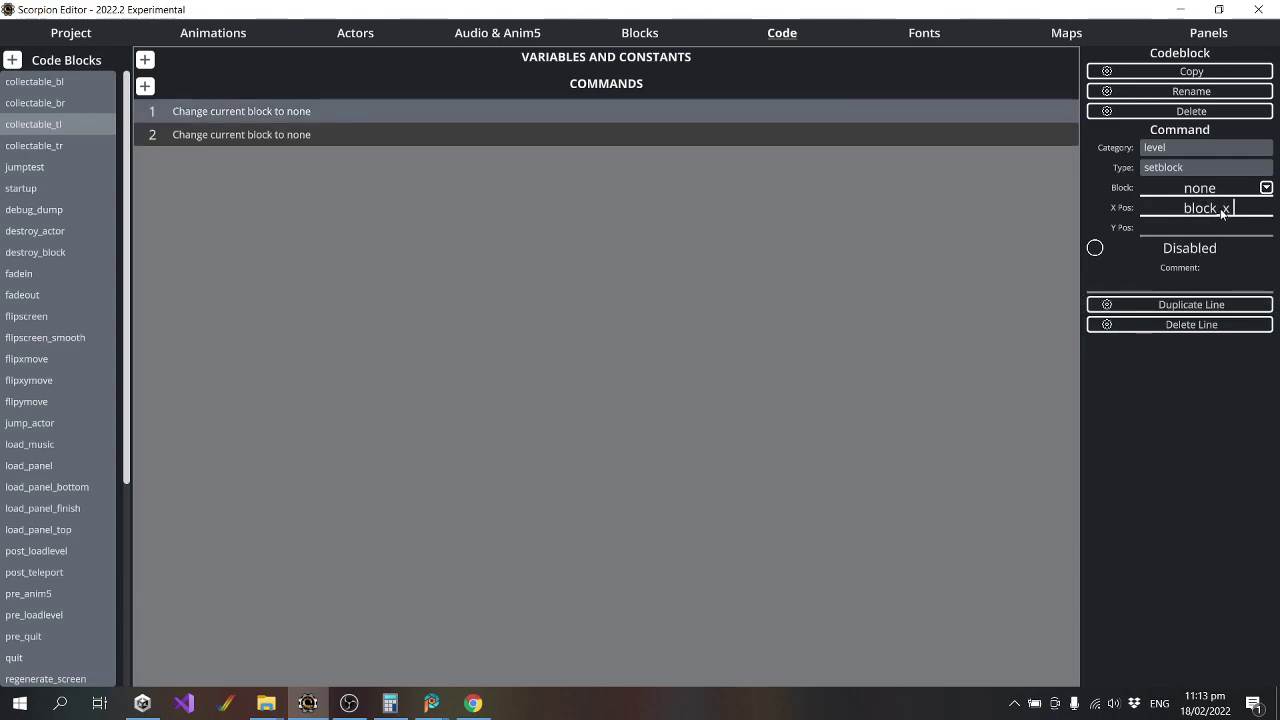
# Duplicate the second setblock line, clear the copy's X Pos and set its Y Pos to block_y + 1.
pyautogui.click(1224, 308)
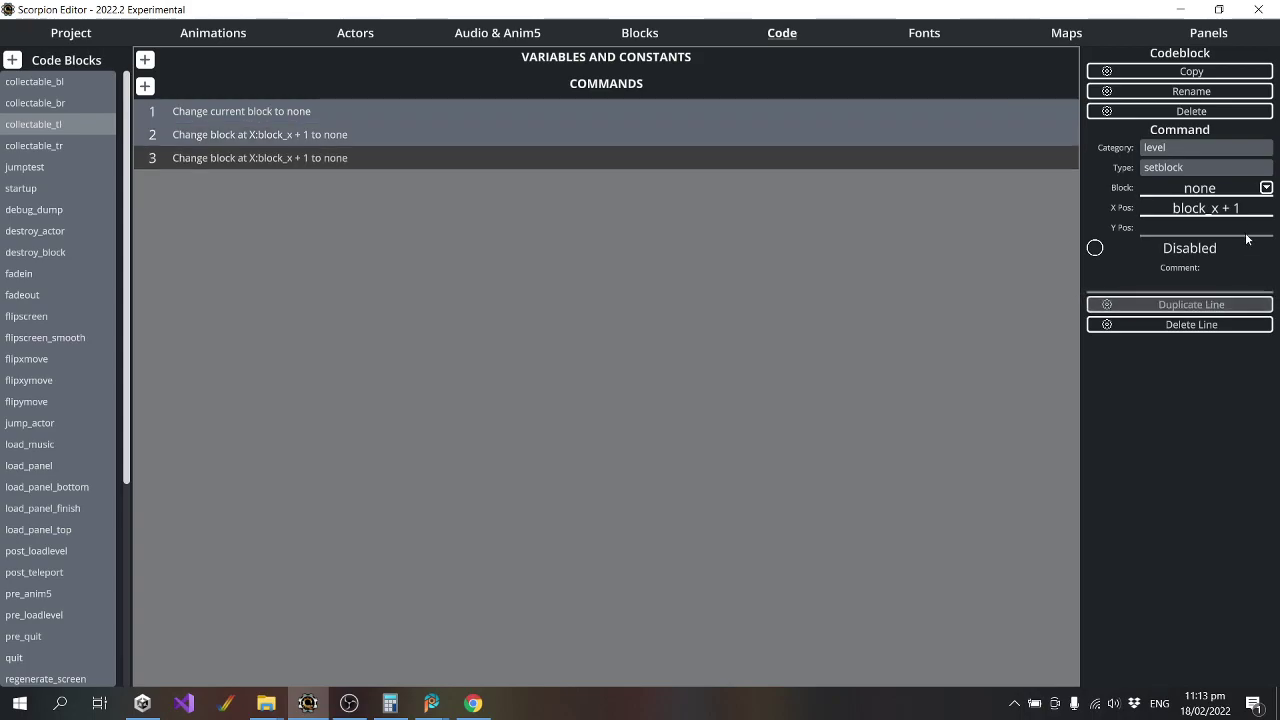
pyautogui.hotkey('ctrl', 'a')
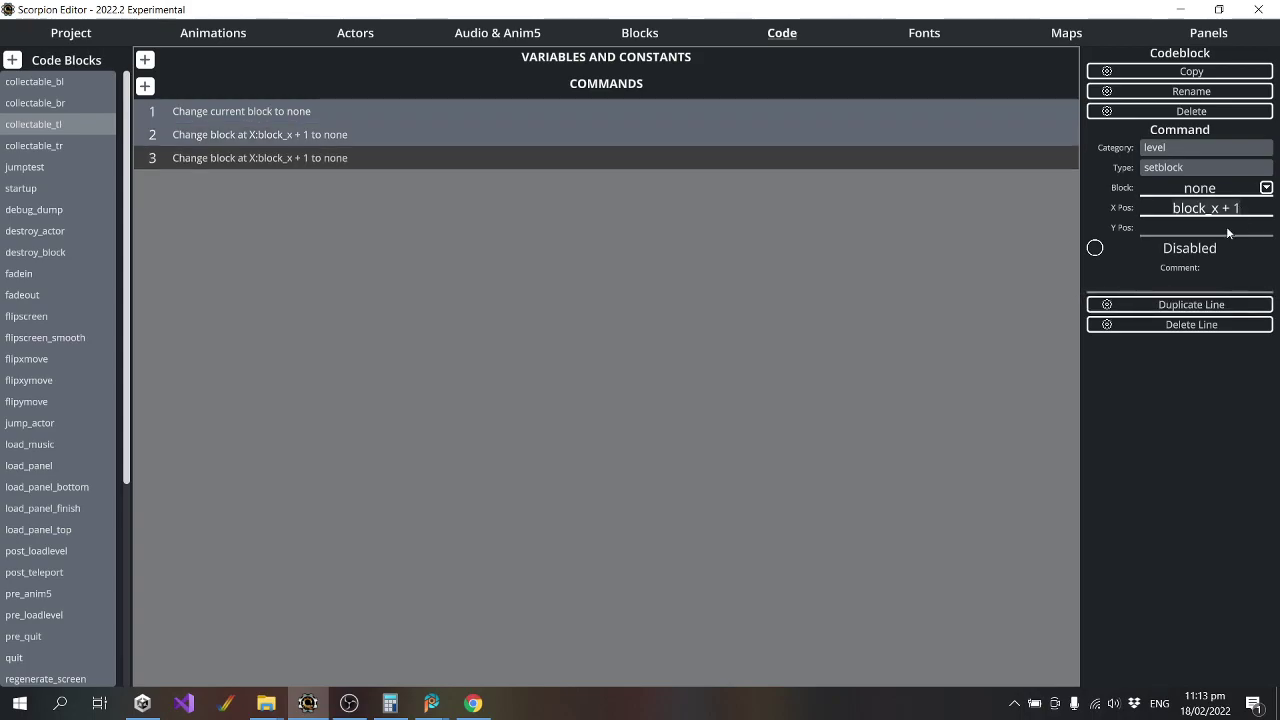
pyautogui.hotkey('ctrl', 'x')
pyautogui.click(1220, 228)
pyautogui.hotkey('ctrl', 'v')
pyautogui.click(1216, 230)
pyautogui.press('BackSpace')
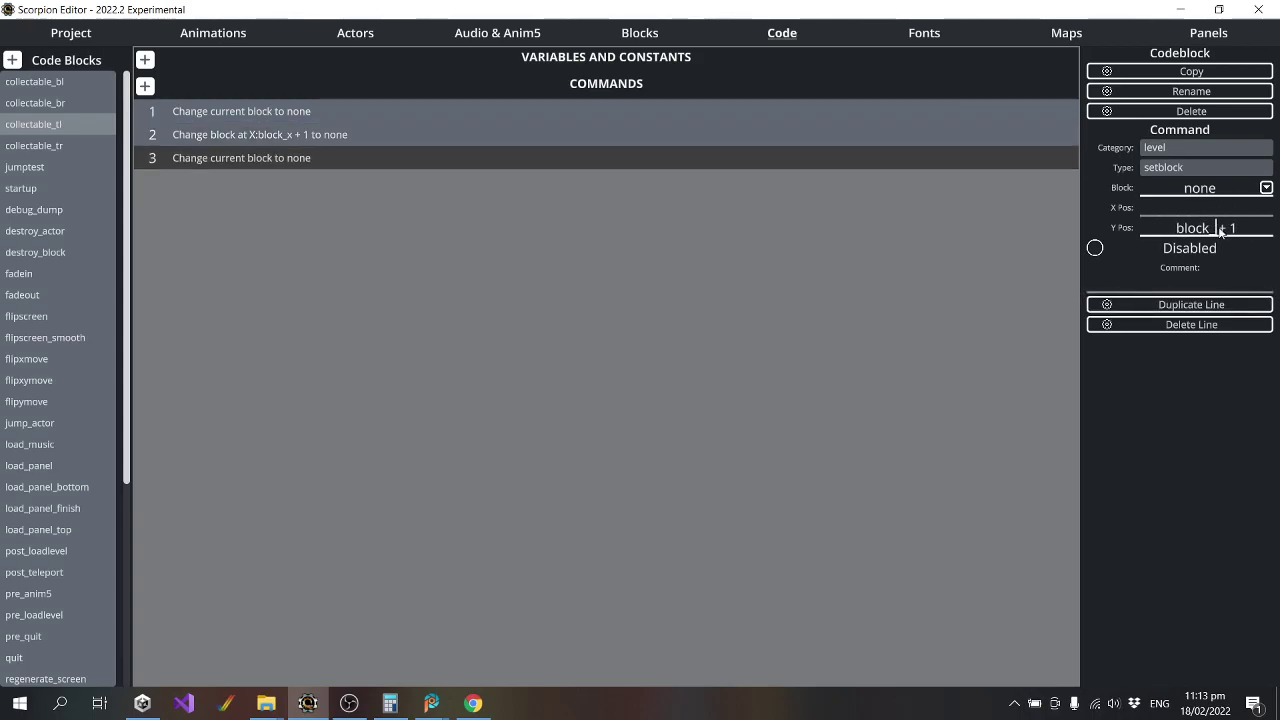
pyautogui.write('y')
pyautogui.press('Return')
# Duplicate the block_y + 1 line and set the copy's X Pos to block_x + 1 to cover the diagonal block.
pyautogui.click(1215, 302)
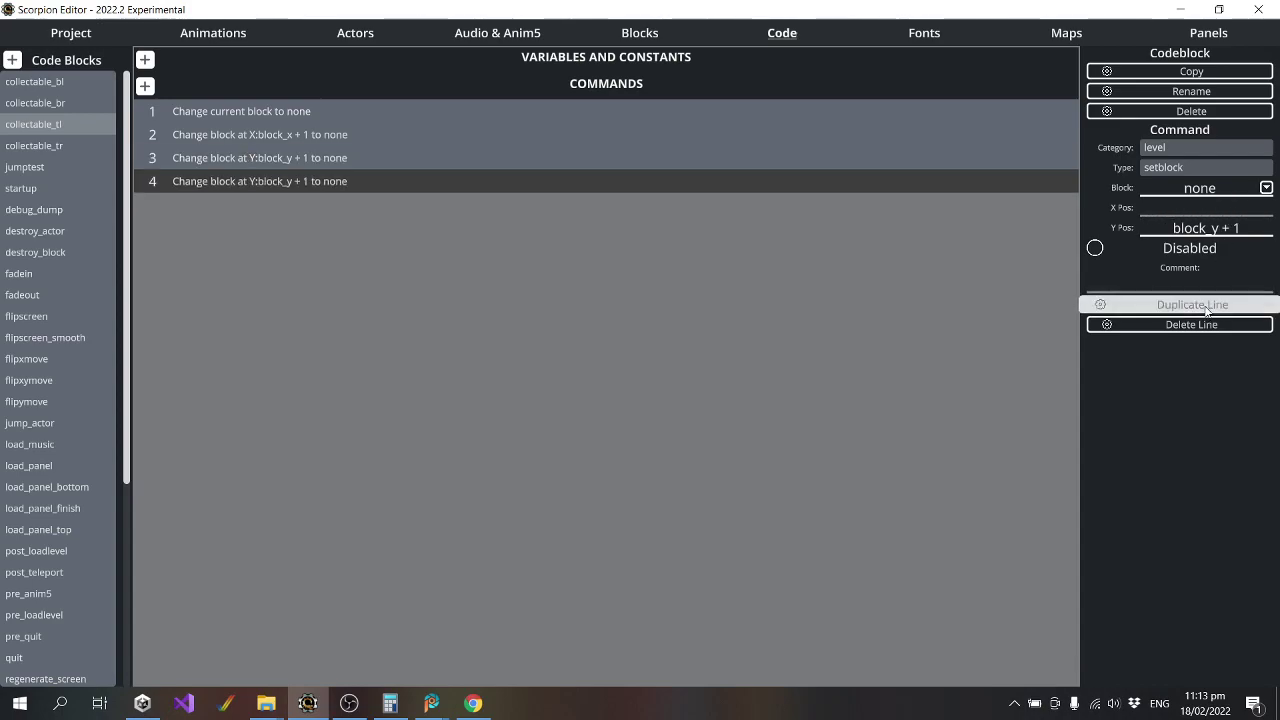
pyautogui.click(1214, 209)
pyautogui.write('b')
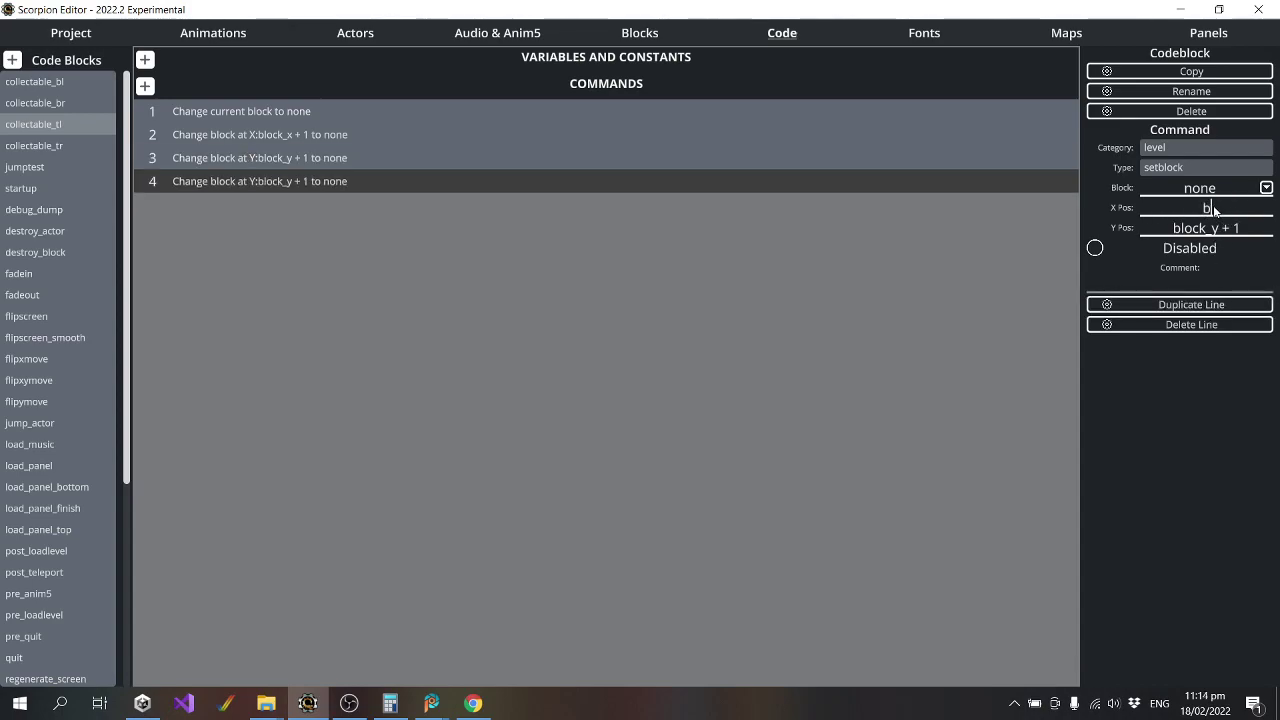
pyautogui.write('lock_x + 1')
pyautogui.click(371, 164)
pyautogui.click(347, 186)
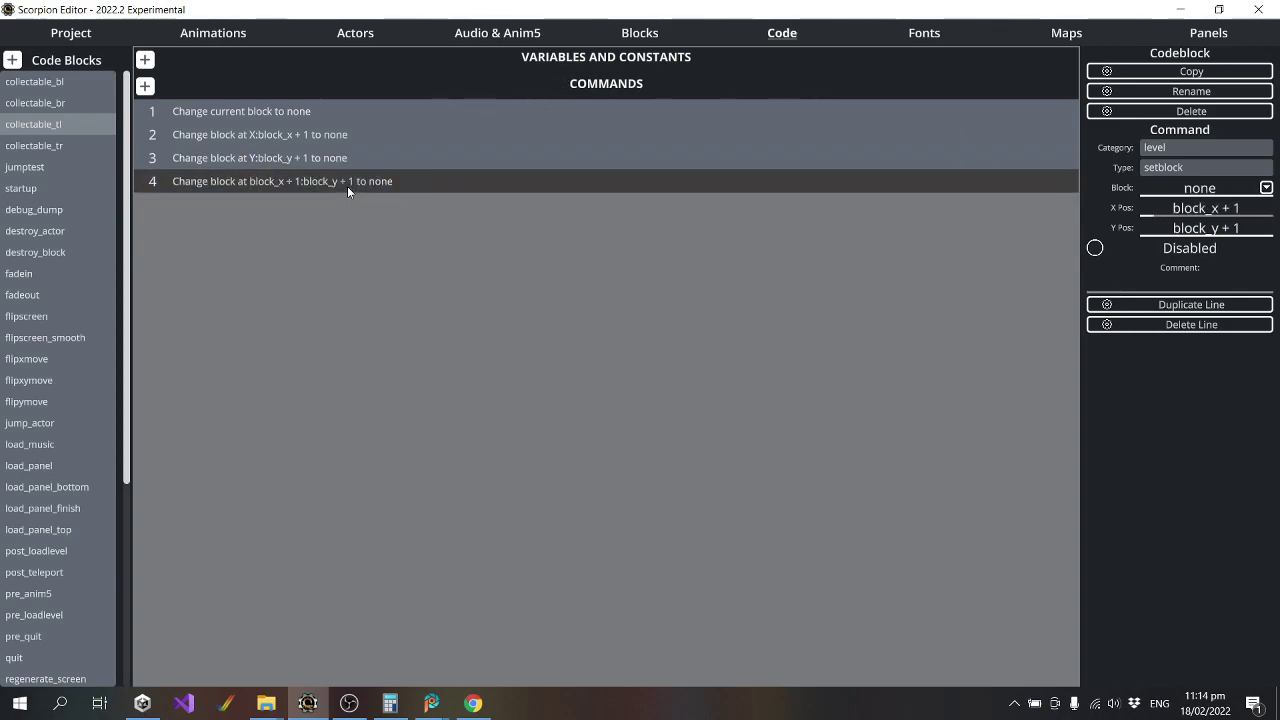
# Review the X and Y positions of the four setblock commands in collectable_tl.
pyautogui.click(1219, 208)
pyautogui.click(390, 160)
pyautogui.click(345, 136)
pyautogui.click(334, 114)
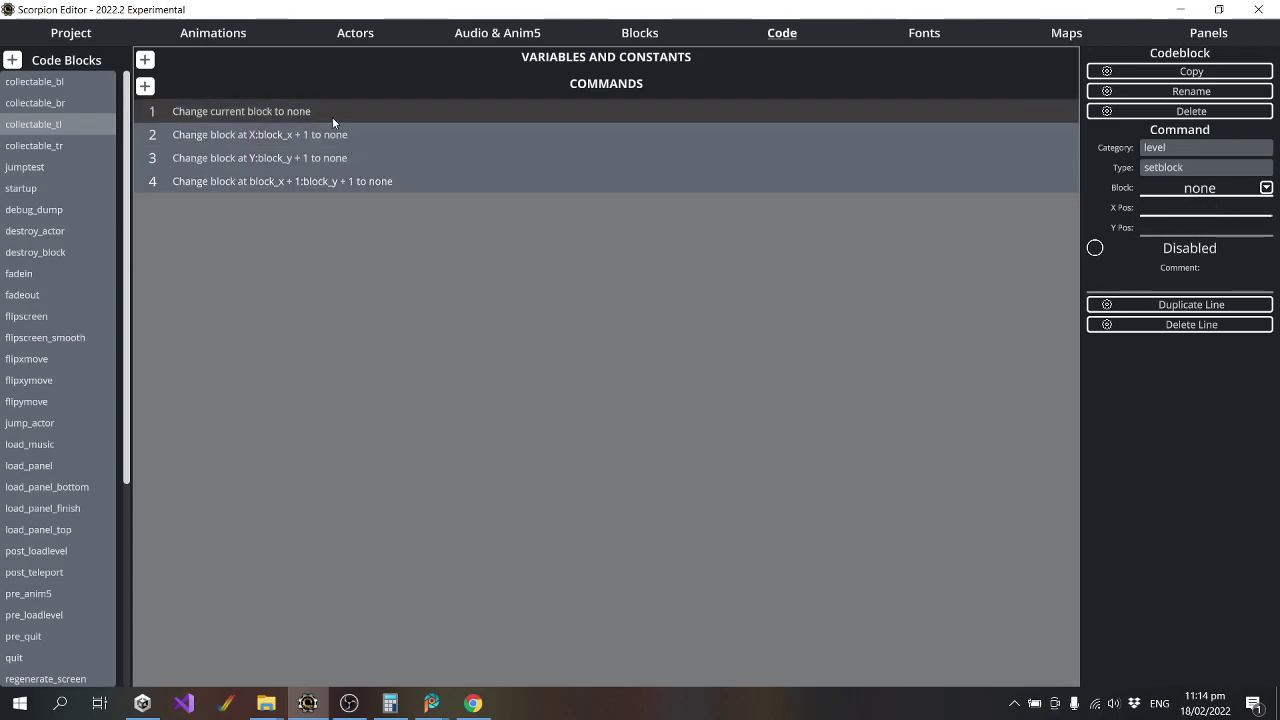
pyautogui.click(346, 134)
pyautogui.click(353, 159)
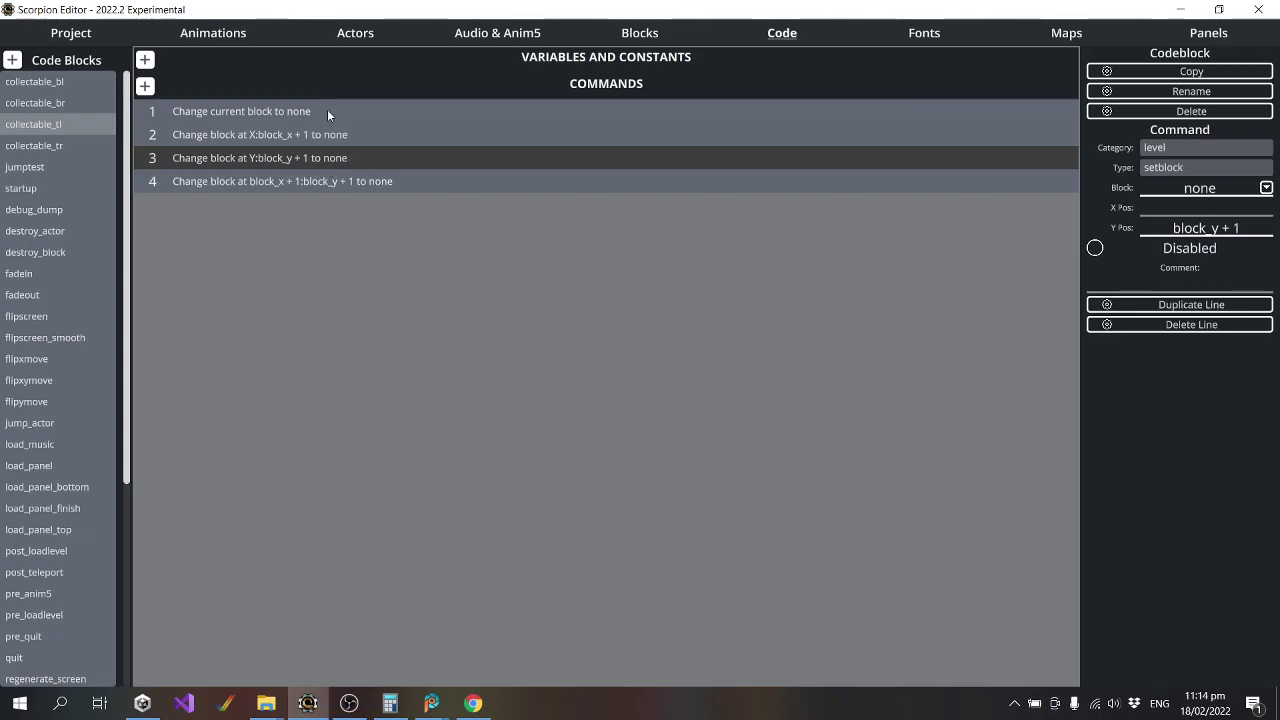
pyautogui.click(346, 181)
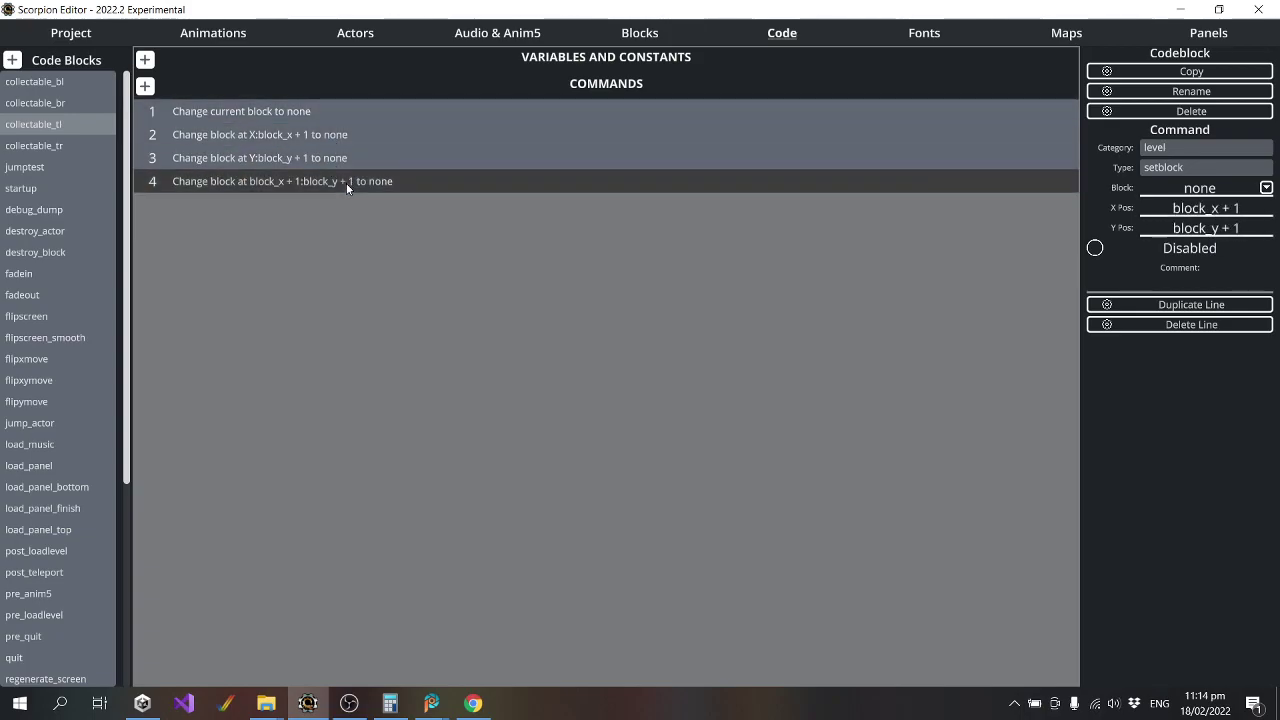
# Run the game in WinUAE and move the player over the snowy slope to the row of floating carrots.
pyautogui.click(88, 36)
pyautogui.click(86, 113)
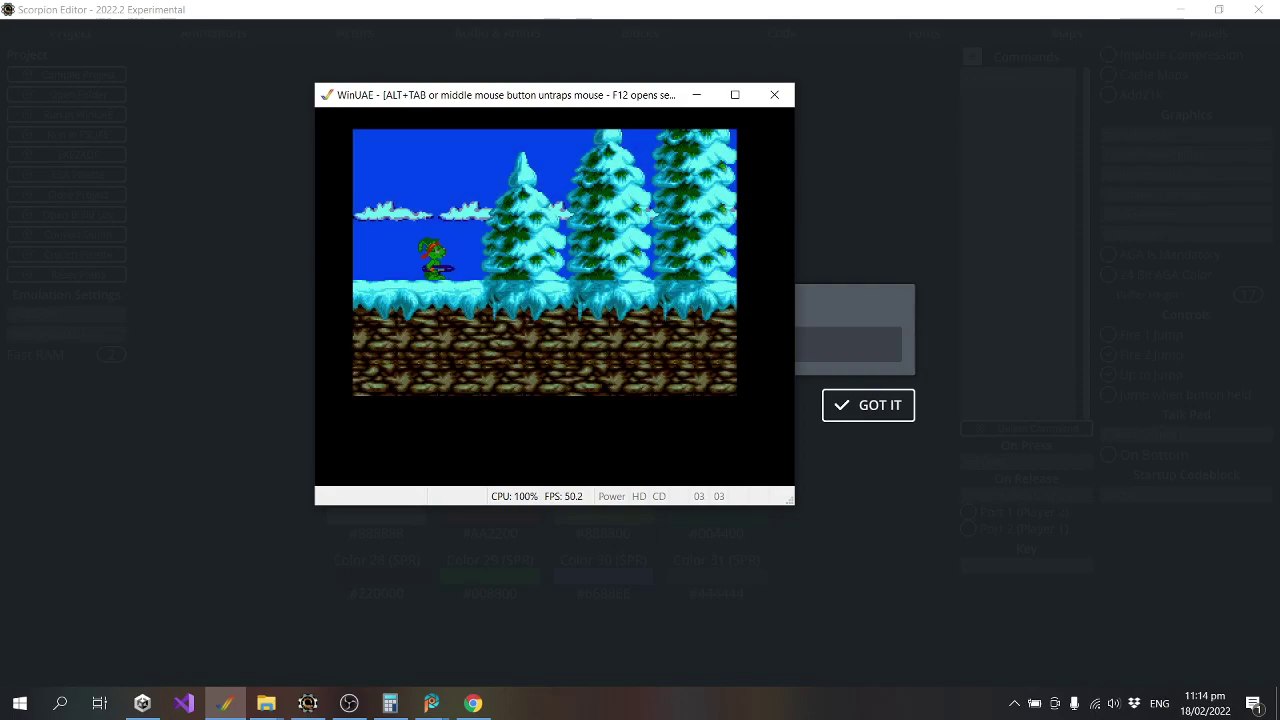
pyautogui.press('Right')
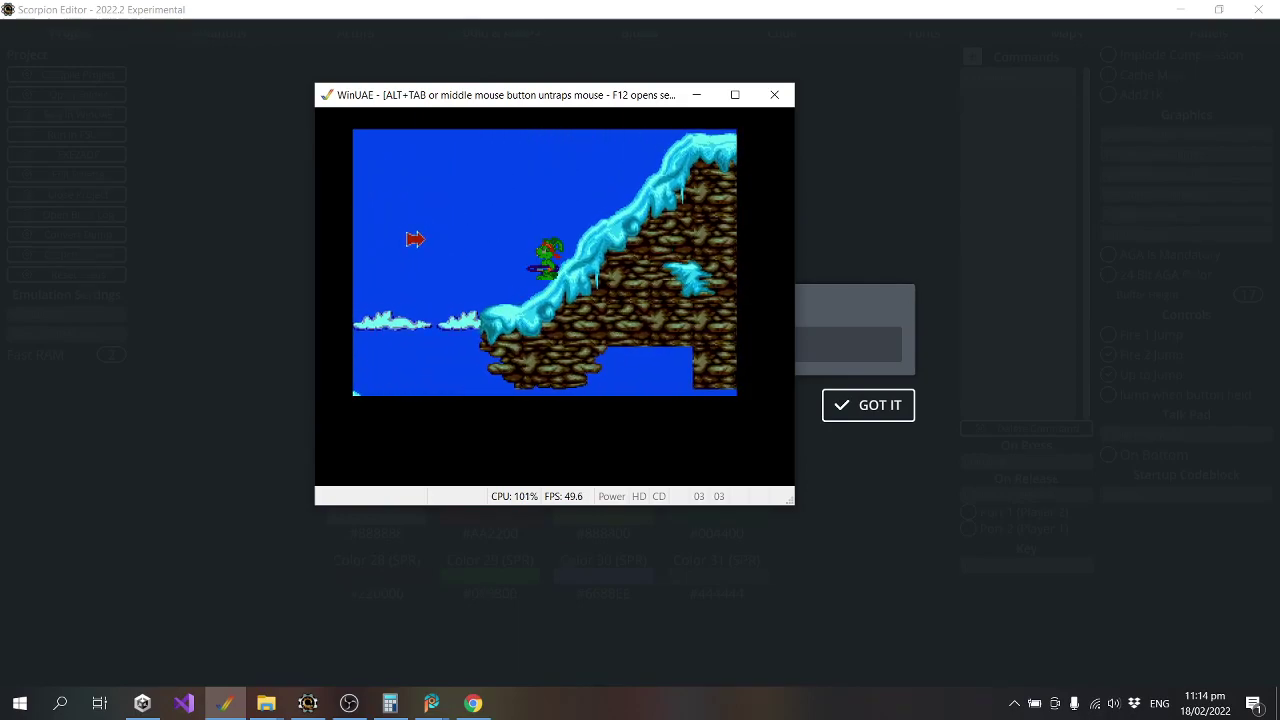
pyautogui.press('Right')
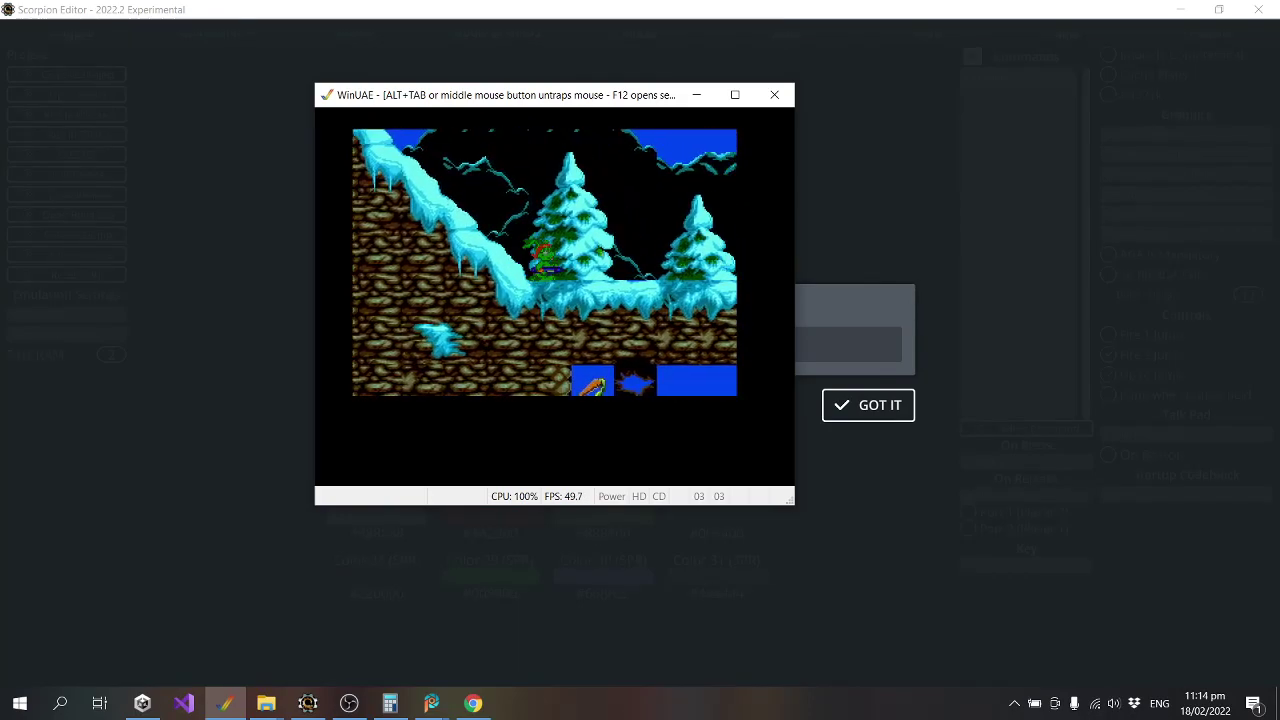
pyautogui.press('Right')
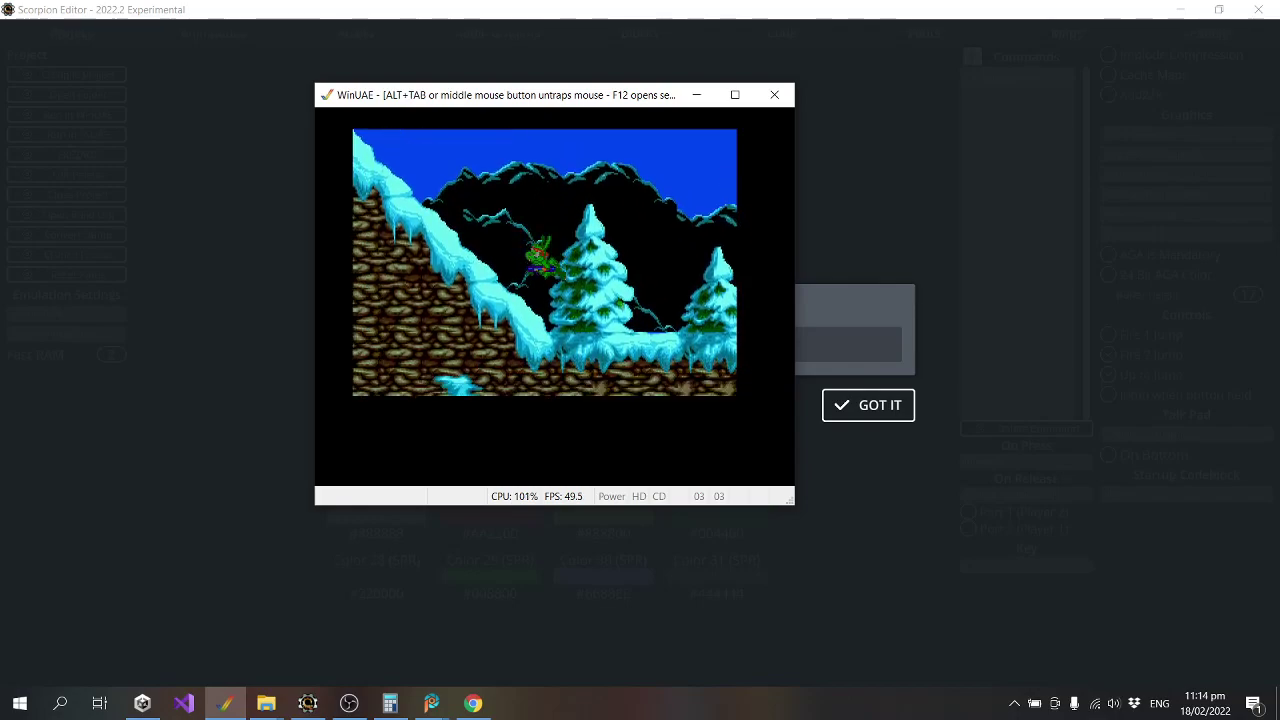
pyautogui.press('Right')
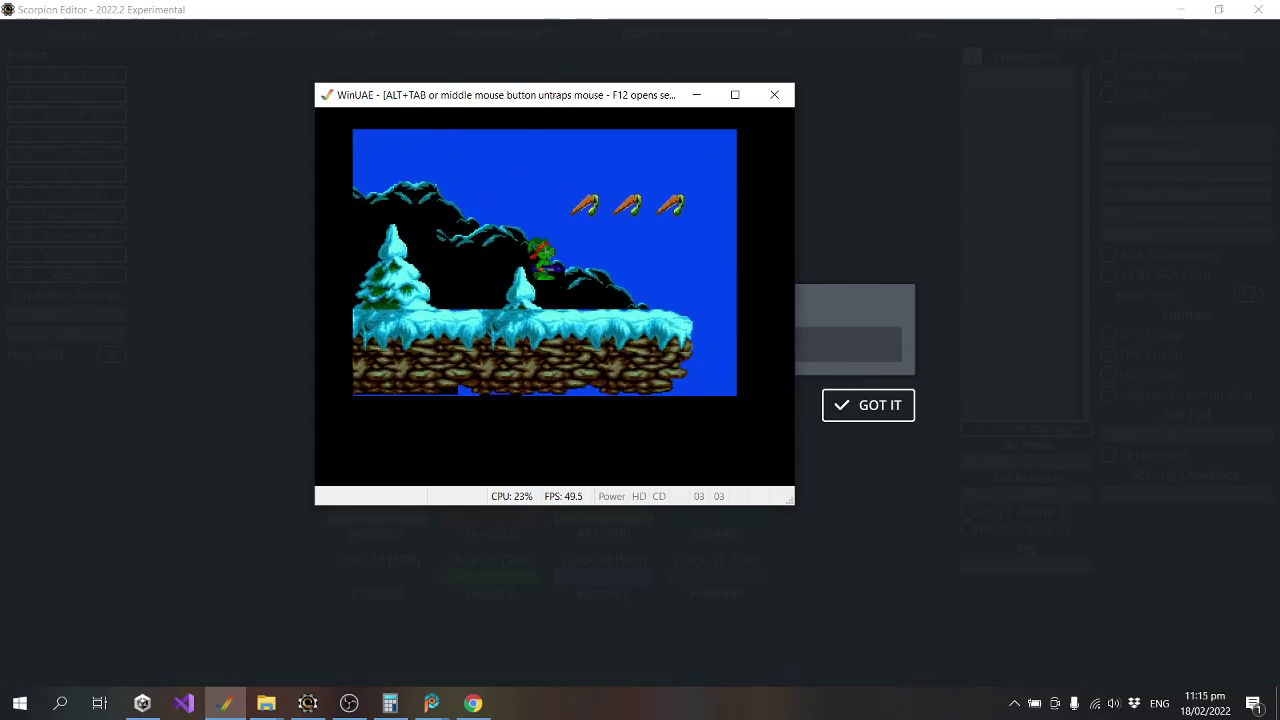
# Jump the player into the floating carrots from the snowy ledge to test collecting them.
pyautogui.press('Up')
pyautogui.press('Up')
pyautogui.press('Right')
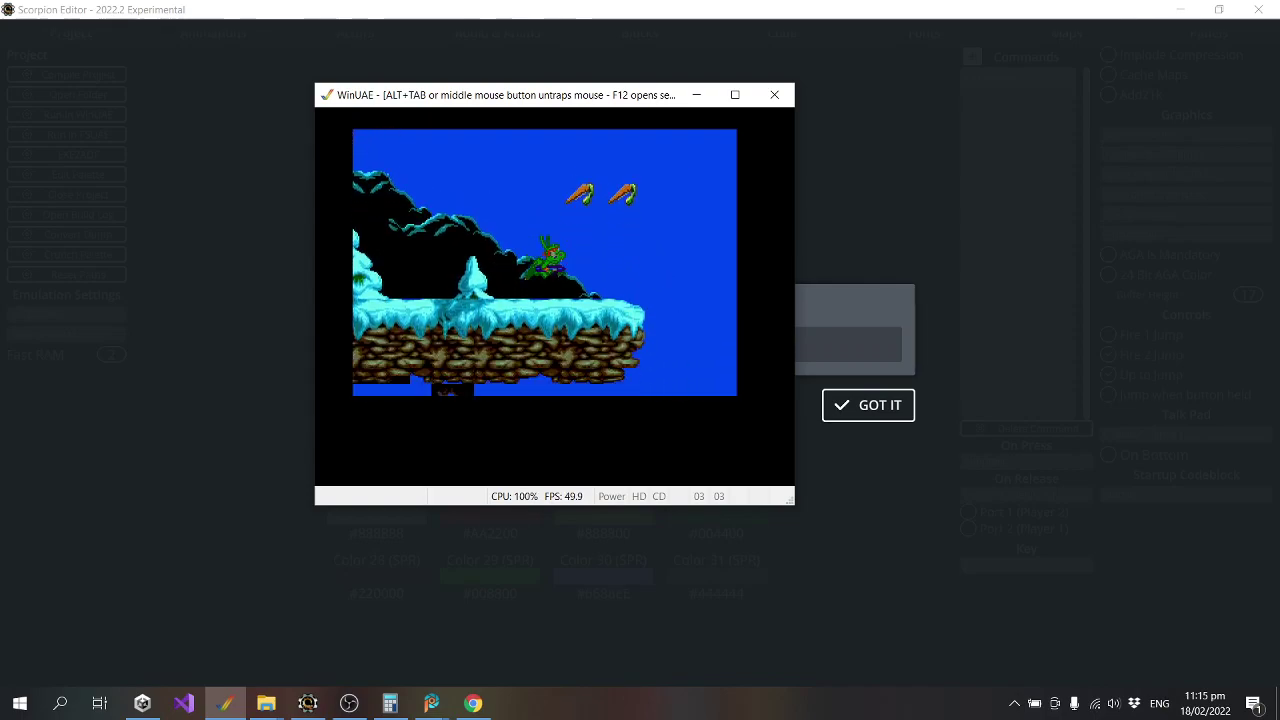
pyautogui.press('Up')
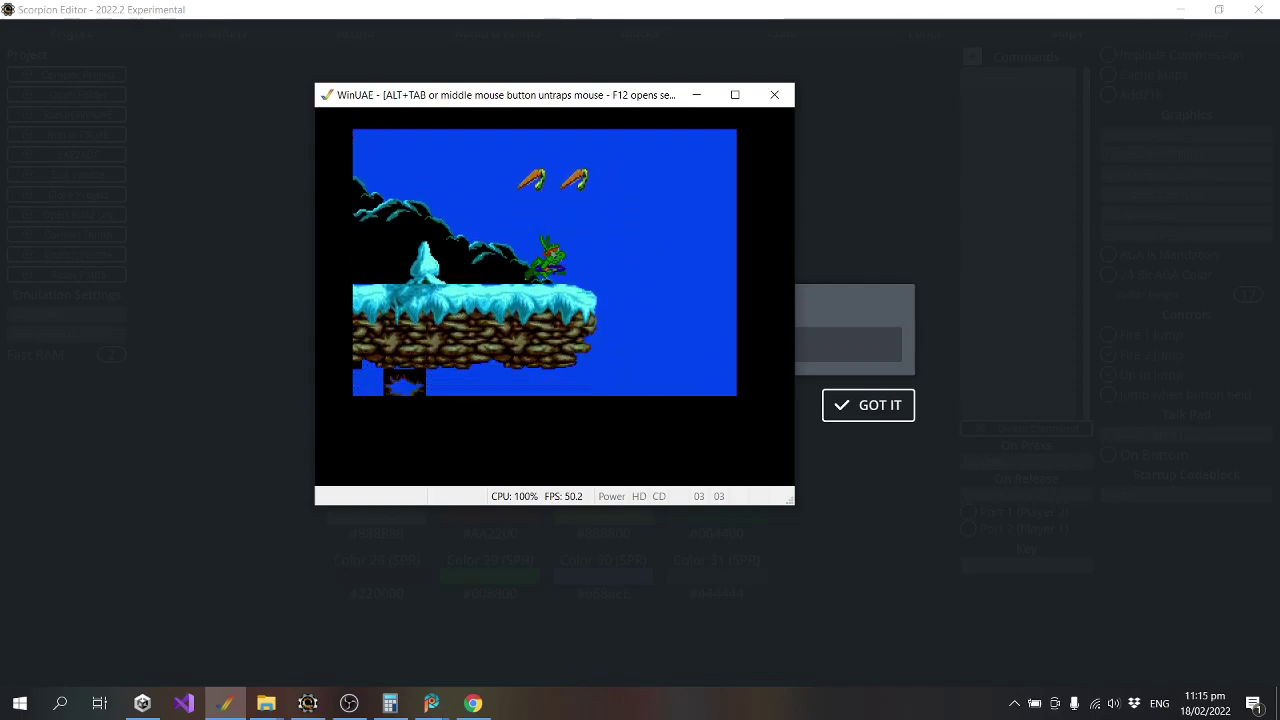
pyautogui.press('Up')
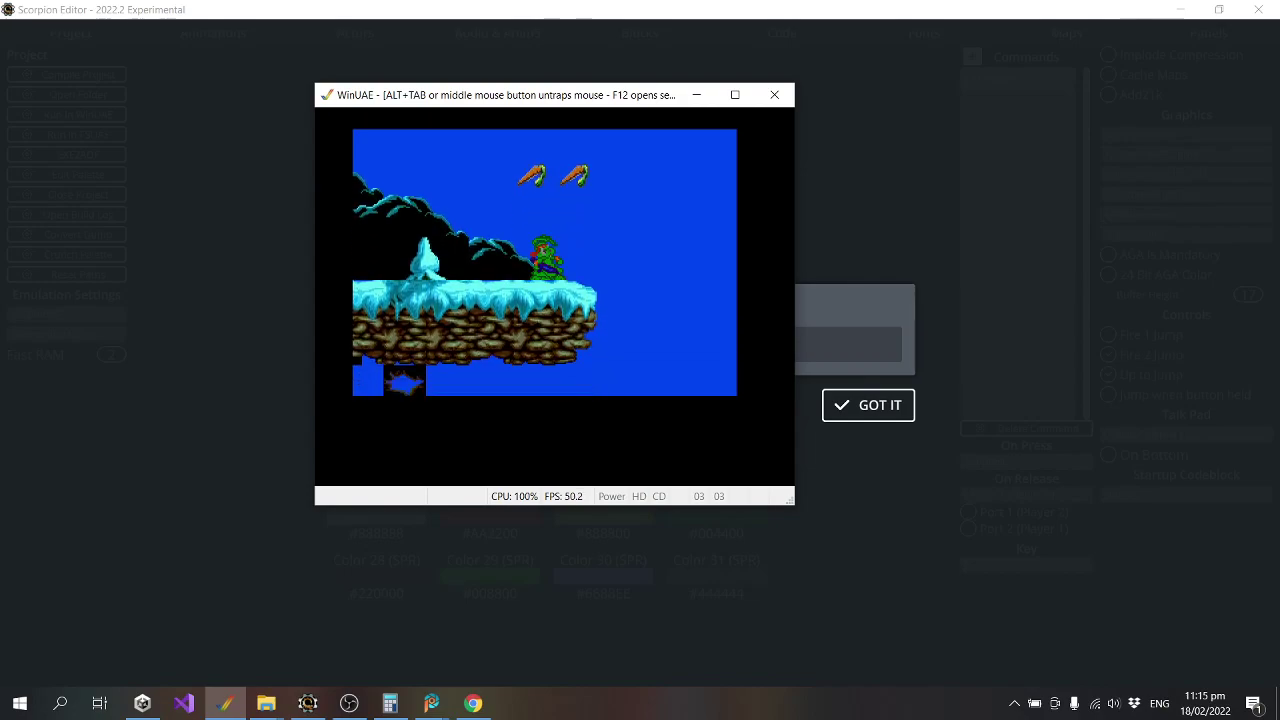
pyautogui.press('Right')
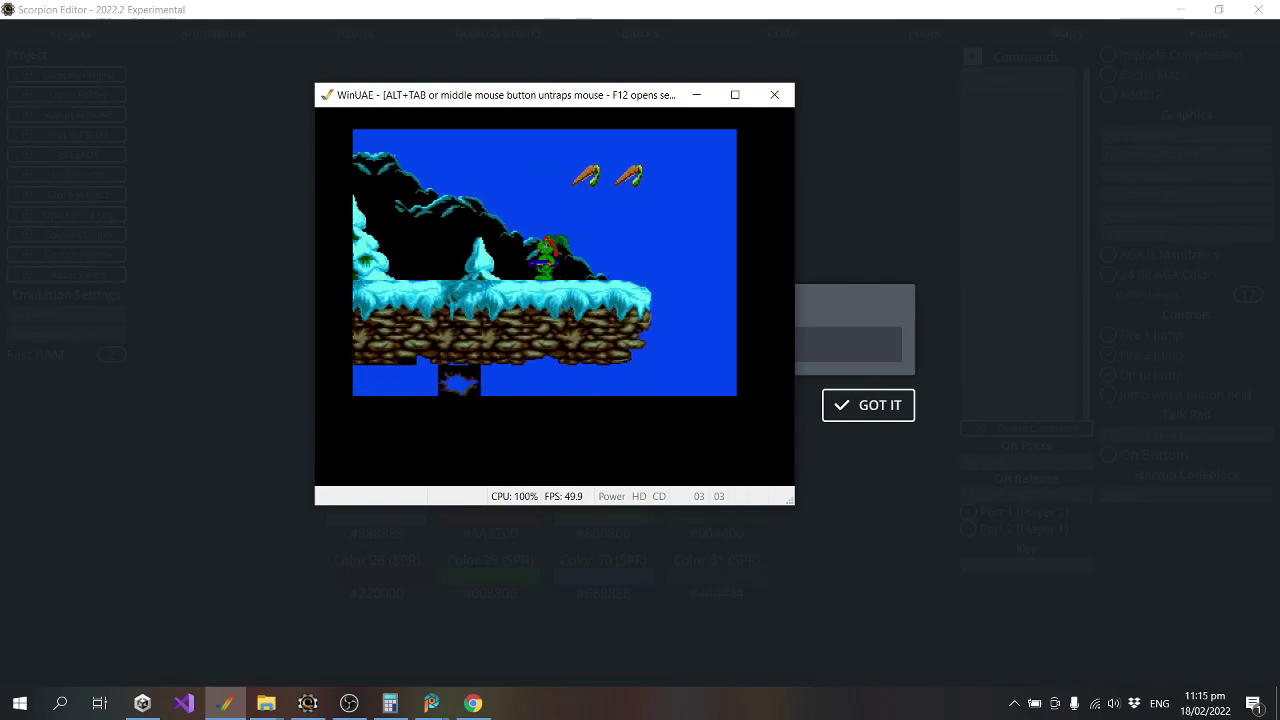
pyautogui.press('Up')
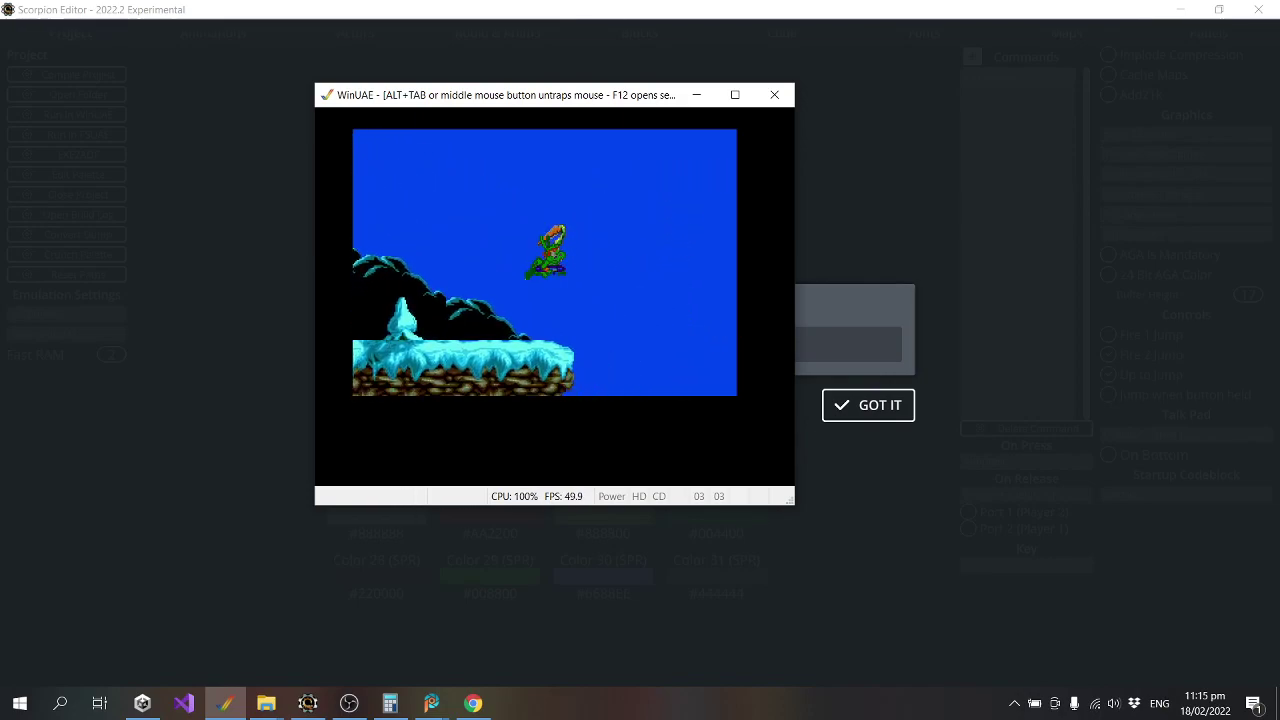
# Take the player into the passage below the ledge and test collecting the carrot at its end.
pyautogui.press('Right')
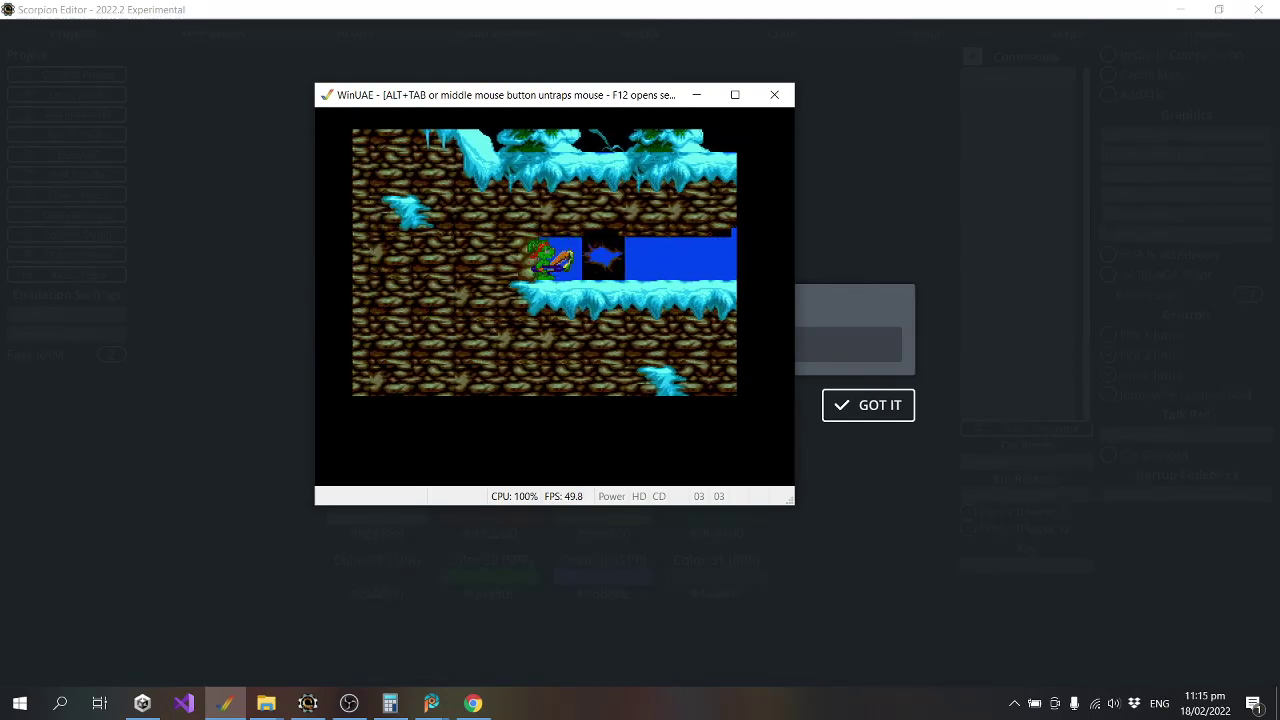
pyautogui.press('Left')
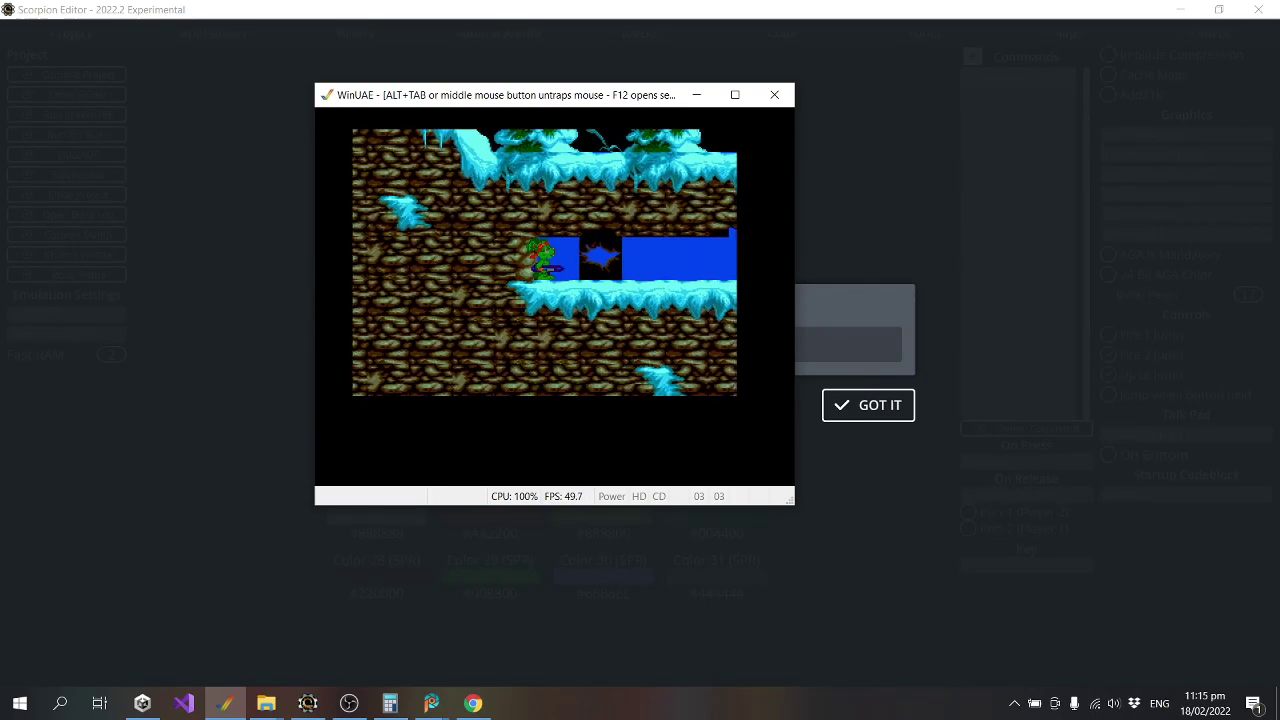
pyautogui.press('Left')
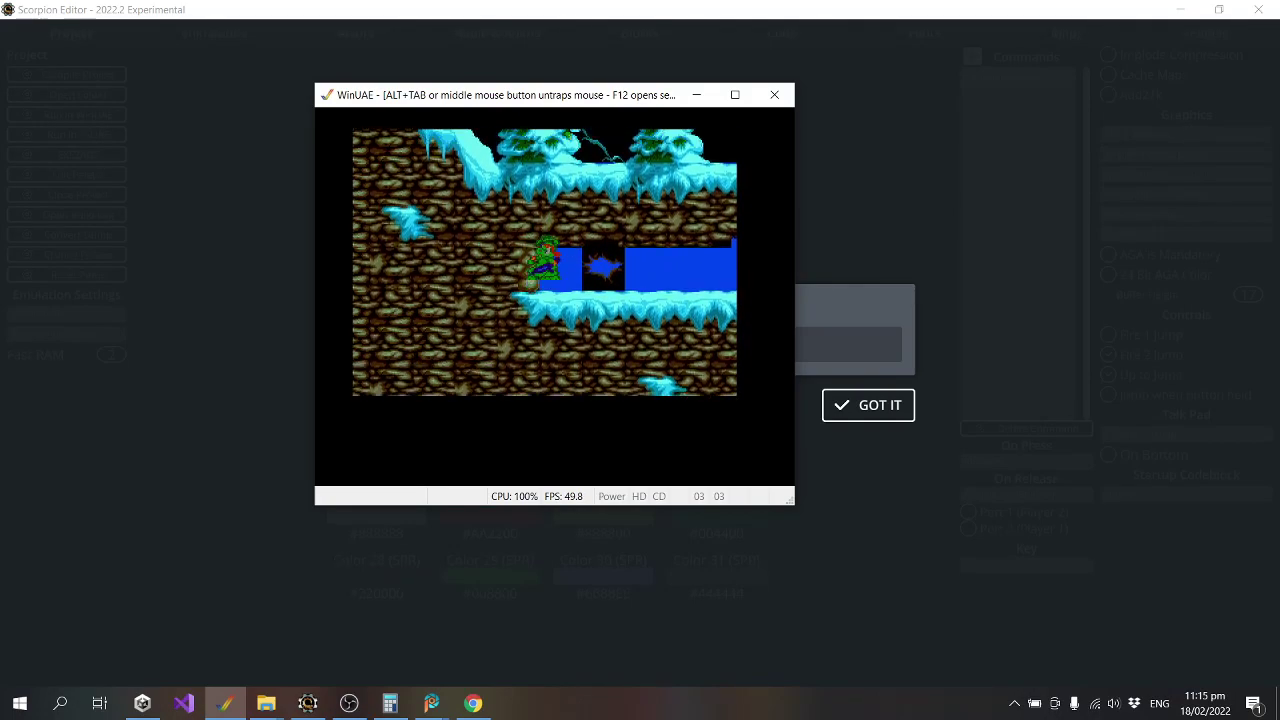
# Close the WinUAE test run, return to Scorpion Editor and show the collision box of the jazz actor.
pyautogui.hotkey('alt', 'F4')
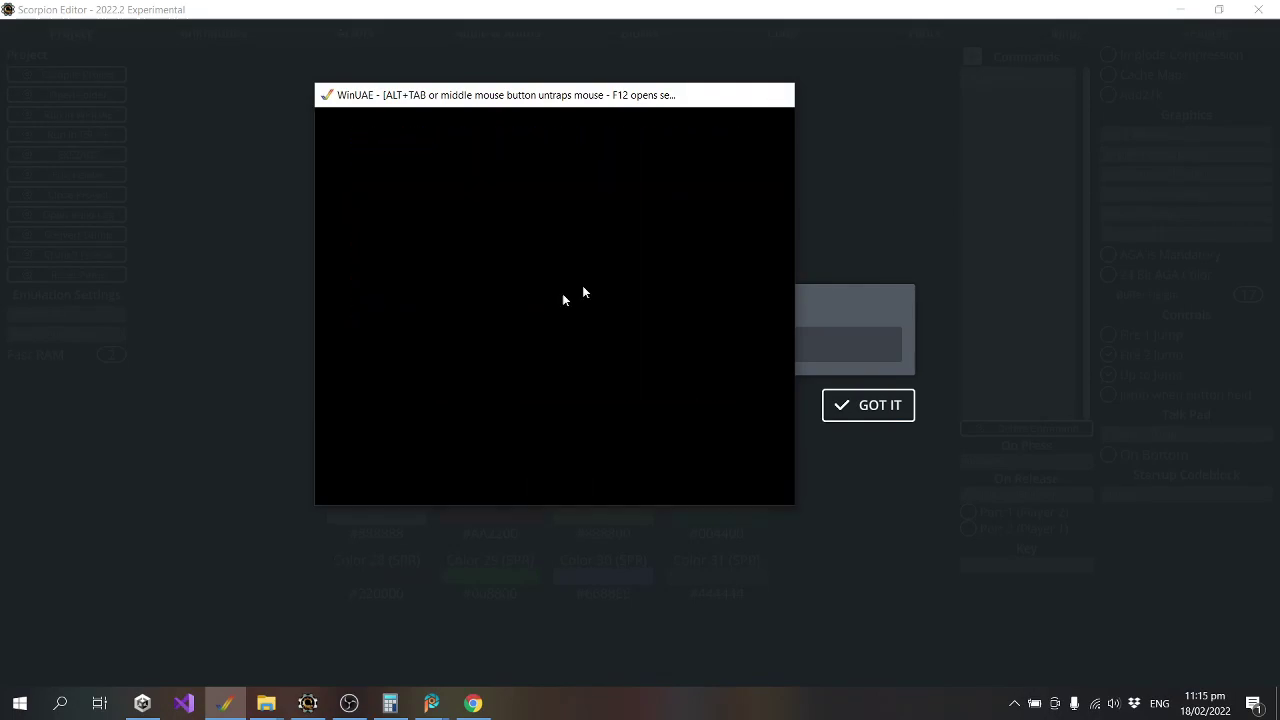
pyautogui.click(862, 405)
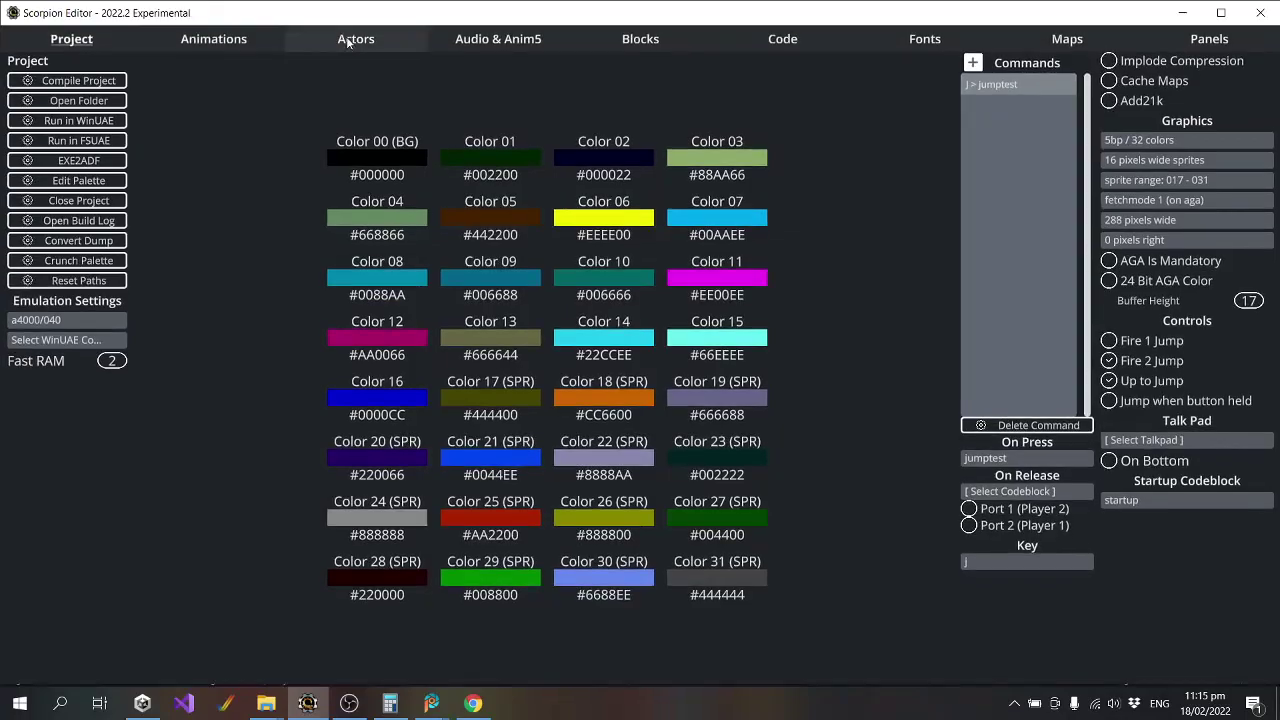
pyautogui.click(358, 32)
pyautogui.doubleClick(376, 20)
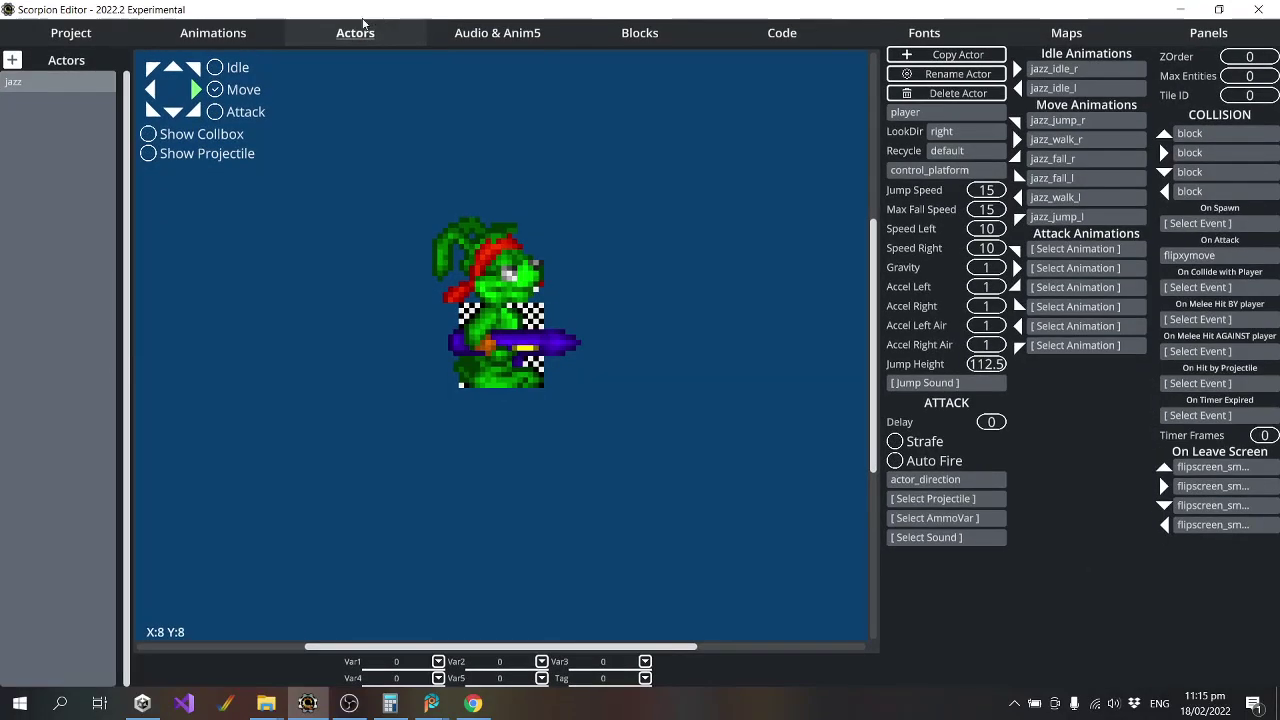
pyautogui.click(148, 136)
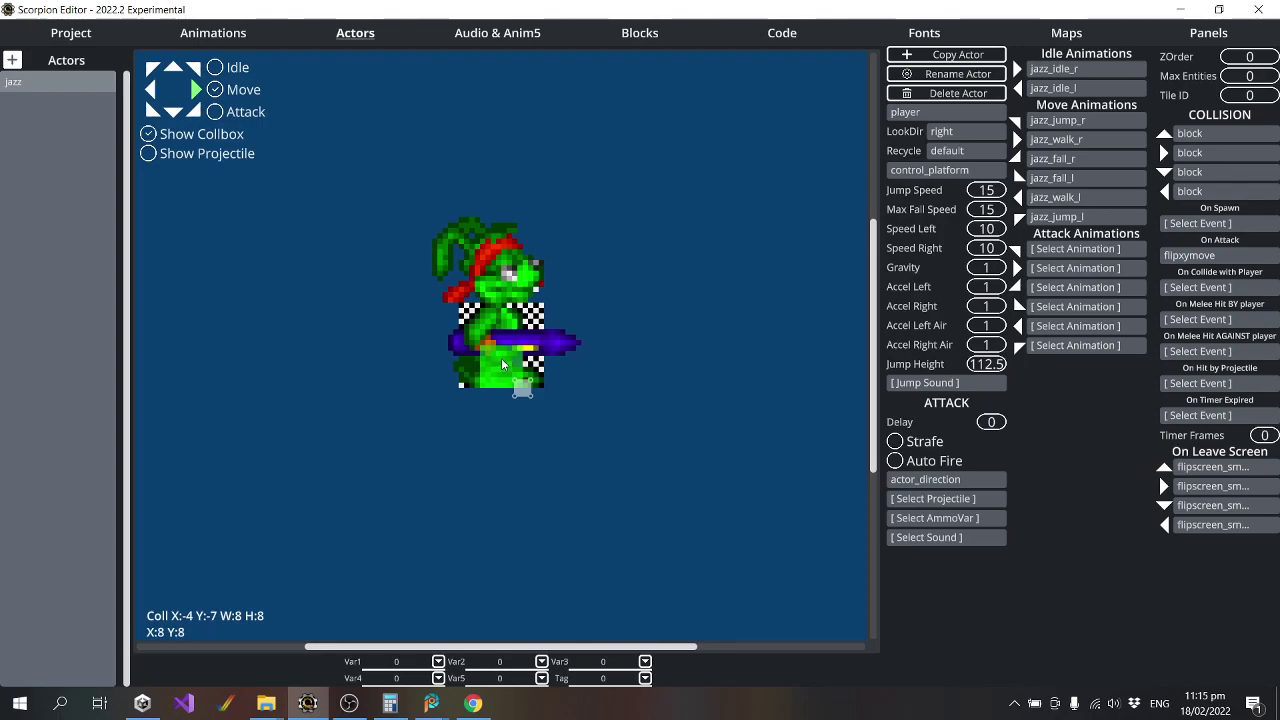
# Add a Set Variable command to the collectable_bl codeblock that sets block_y to block_y - 1.
pyautogui.click(812, 41)
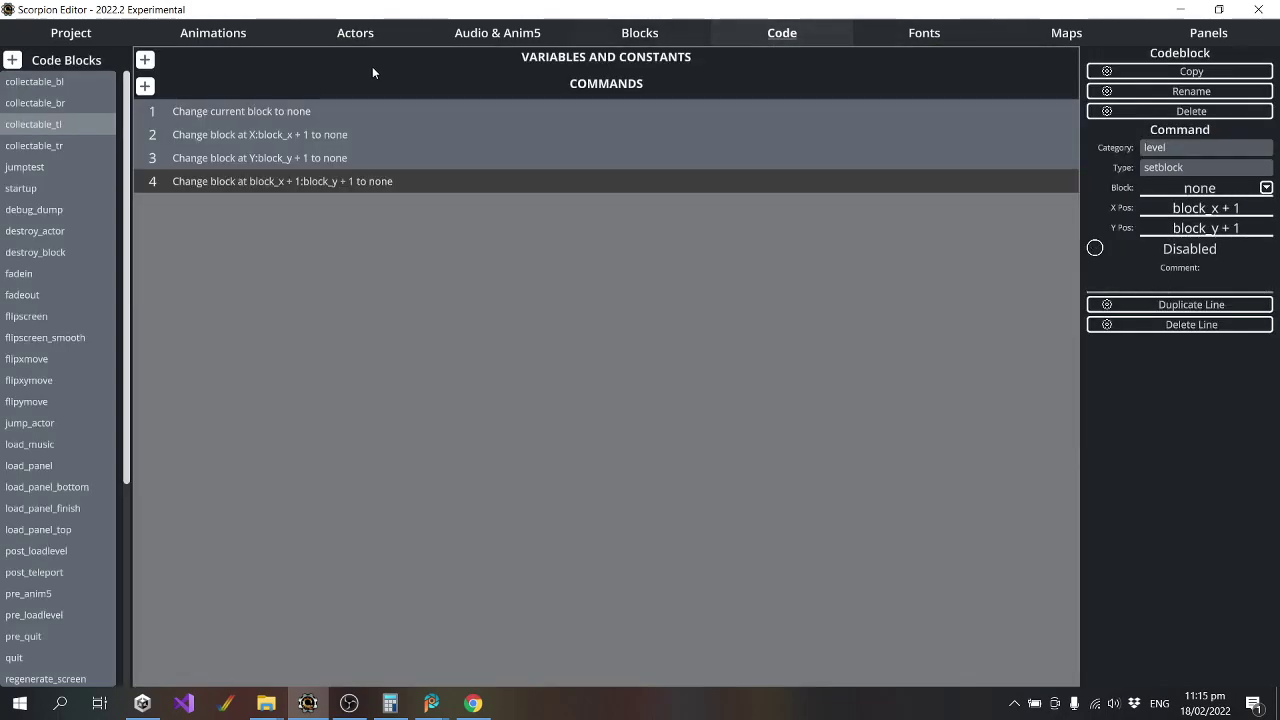
pyautogui.click(60, 84)
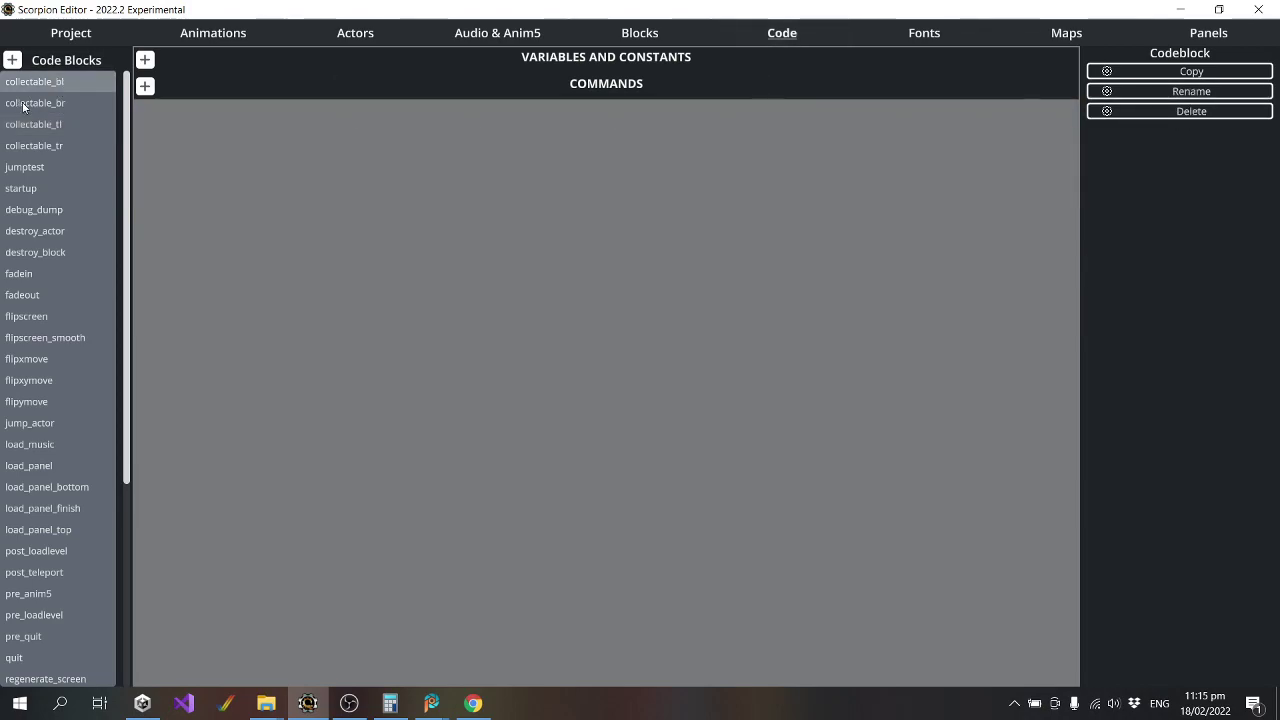
pyautogui.click(145, 86)
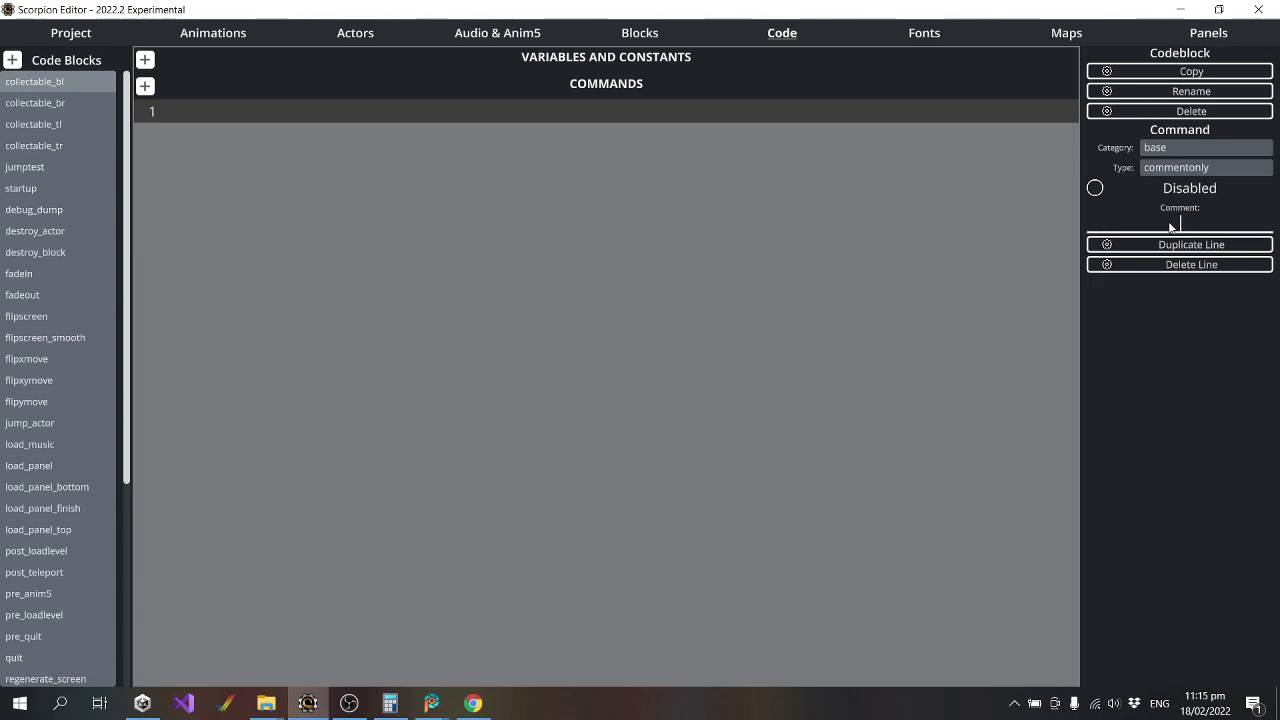
pyautogui.click(1191, 167)
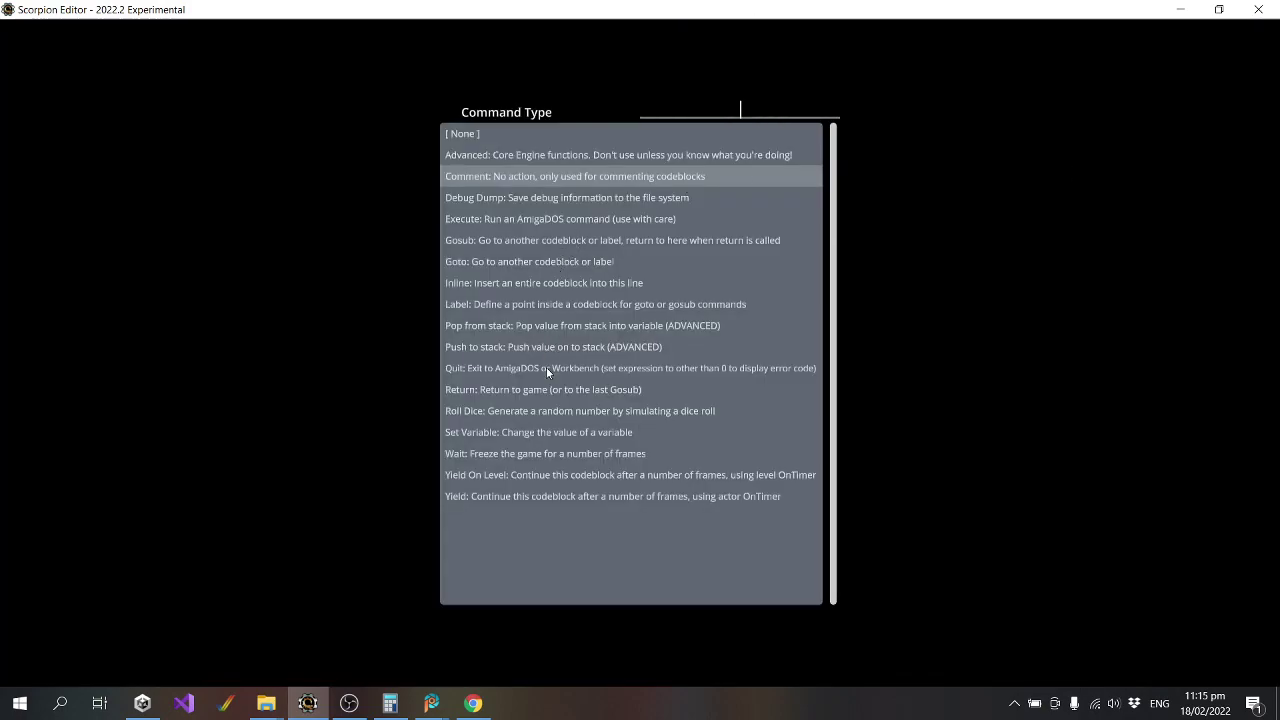
pyautogui.click(531, 432)
pyautogui.click(1184, 182)
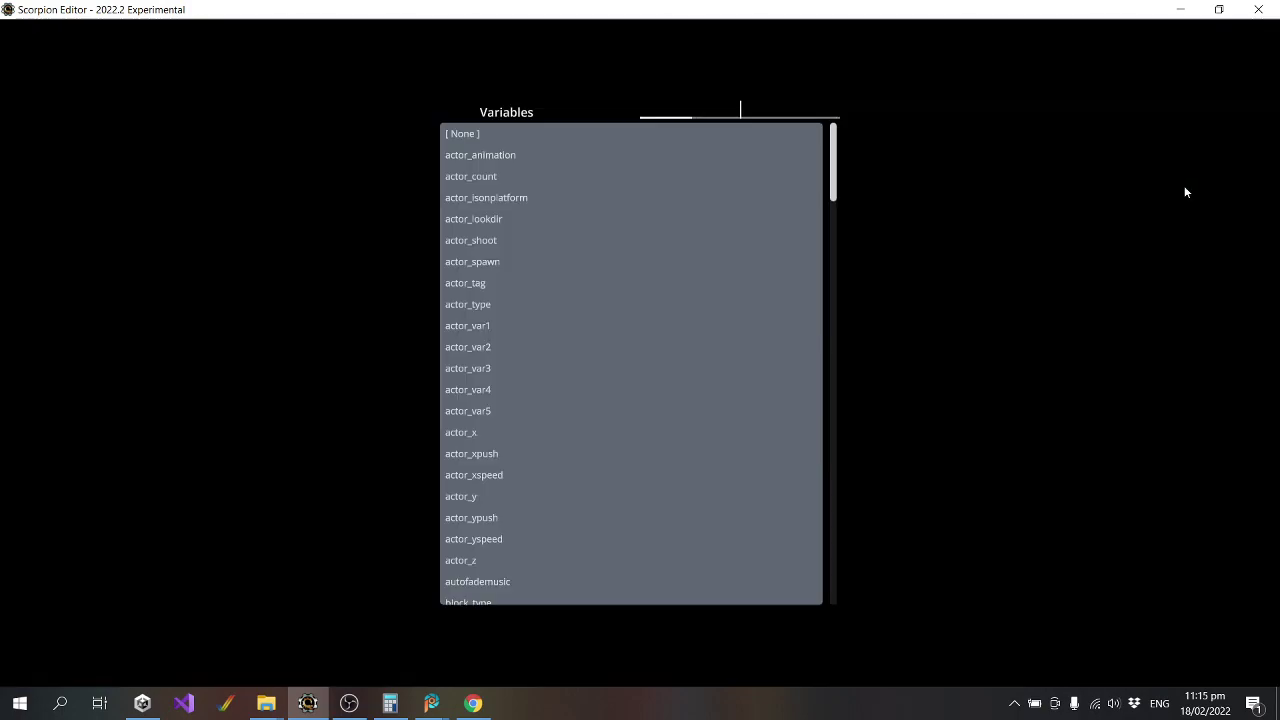
pyautogui.write('block_y')
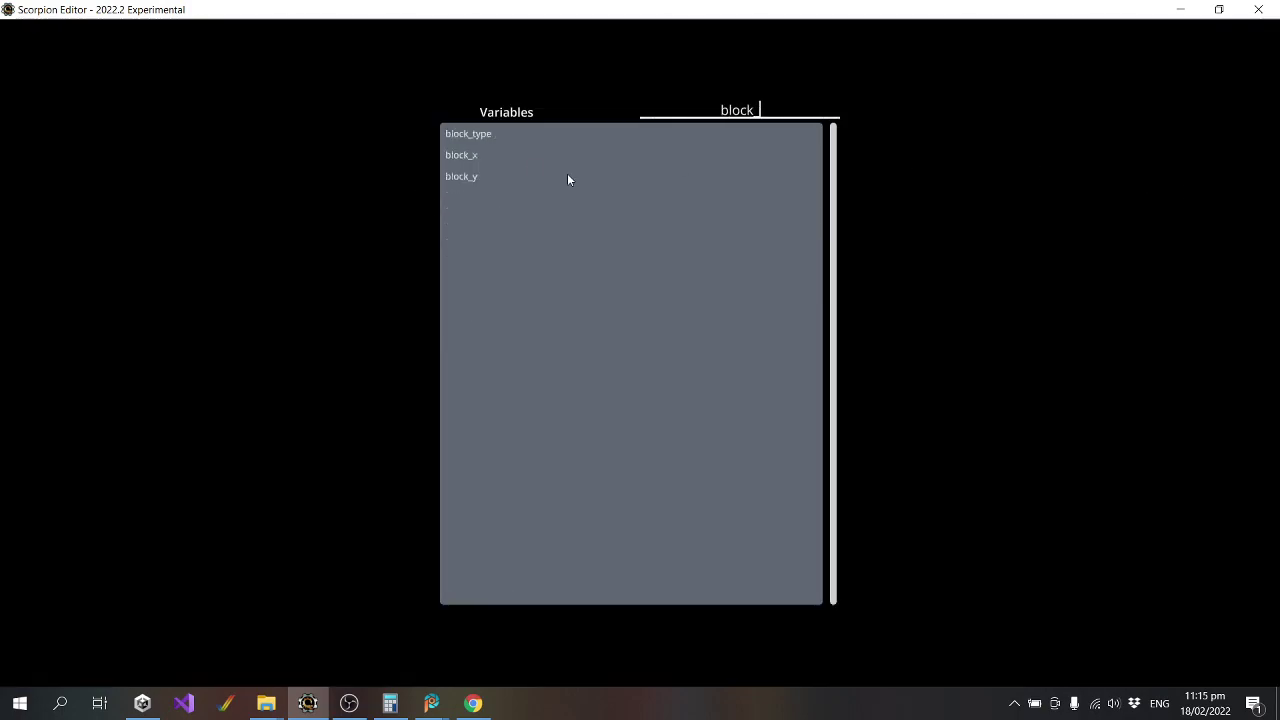
pyautogui.click(462, 134)
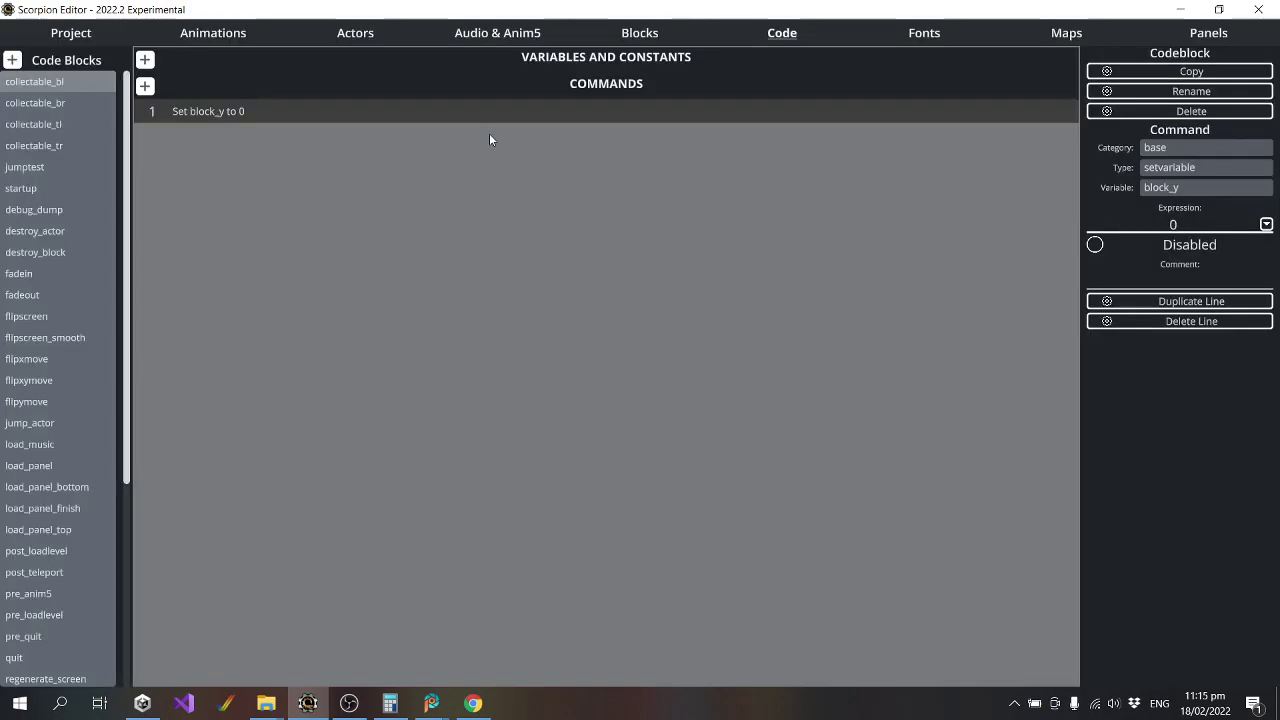
pyautogui.click(1200, 225)
pyautogui.write('block_y - 1')
pyautogui.click(1202, 272)
# Duplicate the block_y command in collectable_bl, turn the copy into a Goto to collectable_tl, and check both lines.
pyautogui.click(1195, 301)
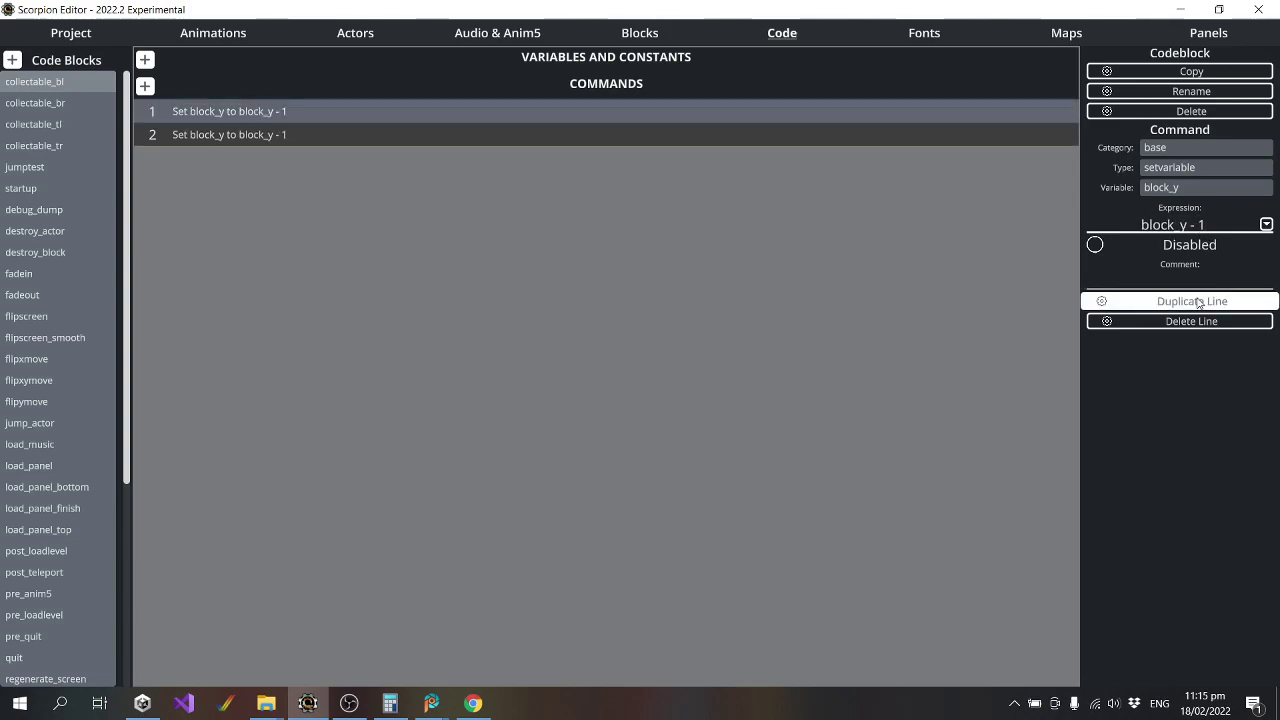
pyautogui.click(1190, 170)
pyautogui.click(491, 265)
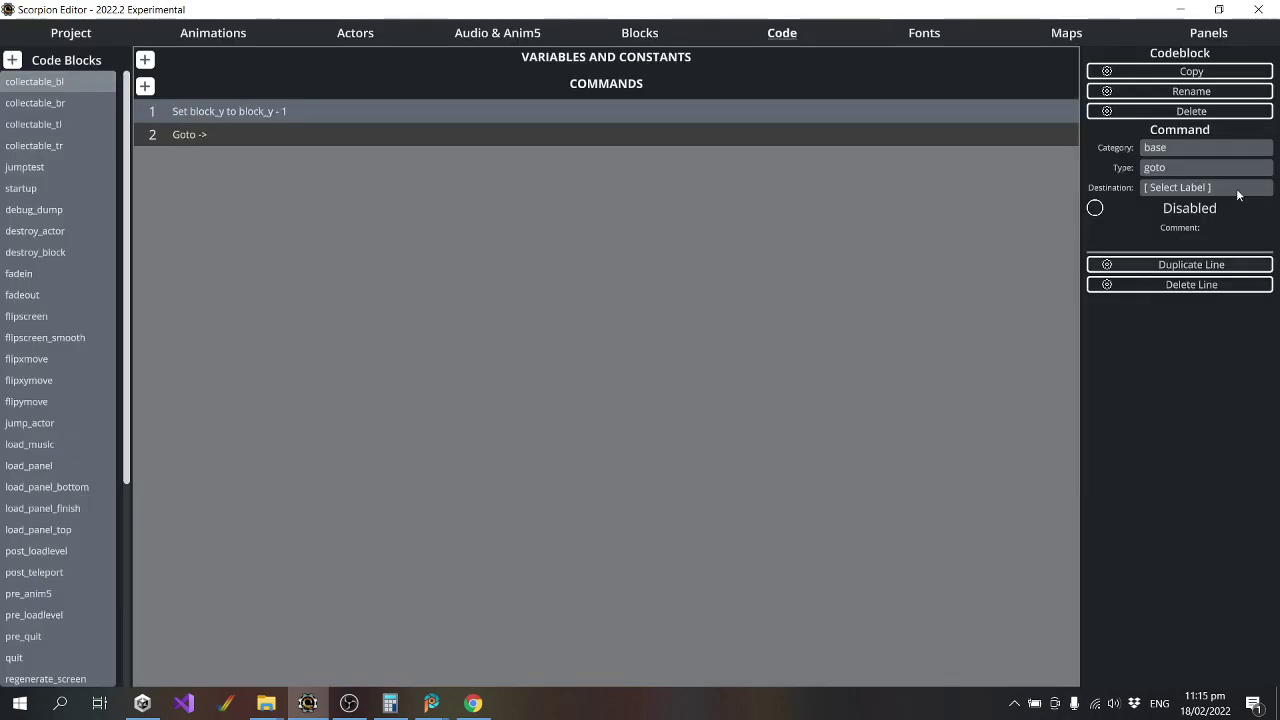
pyautogui.click(1208, 190)
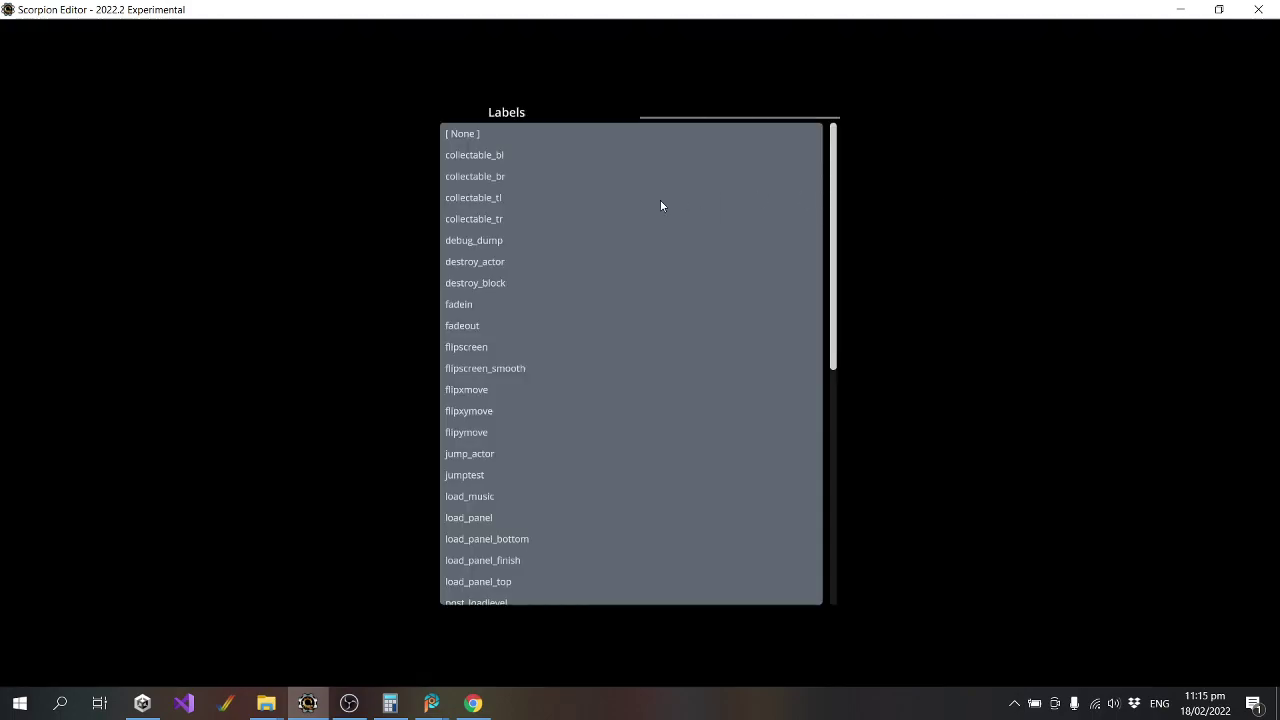
pyautogui.write('col')
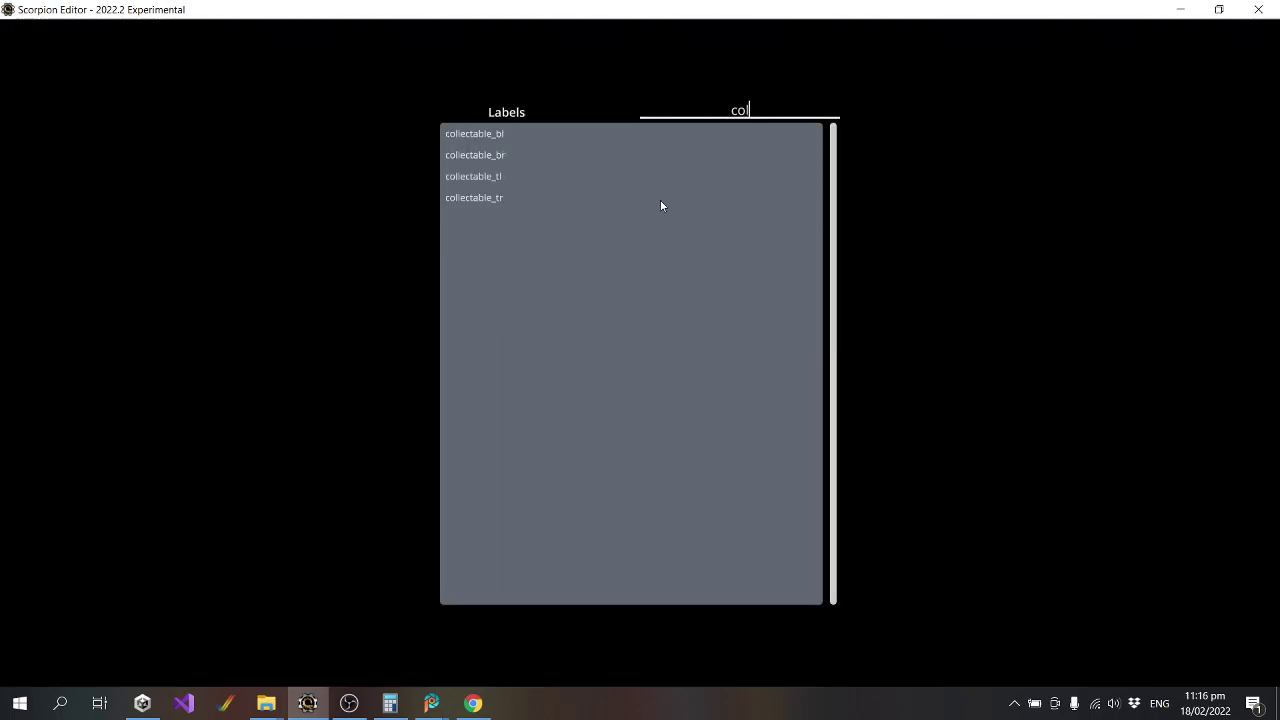
pyautogui.click(552, 178)
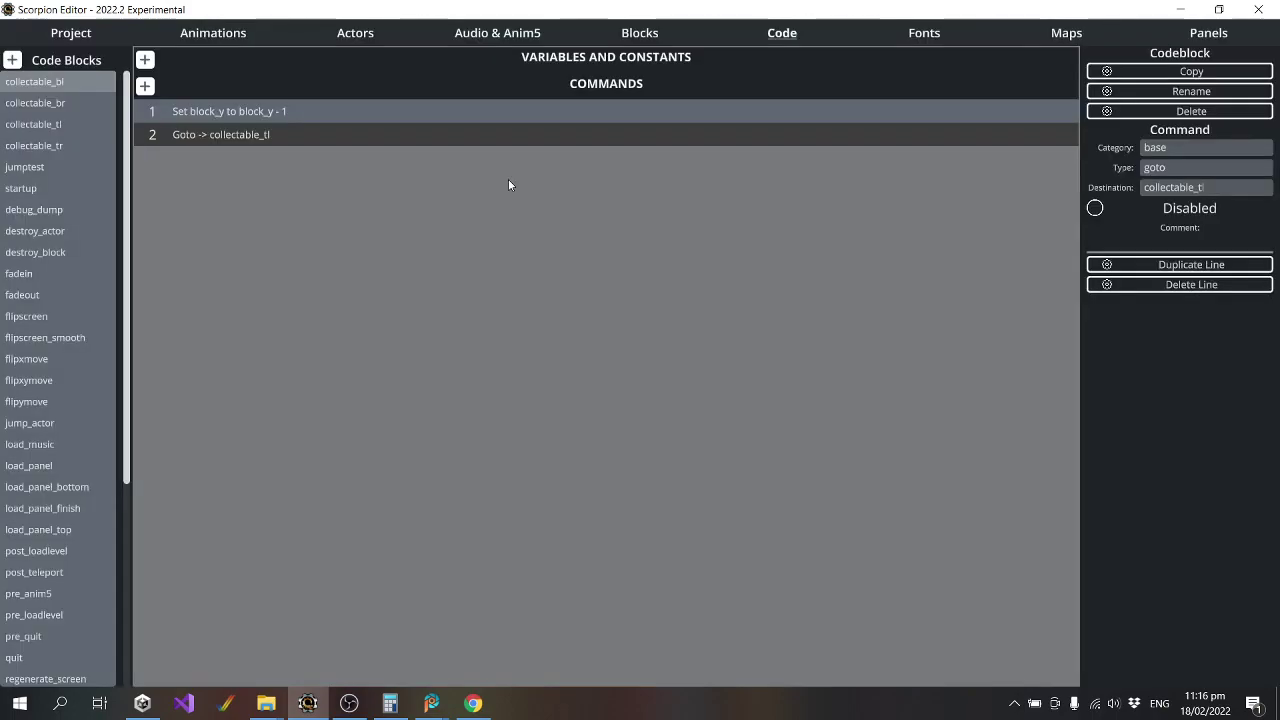
pyautogui.click(265, 115)
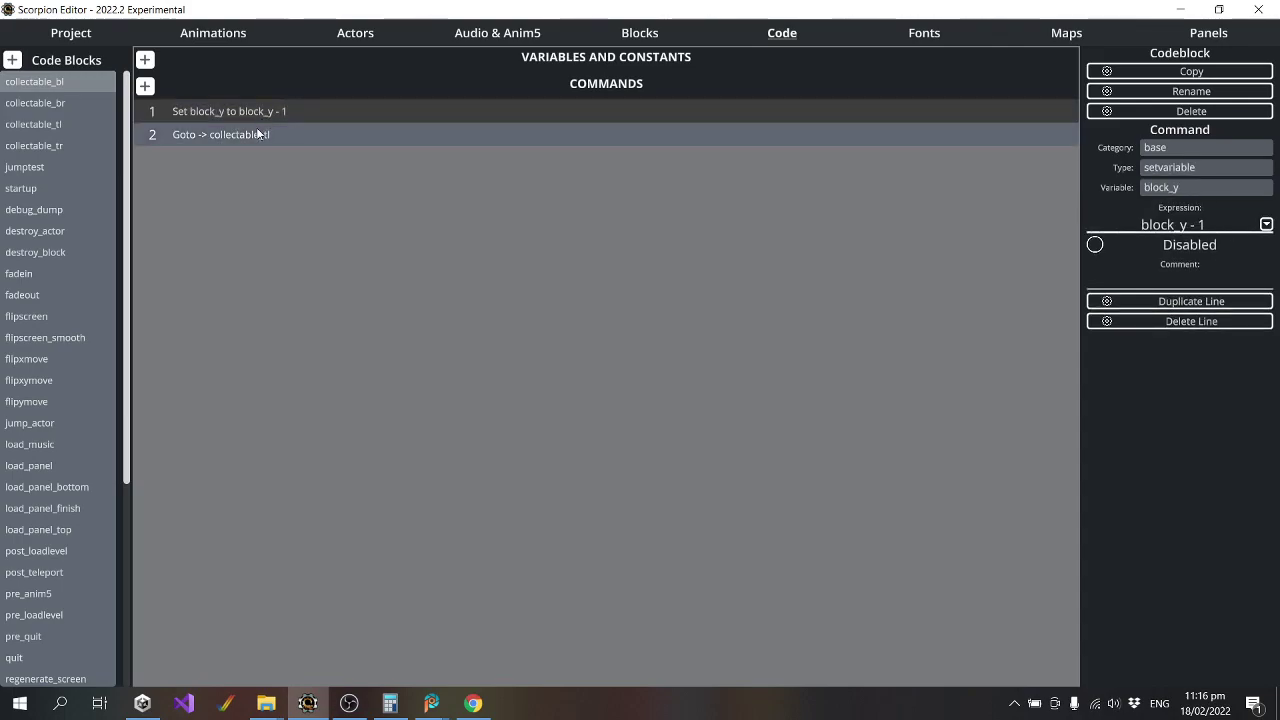
pyautogui.click(265, 134)
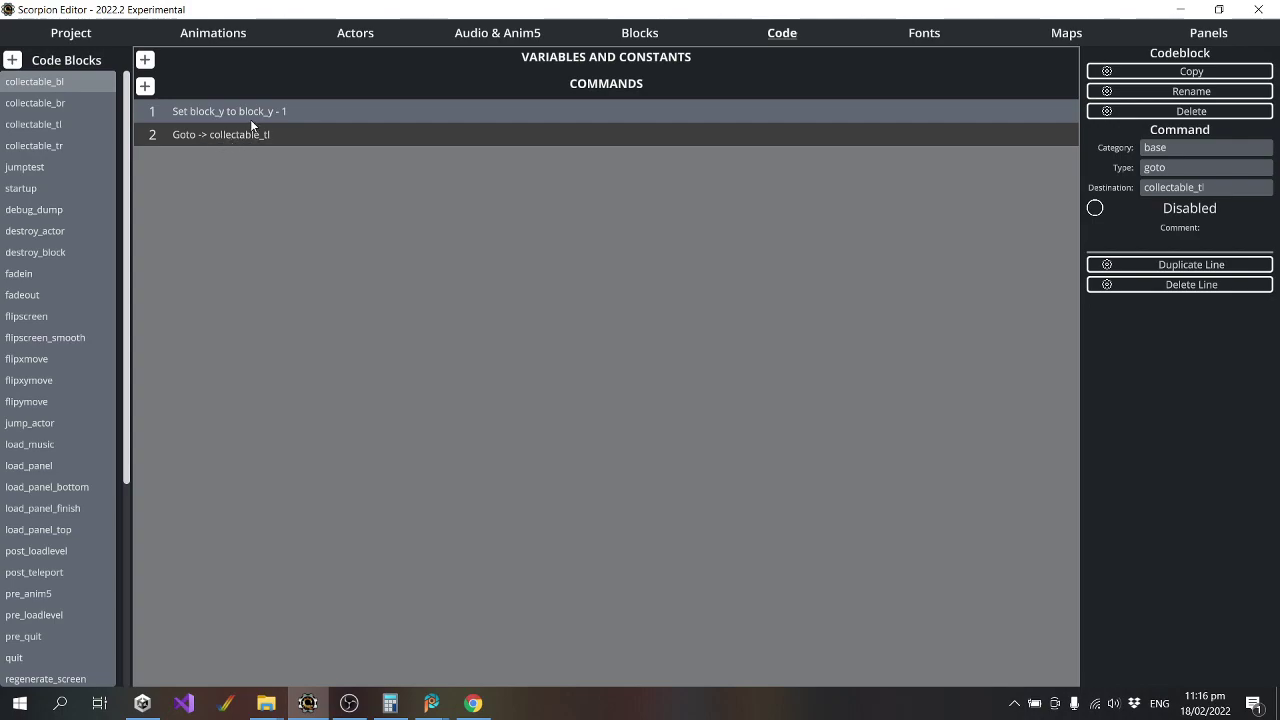
pyautogui.click(253, 116)
pyautogui.click(236, 134)
pyautogui.click(243, 111)
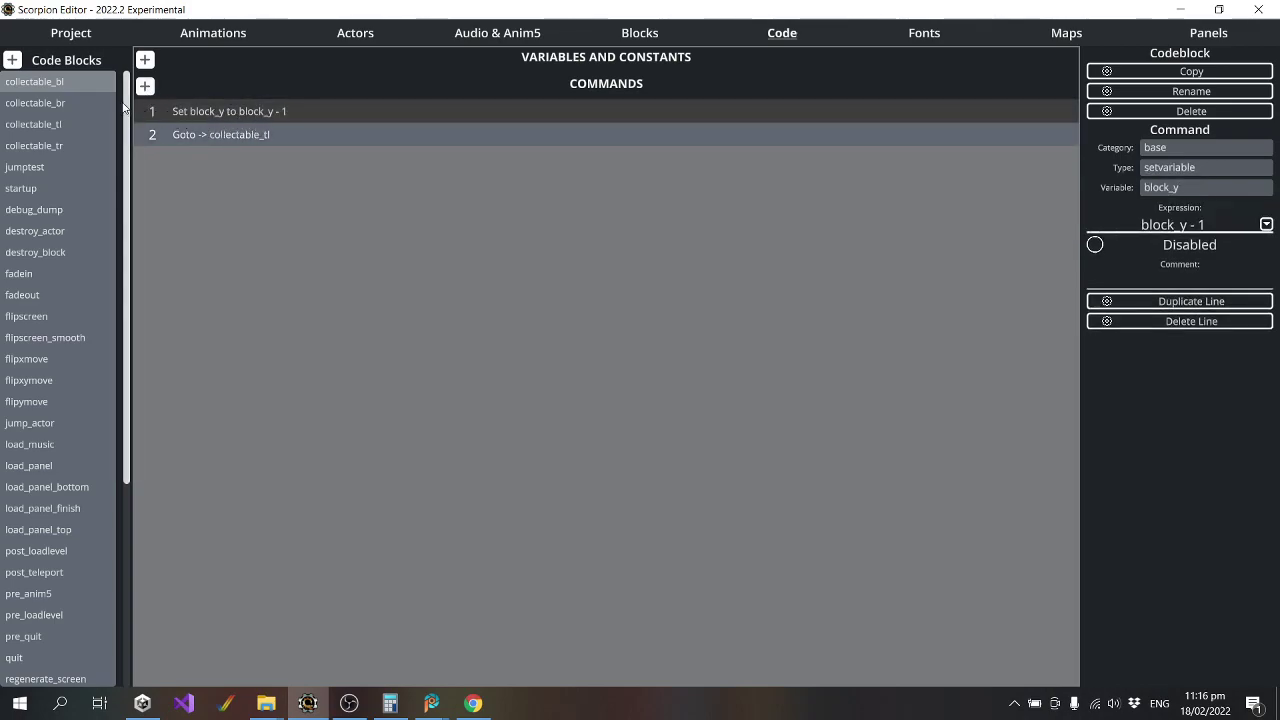
# Copy the collectable_bl codeblock over the existing collectable_tr.codeblock file.
pyautogui.click(1180, 76)
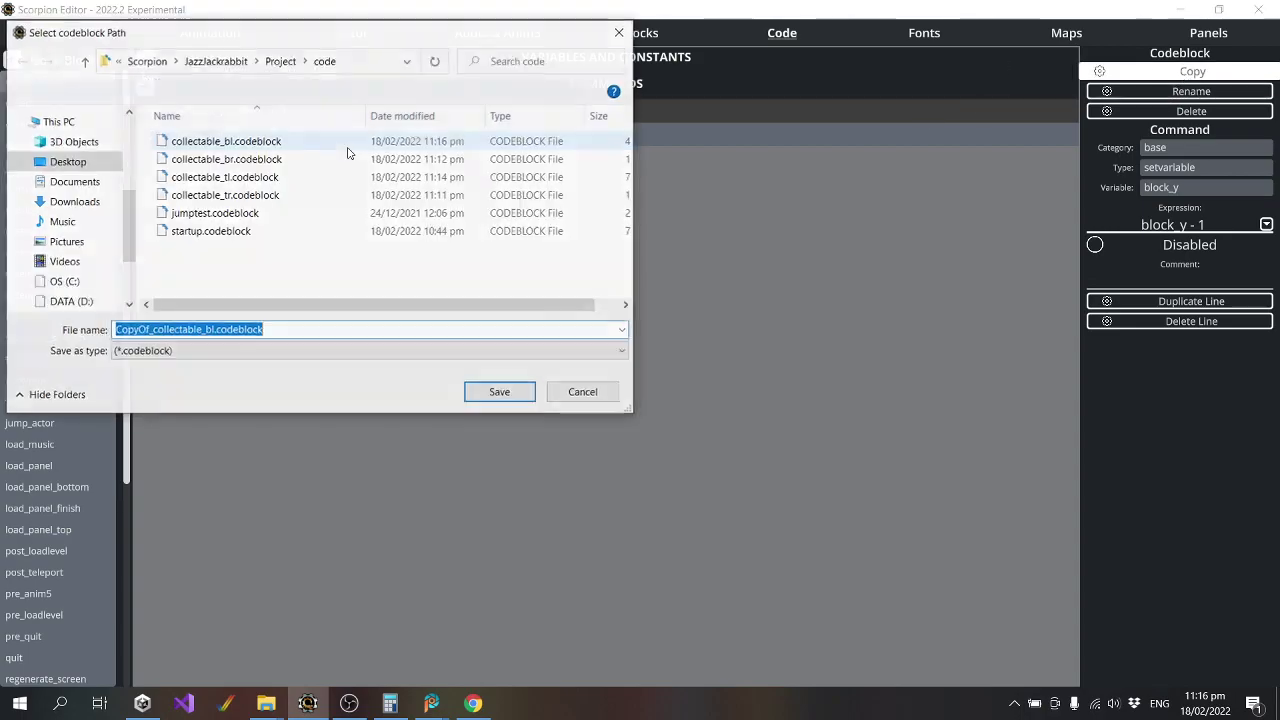
pyautogui.doubleClick(252, 195)
pyautogui.click(679, 353)
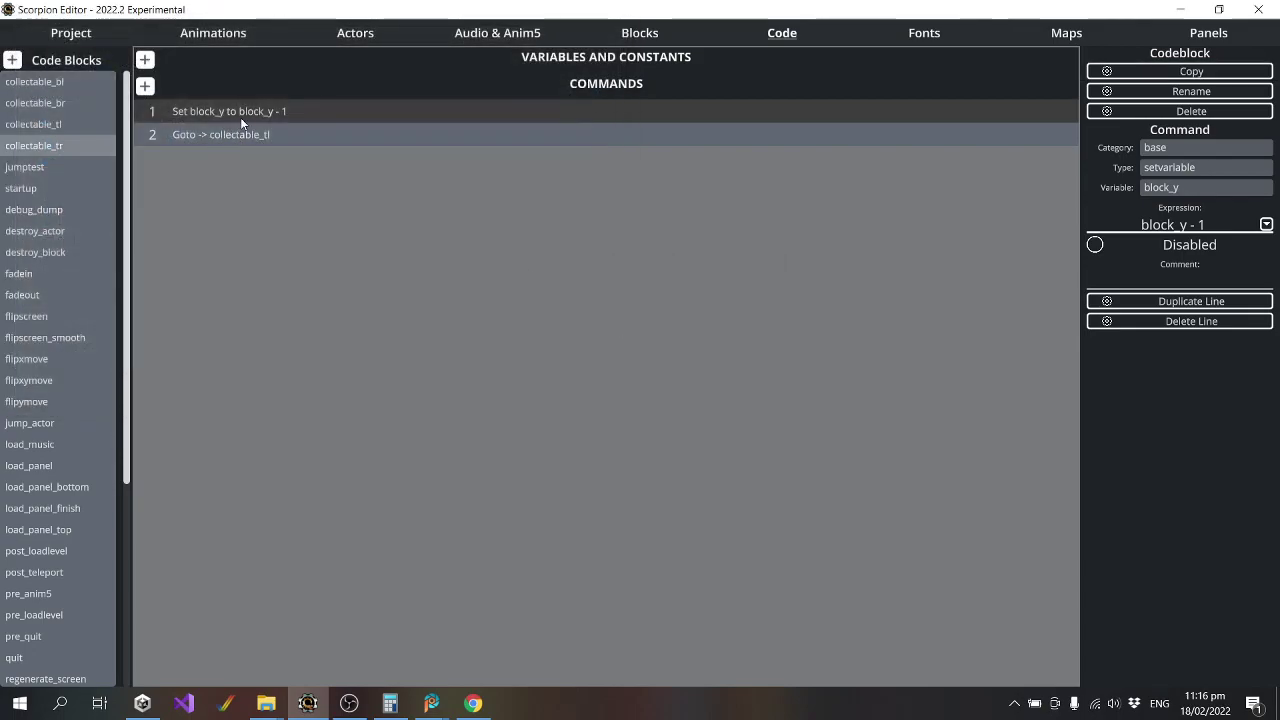
# Change the first command of collectable_tr so that it sets block_x to block_x - 1.
pyautogui.click(1193, 224)
pyautogui.press('BackSpace')
pyautogui.press('BackSpace')
pyautogui.press('BackSpace')
pyautogui.press('BackSpace')
pyautogui.press('BackSpace')
pyautogui.write('x =-1')
pyautogui.click(1190, 186)
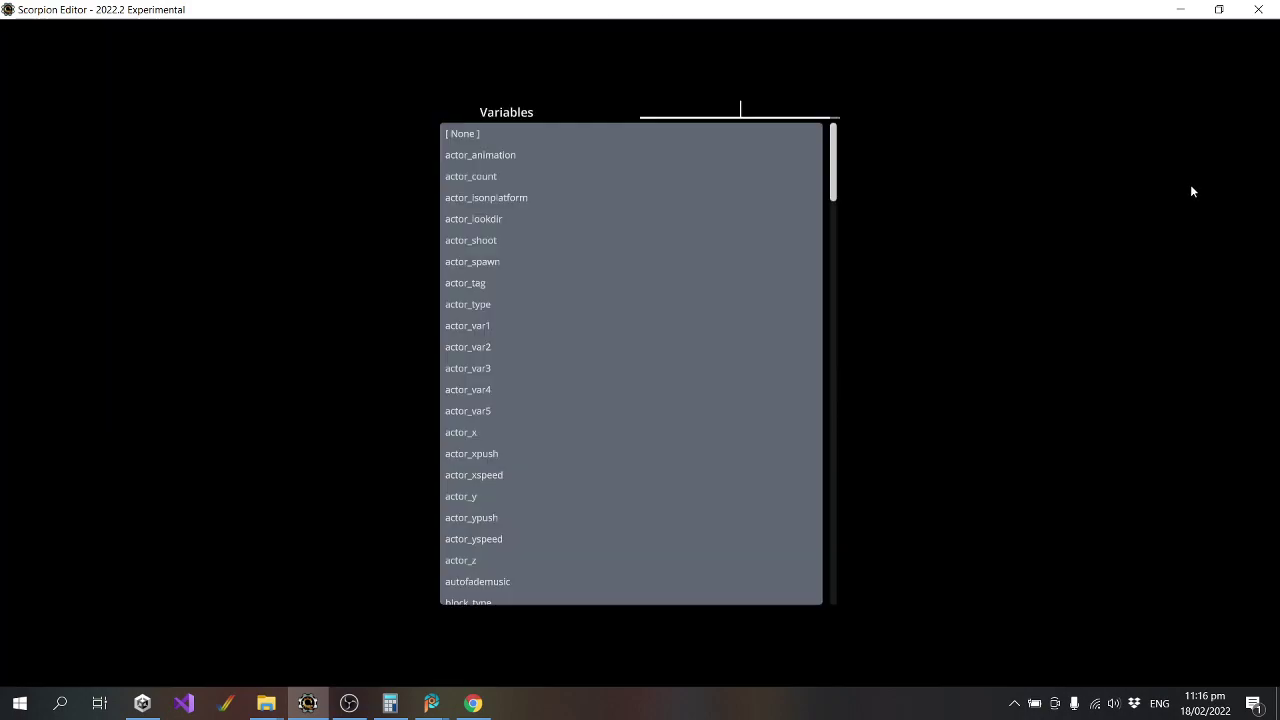
pyautogui.write('block_')
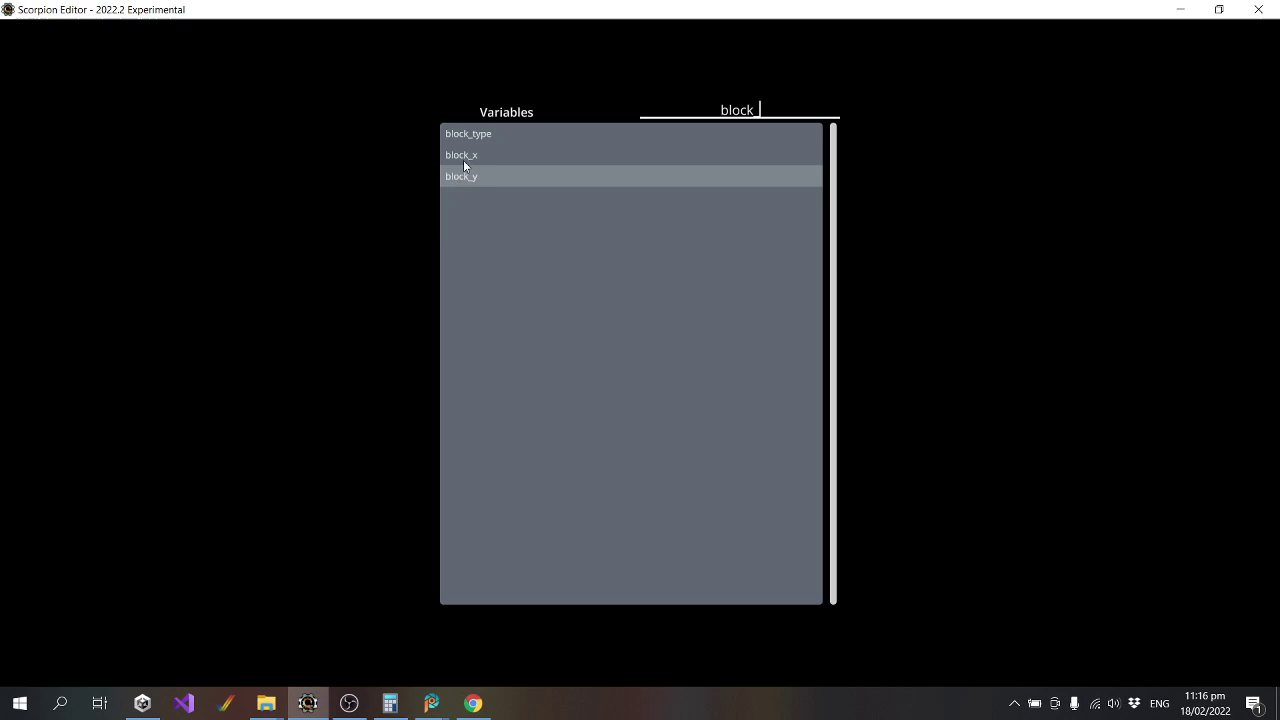
pyautogui.click(463, 157)
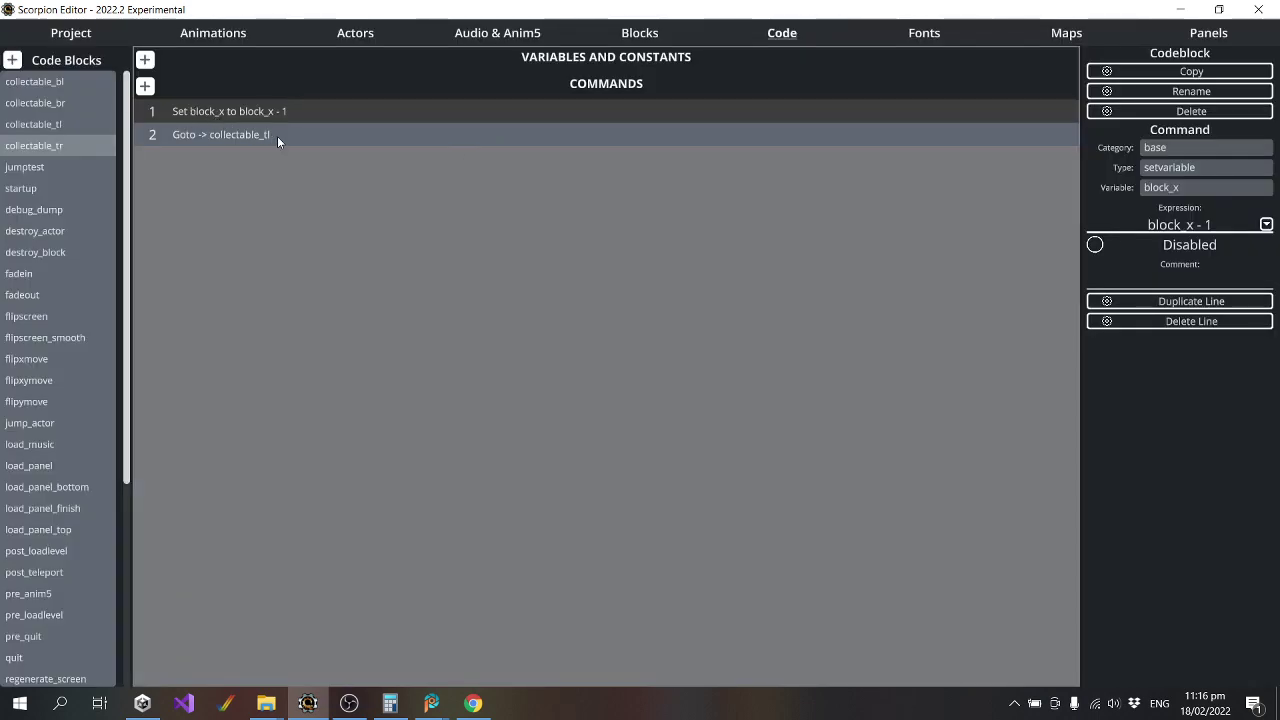
# Copy the collectable_tr codeblock over the existing collectable_br.codeblock file.
pyautogui.click(1232, 72)
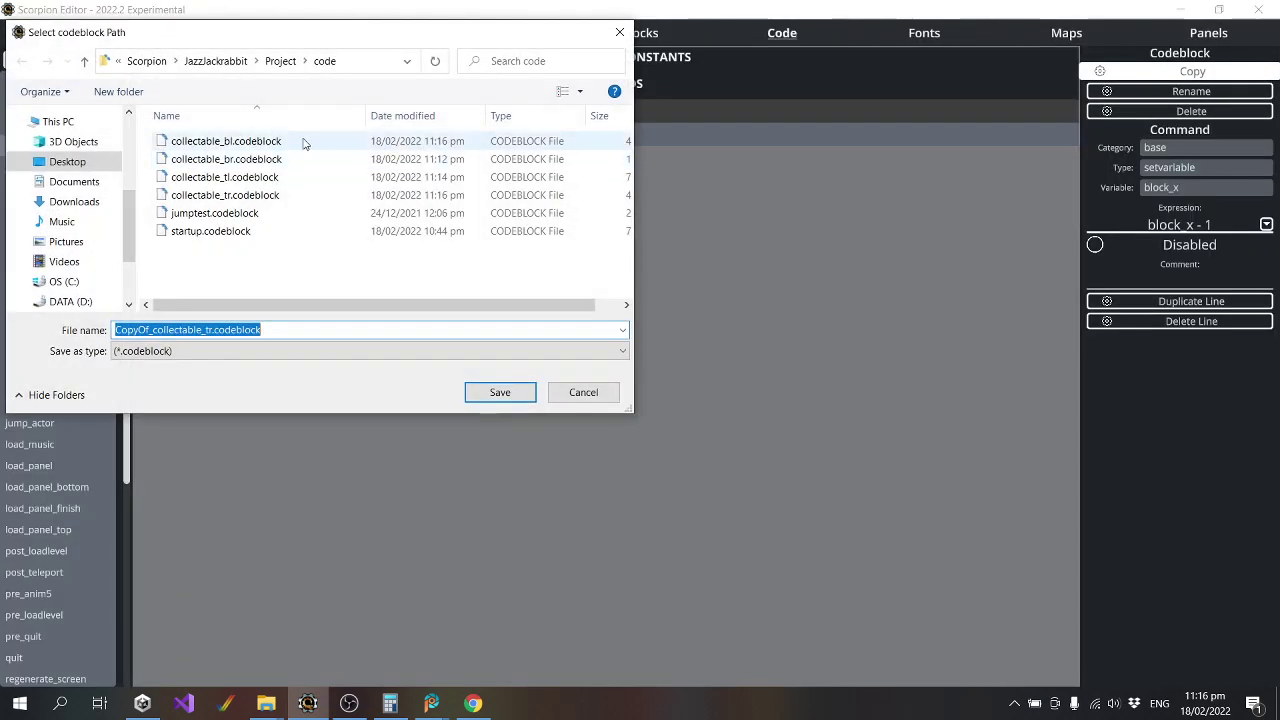
pyautogui.doubleClick(250, 158)
pyautogui.click(699, 353)
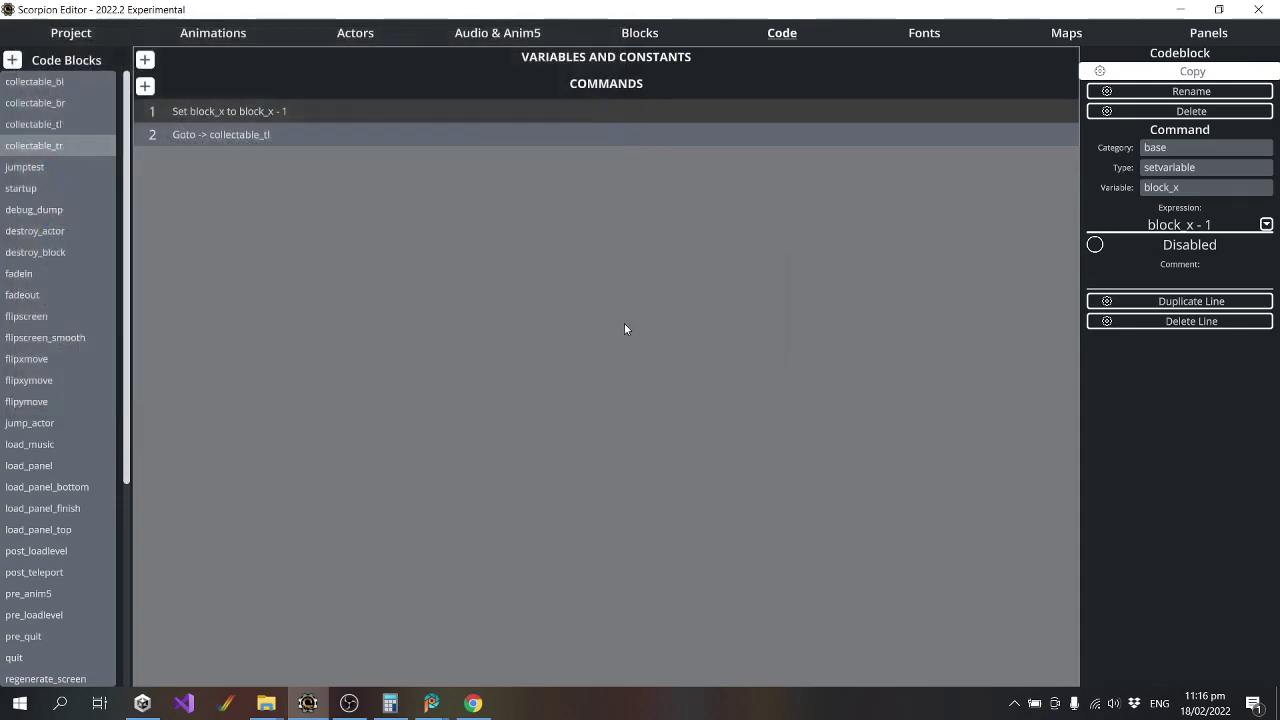
# Duplicate the block_x command in collectable_br and change the copy to set block_y to block_y - 1.
pyautogui.click(1212, 301)
pyautogui.click(1192, 226)
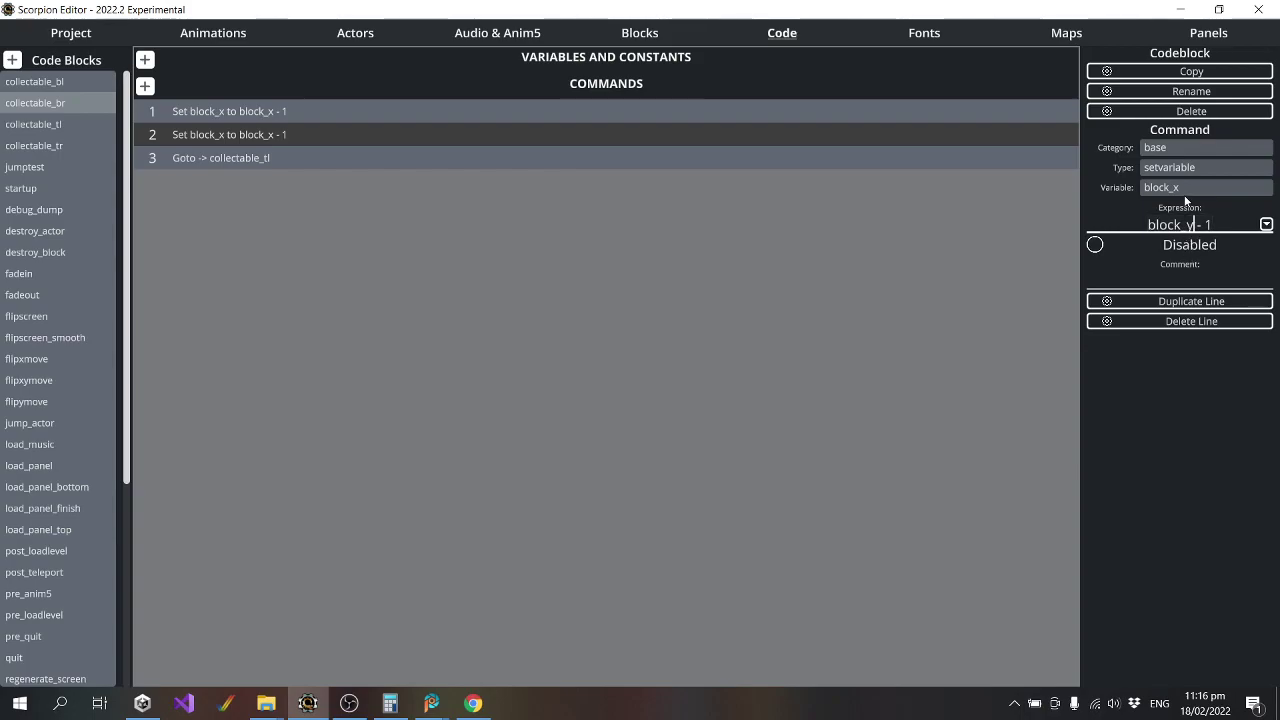
pyautogui.click(1186, 195)
pyautogui.write('block')
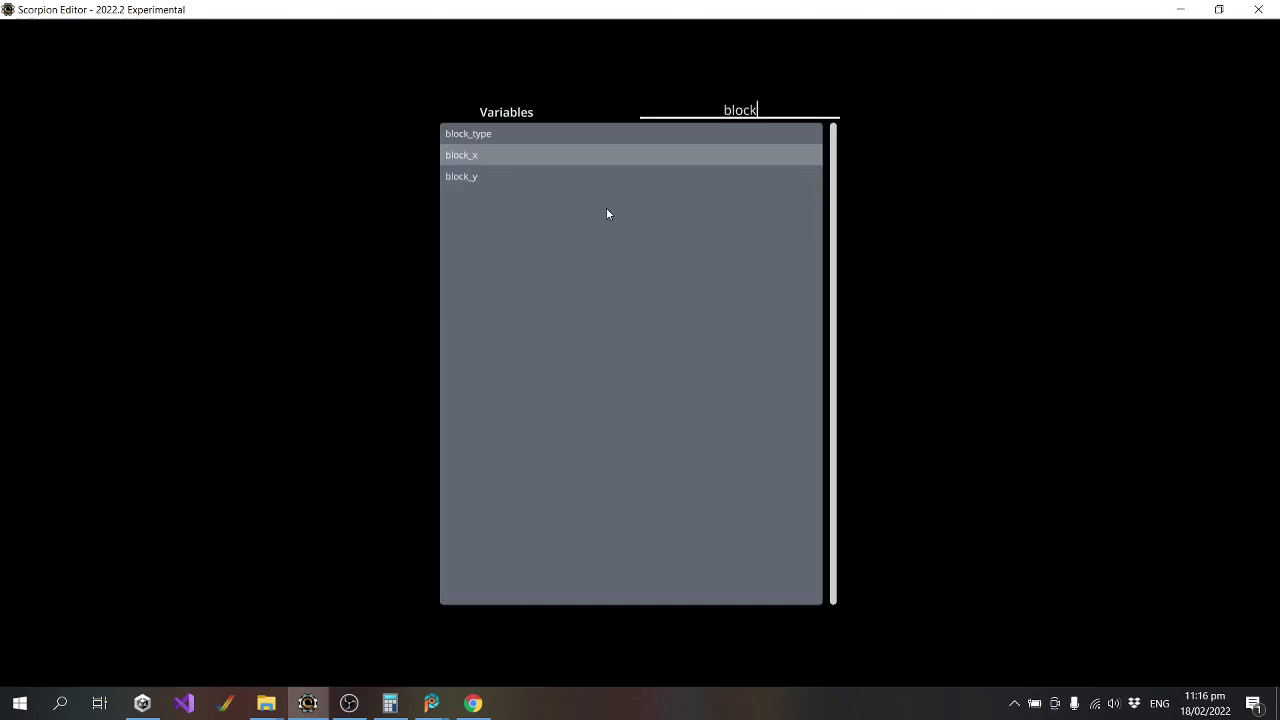
pyautogui.click(492, 177)
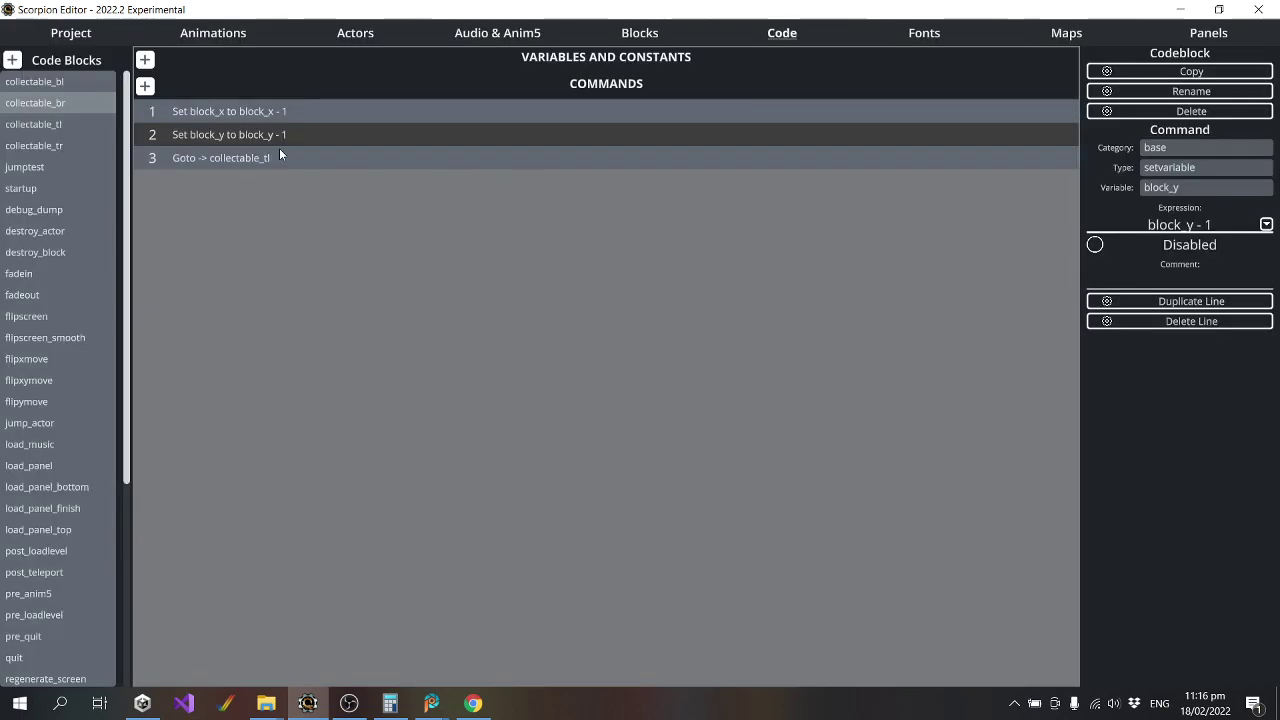
# Review the commands in the four collectable codeblocks for the bl, br, tl and tr corners.
pyautogui.click(49, 86)
pyautogui.click(60, 104)
pyautogui.click(60, 121)
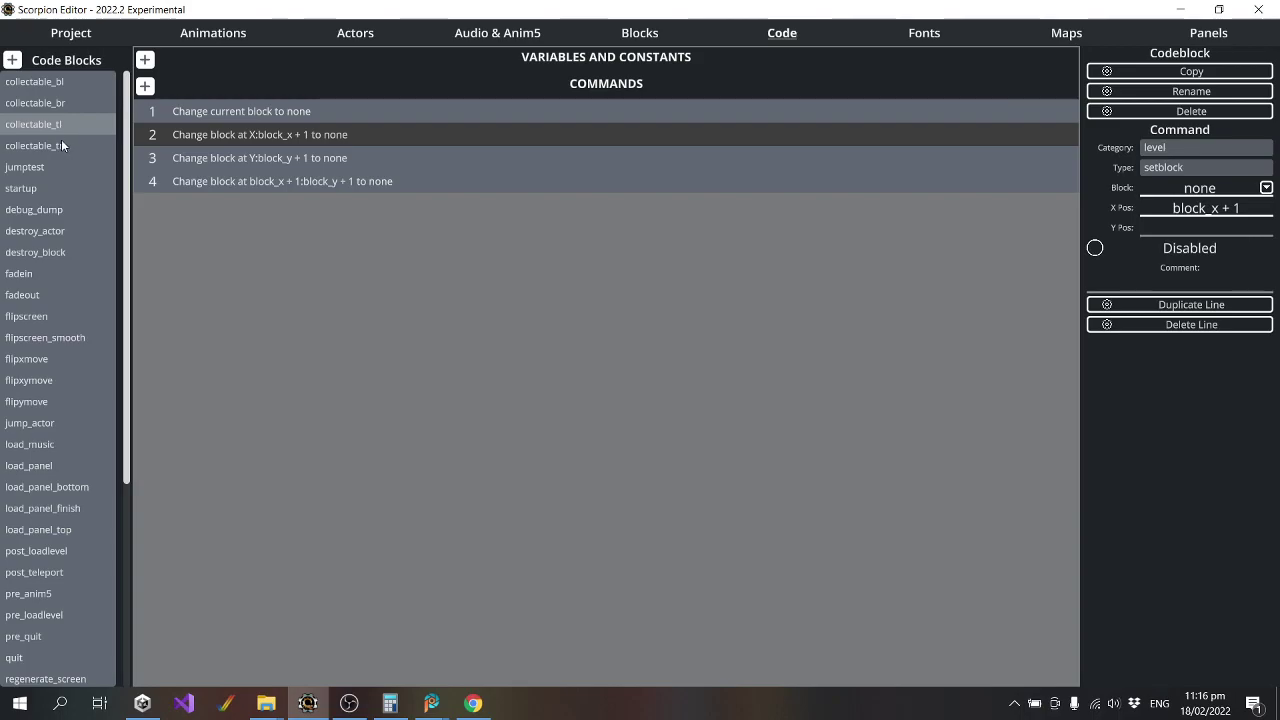
pyautogui.click(63, 145)
pyautogui.click(64, 104)
pyautogui.click(60, 85)
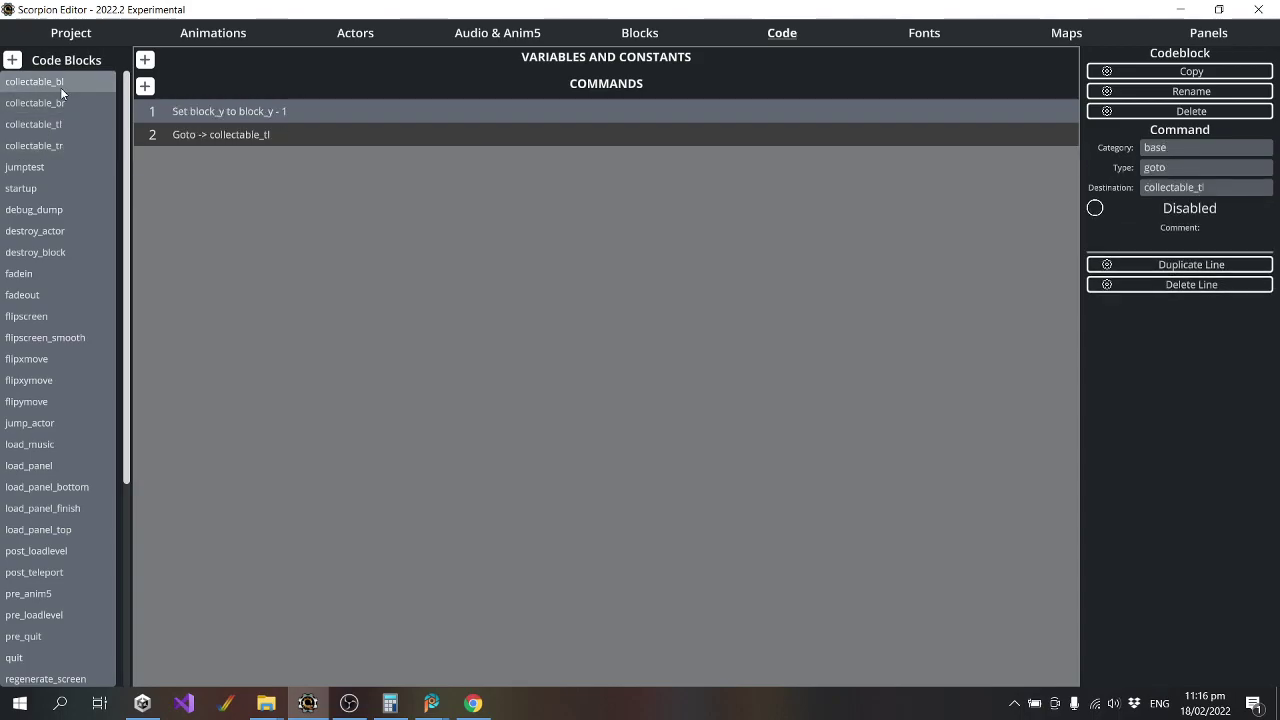
# Run the project in WinUAE and walk the rabbit from the level start past the striped pole and down the snowy slope.
pyautogui.click(77, 37)
pyautogui.click(78, 114)
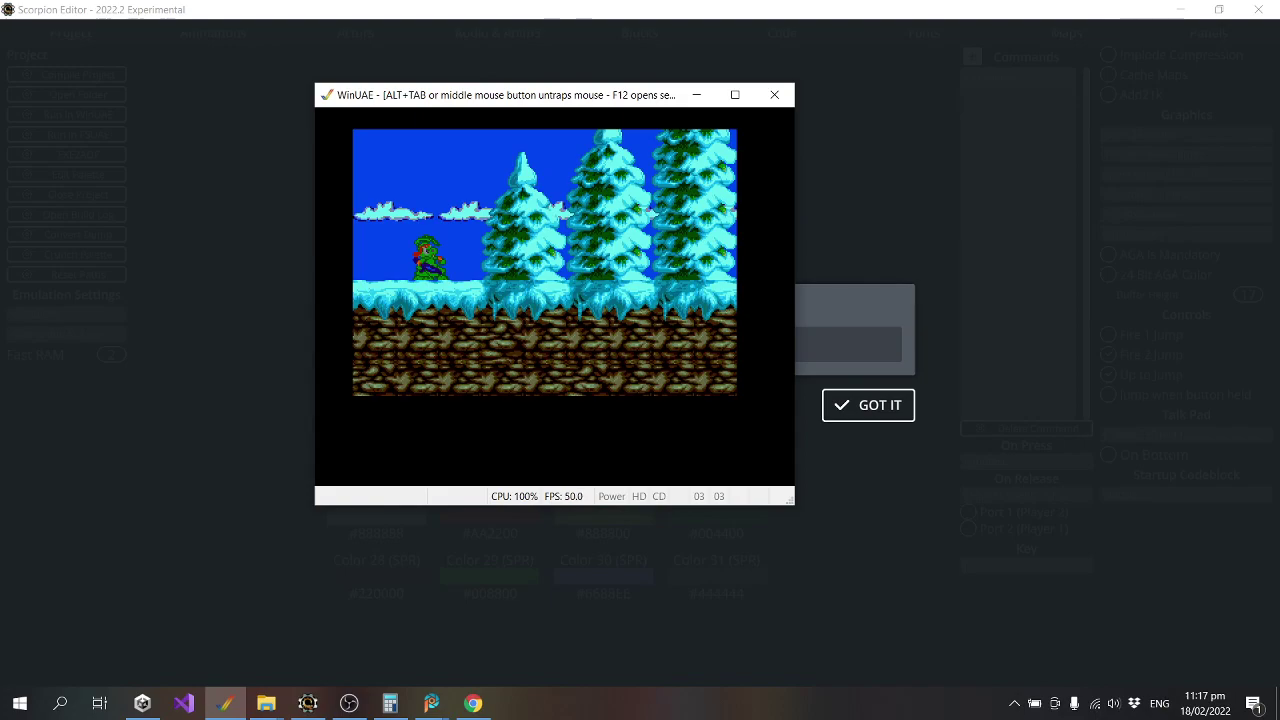
pyautogui.press('Right')
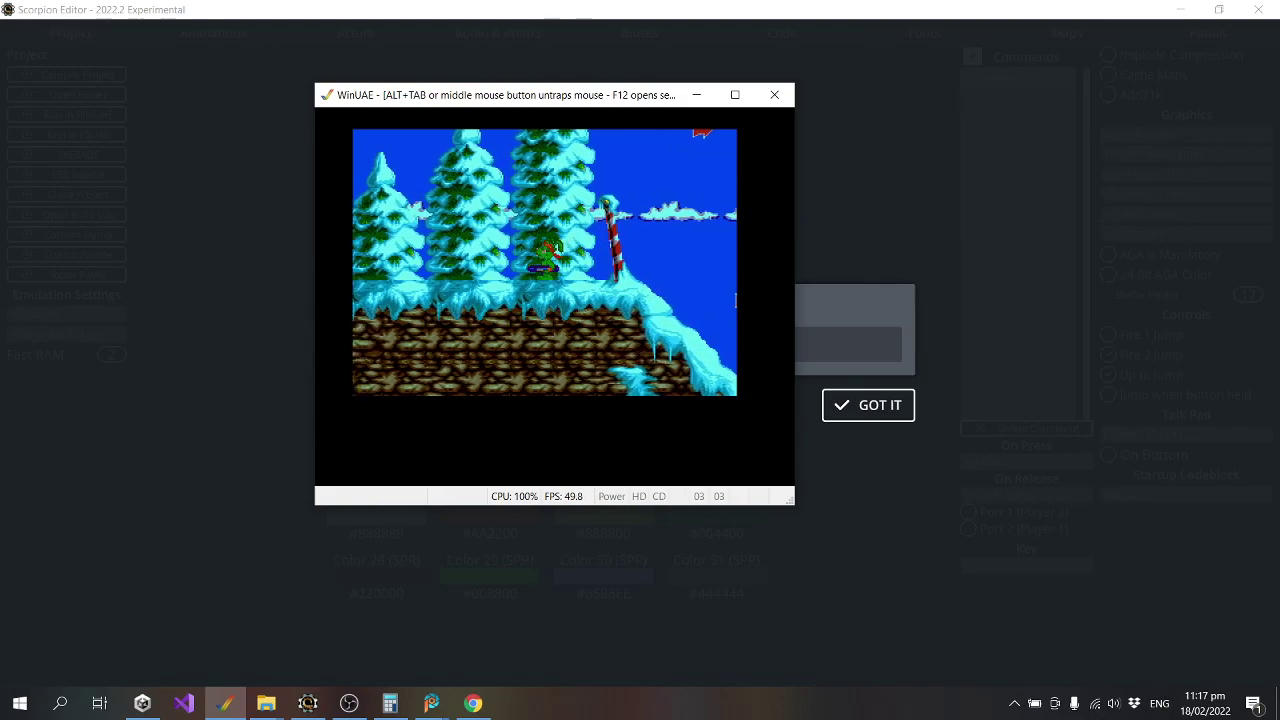
pyautogui.press('Left')
pyautogui.press('Right')
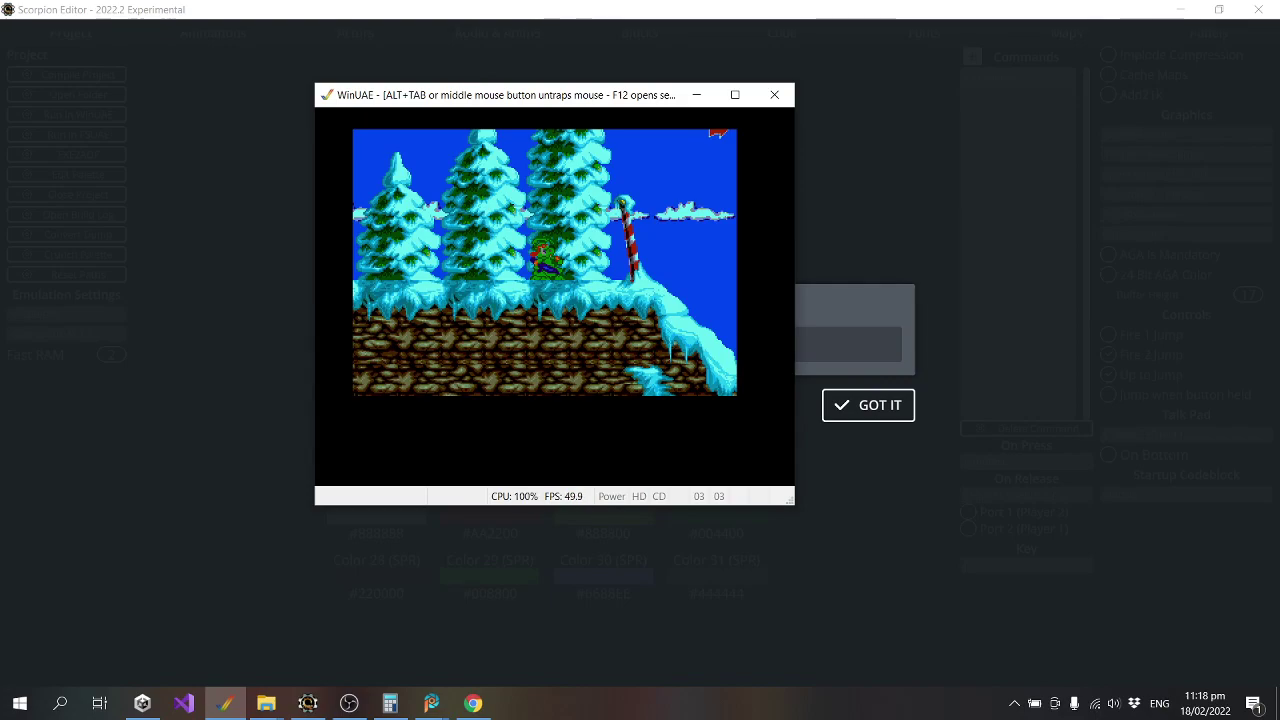
pyautogui.press('Right')
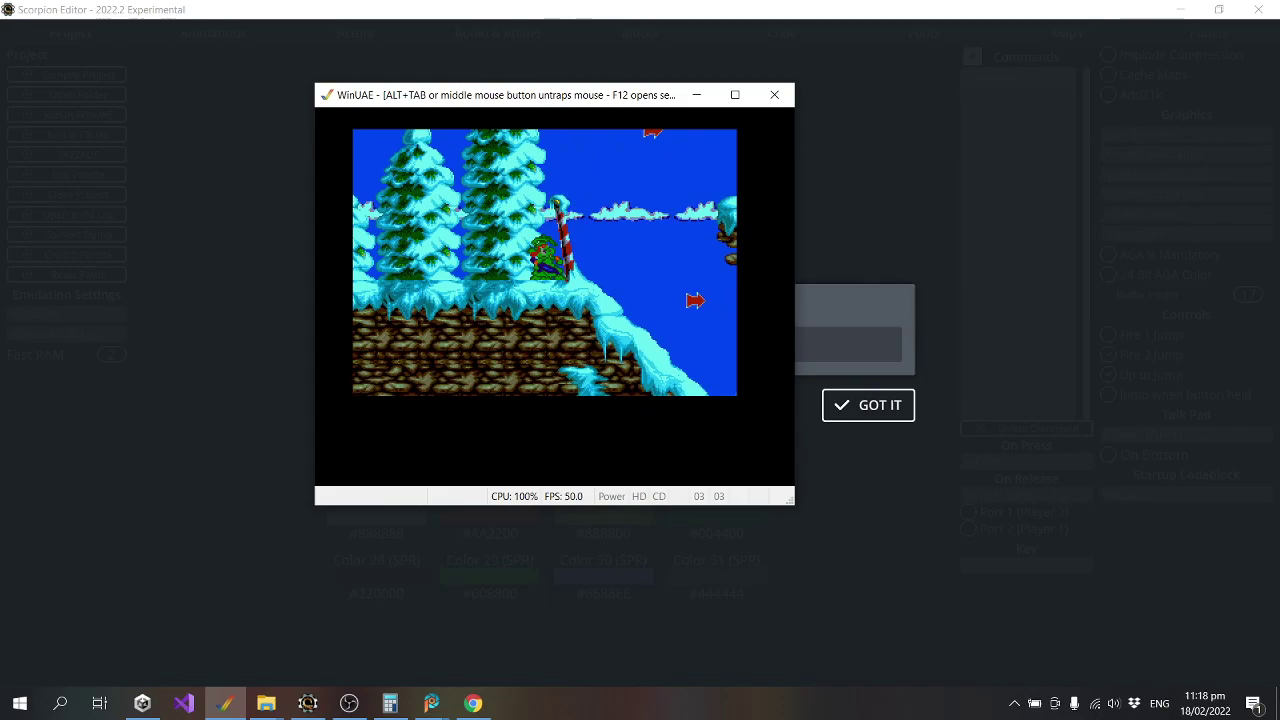
pyautogui.press('Right')
pyautogui.press('Right')
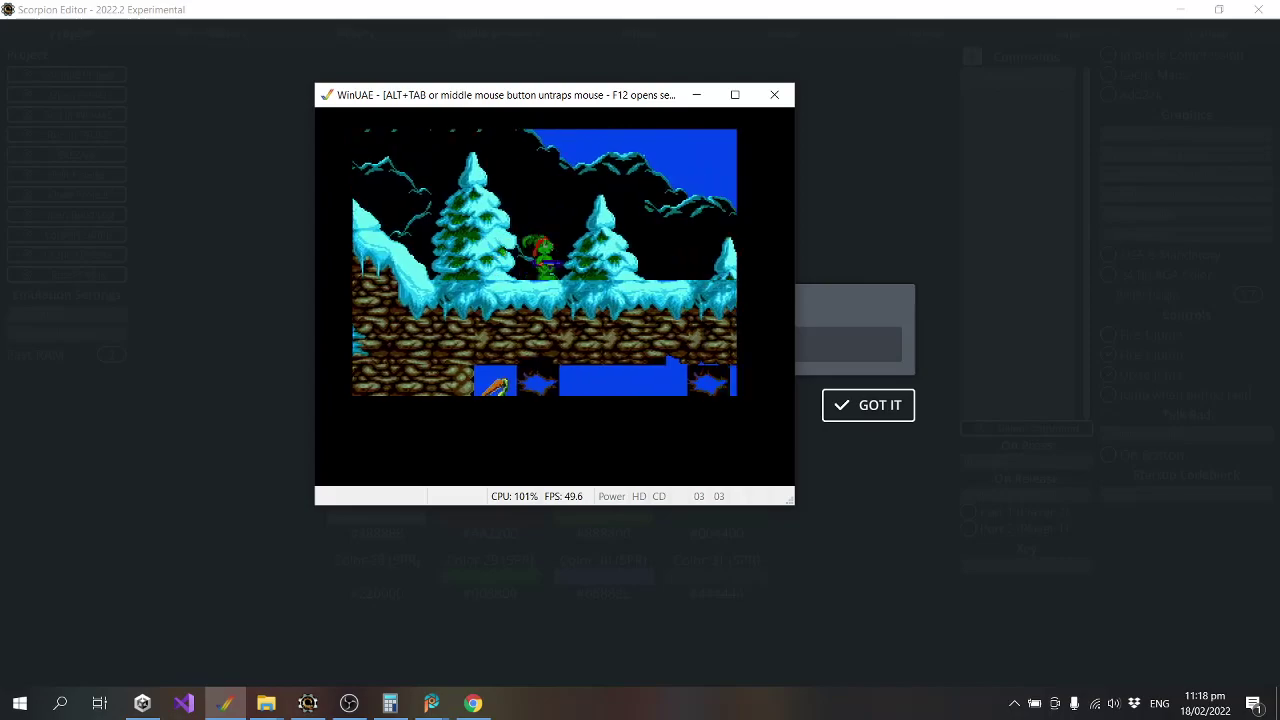
# Test collecting the airborne carrots near the ledge and the carrot in the tunnel beneath it, and return to the upper ground.
pyautogui.press('Right')
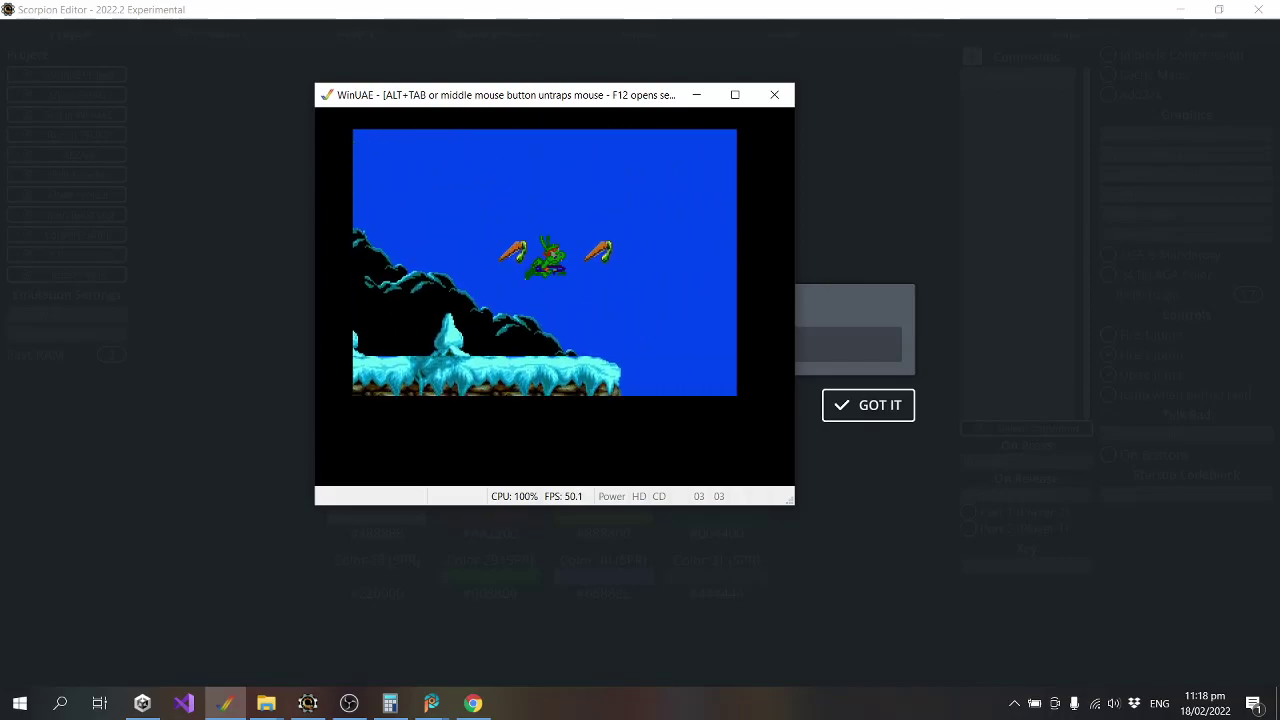
pyautogui.press('Right')
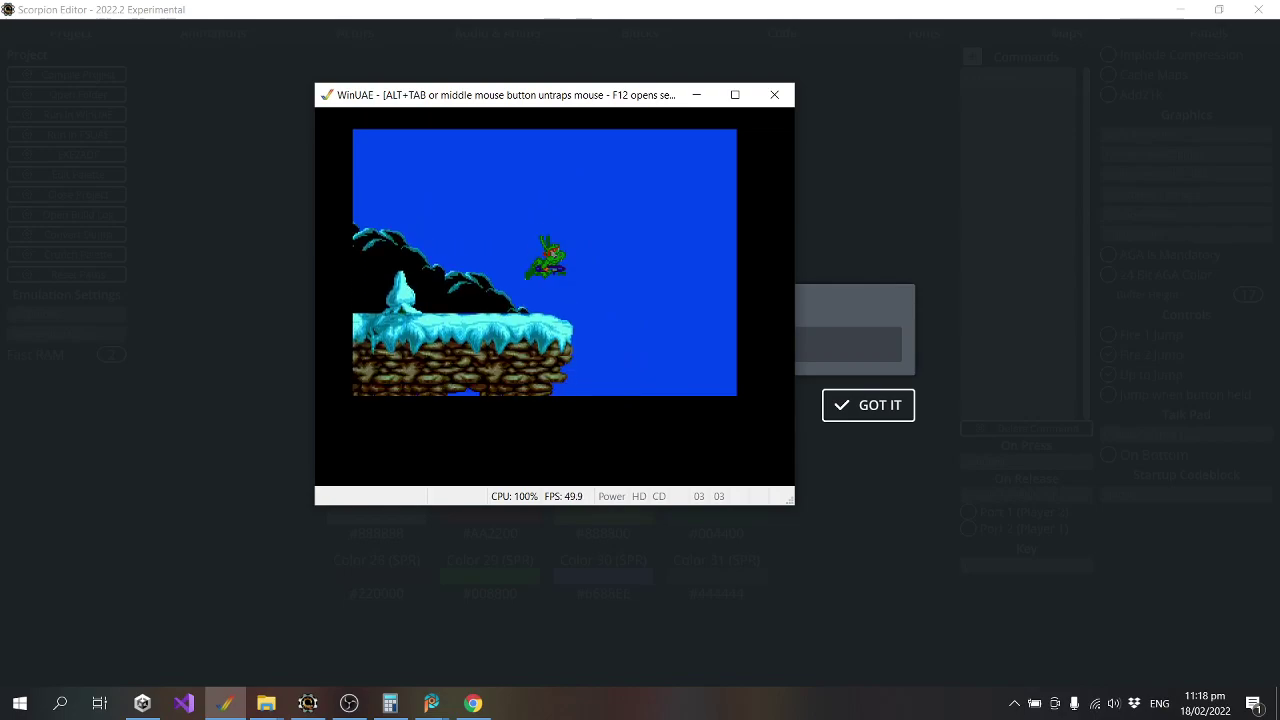
pyautogui.press('Right')
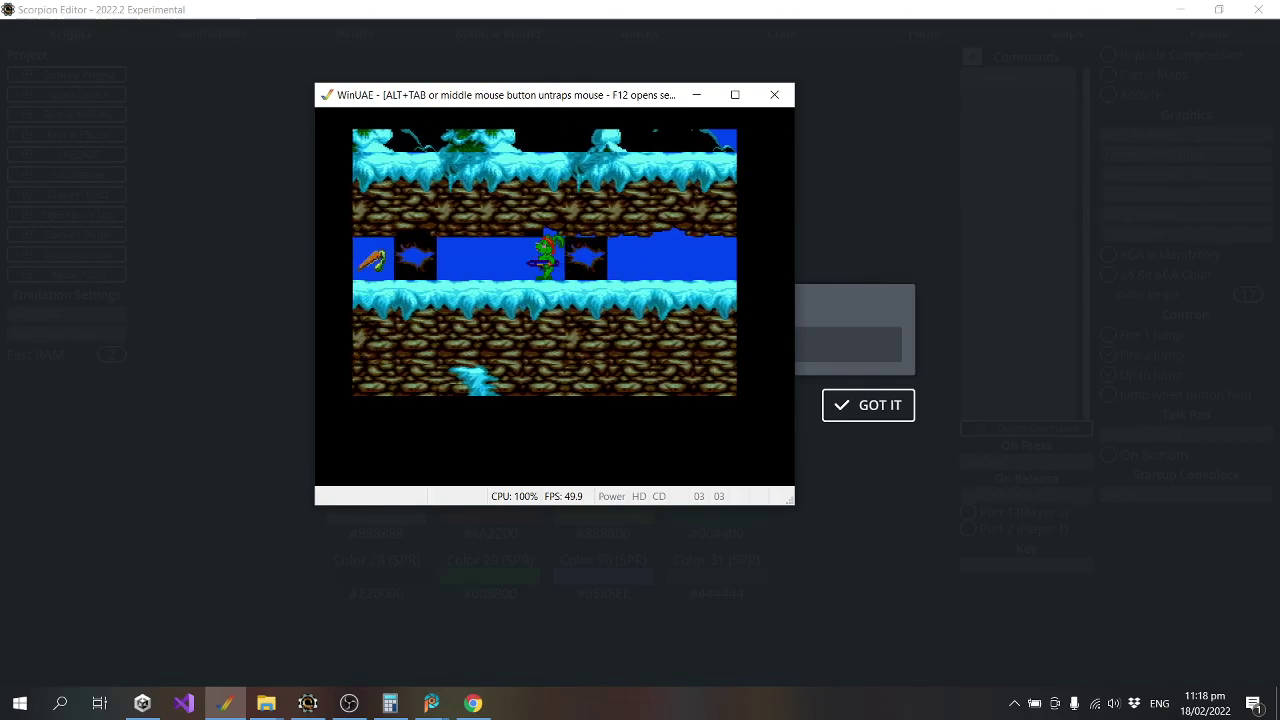
pyautogui.press('Right')
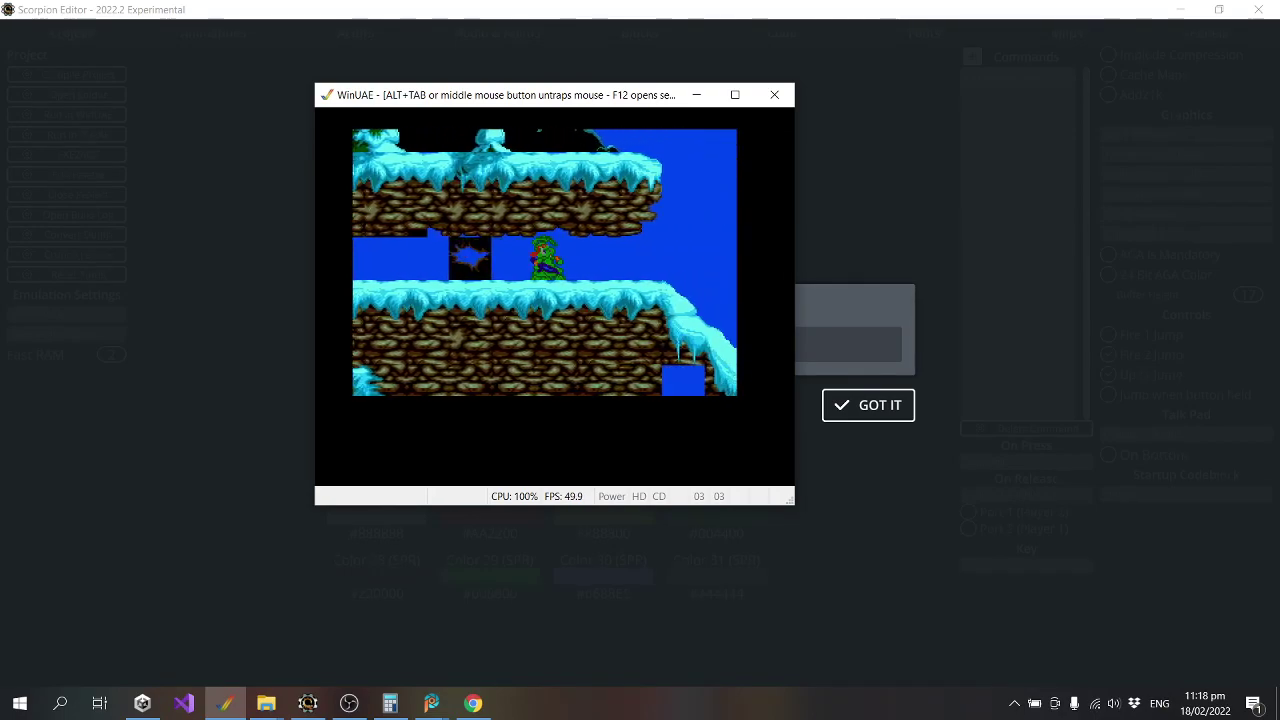
pyautogui.press('Right')
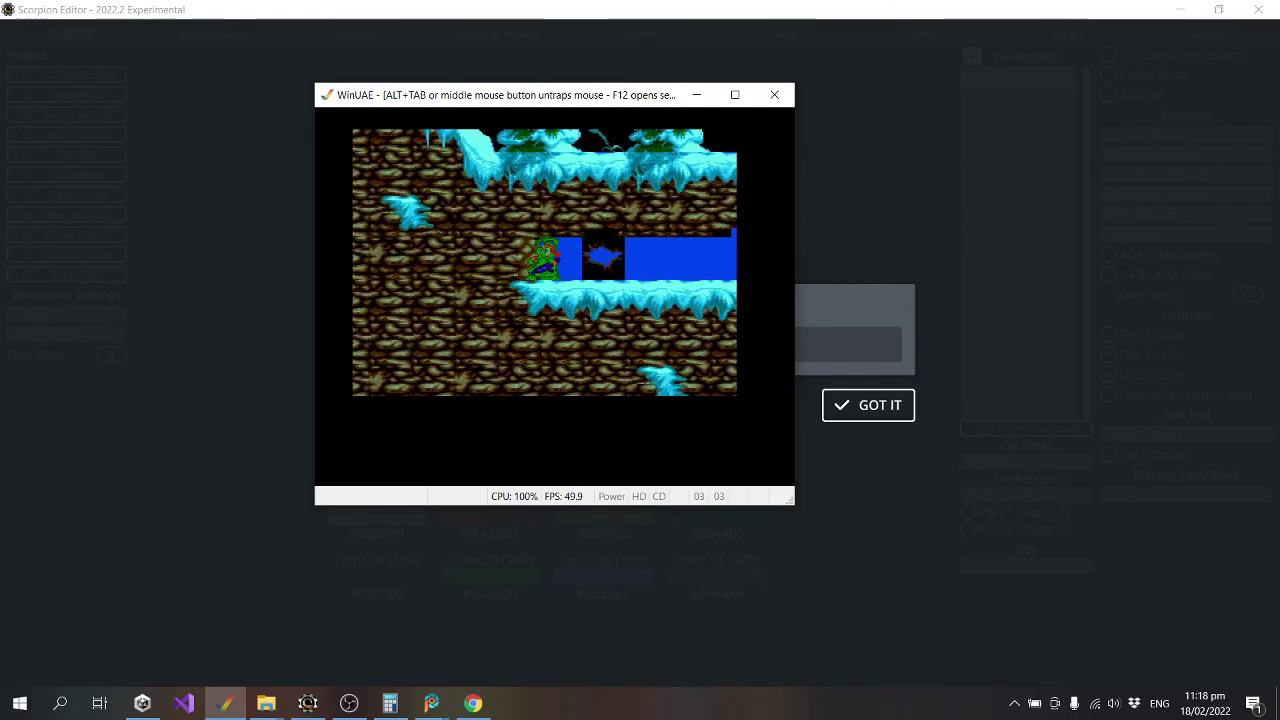
pyautogui.press('Right')
pyautogui.press('Right')
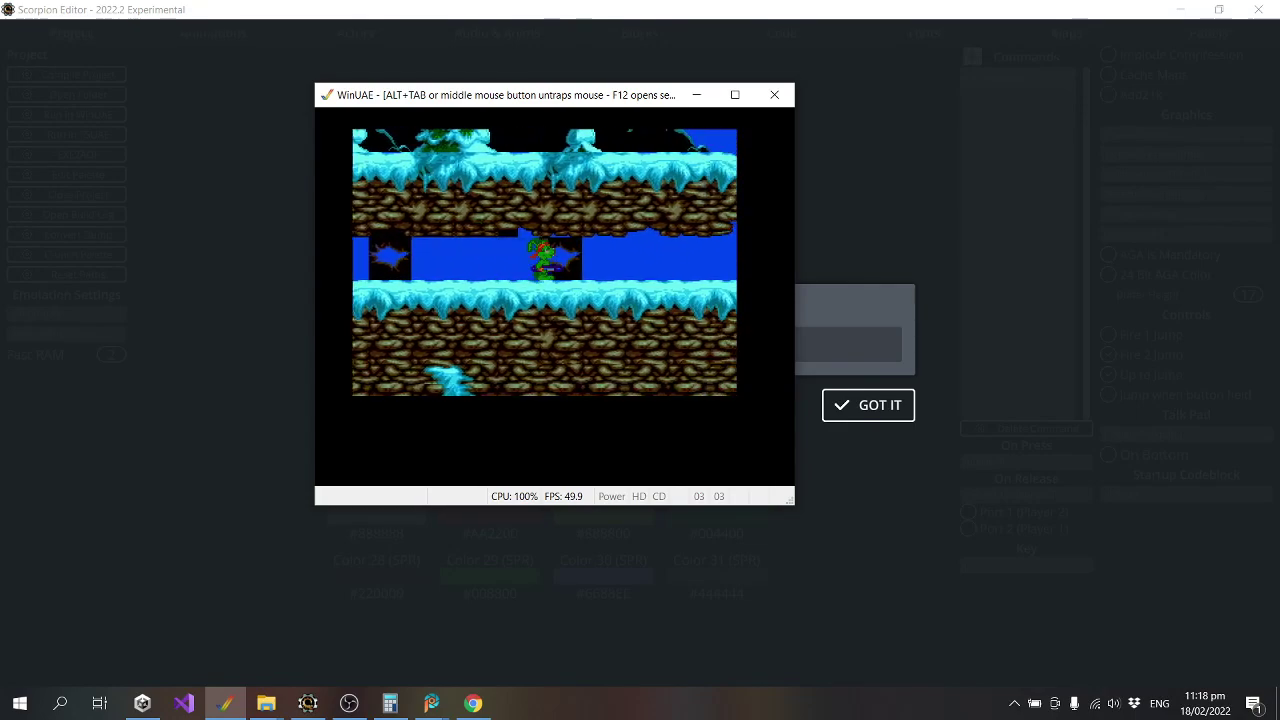
pyautogui.press('Right')
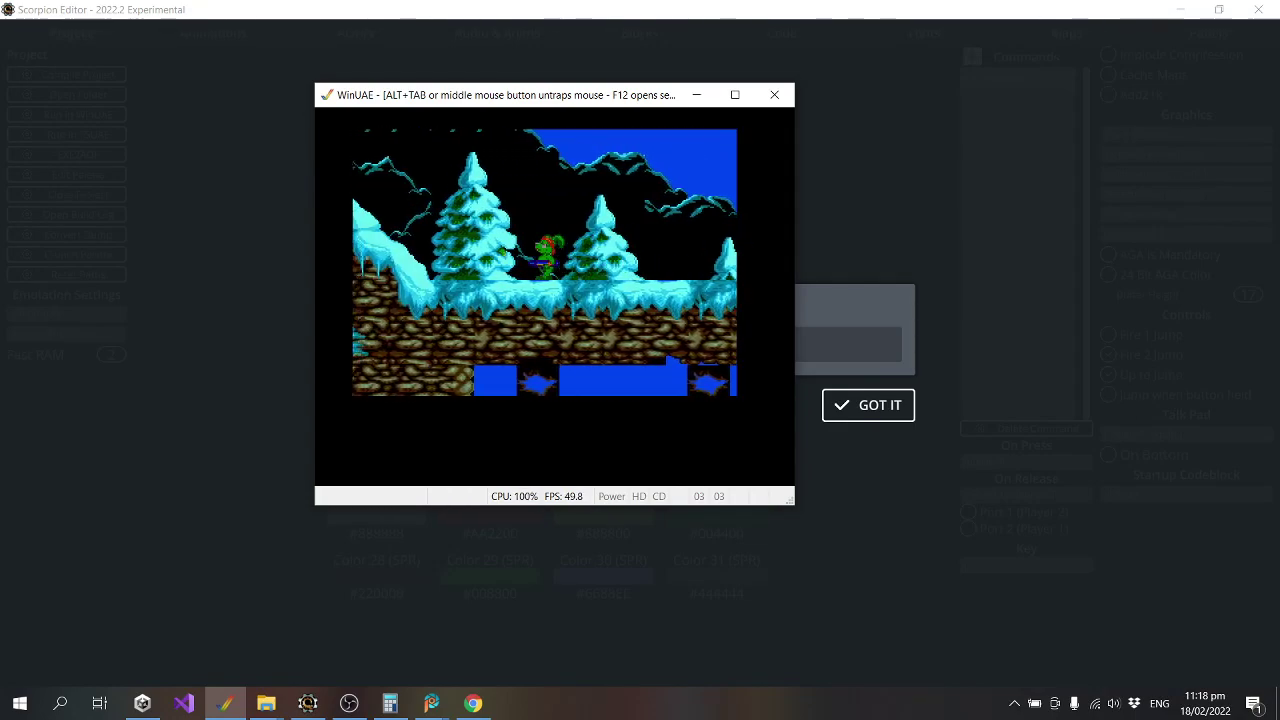
# Test high jumps over the trees at the level start and crossing to the ledge, and close the emulator and the compile message.
pyautogui.press('Right')
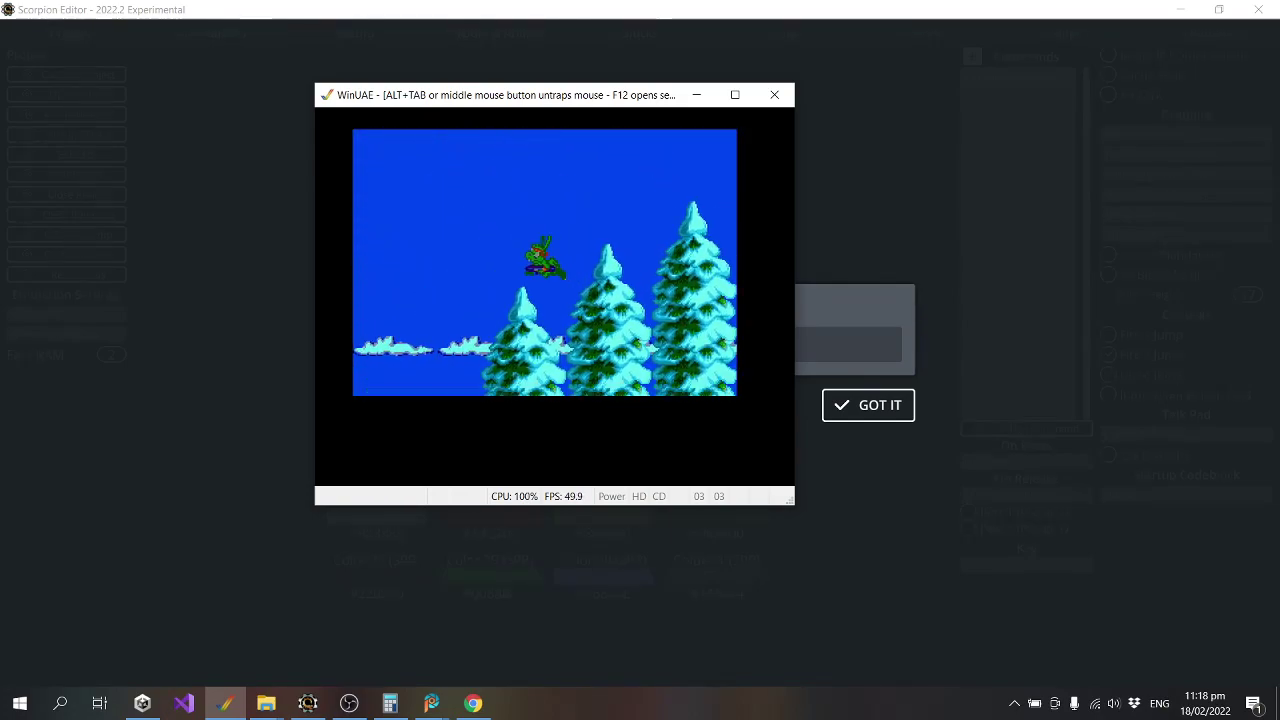
pyautogui.press('Up')
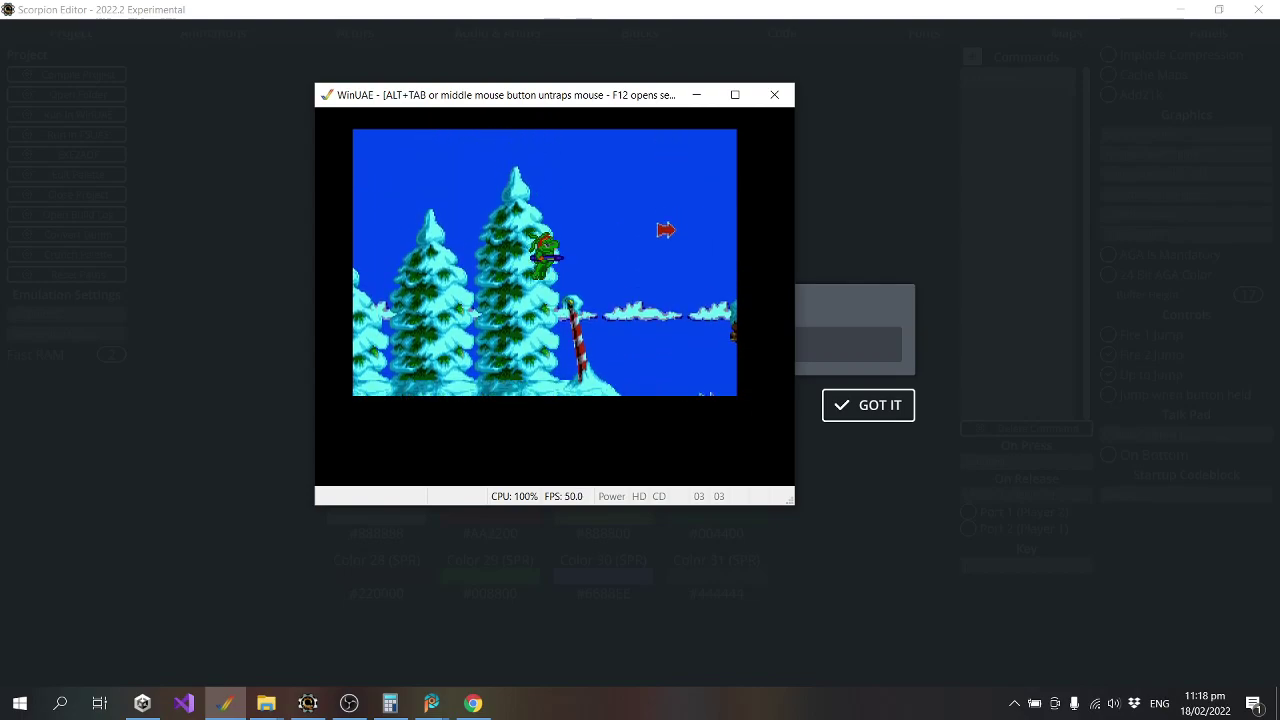
pyautogui.press('Up')
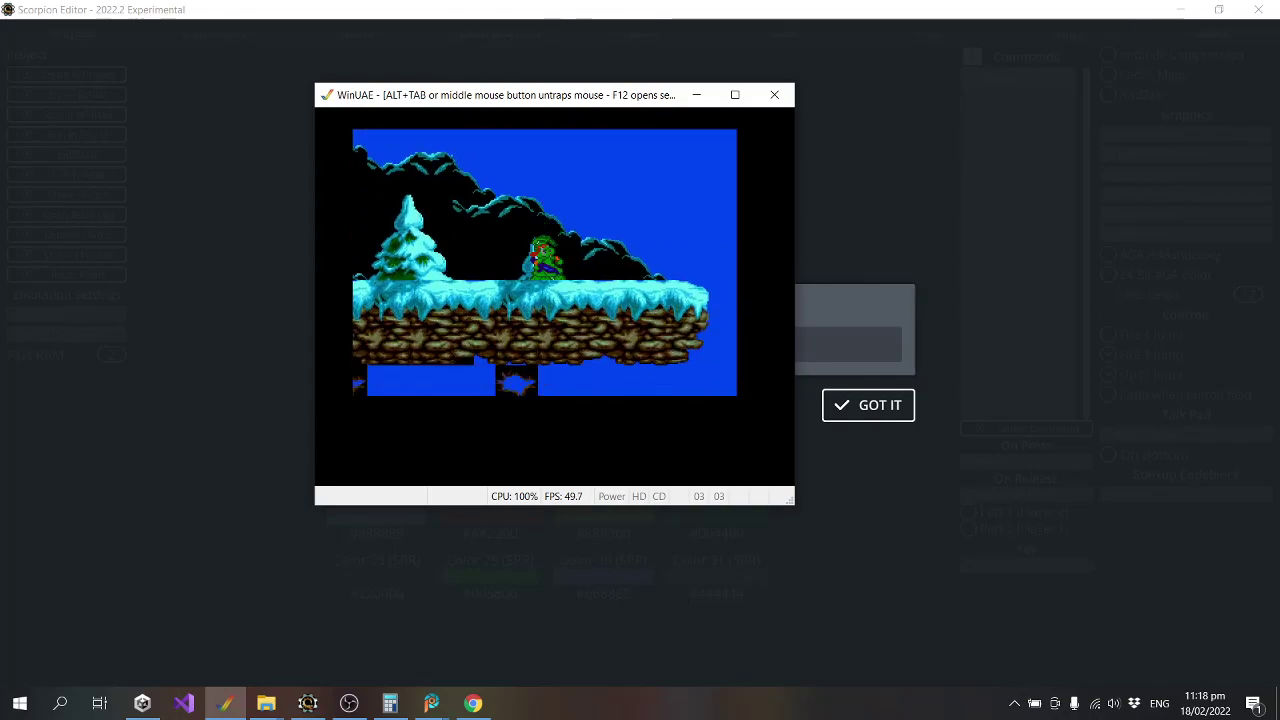
pyautogui.hotkey('alt', 'F4')
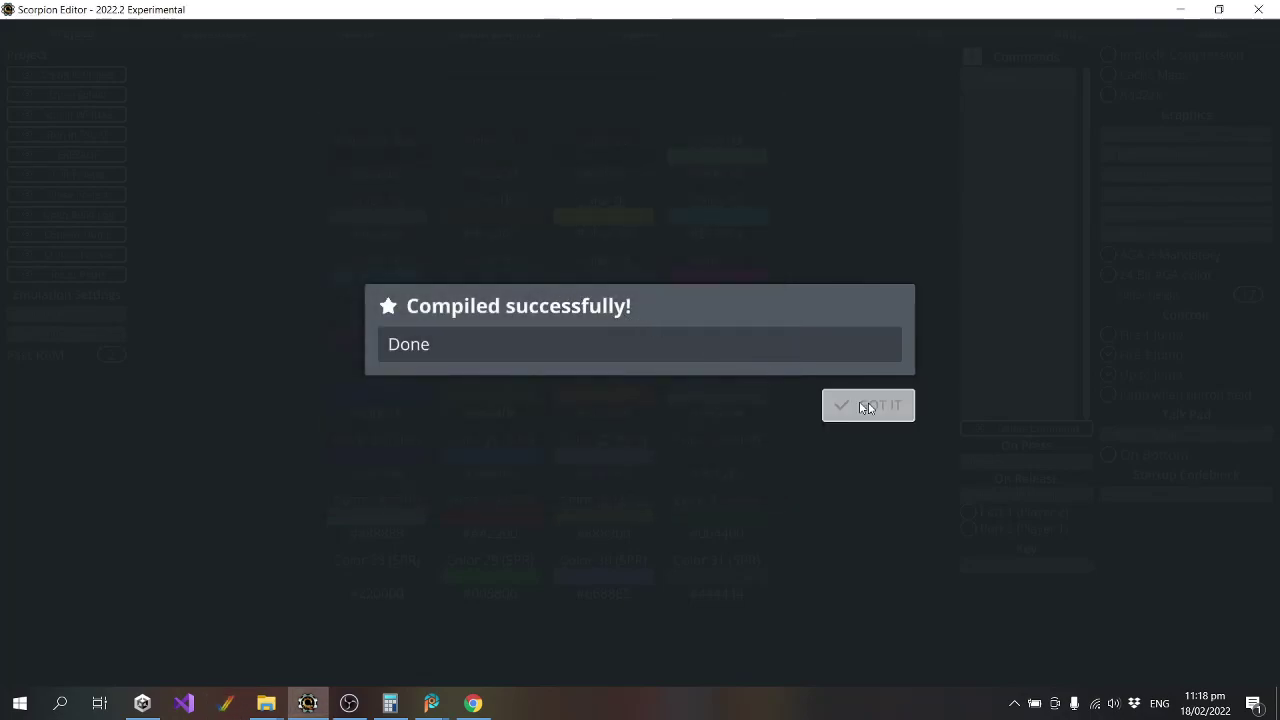
pyautogui.click(868, 406)
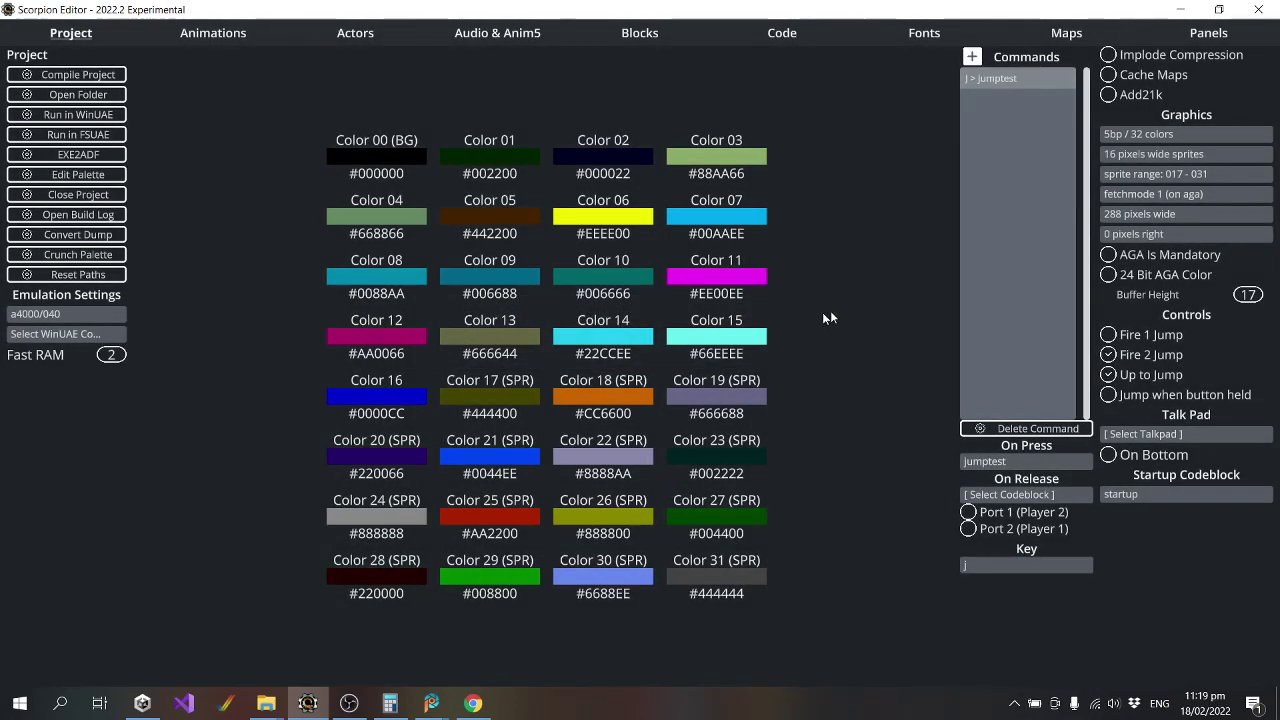
# Disable the Set to 25HZ command in the startup codeblock.
pyautogui.click(782, 34)
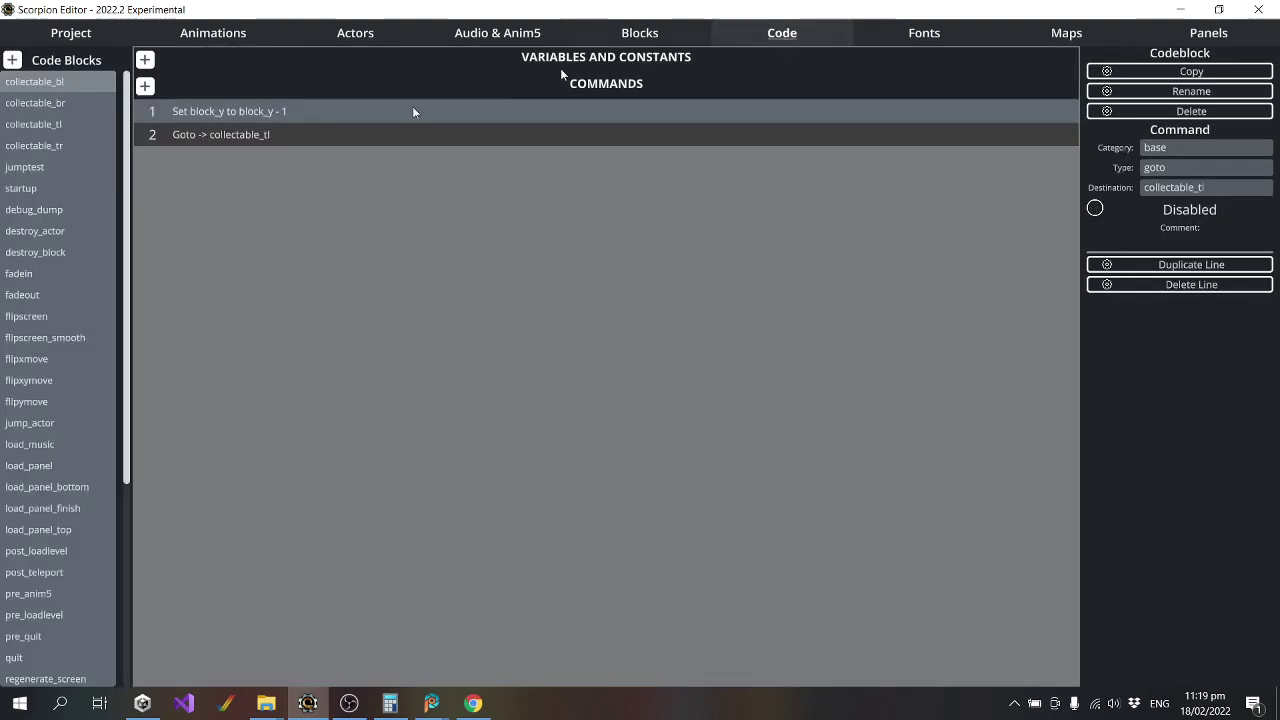
pyautogui.click(44, 189)
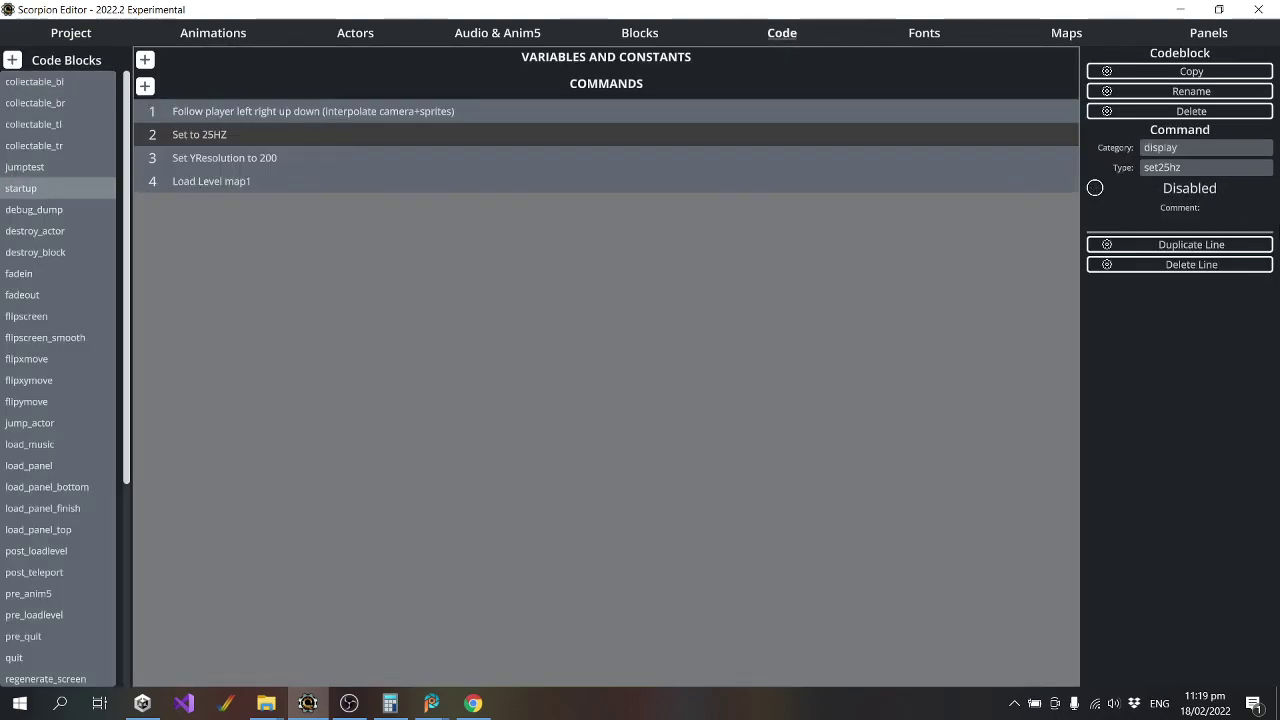
pyautogui.click(1095, 188)
# Set the jazz actor's Speed Left and Speed Right to 5 and its Gravity to 0.5.
pyautogui.click(339, 37)
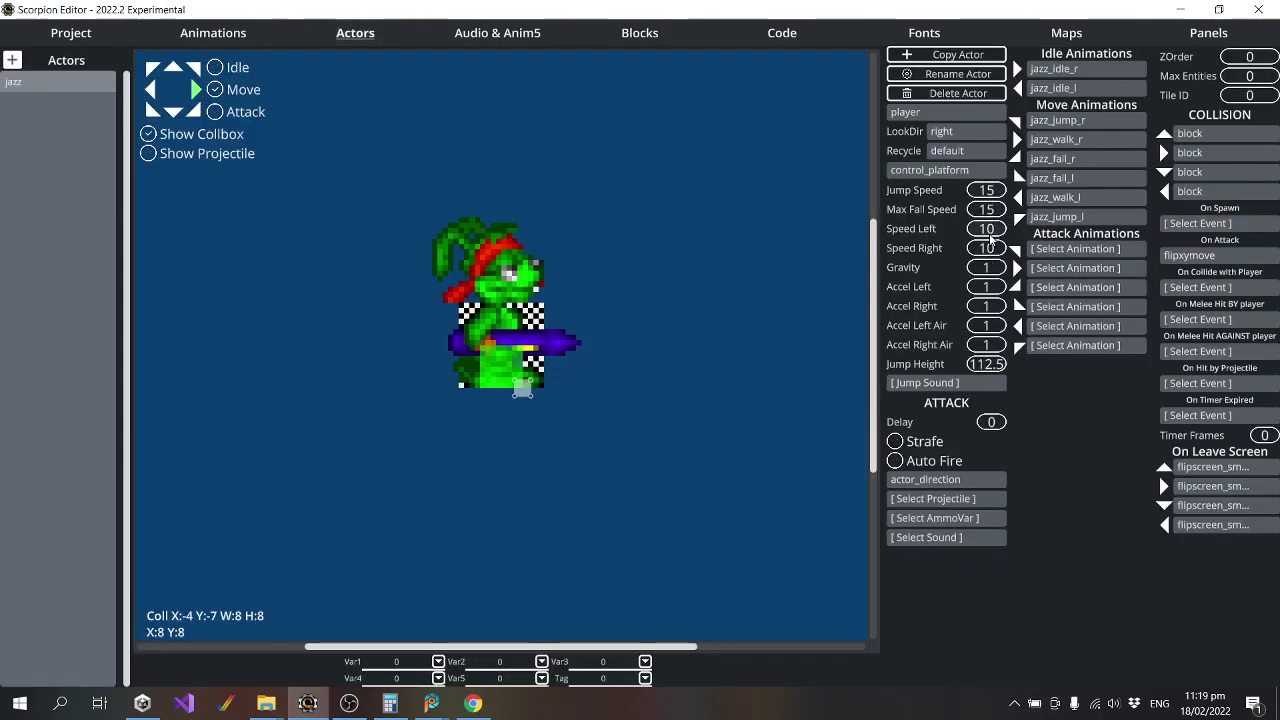
pyautogui.scroll(-5, 990, 250)
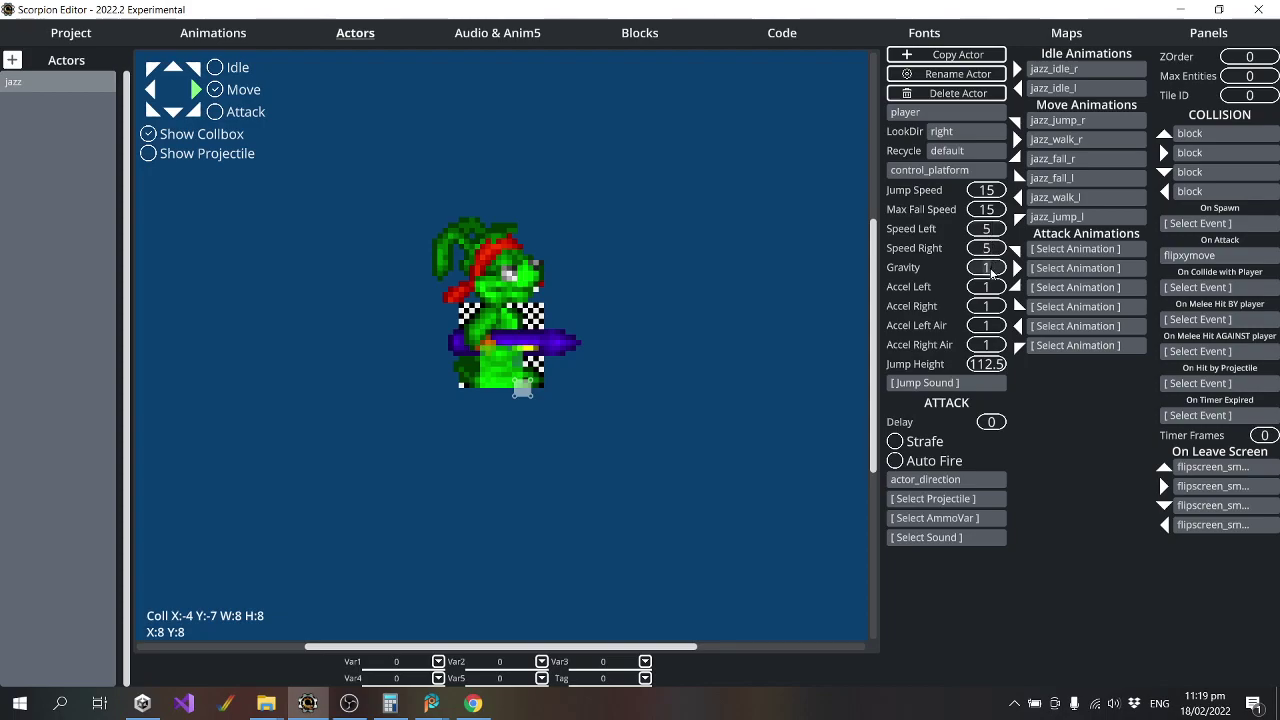
pyautogui.scroll(-1, 991, 268)
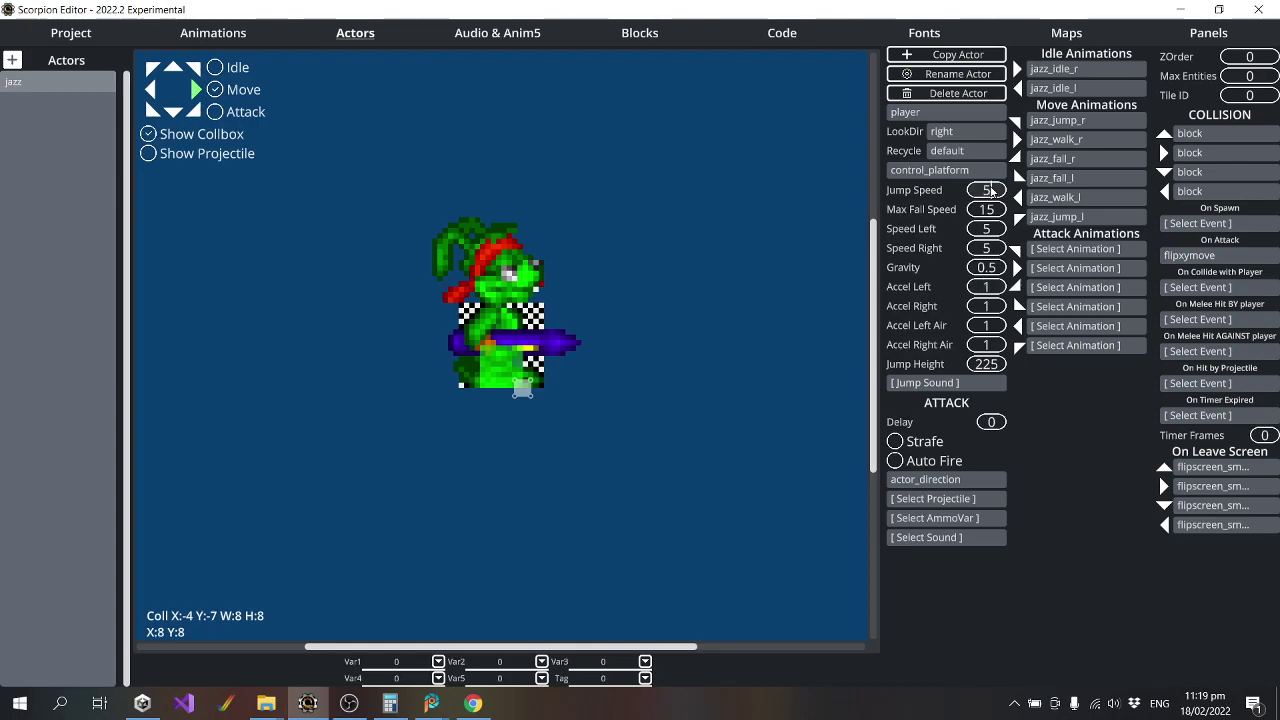
# Try Jump Speed values of 12.5, 100 and 11.25 for the jazz actor, comparing the resulting jump height.
pyautogui.scroll(-10, 990, 190)
pyautogui.scroll(1, 992, 194)
pyautogui.click(994, 194)
pyautogui.write('12.5')
pyautogui.press('Return')
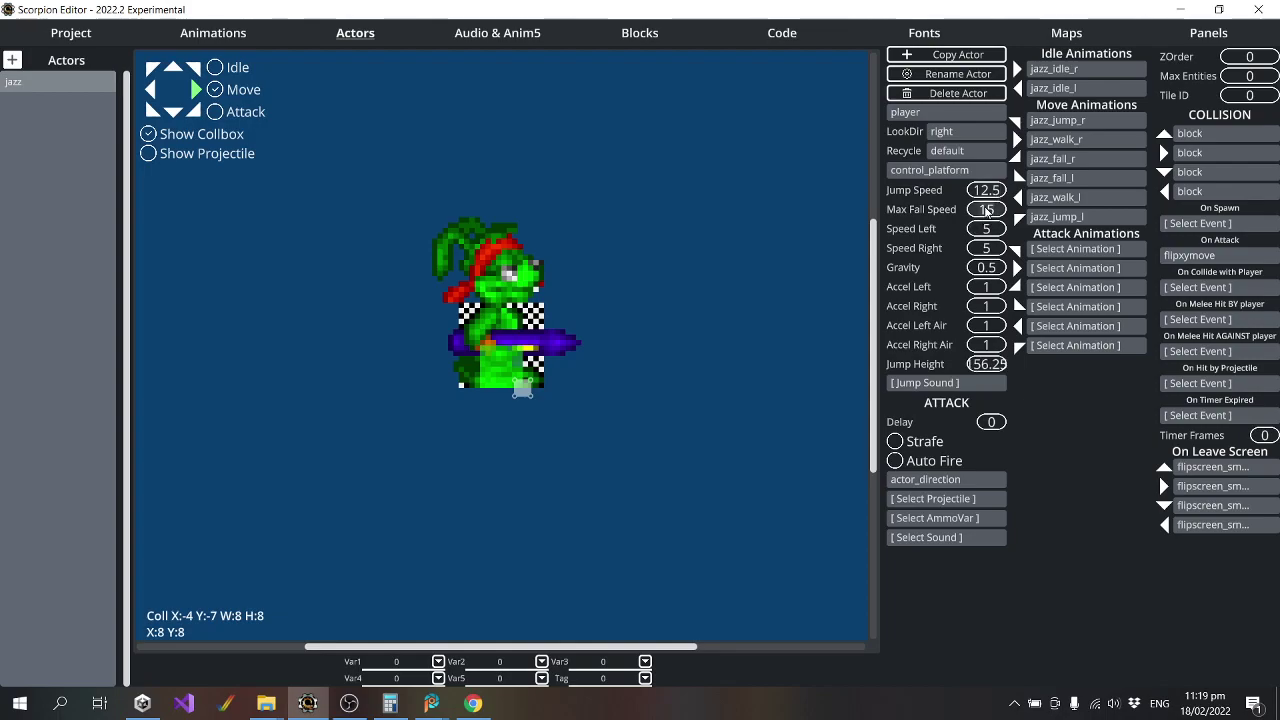
pyautogui.click(989, 190)
pyautogui.write('100')
pyautogui.press('Return')
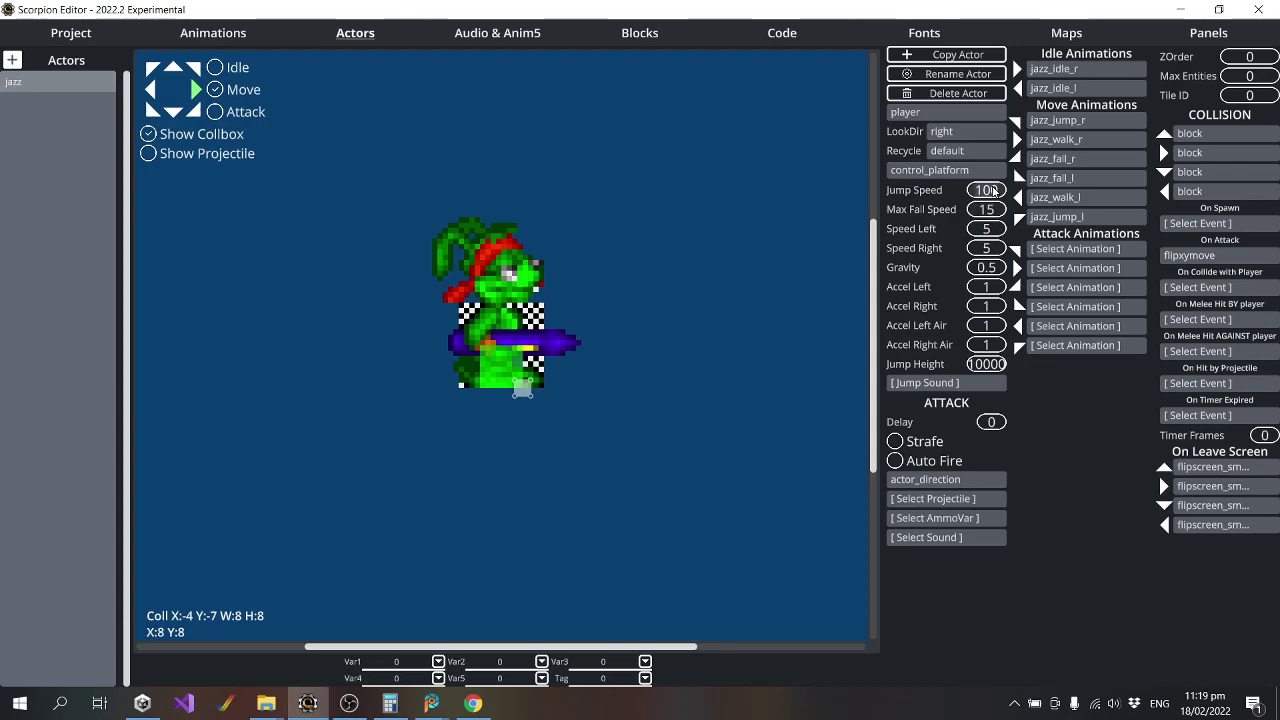
pyautogui.press('BackSpace')
pyautogui.press('Return')
pyautogui.write('5')
pyautogui.press('Return')
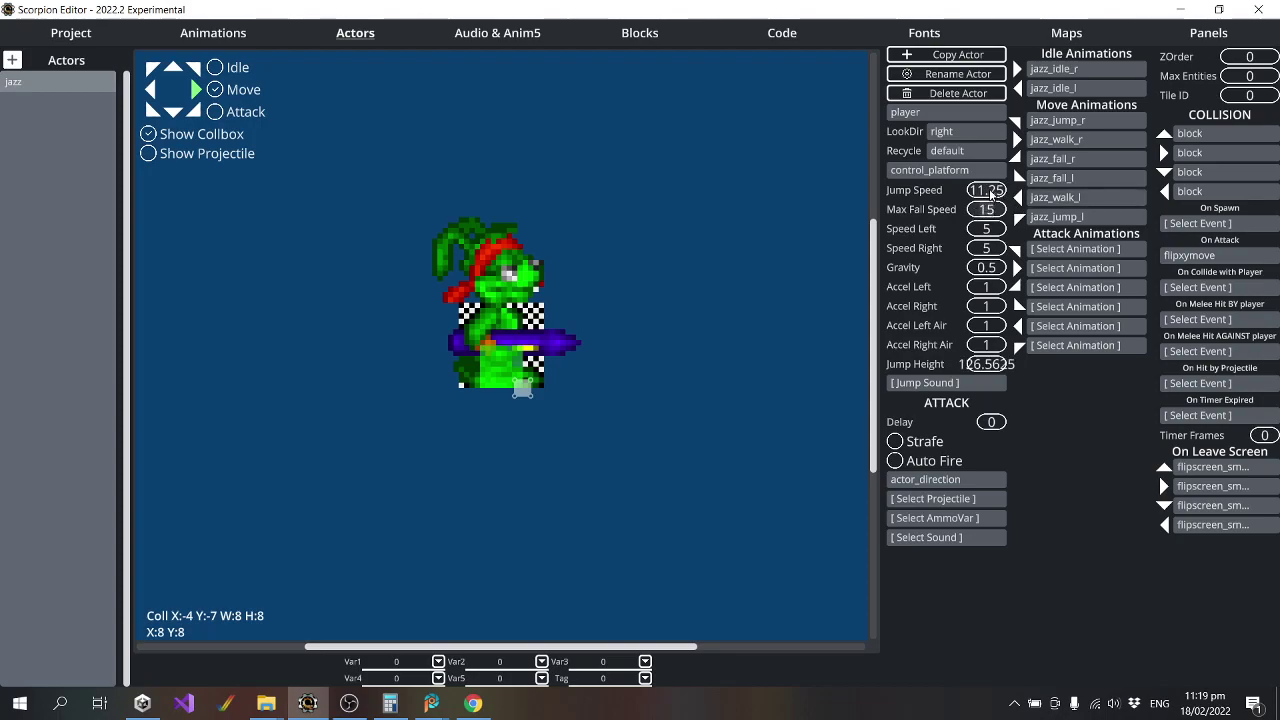
# Set the jazz actor's Jump Speed and Max Fall Speed to 11 and its Accel Left to 1.
pyautogui.press('BackSpace')
pyautogui.press('BackSpace')
pyautogui.press('BackSpace')
pyautogui.press('Return')
pyautogui.write('11')
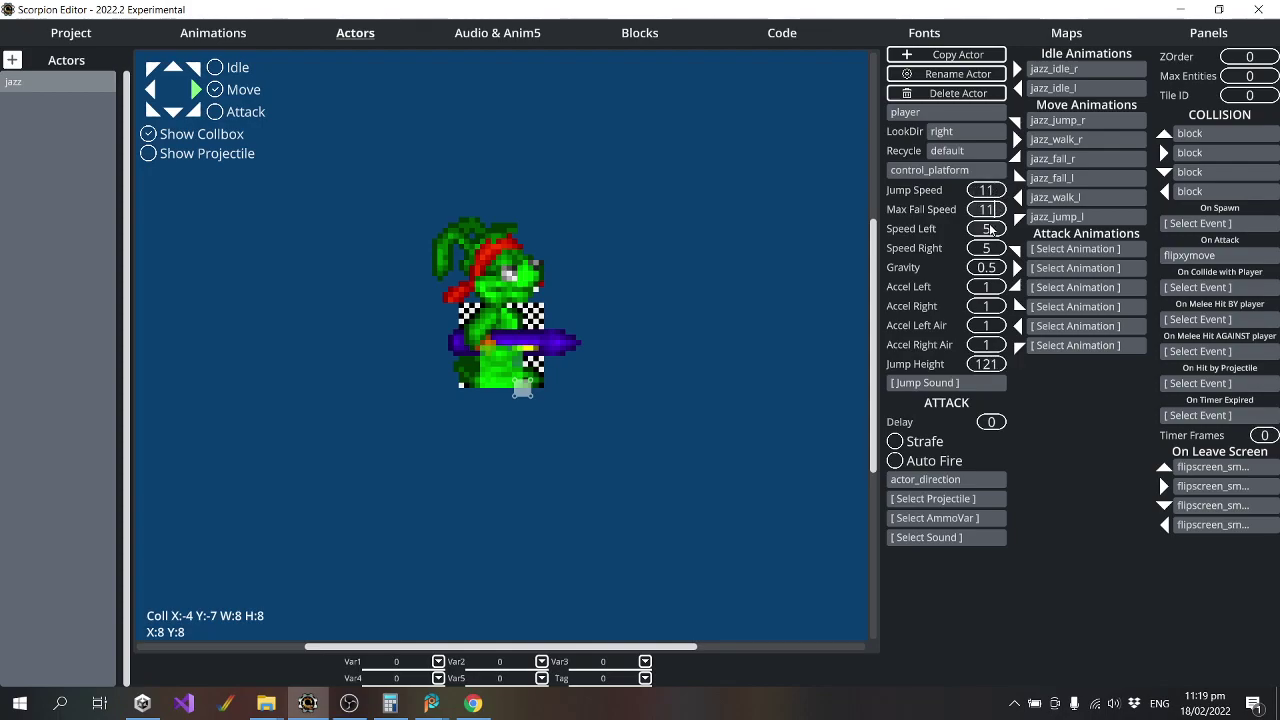
pyautogui.press('Return')
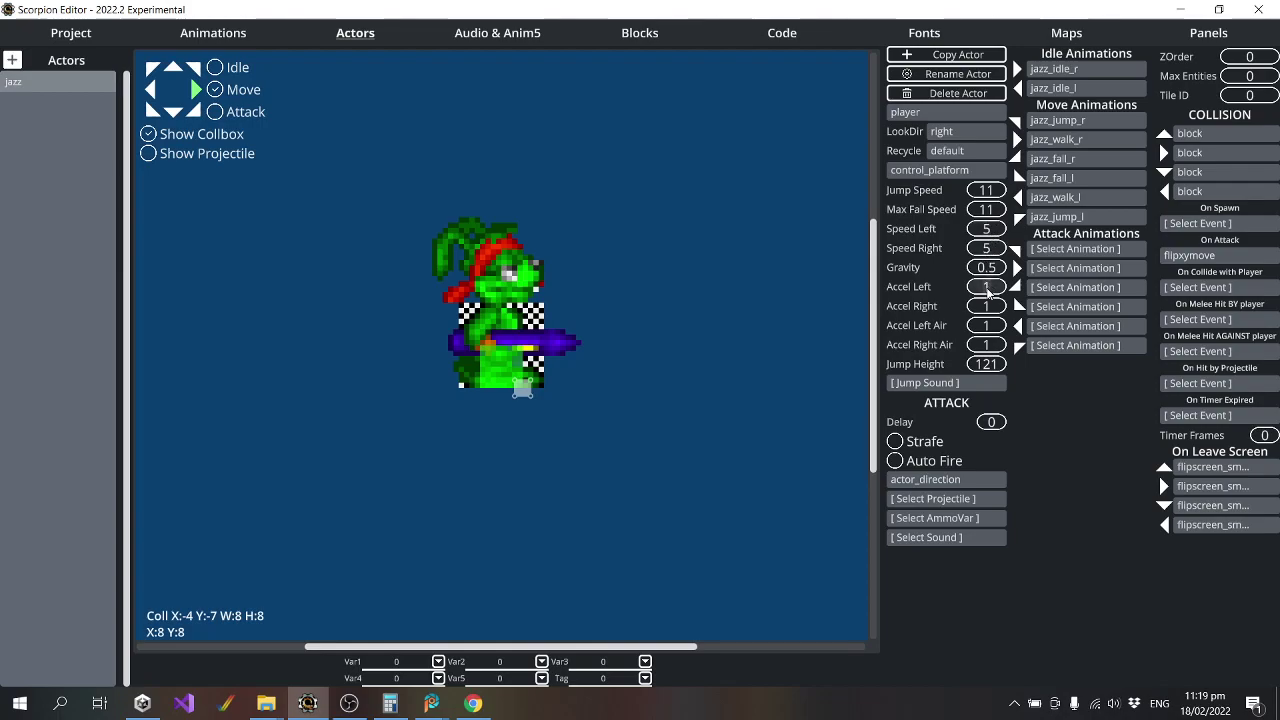
pyautogui.write('1')
pyautogui.press('Return')
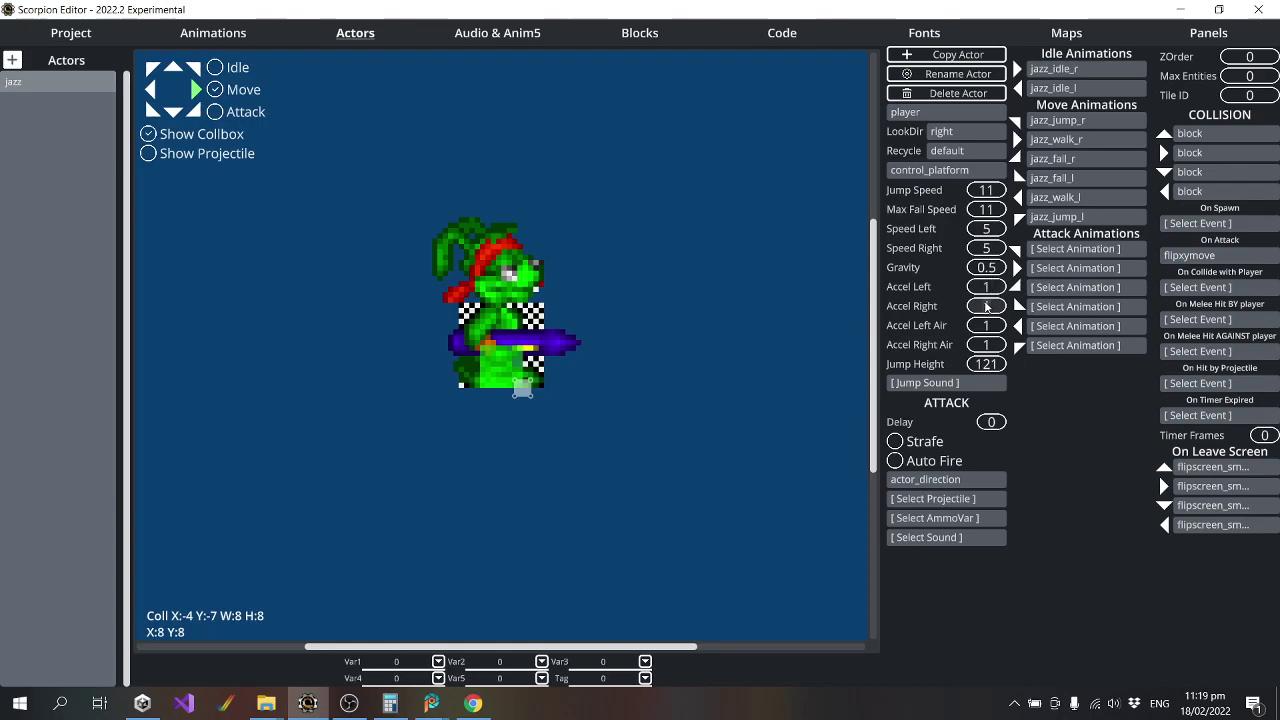
# Change the emulated Amiga model to a1200 in the project's emulation settings.
pyautogui.click(95, 33)
pyautogui.click(91, 316)
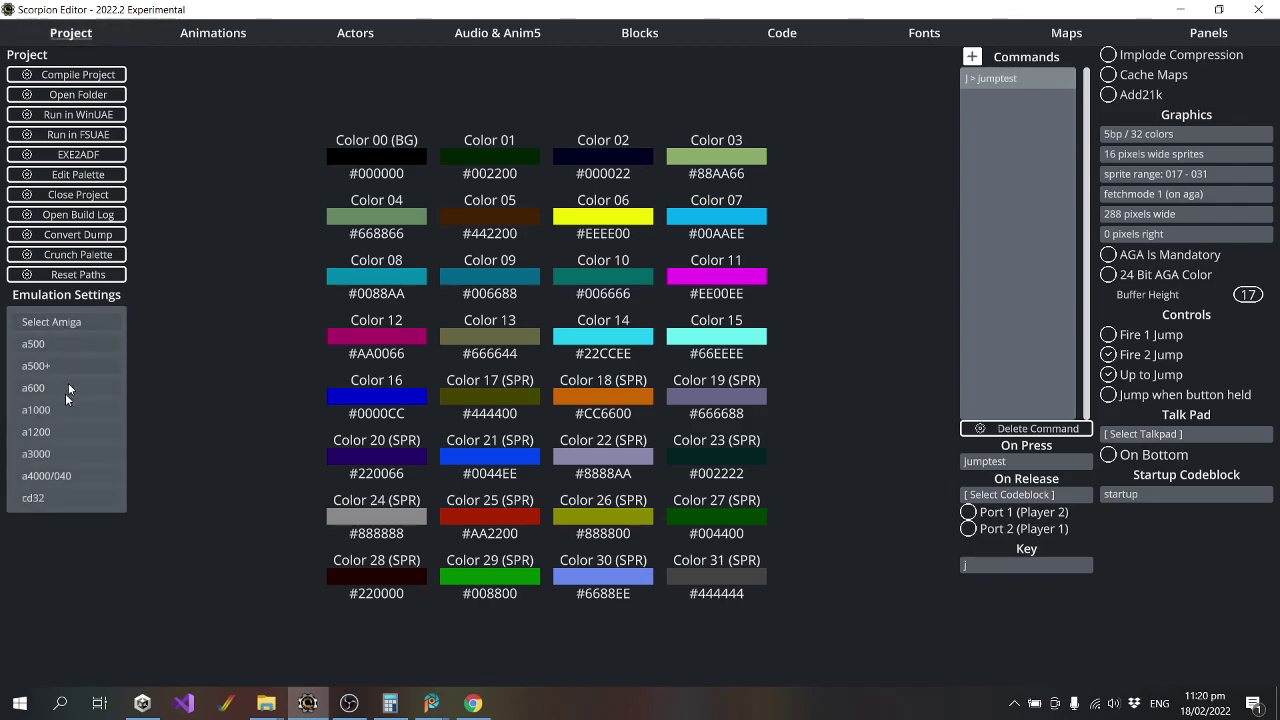
pyautogui.click(57, 432)
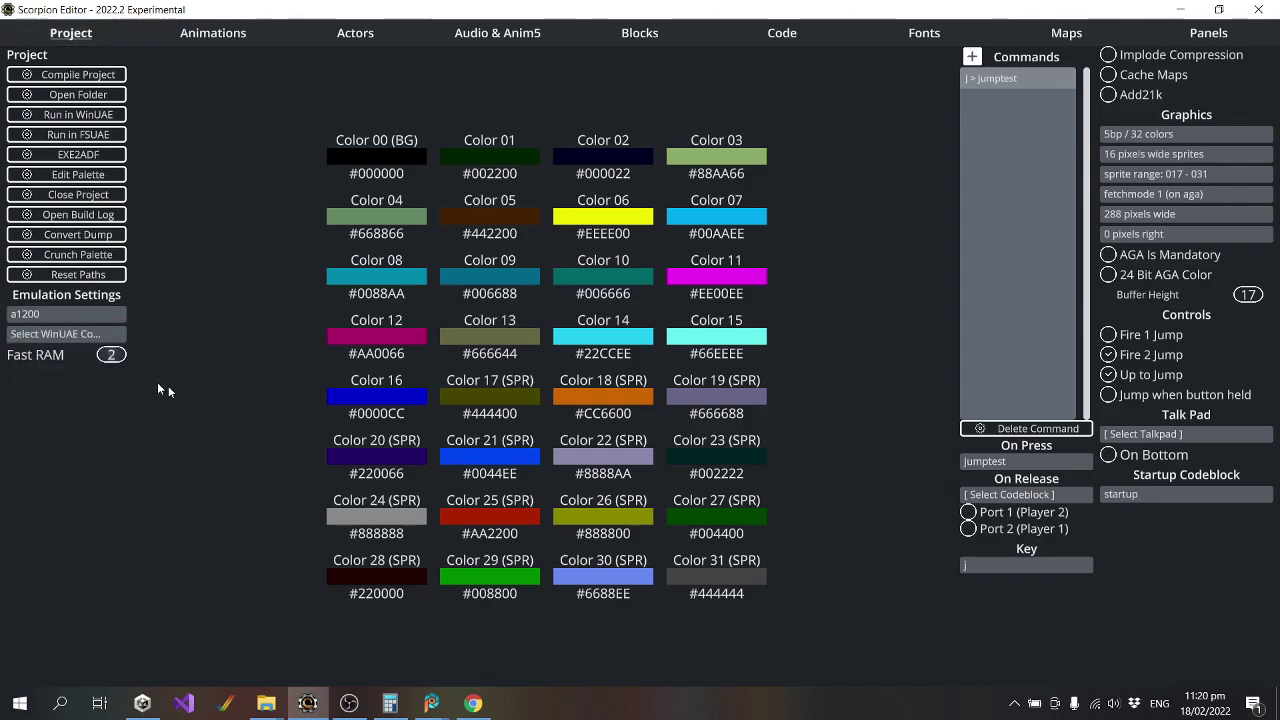
# Test the game in WinUAE with Fast RAM at 0, and close the emulator and the compile message.
pyautogui.click(68, 116)
pyautogui.click(68, 114)
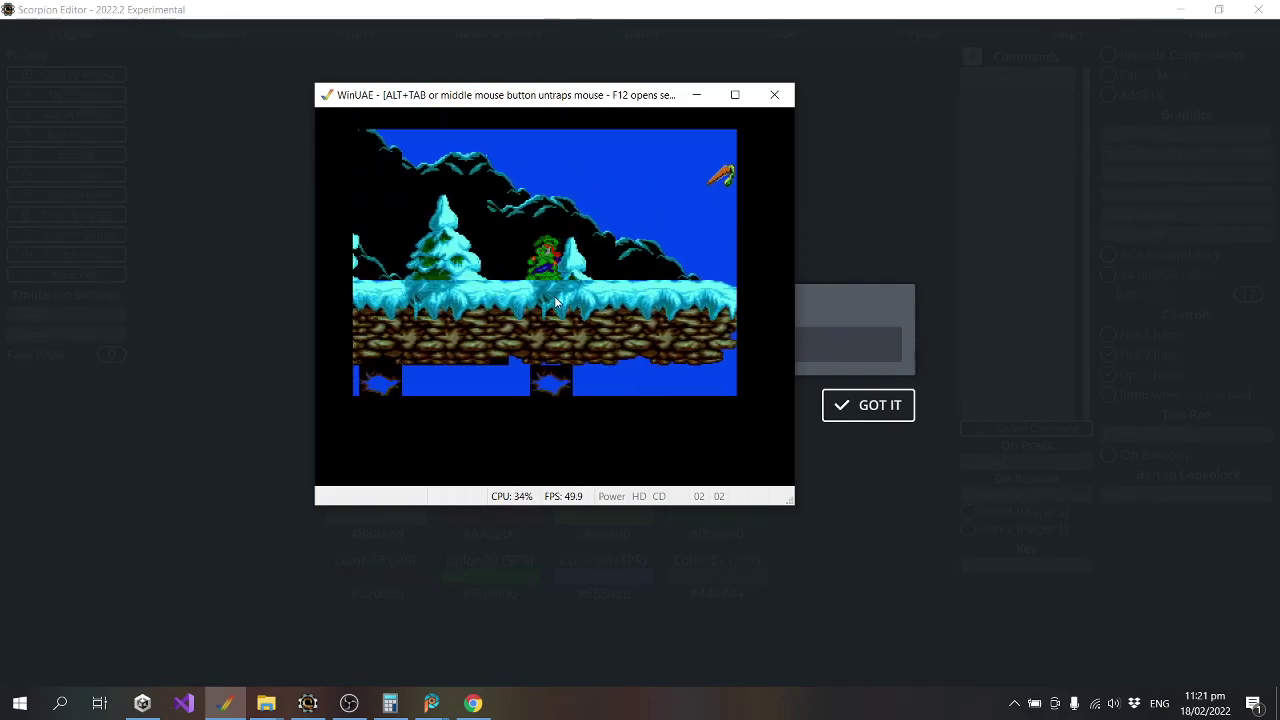
pyautogui.hotkey('alt', 'F4')
pyautogui.click(869, 408)
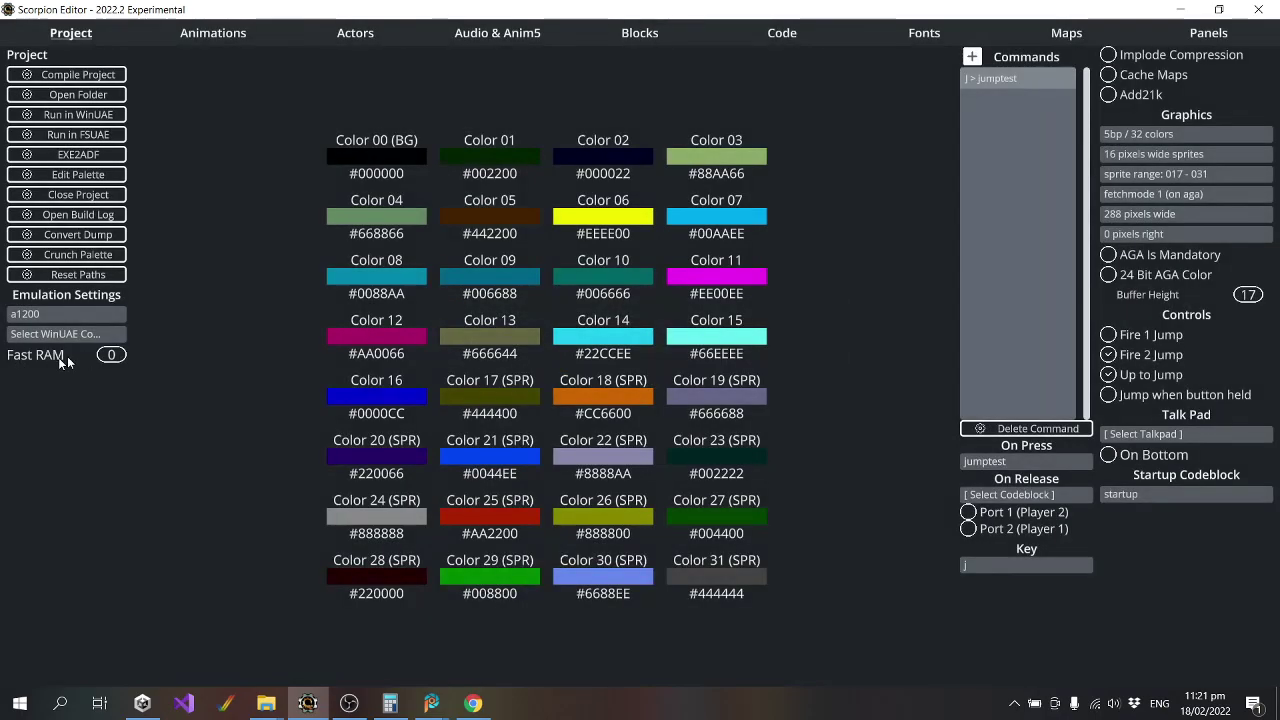
# Set the emulation's Fast RAM to 2, test the game again in WinUAE, and dismiss the compile message.
pyautogui.click(111, 354)
pyautogui.write('20')
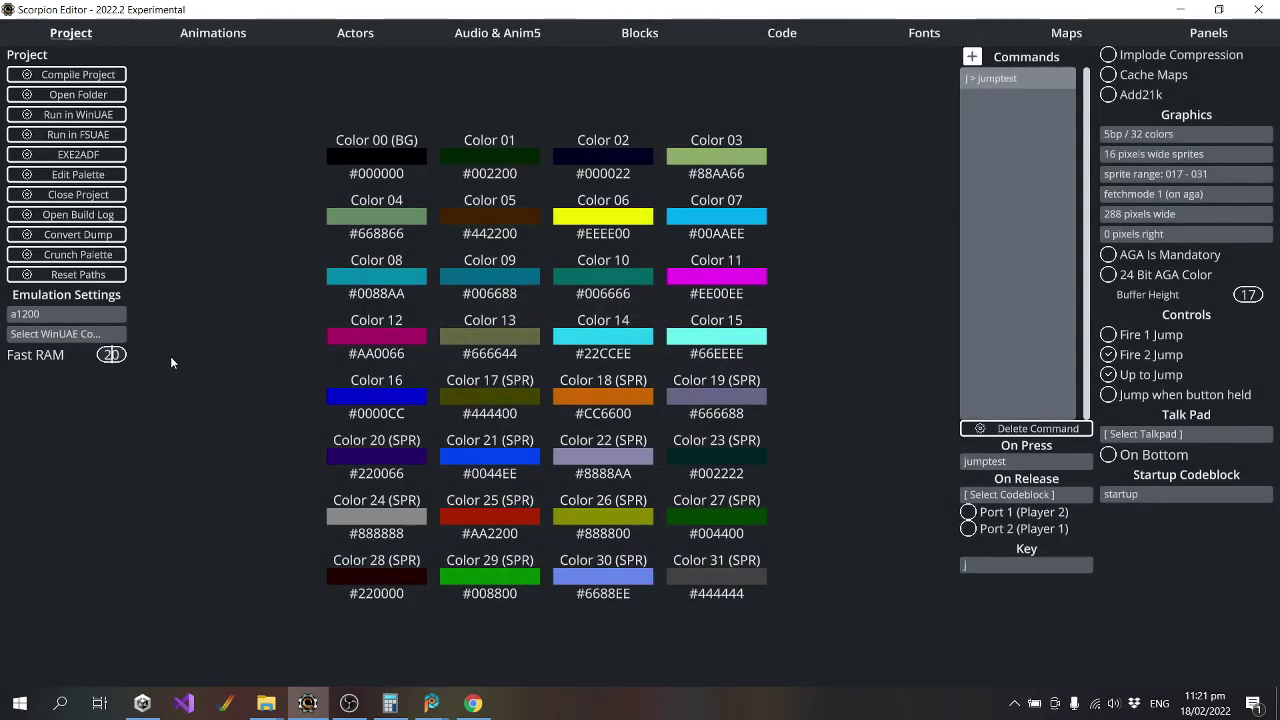
pyautogui.press('BackSpace')
pyautogui.click(78, 114)
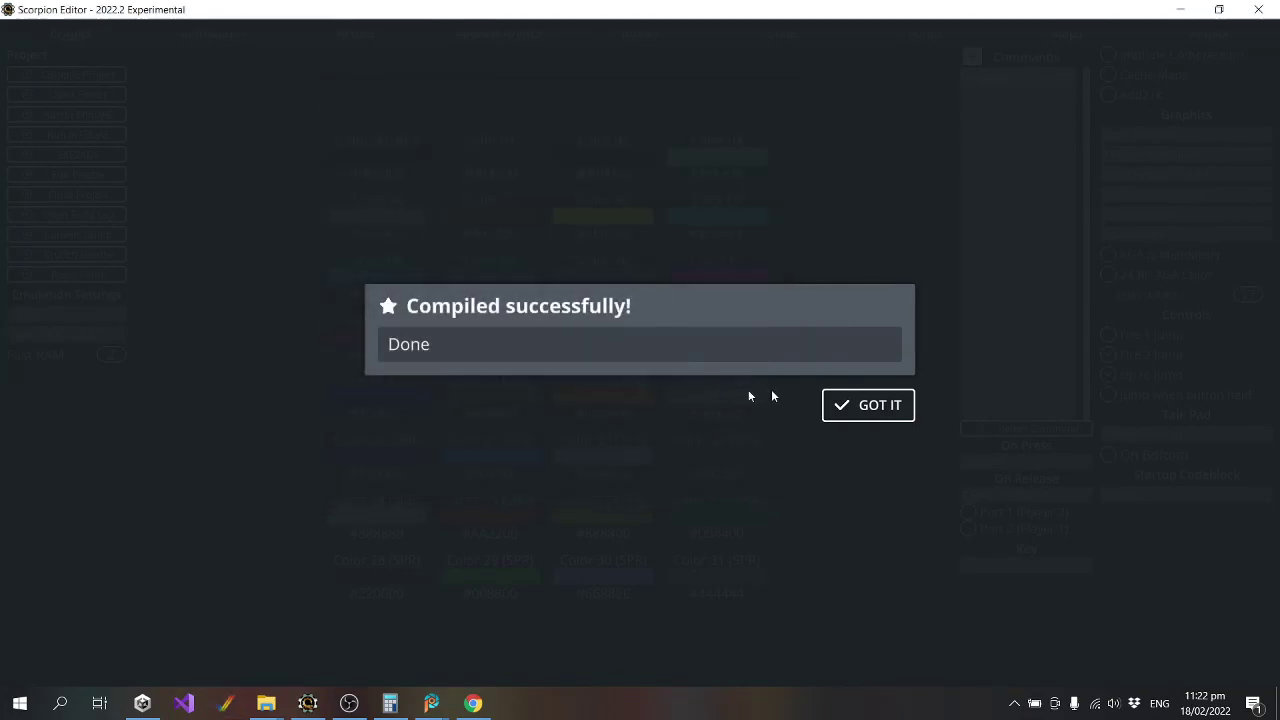
pyautogui.click(836, 404)
# Disable the camera follow command in the startup codeblock.
pyautogui.click(213, 33)
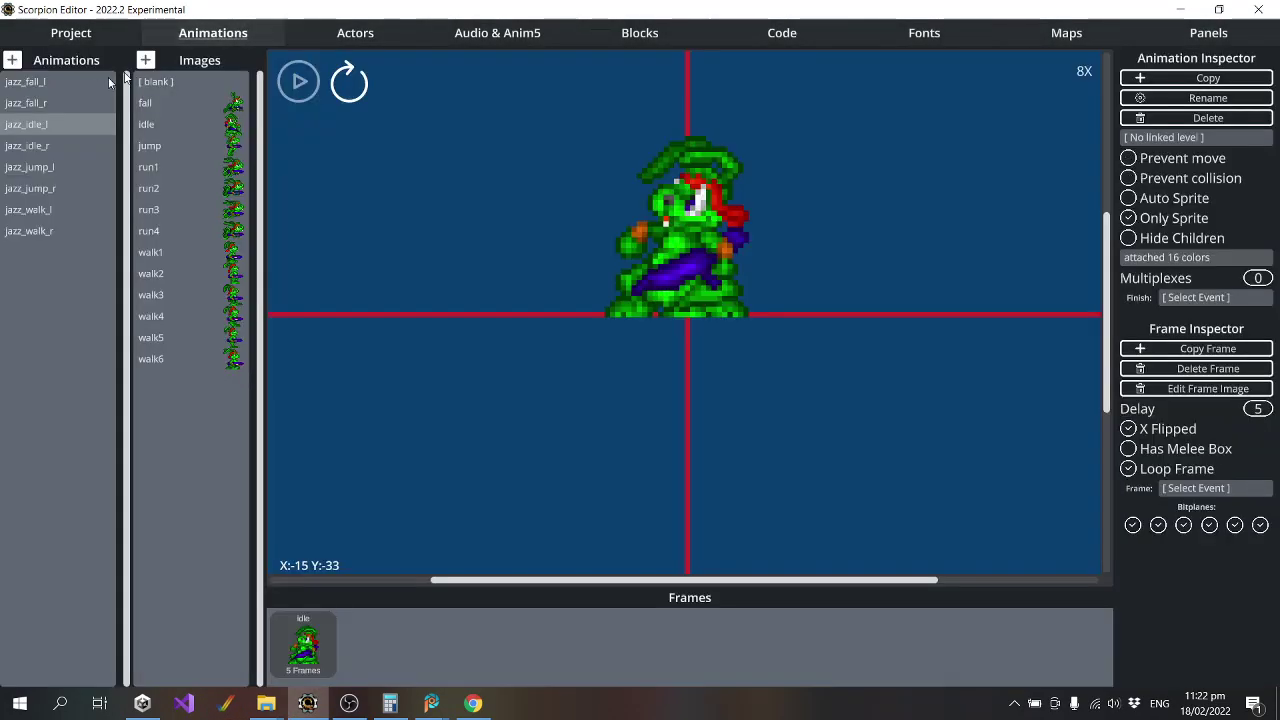
pyautogui.click(837, 35)
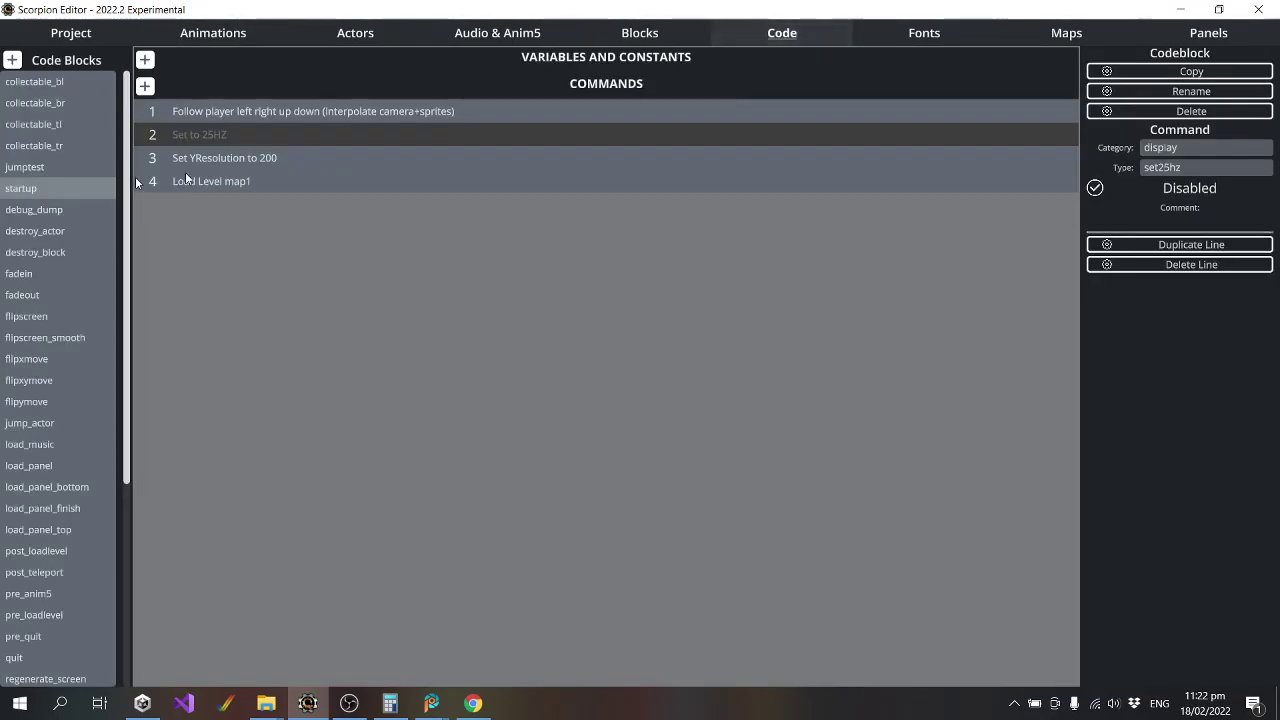
pyautogui.click(318, 114)
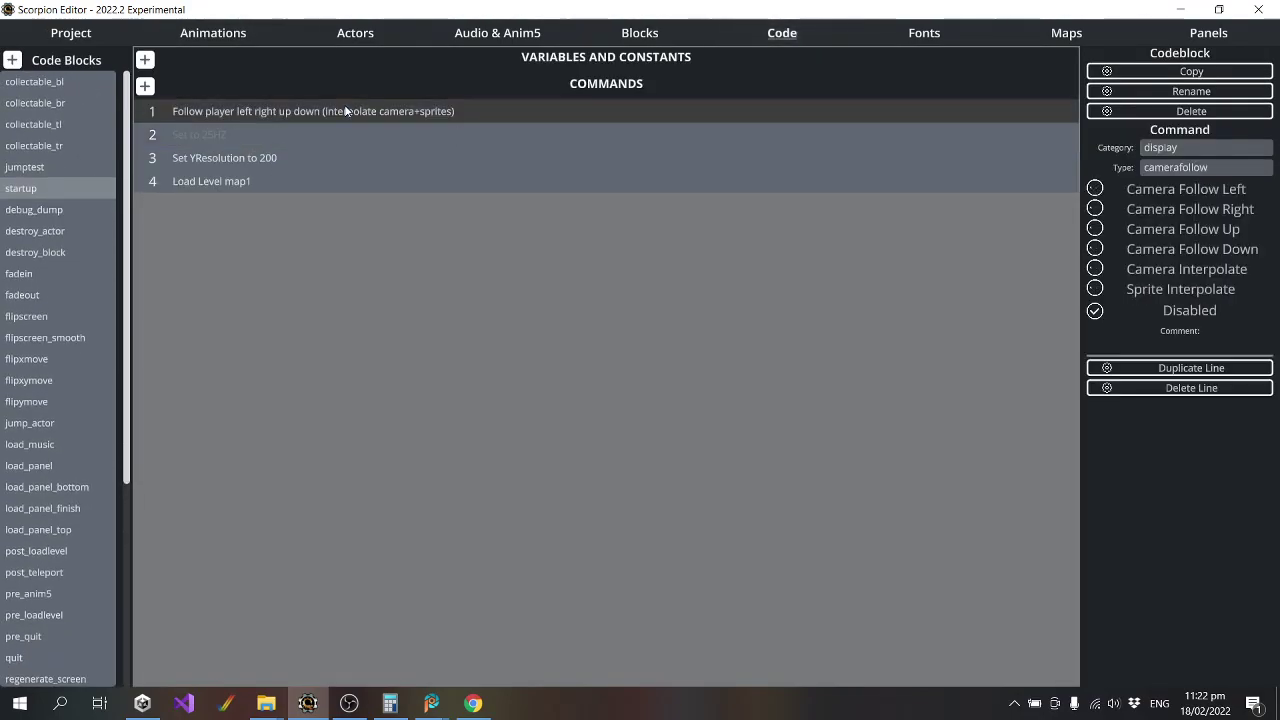
pyautogui.click(1095, 311)
# Review the Only Sprite option of each jazz animation from jazz_fall_l through jazz_walk_r.
pyautogui.click(250, 35)
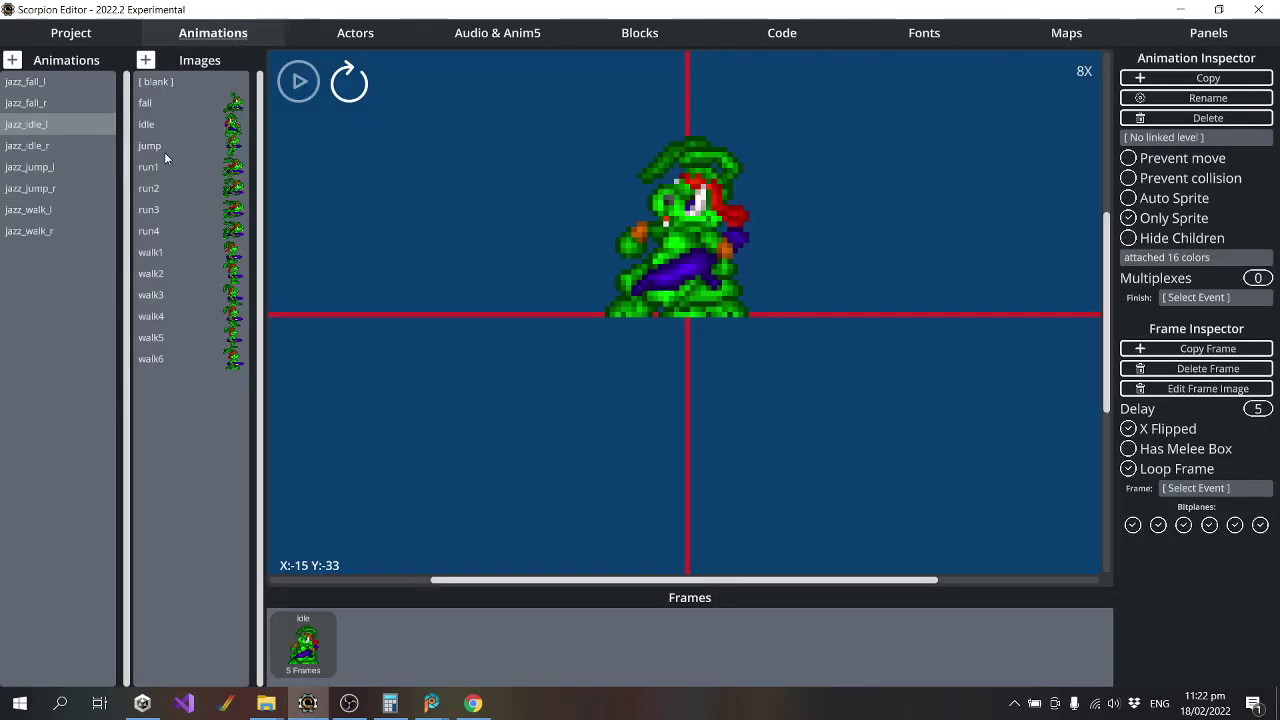
pyautogui.click(41, 86)
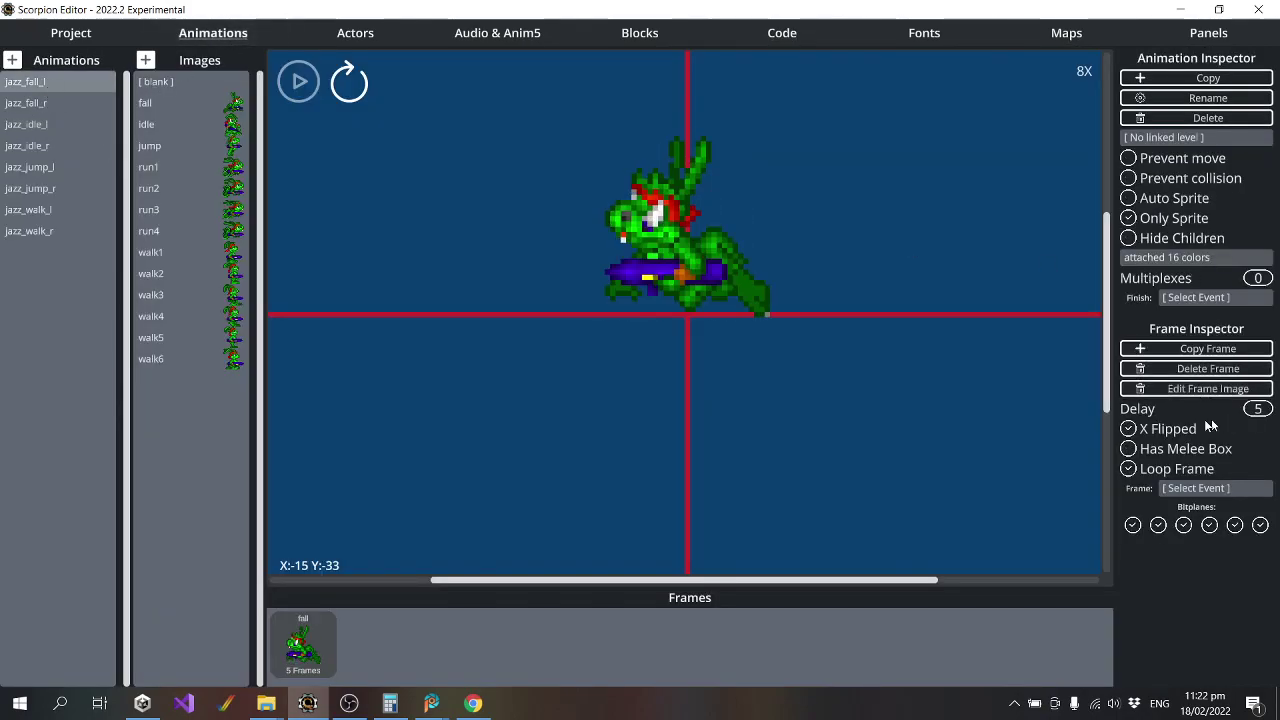
pyautogui.press('Down')
pyautogui.press('Down')
pyautogui.press('Down')
pyautogui.press('Down')
pyautogui.press('Down')
pyautogui.press('Down')
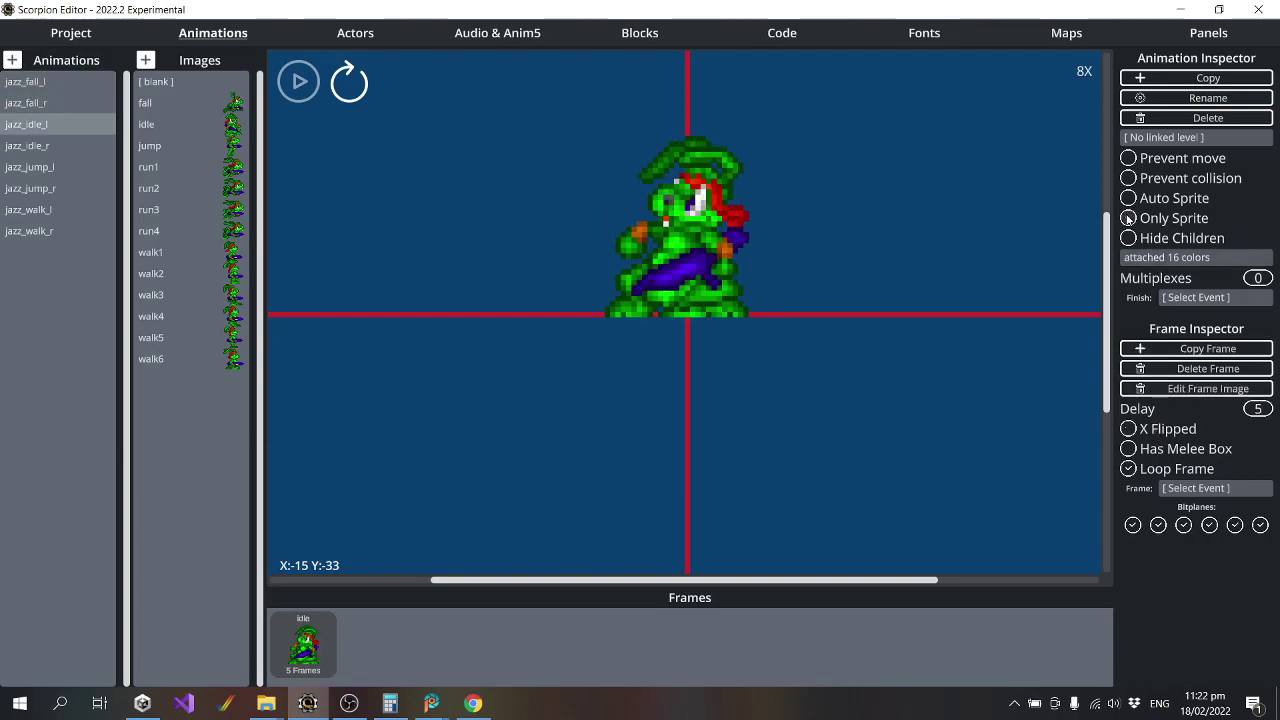
pyautogui.press('Down')
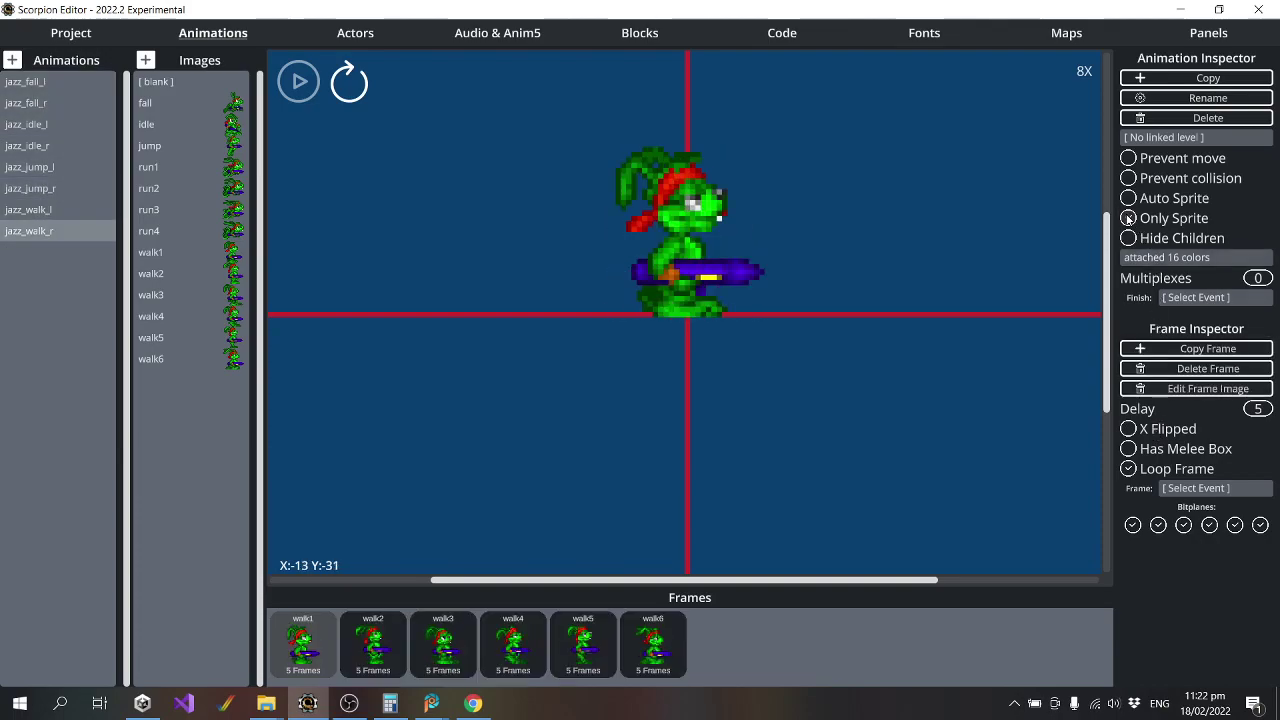
# Test the game in WinUAE, moving Jazz across the level's slopes, ledges and tunnel to judge his walking, jumping and the camera.
pyautogui.click(70, 33)
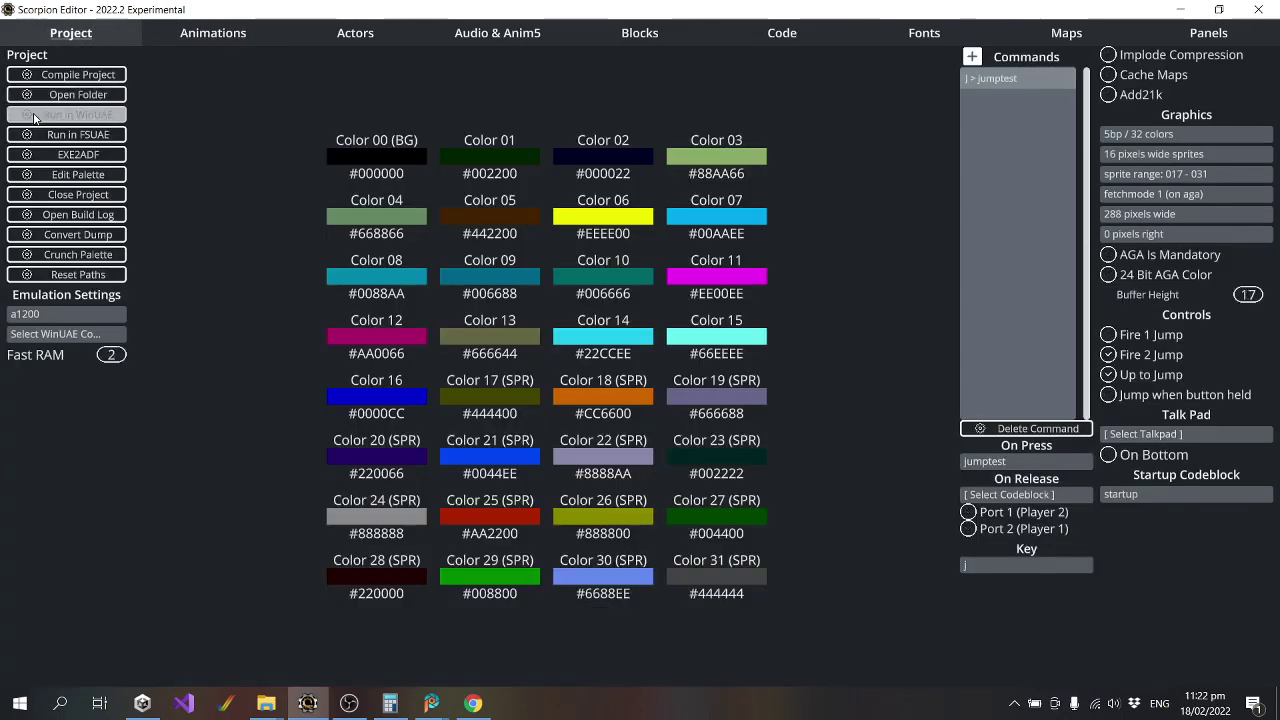
pyautogui.click(41, 117)
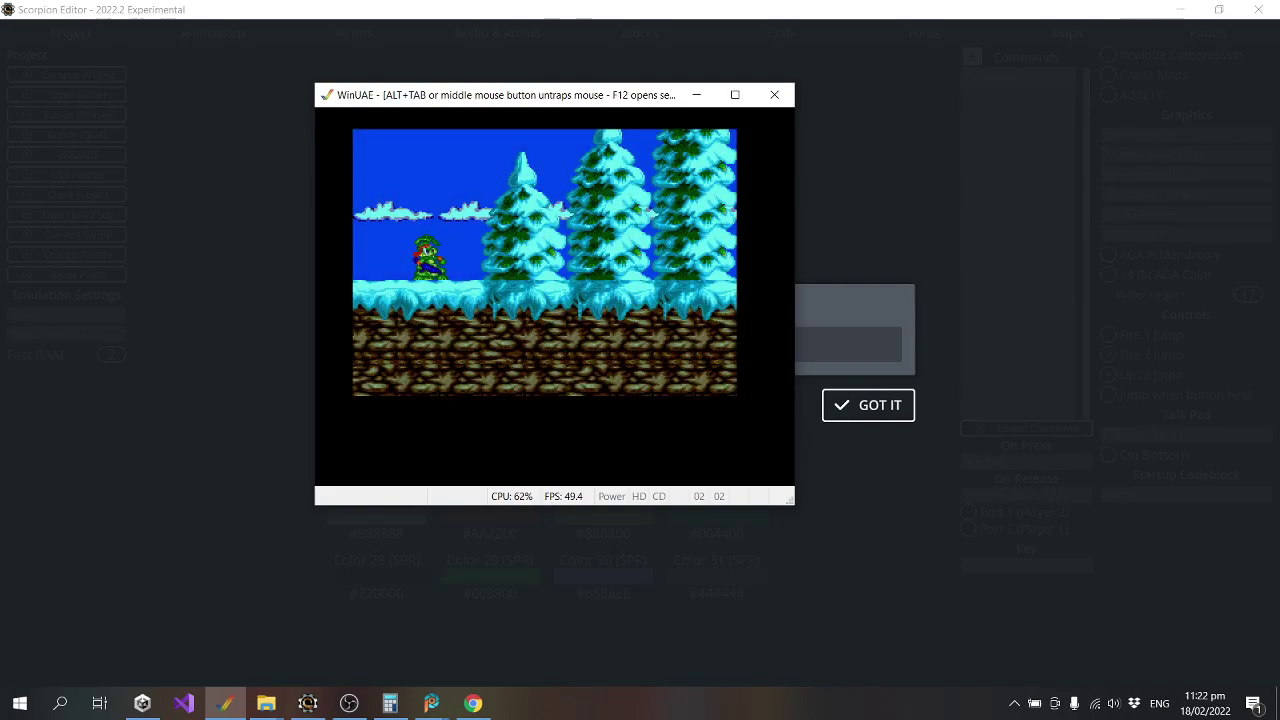
pyautogui.press('Right')
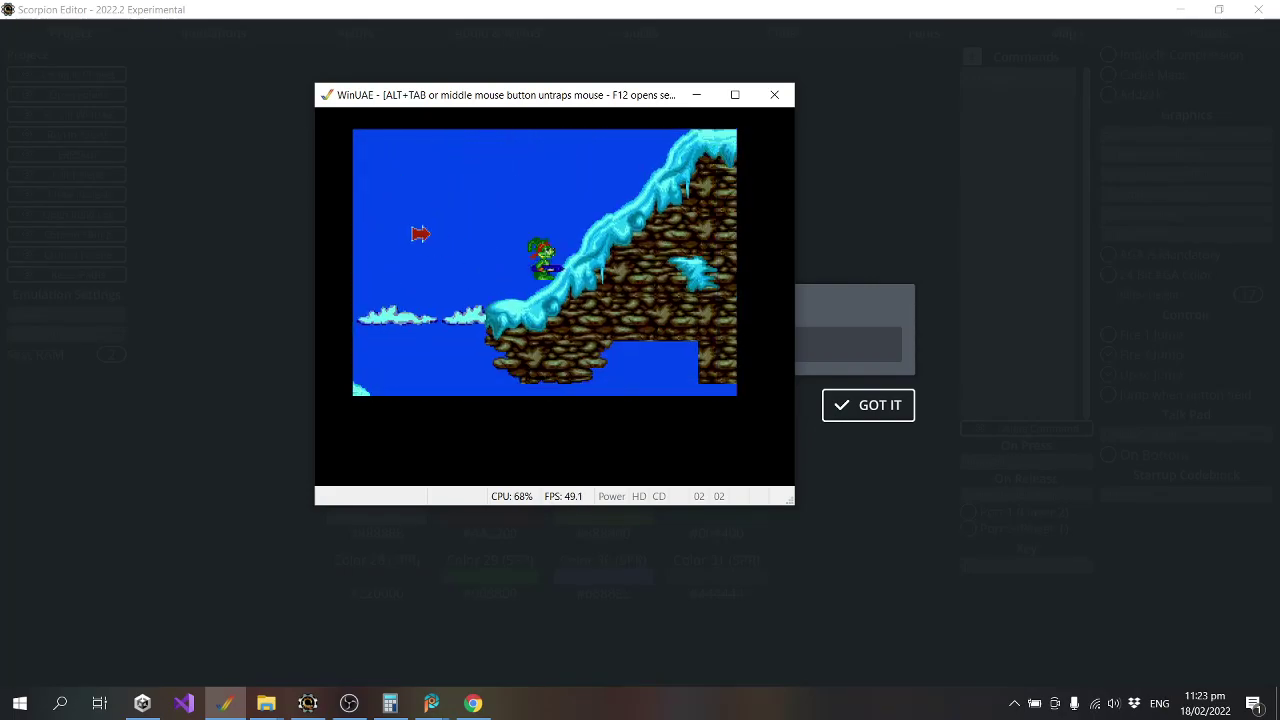
pyautogui.press('Left')
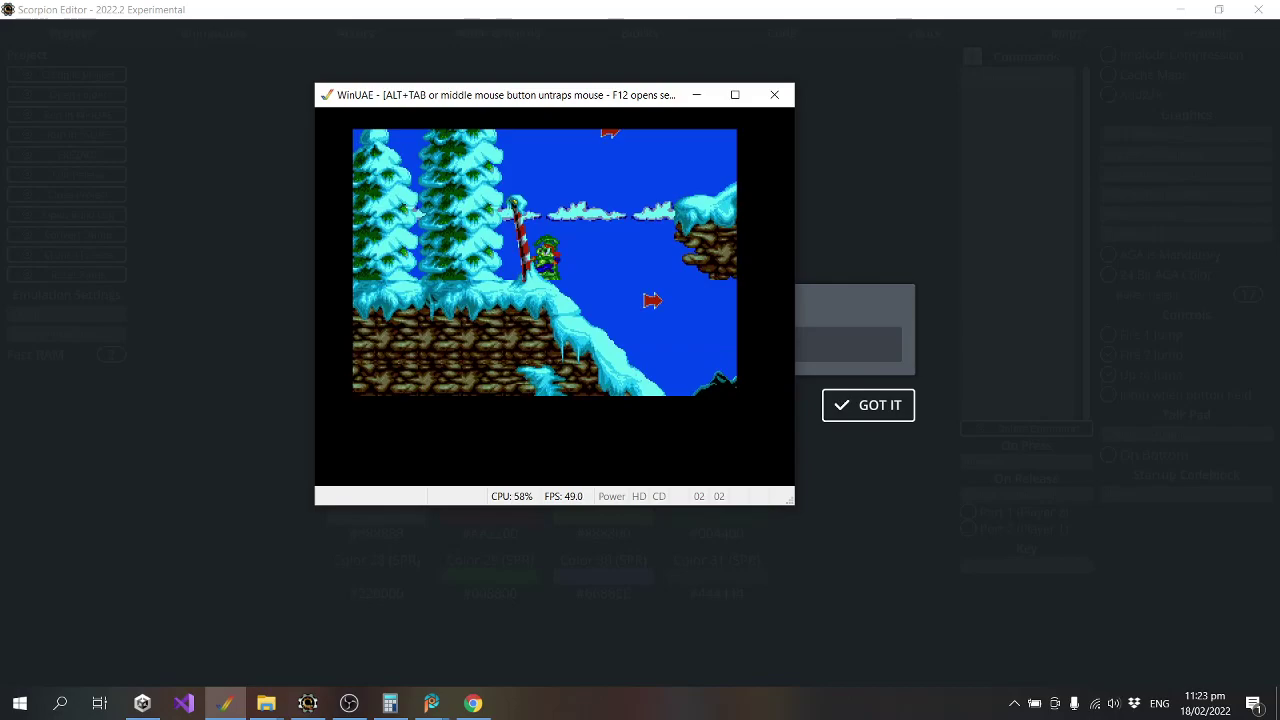
pyautogui.press('Right')
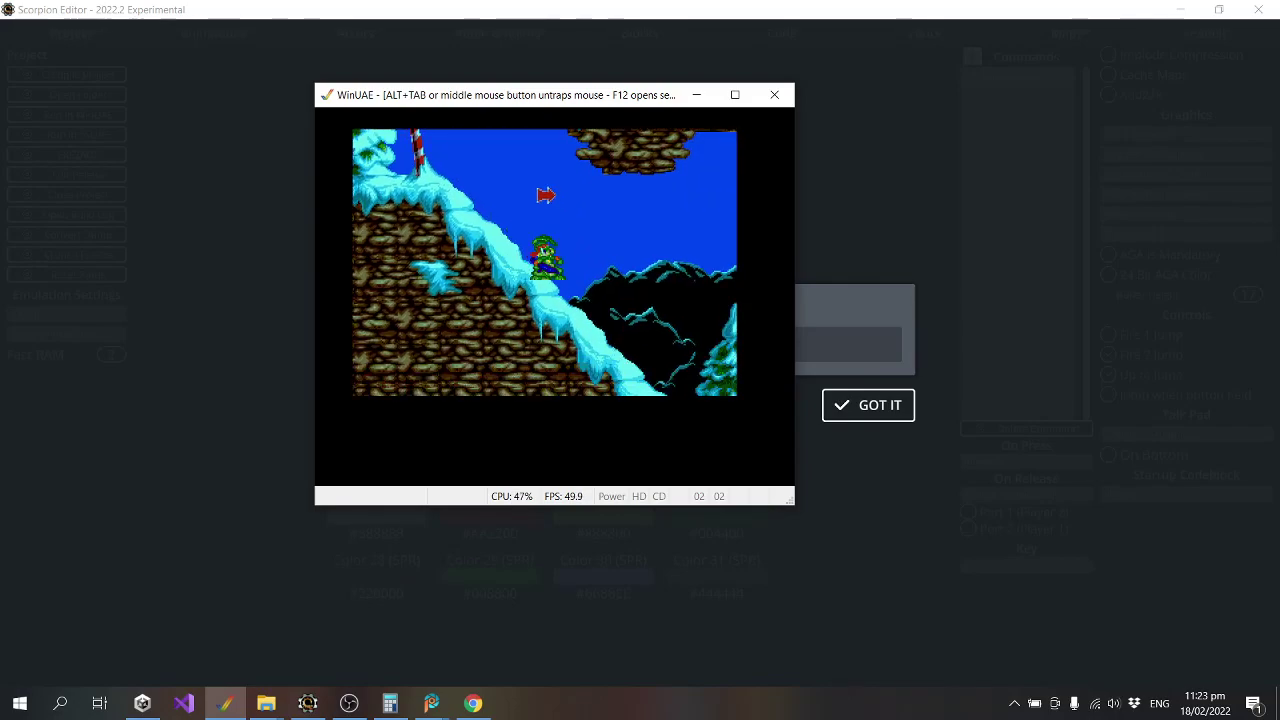
pyautogui.press('Right')
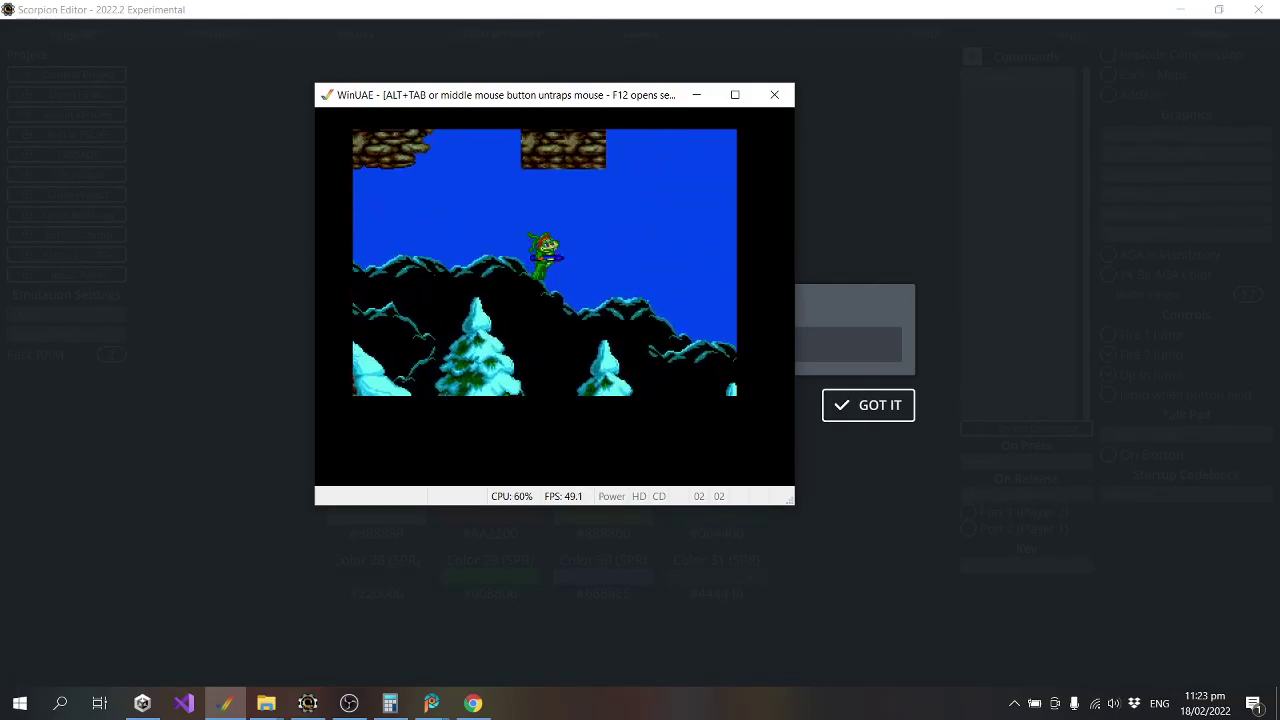
pyautogui.press('Right')
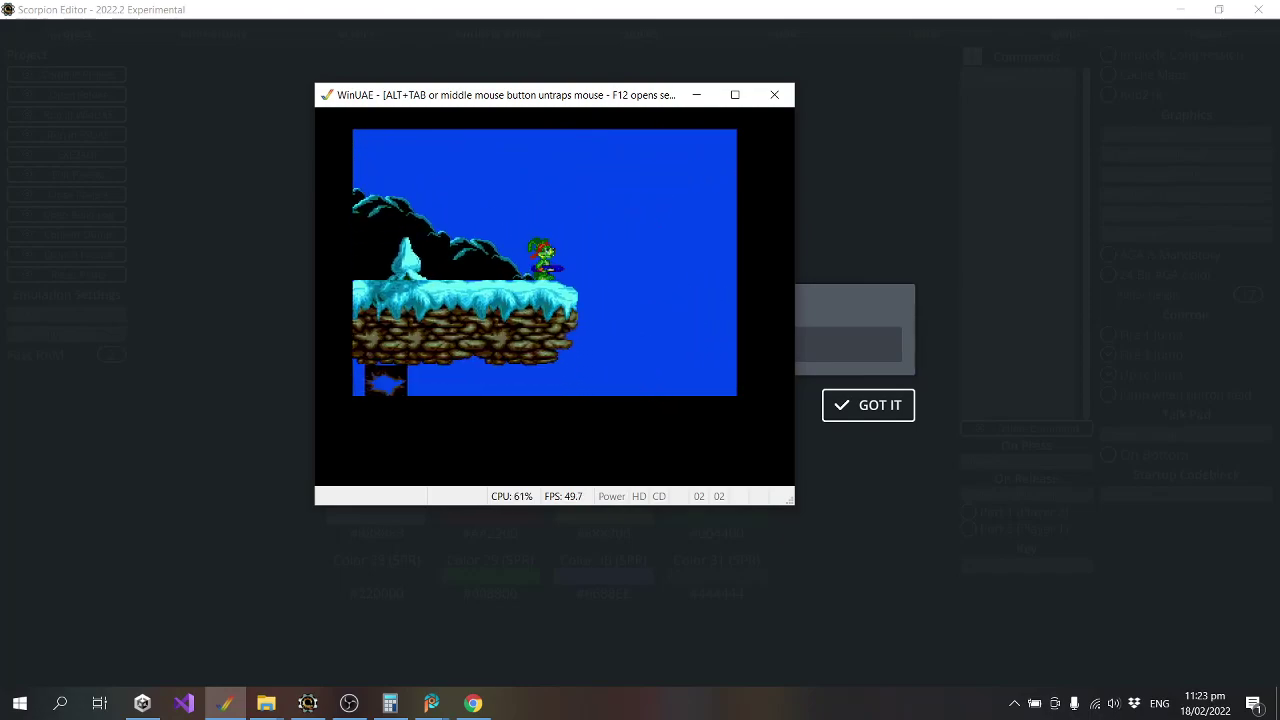
pyautogui.press('Right')
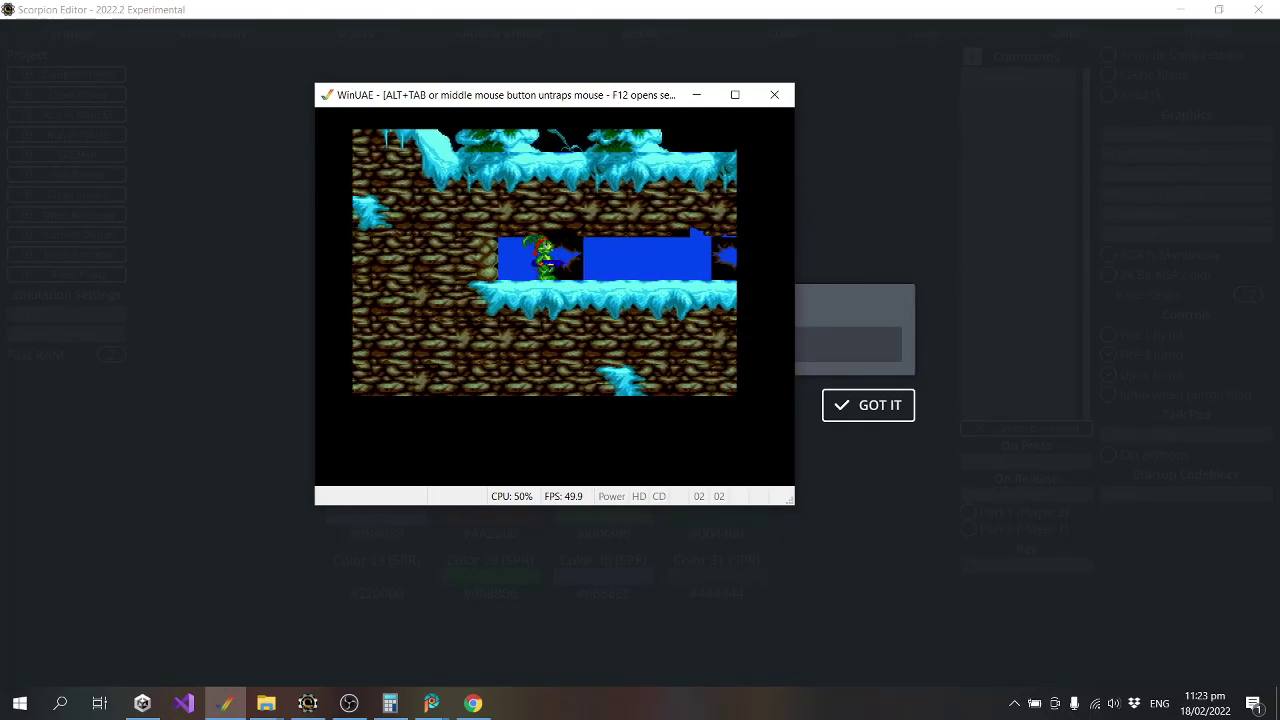
pyautogui.press('Right')
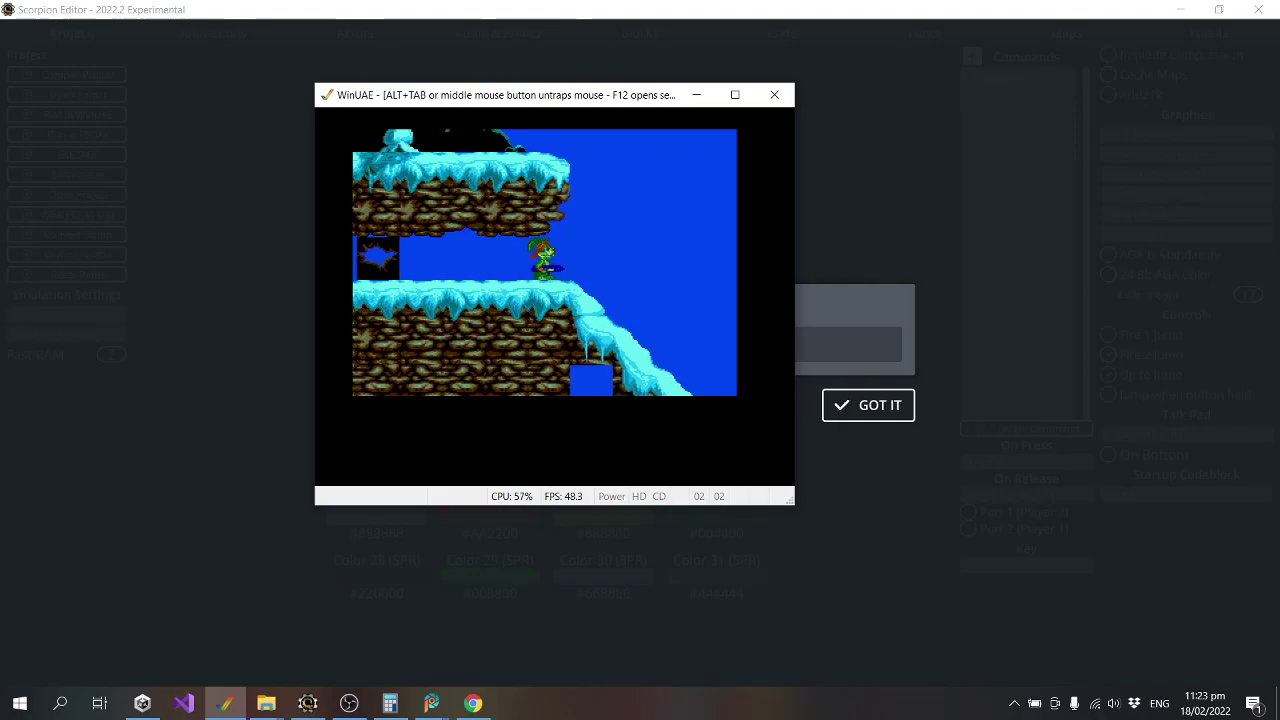
pyautogui.press('Right')
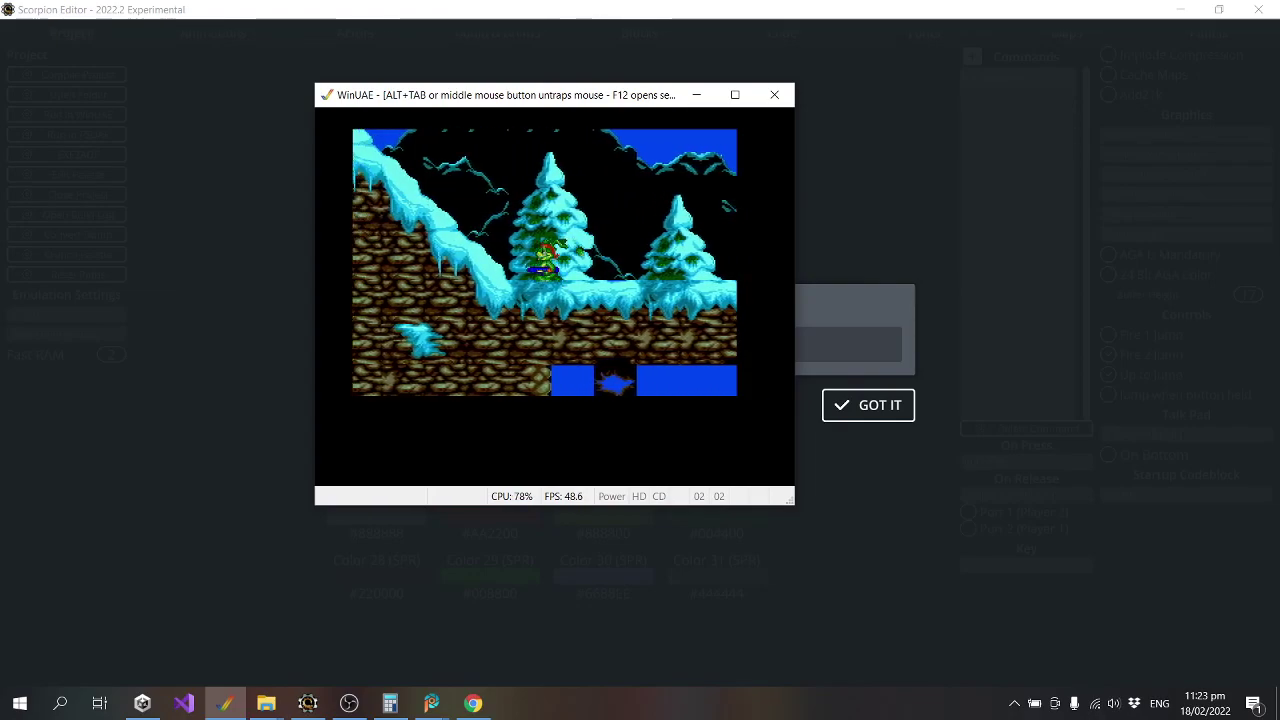
pyautogui.press('Left')
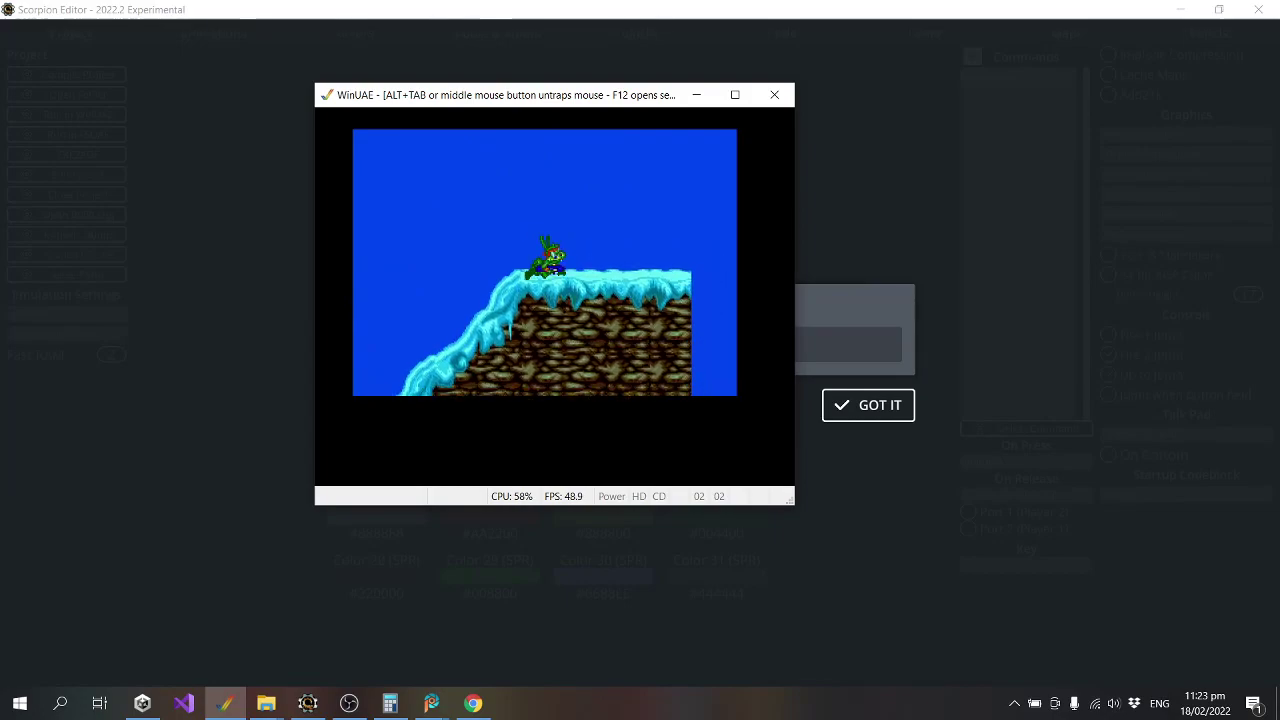
pyautogui.press('Right')
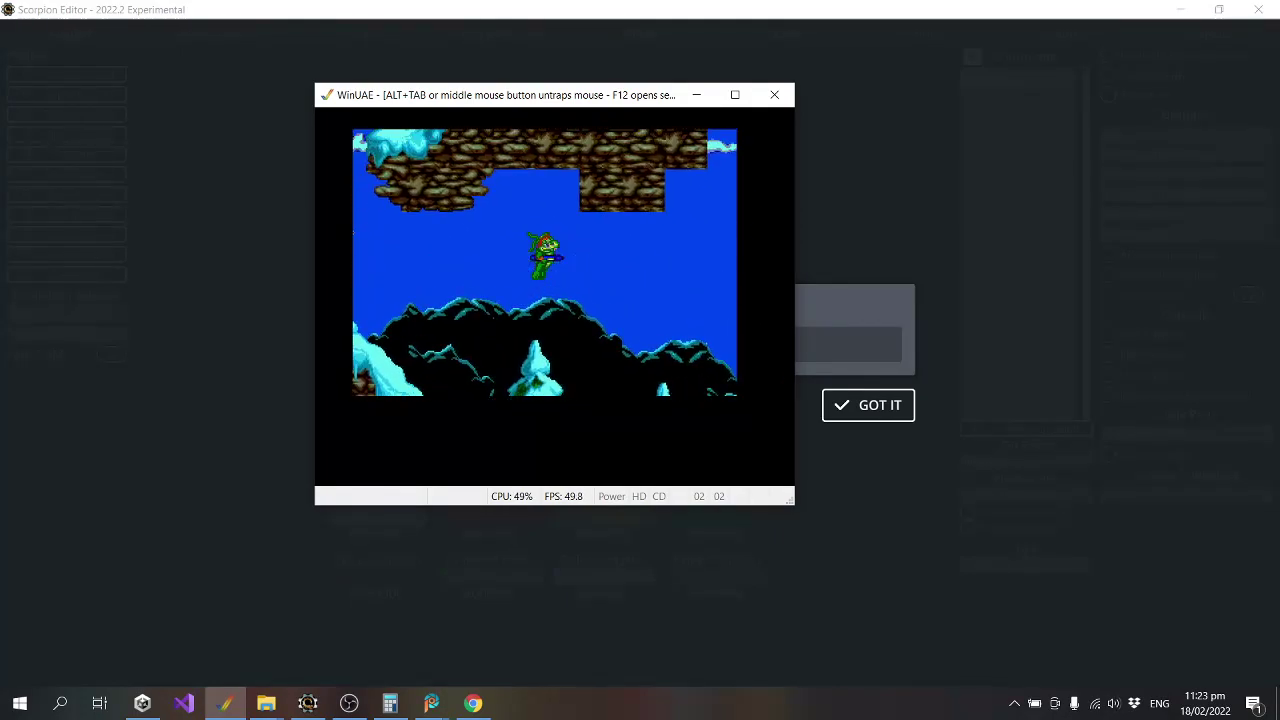
pyautogui.press('Left')
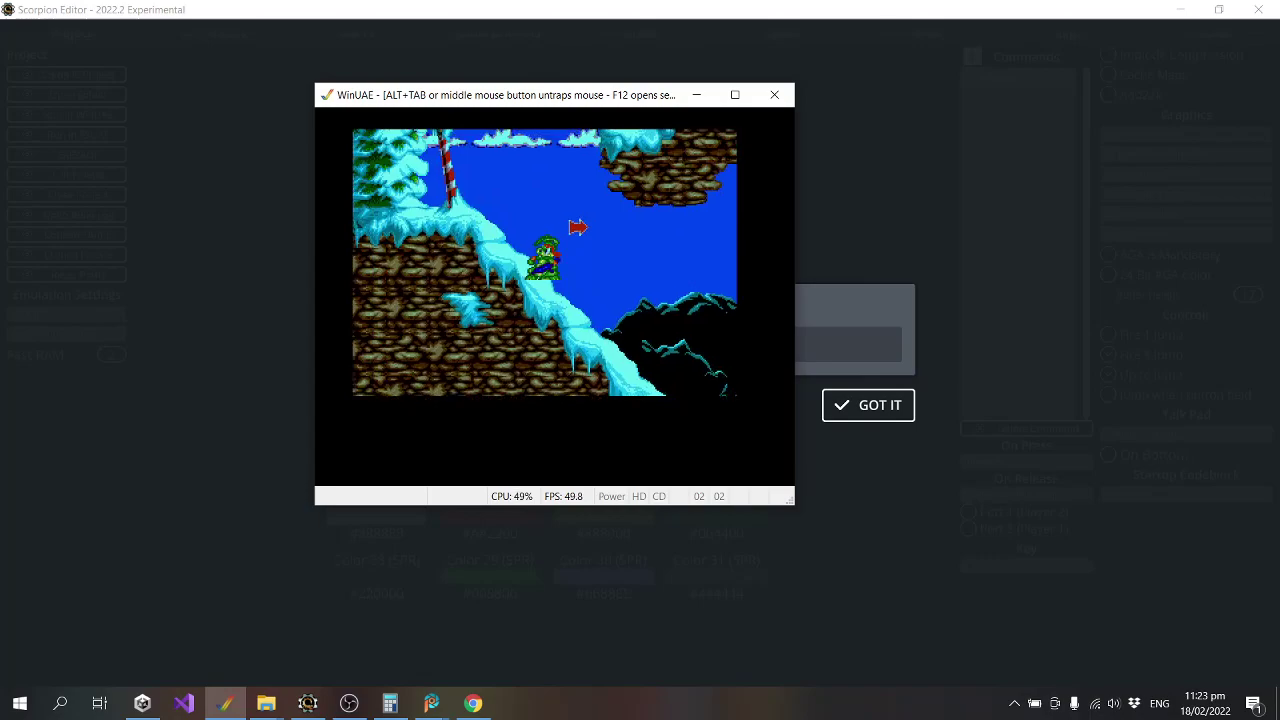
pyautogui.press('Left')
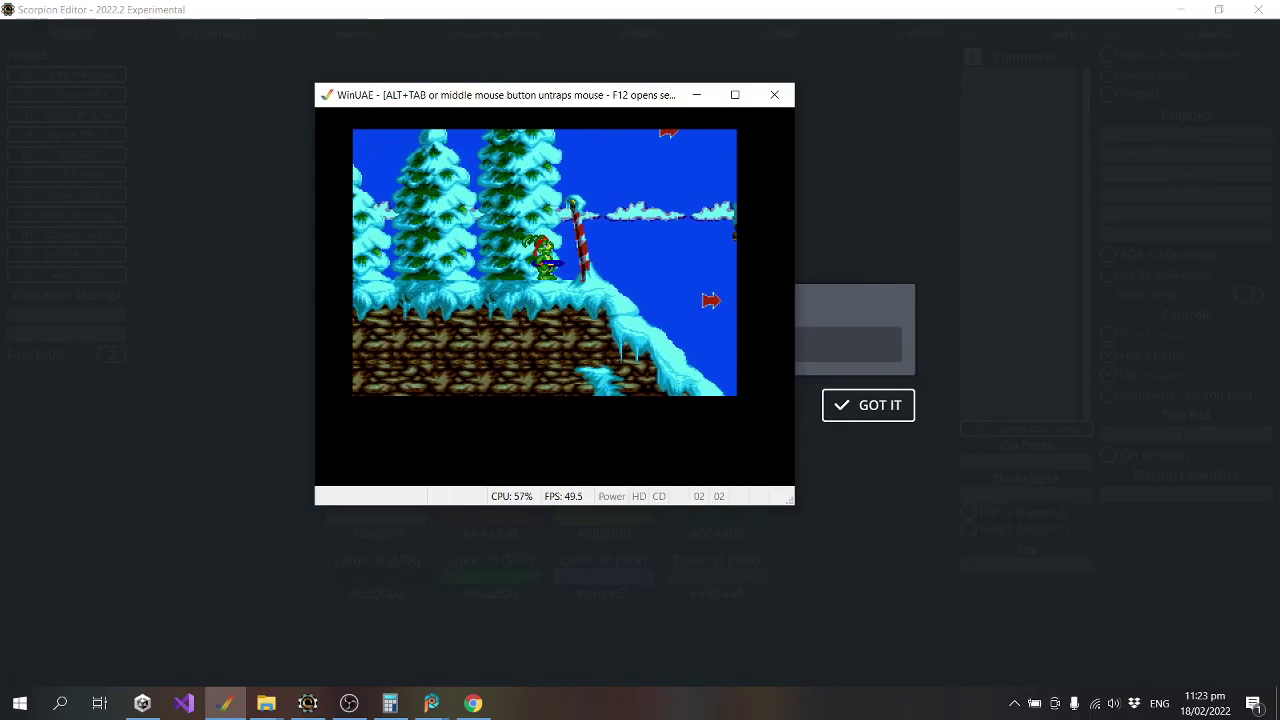
pyautogui.press('Right')
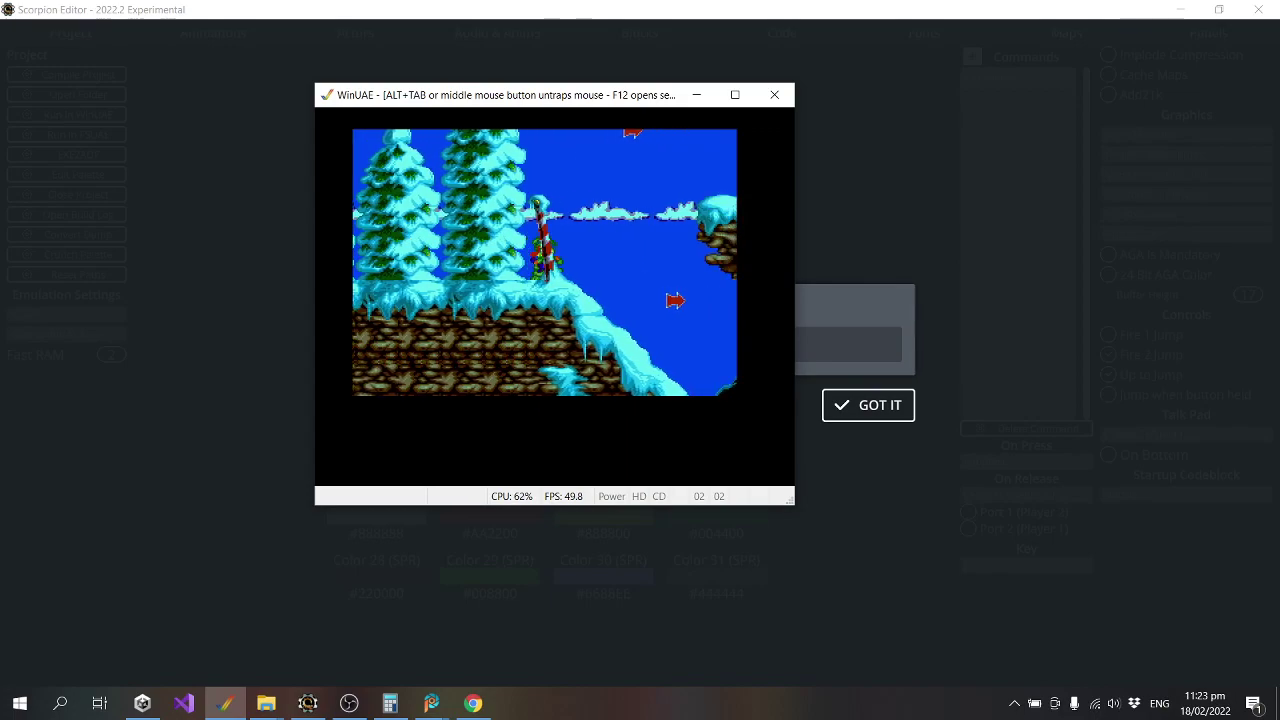
pyautogui.press('Right')
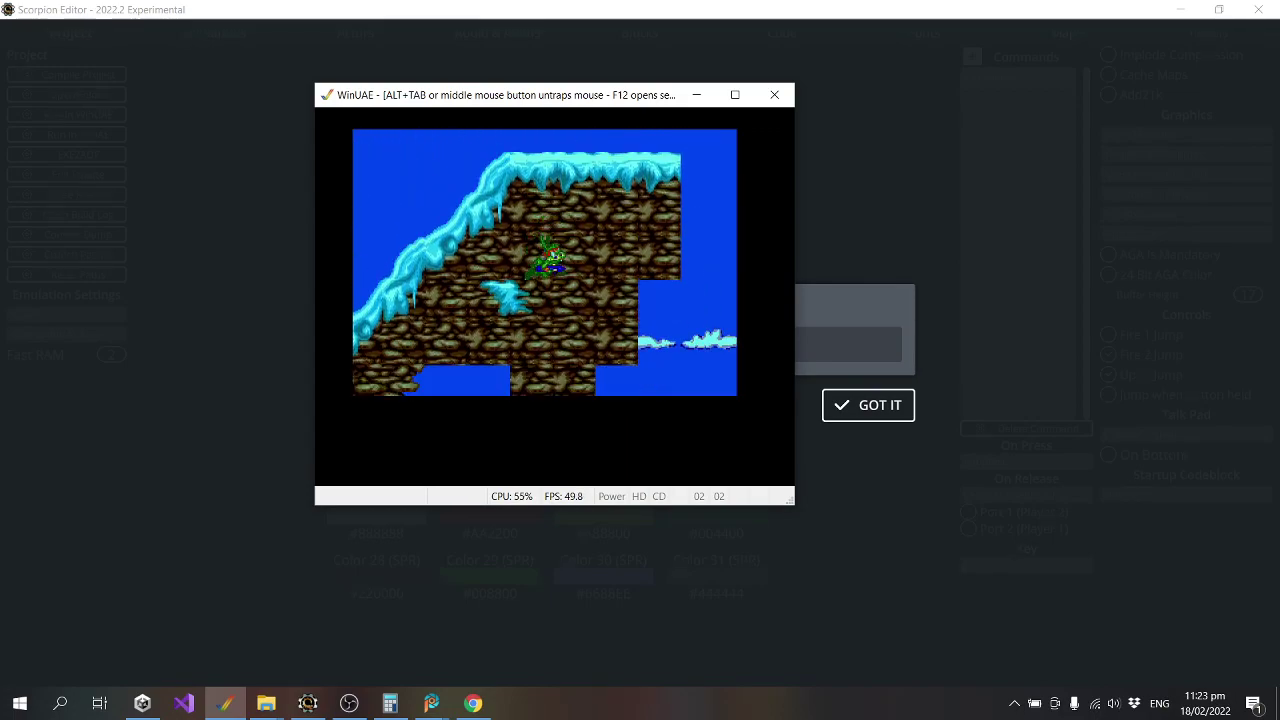
pyautogui.press('Left')
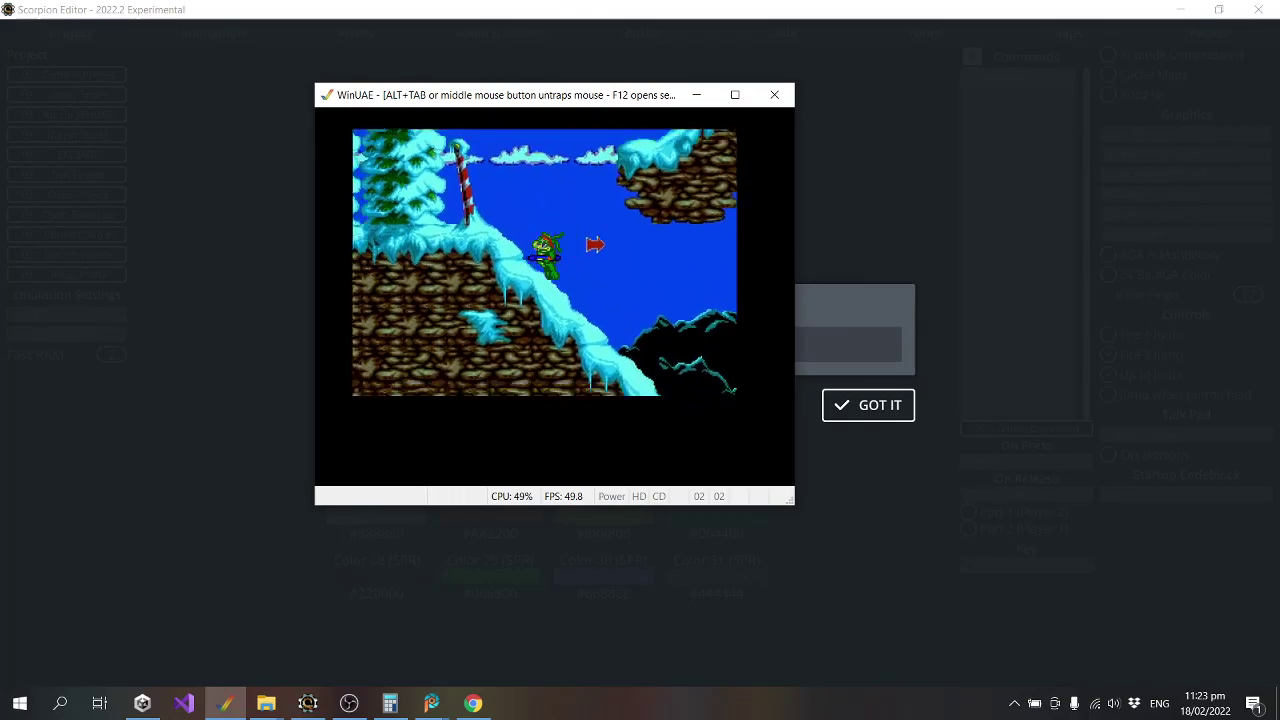
pyautogui.press('Up')
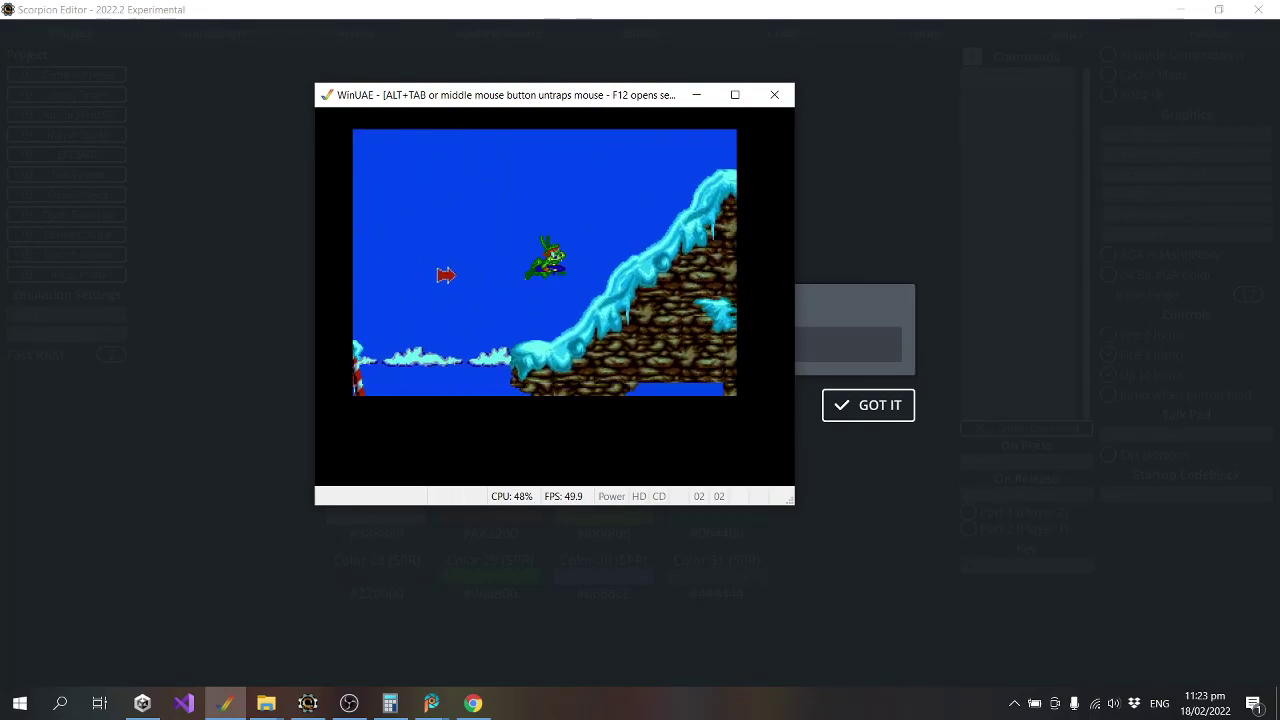
pyautogui.press('Down')
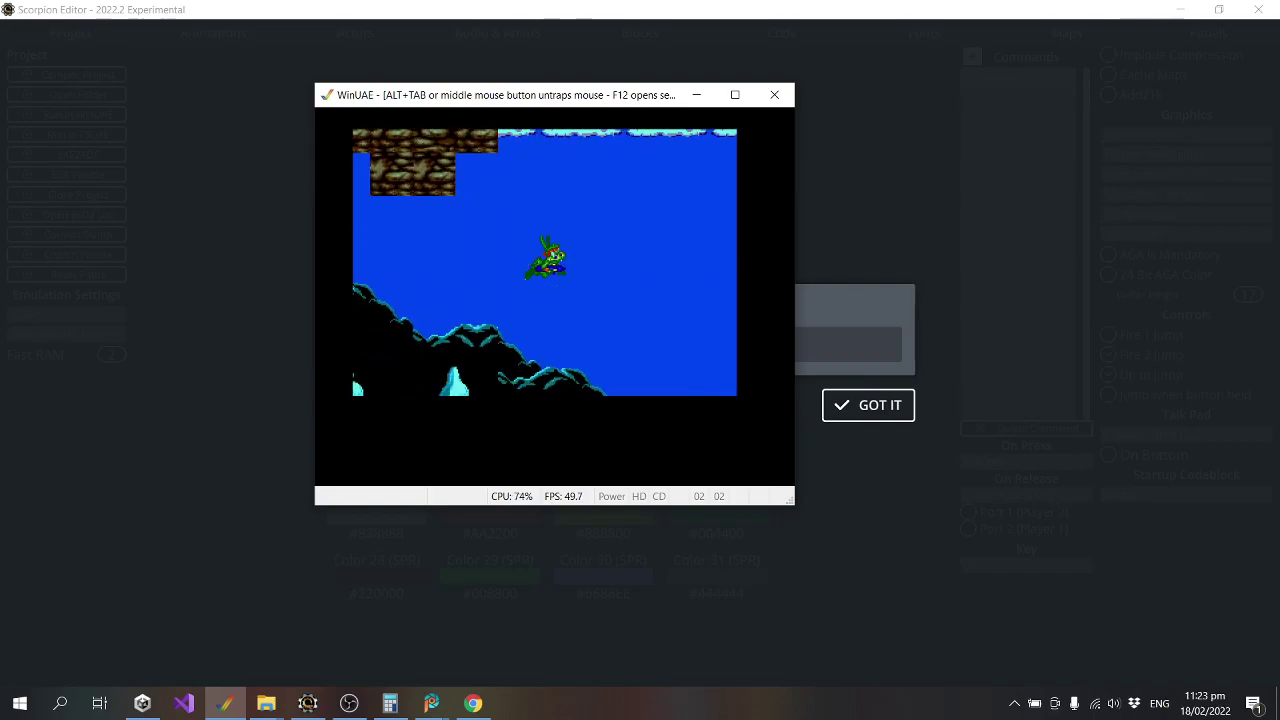
pyautogui.press('Left')
pyautogui.press('Right')
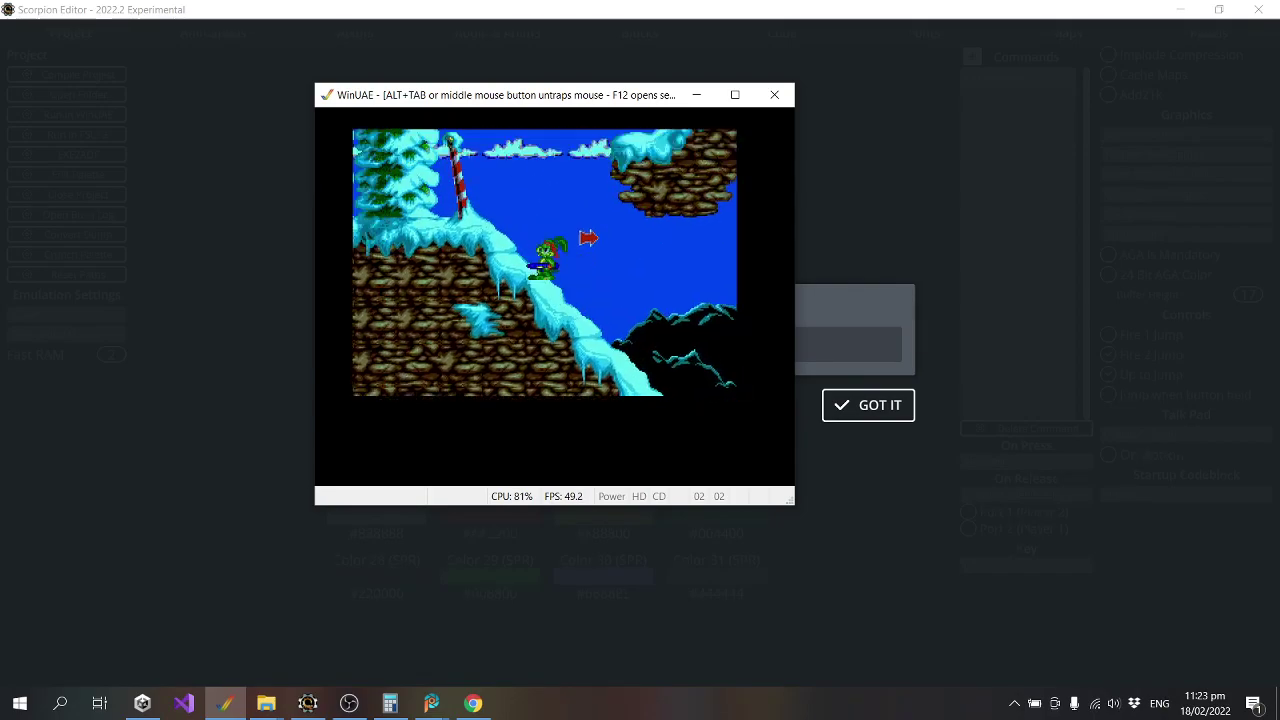
pyautogui.press('Up')
pyautogui.press('Up')
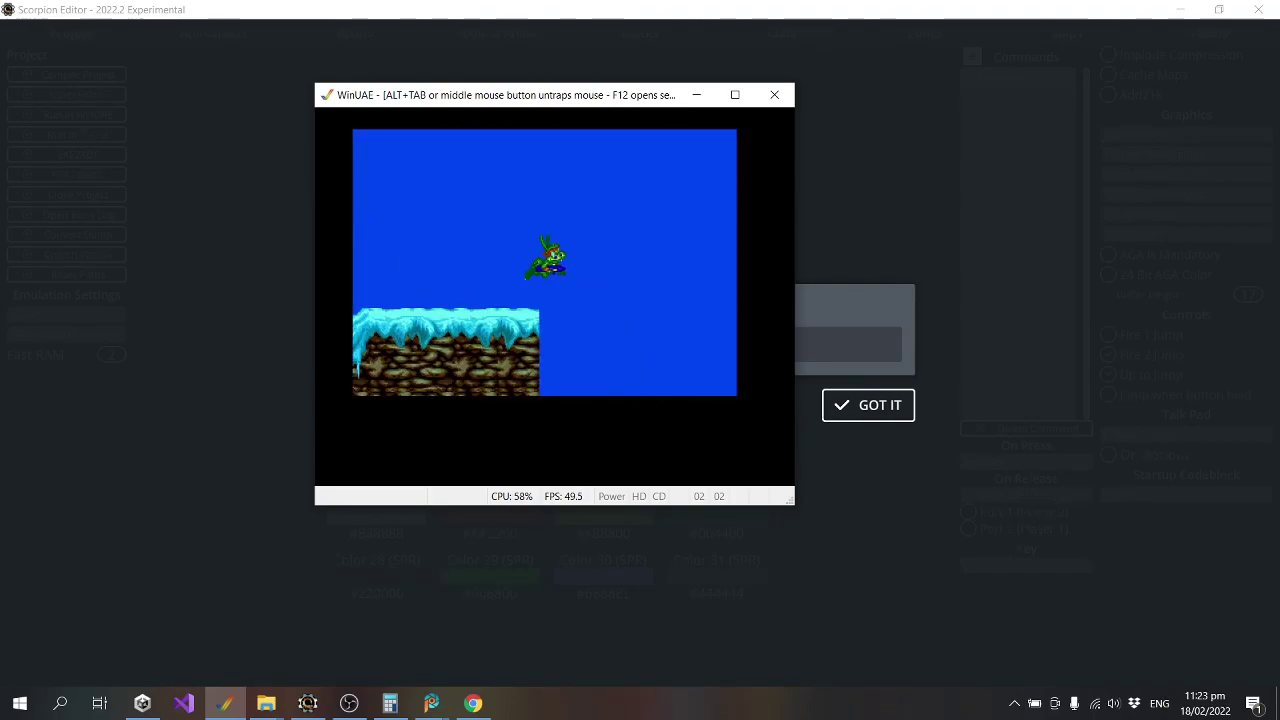
pyautogui.press('Up')
pyautogui.press('Right')
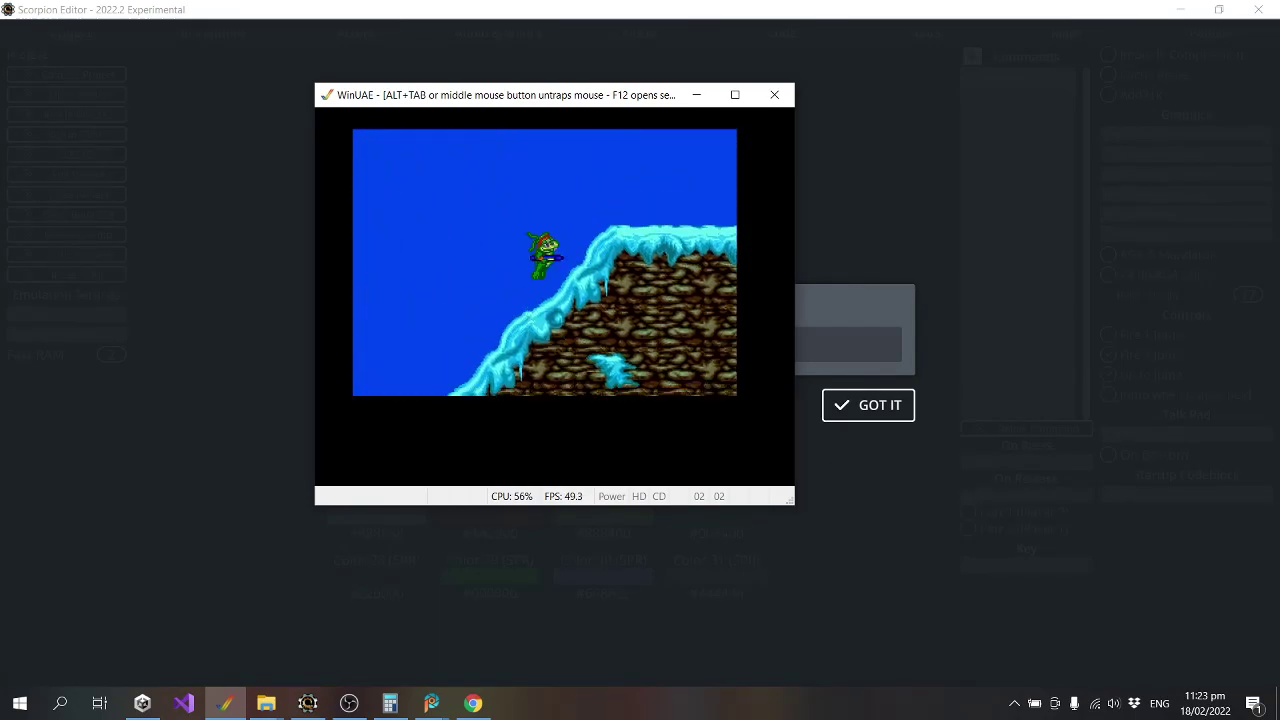
pyautogui.press('Left')
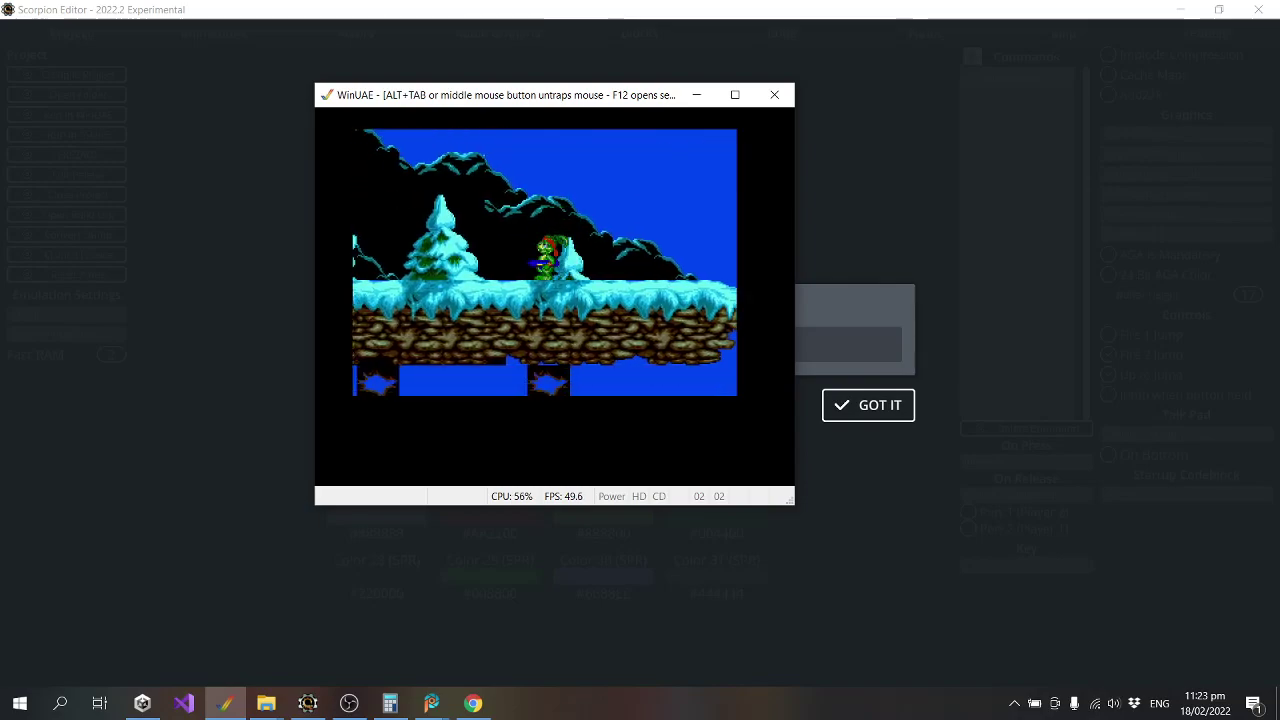
pyautogui.press('Up')
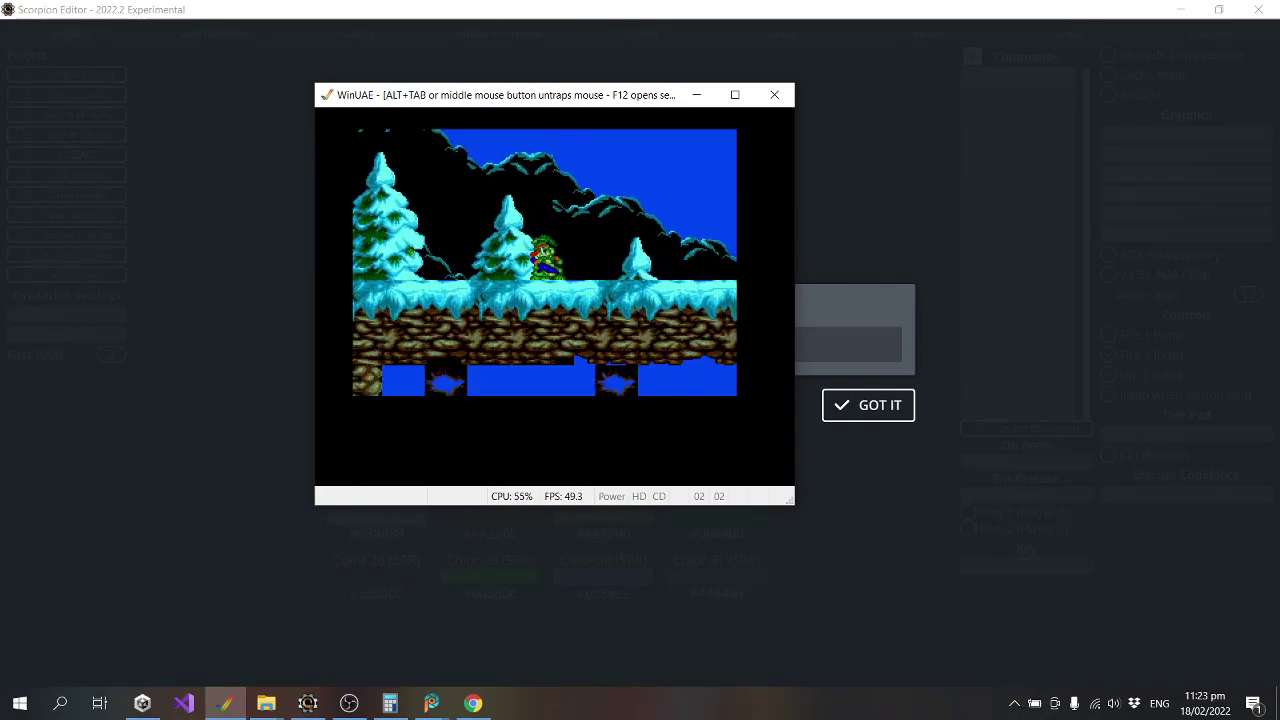
pyautogui.press('Up')
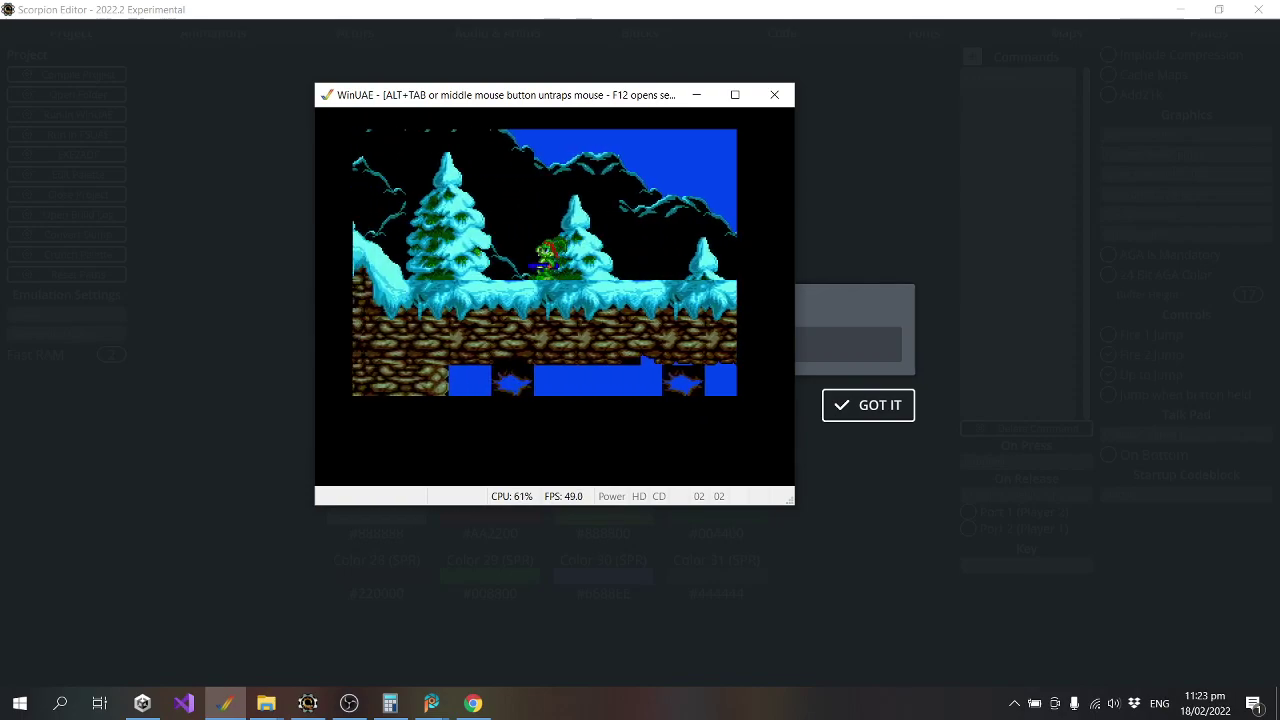
pyautogui.press('Left')
pyautogui.press('Up')
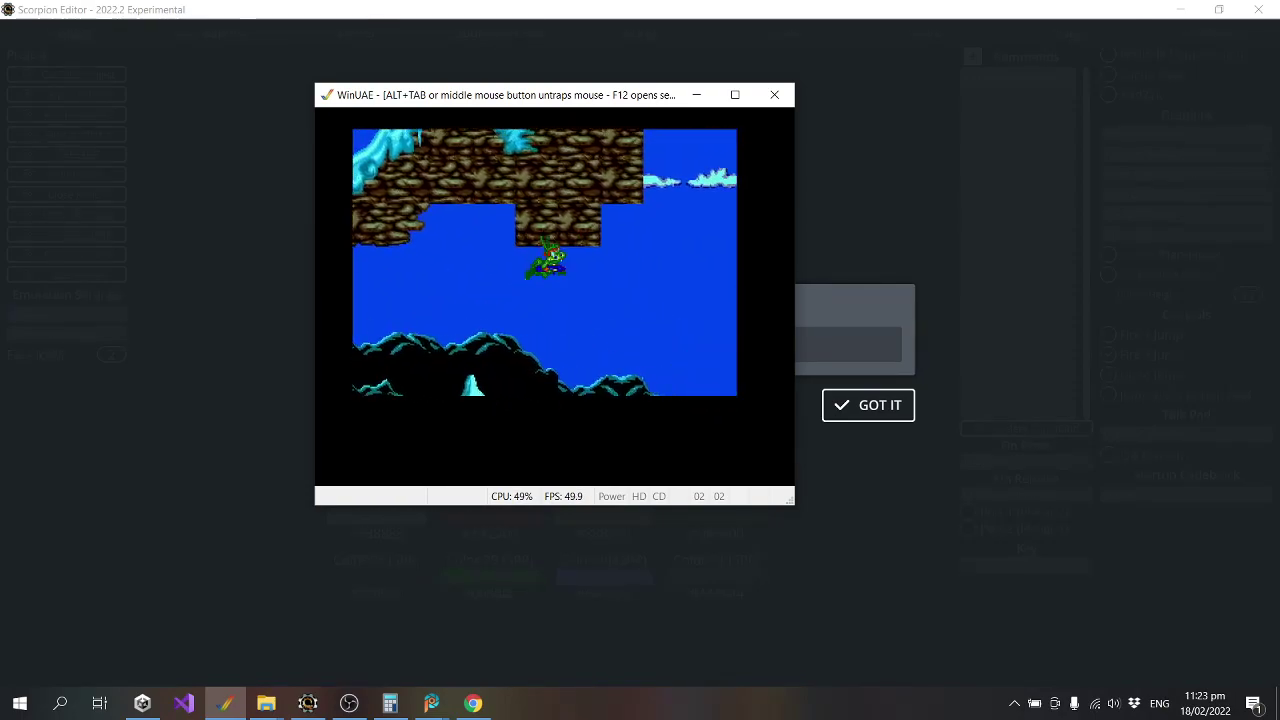
pyautogui.press('Left')
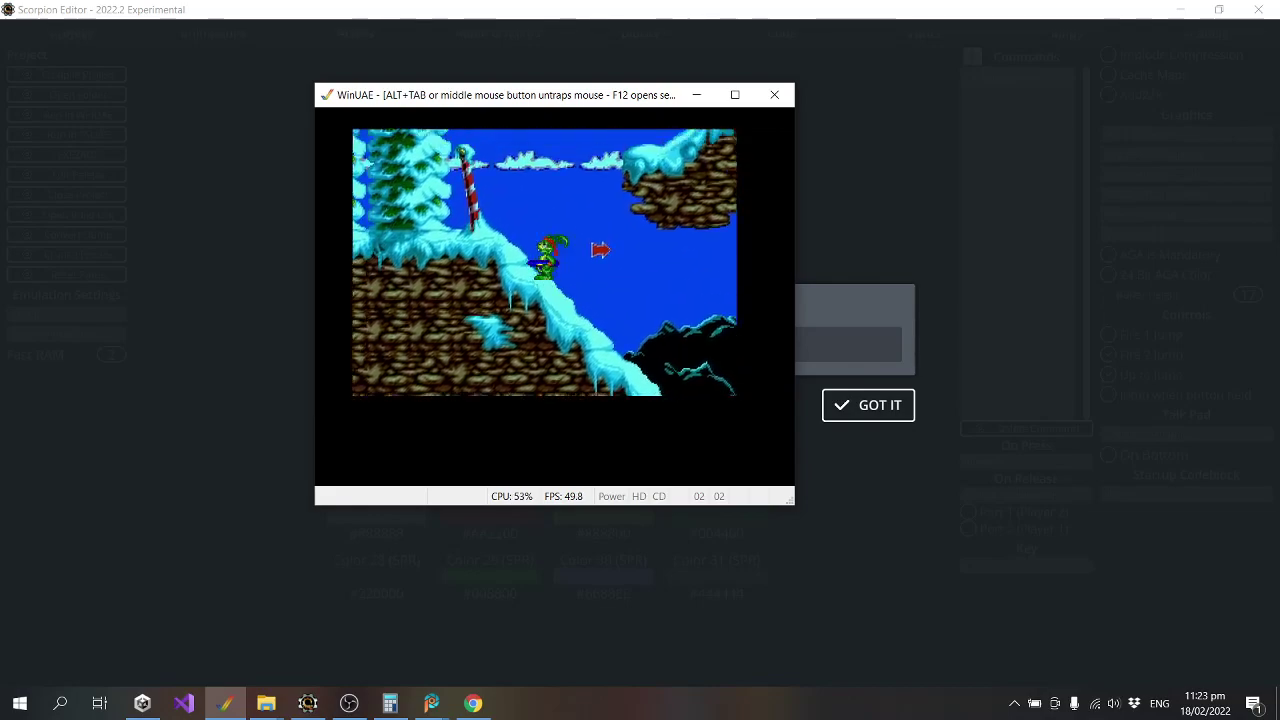
pyautogui.press('Right')
pyautogui.press('Up')
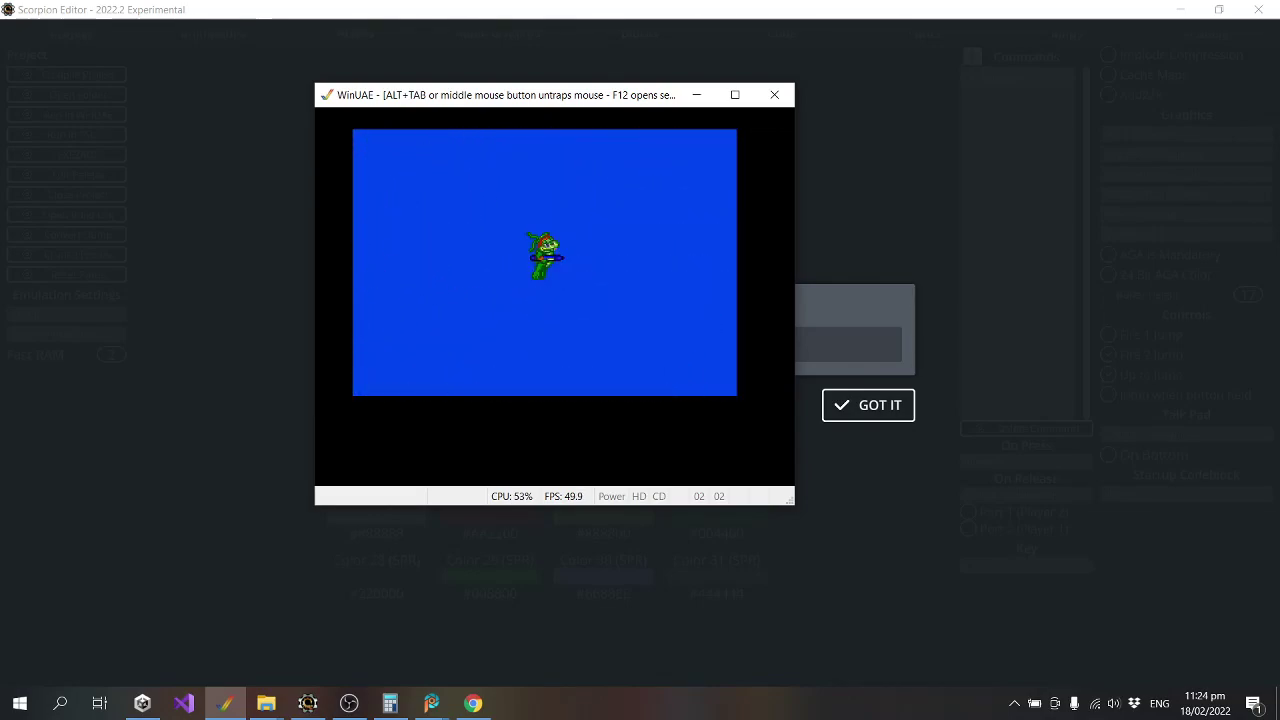
# Keep moving Jazz back and forth over the slopes and ledges to judge his jitter, then close the emulator and dismiss the compile message.
pyautogui.press('Left')
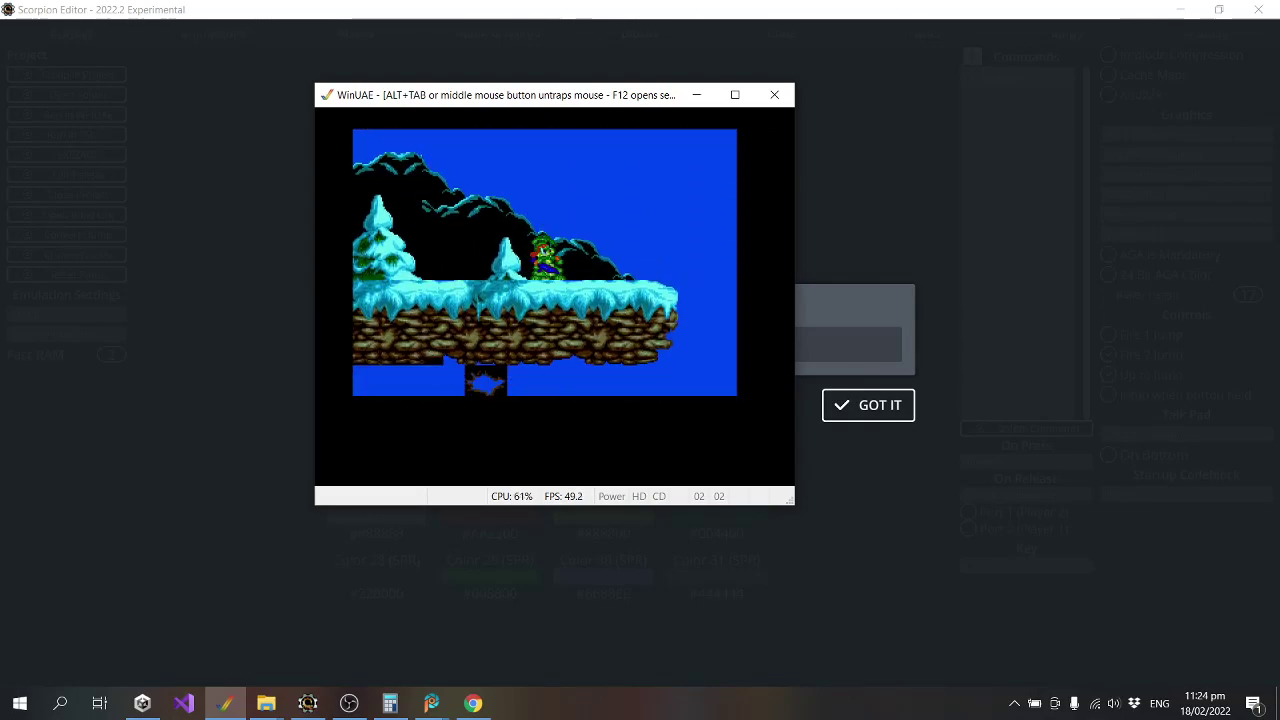
pyautogui.press('Right')
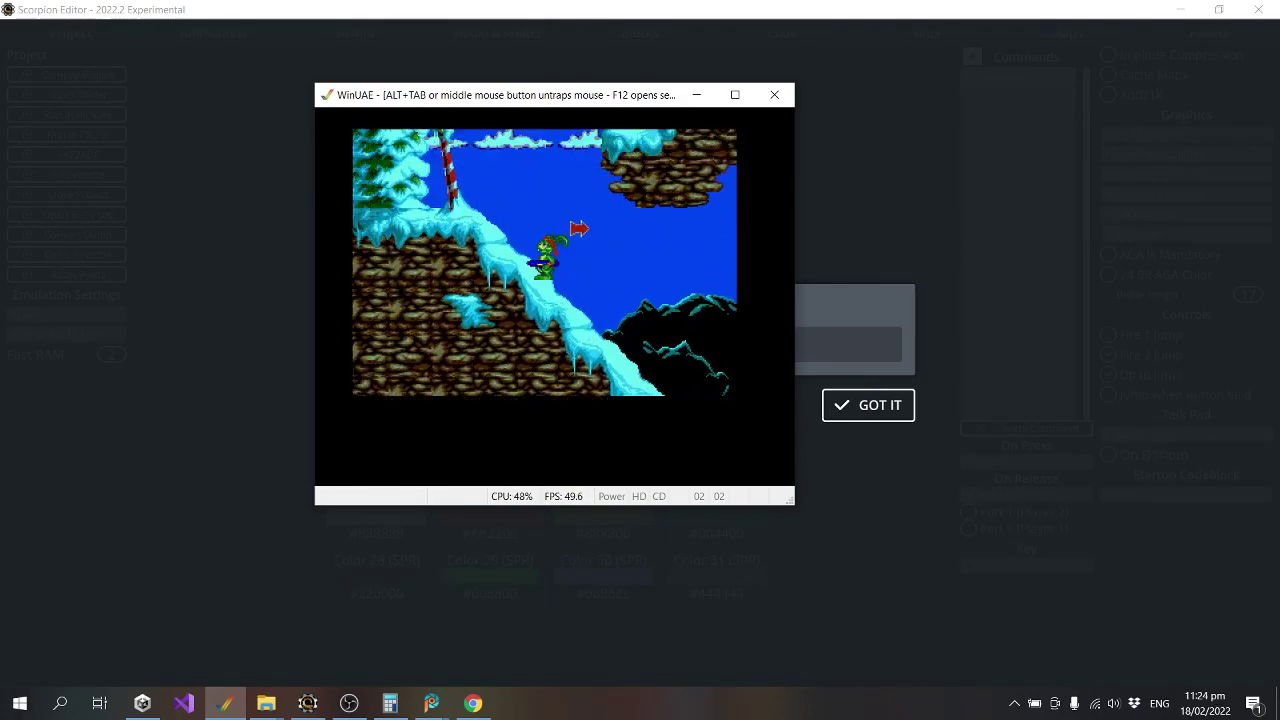
pyautogui.press('Right')
pyautogui.press('Up')
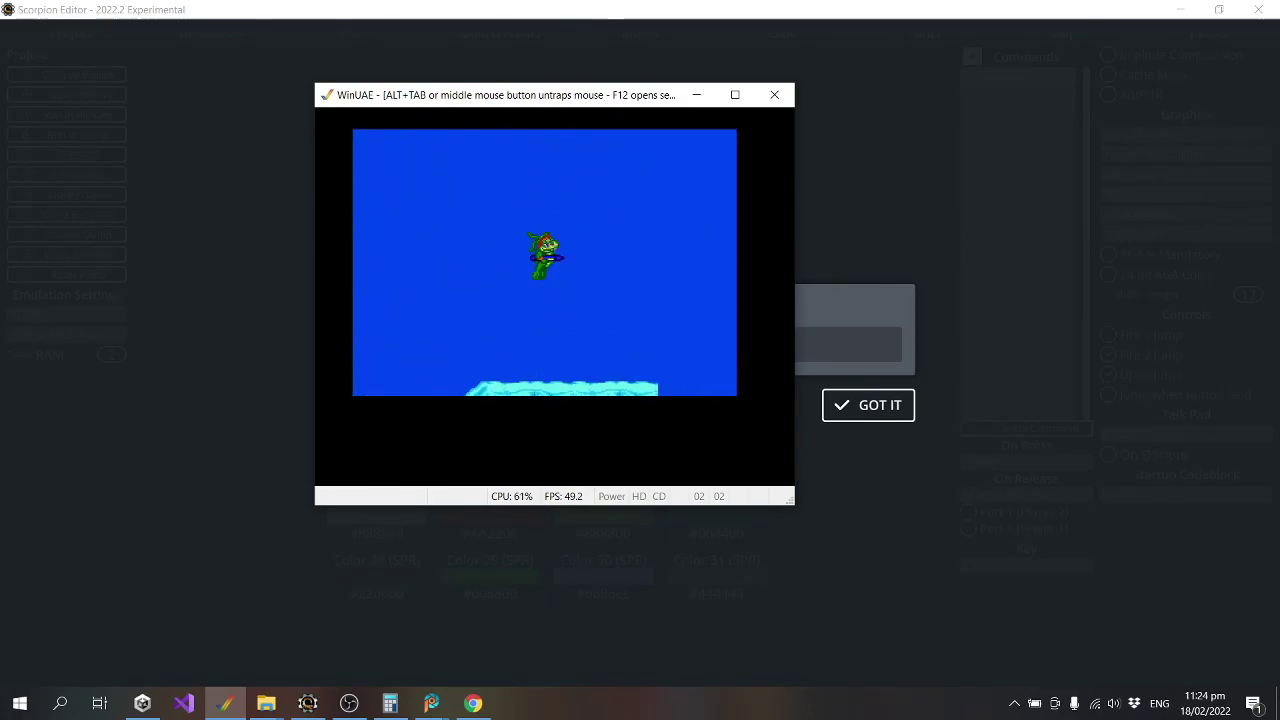
pyautogui.press('Left')
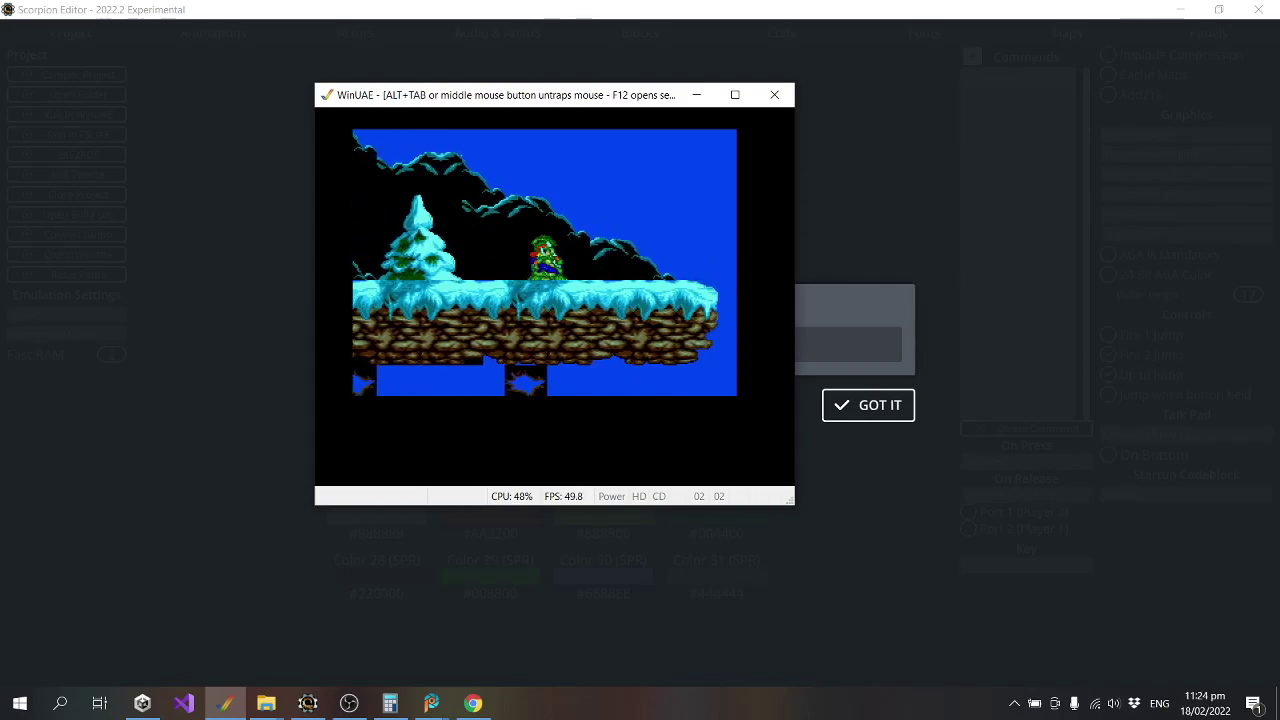
pyautogui.press('Left')
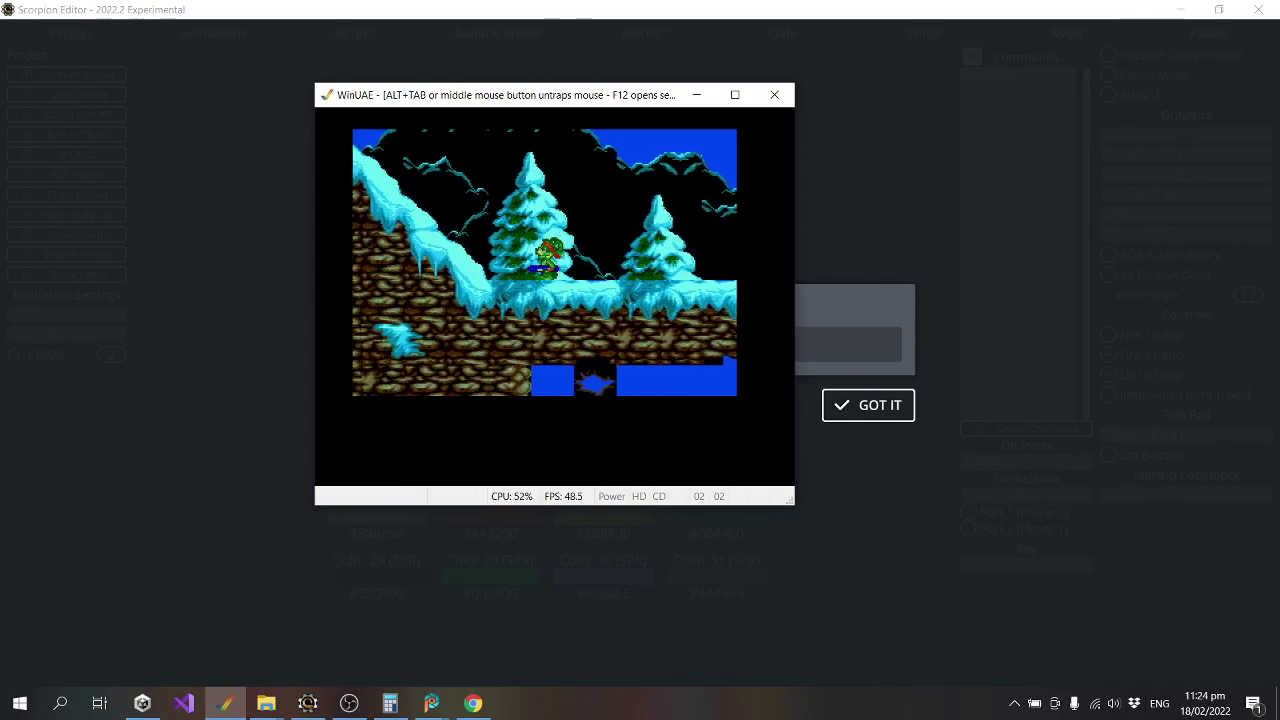
pyautogui.press('Right')
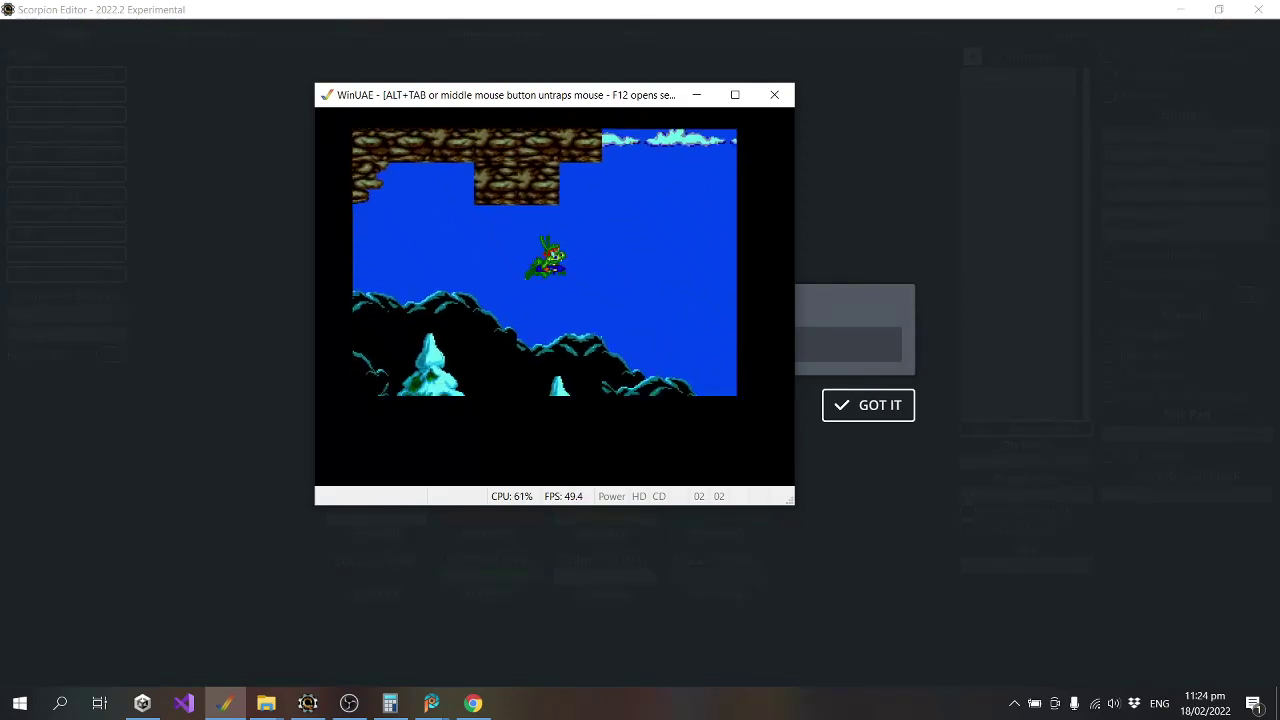
pyautogui.press('Right')
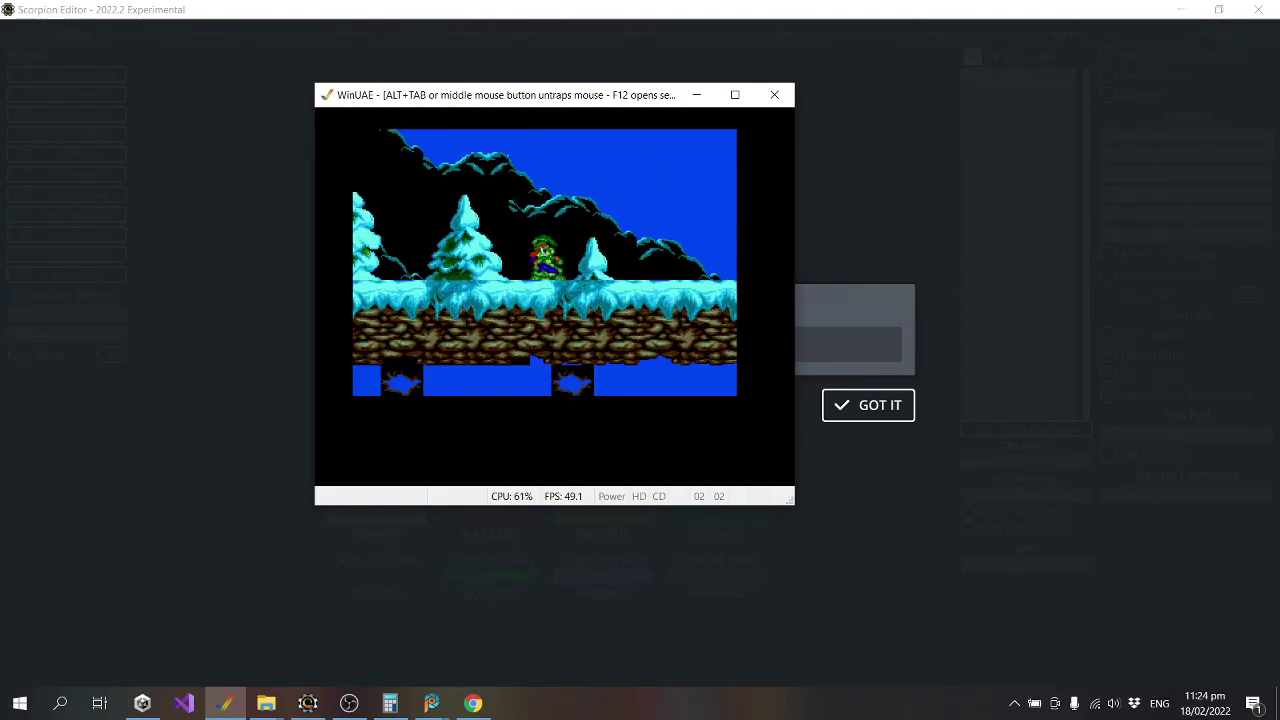
pyautogui.press('Left')
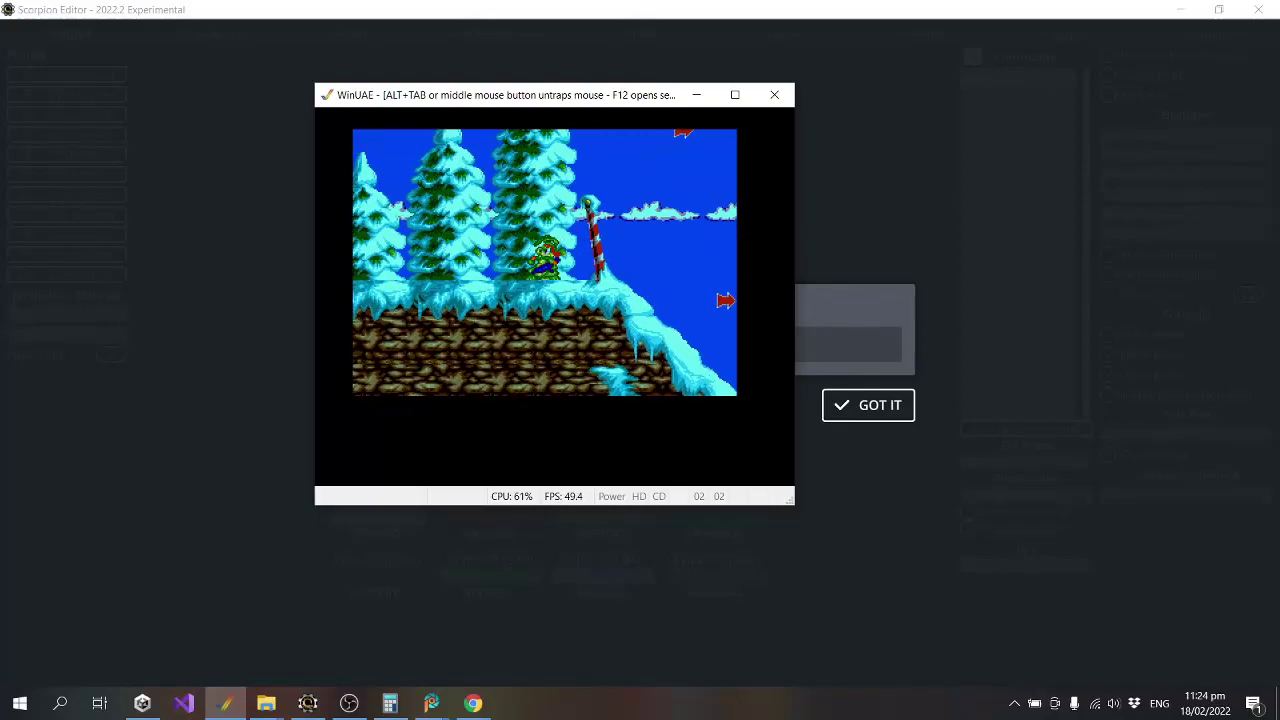
pyautogui.press('Right')
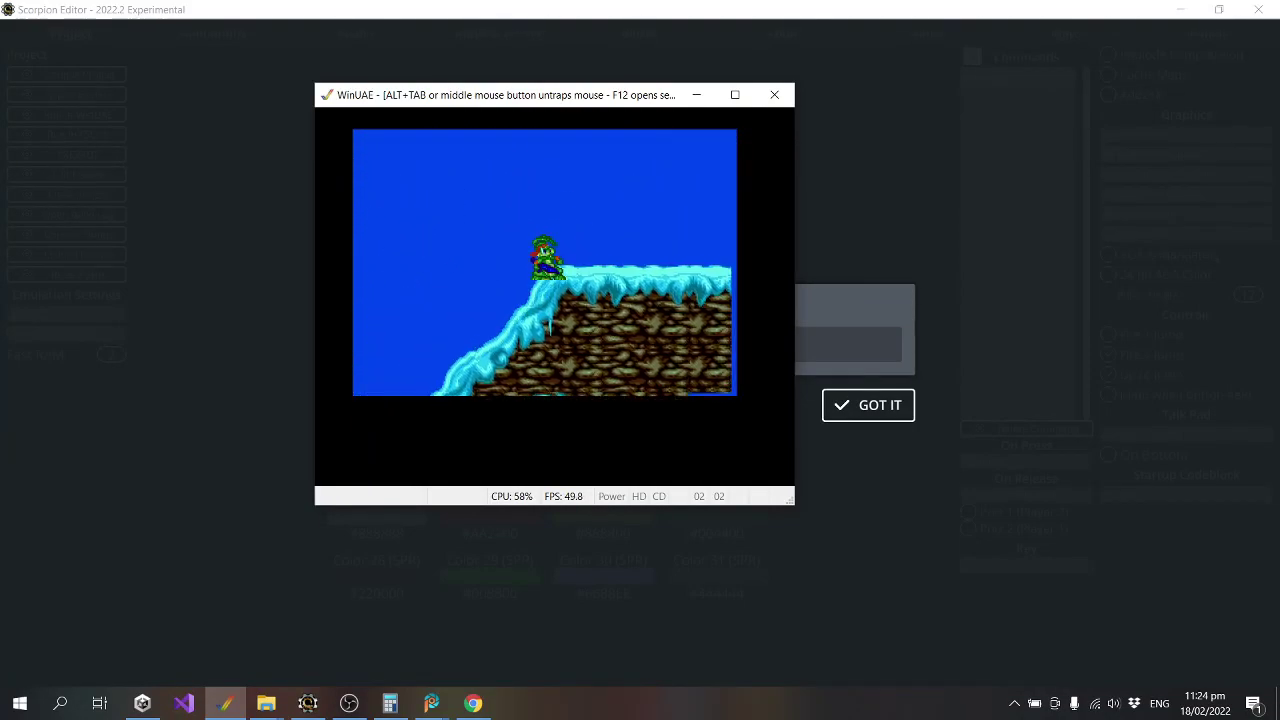
pyautogui.press('Left')
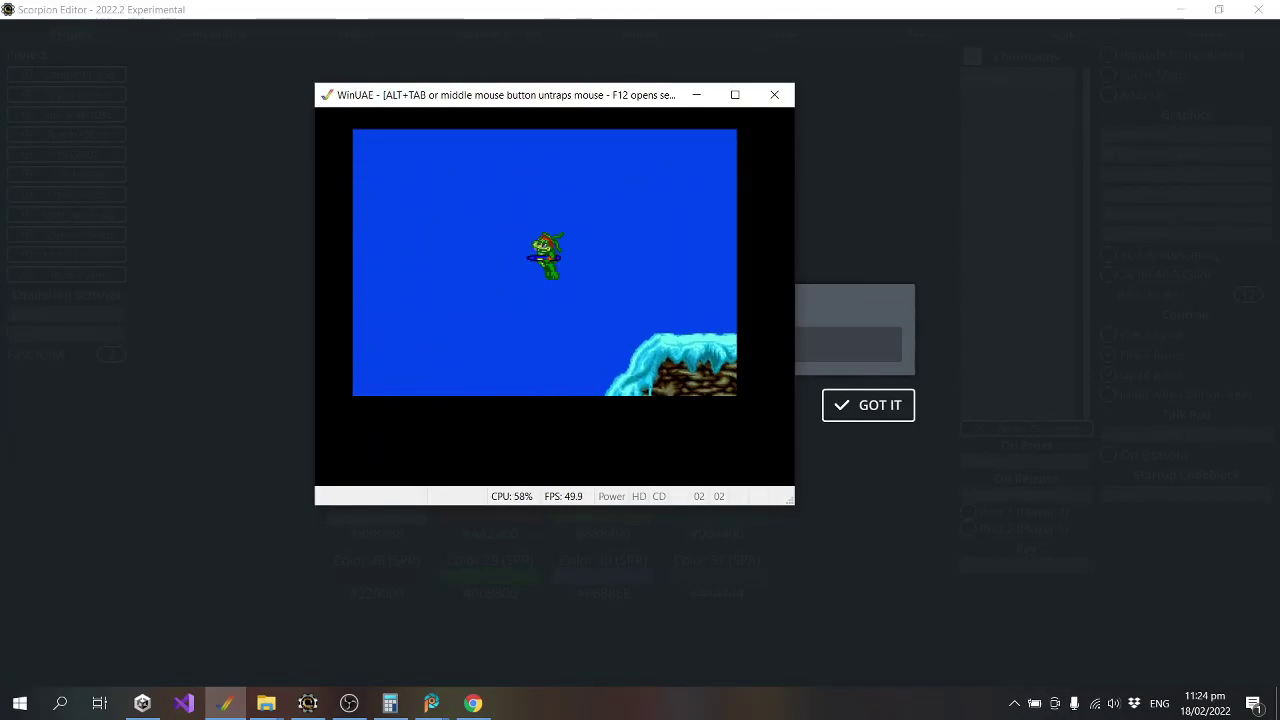
pyautogui.press('Right')
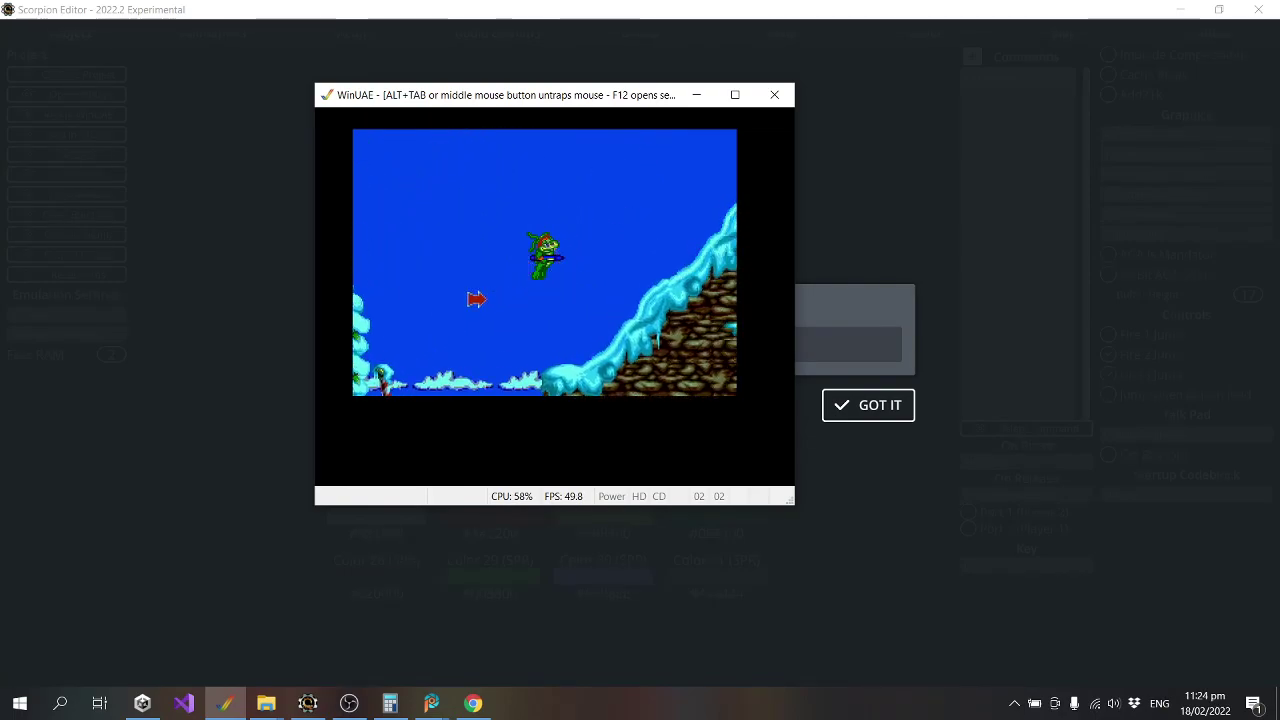
pyautogui.press('Right')
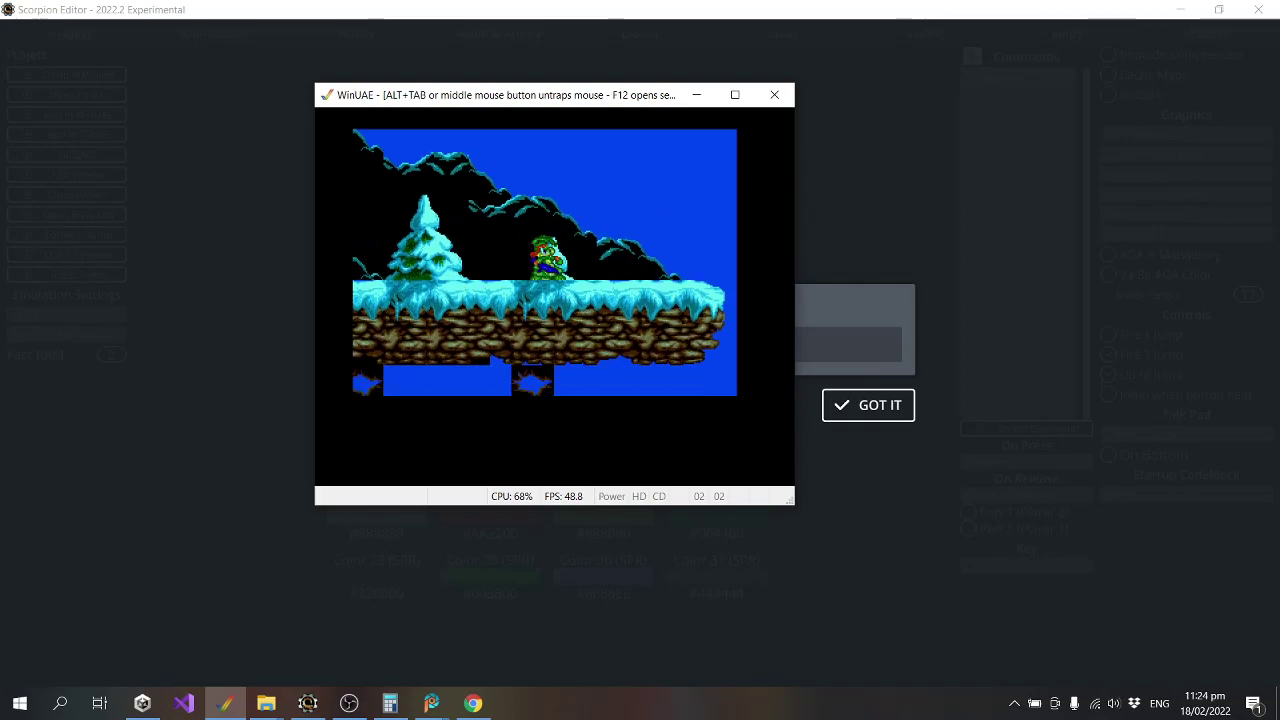
pyautogui.press('Up')
pyautogui.press('Right')
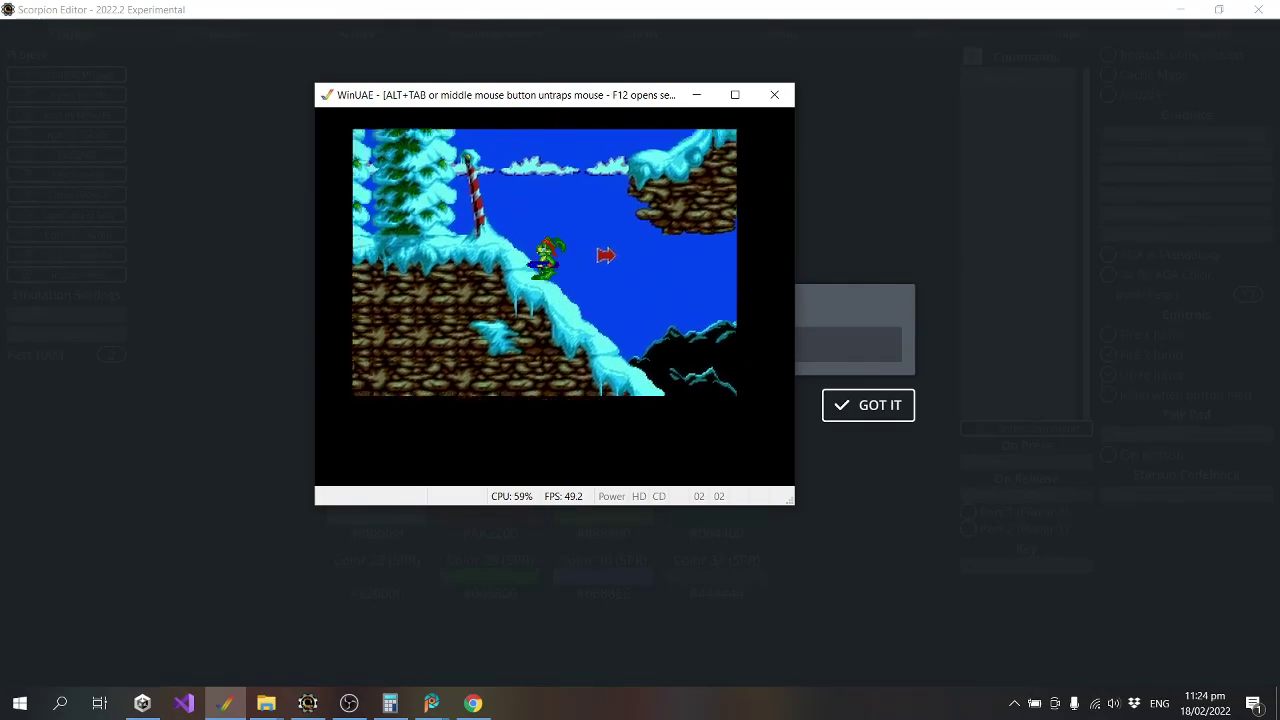
pyautogui.press('Right')
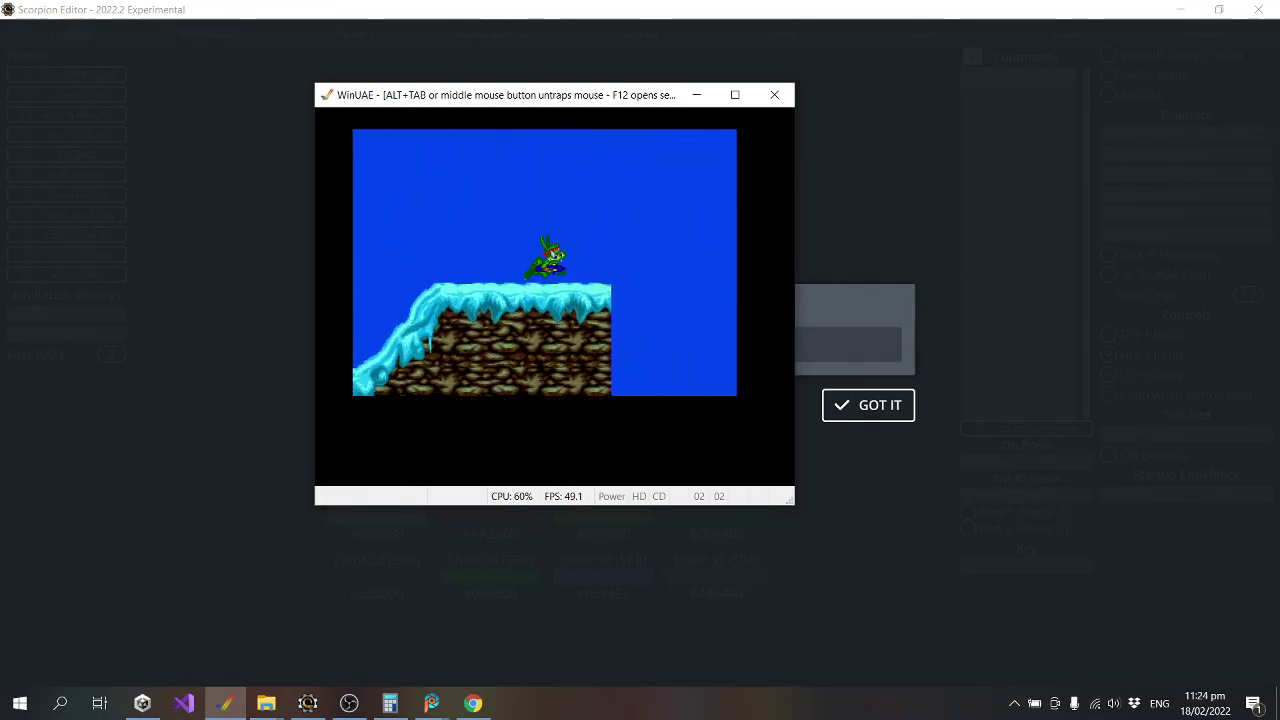
pyautogui.press('Right')
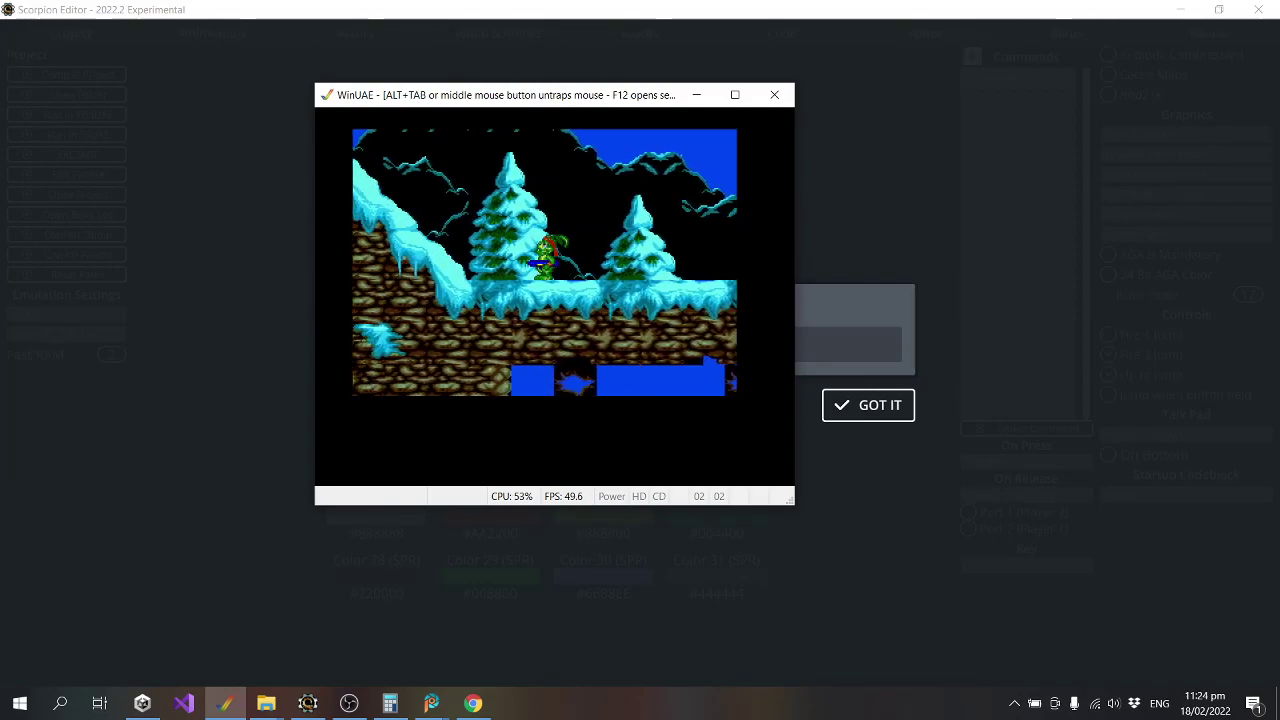
pyautogui.press('Left')
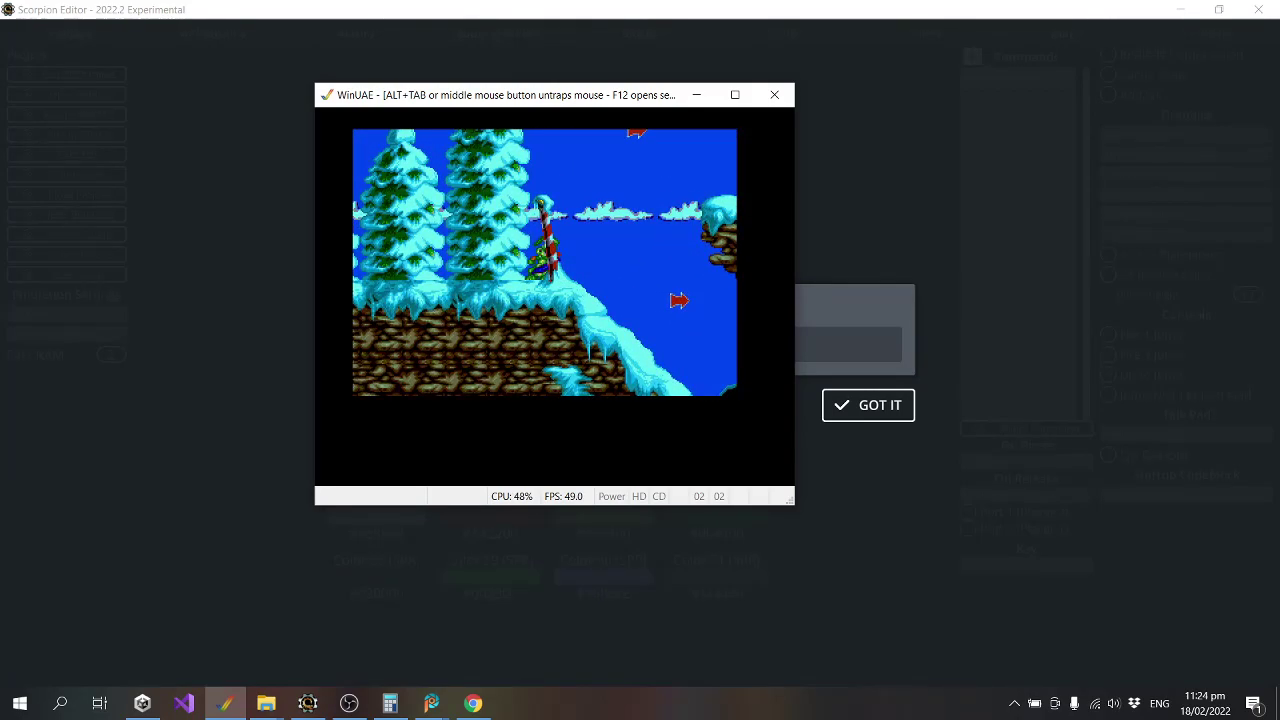
pyautogui.hotkey('alt', 'F4')
pyautogui.click(868, 405)
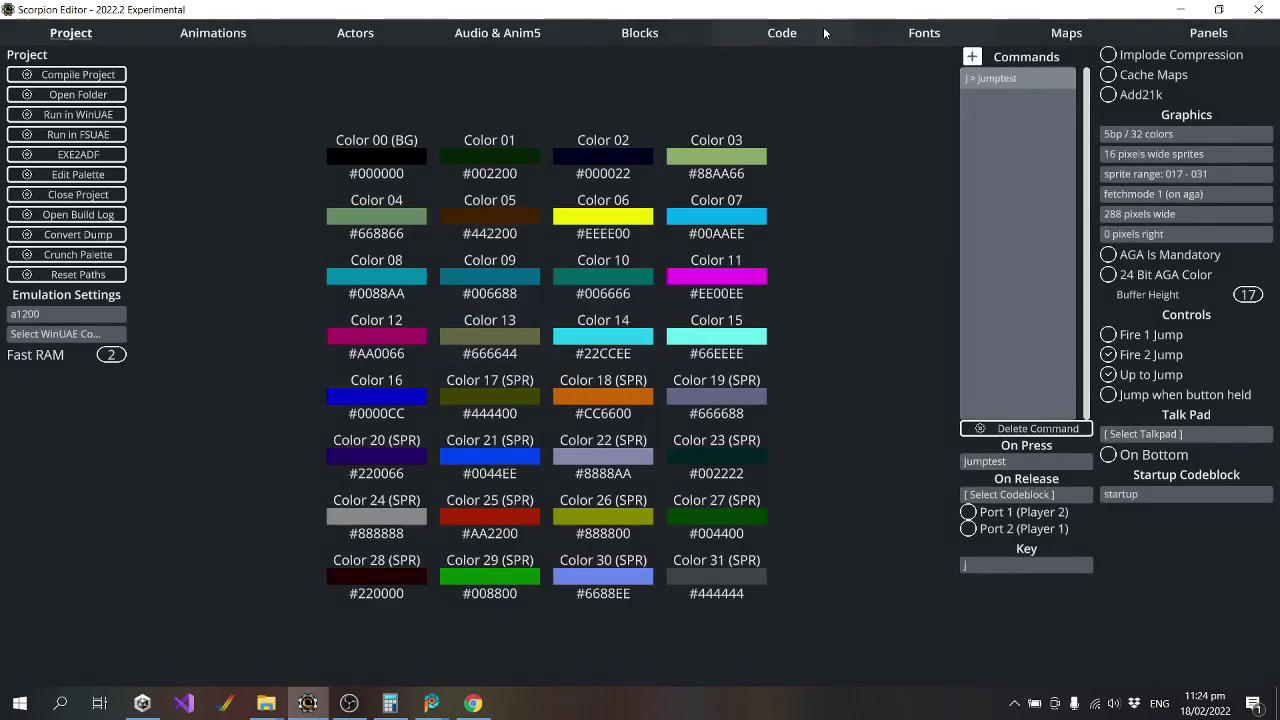
# Re-enable the disabled camera follow command in the startup codeblock.
pyautogui.click(824, 33)
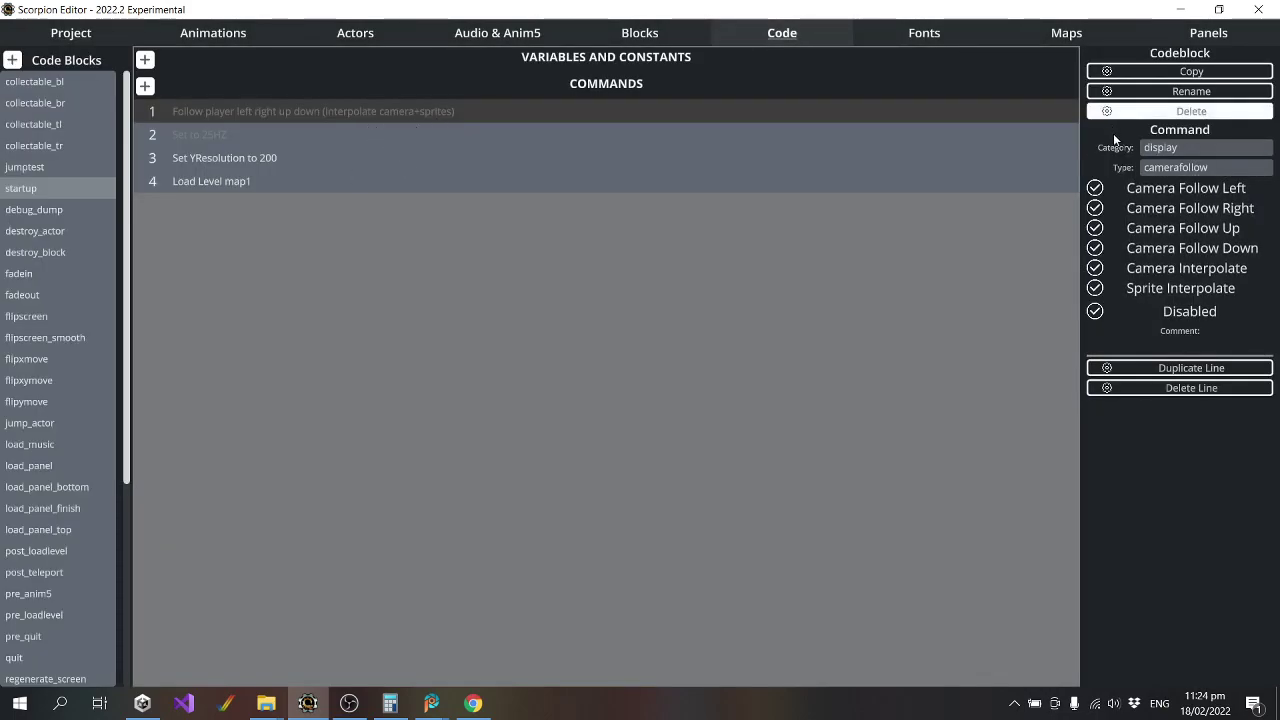
pyautogui.click(1097, 314)
# Run the game in WinUAE with camera follow enabled, move Jazz through the level, then close the emulator and dismiss the compile message.
pyautogui.click(47, 36)
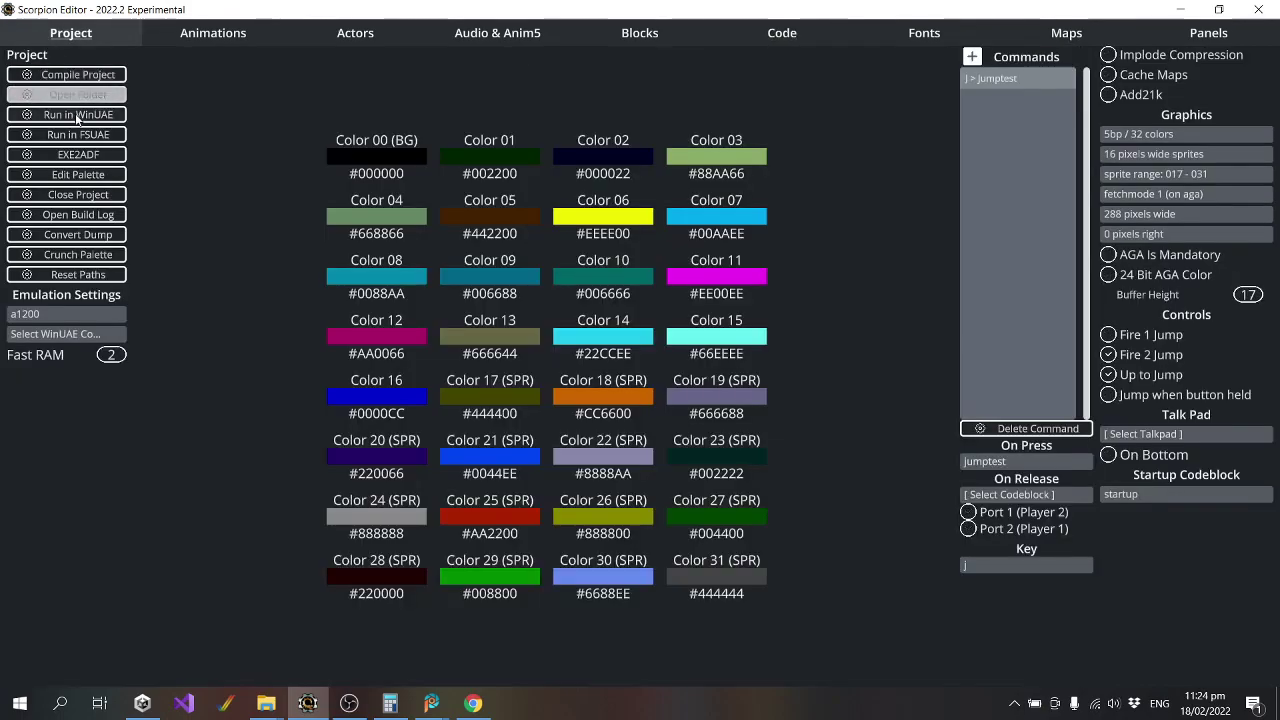
pyautogui.click(75, 114)
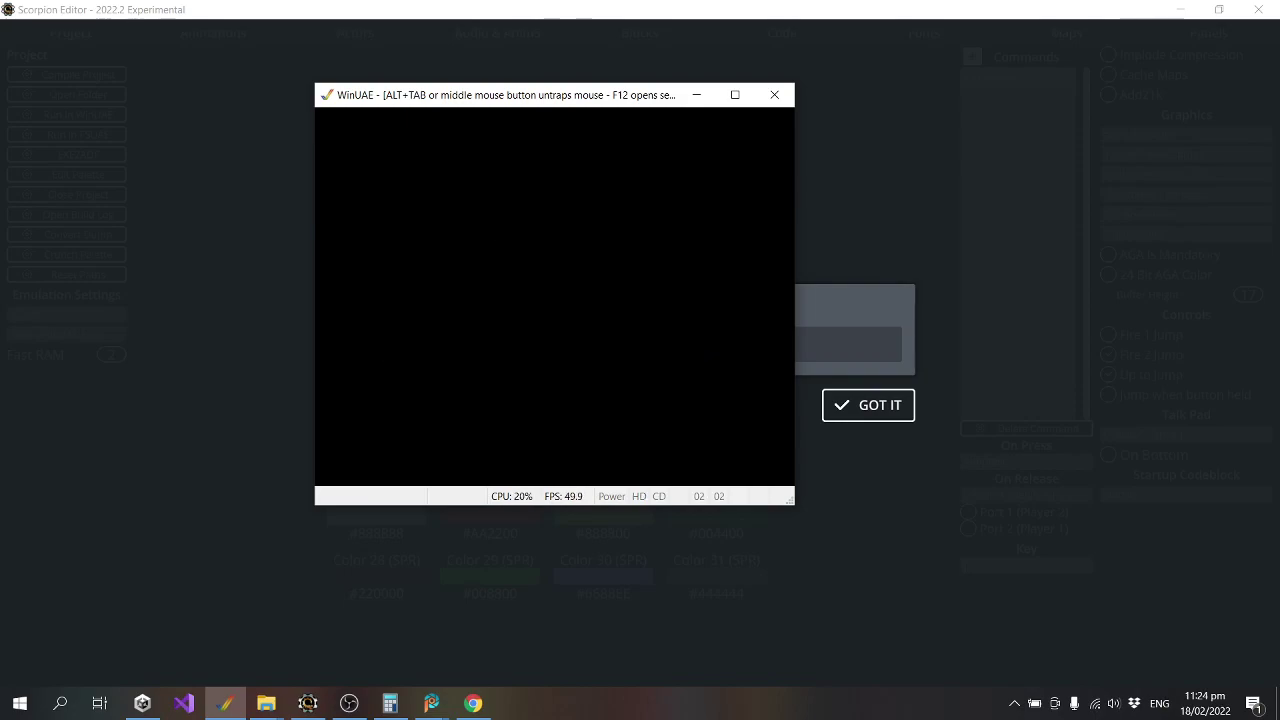
pyautogui.press('Right')
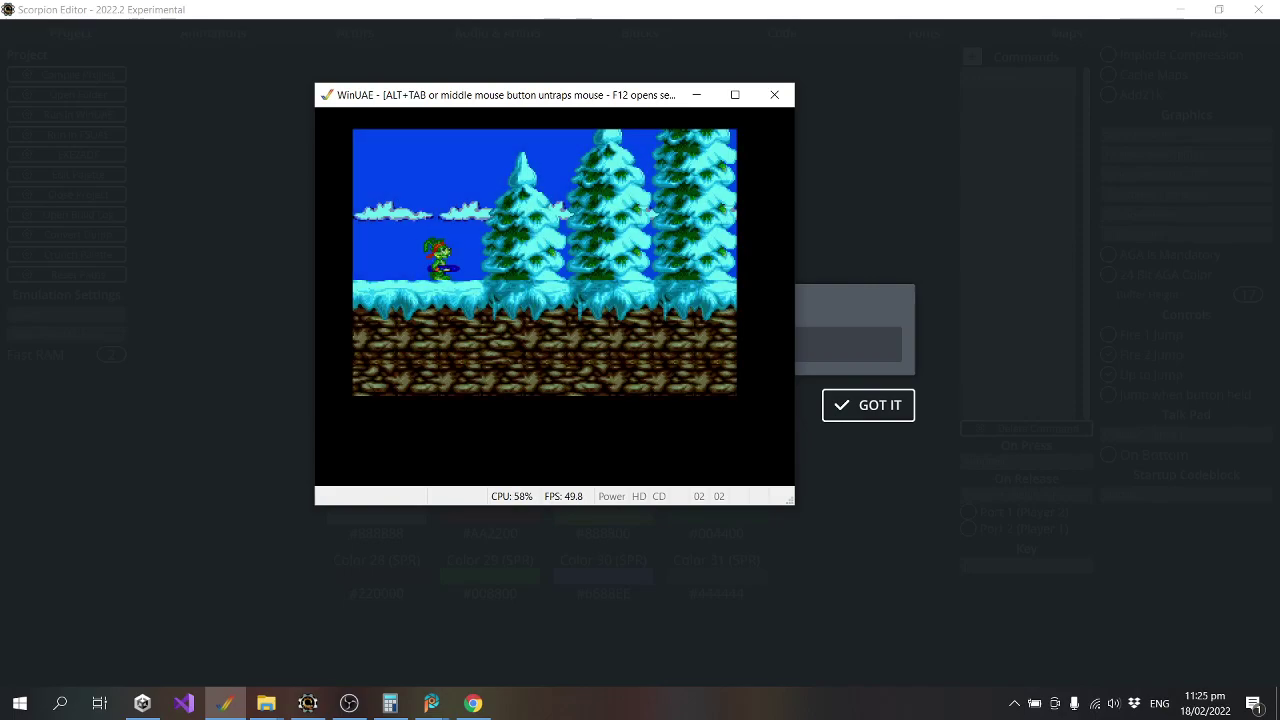
pyautogui.press('Right')
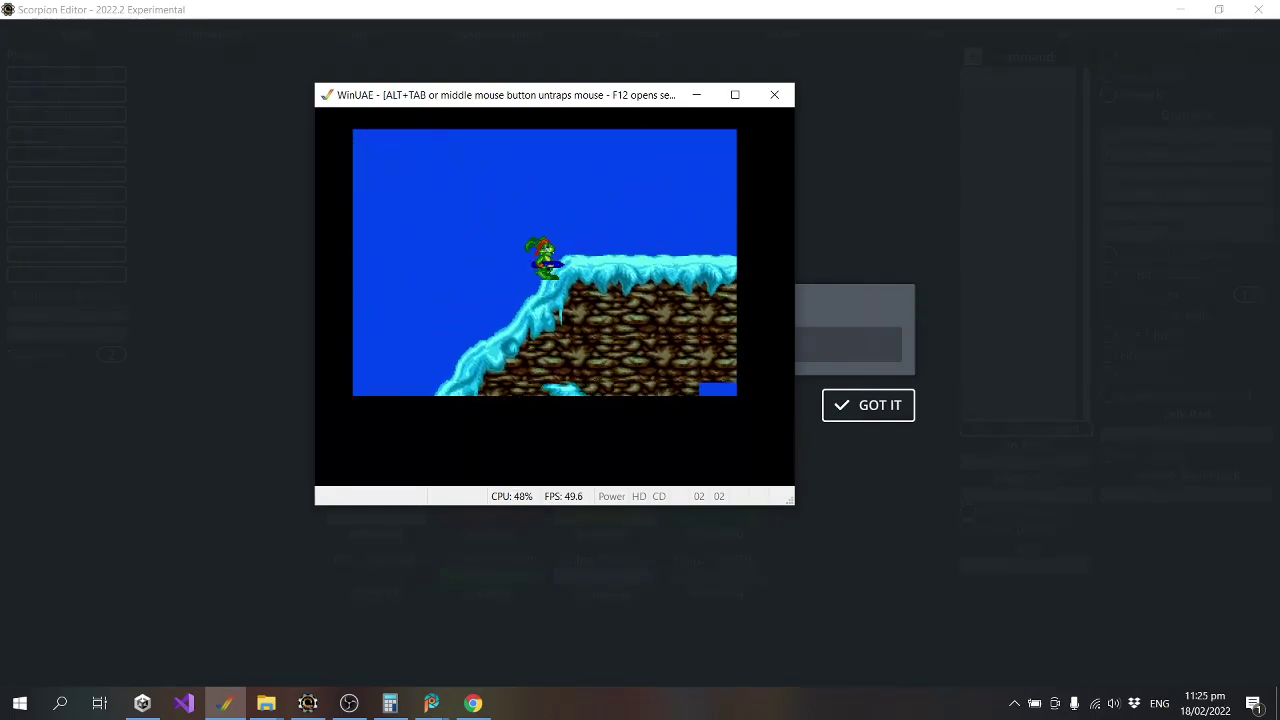
pyautogui.press('Right')
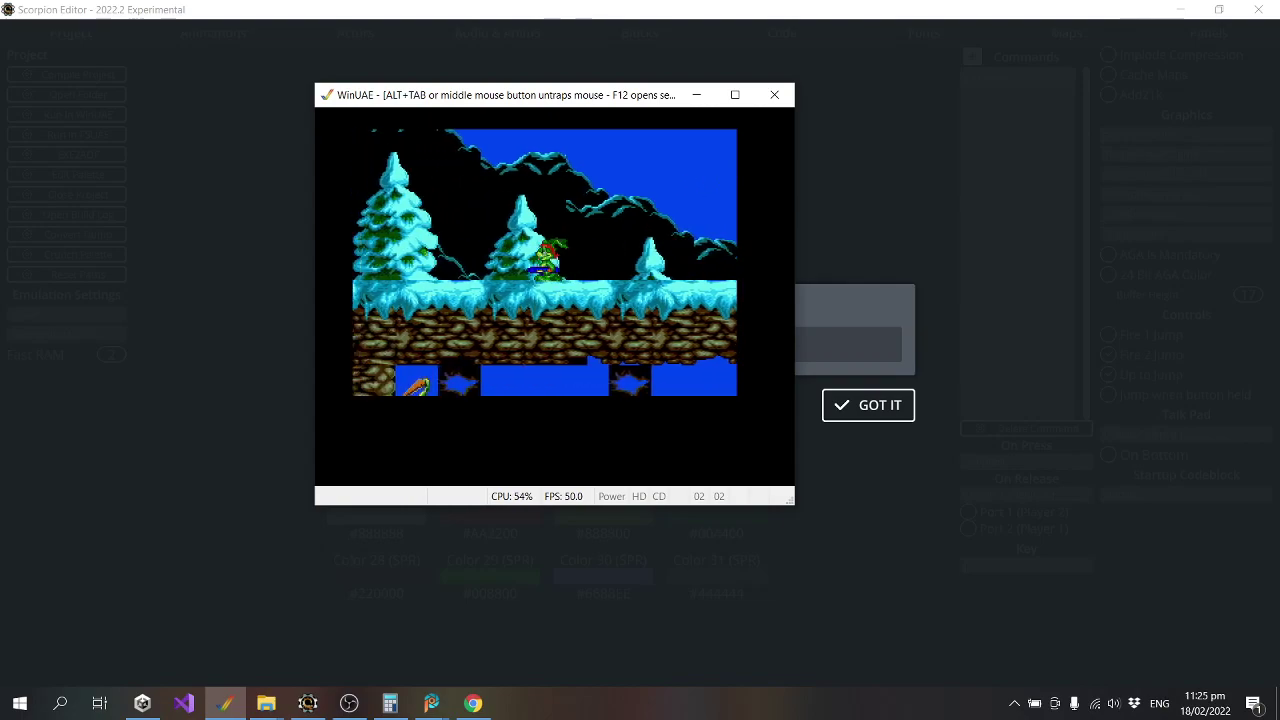
pyautogui.press('Right')
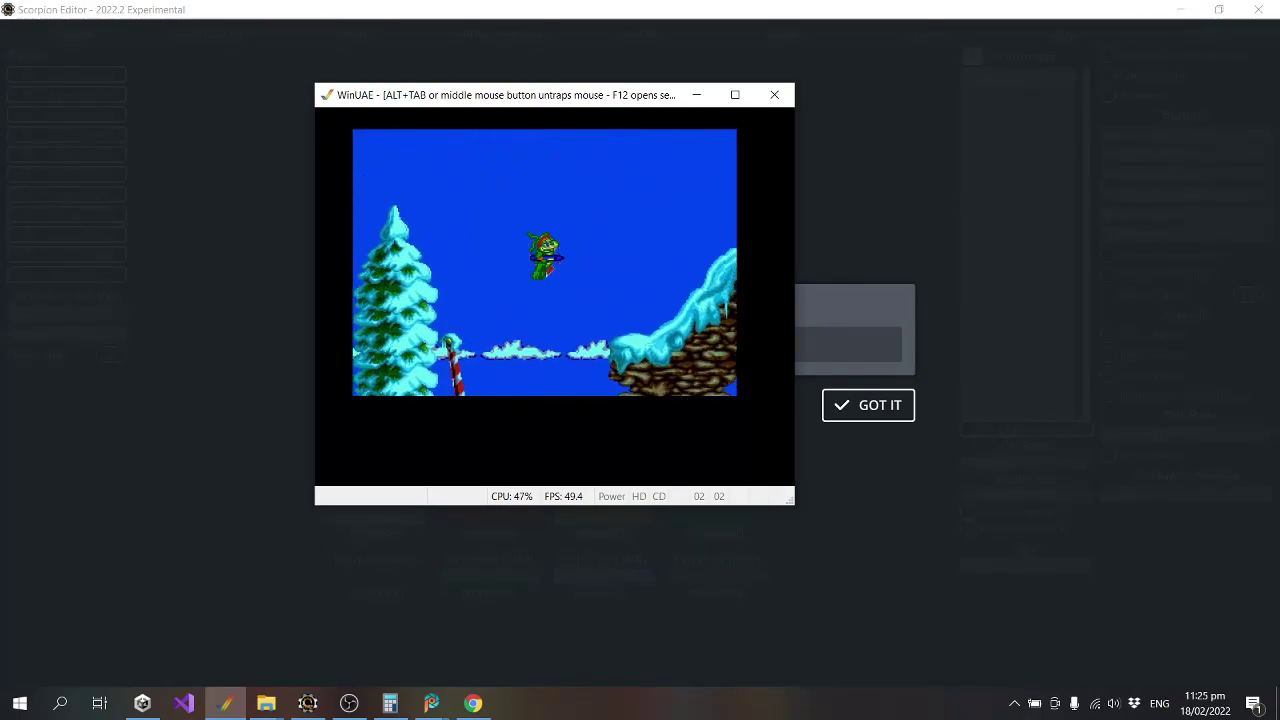
pyautogui.press('Right')
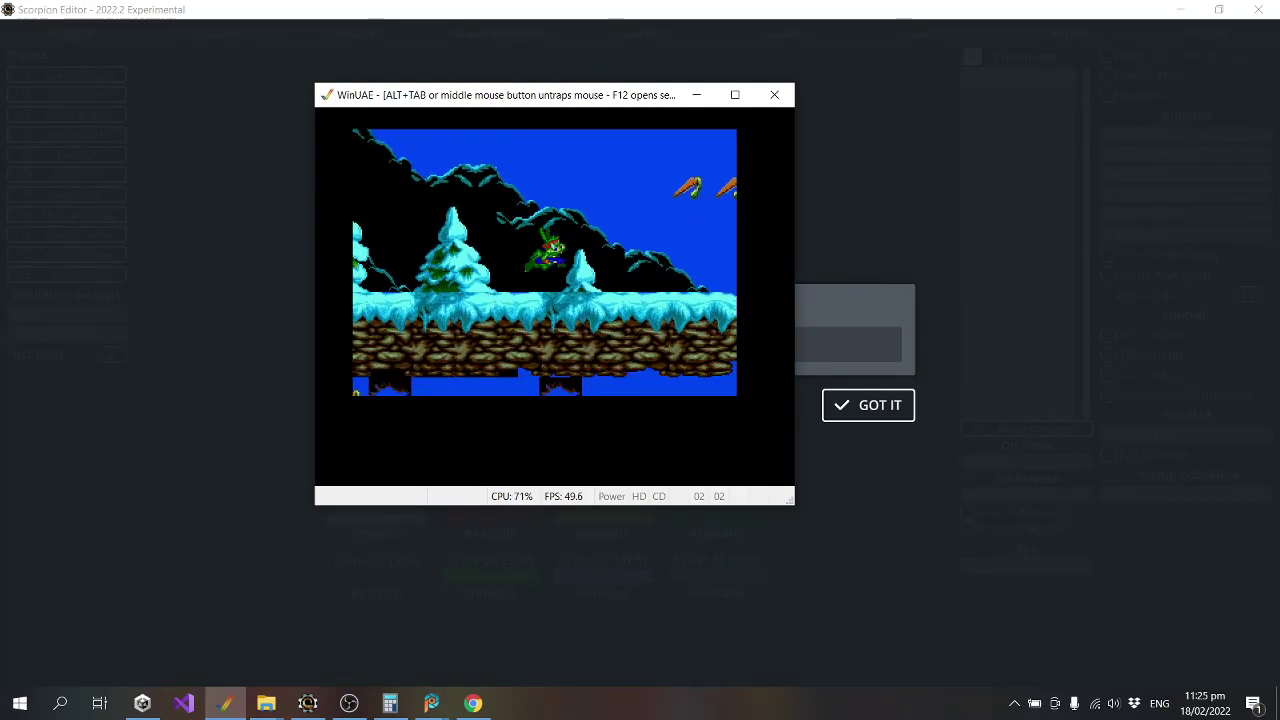
pyautogui.press('Right')
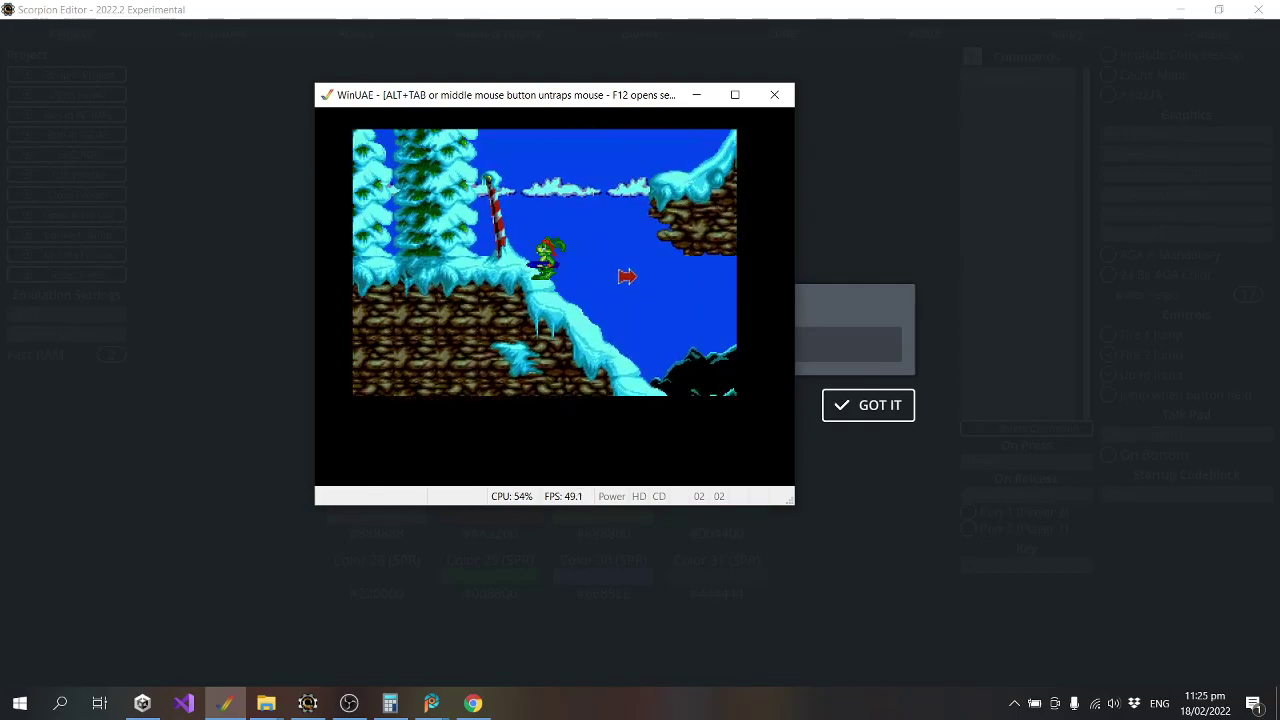
pyautogui.press('Right')
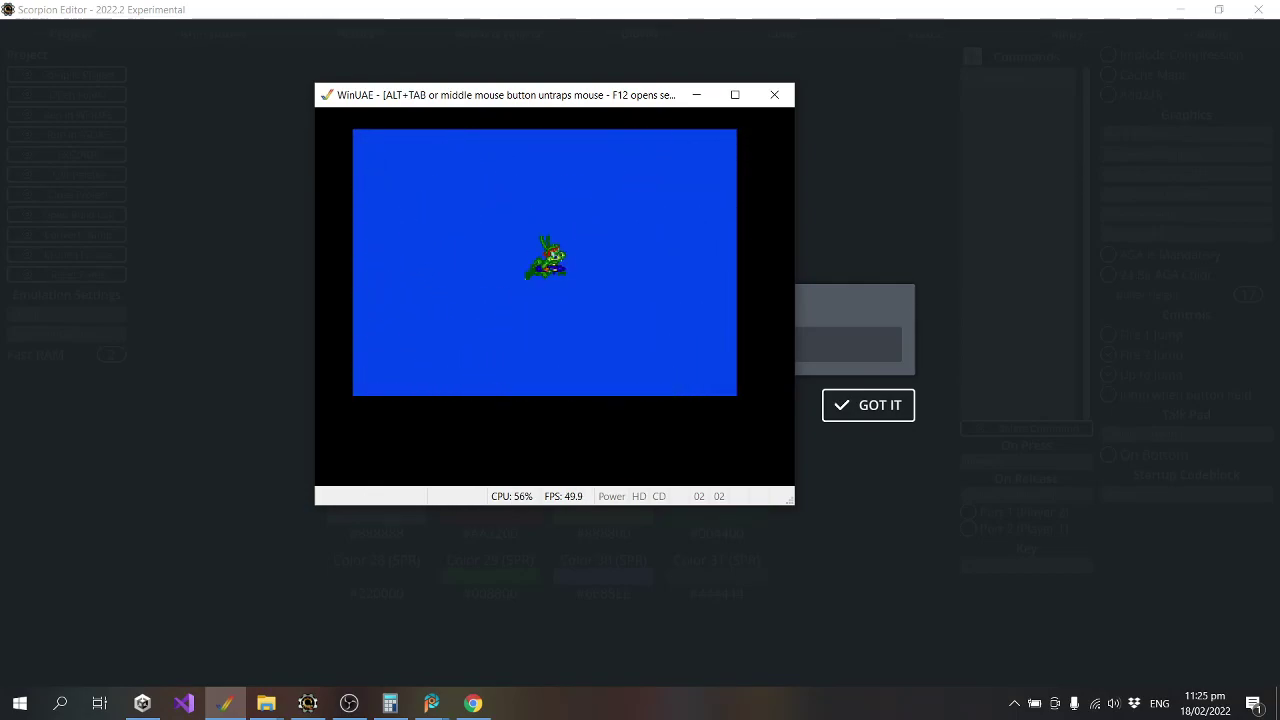
pyautogui.press('Right')
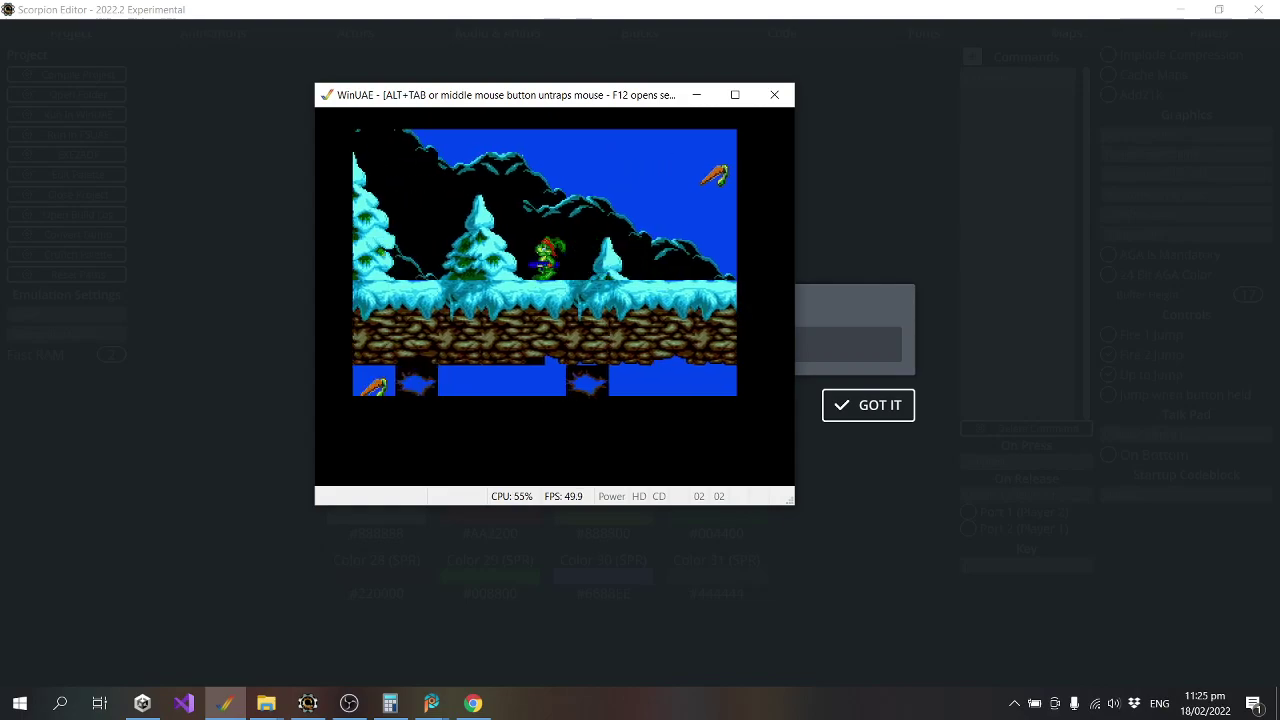
pyautogui.press('Right')
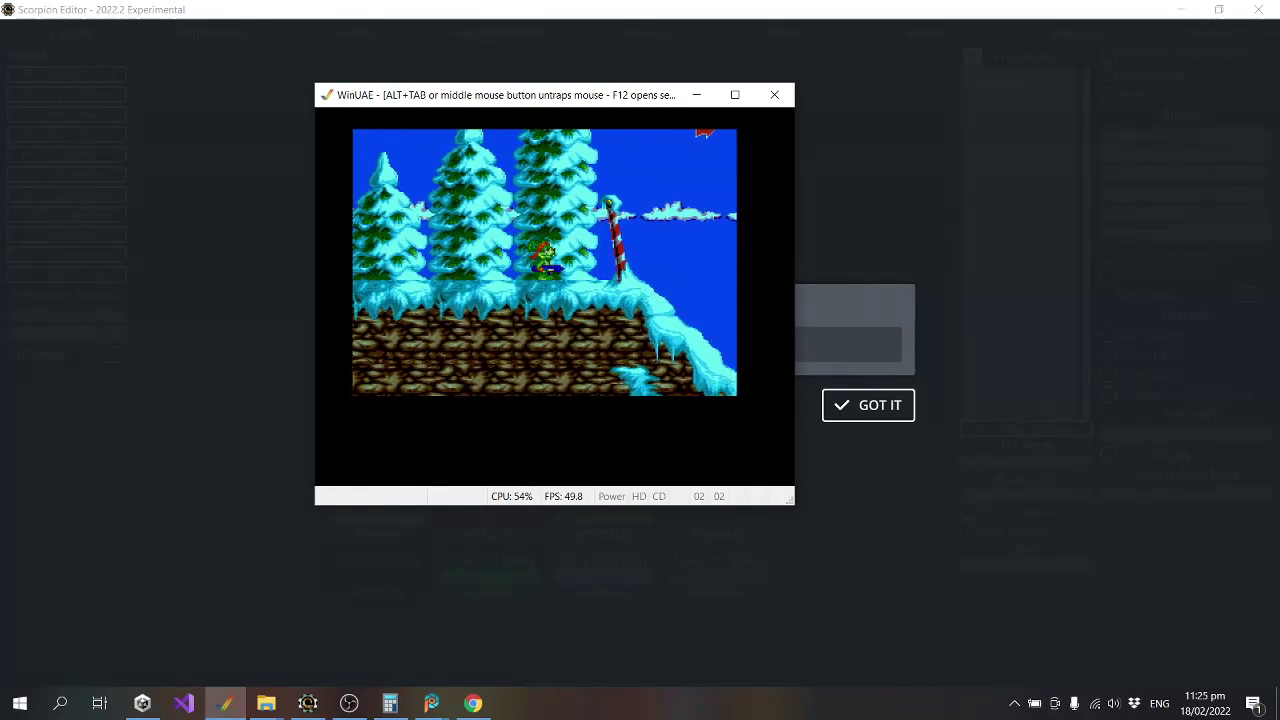
pyautogui.press('Right')
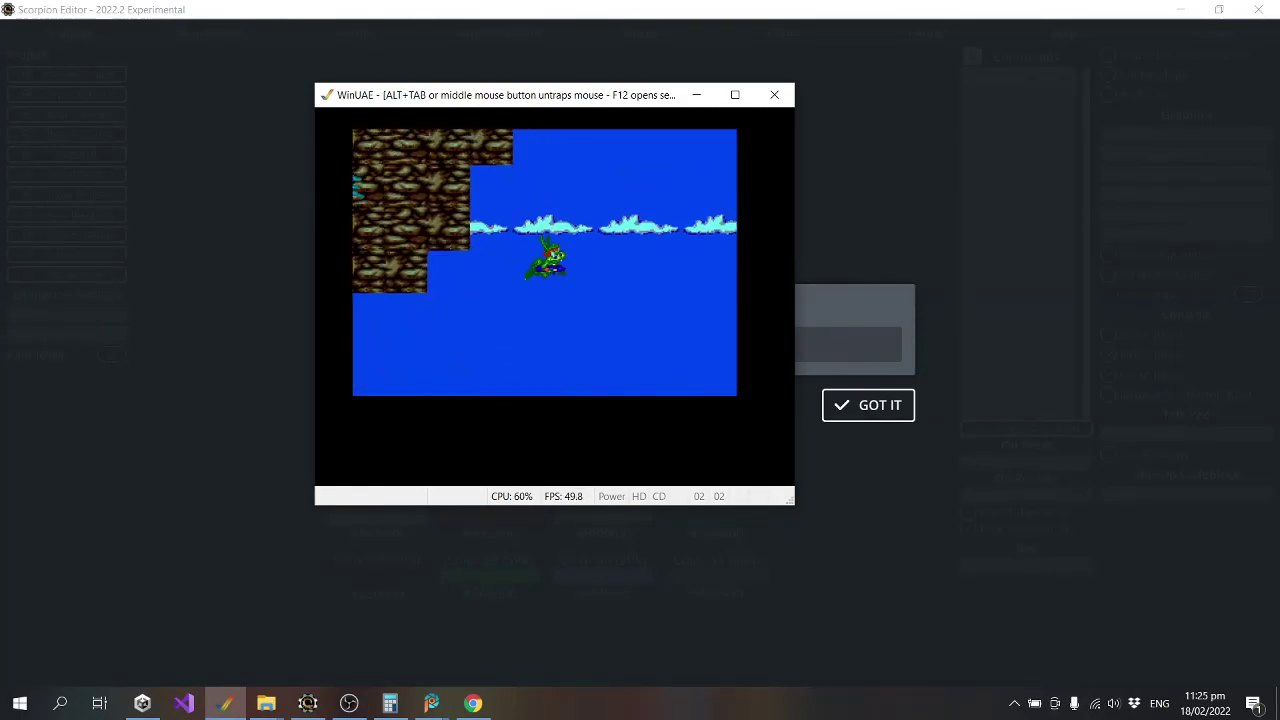
pyautogui.press('Right')
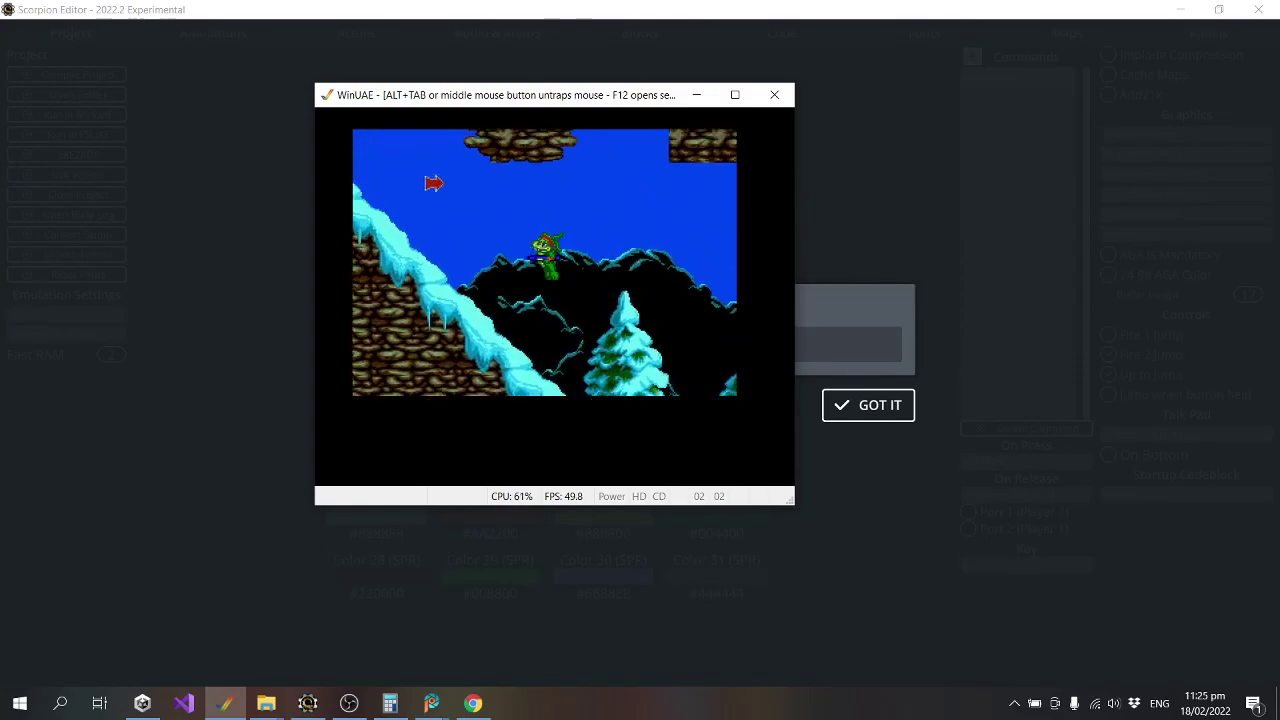
pyautogui.press('Right')
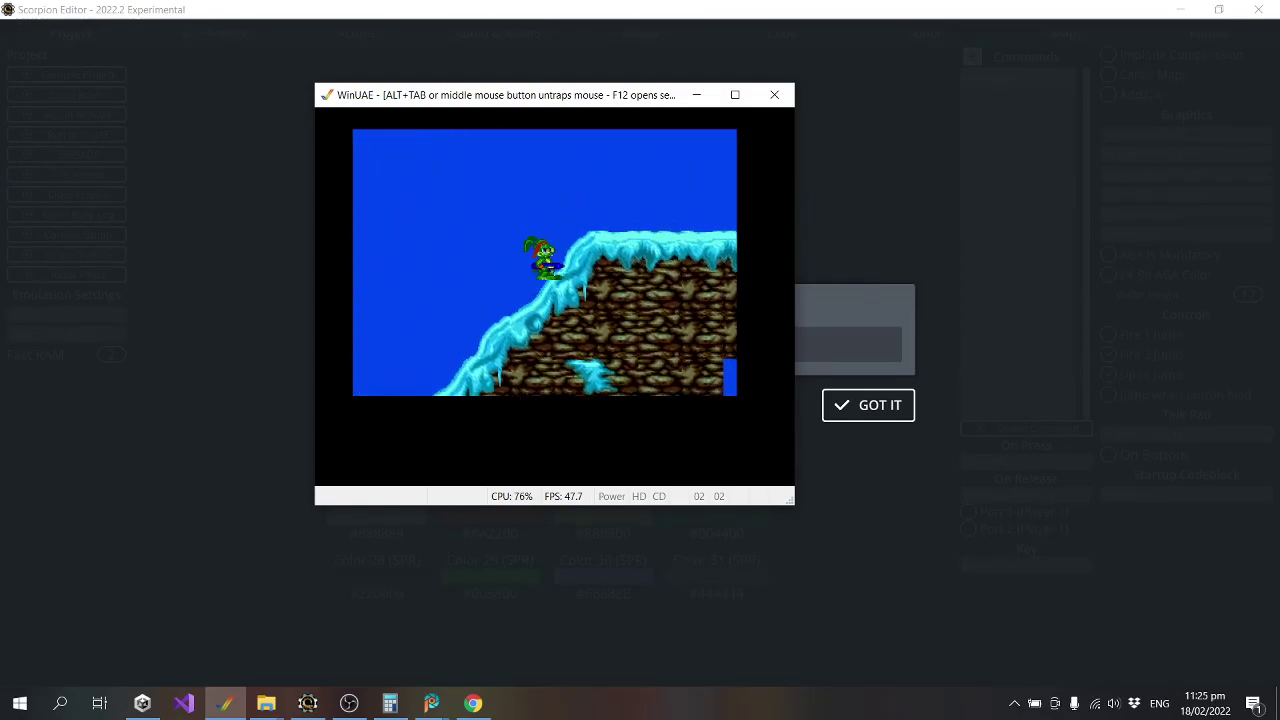
pyautogui.press('Right')
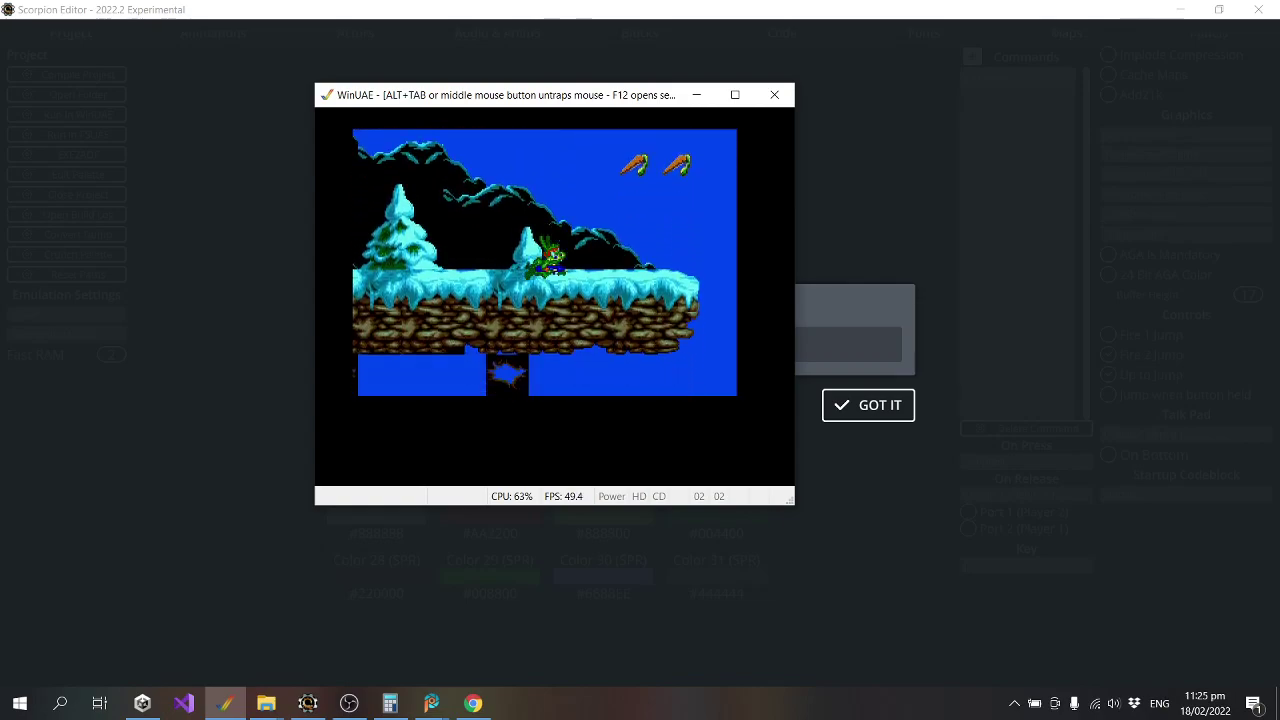
pyautogui.hotkey('alt', 'F4')
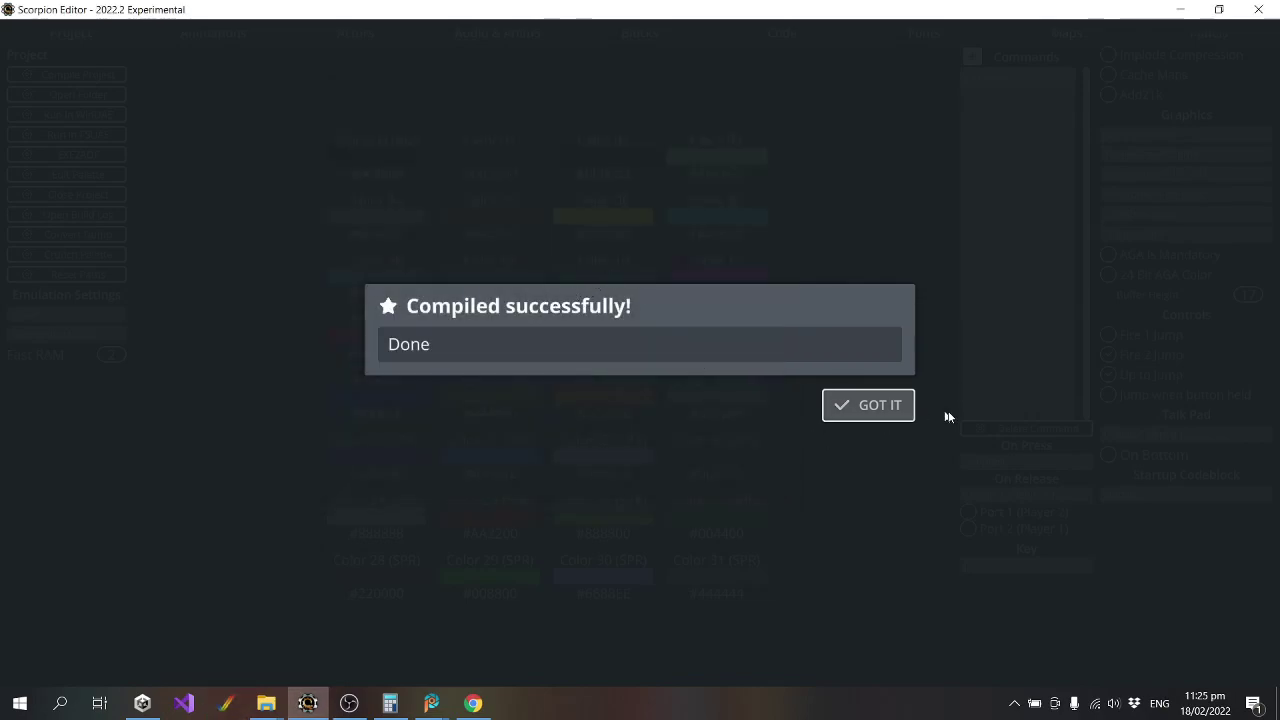
pyautogui.click(895, 406)
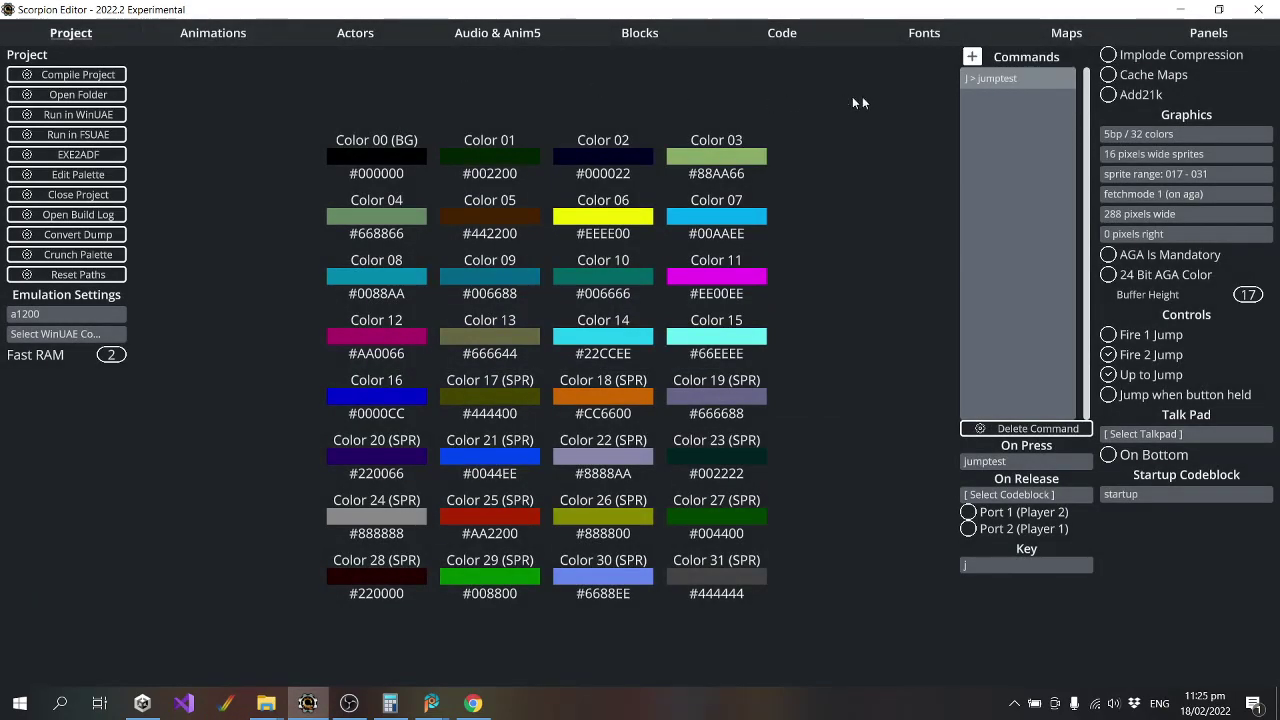
# Enable Only Sprite on Jazz's animations, working through the list from jazz_fall_l to jazz_walk_r.
pyautogui.click(210, 33)
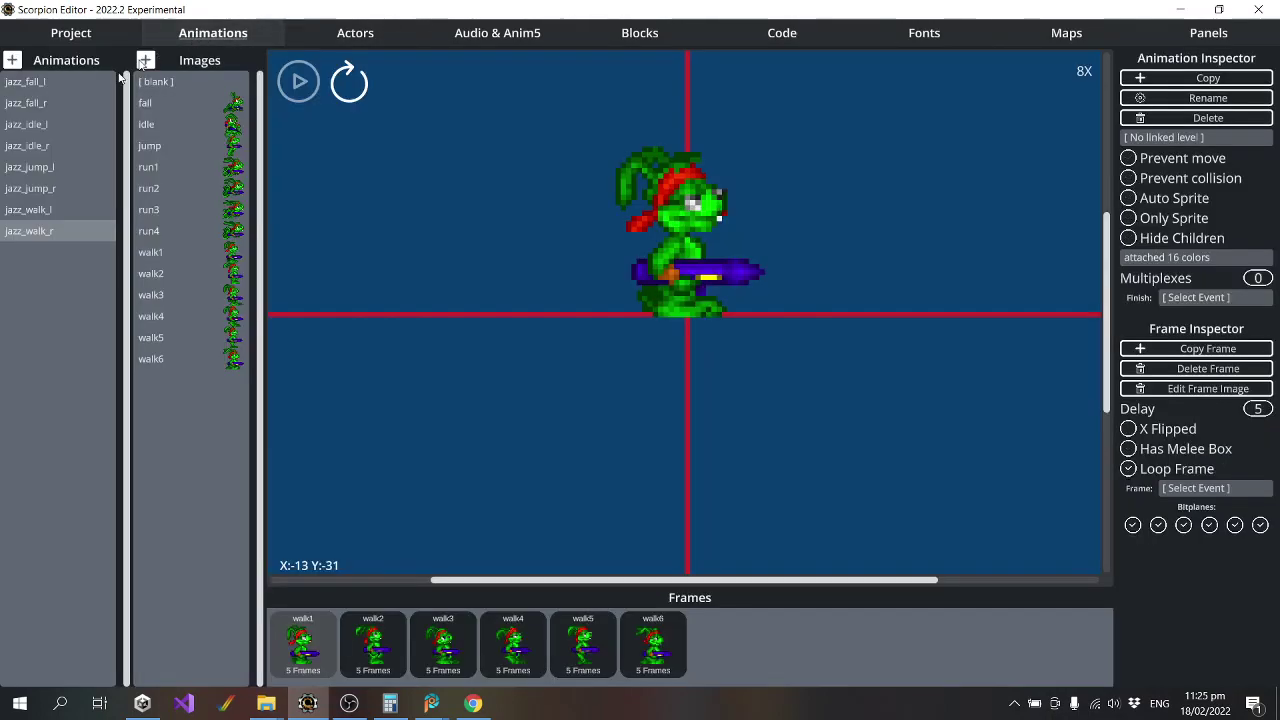
pyautogui.click(31, 82)
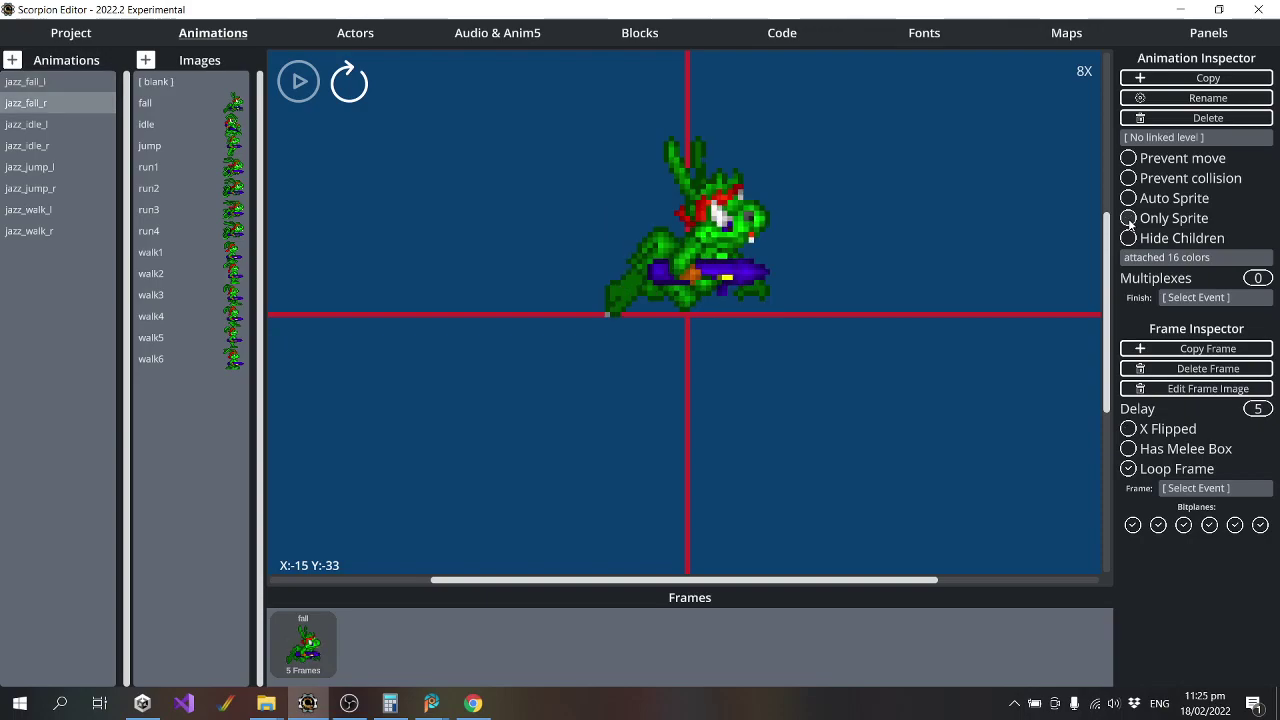
pyautogui.press('Down')
pyautogui.press('Down')
pyautogui.press('Down')
pyautogui.press('Down')
pyautogui.press('Down')
pyautogui.press('Down')
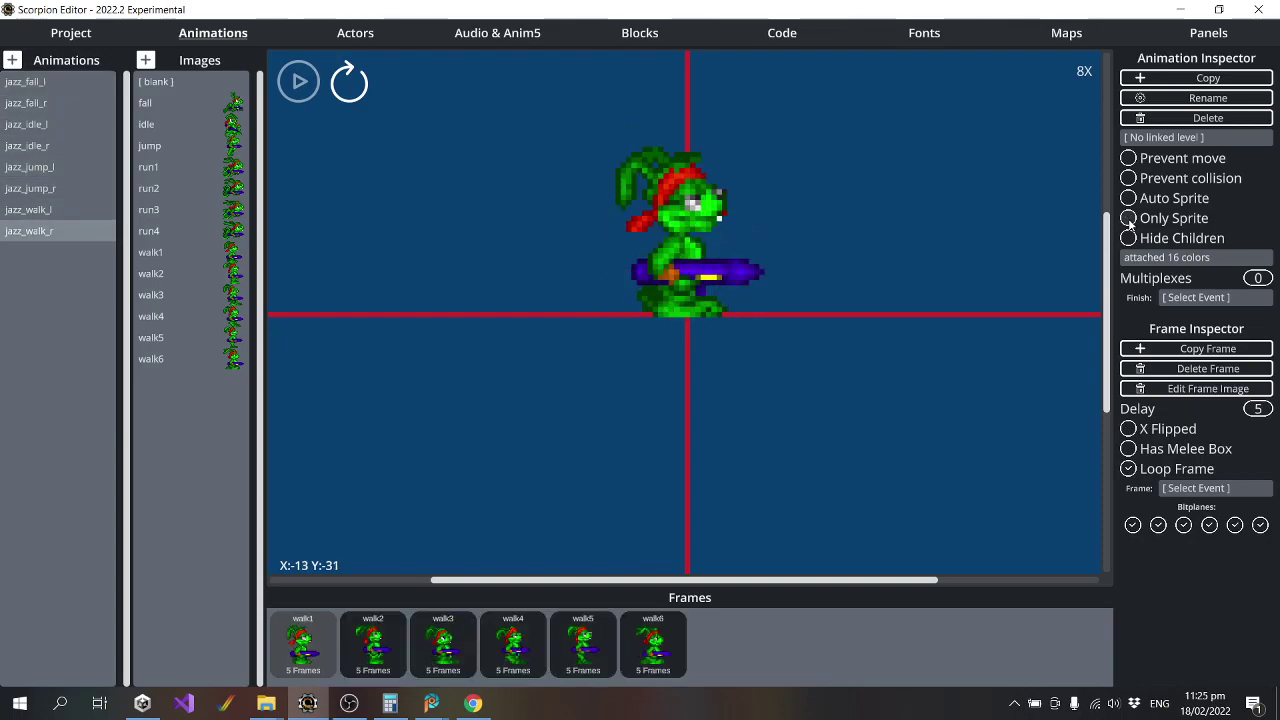
pyautogui.press('Down')
pyautogui.press('Up')
pyautogui.press('Up')
pyautogui.press('Up')
pyautogui.press('Up')
pyautogui.press('Up')
pyautogui.press('Up')
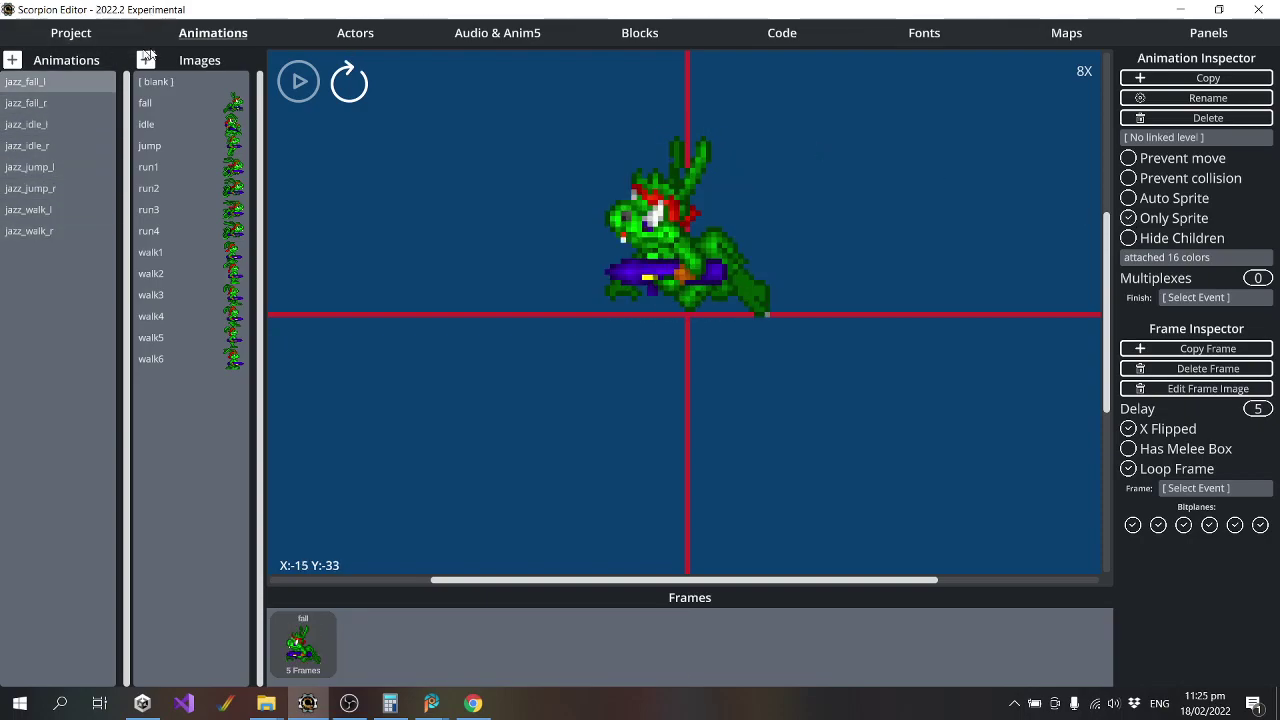
# Test the game in WinUAE with the sprite-only animations, then close the emulator and dismiss the compile message.
pyautogui.click(42, 38)
pyautogui.click(84, 114)
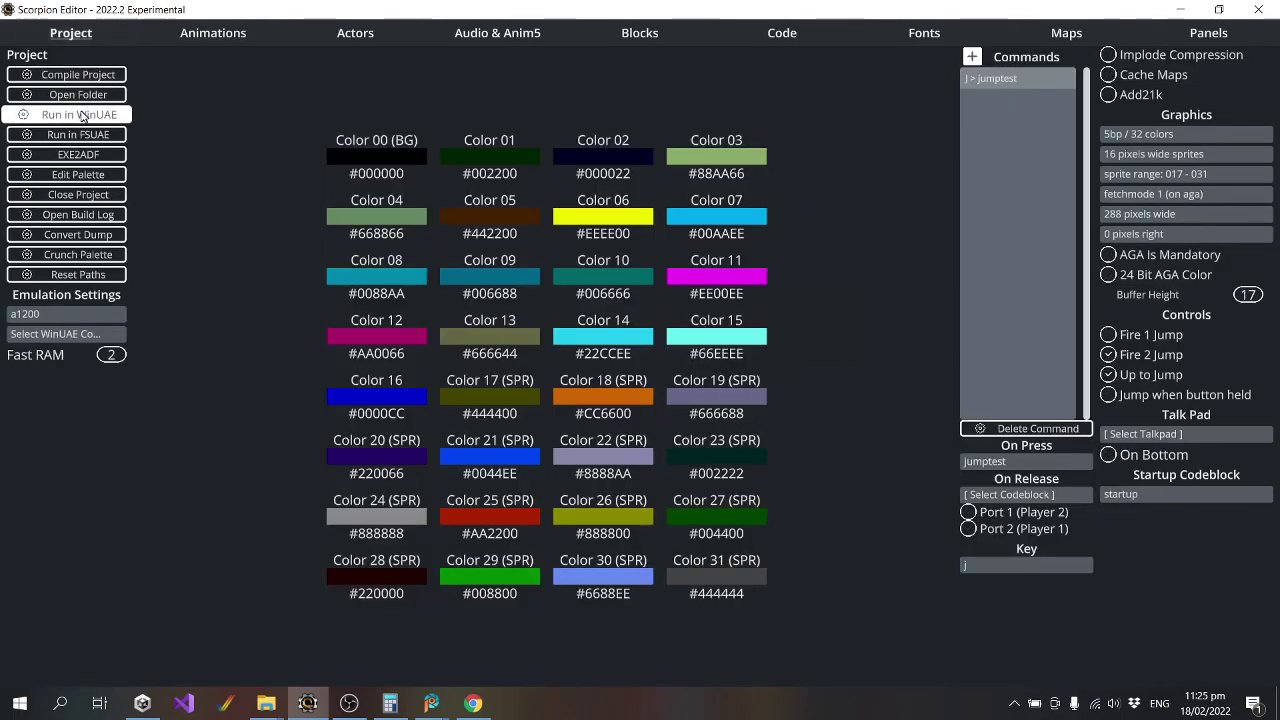
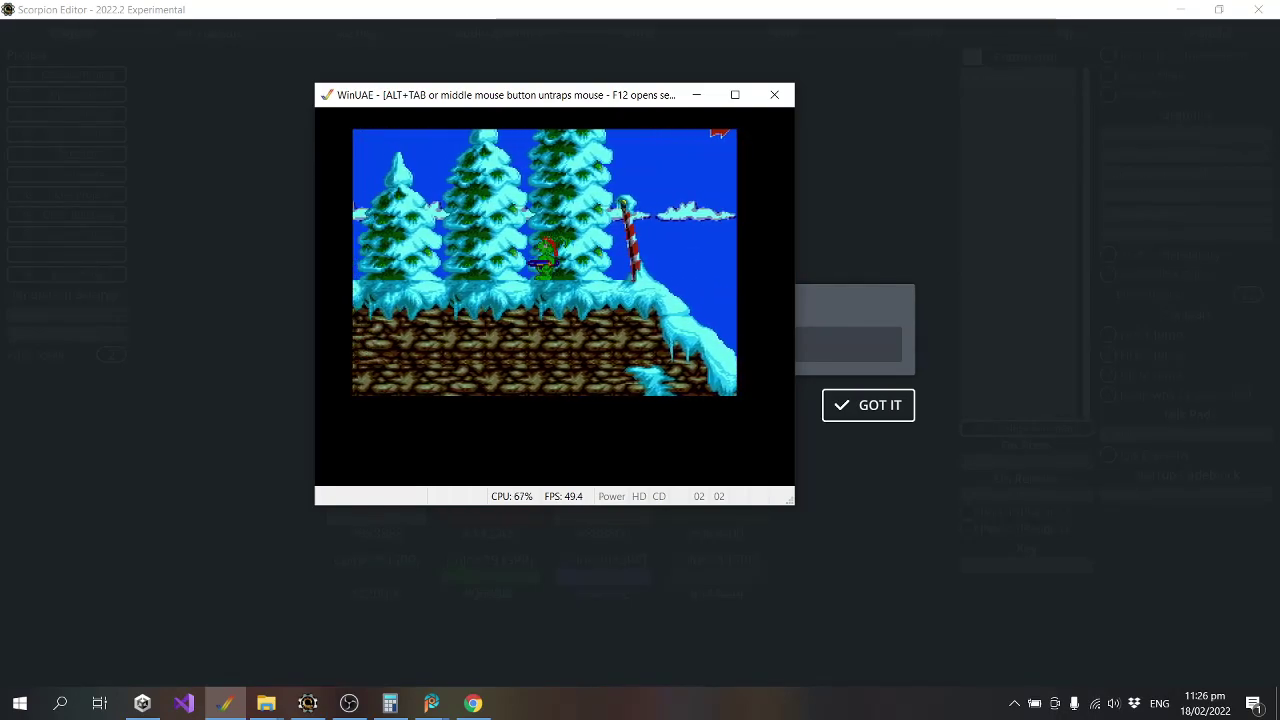
pyautogui.hotkey('alt', 'F4')
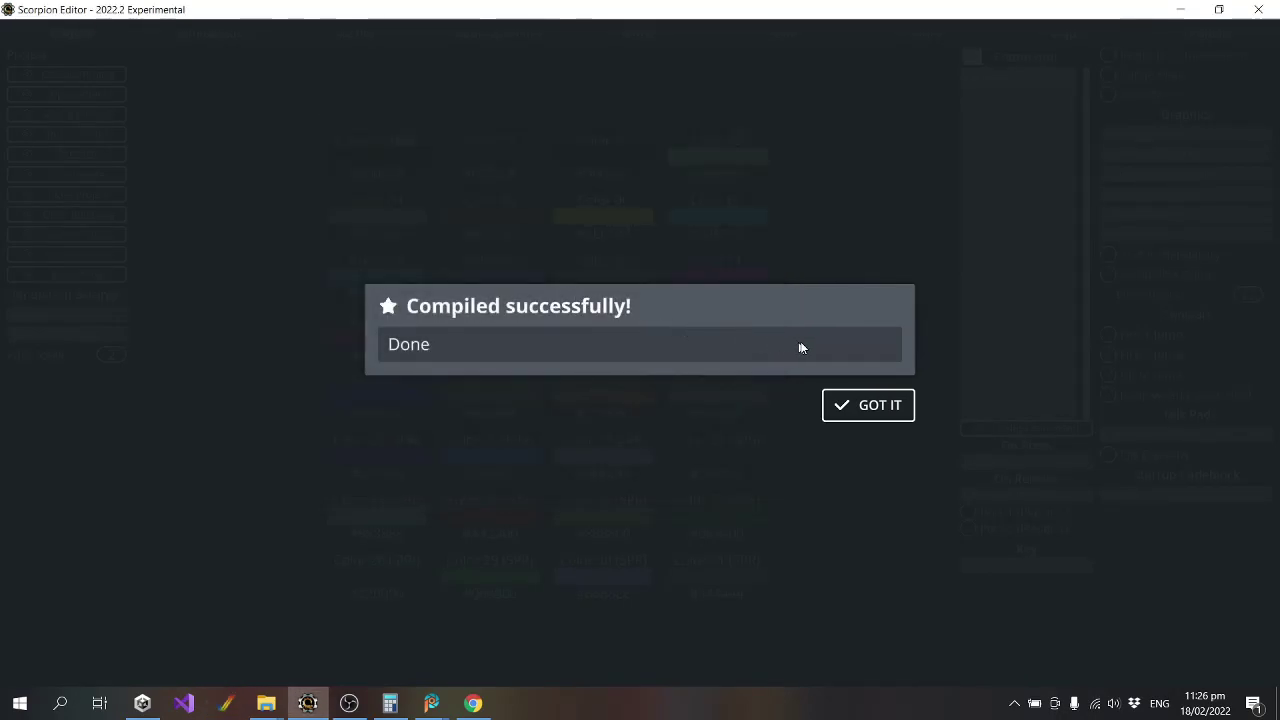
pyautogui.click(842, 406)
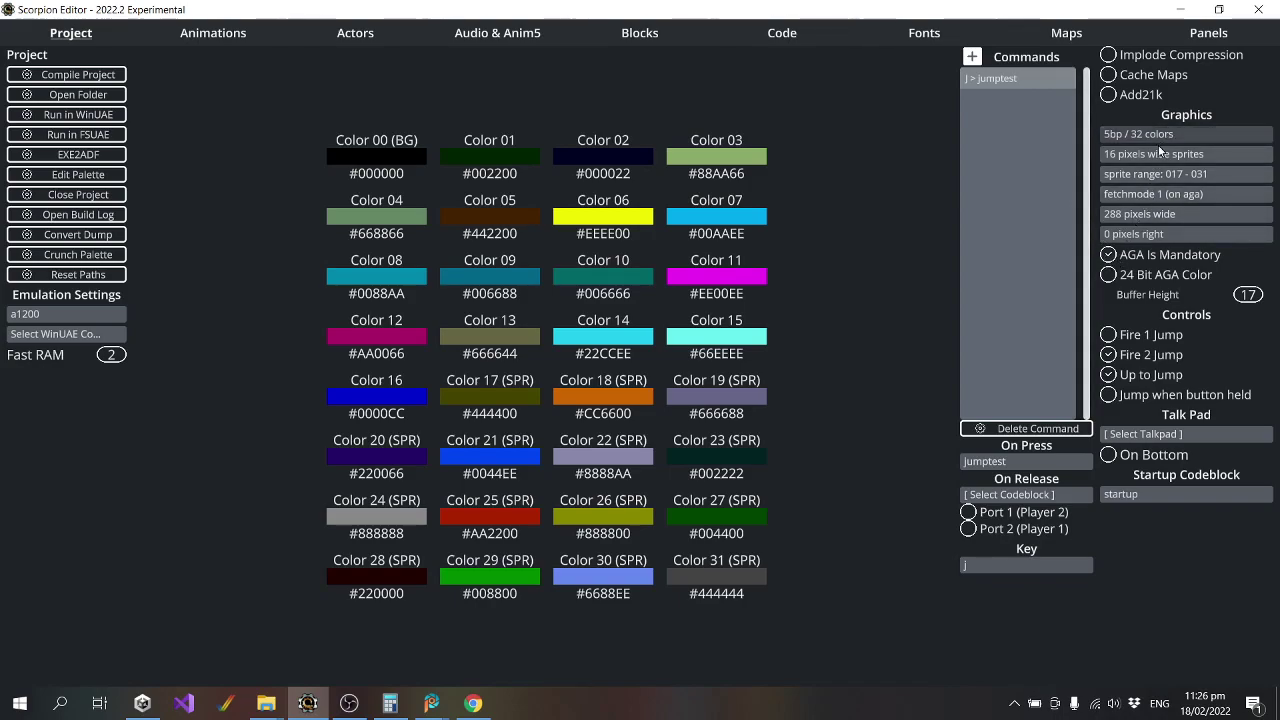
# Make AGA mandatory for the project, set the sprite range to 033 - 047, and check the added palette colors.
pyautogui.click(1171, 174)
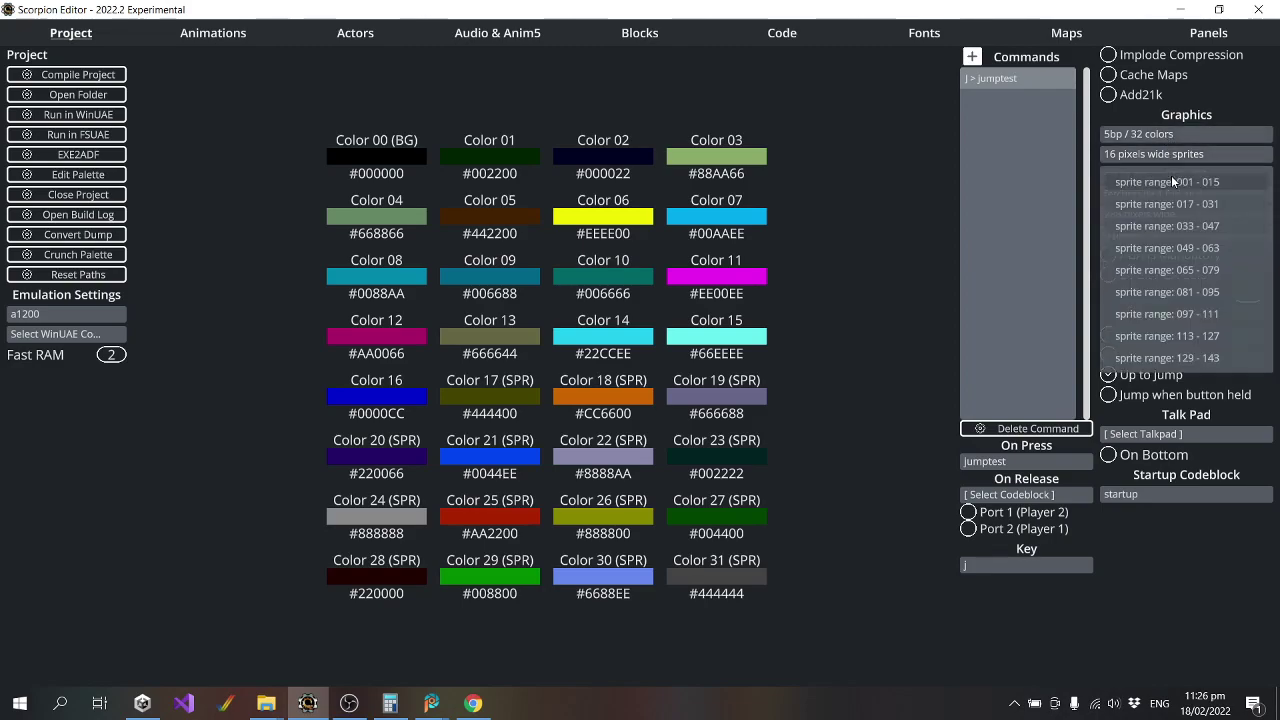
pyautogui.click(1184, 228)
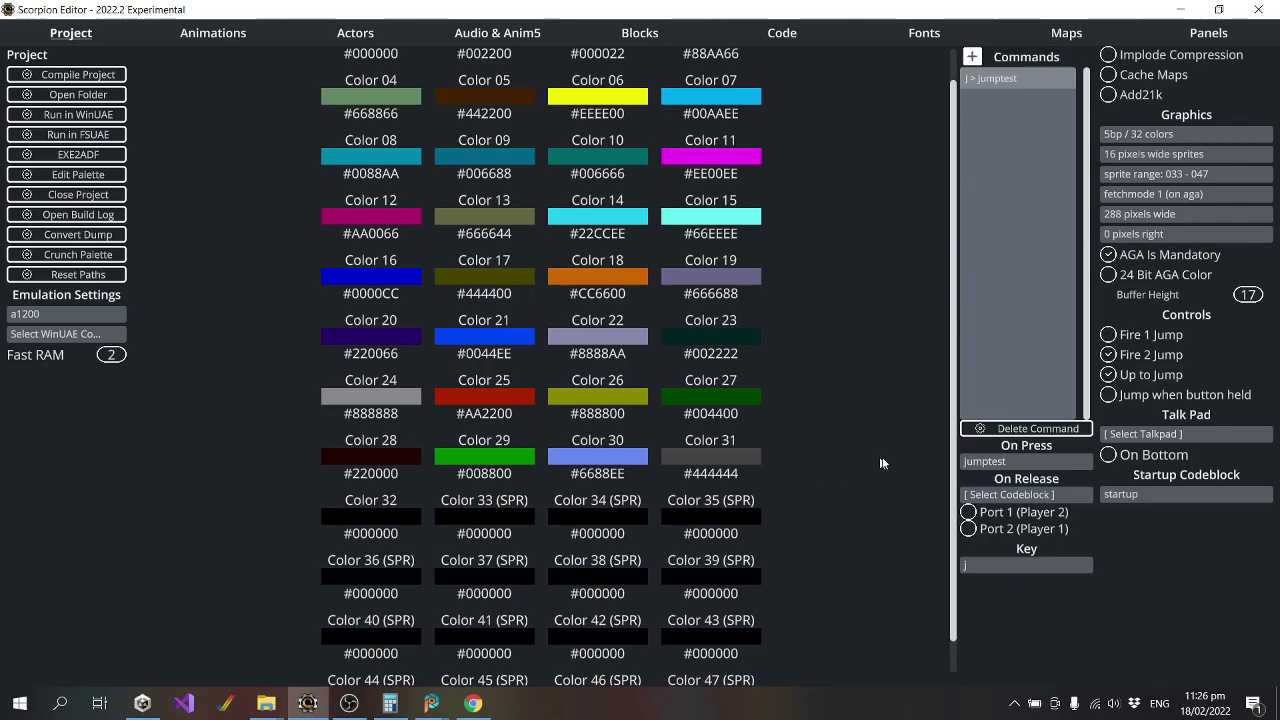
pyautogui.scroll(-1, 905, 560)
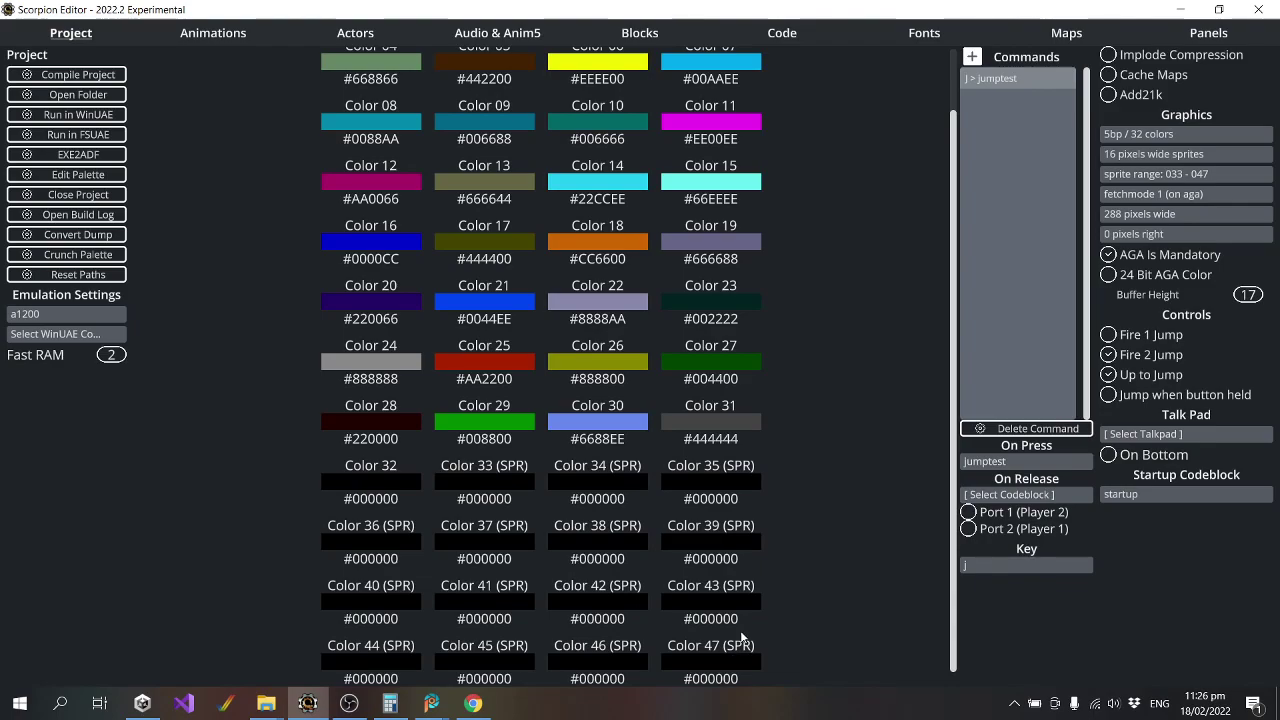
# Switch to Chrome and close every tab except the Jazz Jackrabbit page on The Spriters Resource.
pyautogui.click(462, 707)
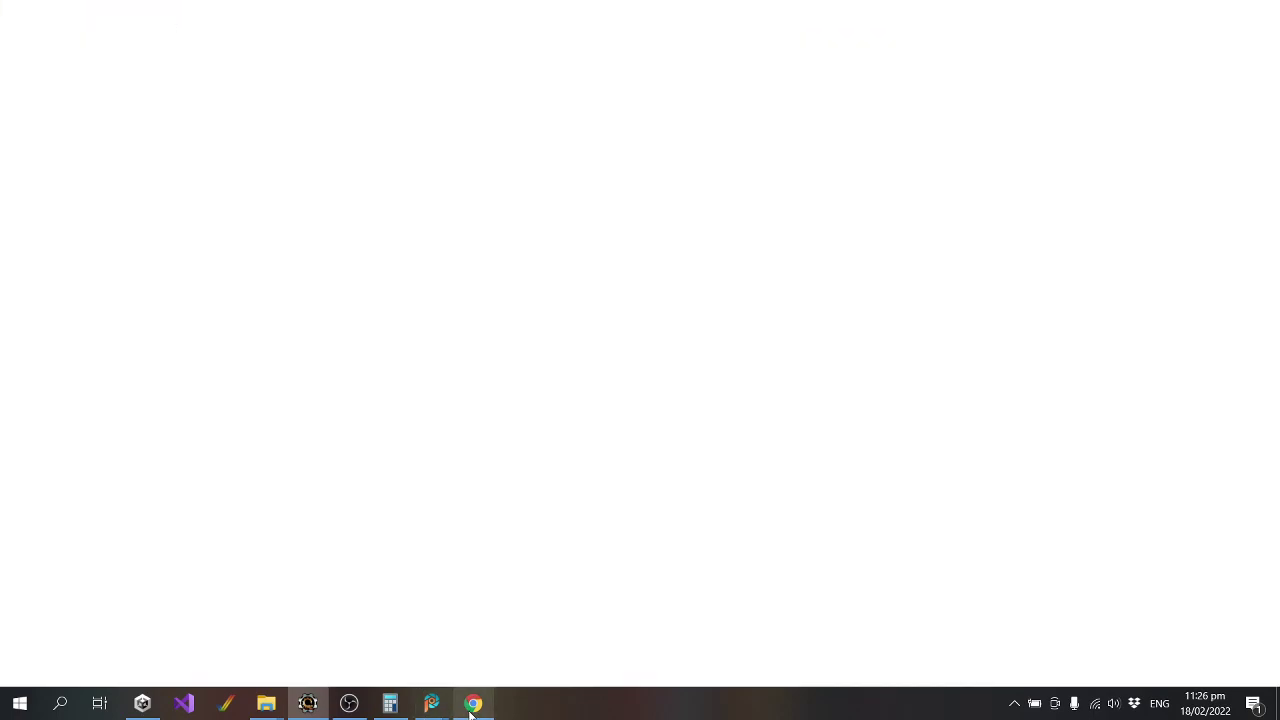
pyautogui.click(336, 12)
pyautogui.click(198, 13)
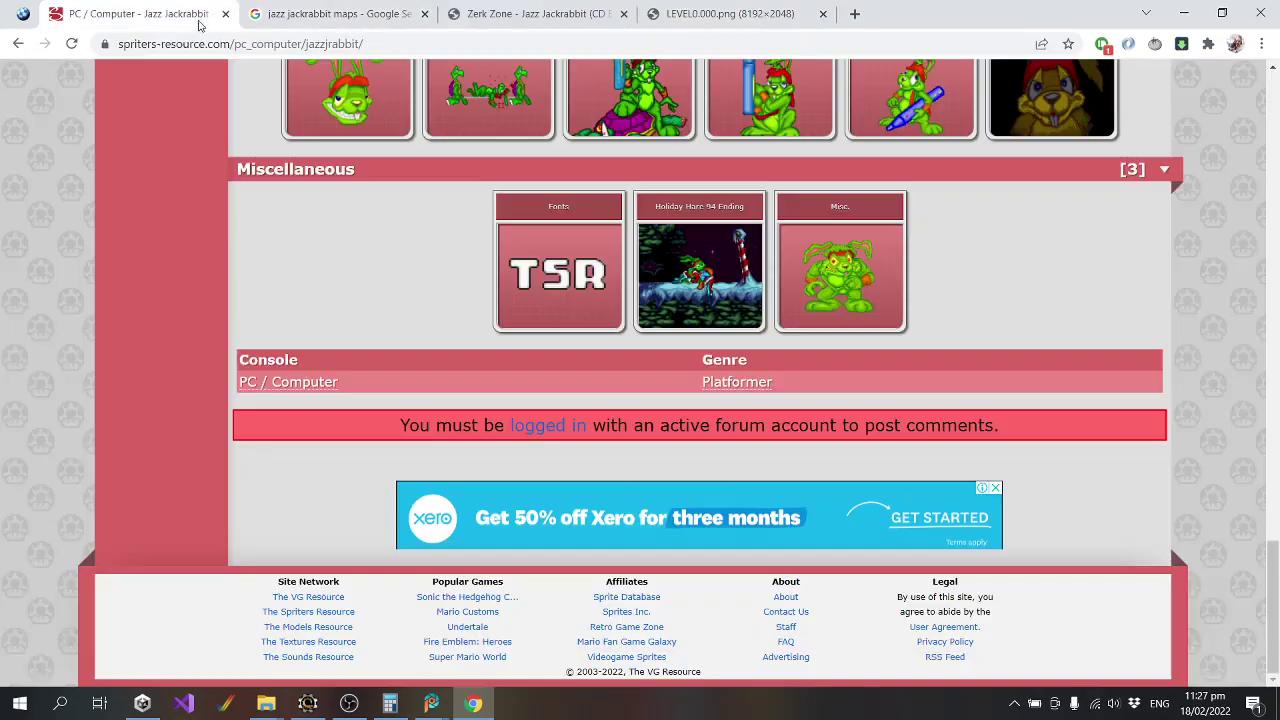
pyautogui.rightClick(198, 13)
pyautogui.click(300, 263)
# Open the Jazz Jackrabbit playable character sheet at full view and copy its image.
pyautogui.scroll(15, 519, 395)
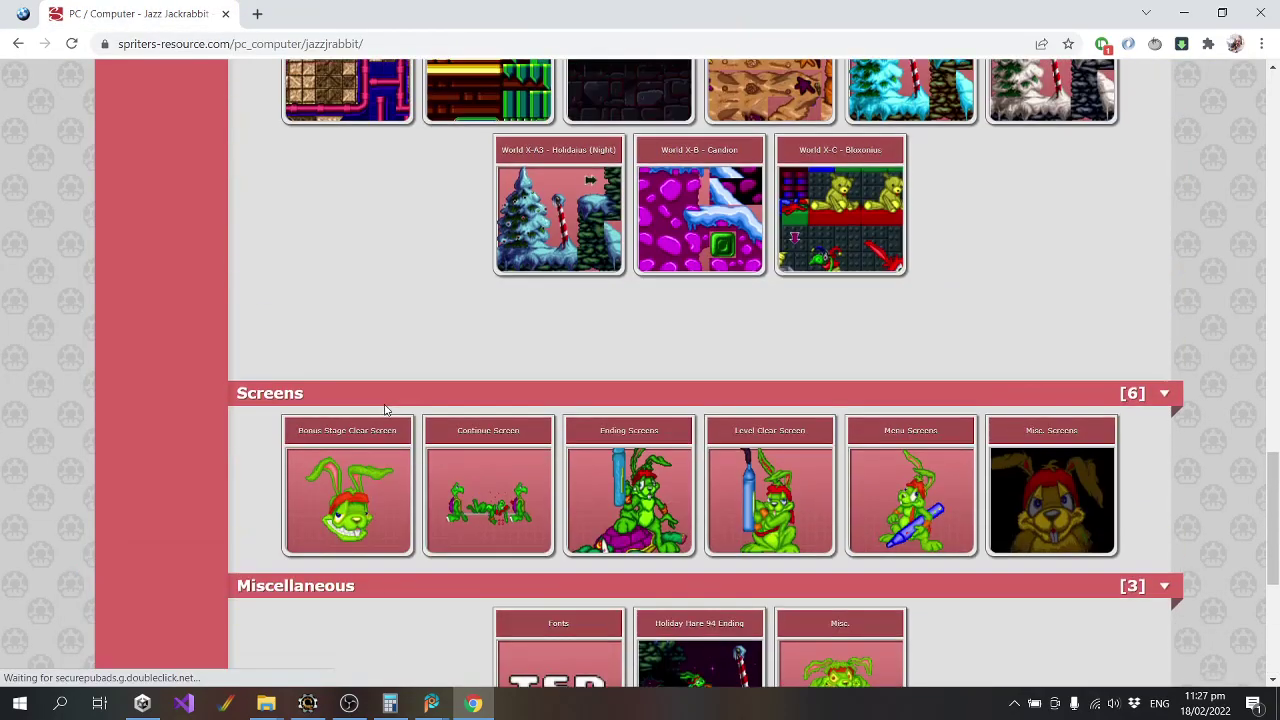
pyautogui.scroll(10, 375, 401)
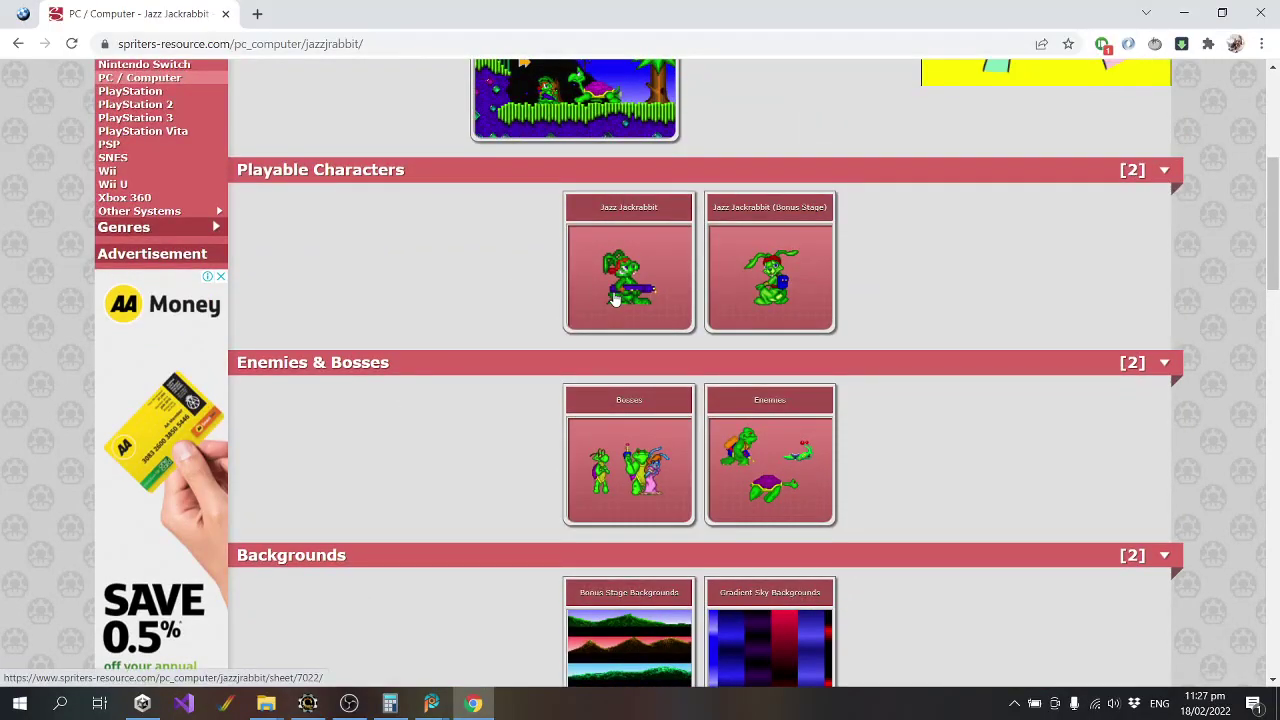
pyautogui.click(618, 285)
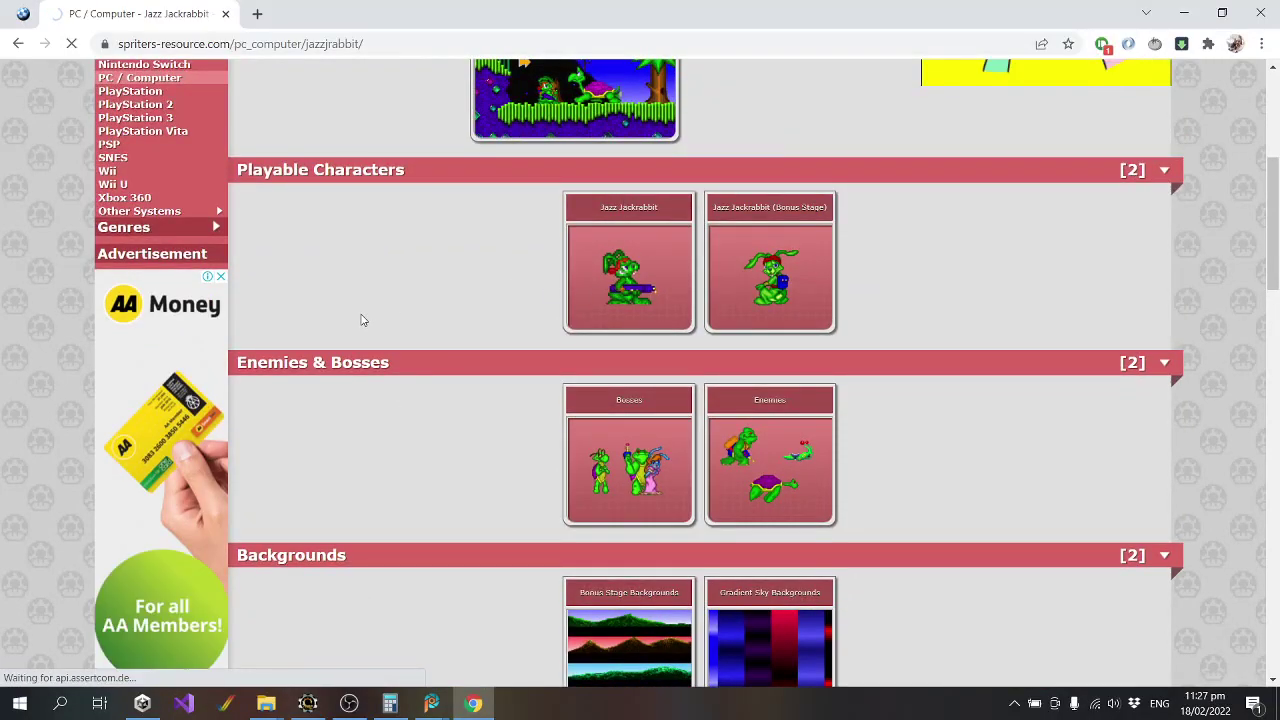
pyautogui.scroll(-3, 760, 357)
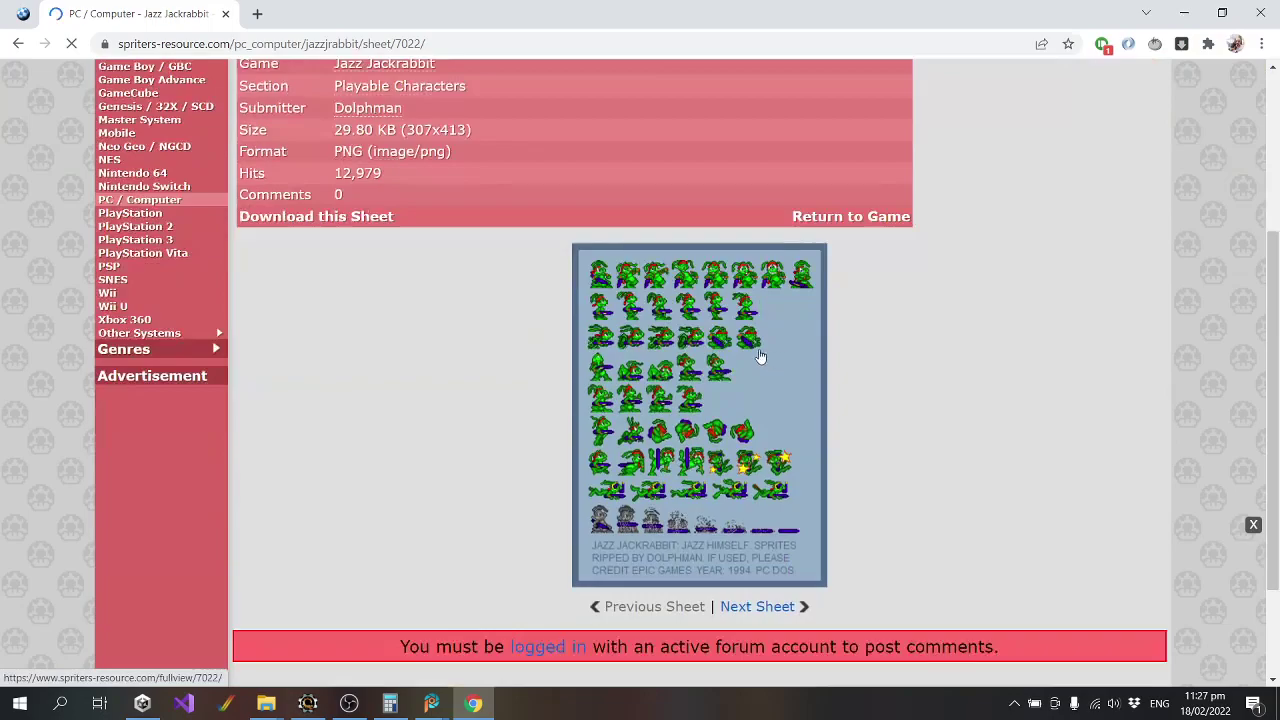
pyautogui.click(760, 357)
pyautogui.rightClick(665, 289)
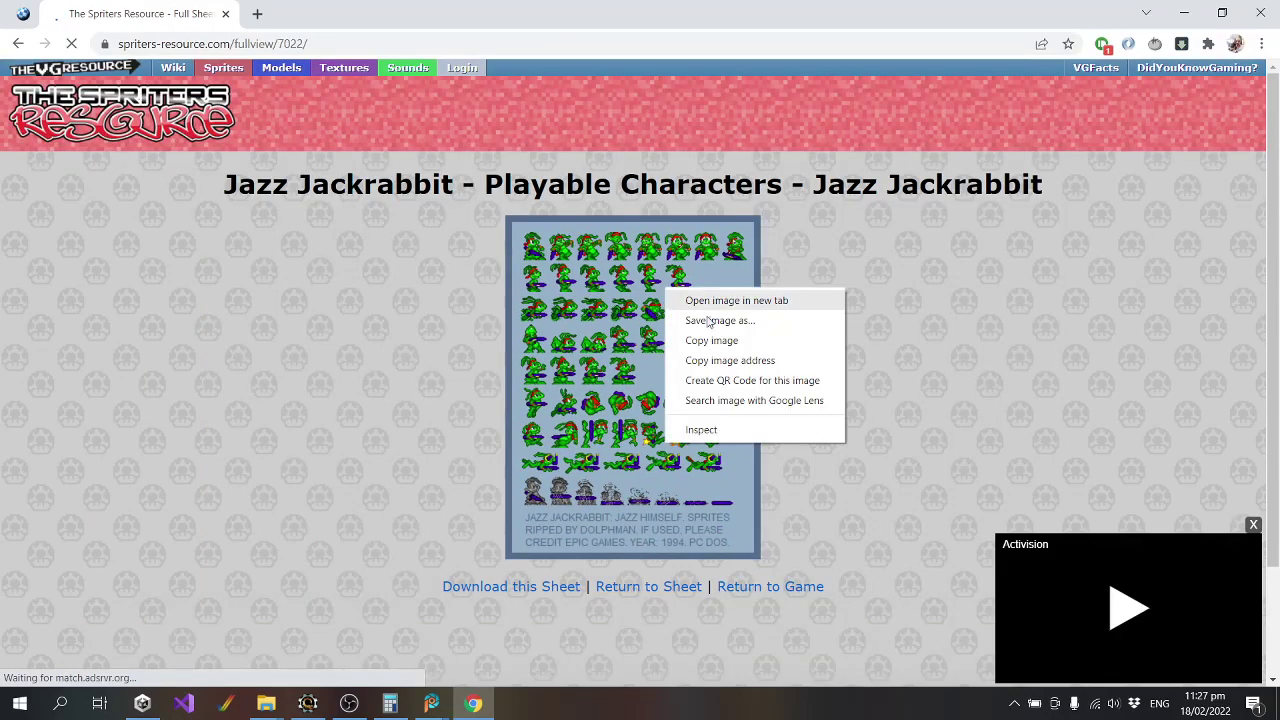
pyautogui.click(743, 340)
# Switch to PaintShop Pro and close all open images.
pyautogui.click(431, 703)
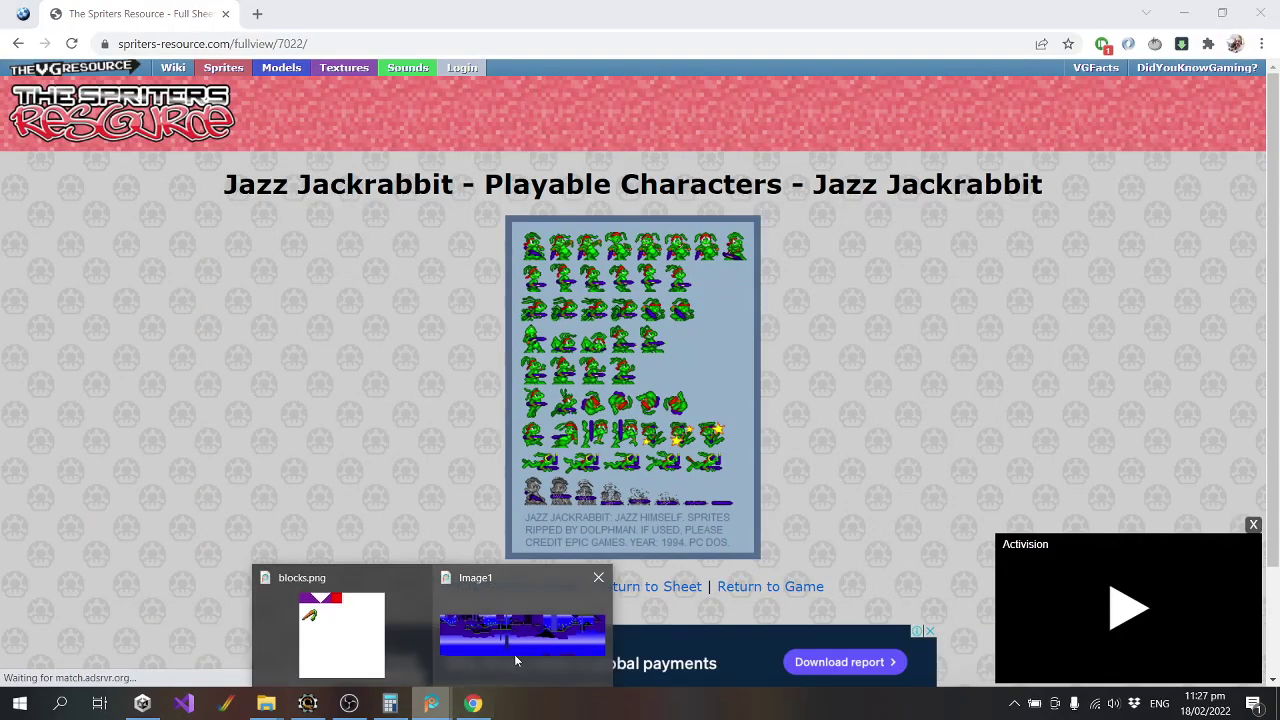
pyautogui.click(514, 654)
pyautogui.rightClick(168, 125)
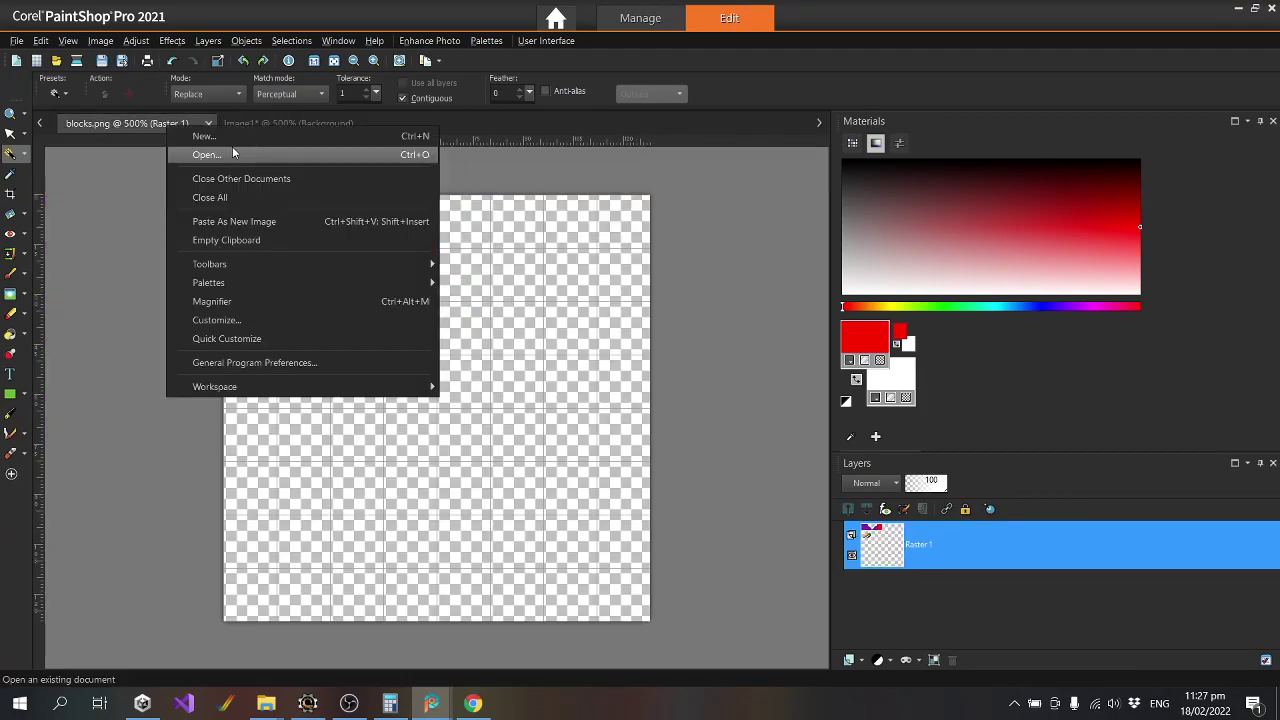
pyautogui.click(210, 197)
pyautogui.click(600, 423)
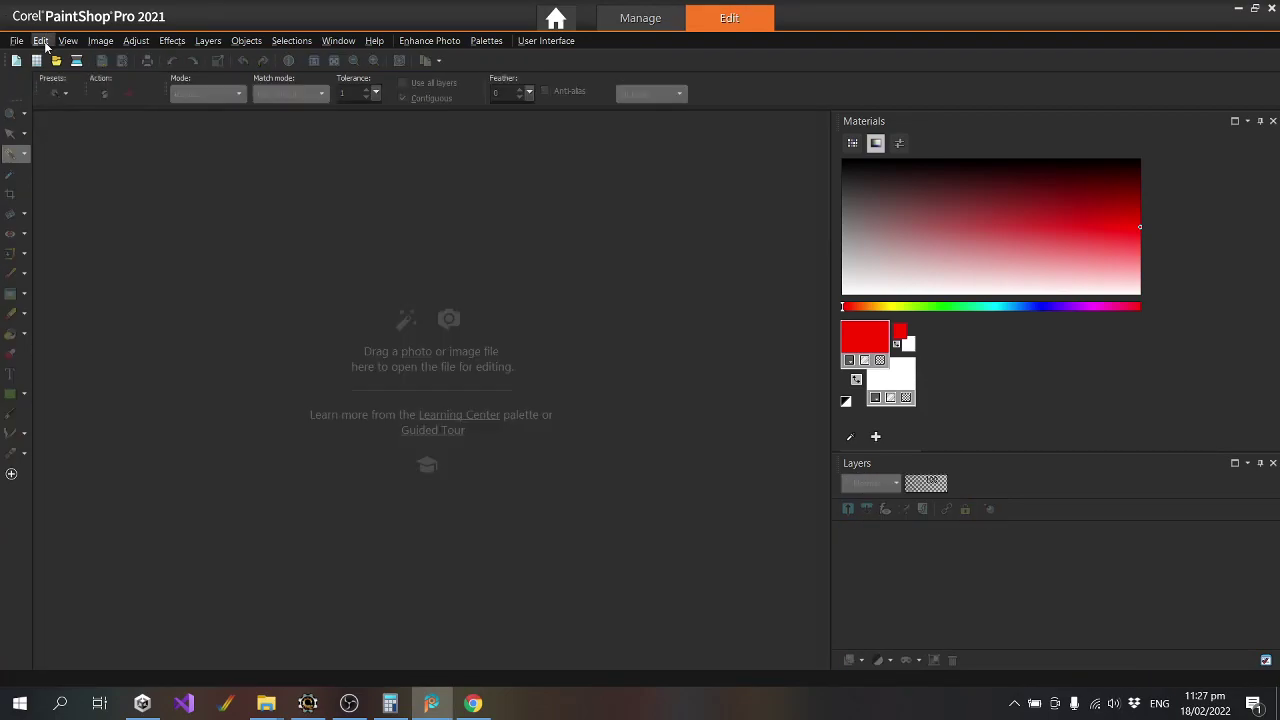
# Paste the copied sprite sheet as a new image and hide the grid.
pyautogui.click(41, 40)
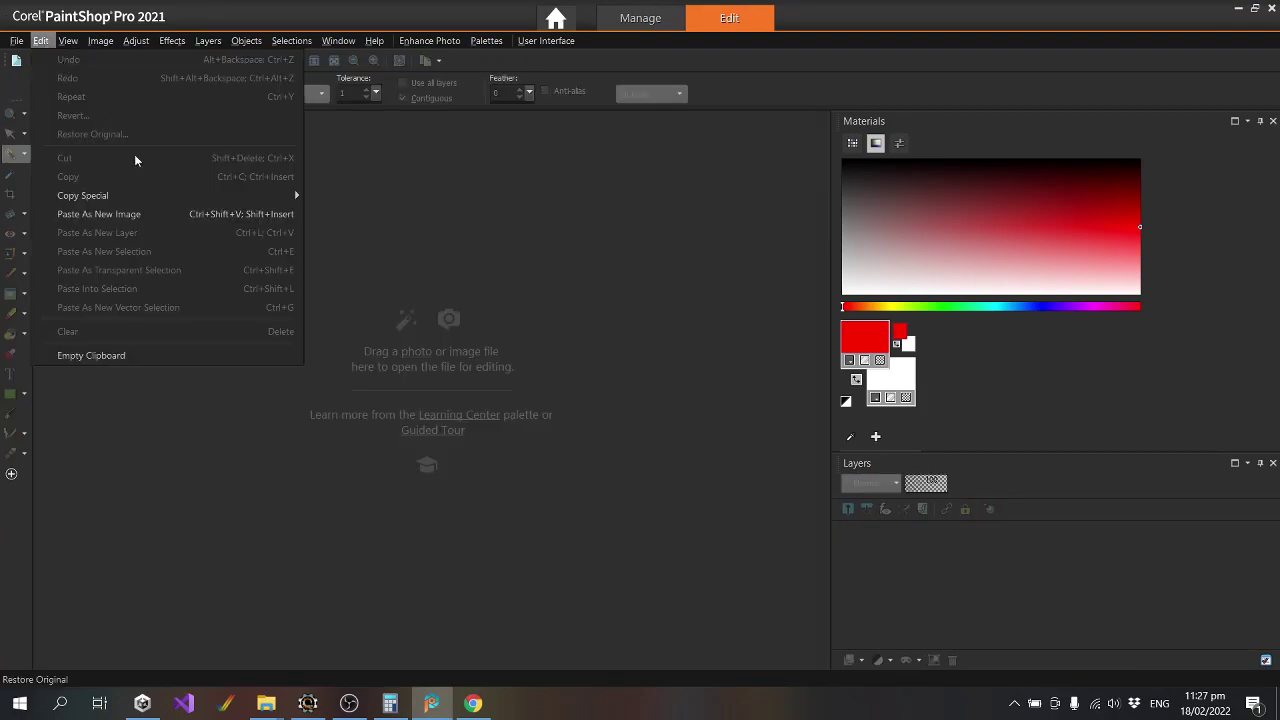
pyautogui.click(138, 214)
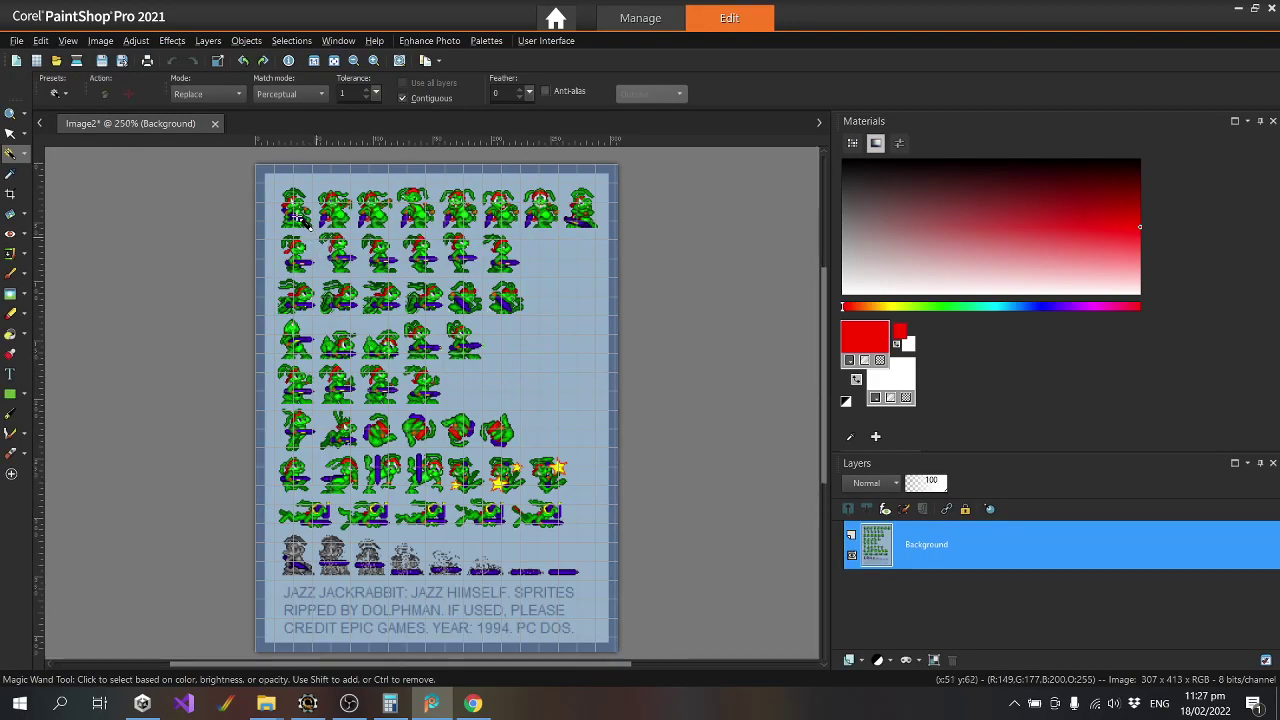
pyautogui.scroll(2, 296, 214)
pyautogui.click(68, 40)
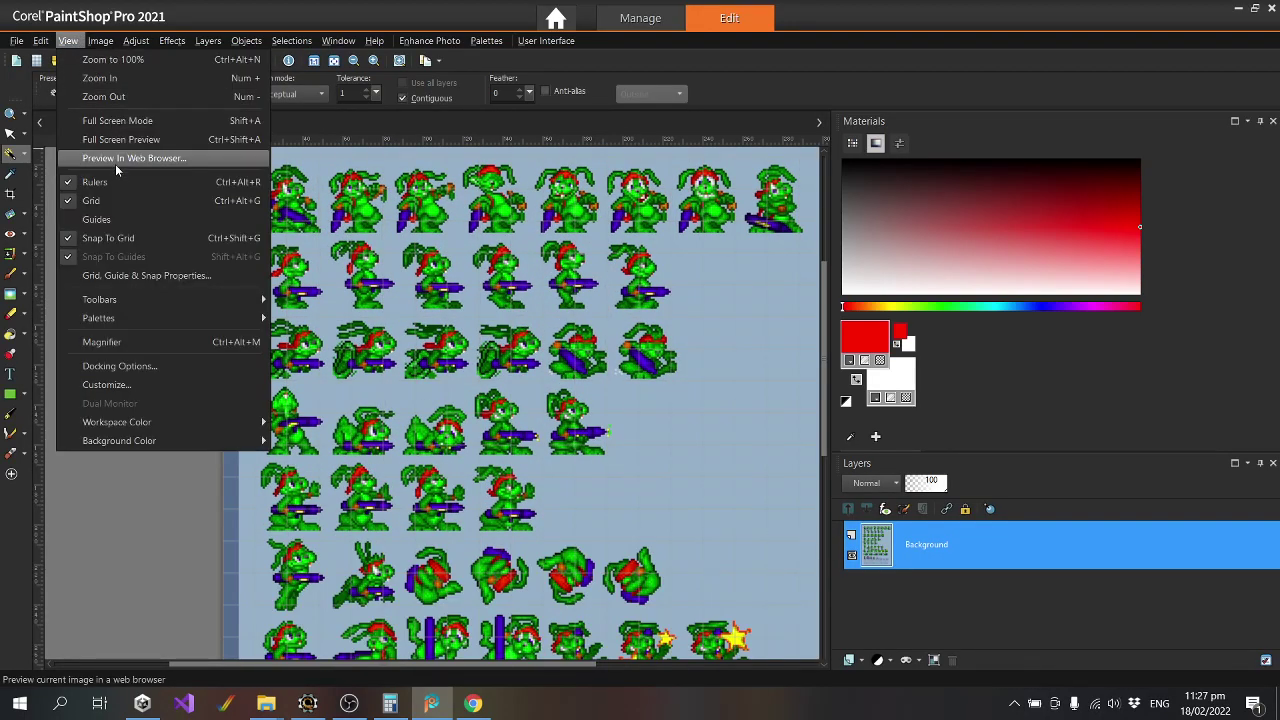
pyautogui.click(200, 200)
pyautogui.moveTo(820, 333); pyautogui.dragTo(821, 395)
pyautogui.scroll(-1, 760, 388)
# Crop the sheet to 277 x 294 pixels, keeping the eight colored sprite rows and excluding the grey row, credits and border.
pyautogui.click(12, 194)
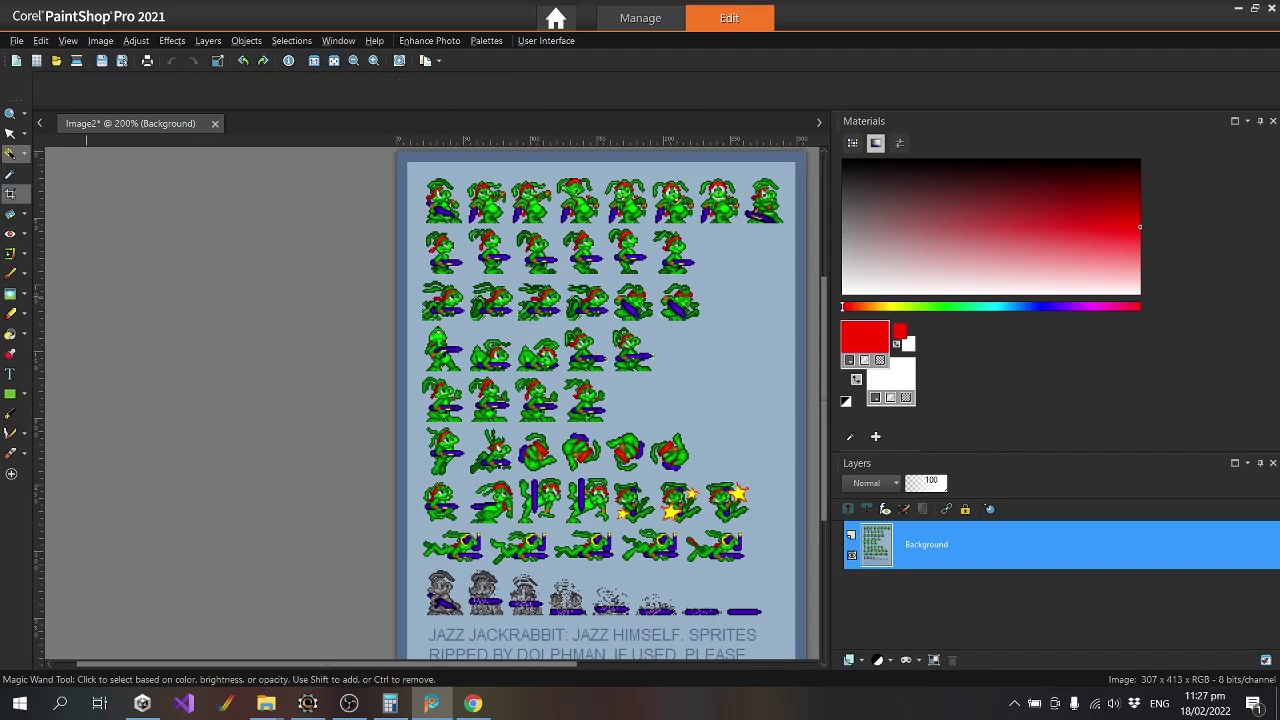
pyautogui.moveTo(420, 174); pyautogui.dragTo(790, 568)
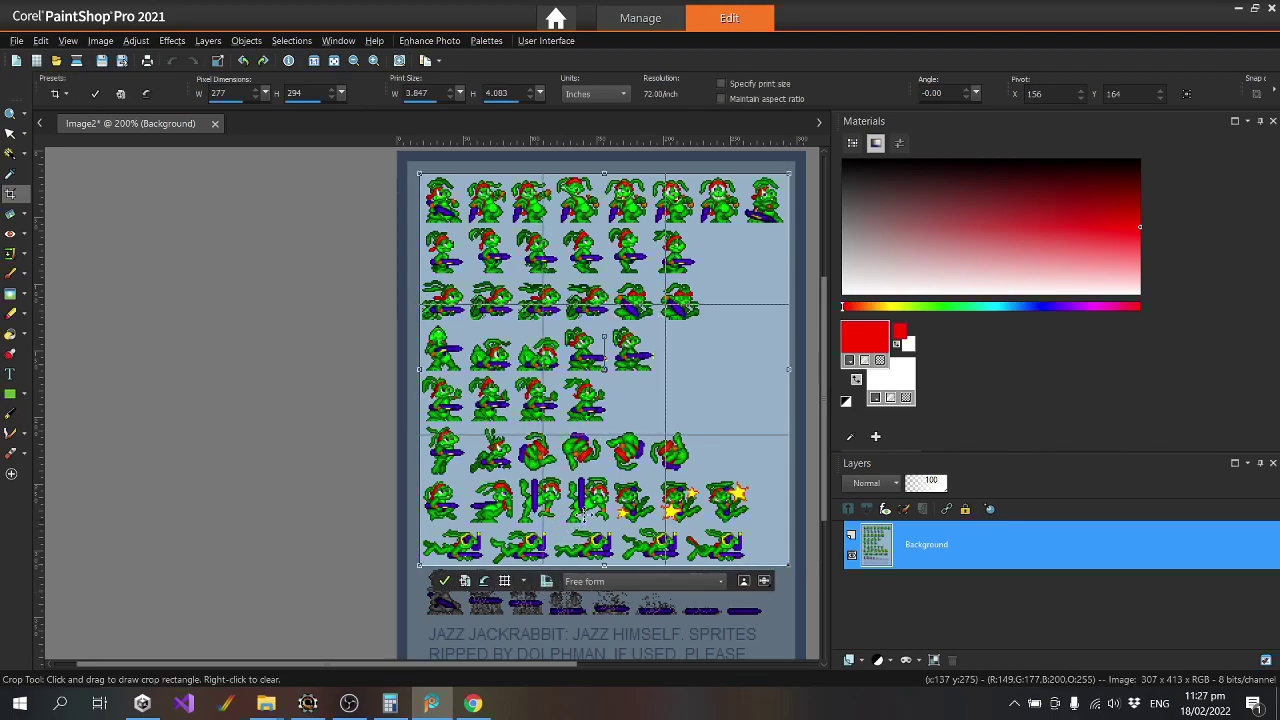
pyautogui.doubleClick(590, 513)
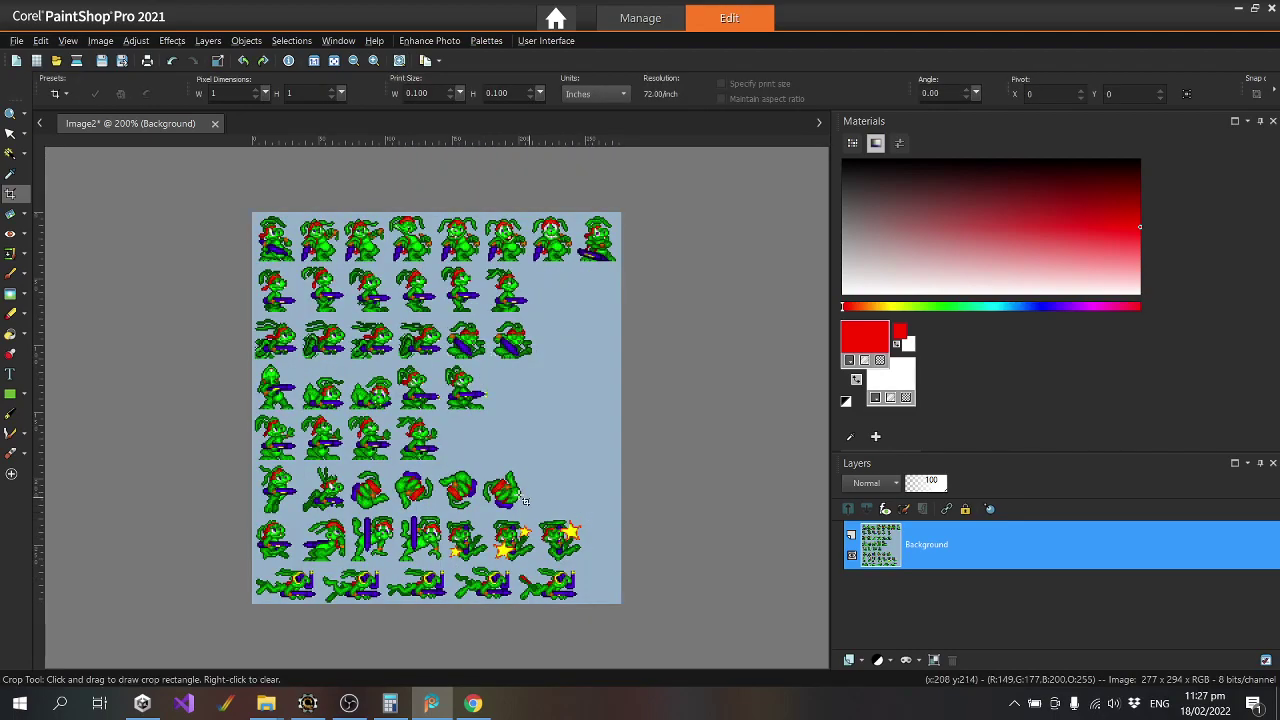
pyautogui.scroll(1, 520, 497)
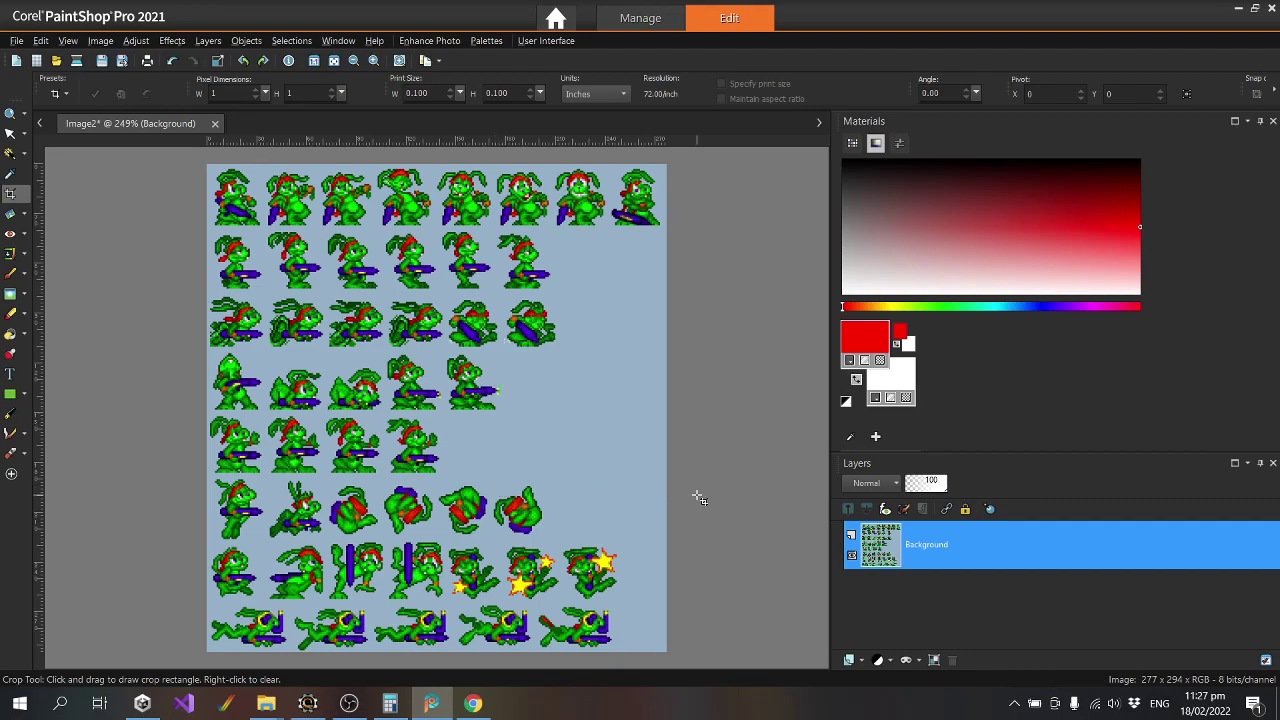
# Convert the sprite sheet's Background layer into a normal raster layer named Raster 1.
pyautogui.doubleClick(961, 550)
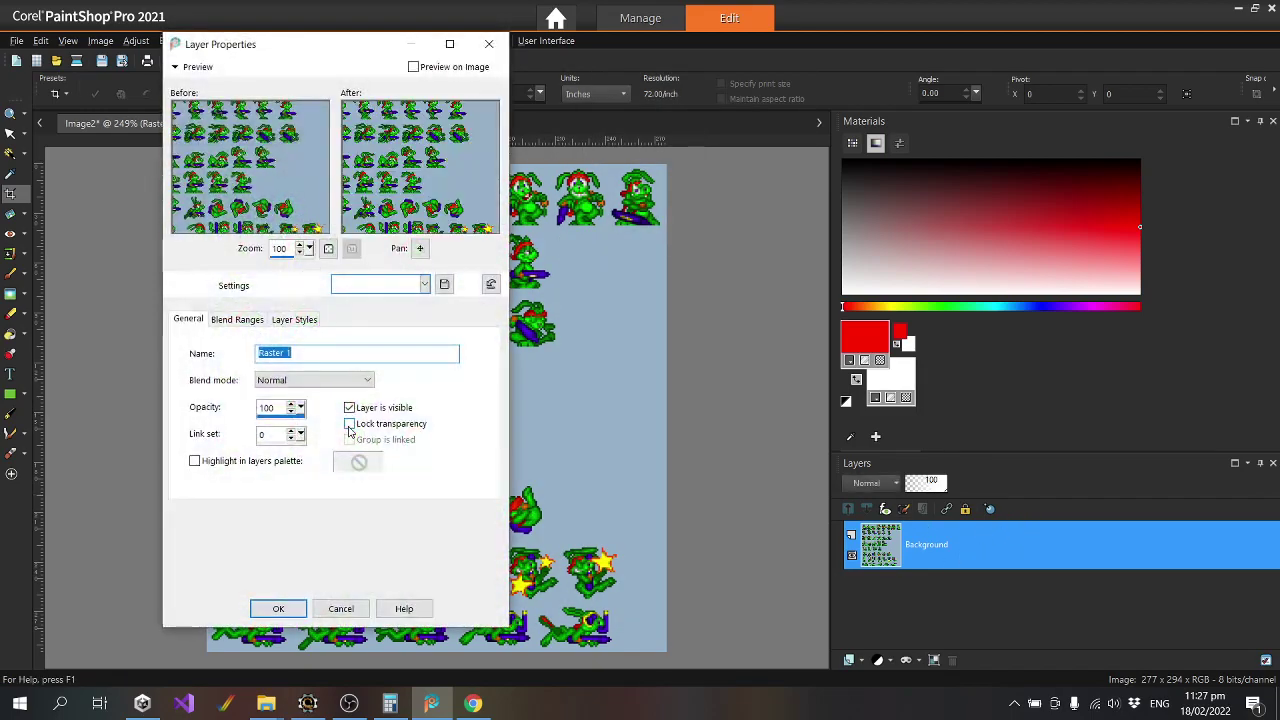
pyautogui.click(281, 608)
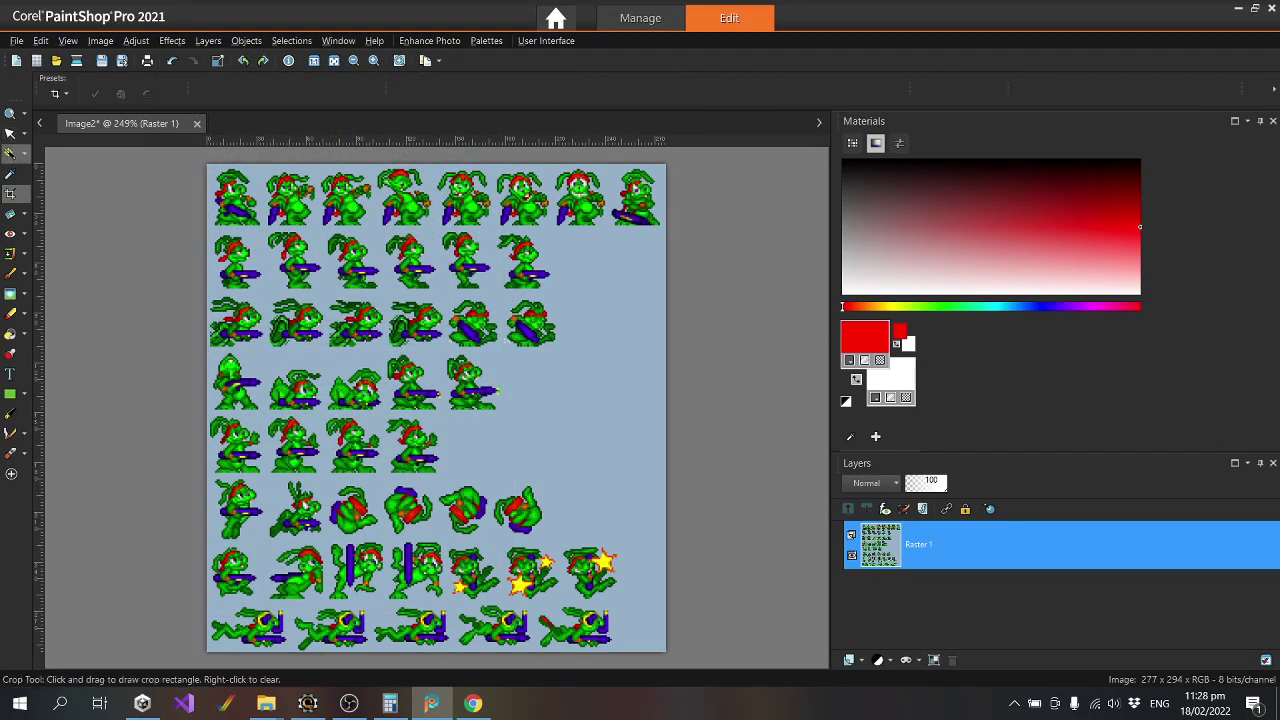
pyautogui.click(10, 153)
pyautogui.doubleClick(1038, 556)
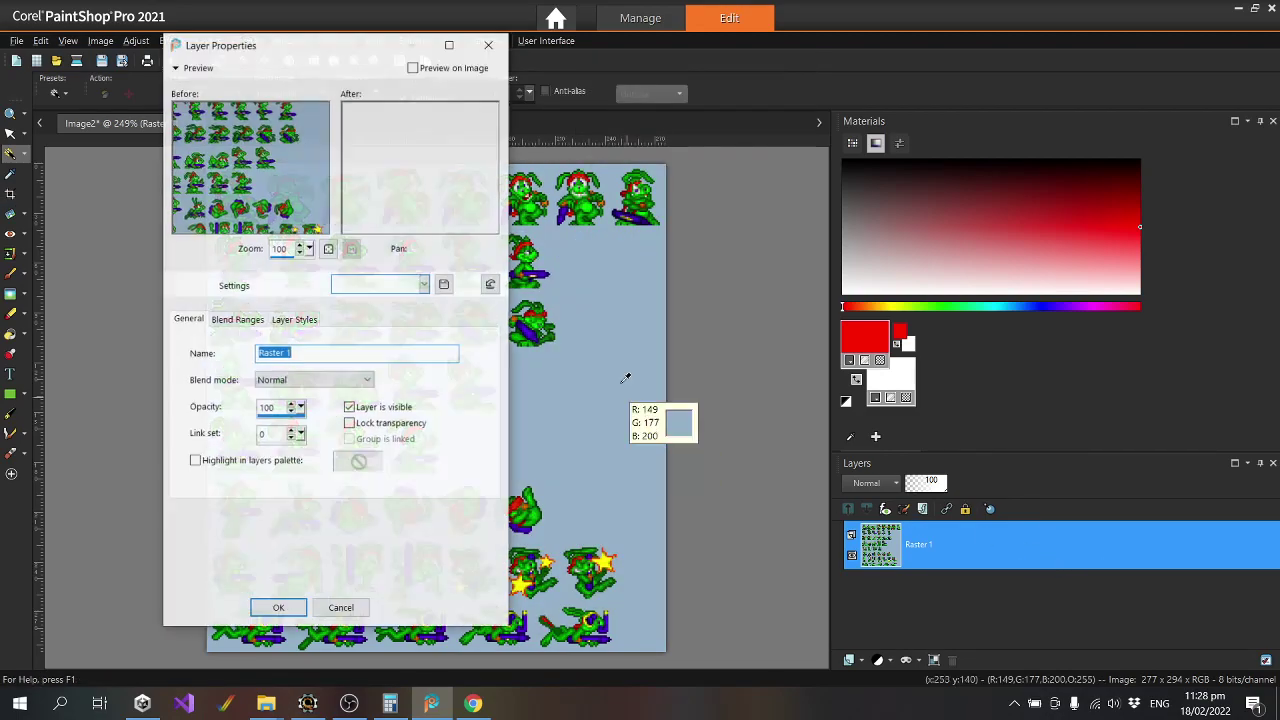
pyautogui.press('Escape')
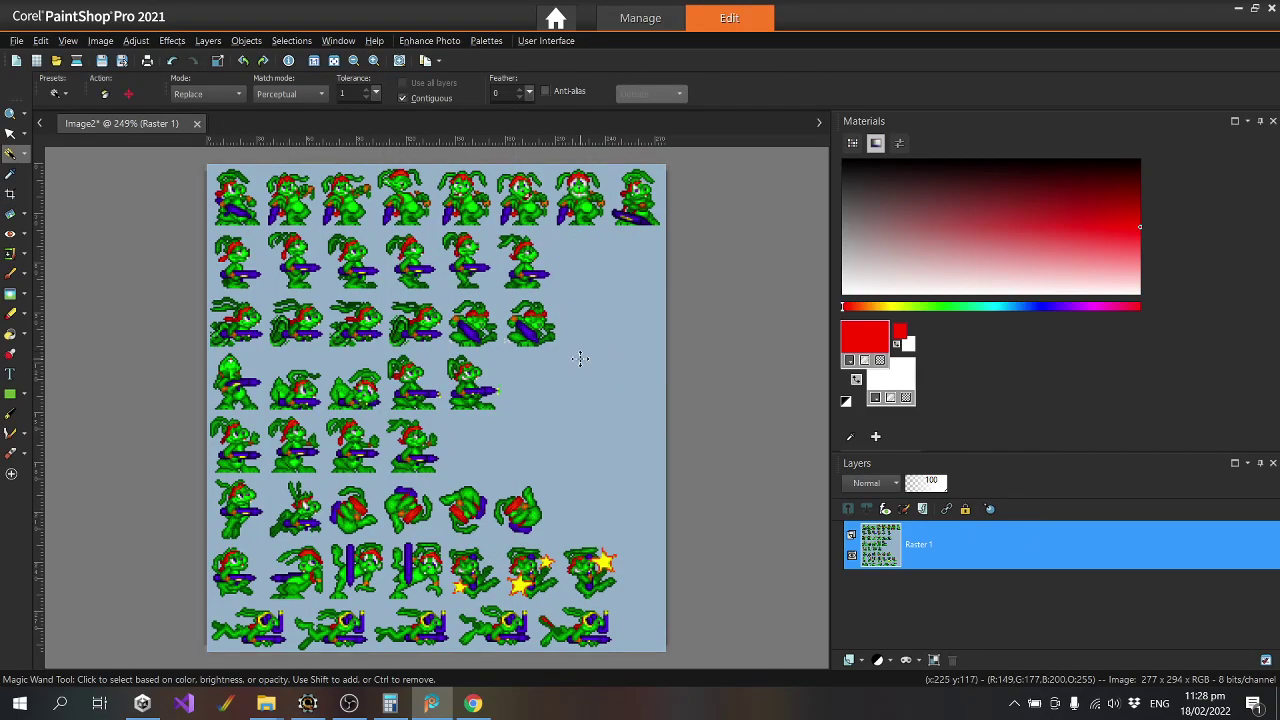
# Select the light-blue backdrop around all the sprites with the Magic Wand and check the foreground color's properties.
pyautogui.click(580, 358)
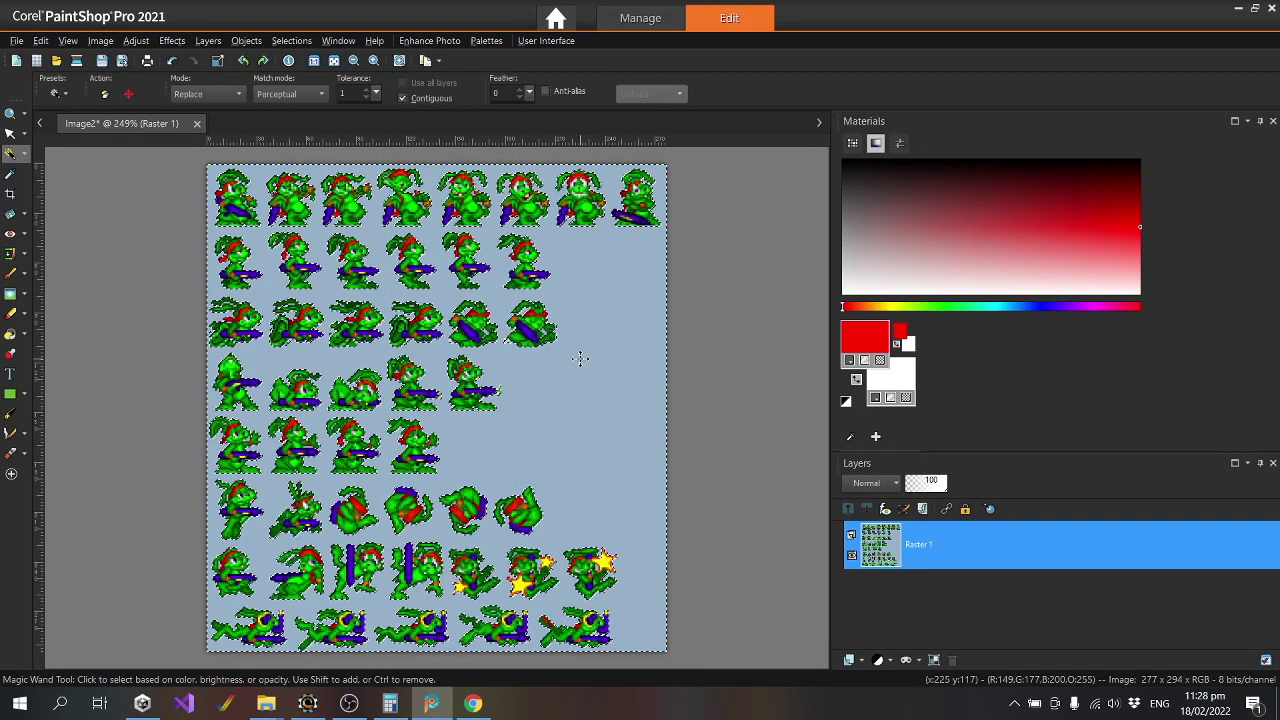
pyautogui.click(843, 338)
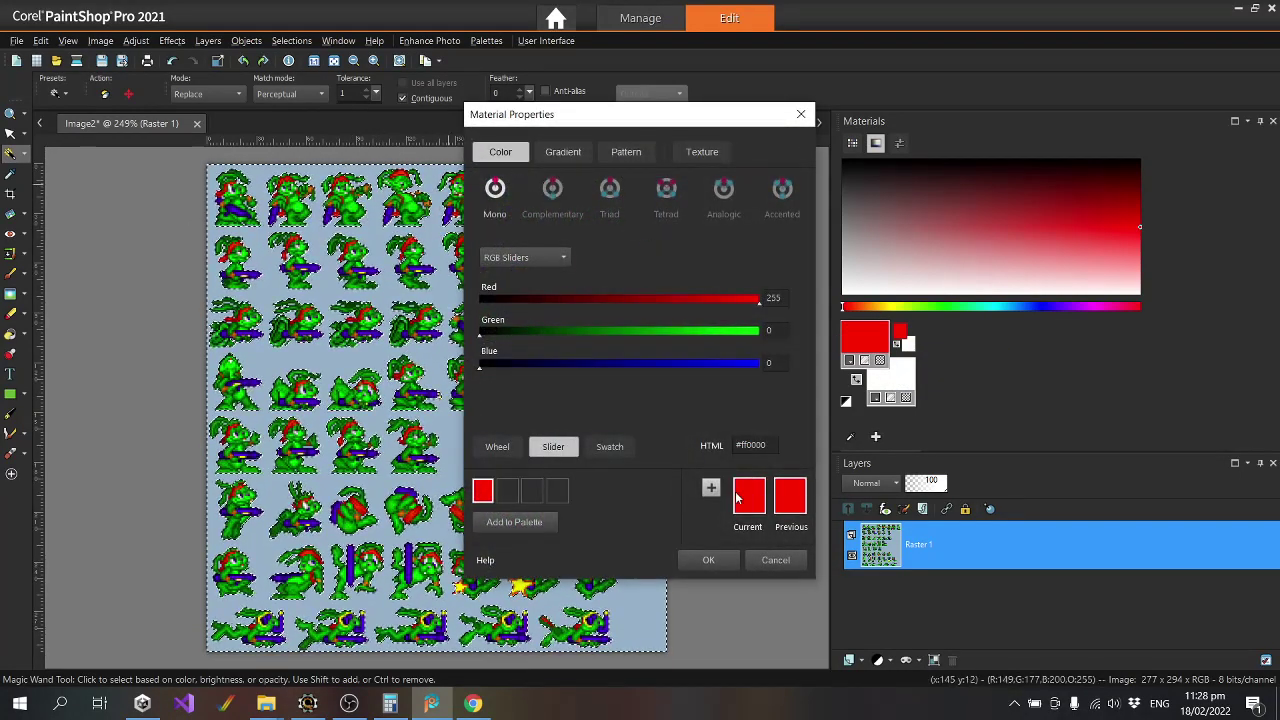
pyautogui.click(773, 560)
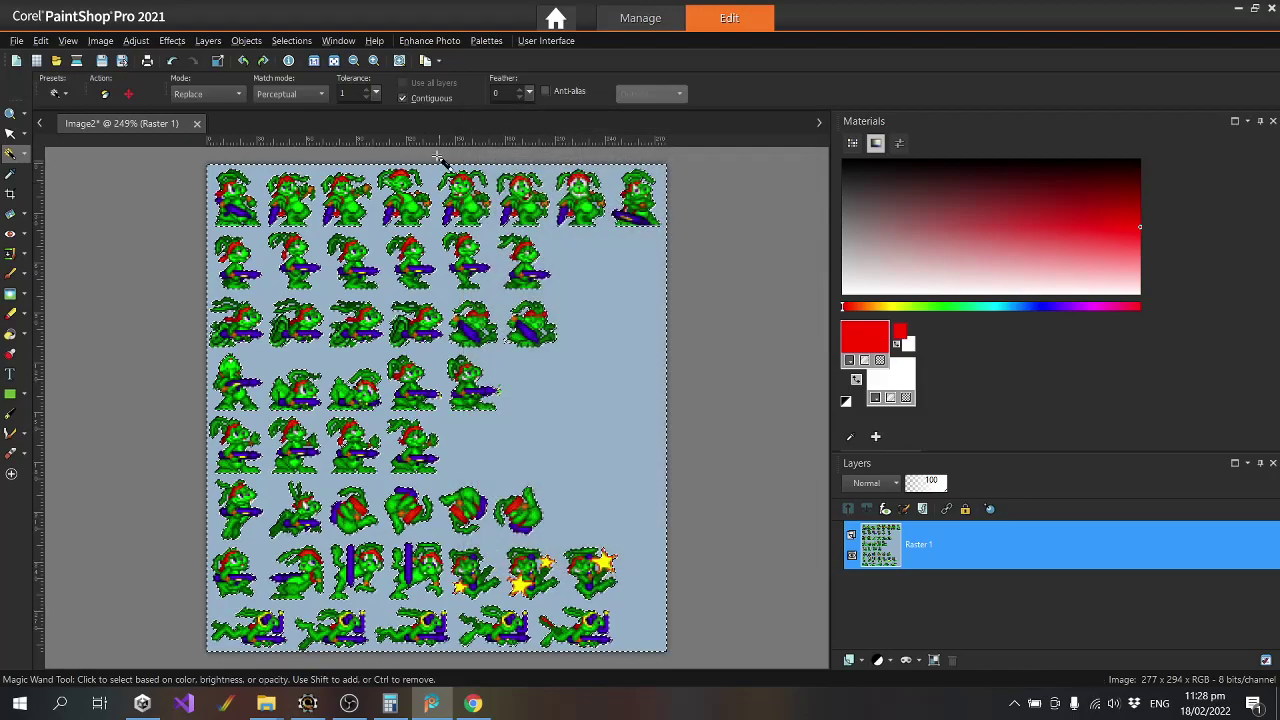
# Set the foreground color to magenta #ff00ff and delete the selected light-blue backdrop around the sprites.
pyautogui.click(865, 334)
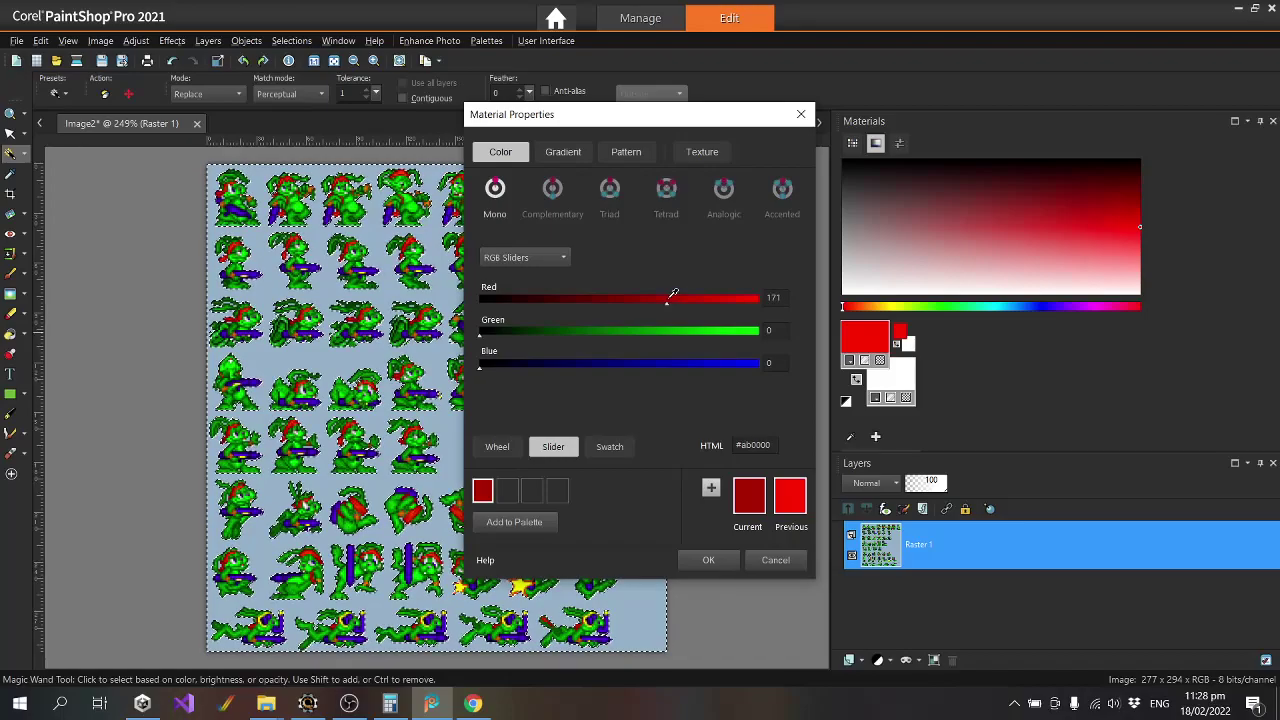
pyautogui.moveTo(750, 330); pyautogui.dragTo(768, 330)
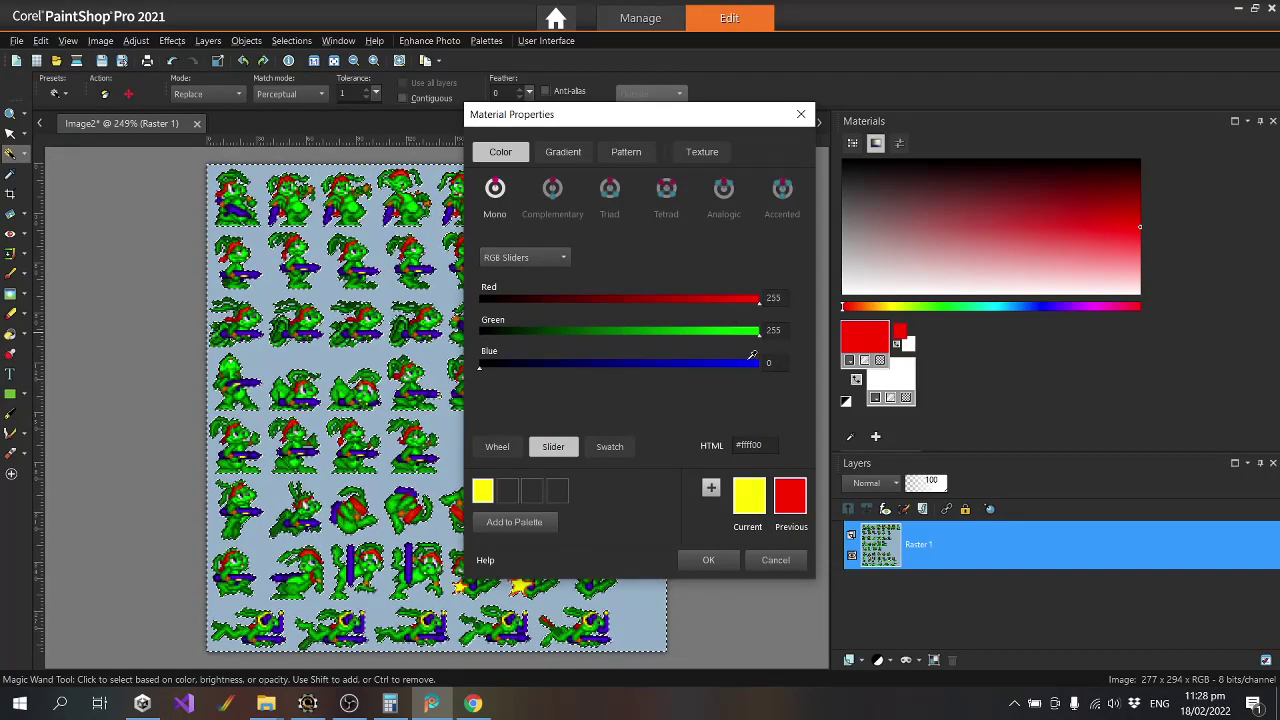
pyautogui.moveTo(752, 362); pyautogui.dragTo(470, 330)
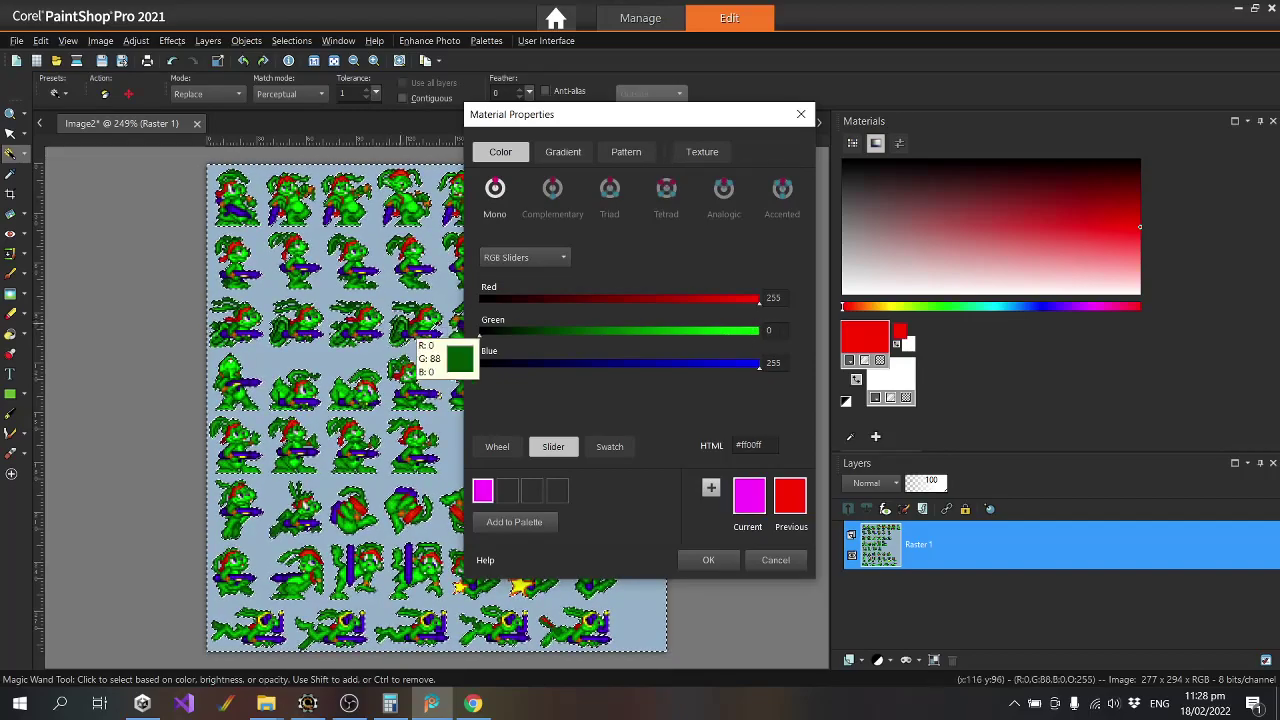
pyautogui.click(708, 560)
pyautogui.press('Delete')
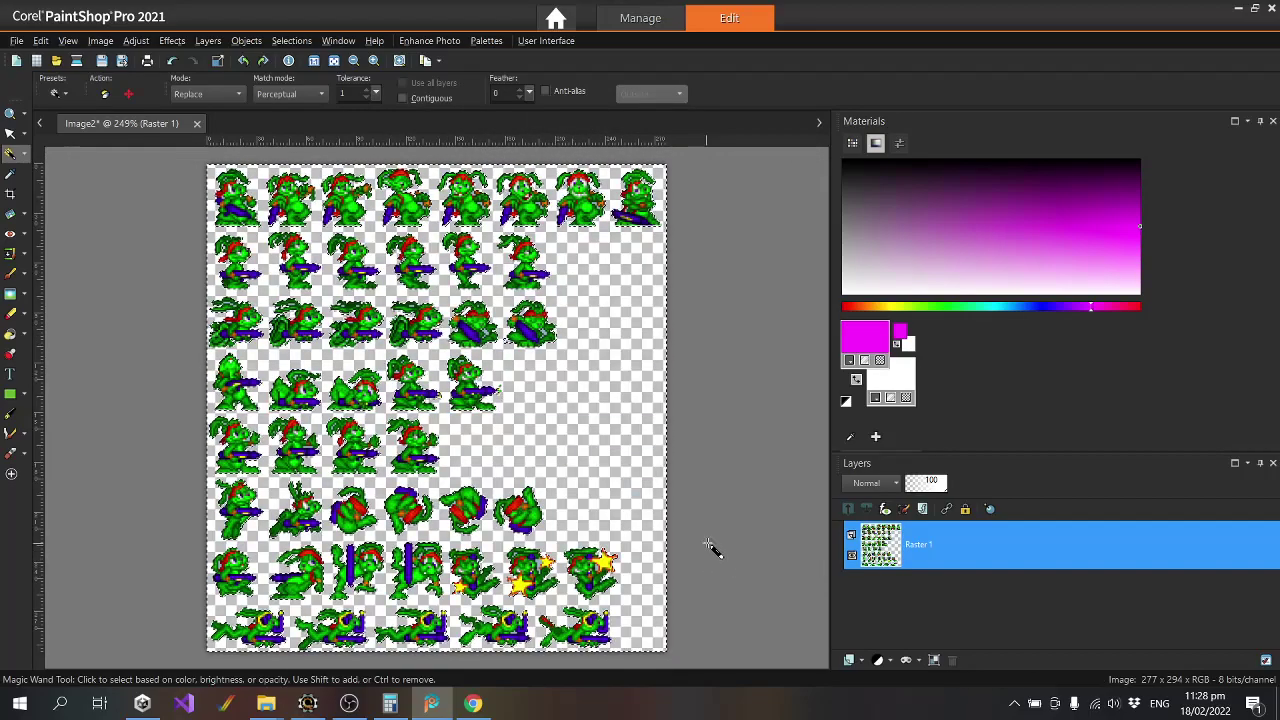
# Add a new raster layer named Raster 2 above the sprite layer.
pyautogui.click(864, 662)
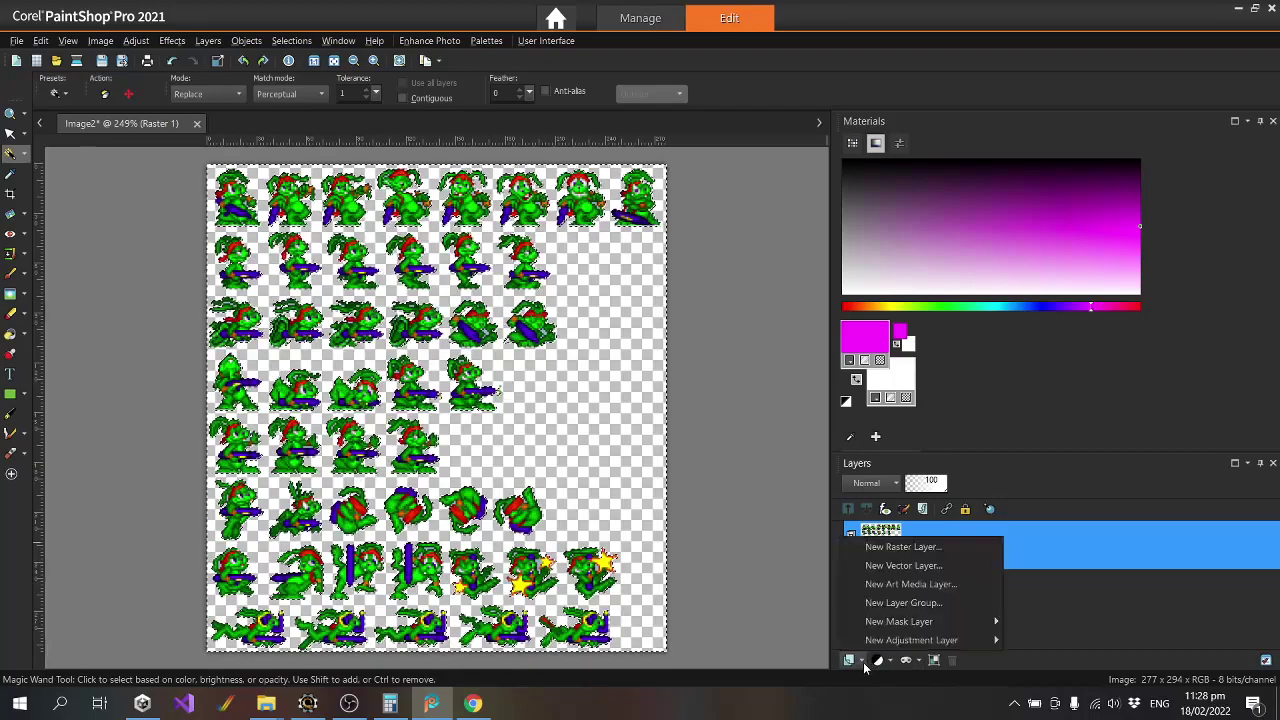
pyautogui.click(890, 548)
pyautogui.click(577, 520)
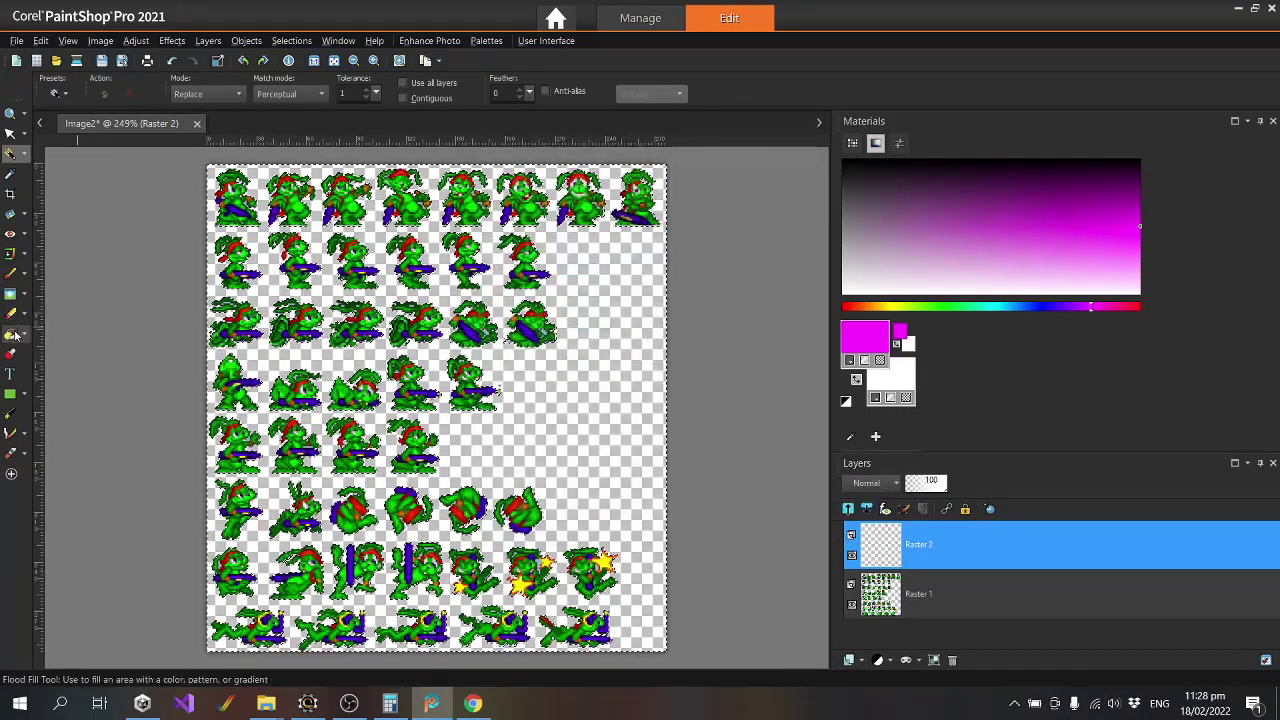
# Try to flood-fill the selected backdrop area on Raster 2 with magenta.
pyautogui.click(12, 335)
pyautogui.click(615, 290)
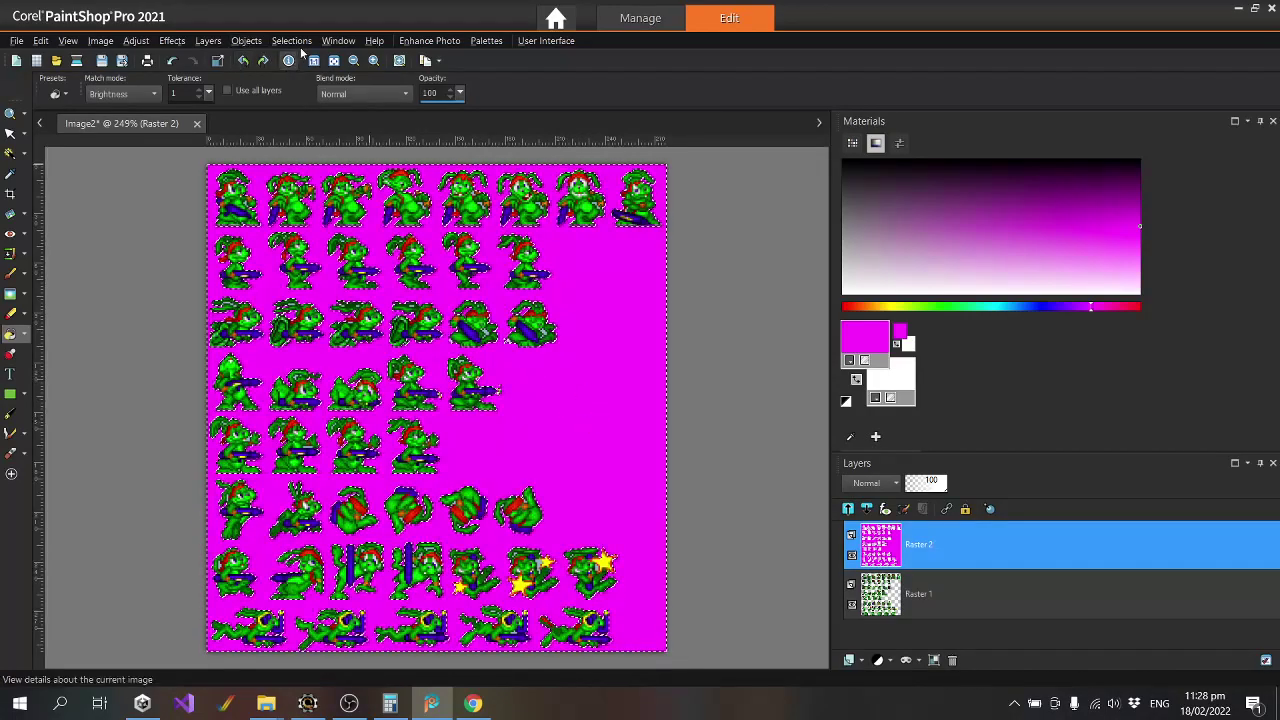
pyautogui.click(291, 40)
pyautogui.click(325, 77)
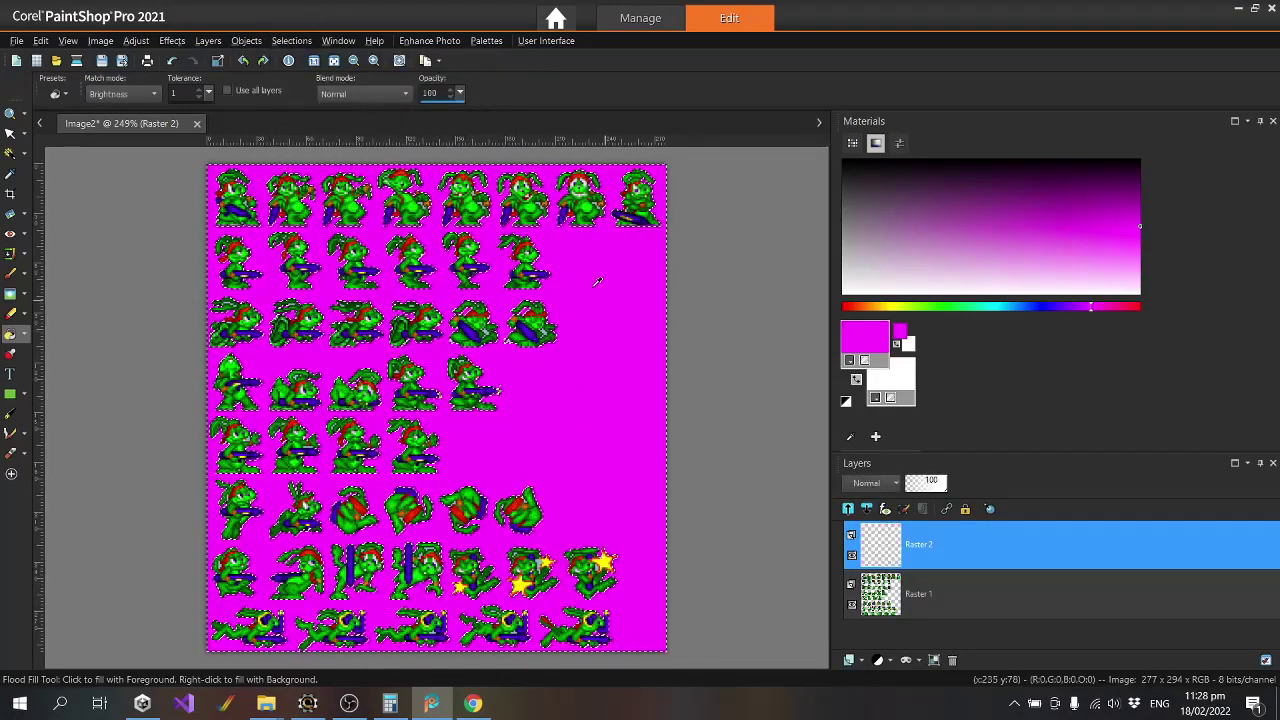
pyautogui.hotkey('ctrl', 'z')
# Clear the selection and flood-fill the whole Raster 2 layer with magenta.
pyautogui.click(291, 40)
pyautogui.click(325, 77)
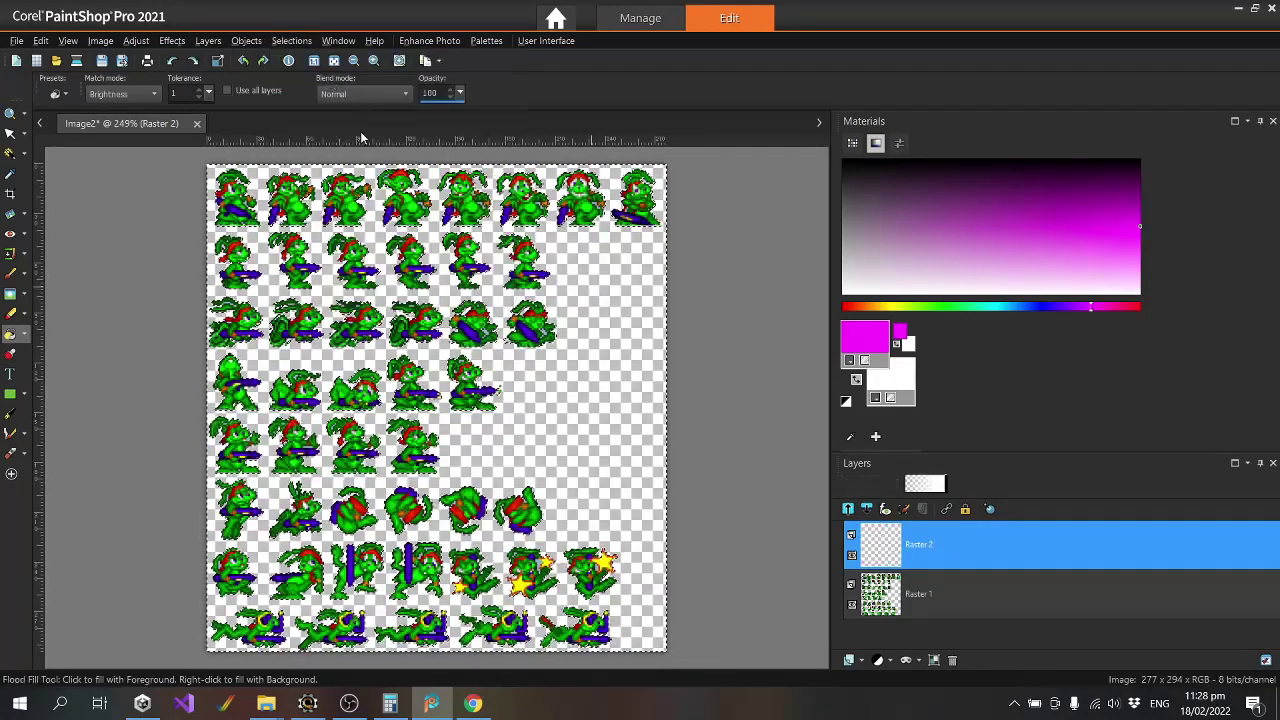
pyautogui.click(620, 477)
# Move Raster 2 below Raster 1 and merge the sprite layer down onto the magenta layer.
pyautogui.moveTo(982, 565); pyautogui.dragTo(998, 612)
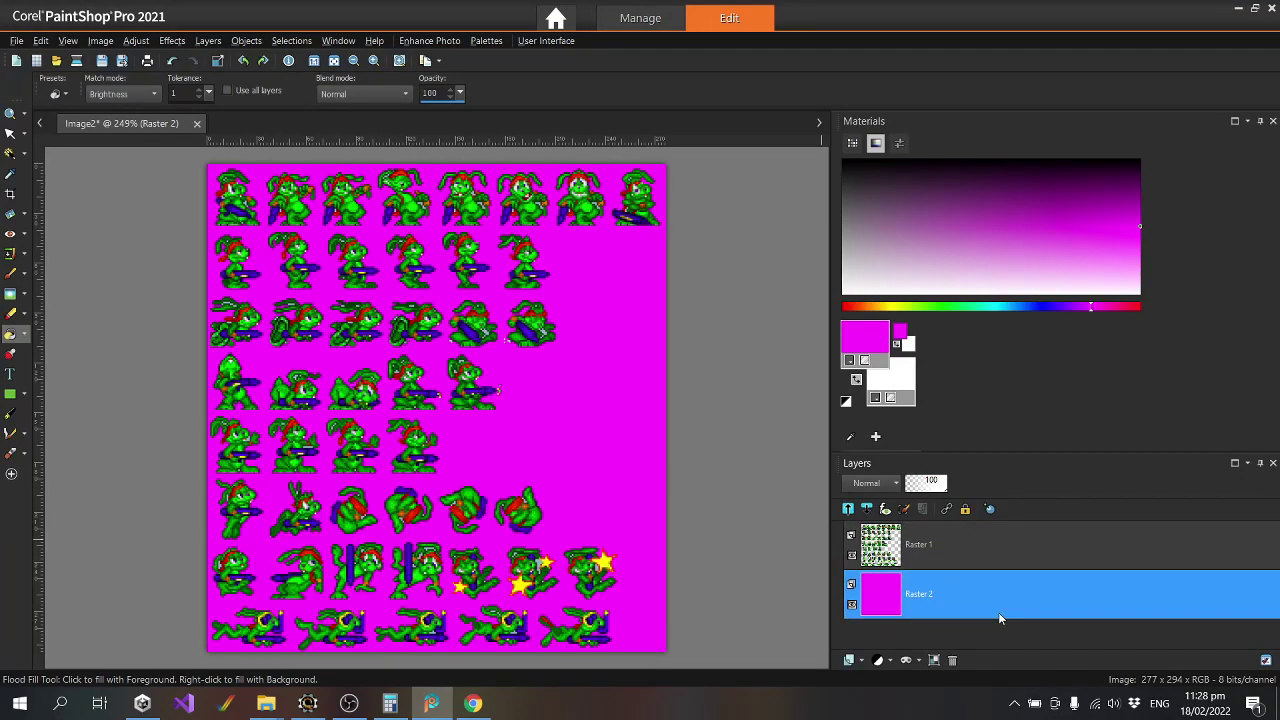
pyautogui.click(988, 558)
pyautogui.rightClick(987, 548)
pyautogui.moveTo(1038, 522)
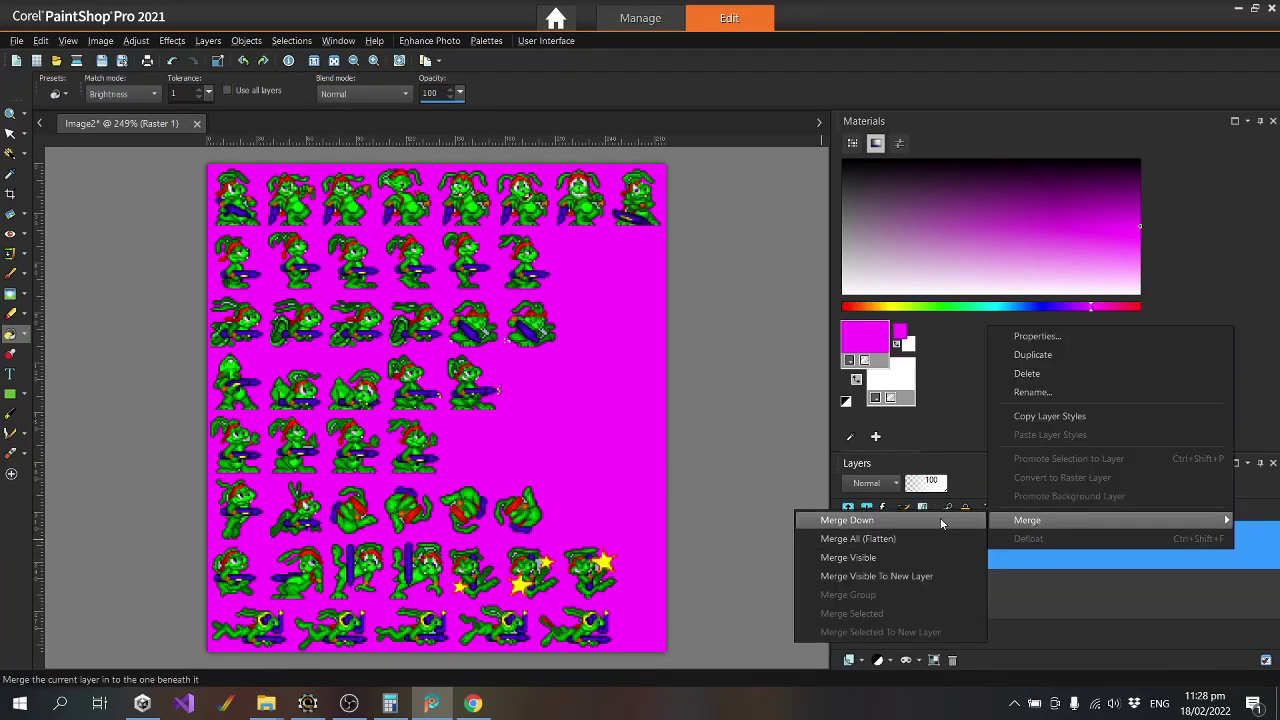
pyautogui.click(936, 521)
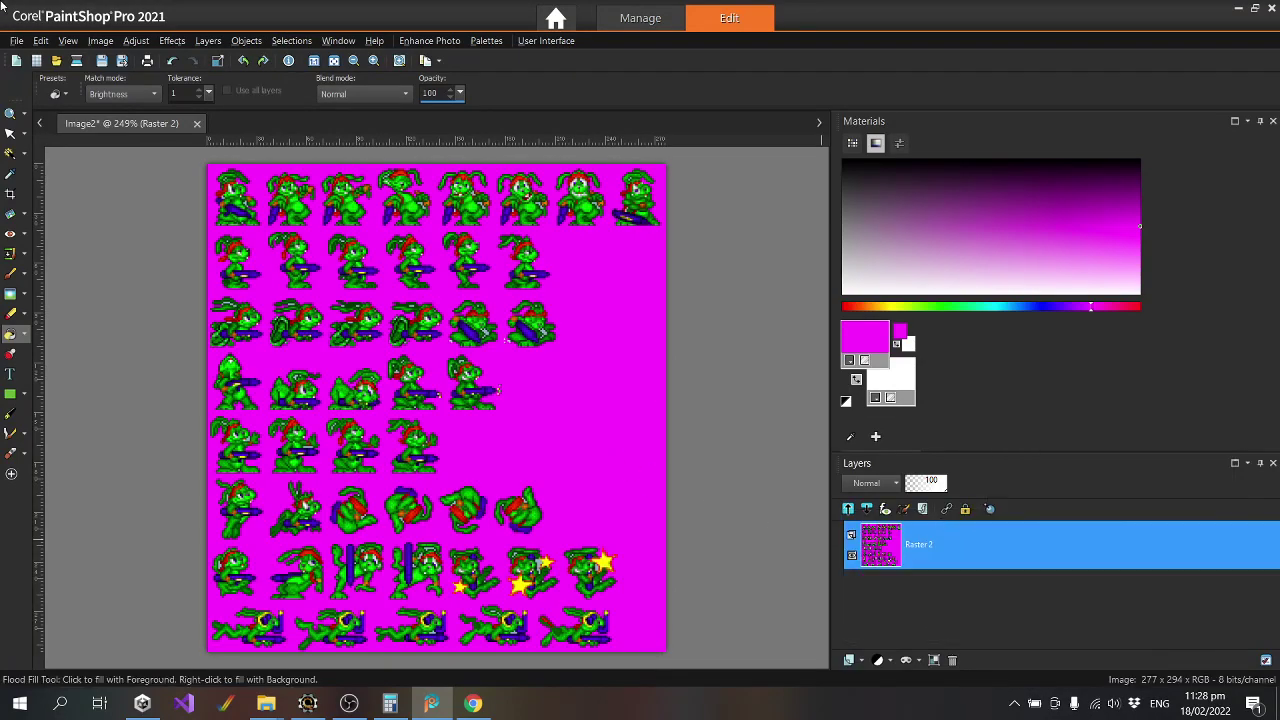
pyautogui.click(101, 41)
pyautogui.moveTo(191, 343)
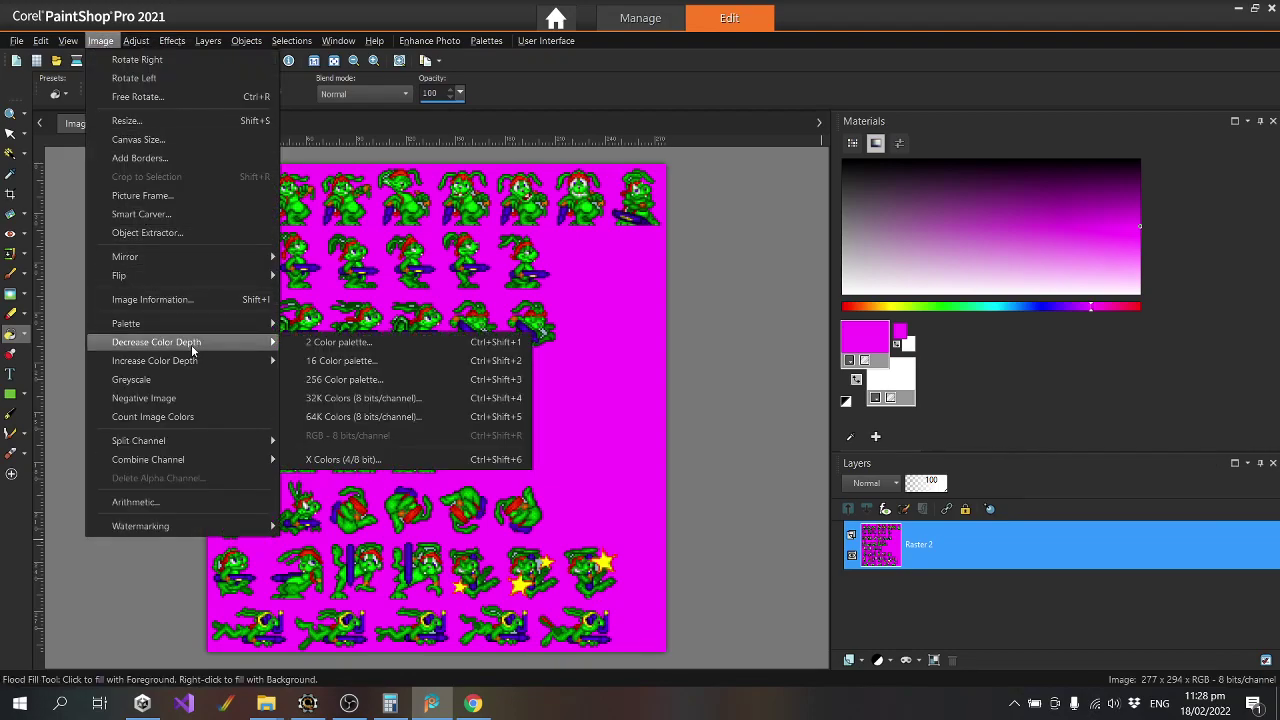
pyautogui.click(337, 361)
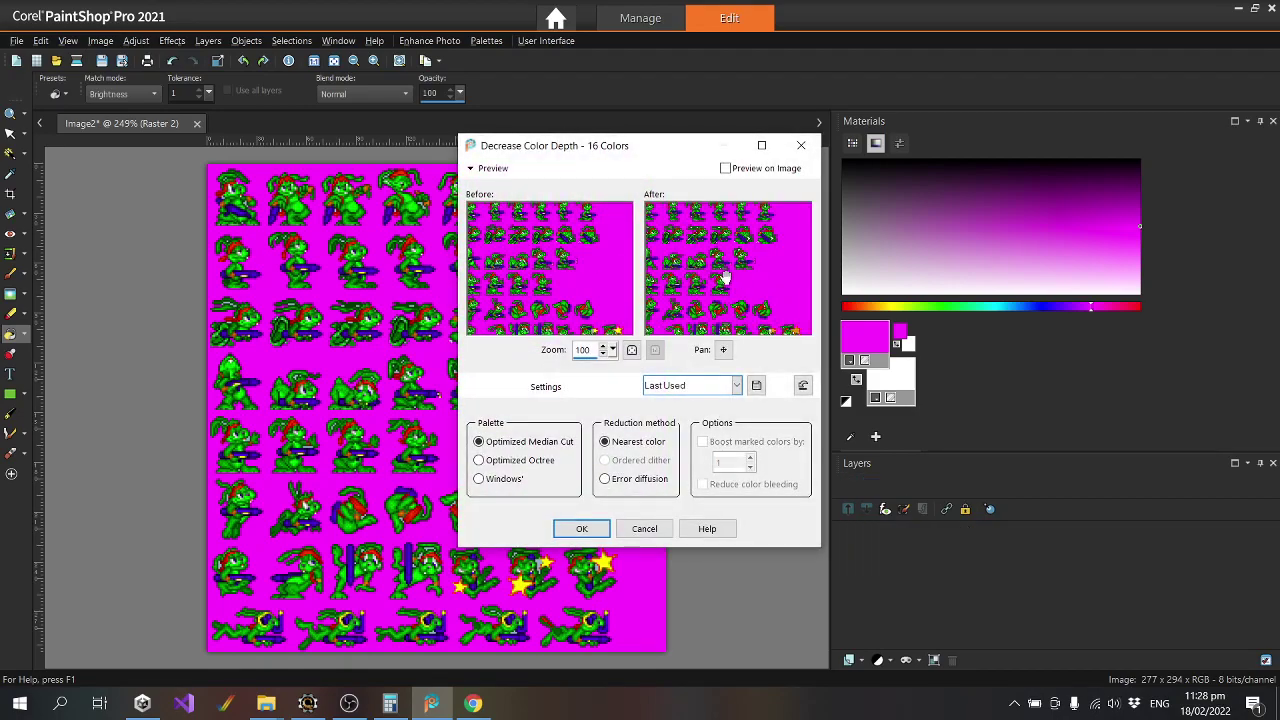
pyautogui.moveTo(725, 280); pyautogui.dragTo(775, 343)
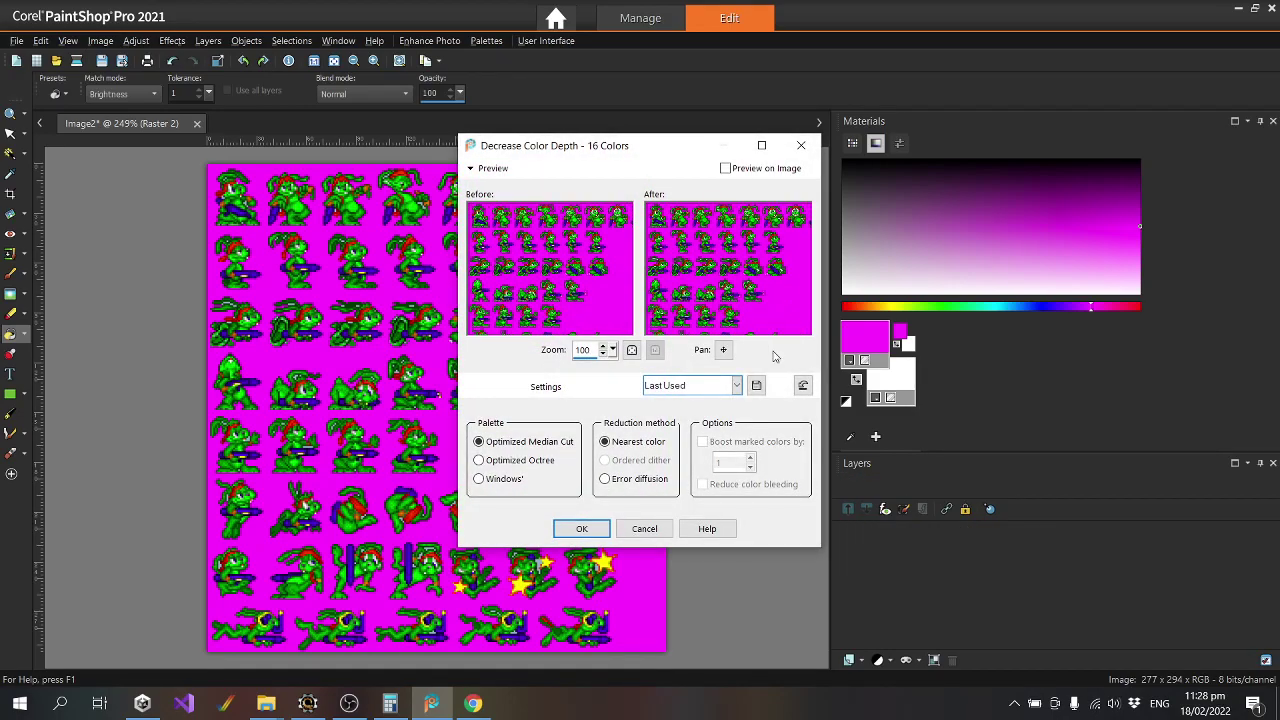
pyautogui.click(662, 535)
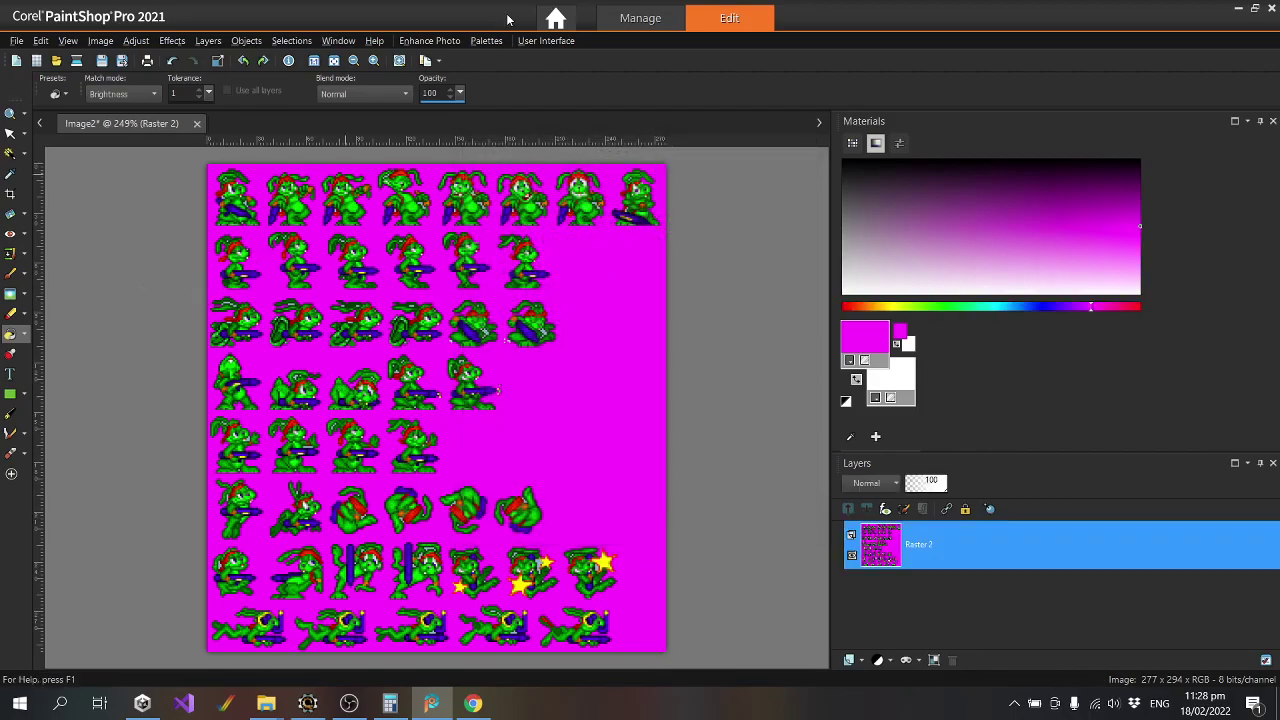
# Save the magenta-backed sprite sheet to the Desktop as jazz.png.
pyautogui.press('F12')
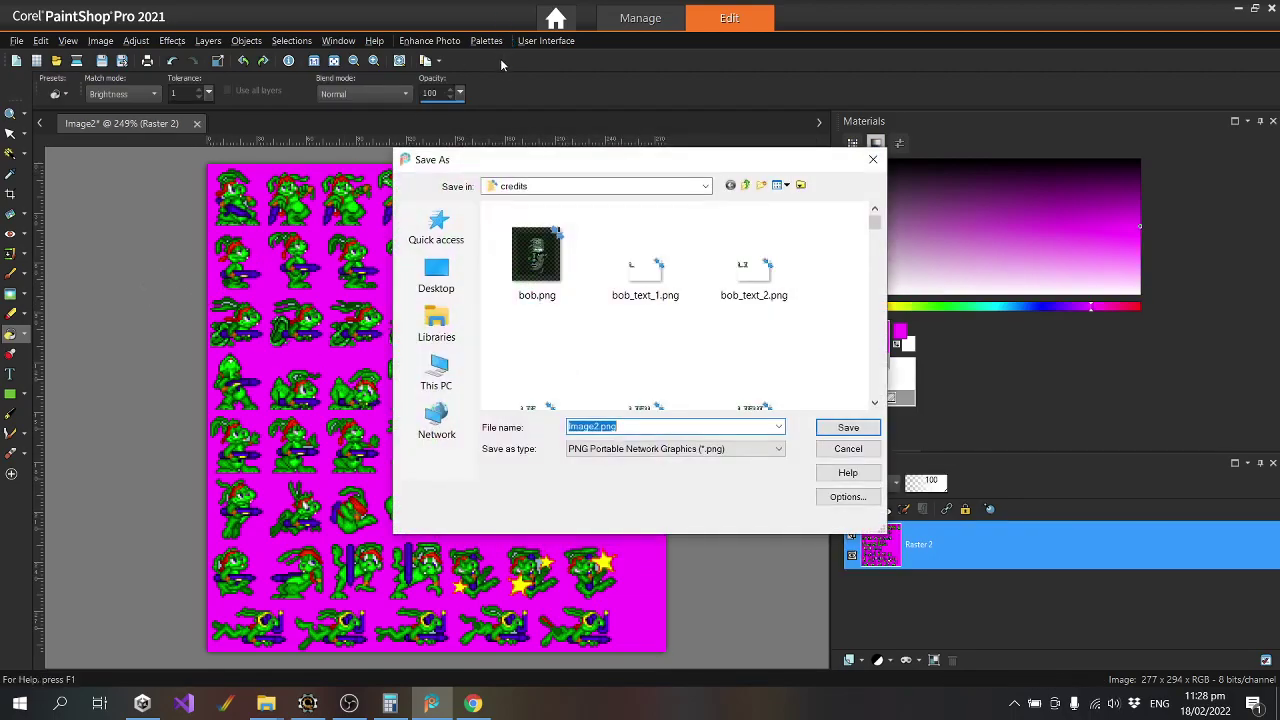
pyautogui.click(436, 275)
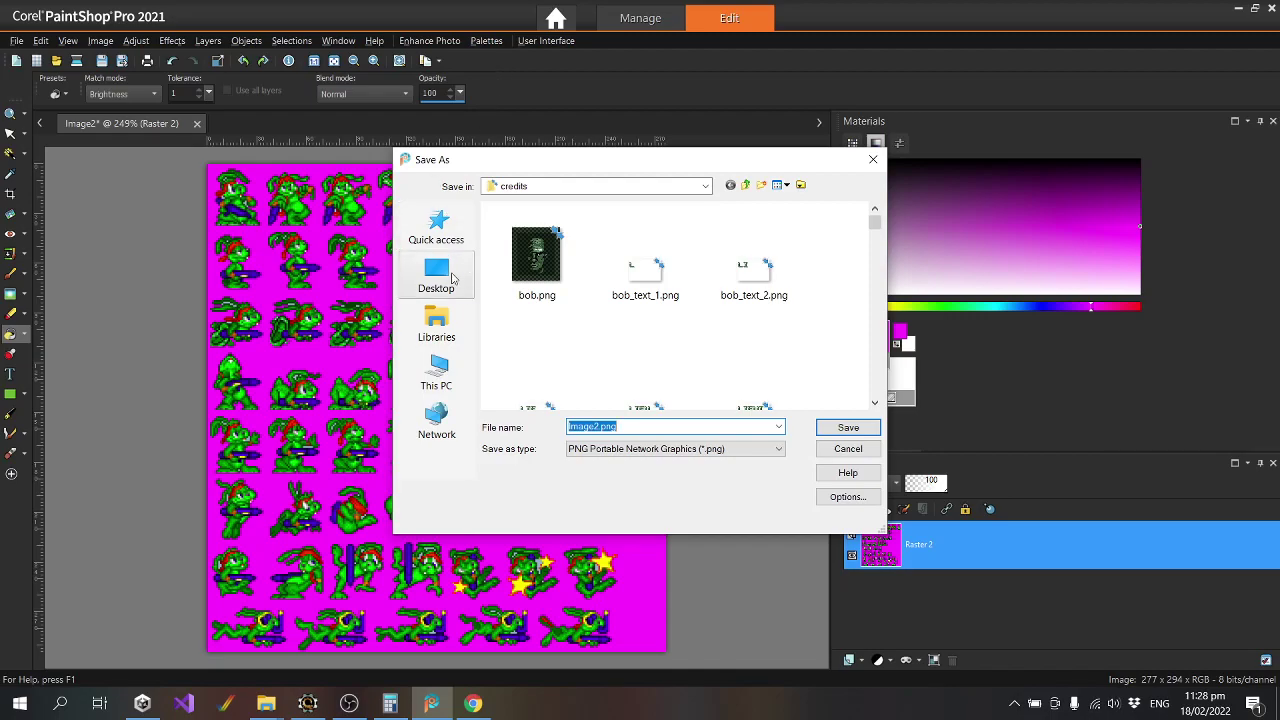
pyautogui.scroll(-1, 699, 383)
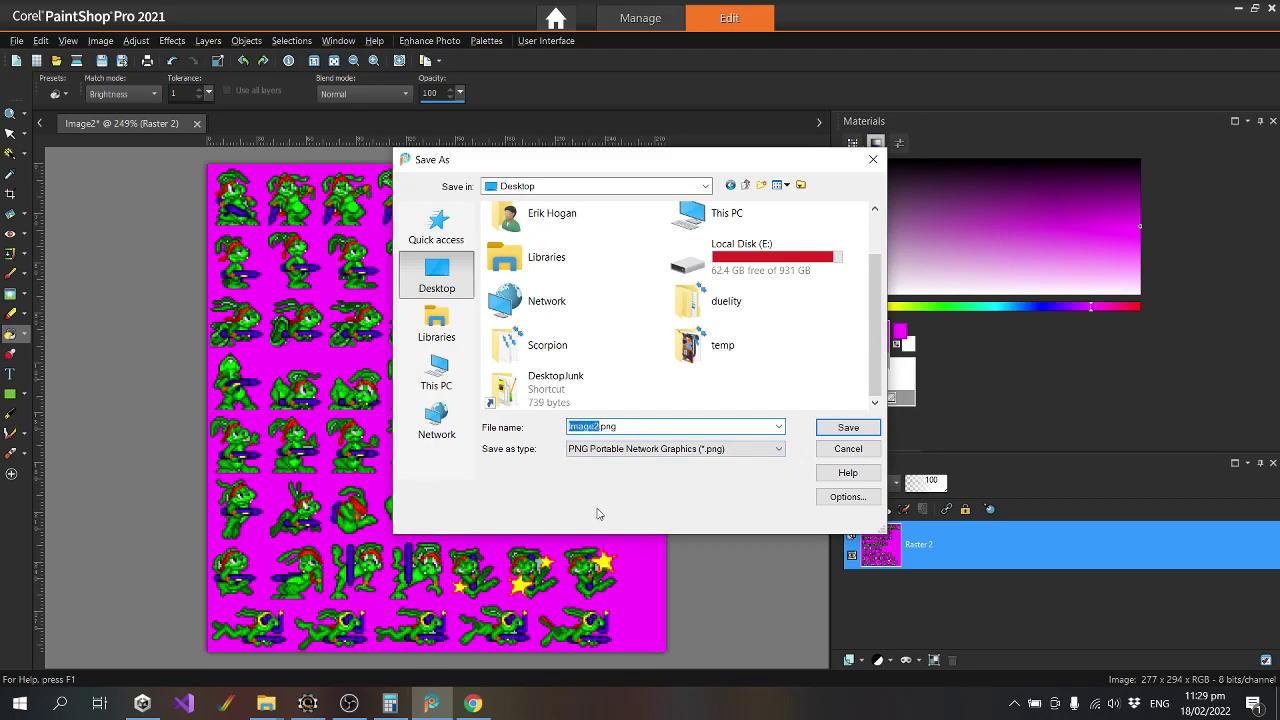
pyautogui.write('zz')
pyautogui.press('Return')
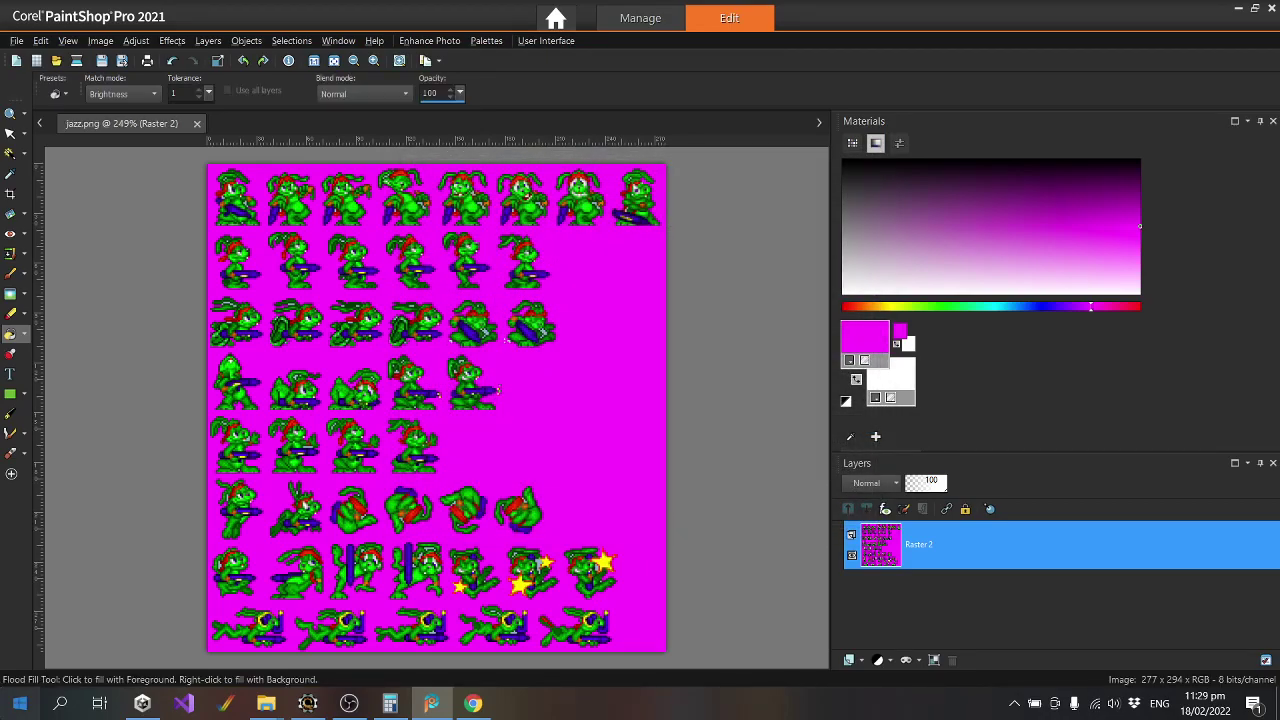
# Switch to File Explorer and open jazz.png from the Desktop with XnView MP.
pyautogui.press('super')
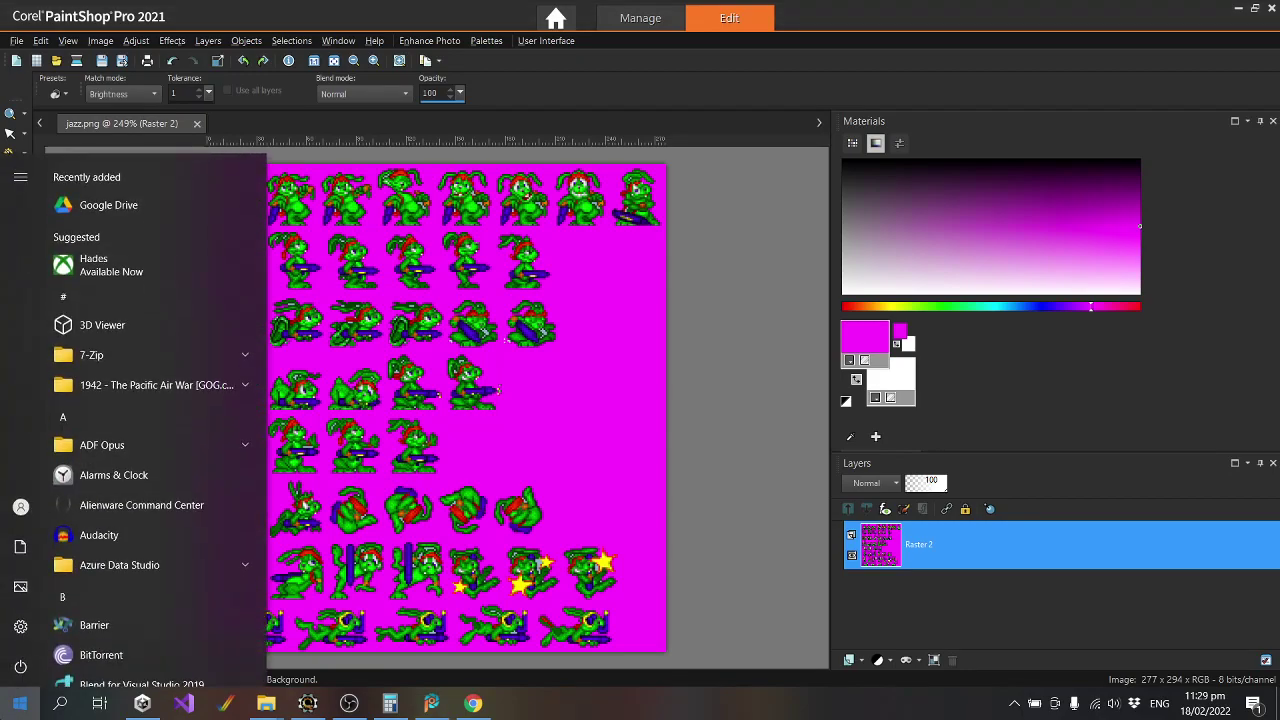
pyautogui.moveTo(266, 703)
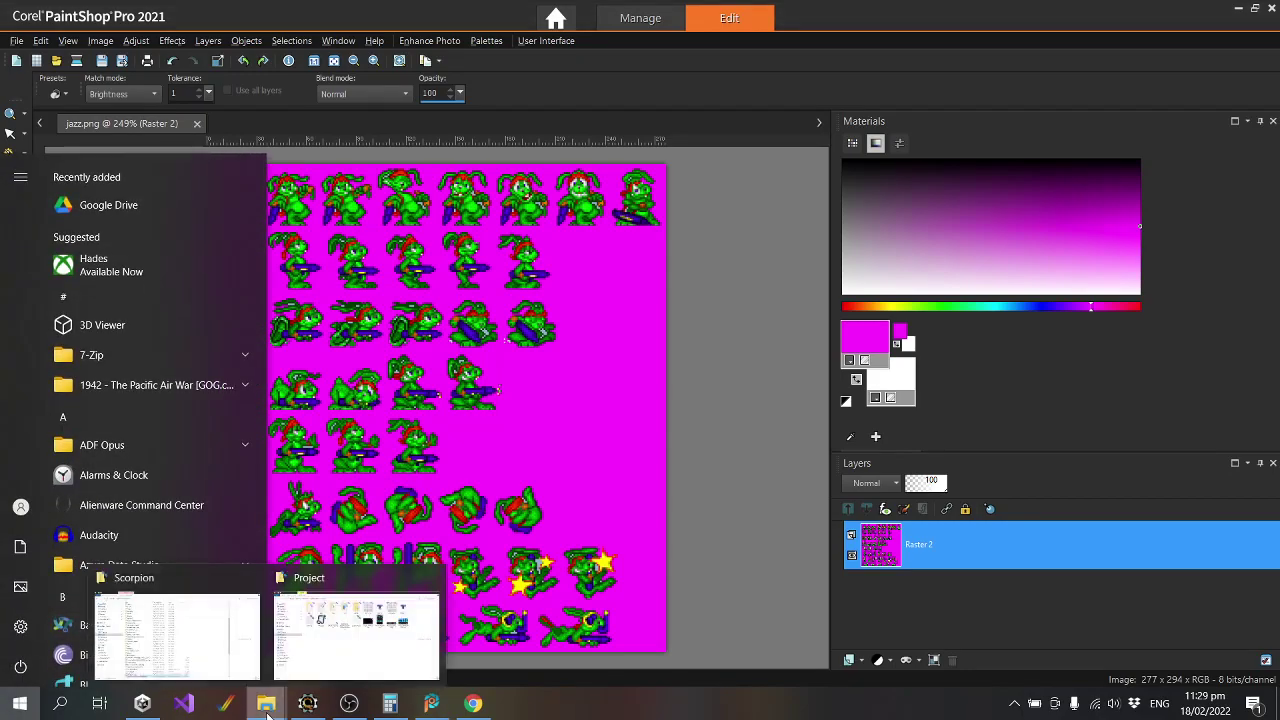
pyautogui.click(166, 632)
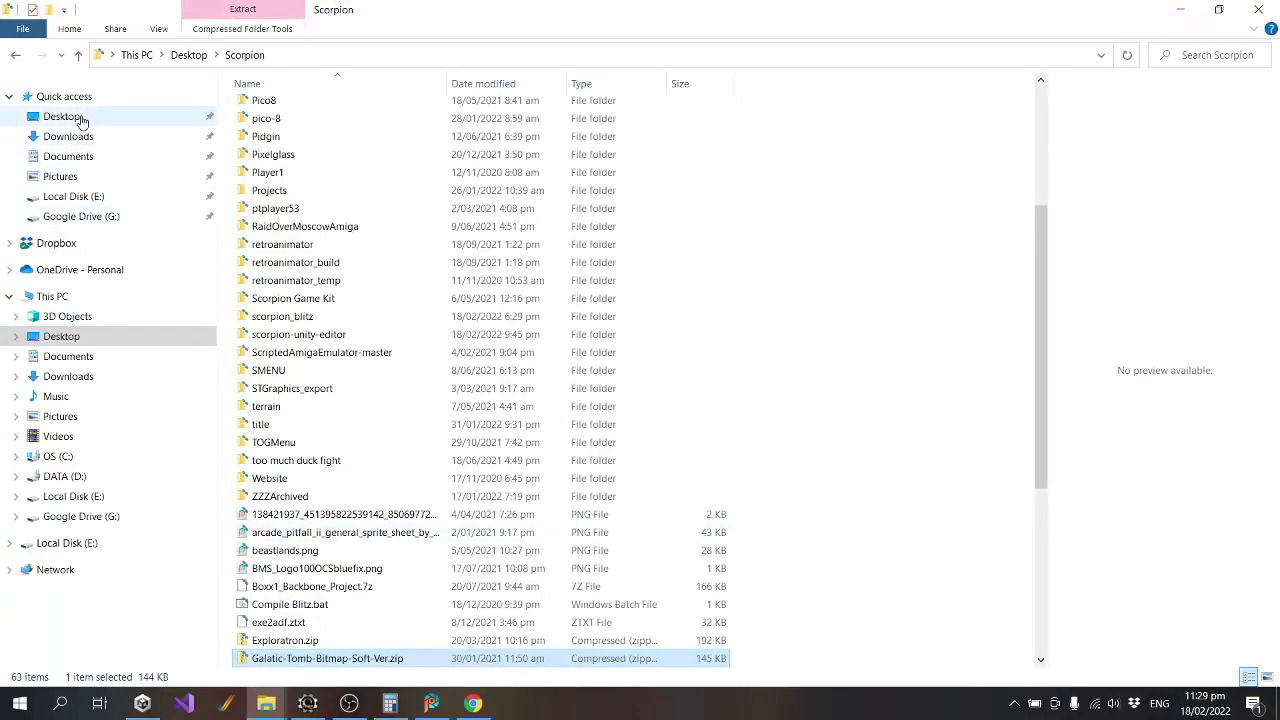
pyautogui.click(96, 116)
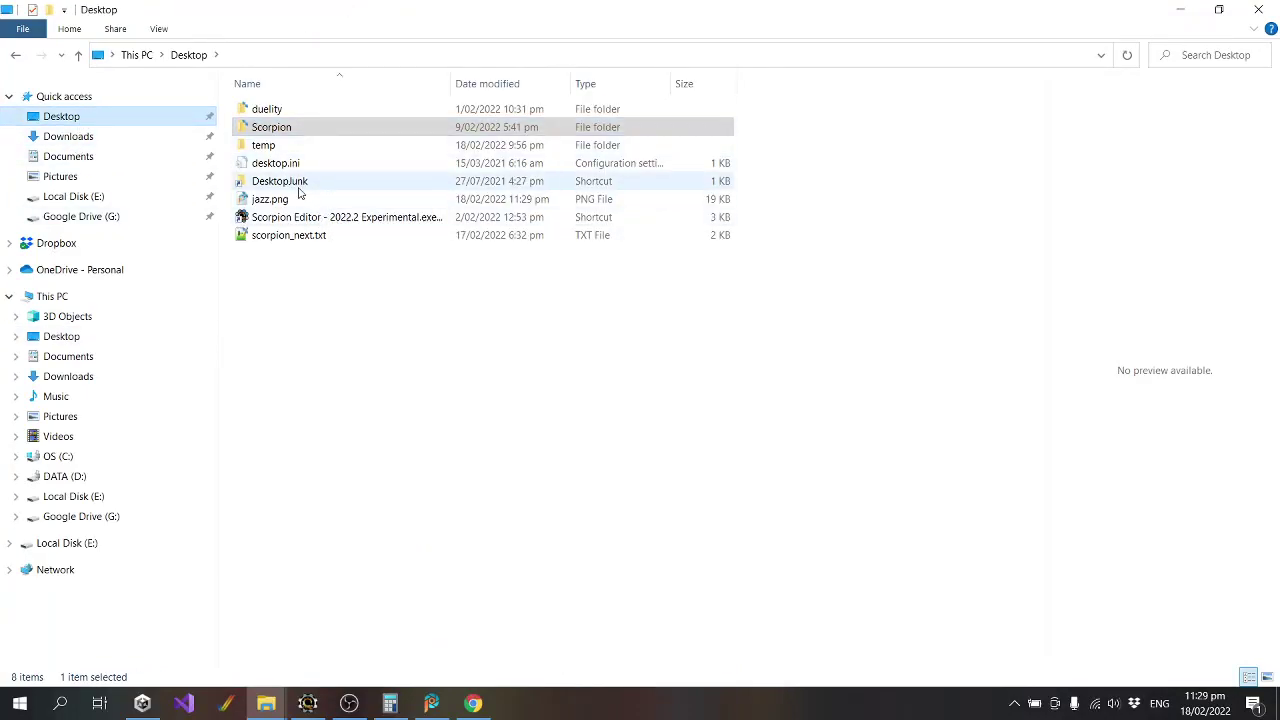
pyautogui.click(270, 199)
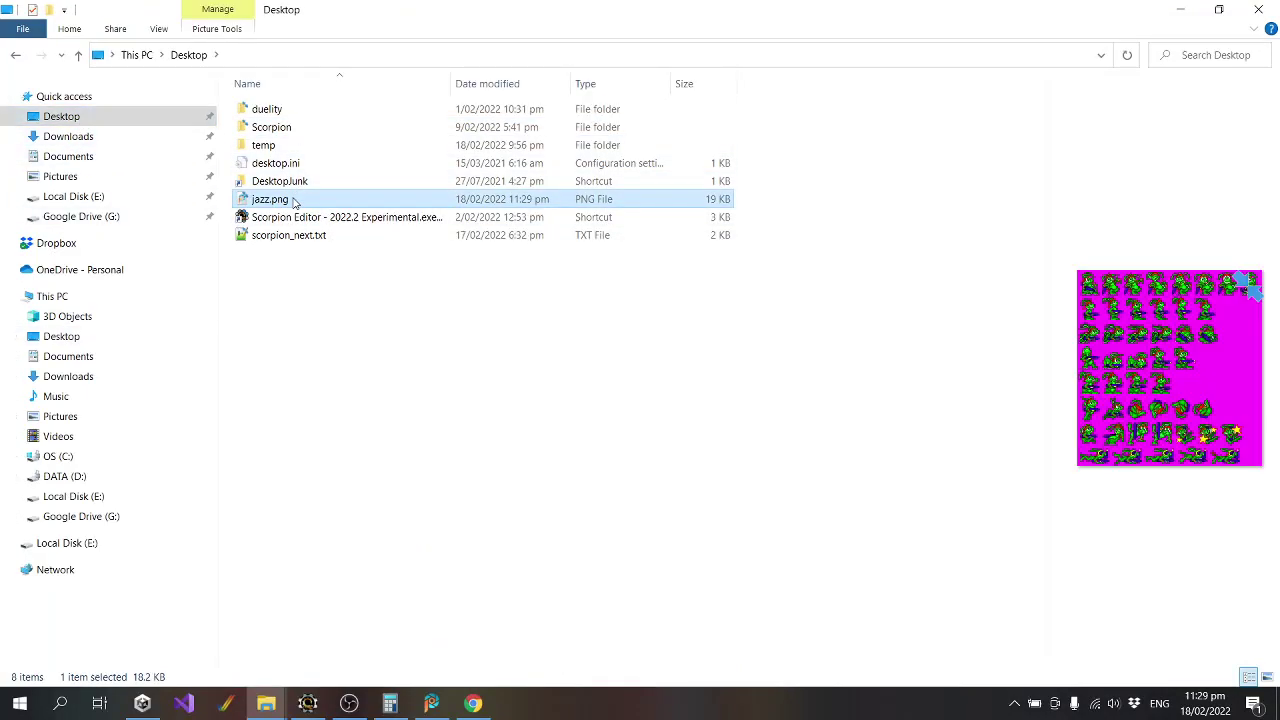
pyautogui.rightClick(292, 199)
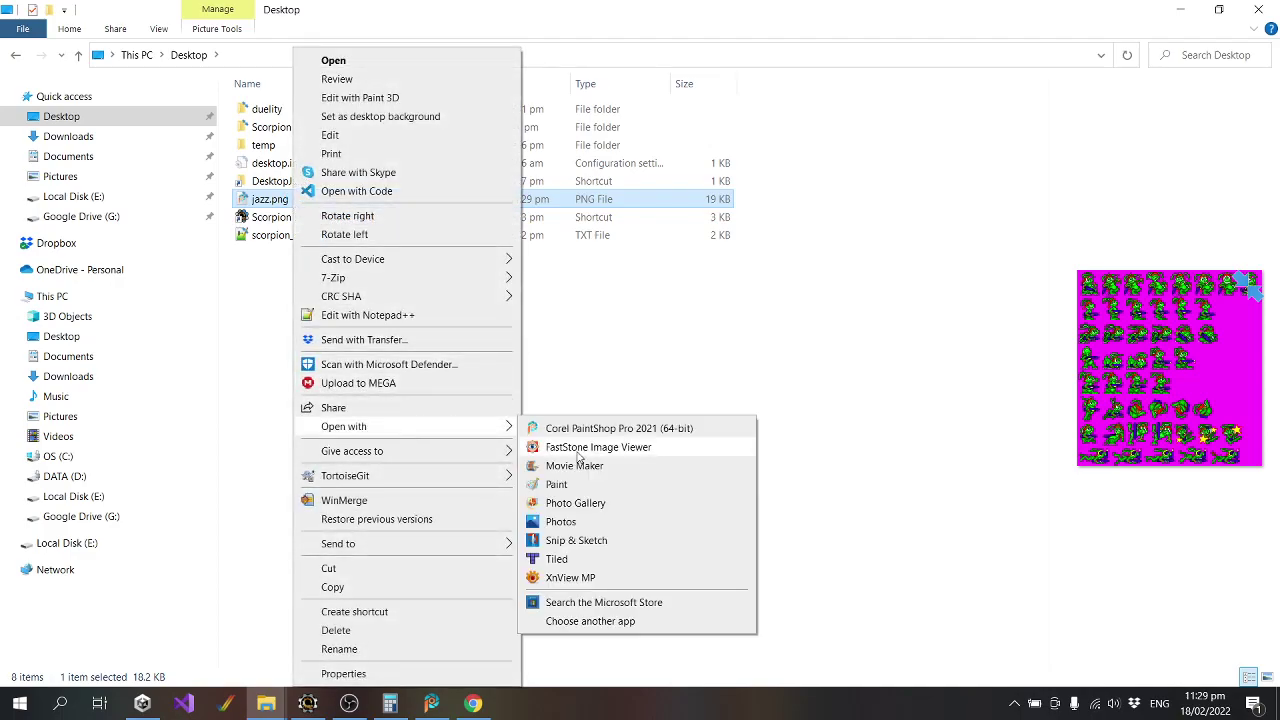
pyautogui.click(604, 577)
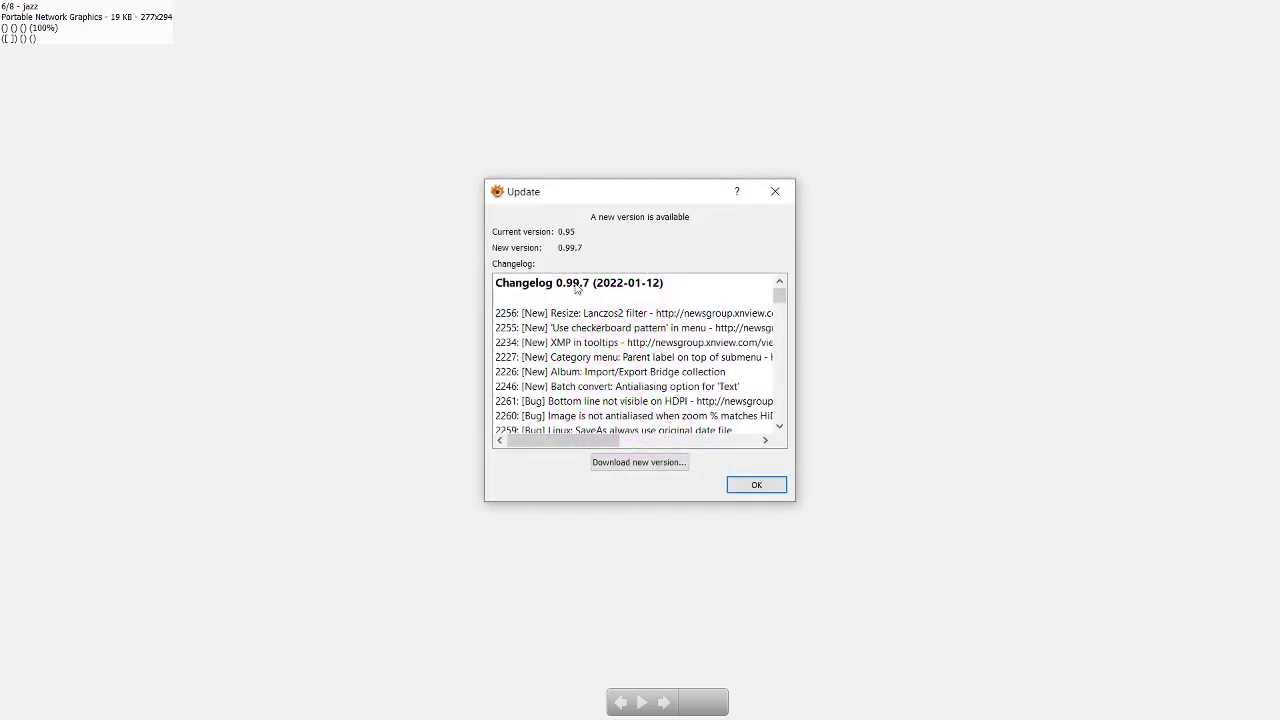
# Dismiss the update notice, leave the full-screen view and open jazz.png in its own image tab.
pyautogui.click(757, 486)
pyautogui.moveTo(347, 12)
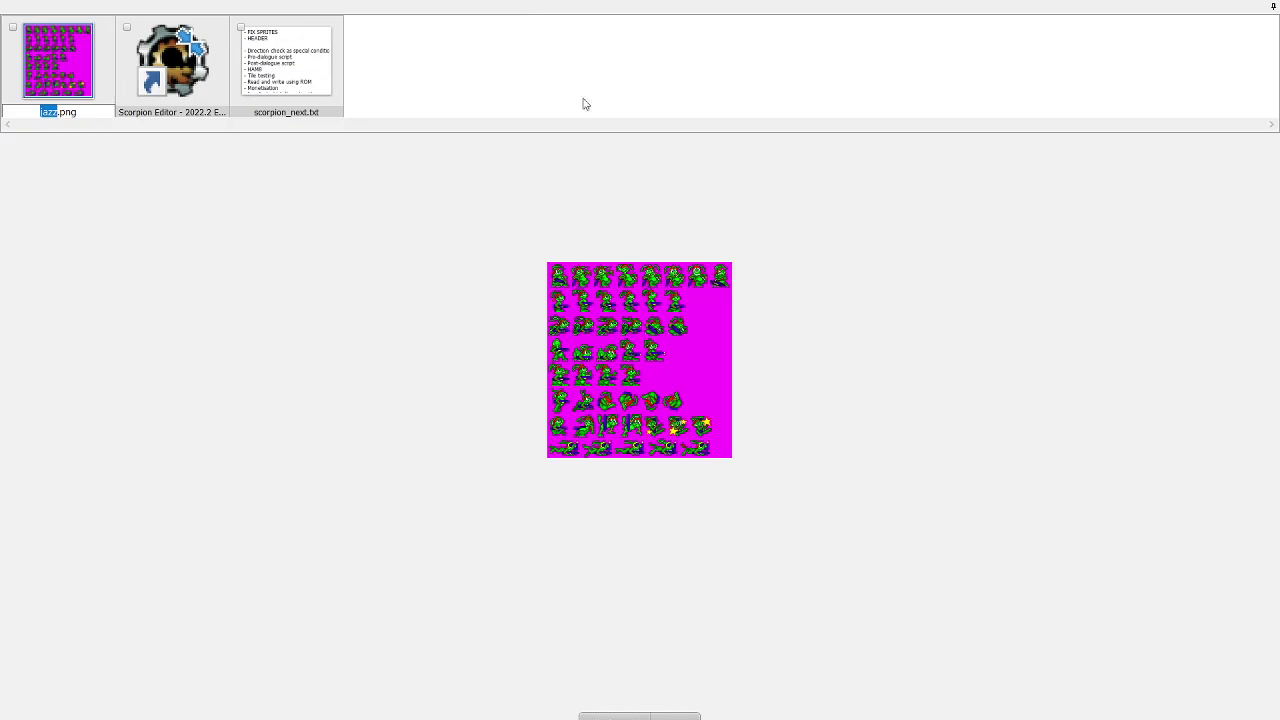
pyautogui.press('Escape')
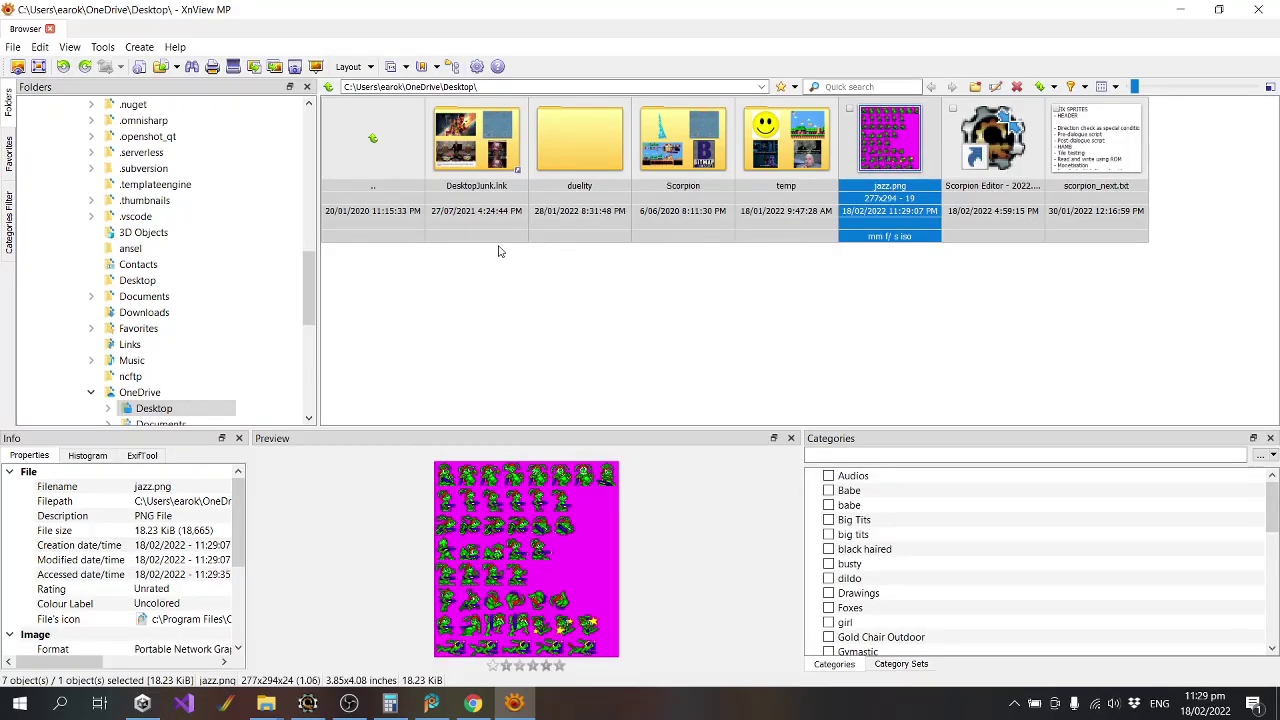
pyautogui.doubleClick(890, 149)
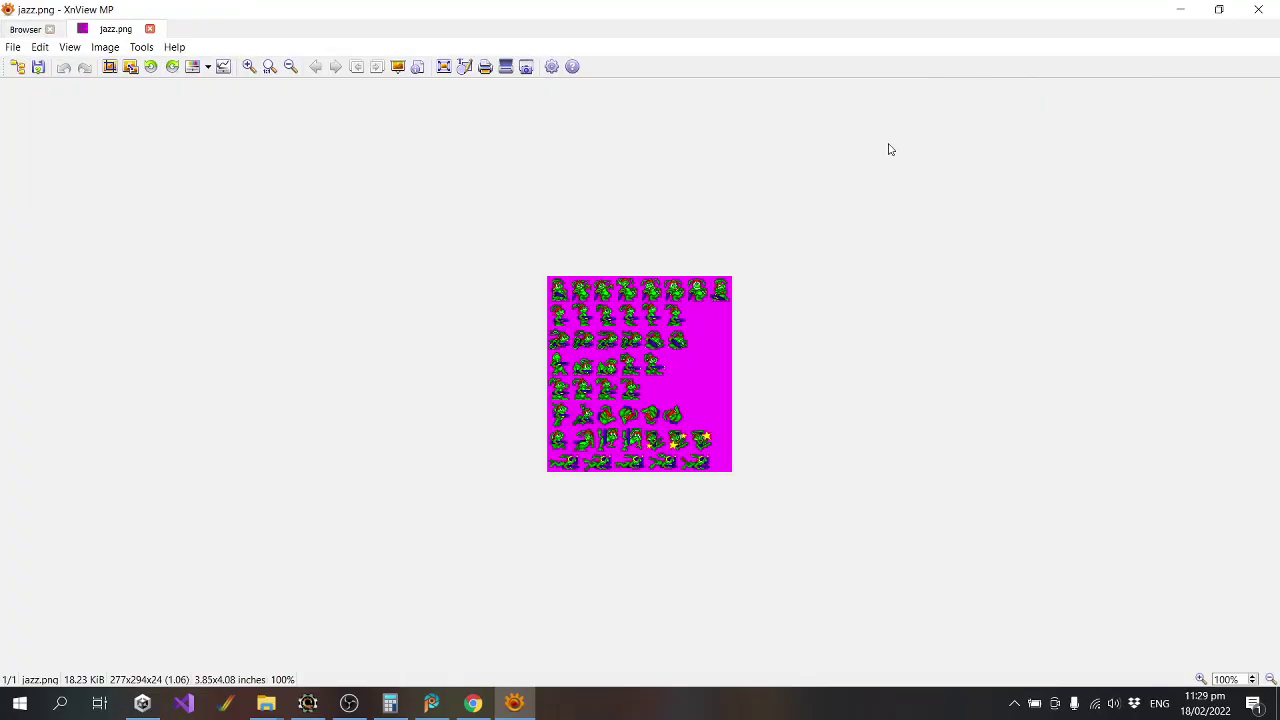
# Reduce the color depth of jazz.png to 16 colors.
pyautogui.click(105, 47)
pyautogui.click(160, 82)
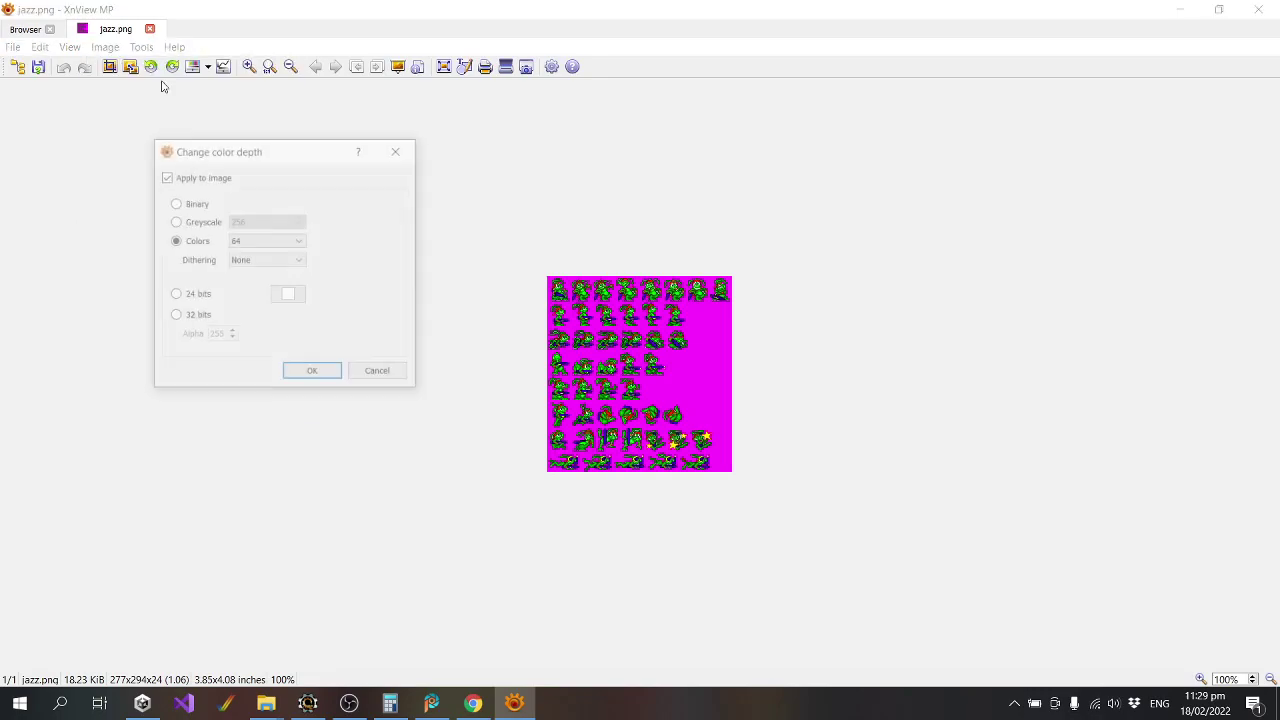
pyautogui.click(266, 240)
pyautogui.click(256, 270)
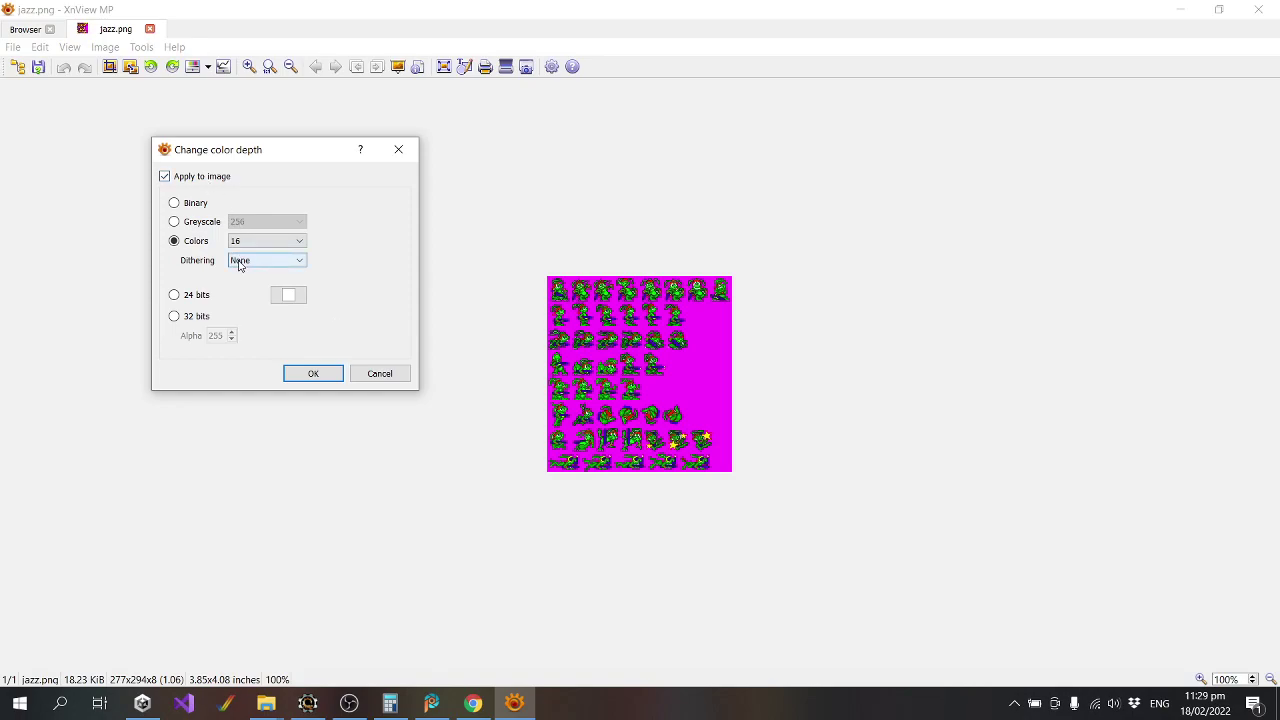
pyautogui.click(309, 374)
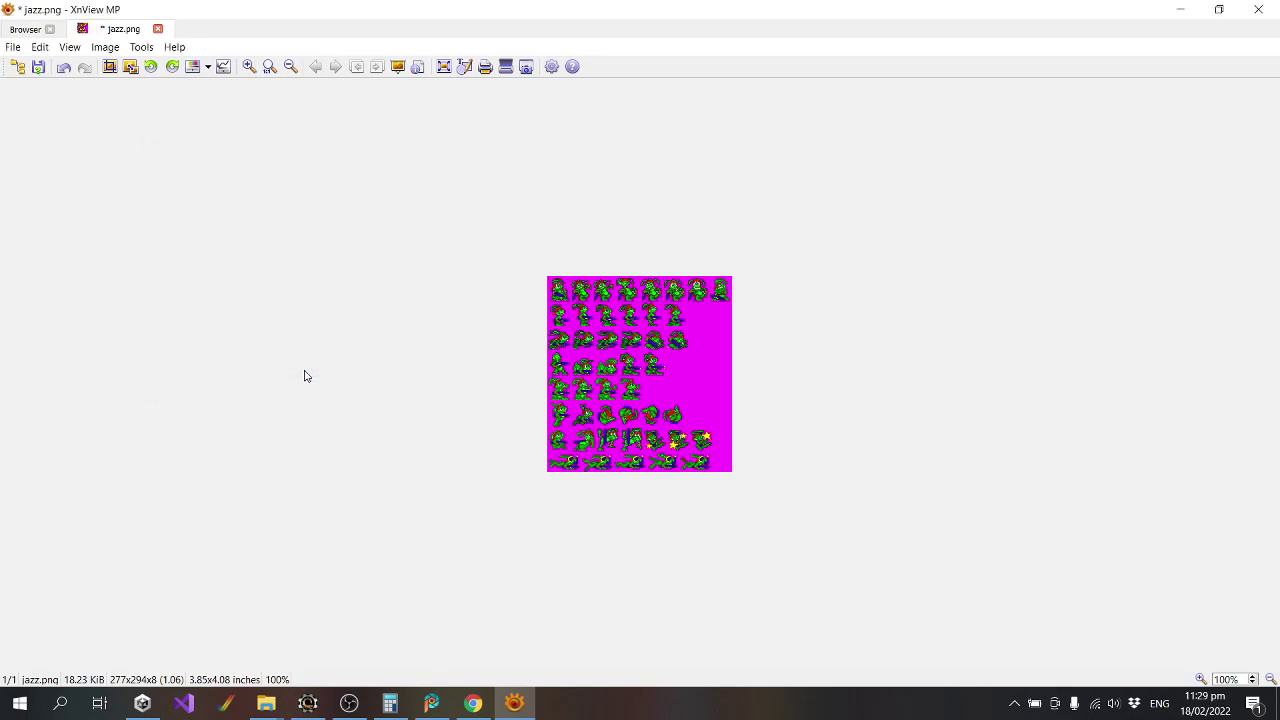
# Save the reduced image over the existing jazz.png and switch back to PaintShop Pro.
pyautogui.click(13, 47)
pyautogui.click(46, 158)
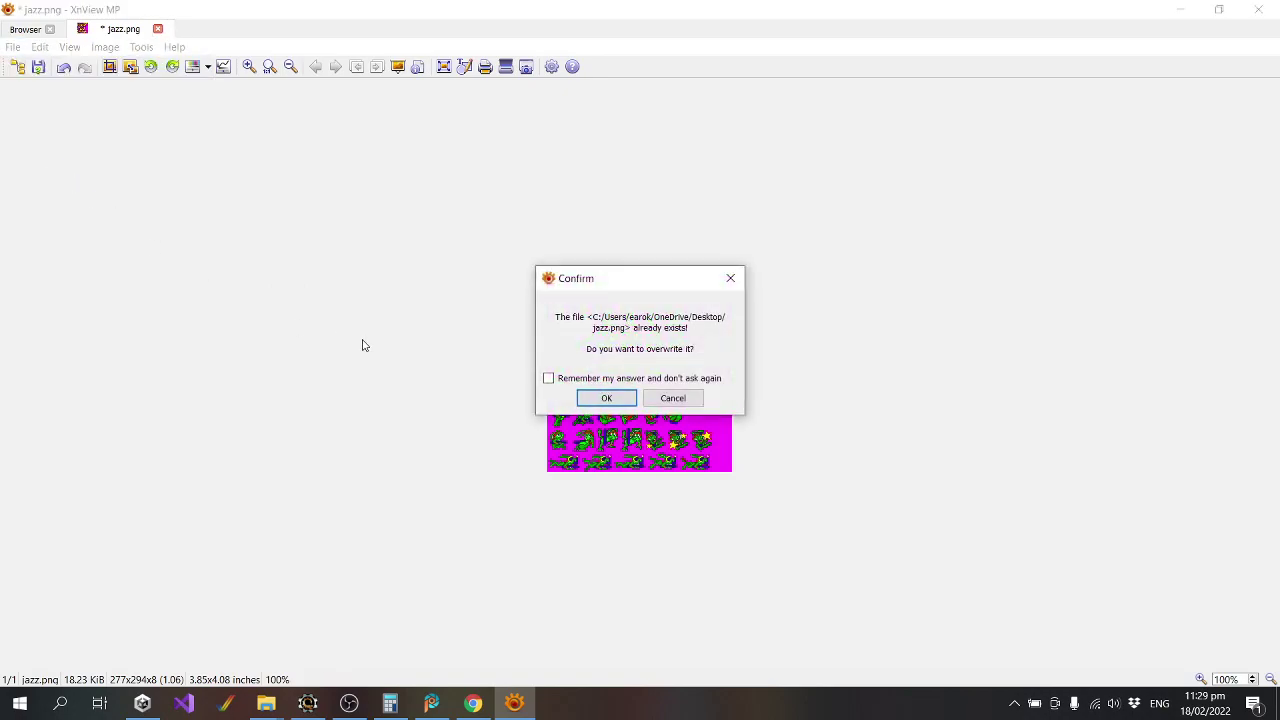
pyautogui.click(620, 399)
pyautogui.click(432, 703)
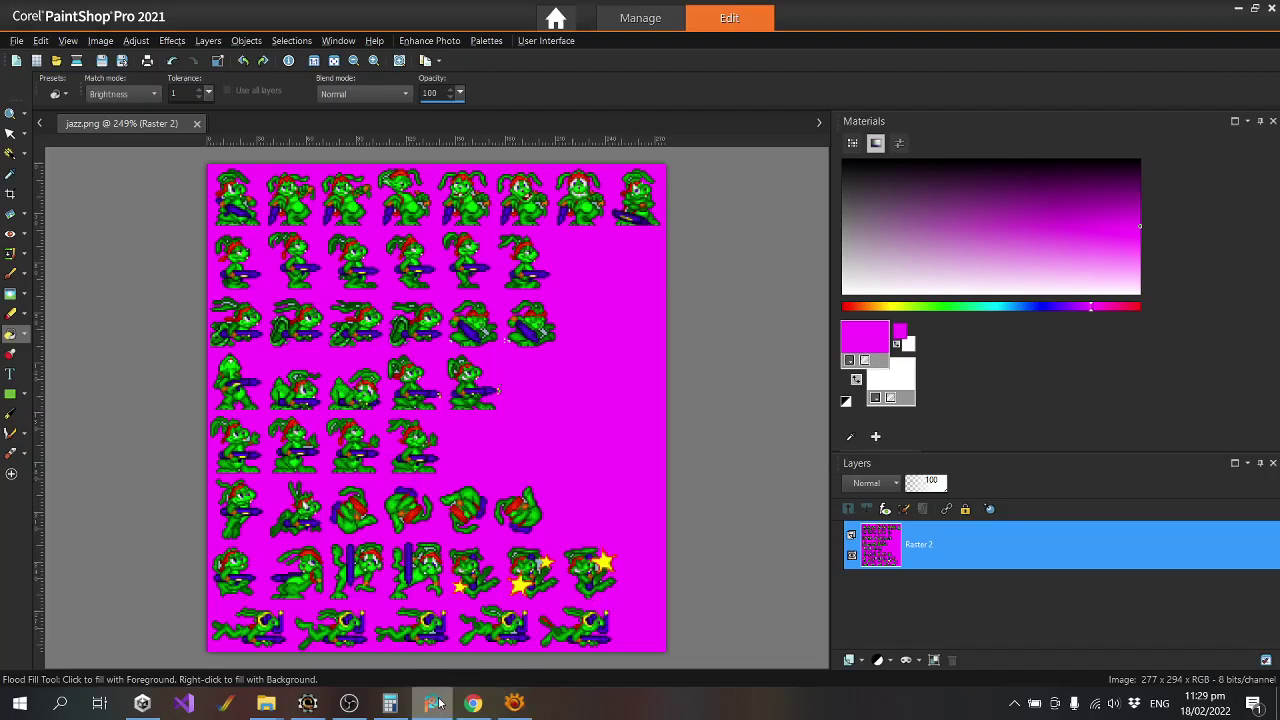
# Close the old jazz.png and reopen the reduced 16-color version from the recent files.
pyautogui.click(196, 123)
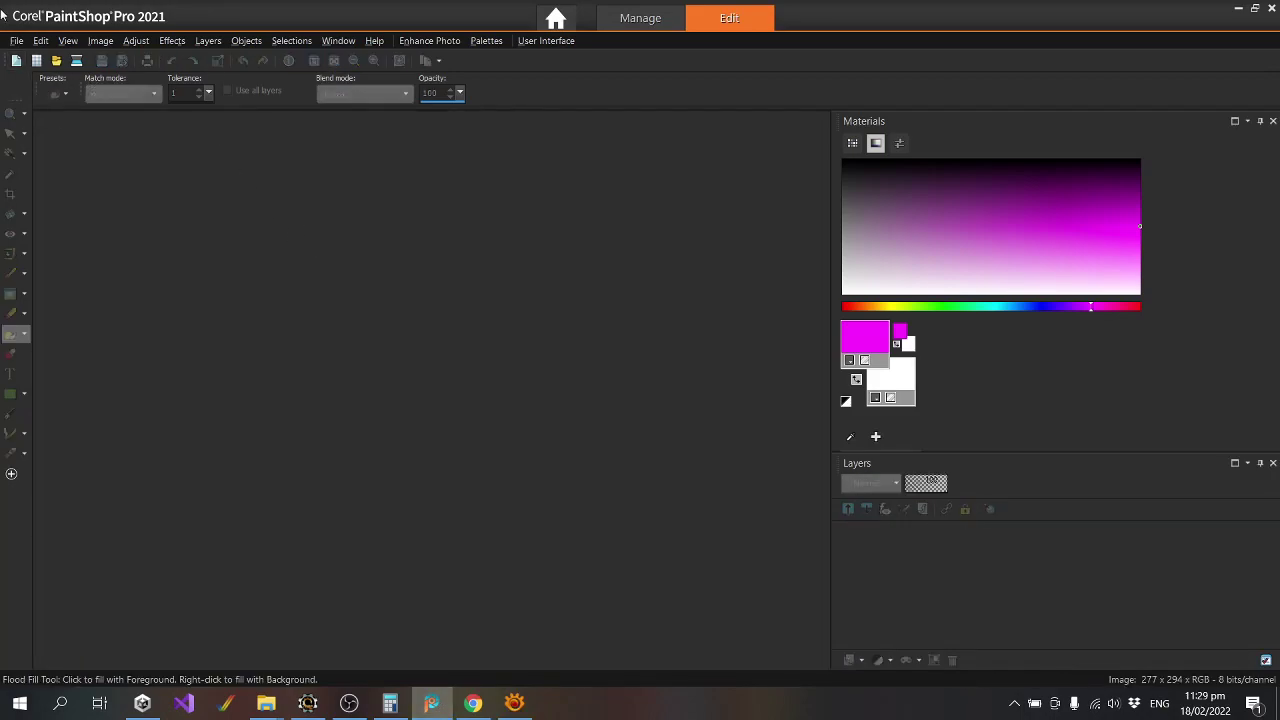
pyautogui.click(16, 40)
pyautogui.moveTo(80, 157)
pyautogui.click(280, 147)
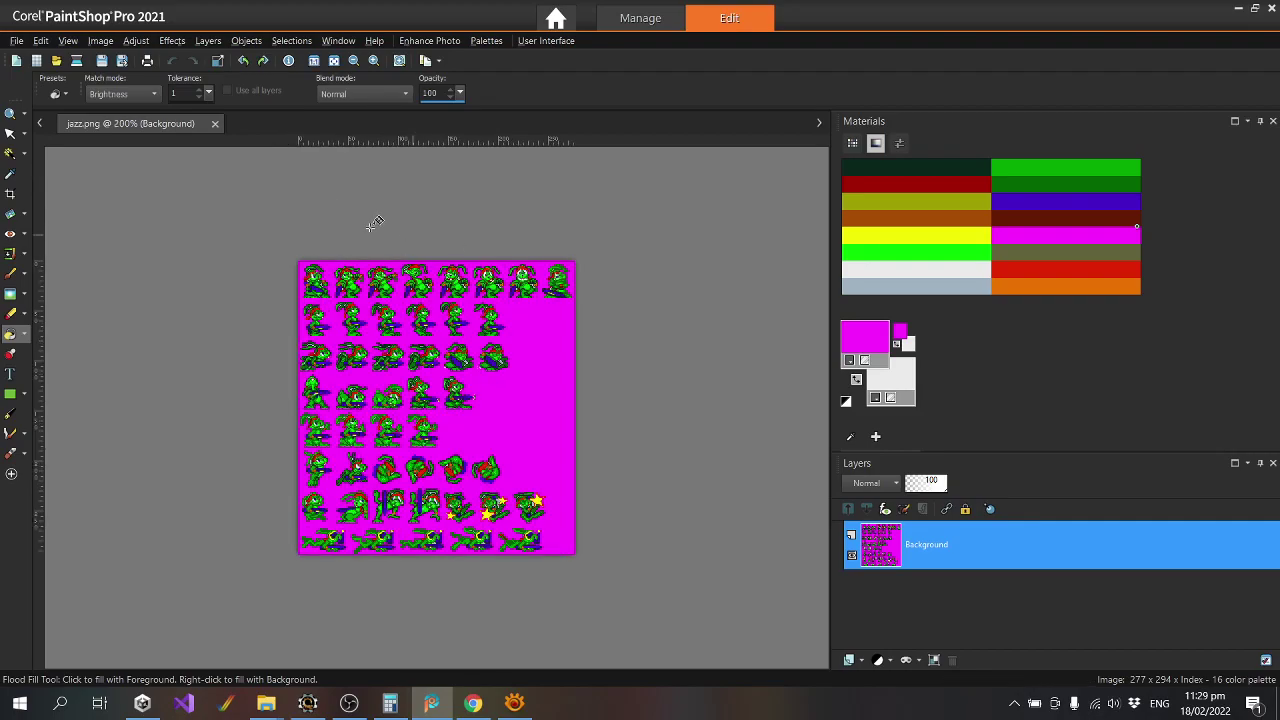
pyautogui.scroll(1, 373, 222)
pyautogui.scroll(1, 344, 222)
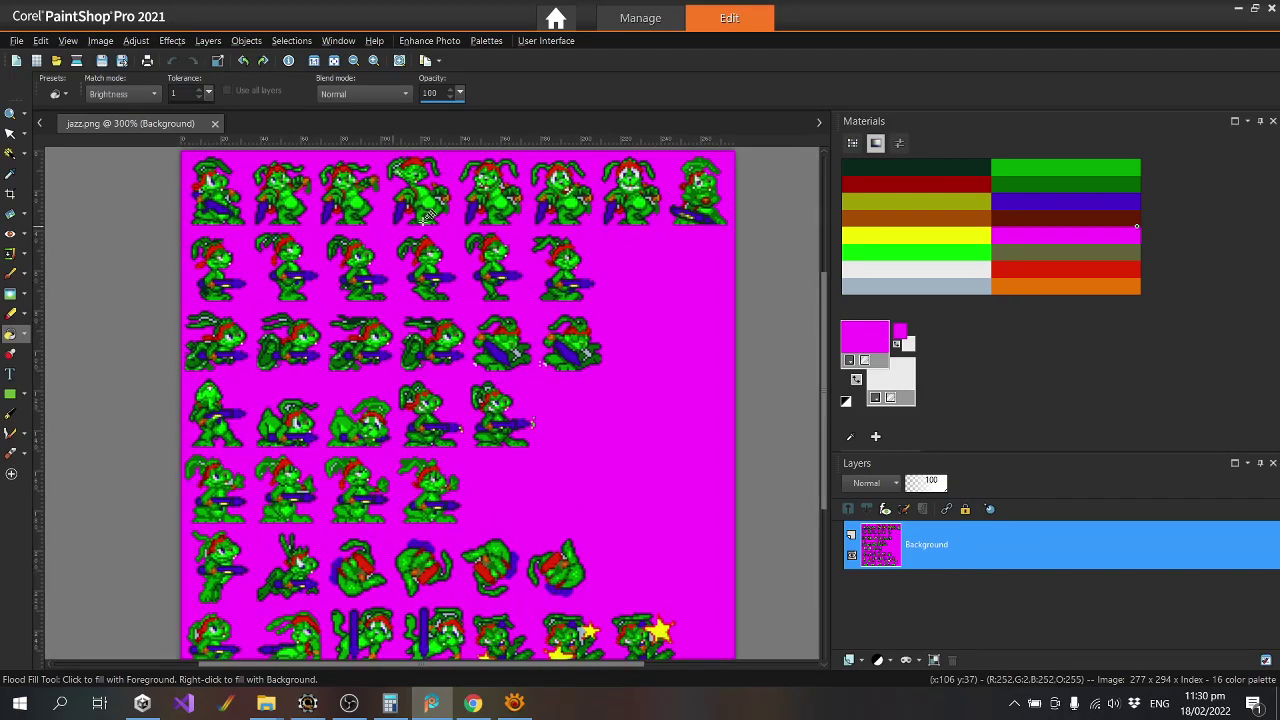
# Open jazz.png's palette for editing and copy its first color, #0C281D, into Color 33 (SPR) in Scorpion Editor.
pyautogui.click(101, 41)
pyautogui.moveTo(200, 323)
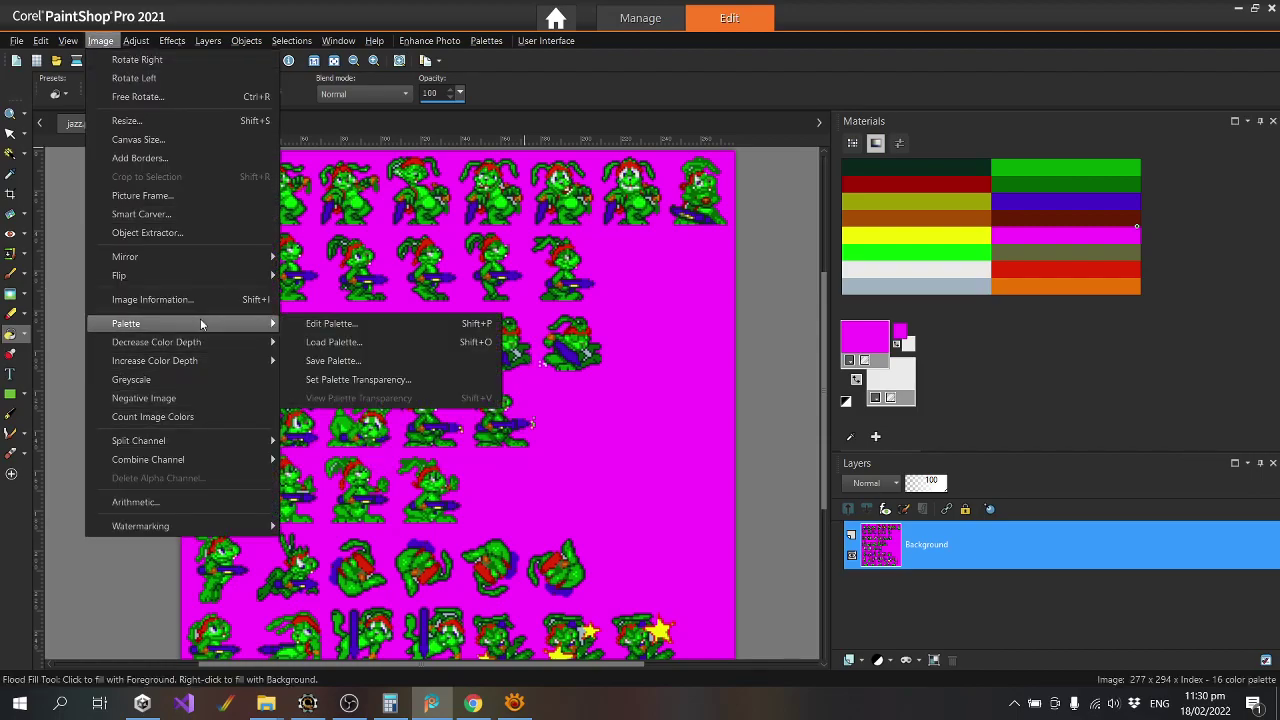
pyautogui.click(355, 324)
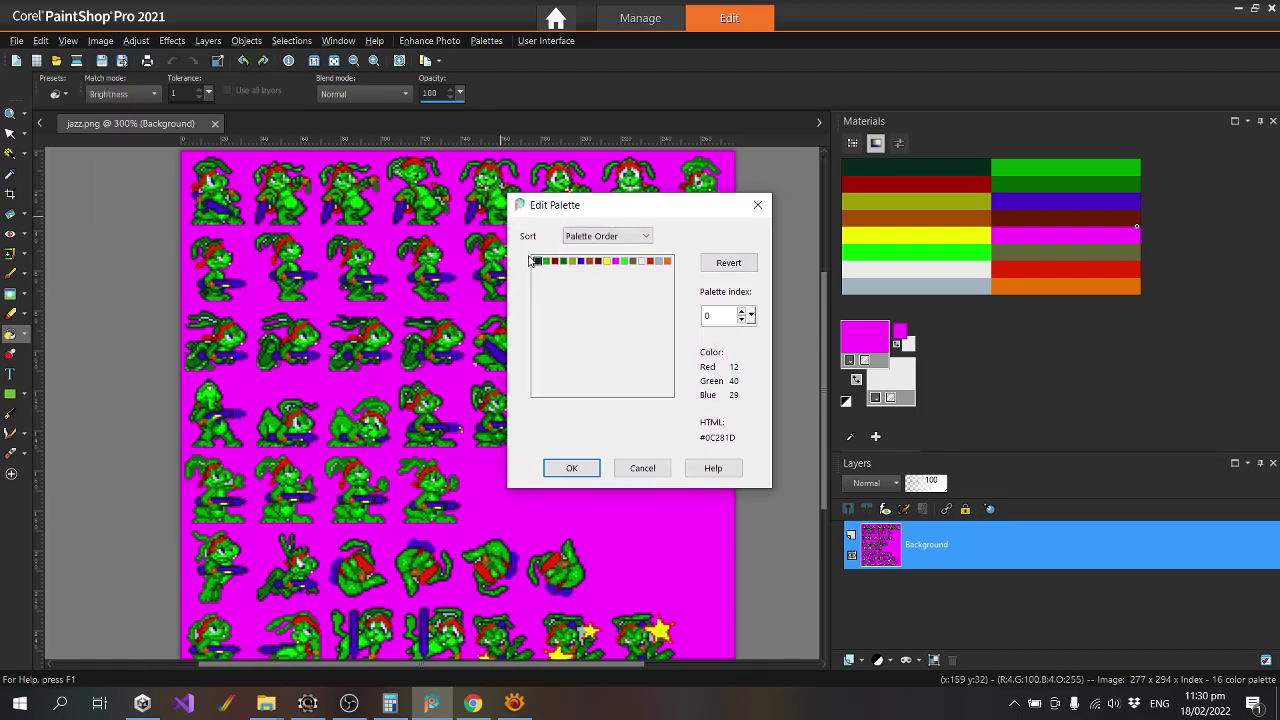
pyautogui.doubleClick(537, 261)
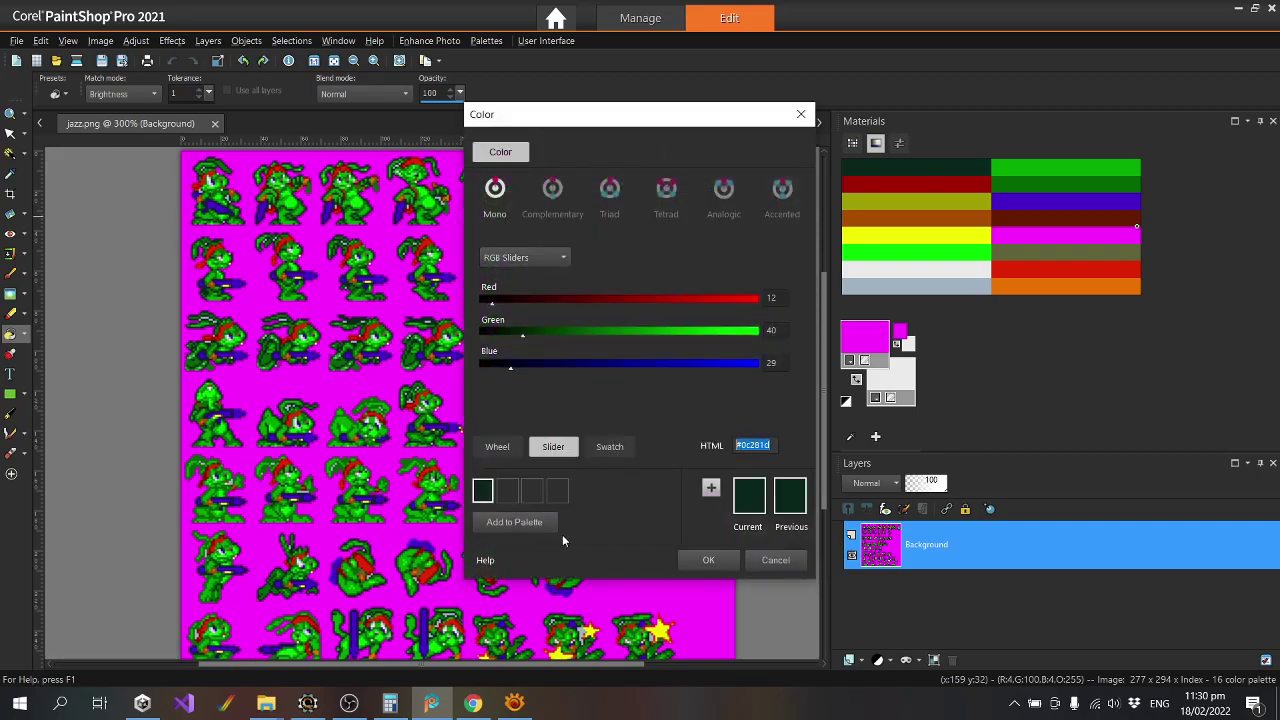
pyautogui.click(322, 697)
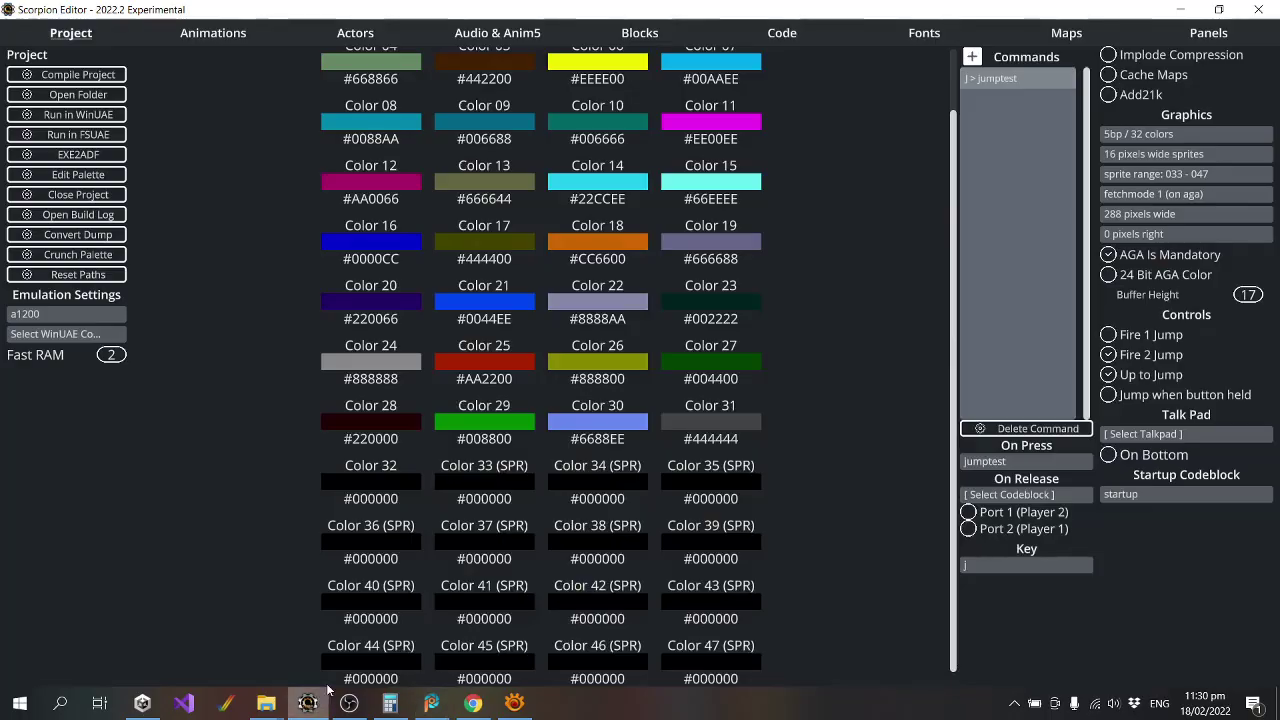
pyautogui.click(526, 507)
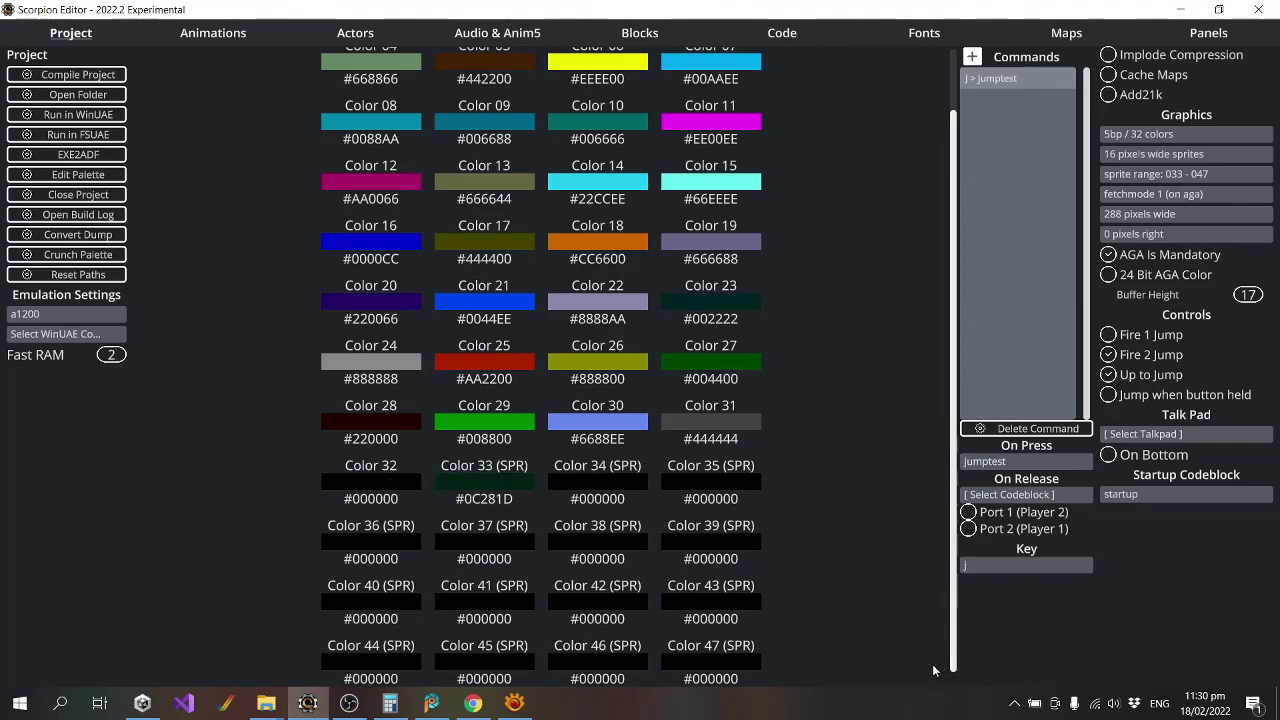
# Copy palette index 1, the green #04A204, from PaintShop Pro into Color 34 (SPR) in Scorpion Editor.
pyautogui.click(431, 703)
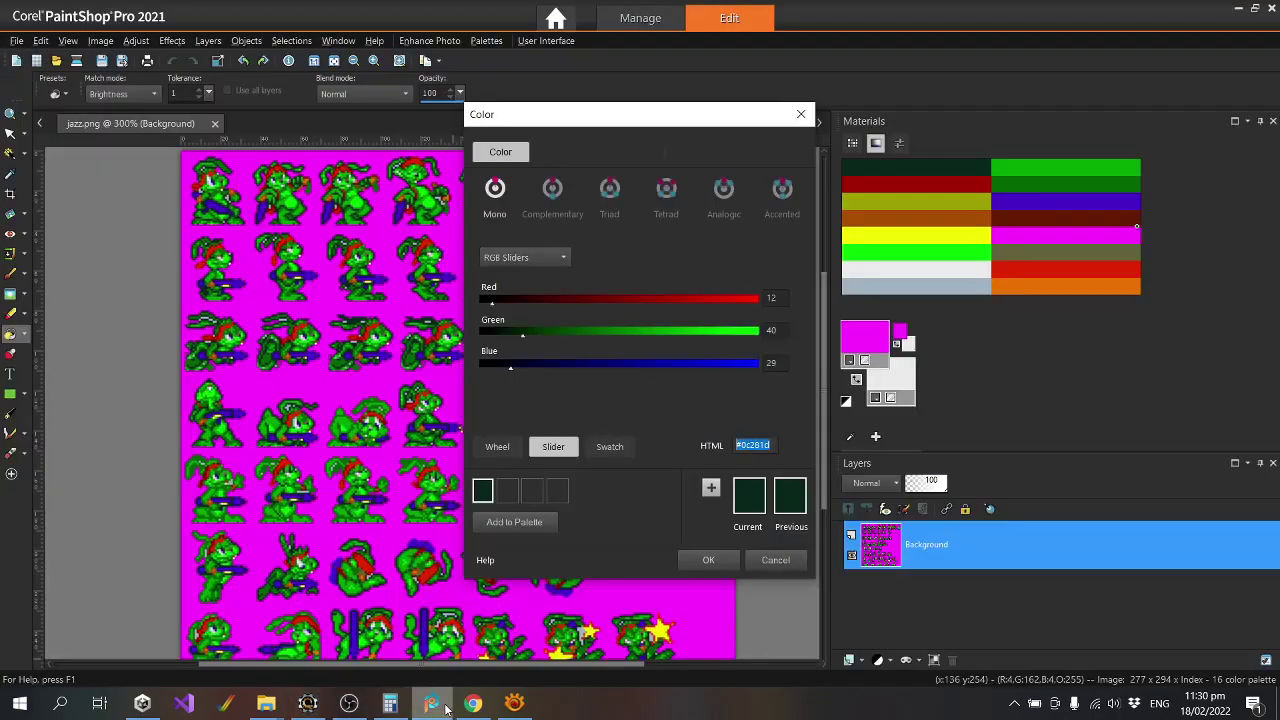
pyautogui.click(775, 561)
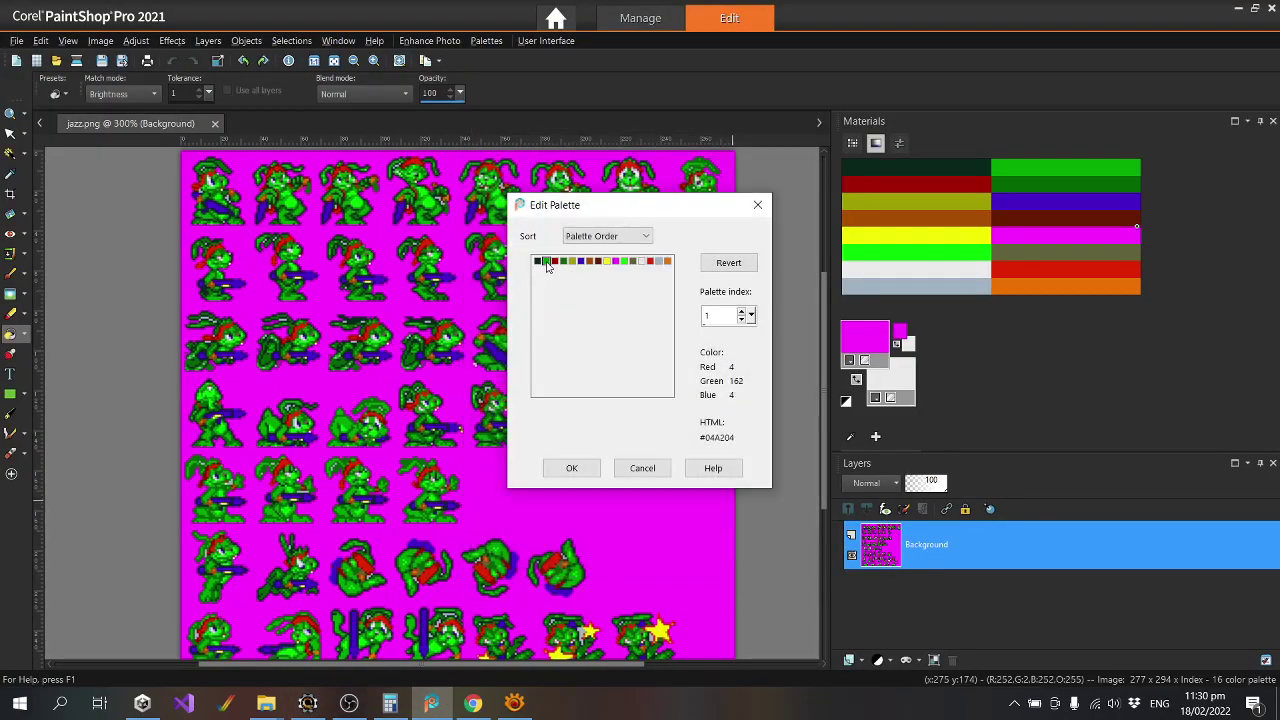
pyautogui.doubleClick(546, 262)
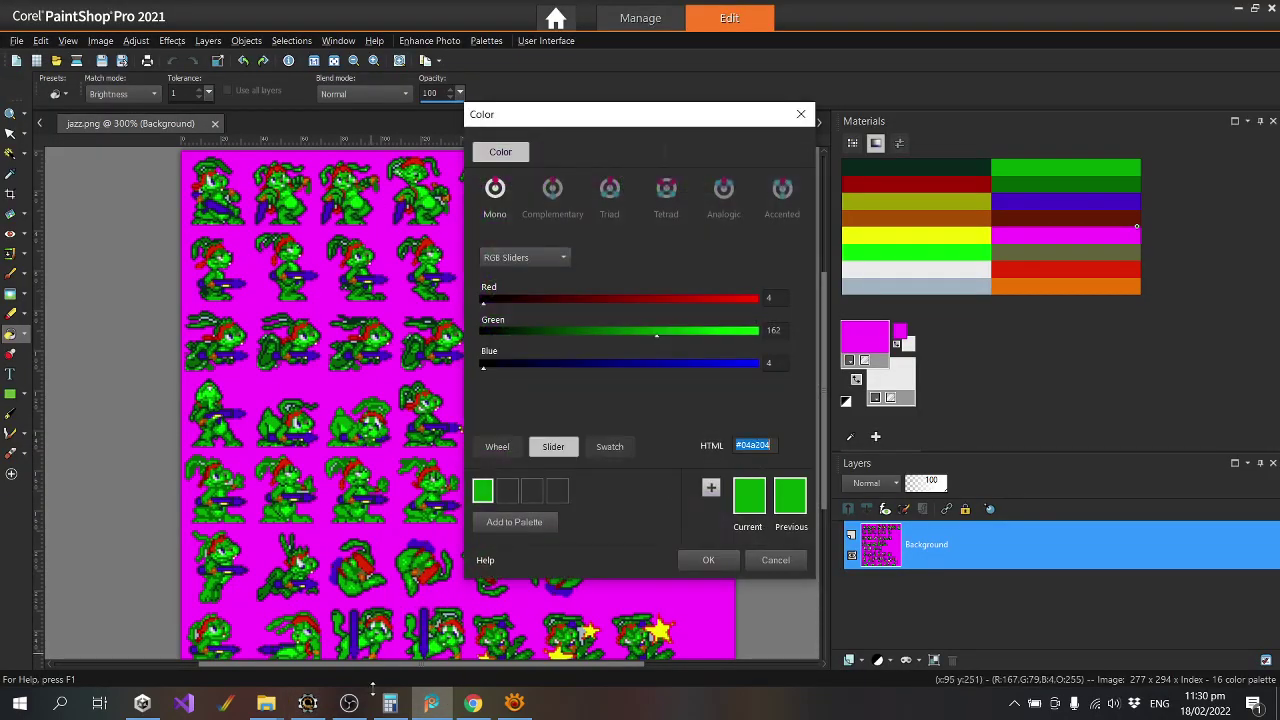
pyautogui.click(302, 707)
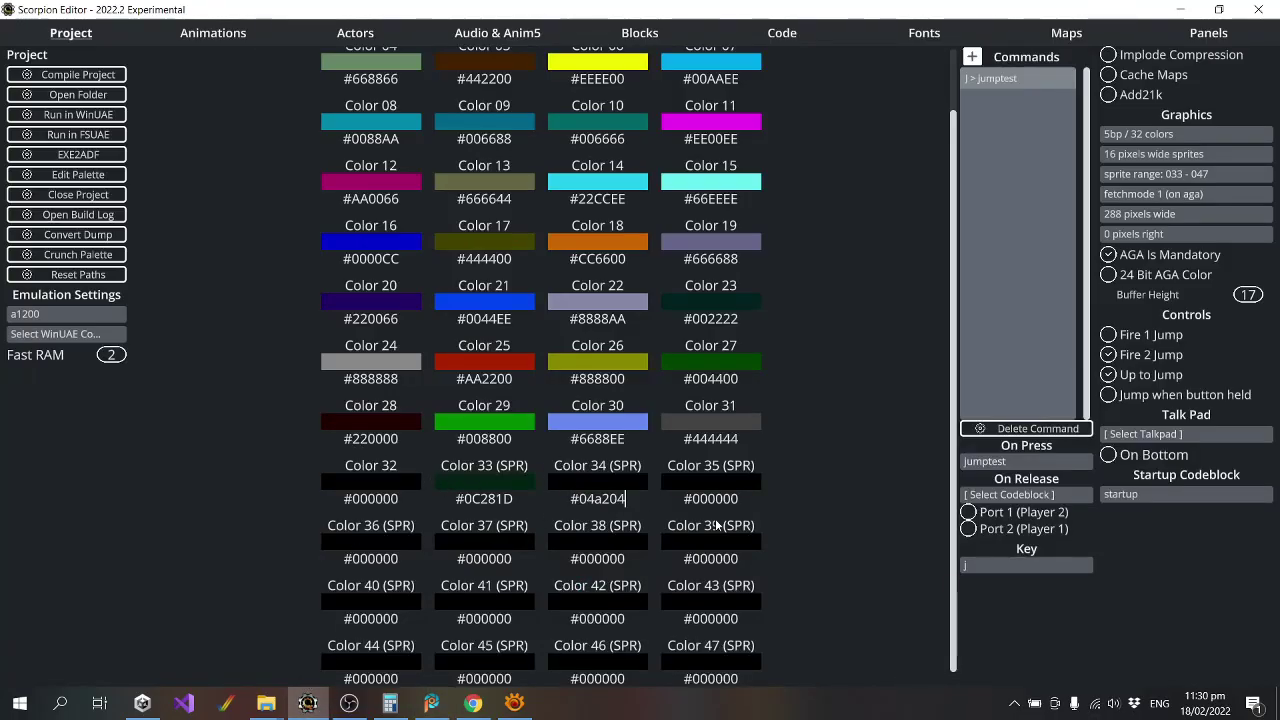
# Copy the dark red #A30504 at palette index 2 from PaintShop Pro into Color 35 (SPR) in Scorpion Editor.
pyautogui.click(440, 708)
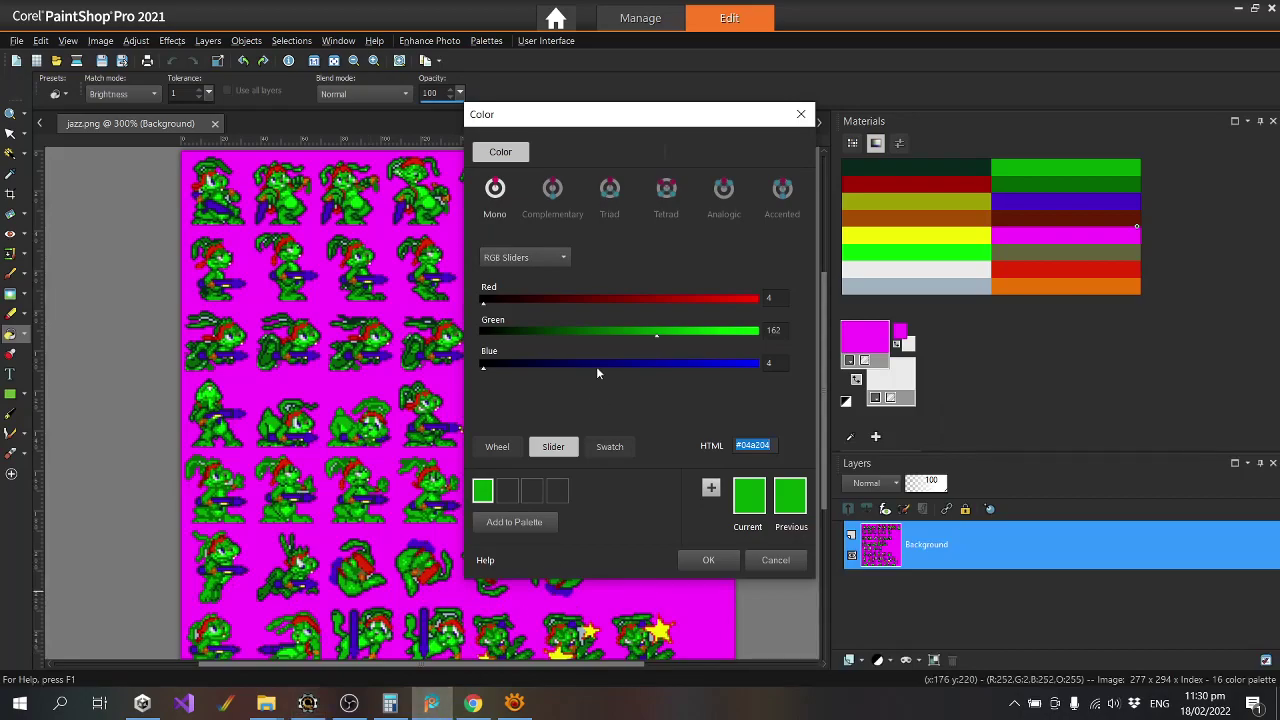
pyautogui.click(747, 560)
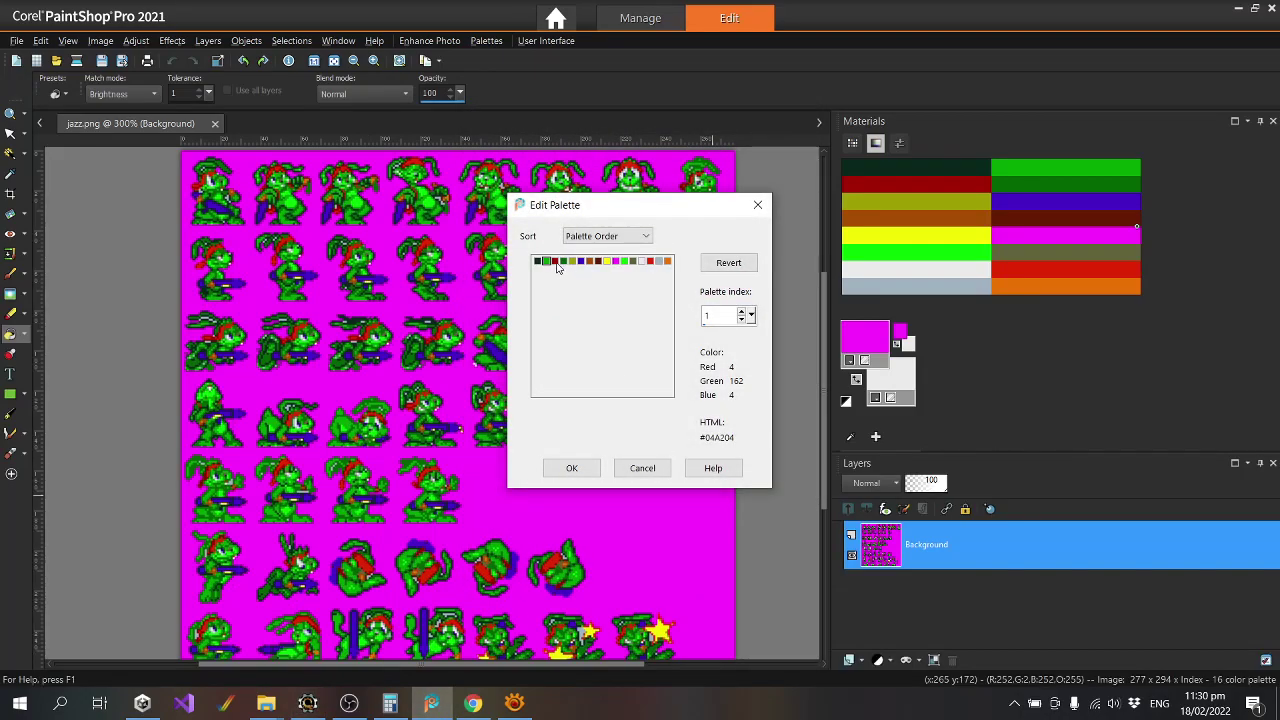
pyautogui.doubleClick(555, 261)
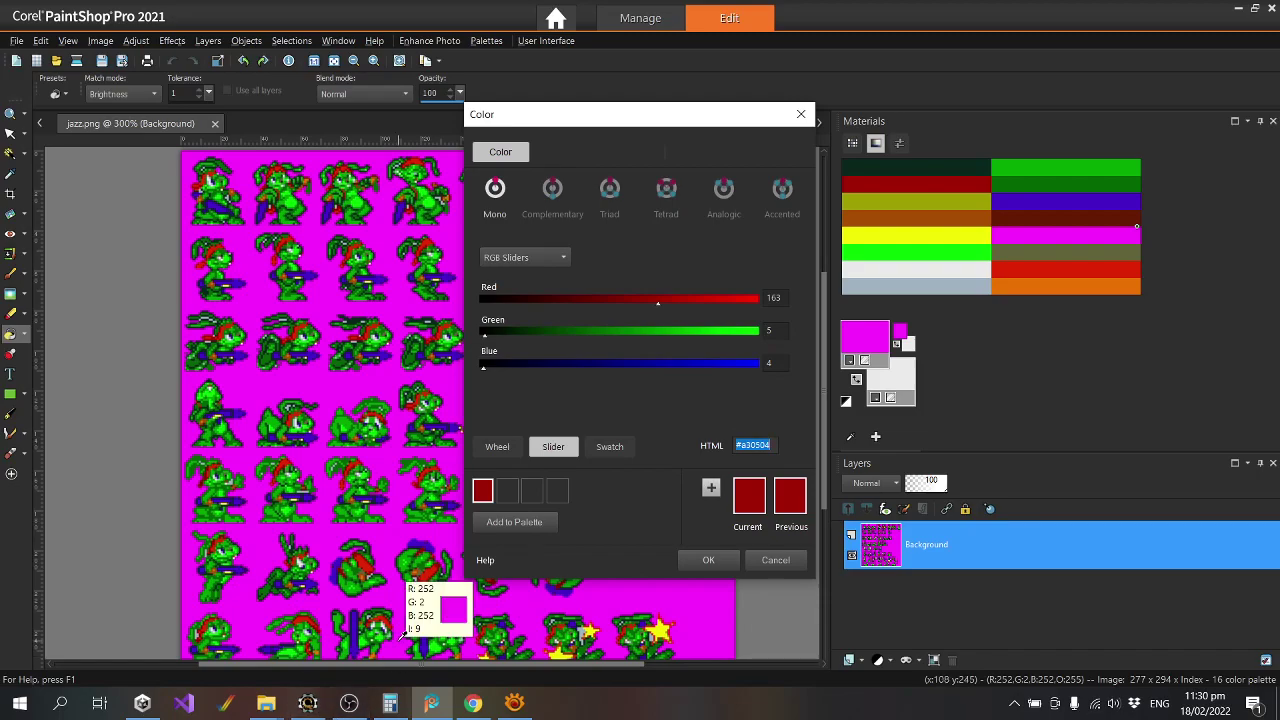
pyautogui.click(307, 705)
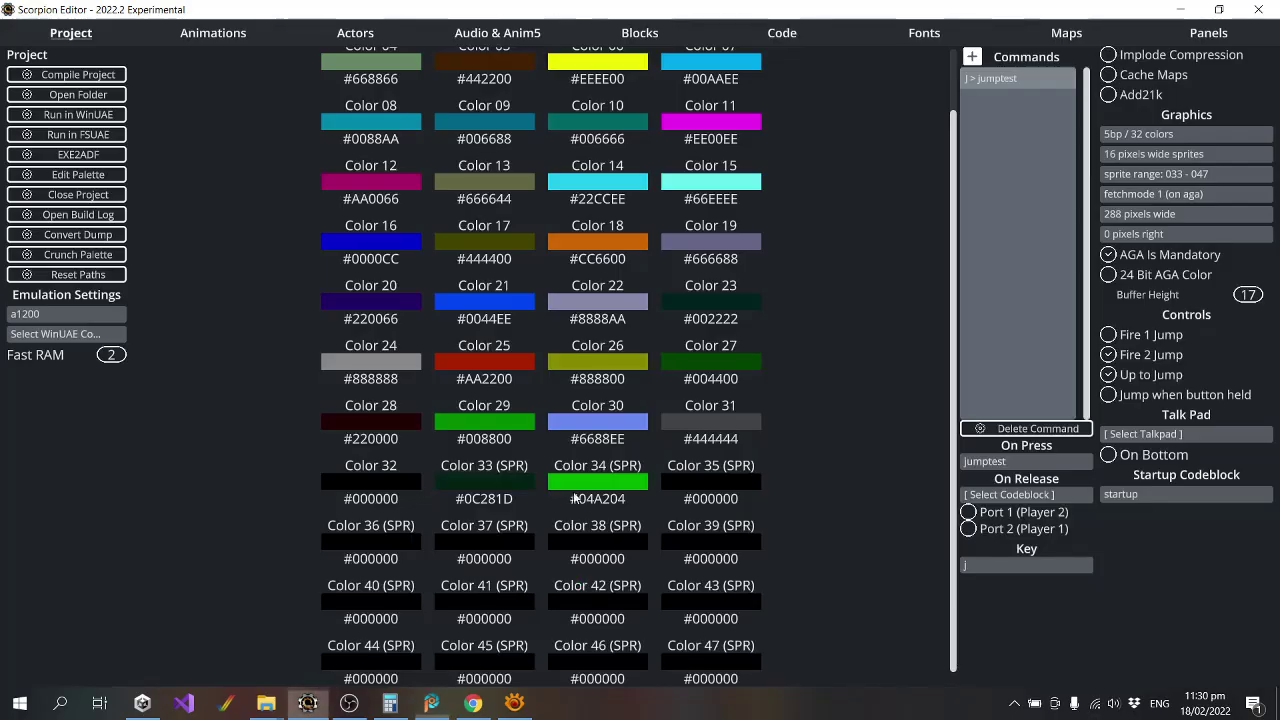
pyautogui.click(710, 499)
pyautogui.write('#a30504')
pyautogui.press('Return')
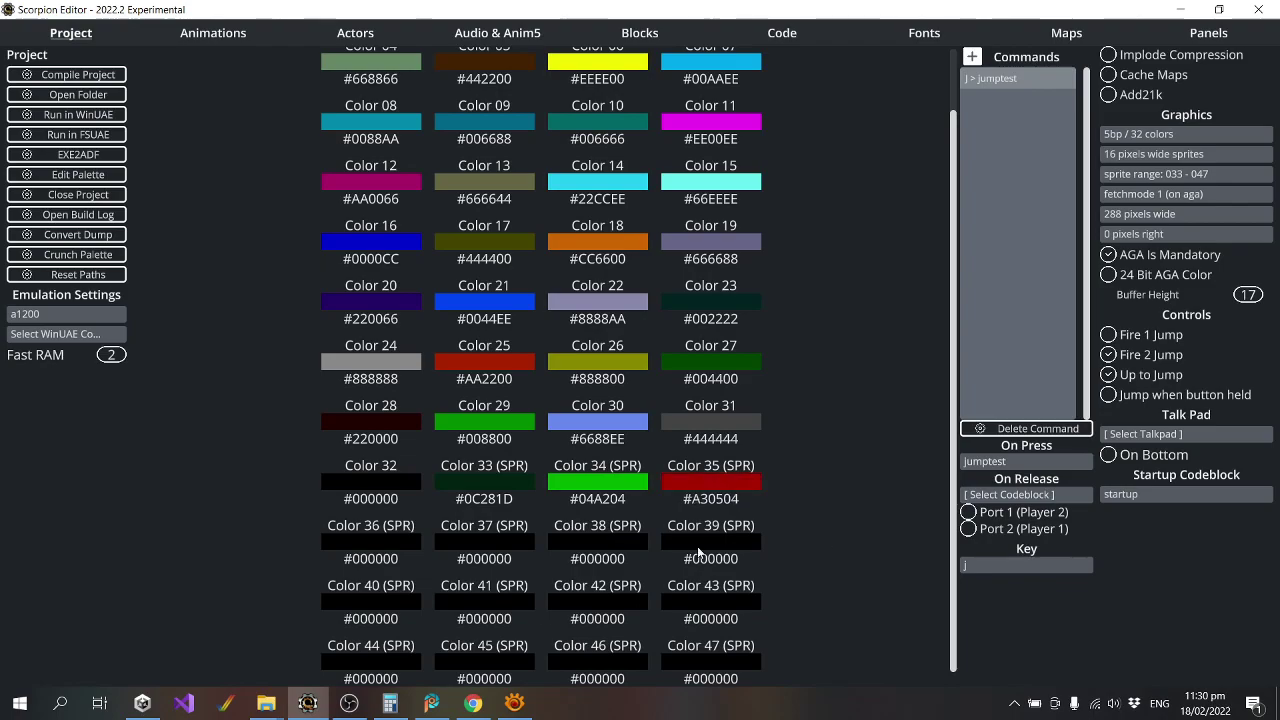
# Copy the dark green #046404 at palette index 3 from PaintShop Pro into Color 36 (SPR) in Scorpion Editor.
pyautogui.click(431, 705)
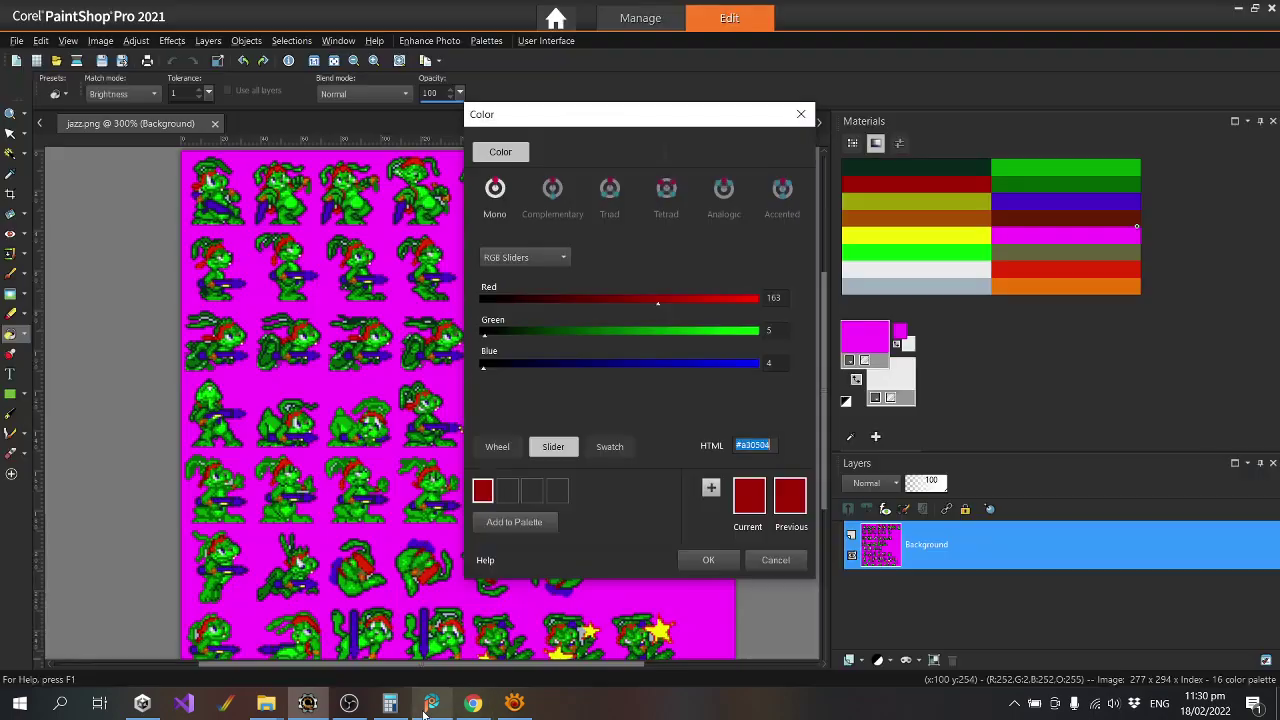
pyautogui.click(763, 556)
pyautogui.doubleClick(565, 262)
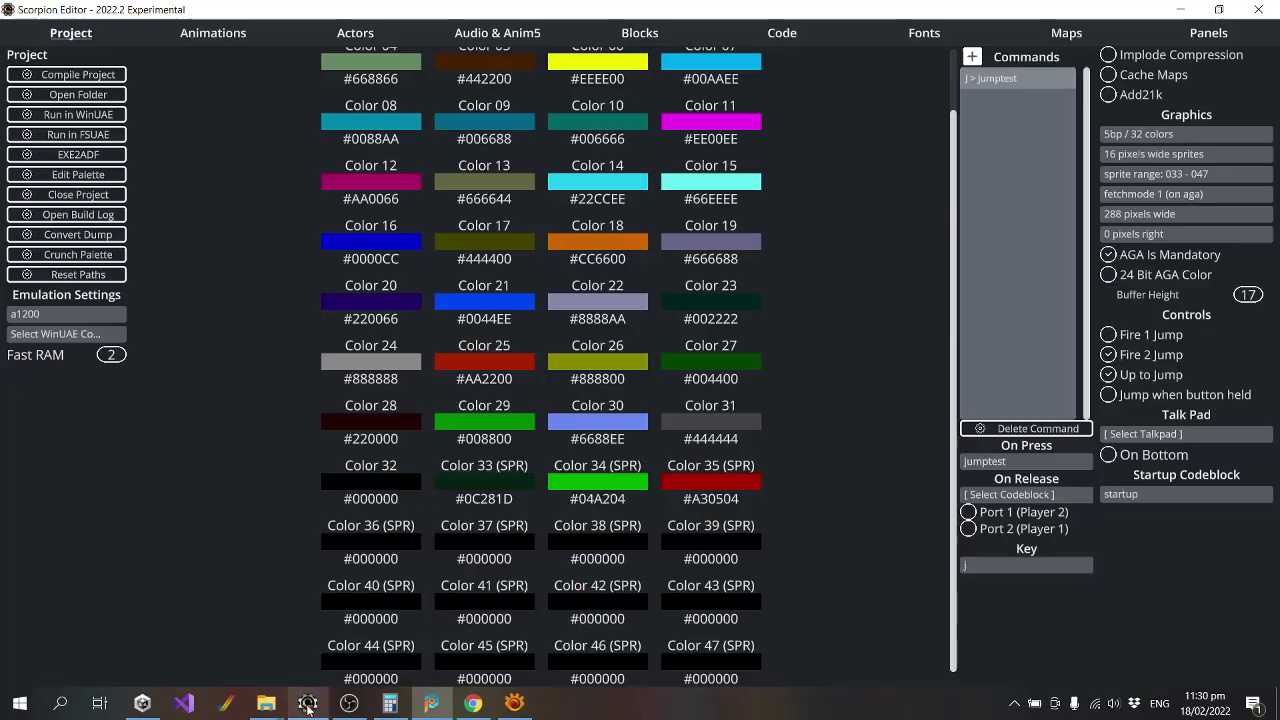
pyautogui.hotkey('alt', 'Tab')
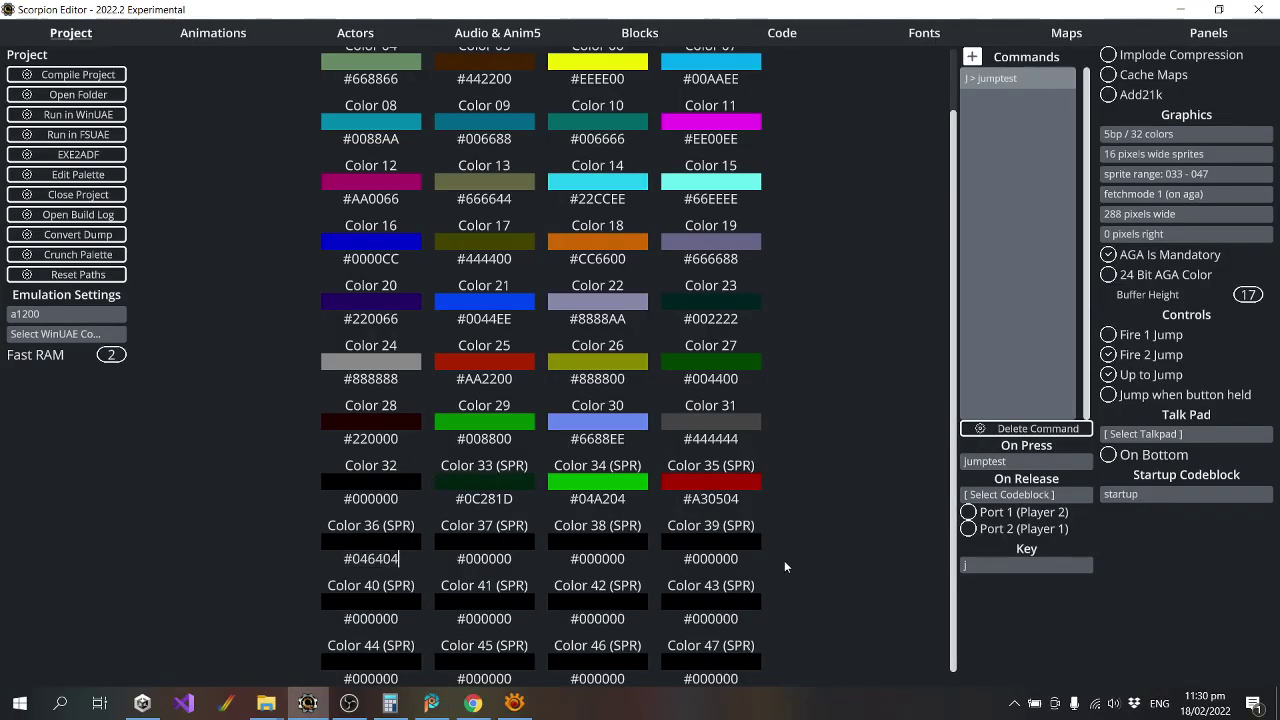
# Copy the olive #9C9E04 at palette index 4 from PaintShop Pro into Color 37 (SPR) in Scorpion Editor.
pyautogui.click(431, 703)
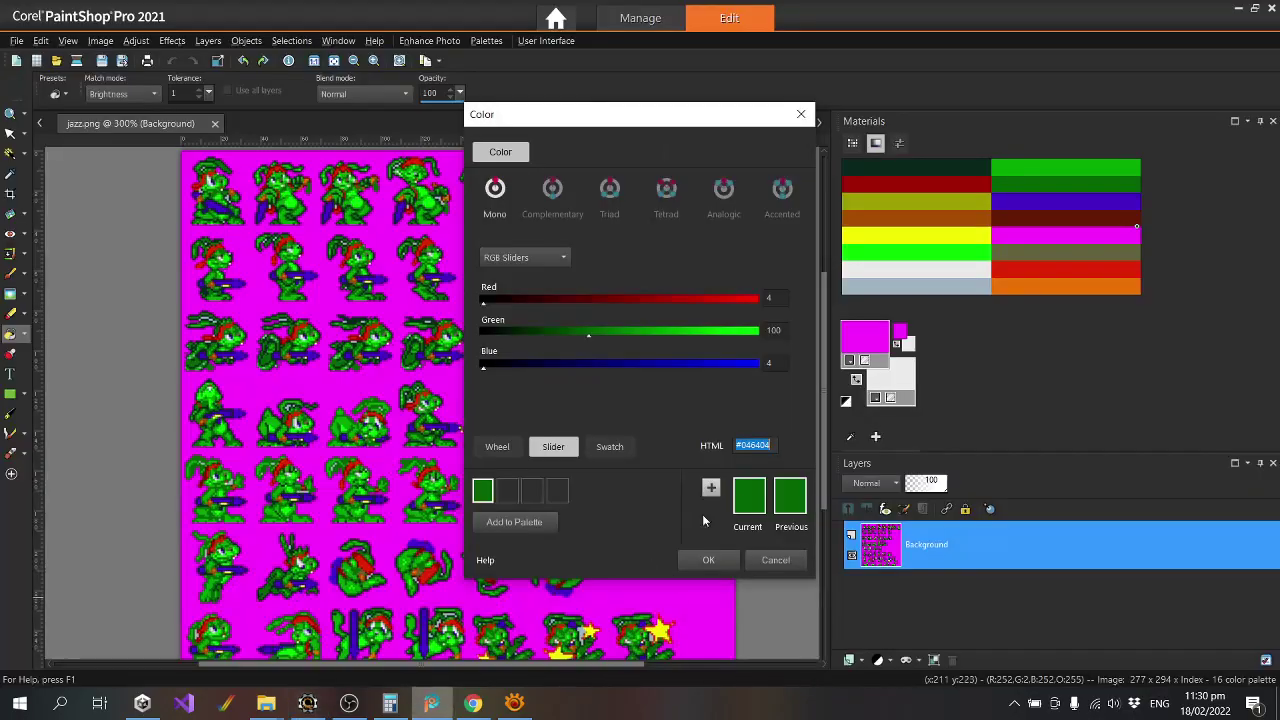
pyautogui.click(775, 560)
pyautogui.doubleClick(573, 263)
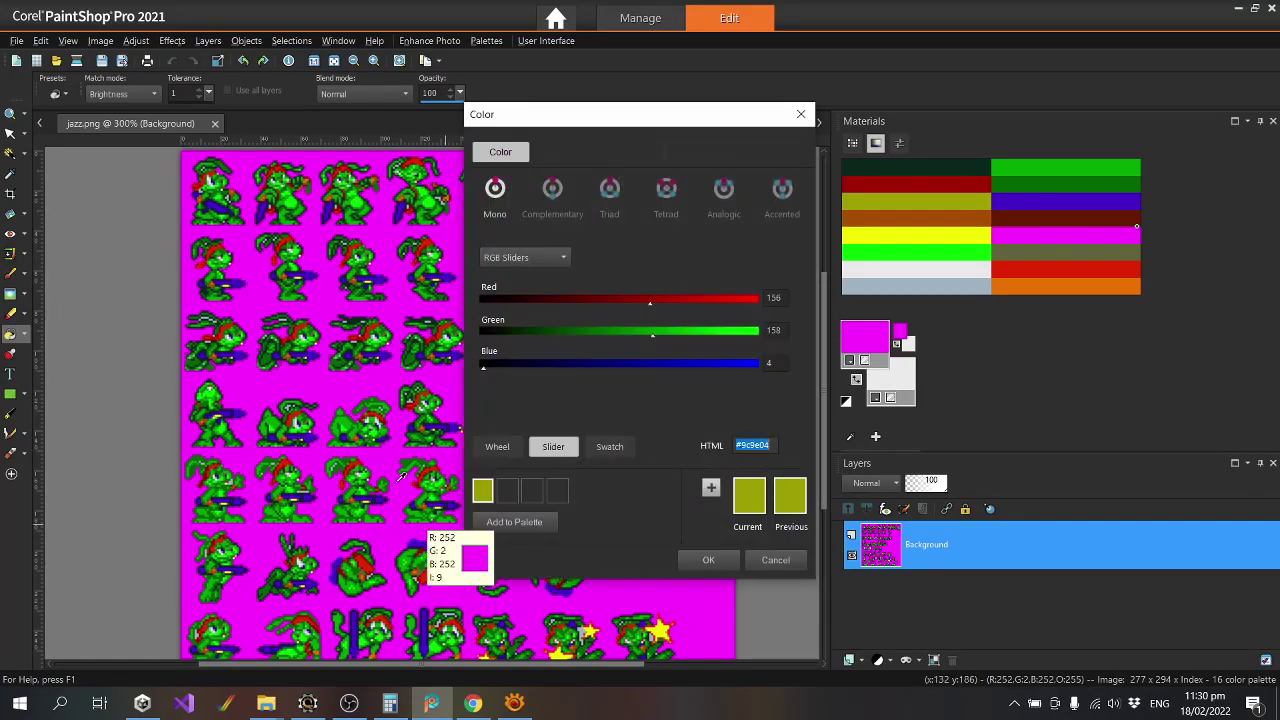
pyautogui.click(310, 705)
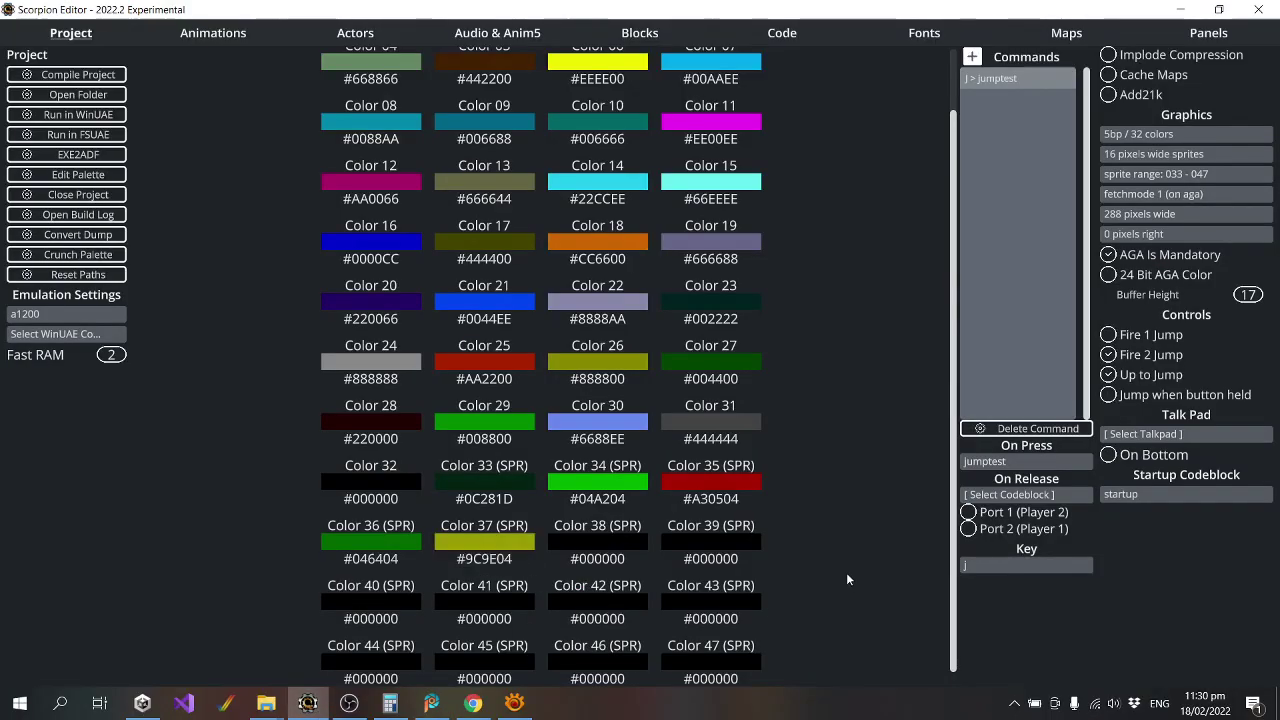
# Copy the blue-violet #4602C5 at palette index 5 from PaintShop Pro into Color 38 (SPR) in Scorpion Editor.
pyautogui.click(431, 705)
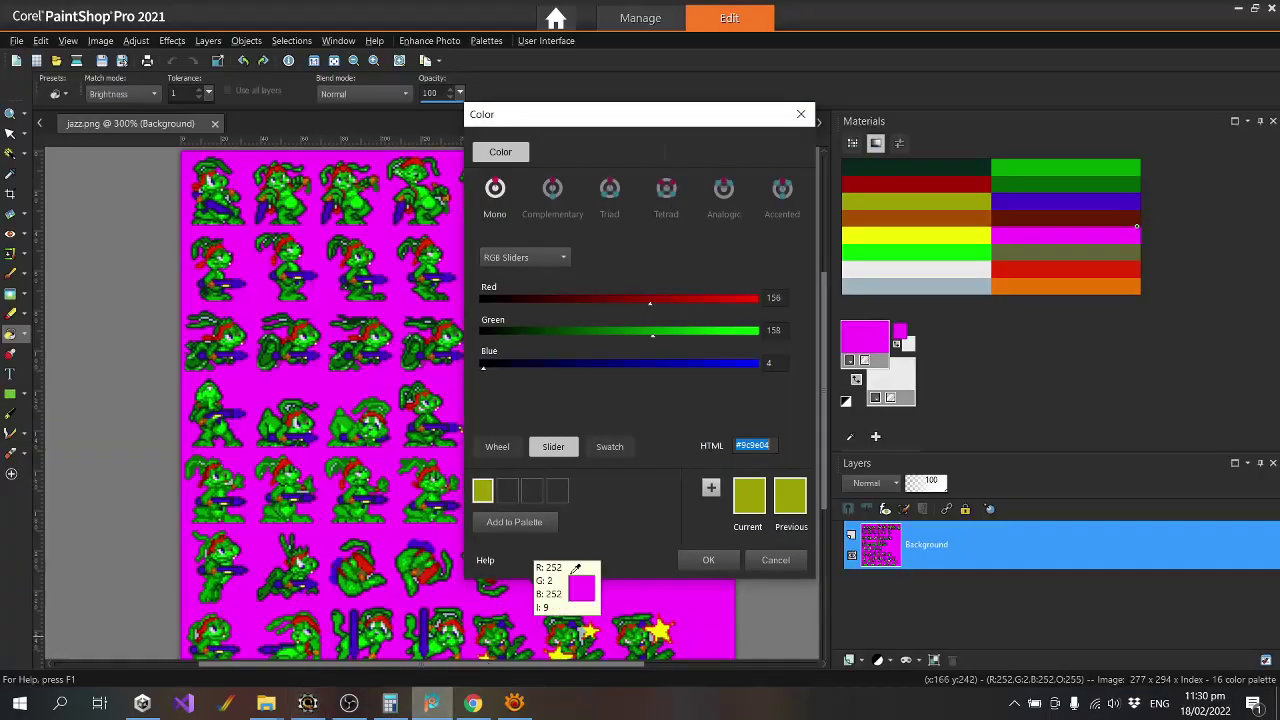
pyautogui.click(763, 552)
pyautogui.doubleClick(582, 262)
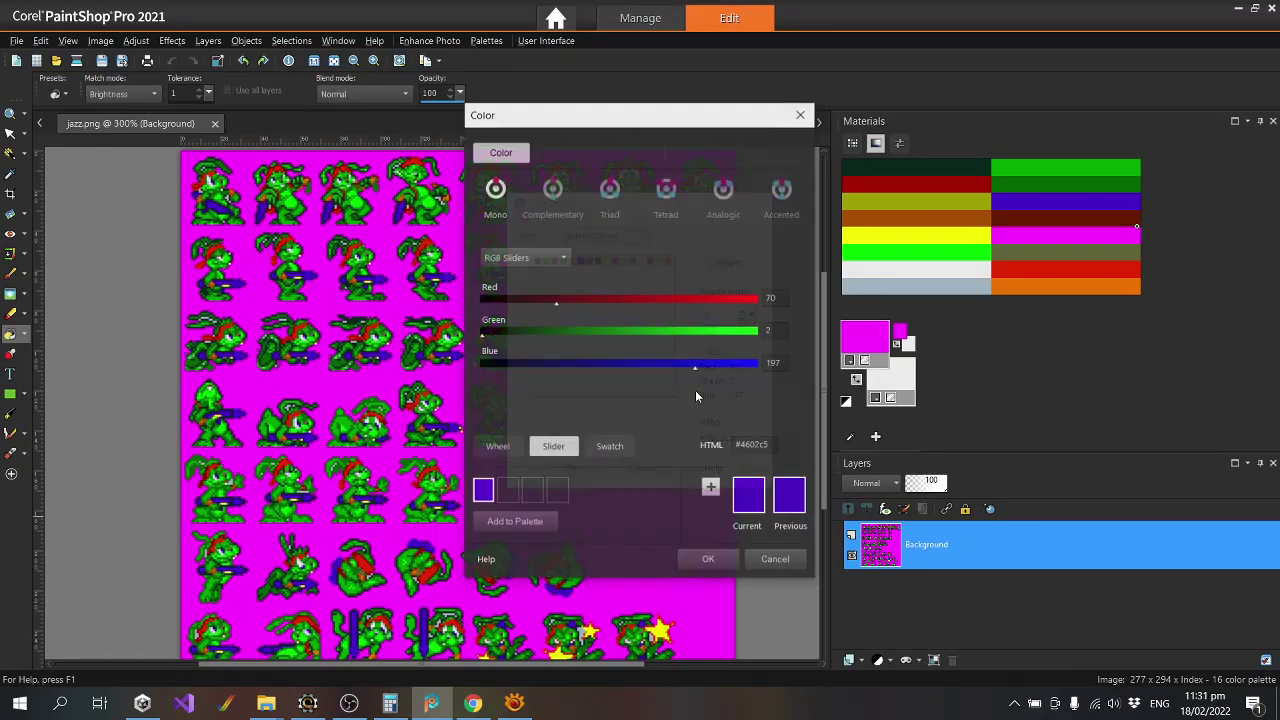
pyautogui.click(308, 703)
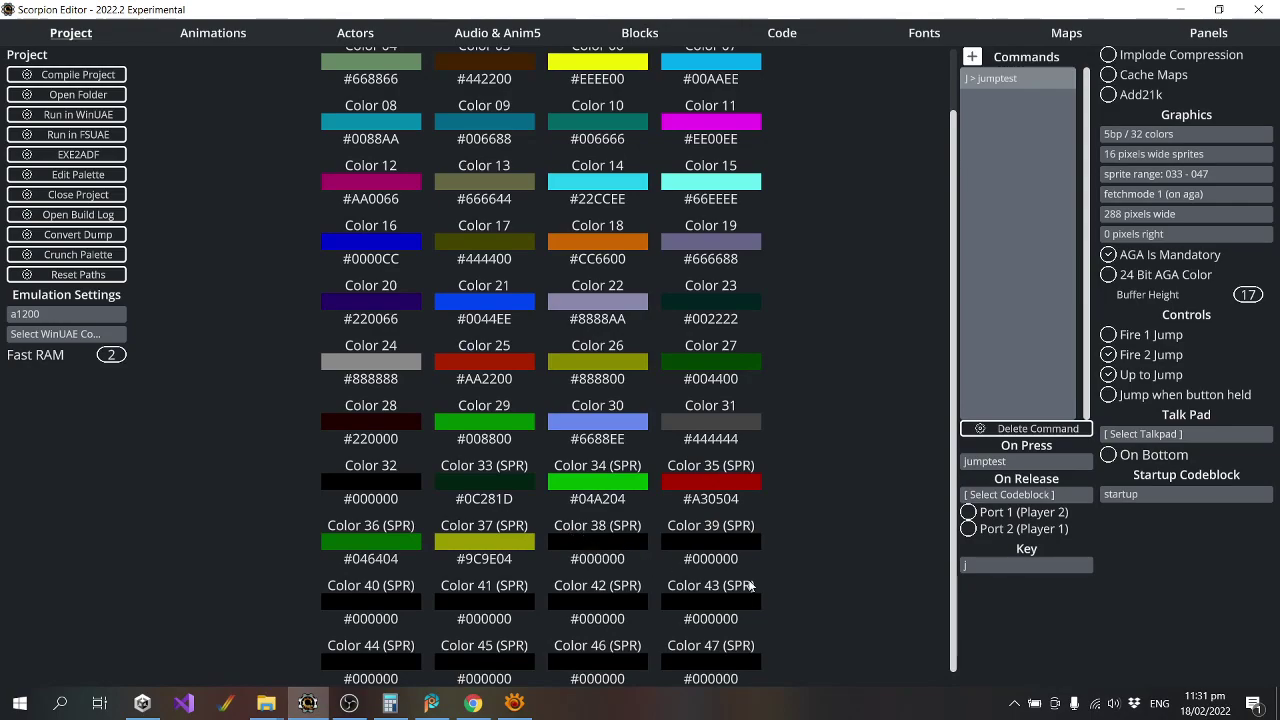
pyautogui.click(604, 563)
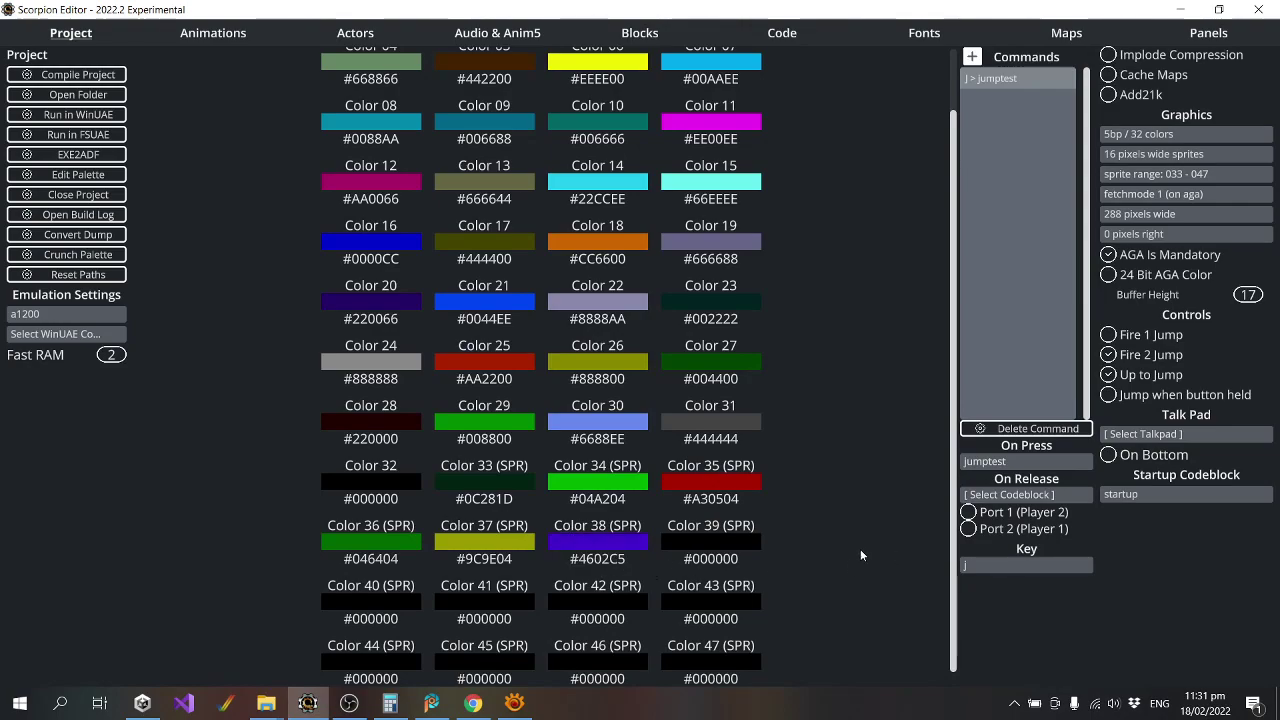
# Copy the brown #A74F04 at palette index 6 from PaintShop Pro into Color 39 (SPR) in Scorpion Editor.
pyautogui.click(431, 703)
pyautogui.click(775, 560)
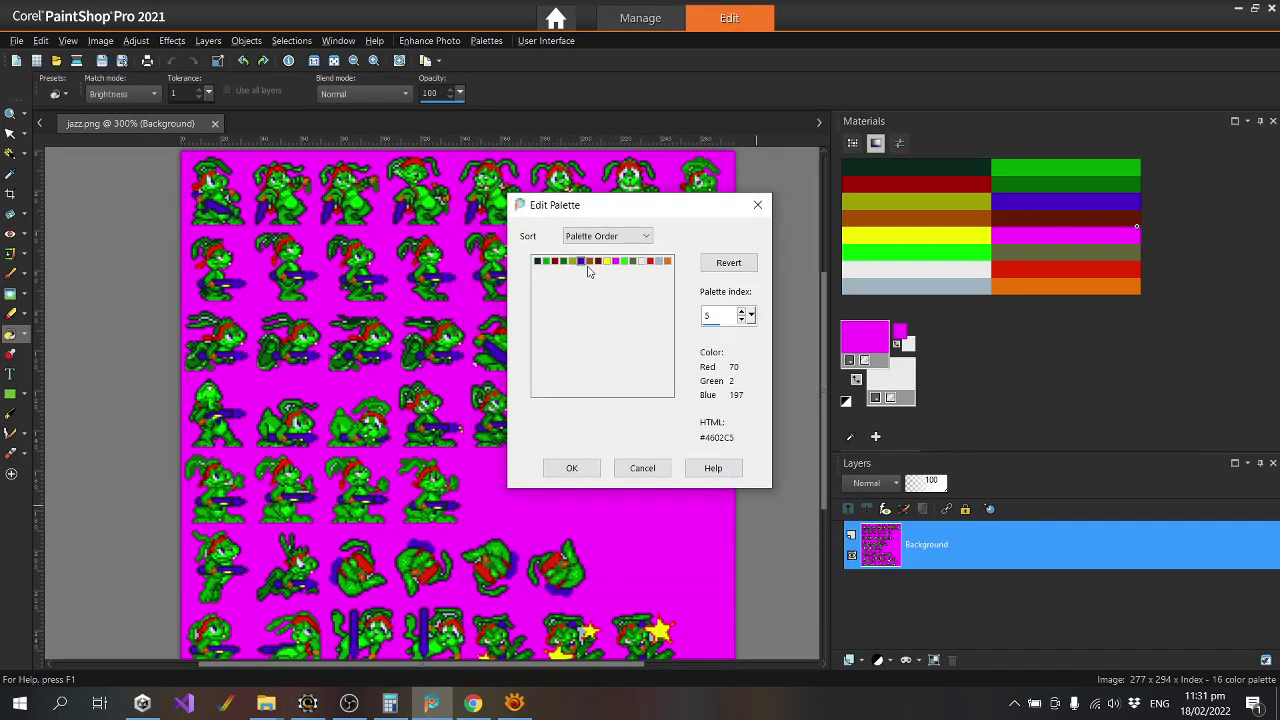
pyautogui.doubleClick(593, 261)
pyautogui.doubleClick(752, 445)
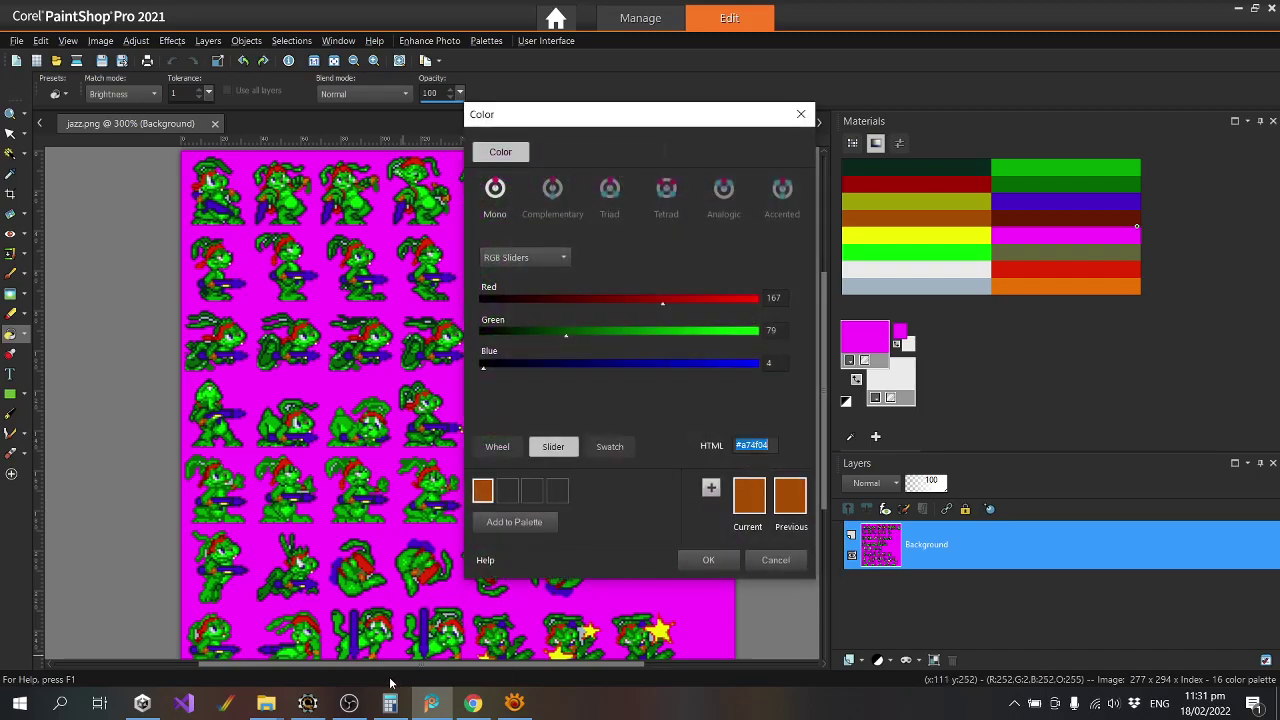
pyautogui.click(308, 703)
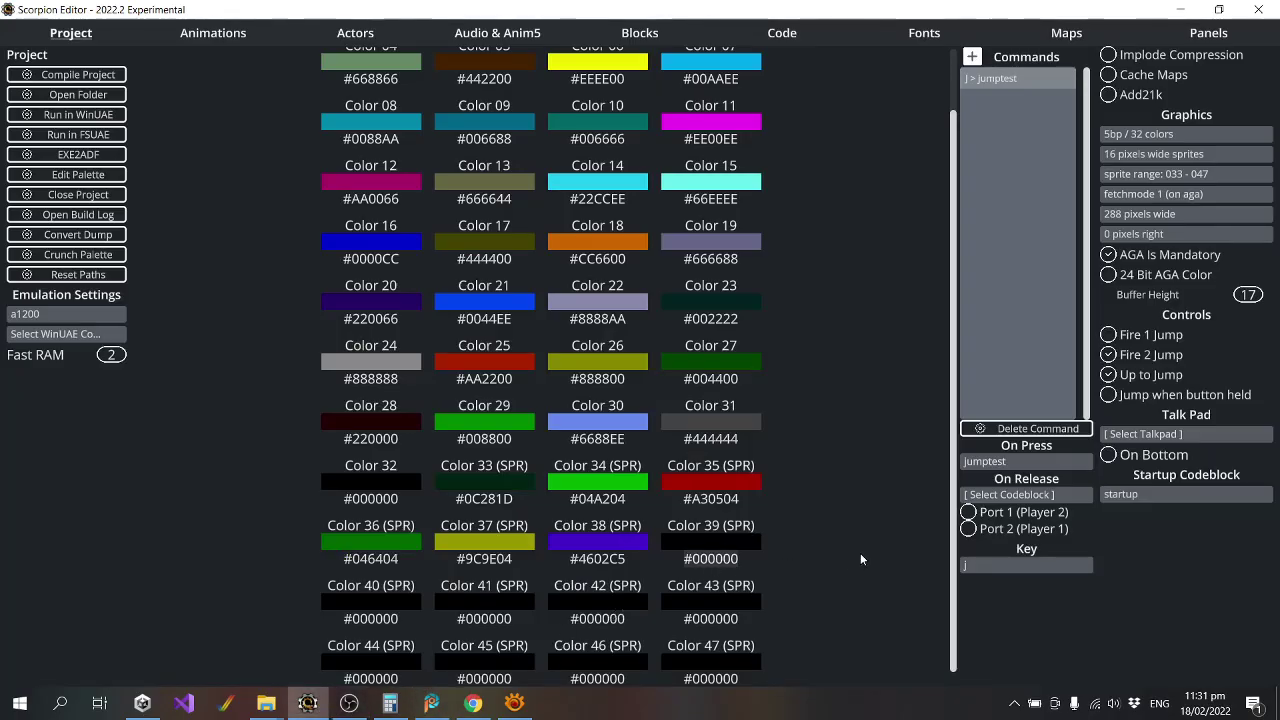
# Copy the dark brown #661C04 at palette index 7 from PaintShop Pro into Color 40 (SPR) in Scorpion Editor.
pyautogui.click(431, 703)
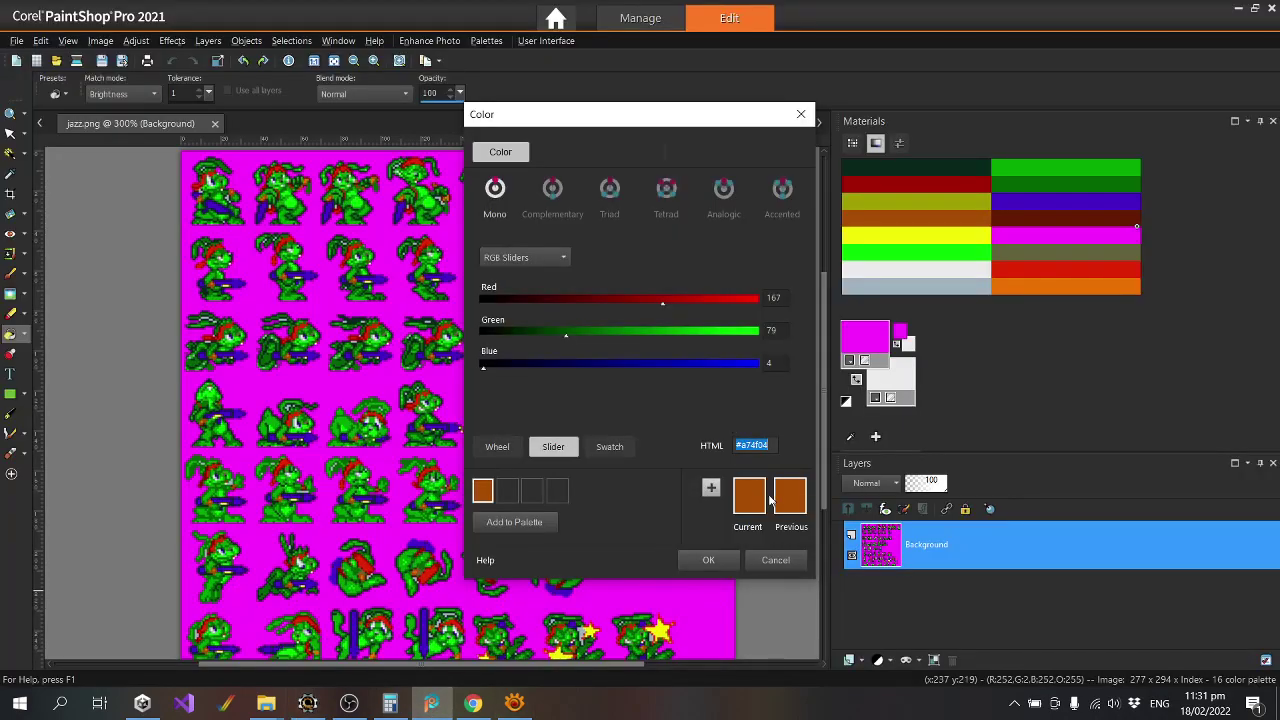
pyautogui.click(775, 560)
pyautogui.doubleClick(599, 262)
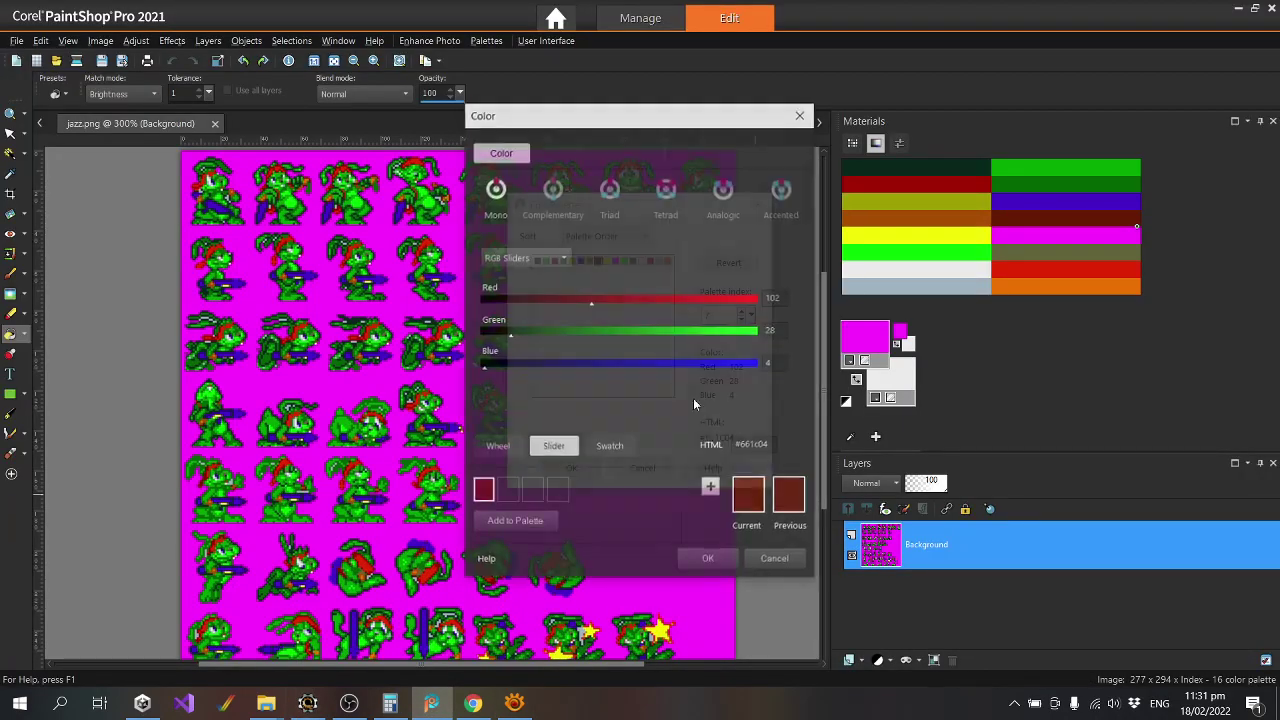
pyautogui.click(303, 707)
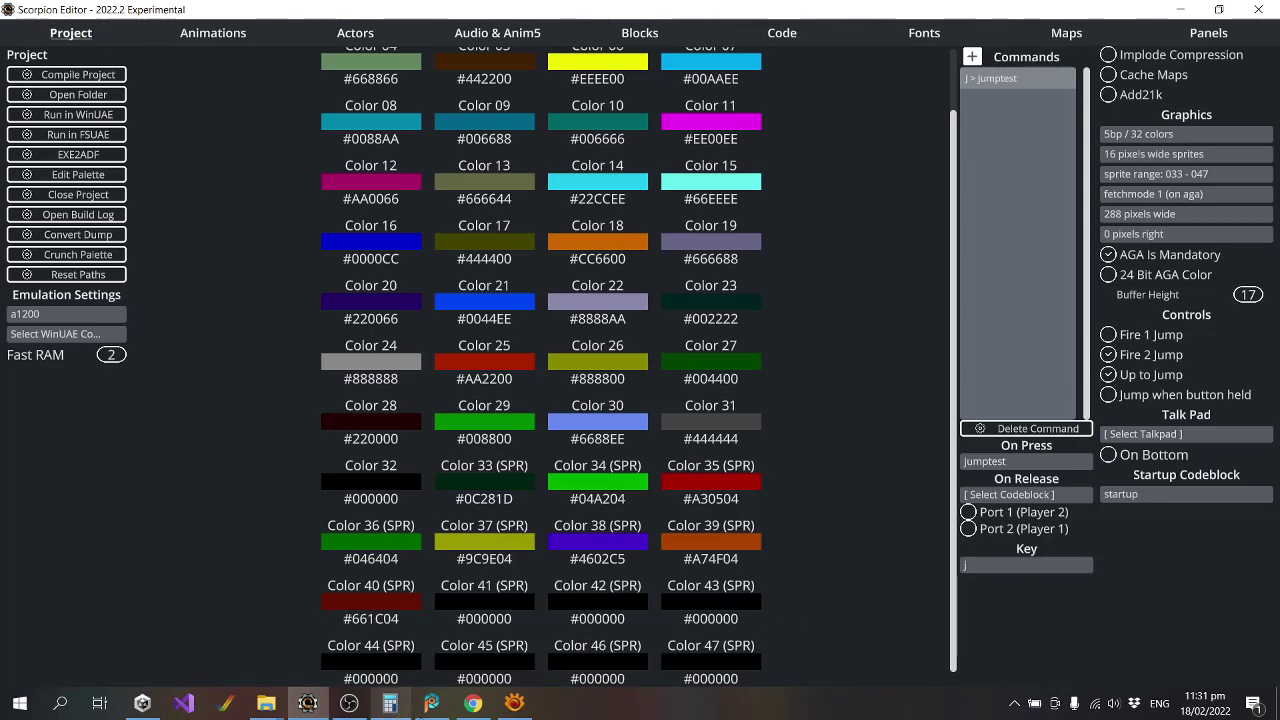
# Copy the yellow #F1F304 at palette index 8 from PaintShop Pro into Color 41 (SPR) in Scorpion Editor.
pyautogui.click(431, 703)
pyautogui.click(772, 560)
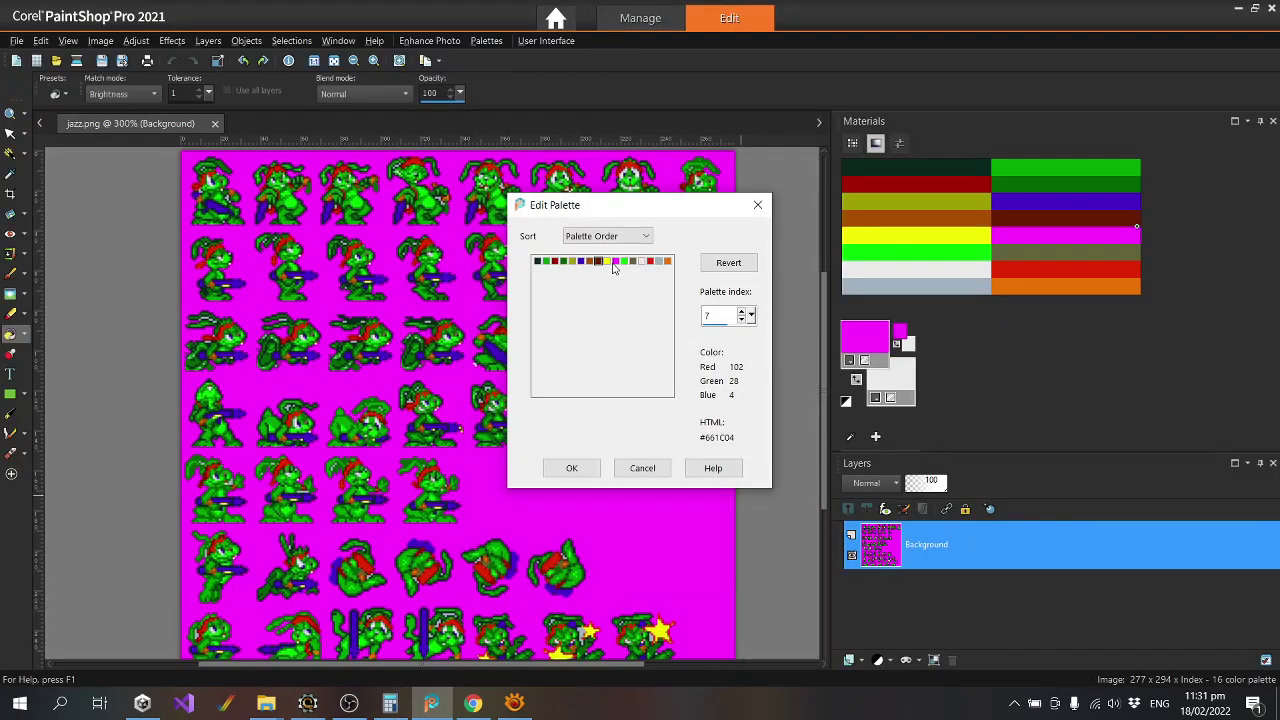
pyautogui.doubleClick(607, 262)
pyautogui.doubleClick(752, 445)
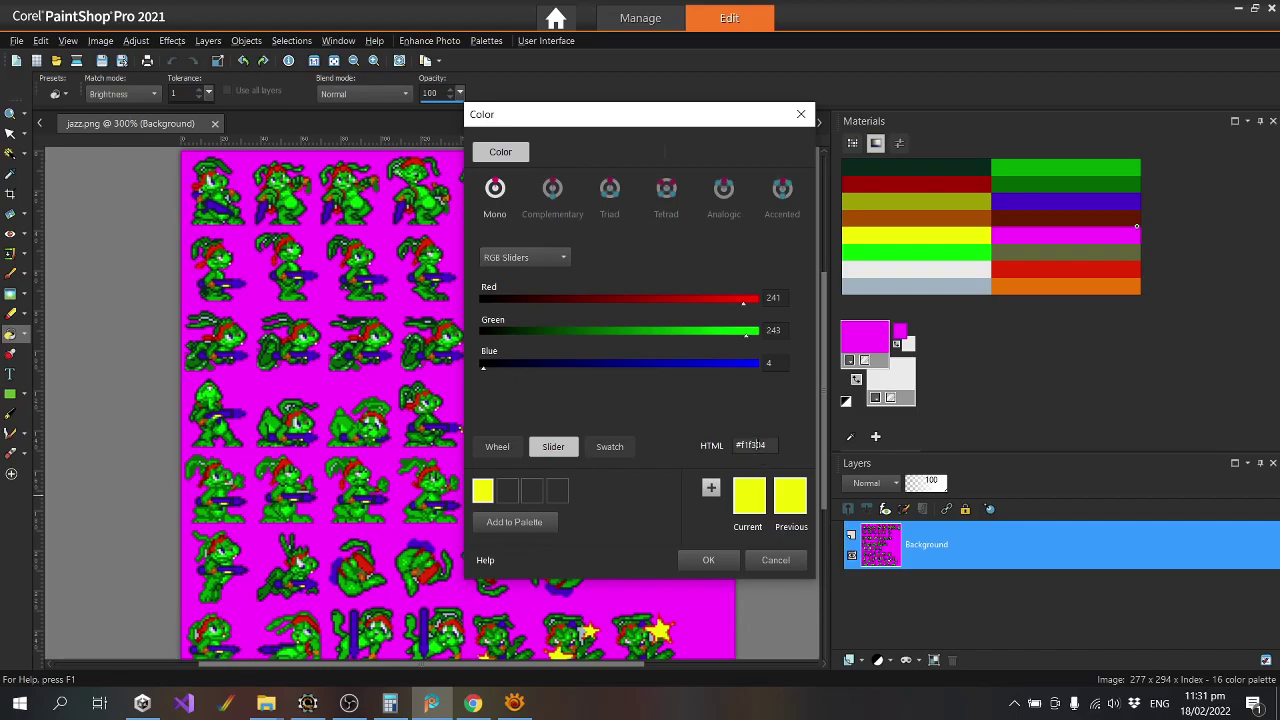
pyautogui.click(308, 703)
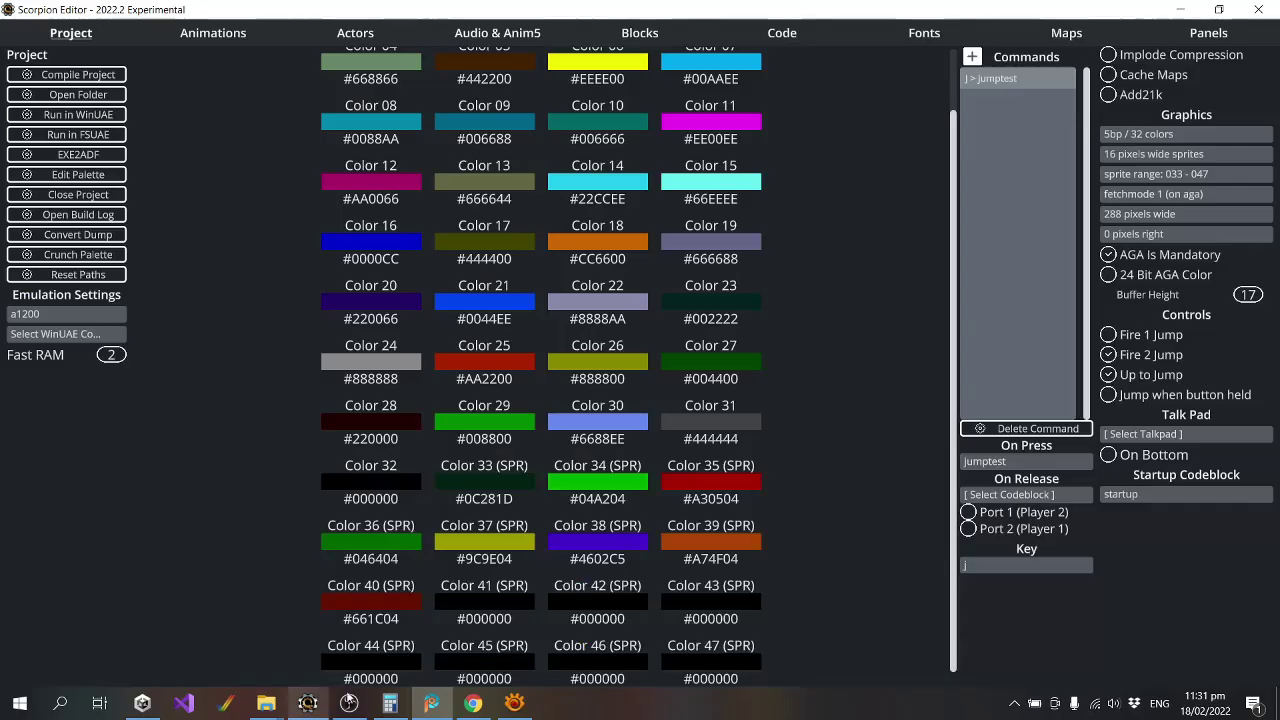
pyautogui.click(510, 617)
# Copy the bright green #04E704 at palette index 10 from PaintShop Pro into Color 42 (SPR) in Scorpion Editor.
pyautogui.click(440, 706)
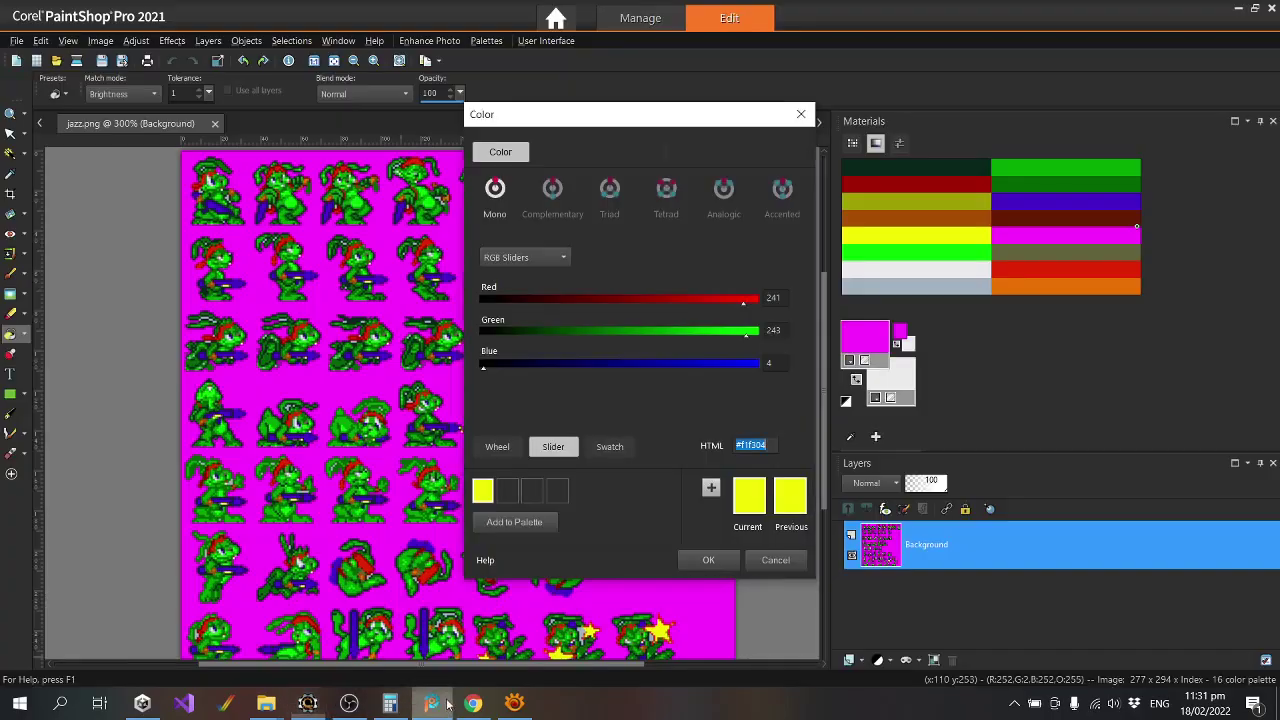
pyautogui.click(746, 560)
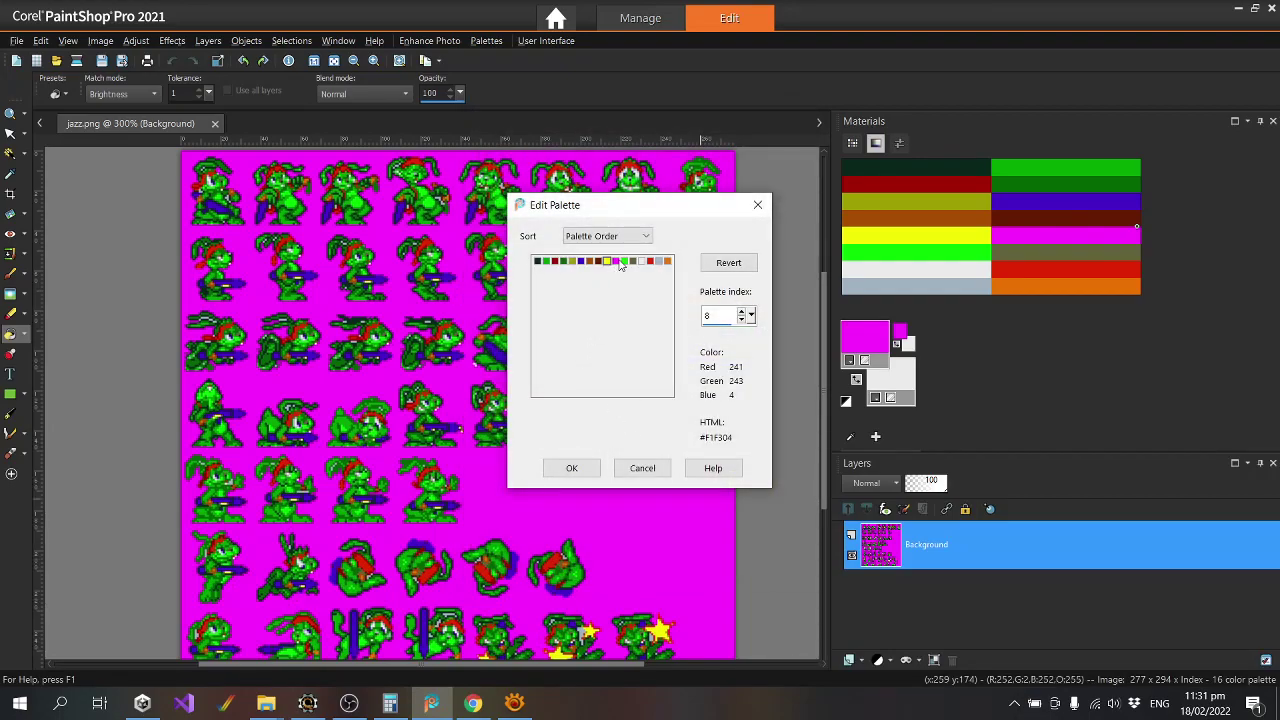
pyautogui.click(615, 263)
pyautogui.doubleClick(623, 261)
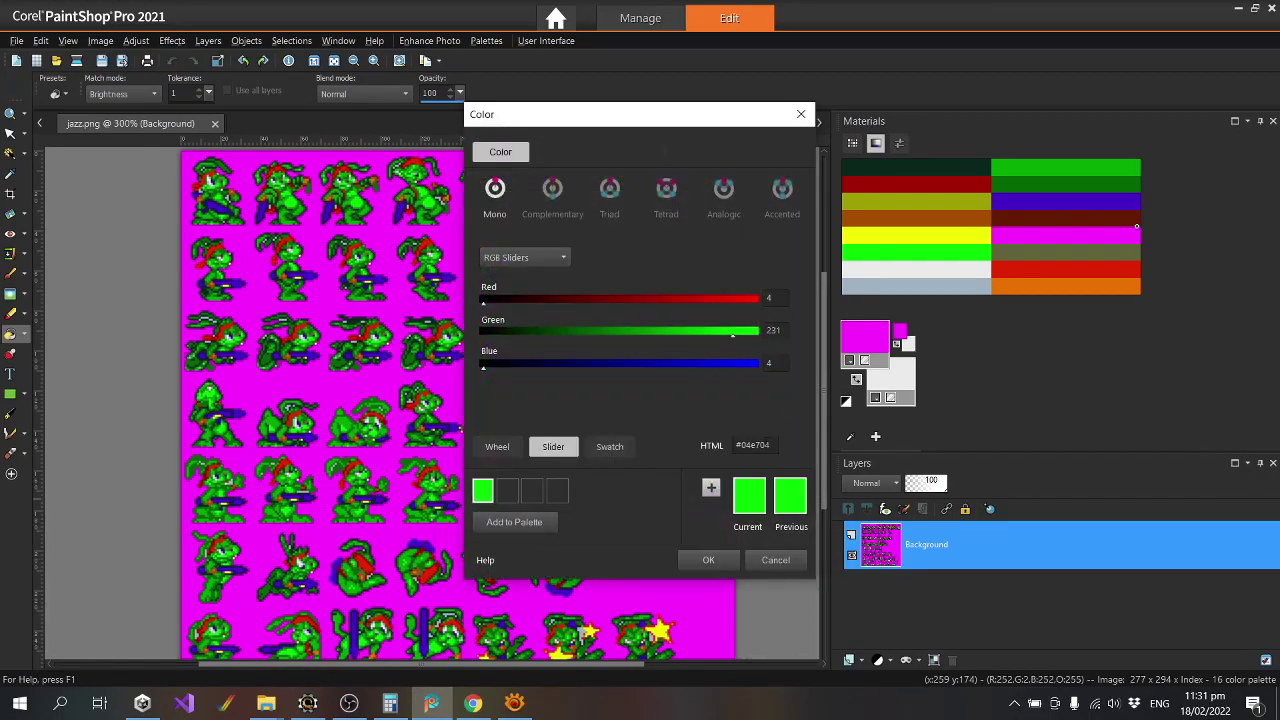
pyautogui.click(309, 704)
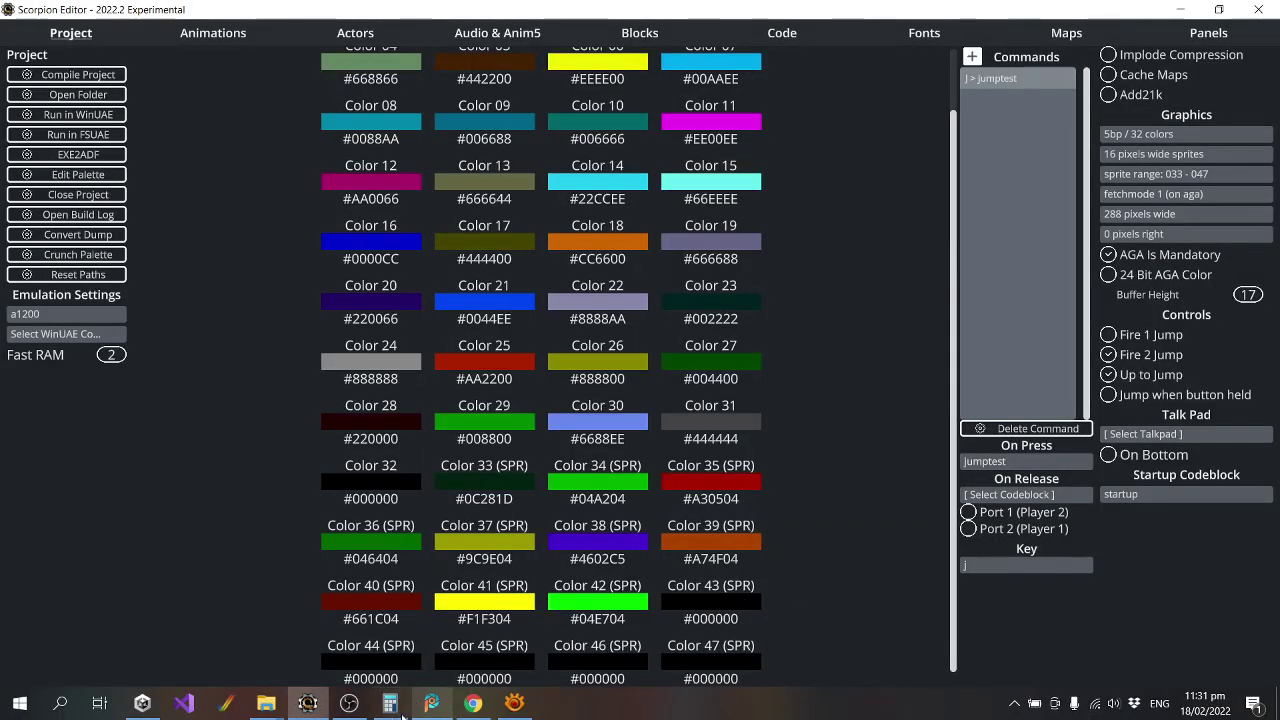
# Copy the grey-olive #61623A at palette index 11 from PaintShop Pro into Color 43 (SPR) in Scorpion Editor.
pyautogui.click(431, 704)
pyautogui.click(757, 560)
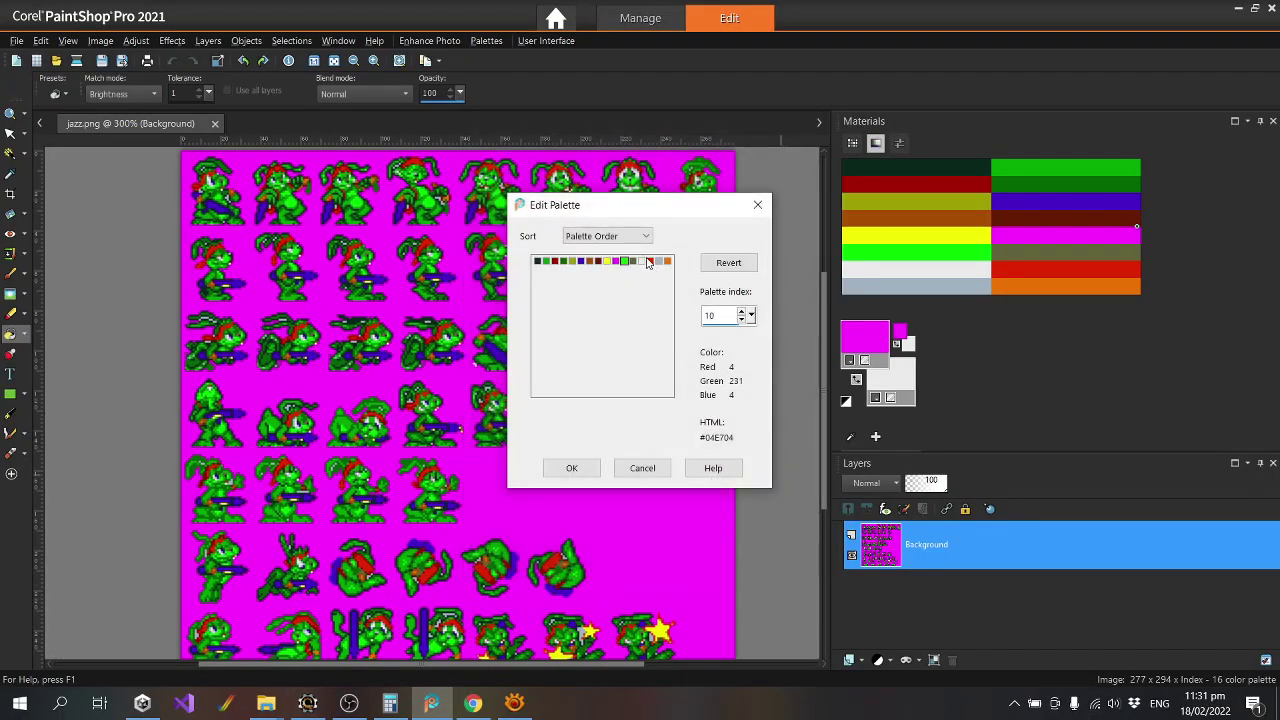
pyautogui.doubleClick(633, 262)
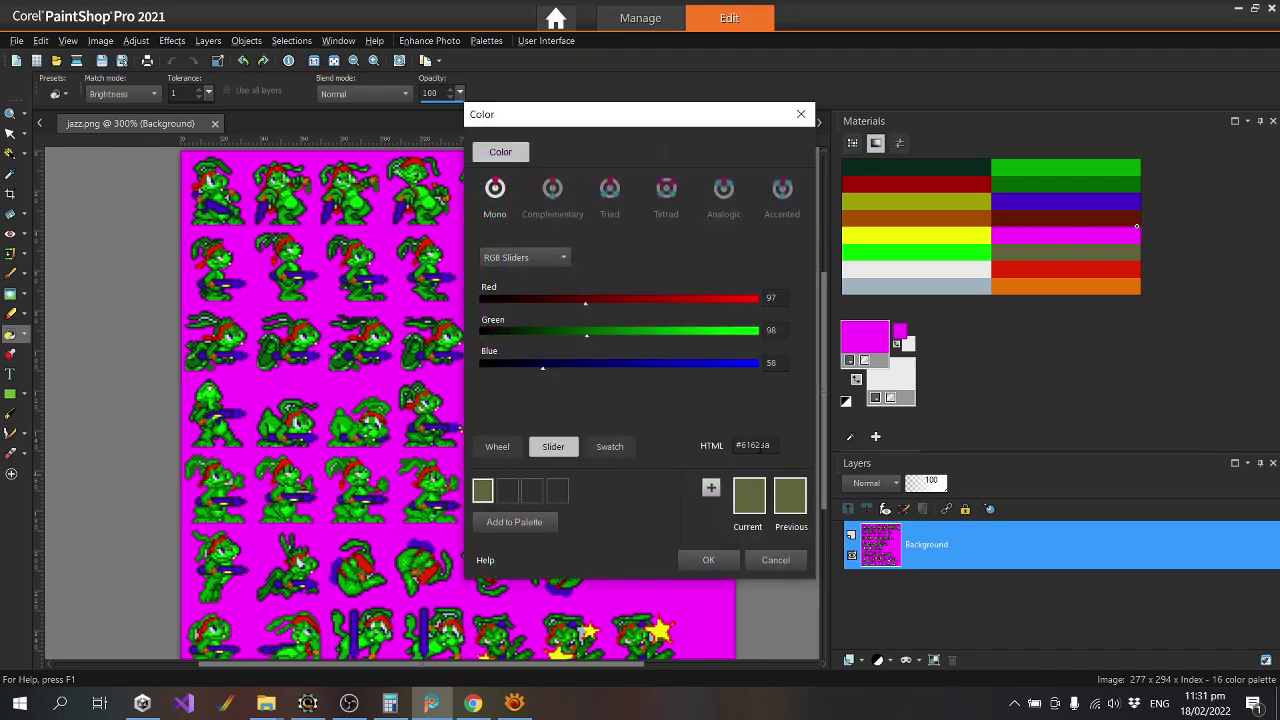
pyautogui.doubleClick(760, 447)
pyautogui.hotkey('ctrl', 'c')
pyautogui.click(775, 560)
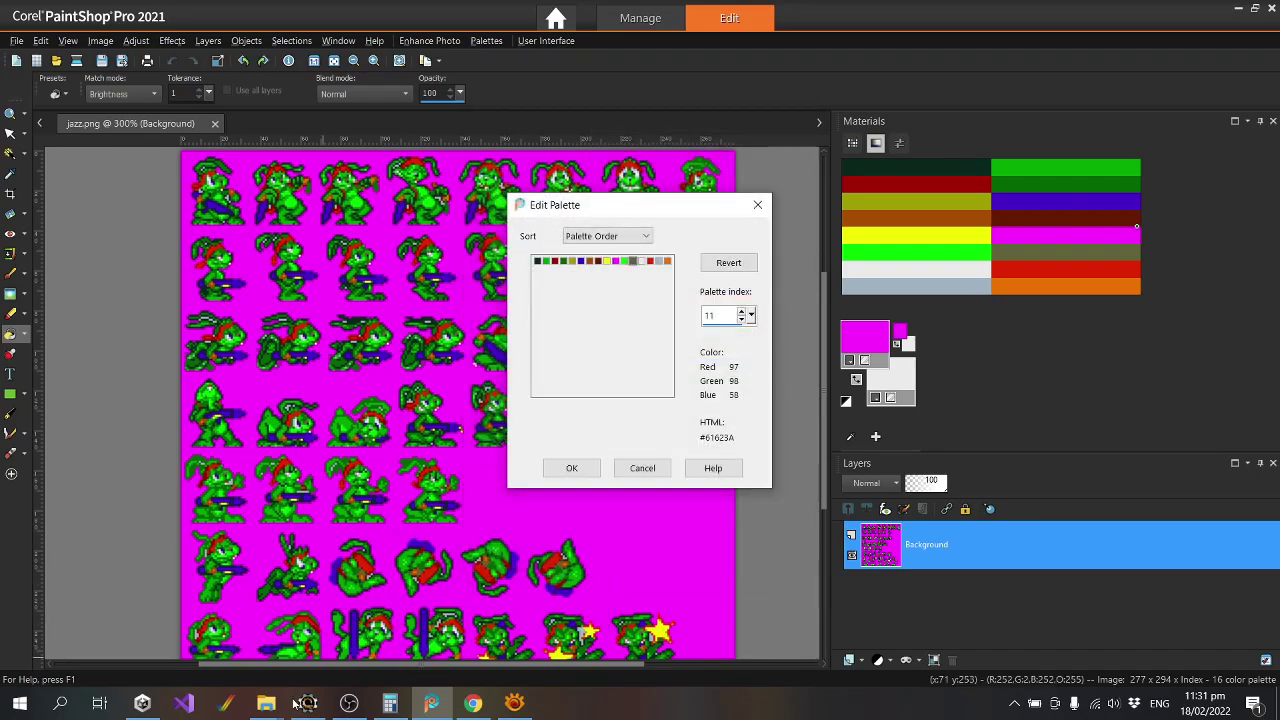
pyautogui.click(307, 704)
pyautogui.click(710, 617)
pyautogui.hotkey('ctrl', 'v')
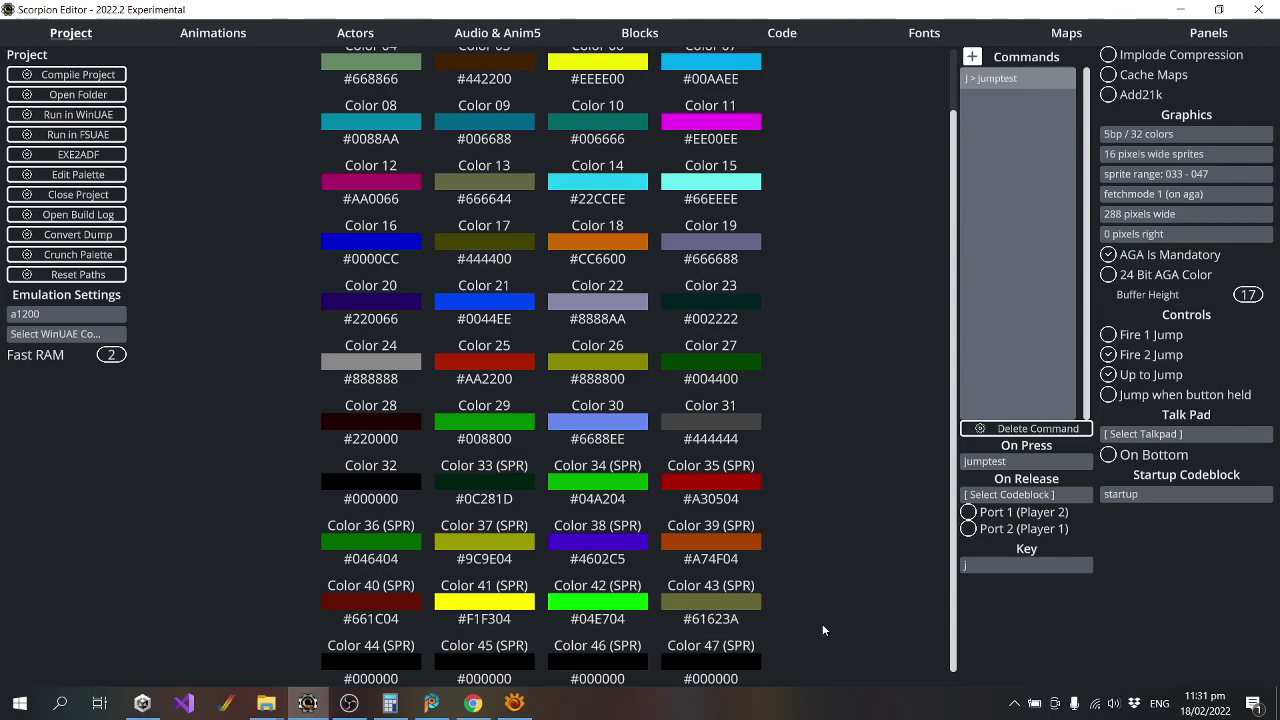
# Copy the off-white #E9EAE9 at palette index 12 from PaintShop Pro into Color 44 (SPR) in Scorpion Editor.
pyautogui.click(431, 704)
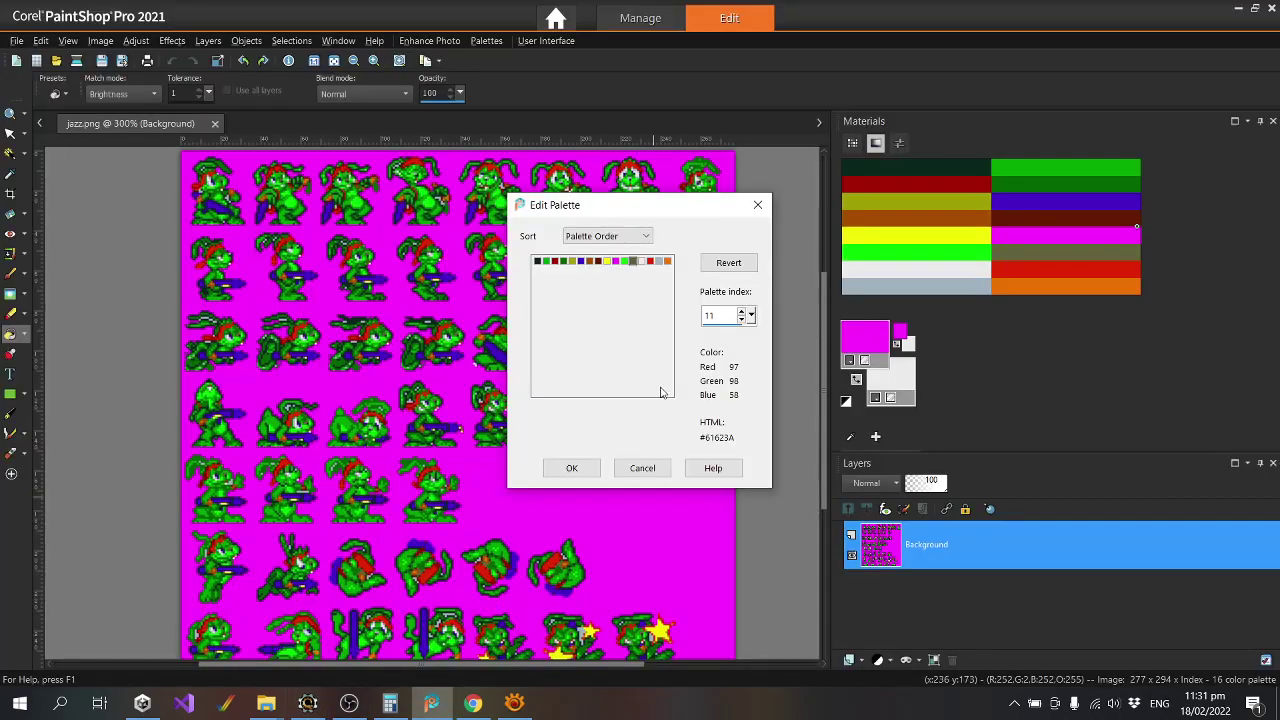
pyautogui.doubleClick(641, 261)
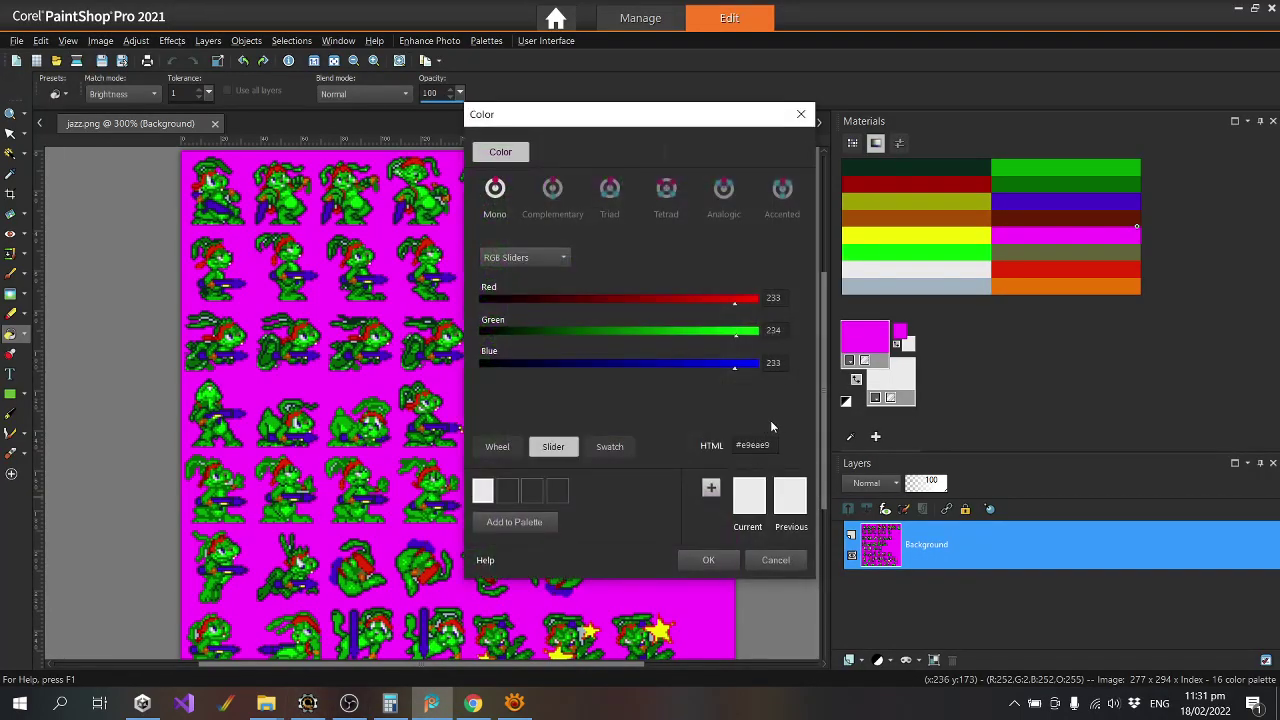
pyautogui.doubleClick(752, 445)
pyautogui.click(308, 704)
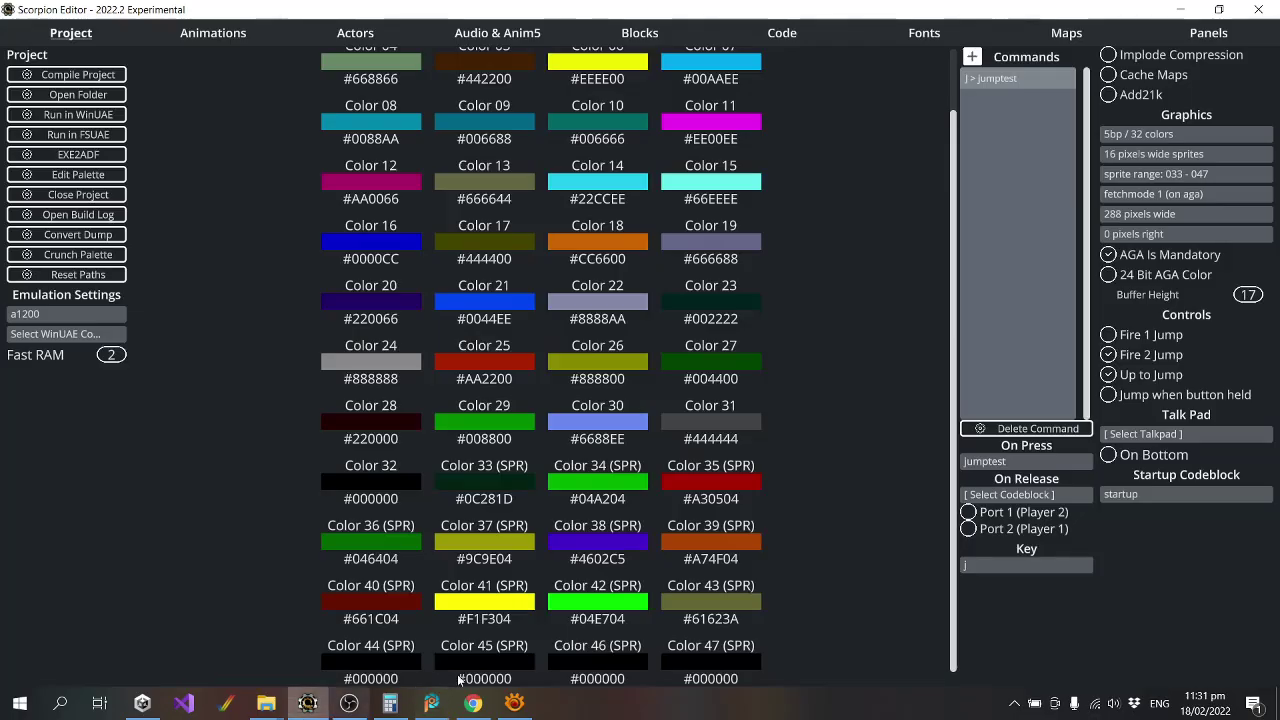
pyautogui.click(370, 678)
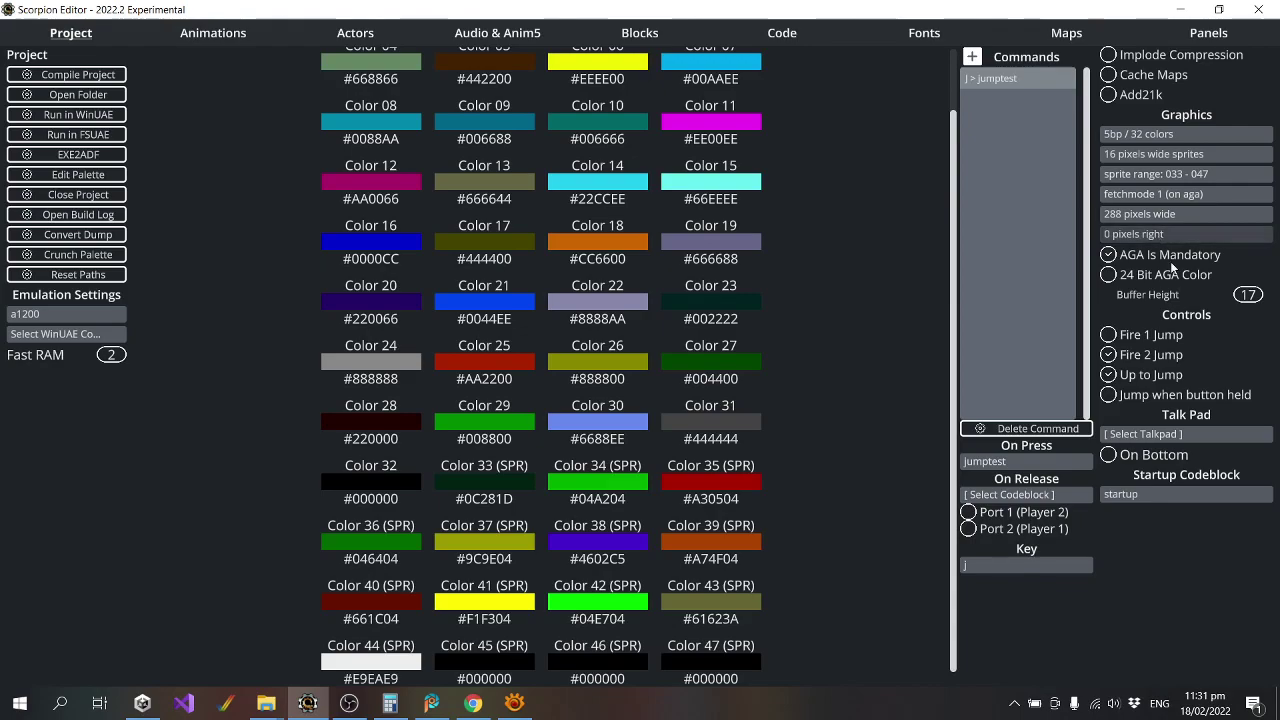
# Copy the red #E12604 at palette index 13 from PaintShop Pro into Color 45 (SPR) in Scorpion Editor.
pyautogui.click(431, 704)
pyautogui.click(765, 561)
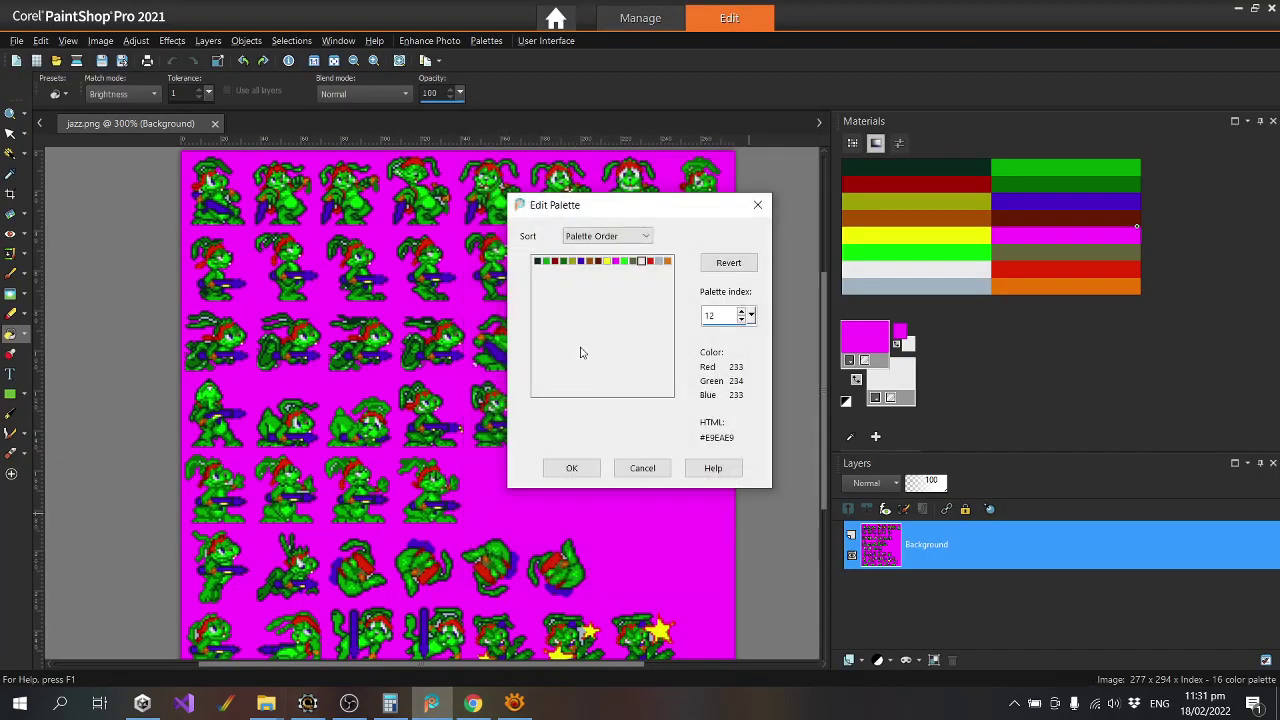
pyautogui.click(650, 261)
pyautogui.doubleClick(651, 261)
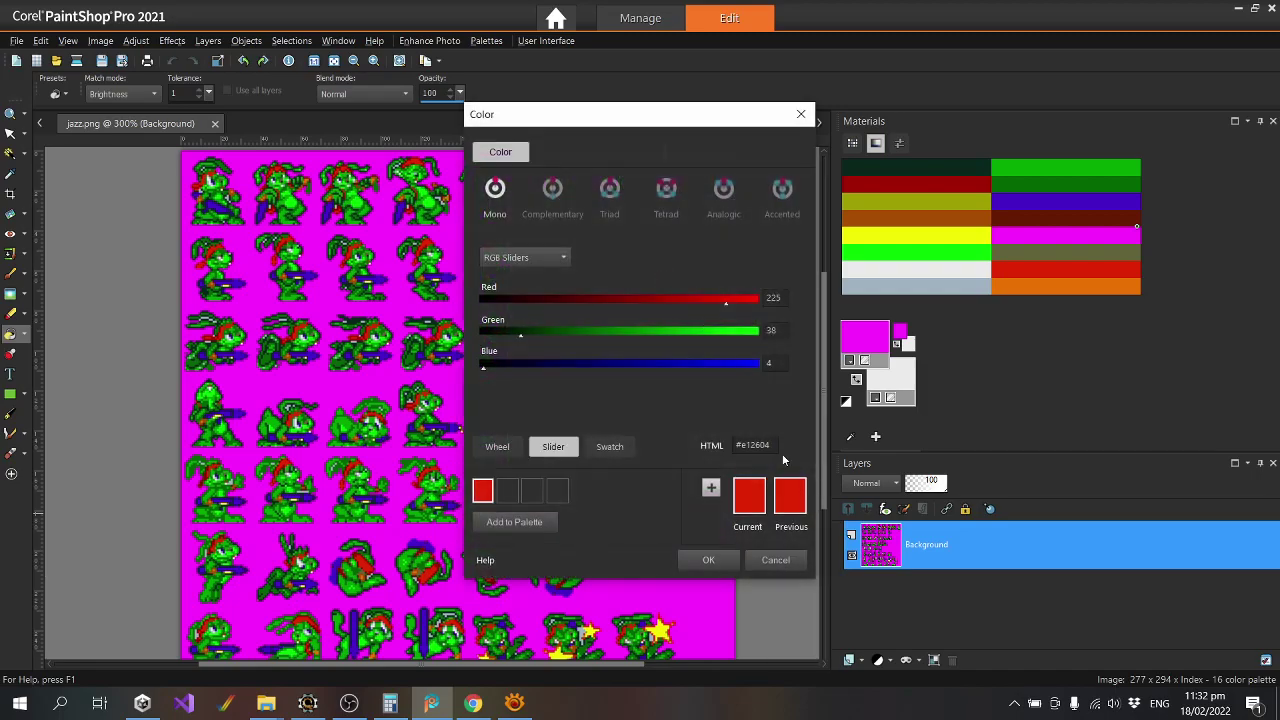
pyautogui.click(316, 706)
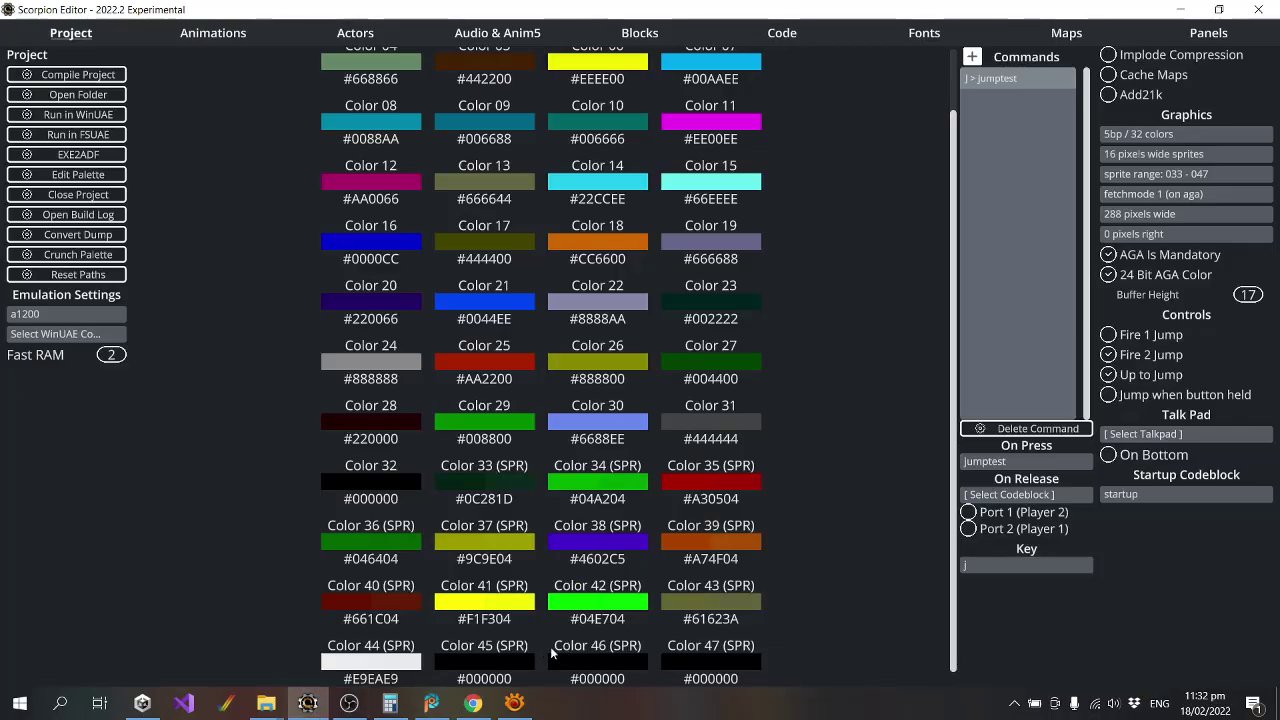
# Copy the grey-blue #A0B2C1 at palette index 14 from PaintShop Pro into Color 46 (SPR) in Scorpion Editor.
pyautogui.click(432, 705)
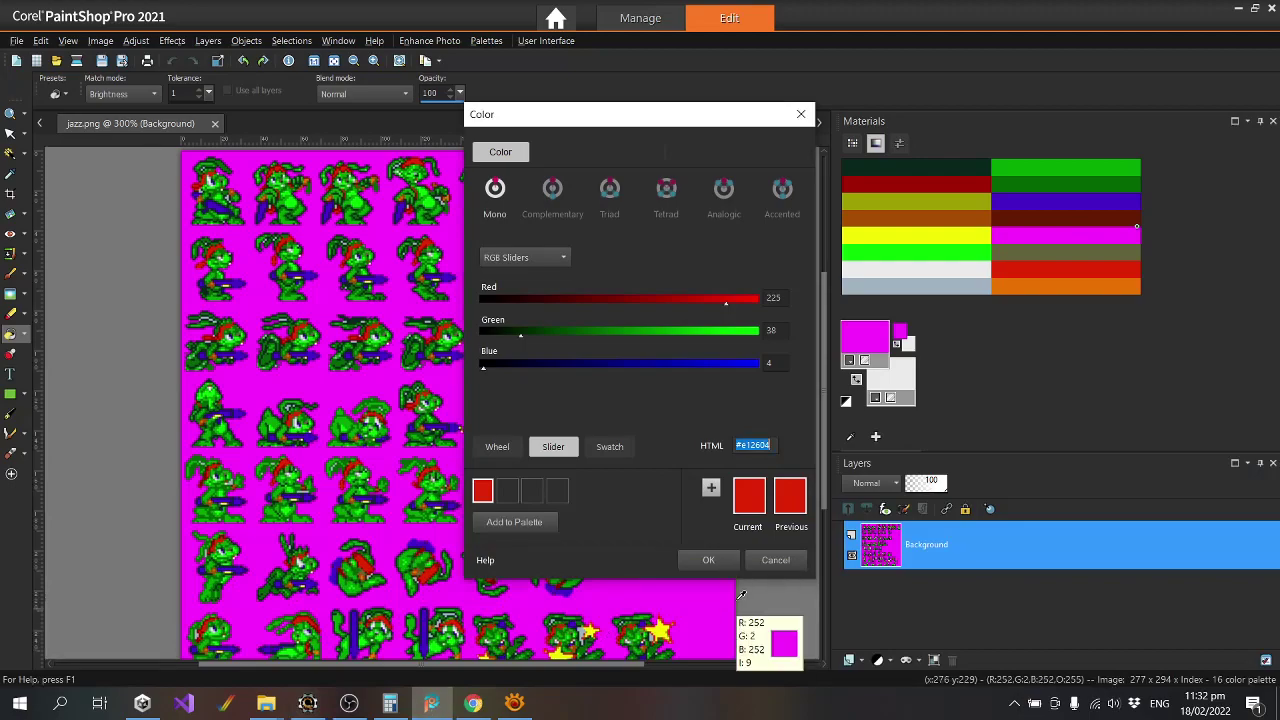
pyautogui.click(772, 562)
pyautogui.click(659, 261)
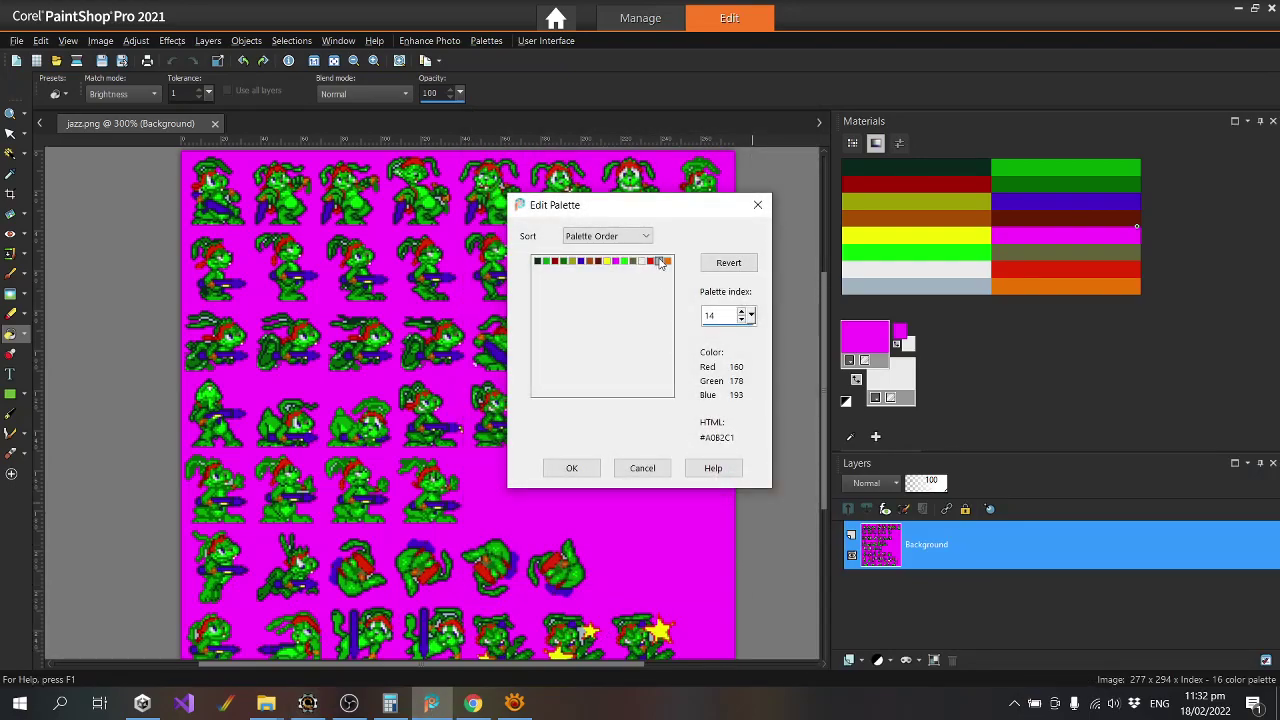
# Copy the HTML colour #A0B2C1 of palette index 14 into Color 46 of the Scorpion Editor project palette.
pyautogui.doubleClick(659, 261)
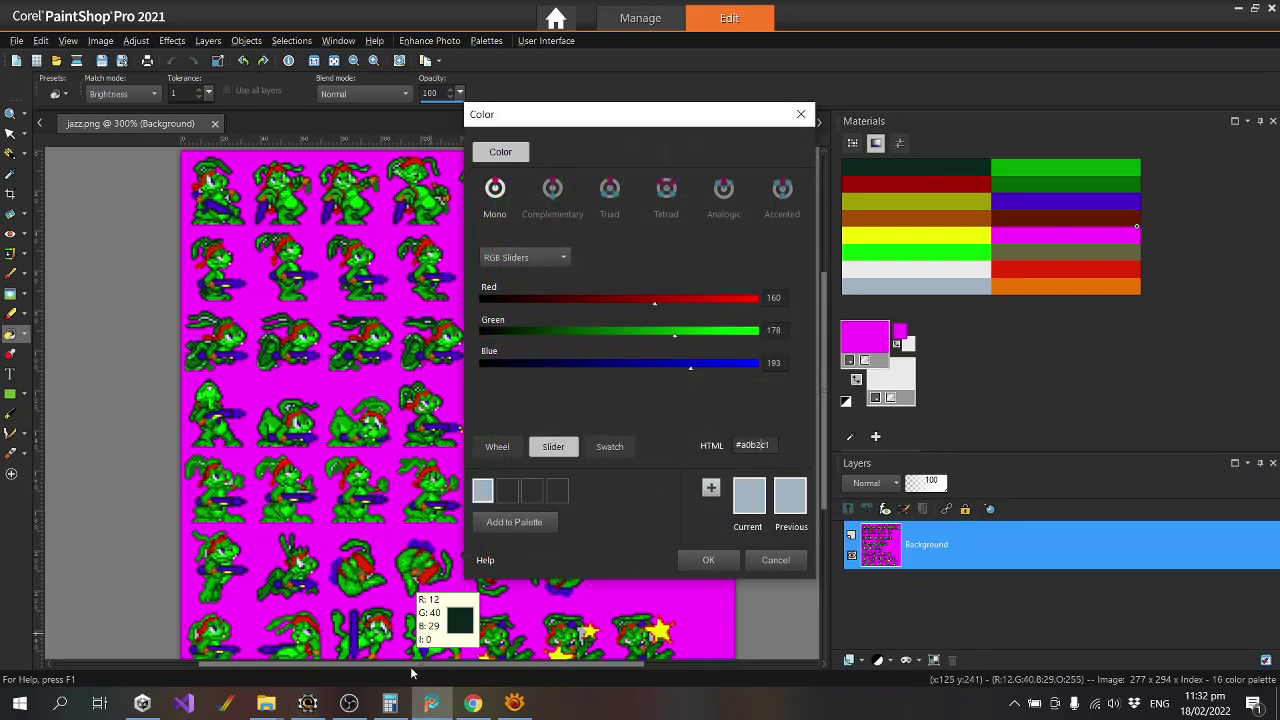
pyautogui.doubleClick(752, 445)
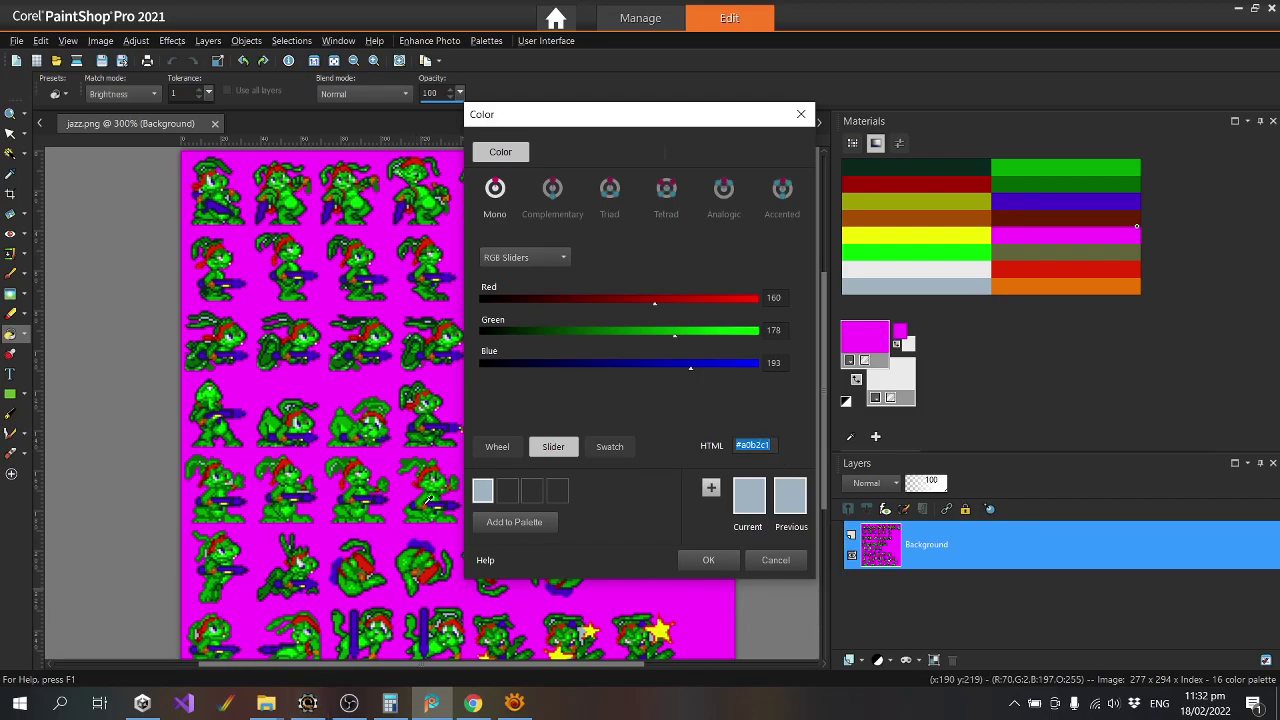
pyautogui.click(308, 703)
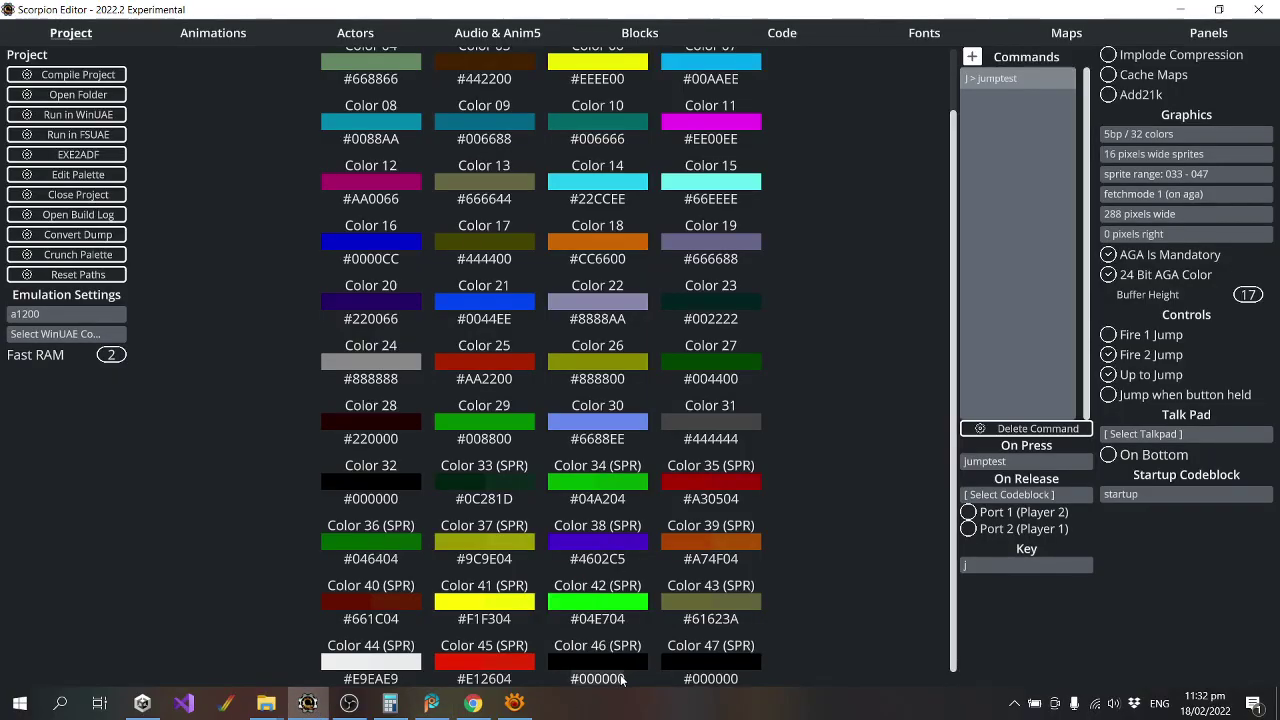
pyautogui.click(598, 678)
pyautogui.hotkey('ctrl', 'v')
# Return to PaintShop Pro, copy the HTML colour #E97204 of palette index 15, and enter it as Color 47 in Scorpion Editor.
pyautogui.click(431, 703)
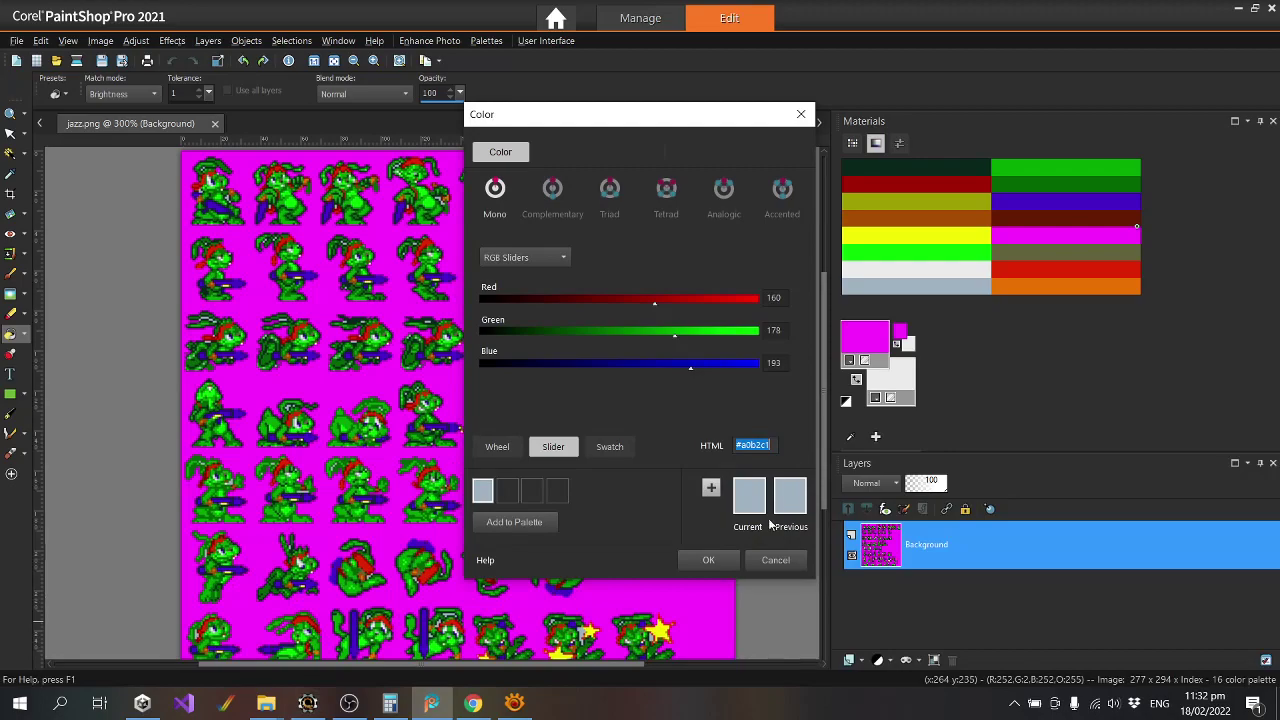
pyautogui.click(774, 550)
pyautogui.doubleClick(667, 261)
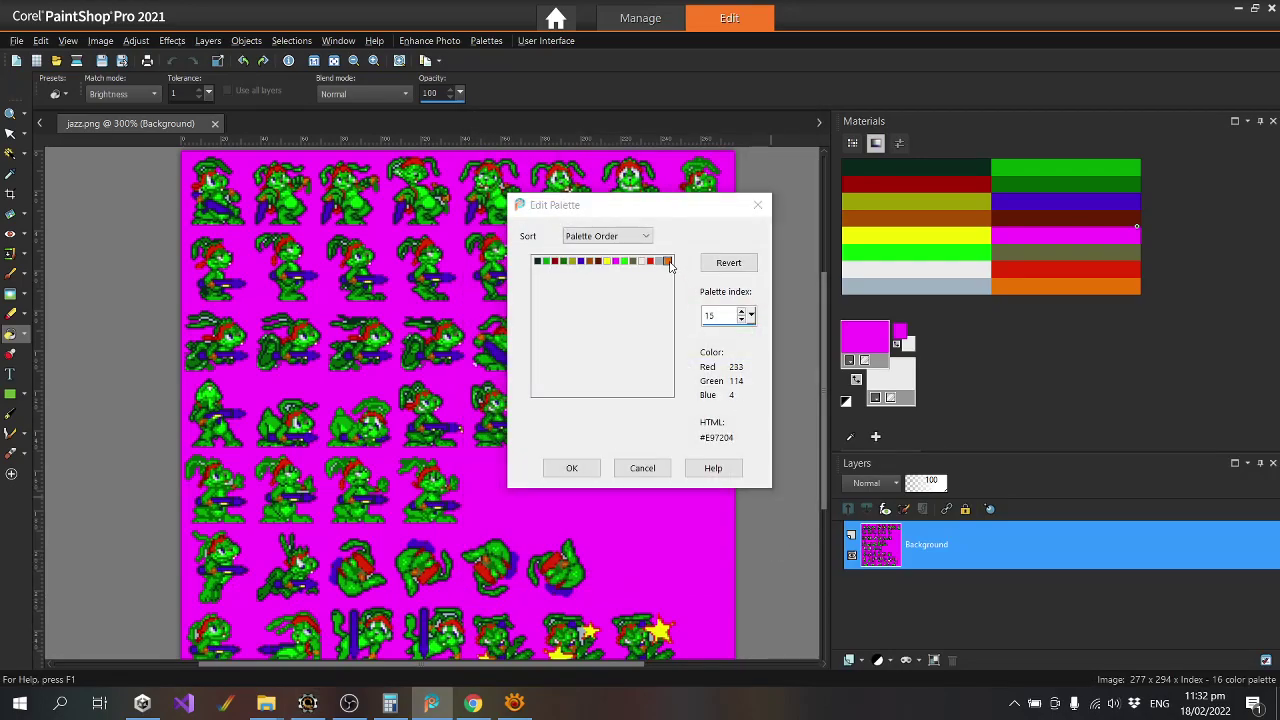
pyautogui.doubleClick(753, 445)
pyautogui.click(349, 703)
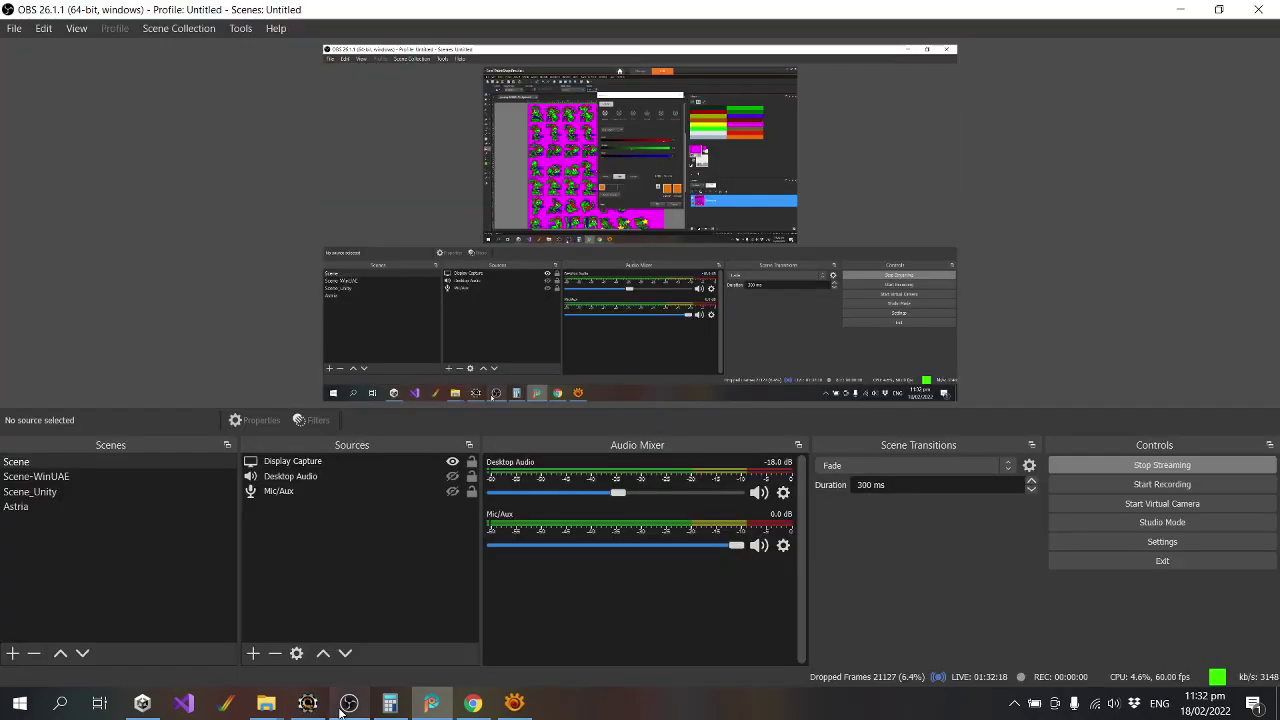
pyautogui.click(307, 703)
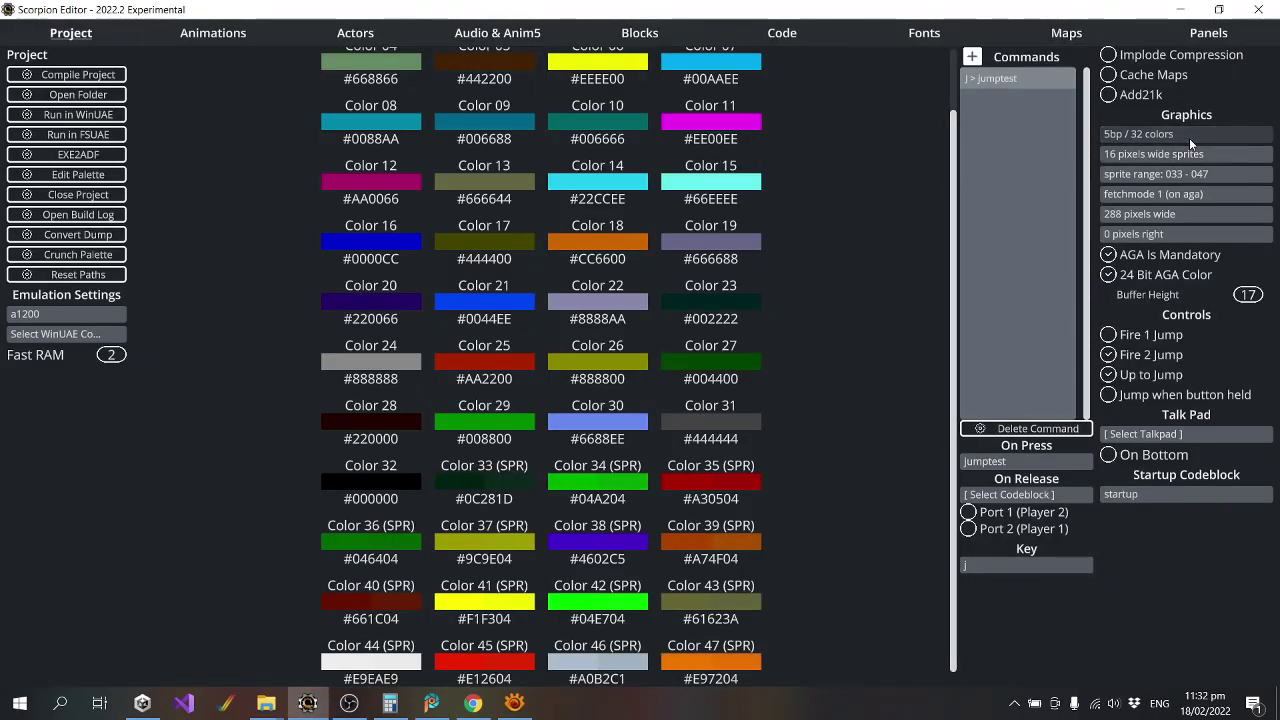
# Look through the Jazz fall, idle, jump and walk animations to check their sprites and settings.
pyautogui.click(213, 33)
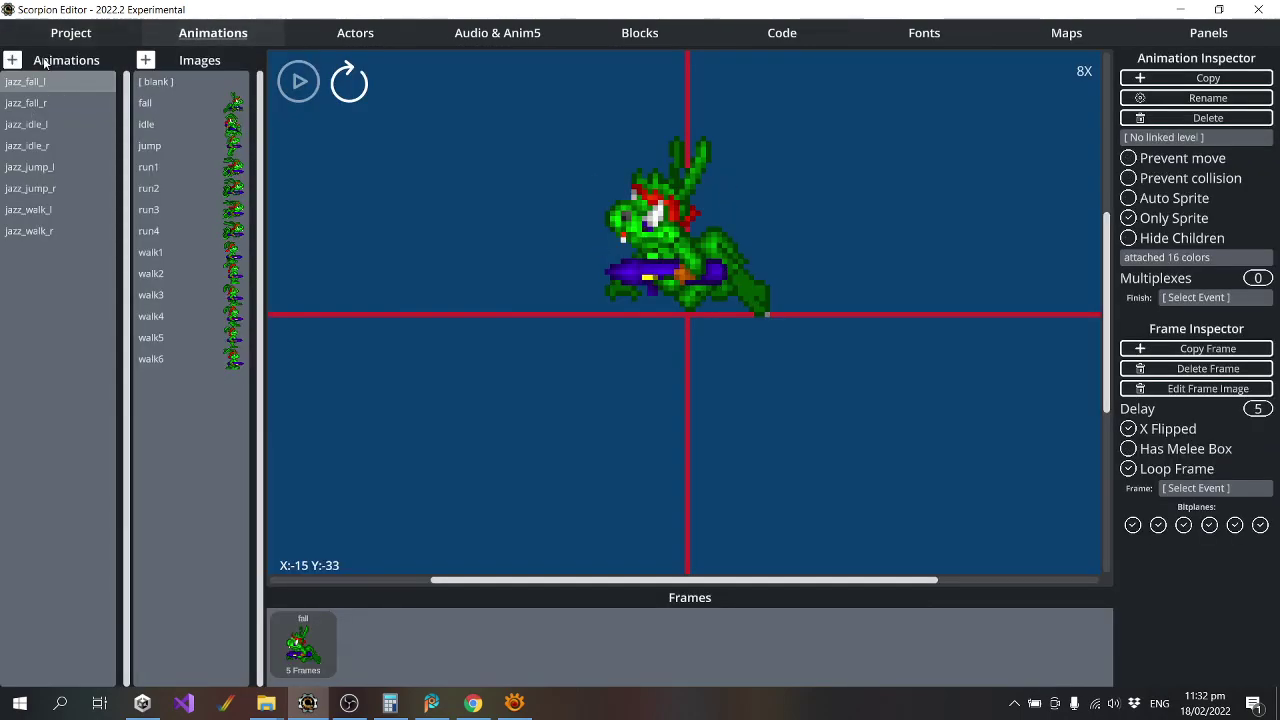
pyautogui.click(35, 102)
pyautogui.click(48, 124)
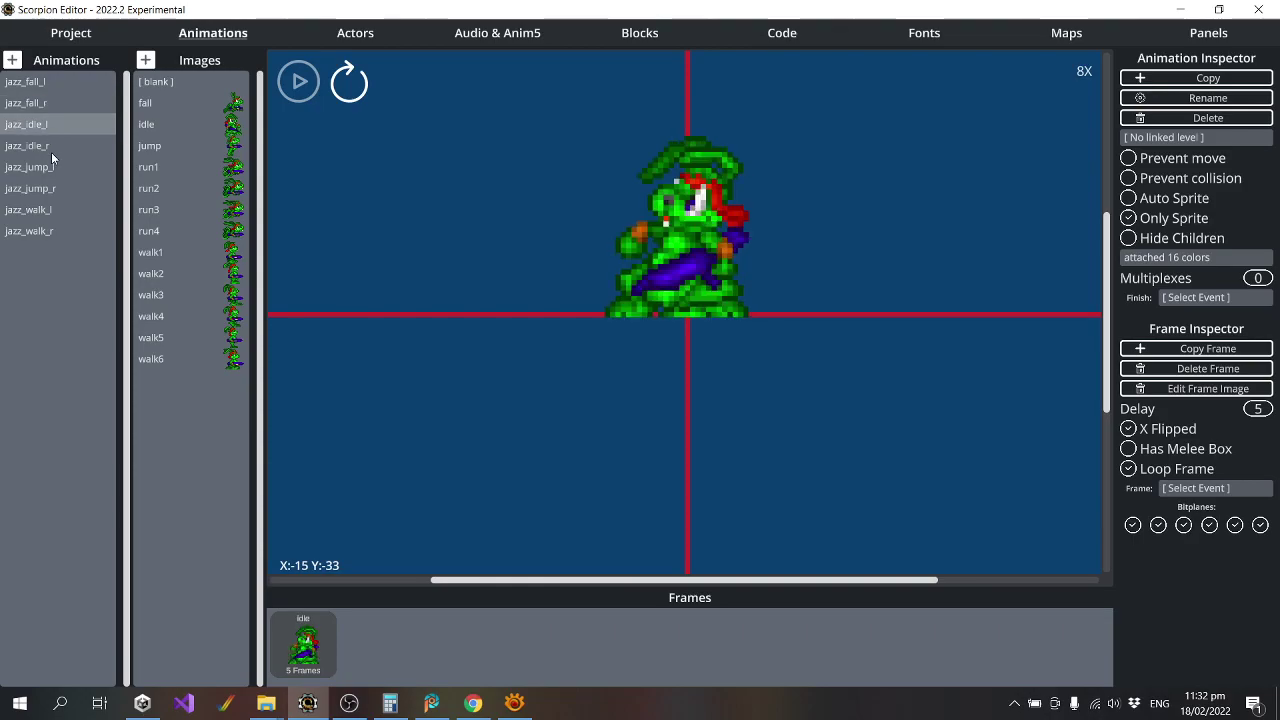
pyautogui.click(51, 150)
pyautogui.click(54, 187)
pyautogui.click(54, 210)
pyautogui.click(55, 233)
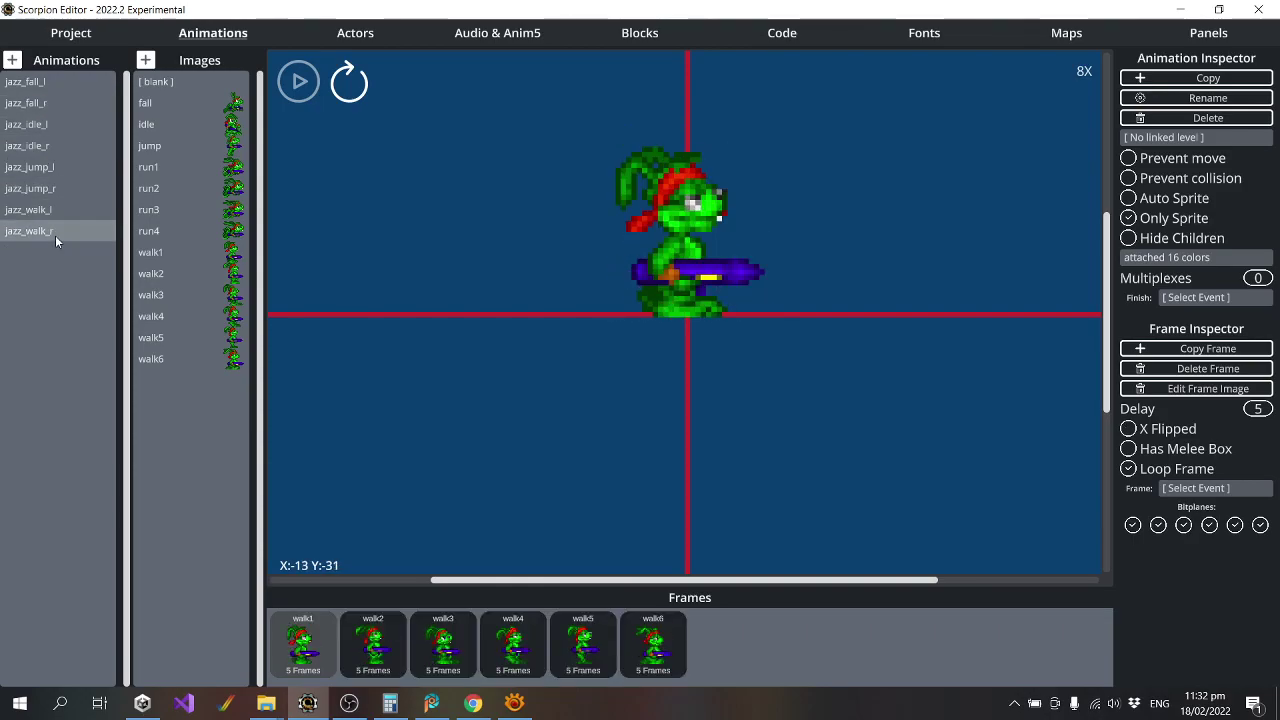
pyautogui.click(28, 82)
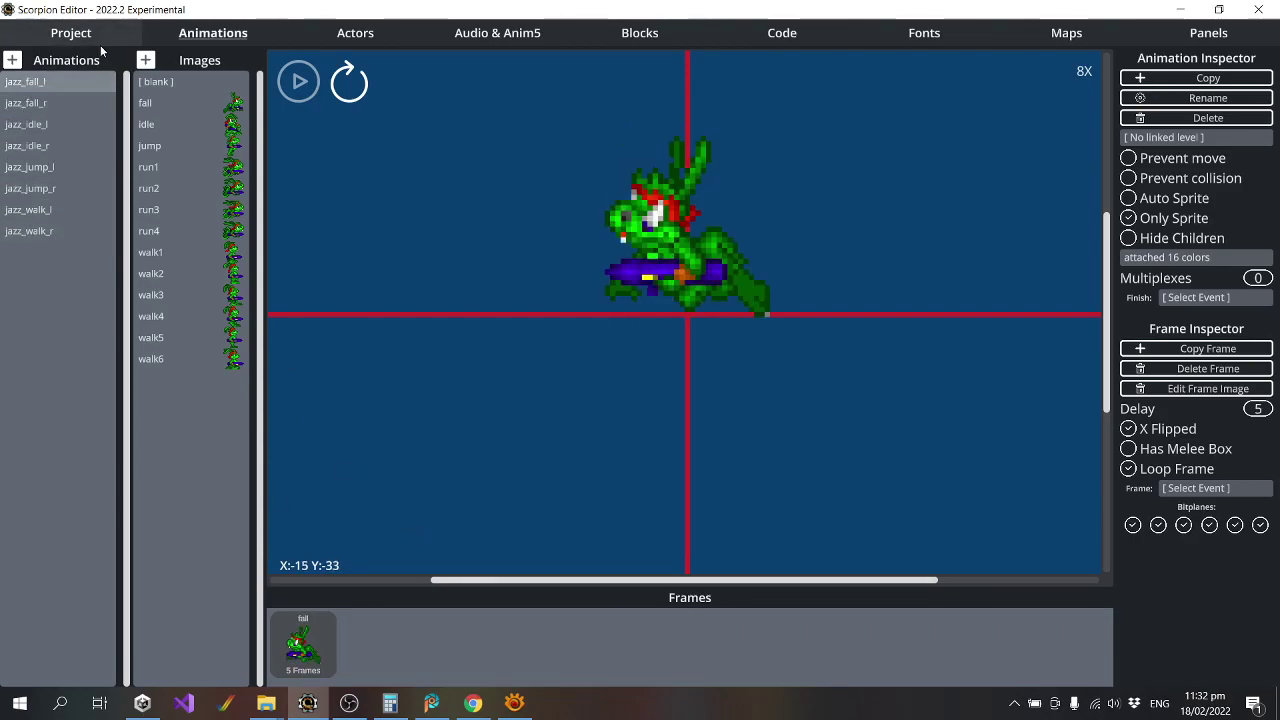
# Set the project's sprite width to 32 pixels.
pyautogui.click(99, 42)
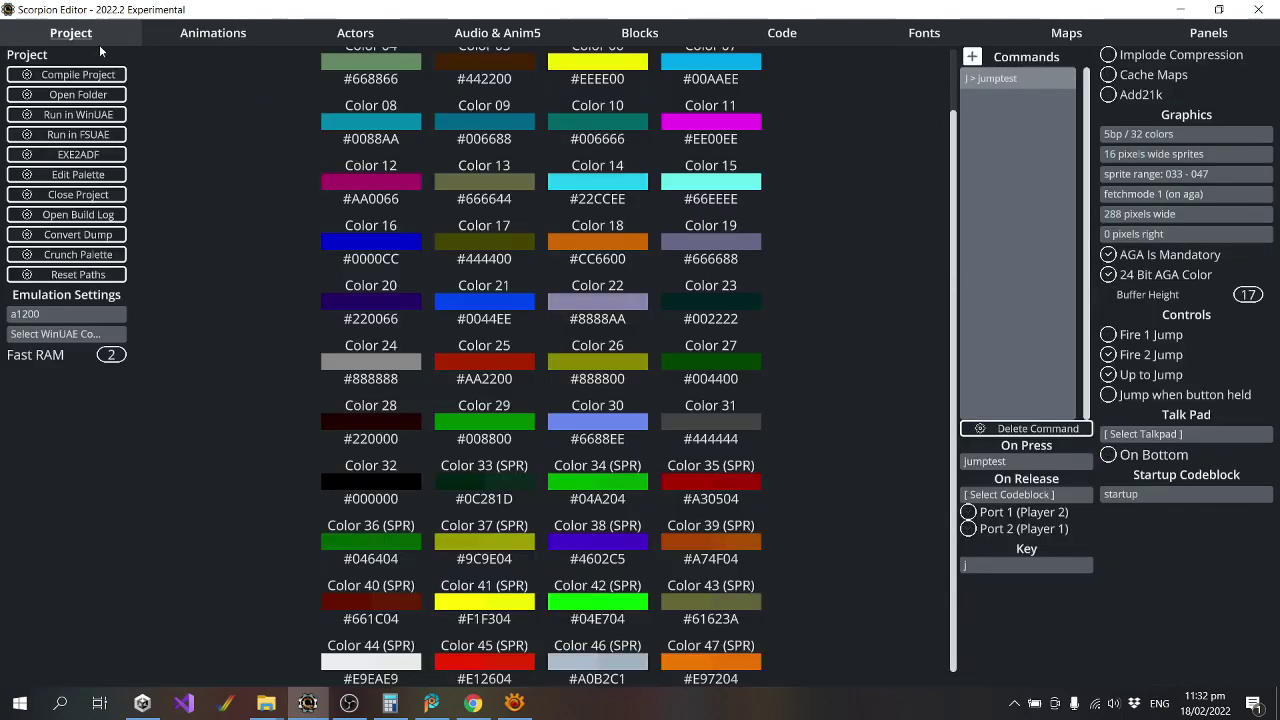
pyautogui.click(1170, 154)
pyautogui.click(1175, 185)
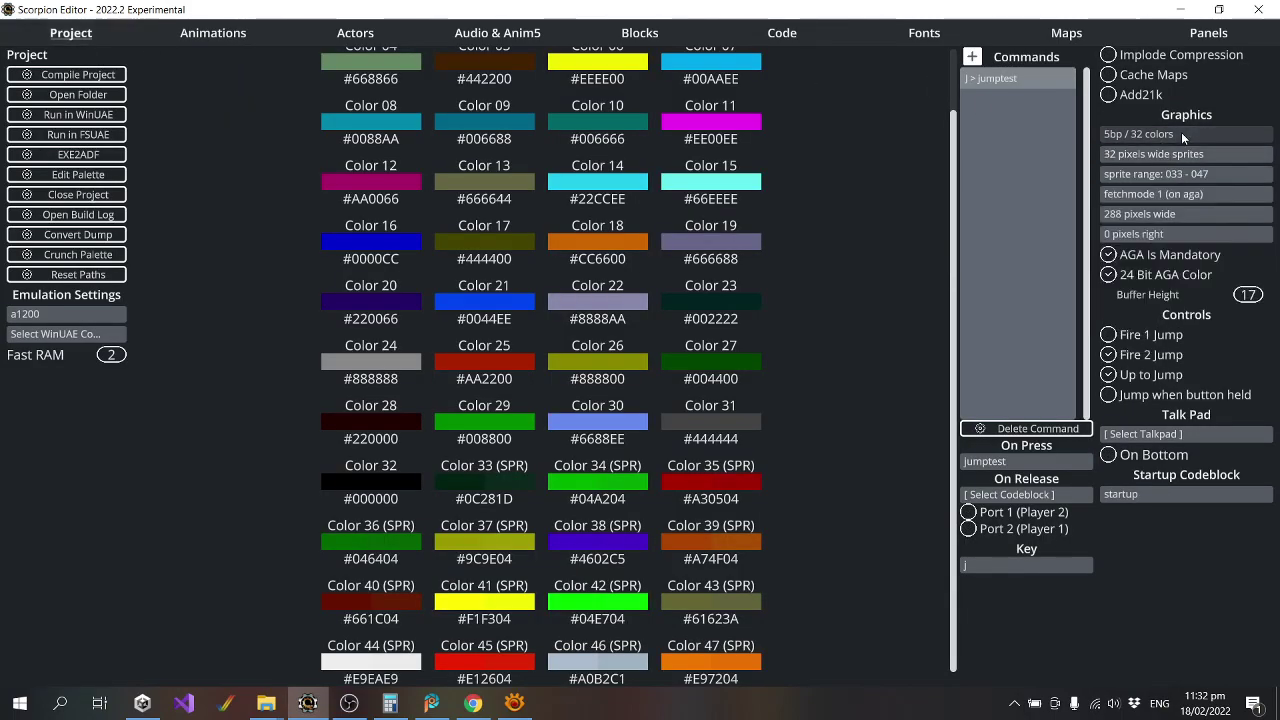
# Run the game in WinUAE and make Jazz jump and walk both ways to examine how the sprite is drawn.
pyautogui.click(82, 116)
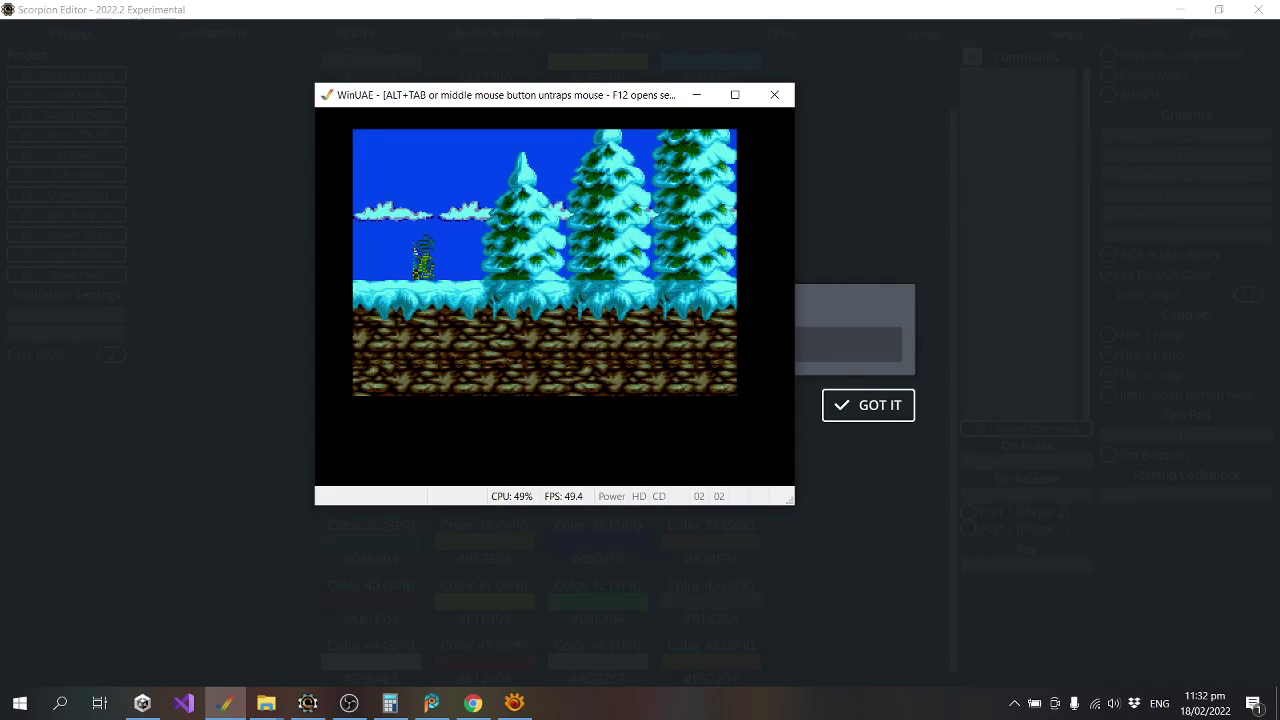
pyautogui.press('Up')
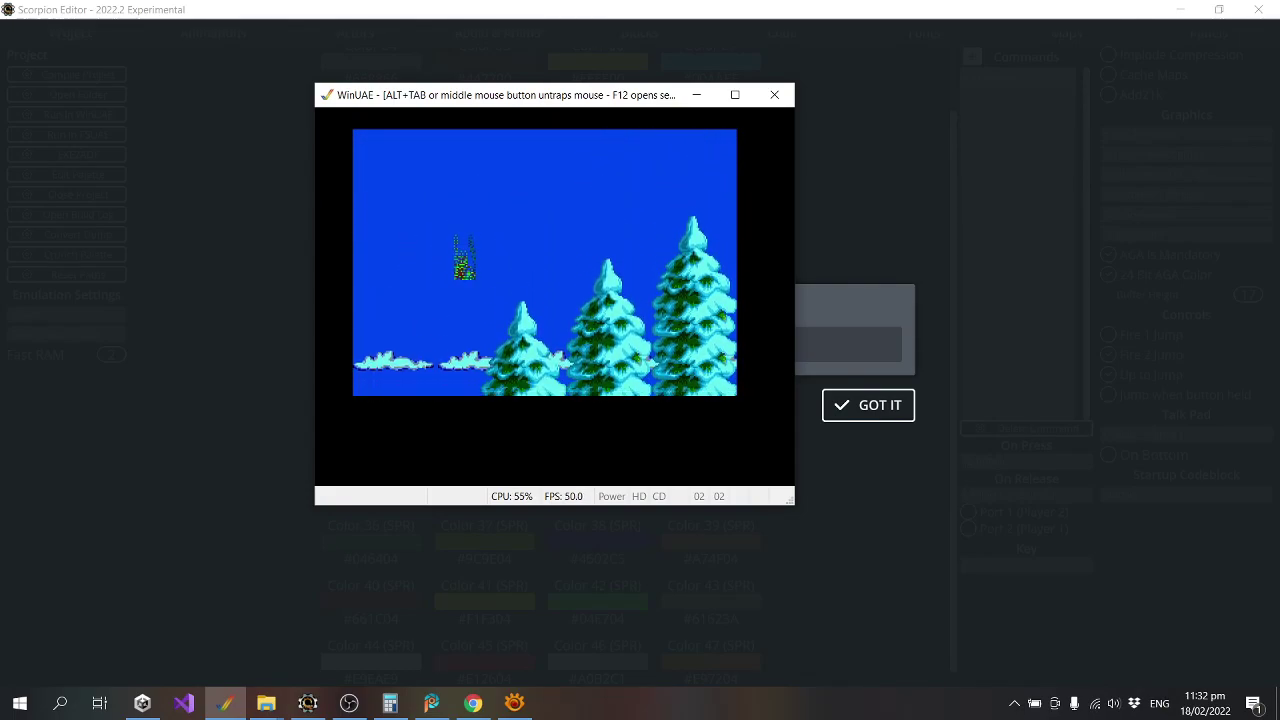
pyautogui.press('Right')
pyautogui.press('Up')
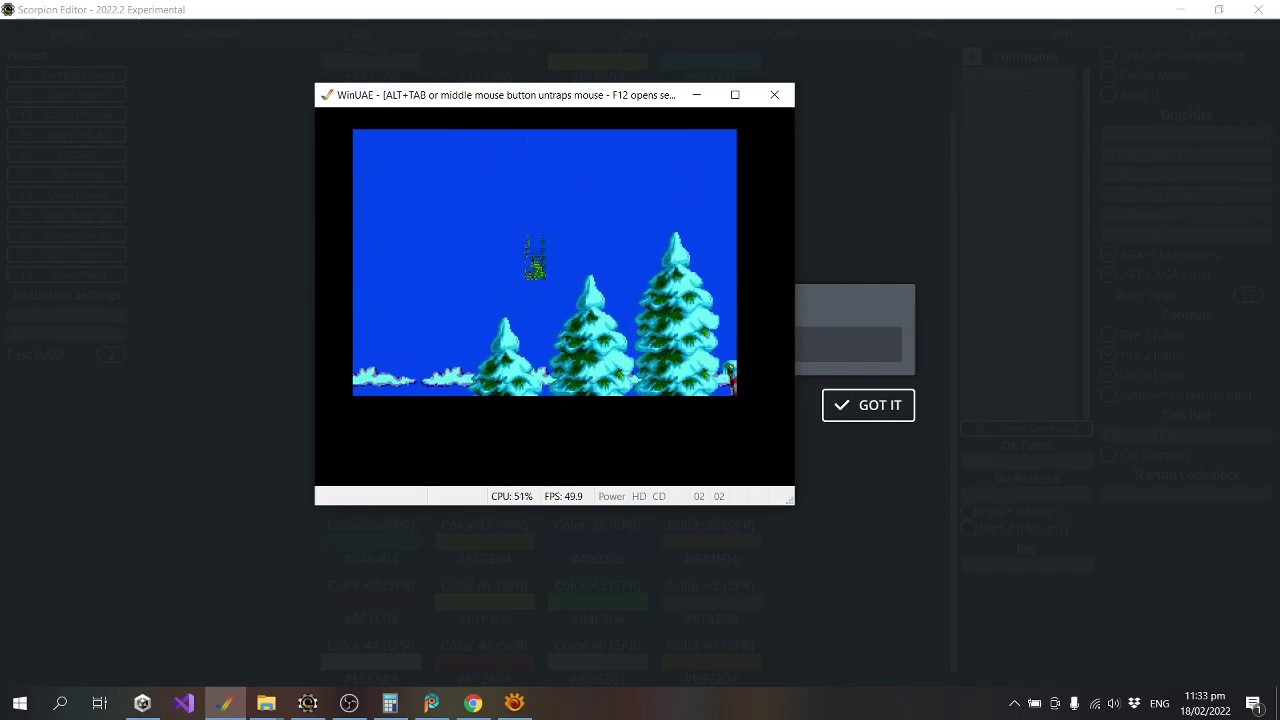
pyautogui.press('Up')
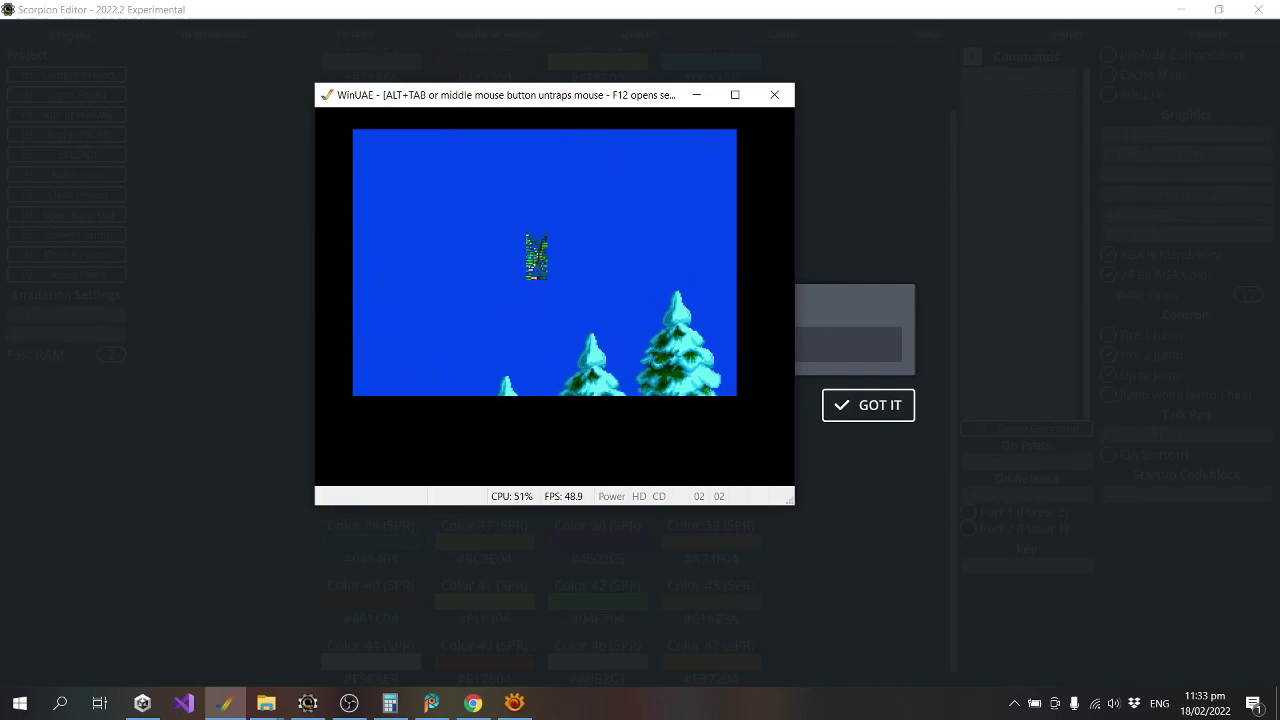
pyautogui.press('Right')
pyautogui.press('Up')
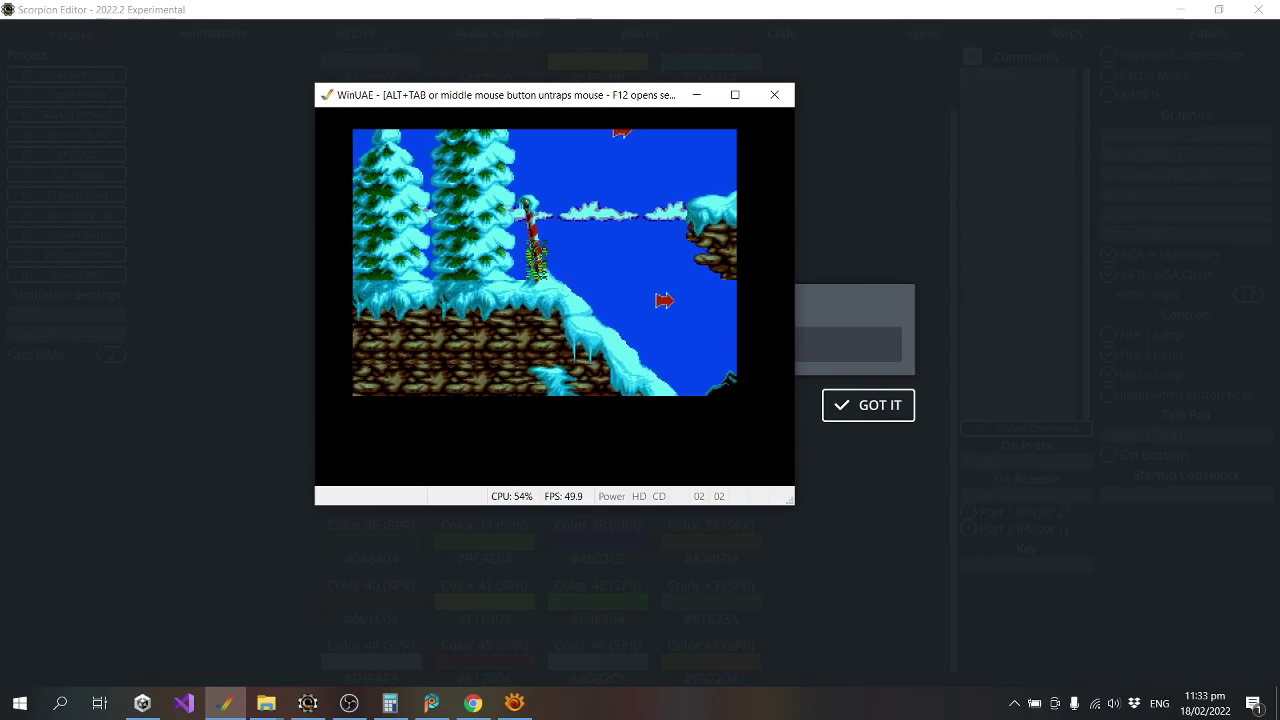
pyautogui.press('Right')
pyautogui.press('Up')
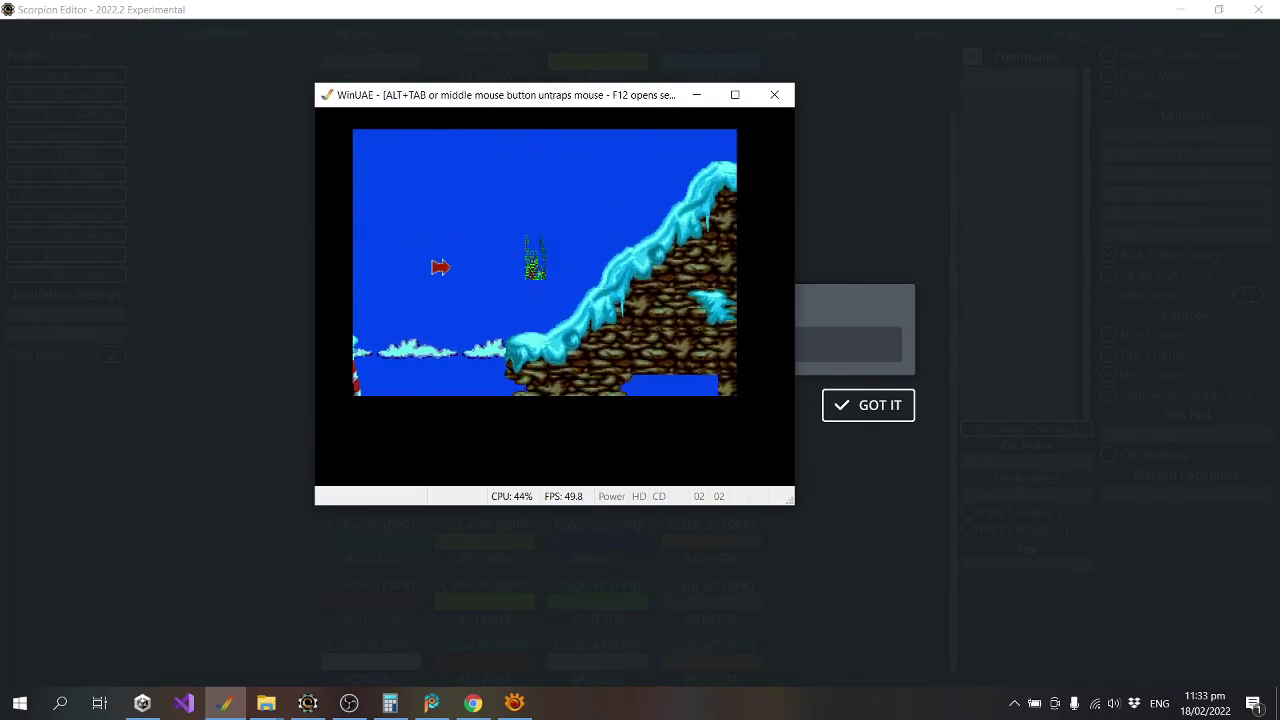
pyautogui.press('Left')
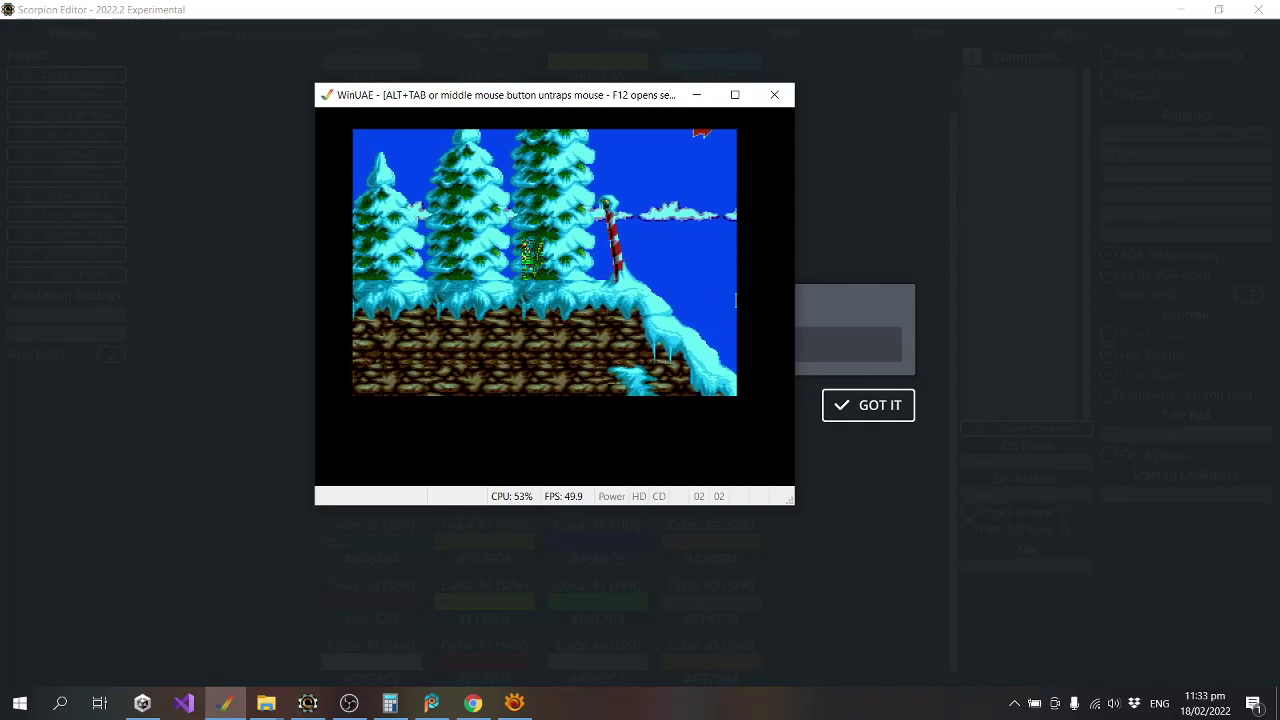
pyautogui.press('Right')
pyautogui.press('Left')
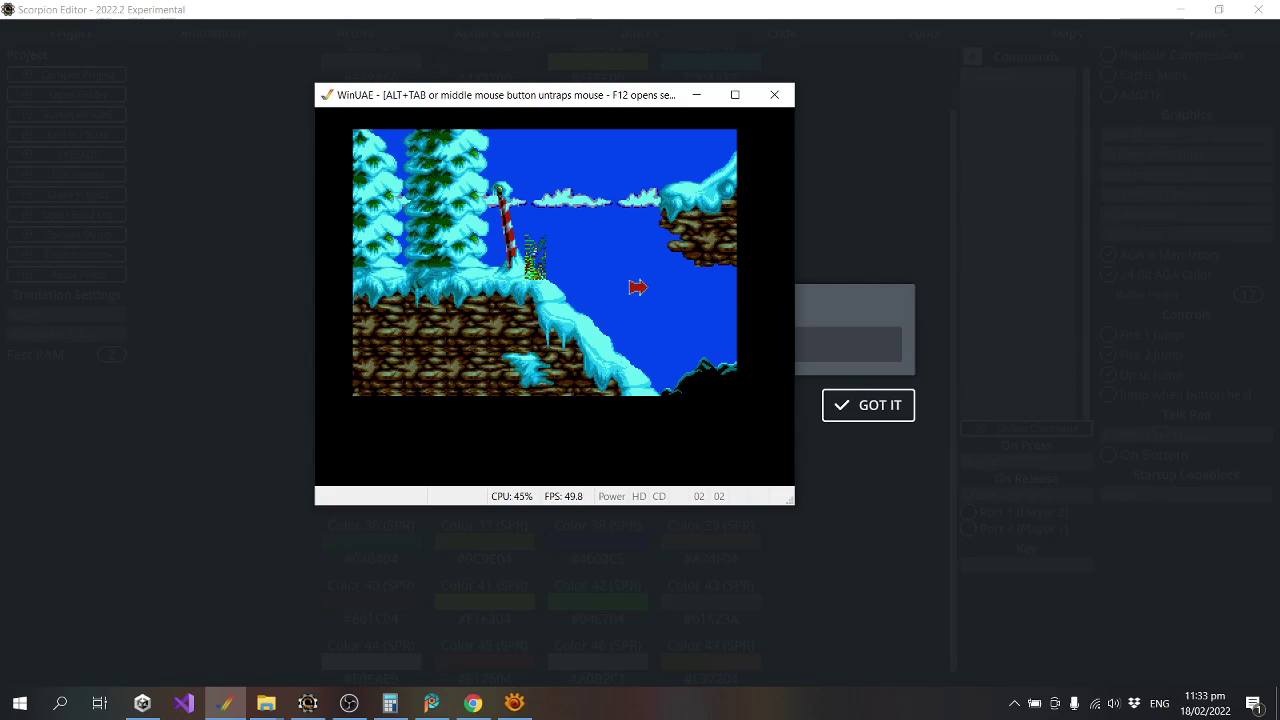
pyautogui.hotkey('alt', 'Tab')
# Dismiss the compile message and set the project's sprite width back to 16 pixels.
pyautogui.click(894, 409)
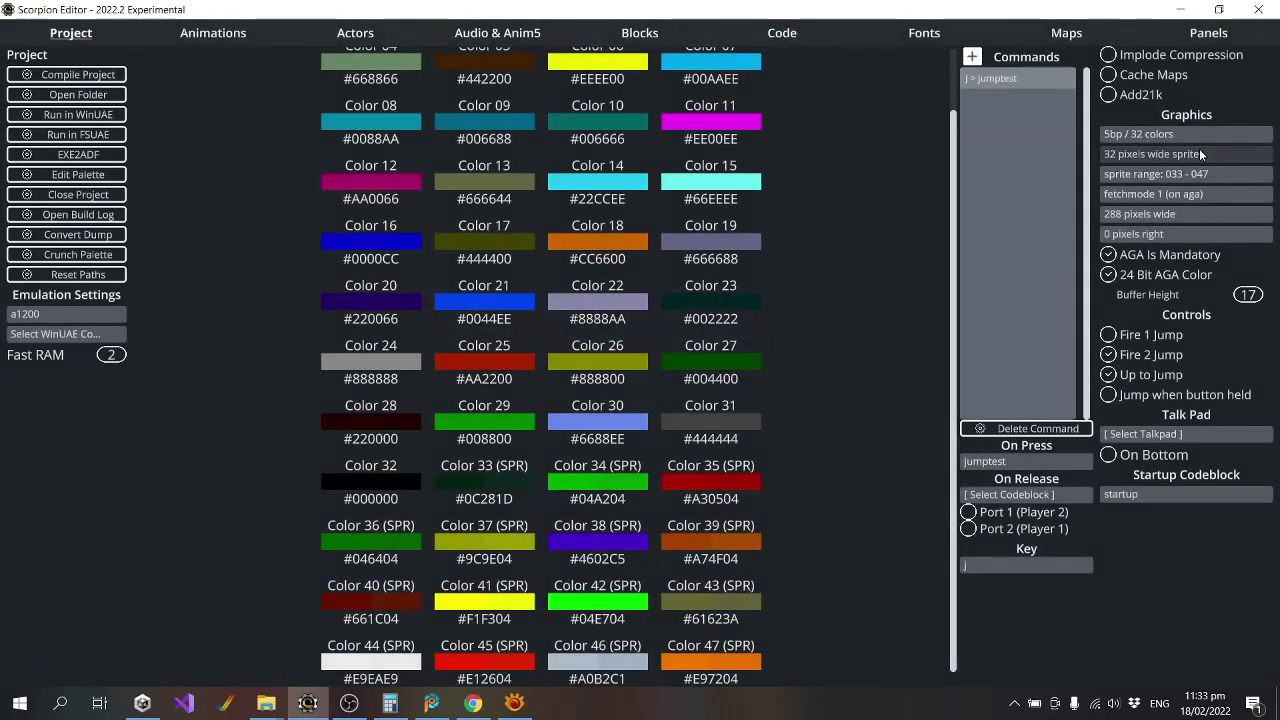
pyautogui.click(1201, 154)
pyautogui.click(1165, 161)
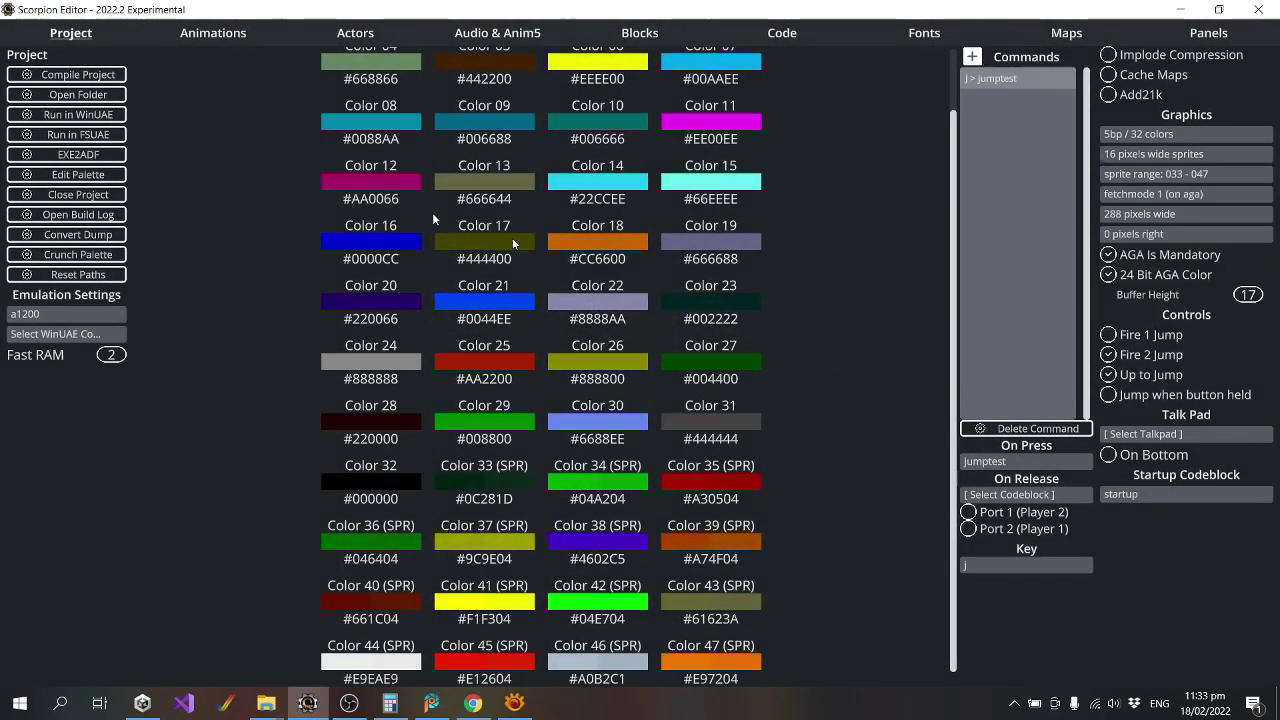
# Rerun the game in WinUAE with the 16-pixel sprites, walk Jazz around the level to check the sprite, and close the emulator.
pyautogui.click(55, 116)
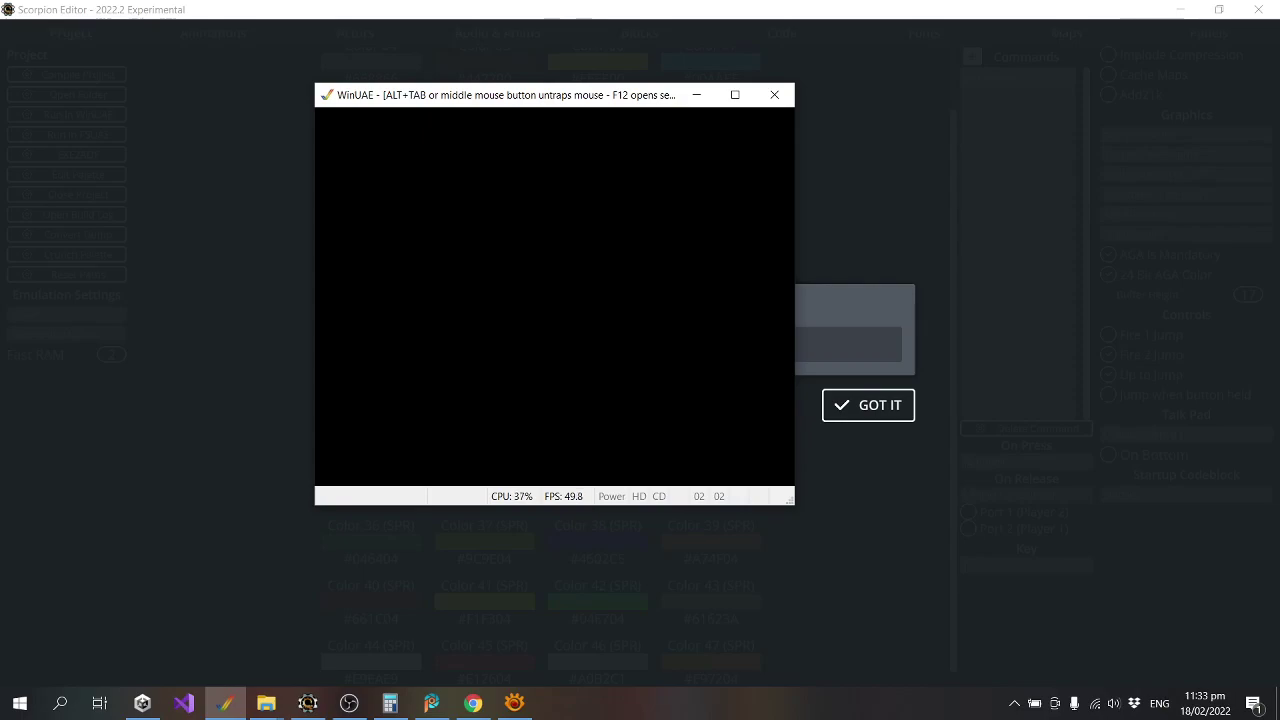
pyautogui.press('Right')
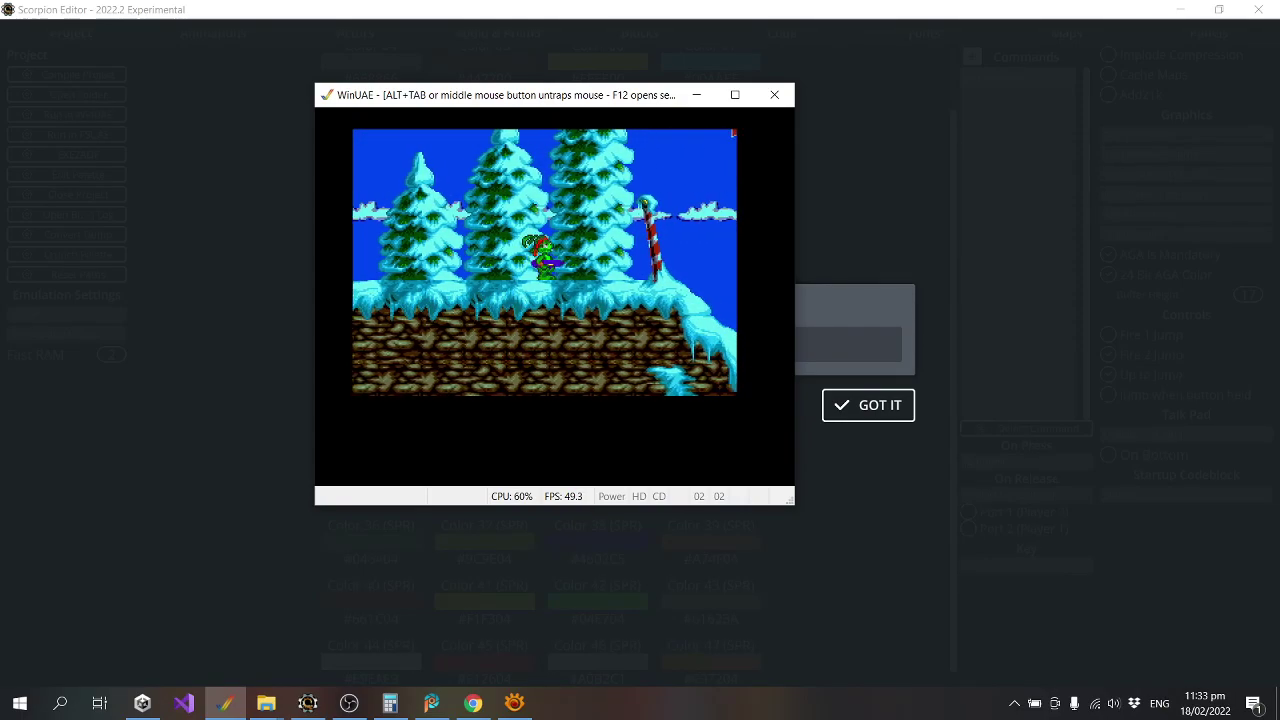
pyautogui.press('Right')
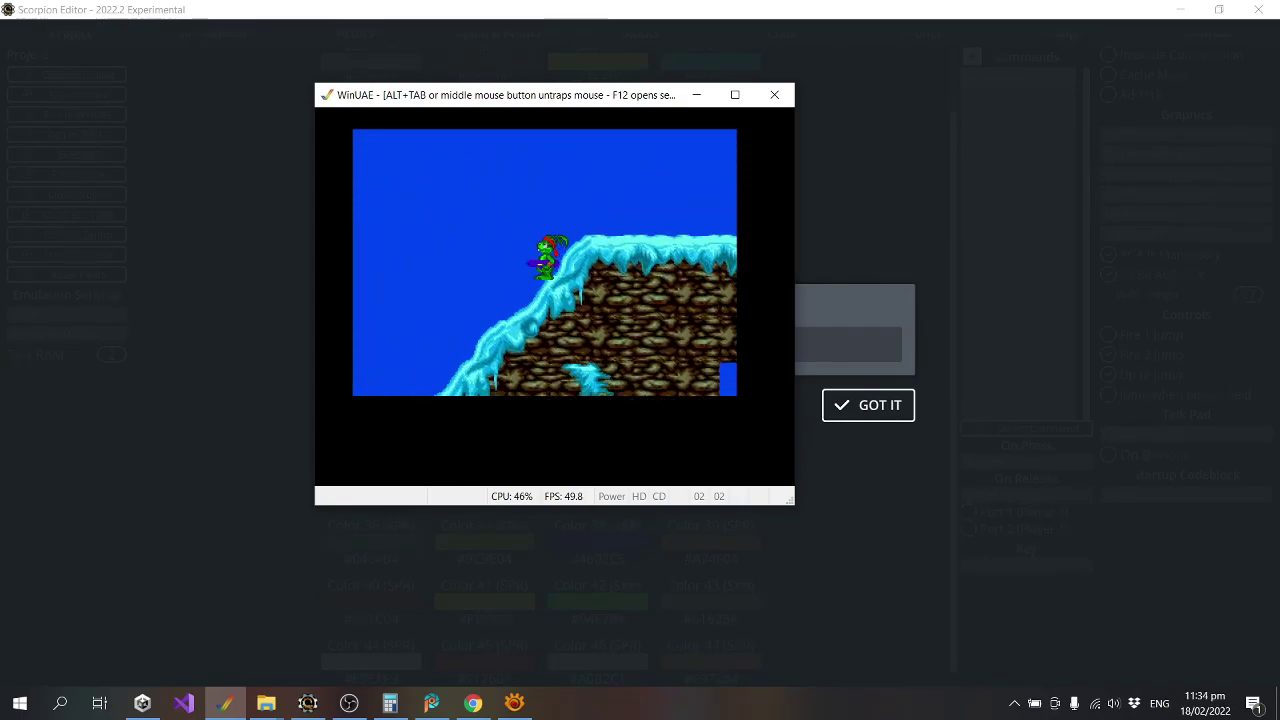
pyautogui.press('Right')
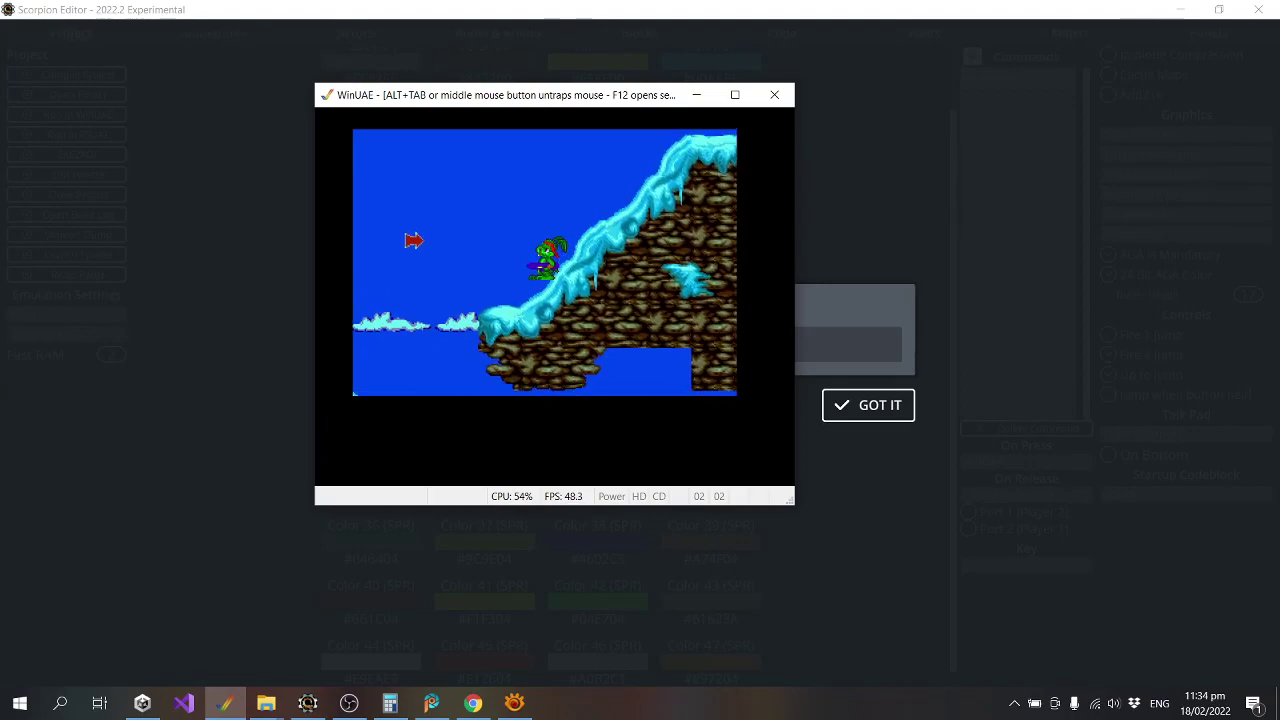
pyautogui.press('Right')
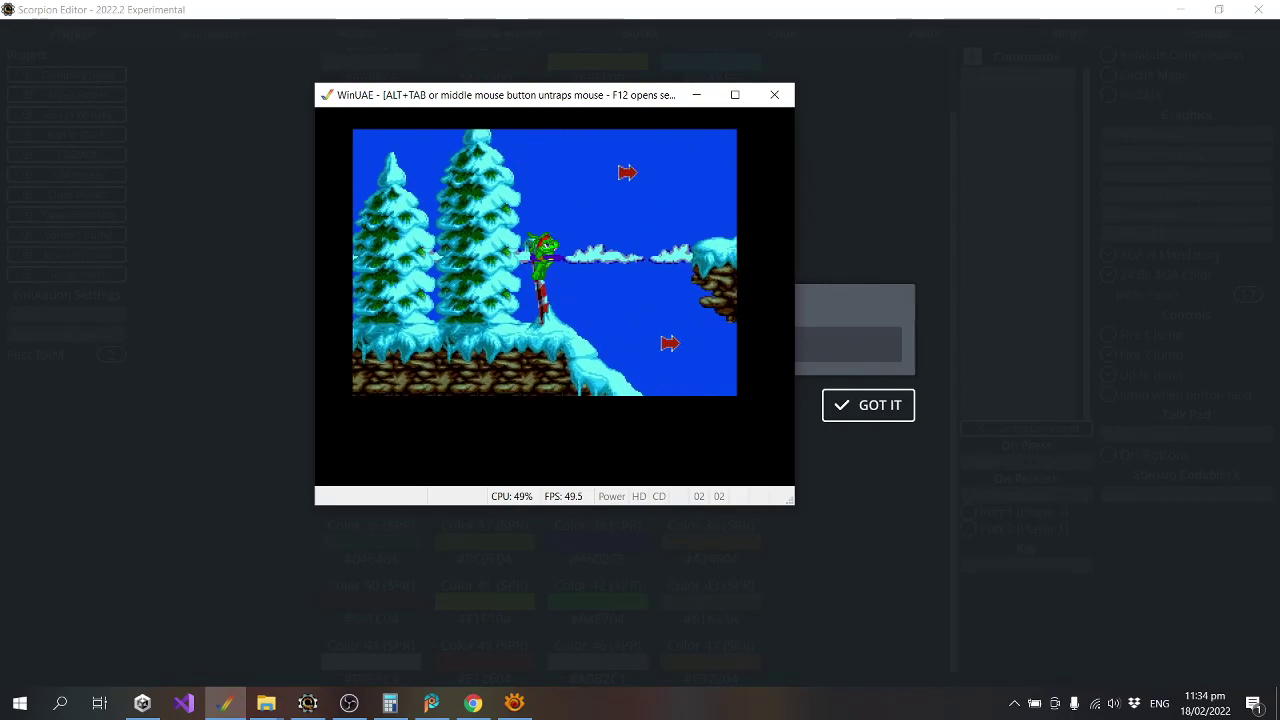
pyautogui.press('Right')
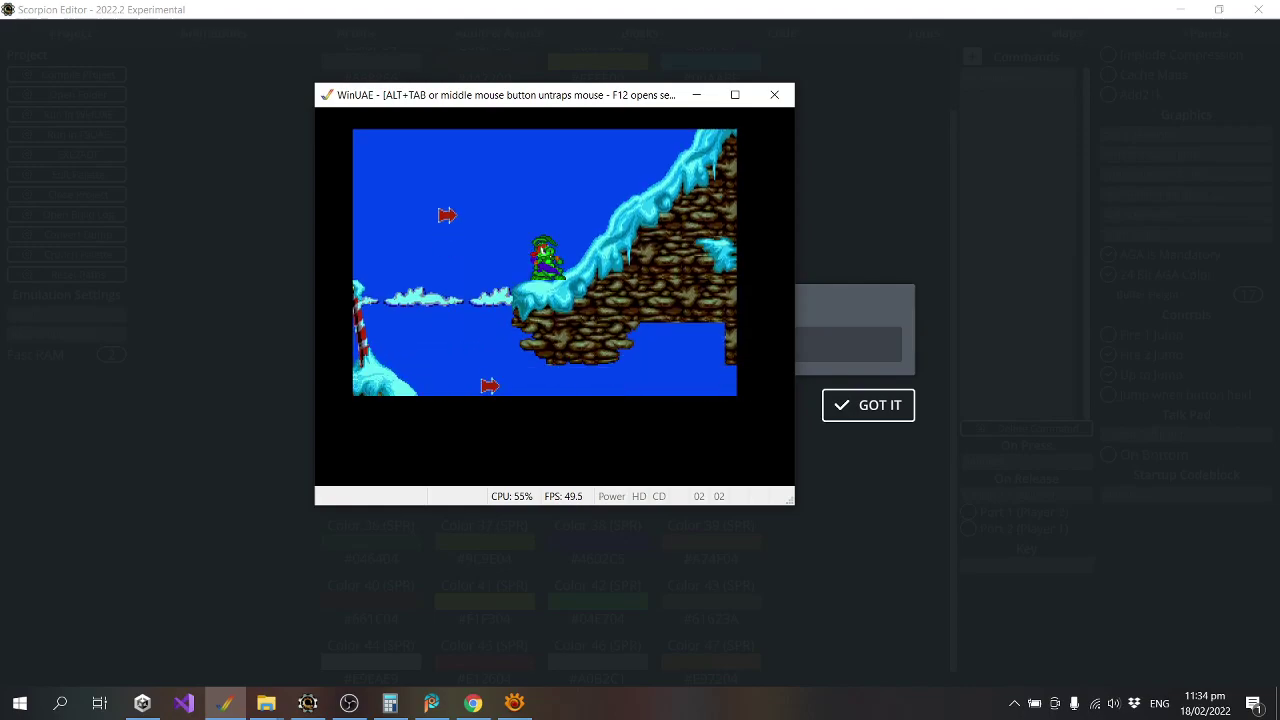
pyautogui.press('Left')
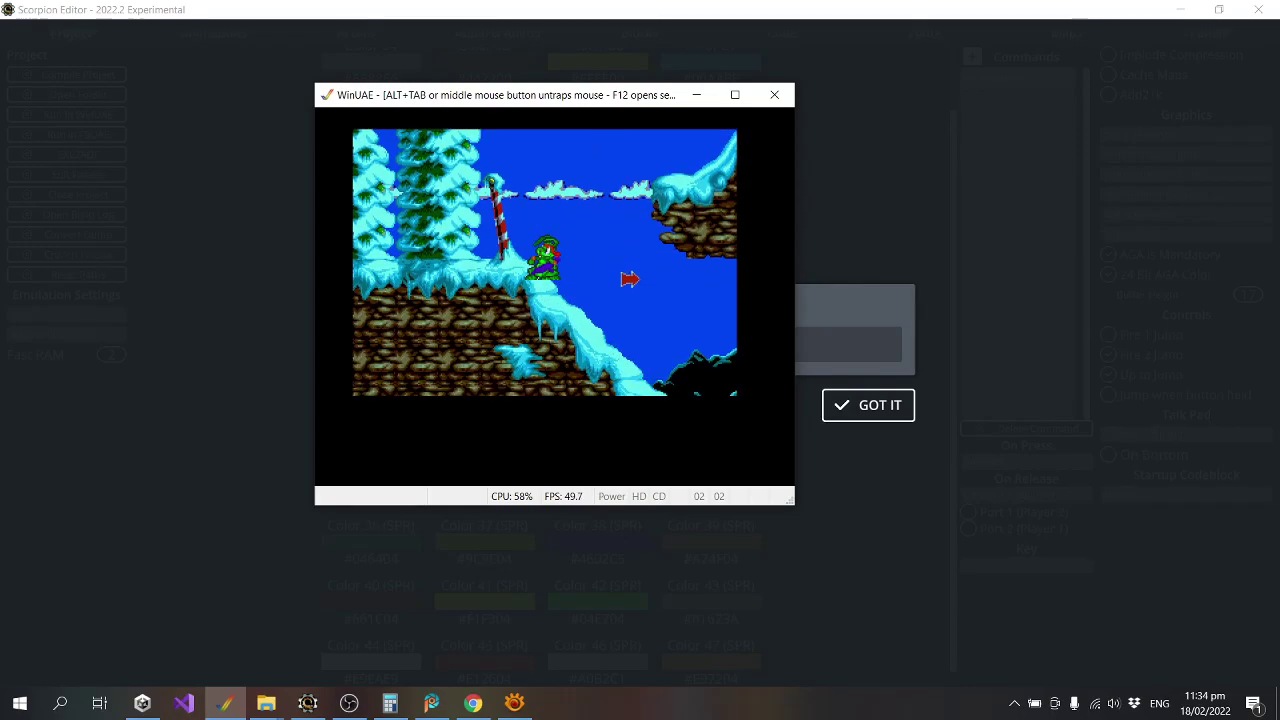
pyautogui.hotkey('alt', 'F4')
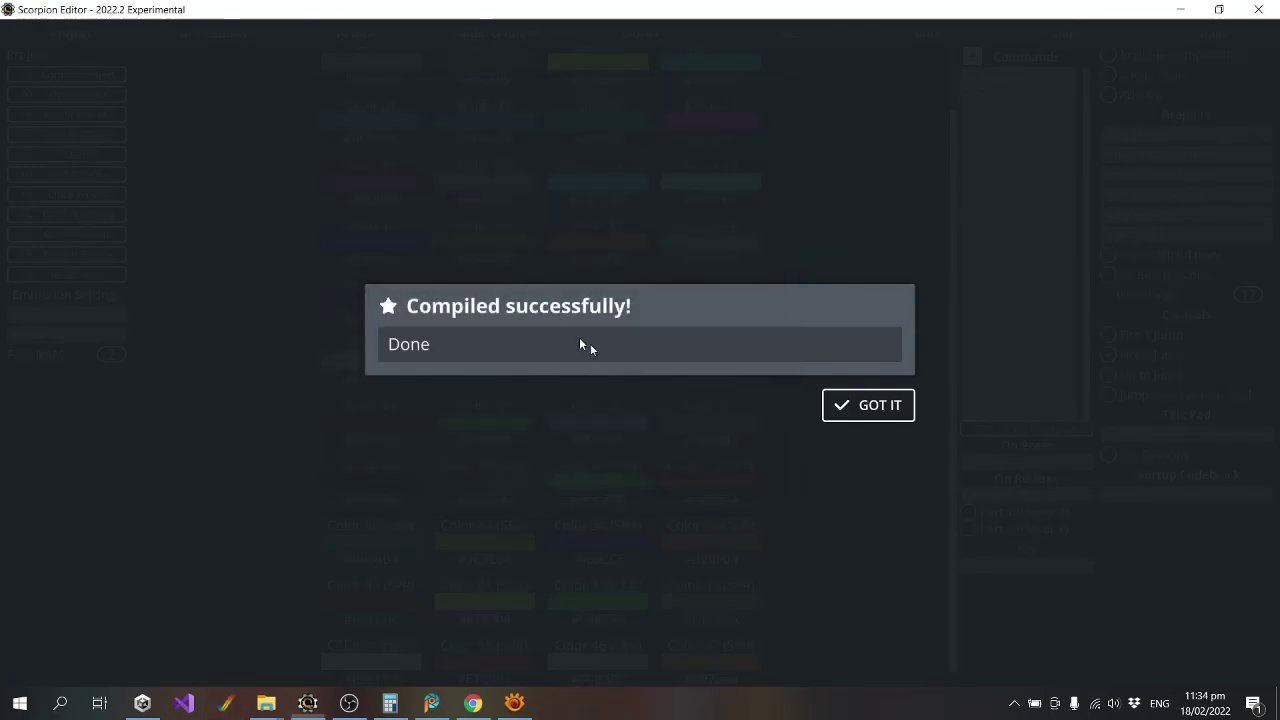
pyautogui.click(868, 405)
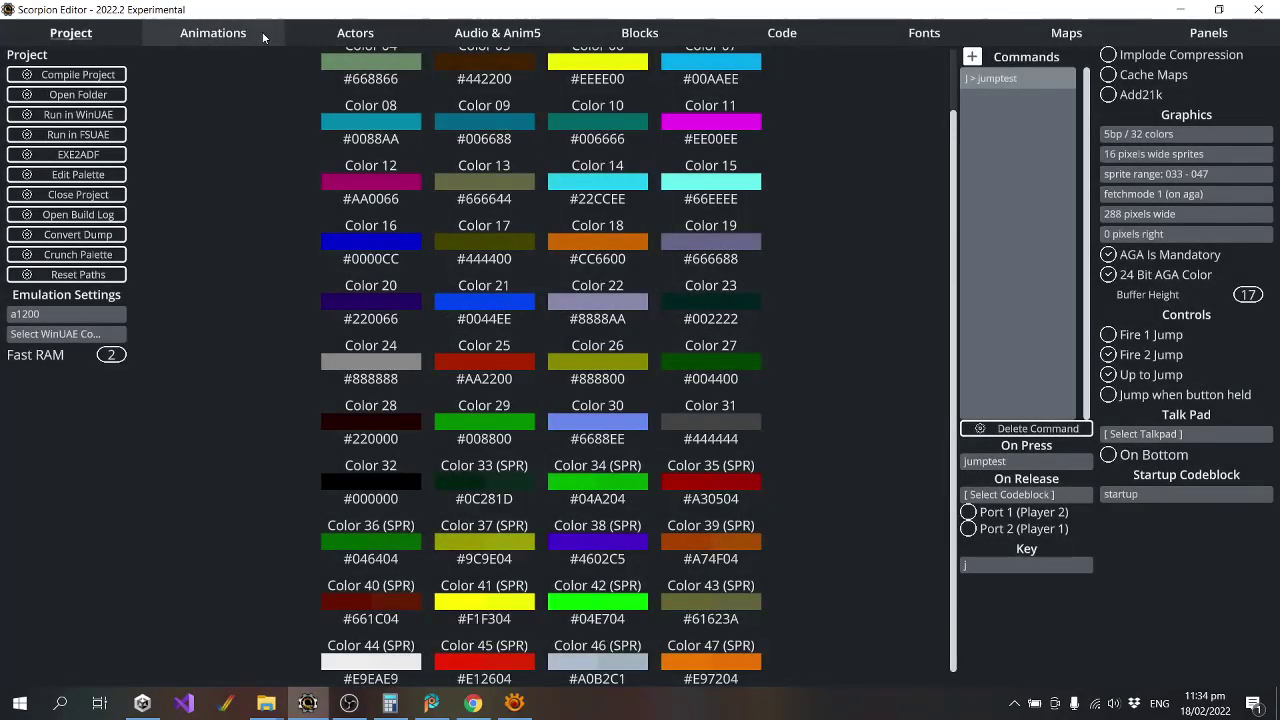
# Step back and forth through the list of Jazz animations to compare the fall, idle, jump and walk poses.
pyautogui.click(213, 33)
pyautogui.click(51, 105)
pyautogui.press('Down')
pyautogui.press('Down')
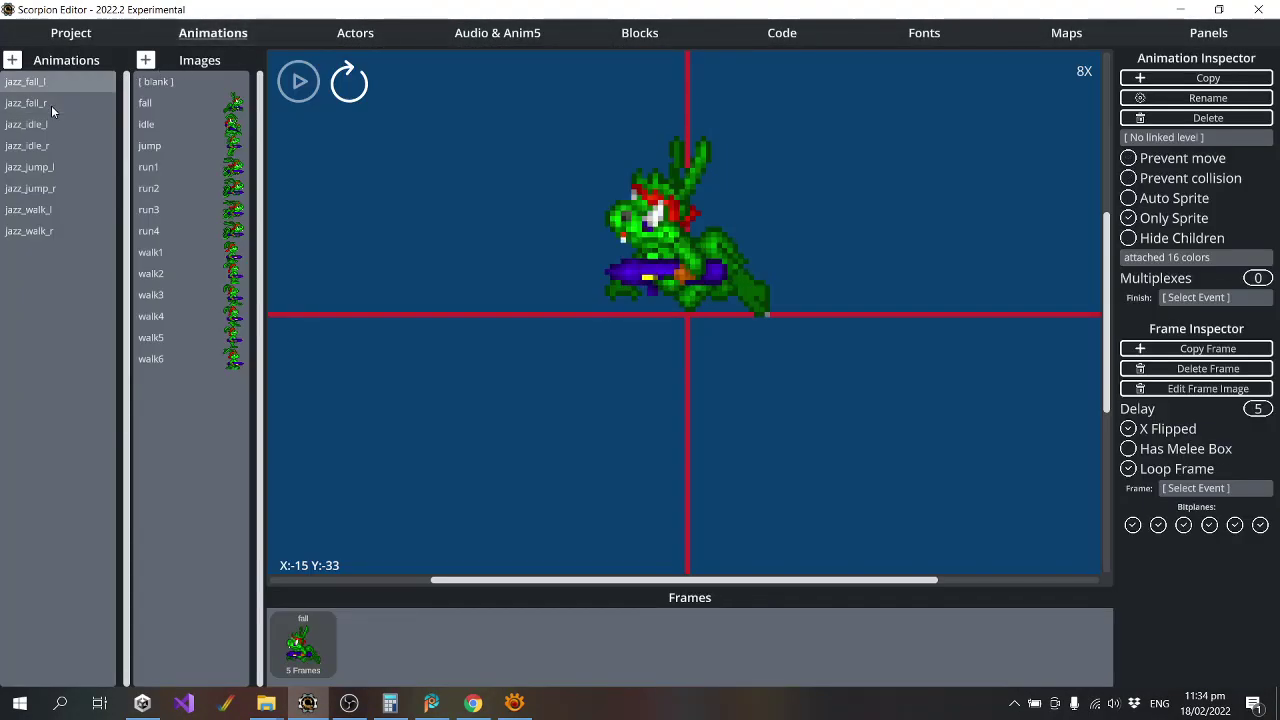
pyautogui.press('Down')
pyautogui.press('Down')
pyautogui.press('Down')
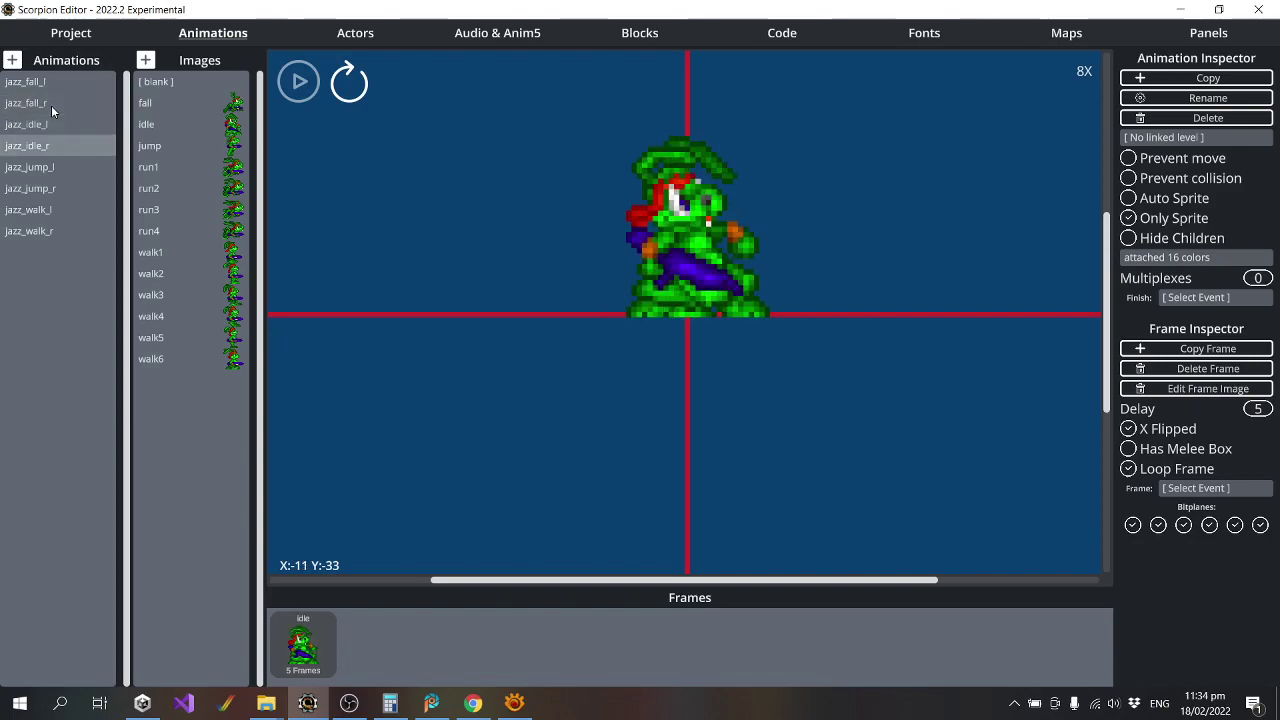
pyautogui.press('Down')
pyautogui.press('Up')
pyautogui.press('Up')
pyautogui.press('Up')
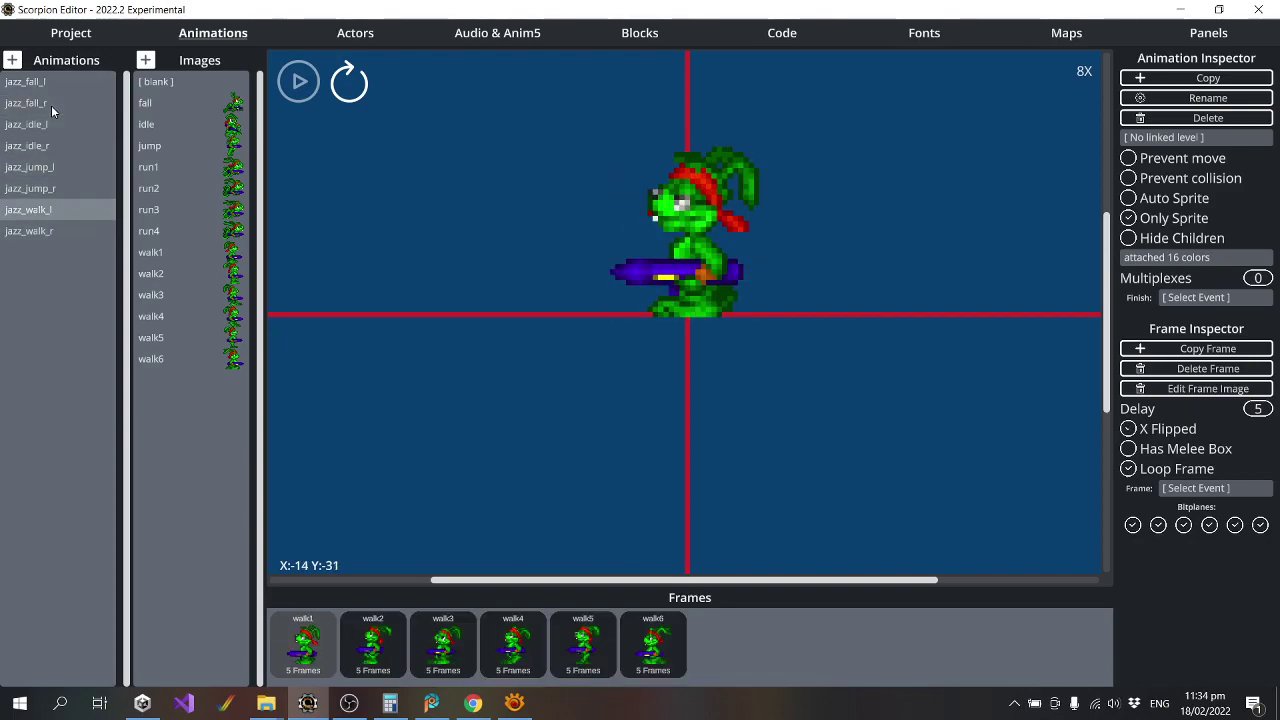
# Cycle between the left- and right-facing Jazz animations, from jazz_walk_r up to jazz_fall_l, to examine how each pose sits on the origin.
pyautogui.press('Down')
pyautogui.press('Down')
pyautogui.press('Down')
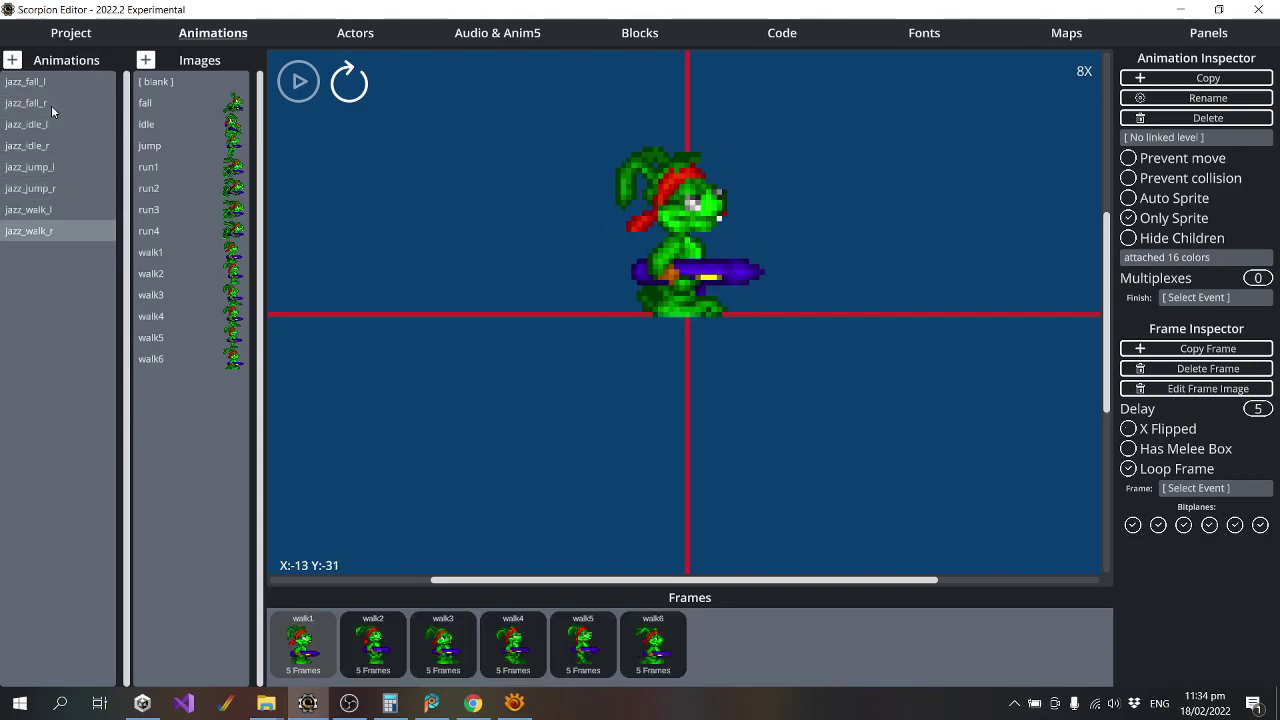
pyautogui.press('Up')
pyautogui.press('Up')
pyautogui.press('Up')
pyautogui.press('Up')
pyautogui.press('Up')
pyautogui.press('Up')
pyautogui.press('Down')
pyautogui.press('Down')
pyautogui.press('Down')
pyautogui.press('Down')
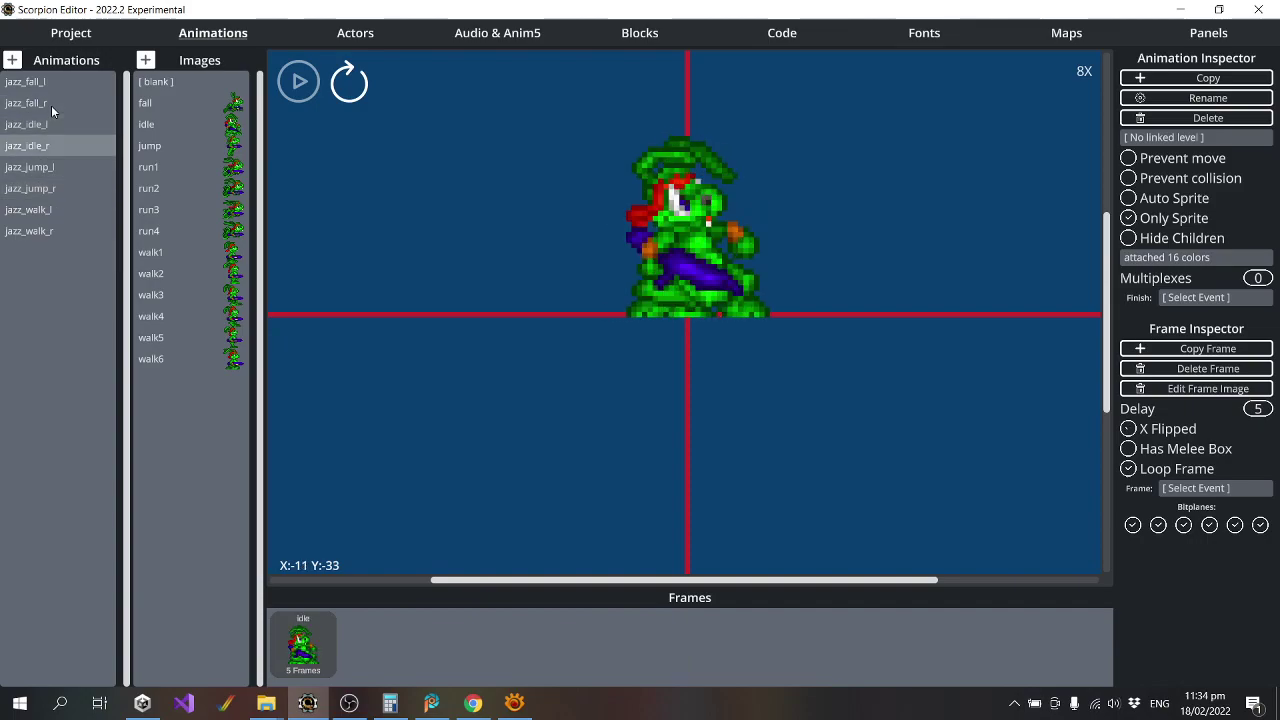
pyautogui.press('Up')
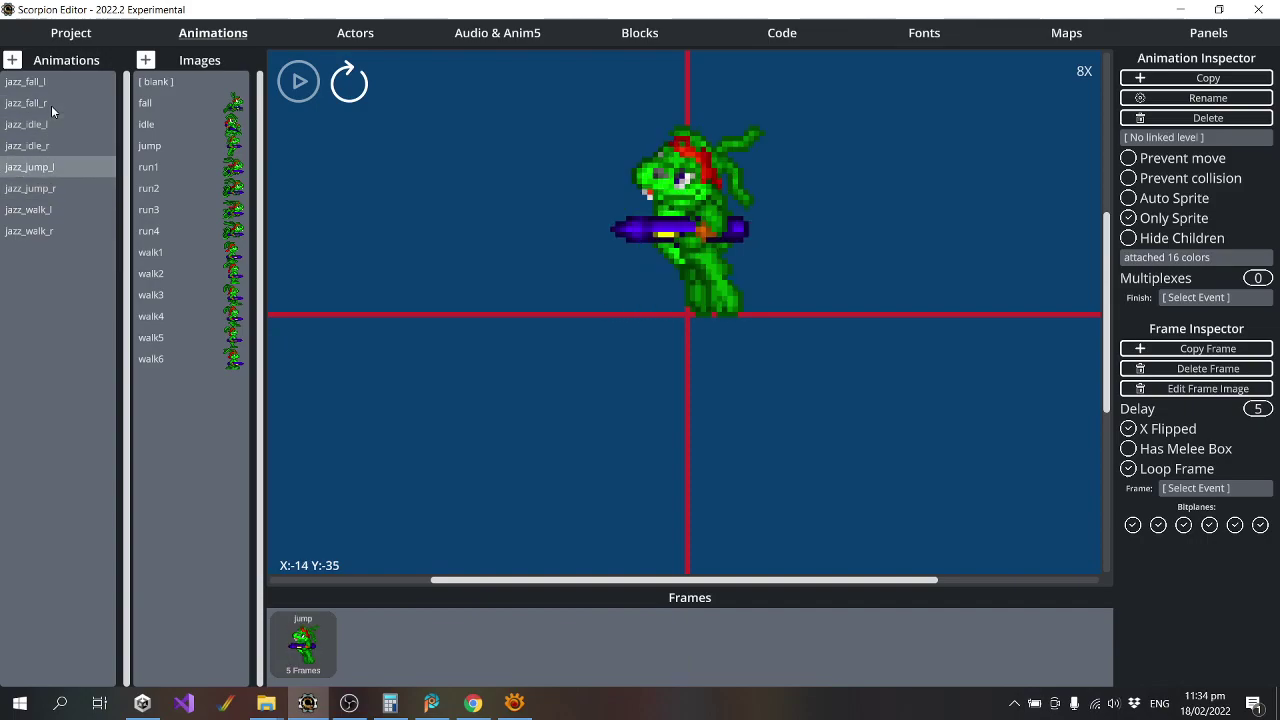
pyautogui.press('Up')
pyautogui.press('Up')
pyautogui.press('Up')
pyautogui.press('Up')
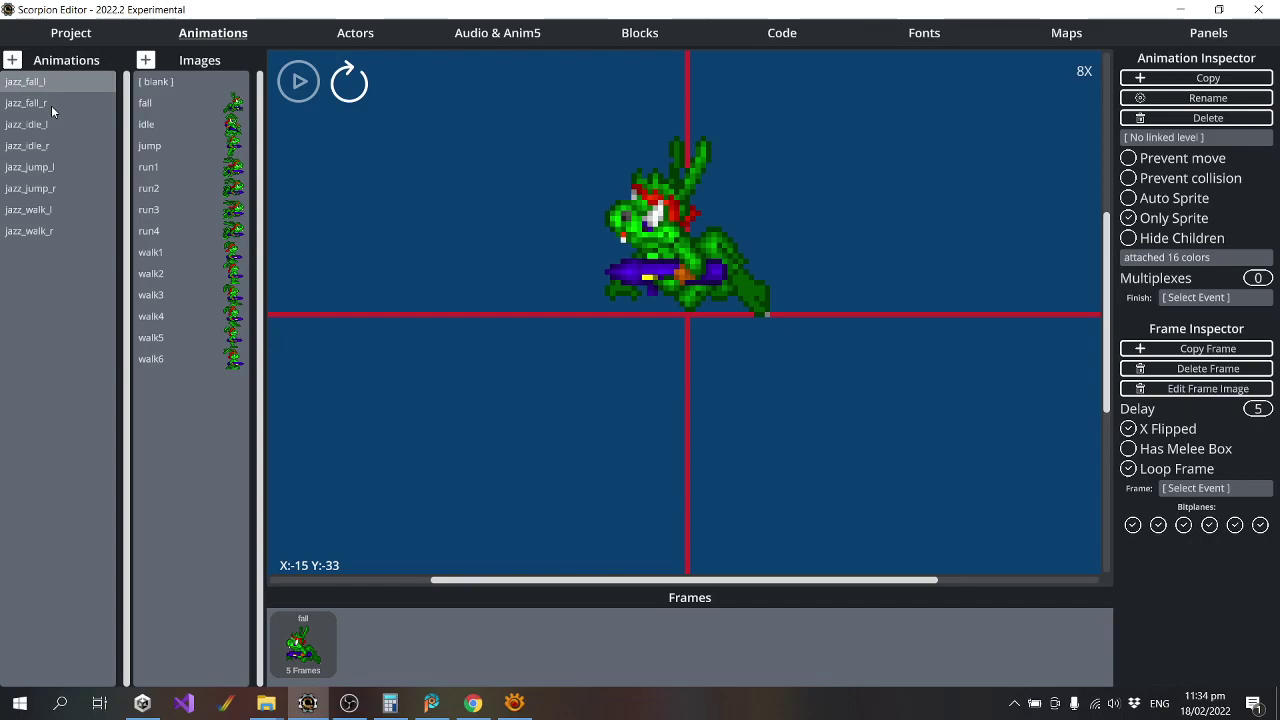
# Compile and run the project in WinUAE once more to check the game, and dismiss the compile message.
pyautogui.click(85, 33)
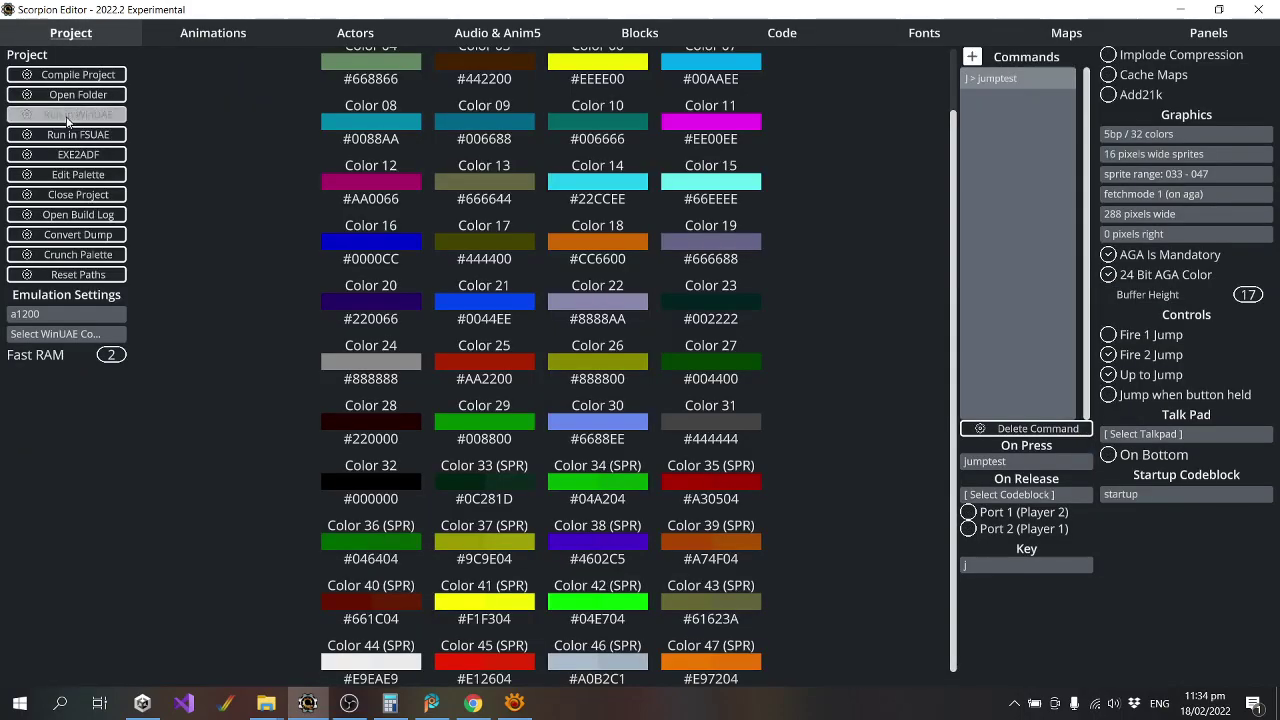
pyautogui.click(66, 115)
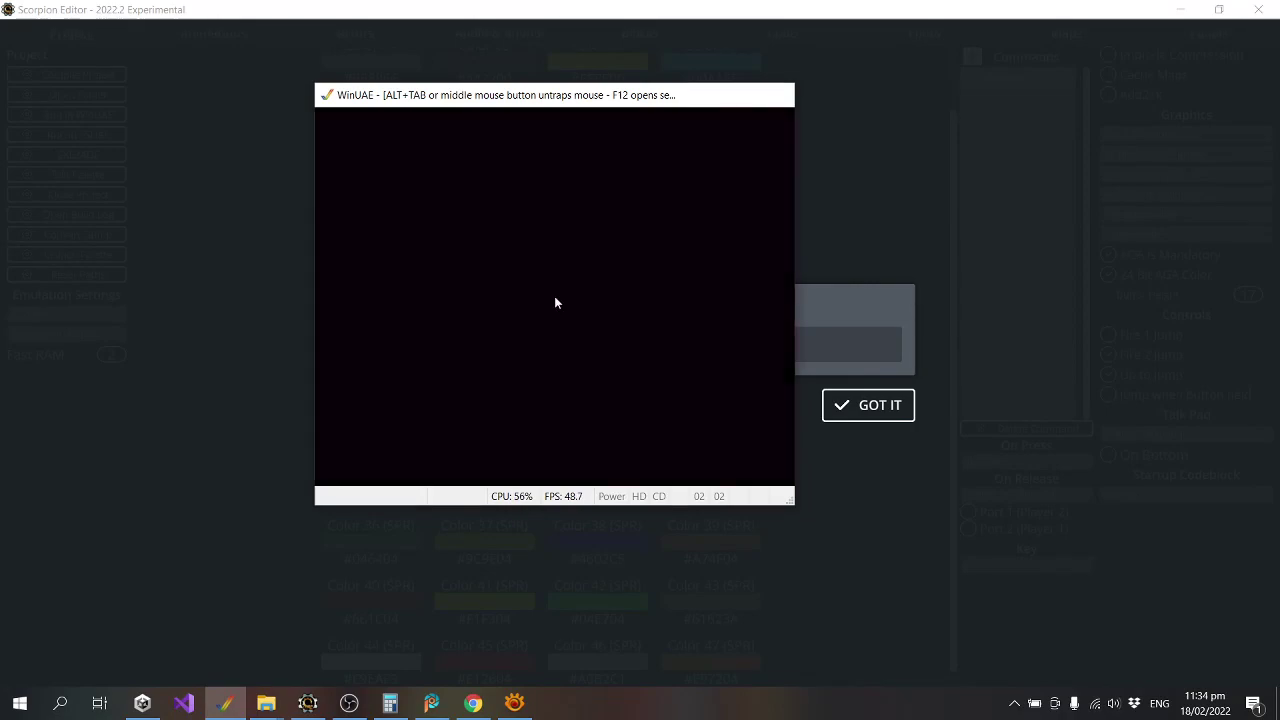
pyautogui.click(868, 405)
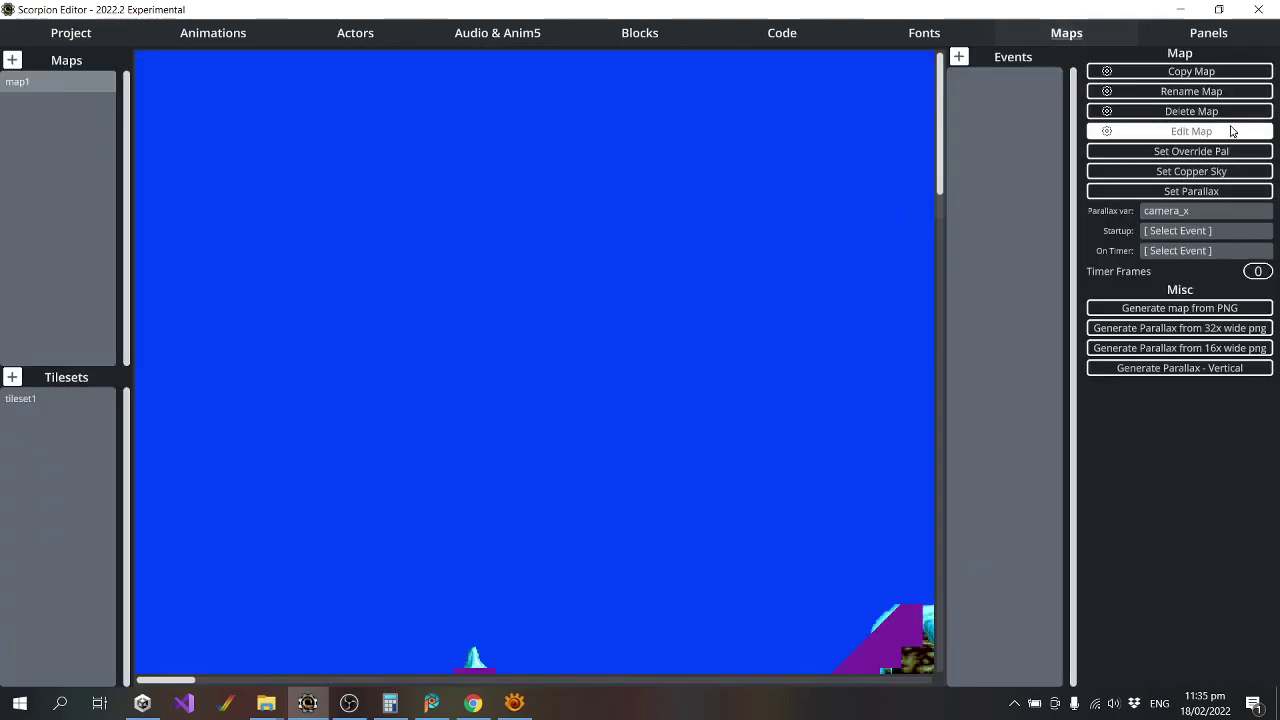
# Open map1 for editing in Tiled and hide Image Layer 1 to expose the gaps in the tunnel beside the carrot block.
pyautogui.click(1232, 131)
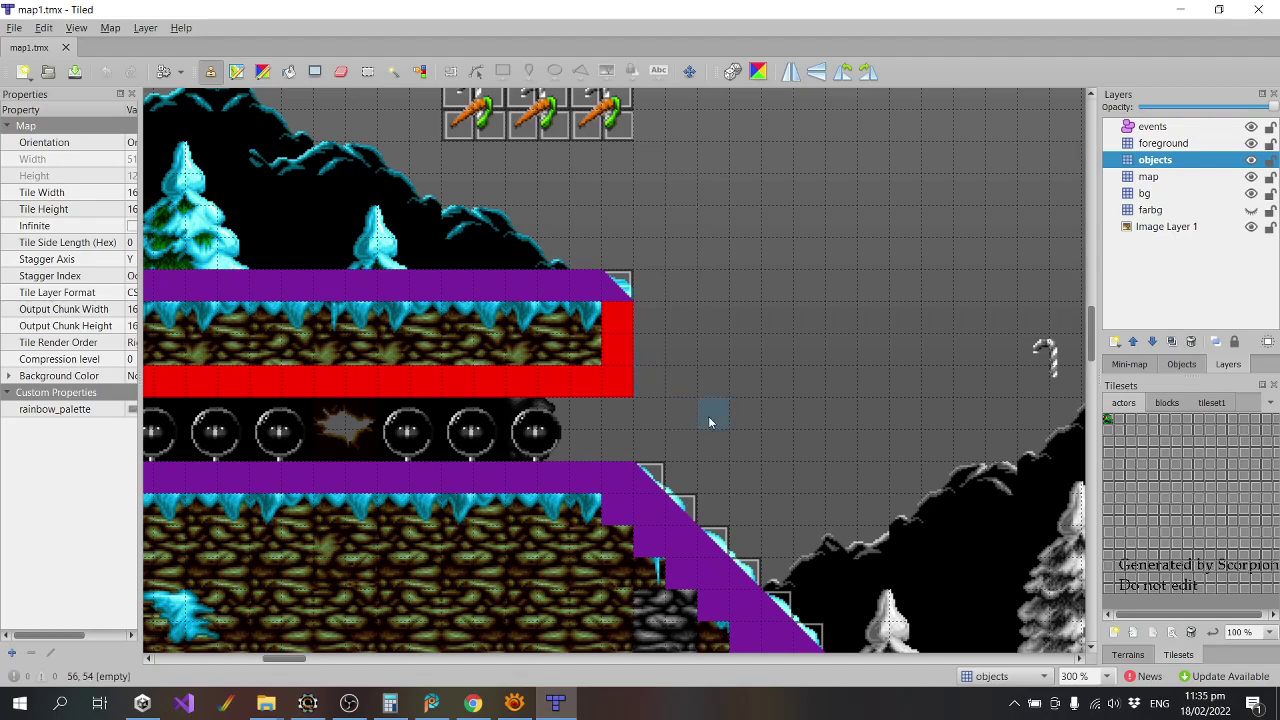
pyautogui.scroll(-3, 763, 497)
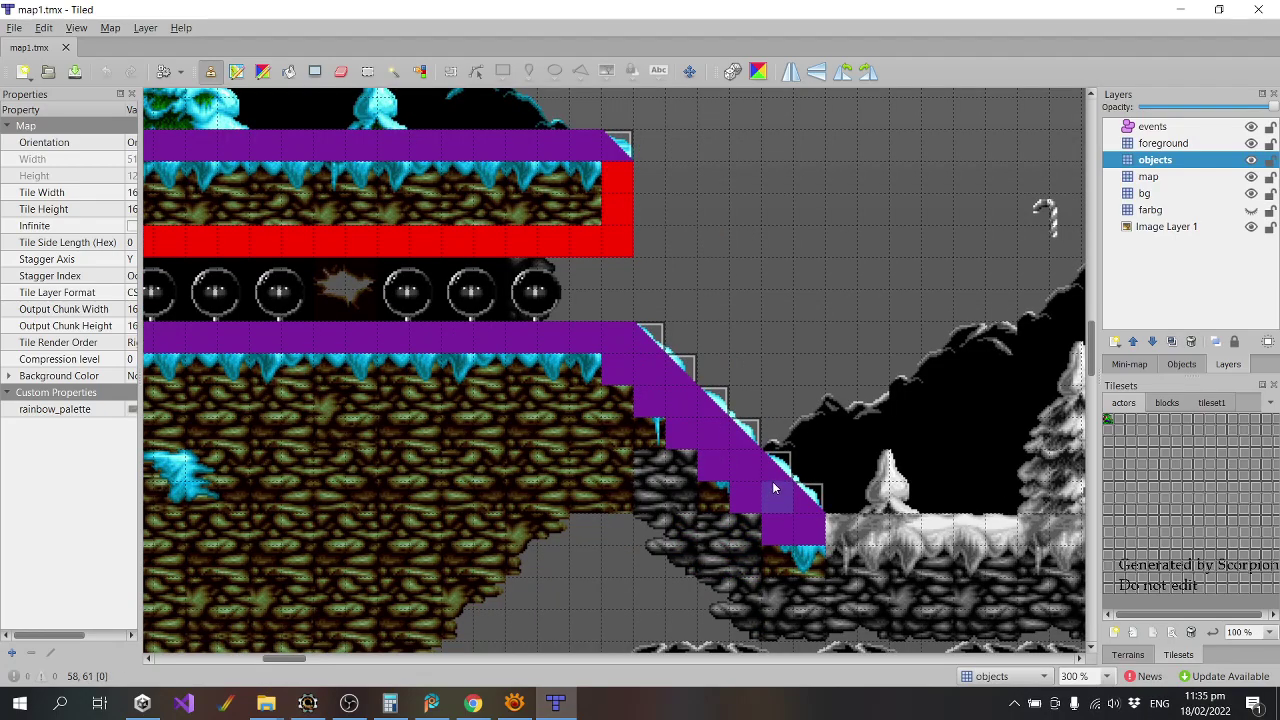
pyautogui.keyDown('ctrl'); pyautogui.scroll(-4, 560, 470); pyautogui.keyUp('ctrl')
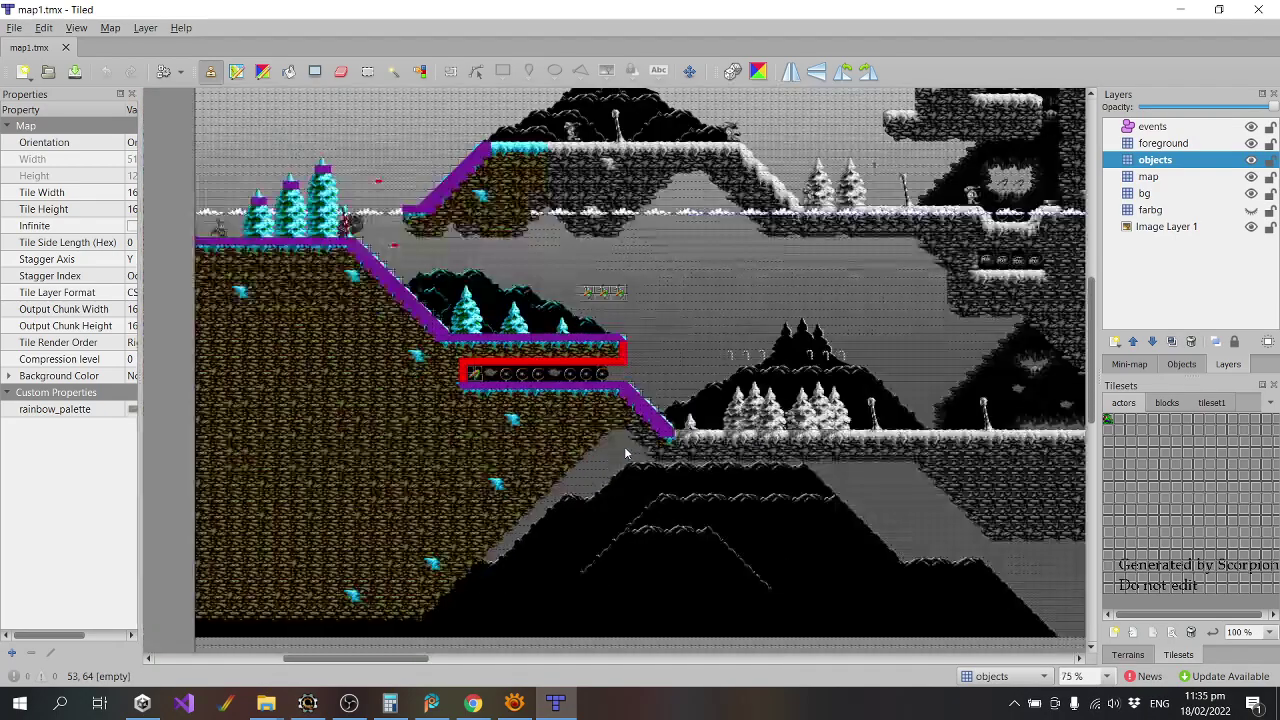
pyautogui.keyDown('ctrl'); pyautogui.scroll(-3, 624, 446); pyautogui.keyUp('ctrl')
pyautogui.moveTo(500, 659)
pyautogui.mouseDown()
pyautogui.moveTo(870, 668)
pyautogui.moveTo(506, 646)
pyautogui.mouseUp()
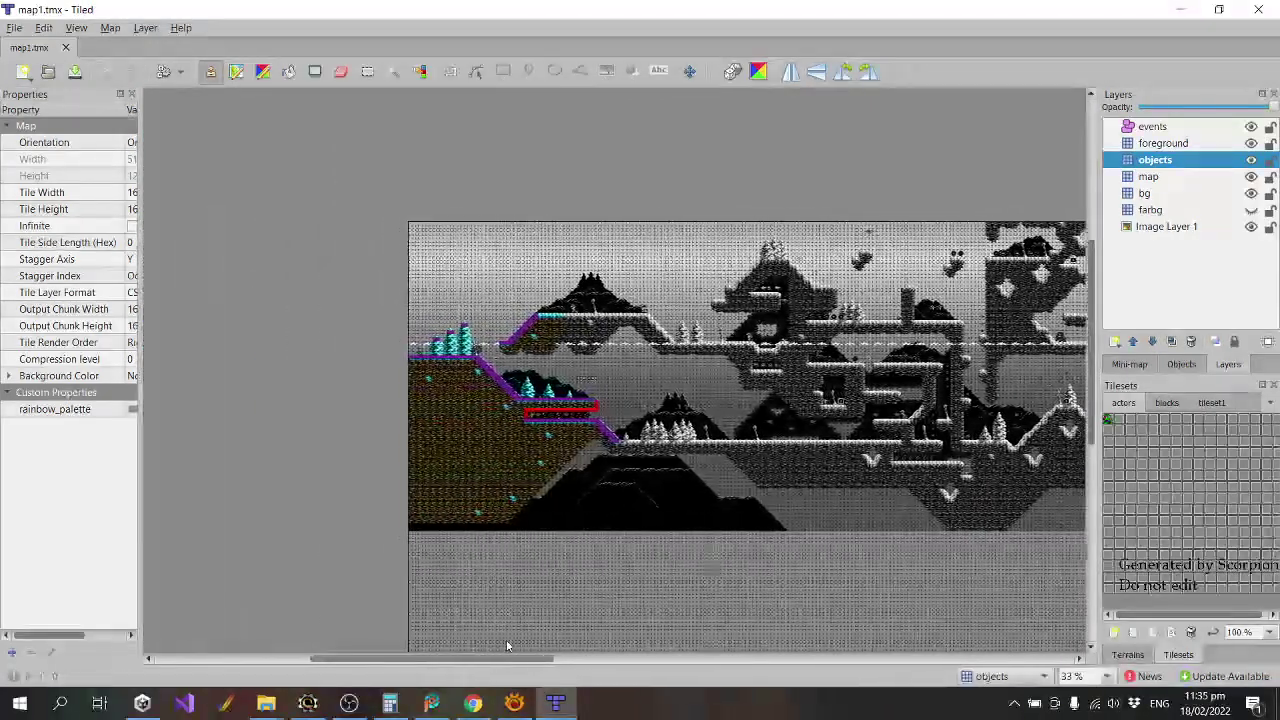
pyautogui.keyDown('ctrl'); pyautogui.scroll(4, 580, 540); pyautogui.keyUp('ctrl')
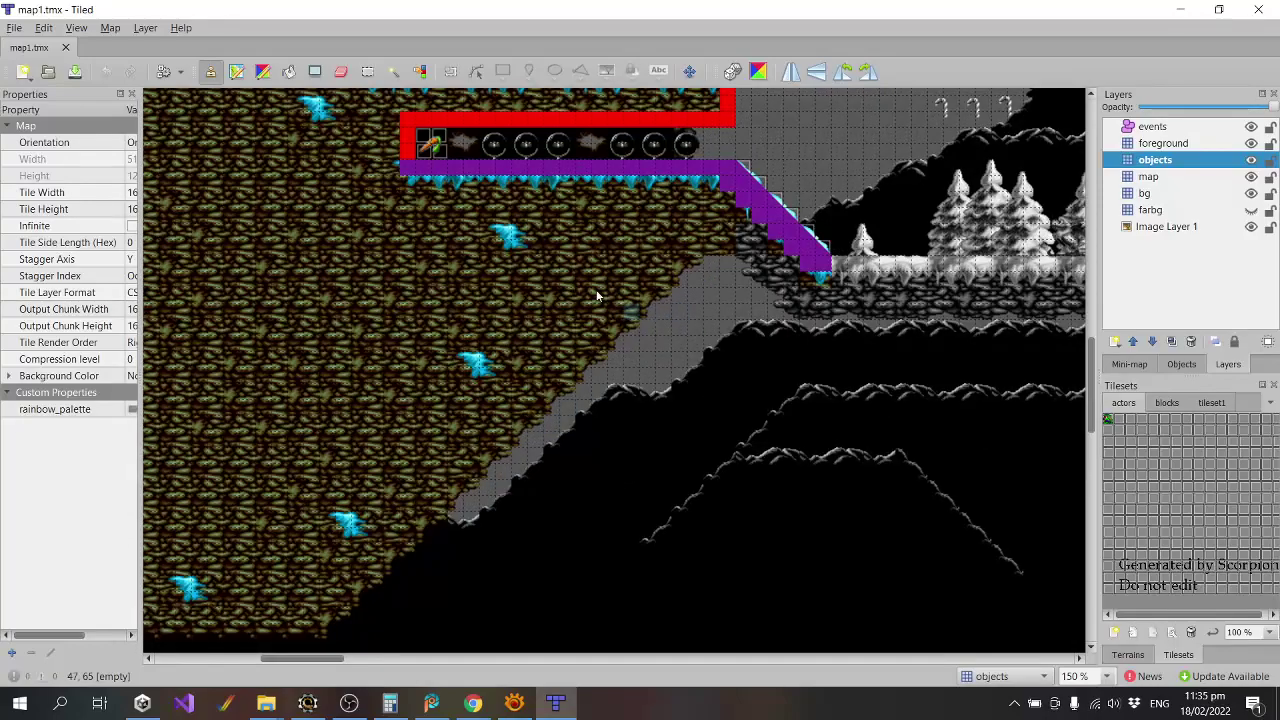
pyautogui.keyDown('ctrl'); pyautogui.scroll(3, 450, 290); pyautogui.keyUp('ctrl')
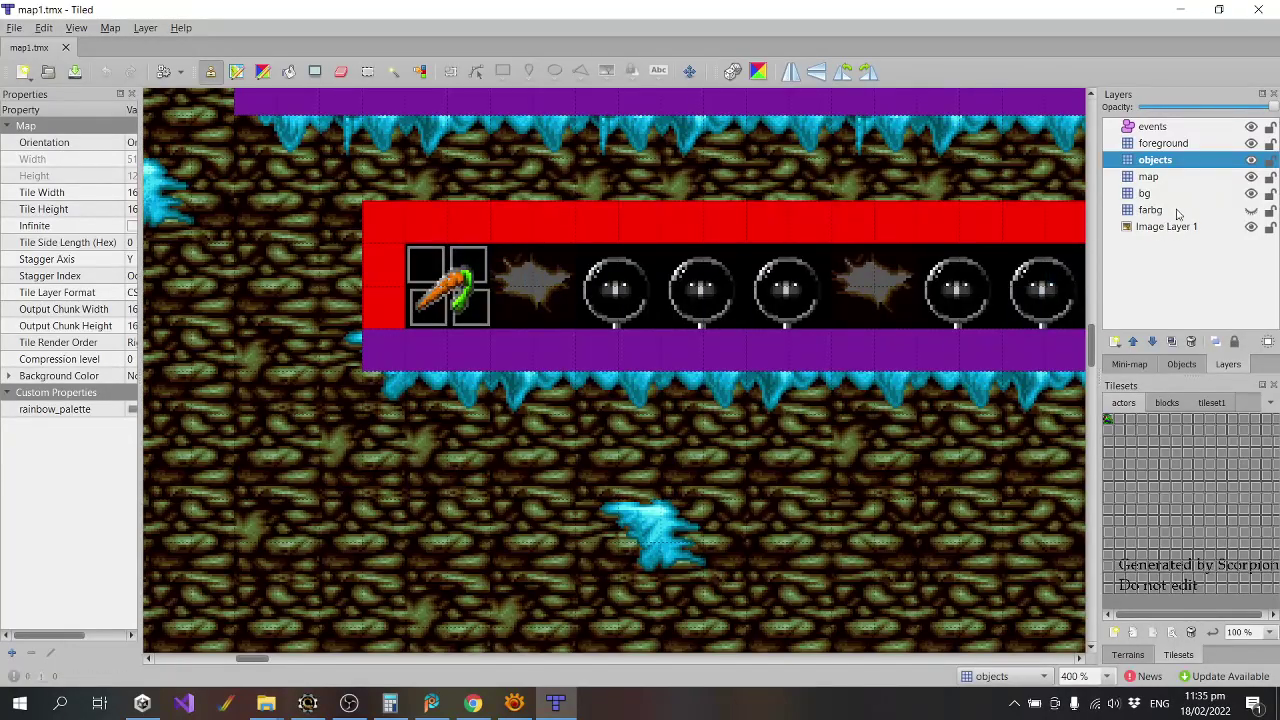
pyautogui.click(1251, 228)
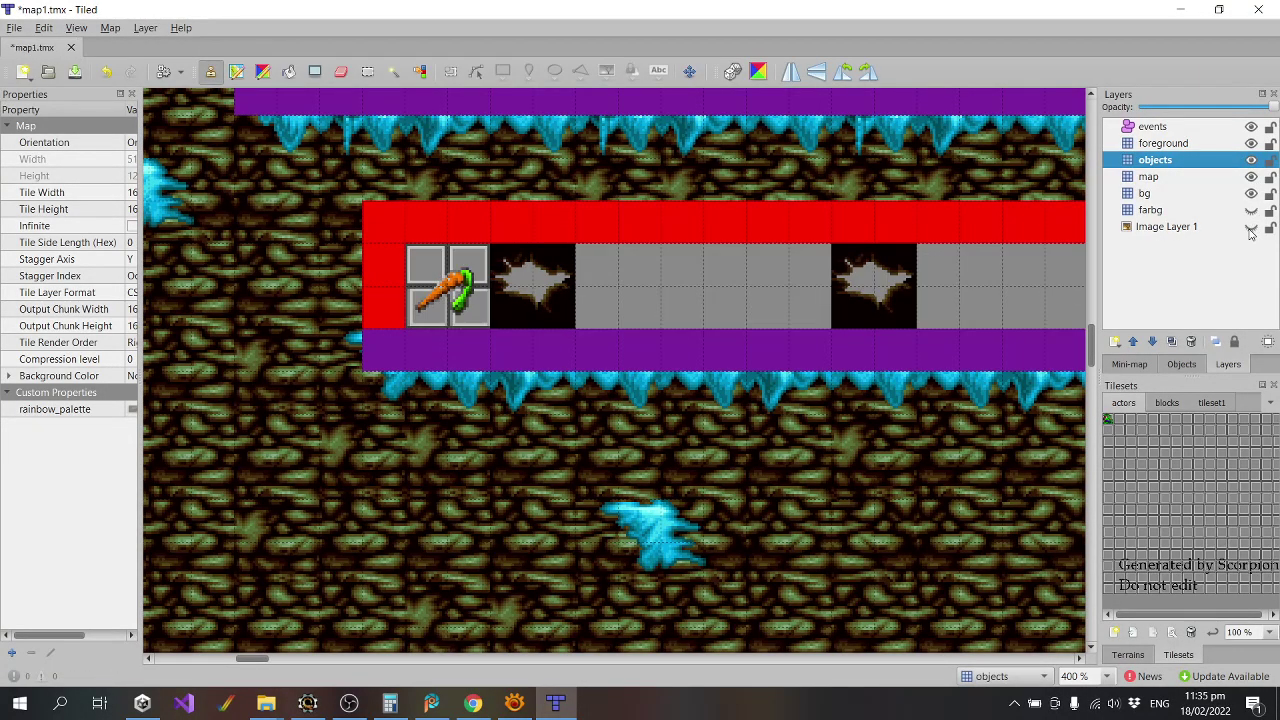
pyautogui.click(1251, 229)
pyautogui.click(1251, 229)
# Pick the 2x2 group of solid black cave tiles from the tileset1 tileset as the stamp.
pyautogui.click(1167, 403)
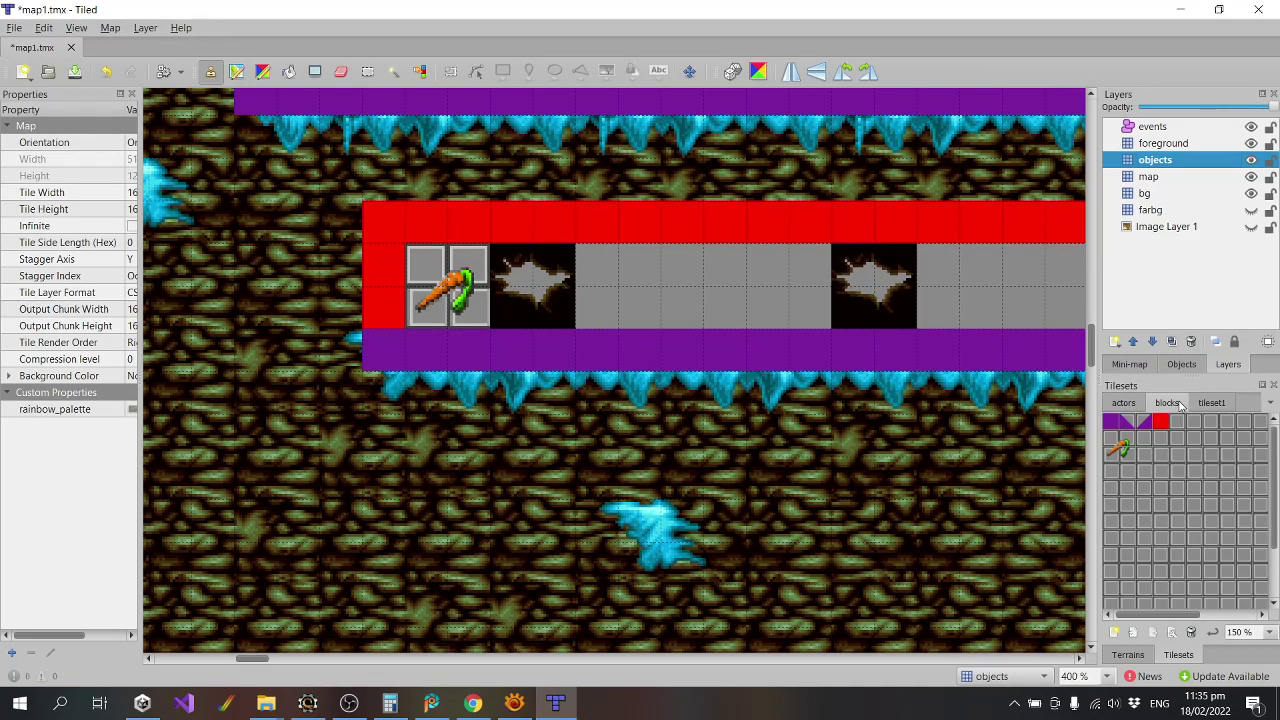
pyautogui.click(1207, 404)
pyautogui.scroll(-3, 1162, 598)
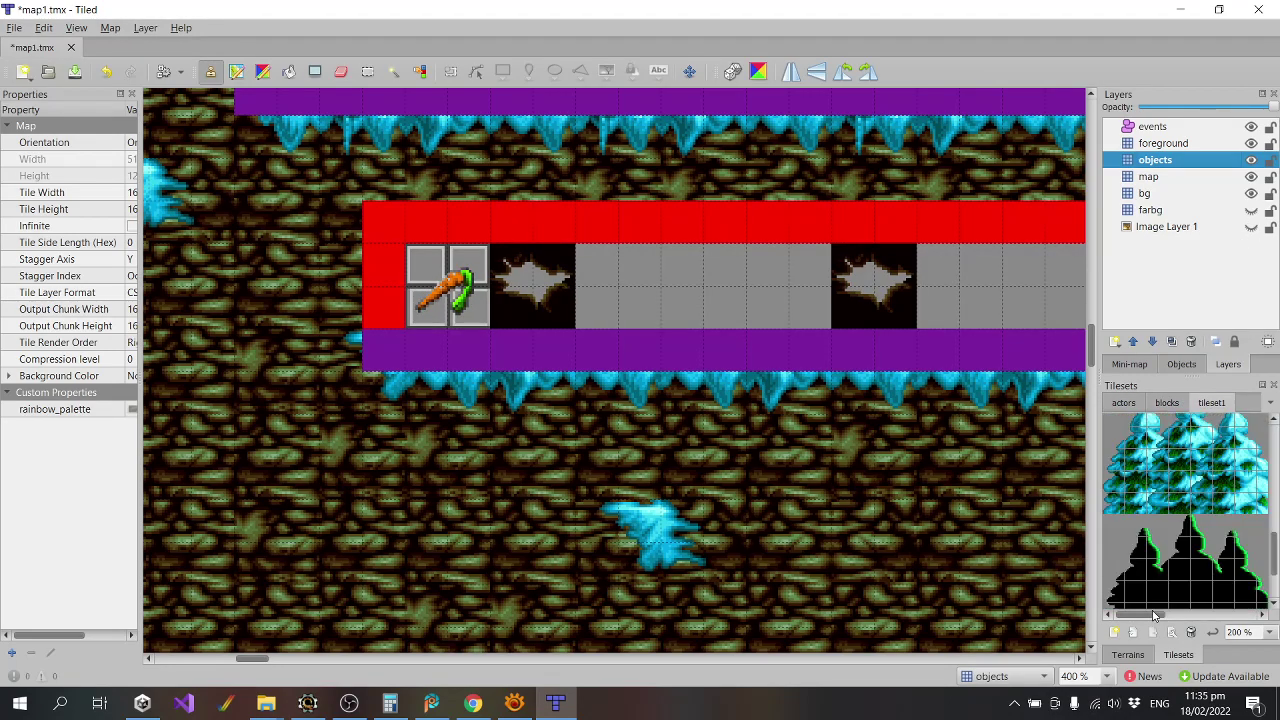
pyautogui.keyDown('ctrl'); pyautogui.scroll(-3, 1176, 553); pyautogui.keyUp('ctrl')
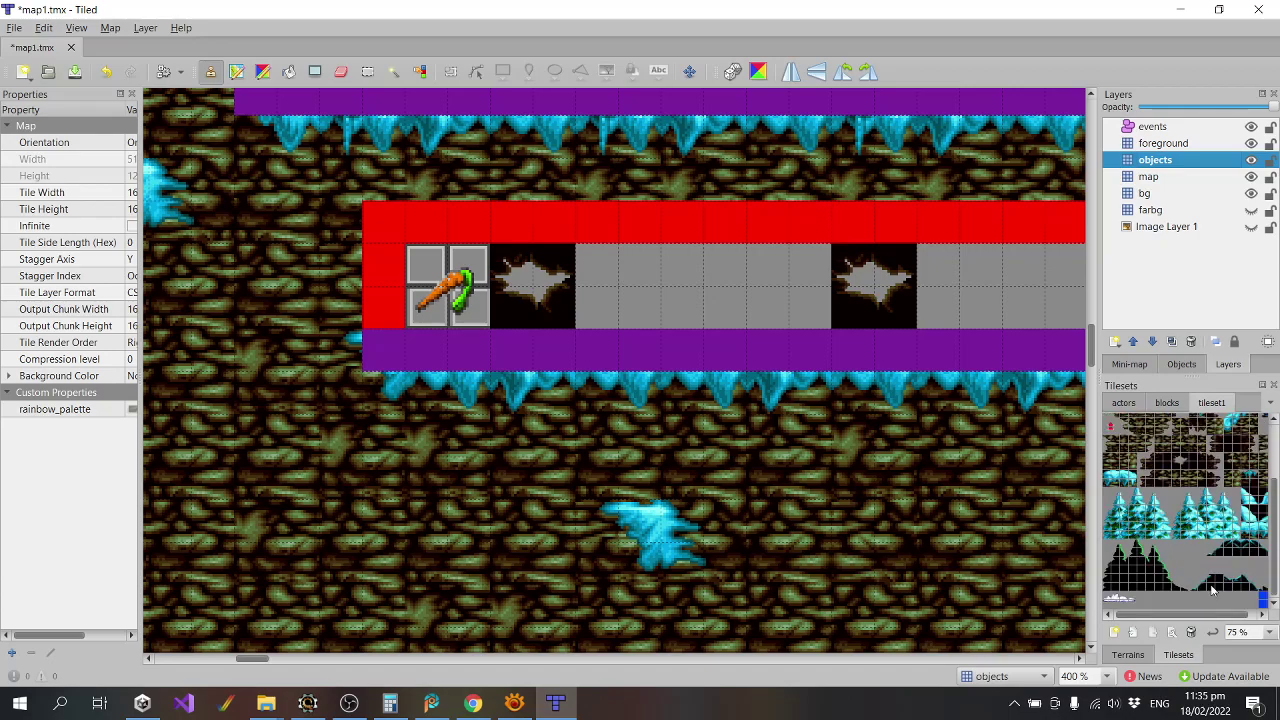
pyautogui.keyDown('ctrl'); pyautogui.scroll(3, 1212, 590); pyautogui.keyUp('ctrl')
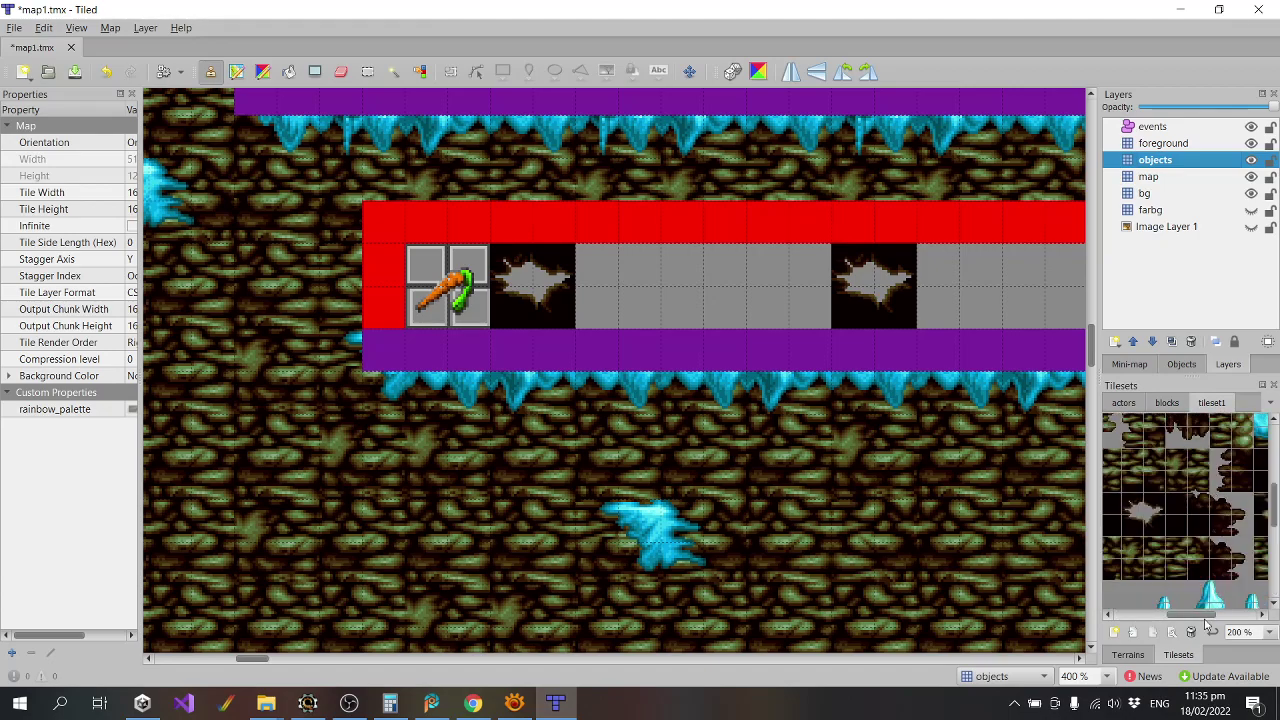
pyautogui.scroll(5, 1205, 510)
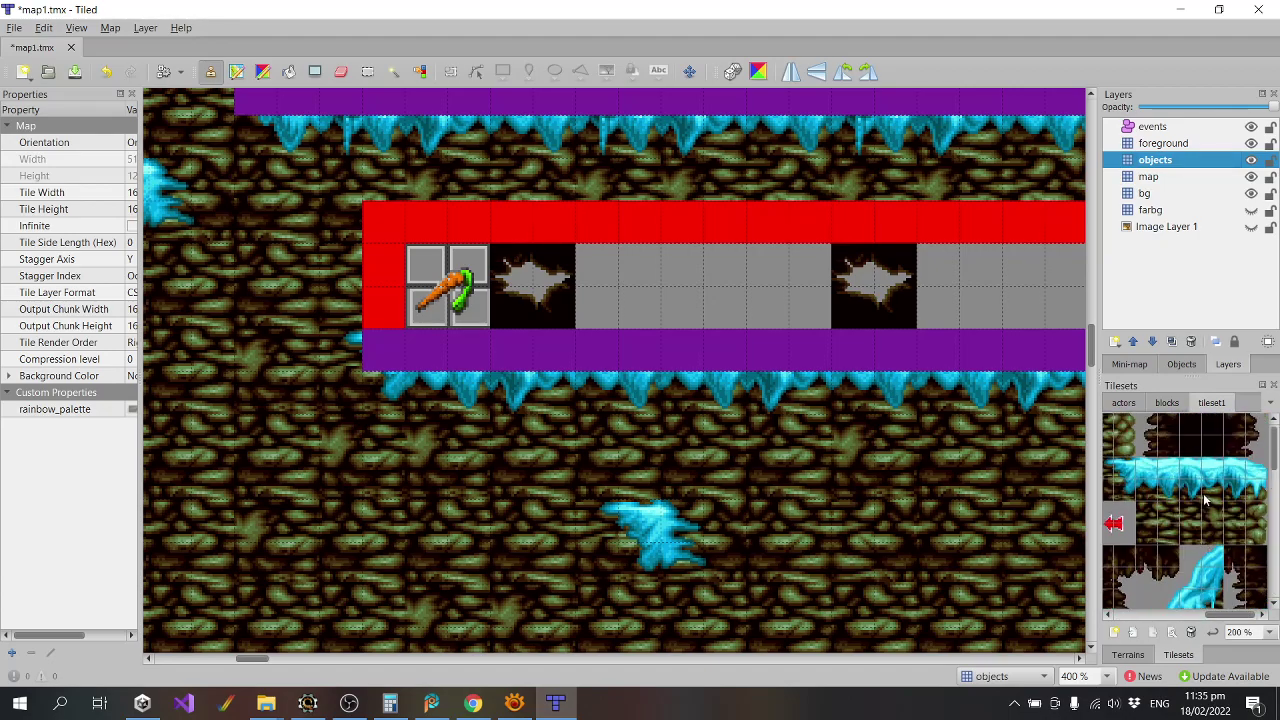
pyautogui.moveTo(1190, 426); pyautogui.dragTo(1212, 448)
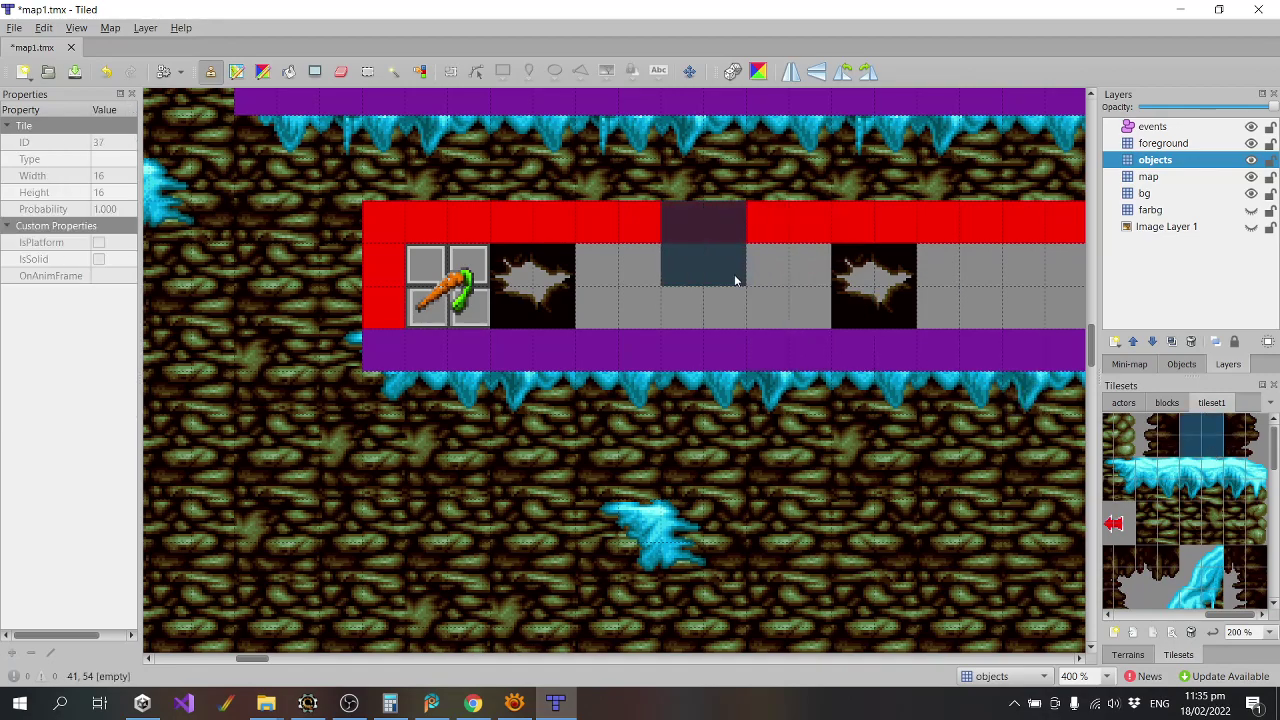
# Paint the black cave tiles on the bg layer behind the carrot and between the two rock holes, undoing the stray stamp on objects.
pyautogui.click(740, 316)
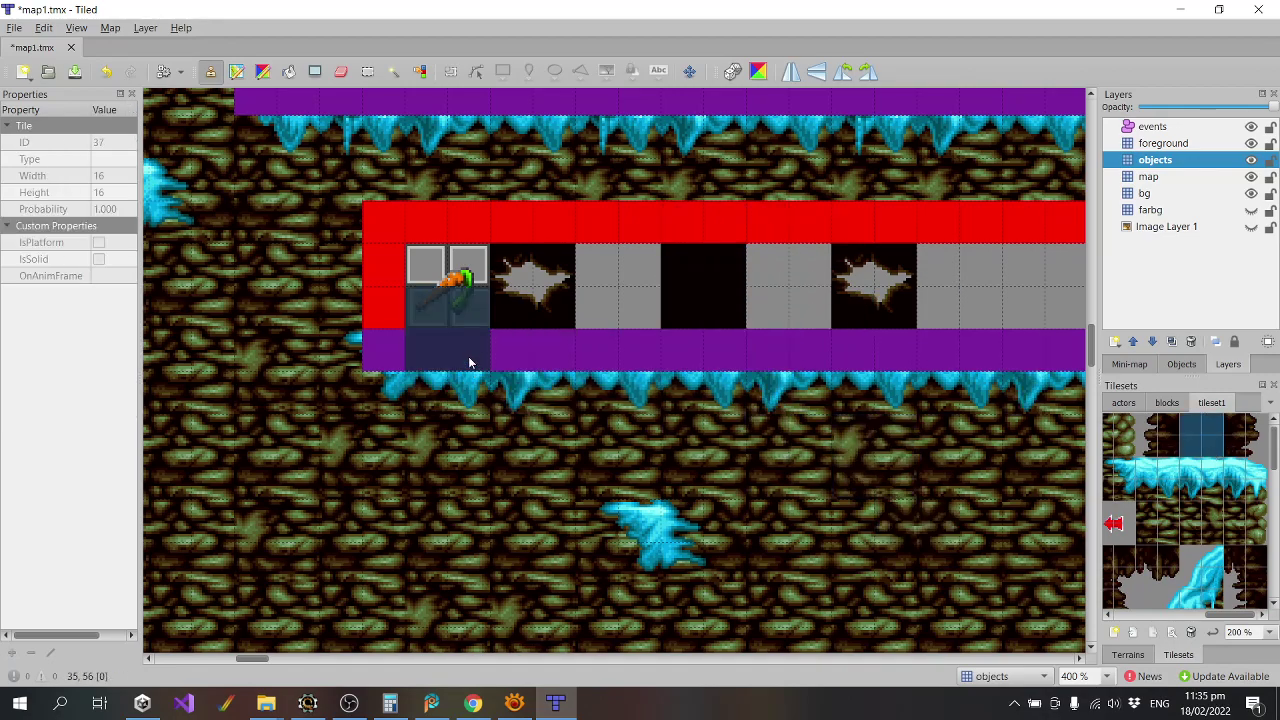
pyautogui.hotkey('ctrl', 'z')
pyautogui.click(1163, 210)
pyautogui.click(1163, 195)
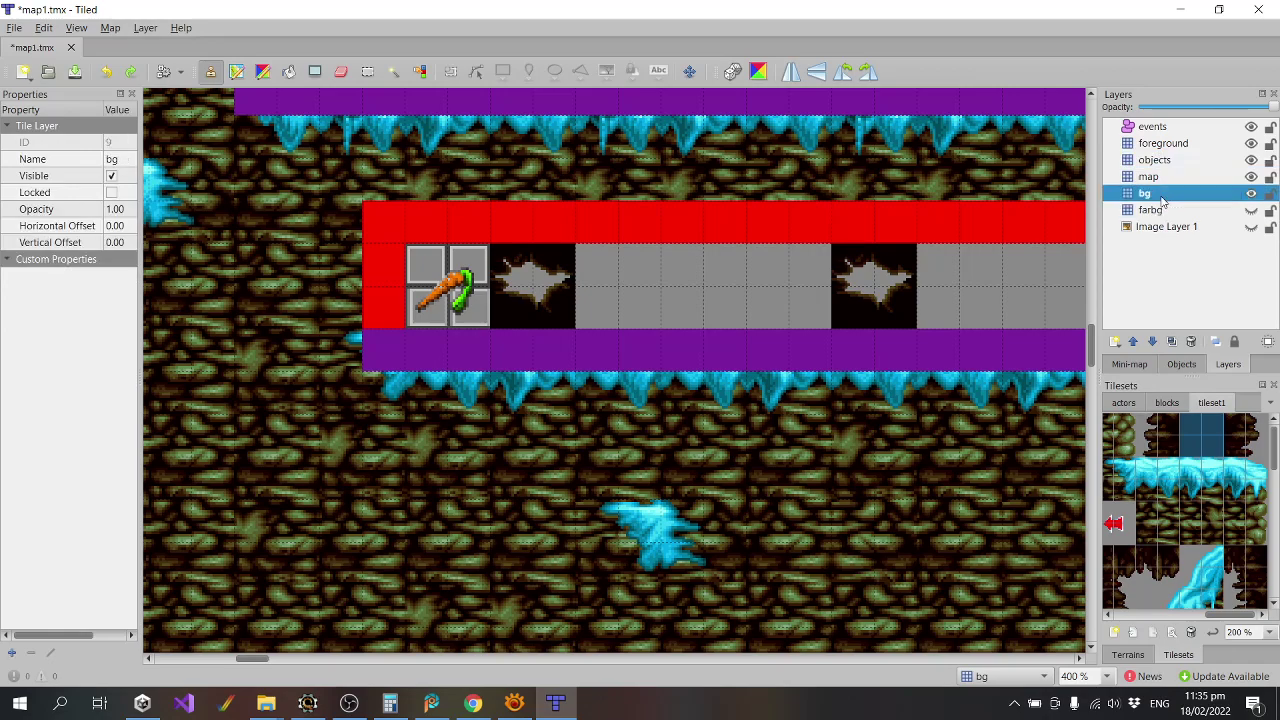
pyautogui.click(456, 307)
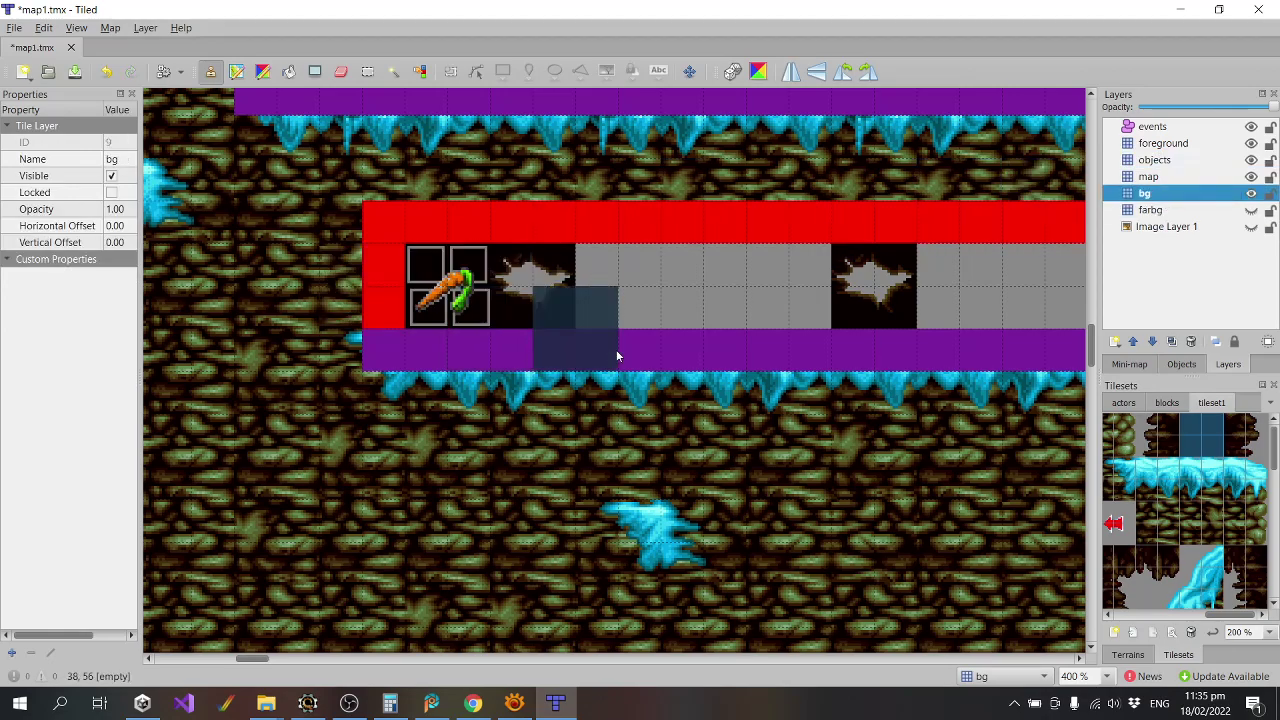
pyautogui.moveTo(642, 311)
pyautogui.mouseDown()
pyautogui.moveTo(687, 333)
pyautogui.moveTo(729, 329)
pyautogui.moveTo(727, 312)
pyautogui.moveTo(834, 323)
pyautogui.moveTo(817, 320)
pyautogui.moveTo(1088, 255)
pyautogui.mouseUp()
# Toggle the visibility of the farbg layer and Image Layer 1 to compare the painted tunnel with what lies behind it.
pyautogui.click(1251, 210)
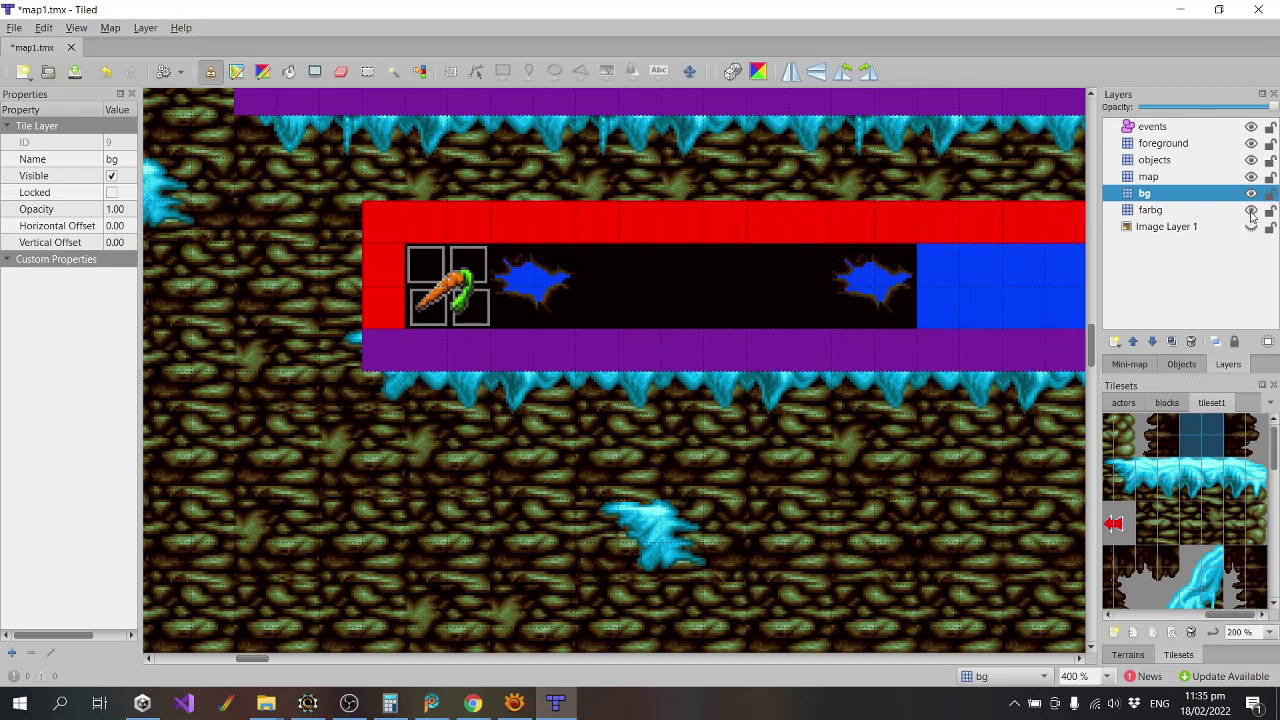
pyautogui.click(1251, 210)
pyautogui.click(1251, 210)
pyautogui.click(1251, 210)
pyautogui.click(1251, 226)
pyautogui.click(1251, 226)
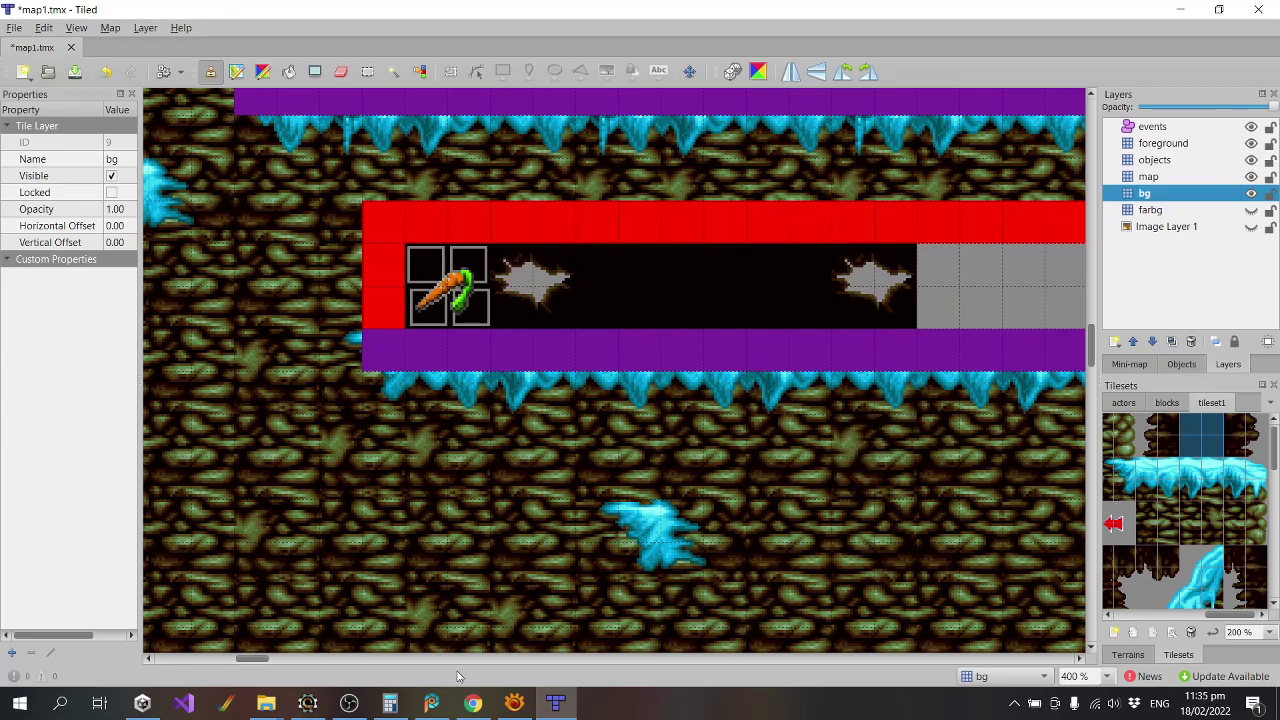
# Extend the black cave tiles on the bg layer four tiles past the second rock hole, checking against Image Layer 1.
pyautogui.moveTo(254, 658)
pyautogui.mouseDown()
pyautogui.moveTo(292, 660)
pyautogui.moveTo(272, 660)
pyautogui.mouseUp()
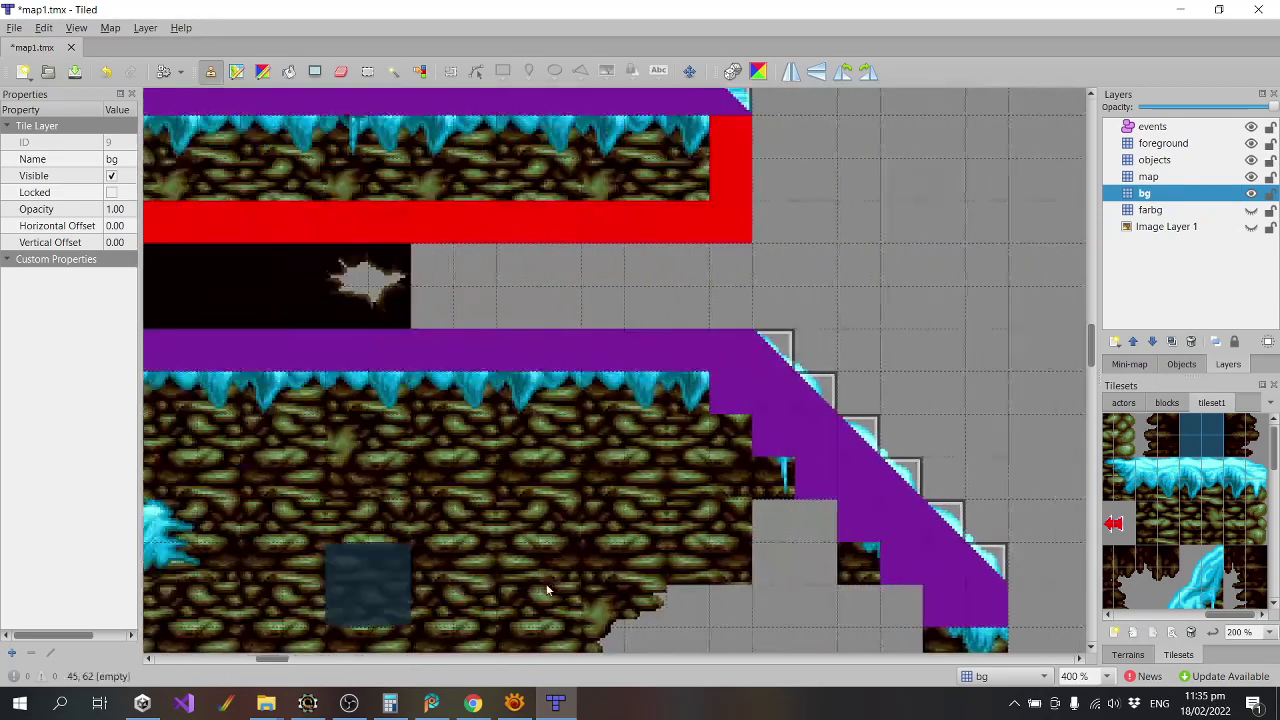
pyautogui.click(1251, 227)
pyautogui.click(1251, 227)
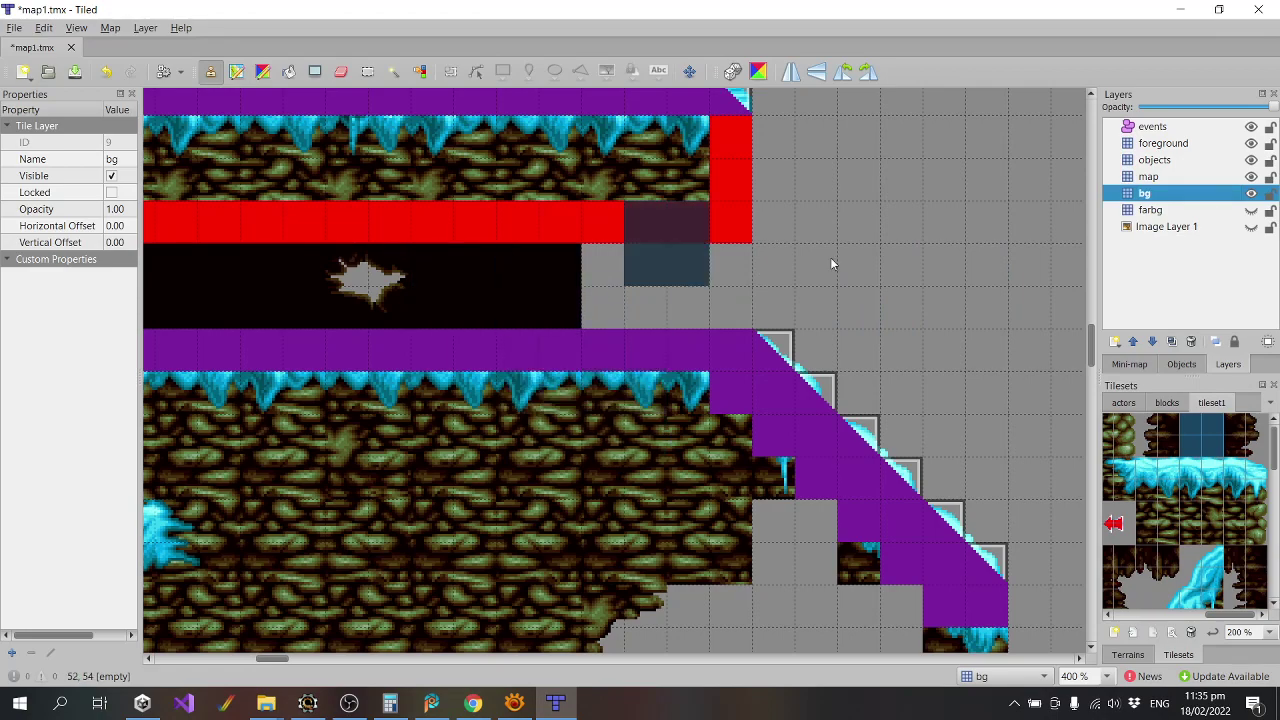
pyautogui.click(1251, 227)
pyautogui.click(1251, 227)
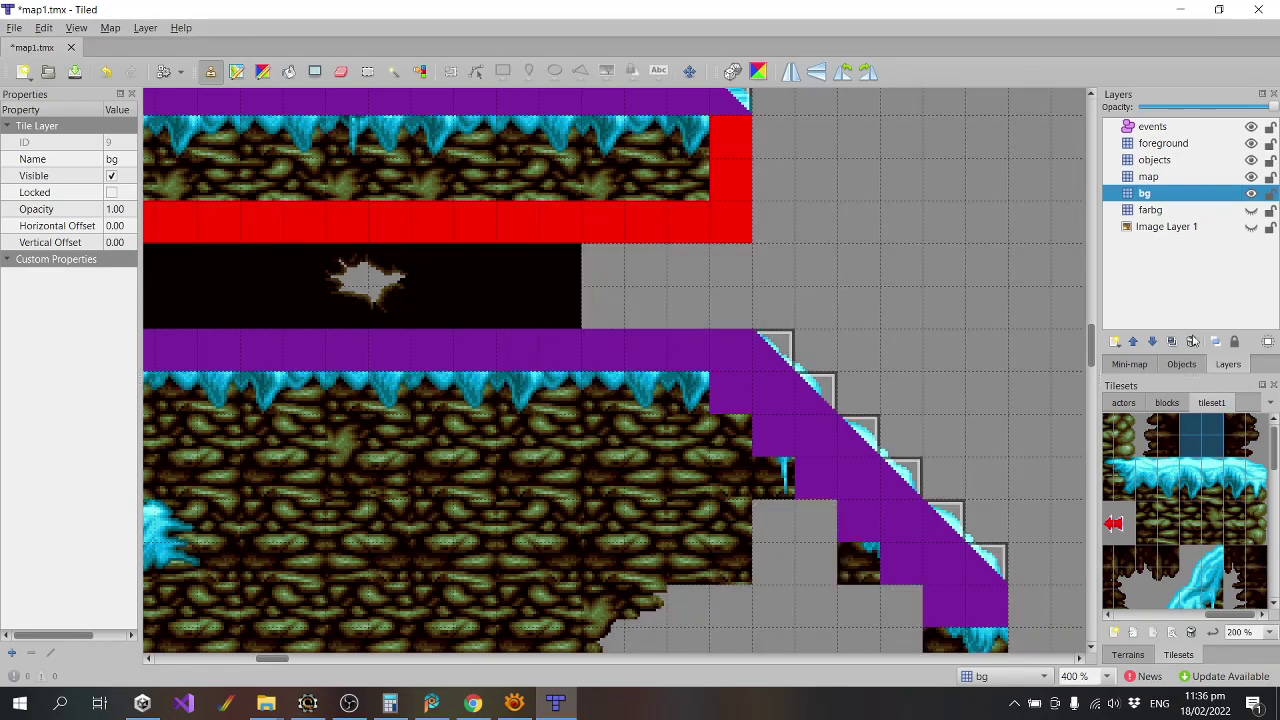
# Show Image Layer 1 and stamp the 2x2 ragged cave-edge tiles on the bg layer at the tunnel's open end.
pyautogui.scroll(3, 1140, 473)
pyautogui.scroll(-3, 1184, 479)
pyautogui.click(1251, 210)
pyautogui.click(1251, 210)
pyautogui.click(1251, 227)
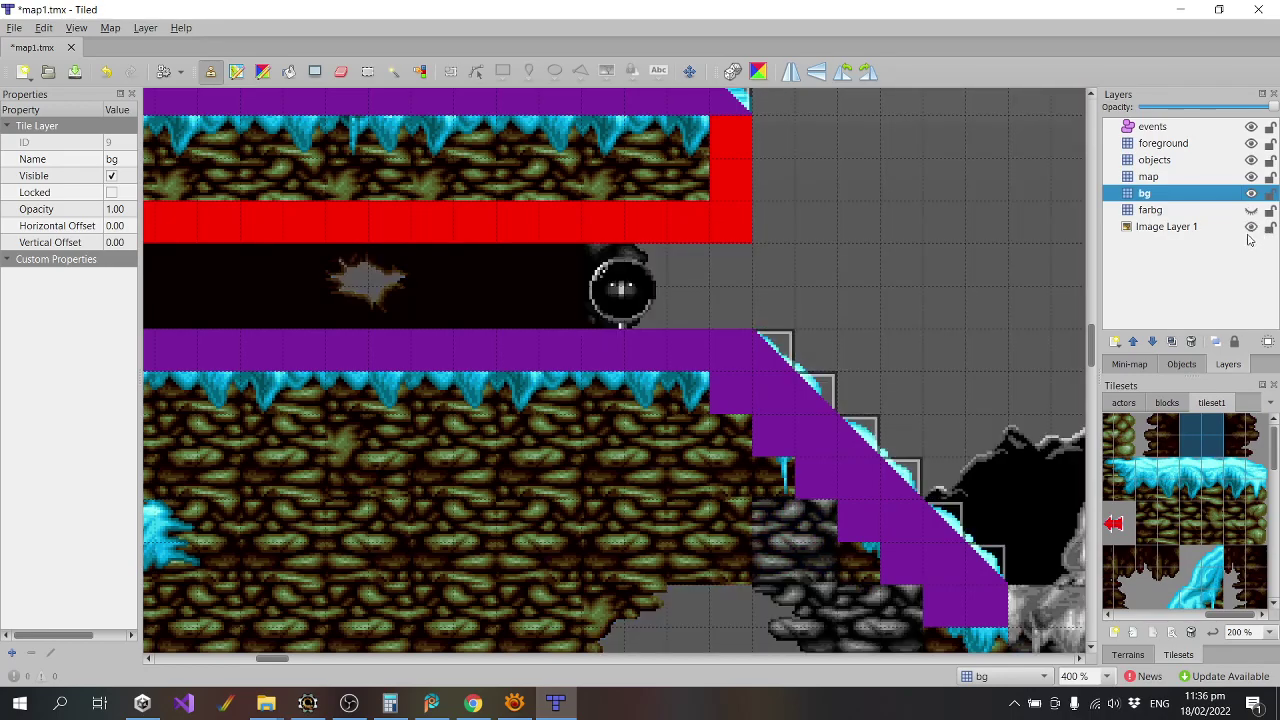
pyautogui.click(1236, 427)
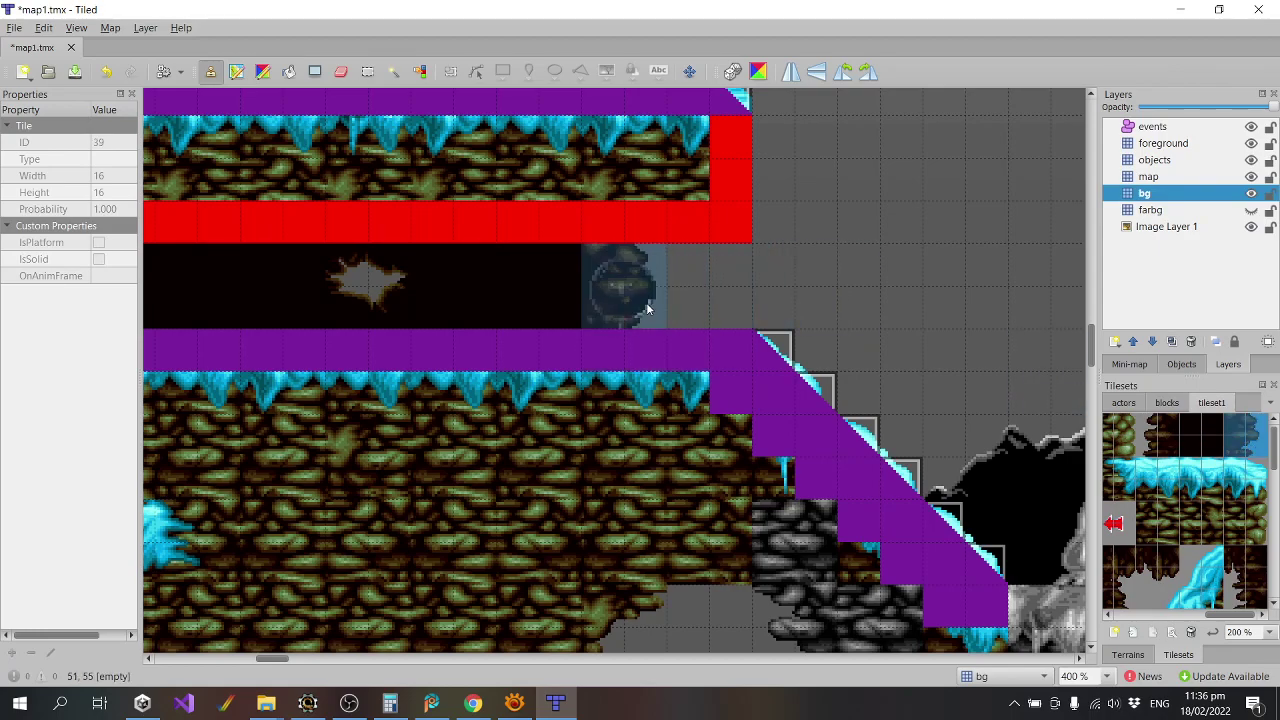
pyautogui.click(646, 302)
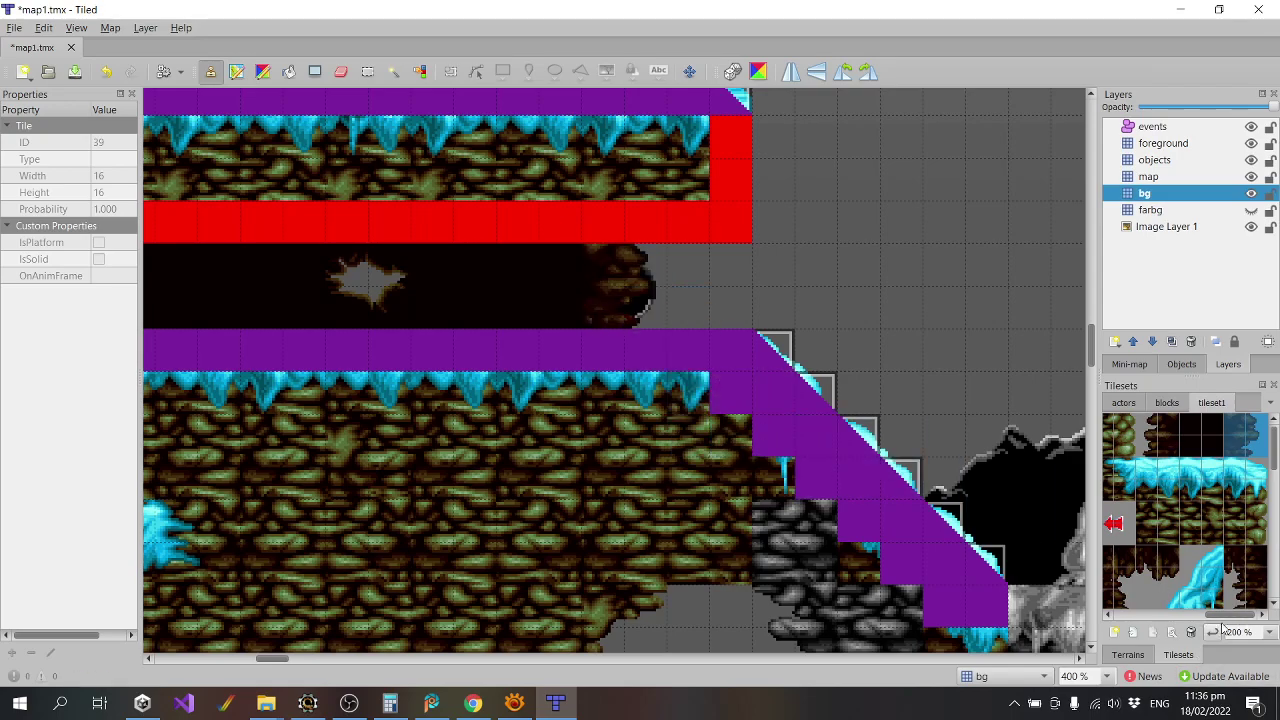
# Try the lower set of 2x2 ragged cave-edge tiles from tileset1 at the tunnel's open end, undoing the stray stamp.
pyautogui.hscroll(3, 1200, 615)
pyautogui.click(1250, 193)
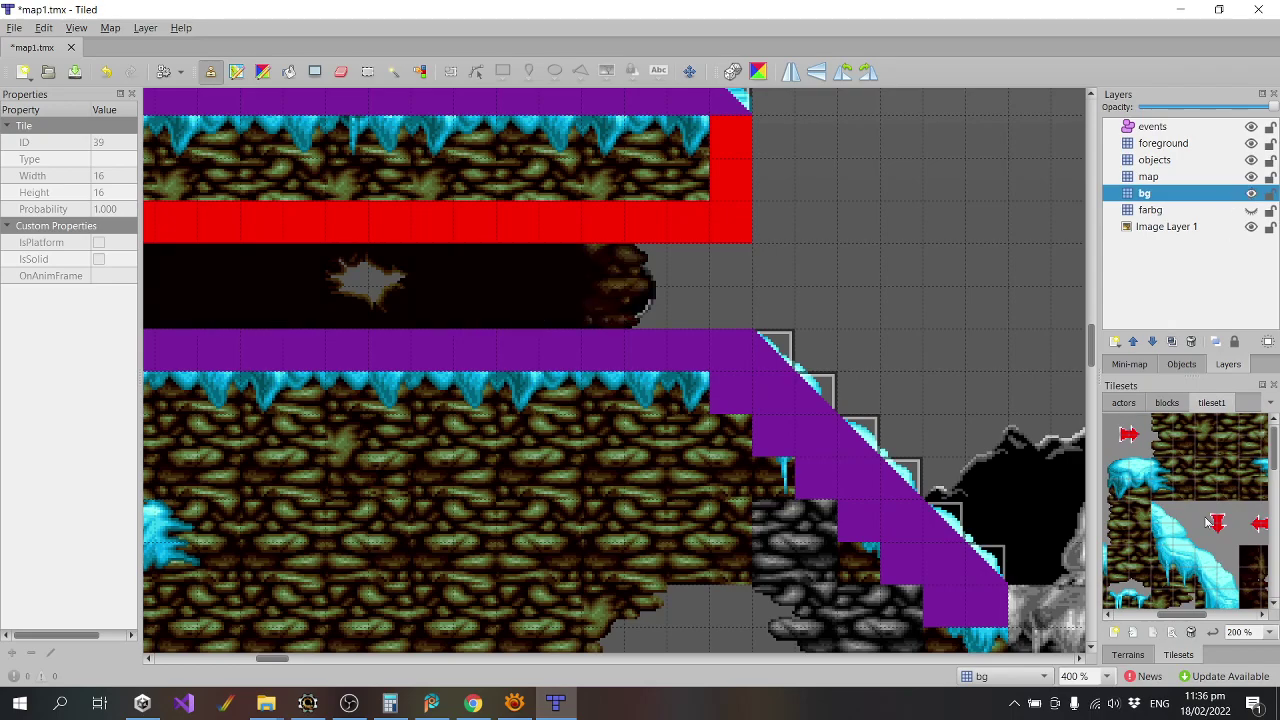
pyautogui.moveTo(1175, 615); pyautogui.dragTo(1235, 614)
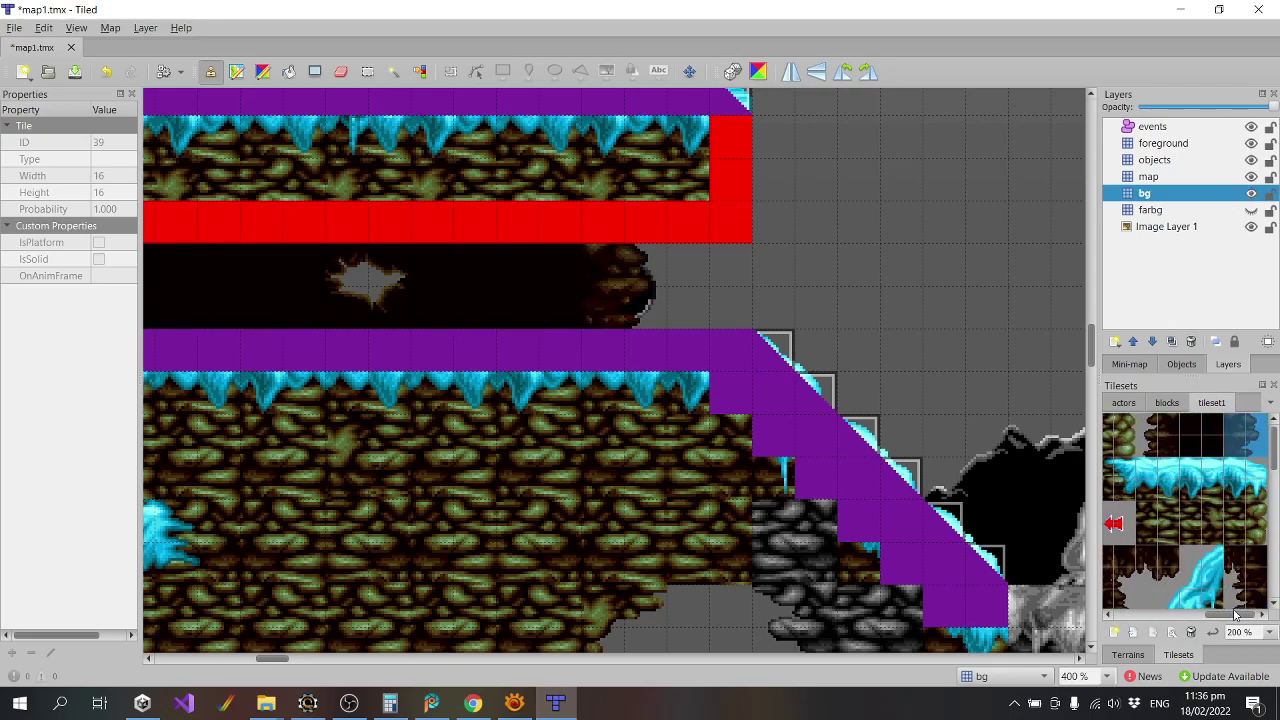
pyautogui.scroll(-2, 1210, 520)
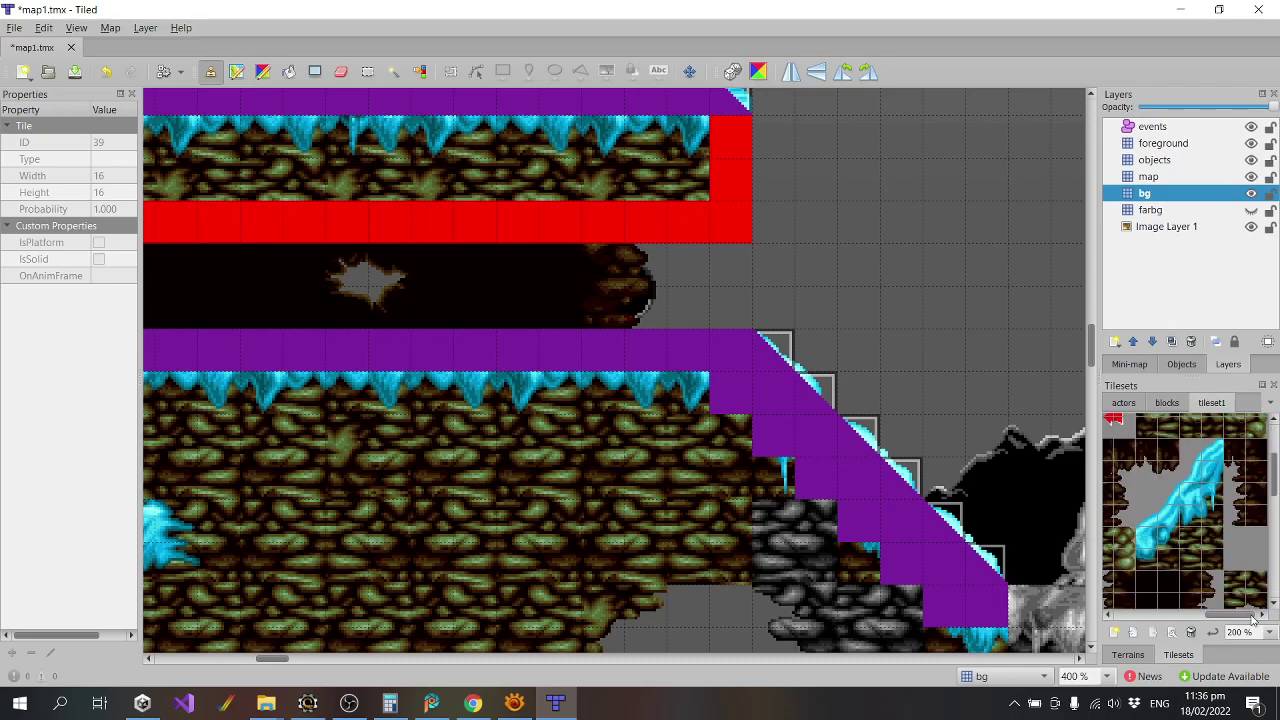
pyautogui.scroll(-2, 1238, 605)
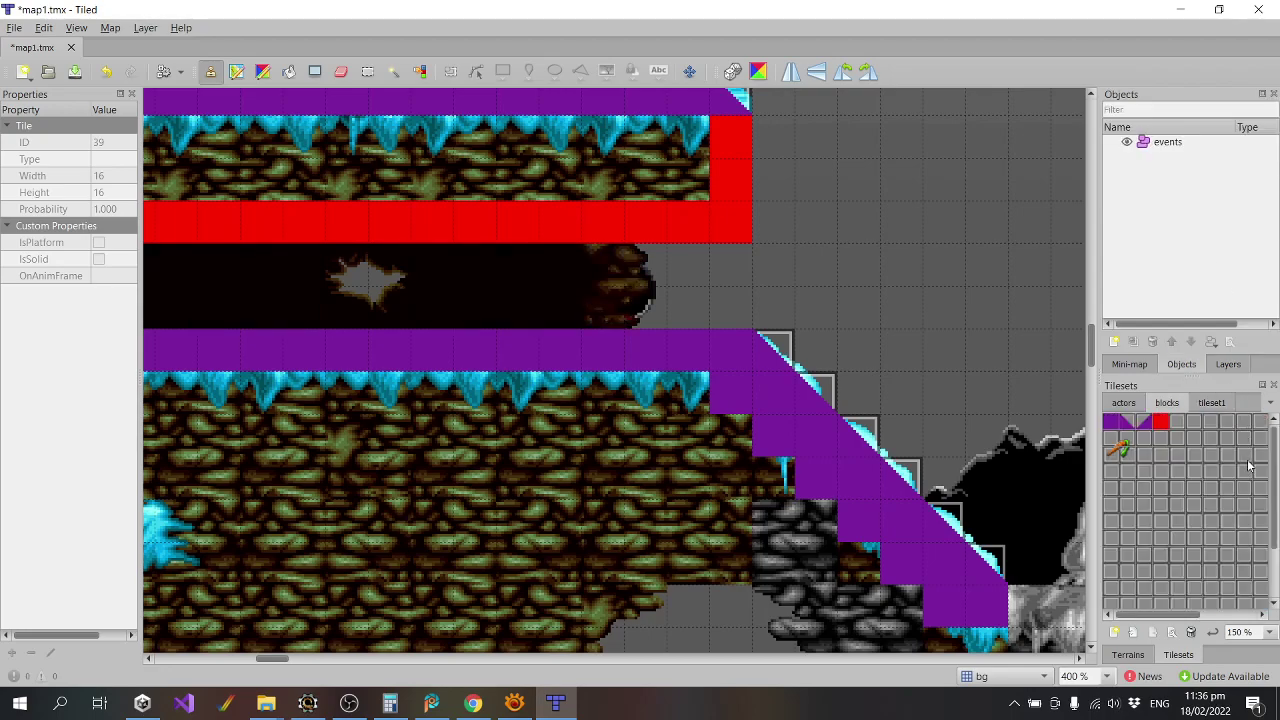
pyautogui.click(1228, 404)
pyautogui.moveTo(1190, 472); pyautogui.dragTo(1213, 503)
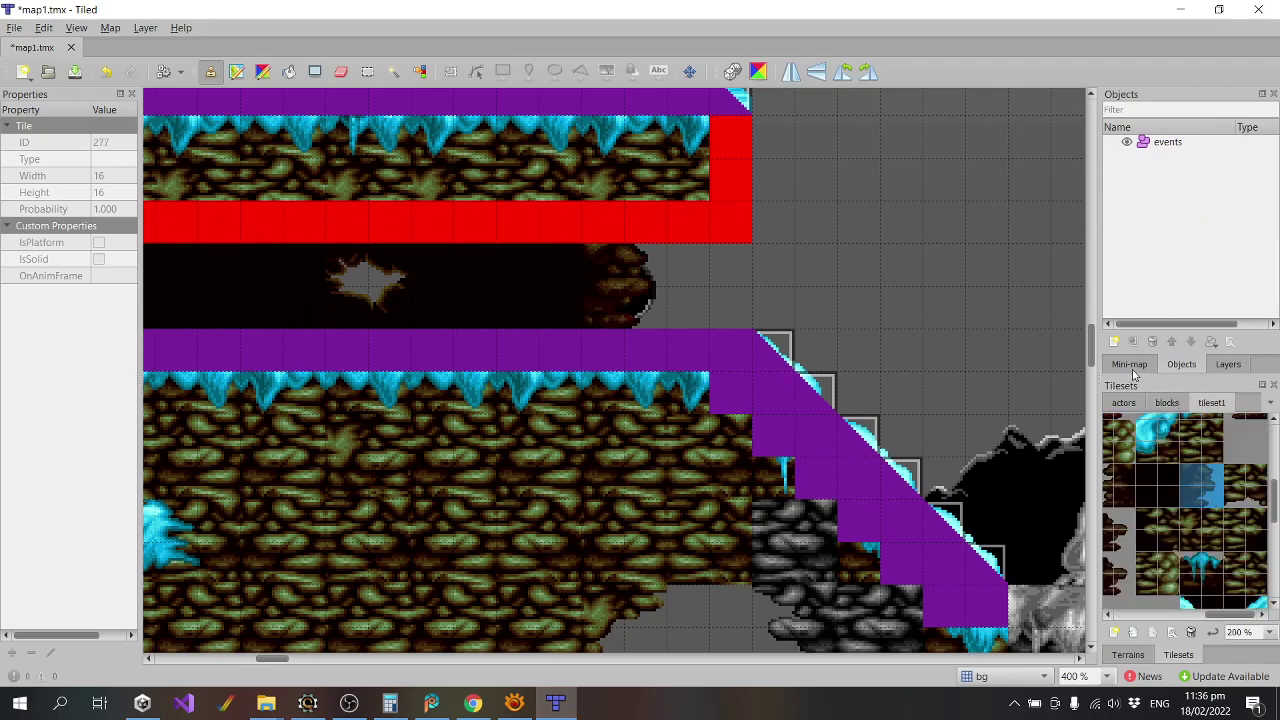
pyautogui.click(1228, 364)
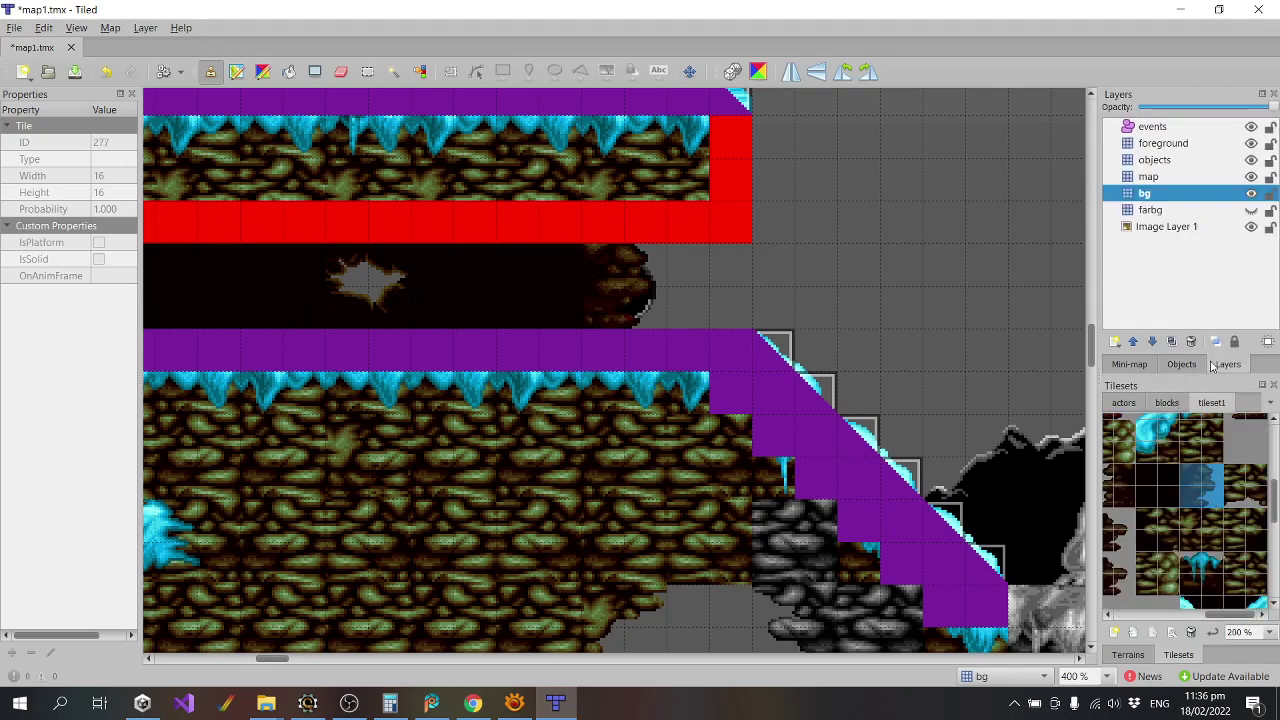
pyautogui.click(647, 305)
pyautogui.click(896, 335)
pyautogui.hotkey('ctrl', 'z')
# Pick the upper 2x2 ragged cave-edge tiles from tileset1 and stamp them at the tunnel's open end on the bg layer.
pyautogui.scroll(3, 1212, 488)
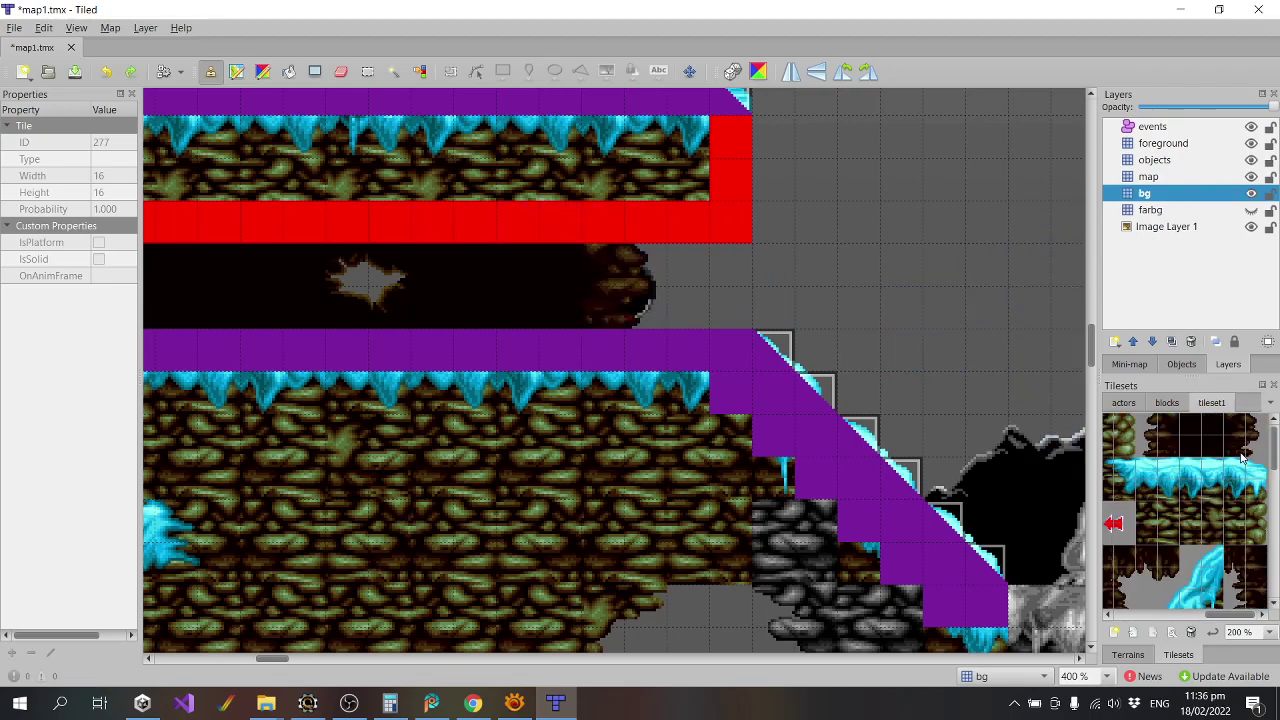
pyautogui.moveTo(1243, 430); pyautogui.dragTo(1262, 472)
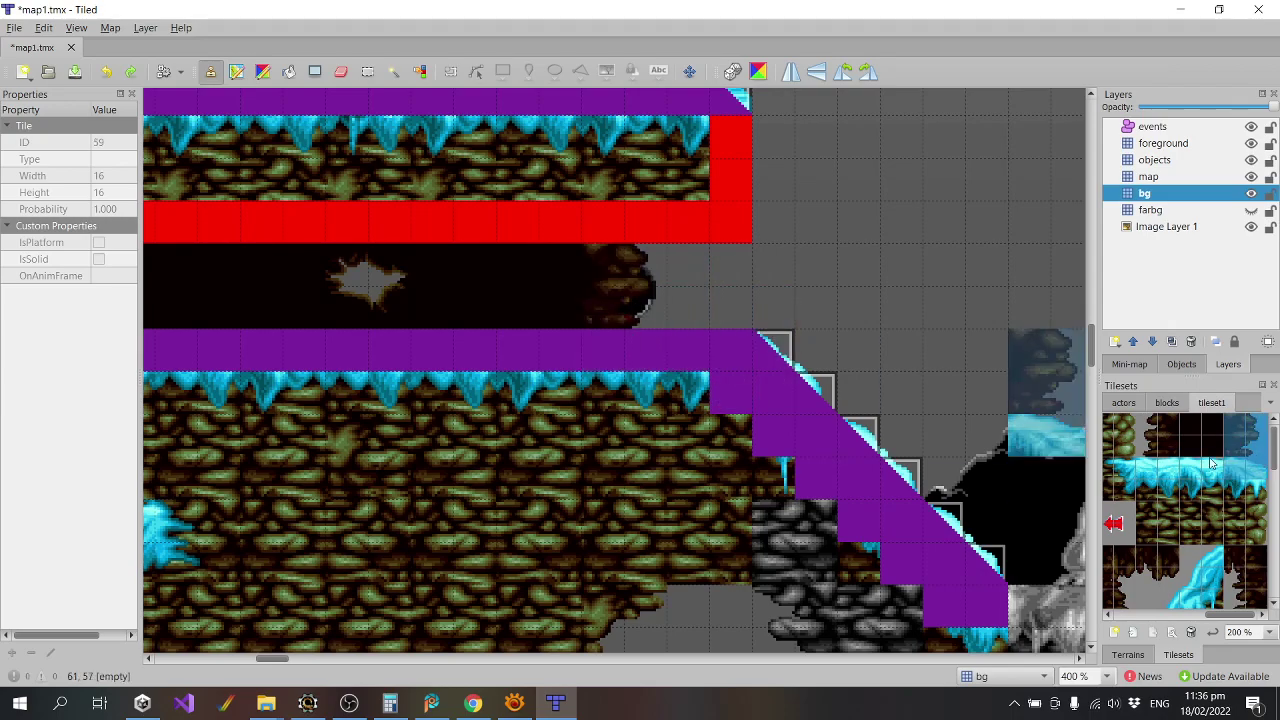
pyautogui.moveTo(1232, 424); pyautogui.dragTo(1250, 448)
pyautogui.click(618, 310)
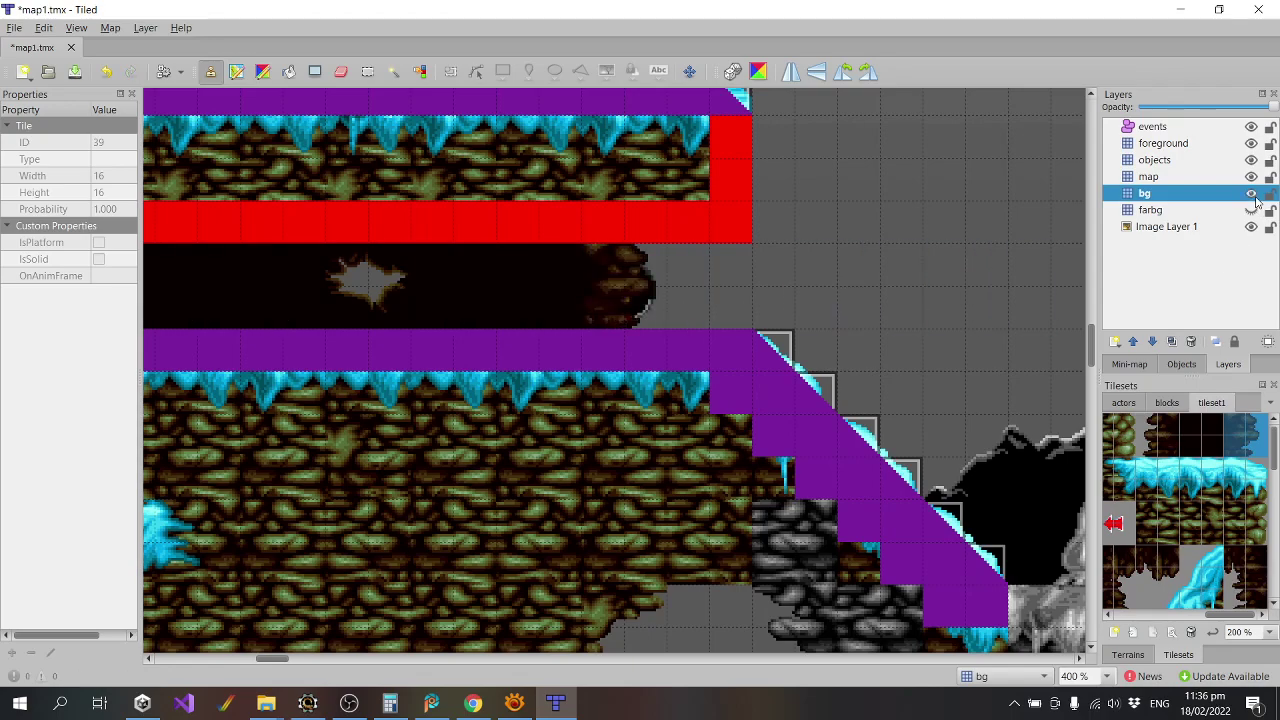
# Search tileset1 for a better-fitting 2x2 cave edge and stamp the lower ragged variant over the tunnel's open end on bg.
pyautogui.scroll(-3, 1225, 558)
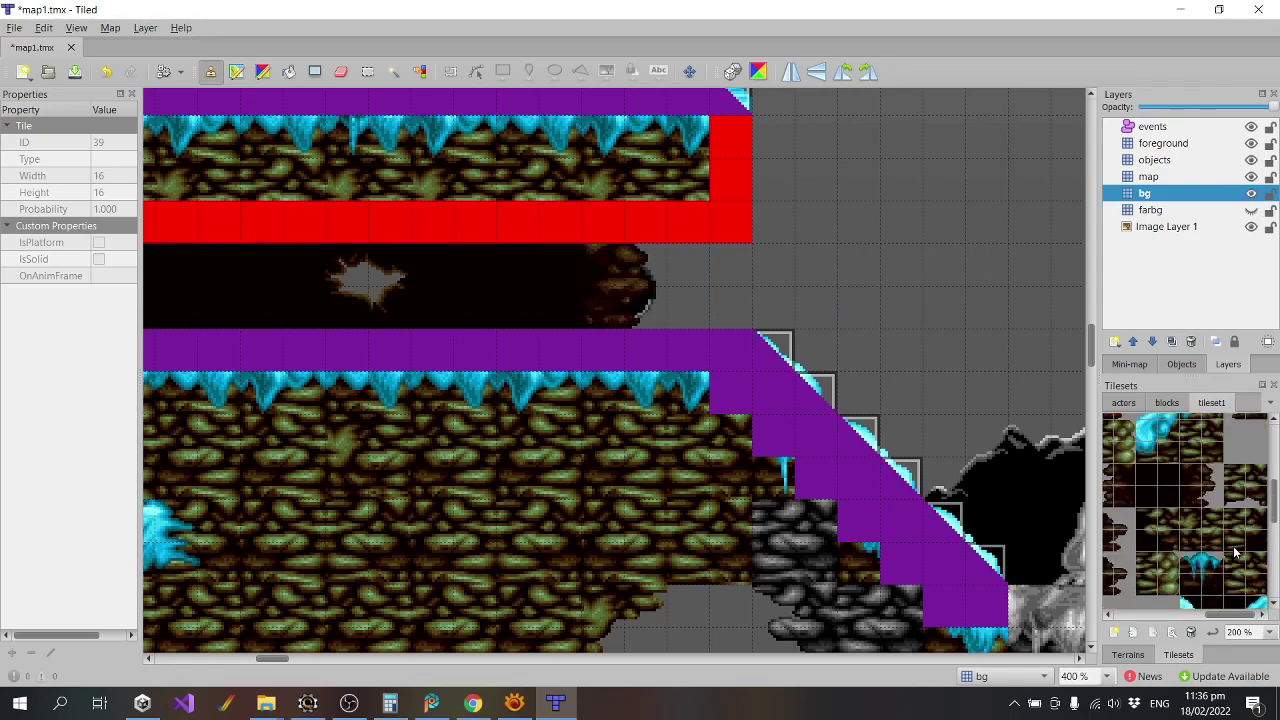
pyautogui.scroll(2, 1213, 606)
pyautogui.scroll(-2, 1213, 600)
pyautogui.scroll(-2, 1175, 525)
pyautogui.keyDown('ctrl'); pyautogui.scroll(-2, 1175, 525); pyautogui.keyUp('ctrl')
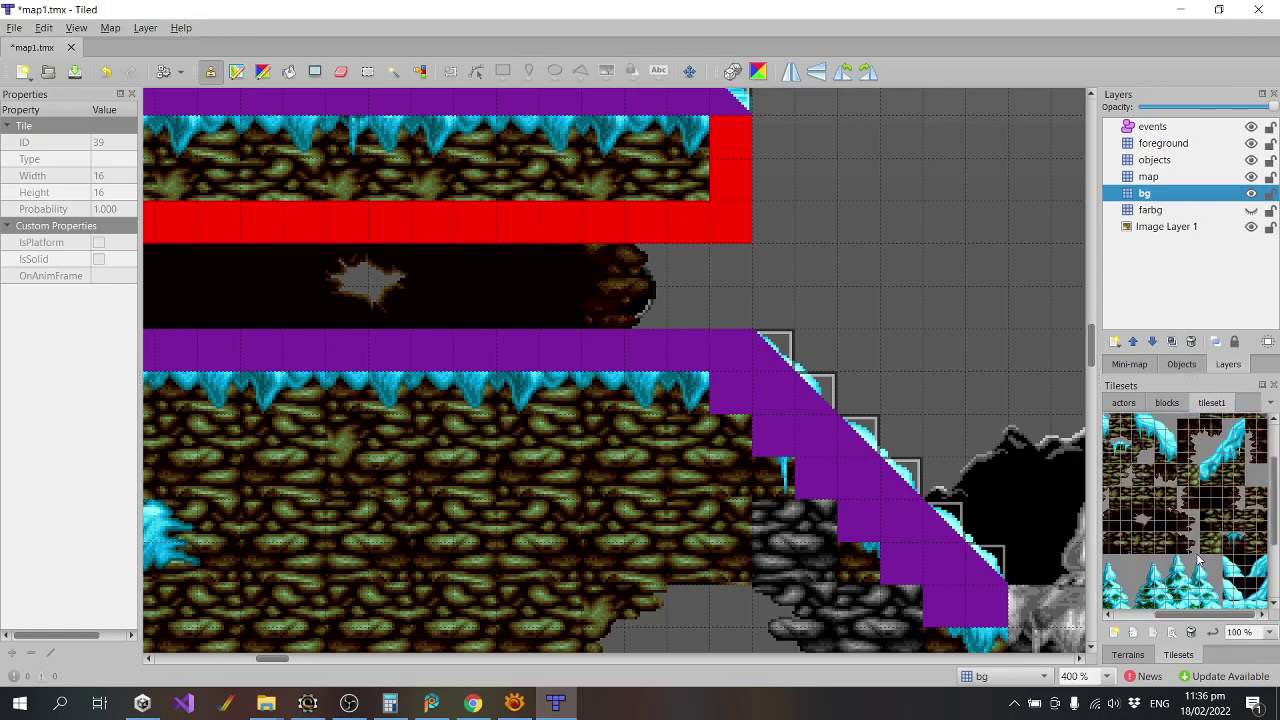
pyautogui.moveTo(1200, 614); pyautogui.dragTo(1234, 608)
pyautogui.scroll(-2, 1245, 550)
pyautogui.scroll(3, 1255, 491)
pyautogui.scroll(1, 1257, 491)
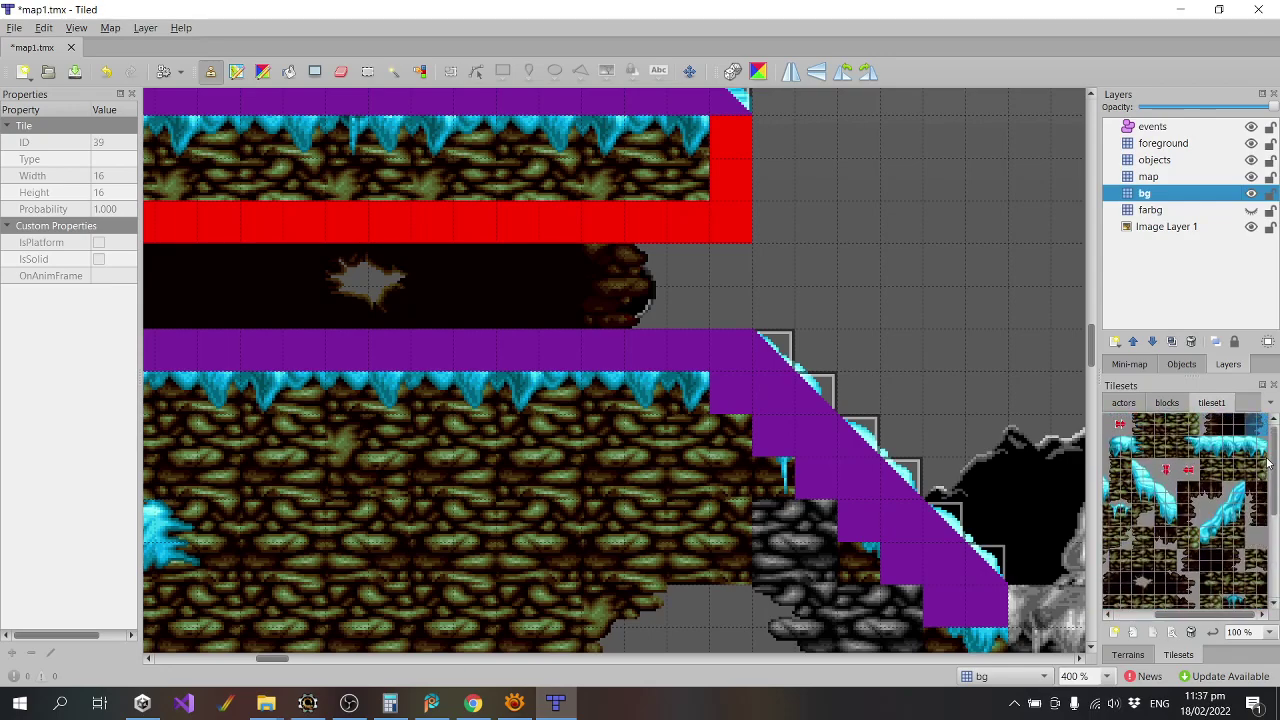
pyautogui.click(1232, 559)
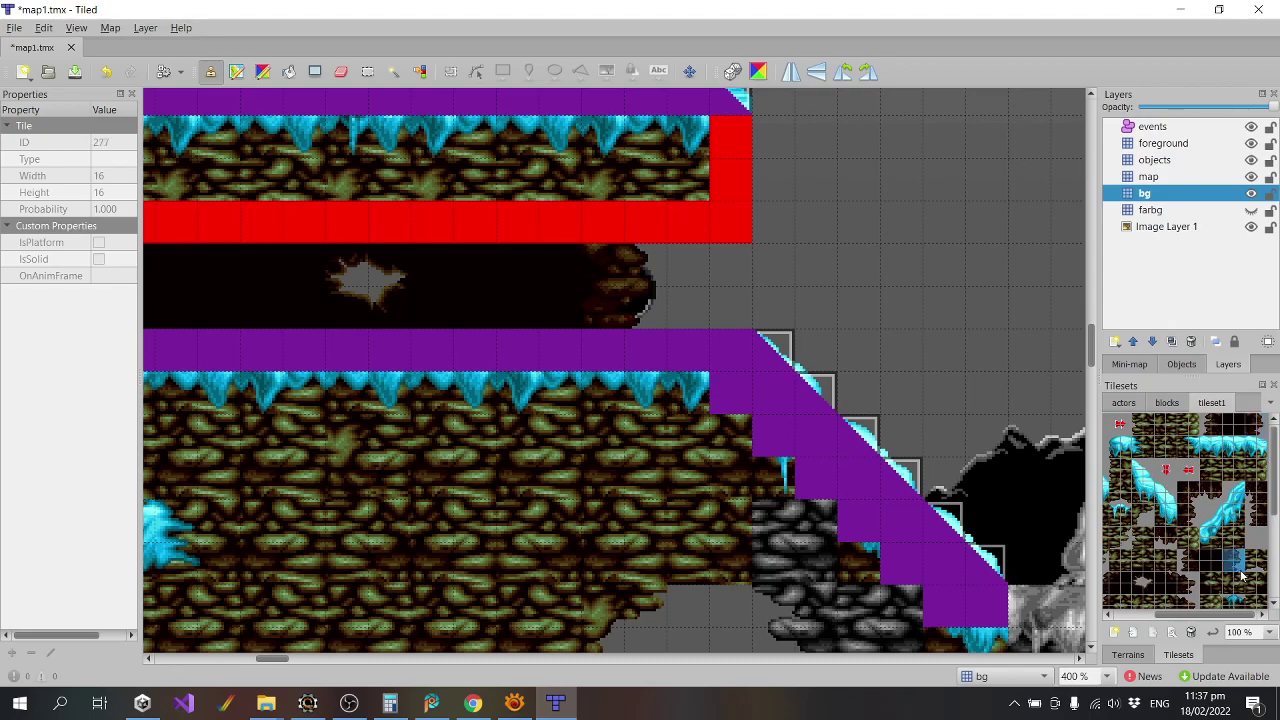
pyautogui.click(648, 314)
# Toggle the visibility of bg, farbg and Image Layer 1 to compare the tunnel's ragged end with the reference image.
pyautogui.click(1252, 195)
pyautogui.click(1252, 195)
pyautogui.click(1251, 211)
pyautogui.click(1251, 210)
pyautogui.click(1251, 227)
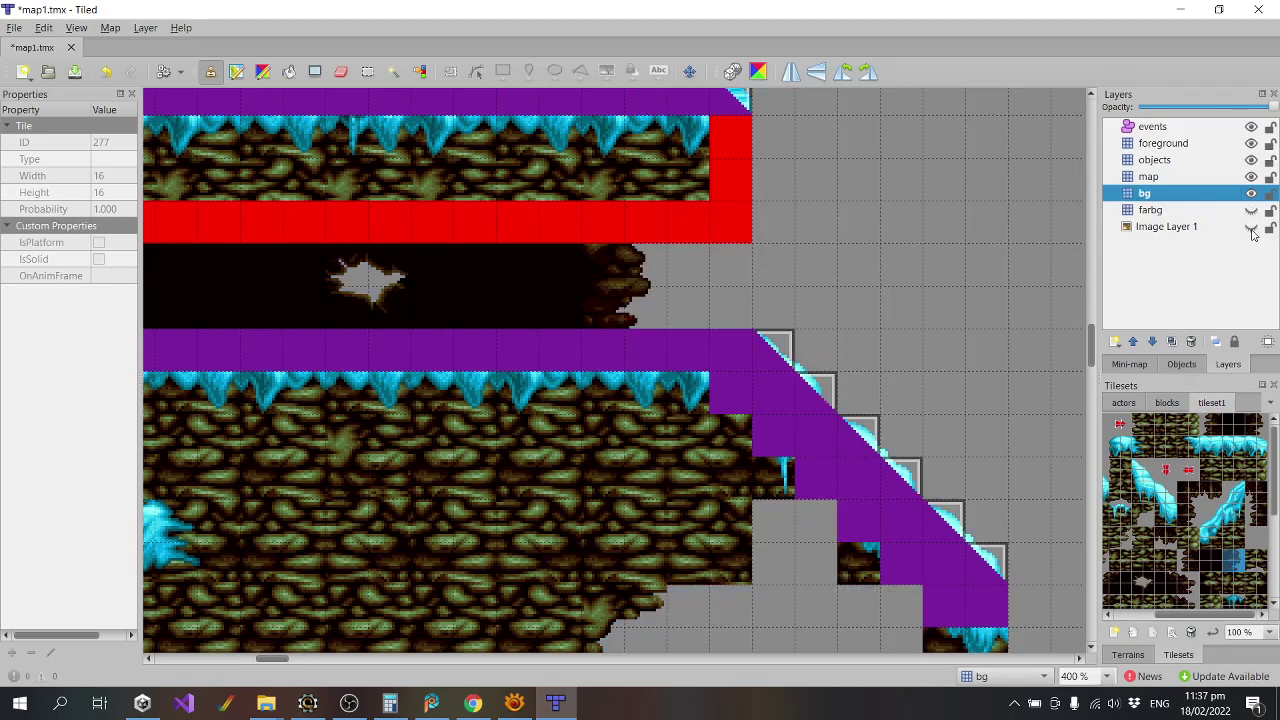
pyautogui.click(1251, 227)
pyautogui.scroll(3, 822, 283)
pyautogui.scroll(-3, 822, 277)
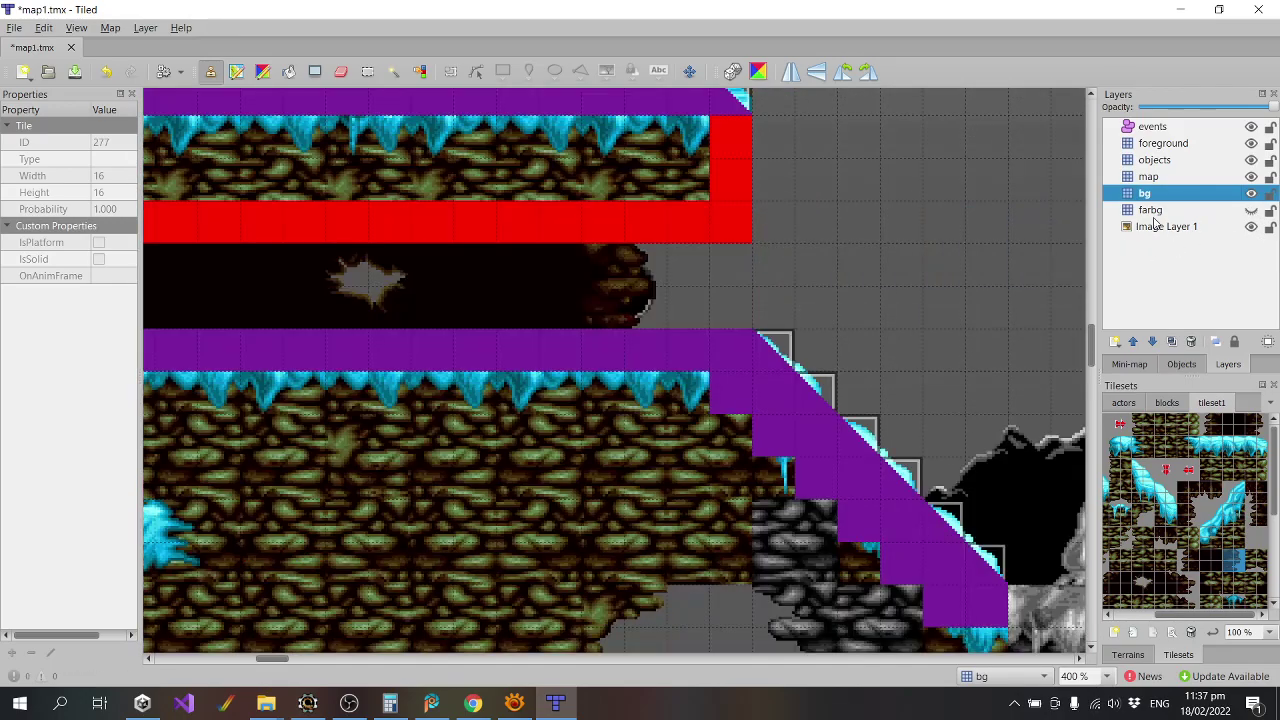
pyautogui.click(1250, 195)
pyautogui.click(1250, 195)
pyautogui.click(1250, 195)
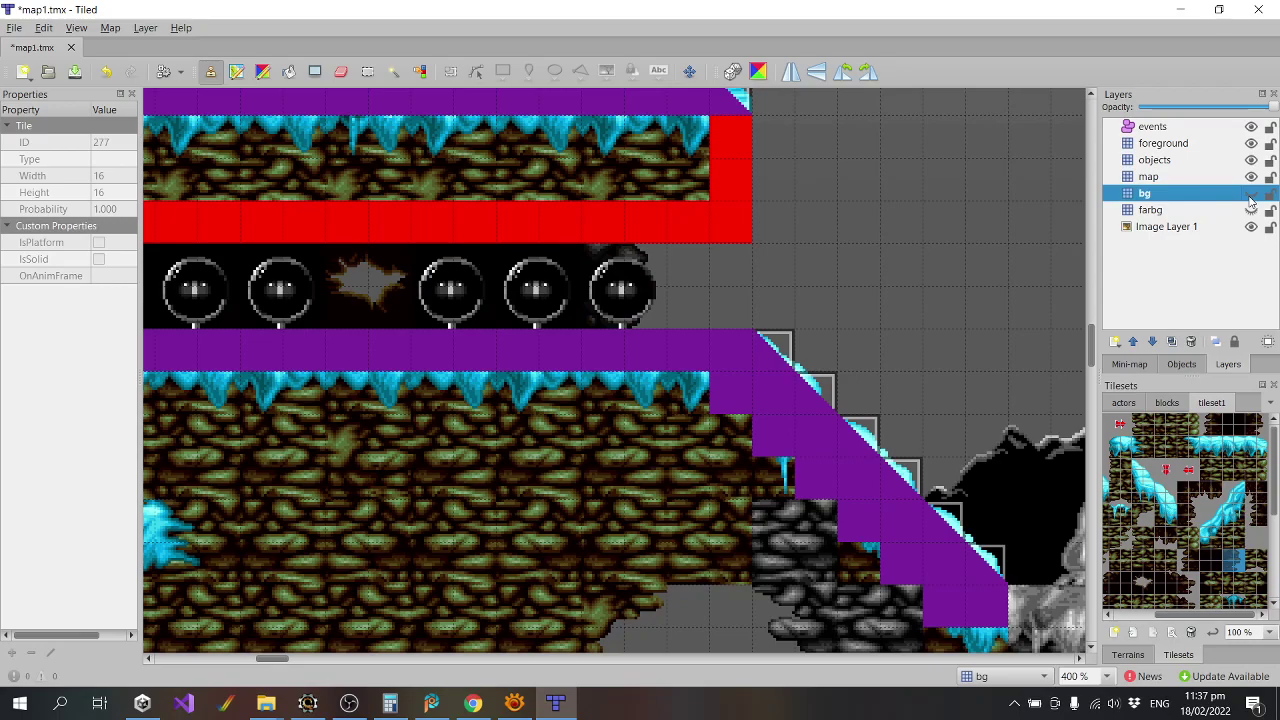
pyautogui.click(1250, 195)
pyautogui.click(1250, 195)
pyautogui.click(1250, 209)
# Stamp the 2x2 sloping rock-edge tiles on the bg layer beside the notch in the upper floating island's underside.
pyautogui.moveTo(285, 658); pyautogui.dragTo(240, 662)
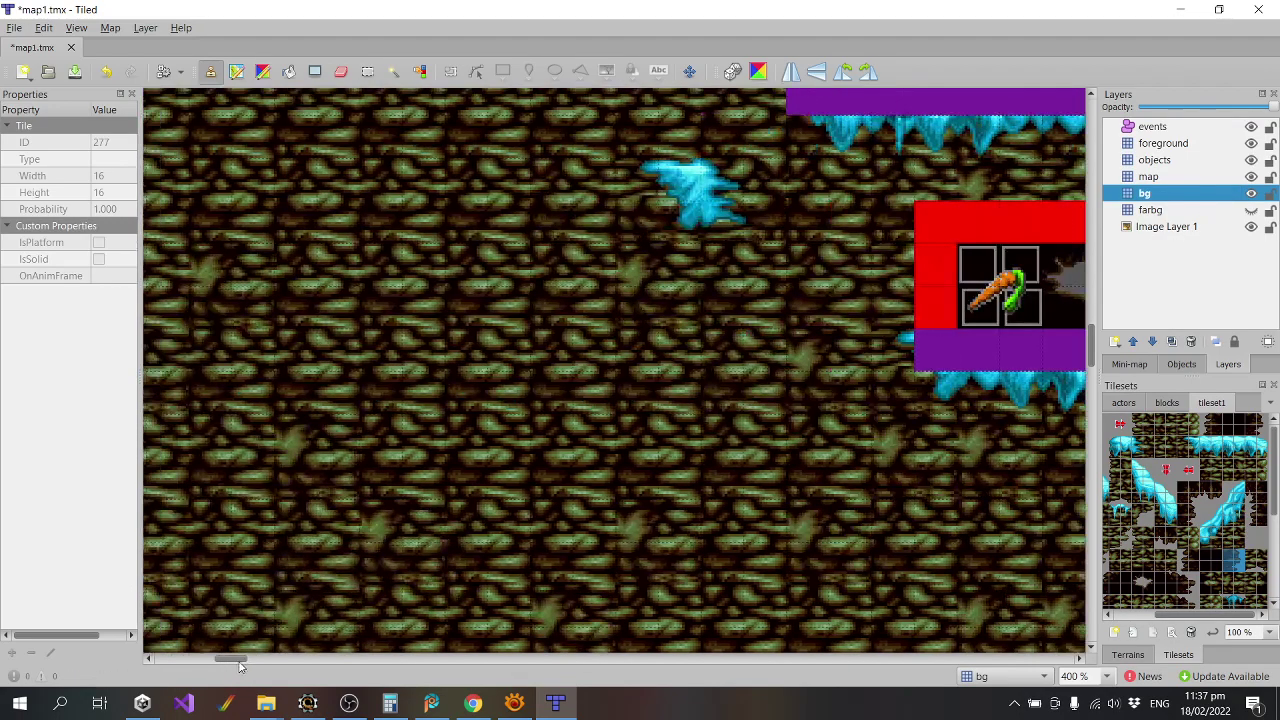
pyautogui.keyDown('ctrl'); pyautogui.scroll(-3, 381, 512); pyautogui.keyUp('ctrl')
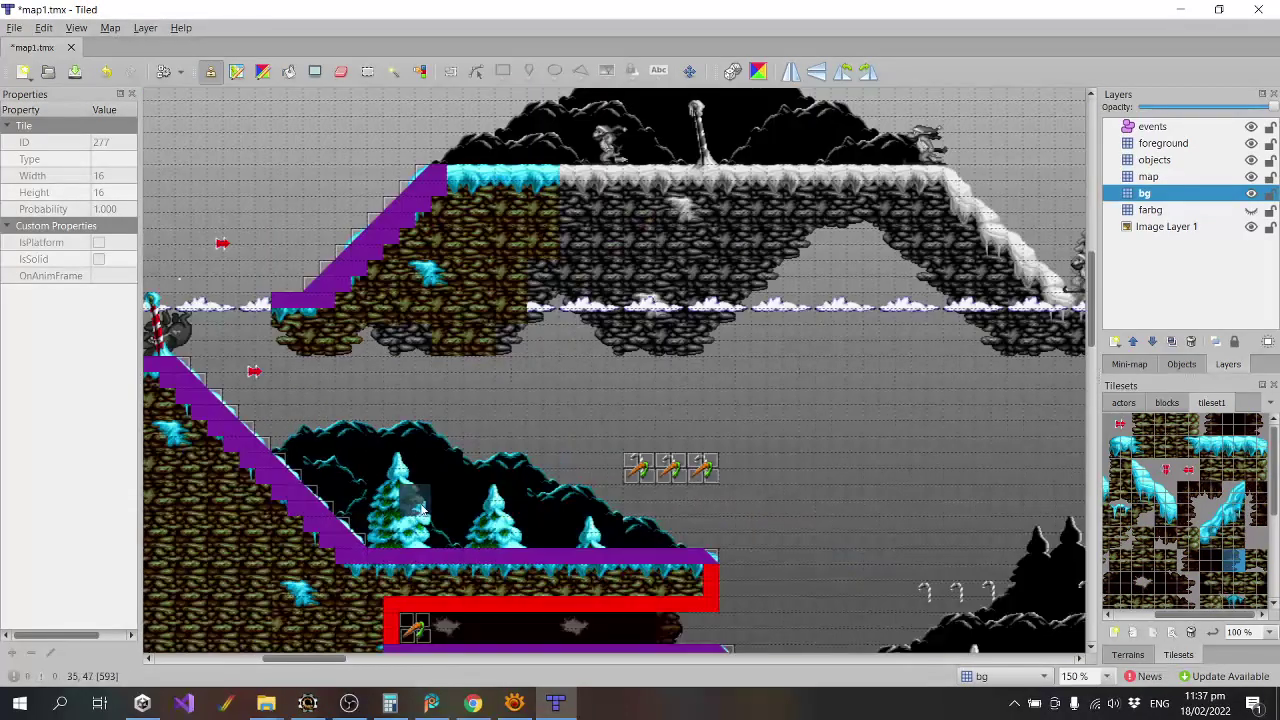
pyautogui.keyDown('ctrl'); pyautogui.scroll(3, 220, 355); pyautogui.keyUp('ctrl')
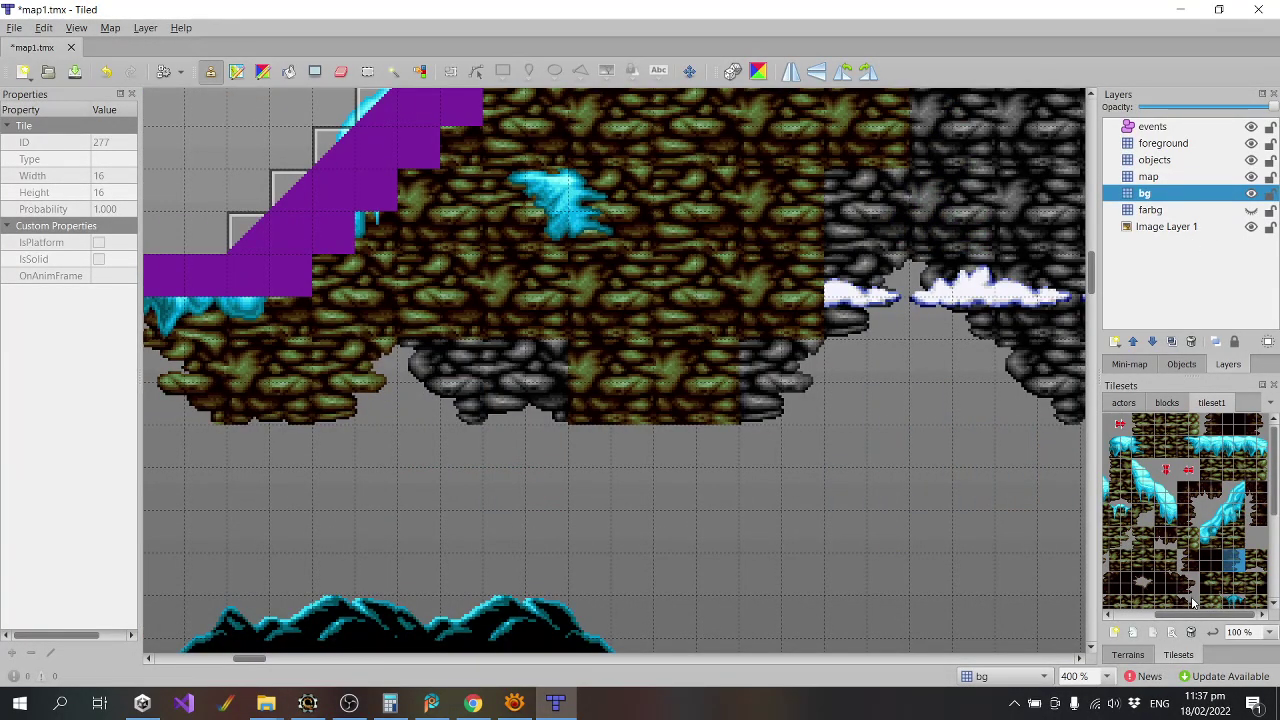
pyautogui.moveTo(1208, 618); pyautogui.dragTo(1168, 618)
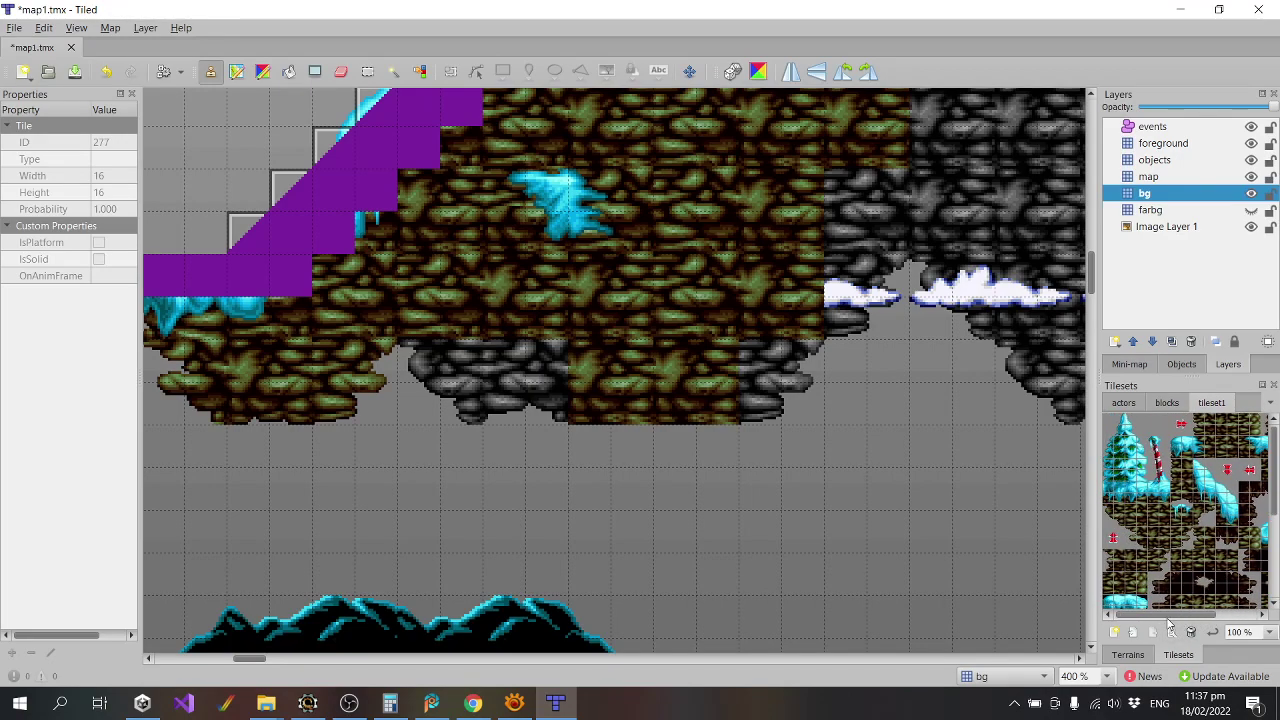
pyautogui.click(1117, 517)
pyautogui.click(460, 412)
# Stamp the 2x2 rounded rock-corner tiles on the bg layer at the far end of the same outcrop's underside.
pyautogui.click(1159, 542)
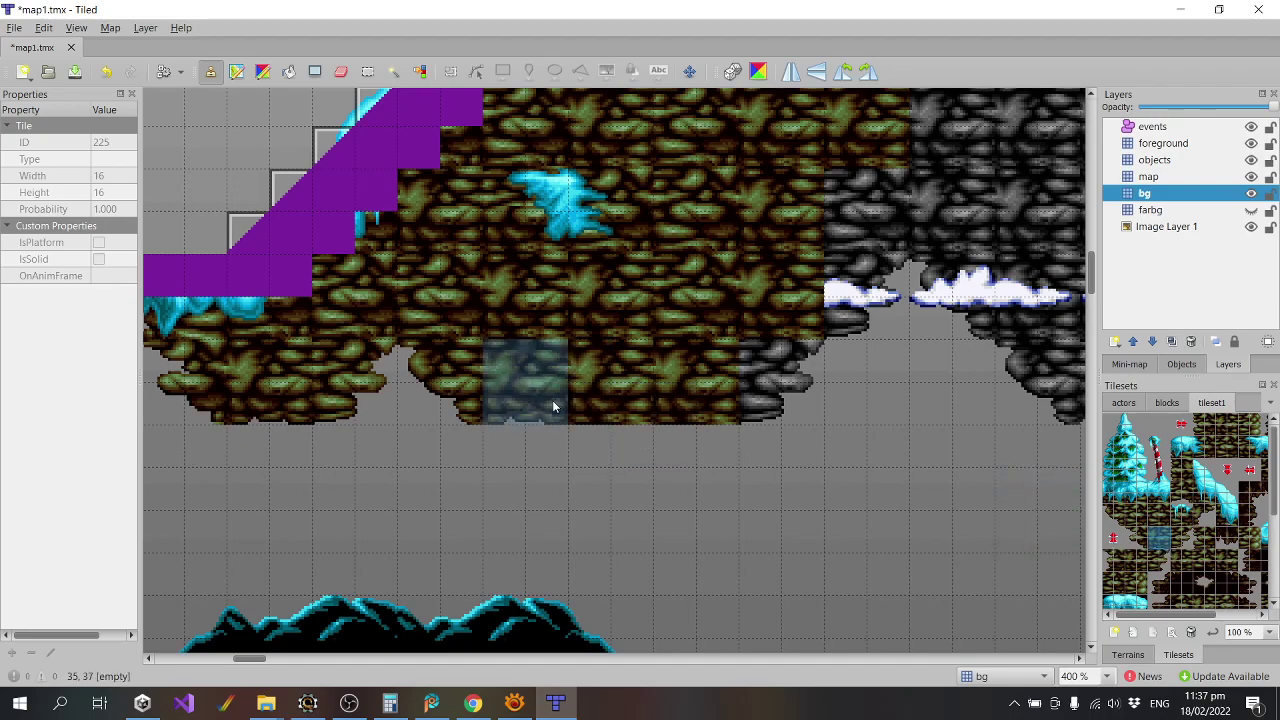
pyautogui.moveTo(1196, 619); pyautogui.dragTo(1240, 614)
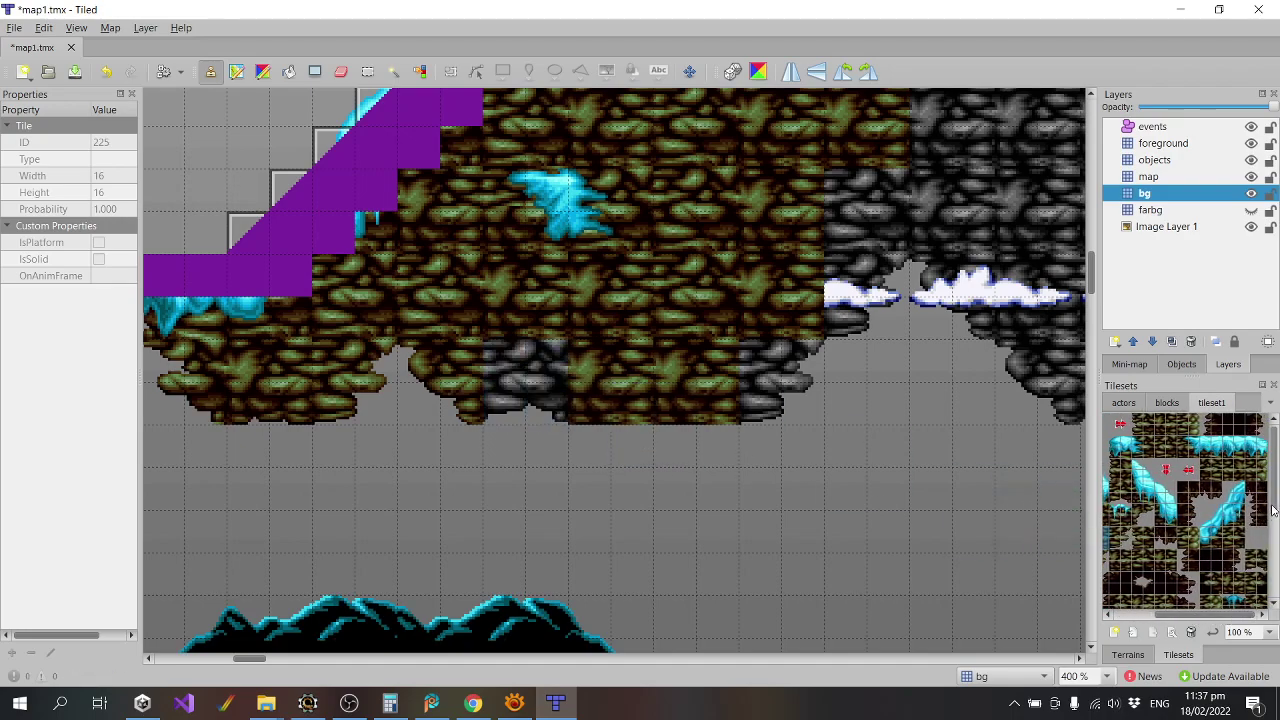
pyautogui.moveTo(1273, 510); pyautogui.dragTo(1267, 458)
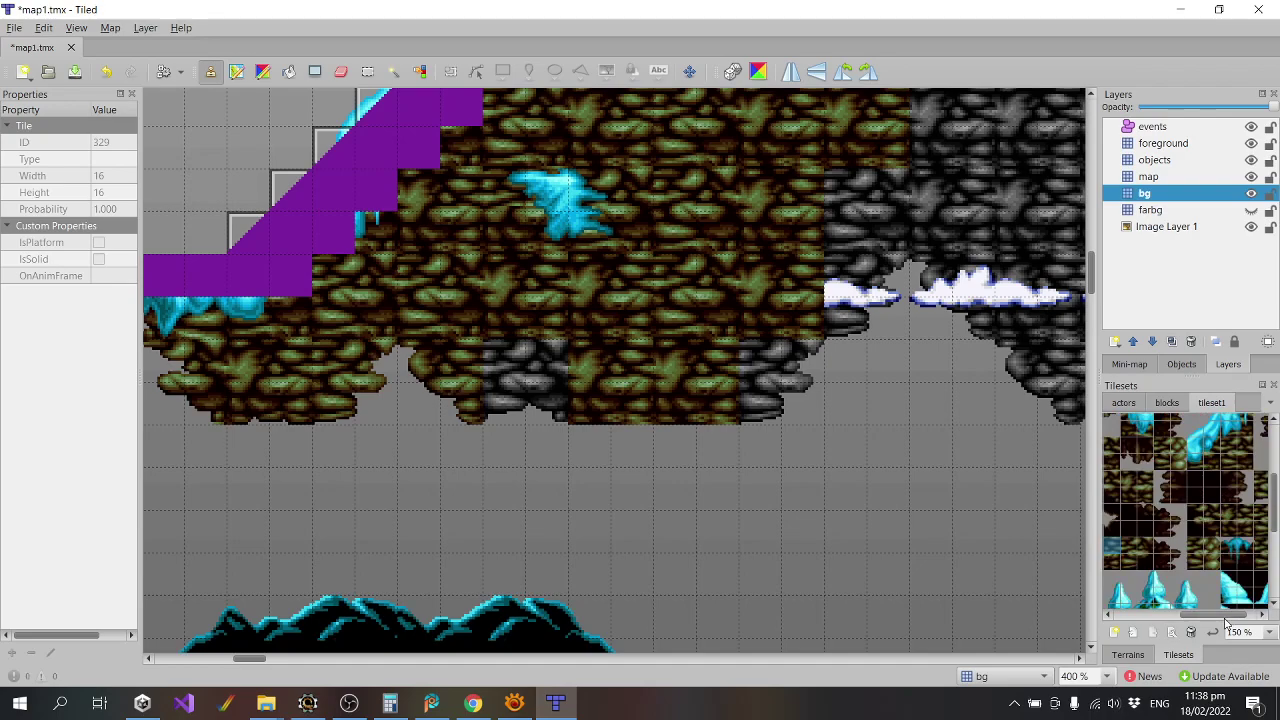
pyautogui.moveTo(1233, 620); pyautogui.dragTo(1247, 616)
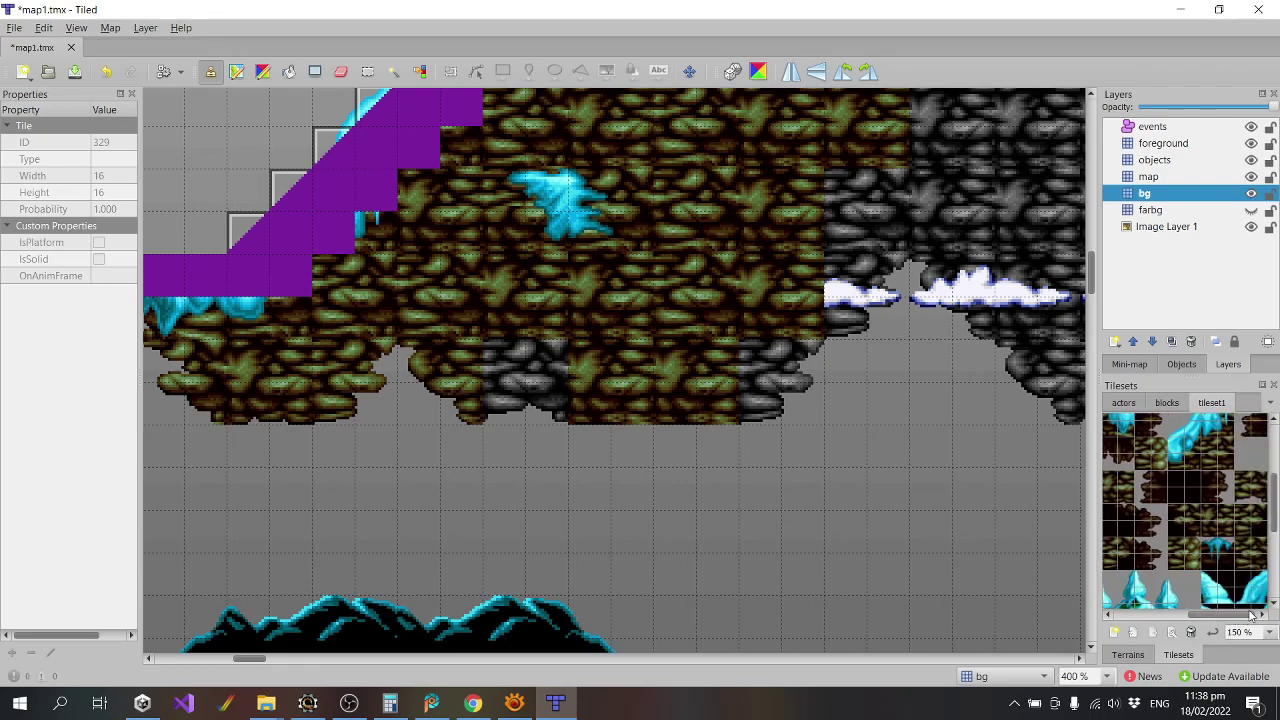
pyautogui.moveTo(1250, 614); pyautogui.dragTo(1162, 614)
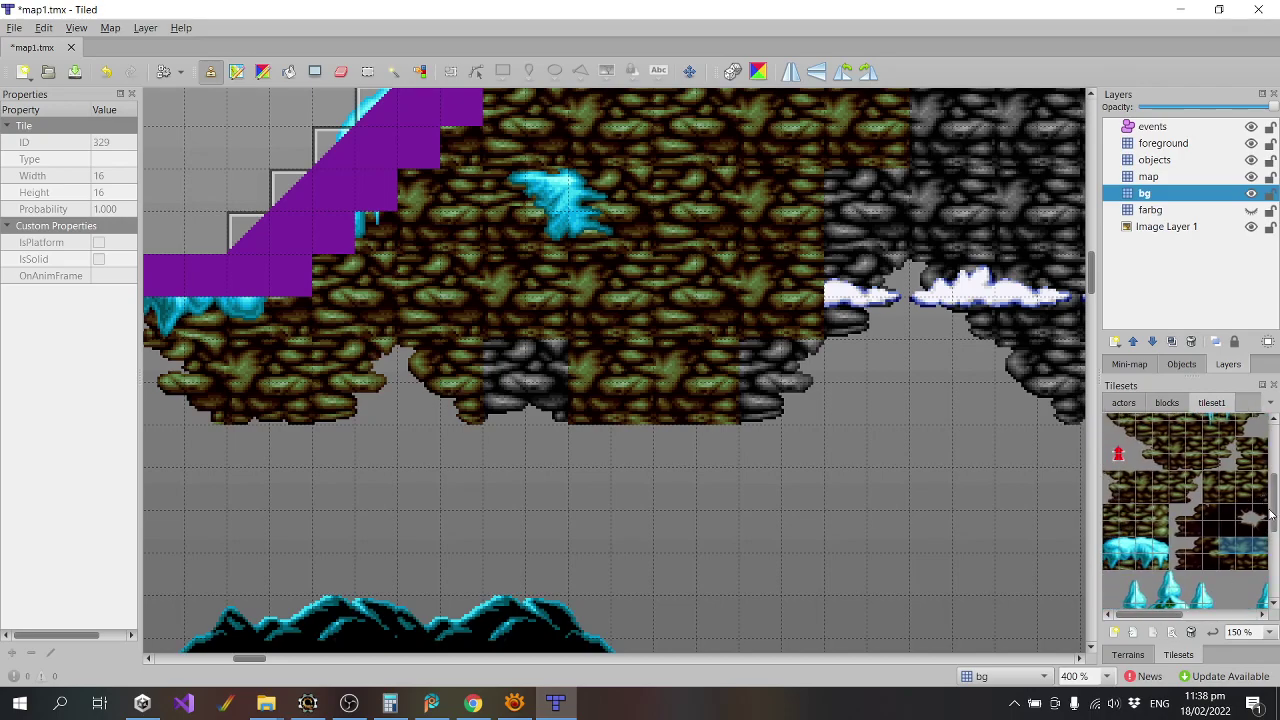
pyautogui.click(1222, 457)
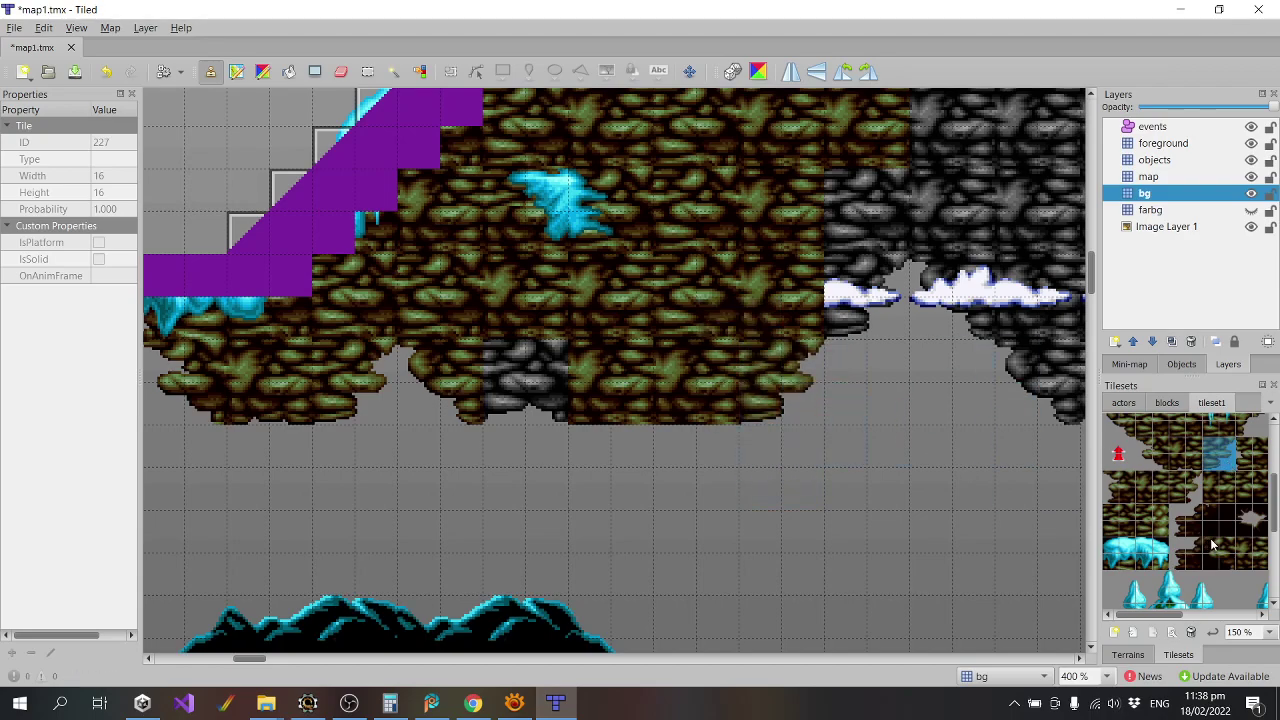
# Find the 2x2 notched rock-underside tiles in tileset1 and stamp them in the remaining grey gap of the outcrop on bg.
pyautogui.scroll(2, 1215, 544)
pyautogui.scroll(-2, 1236, 548)
pyautogui.scroll(2, 1240, 552)
pyautogui.moveTo(1155, 612); pyautogui.dragTo(1239, 615)
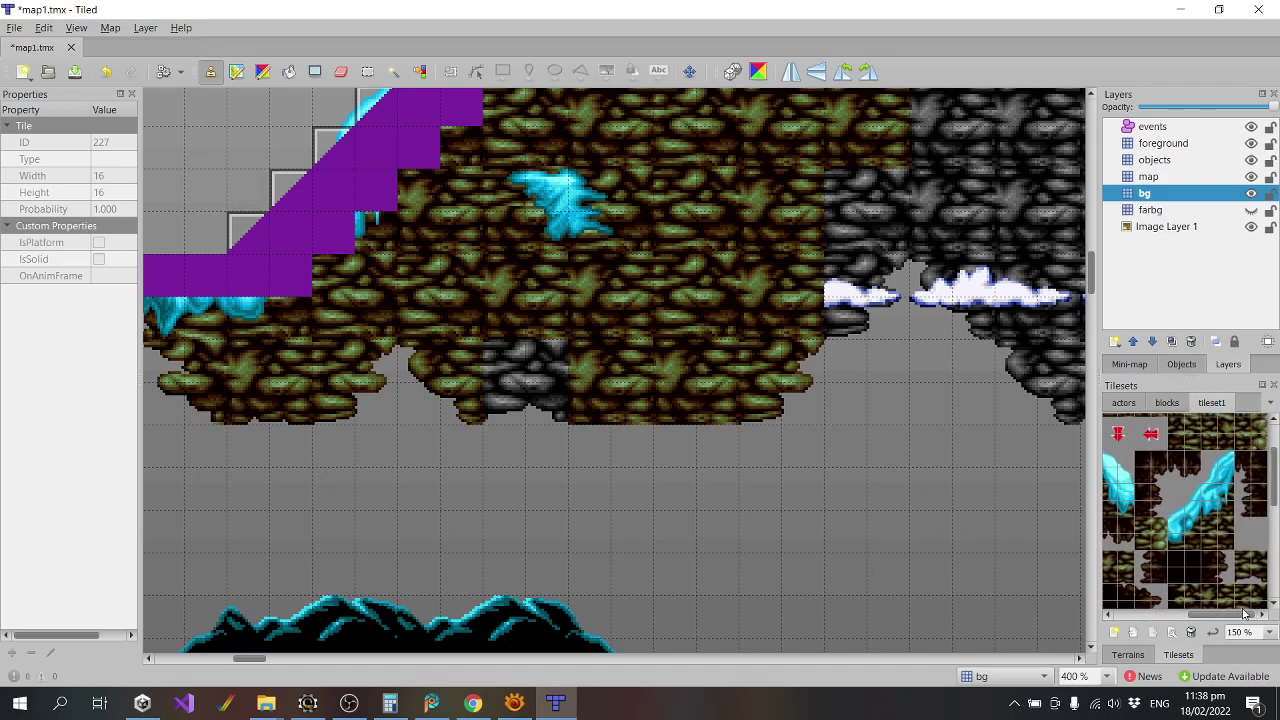
pyautogui.scroll(1, 1247, 588)
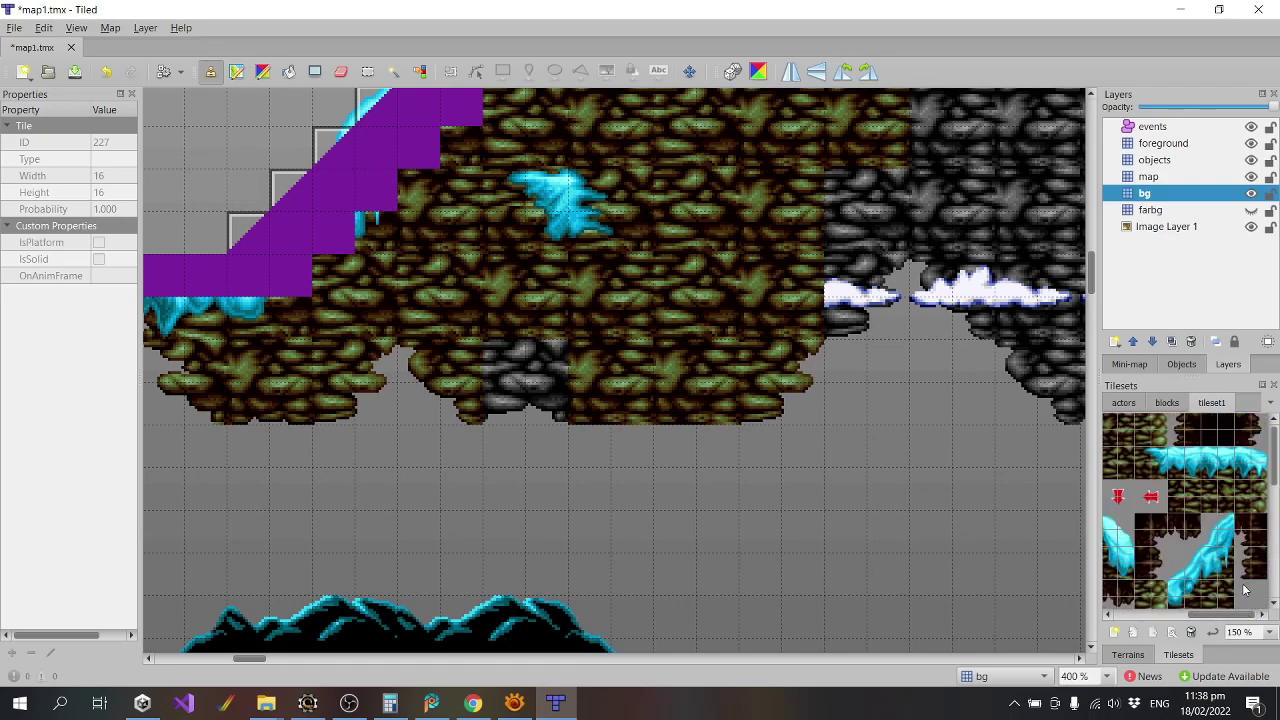
pyautogui.moveTo(1226, 620); pyautogui.dragTo(1146, 621)
pyautogui.scroll(-2, 1214, 537)
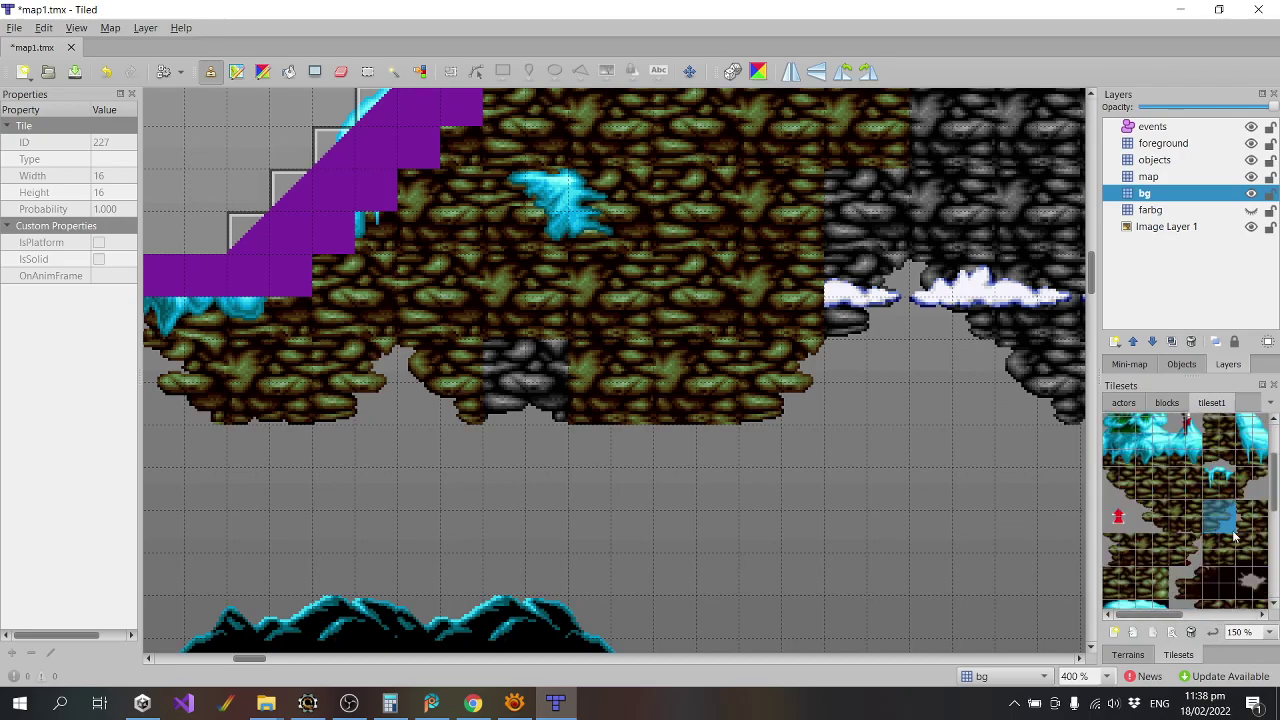
pyautogui.keyDown('ctrl'); pyautogui.scroll(-1, 1205, 542); pyautogui.keyUp('ctrl')
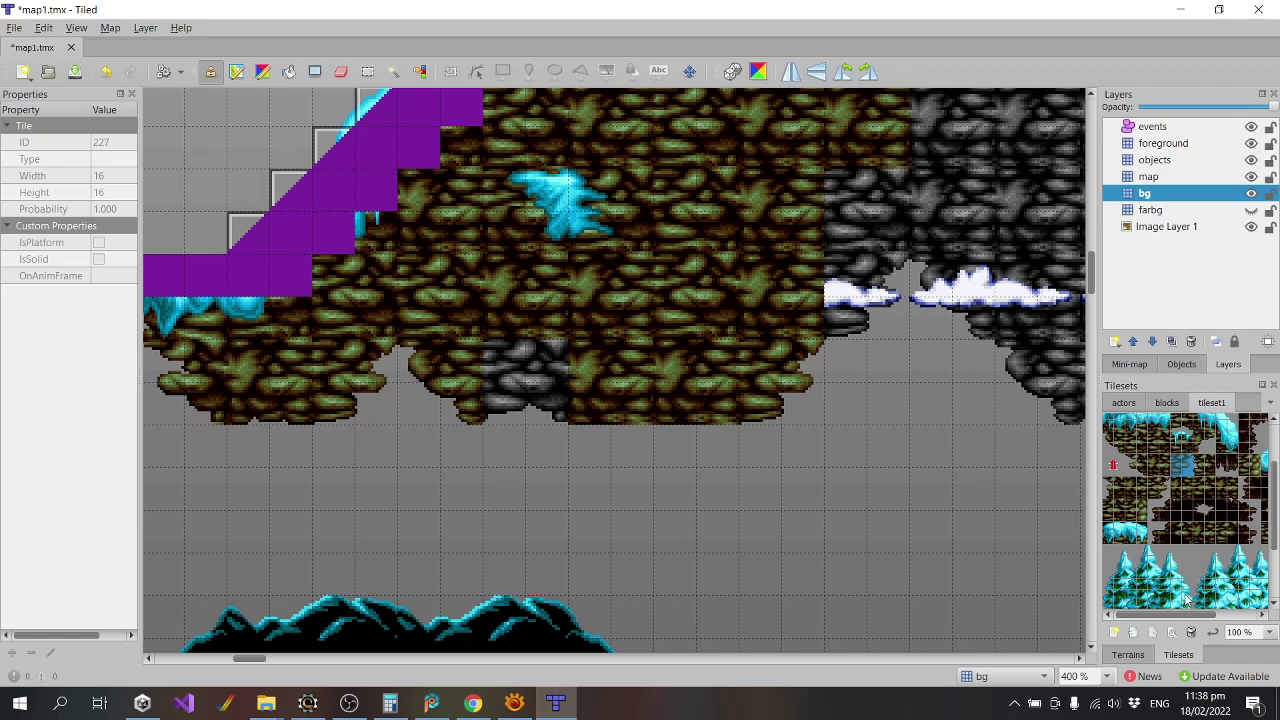
pyautogui.moveTo(1178, 617); pyautogui.dragTo(1219, 617)
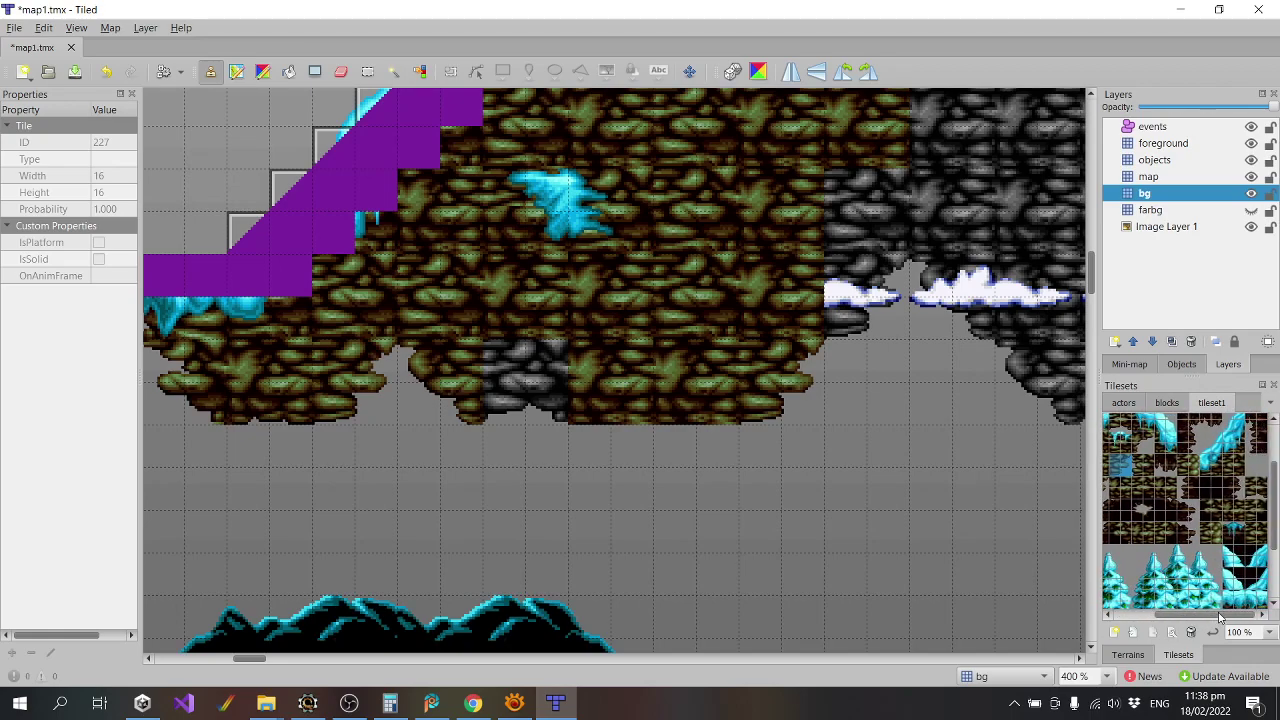
pyautogui.click(1258, 486)
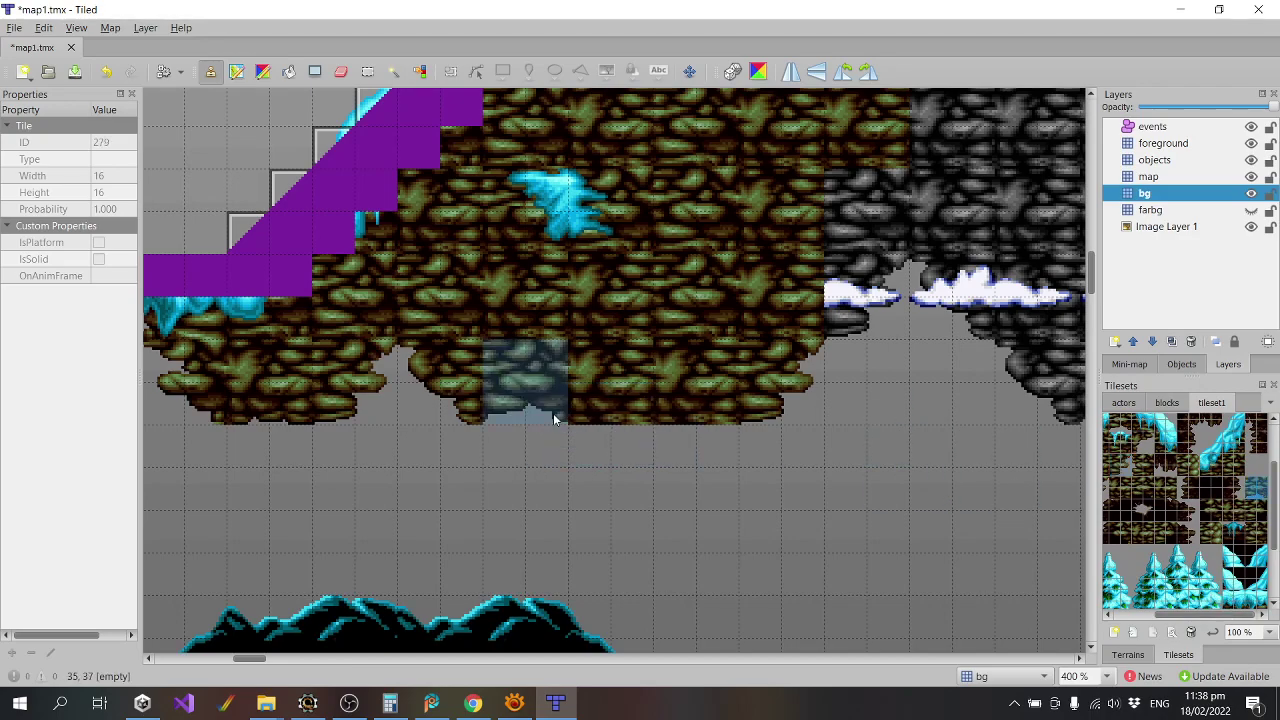
pyautogui.click(527, 395)
# Toggle the bg layer's visibility to compare the newly stamped island underside with the reference image.
pyautogui.scroll(2, 915, 610)
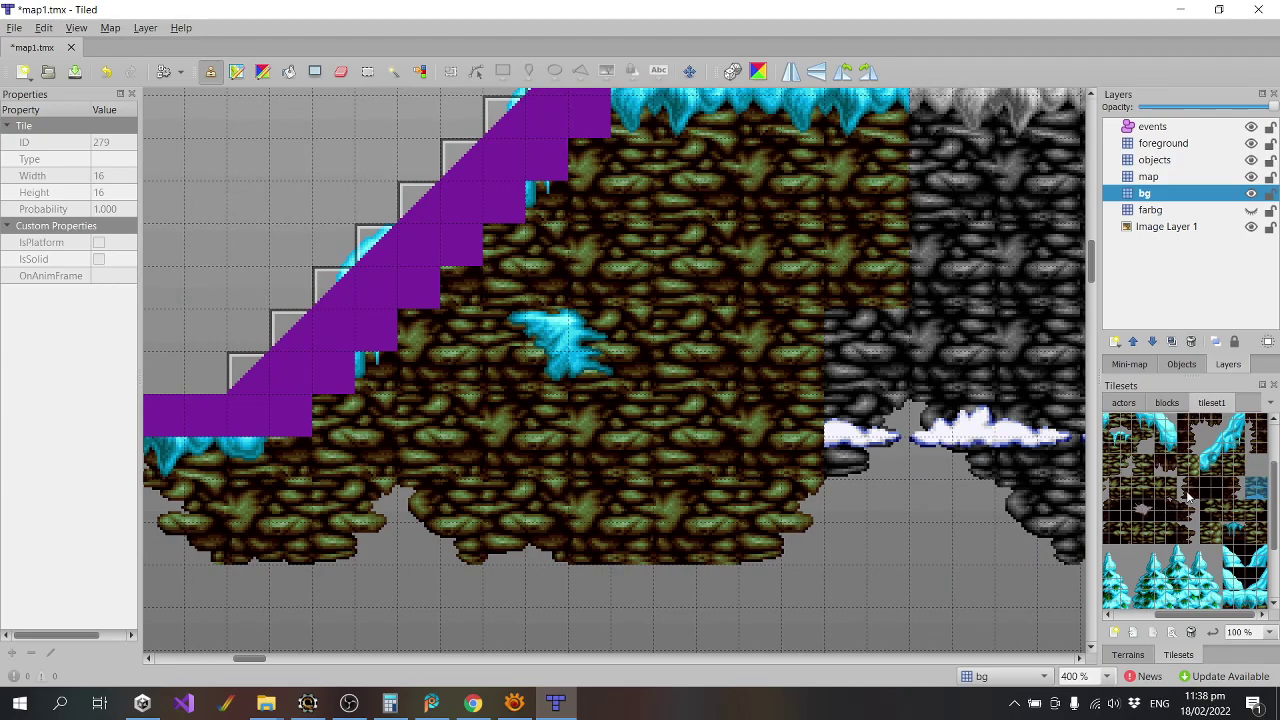
pyautogui.click(1250, 194)
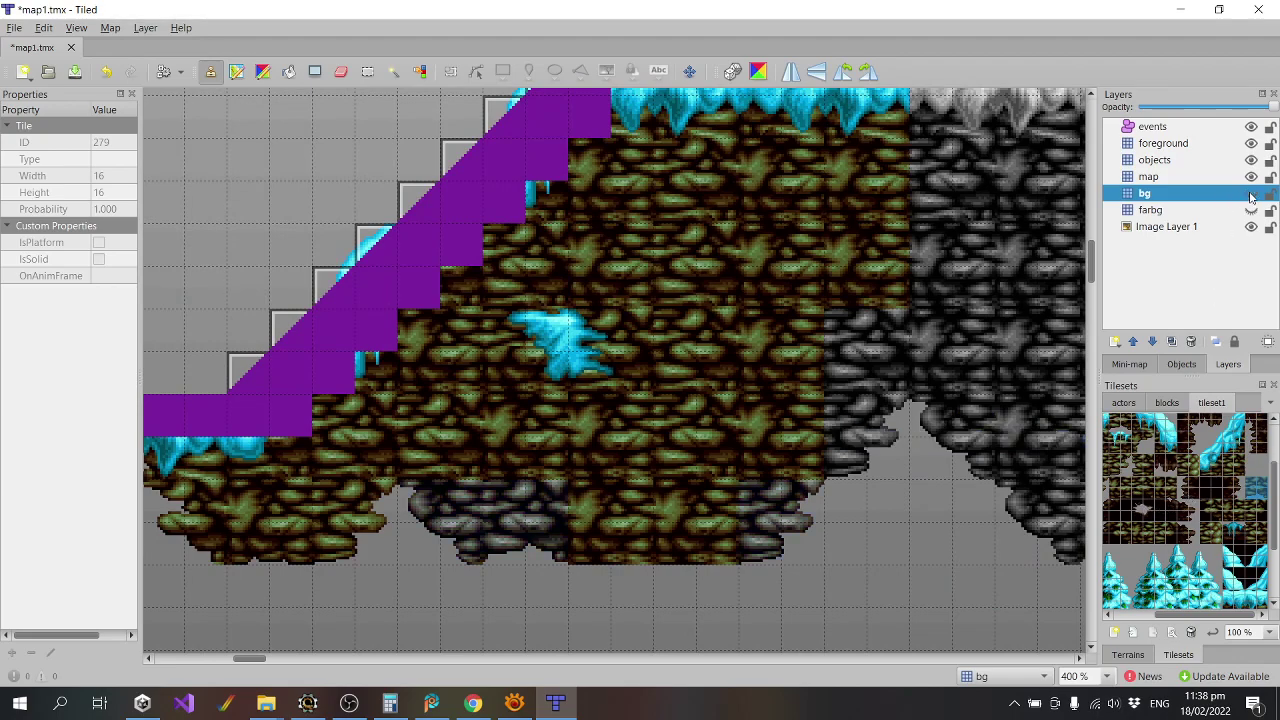
pyautogui.click(1250, 194)
pyautogui.click(1250, 194)
pyautogui.click(1250, 194)
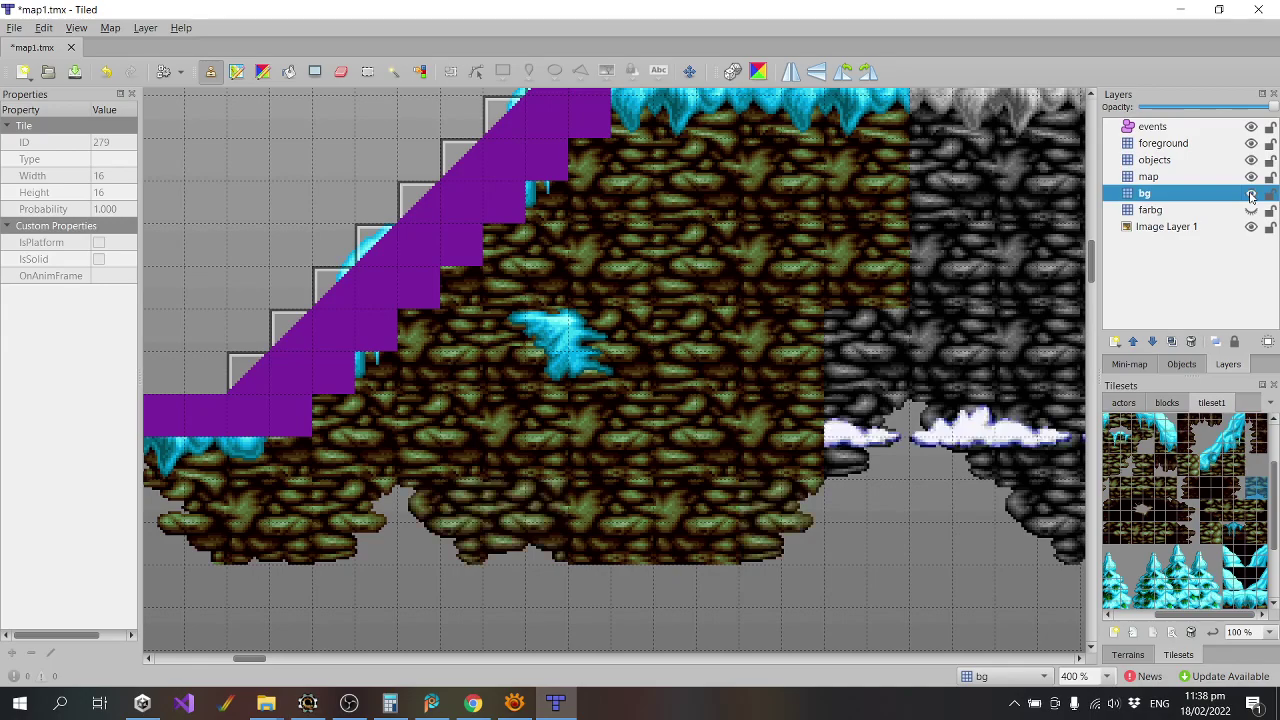
# Hide and reshow the bg layer once more to check the island's rock underside against the grey reference image.
pyautogui.click(1250, 194)
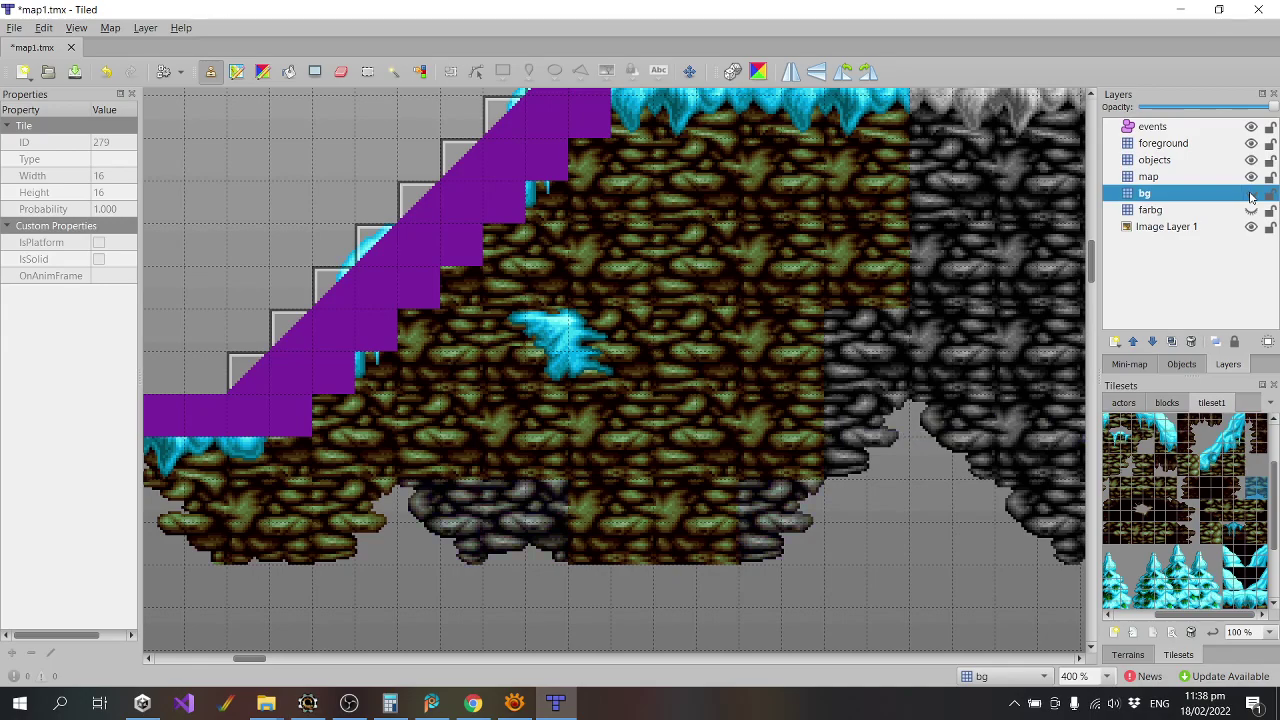
pyautogui.click(1250, 194)
pyautogui.keyDown('ctrl'); pyautogui.scroll(-2, 935, 530); pyautogui.keyUp('ctrl')
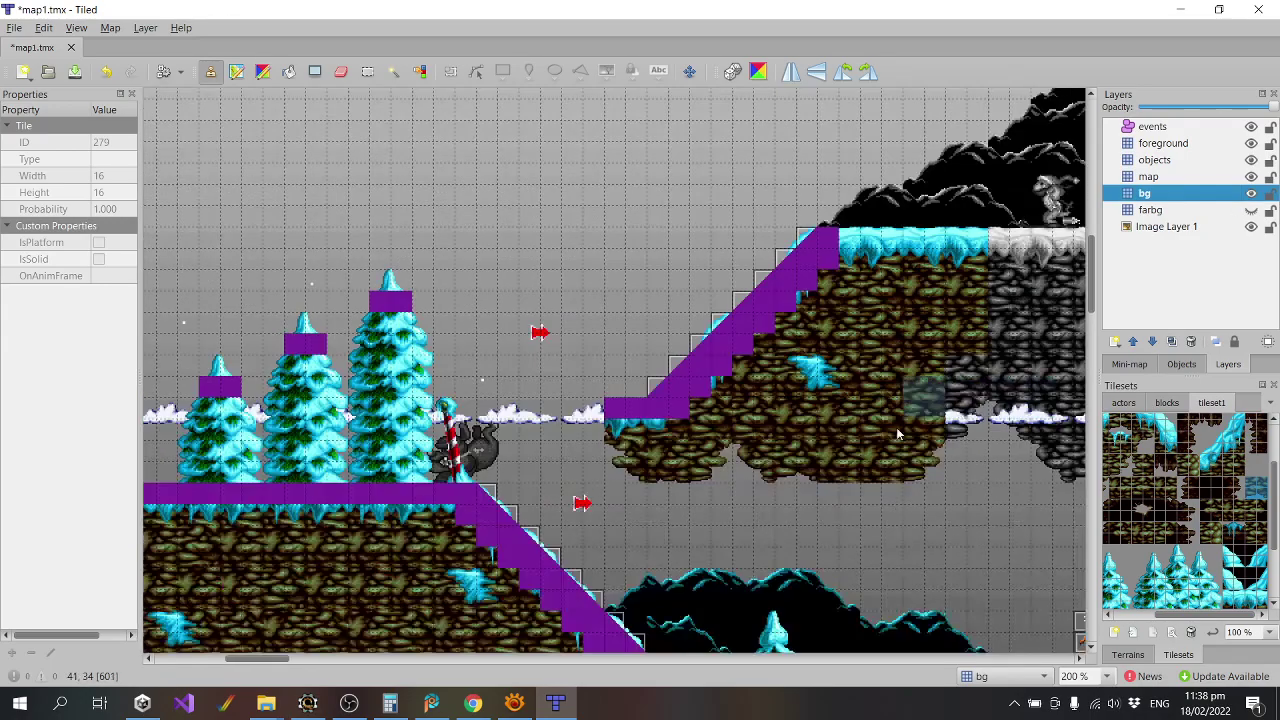
pyautogui.scroll(-2, 900, 470)
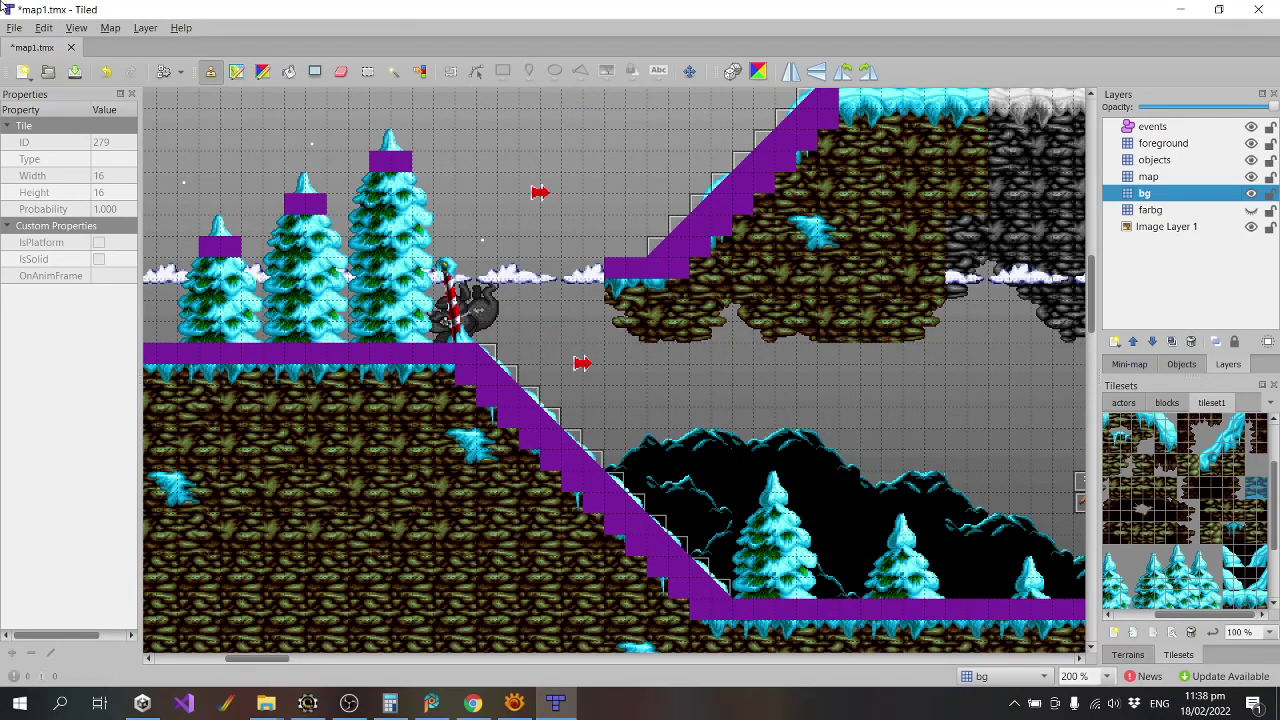
# Save map1.tmx and close Tiled to return to Scorpion Editor.
pyautogui.click(5, 27)
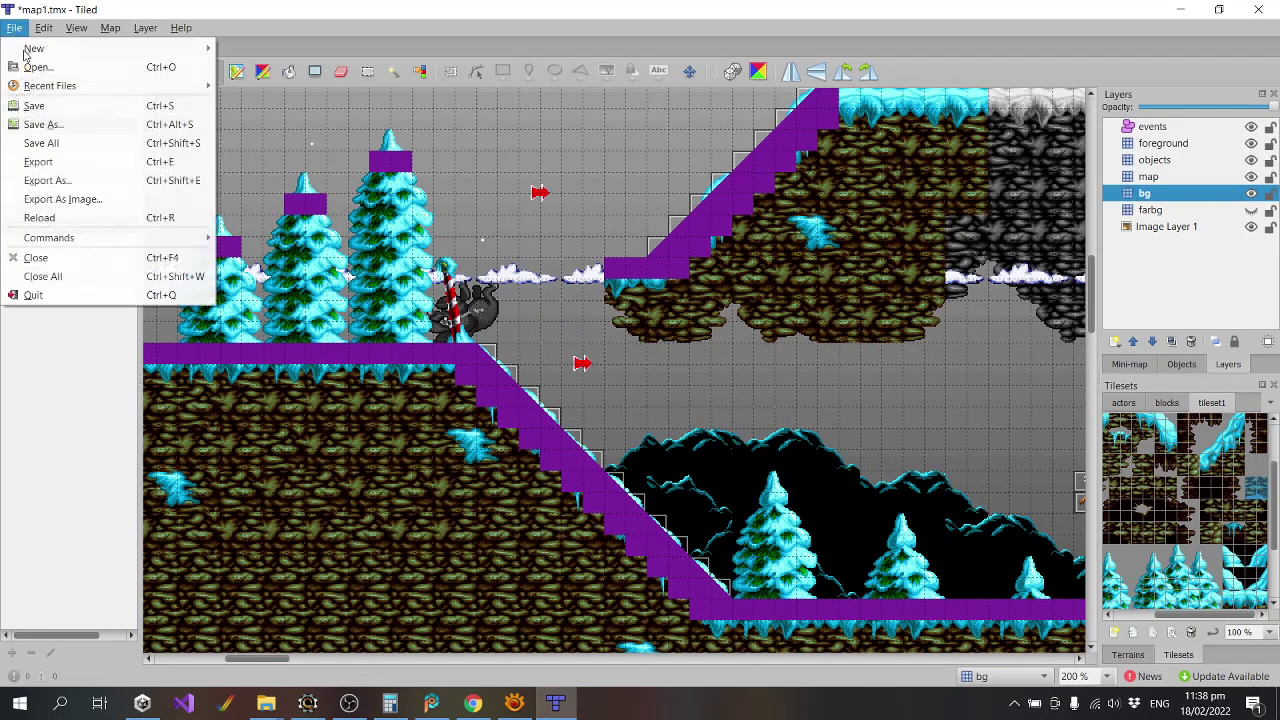
pyautogui.click(40, 105)
pyautogui.keyDown('ctrl'); pyautogui.scroll(-2, 712, 430); pyautogui.keyUp('ctrl')
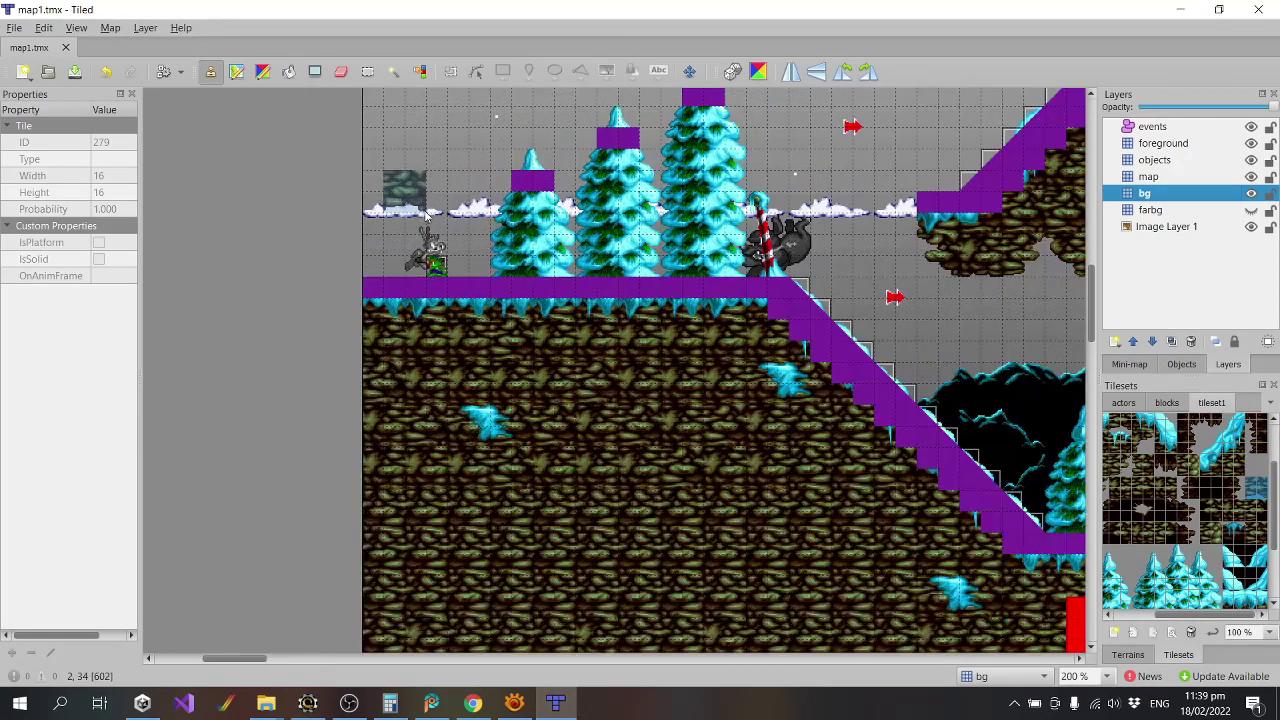
pyautogui.keyDown('ctrl'); pyautogui.scroll(2, 423, 212); pyautogui.keyUp('ctrl')
pyautogui.click(1258, 9)
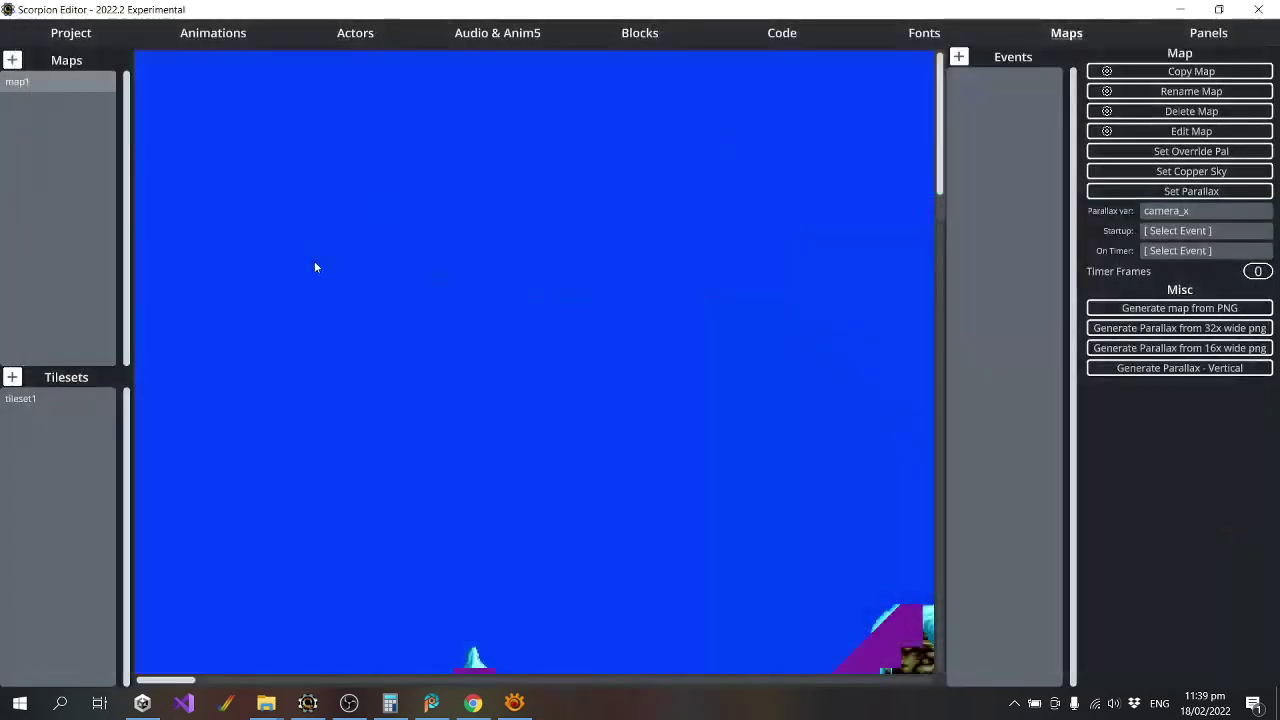
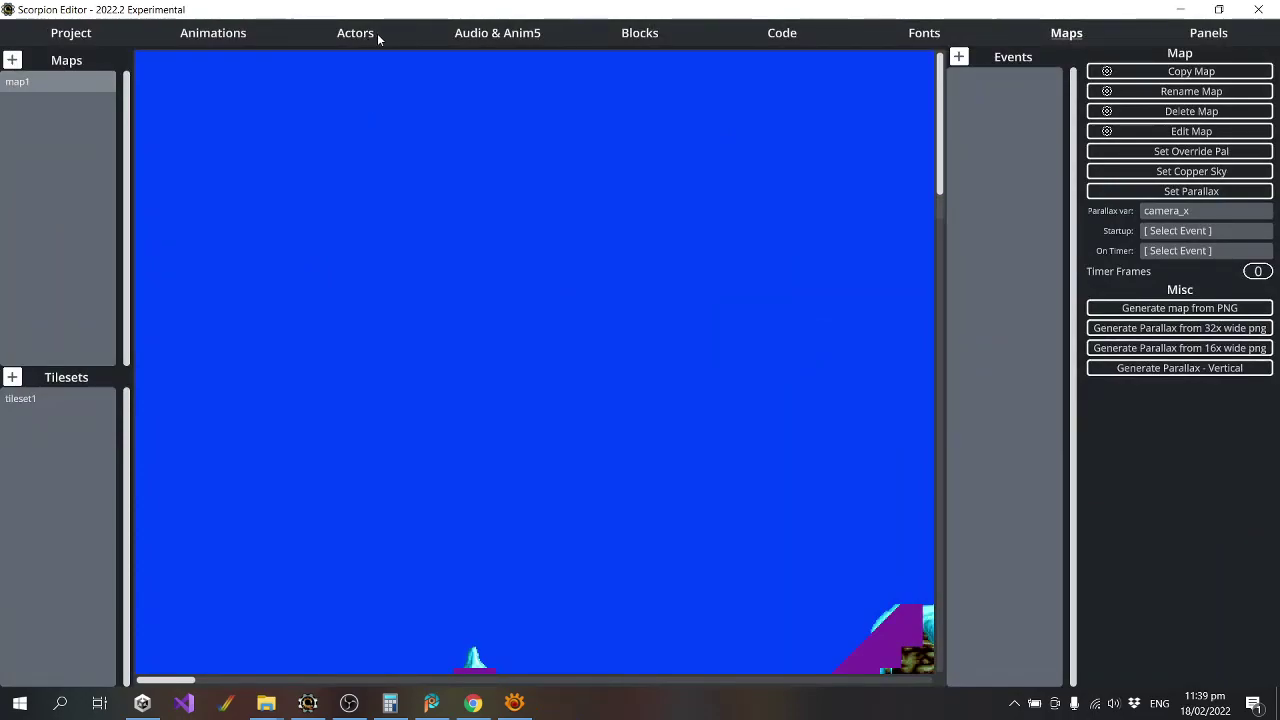
# Set the jazz actor's On Attack event to None.
pyautogui.click(360, 35)
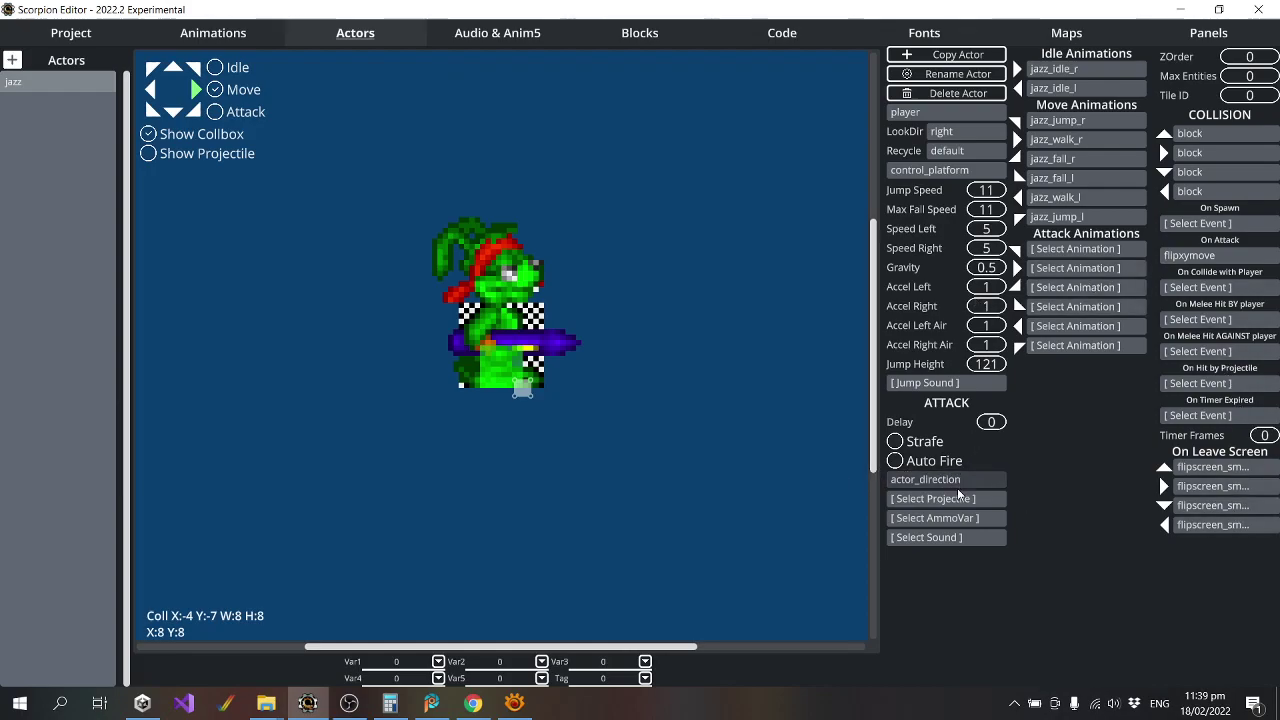
pyautogui.click(1198, 256)
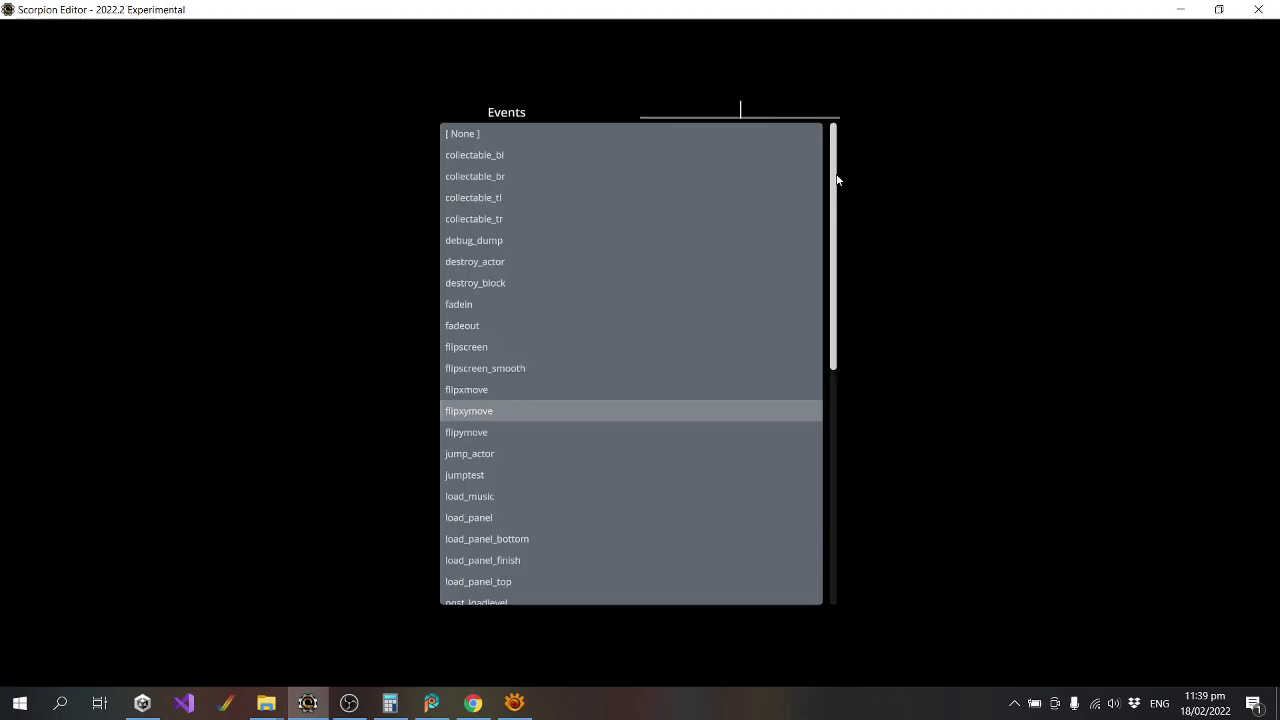
pyautogui.click(475, 140)
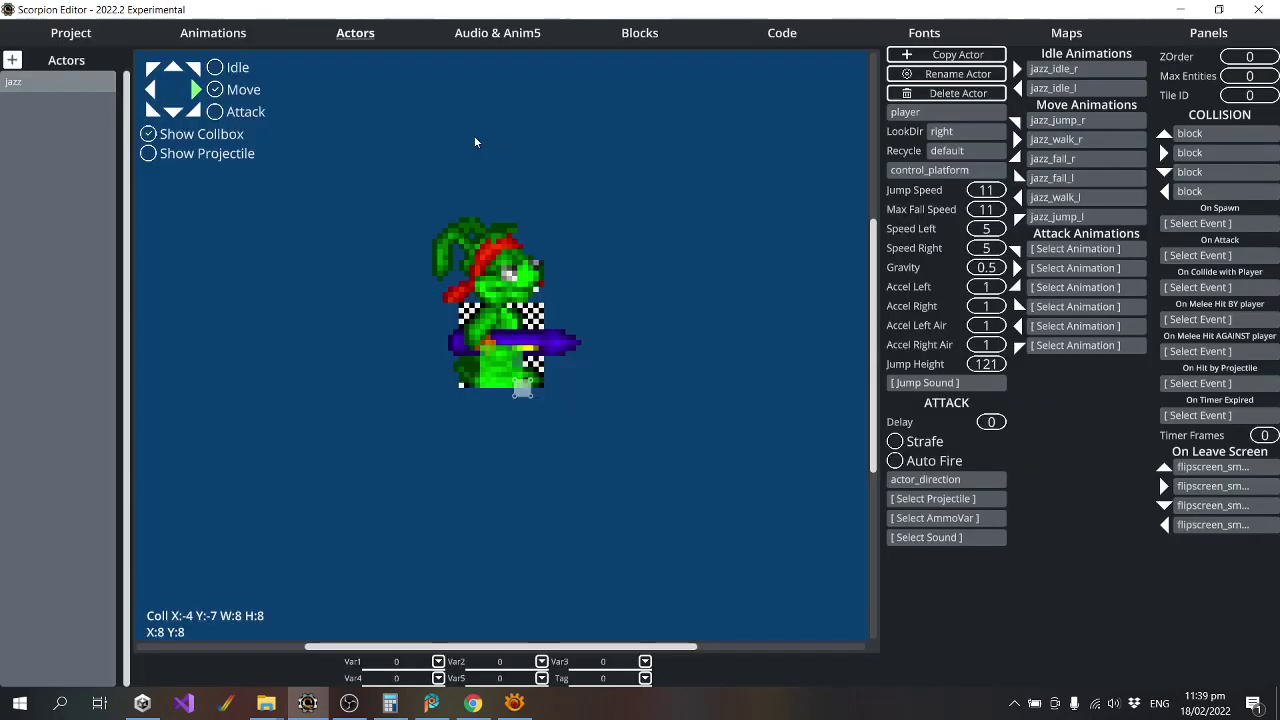
# Create a new code block named shoot in the project's code folder and open it for editing.
pyautogui.click(781, 34)
pyautogui.click(14, 60)
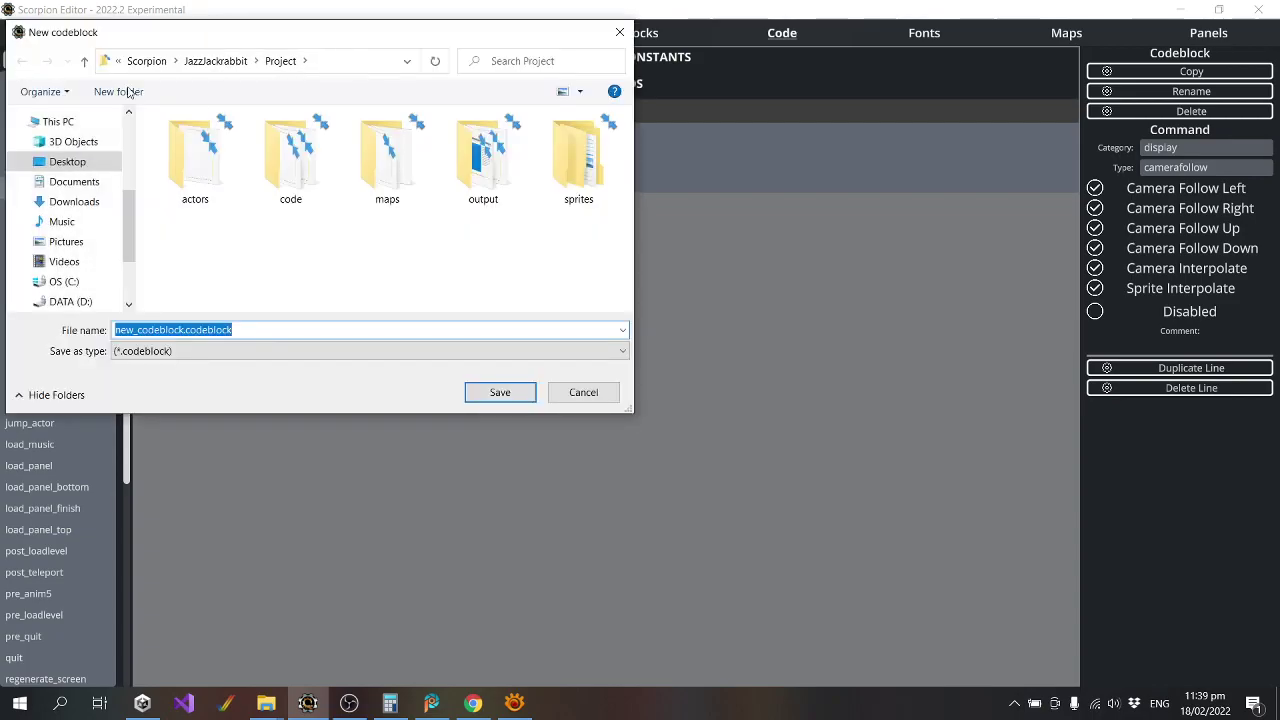
pyautogui.doubleClick(292, 155)
pyautogui.click(186, 330)
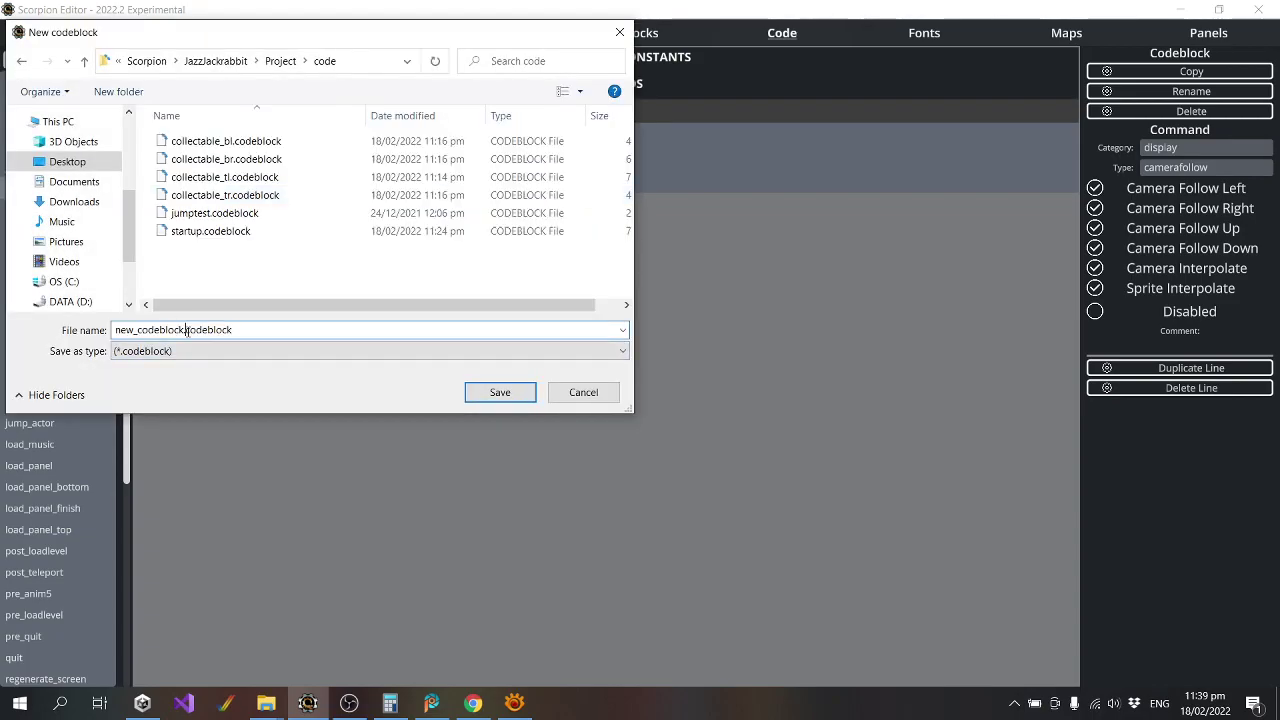
pyautogui.moveTo(183, 330); pyautogui.dragTo(3, 325)
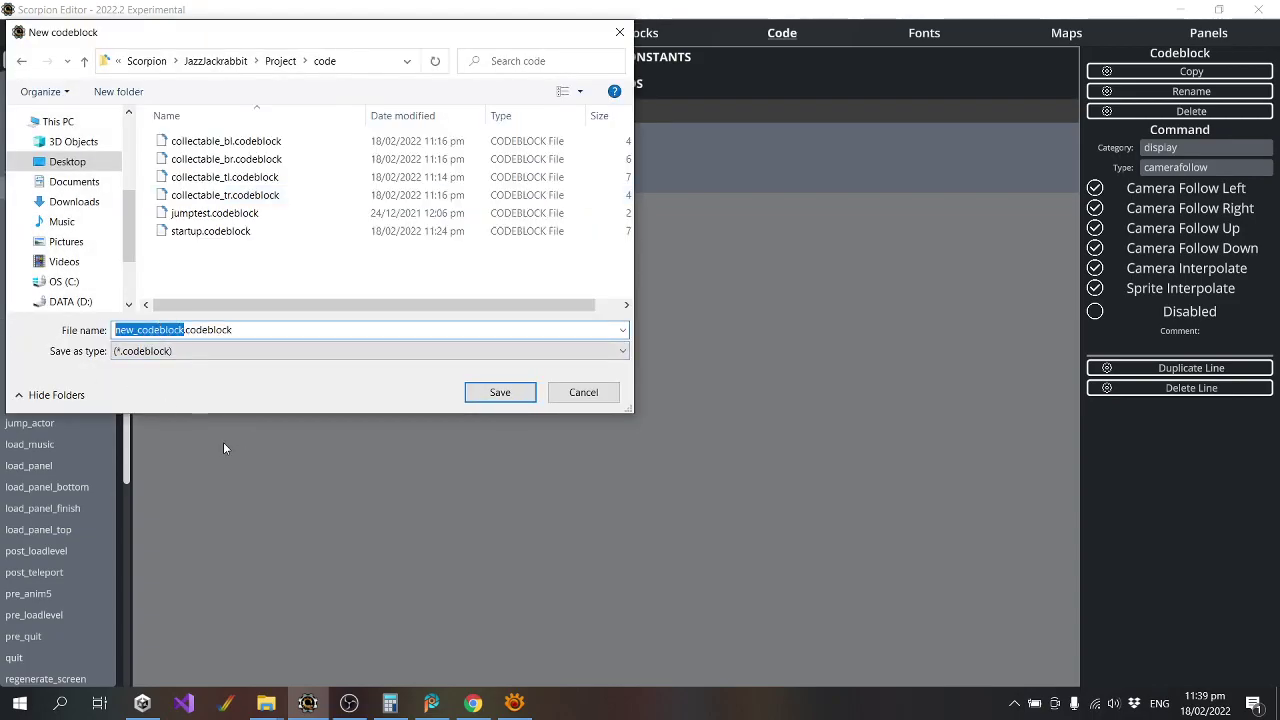
pyautogui.press('BackSpace')
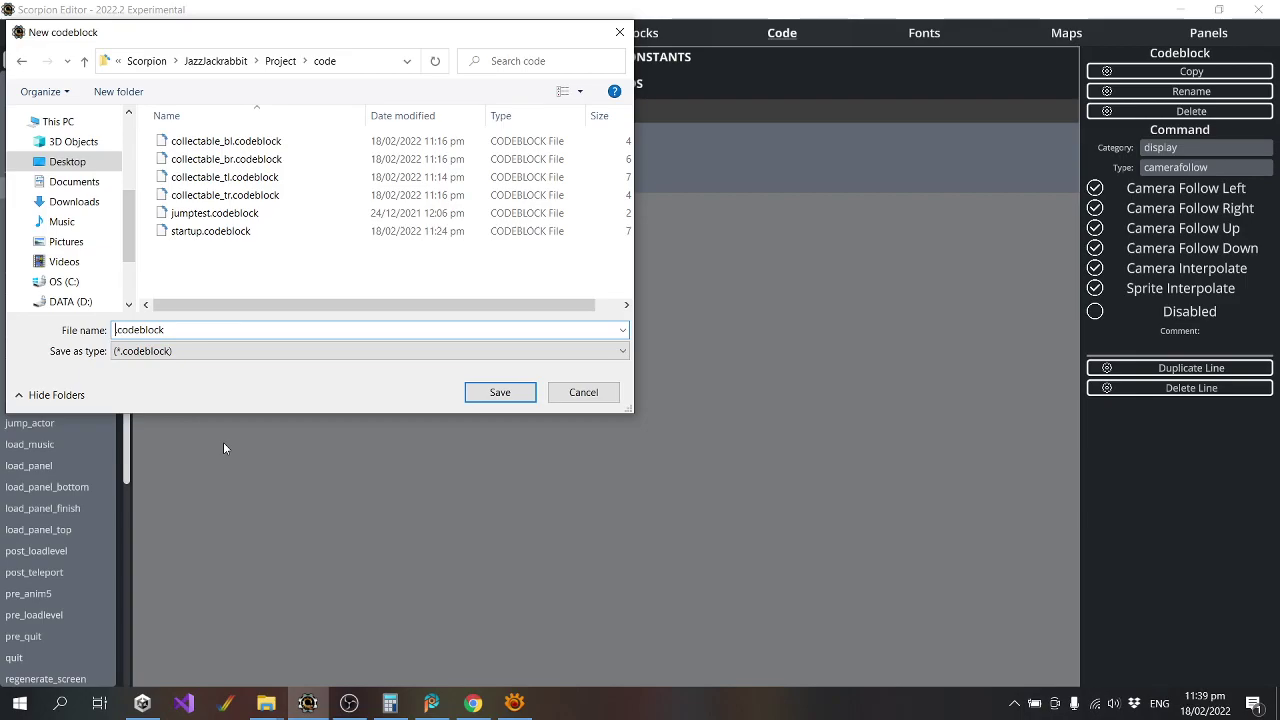
pyautogui.write('shoot')
pyautogui.press('Return')
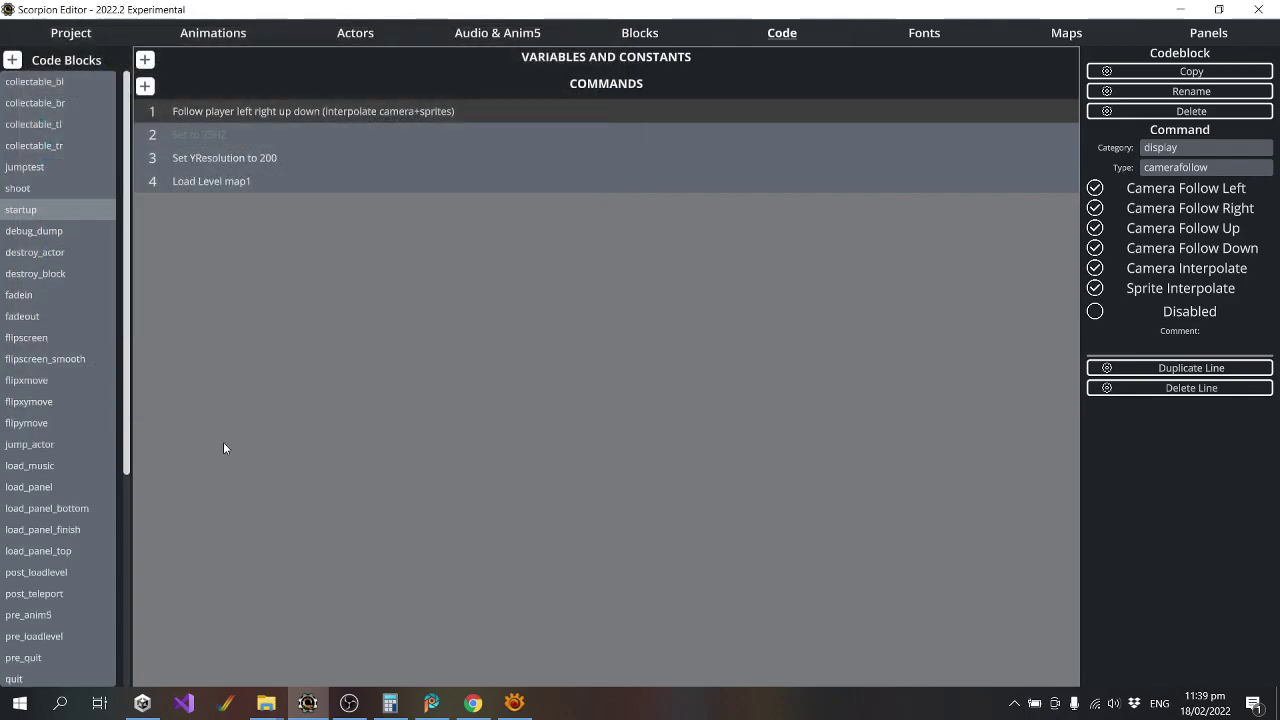
pyautogui.click(62, 190)
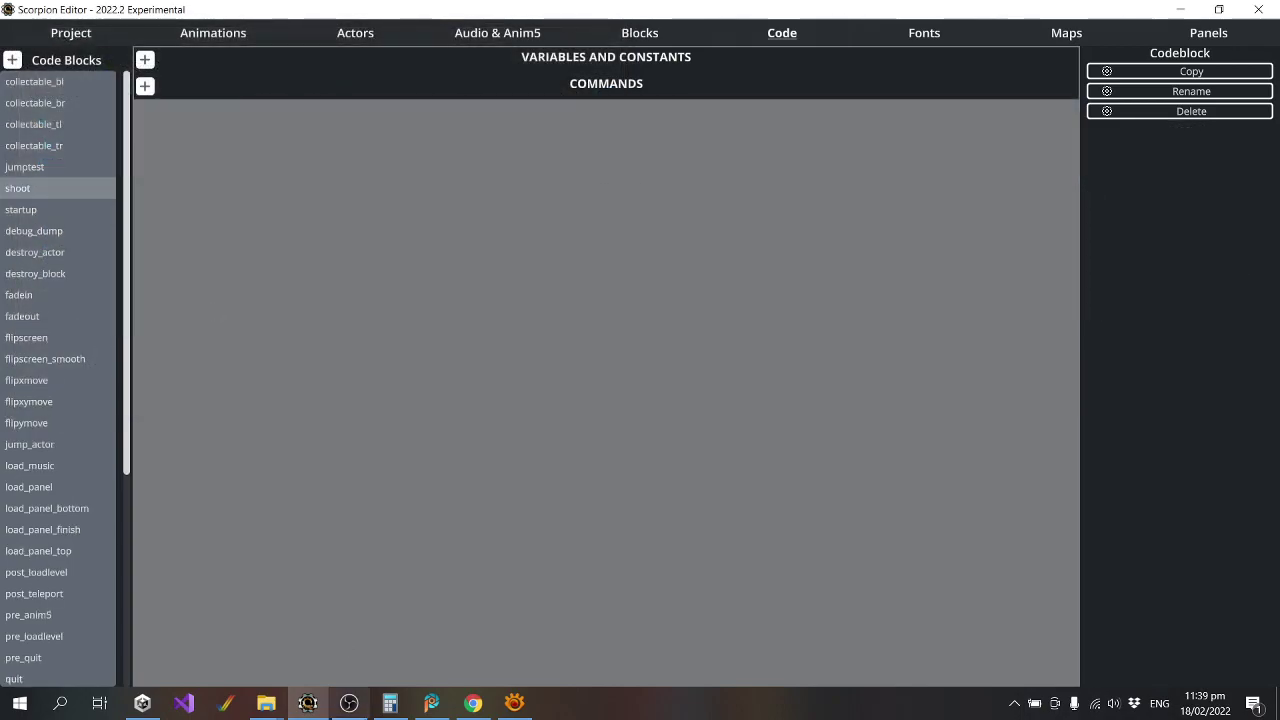
# Switch to PaintShop Pro and cancel the open Color and Edit Palette dialogs without changing the jazz.png palette.
pyautogui.click(431, 703)
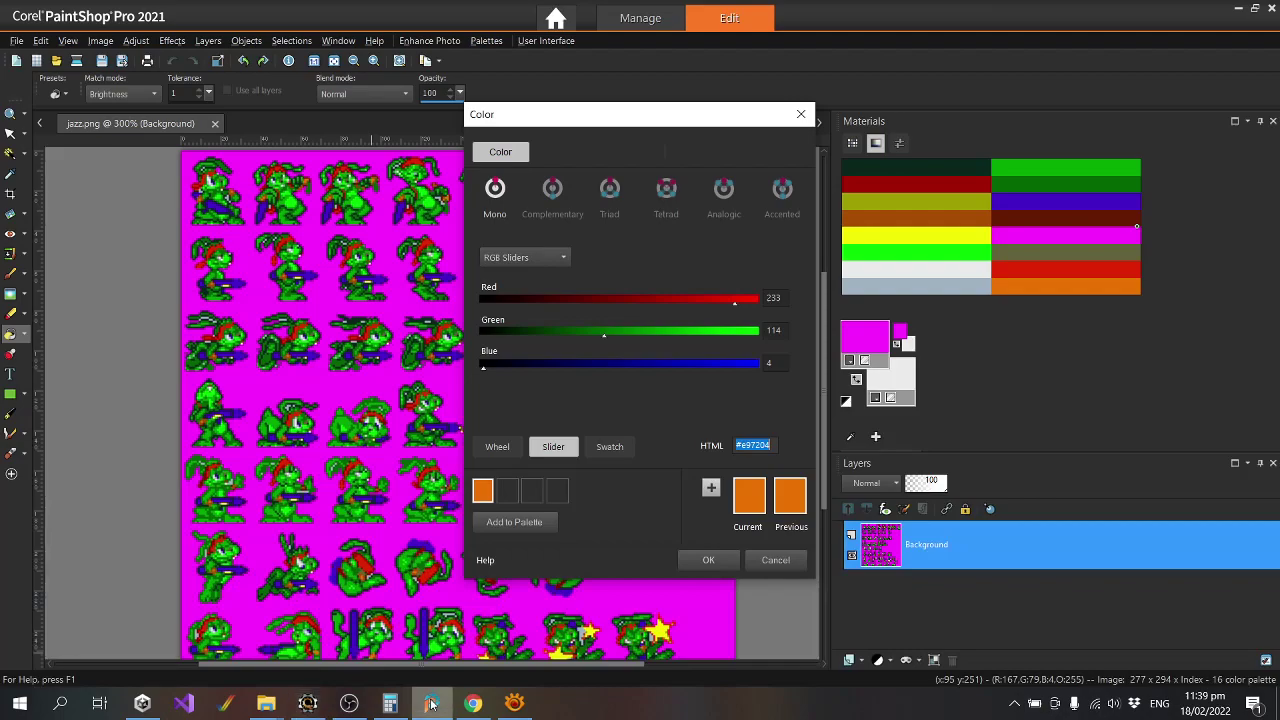
pyautogui.click(775, 560)
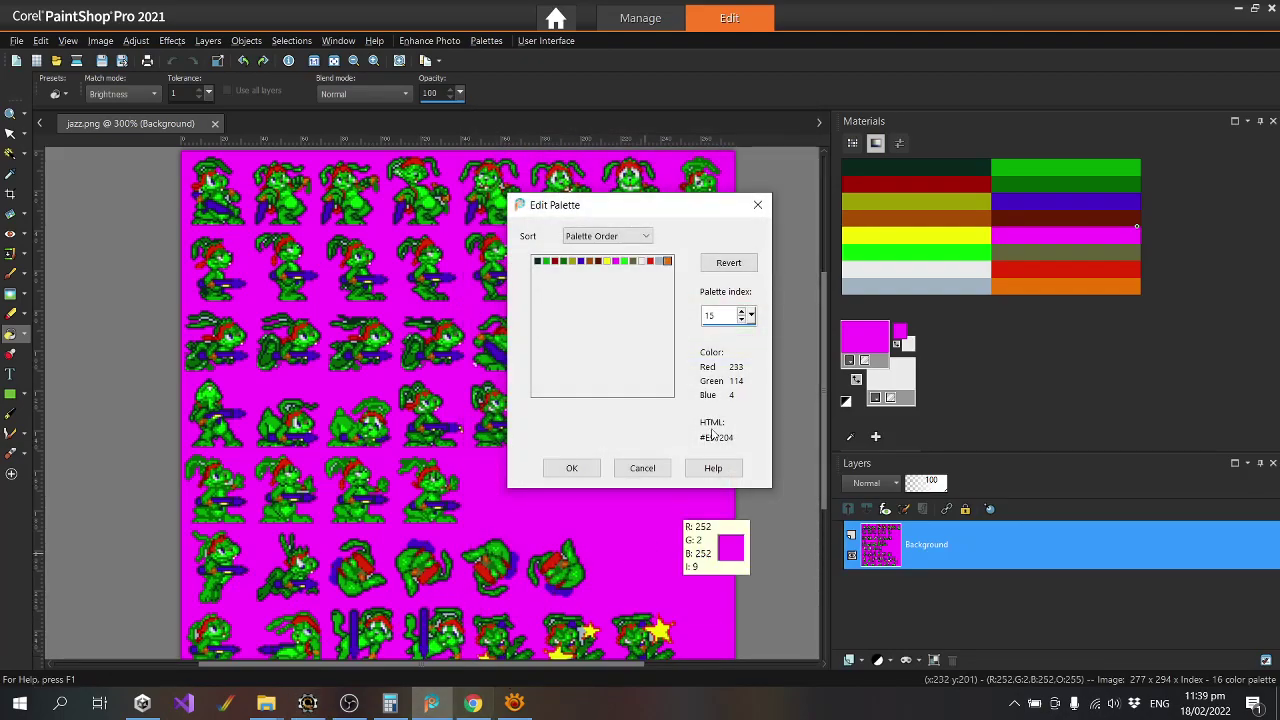
pyautogui.click(645, 472)
# Switch to Chrome, search for "jazz jackrabbit sprite rip" and open The Spriters Resource's Jazz Jackrabbit PC page.
pyautogui.click(476, 703)
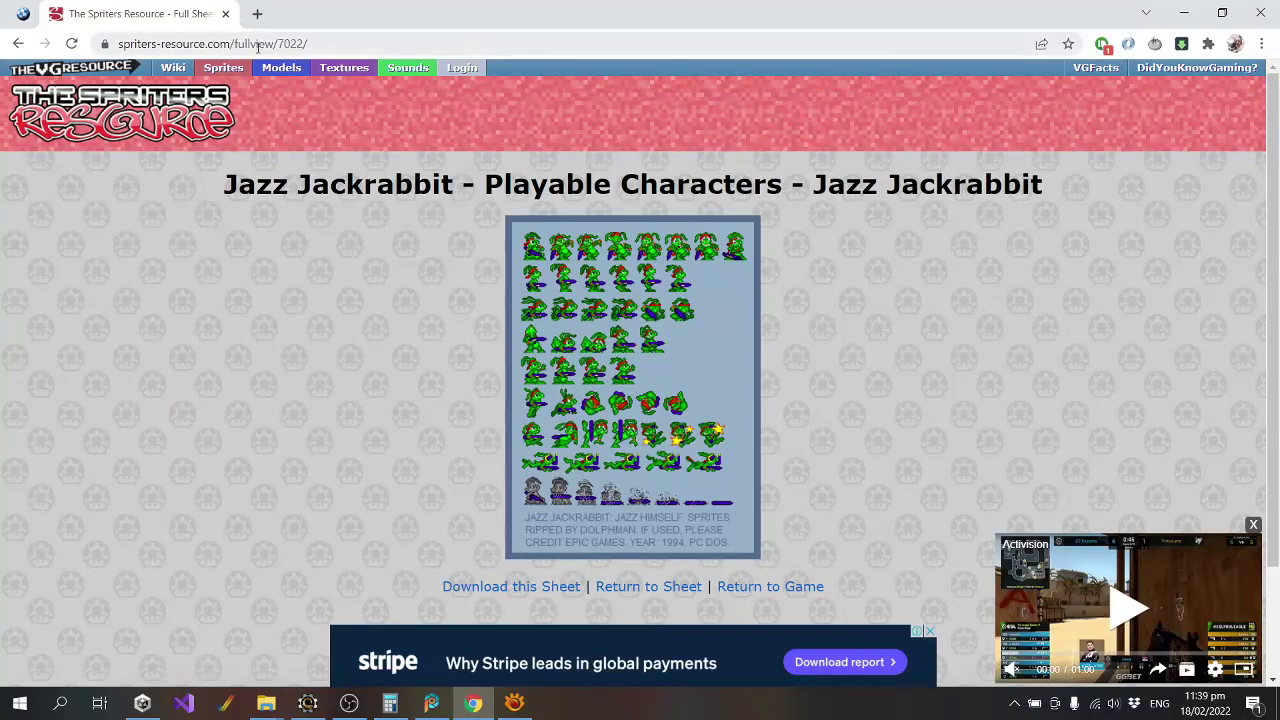
pyautogui.click(258, 45)
pyautogui.write('jazz jac')
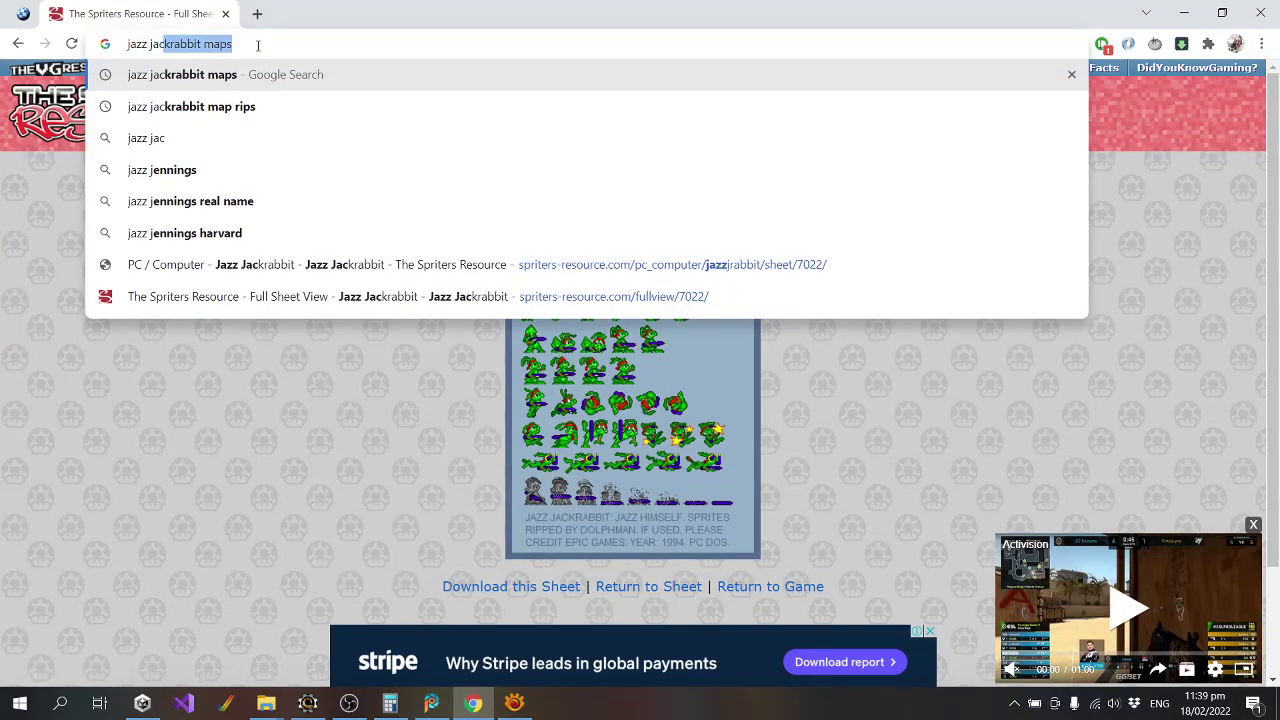
pyautogui.write('krabbit sprite r')
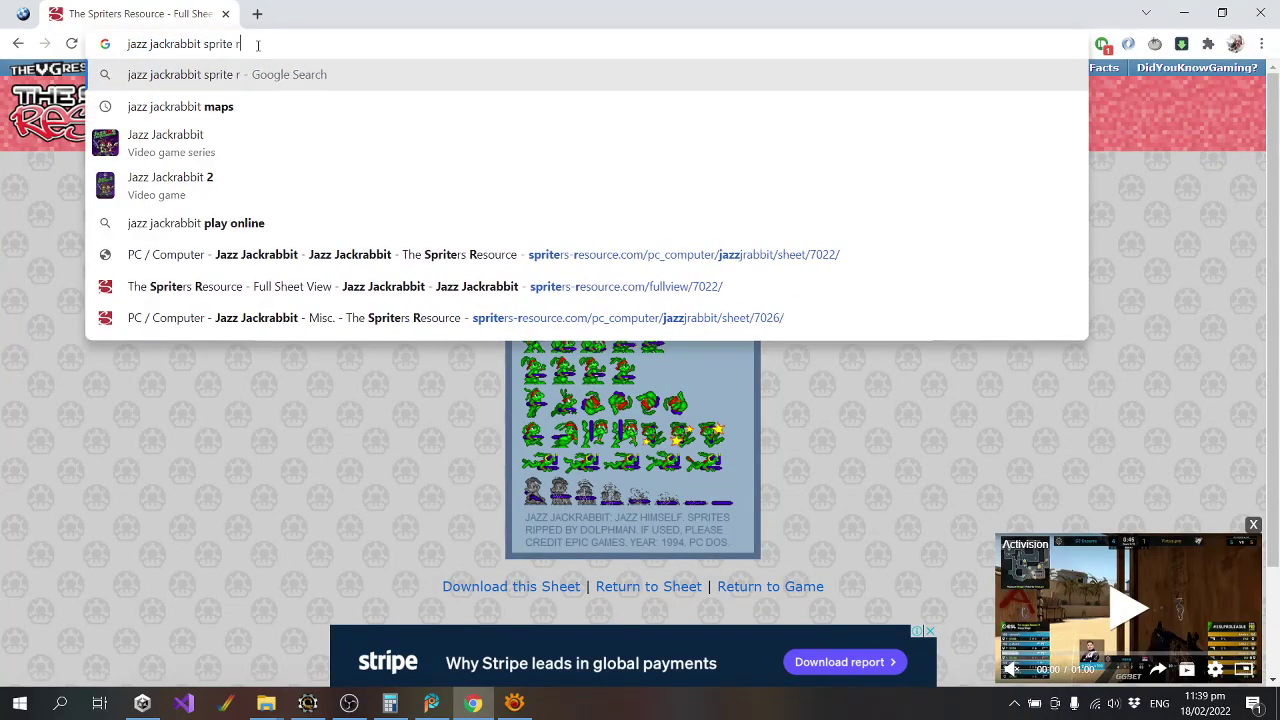
pyautogui.write('ip')
pyautogui.press('Return')
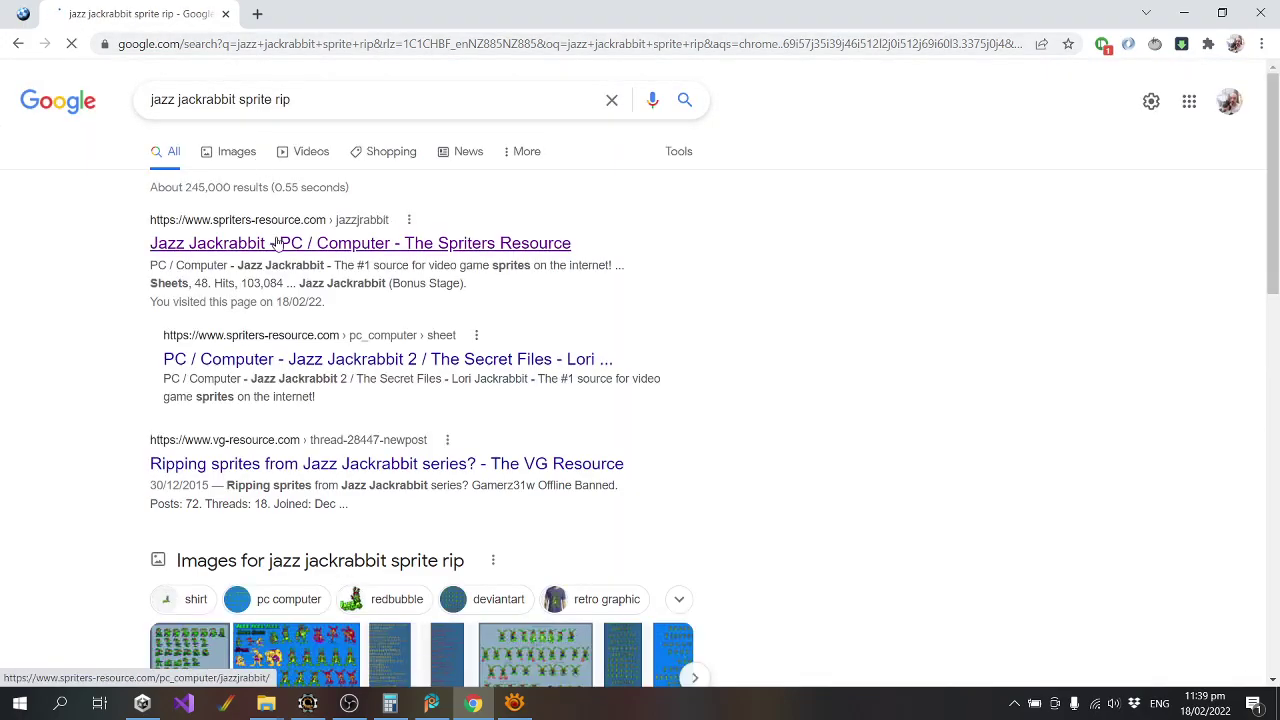
pyautogui.click(277, 245)
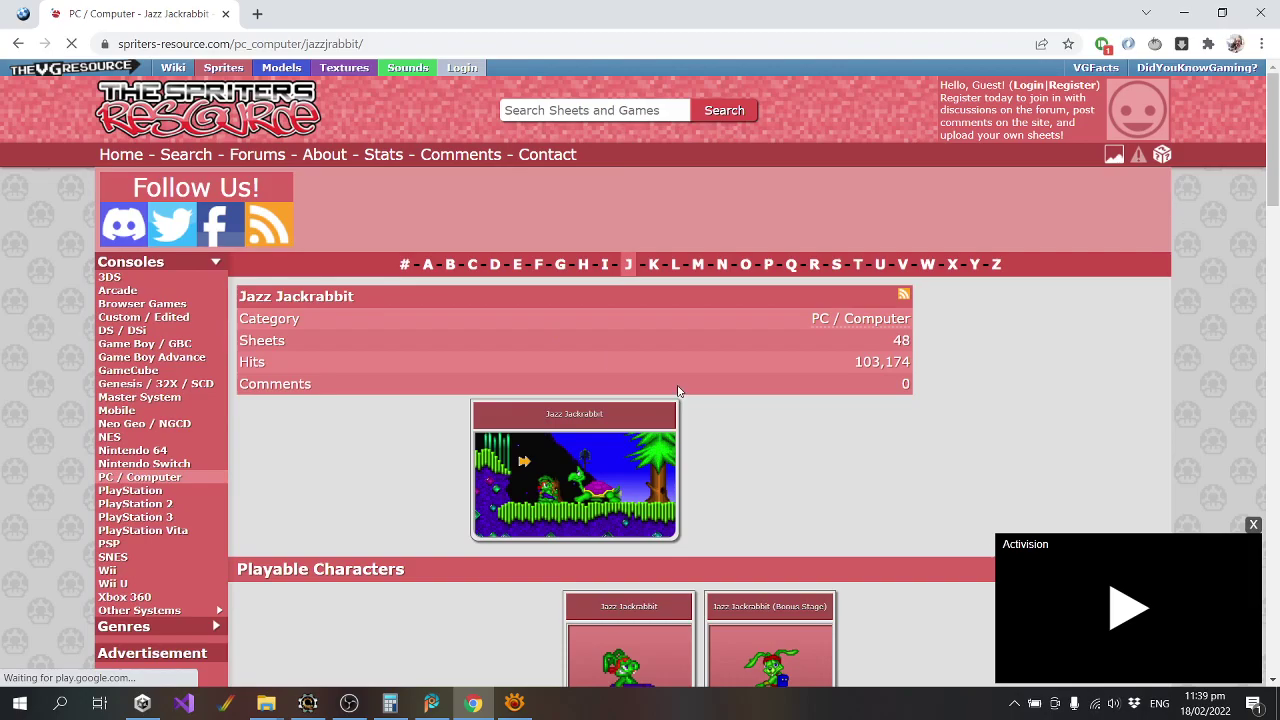
# Dismiss the floating video ad and open the Misc. sprite sheet in the Miscellaneous section.
pyautogui.scroll(-3, 1157, 483)
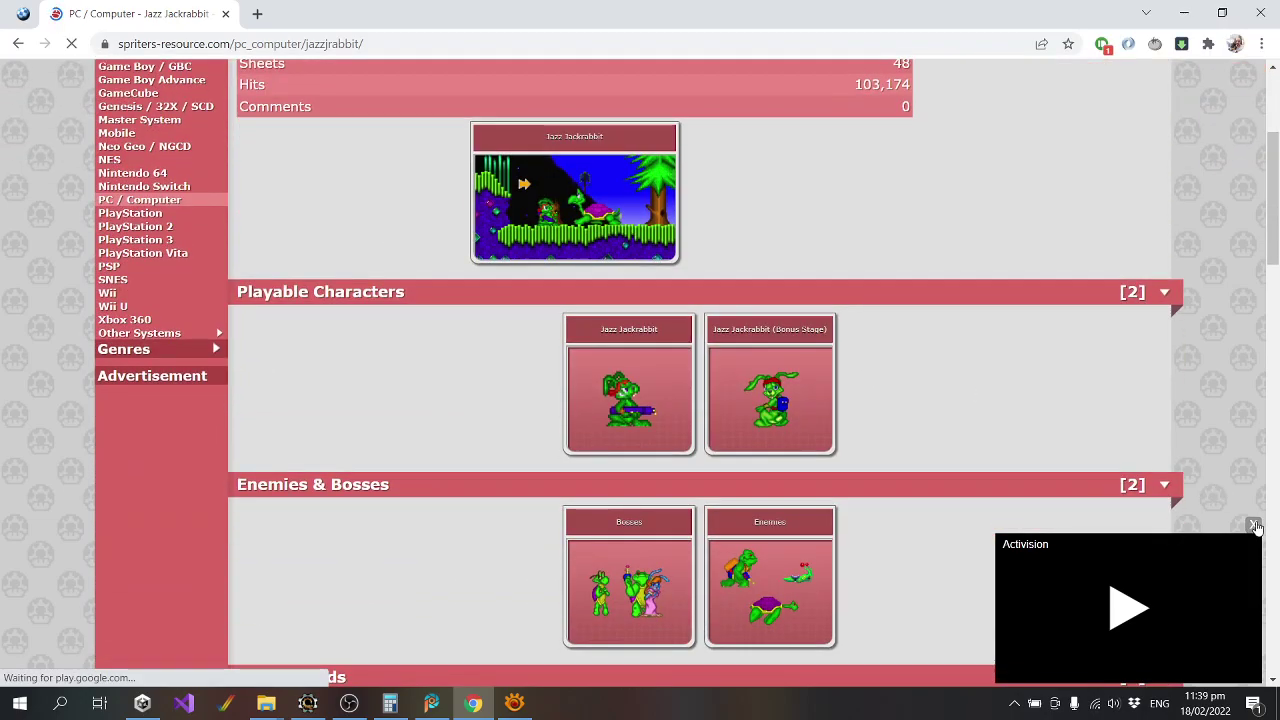
pyautogui.click(1254, 524)
pyautogui.scroll(-7, 941, 377)
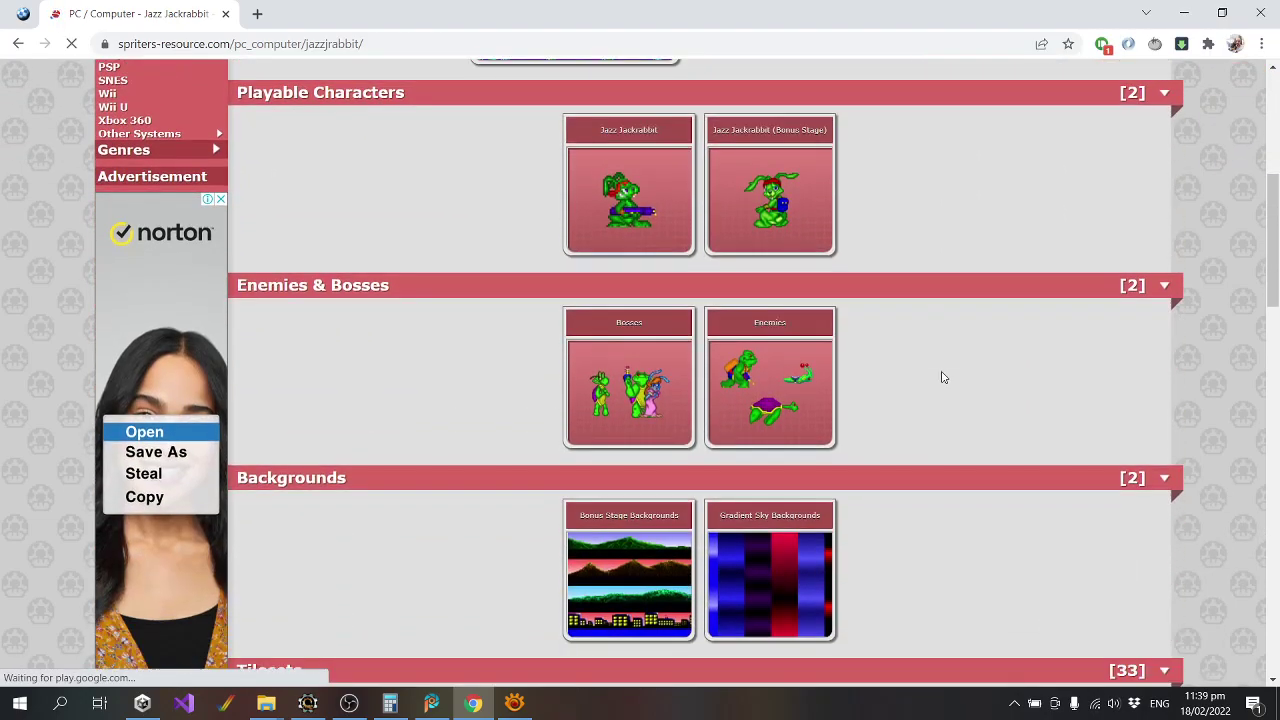
pyautogui.scroll(-7, 941, 377)
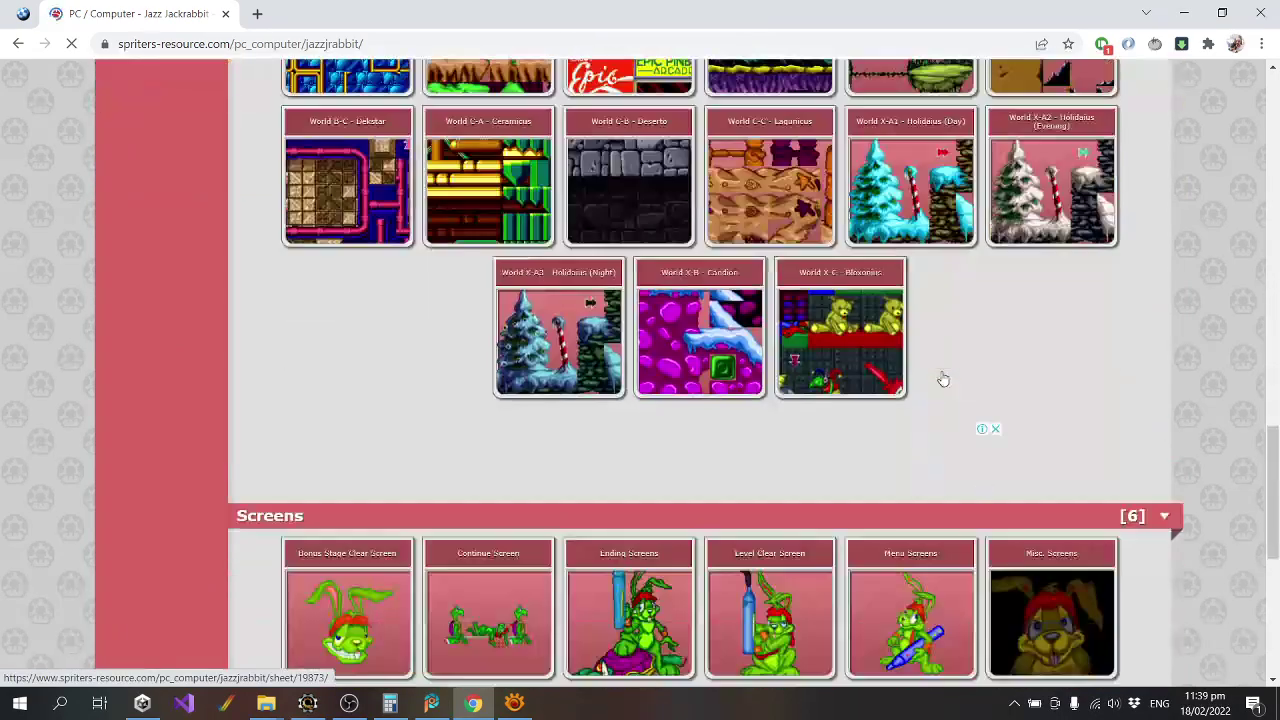
pyautogui.scroll(-5, 932, 383)
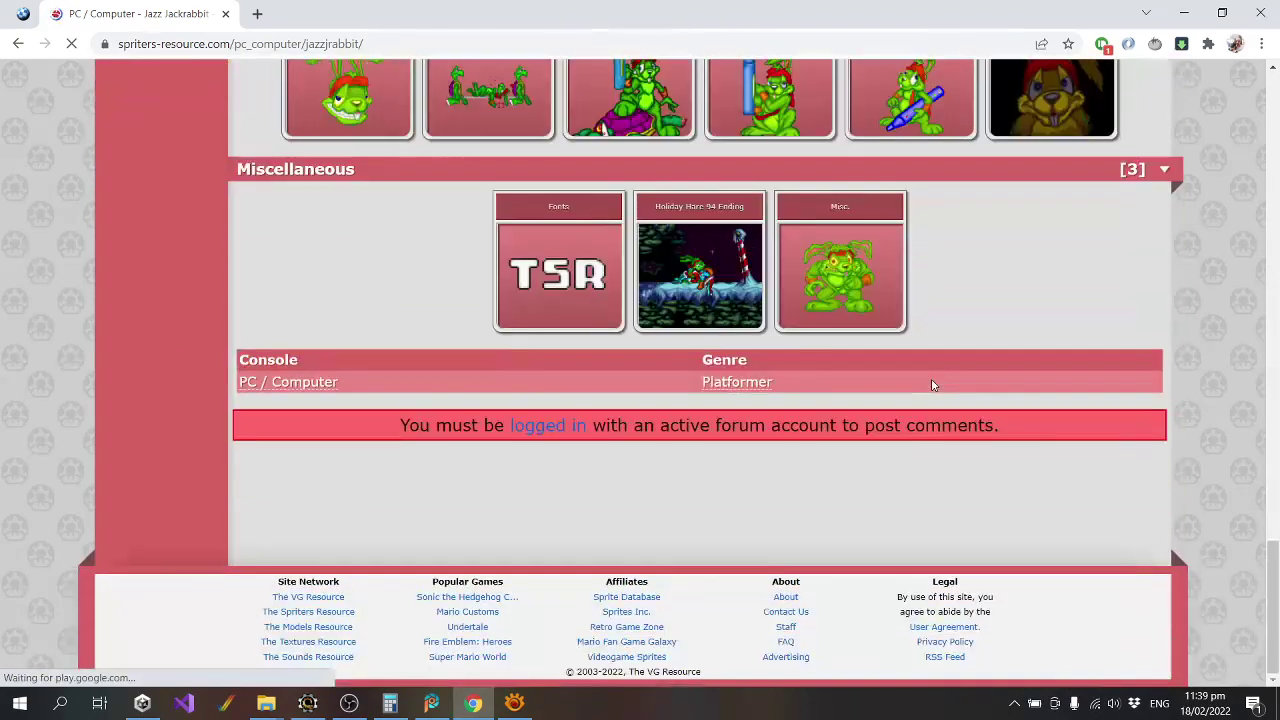
pyautogui.click(858, 293)
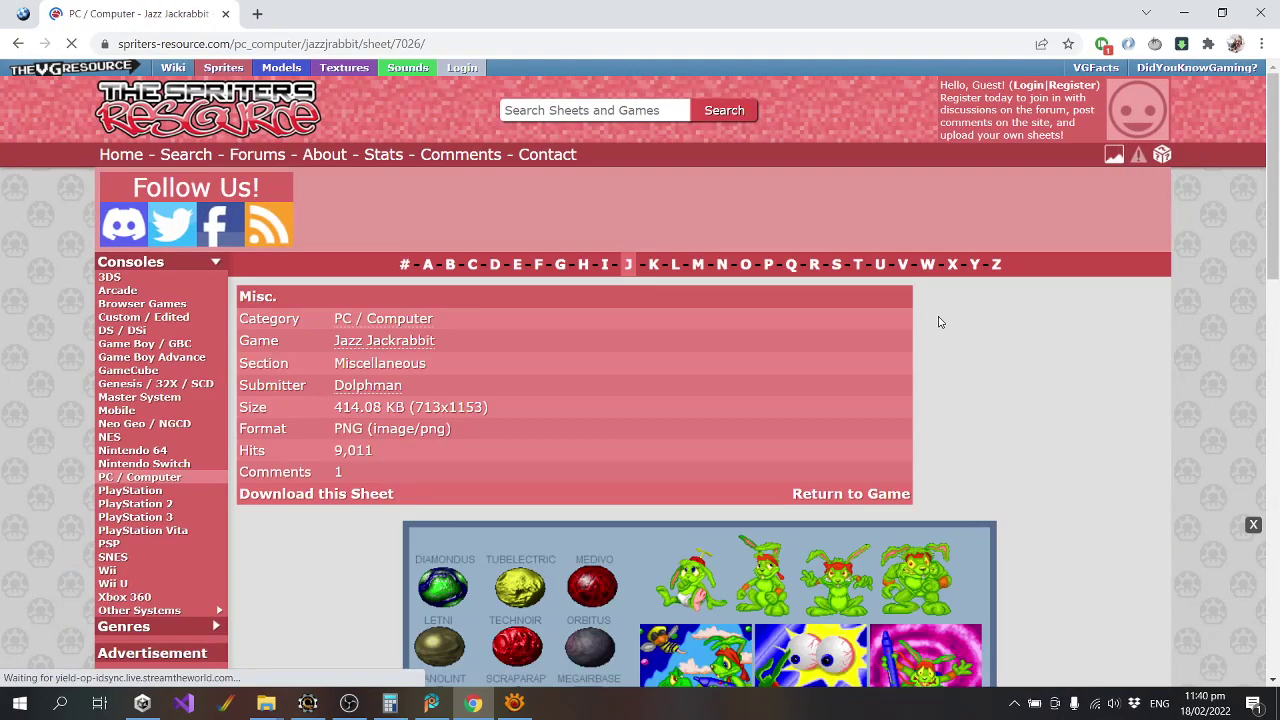
# Copy the full Misc. sprite sheet image containing the projectile and item sprites.
pyautogui.scroll(-3, 940, 322)
pyautogui.scroll(-4, 940, 322)
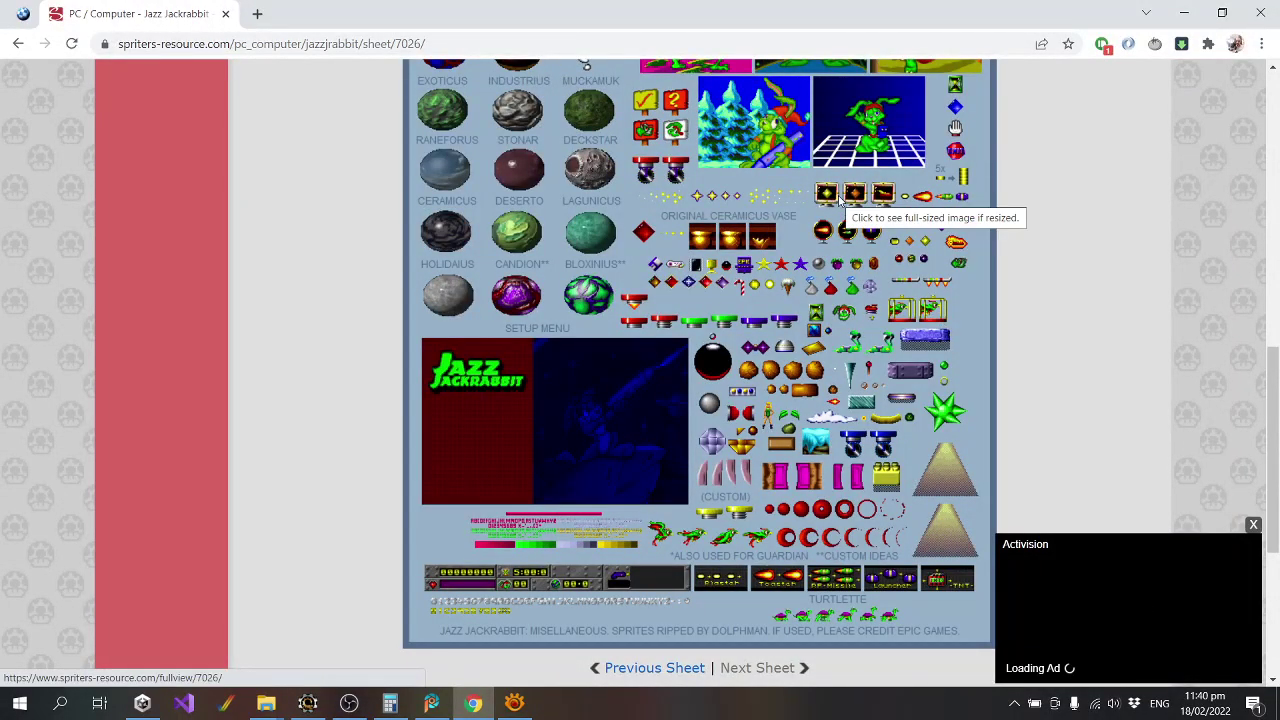
pyautogui.scroll(1, 838, 199)
pyautogui.rightClick(838, 200)
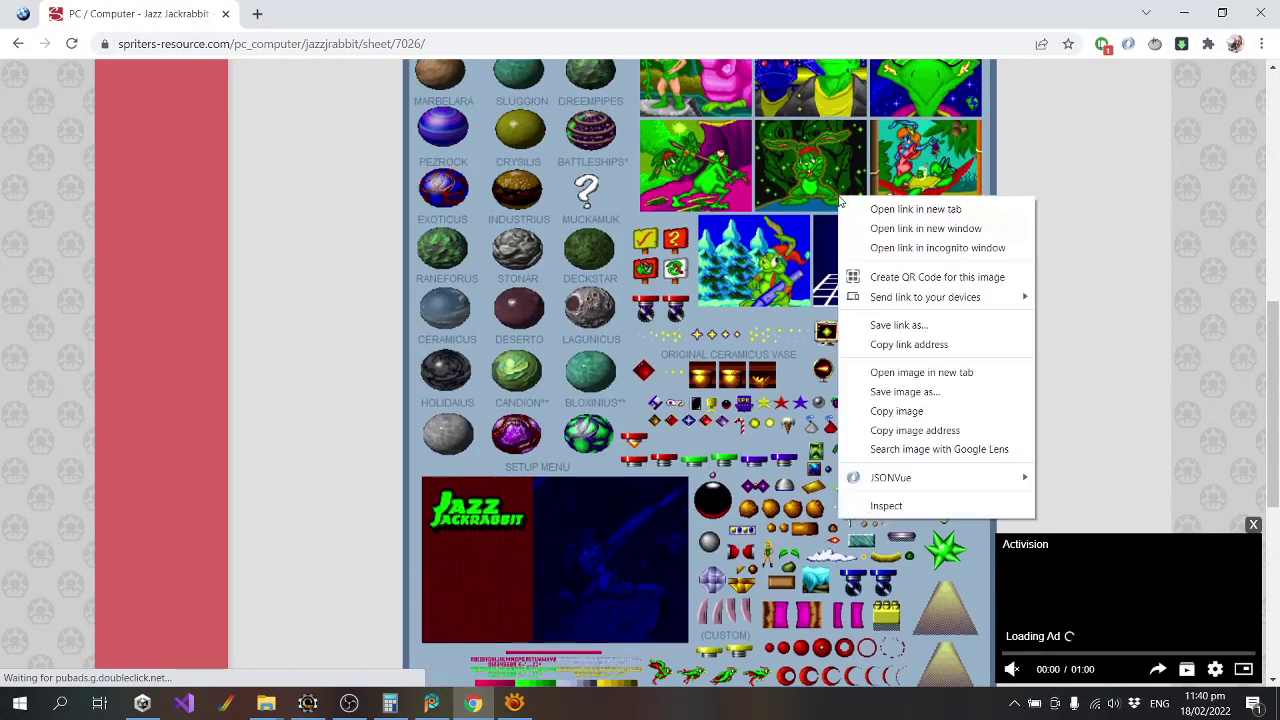
pyautogui.click(905, 412)
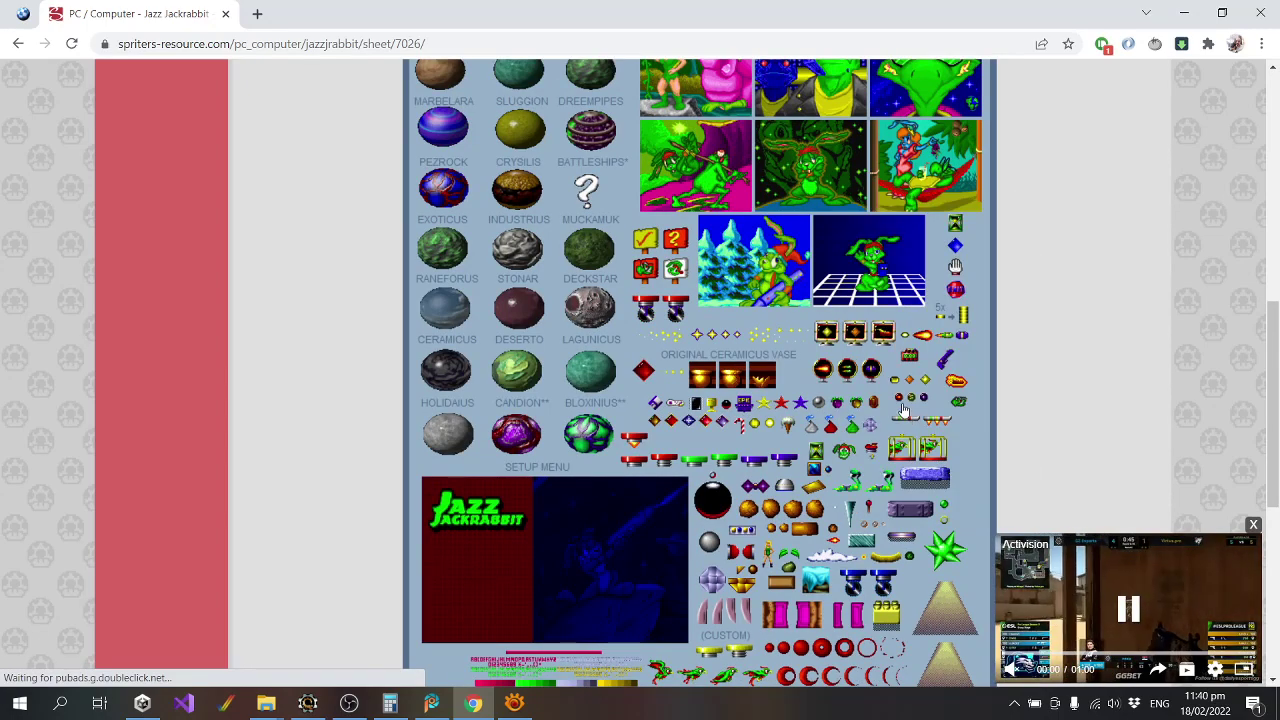
# Switch to PaintShop Pro and paste the copied Misc. sprite sheet as a new image.
pyautogui.scroll(-1, 907, 196)
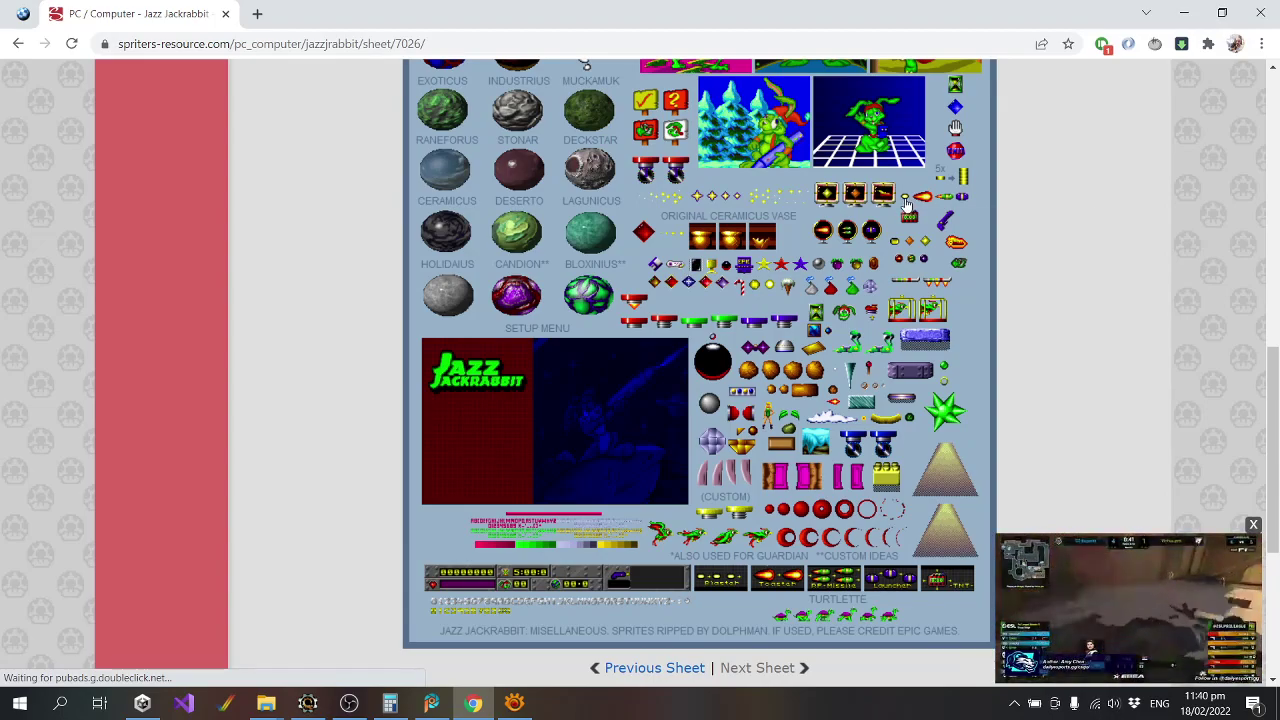
pyautogui.scroll(3, 905, 205)
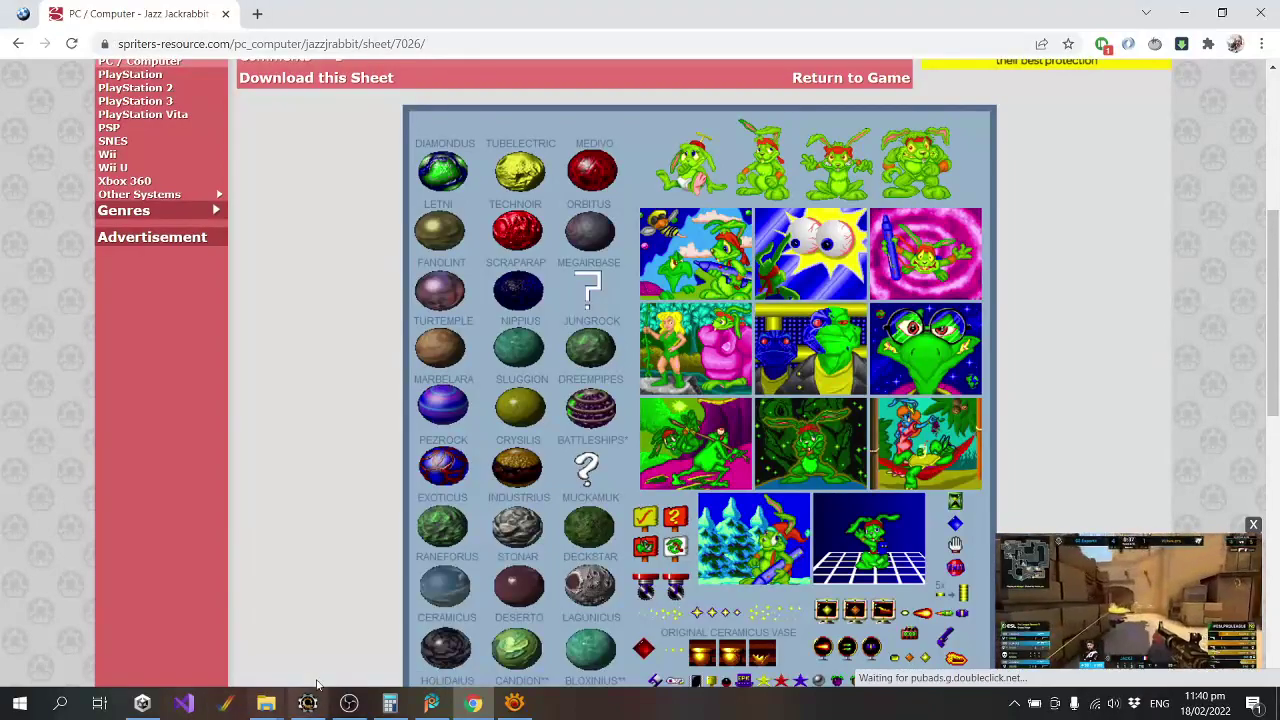
pyautogui.scroll(-3, 366, 655)
pyautogui.click(424, 704)
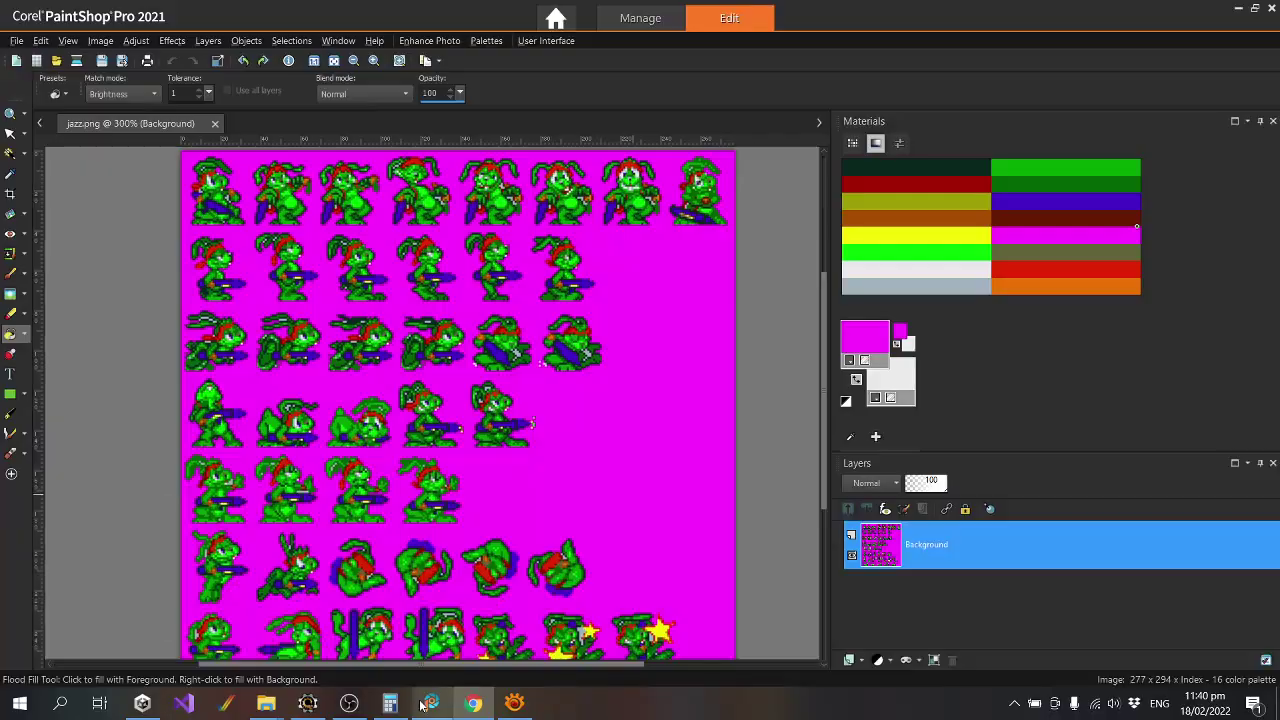
pyautogui.click(41, 40)
pyautogui.click(134, 214)
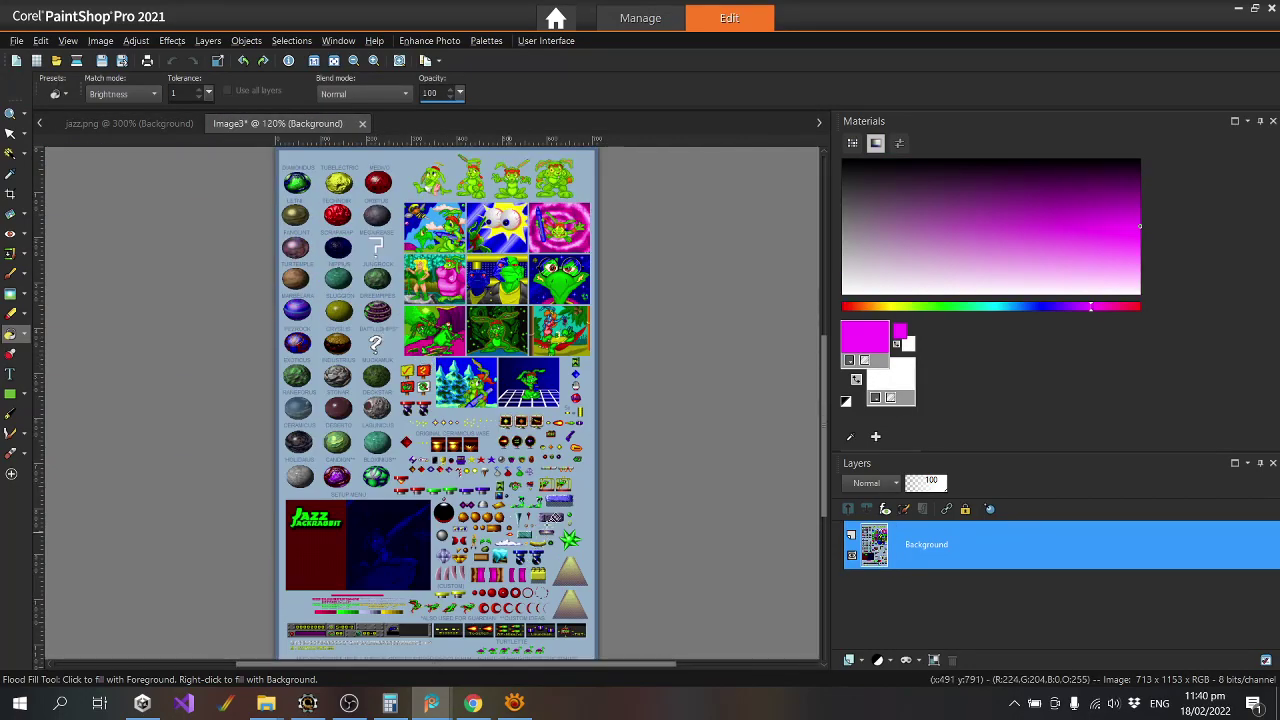
# Cut the small yellow bullet sprite out of the Misc. sheet and paste it as a new image.
pyautogui.scroll(5, 647, 318)
pyautogui.scroll(4, 647, 318)
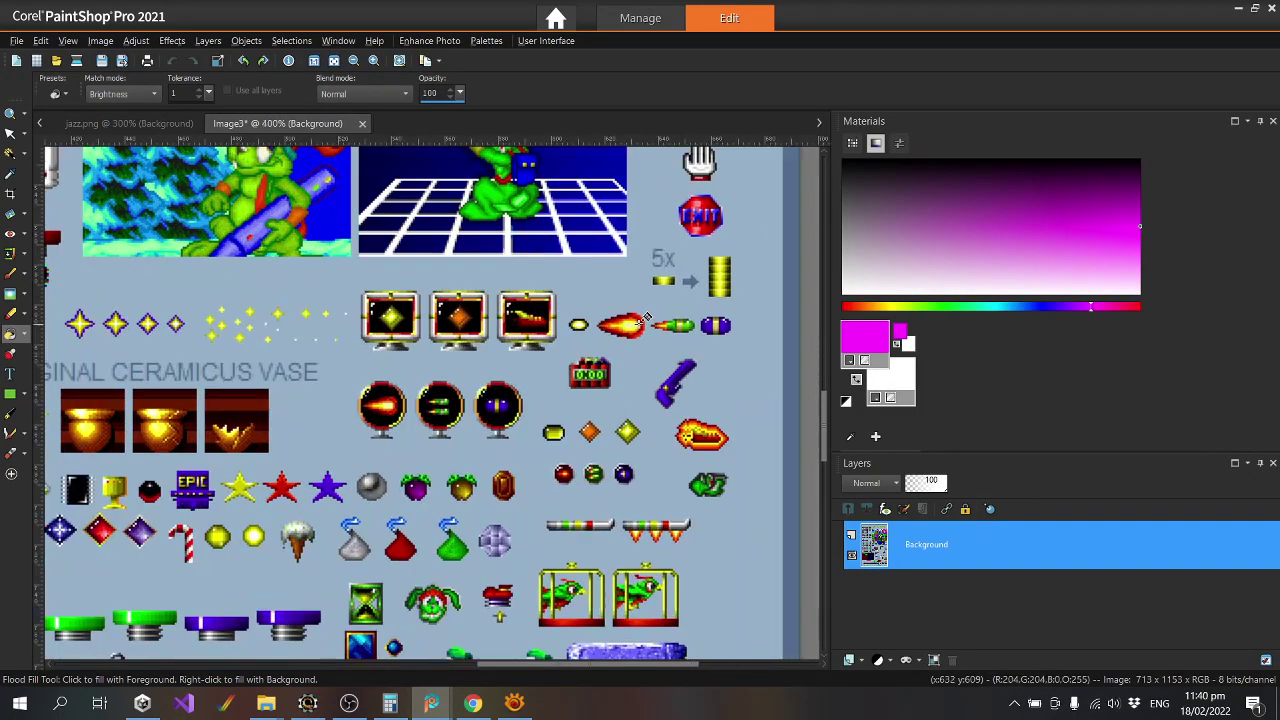
pyautogui.scroll(1, 647, 318)
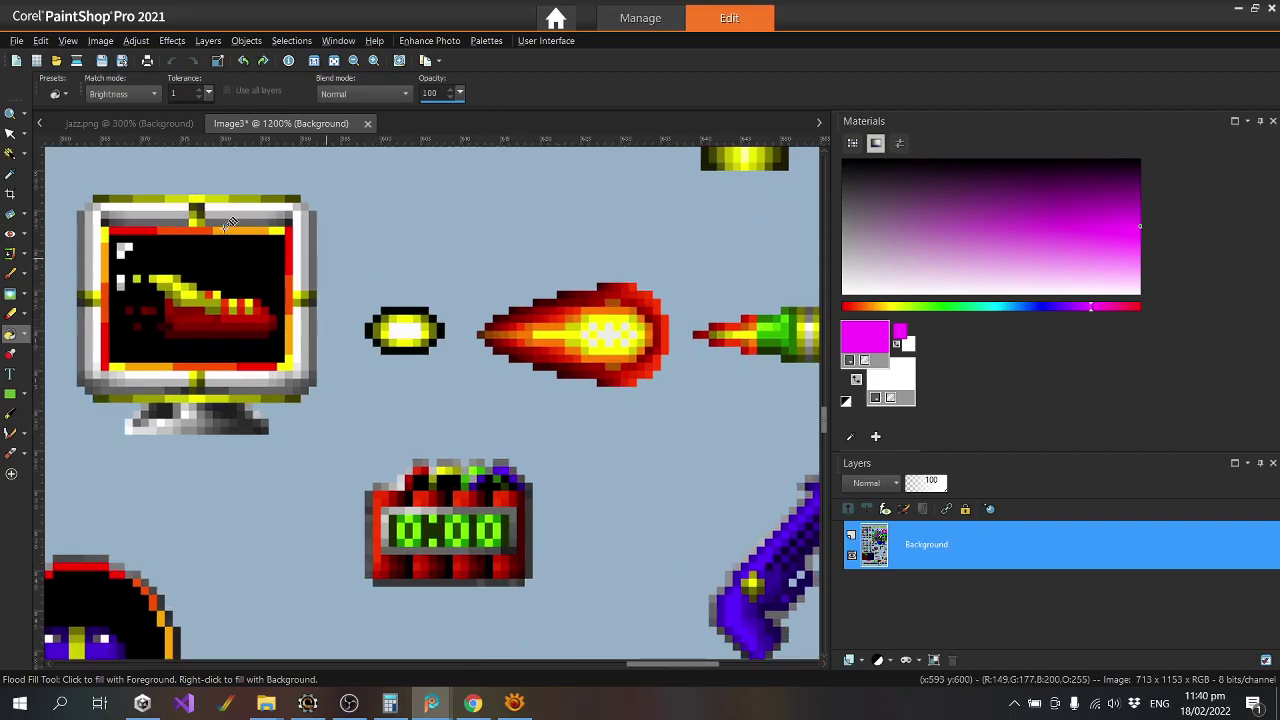
pyautogui.click(26, 154)
pyautogui.click(60, 160)
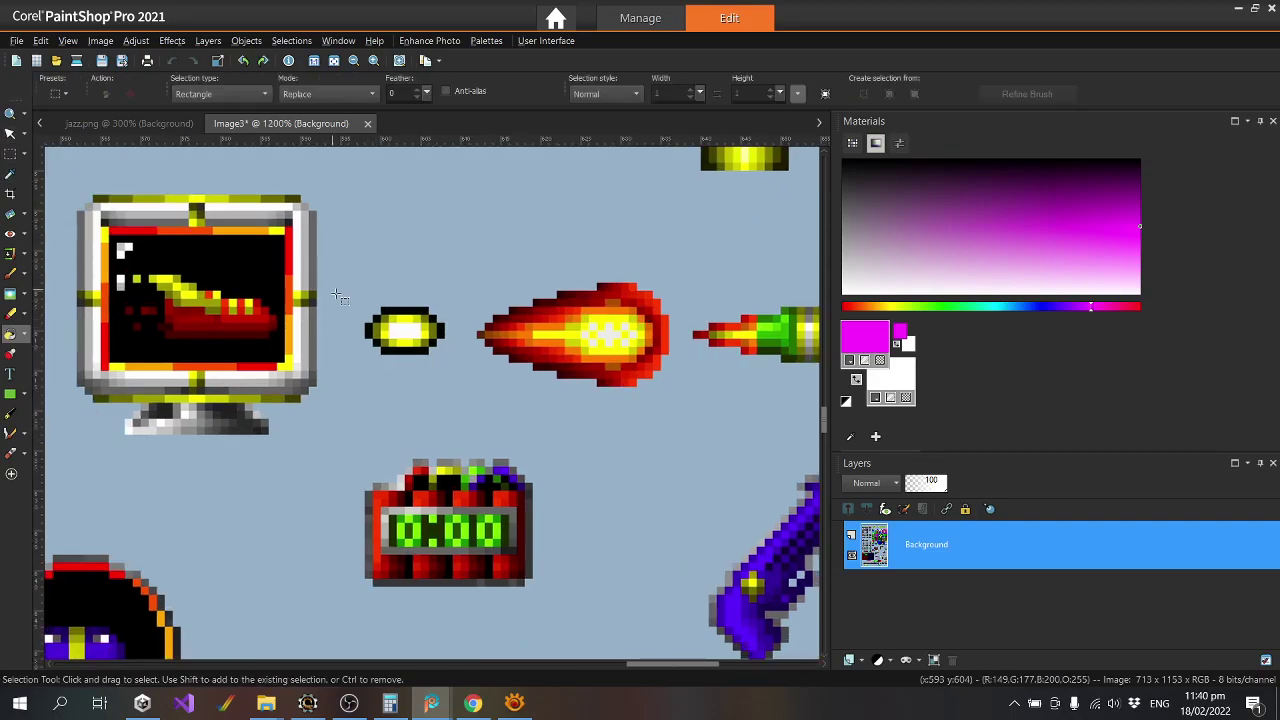
pyautogui.moveTo(364, 307); pyautogui.dragTo(446, 356)
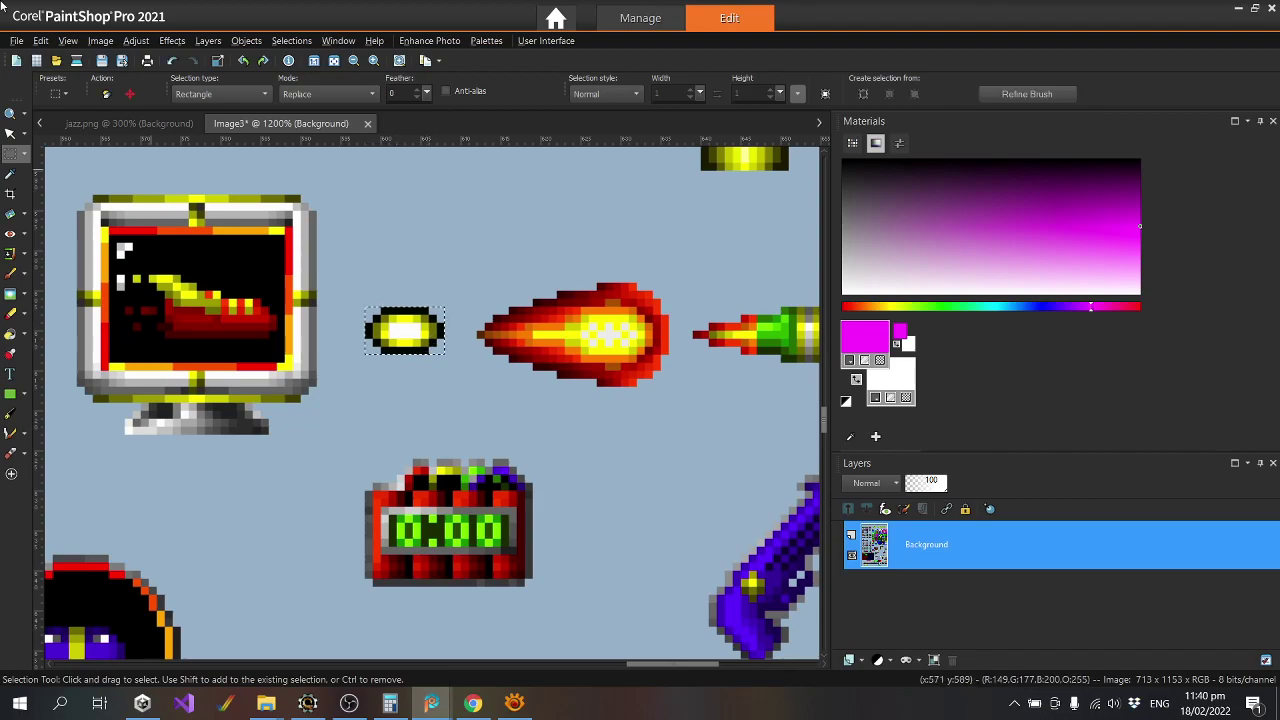
pyautogui.hotkey('ctrl', 'x')
pyautogui.click(41, 40)
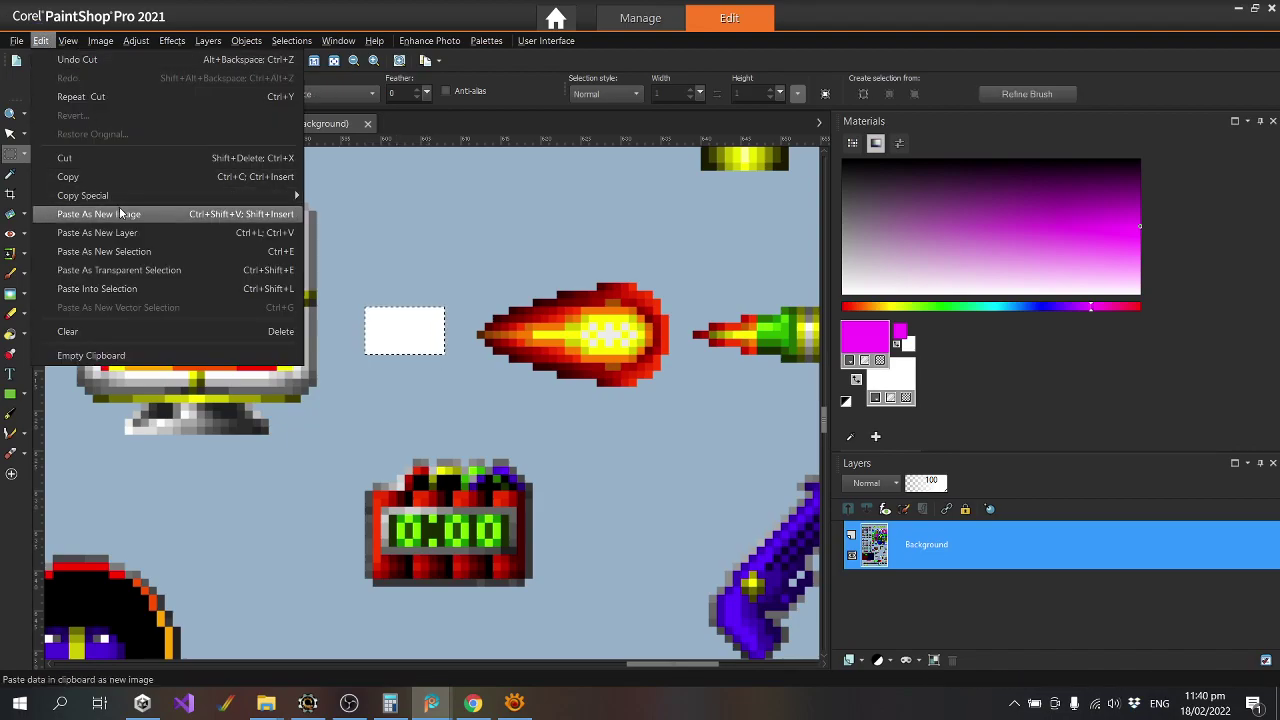
pyautogui.press('Escape')
pyautogui.hotkey('ctrl', 'v')
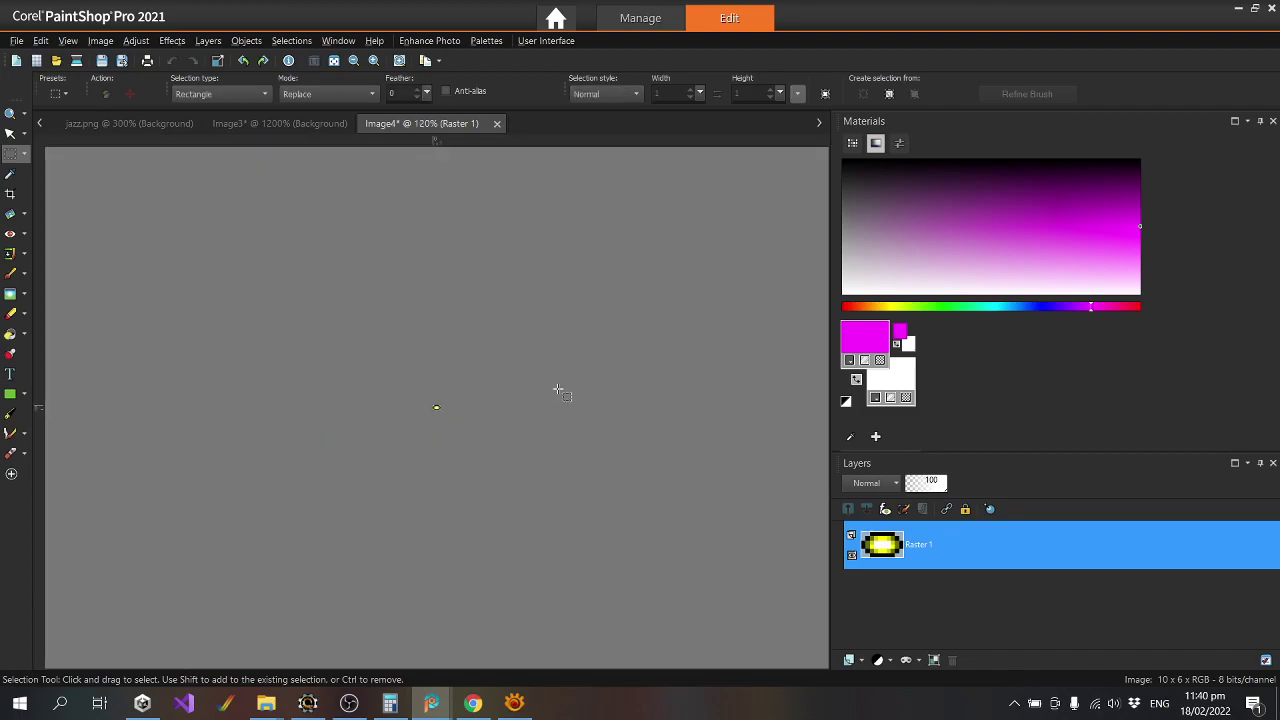
# Delete the bullet image's blue-grey corner background with the Magic Wand so it is transparent, and clear the selection.
pyautogui.scroll(10, 438, 407)
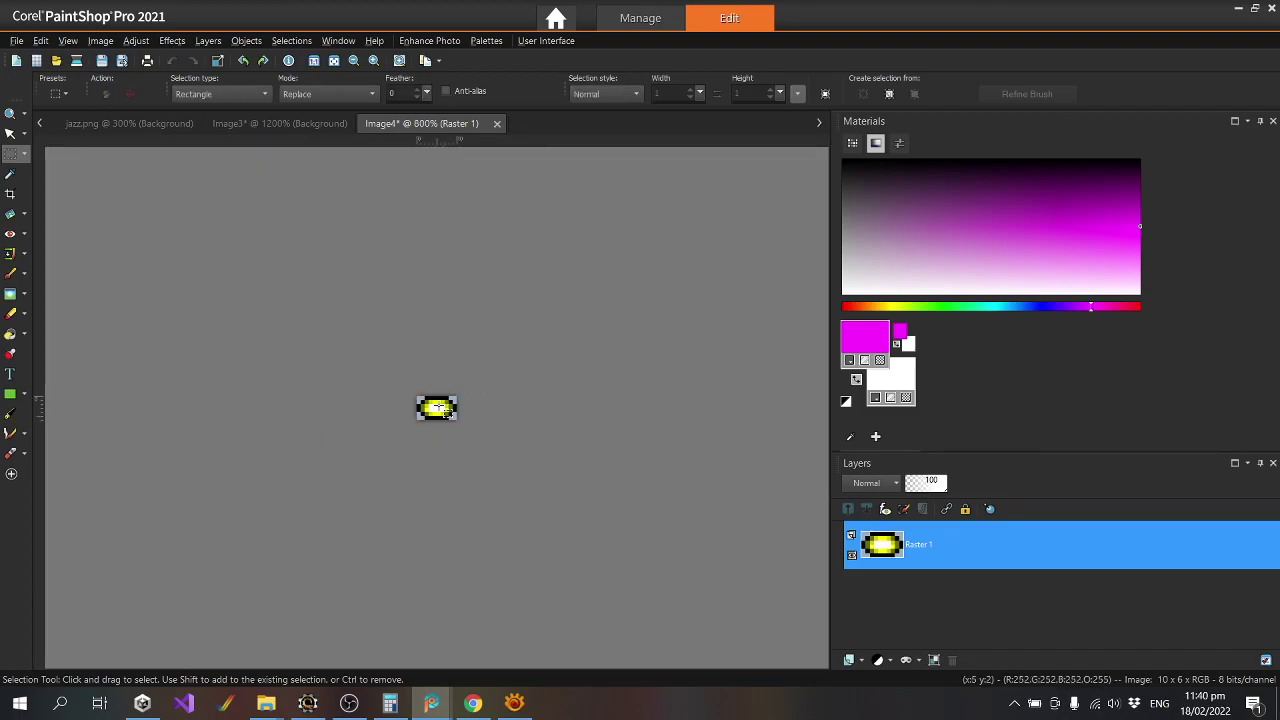
pyautogui.scroll(2, 438, 407)
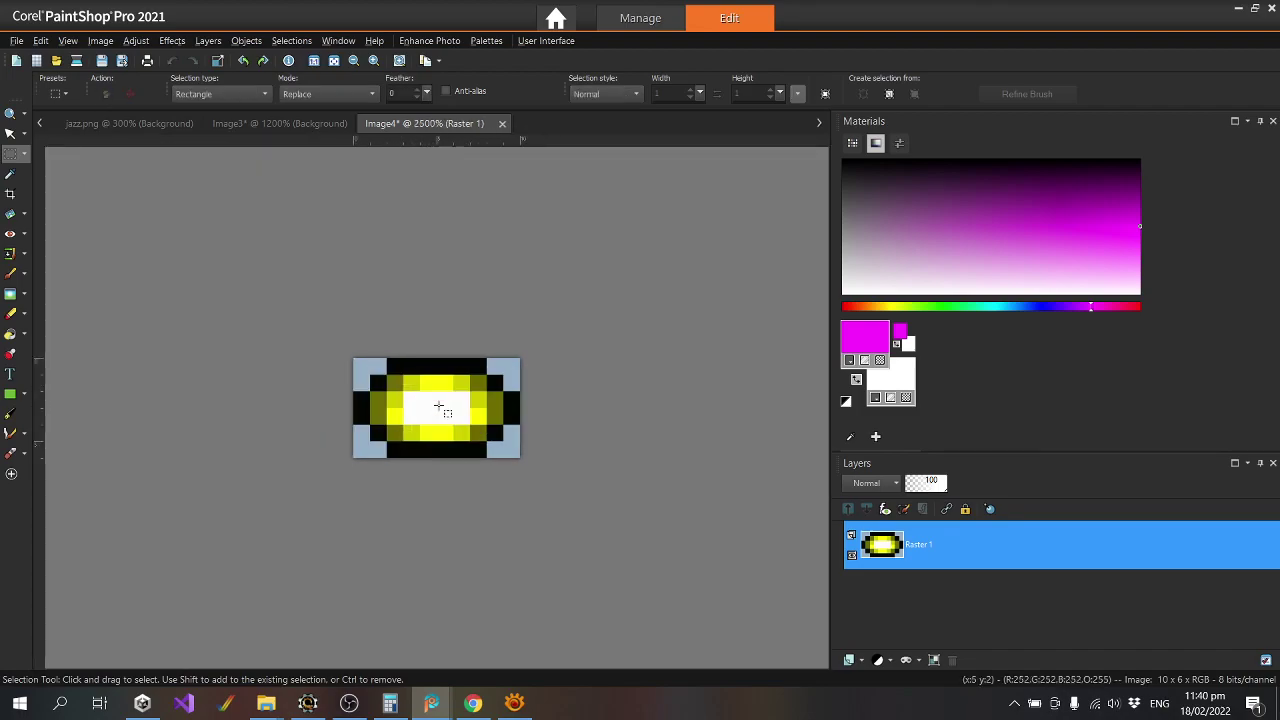
pyautogui.click(24, 153)
pyautogui.click(100, 193)
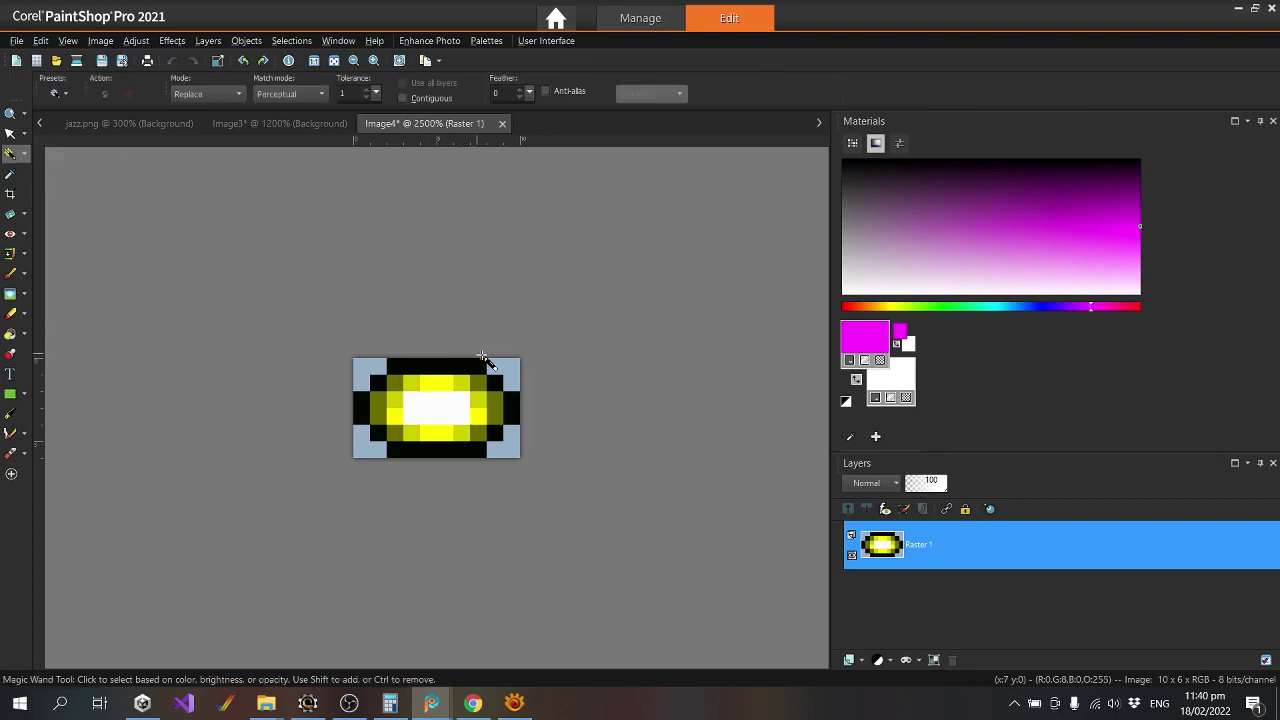
pyautogui.click(865, 510)
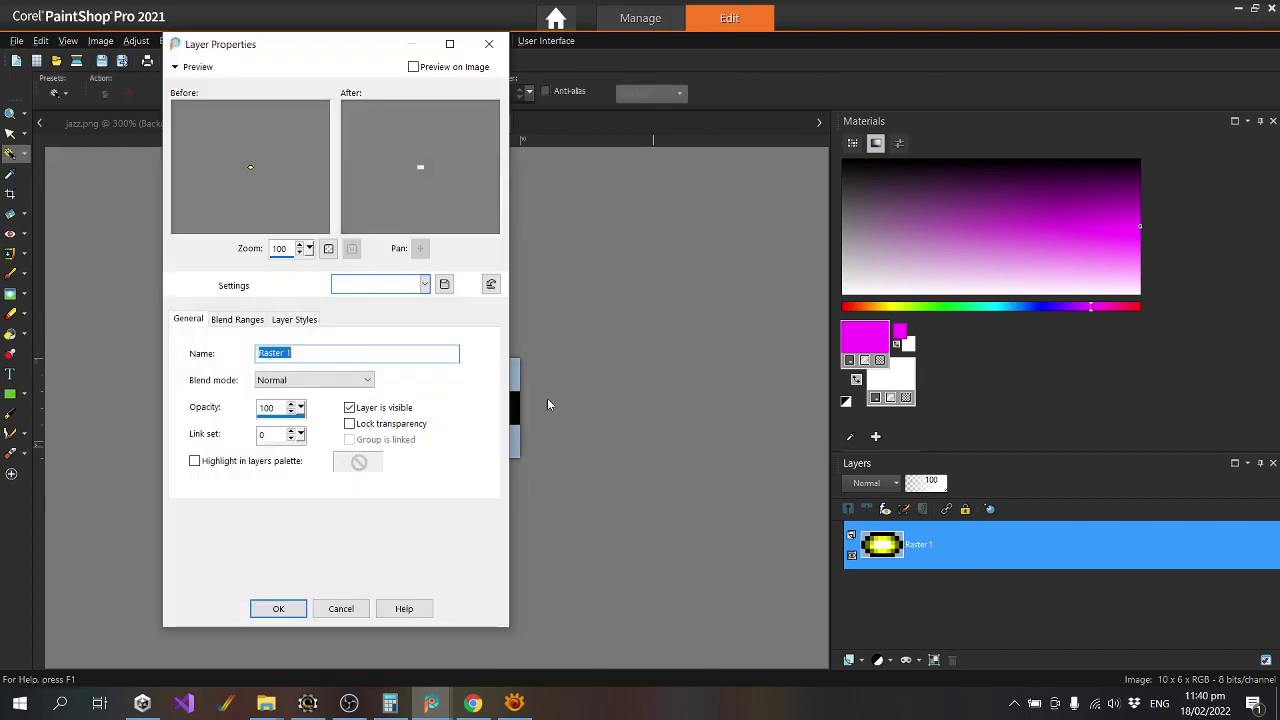
pyautogui.press('Escape')
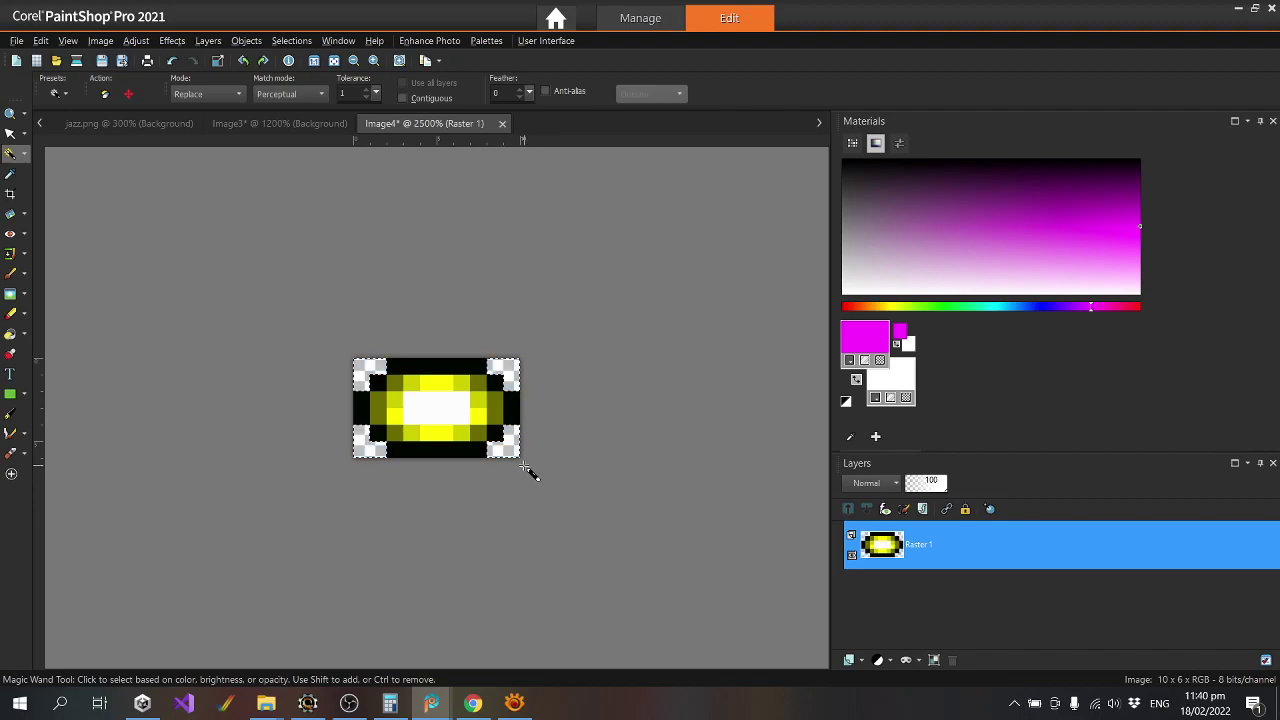
pyautogui.click(291, 40)
pyautogui.click(311, 77)
# Start saving the bullet image as PNG and browse to the Scorpion/JazzJackrabbit/Project/sprites folder.
pyautogui.hotkey('ctrl', 's')
pyautogui.scroll(-1, 600, 300)
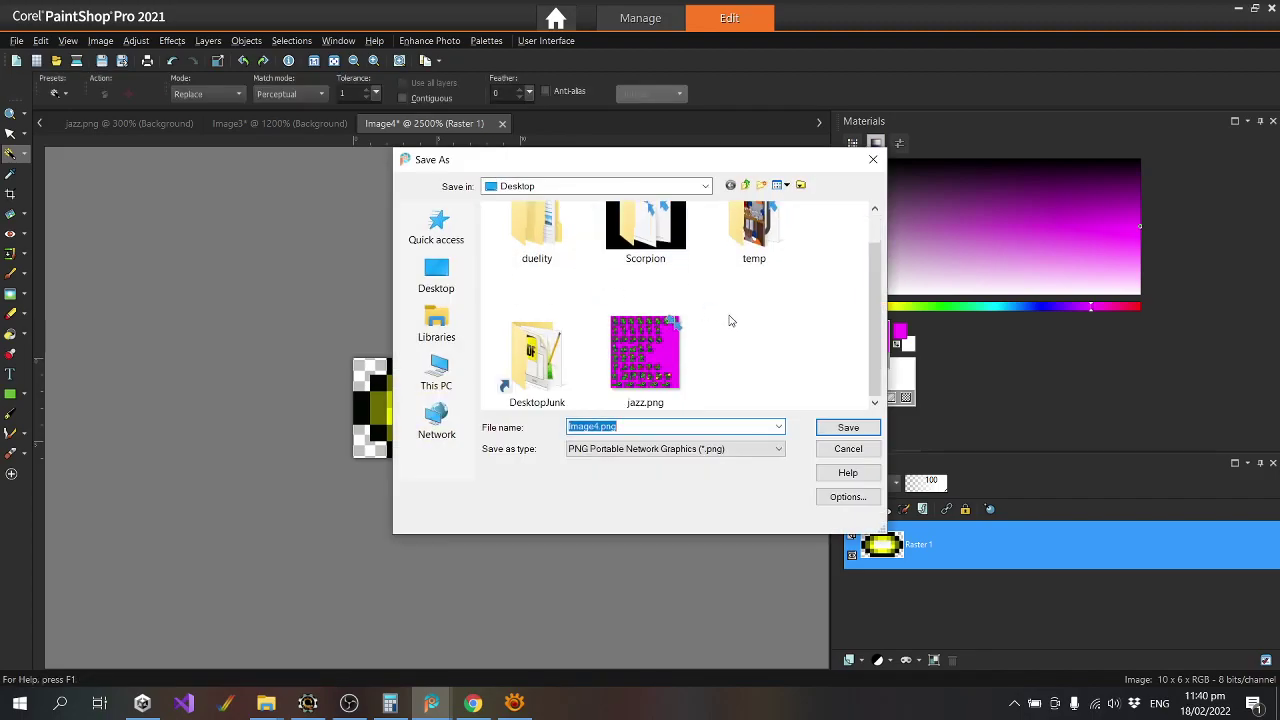
pyautogui.scroll(1, 728, 326)
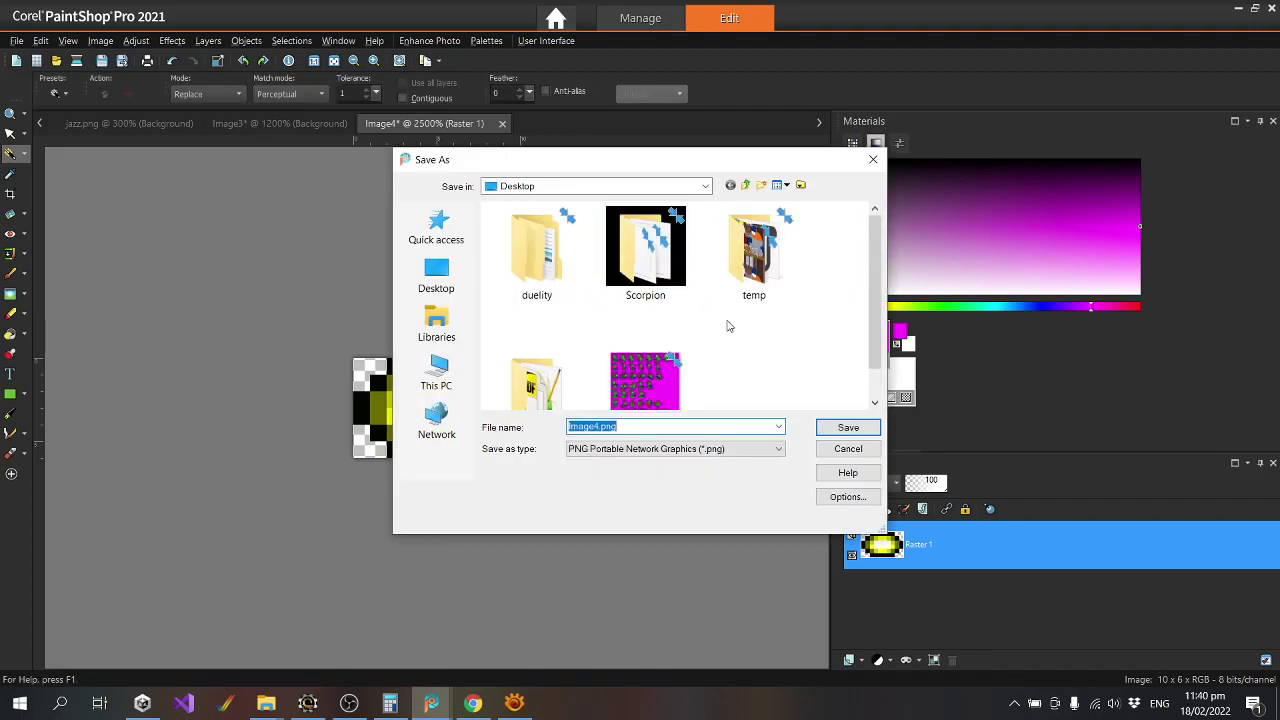
pyautogui.click(652, 265)
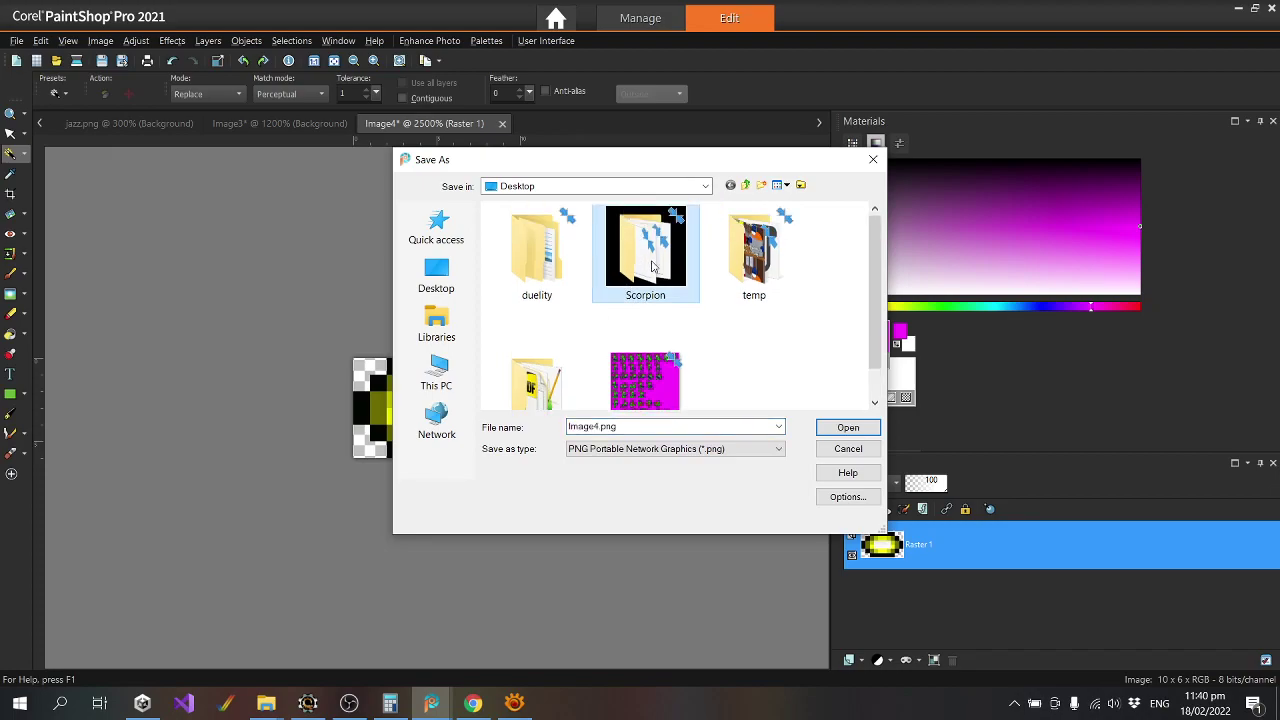
pyautogui.doubleClick(651, 265)
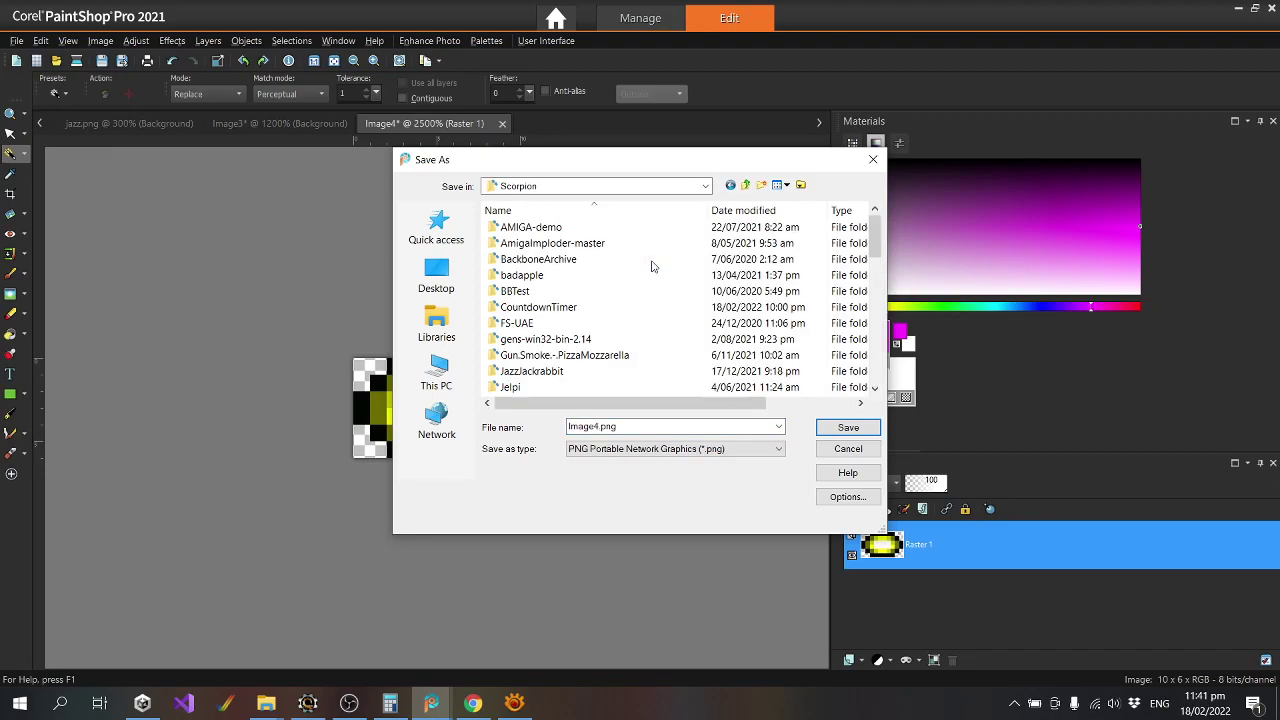
pyautogui.click(746, 187)
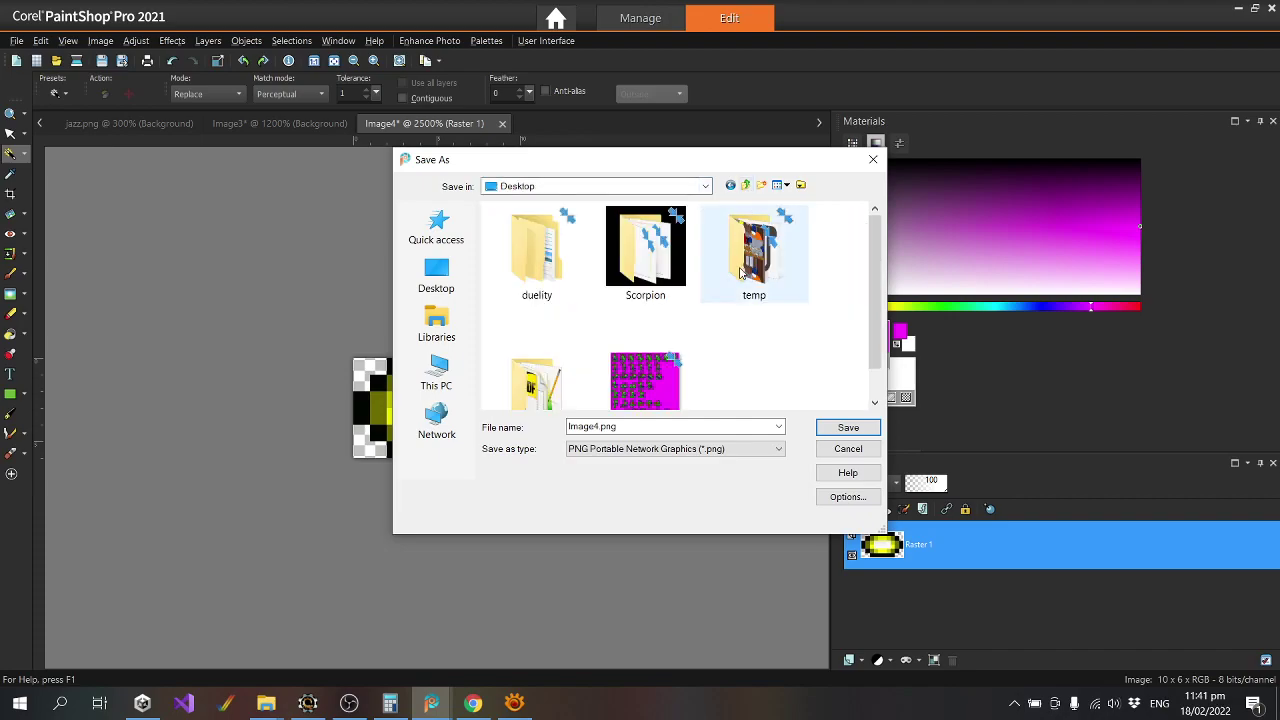
pyautogui.scroll(-1, 655, 278)
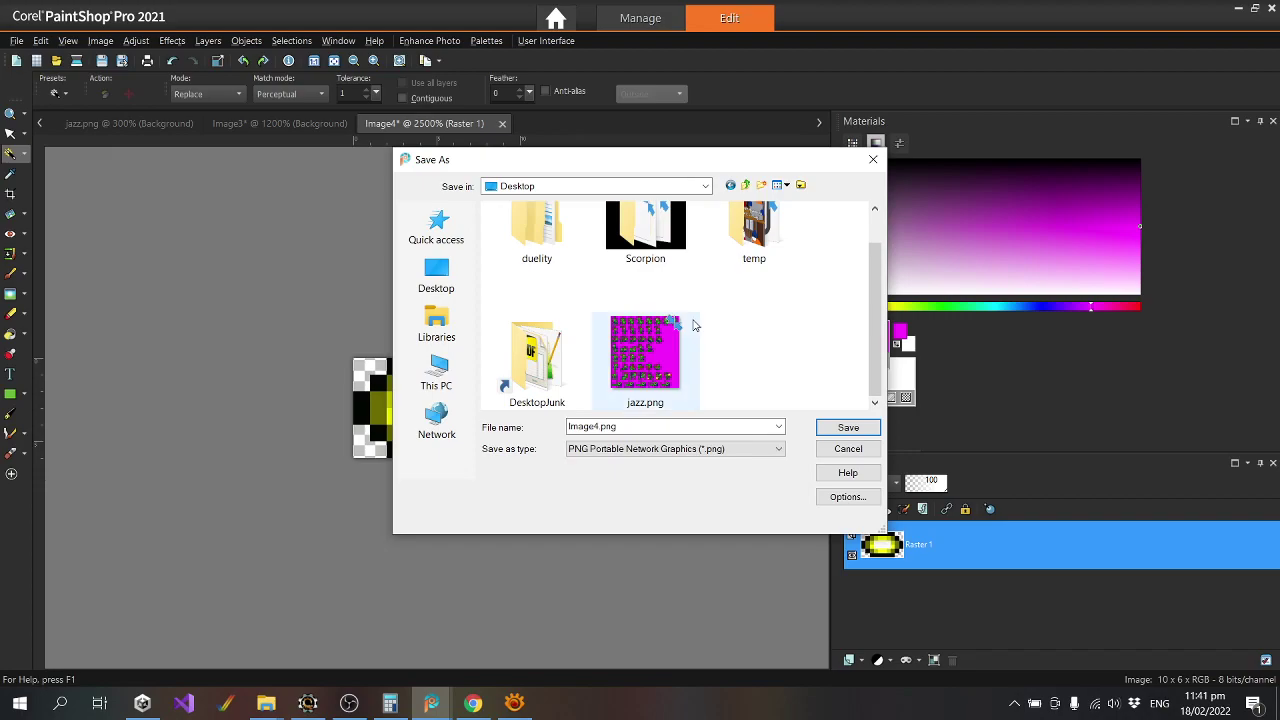
pyautogui.scroll(1, 745, 332)
pyautogui.doubleClick(645, 240)
pyautogui.scroll(-2, 540, 300)
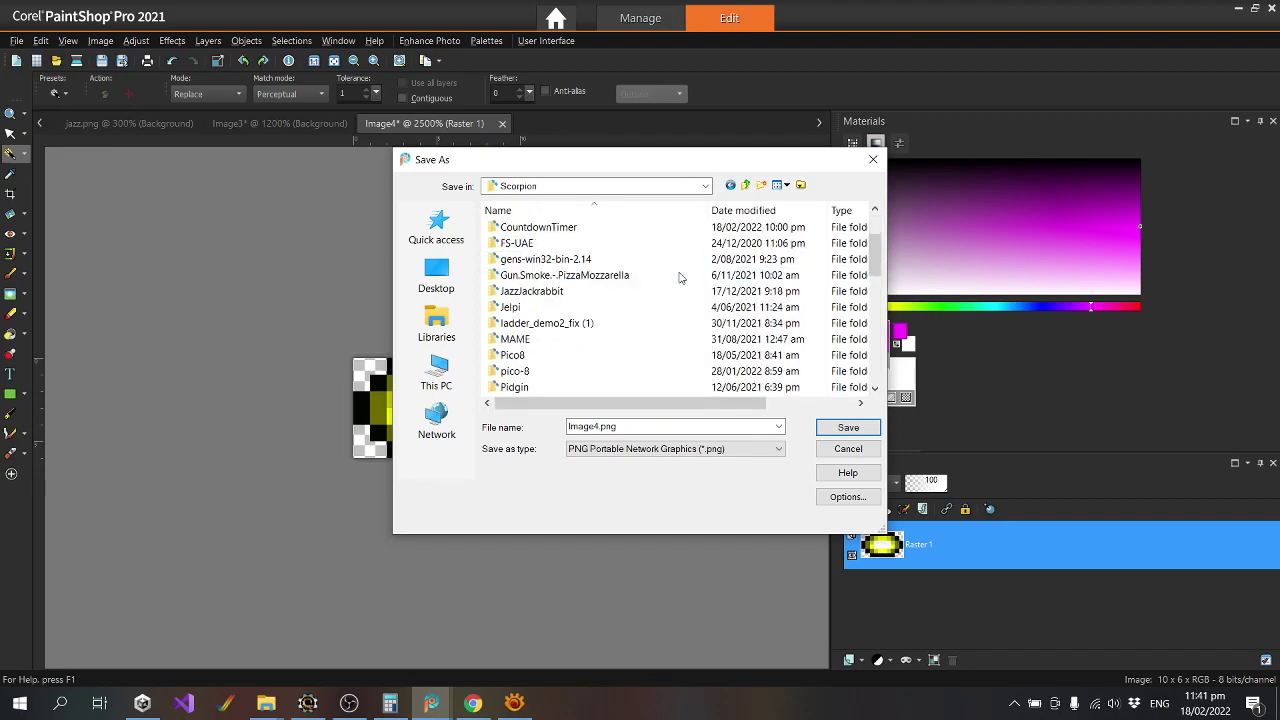
pyautogui.doubleClick(533, 291)
pyautogui.doubleClick(533, 229)
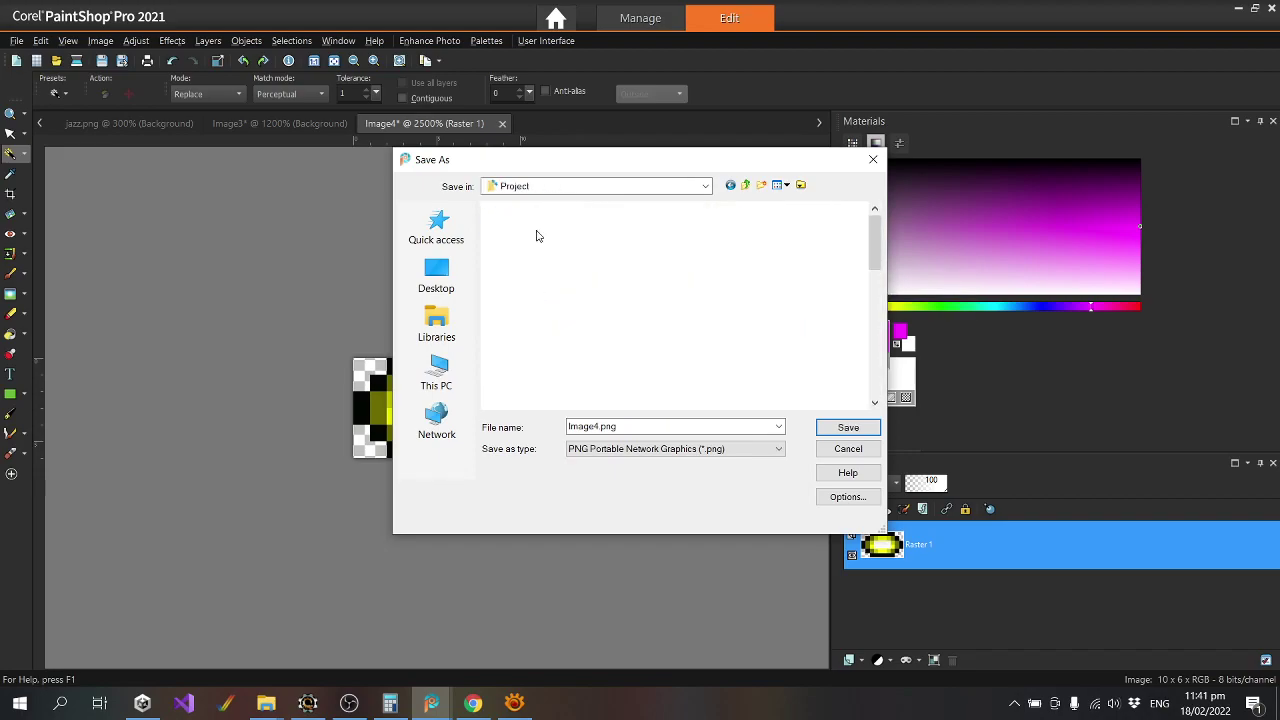
pyautogui.scroll(-2, 680, 270)
pyautogui.scroll(2, 545, 320)
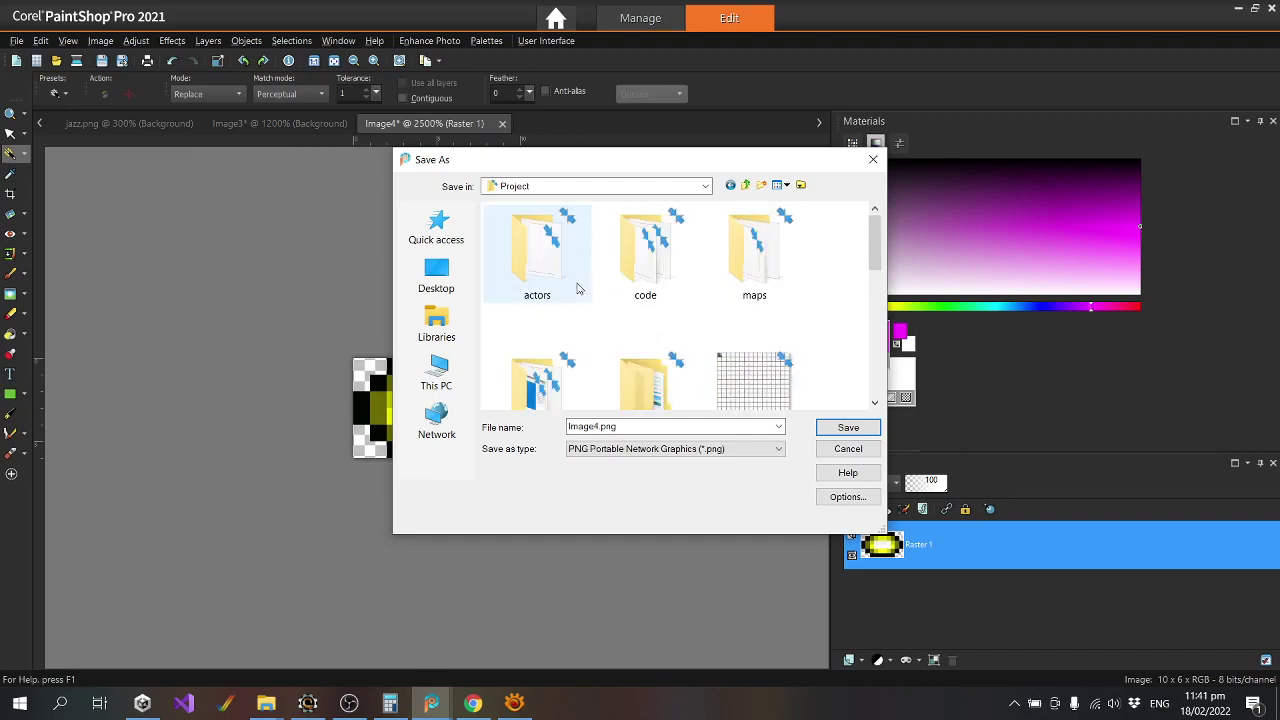
pyautogui.scroll(-2, 730, 317)
pyautogui.doubleClick(650, 262)
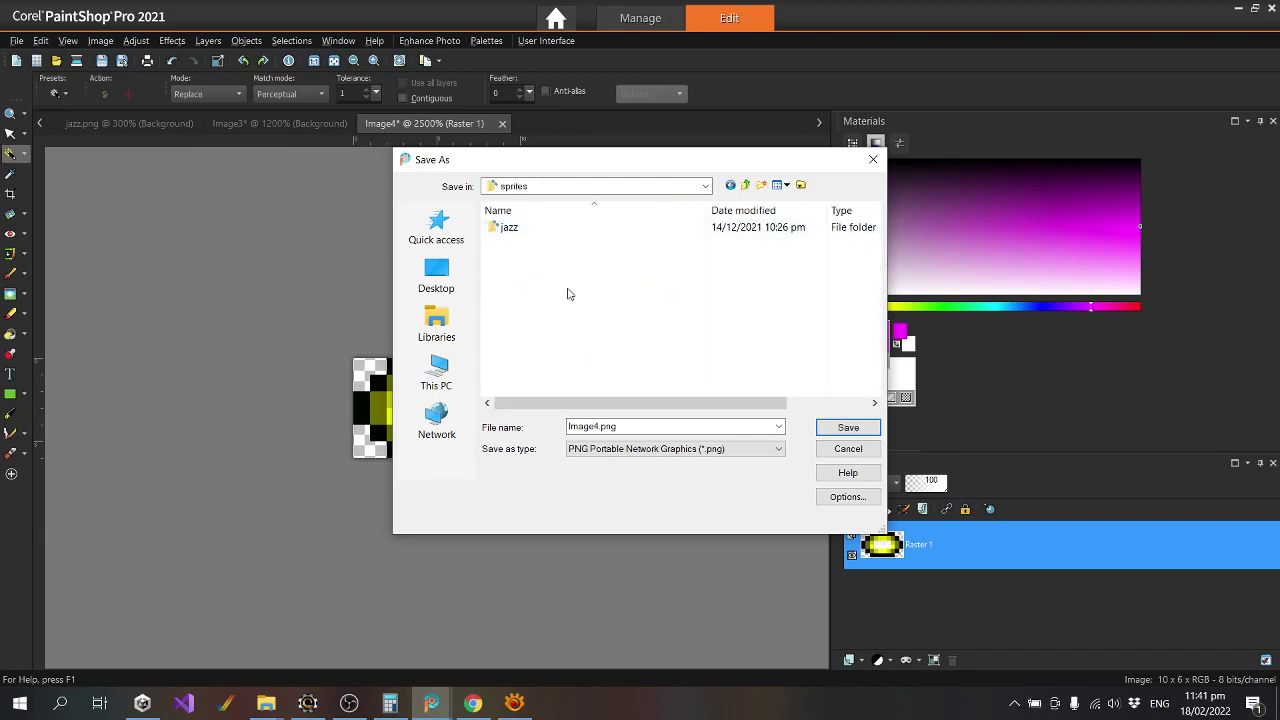
# Create a folder named misc inside the sprites folder and open it.
pyautogui.rightClick(591, 323)
pyautogui.moveTo(720, 650)
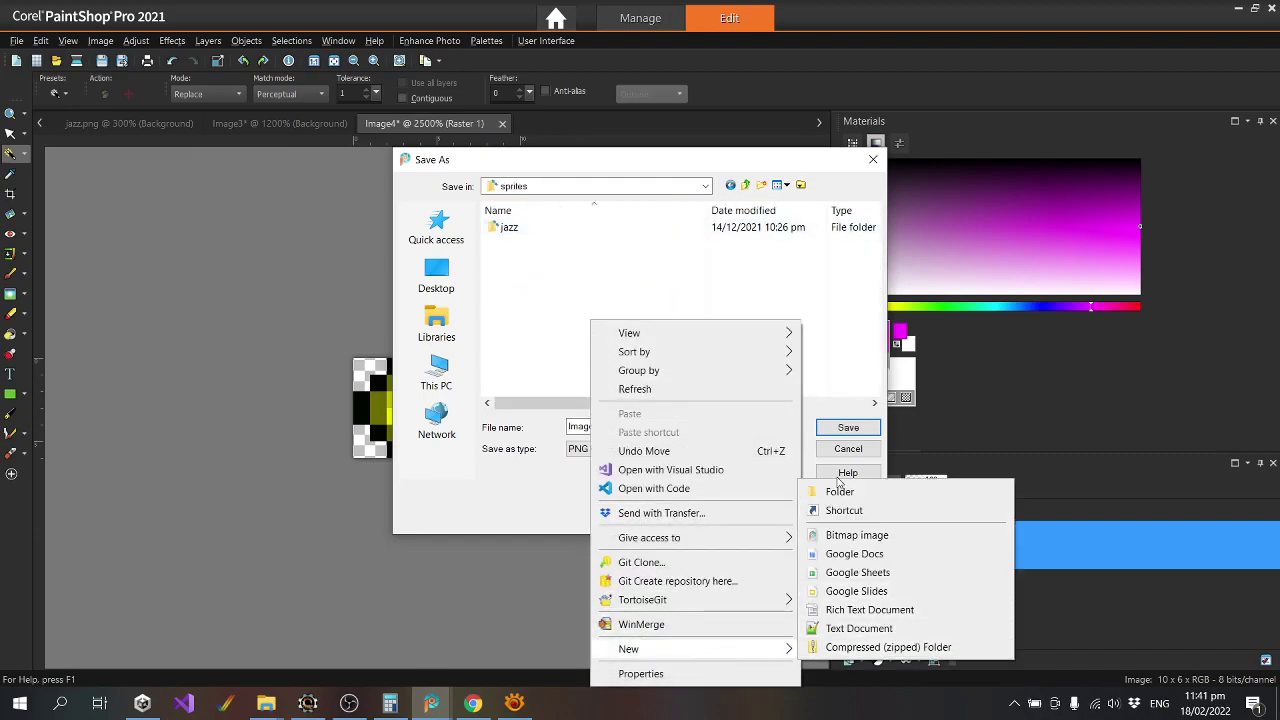
pyautogui.click(840, 491)
pyautogui.write('m')
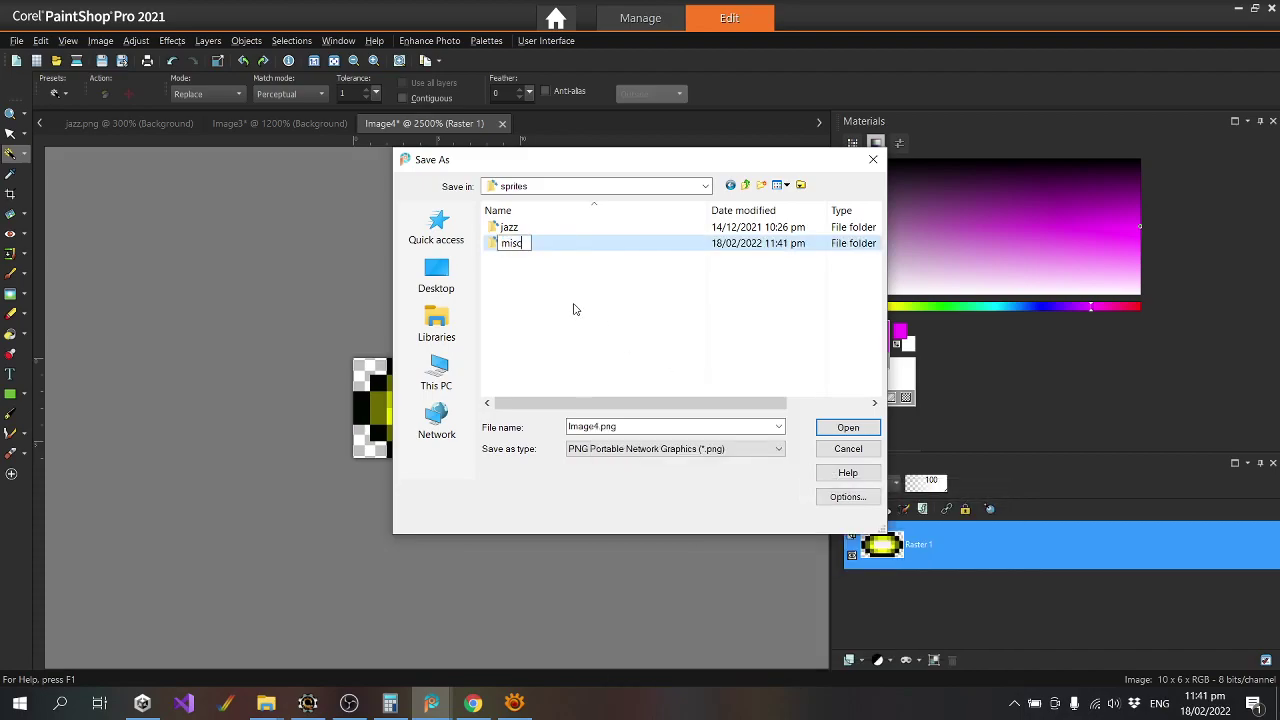
pyautogui.write('isc')
pyautogui.press('Return')
pyautogui.press('Return')
# Save the bullet image in the misc folder as projectile_bullet.png.
pyautogui.moveTo(603, 165); pyautogui.dragTo(852, 229)
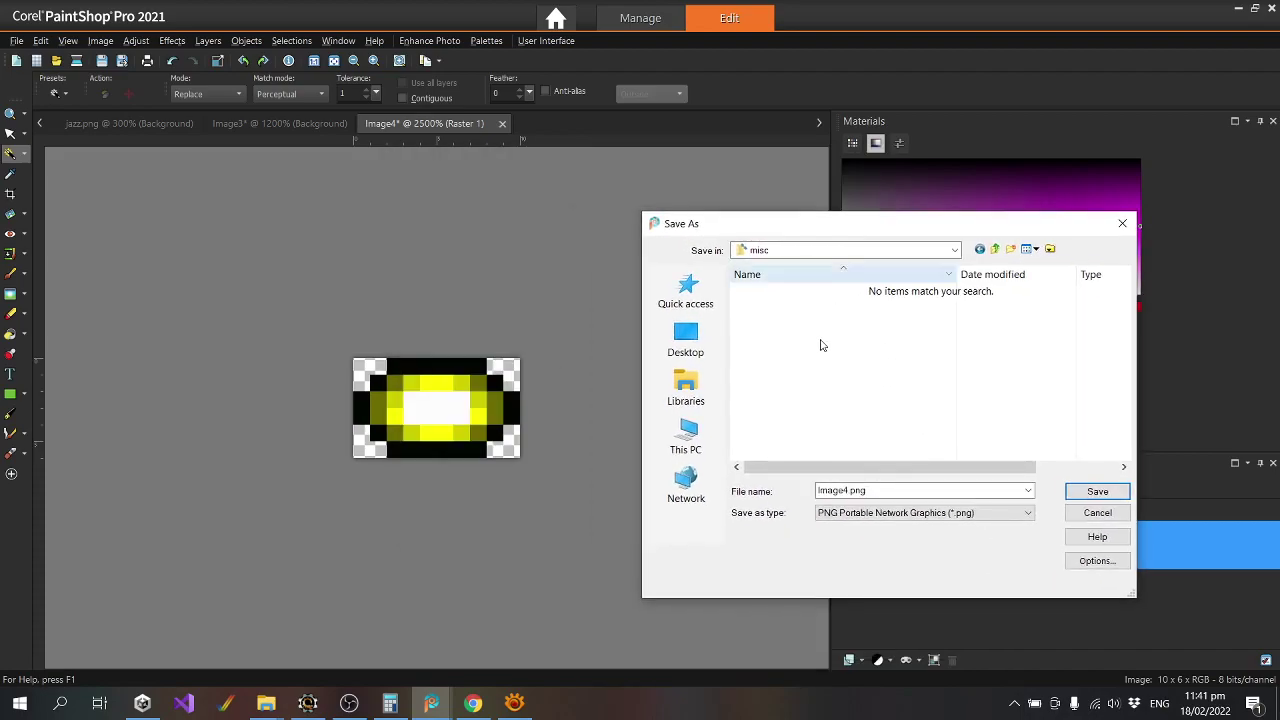
pyautogui.click(848, 491)
pyautogui.click(848, 491)
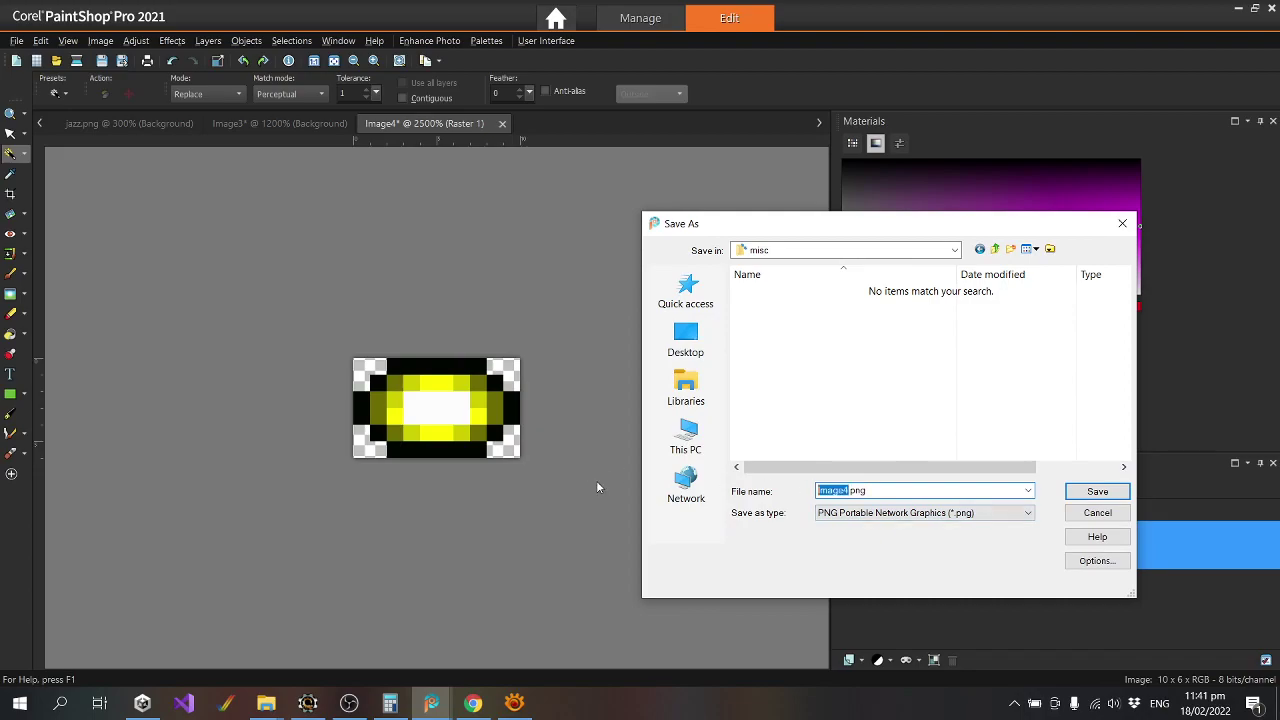
pyautogui.write('_bullet')
pyautogui.press('Return')
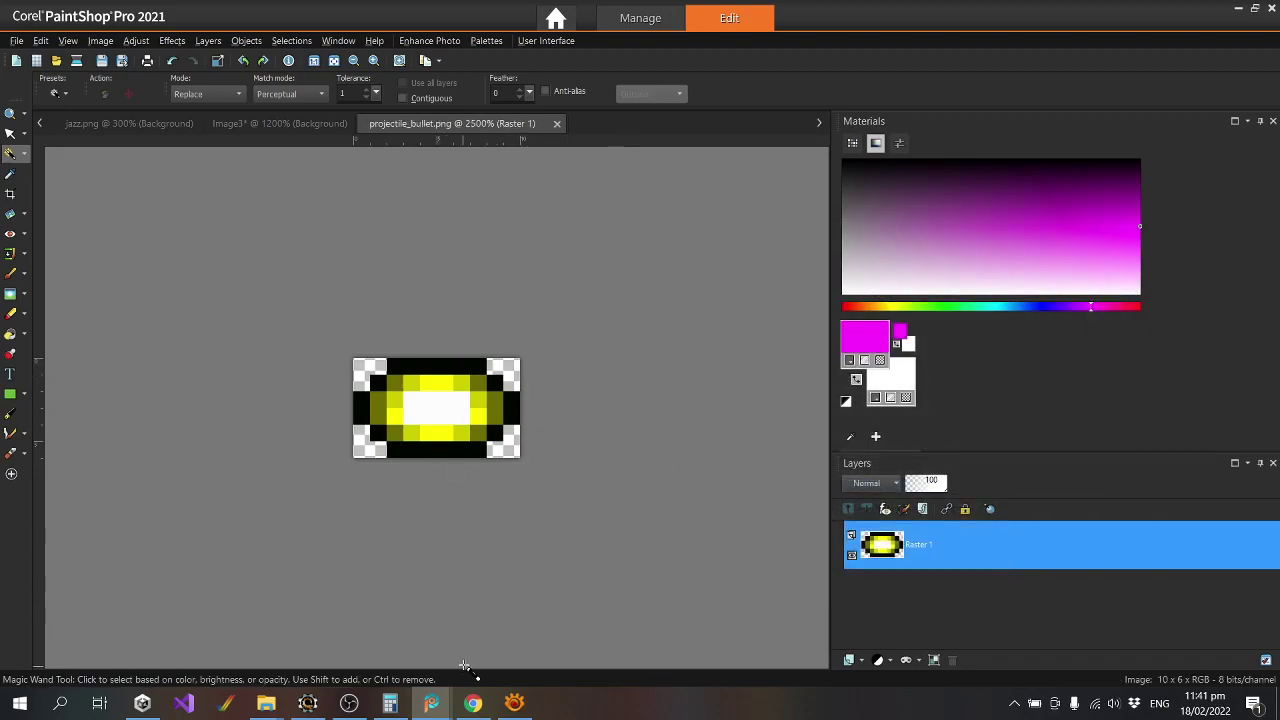
# Switch to Scorpion Editor and create a new actor named jazz_bullet in the project's actors folder.
pyautogui.click(310, 703)
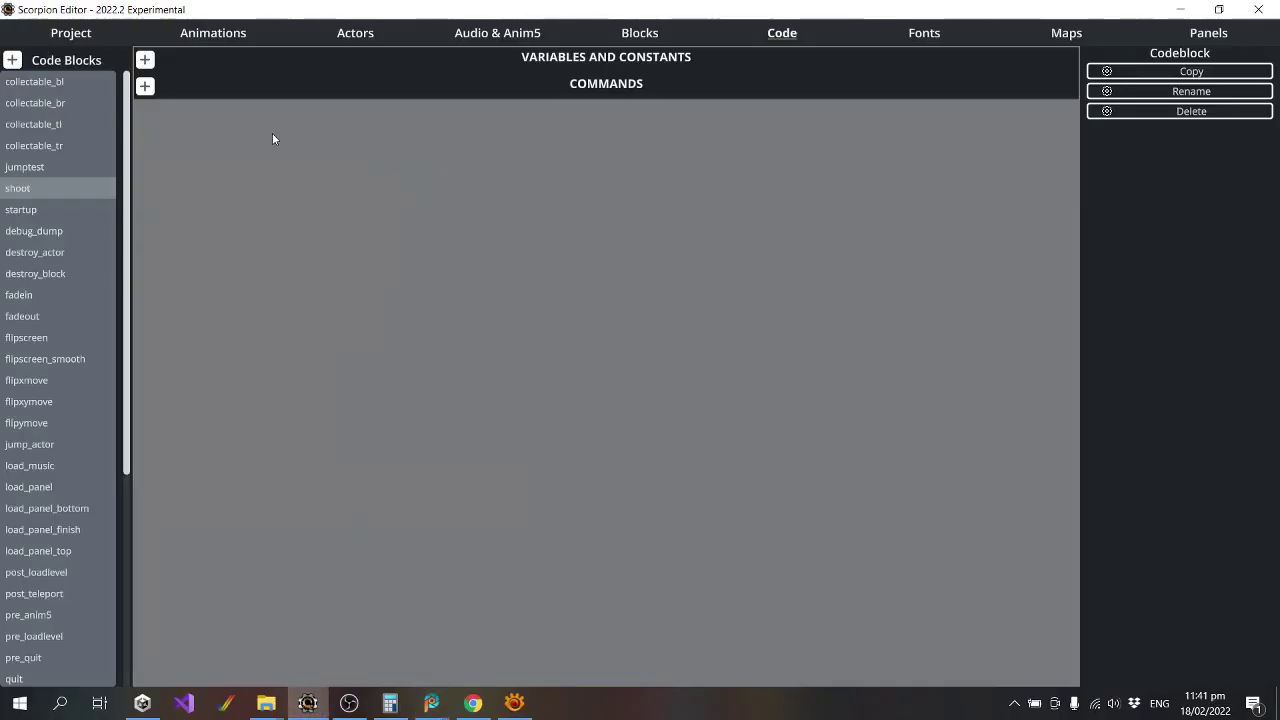
pyautogui.click(358, 32)
pyautogui.click(13, 60)
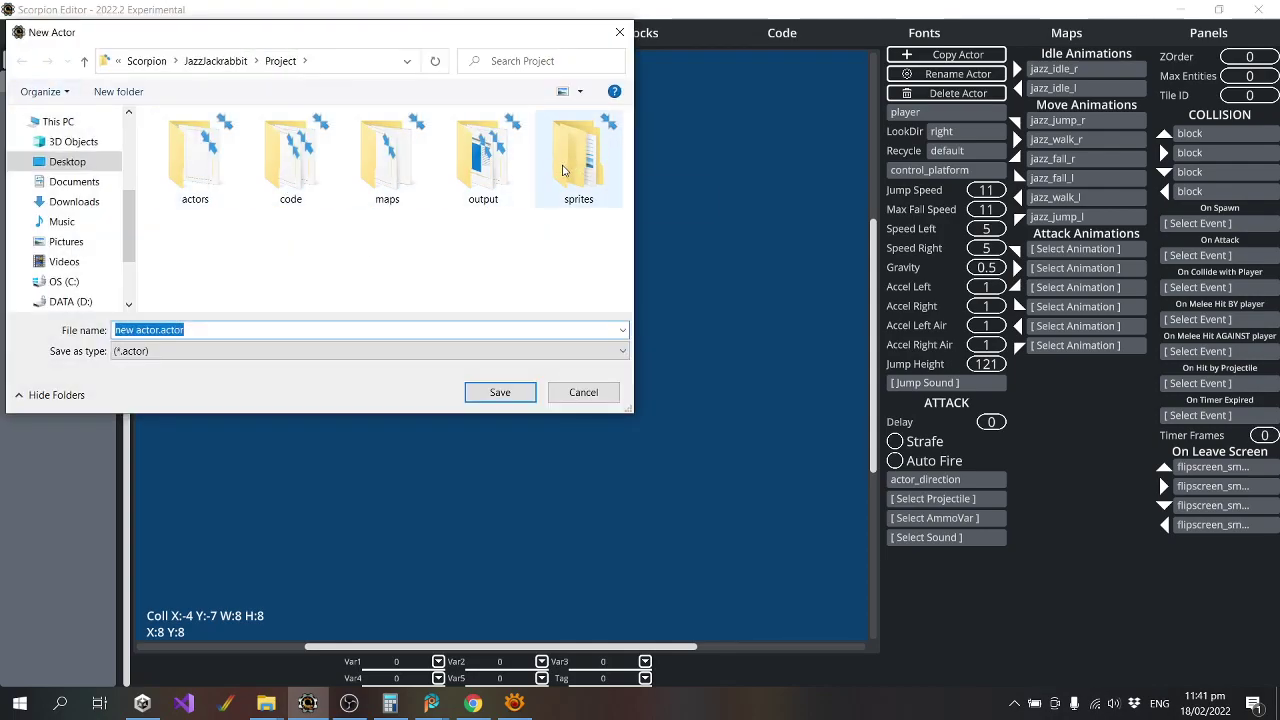
pyautogui.doubleClick(195, 160)
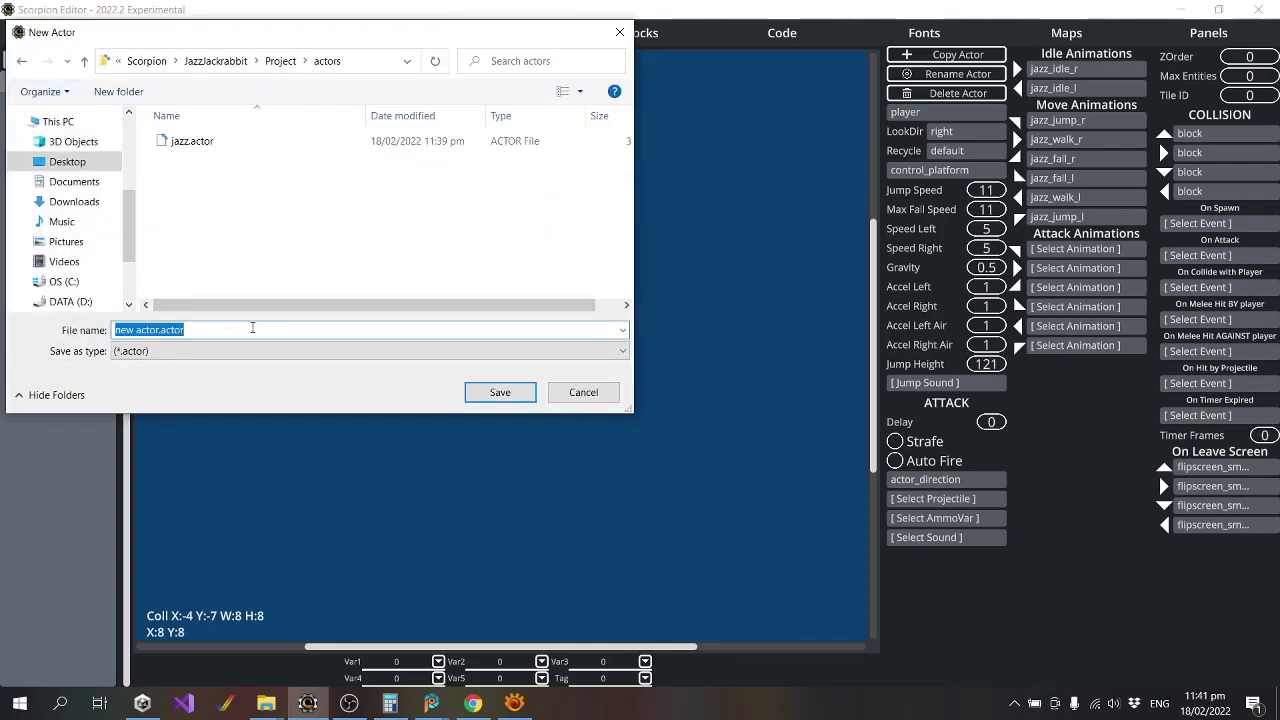
pyautogui.write('jazz_bu')
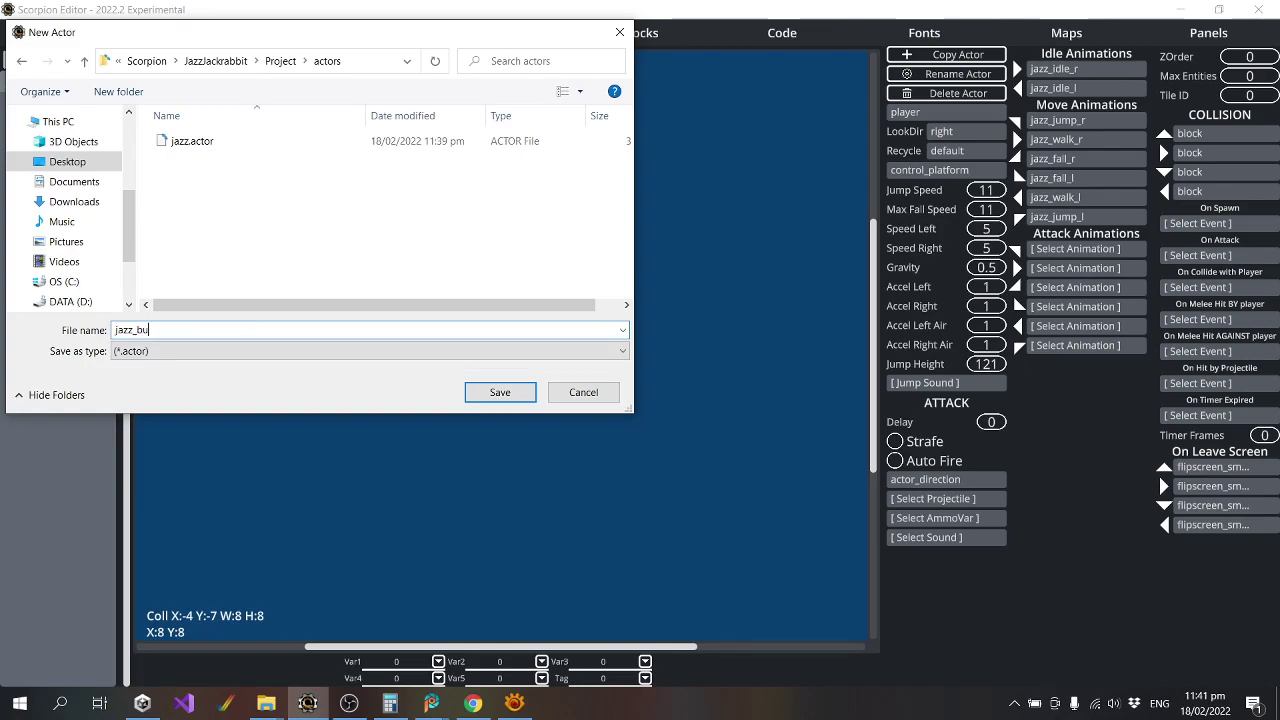
pyautogui.write('llet')
pyautogui.press('Return')
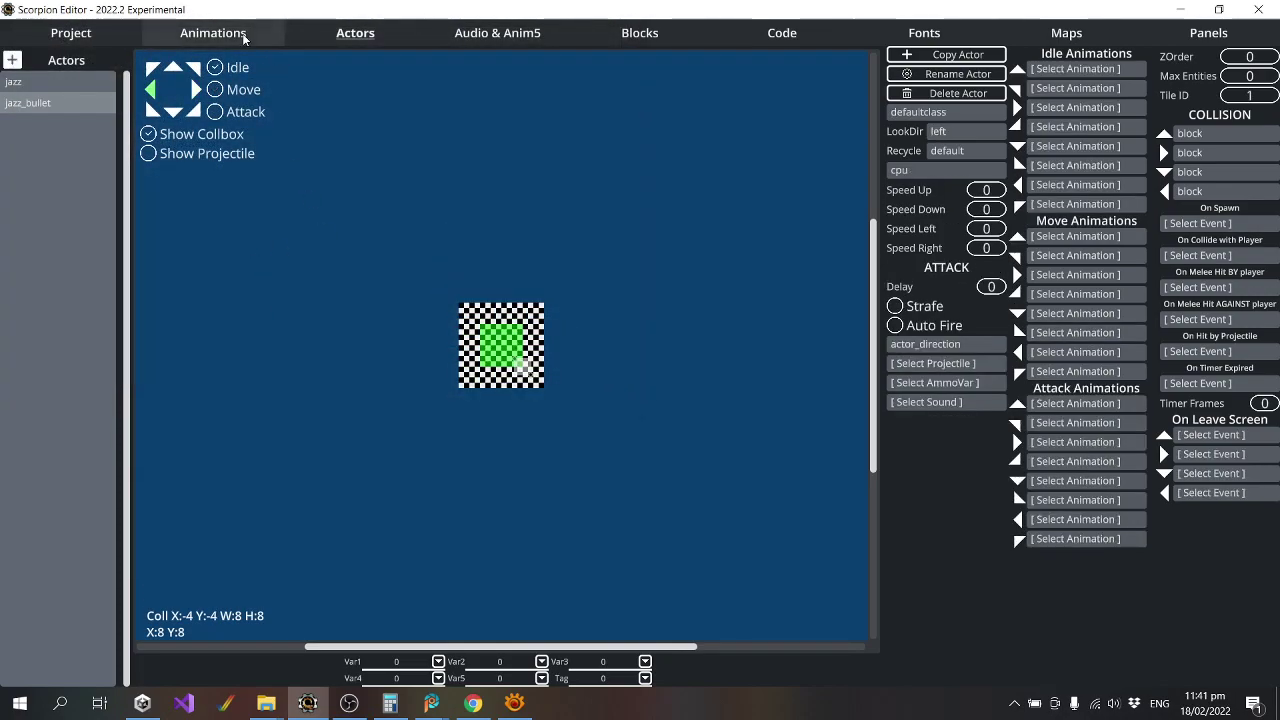
# Create a new animation strip named anim_jazz_bullet in the project's sprites/misc folder.
pyautogui.click(243, 37)
pyautogui.click(12, 60)
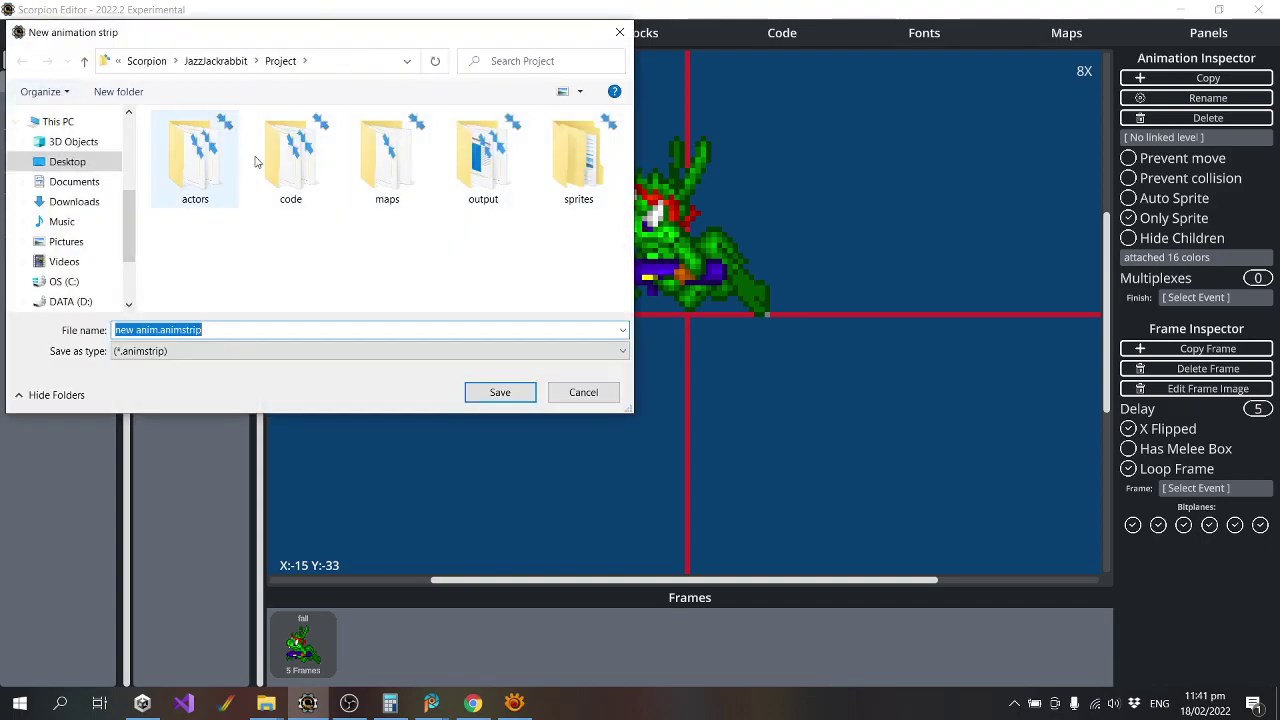
pyautogui.doubleClick(568, 190)
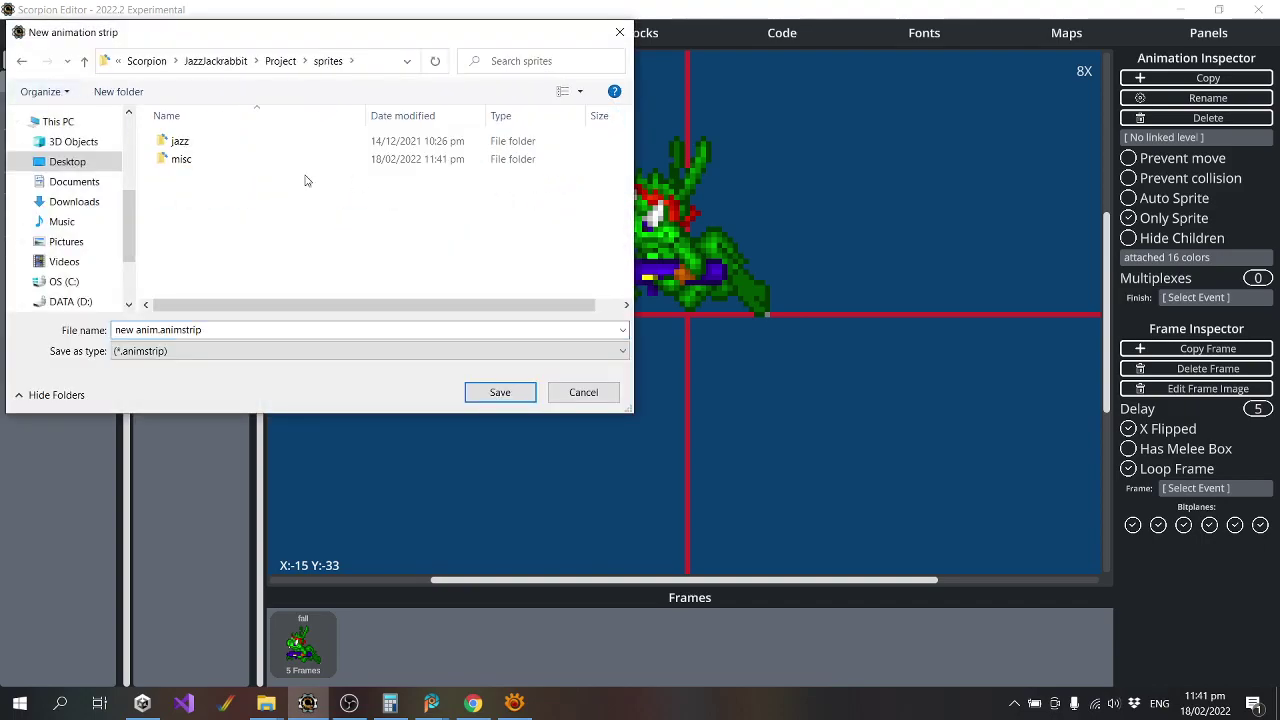
pyautogui.doubleClick(180, 159)
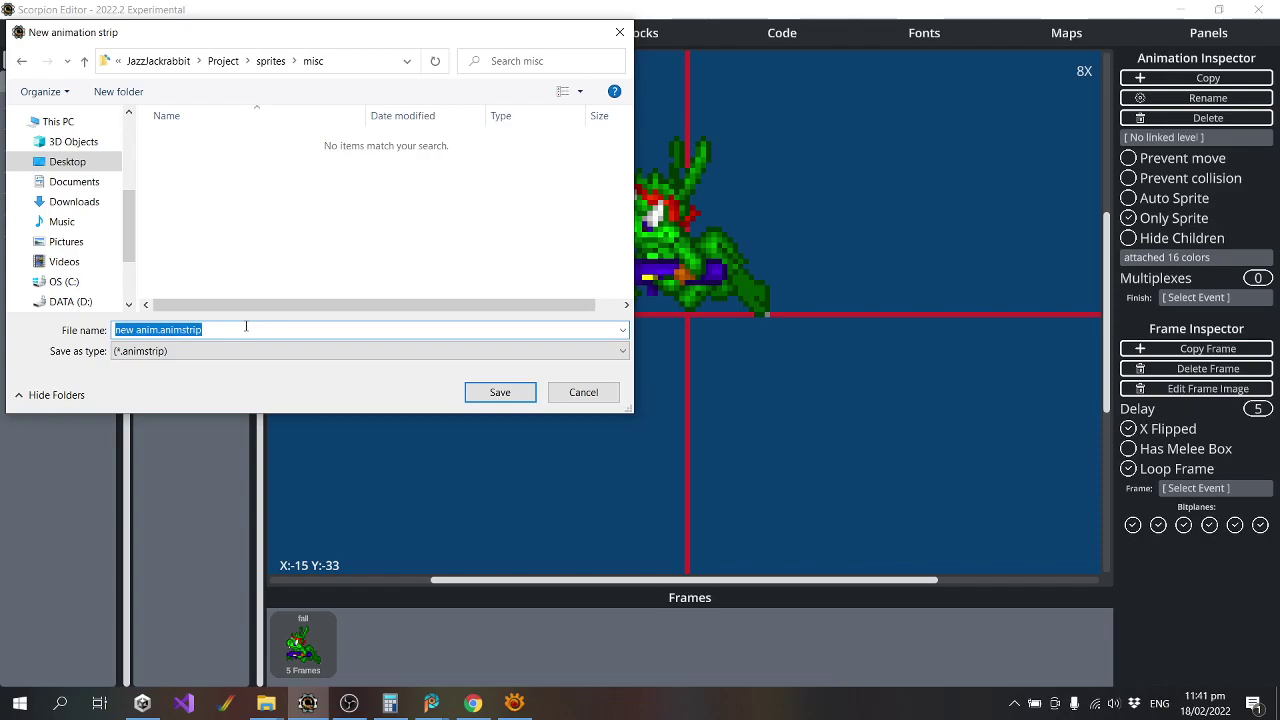
pyautogui.write('anim_ja')
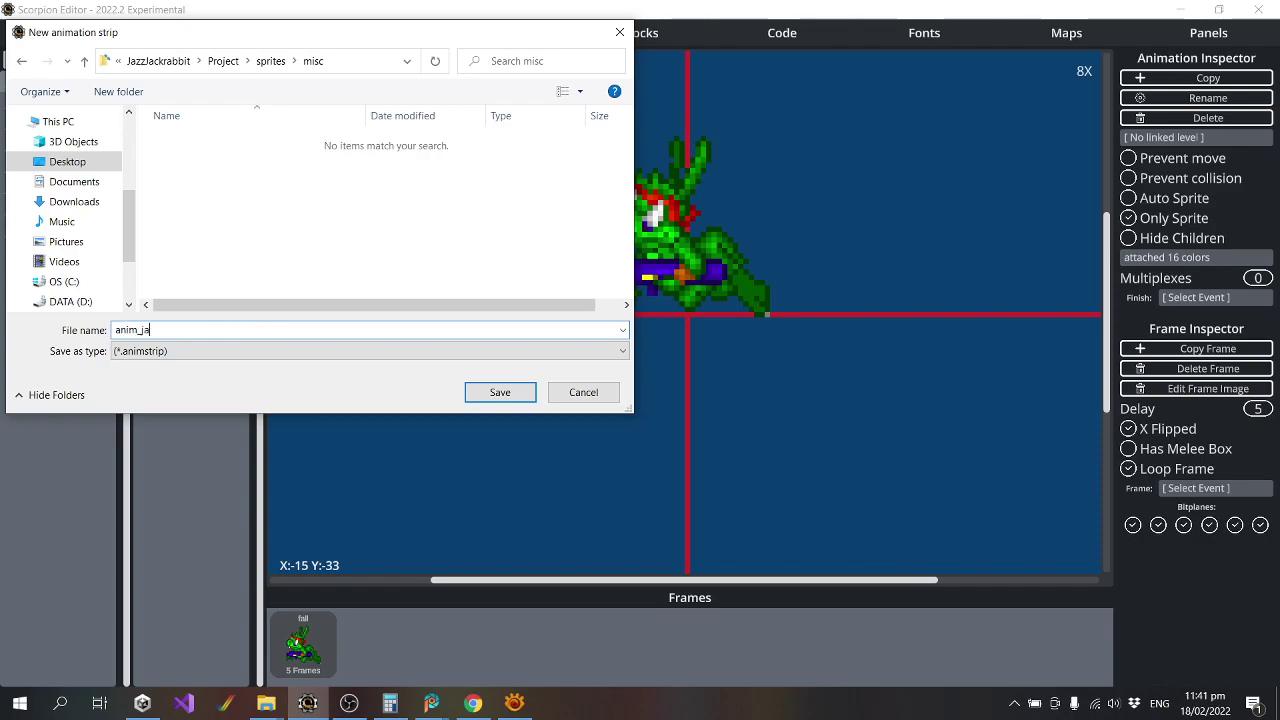
pyautogui.write('zz_bullet')
pyautogui.press('Return')
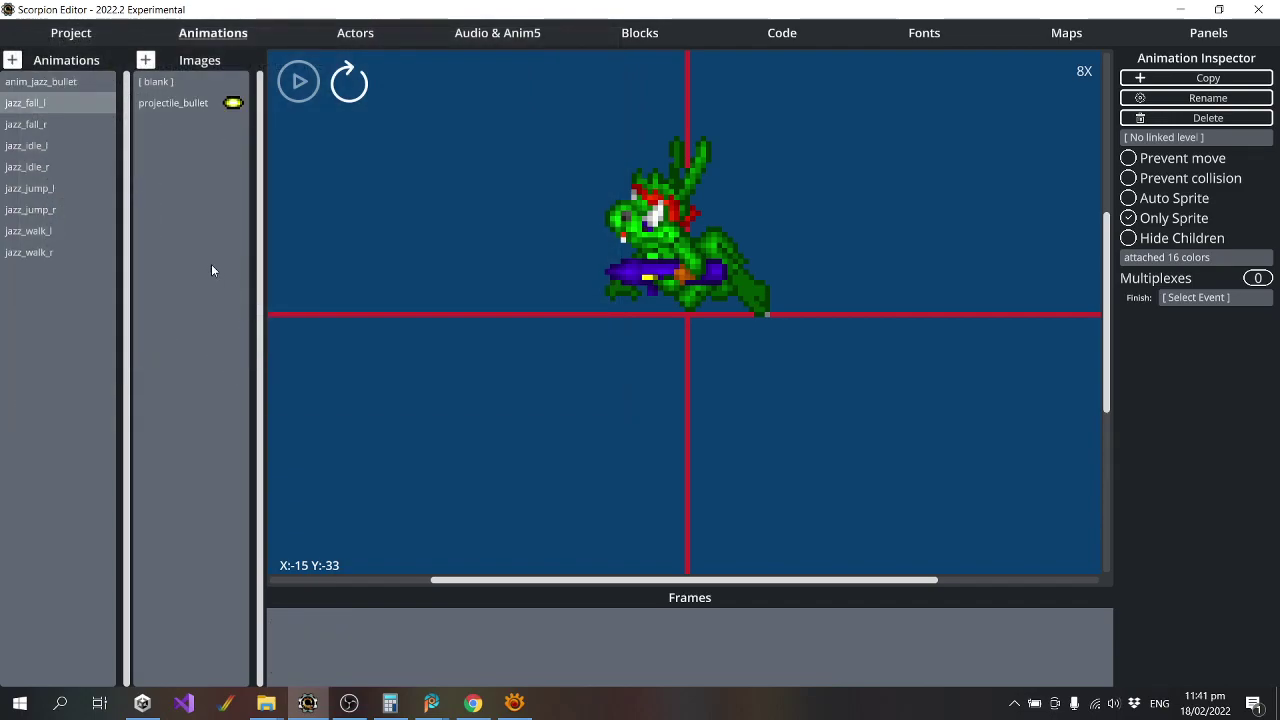
# Add the projectile_bullet image as a frame of the anim_jazz_bullet animation.
pyautogui.click(48, 141)
pyautogui.click(52, 78)
pyautogui.click(231, 104)
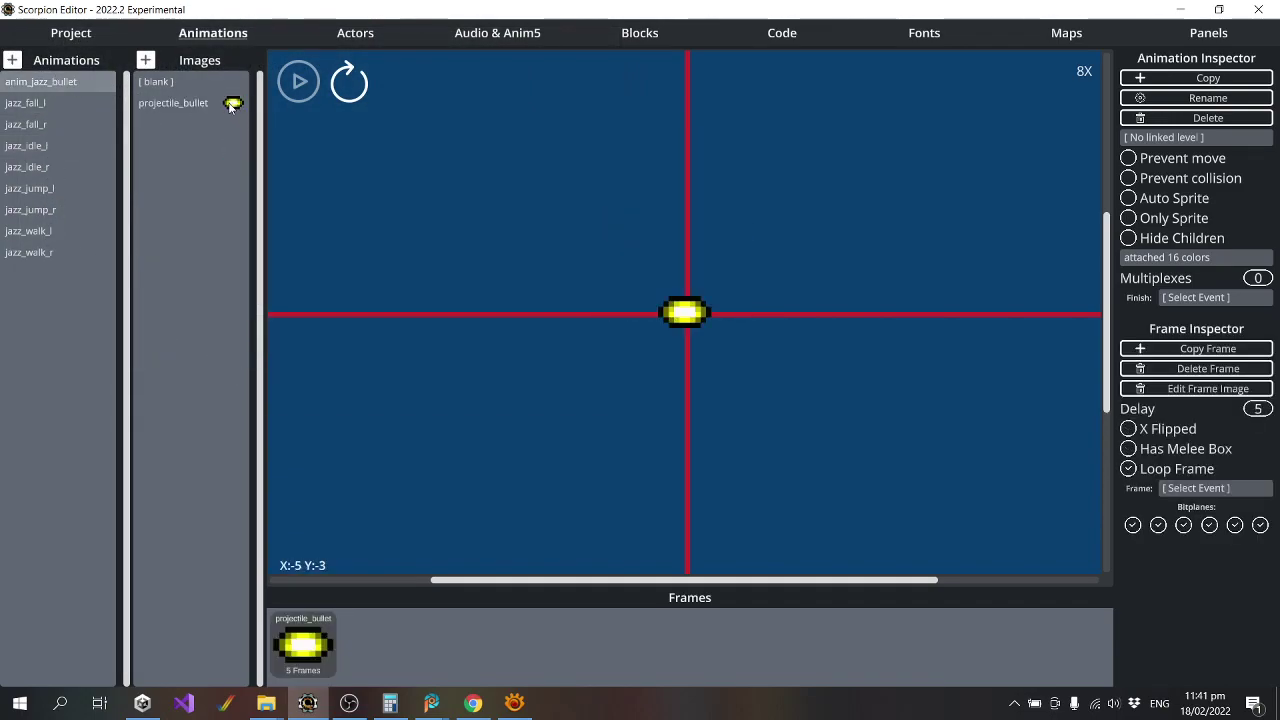
# Set the jazz_bullet actor's left and right speeds to 10.
pyautogui.click(355, 32)
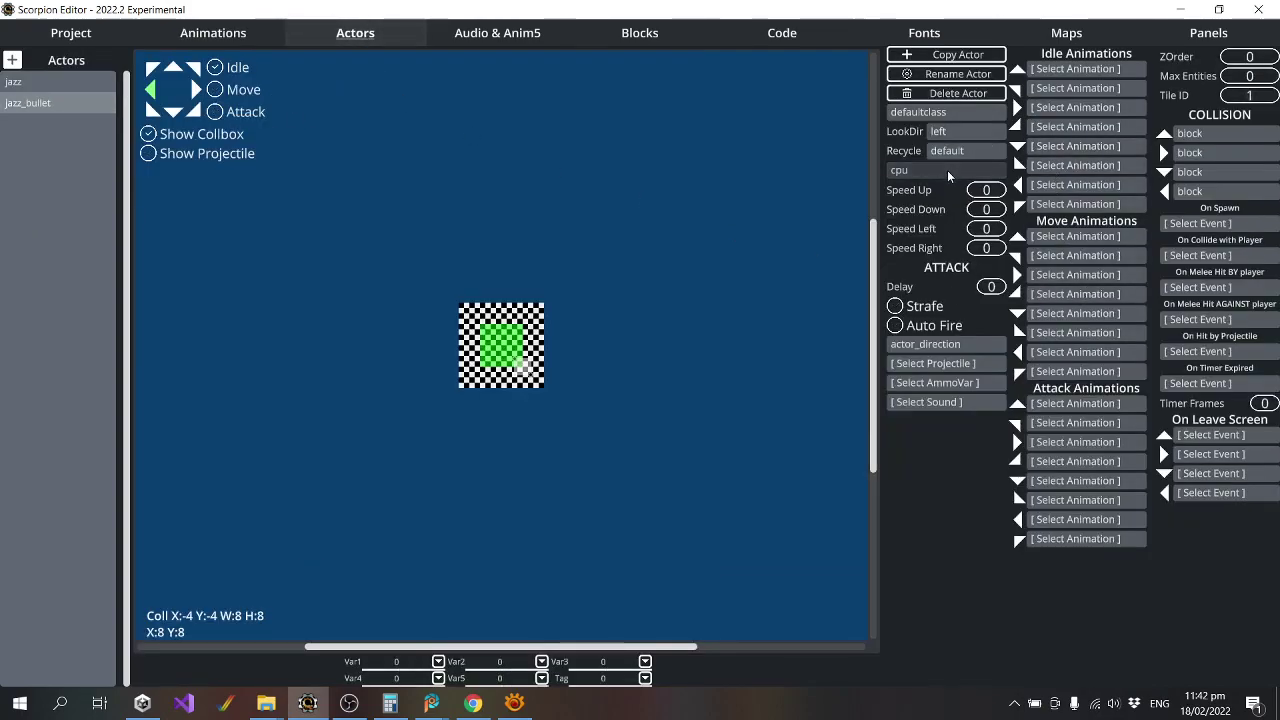
pyautogui.click(14, 82)
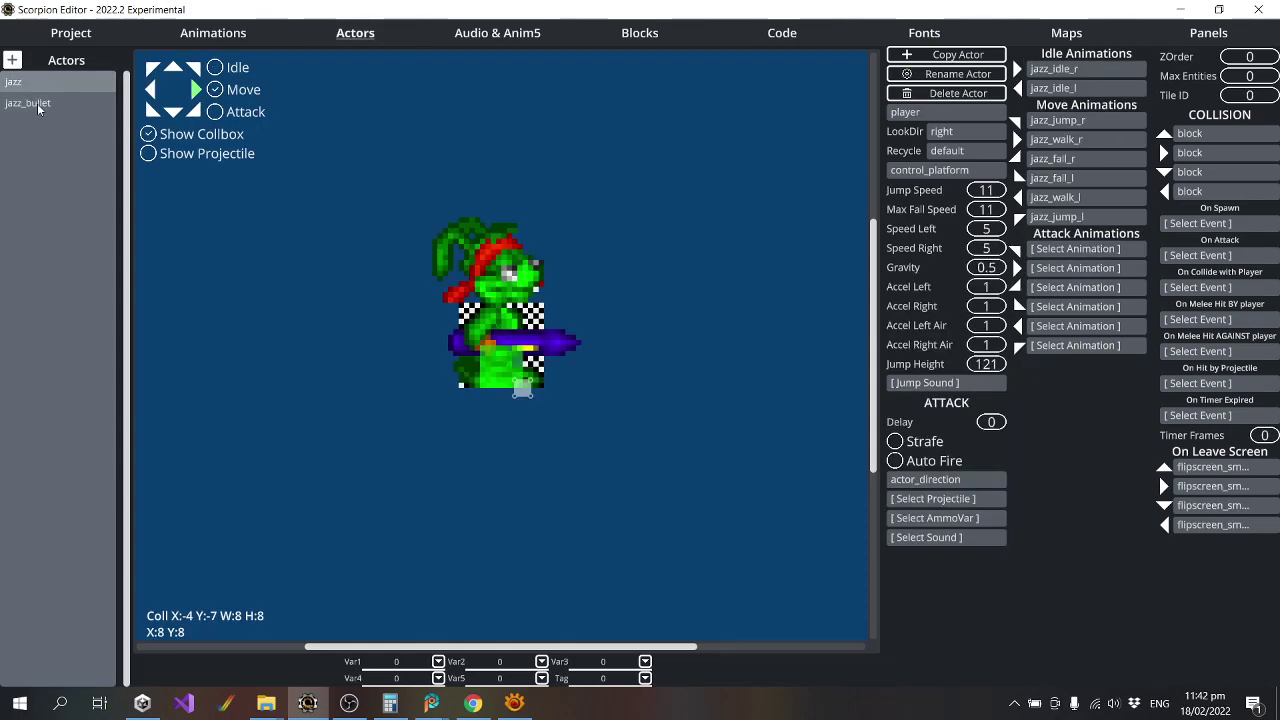
pyautogui.click(30, 104)
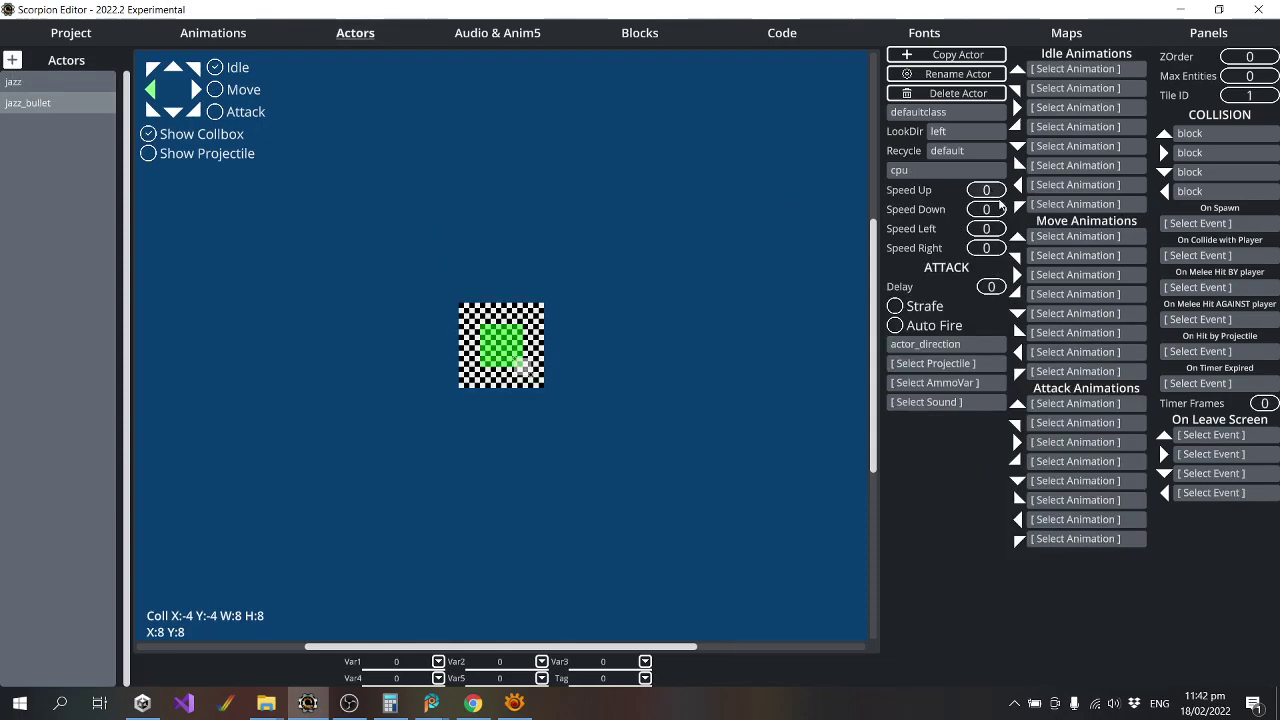
pyautogui.click(986, 228)
pyautogui.write('10')
pyautogui.click(988, 248)
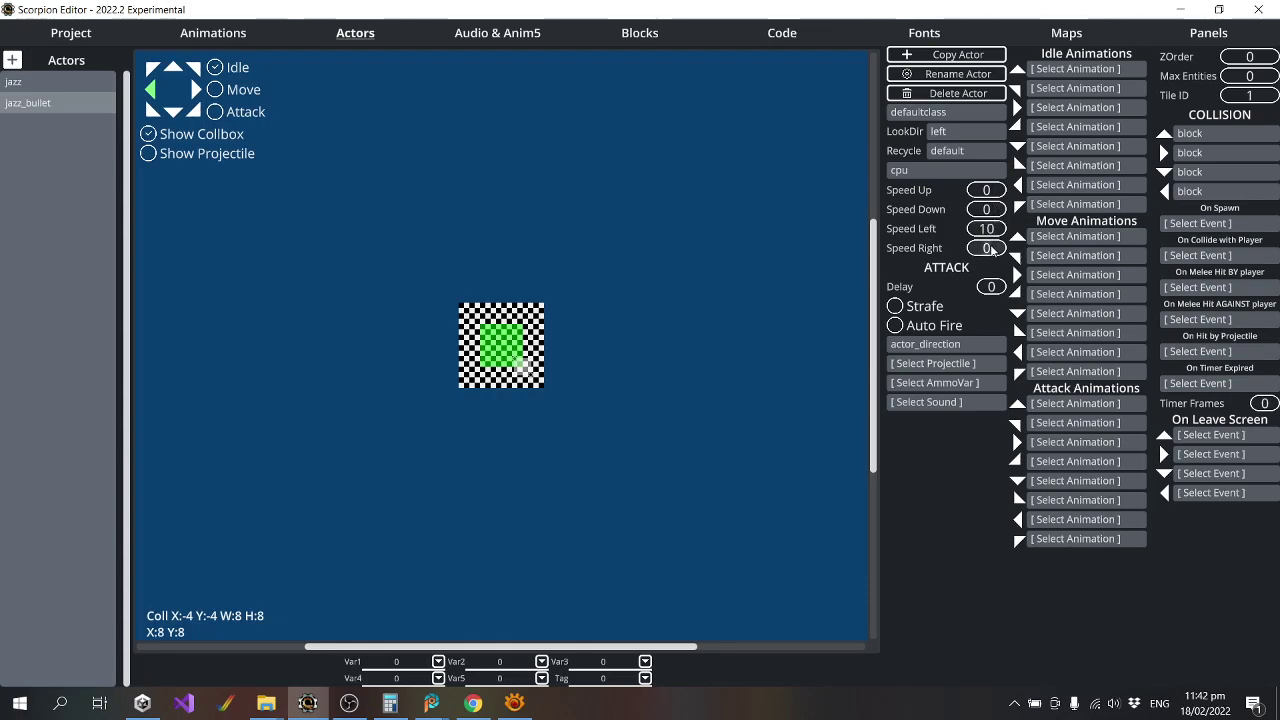
pyautogui.write('10')
# Assign anim_jazz_bullet as jazz_bullet's right and left idle animations and set its class to Projectile.
pyautogui.click(1080, 107)
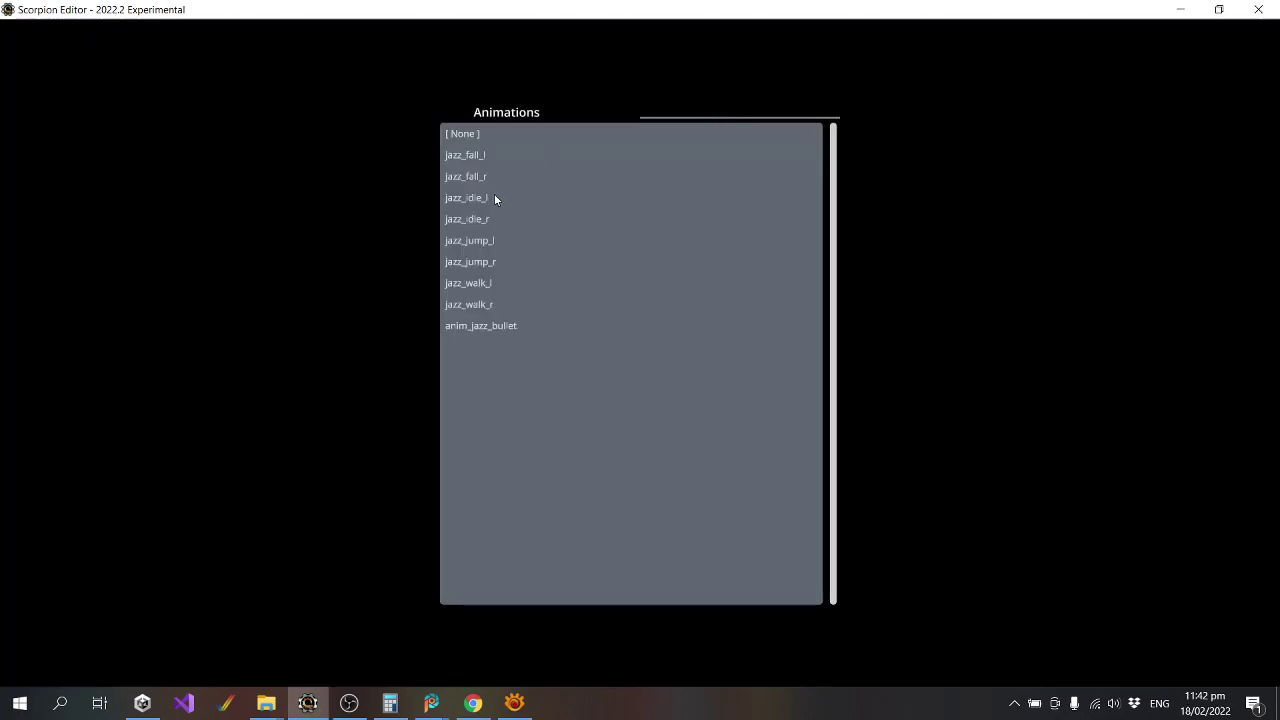
pyautogui.click(500, 325)
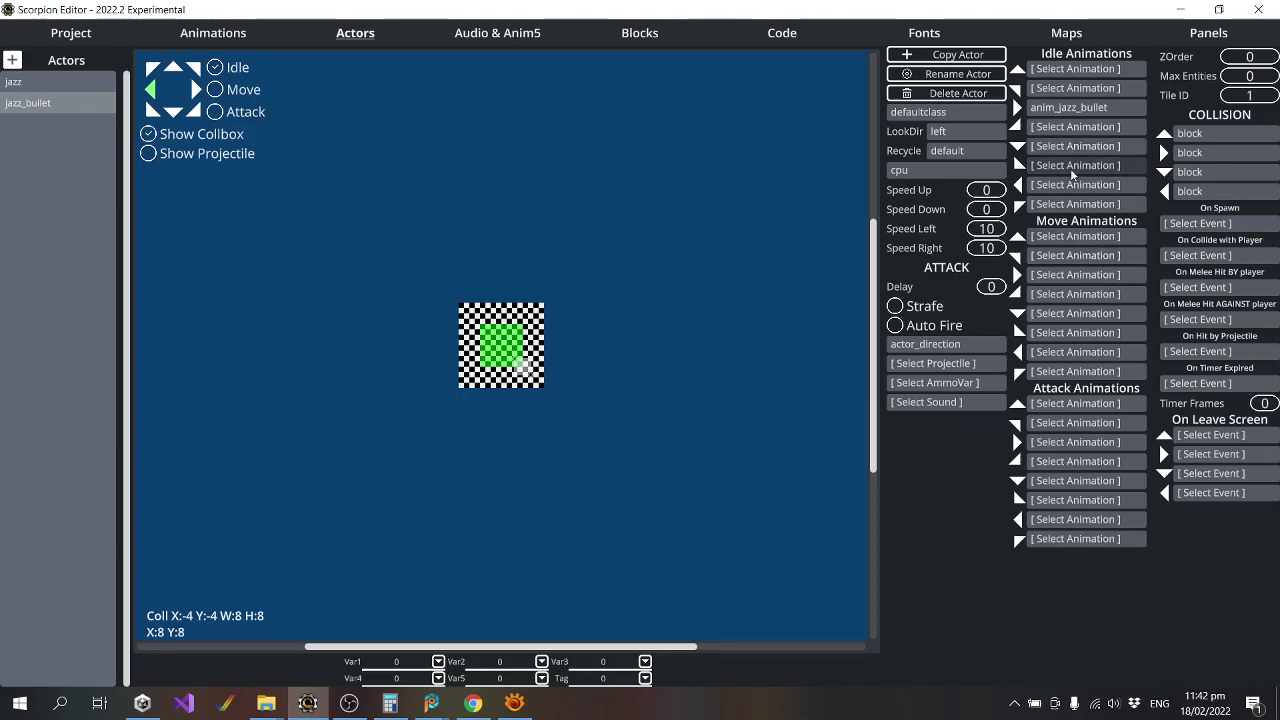
pyautogui.click(1074, 184)
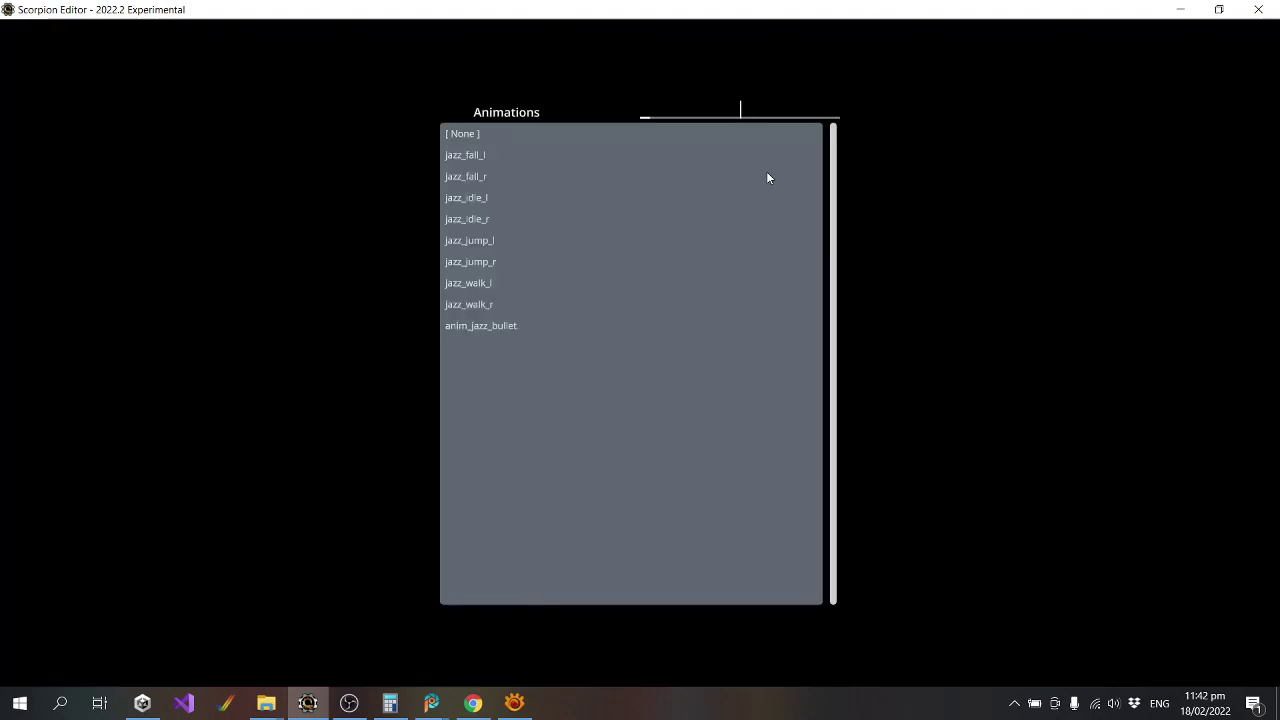
pyautogui.click(480, 326)
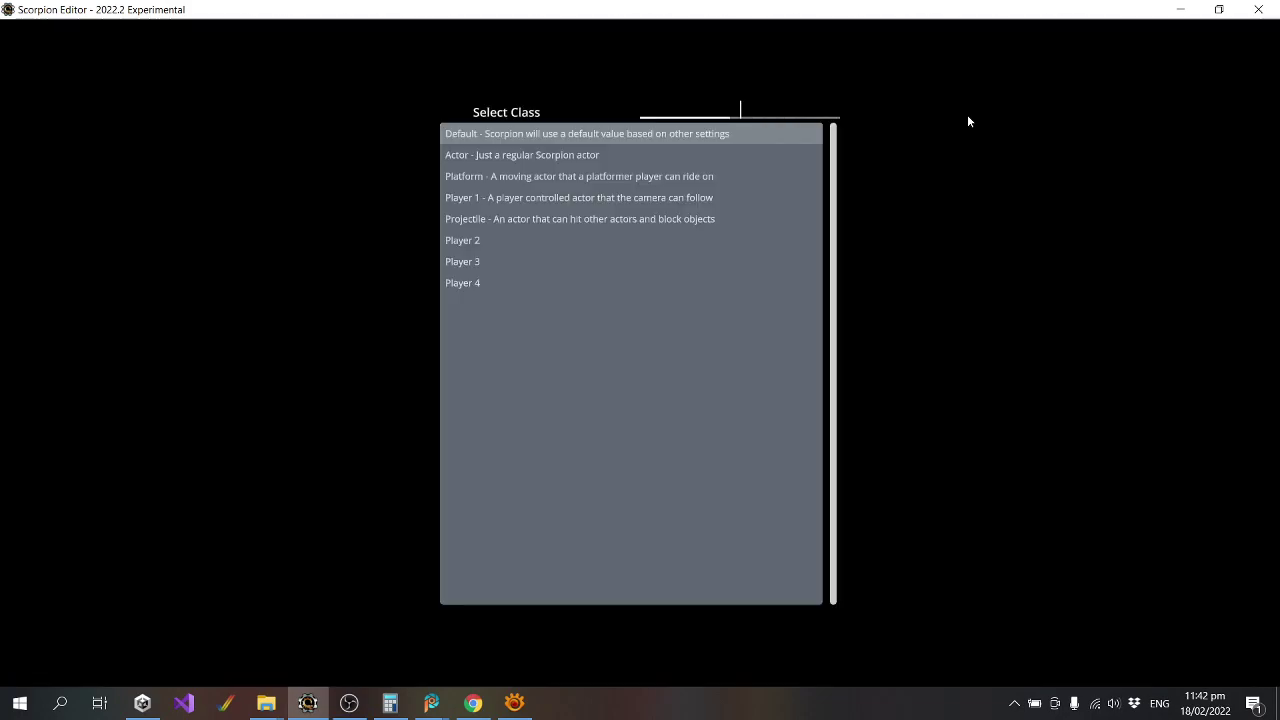
pyautogui.click(967, 113)
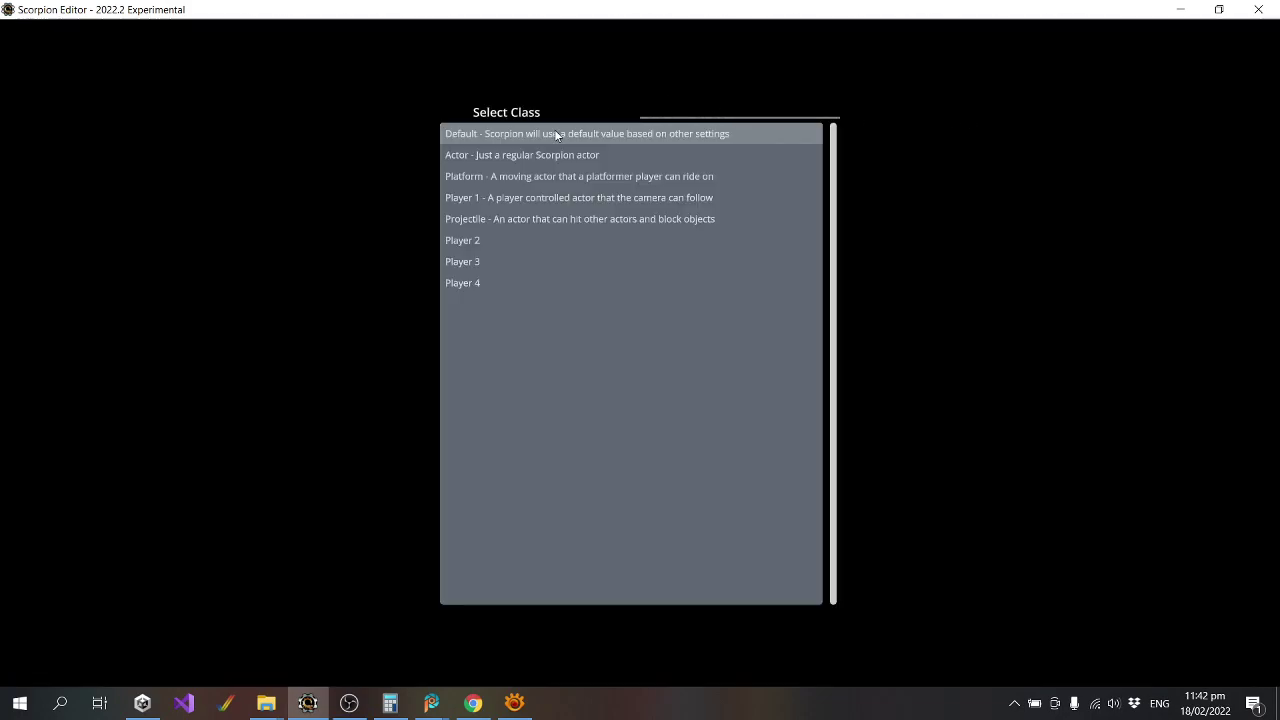
pyautogui.click(669, 220)
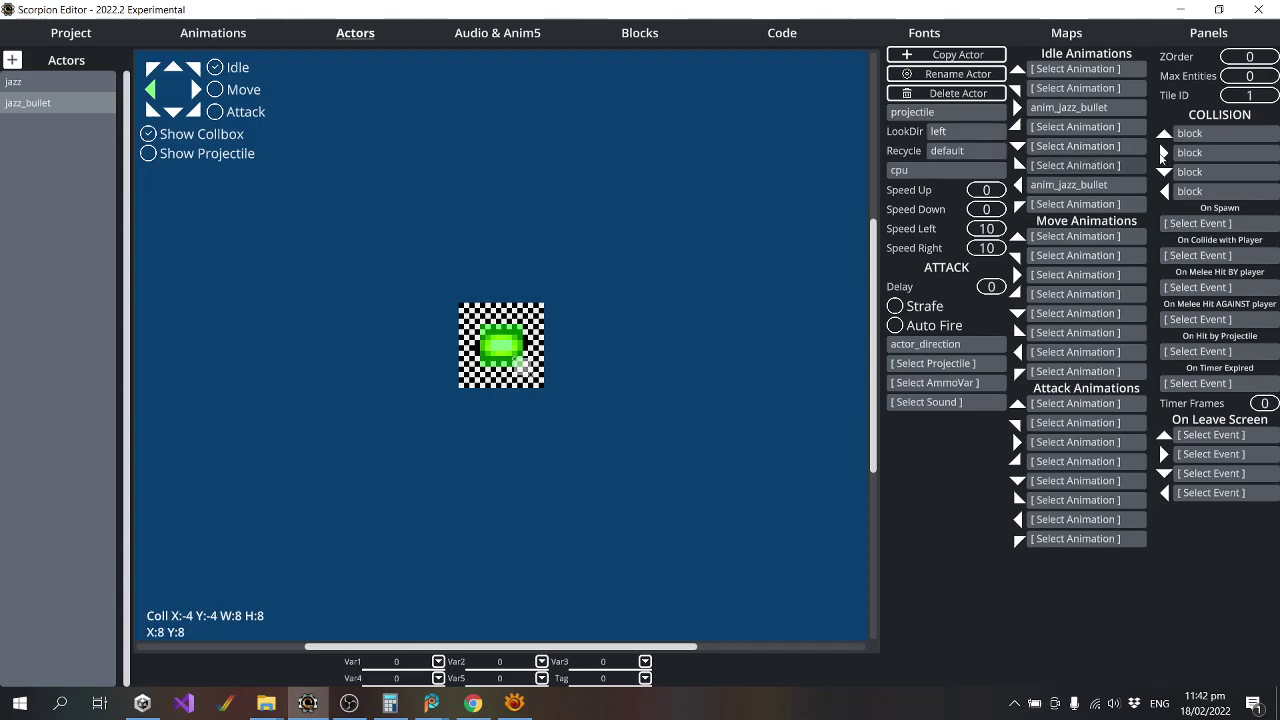
# Set jazz_bullet's tile collision to Destroy for the up, right, down and left directions.
pyautogui.click(1226, 136)
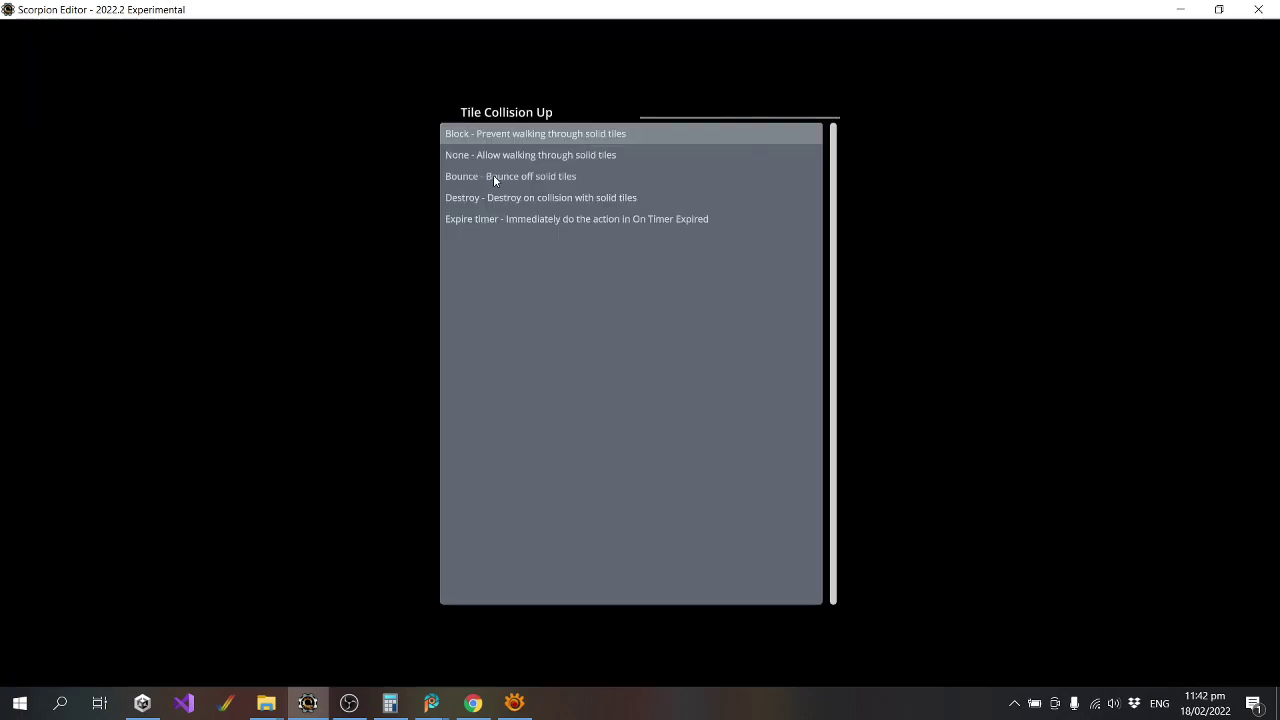
pyautogui.click(513, 196)
pyautogui.click(1186, 155)
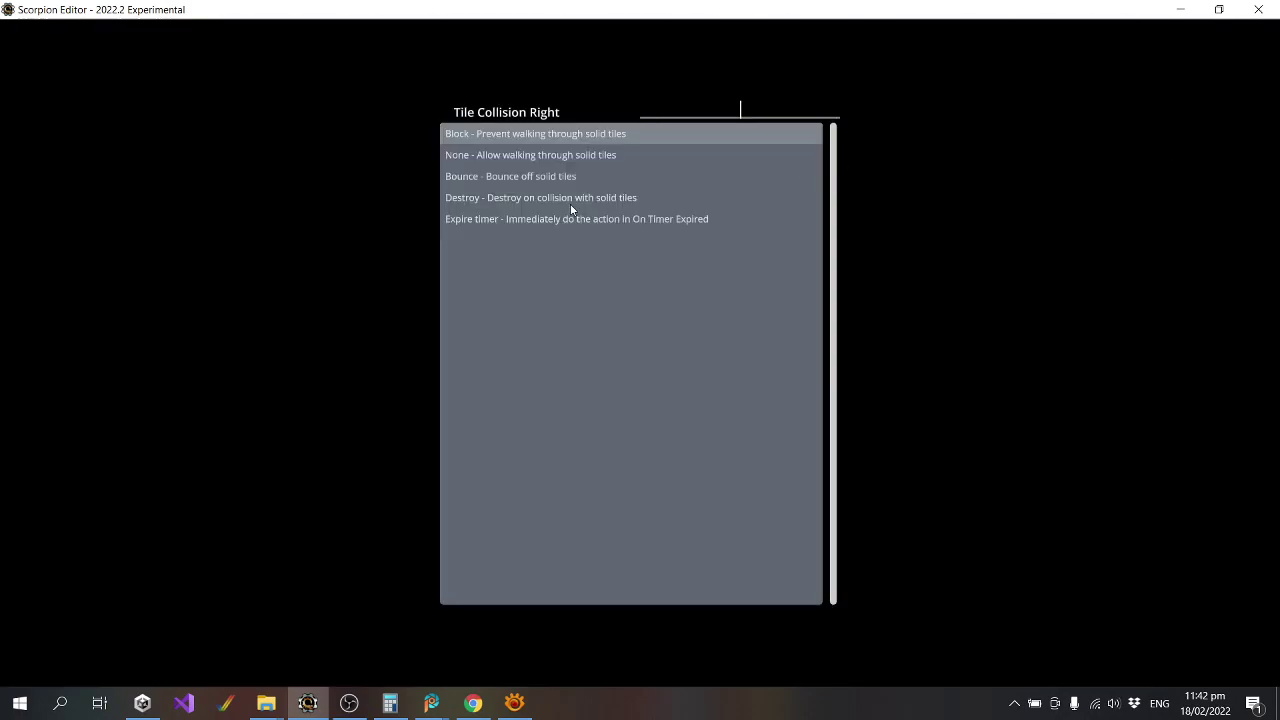
pyautogui.click(570, 202)
pyautogui.click(1200, 172)
pyautogui.click(510, 197)
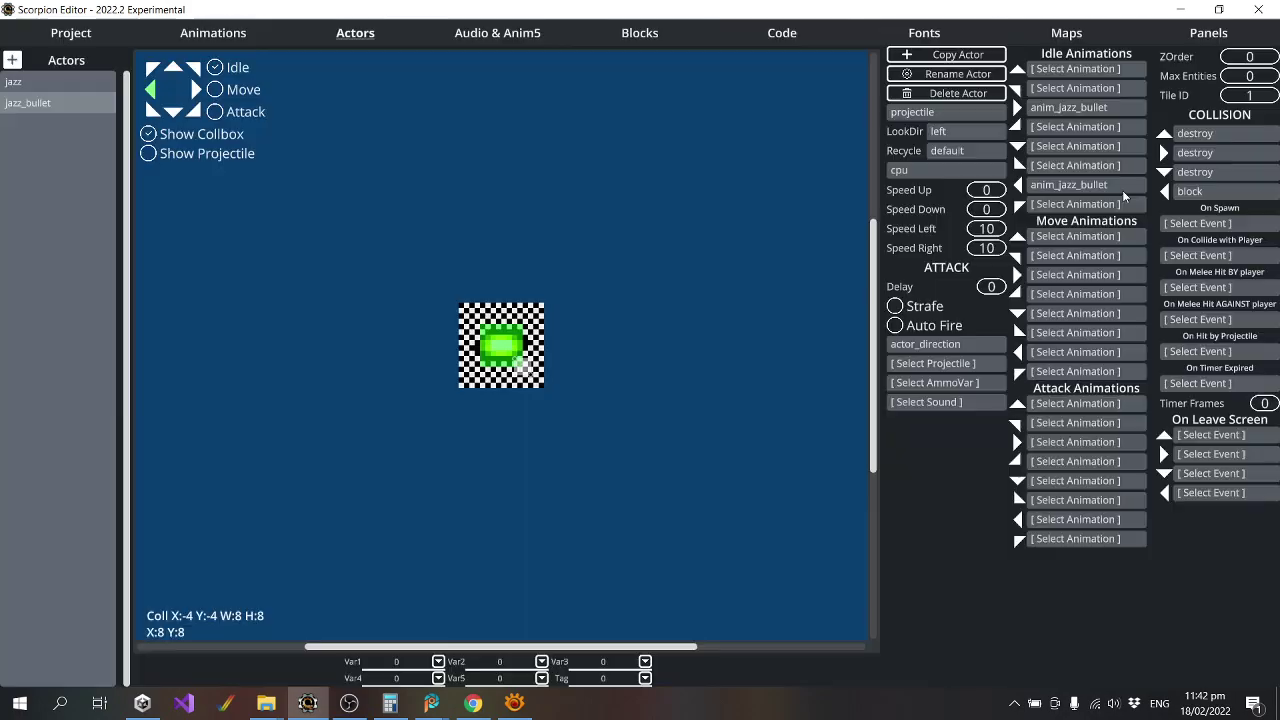
pyautogui.click(1200, 191)
pyautogui.click(540, 197)
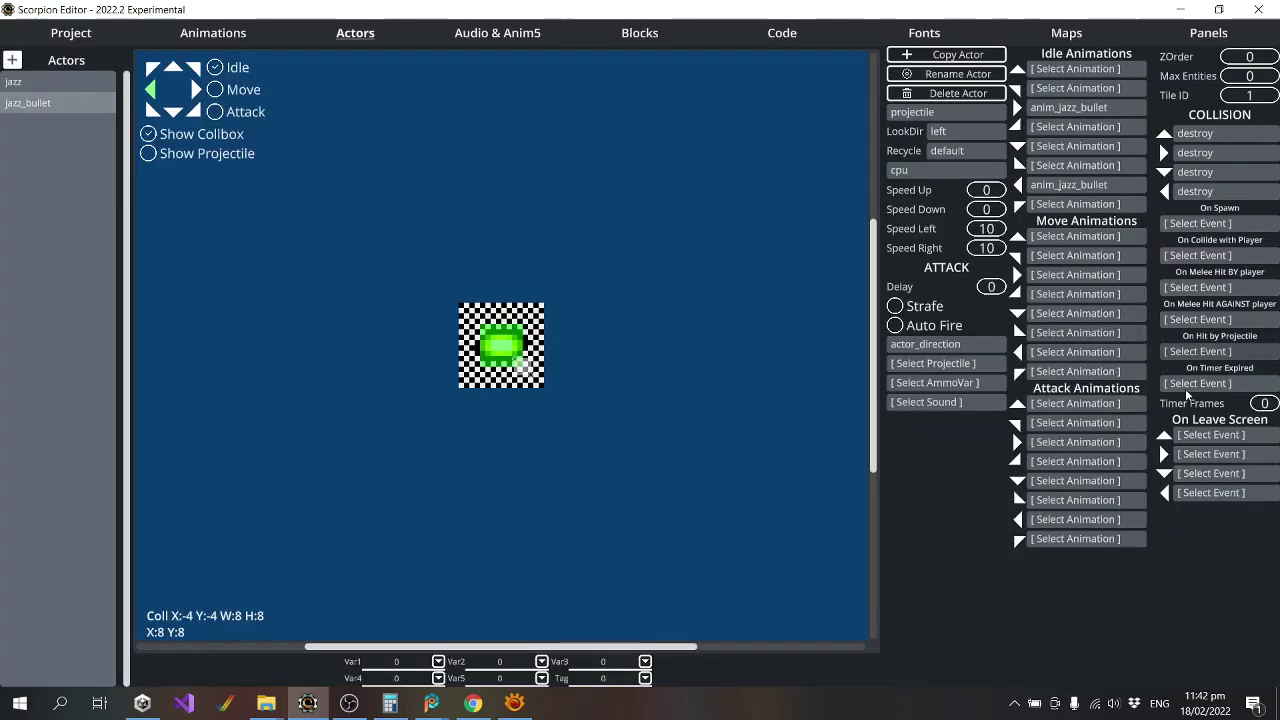
# Assign the destroy_actor event to all four of jazz_bullet's leave-screen directions and set its recycle type to Trash.
pyautogui.click(1180, 437)
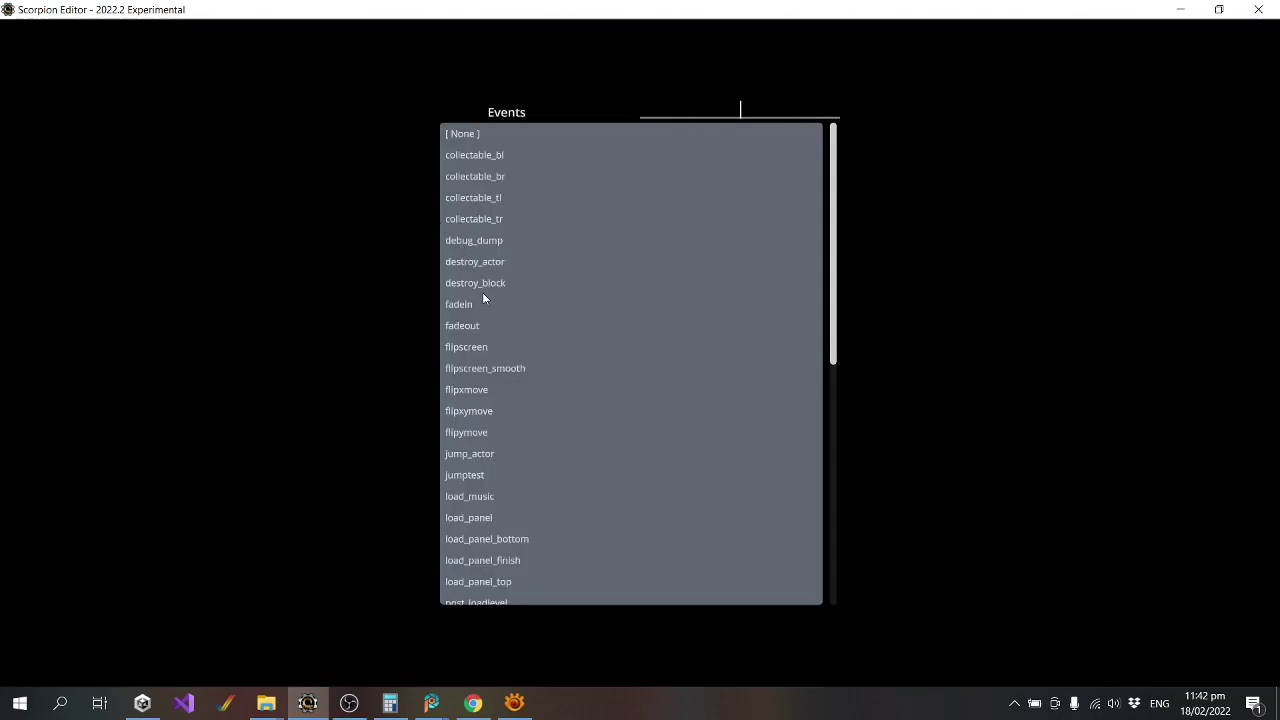
pyautogui.scroll(-1, 483, 292)
pyautogui.scroll(1, 488, 285)
pyautogui.write('des')
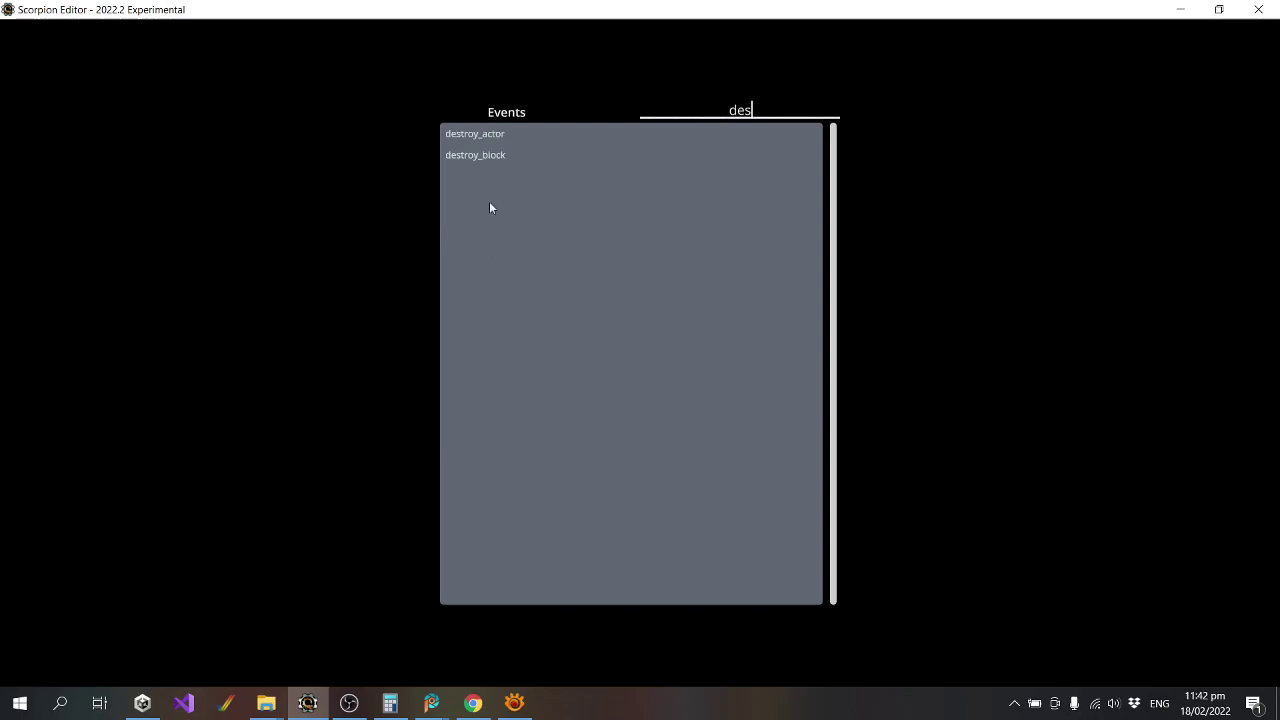
pyautogui.click(487, 138)
pyautogui.click(1215, 451)
pyautogui.write('des')
pyautogui.click(486, 134)
pyautogui.click(1200, 473)
pyautogui.write('des')
pyautogui.click(484, 137)
pyautogui.click(1205, 492)
pyautogui.write('des')
pyautogui.click(476, 134)
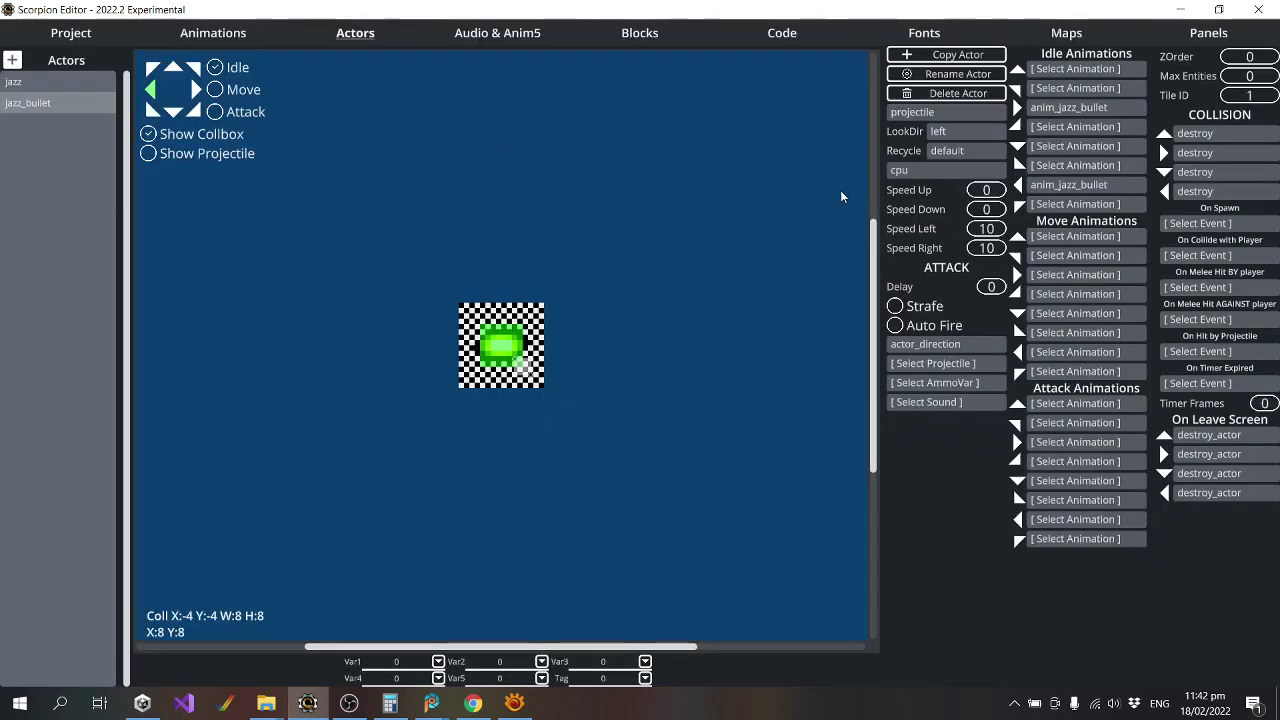
pyautogui.click(950, 150)
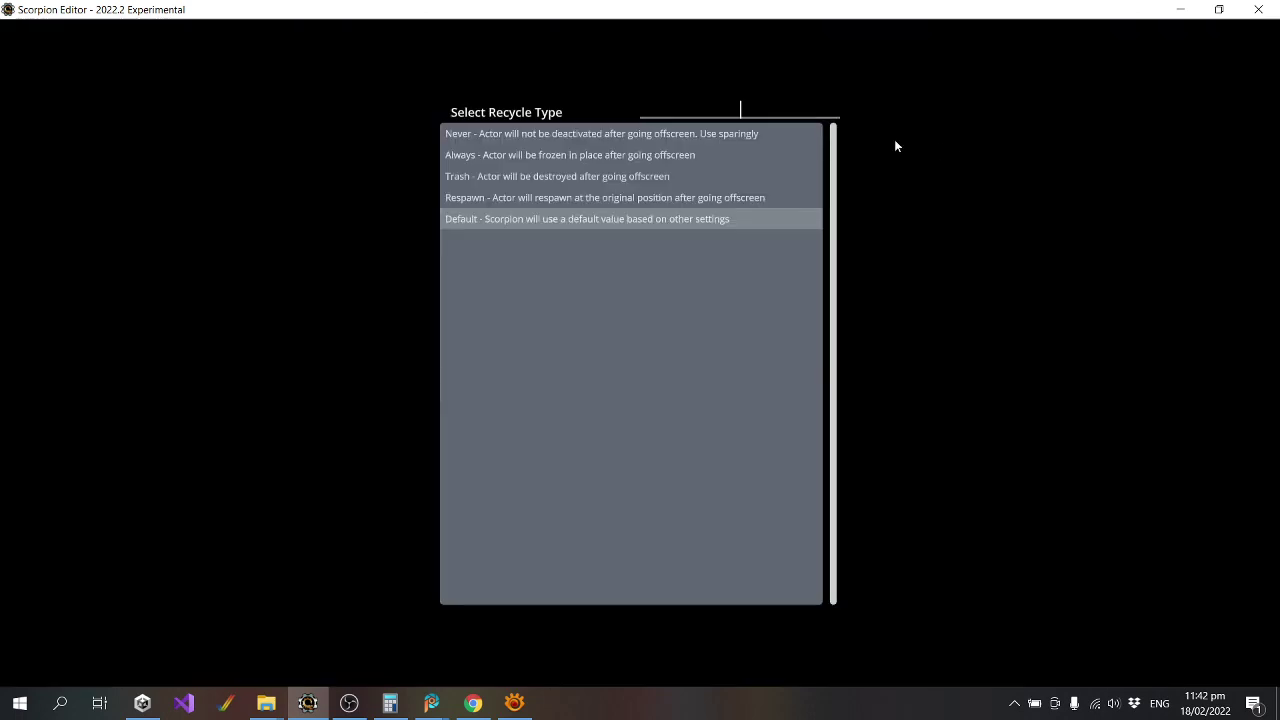
pyautogui.click(581, 176)
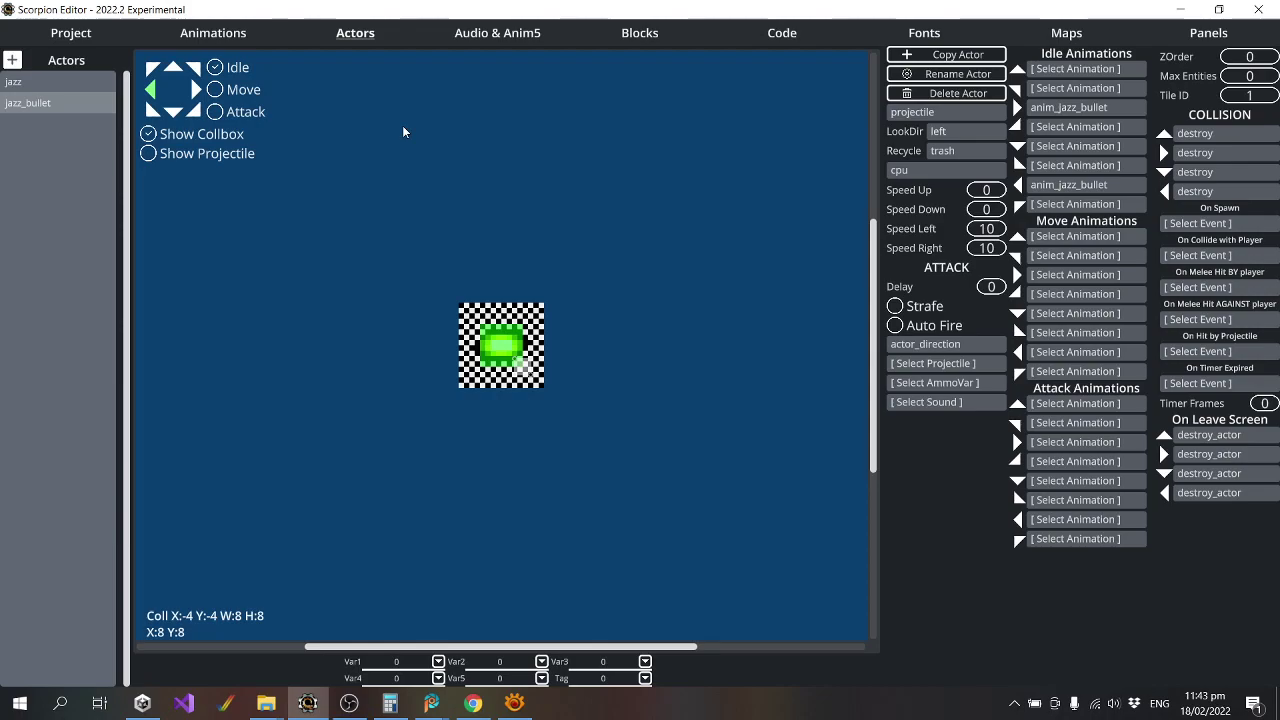
# Set jazz_bullet as the jazz actor's attack projectile.
pyautogui.click(40, 86)
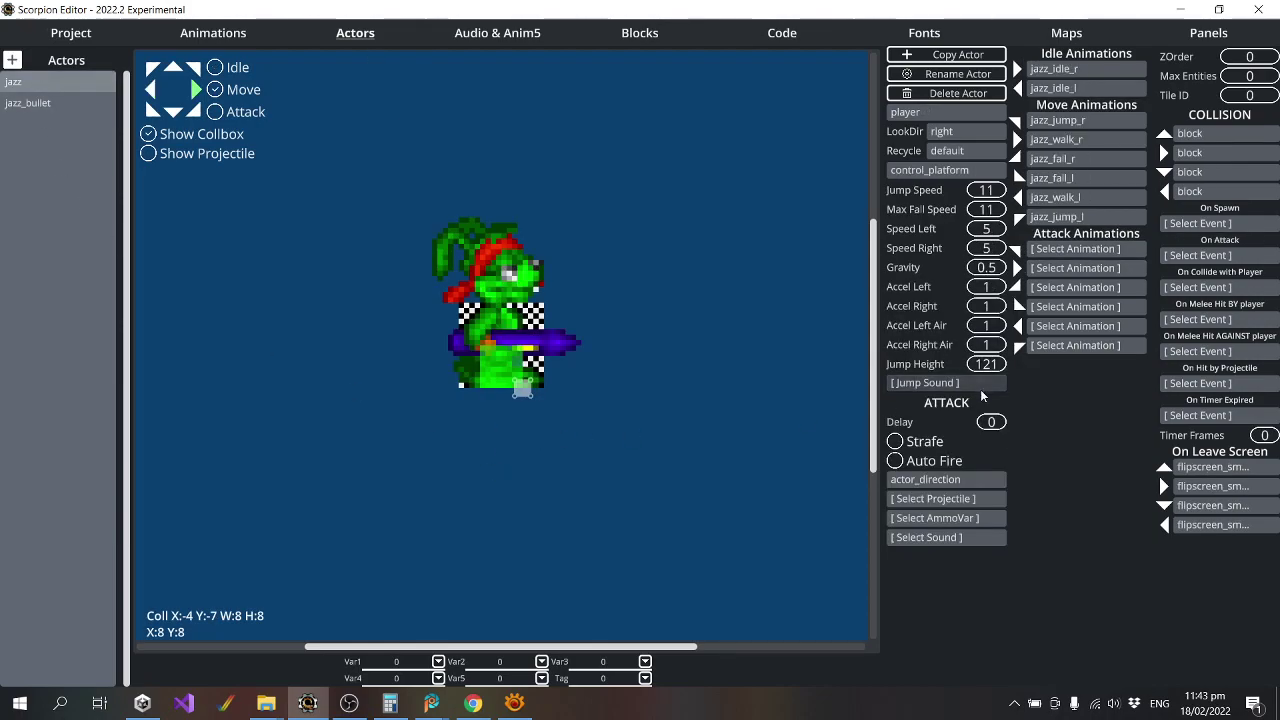
pyautogui.click(950, 498)
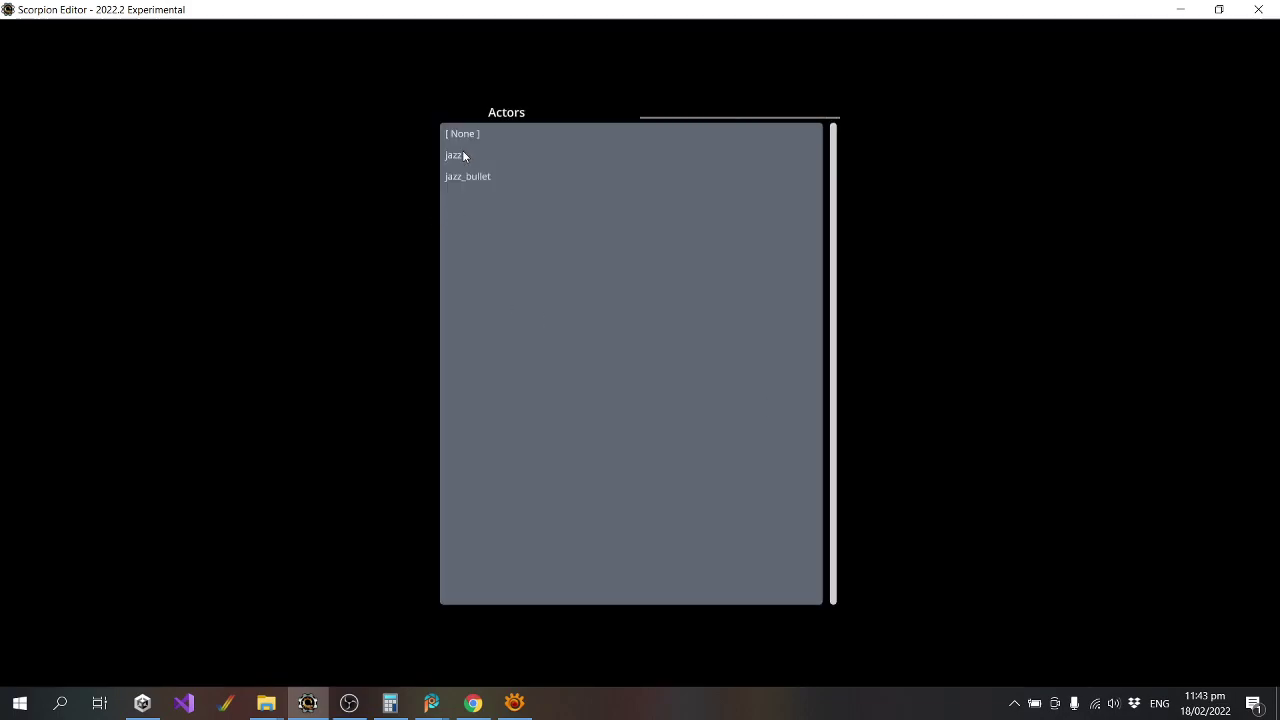
pyautogui.click(477, 178)
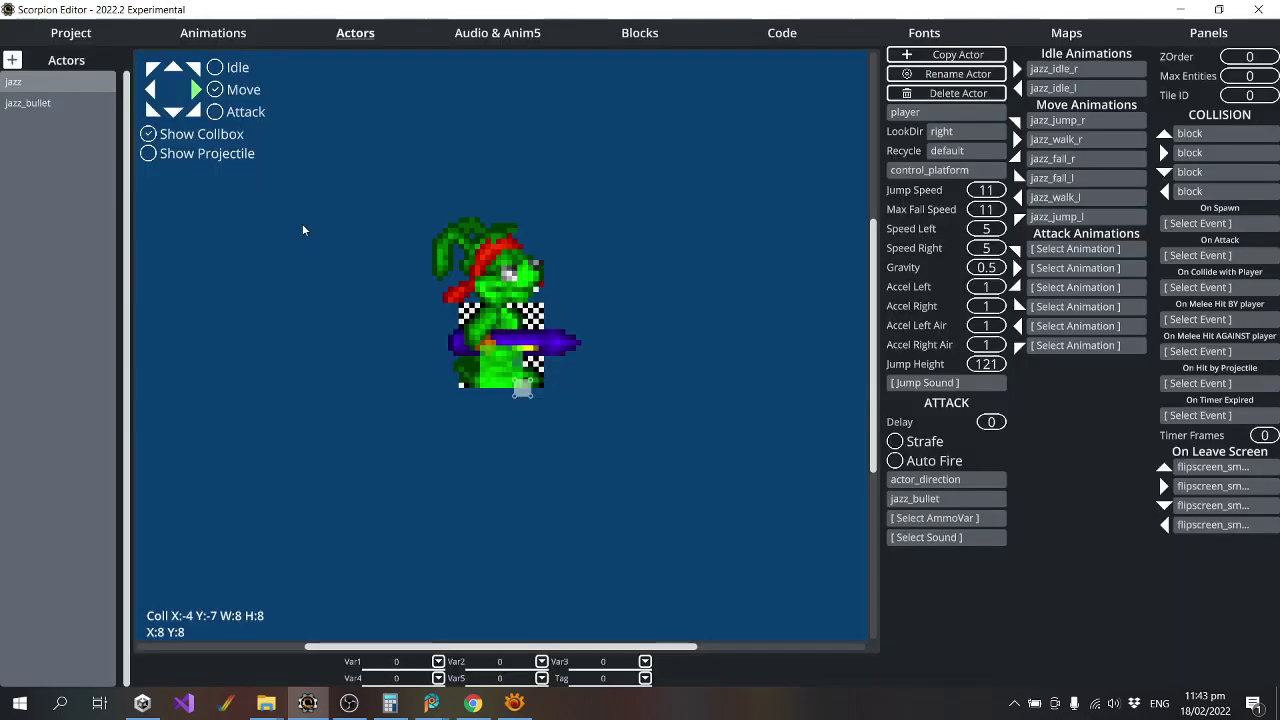
# Assign jazz's attack animations: jazz_walk_r for right, jazz_jump_l for up-right and jazz_fall_r for down-right.
pyautogui.click(229, 112)
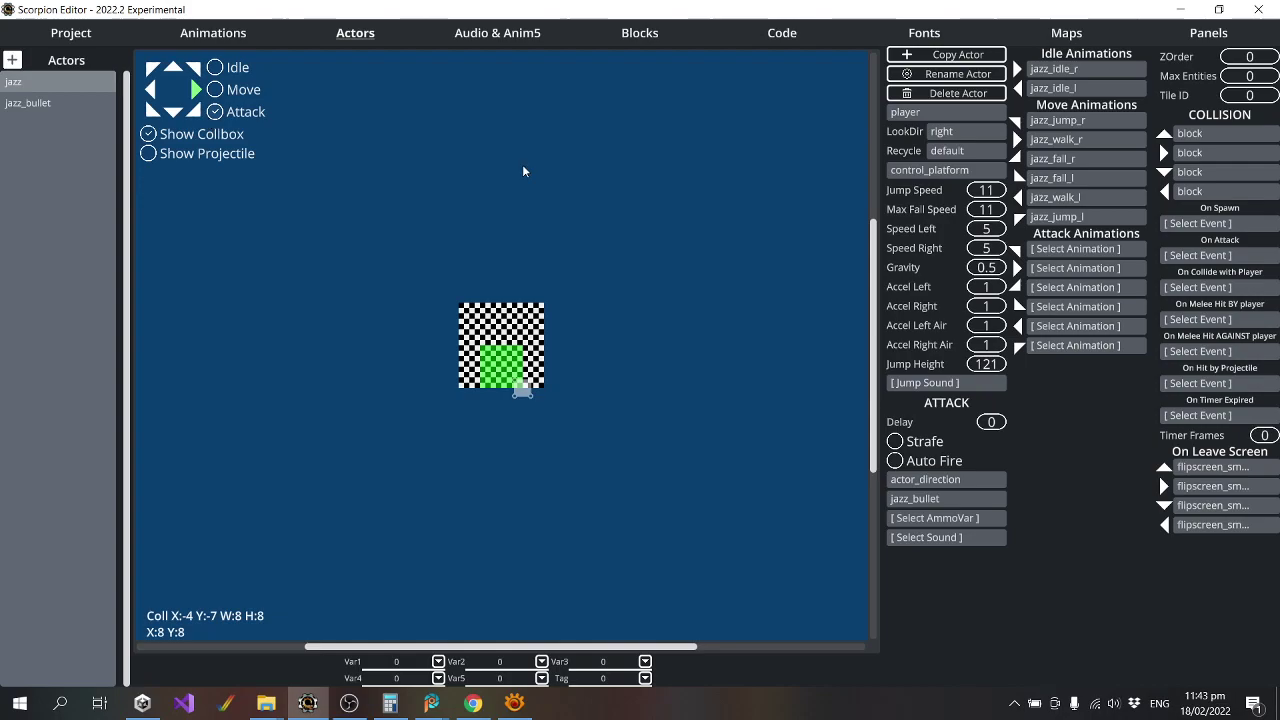
pyautogui.click(1087, 270)
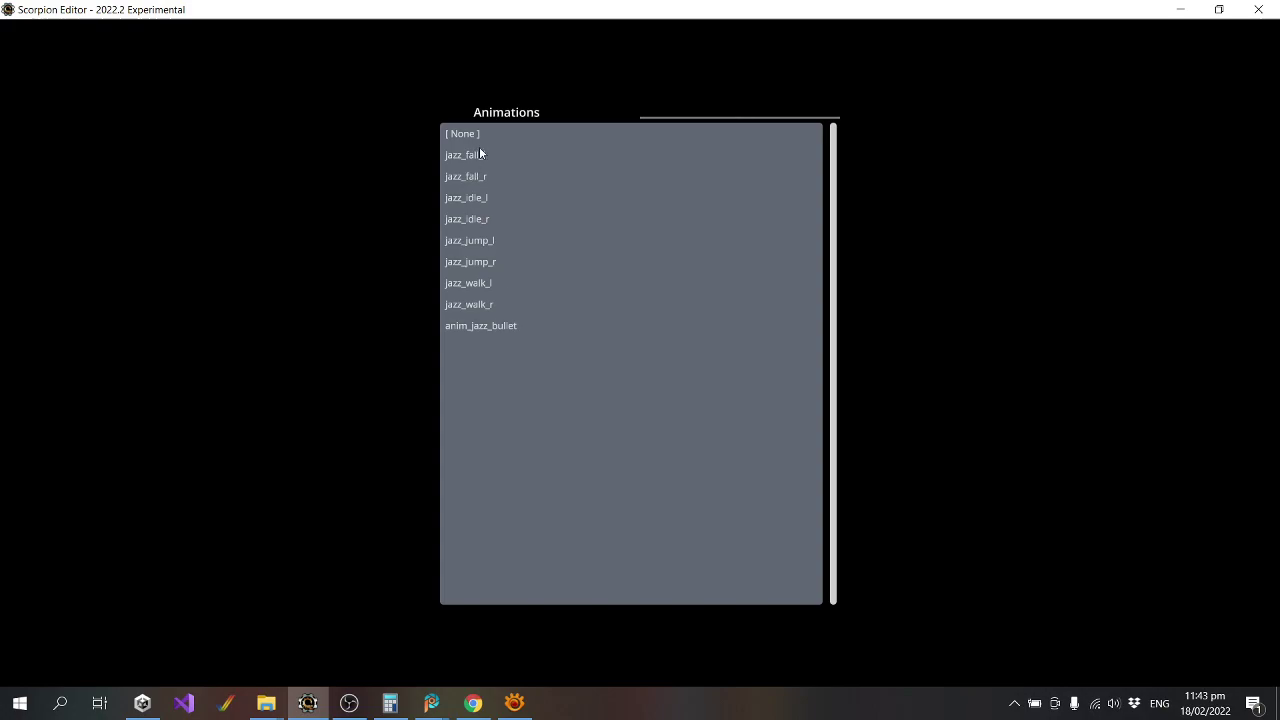
pyautogui.click(484, 306)
pyautogui.click(1090, 250)
pyautogui.click(491, 240)
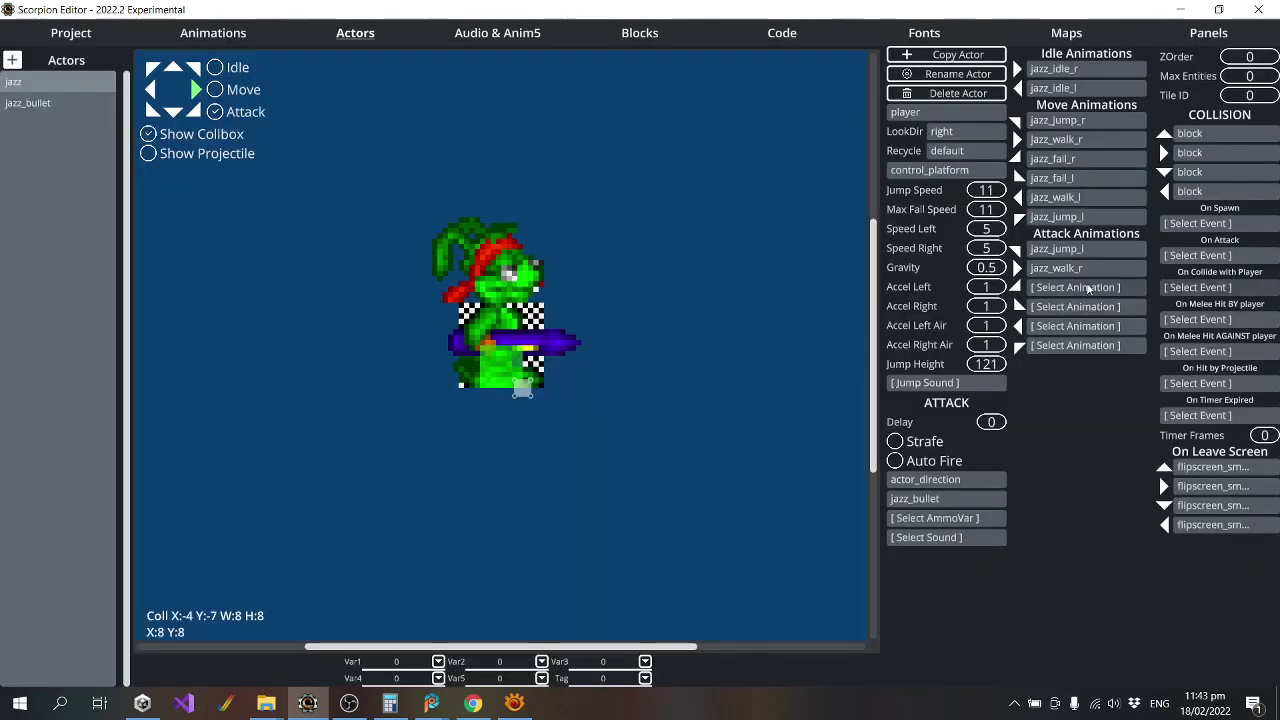
pyautogui.click(1086, 284)
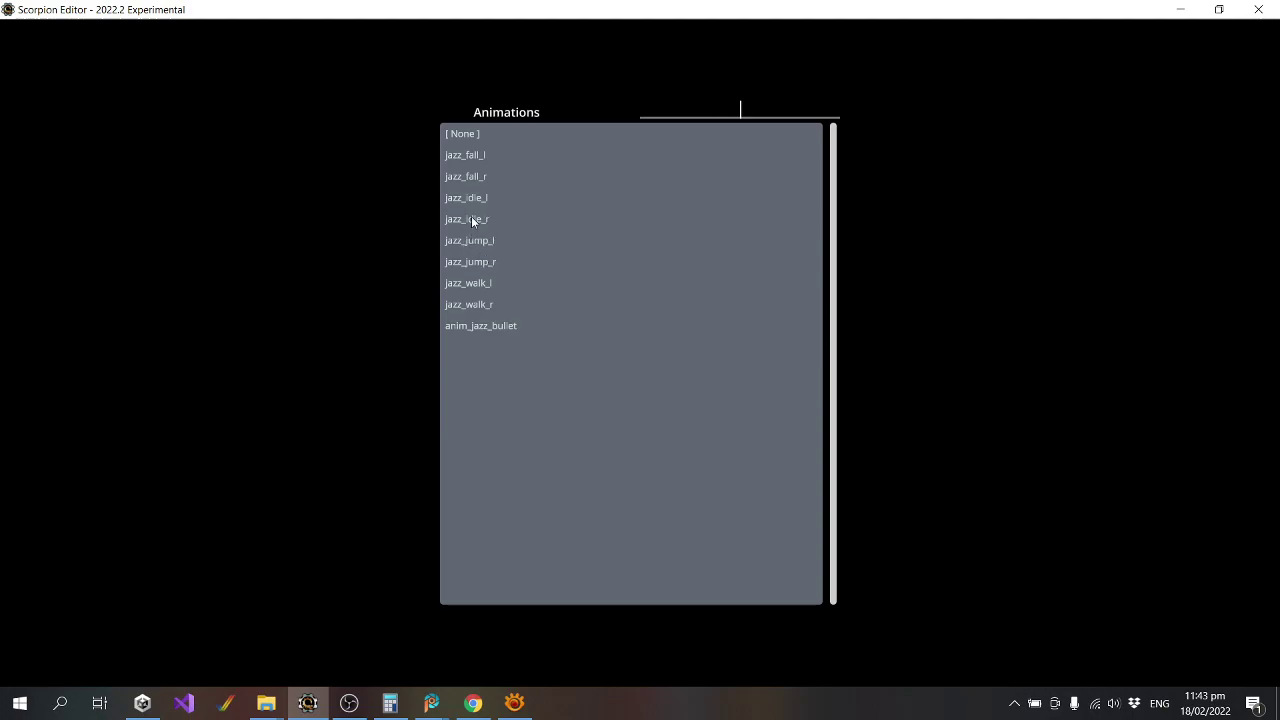
pyautogui.click(475, 176)
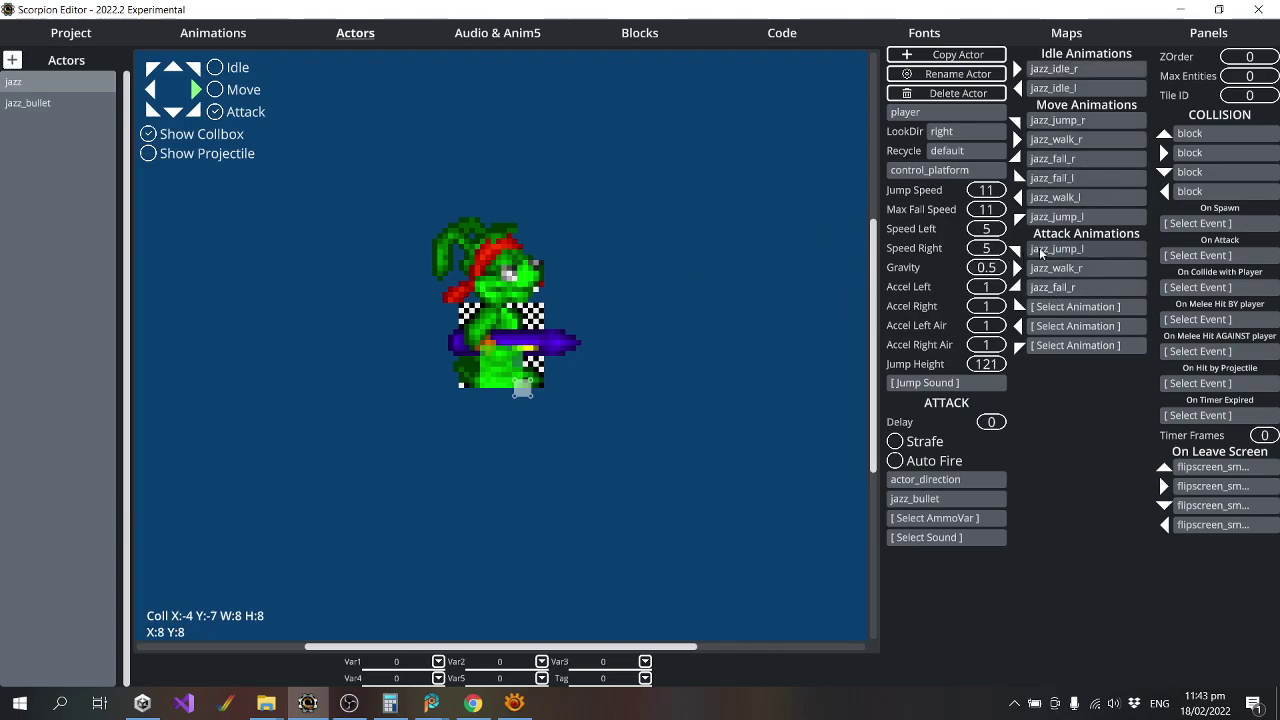
# Assign jazz's attack animations: jazz_fall_l for down-left, jazz_walk_l for left and jazz_jump_l for up-left.
pyautogui.click(1076, 308)
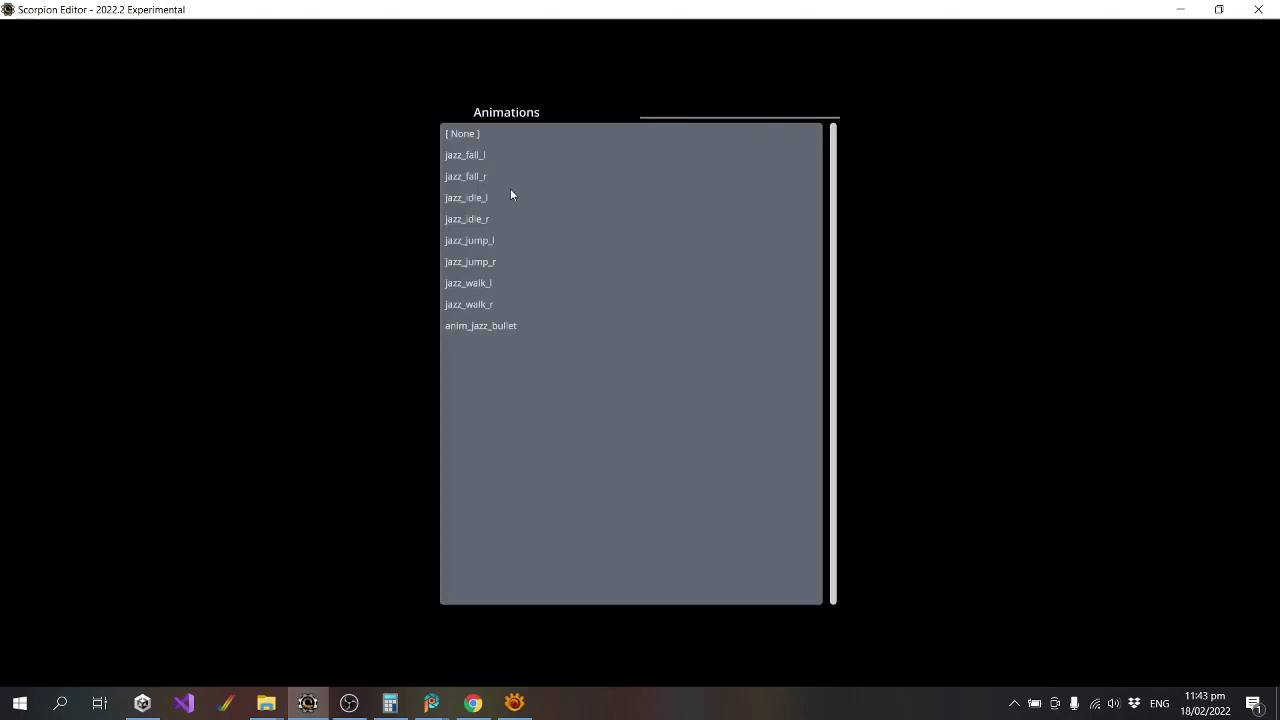
pyautogui.click(478, 154)
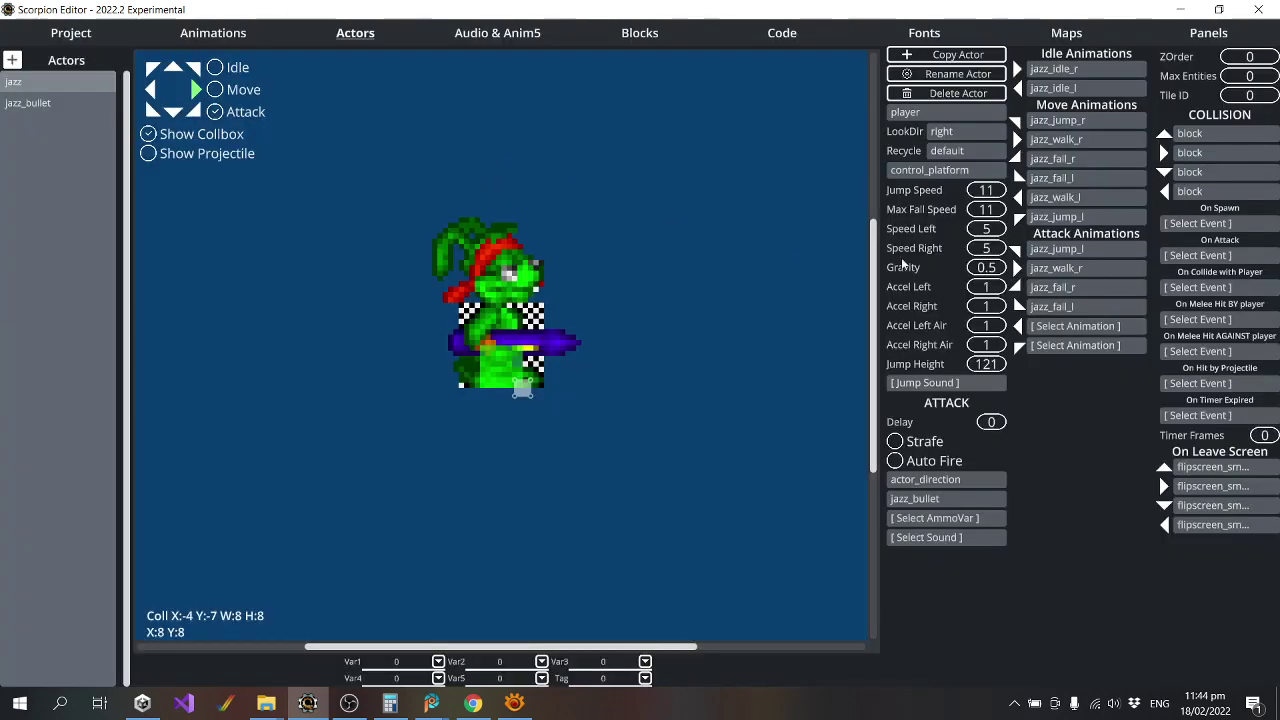
pyautogui.click(1097, 328)
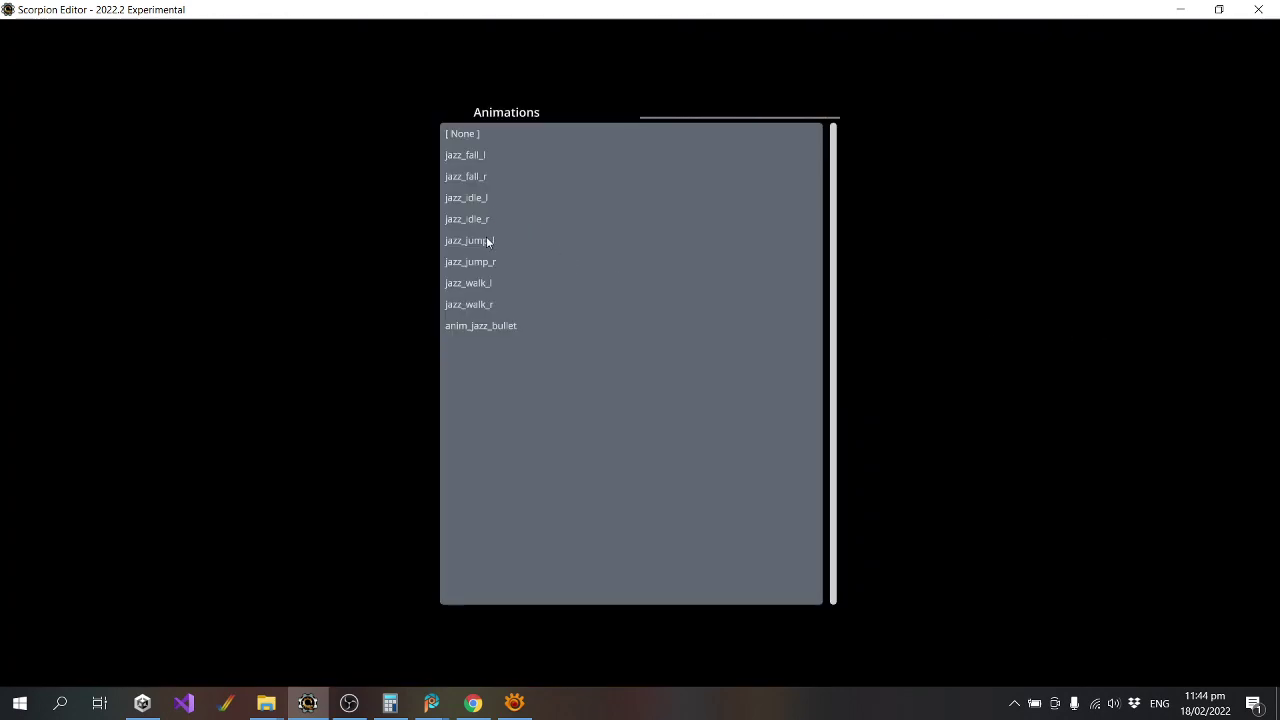
pyautogui.click(501, 288)
pyautogui.click(1073, 356)
pyautogui.click(490, 241)
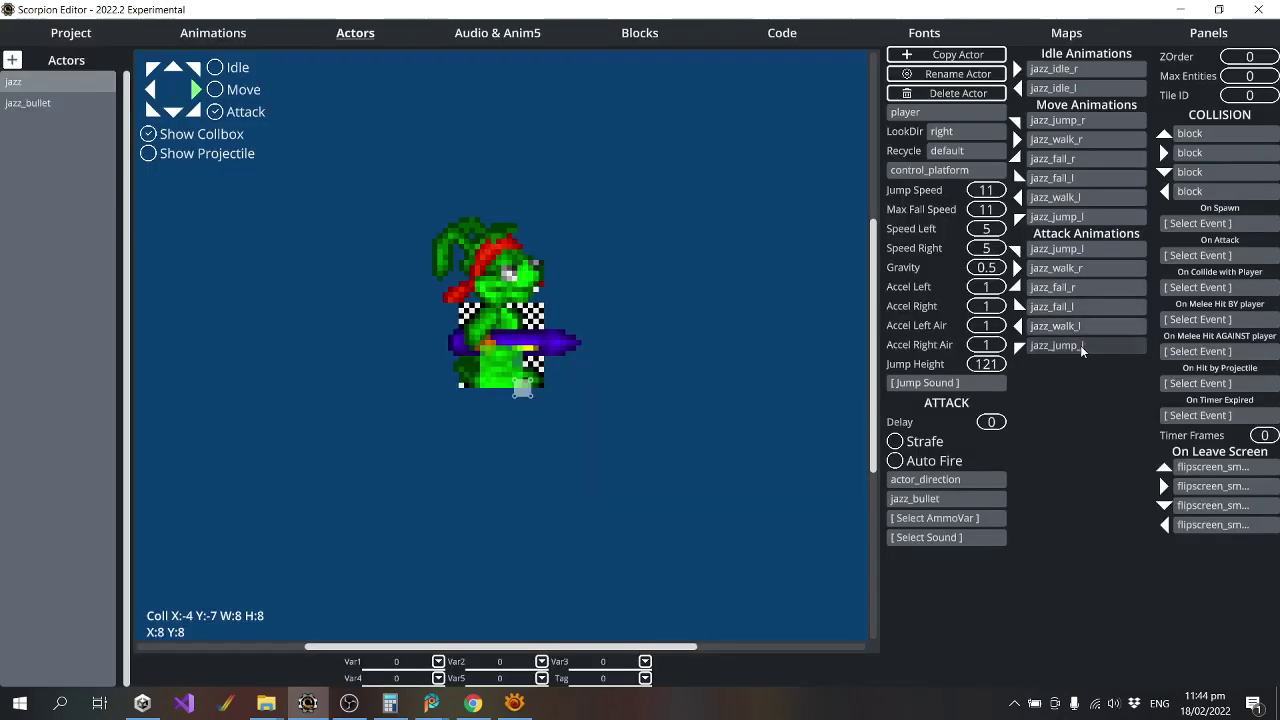
# Show the projectile on jazz and place it at the gun muzzle for the right direction, at X:20 Y:-8.
pyautogui.click(157, 156)
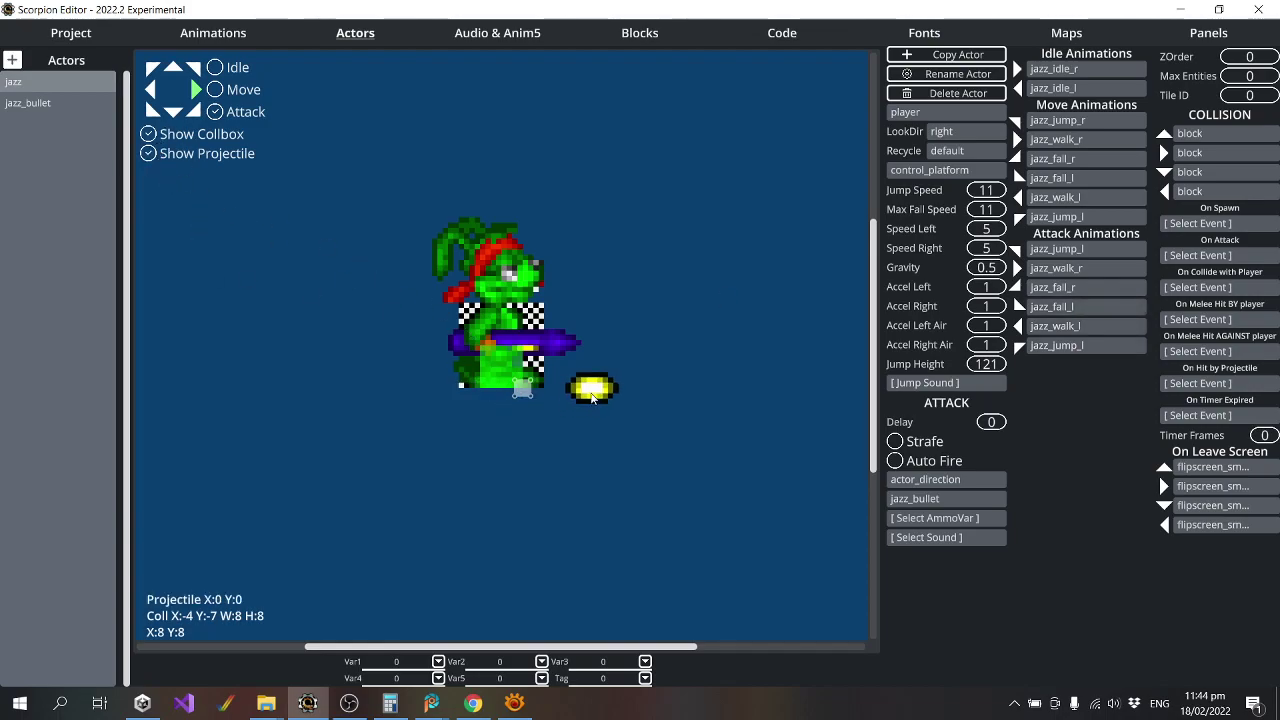
pyautogui.click(608, 355)
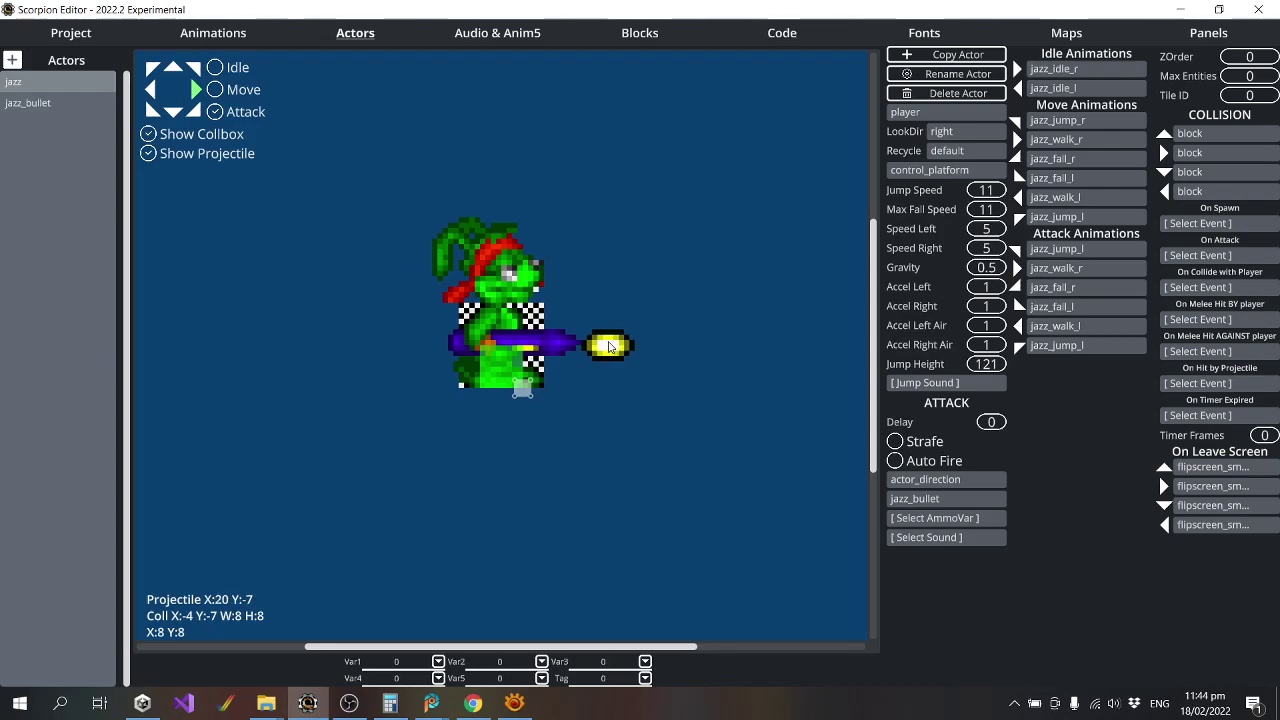
pyautogui.click(194, 68)
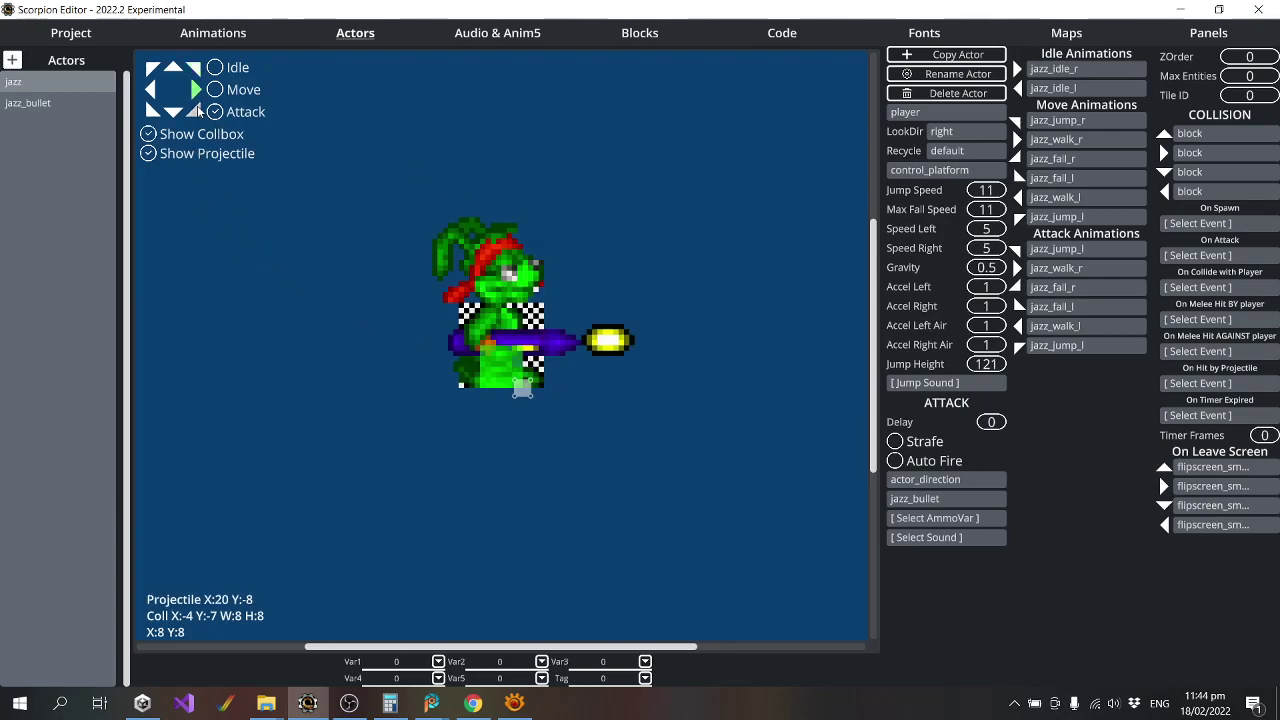
# Assign anim_jazz_bullet to jazz_bullet's remaining idle animations: up, down and the four diagonal directions.
pyautogui.click(46, 106)
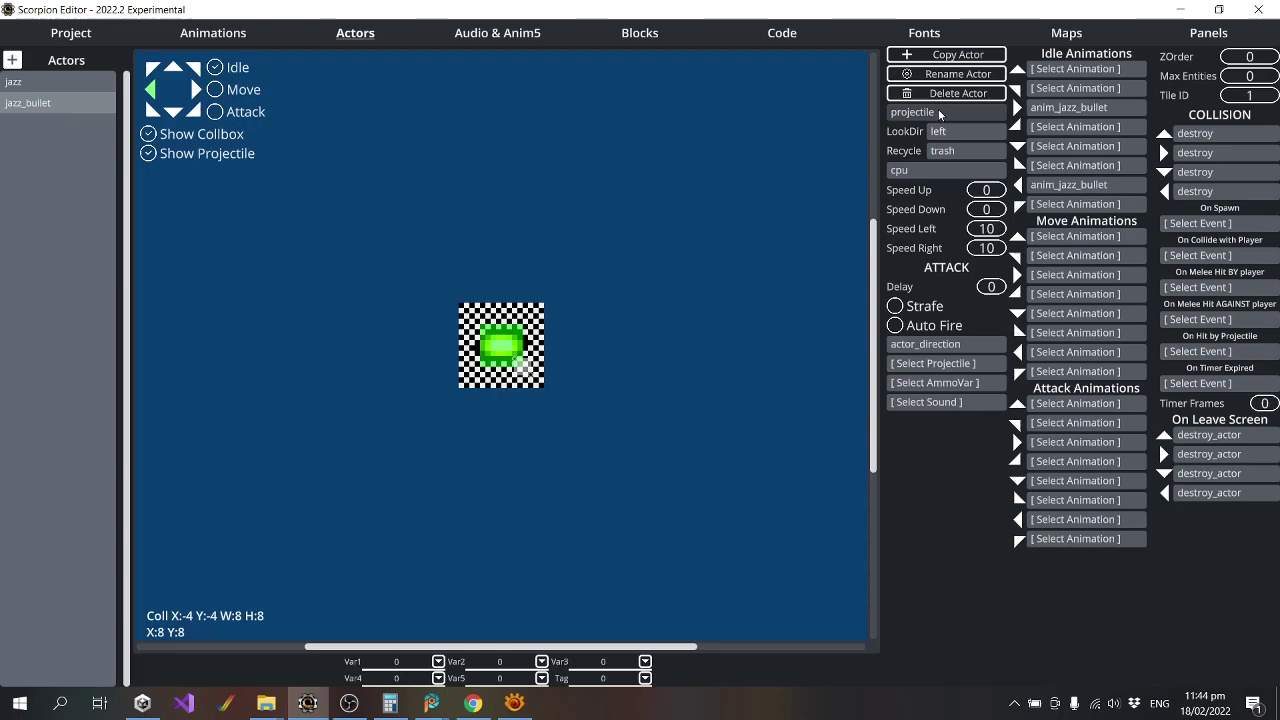
pyautogui.click(1069, 73)
pyautogui.click(506, 327)
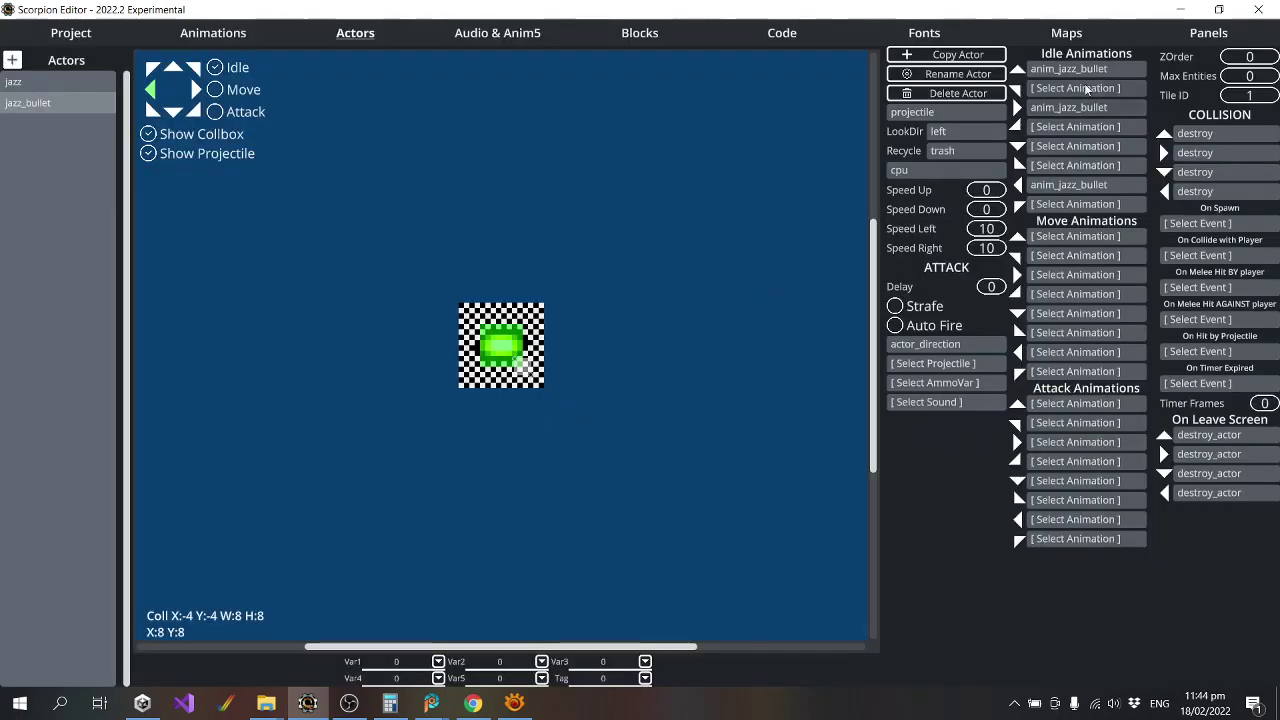
pyautogui.click(1082, 90)
pyautogui.click(513, 322)
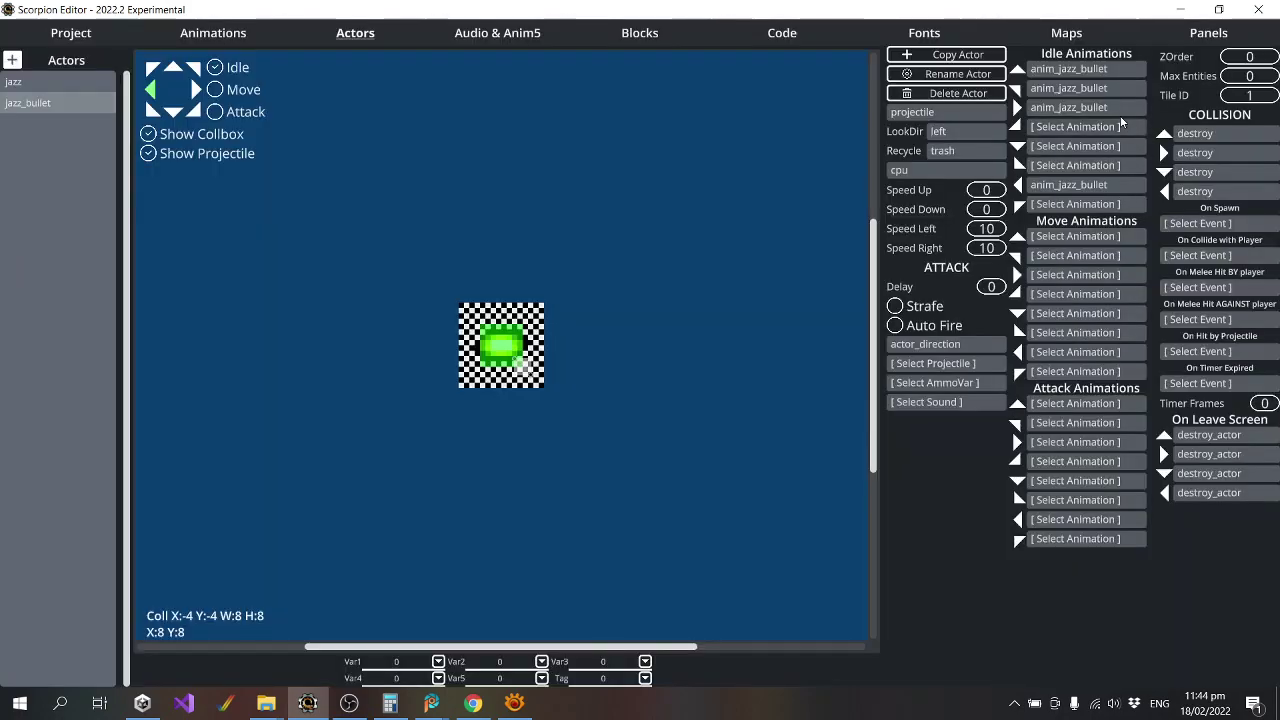
pyautogui.click(1085, 126)
pyautogui.click(484, 327)
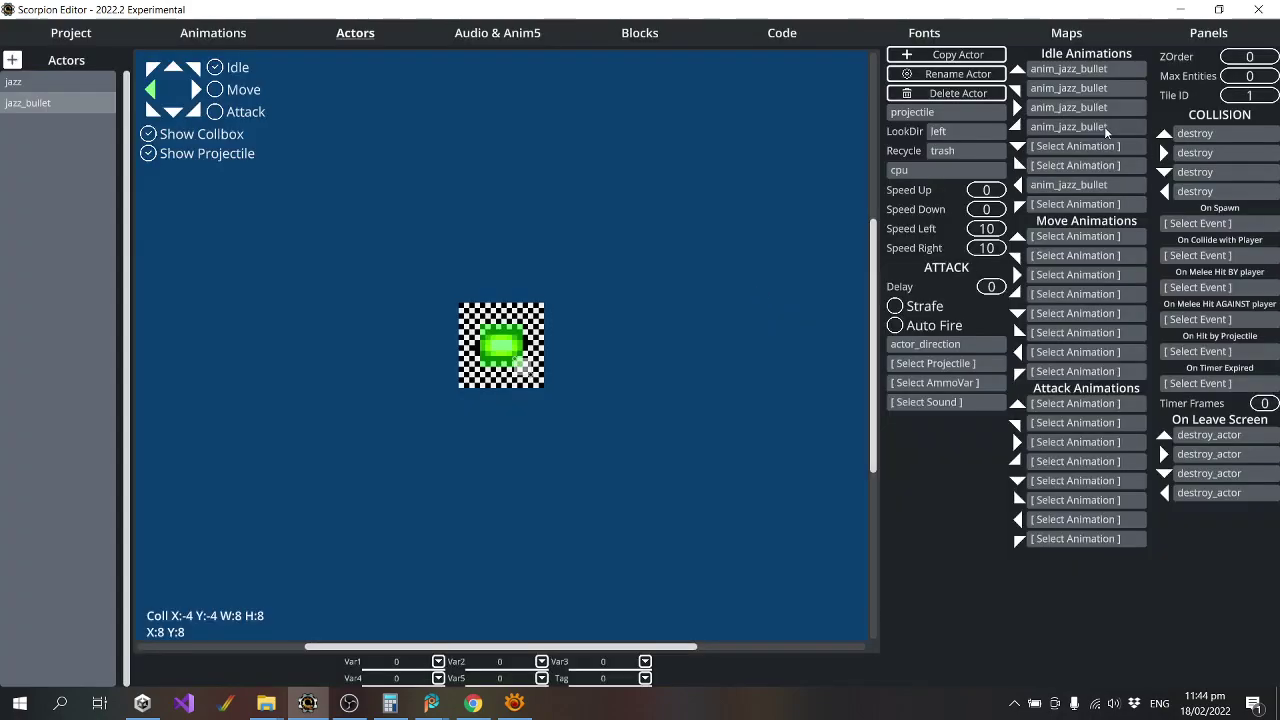
pyautogui.click(1096, 147)
pyautogui.click(497, 328)
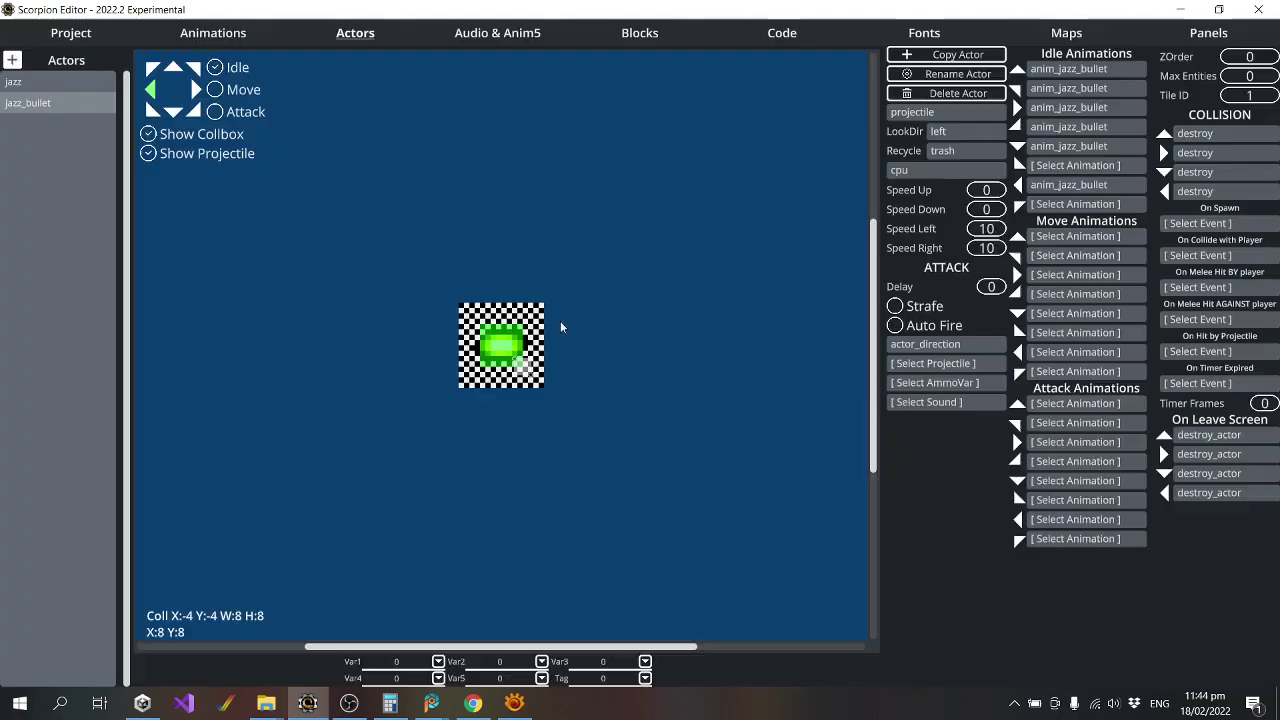
pyautogui.click(1098, 166)
pyautogui.click(507, 326)
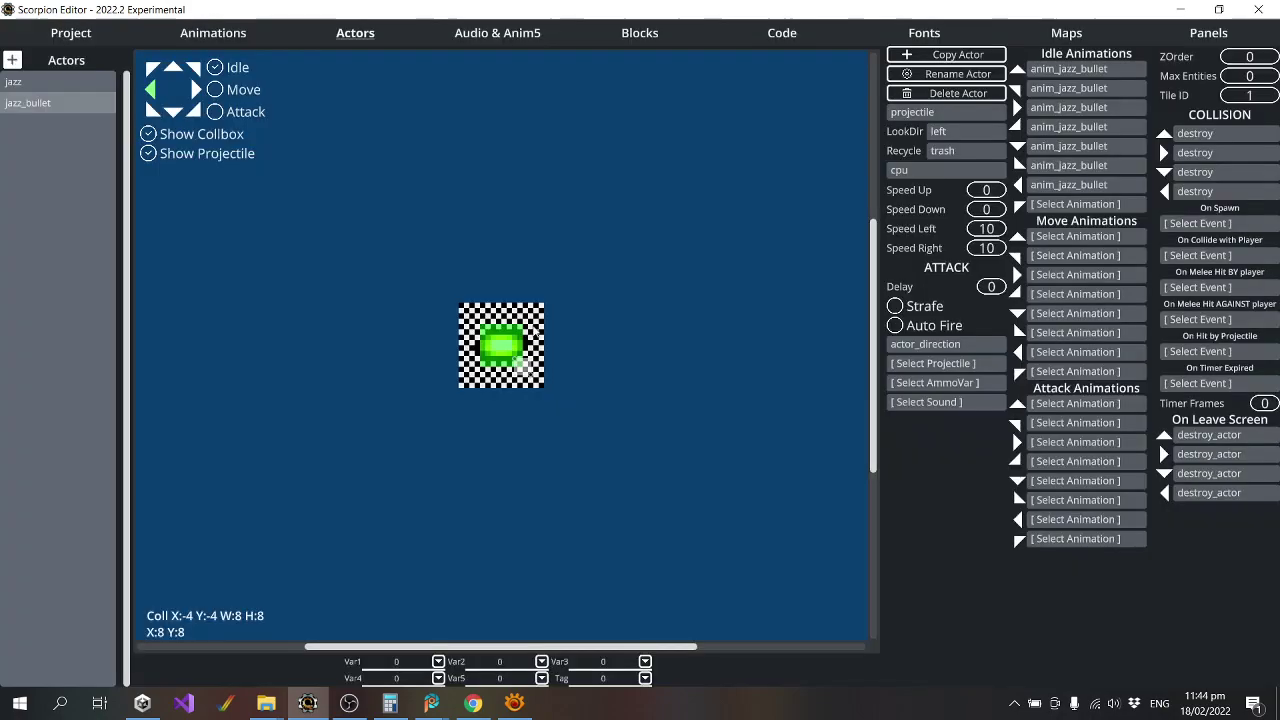
pyautogui.click(1140, 206)
pyautogui.click(484, 326)
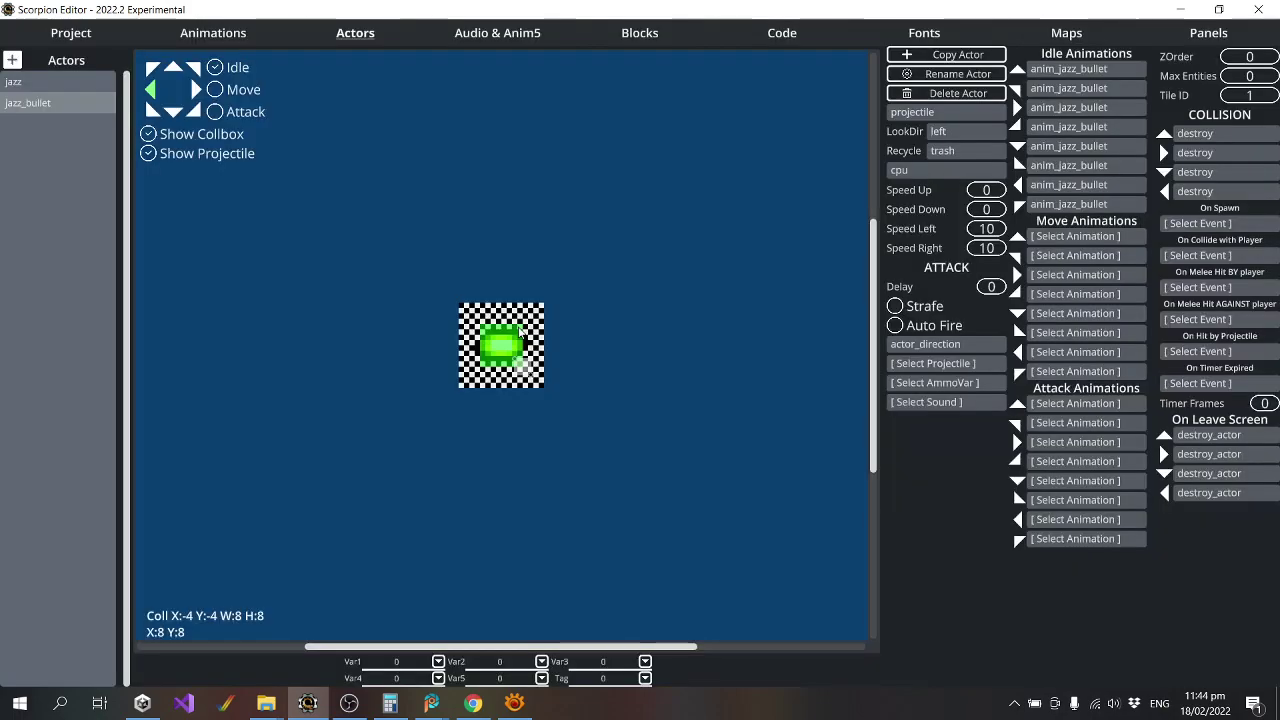
# Place jazz's up-right move projectile at X:20 Y:-16, with the collision box at X:-4 Y:-8.
pyautogui.click(33, 89)
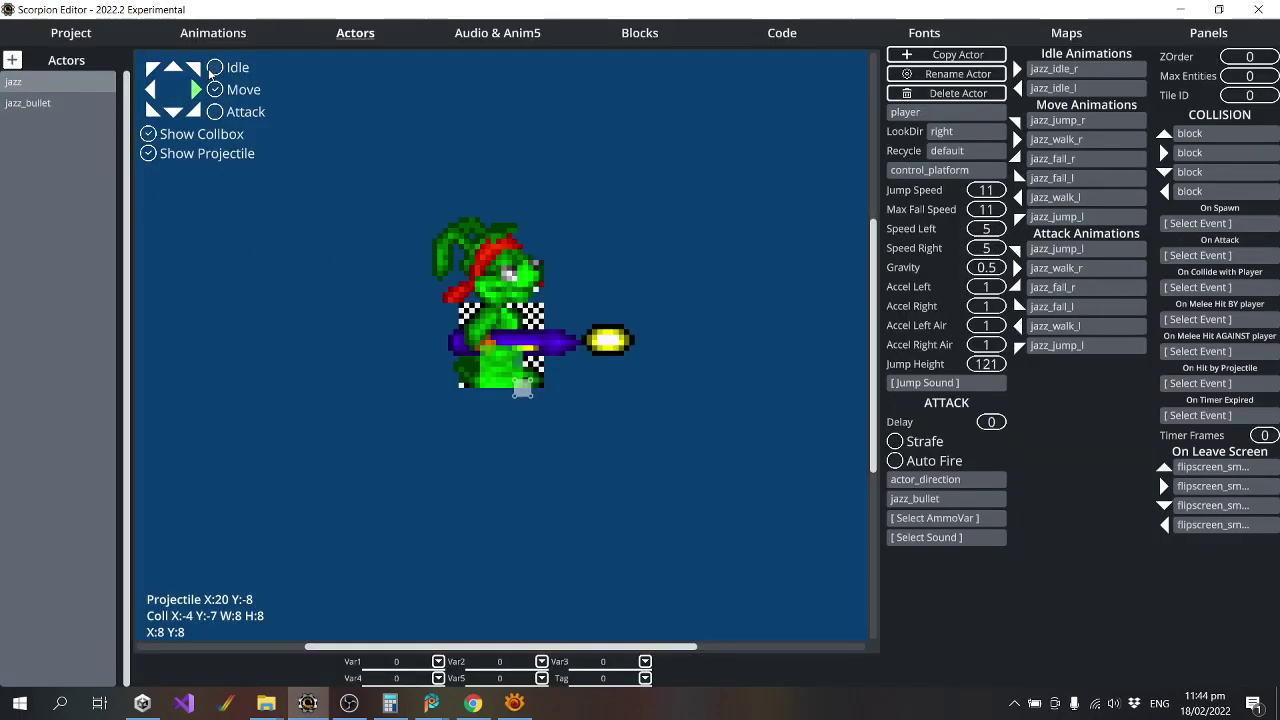
pyautogui.click(194, 68)
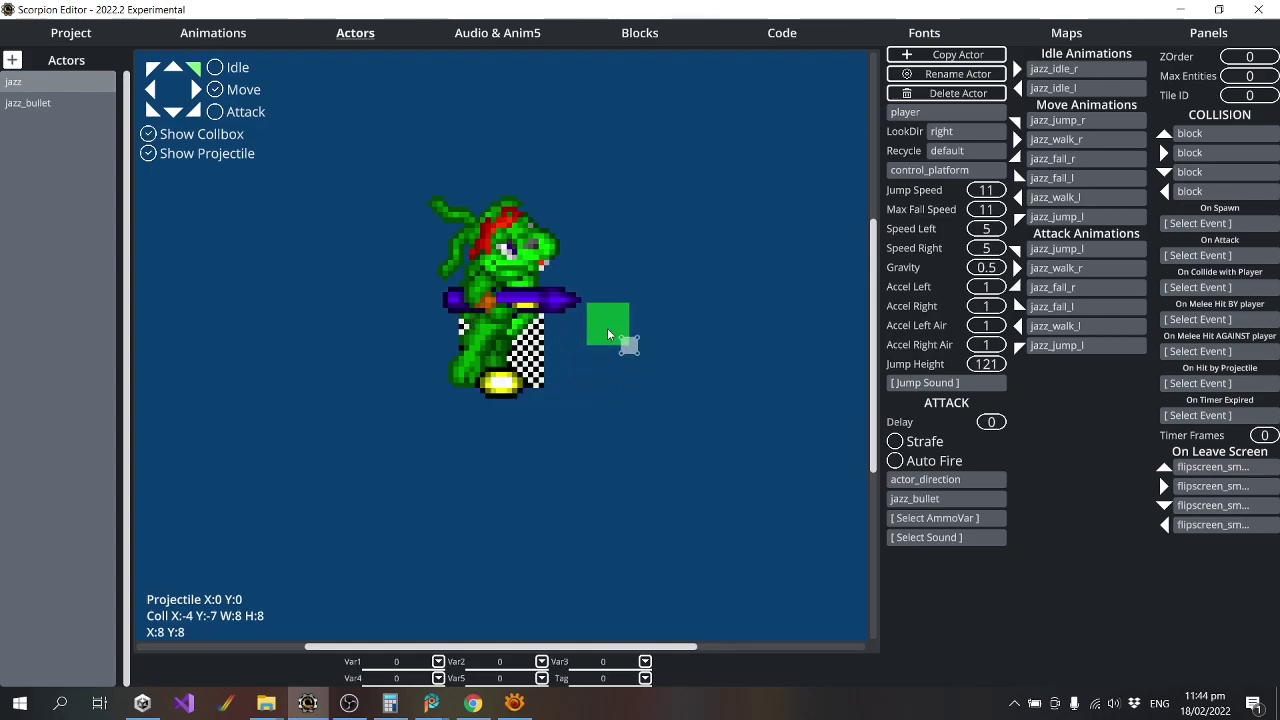
pyautogui.moveTo(507, 385)
pyautogui.mouseDown()
pyautogui.moveTo(580, 443)
pyautogui.moveTo(569, 326)
pyautogui.mouseUp()
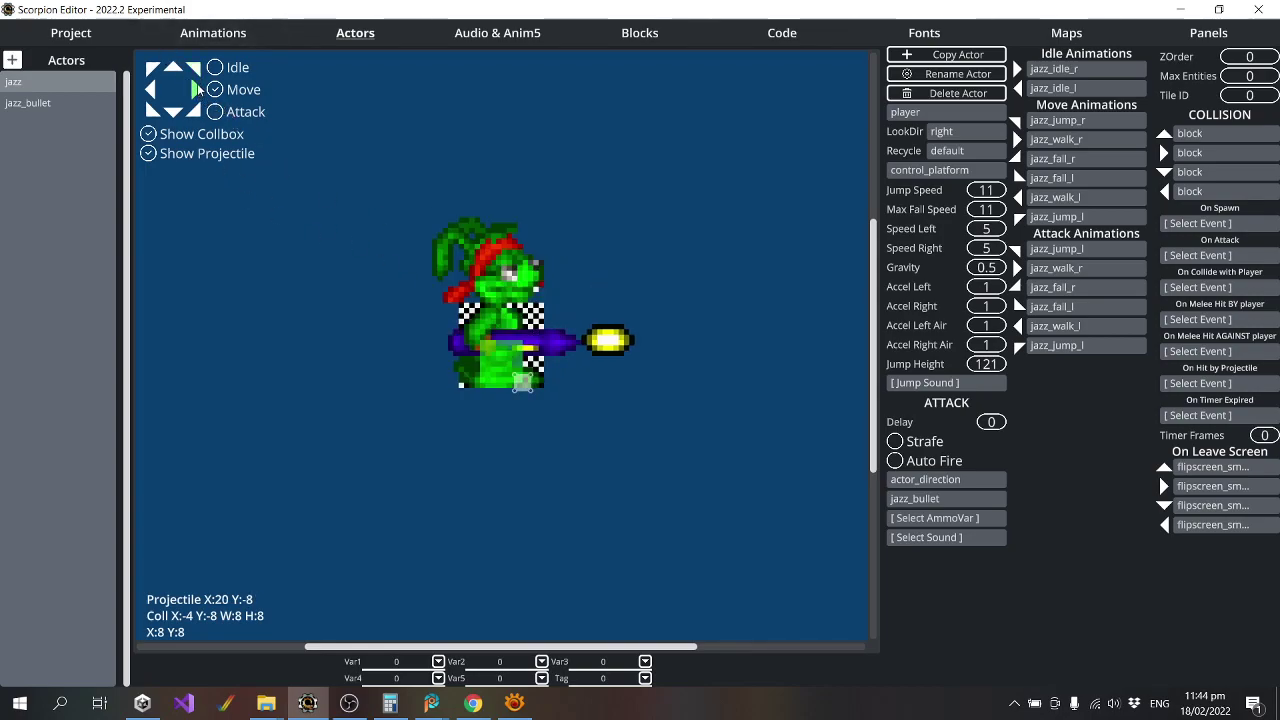
pyautogui.moveTo(627, 291)
pyautogui.mouseDown()
pyautogui.moveTo(607, 309)
pyautogui.moveTo(608, 297)
pyautogui.mouseUp()
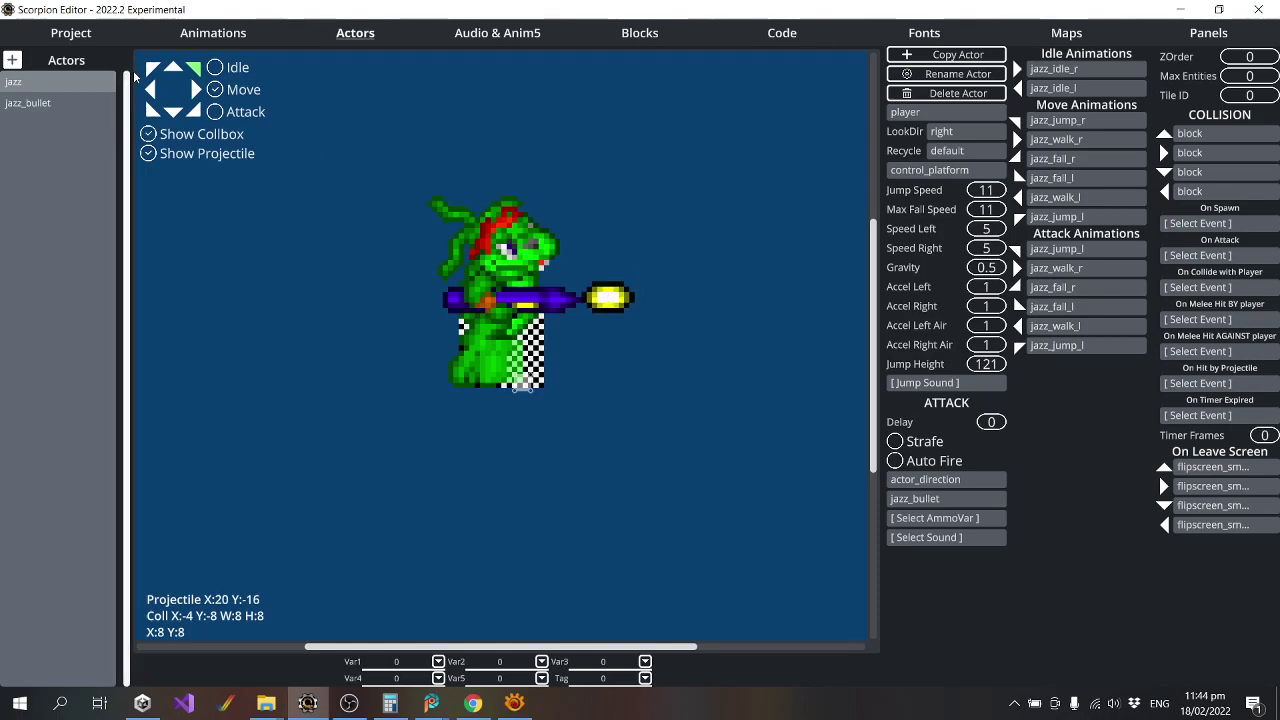
# Place jazz's up-left move projectile at X:-19 Y:-16 and the left one at the tip of the gun.
pyautogui.click(172, 72)
pyautogui.click(159, 70)
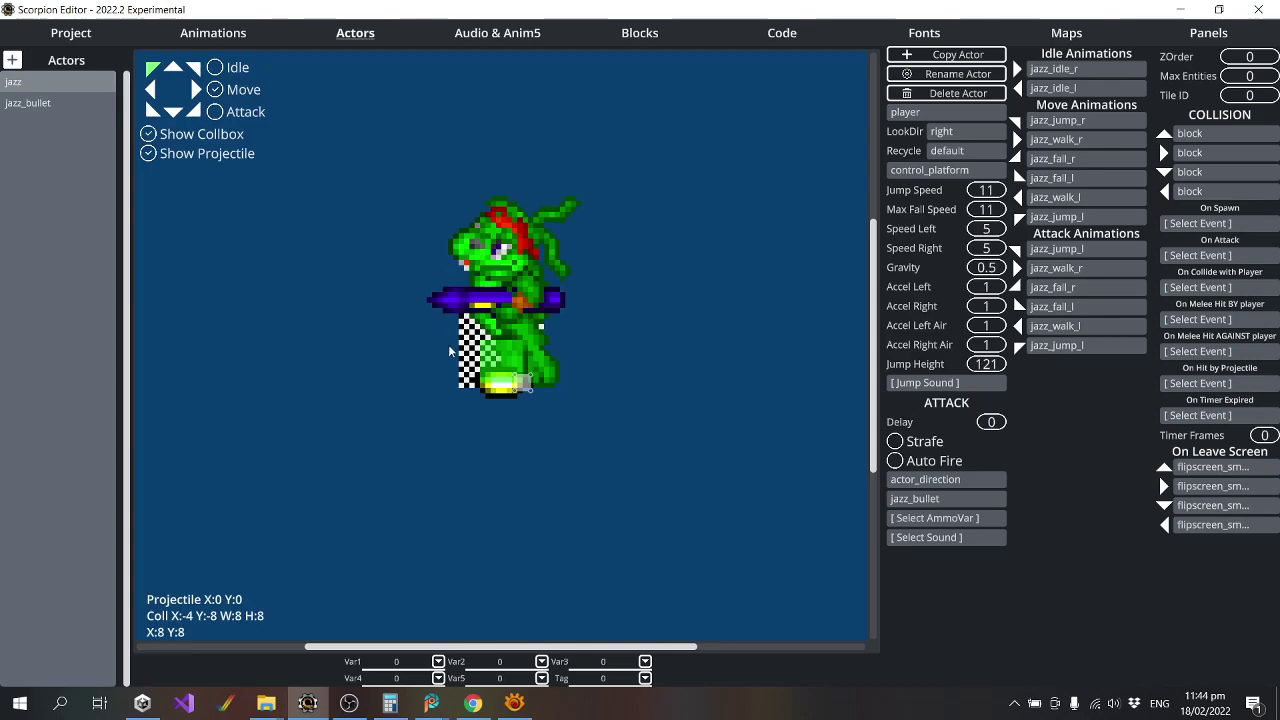
pyautogui.moveTo(505, 396); pyautogui.dragTo(398, 297)
pyautogui.click(152, 90)
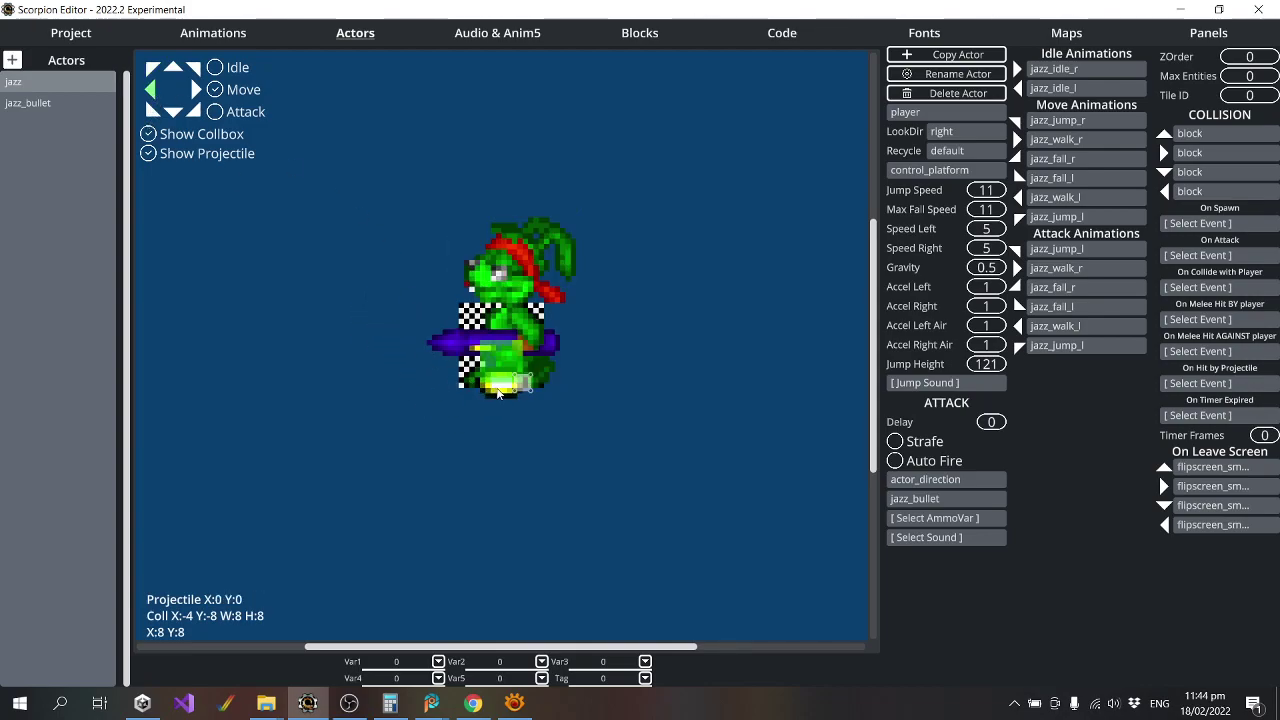
pyautogui.moveTo(498, 393); pyautogui.dragTo(392, 355)
# Place jazz's move projectile at X:-20 Y:-8 for down-left and at X:21 Y:-8 for down-right.
pyautogui.click(152, 111)
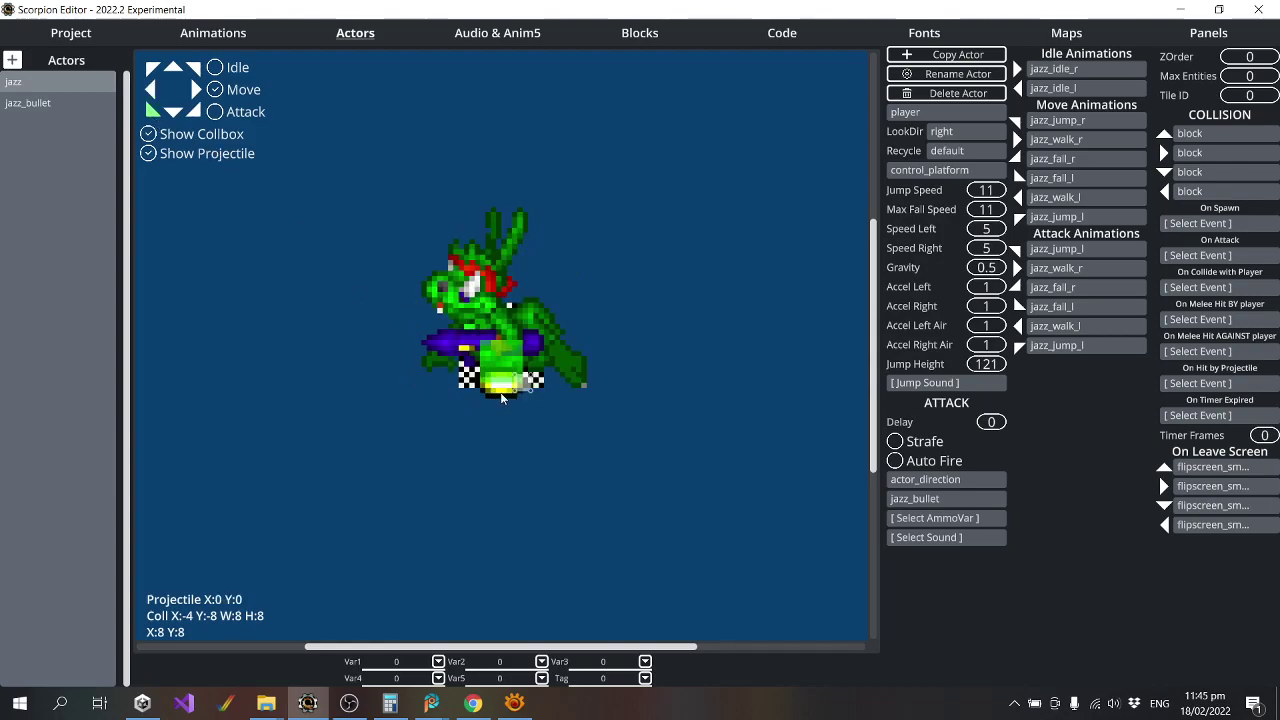
pyautogui.moveTo(502, 397); pyautogui.dragTo(396, 352)
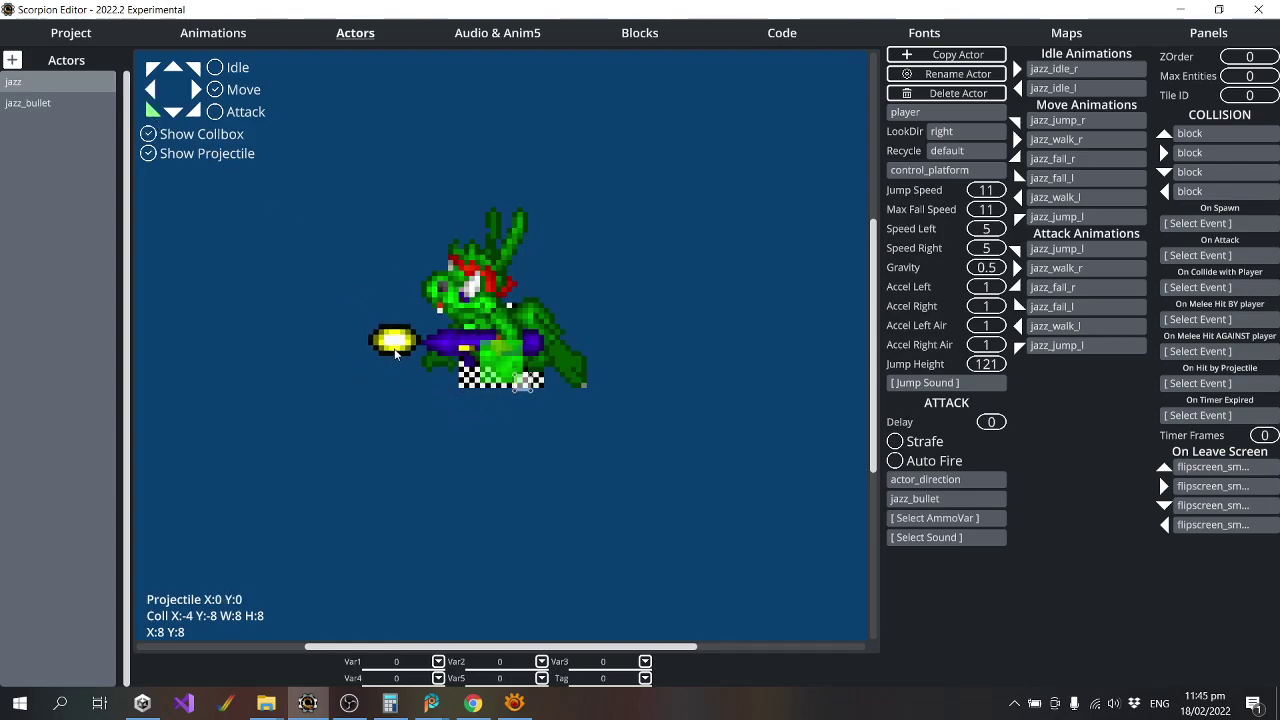
pyautogui.click(193, 112)
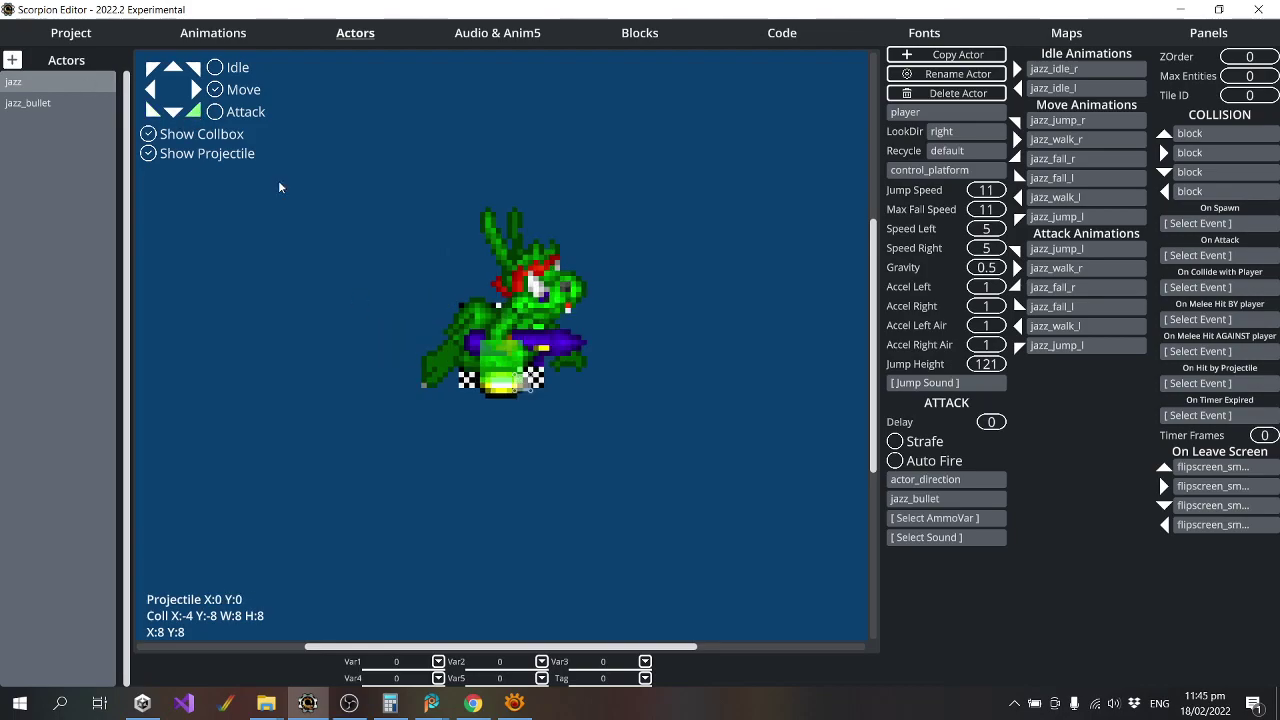
pyautogui.moveTo(501, 397); pyautogui.dragTo(613, 358)
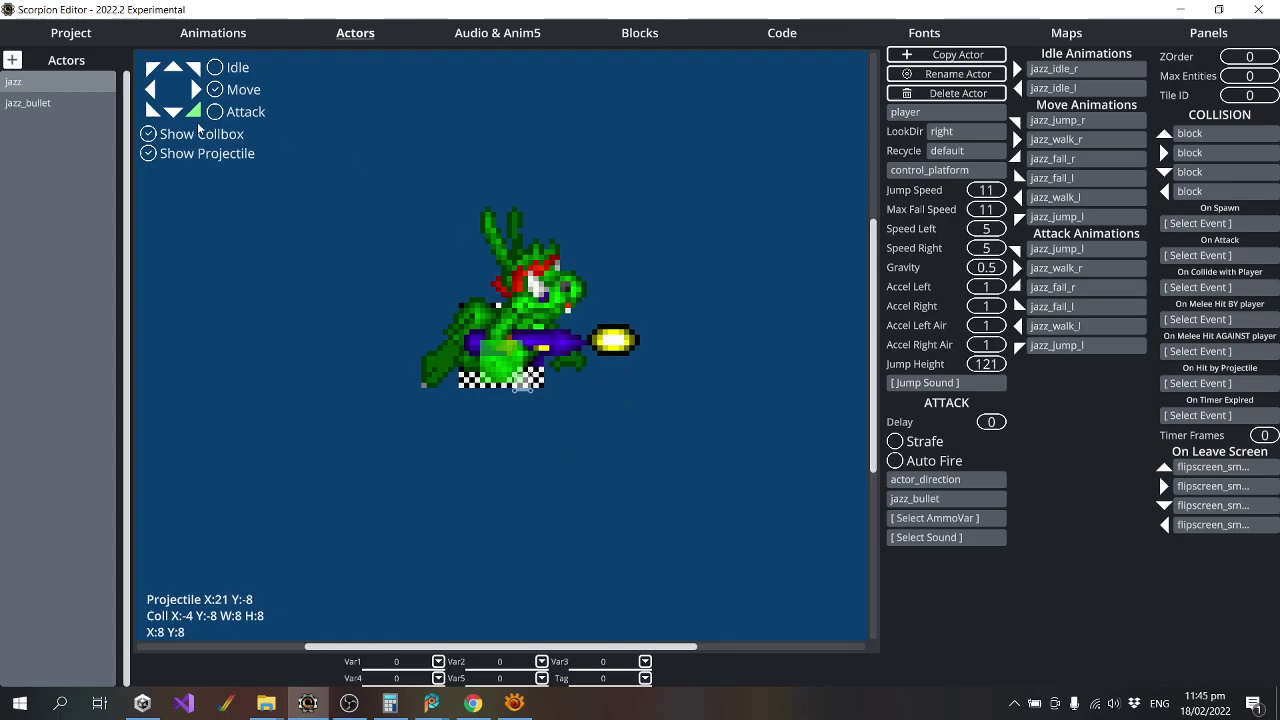
# Set jazz's attack delay to 10 and check the move projectile positions across the left and diagonal directions.
pyautogui.click(194, 70)
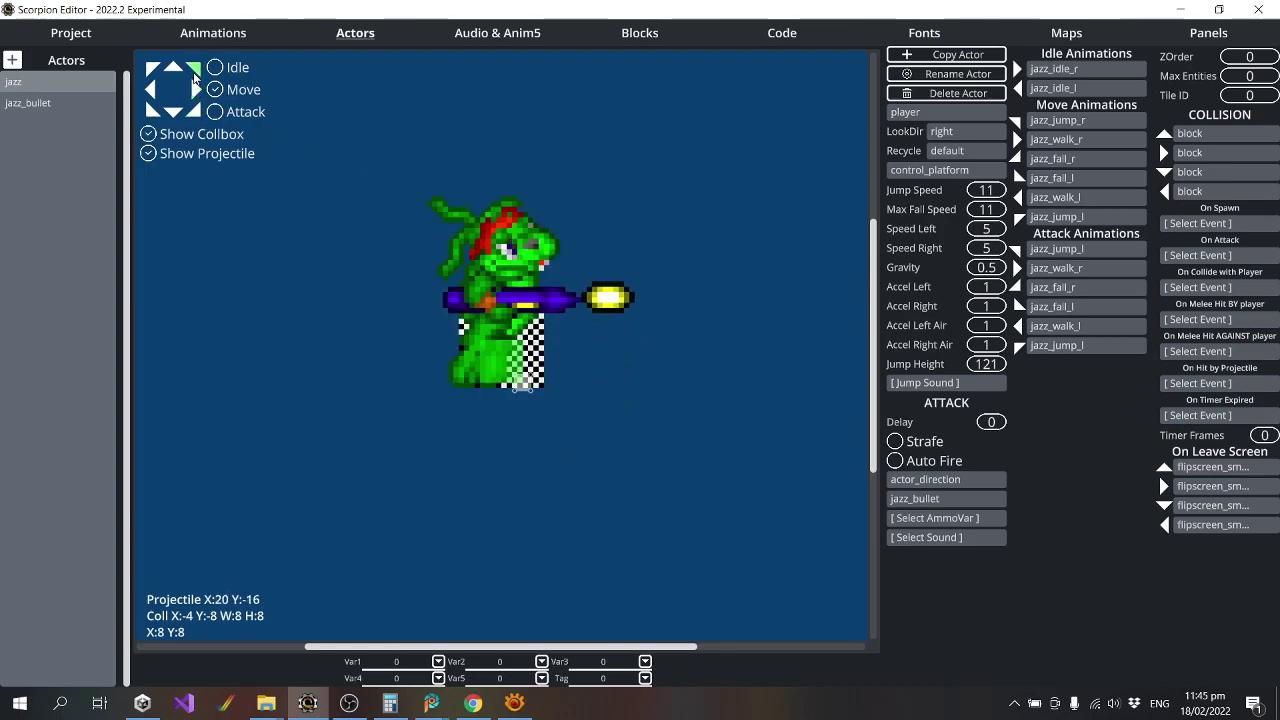
pyautogui.click(150, 70)
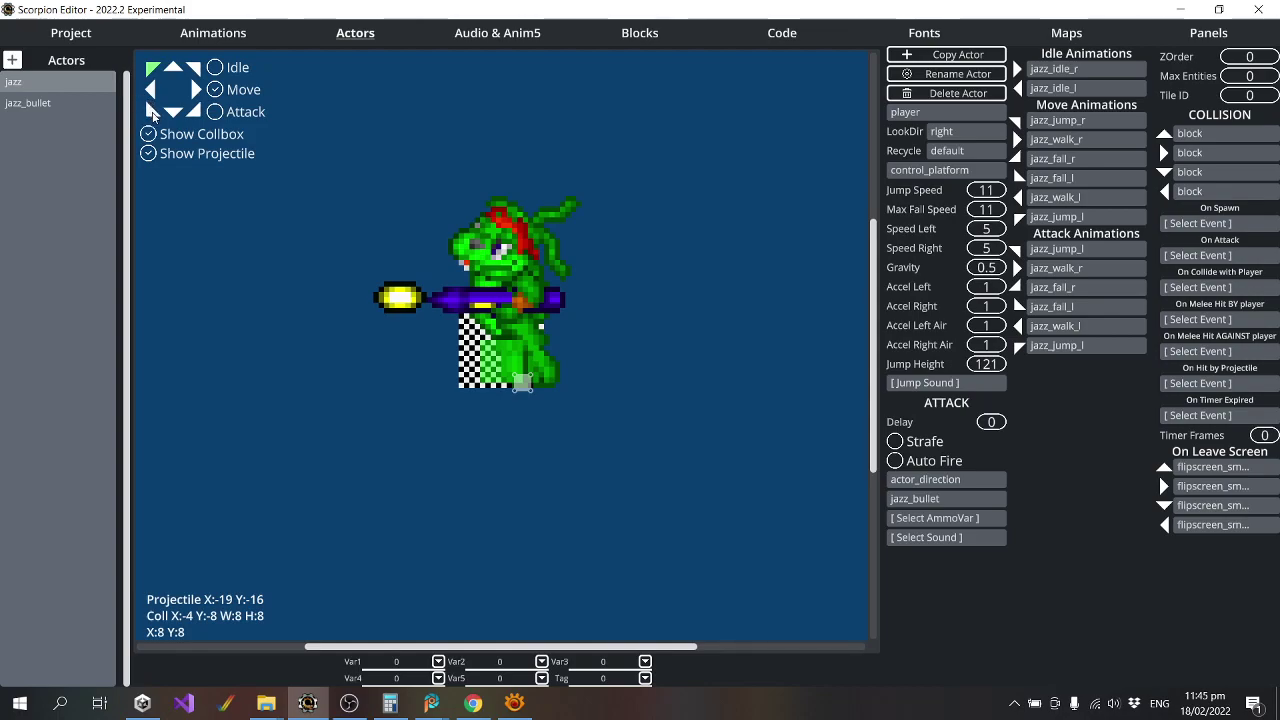
pyautogui.click(151, 111)
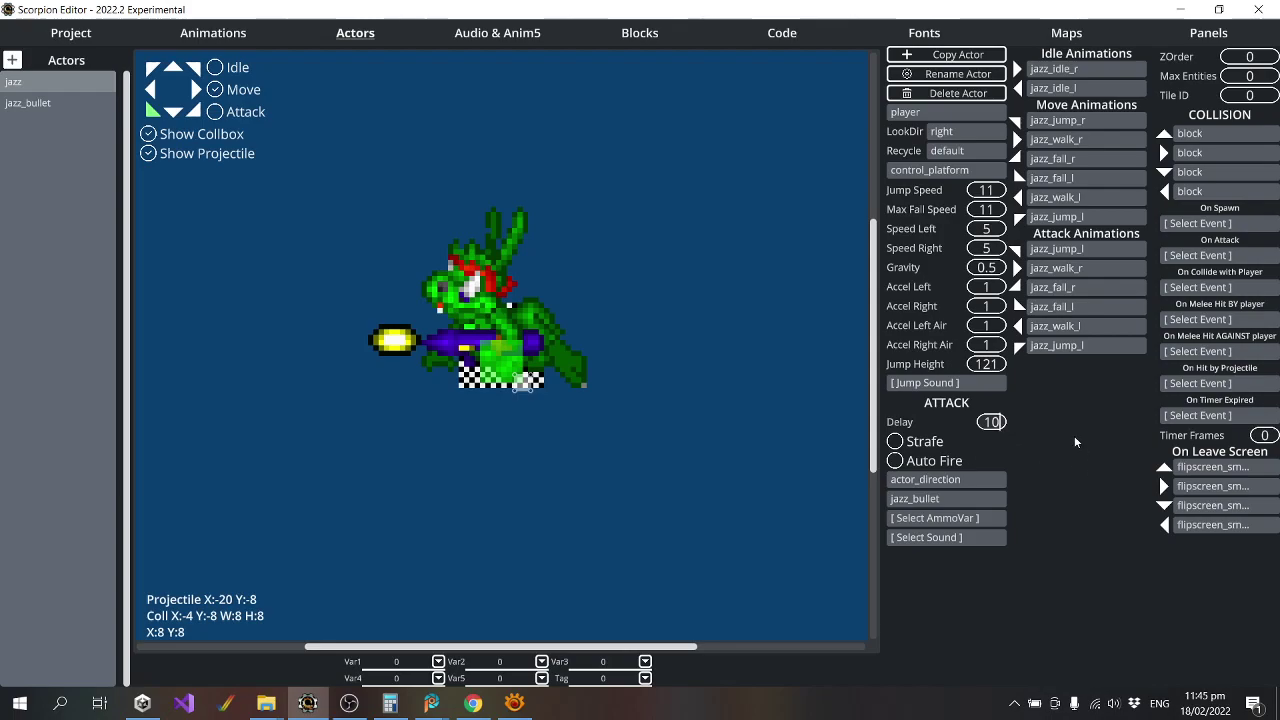
pyautogui.click(172, 111)
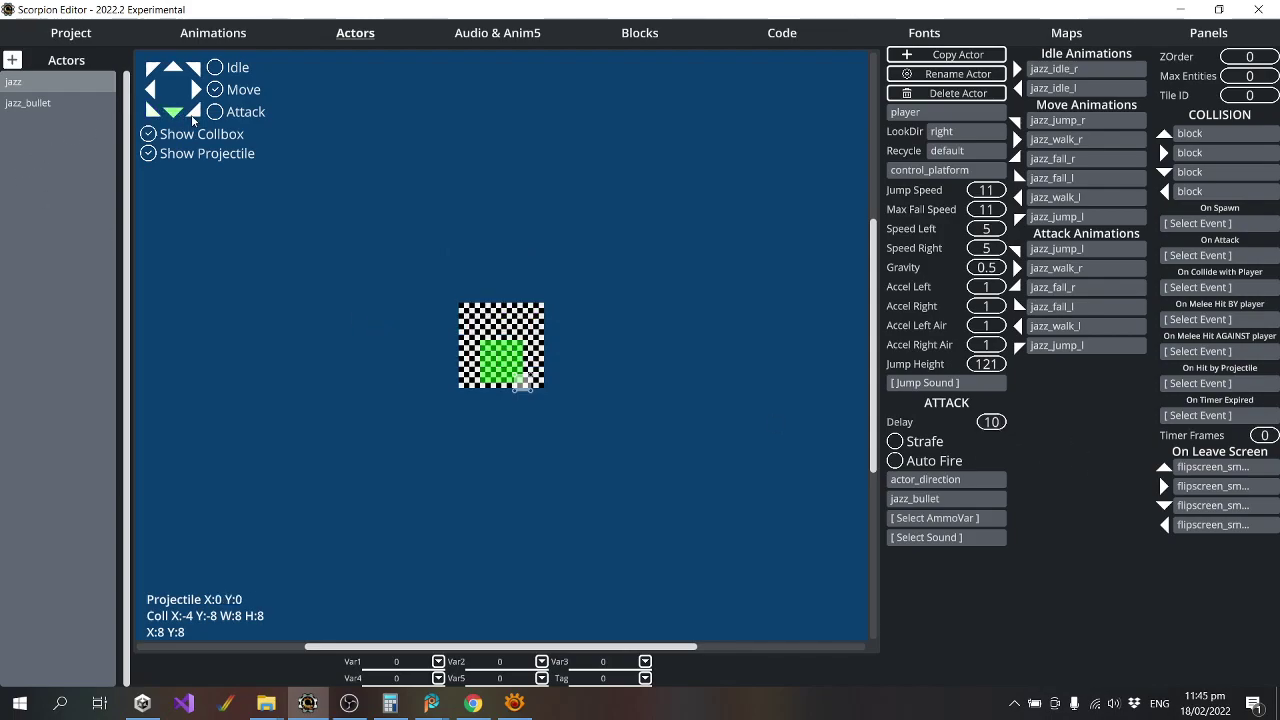
pyautogui.click(194, 111)
pyautogui.click(151, 111)
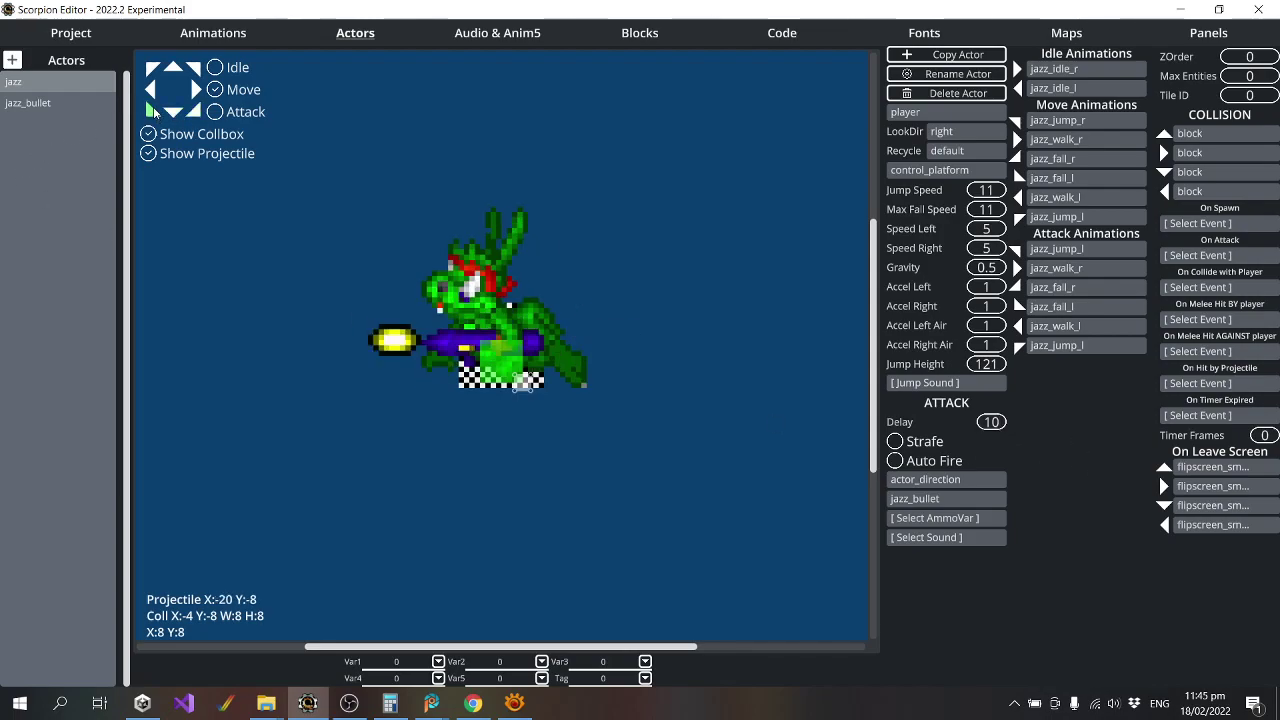
pyautogui.click(151, 89)
pyautogui.click(151, 67)
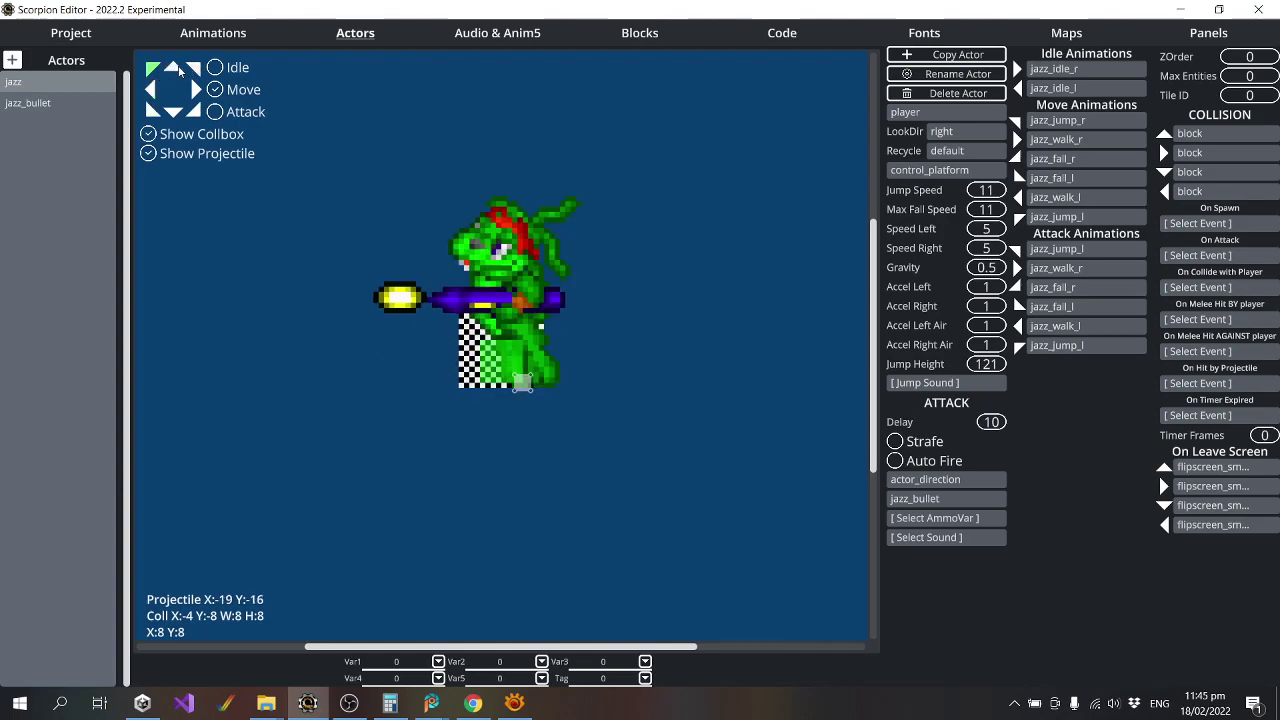
# Clear jazz's attack animations for the up-right, right and down-right directions by setting them to None.
pyautogui.click(174, 68)
pyautogui.click(193, 68)
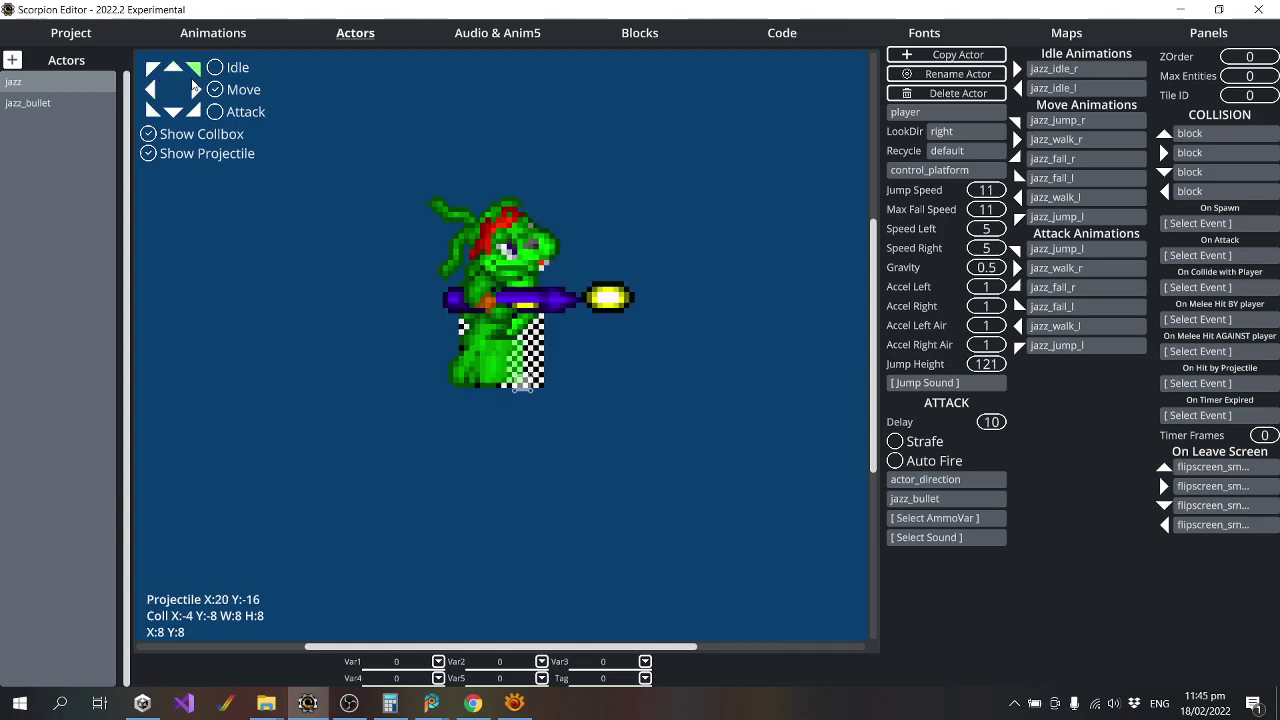
pyautogui.click(1090, 249)
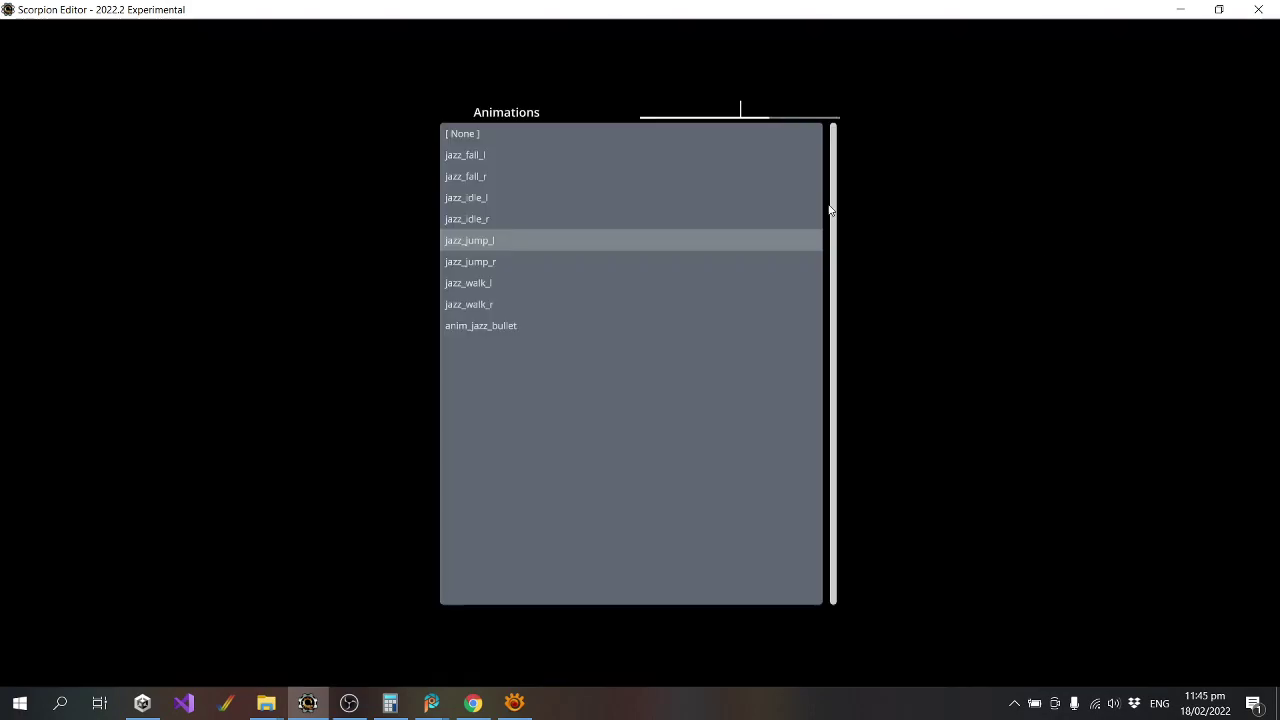
pyautogui.click(504, 134)
pyautogui.click(1095, 268)
pyautogui.click(474, 133)
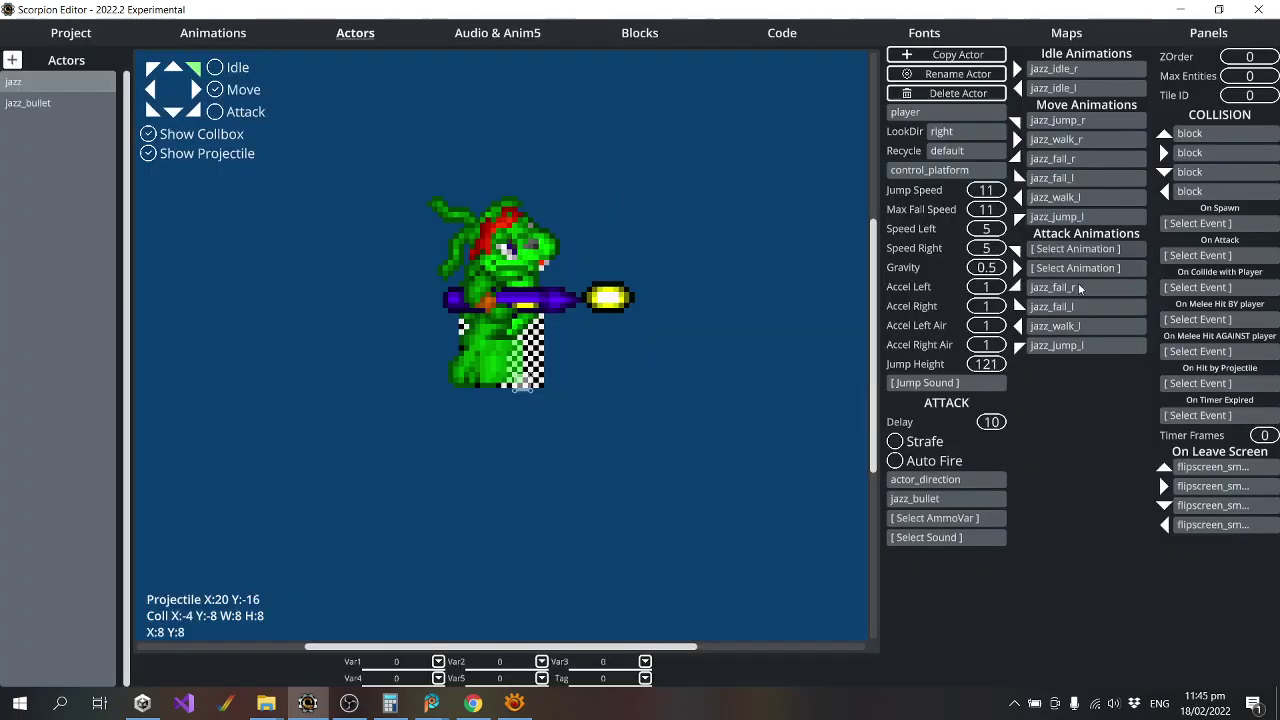
pyautogui.click(1090, 289)
pyautogui.click(461, 134)
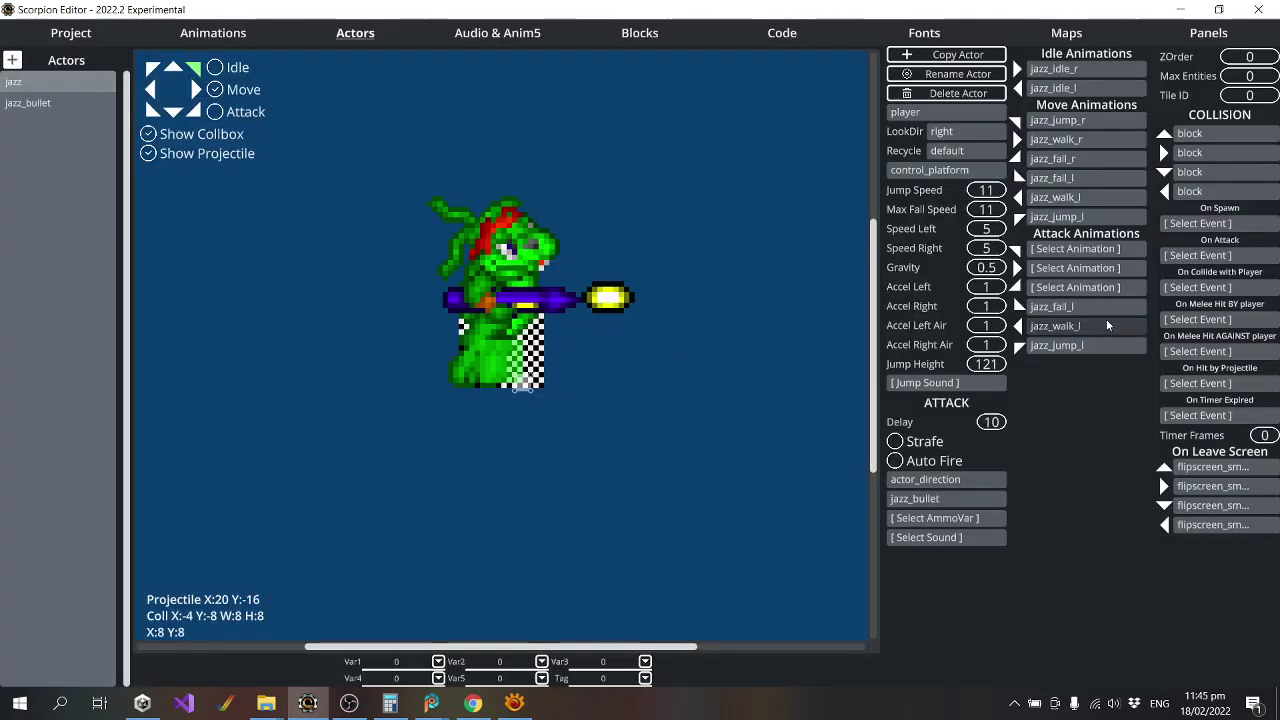
# Clear jazz's attack animations for the down-left, left and up-left directions by setting them to None.
pyautogui.click(1090, 310)
pyautogui.click(474, 133)
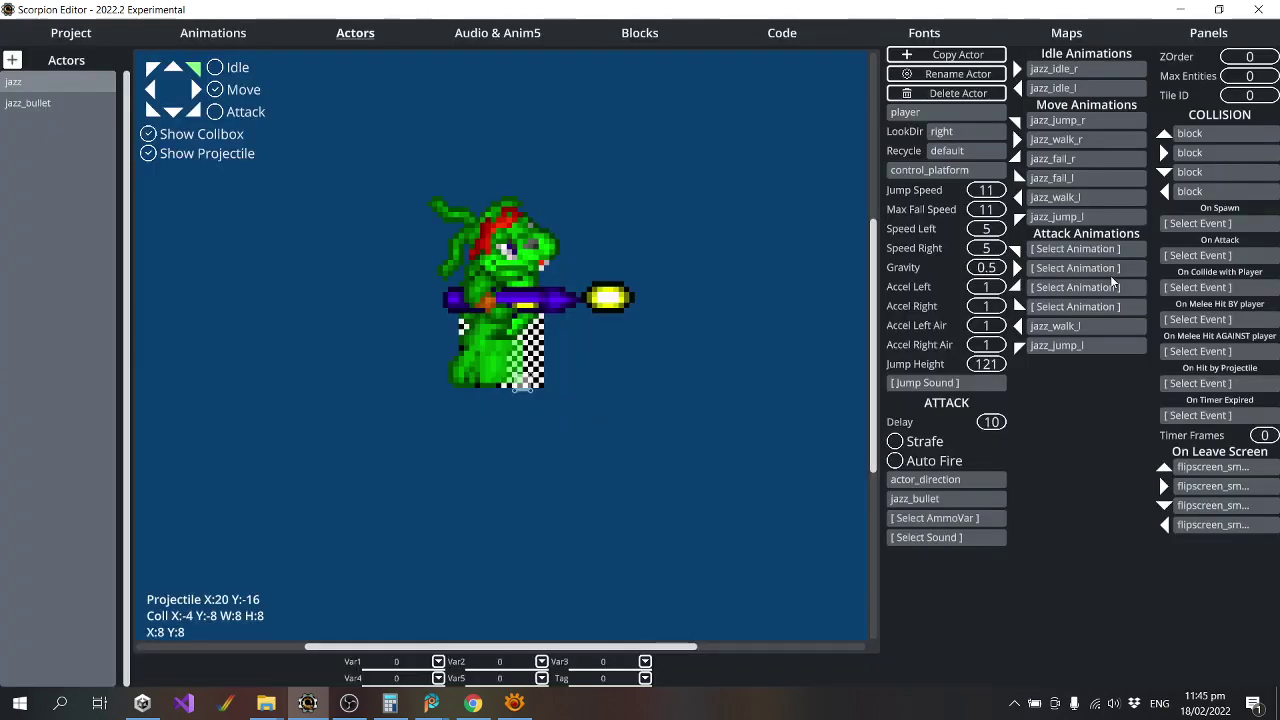
pyautogui.click(1090, 329)
pyautogui.click(503, 131)
pyautogui.click(1072, 346)
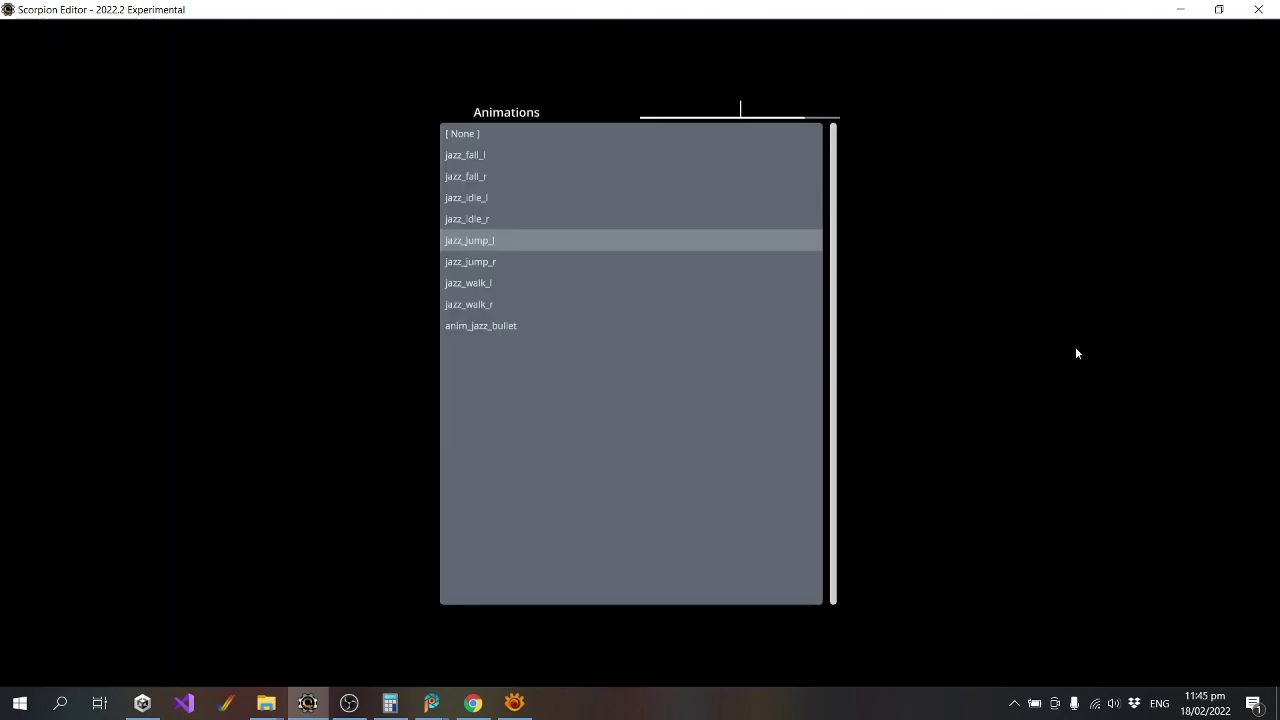
pyautogui.click(440, 133)
# Run the game in WinUAE and test jazz walking, jumping and shooting in both directions.
pyautogui.click(96, 34)
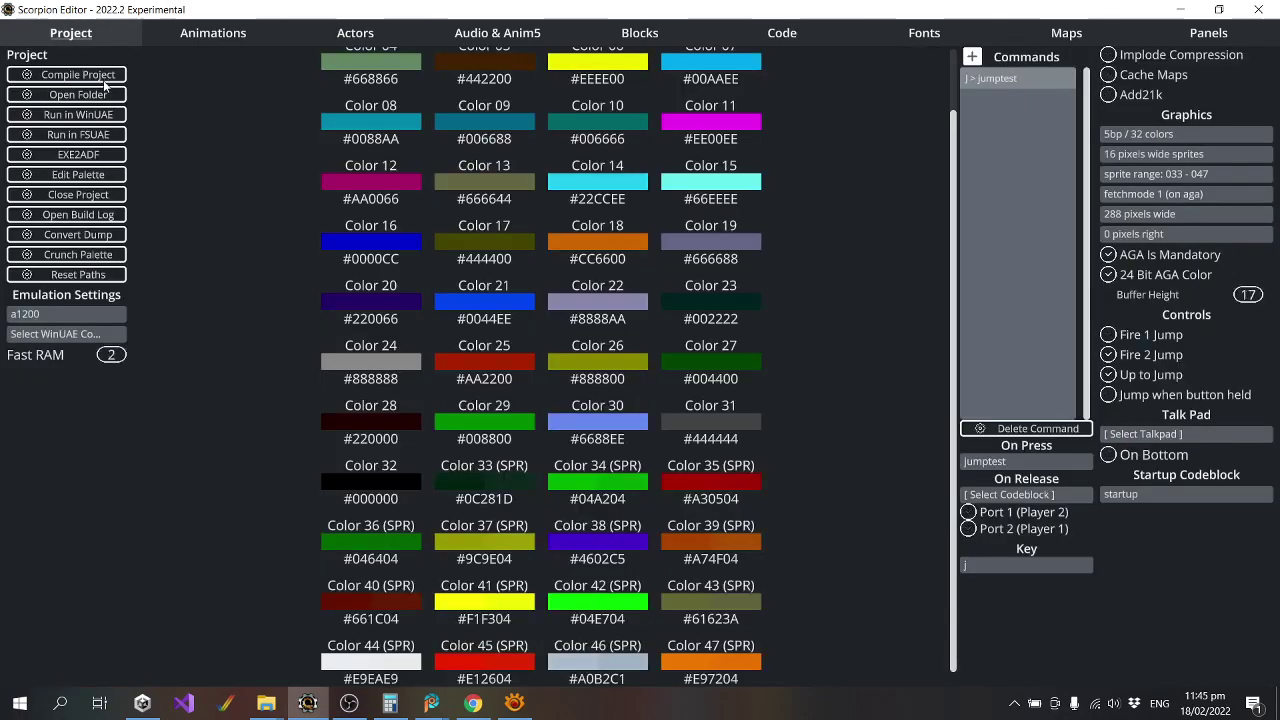
pyautogui.click(110, 114)
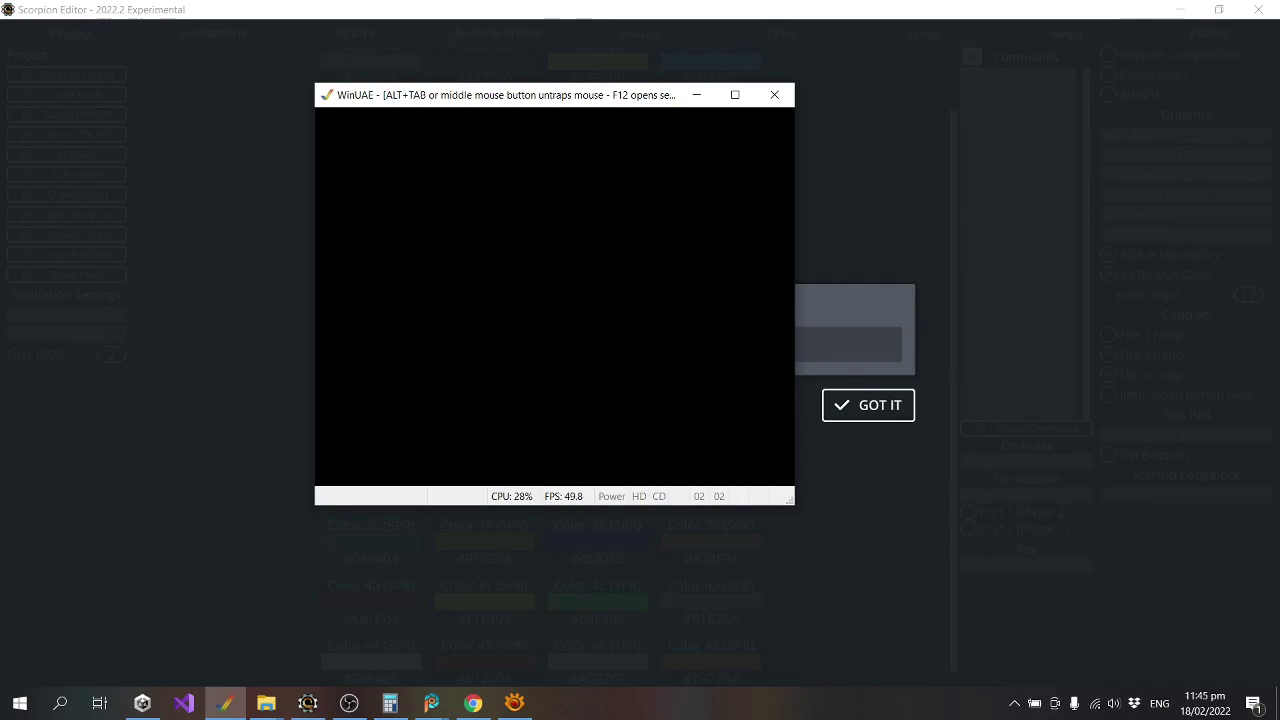
pyautogui.press('Right')
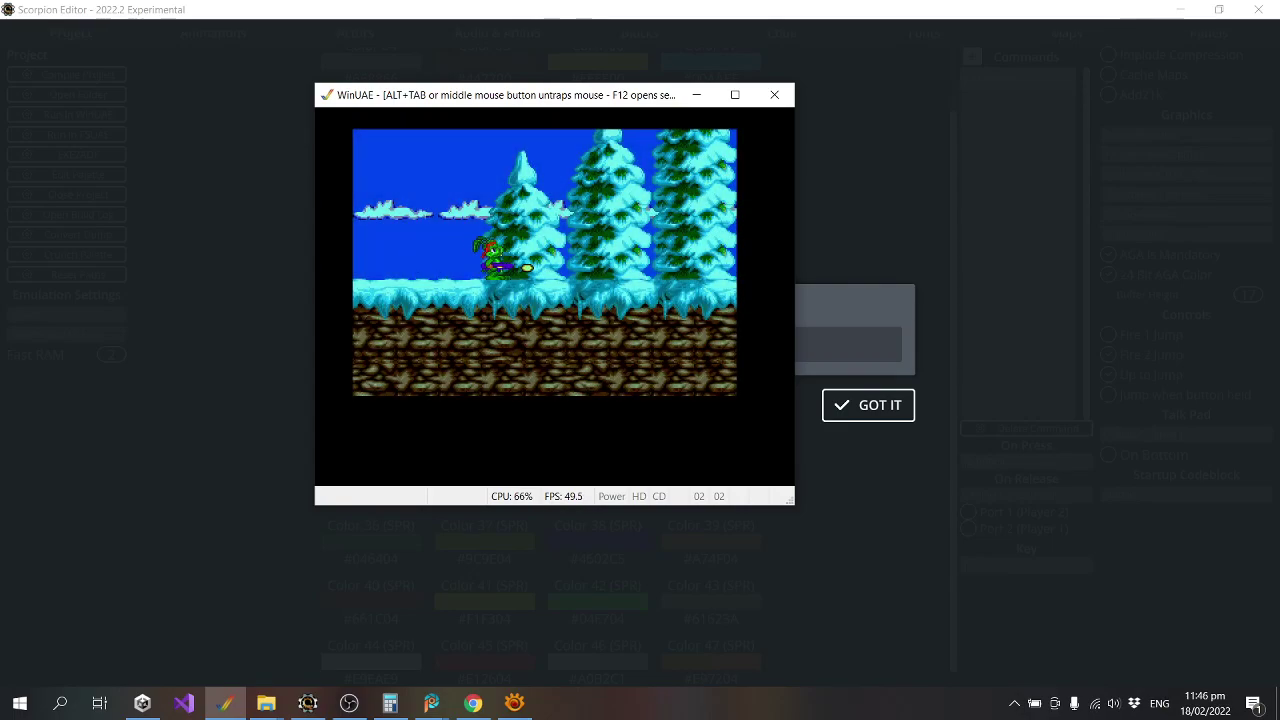
pyautogui.press('Left')
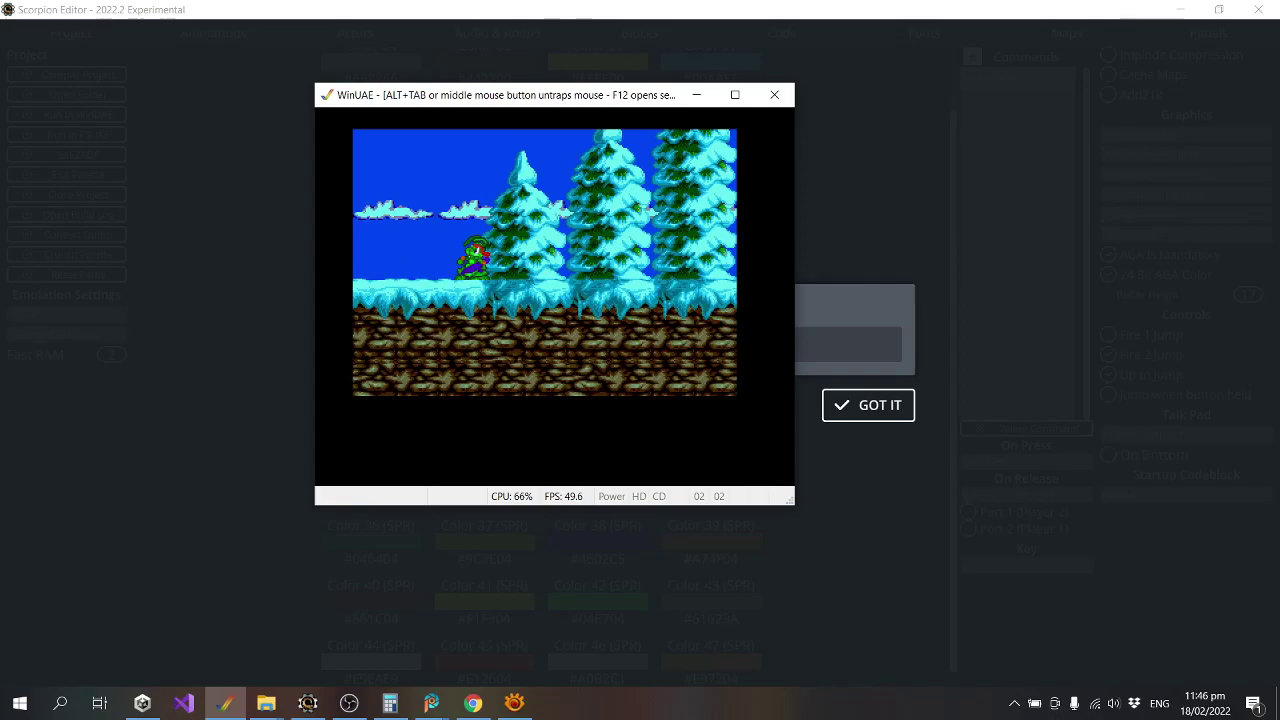
pyautogui.press('Right')
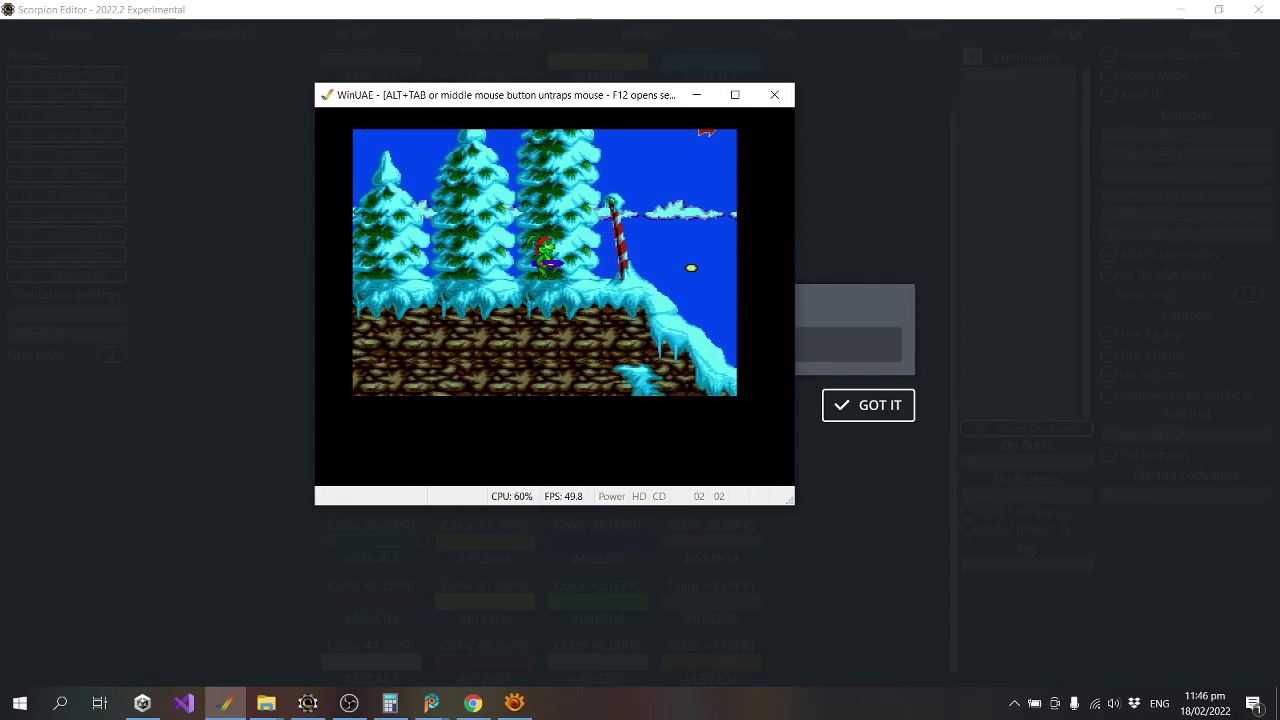
pyautogui.press('Right')
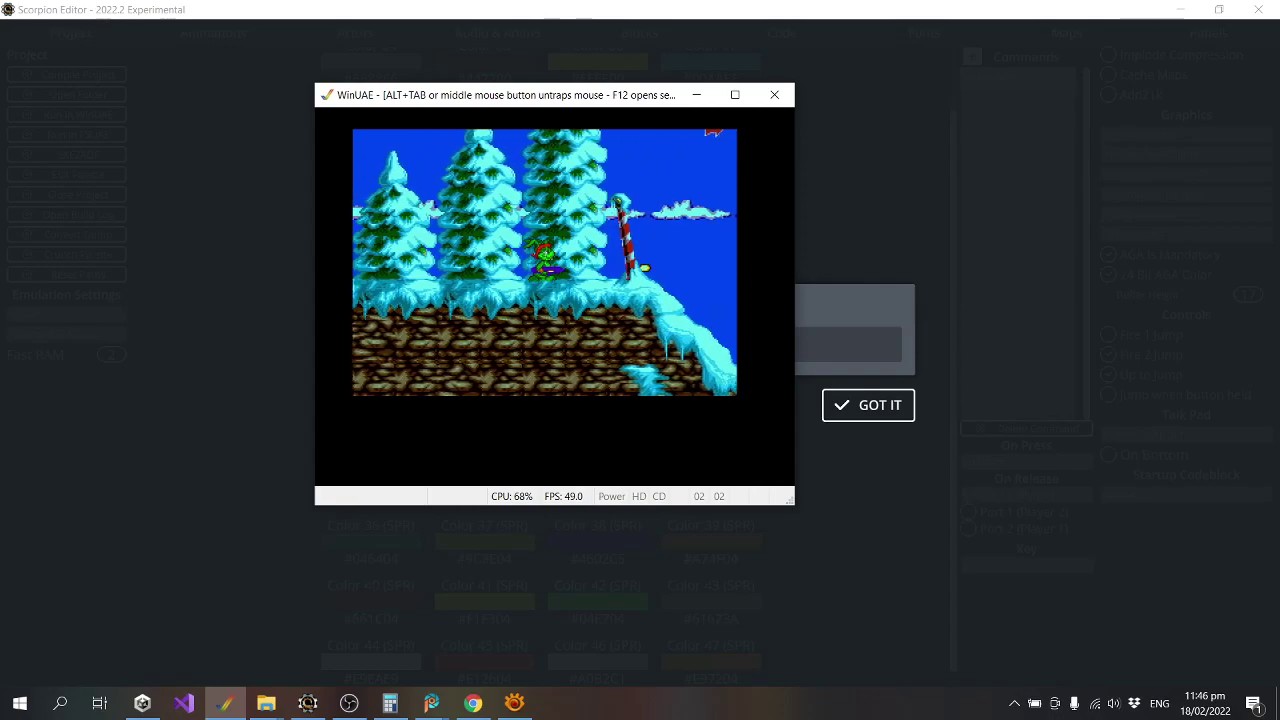
pyautogui.press('Up')
pyautogui.press('Right')
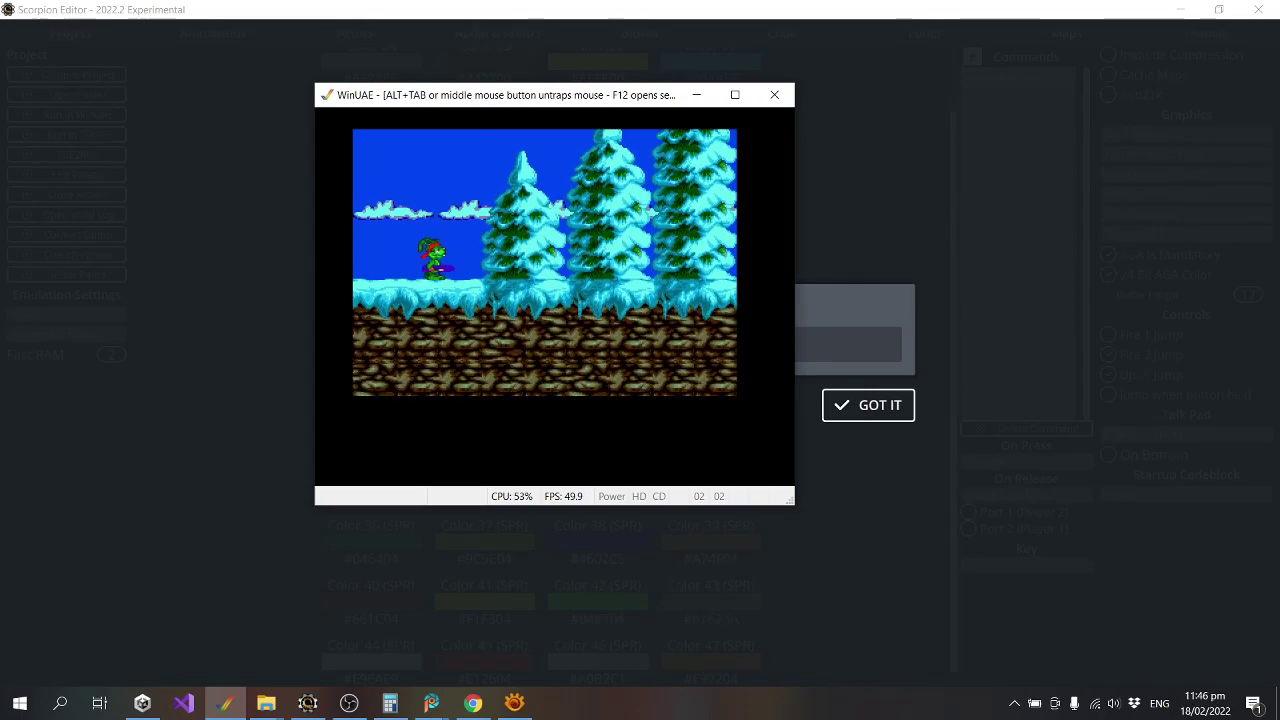
pyautogui.press('Right')
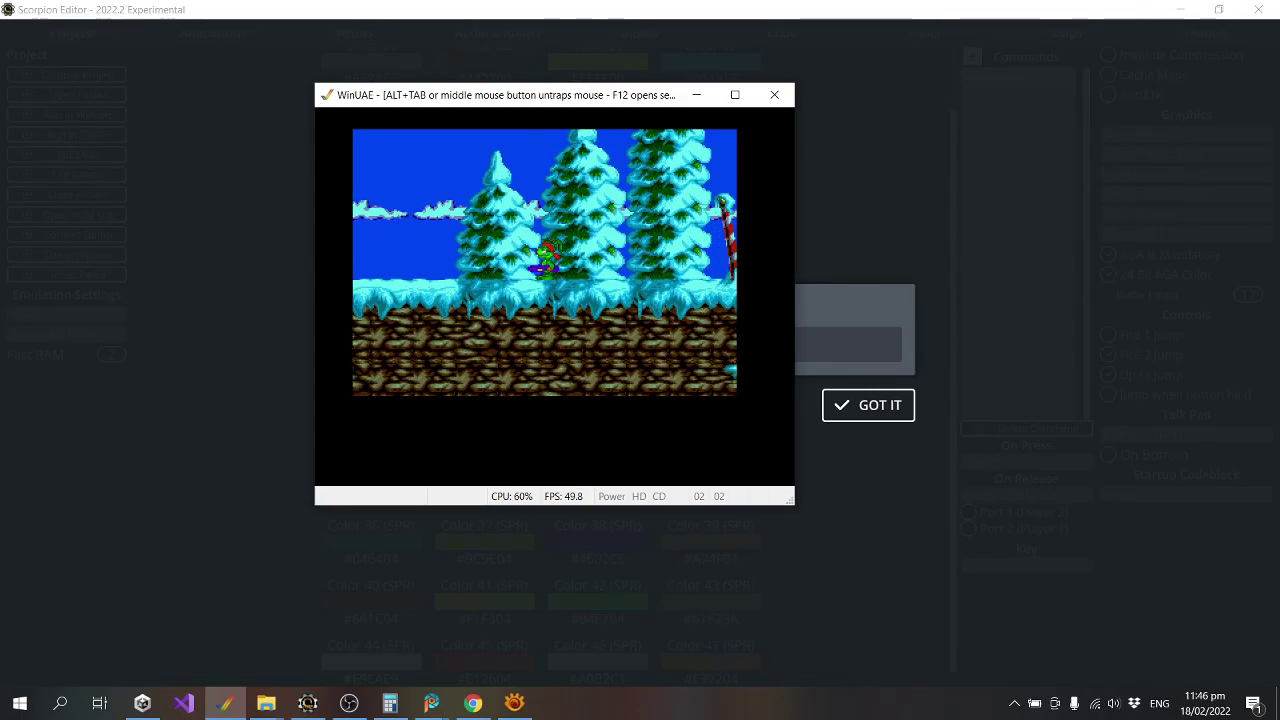
pyautogui.press('Left')
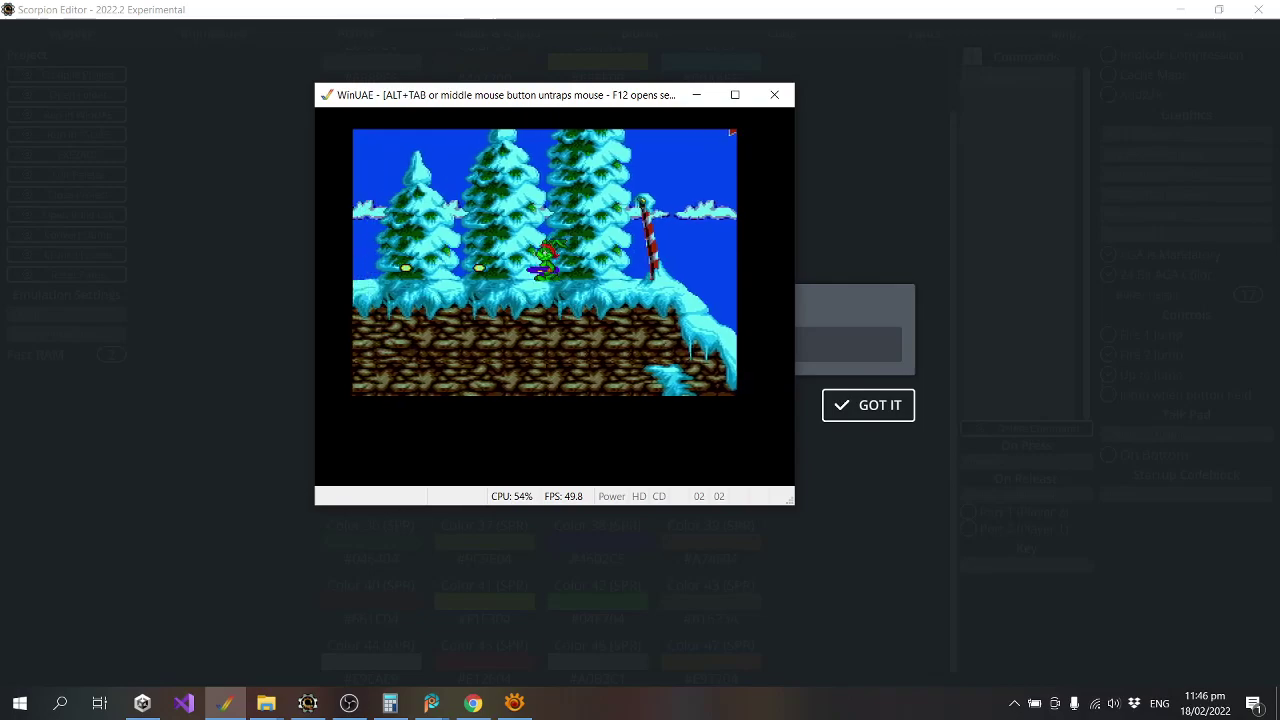
pyautogui.press('Right')
pyautogui.press('Right')
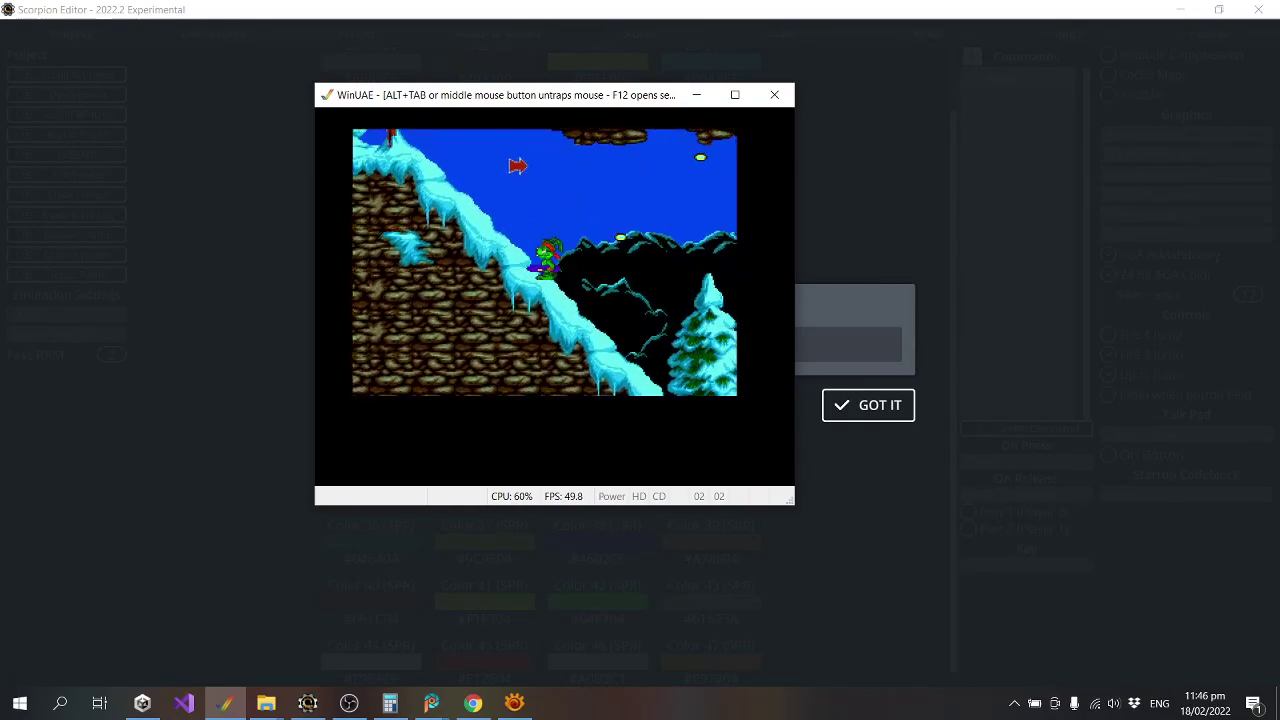
pyautogui.press('Left')
pyautogui.press('Right')
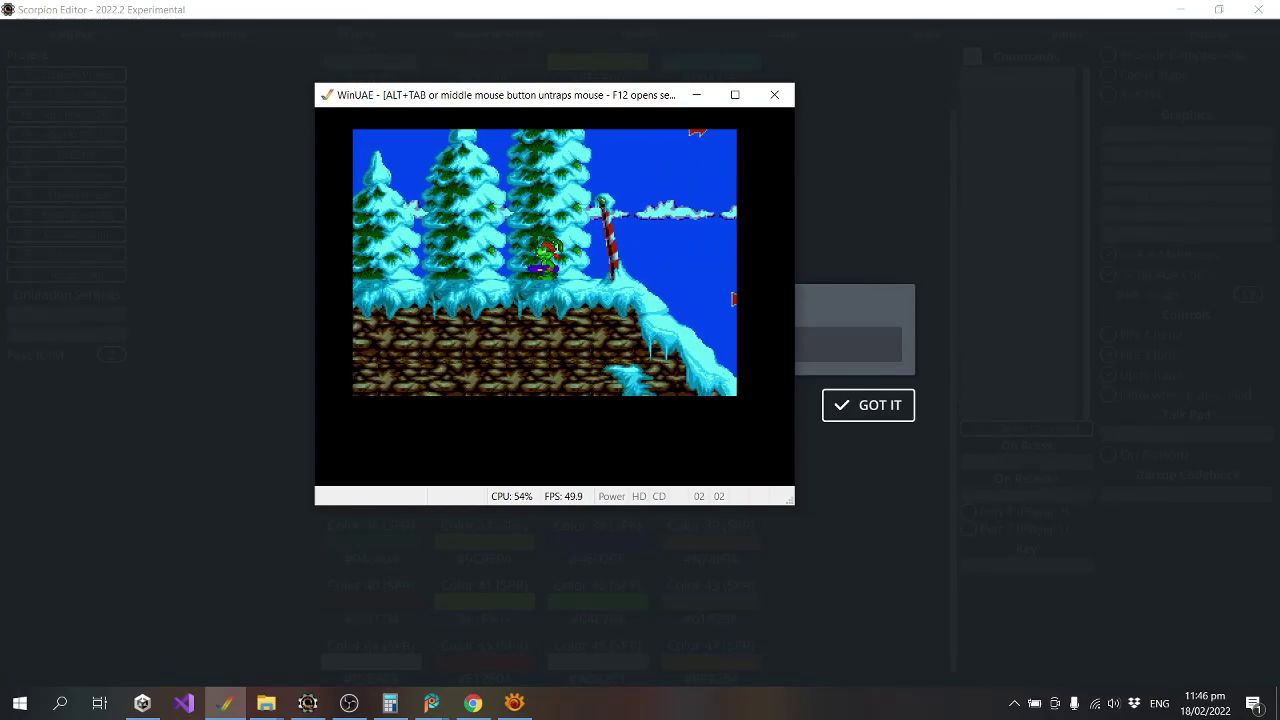
pyautogui.press('Left')
pyautogui.press('Right')
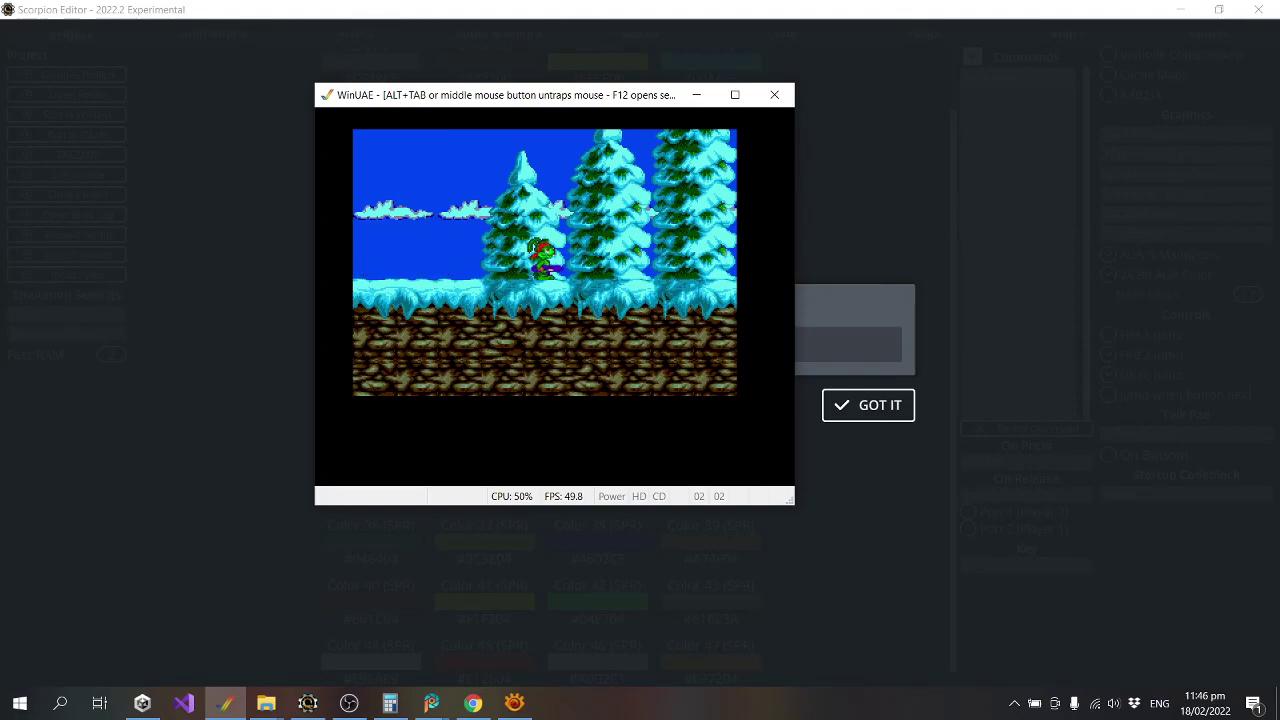
pyautogui.press('Right')
pyautogui.press('Left')
pyautogui.press('Right')
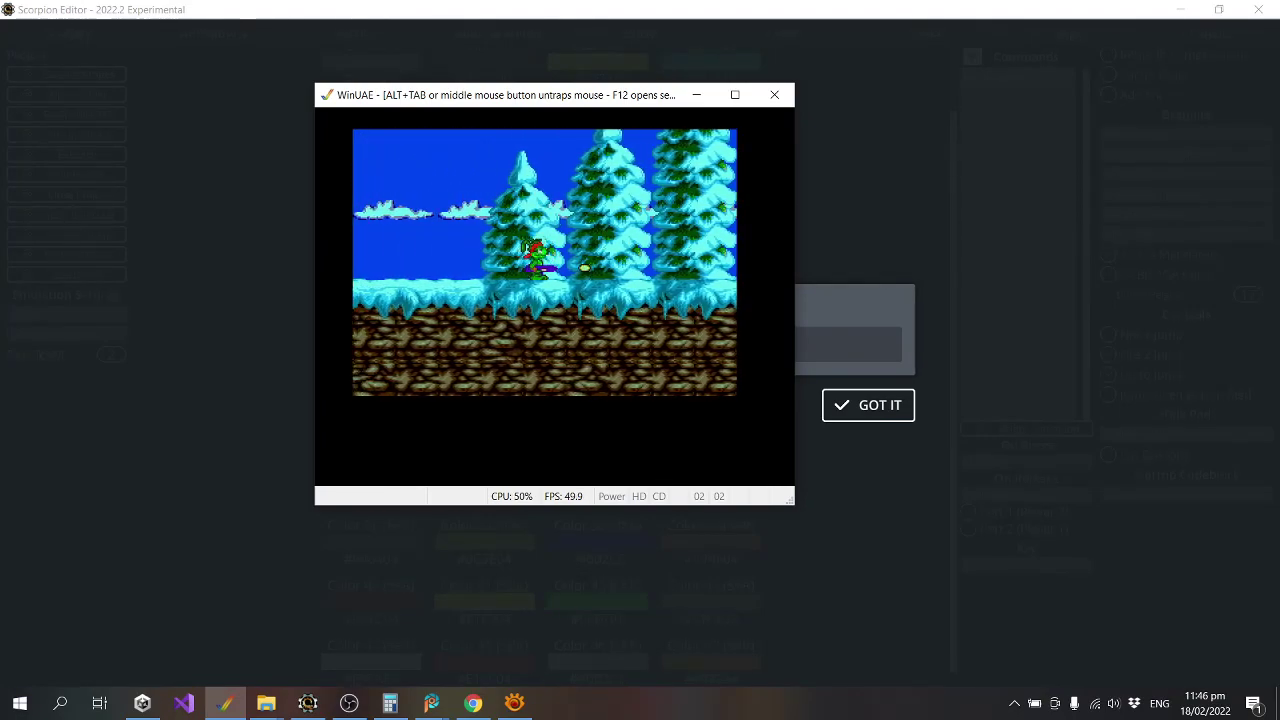
pyautogui.press('Right')
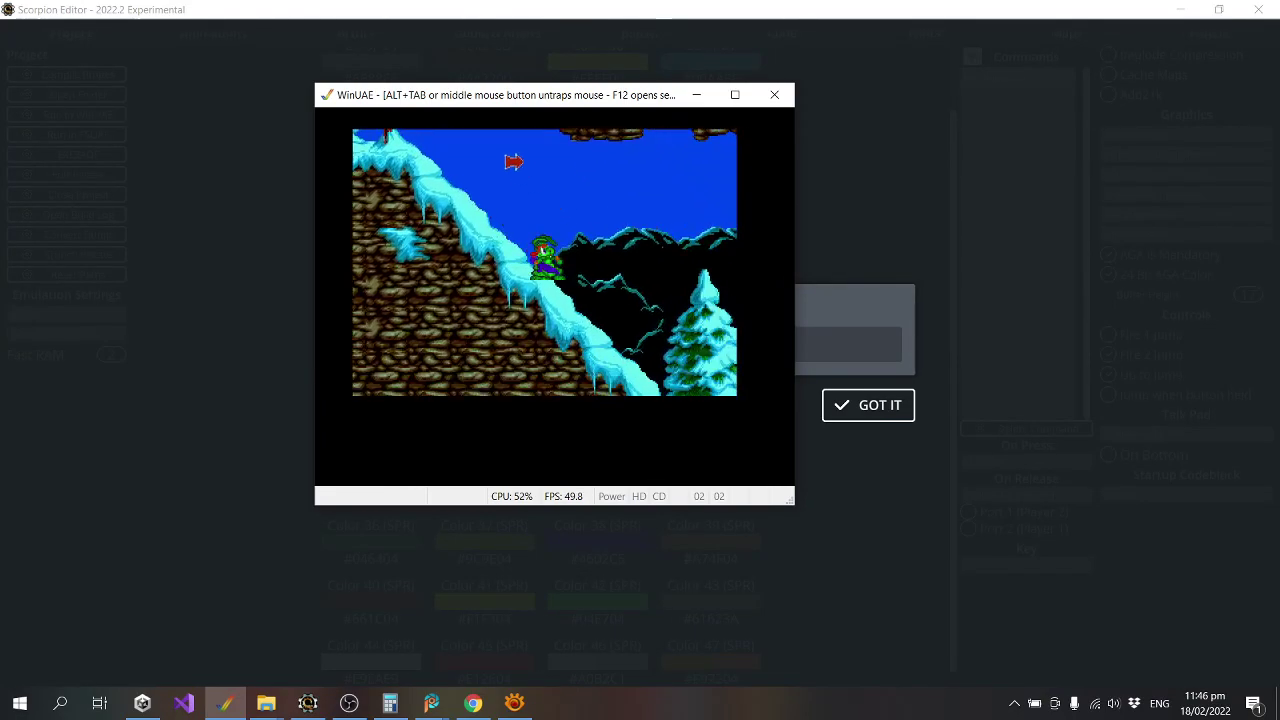
pyautogui.hotkey('alt', 'F4')
pyautogui.click(880, 406)
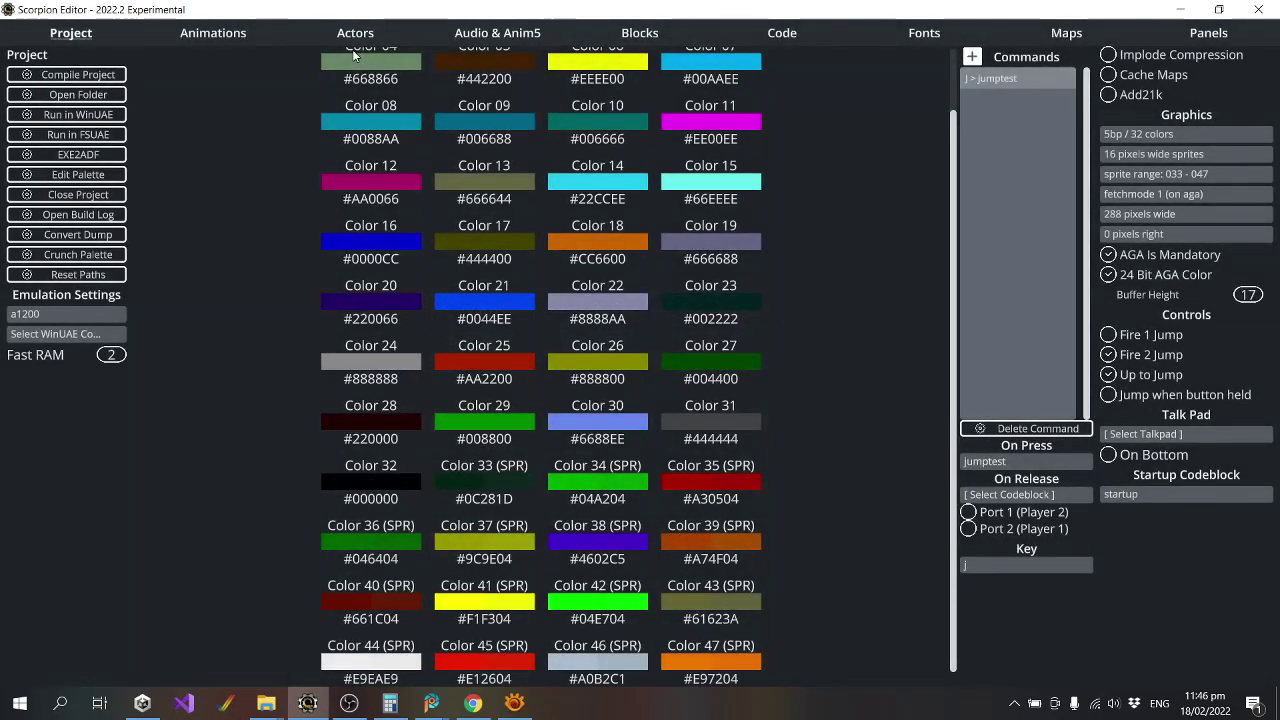
# Set the jazz_bullet actor's left and right speeds to 7.5.
pyautogui.click(355, 33)
pyautogui.click(28, 103)
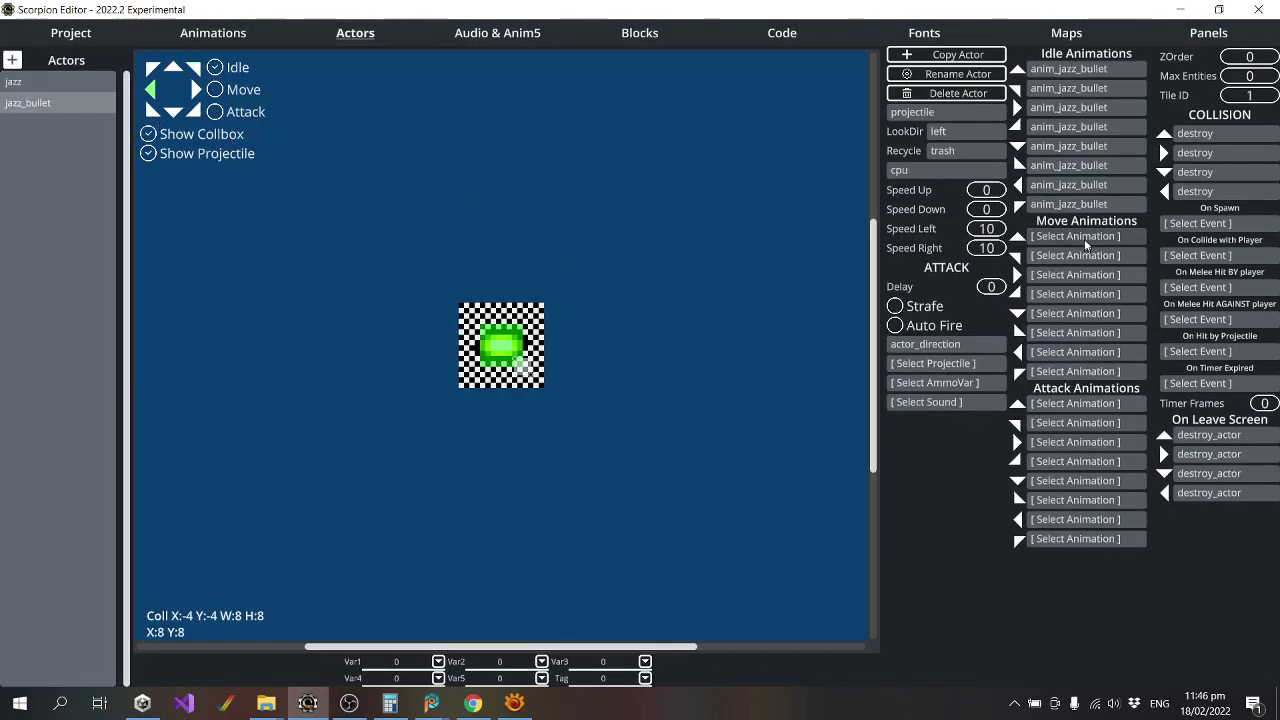
pyautogui.click(995, 253)
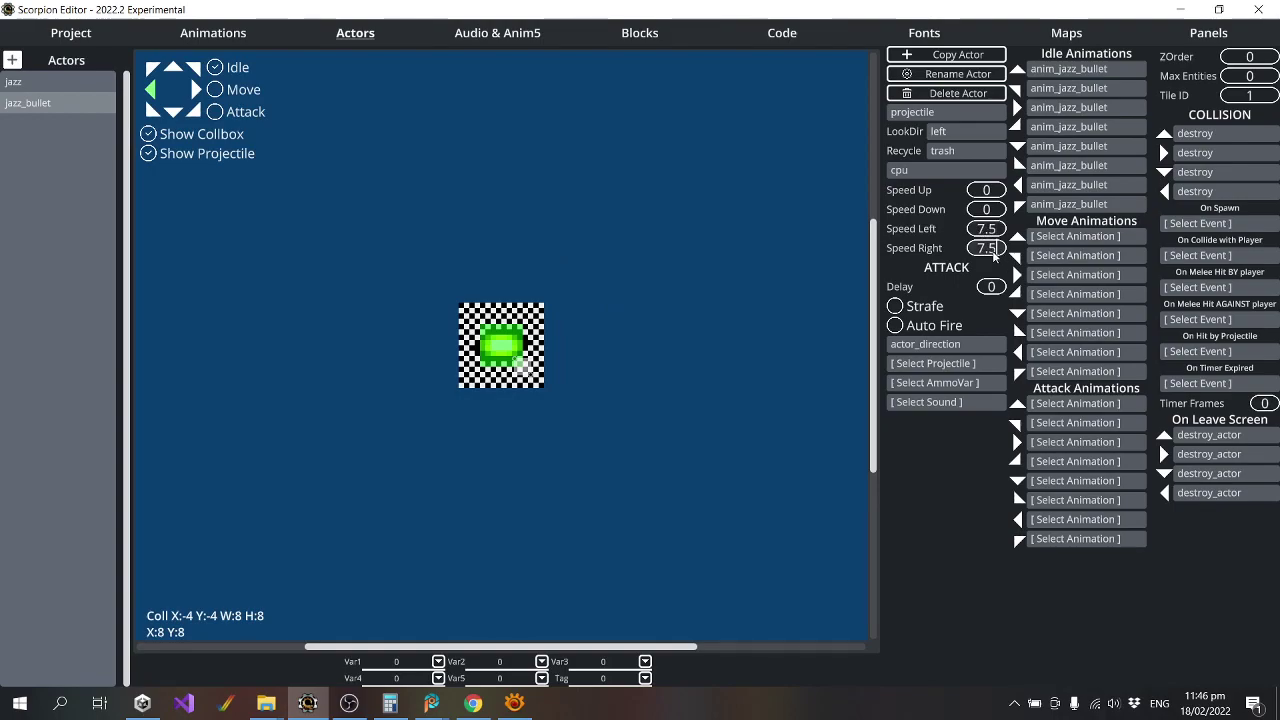
# Review jazz's attack settings and run the game in WinUAE to test the new bullet speed.
pyautogui.click(45, 85)
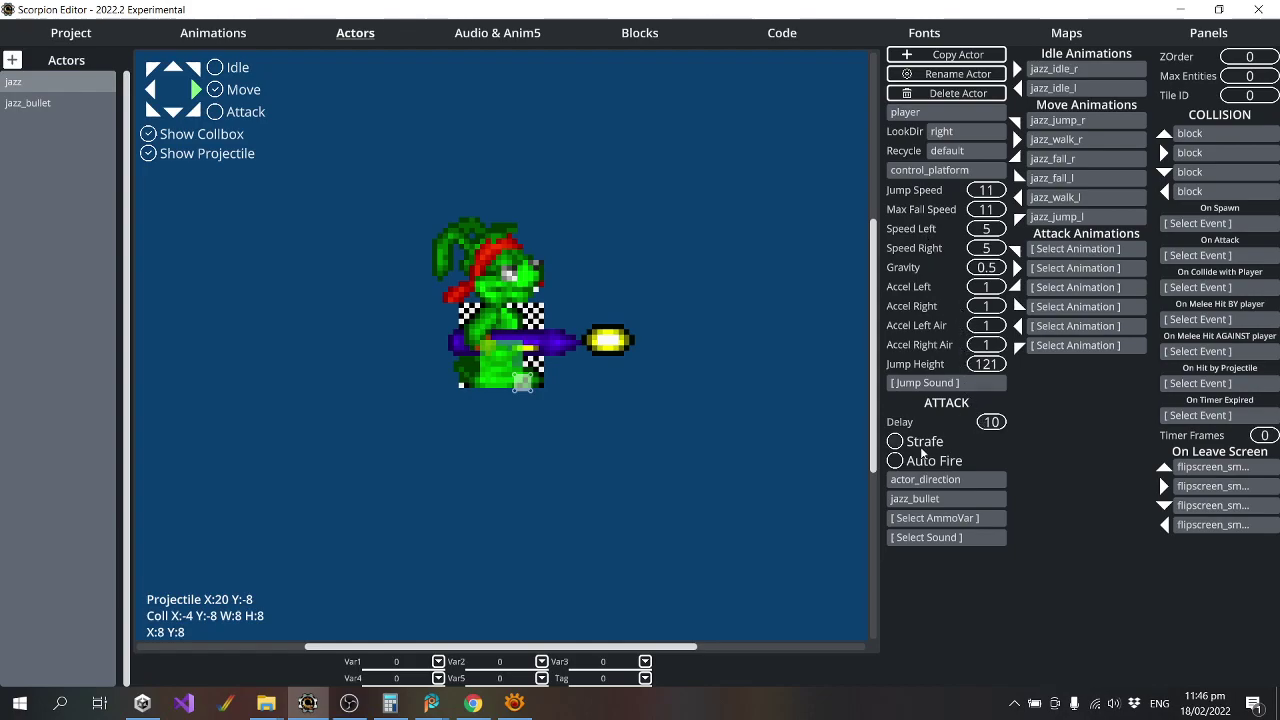
pyautogui.click(70, 33)
pyautogui.click(65, 116)
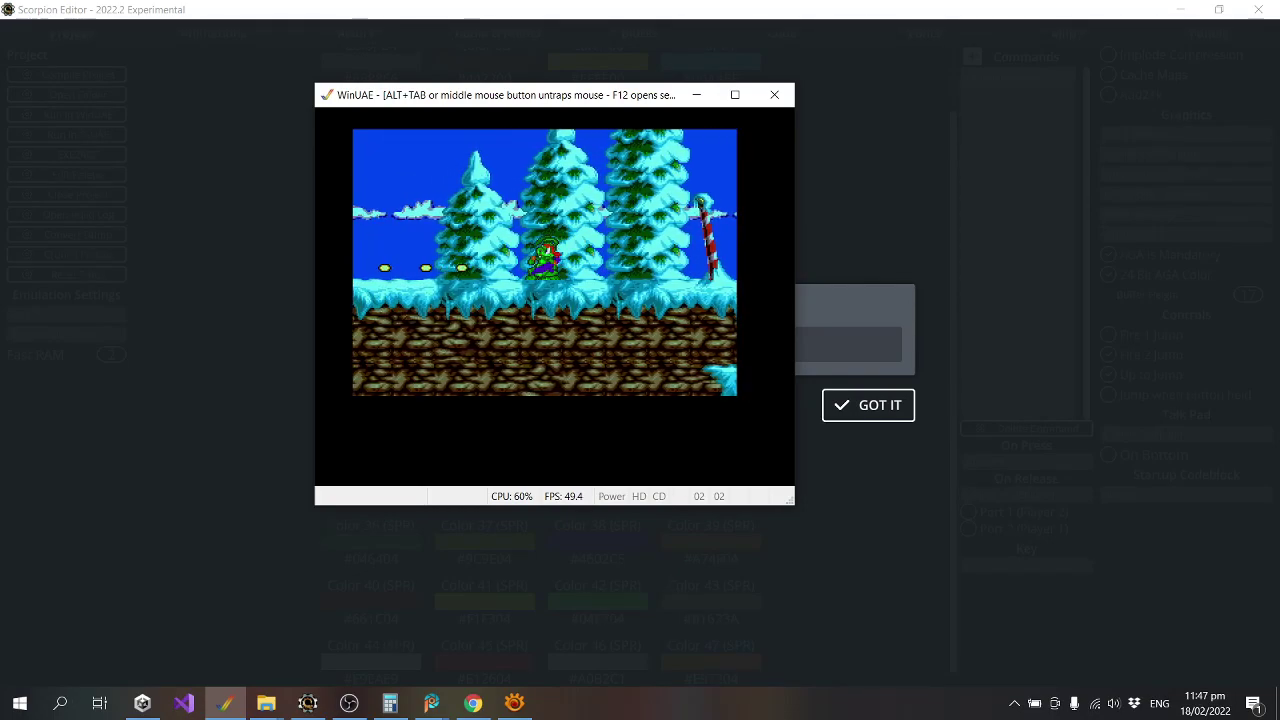
pyautogui.hotkey('alt', 'F4')
pyautogui.click(889, 405)
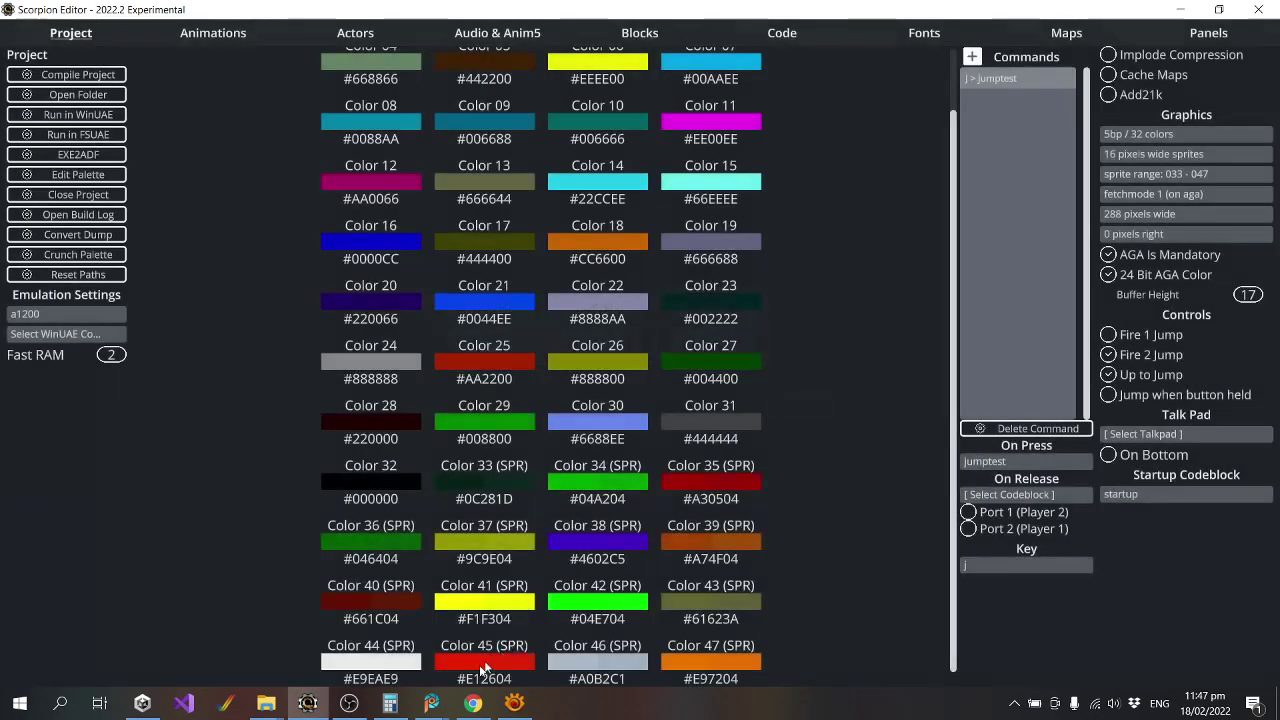
# Switch to PaintShop Pro and examine the jazz.png sprite sheet for frames of jazz firing the gun.
pyautogui.moveTo(431, 703)
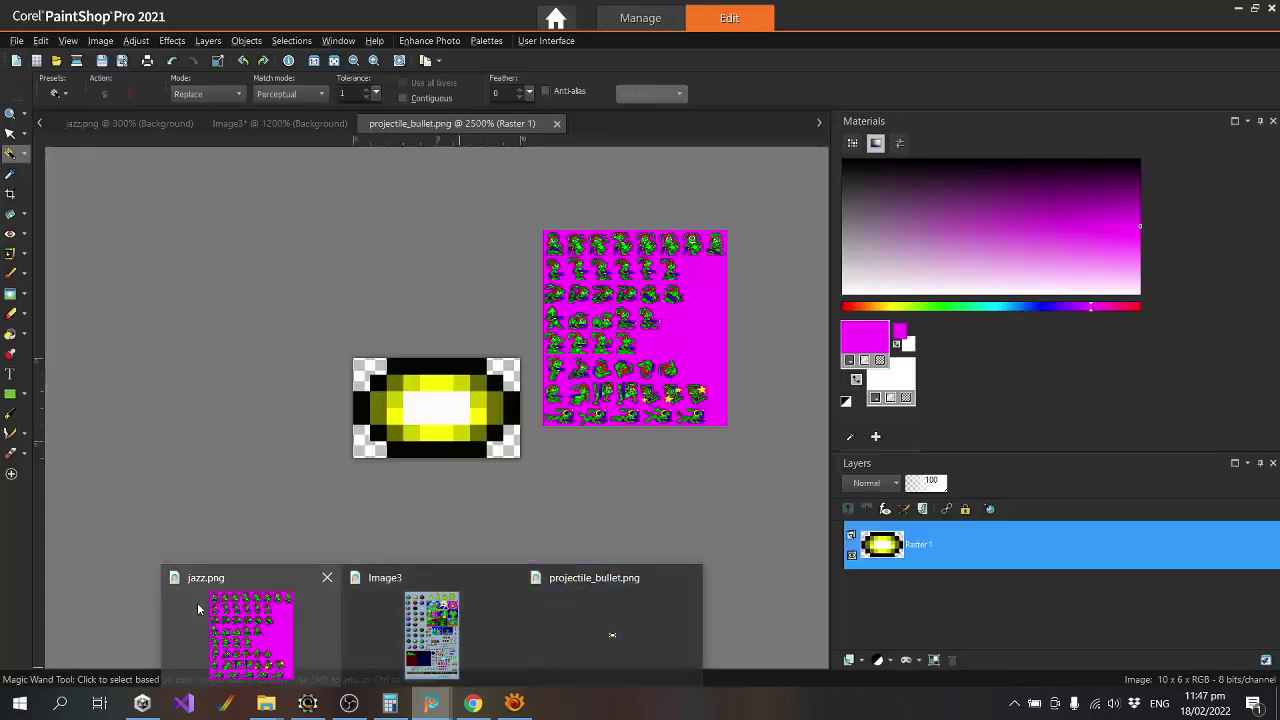
pyautogui.click(257, 626)
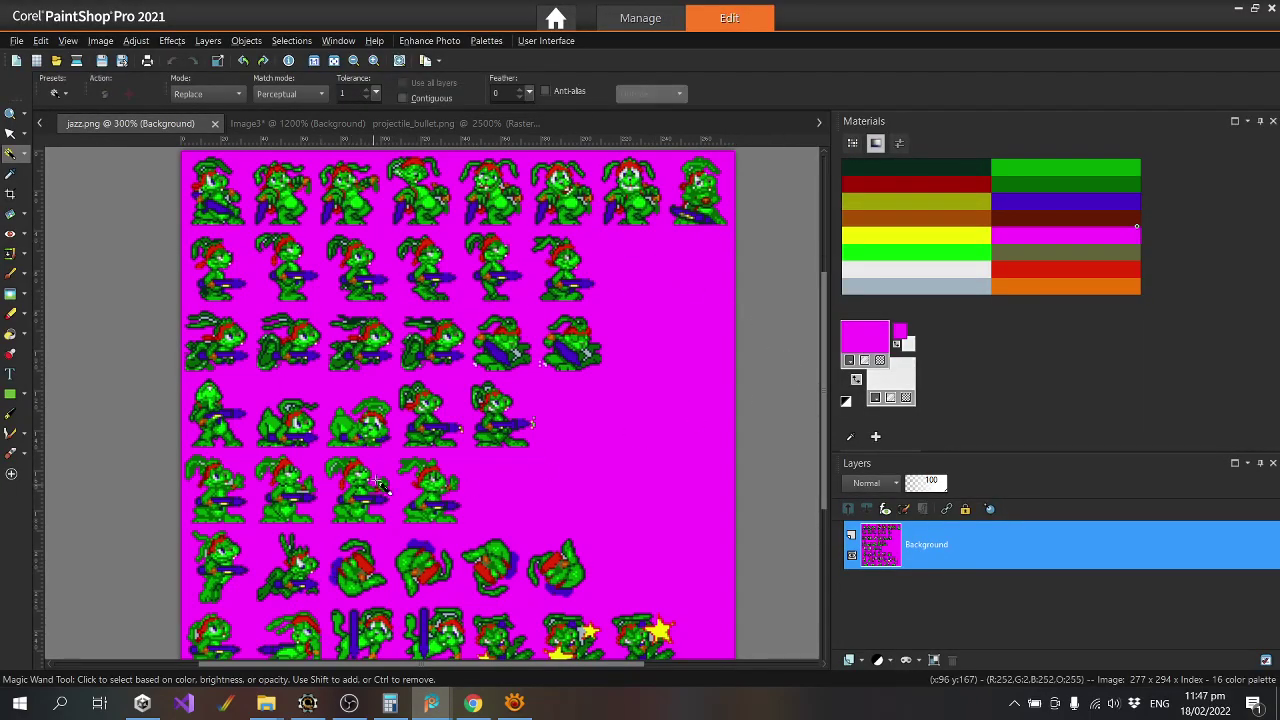
pyautogui.scroll(1, 463, 395)
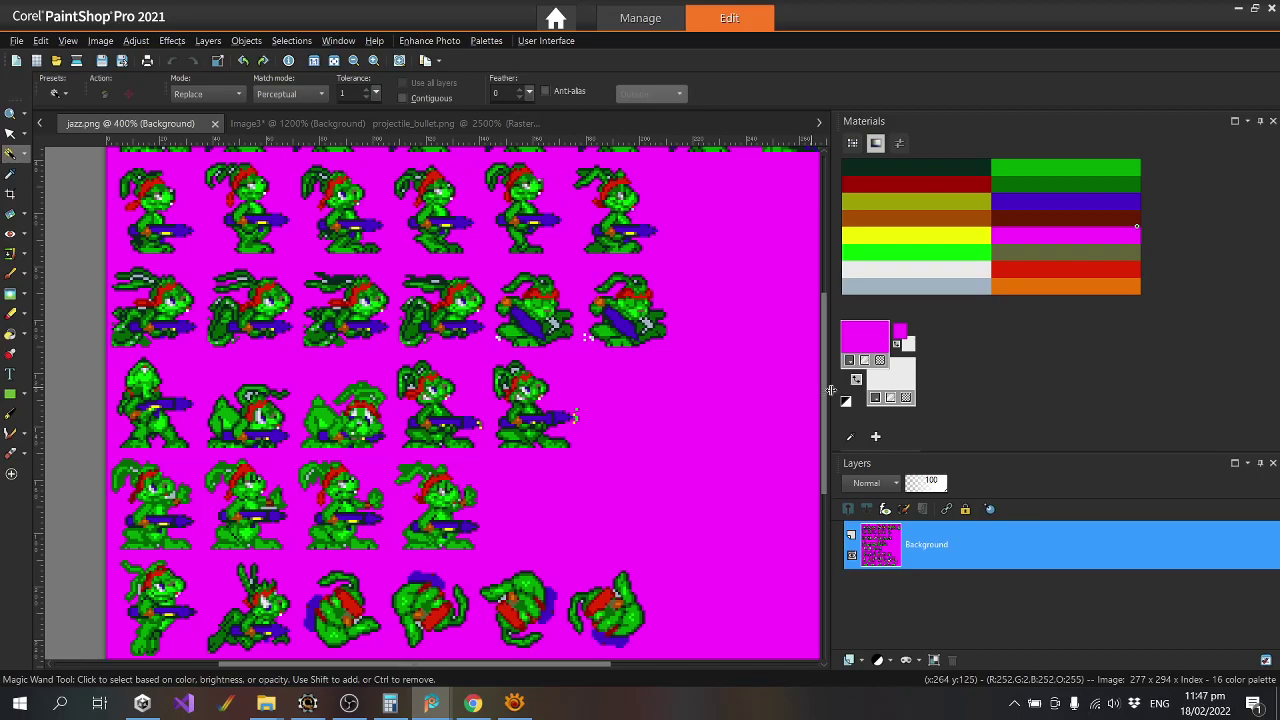
pyautogui.scroll(-2, 813, 442)
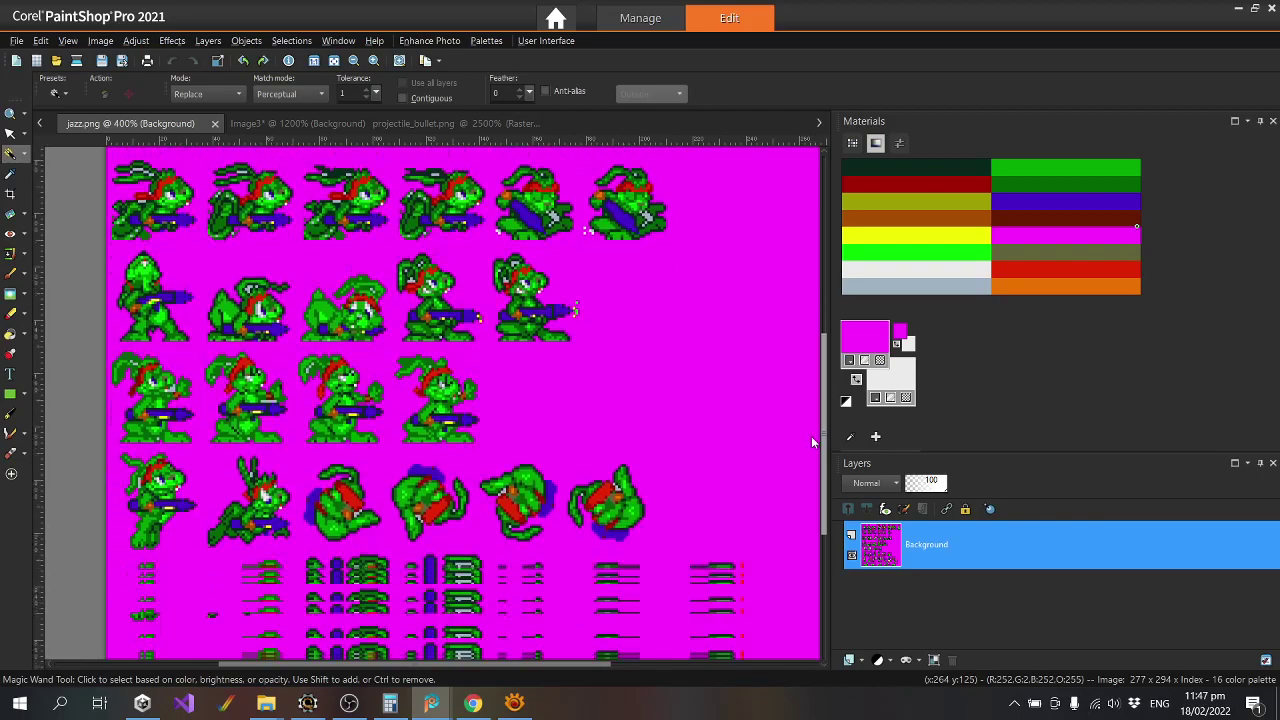
pyautogui.scroll(-2, 811, 445)
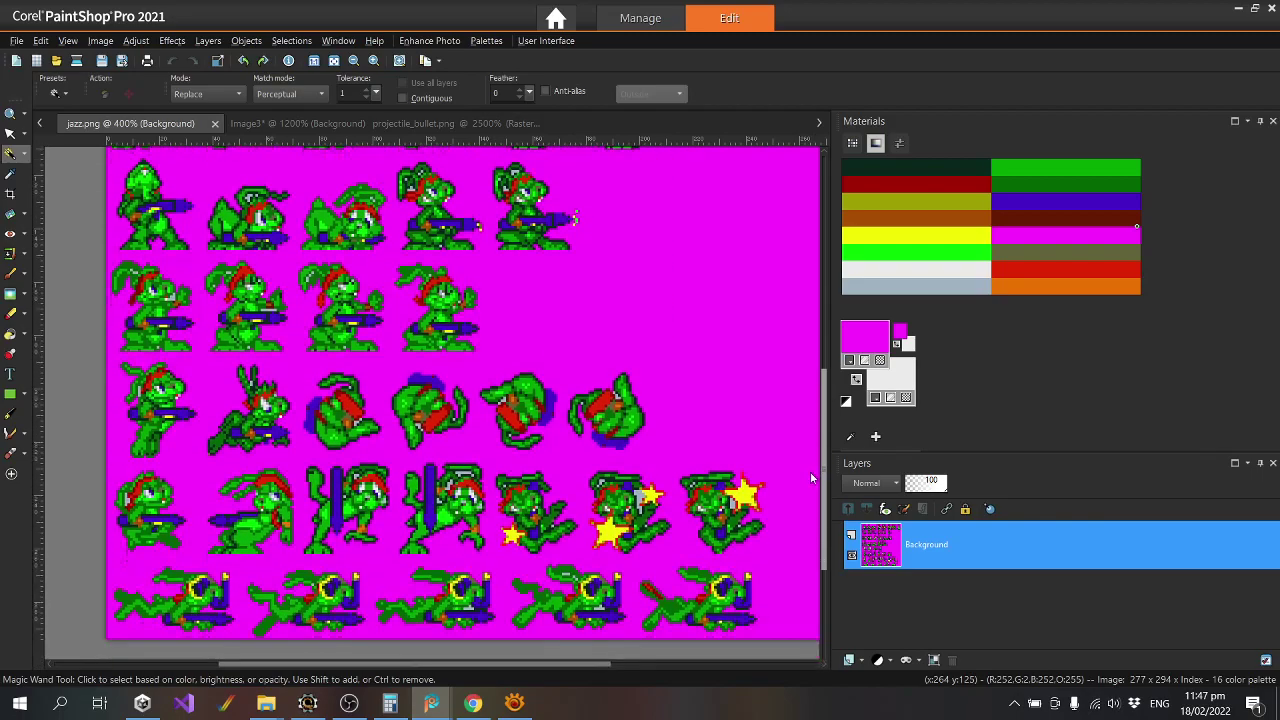
pyautogui.scroll(-1, 810, 471)
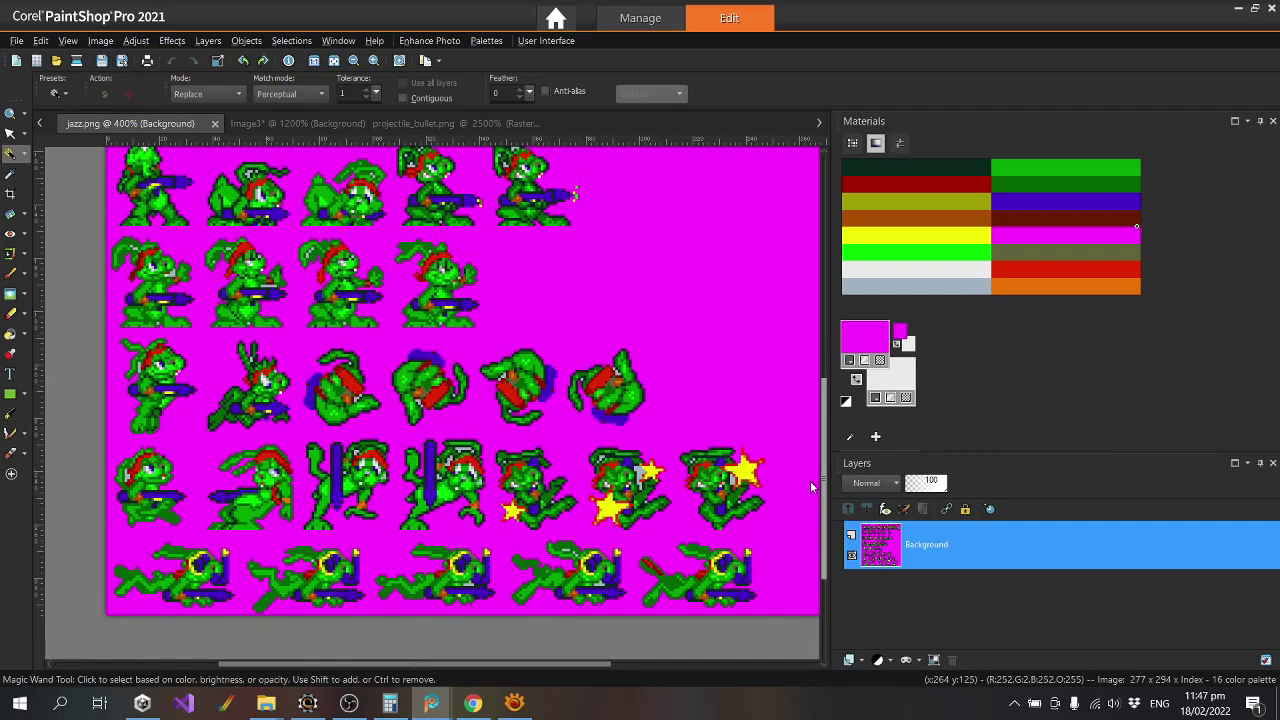
pyautogui.scroll(15, 810, 481)
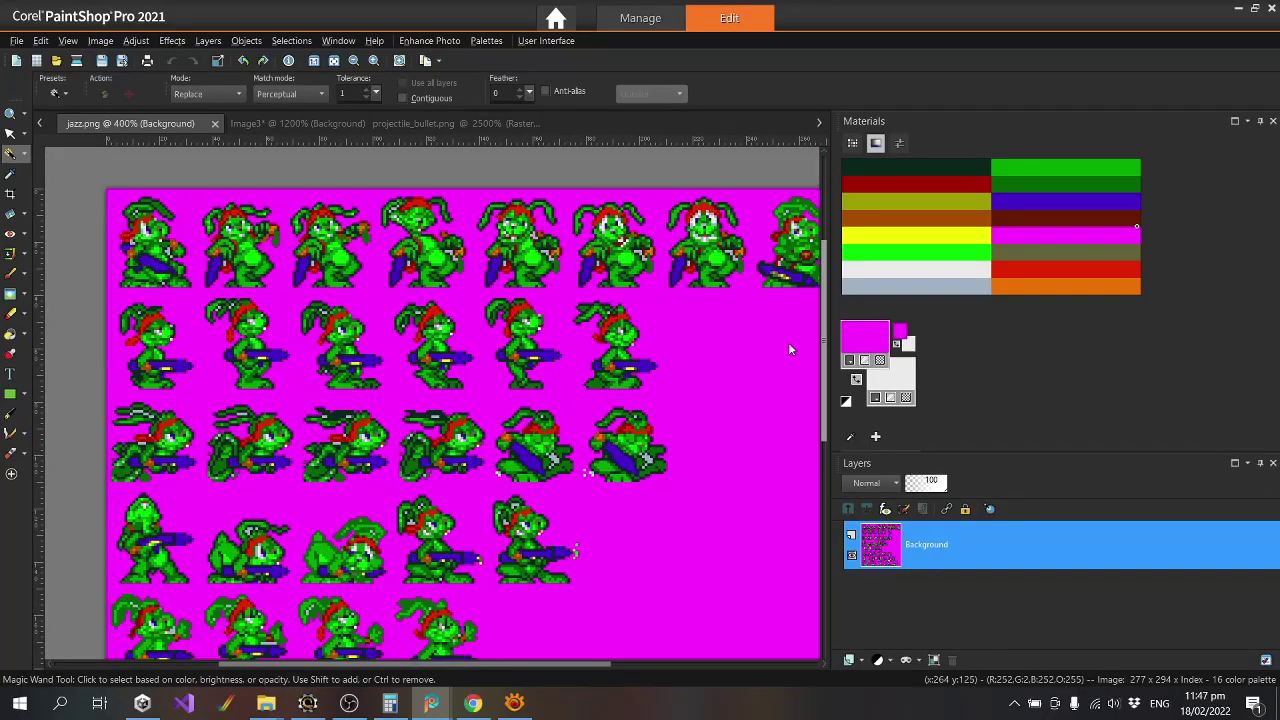
pyautogui.scroll(-2, 788, 349)
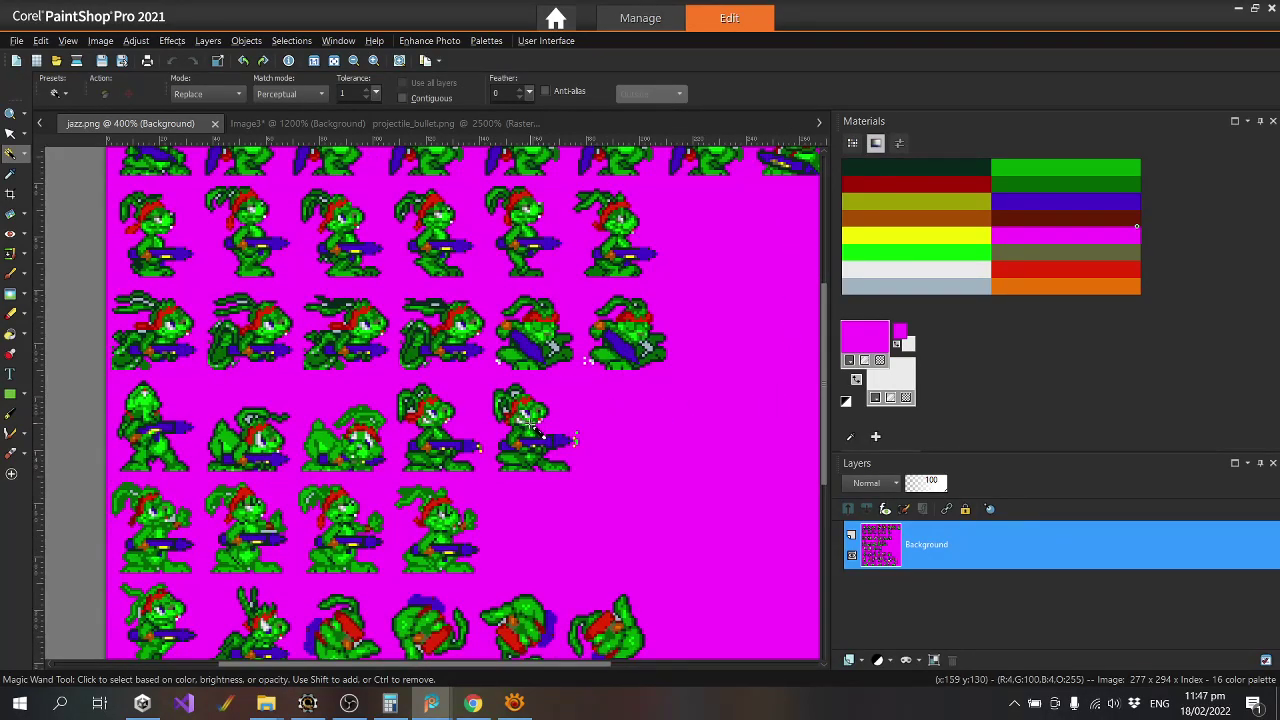
pyautogui.keyDown('ctrl'); pyautogui.scroll(2, 440, 420); pyautogui.keyUp('ctrl')
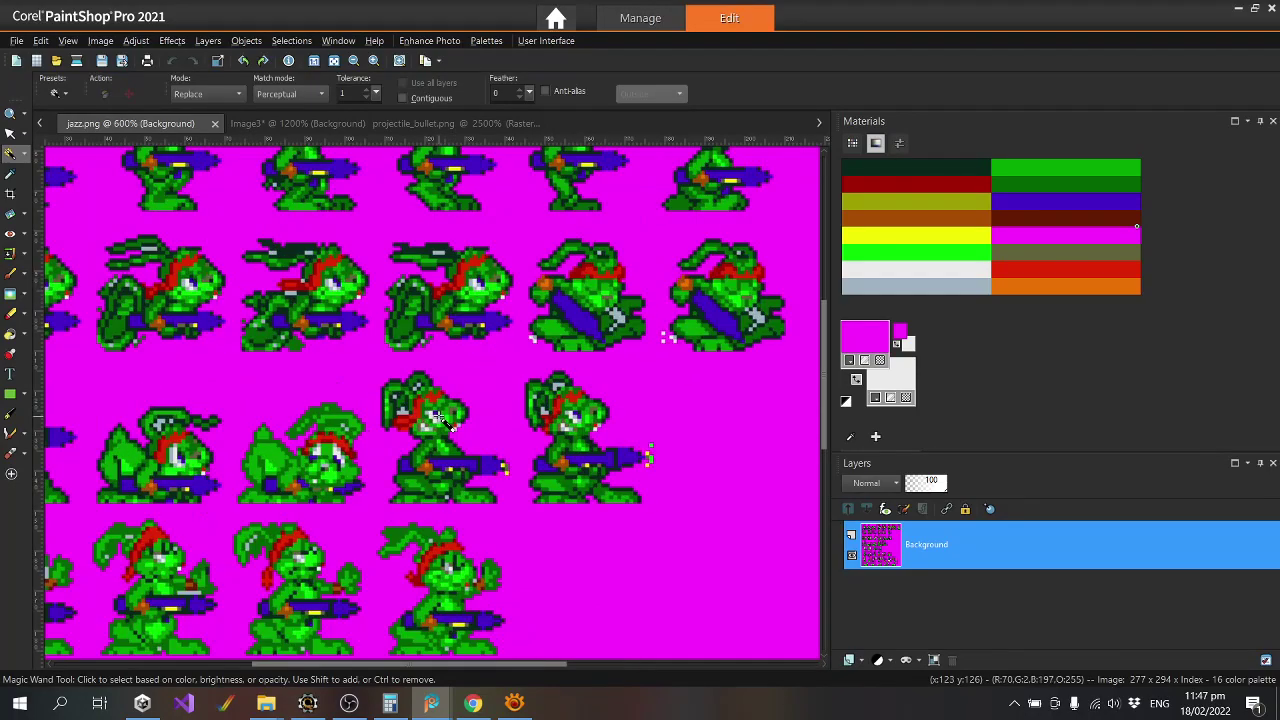
# Try to select the light grey ear patch on the upright shooting frame in jazz.png with the Magic Wand.
pyautogui.keyDown('ctrl'); pyautogui.scroll(1, 440, 420); pyautogui.keyUp('ctrl')
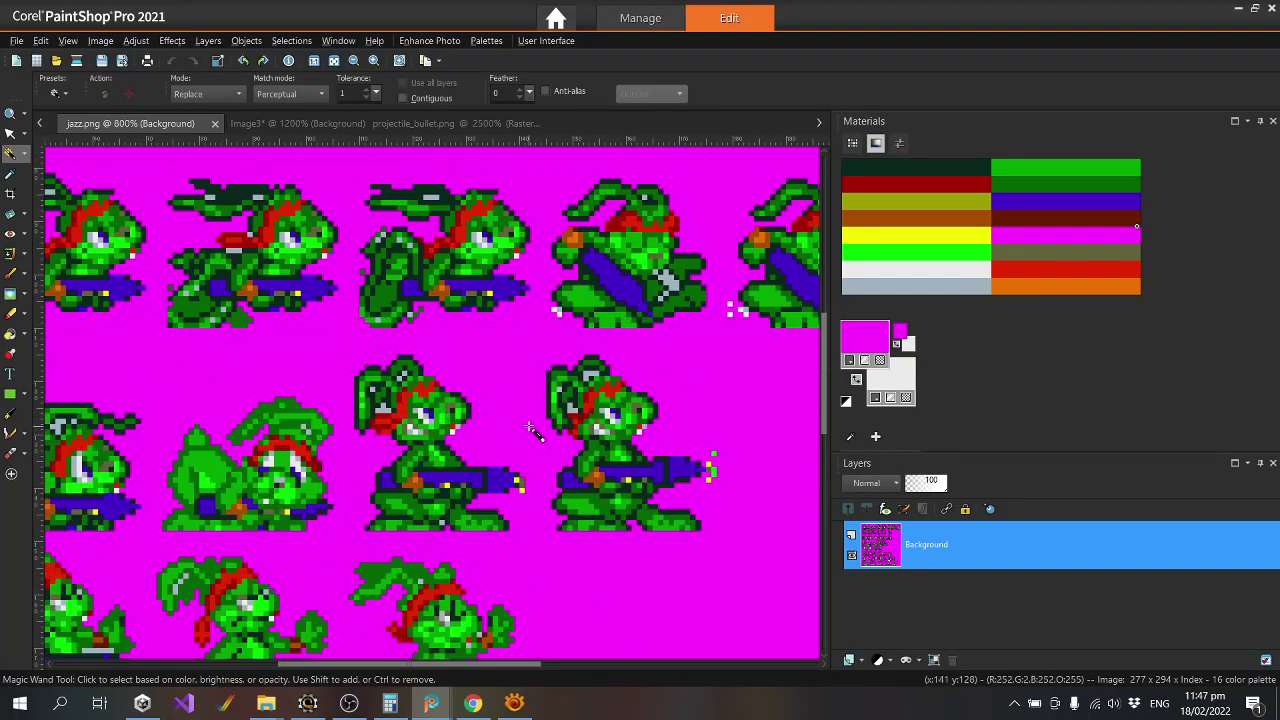
pyautogui.keyDown('ctrl'); pyautogui.scroll(-4, 530, 428); pyautogui.keyUp('ctrl')
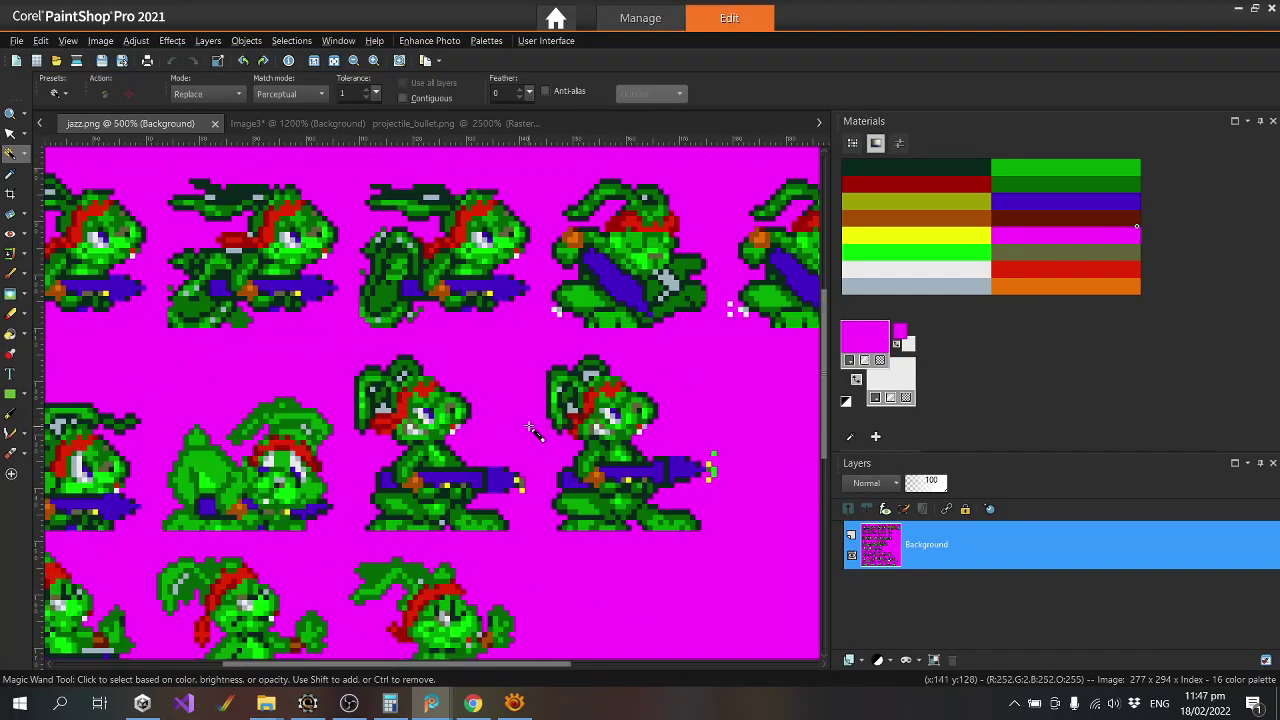
pyautogui.keyDown('ctrl'); pyautogui.scroll(2, 436, 388); pyautogui.keyUp('ctrl')
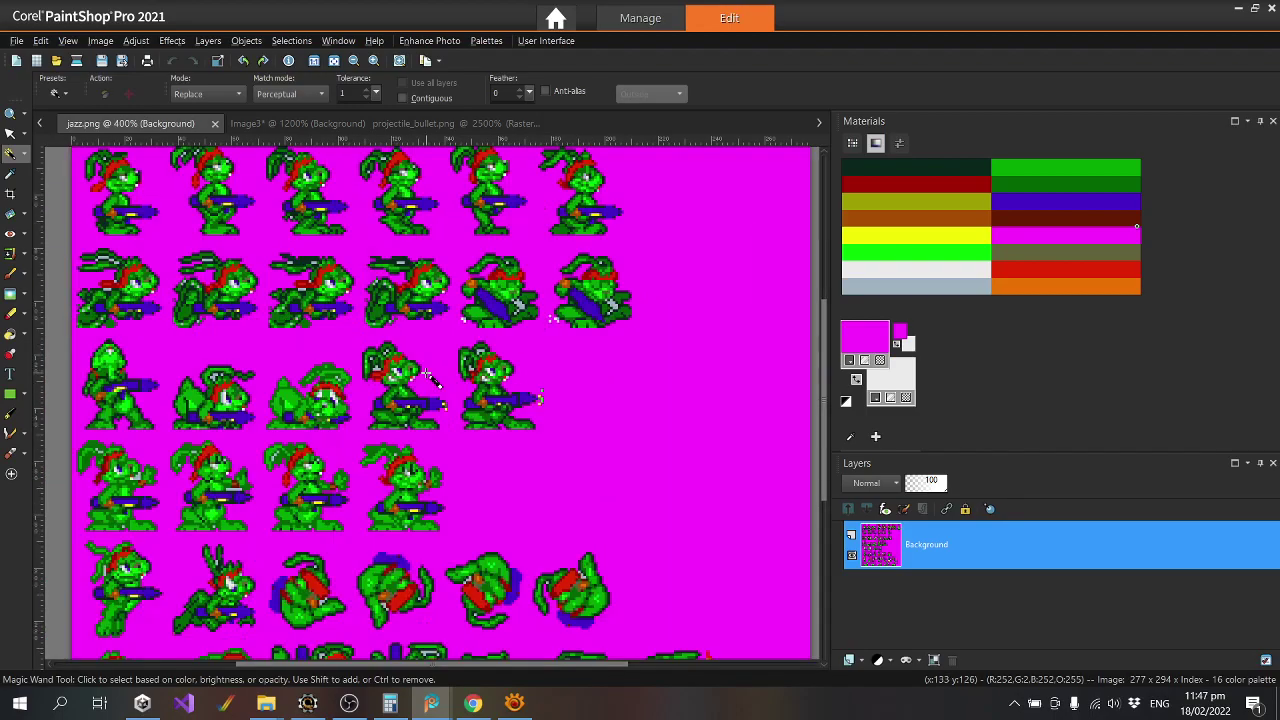
pyautogui.keyDown('ctrl'); pyautogui.scroll(3, 450, 400); pyautogui.keyUp('ctrl')
pyautogui.keyDown('ctrl'); pyautogui.scroll(3, 455, 403); pyautogui.keyUp('ctrl')
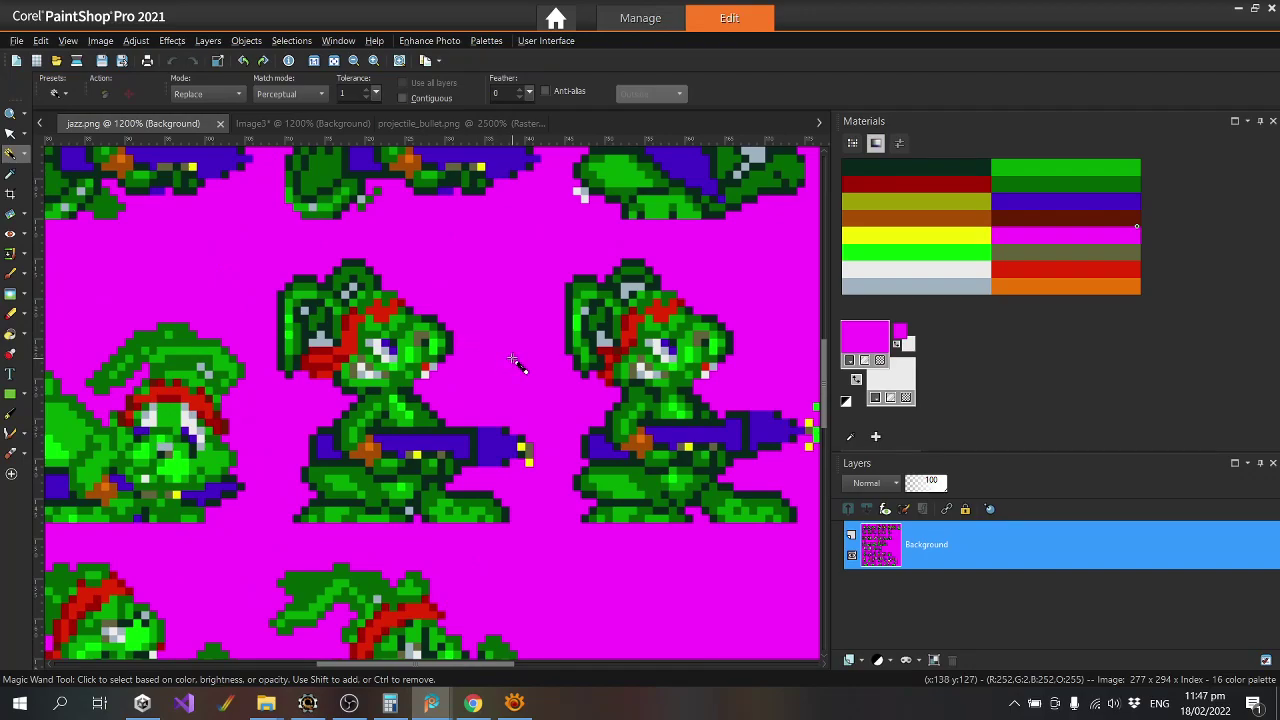
pyautogui.click(517, 360)
pyautogui.click(325, 342)
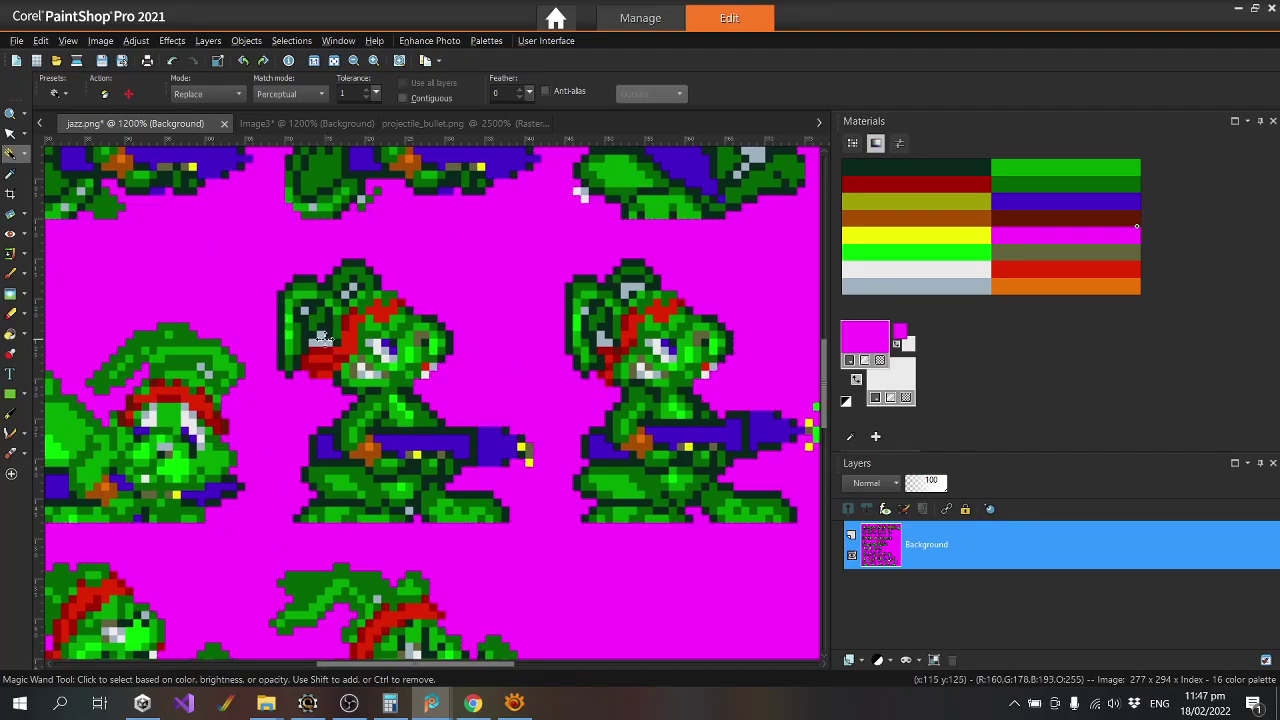
pyautogui.click(291, 40)
pyautogui.click(305, 66)
# Convert jazz.png's background to a raster layer named Raster 1 and select the light grey ear patch with contiguous matching.
pyautogui.scroll(1, 360, 260)
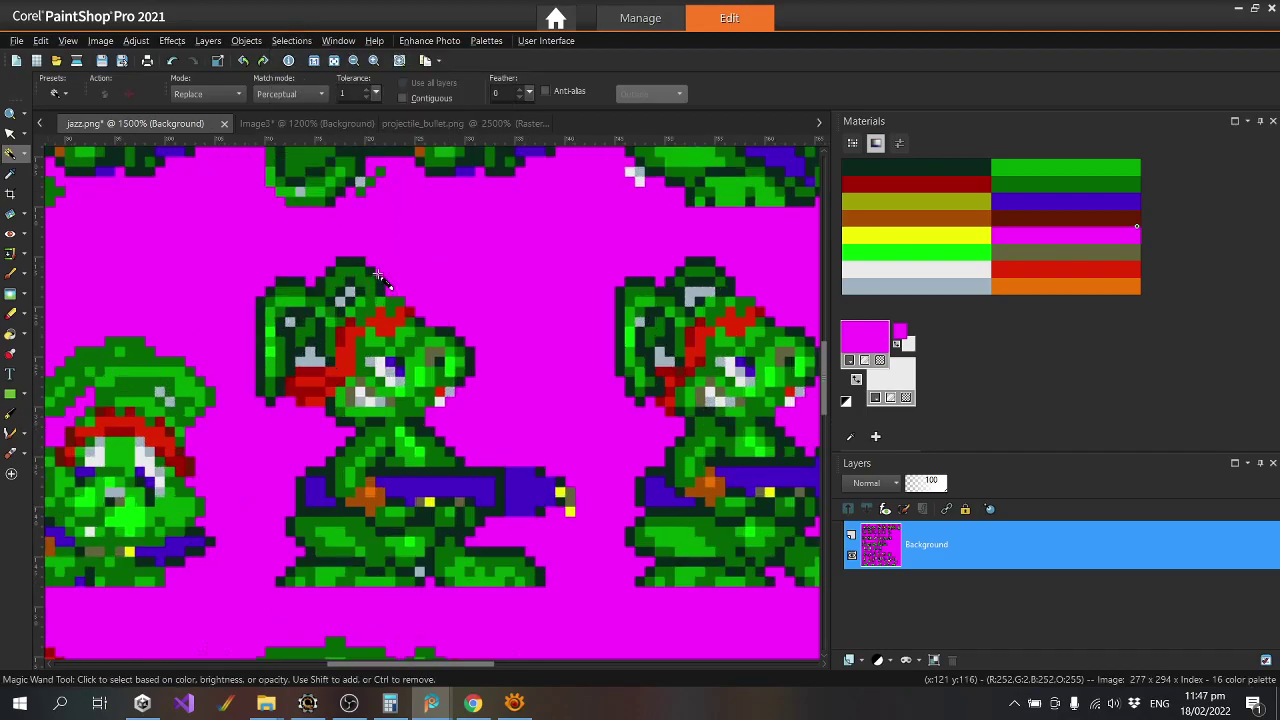
pyautogui.click(429, 98)
pyautogui.click(312, 357)
pyautogui.doubleClick(925, 565)
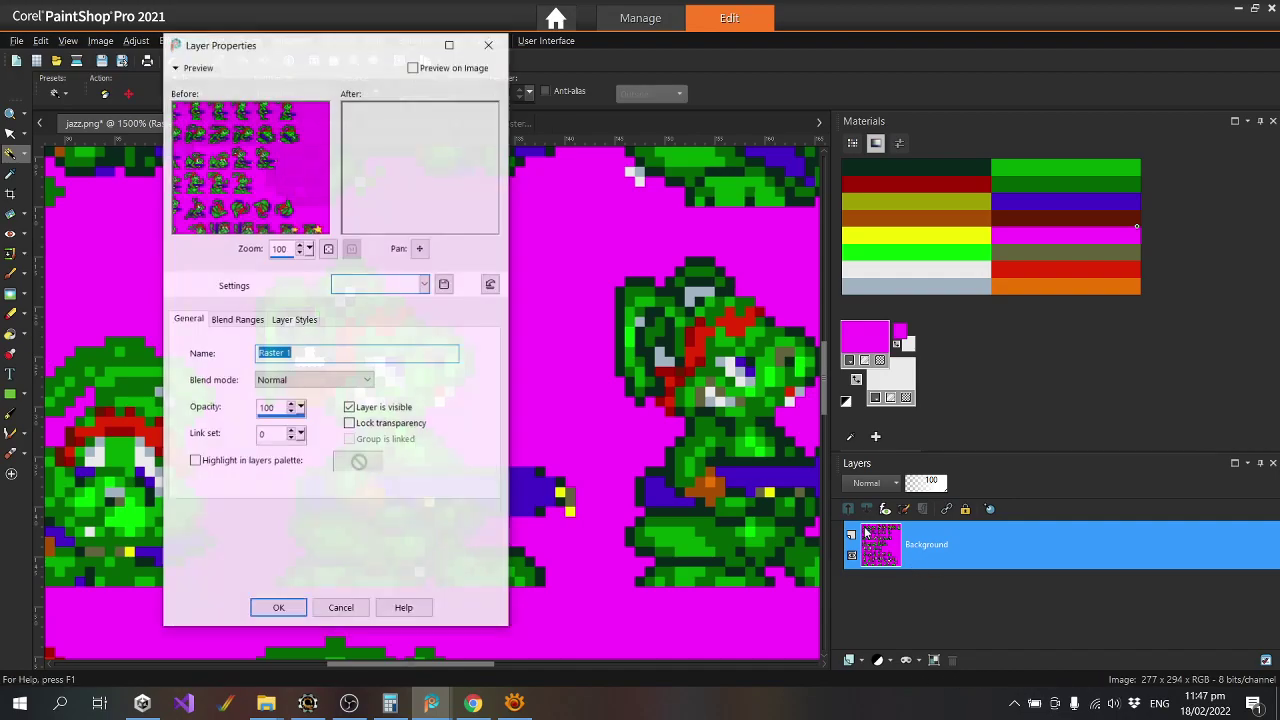
pyautogui.click(277, 606)
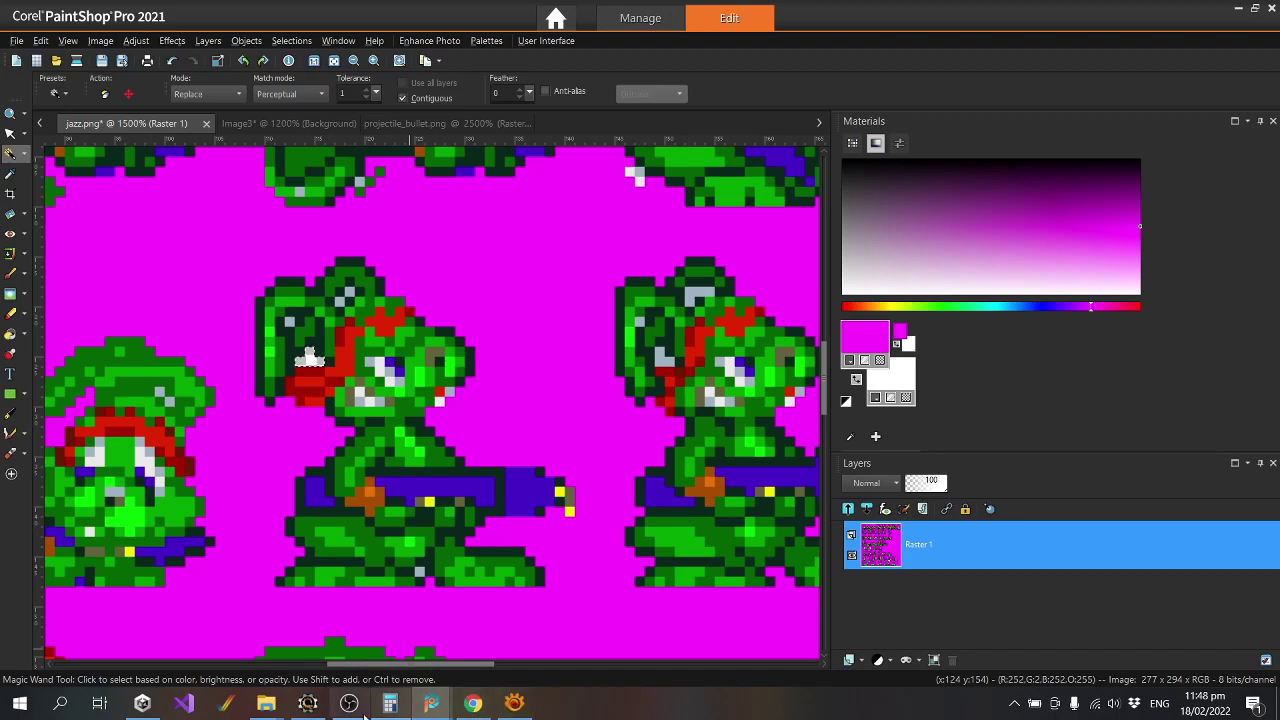
# Switch to Scorpion Editor, review map1 and open it for editing in Tiled.
pyautogui.click(308, 703)
pyautogui.click(781, 45)
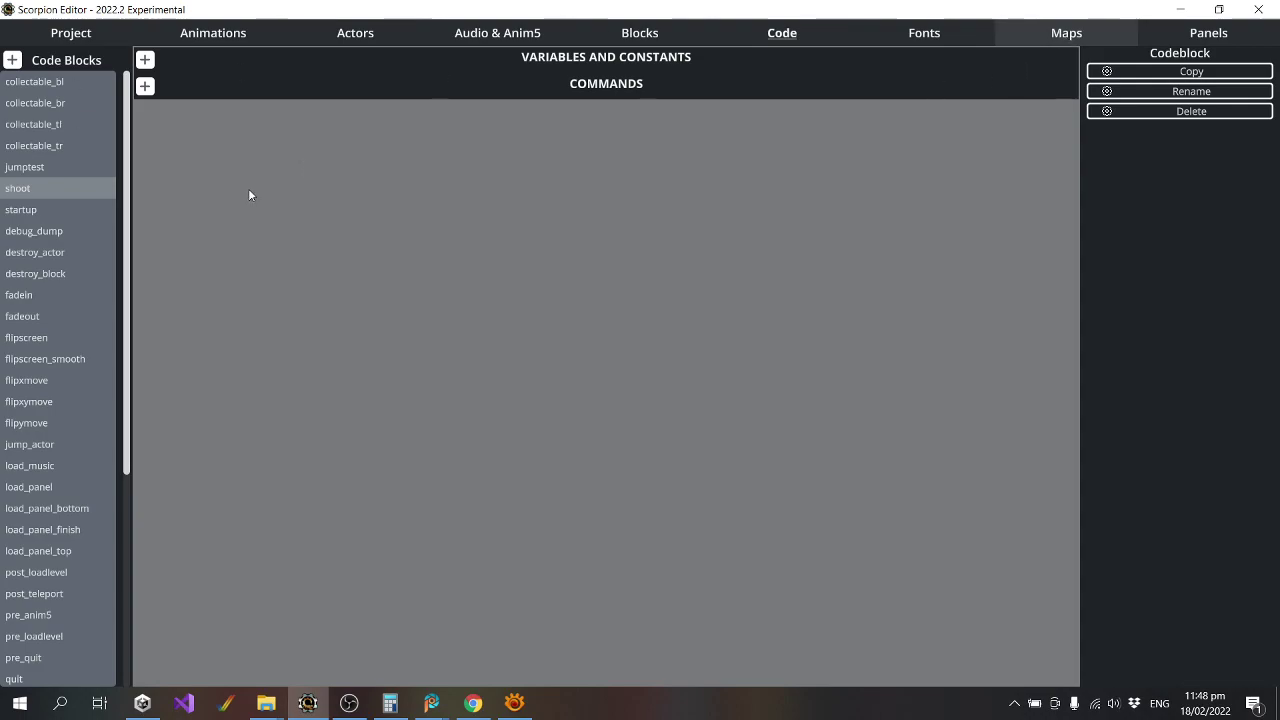
pyautogui.click(1052, 38)
pyautogui.moveTo(943, 150); pyautogui.dragTo(942, 330)
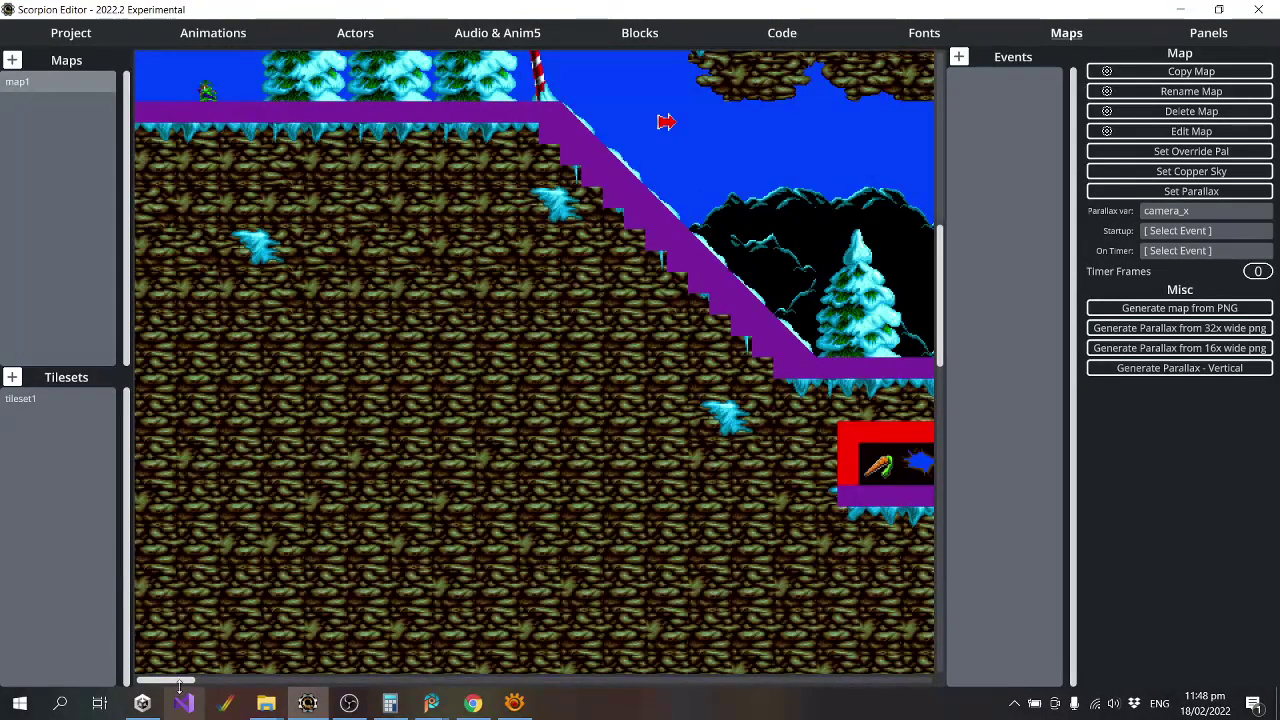
pyautogui.moveTo(185, 680); pyautogui.dragTo(225, 680)
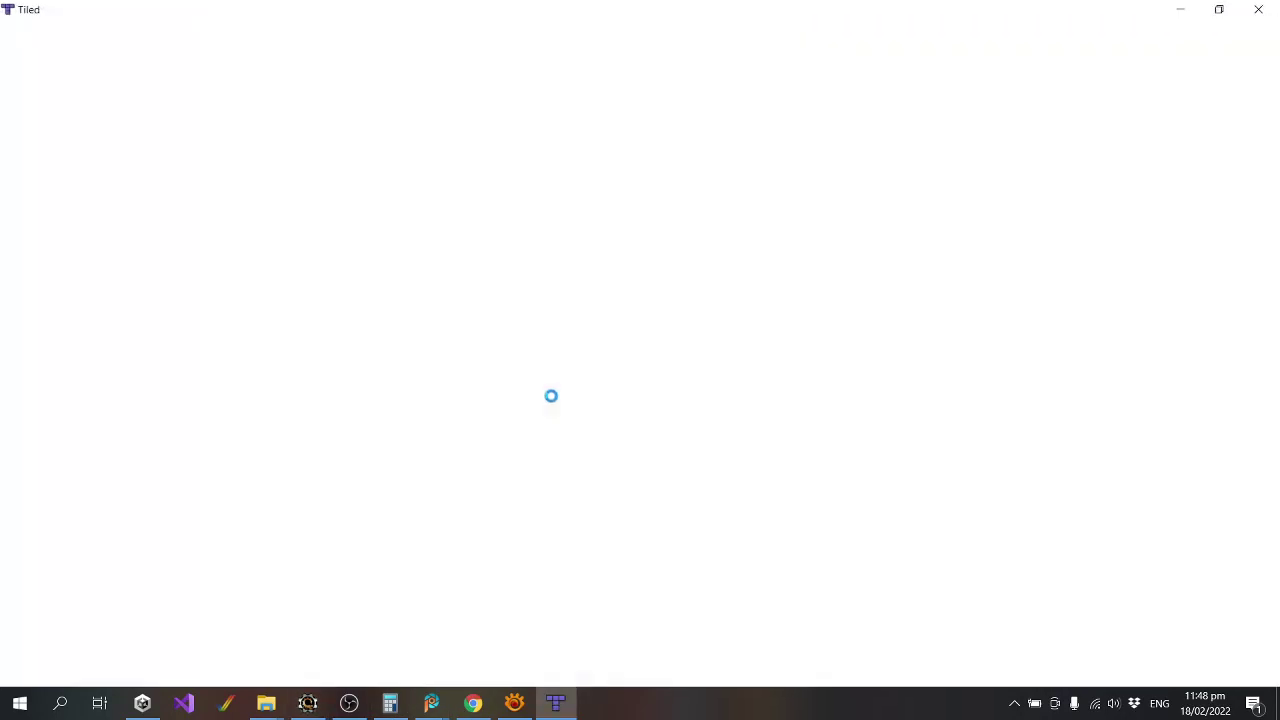
# Hide map1's bg layer and inspect the row of round ammo pickups beside the carrot in the red-roofed tunnel.
pyautogui.scroll(-5, 743, 514)
pyautogui.scroll(-5, 743, 514)
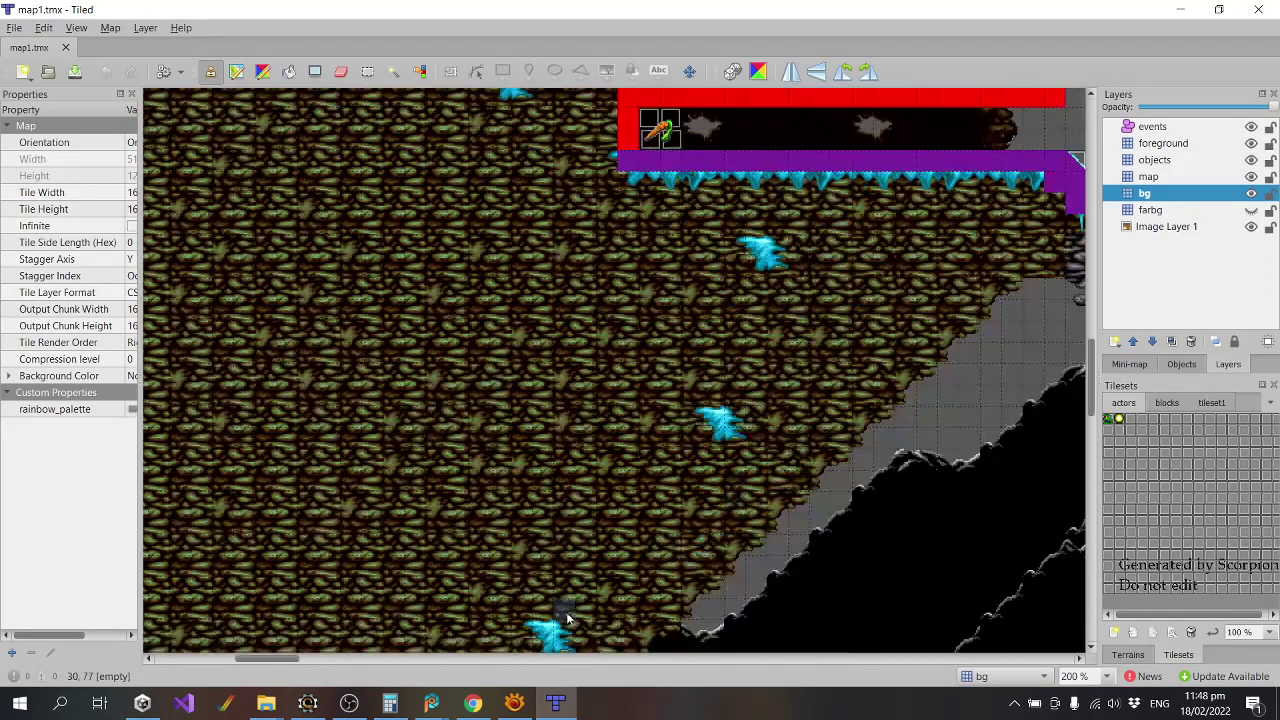
pyautogui.moveTo(279, 659)
pyautogui.mouseDown()
pyautogui.moveTo(900, 659)
pyautogui.moveTo(290, 659)
pyautogui.mouseUp()
pyautogui.keyDown('ctrl'); pyautogui.scroll(1, 591, 414); pyautogui.keyUp('ctrl')
pyautogui.scroll(5, 631, 319)
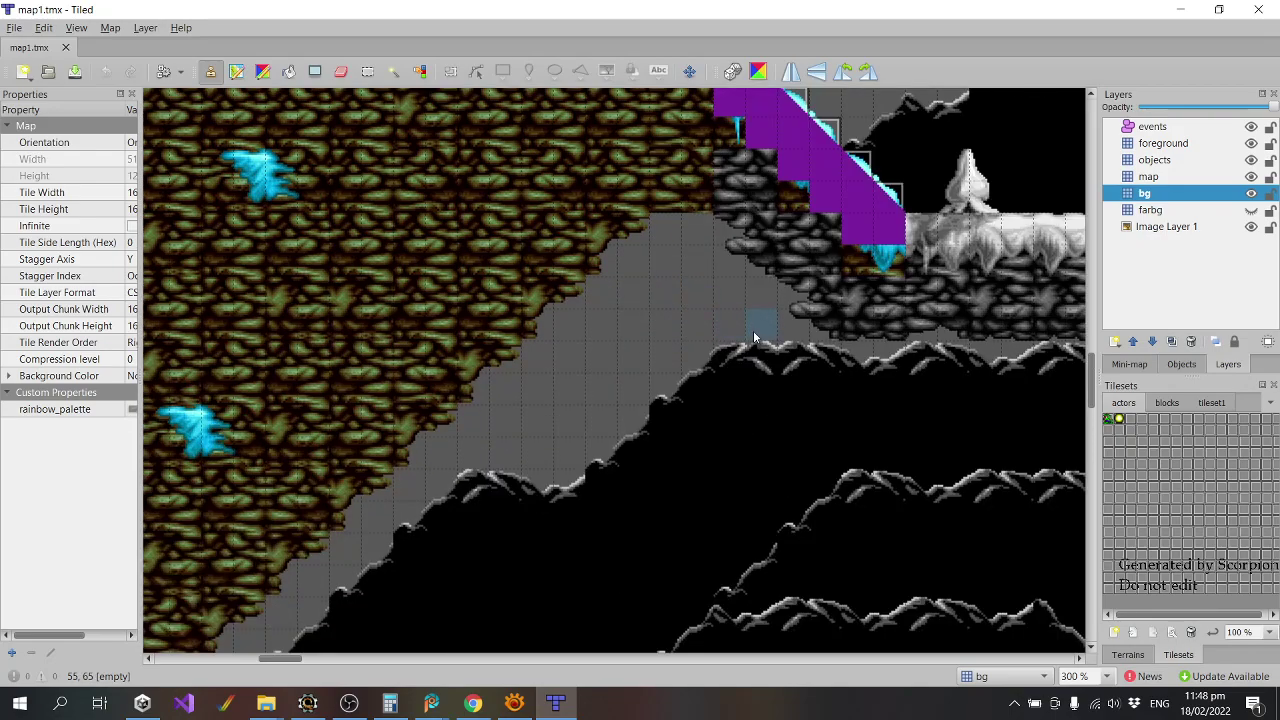
pyautogui.scroll(5, 818, 270)
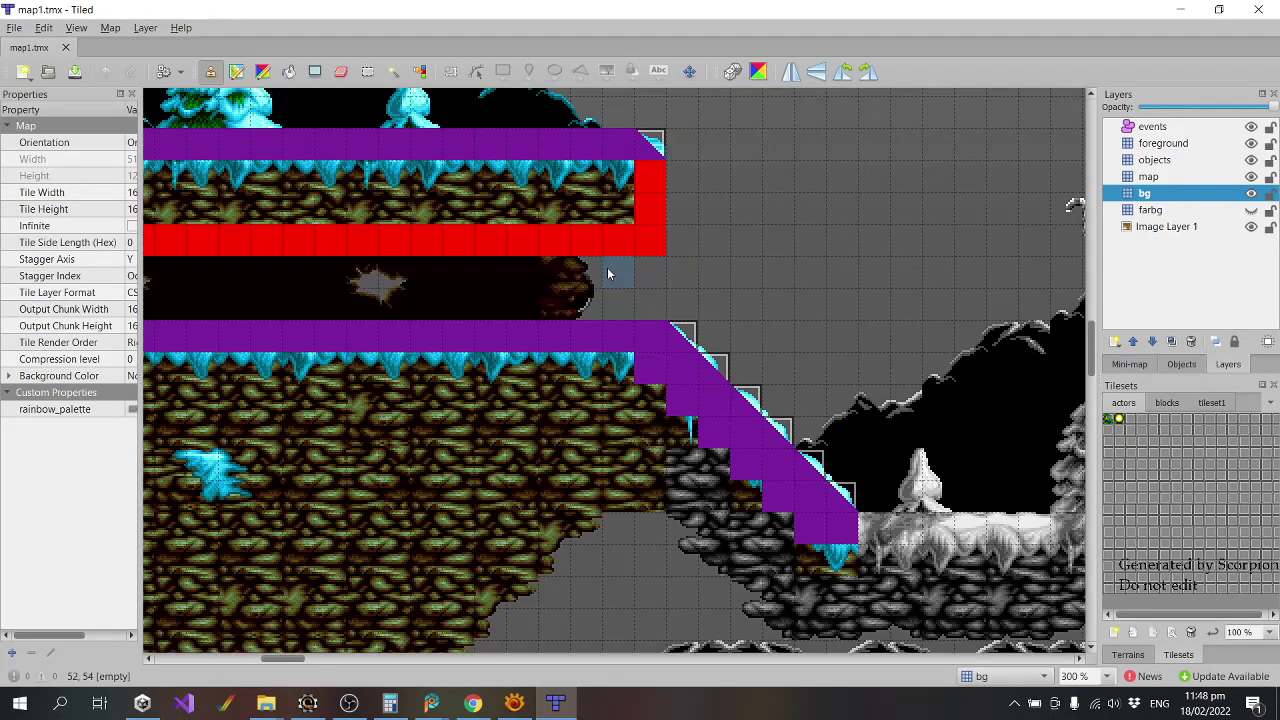
pyautogui.click(1252, 195)
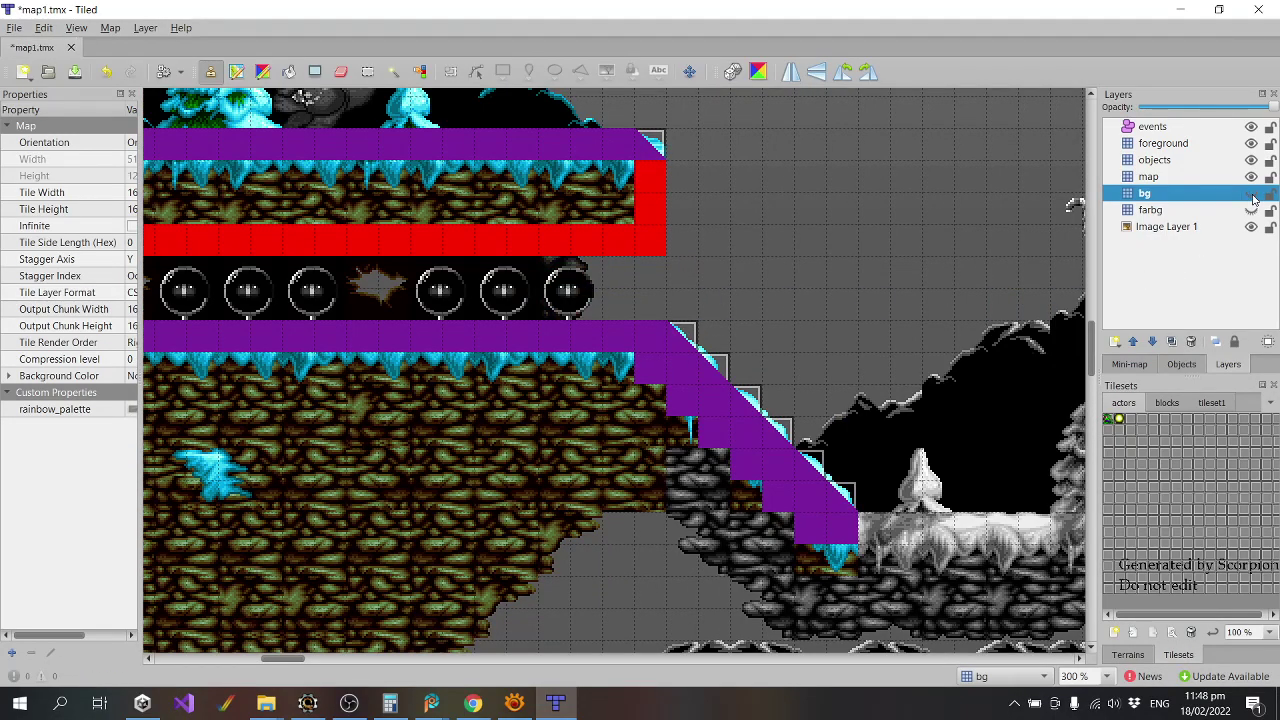
pyautogui.scroll(3, 535, 620)
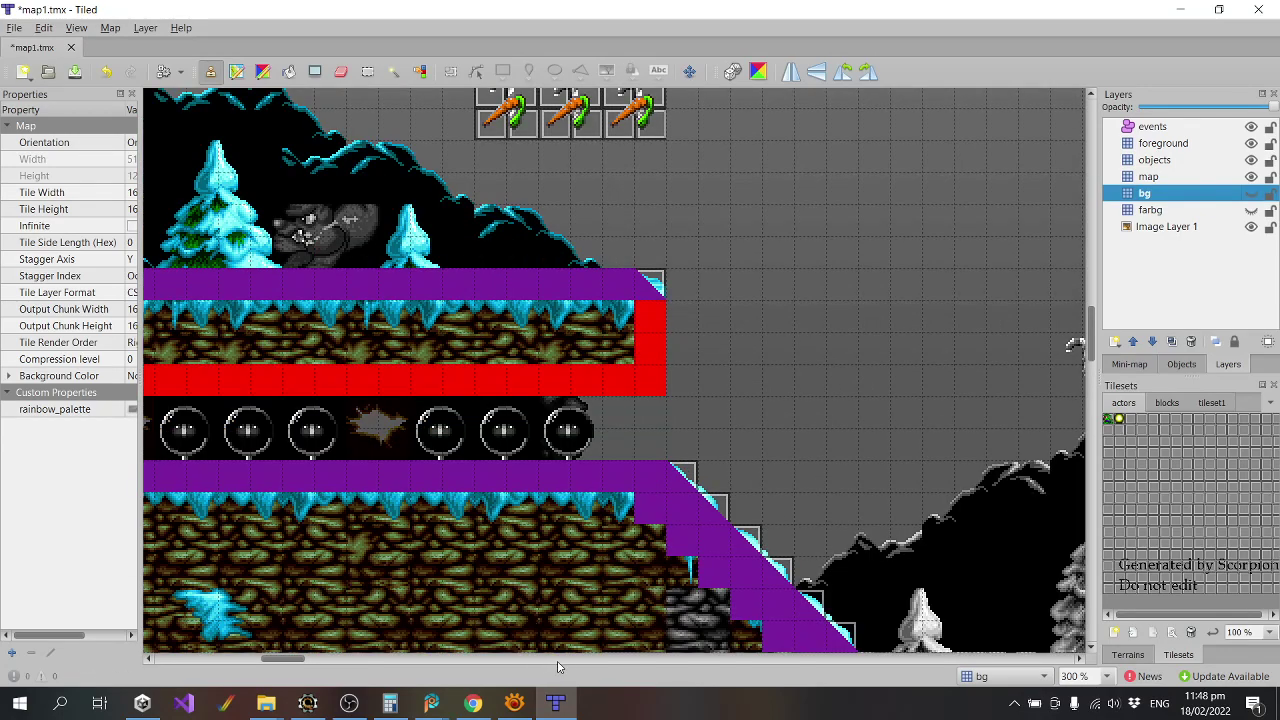
pyautogui.keyDown('ctrl'); pyautogui.scroll(1, 480, 408); pyautogui.keyUp('ctrl')
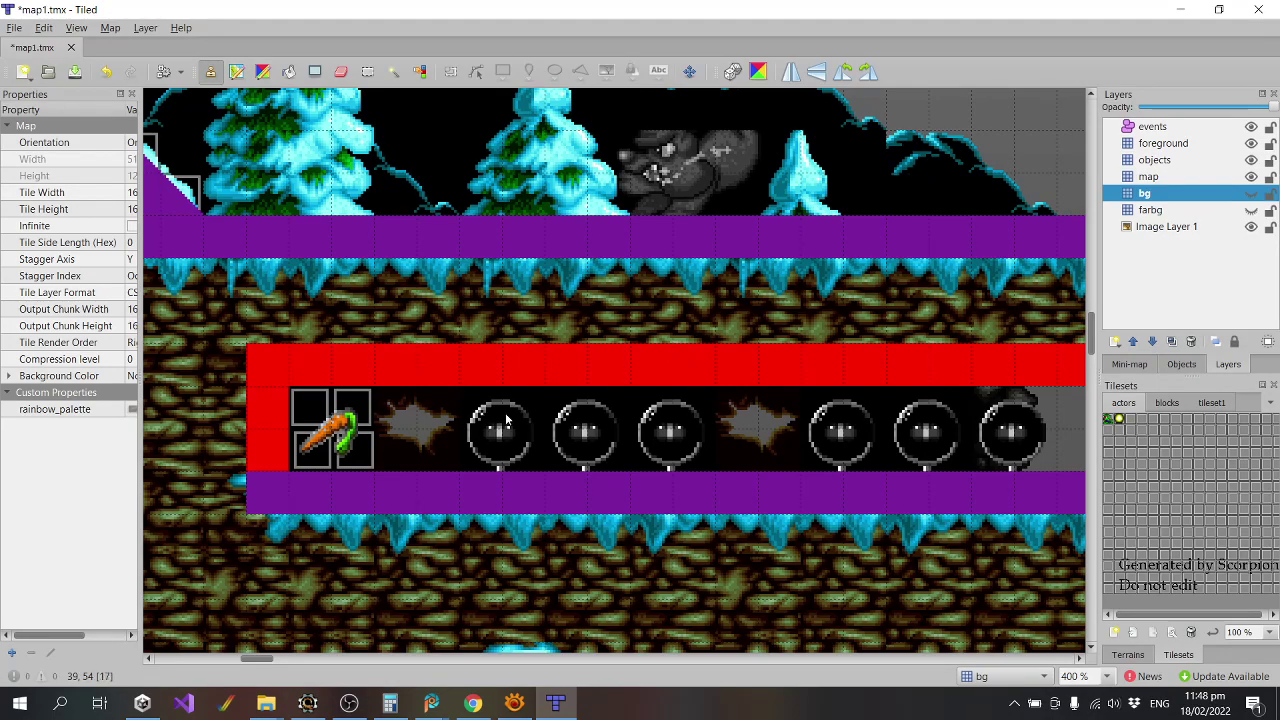
pyautogui.scroll(-3, 543, 406)
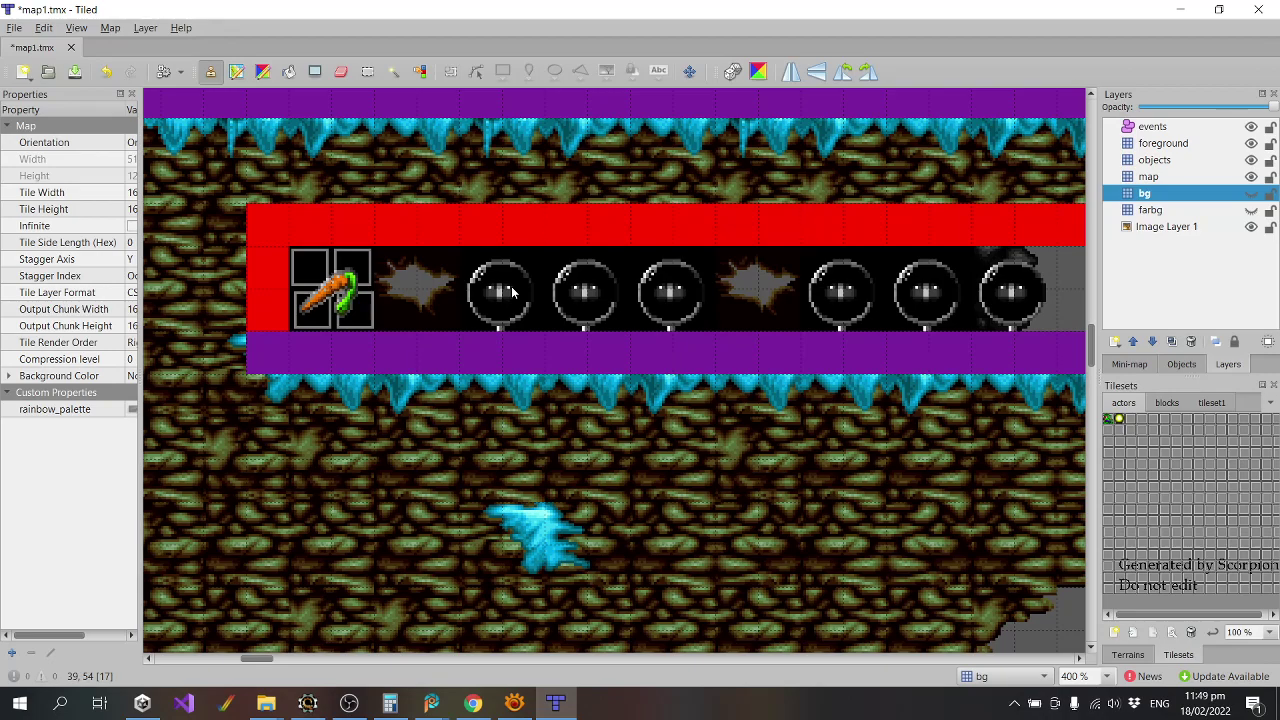
# Switch to the Image3 sprite sheet in PaintShop Pro and show the grid over the round ammo monitors.
pyautogui.moveTo(431, 703)
pyautogui.click(447, 650)
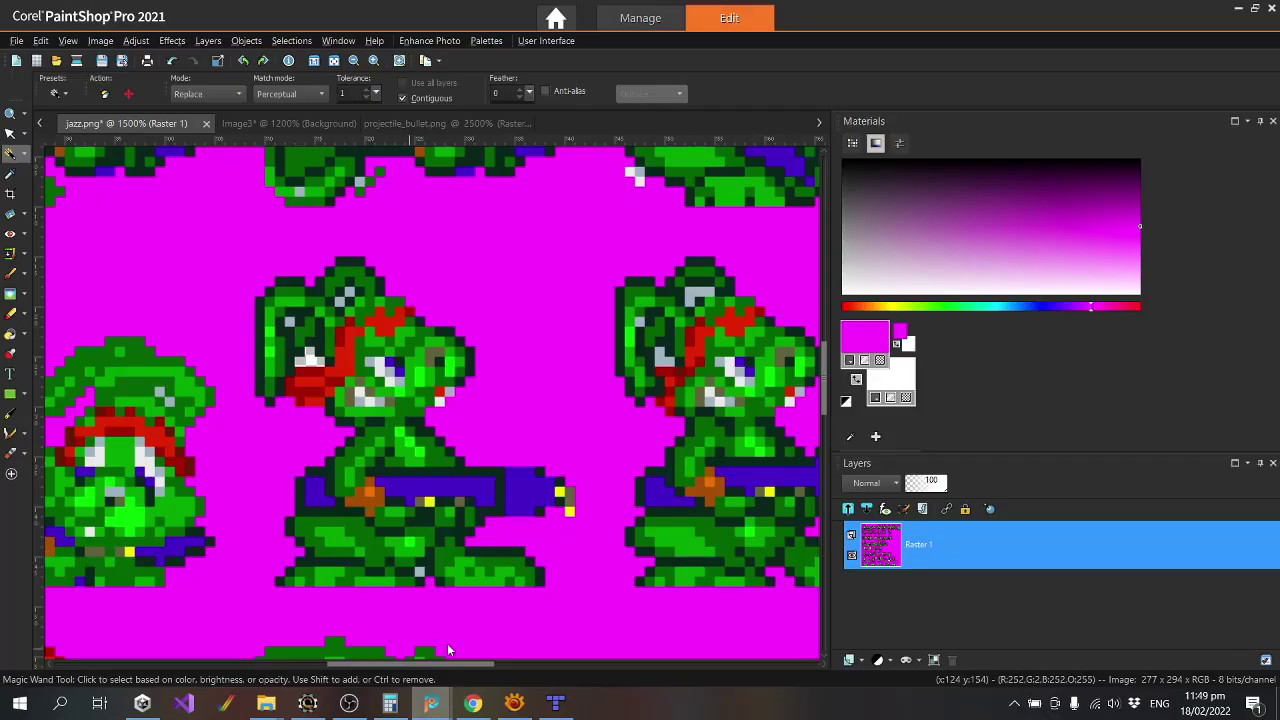
pyautogui.scroll(-5, 362, 402)
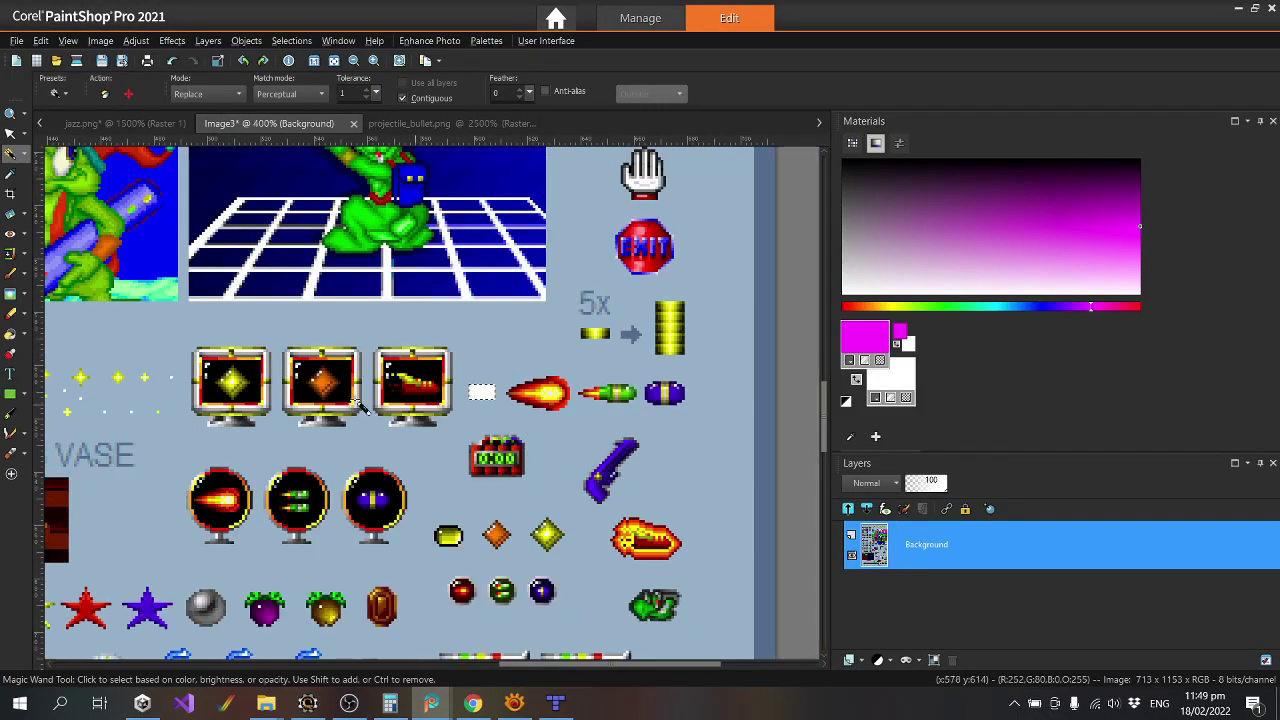
pyautogui.scroll(4, 362, 402)
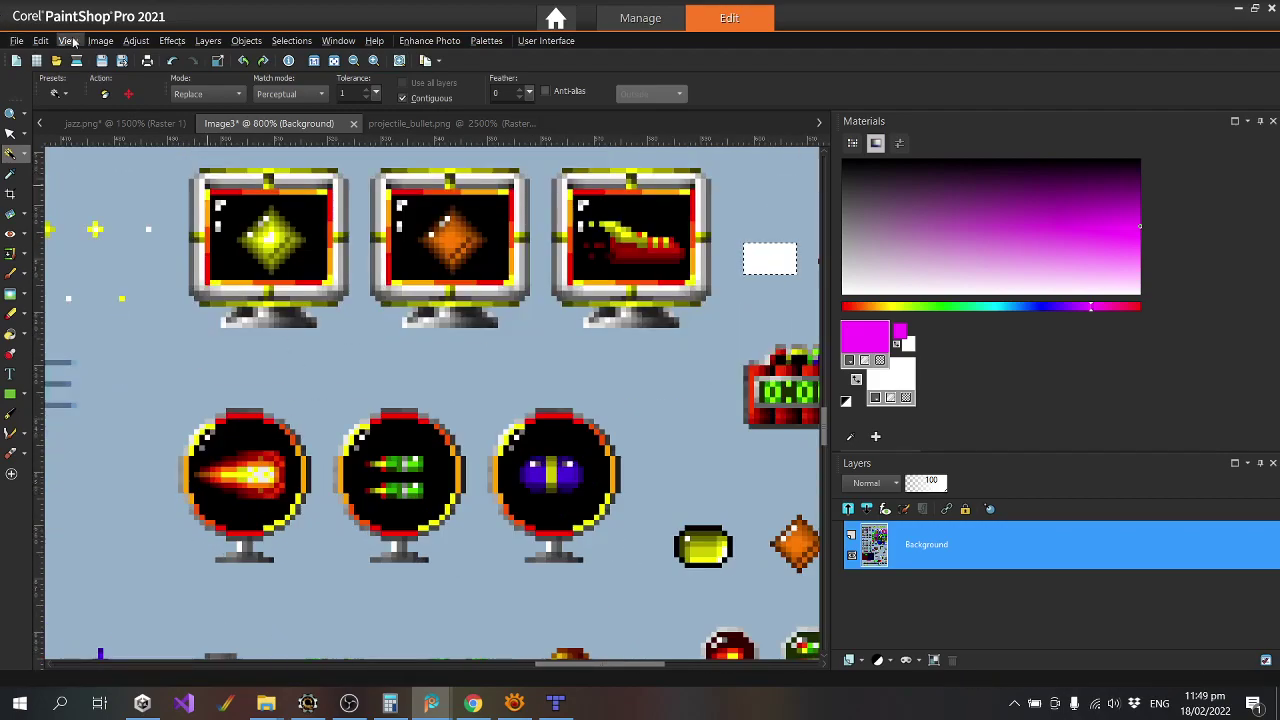
pyautogui.click(68, 41)
pyautogui.click(116, 196)
pyautogui.scroll(1, 515, 503)
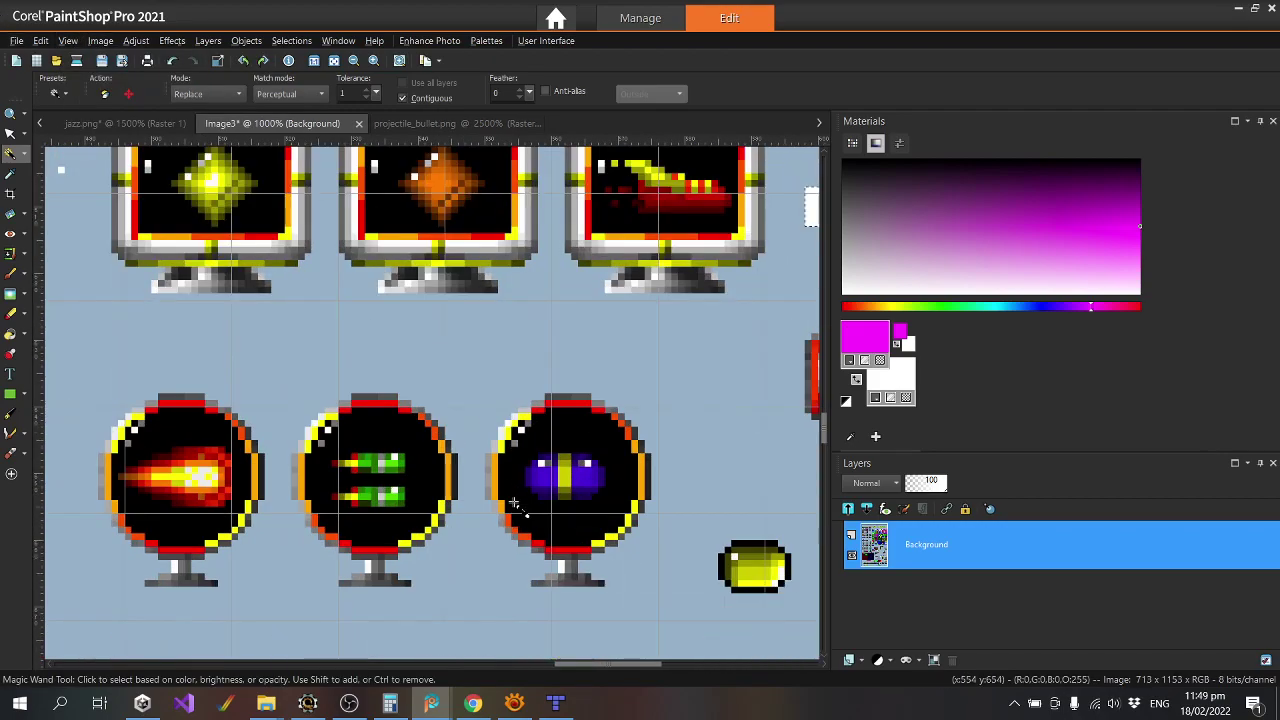
# Cut the round monitor with the blue bullet out of Image3 using a 25 x 29 pixel rectangular selection.
pyautogui.scroll(1, 515, 503)
pyautogui.click(22, 154)
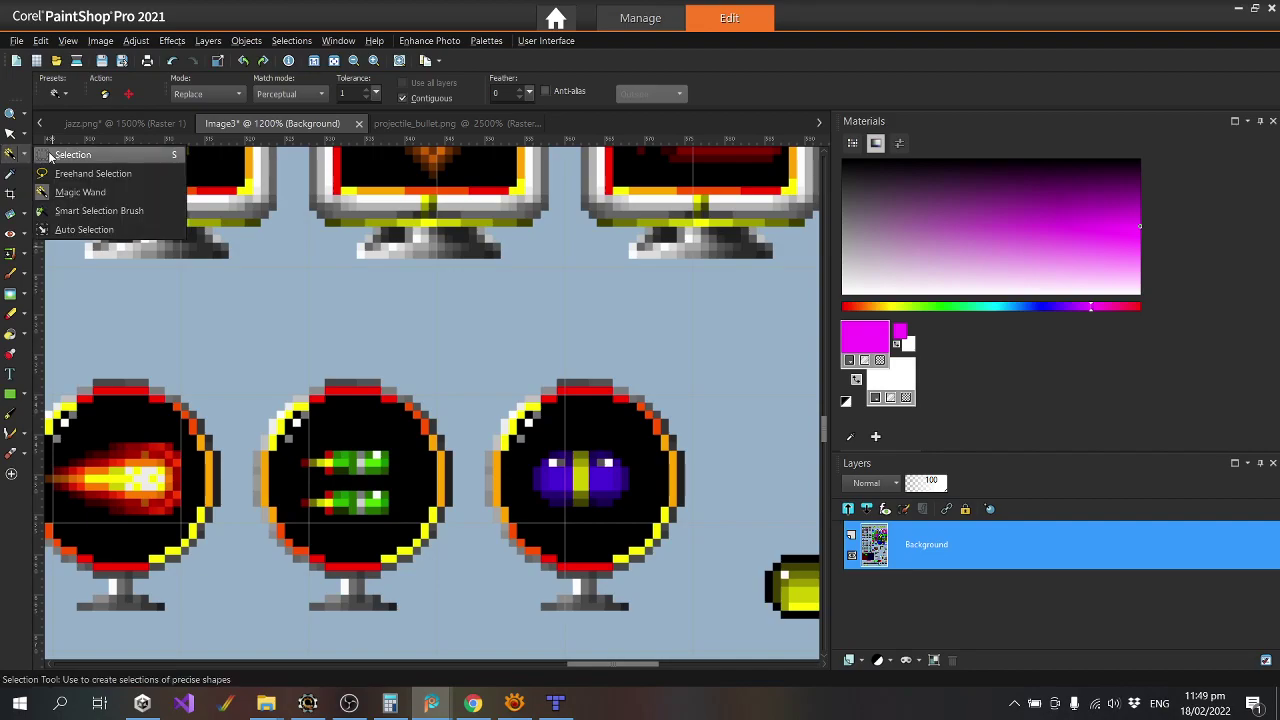
pyautogui.click(52, 156)
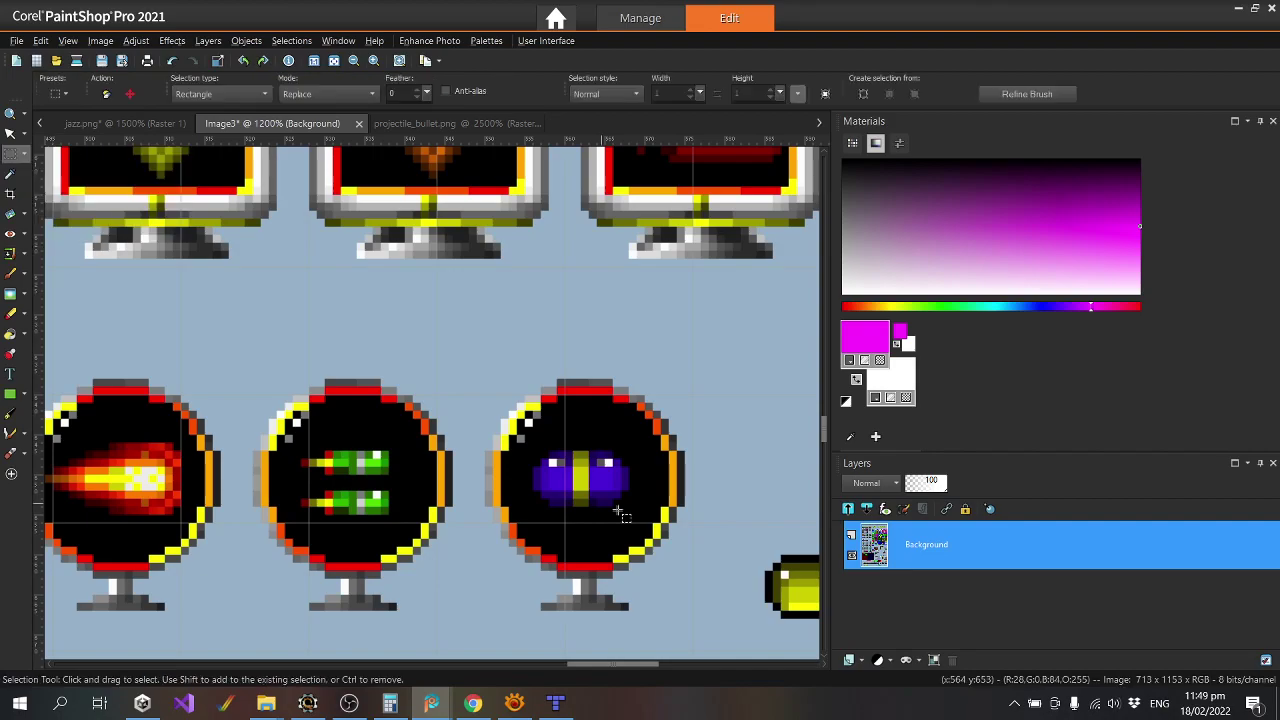
pyautogui.click(66, 41)
pyautogui.click(68, 41)
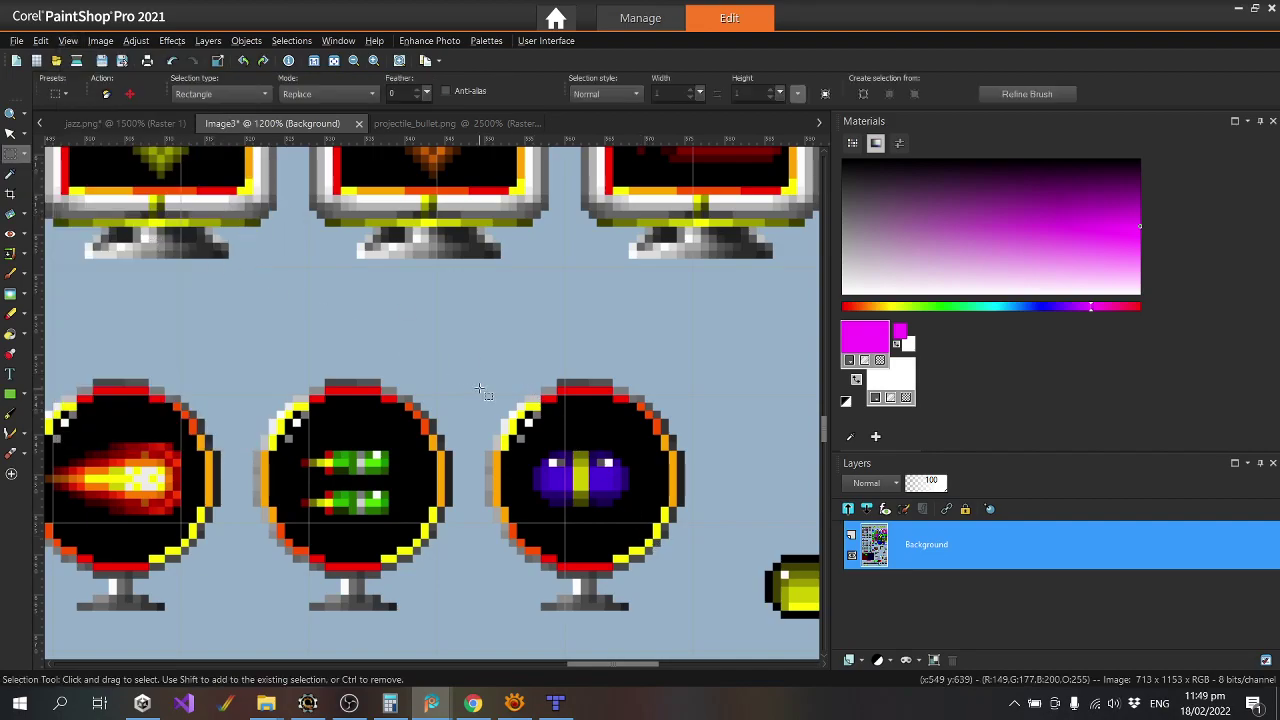
pyautogui.moveTo(492, 378); pyautogui.dragTo(682, 608)
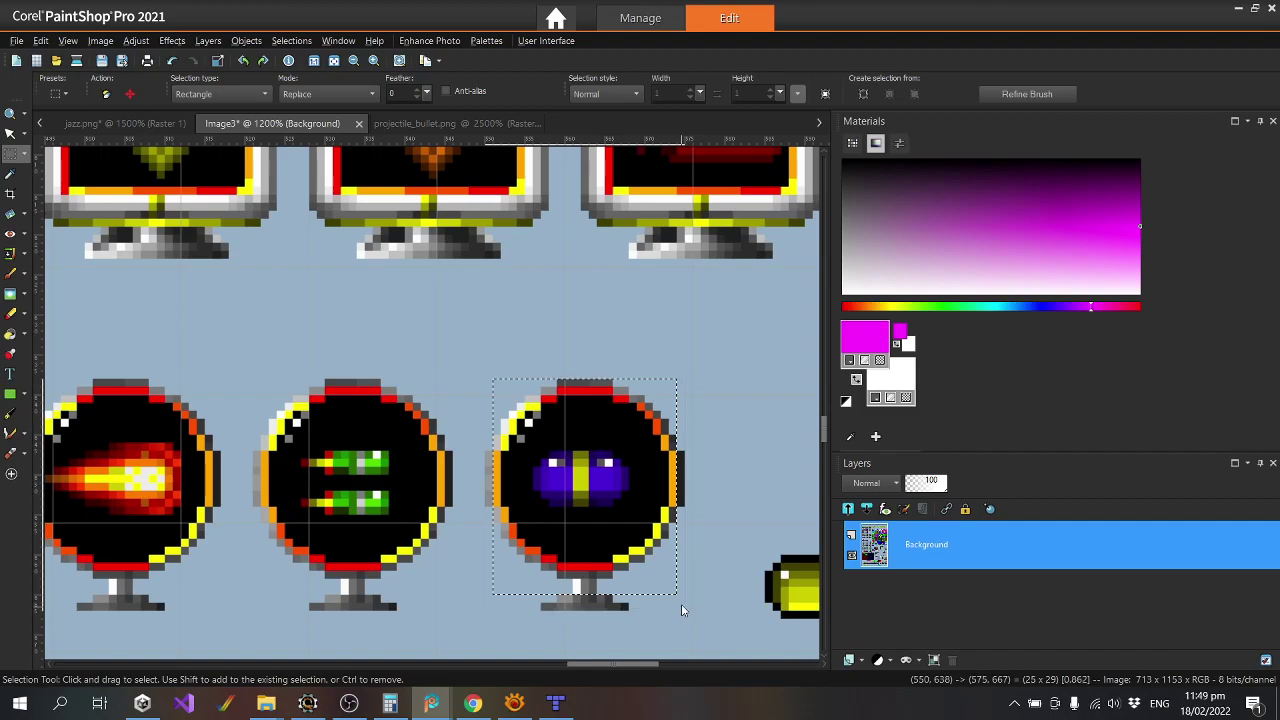
pyautogui.press('Delete')
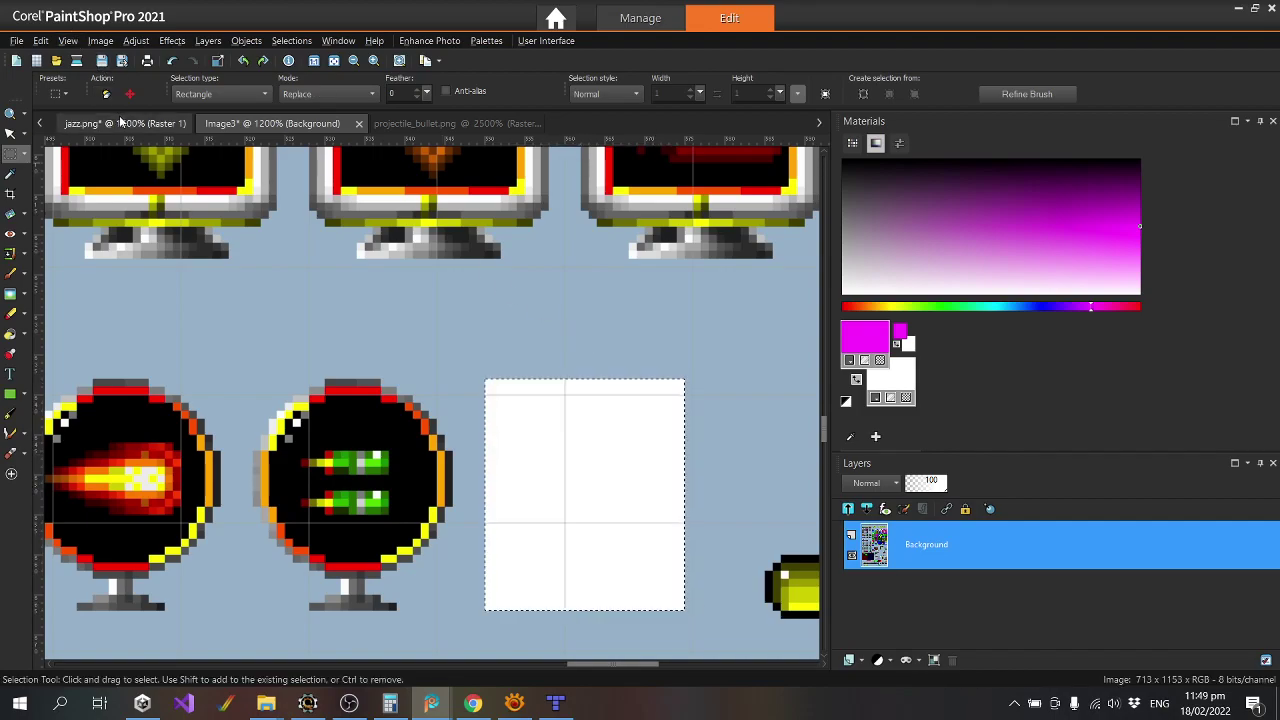
# Open blocks.png and paste the cut monitor beside the carrot, with its corner at 36, 19.
pyautogui.hotkey('alt', 'f')
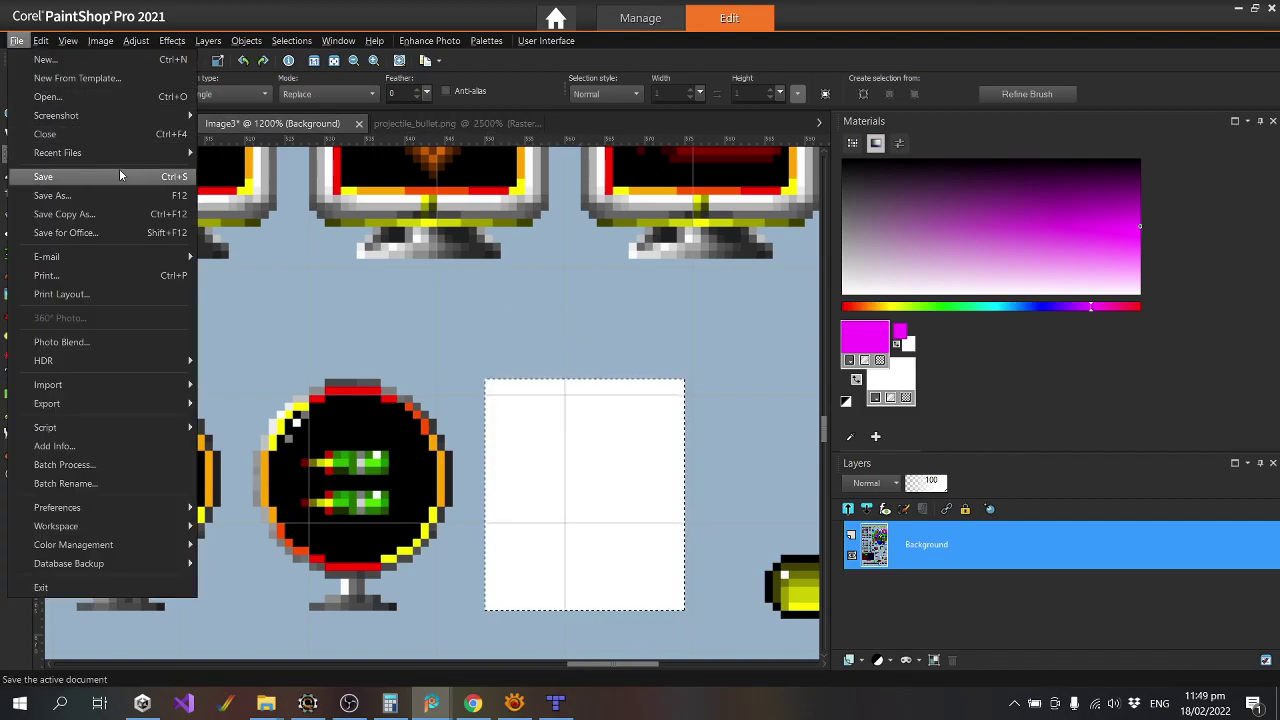
pyautogui.press('Escape')
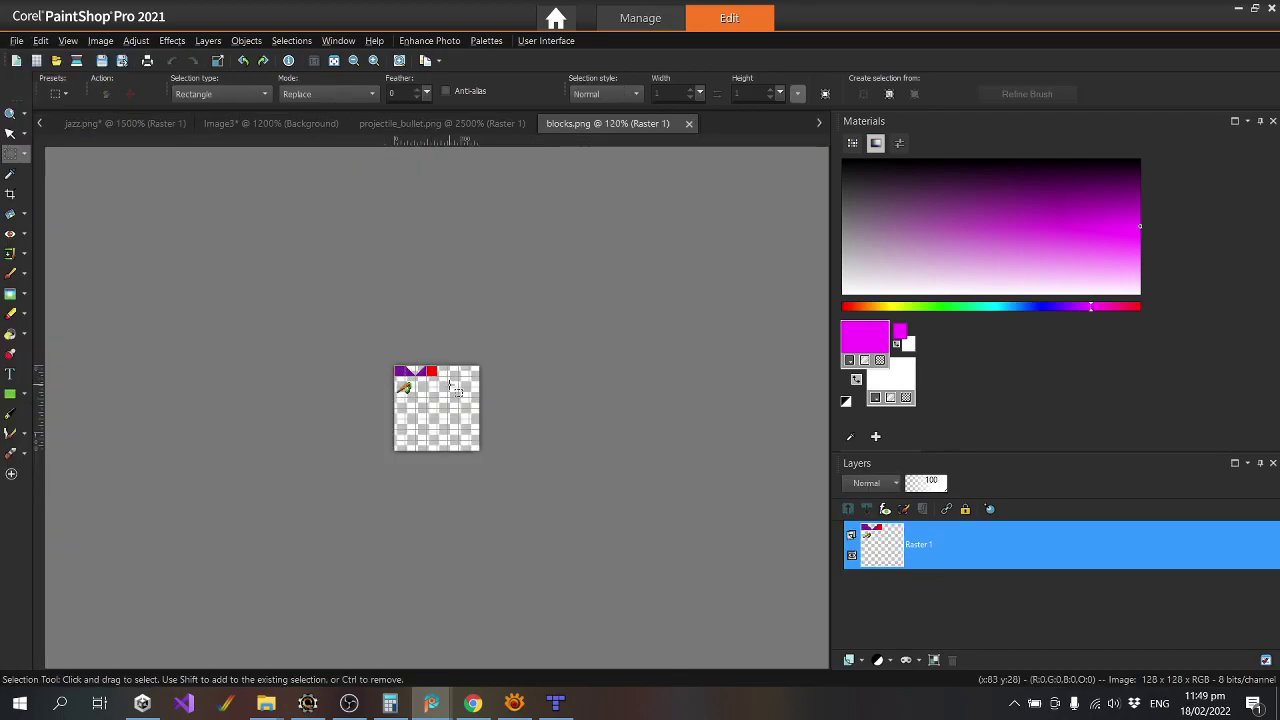
pyautogui.scroll(3, 400, 360)
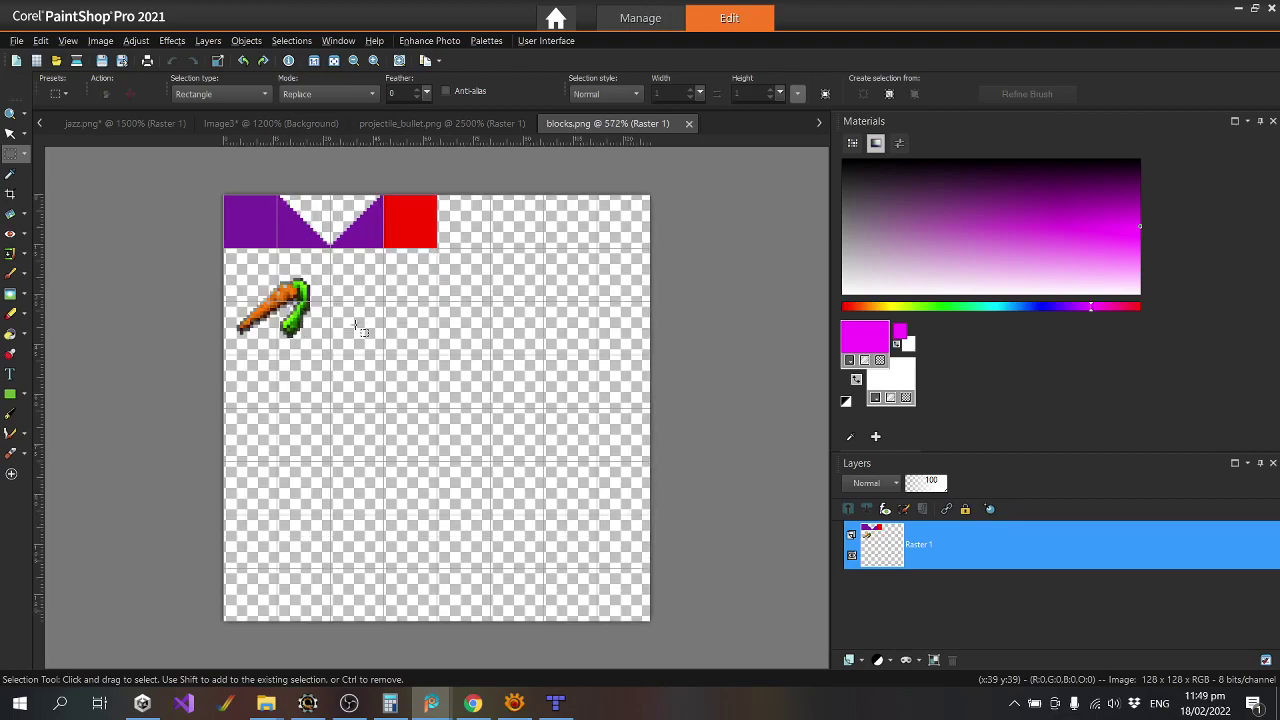
pyautogui.scroll(1, 356, 326)
pyautogui.hotkey('ctrl', 'e')
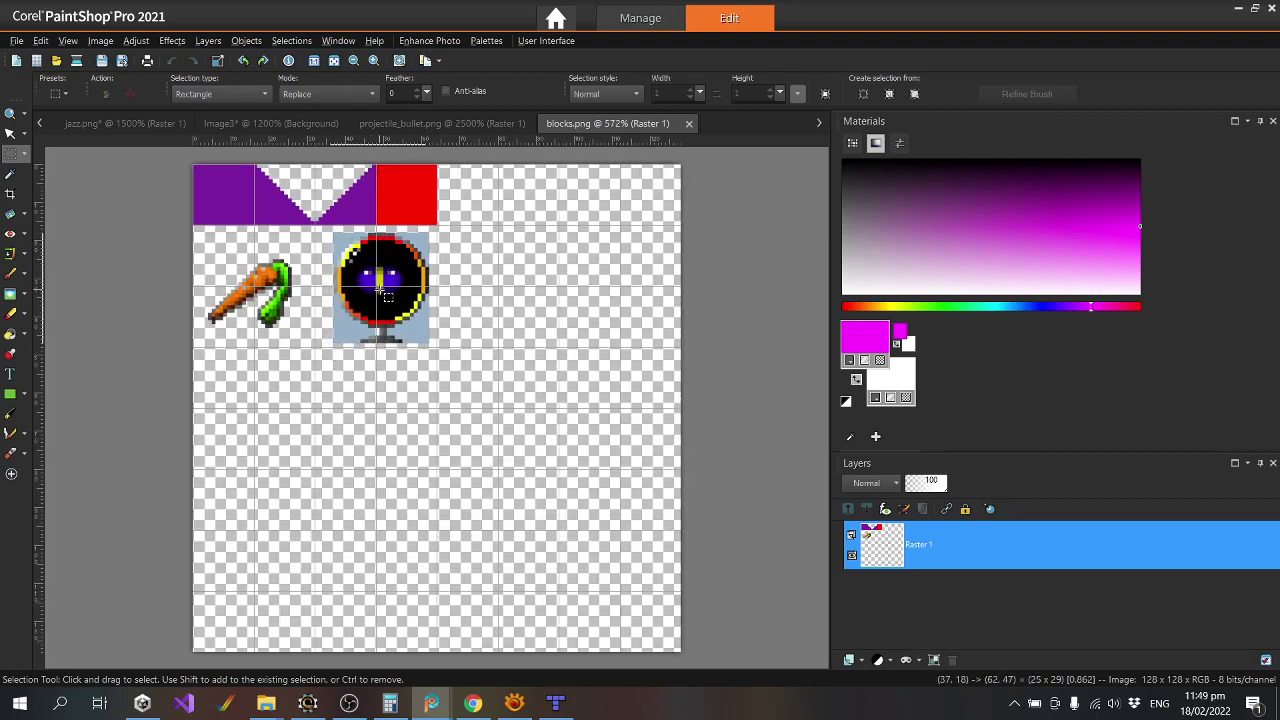
pyautogui.moveTo(379, 289); pyautogui.dragTo(377, 293)
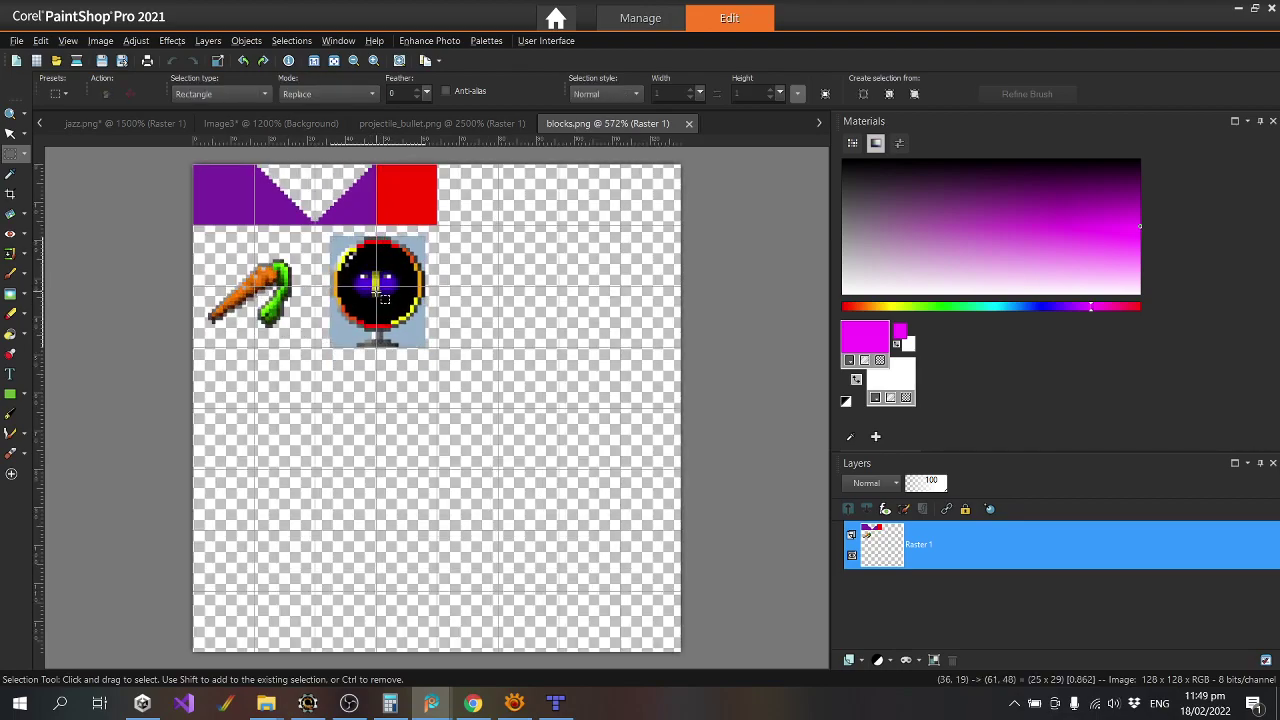
# Deselect the pasted monitor so it merges into the Raster 1 layer of blocks.png.
pyautogui.scroll(2, 357, 203)
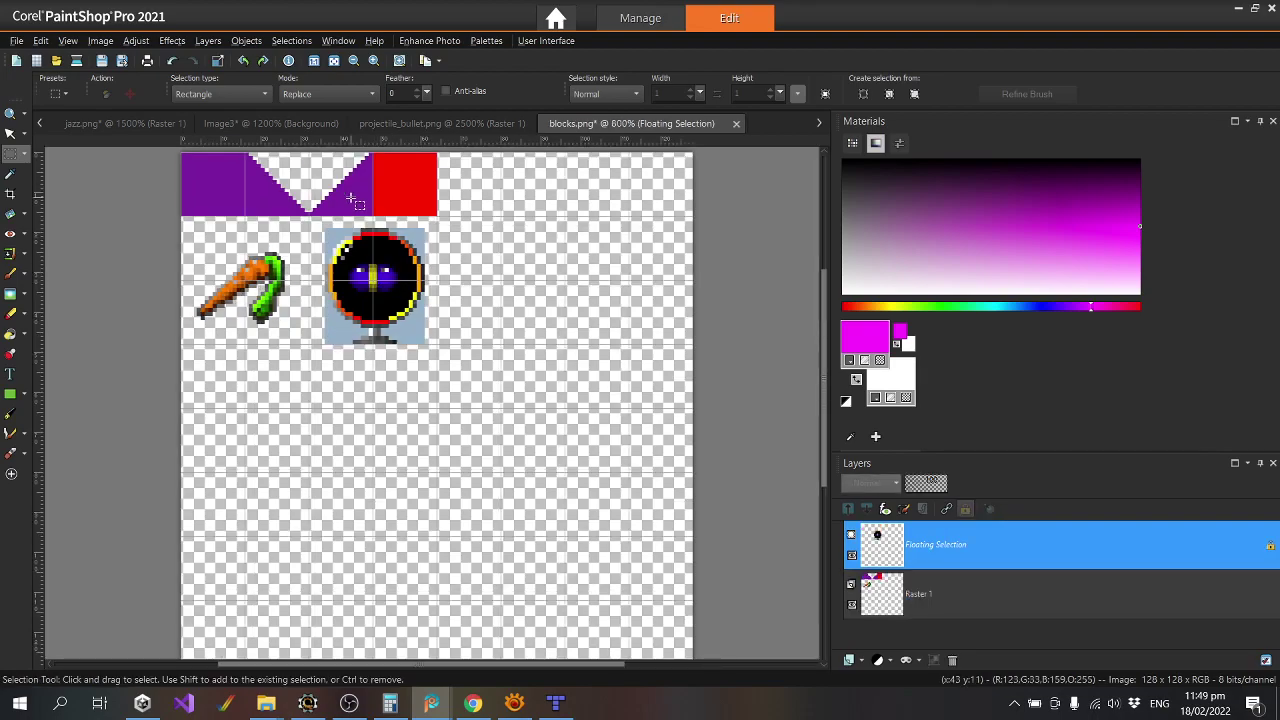
pyautogui.scroll(3, 353, 200)
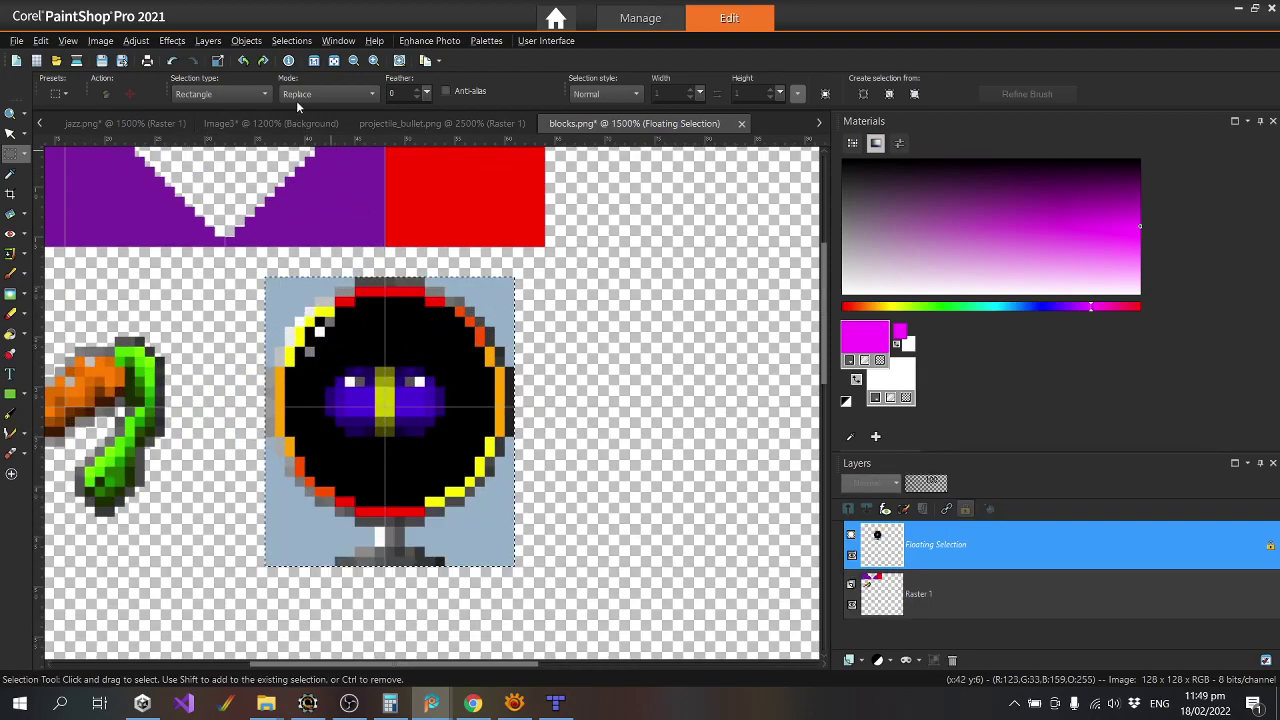
pyautogui.click(291, 40)
pyautogui.click(323, 81)
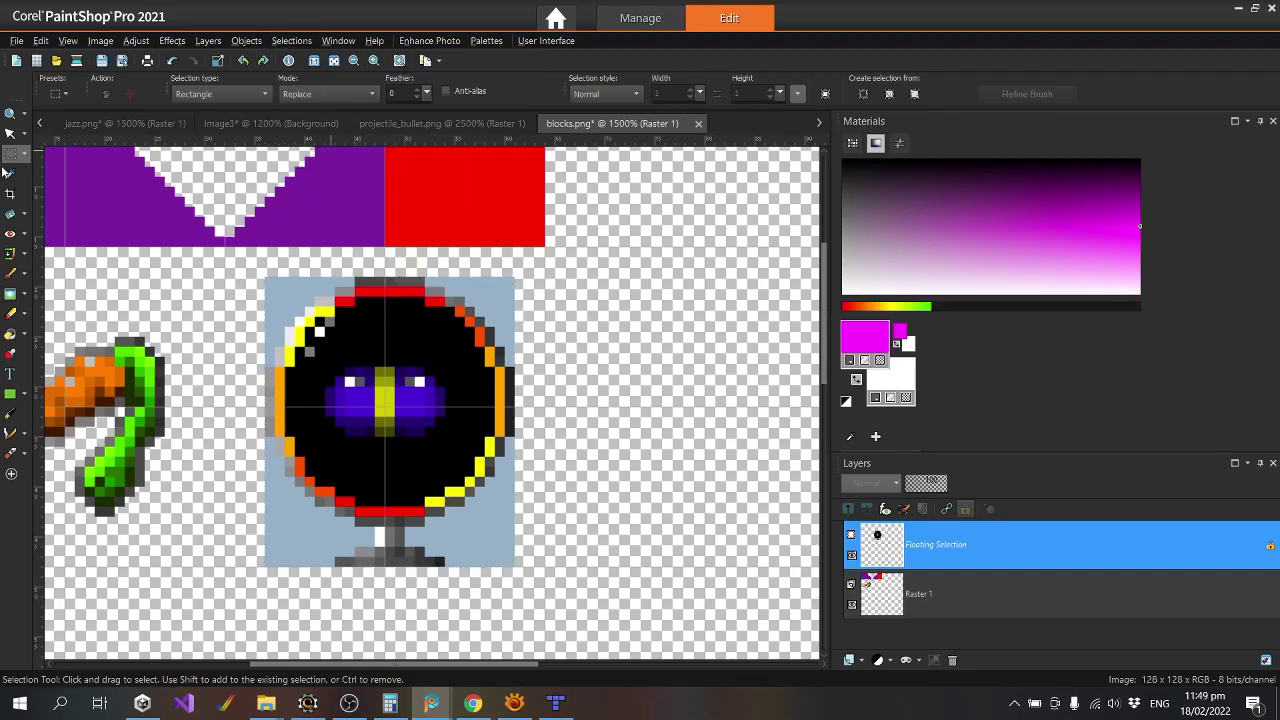
# Erase the grey-blue background around the round monitor with the Magic Wand, one corner region at a time.
pyautogui.click(29, 153)
pyautogui.click(29, 153)
pyautogui.click(29, 153)
pyautogui.click(80, 192)
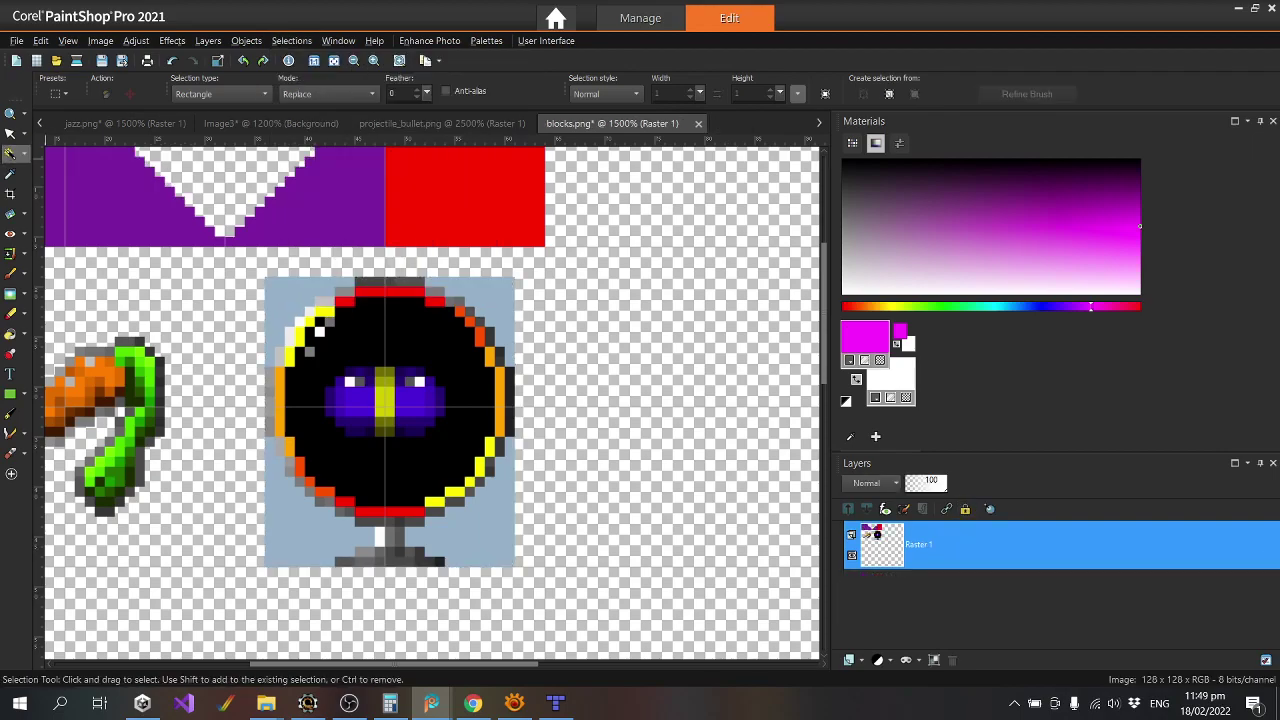
pyautogui.click(484, 310)
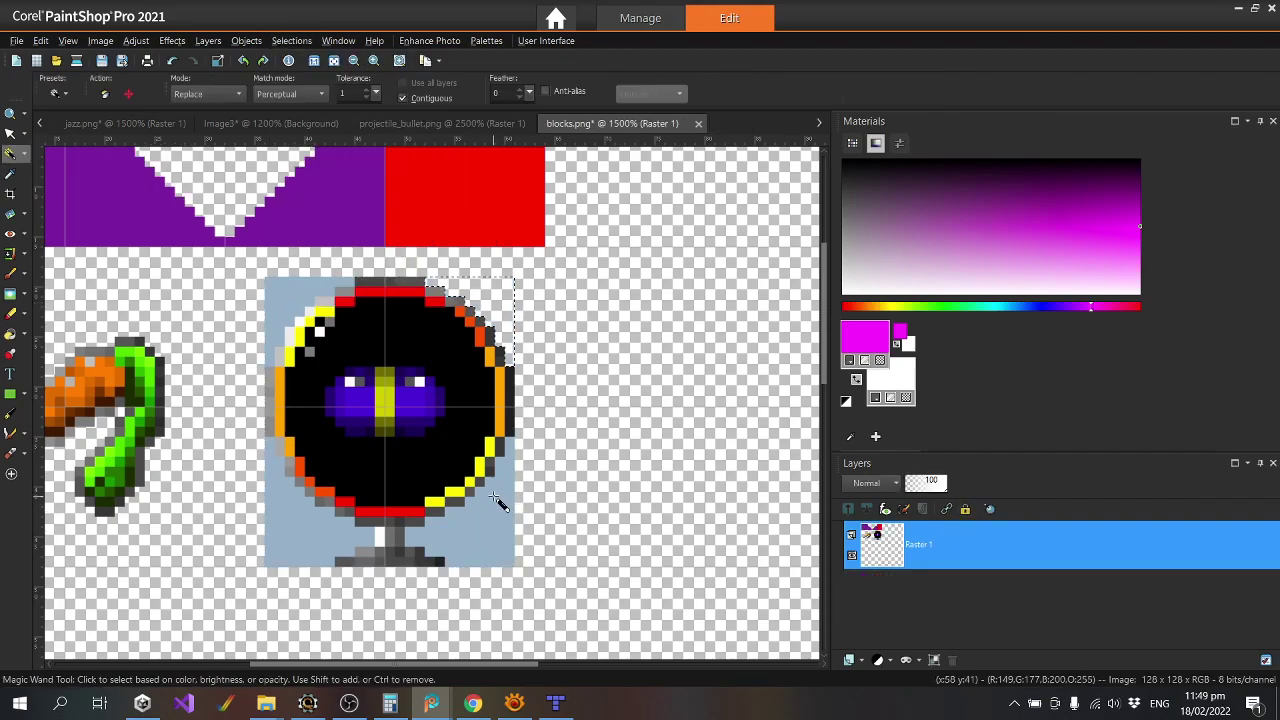
pyautogui.press('Delete')
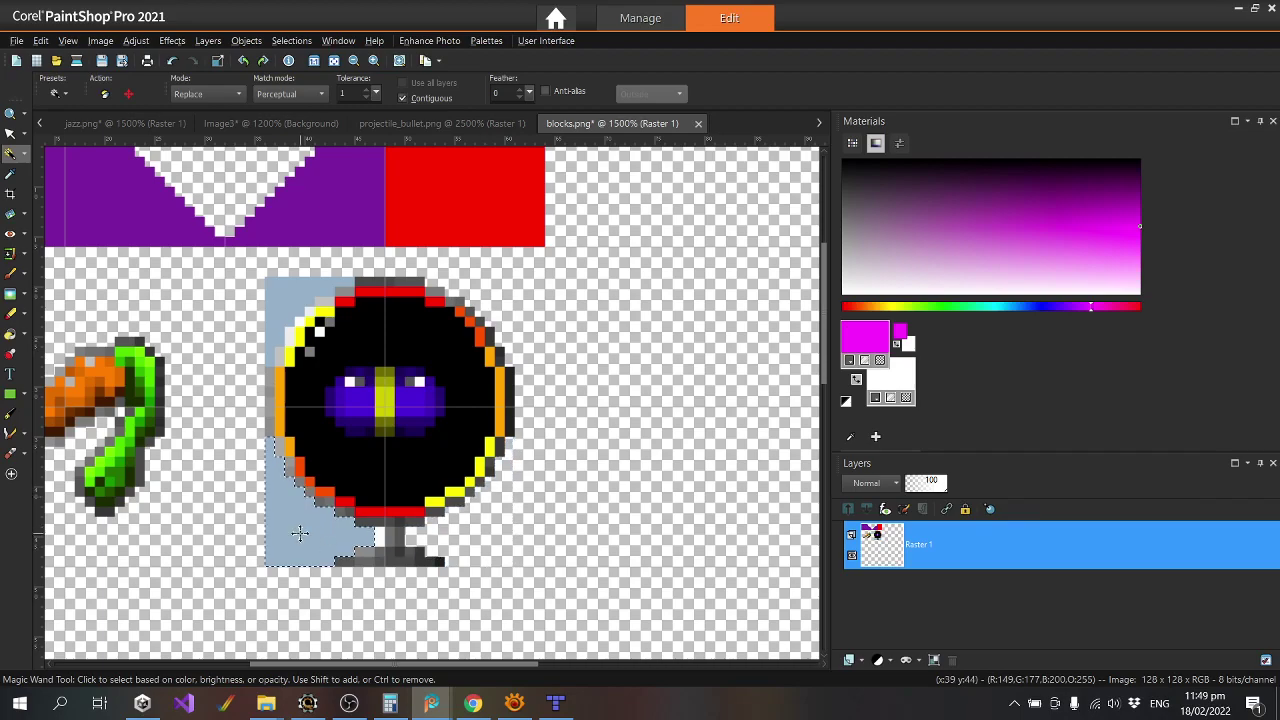
pyautogui.click(297, 531)
pyautogui.press('Delete')
pyautogui.click(288, 290)
pyautogui.press('Delete')
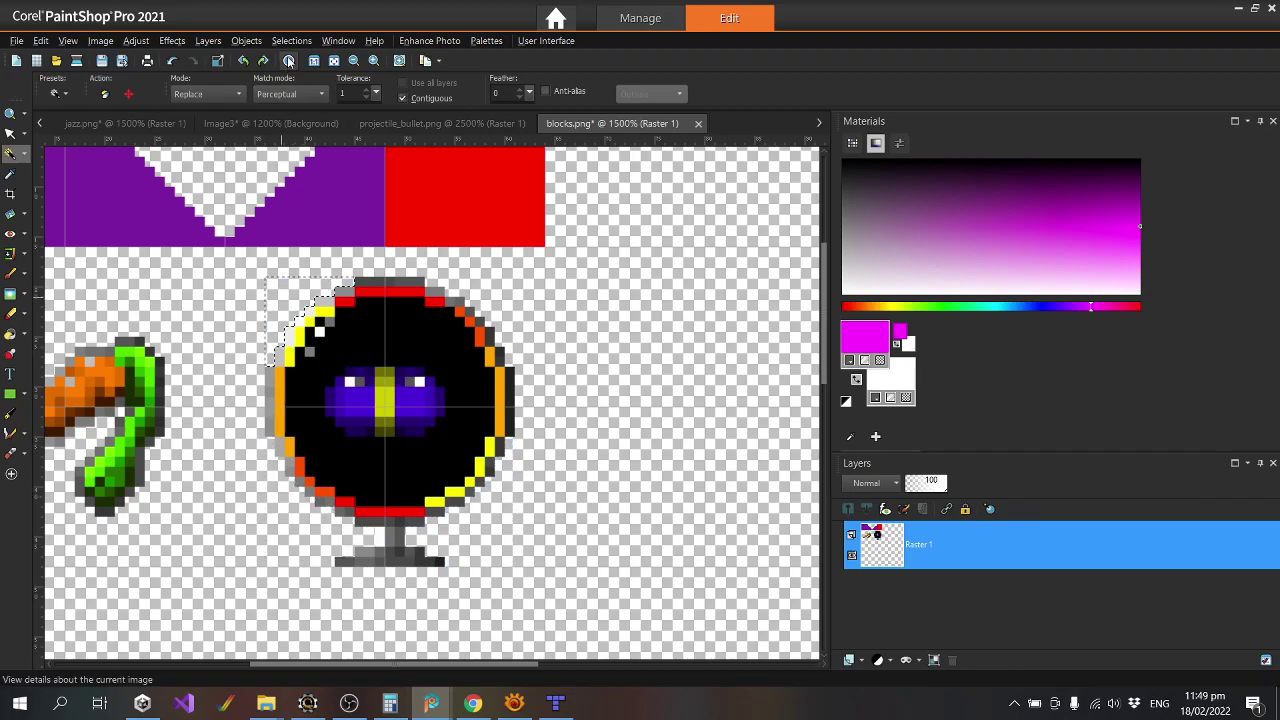
# Clear the selection and save blocks.png.
pyautogui.click(291, 40)
pyautogui.click(318, 78)
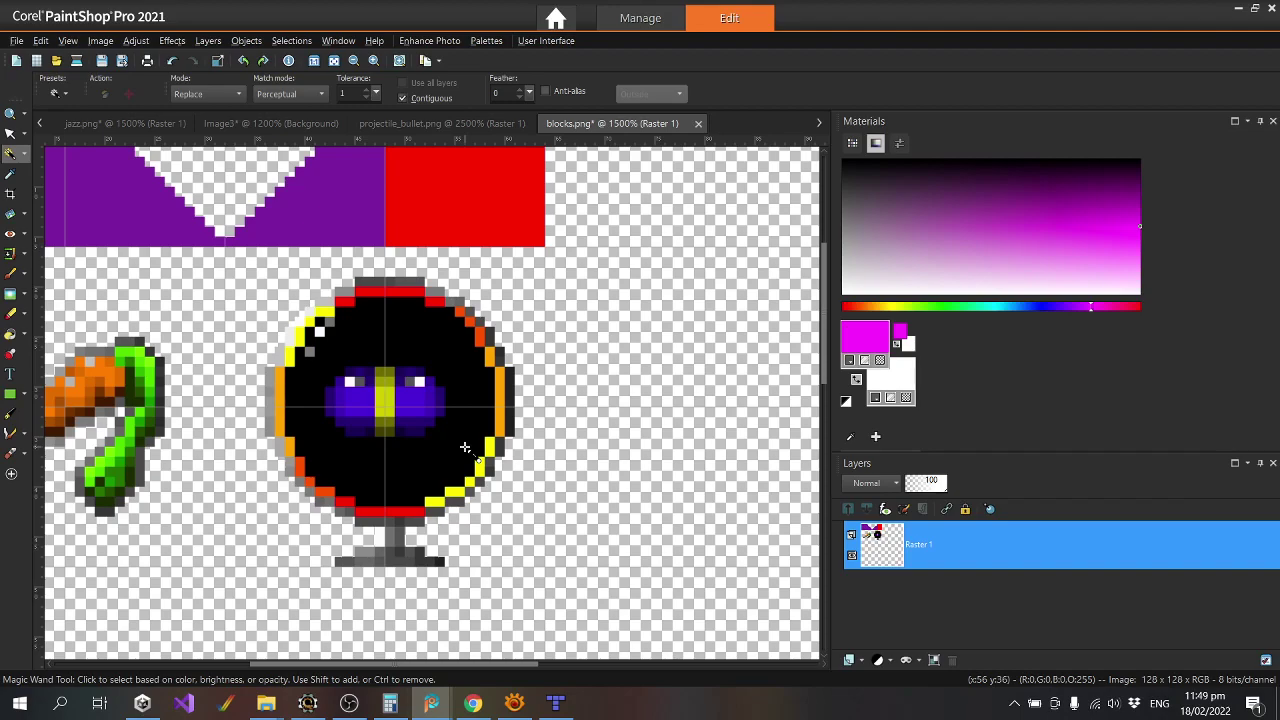
pyautogui.click(16, 40)
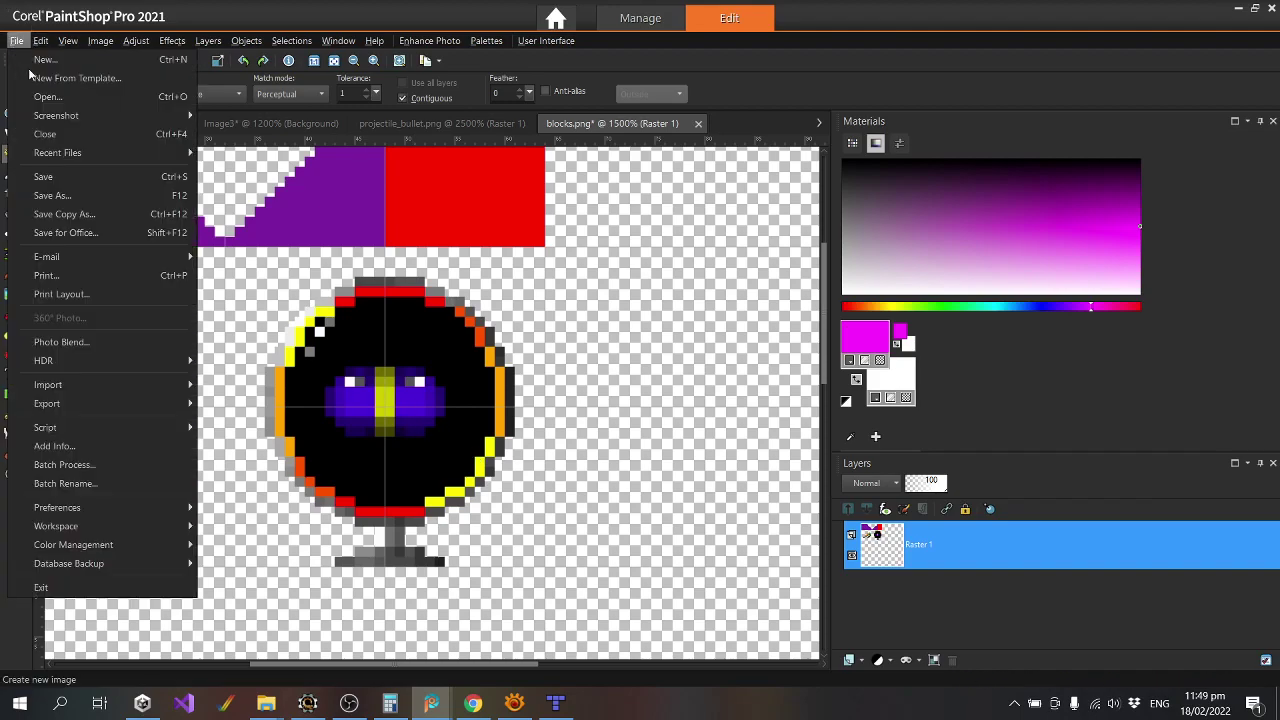
pyautogui.click(76, 176)
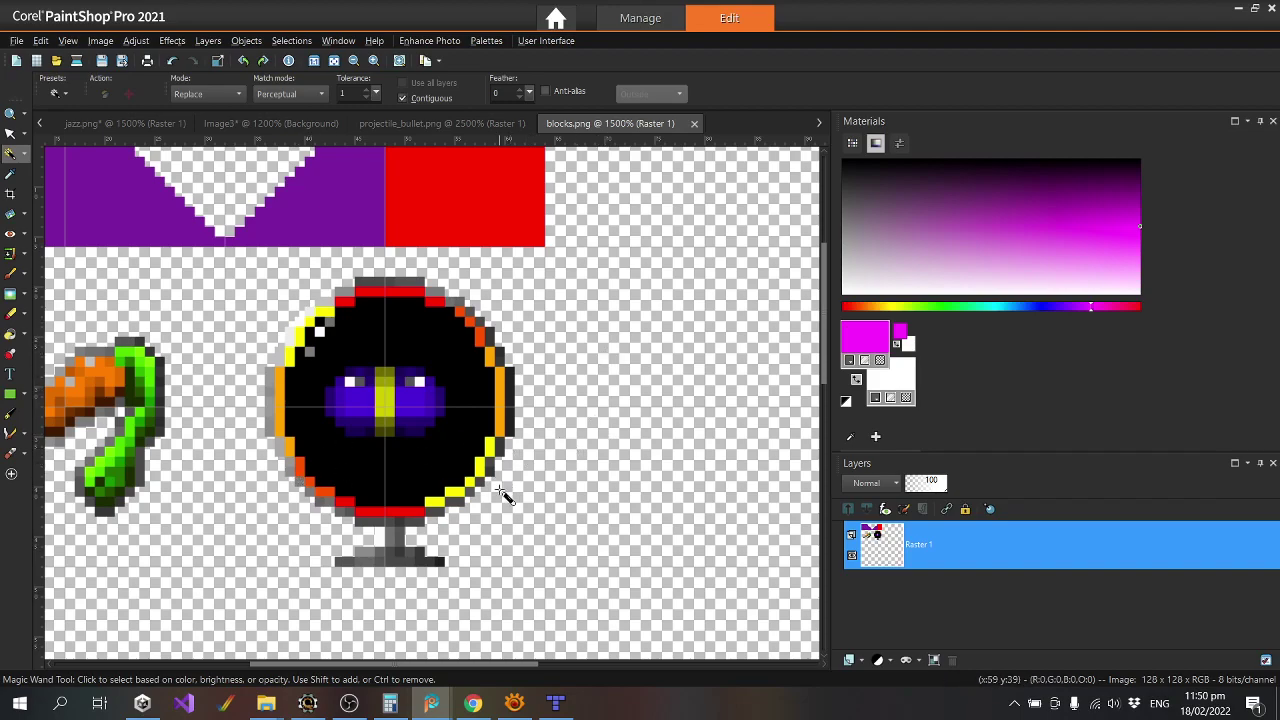
# Switch to Scorpion Editor's blocks and copy the carrot_tr block as grenade_tl.
pyautogui.click(556, 704)
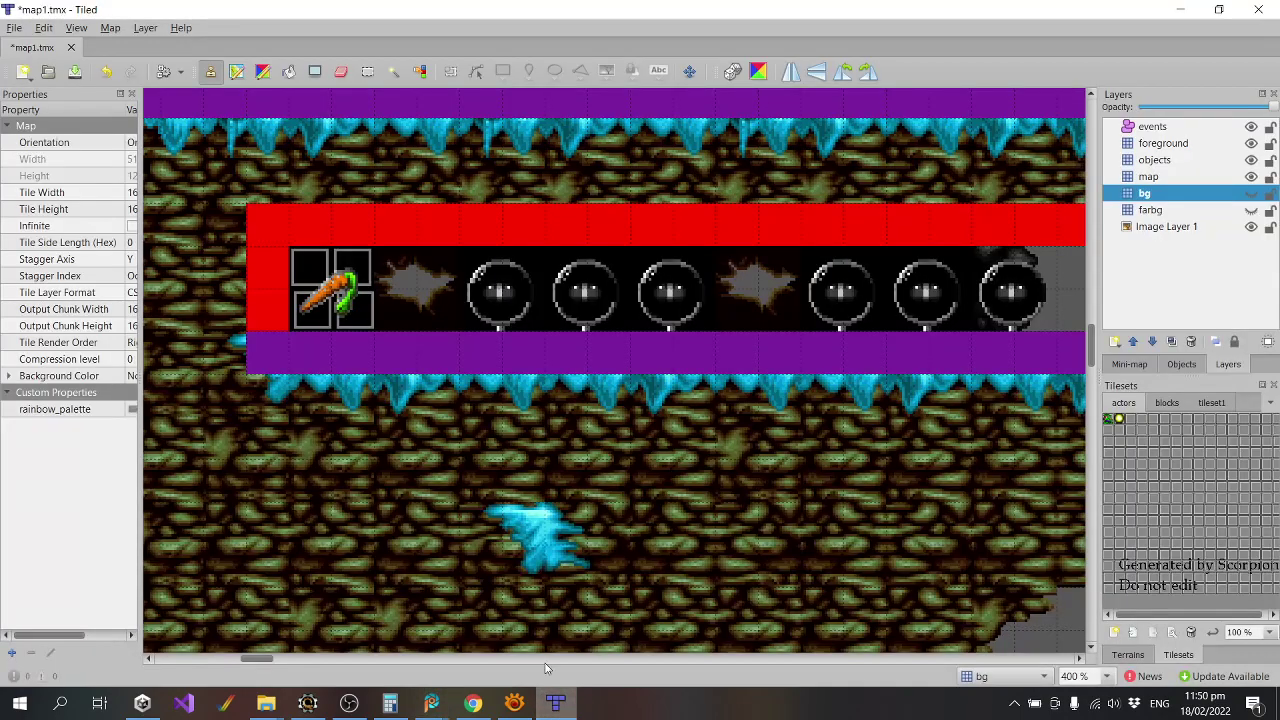
pyautogui.click(308, 704)
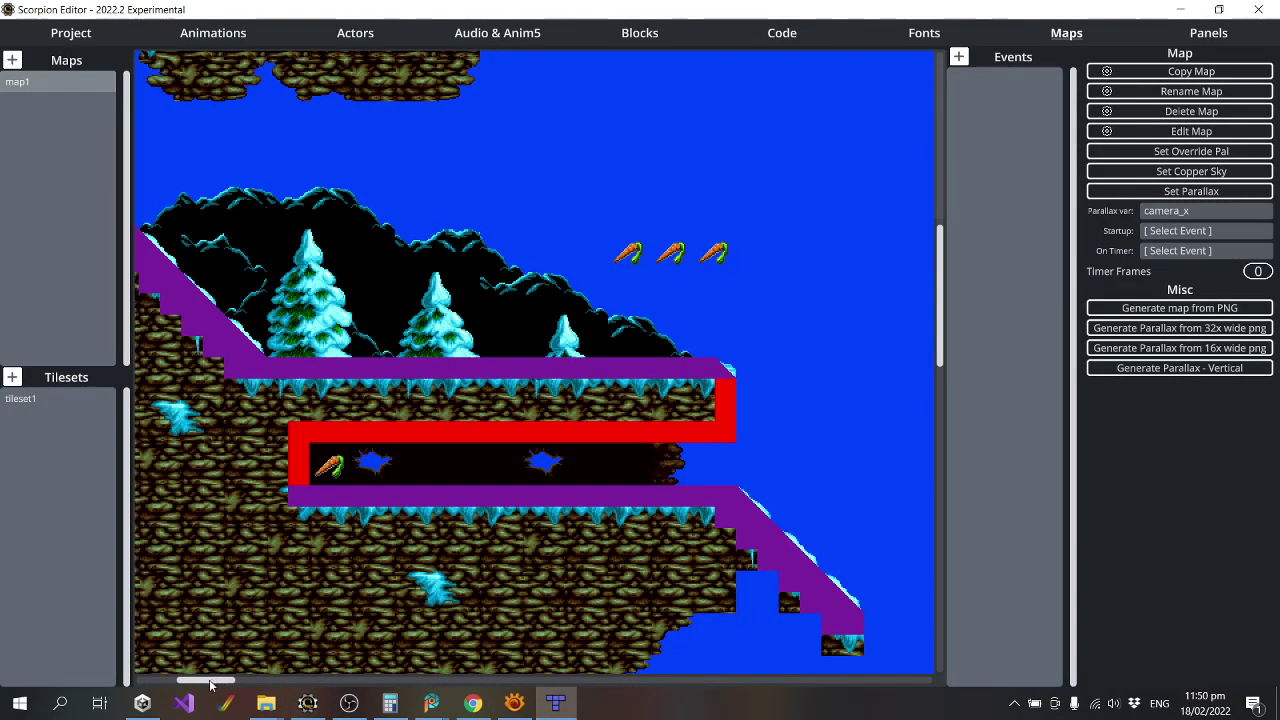
pyautogui.click(645, 35)
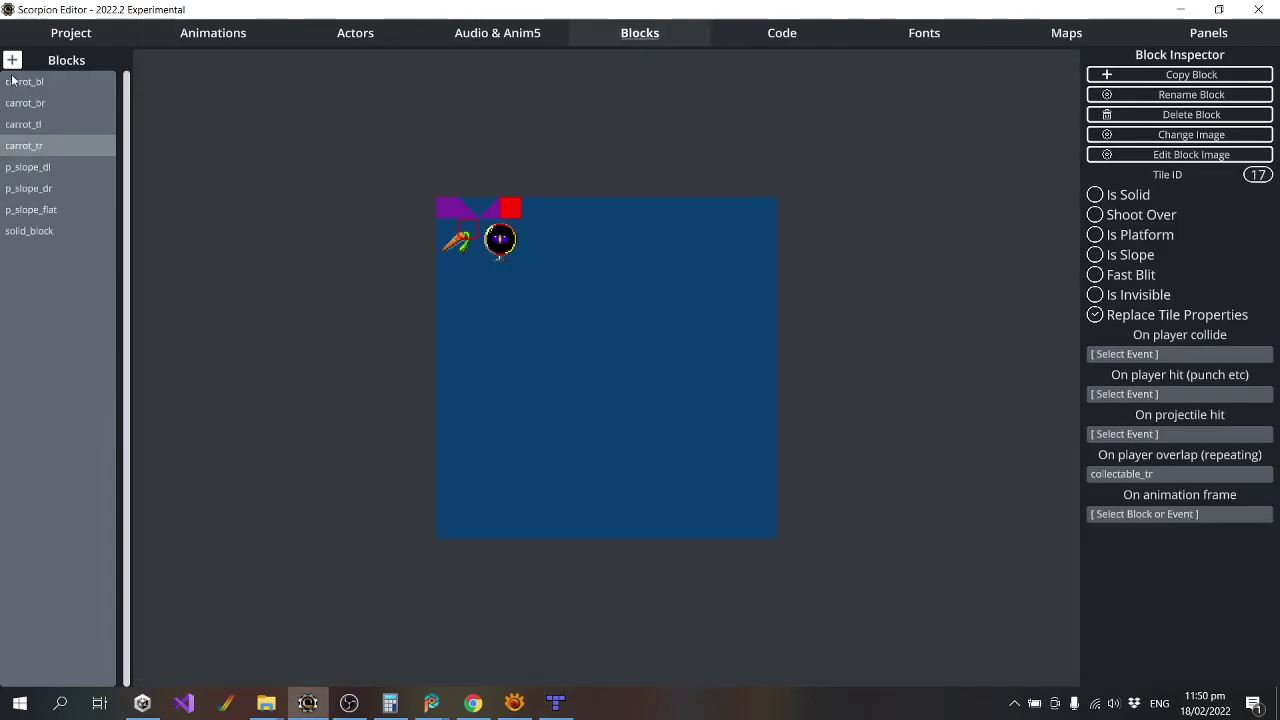
pyautogui.click(1110, 75)
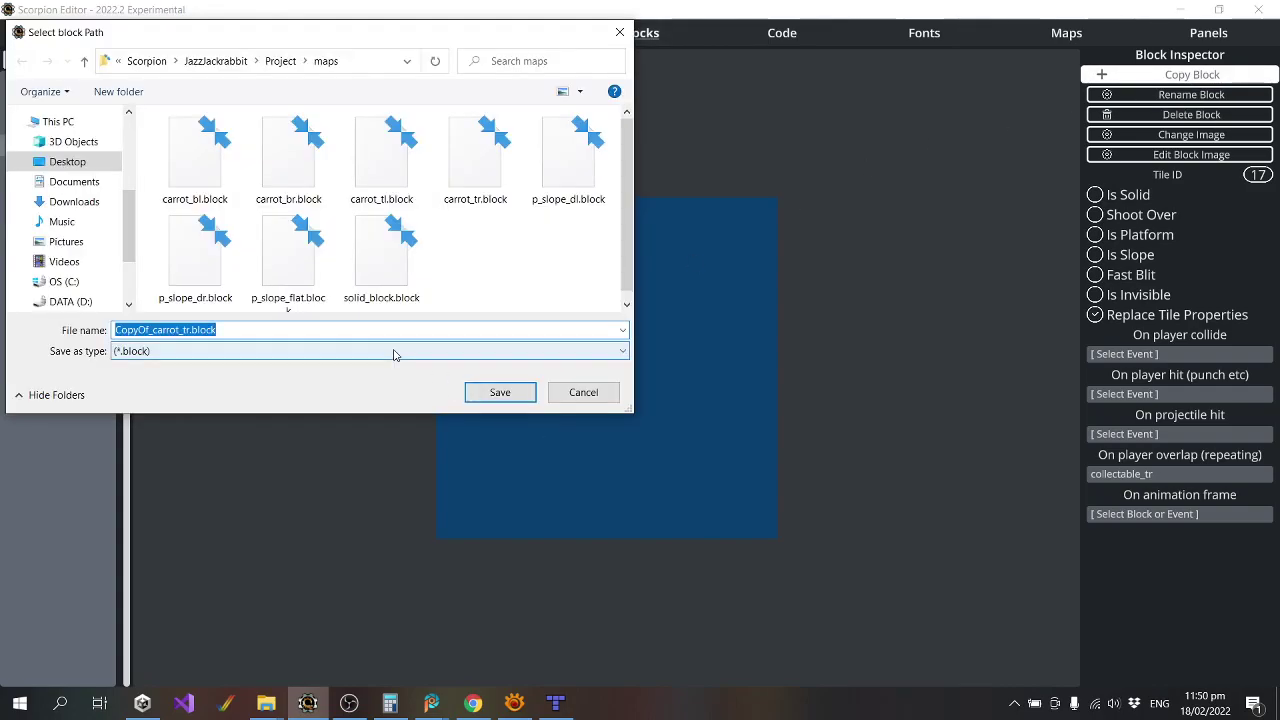
pyautogui.write('grenade_tl')
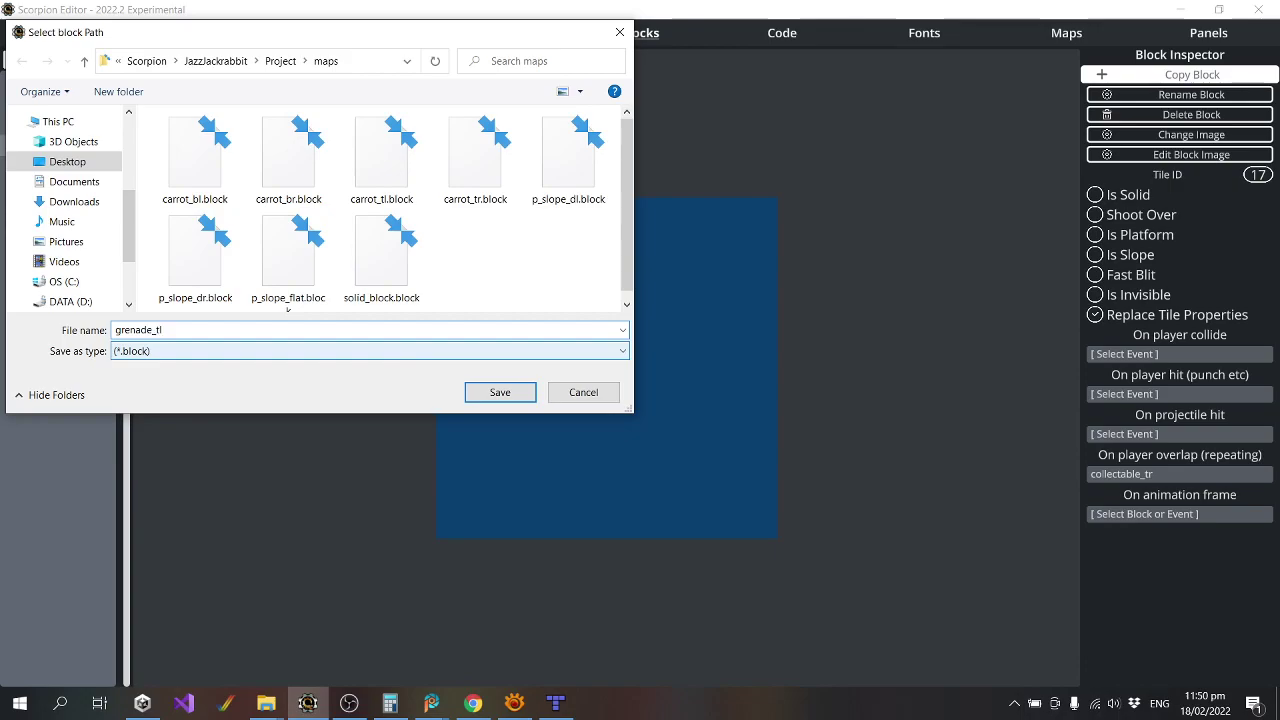
pyautogui.press('Return')
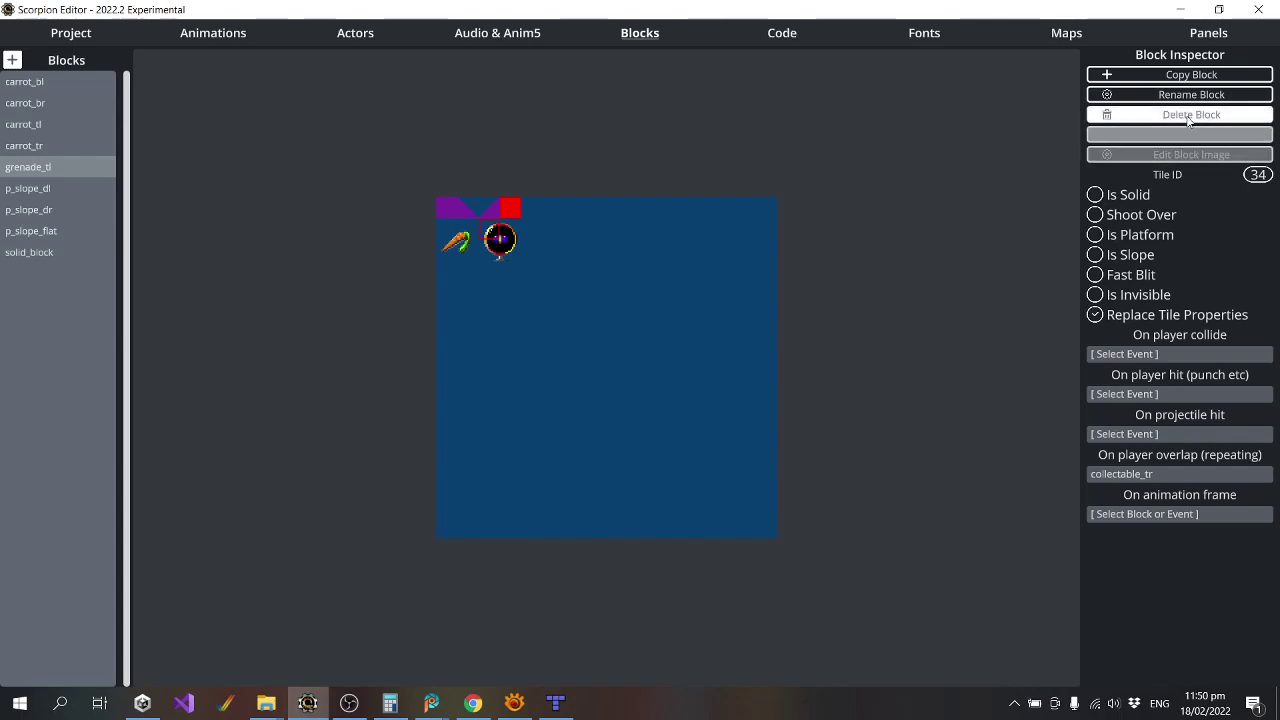
# Copy the grenade_tl block as grenade_tr.
pyautogui.click(1191, 74)
pyautogui.write('g')
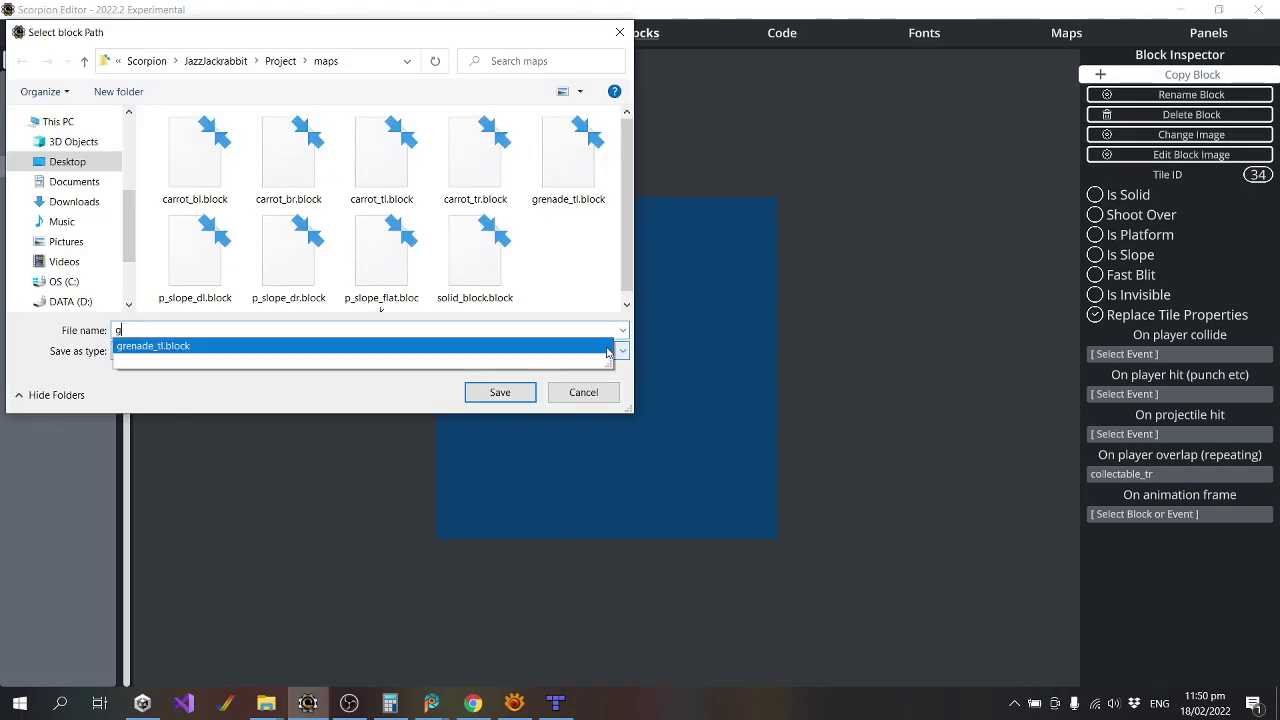
pyautogui.write('renade_tr')
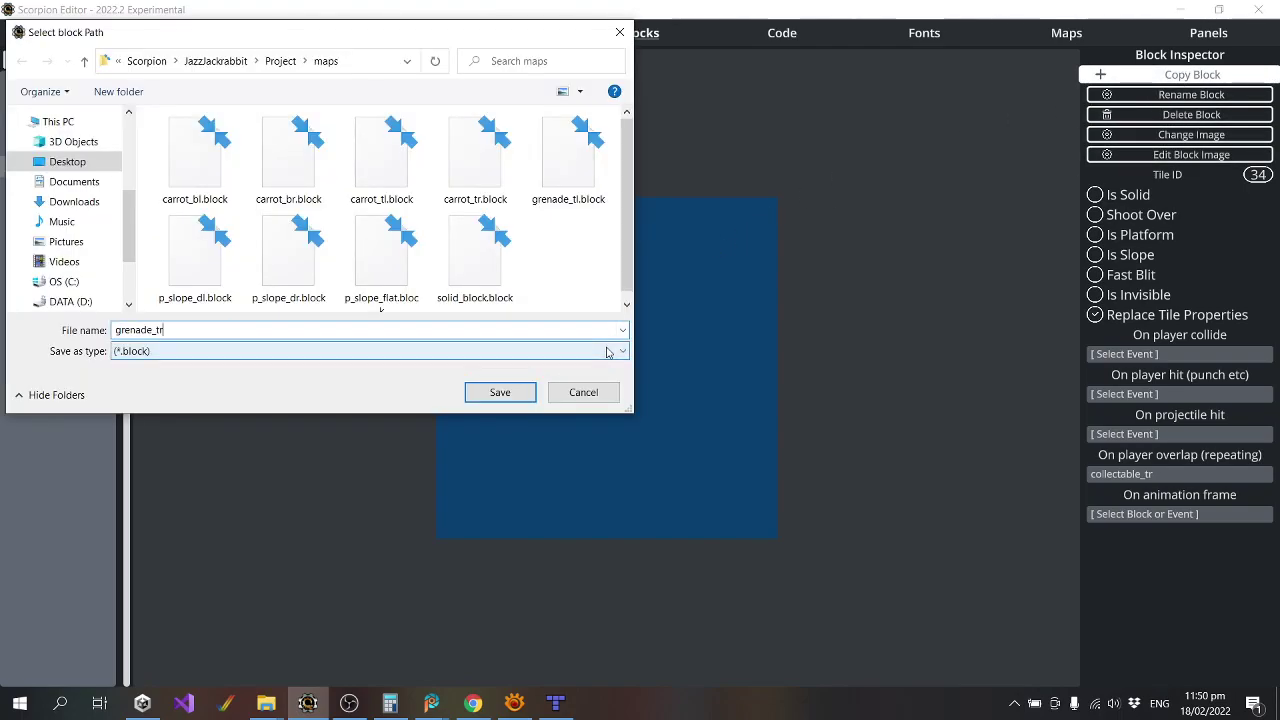
pyautogui.press('Return')
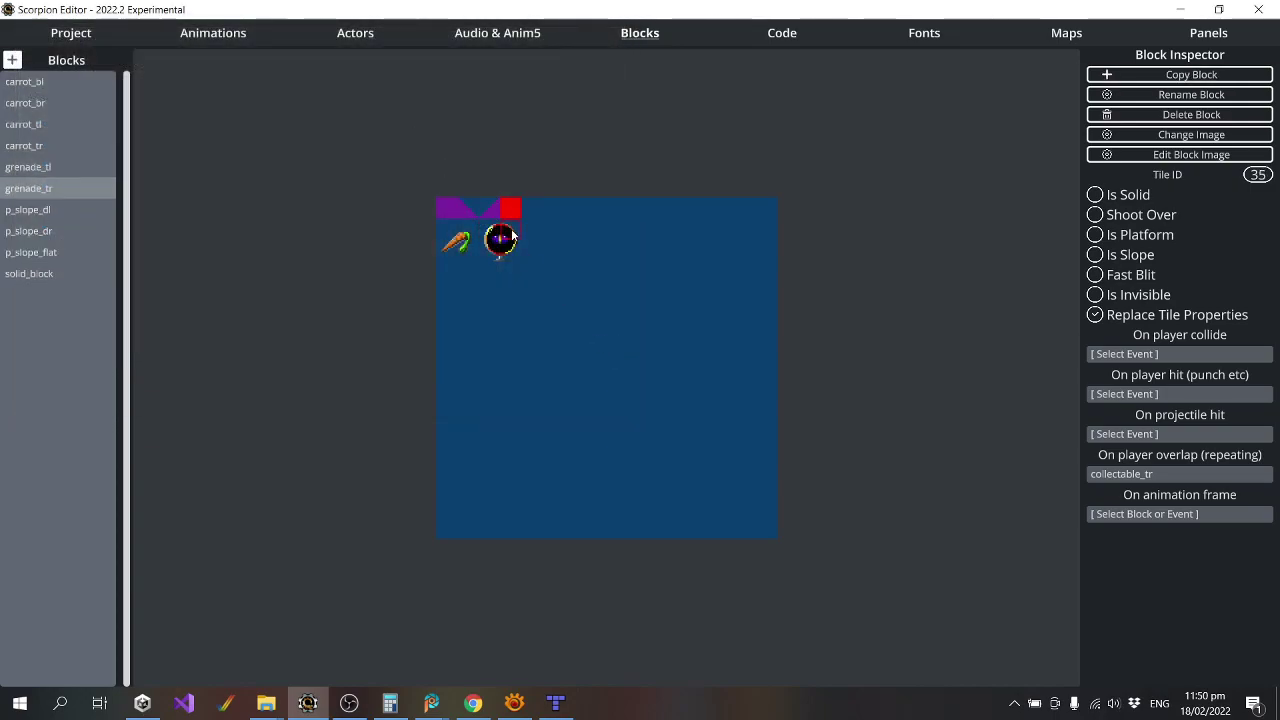
# Copy the grenade_tr block as grenade_bl.
pyautogui.click(1191, 74)
pyautogui.write('gre')
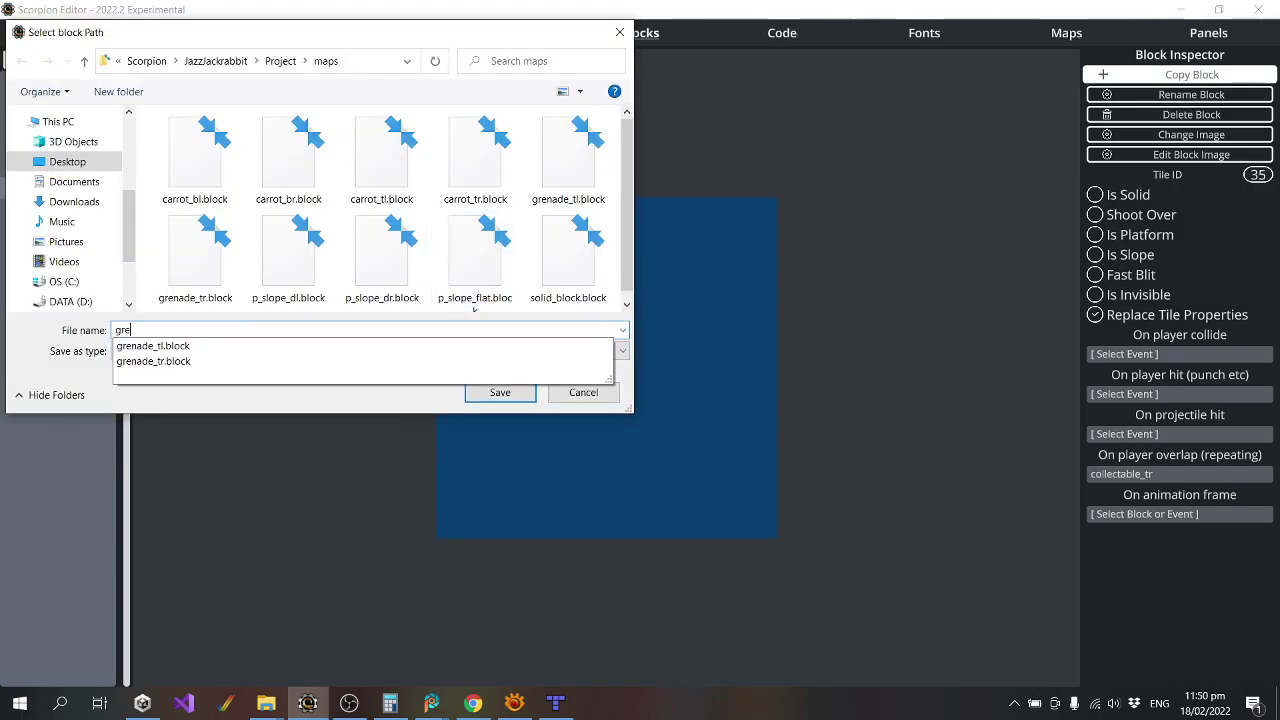
pyautogui.write('nade_b')
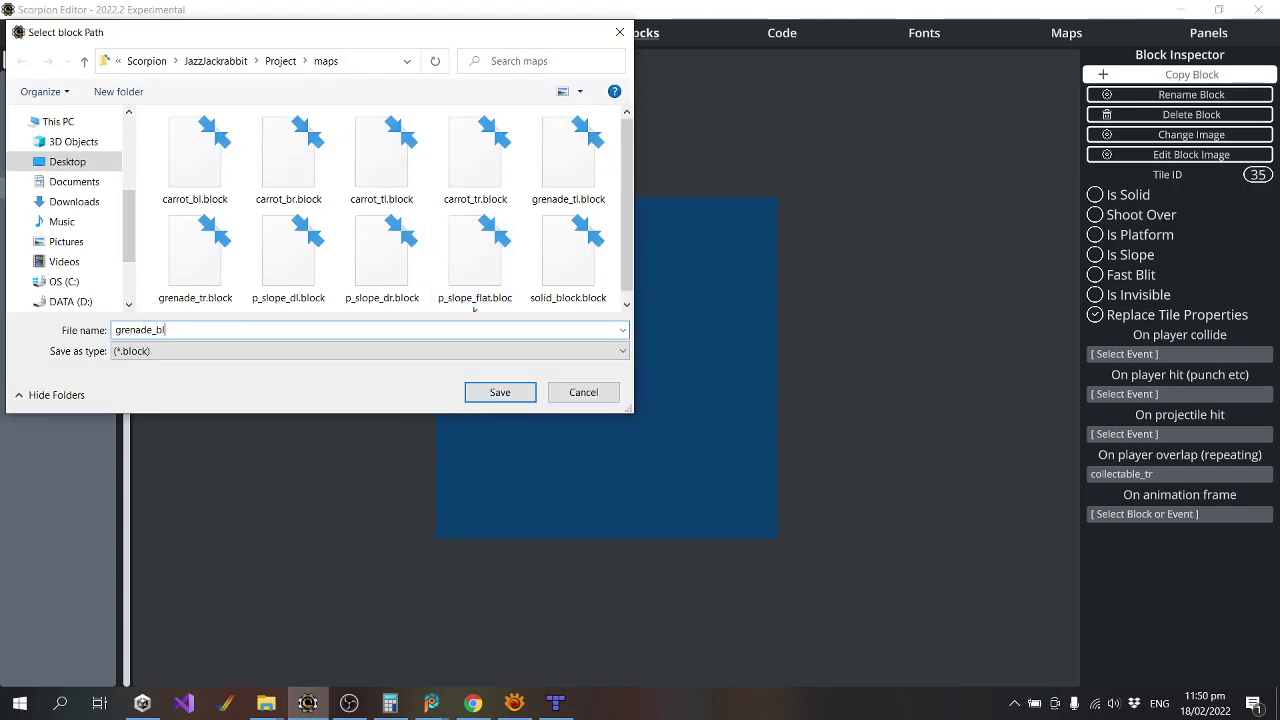
pyautogui.write('l')
pyautogui.press('Return')
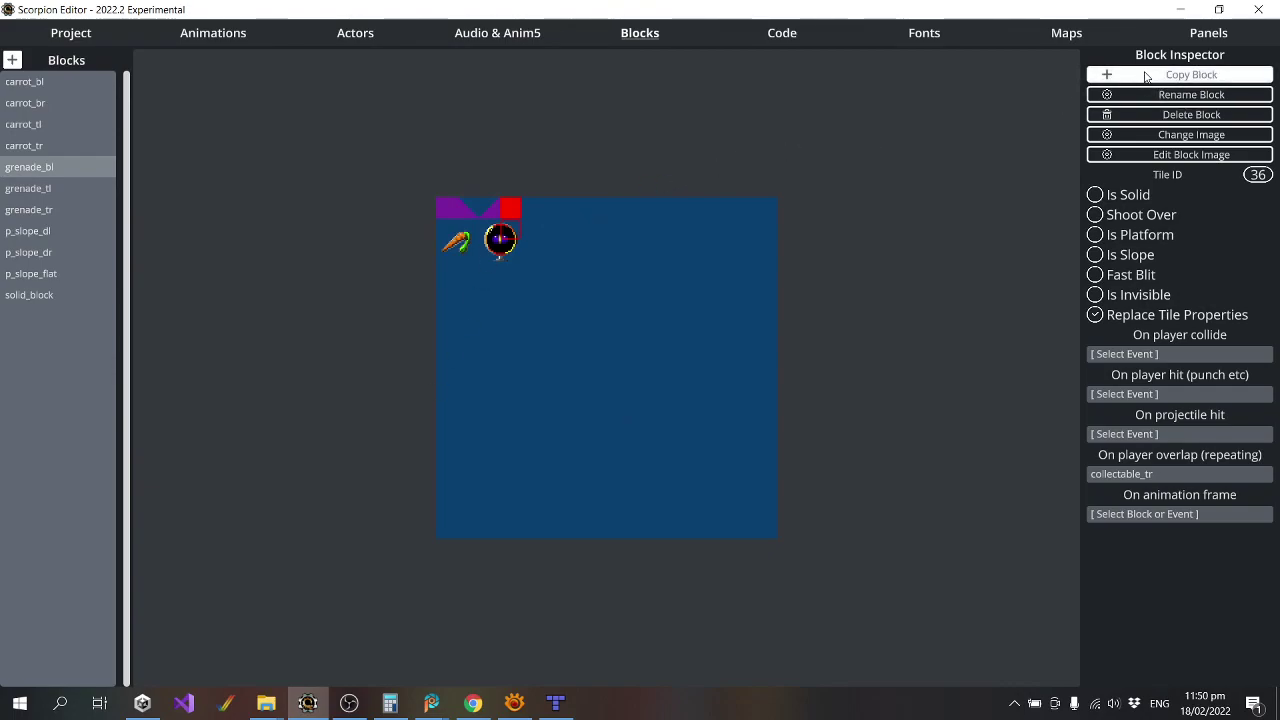
# Copy the grenade_bl block as grenade_br.
pyautogui.click(1147, 77)
pyautogui.write('grenade')
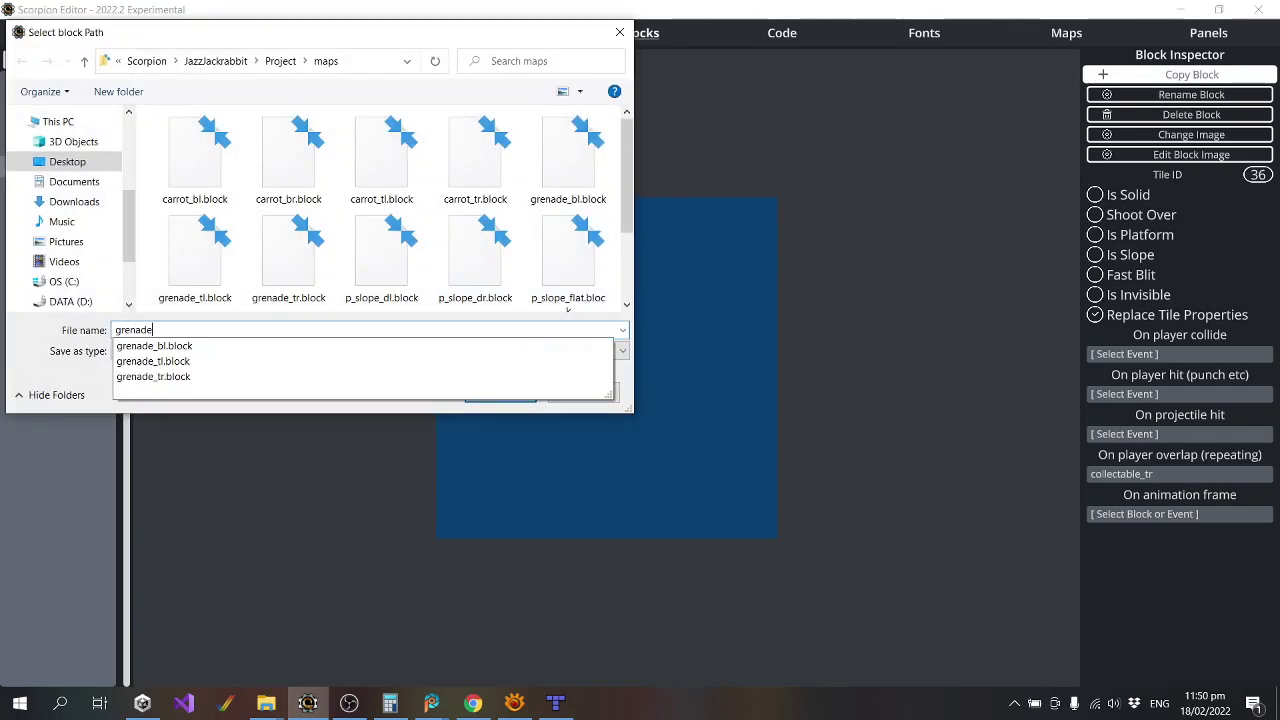
pyautogui.write('_br')
pyautogui.press('Return')
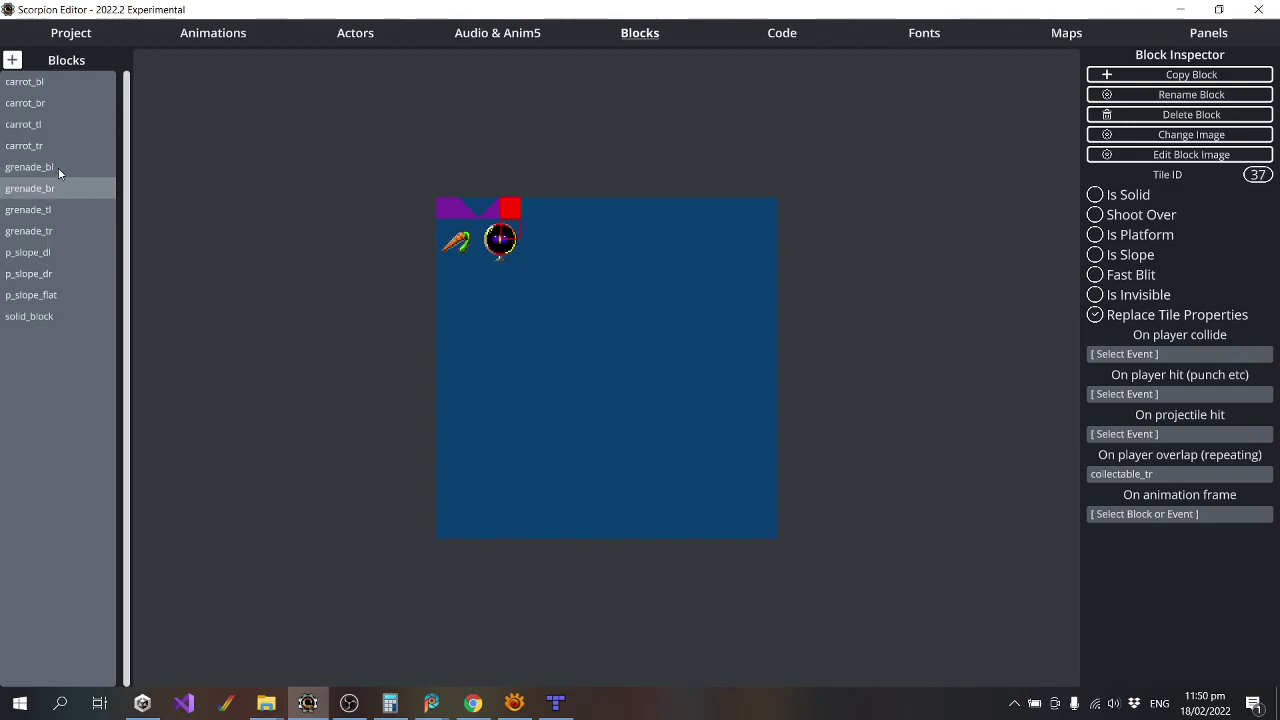
# Check the tile IDs of the four grenade blocks against those of carrot_tl and carrot_tr.
pyautogui.click(58, 170)
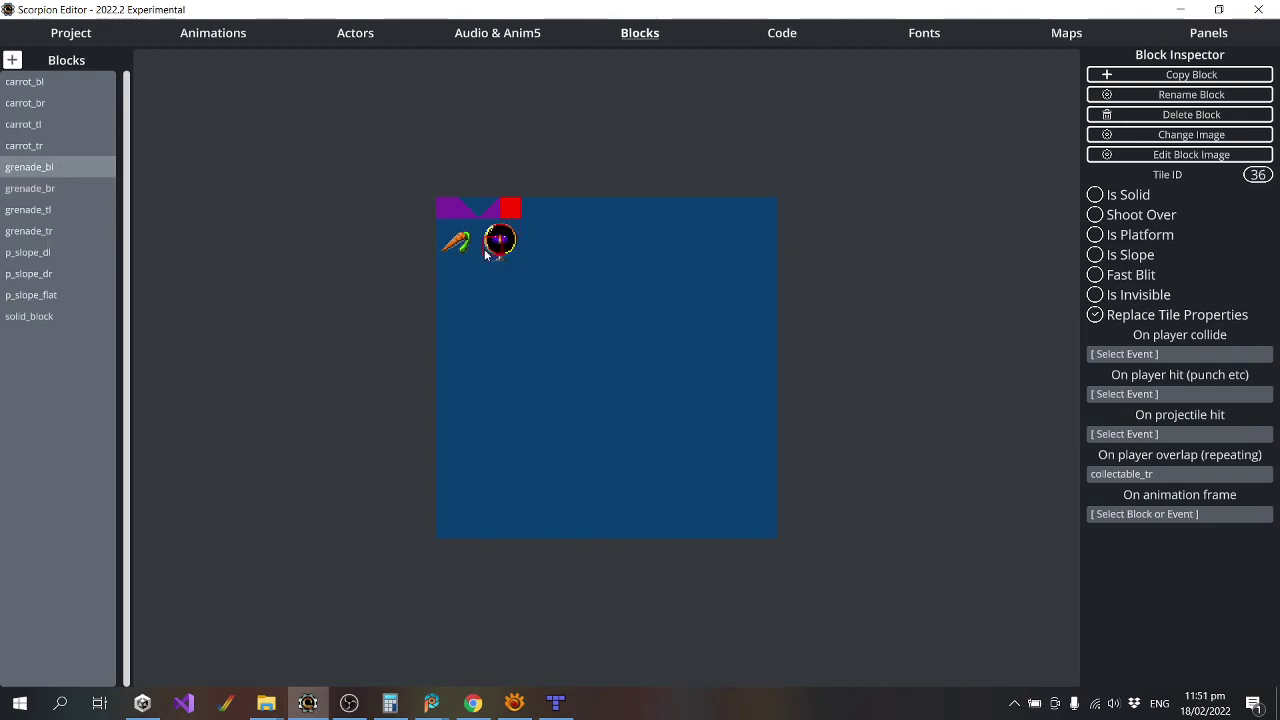
pyautogui.click(108, 188)
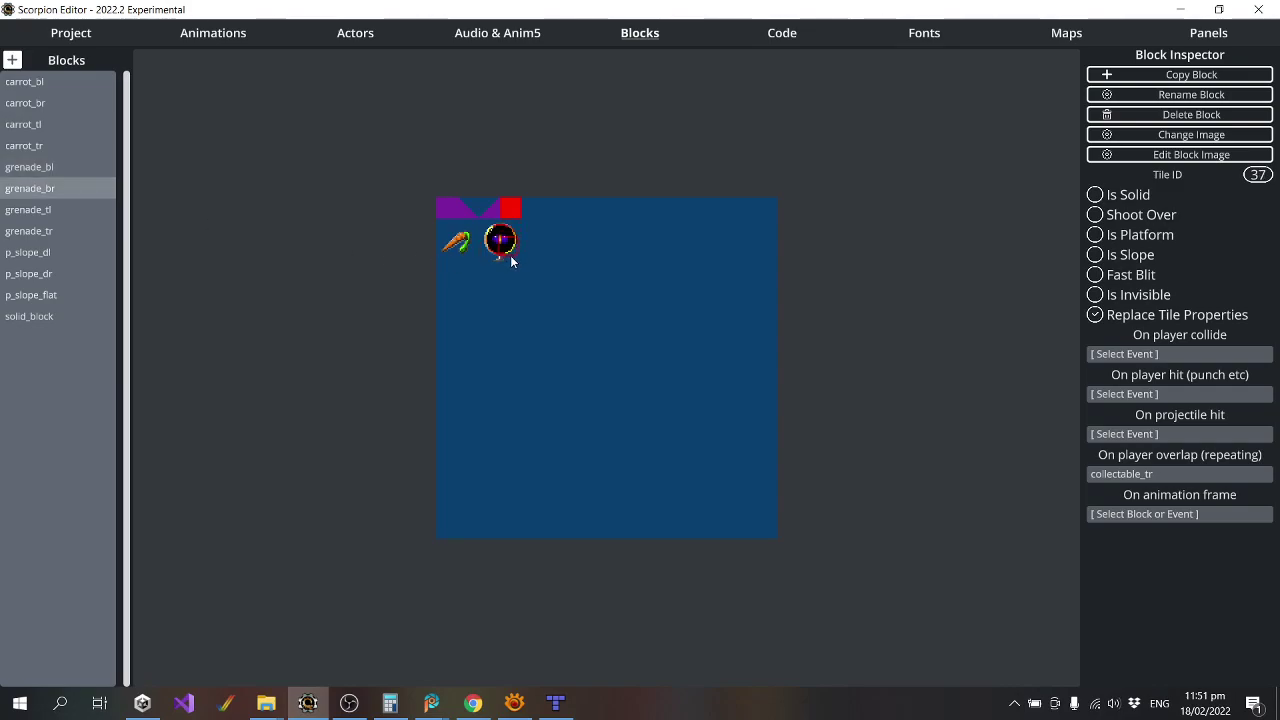
pyautogui.click(56, 207)
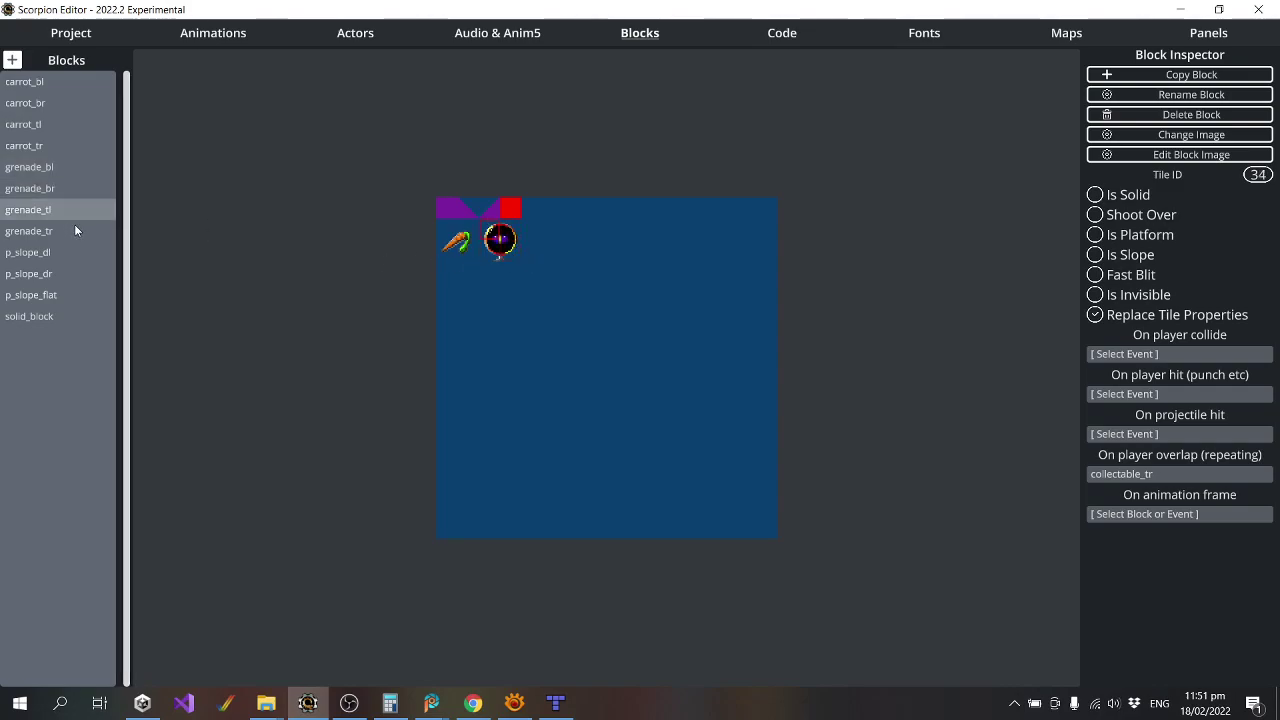
pyautogui.click(75, 230)
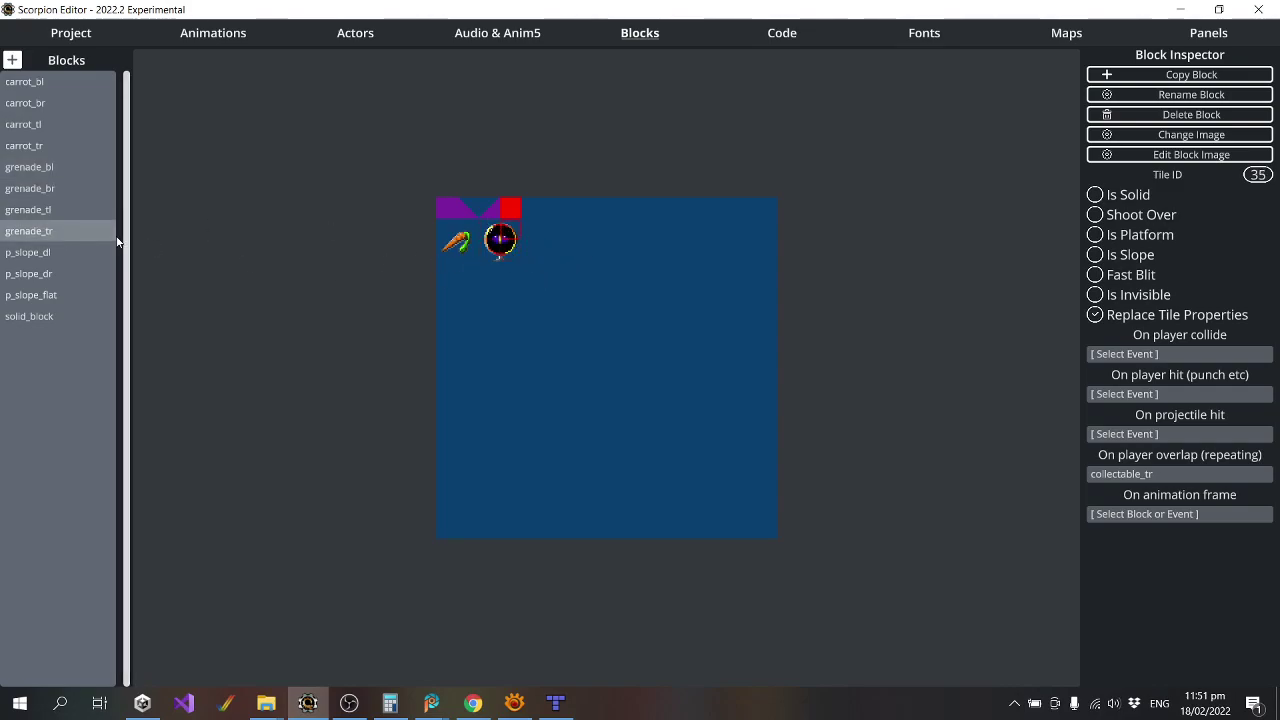
pyautogui.click(40, 124)
pyautogui.click(40, 145)
# Set the tile ID of grenade_tl to 18 and of grenade_tr to 19.
pyautogui.click(50, 209)
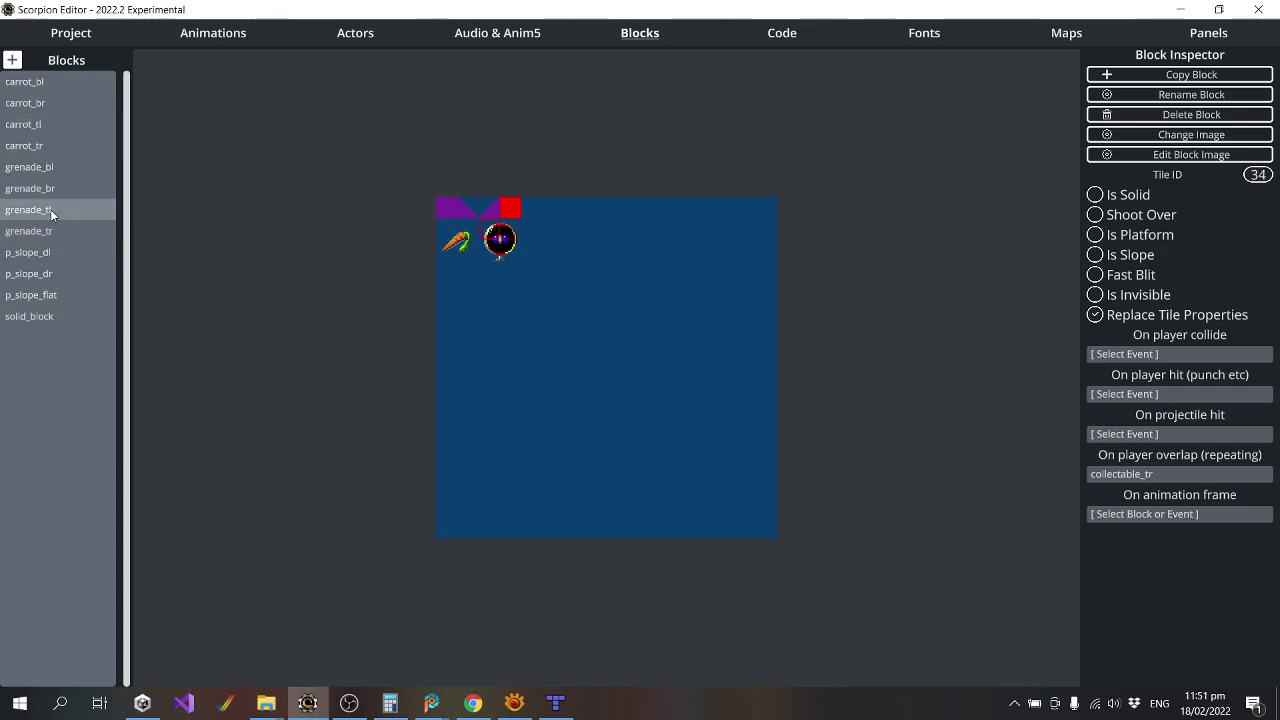
pyautogui.moveTo(1264, 175); pyautogui.dragTo(1257, 189)
pyautogui.press('BackSpace')
pyautogui.click(56, 232)
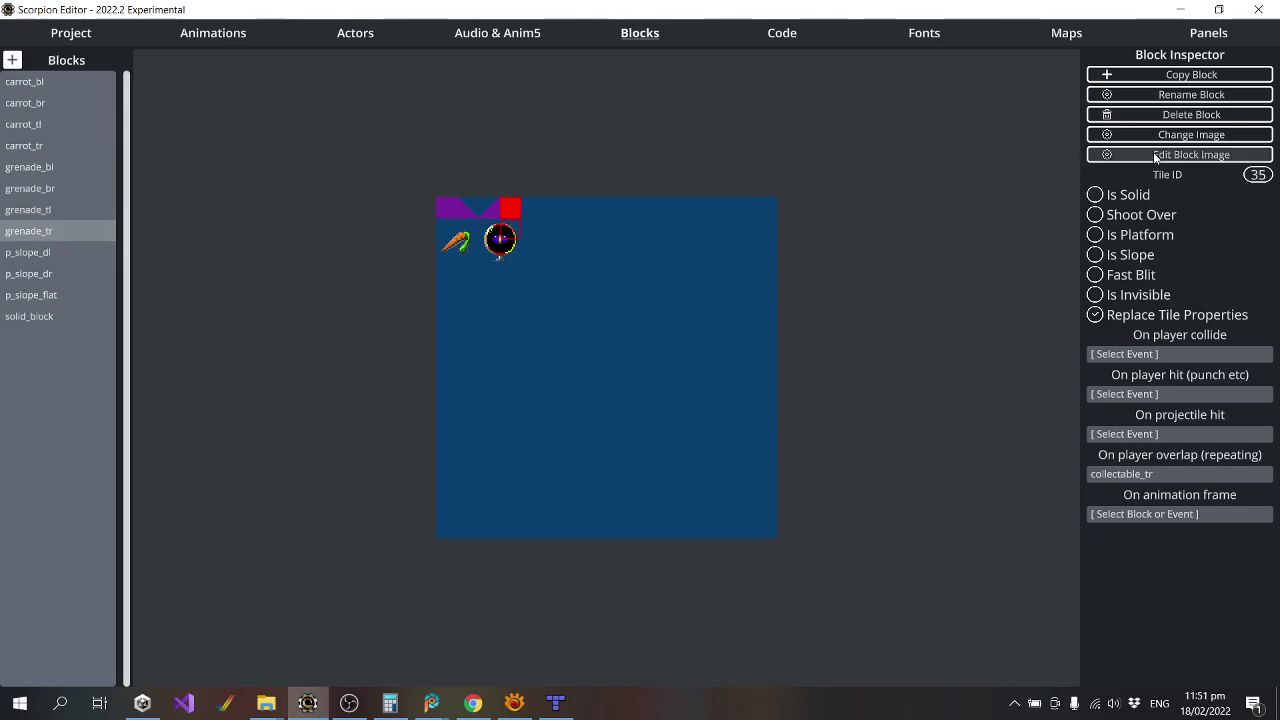
pyautogui.moveTo(1258, 175); pyautogui.dragTo(1250, 190)
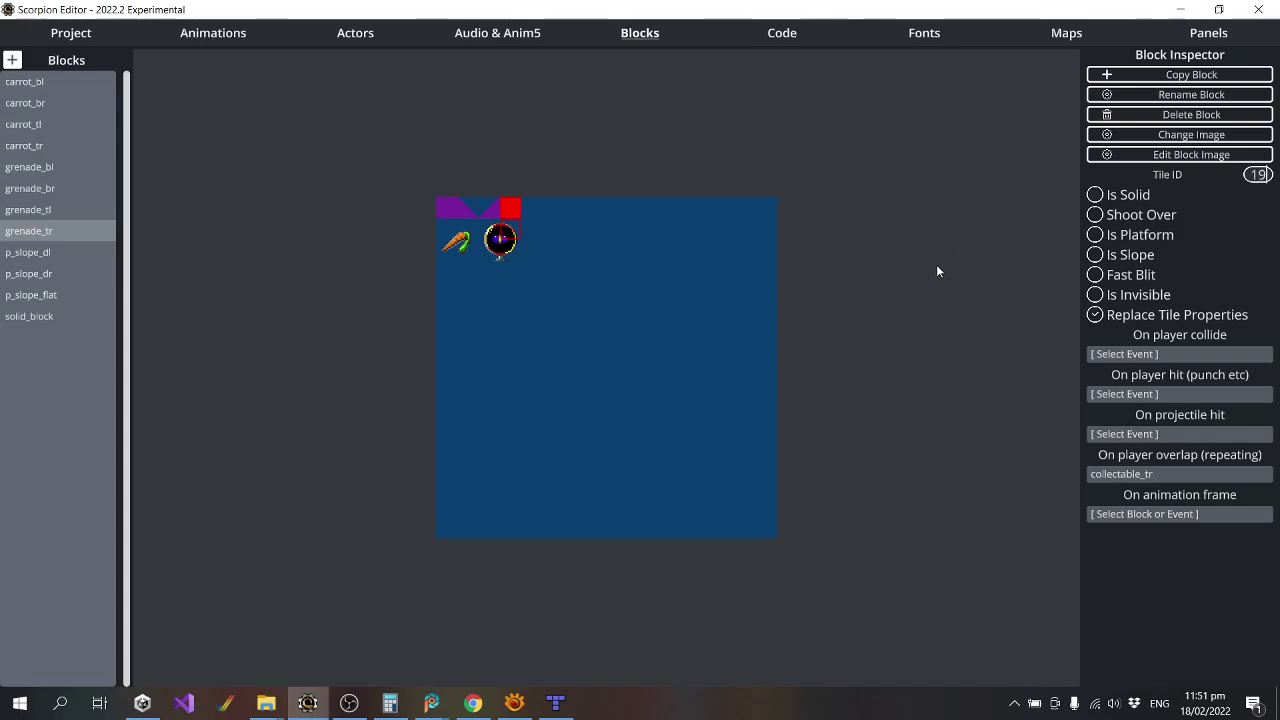
# Compare the tile IDs of carrot_bl and carrot_br, and set the tile ID of grenade_bl to 34.
pyautogui.click(50, 210)
pyautogui.click(52, 170)
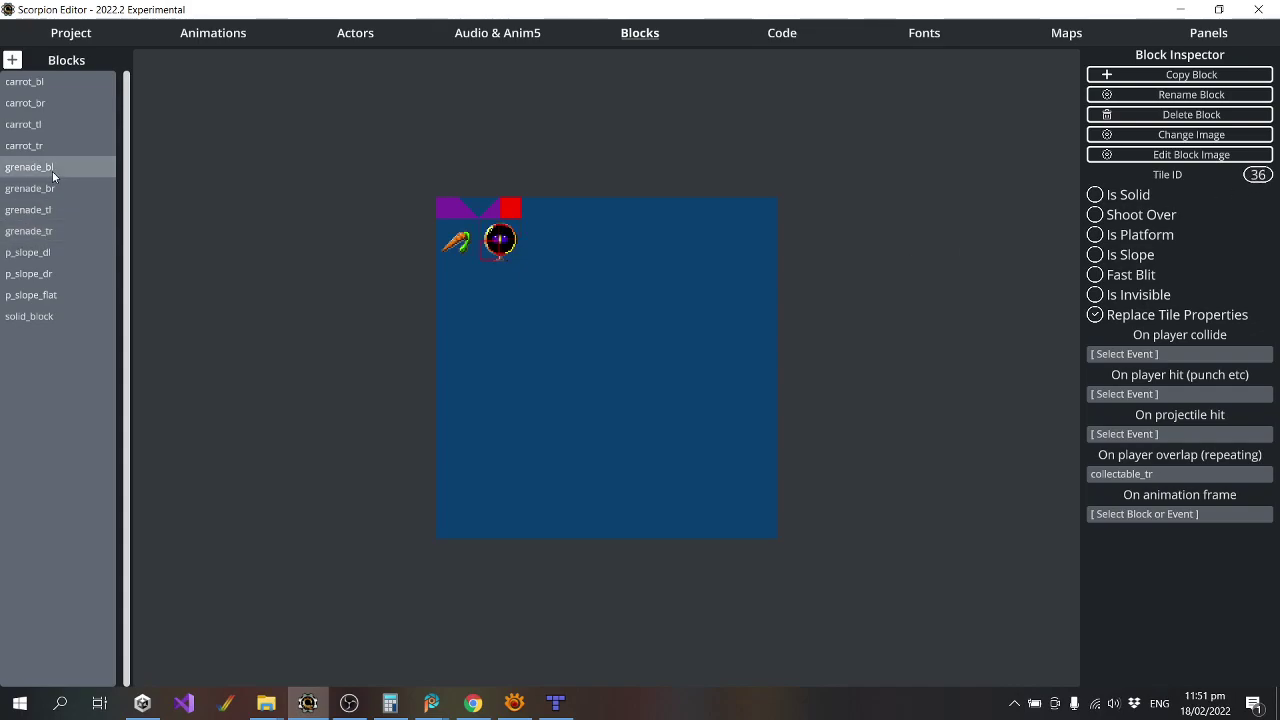
pyautogui.click(44, 84)
pyautogui.click(44, 100)
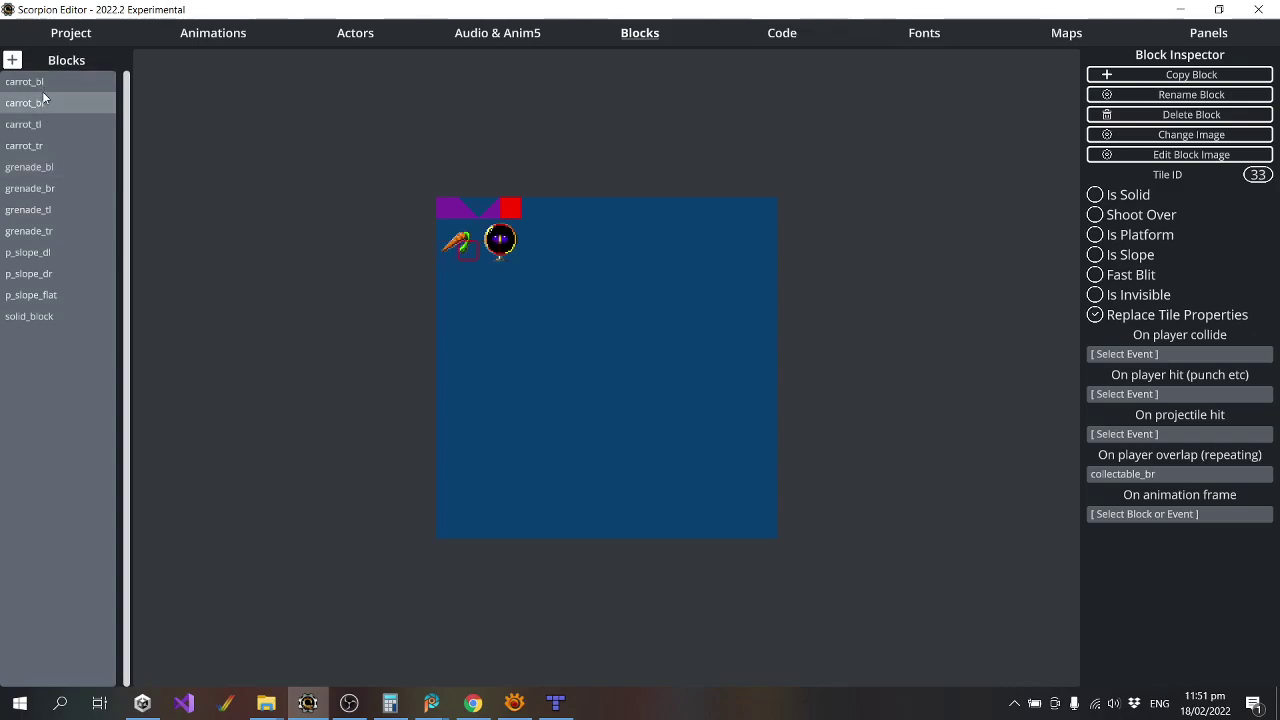
pyautogui.click(42, 170)
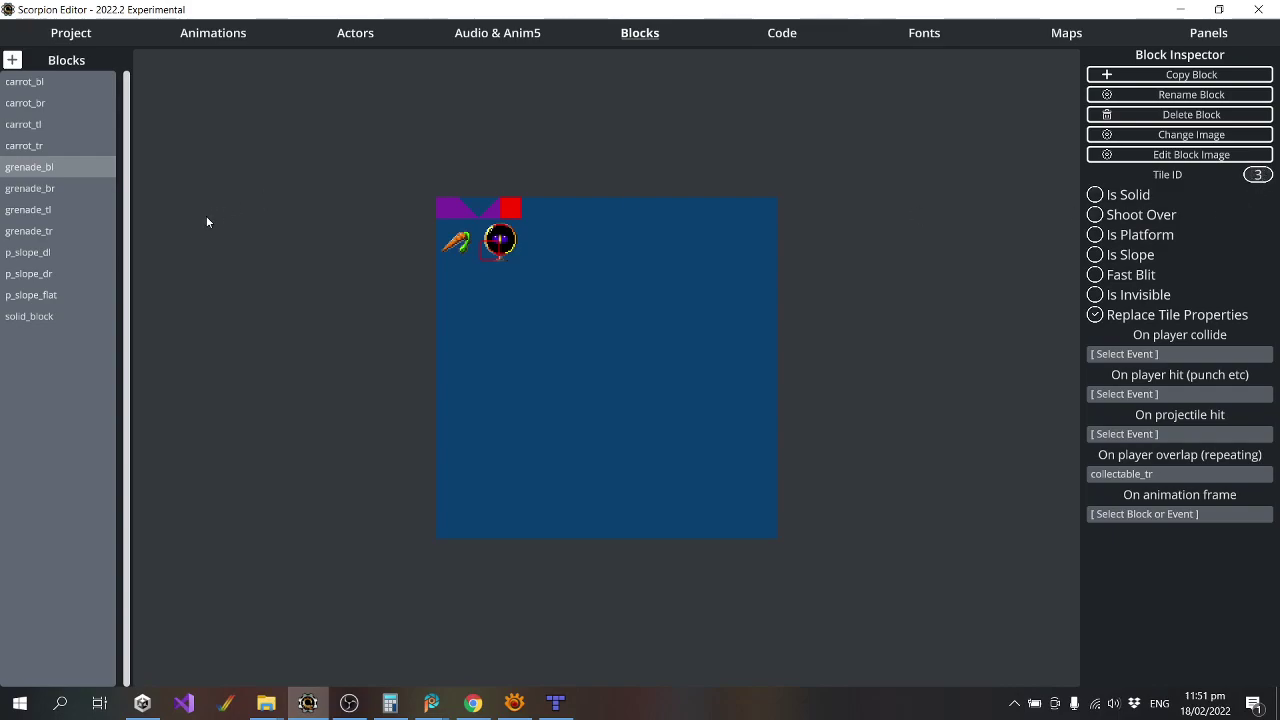
pyautogui.write('4')
# Correct the tile ID of grenade_br and check the tile IDs of the other three grenade blocks.
pyautogui.click(54, 187)
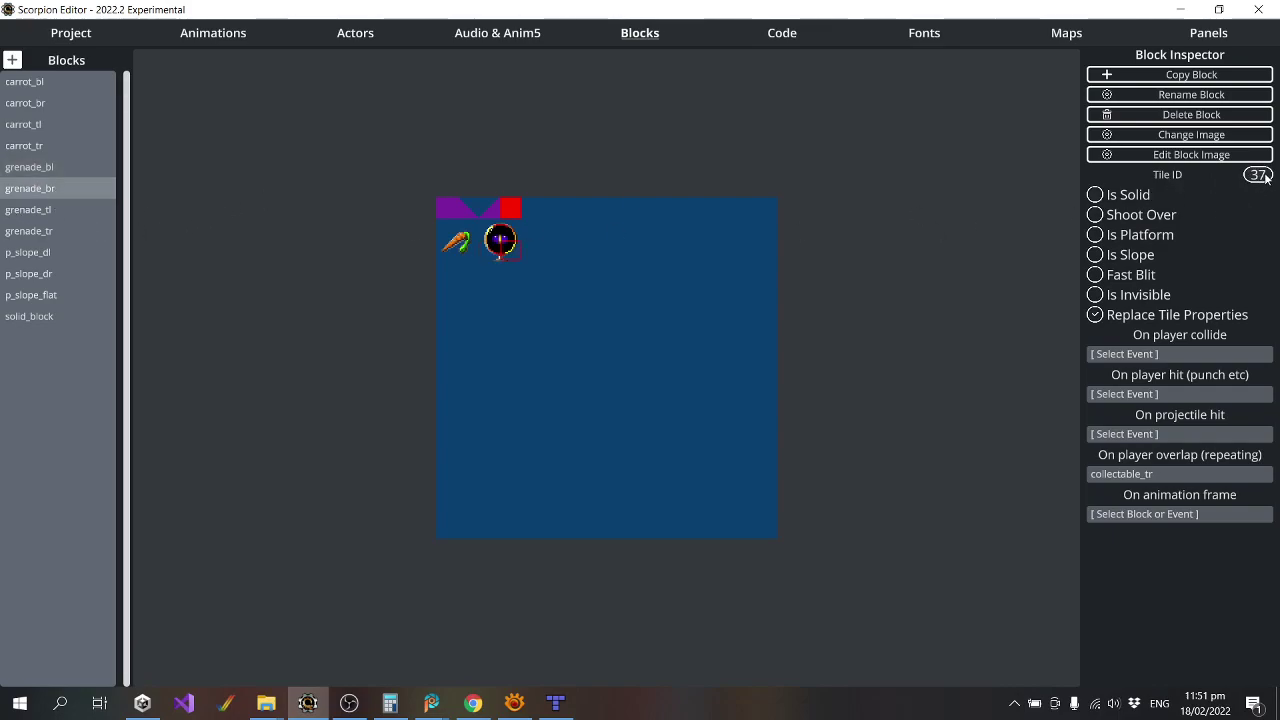
pyautogui.click(54, 210)
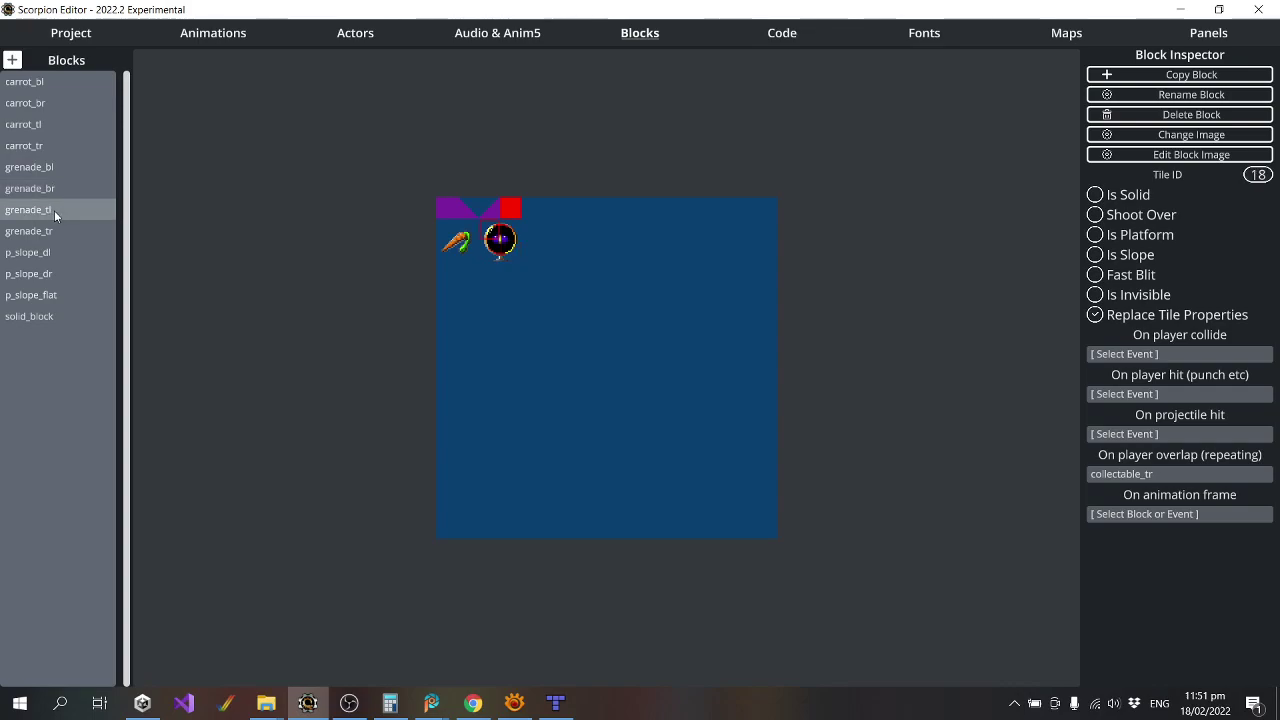
pyautogui.click(48, 232)
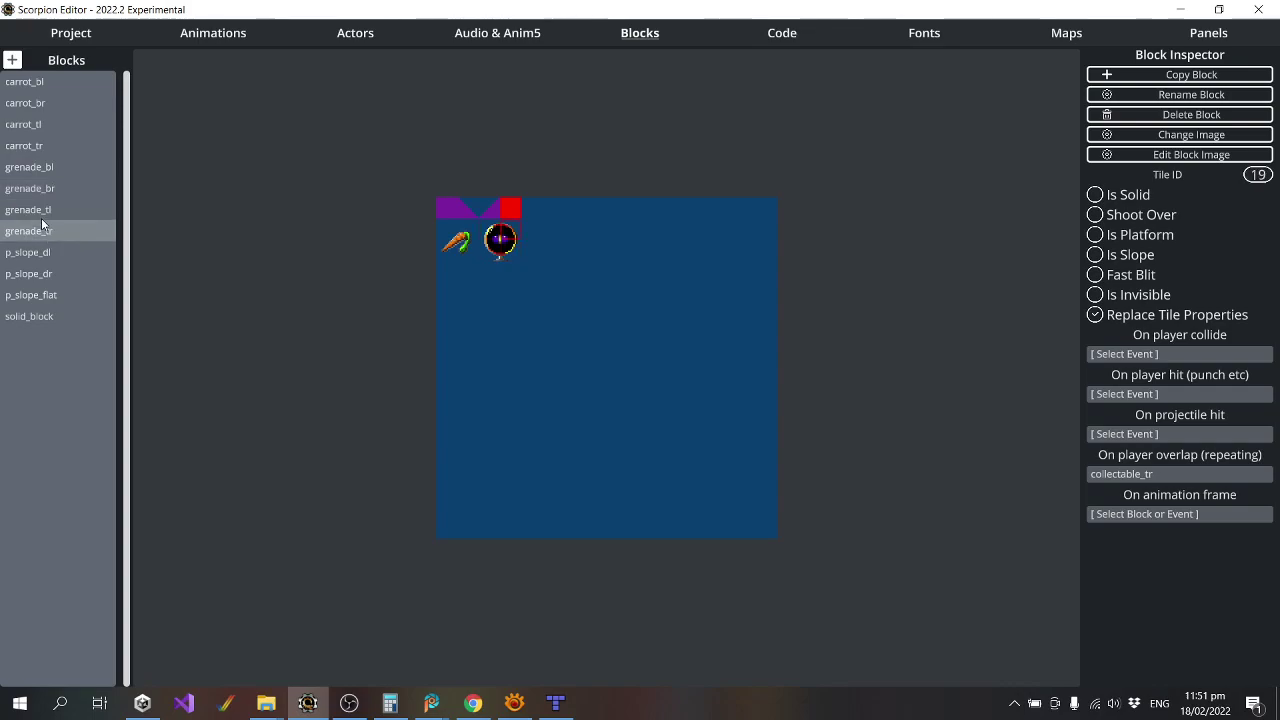
pyautogui.click(51, 165)
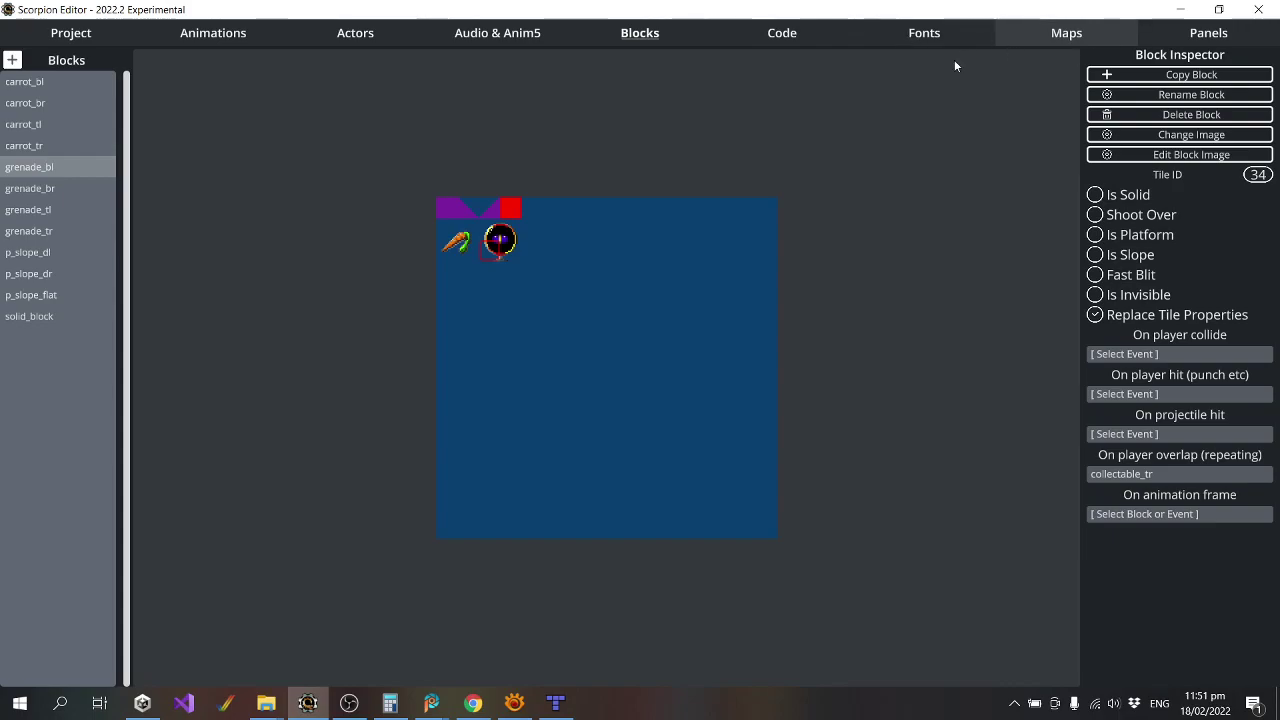
# Open map1 for editing in Tiled and pick the four-tile grenade monitor from the blocks tileset as the stamp.
pyautogui.click(1060, 33)
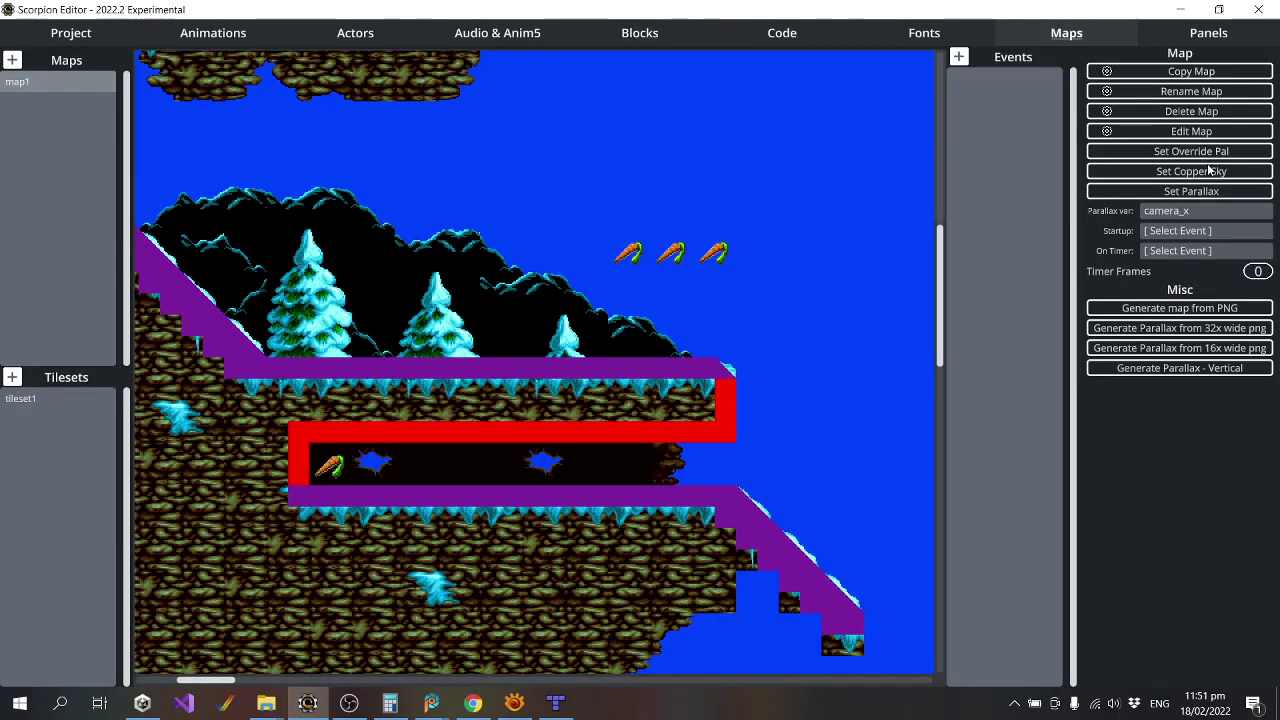
pyautogui.click(1191, 131)
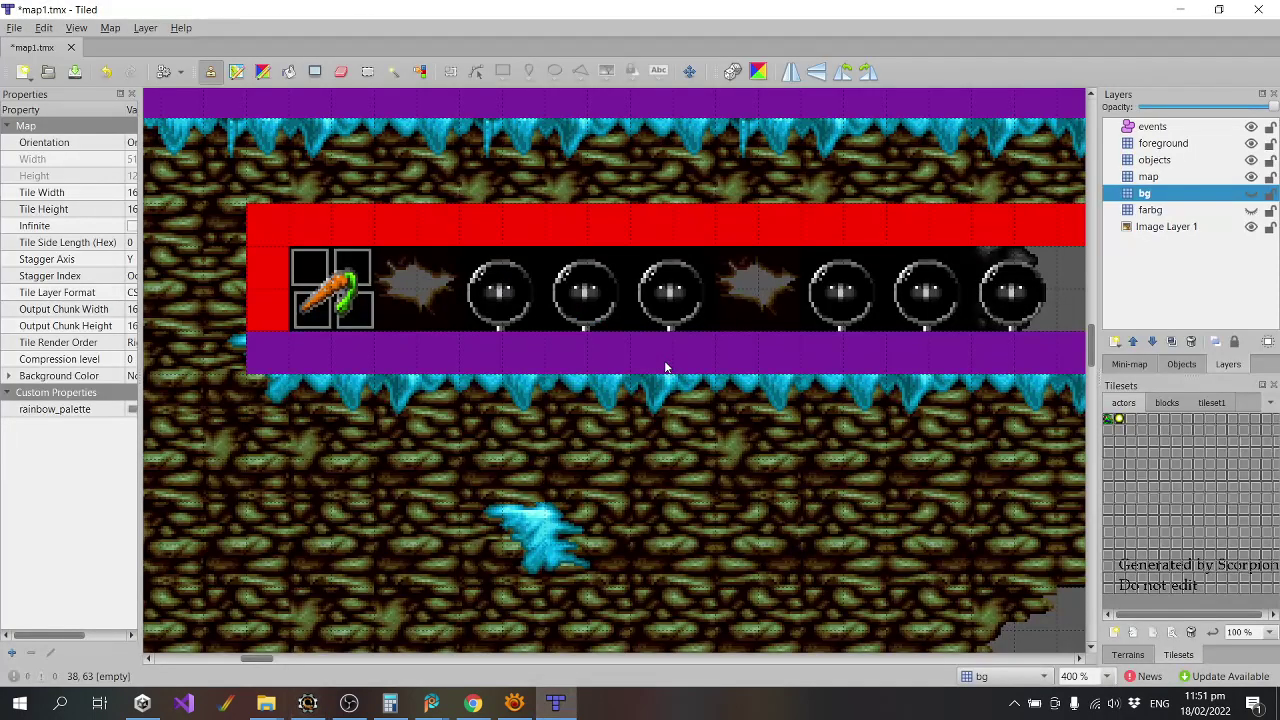
pyautogui.click(1167, 402)
pyautogui.click(1128, 404)
pyautogui.click(1162, 404)
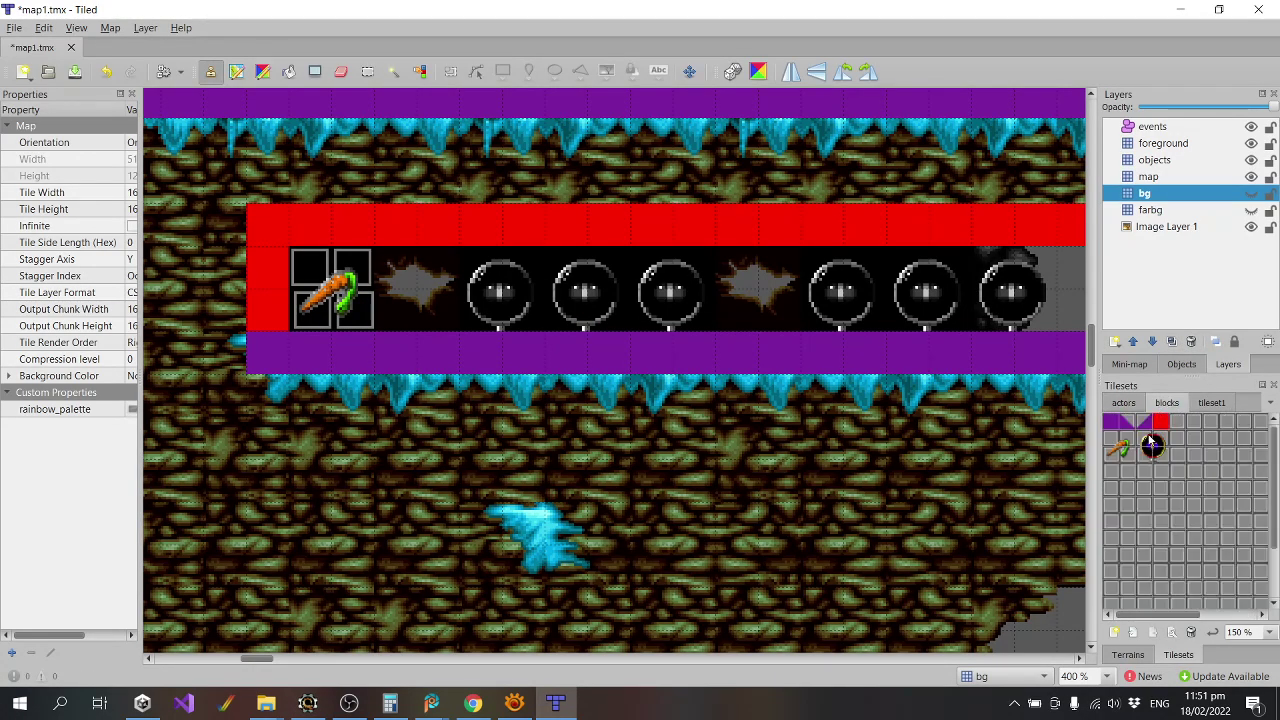
pyautogui.click(1151, 447)
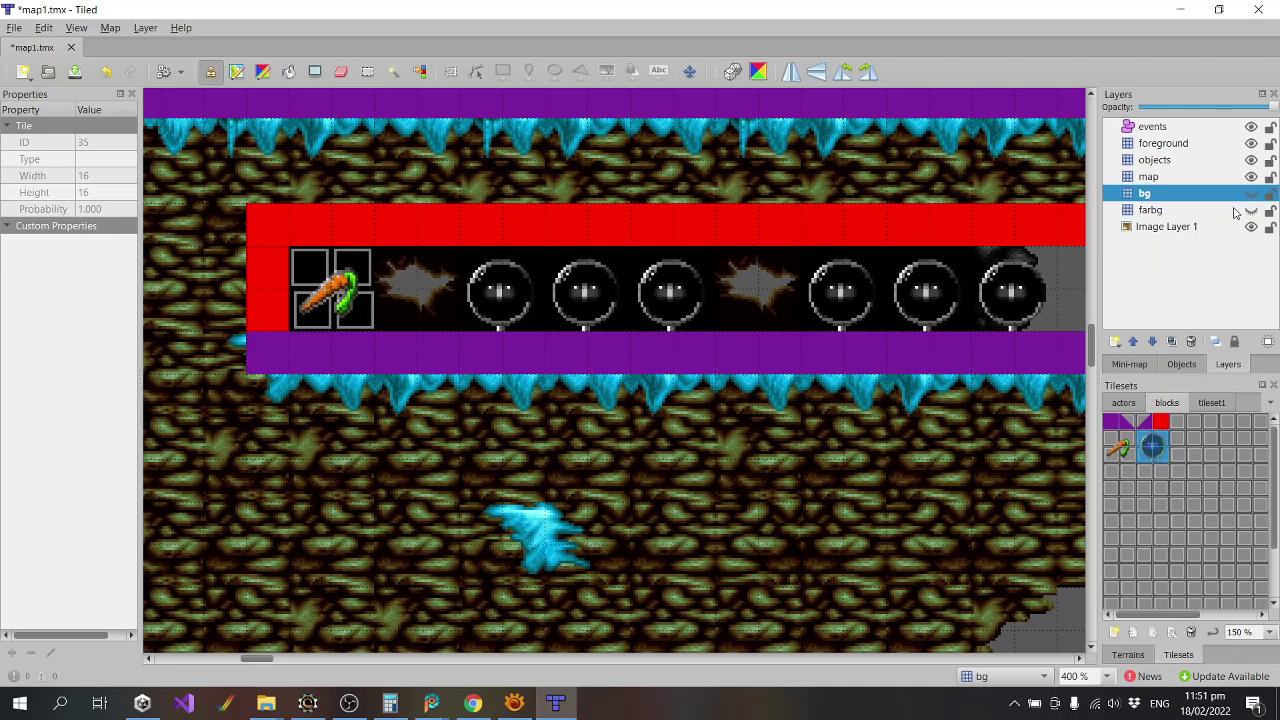
# Toggle the visibility of the bg, farbg and map layers to examine what each one draws around the tunnel.
pyautogui.click(1217, 178)
pyautogui.click(1251, 194)
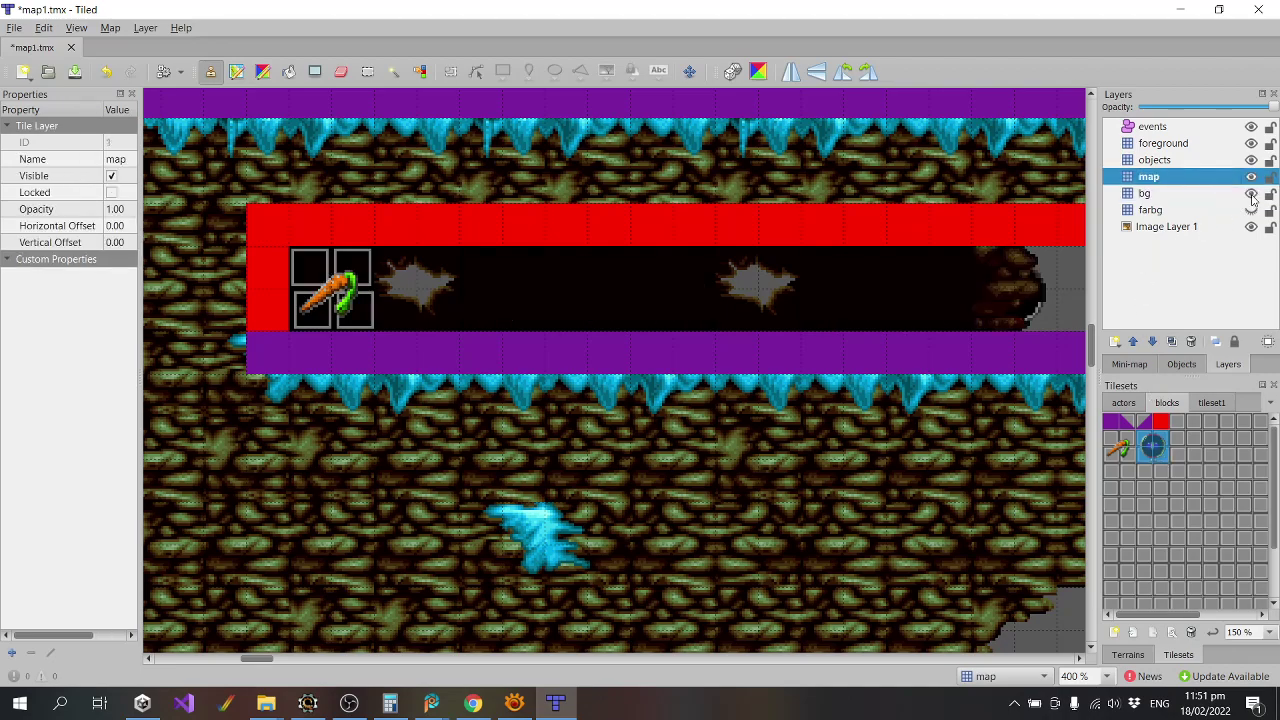
pyautogui.click(1253, 196)
pyautogui.click(1253, 196)
pyautogui.click(1252, 194)
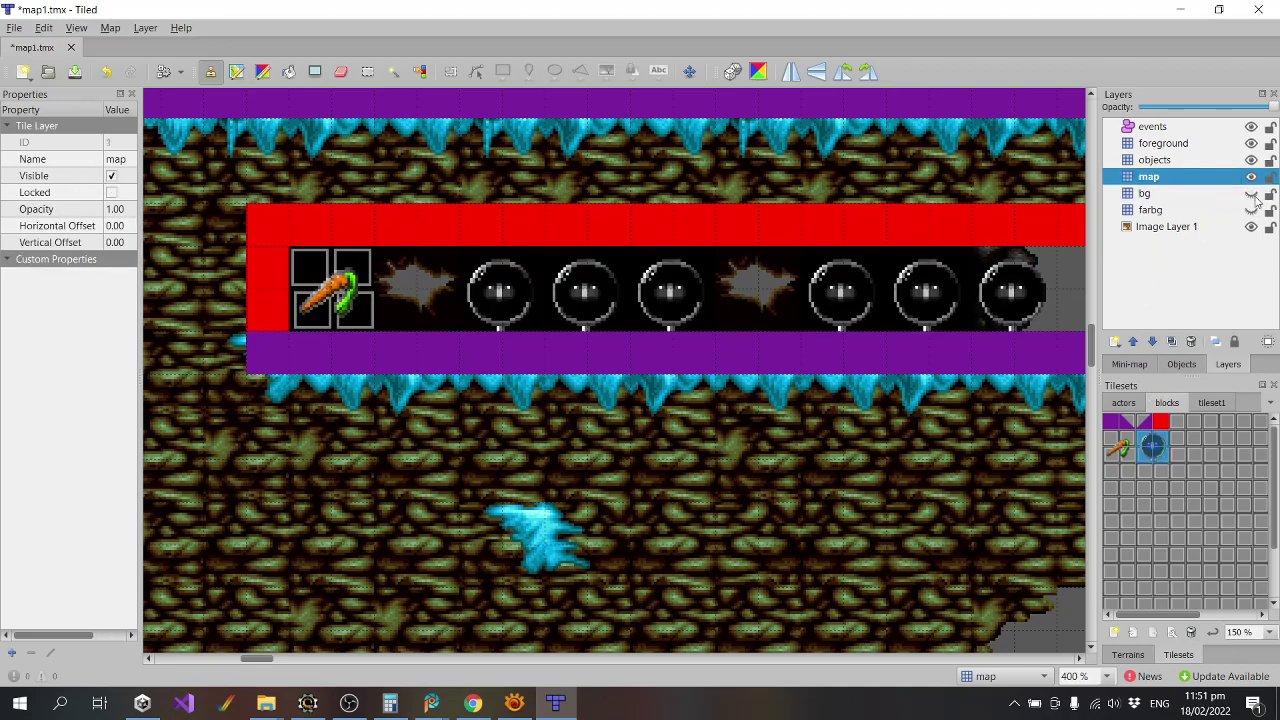
pyautogui.click(1253, 196)
pyautogui.click(1251, 209)
pyautogui.click(1251, 209)
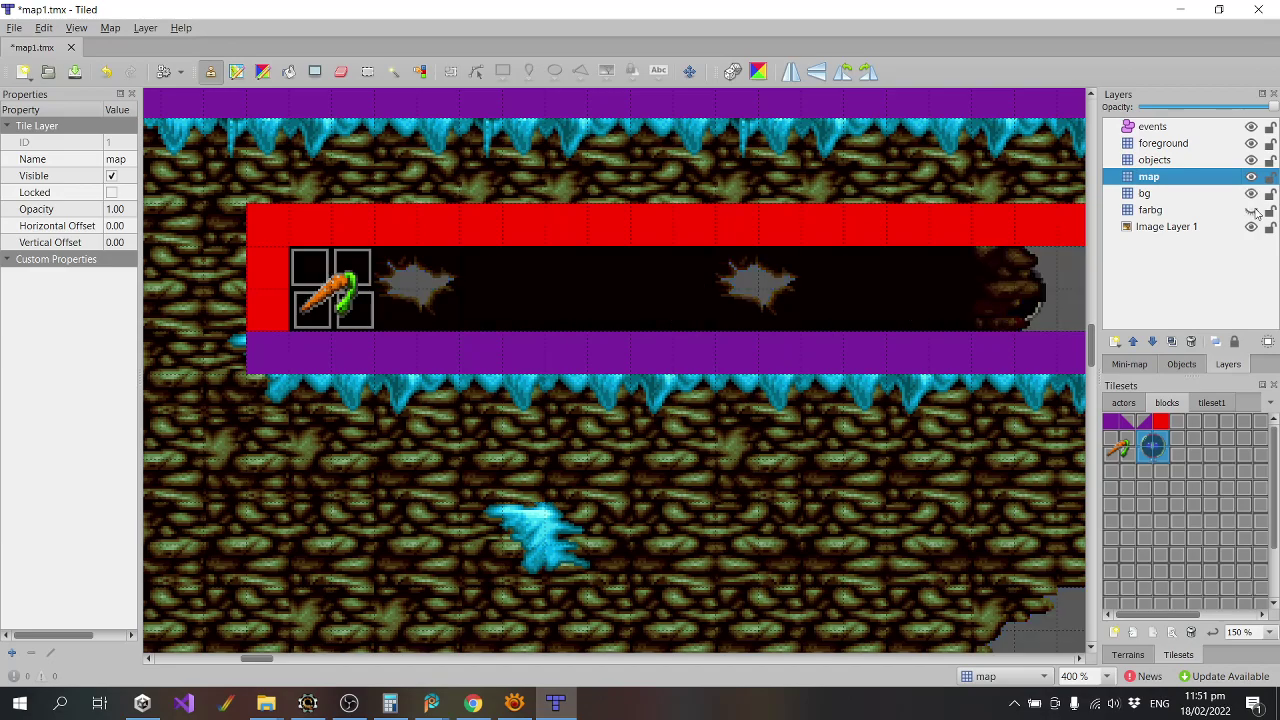
pyautogui.click(1251, 195)
pyautogui.click(1251, 209)
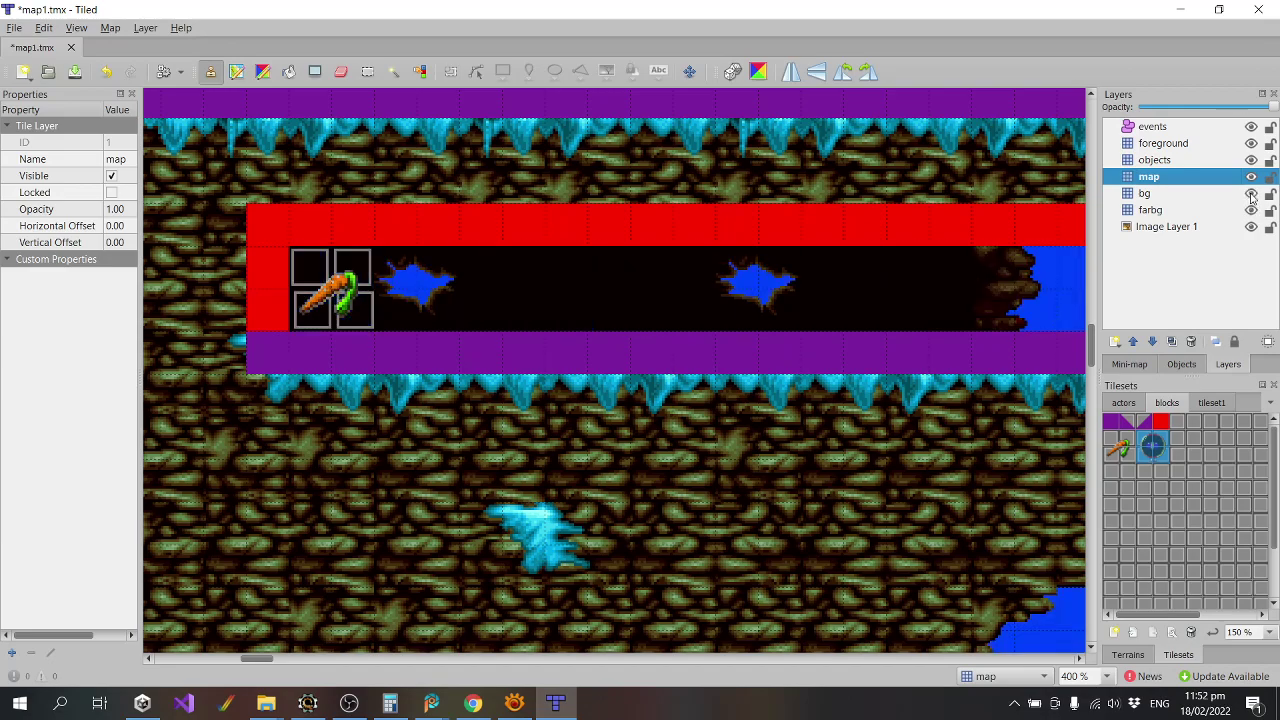
pyautogui.click(1251, 209)
pyautogui.click(1251, 209)
pyautogui.click(1251, 194)
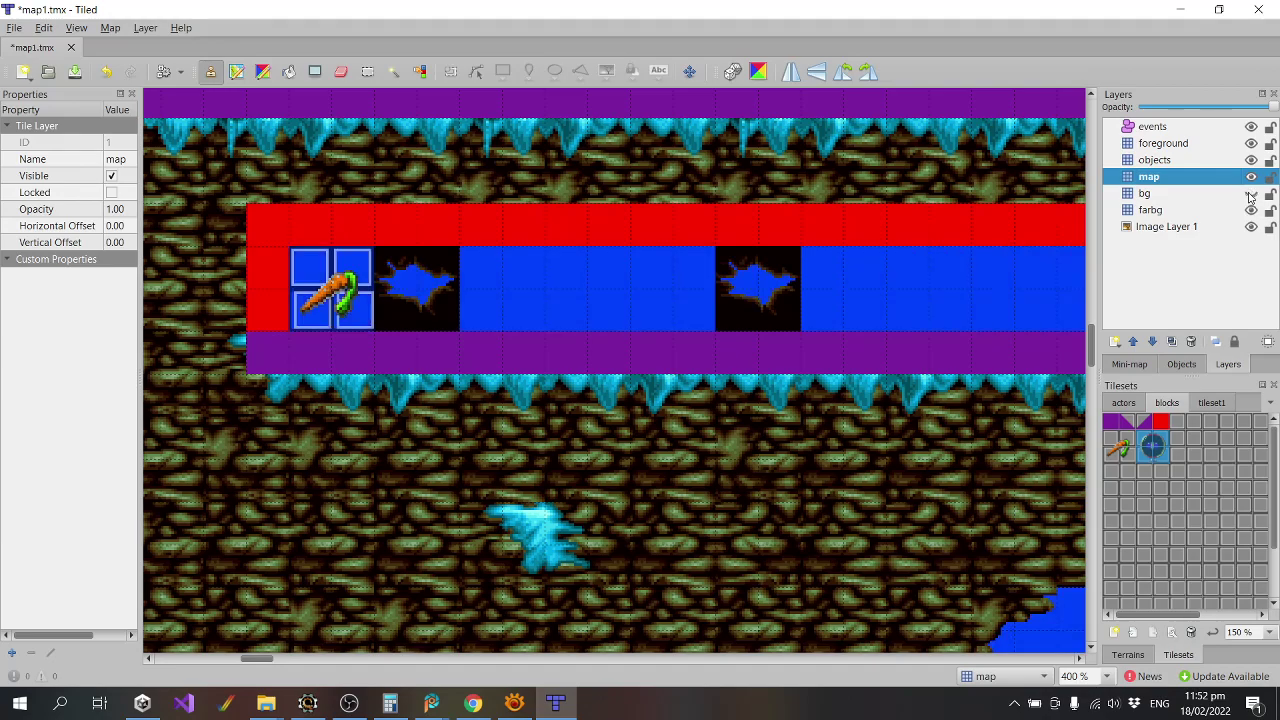
pyautogui.click(1251, 194)
pyautogui.click(1251, 178)
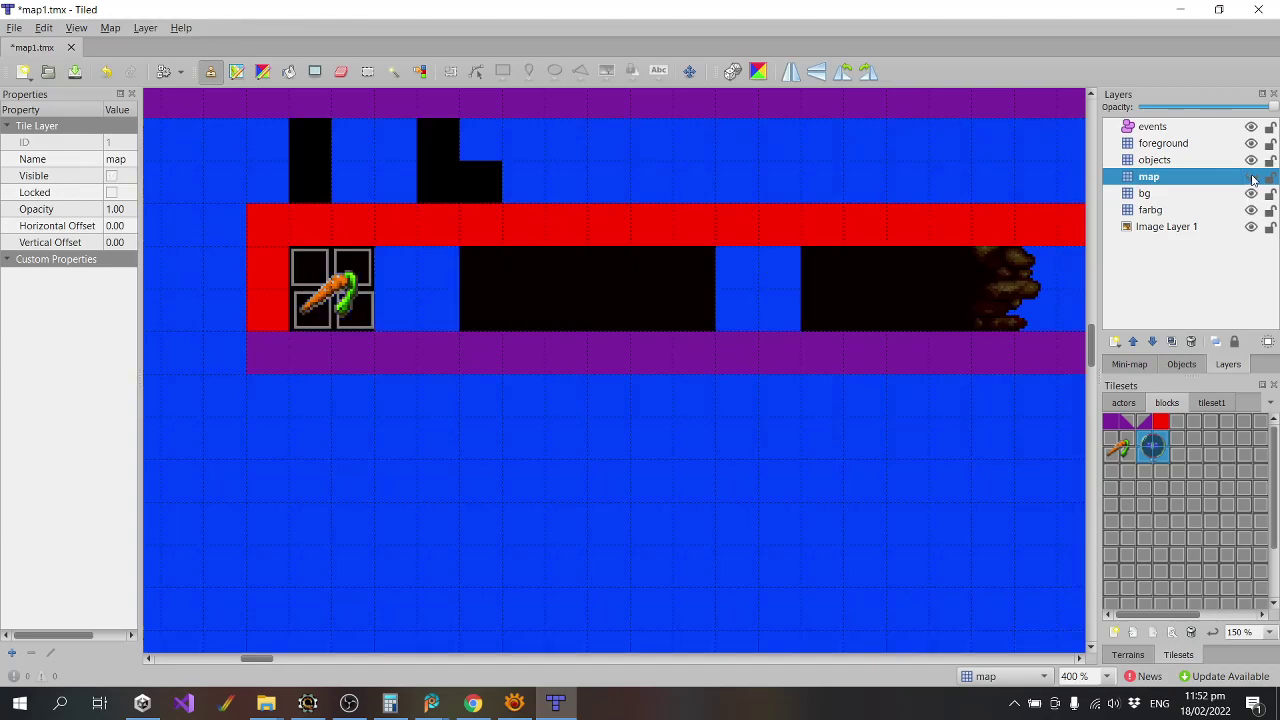
pyautogui.click(1251, 178)
# Make objects the active layer and hide the bg and farbg layers.
pyautogui.click(1211, 165)
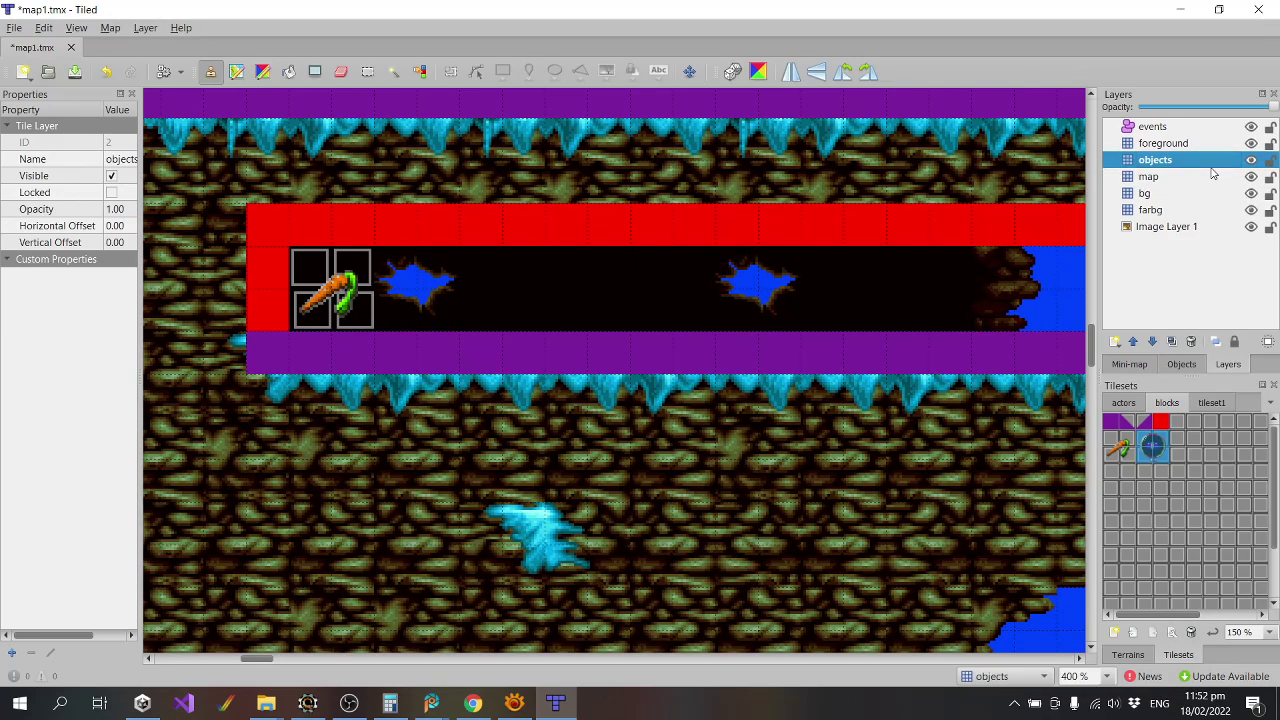
pyautogui.click(1251, 209)
pyautogui.click(1251, 209)
pyautogui.click(1251, 193)
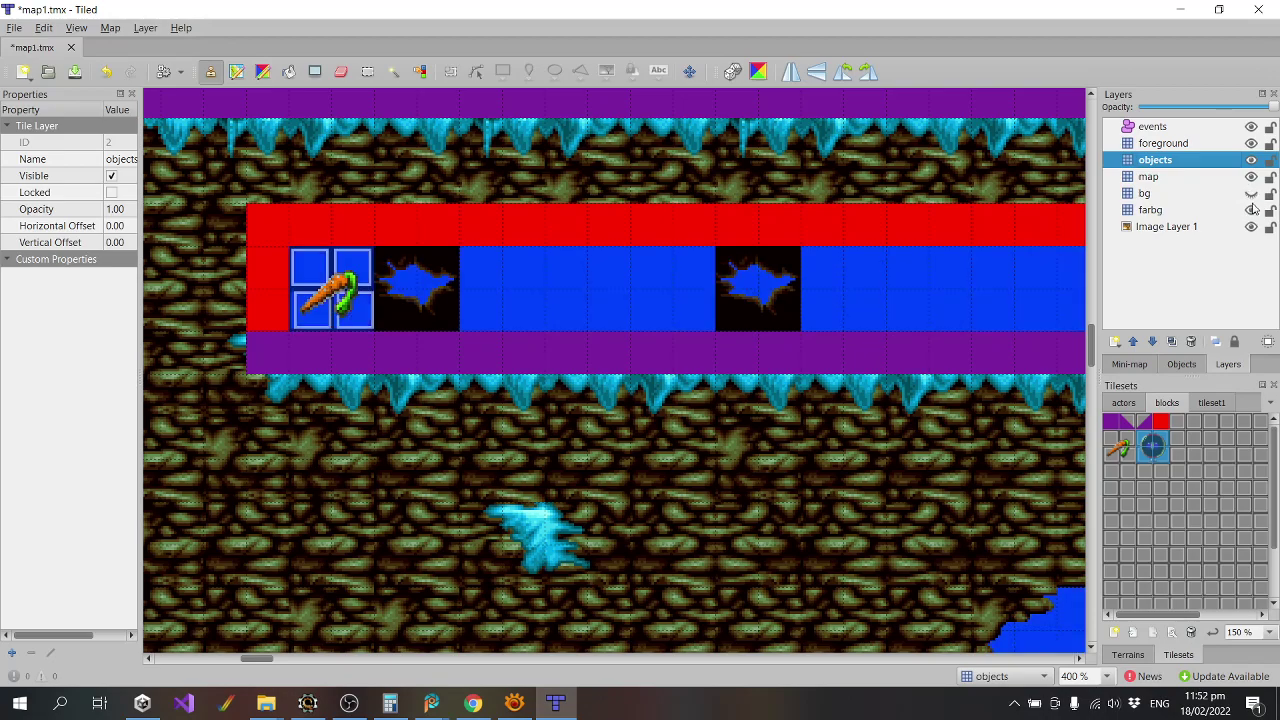
pyautogui.click(1251, 209)
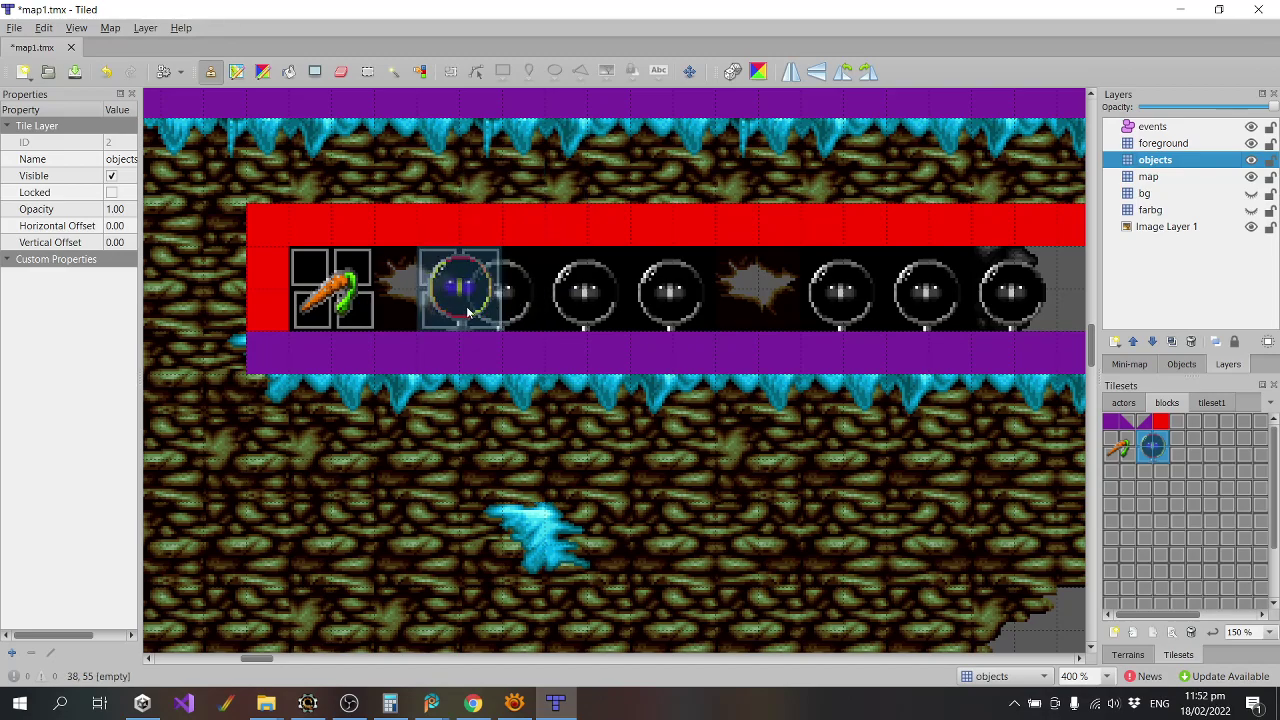
# Hide the tile and event layers to examine the reference picture in Image Layer 1 on its own.
pyautogui.click(1251, 177)
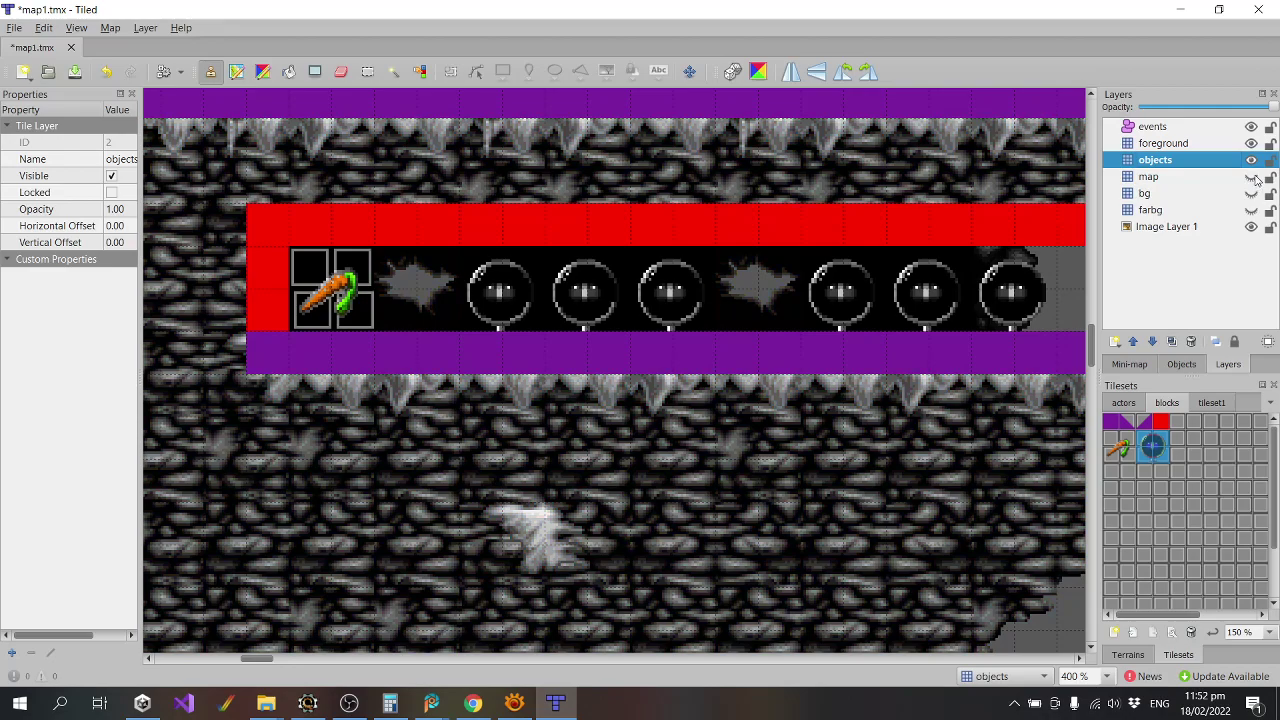
pyautogui.click(1251, 177)
pyautogui.click(1254, 194)
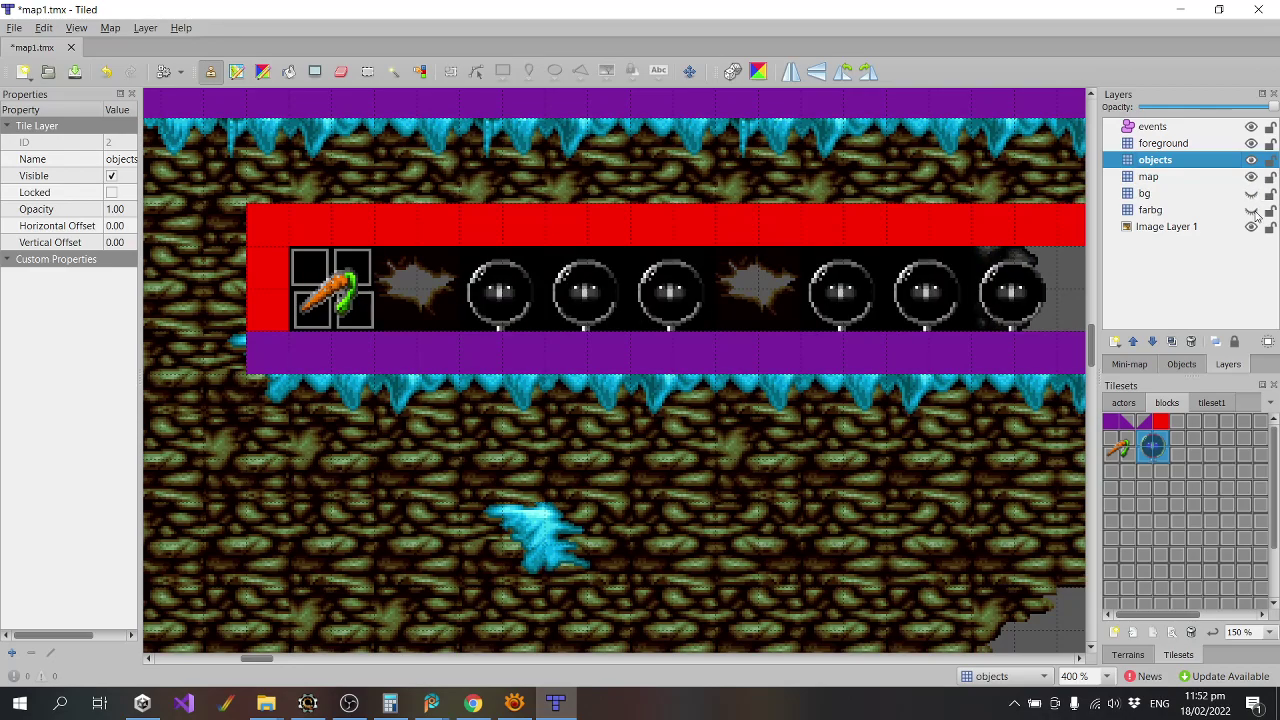
pyautogui.click(1251, 227)
pyautogui.click(1251, 227)
pyautogui.click(1254, 177)
pyautogui.click(1252, 160)
pyautogui.click(1252, 127)
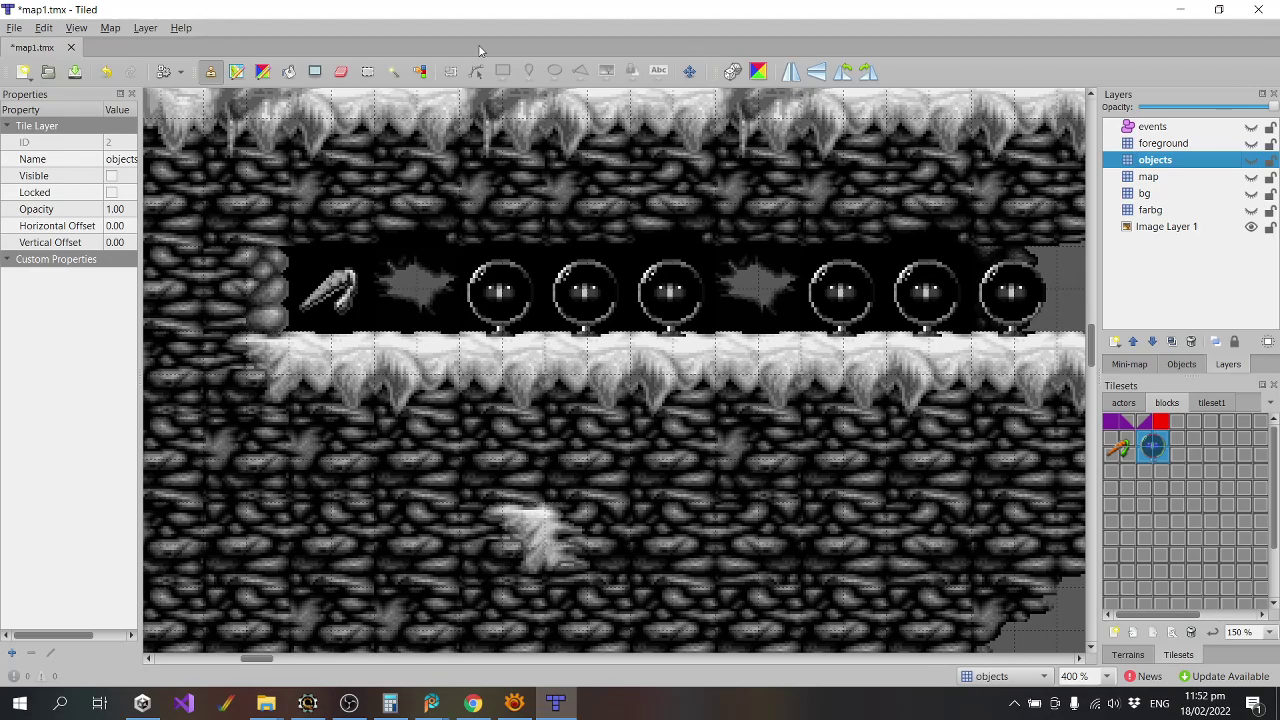
# Show the objects, map, bg, farbg, foreground and events layers again.
pyautogui.click(1251, 160)
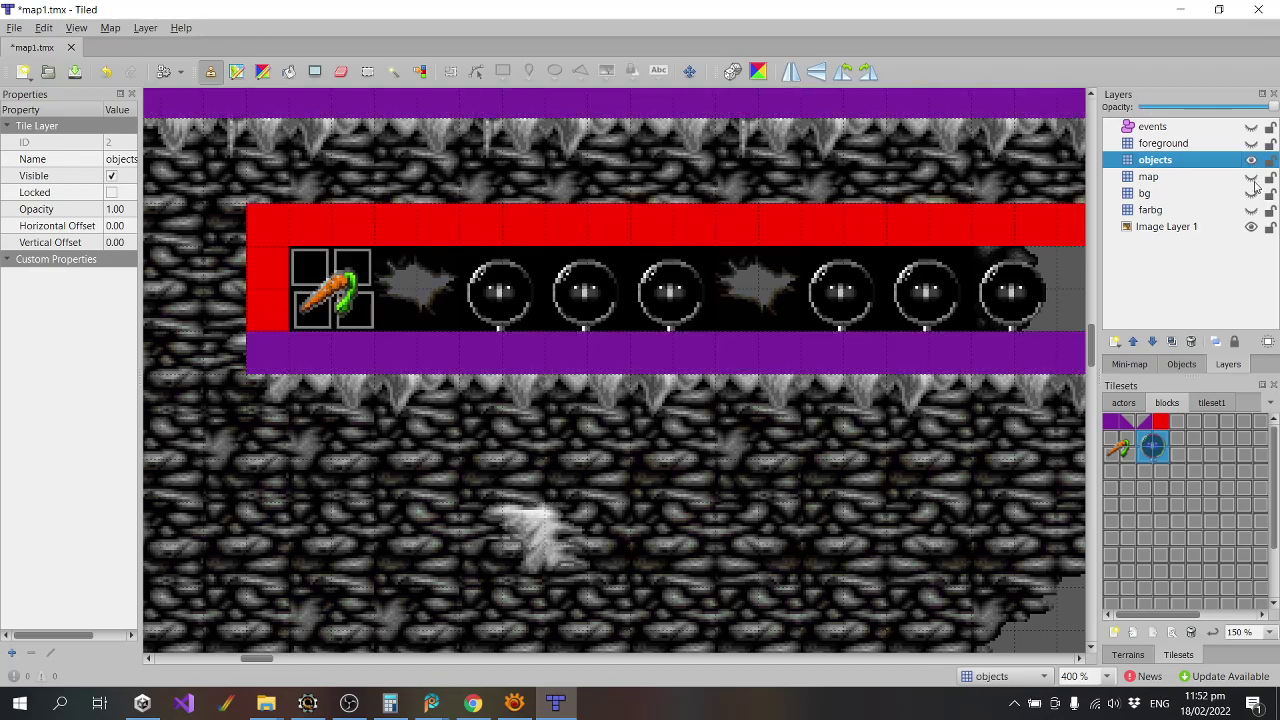
pyautogui.click(1251, 177)
pyautogui.click(1251, 193)
pyautogui.click(1251, 210)
pyautogui.click(1251, 143)
pyautogui.click(1251, 126)
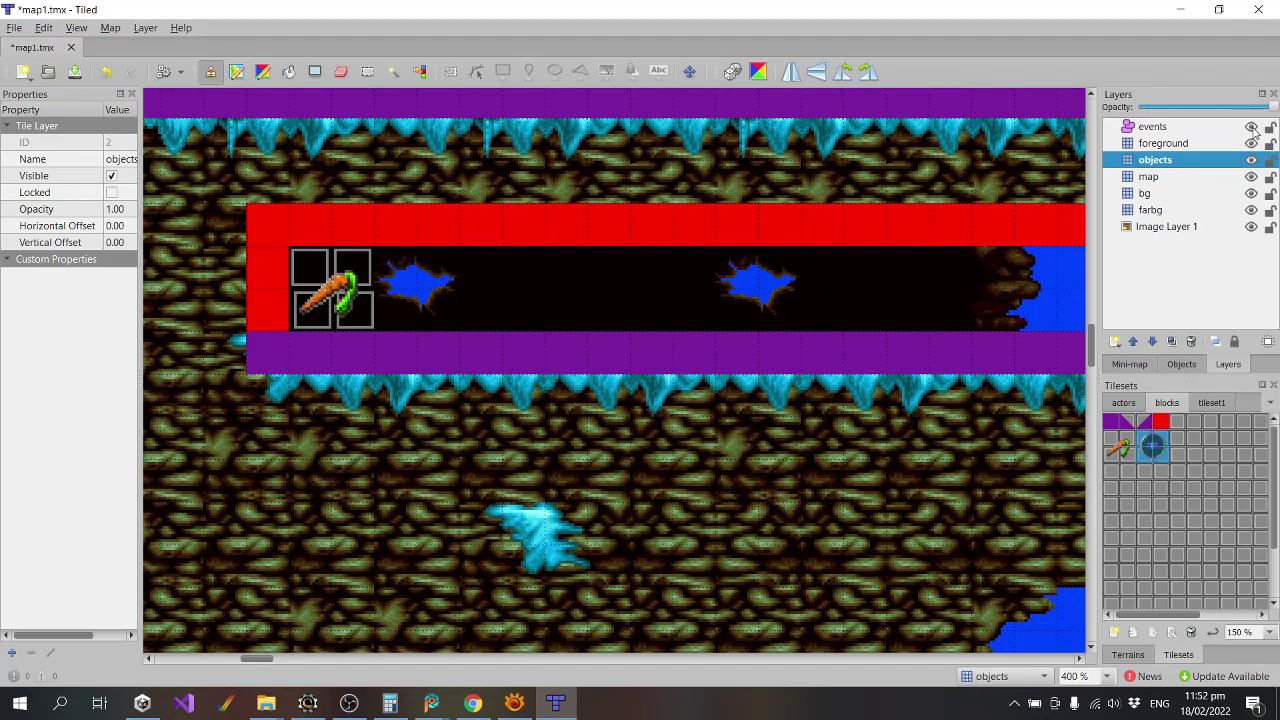
# Hide bg and farbg, and stamp six grenade monitors on the objects layer over the tunnel's reference monitors.
pyautogui.click(1251, 210)
pyautogui.click(1251, 210)
pyautogui.click(1251, 193)
pyautogui.click(1251, 210)
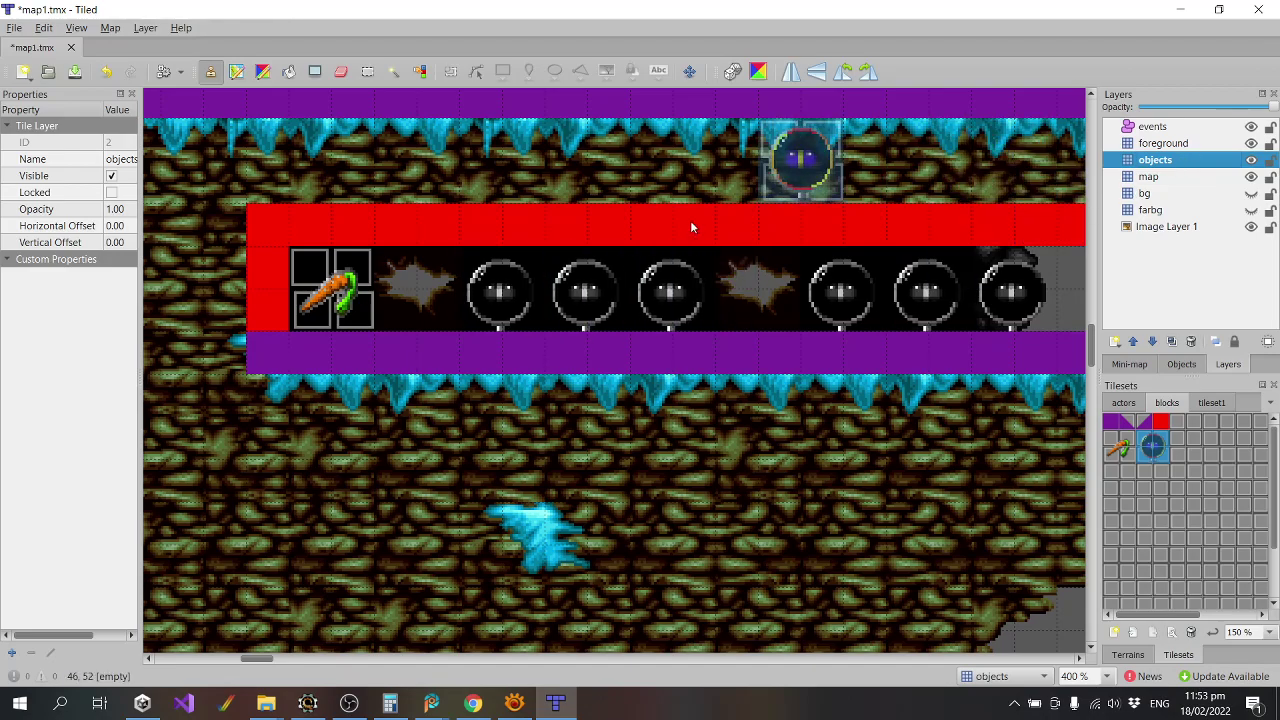
pyautogui.click(519, 314)
pyautogui.click(604, 314)
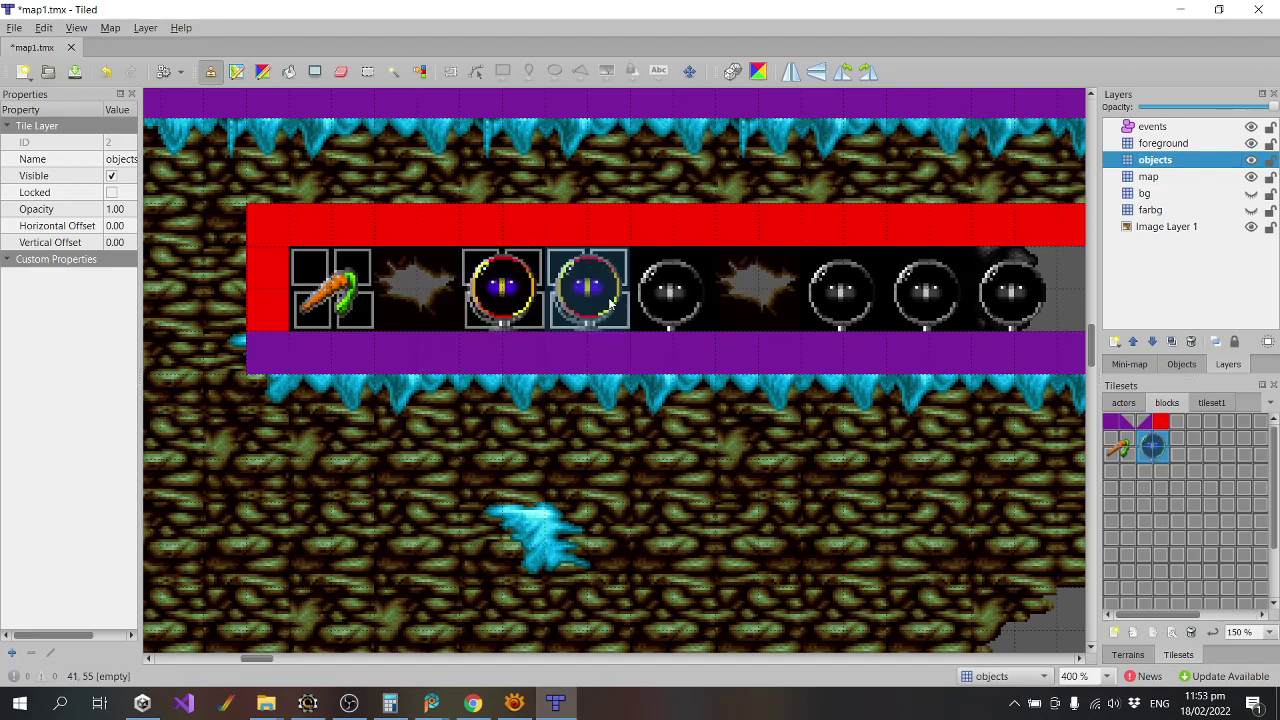
pyautogui.click(690, 313)
pyautogui.click(859, 312)
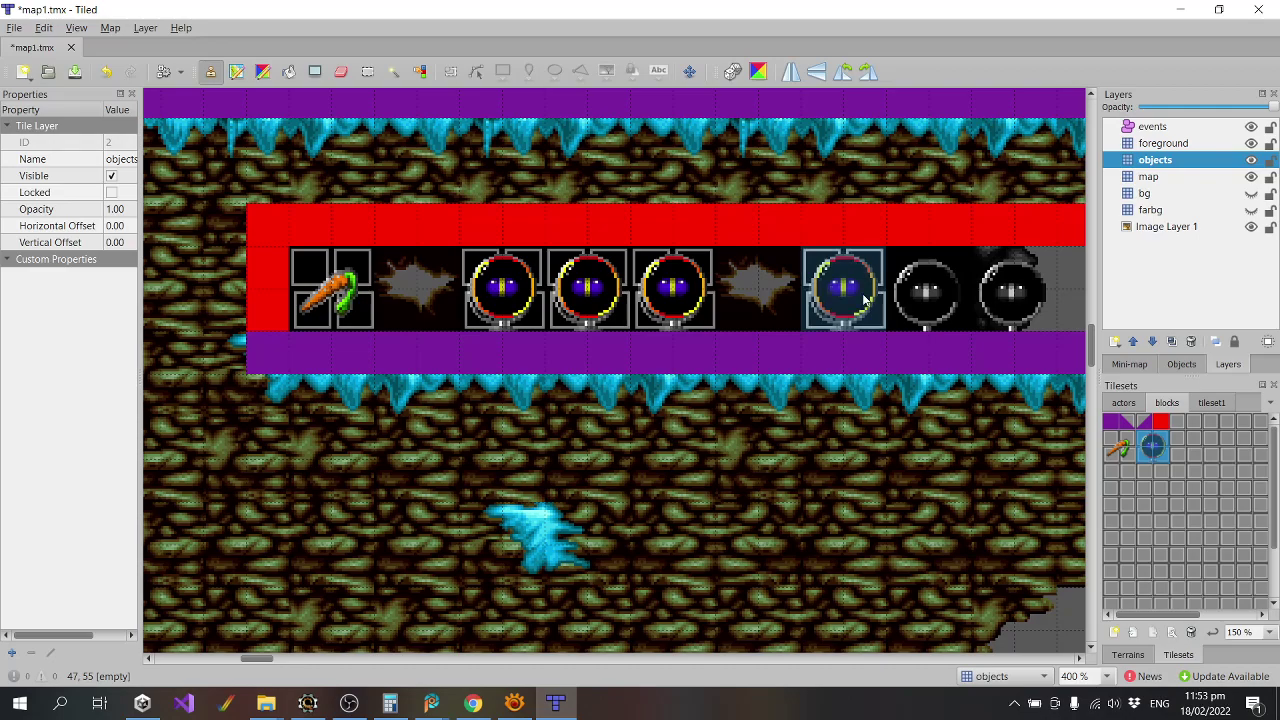
pyautogui.click(944, 311)
pyautogui.click(1013, 310)
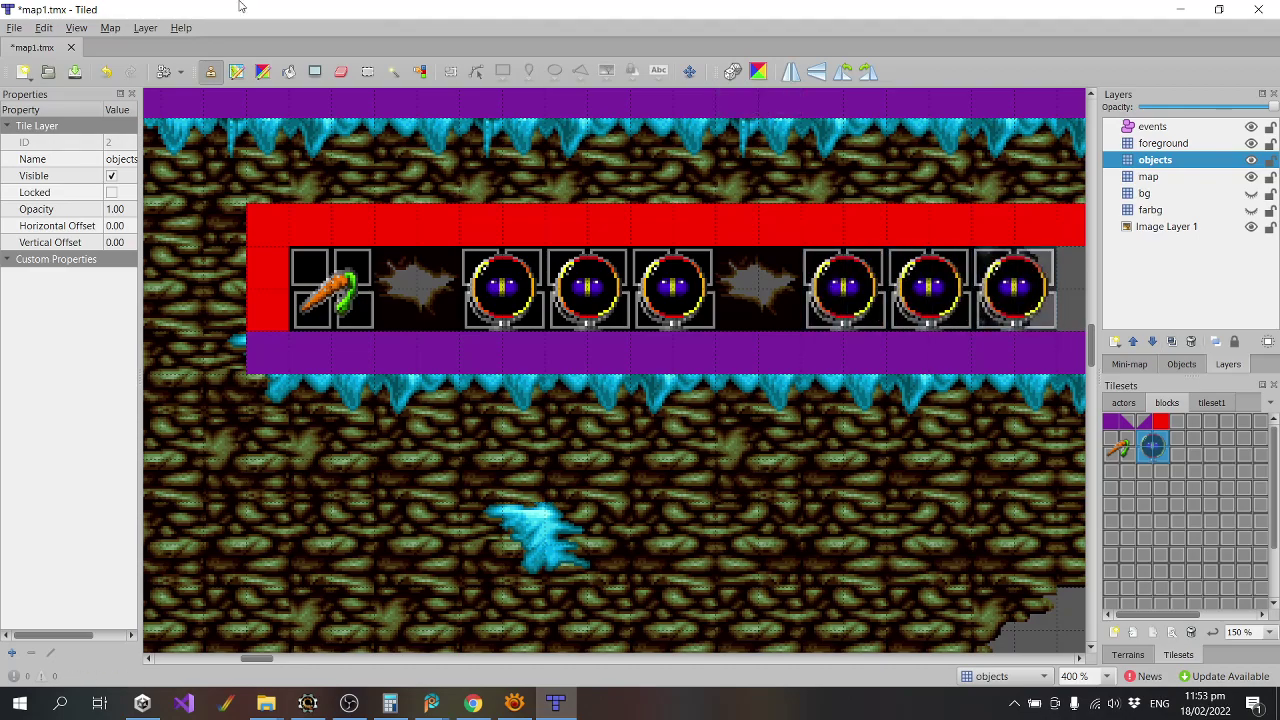
# Save map1.tmx and close Tiled to return to Scorpion Editor.
pyautogui.click(14, 27)
pyautogui.click(66, 104)
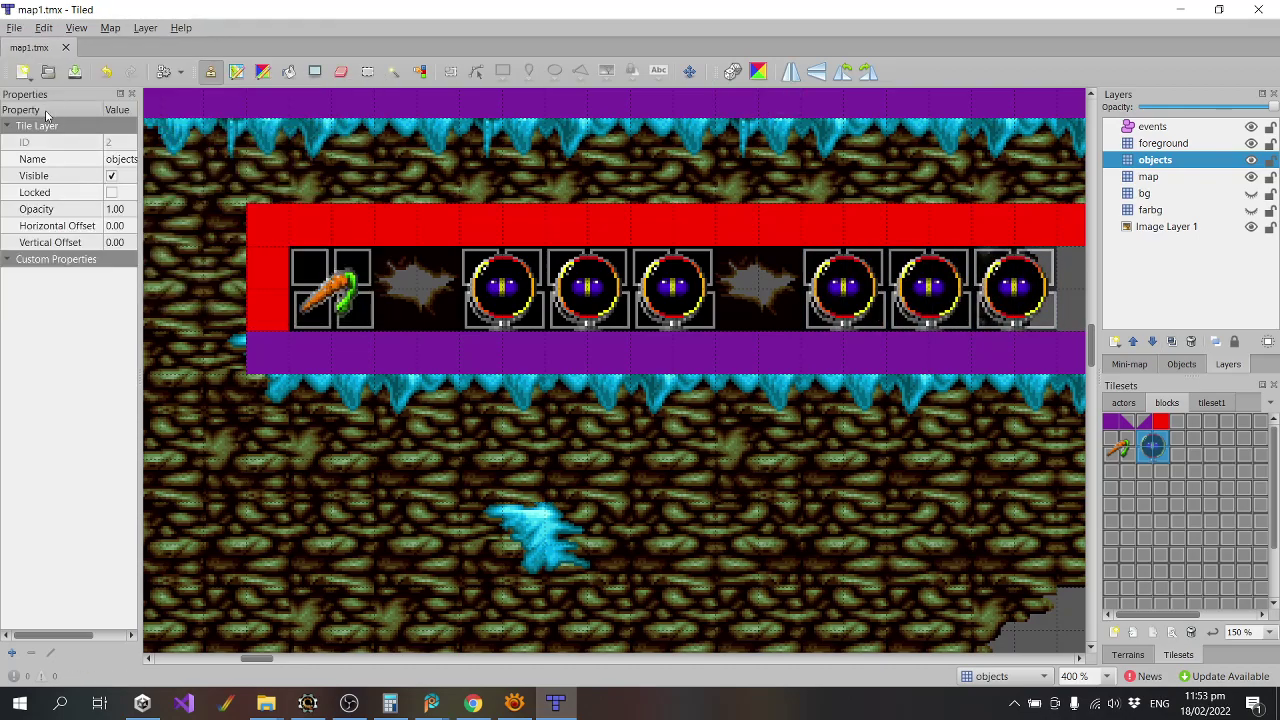
pyautogui.scroll(3, 972, 520)
pyautogui.scroll(-3, 1248, 505)
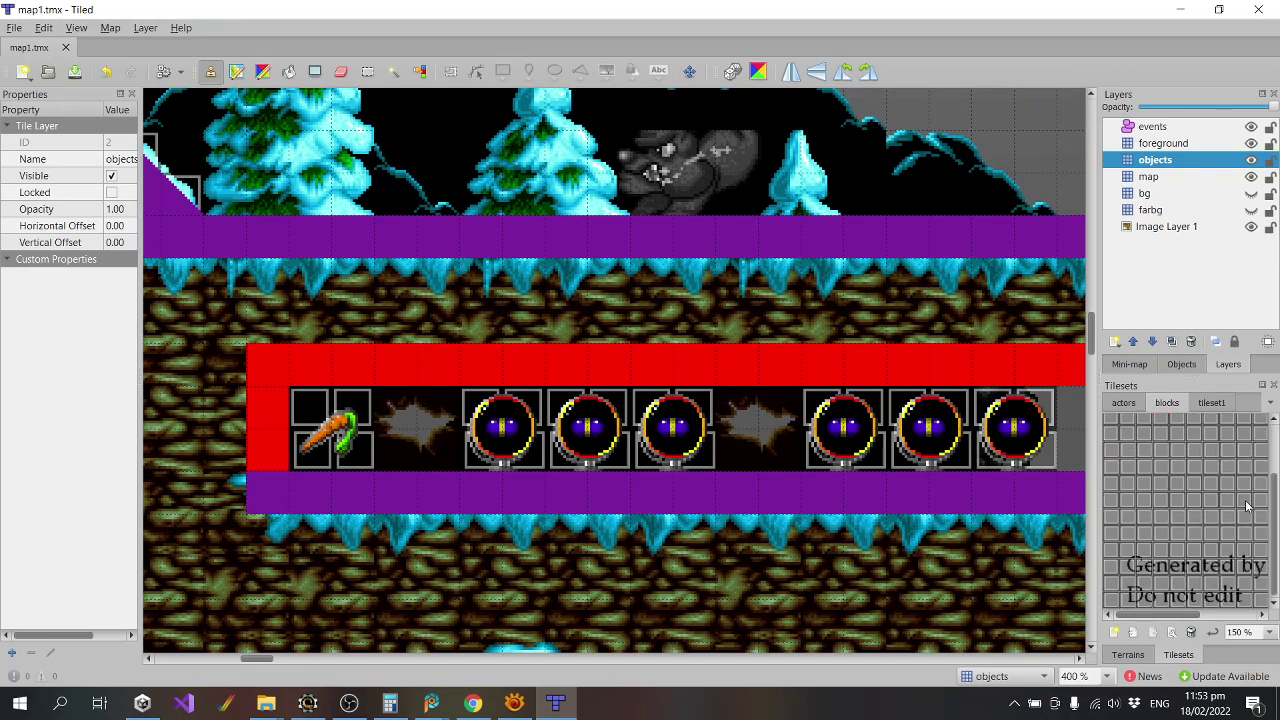
pyautogui.scroll(3, 1248, 505)
pyautogui.click(1260, 10)
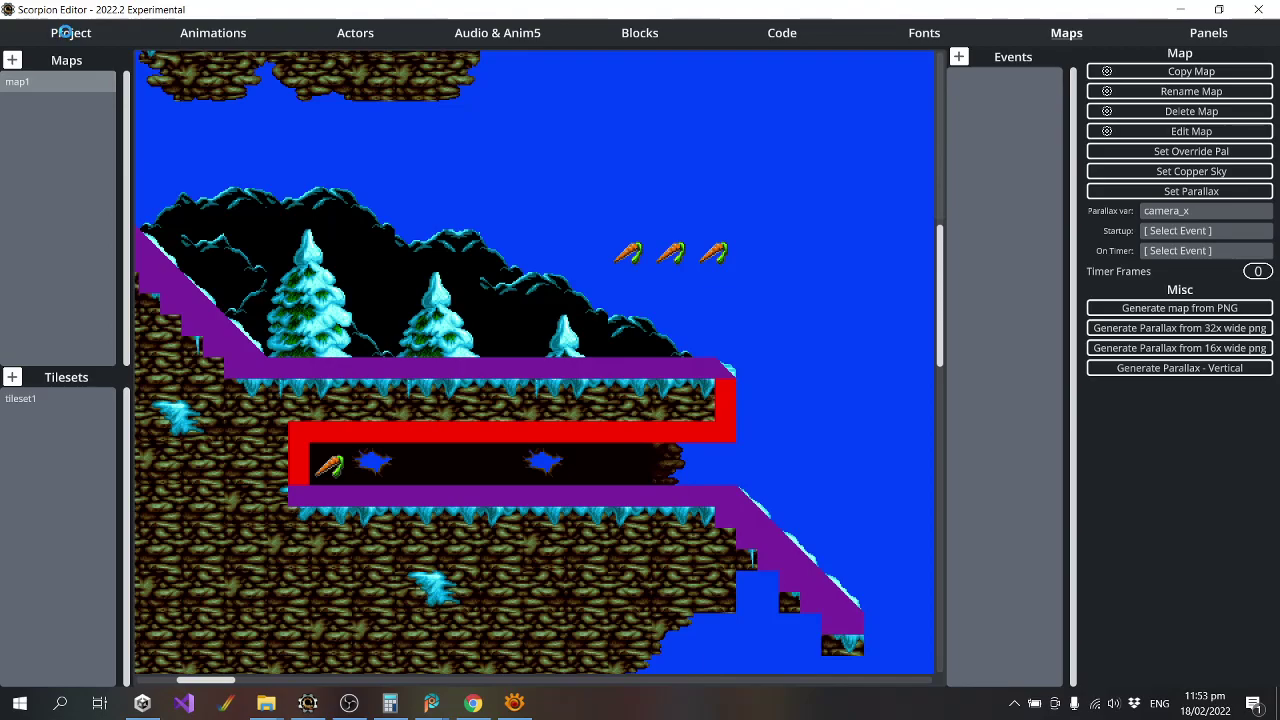
# Run the project in WinUAE, move the player rightward past the tunnel to check the monitors, and close the emulator.
pyautogui.click(68, 35)
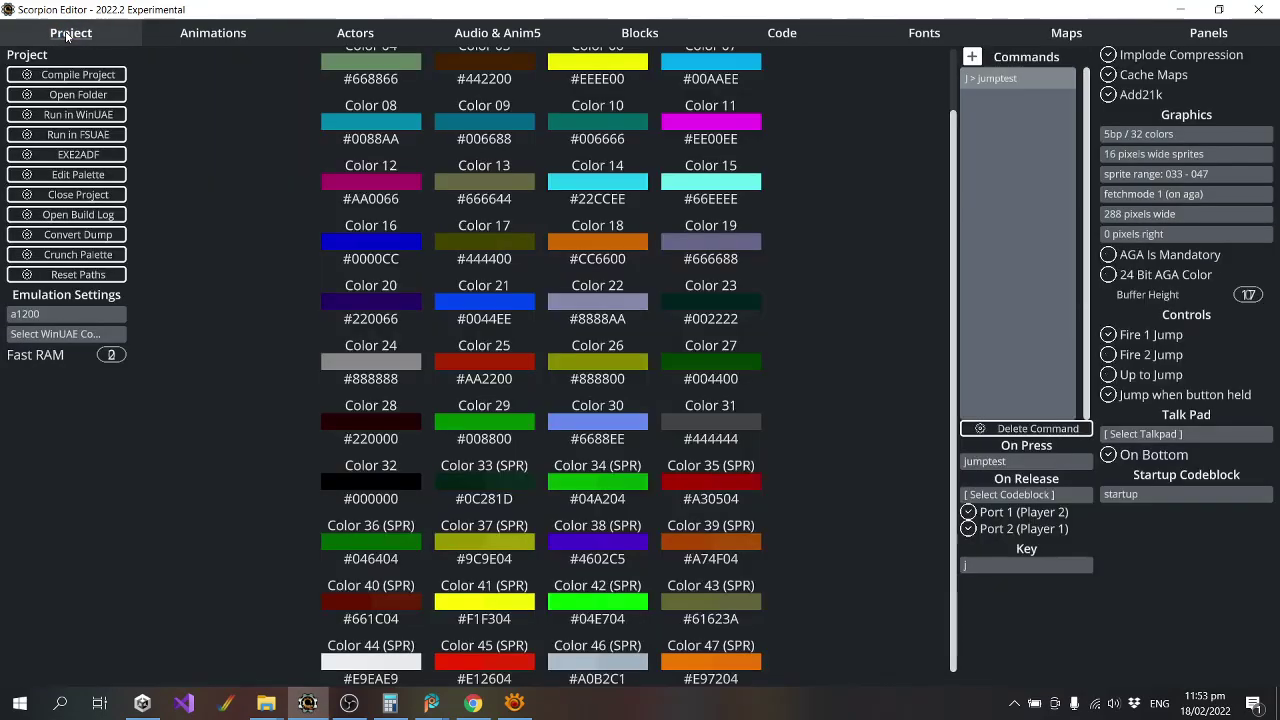
pyautogui.click(80, 115)
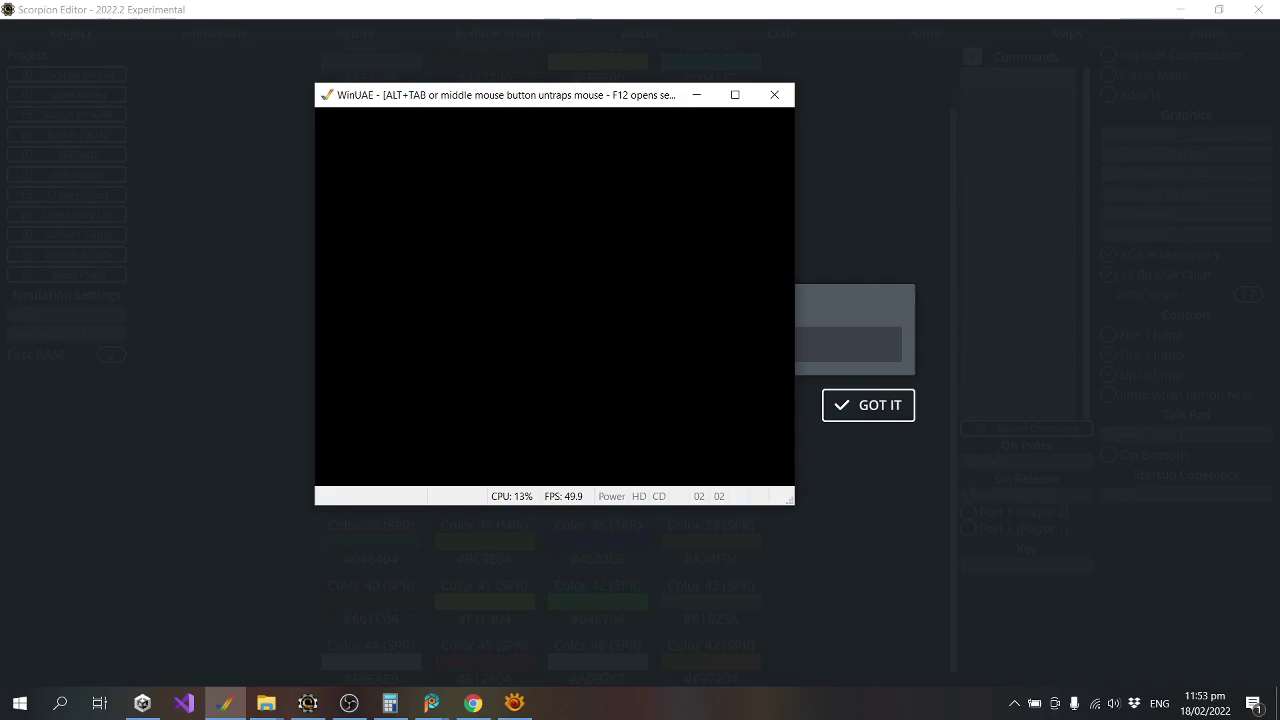
pyautogui.press('Right')
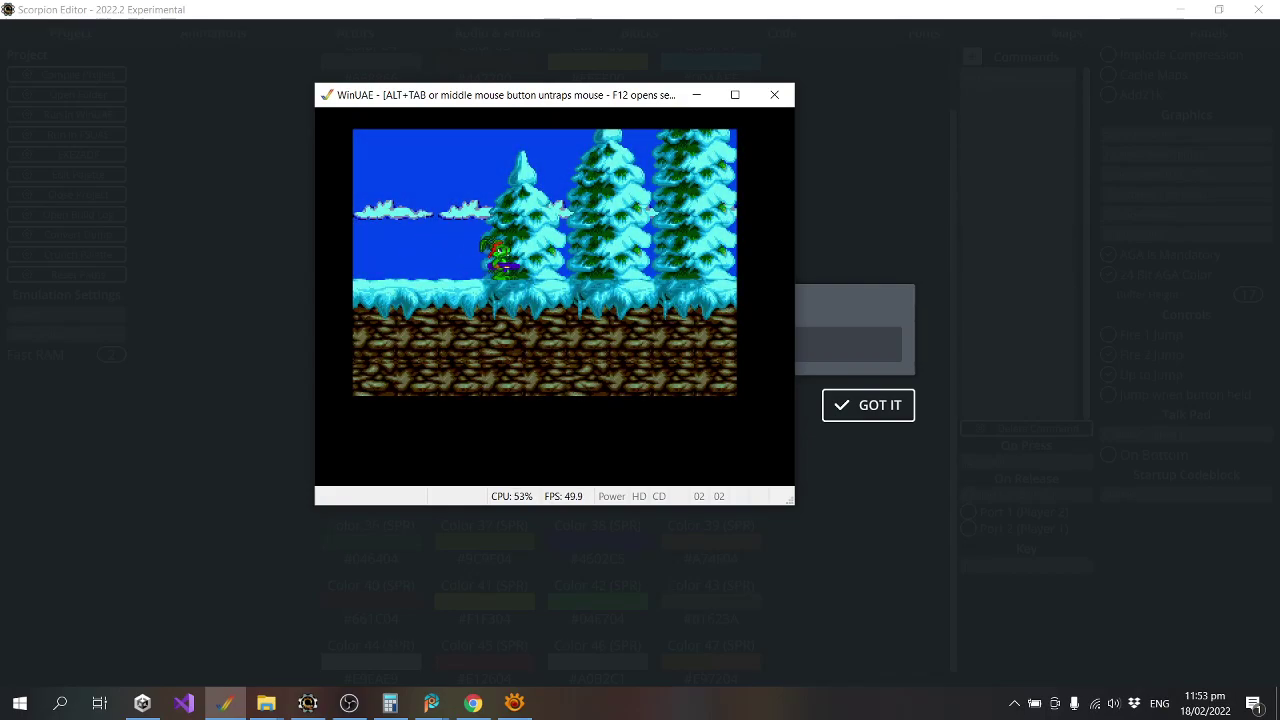
pyautogui.press('Right')
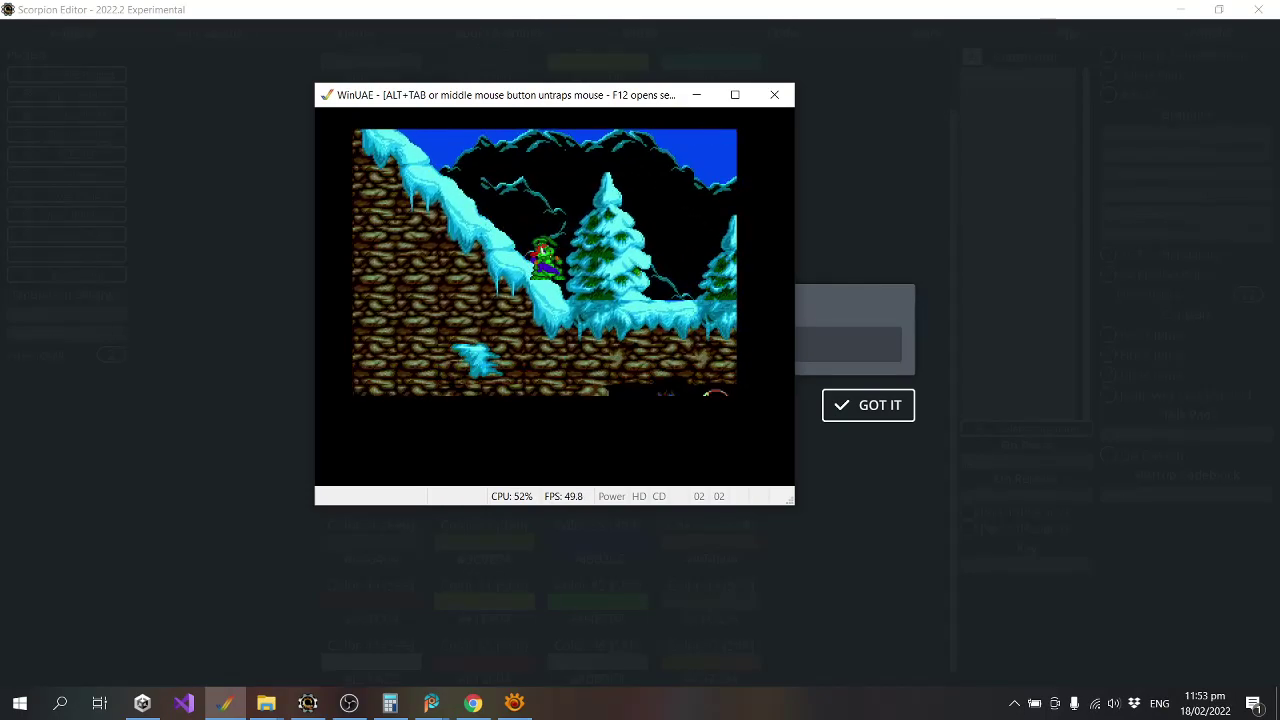
pyautogui.press('Right')
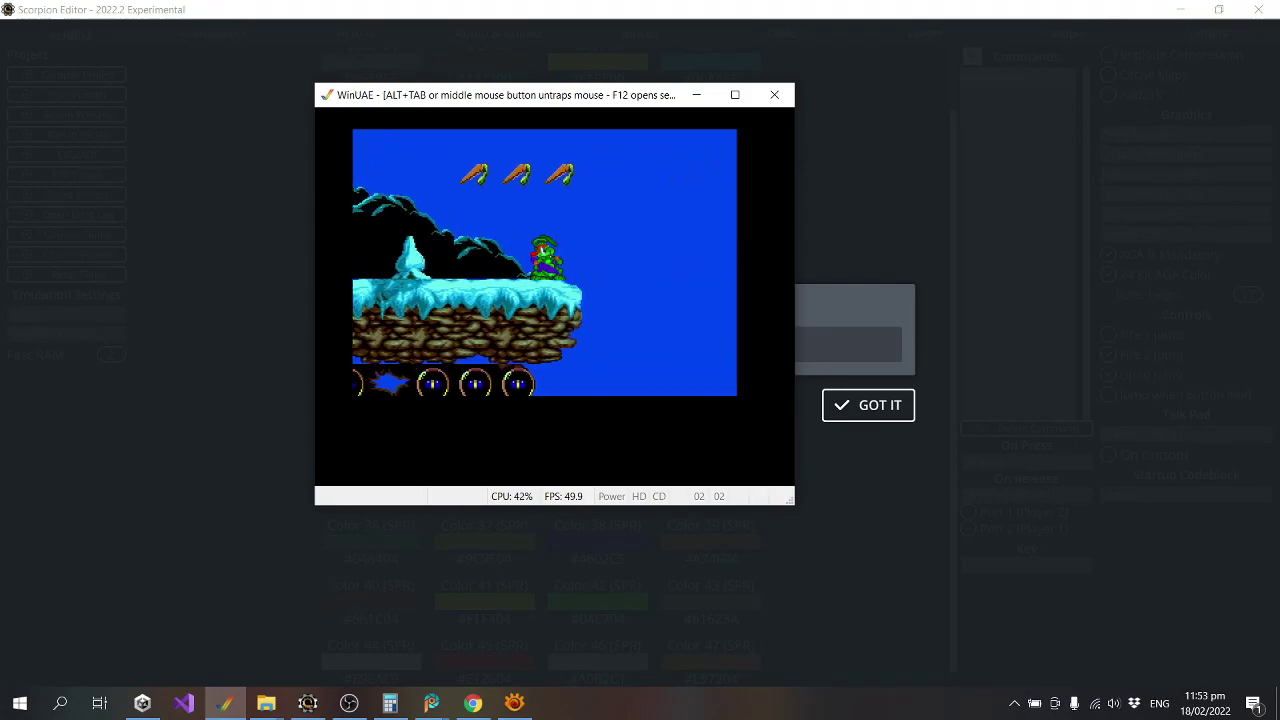
pyautogui.press('Right')
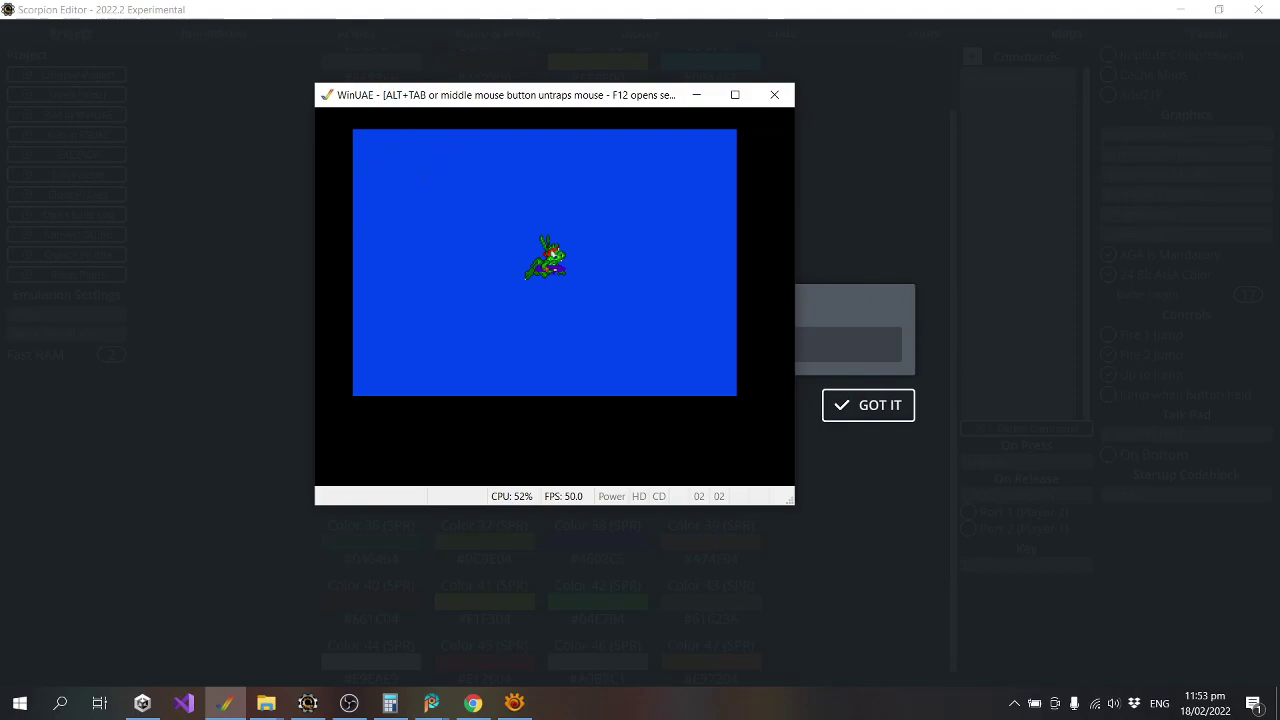
pyautogui.hotkey('alt', 'F4')
pyautogui.click(877, 409)
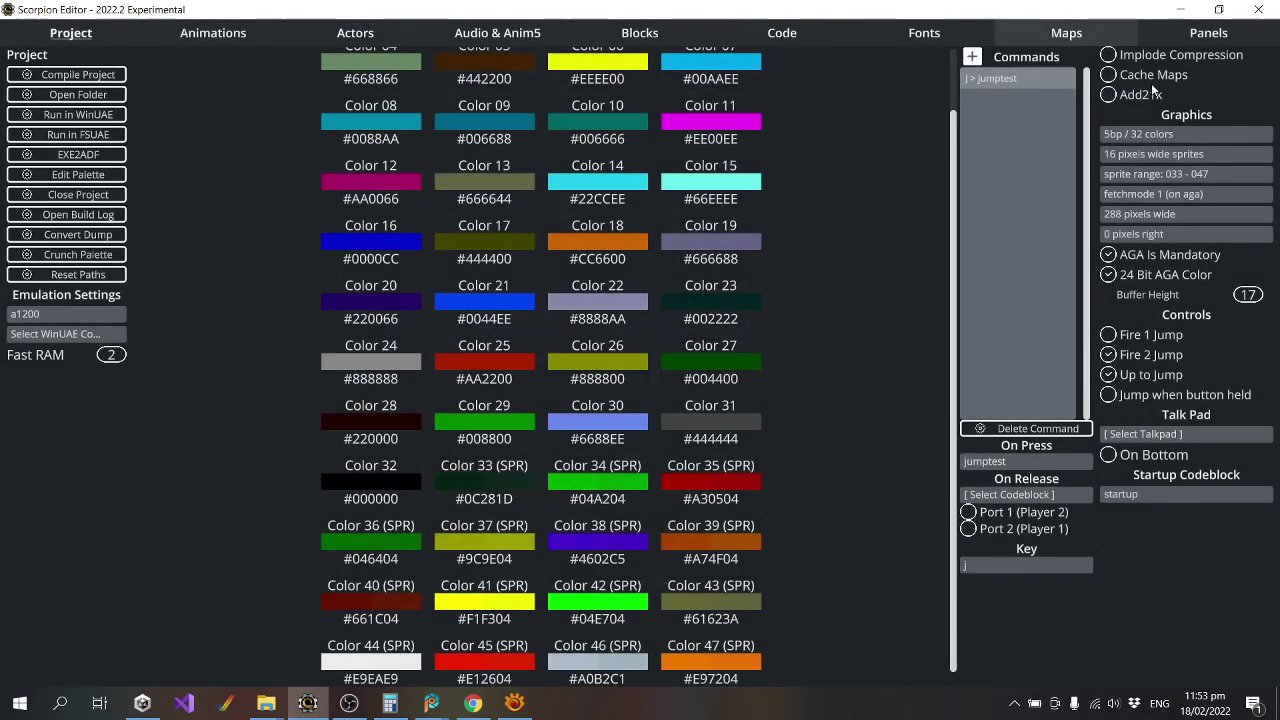
# Open map1 from the Maps section in Tiled and pick the solid_block tile from the blocks tileset.
pyautogui.click(1075, 38)
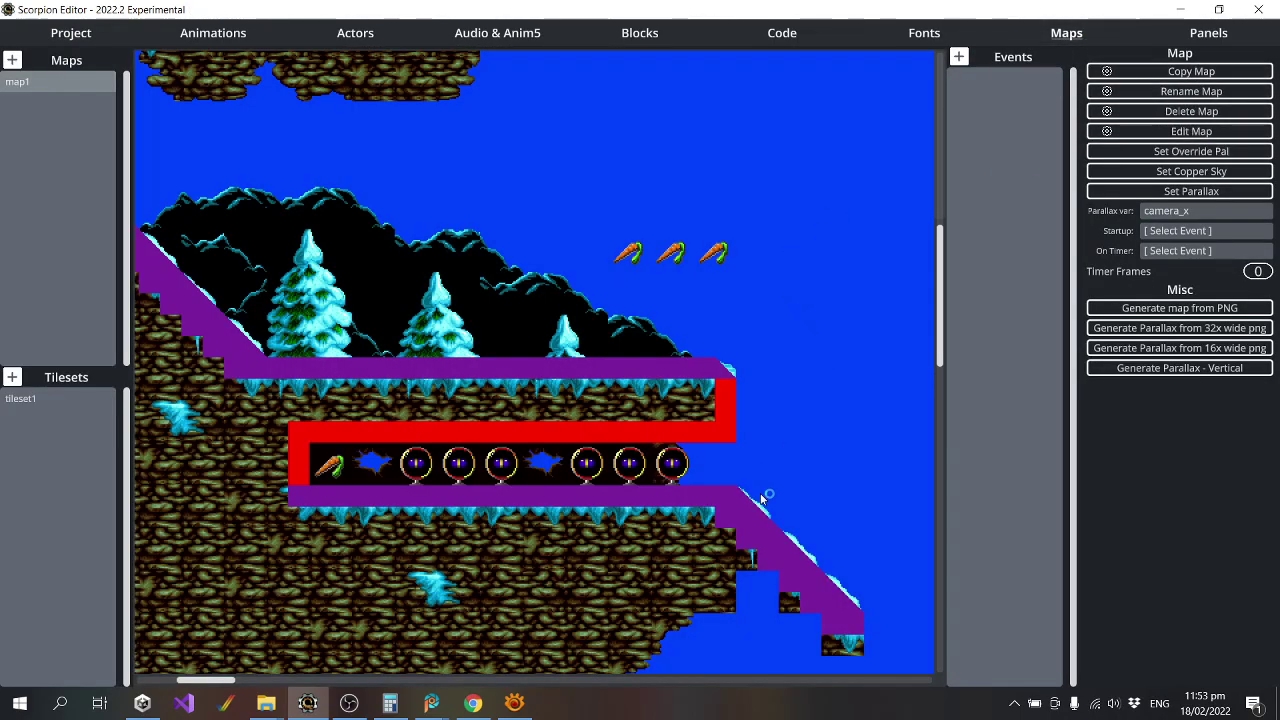
pyautogui.click(695, 511)
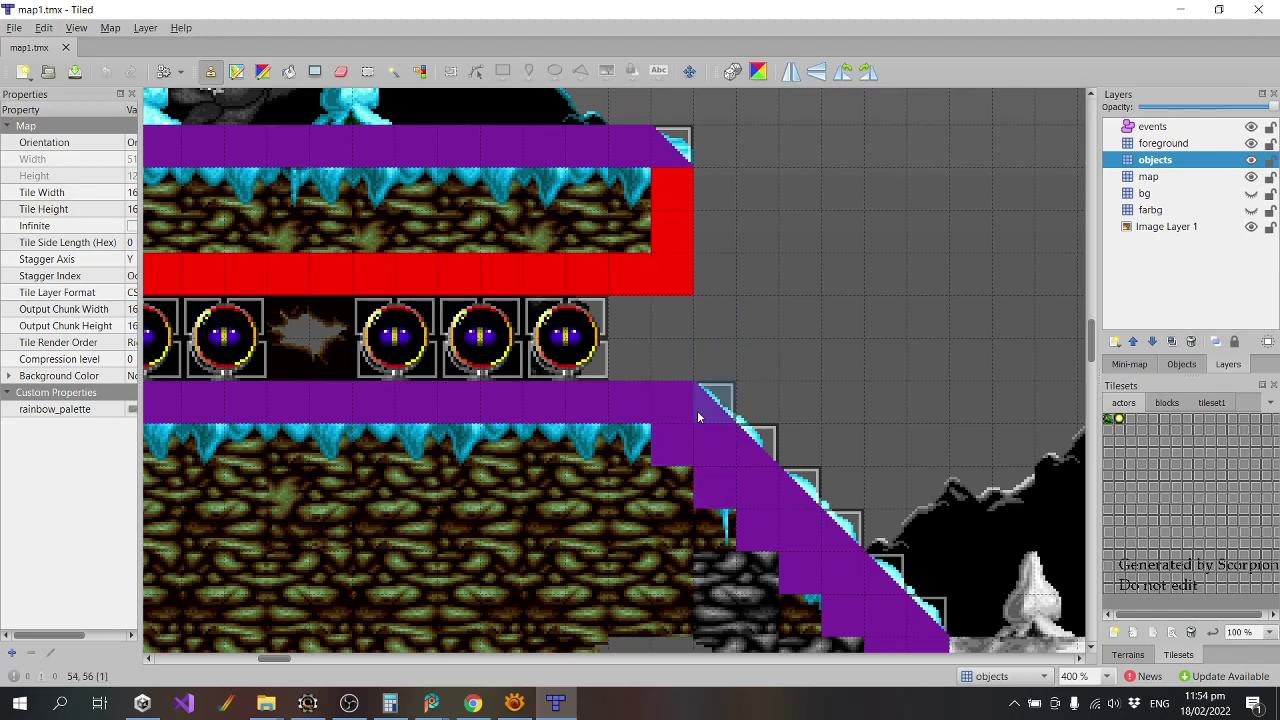
pyautogui.click(1167, 402)
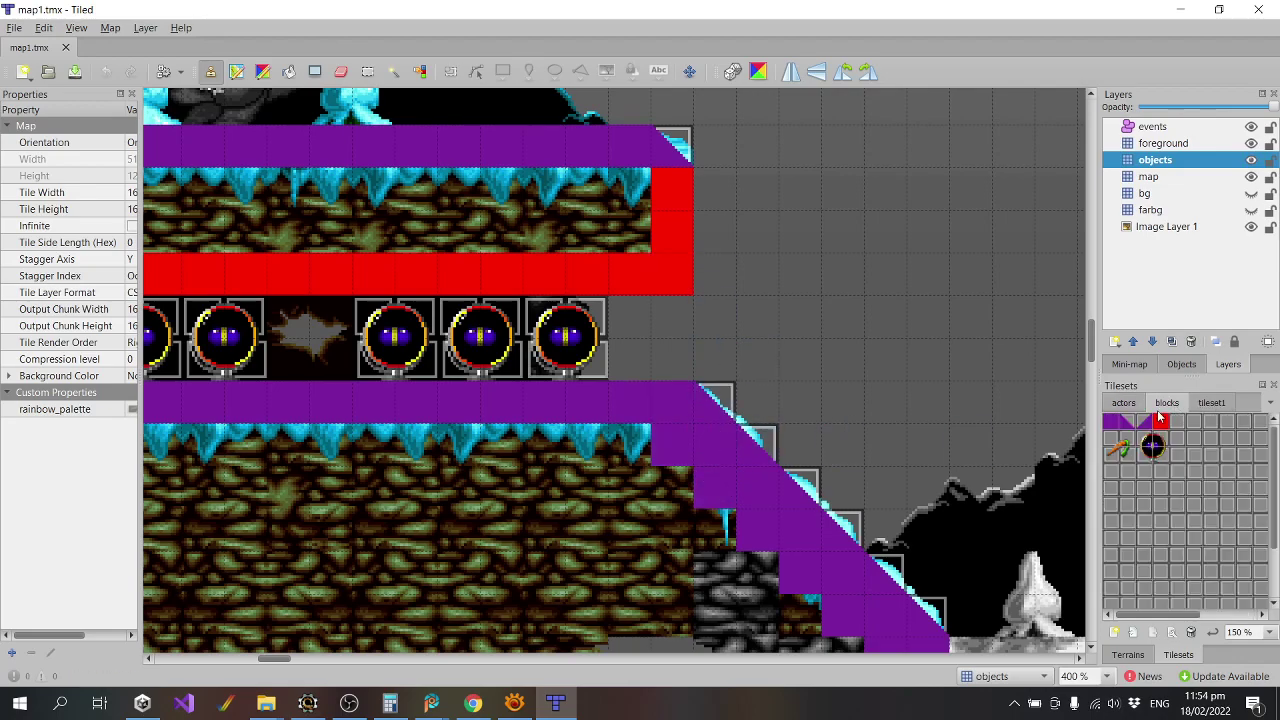
pyautogui.click(1160, 421)
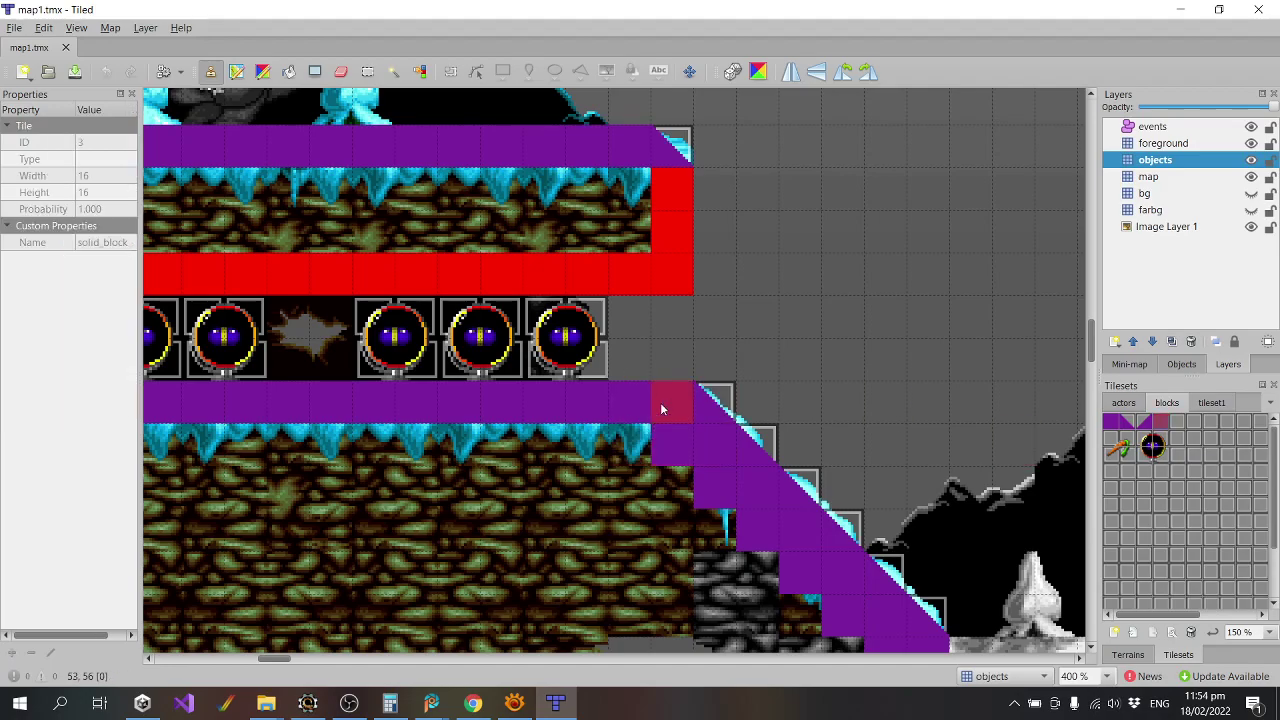
# Paint solid_block tiles on the objects layer at the closed end of the tunnel floor and in a row directly beneath the whole floor.
pyautogui.scroll(-2, 730, 440)
pyautogui.scroll(2, 868, 470)
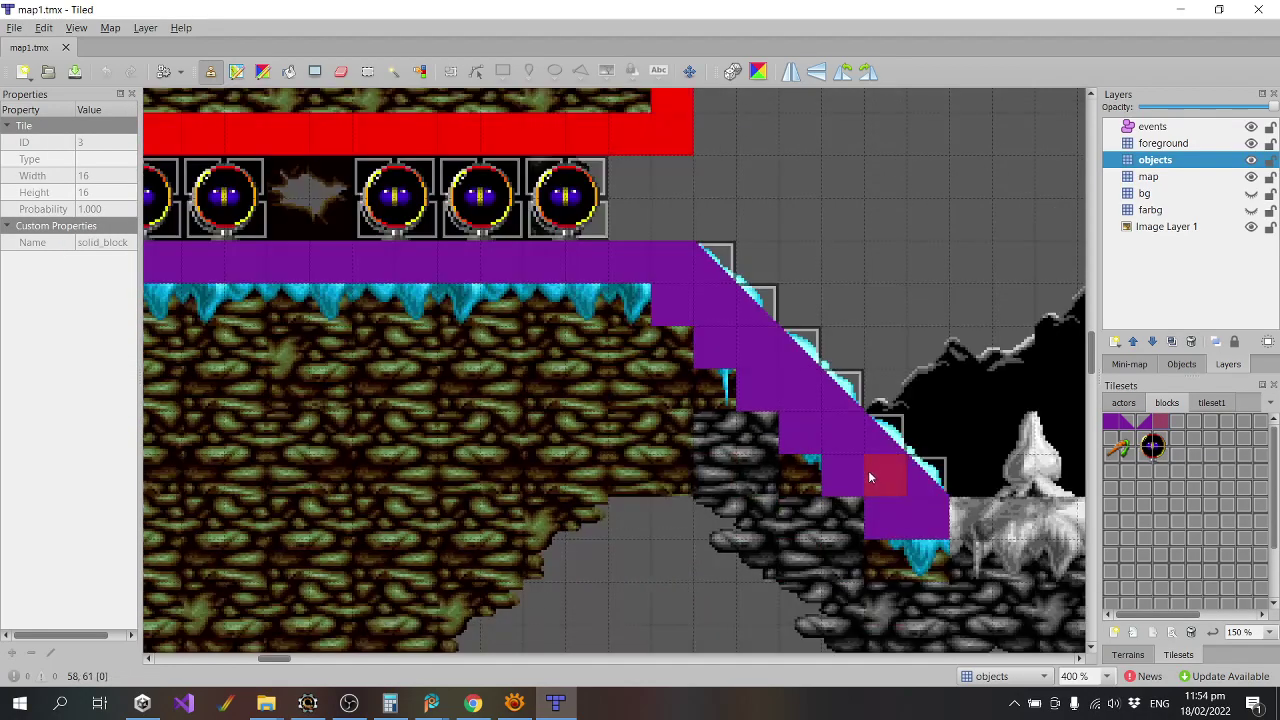
pyautogui.moveTo(282, 660); pyautogui.dragTo(266, 664)
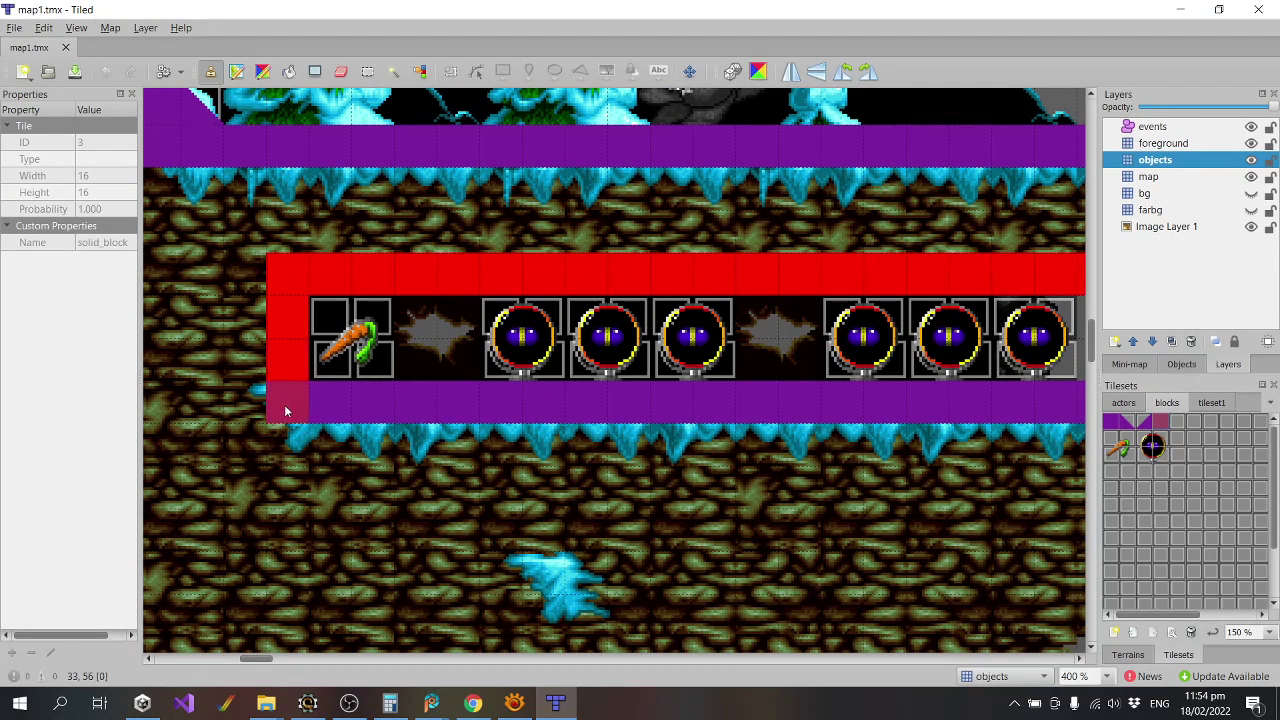
pyautogui.moveTo(285, 410)
pyautogui.mouseDown()
pyautogui.moveTo(289, 446)
pyautogui.moveTo(542, 455)
pyautogui.mouseUp()
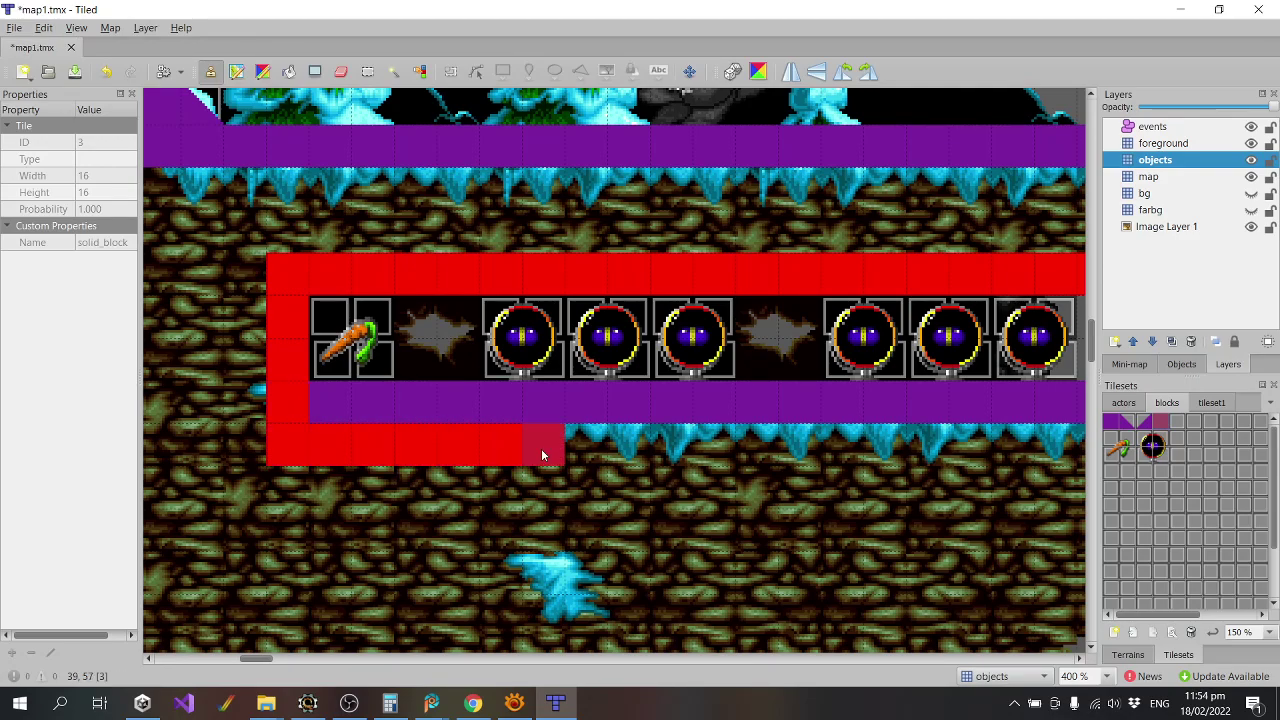
pyautogui.moveTo(256, 658); pyautogui.dragTo(276, 658)
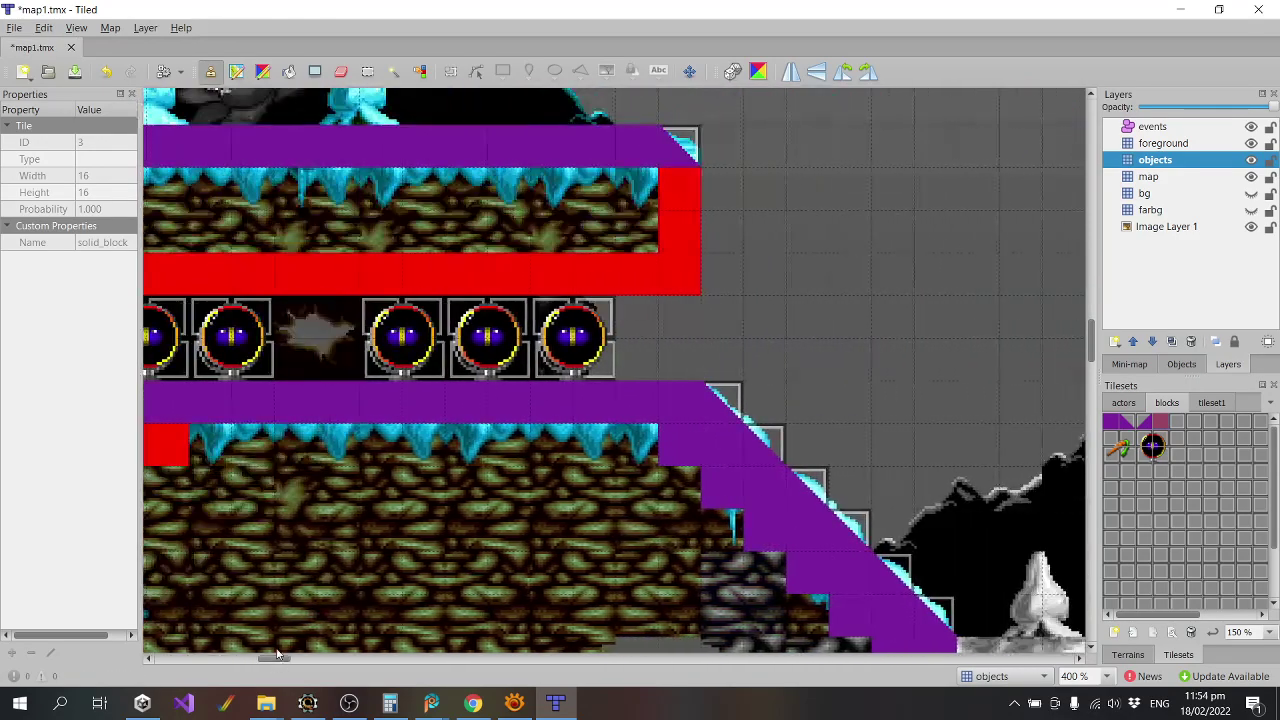
pyautogui.moveTo(252, 463)
pyautogui.mouseDown()
pyautogui.moveTo(228, 457)
pyautogui.moveTo(259, 454)
pyautogui.mouseUp()
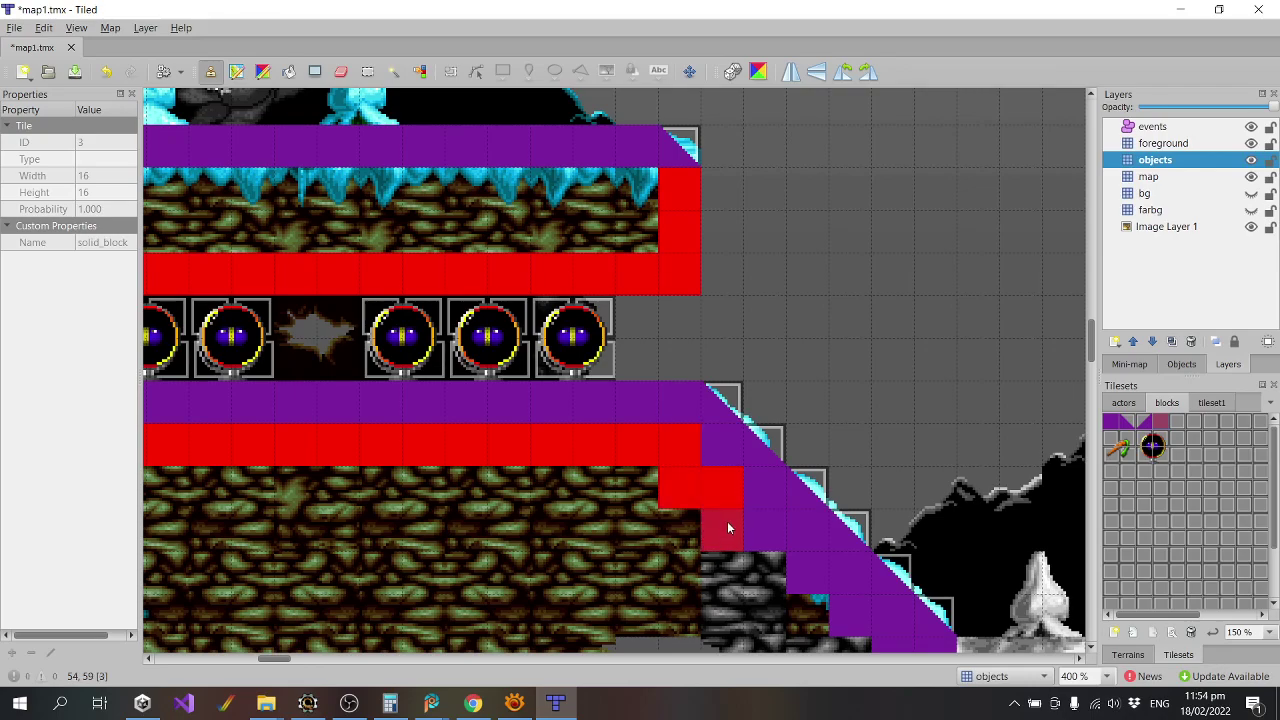
# Continue the solid_block tiles as a staircase under the descending slope outside the tunnel, down to its lowest row.
pyautogui.scroll(-3, 747, 525)
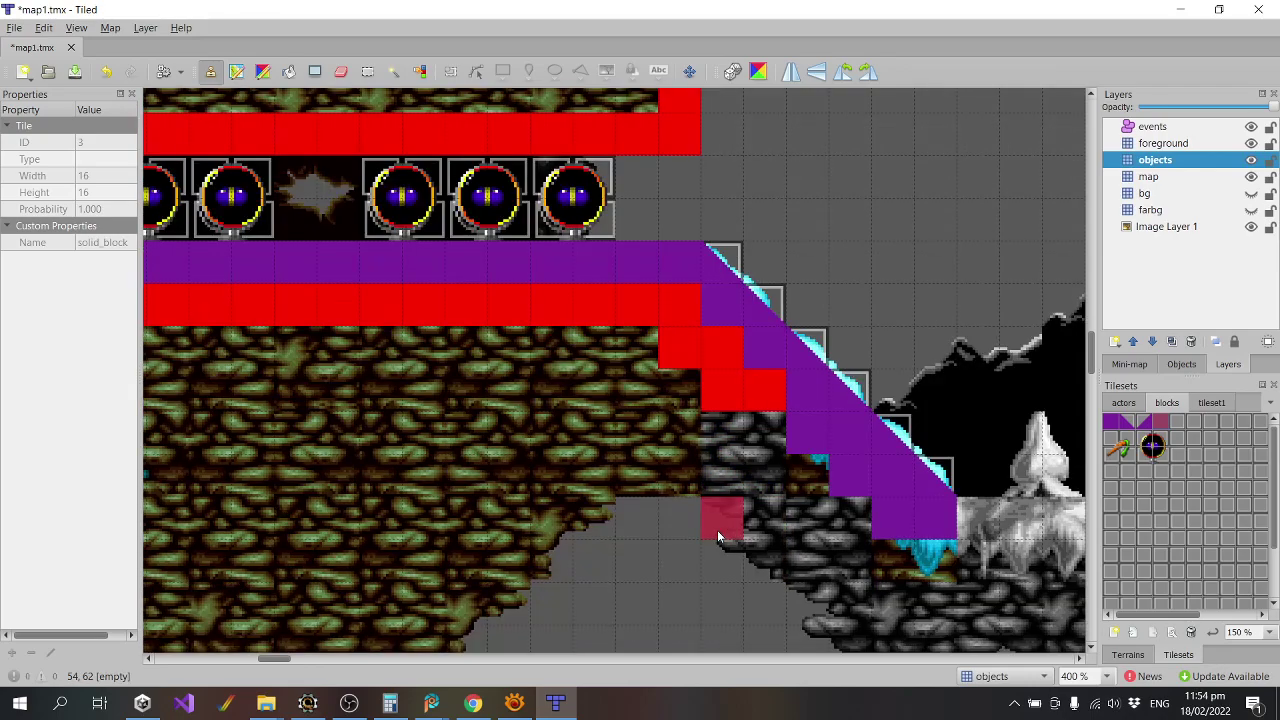
pyautogui.click(763, 430)
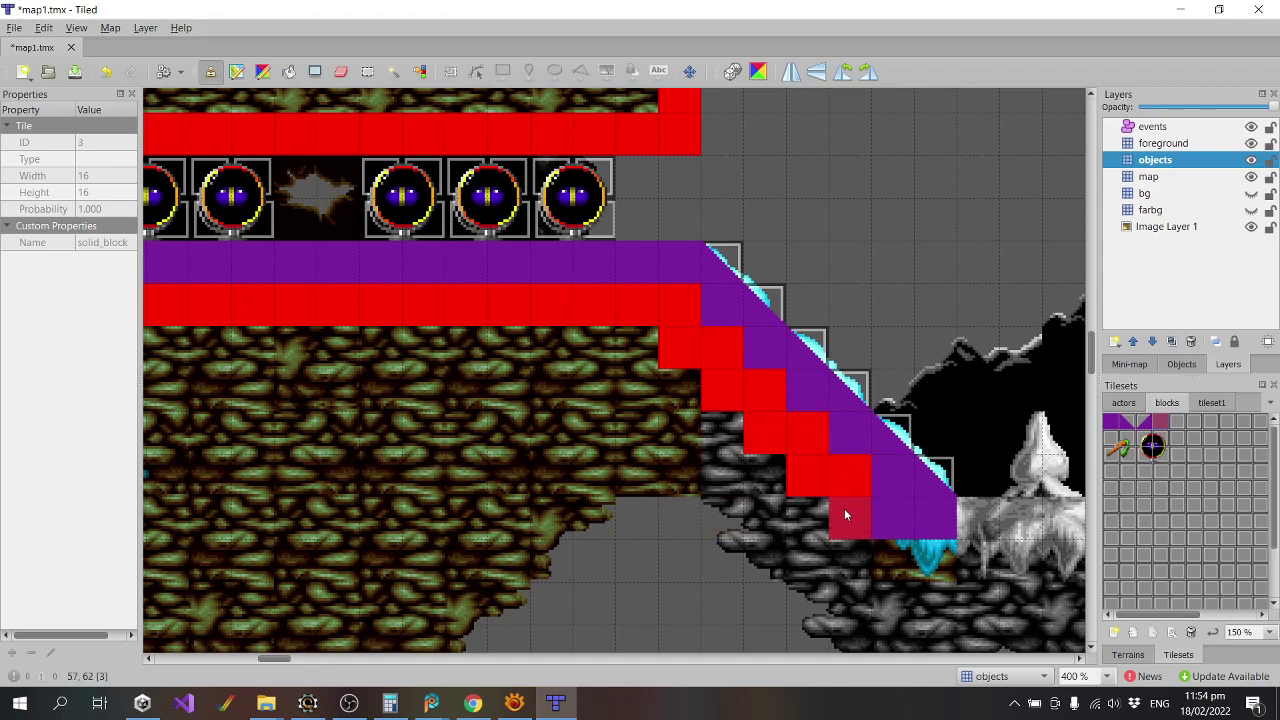
pyautogui.click(878, 524)
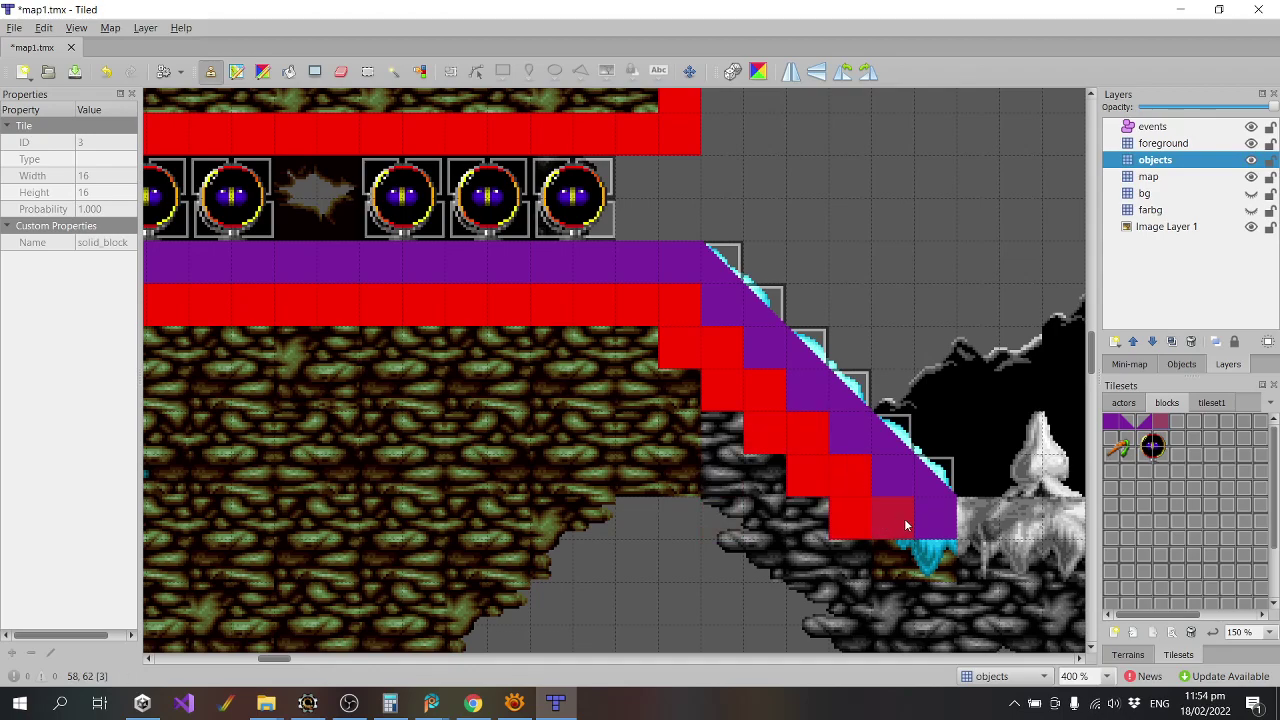
pyautogui.scroll(3, 648, 436)
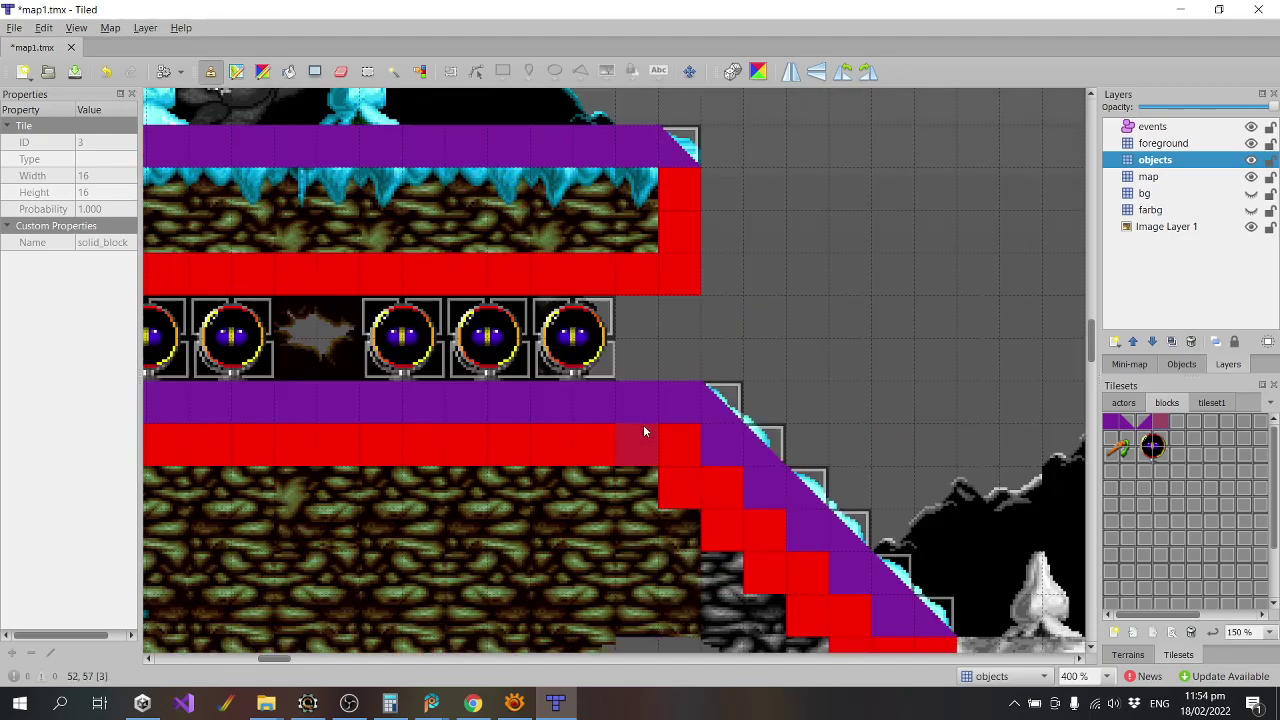
# Save map1.tmx, close Tiled, and check the new solid blocks in Scorpion Editor's map view.
pyautogui.click(14, 27)
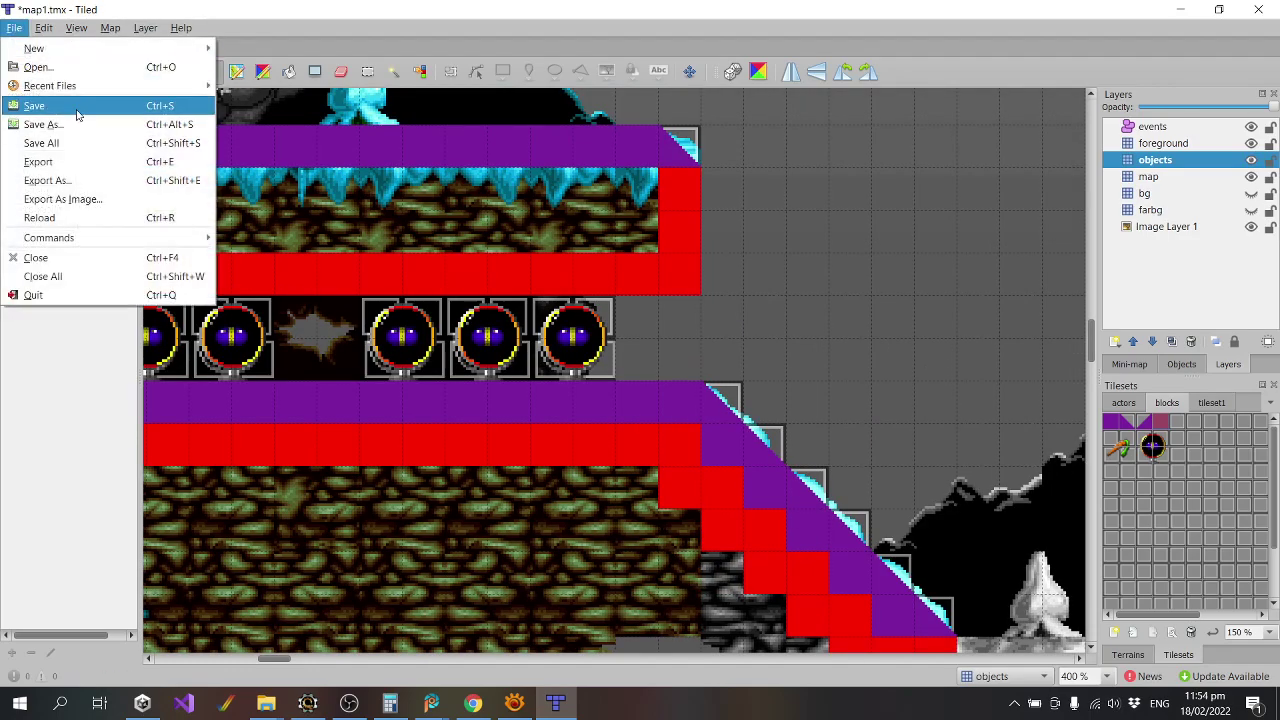
pyautogui.click(78, 112)
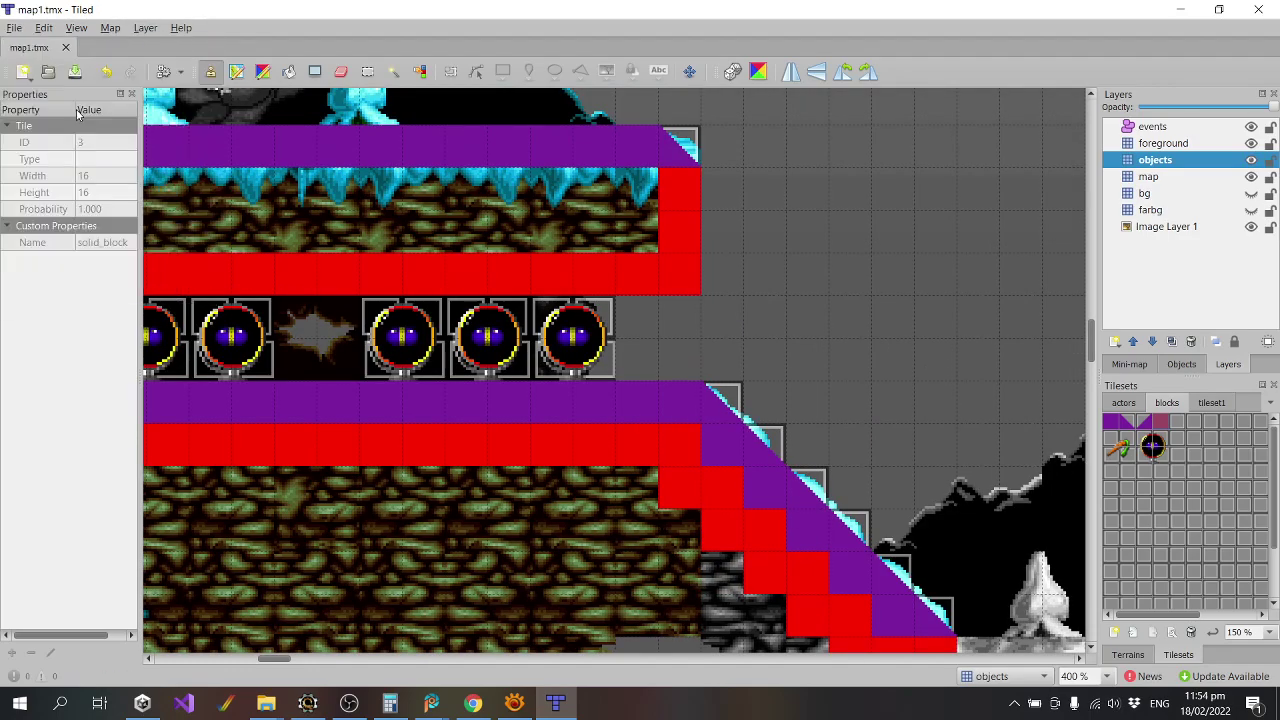
pyautogui.click(1257, 10)
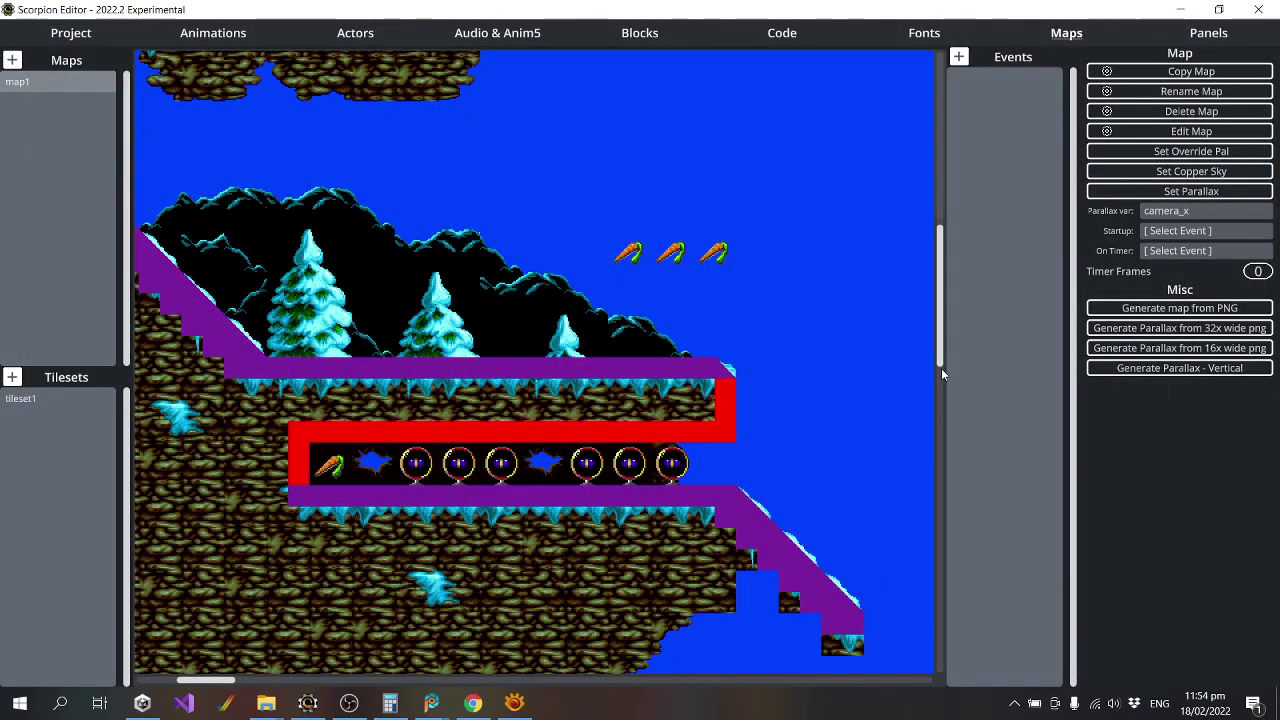
pyautogui.scroll(-5, 936, 432)
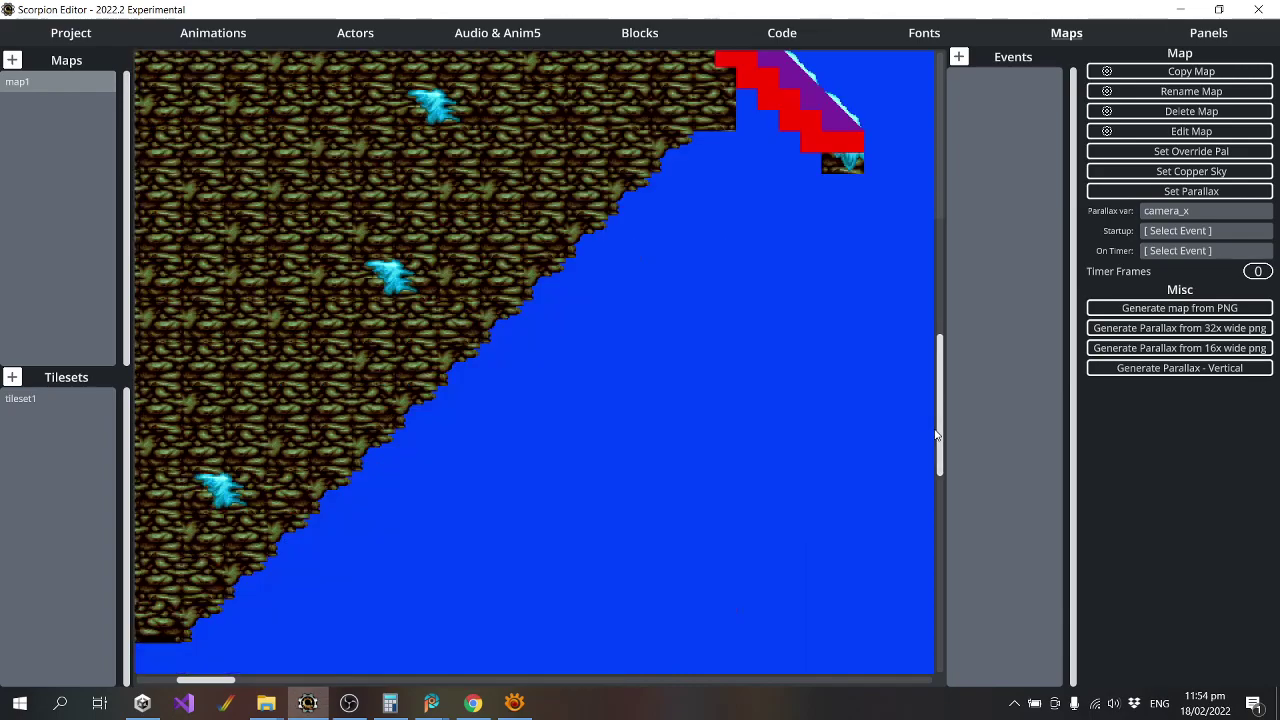
pyautogui.scroll(5, 938, 380)
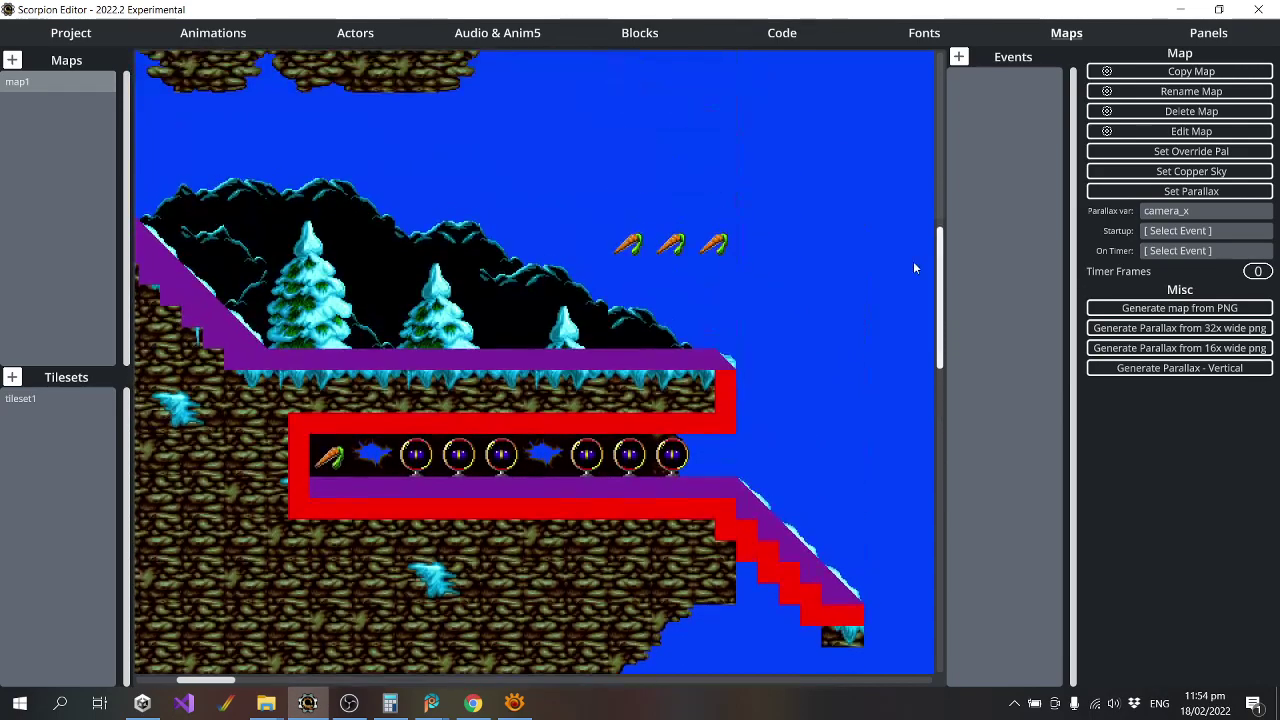
# Run the project in WinUAE, take the player over the upper ledge, and enter the tunnel to test the floor and grenade monitors.
pyautogui.click(57, 35)
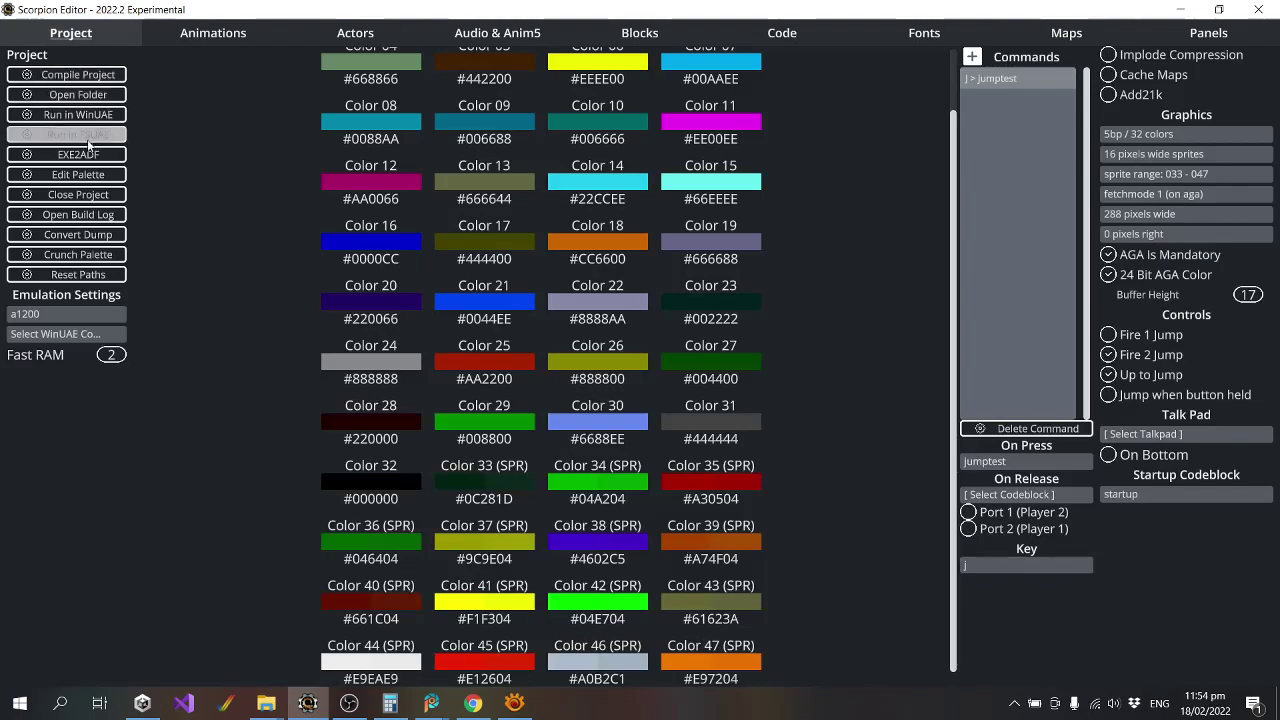
pyautogui.click(87, 115)
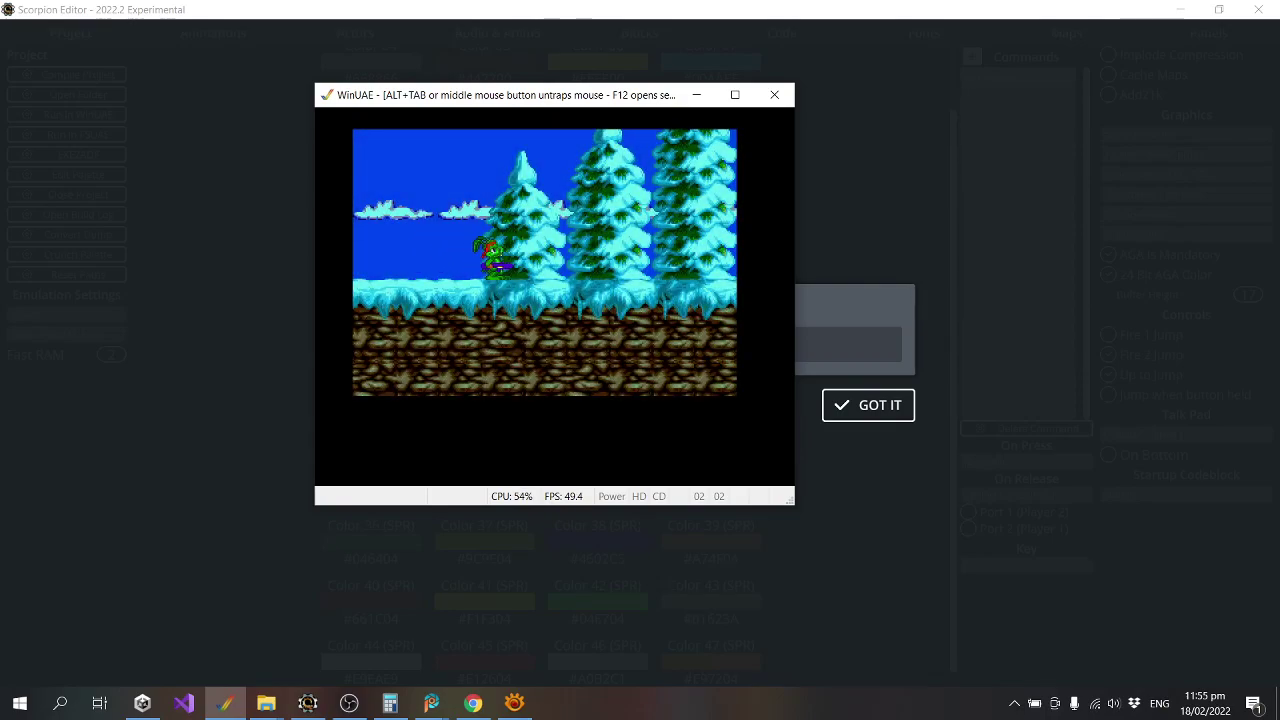
pyautogui.press('Right')
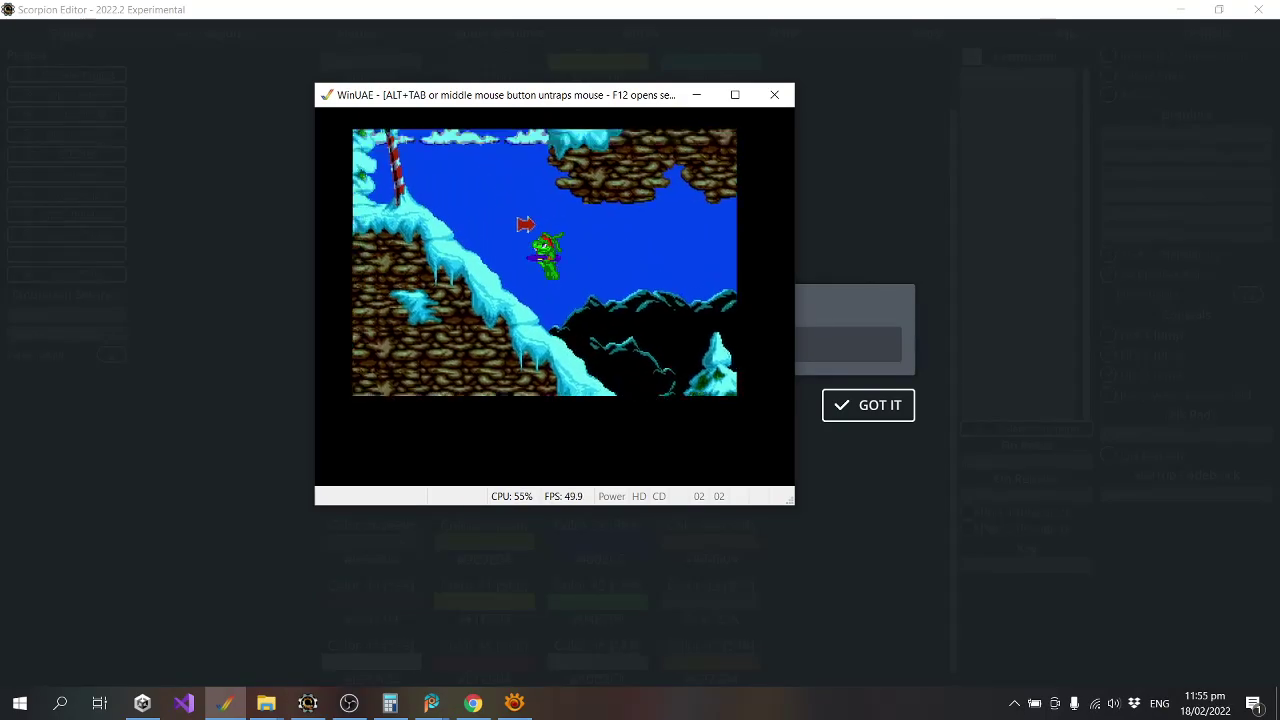
pyautogui.press('Right')
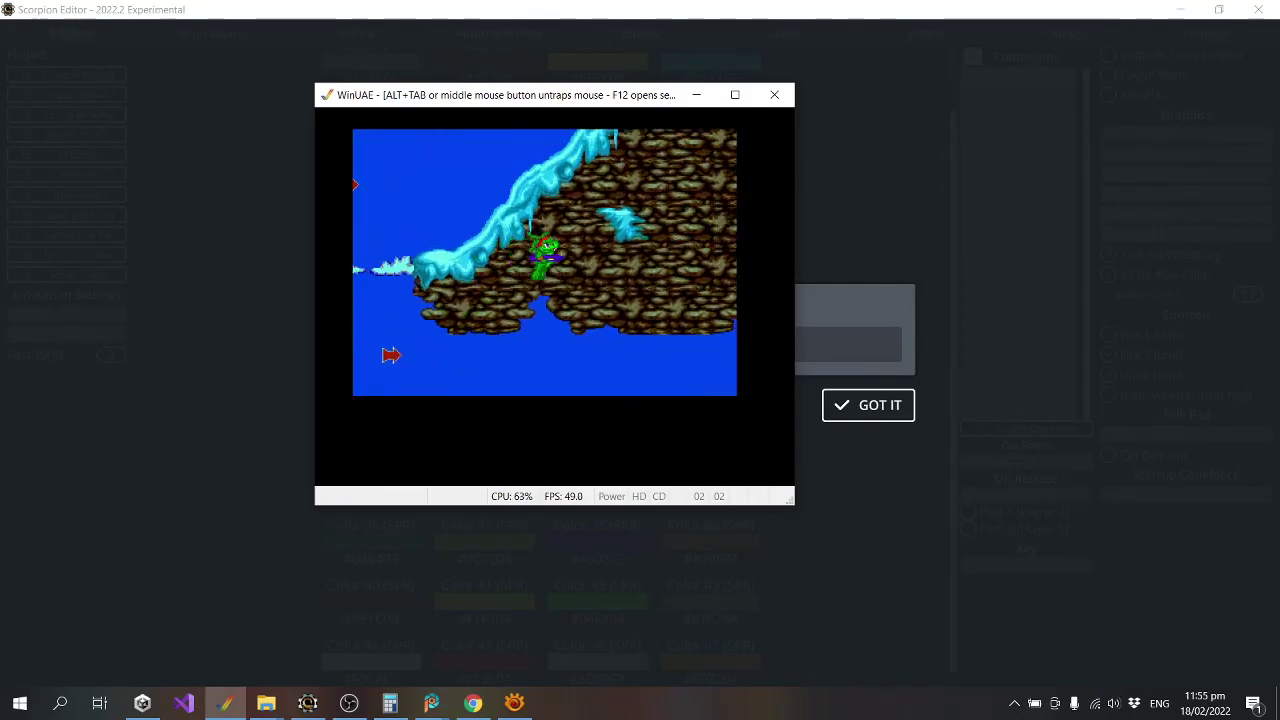
pyautogui.press('Right')
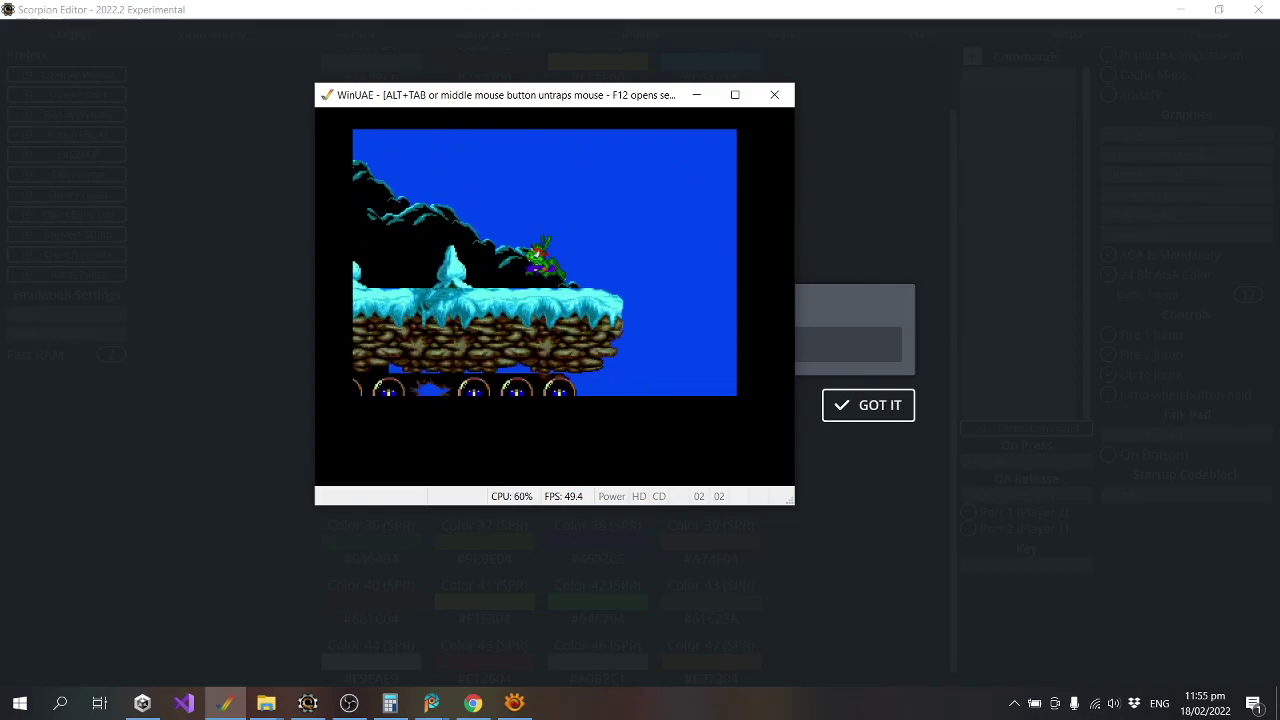
pyautogui.press('Up')
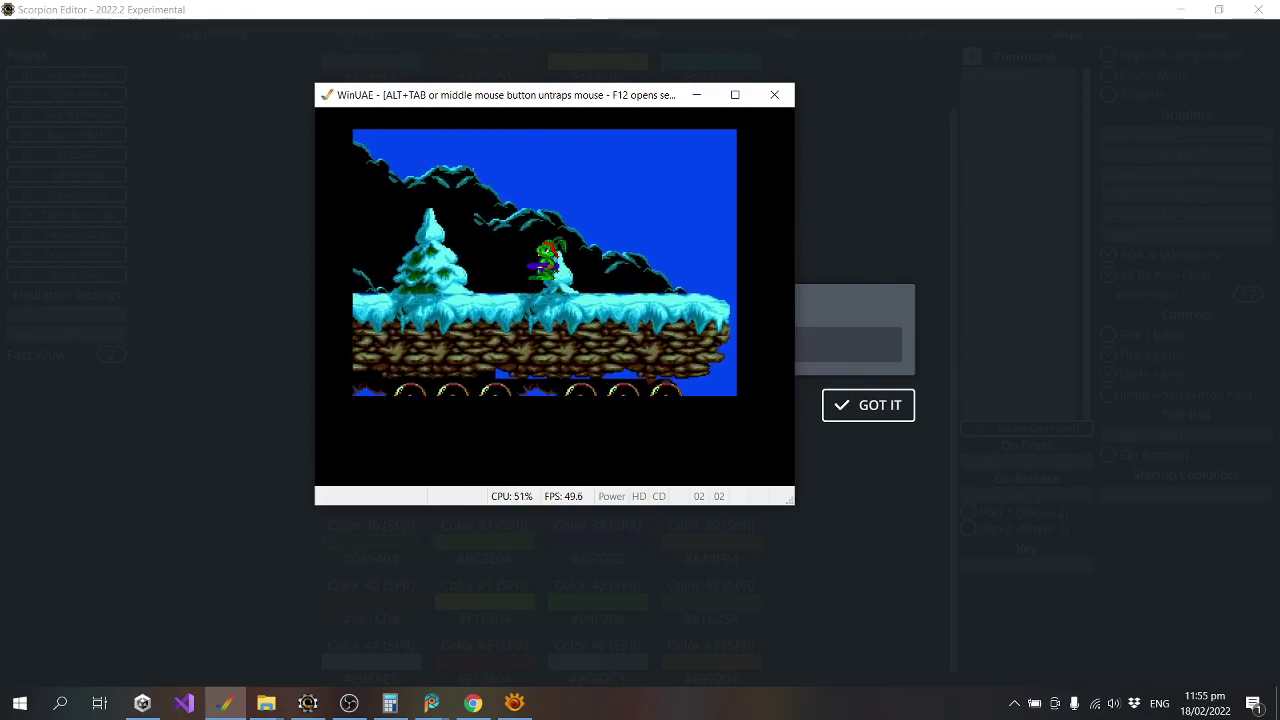
pyautogui.press('Up')
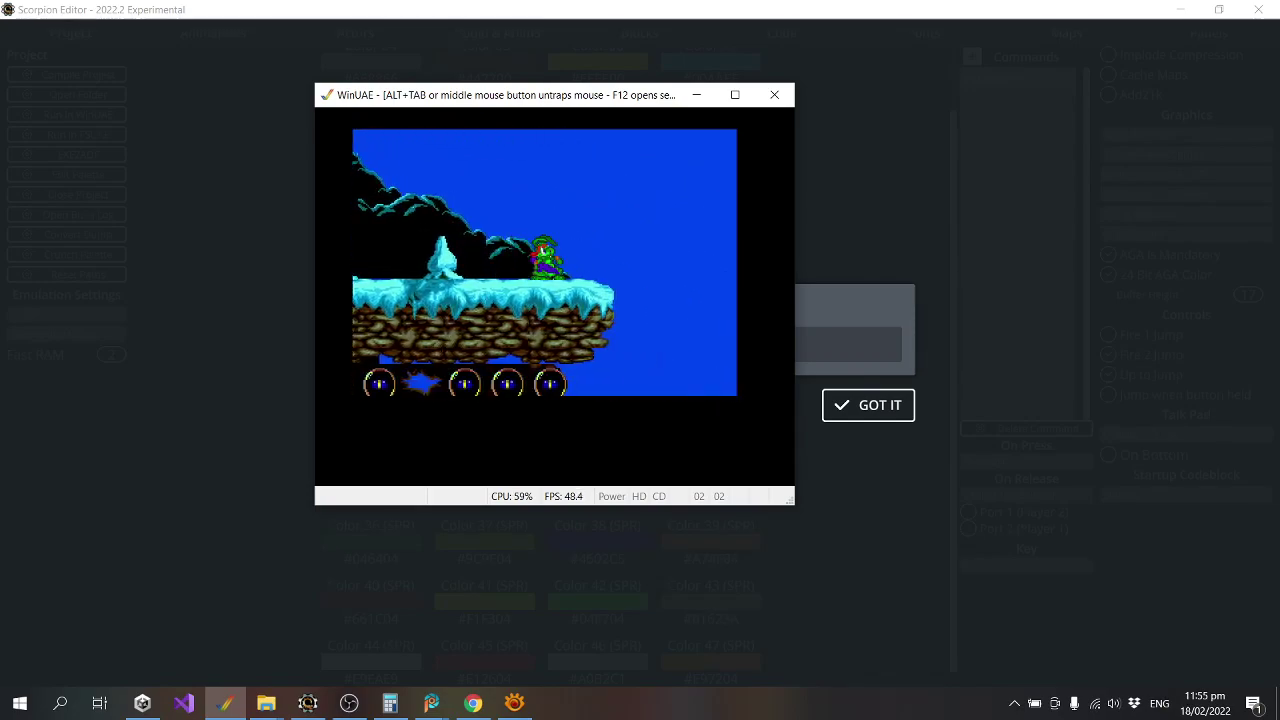
pyautogui.press('Left')
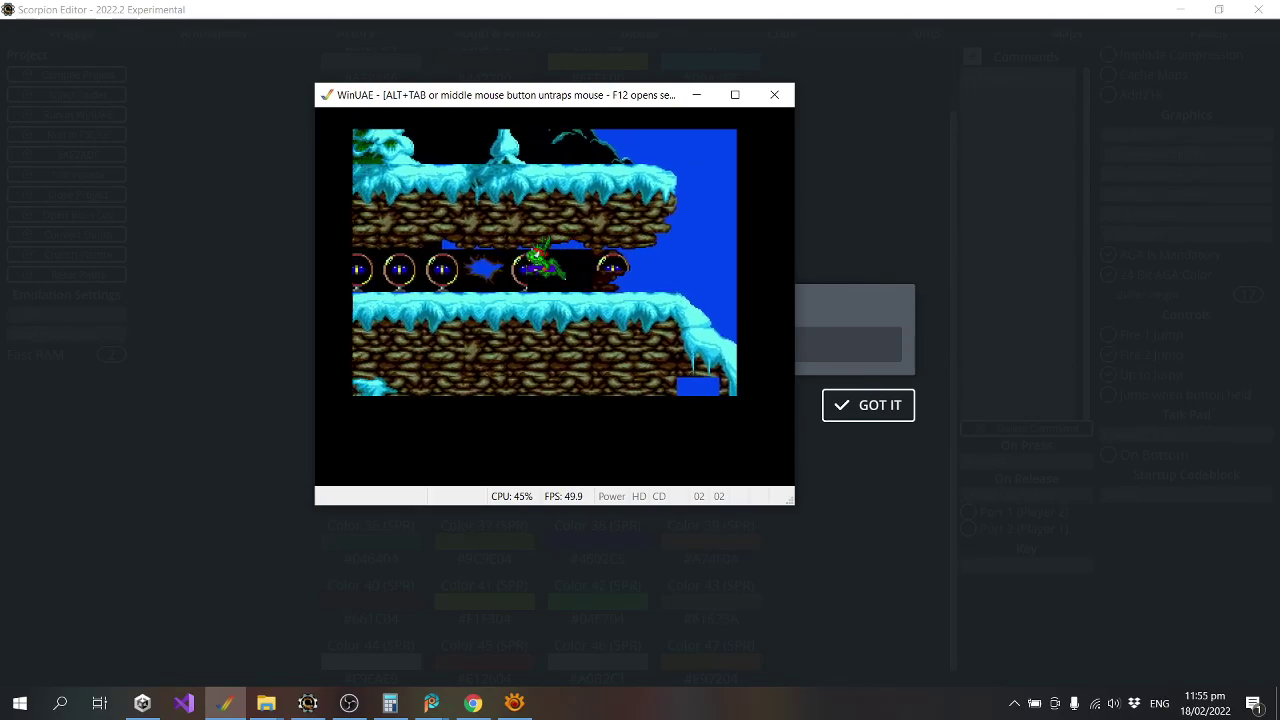
pyautogui.press('Left')
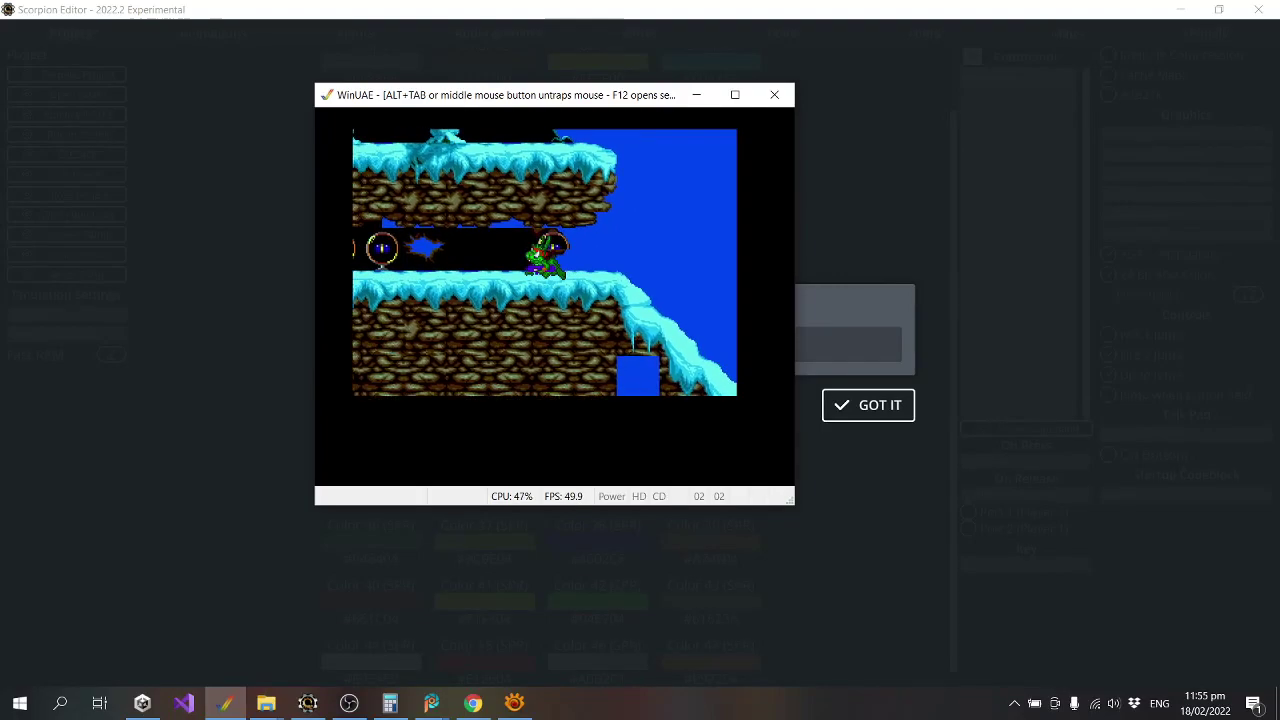
# Playtest the rabbit moving, jumping and passing the grenade pickups along the icy ledge, and close the emulator and the compile message.
pyautogui.press('Right')
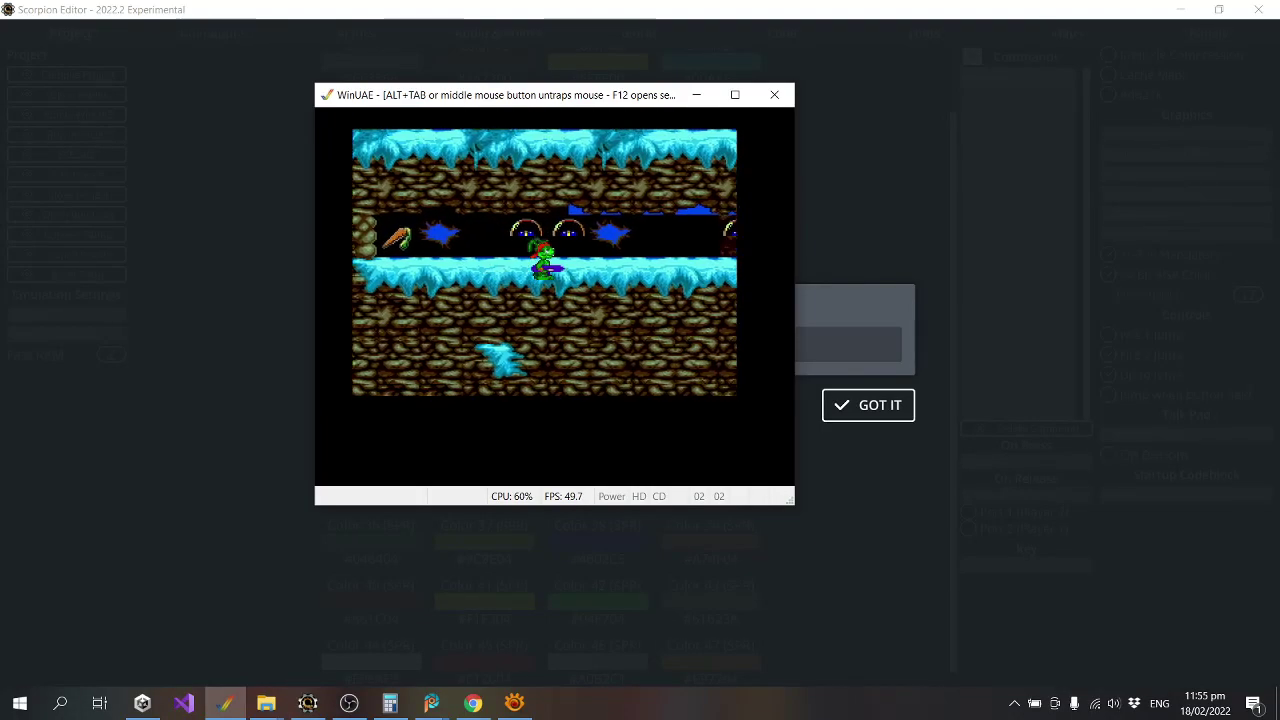
pyautogui.press('Right')
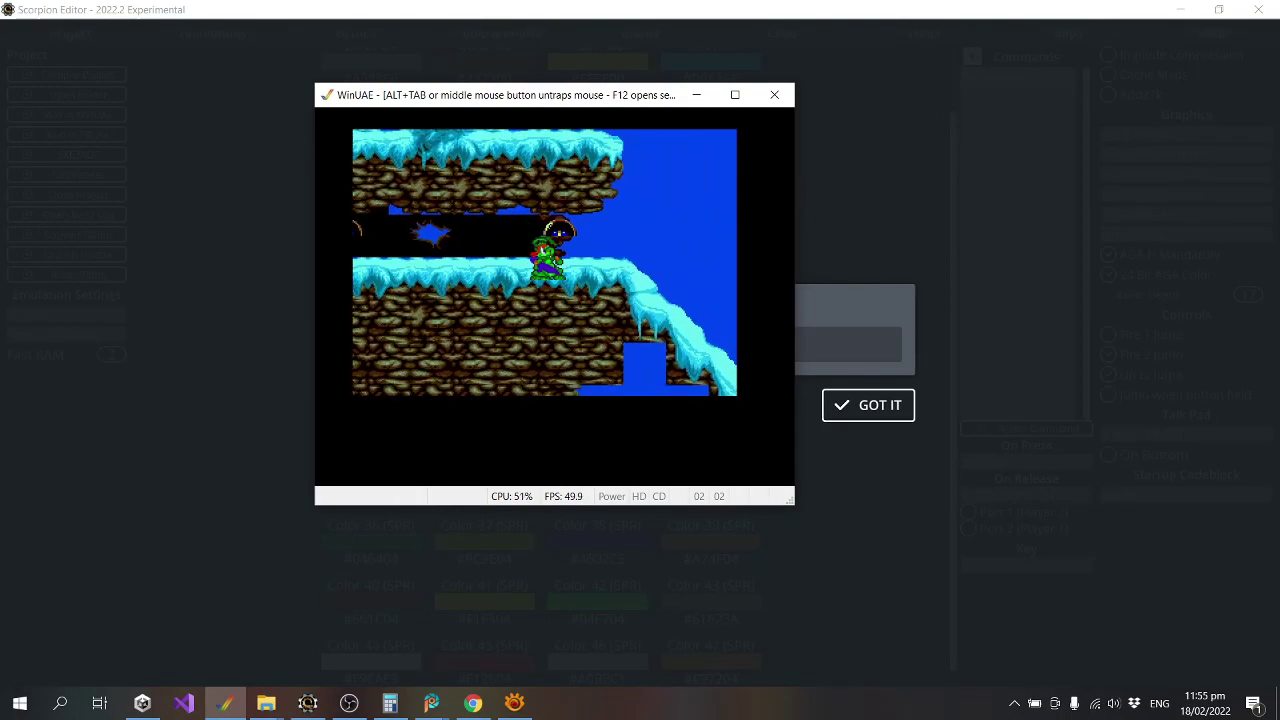
pyautogui.press('Left')
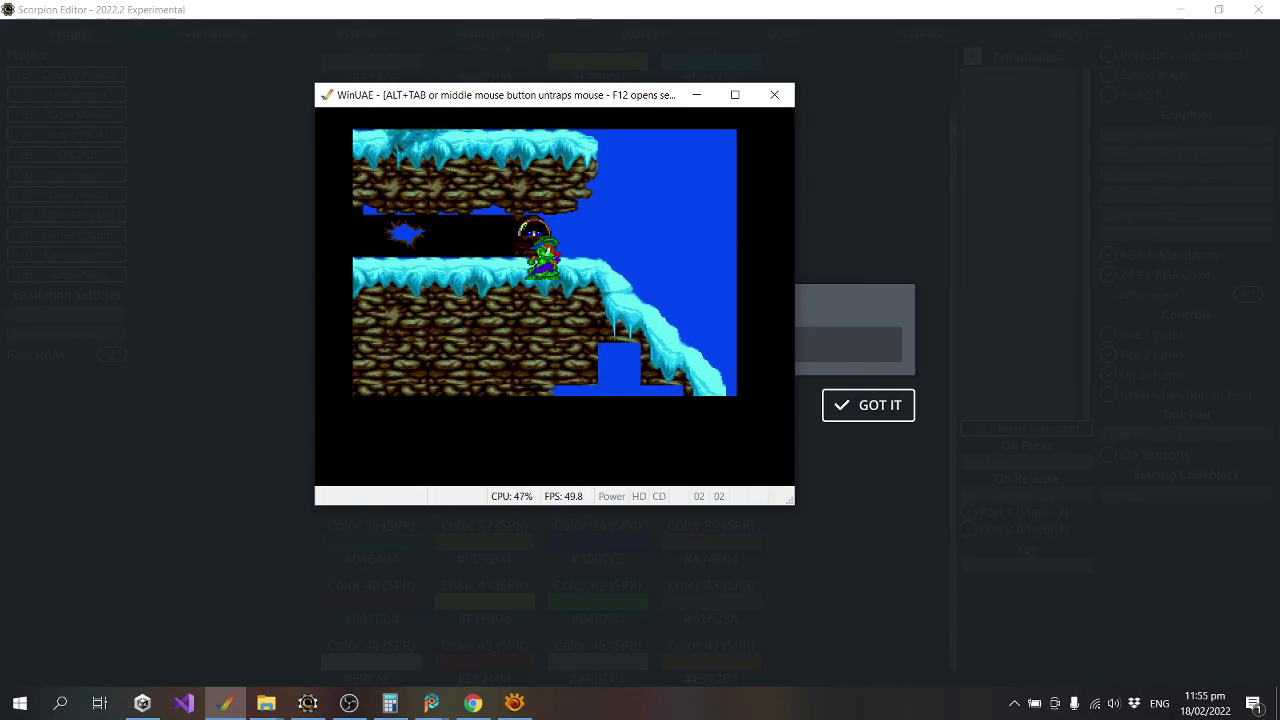
pyautogui.press('Left')
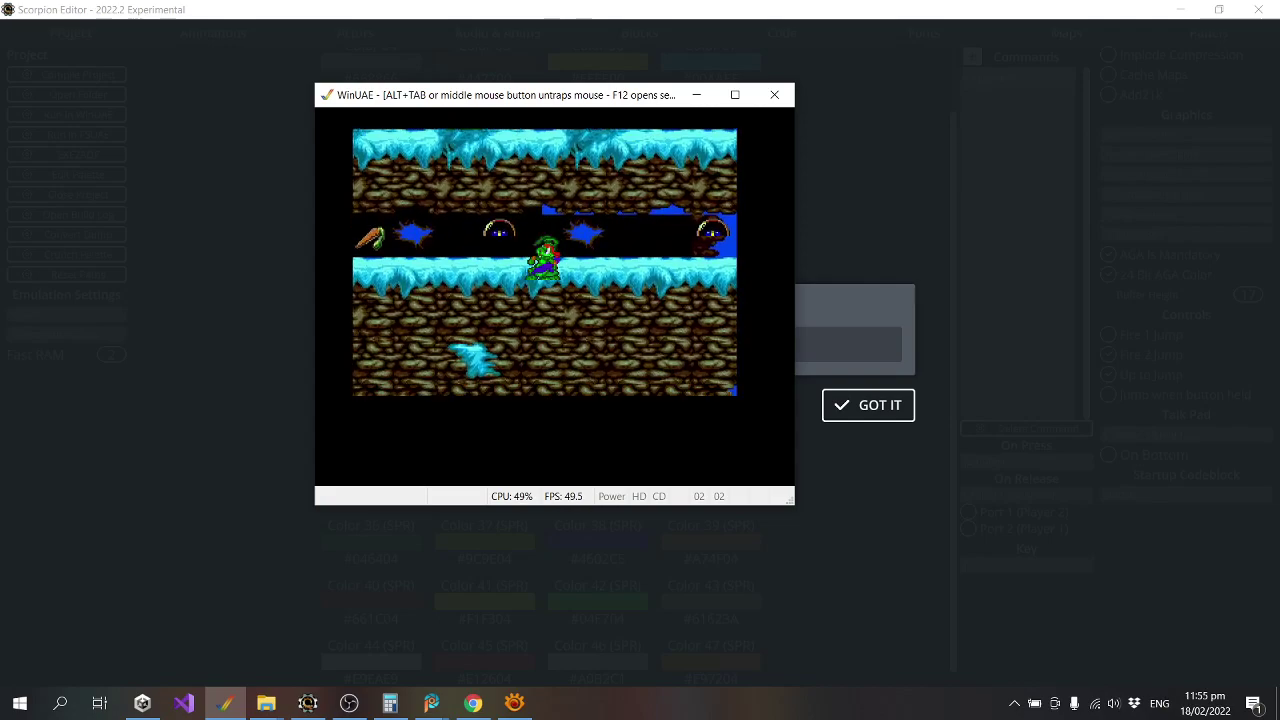
pyautogui.press('Right')
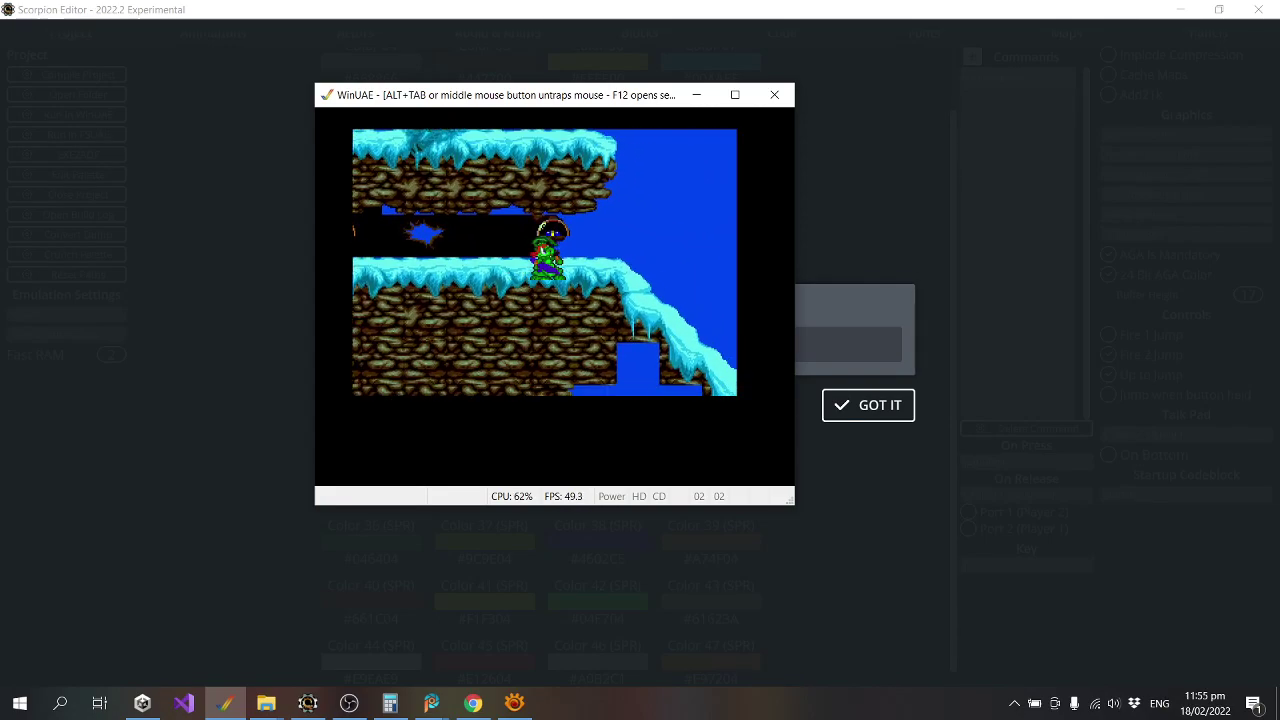
pyautogui.press('Right')
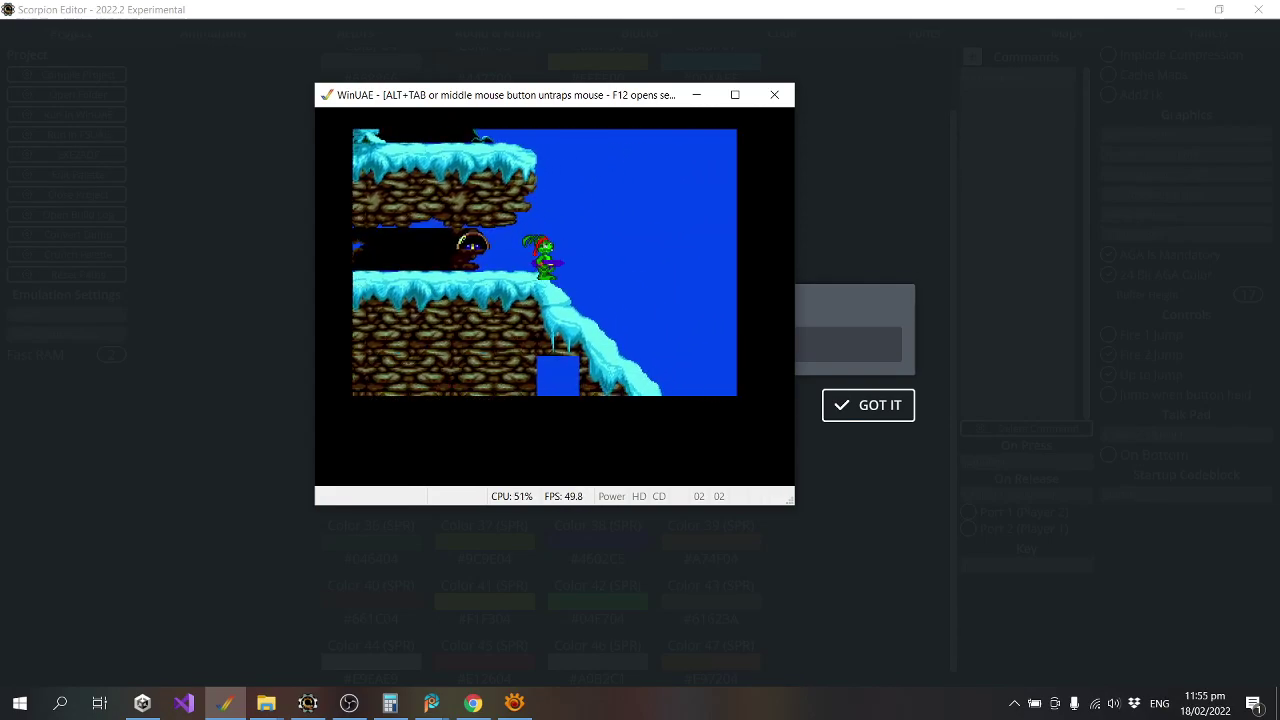
pyautogui.press('Right')
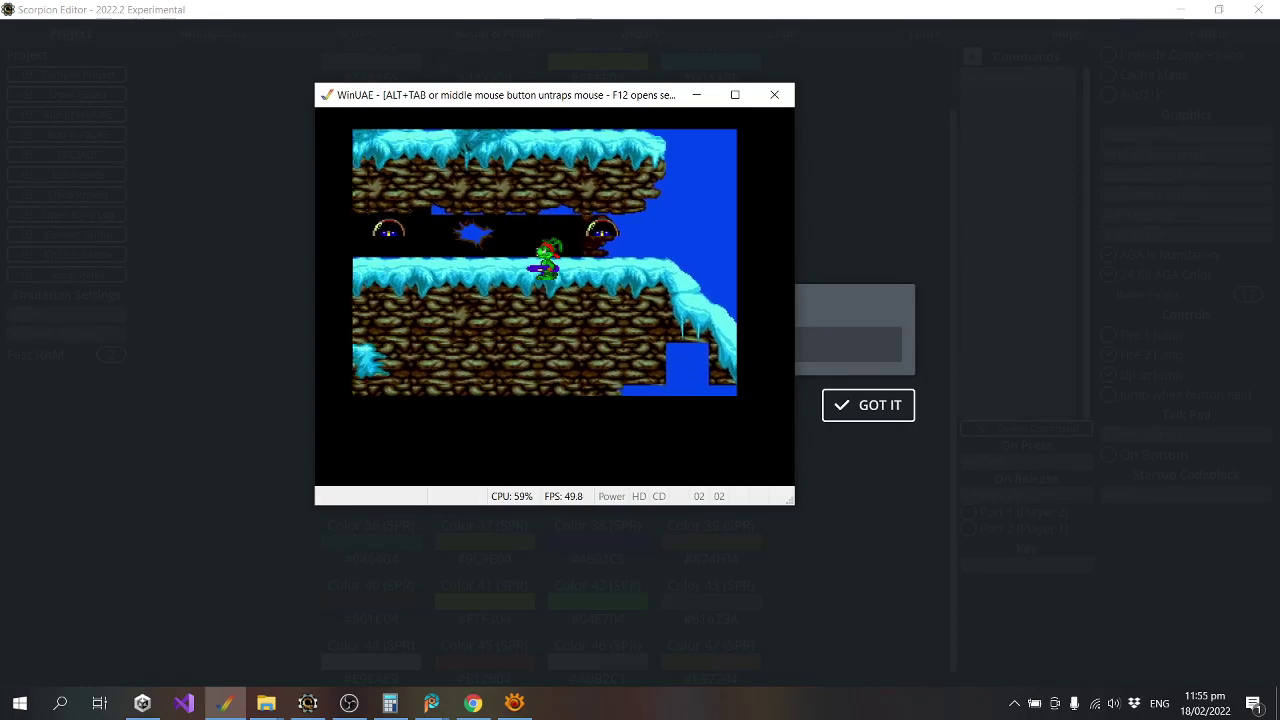
pyautogui.press('Right')
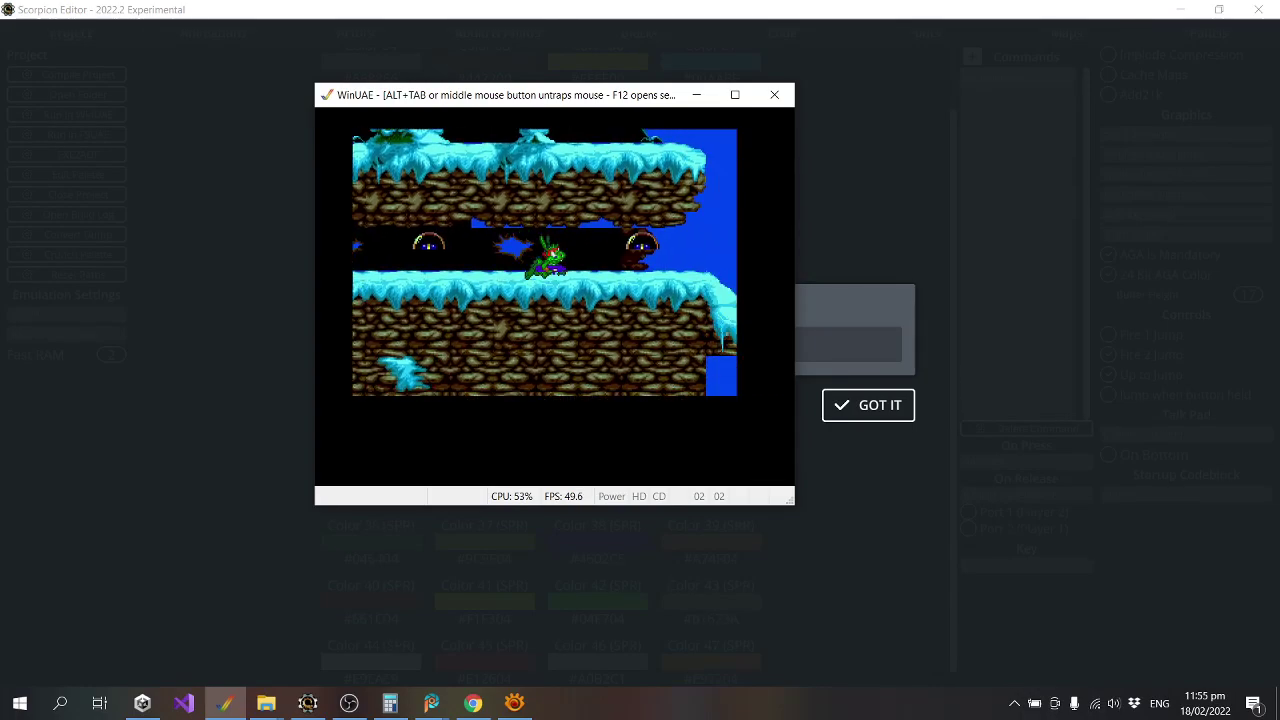
pyautogui.press('Right')
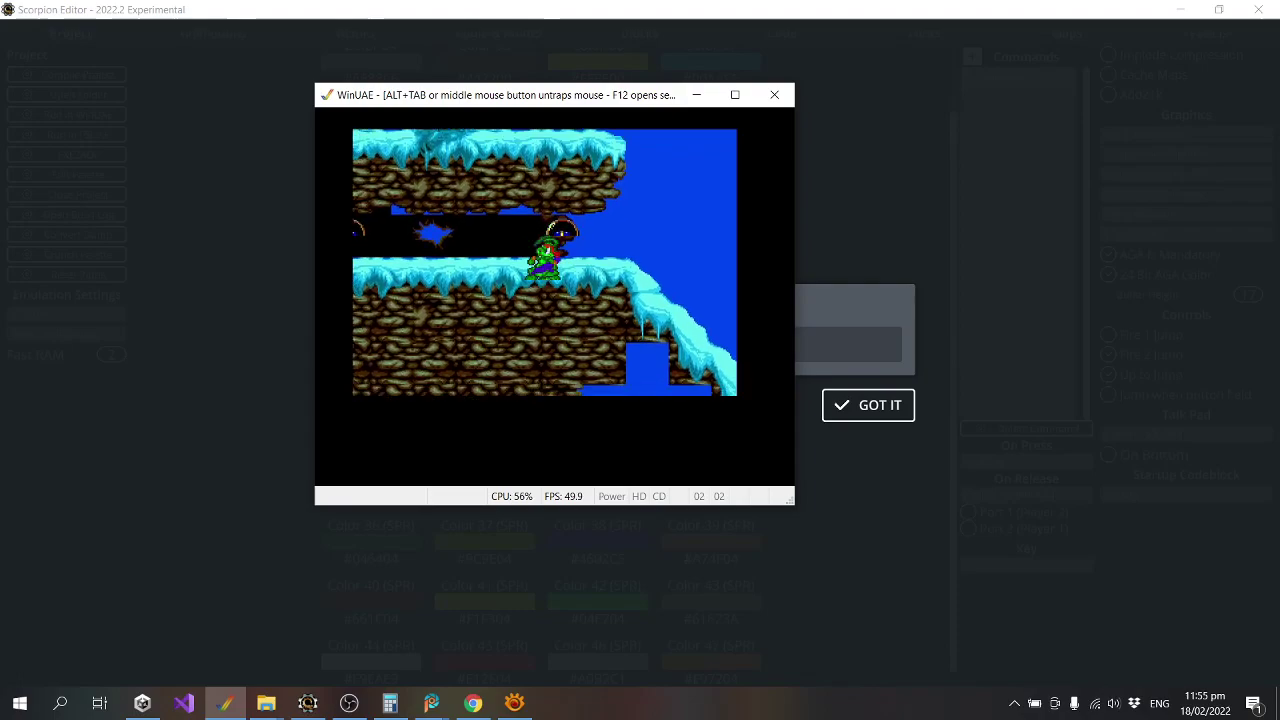
pyautogui.press('Left')
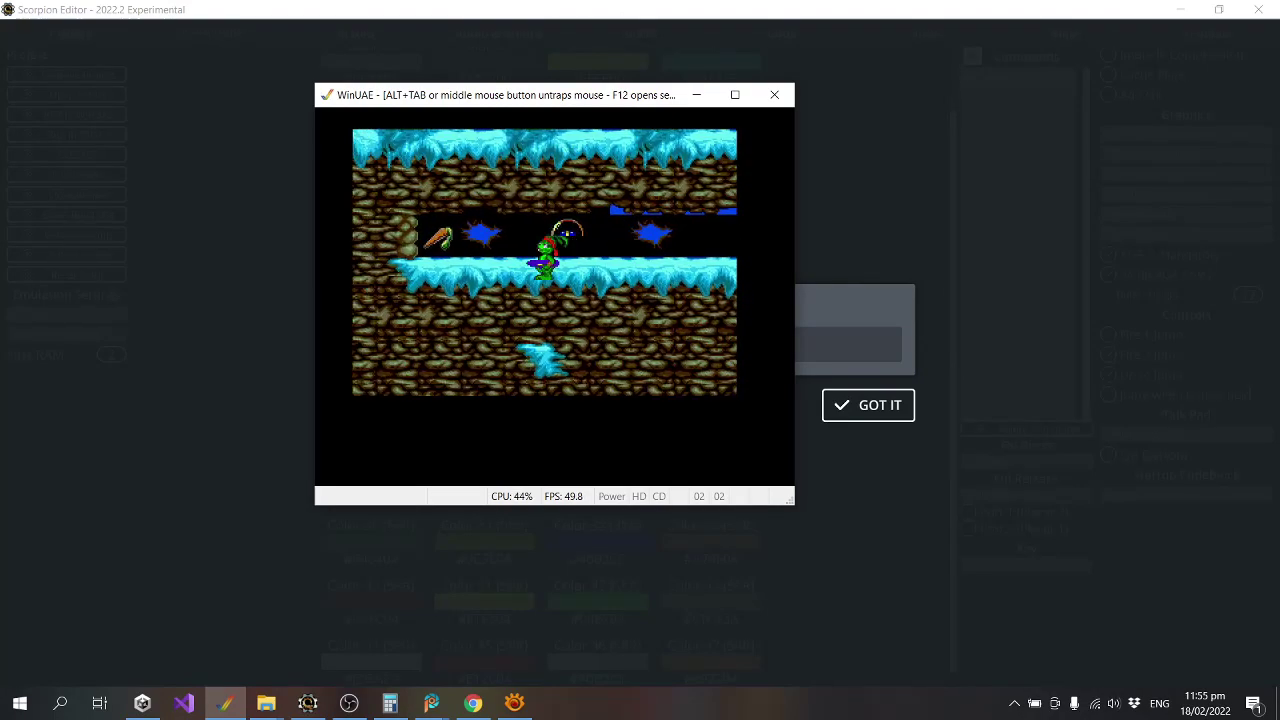
pyautogui.press('Right')
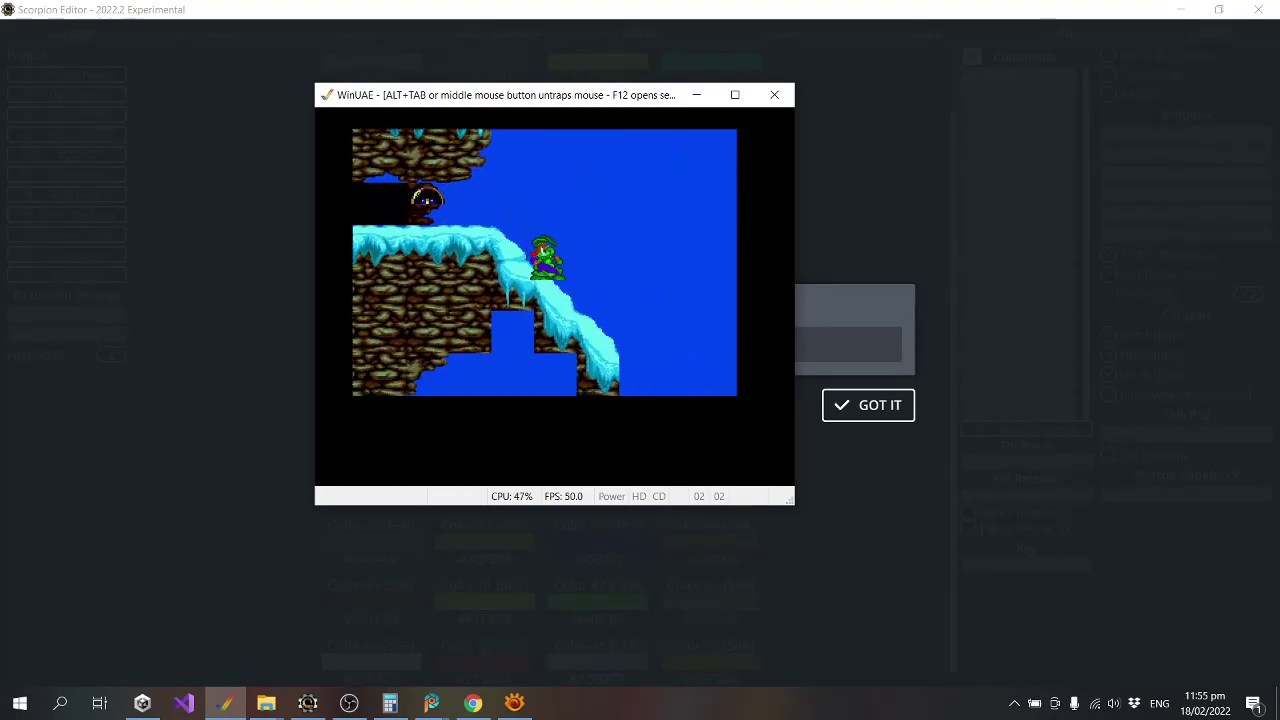
pyautogui.press('Up')
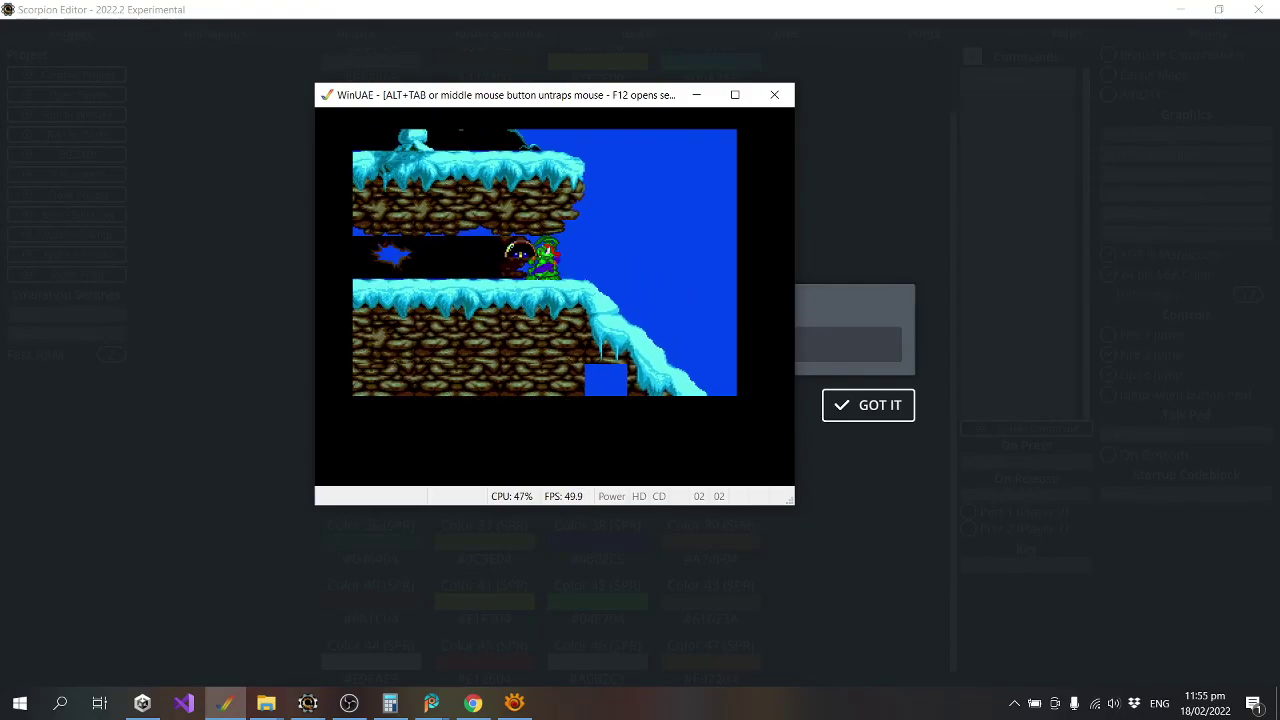
pyautogui.hotkey('alt', 'F4')
pyautogui.click(906, 408)
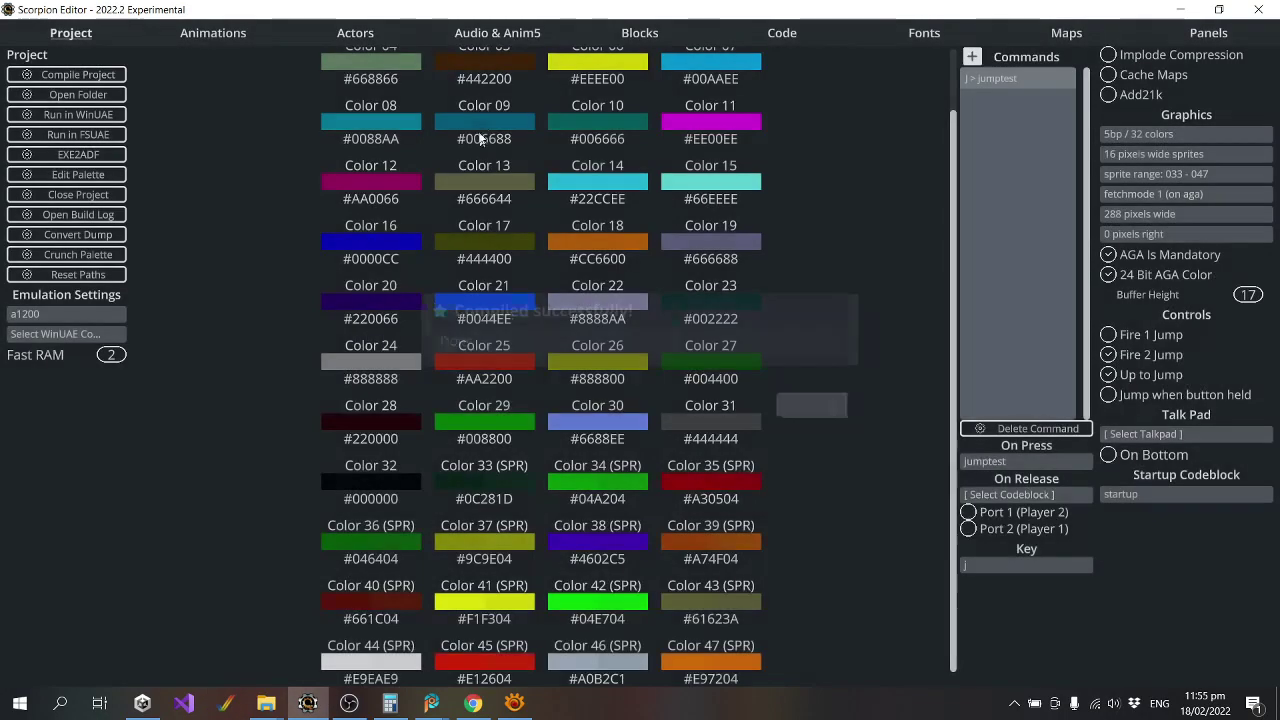
# Clear the repeating player-overlap event of the grenade_bl and grenade_br blocks by setting it to None.
pyautogui.click(782, 33)
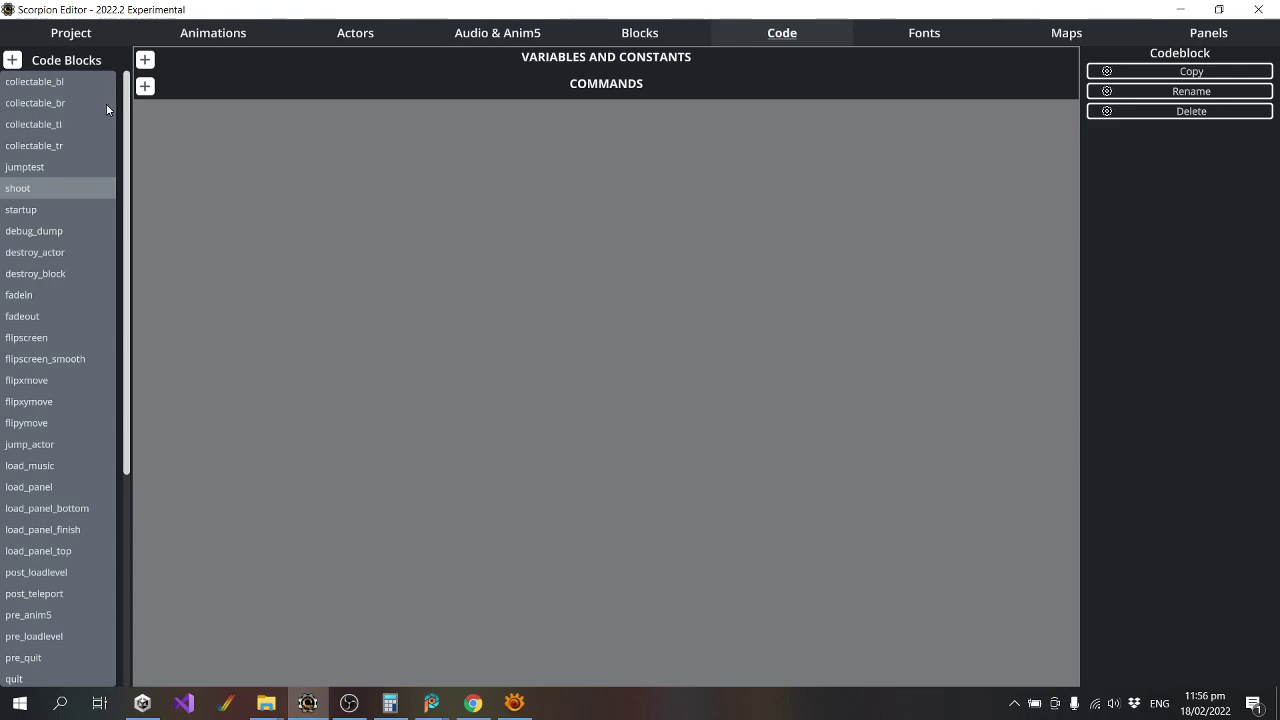
pyautogui.click(640, 33)
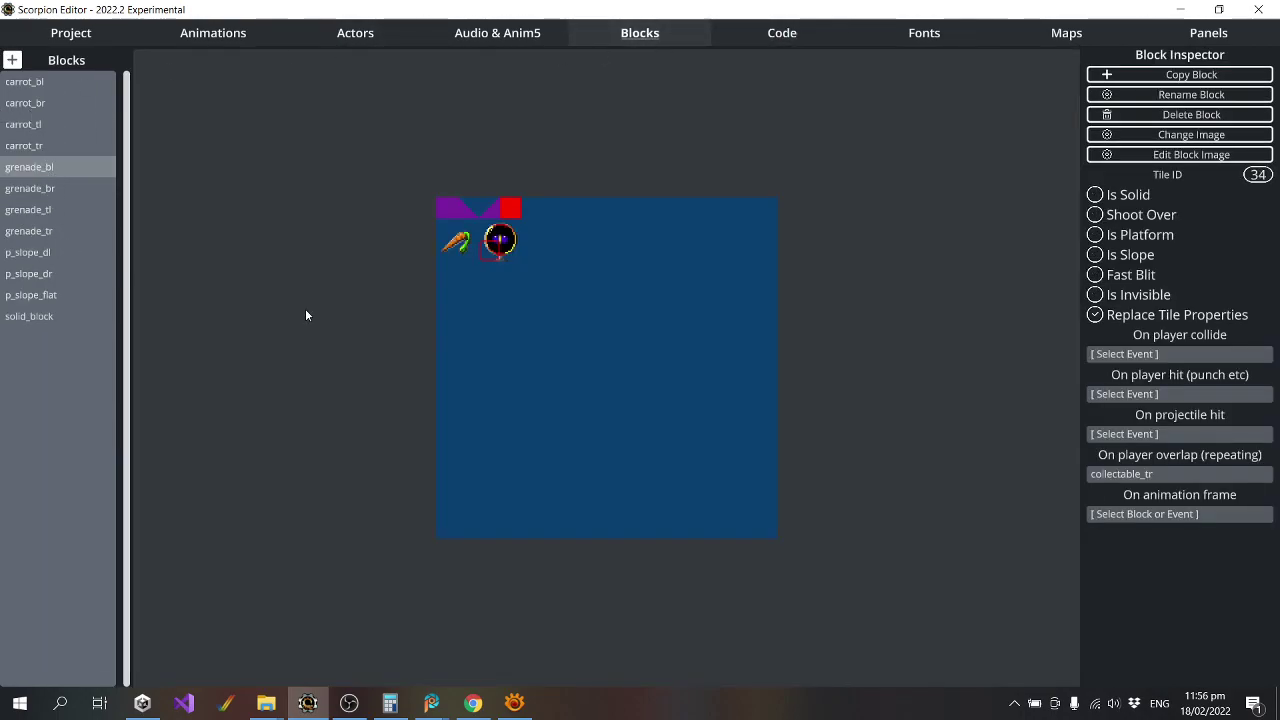
pyautogui.click(1182, 474)
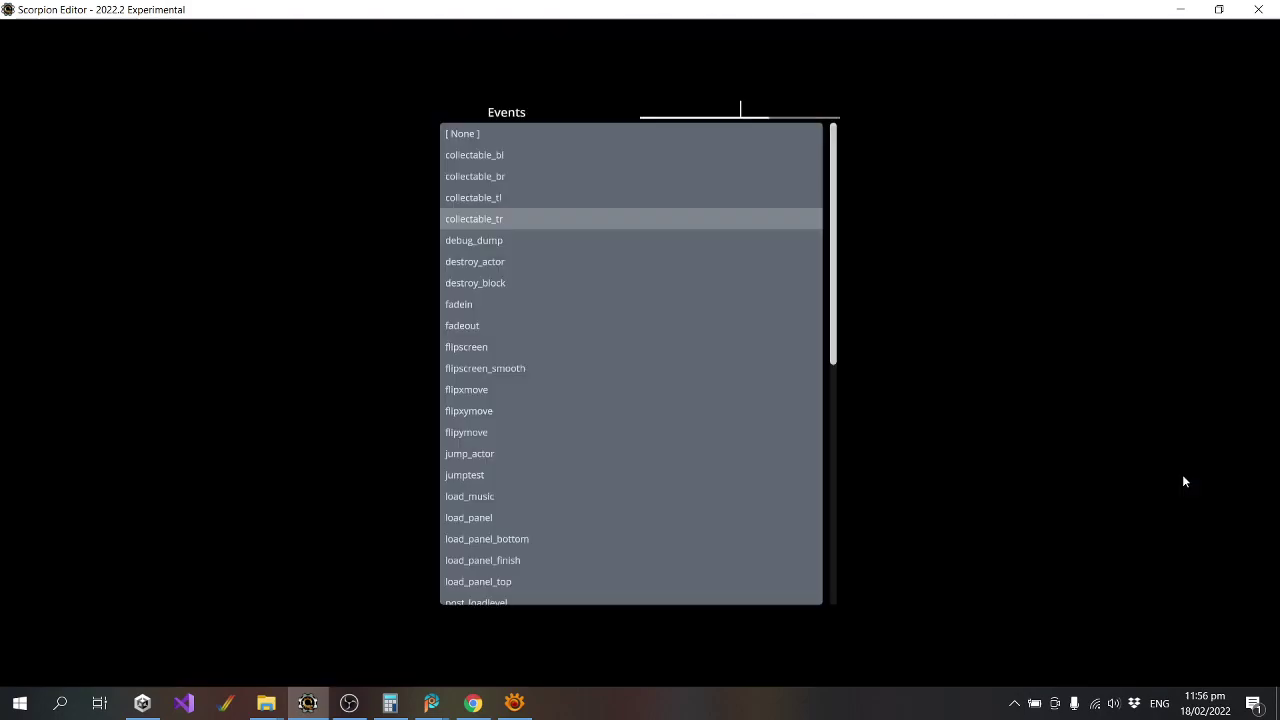
pyautogui.click(484, 133)
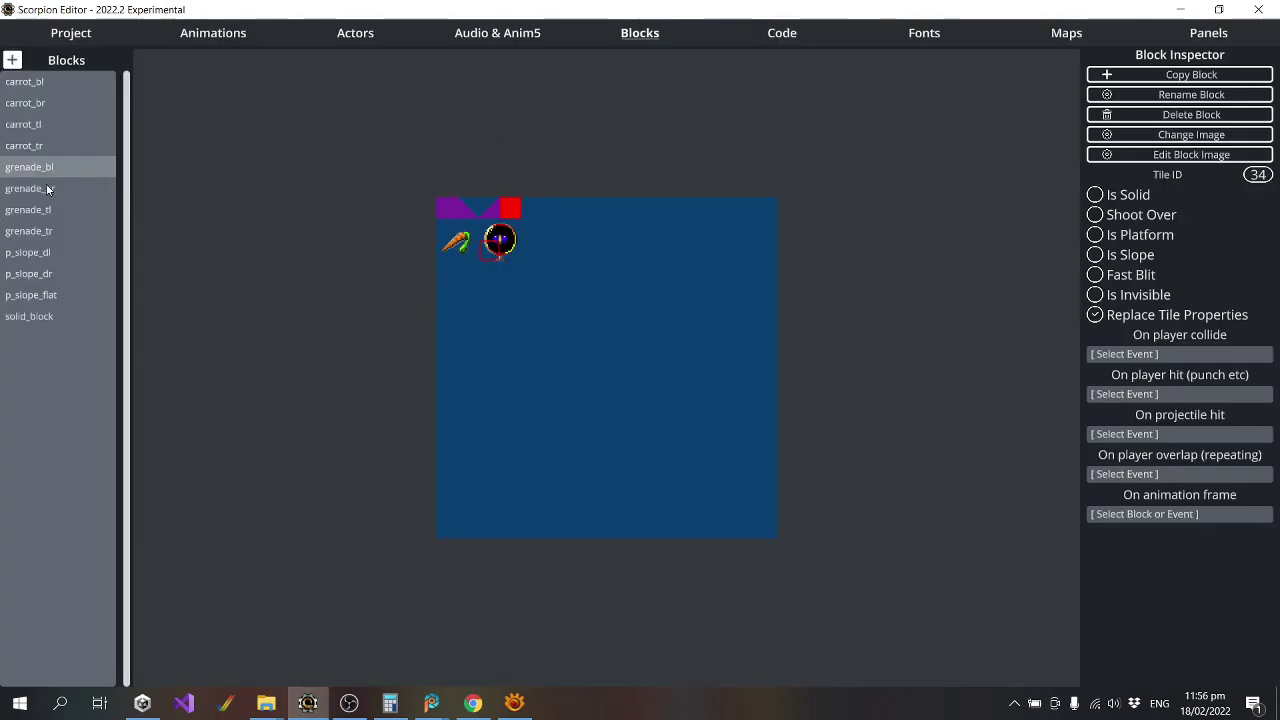
pyautogui.click(40, 188)
pyautogui.click(1186, 474)
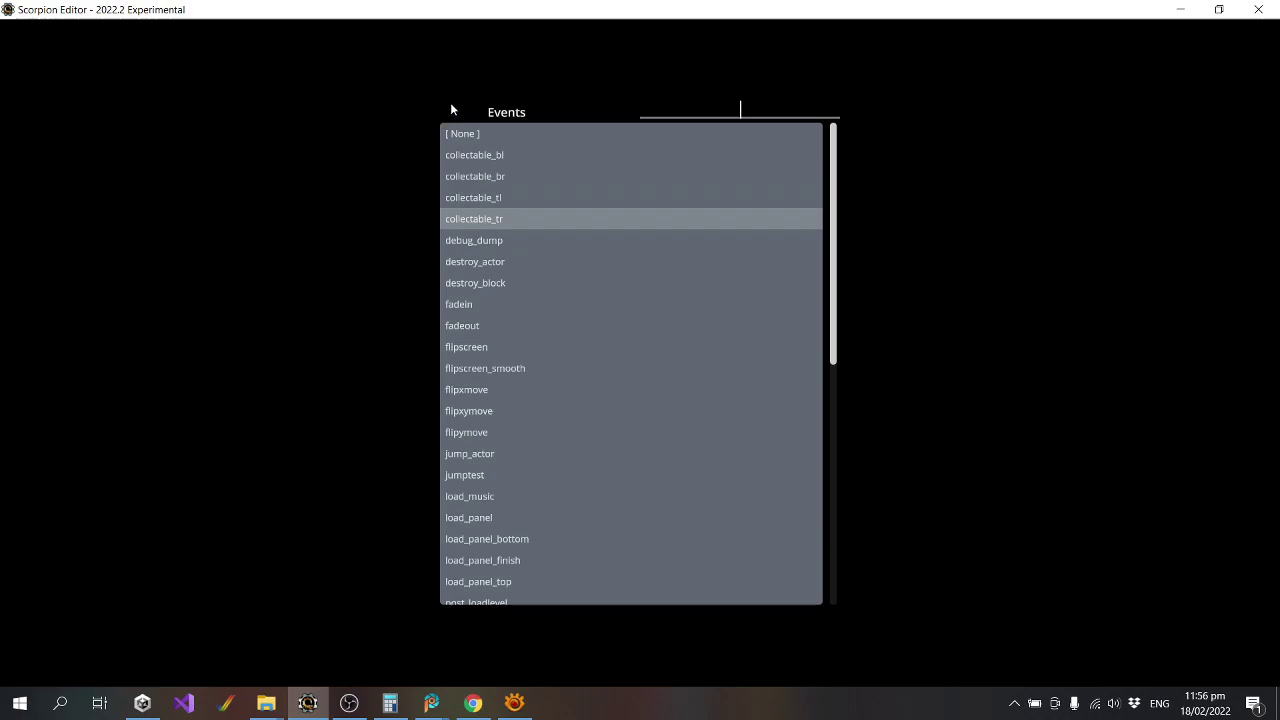
pyautogui.click(461, 133)
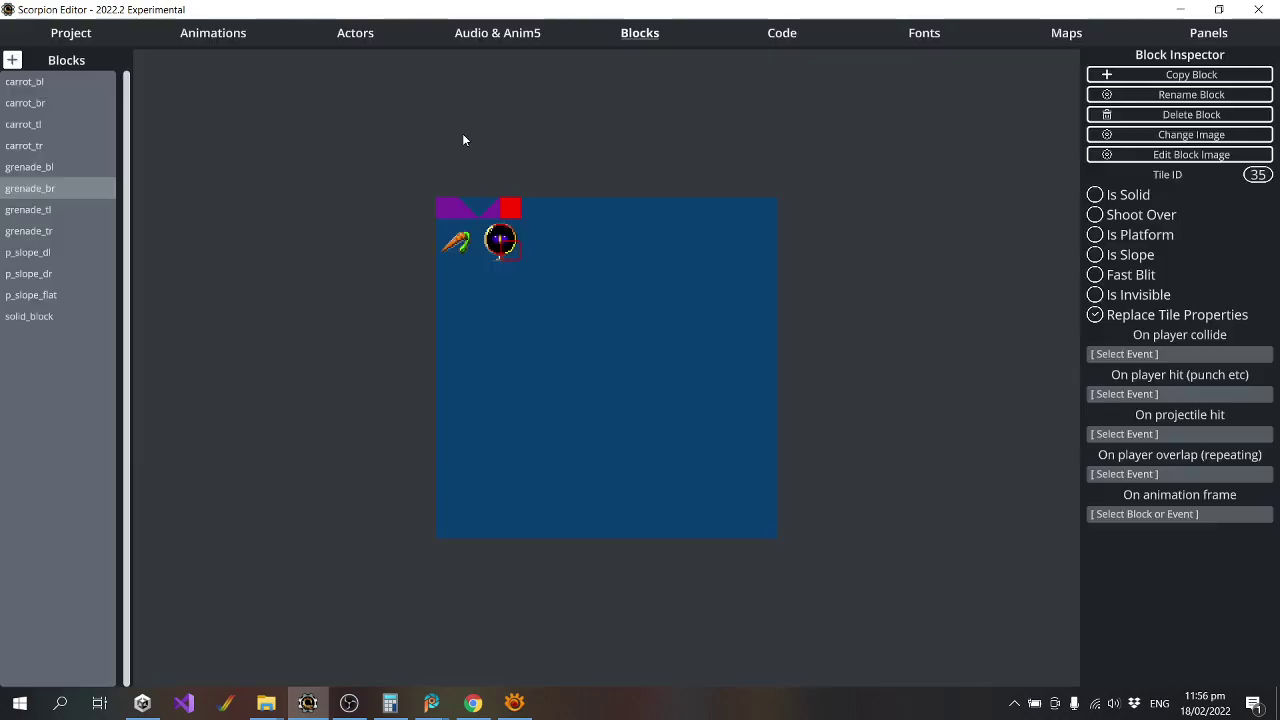
# Set the repeating player-overlap event of the grenade_tl and grenade_tr blocks to None.
pyautogui.click(30, 210)
pyautogui.click(1174, 470)
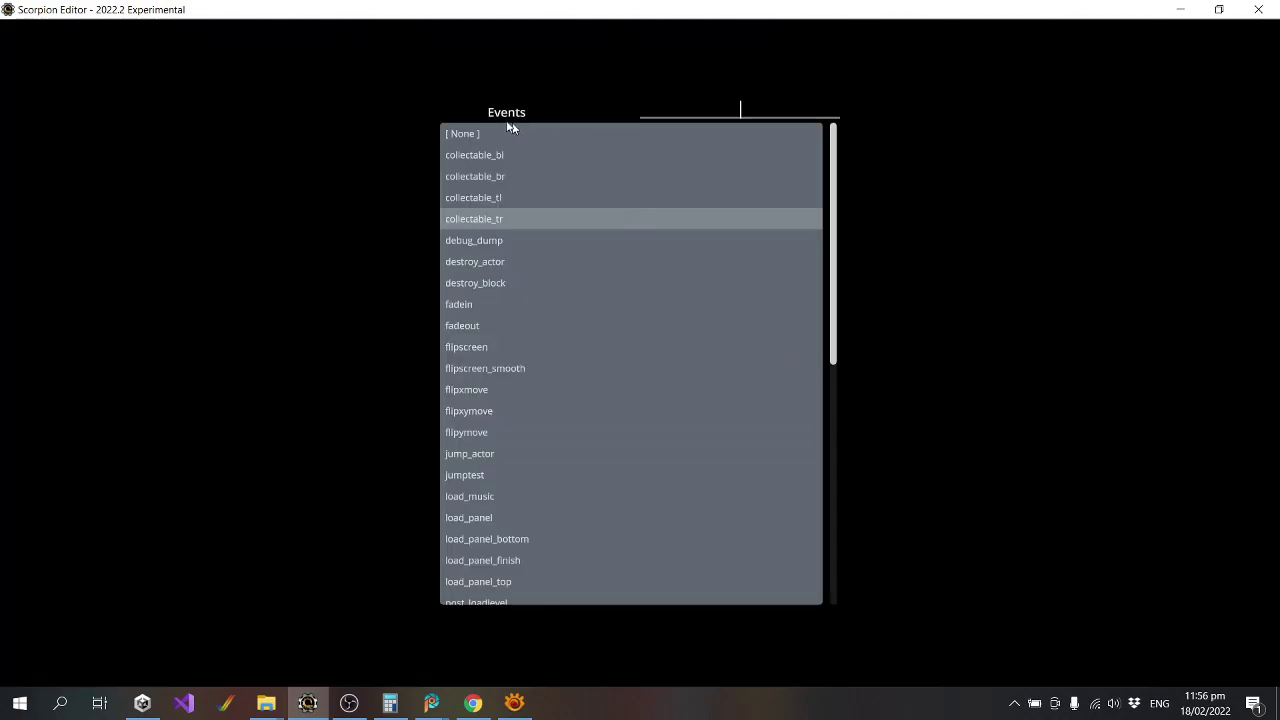
pyautogui.click(474, 133)
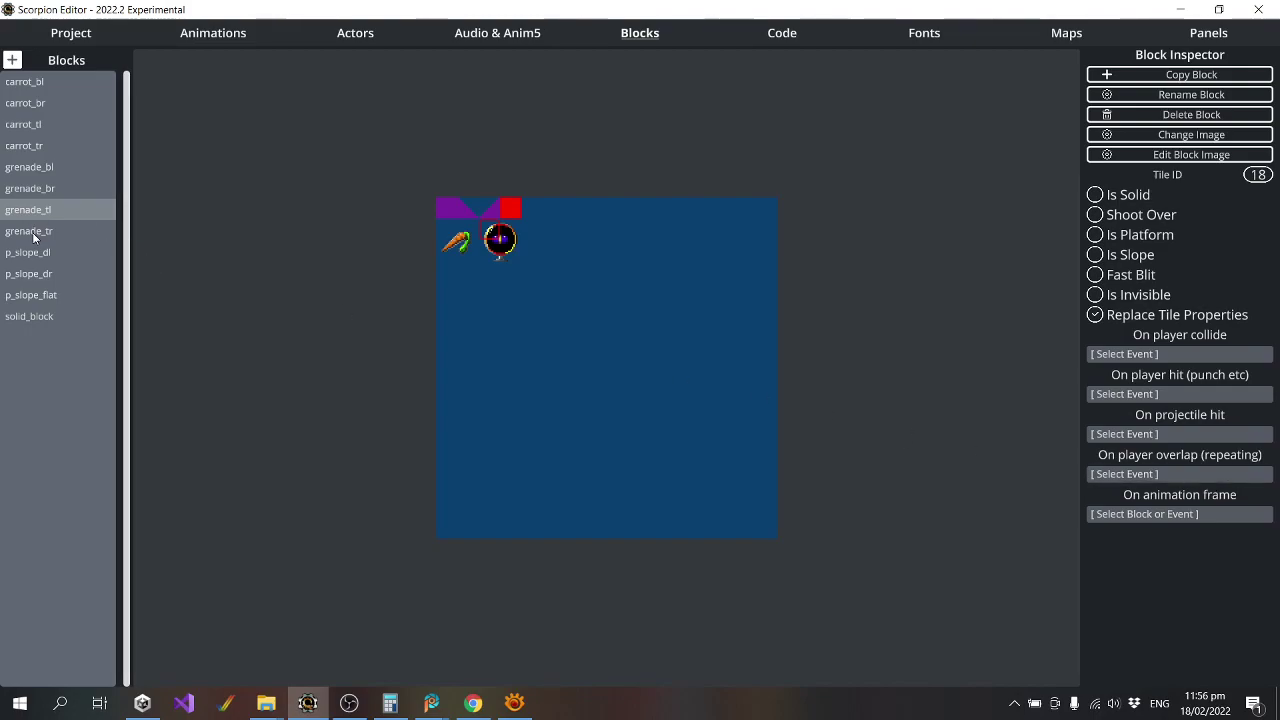
pyautogui.click(33, 233)
pyautogui.click(1172, 473)
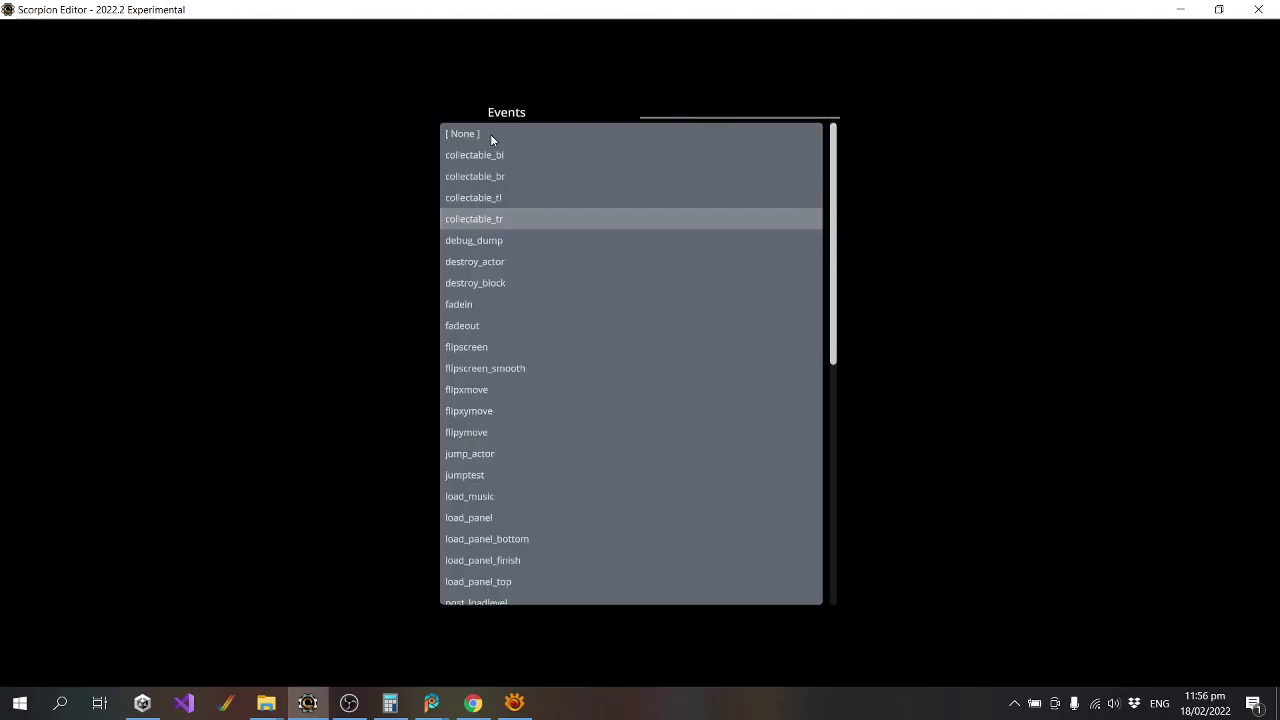
pyautogui.click(491, 137)
# Examine the commands in the collectable_bl, collectable_br, collectable_tl and collectable_tr code blocks.
pyautogui.click(785, 33)
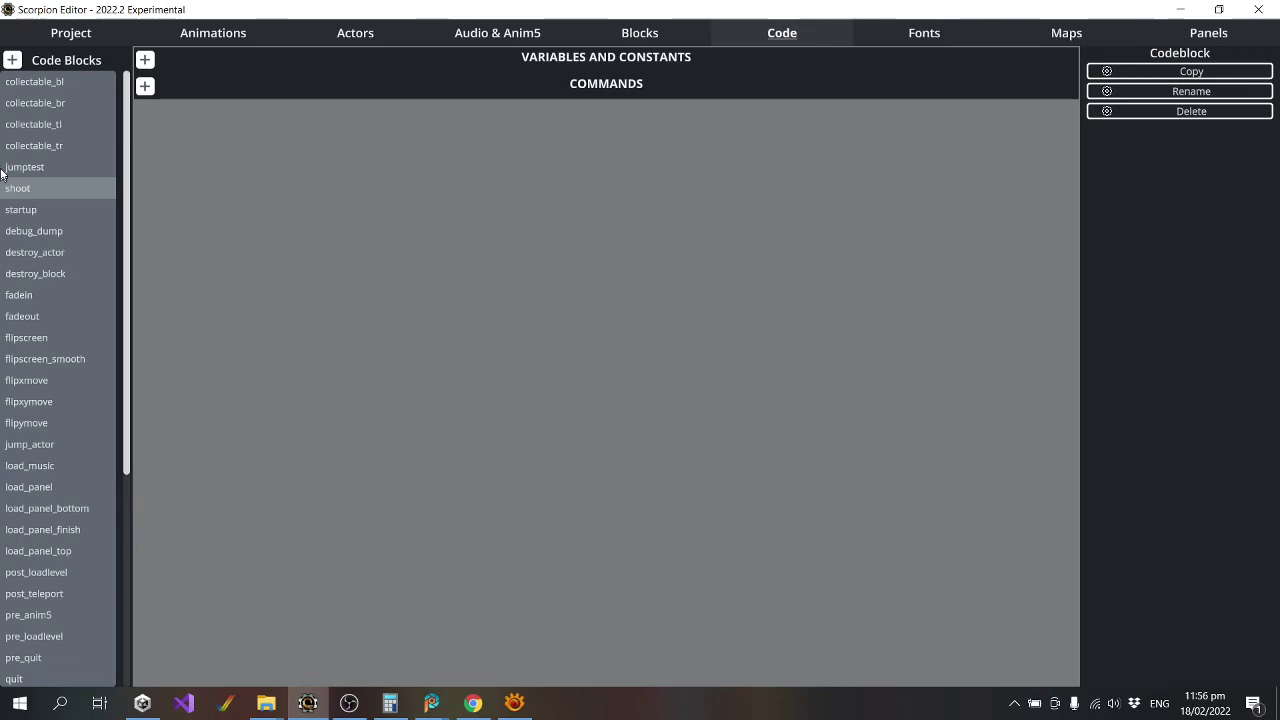
pyautogui.click(51, 79)
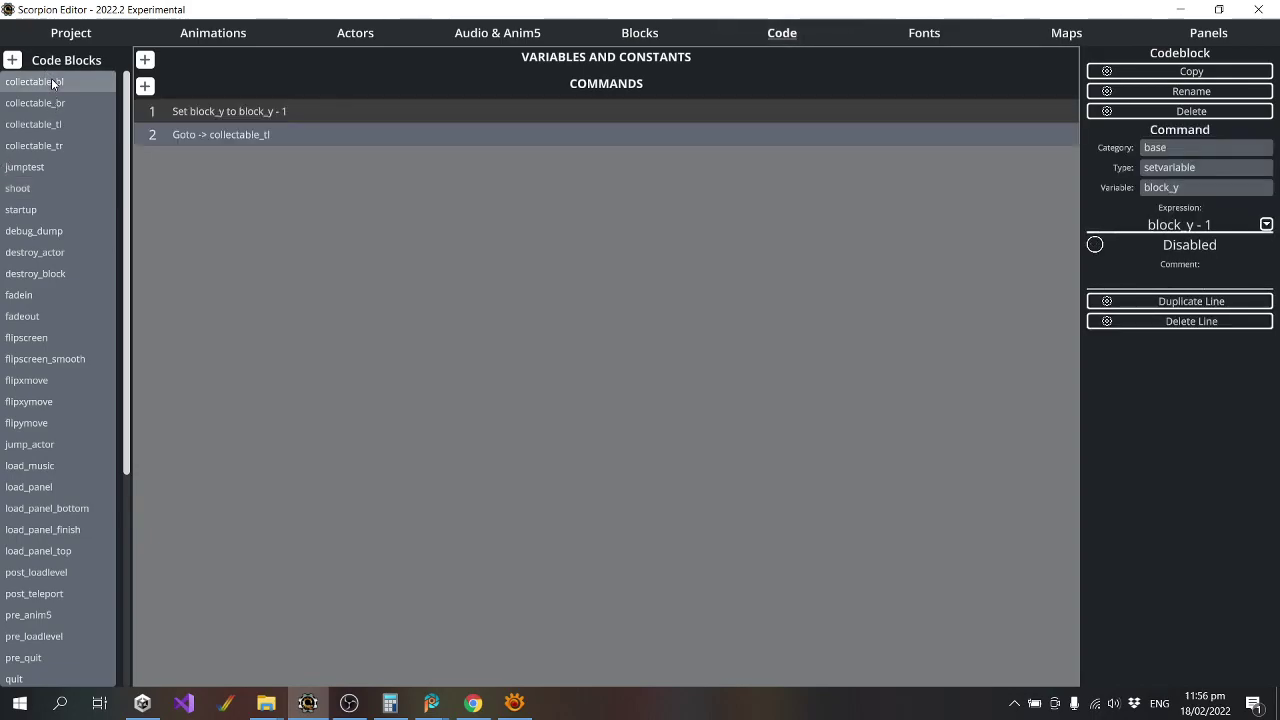
pyautogui.click(63, 103)
pyautogui.click(64, 124)
pyautogui.click(66, 146)
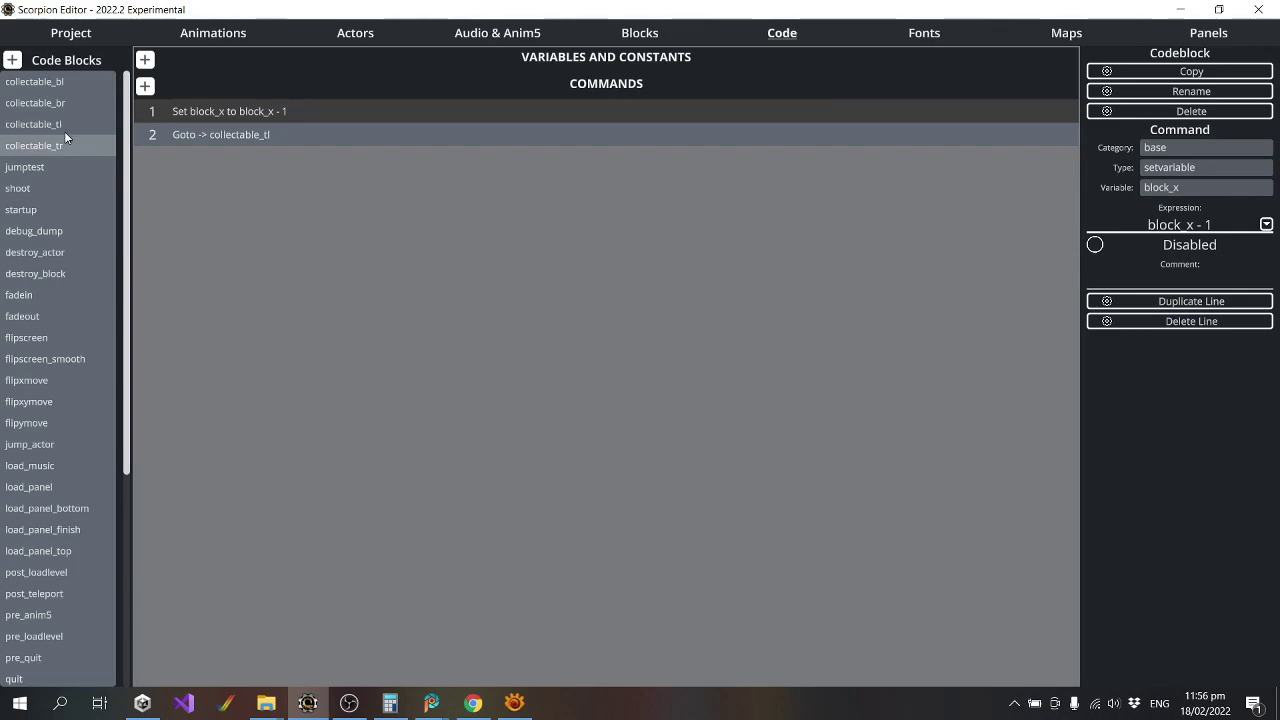
pyautogui.click(64, 124)
pyautogui.click(64, 103)
pyautogui.click(63, 84)
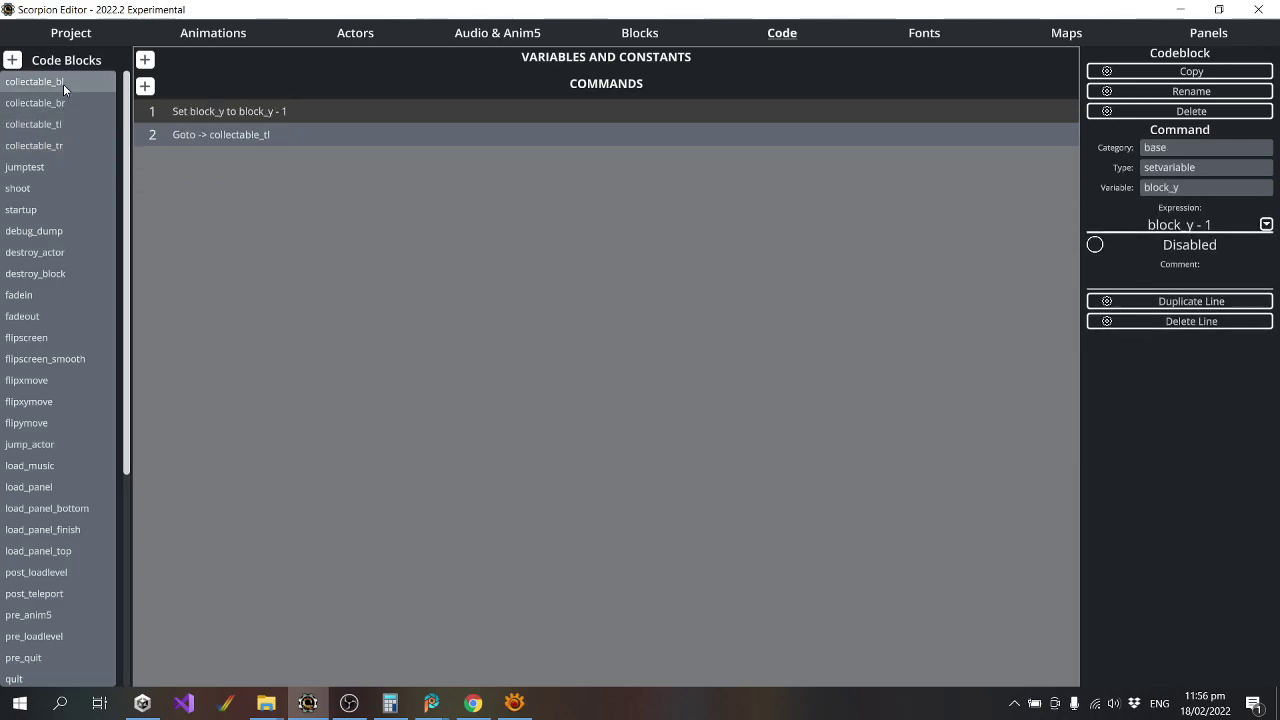
pyautogui.click(622, 37)
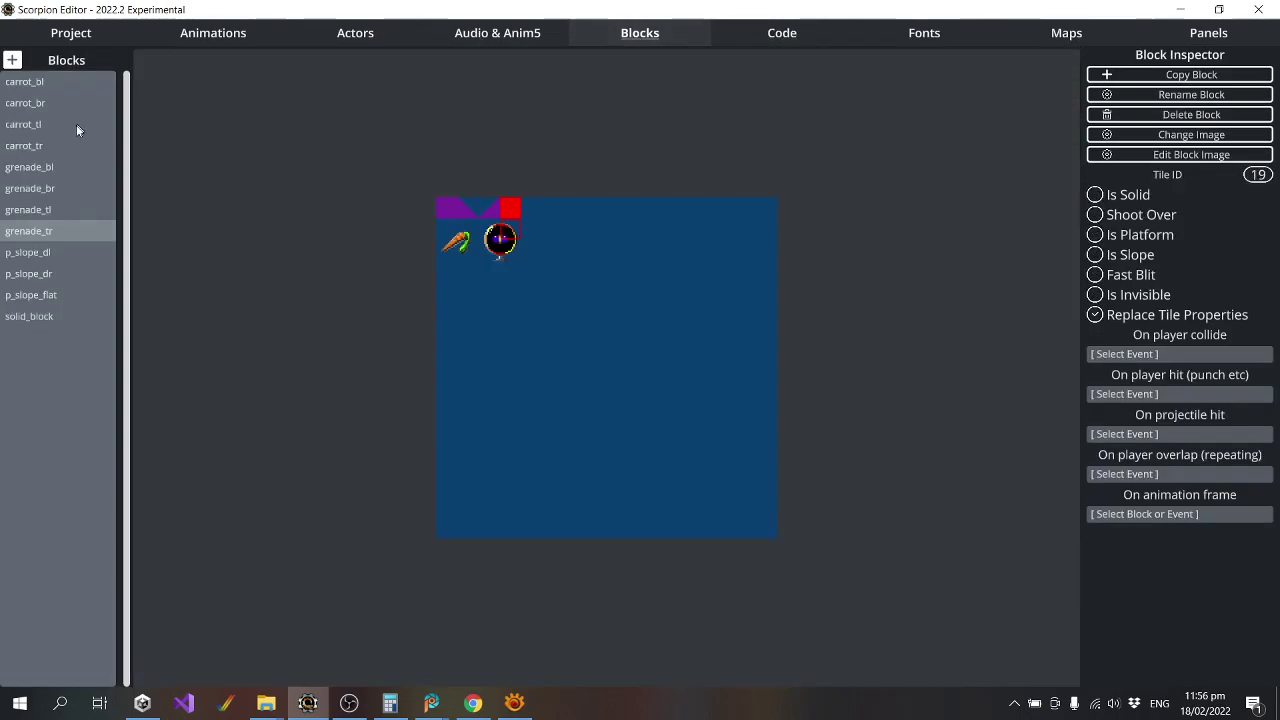
pyautogui.click(37, 170)
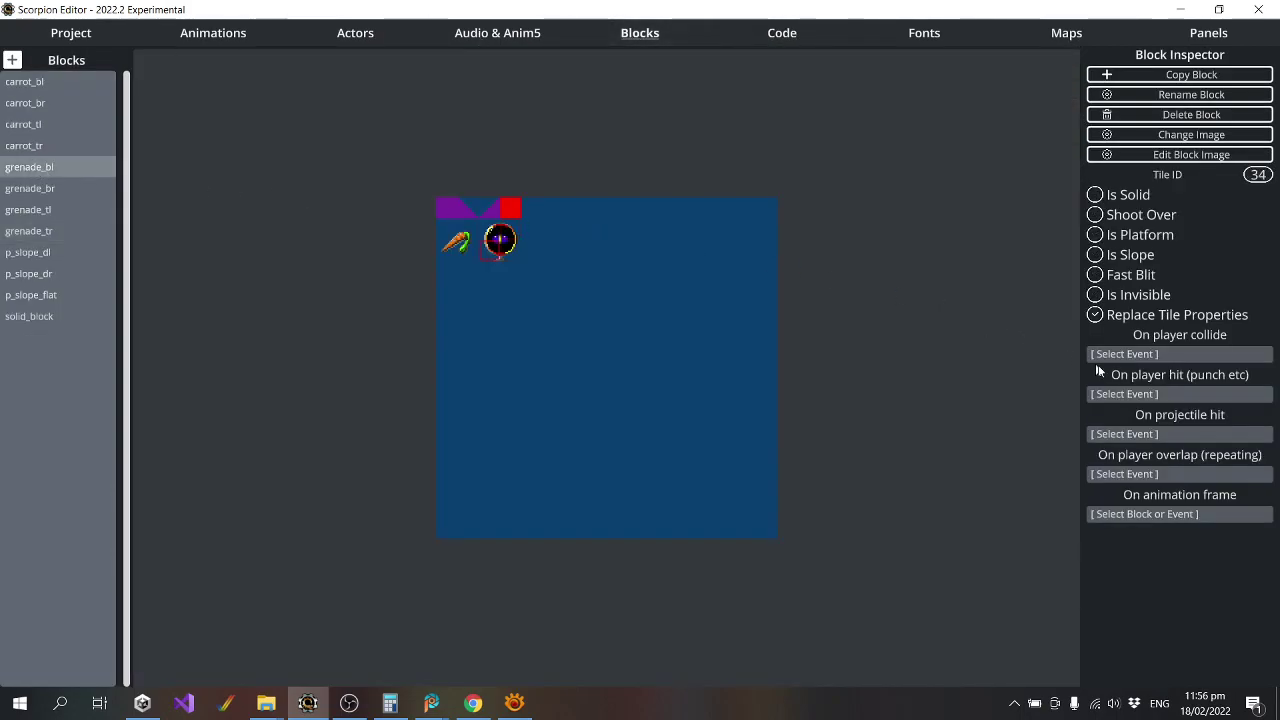
pyautogui.click(1172, 433)
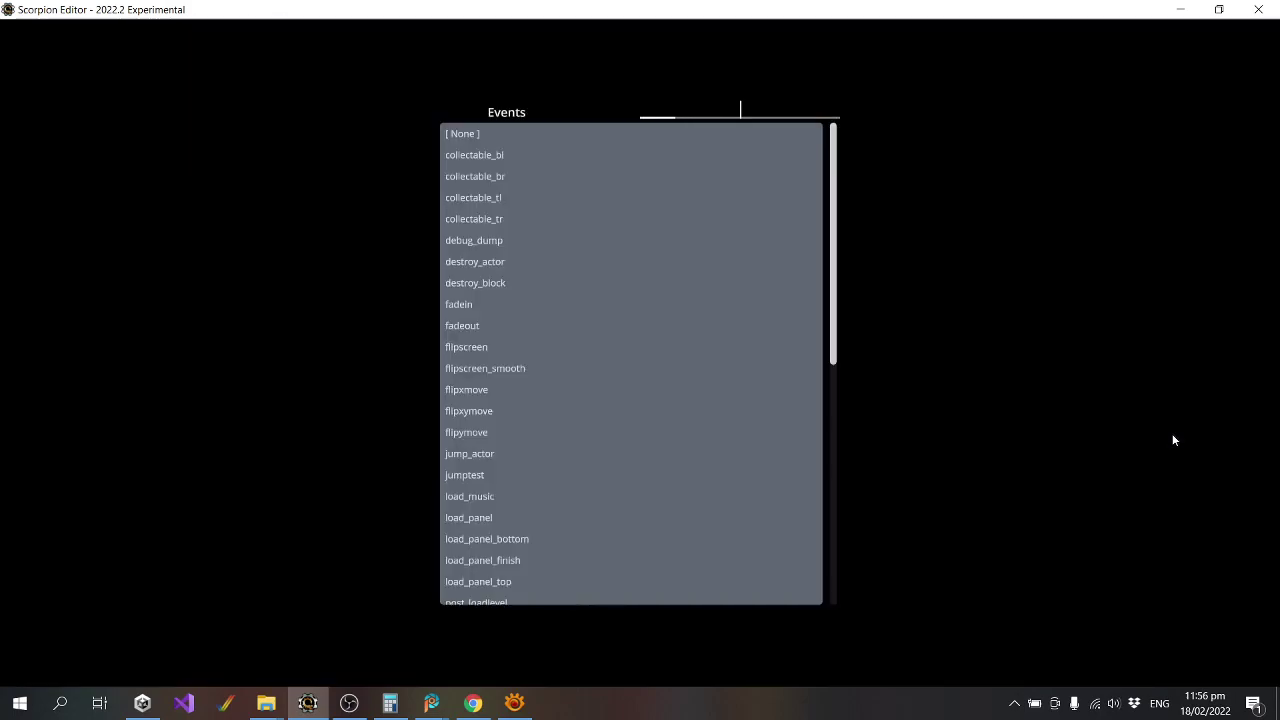
pyautogui.click(1005, 318)
# Create a new code block named projectile_bl in the project's code folder.
pyautogui.click(757, 42)
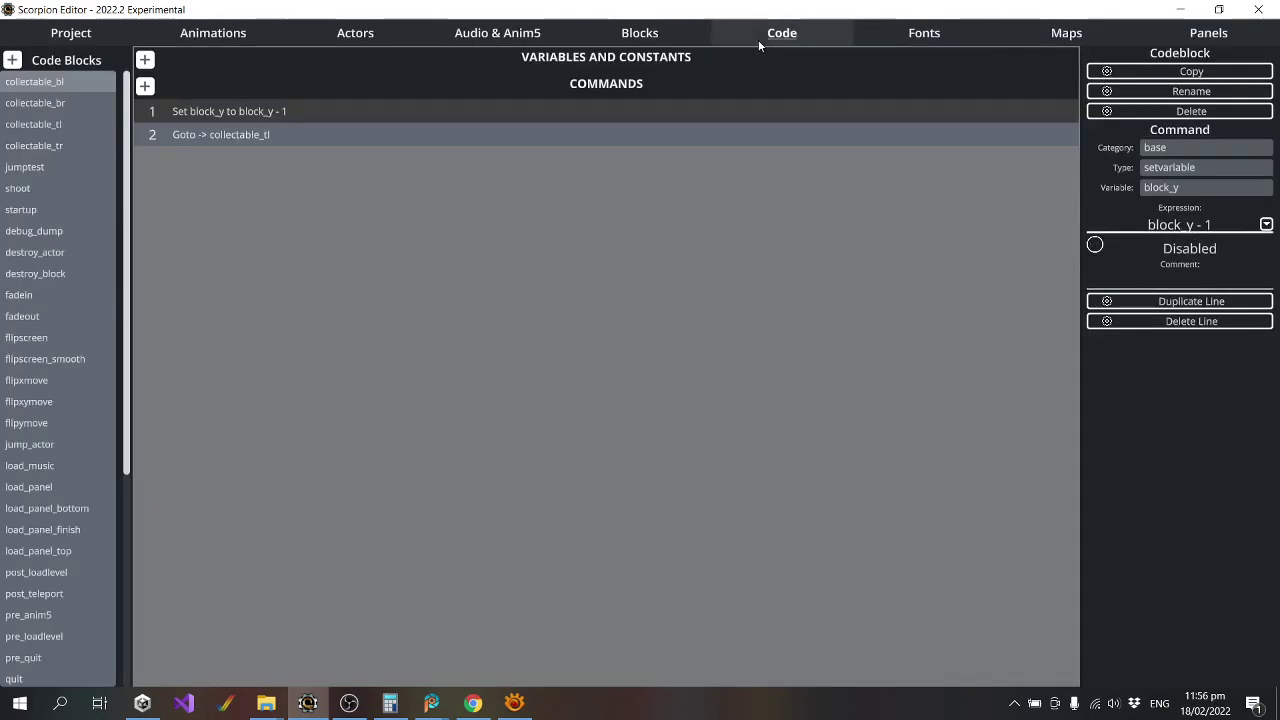
pyautogui.click(13, 61)
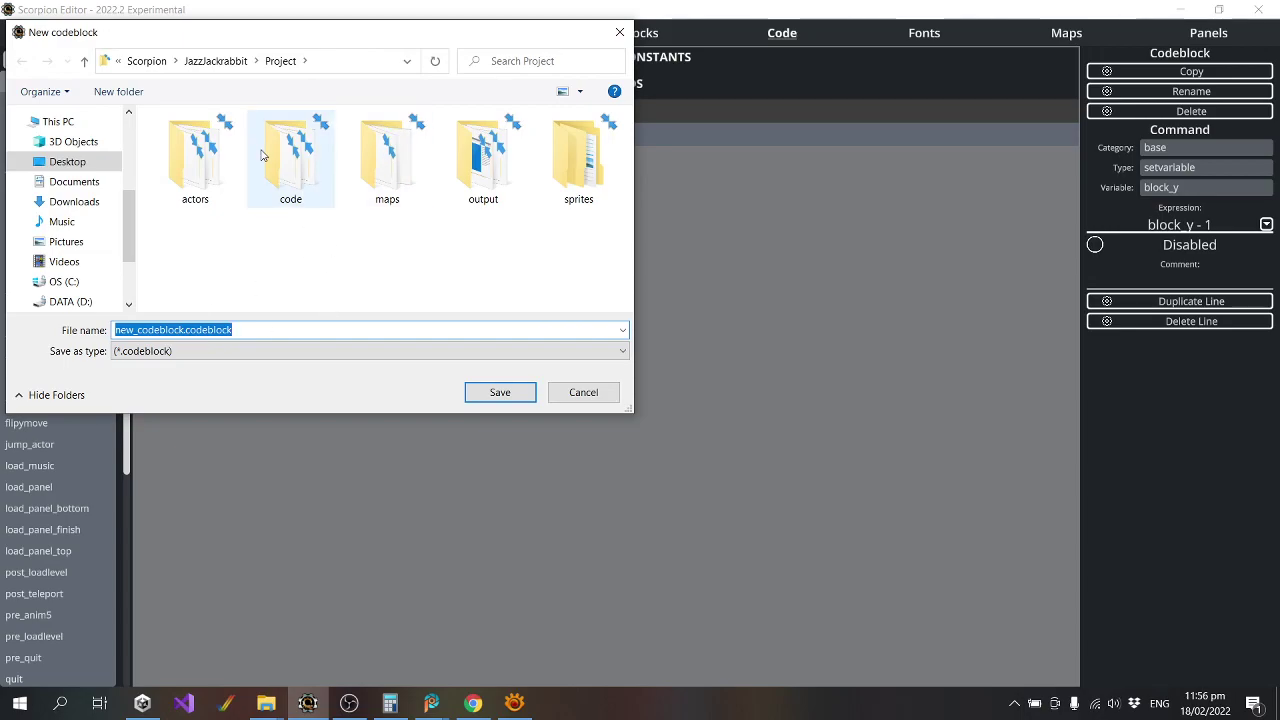
pyautogui.doubleClick(308, 158)
pyautogui.moveTo(322, 38); pyautogui.dragTo(657, 79)
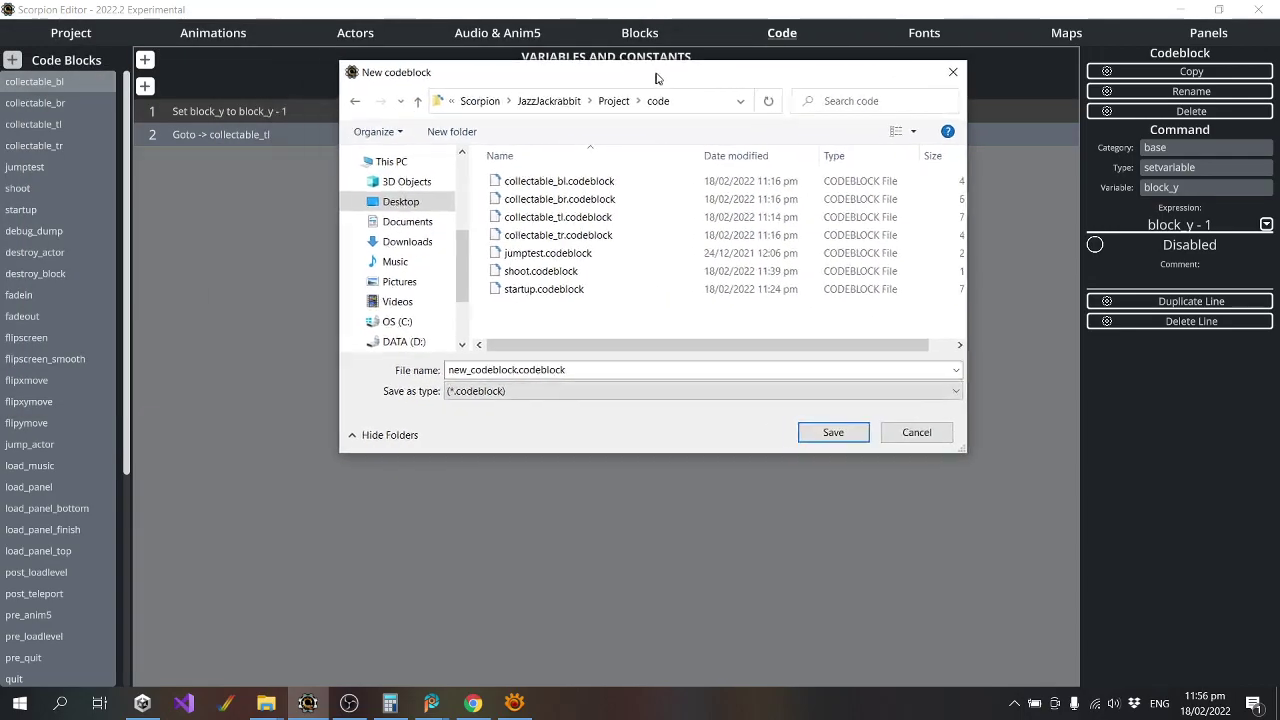
pyautogui.click(516, 370)
pyautogui.click(518, 370)
pyautogui.moveTo(518, 370); pyautogui.dragTo(325, 354)
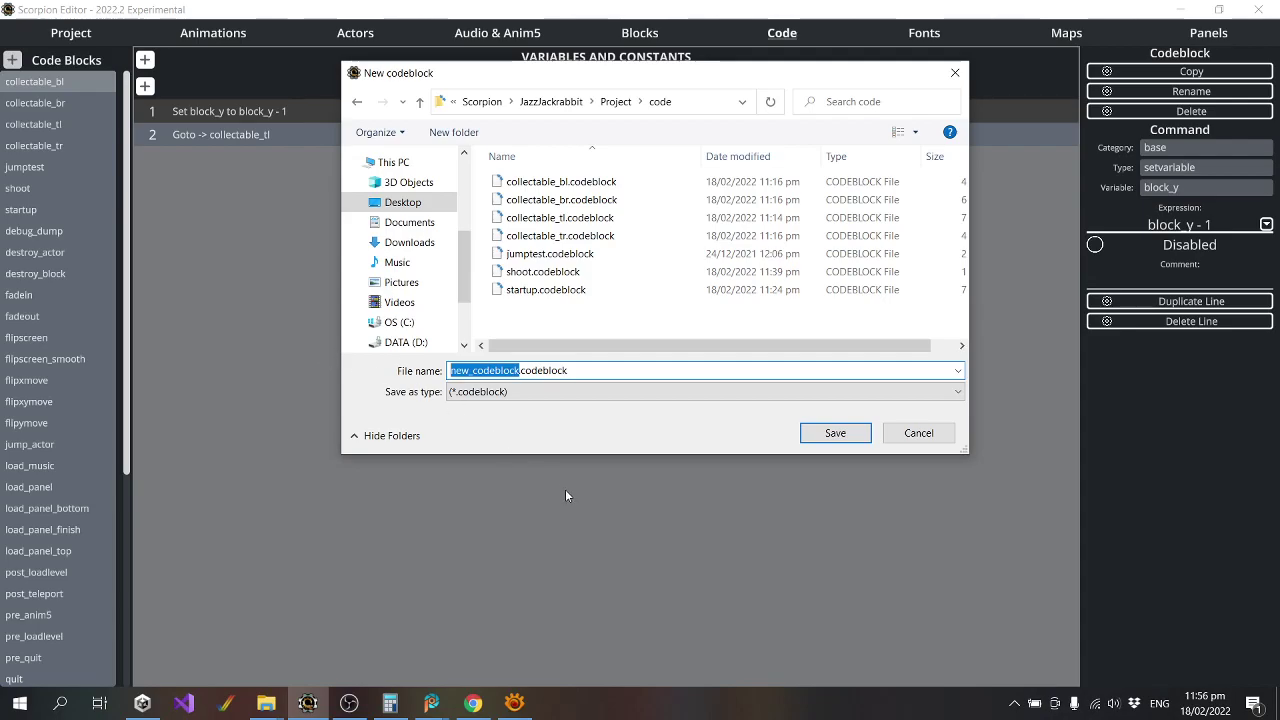
pyautogui.write('projectile.')
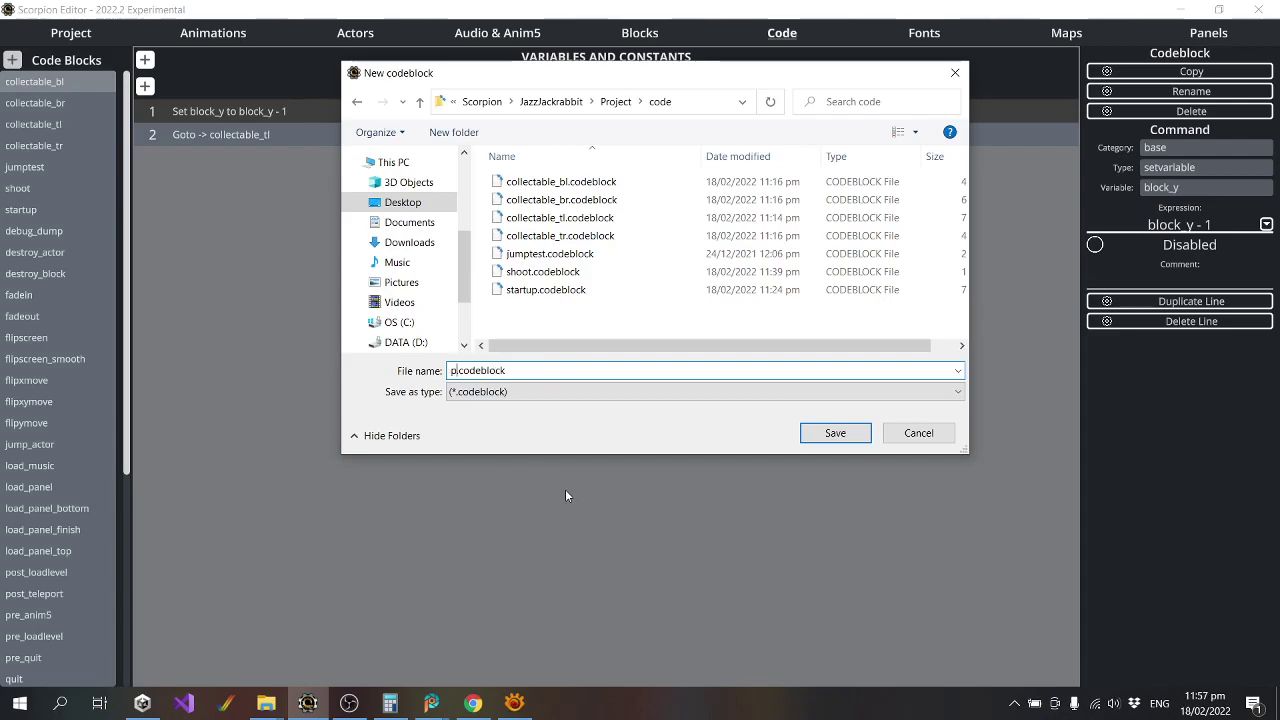
pyautogui.press('BackSpace')
pyautogui.write('_bl.')
pyautogui.press('Return')
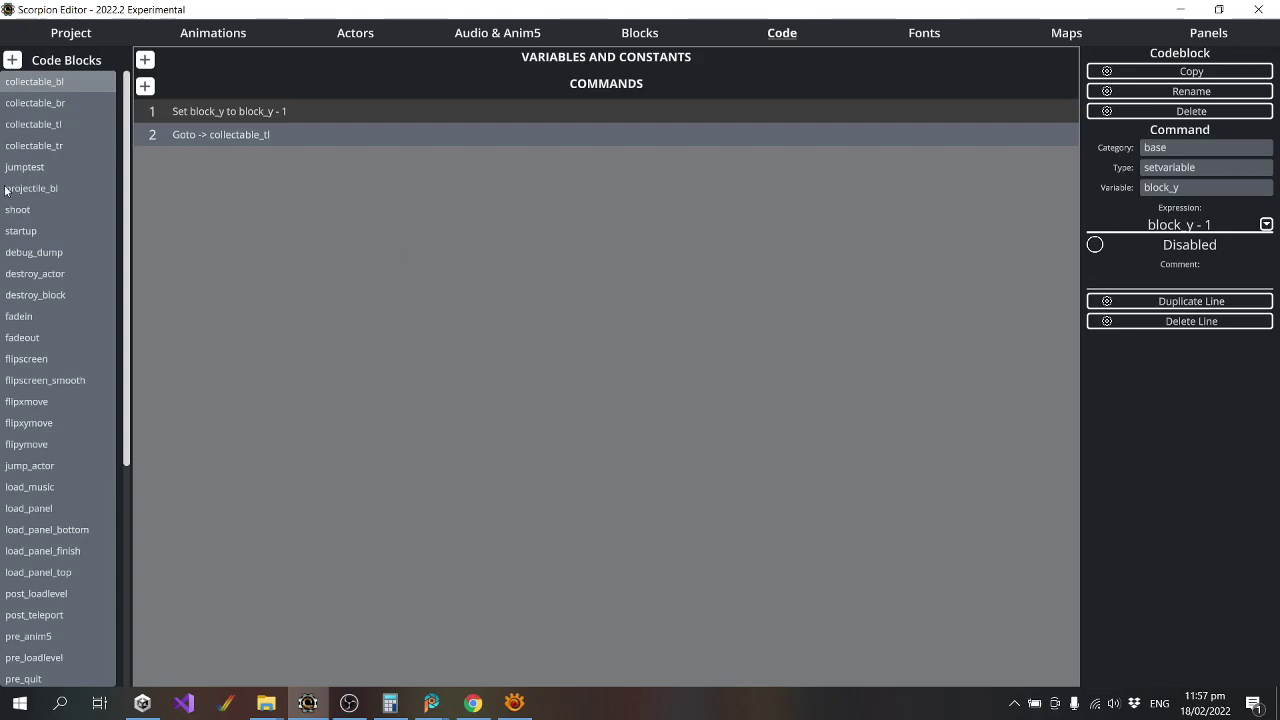
# Copy the empty projectile_bl code block as a new code block named projectile_br.
pyautogui.click(30, 190)
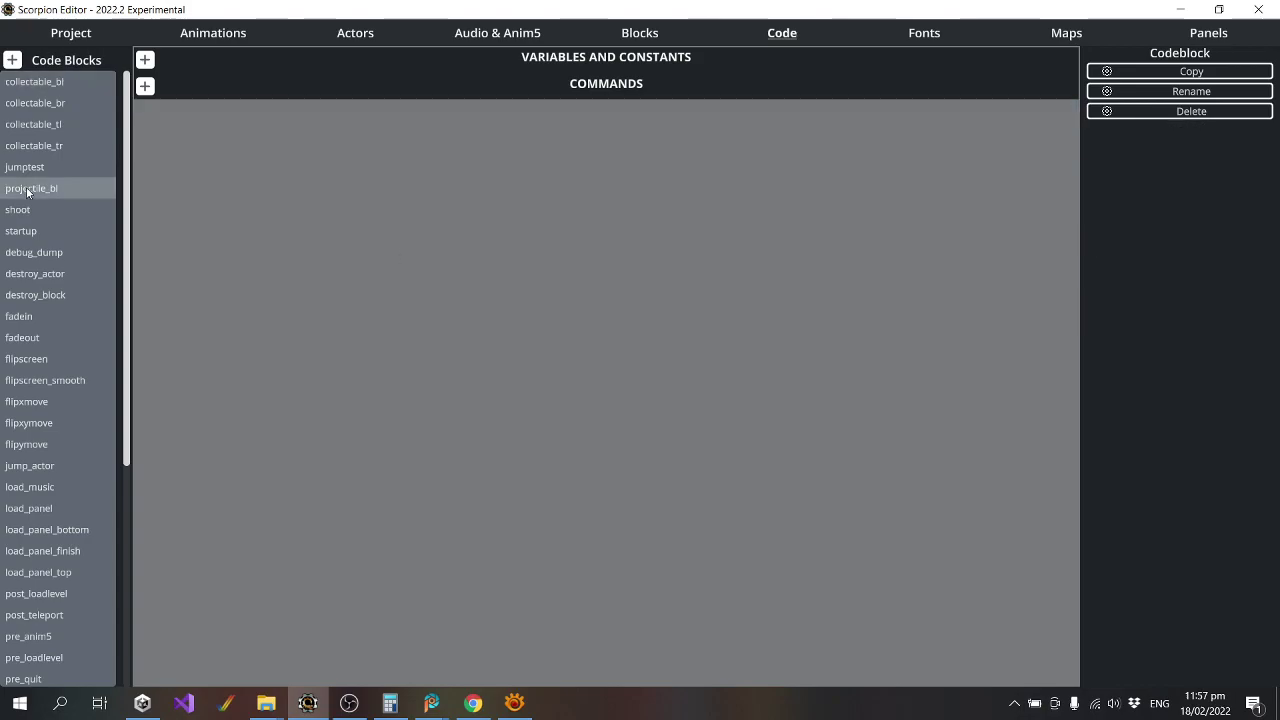
pyautogui.click(1183, 73)
pyautogui.write('project')
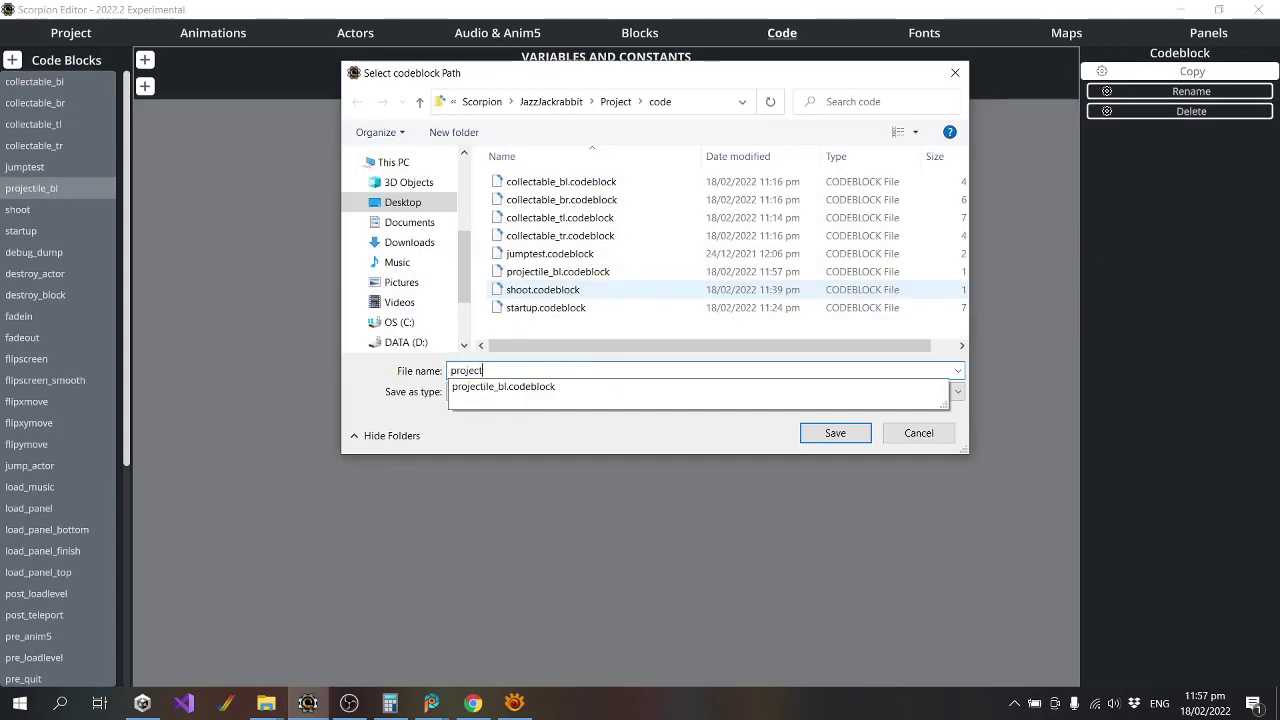
pyautogui.write('ile_br')
pyautogui.press('Return')
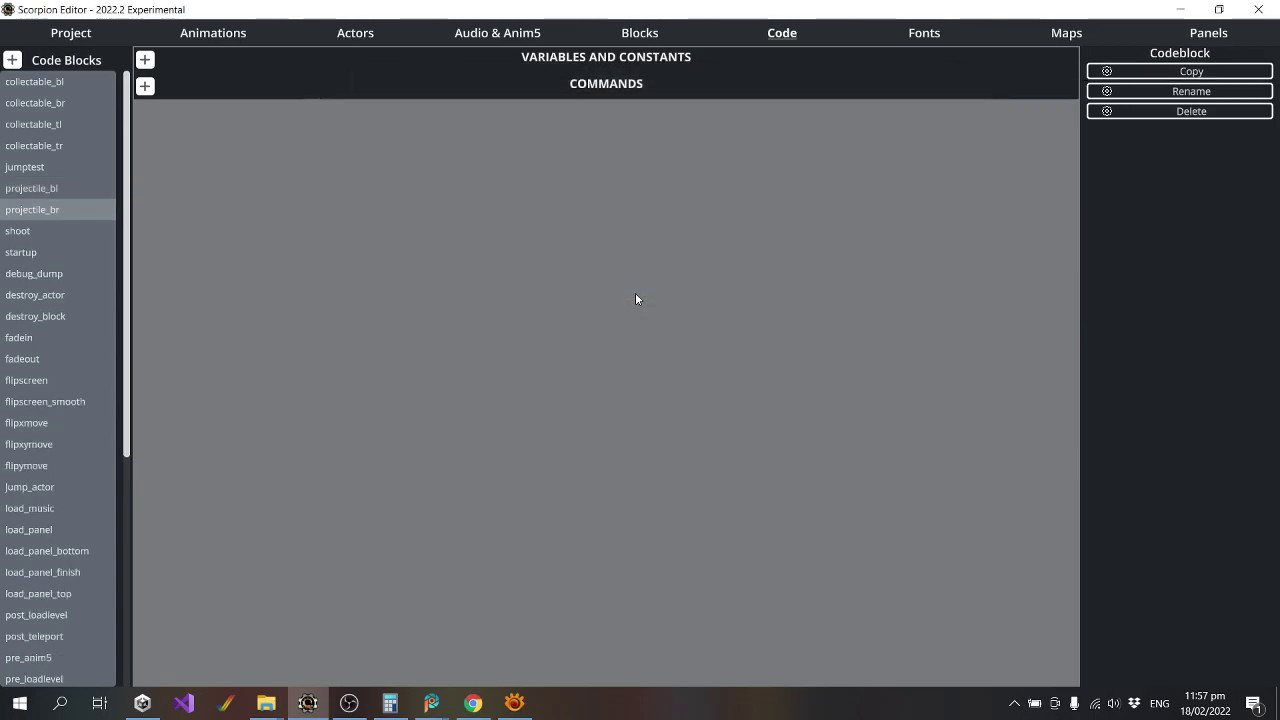
# Make two further copies of the empty code block, named projectile_tl and projectile_tr.
pyautogui.click(1100, 71)
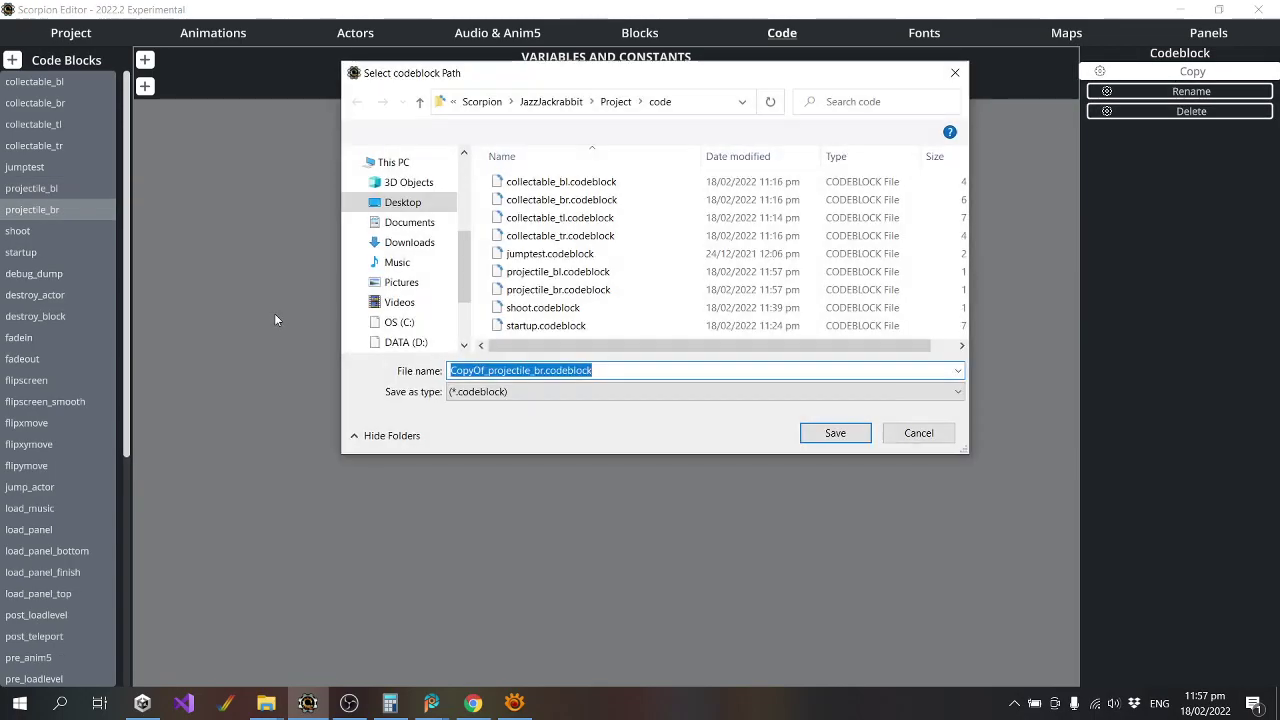
pyautogui.write('projectile_tl')
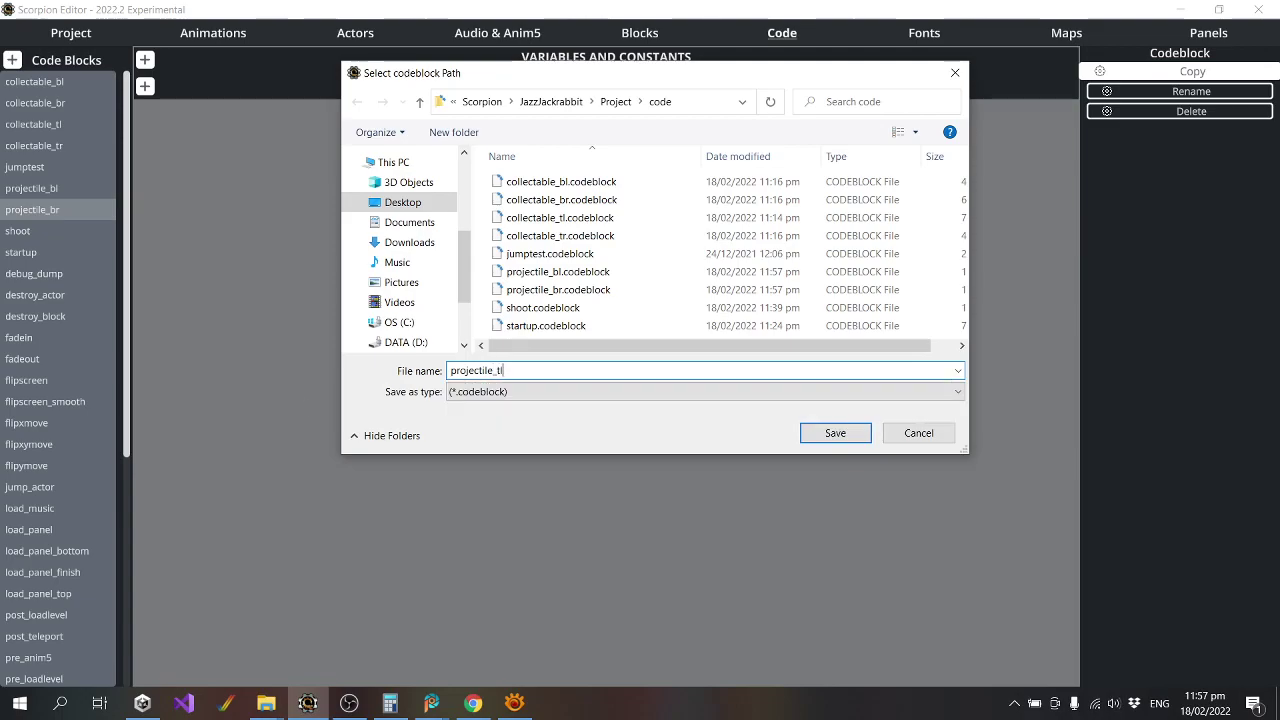
pyautogui.press('Return')
pyautogui.click(1110, 72)
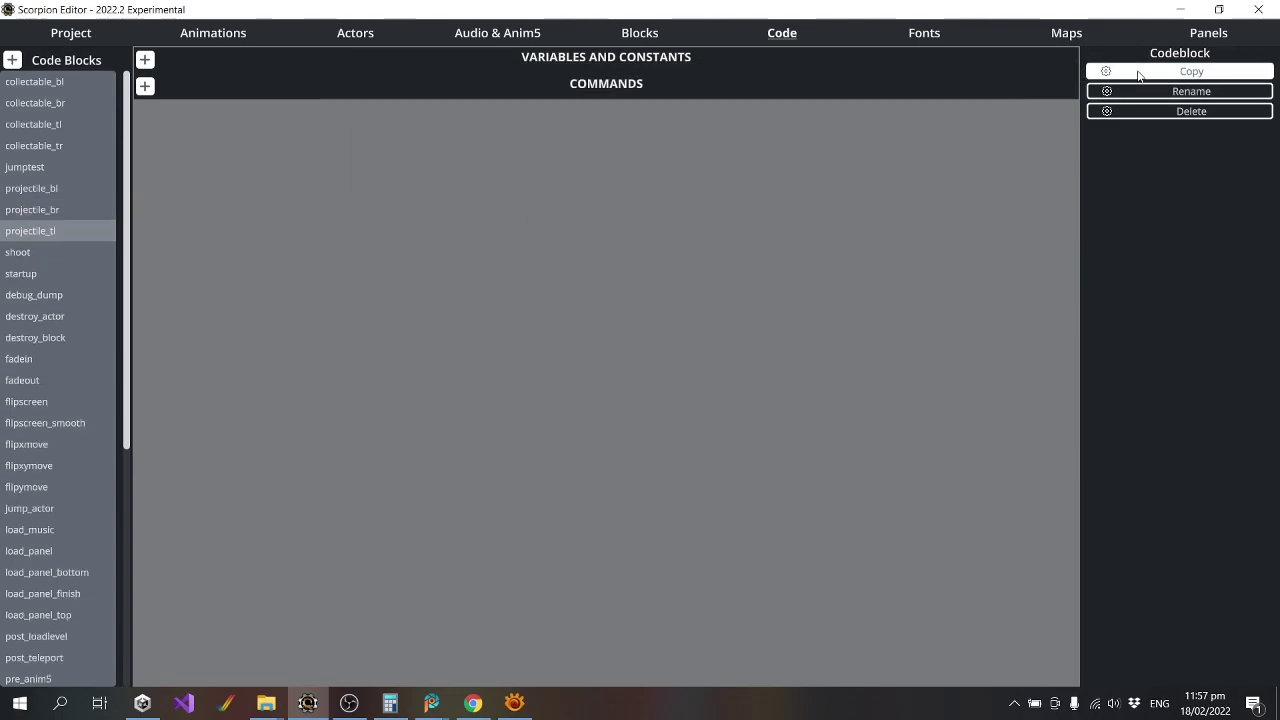
pyautogui.write('projectile')
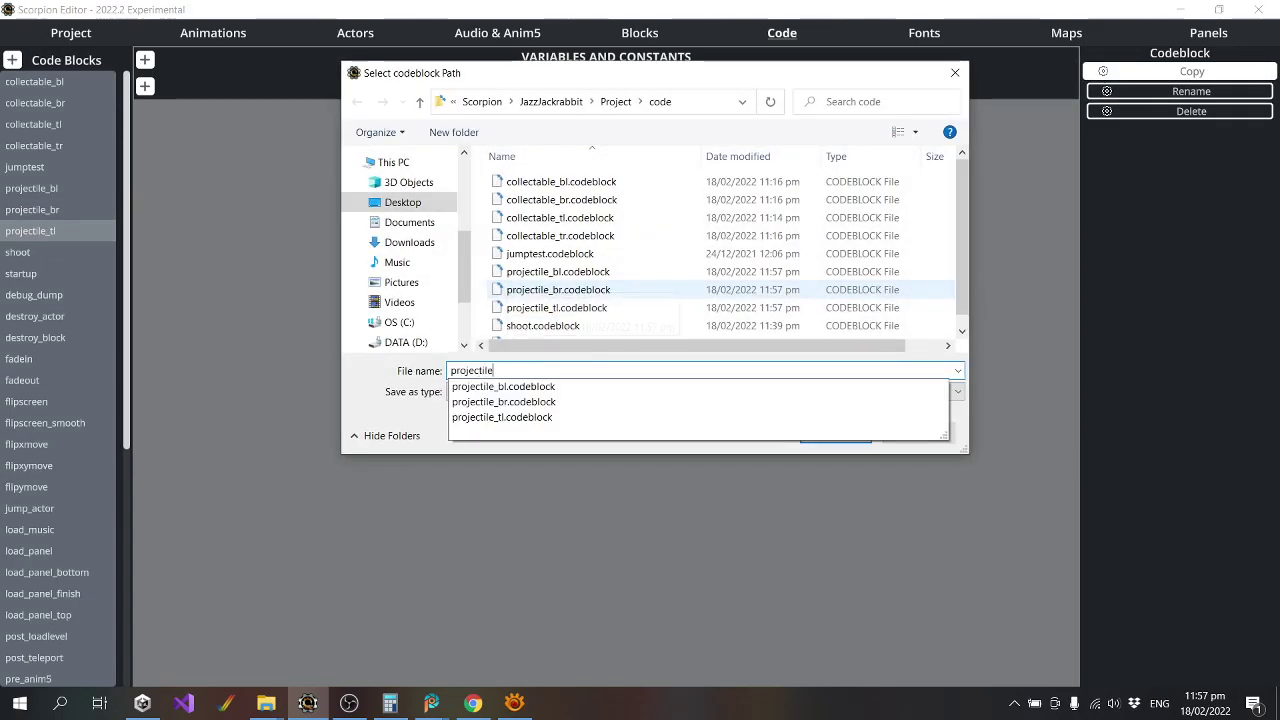
pyautogui.write('_tlr')
pyautogui.press('Return')
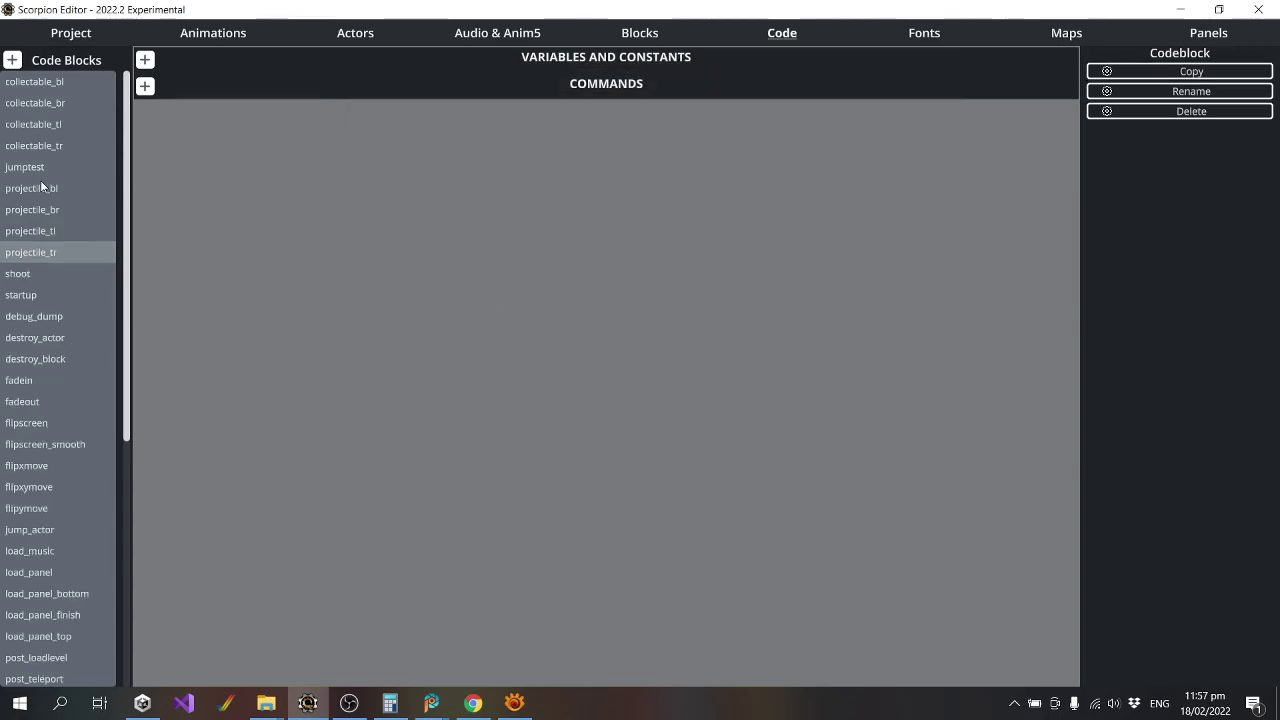
# Add a projectile-category command of type settype with actor type none to the projectile_bl code block.
pyautogui.click(43, 190)
pyautogui.click(146, 88)
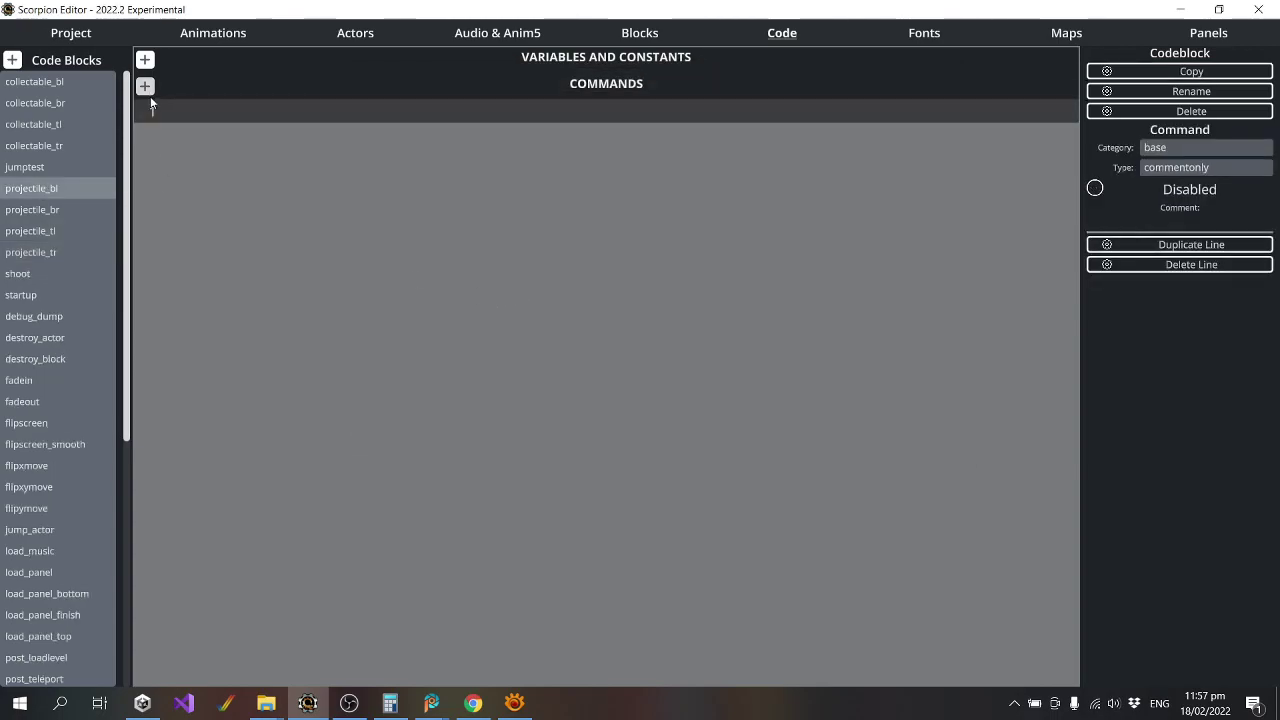
pyautogui.click(1168, 148)
pyautogui.scroll(-3, 1198, 207)
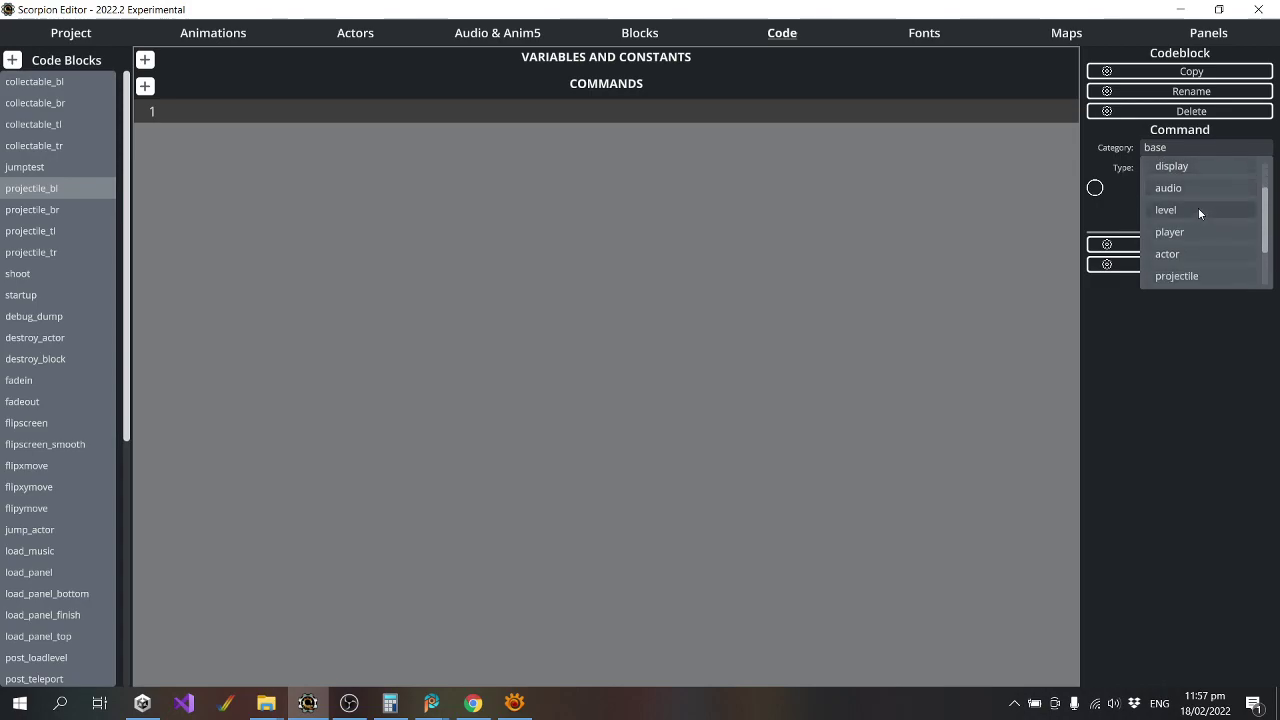
pyautogui.click(1184, 264)
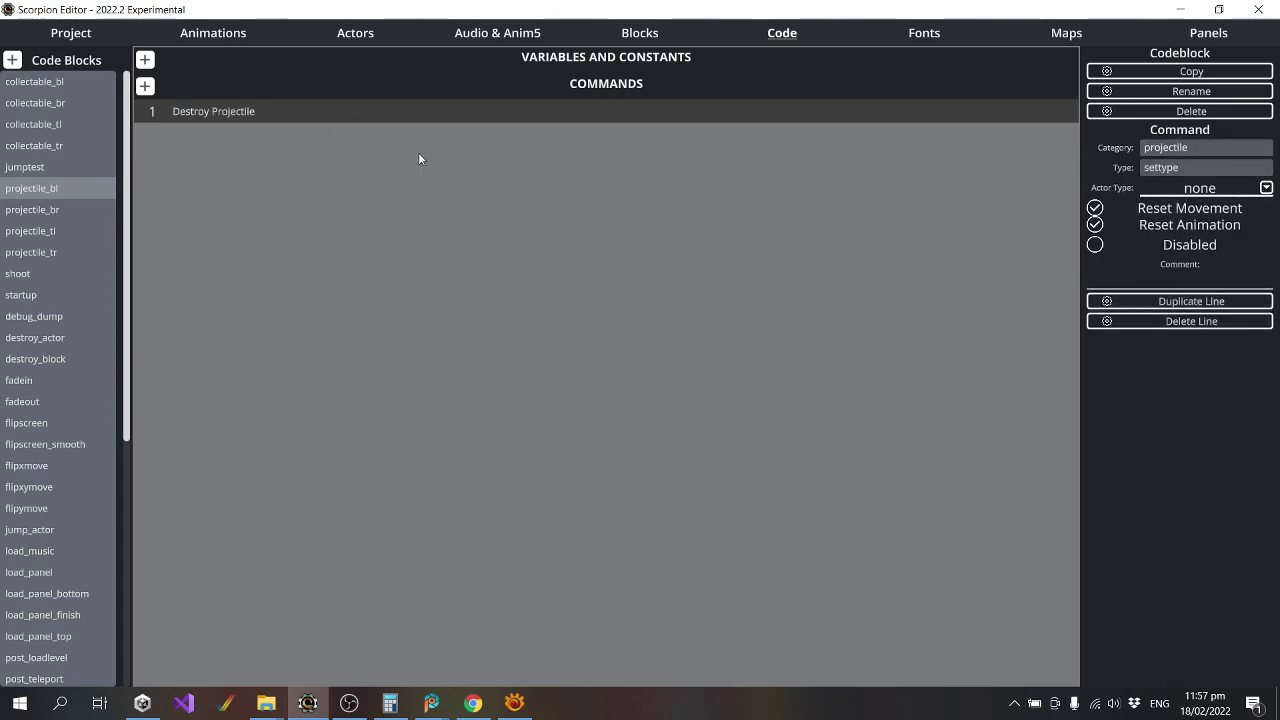
# Duplicate the Destroy Projectile line in projectile_bl and turn the copy into a base Goto command targeting collectable_bl.
pyautogui.click(1191, 301)
pyautogui.click(1214, 147)
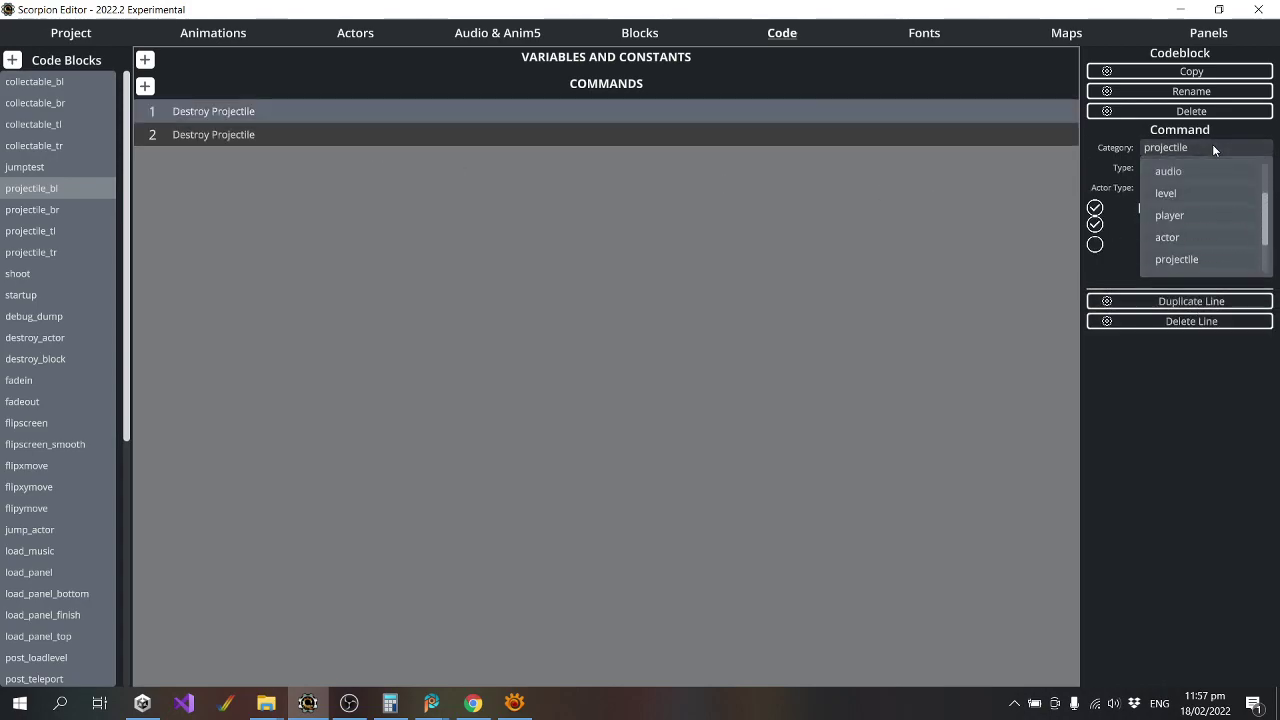
pyautogui.click(1210, 180)
pyautogui.click(1197, 167)
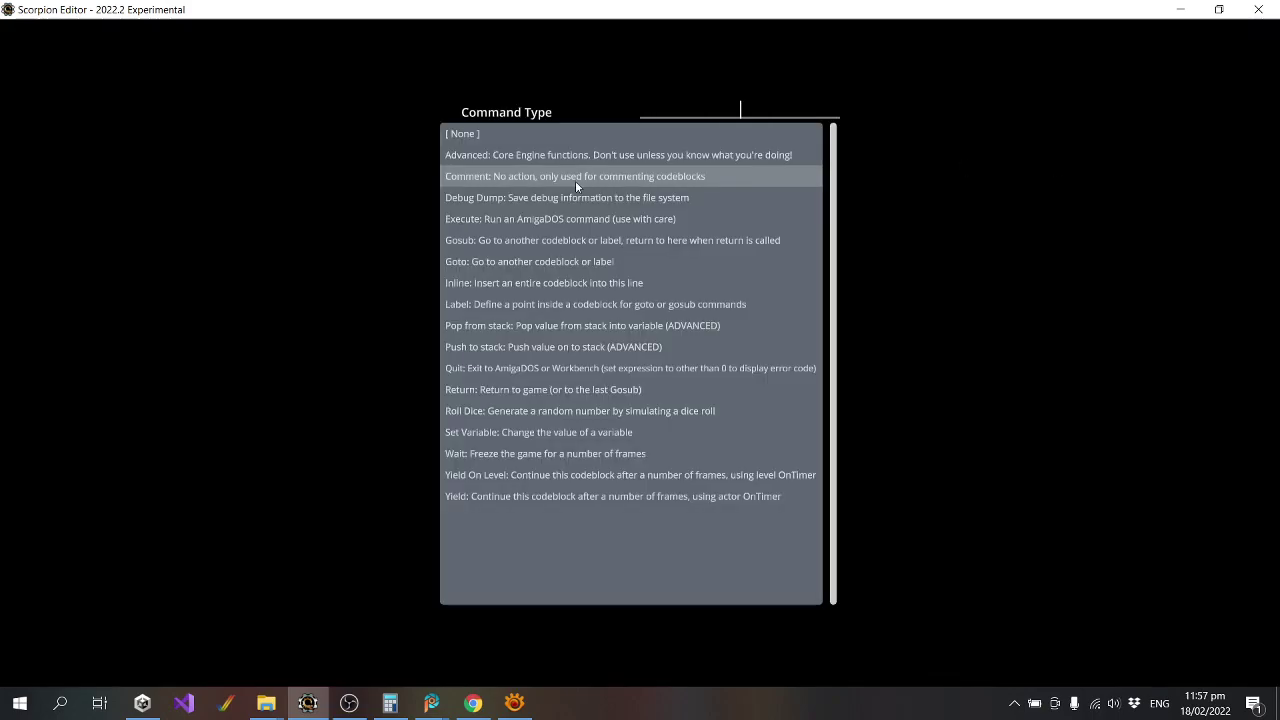
pyautogui.click(484, 262)
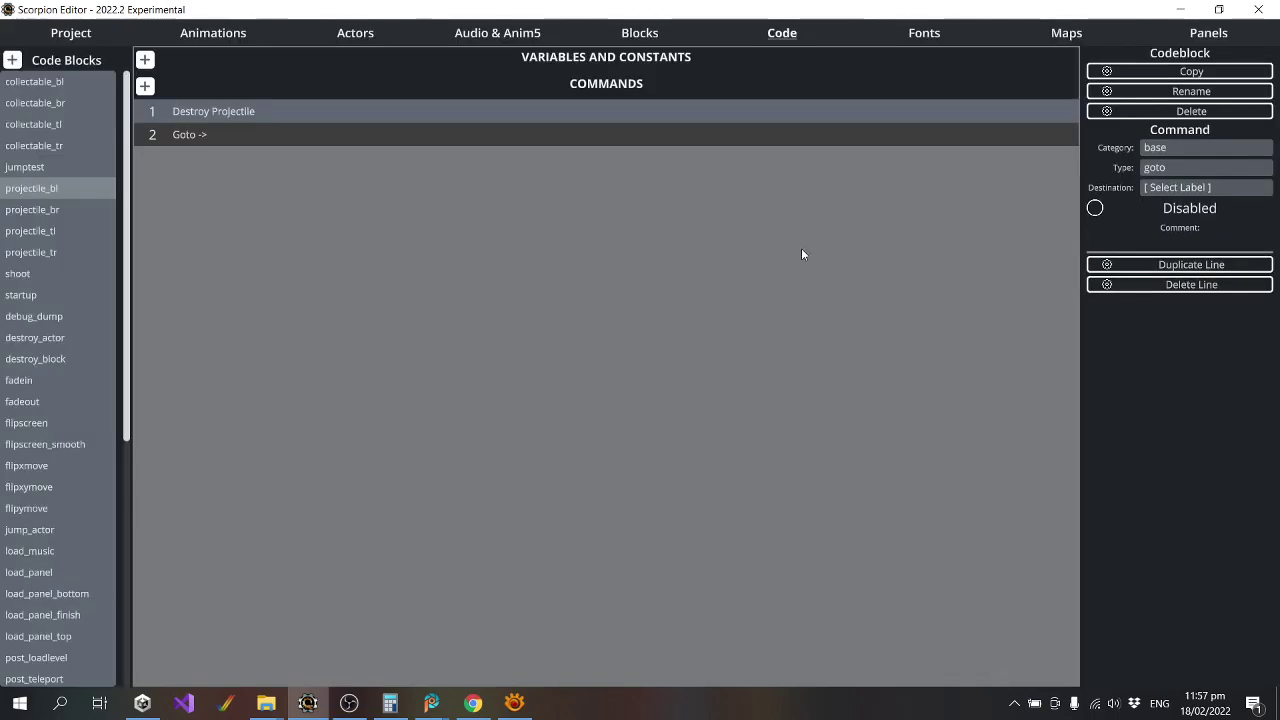
pyautogui.click(1181, 186)
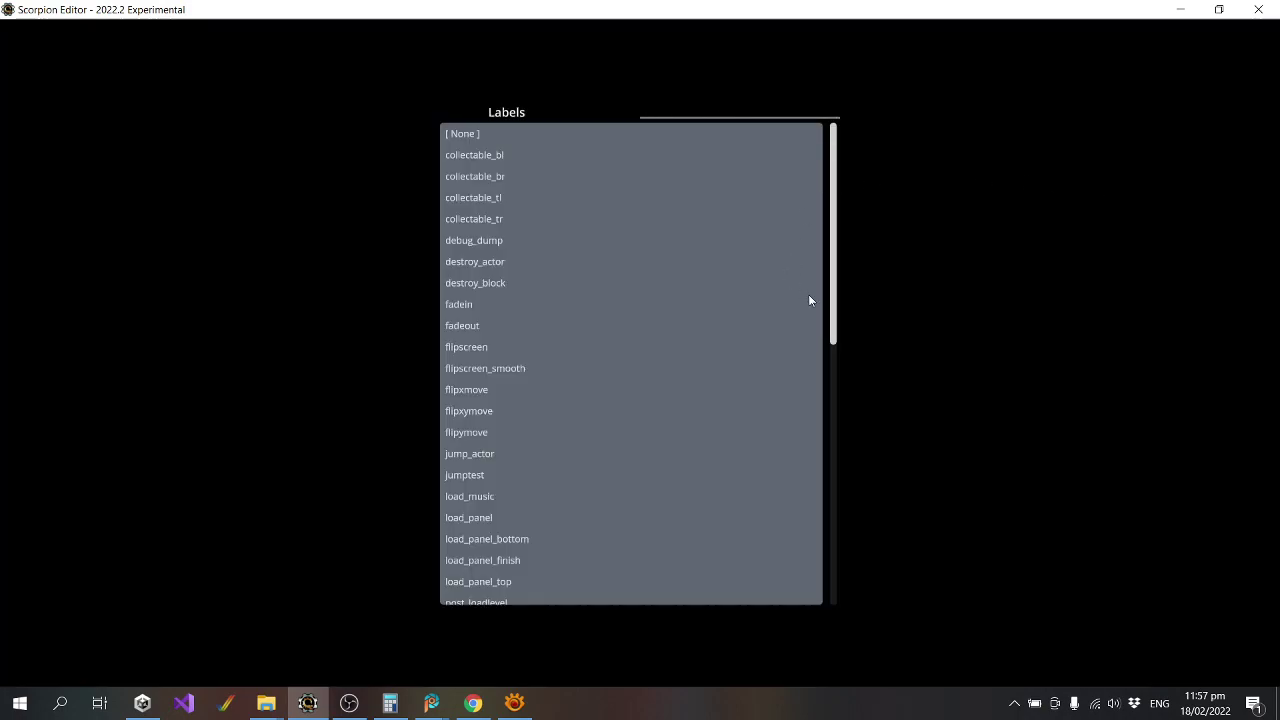
pyautogui.write('collectable')
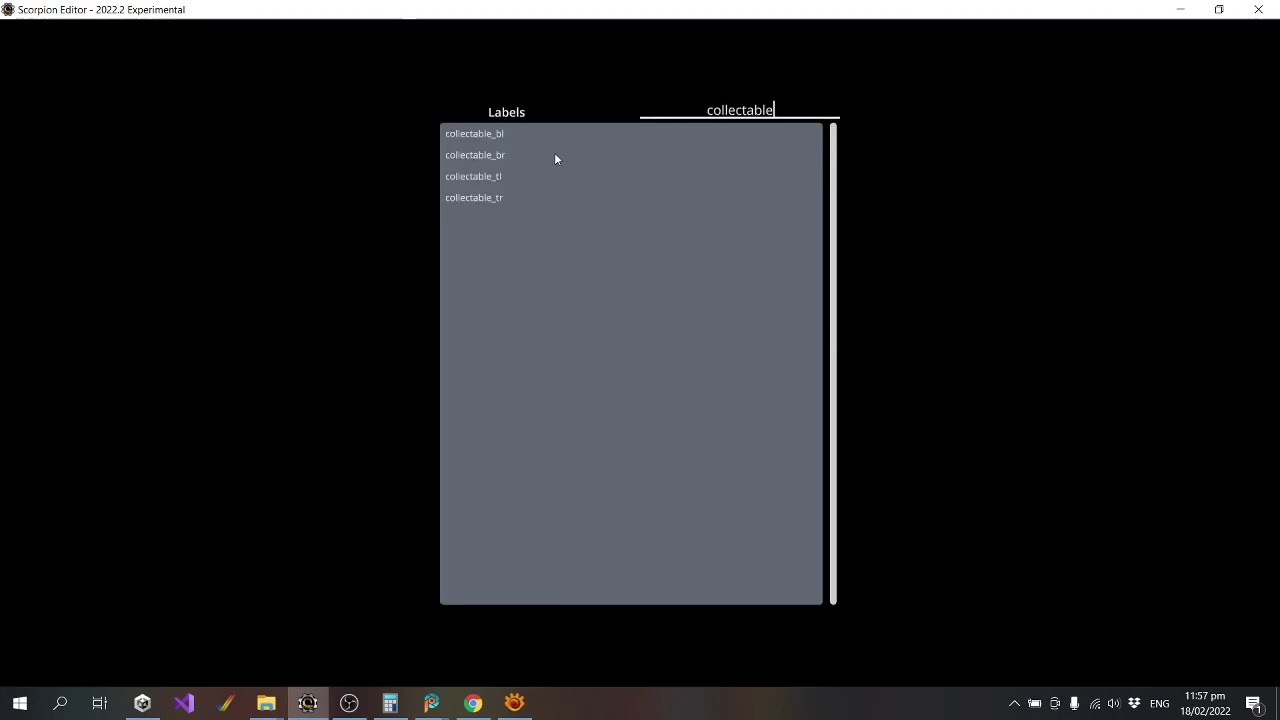
pyautogui.click(505, 134)
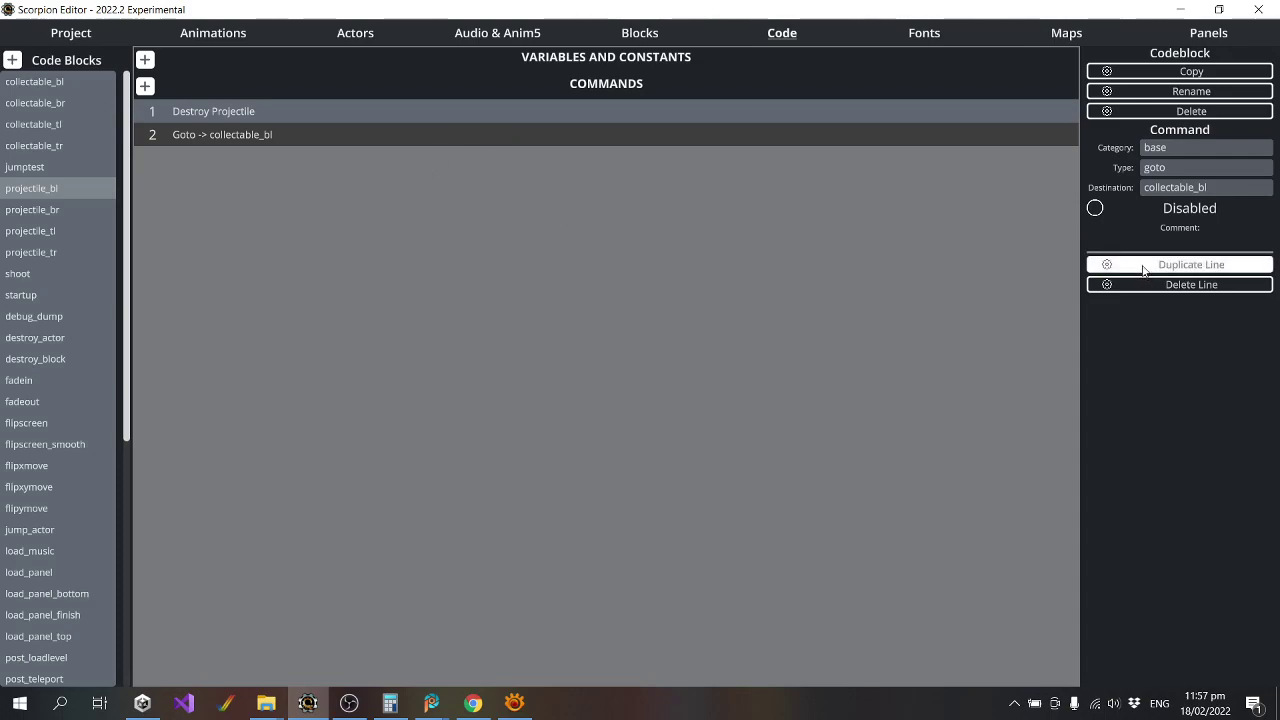
# Overwrite projectile_br with a copy of projectile_bl and set its Goto destination to collectable_br.
pyautogui.click(1192, 71)
pyautogui.scroll(-1, 618, 264)
pyautogui.doubleClick(590, 254)
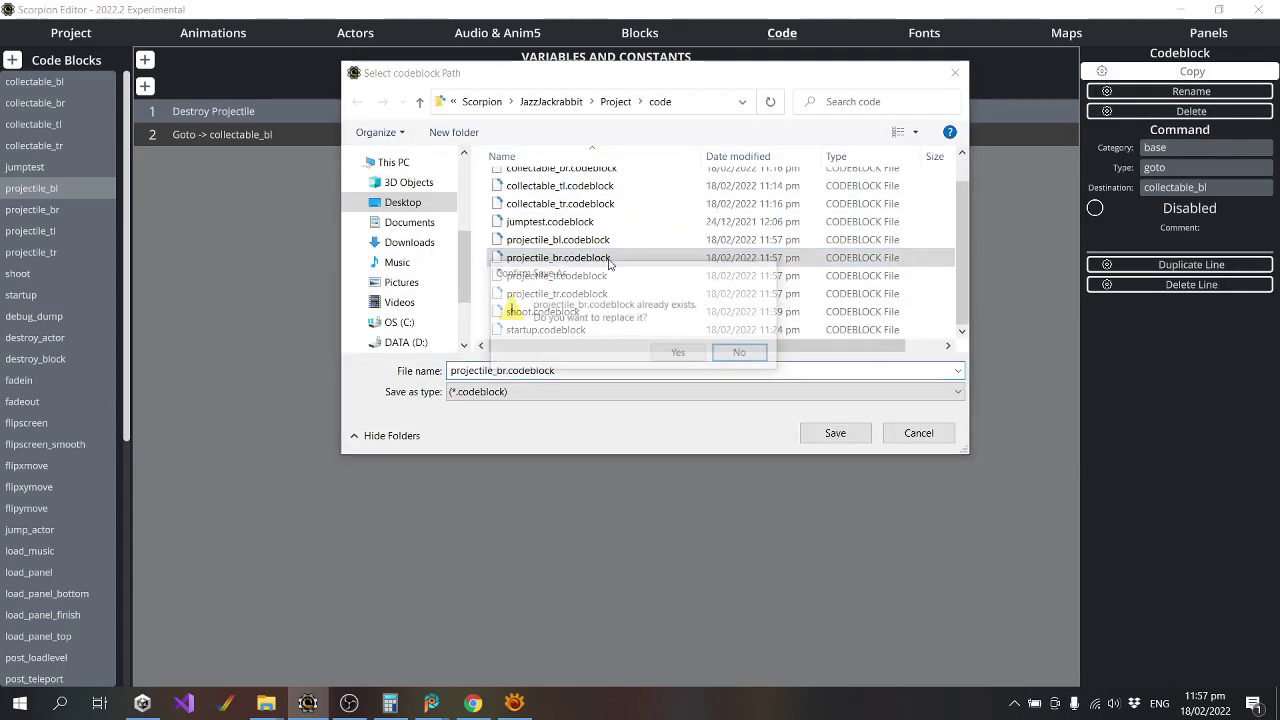
pyautogui.click(667, 352)
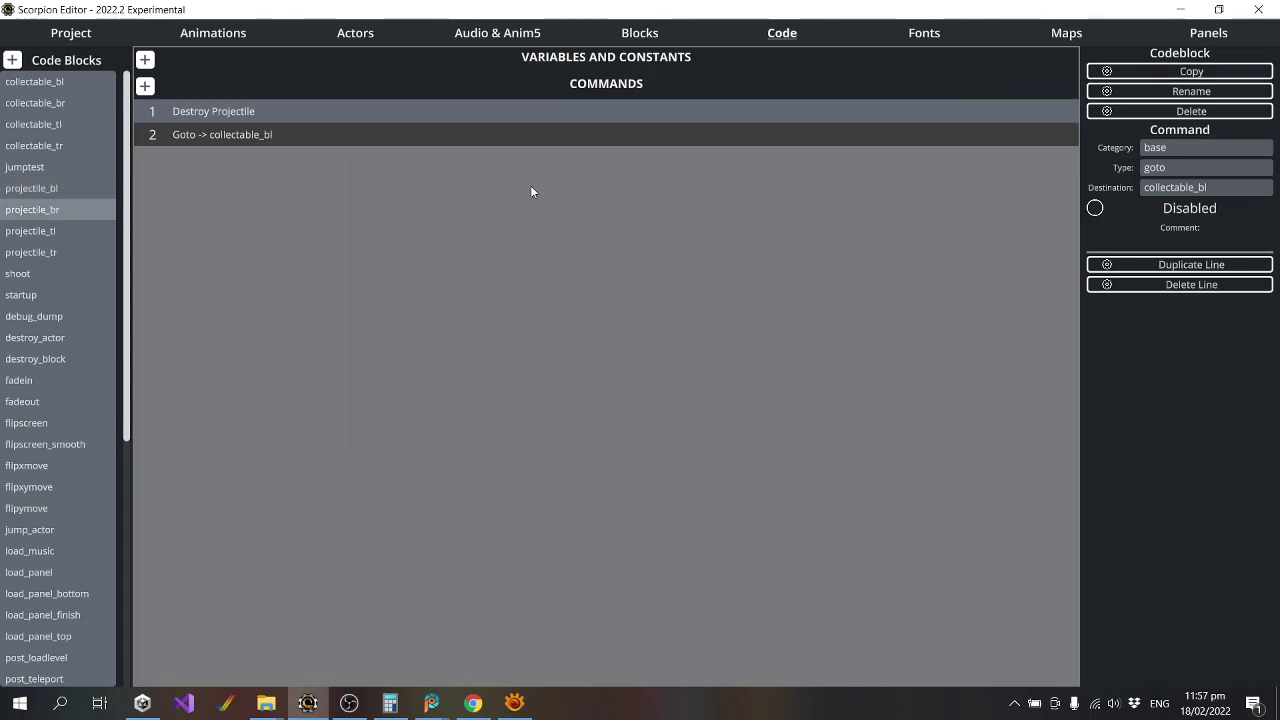
pyautogui.click(1232, 190)
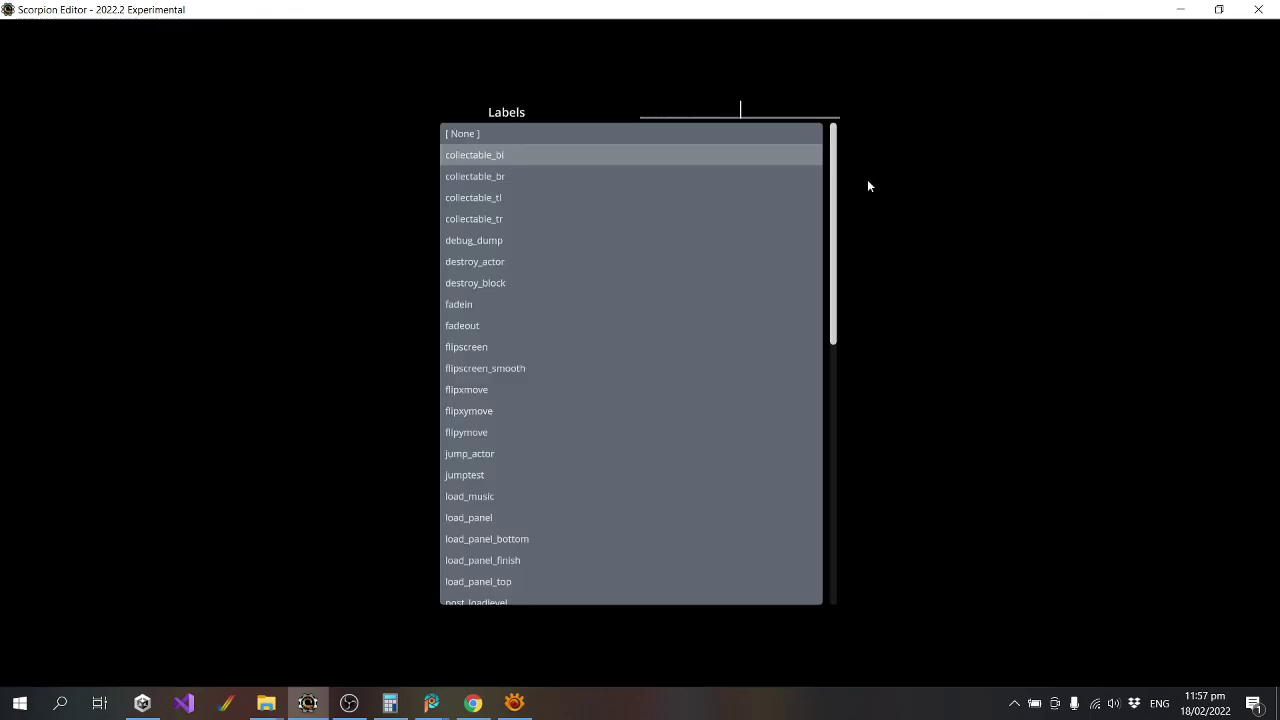
pyautogui.click(505, 180)
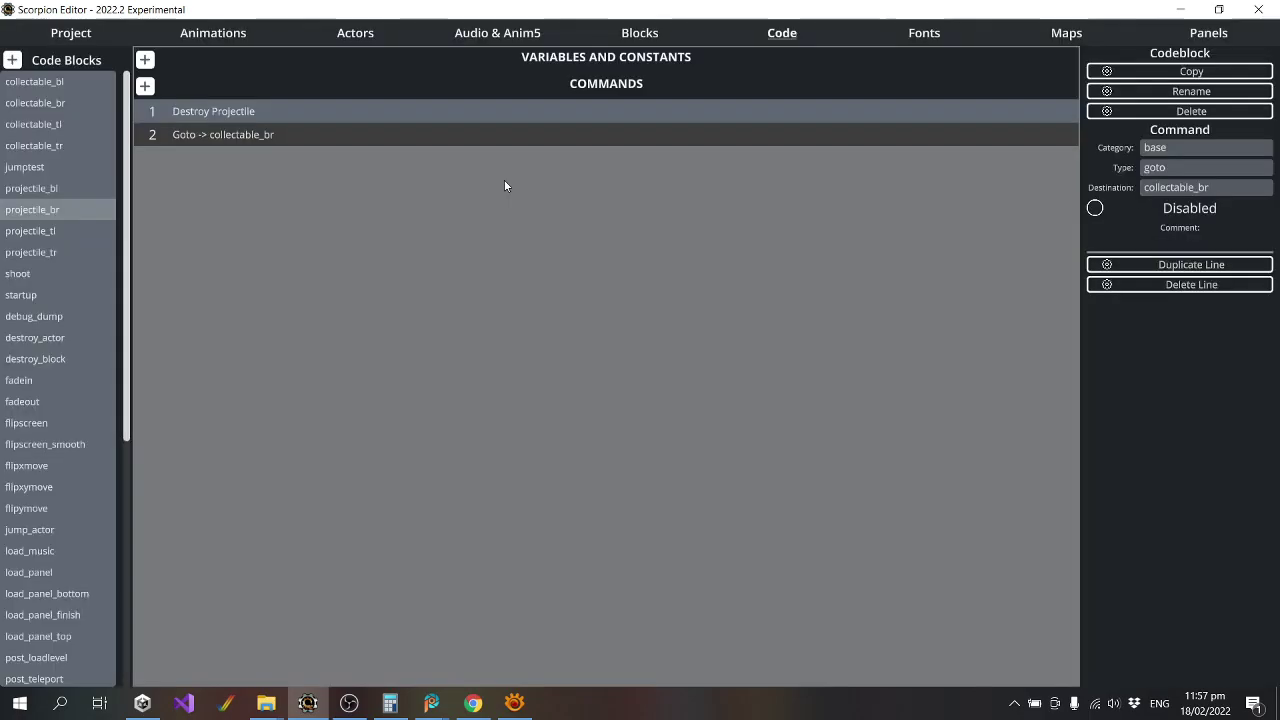
# Overwrite projectile_tl with a copy of projectile_br and set its Goto destination to collectable_tl.
pyautogui.click(1202, 76)
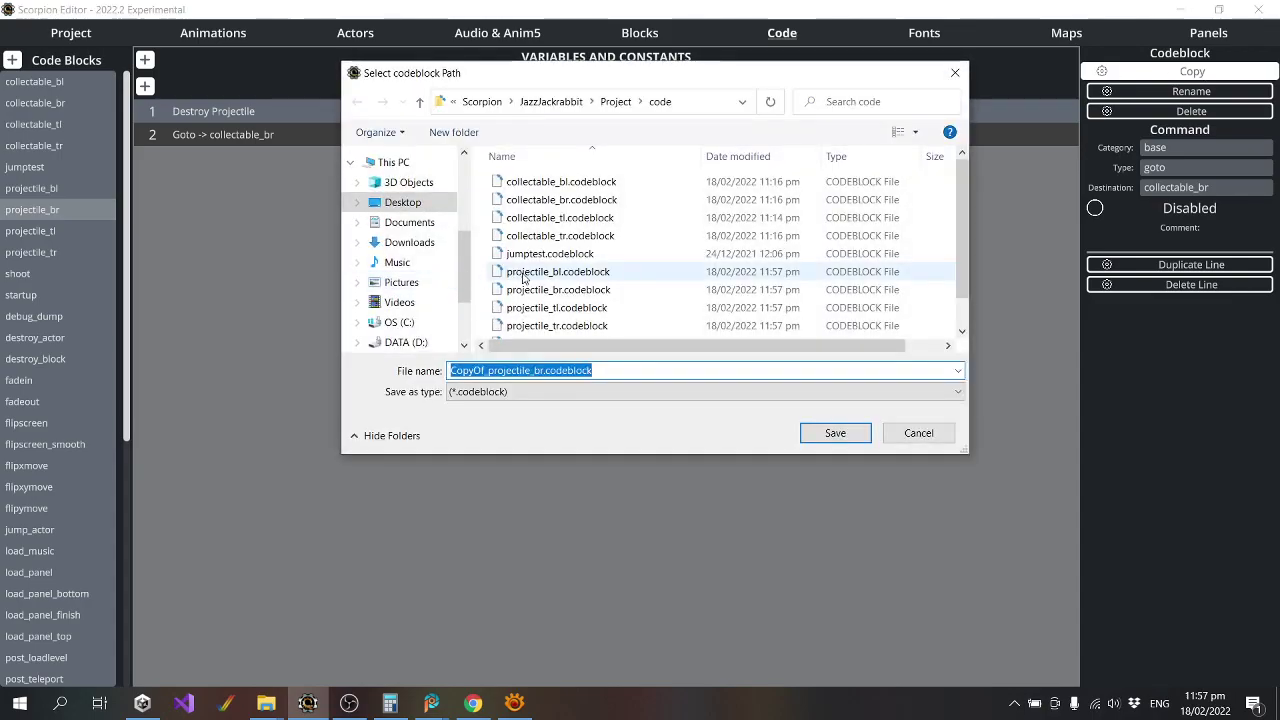
pyautogui.write('projectile_')
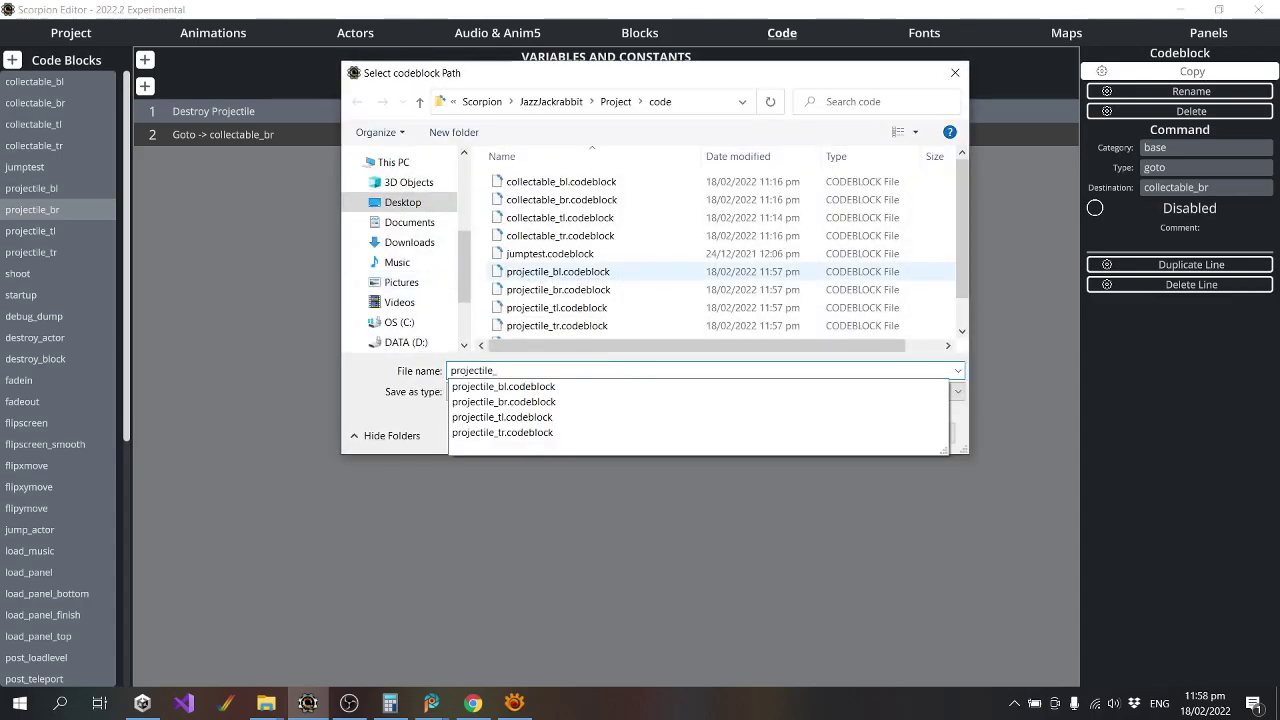
pyautogui.write('tl')
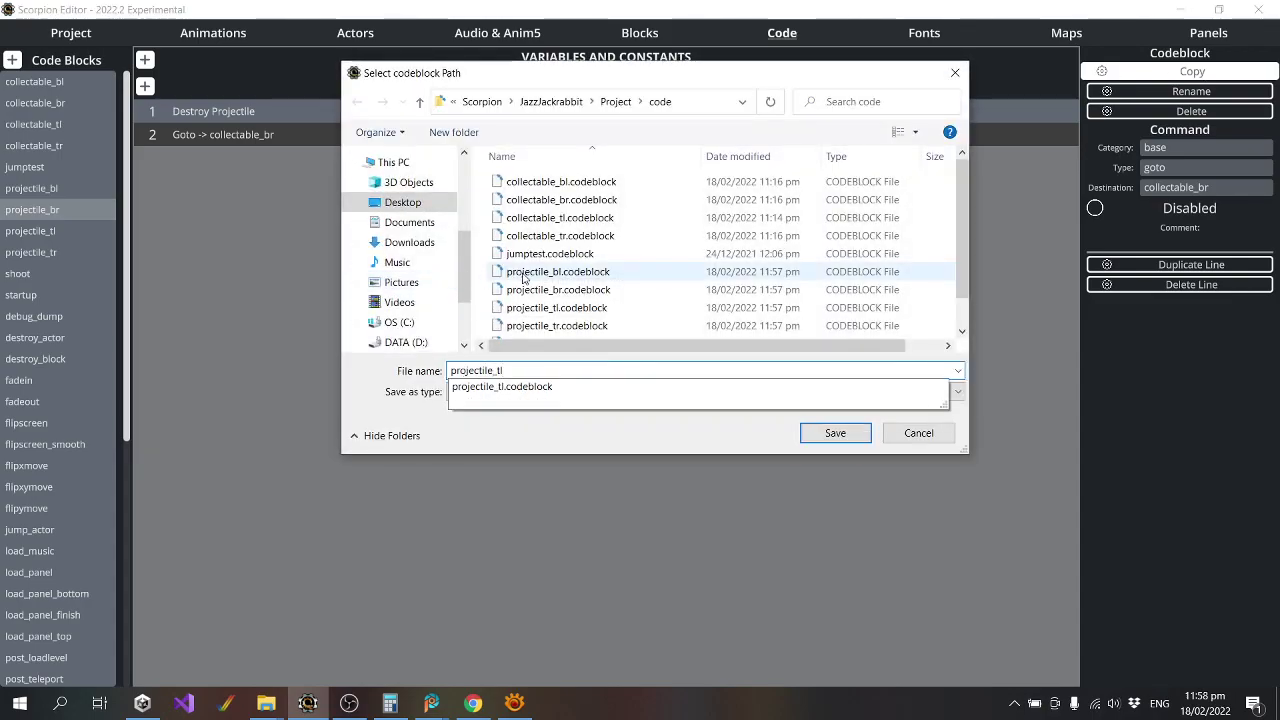
pyautogui.click(515, 440)
pyautogui.click(820, 437)
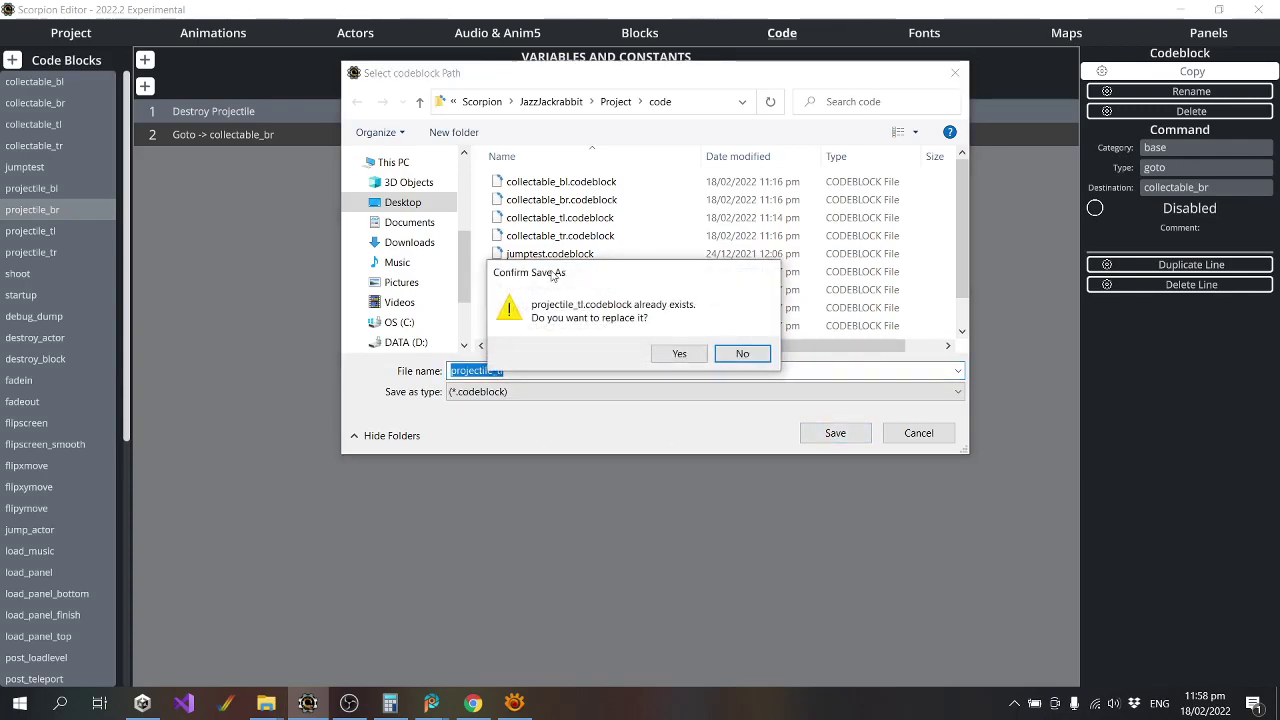
pyautogui.click(679, 351)
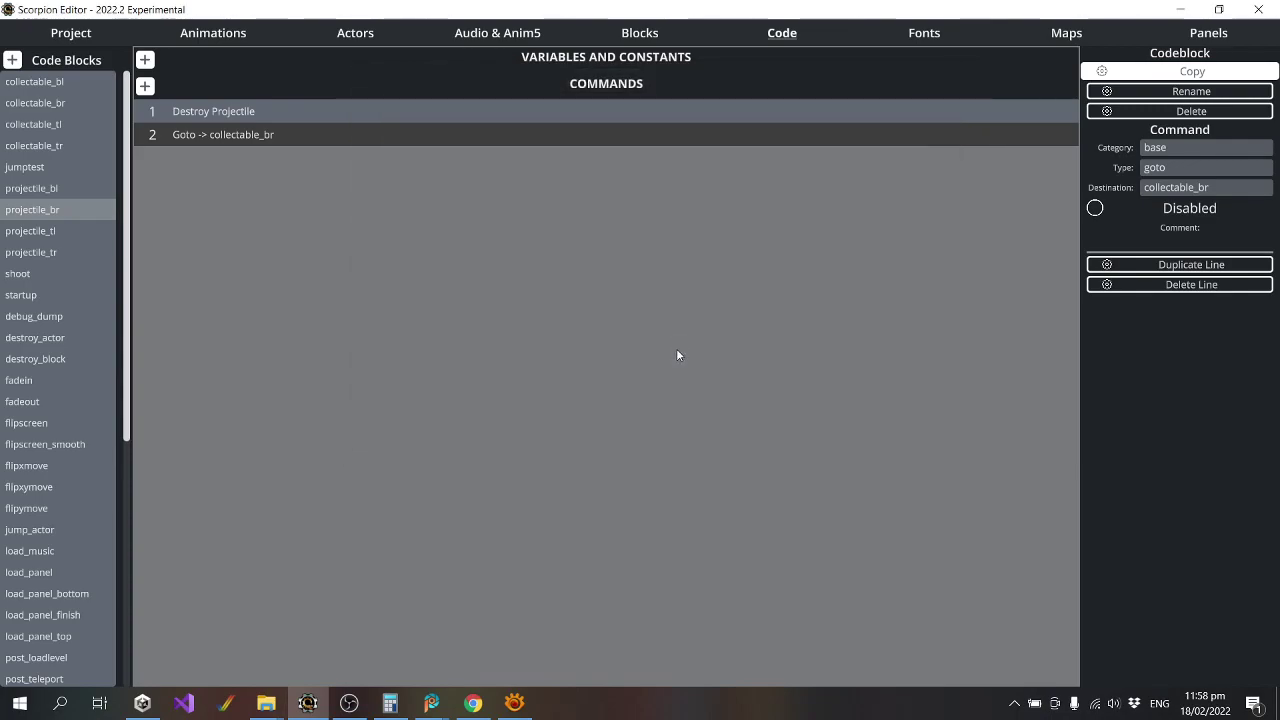
pyautogui.click(1252, 199)
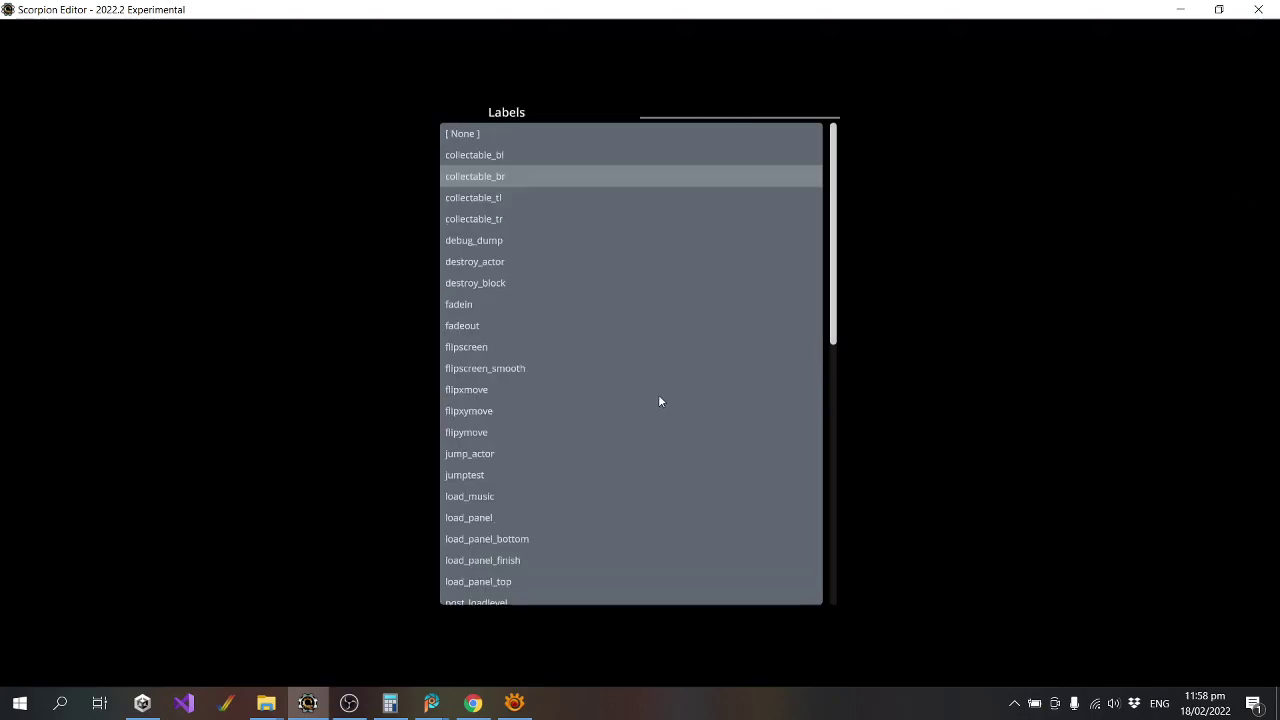
pyautogui.click(488, 200)
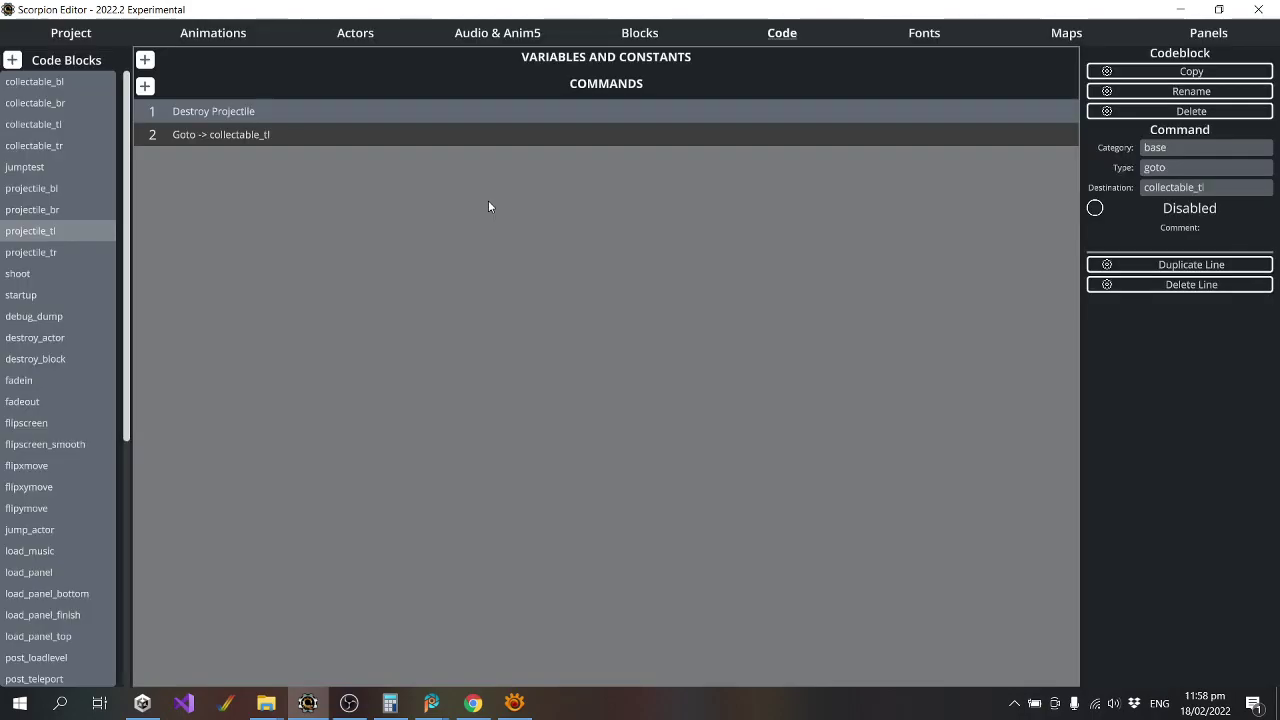
# Overwrite the projectile_tr code block with a copy of projectile_tl.
pyautogui.click(1150, 72)
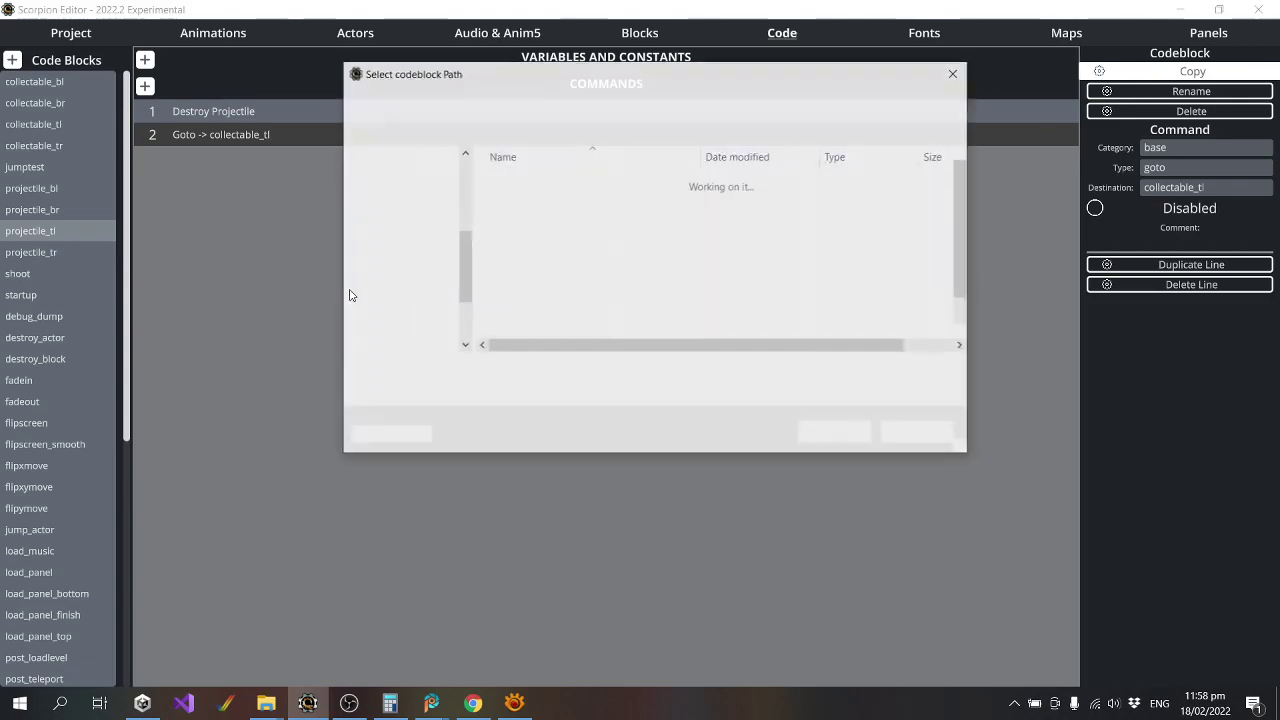
pyautogui.write('pro')
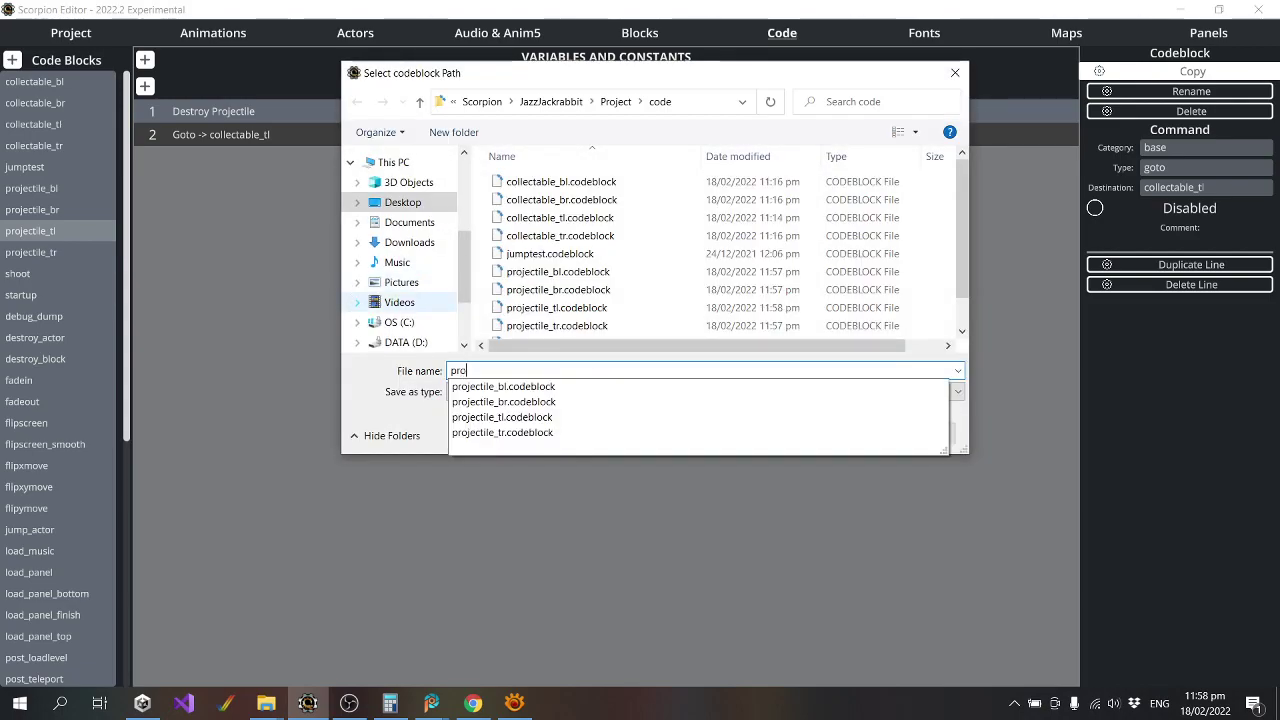
pyautogui.write('jectile_tr')
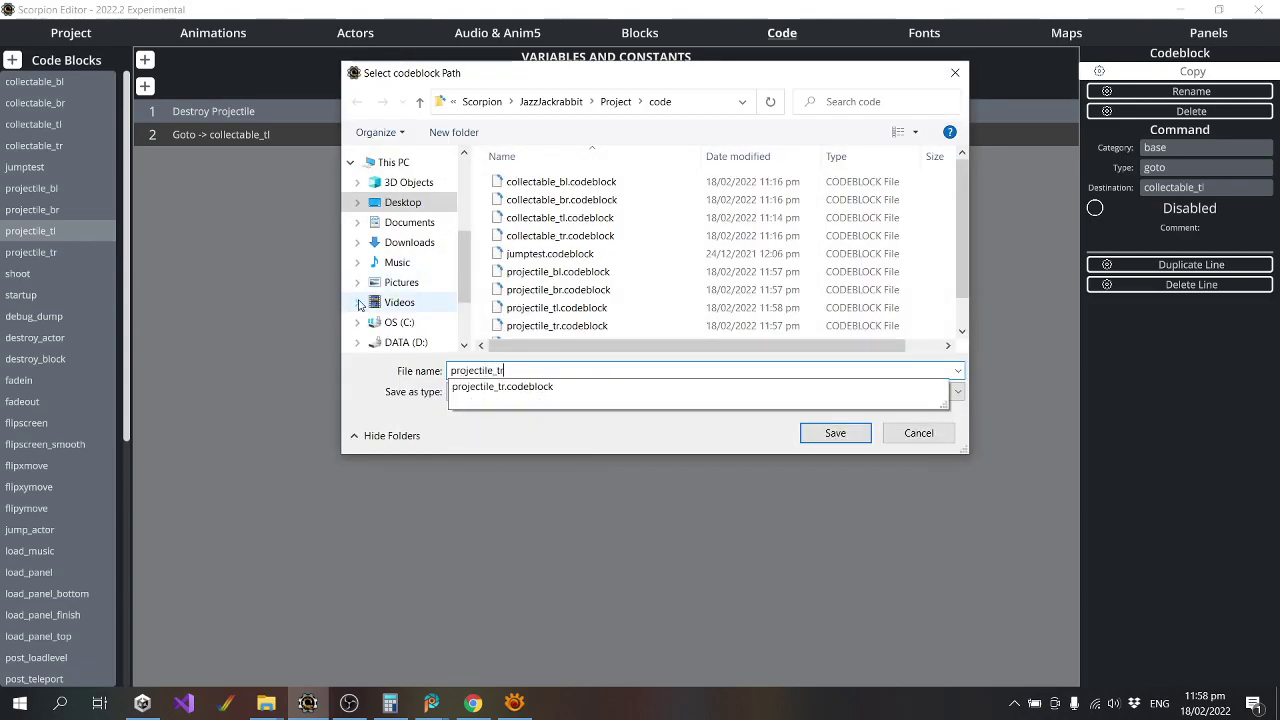
pyautogui.click(379, 412)
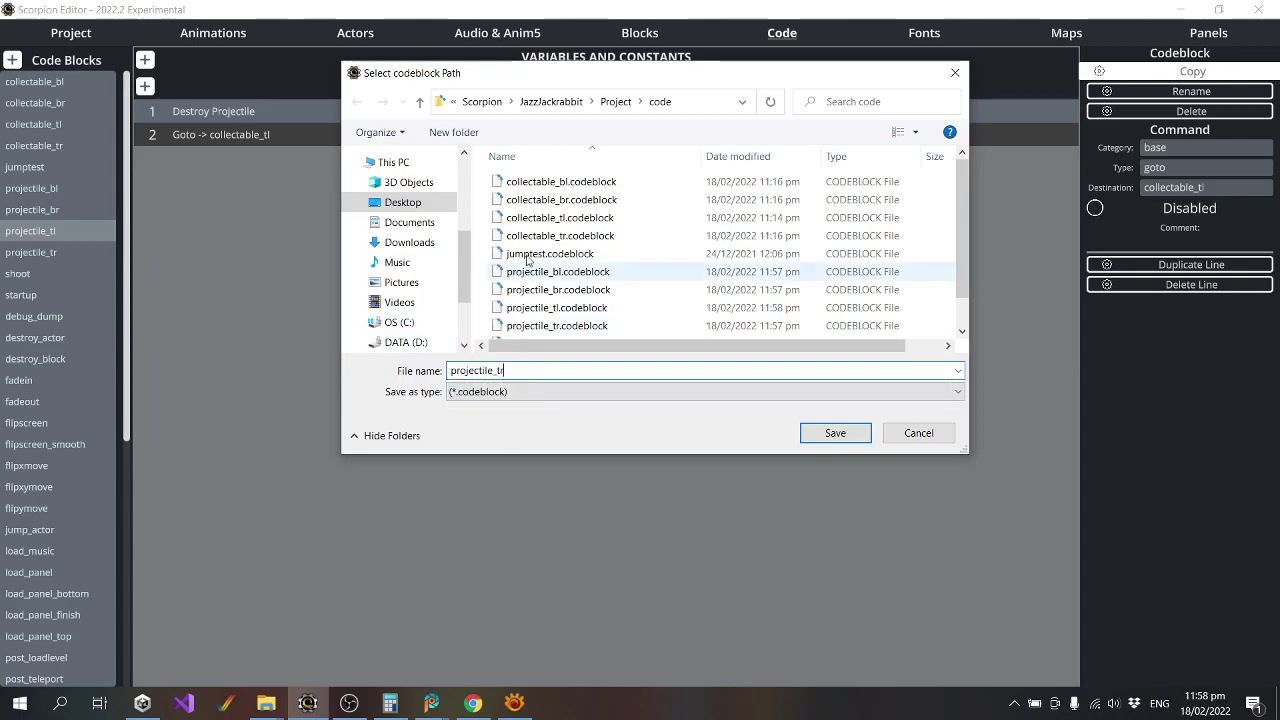
pyautogui.scroll(-1, 666, 252)
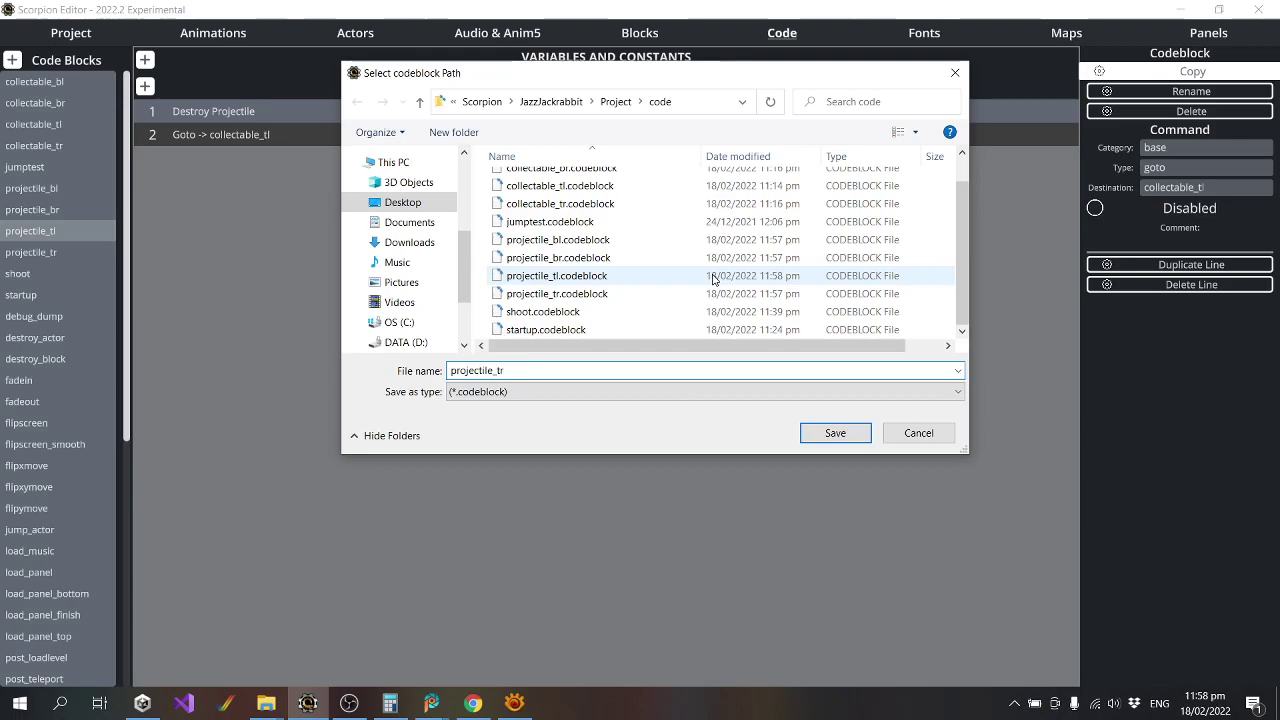
pyautogui.click(848, 434)
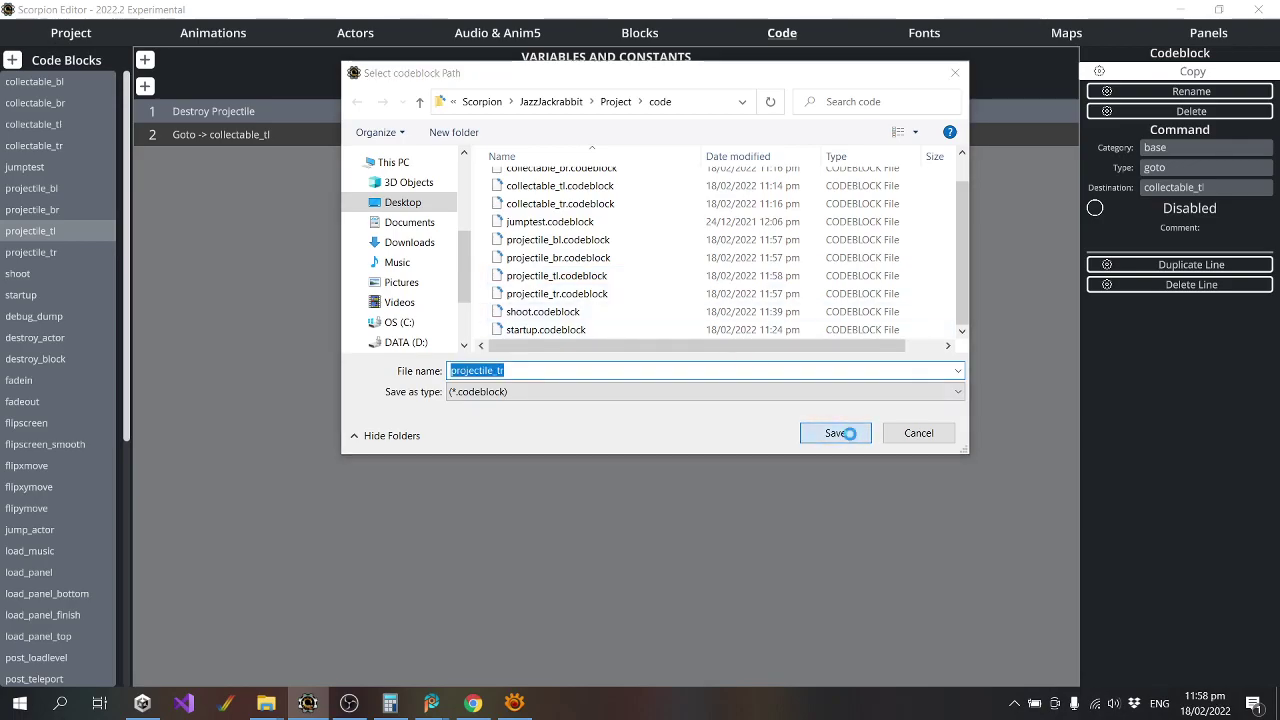
pyautogui.click(686, 357)
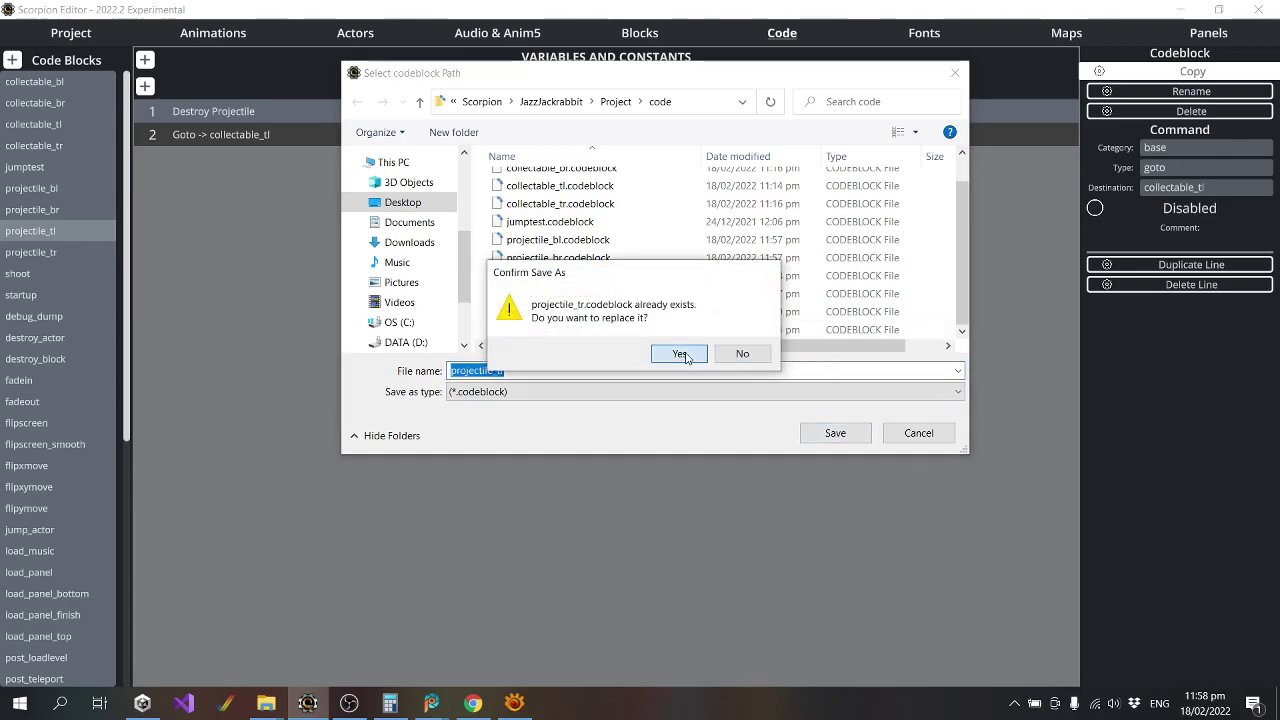
# Confirm overwriting projectile_tr, set its Goto destination to collectable_tr, and check the commands in the four projectile code blocks.
pyautogui.click(684, 355)
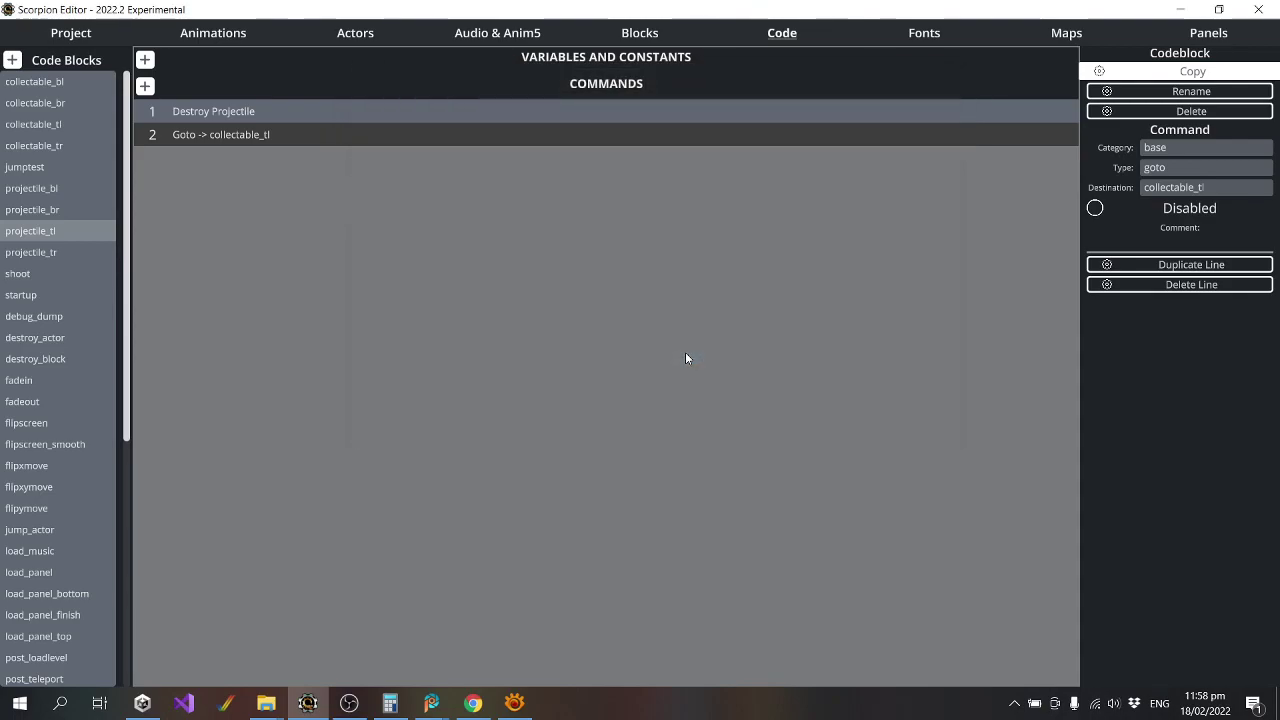
pyautogui.click(1180, 188)
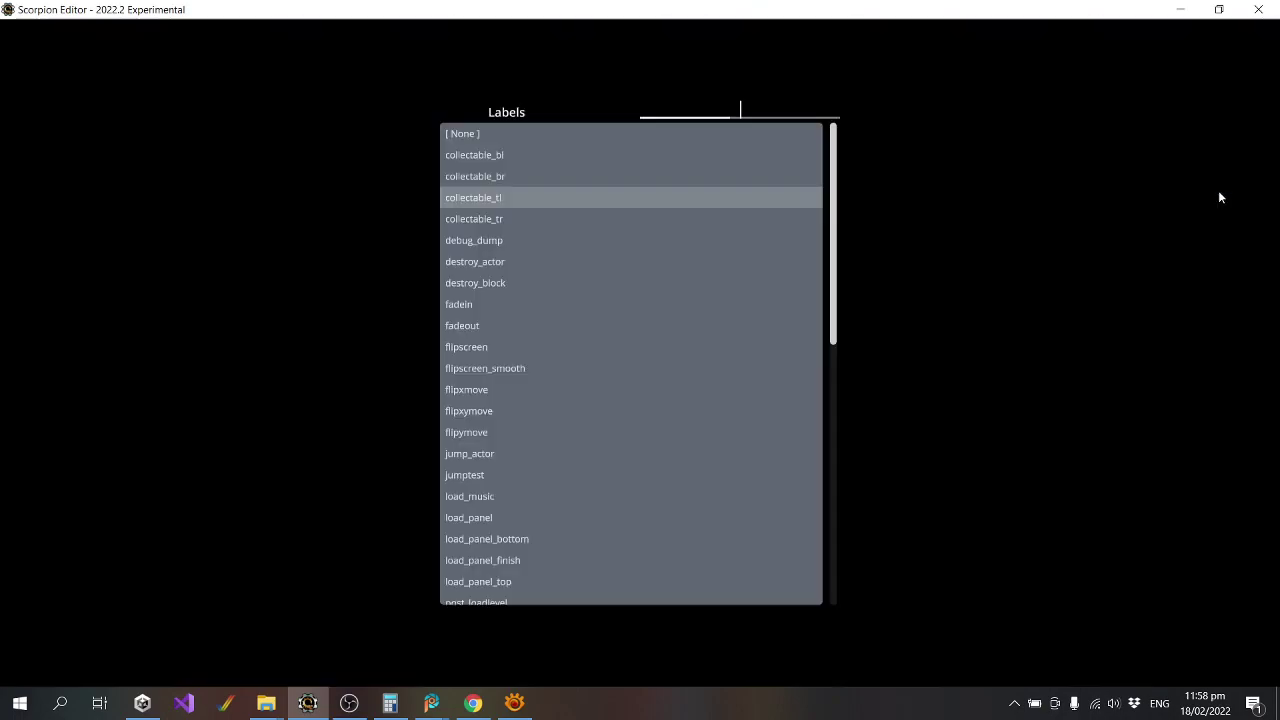
pyautogui.click(484, 219)
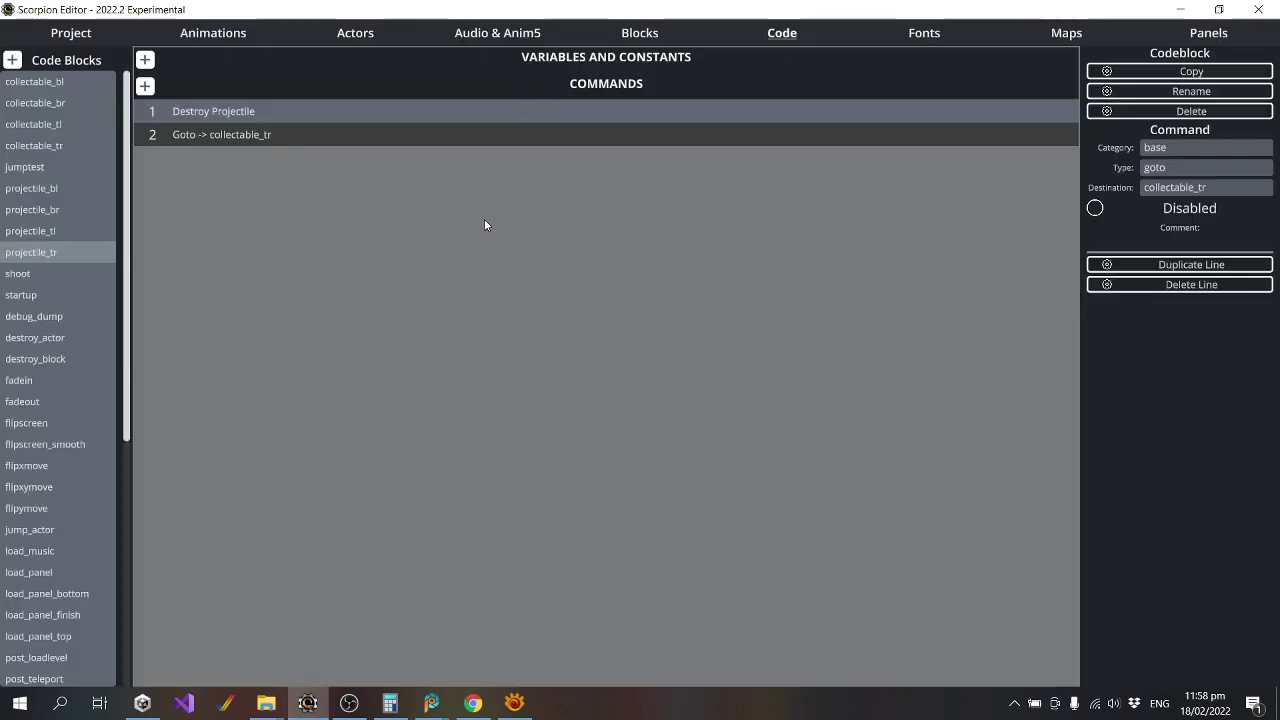
pyautogui.click(57, 231)
pyautogui.click(50, 209)
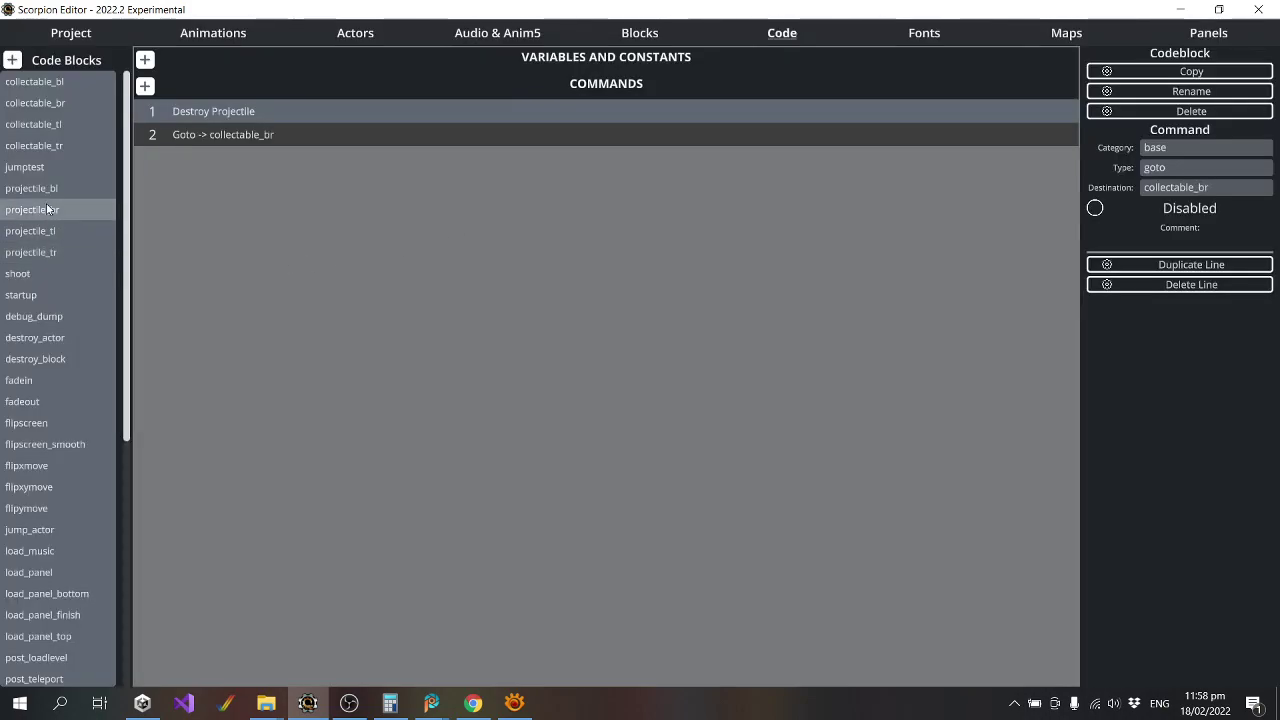
pyautogui.click(52, 197)
pyautogui.click(50, 210)
pyautogui.click(48, 231)
pyautogui.click(48, 250)
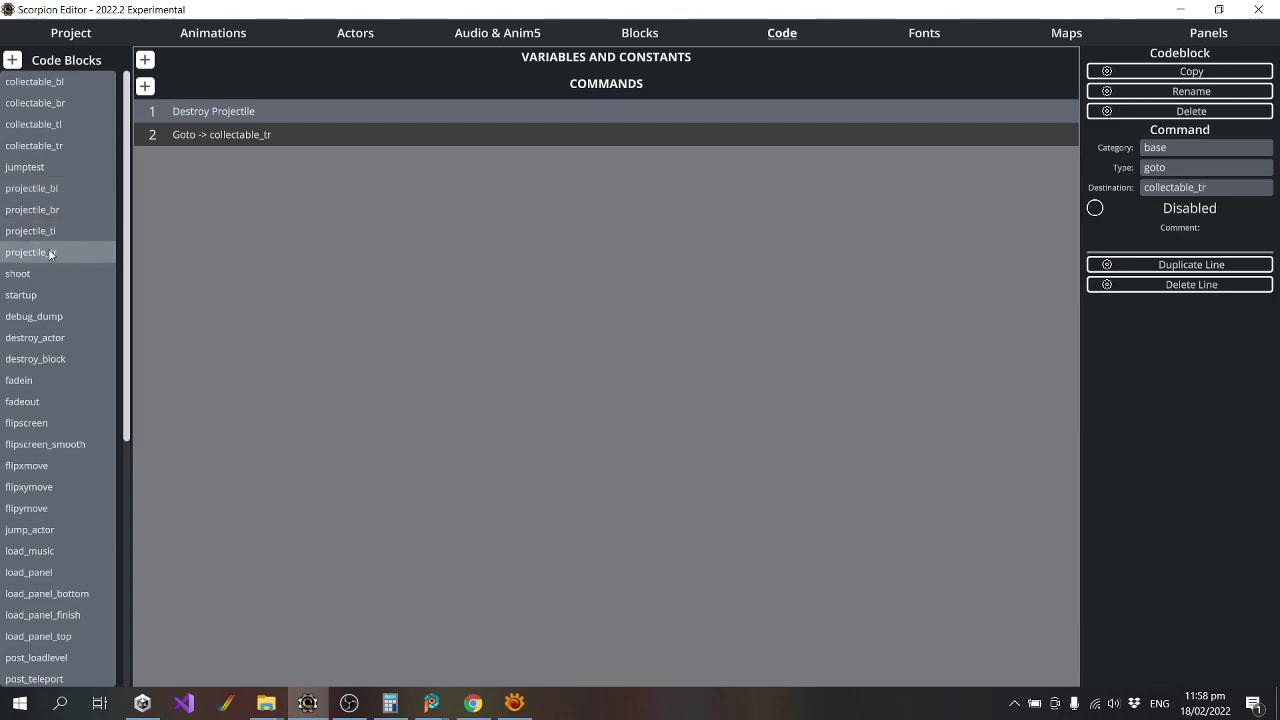
# Assign the projectile_bl code block to the grenade_bl block's On projectile hit event.
pyautogui.click(640, 33)
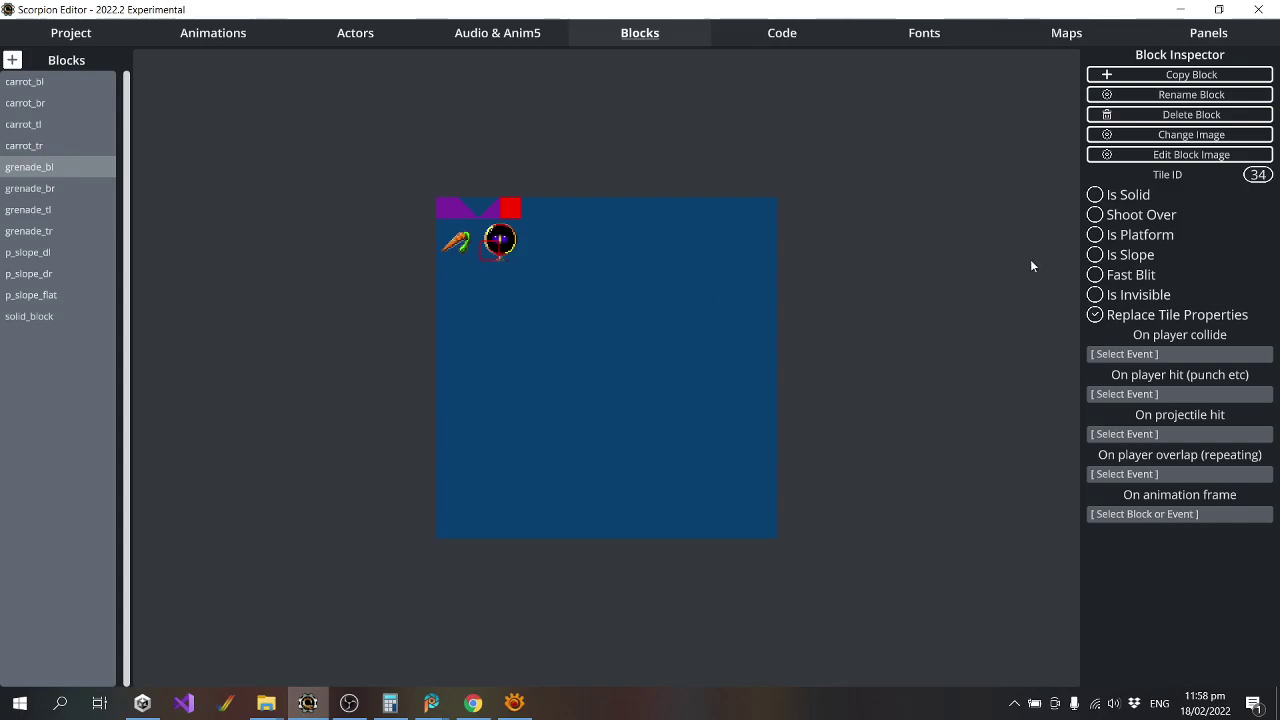
pyautogui.click(1177, 435)
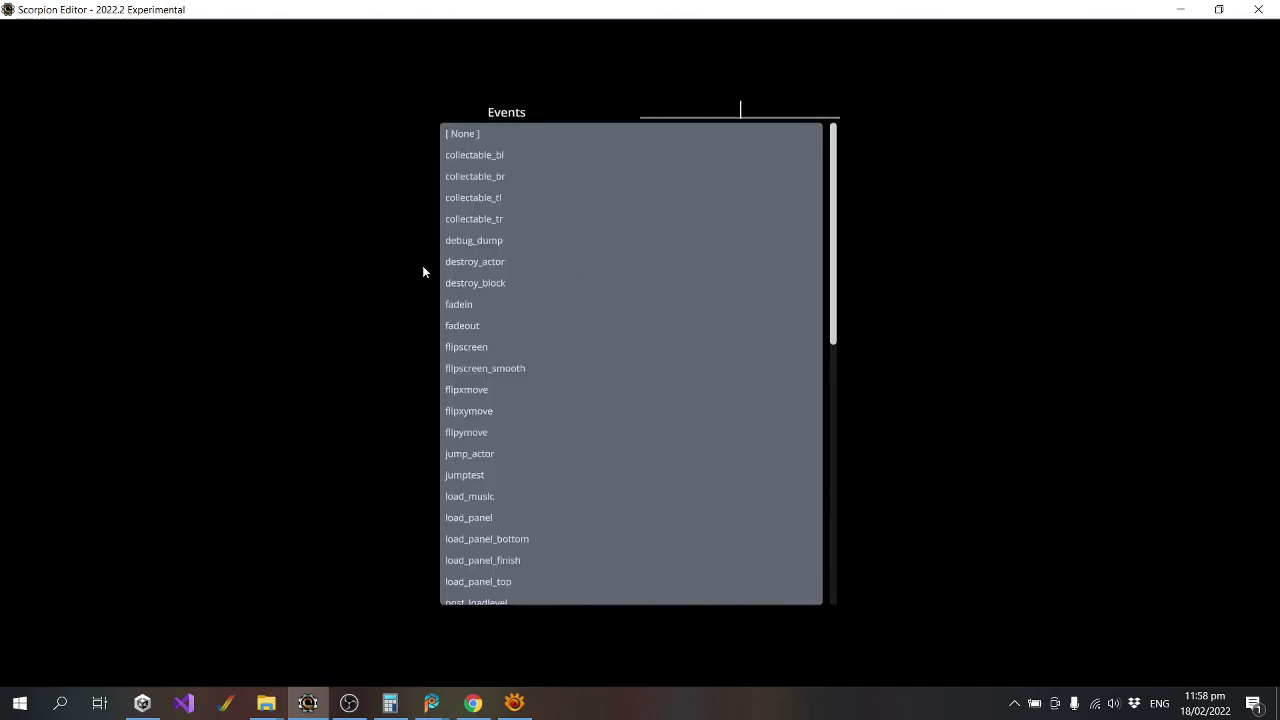
pyautogui.write('pro')
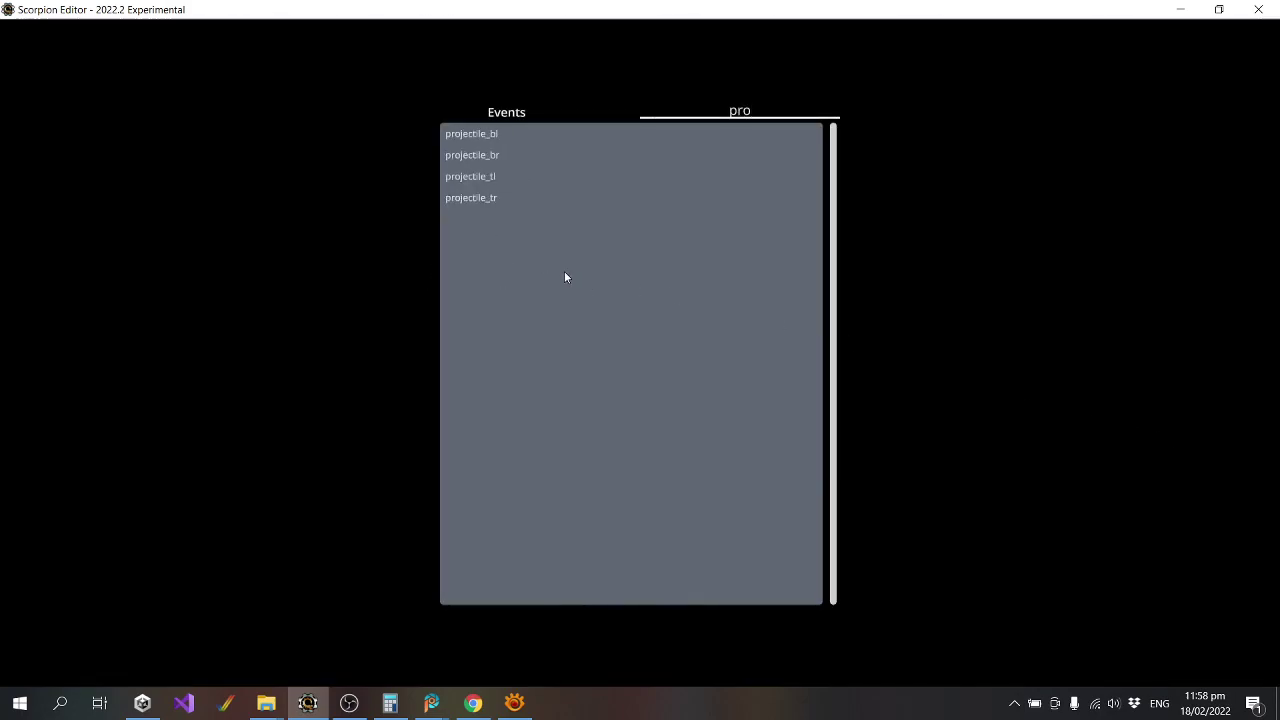
pyautogui.click(494, 136)
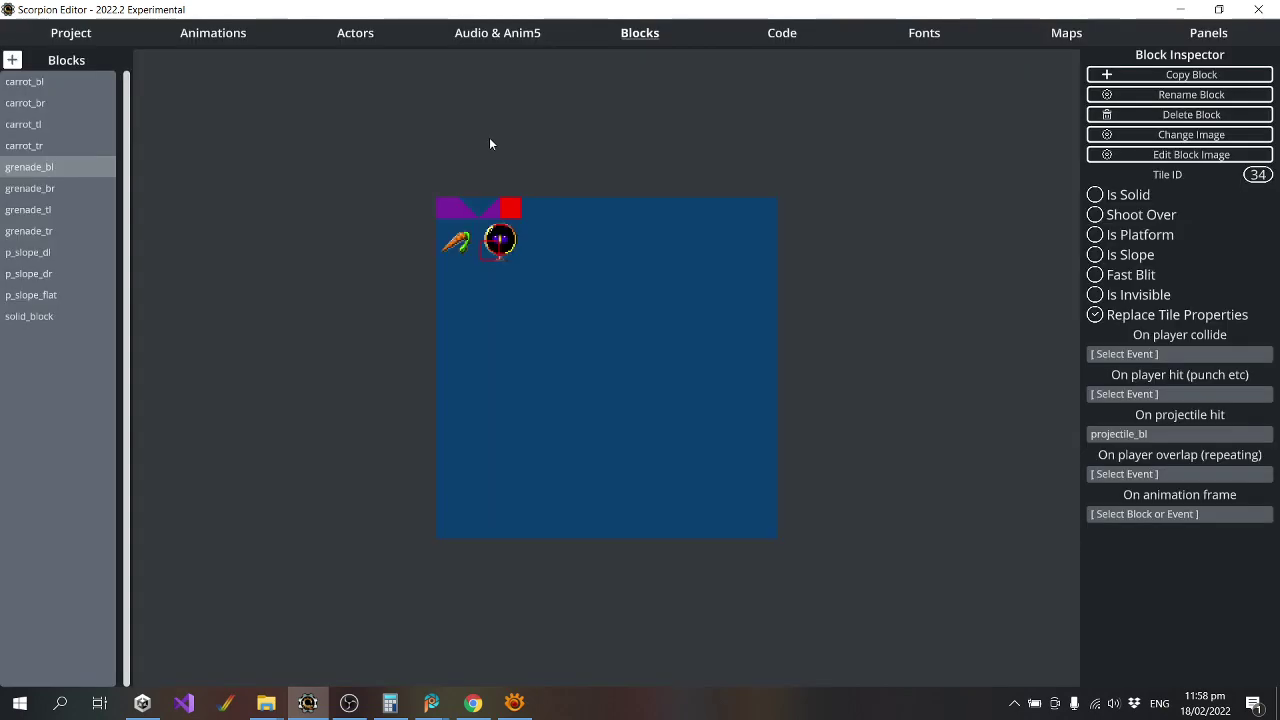
# Assign the projectile_br code block to the grenade_br block's On projectile hit event.
pyautogui.click(54, 186)
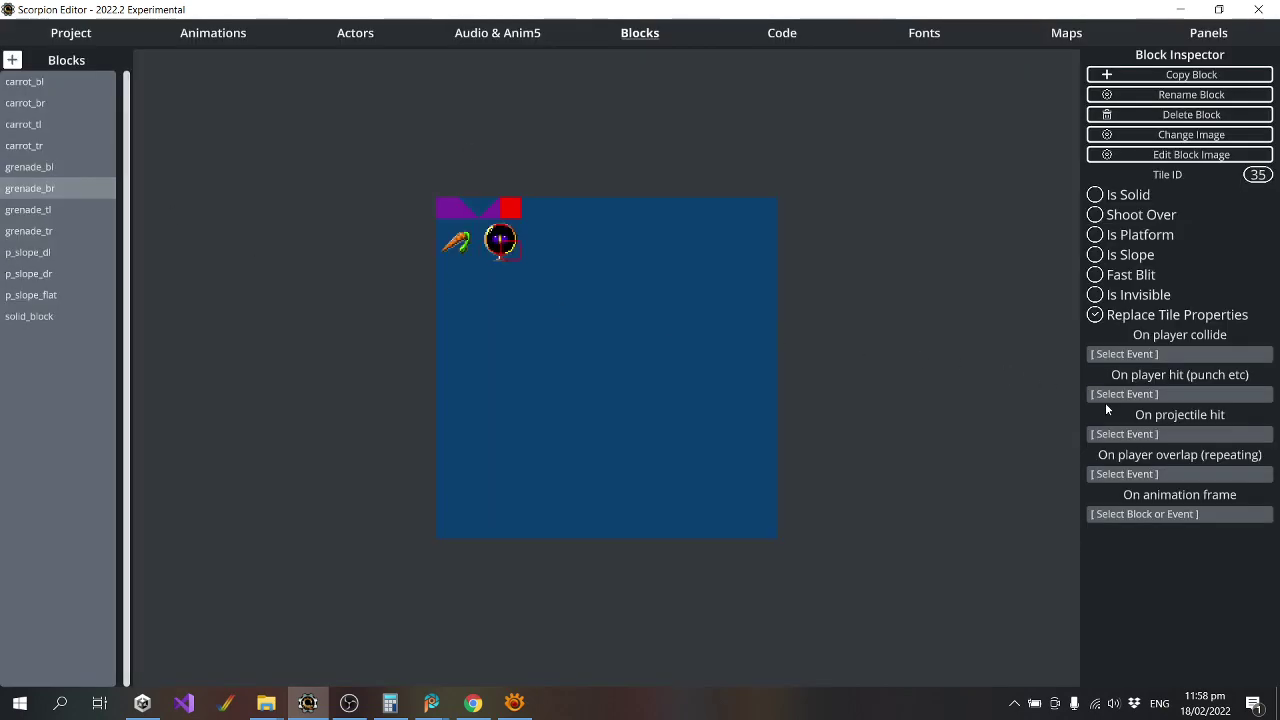
pyautogui.click(1190, 433)
pyautogui.write('projec')
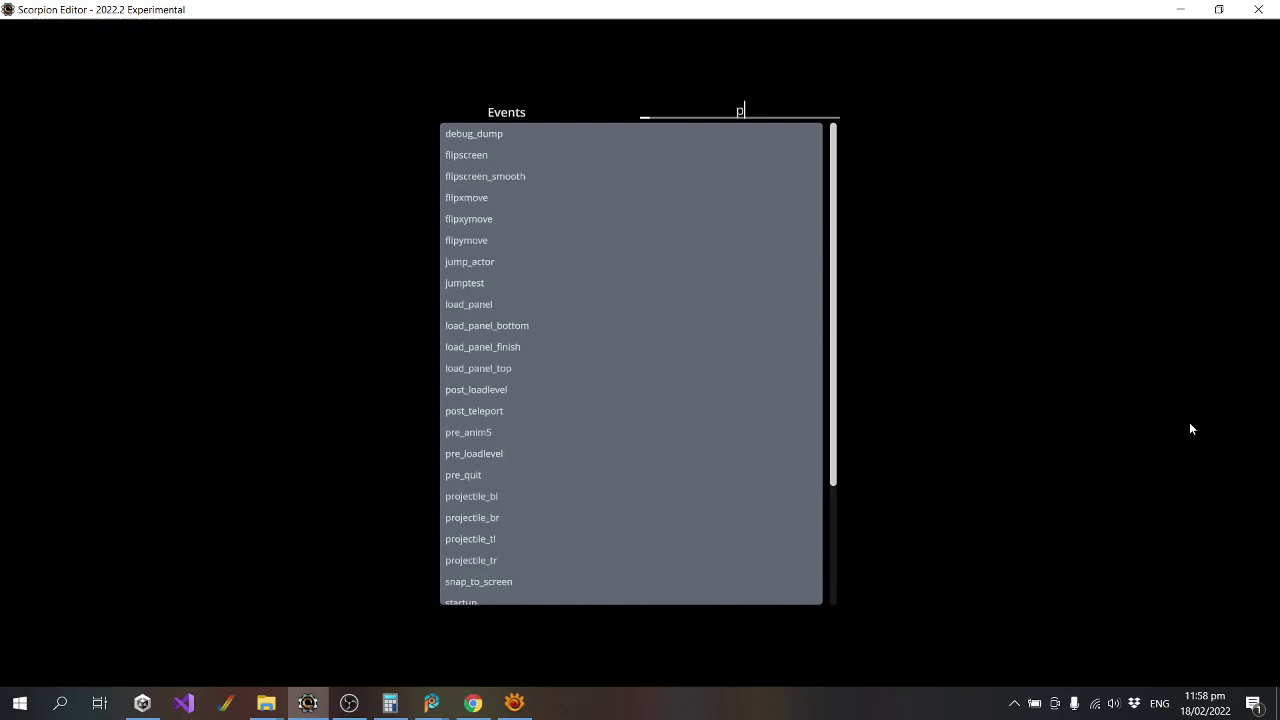
pyautogui.click(494, 153)
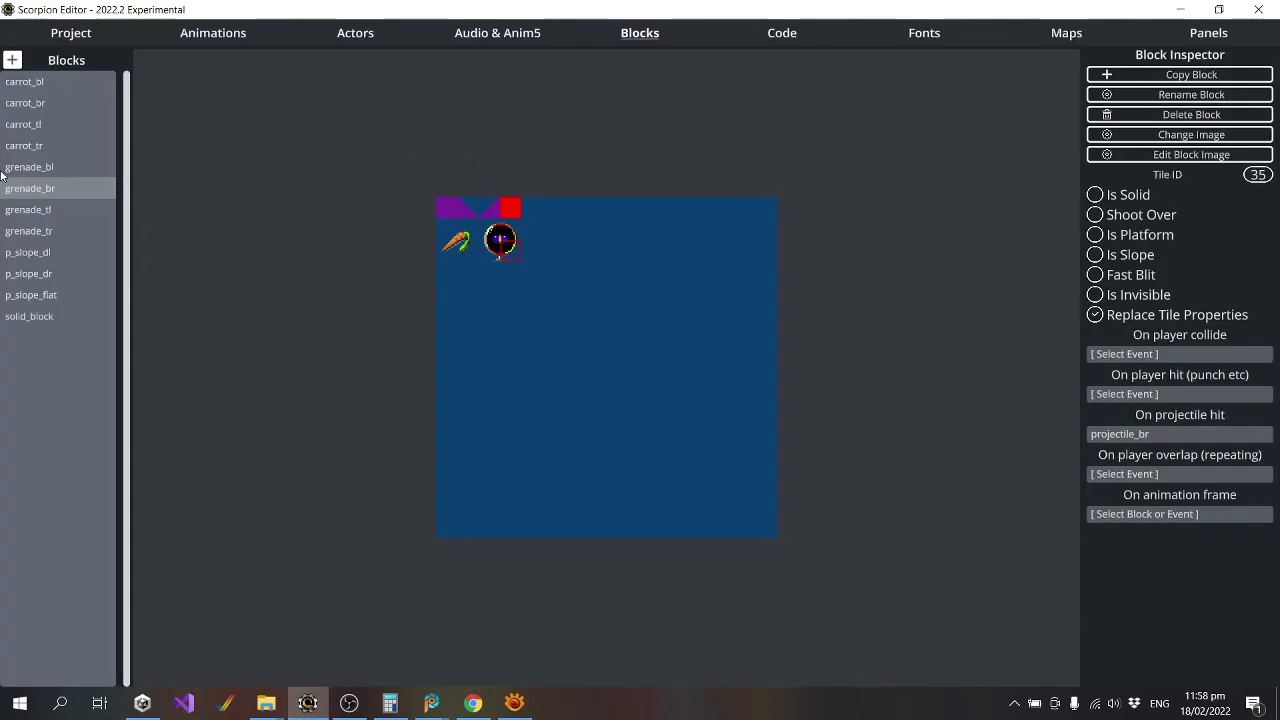
# Assign the projectile_tl code block to the grenade_tl block's On projectile hit event.
pyautogui.click(62, 210)
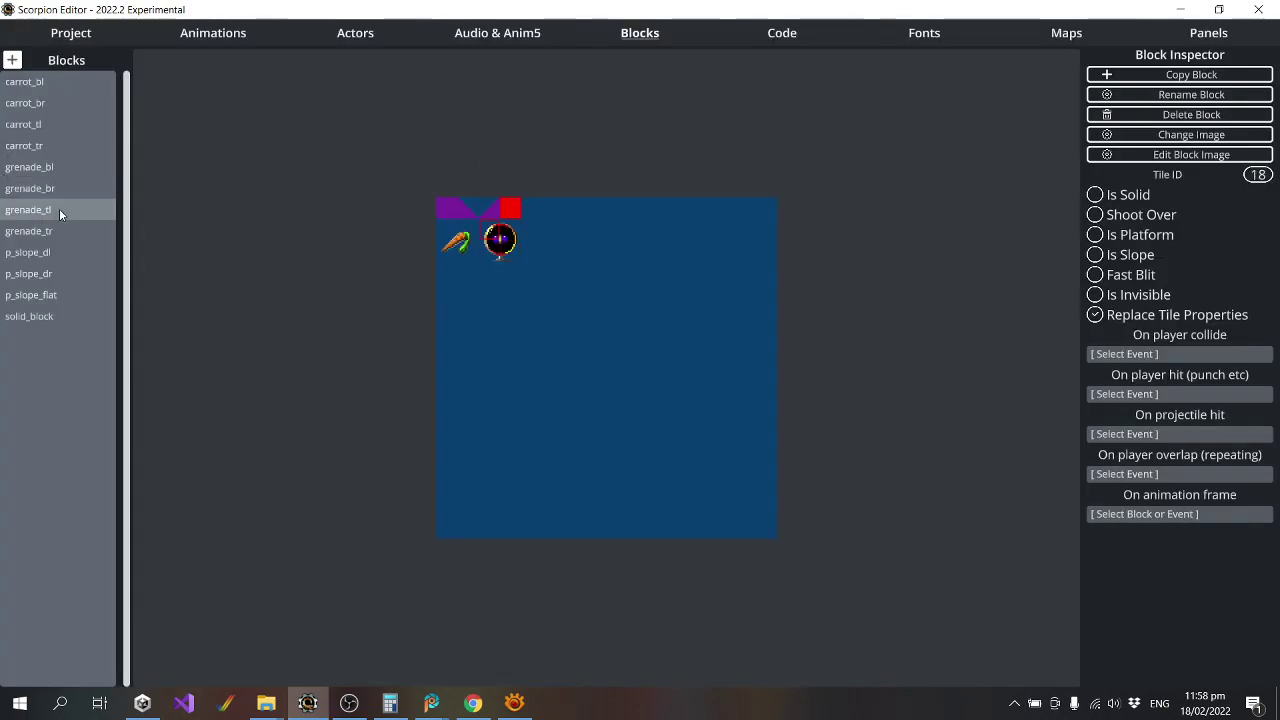
pyautogui.click(1164, 435)
pyautogui.write('gre')
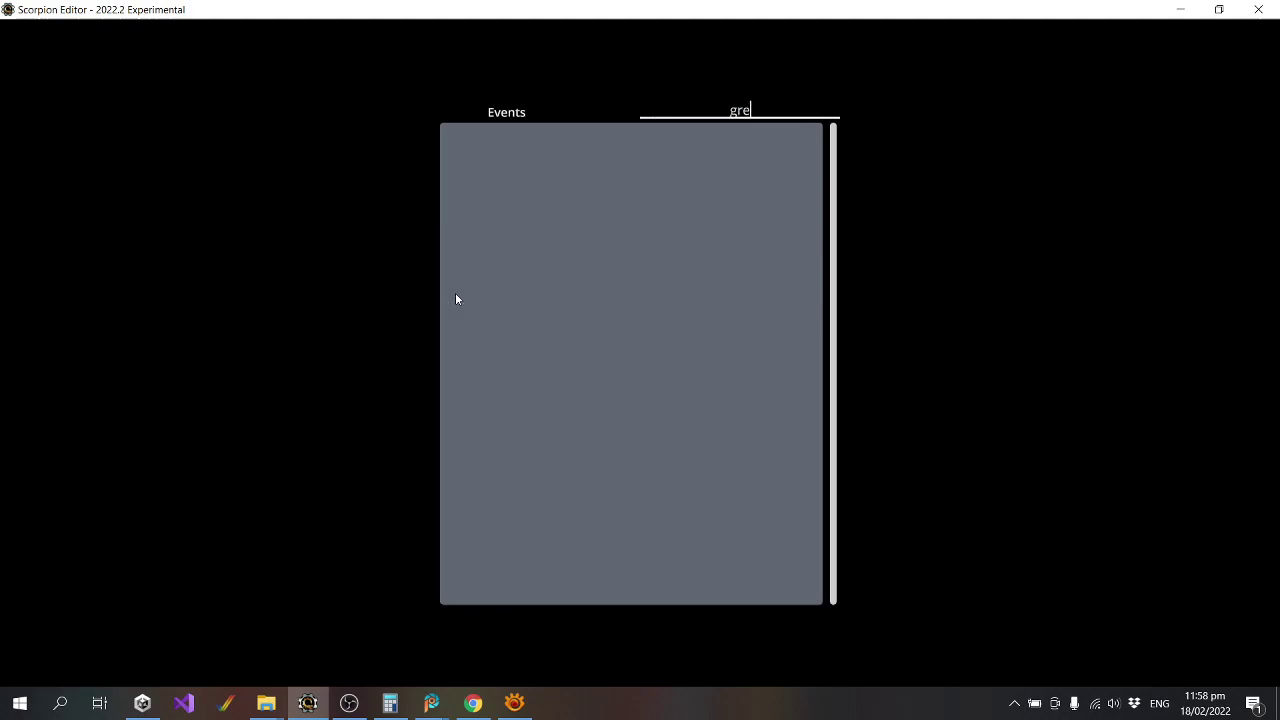
pyautogui.press('BackSpace')
pyautogui.press('BackSpace')
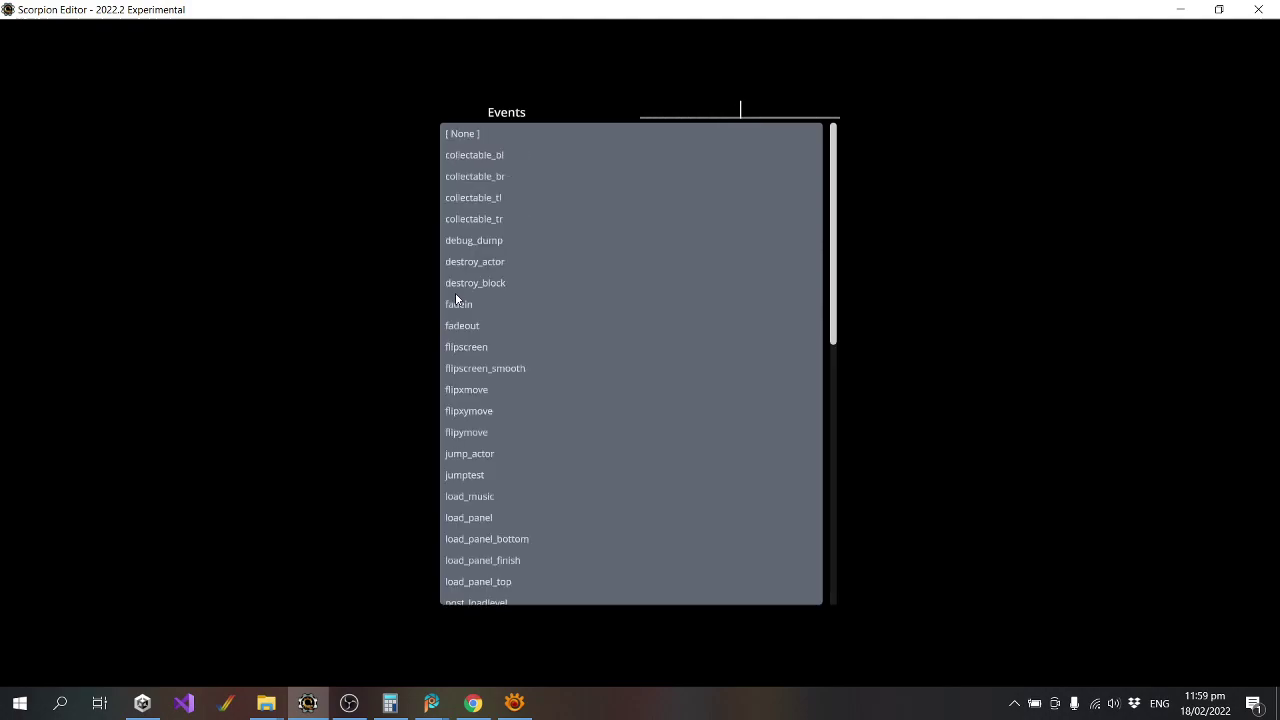
pyautogui.write('project')
pyautogui.click(500, 186)
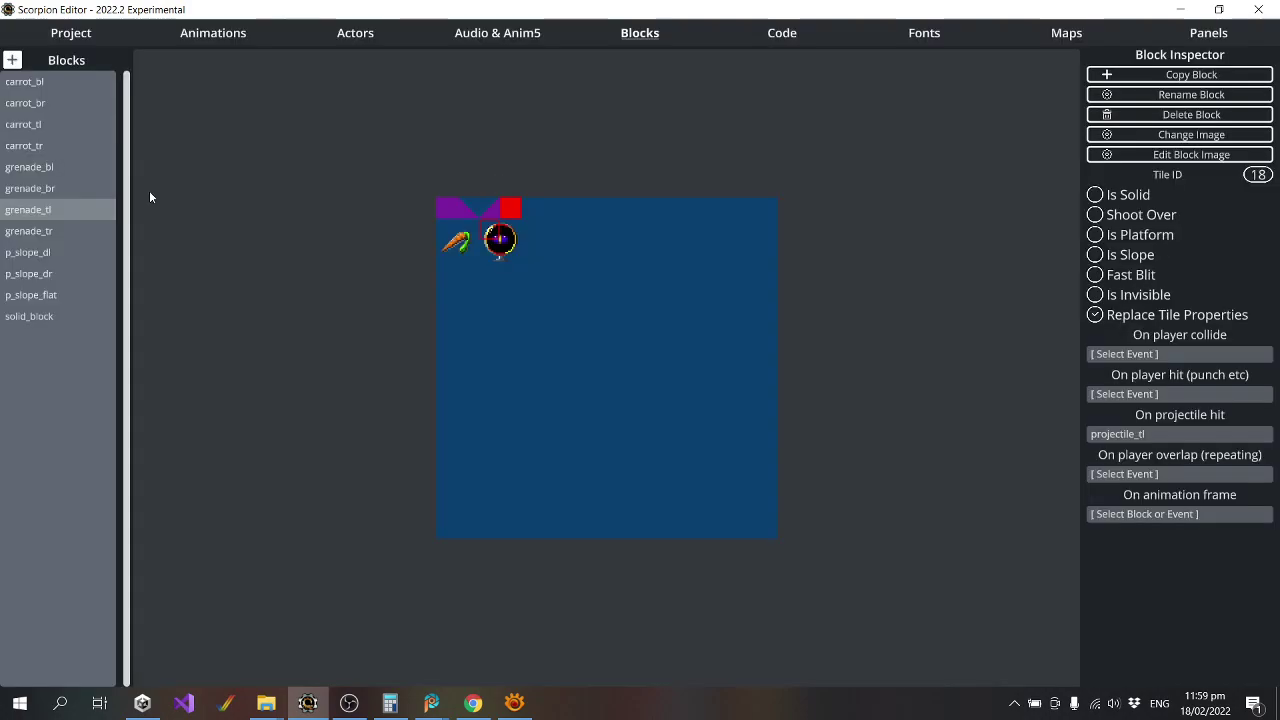
# Assign projectile_tr to the grenade_tr block's On projectile hit event and check the other grenade blocks' event assignments.
pyautogui.click(44, 234)
pyautogui.click(1175, 440)
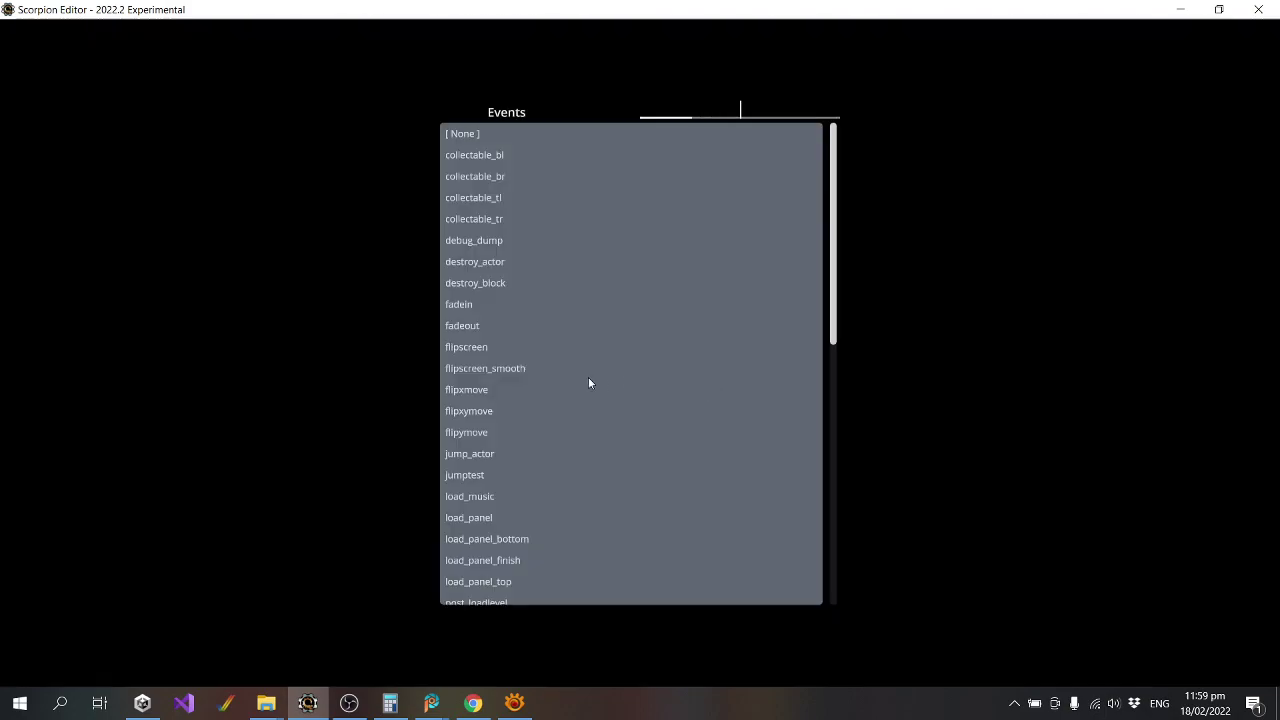
pyautogui.write('projec')
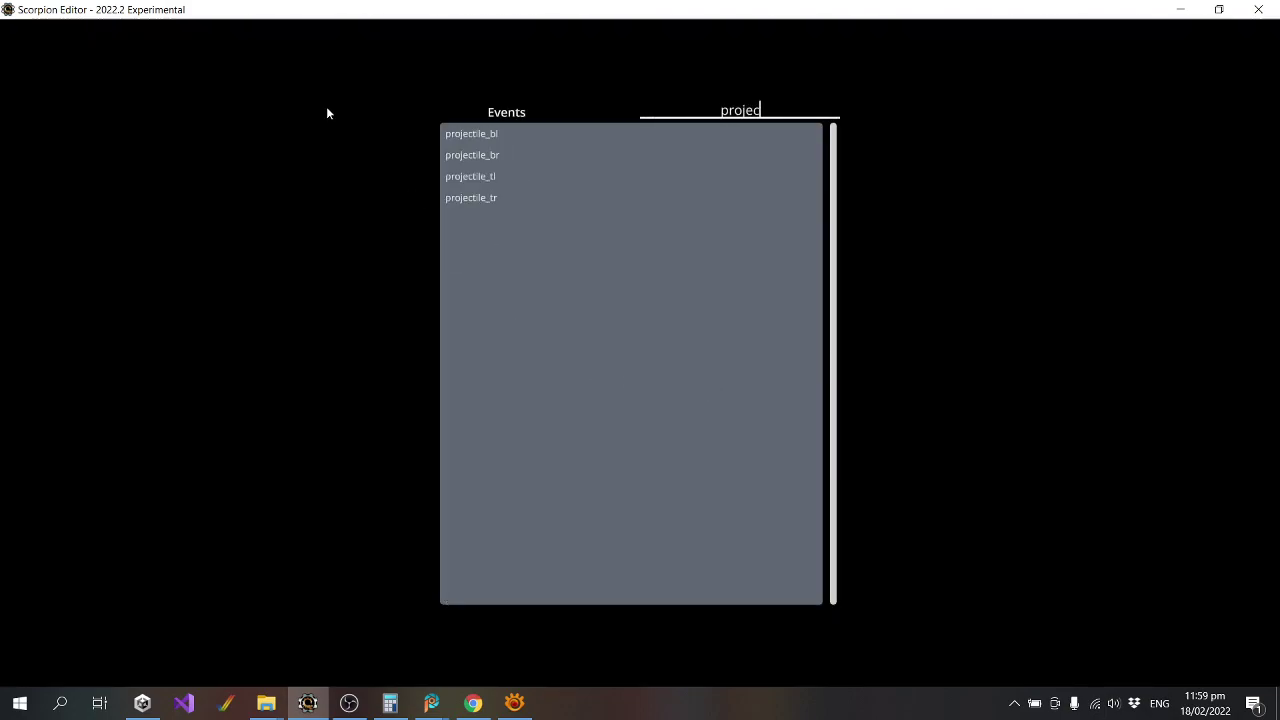
pyautogui.click(500, 204)
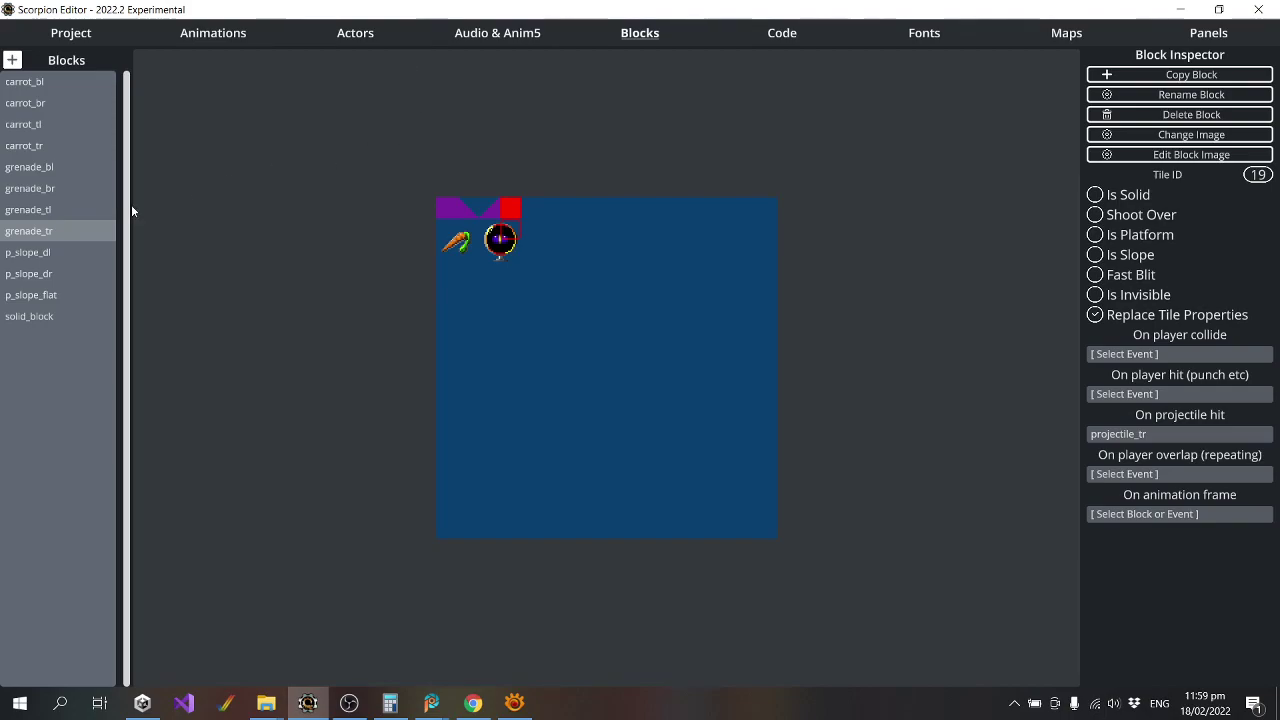
pyautogui.click(35, 213)
pyautogui.click(40, 189)
pyautogui.click(47, 170)
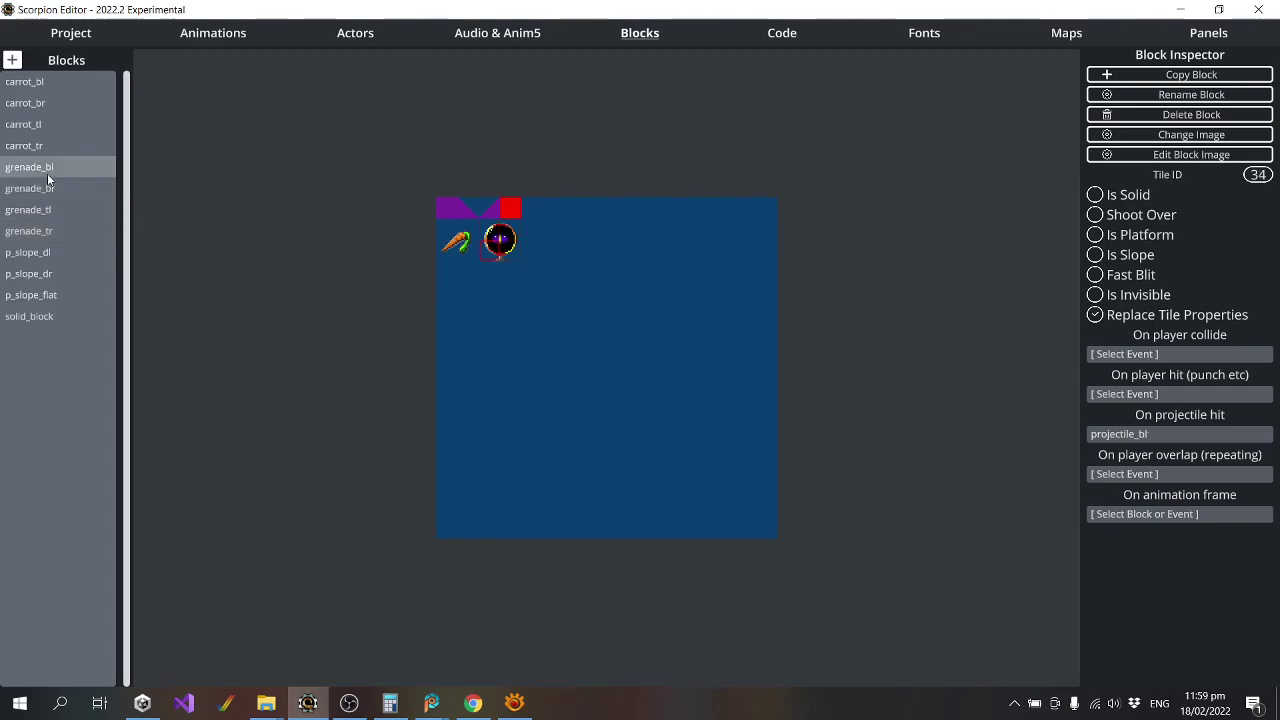
# Run the project in WinUAE, test shooting the grenade blocks in the level, and close the emulator and compile message.
pyautogui.click(67, 34)
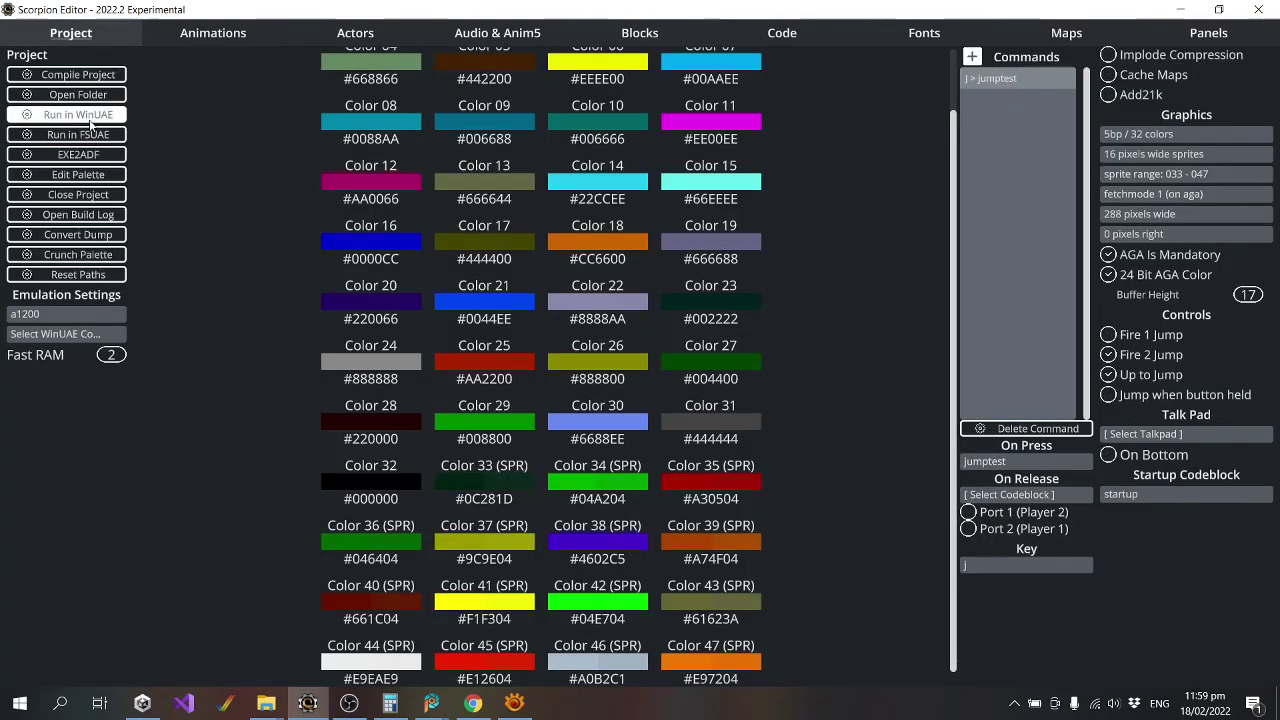
pyautogui.click(89, 116)
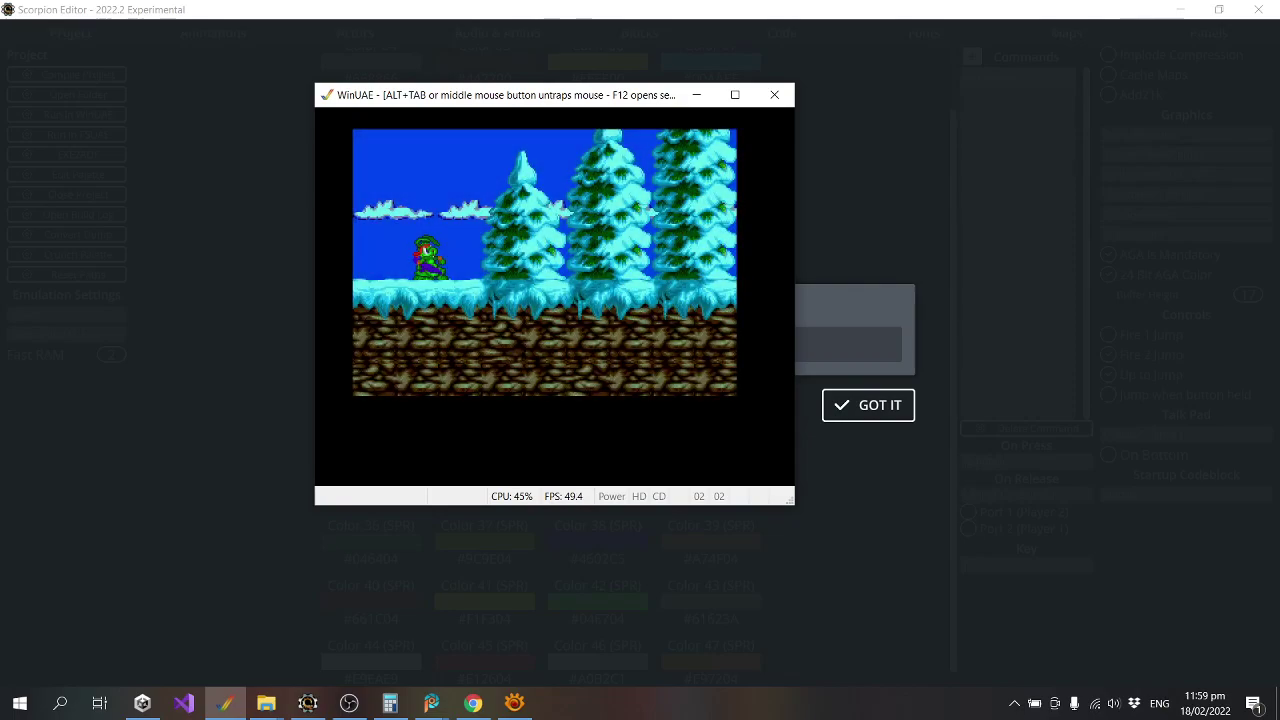
pyautogui.press('Right')
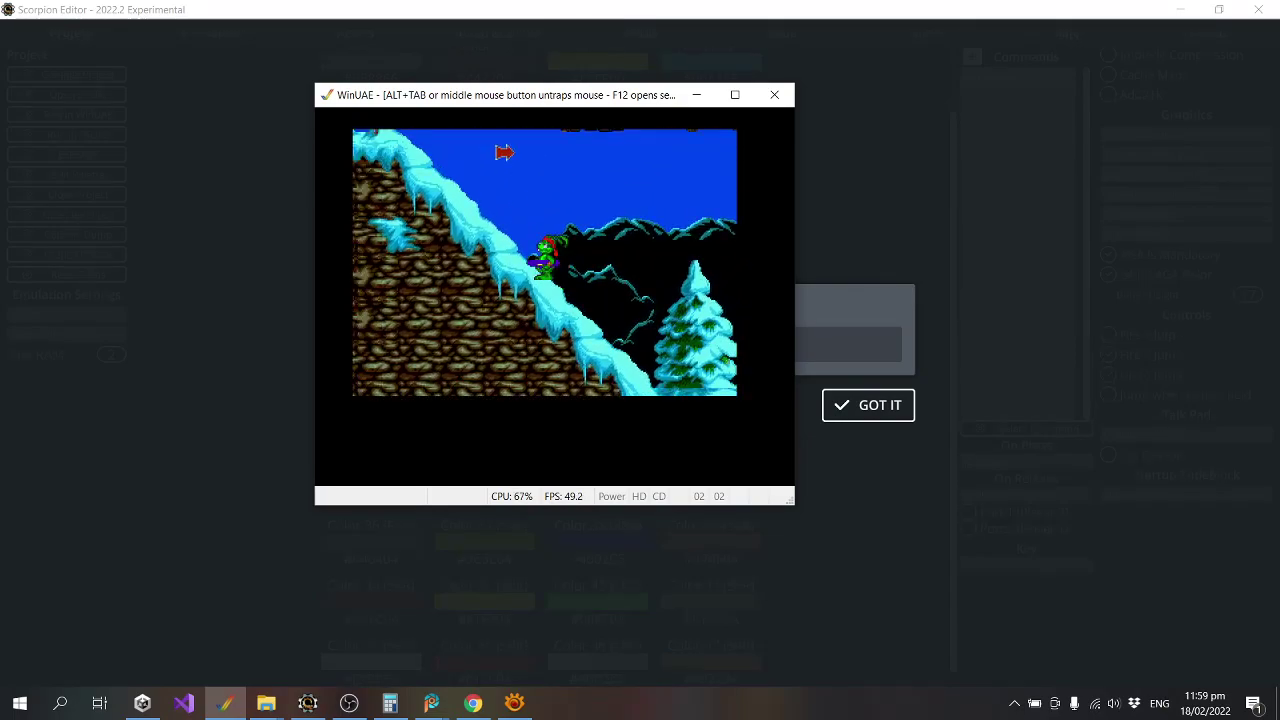
pyautogui.press('Right')
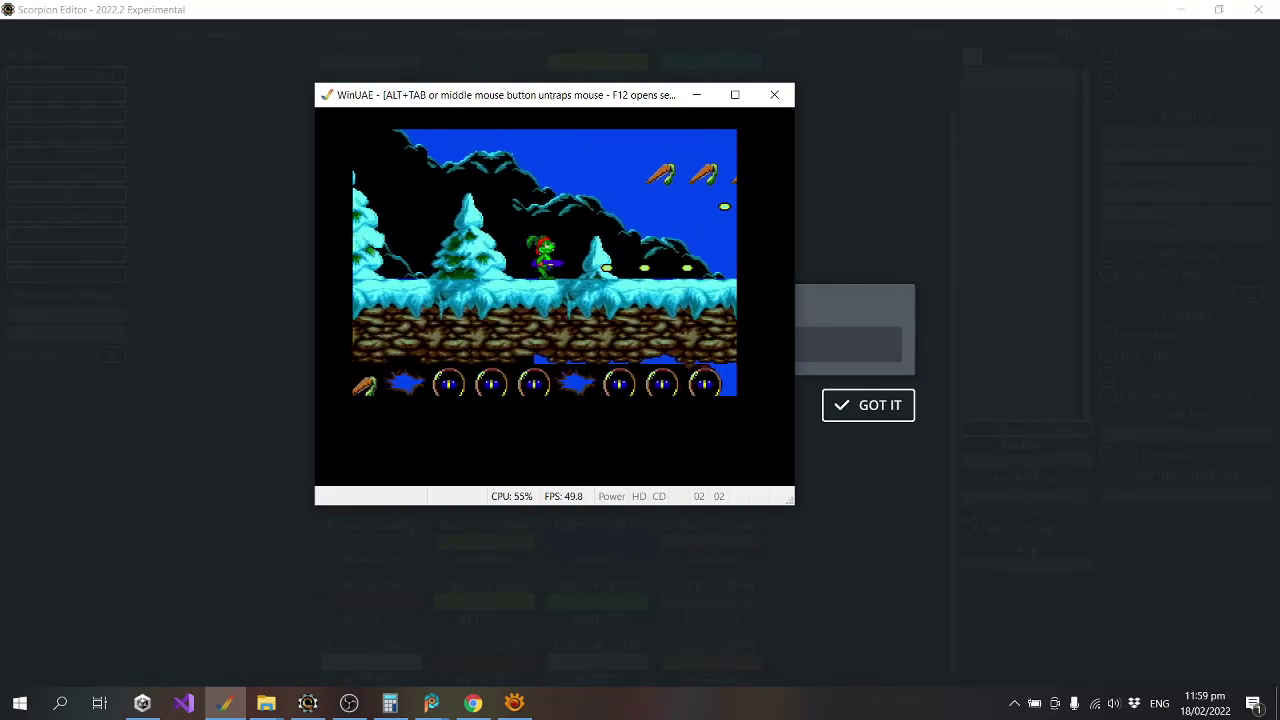
pyautogui.press('Up')
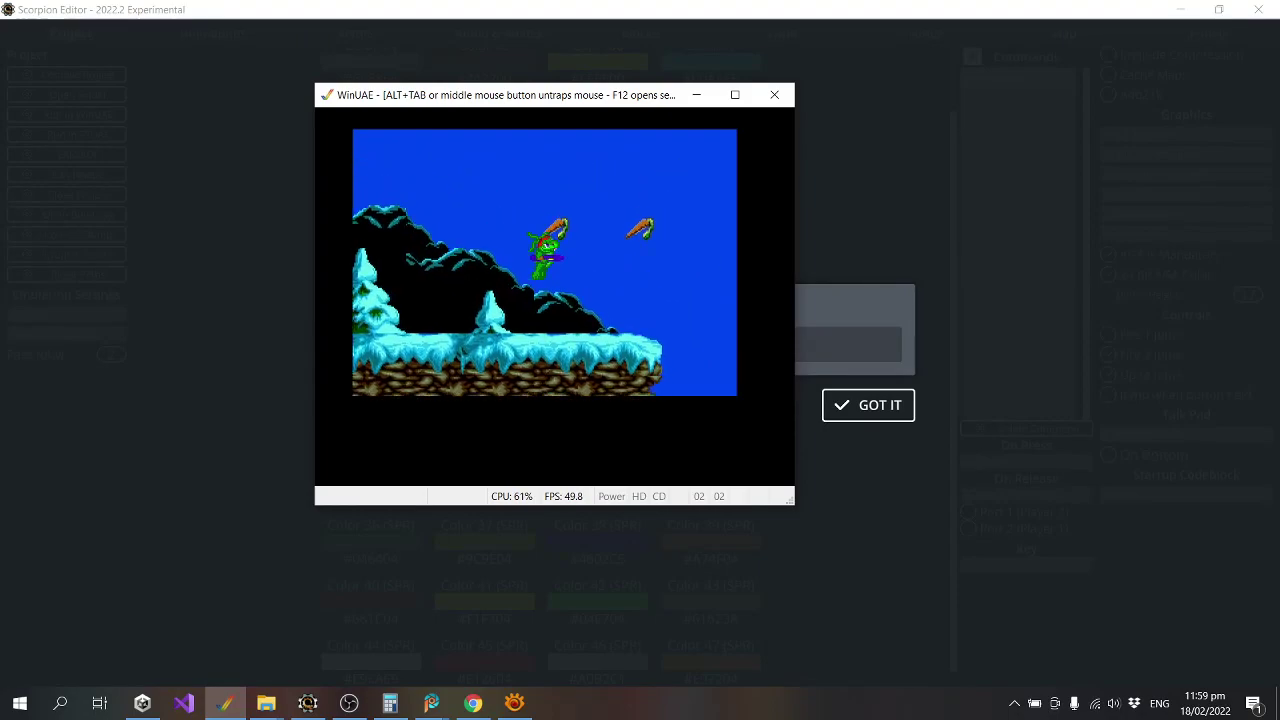
pyautogui.press('Left')
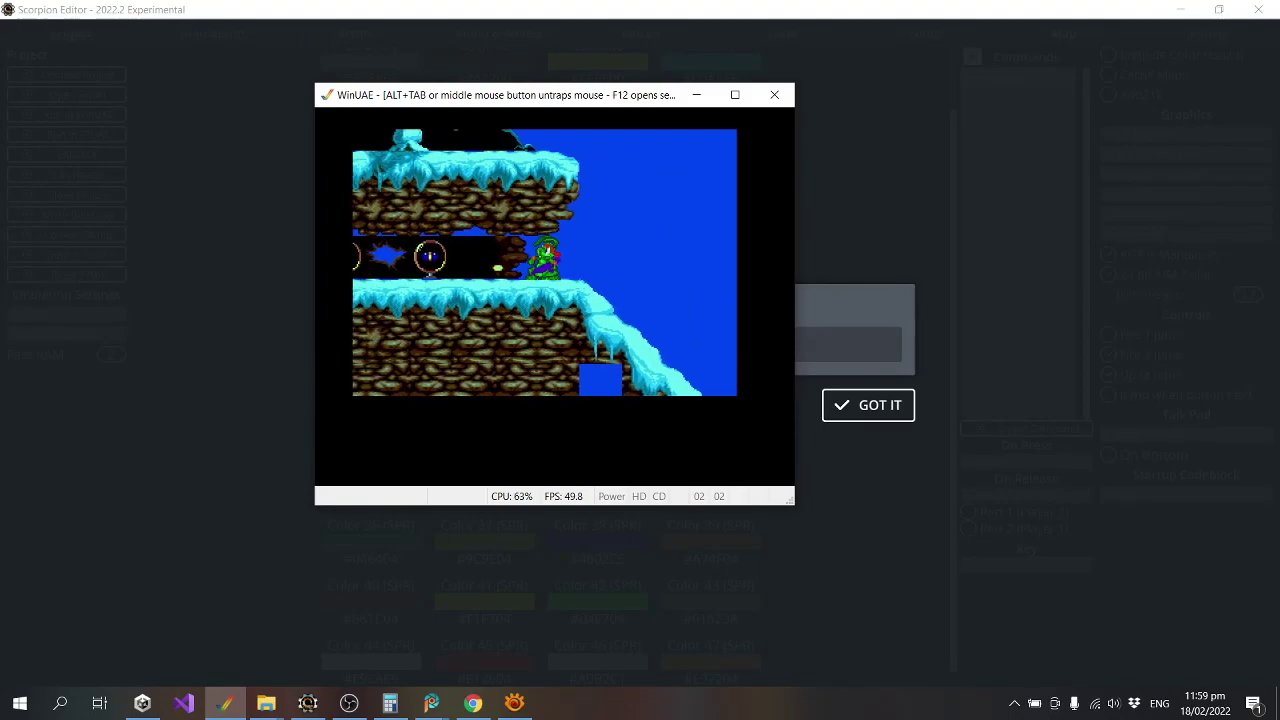
pyautogui.press('Left')
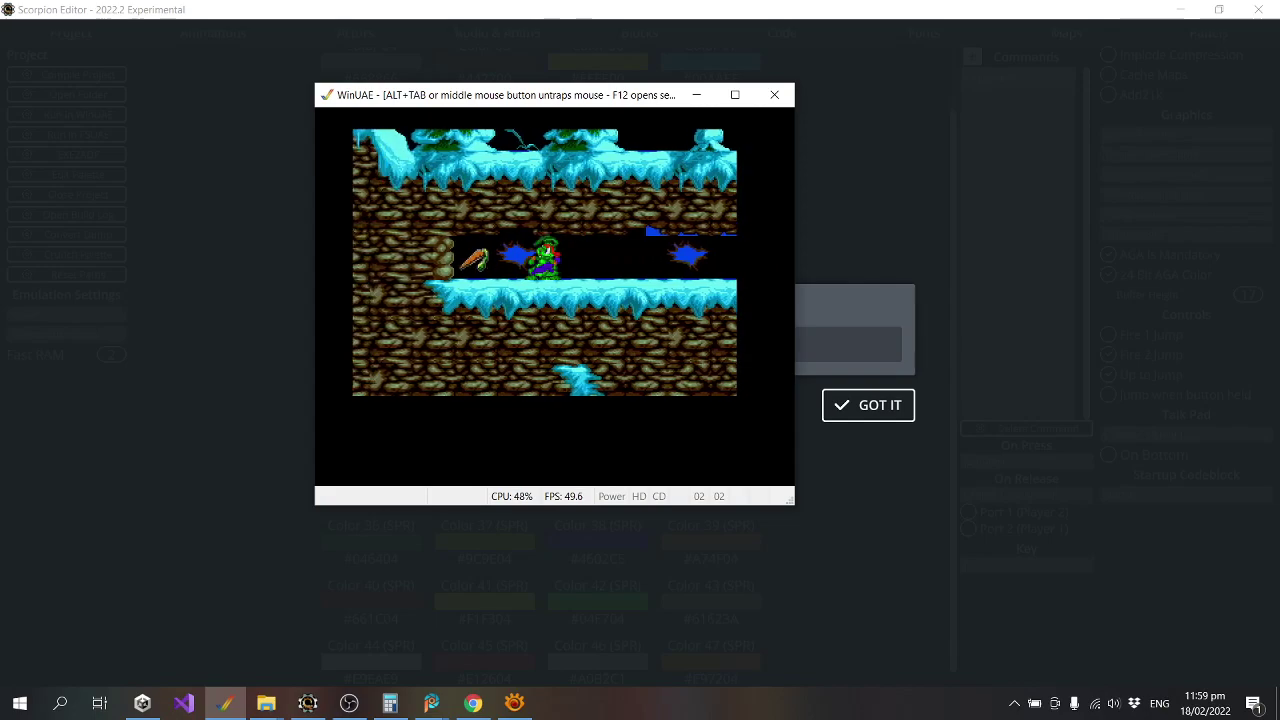
pyautogui.press('Right')
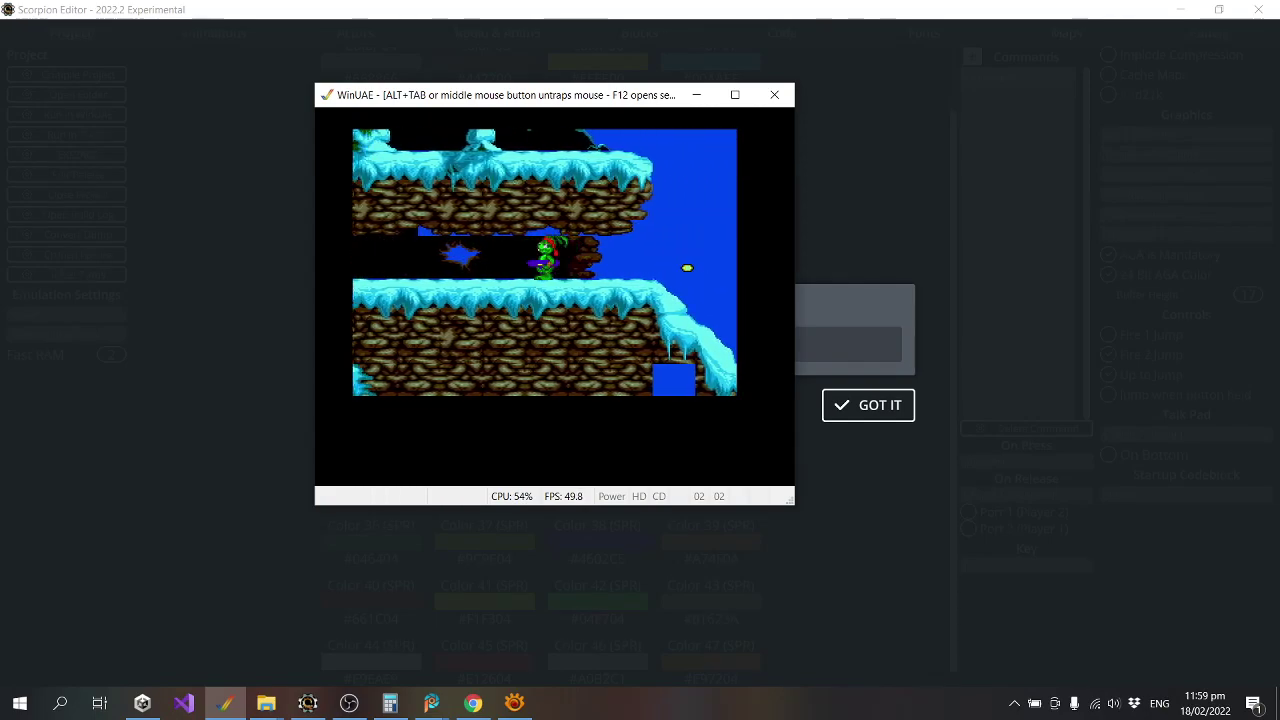
pyautogui.press('Right')
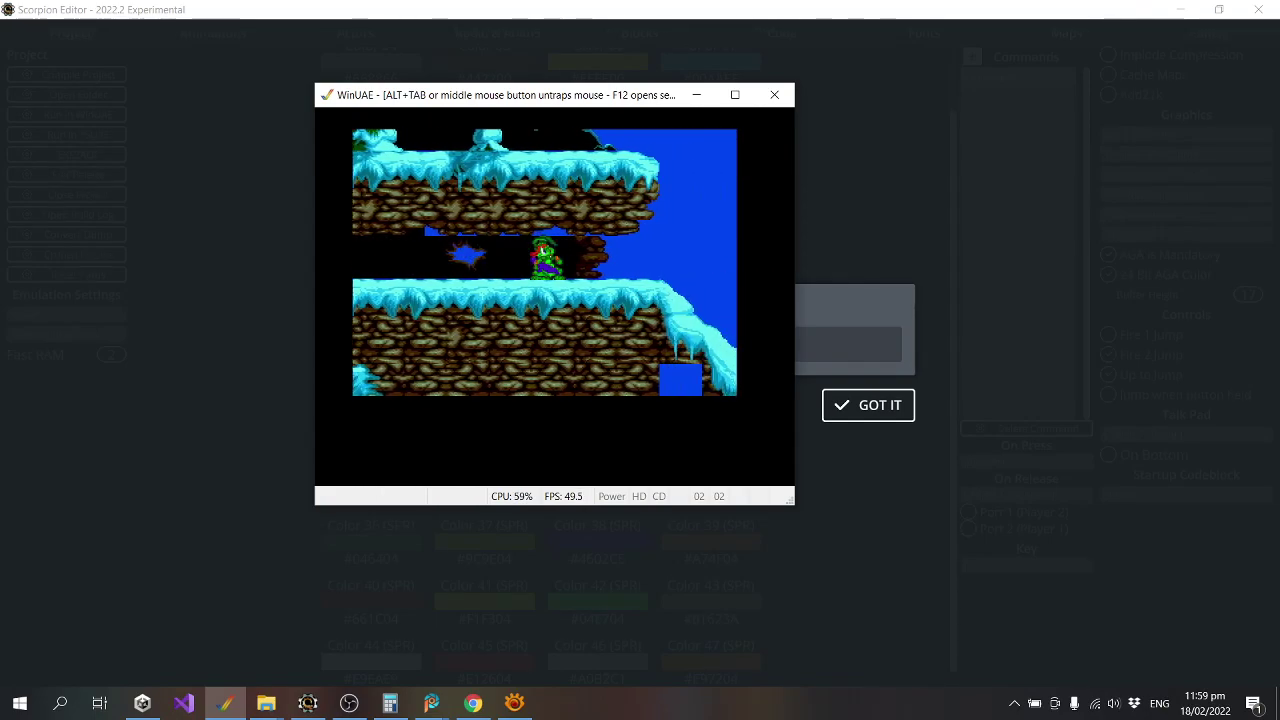
pyautogui.press('Right')
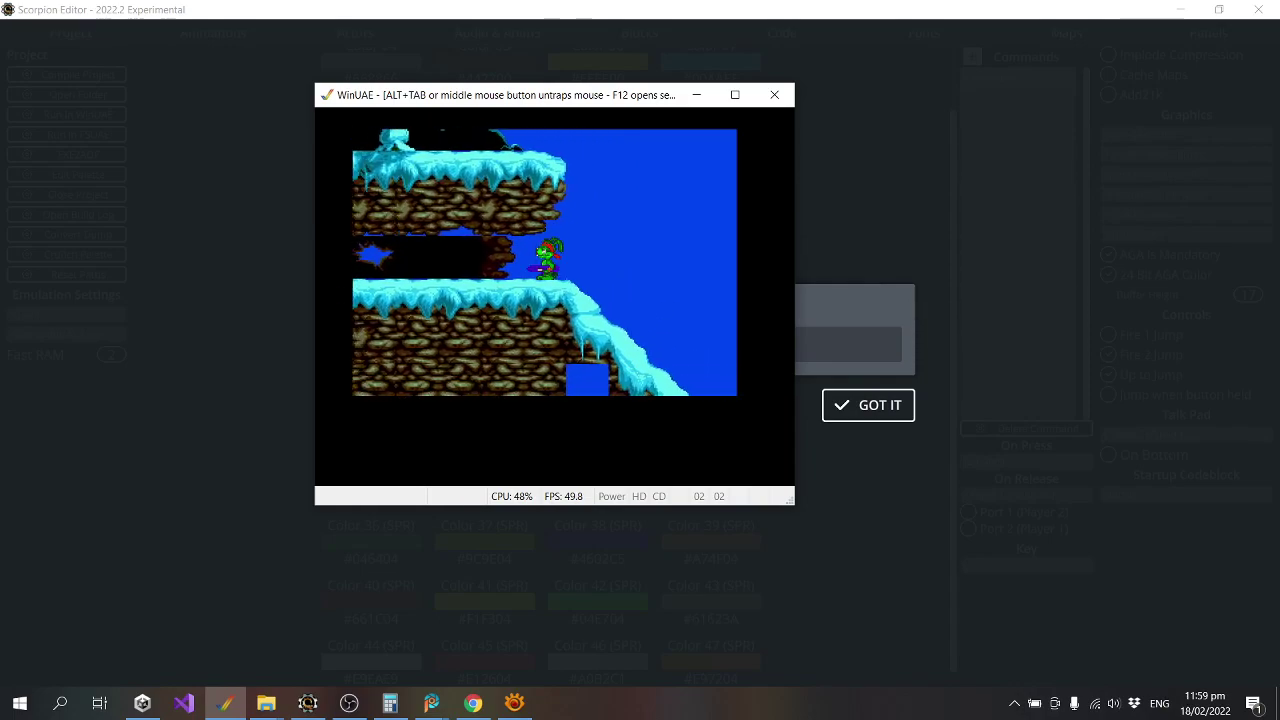
pyautogui.press('Right')
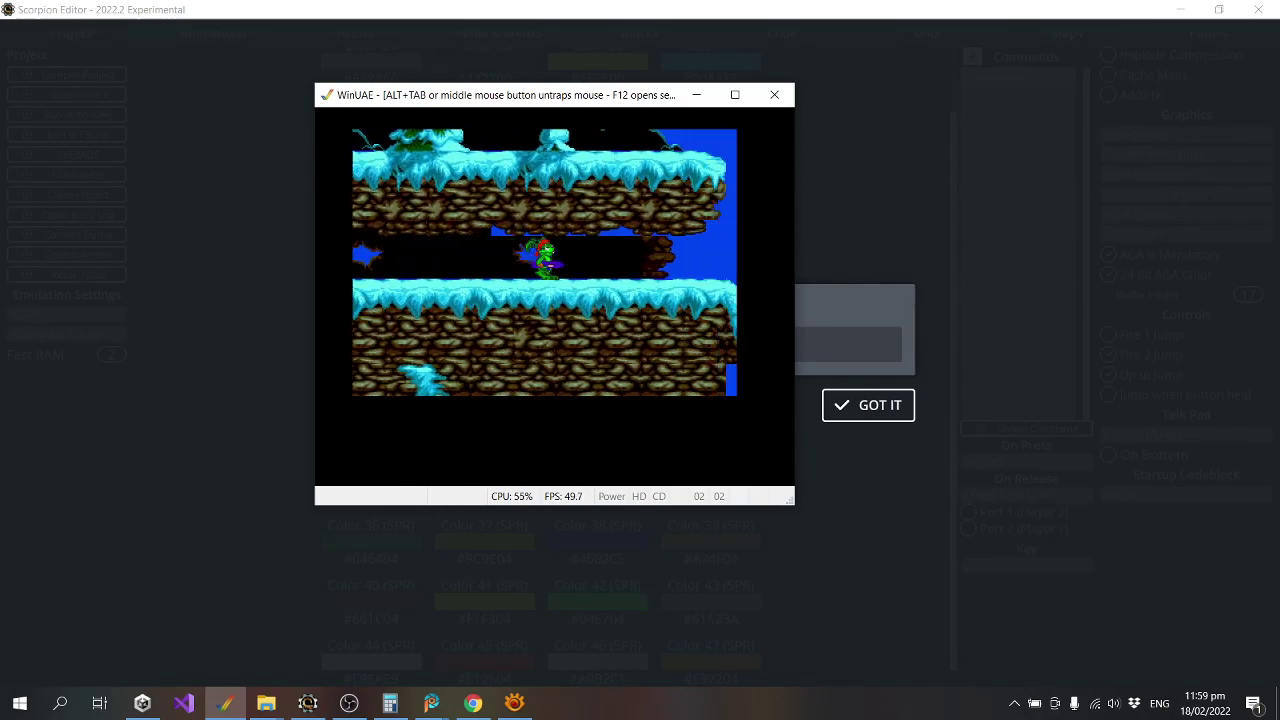
pyautogui.hotkey('alt', 'F4')
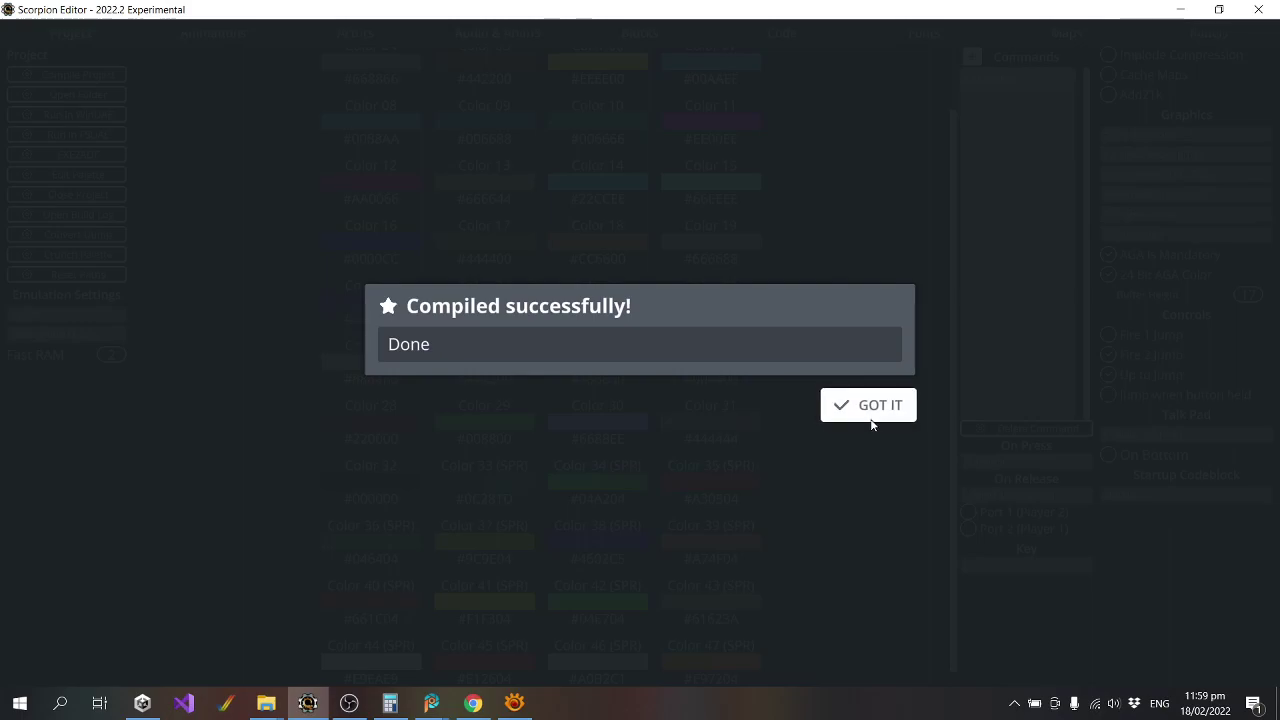
pyautogui.click(868, 405)
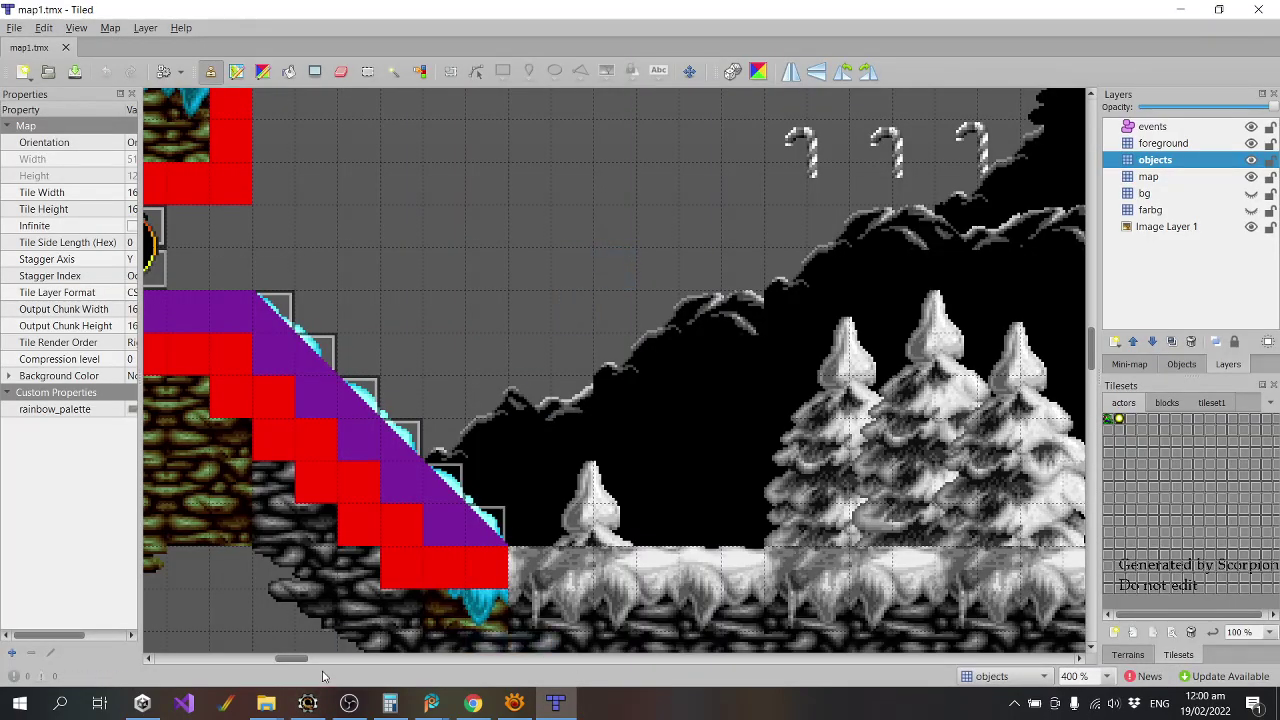
# Around the grenade tunnel, hide the objects layer and Image Layer 1, keep map visible and show the bg and farbg layers.
pyautogui.moveTo(300, 660)
pyautogui.mouseDown()
pyautogui.moveTo(270, 662)
pyautogui.moveTo(283, 663)
pyautogui.mouseUp()
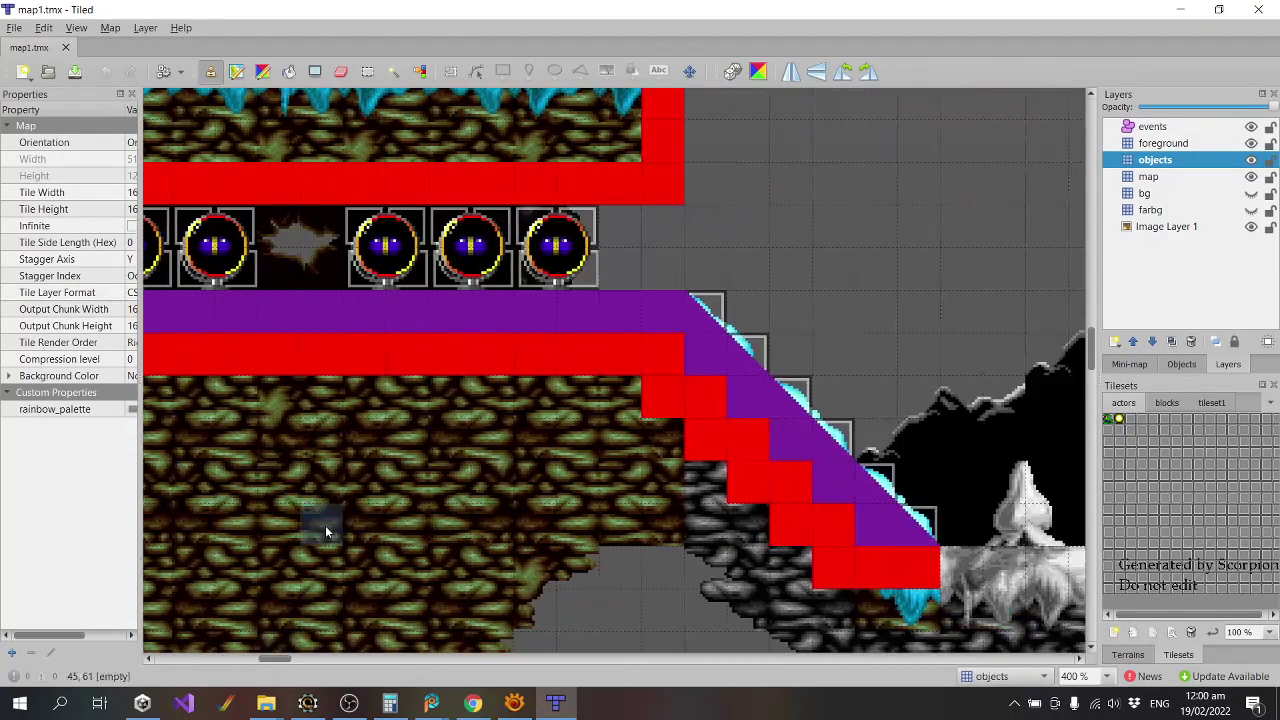
pyautogui.scroll(2, 325, 400)
pyautogui.keyDown('ctrl'); pyautogui.scroll(1, 349, 400); pyautogui.keyUp('ctrl')
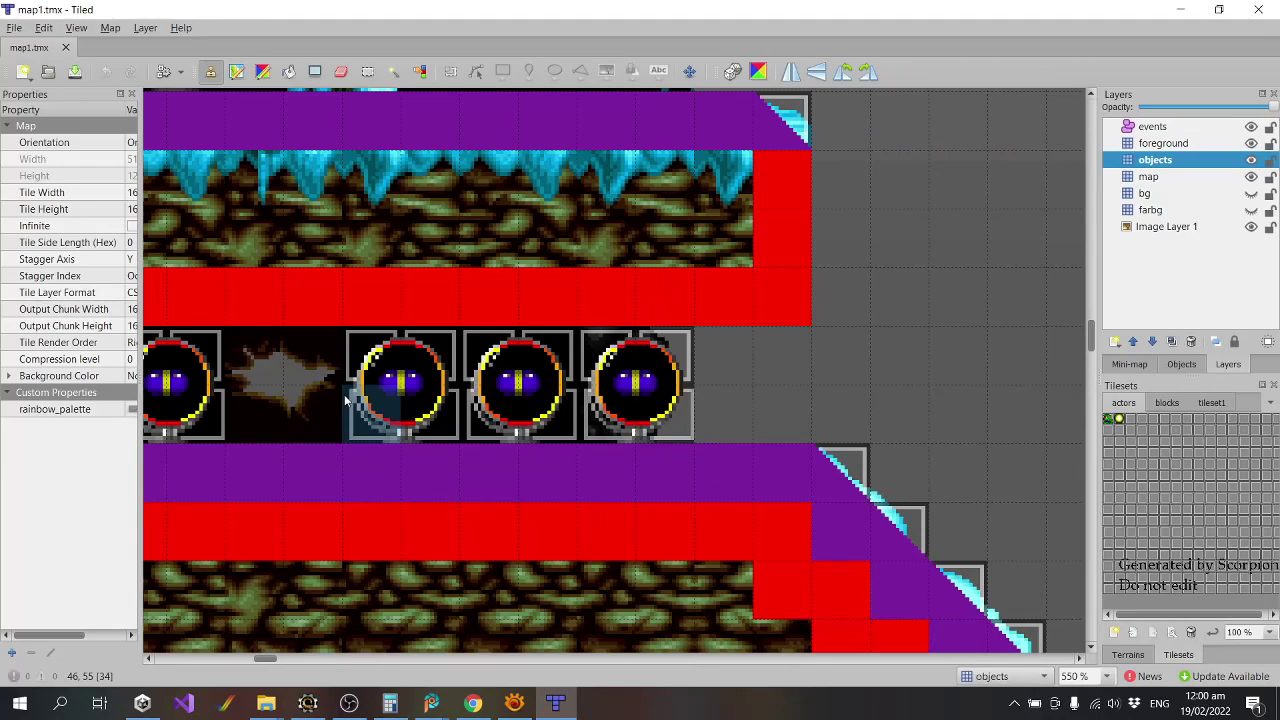
pyautogui.click(1251, 177)
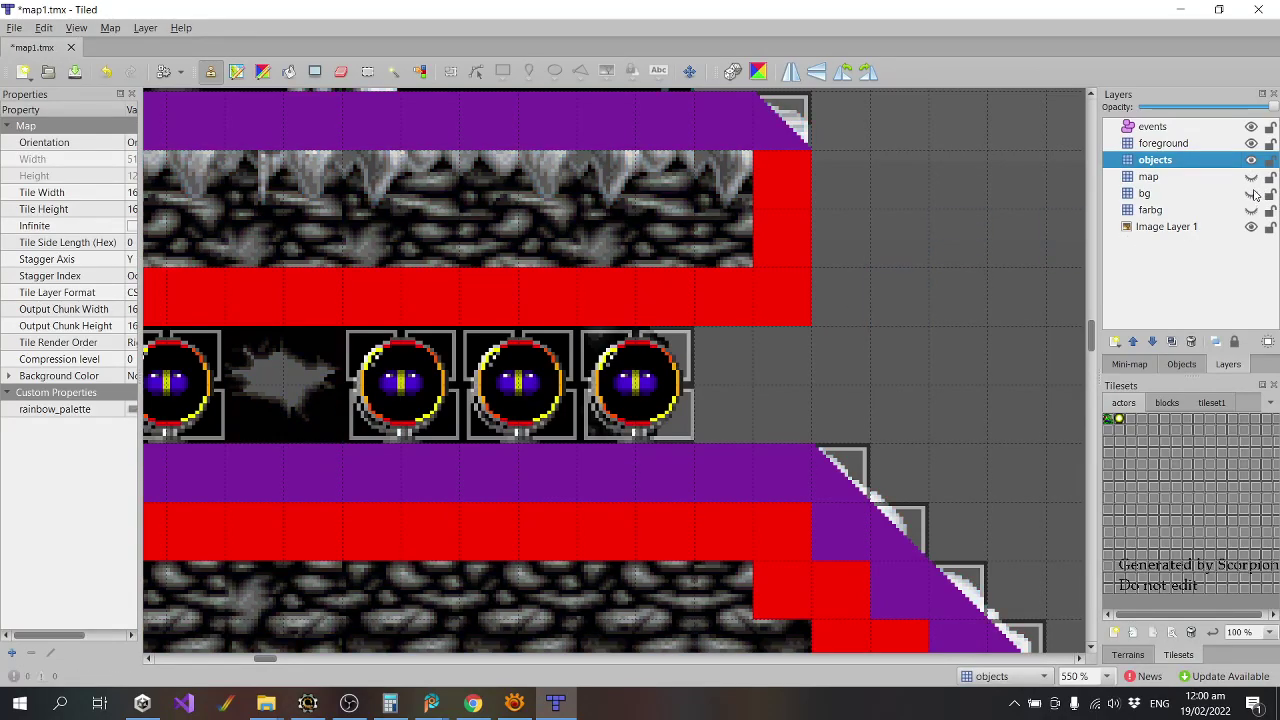
pyautogui.click(1251, 160)
pyautogui.click(1253, 194)
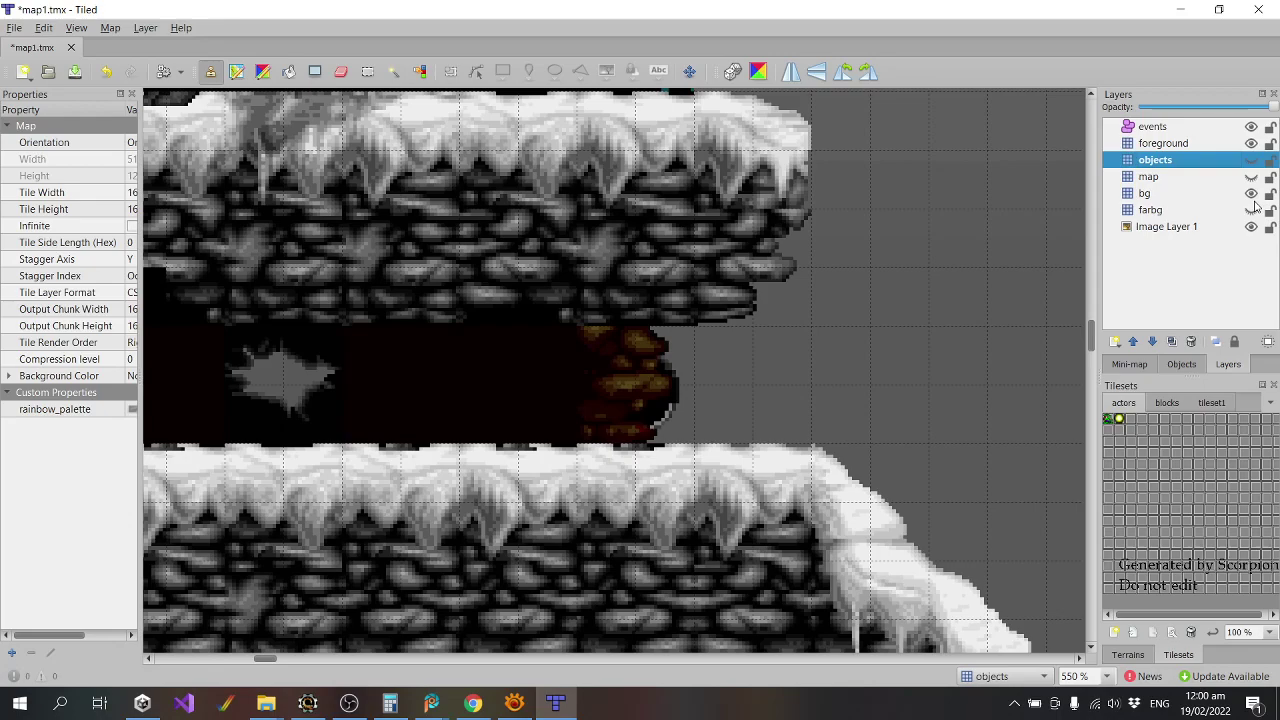
pyautogui.click(1253, 194)
pyautogui.click(1251, 227)
pyautogui.click(1251, 210)
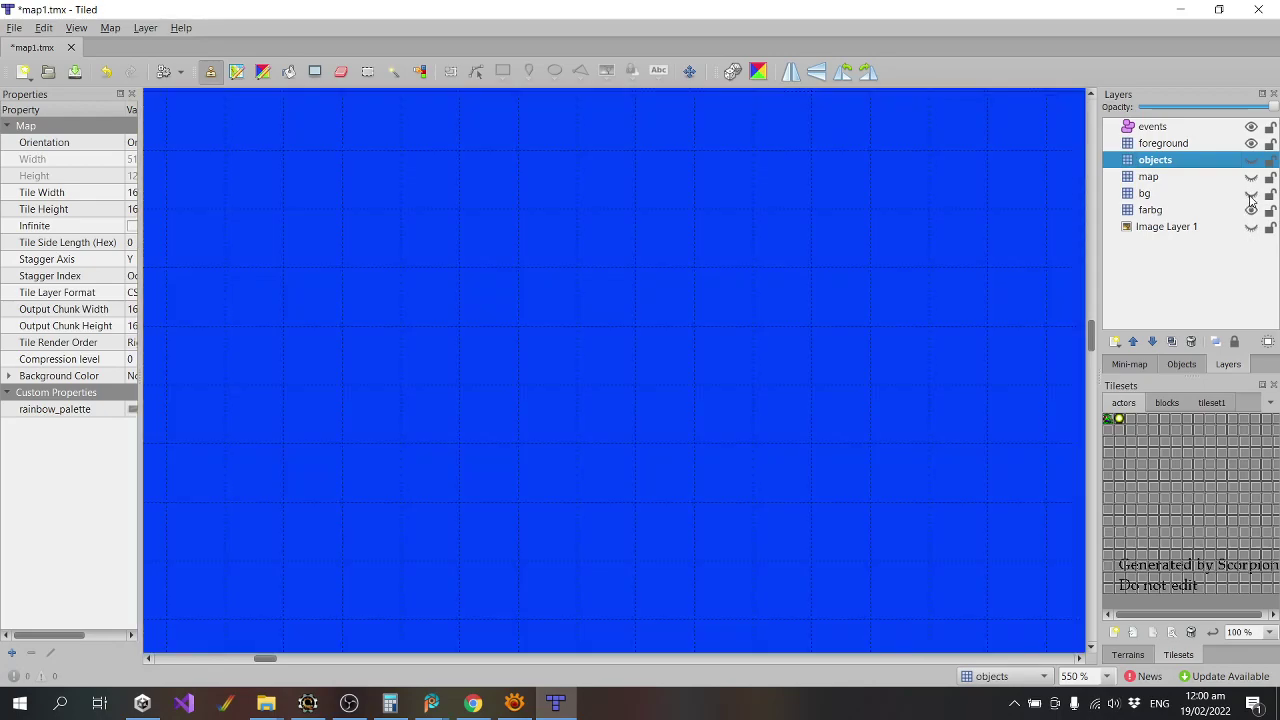
pyautogui.click(1251, 194)
pyautogui.click(1251, 177)
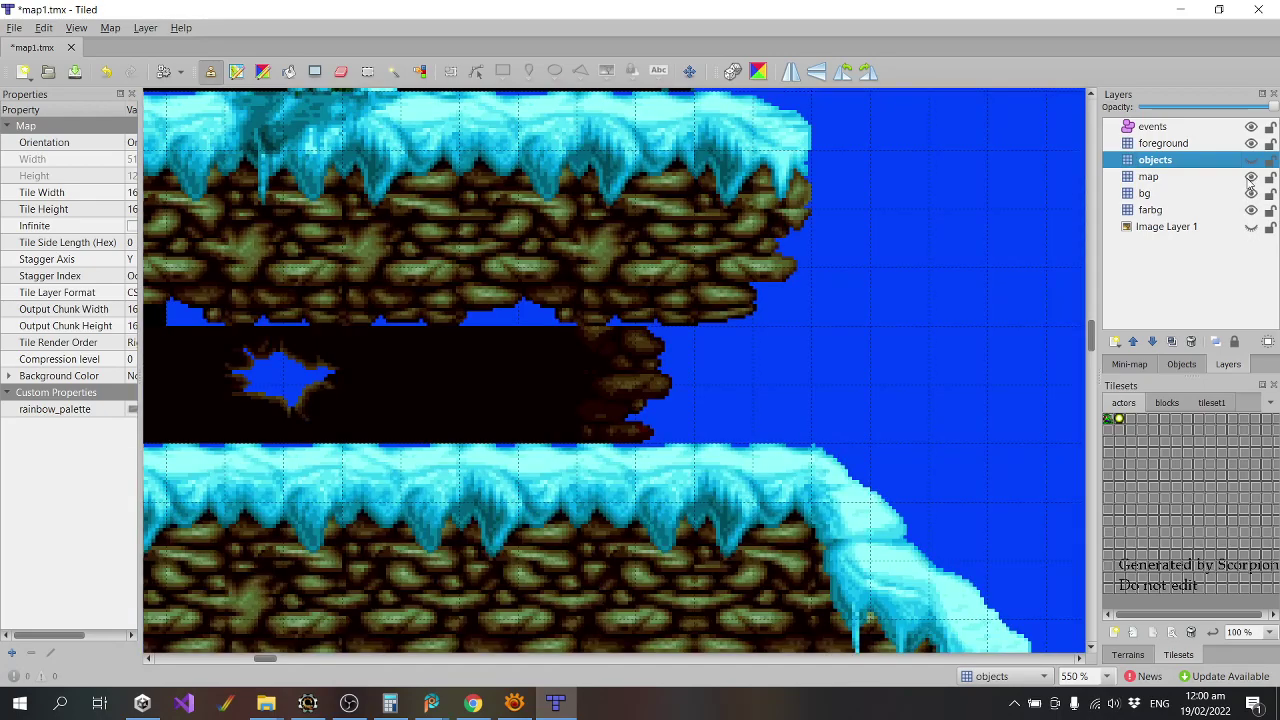
# Pick the square block of dark cave tiles from tileset1 as the stamp and make bg the active layer.
pyautogui.click(1168, 402)
pyautogui.click(1210, 403)
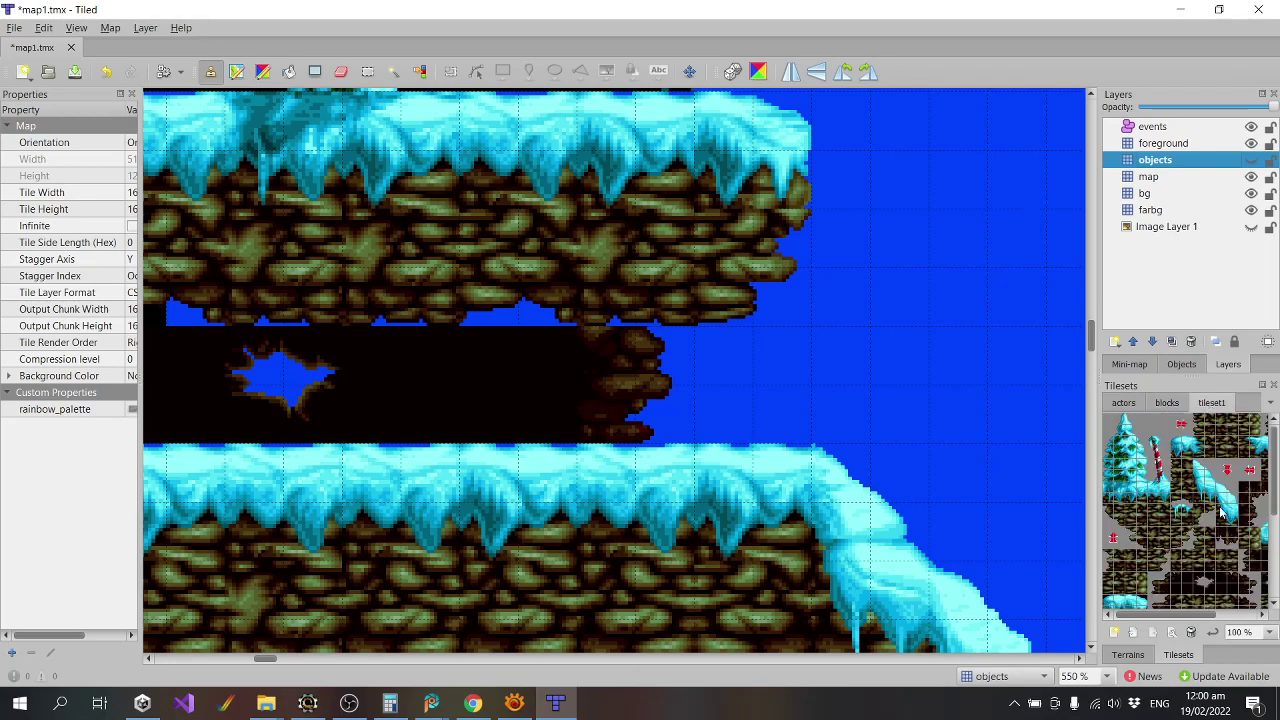
pyautogui.moveTo(1196, 615); pyautogui.dragTo(1243, 601)
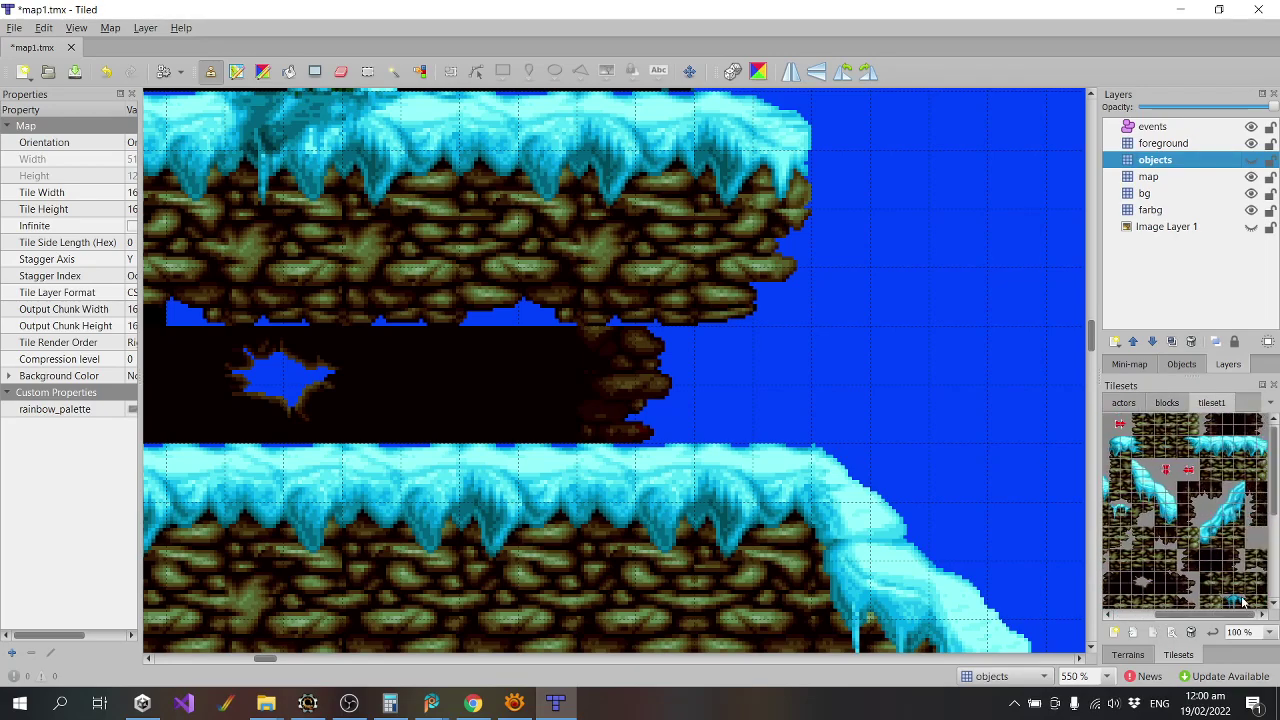
pyautogui.click(1228, 420)
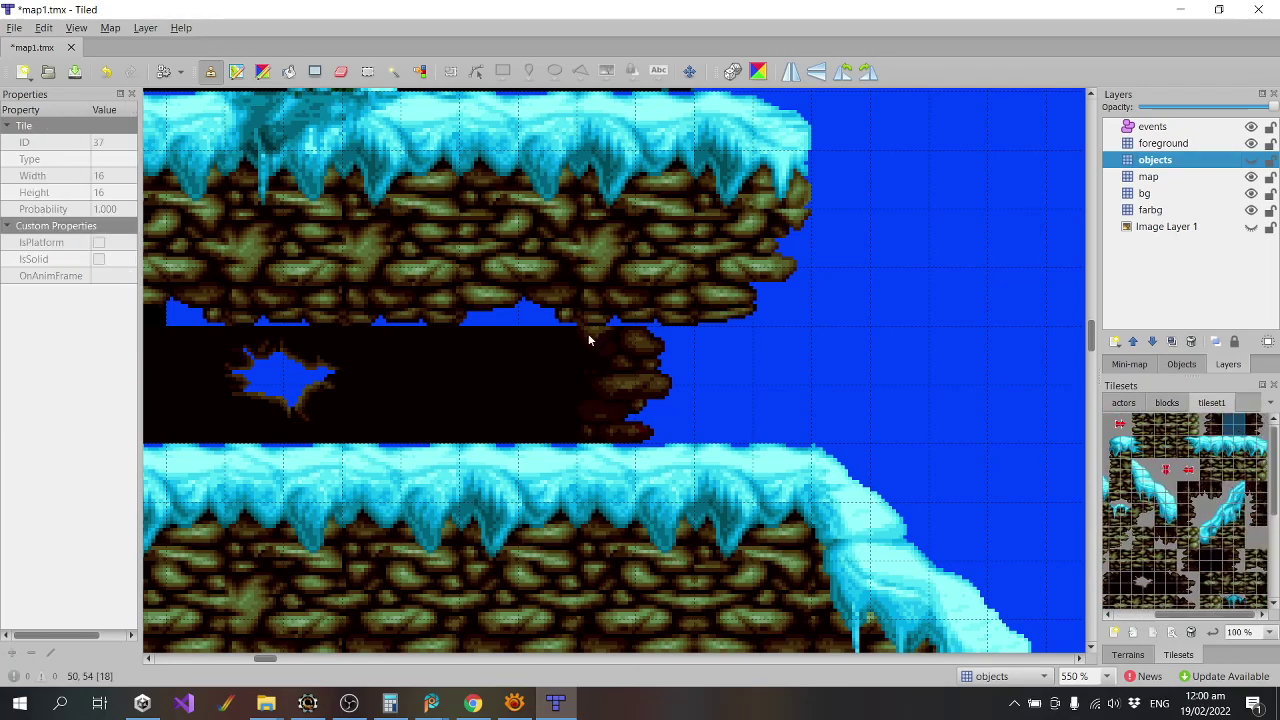
pyautogui.click(1207, 178)
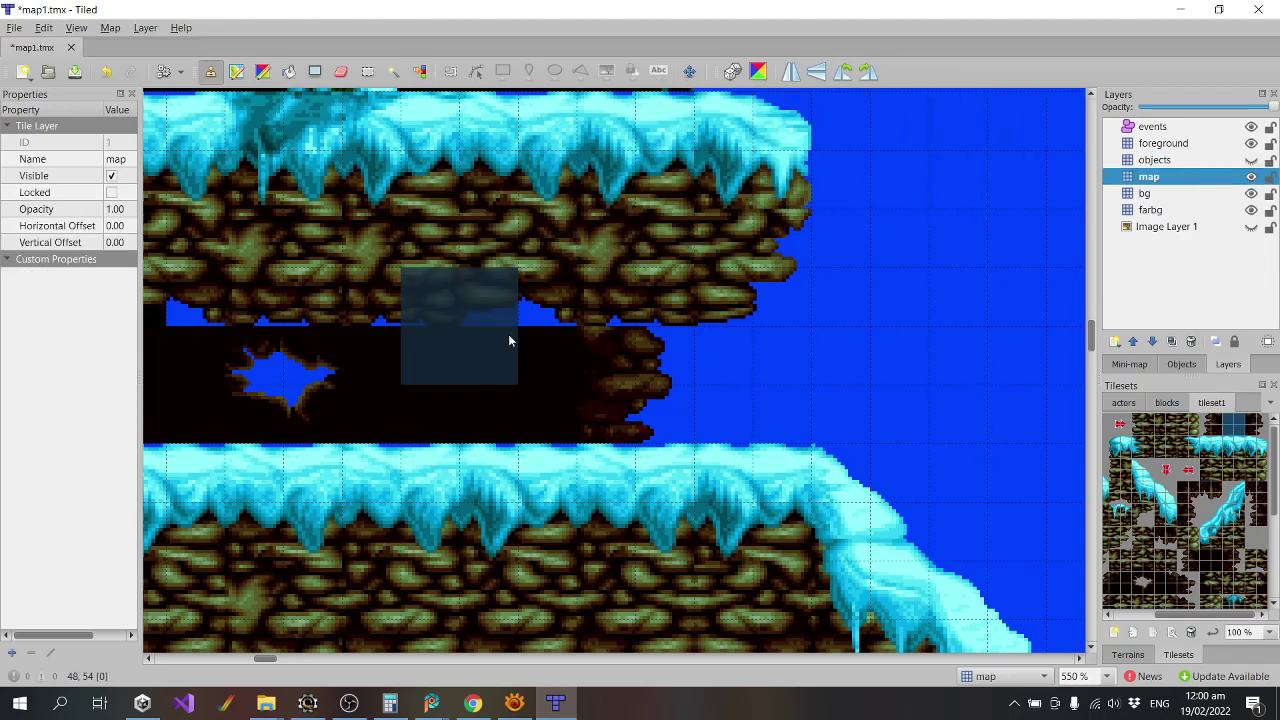
pyautogui.click(1178, 195)
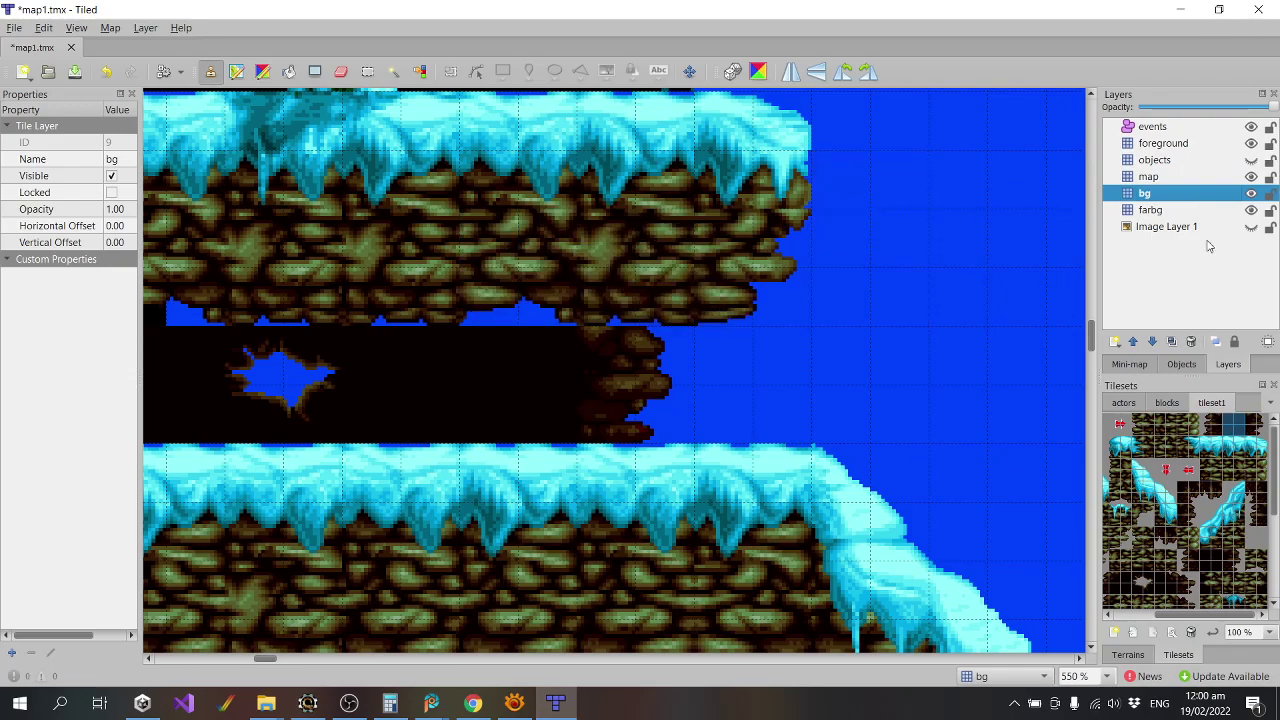
# Toggle the bg and farbg layers' visibility to examine the background gaps along the tunnel's rock edges, leaving both layers and Image Layer 1 shown.
pyautogui.click(1251, 193)
pyautogui.click(1251, 193)
pyautogui.click(1251, 210)
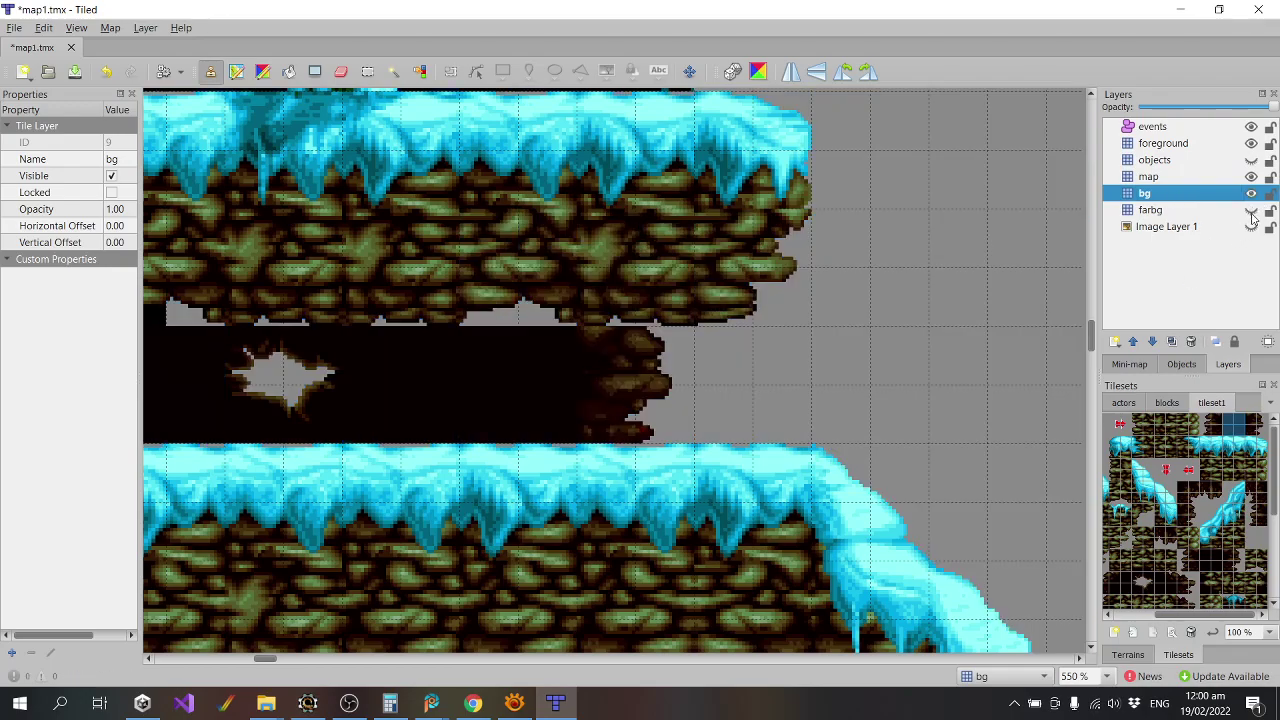
pyautogui.click(1251, 210)
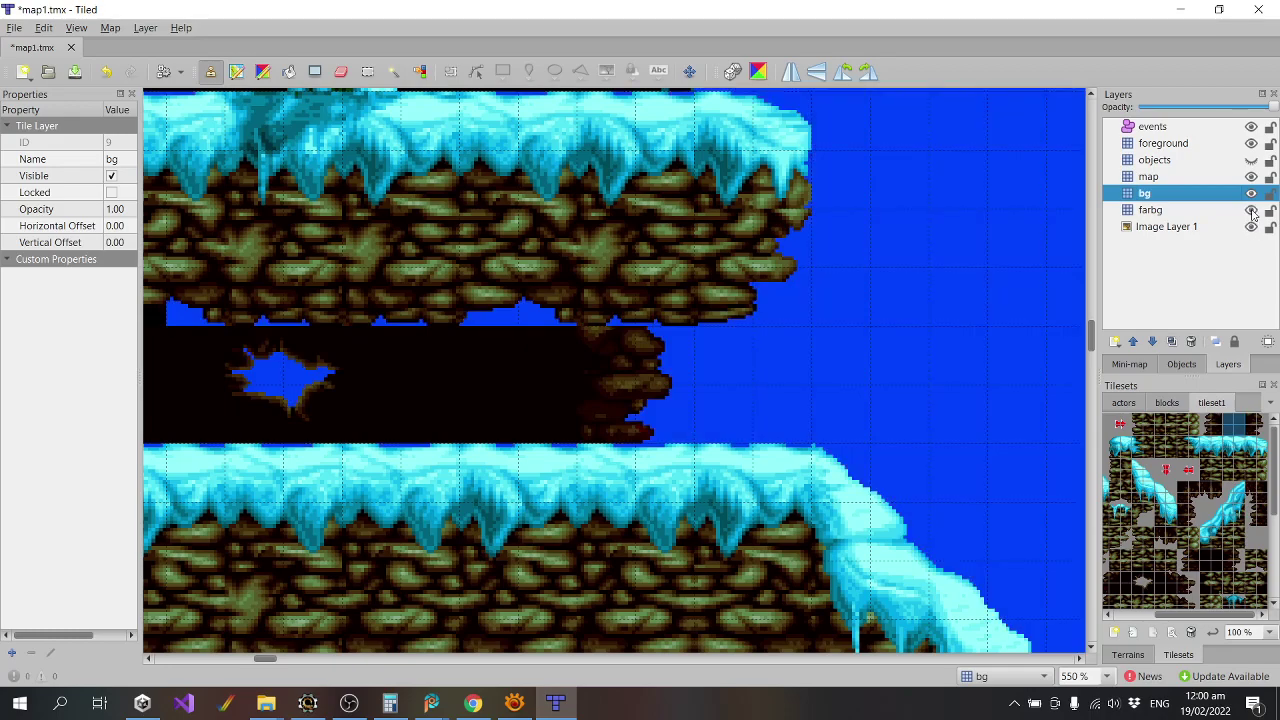
pyautogui.click(1251, 210)
pyautogui.click(1251, 210)
pyautogui.click(1251, 210)
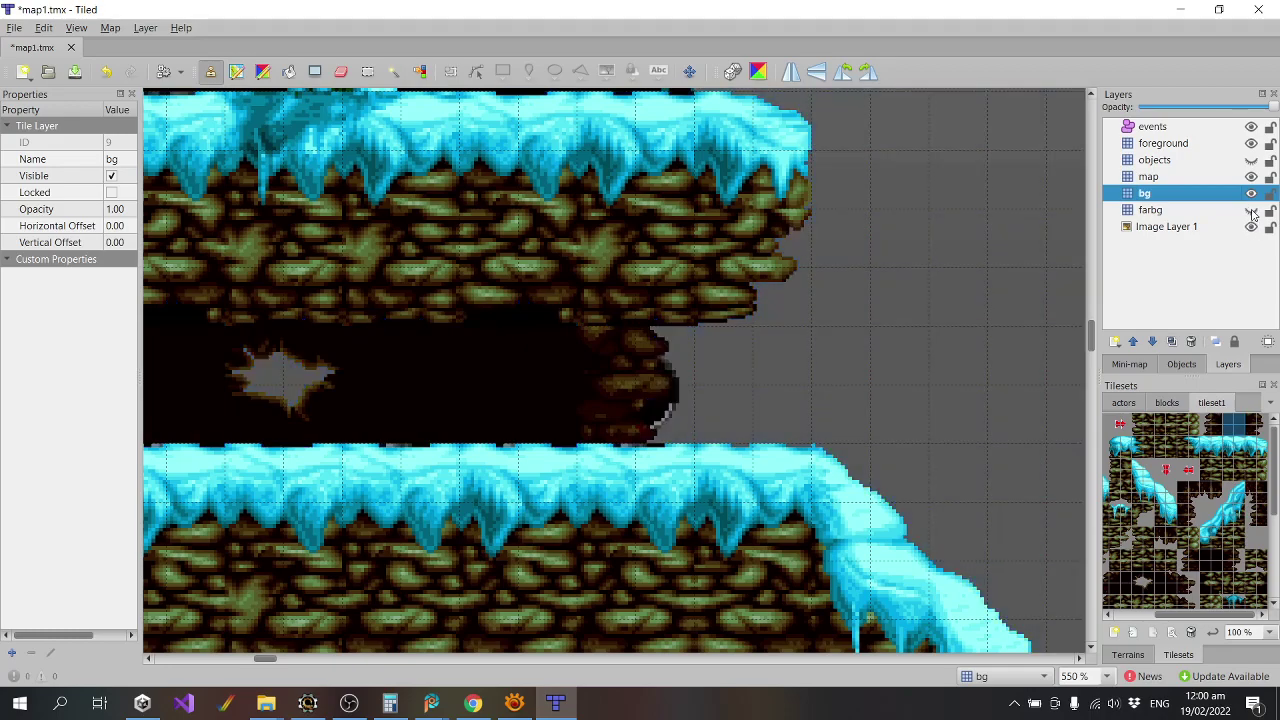
pyautogui.click(1251, 210)
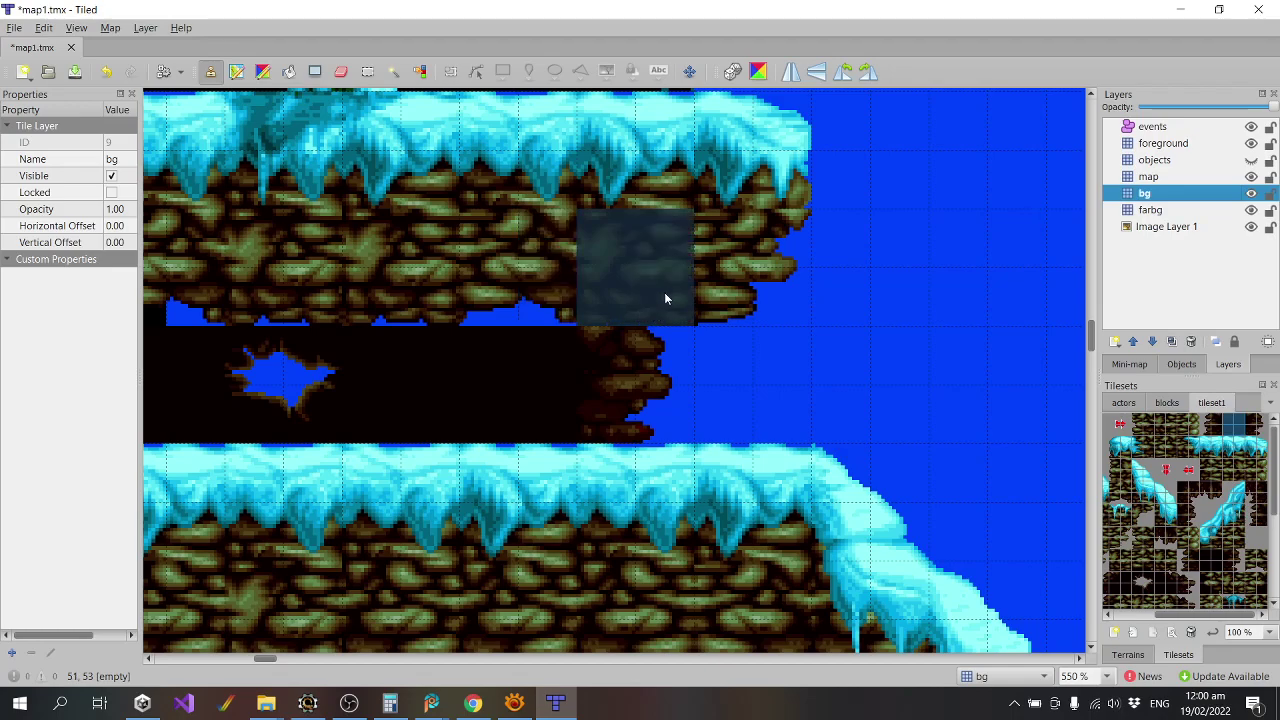
# Stamp the dark cave tiles on the bg layer behind the gaps along the tunnel's rock ceiling and snowy floor.
pyautogui.click(548, 300)
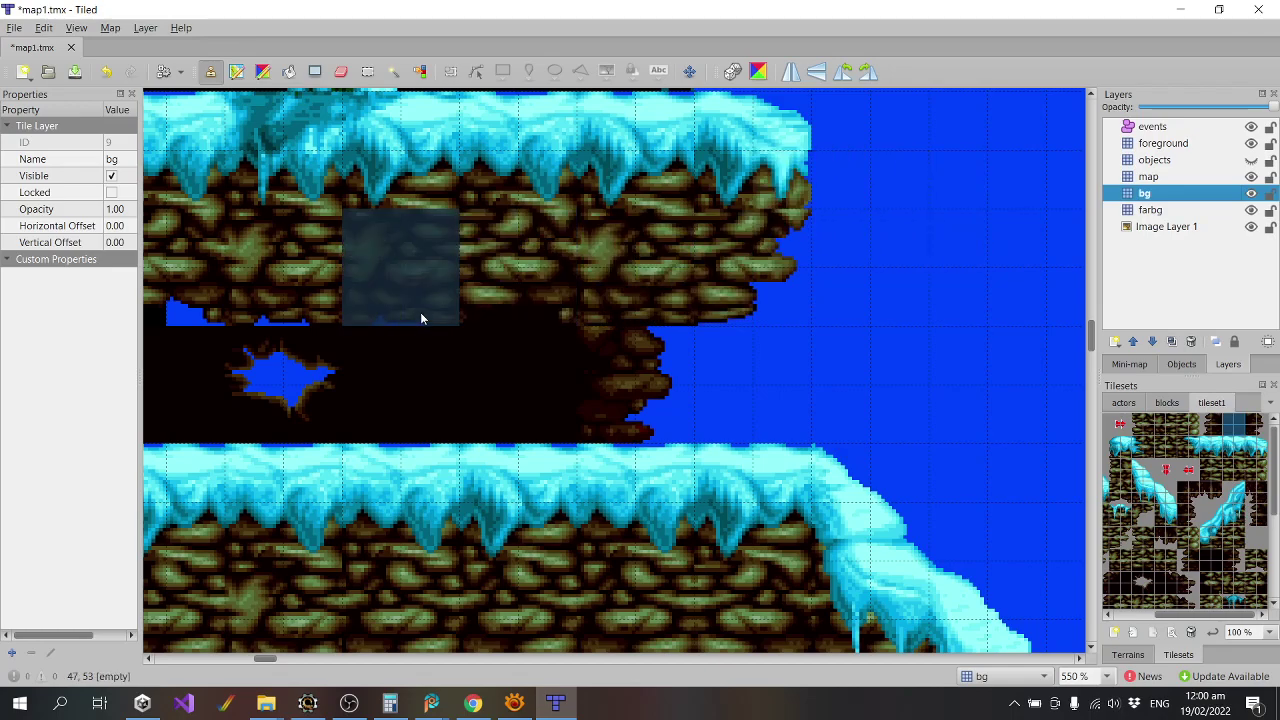
pyautogui.click(420, 372)
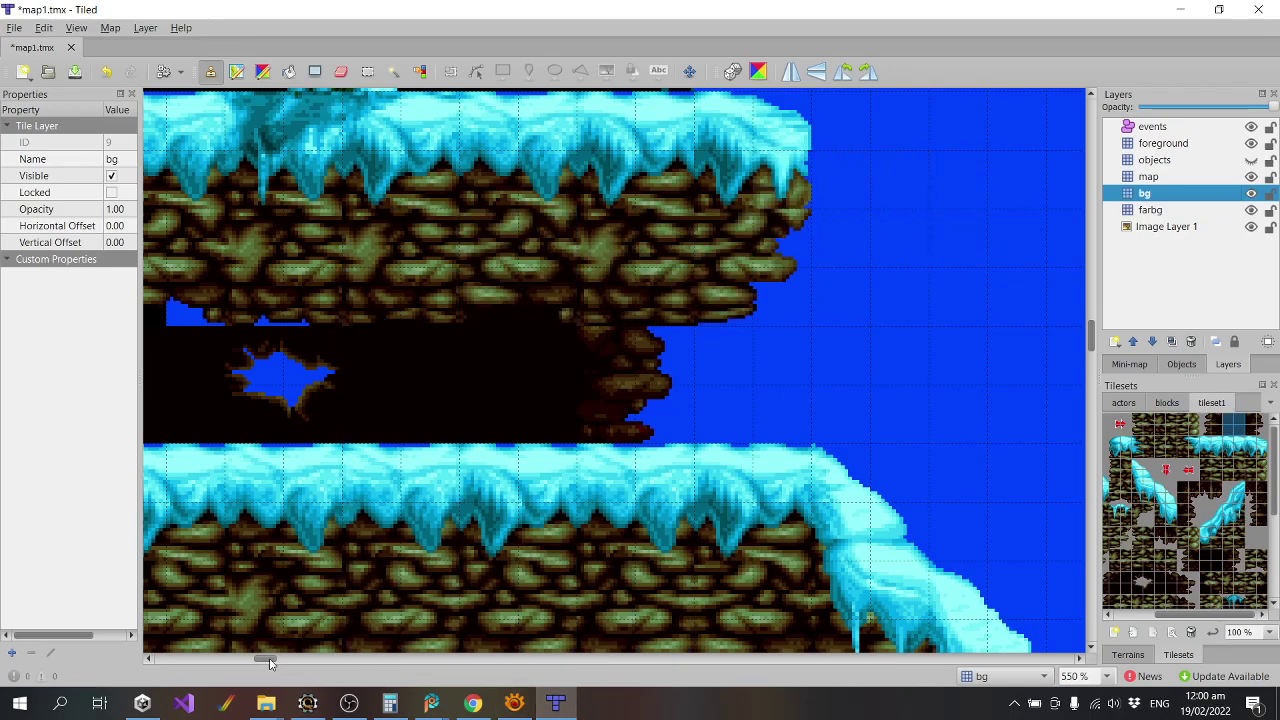
pyautogui.moveTo(269, 662); pyautogui.dragTo(246, 662)
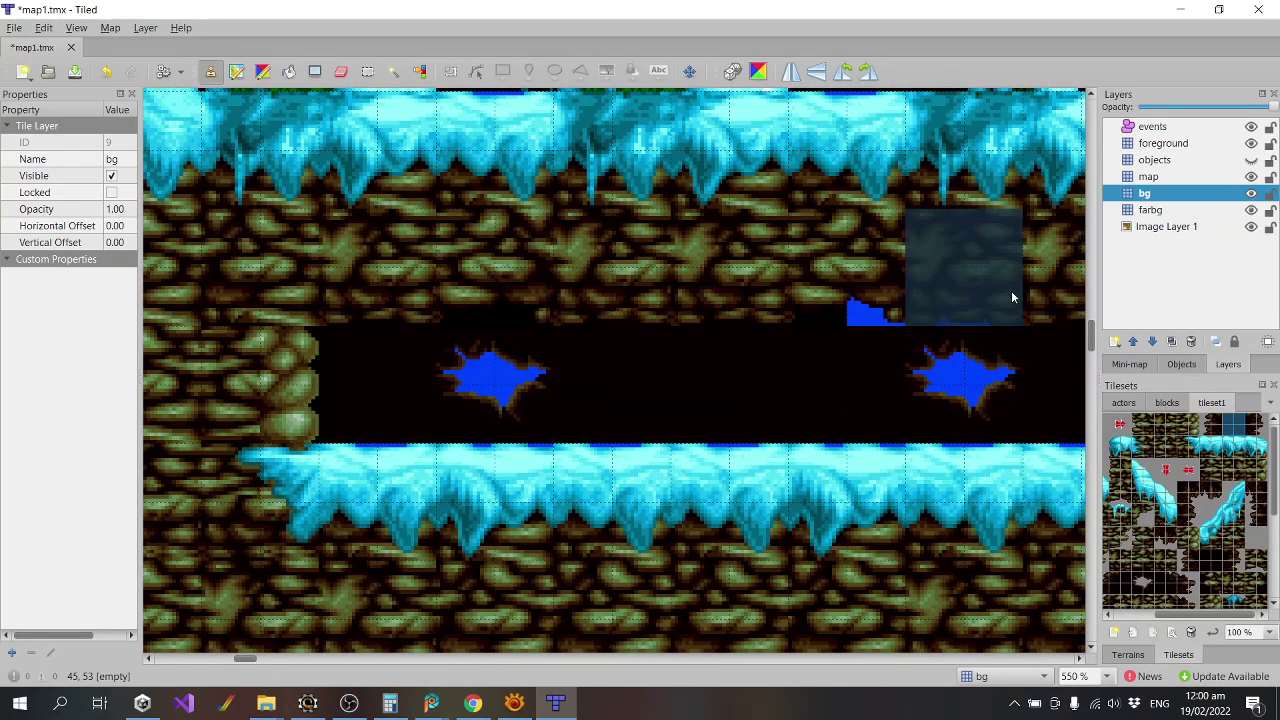
pyautogui.click(890, 298)
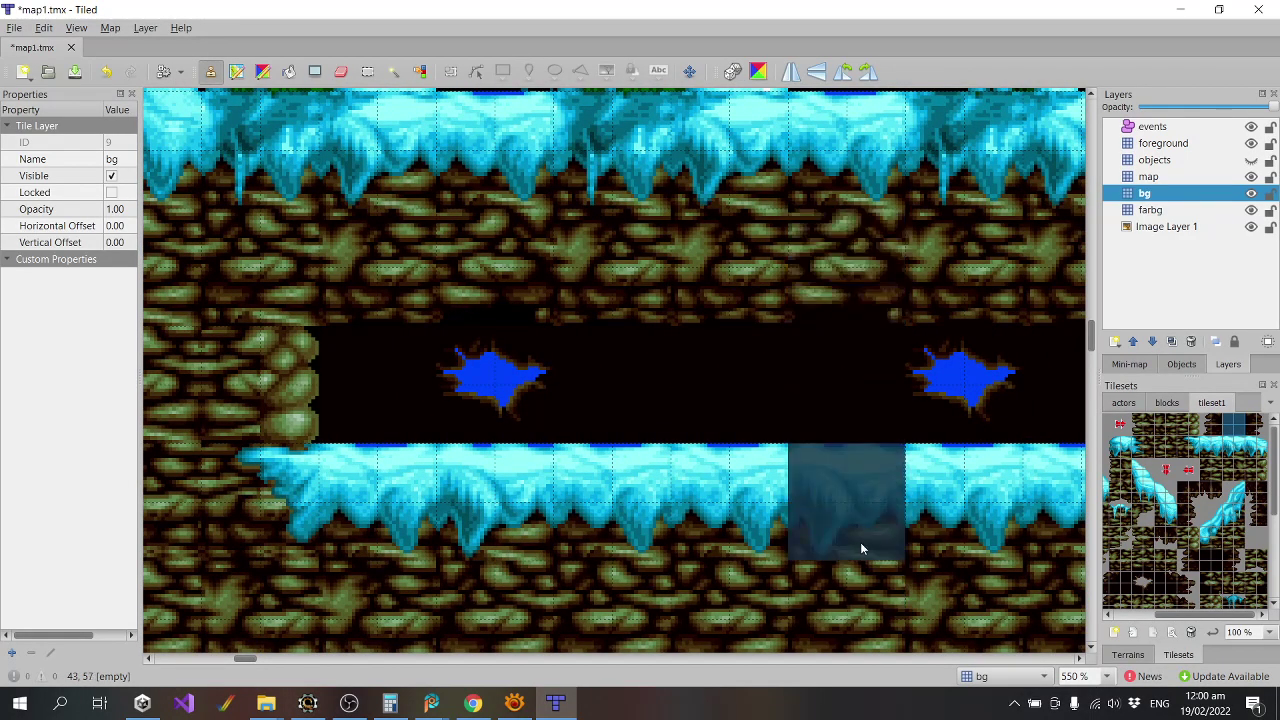
pyautogui.keyDown('ctrl'); pyautogui.scroll(-3, 860, 542); pyautogui.keyUp('ctrl')
pyautogui.keyDown('ctrl'); pyautogui.scroll(3, 845, 536); pyautogui.keyUp('ctrl')
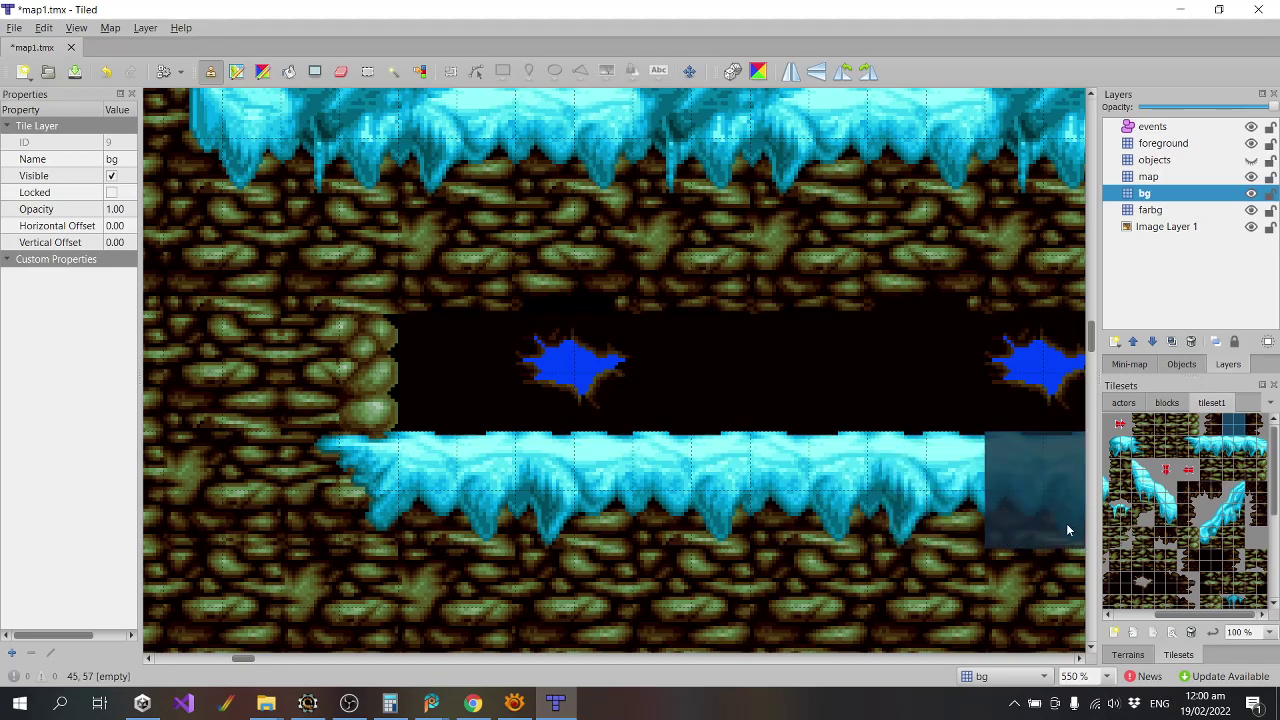
# Check the filled tunnel background, save map1.tmx and close Tiled to return to Scorpion Editor.
pyautogui.moveTo(252, 663); pyautogui.dragTo(271, 662)
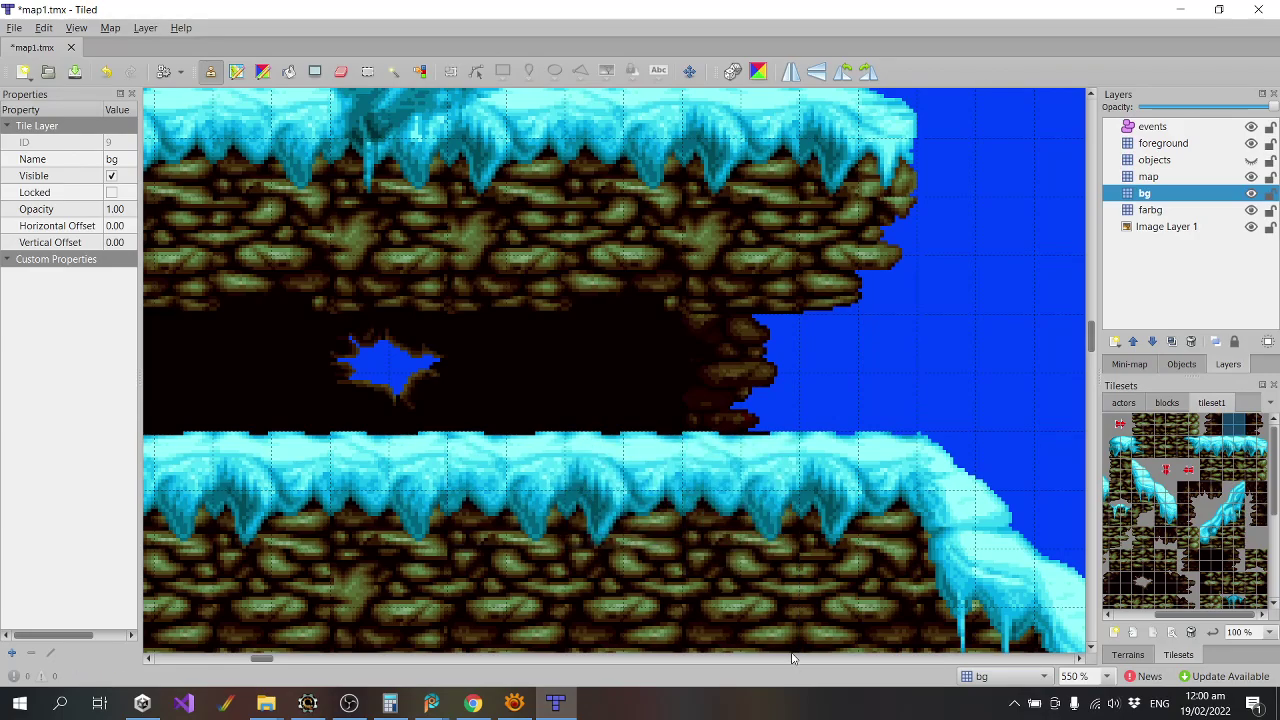
pyautogui.keyDown('ctrl'); pyautogui.scroll(-3, 791, 645); pyautogui.keyUp('ctrl')
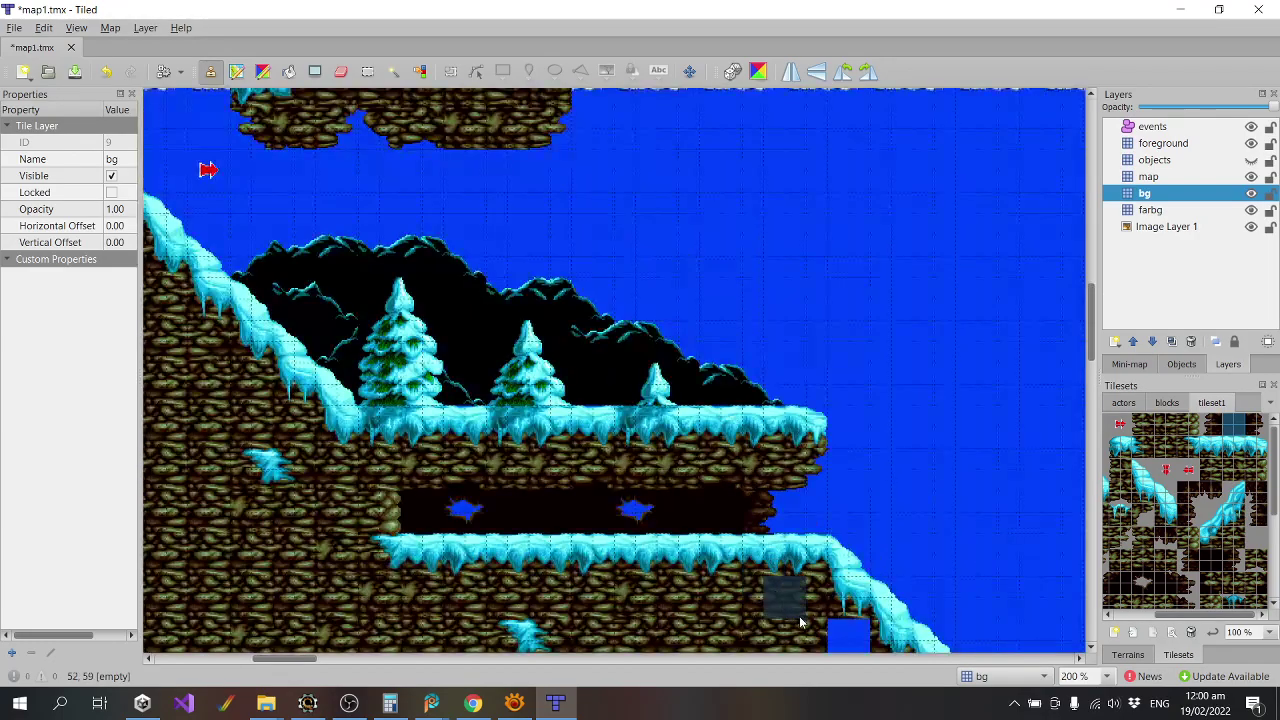
pyautogui.scroll(3, 829, 586)
pyautogui.scroll(-3, 816, 562)
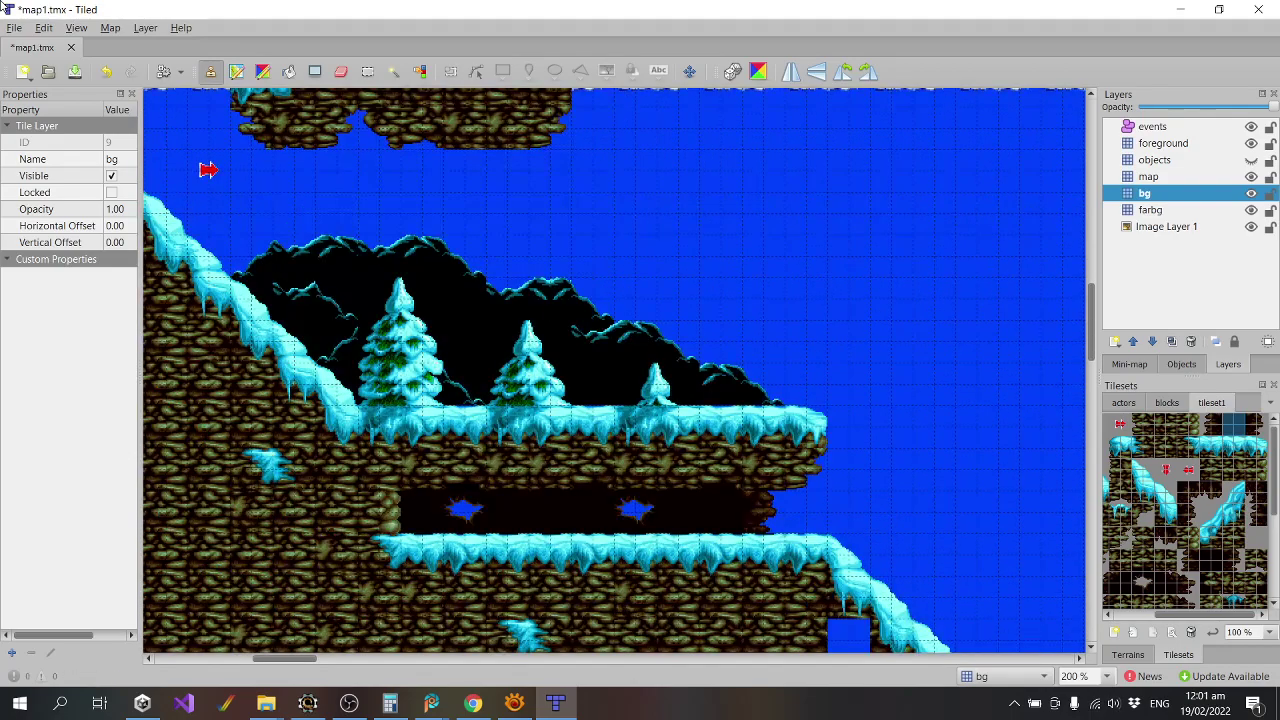
pyautogui.click(14, 28)
pyautogui.click(34, 105)
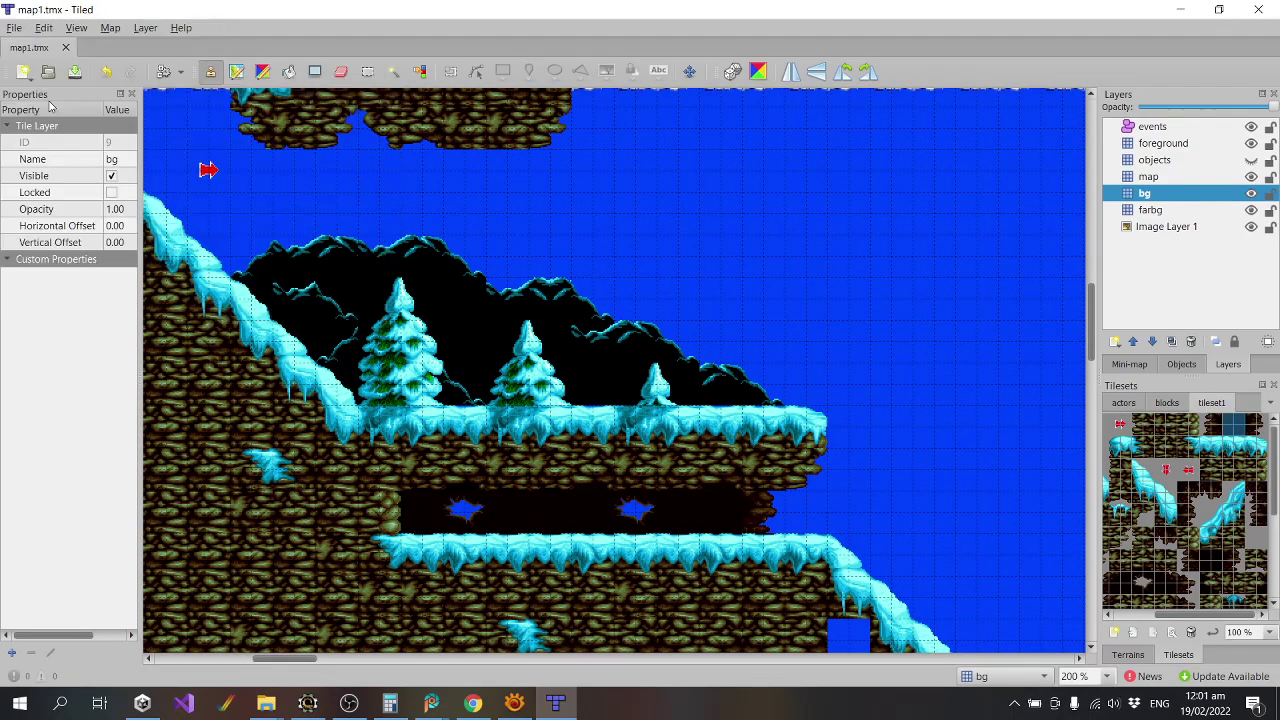
pyautogui.click(1260, 10)
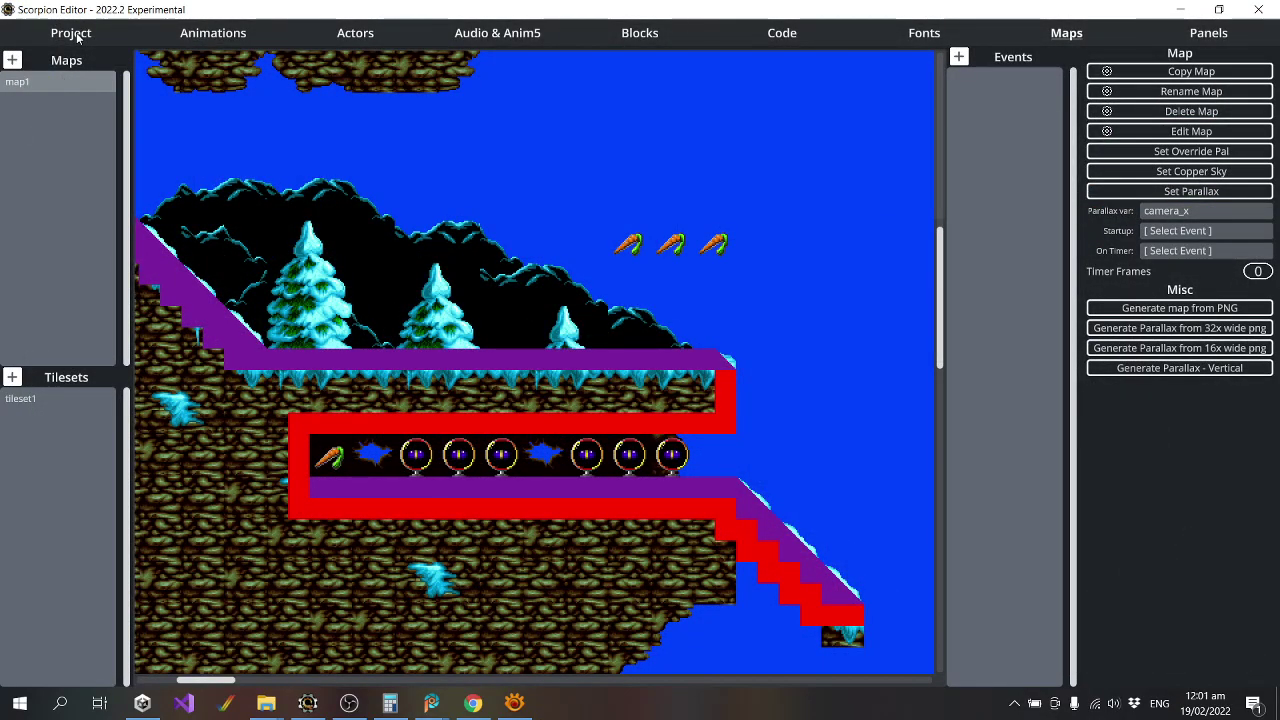
# Close the Jazz Jackrabbit project and confirm the closing.
pyautogui.click(77, 36)
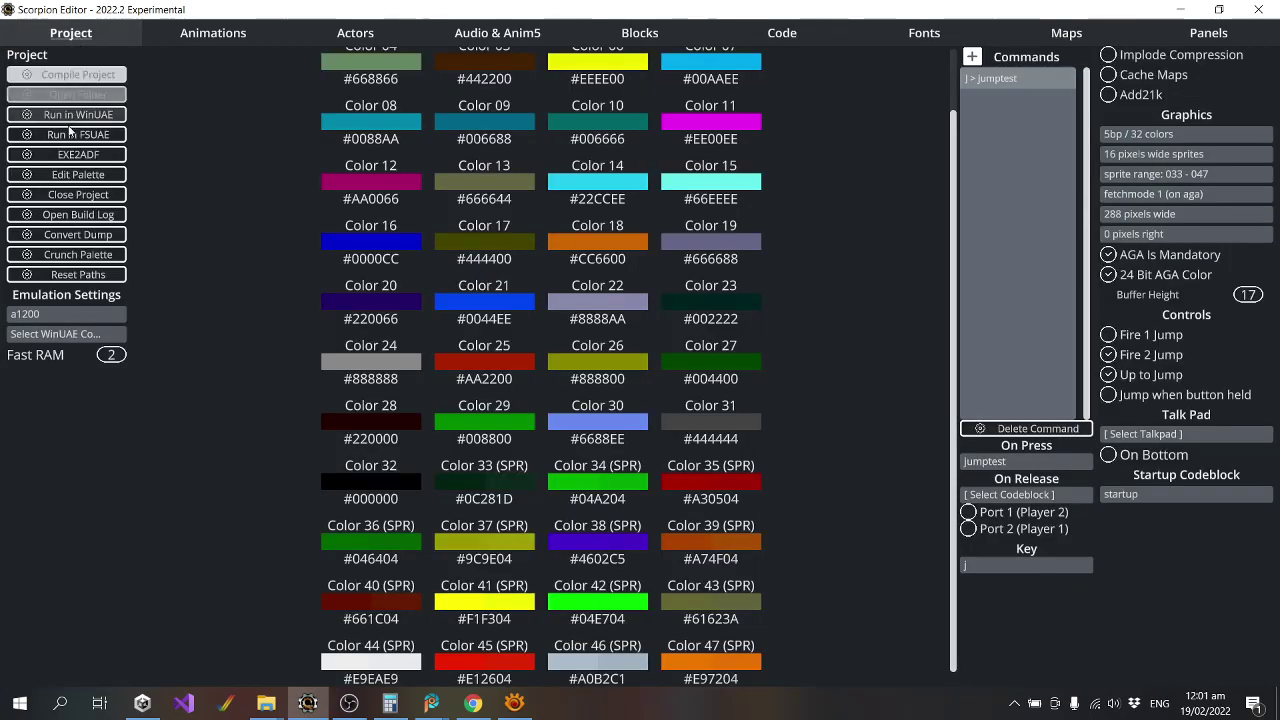
pyautogui.click(78, 195)
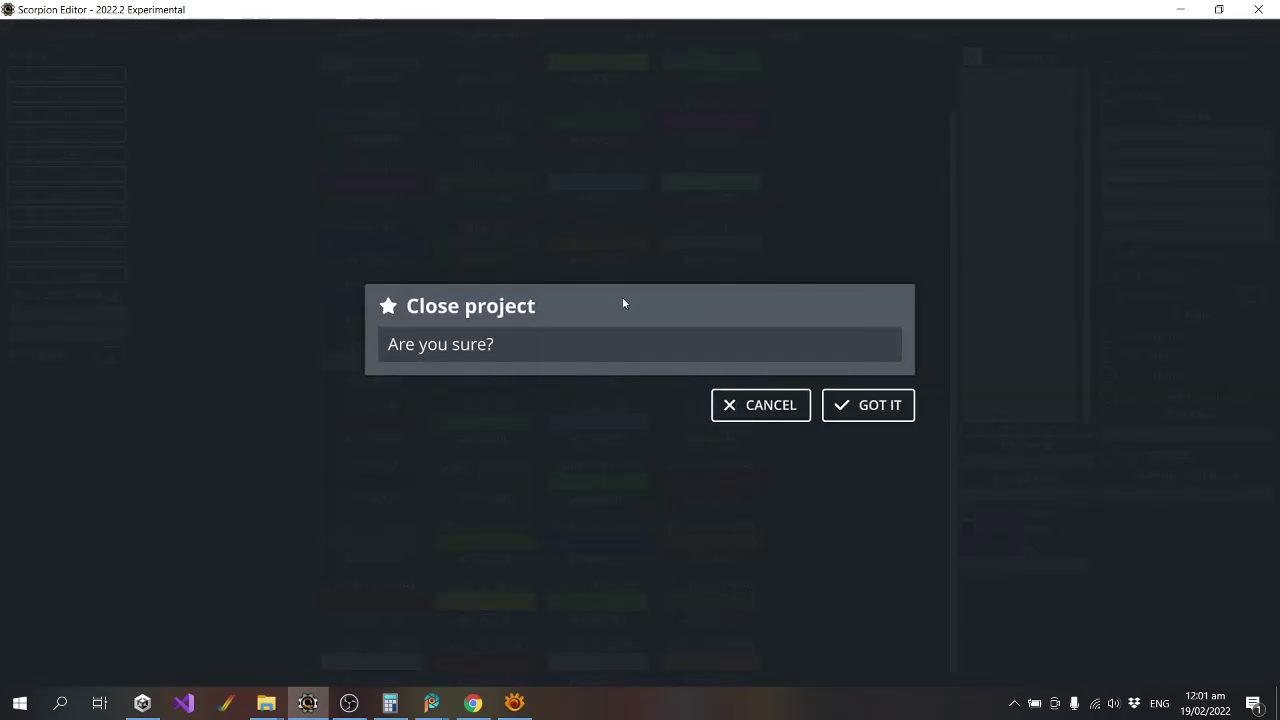
pyautogui.click(869, 407)
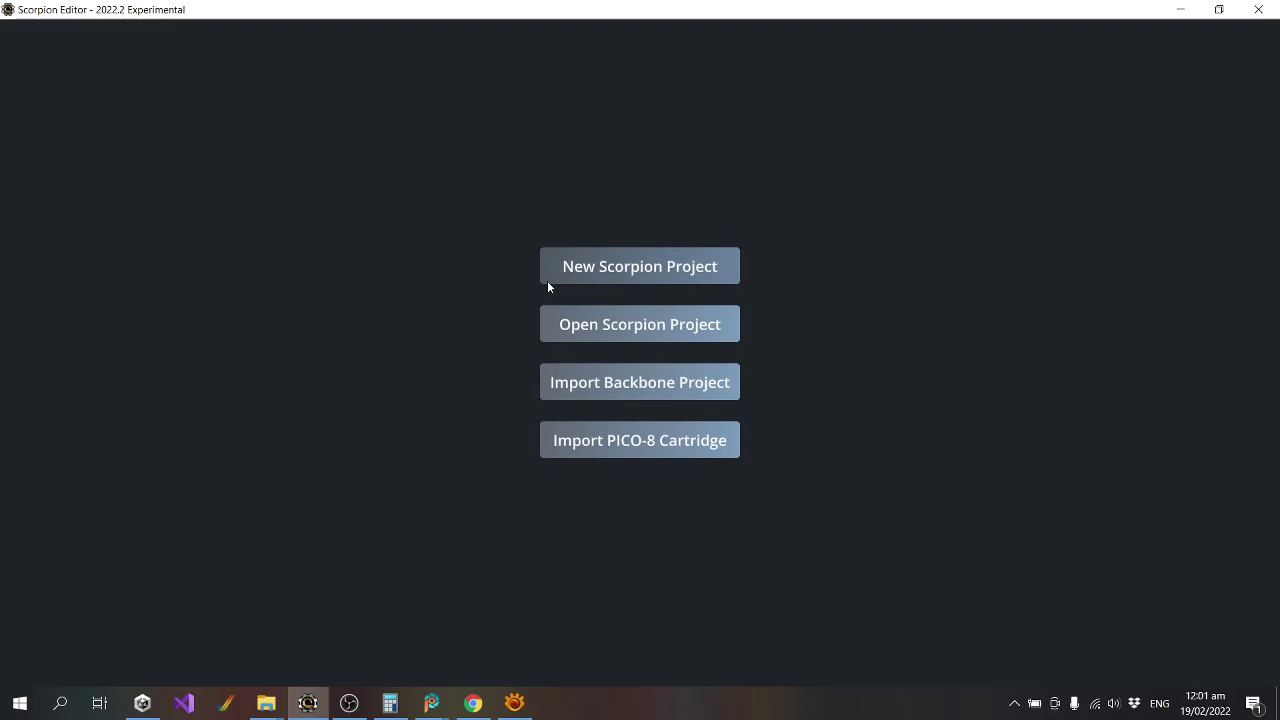
# Open project.sproject from the CountdownTimer folder inside the Scorpion folder.
pyautogui.click(563, 320)
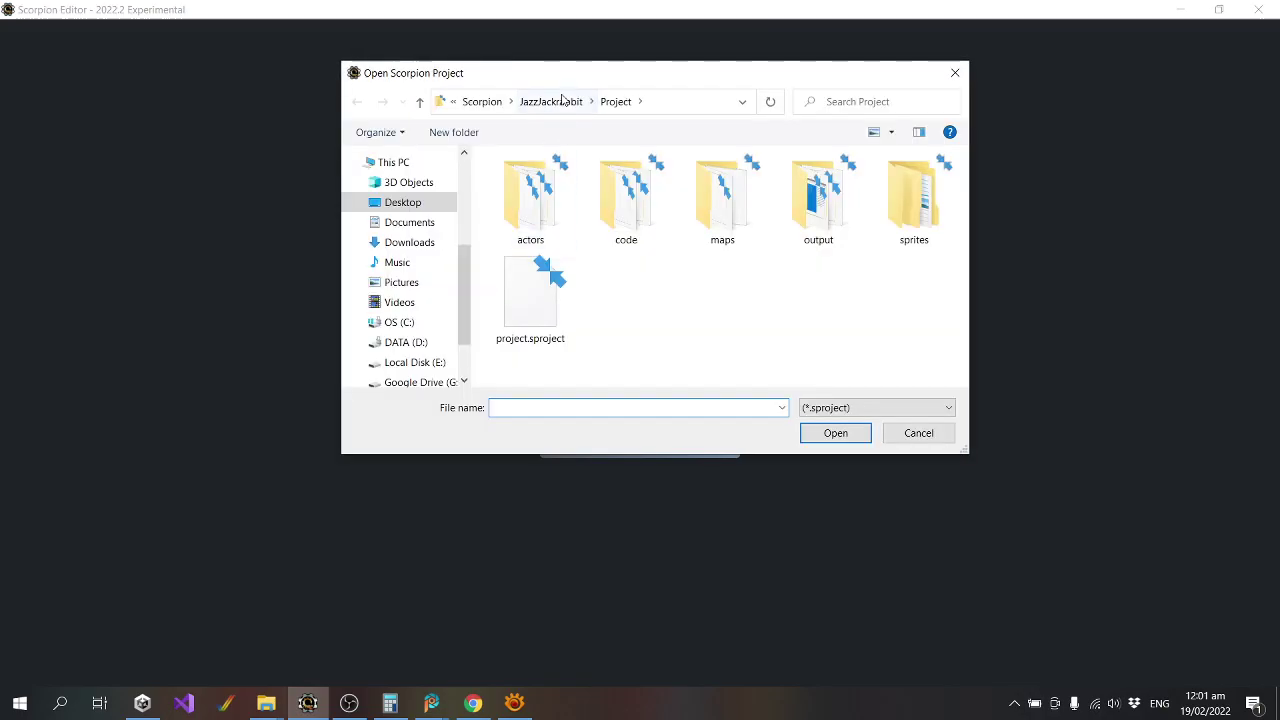
pyautogui.click(562, 101)
pyautogui.click(548, 104)
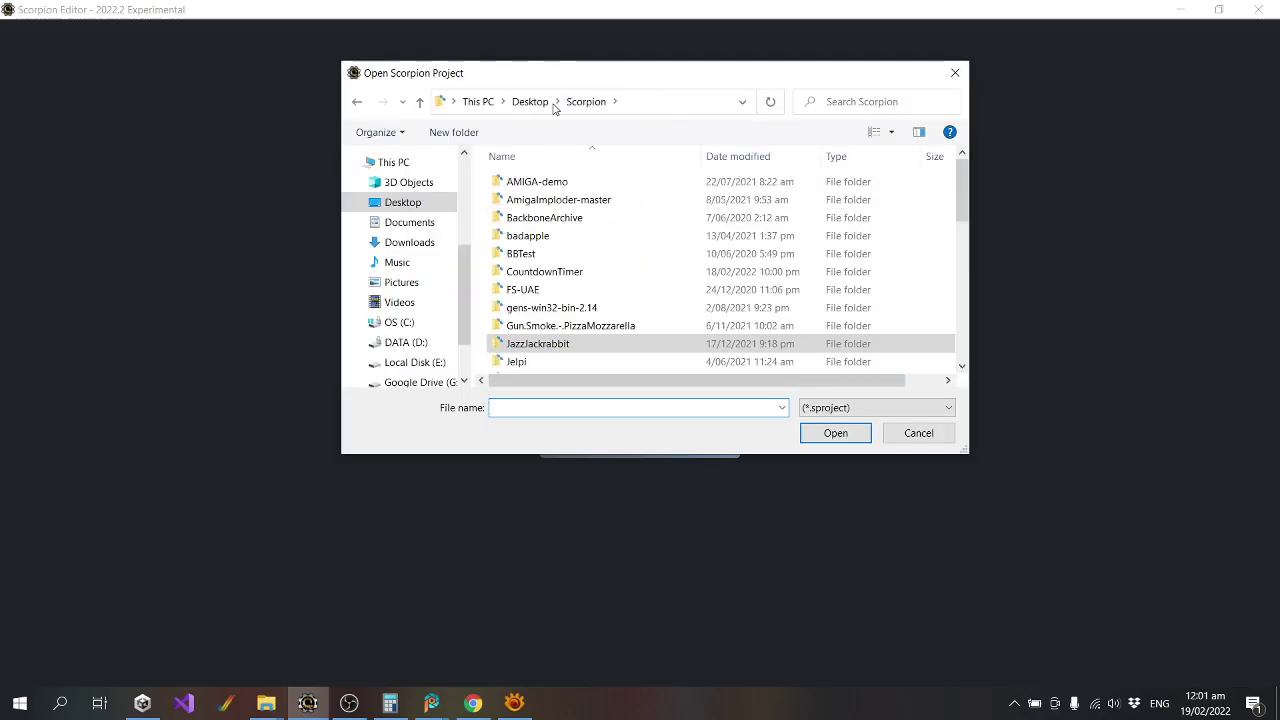
pyautogui.doubleClick(571, 274)
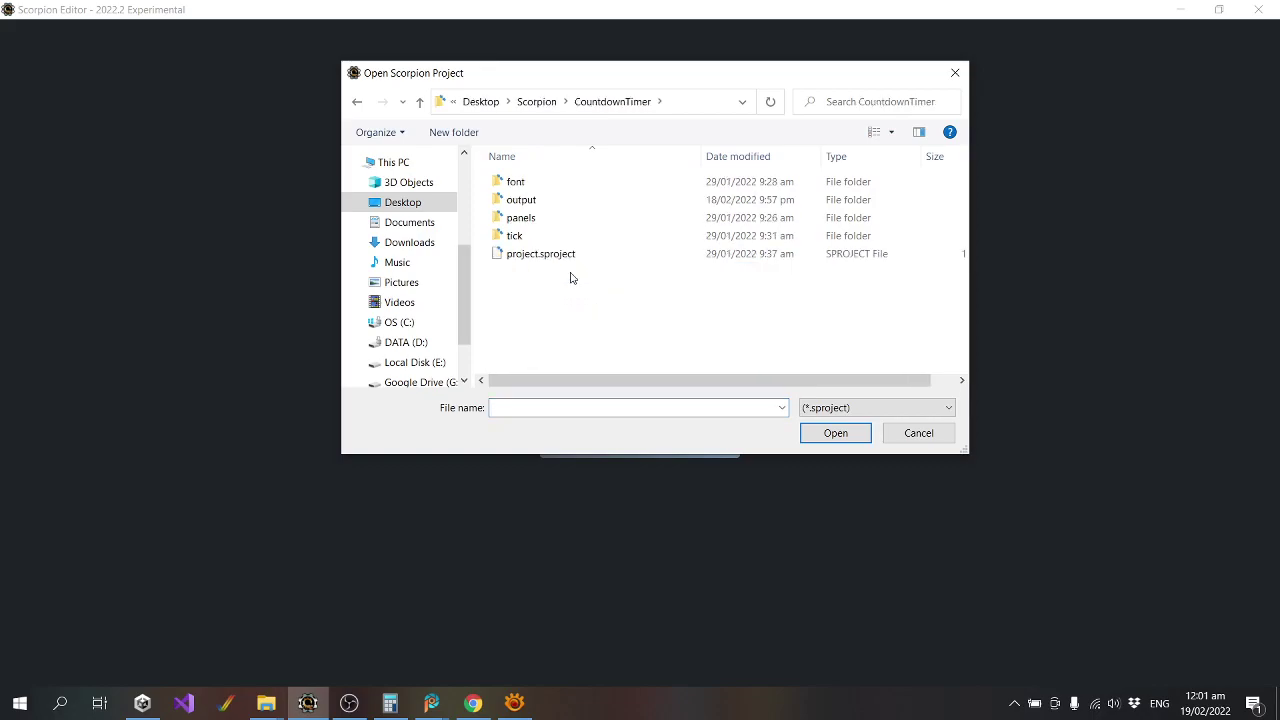
pyautogui.doubleClick(570, 256)
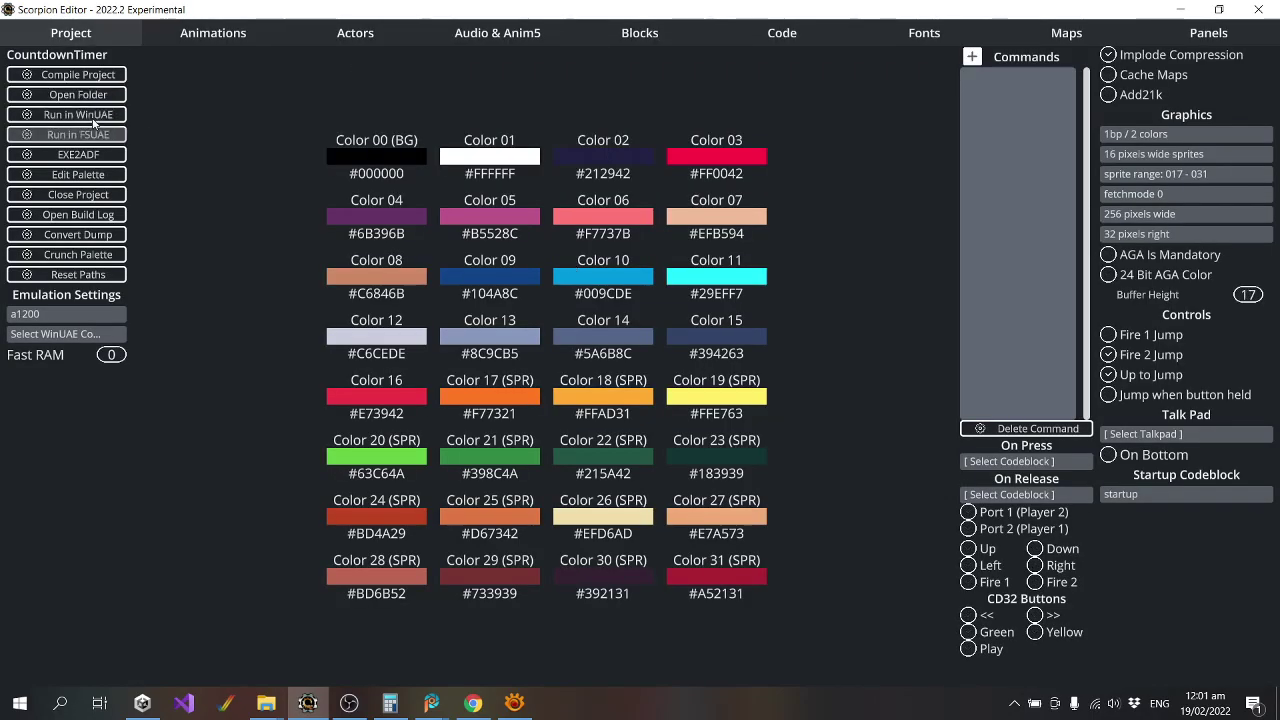
# Run the CountdownTimer project in WinUAE, let the countdown finish, and close the emulator and the compile message.
pyautogui.click(92, 117)
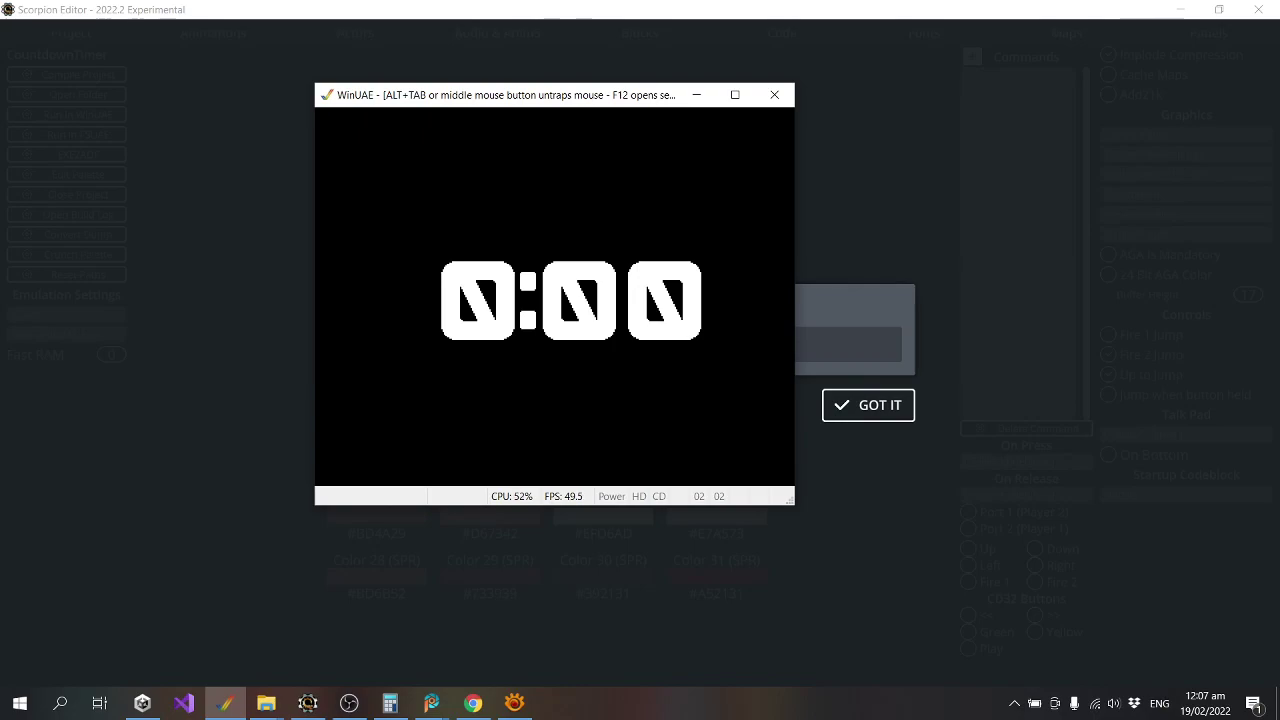
pyautogui.hotkey('alt', 'F4')
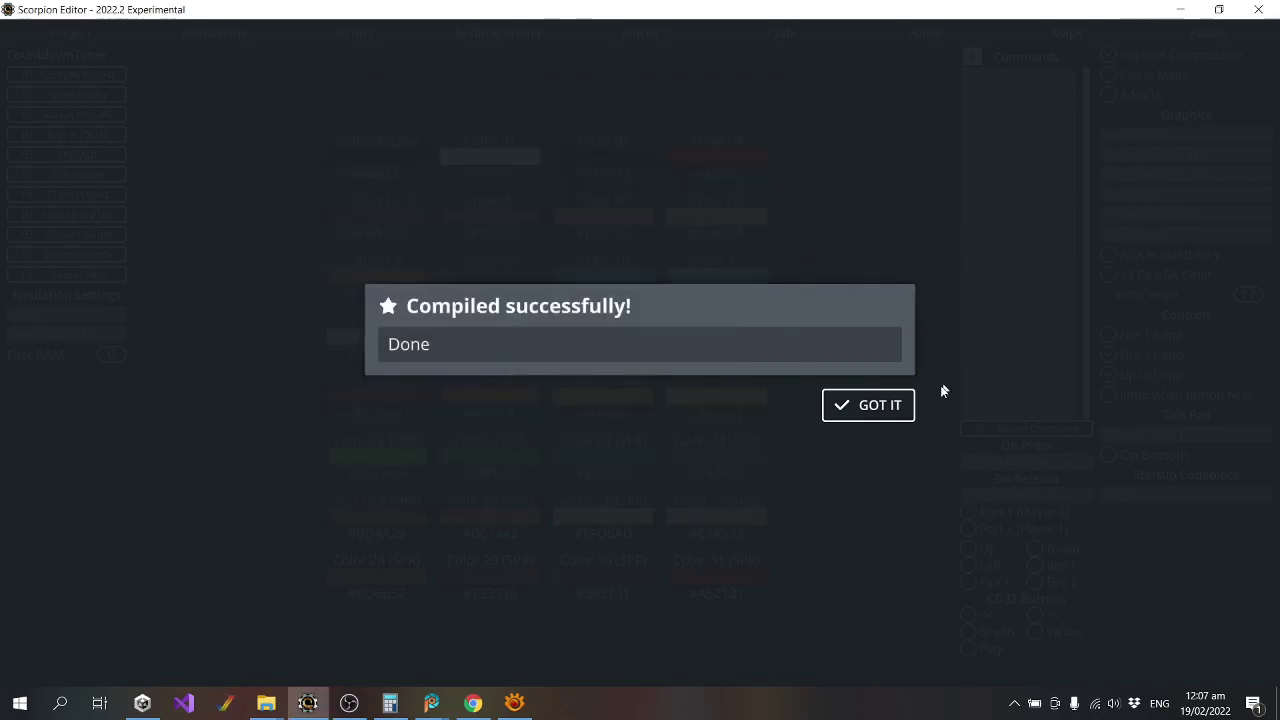
pyautogui.click(883, 412)
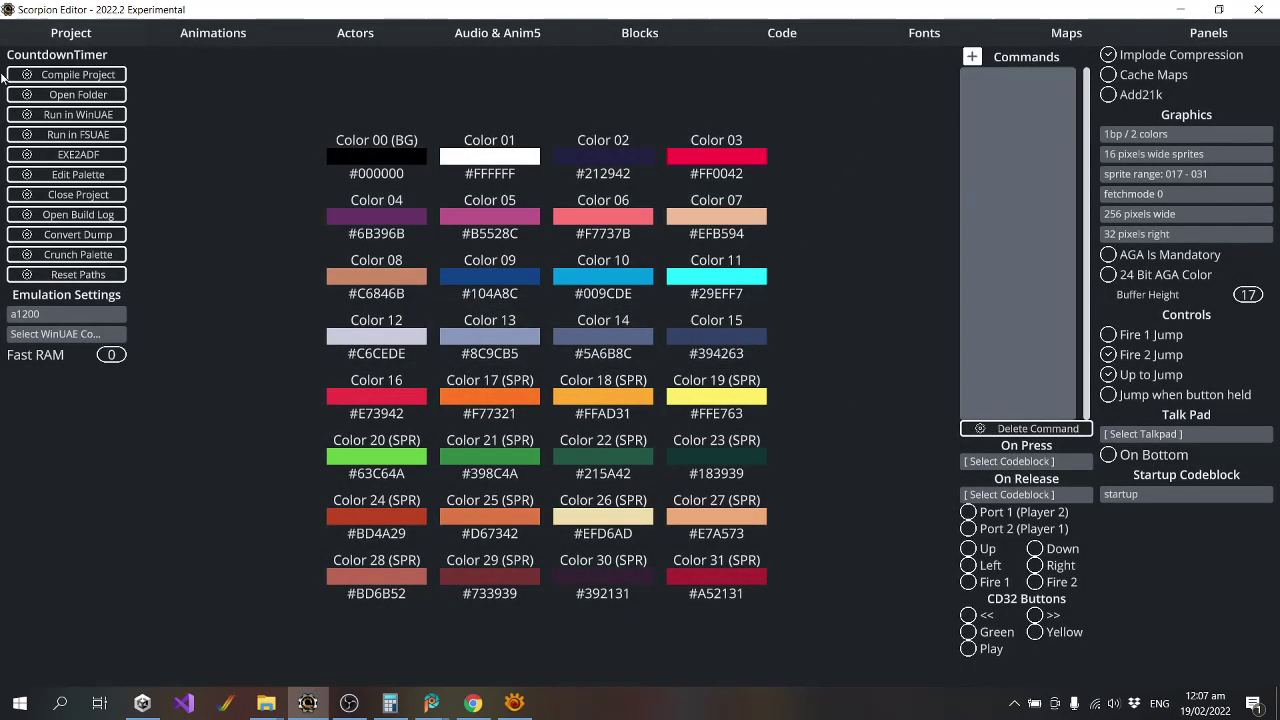
# Close the CountdownTimer project and open the Scorpion project from the JazzJackrabbit folder's Project subfolder.
pyautogui.click(78, 194)
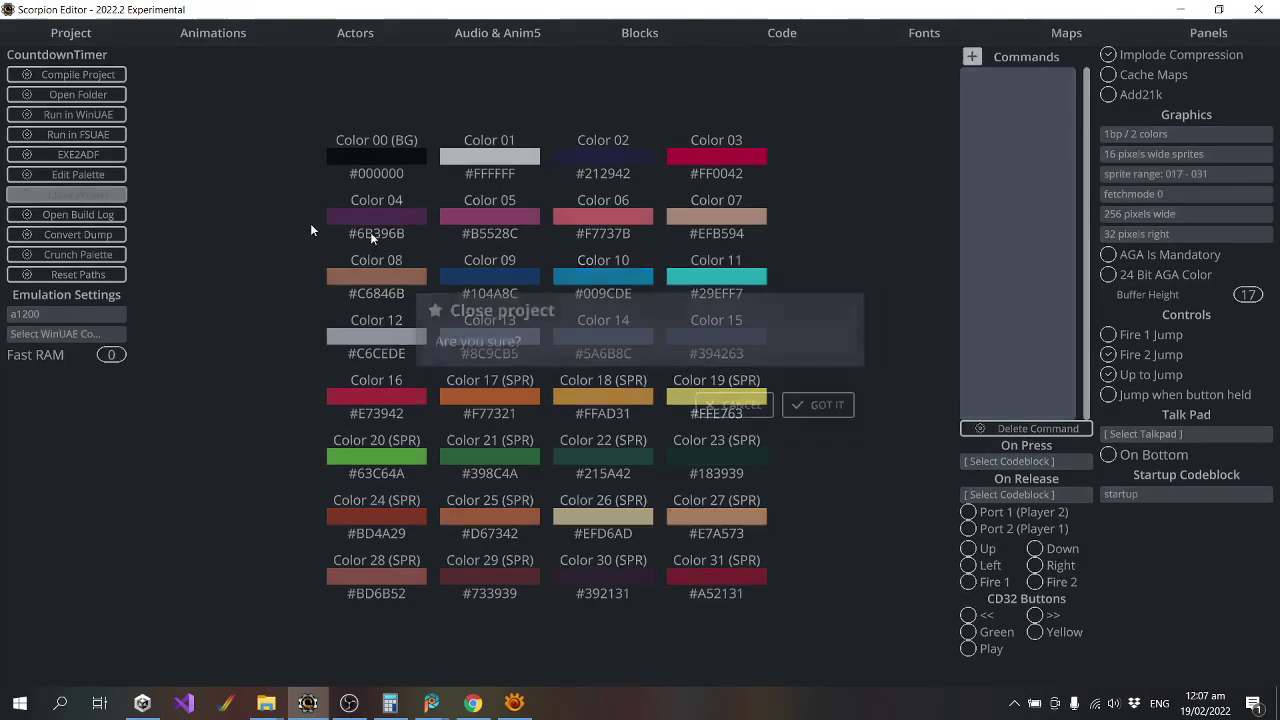
pyautogui.click(880, 405)
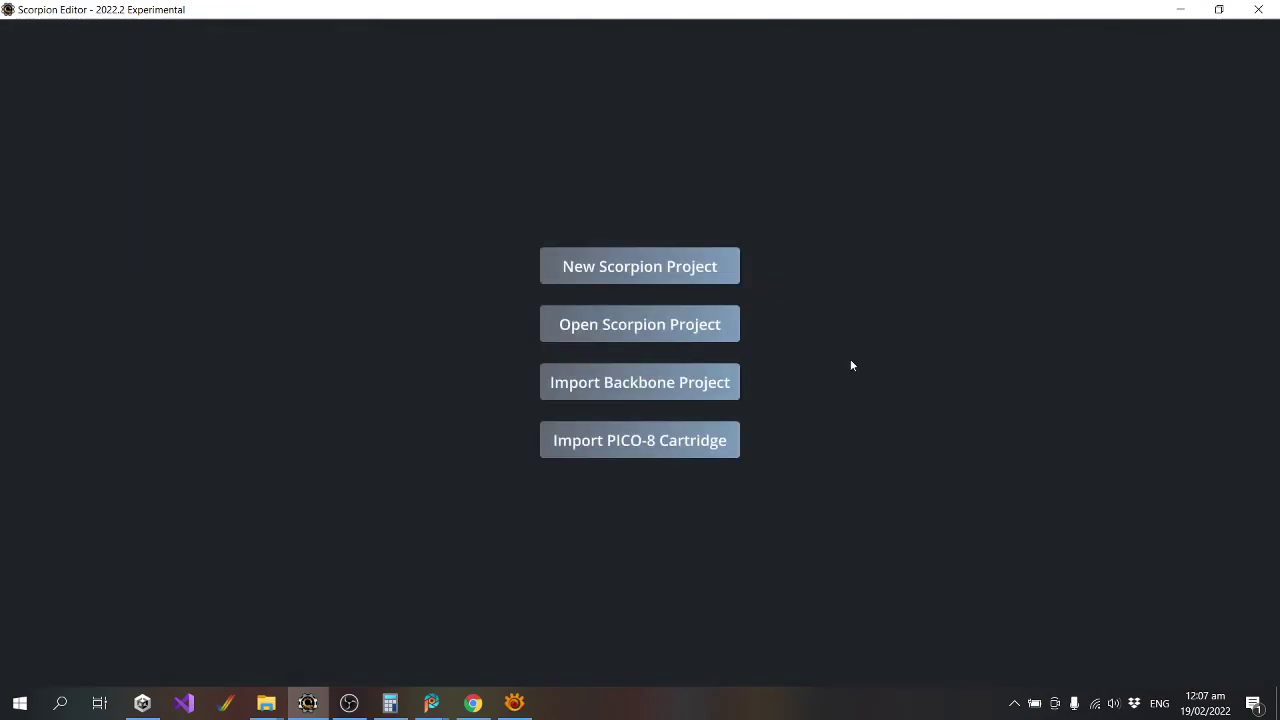
pyautogui.click(672, 324)
pyautogui.click(543, 101)
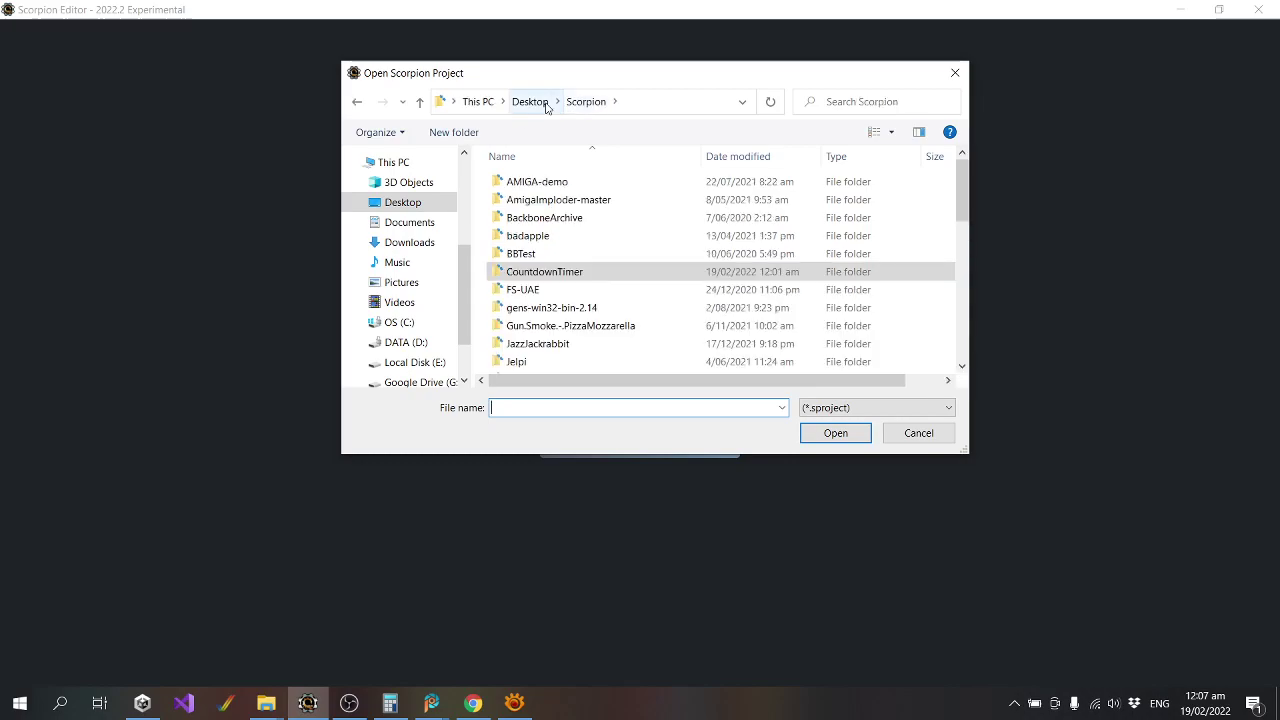
pyautogui.click(530, 101)
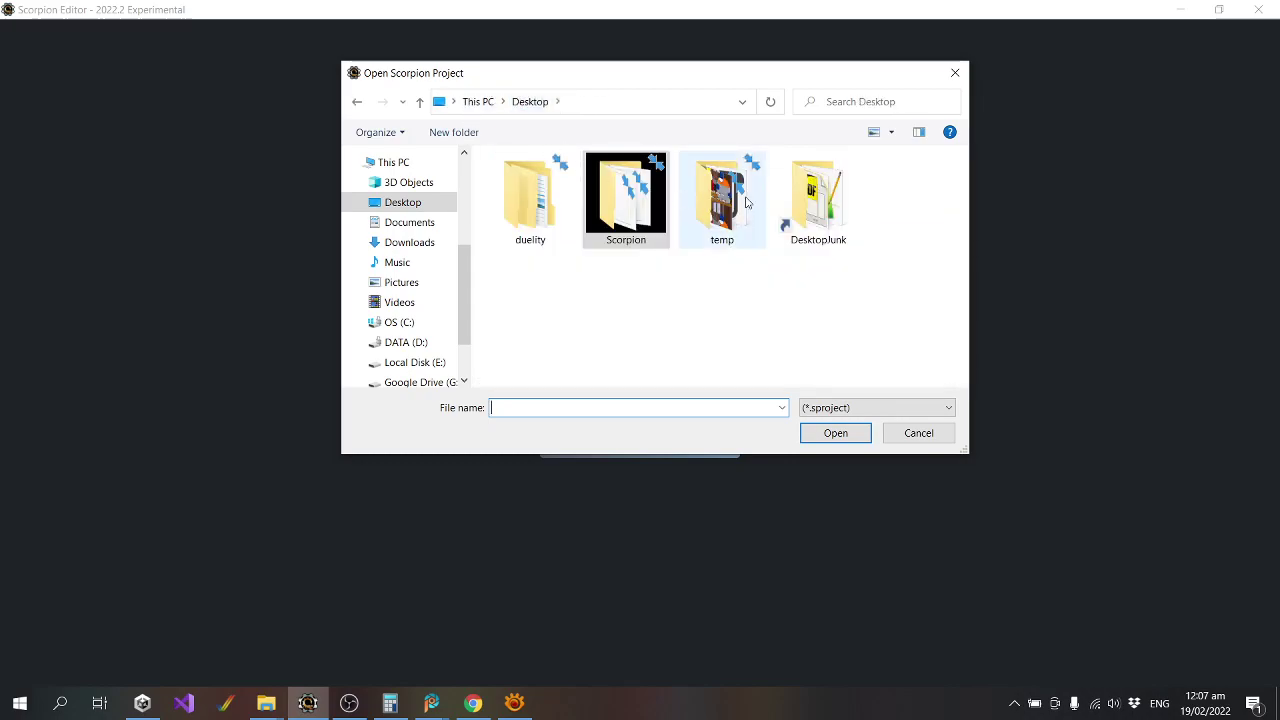
pyautogui.doubleClick(626, 200)
pyautogui.scroll(-2, 626, 216)
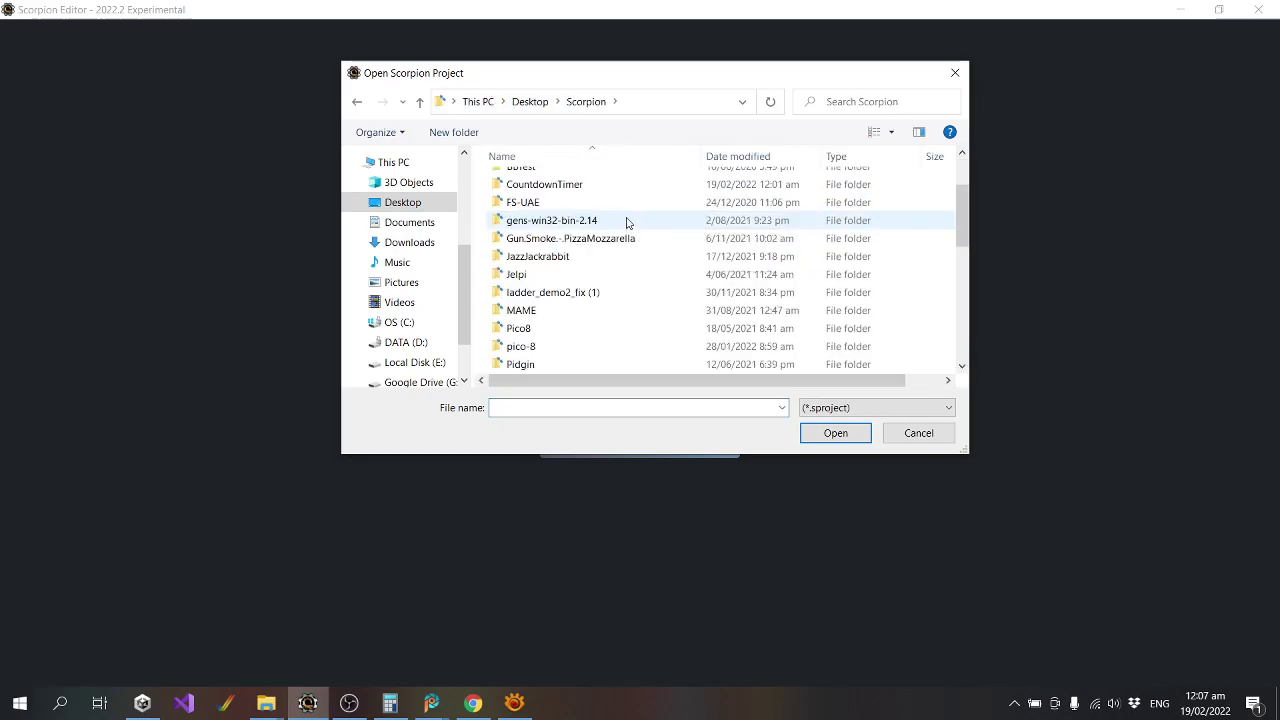
pyautogui.doubleClick(586, 257)
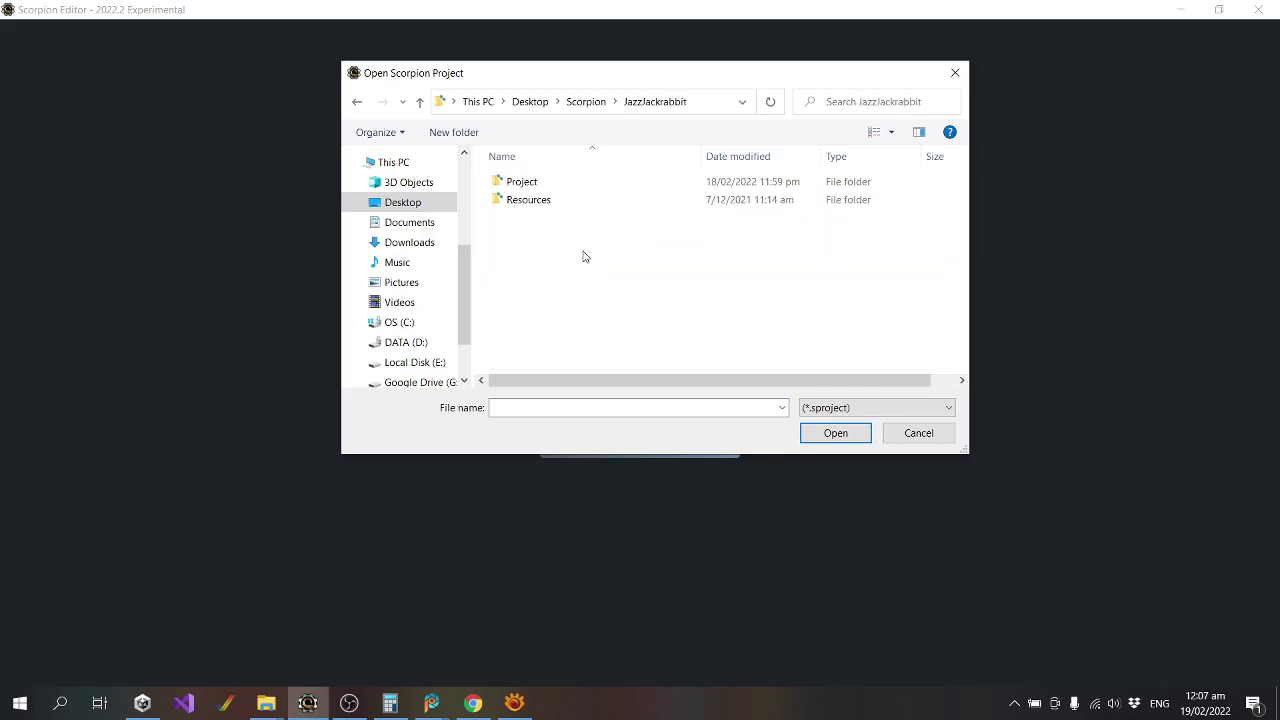
pyautogui.doubleClick(551, 184)
pyautogui.doubleClick(530, 292)
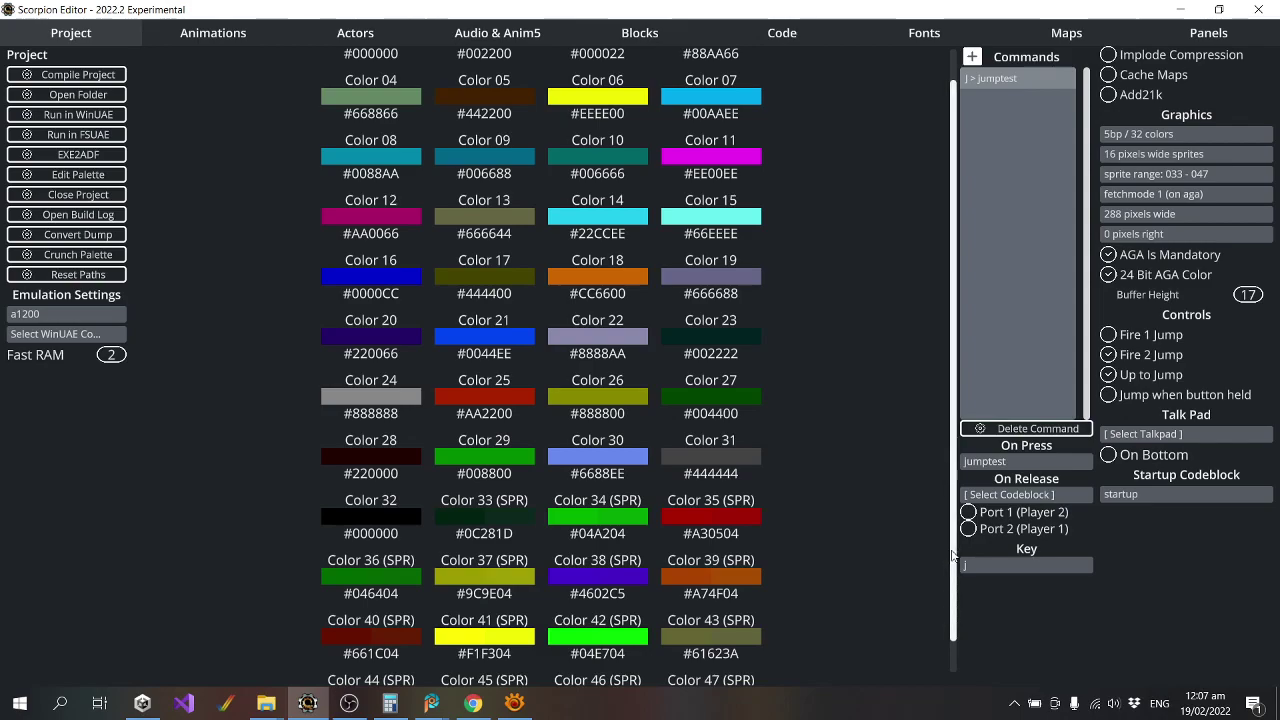
pyautogui.scroll(-1, 952, 615)
pyautogui.scroll(2, 952, 615)
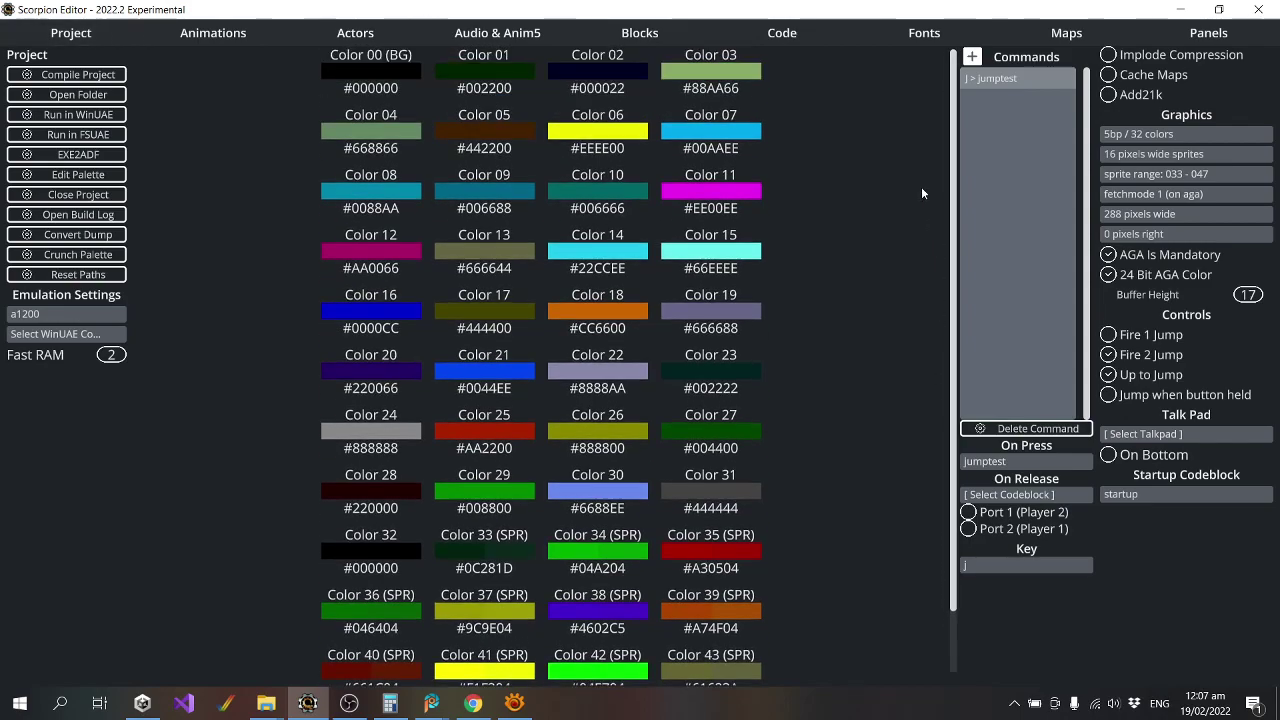
# Add a variable named grenade_count to the startup code block.
pyautogui.click(815, 36)
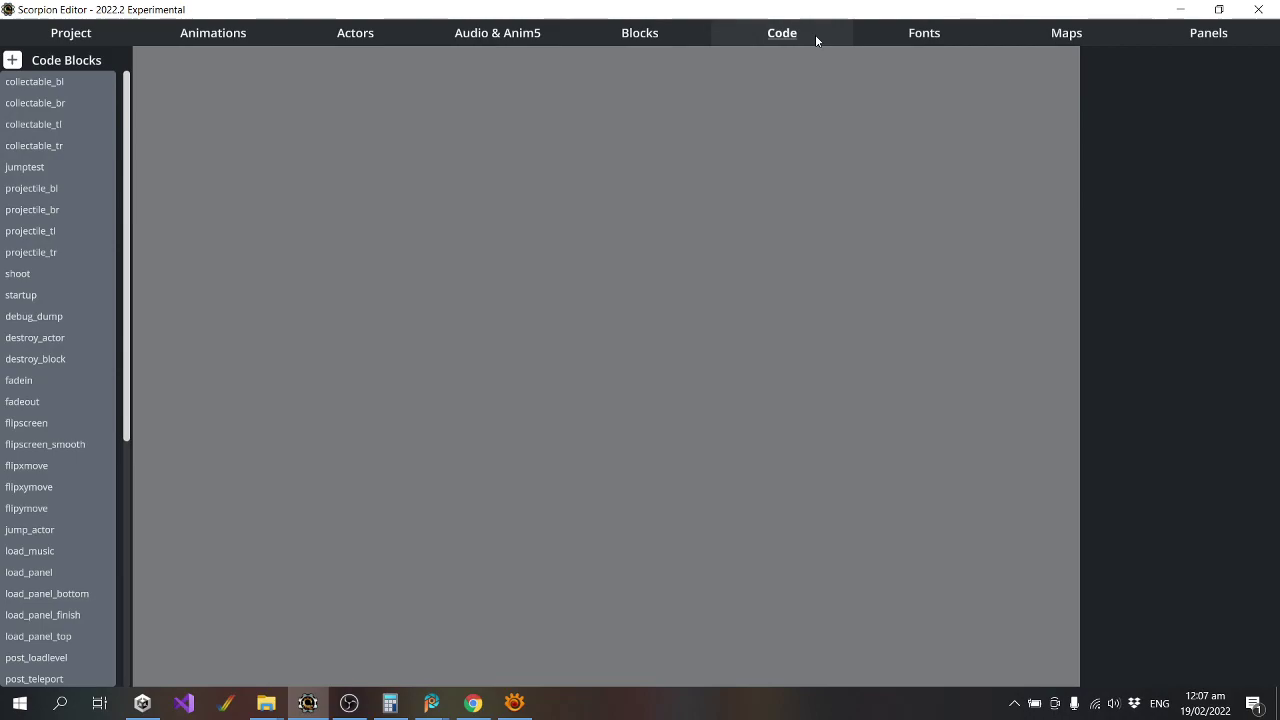
pyautogui.click(58, 296)
pyautogui.click(146, 60)
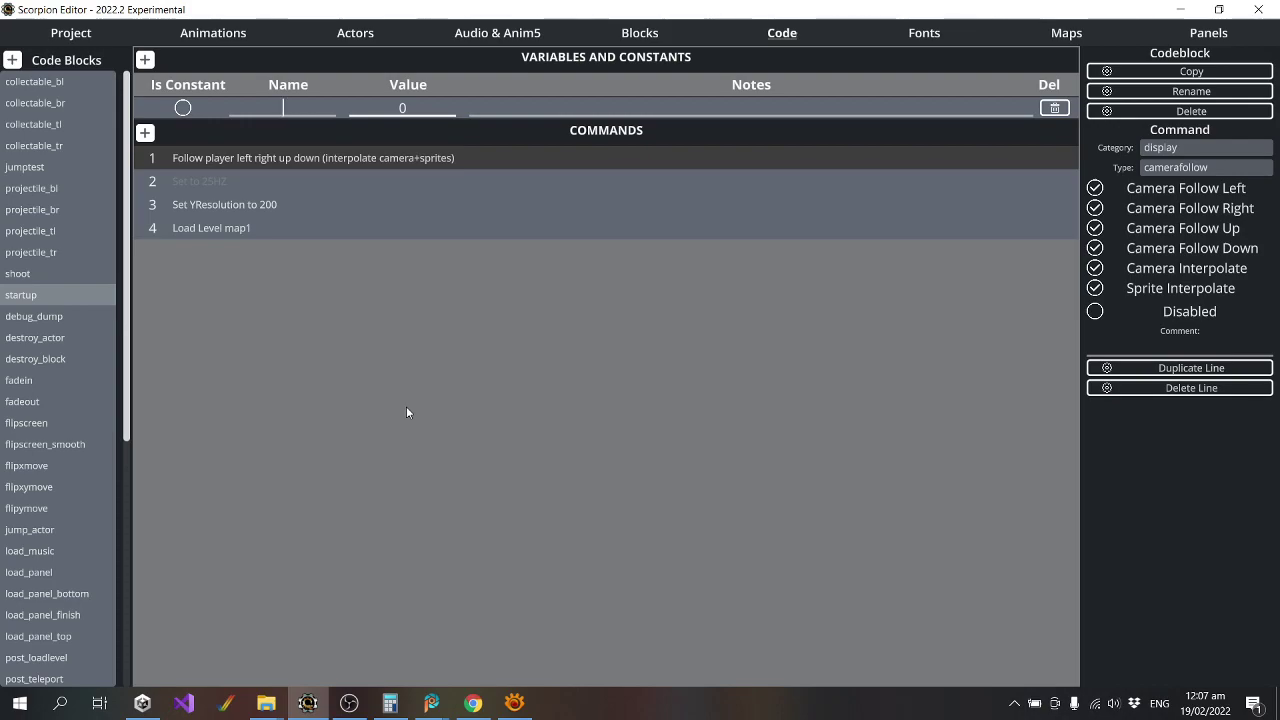
pyautogui.write('grenade_count')
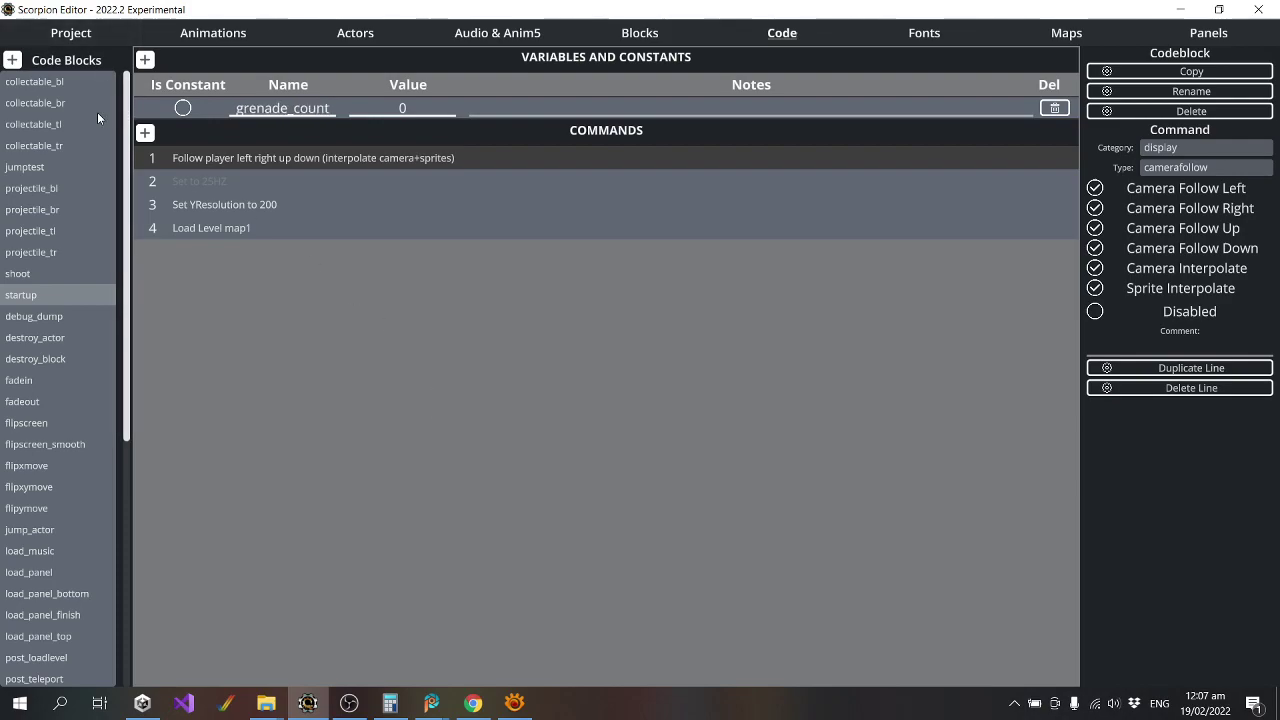
# Review the collectable_br, collectable_tl, startup and shoot code blocks.
pyautogui.click(66, 92)
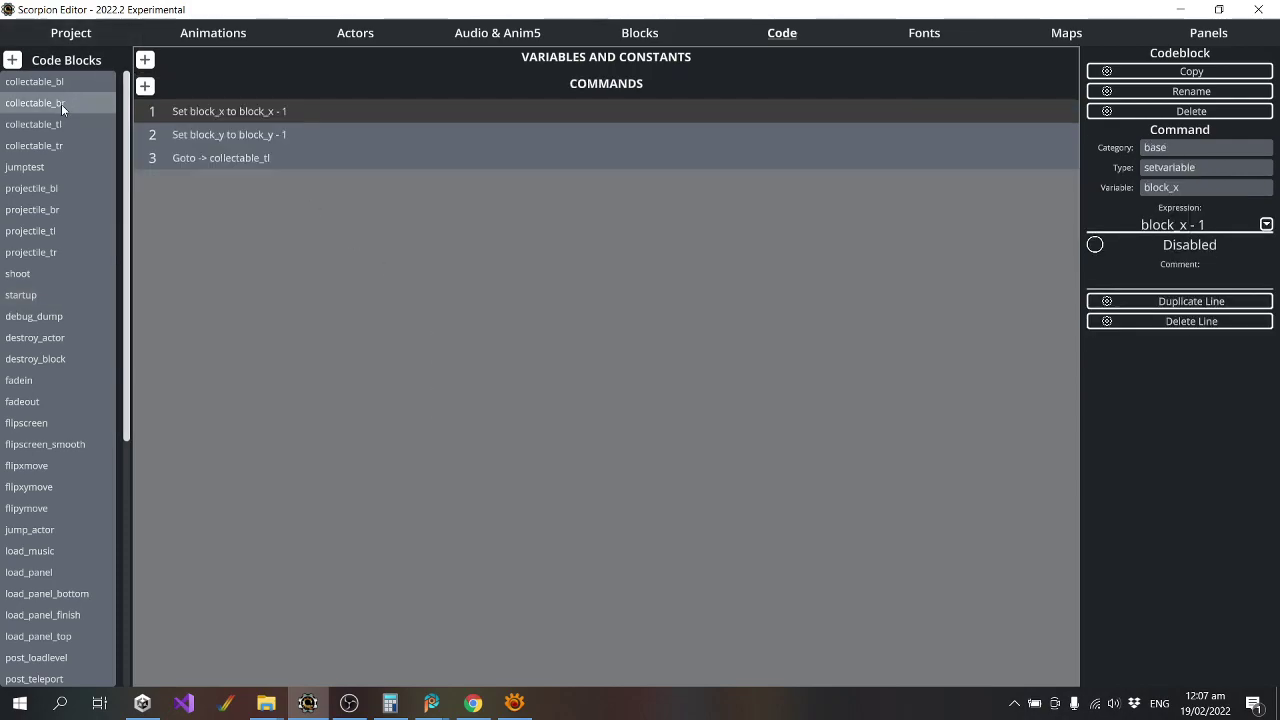
pyautogui.click(60, 126)
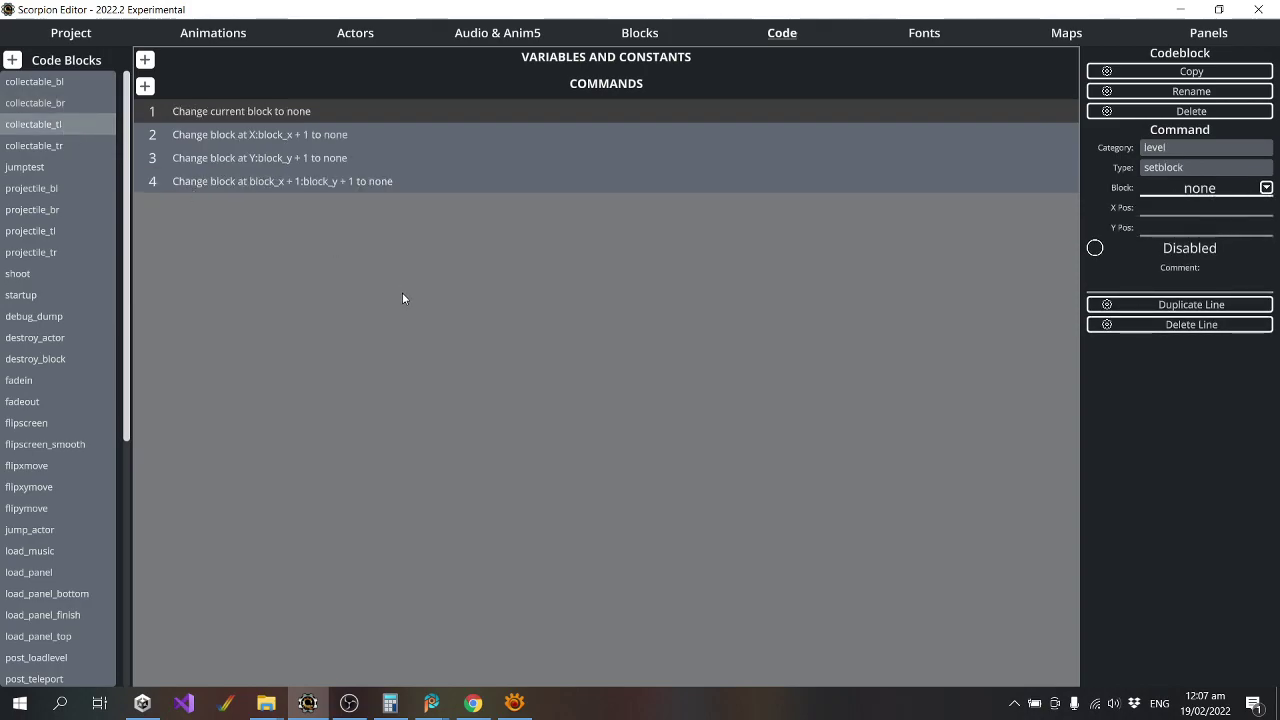
pyautogui.click(39, 296)
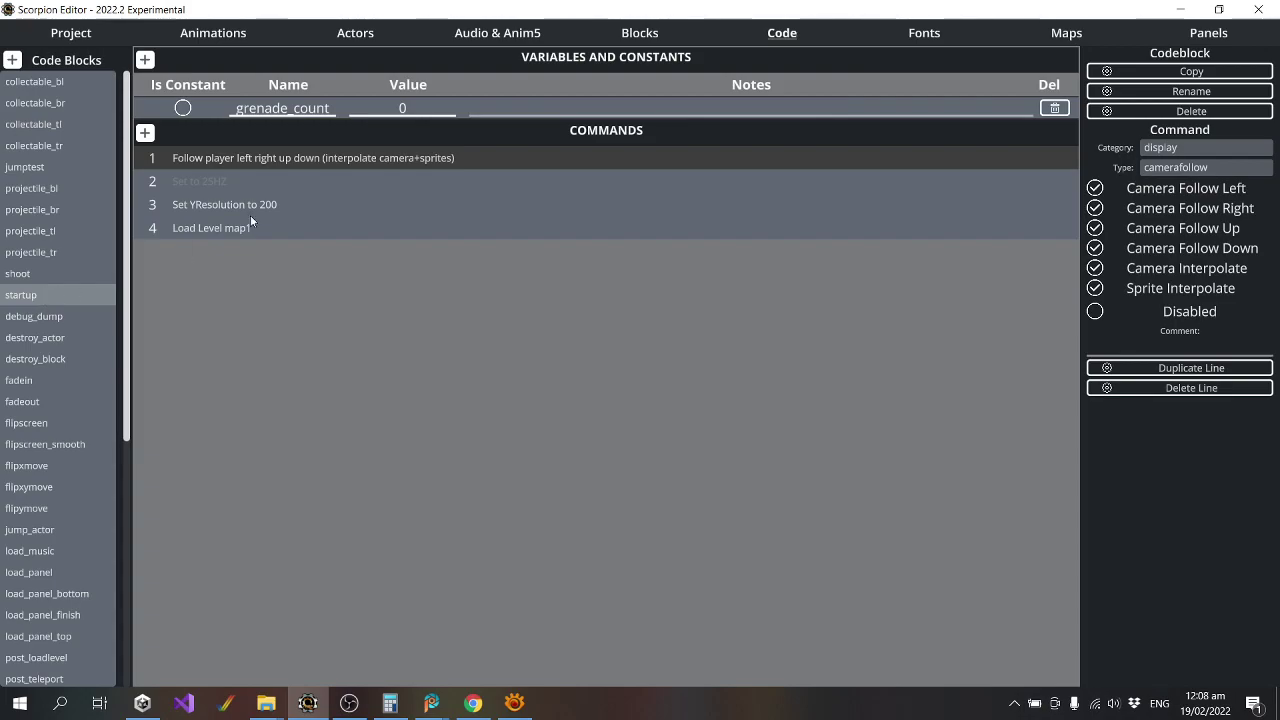
pyautogui.click(78, 272)
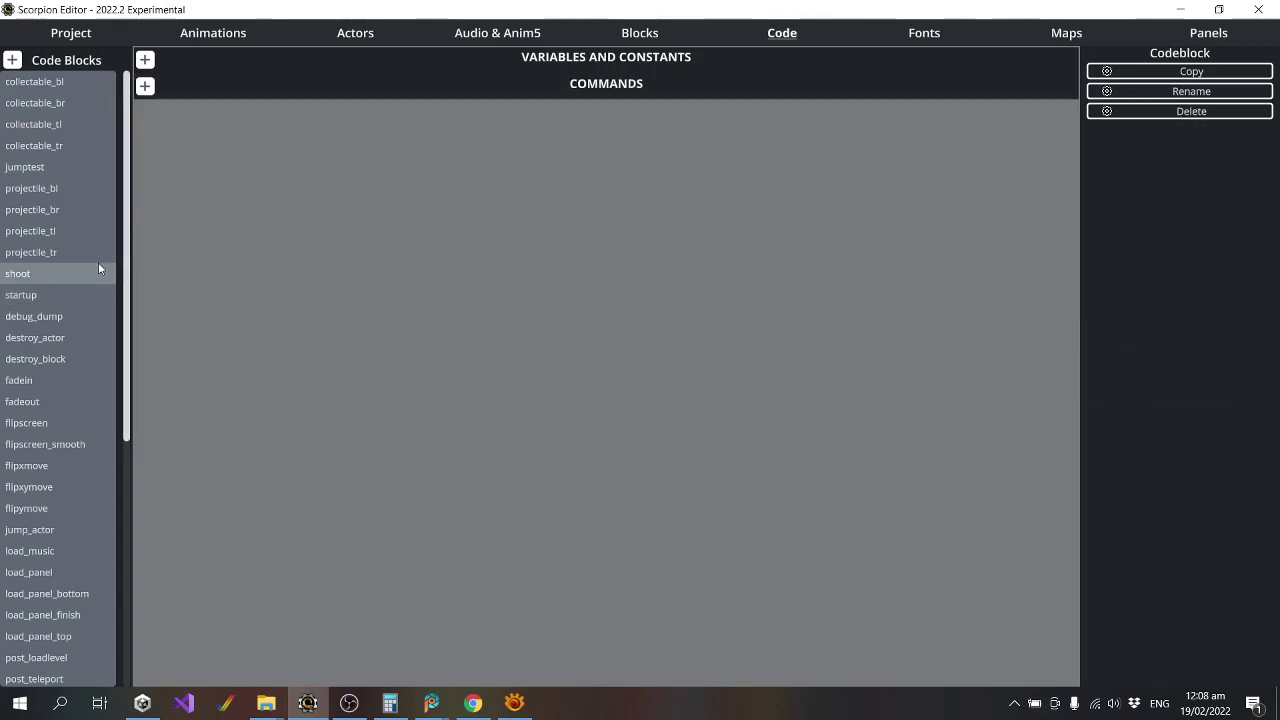
# Clear the jazz actor's attack projectile so that none is assigned.
pyautogui.click(332, 43)
pyautogui.click(77, 88)
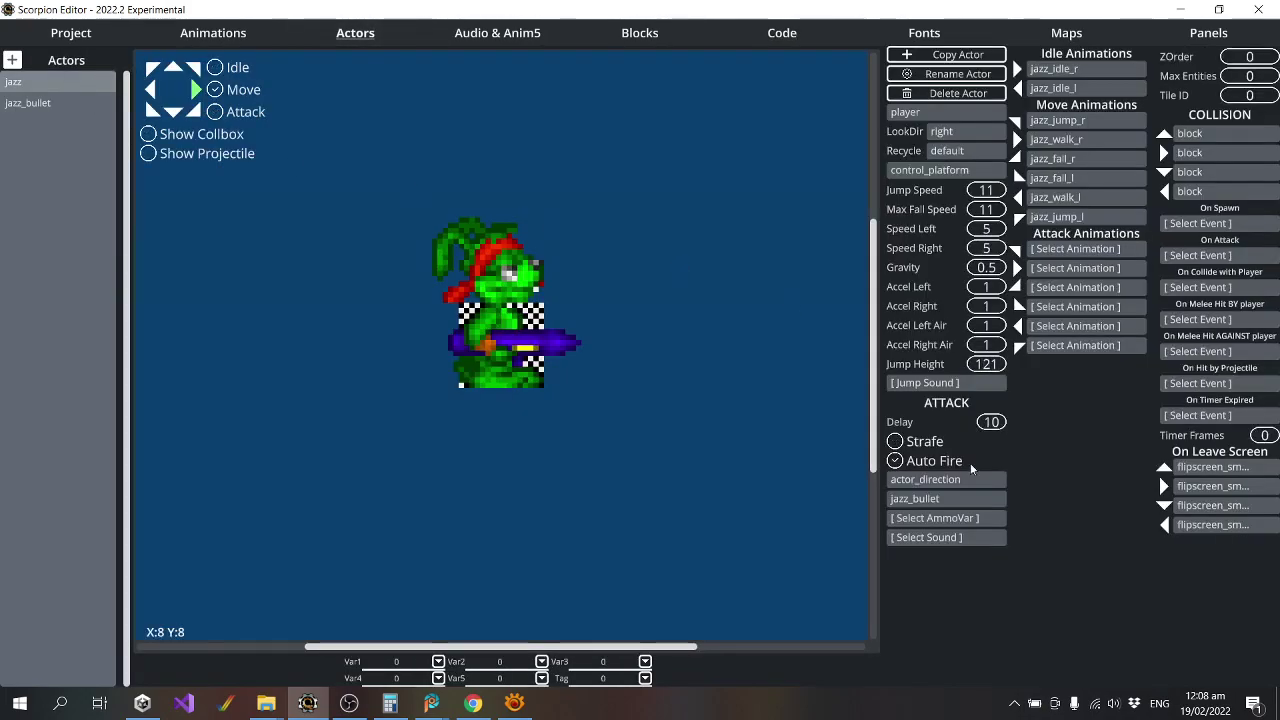
pyautogui.click(947, 499)
pyautogui.click(484, 136)
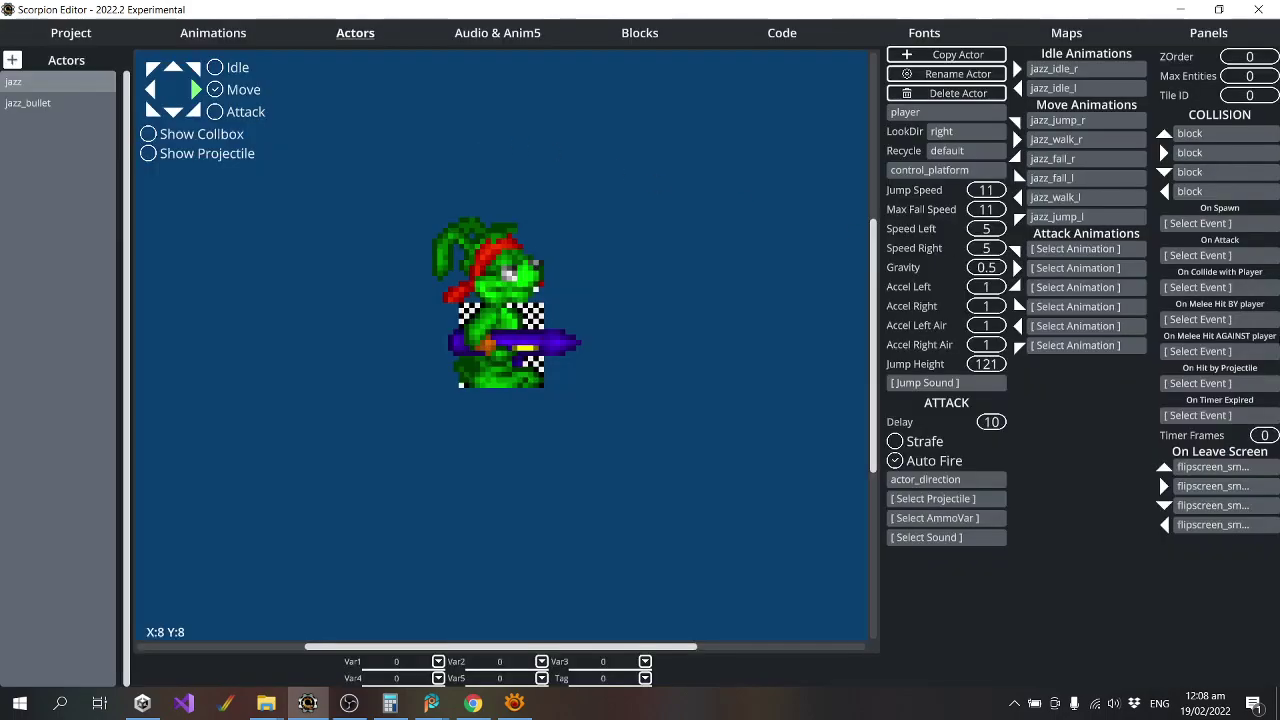
# Add a player Shoot Projectile command to the shoot code block, with jazz_bullet as its actor type.
pyautogui.click(781, 33)
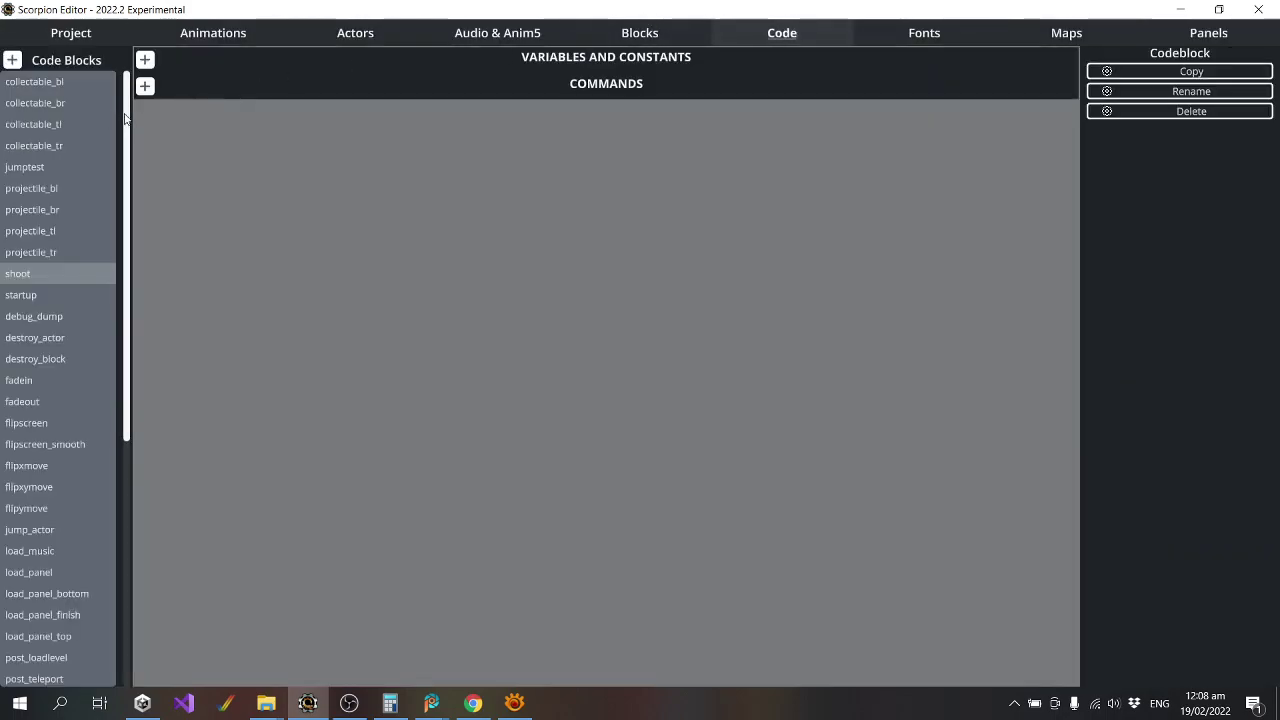
pyautogui.click(145, 86)
pyautogui.click(1166, 148)
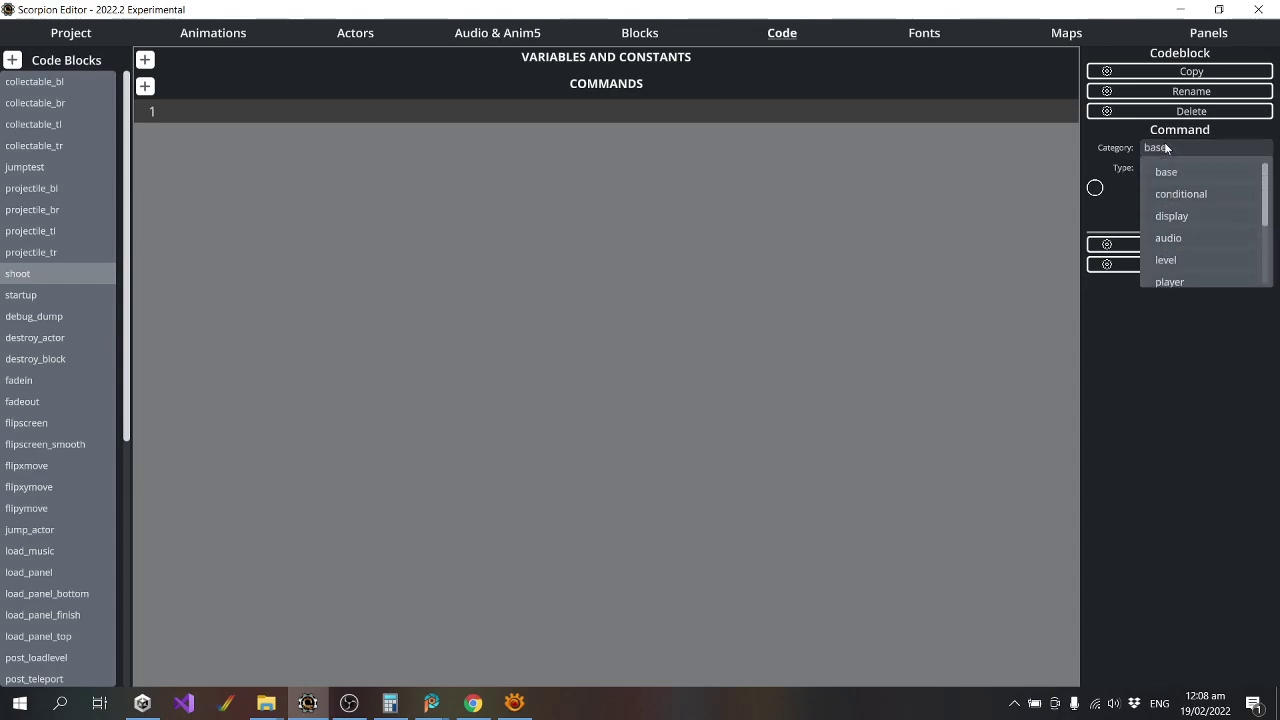
pyautogui.scroll(-1, 1184, 194)
pyautogui.click(1173, 252)
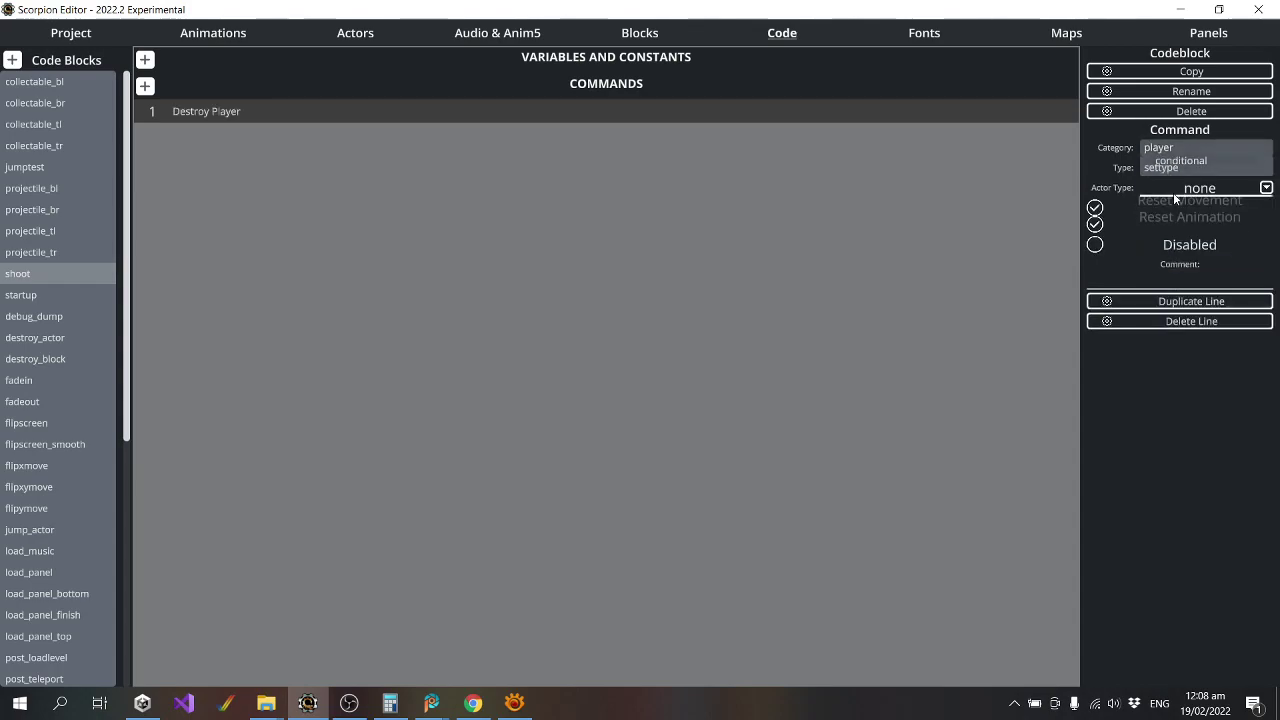
pyautogui.click(1182, 168)
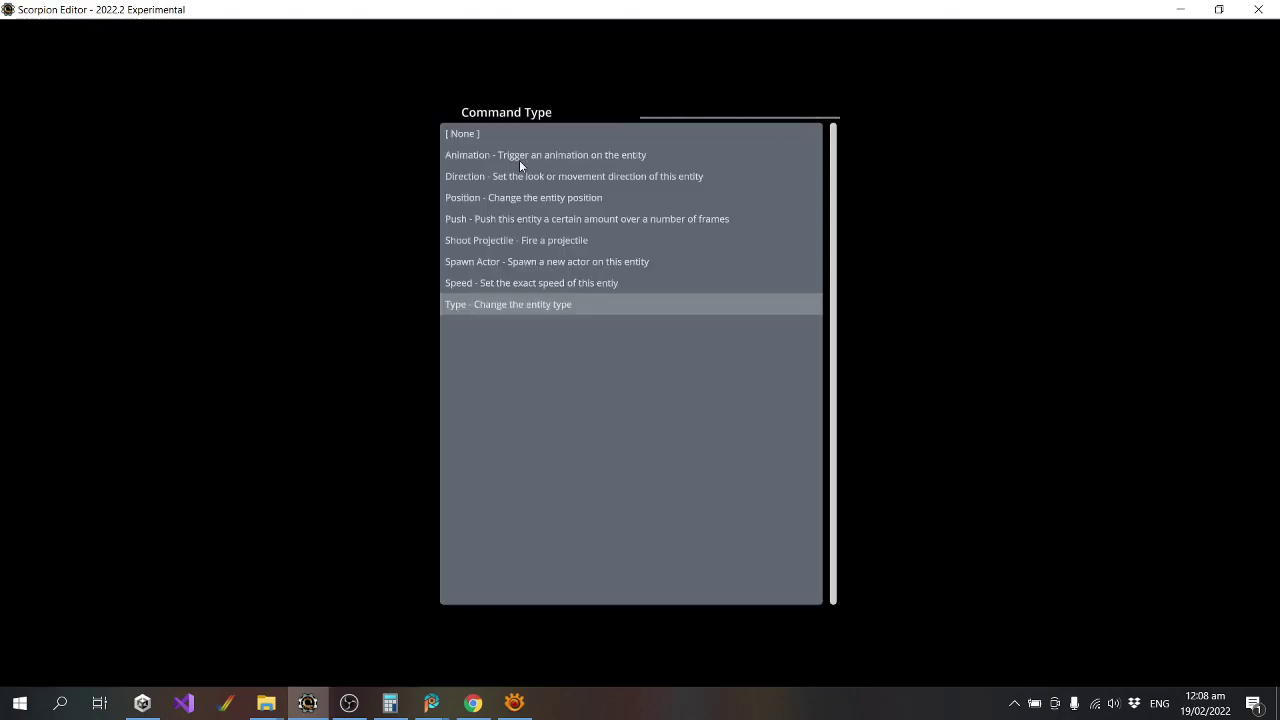
pyautogui.click(524, 241)
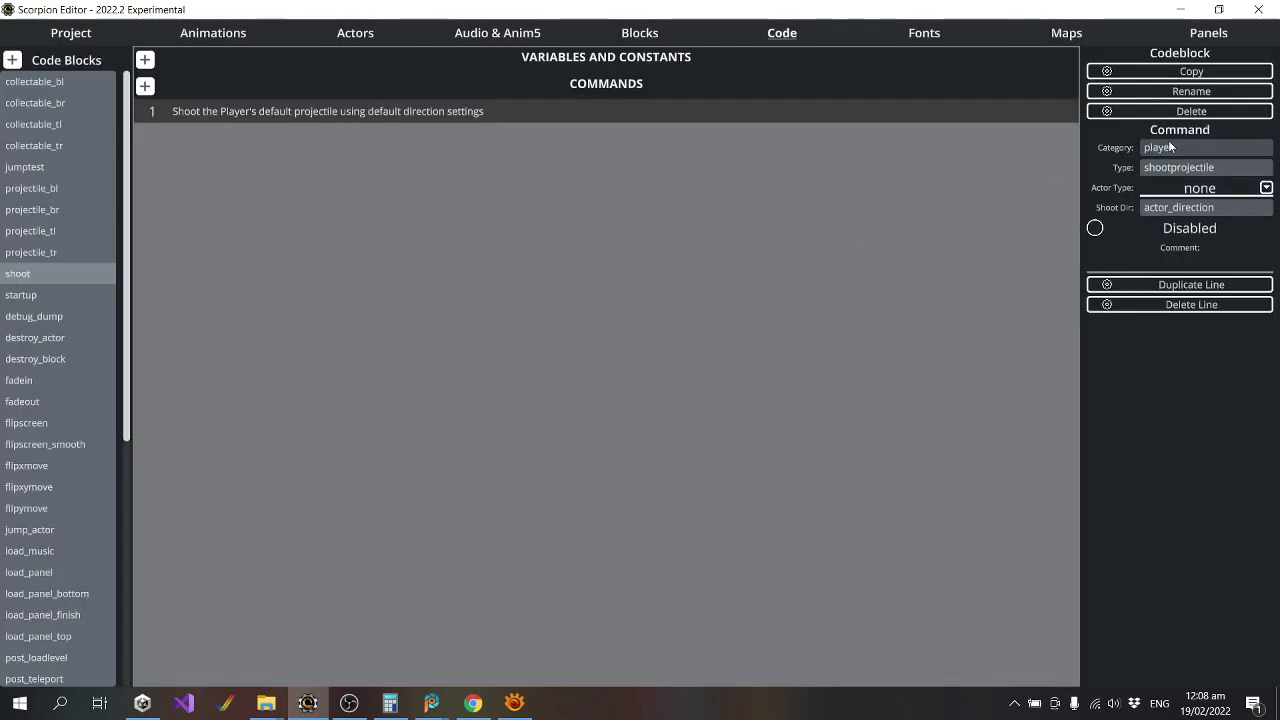
pyautogui.click(1268, 189)
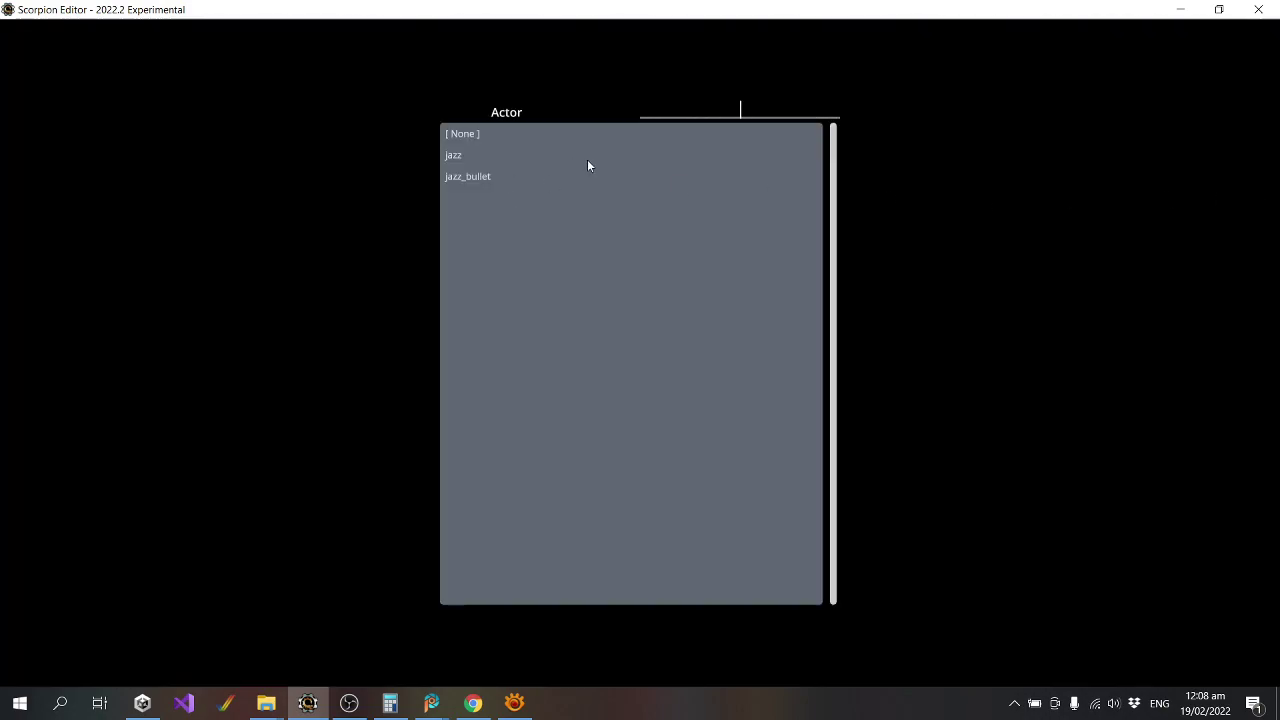
pyautogui.click(470, 177)
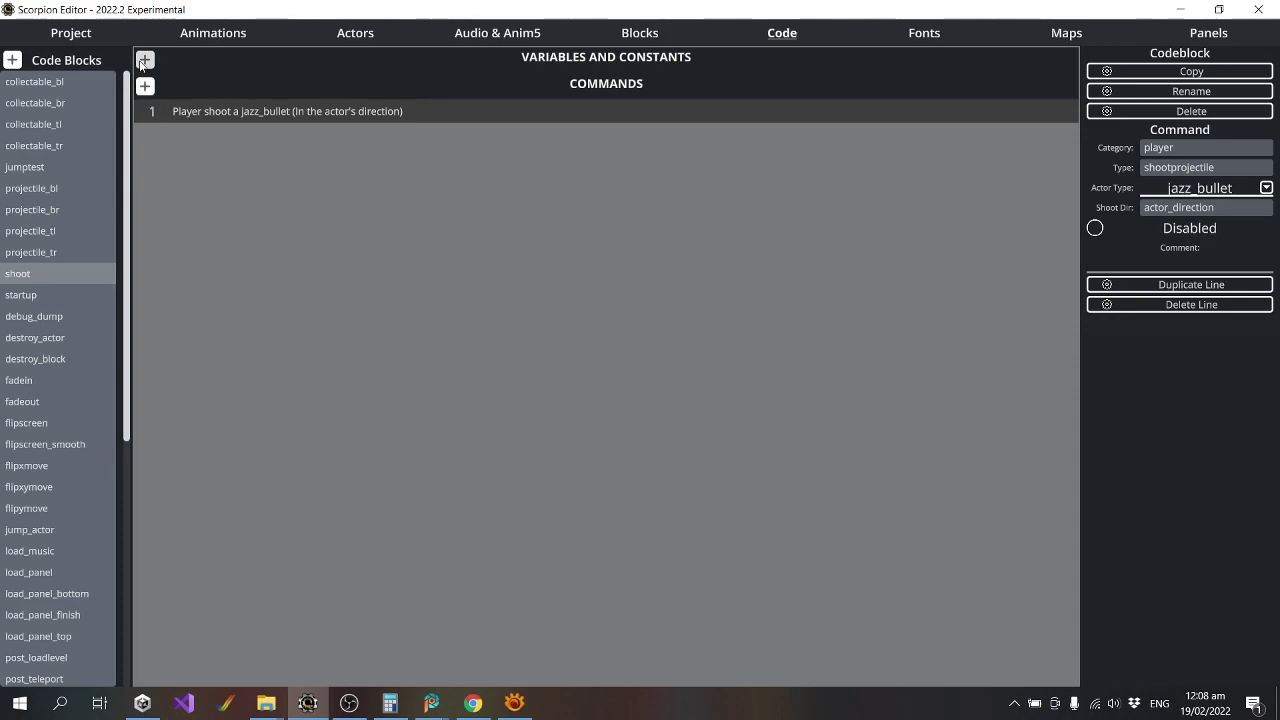
# Run the project in WinUAE and test the jazz player by running, jumping and attacking across the snowy level, ending the test run.
pyautogui.click(70, 33)
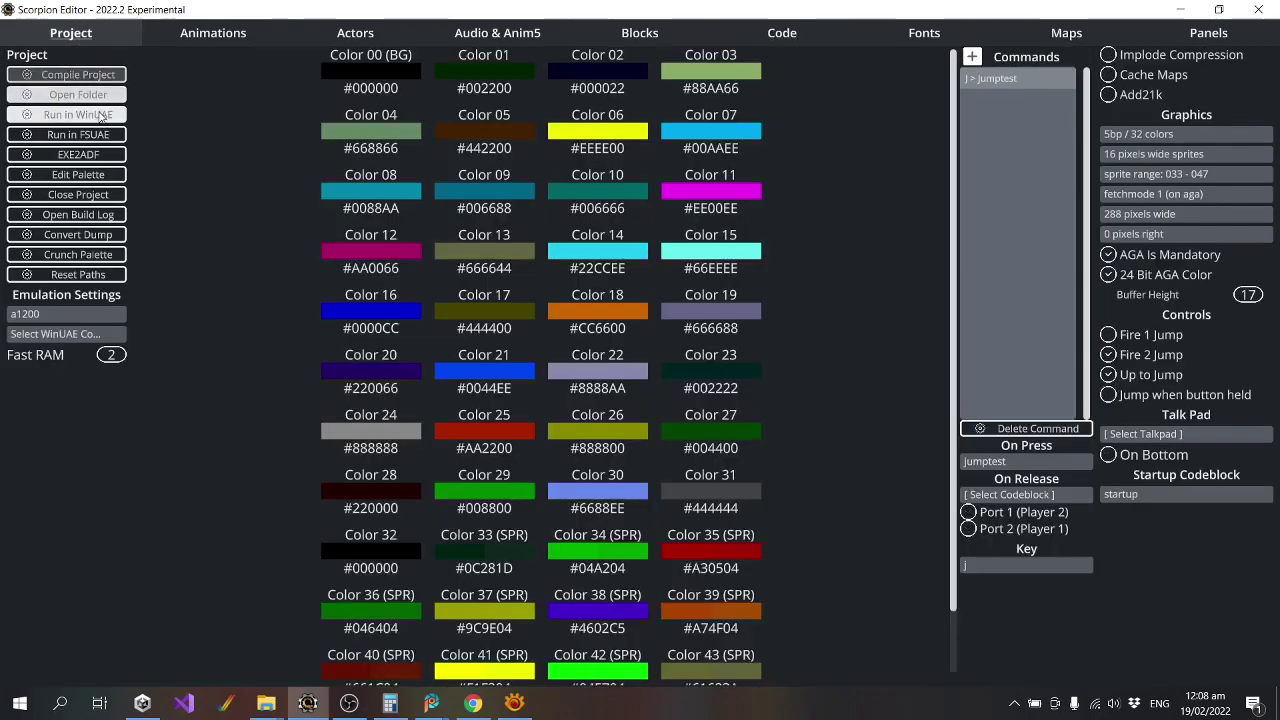
pyautogui.click(86, 114)
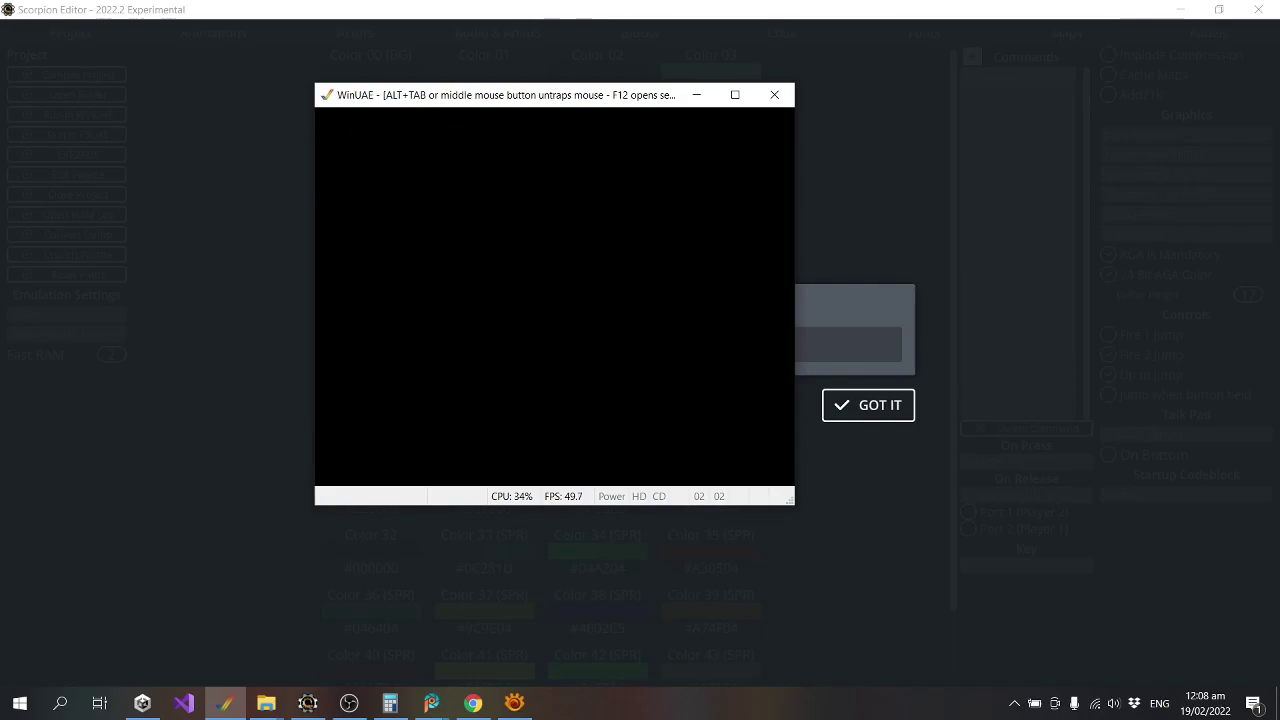
pyautogui.press('Right')
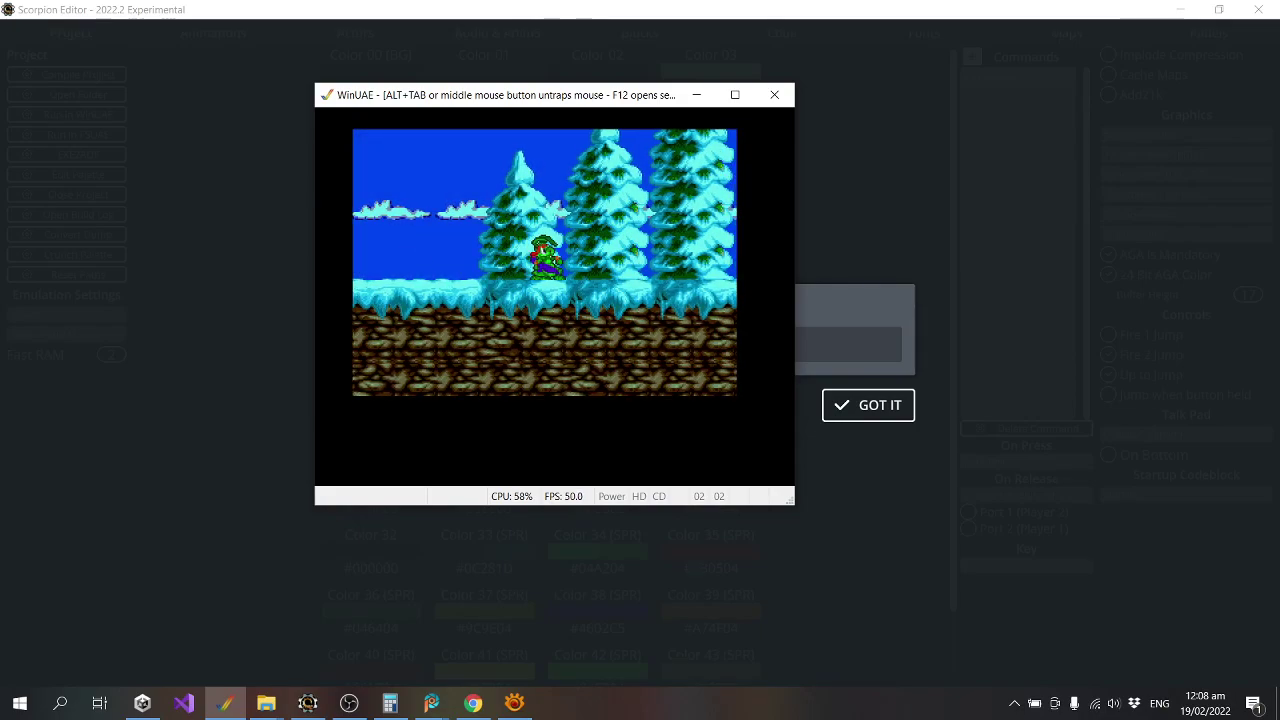
pyautogui.press('Left')
pyautogui.press('Right')
pyautogui.press('Up')
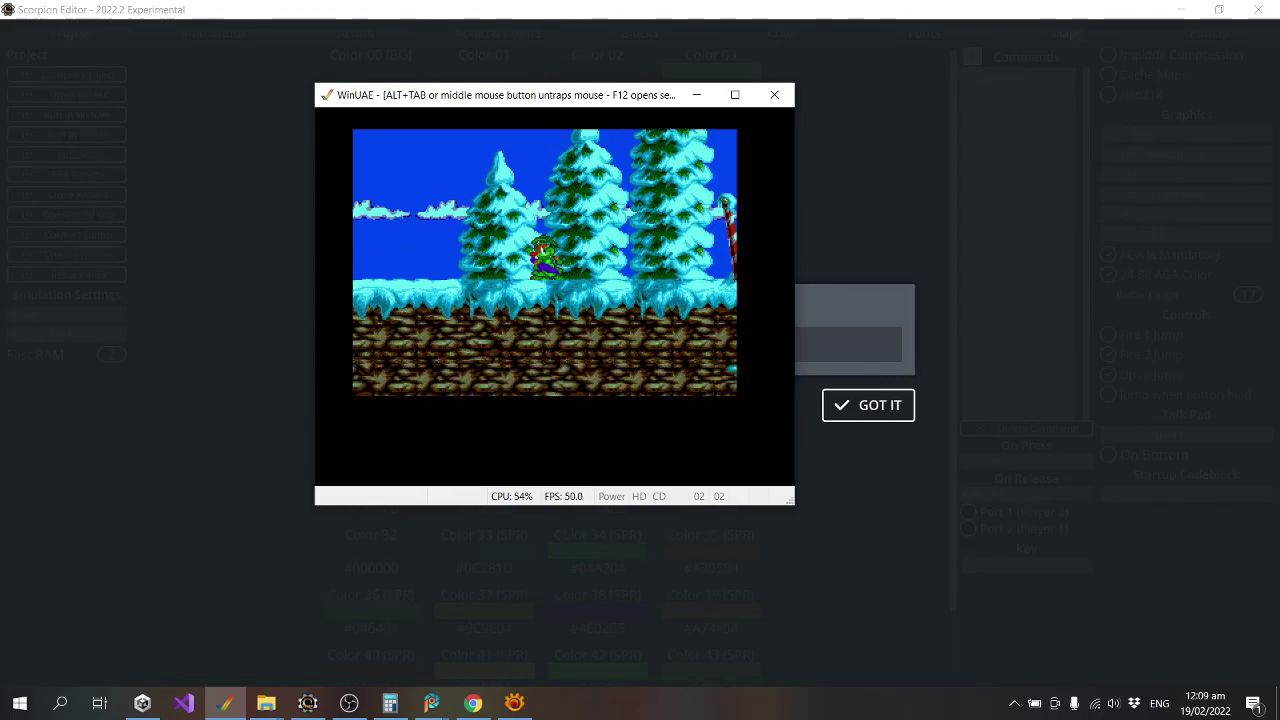
pyautogui.press('Up')
pyautogui.press('Left')
pyautogui.press('Up')
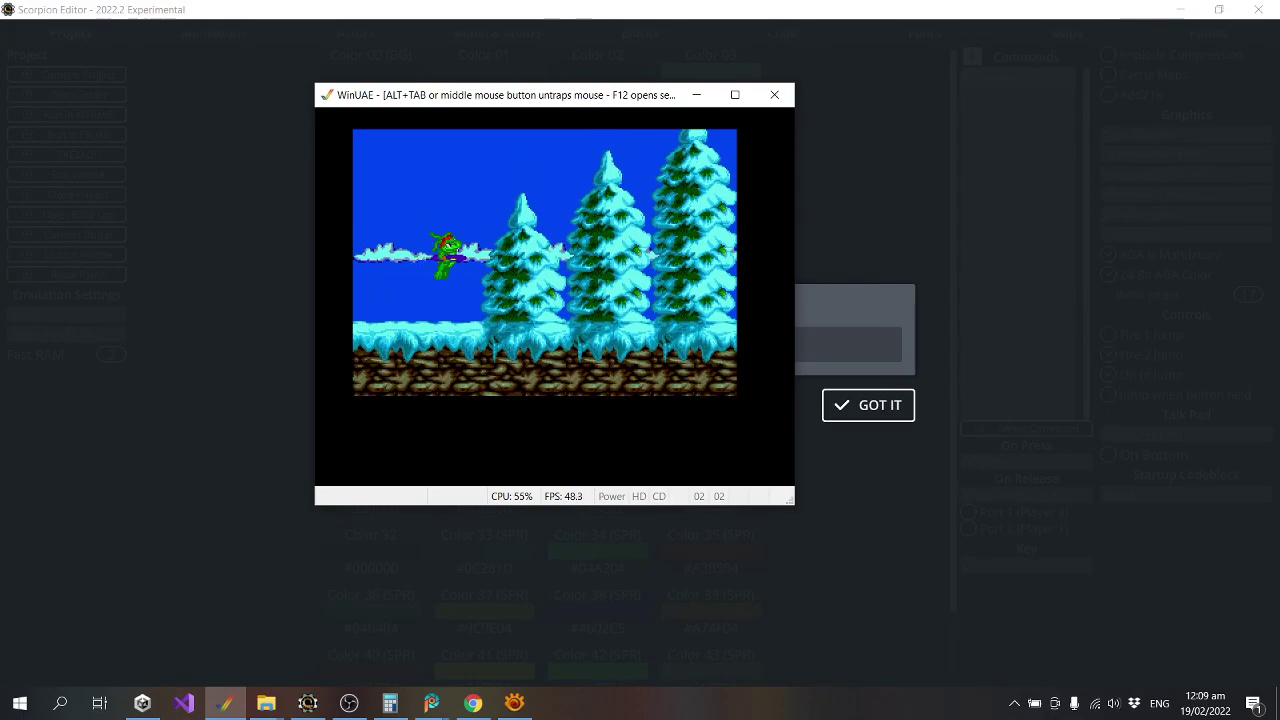
pyautogui.press('Up')
pyautogui.press('Up')
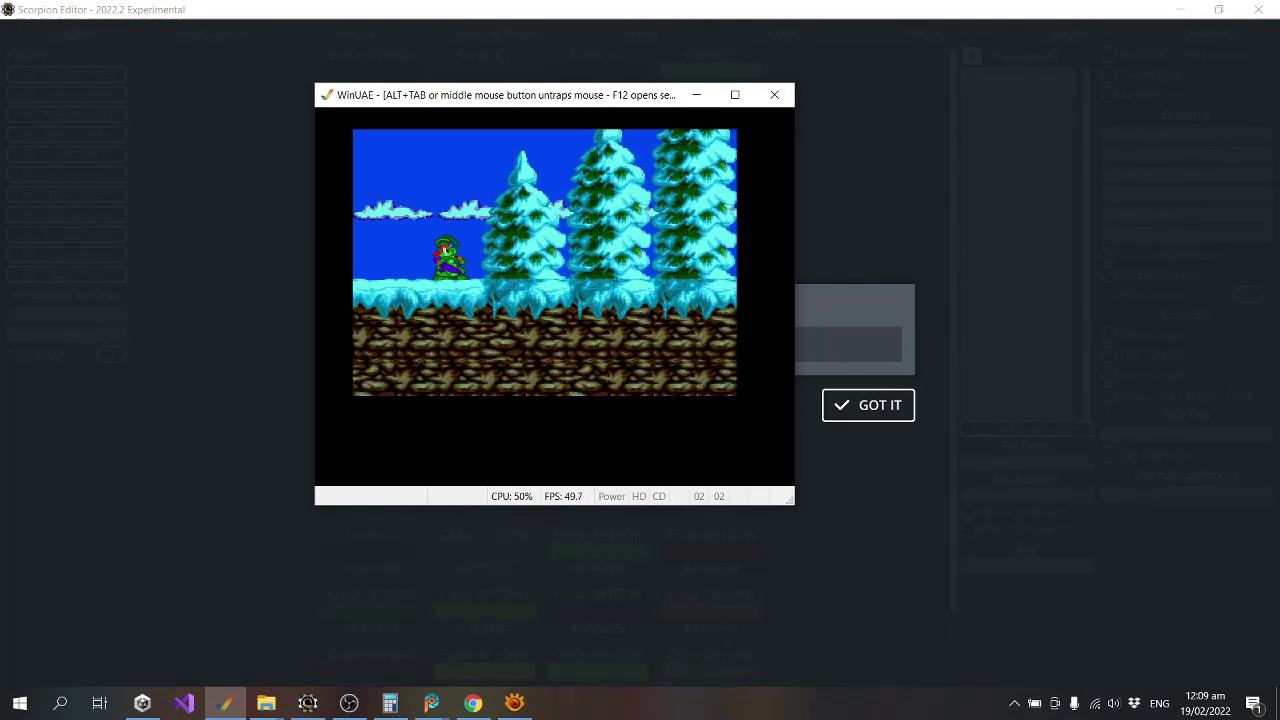
pyautogui.press('Up')
pyautogui.press('Right')
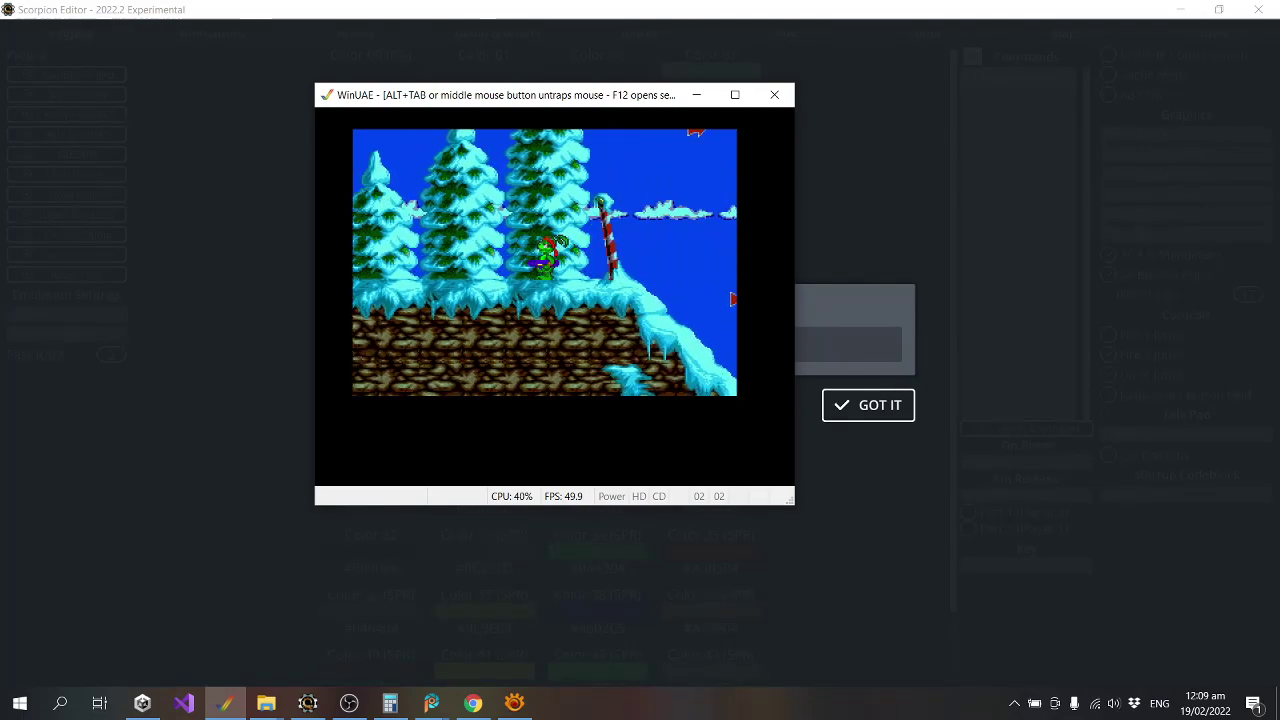
pyautogui.press('Up')
pyautogui.press('Right')
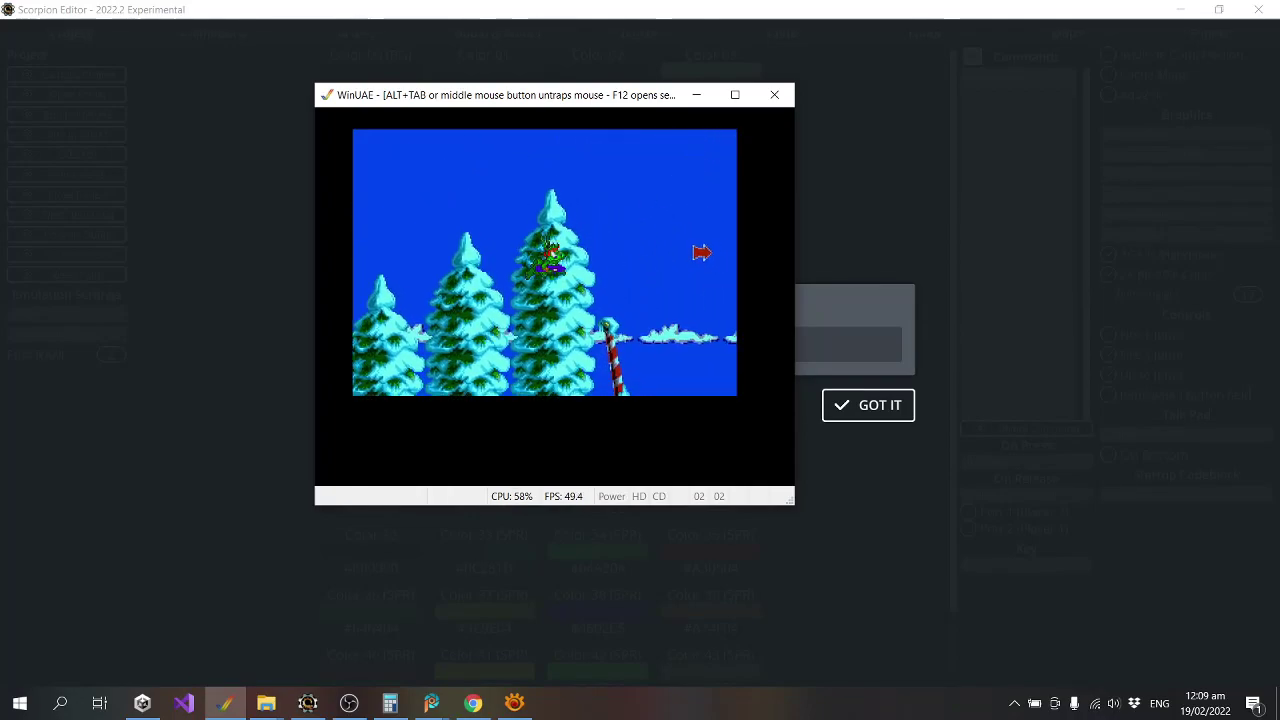
pyautogui.press('Right')
pyautogui.press('Right')
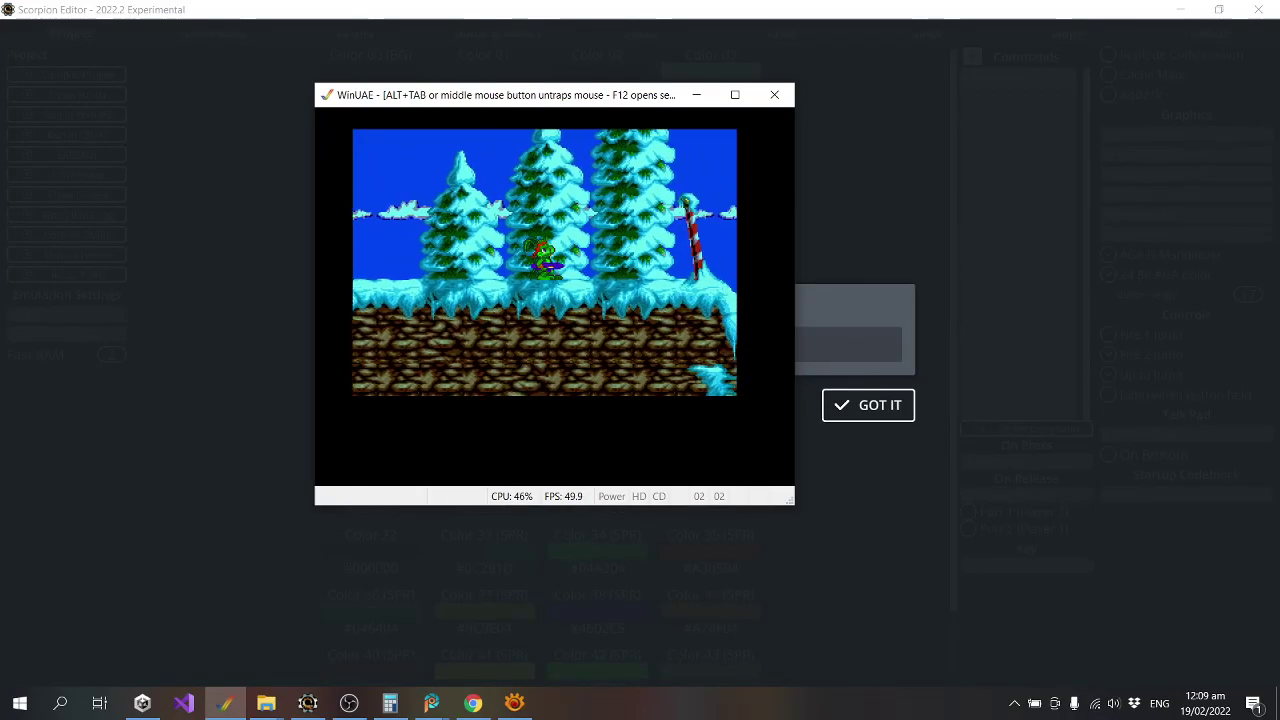
pyautogui.press('Up')
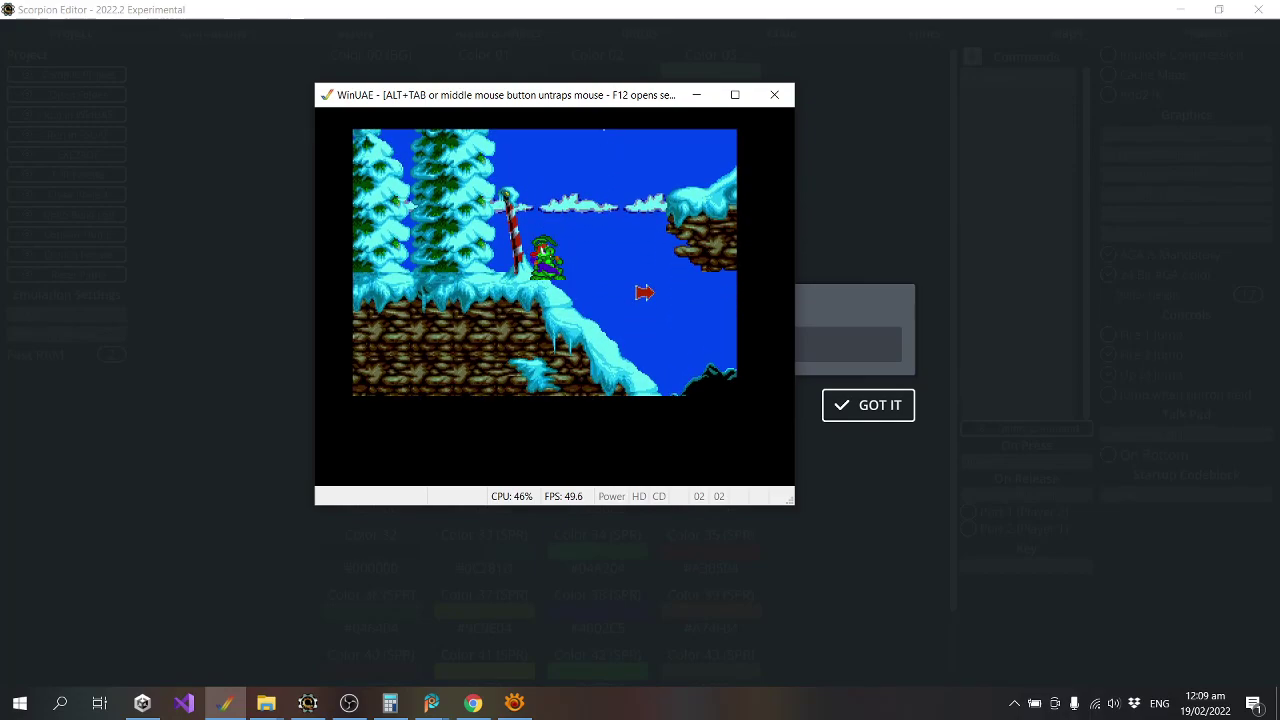
pyautogui.press('Up')
pyautogui.press('Left')
pyautogui.press('Up')
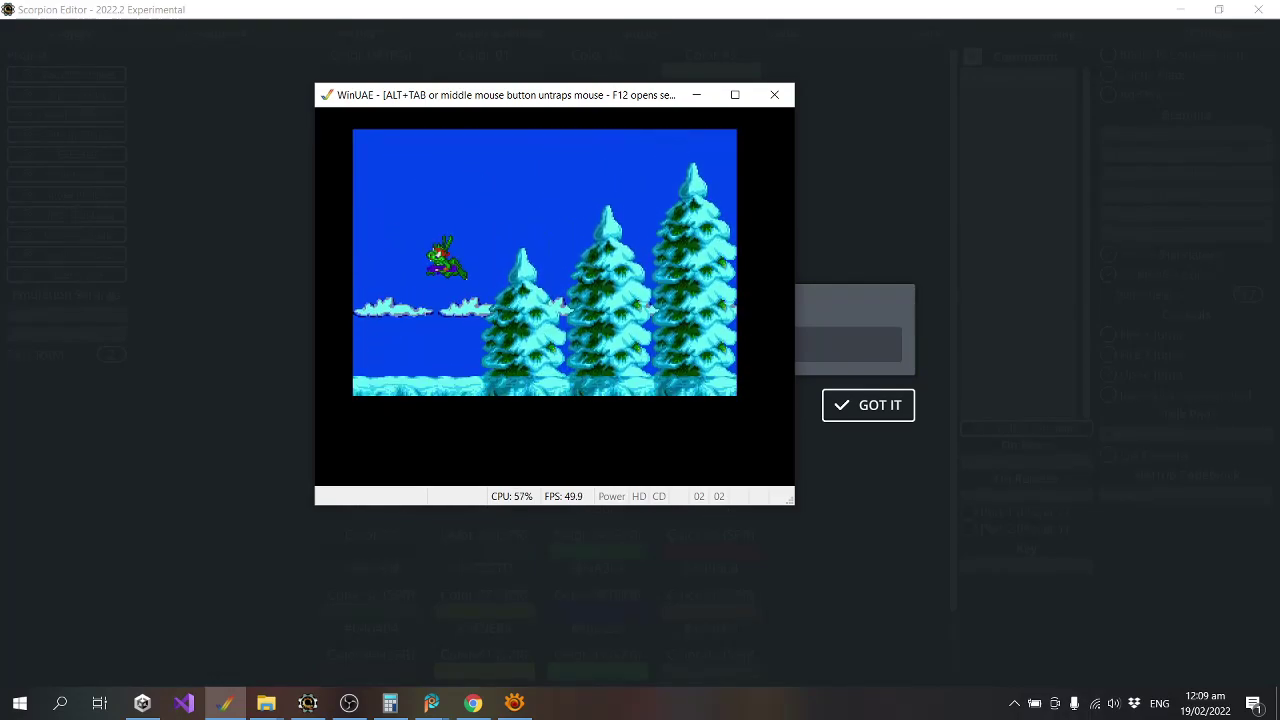
pyautogui.press('Right')
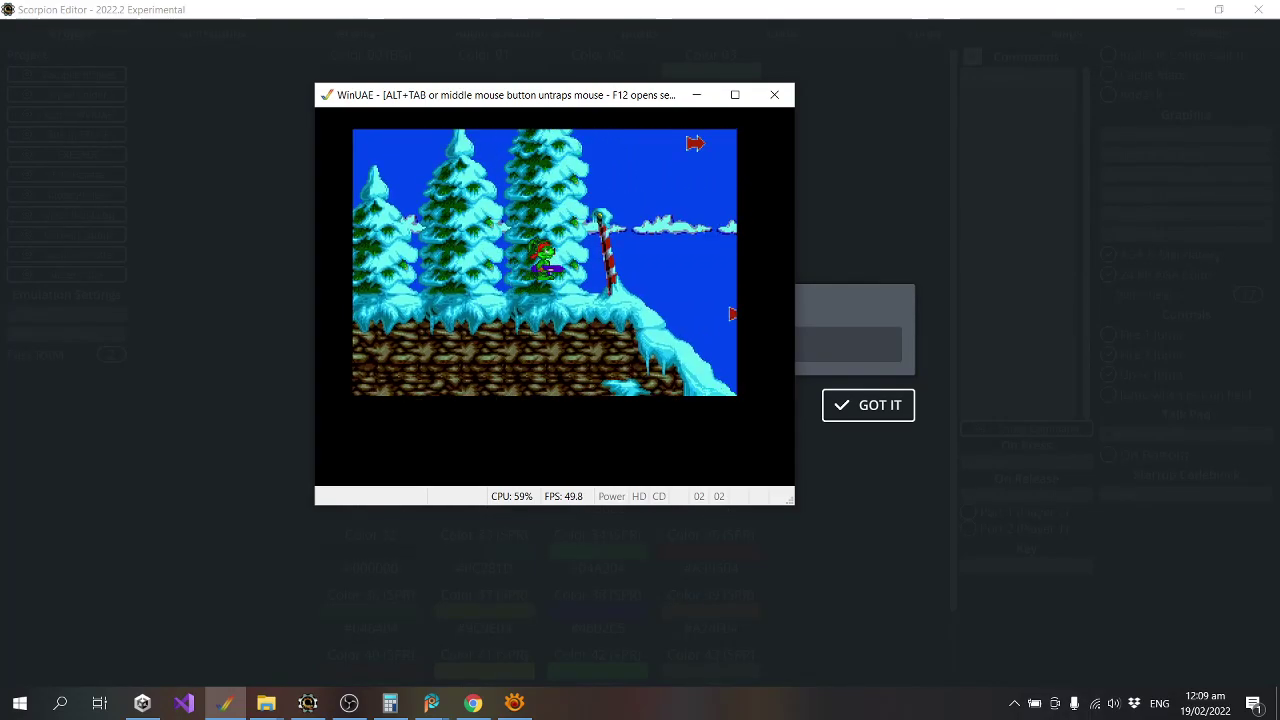
pyautogui.press('Up')
pyautogui.press('Up')
pyautogui.press('Right')
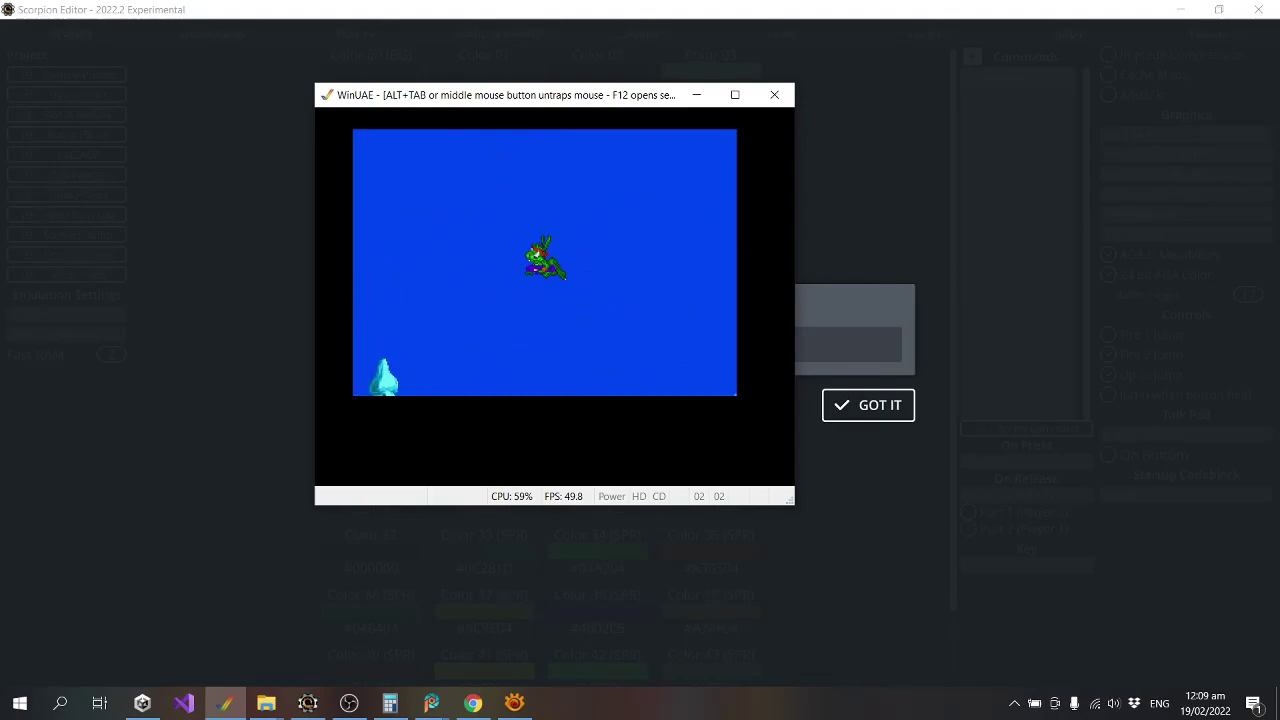
pyautogui.press('Right')
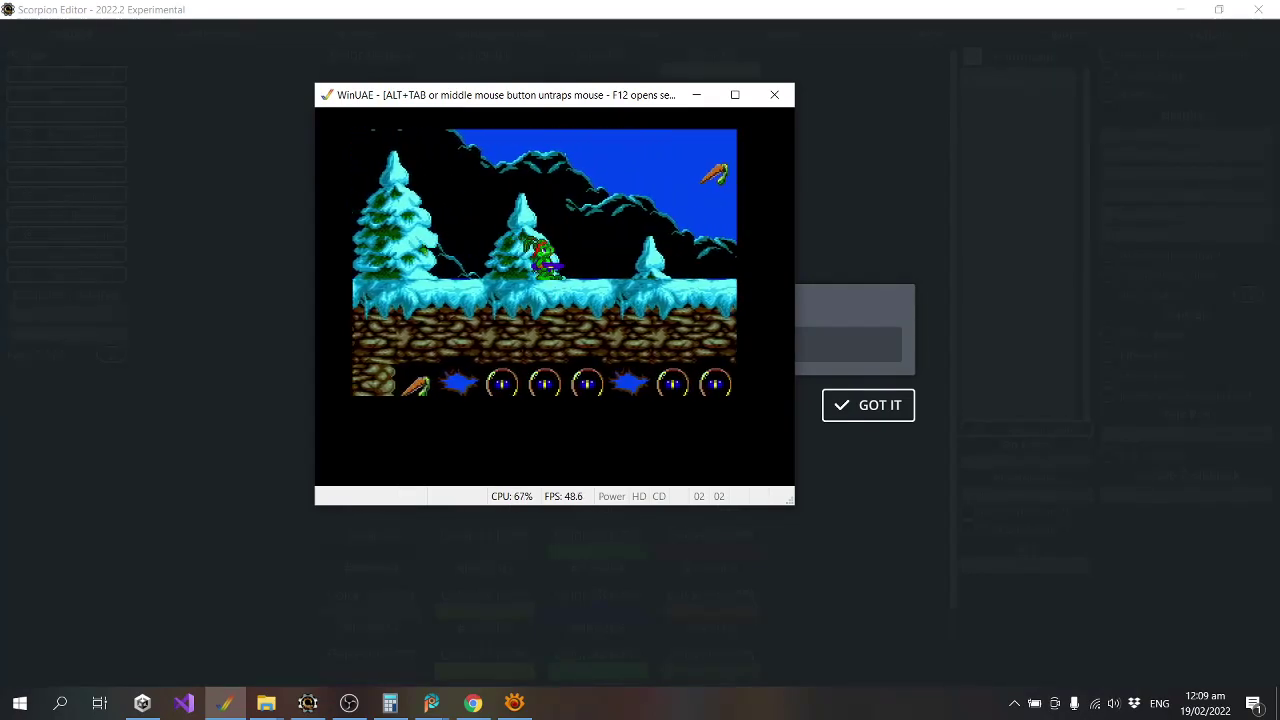
pyautogui.press('Right')
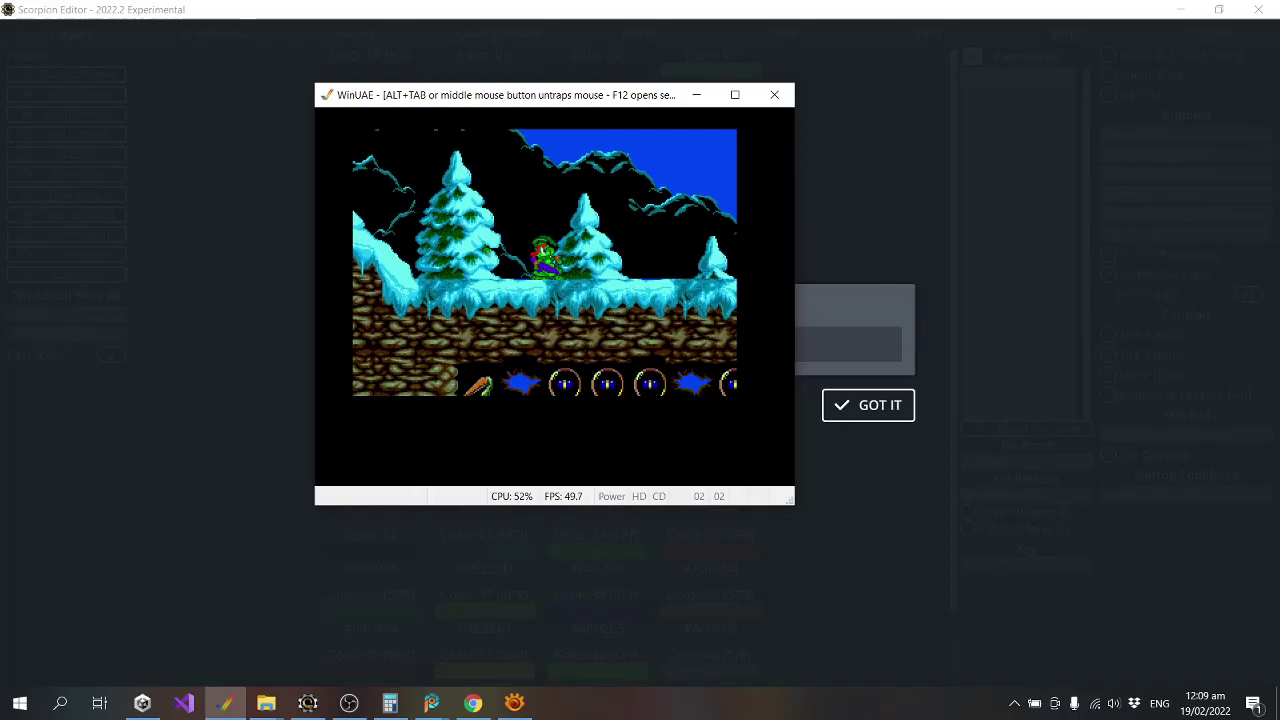
pyautogui.hotkey('alt', 'F4')
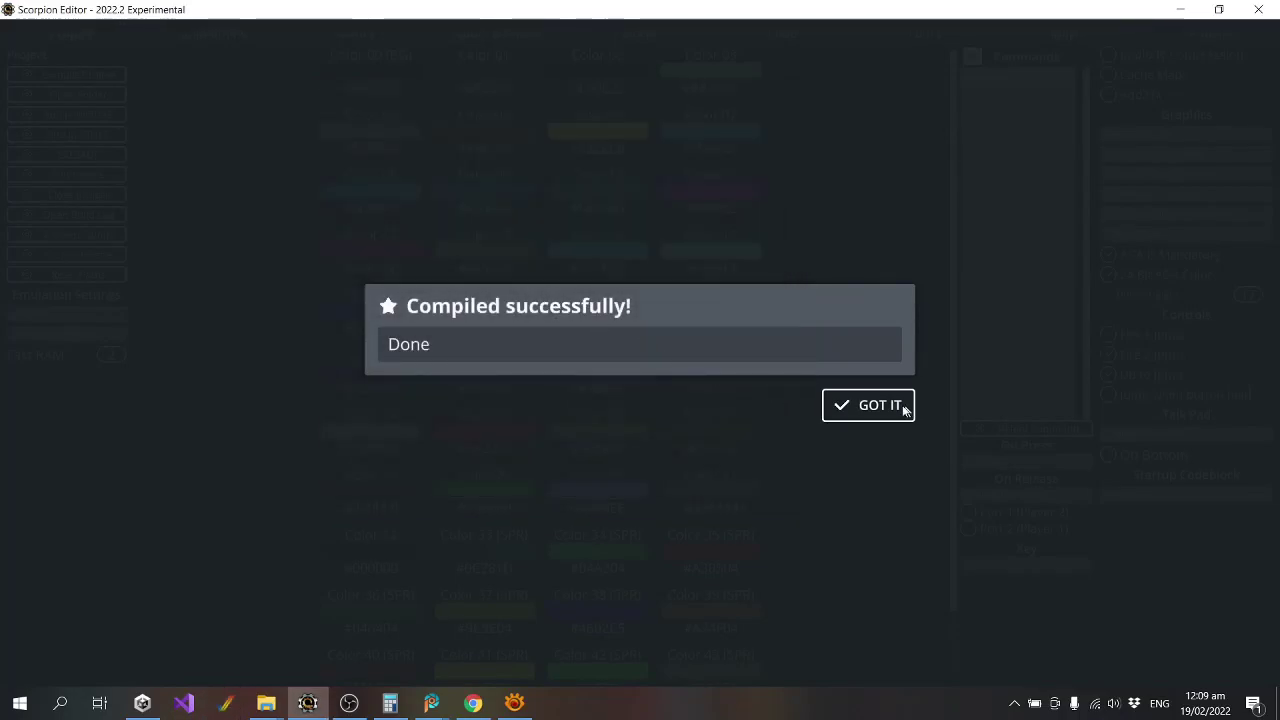
pyautogui.click(905, 405)
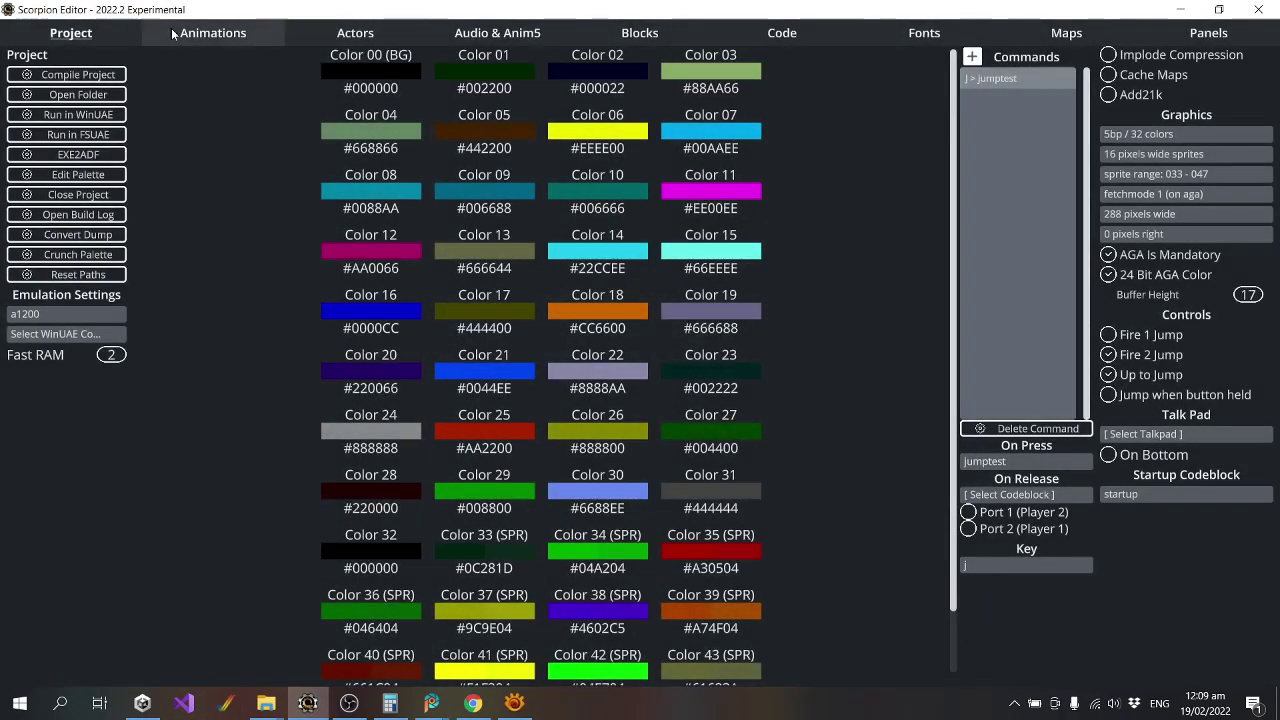
# Assign the shoot code block to the jazz actor's On Attack event.
pyautogui.click(213, 33)
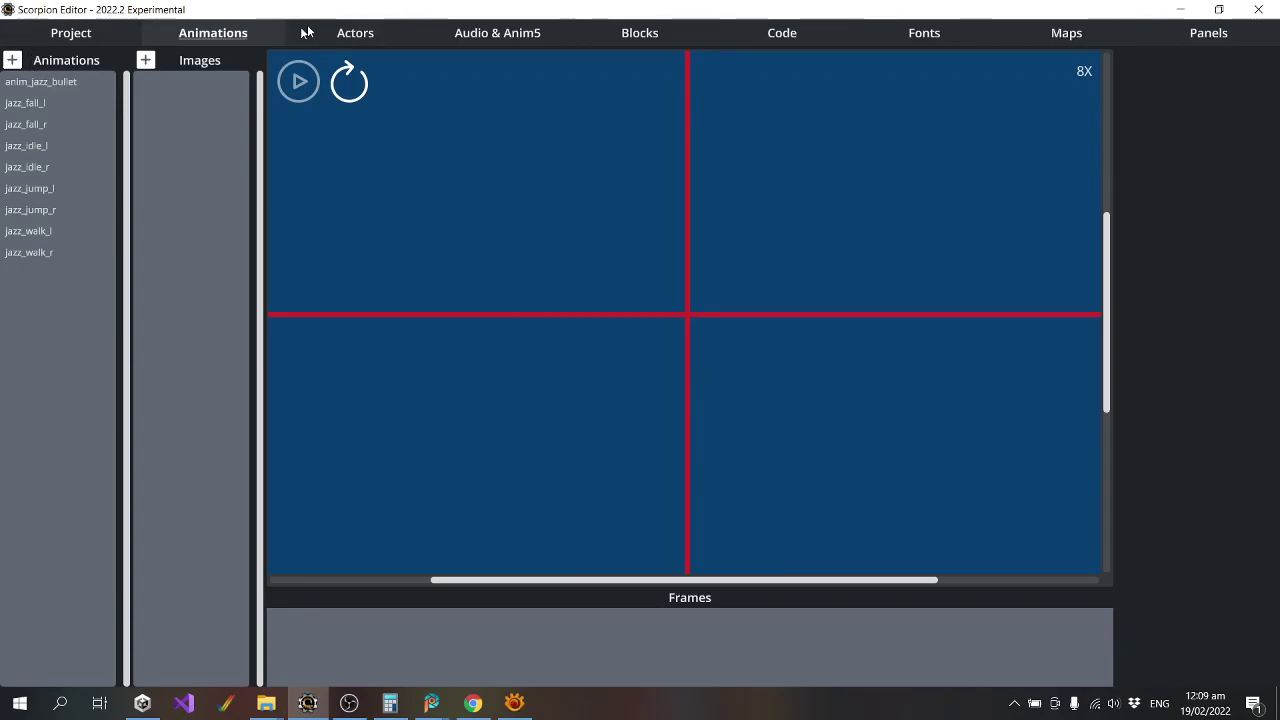
pyautogui.click(366, 34)
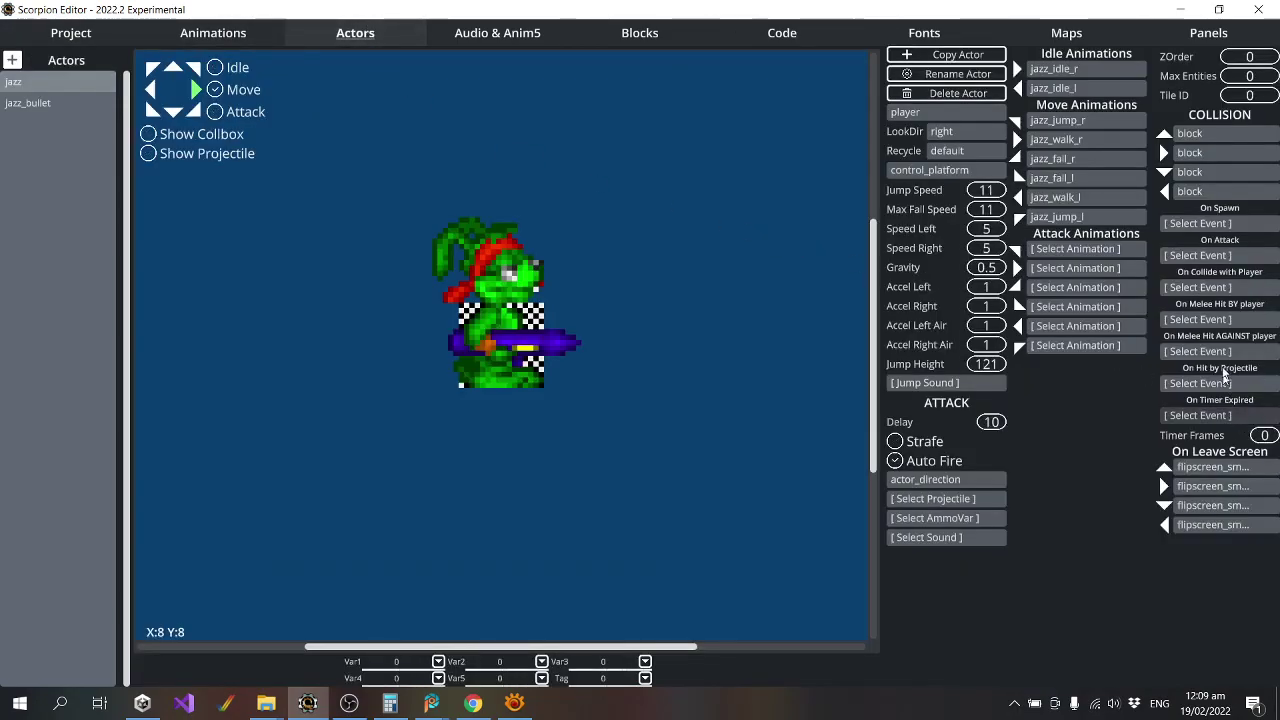
pyautogui.click(1245, 258)
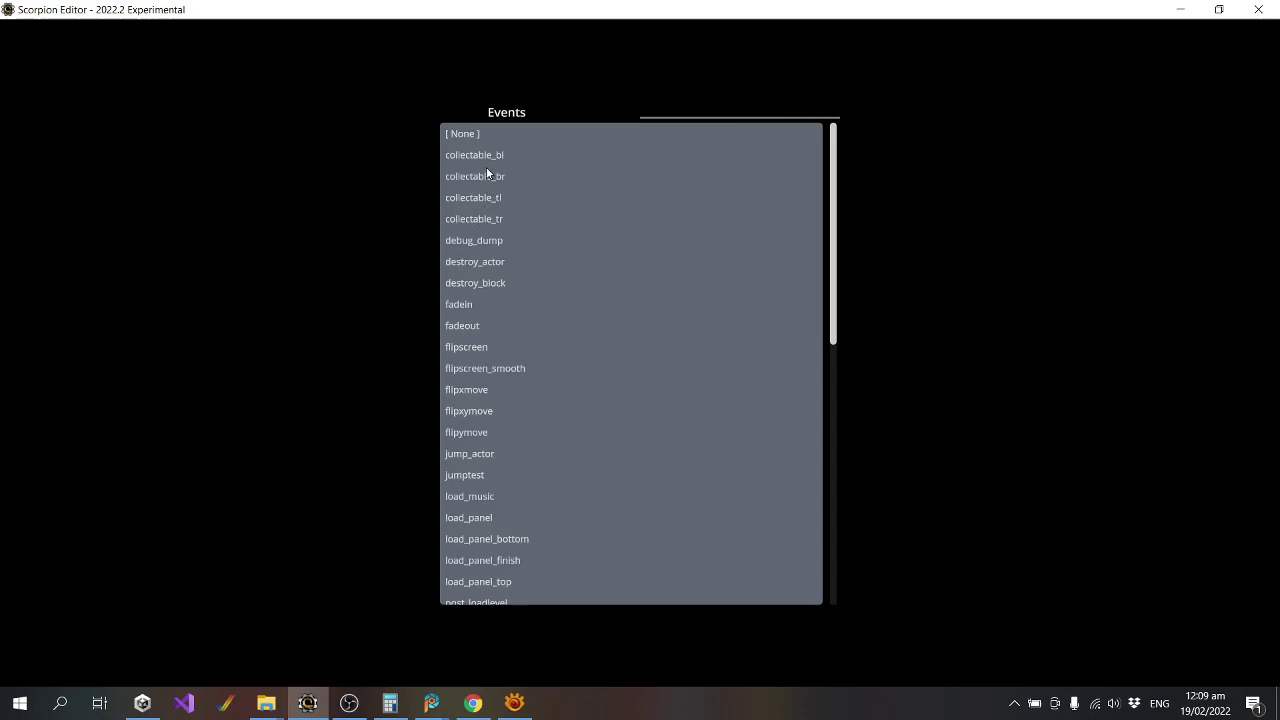
pyautogui.scroll(-1, 509, 236)
pyautogui.scroll(-4, 510, 257)
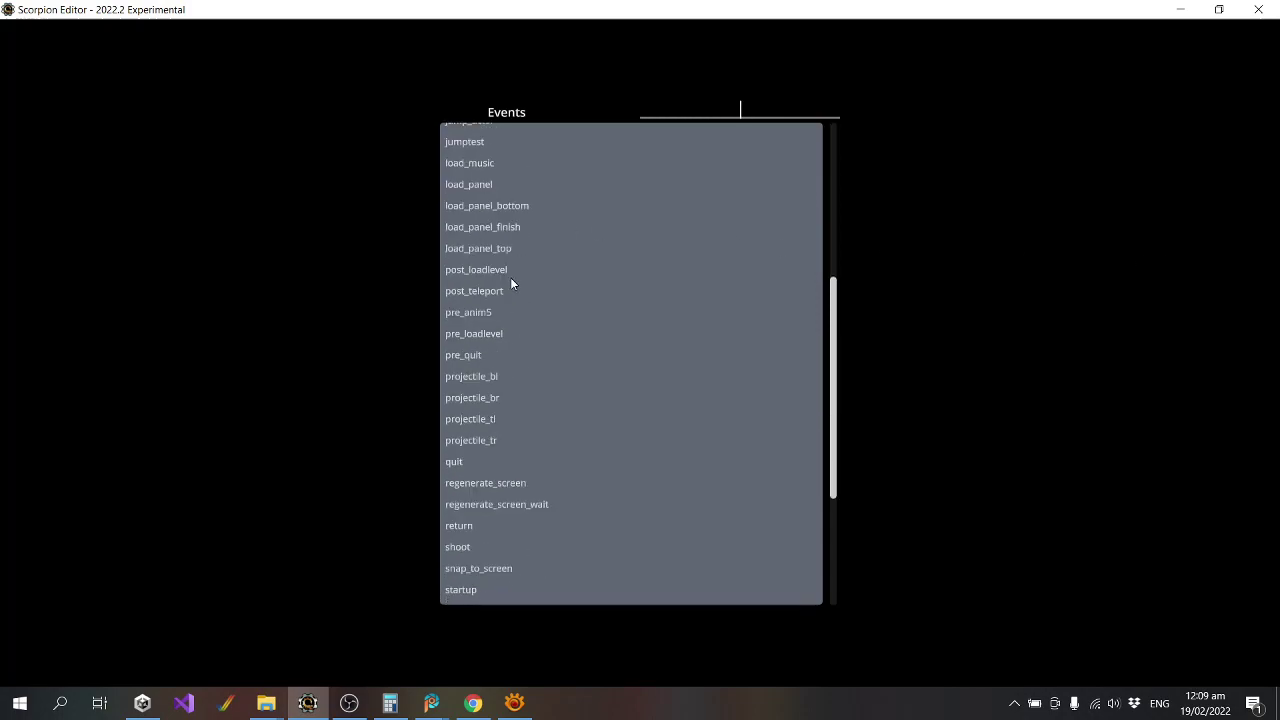
pyautogui.scroll(-4, 510, 354)
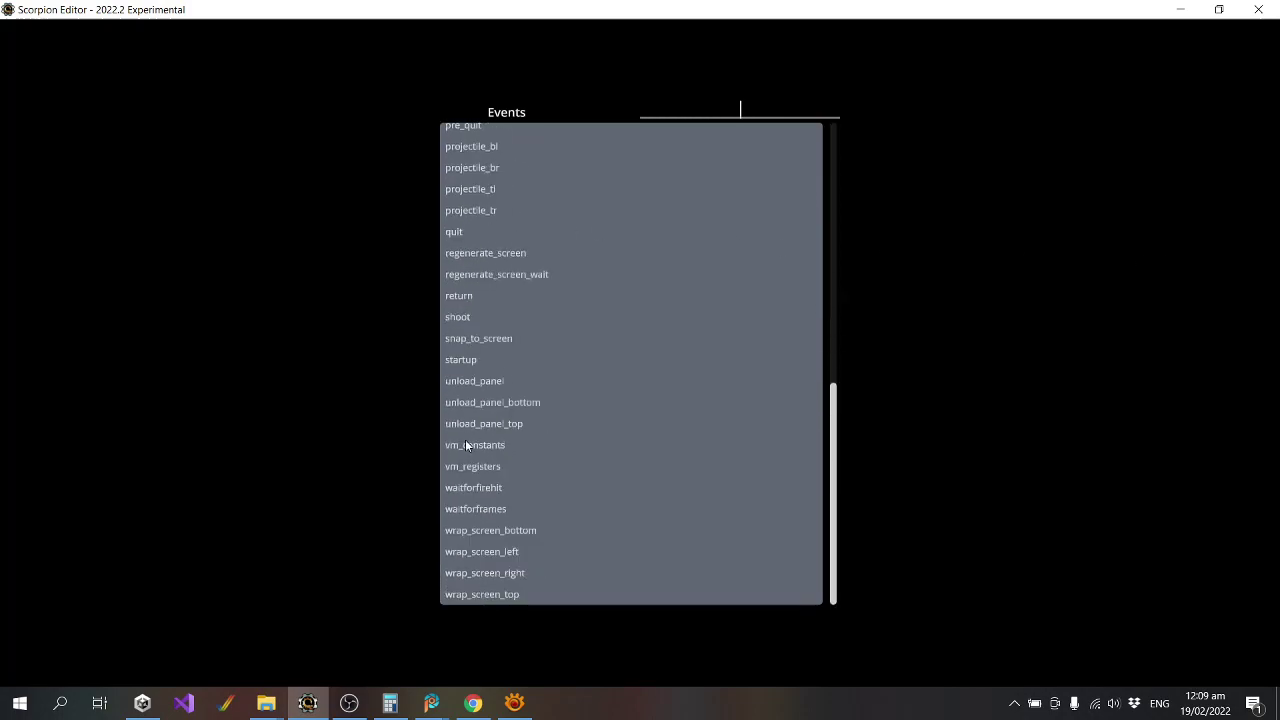
pyautogui.click(457, 317)
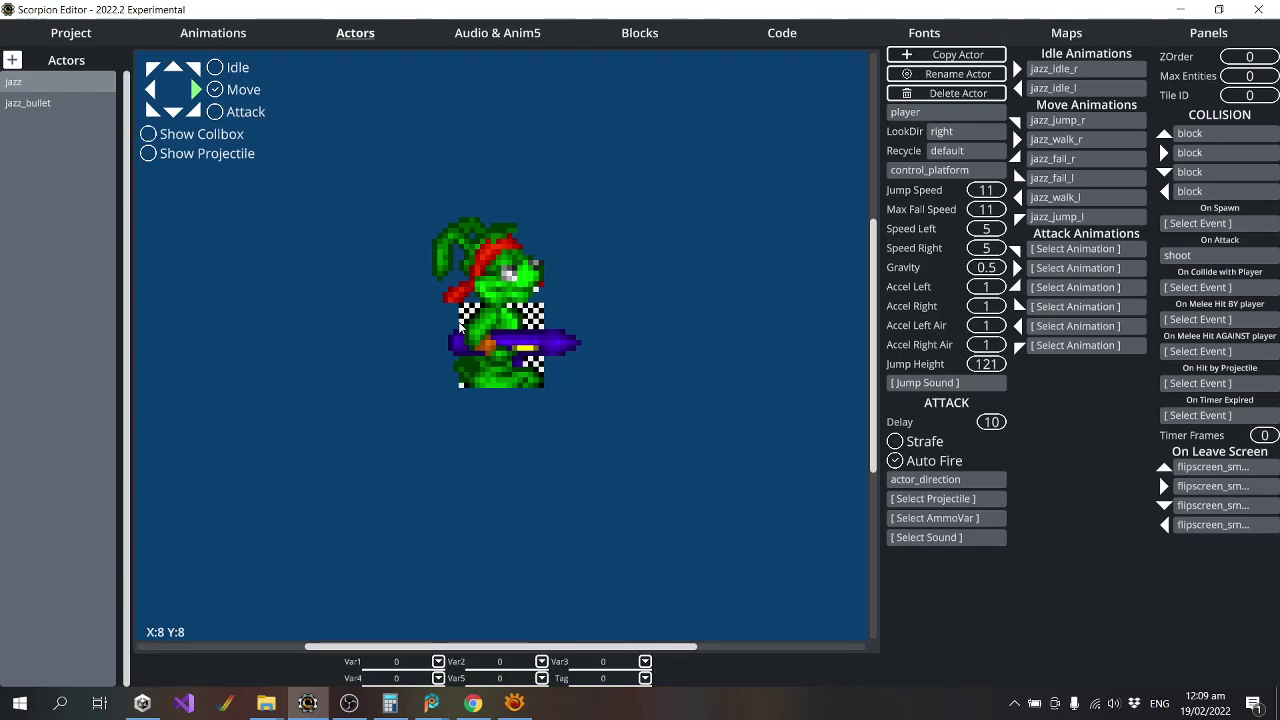
# Rerun the project in WinUAE and test jazz firing bullets while moving left and right.
pyautogui.click(91, 36)
pyautogui.click(34, 120)
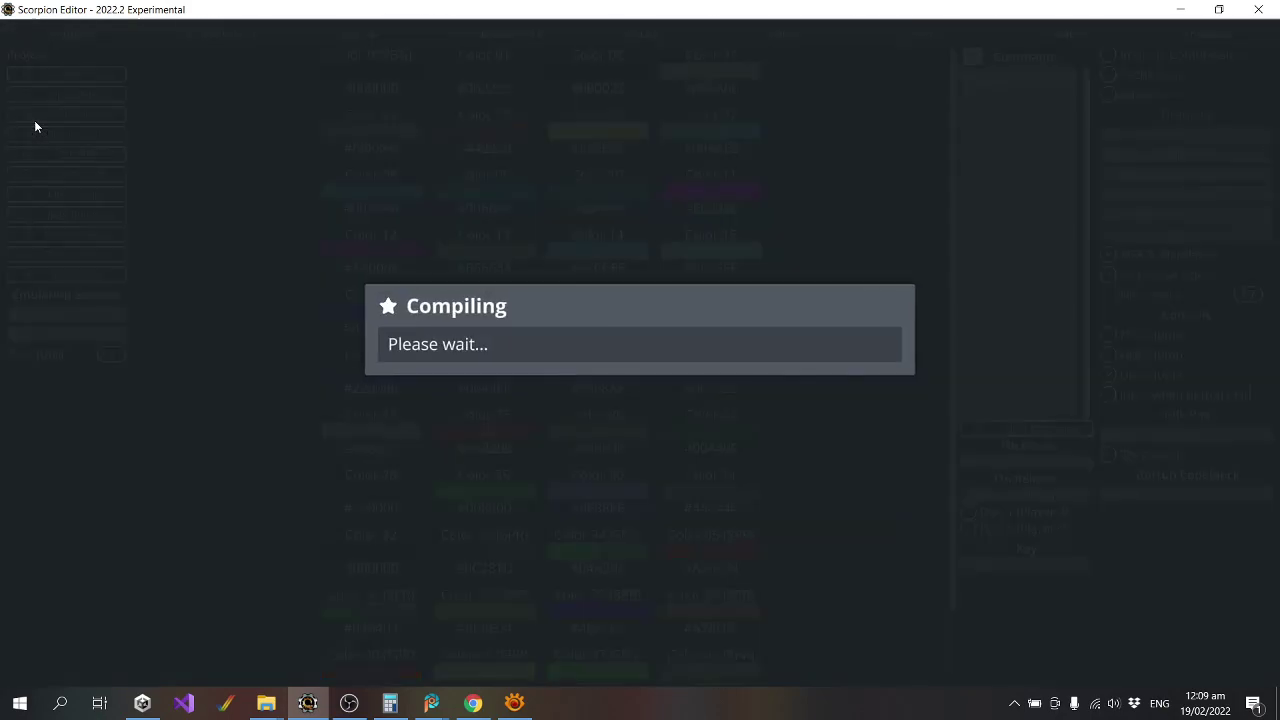
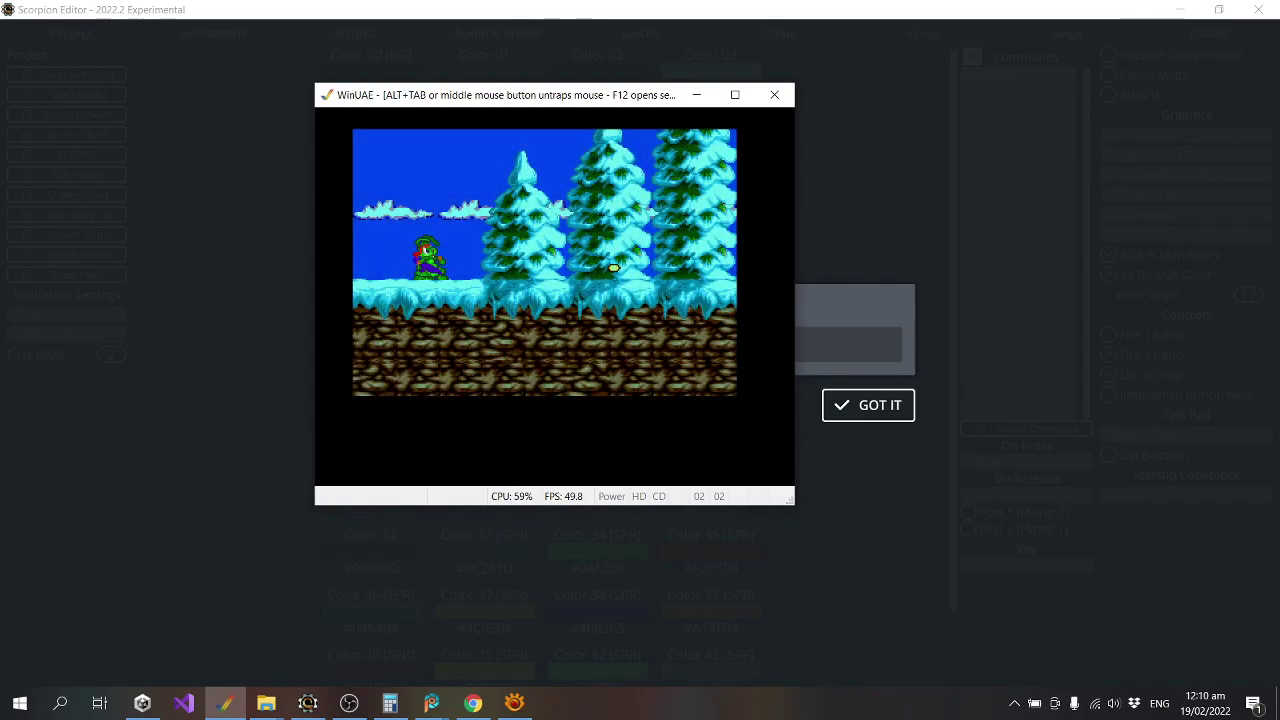
pyautogui.press('Right')
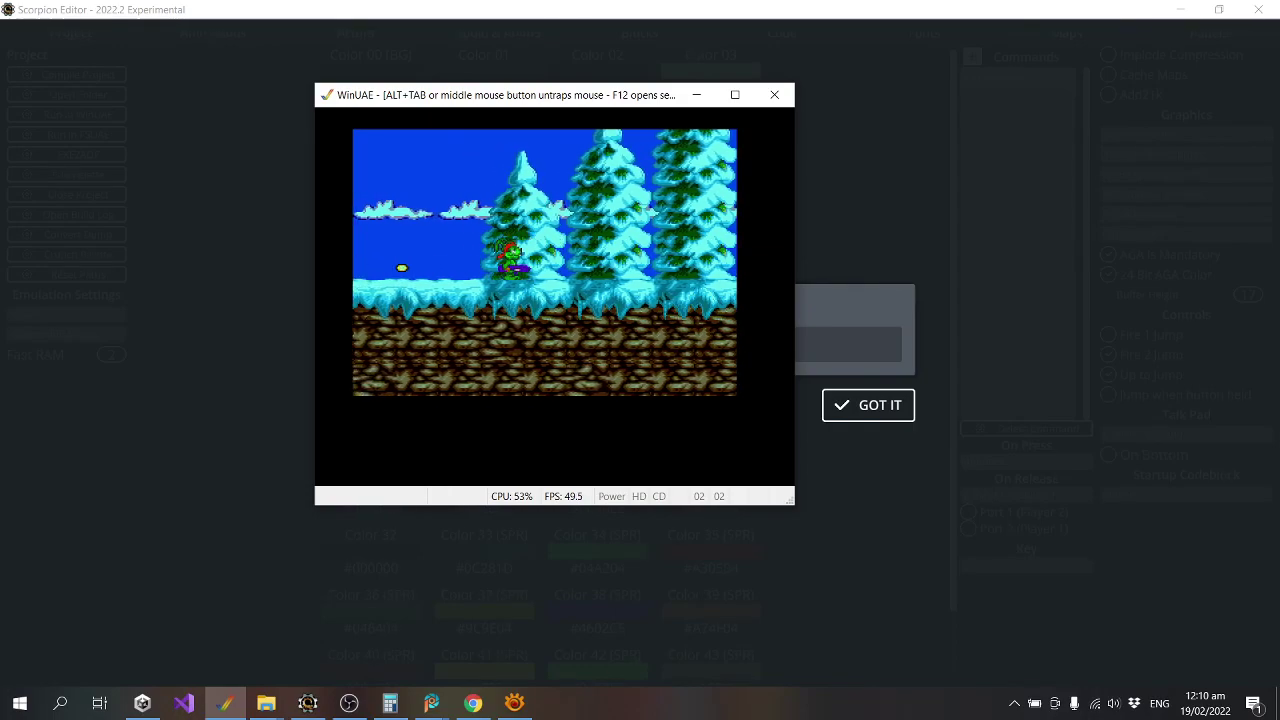
pyautogui.press('Left')
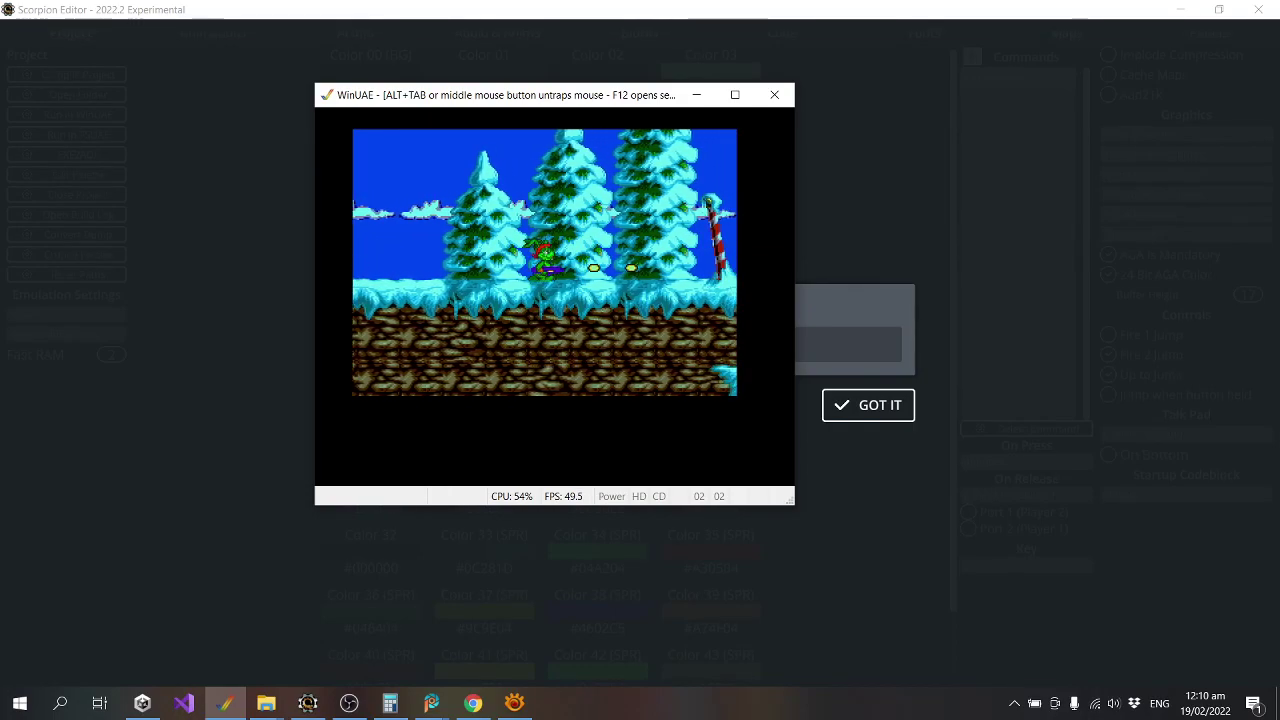
pyautogui.press('Right')
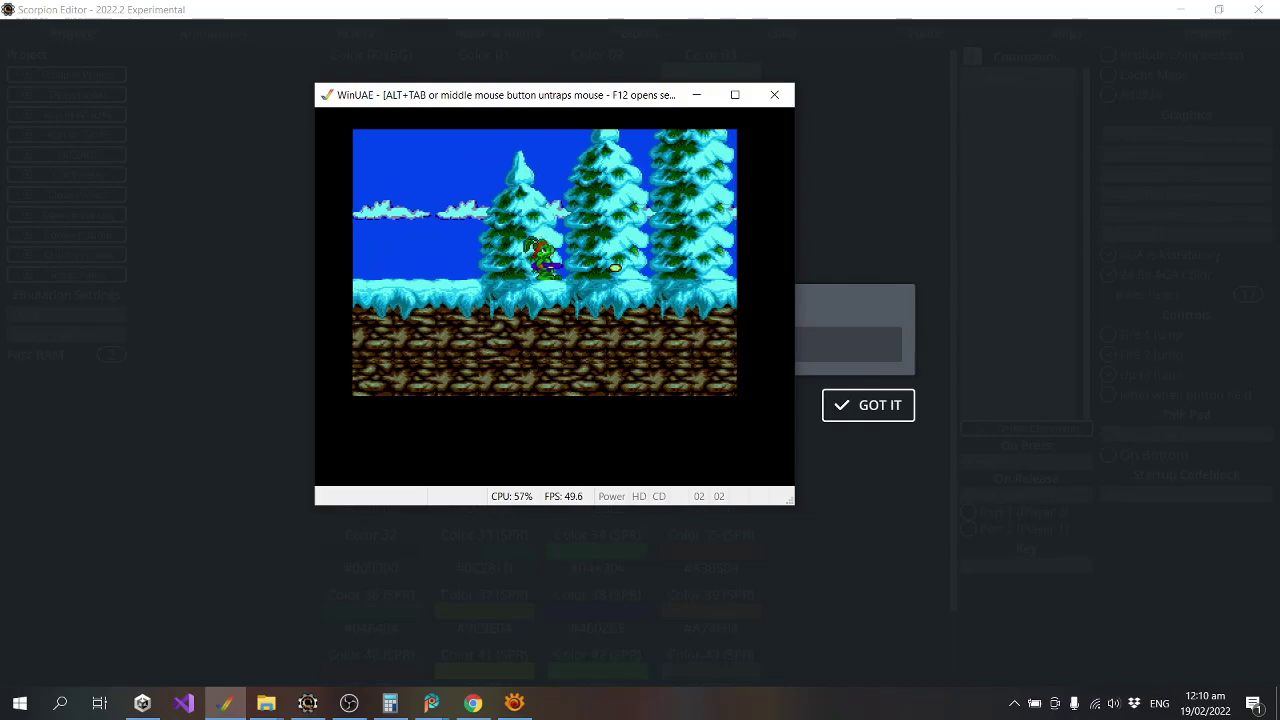
pyautogui.press('Right')
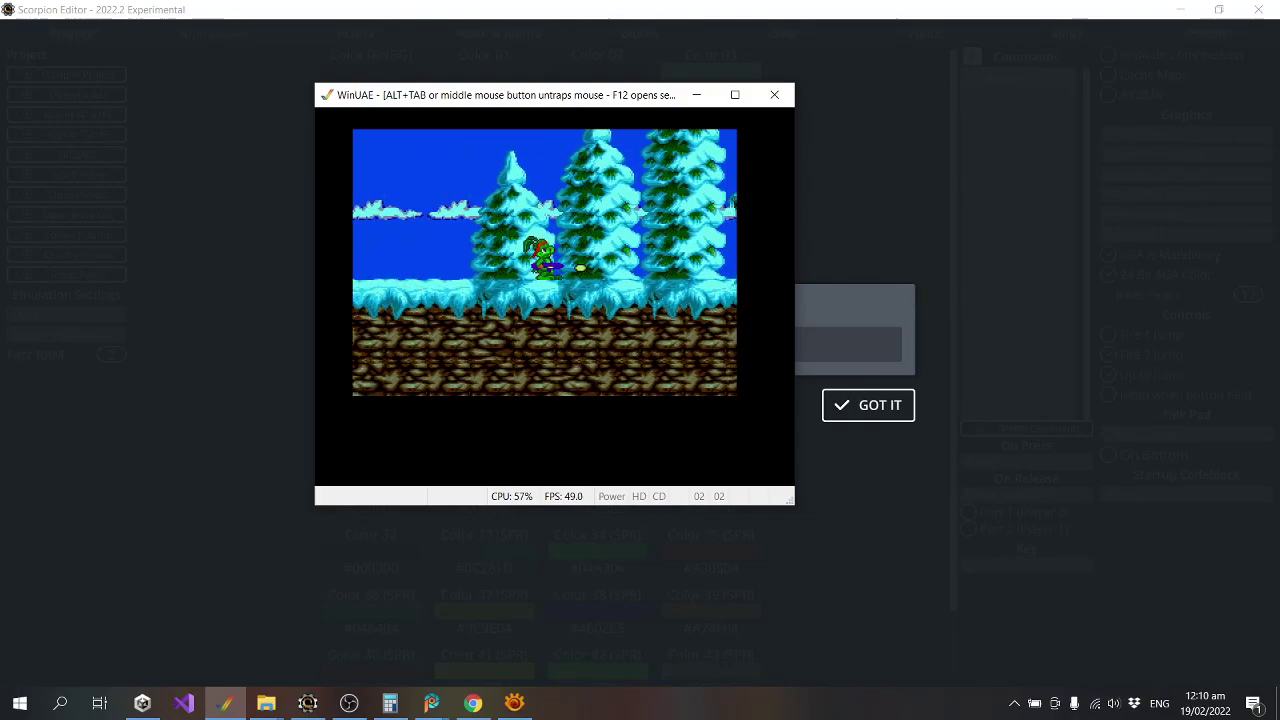
pyautogui.press('Right')
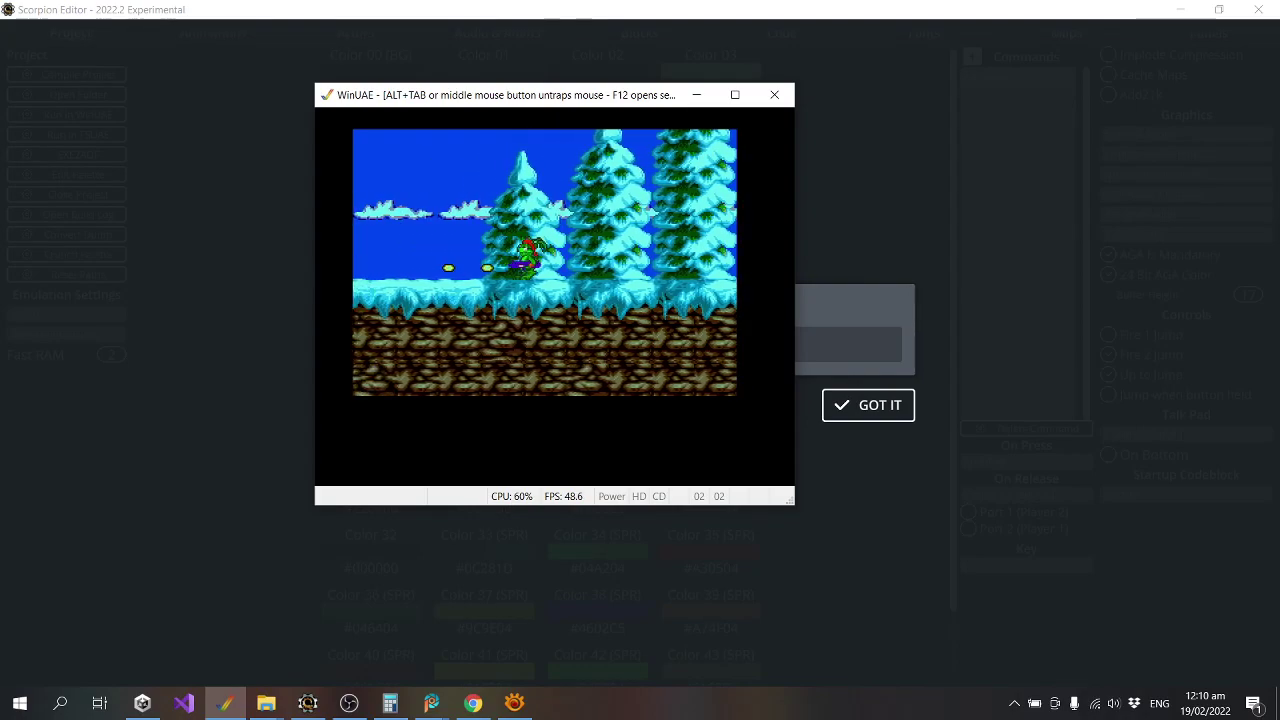
pyautogui.press('Left')
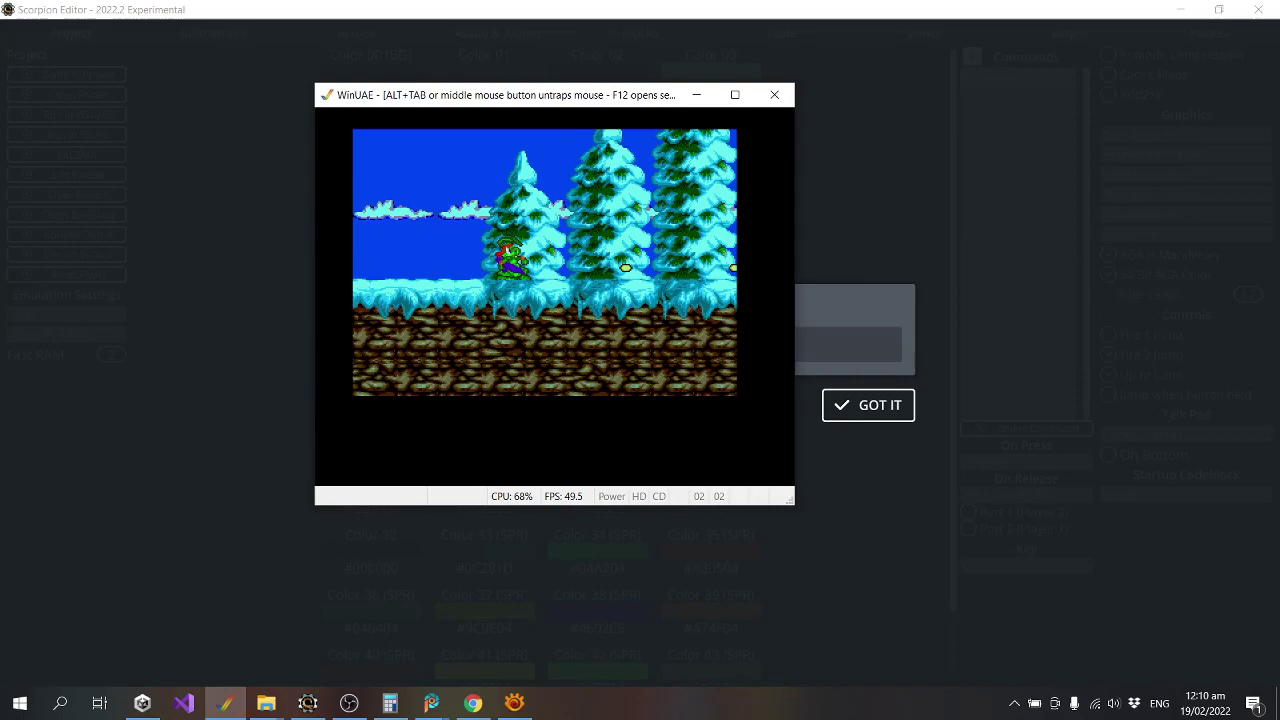
pyautogui.press('Left')
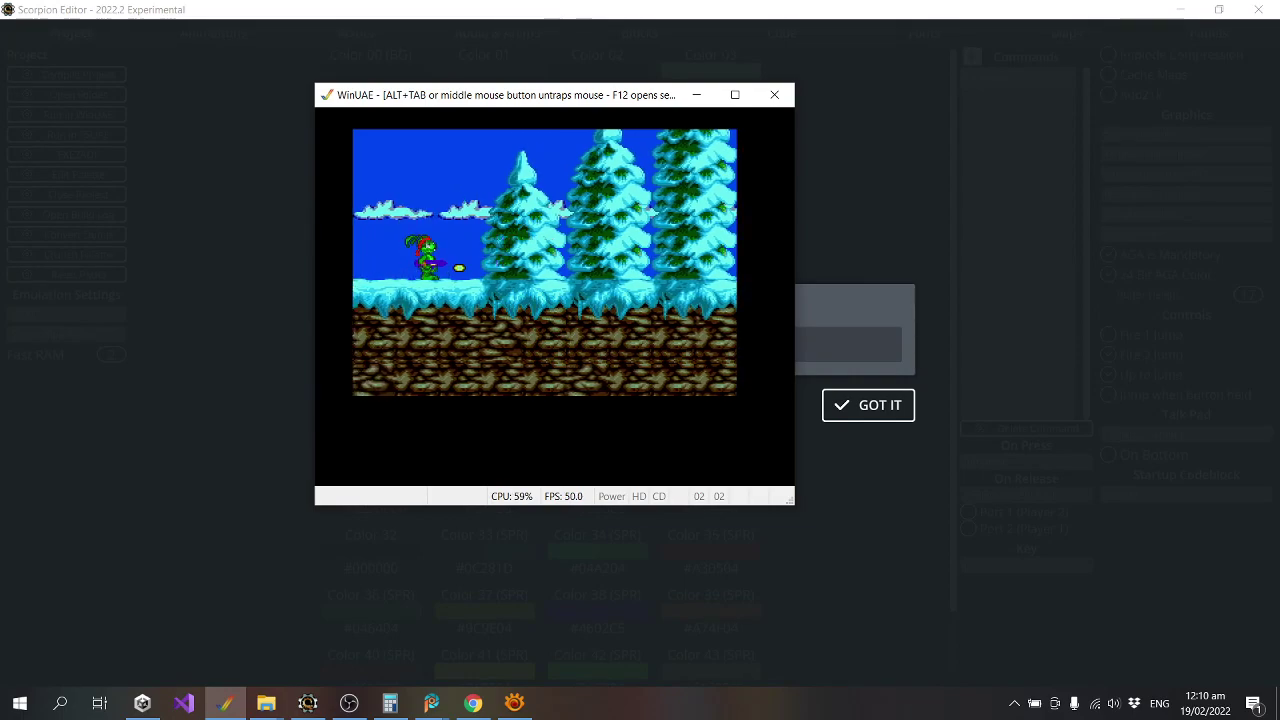
pyautogui.press('Left')
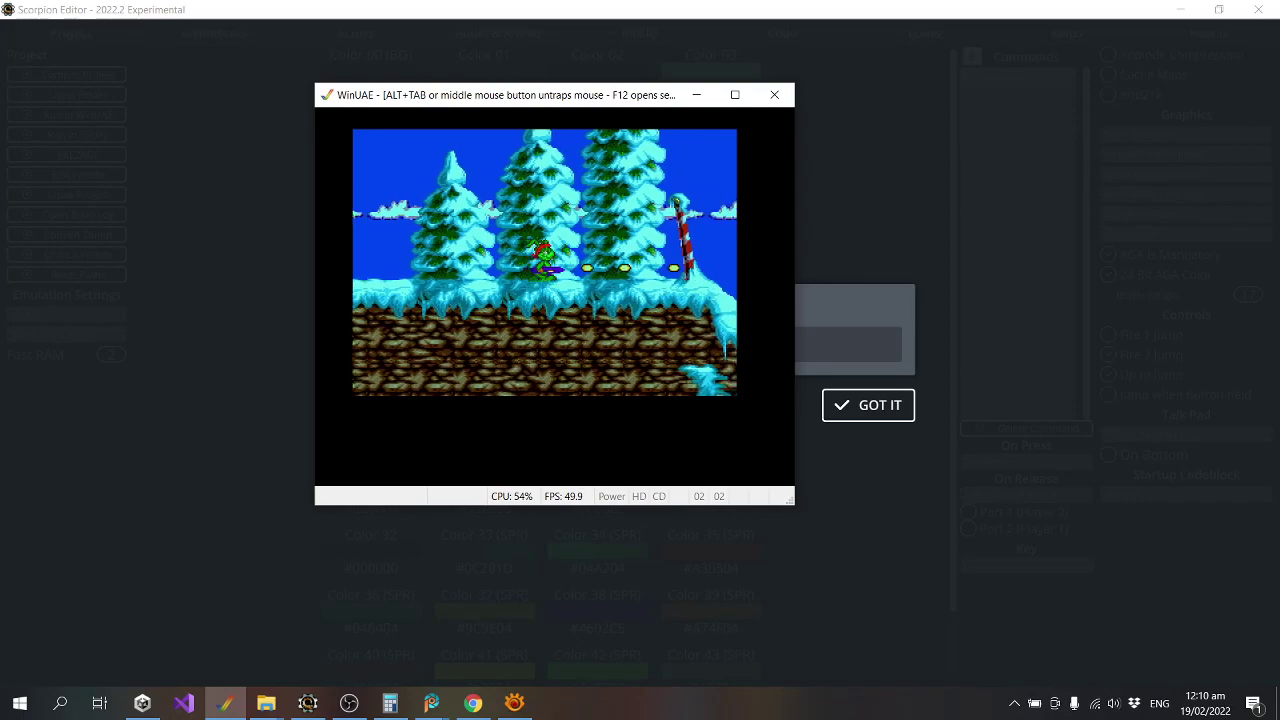
pyautogui.press('Left')
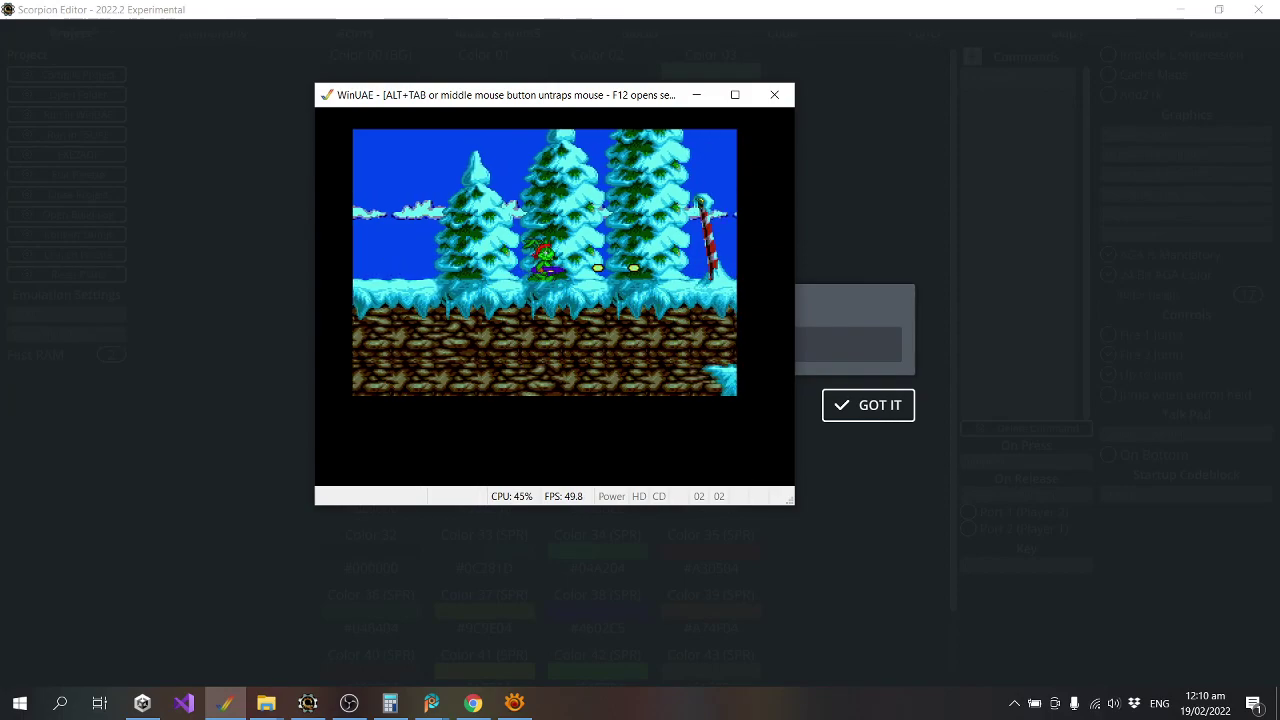
pyautogui.press('Left')
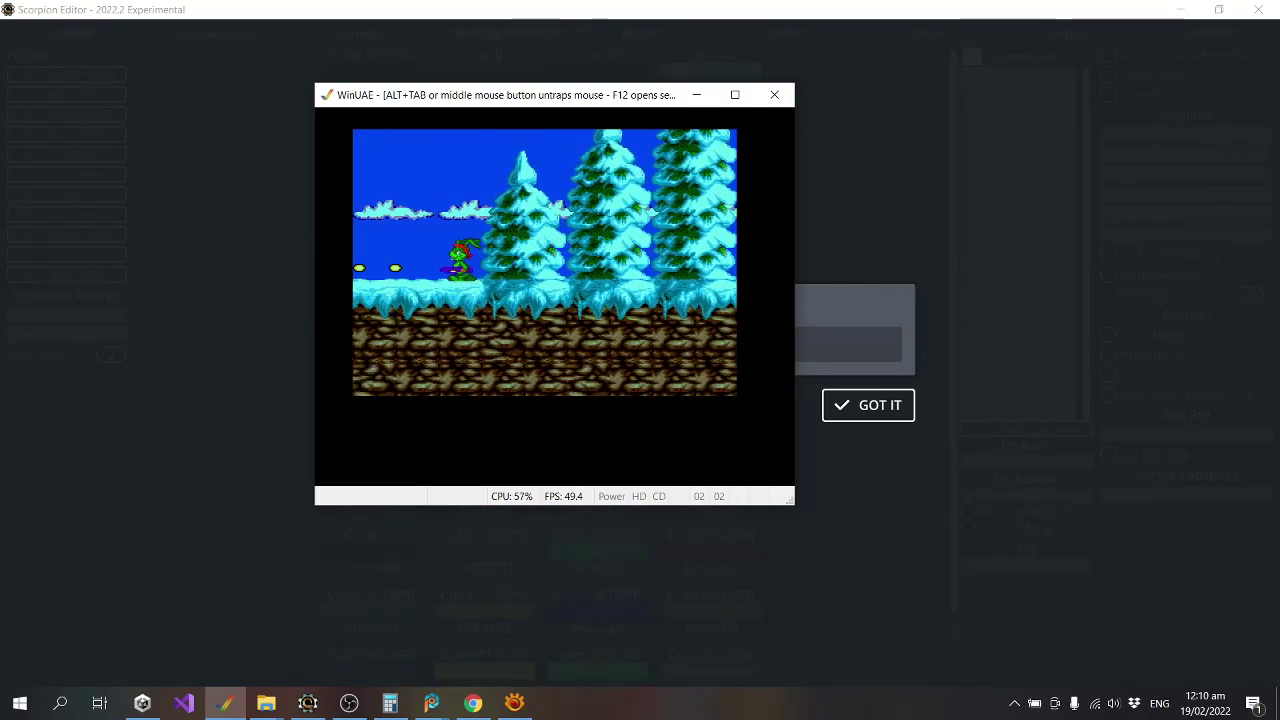
# Test jazz running and firing bullets in both directions on the snowy slope, ending the WinUAE run.
pyautogui.press('Right')
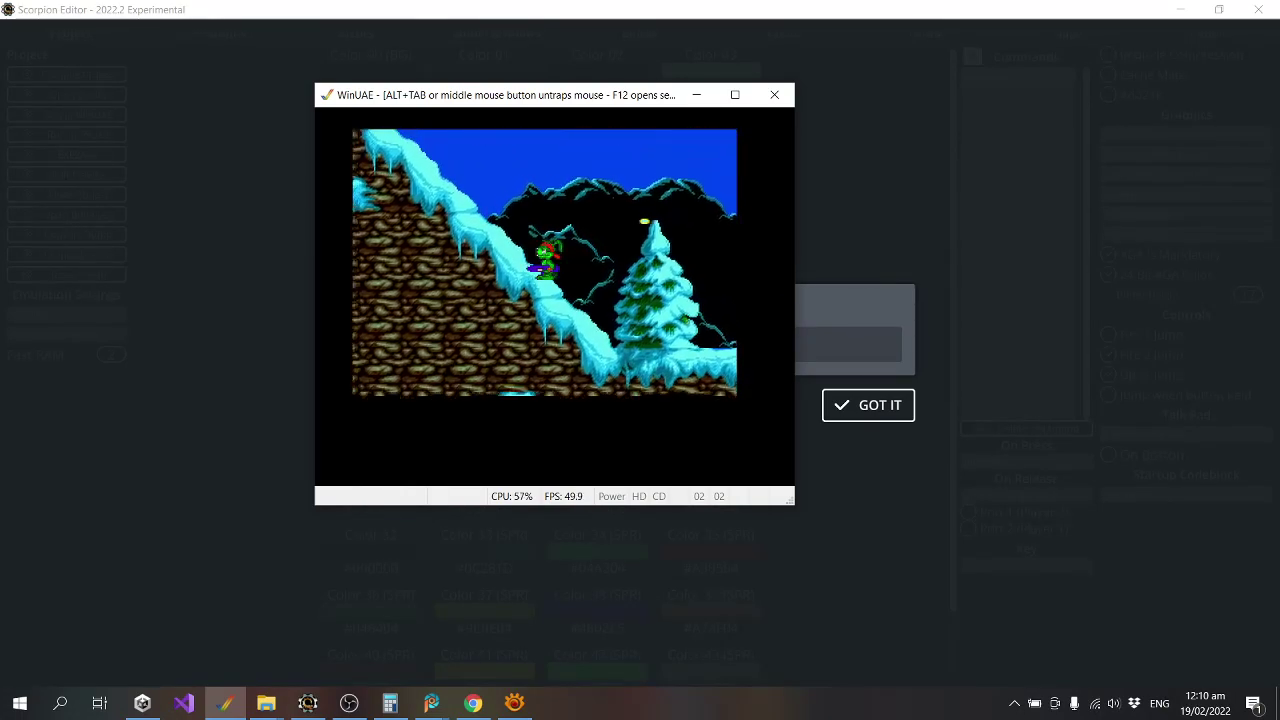
pyautogui.press('Left')
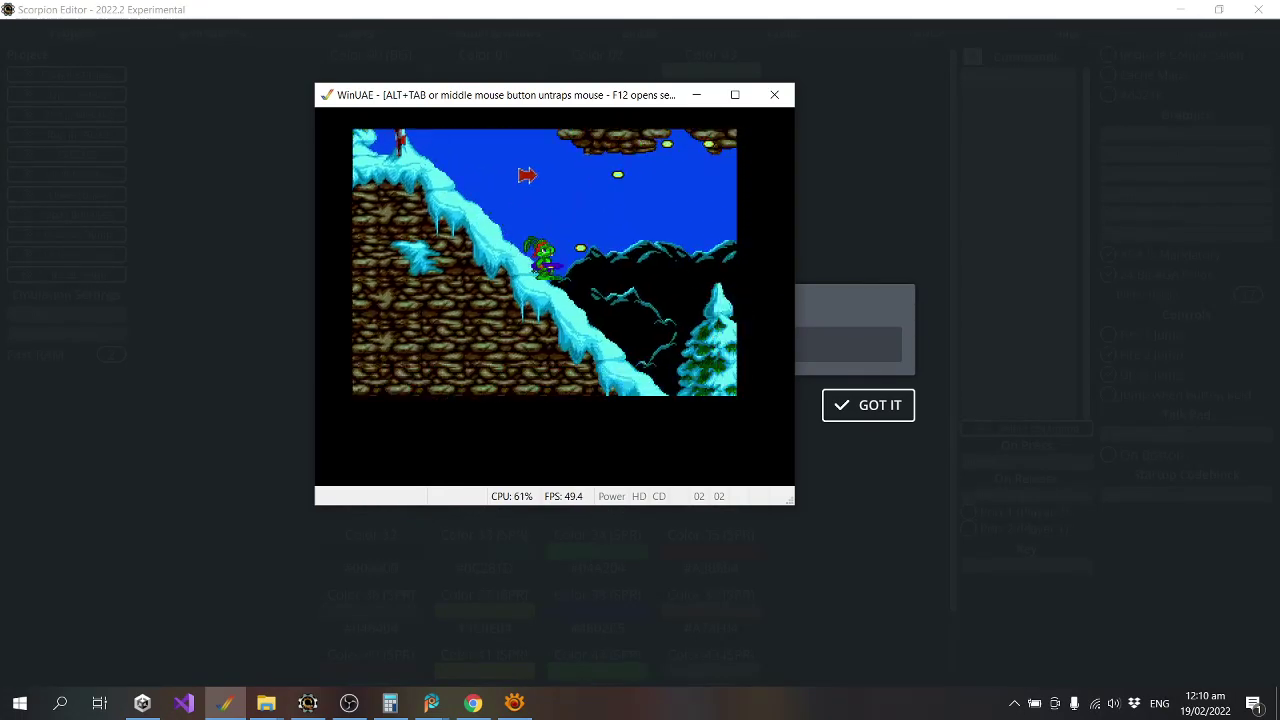
pyautogui.press('Left')
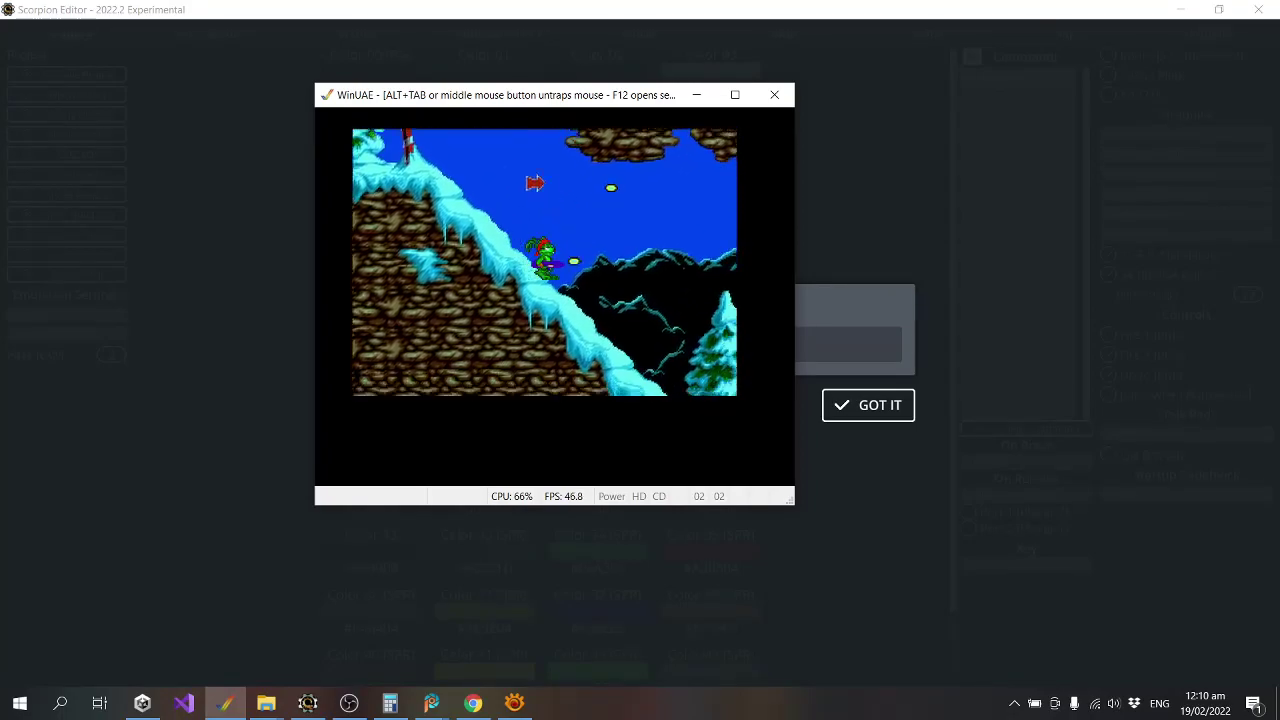
pyautogui.press('Left')
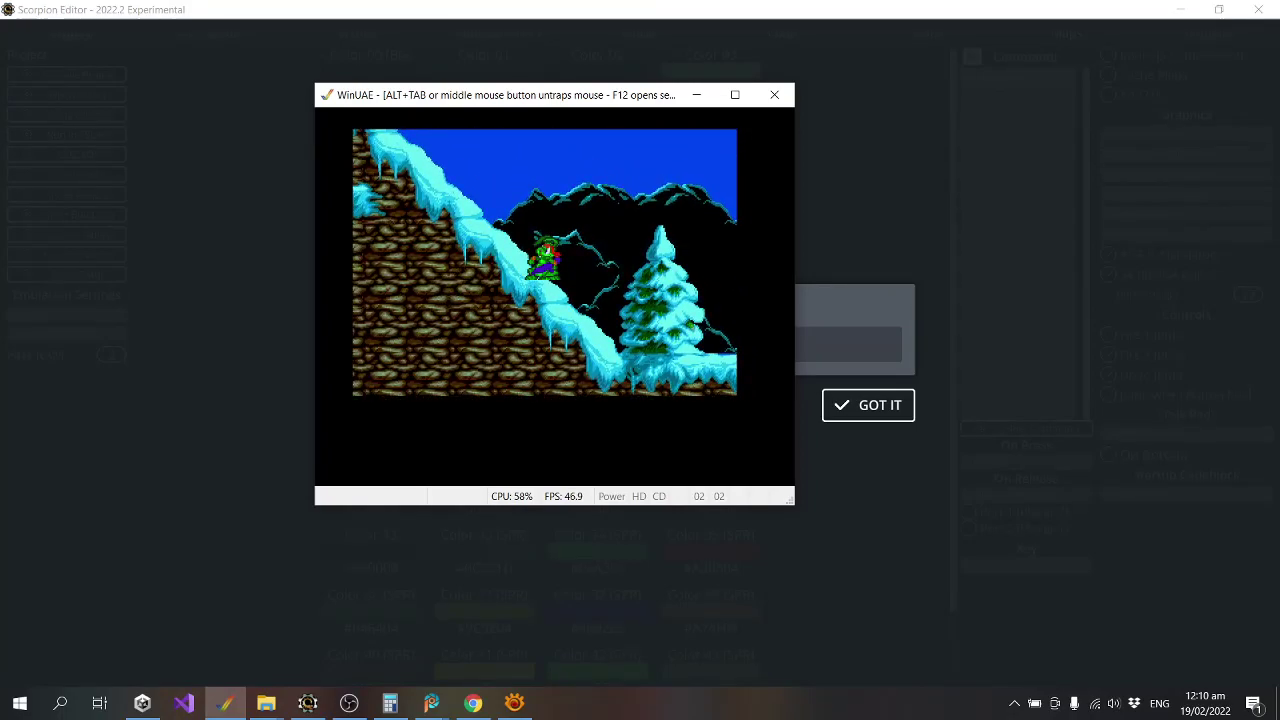
pyautogui.hotkey('alt', 'F4')
# Relaunch Scorpion Editor from the desktop and inspect the jazz_bullet actor's collision settings.
pyautogui.hotkey('alt', 'Tab')
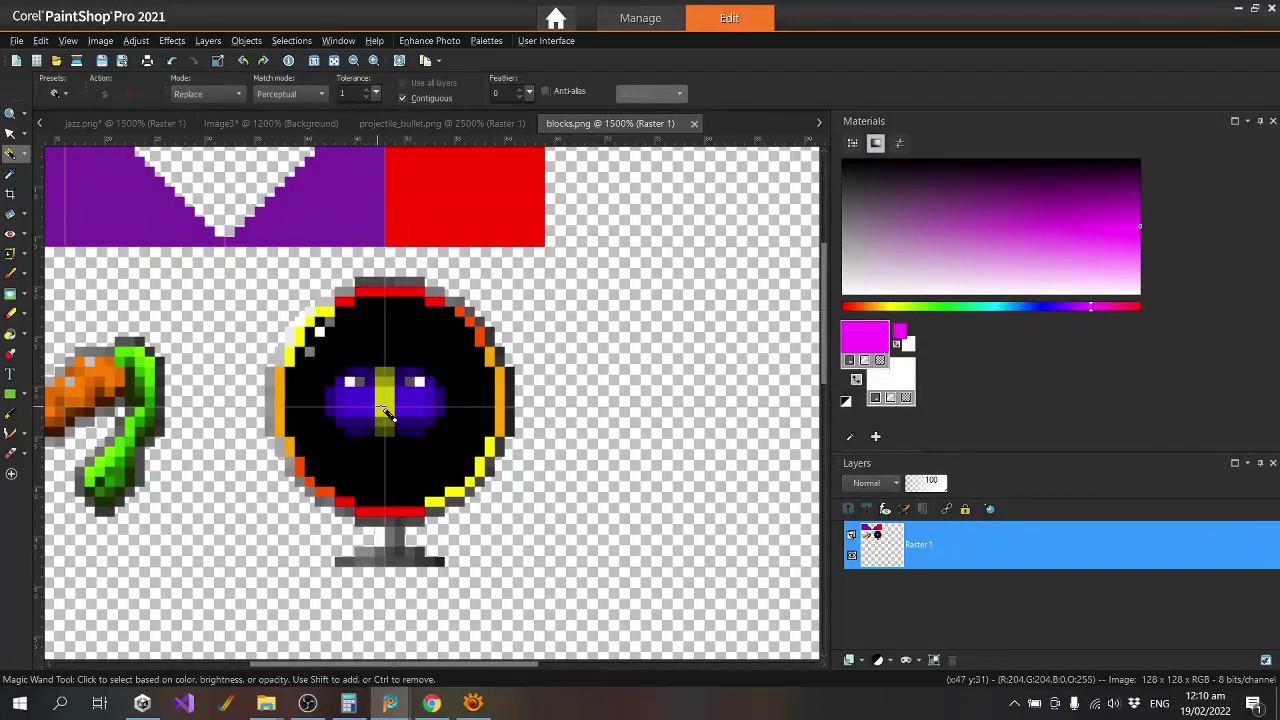
pyautogui.click(308, 703)
pyautogui.press('super+d')
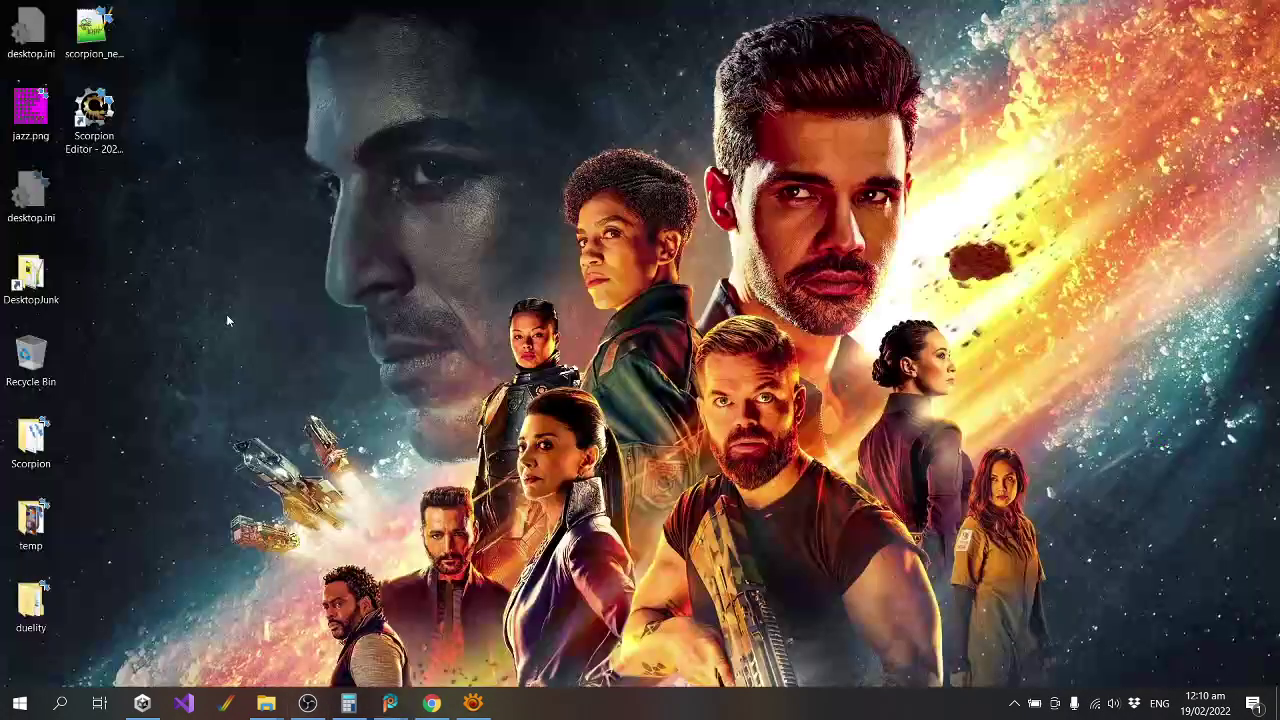
pyautogui.doubleClick(94, 112)
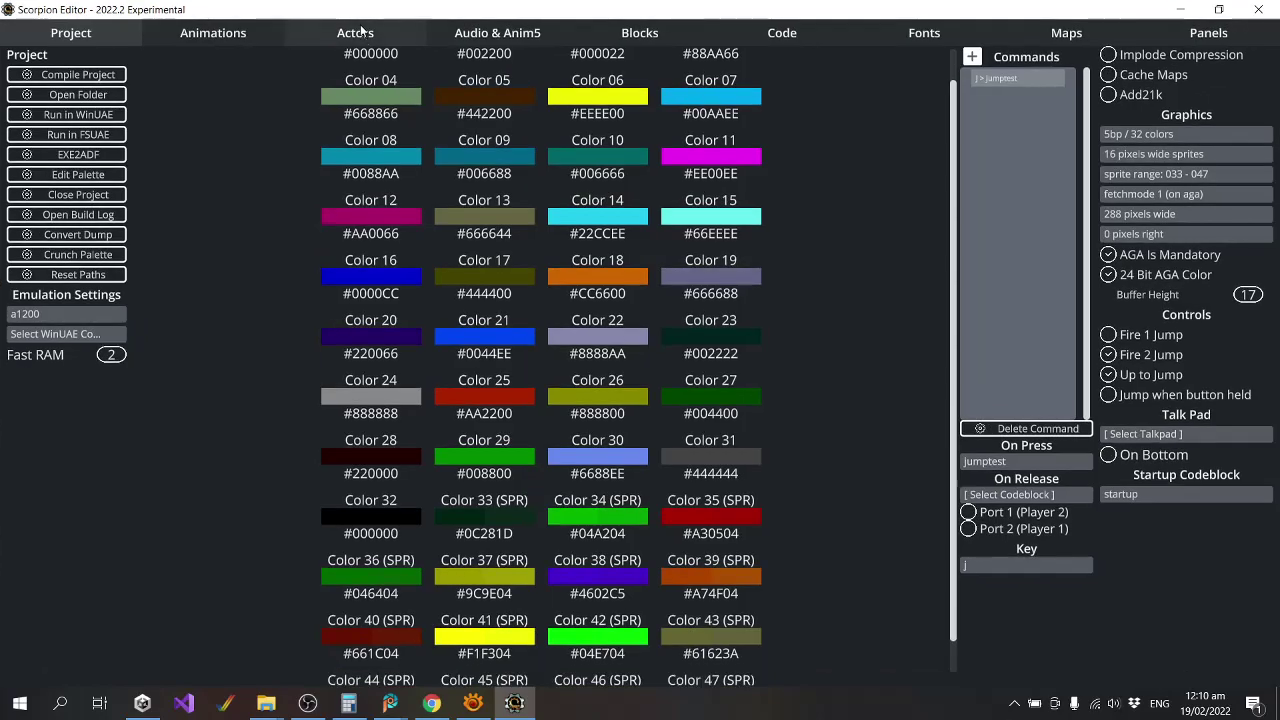
pyautogui.click(360, 38)
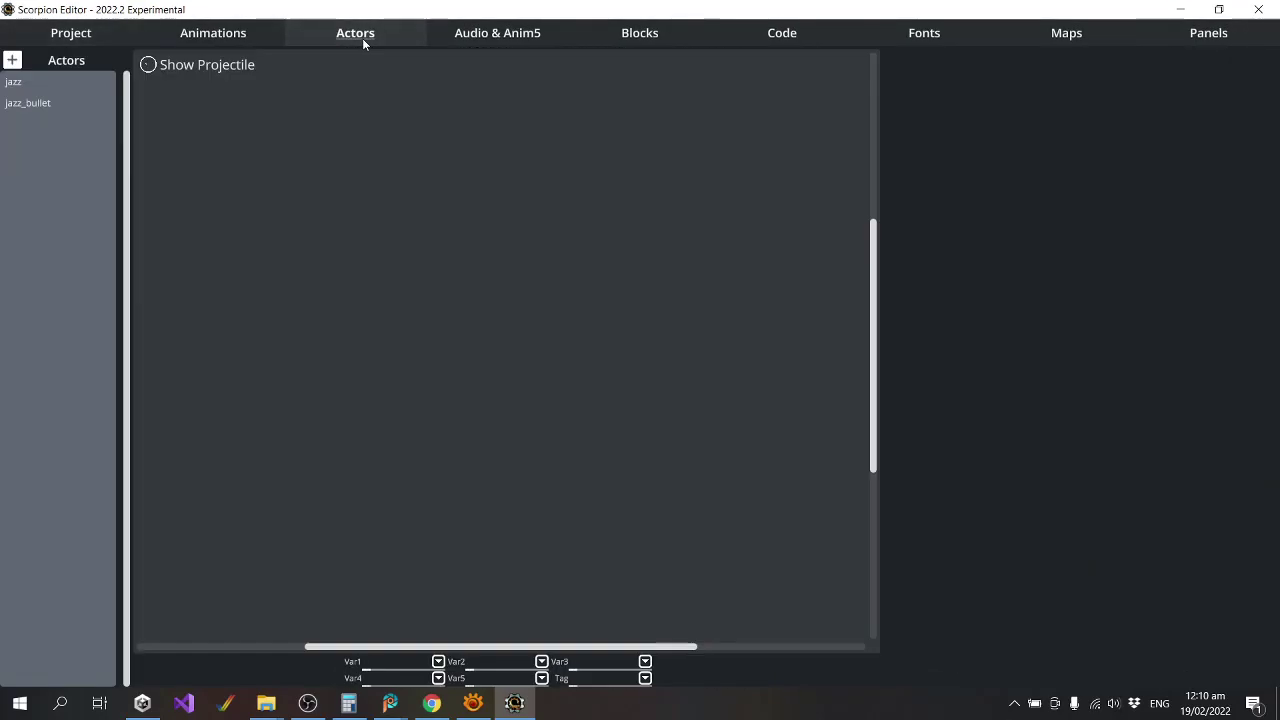
pyautogui.click(25, 103)
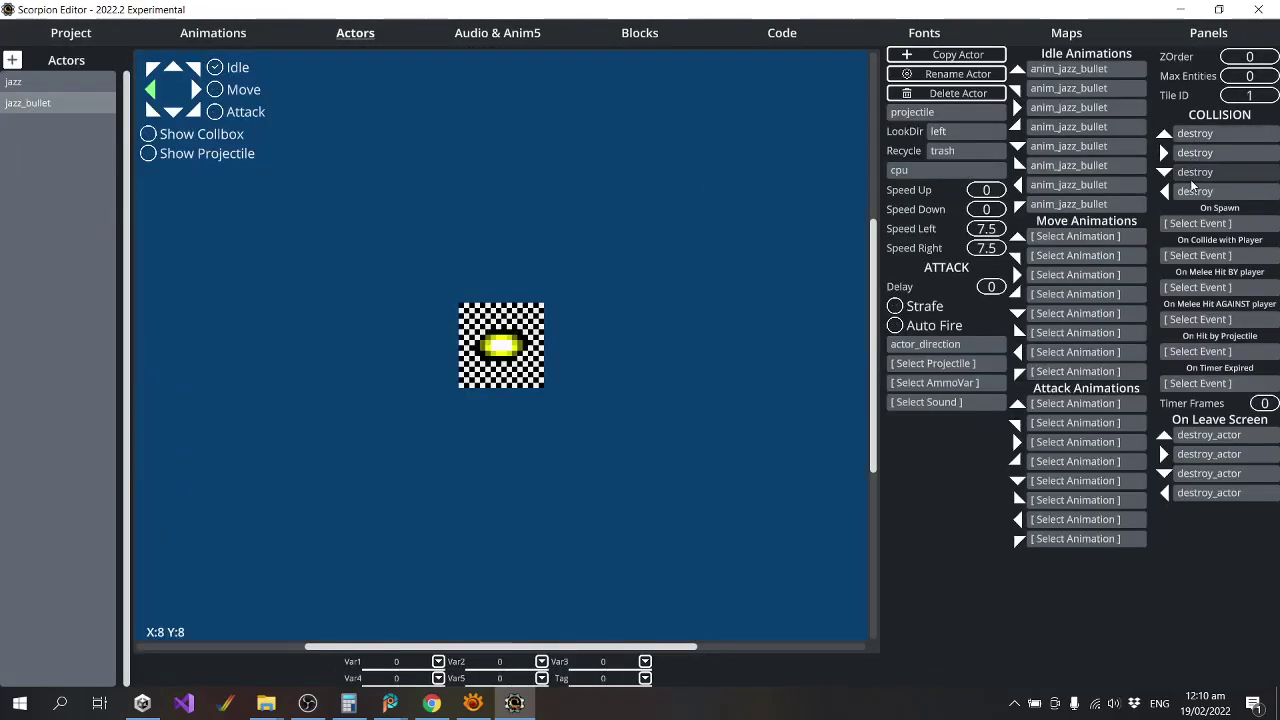
# Open map1 for editing in Tiled and make its objects layer visible.
pyautogui.click(1067, 33)
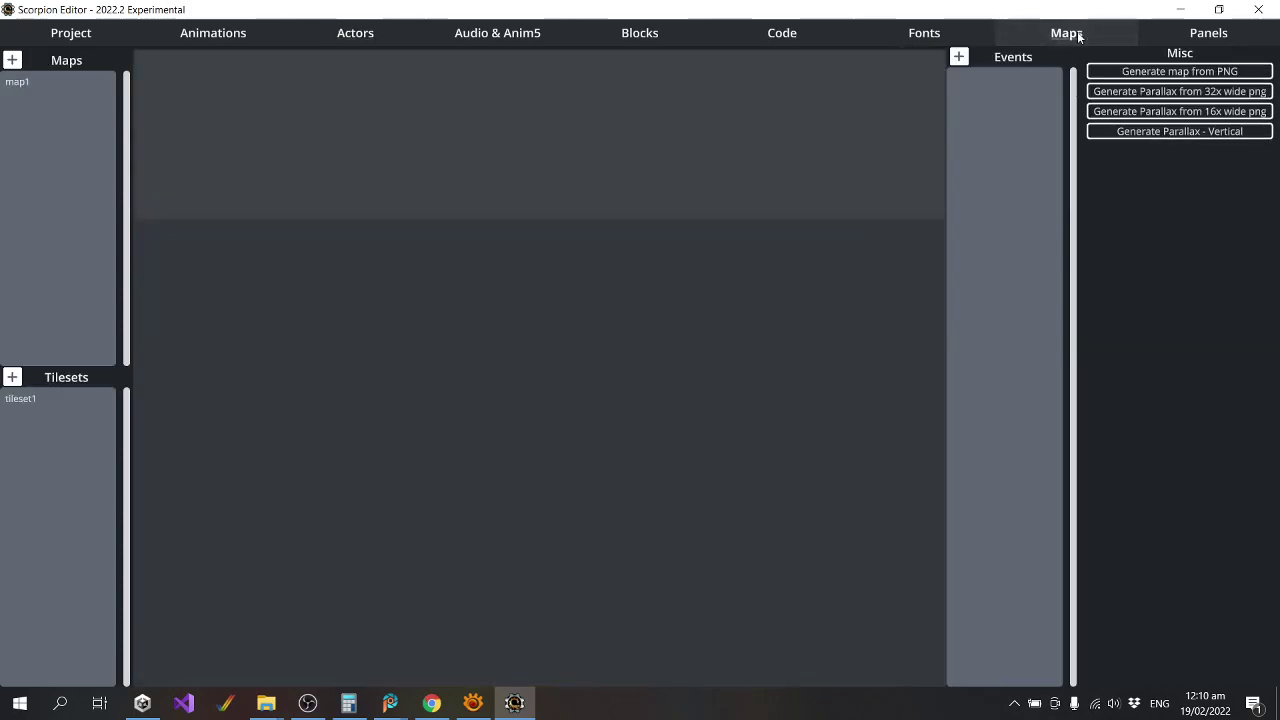
pyautogui.click(34, 84)
pyautogui.click(1100, 130)
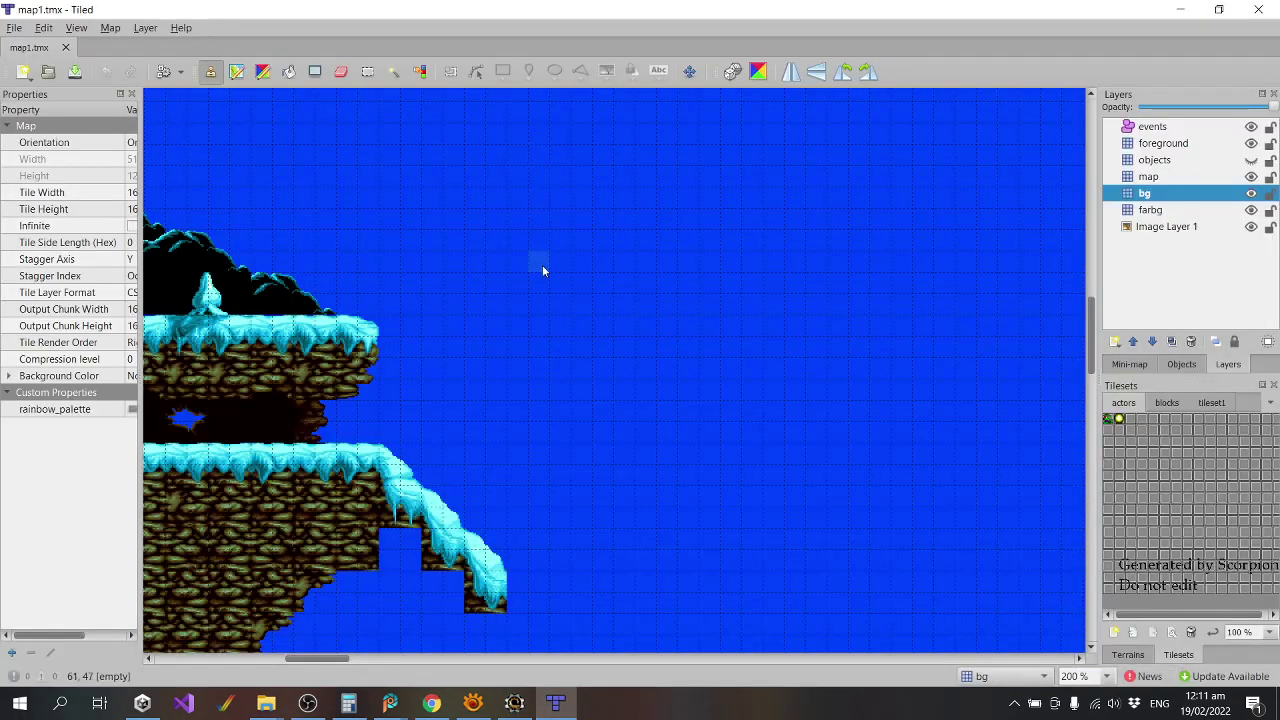
pyautogui.click(1251, 160)
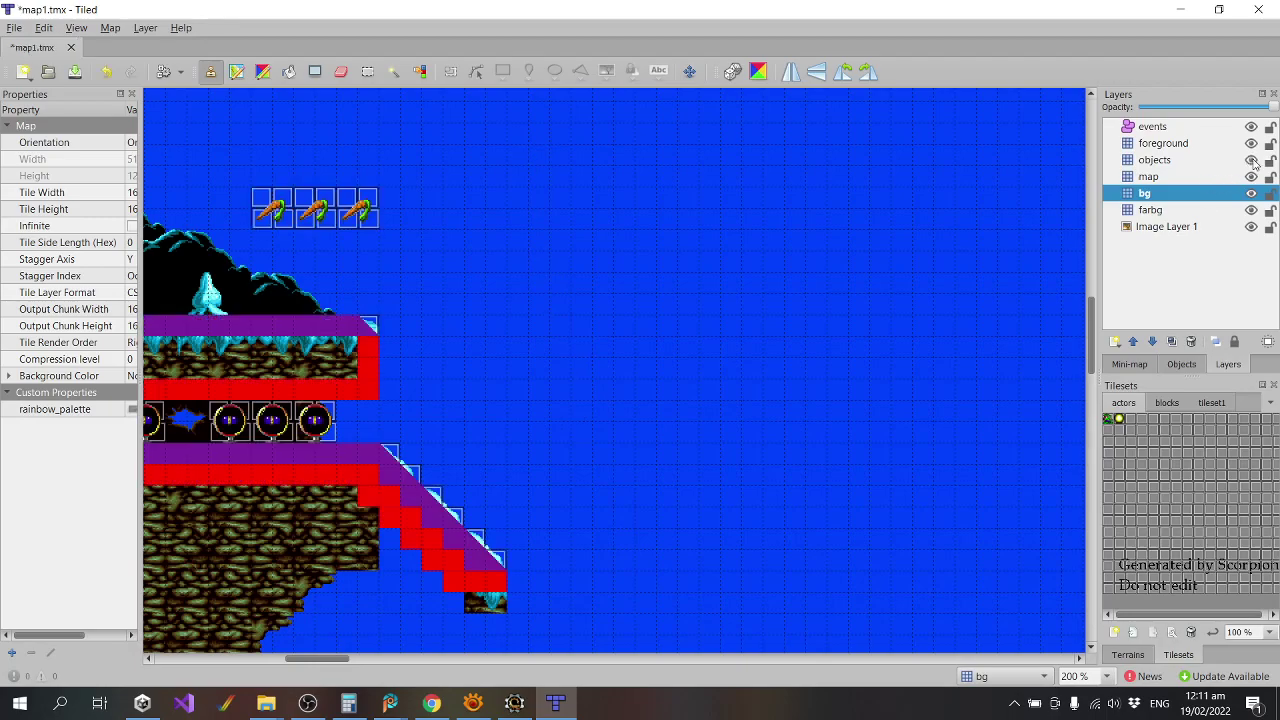
# On the objects layer, paint solid_block tiles over the lower ledge's flat ground and the tunnel floor beneath it.
pyautogui.click(1165, 403)
pyautogui.click(1162, 421)
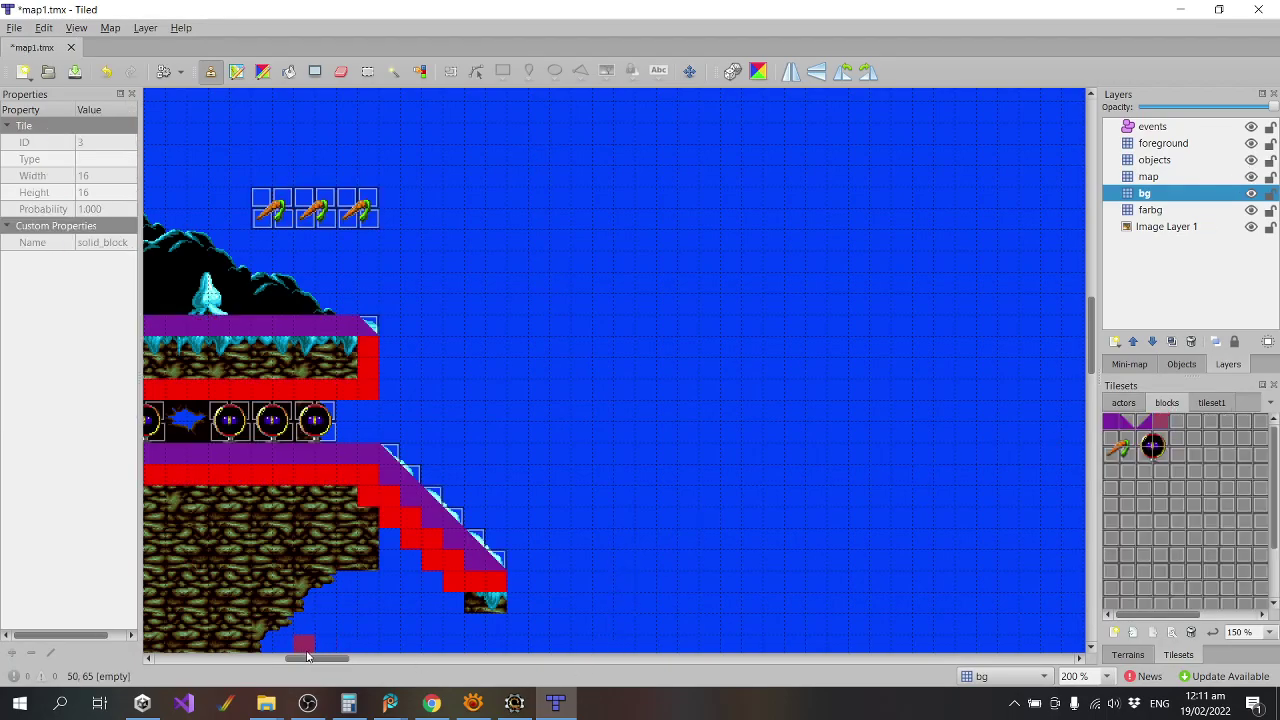
pyautogui.moveTo(307, 655); pyautogui.dragTo(276, 655)
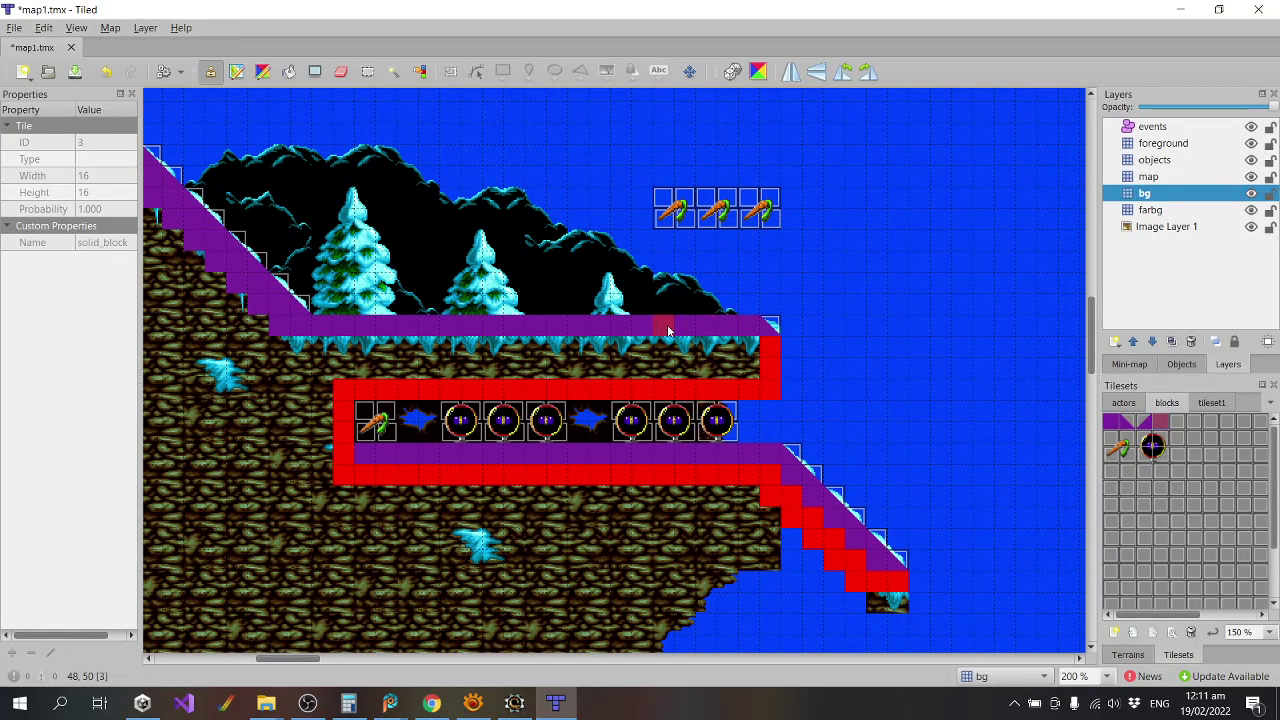
pyautogui.click(1186, 162)
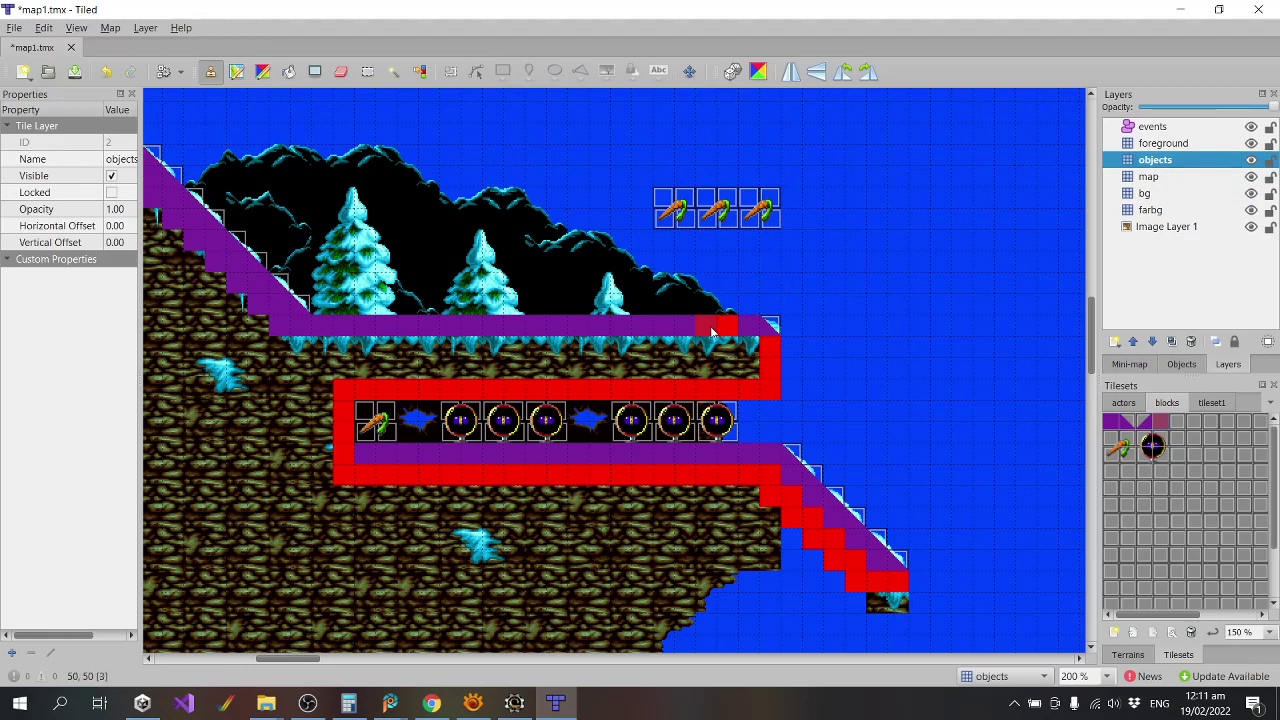
pyautogui.moveTo(712, 330); pyautogui.dragTo(345, 336)
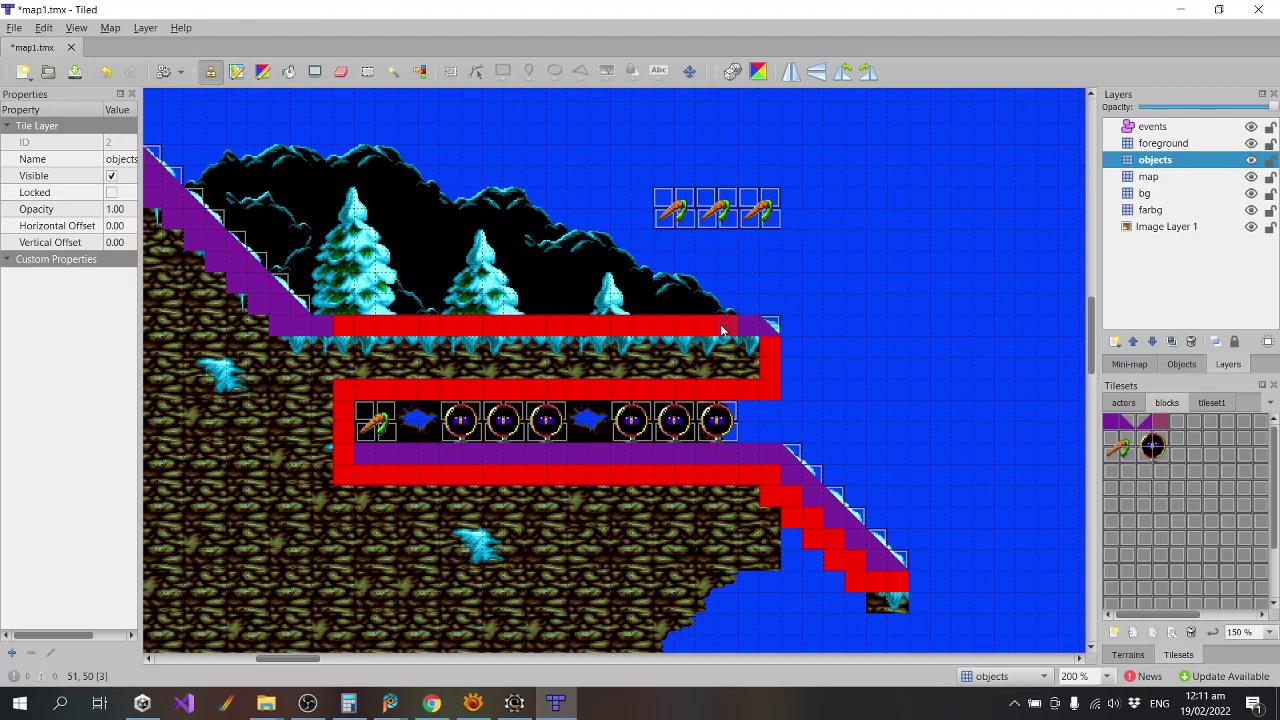
pyautogui.click(768, 328)
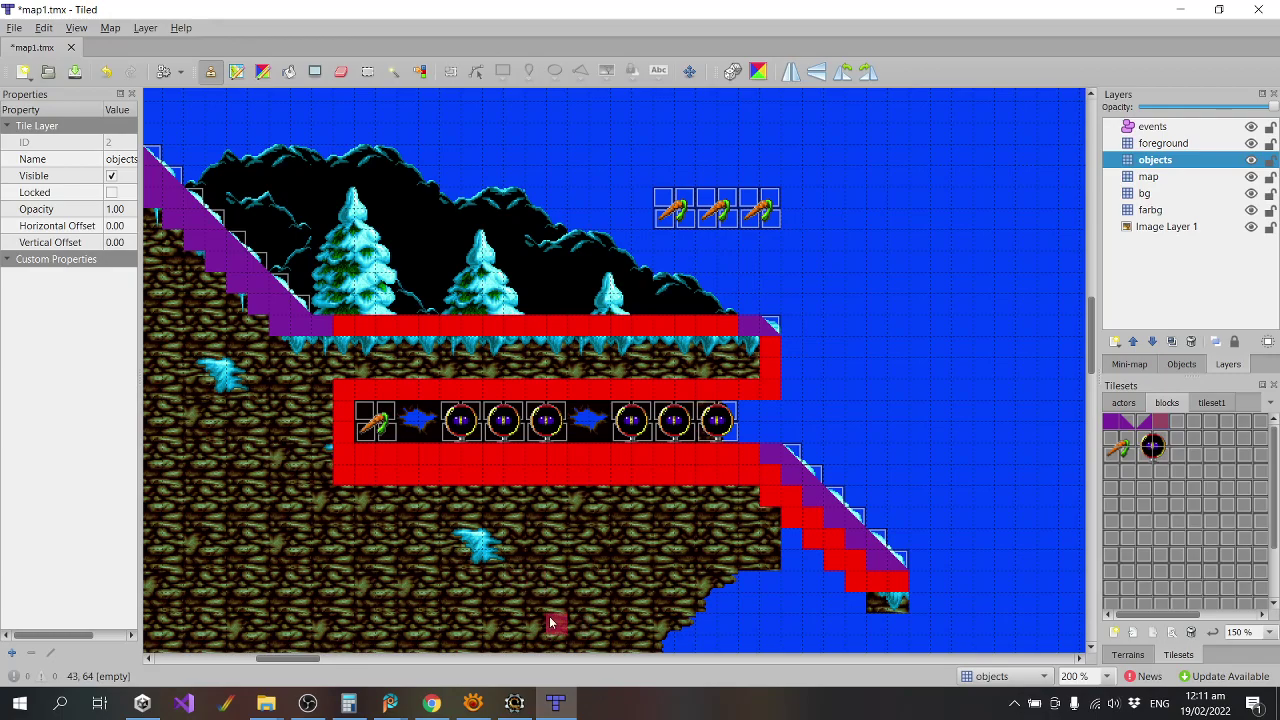
# Paint solid_block tiles across the flat ground under the three trees at the level's start.
pyautogui.hscroll(-5, 310, 658)
pyautogui.scroll(5, 551, 374)
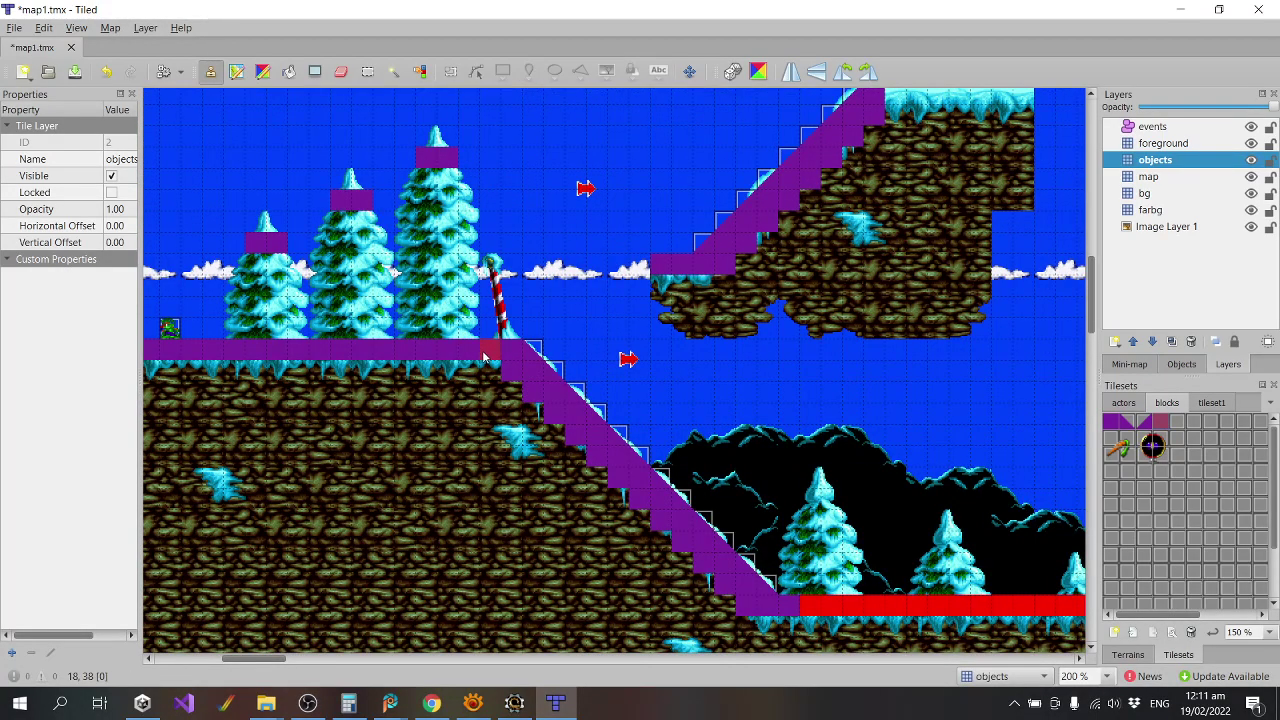
pyautogui.moveTo(491, 354); pyautogui.dragTo(424, 352)
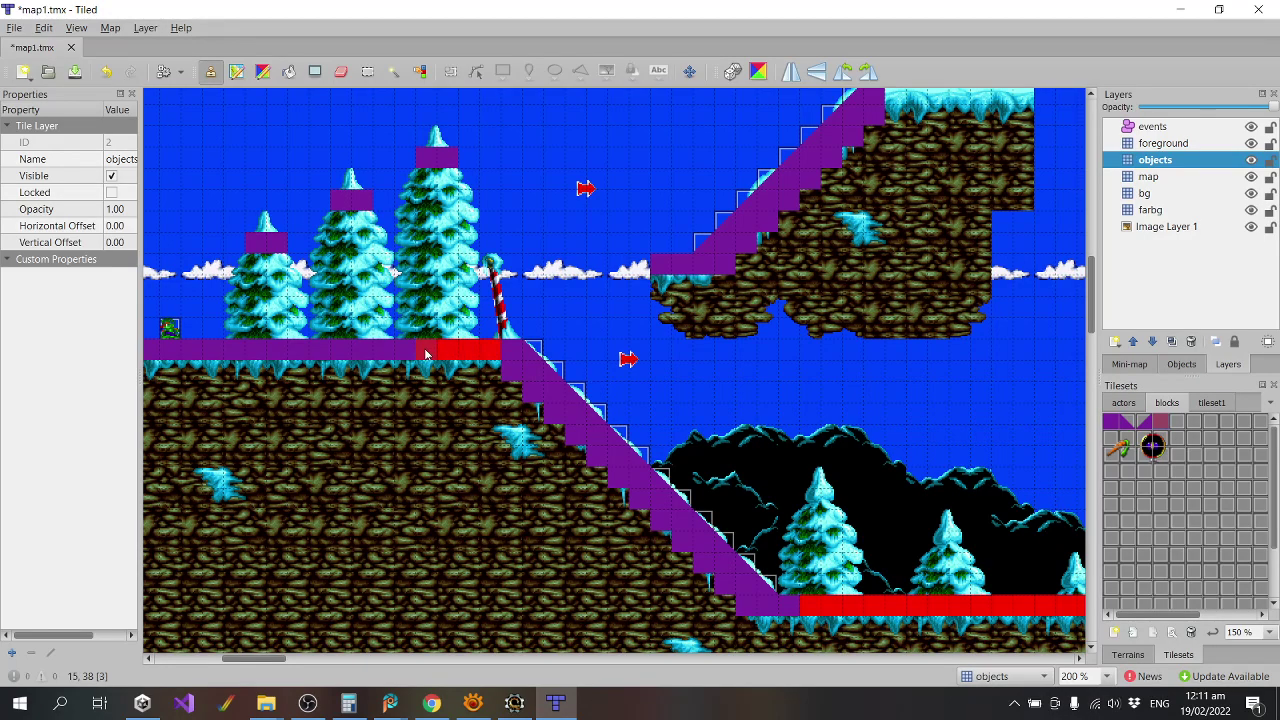
pyautogui.hscroll(-4, 424, 352)
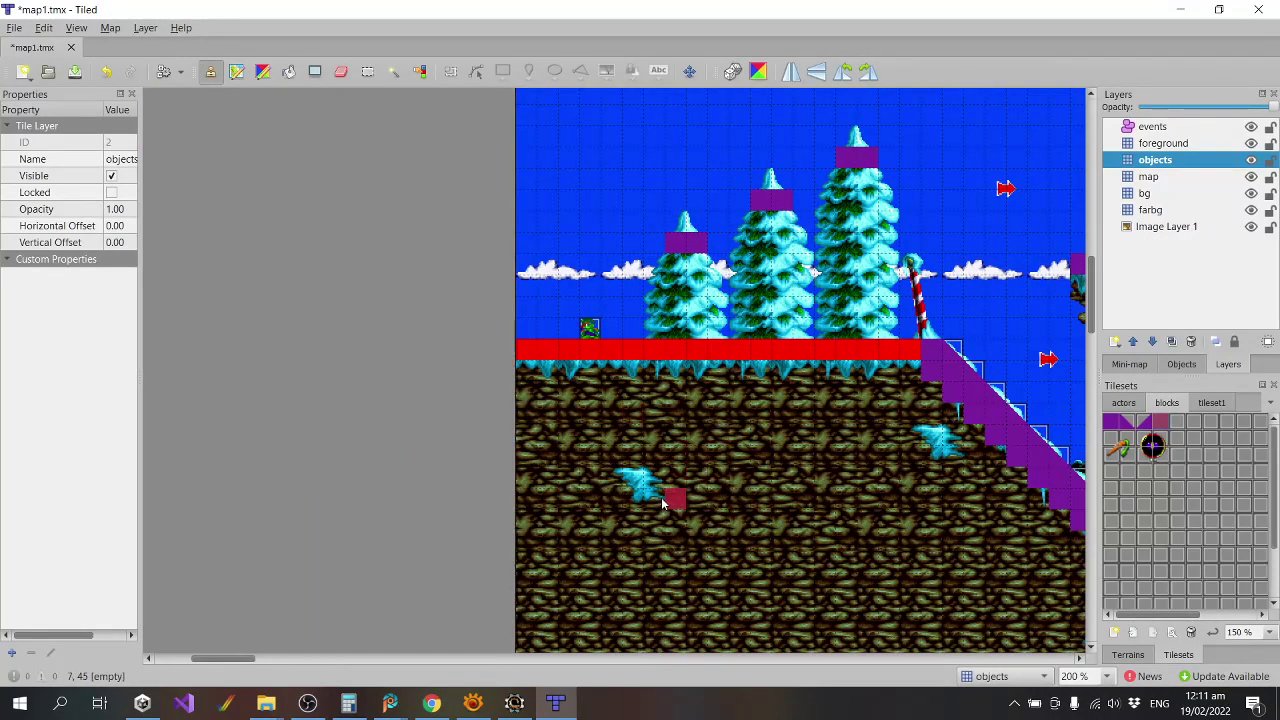
# Line the underside of the long descending slope with solid_block tiles in a staircase down to the lower ledge.
pyautogui.moveTo(240, 658); pyautogui.dragTo(276, 658)
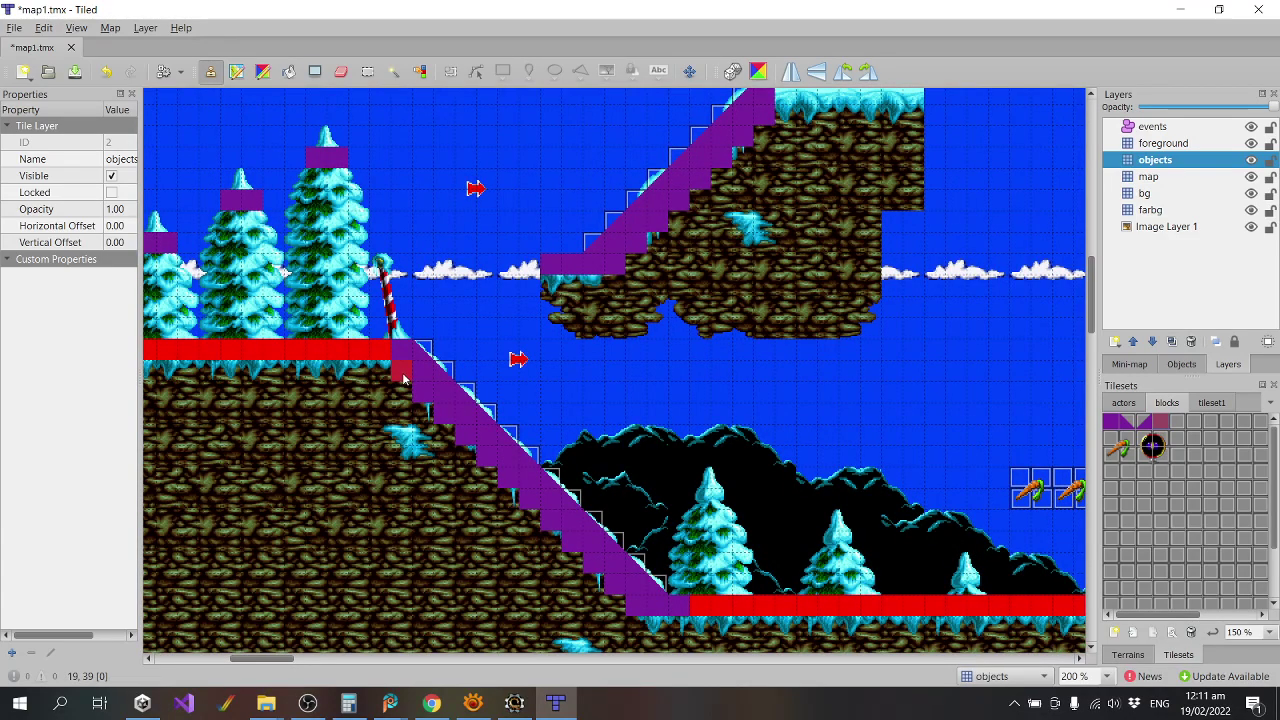
pyautogui.moveTo(403, 378)
pyautogui.mouseDown()
pyautogui.moveTo(441, 414)
pyautogui.moveTo(382, 390)
pyautogui.moveTo(381, 369)
pyautogui.mouseUp()
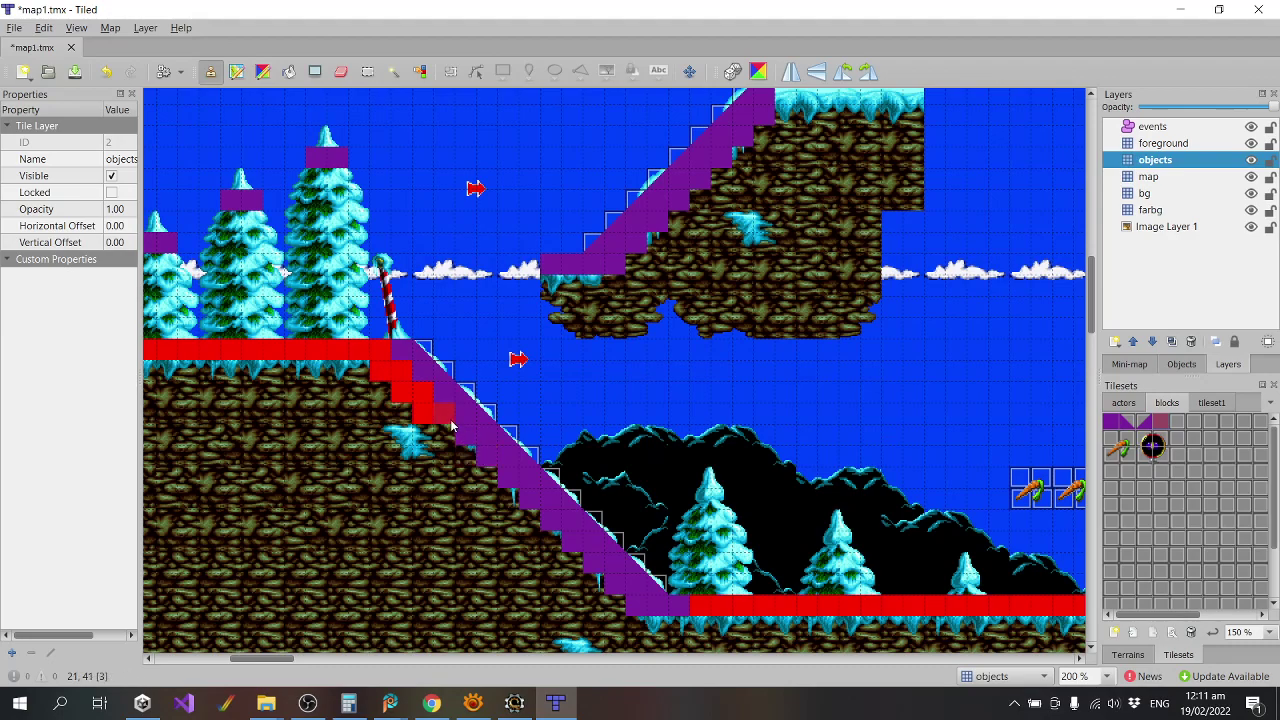
pyautogui.moveTo(452, 425)
pyautogui.mouseDown()
pyautogui.moveTo(510, 479)
pyautogui.moveTo(507, 499)
pyautogui.moveTo(524, 497)
pyautogui.moveTo(531, 532)
pyautogui.moveTo(550, 528)
pyautogui.moveTo(573, 570)
pyautogui.moveTo(589, 568)
pyautogui.moveTo(585, 583)
pyautogui.moveTo(631, 605)
pyautogui.moveTo(632, 622)
pyautogui.moveTo(682, 627)
pyautogui.mouseUp()
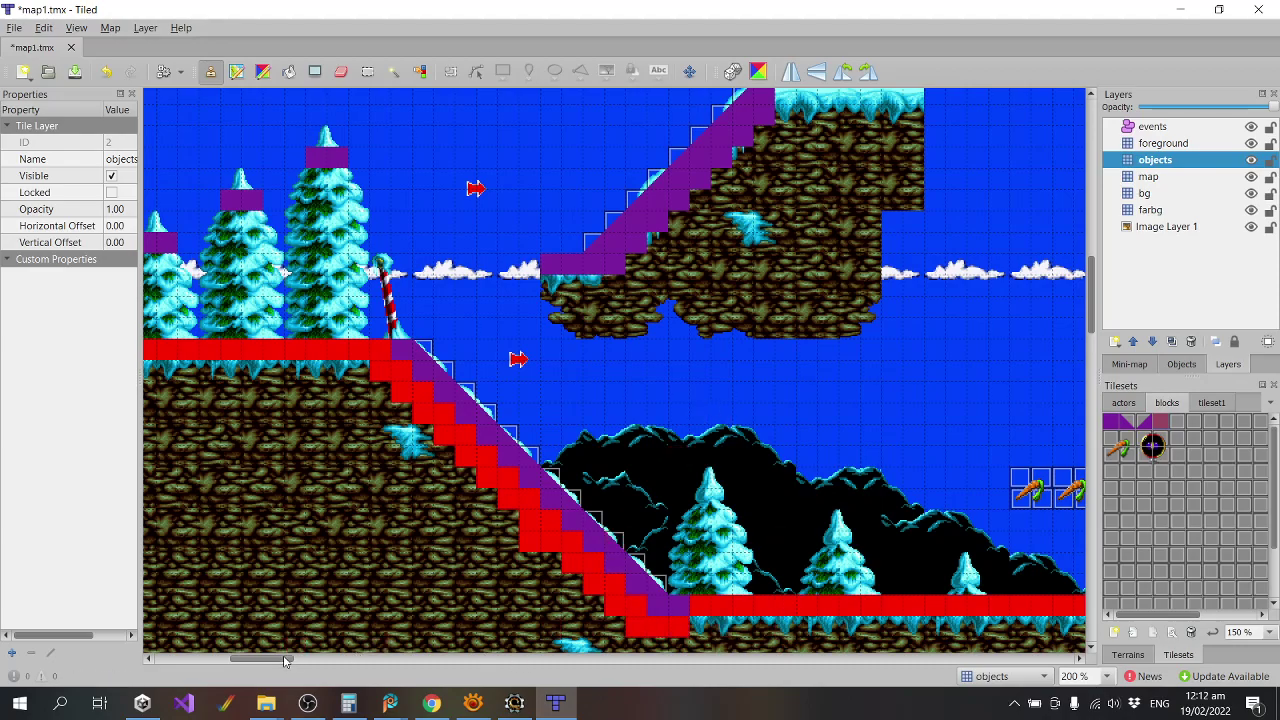
# Outline the floating island's underside and left edge with solid_block tiles, and place a p_slope_dl tile at its left tip.
pyautogui.moveTo(286, 658)
pyautogui.mouseDown()
pyautogui.moveTo(271, 658)
pyautogui.moveTo(292, 658)
pyautogui.mouseUp()
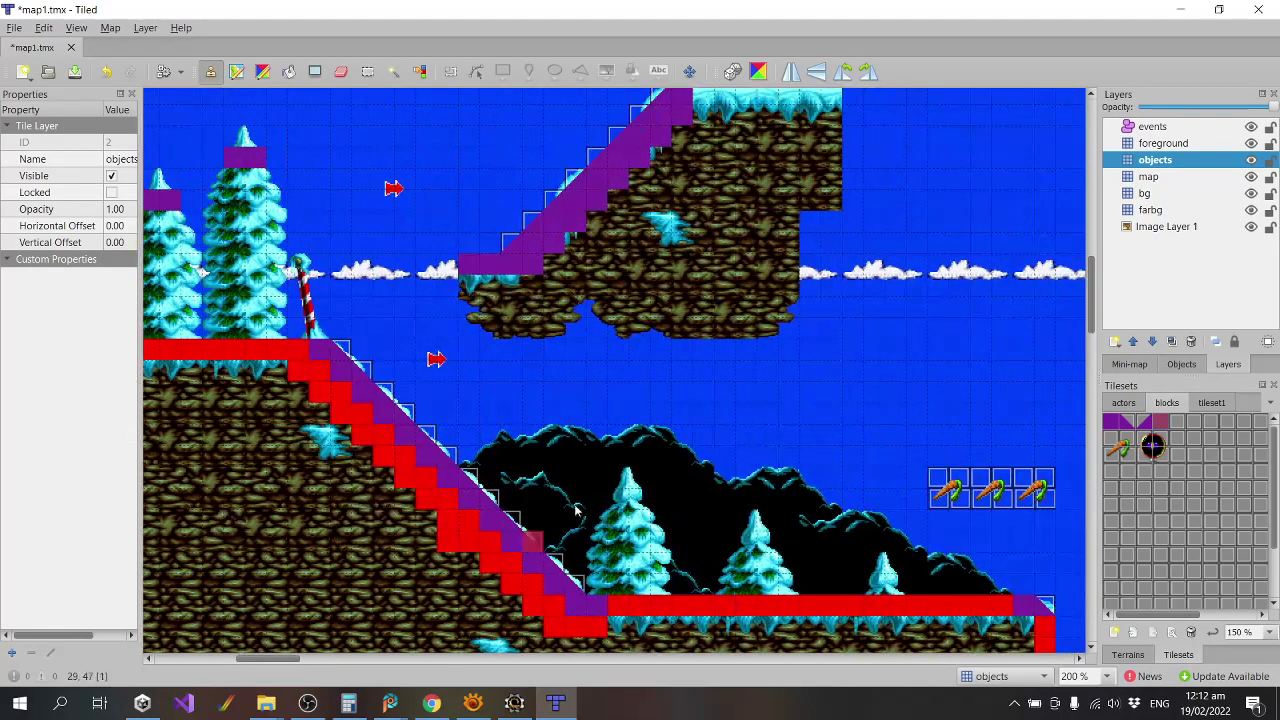
pyautogui.scroll(3, 533, 542)
pyautogui.moveTo(478, 440)
pyautogui.mouseDown()
pyautogui.moveTo(580, 452)
pyautogui.moveTo(564, 450)
pyautogui.moveTo(615, 451)
pyautogui.moveTo(621, 467)
pyautogui.moveTo(767, 469)
pyautogui.mouseUp()
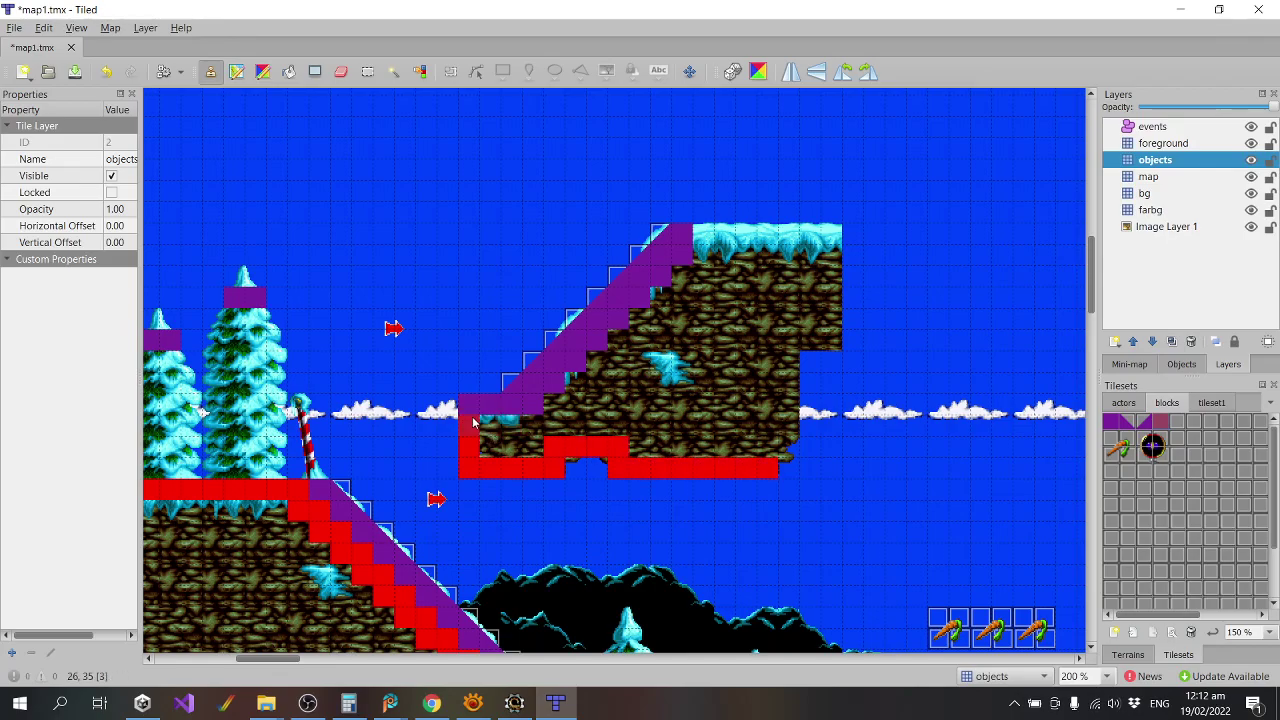
pyautogui.click(1144, 420)
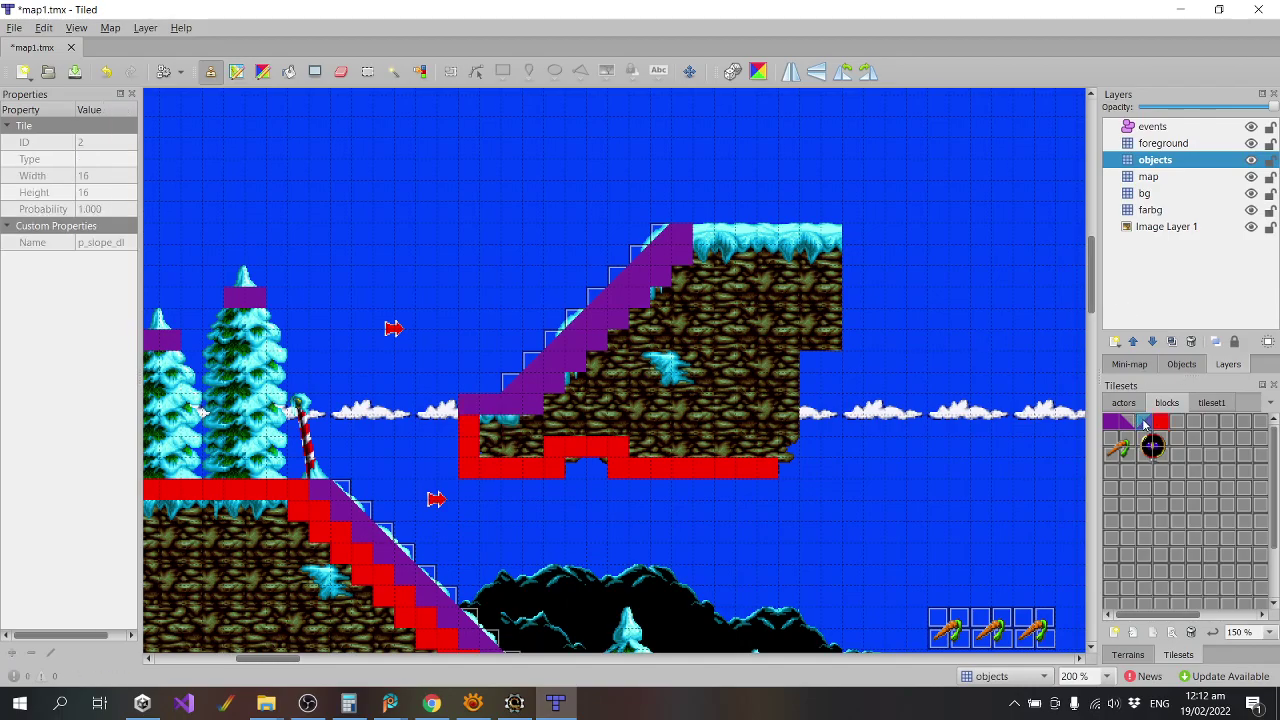
pyautogui.click(467, 404)
pyautogui.keyDown('ctrl'); pyautogui.scroll(1, 605, 375); pyautogui.keyUp('ctrl')
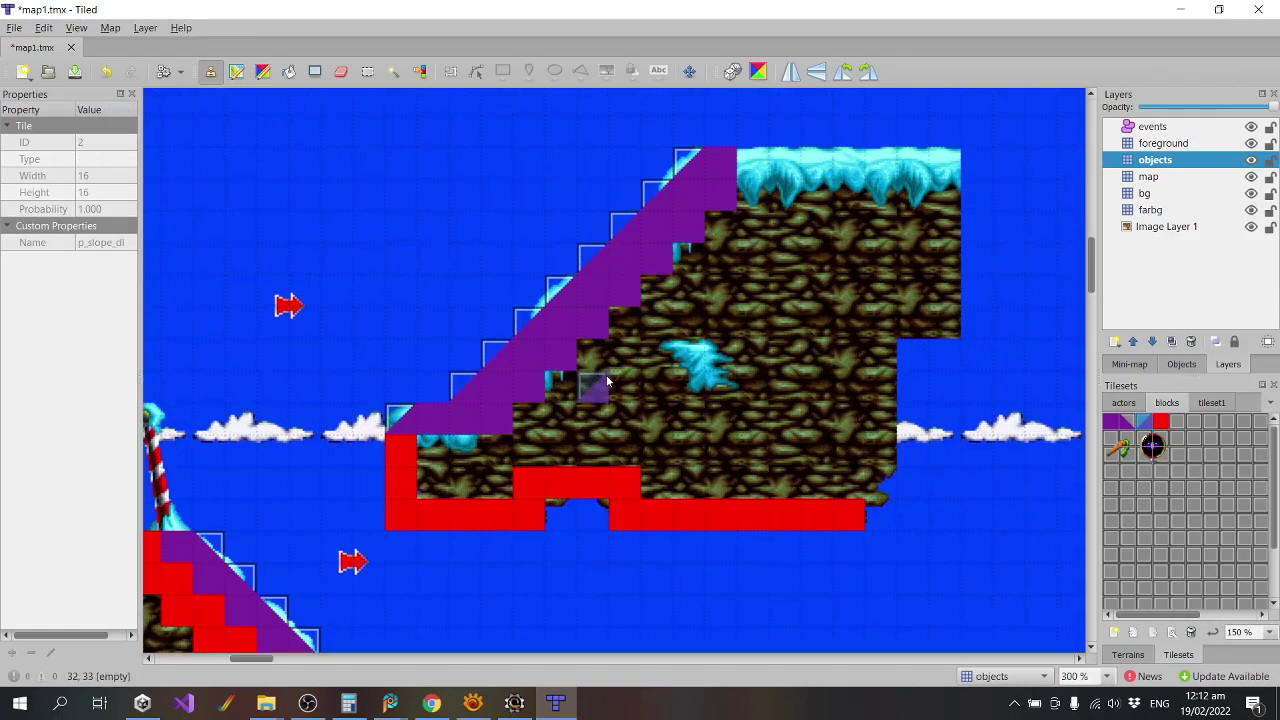
# Paint solid_block tiles beneath the floating island's slope and one row below its snowy top, erasing any stray tiles.
pyautogui.click(1160, 421)
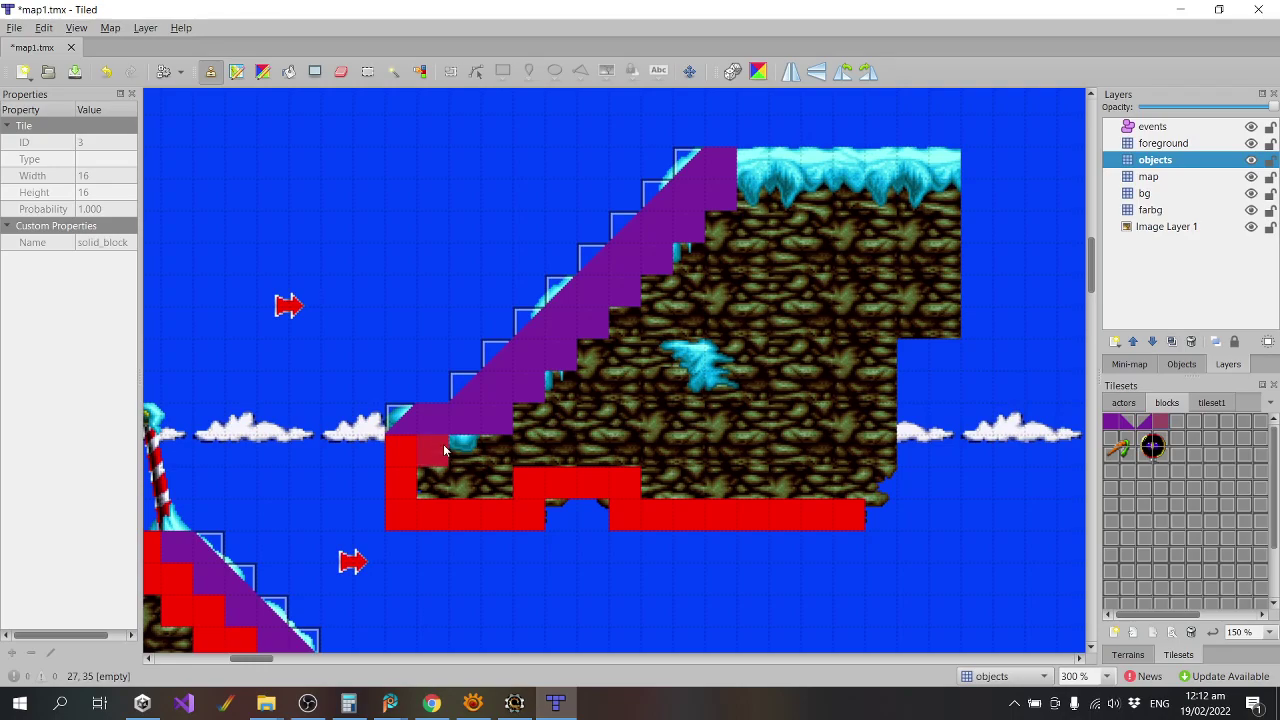
pyautogui.moveTo(445, 450)
pyautogui.mouseDown()
pyautogui.moveTo(493, 449)
pyautogui.moveTo(499, 421)
pyautogui.moveTo(533, 420)
pyautogui.moveTo(535, 396)
pyautogui.moveTo(563, 397)
pyautogui.moveTo(569, 373)
pyautogui.moveTo(596, 368)
pyautogui.moveTo(629, 308)
pyautogui.moveTo(664, 312)
pyautogui.moveTo(668, 286)
pyautogui.moveTo(647, 254)
pyautogui.moveTo(728, 235)
pyautogui.moveTo(732, 211)
pyautogui.moveTo(950, 196)
pyautogui.mouseUp()
pyautogui.click(340, 71)
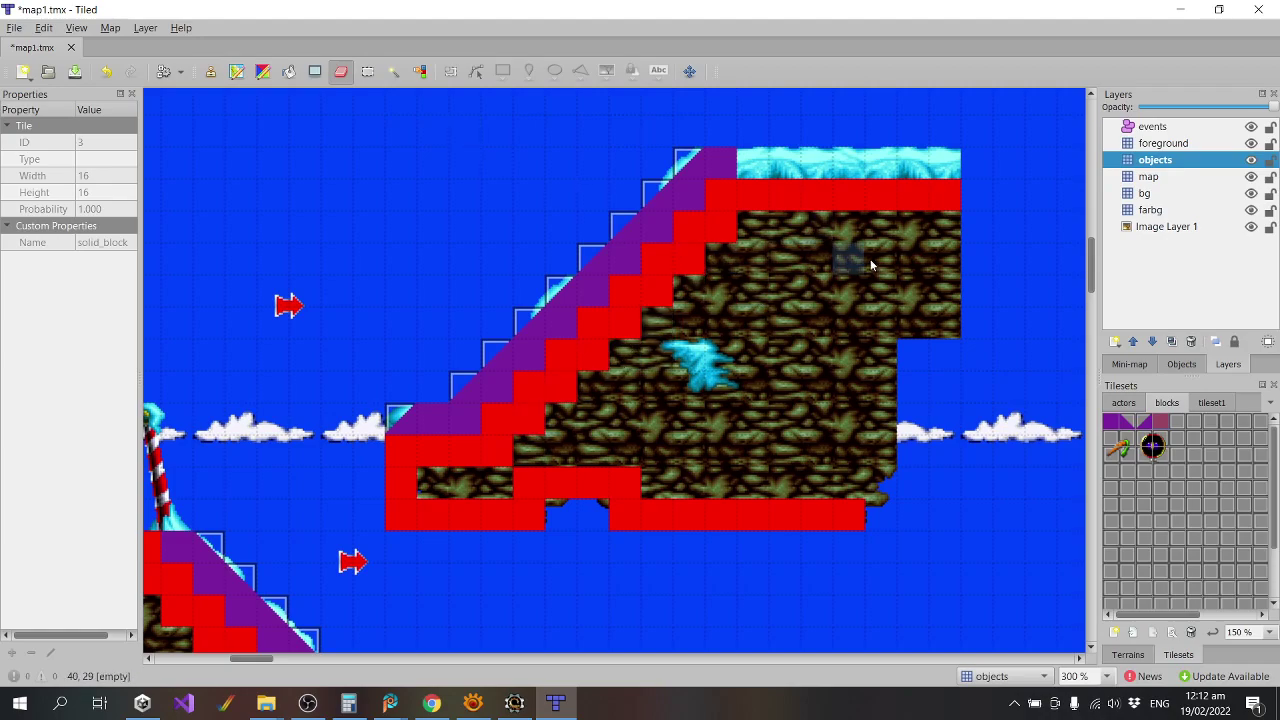
# Cover the floating island's snowy top with p_slope_flat tiles.
pyautogui.click(1113, 424)
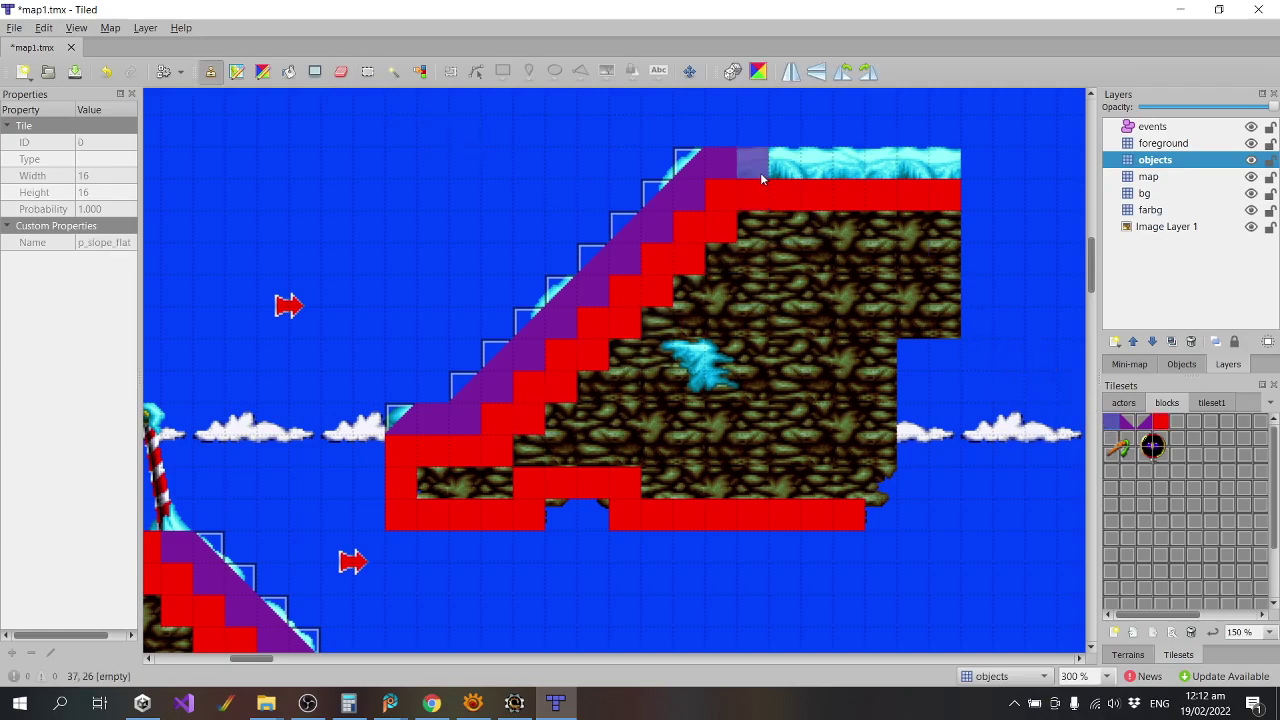
pyautogui.moveTo(752, 163); pyautogui.dragTo(933, 172)
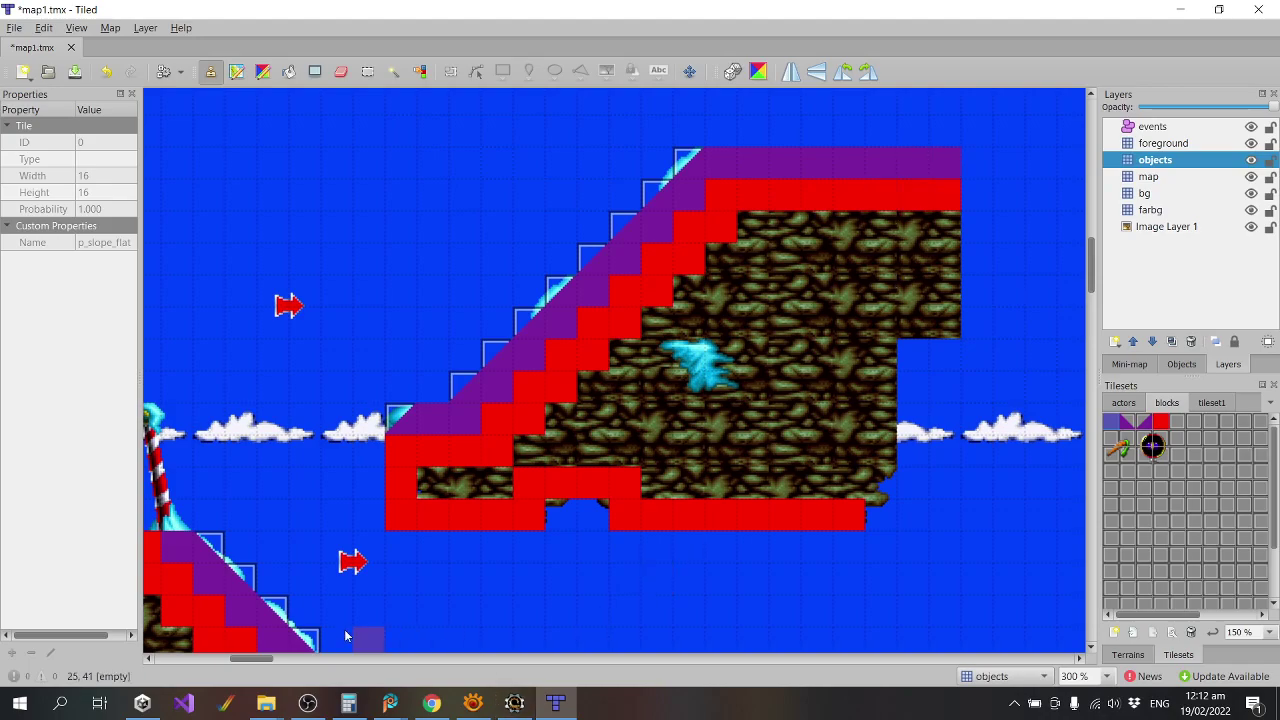
# Paint solid_block tiles over the flat slope tiles along the floating island's top, keeping the one beside the slope.
pyautogui.moveTo(262, 657)
pyautogui.mouseDown()
pyautogui.moveTo(255, 670)
pyautogui.moveTo(210, 670)
pyautogui.moveTo(267, 670)
pyautogui.mouseUp()
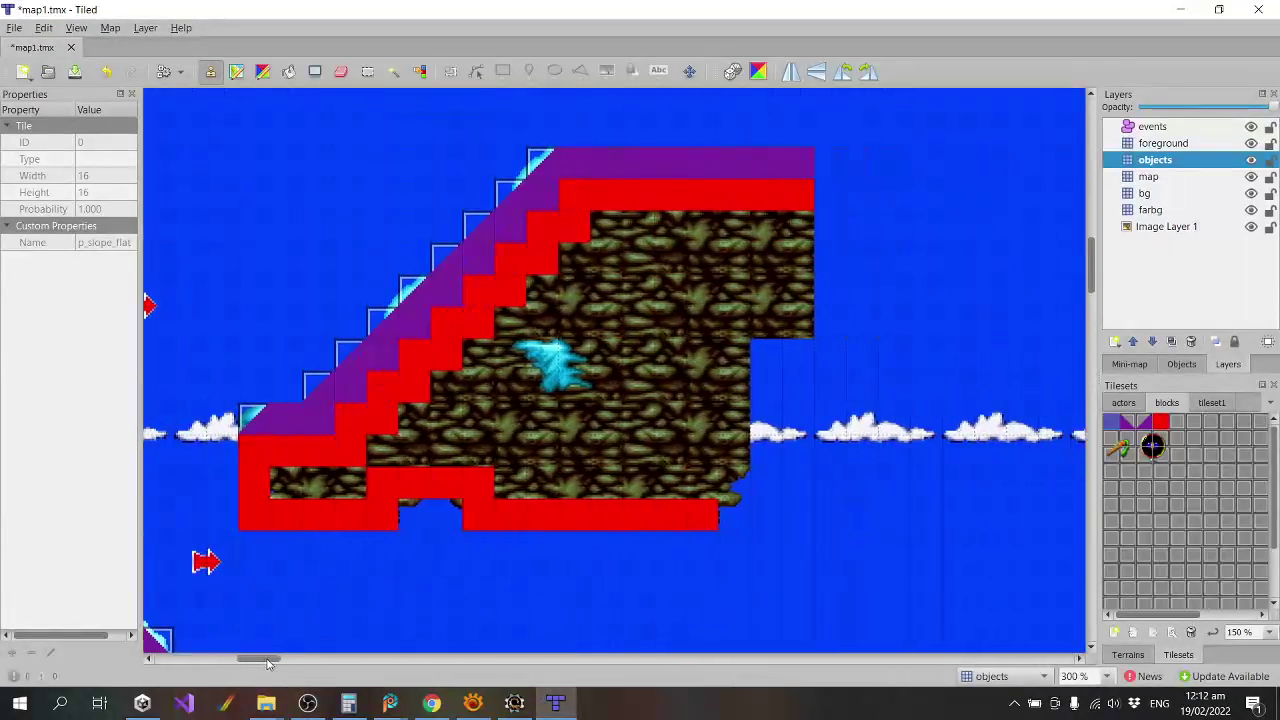
pyautogui.click(1179, 424)
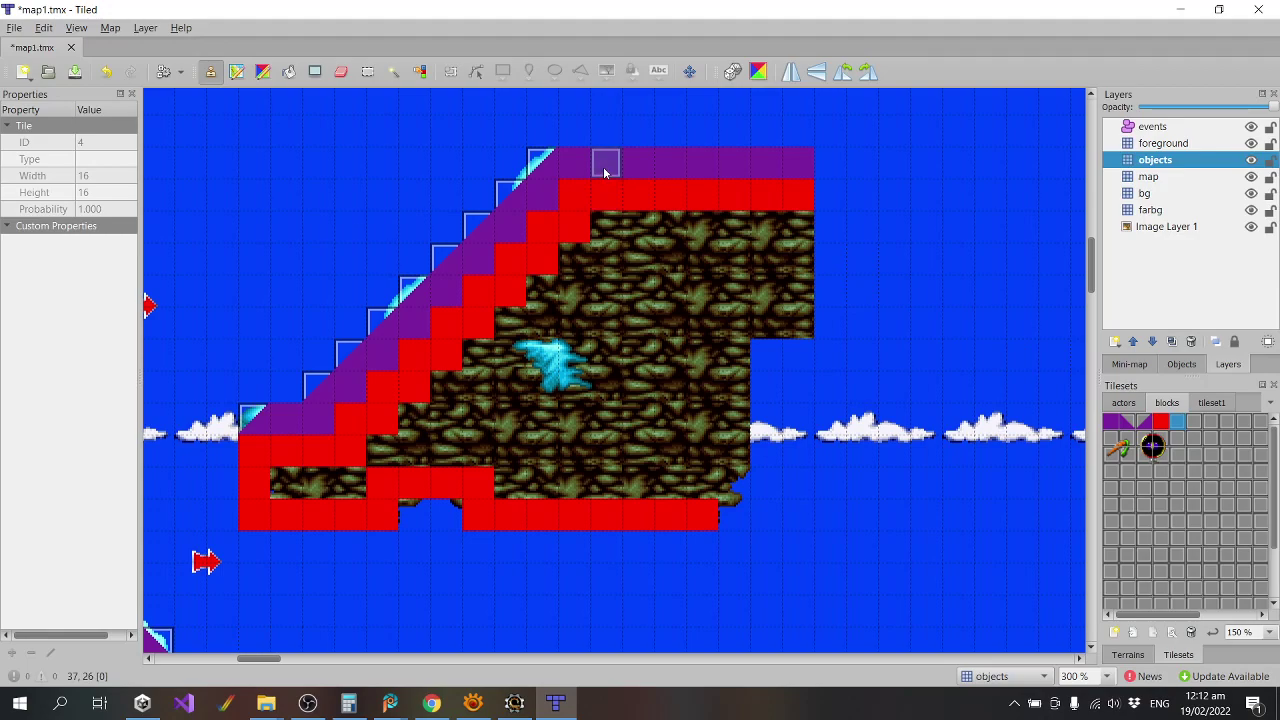
pyautogui.moveTo(606, 163); pyautogui.dragTo(735, 163)
pyautogui.click(1159, 423)
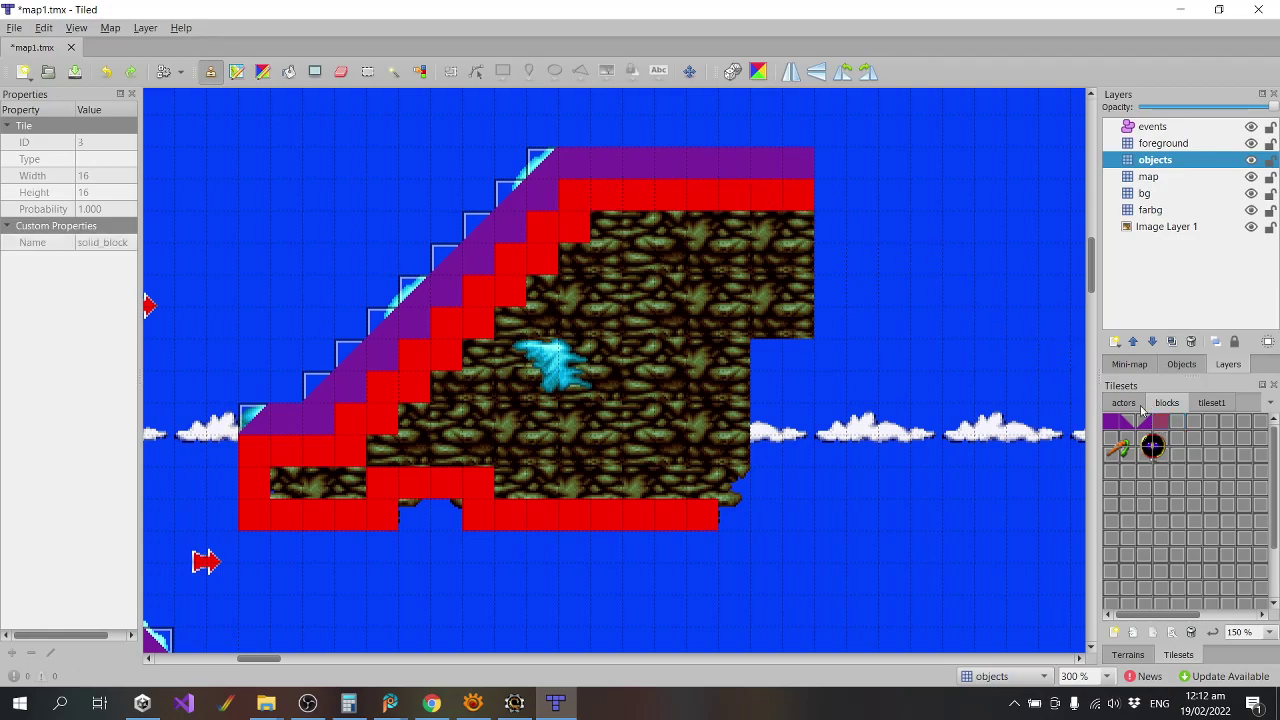
pyautogui.moveTo(606, 163); pyautogui.dragTo(803, 163)
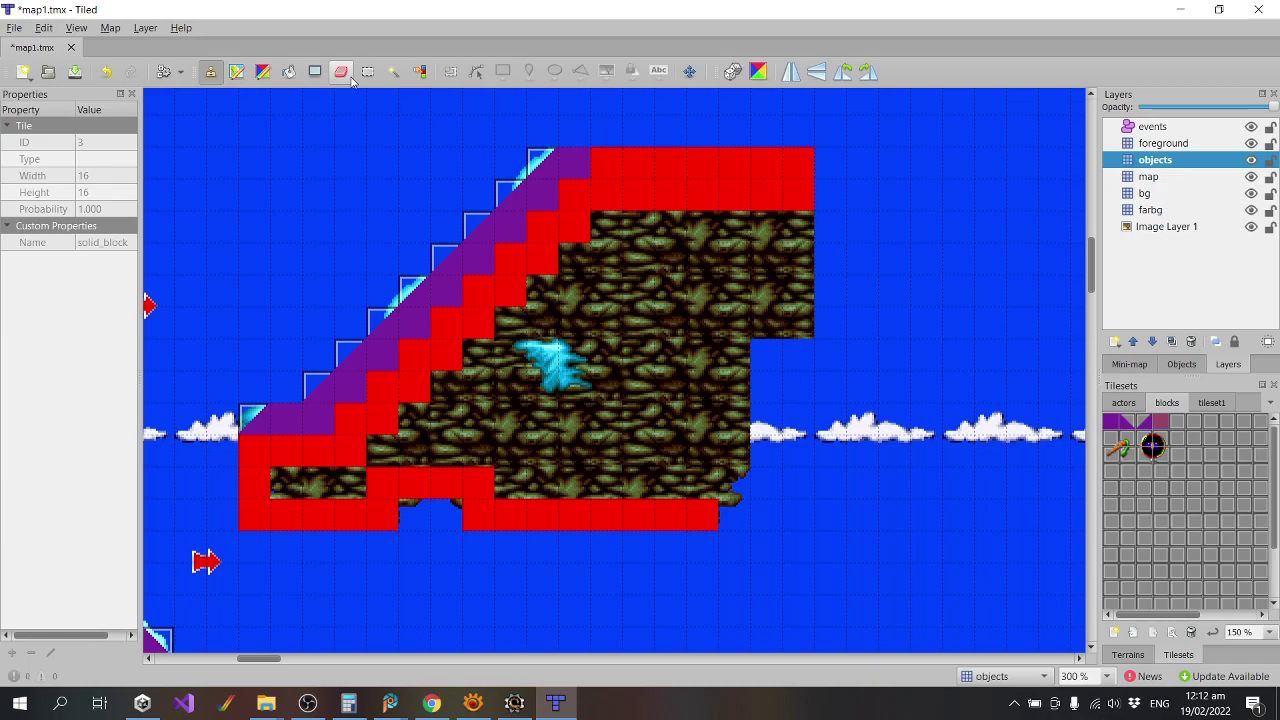
# Erase the second row of solid_block tiles beneath the floating island's flat top, keeping the one nearest the slope.
pyautogui.click(340, 71)
pyautogui.moveTo(638, 195); pyautogui.dragTo(805, 196)
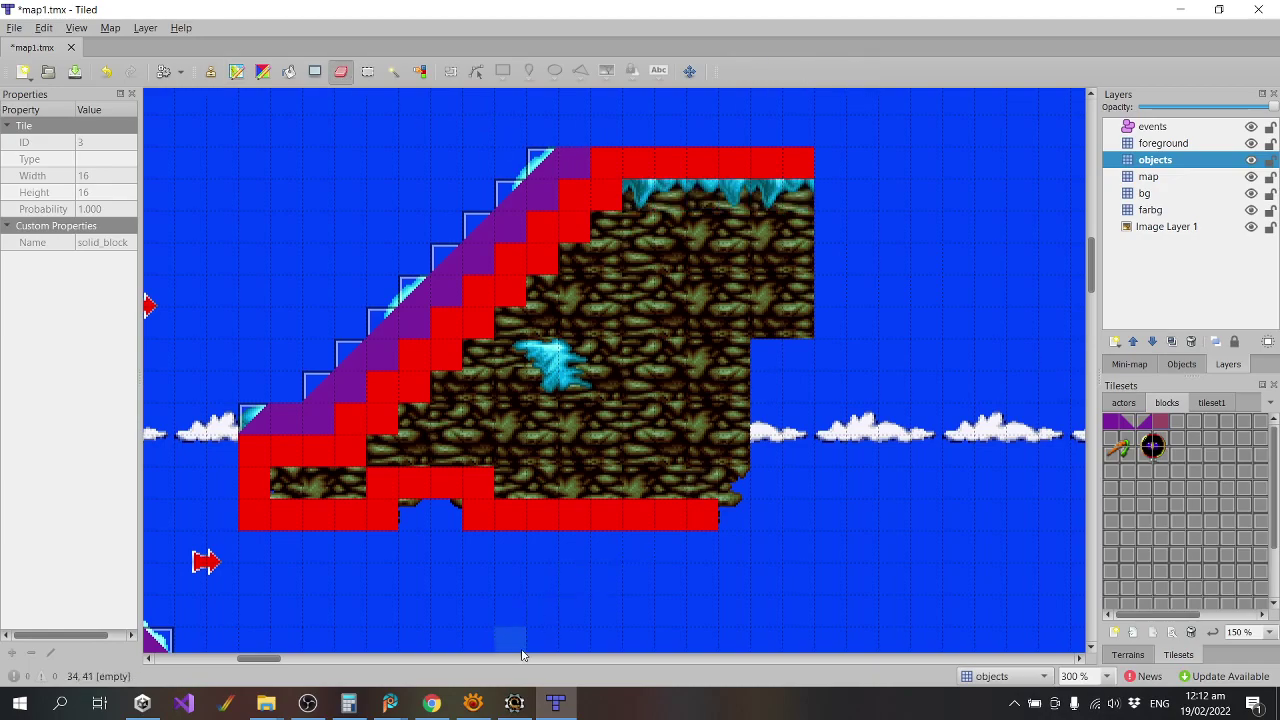
pyautogui.moveTo(262, 659); pyautogui.dragTo(219, 662)
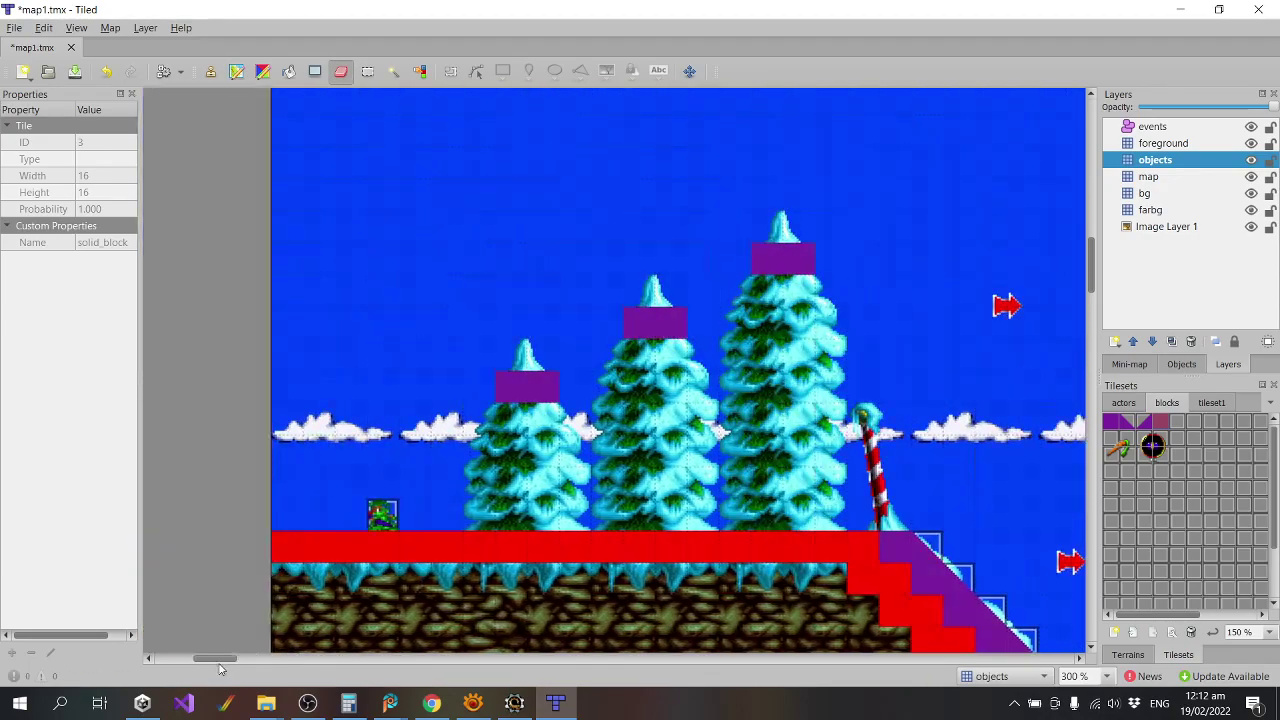
# Save map1.tmx and close Tiled to return to Scorpion Editor.
pyautogui.click(14, 28)
pyautogui.click(57, 106)
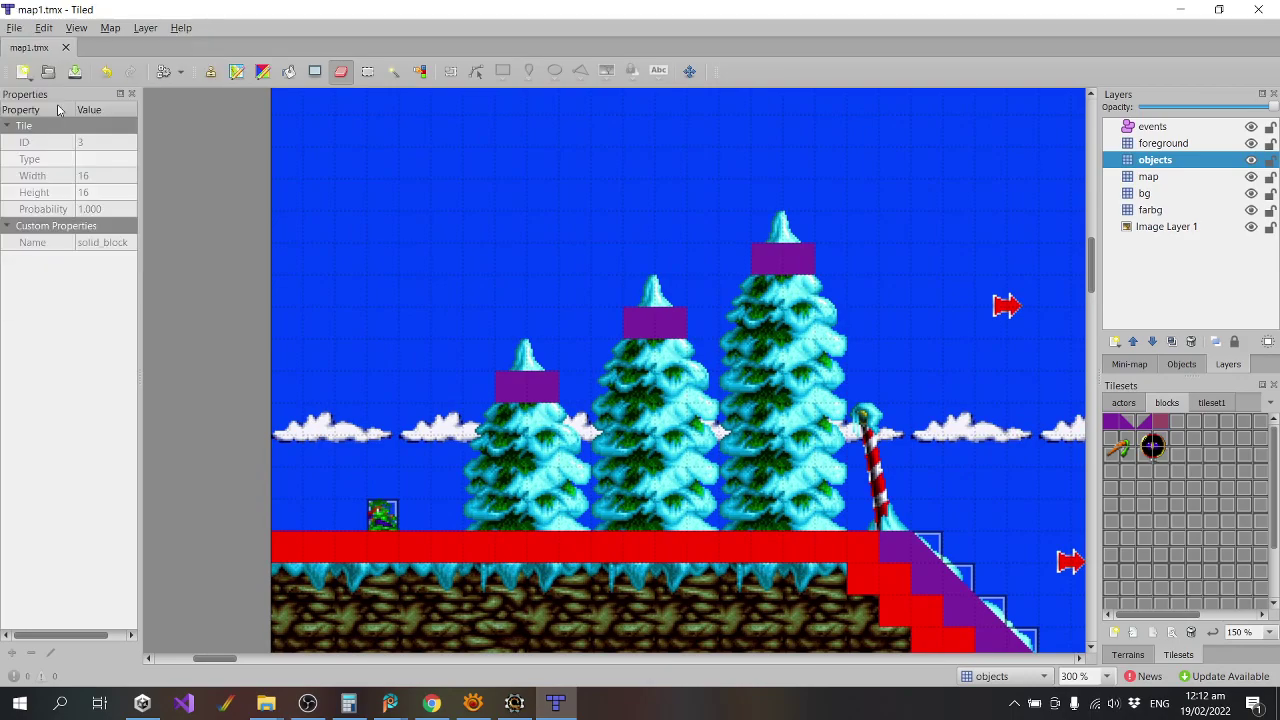
pyautogui.click(1258, 9)
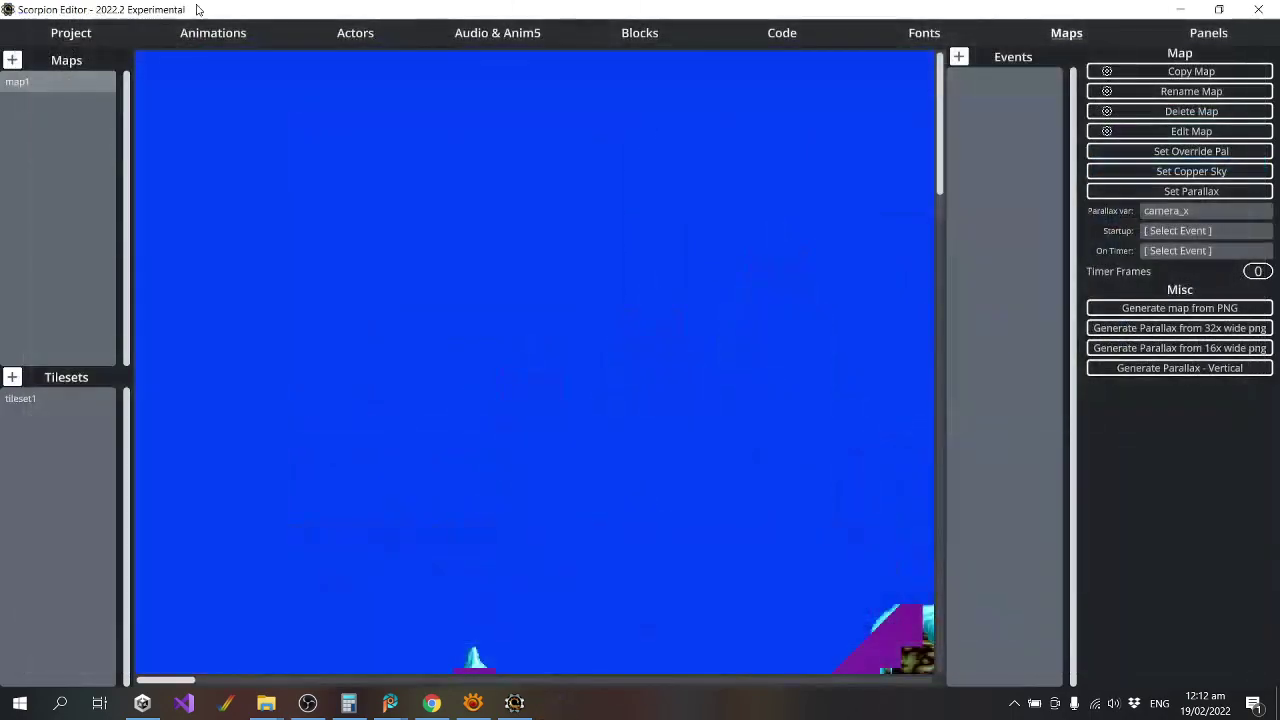
# Compile the project and run it in WinUAE to play-test walking, jumping and shooting across map1, including the slopes and ledges.
pyautogui.click(71, 36)
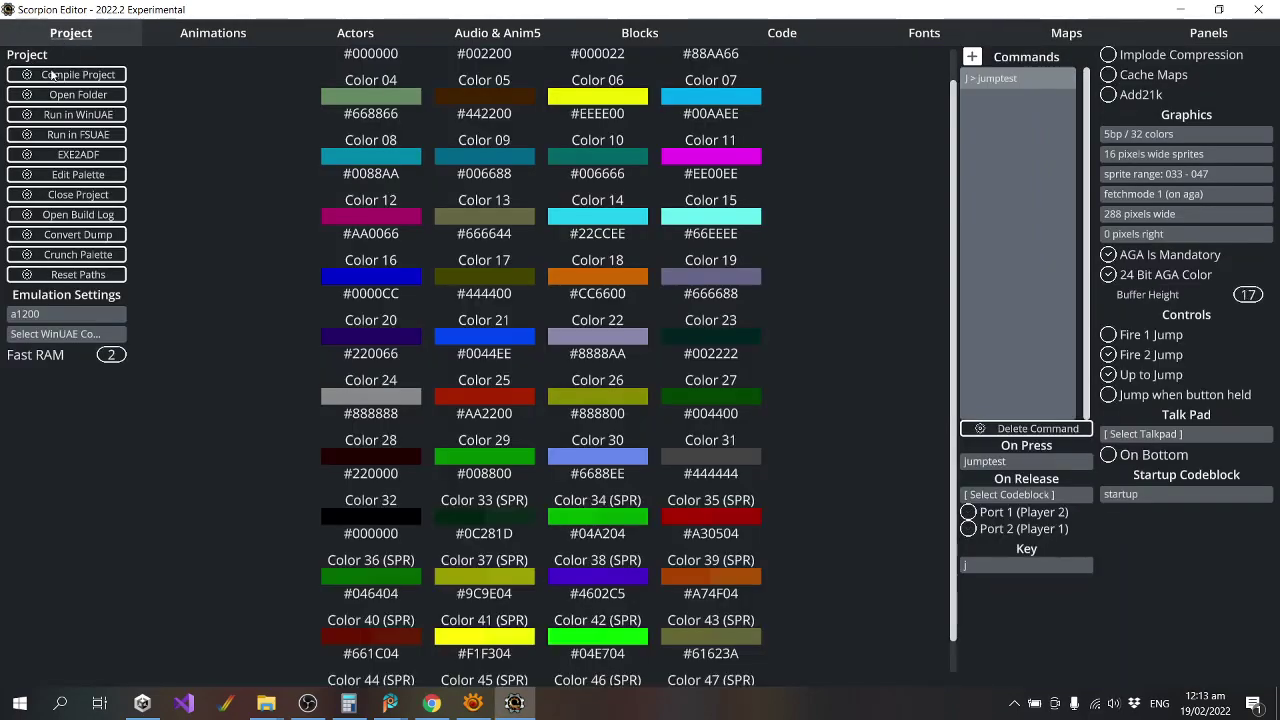
pyautogui.click(78, 114)
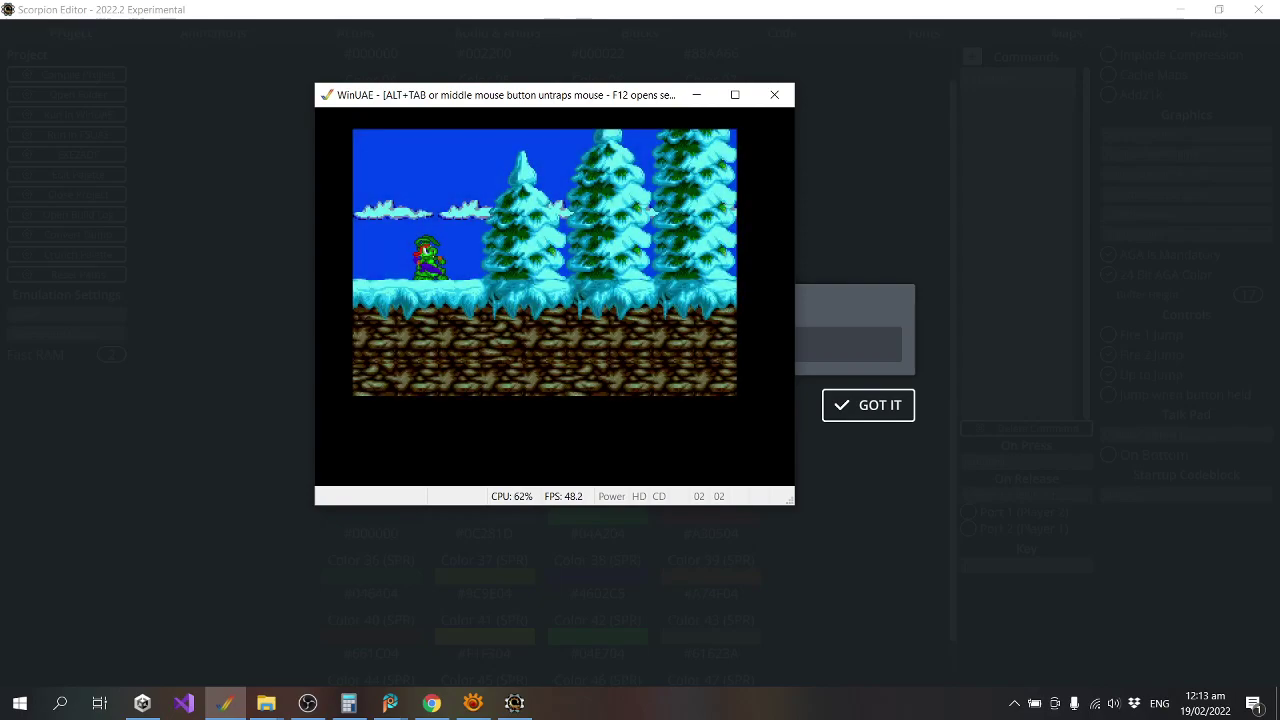
pyautogui.press('Right')
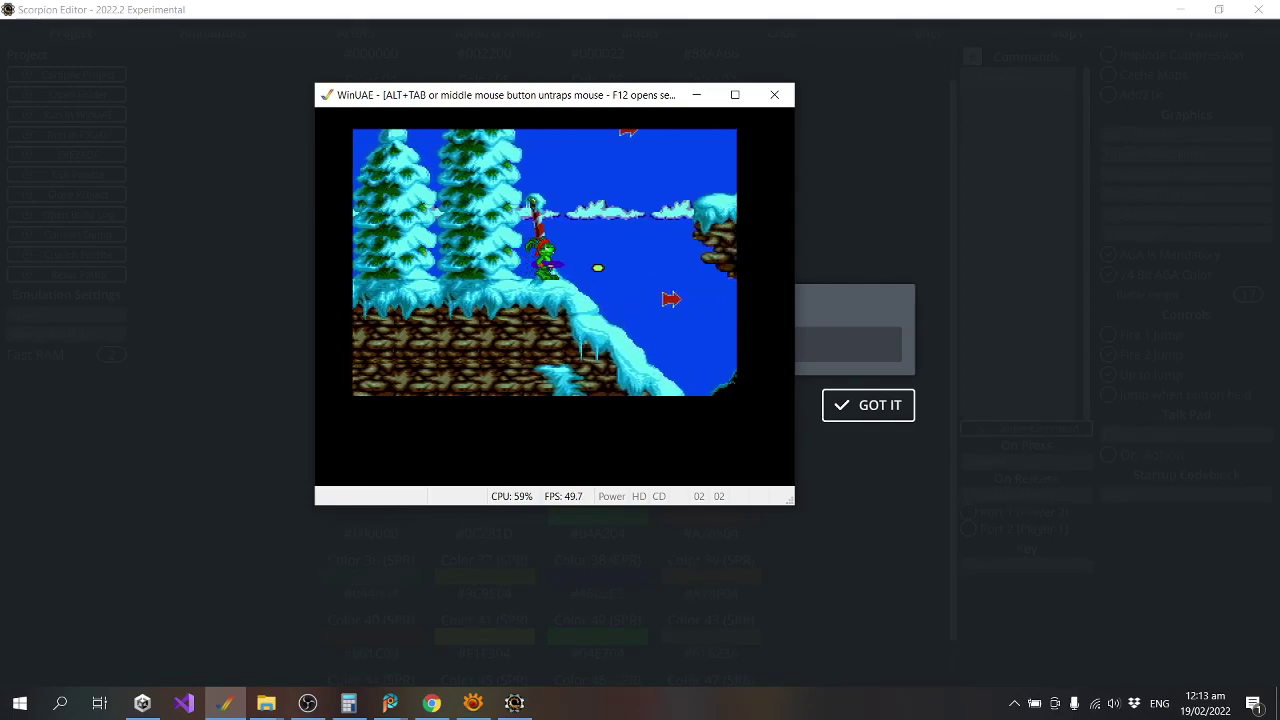
pyautogui.press('Right')
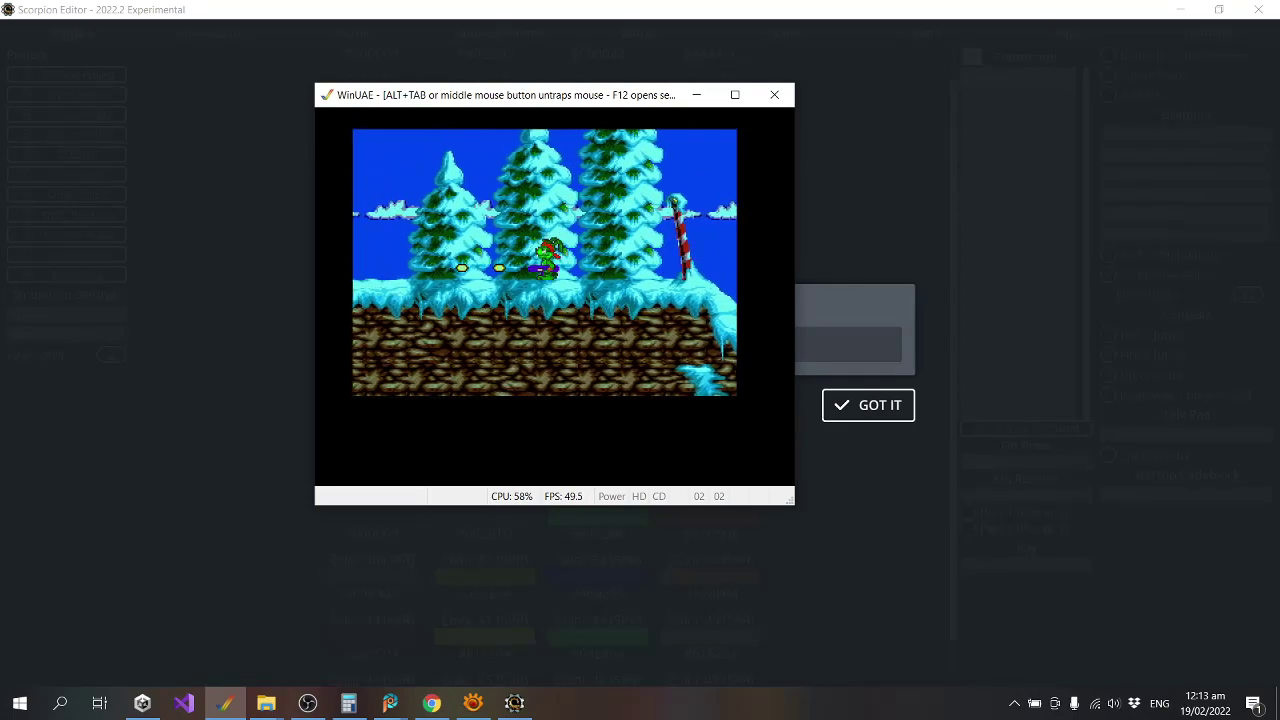
pyautogui.press('Right')
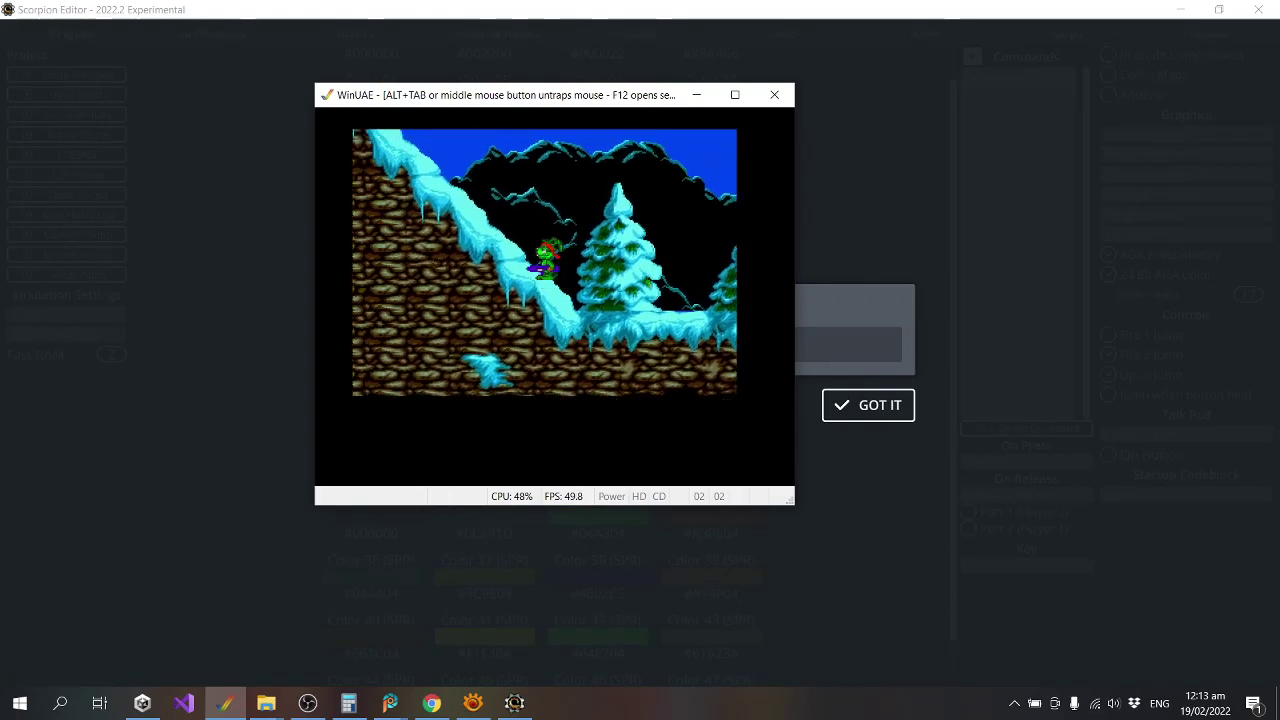
pyautogui.press('Right')
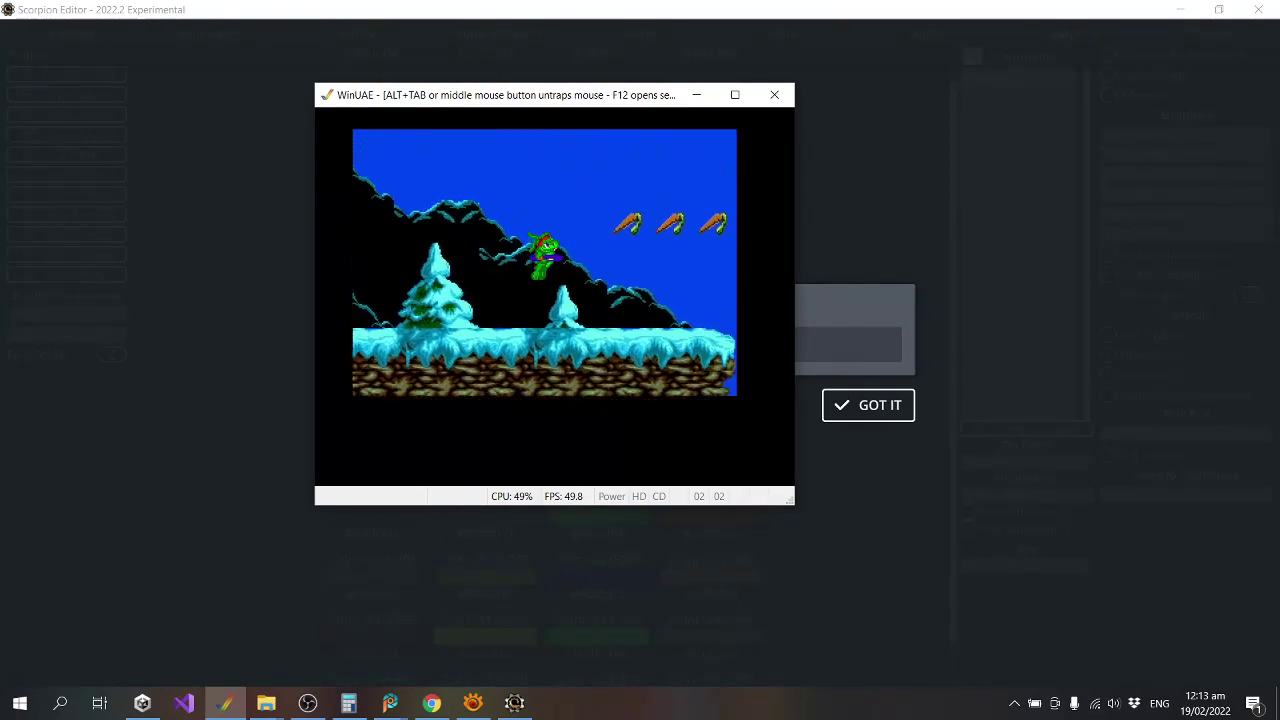
pyautogui.press('Right')
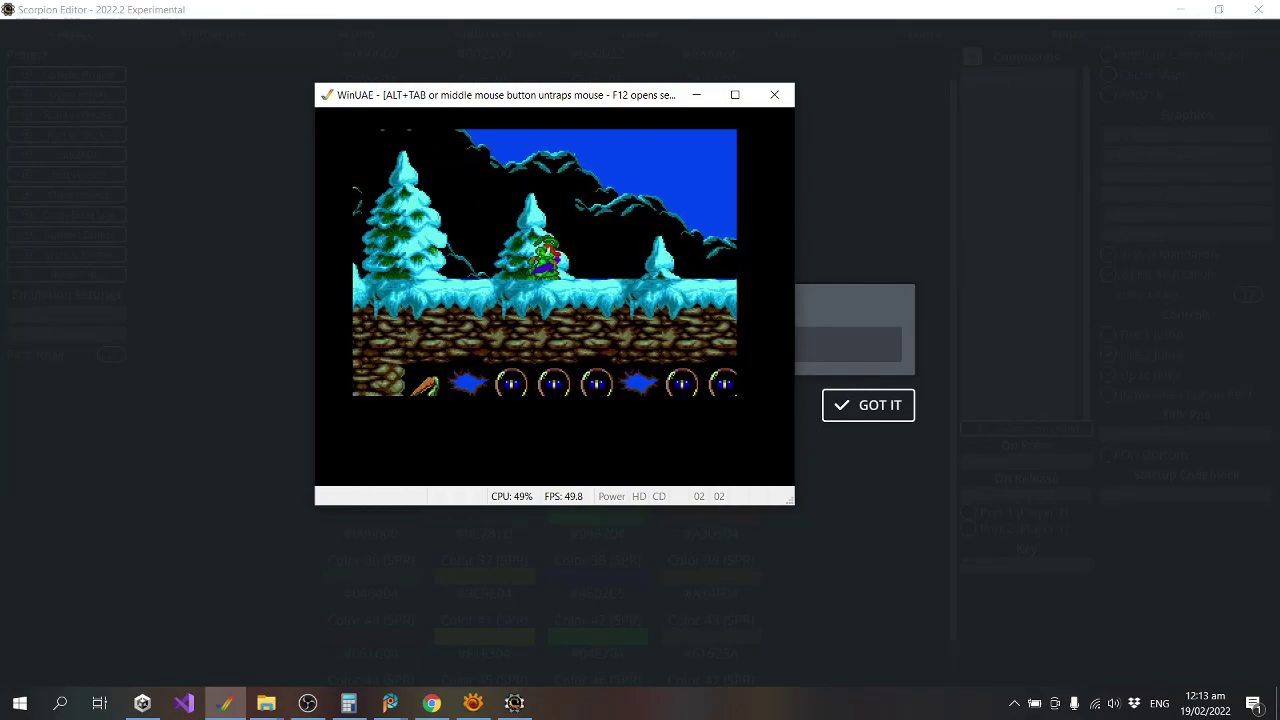
pyautogui.press('Right')
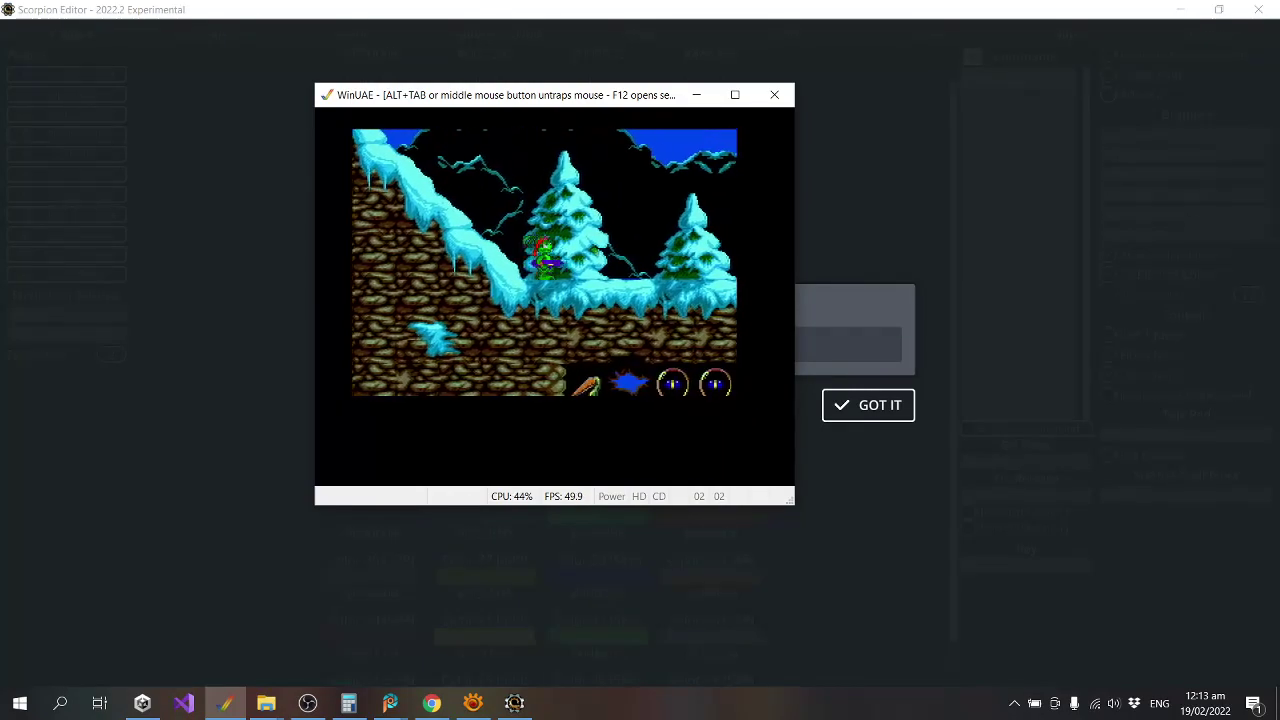
pyautogui.press('Right')
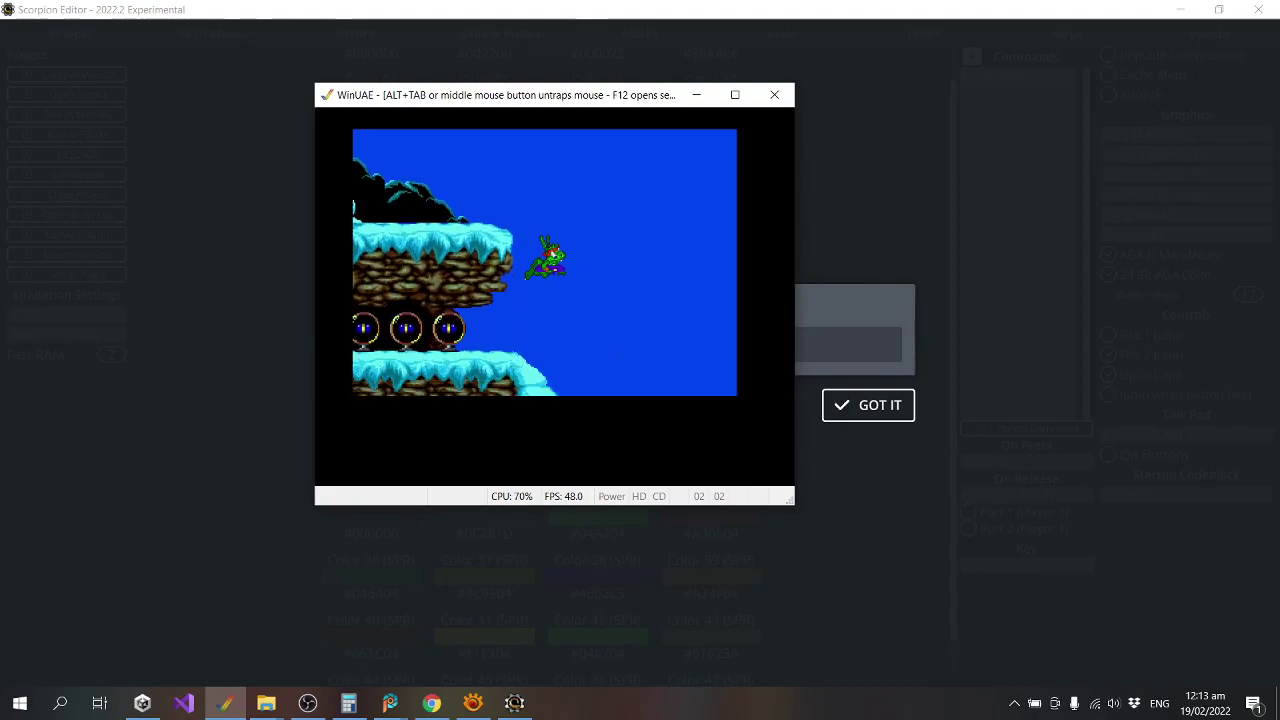
pyautogui.press('Left')
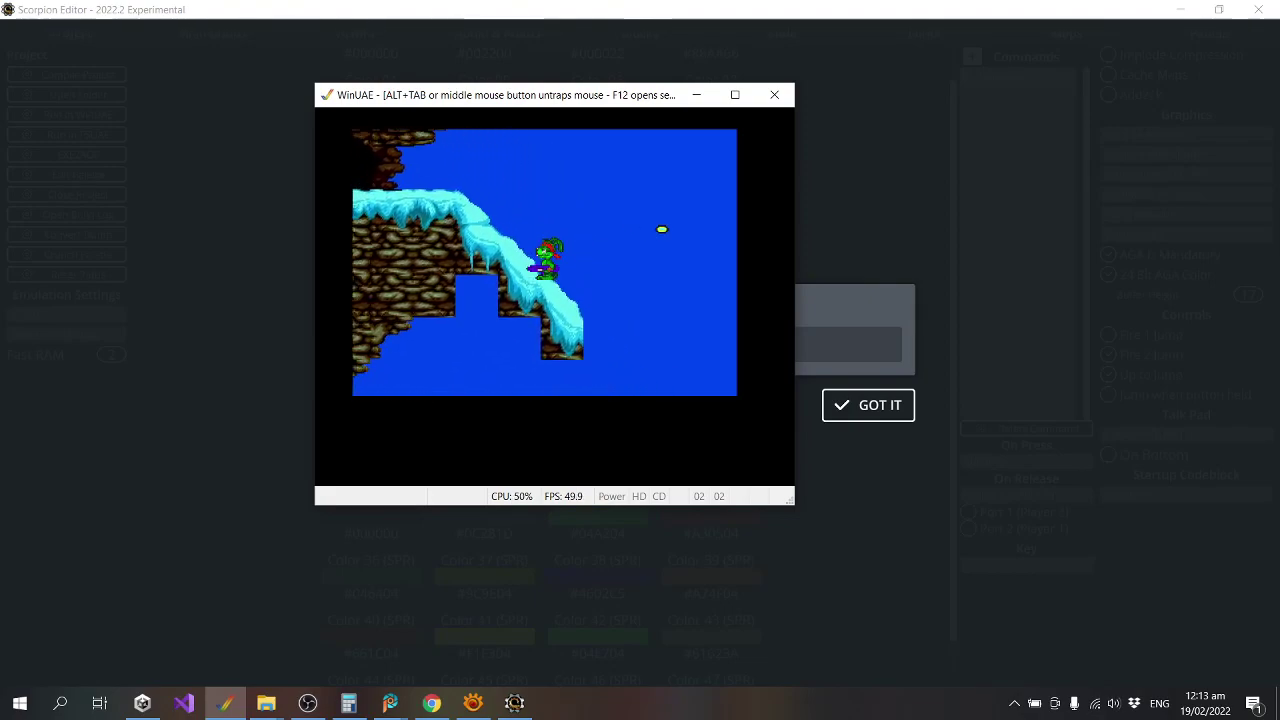
pyautogui.press('Left')
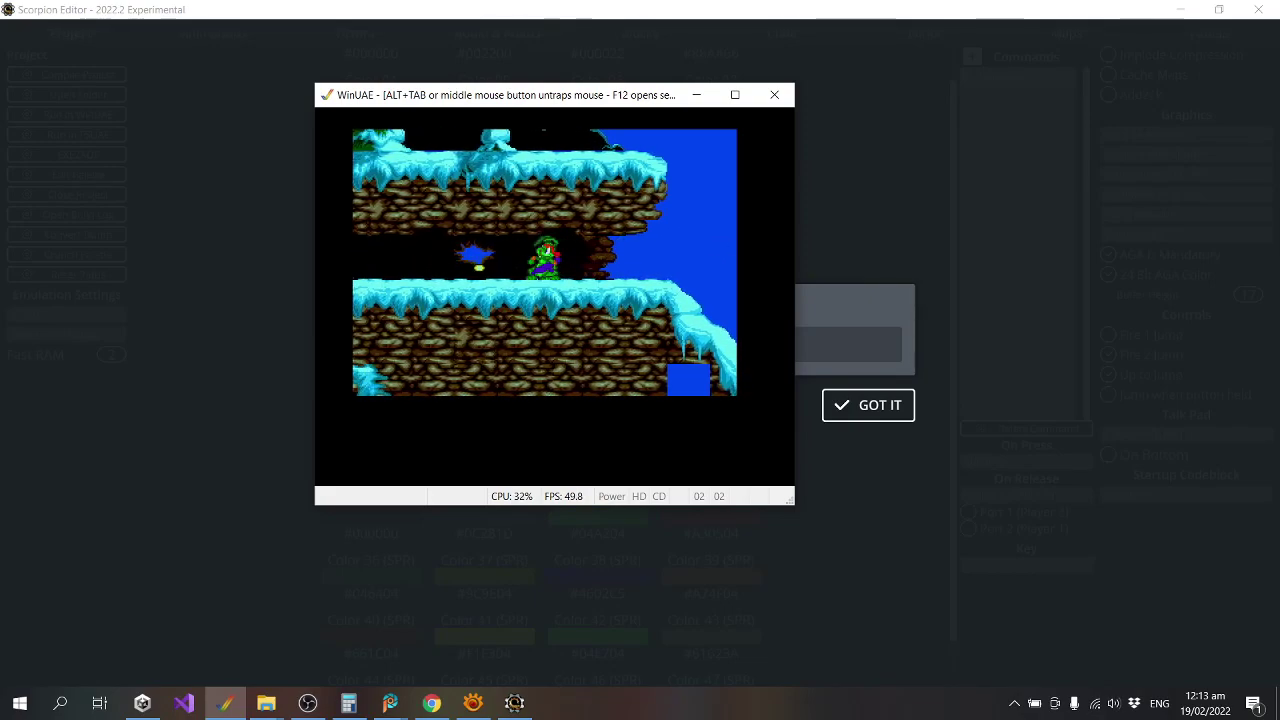
pyautogui.press('Right')
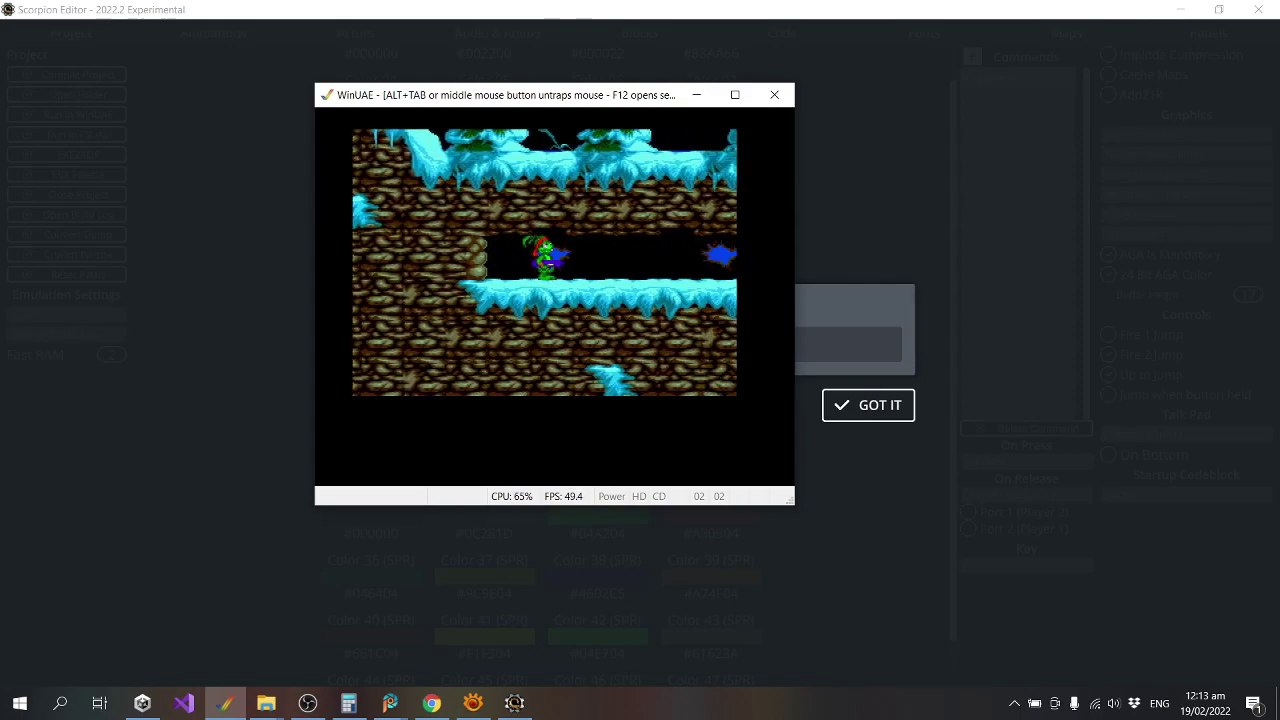
pyautogui.press('Right')
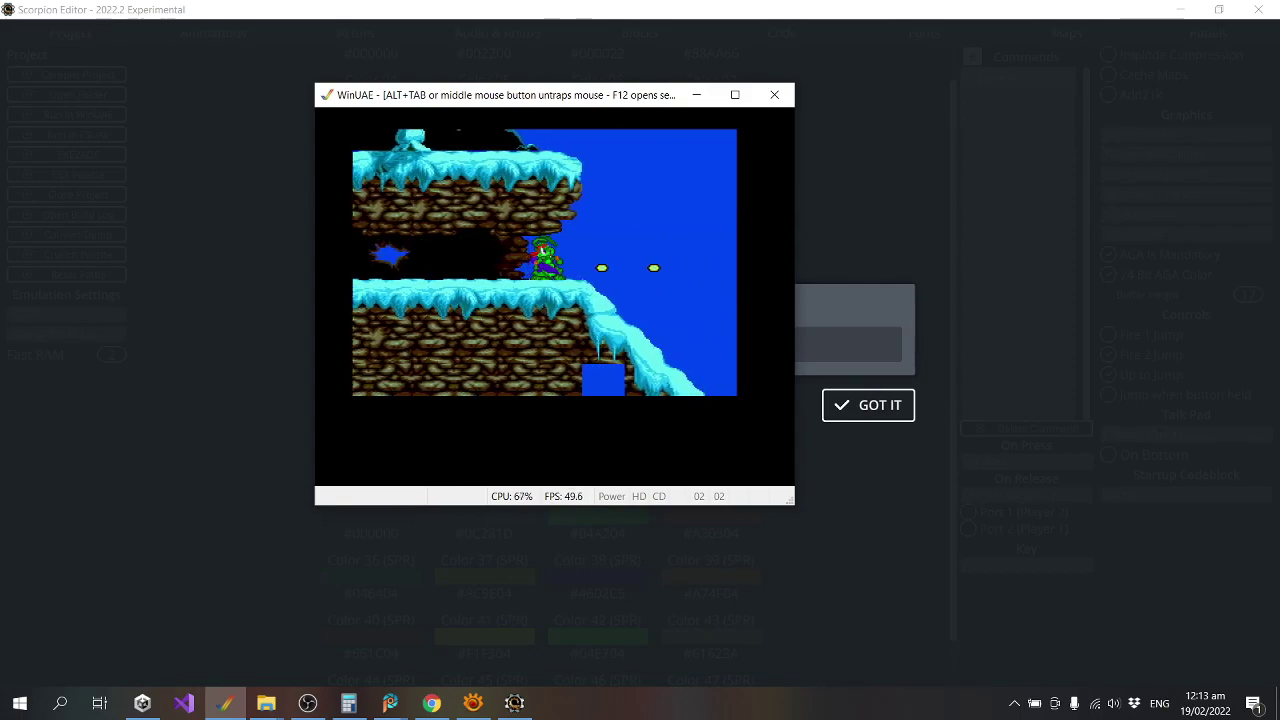
pyautogui.hotkey('alt', 'F4')
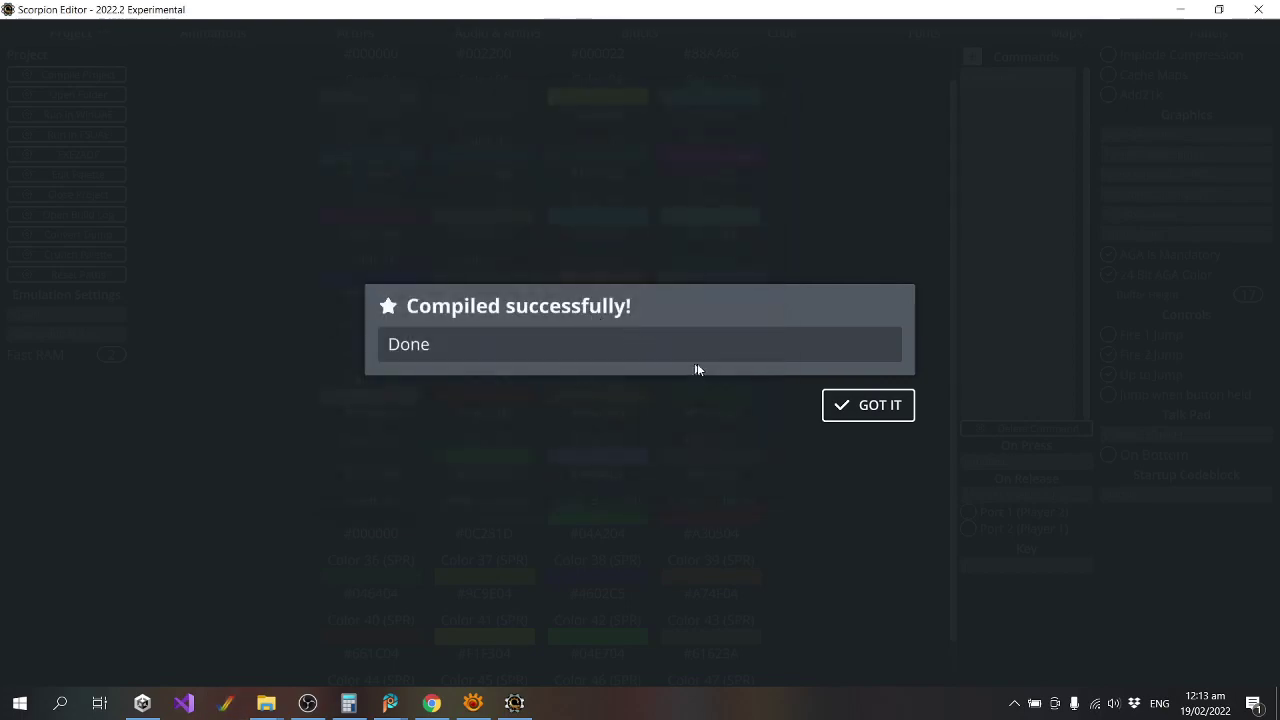
pyautogui.click(872, 418)
# Open the jazz actor and preview its attack state with the projectile shown.
pyautogui.click(340, 36)
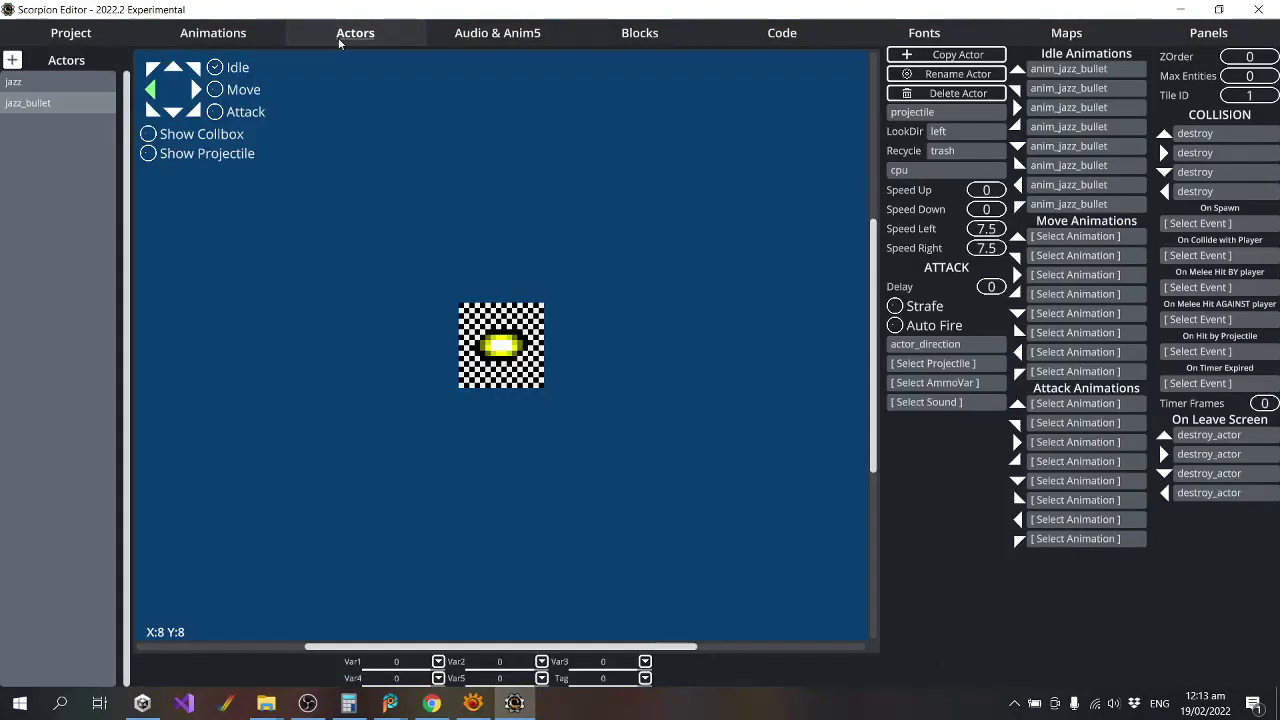
pyautogui.click(24, 82)
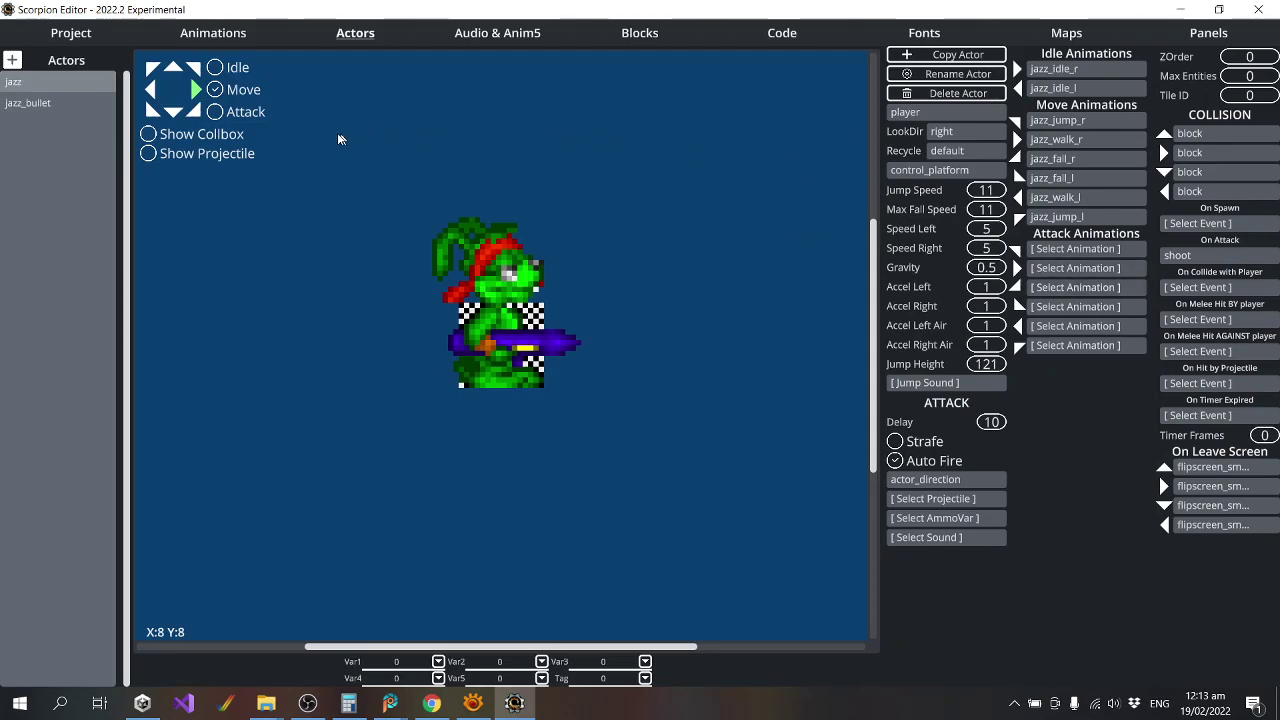
pyautogui.click(245, 112)
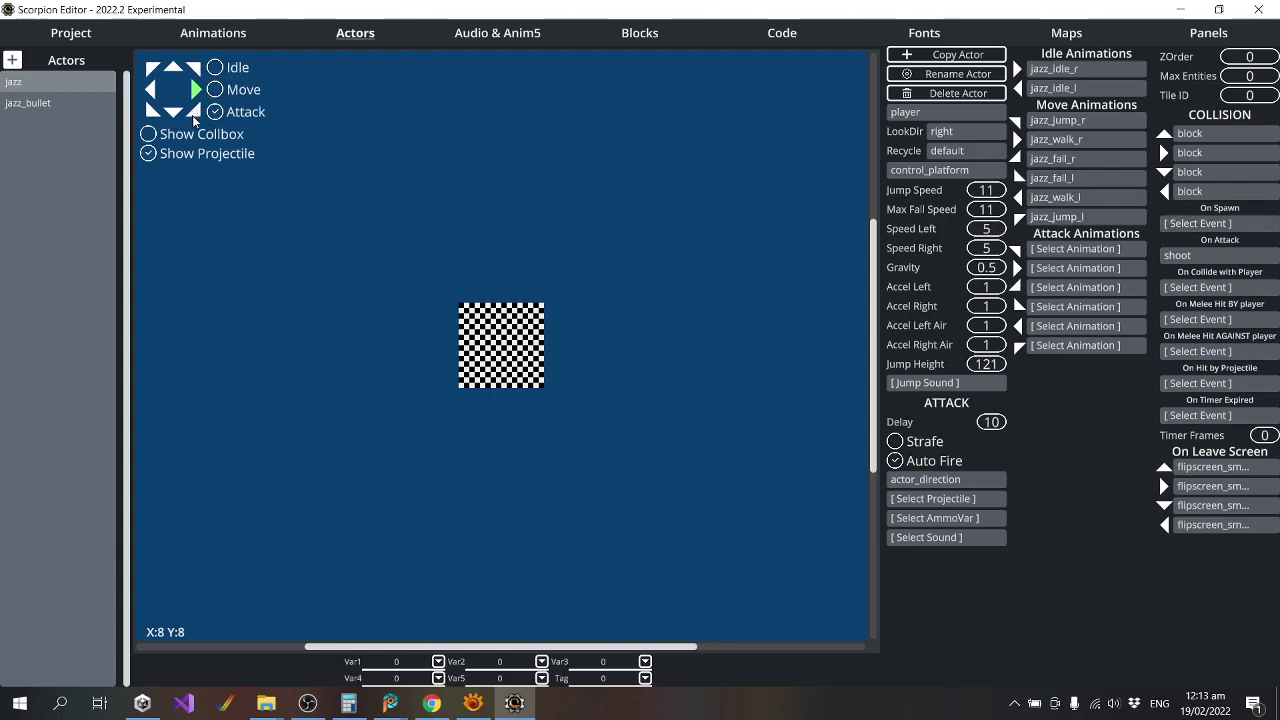
# Set the jazz actor's up-right attack animation to jazz_jump_l and preview the upper diagonal directions.
pyautogui.click(1102, 250)
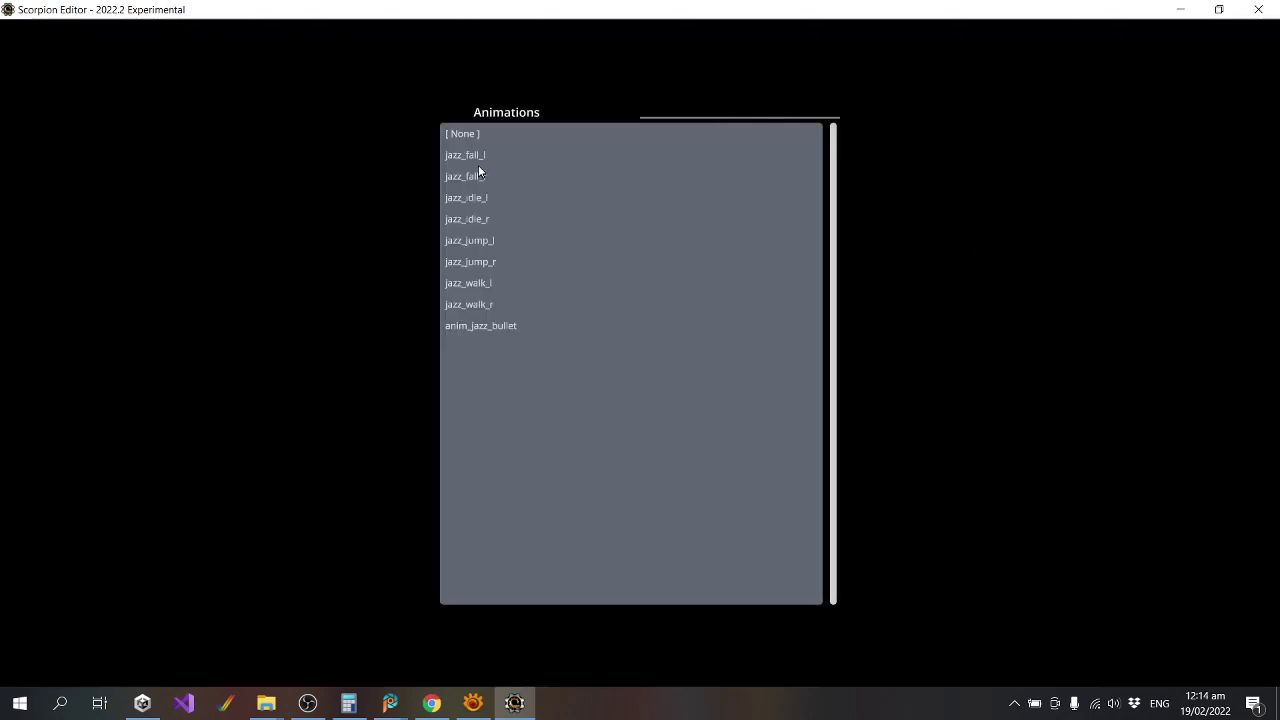
pyautogui.click(490, 242)
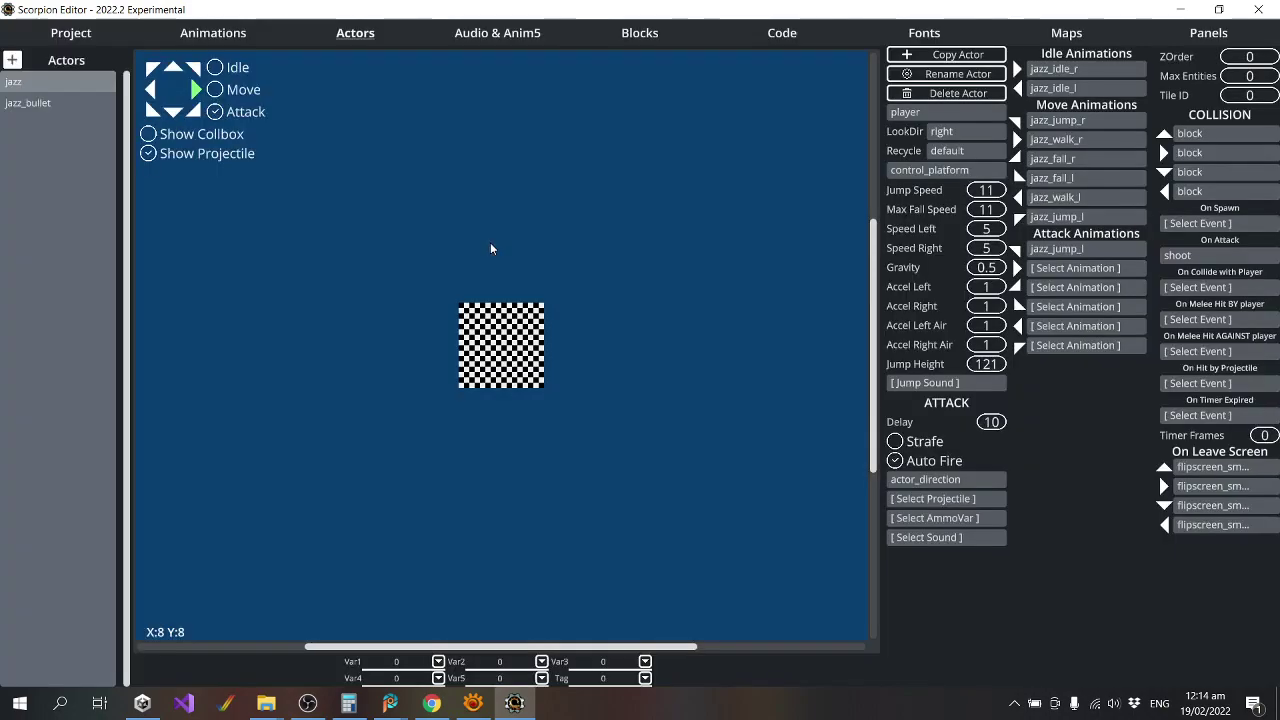
pyautogui.click(194, 68)
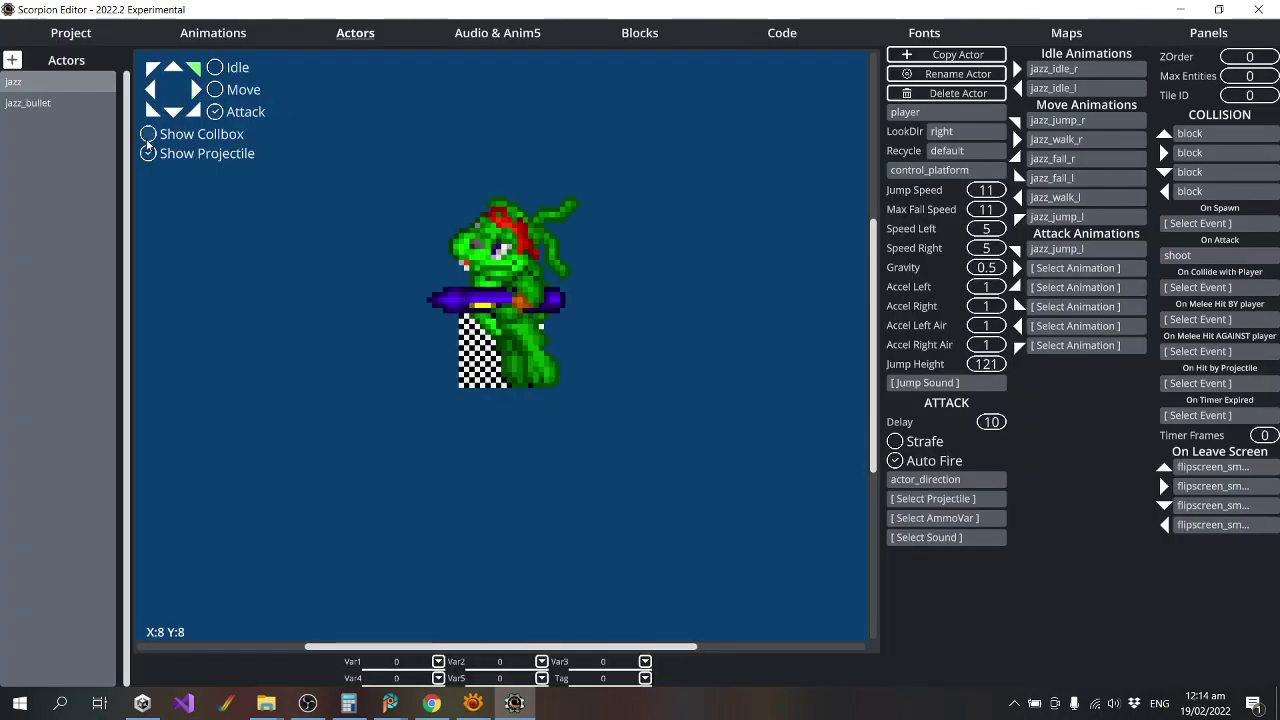
pyautogui.click(152, 68)
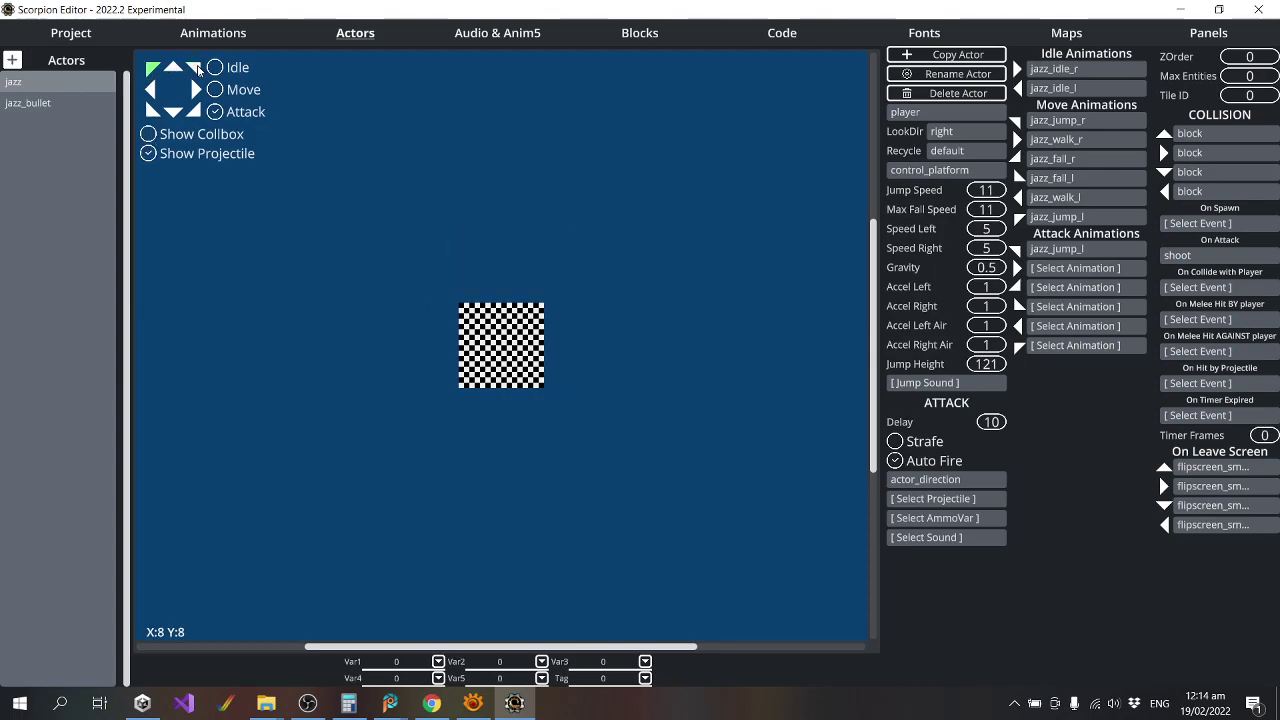
# Set the jazz actor's up-right attack animation to jazz_jump_r and choose jazz_bullet as its projectile.
pyautogui.click(195, 68)
pyautogui.click(1052, 250)
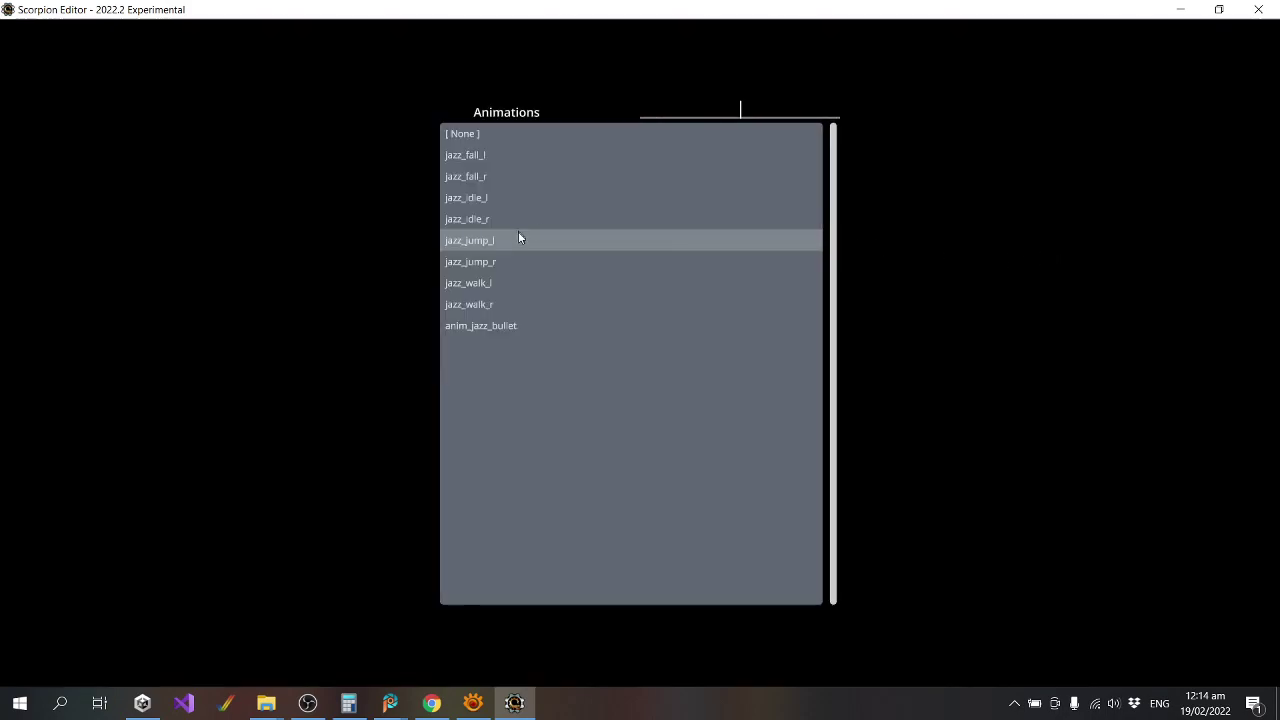
pyautogui.click(485, 262)
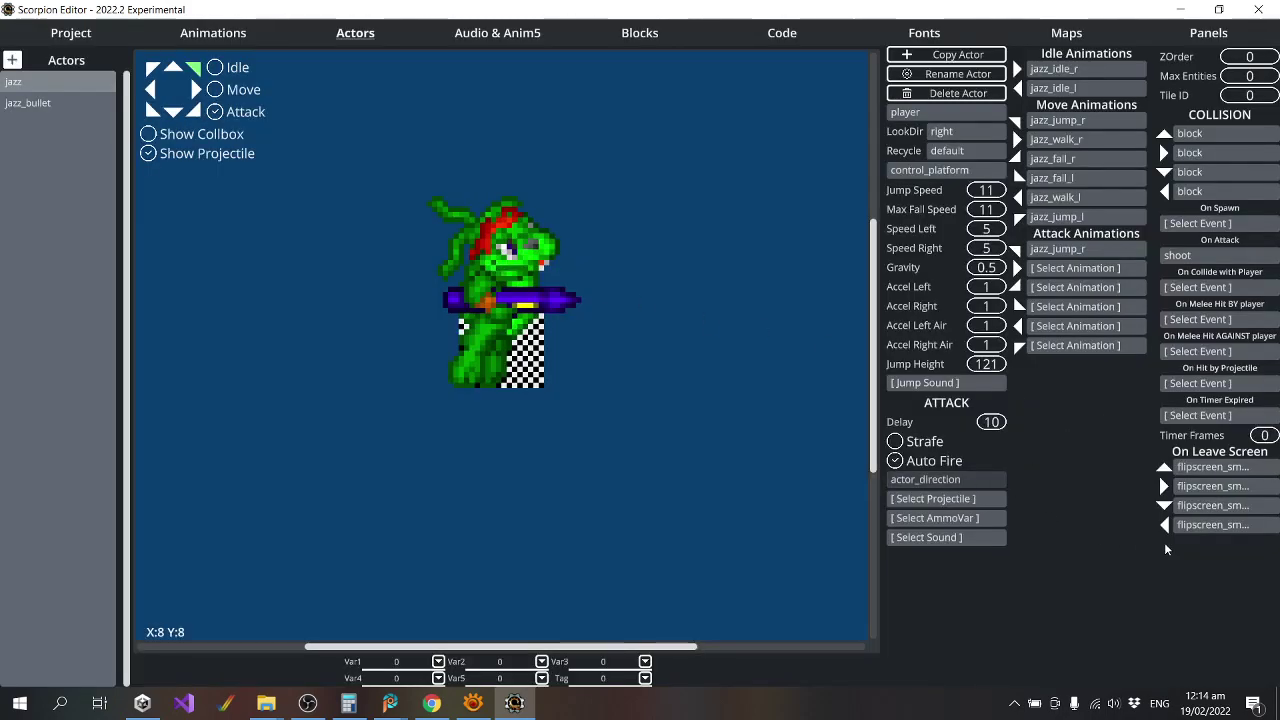
pyautogui.click(950, 498)
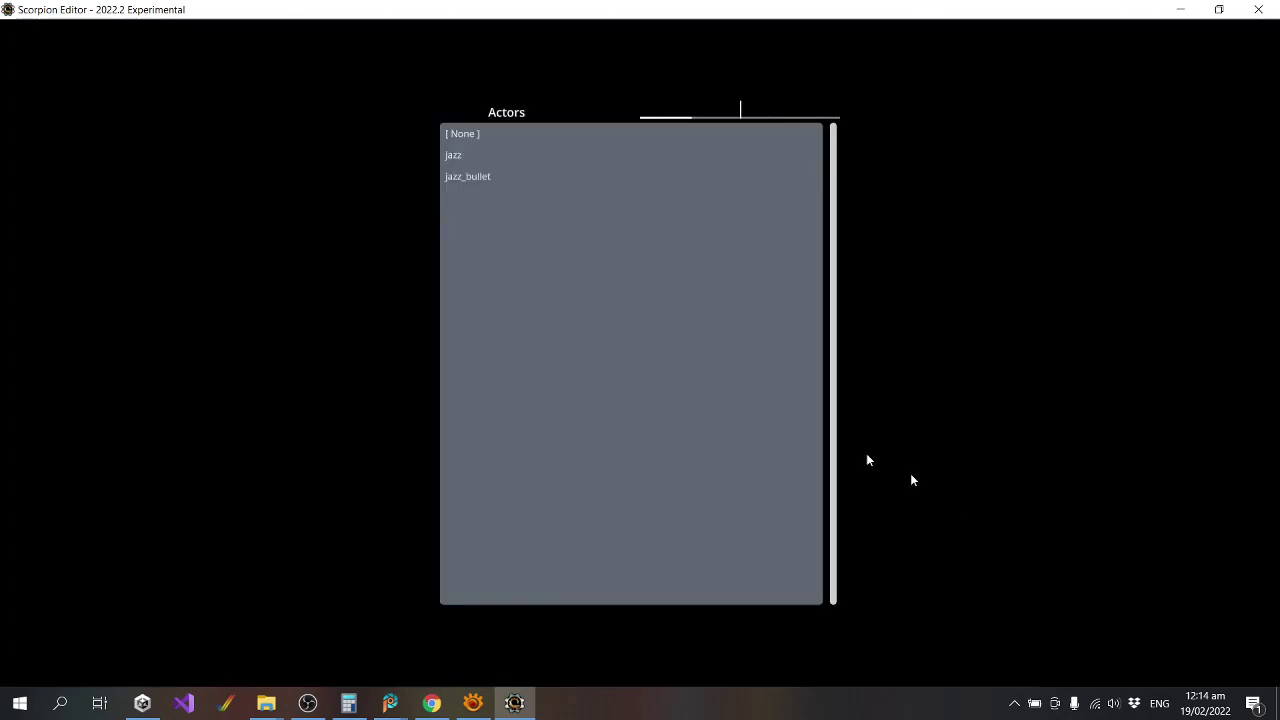
pyautogui.click(468, 177)
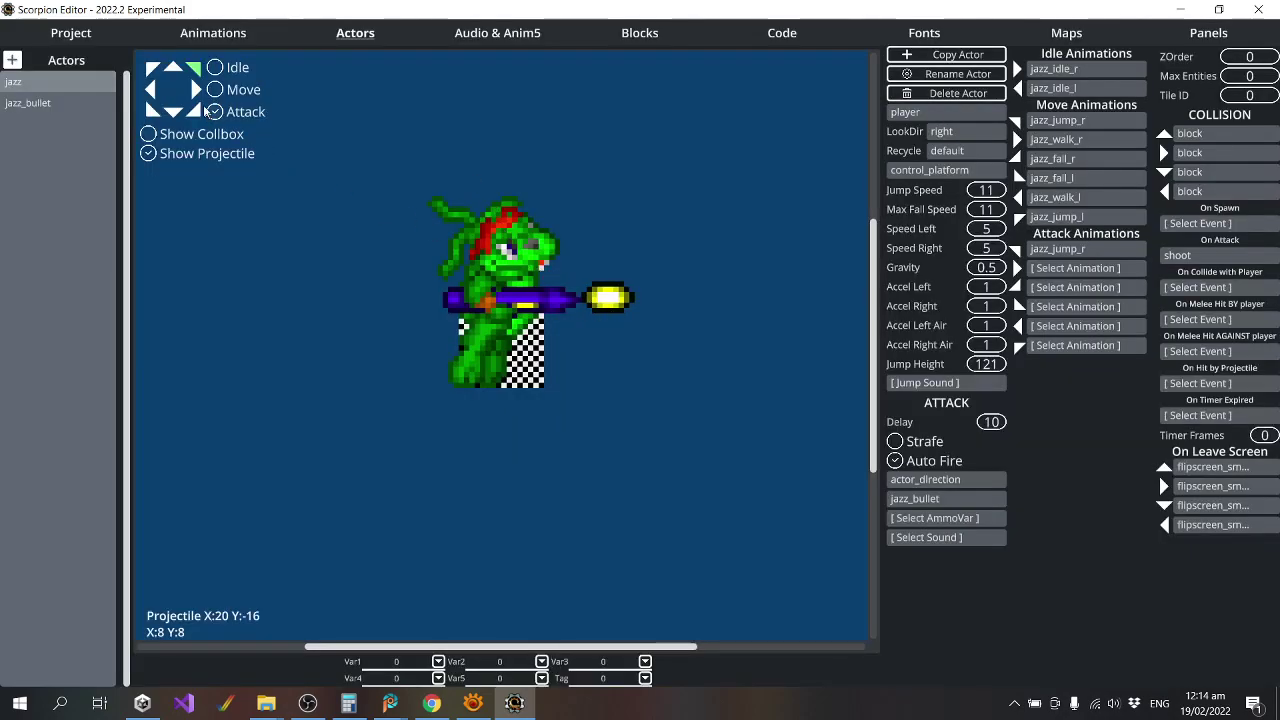
# Set both the up-right and right attack animations of the jazz actor to jazz_idle_r.
pyautogui.click(1075, 268)
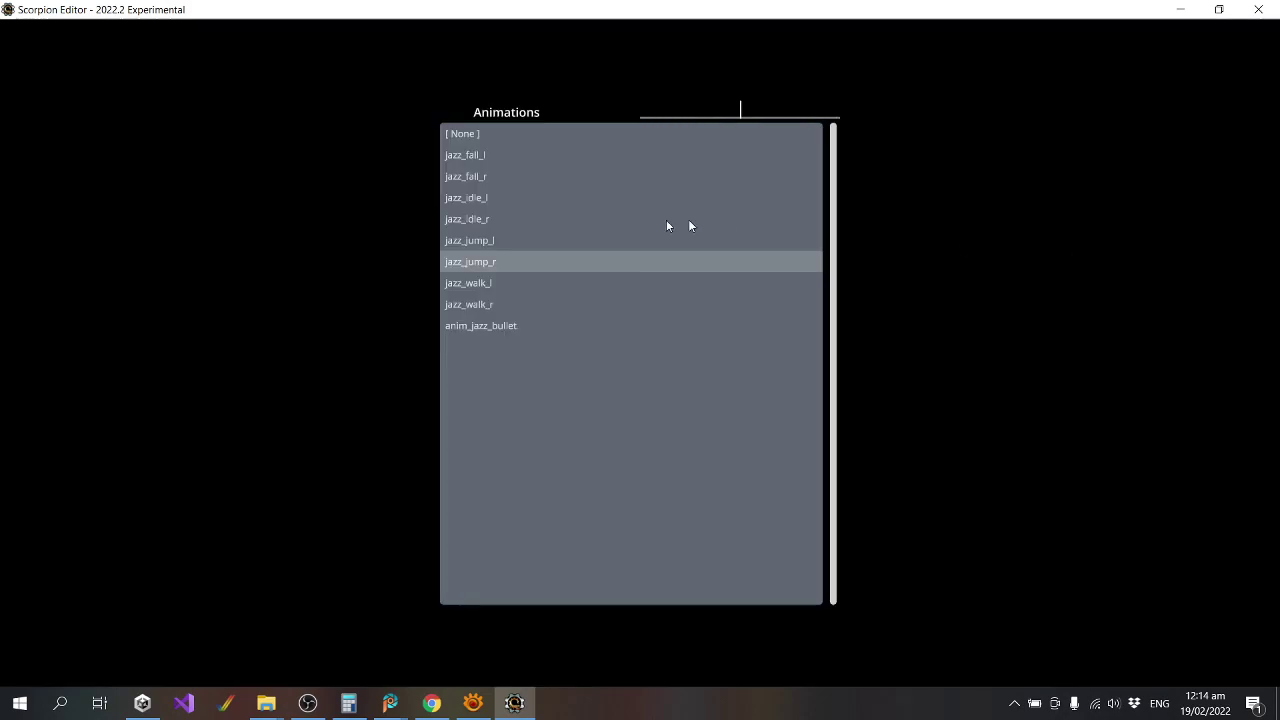
pyautogui.click(492, 218)
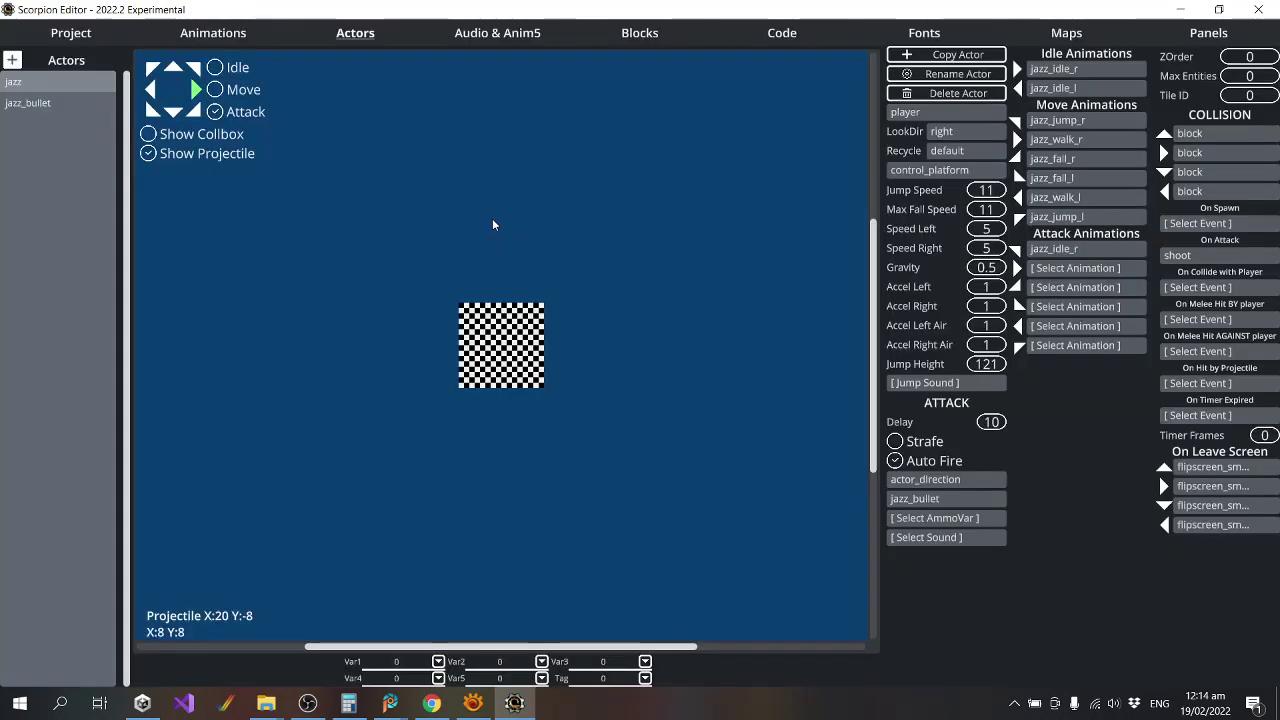
pyautogui.click(1075, 268)
pyautogui.click(485, 219)
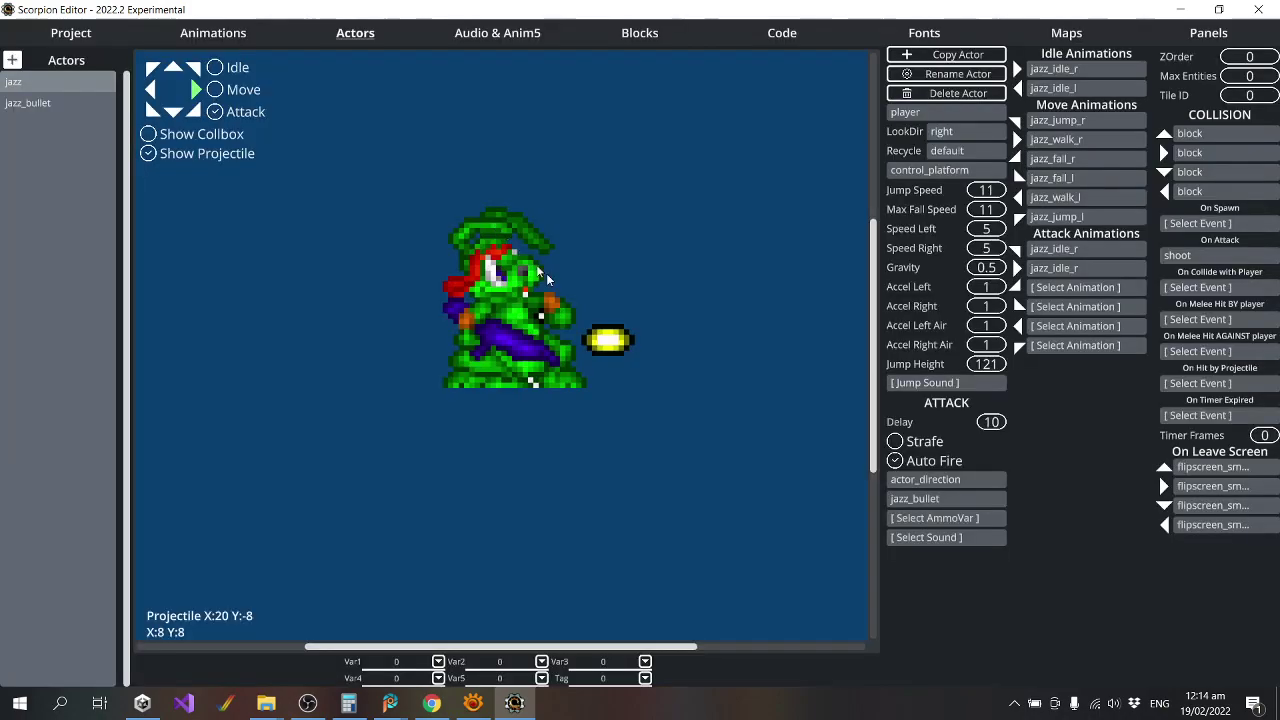
# Set the right attack animation to jazz_walk_r and move that direction's projectile start point to X:20 Y:-12.
pyautogui.click(1075, 268)
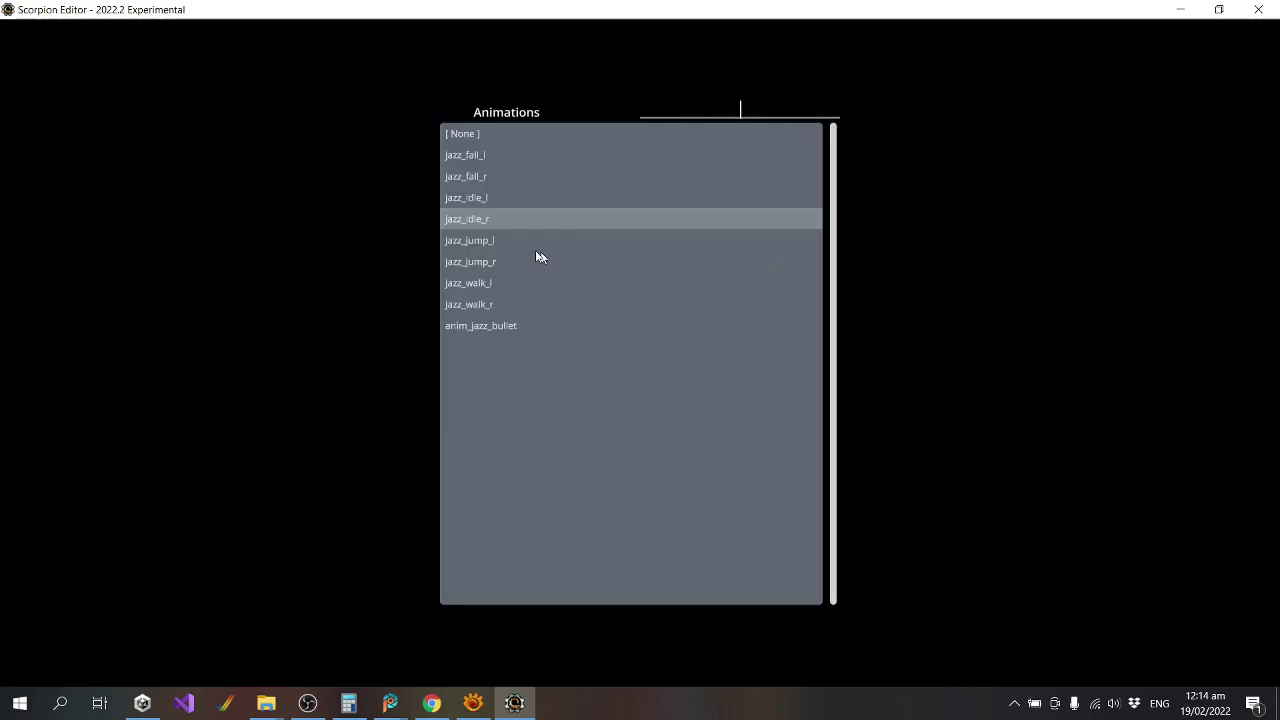
pyautogui.click(486, 305)
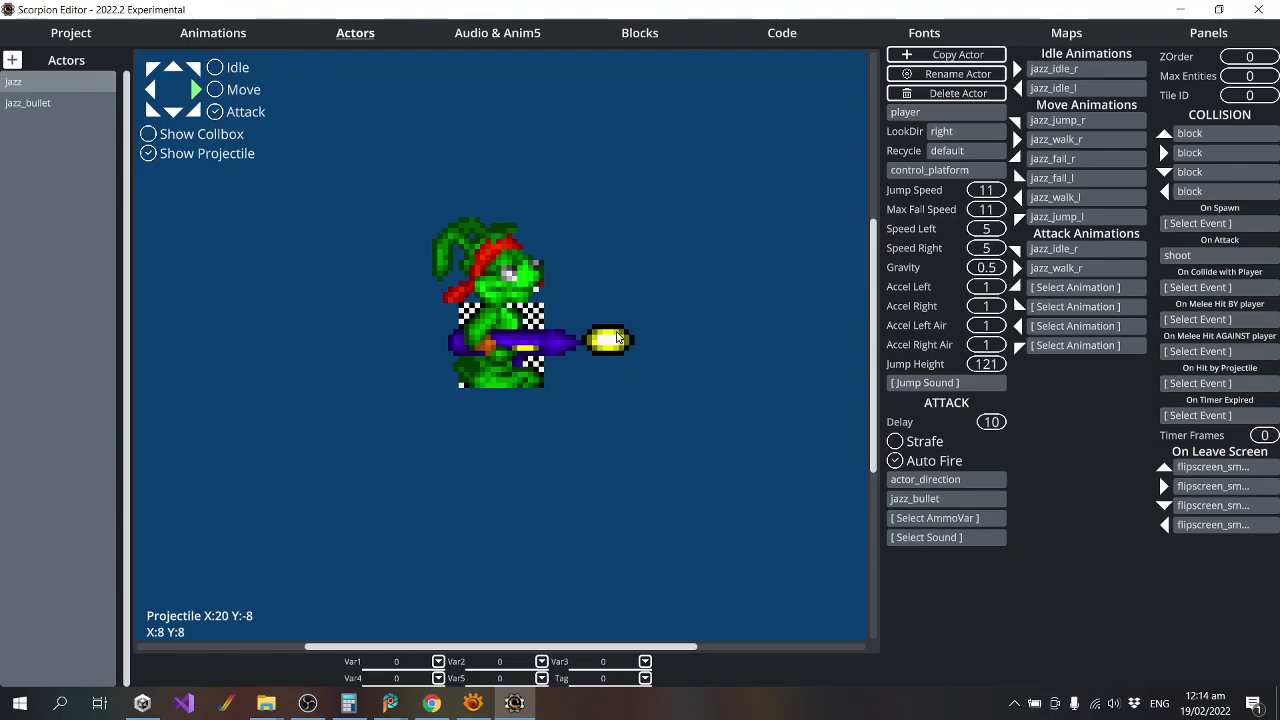
pyautogui.moveTo(617, 338); pyautogui.dragTo(622, 316)
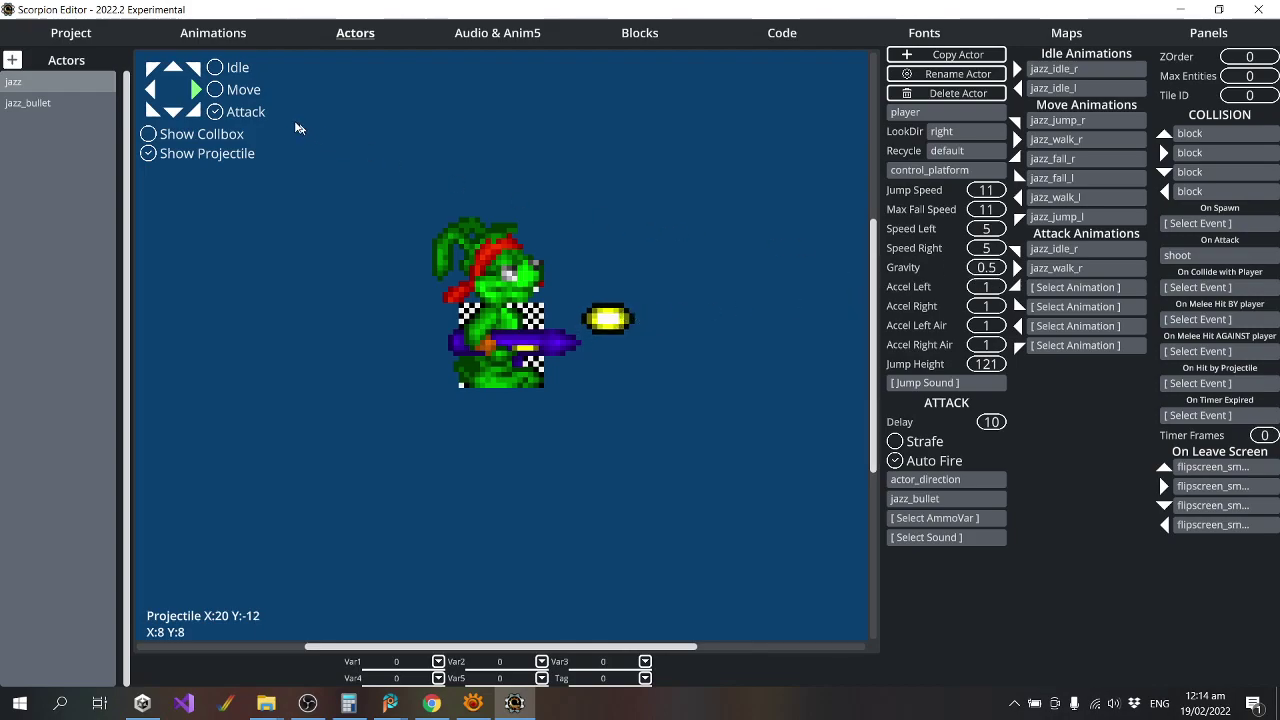
# Move the jazz actor's up-right attack projectile start point down to X:20 Y:-12.
pyautogui.click(196, 113)
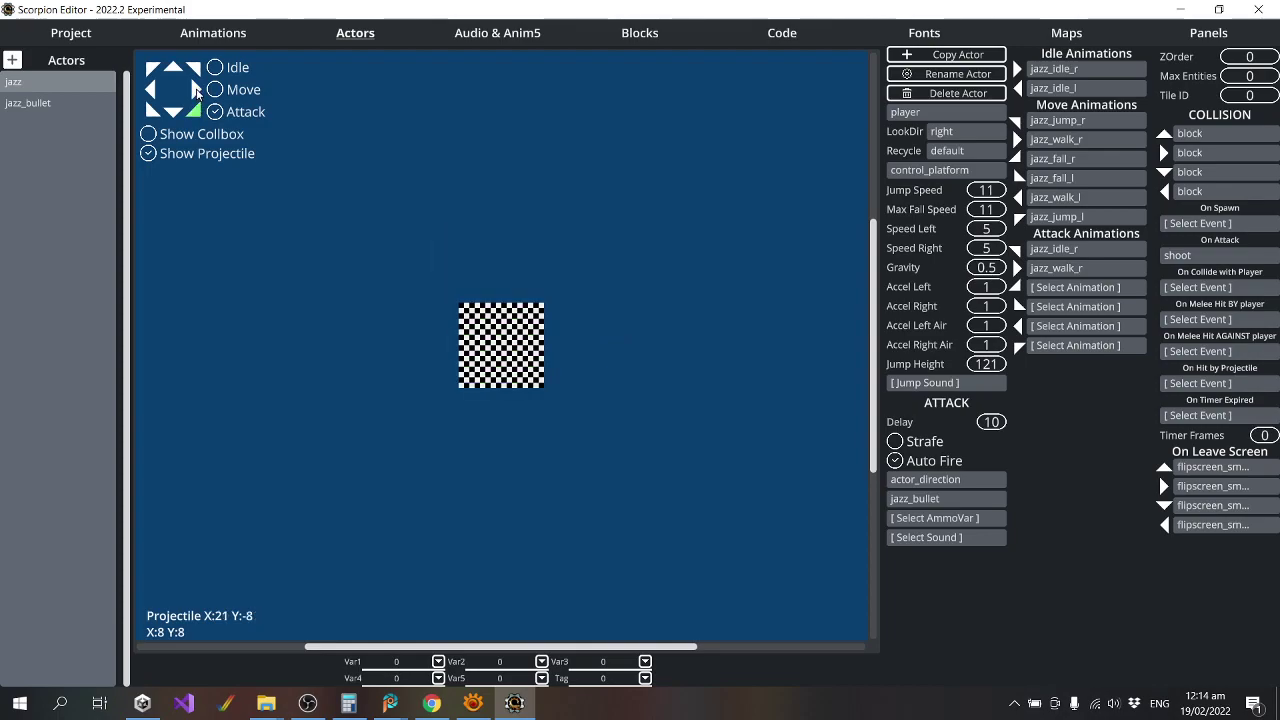
pyautogui.click(196, 89)
pyautogui.click(193, 68)
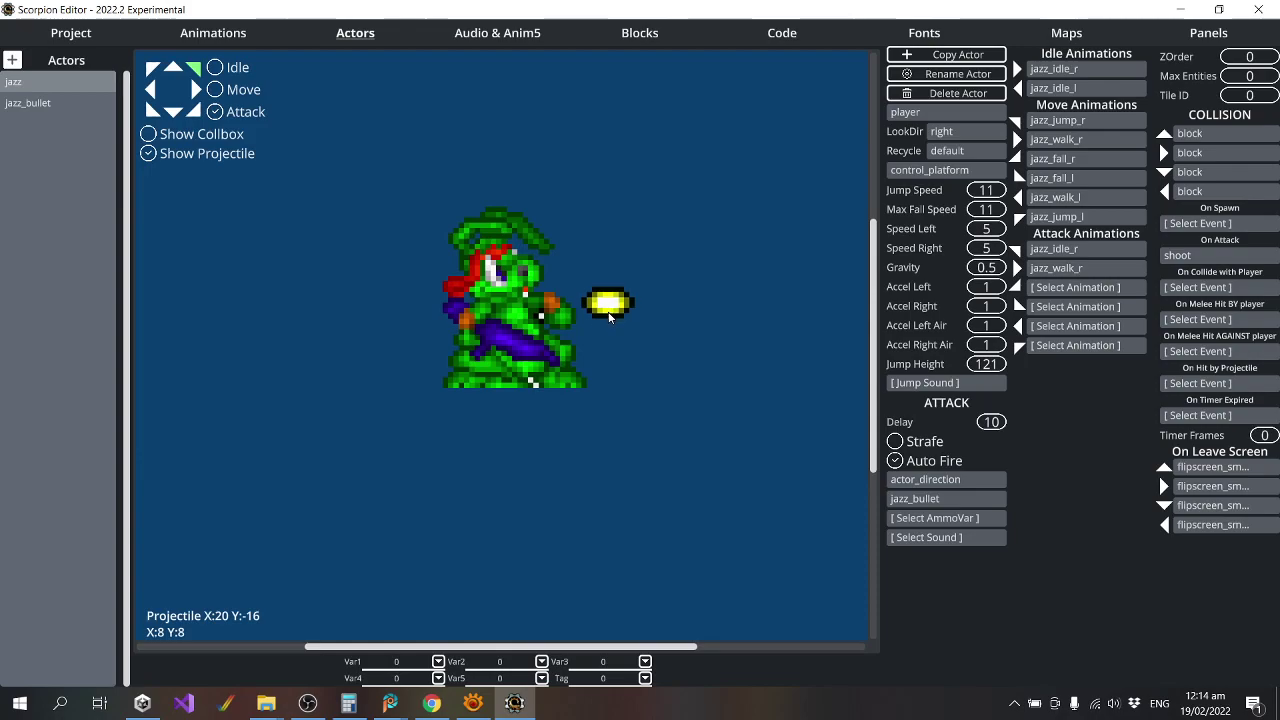
pyautogui.press('Down')
pyautogui.press('Down')
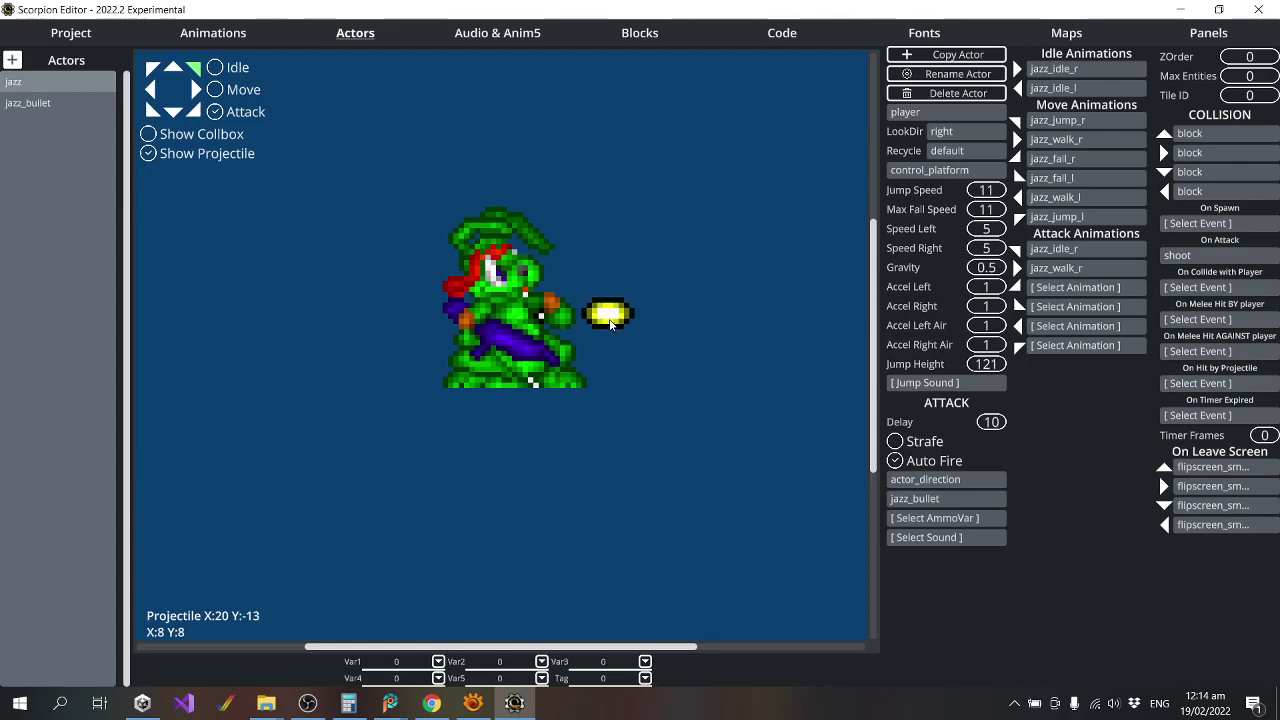
pyautogui.press('Down')
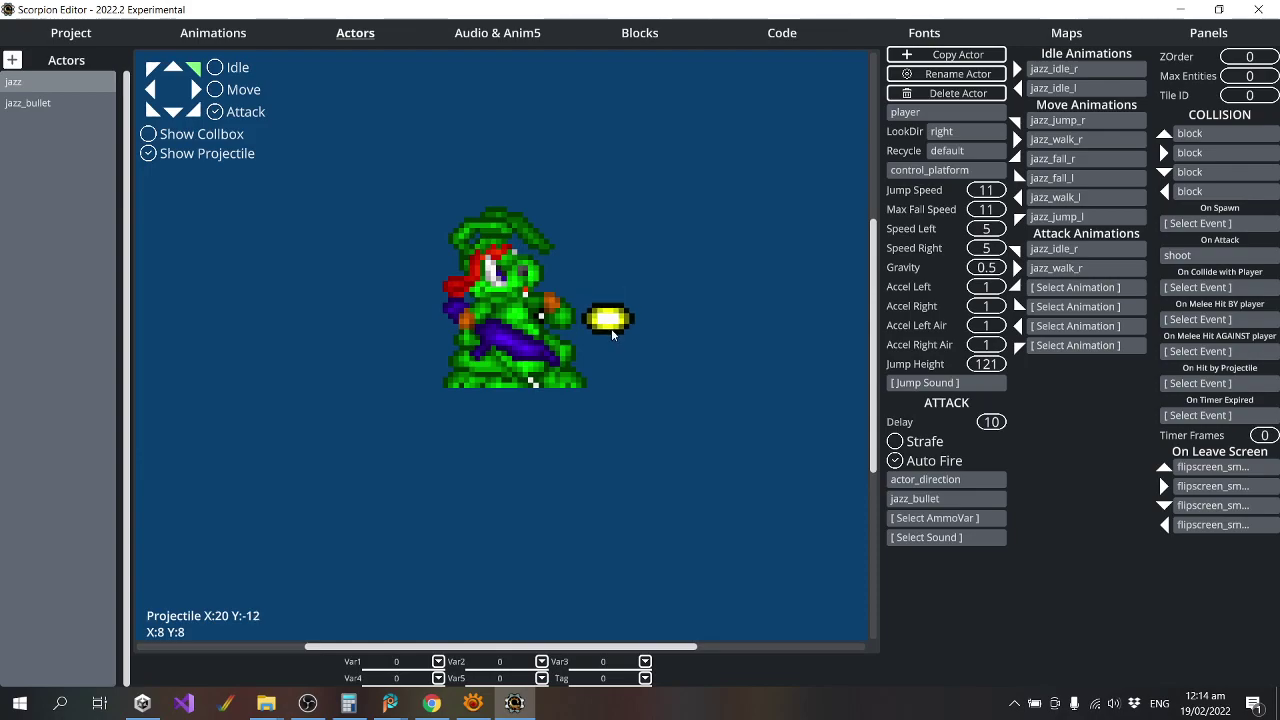
# Set the jazz actor's down-right attack animation to jazz_idle_l and move that direction's projectile start point to X:21 Y:-12.
pyautogui.click(196, 89)
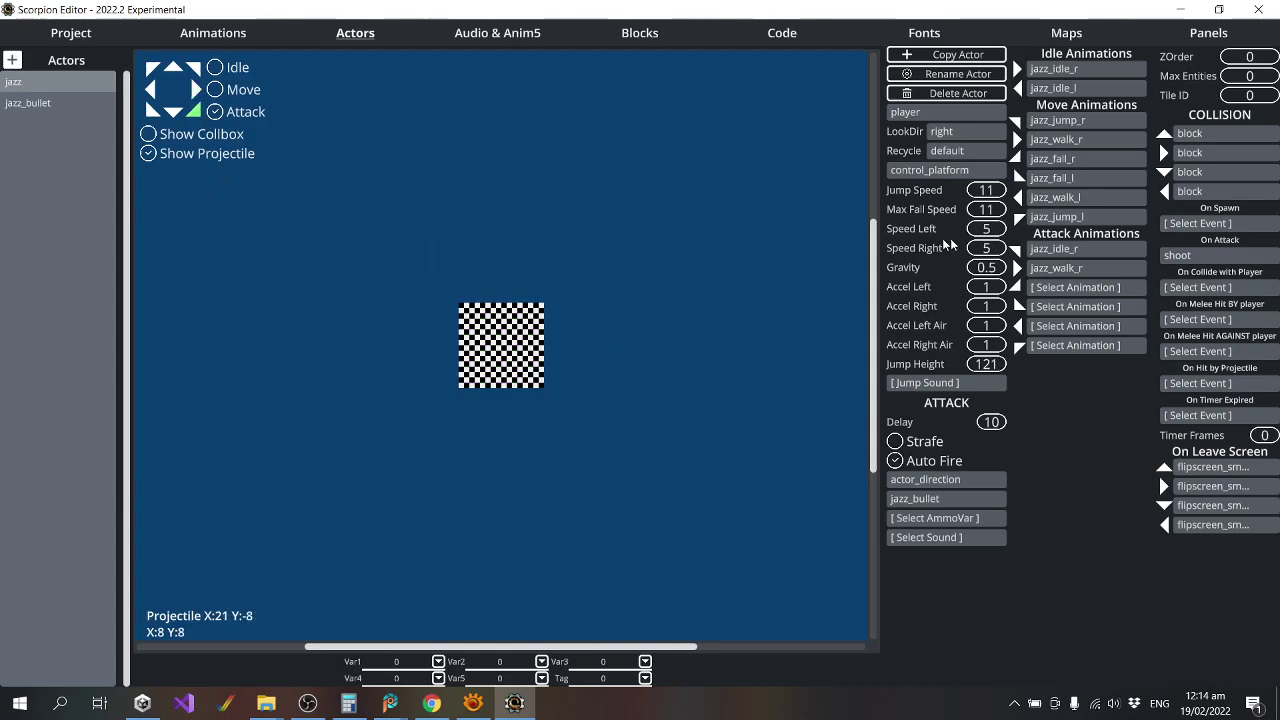
pyautogui.click(1056, 272)
pyautogui.click(1058, 280)
pyautogui.click(1076, 288)
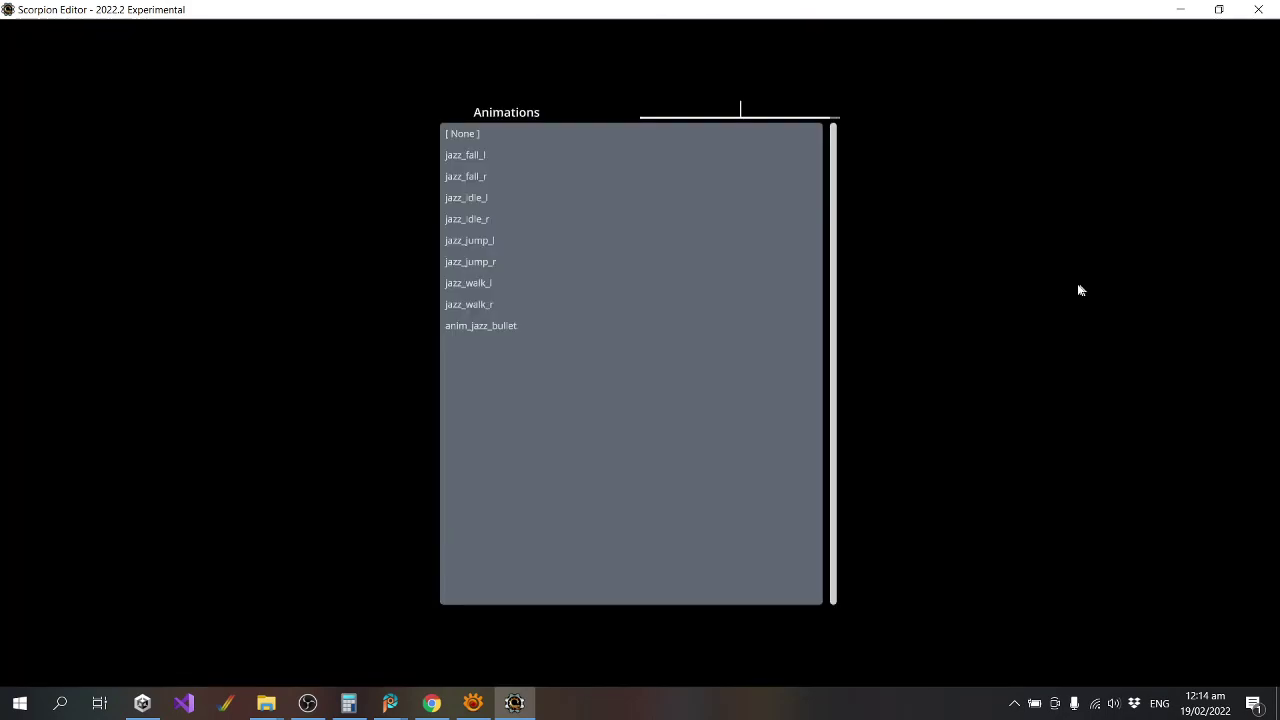
pyautogui.click(488, 199)
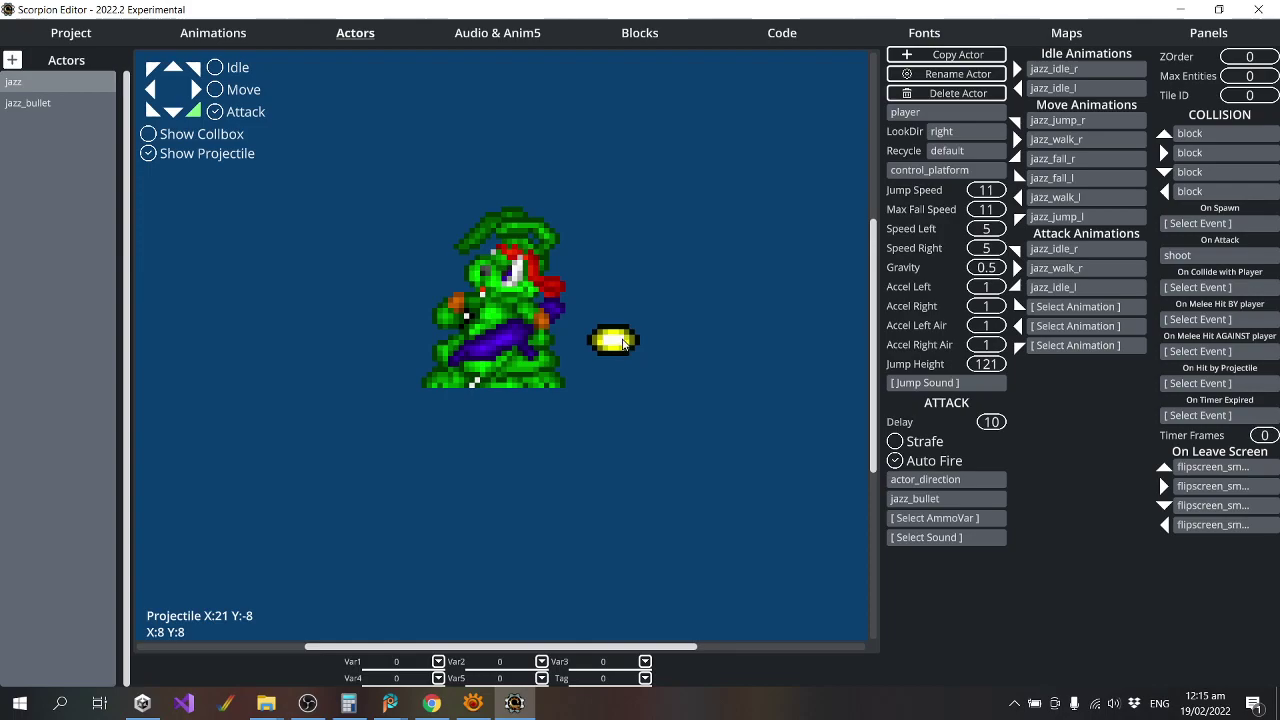
pyautogui.moveTo(622, 343); pyautogui.dragTo(620, 303)
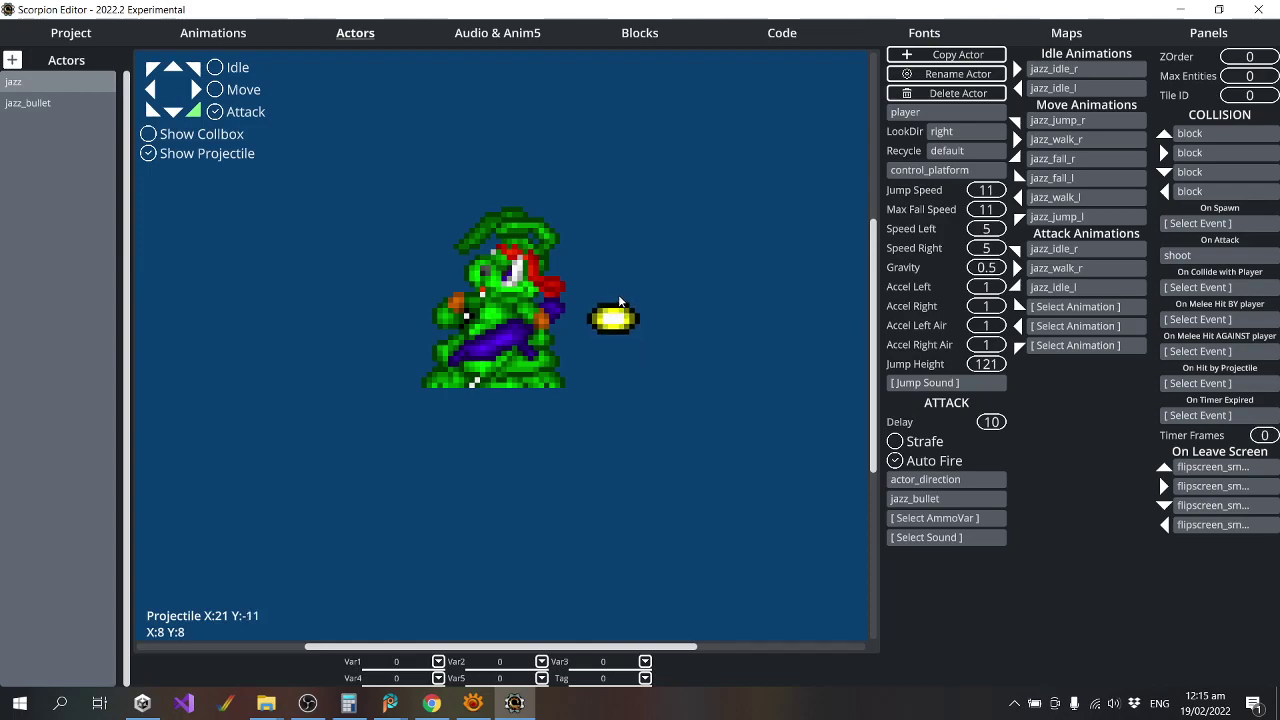
# Set the remaining attack animations of the jazz actor: jazz_jump_r for down-left, jazz_walk_l for left and jazz_walk_r for up-left.
pyautogui.click(1100, 306)
pyautogui.click(963, 294)
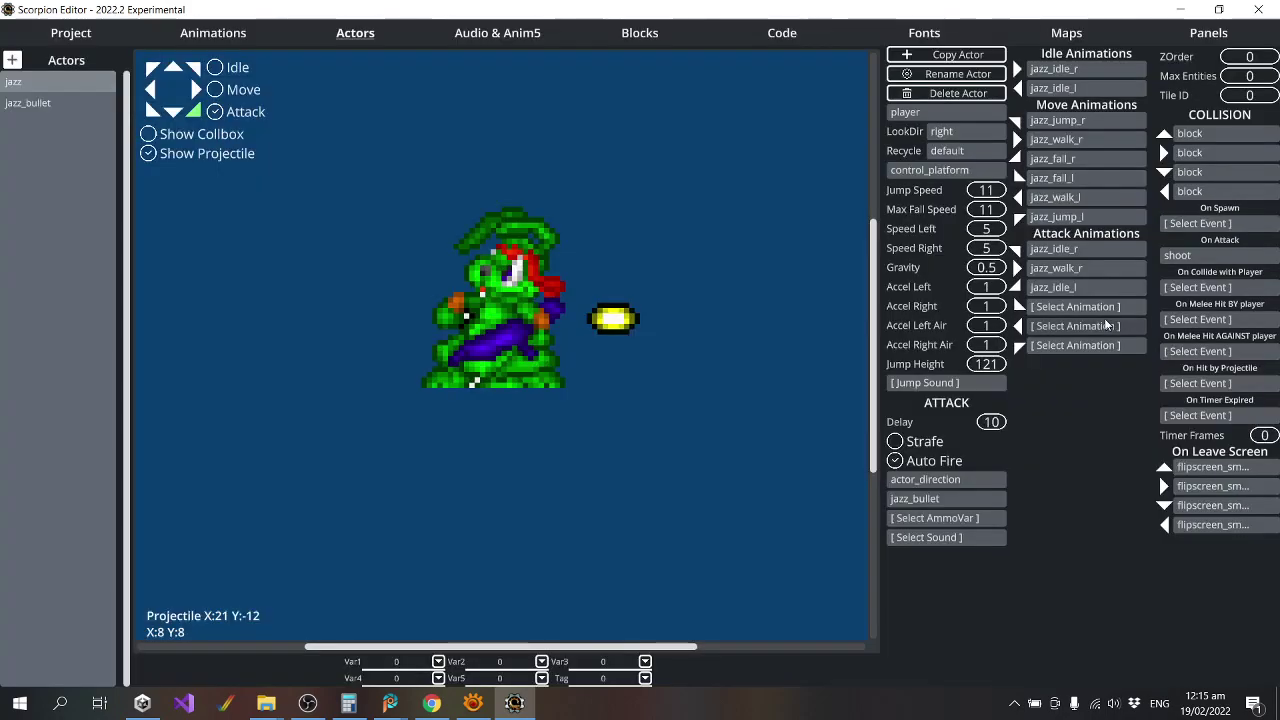
pyautogui.click(1090, 326)
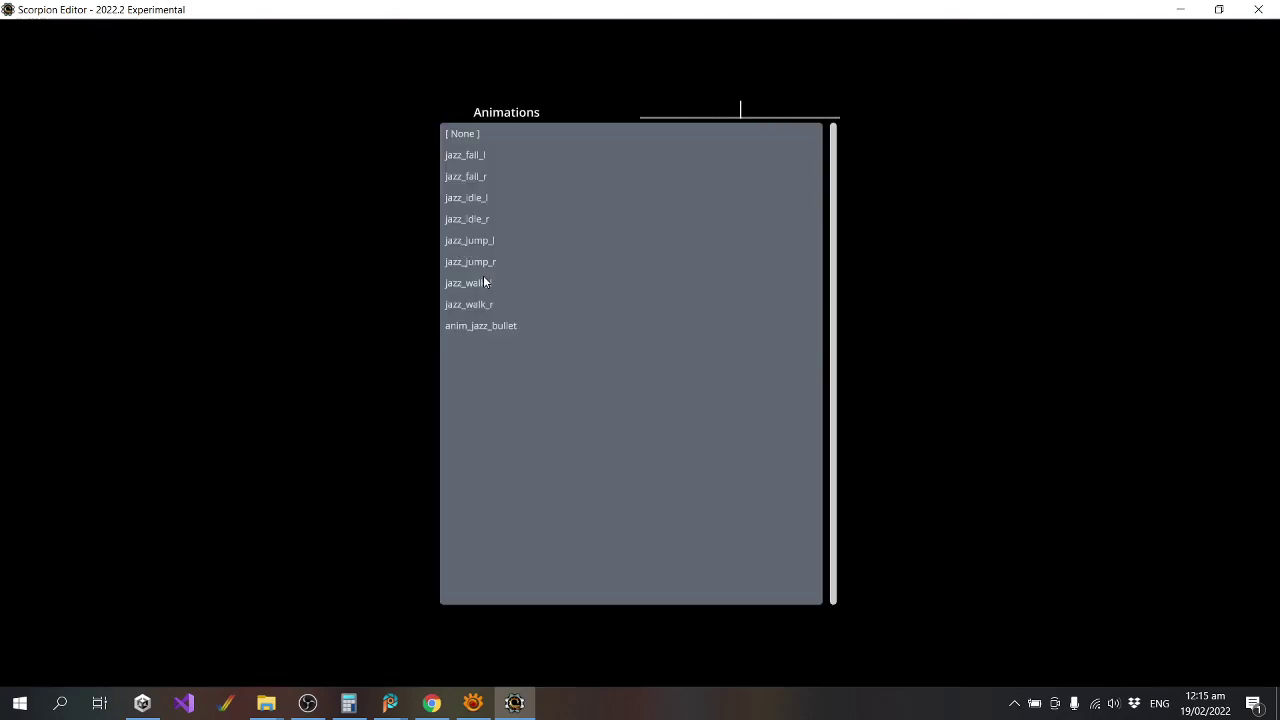
pyautogui.click(490, 263)
pyautogui.click(484, 283)
pyautogui.click(480, 306)
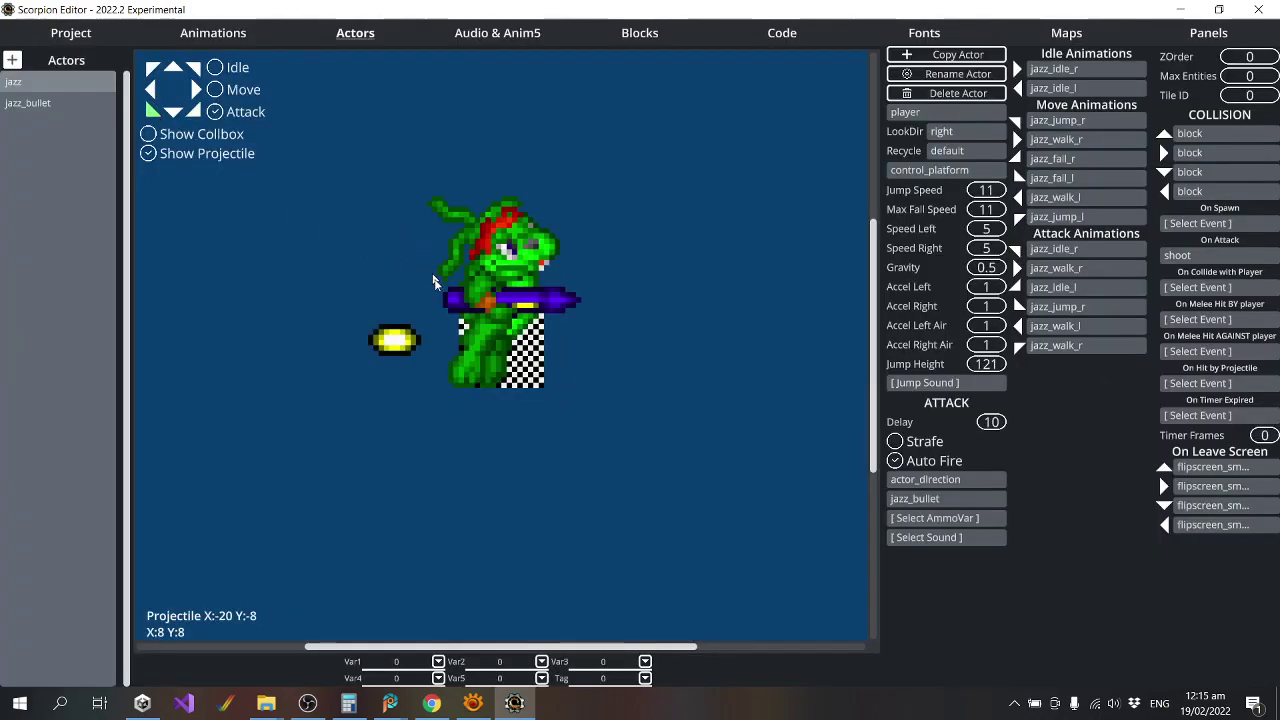
# Move the down-left attack projectile start point to X:-20 Y:-12 and the left one to X:-19 Y:-13.
pyautogui.moveTo(403, 352); pyautogui.dragTo(399, 318)
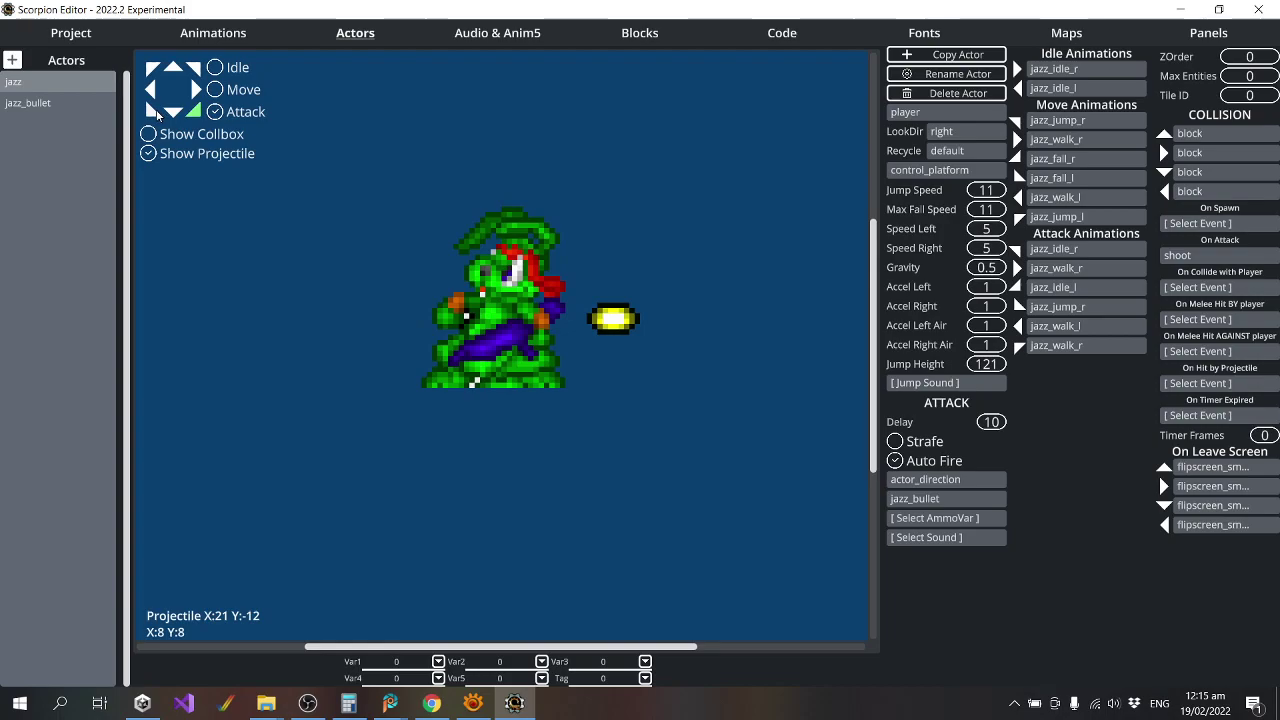
pyautogui.moveTo(394, 308); pyautogui.dragTo(397, 318)
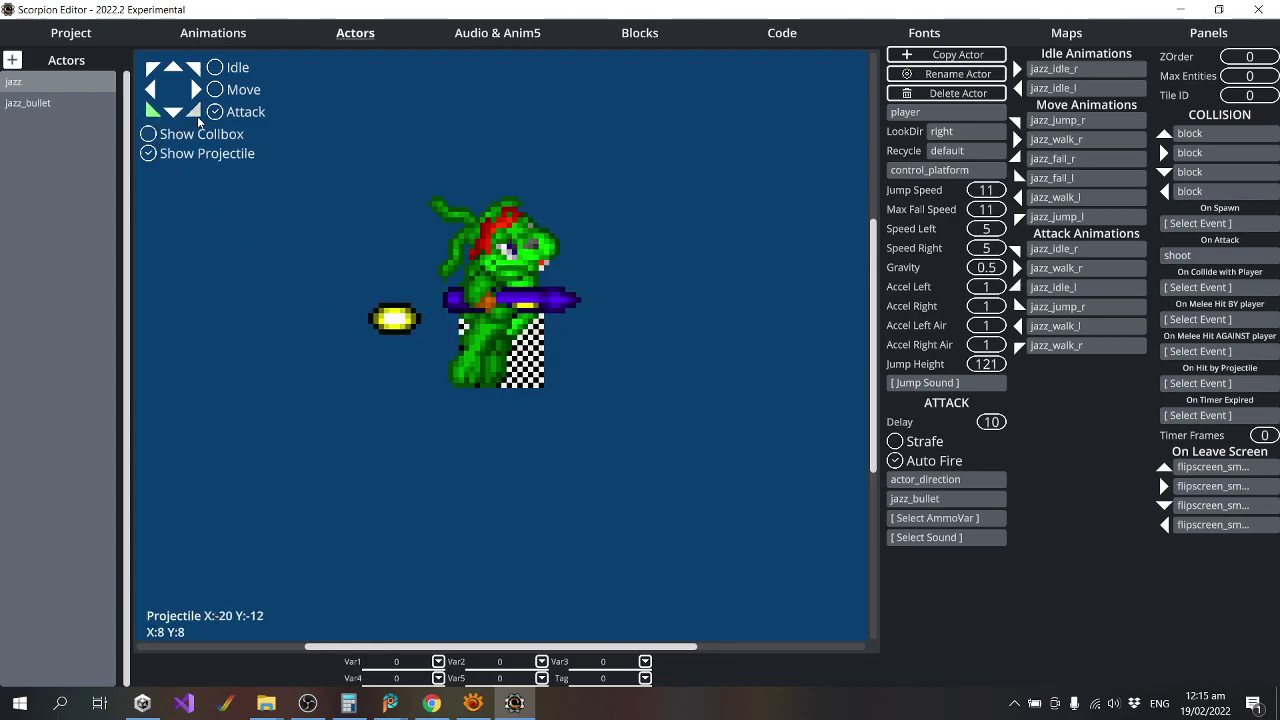
pyautogui.click(195, 114)
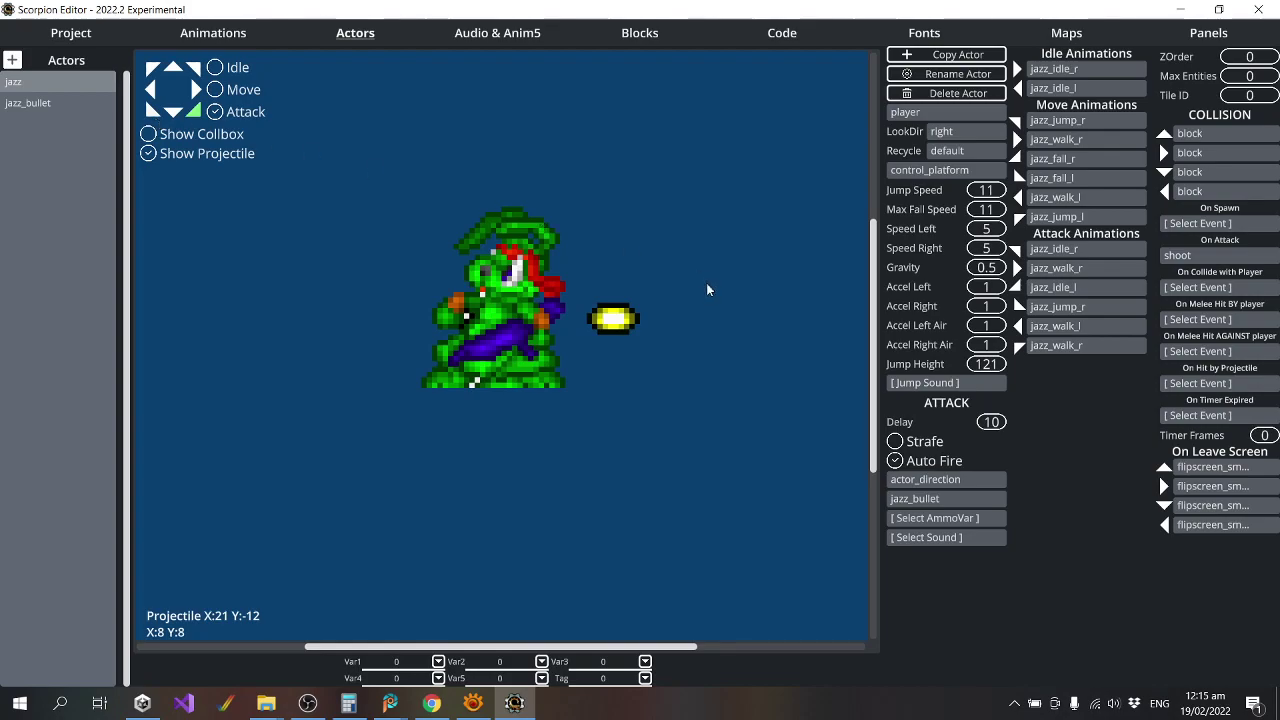
pyautogui.click(153, 112)
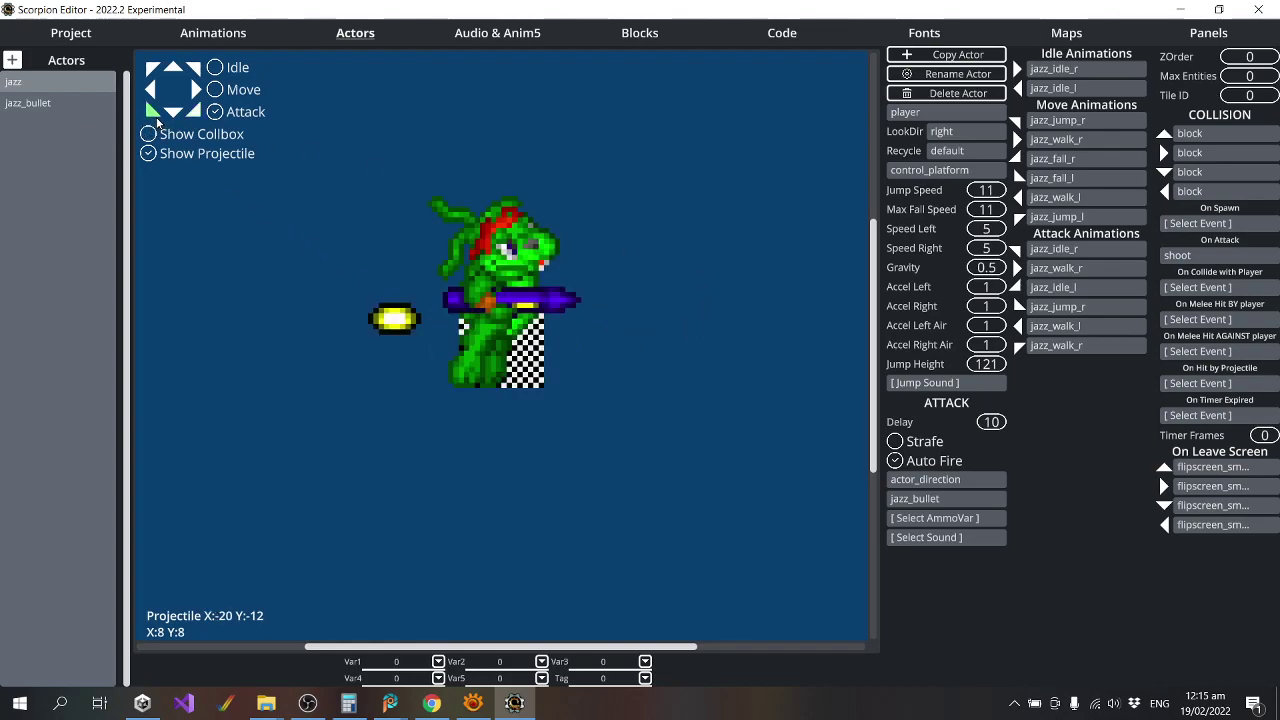
pyautogui.click(151, 90)
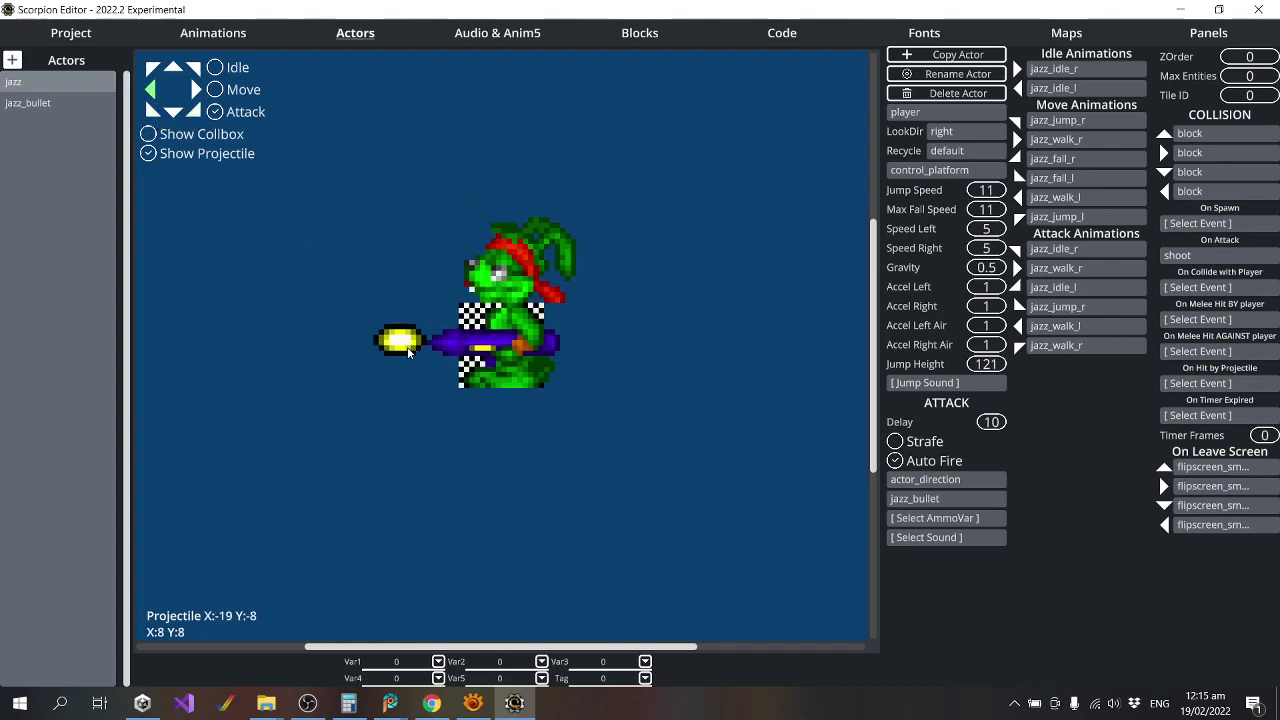
pyautogui.moveTo(408, 352); pyautogui.dragTo(410, 322)
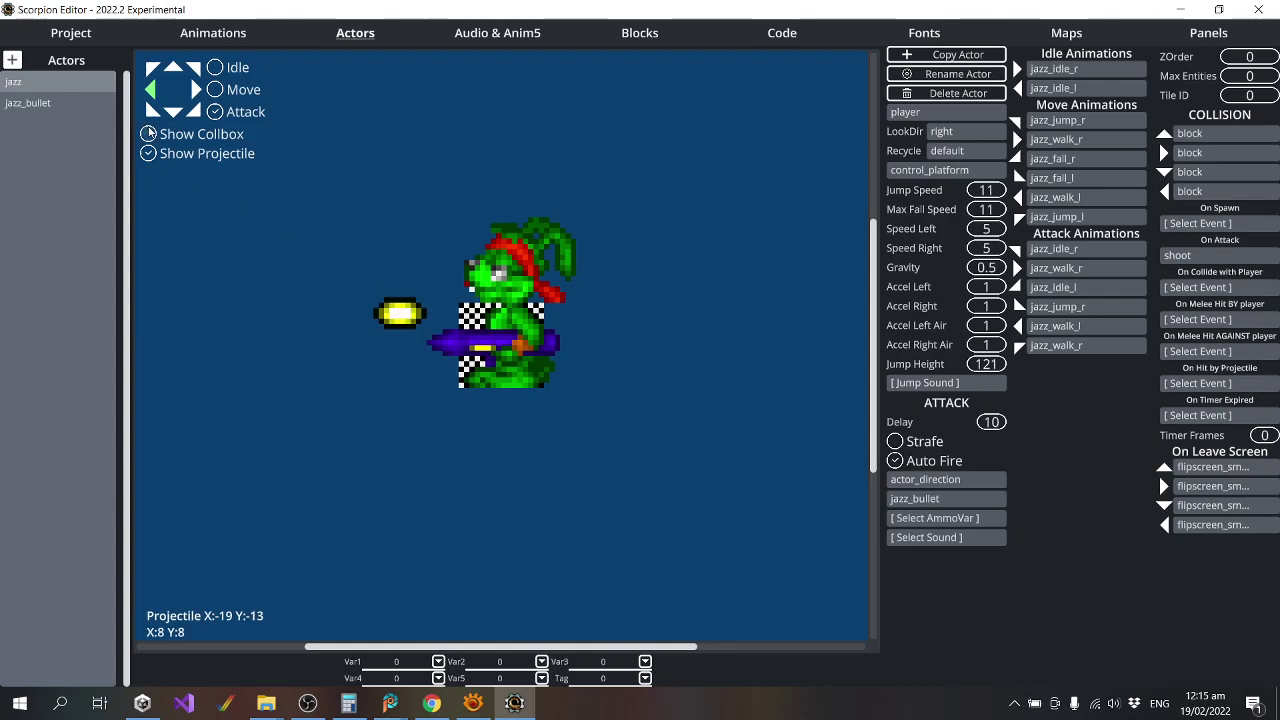
# Shift the down-left projectile start point to X:-21 Y:-12 and compare it with the down-right direction.
pyautogui.click(153, 112)
pyautogui.click(195, 112)
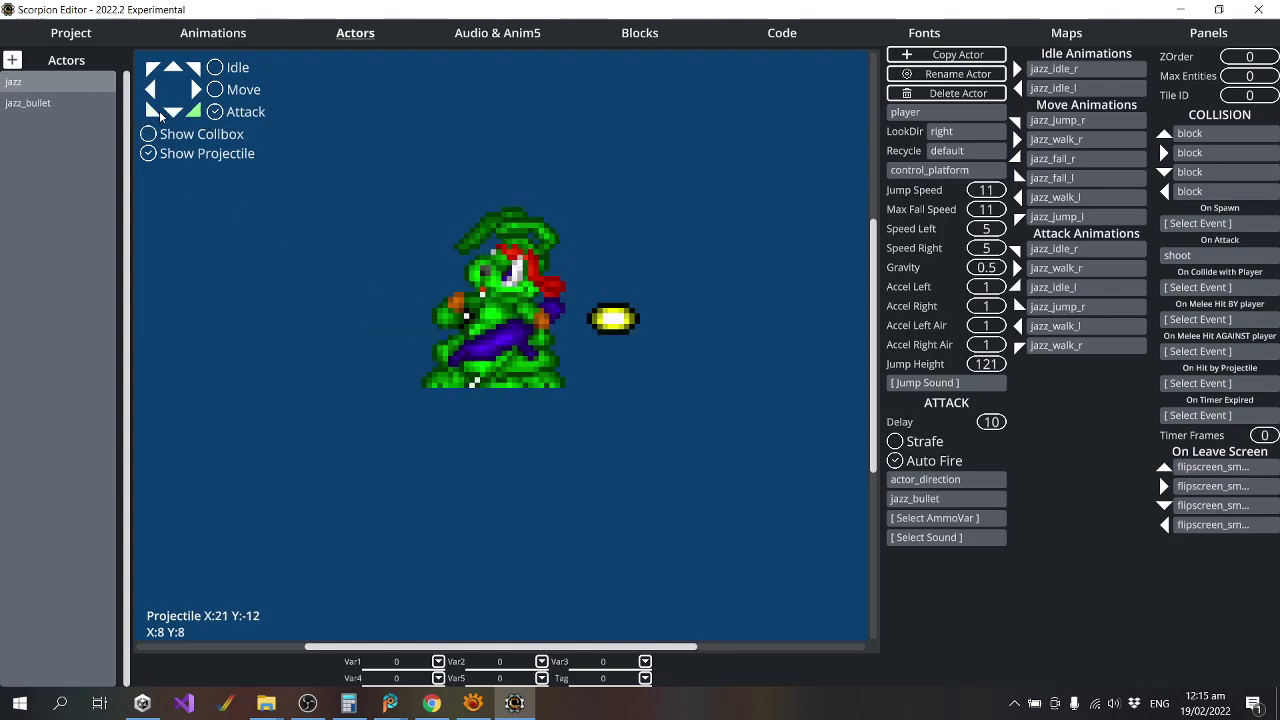
pyautogui.click(157, 113)
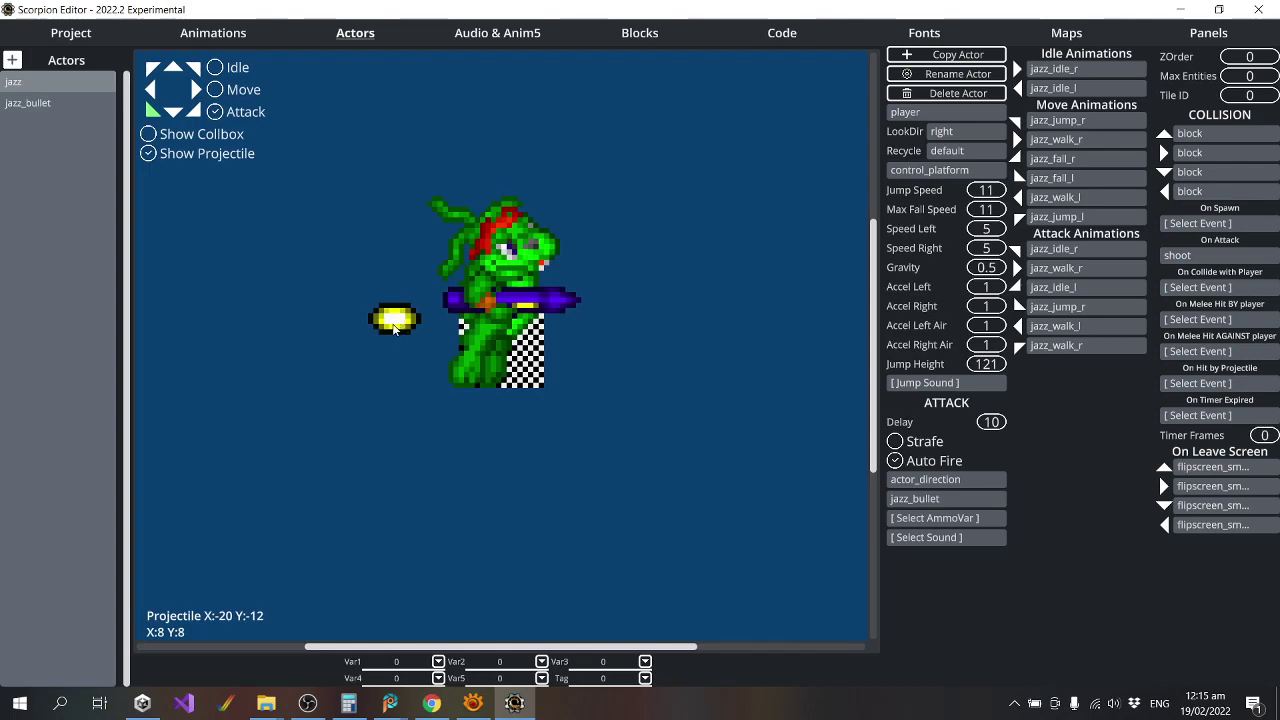
pyautogui.moveTo(391, 325); pyautogui.dragTo(388, 324)
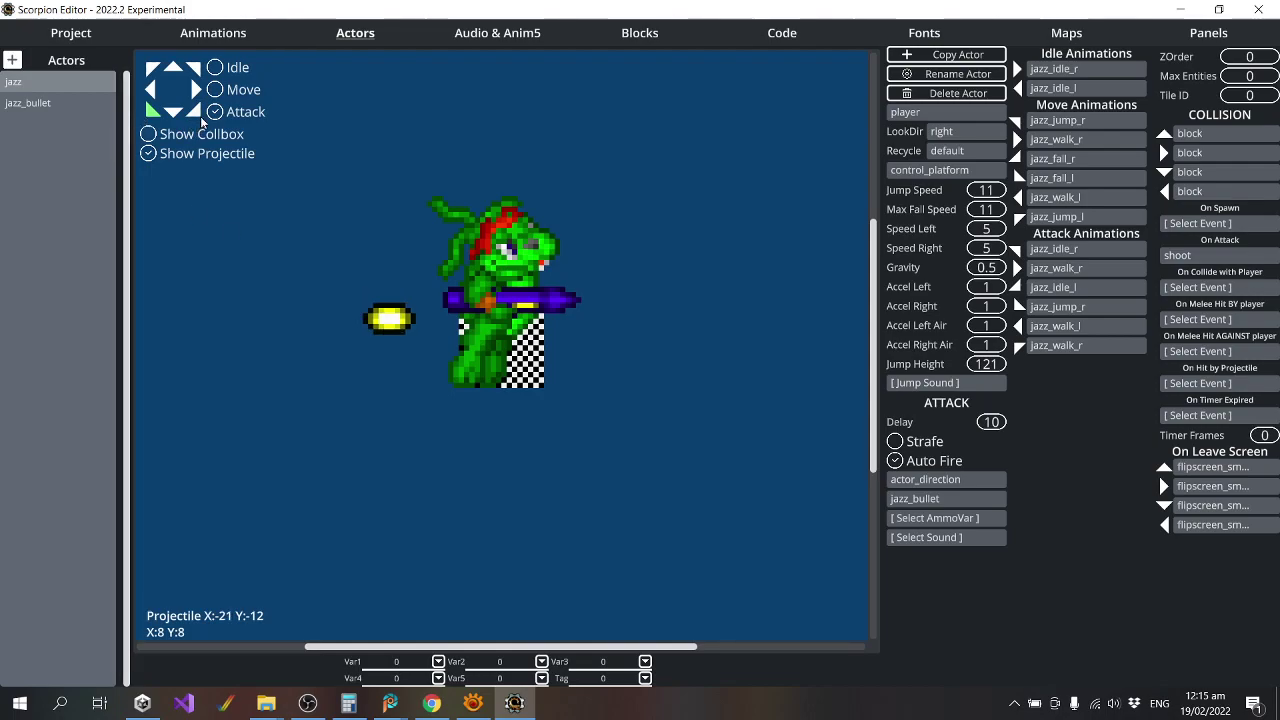
pyautogui.click(195, 112)
pyautogui.click(150, 112)
pyautogui.click(195, 112)
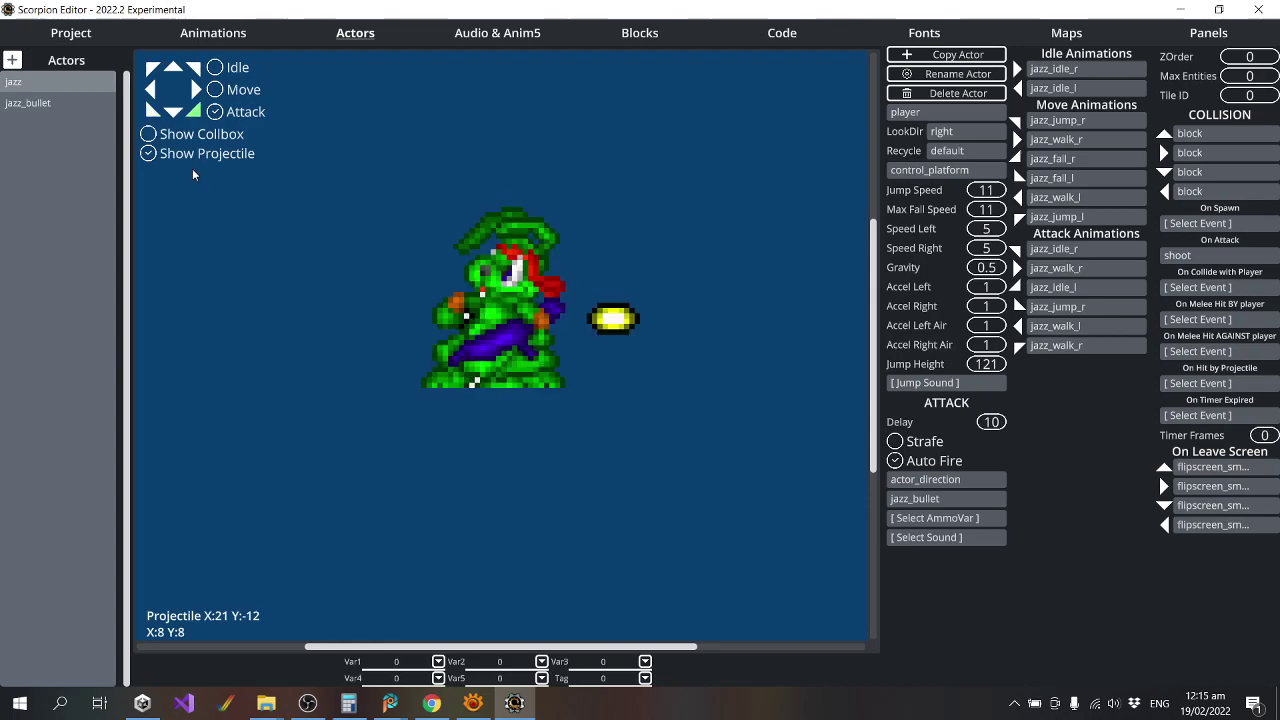
pyautogui.click(150, 112)
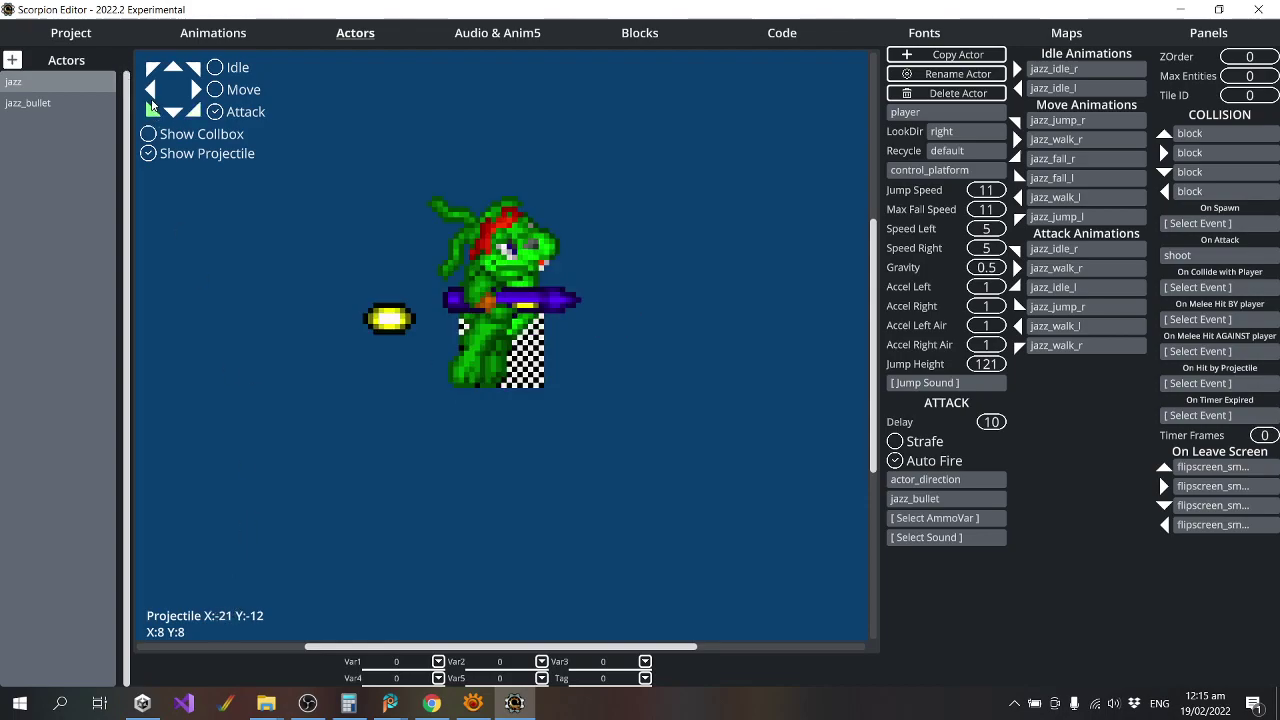
# Move both the left and up-left attack projectile start points to X:-21 Y:-12.
pyautogui.click(150, 89)
pyautogui.moveTo(408, 320); pyautogui.dragTo(390, 318)
pyautogui.moveTo(392, 313); pyautogui.dragTo(393, 319)
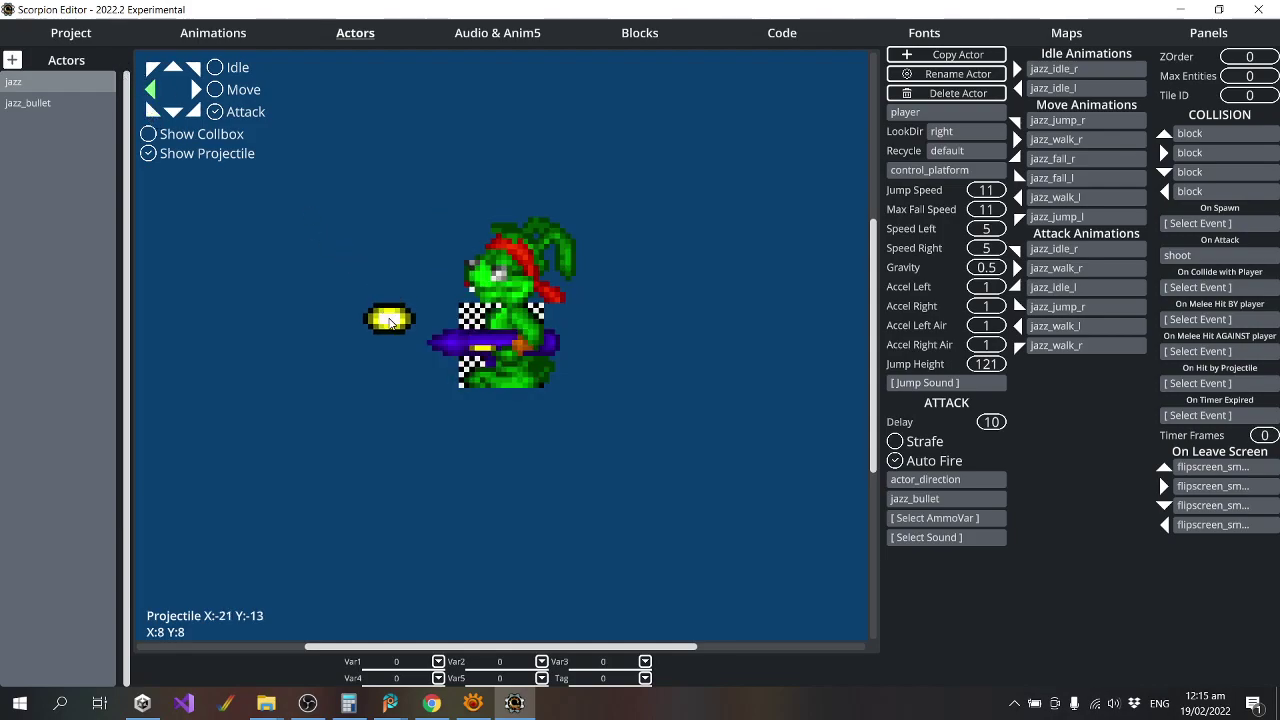
pyautogui.click(191, 113)
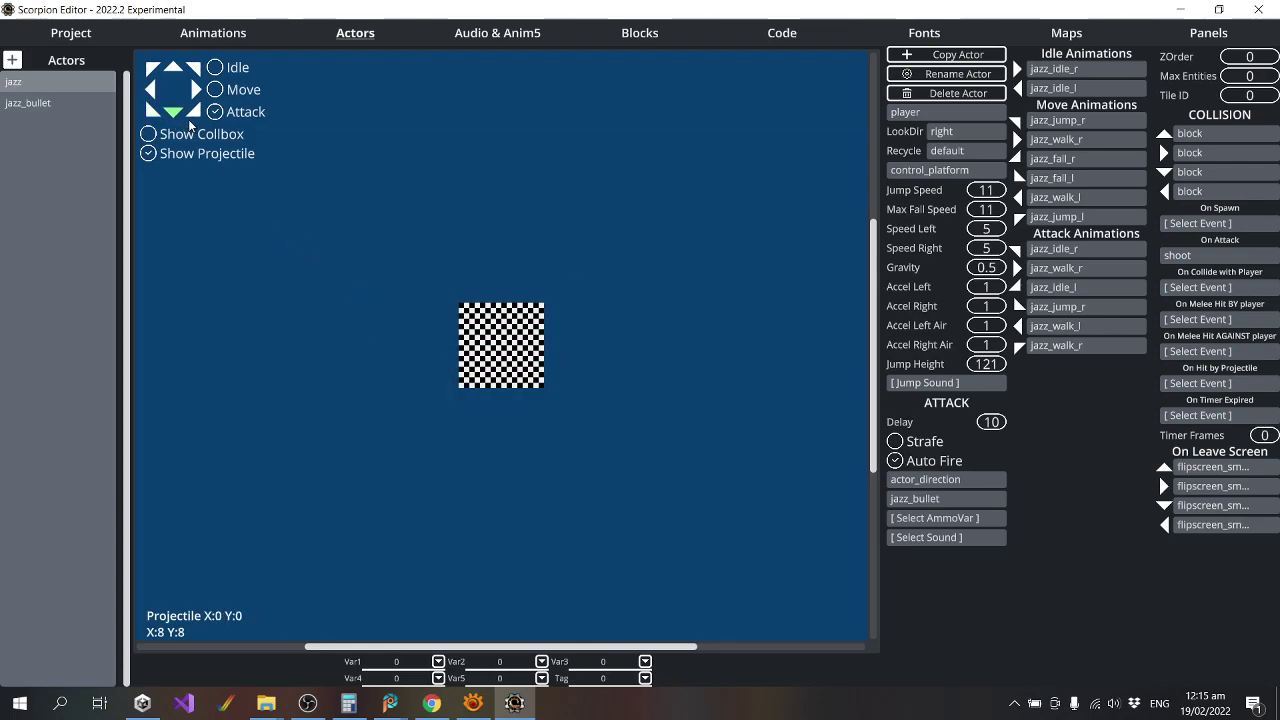
pyautogui.click(153, 112)
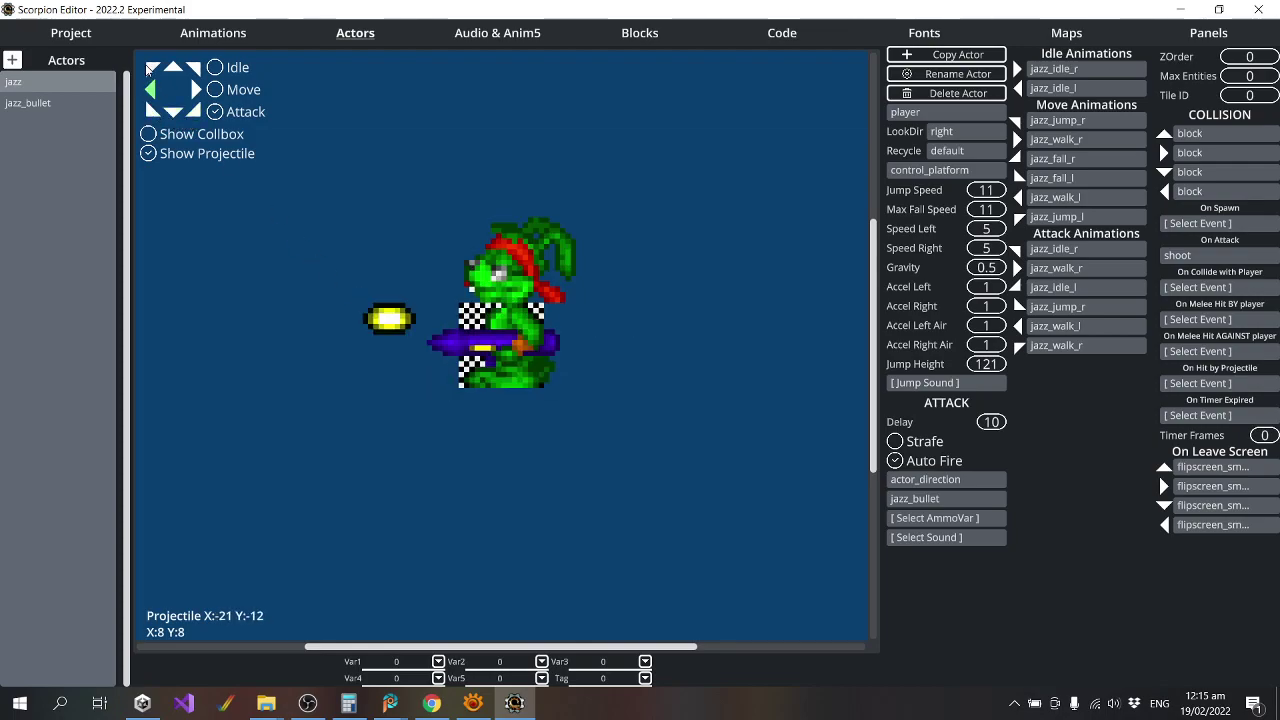
pyautogui.click(152, 68)
pyautogui.moveTo(397, 298); pyautogui.dragTo(393, 333)
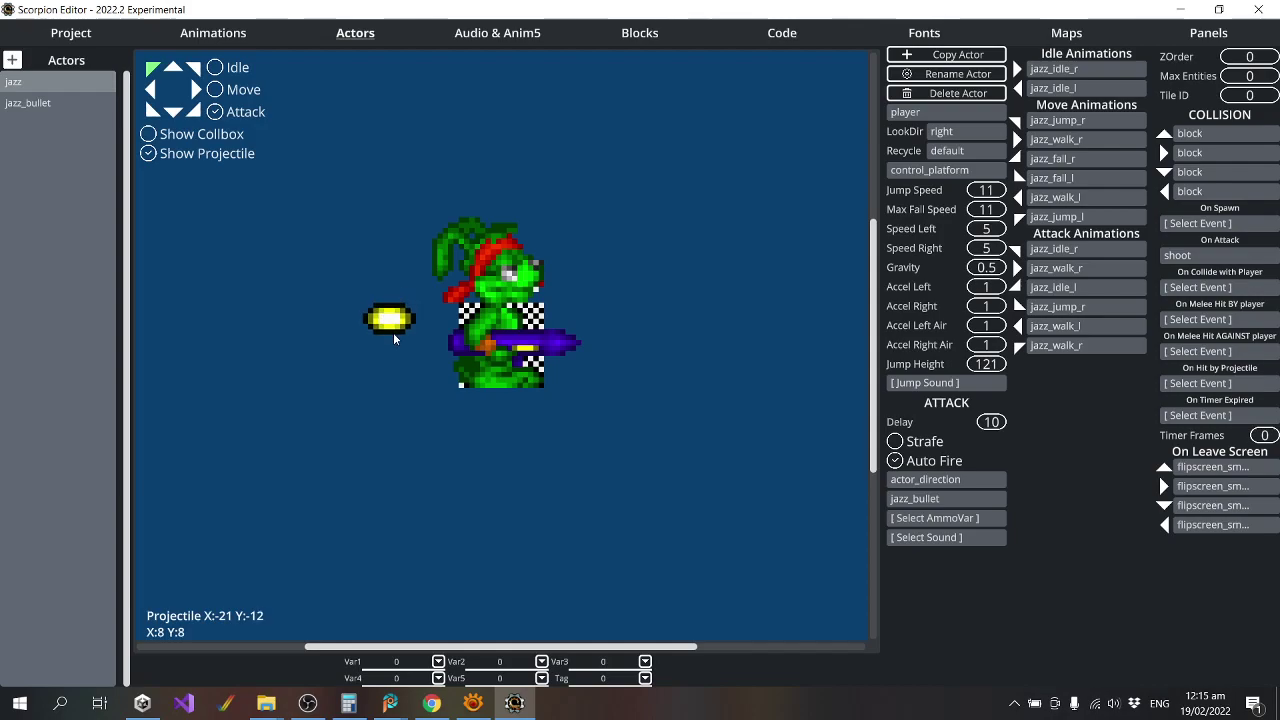
# Compare the diagonal directions' projectile positions and move the right attack projectile start point to X:21 Y:-12.
pyautogui.click(153, 112)
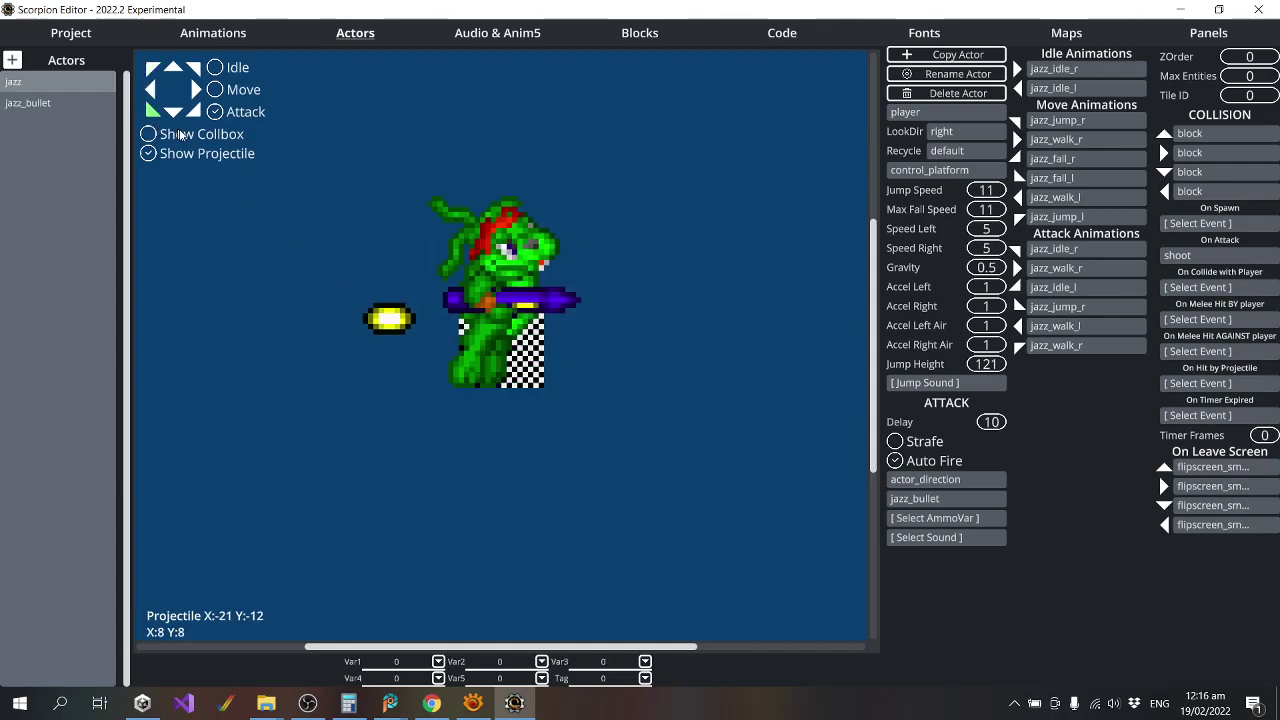
pyautogui.click(195, 70)
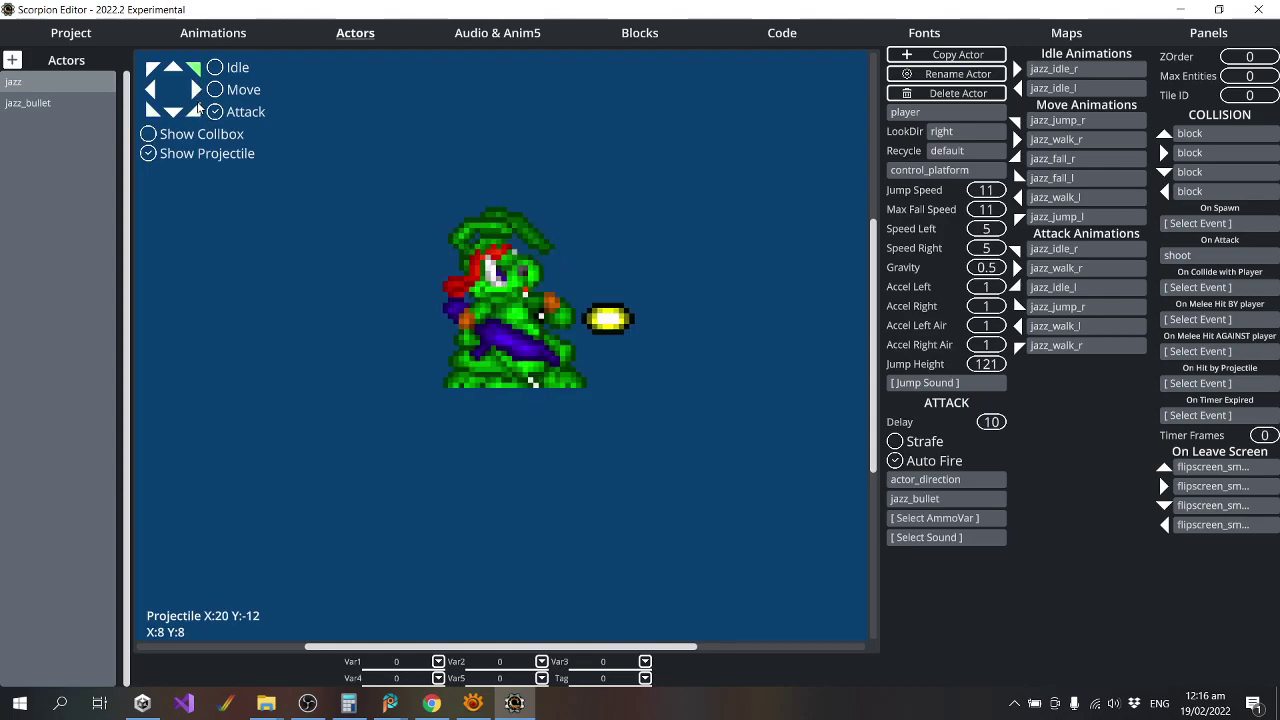
pyautogui.click(195, 109)
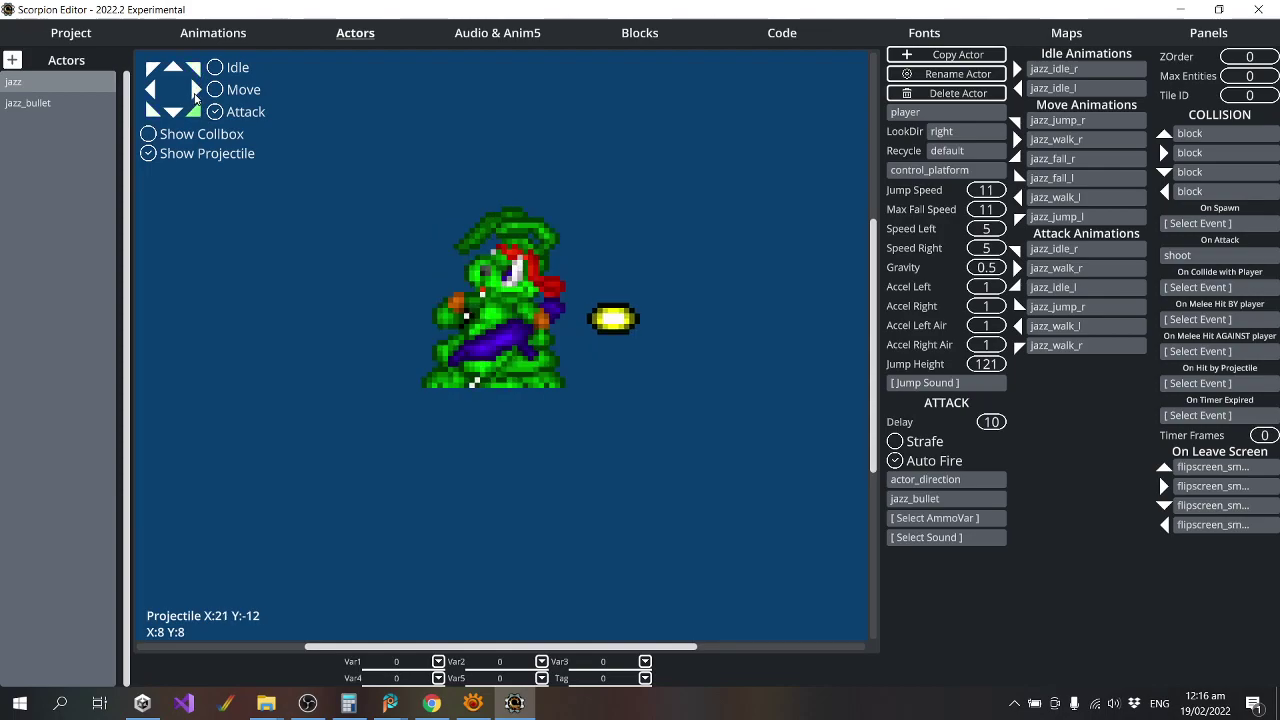
pyautogui.click(196, 90)
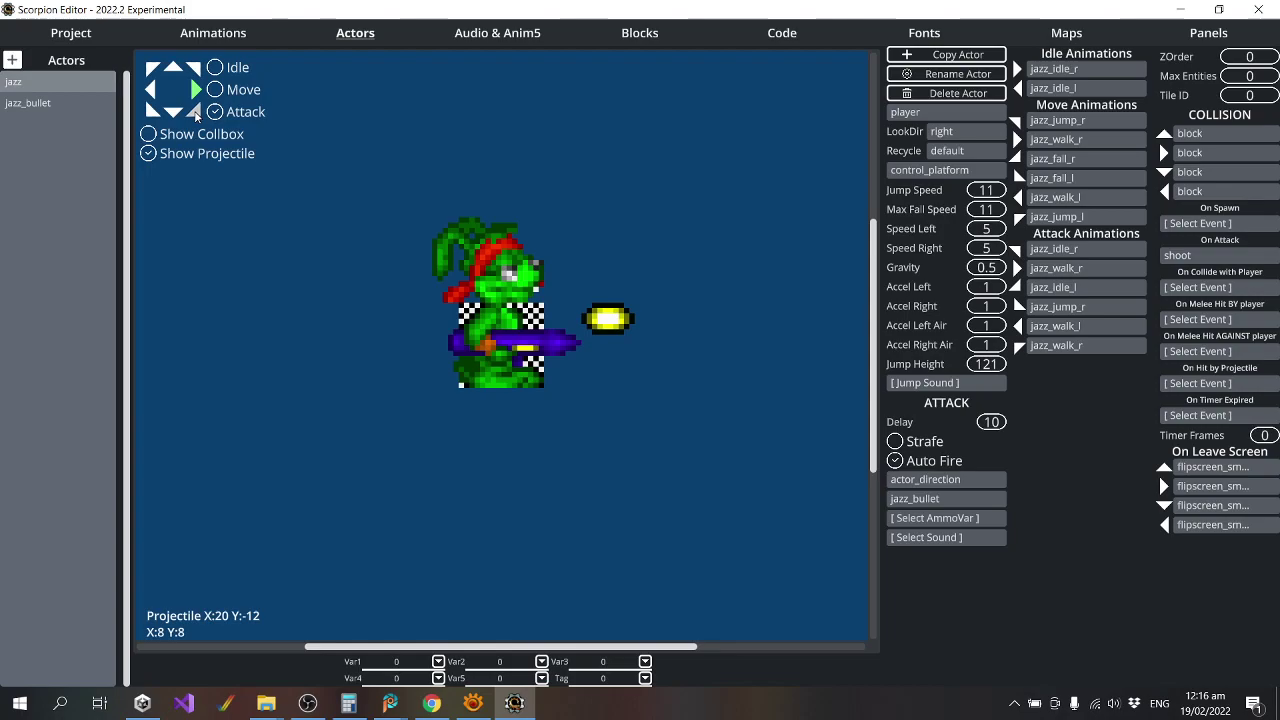
pyautogui.click(195, 111)
pyautogui.click(196, 90)
pyautogui.moveTo(611, 321); pyautogui.dragTo(615, 321)
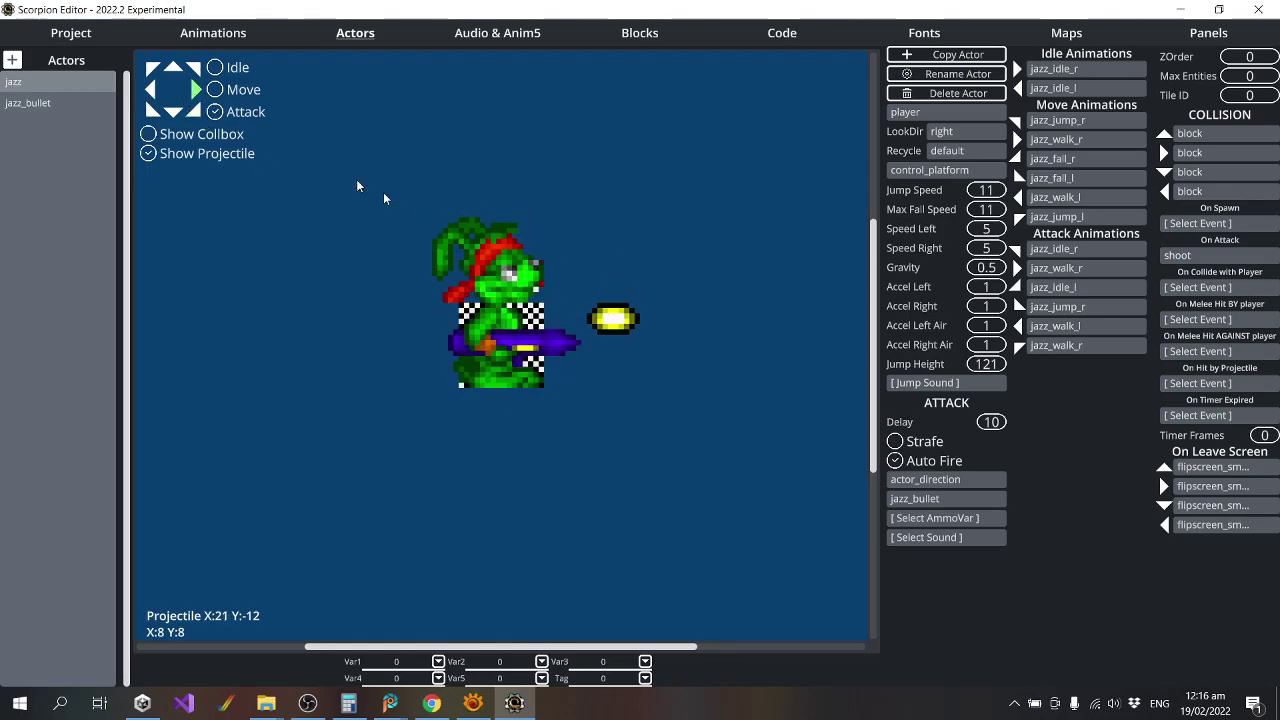
# Move the up-right attack projectile start point to X:21 Y:-12 and recheck the three left-facing directions.
pyautogui.click(194, 67)
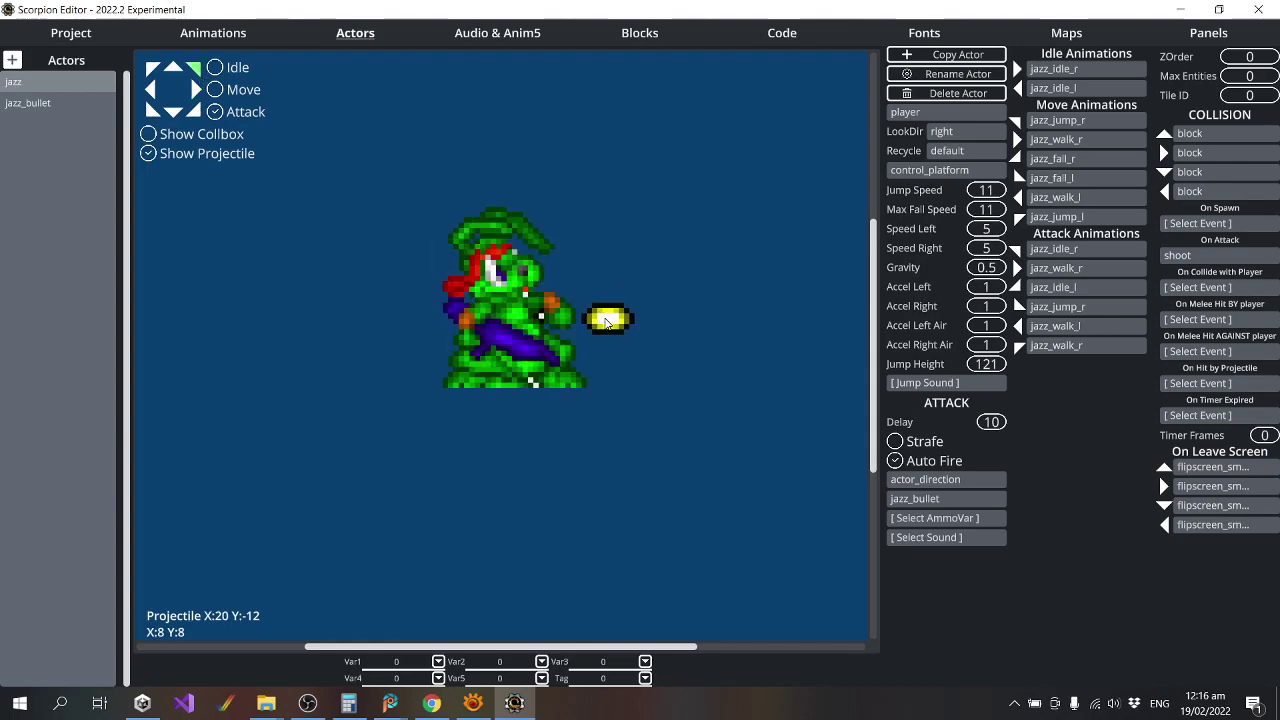
pyautogui.moveTo(613, 322); pyautogui.dragTo(618, 322)
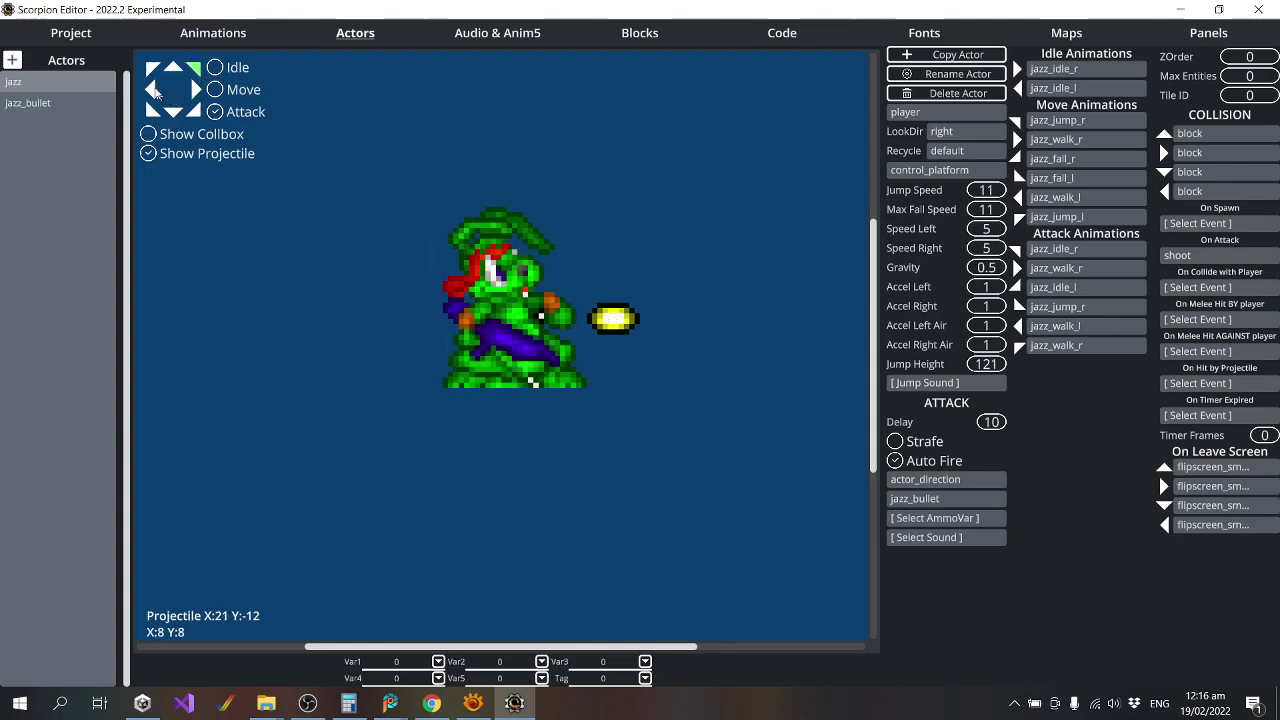
pyautogui.click(152, 68)
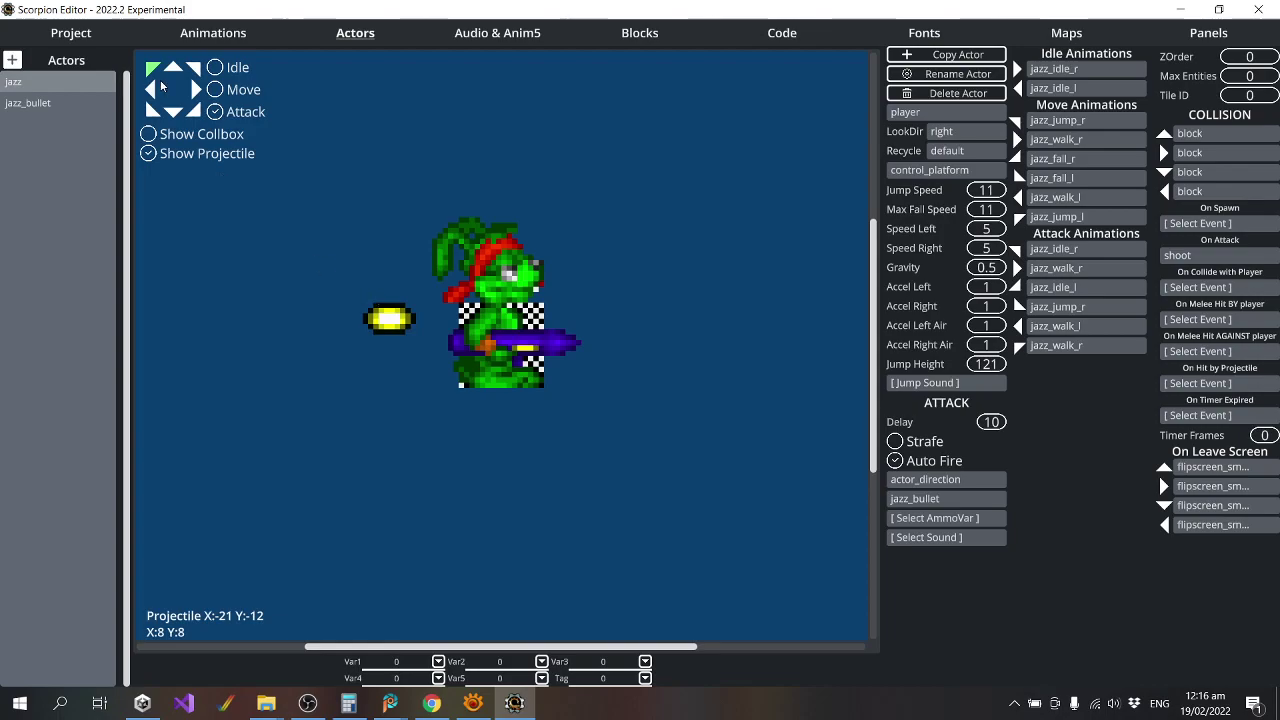
pyautogui.click(155, 92)
pyautogui.click(153, 114)
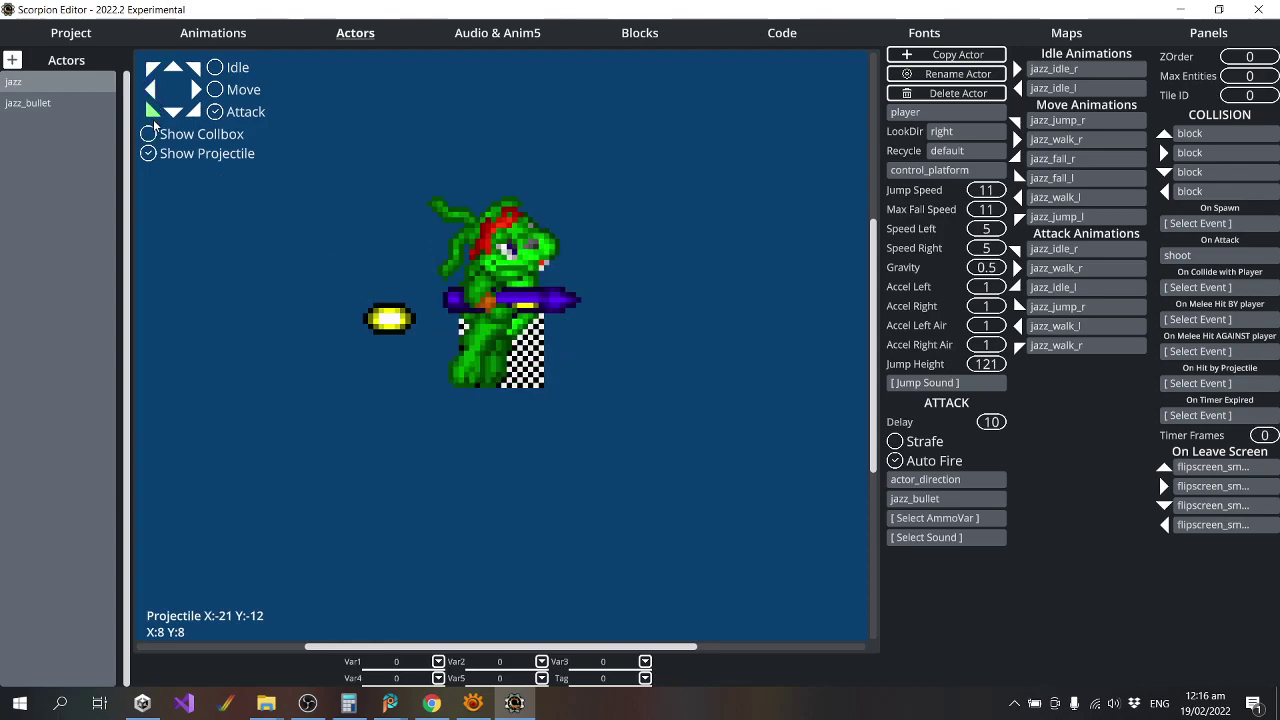
# Set all six attack animations of the jazz actor to none and clear its attack projectile.
pyautogui.click(1083, 250)
pyautogui.click(464, 136)
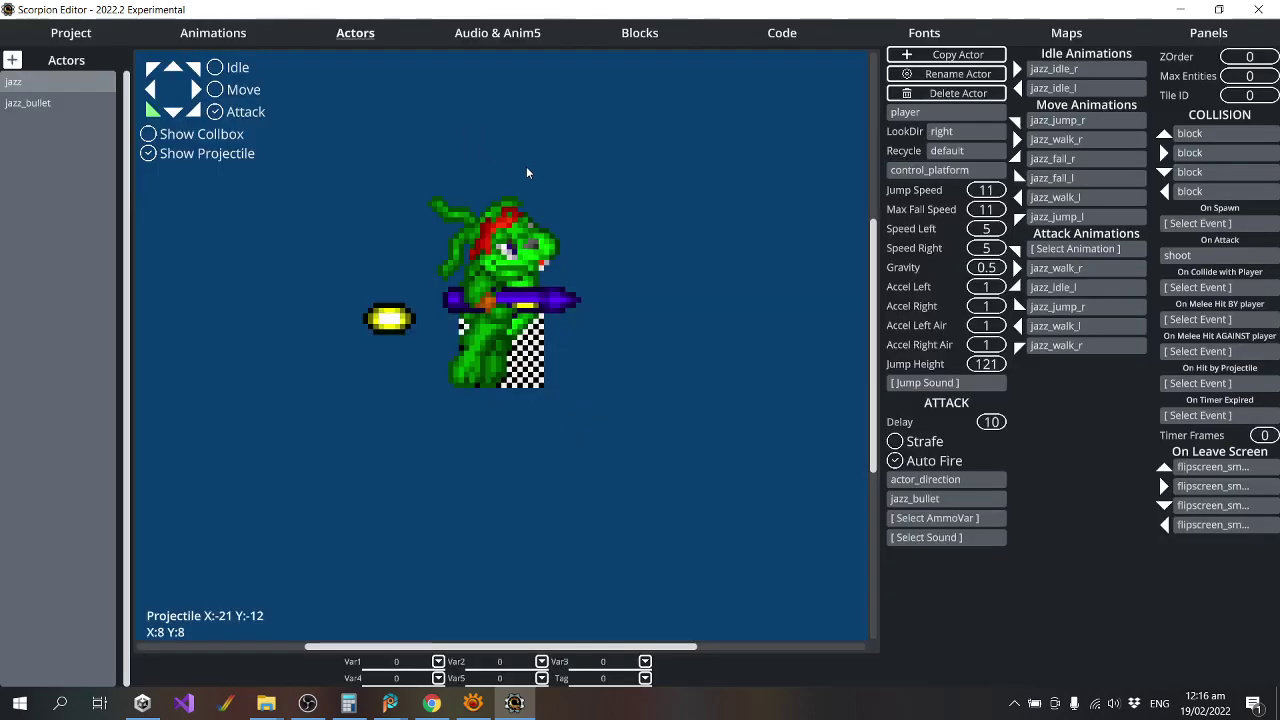
pyautogui.click(1063, 272)
pyautogui.click(468, 137)
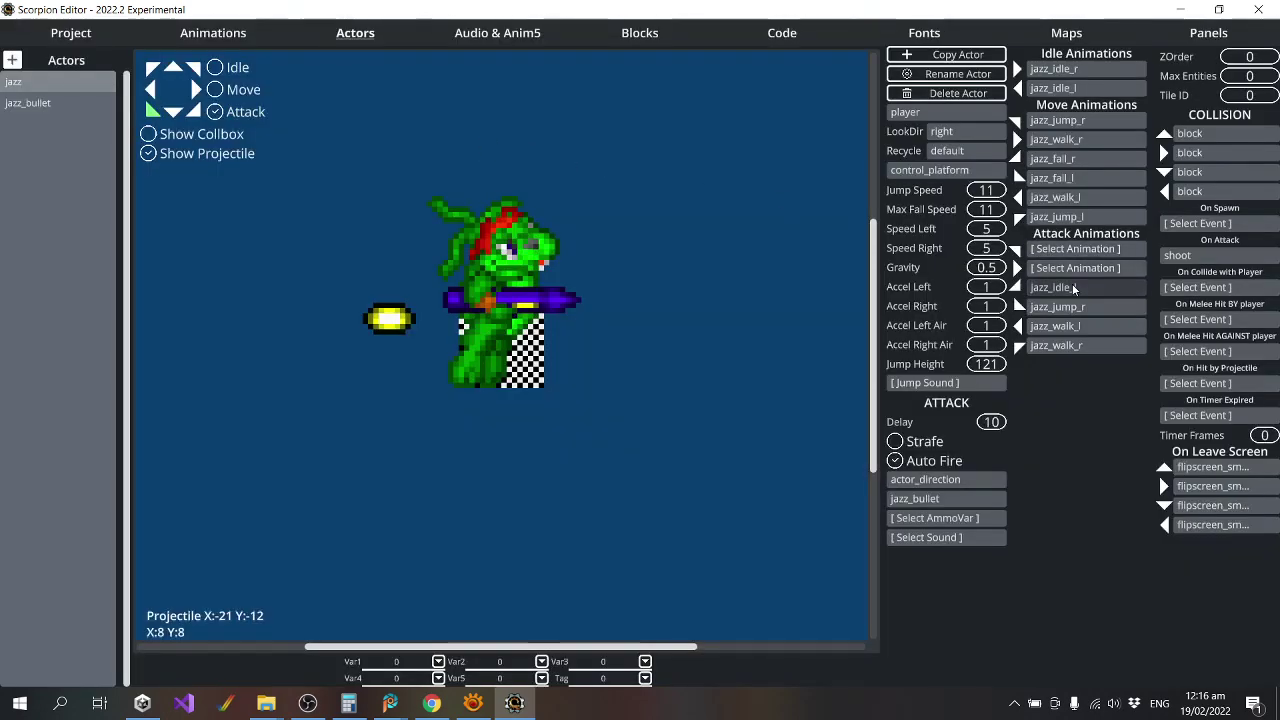
pyautogui.click(1072, 283)
pyautogui.click(478, 133)
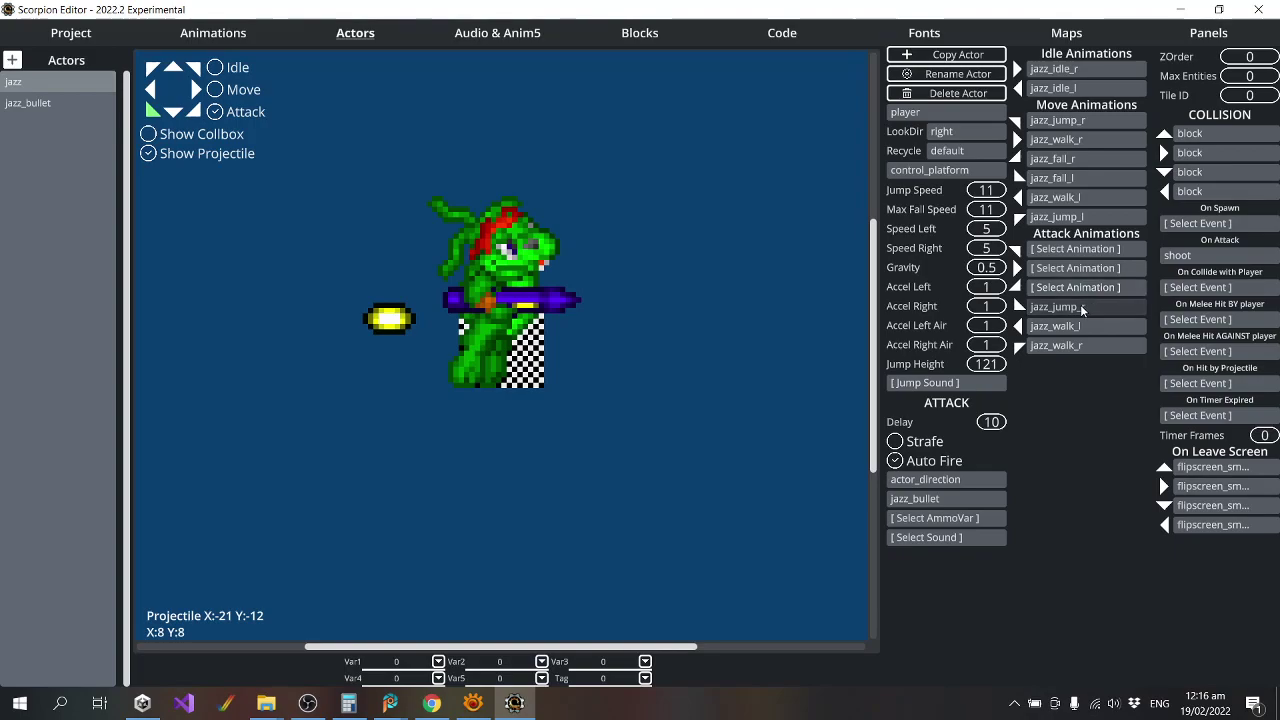
pyautogui.click(1030, 302)
pyautogui.click(474, 135)
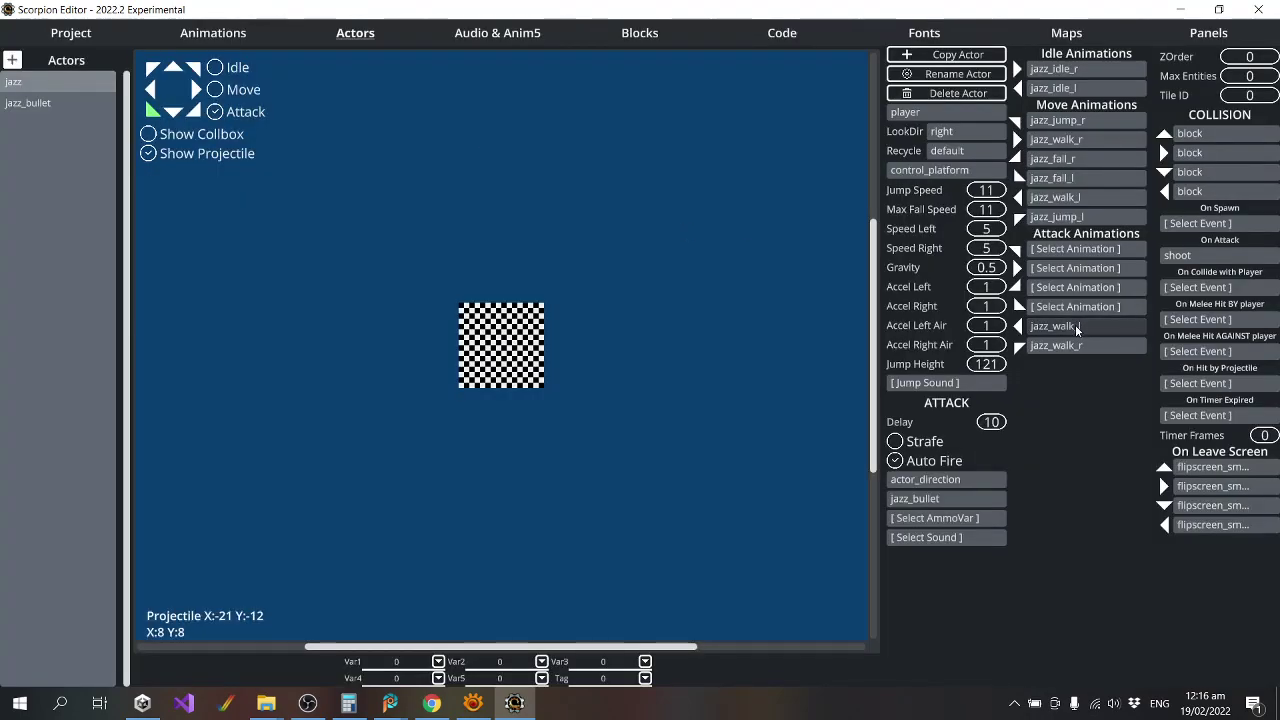
pyautogui.click(1080, 326)
pyautogui.click(470, 136)
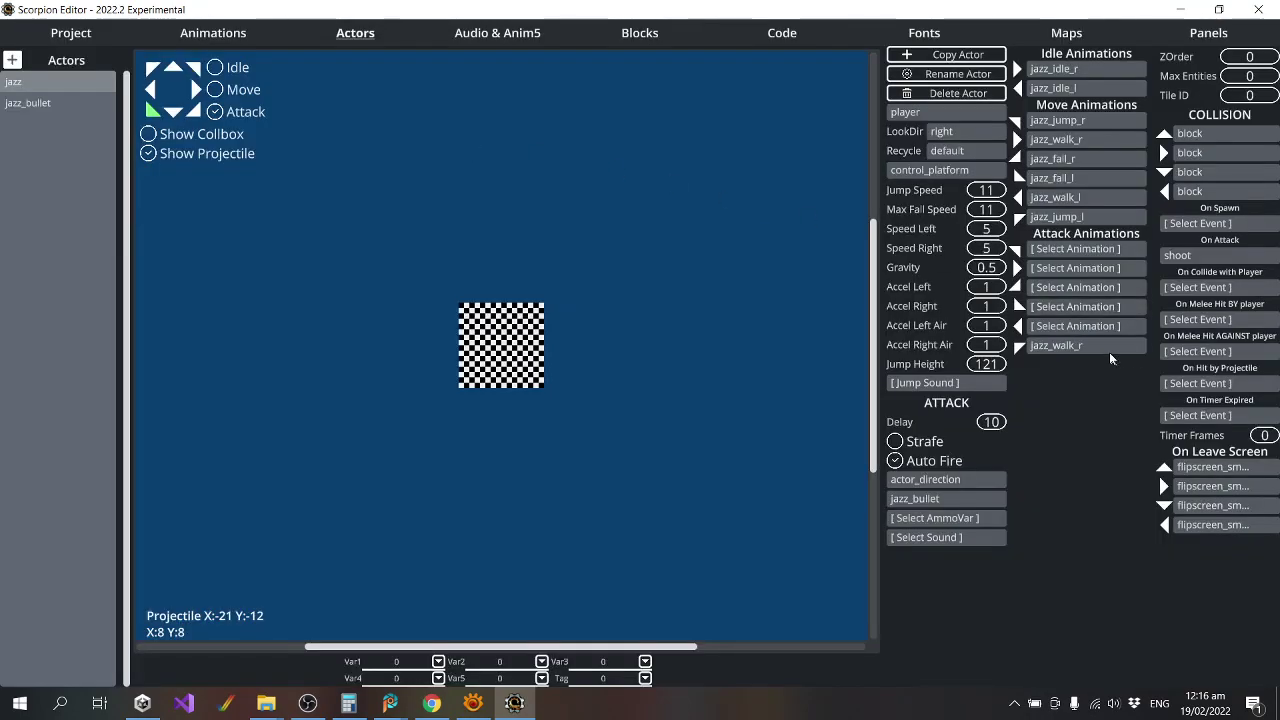
pyautogui.click(1109, 352)
pyautogui.click(463, 132)
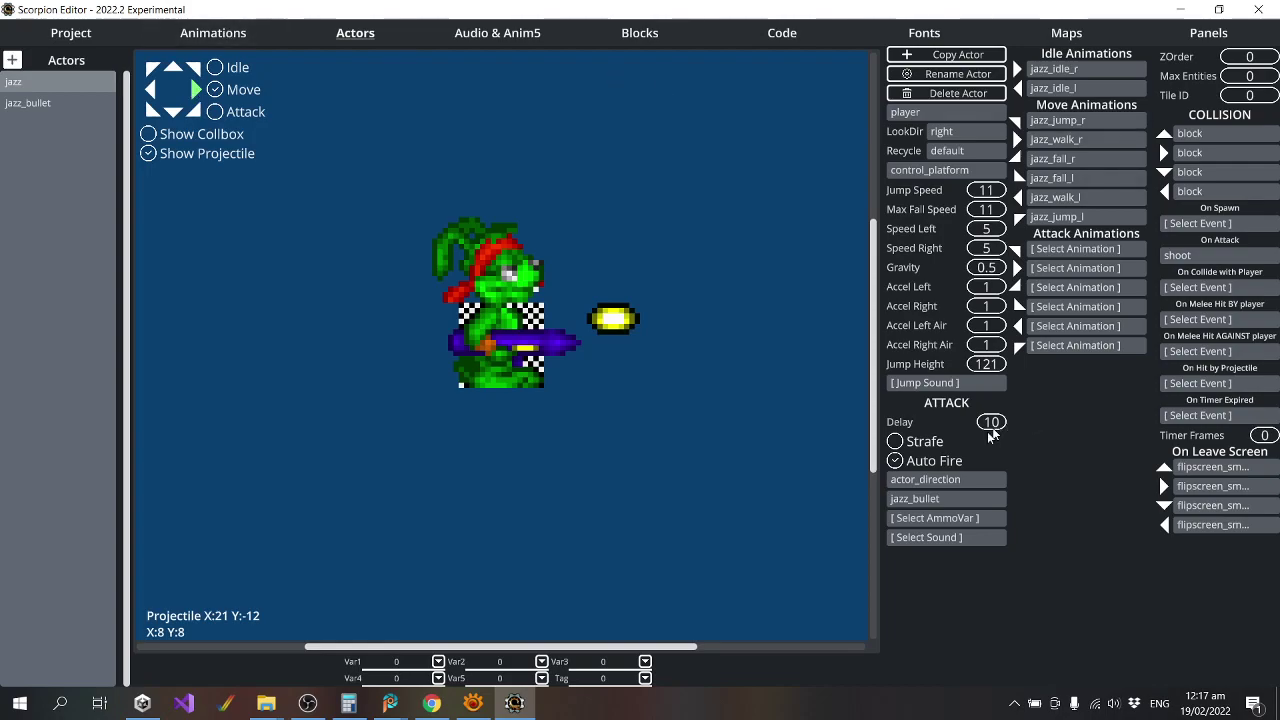
pyautogui.click(937, 502)
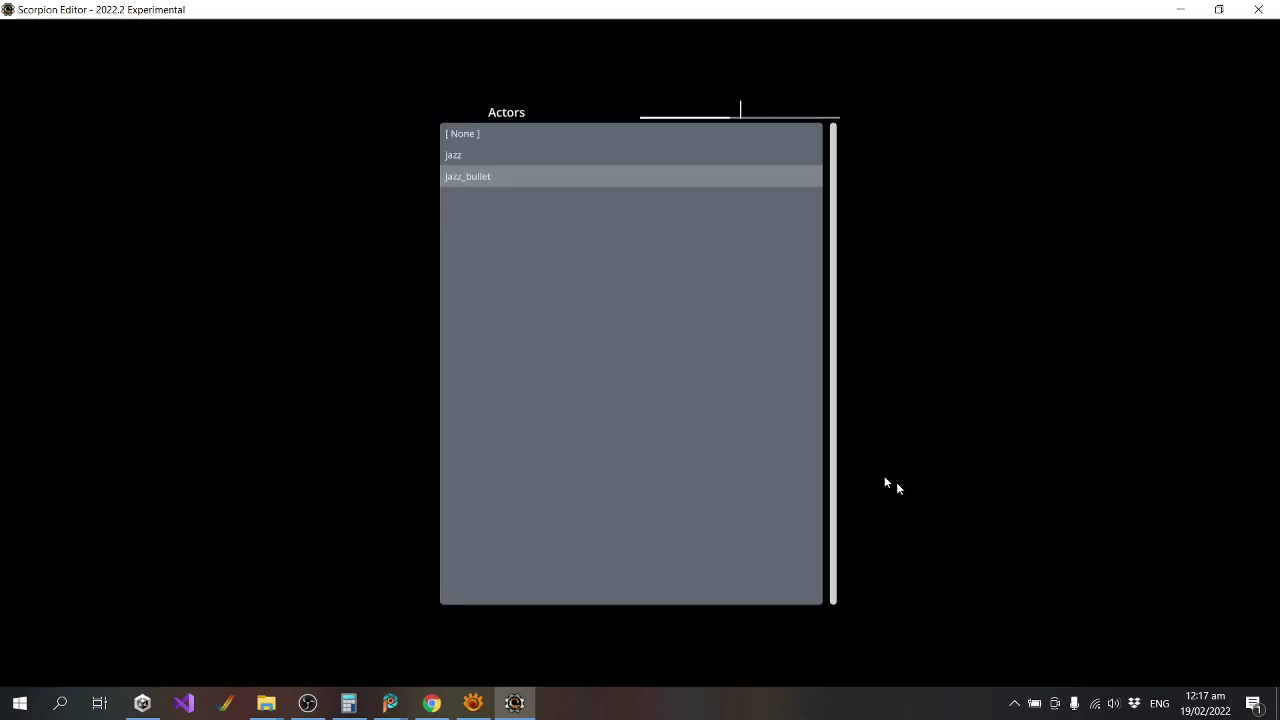
pyautogui.click(484, 131)
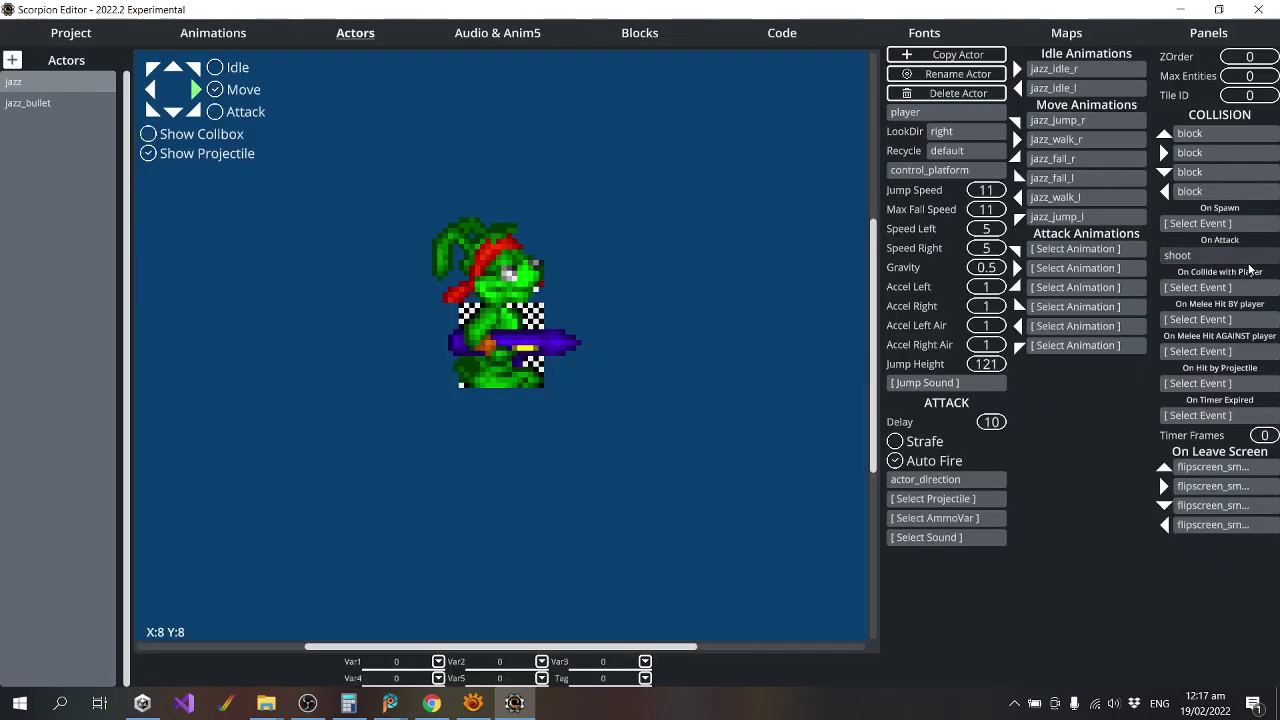
# Add an empty command to the shoot code block and place it above the jazz_bullet shooting line.
pyautogui.click(800, 40)
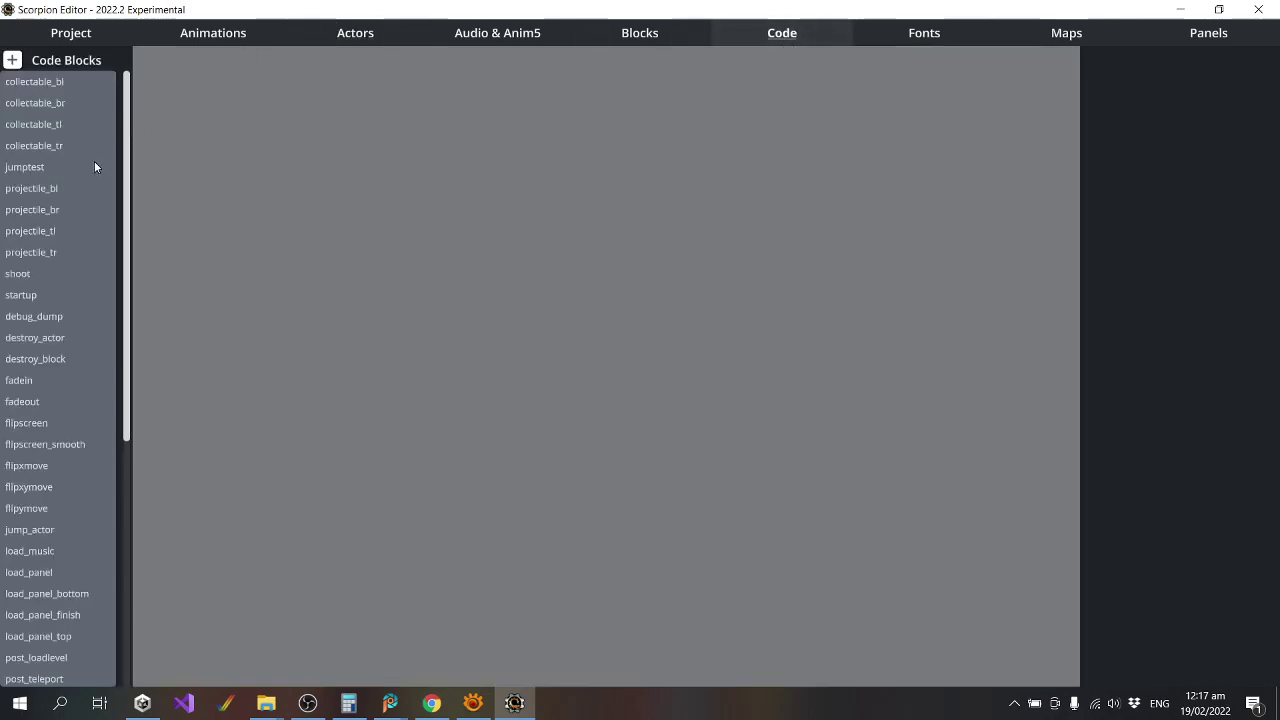
pyautogui.click(14, 274)
pyautogui.click(141, 87)
pyautogui.moveTo(285, 143); pyautogui.dragTo(283, 117)
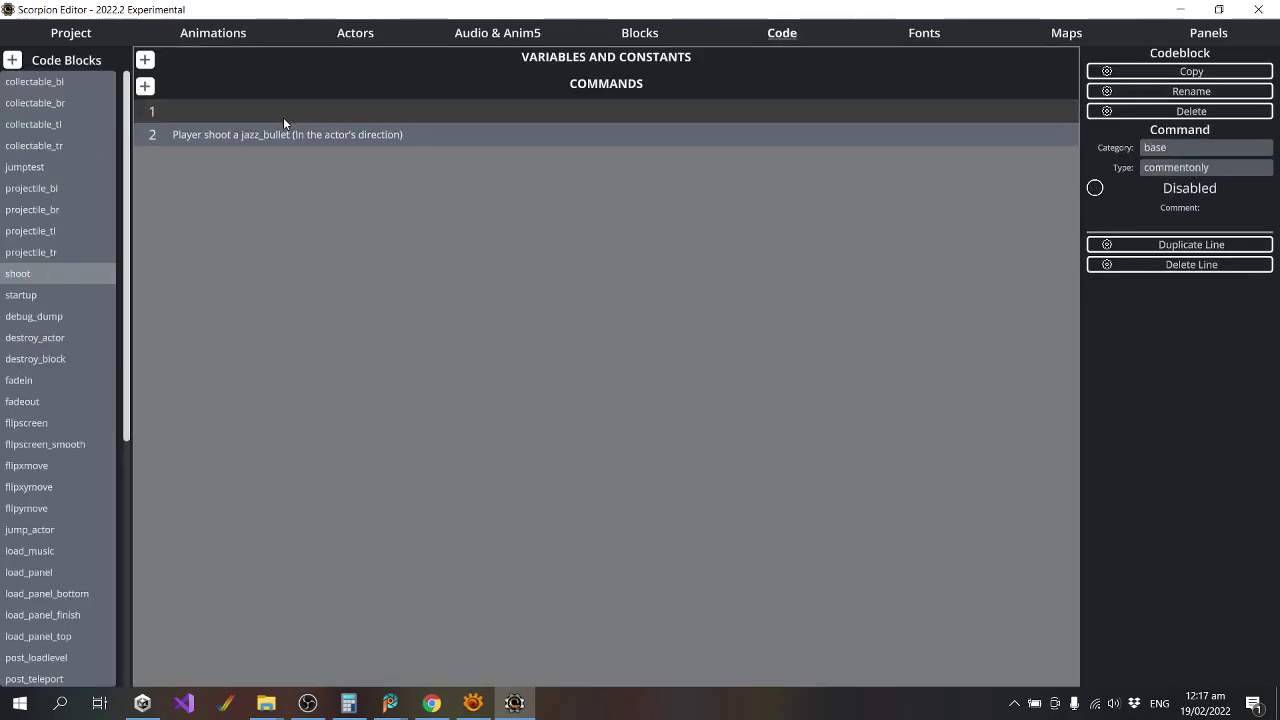
# Turn the empty first line into a condition that checks whether grenade_count is greater than 0.
pyautogui.click(1194, 149)
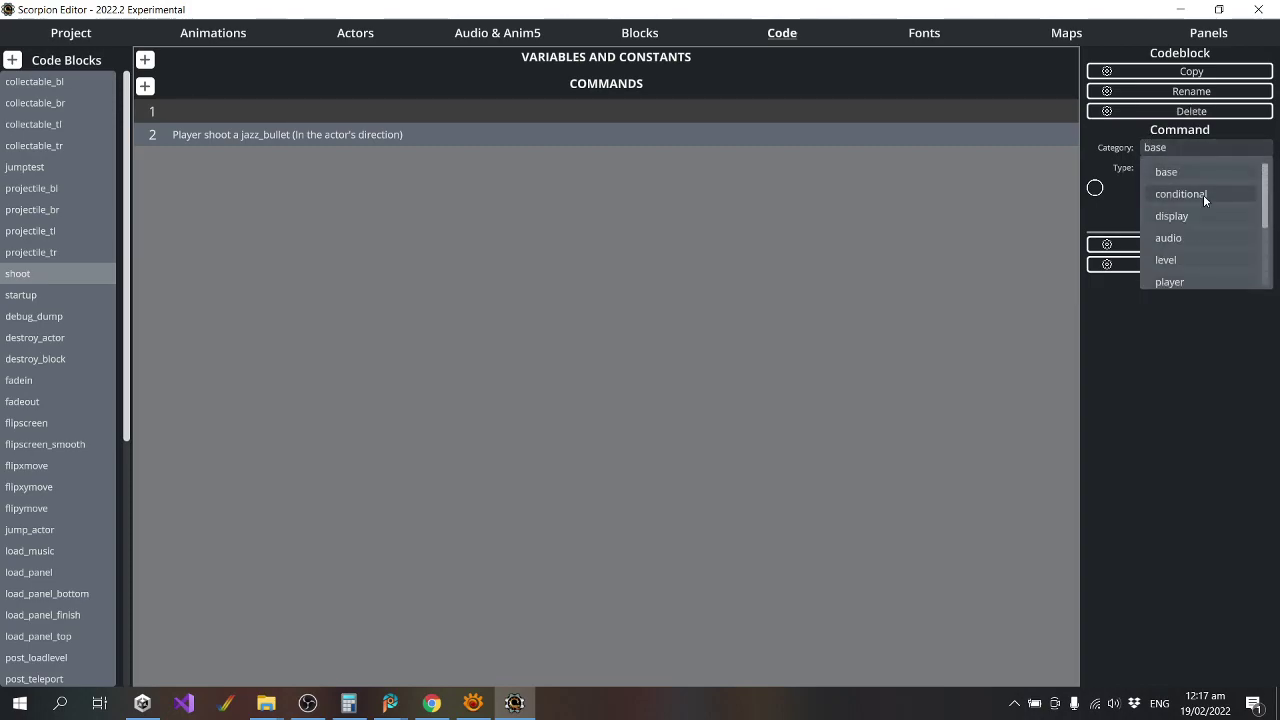
pyautogui.click(1203, 194)
pyautogui.click(1266, 204)
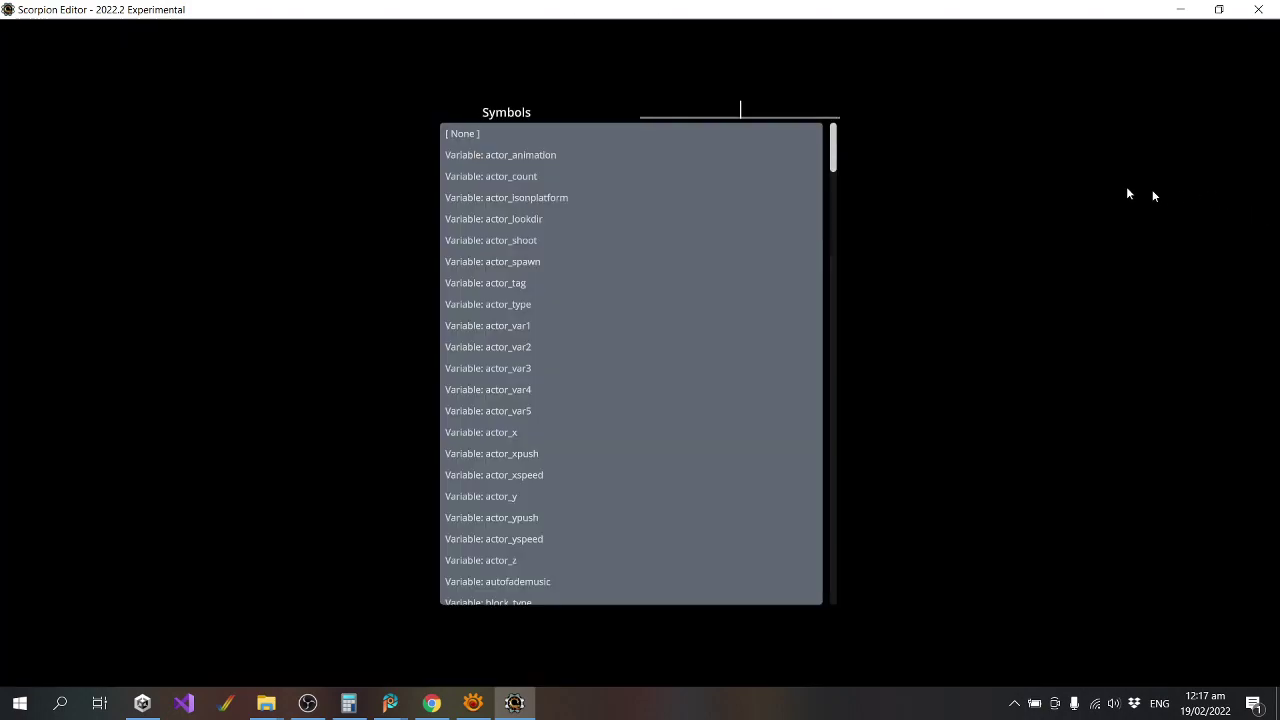
pyautogui.write('gre')
pyautogui.click(516, 135)
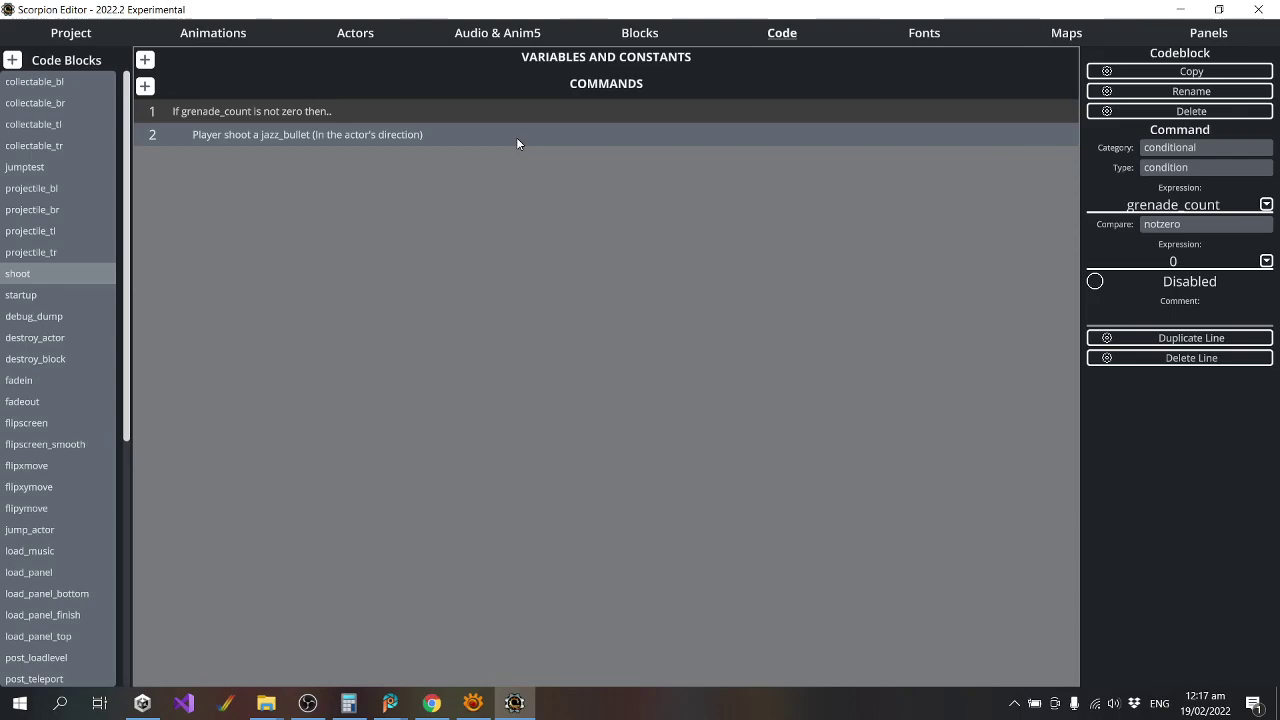
pyautogui.click(1196, 224)
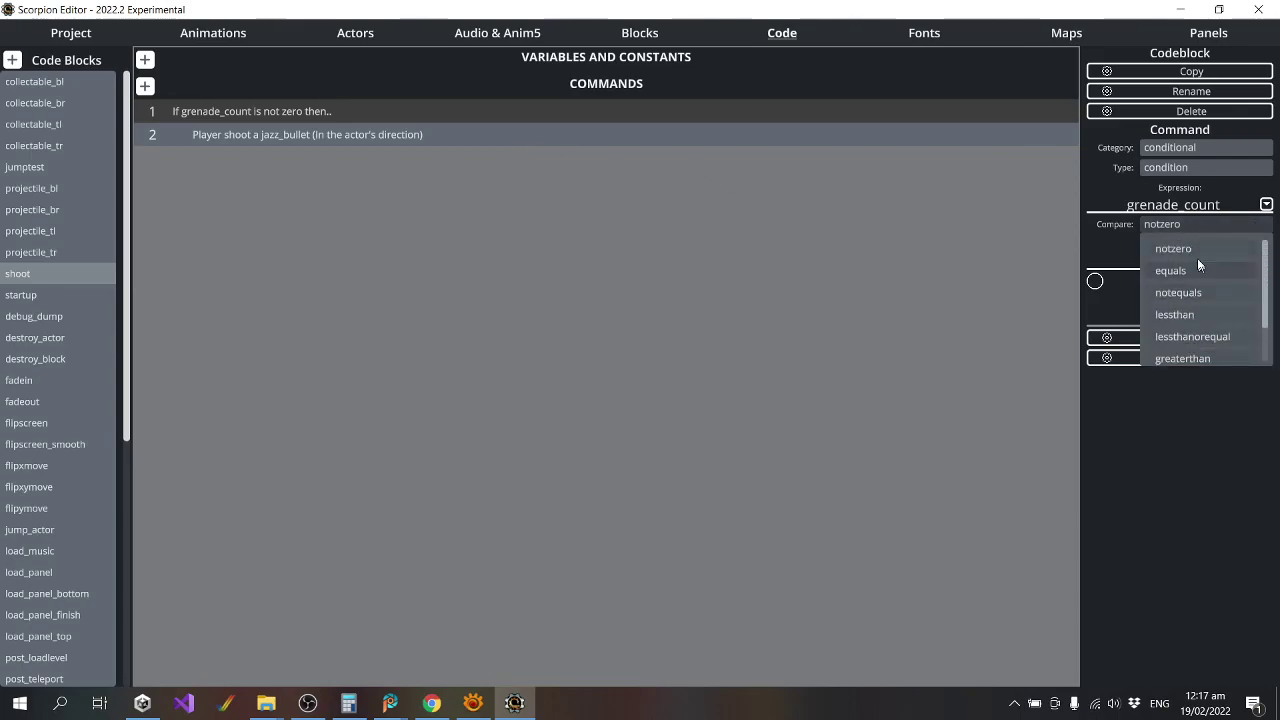
pyautogui.click(1212, 358)
# Duplicate the grenade_count condition line and change the copy to an End Condition command.
pyautogui.click(1200, 336)
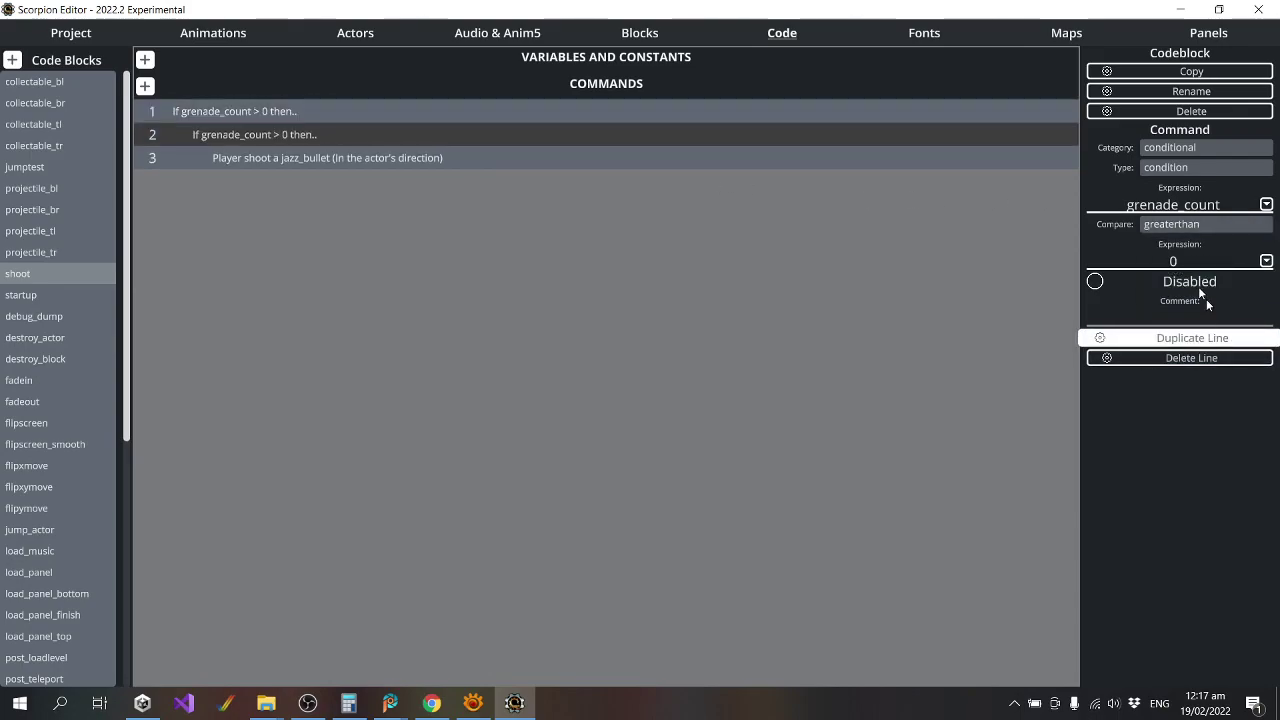
pyautogui.click(1170, 167)
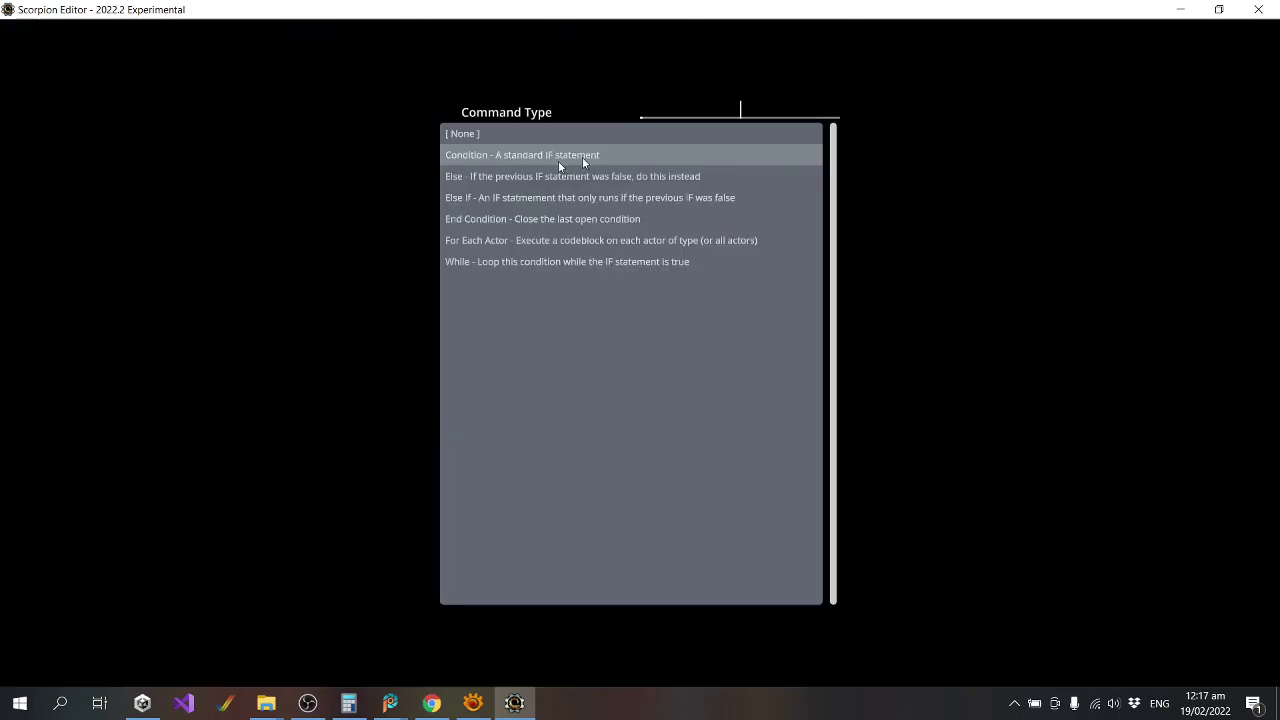
pyautogui.click(498, 219)
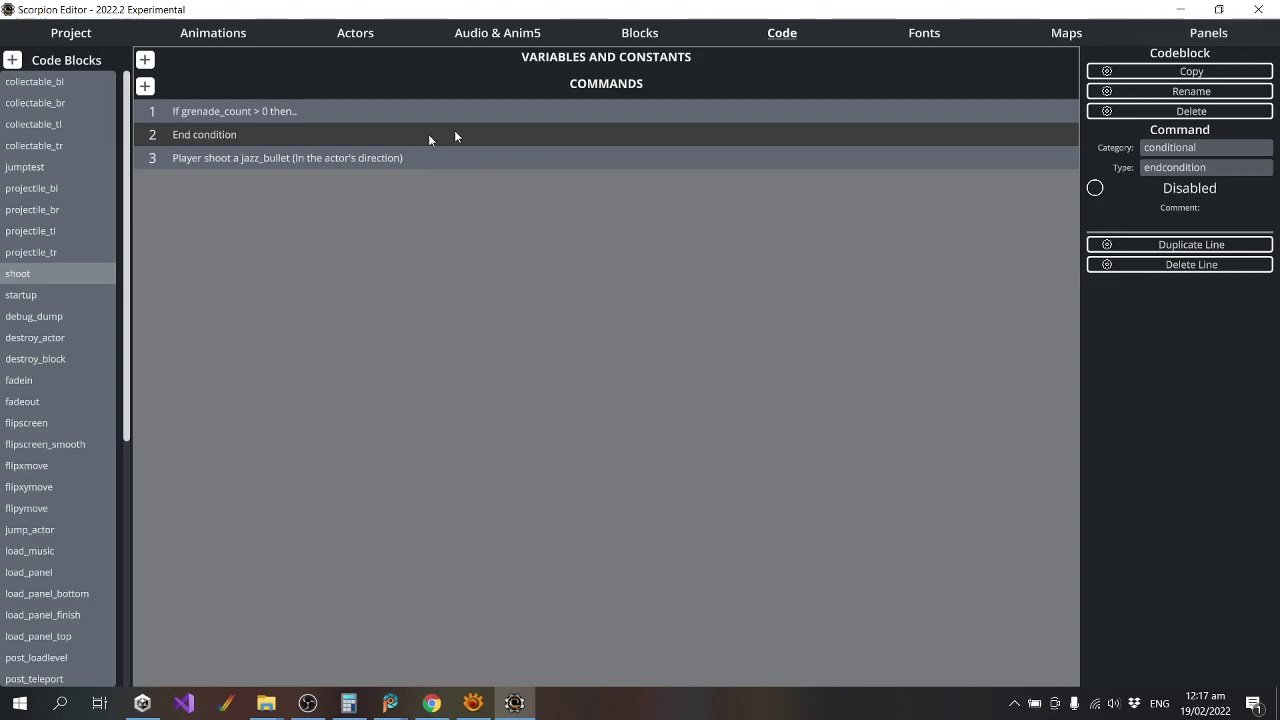
# Add a Set Variable command inside the condition that sets grenade_count to grenade_count - 1.
pyautogui.click(320, 116)
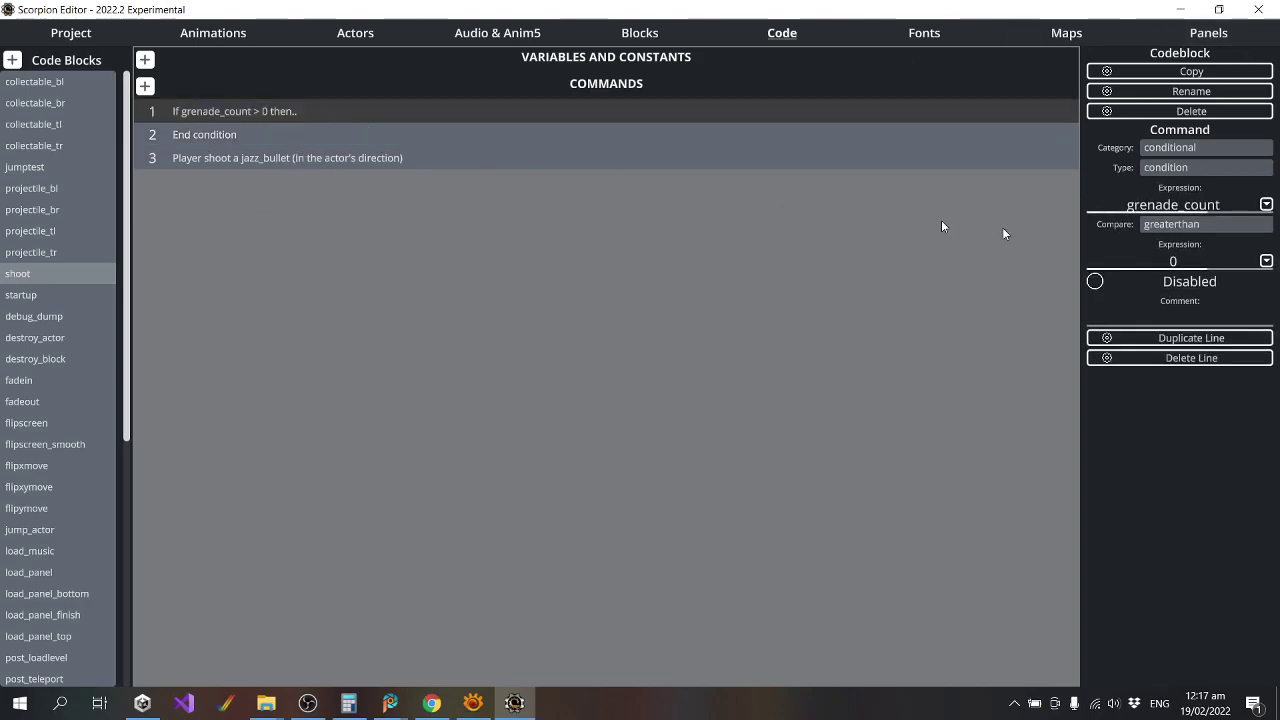
pyautogui.click(1180, 338)
pyautogui.click(1198, 145)
pyautogui.click(1190, 169)
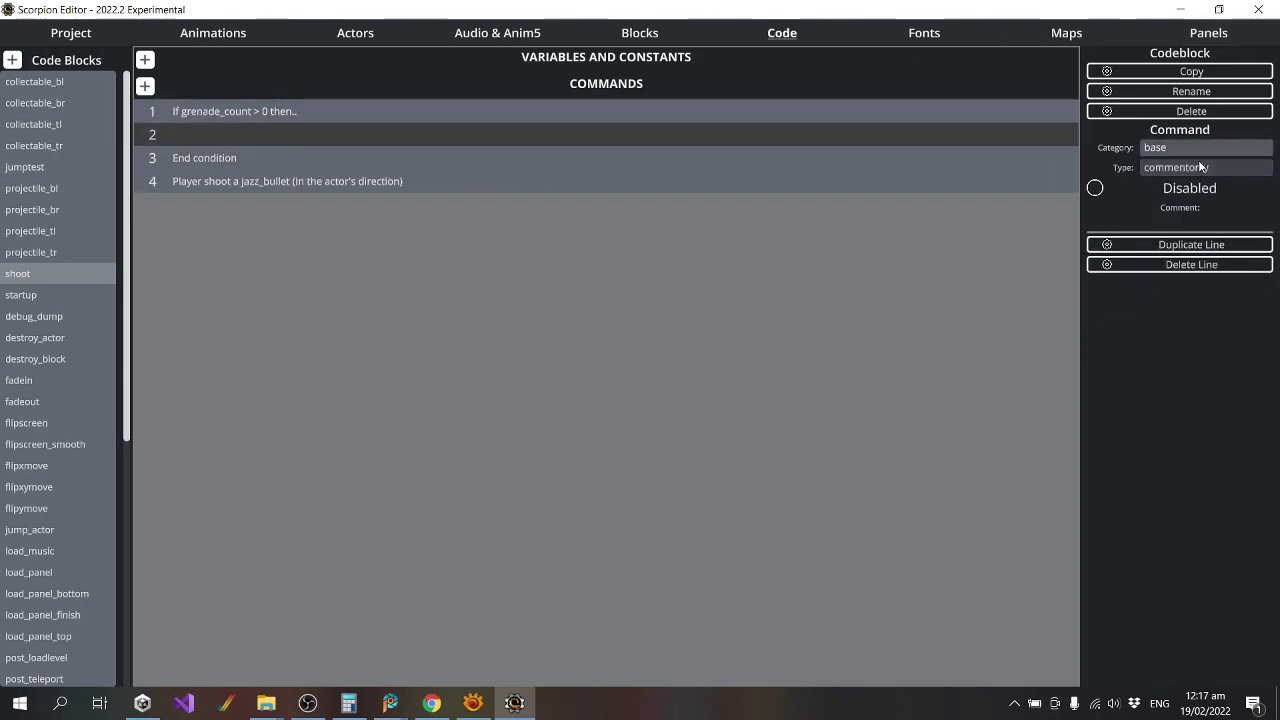
pyautogui.click(1198, 164)
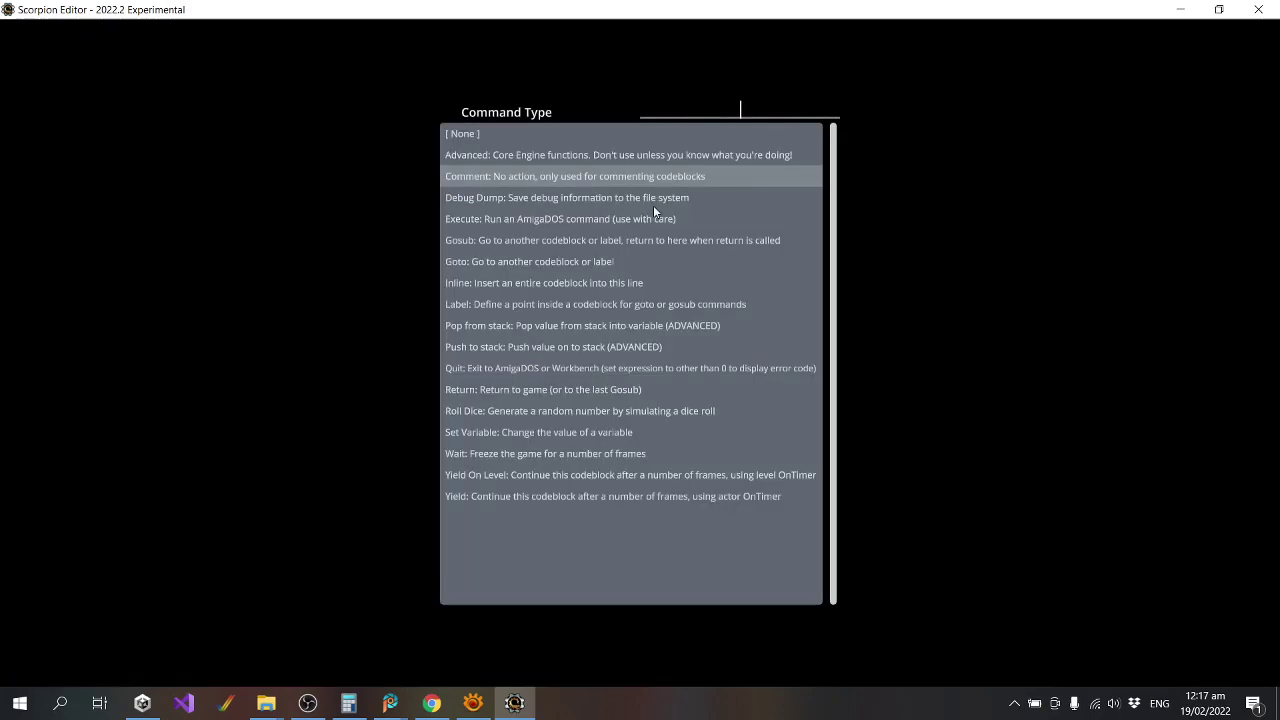
pyautogui.click(503, 433)
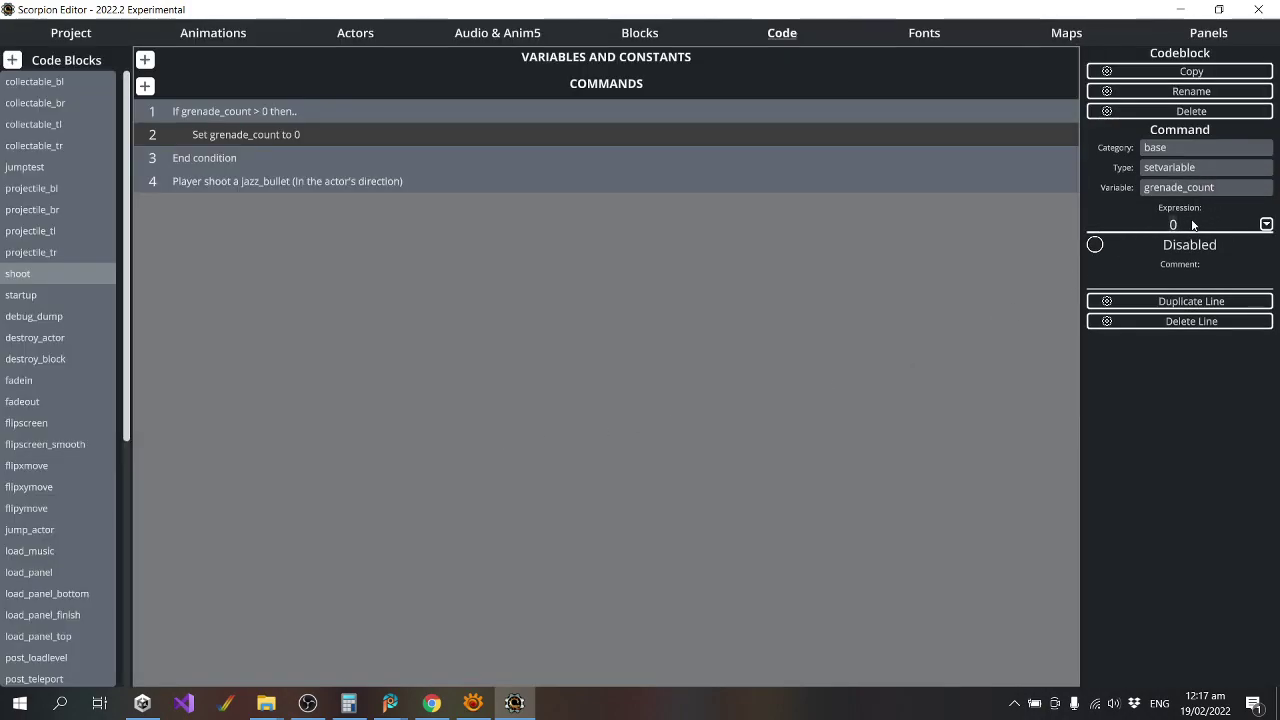
pyautogui.click(1193, 226)
pyautogui.write('grenade_count - 1')
pyautogui.press('Return')
# Duplicate the Set Variable line and change the copy to a Return command.
pyautogui.click(1191, 301)
pyautogui.click(1226, 152)
pyautogui.click(1205, 173)
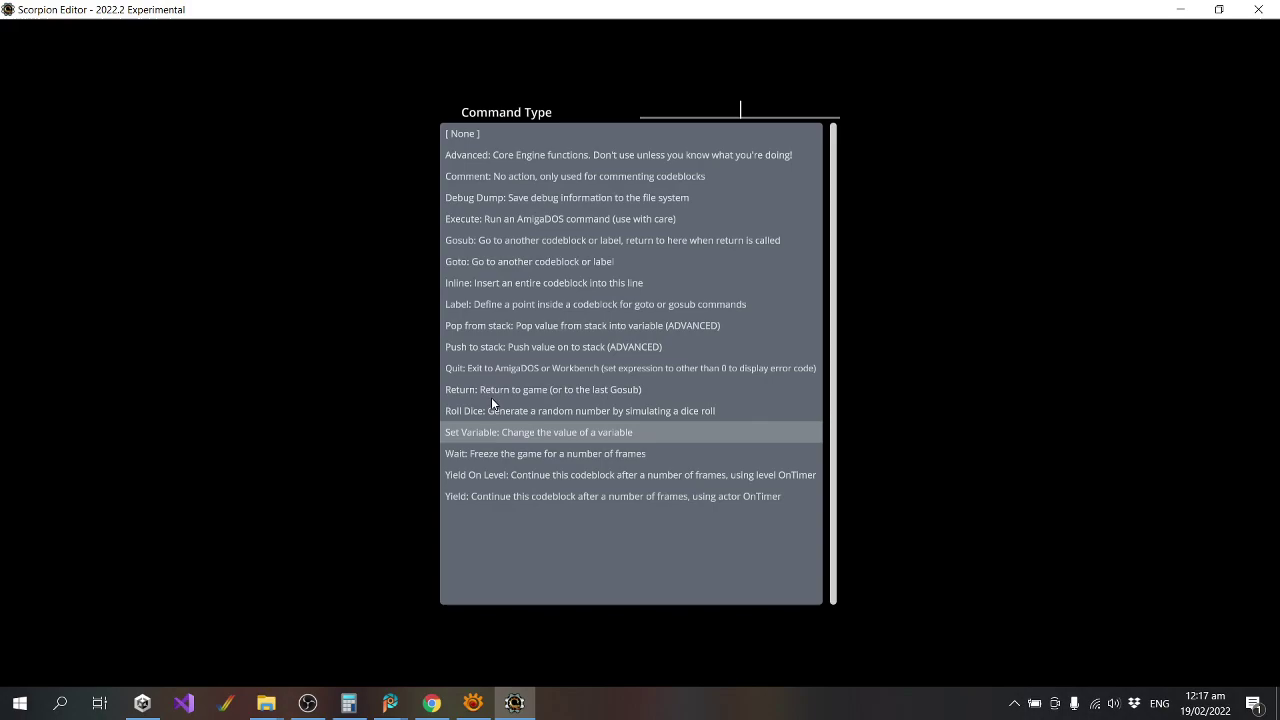
pyautogui.click(491, 395)
# Duplicate the jazz_bullet shooting line and move the copy inside the condition, just above Return.
pyautogui.click(310, 205)
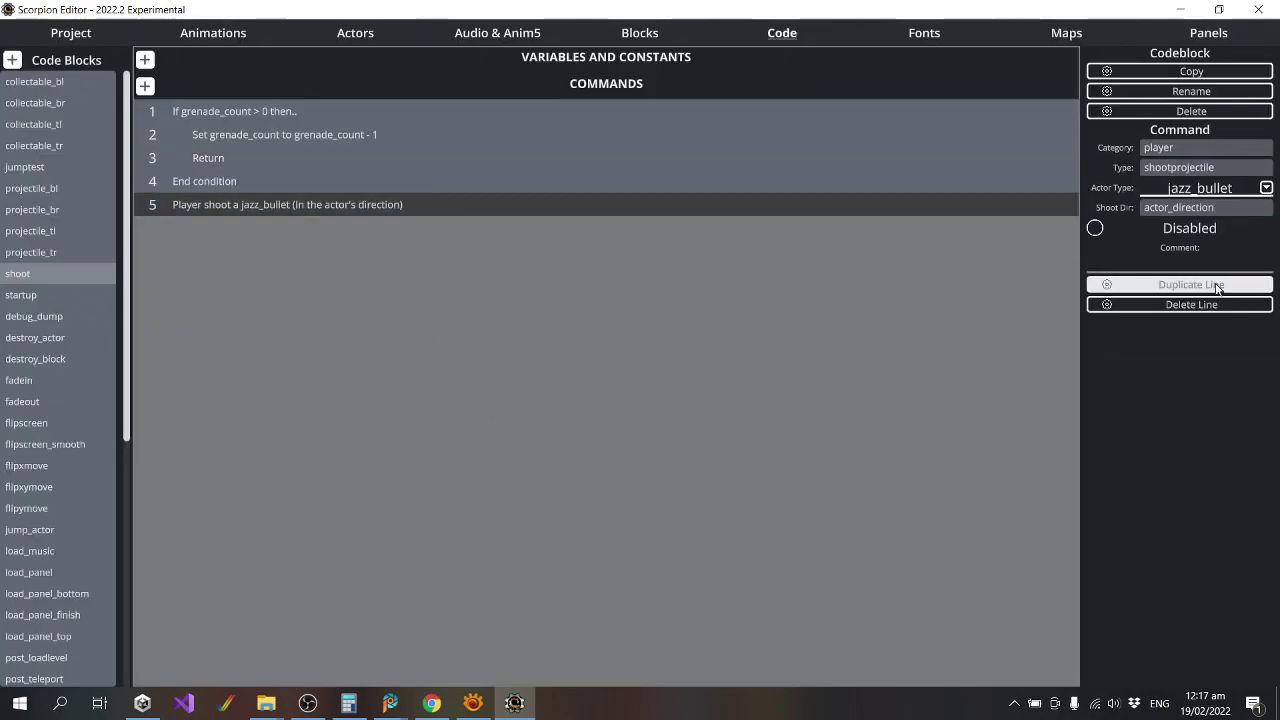
pyautogui.click(1134, 284)
pyautogui.moveTo(364, 237); pyautogui.dragTo(361, 159)
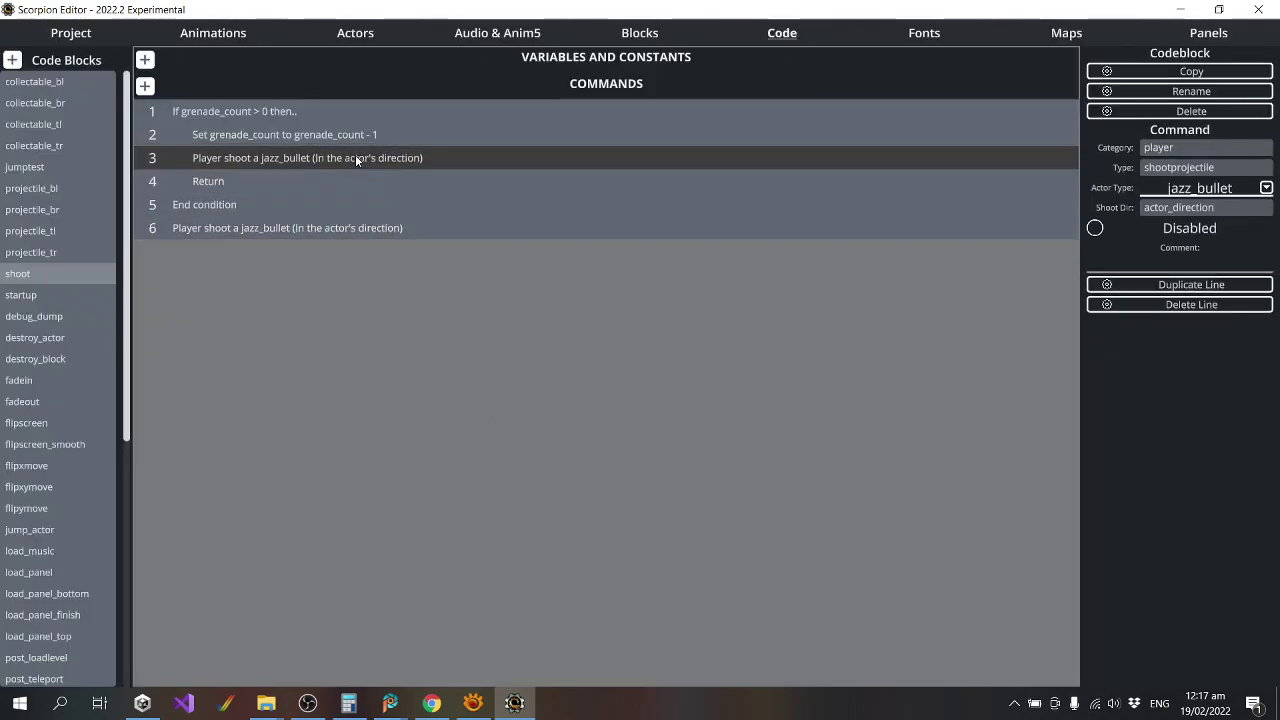
pyautogui.click(260, 35)
pyautogui.click(325, 35)
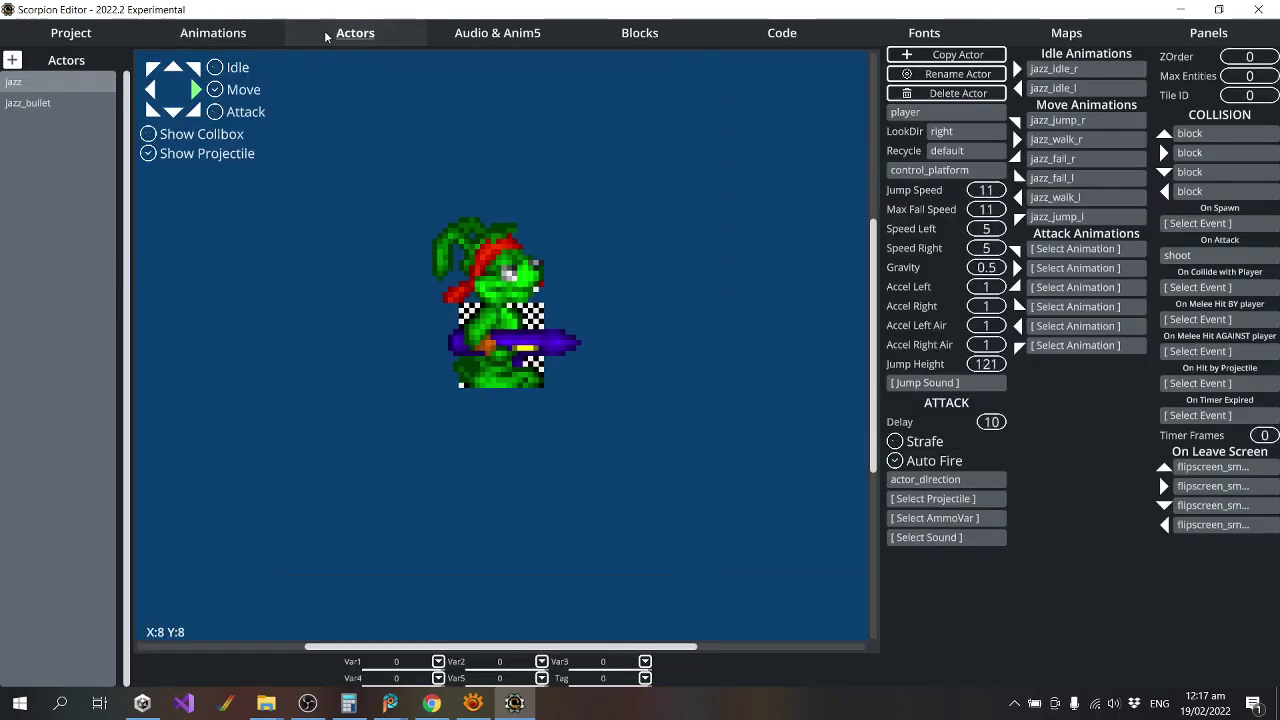
pyautogui.click(240, 35)
pyautogui.click(332, 40)
# Switch to the Image3 sprite sheet in PaintShop Pro, cut the purple capsule sprite with a 15 x 9 pixel rectangular selection and paste it as a new image.
pyautogui.moveTo(389, 703)
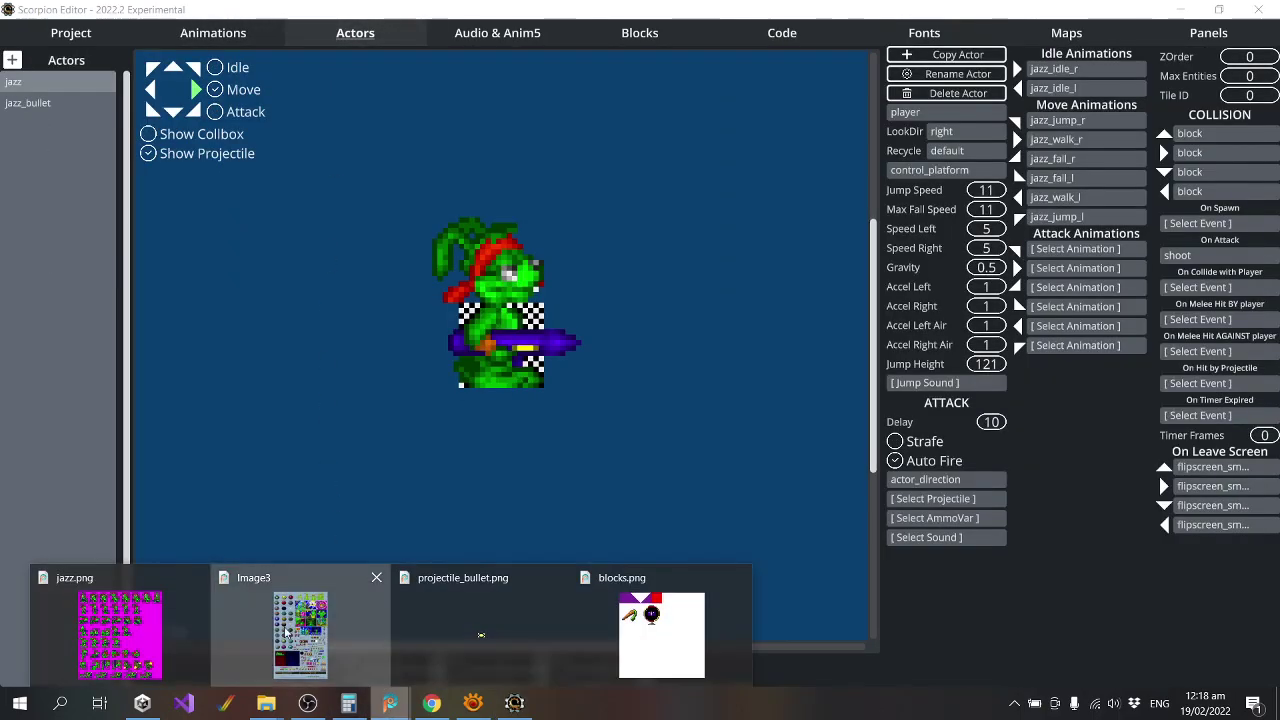
pyautogui.click(286, 632)
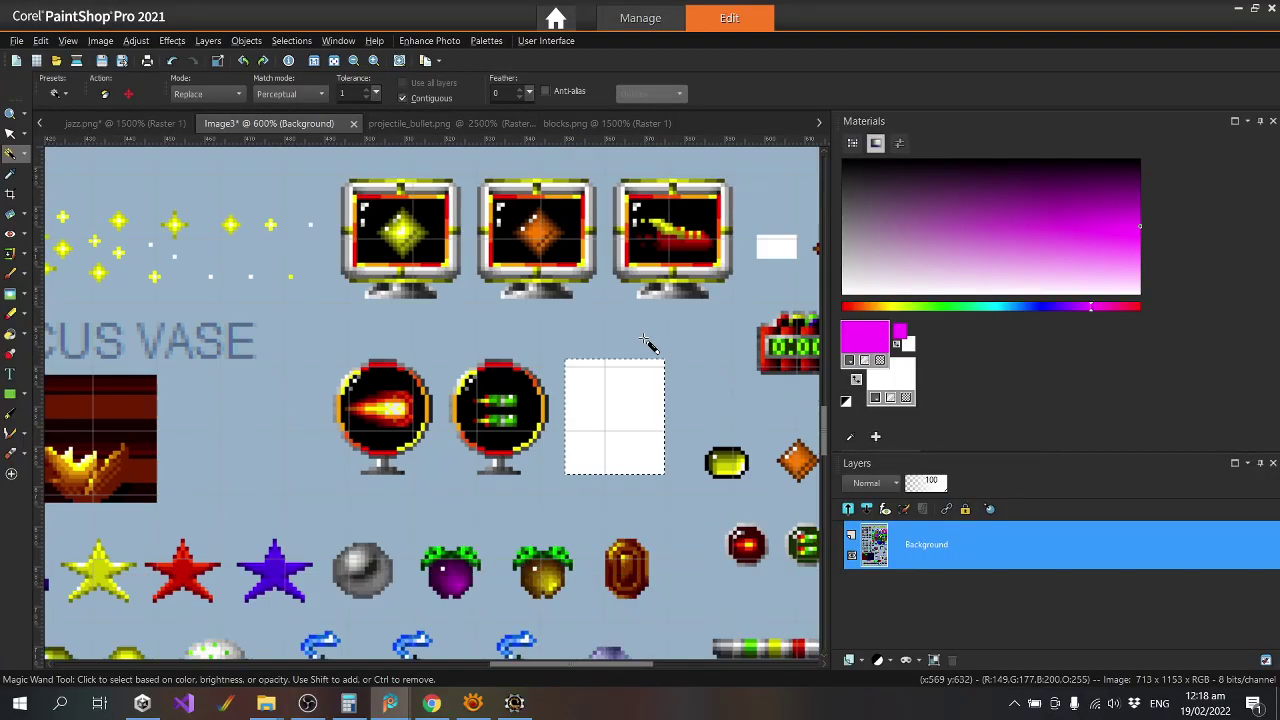
pyautogui.scroll(-2, 758, 377)
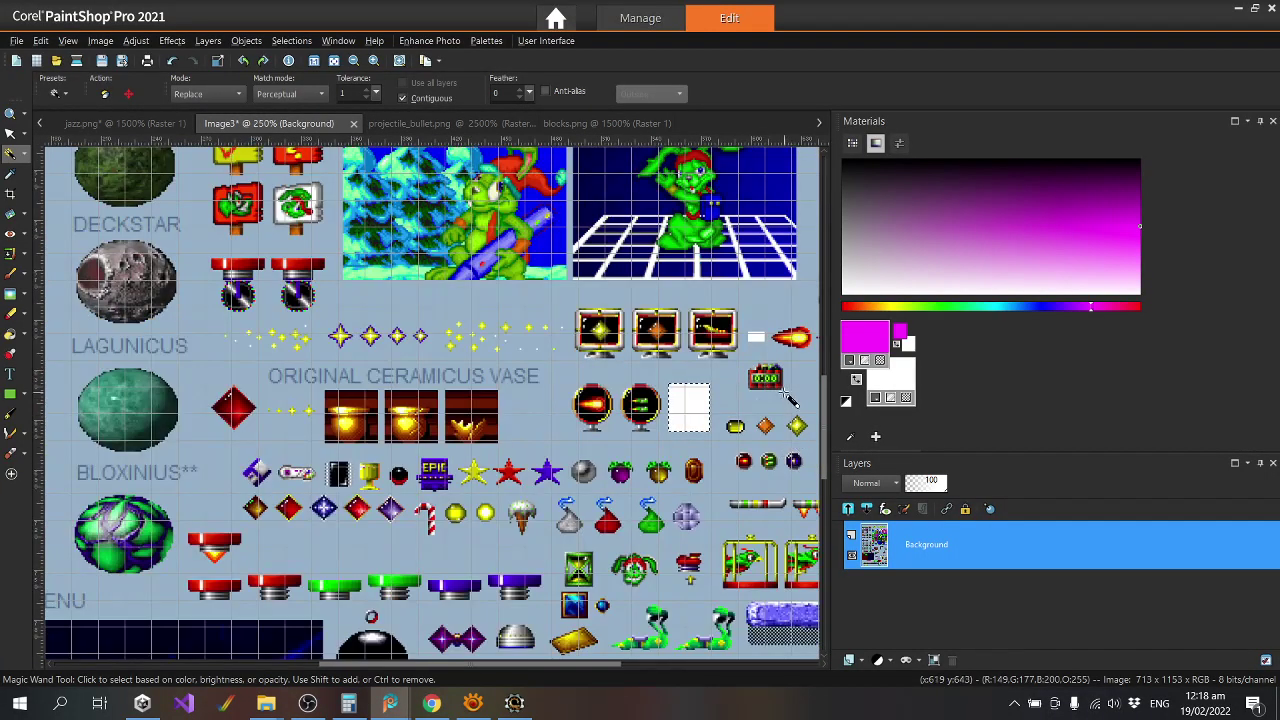
pyautogui.scroll(2, 823, 455)
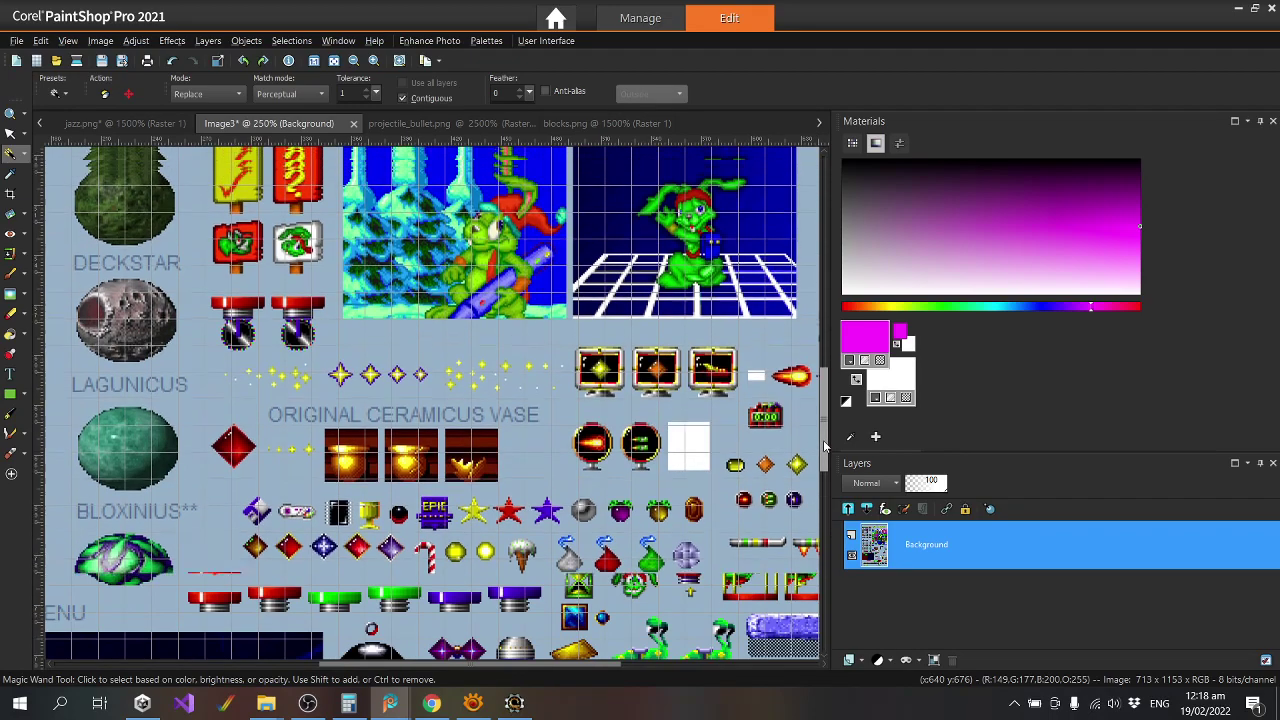
pyautogui.moveTo(450, 668); pyautogui.dragTo(554, 668)
pyautogui.scroll(2, 648, 462)
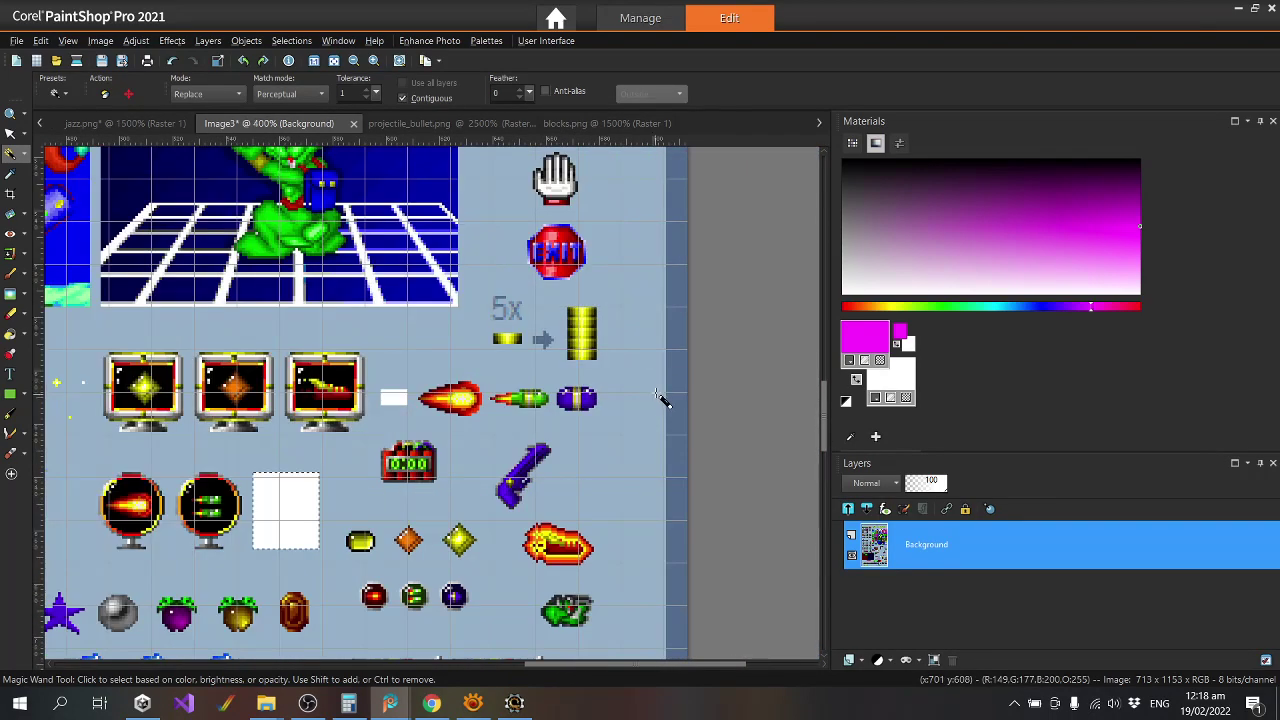
pyautogui.scroll(2, 634, 371)
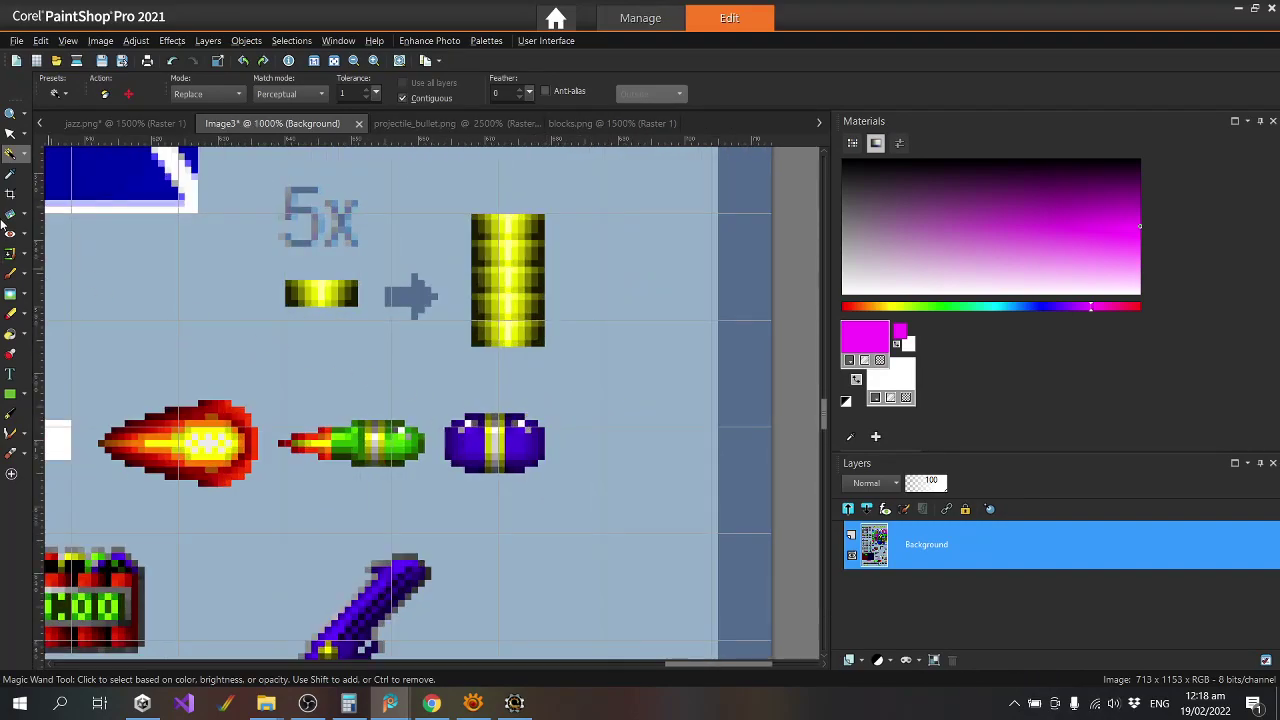
pyautogui.click(22, 155)
pyautogui.click(60, 157)
pyautogui.scroll(2, 452, 436)
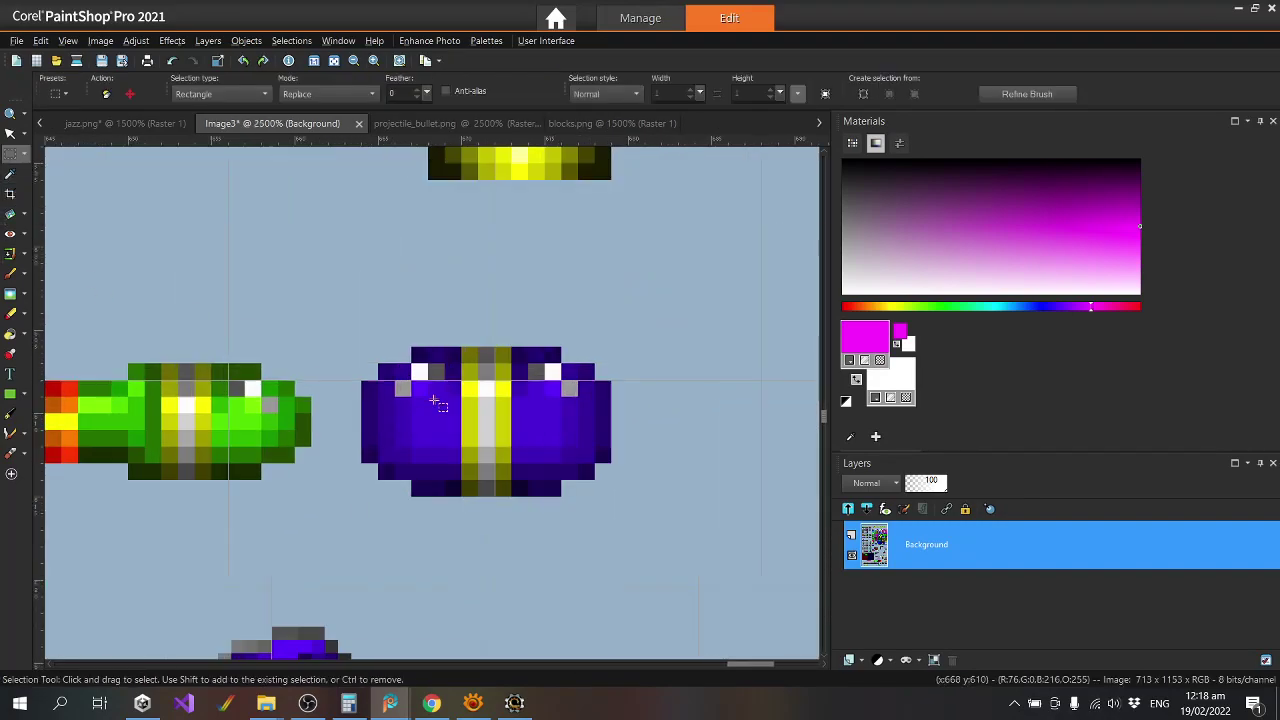
pyautogui.moveTo(361, 348)
pyautogui.mouseDown()
pyautogui.moveTo(628, 496)
pyautogui.moveTo(612, 496)
pyautogui.mouseUp()
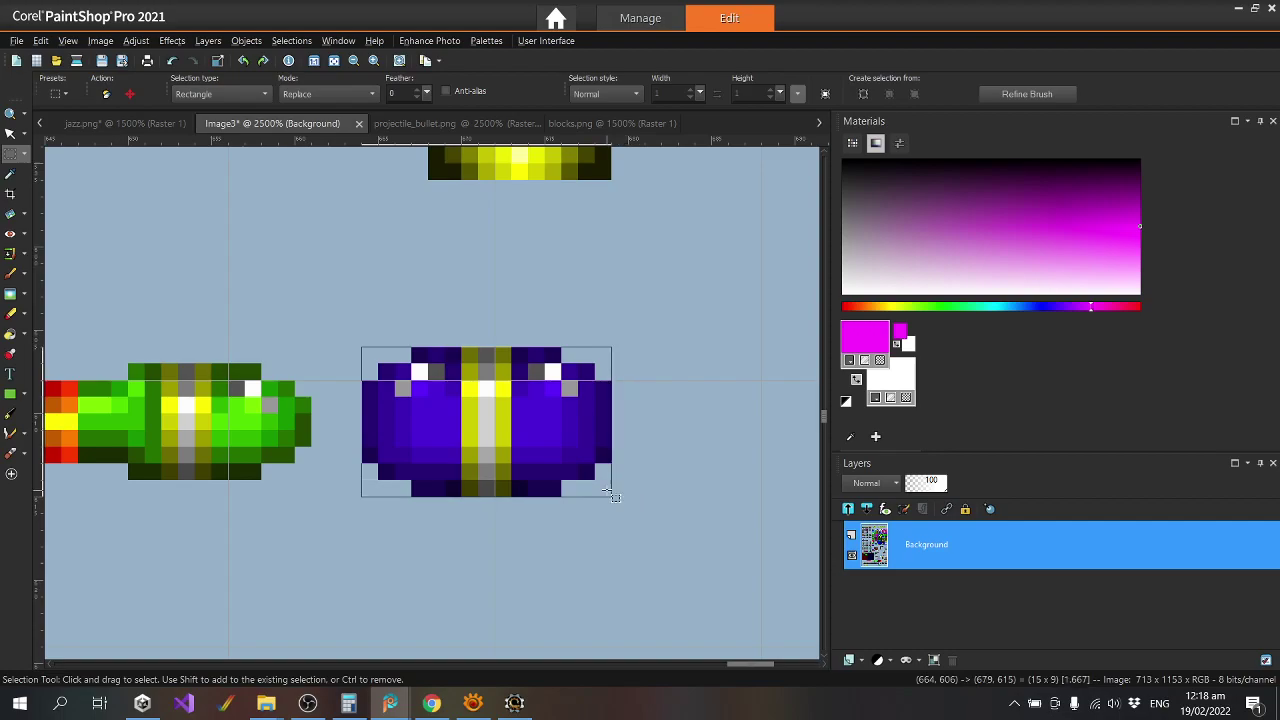
pyautogui.press('Delete')
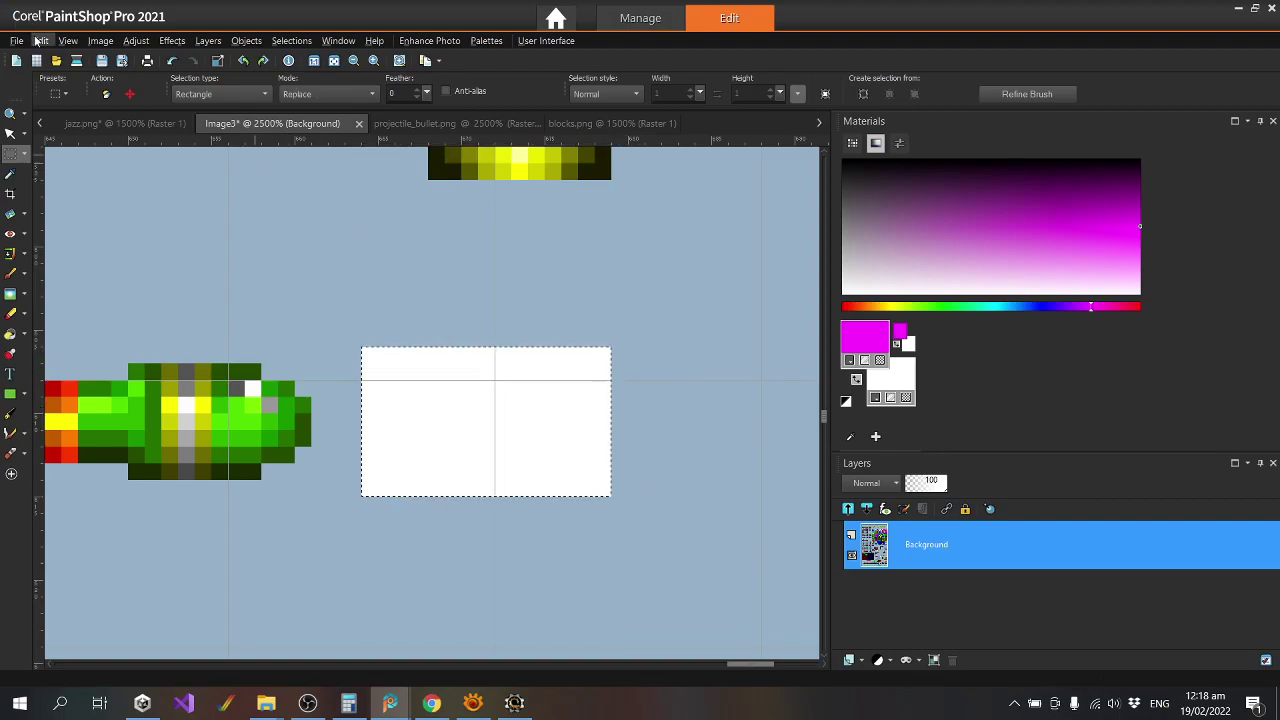
pyautogui.click(41, 40)
pyautogui.click(113, 214)
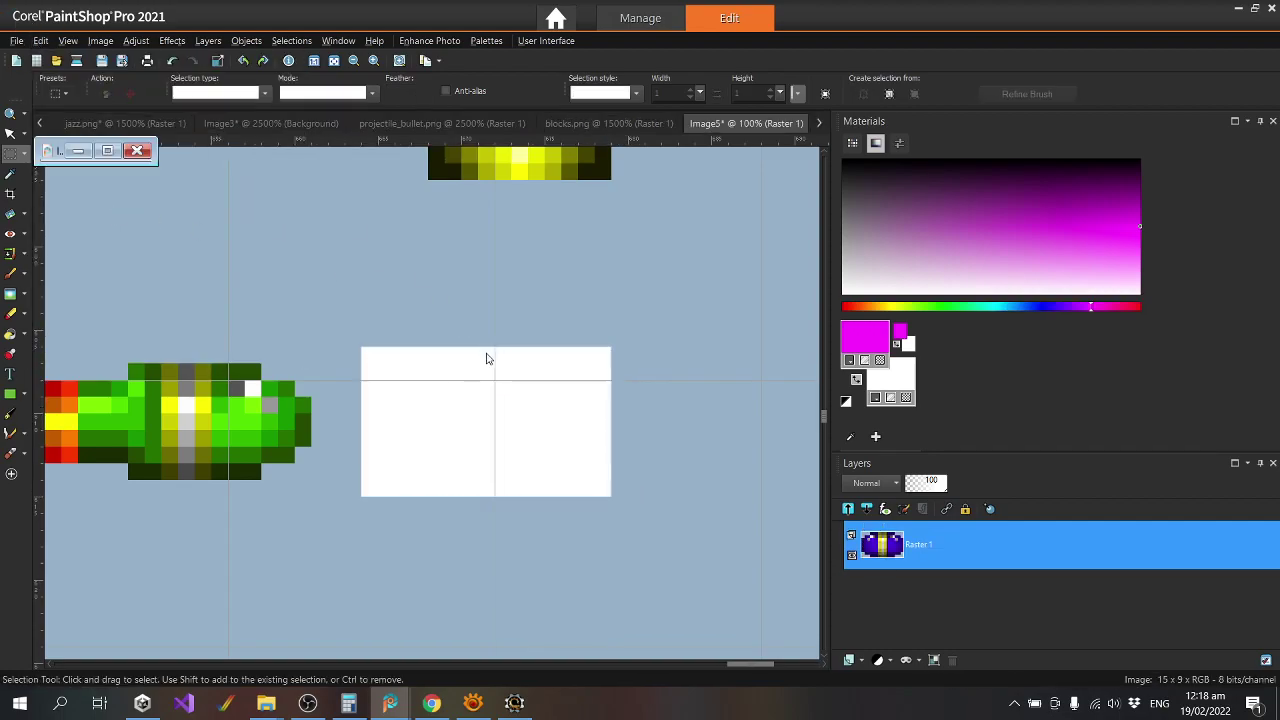
# Erase the grey-blue background from the capsule image's four corners with the Magic Wand, leaving them transparent, and clear the selection.
pyautogui.scroll(3, 398, 391)
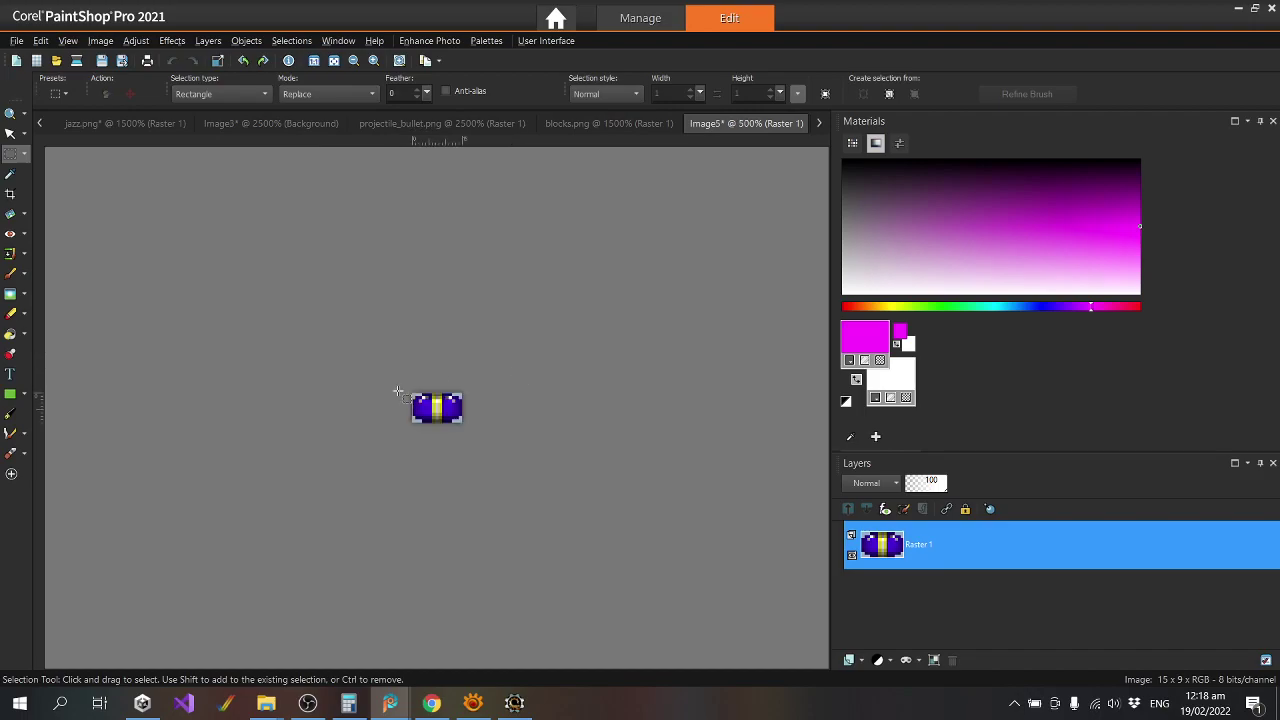
pyautogui.doubleClick(1007, 570)
pyautogui.press('Escape')
pyautogui.click(24, 157)
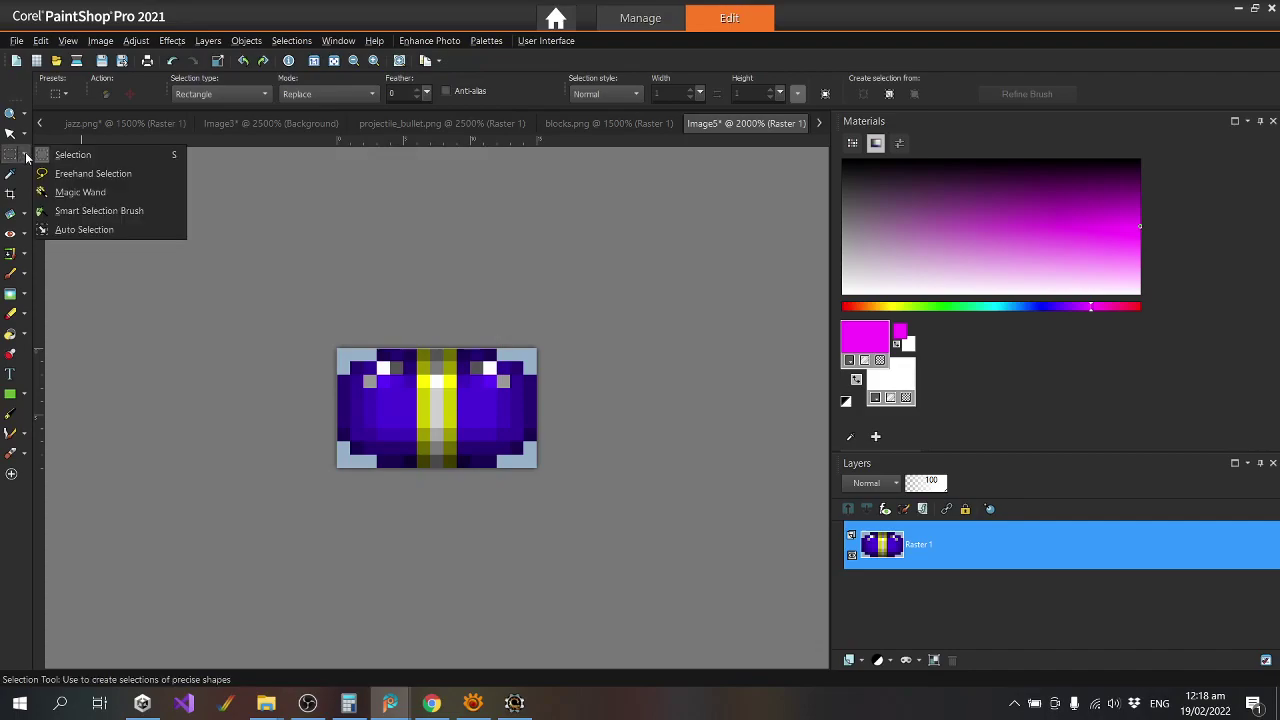
pyautogui.click(70, 190)
pyautogui.scroll(1, 483, 343)
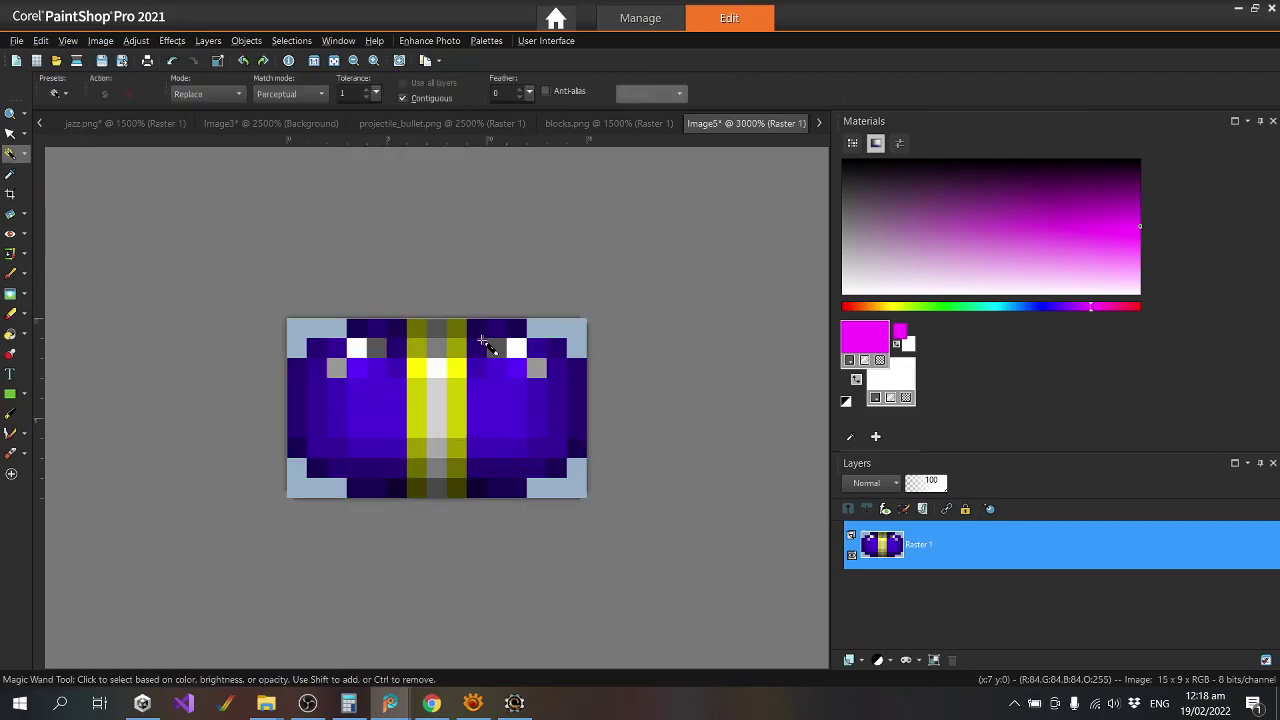
pyautogui.click(569, 343)
pyautogui.press('Delete')
pyautogui.click(578, 482)
pyautogui.press('Delete')
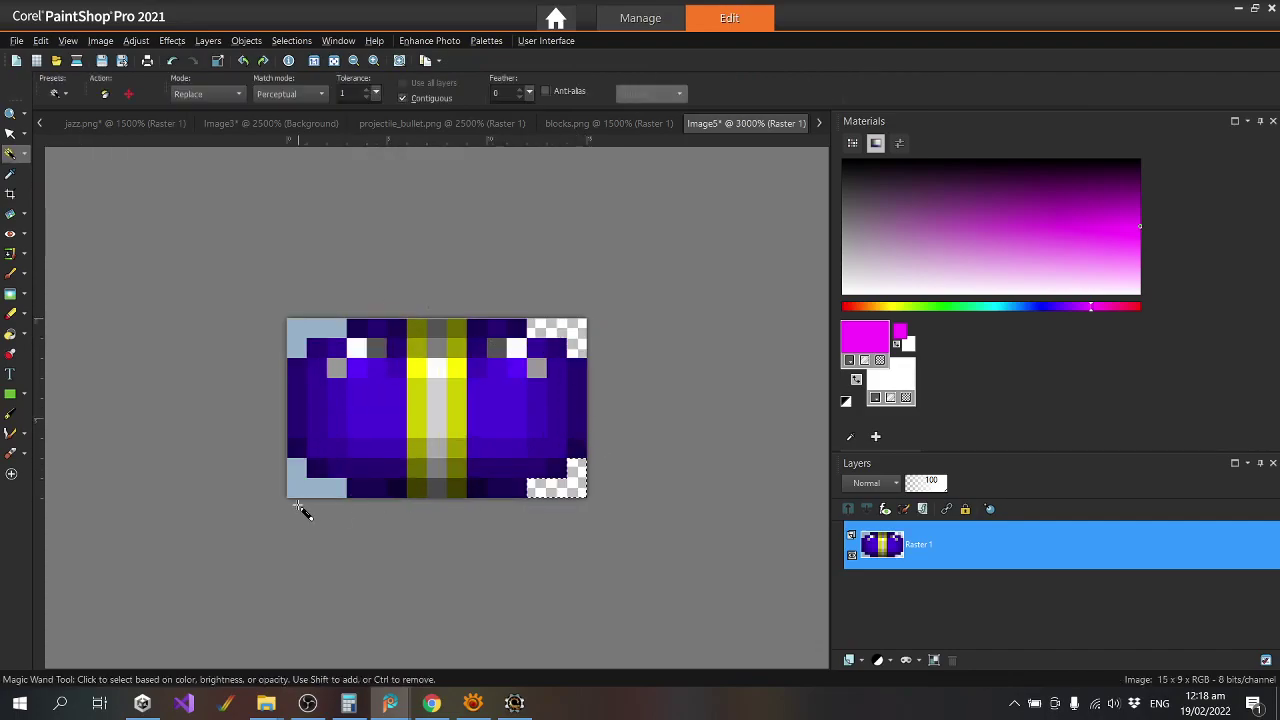
pyautogui.click(300, 486)
pyautogui.press('Delete')
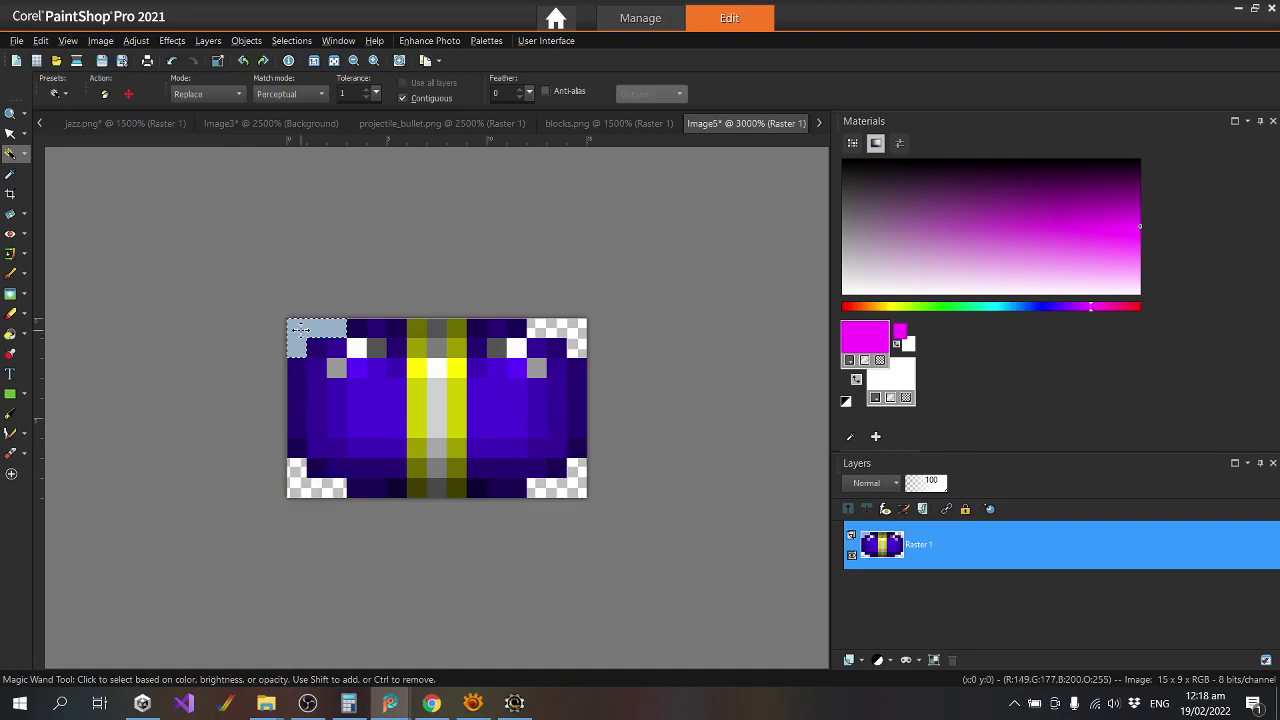
pyautogui.click(308, 338)
pyautogui.press('Delete')
pyautogui.click(291, 40)
pyautogui.click(341, 78)
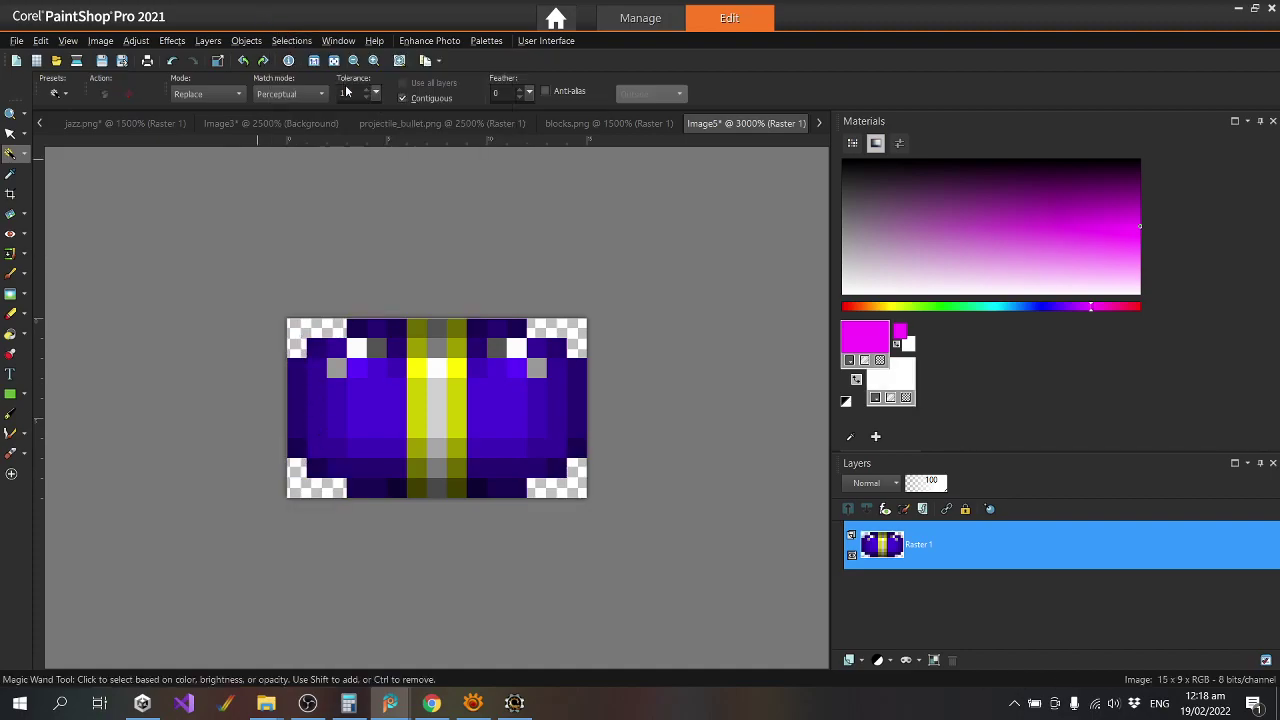
# Save the capsule image as projectile_grenade in PNG format in the misc folder.
pyautogui.hotkey('ctrl', 's')
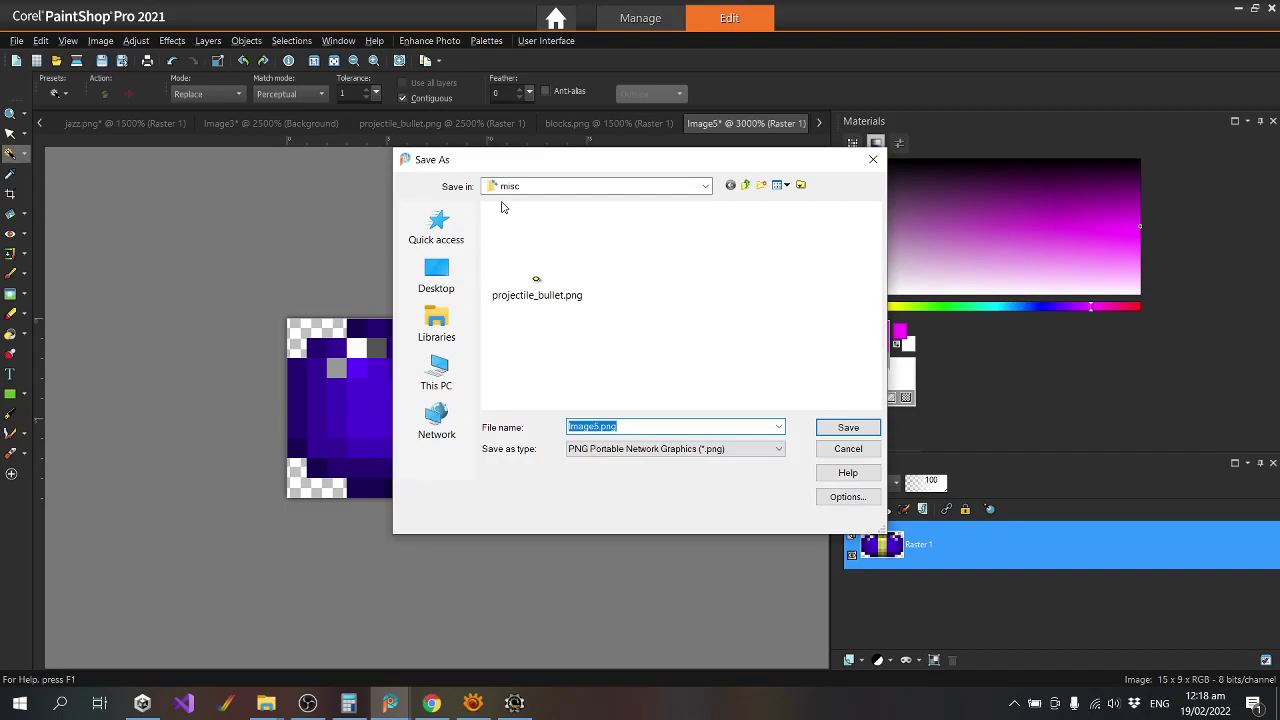
pyautogui.write('projectile')
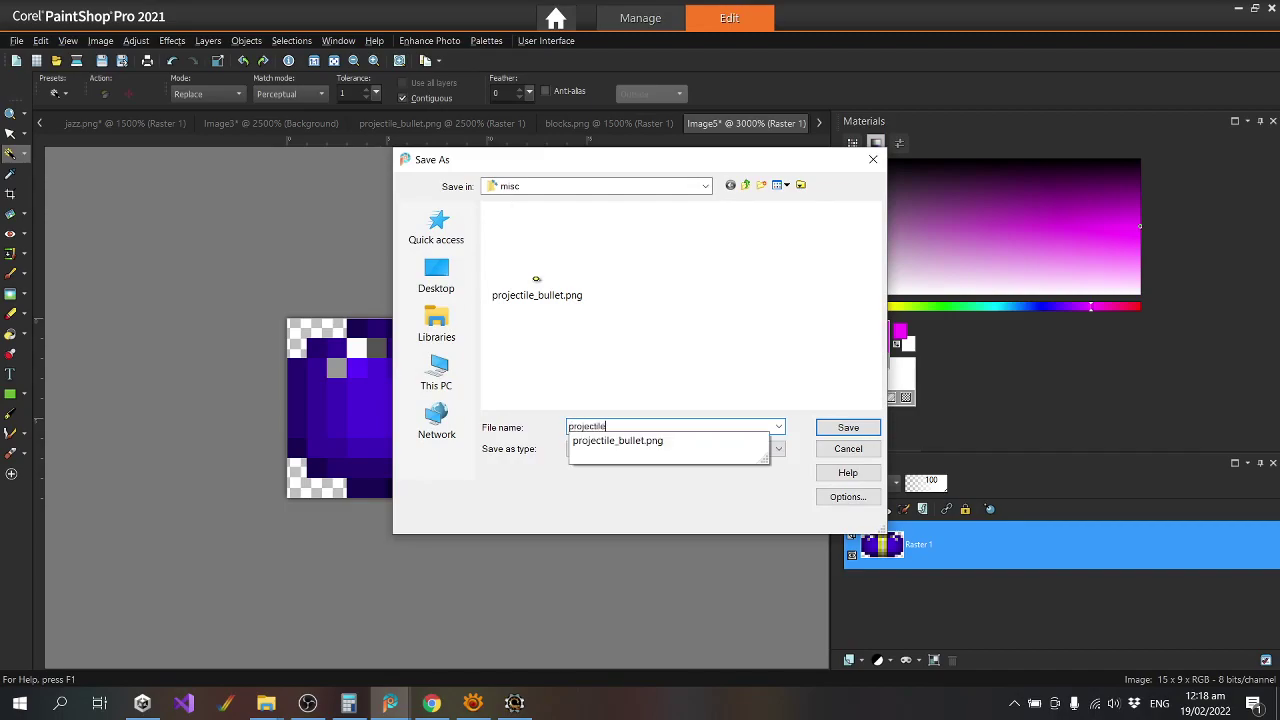
pyautogui.write('_grenade')
pyautogui.press('Return')
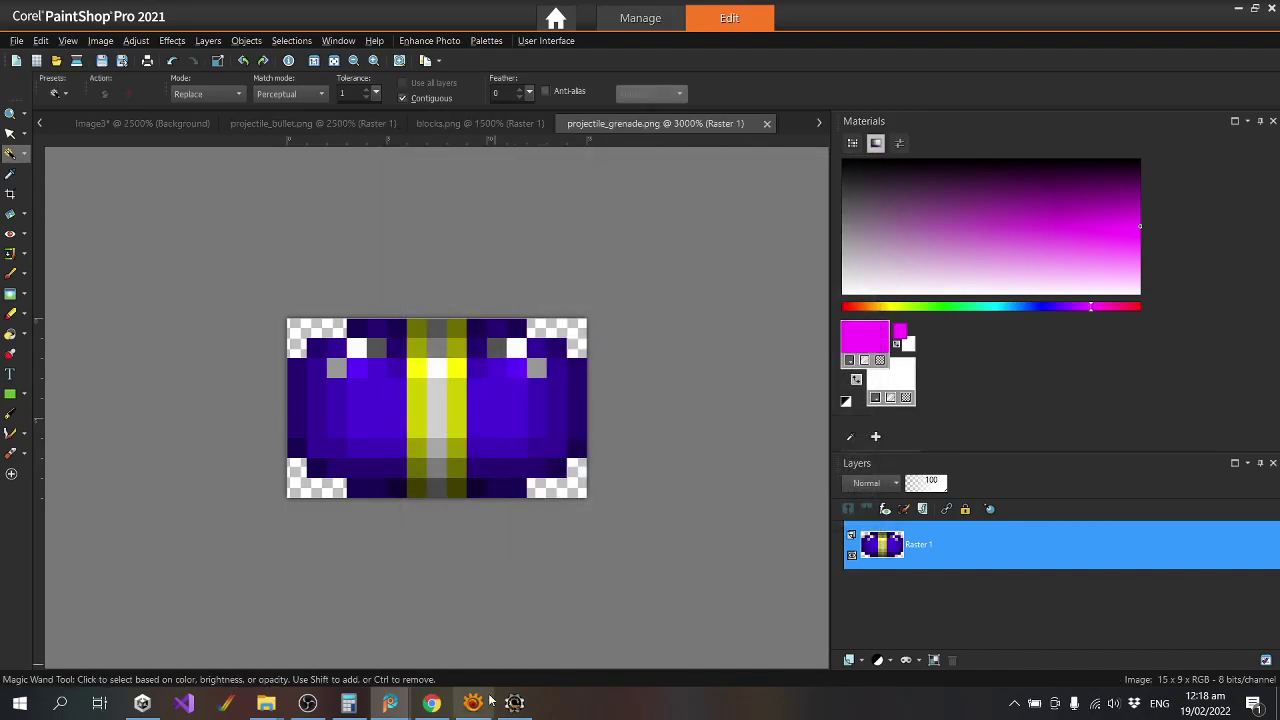
# Switch to Scorpion Editor and copy the anim_jazz_bullet animation as anim_jazz_grenade.
pyautogui.click(514, 702)
pyautogui.click(226, 34)
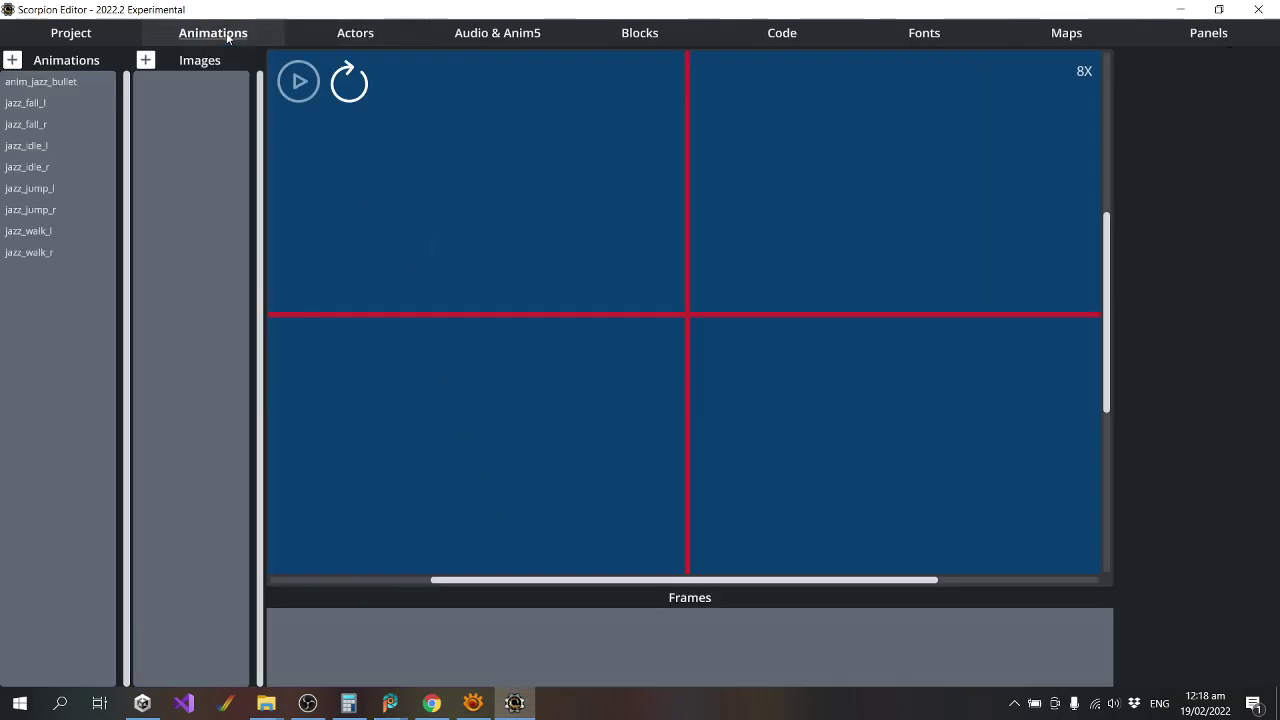
pyautogui.click(37, 83)
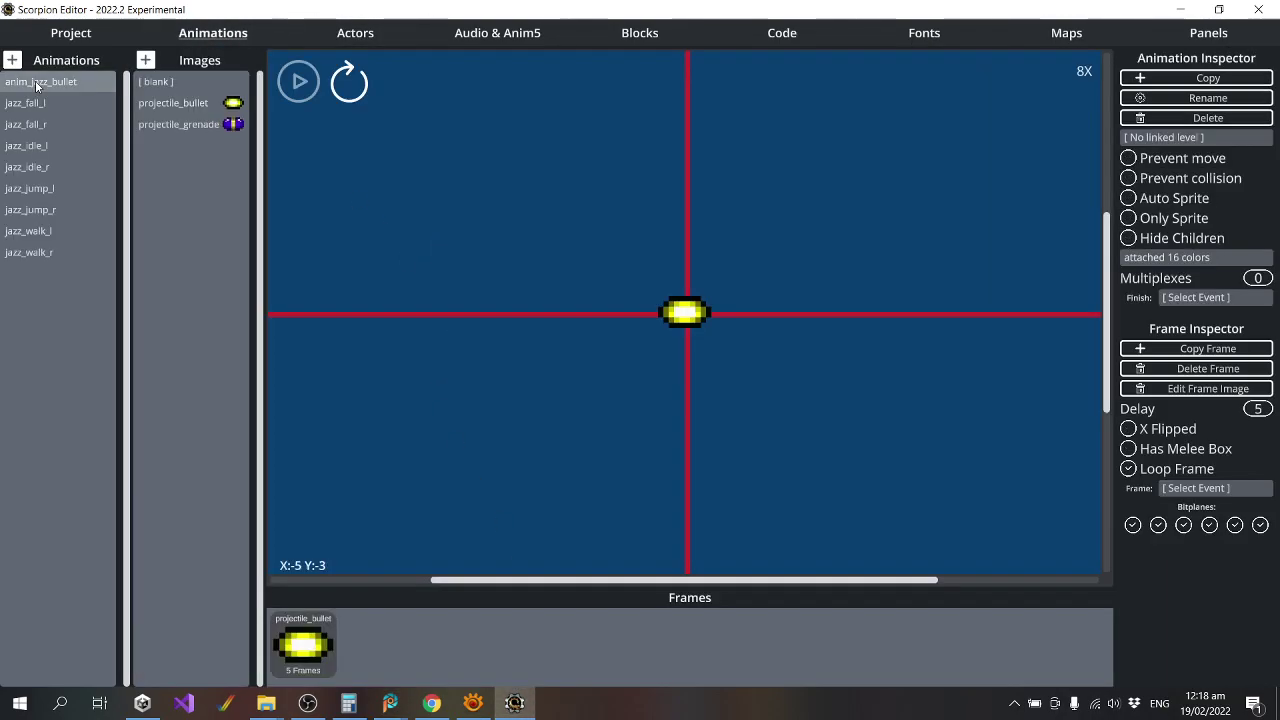
pyautogui.click(1207, 80)
pyautogui.write('anim_')
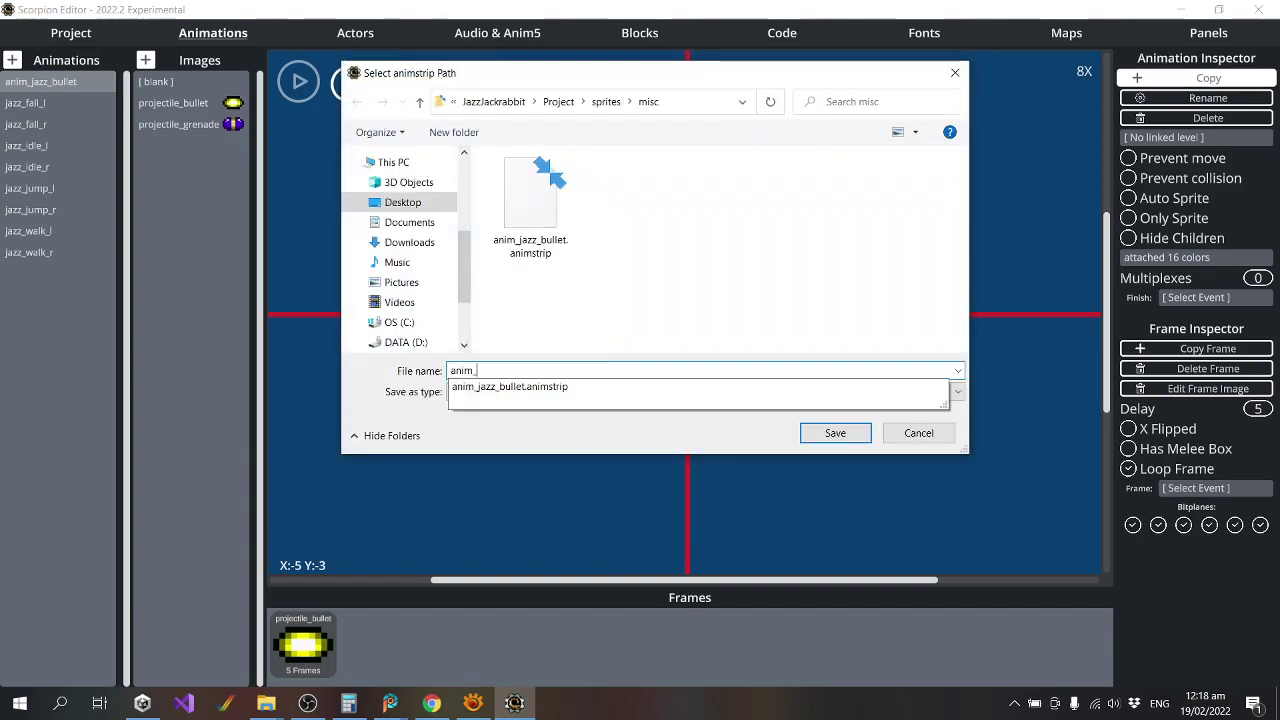
pyautogui.write('jazz_grenade')
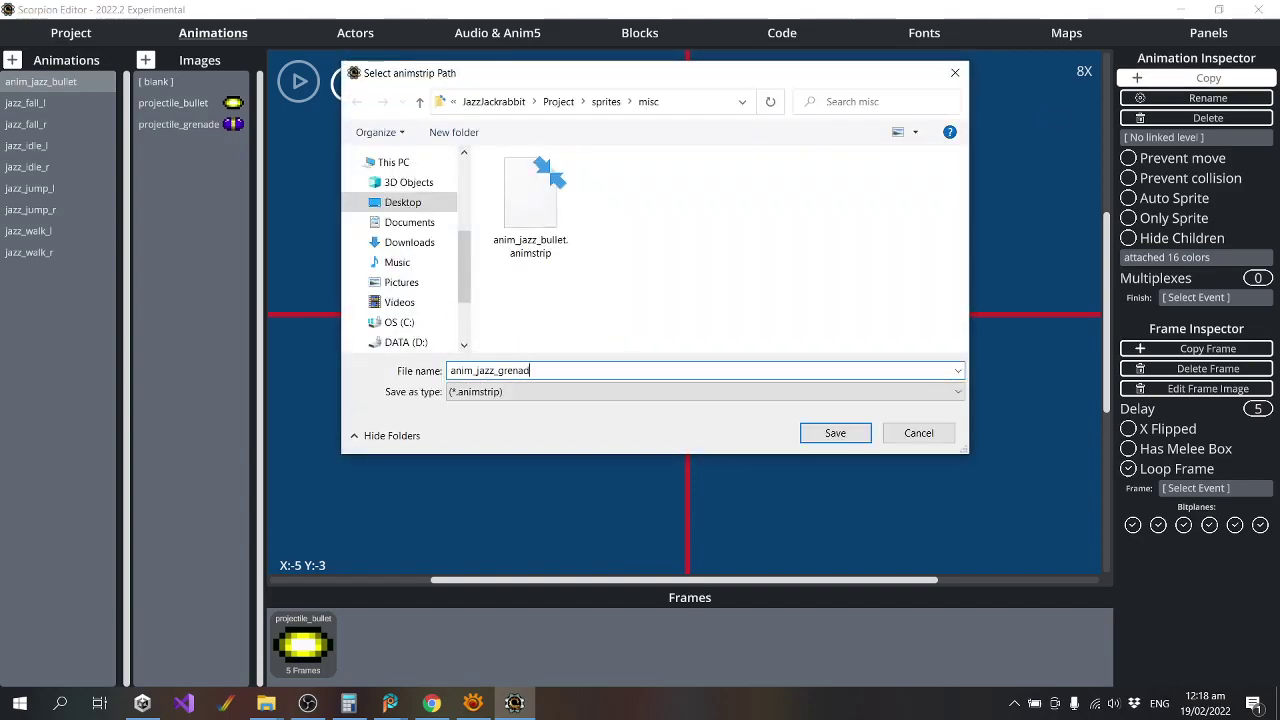
pyautogui.press('Return')
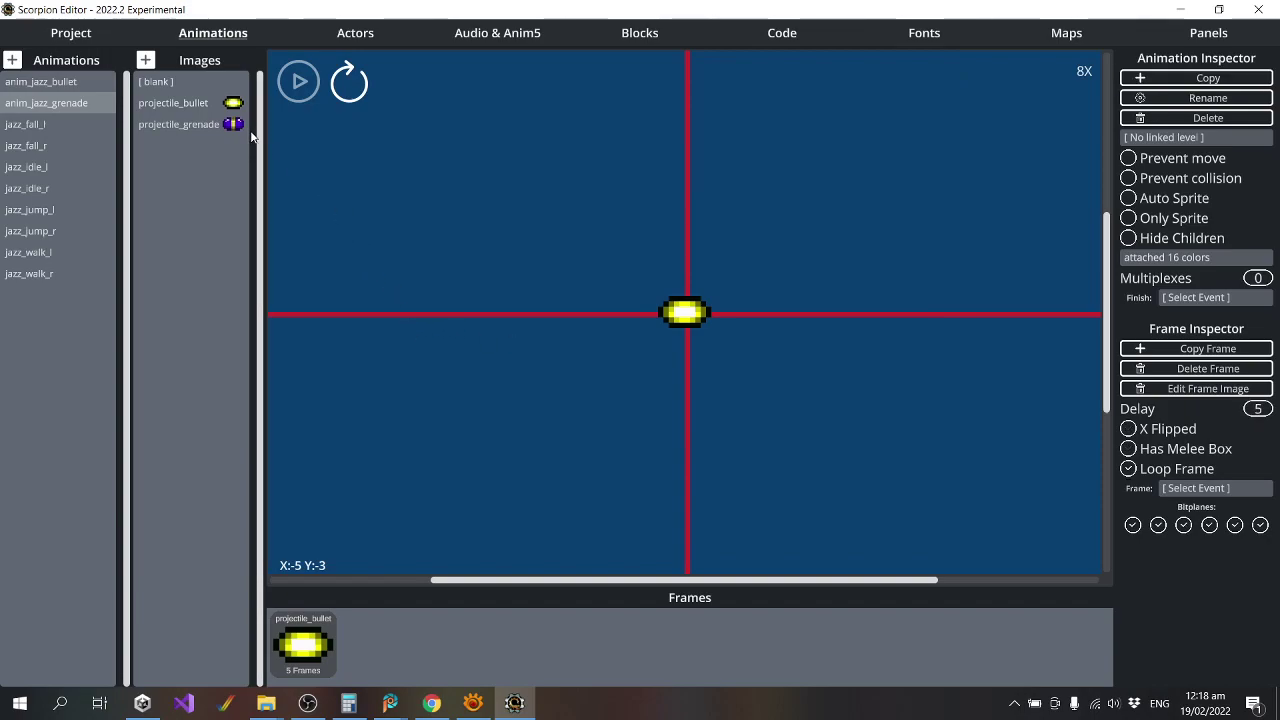
# Add the projectile_grenade image as a frame of anim_jazz_grenade, delete its bullet frame, and compare the result with anim_jazz_bullet.
pyautogui.click(243, 128)
pyautogui.click(318, 650)
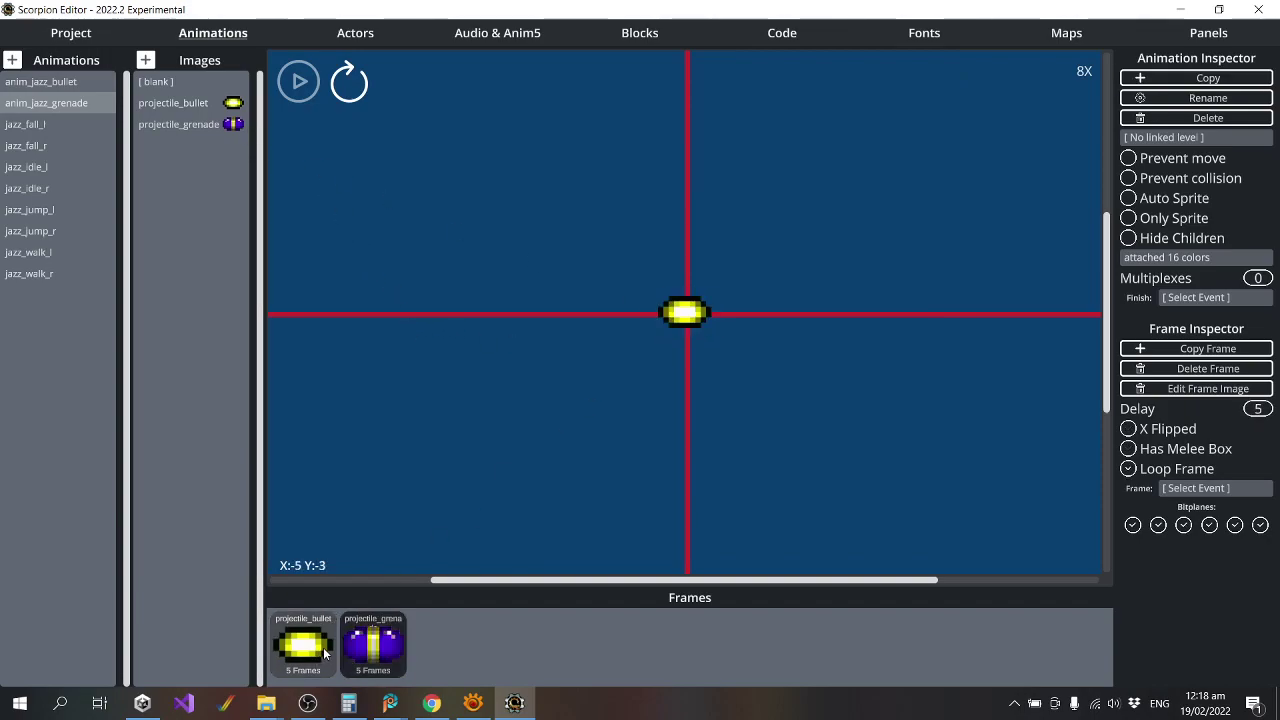
pyautogui.click(1218, 369)
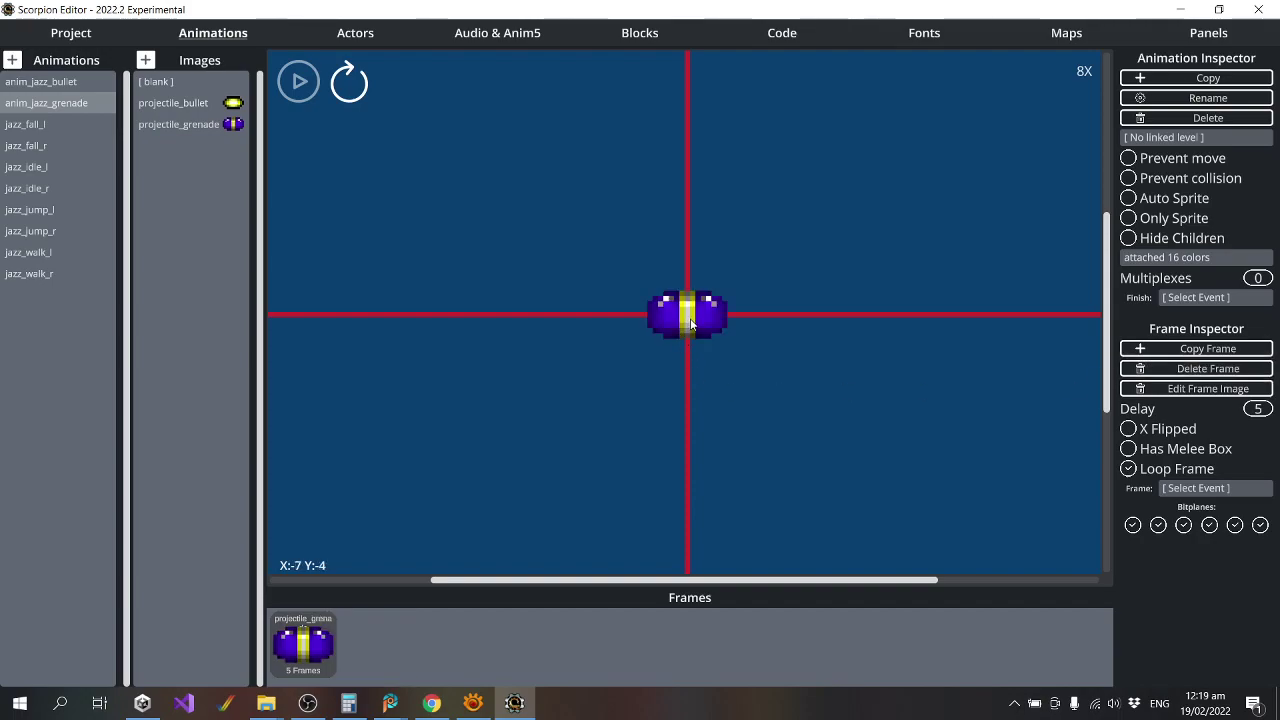
pyautogui.click(45, 80)
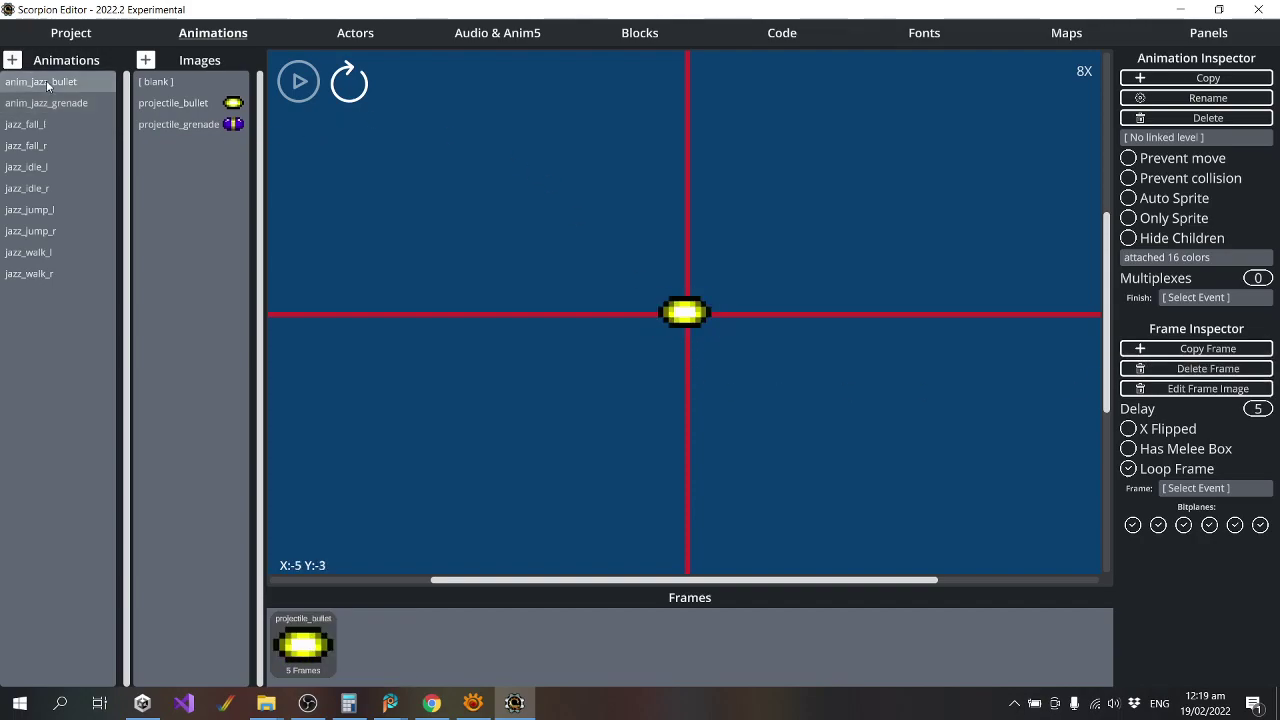
pyautogui.press('Down')
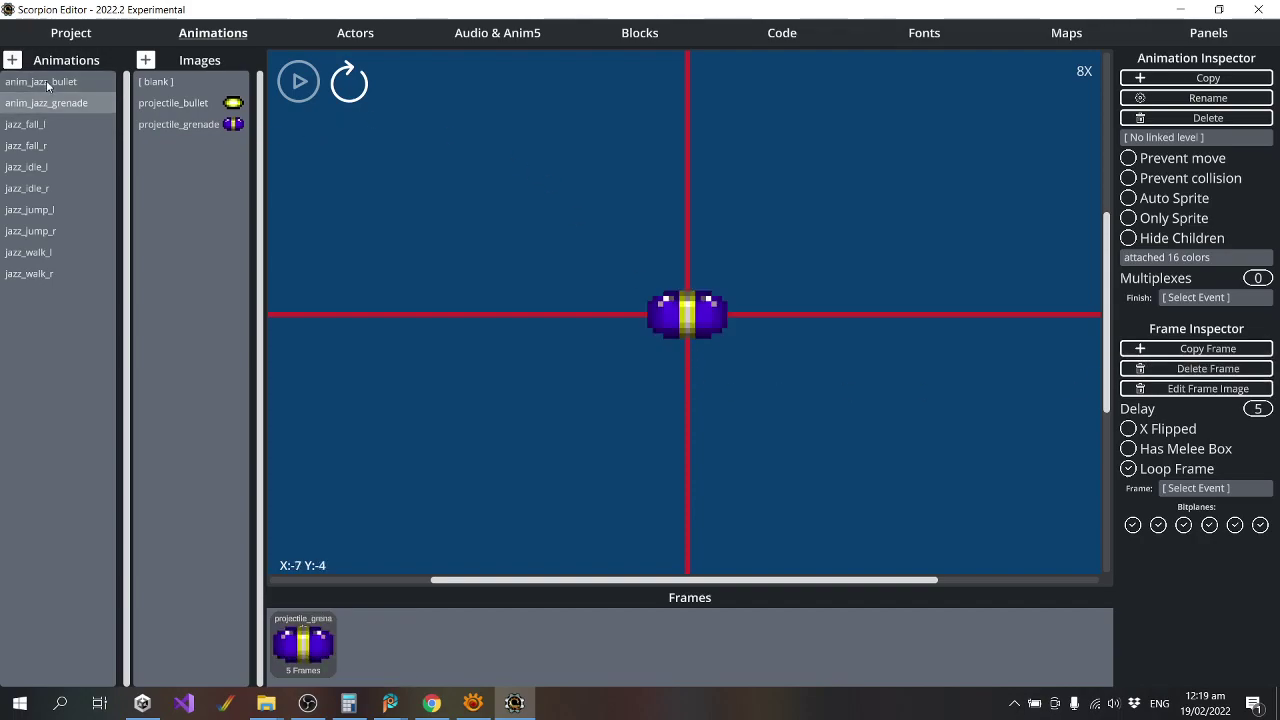
# Copy the jazz_bullet actor as a new actor named jazz_grenade.
pyautogui.click(343, 35)
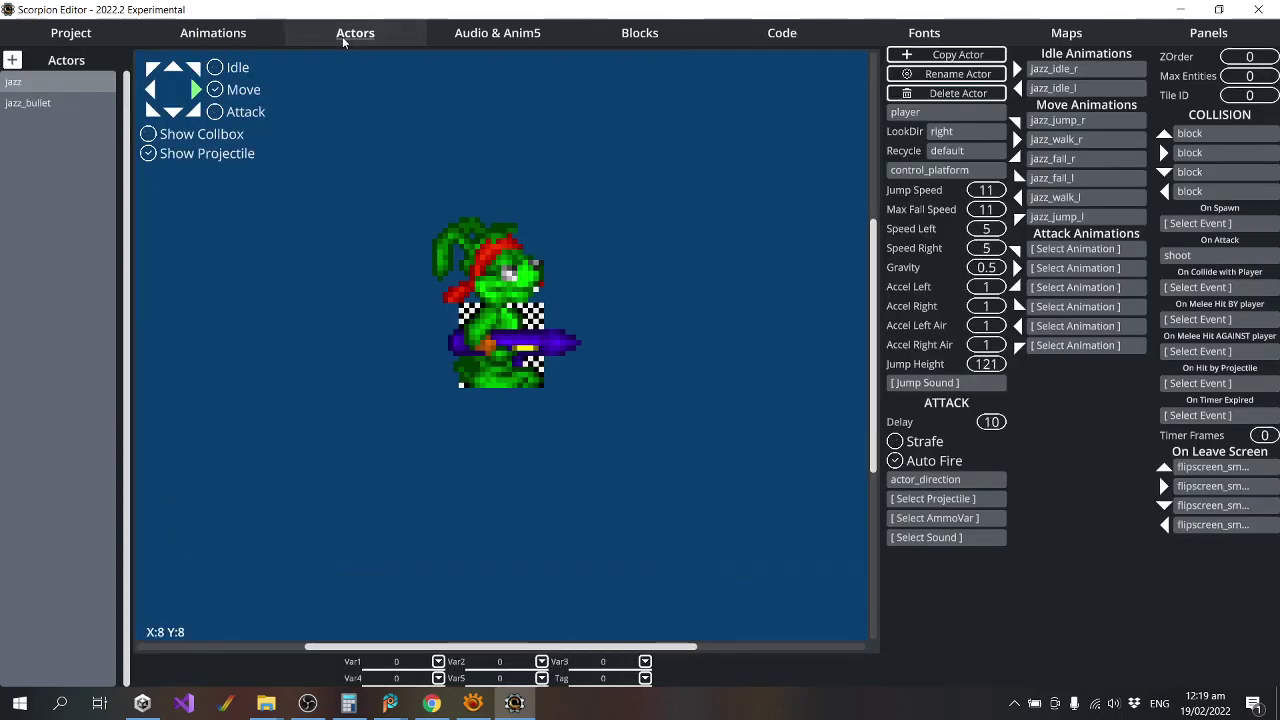
pyautogui.click(952, 499)
pyautogui.click(36, 55)
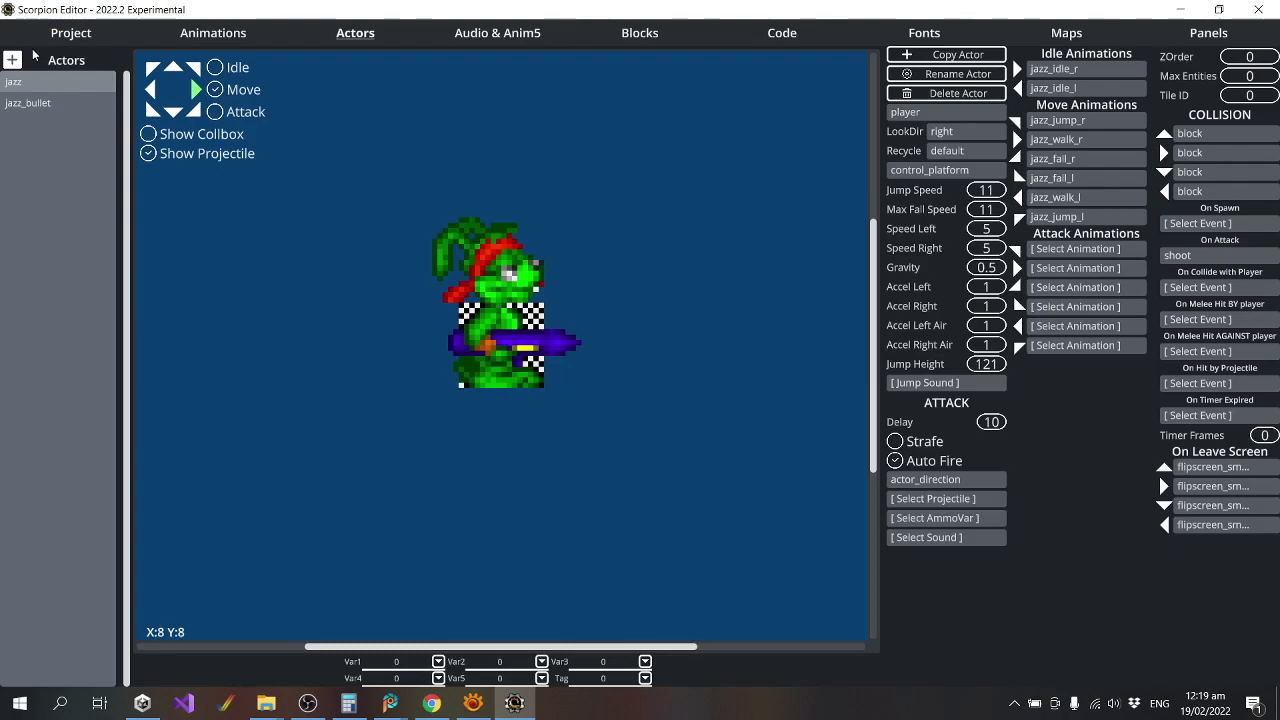
pyautogui.click(28, 103)
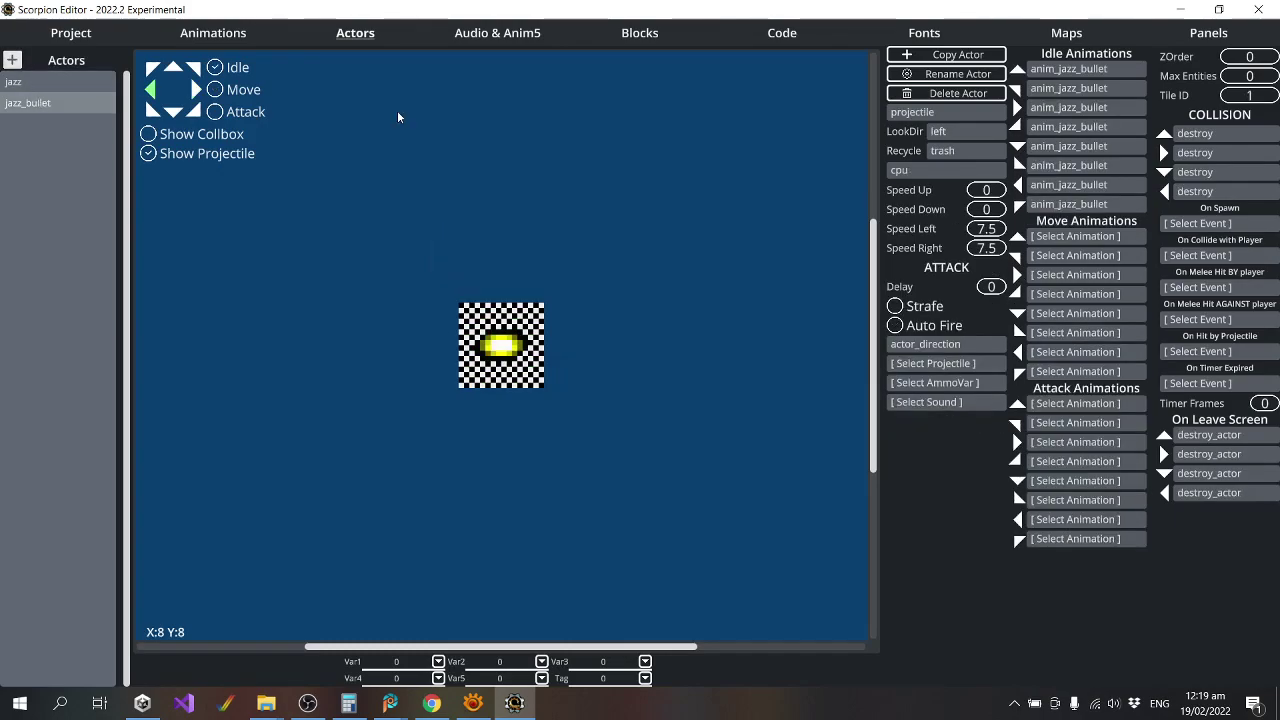
pyautogui.click(957, 54)
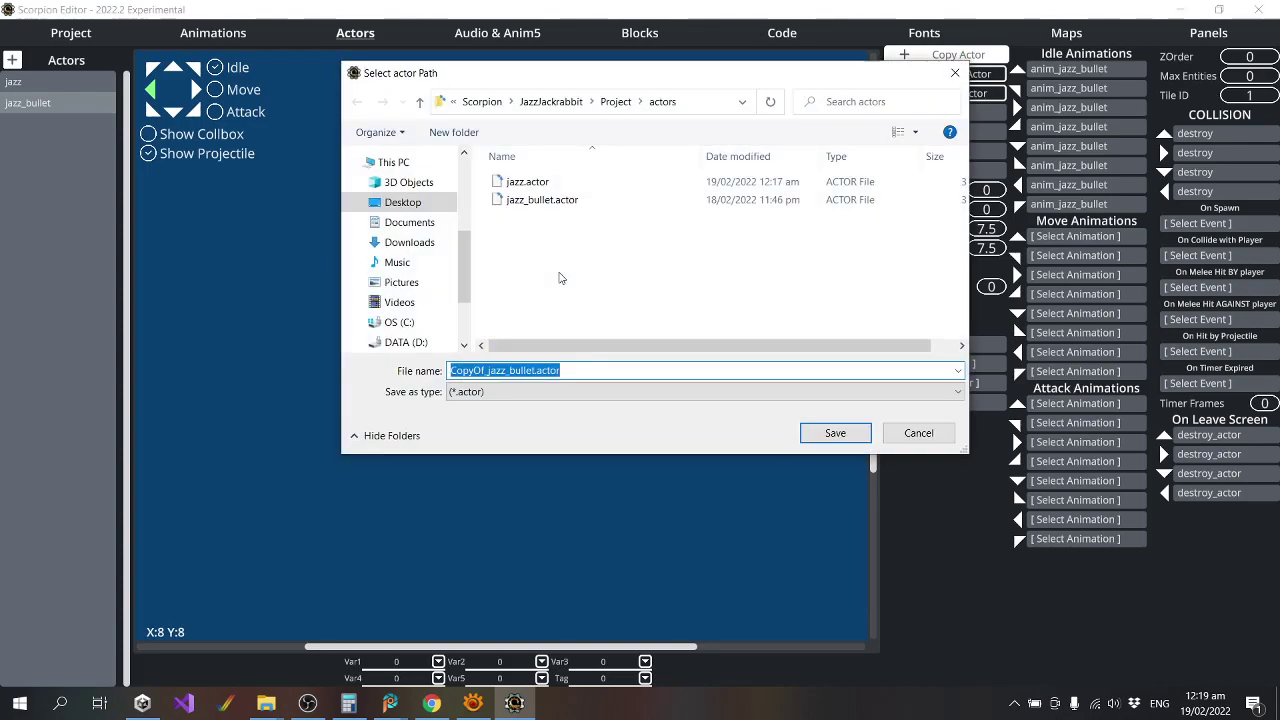
pyautogui.write('jazz_g')
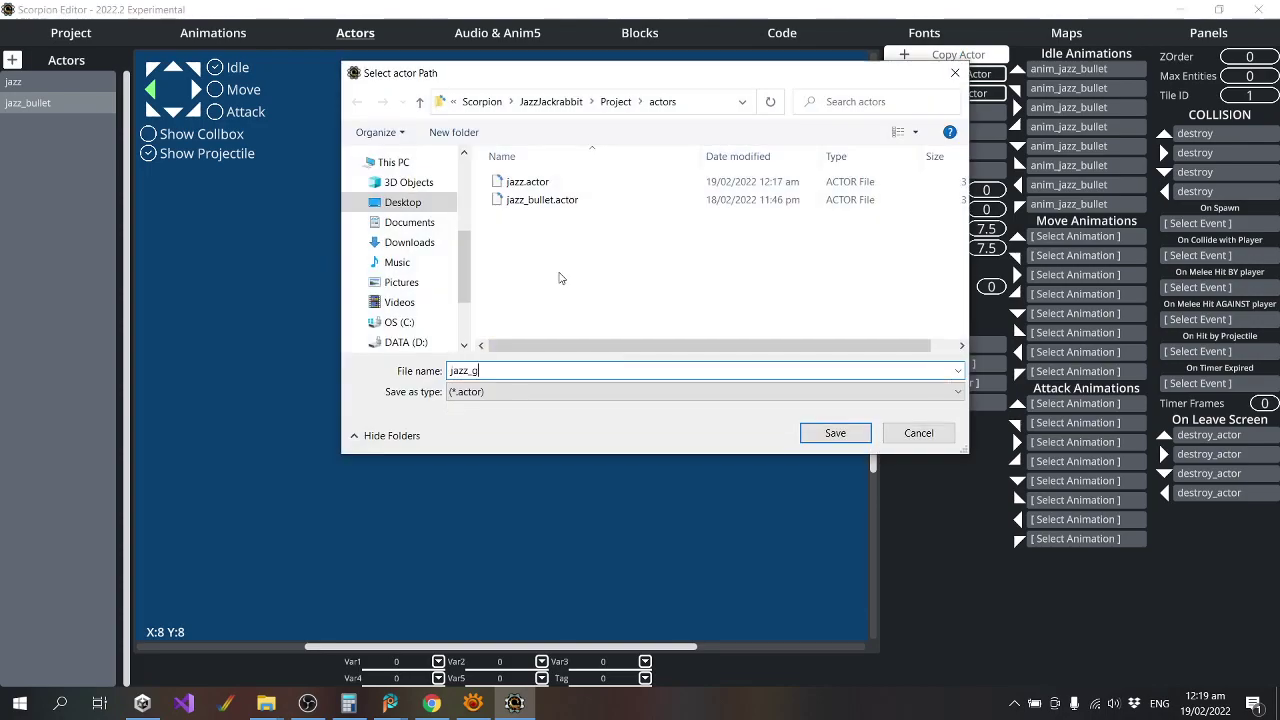
pyautogui.write('renade')
pyautogui.press('Return')
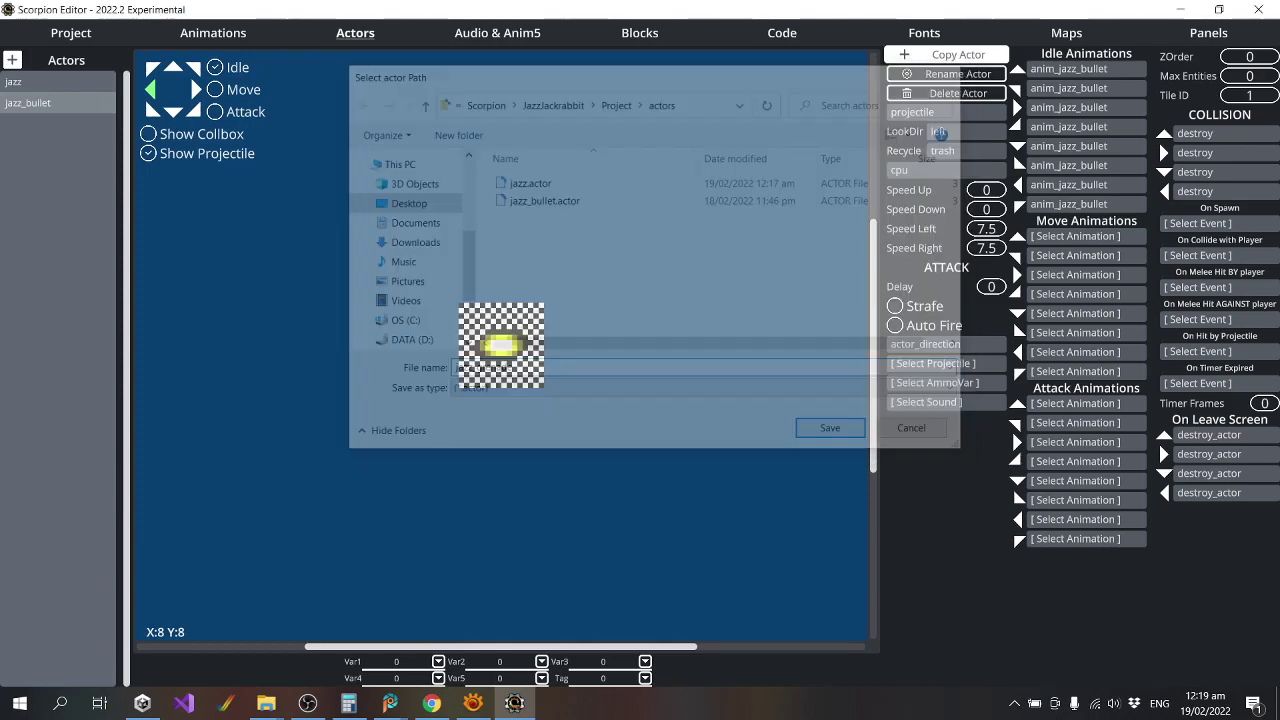
# Assign anim_jazz_grenade to all eight idle animation directions of the jazz_grenade actor.
pyautogui.click(1116, 69)
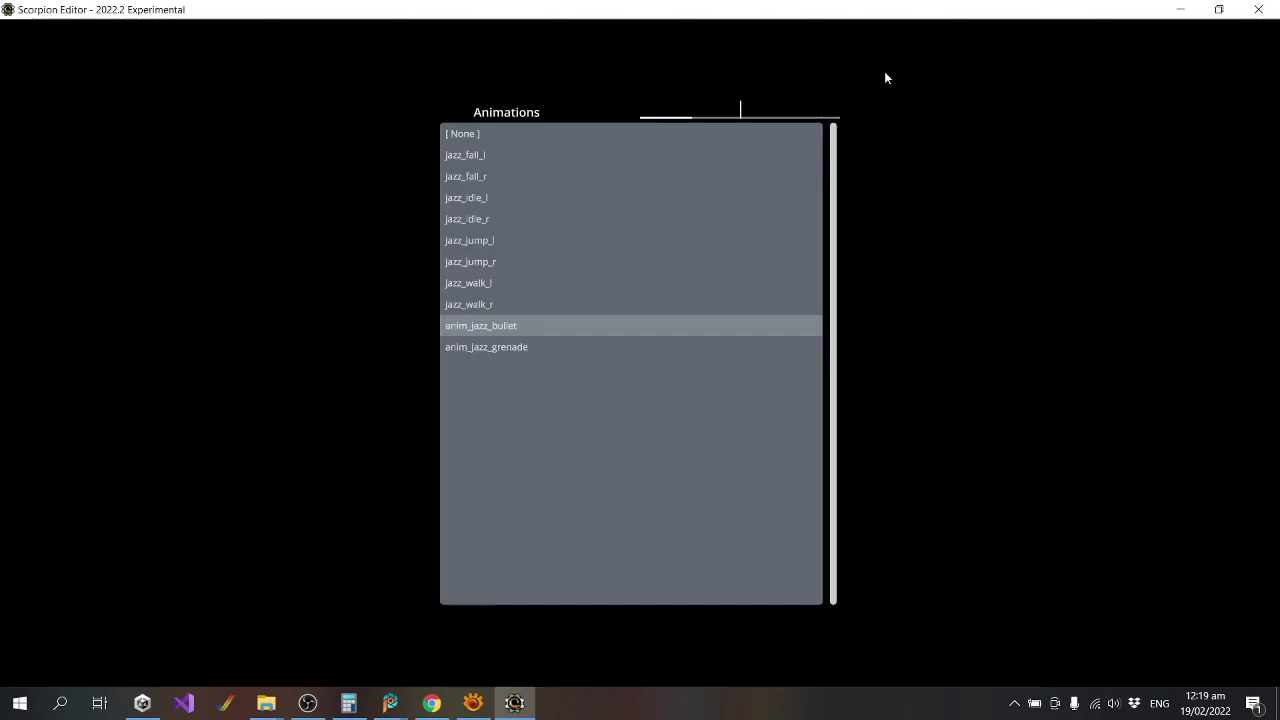
pyautogui.click(502, 347)
pyautogui.click(1116, 90)
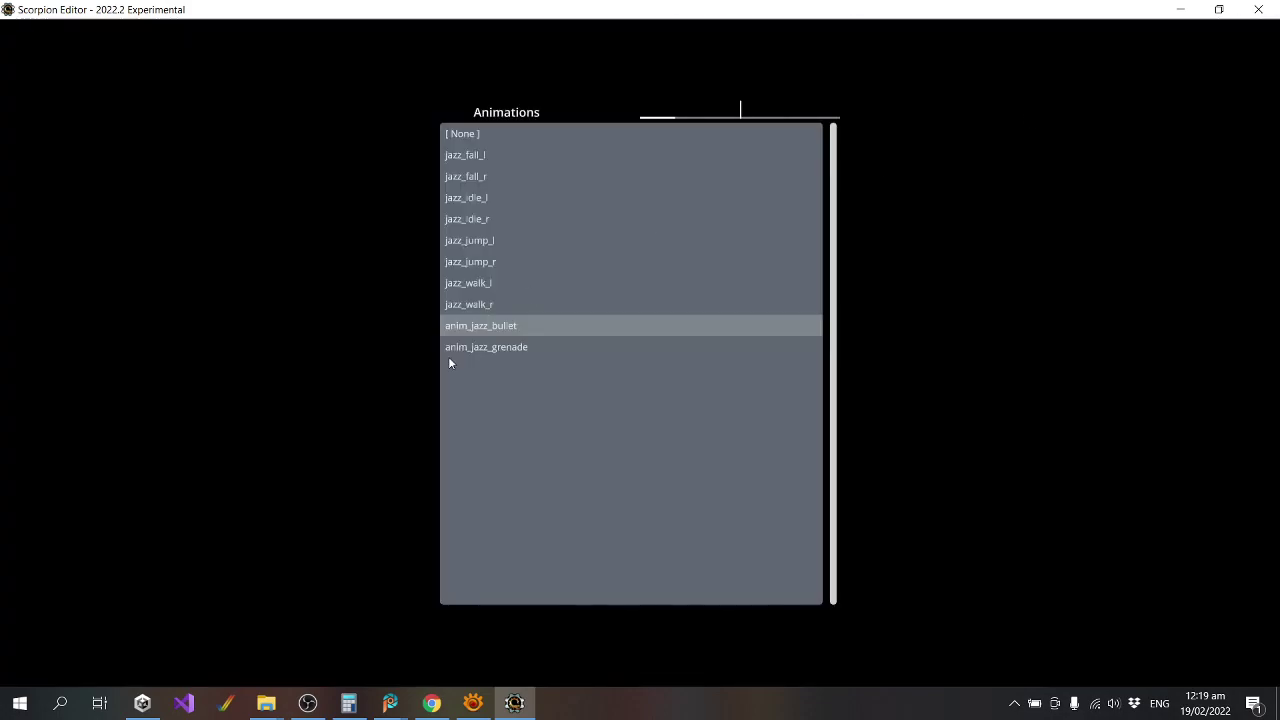
pyautogui.click(506, 347)
pyautogui.click(1116, 111)
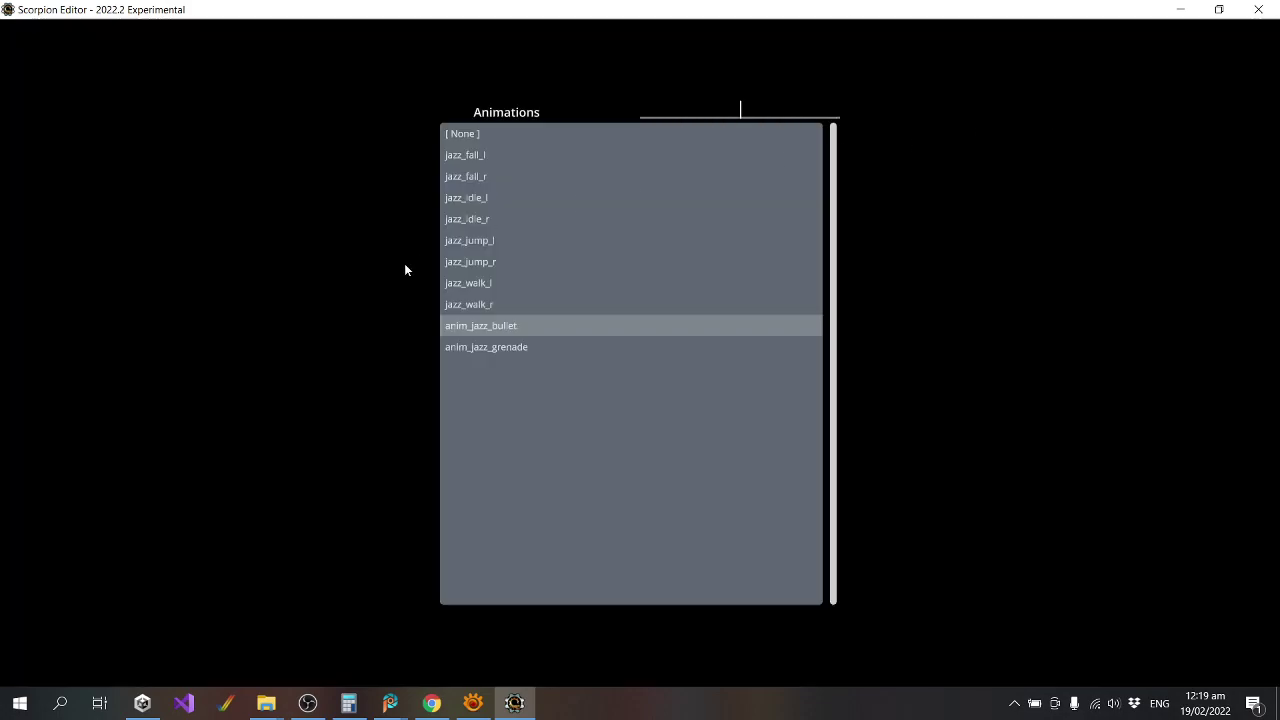
pyautogui.click(502, 346)
pyautogui.click(1116, 127)
pyautogui.click(506, 346)
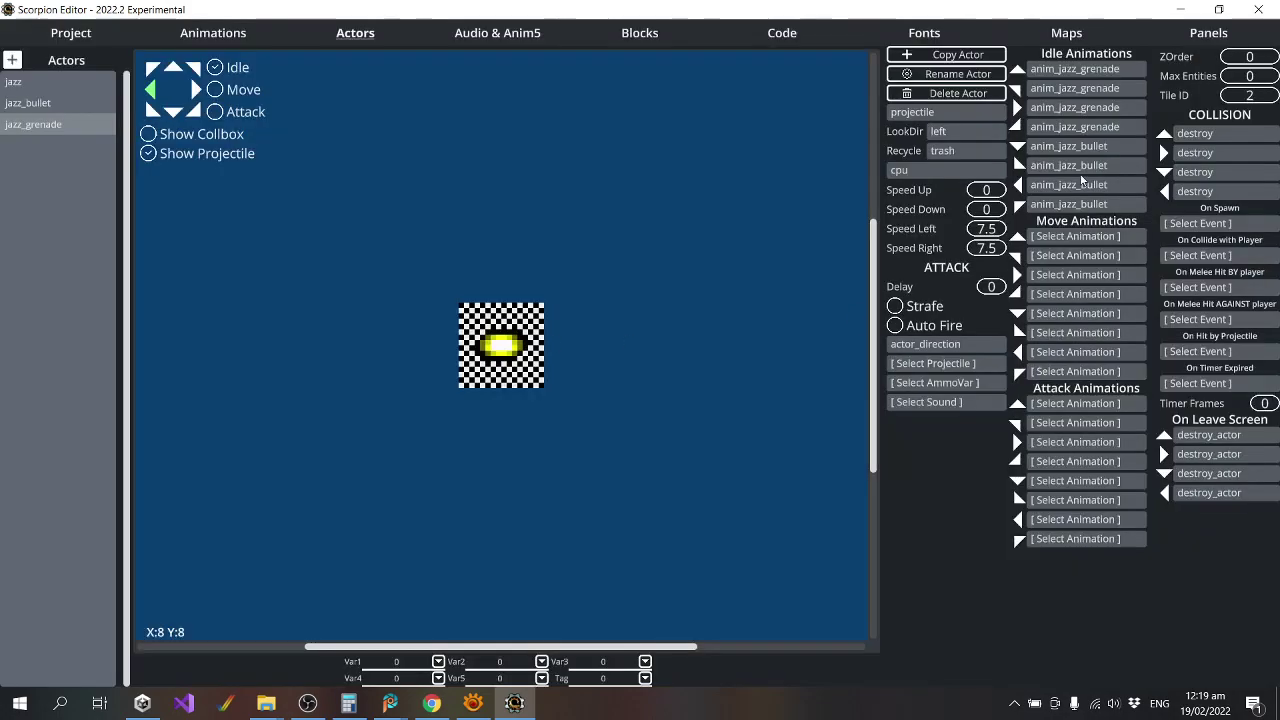
pyautogui.click(1110, 146)
pyautogui.click(620, 346)
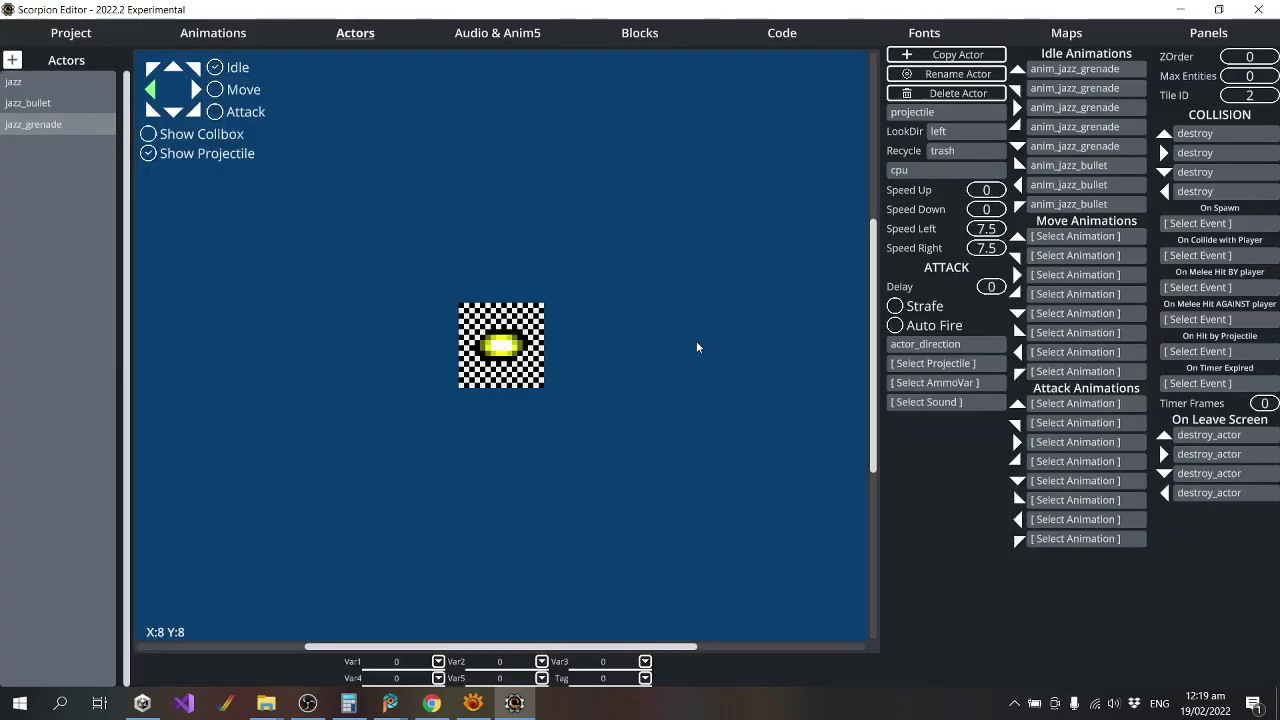
pyautogui.click(1100, 172)
pyautogui.click(503, 347)
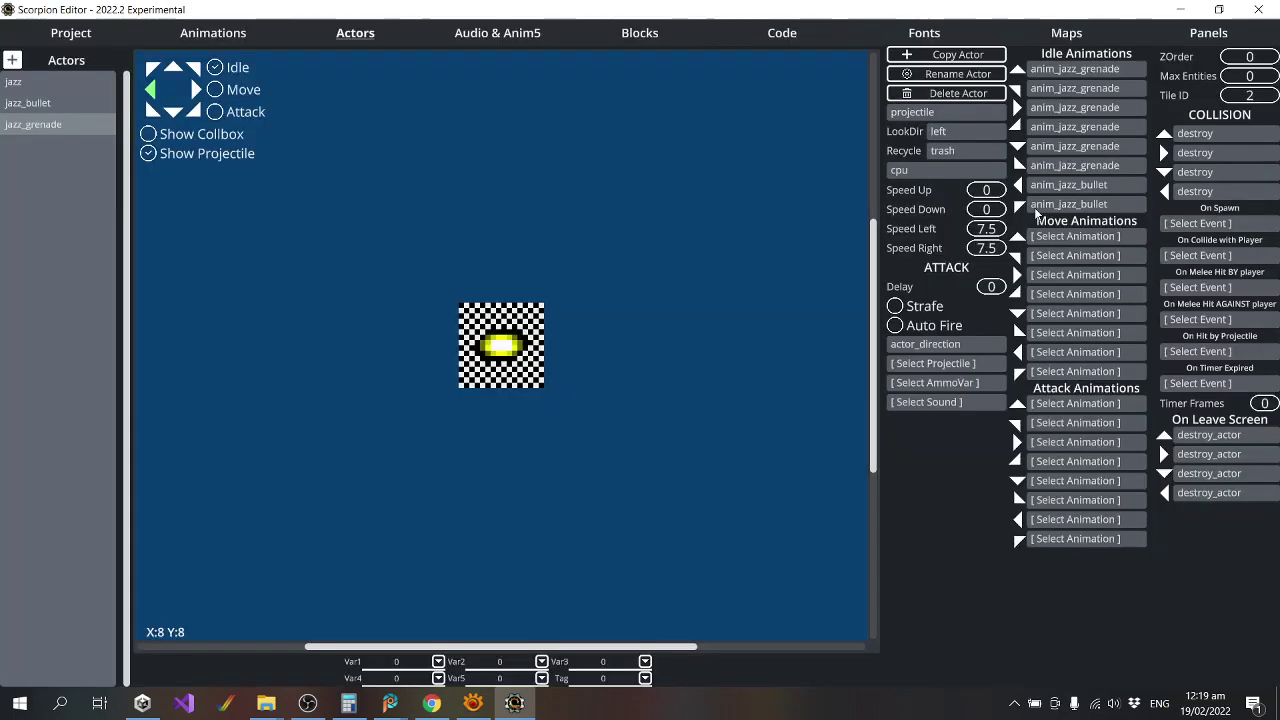
pyautogui.click(1088, 185)
pyautogui.click(535, 326)
pyautogui.click(1088, 204)
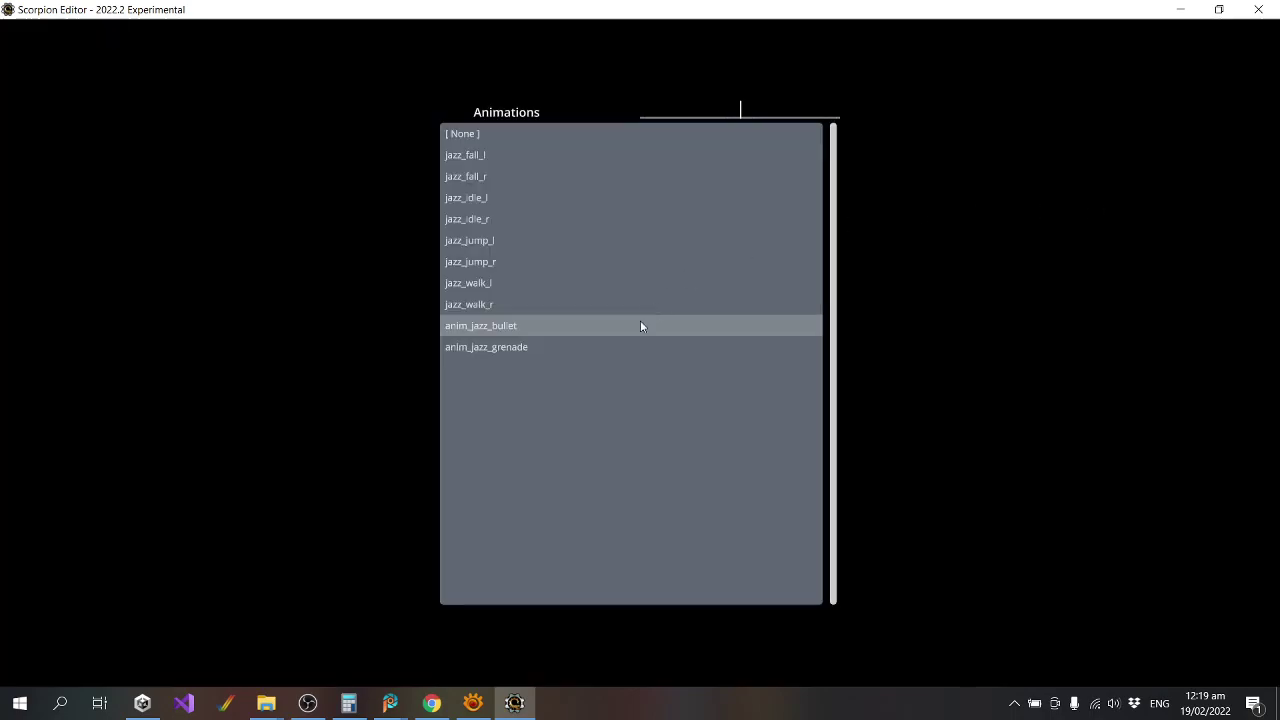
pyautogui.click(557, 347)
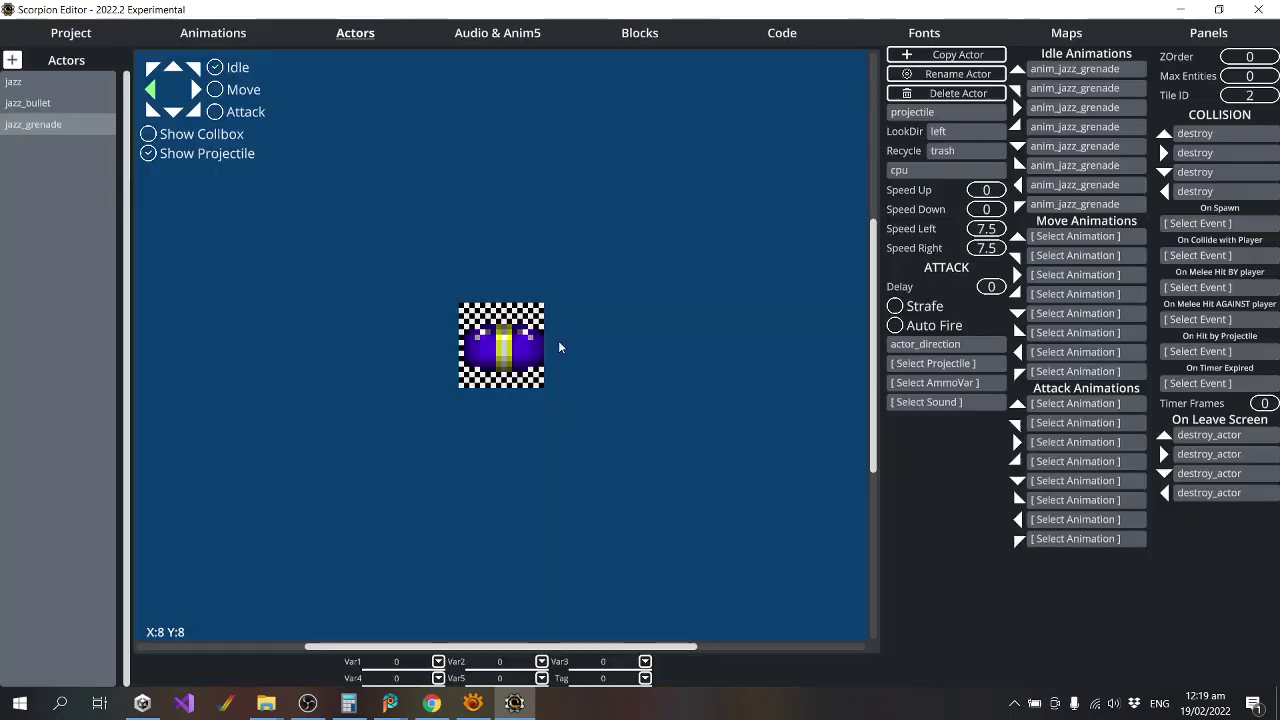
# Change the jazz_grenade actor's movement type to CPU Platform and set its gravity to 0.5, checking the jazz actor's gravity for reference.
pyautogui.click(930, 171)
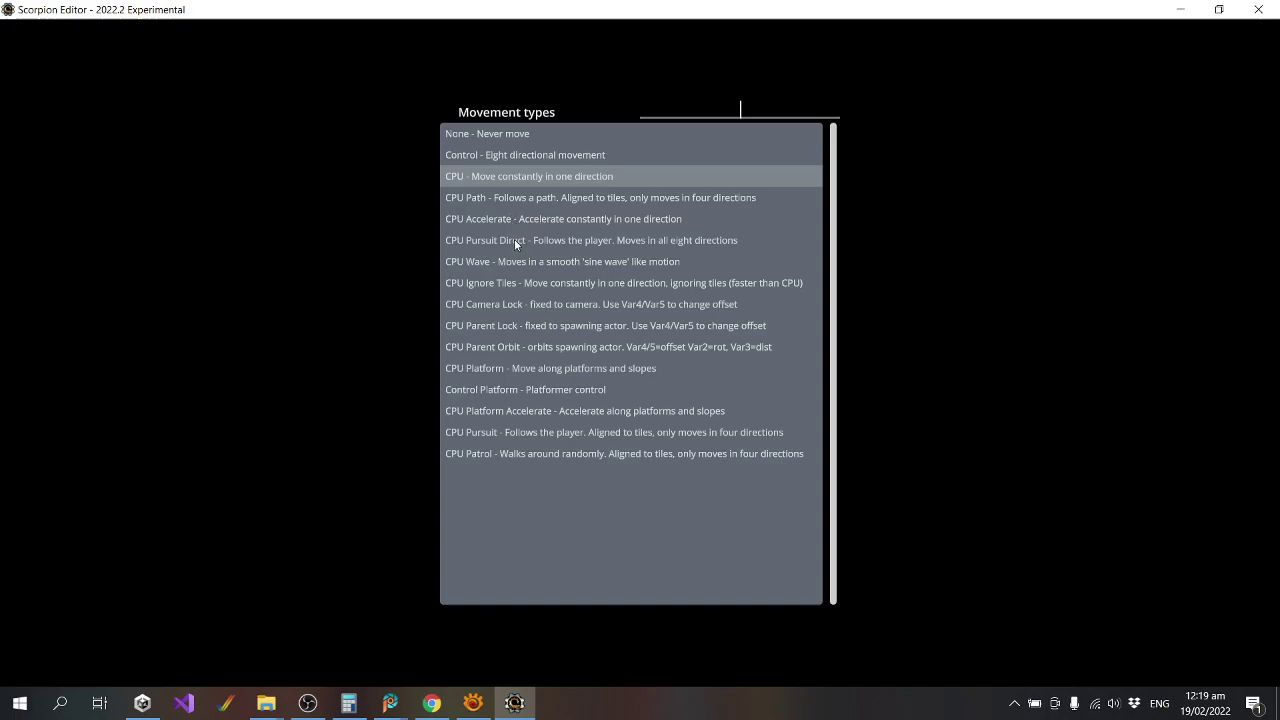
pyautogui.click(527, 369)
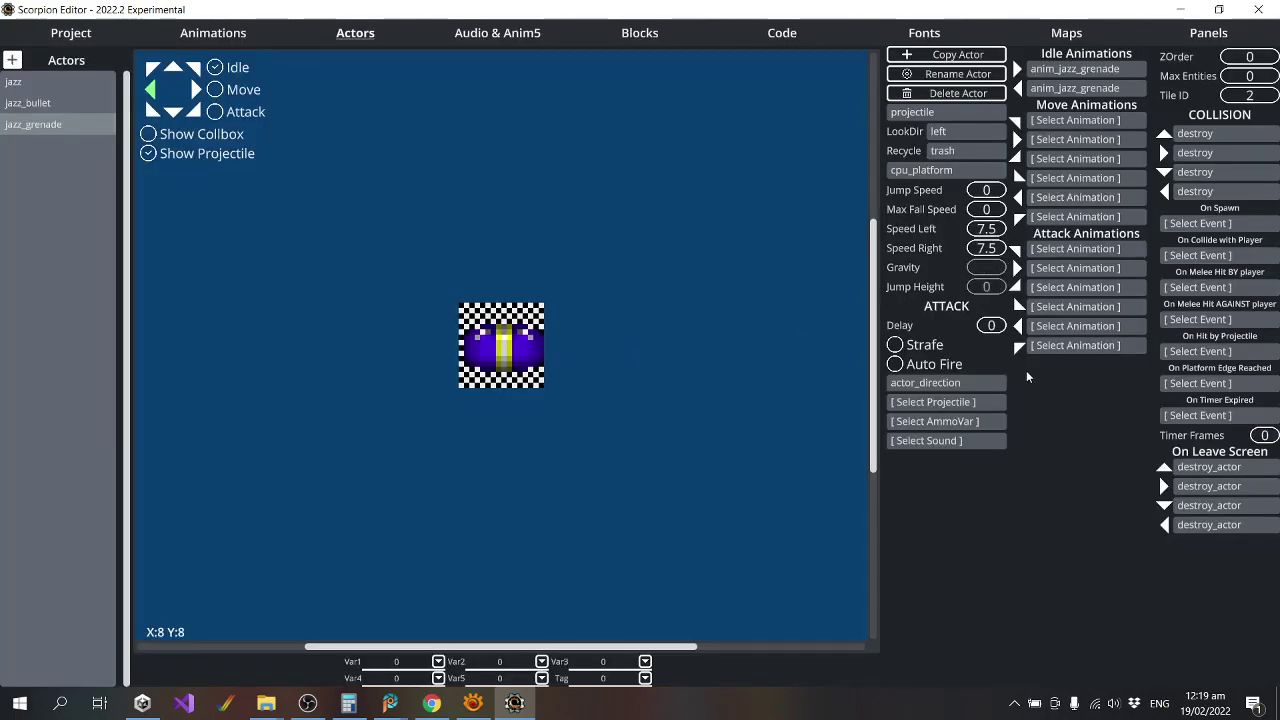
pyautogui.click(987, 268)
pyautogui.click(27, 82)
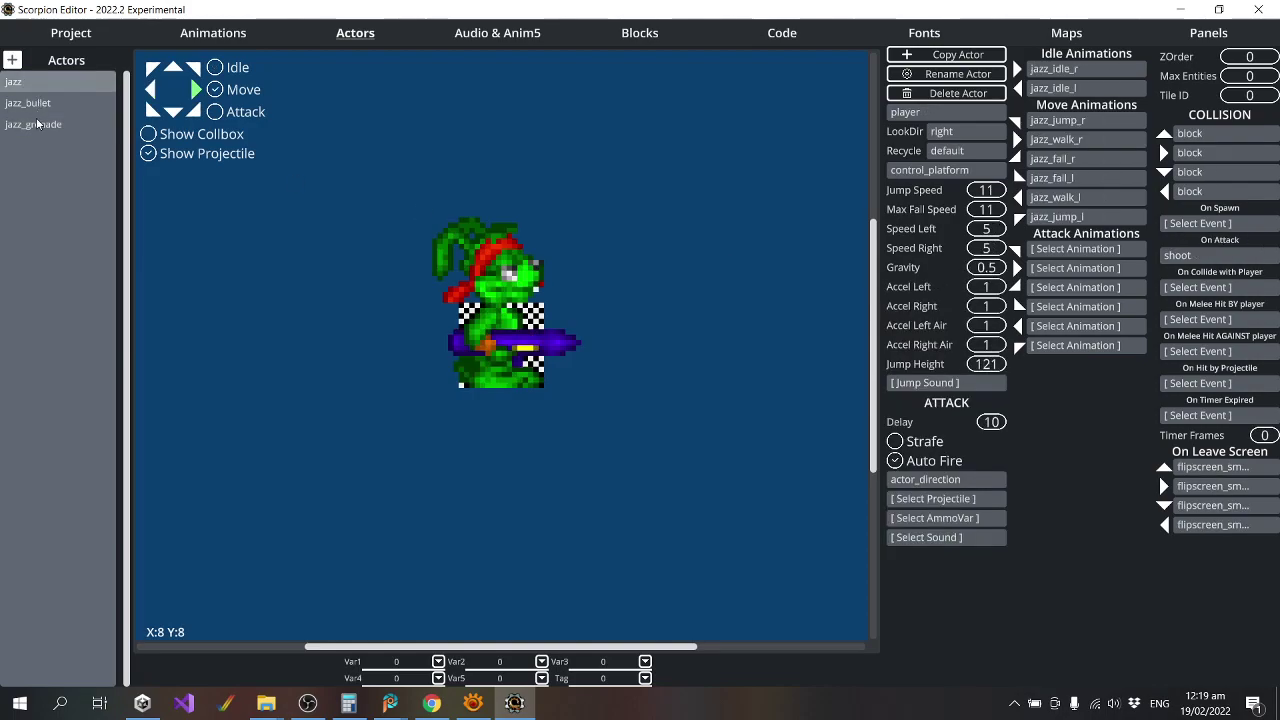
pyautogui.click(40, 124)
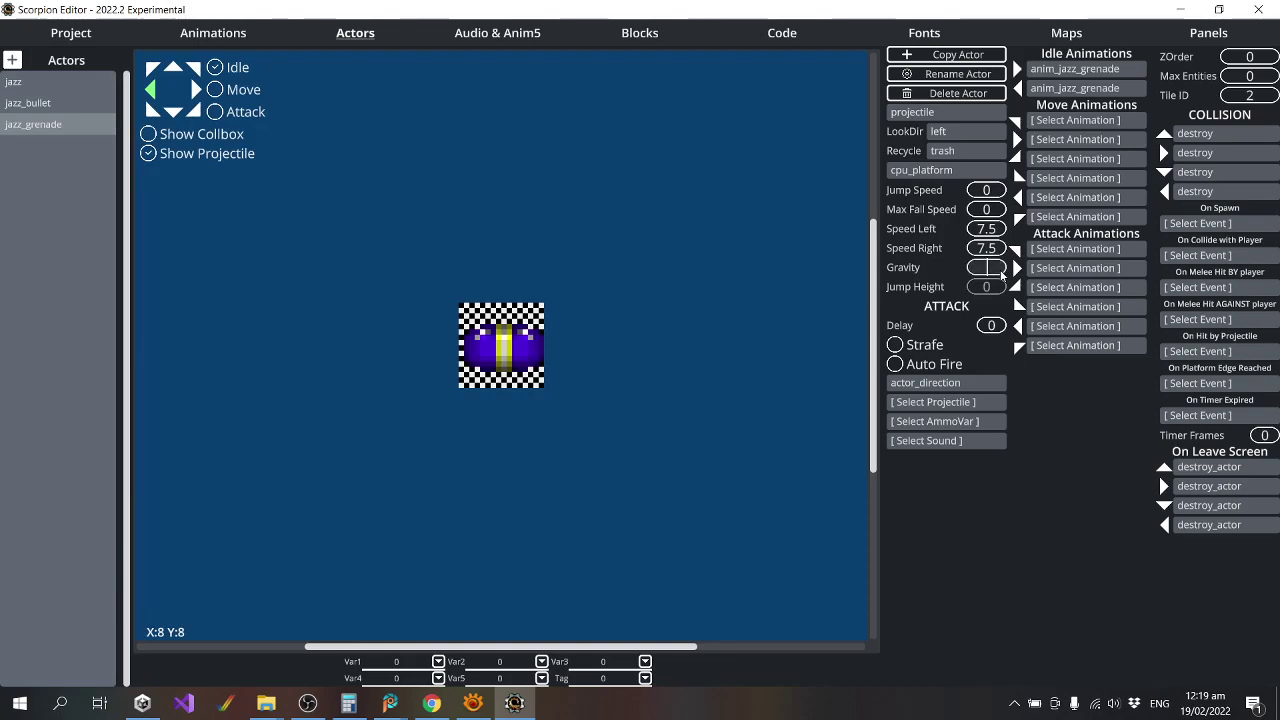
pyautogui.write('0.5')
pyautogui.click(1097, 405)
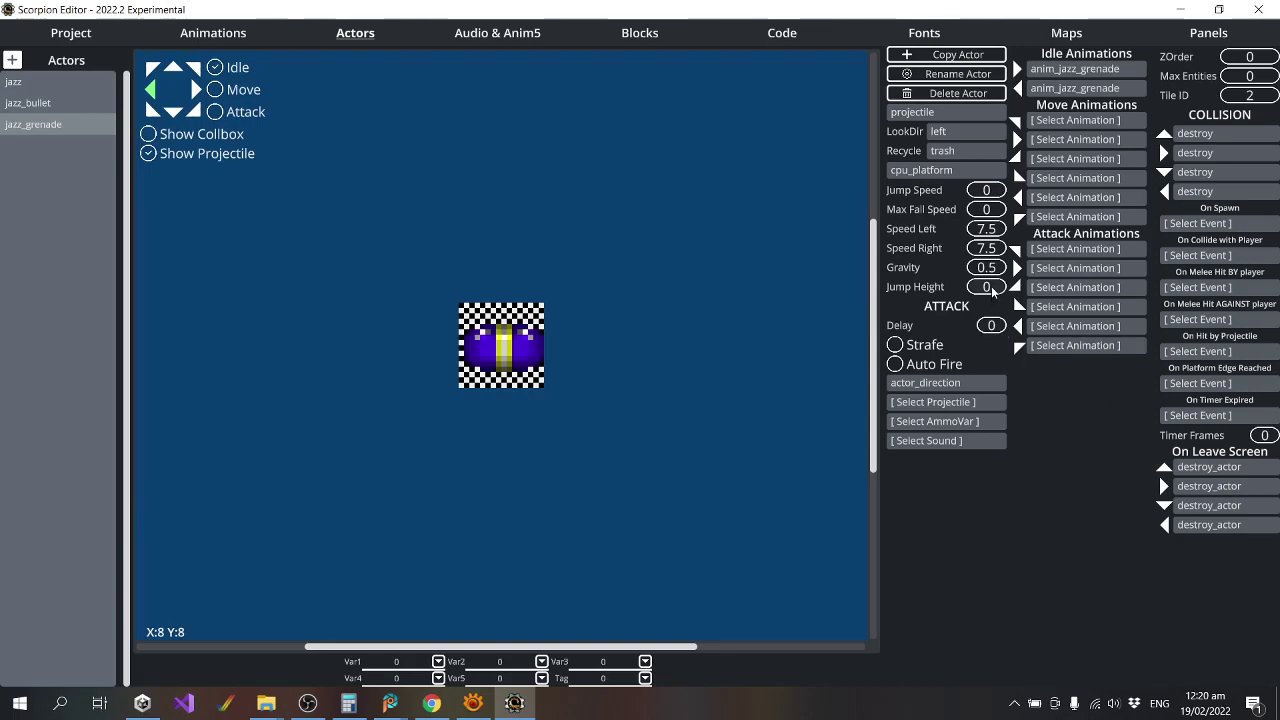
# Compare with the jazz actor's settings and try jump speed 5, gravity 0.5 and jump height 20 on the jazz_grenade actor.
pyautogui.press('BackSpace')
pyautogui.press('BackSpace')
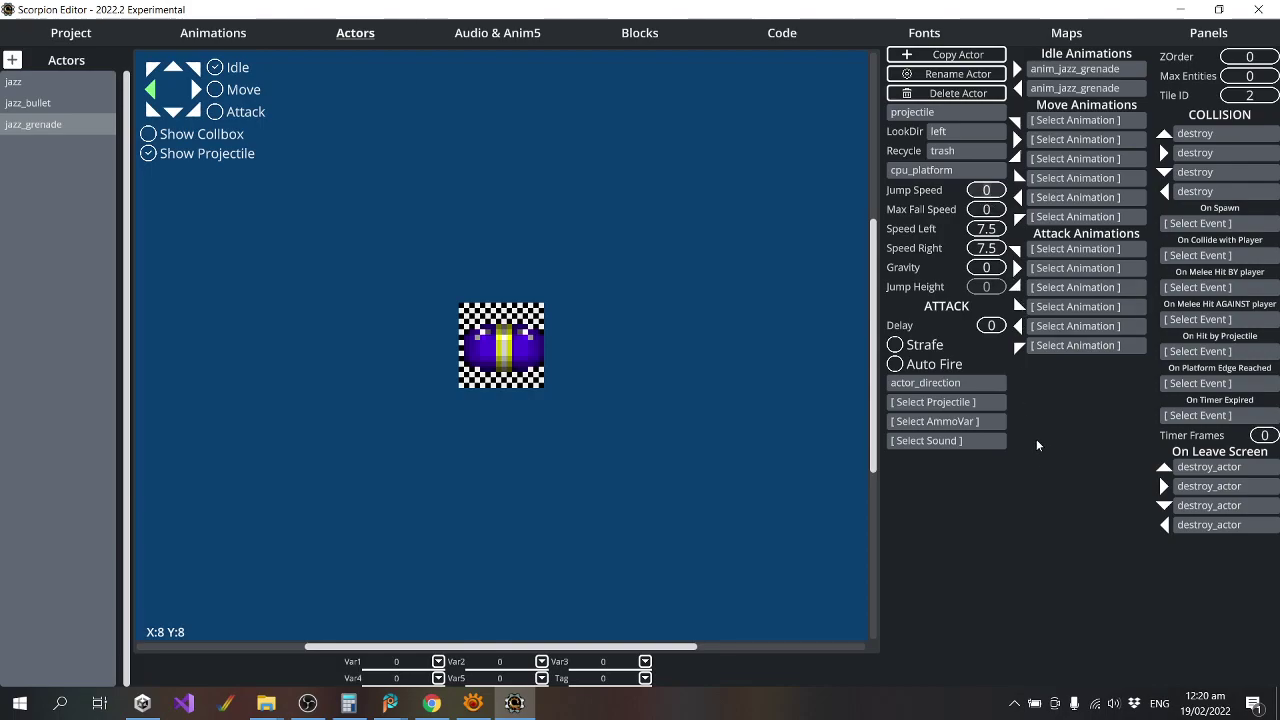
pyautogui.click(38, 84)
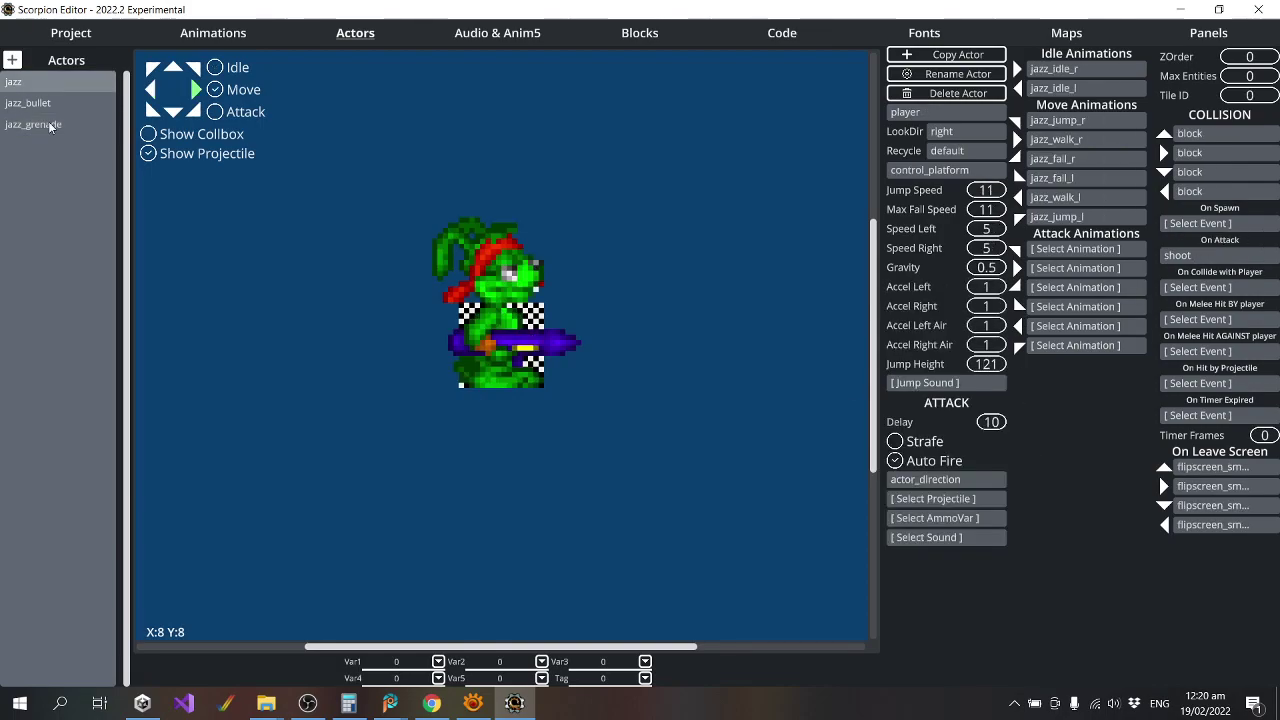
pyautogui.click(50, 125)
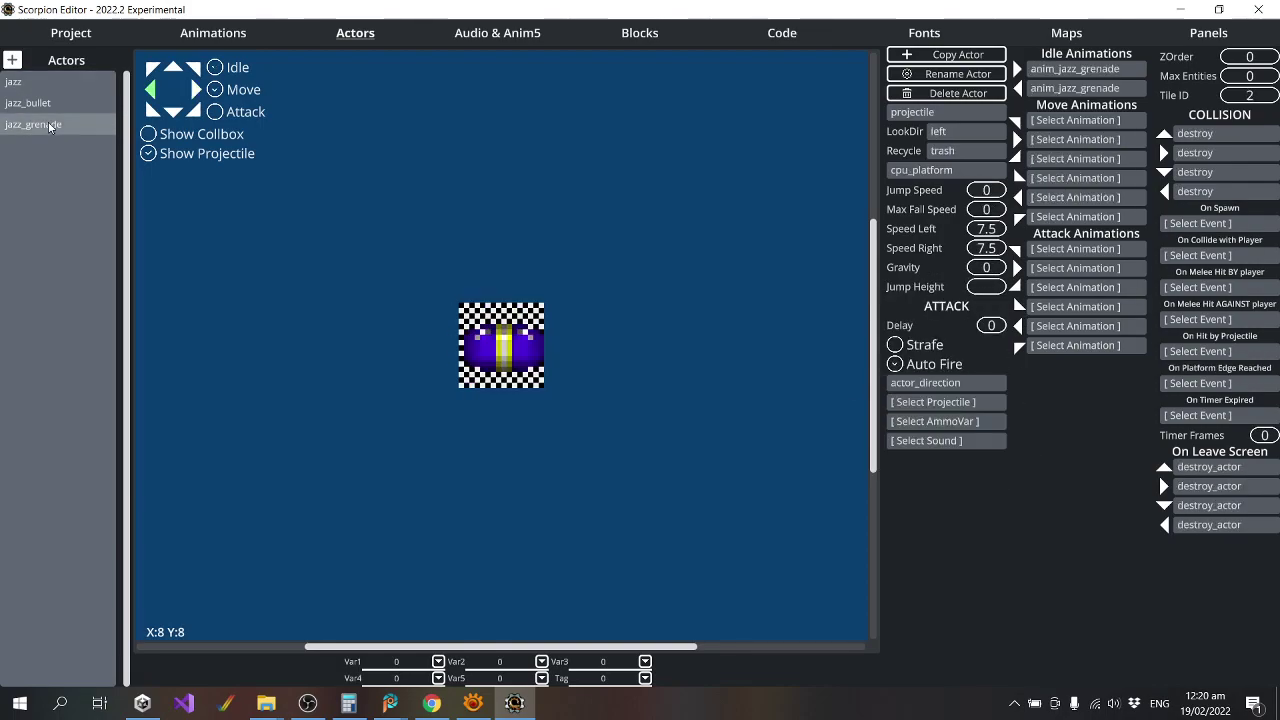
pyautogui.click(990, 190)
pyautogui.write('5')
pyautogui.press('Tab')
pyautogui.write('16')
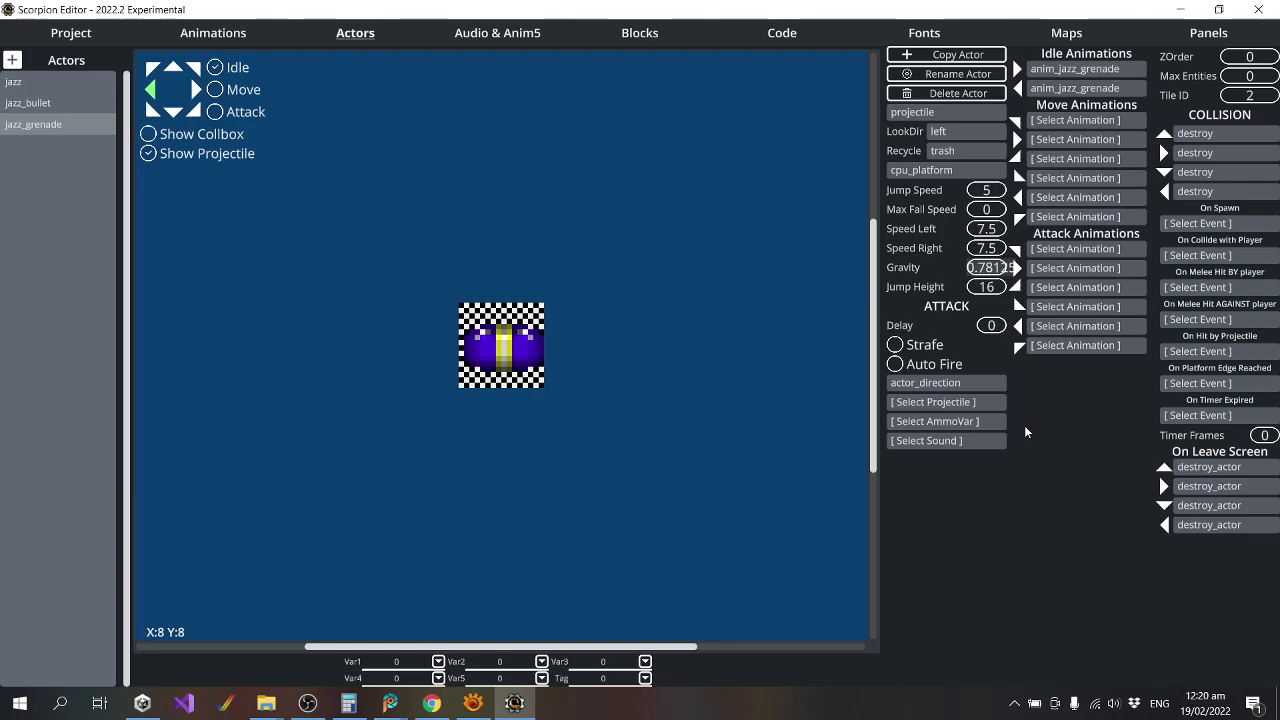
pyautogui.write('0.5')
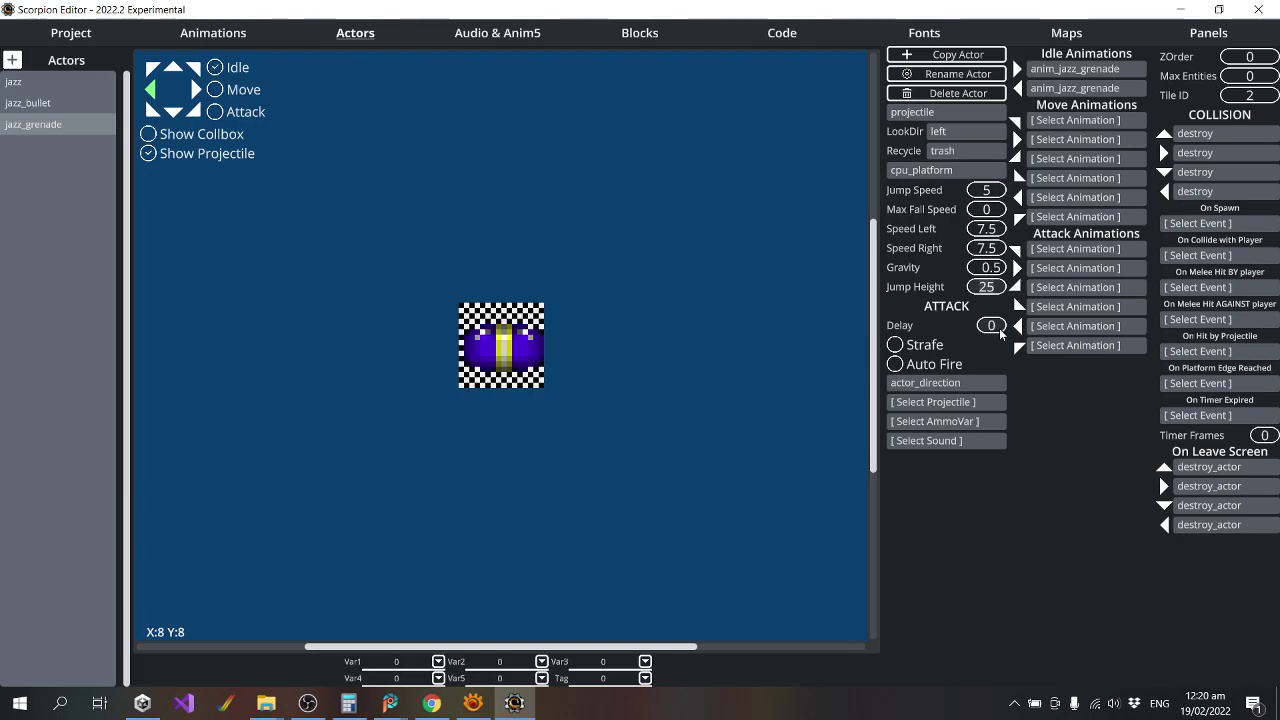
pyautogui.press('BackSpace')
pyautogui.write('0')
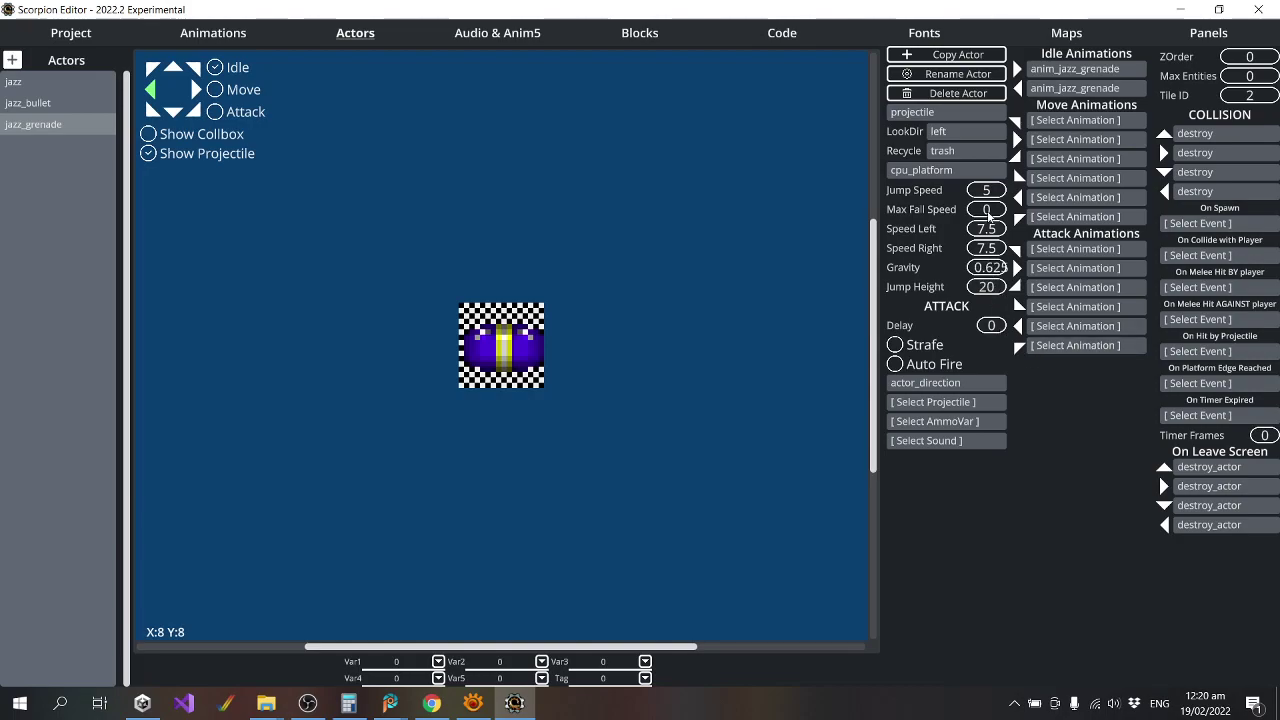
# Set the jazz_grenade actor's jump speed to 4 and jump height to 20, adjust its gravity, and compare it with the jazz actor.
pyautogui.click(986, 190)
pyautogui.press('BackSpace')
pyautogui.write('4')
pyautogui.click(986, 287)
pyautogui.write('20')
pyautogui.click(1000, 270)
pyautogui.press('BackSpace')
pyautogui.press('BackSpace')
pyautogui.press('BackSpace')
pyautogui.write('5')
pyautogui.click(1082, 427)
pyautogui.click(60, 86)
pyautogui.click(57, 125)
pyautogui.click(61, 83)
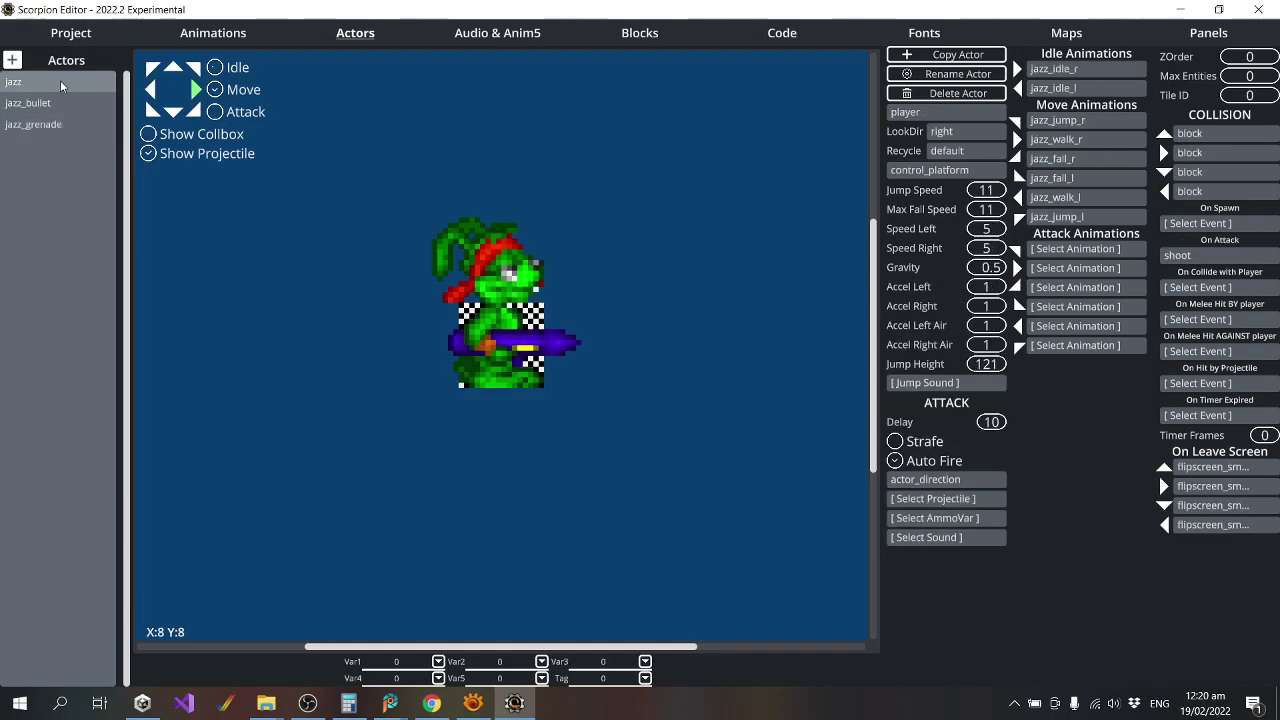
# In the collectable_tl code block, duplicate the first command and change the topmost copy's category to conditional.
pyautogui.click(779, 28)
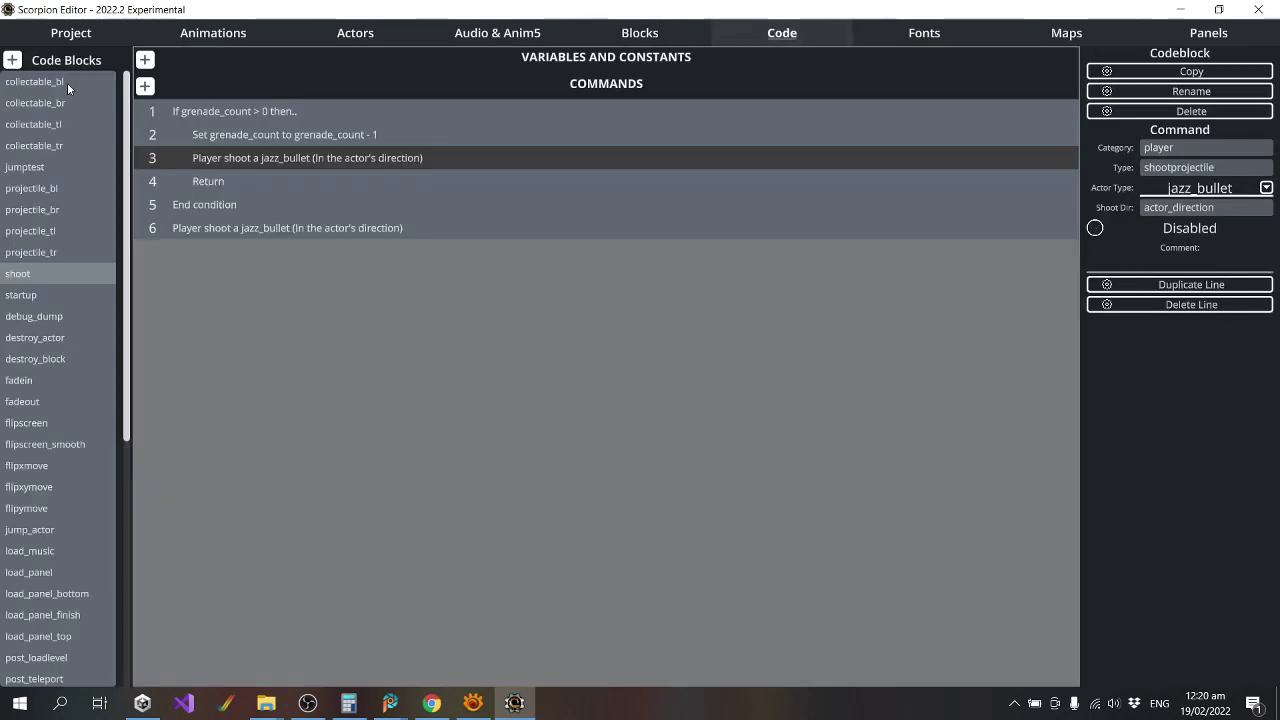
pyautogui.click(62, 125)
pyautogui.click(234, 111)
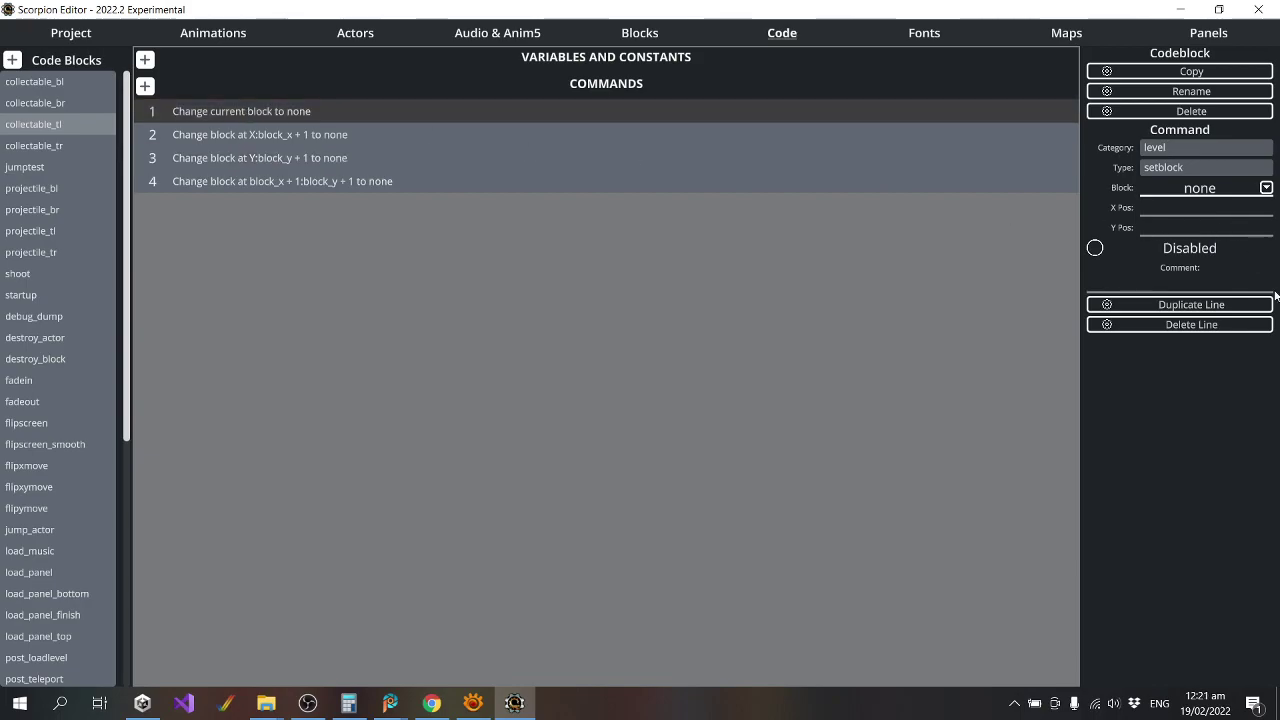
pyautogui.click(1202, 305)
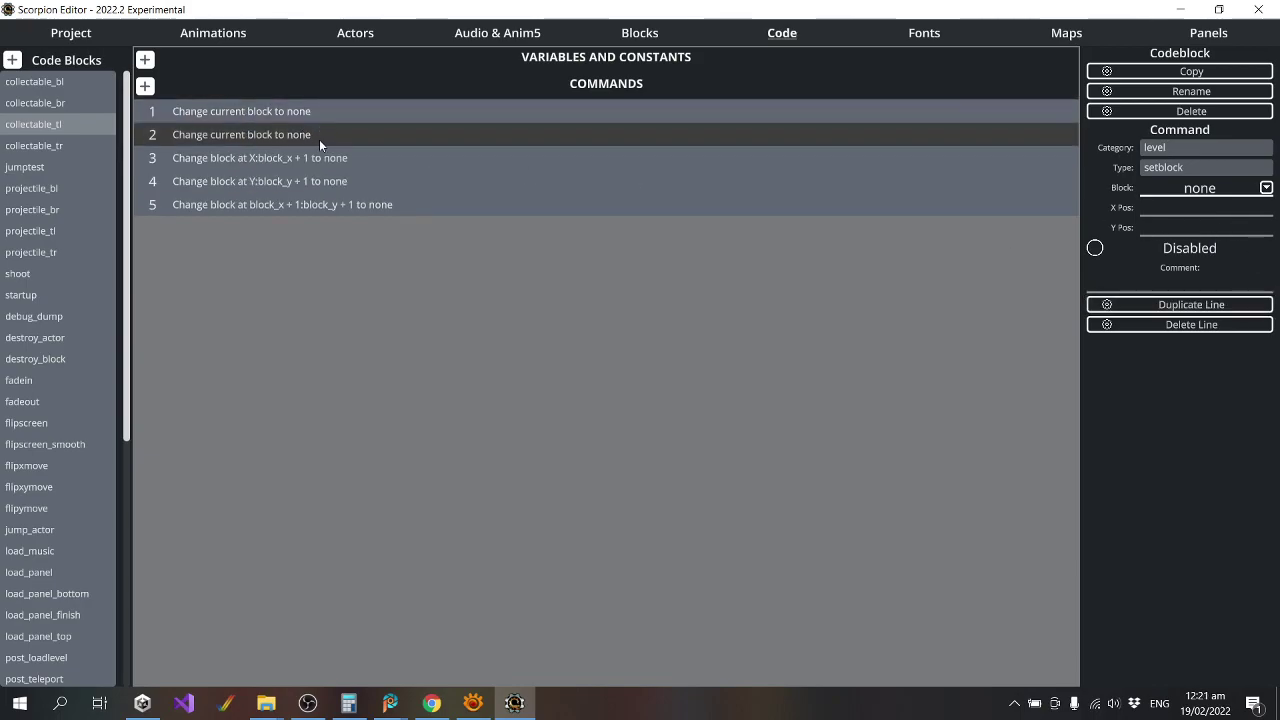
pyautogui.click(1185, 147)
pyautogui.click(1183, 191)
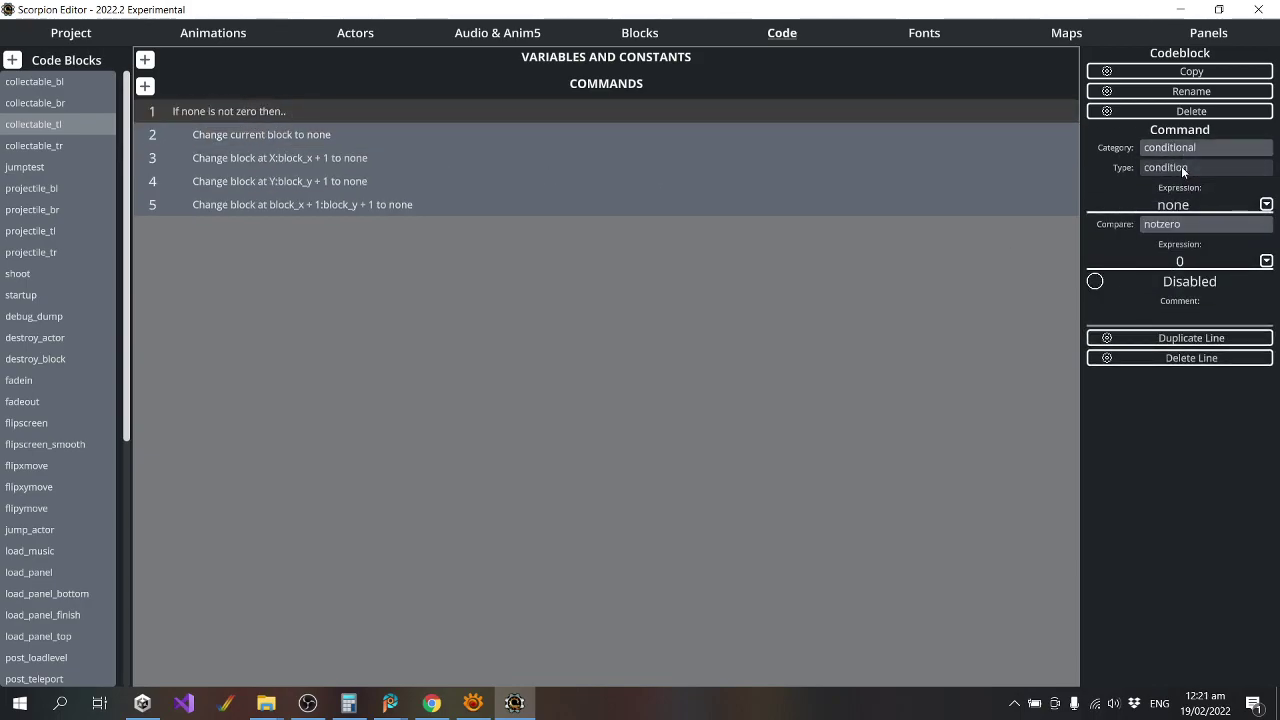
# Set the new condition in collectable_tl to test whether block_type equals grenade_tl.
pyautogui.click(1181, 166)
pyautogui.click(1181, 171)
pyautogui.click(1226, 206)
pyautogui.write('bl')
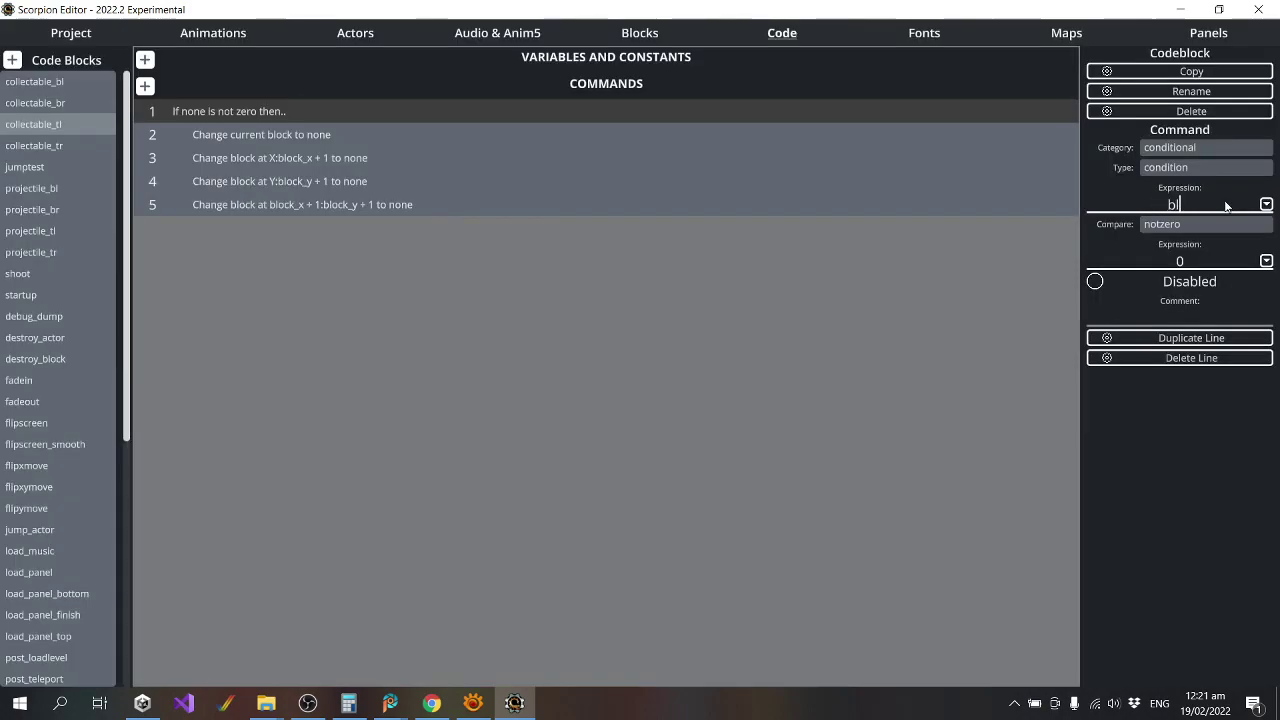
pyautogui.write('ock_type')
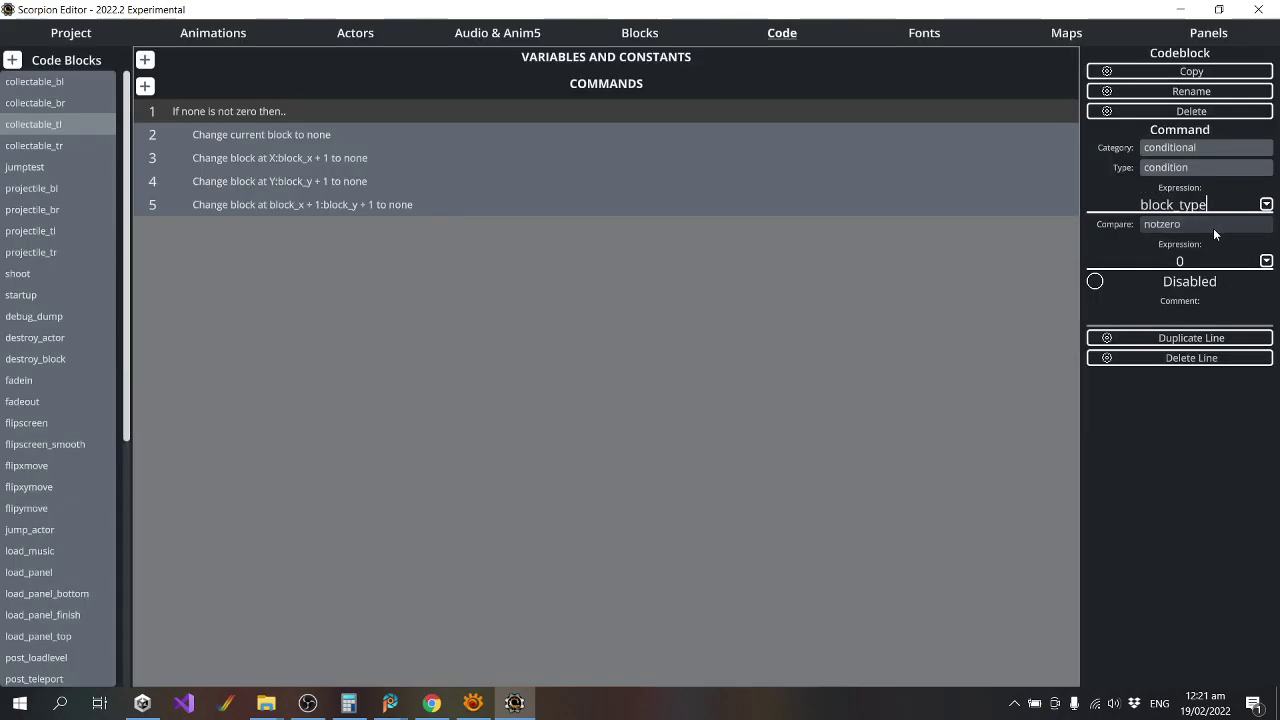
pyautogui.click(1208, 225)
pyautogui.click(1190, 270)
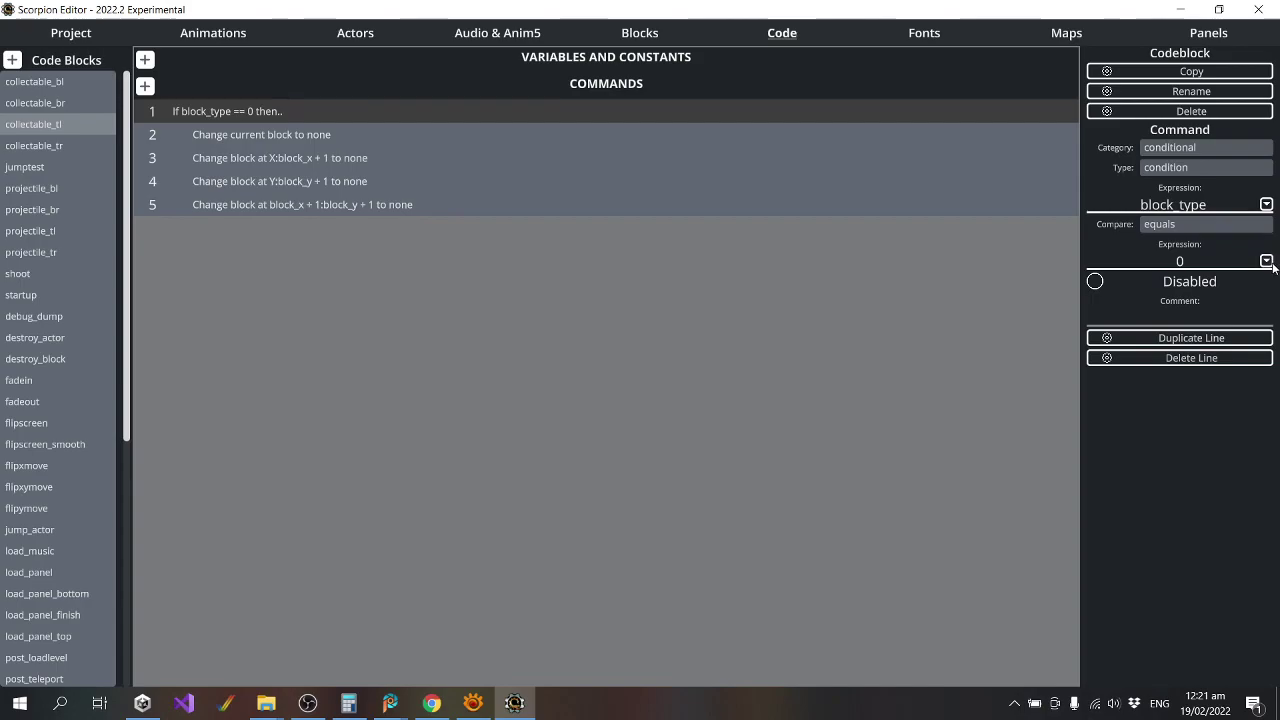
pyautogui.click(1266, 264)
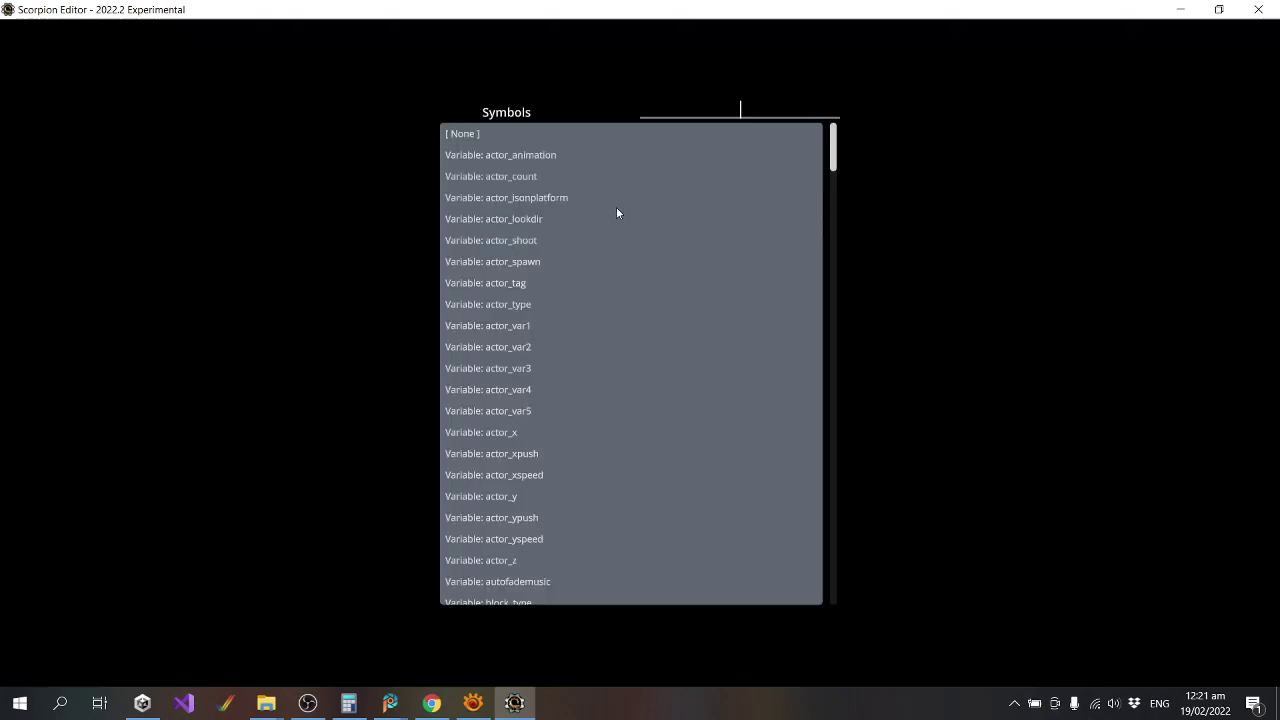
pyautogui.write('gren')
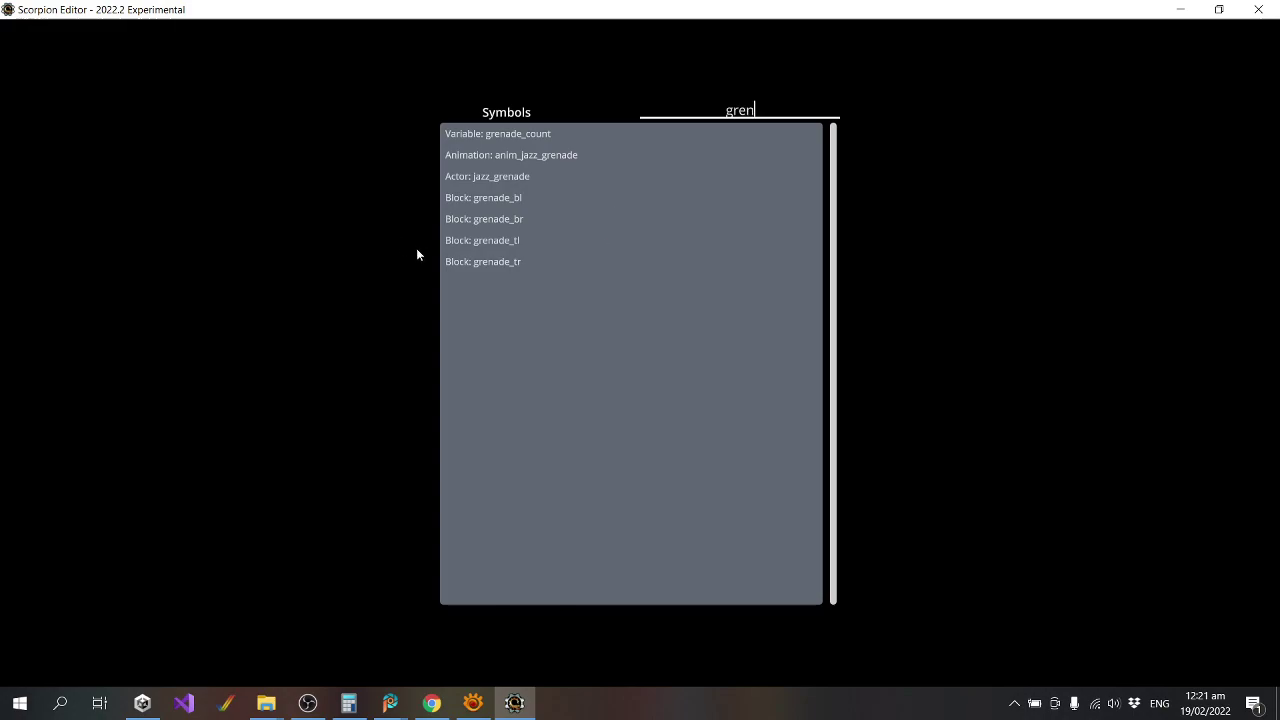
pyautogui.click(470, 242)
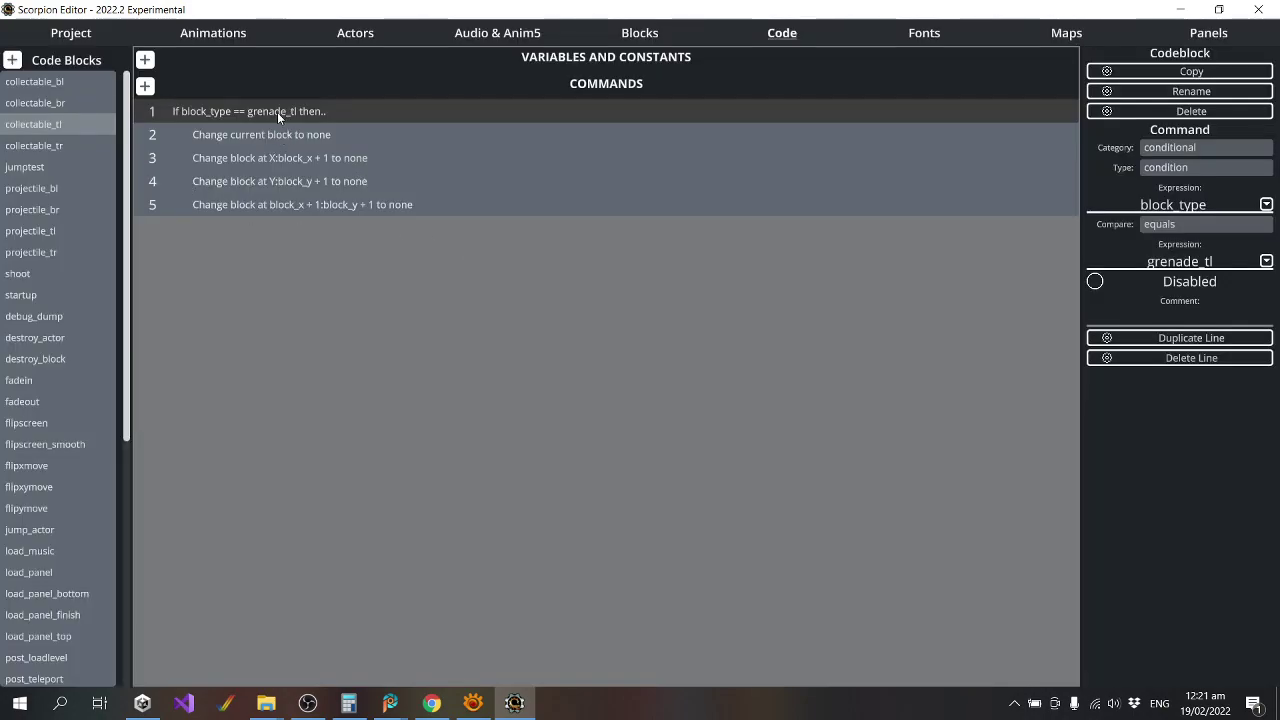
# Duplicate the grenade_tl condition line and change the copy to an End Condition command.
pyautogui.click(1191, 338)
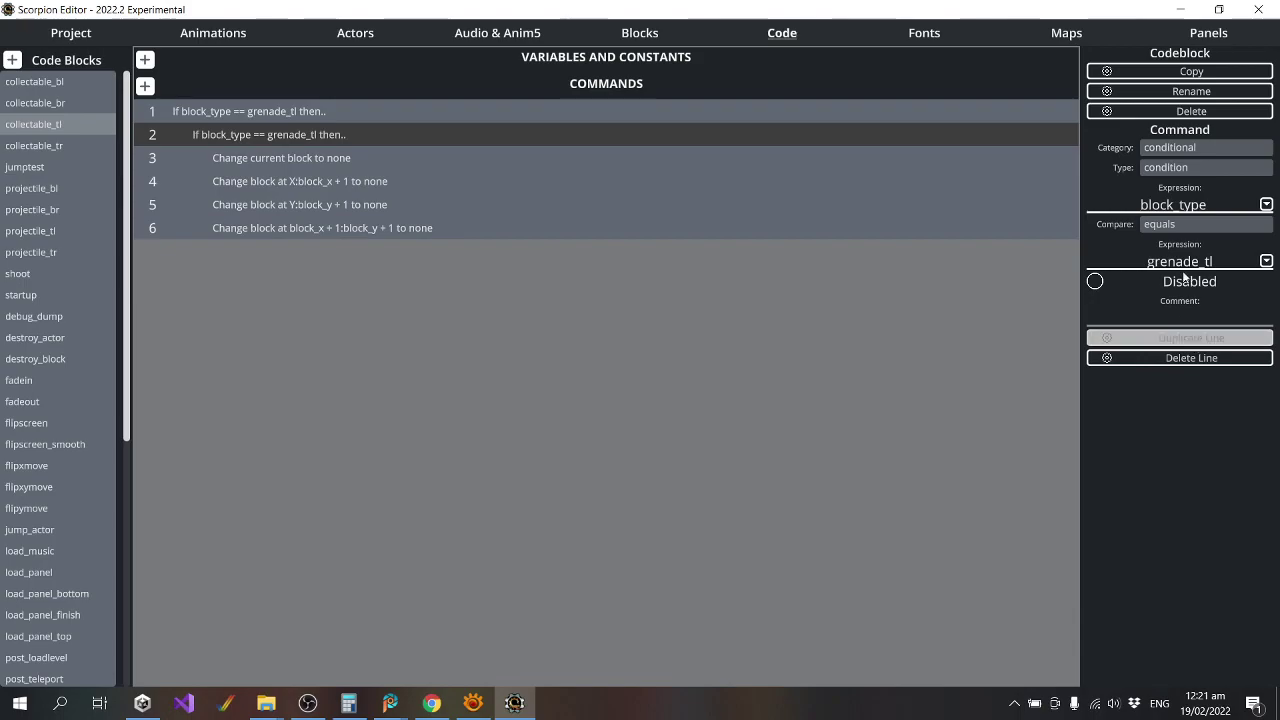
pyautogui.click(1219, 172)
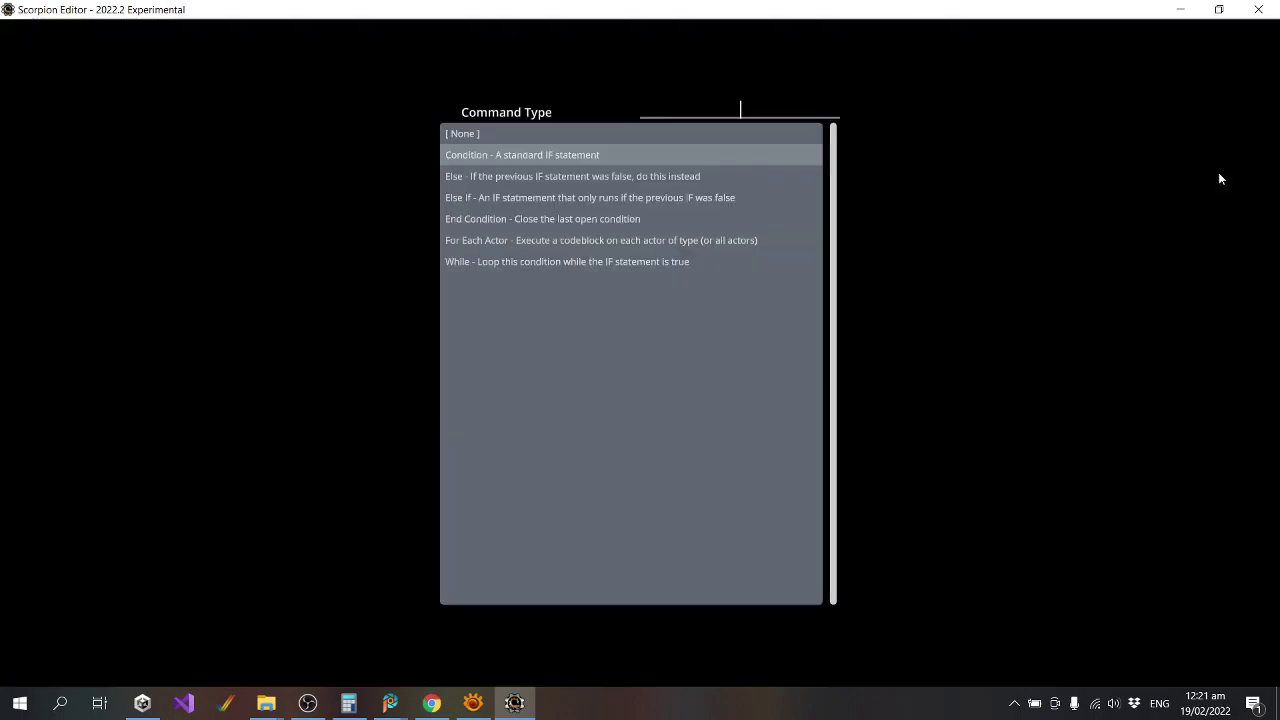
pyautogui.click(491, 219)
# Duplicate the grenade_tl condition line again and open the copy's command category for changing.
pyautogui.click(620, 111)
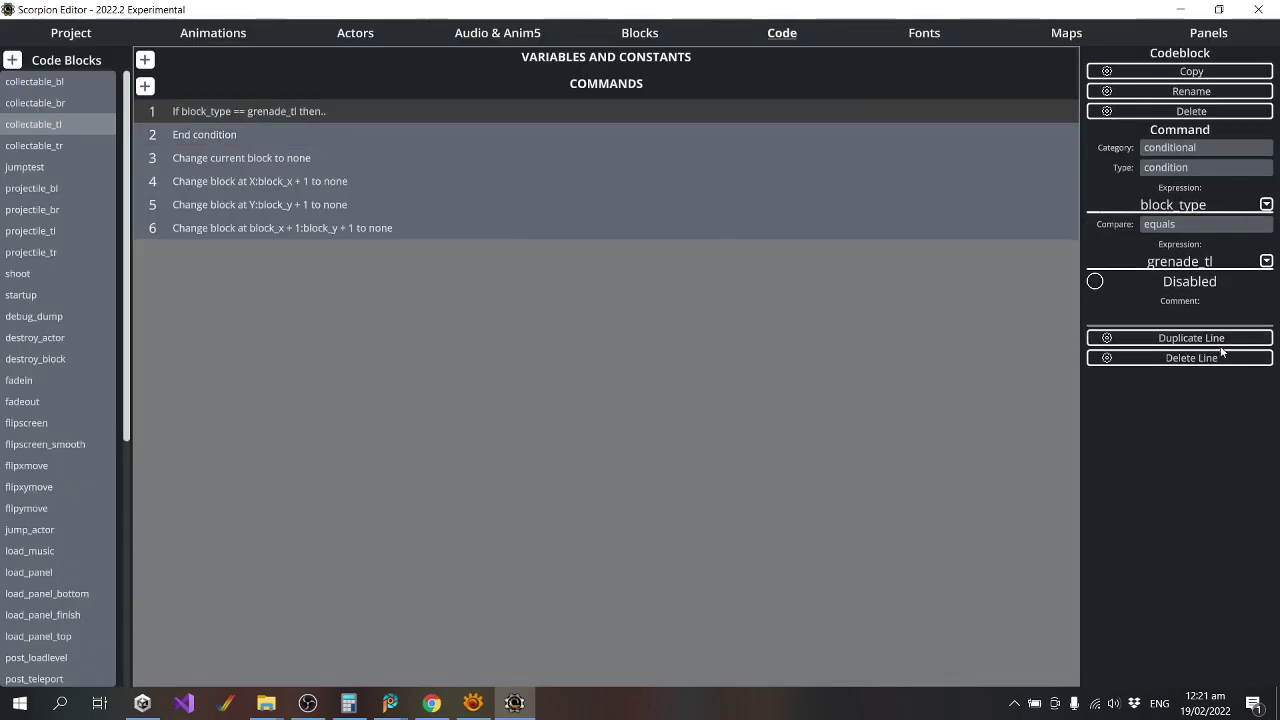
pyautogui.click(1191, 338)
pyautogui.click(1171, 146)
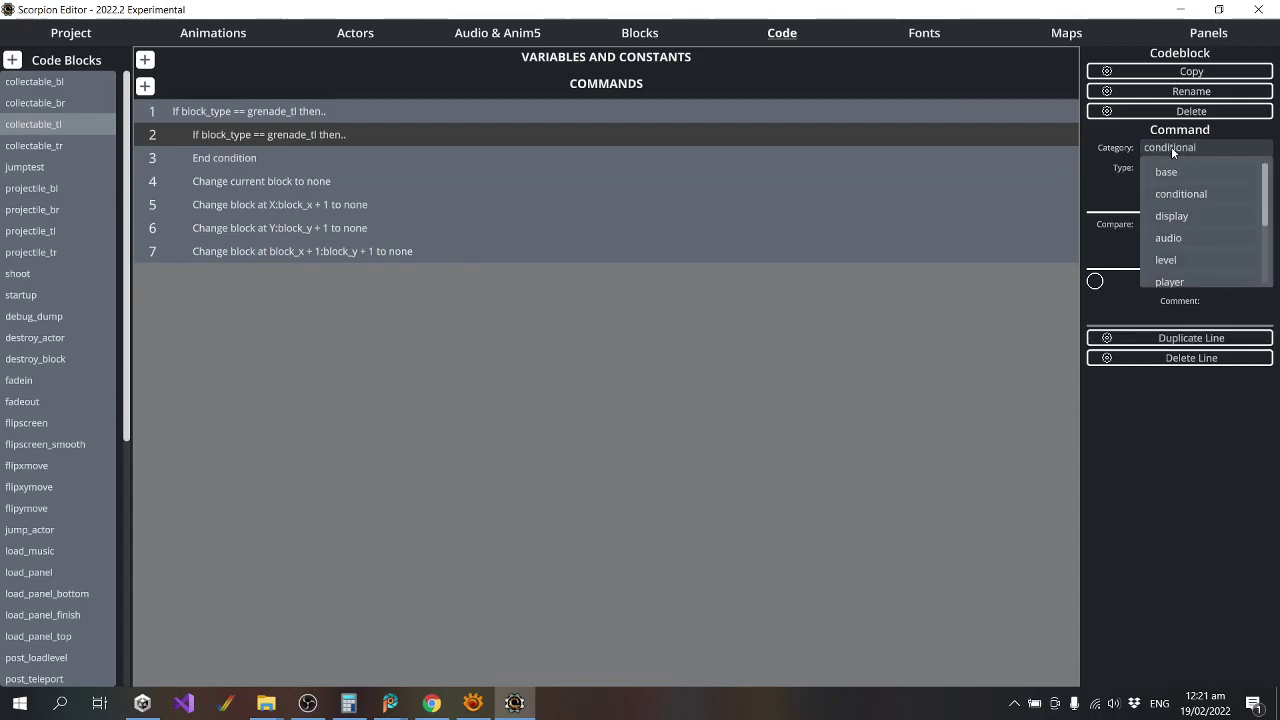
# Change line 2 of the collectable_tl codeblock to a base Set Variable command that targets grenade_count.
pyautogui.click(1184, 169)
pyautogui.click(1190, 168)
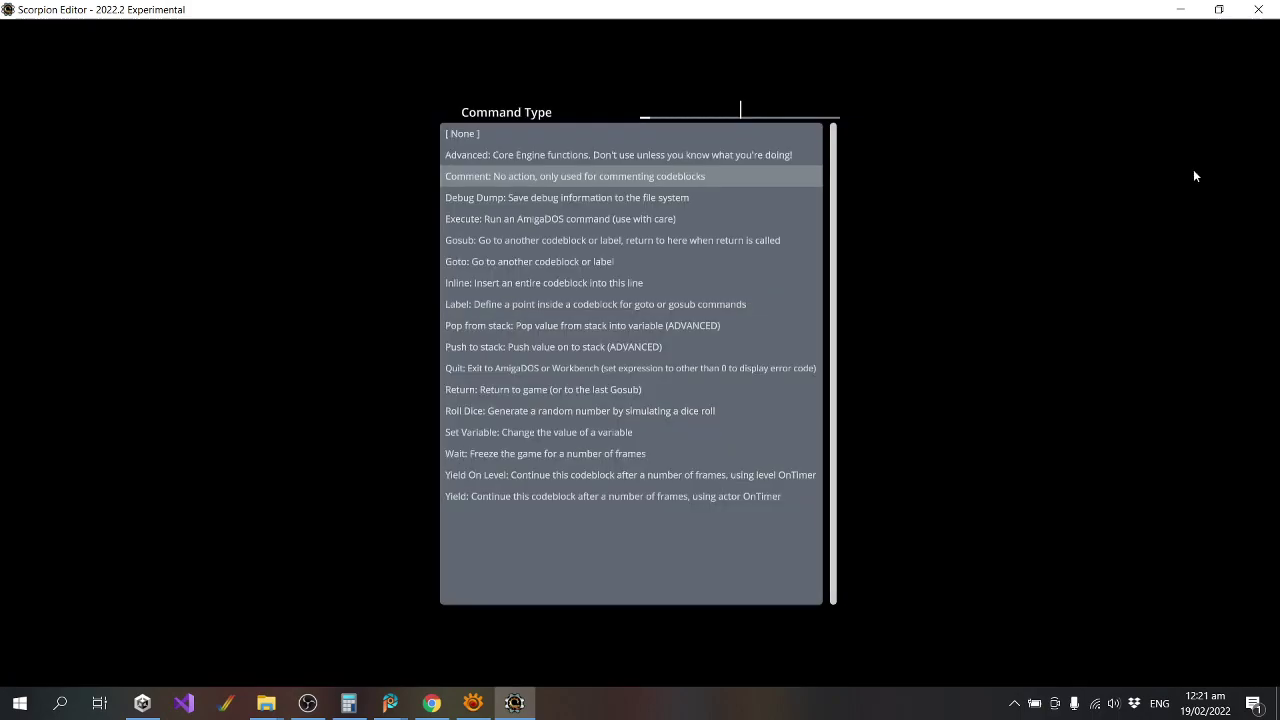
pyautogui.click(524, 432)
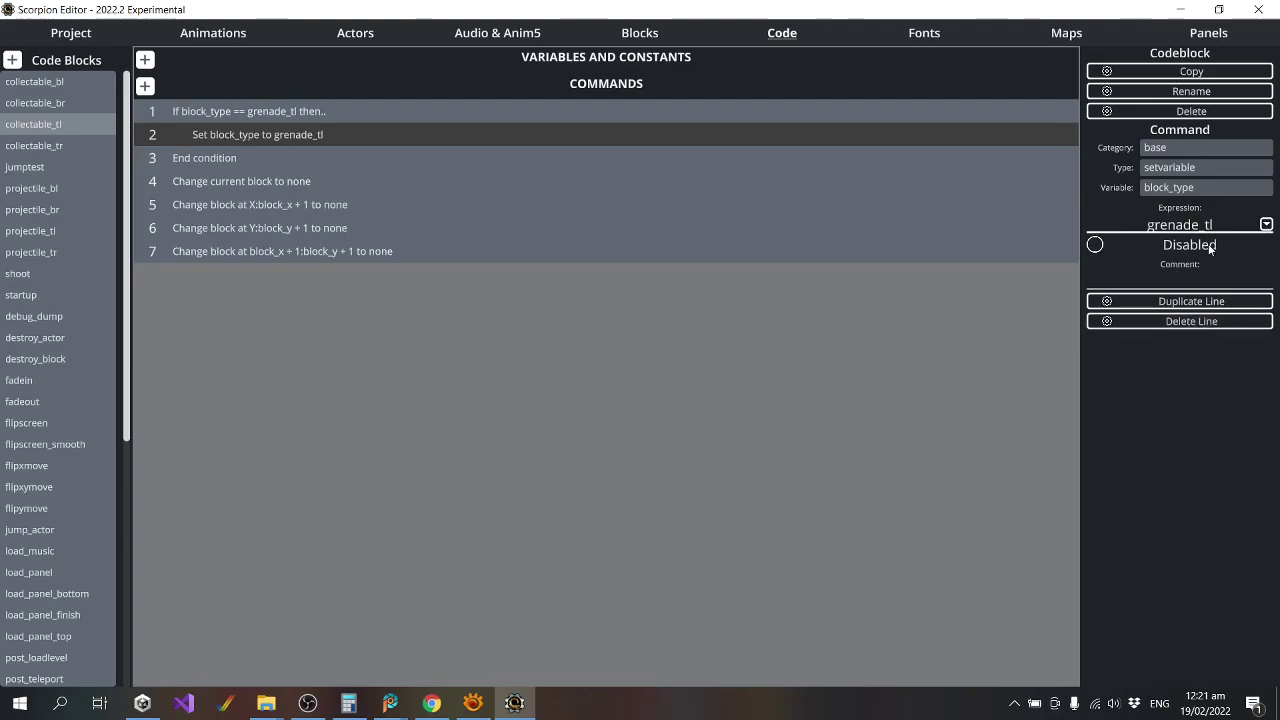
pyautogui.click(1185, 189)
pyautogui.write('gr')
pyautogui.click(500, 133)
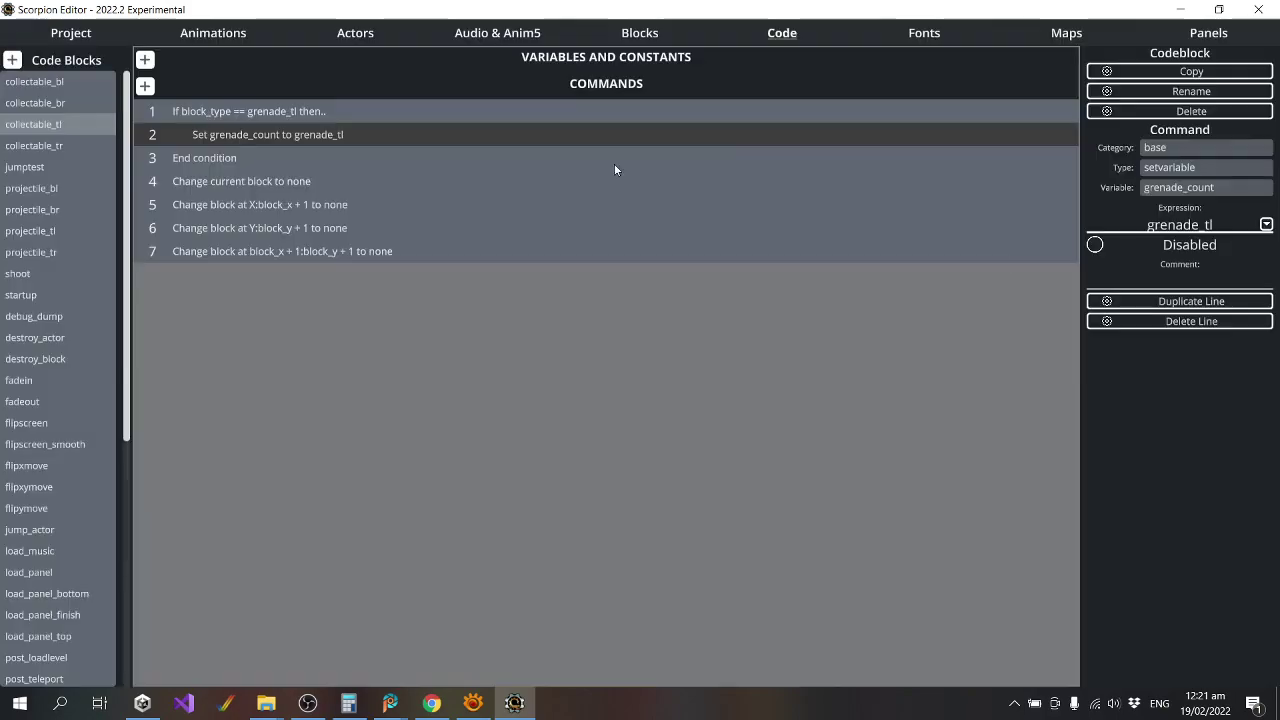
# Set the expression of the grenade_count assignment to grenade_count + 20.
pyautogui.click(1215, 226)
pyautogui.write('gre')
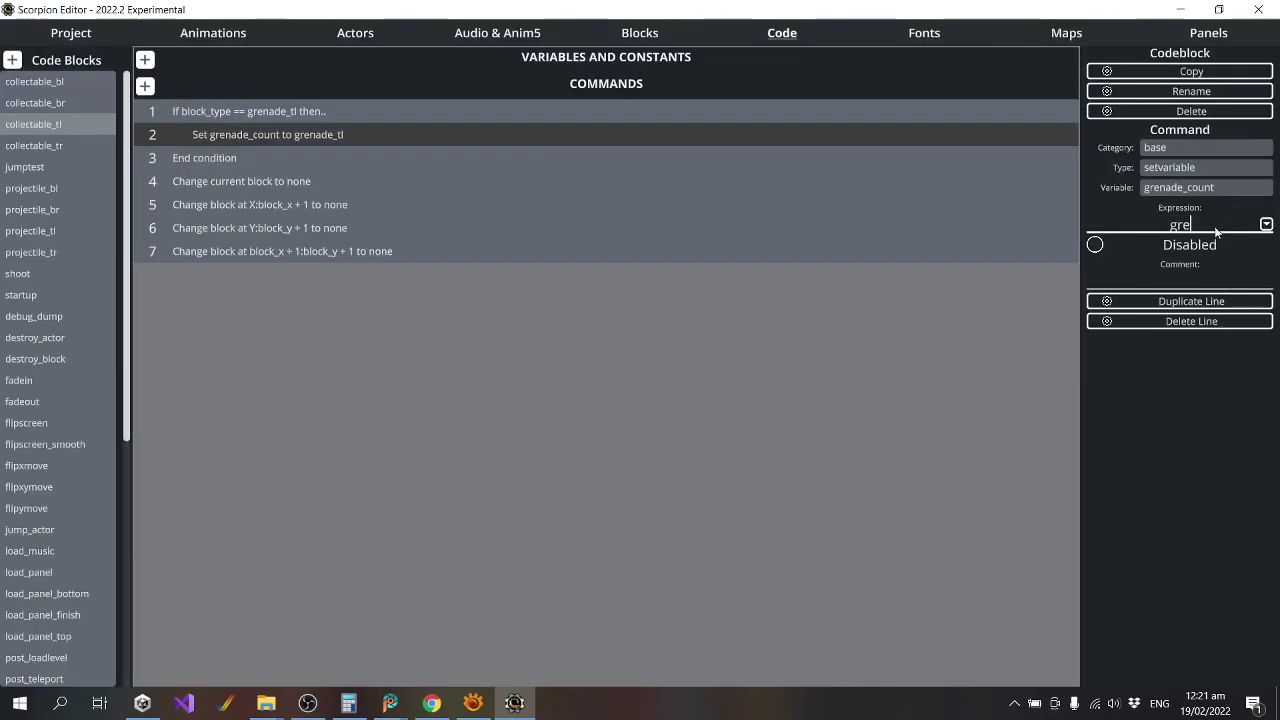
pyautogui.write('nade_count')
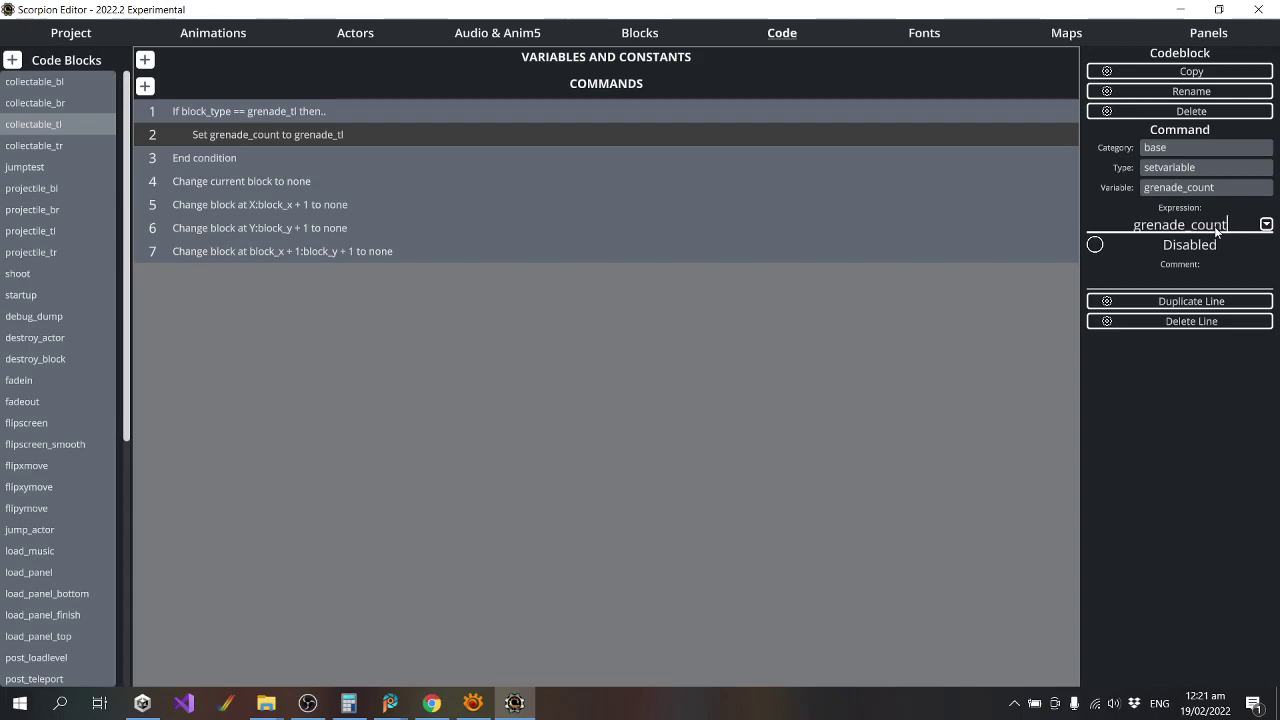
pyautogui.write(' +')
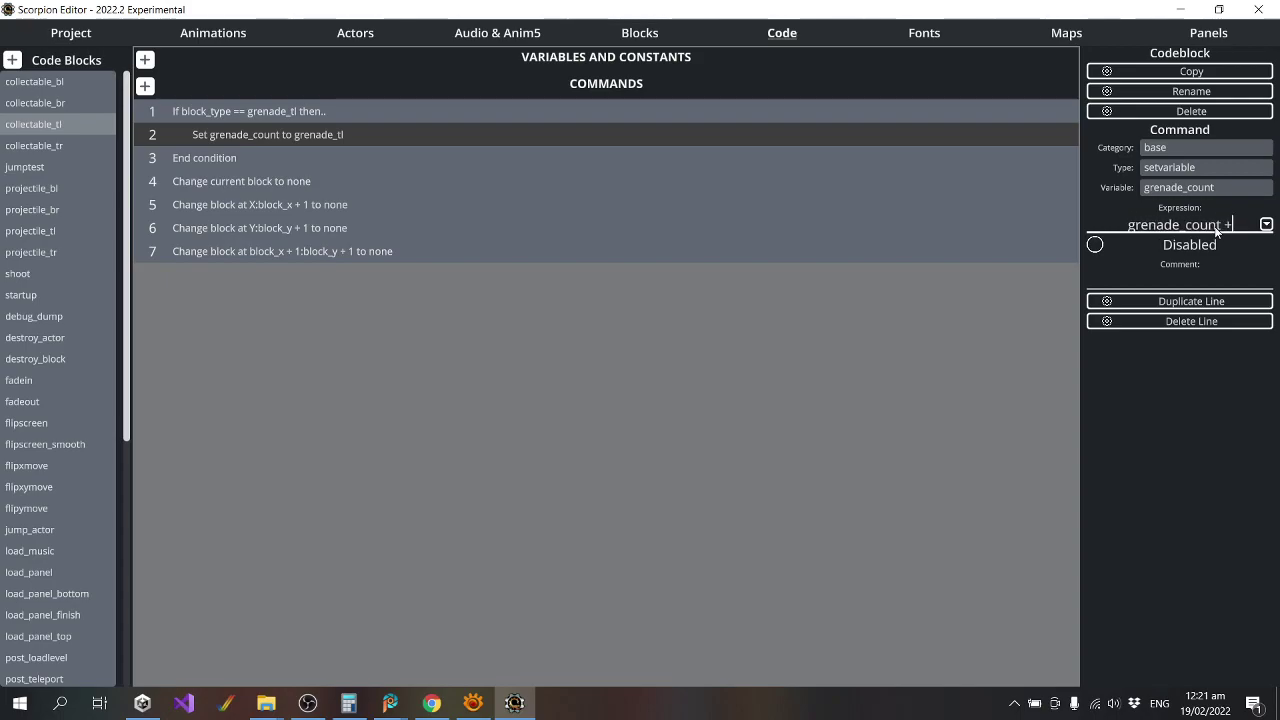
pyautogui.write(' 20')
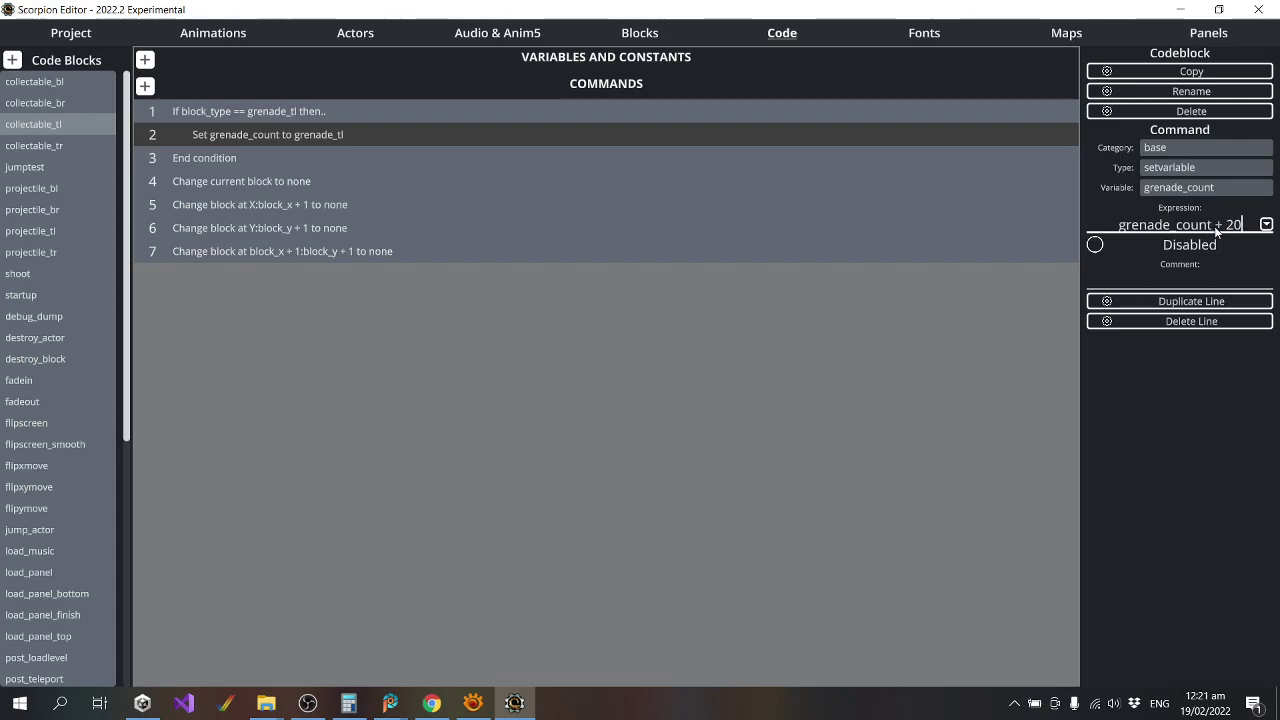
pyautogui.press('Return')
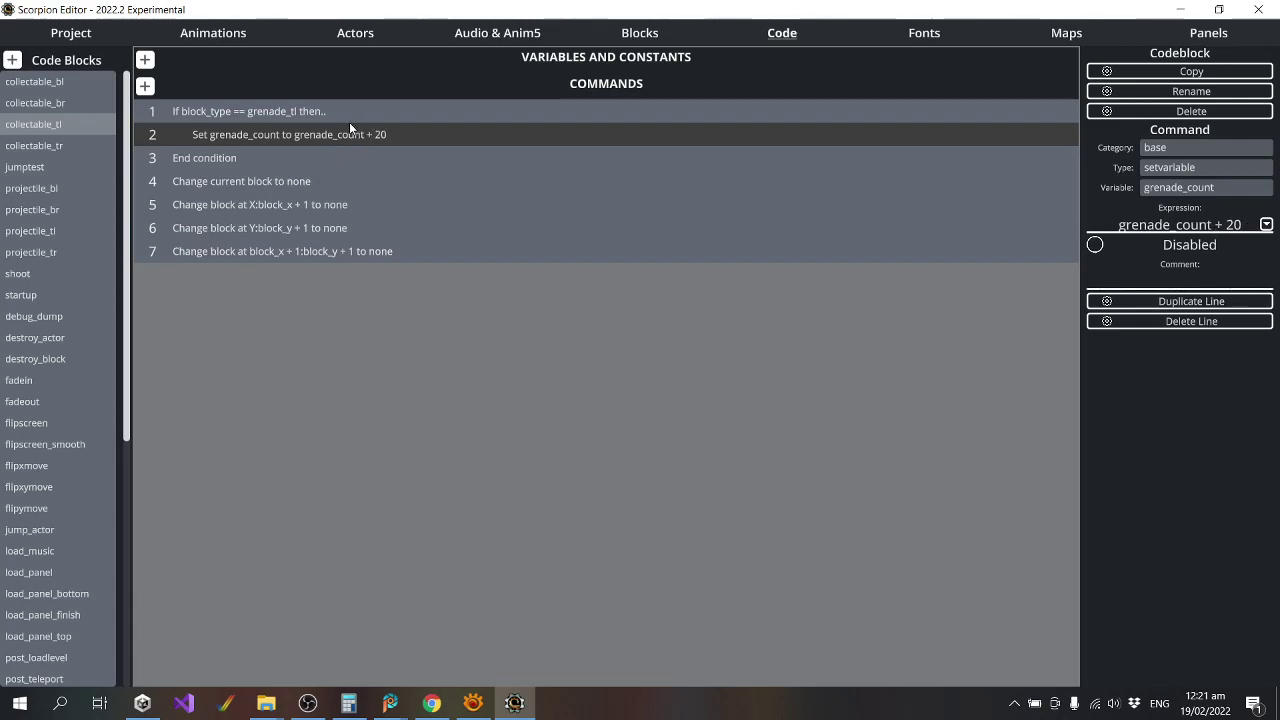
pyautogui.click(359, 118)
pyautogui.click(367, 134)
pyautogui.click(257, 157)
pyautogui.click(277, 138)
pyautogui.click(271, 184)
pyautogui.click(314, 132)
# In the shoot codeblock, change the projectile fired inside the grenade_count condition to jazz_grenade.
pyautogui.click(38, 272)
pyautogui.click(310, 159)
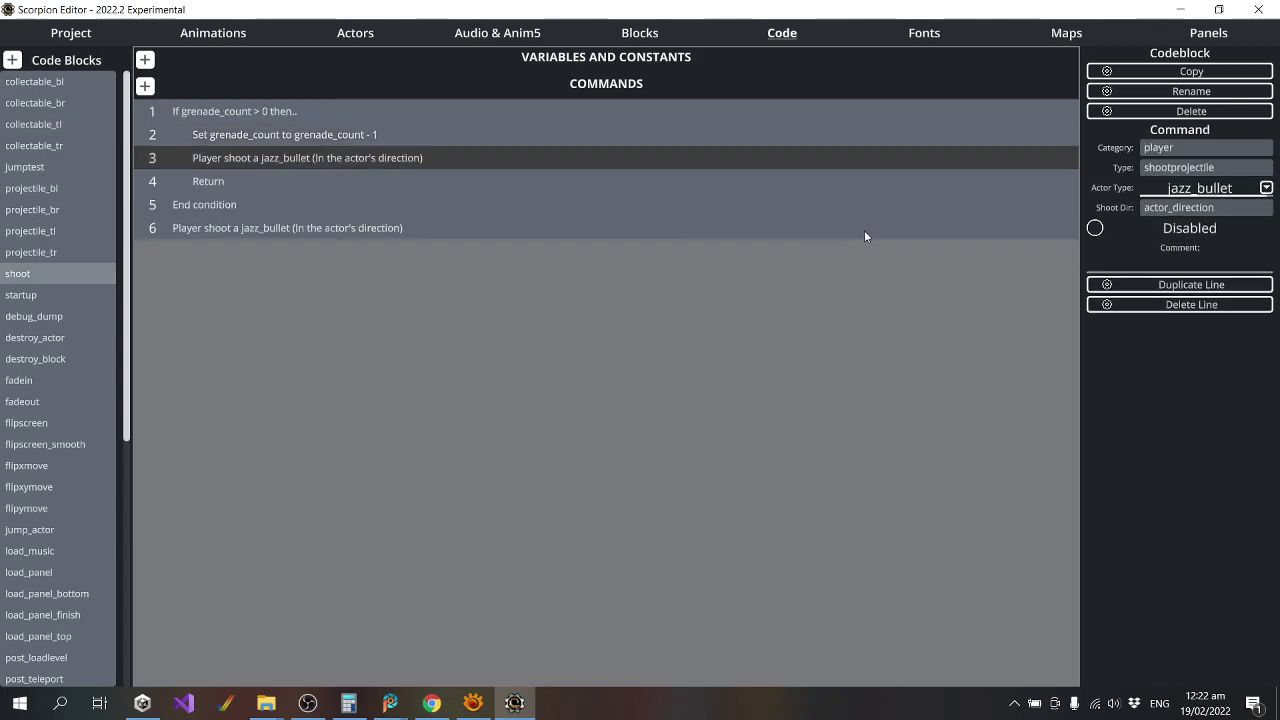
pyautogui.click(1220, 189)
pyautogui.click(489, 197)
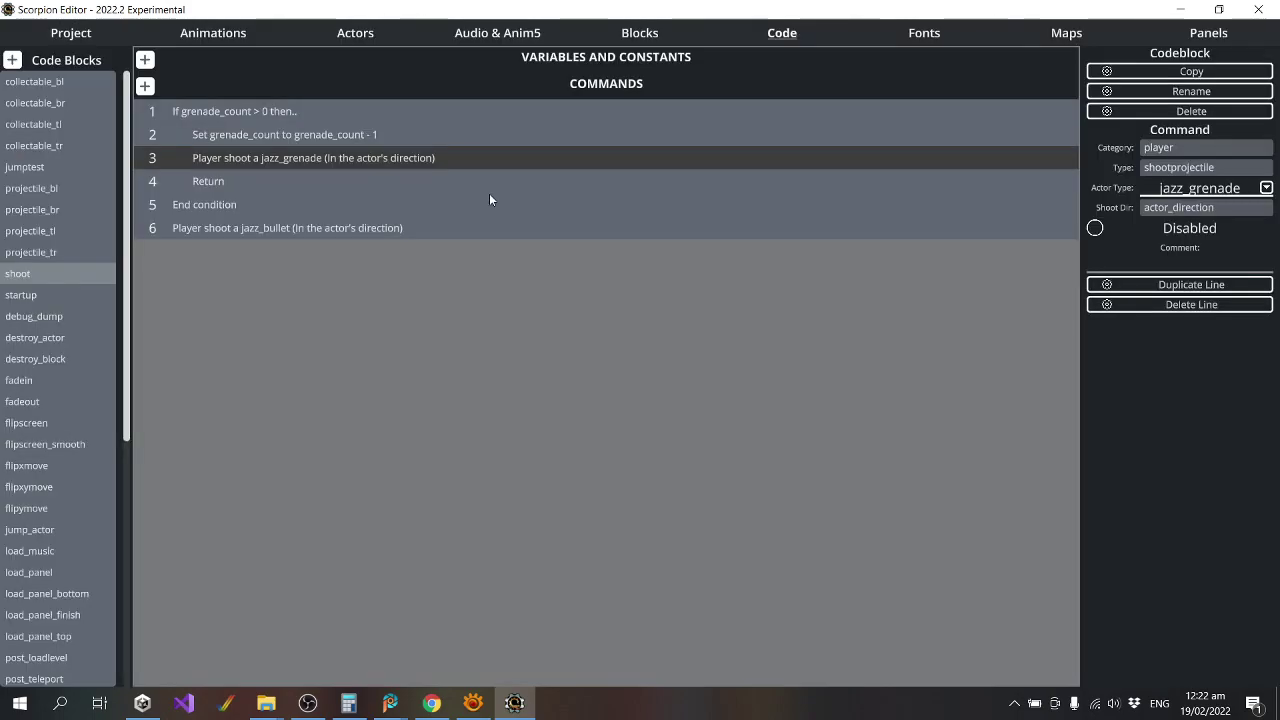
# Duplicate the jazz_grenade shooting line and turn the copy into a set direction command for the new actor.
pyautogui.click(1191, 285)
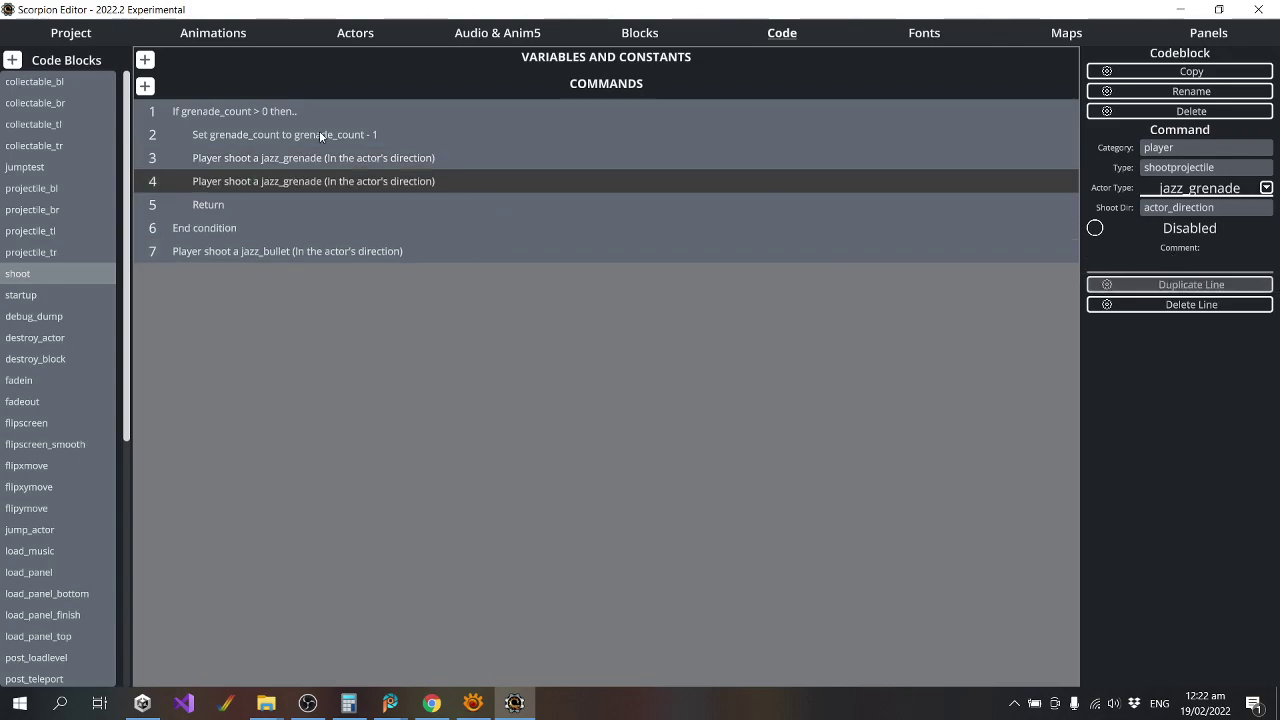
pyautogui.click(1171, 146)
pyautogui.scroll(-3, 1210, 195)
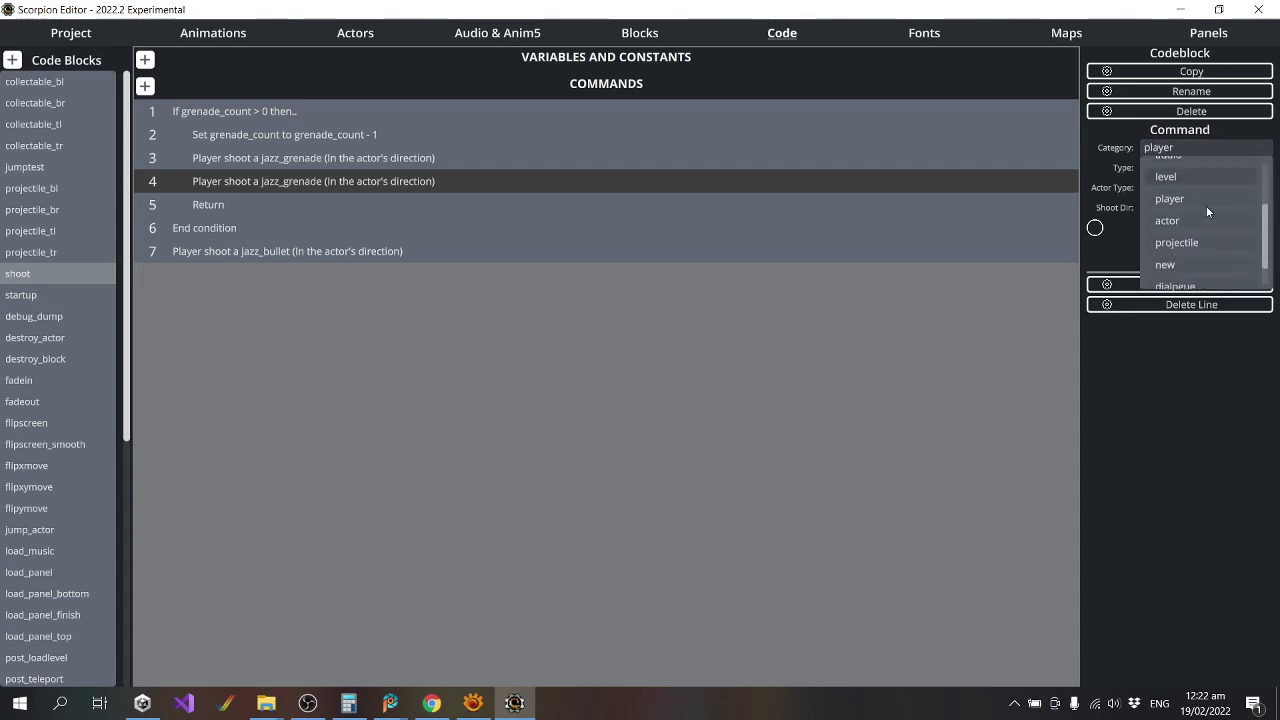
pyautogui.click(1181, 247)
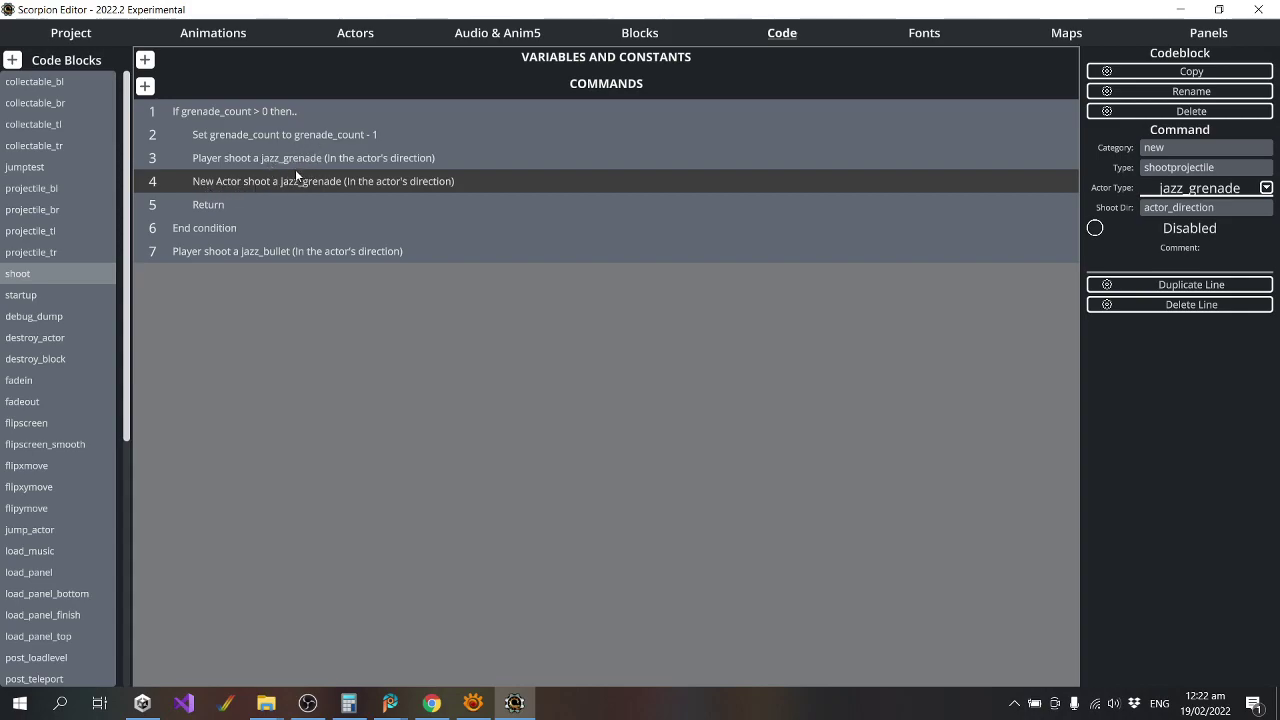
pyautogui.click(1190, 168)
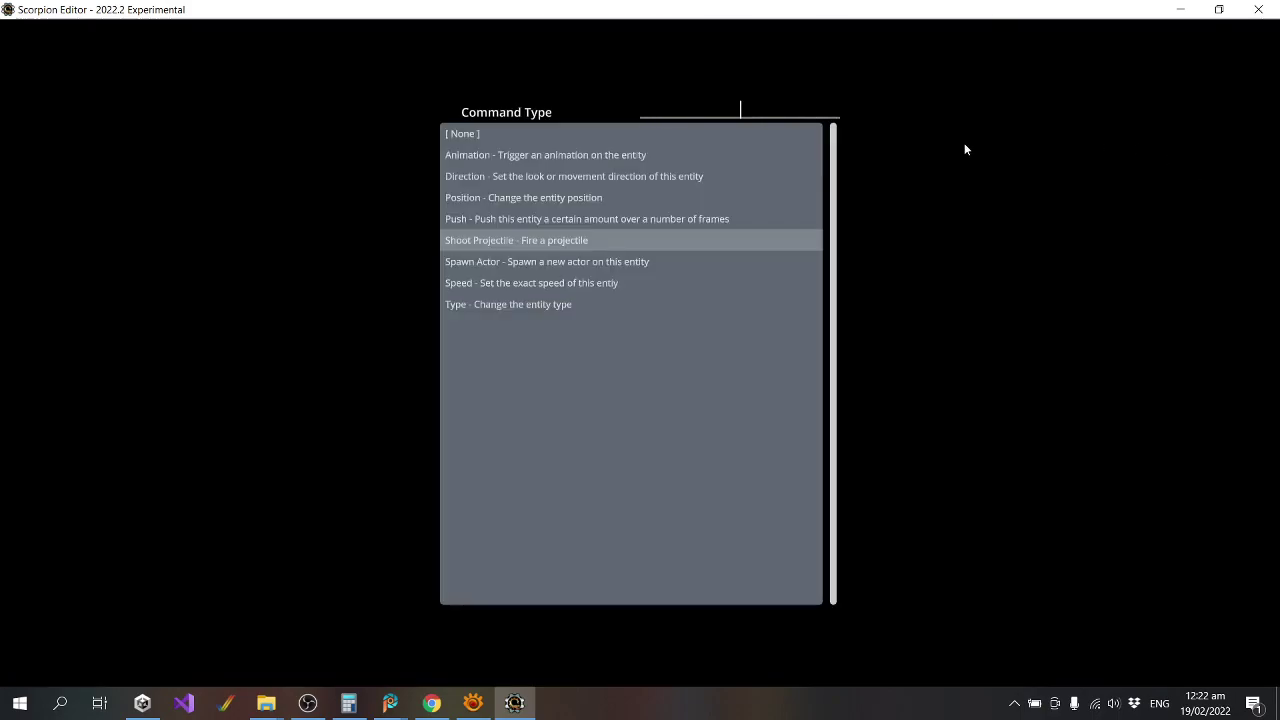
pyautogui.click(497, 176)
# Set the new actor's direction to Jump Upwards (regardless of direction faced).
pyautogui.click(1267, 188)
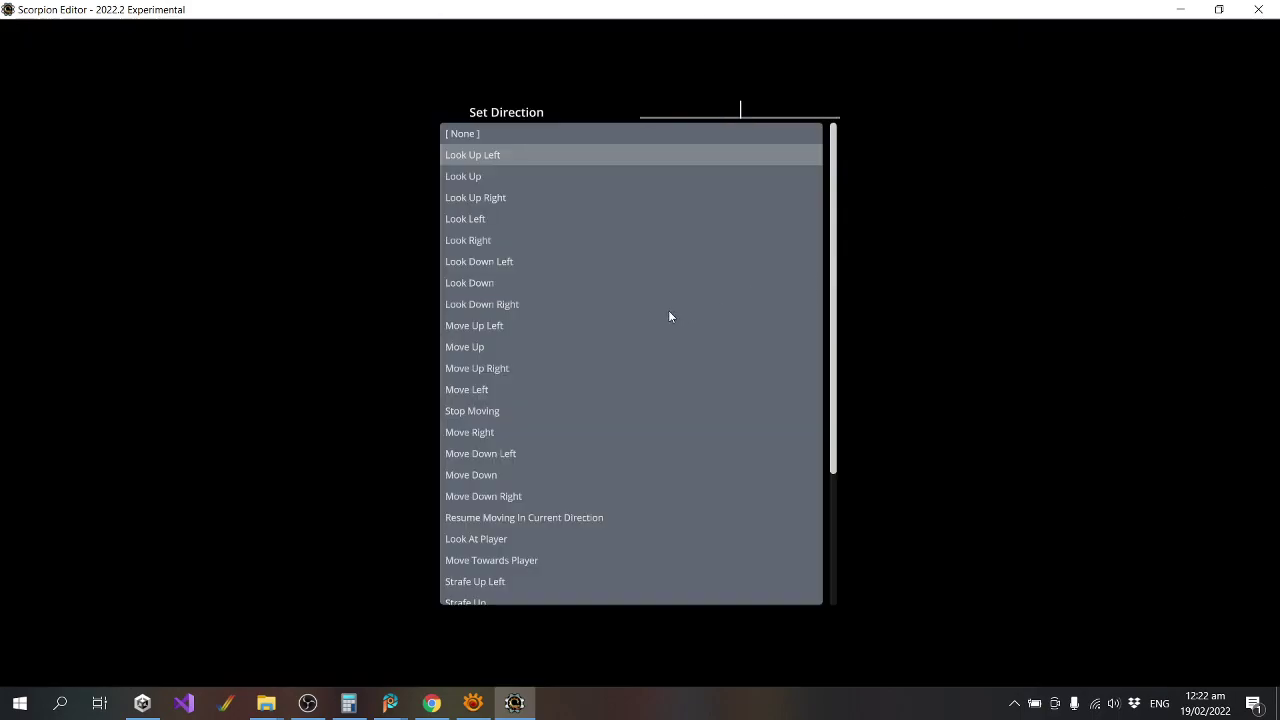
pyautogui.scroll(-3, 501, 287)
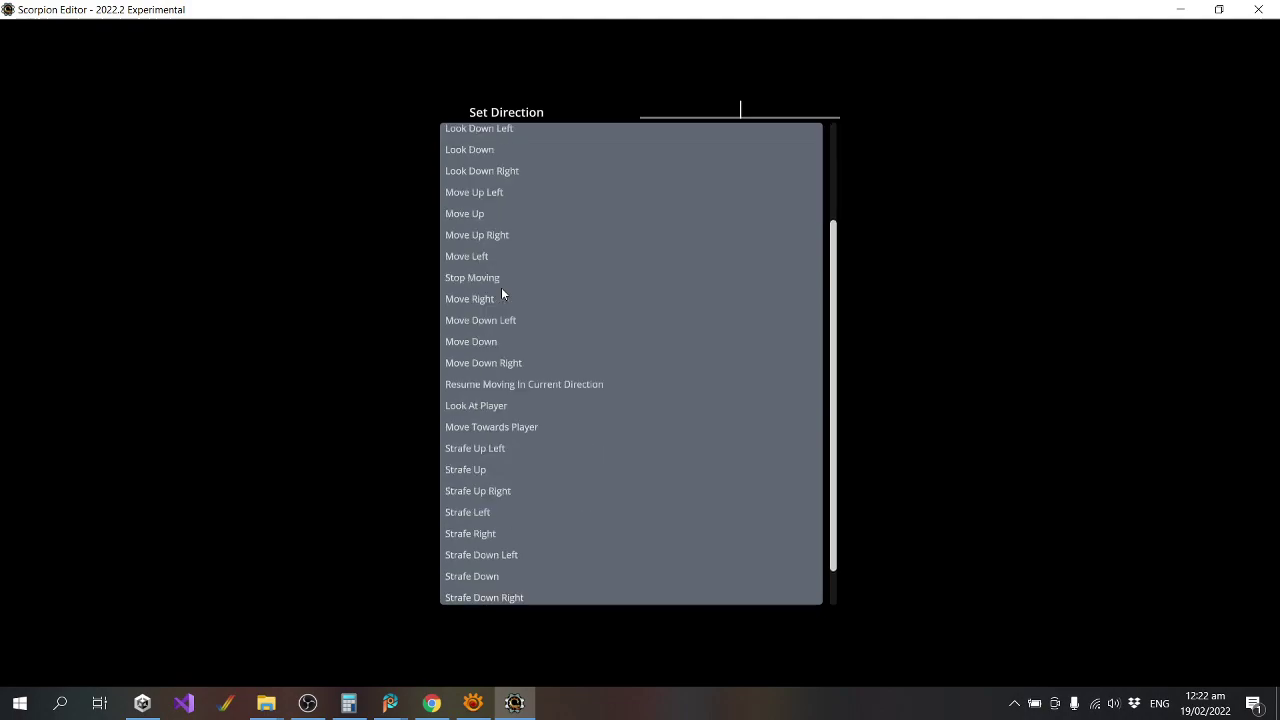
pyautogui.scroll(-1, 503, 285)
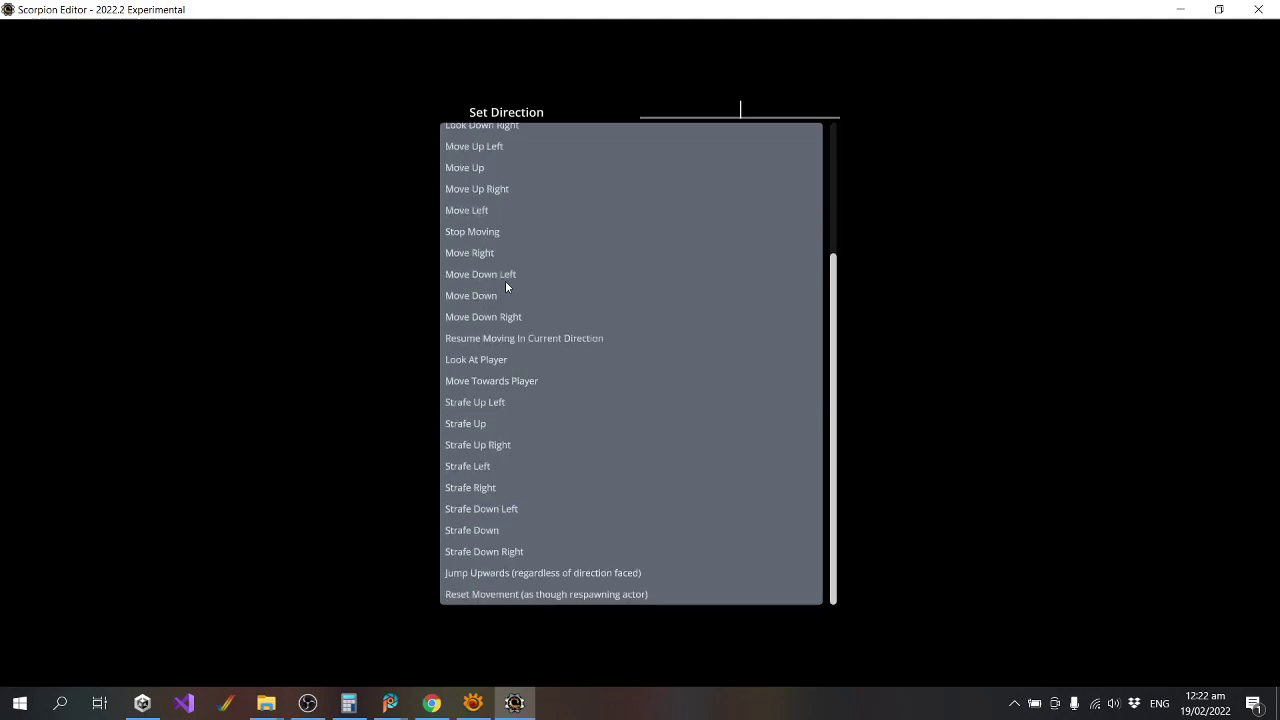
pyautogui.click(571, 574)
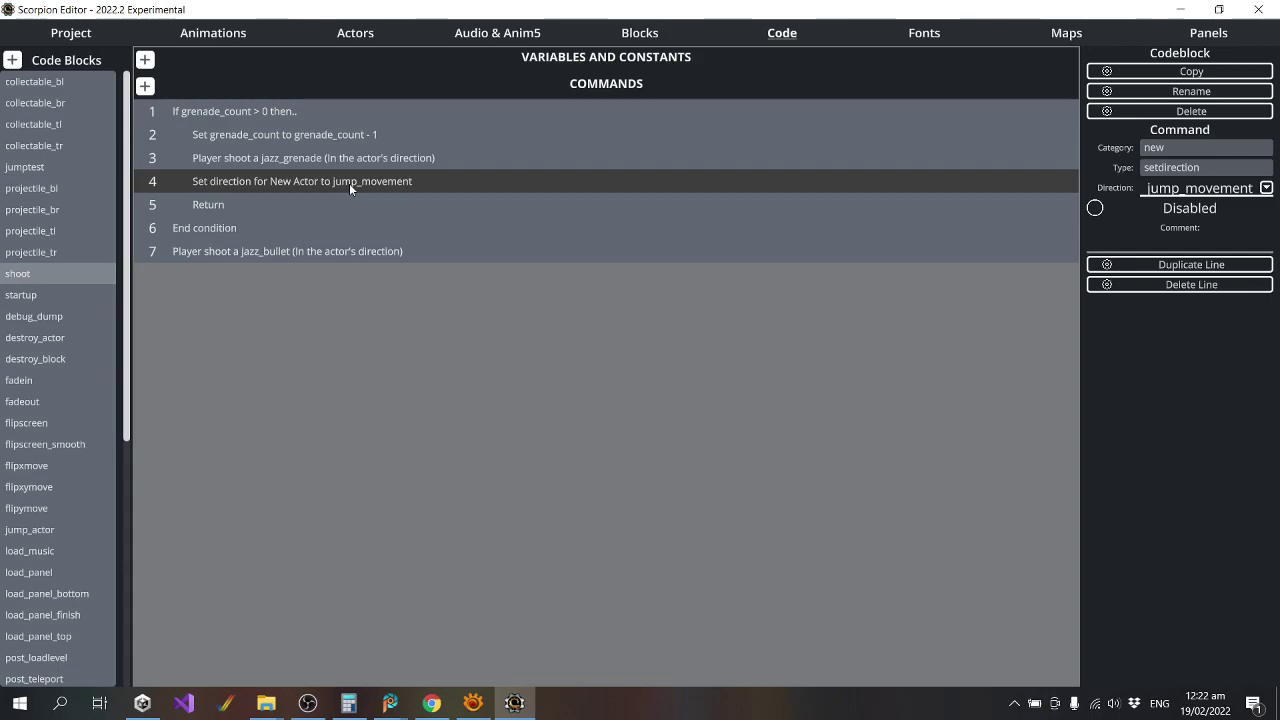
# Run the project in WinUAE and playtest the grenade behaviour by moving the player back and forth across the snow level.
pyautogui.click(71, 33)
pyautogui.click(71, 128)
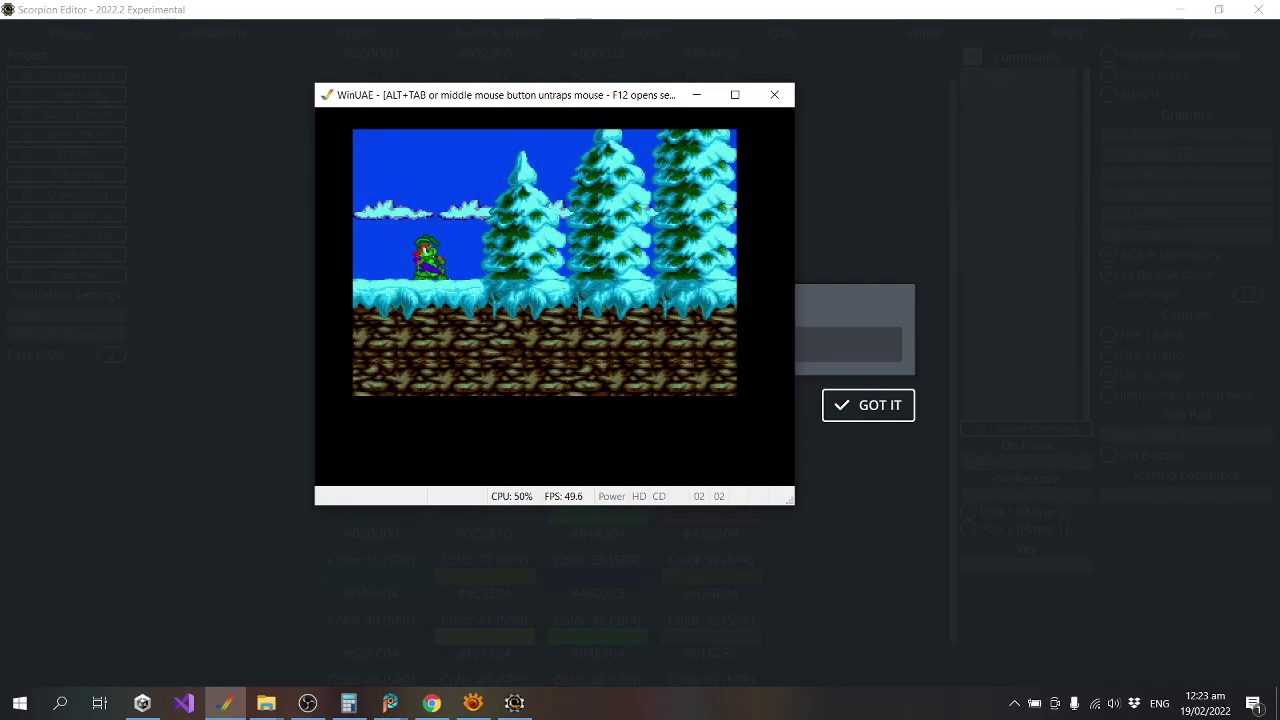
pyautogui.press('Right')
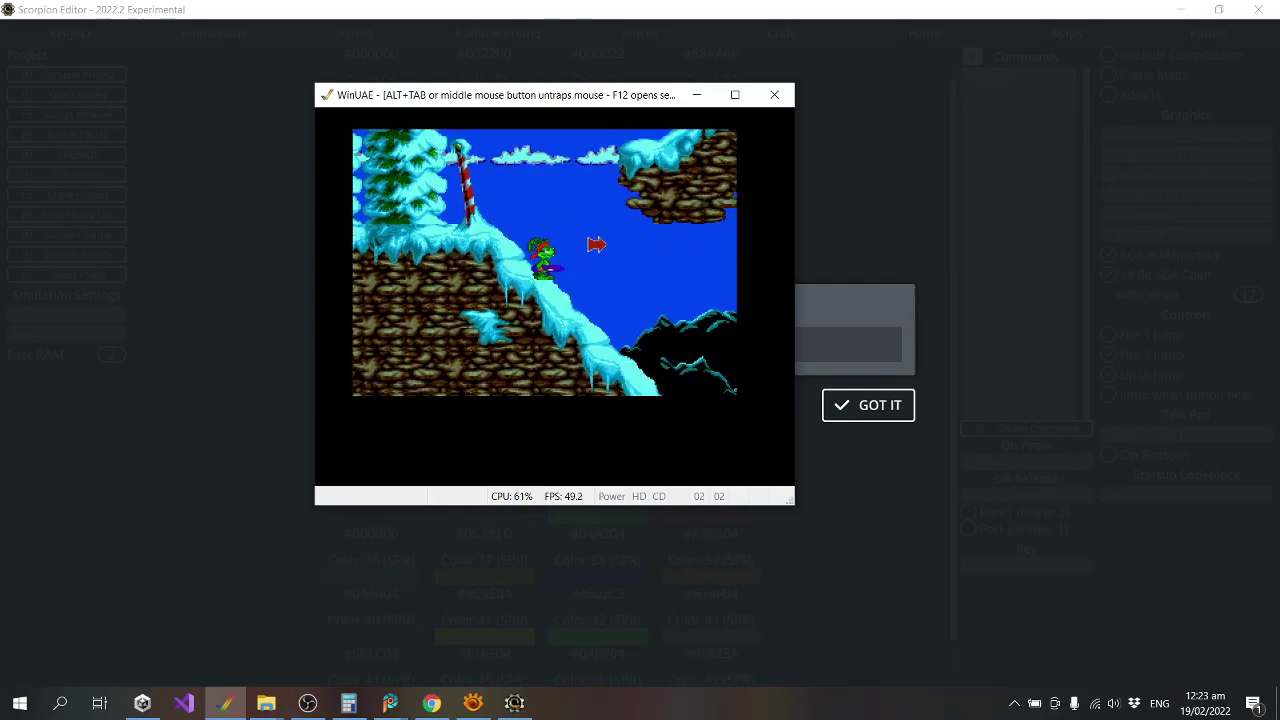
pyautogui.press('Right')
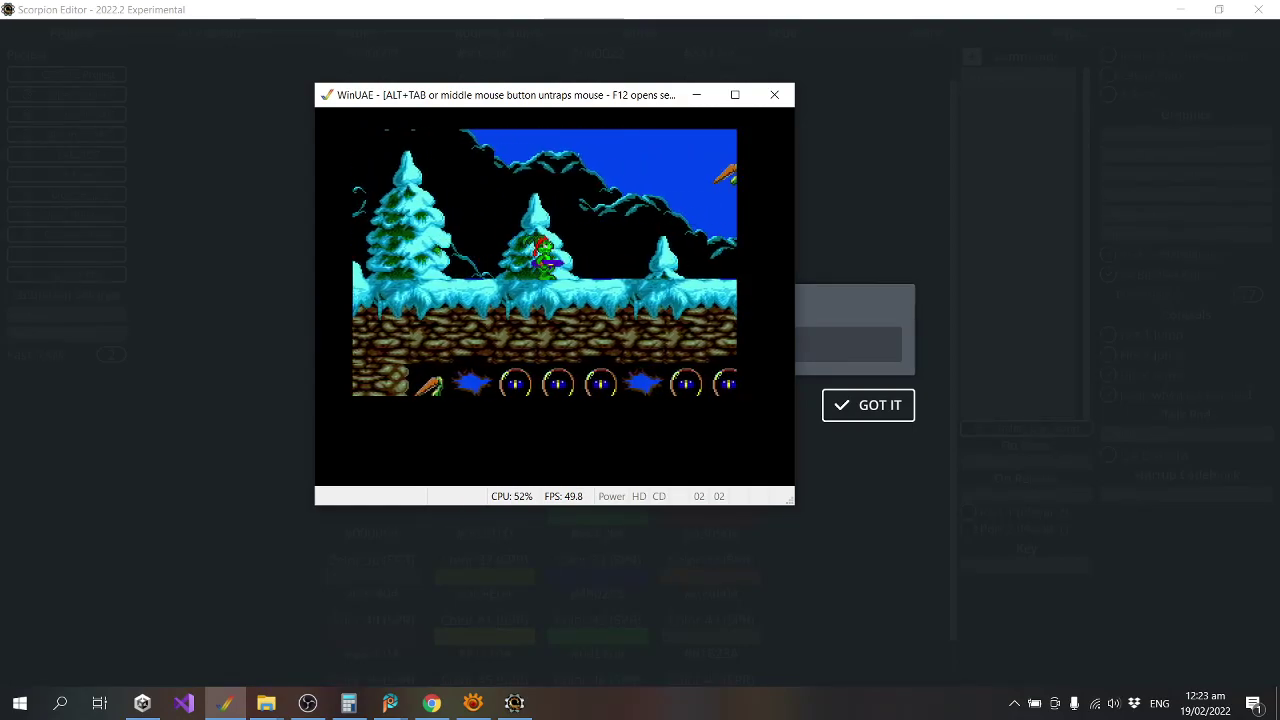
pyautogui.press('Right')
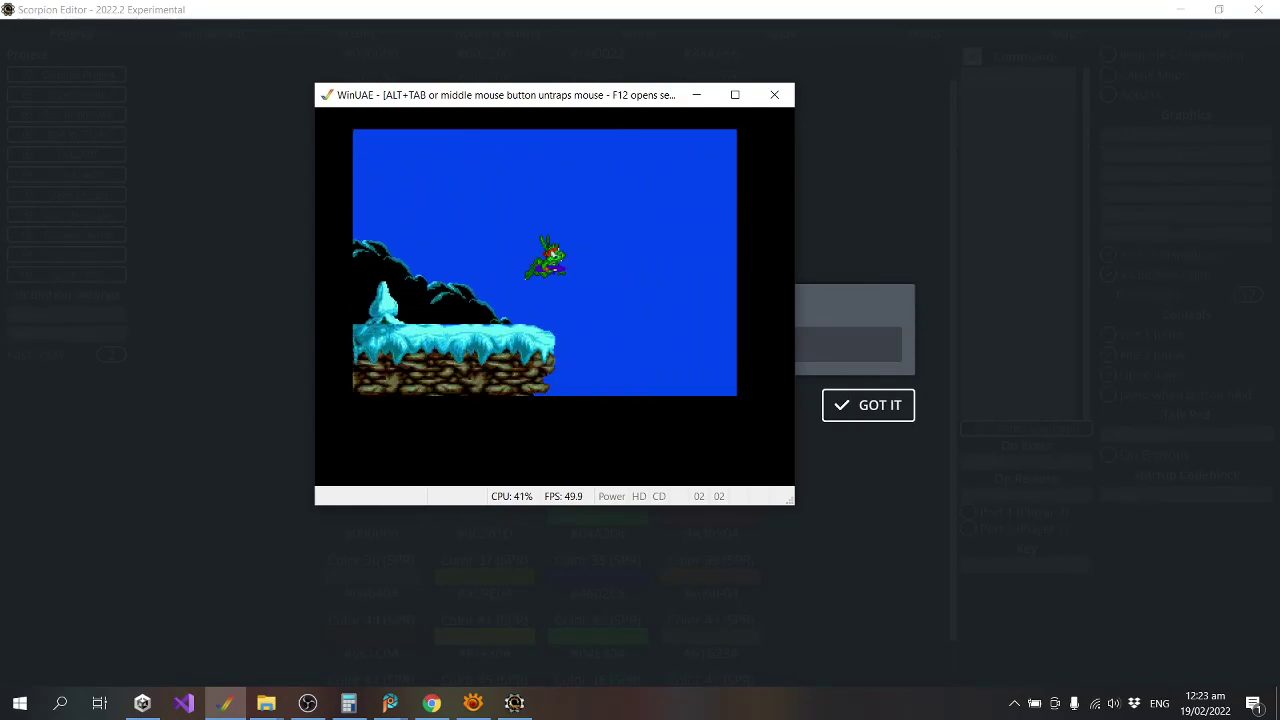
pyautogui.press('Left')
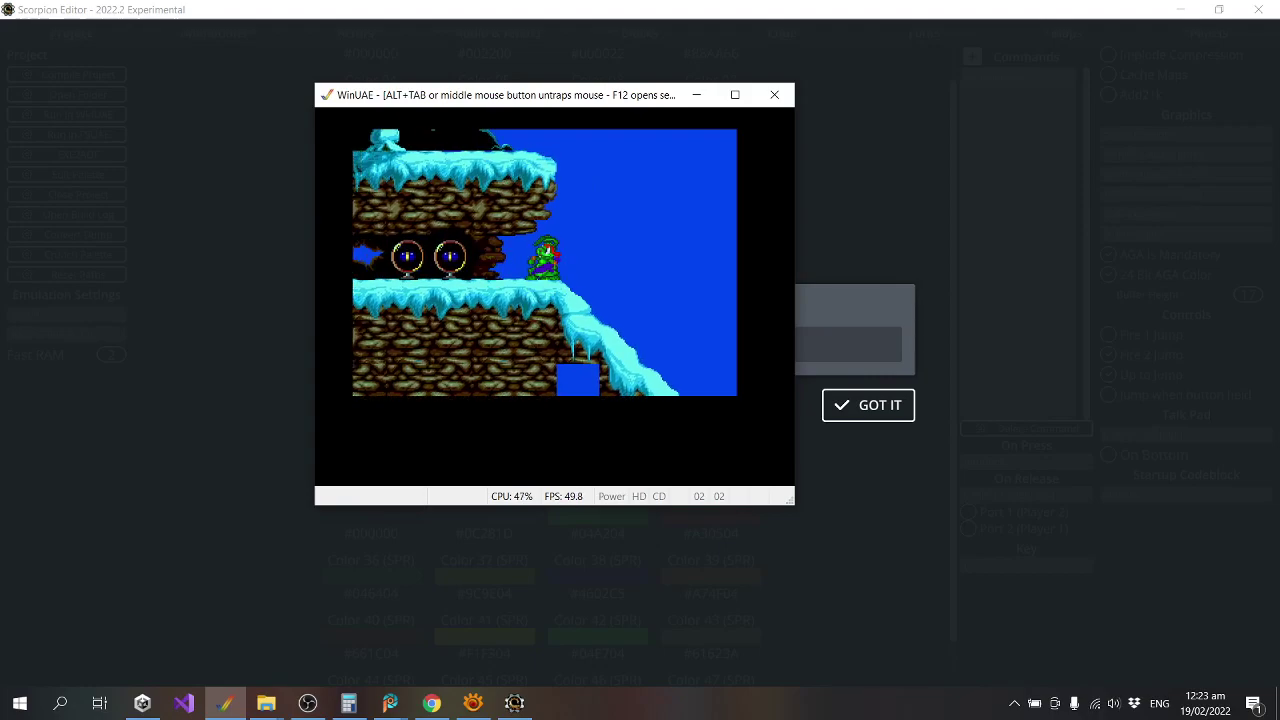
pyautogui.press('Left')
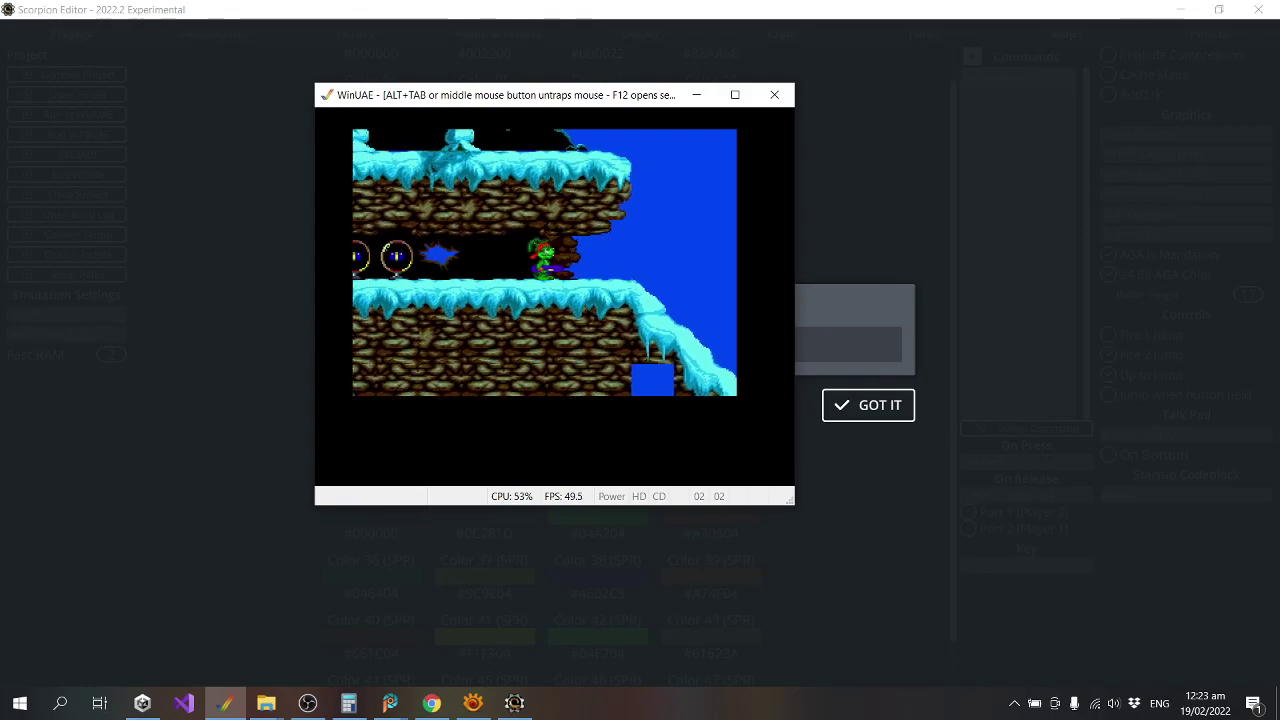
pyautogui.press('Right')
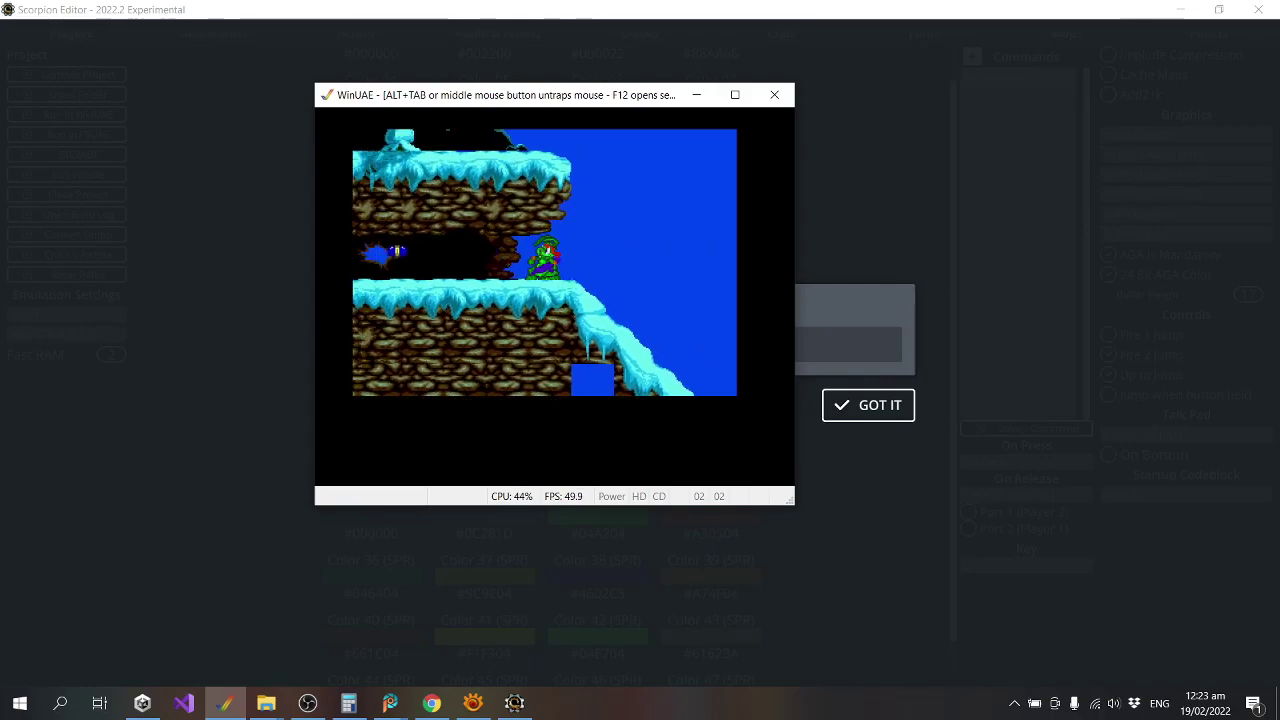
pyautogui.press('Right')
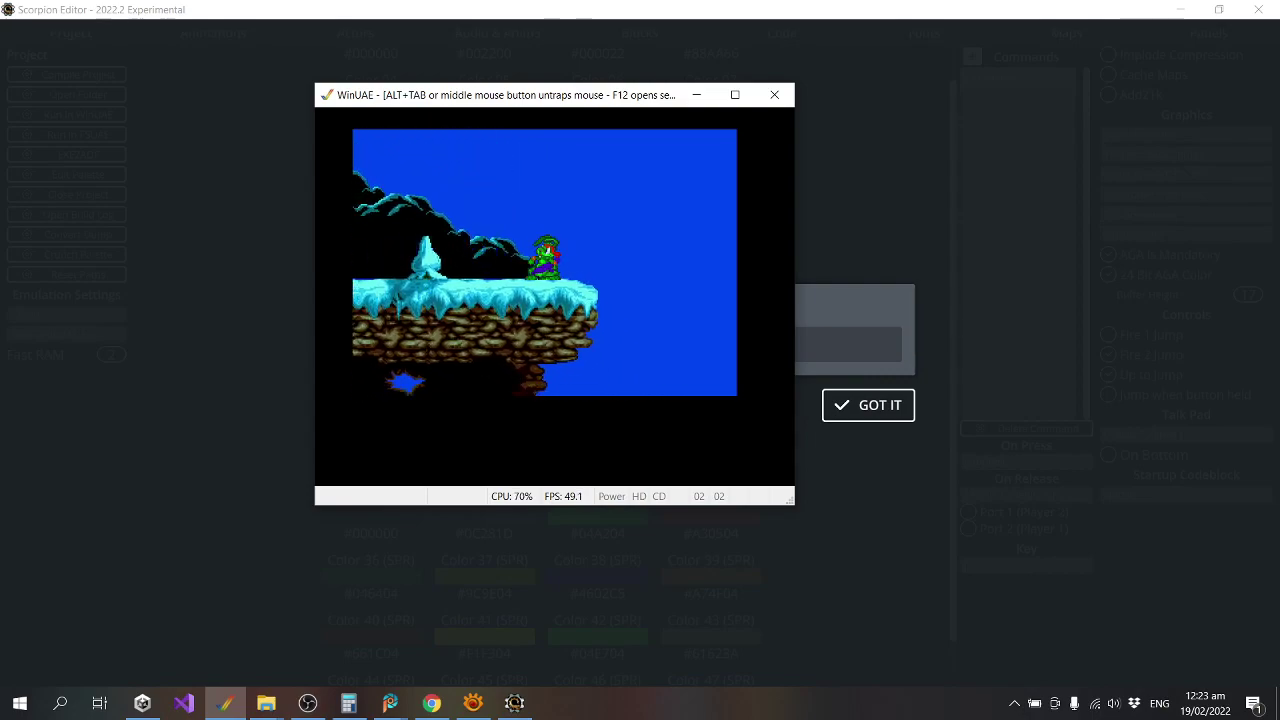
pyautogui.press('Left')
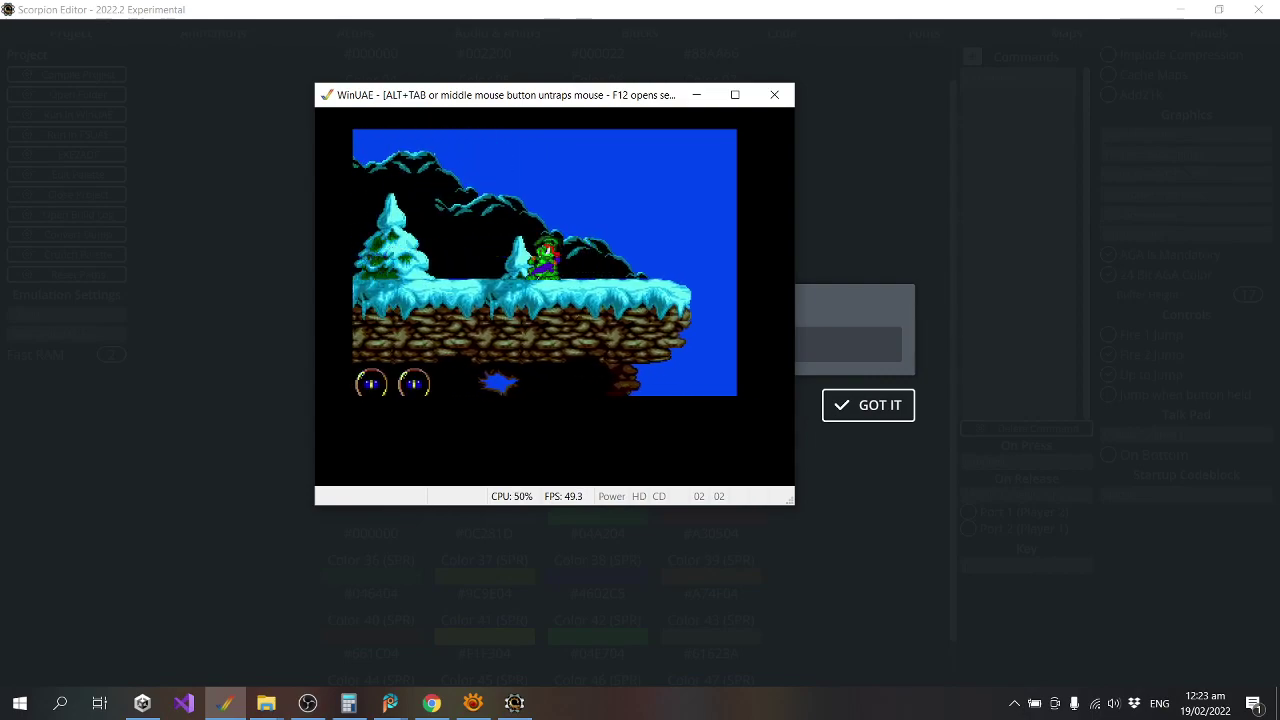
pyautogui.press('Right')
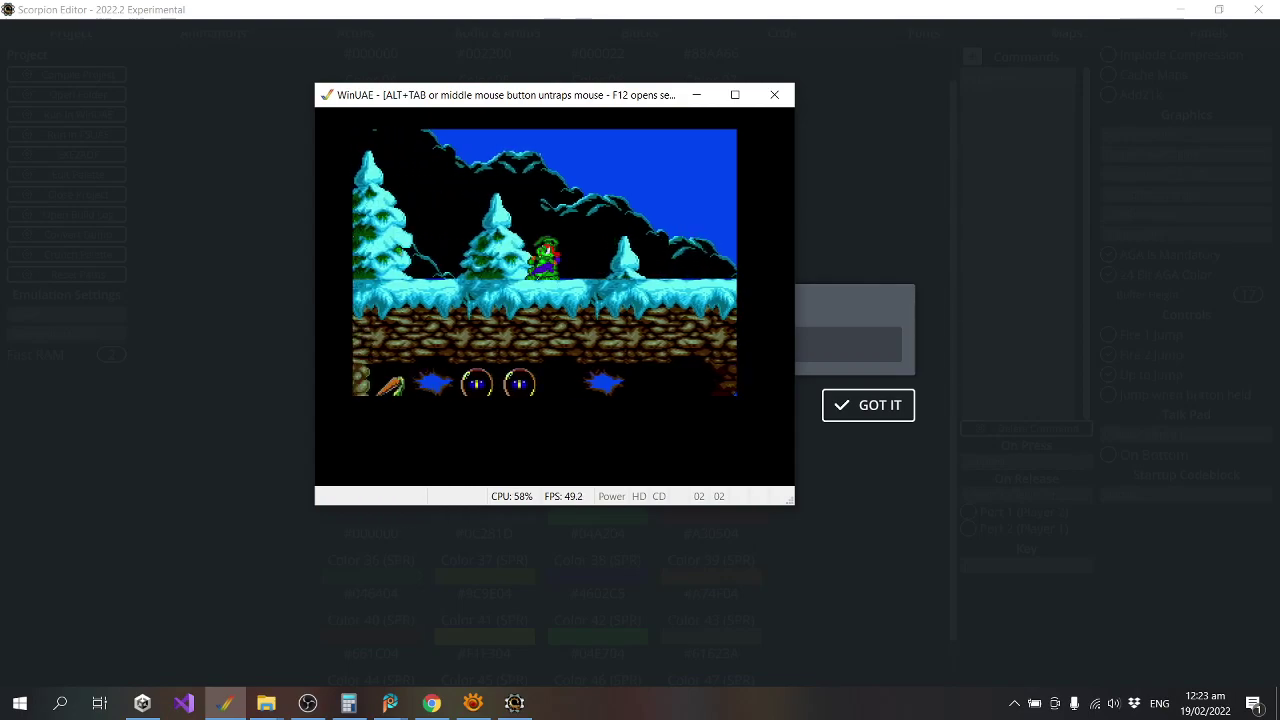
pyautogui.press('Left')
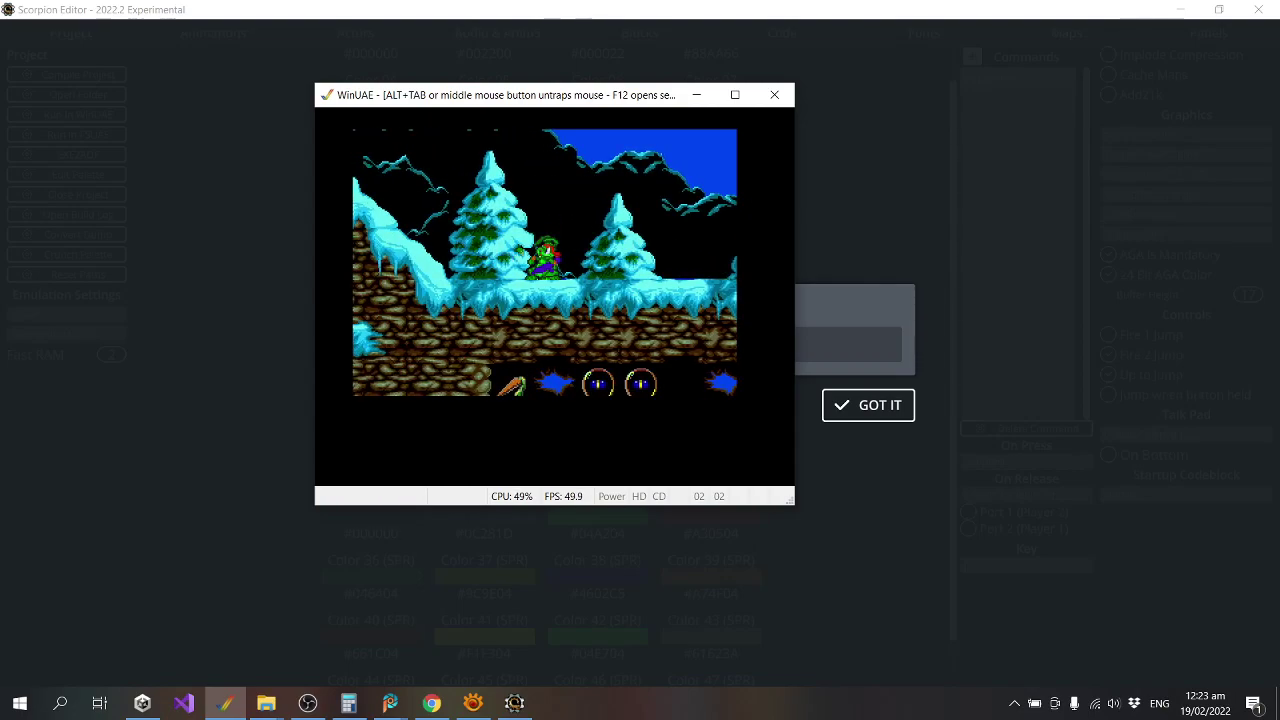
pyautogui.press('Left')
pyautogui.press('Right')
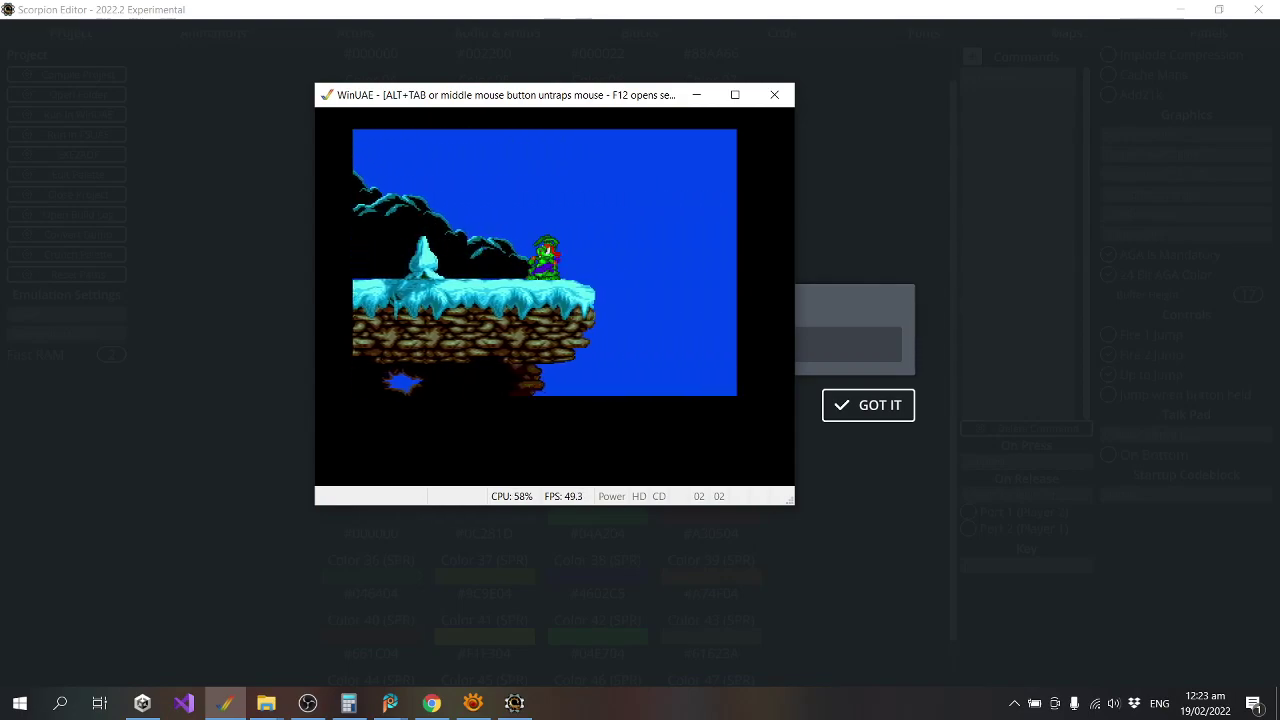
pyautogui.hotkey('alt', 'F4')
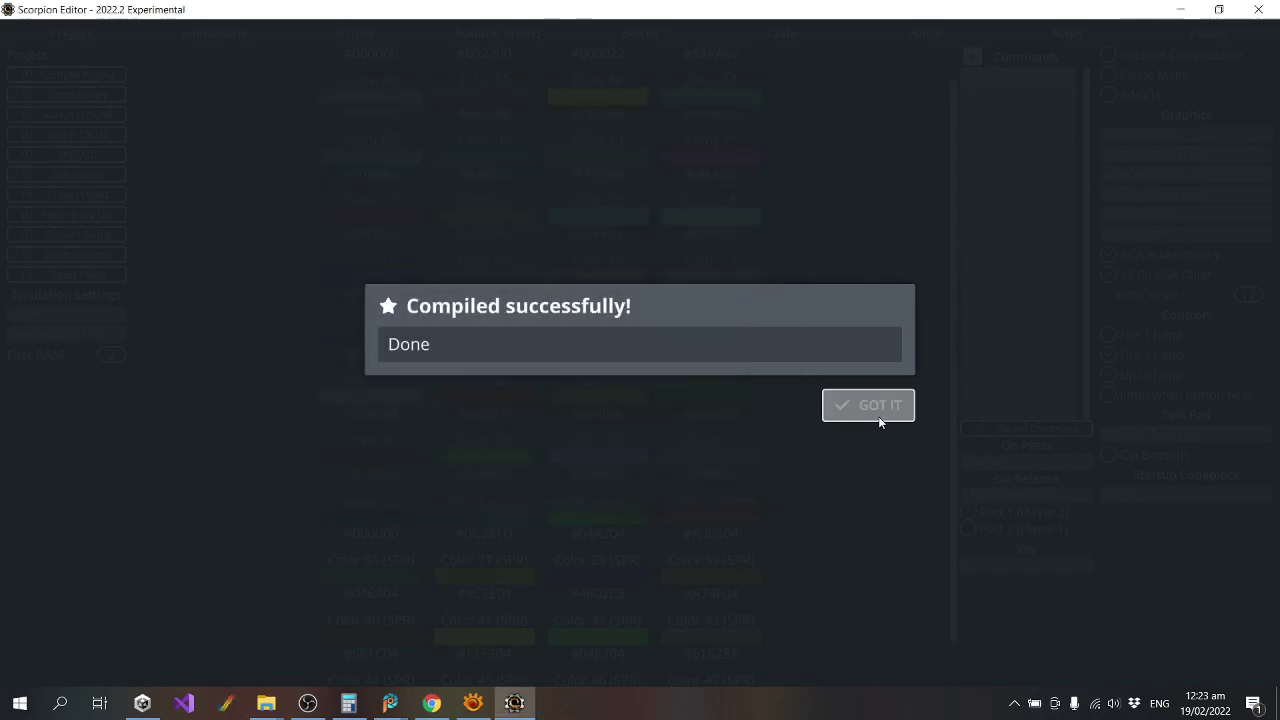
pyautogui.click(877, 406)
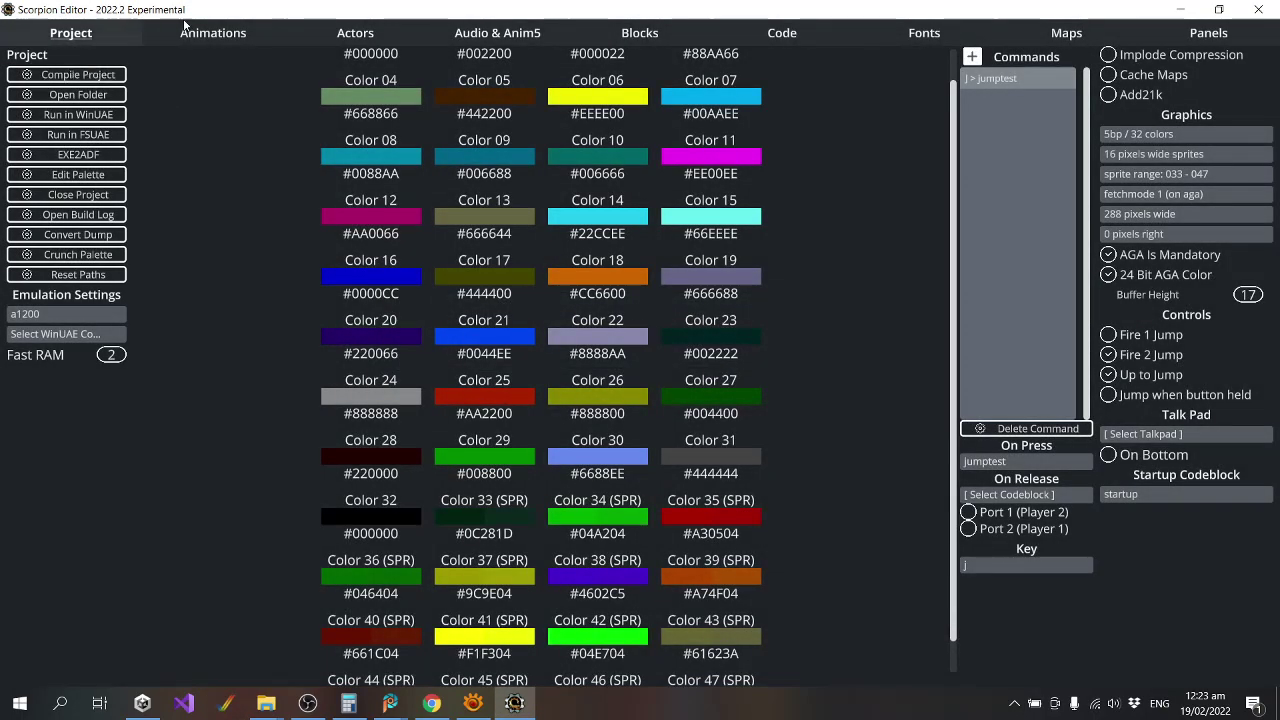
# Set the gravity of the jazz_grenade actor to 1.
pyautogui.click(377, 33)
pyautogui.click(40, 126)
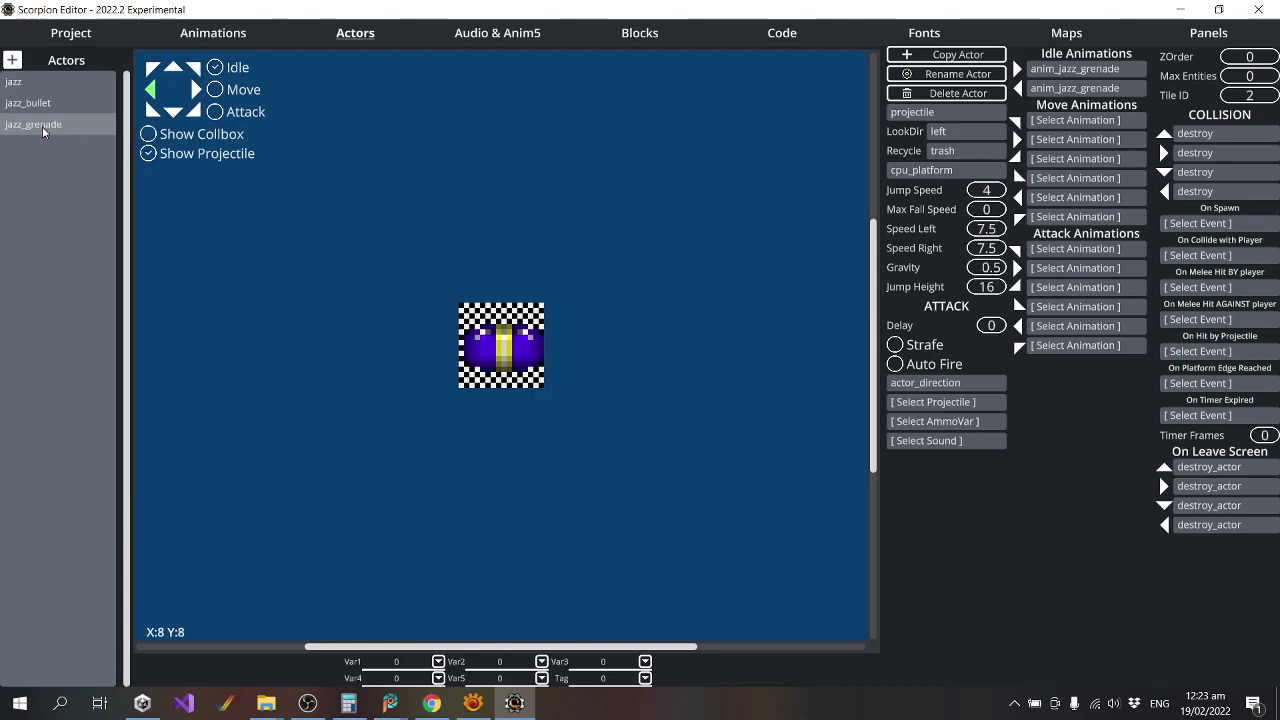
pyautogui.click(984, 271)
pyautogui.press('Delete')
pyautogui.press('Delete')
pyautogui.press('Delete')
pyautogui.write('1')
# Try a jump speed of 8 for the jazz_grenade actor.
pyautogui.click(990, 190)
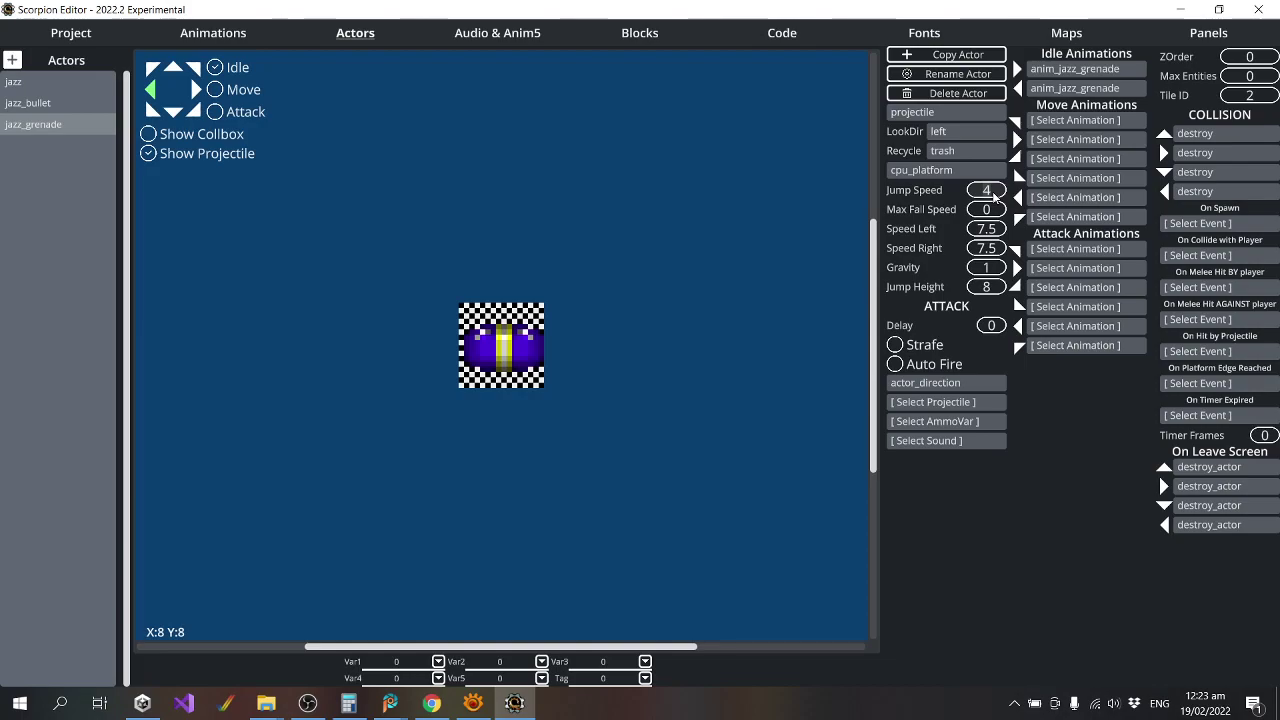
pyautogui.press('BackSpace')
pyautogui.write('8')
pyautogui.press('Return')
pyautogui.scroll(1, 985, 268)
# Set the jump speed of the jazz_grenade actor to 6.
pyautogui.click(986, 190)
pyautogui.press('BackSpace')
pyautogui.write('7')
pyautogui.press('BackSpace')
pyautogui.write('6')
pyautogui.press('Return')
pyautogui.scroll(-1, 987, 268)
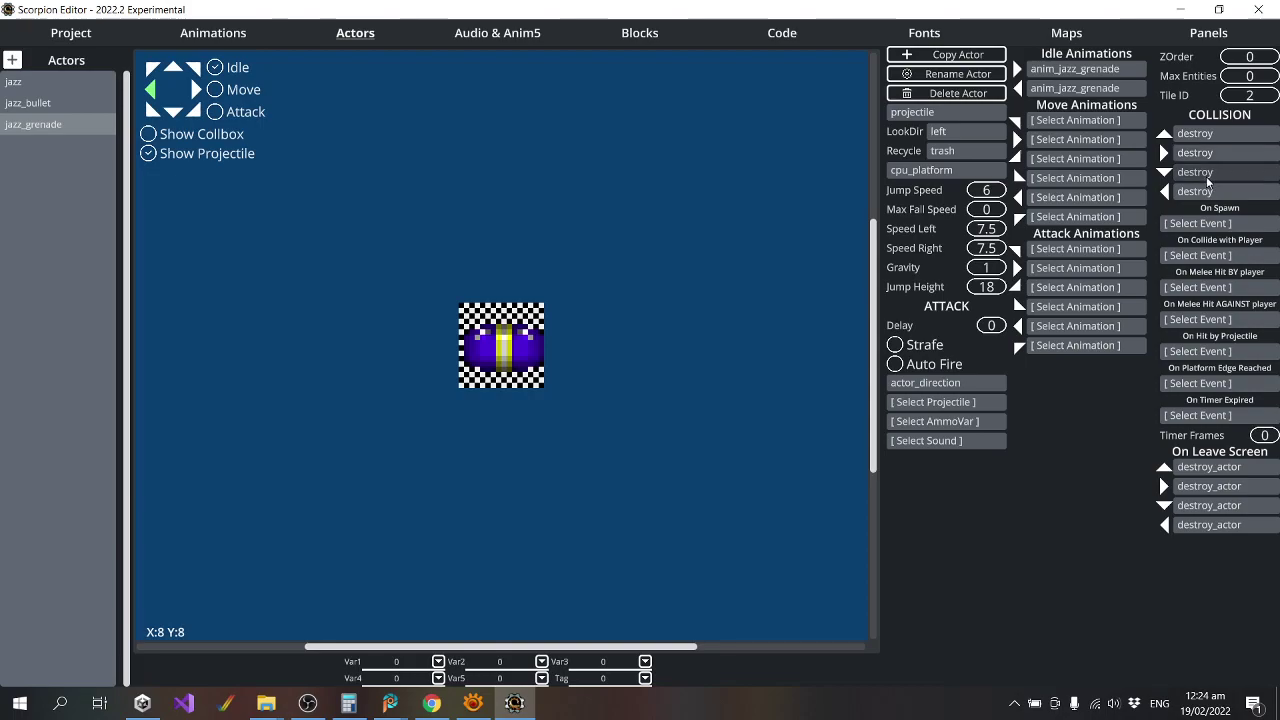
# Set the downward tile collision of the jazz_grenade actor to Bounce.
pyautogui.click(1208, 173)
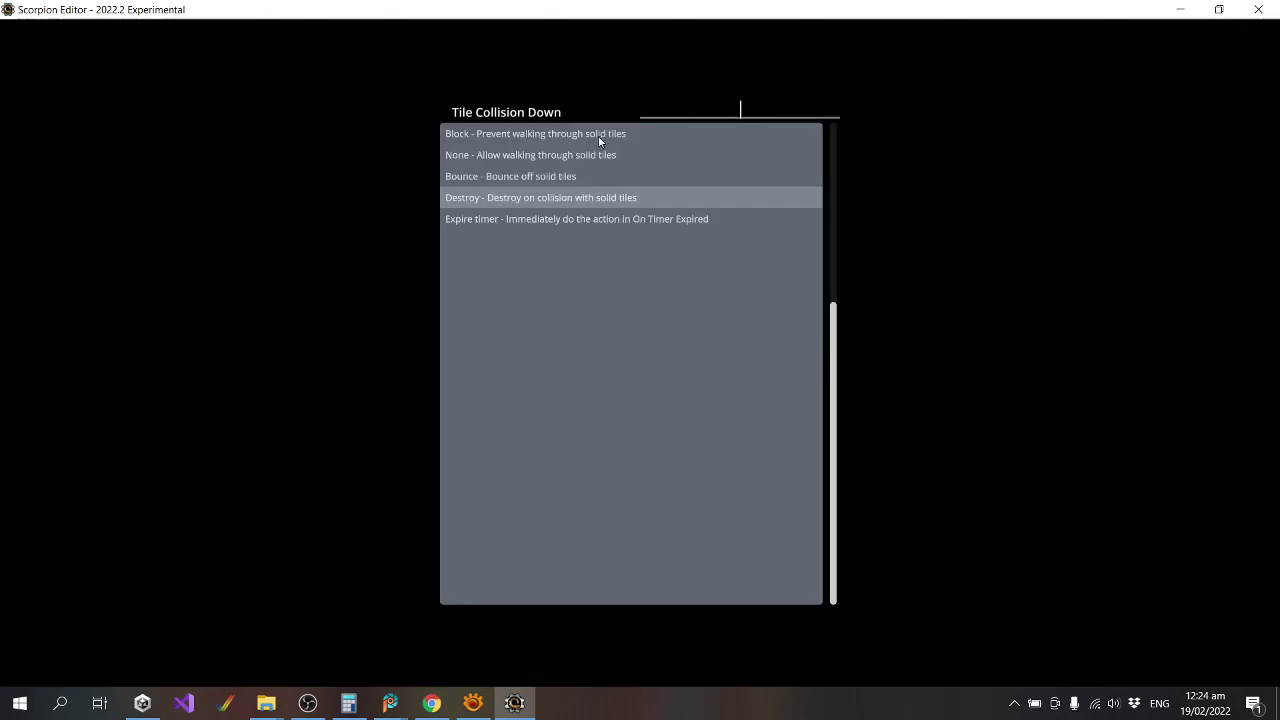
pyautogui.click(516, 177)
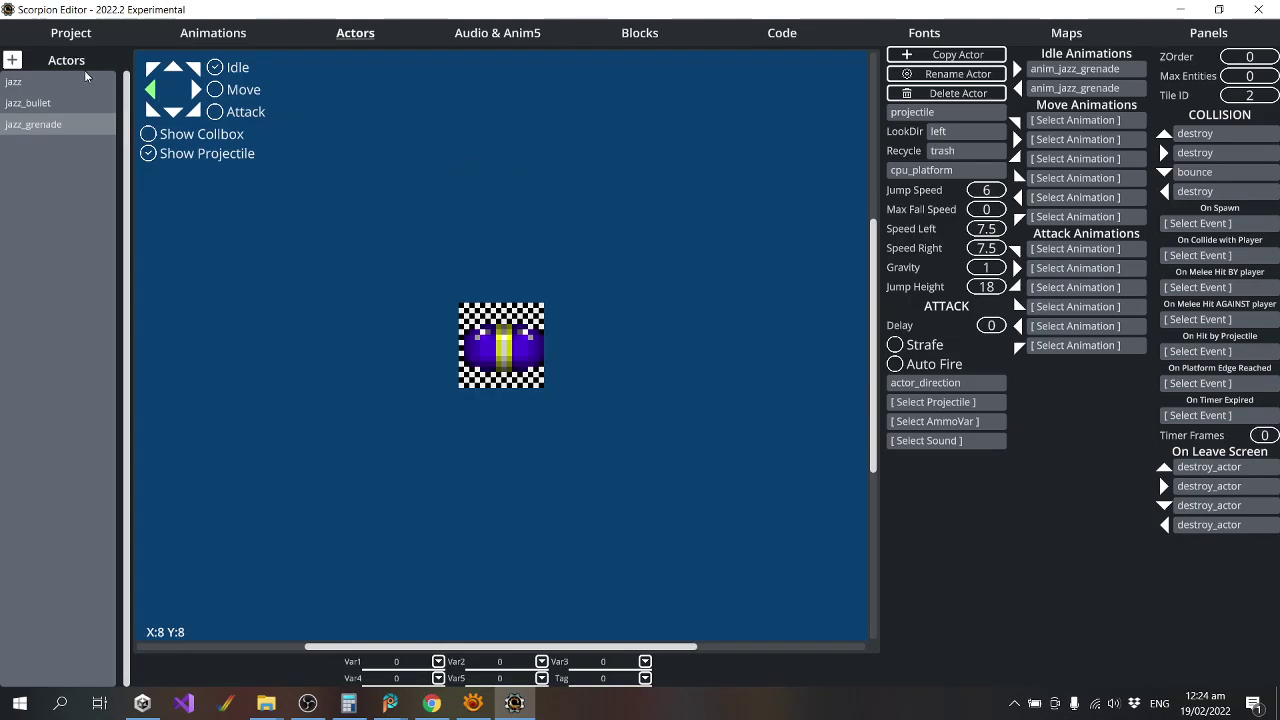
# Run the project in WinUAE, playtest the bouncing grenade by moving the player across the snow level, and close the emulator.
pyautogui.click(101, 36)
pyautogui.click(94, 114)
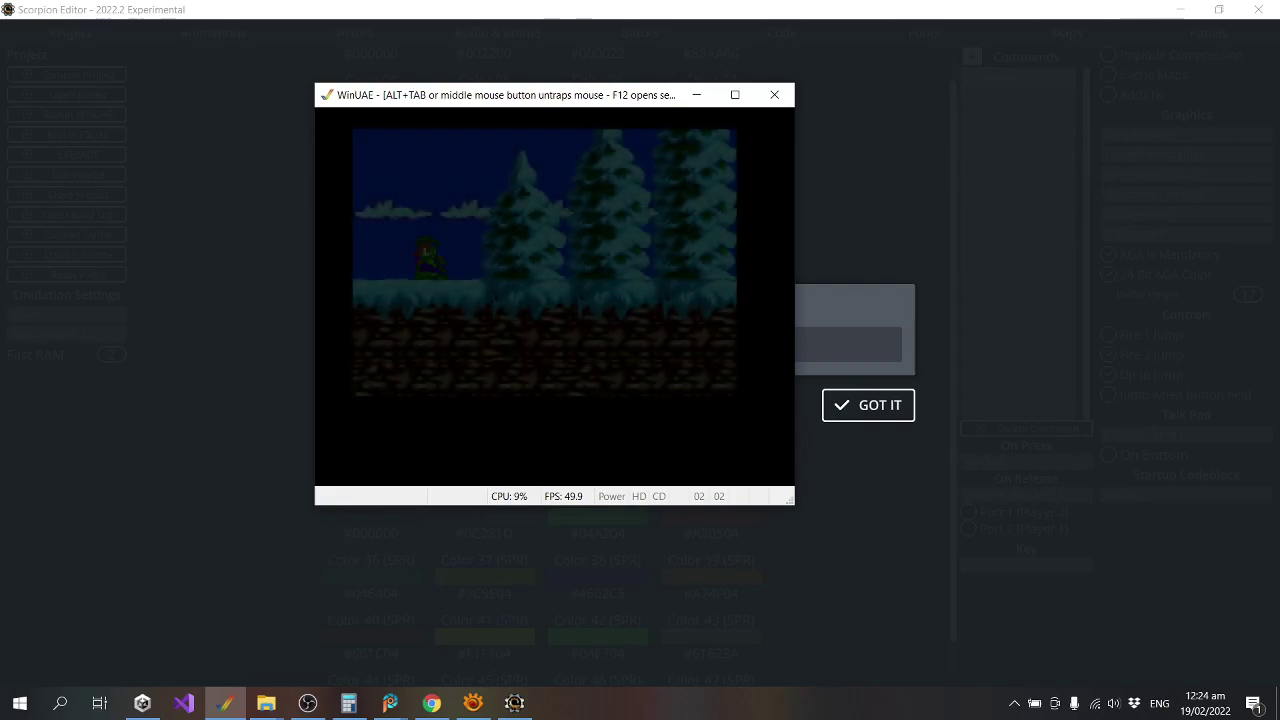
pyautogui.press('Right')
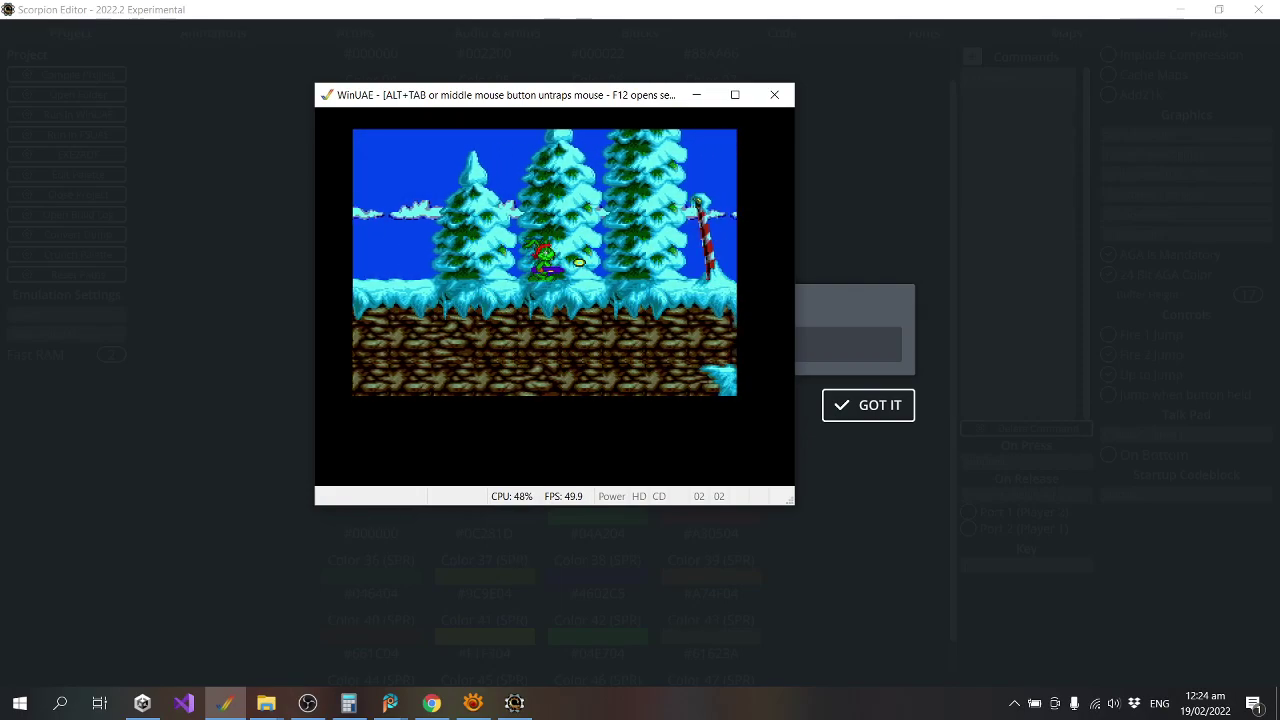
pyautogui.press('Right')
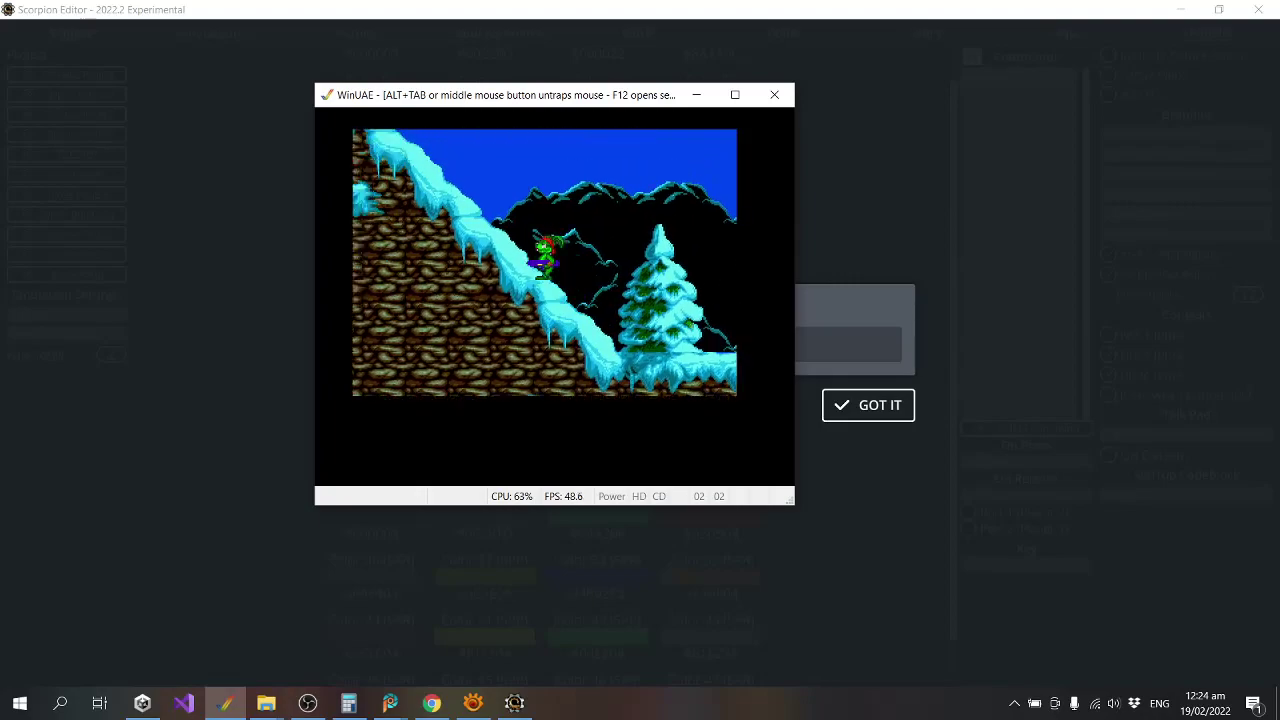
pyautogui.press('Right')
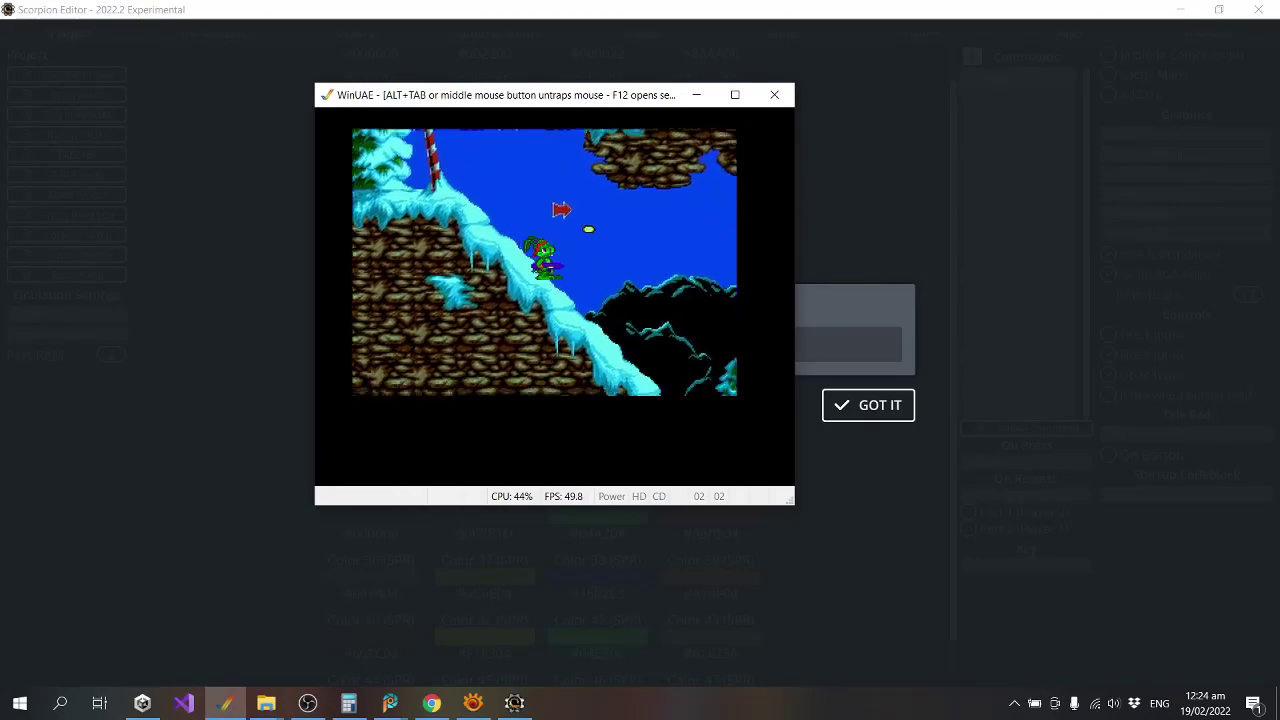
pyautogui.press('Left')
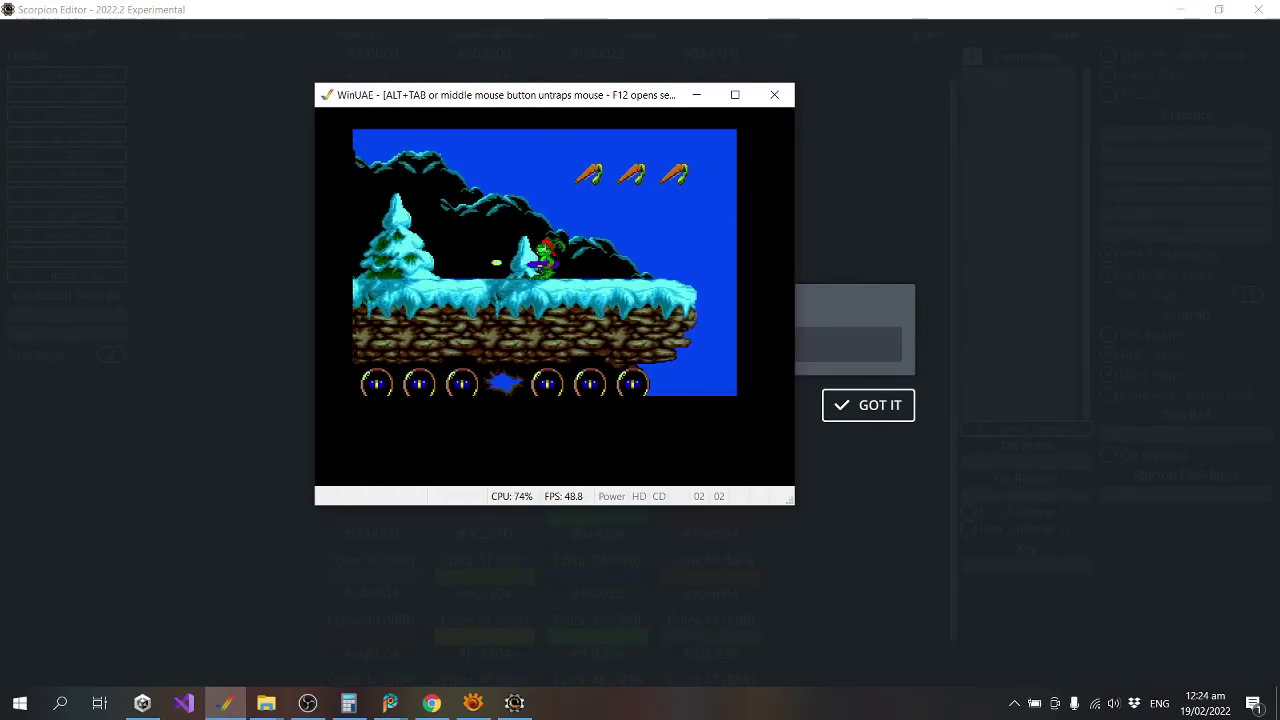
pyautogui.press('Right')
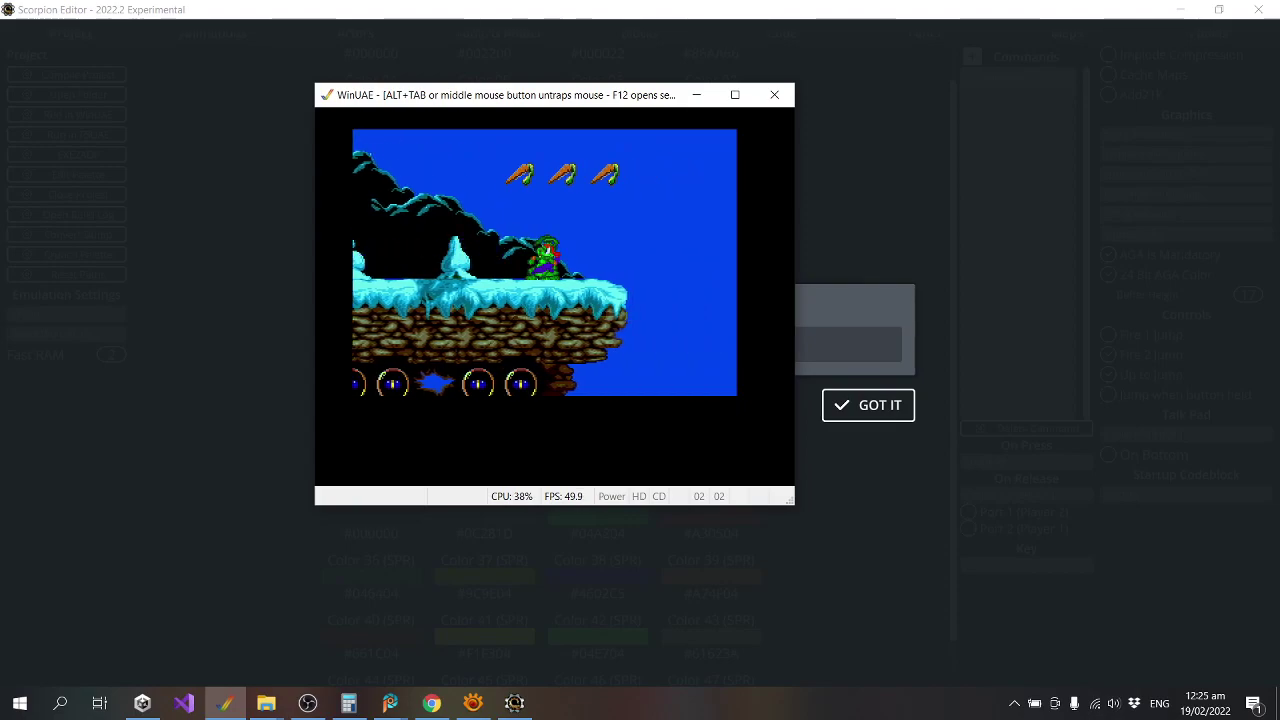
pyautogui.hotkey('alt', 'F4')
pyautogui.click(868, 405)
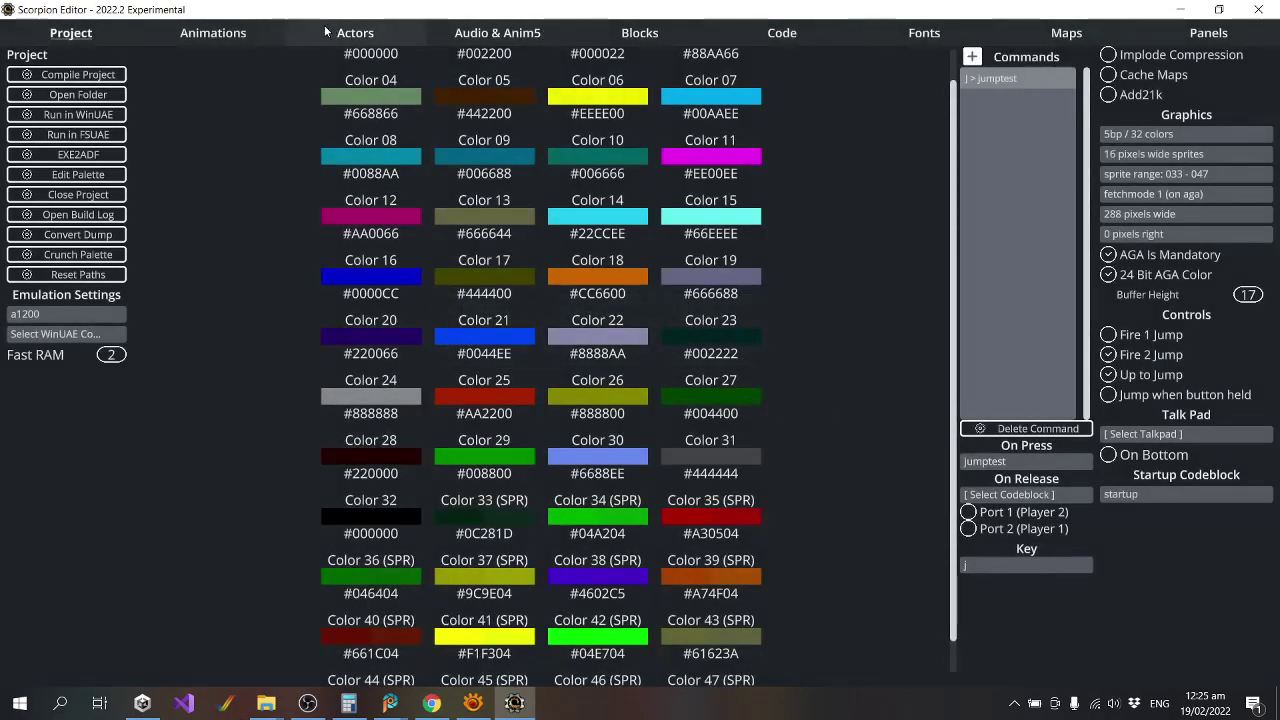
# Set the max fall speed of the jazz_grenade actor to 6.
pyautogui.click(331, 36)
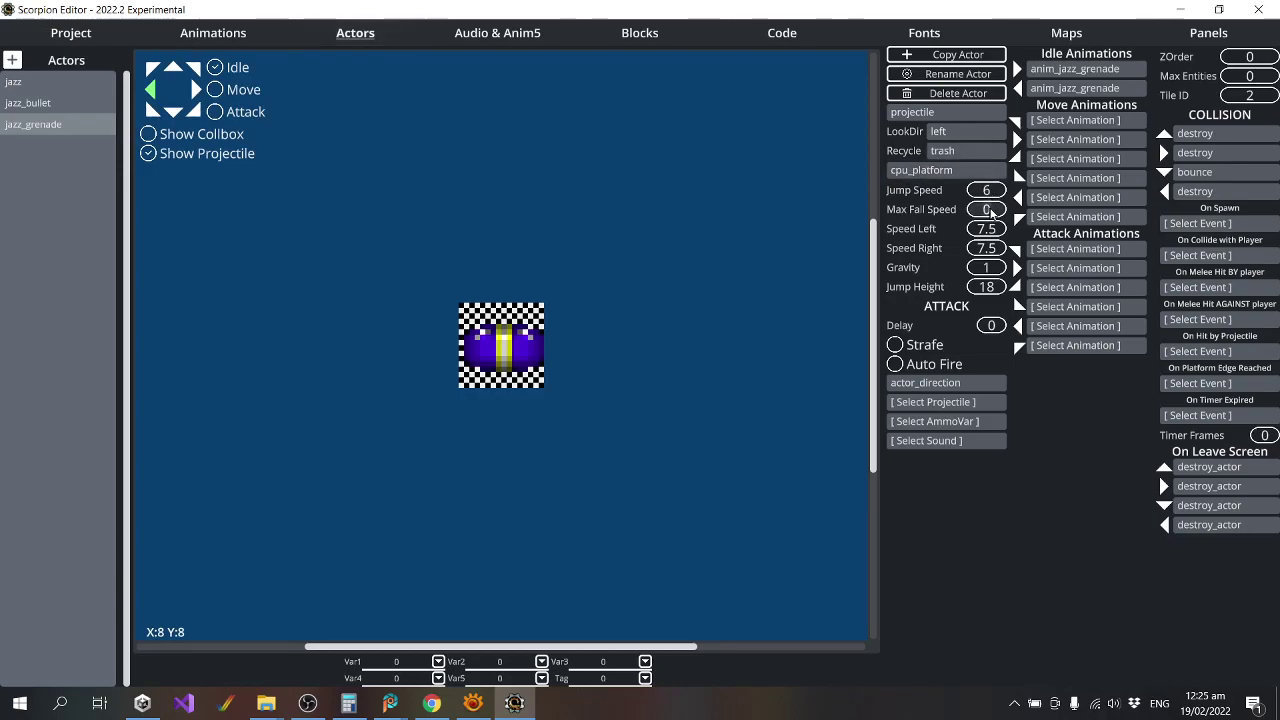
pyautogui.click(987, 209)
pyautogui.write('6')
# Run the project in WinUAE to playtest the grenade with its limited fall speed, then return to the editor.
pyautogui.click(71, 32)
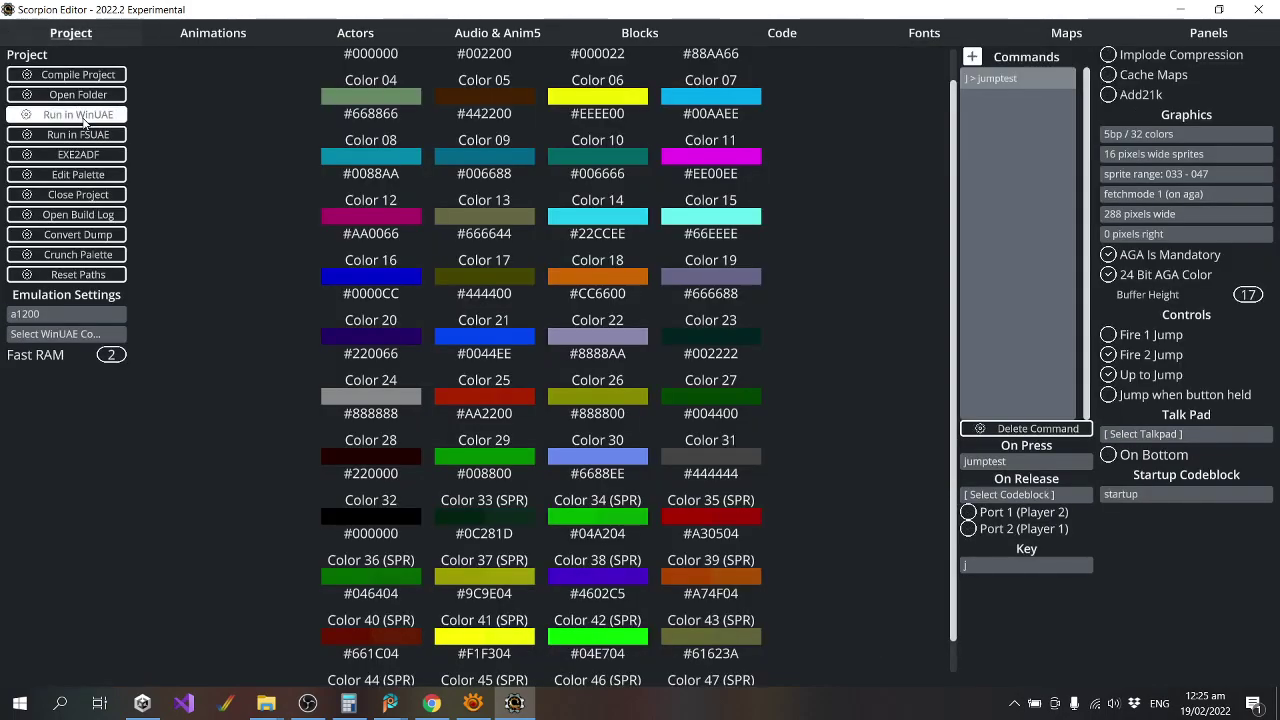
pyautogui.click(65, 115)
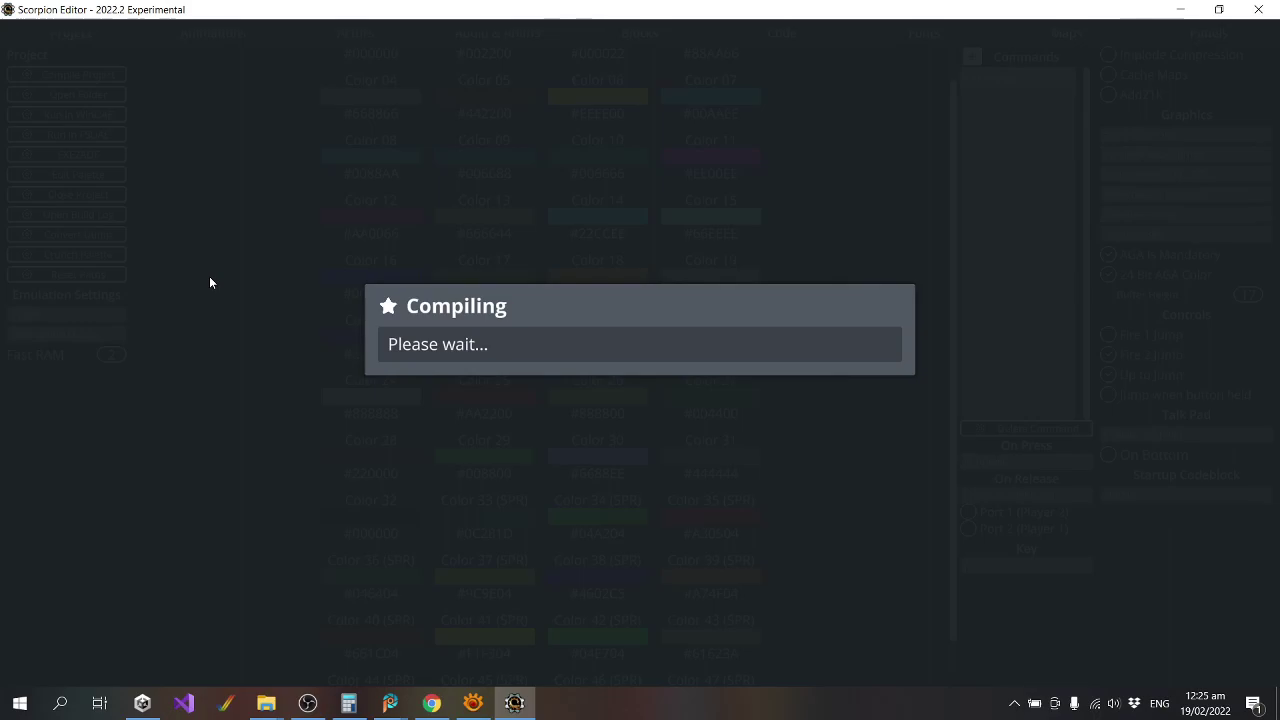
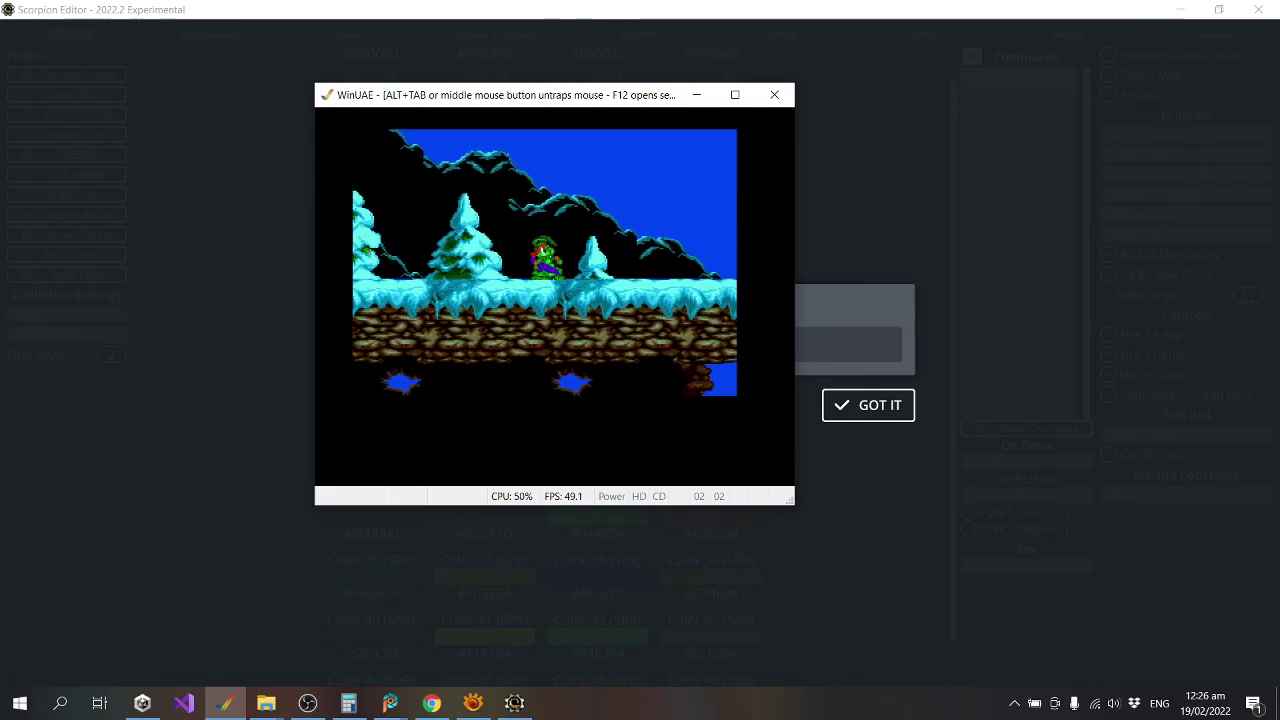
pyautogui.hotkey('alt', 'F4')
pyautogui.click(855, 410)
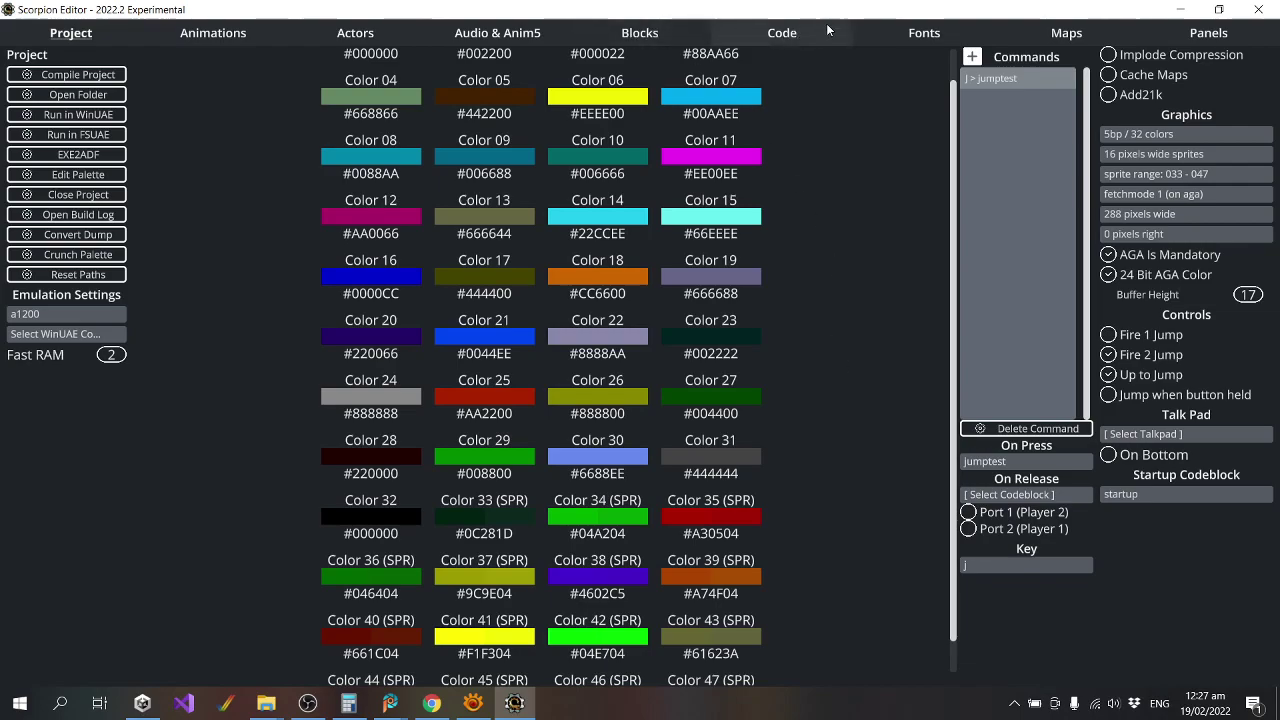
# Set both the left and right speed of the jazz_bullet actor to 4.
pyautogui.click(320, 42)
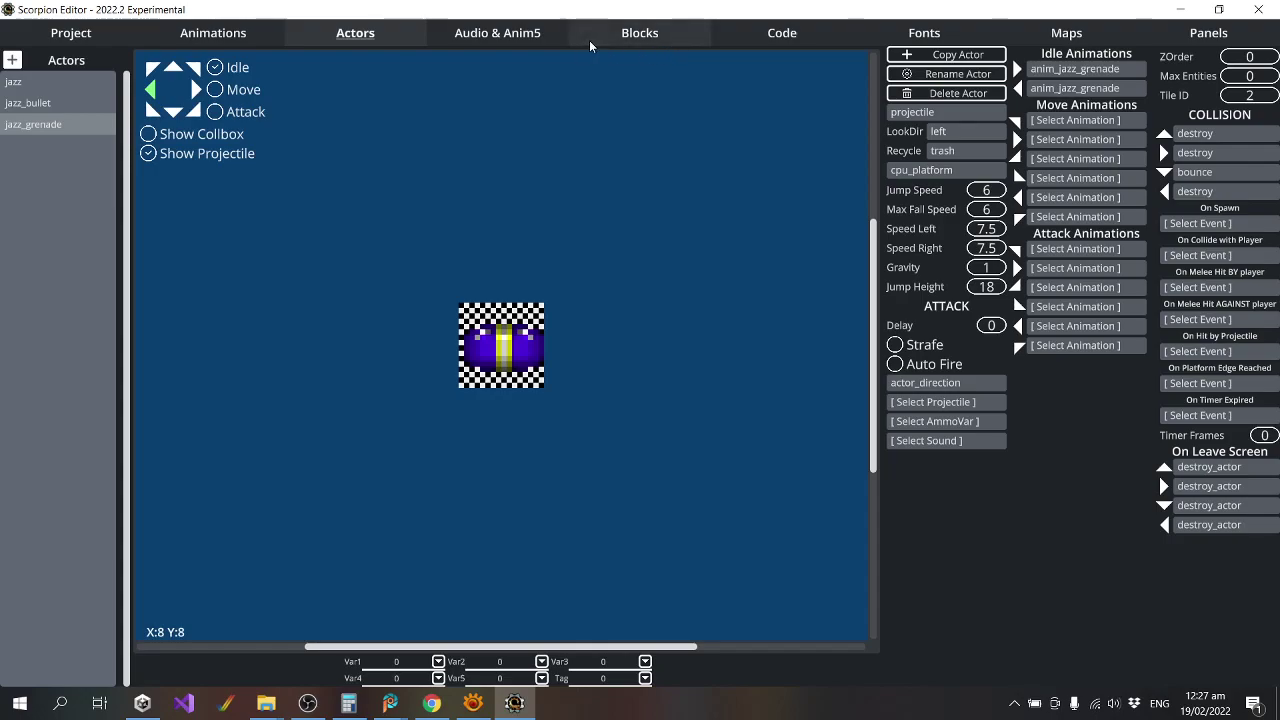
pyautogui.click(70, 87)
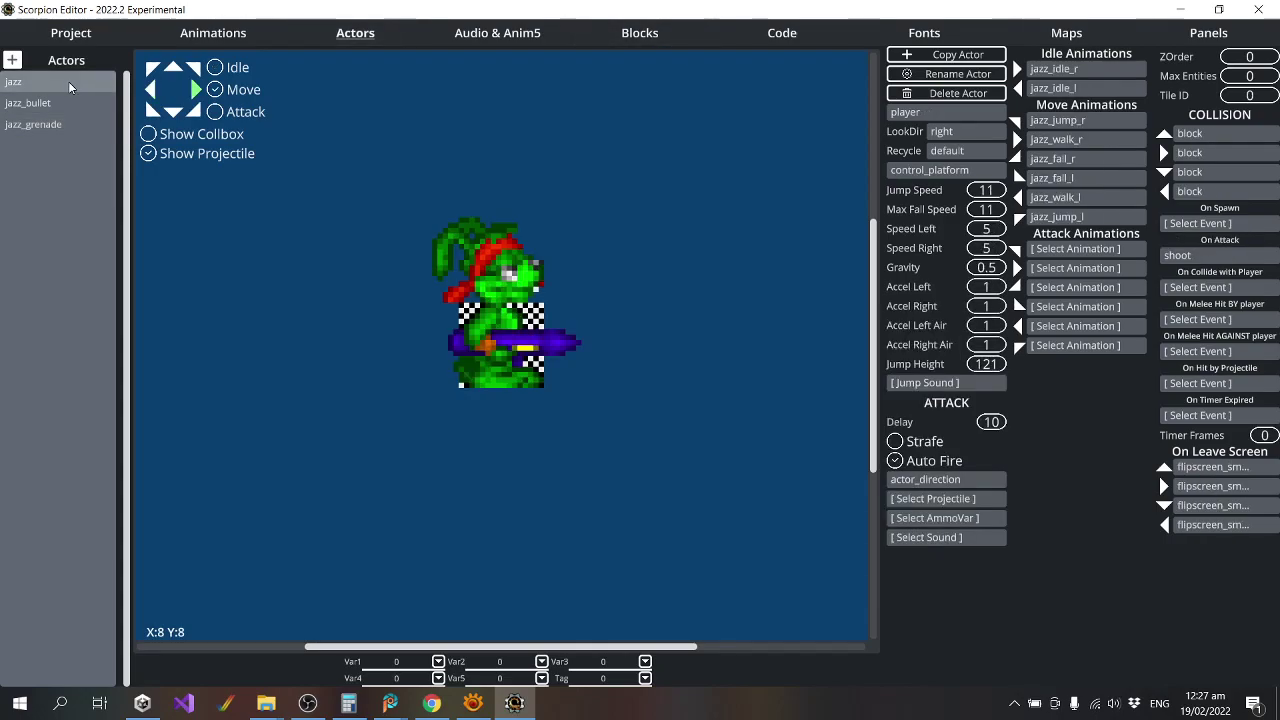
pyautogui.click(46, 103)
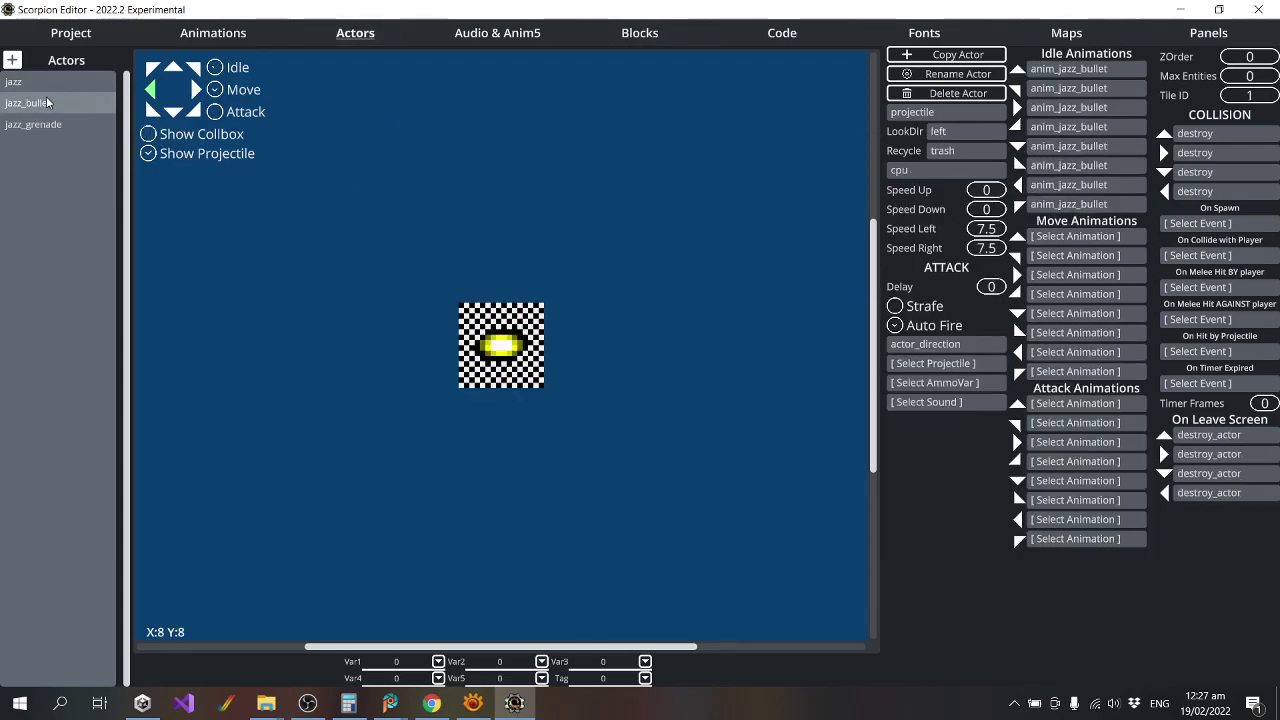
pyautogui.click(986, 228)
pyautogui.write('6')
pyautogui.press('BackSpace')
pyautogui.write('4')
pyautogui.press('Tab')
pyautogui.write('4')
# Set both the left and right speed of the jazz_grenade actor to 4.
pyautogui.click(42, 127)
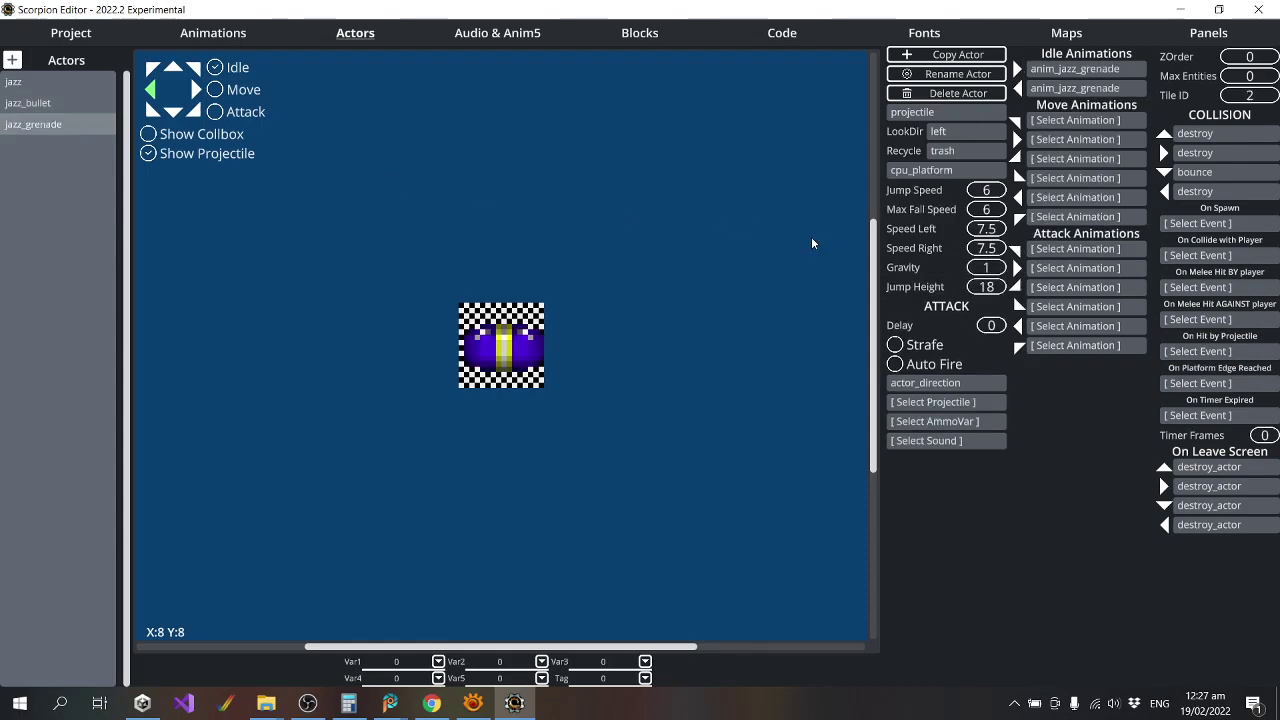
pyautogui.click(986, 228)
pyautogui.write('4')
pyautogui.press('Tab')
pyautogui.write('4')
# Run the project in WinUAE to playtest the slower bullet and grenade, then return to the editor.
pyautogui.click(78, 36)
pyautogui.click(72, 120)
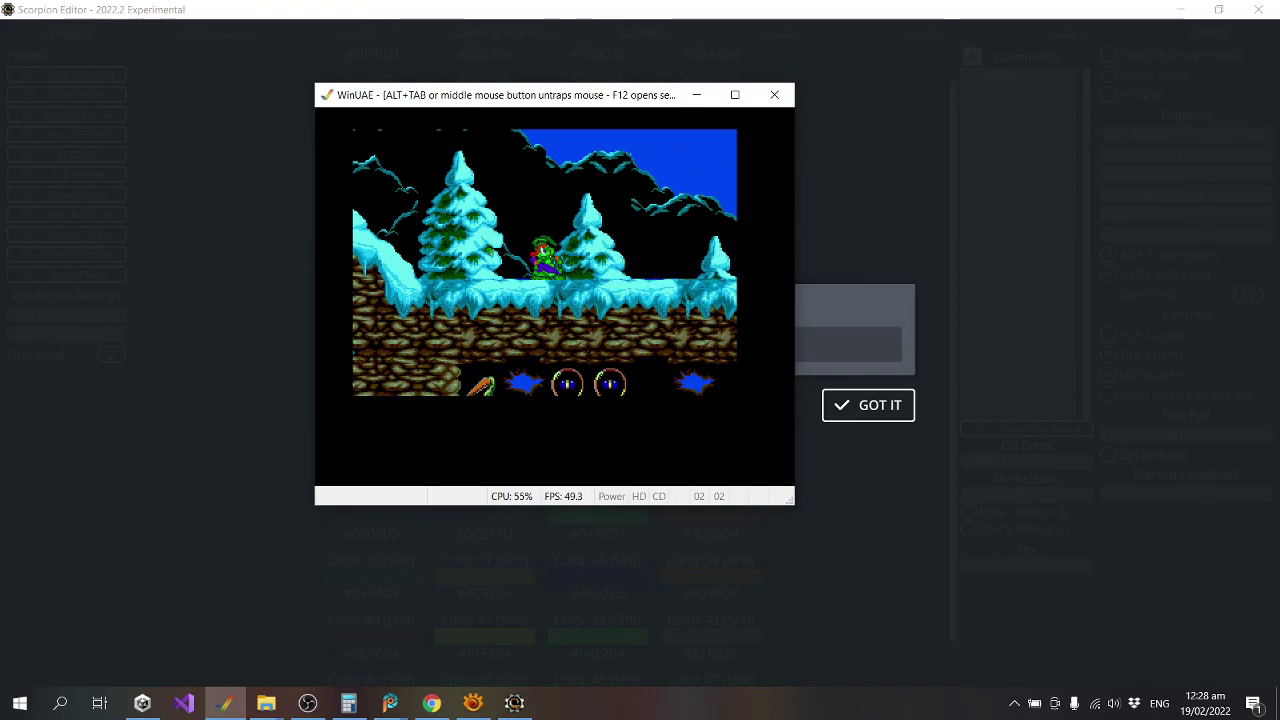
pyautogui.click(882, 416)
# Duplicate the jump_movement direction line in the shoot code block and change the copy to a base Set Variable command.
pyautogui.click(806, 33)
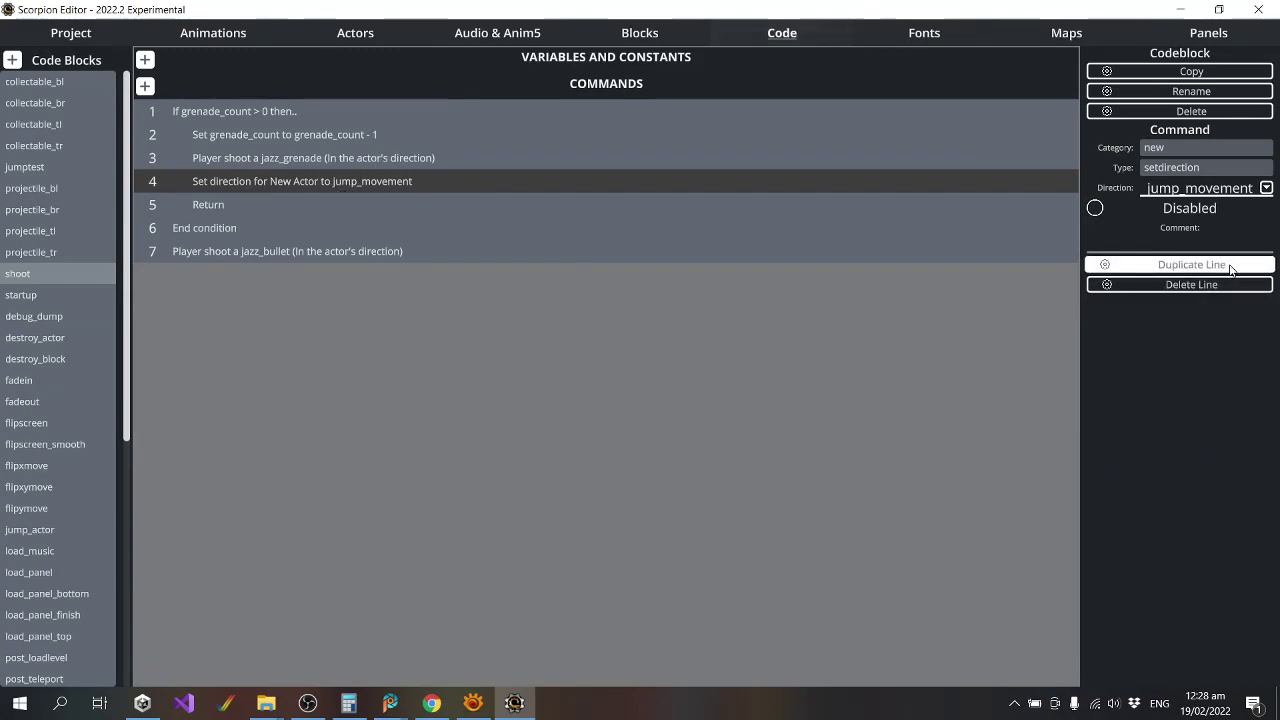
pyautogui.click(1191, 264)
pyautogui.click(1204, 148)
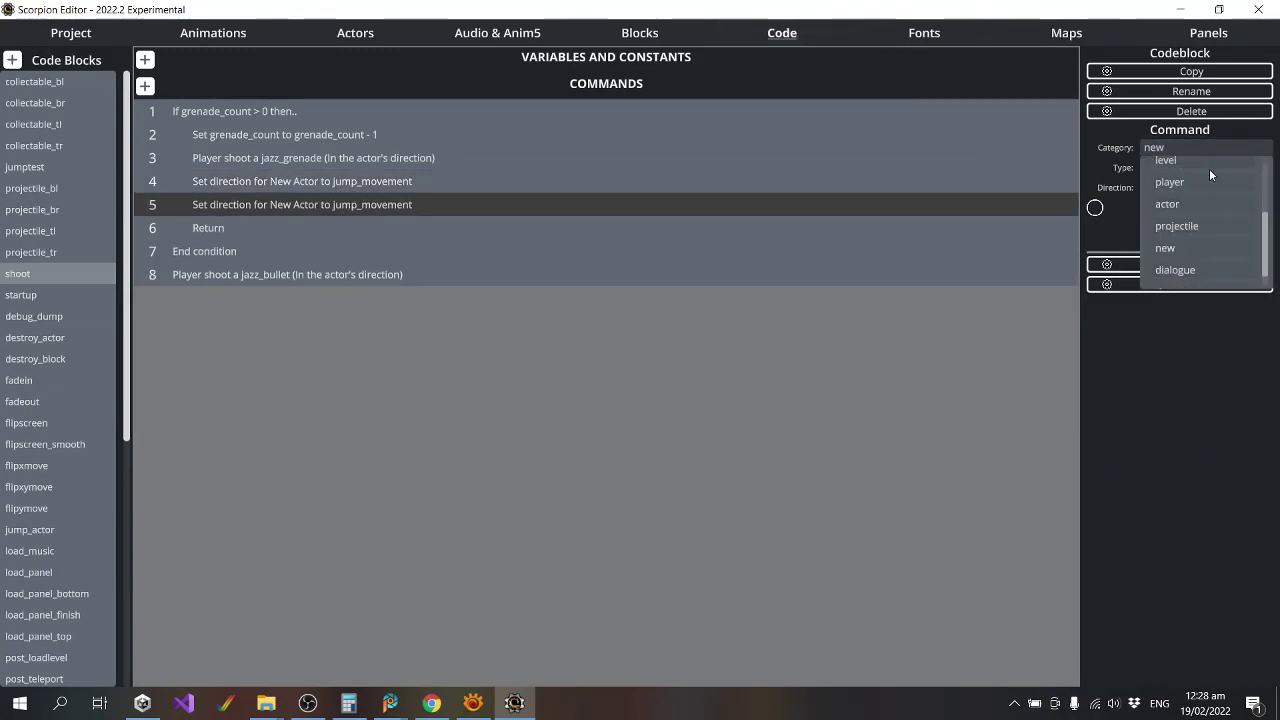
pyautogui.scroll(3, 1212, 195)
pyautogui.scroll(-4, 1186, 203)
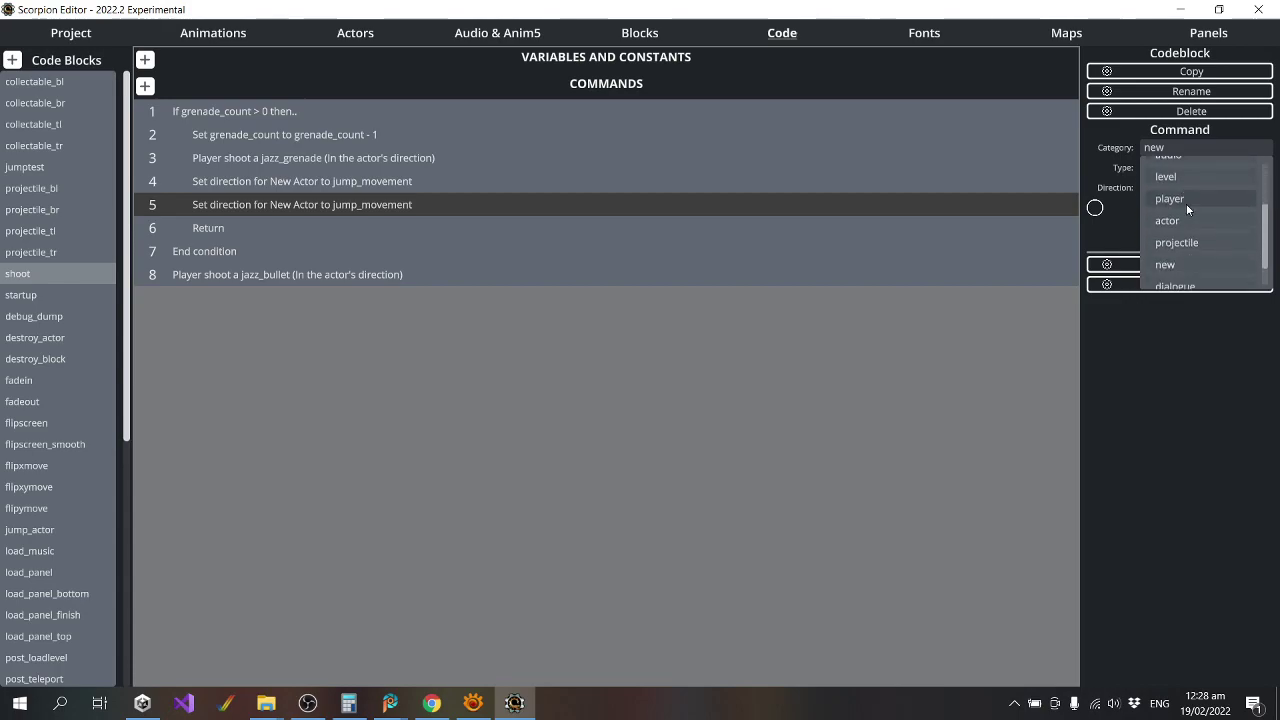
pyautogui.scroll(3, 1187, 183)
pyautogui.scroll(1, 1187, 183)
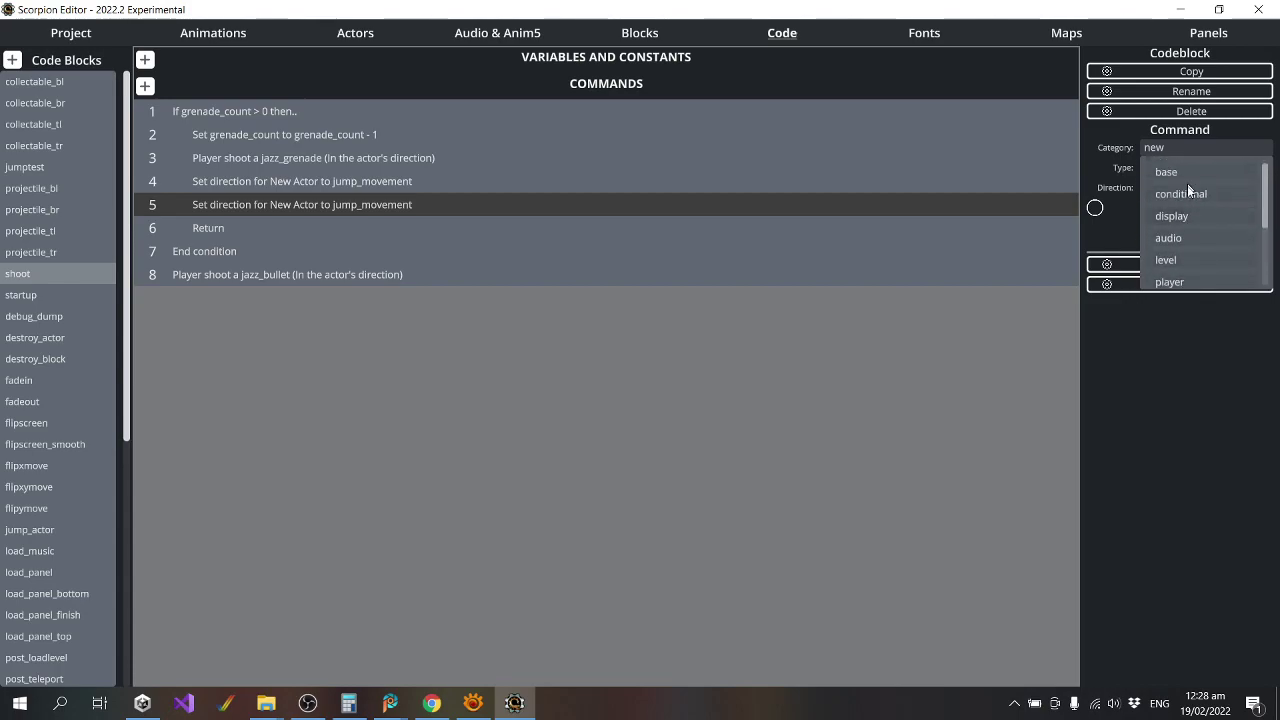
pyautogui.scroll(-3, 1189, 205)
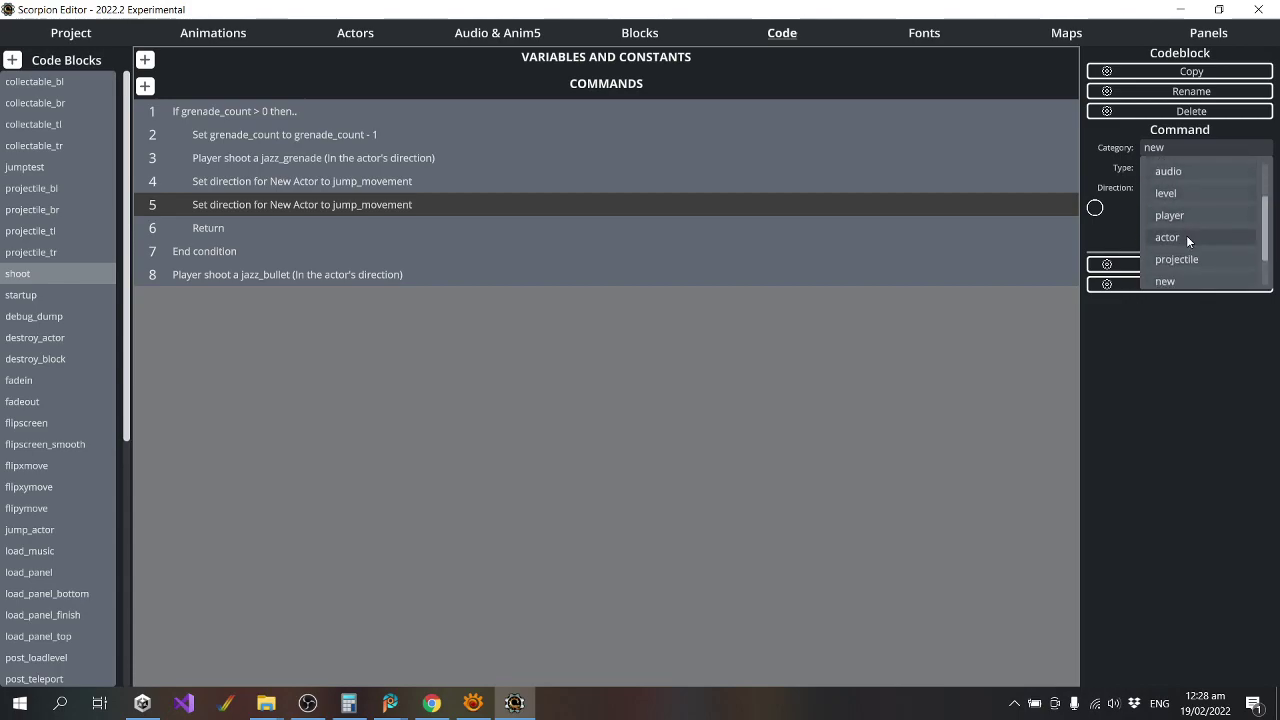
pyautogui.click(1186, 236)
pyautogui.click(1189, 147)
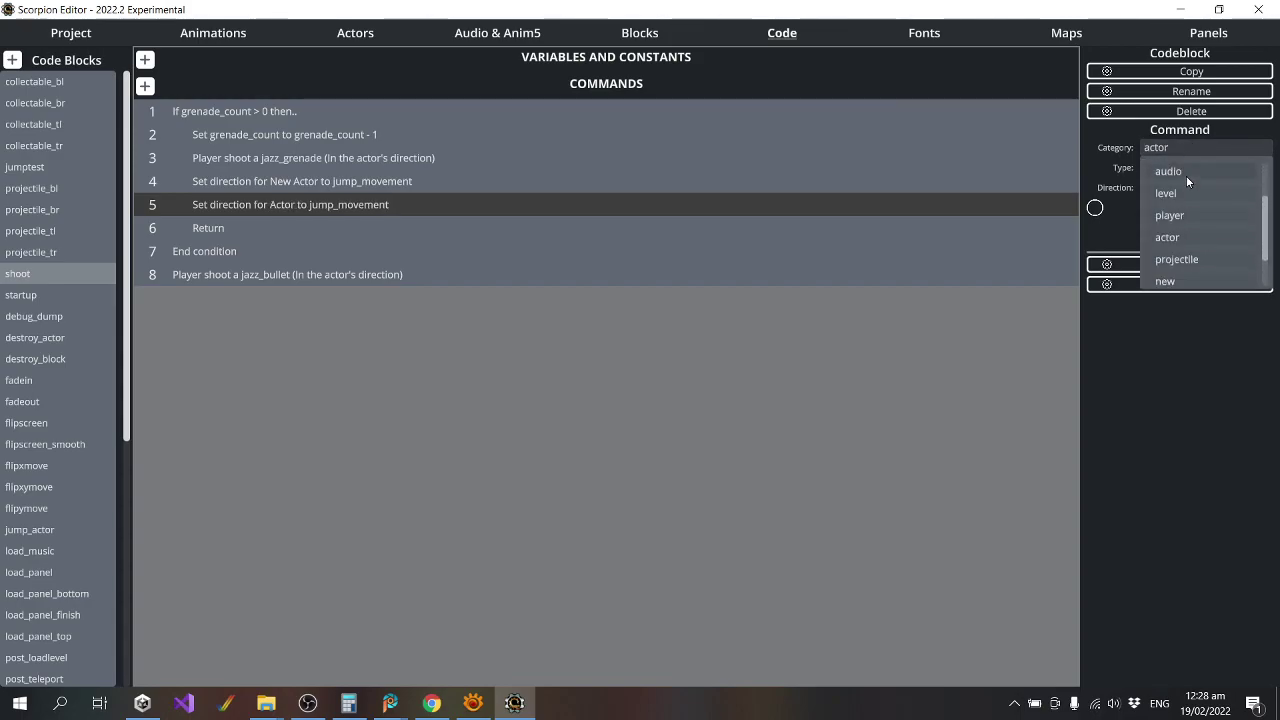
pyautogui.scroll(1, 1200, 180)
pyautogui.scroll(3, 1190, 210)
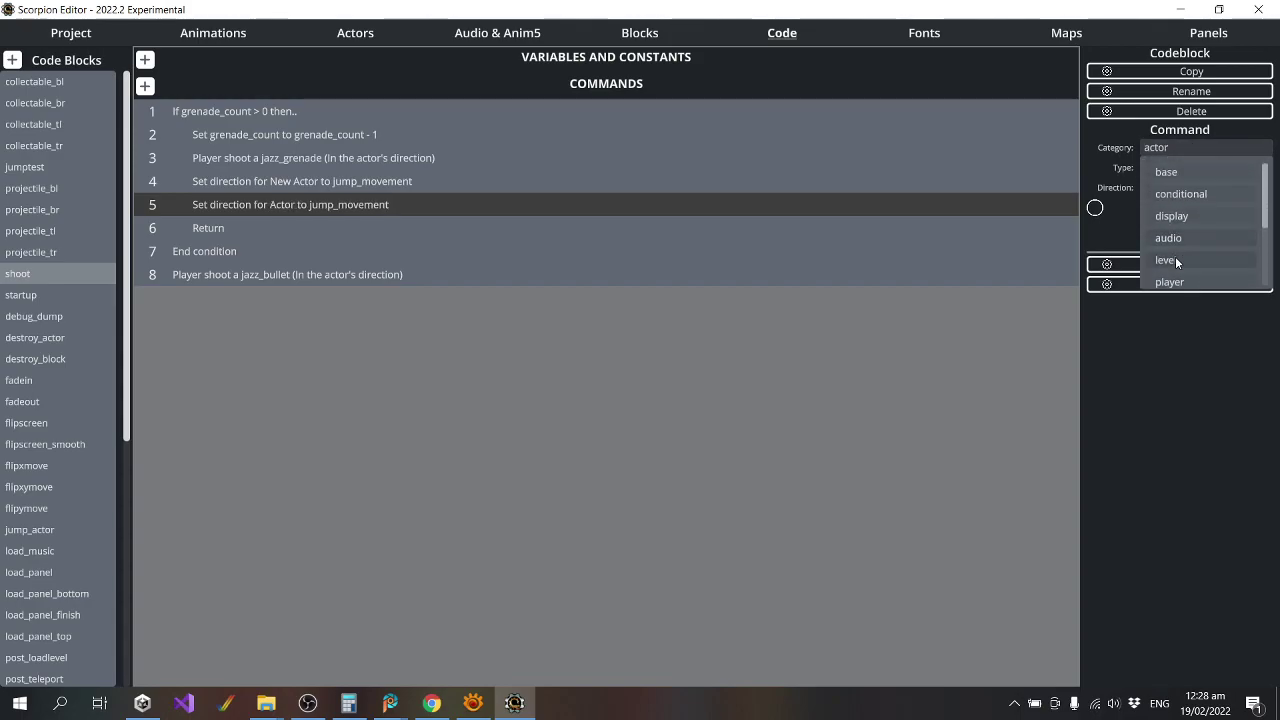
pyautogui.click(1181, 166)
pyautogui.click(1181, 166)
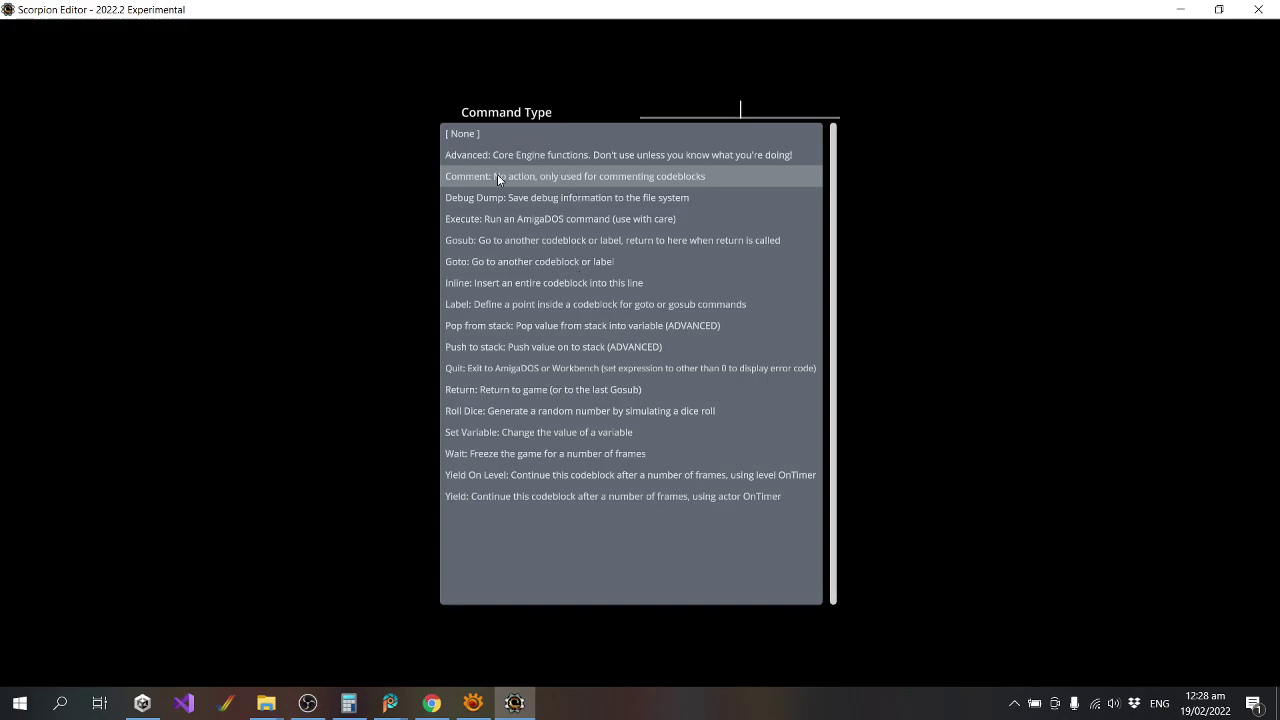
pyautogui.write('var')
pyautogui.click(524, 131)
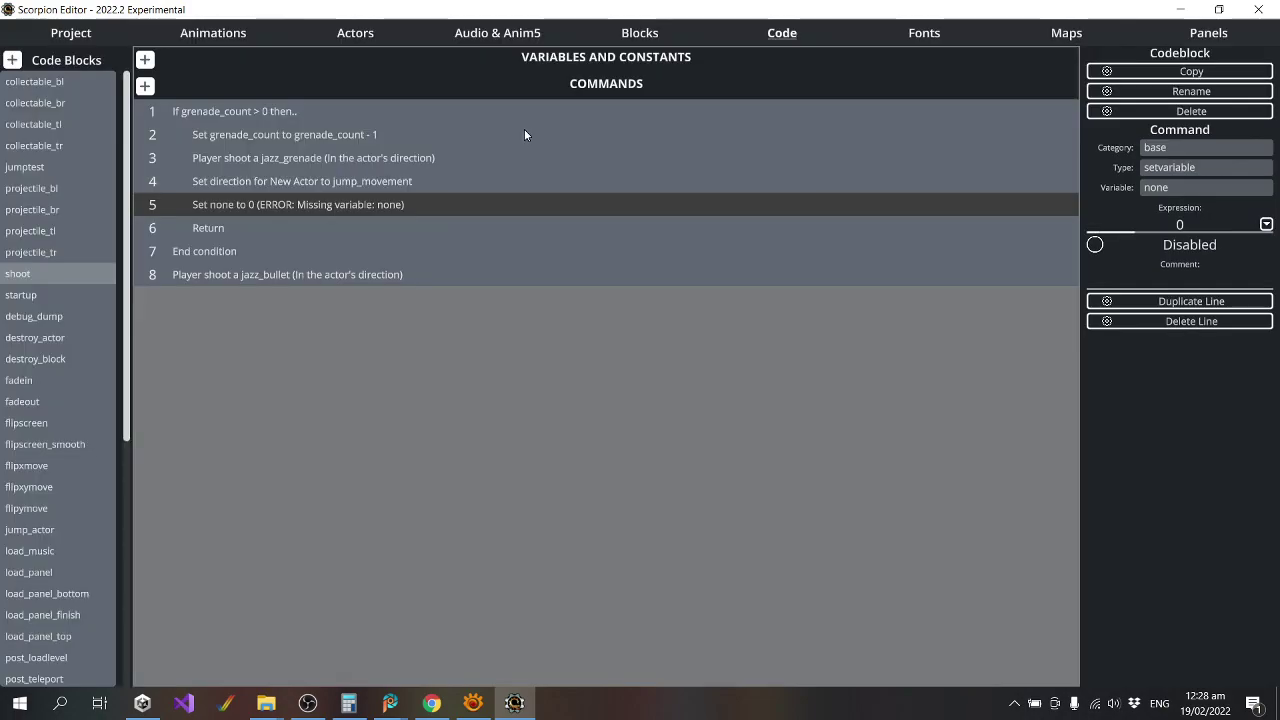
# Make the Set Variable command assign new_xspeed the expression new_xspeed + actor_xspeed.
pyautogui.click(1185, 186)
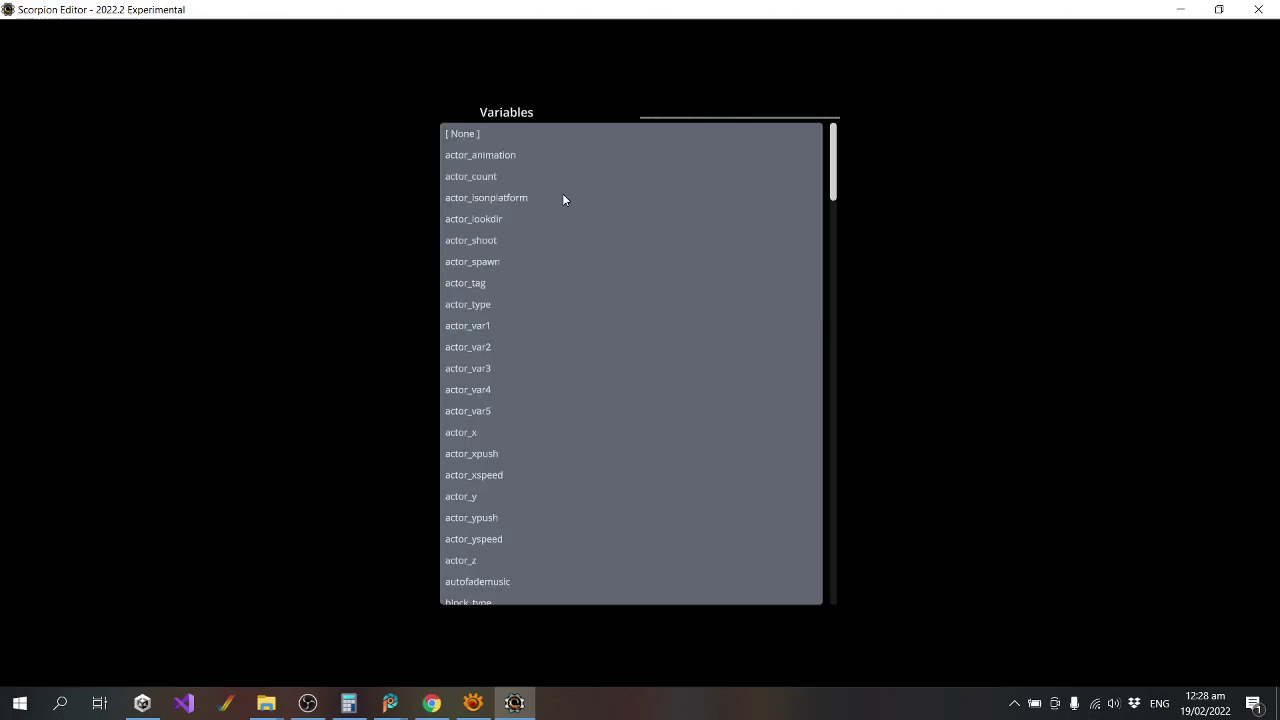
pyautogui.write('new_xsp')
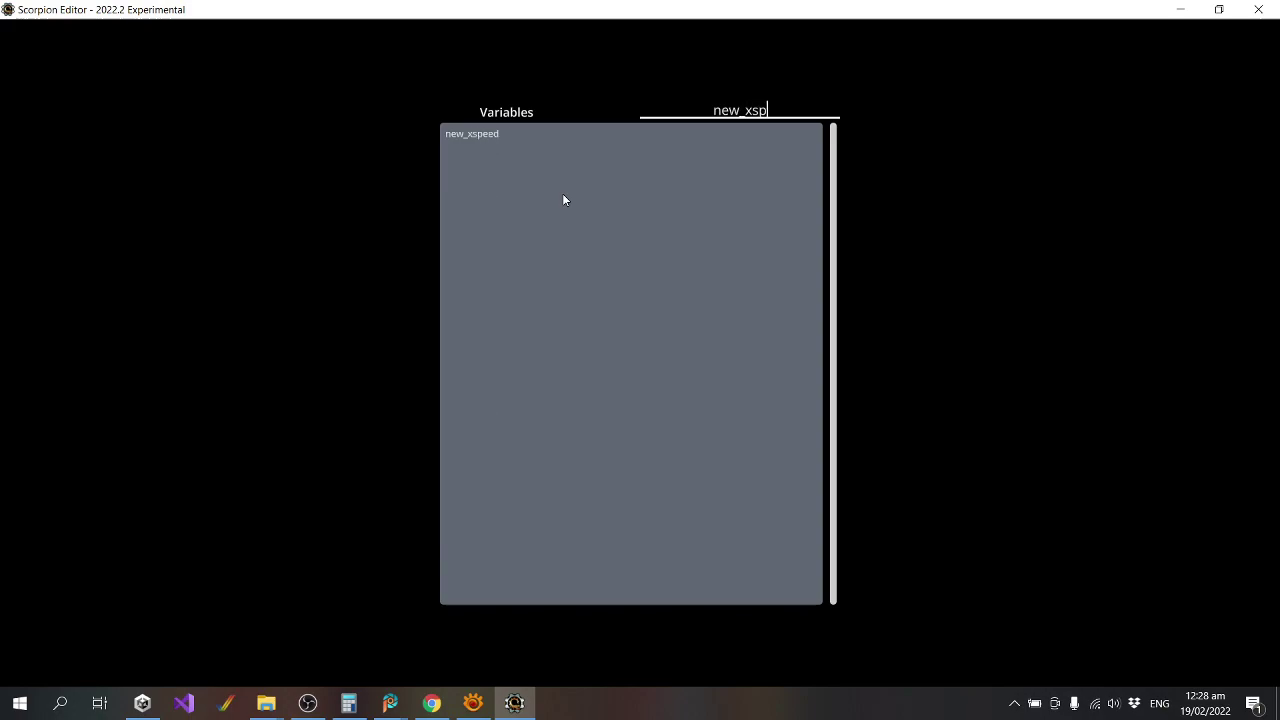
pyautogui.click(480, 134)
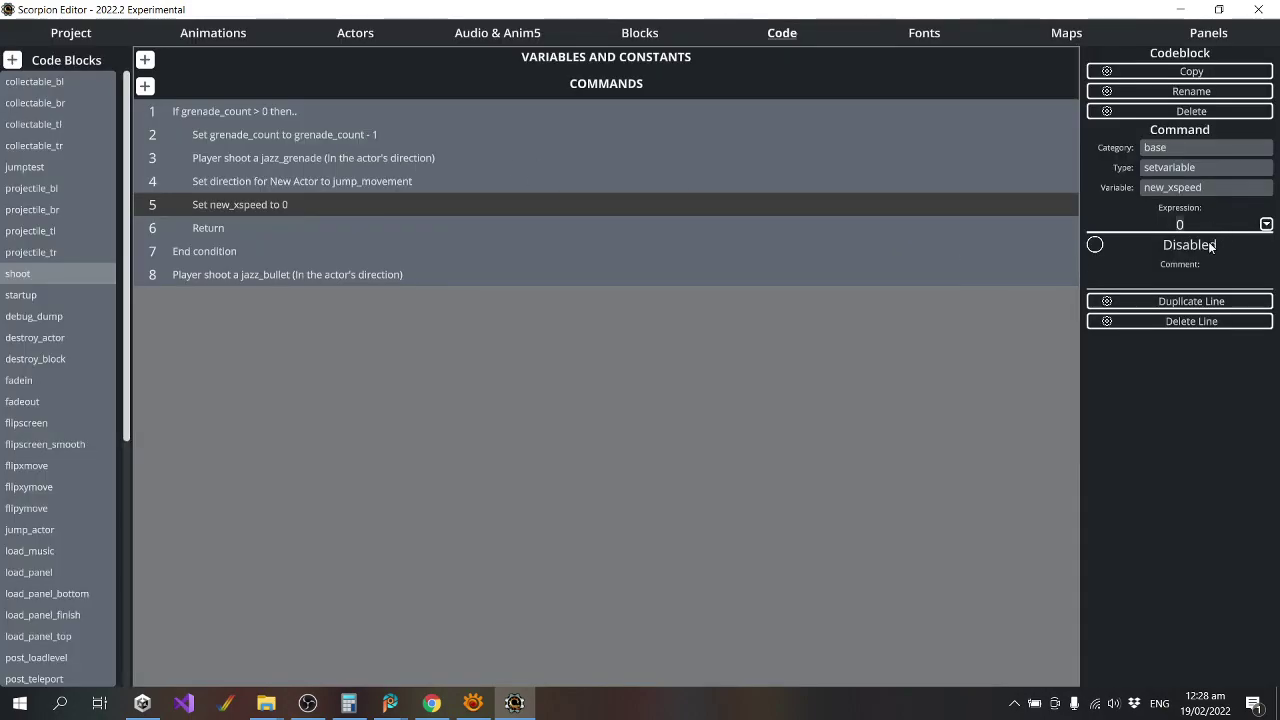
pyautogui.write('new_xspeed + actor_xspeed')
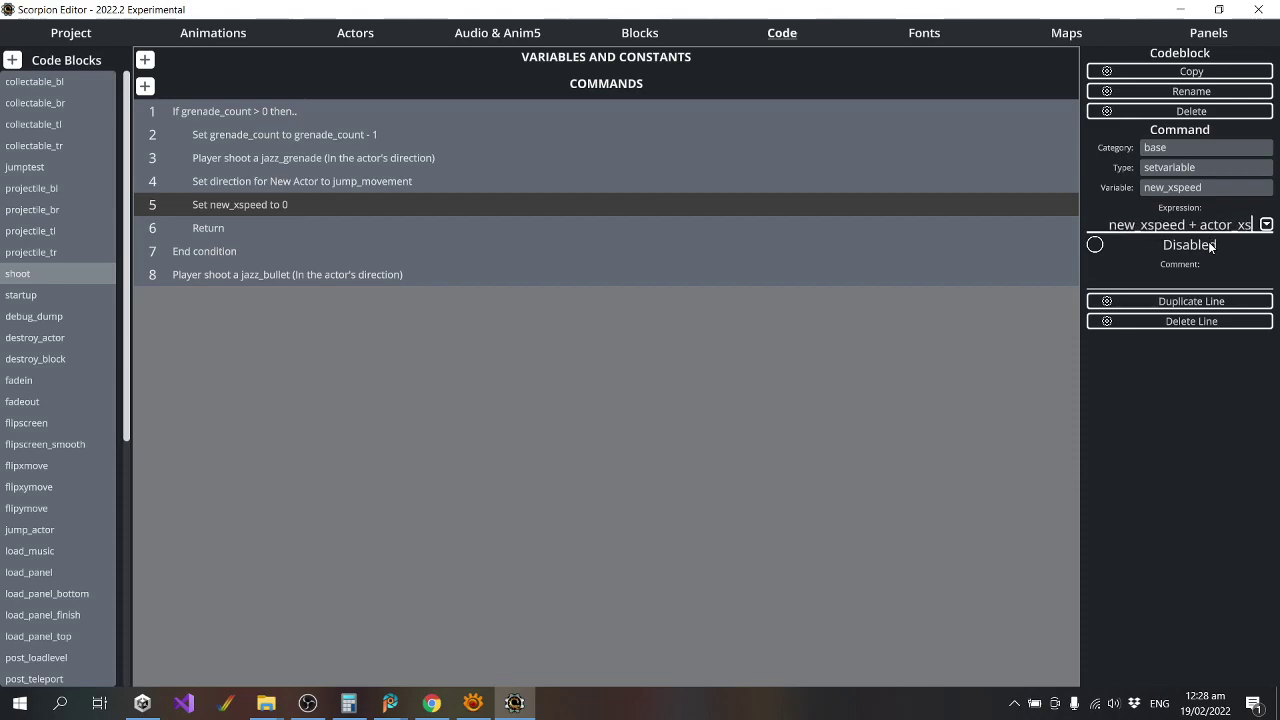
pyautogui.click(281, 186)
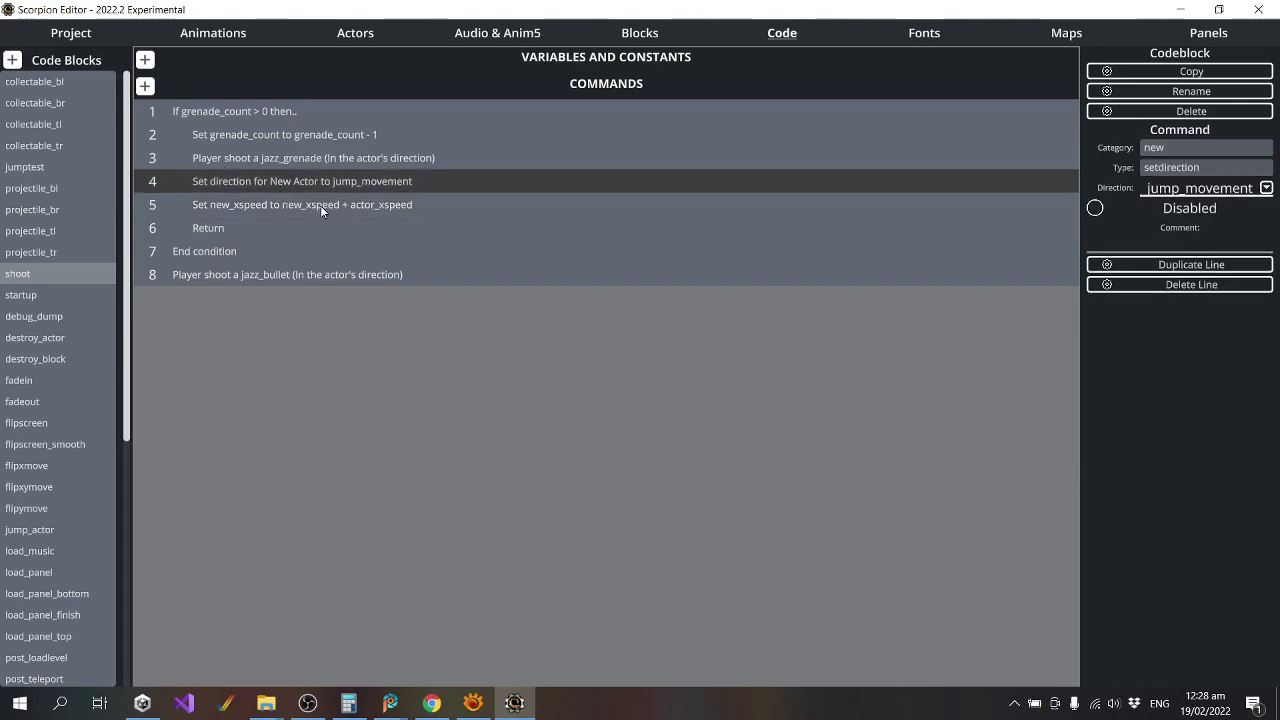
# Duplicate the new_xspeed line and move the copy to the end of the shoot block, below the jazz_bullet shot.
pyautogui.click(320, 205)
pyautogui.click(1203, 300)
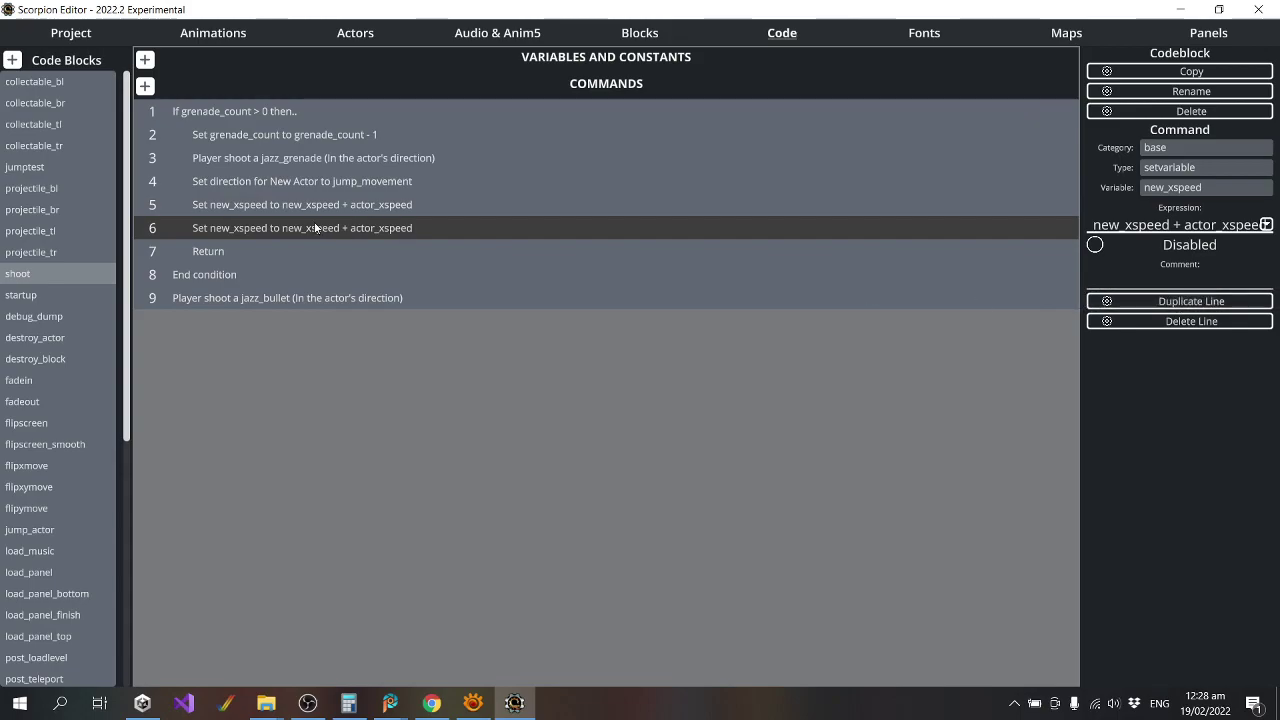
pyautogui.moveTo(332, 228); pyautogui.dragTo(330, 302)
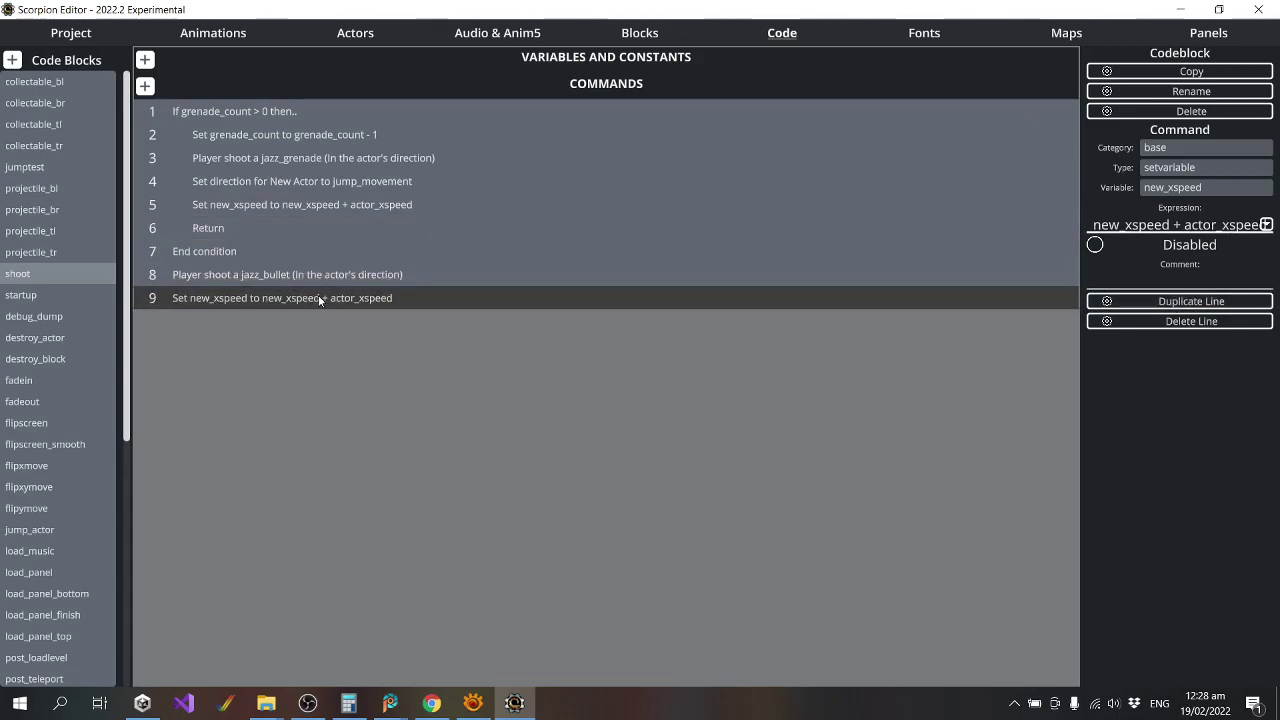
# Run the project in WinUAE and playtest shooting in both directions while running and standing still, then close the emulator.
pyautogui.click(233, 202)
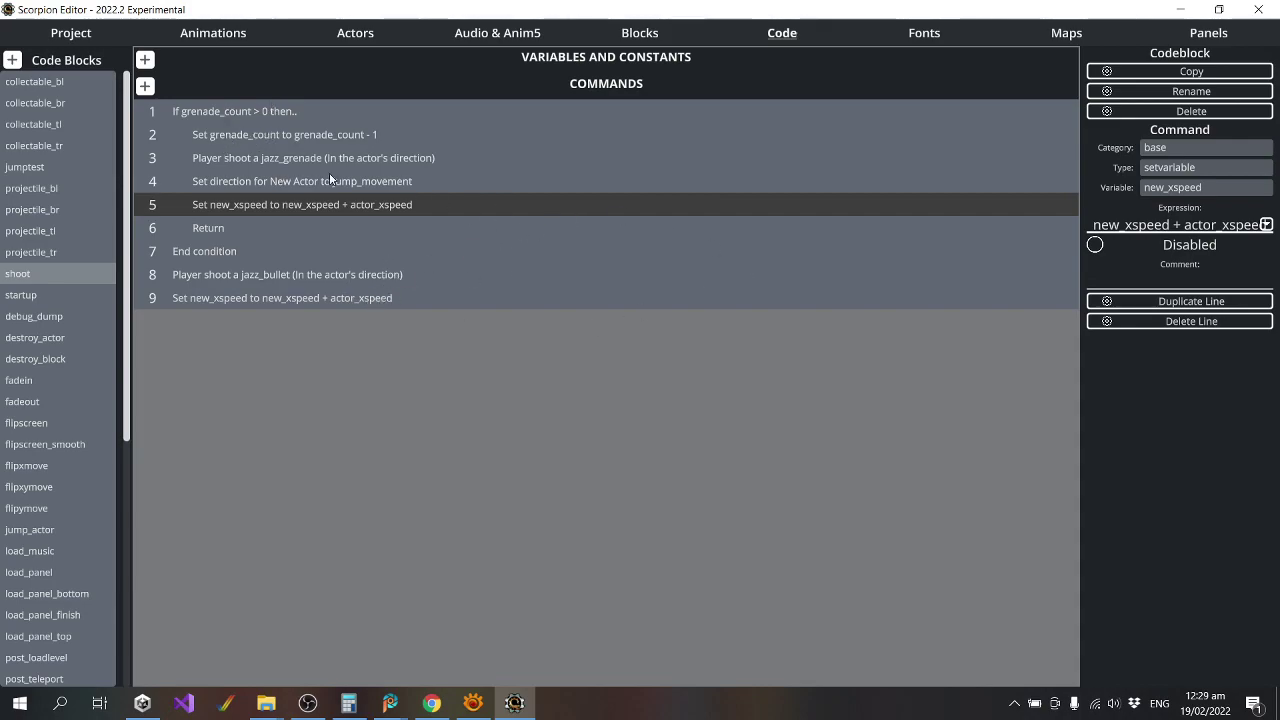
pyautogui.click(74, 31)
pyautogui.click(90, 114)
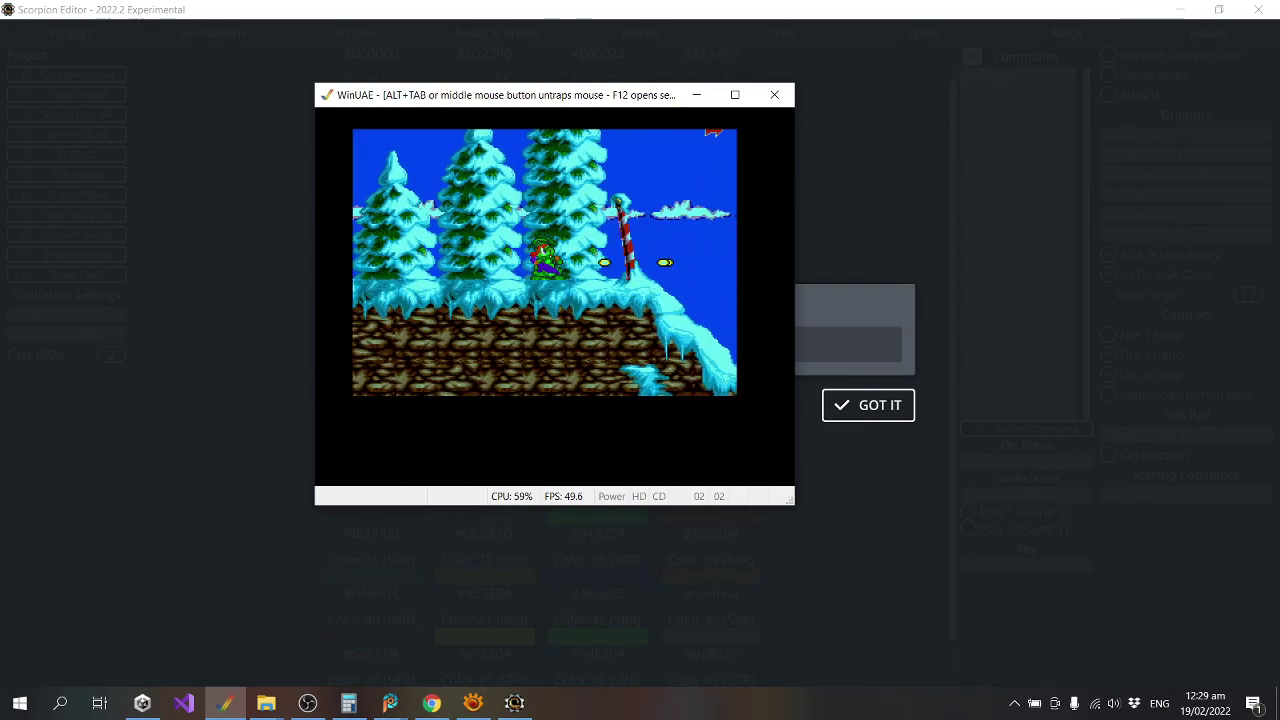
pyautogui.press('Left')
pyautogui.press('Left')
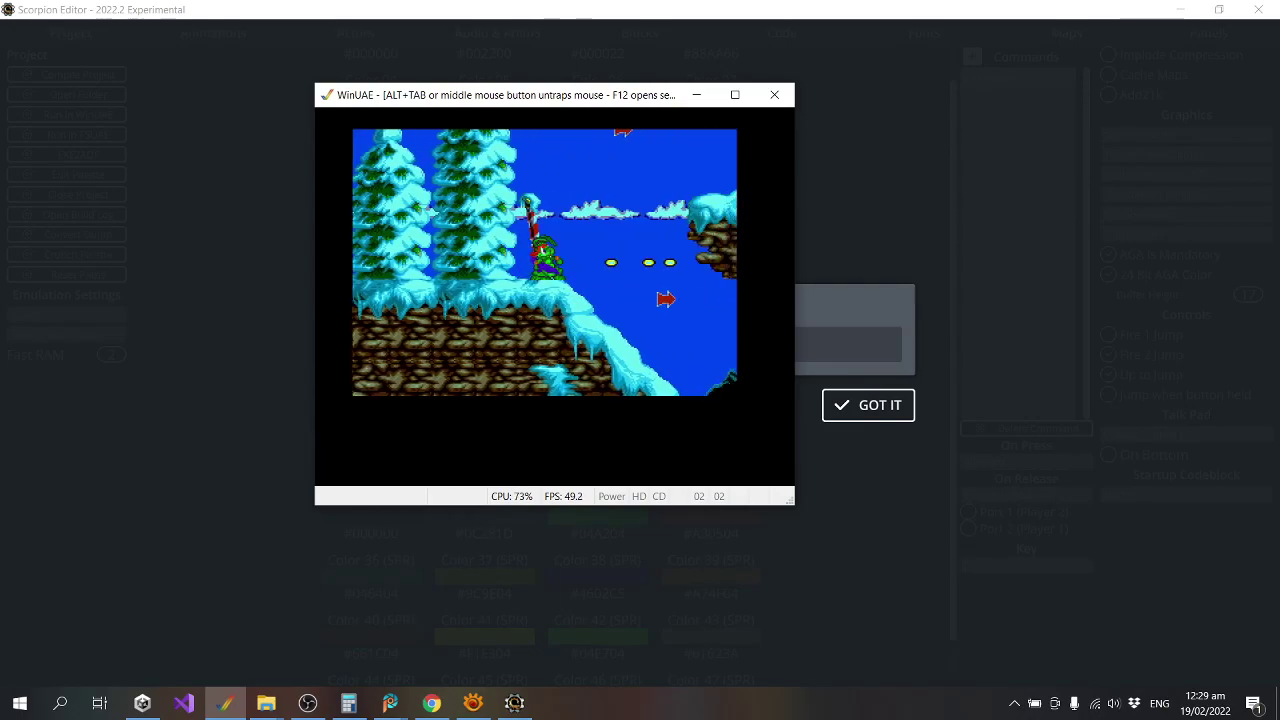
pyautogui.press('Right')
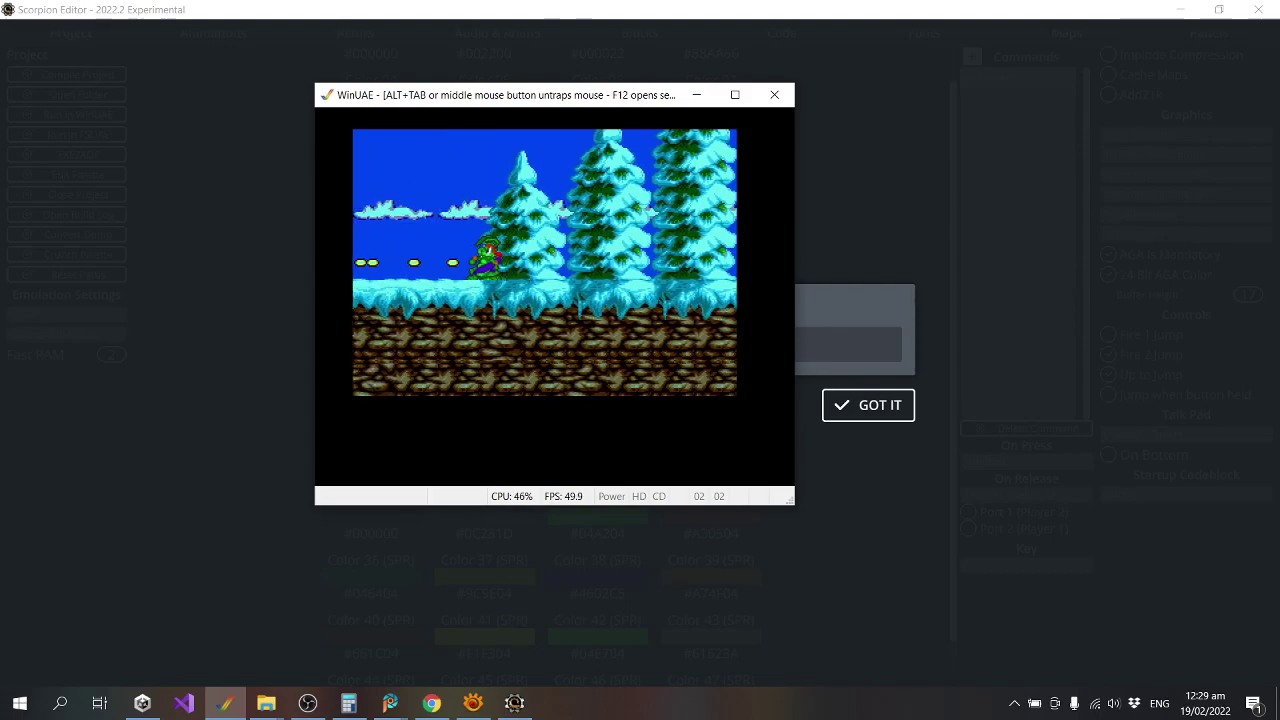
pyautogui.press('Right')
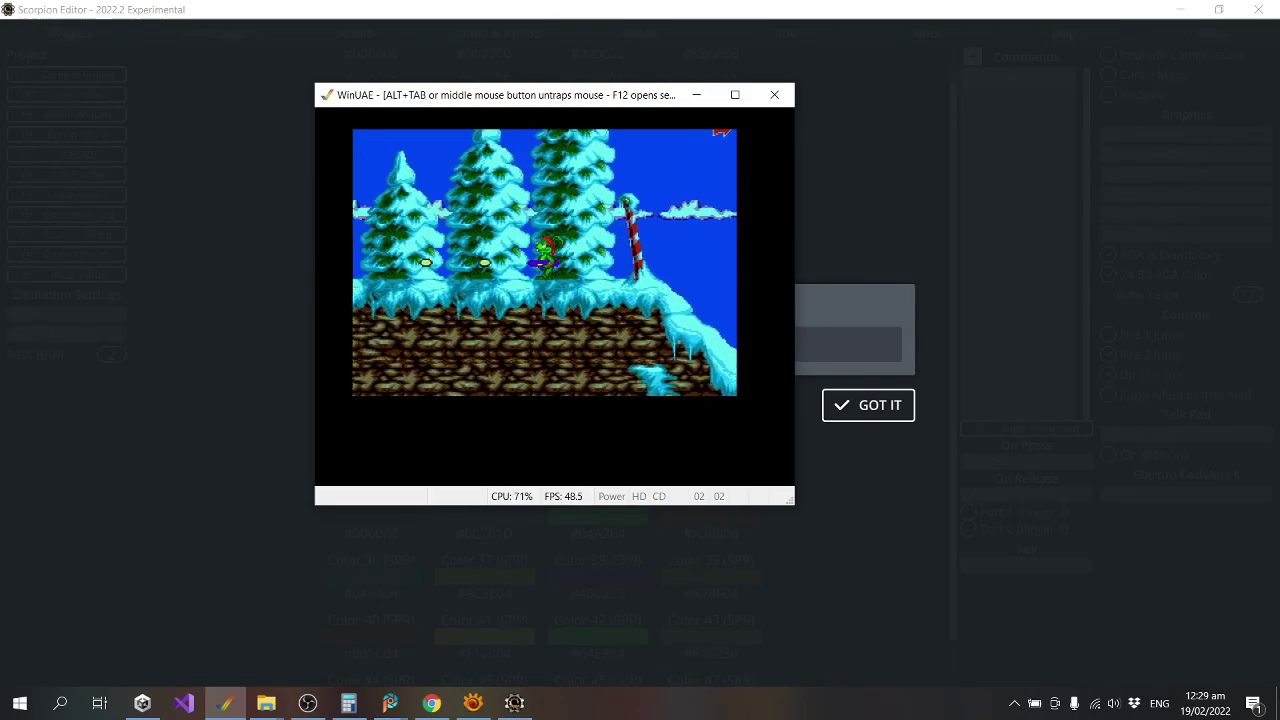
pyautogui.press('Left')
pyautogui.press('Right')
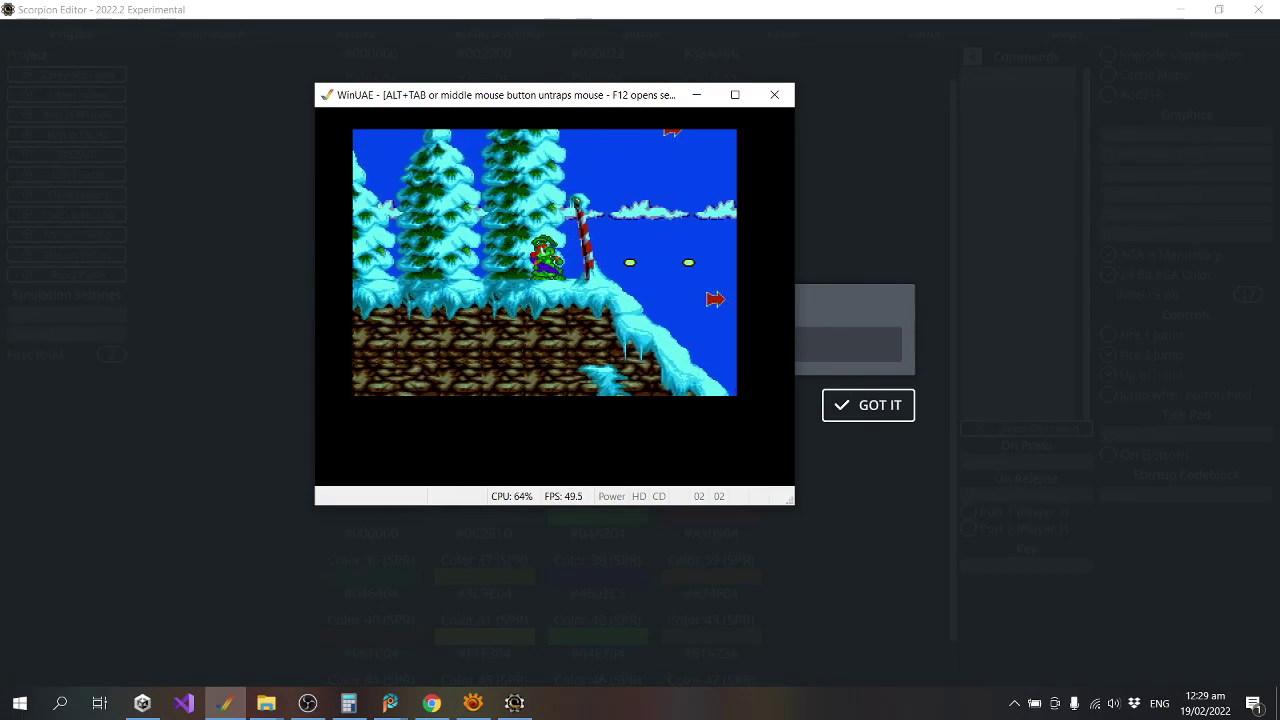
pyautogui.press('Right')
pyautogui.press('Left')
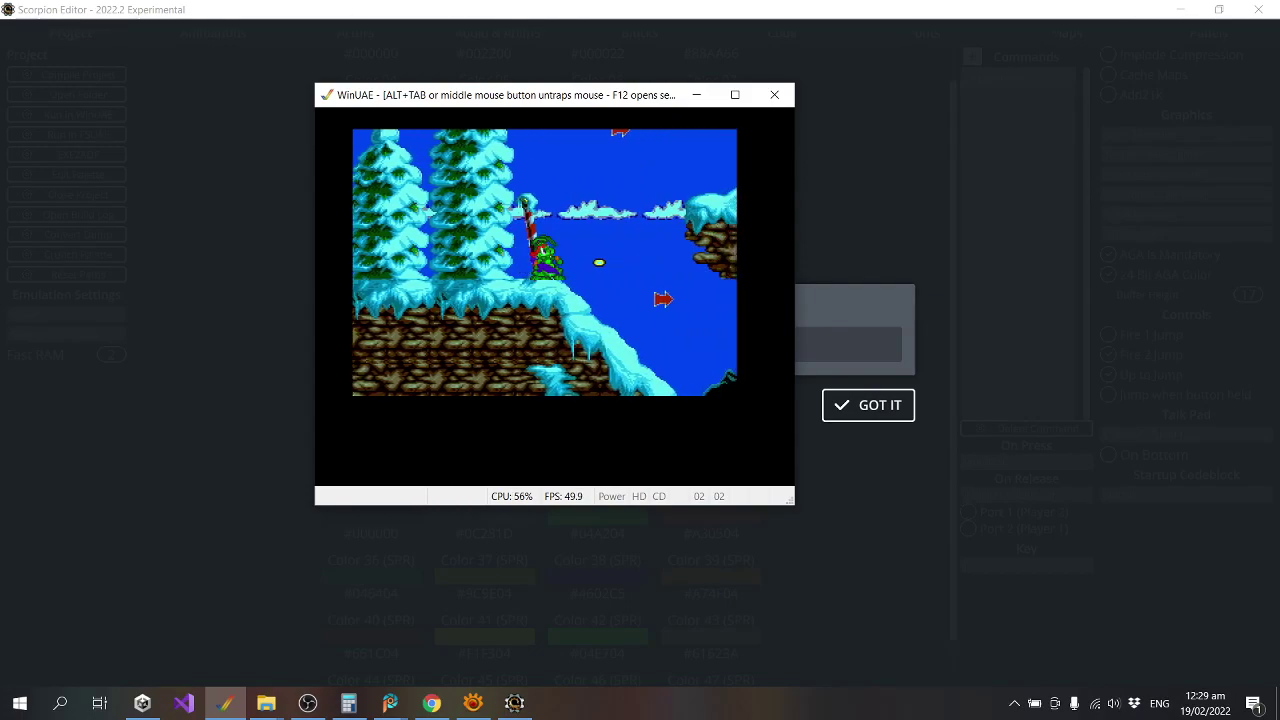
pyautogui.press('Left')
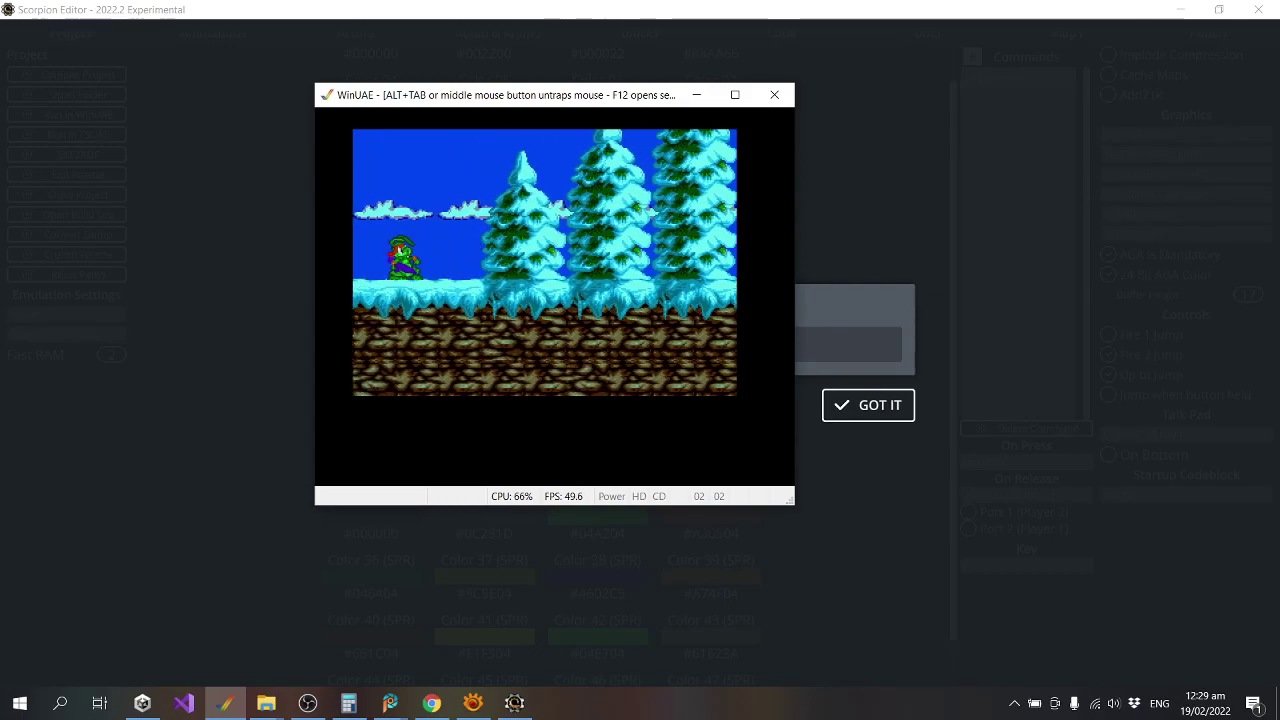
pyautogui.press('Right')
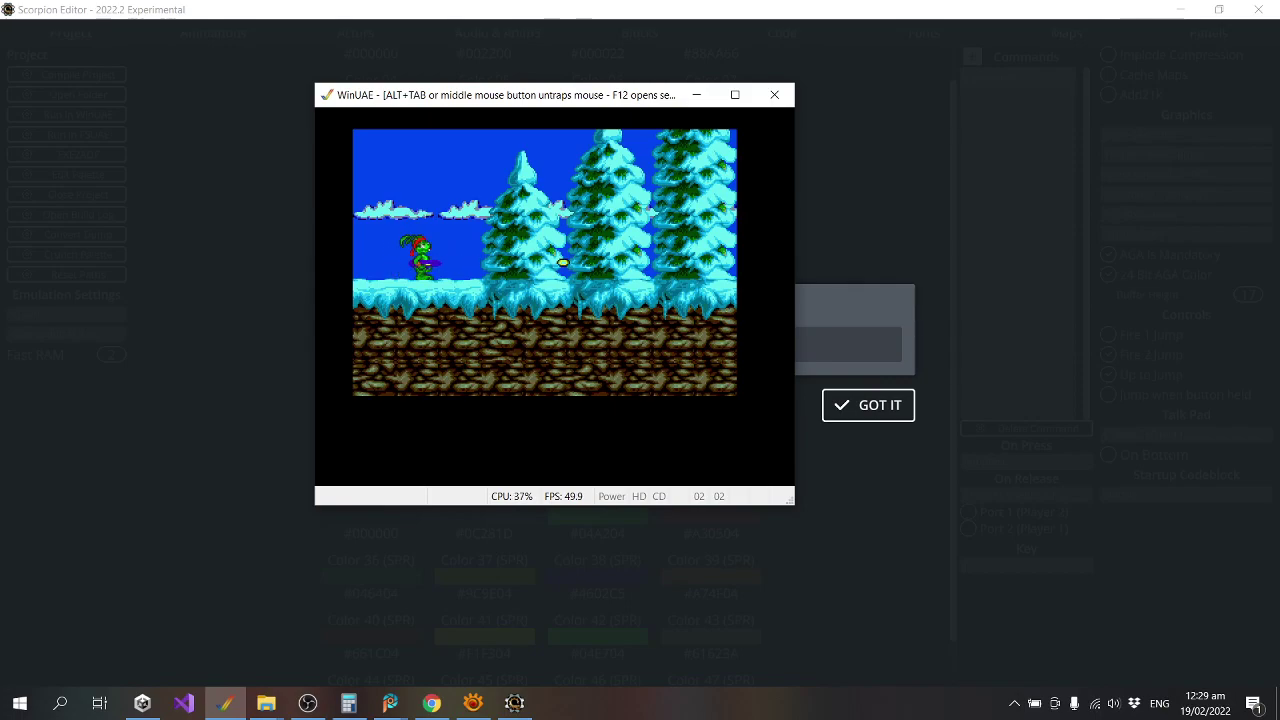
pyautogui.press('Left')
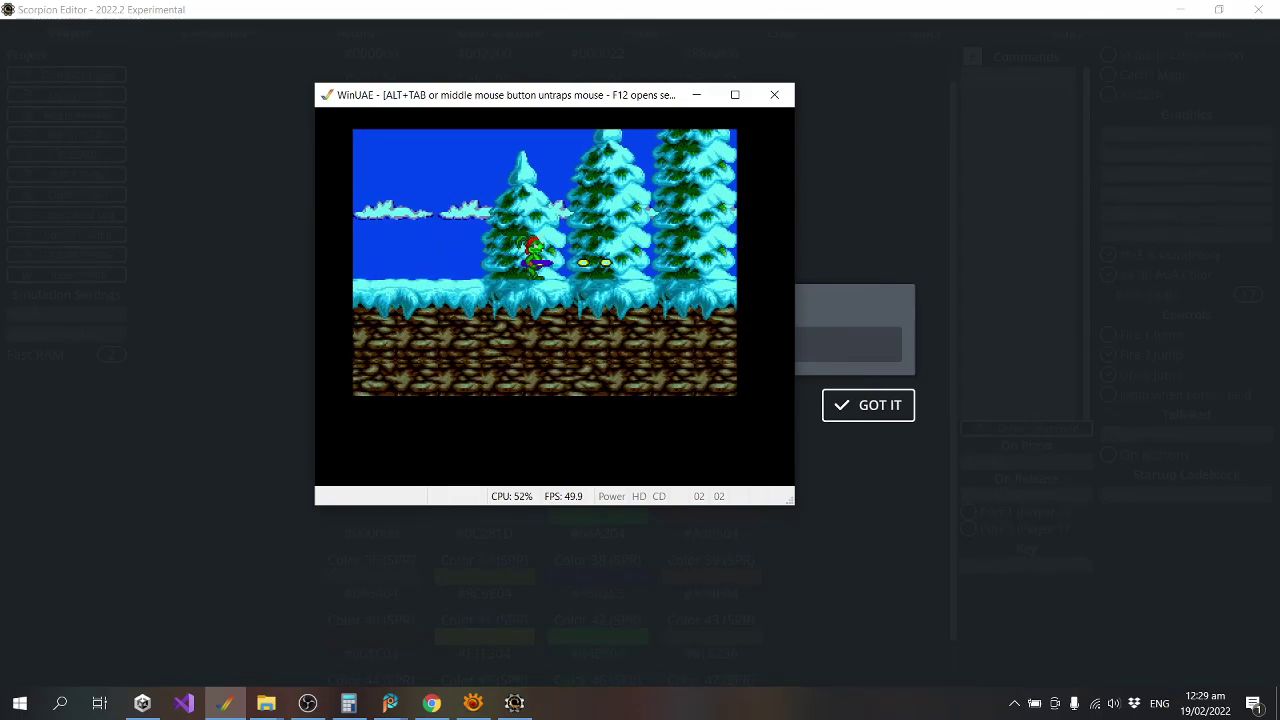
pyautogui.press('Right')
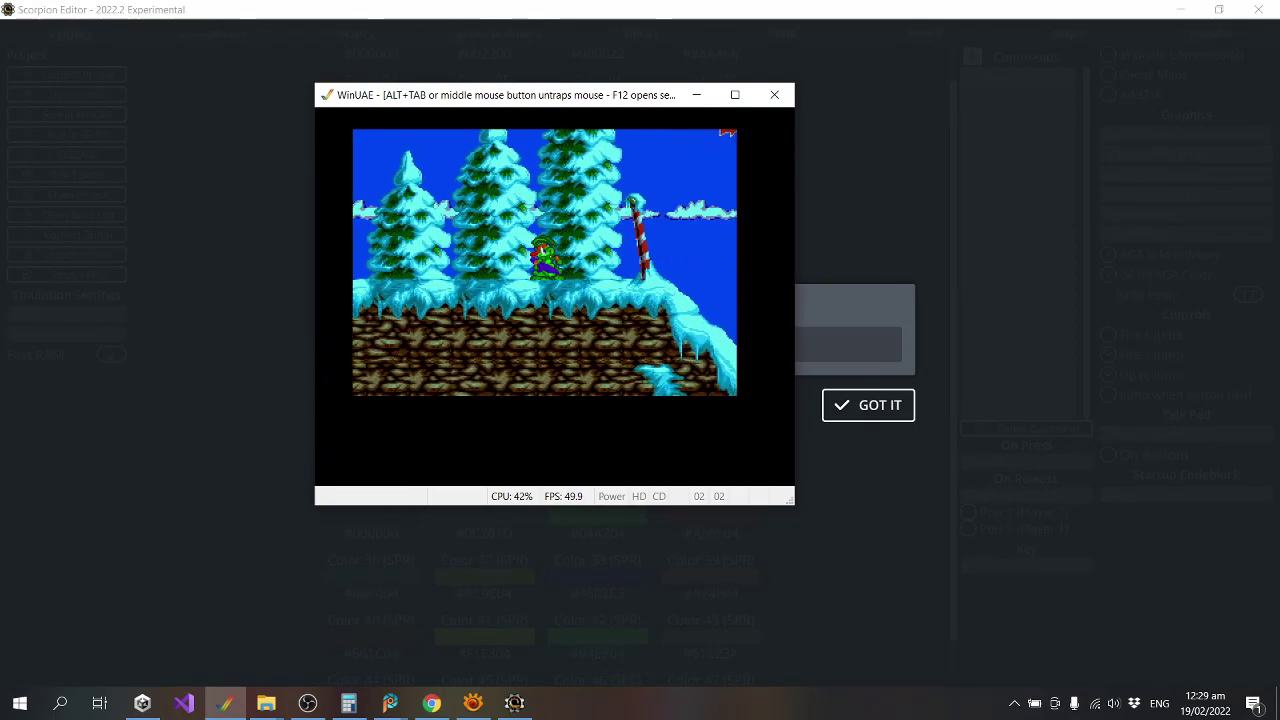
pyautogui.hotkey('alt', 'F4')
pyautogui.click(849, 407)
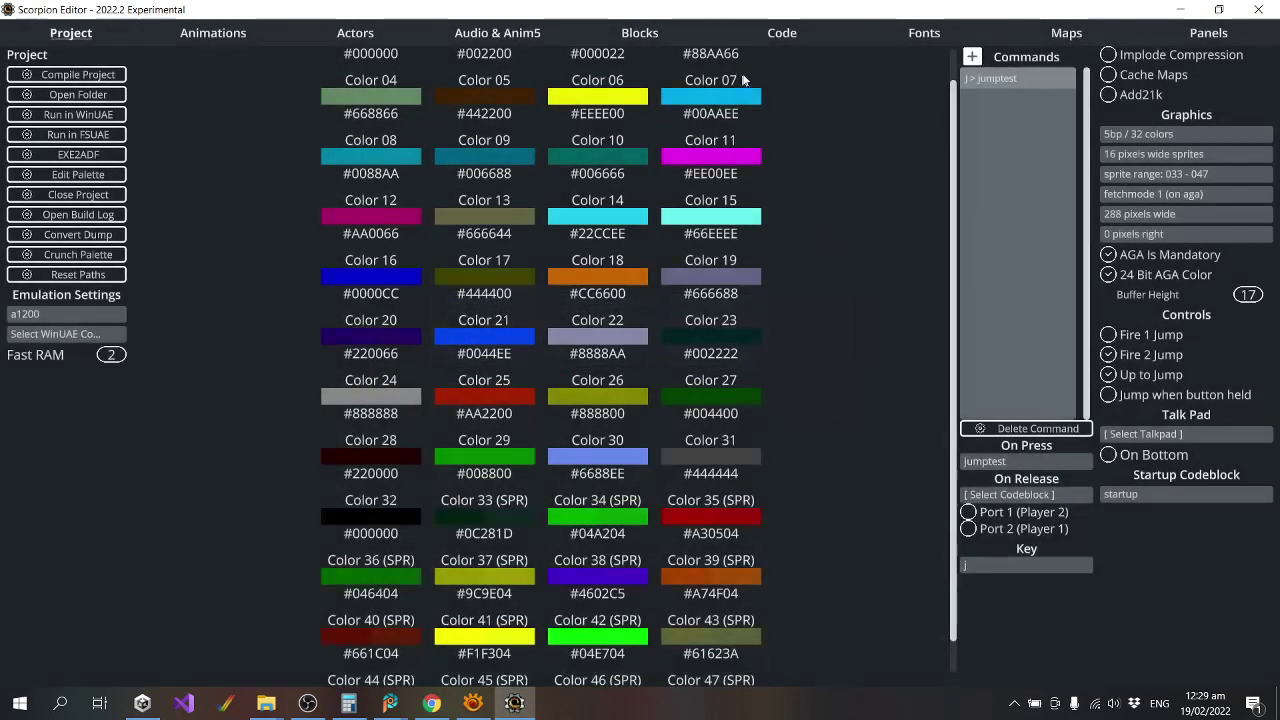
# Delete both Set new_xspeed lines from the shoot code block, after the grenade direction line and after the jazz_bullet shot.
pyautogui.click(785, 36)
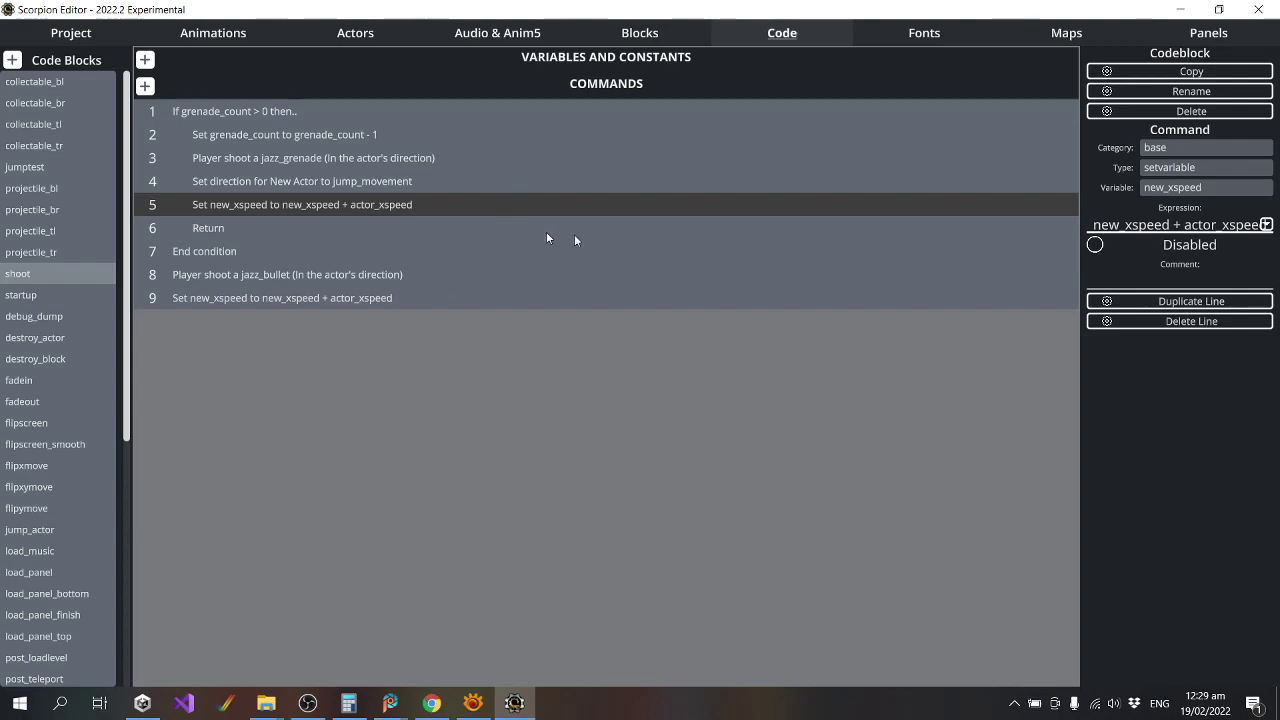
pyautogui.click(1245, 323)
pyautogui.click(380, 273)
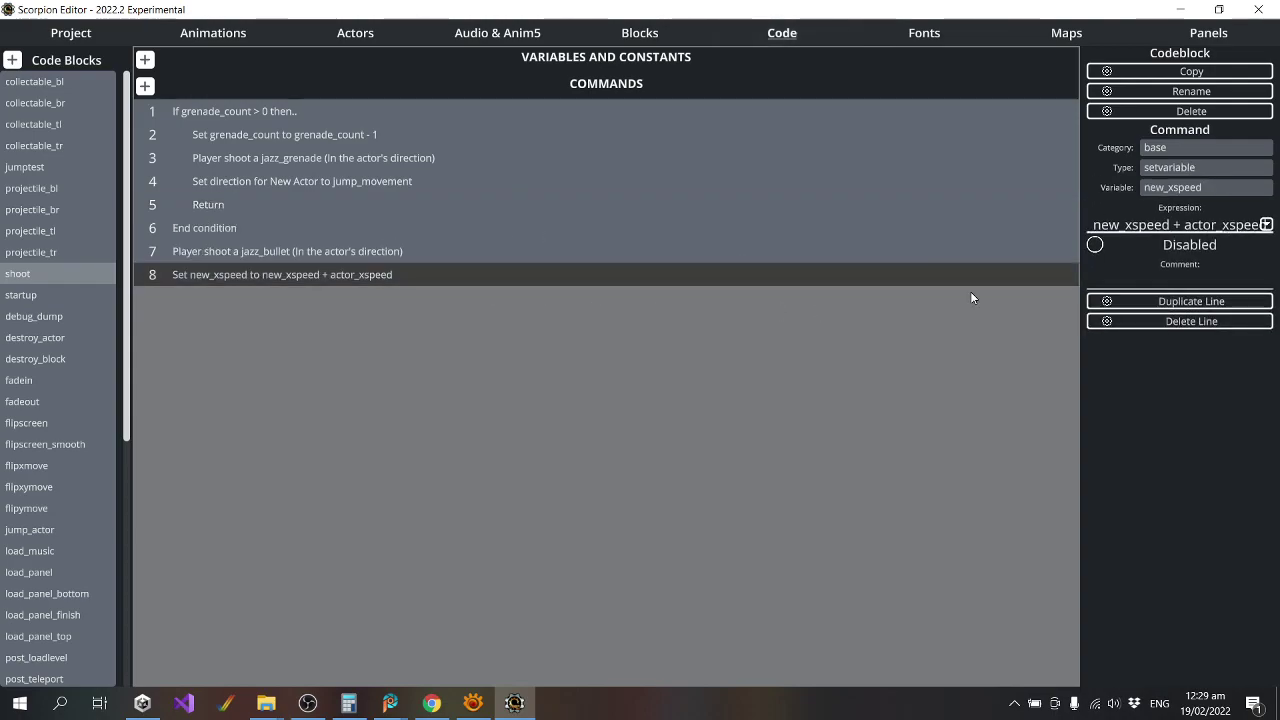
pyautogui.click(1200, 321)
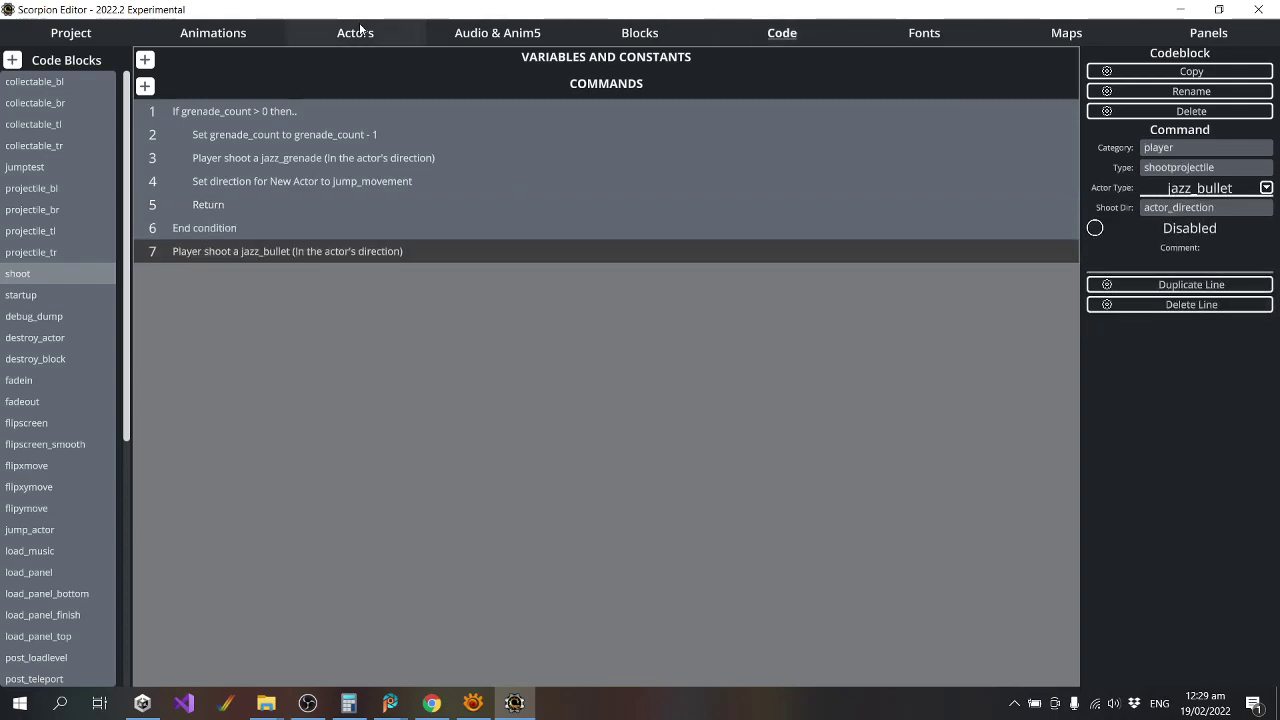
# Check the jazz_grenade actor's speeds and set the jazz_bullet actor's Speed Left and Speed Right to 7.
pyautogui.click(361, 29)
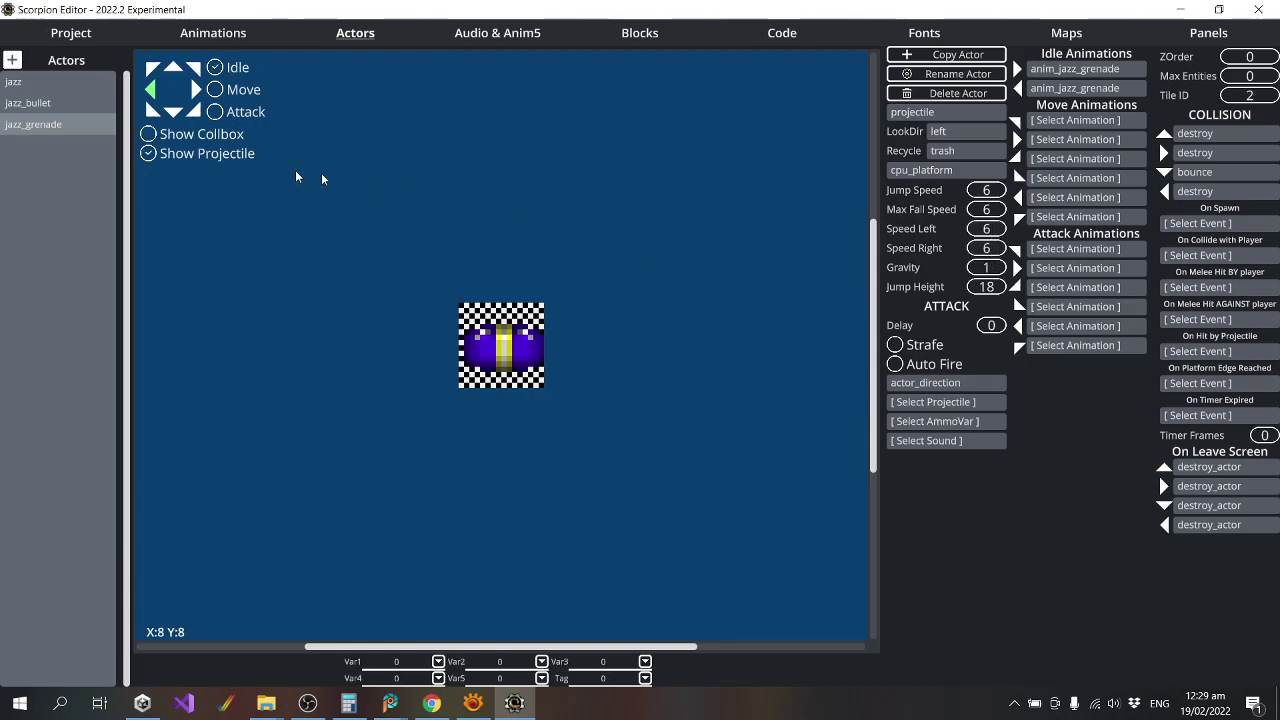
pyautogui.click(28, 103)
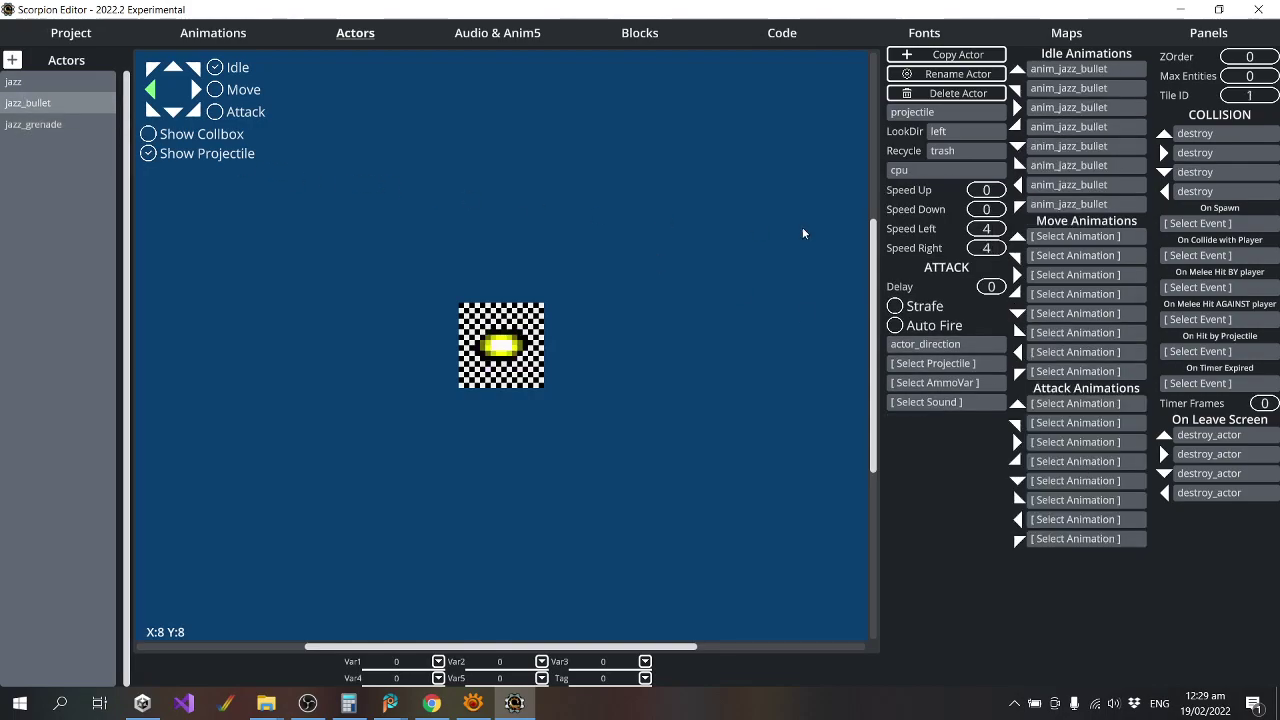
pyautogui.click(74, 128)
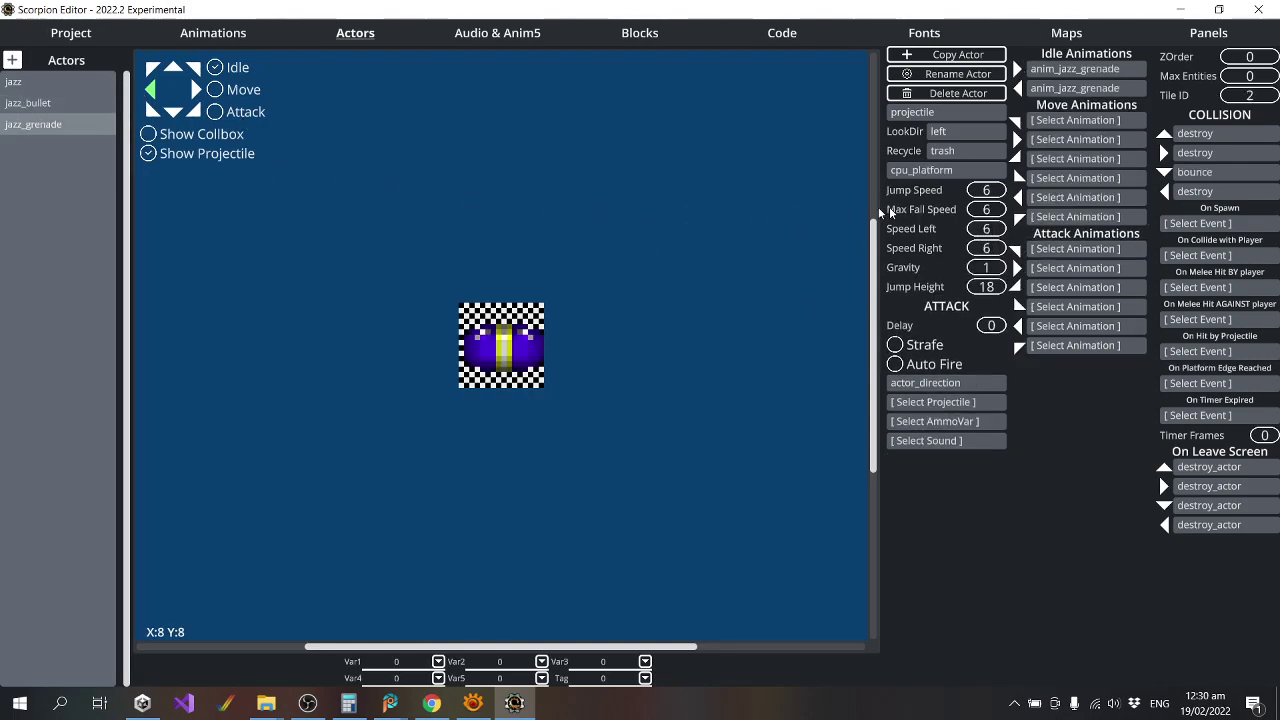
pyautogui.click(26, 104)
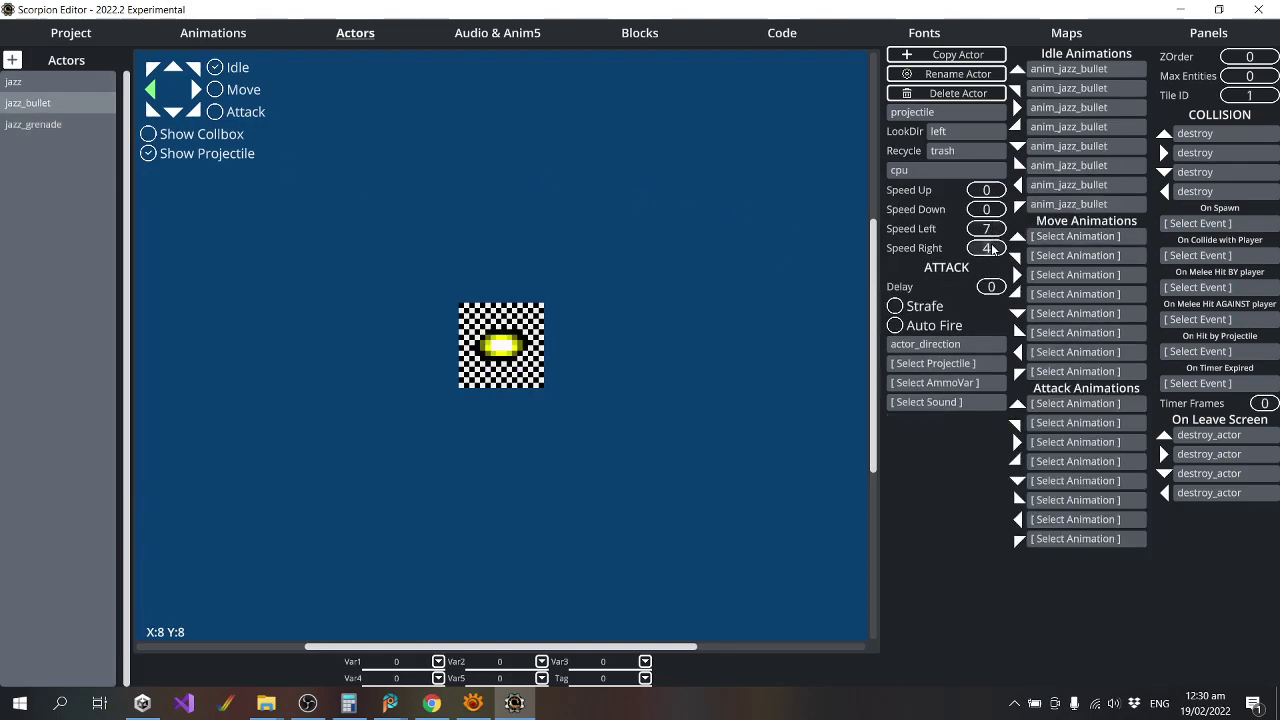
# Run the project in WinUAE to playtest the faster bullet, then close the emulator and dismiss the compile message.
pyautogui.click(71, 32)
pyautogui.click(66, 119)
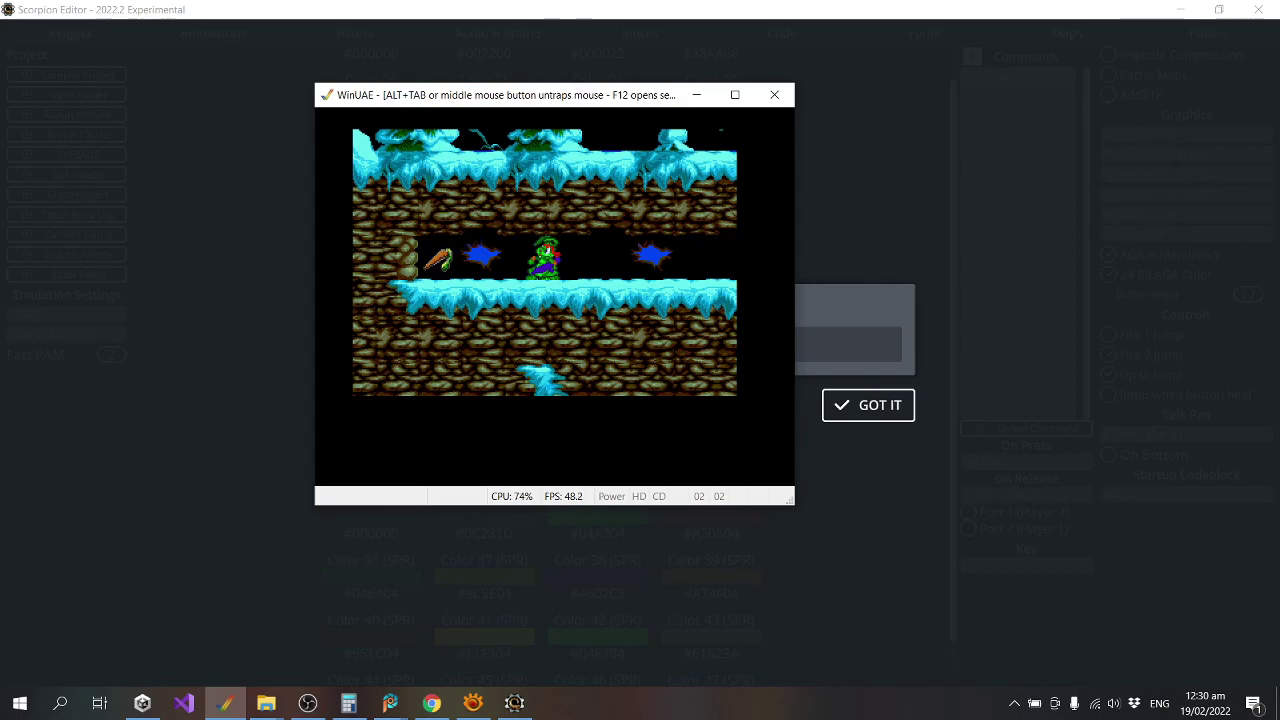
pyautogui.press('Right')
pyautogui.hotkey('alt', 'F4')
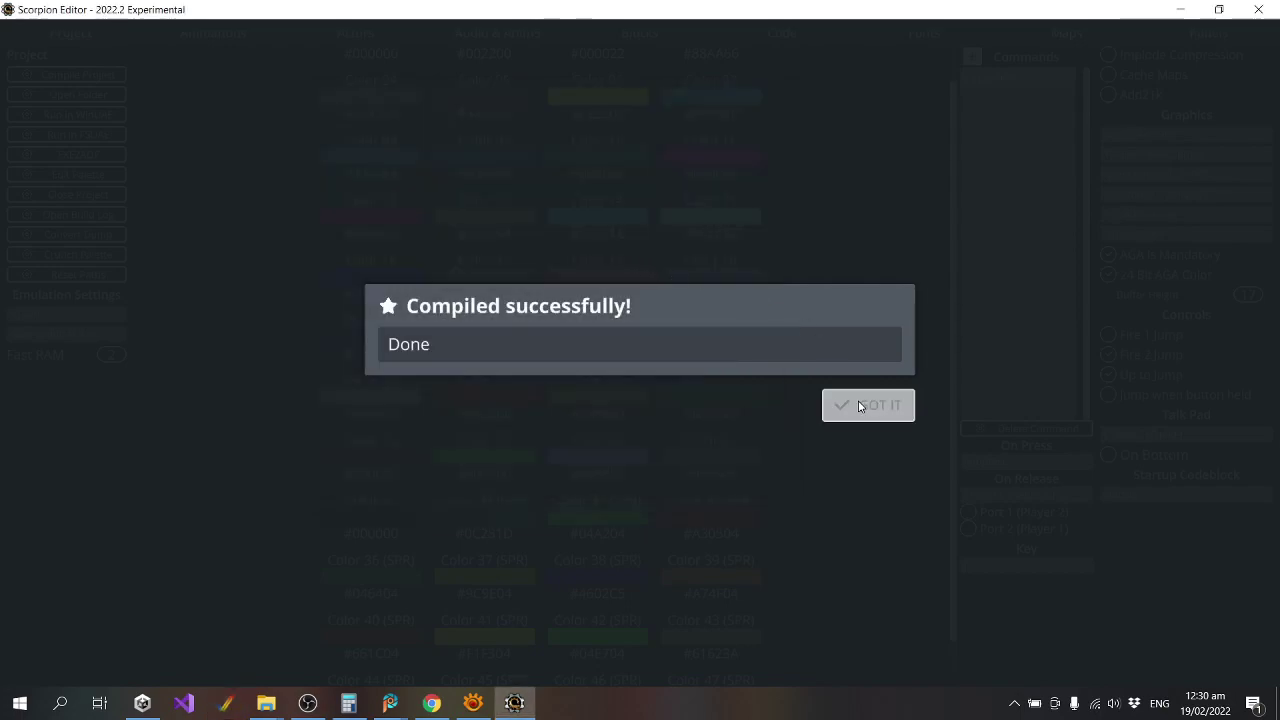
pyautogui.click(857, 403)
# Give the jazz_bullet actor a timer of 50 frames that triggers destroy_actor when it expires.
pyautogui.click(765, 38)
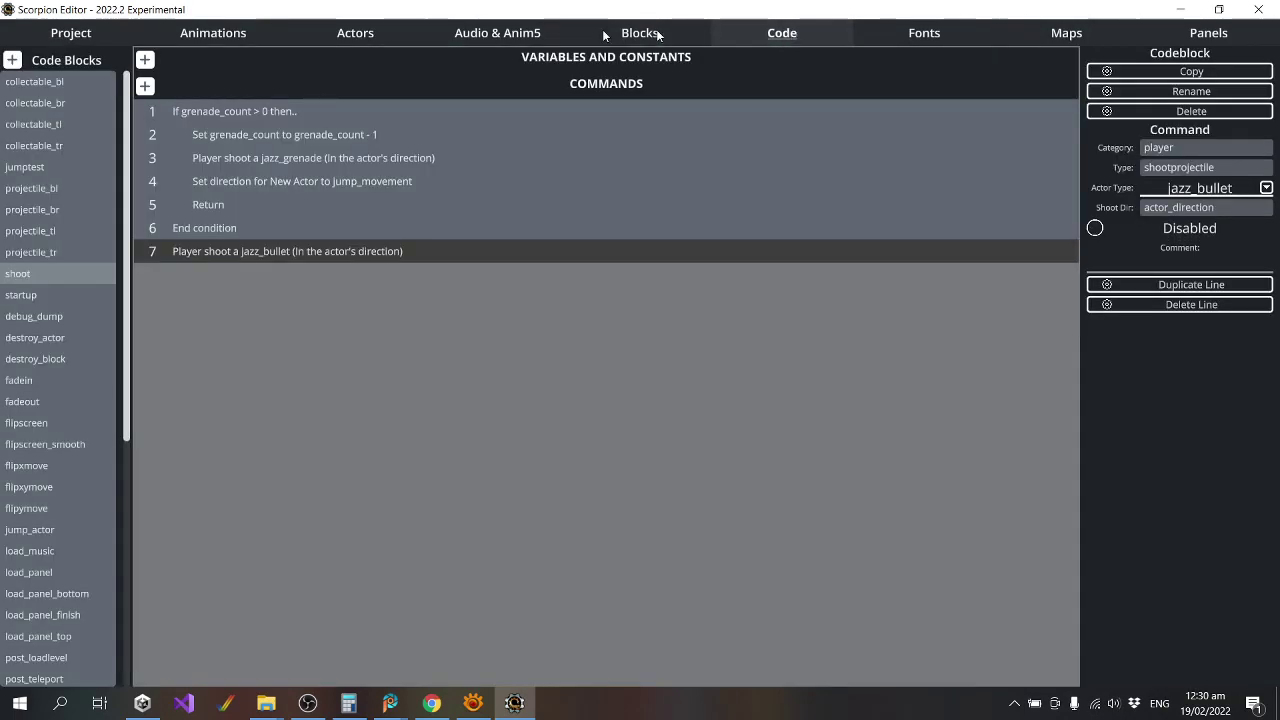
pyautogui.click(371, 42)
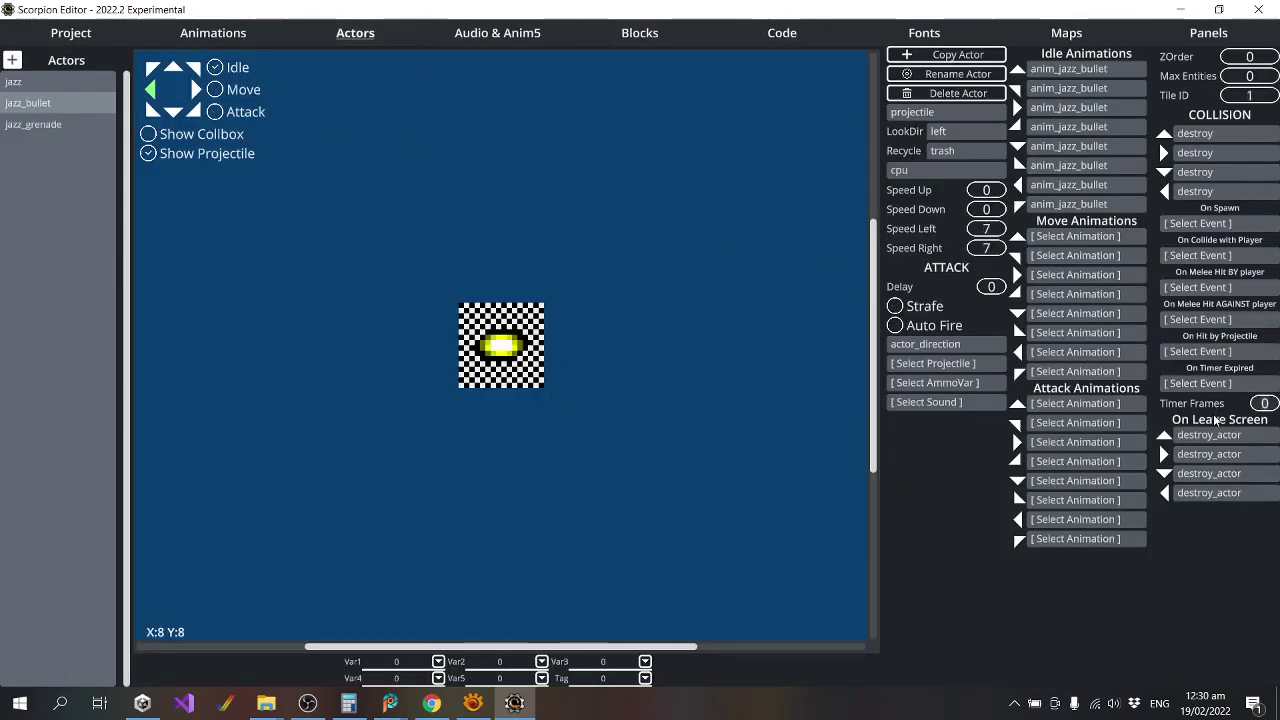
pyautogui.write('50')
pyautogui.click(1243, 387)
pyautogui.write('de')
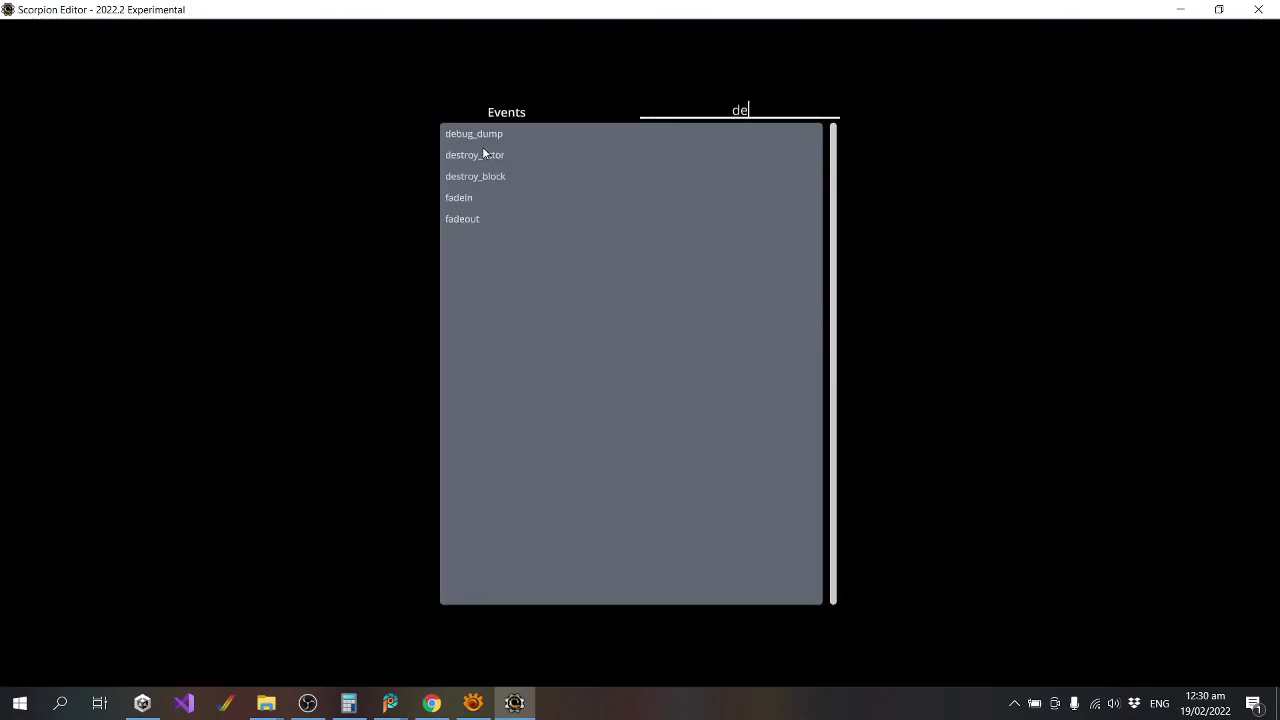
pyautogui.click(474, 155)
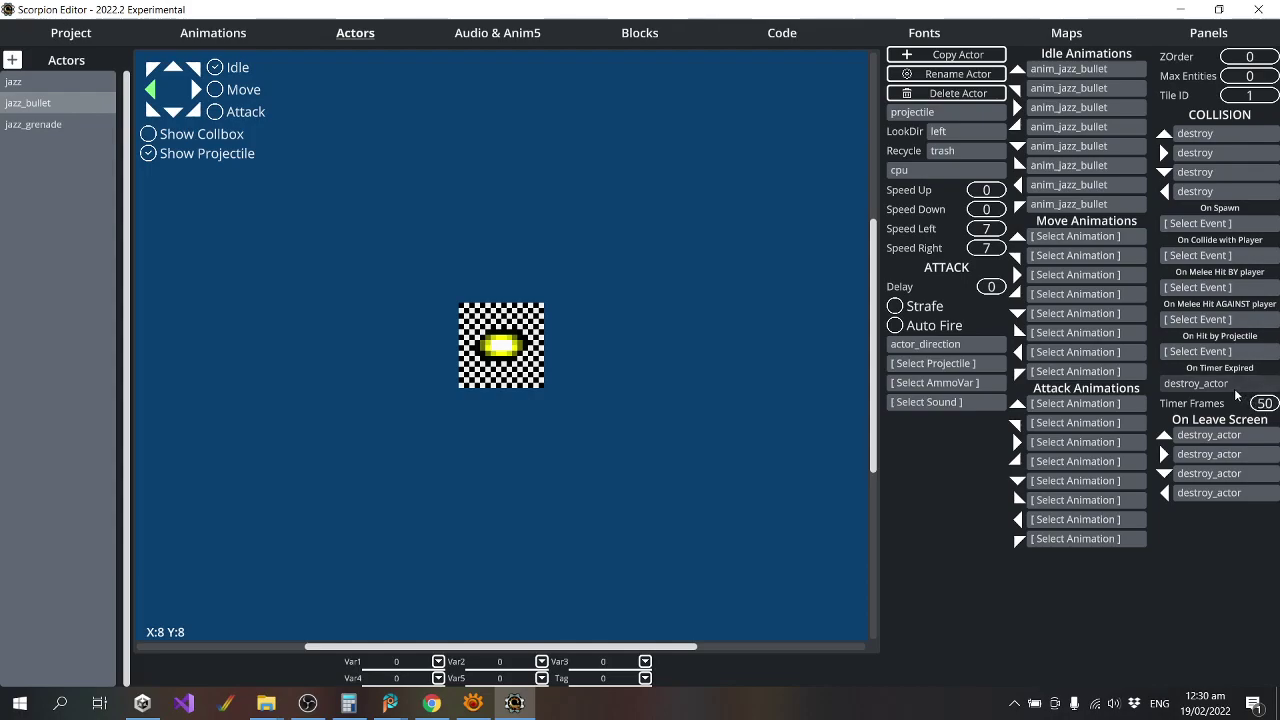
# Set the jazz_grenade actor's On Timer Expired event to destroy_actor with Timer Frames at 50.
pyautogui.click(33, 124)
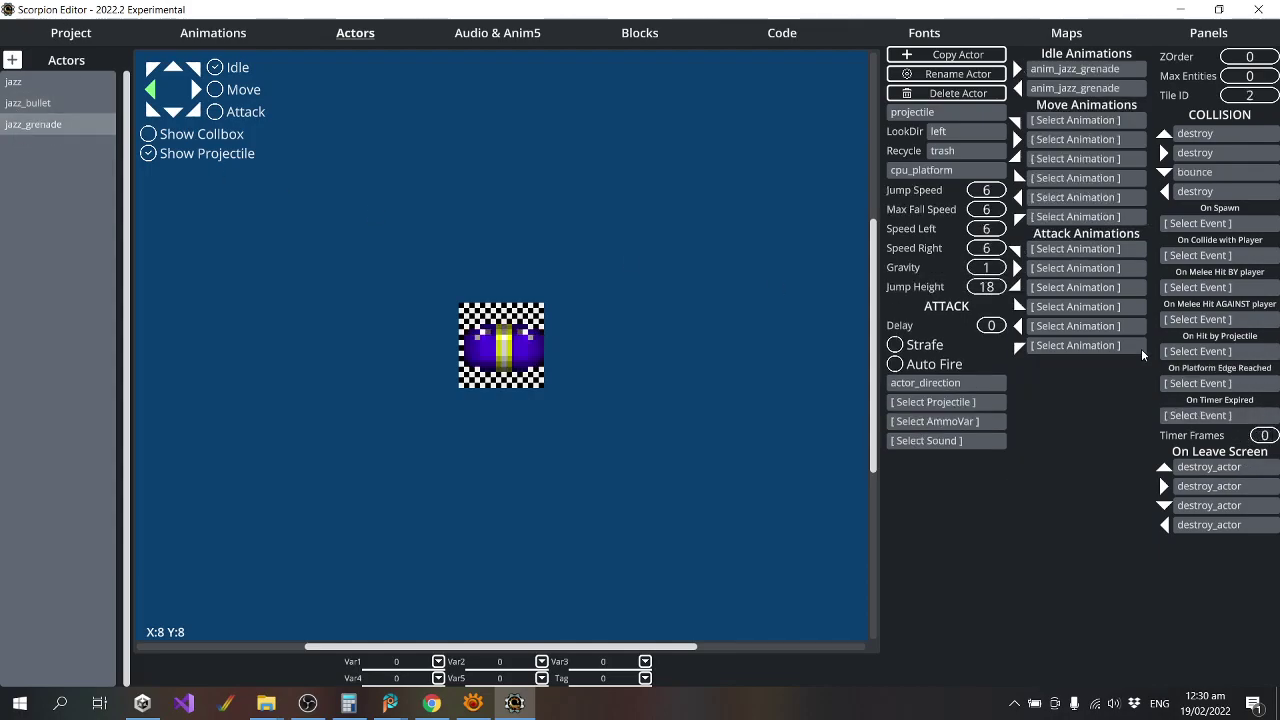
pyautogui.click(1240, 414)
pyautogui.write('des')
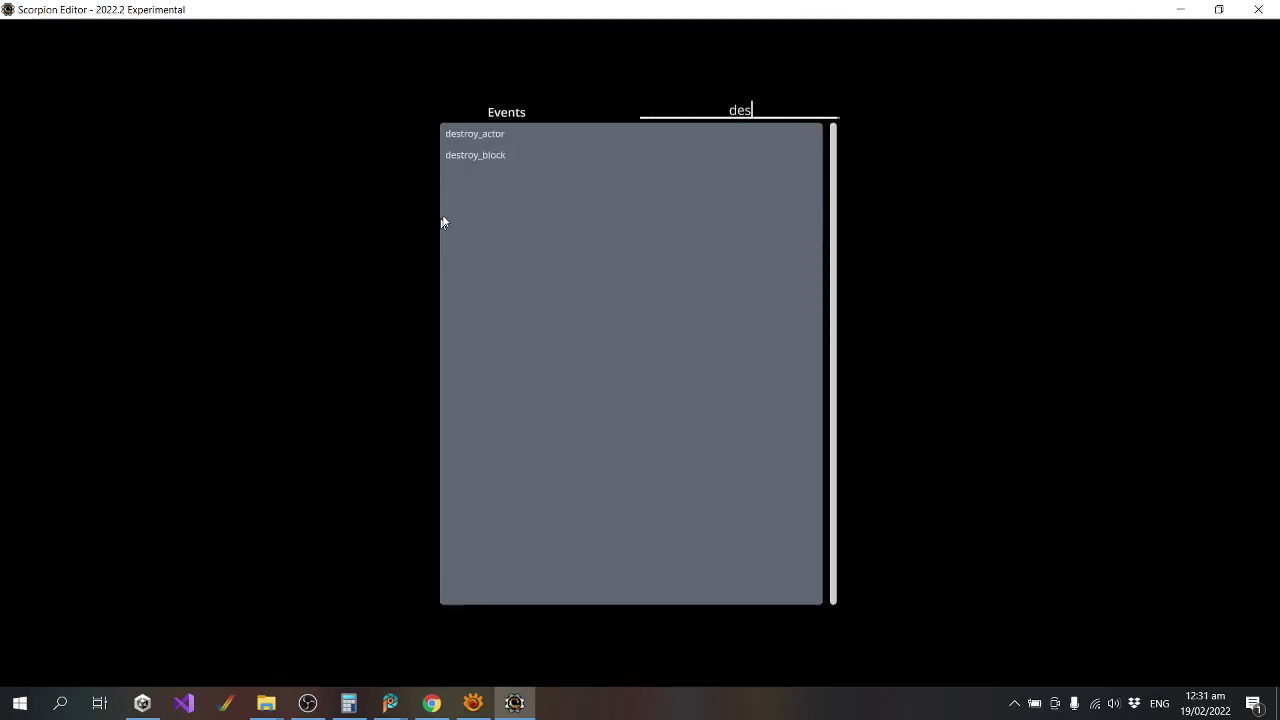
pyautogui.click(489, 136)
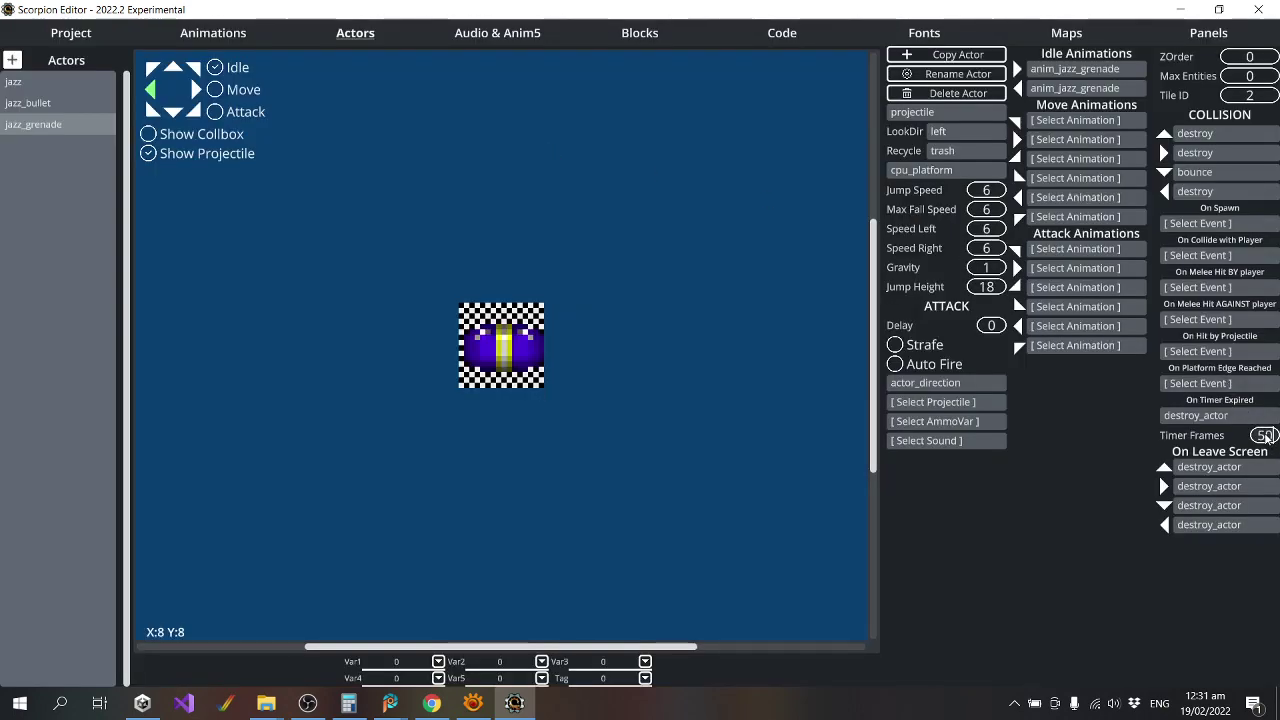
# Change the jazz_grenade actor's right, up and left collision responses to bounce.
pyautogui.click(1213, 155)
pyautogui.click(487, 177)
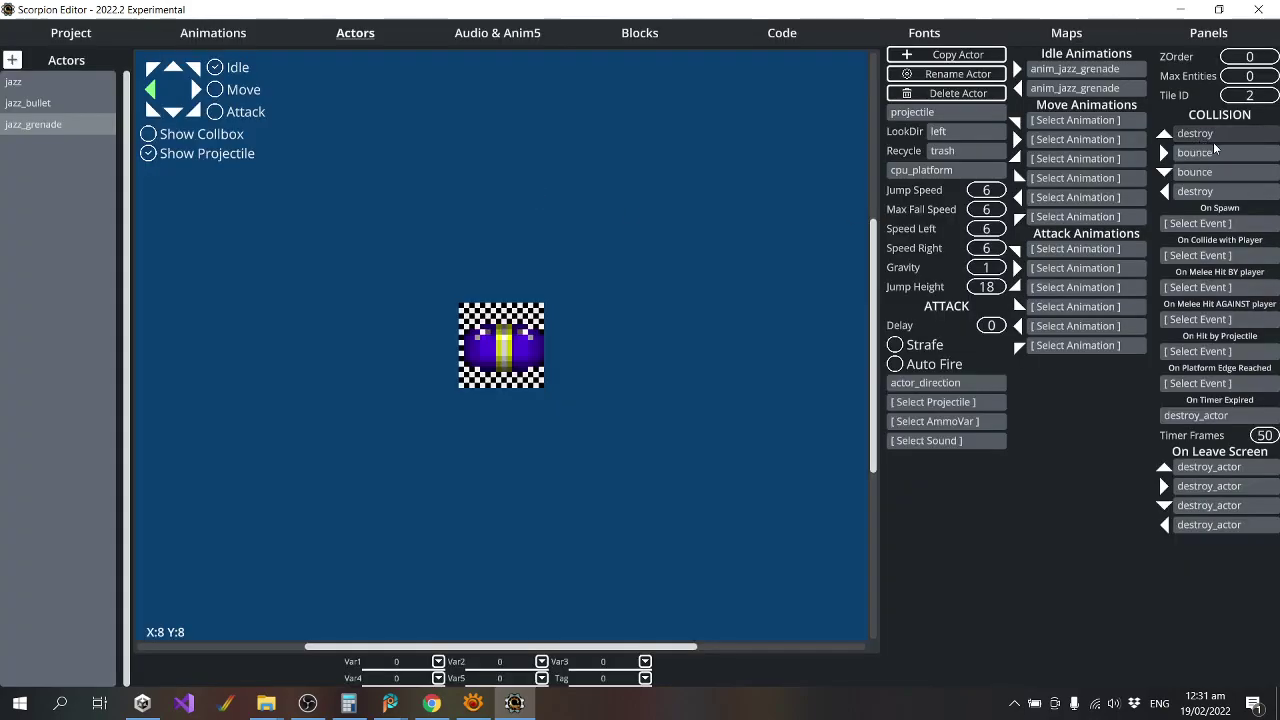
pyautogui.click(1213, 134)
pyautogui.click(523, 181)
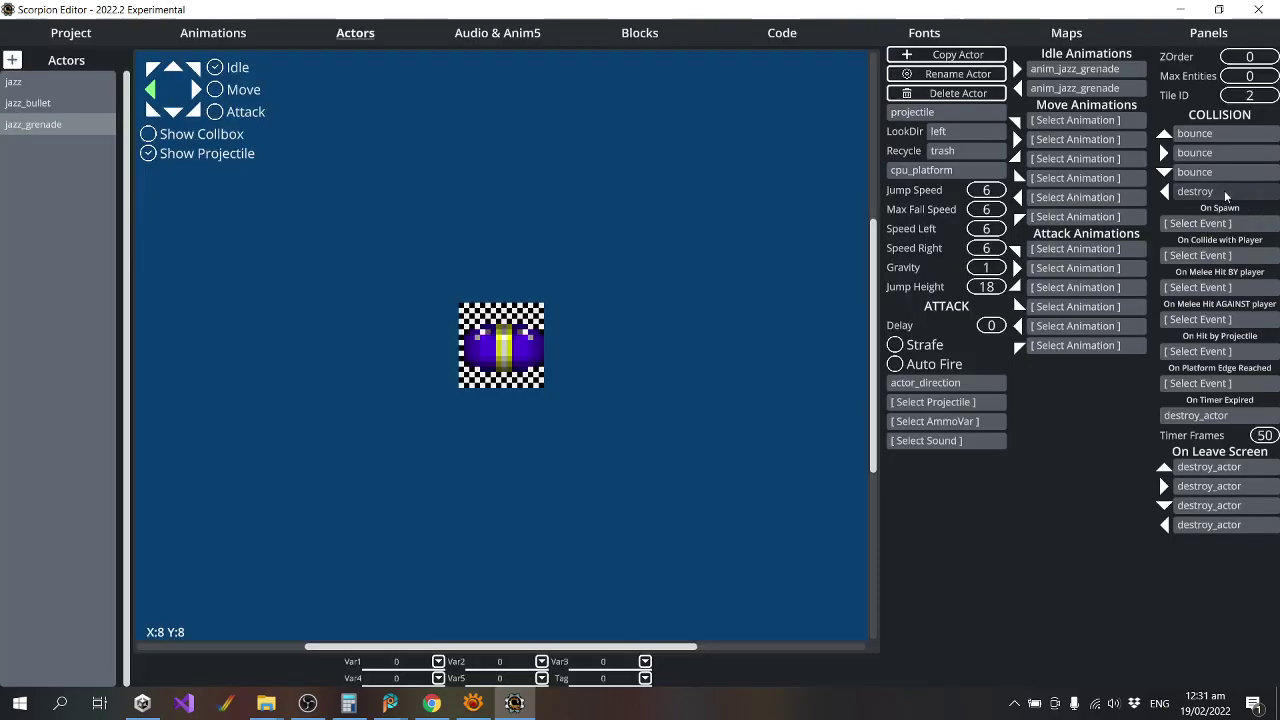
pyautogui.click(1213, 197)
pyautogui.click(535, 178)
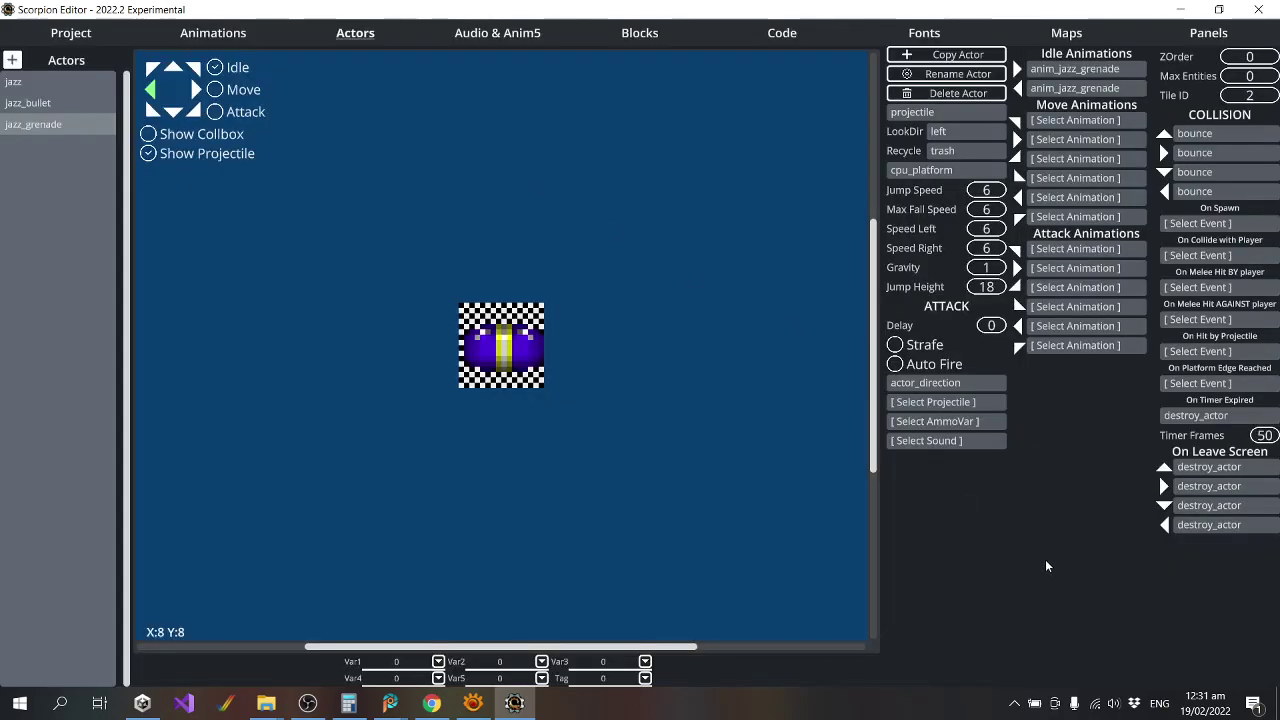
# Run the project in WinUAE to playtest the timed, bouncing grenade, then return to the jazz_grenade actor's settings.
pyautogui.click(71, 33)
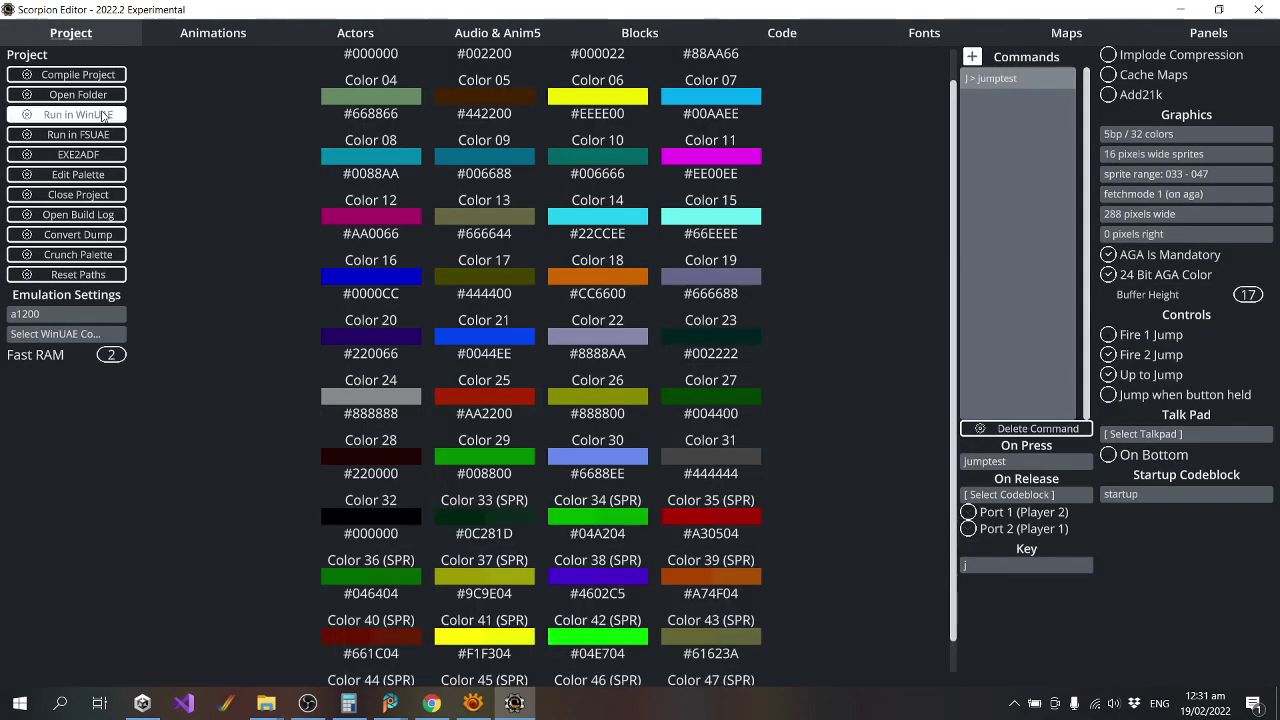
pyautogui.click(65, 118)
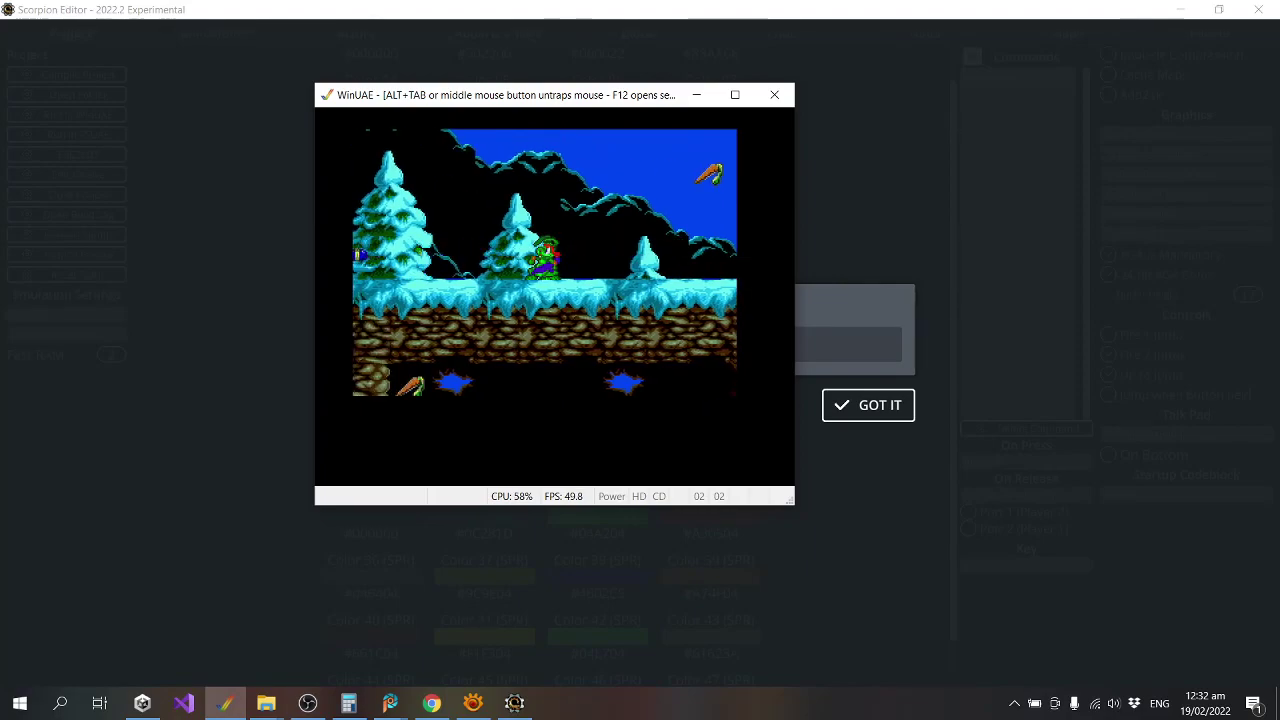
pyautogui.hotkey('alt', 'F4')
pyautogui.click(884, 404)
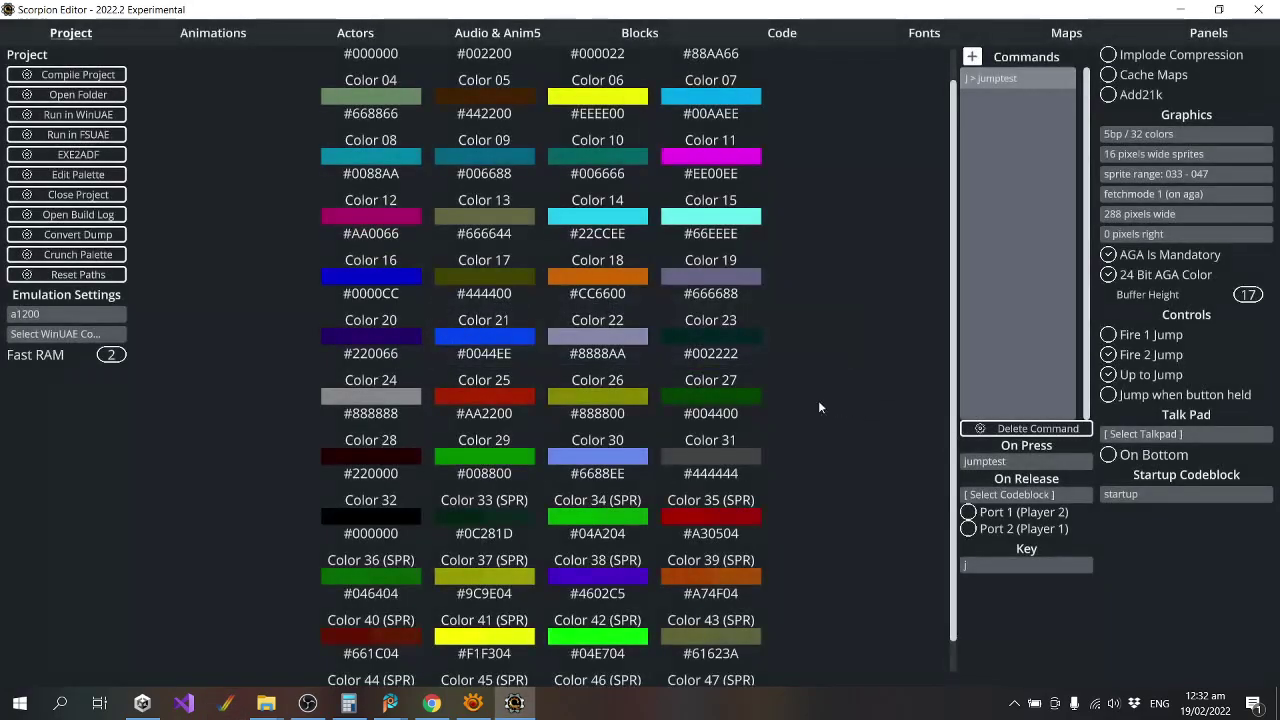
pyautogui.click(356, 33)
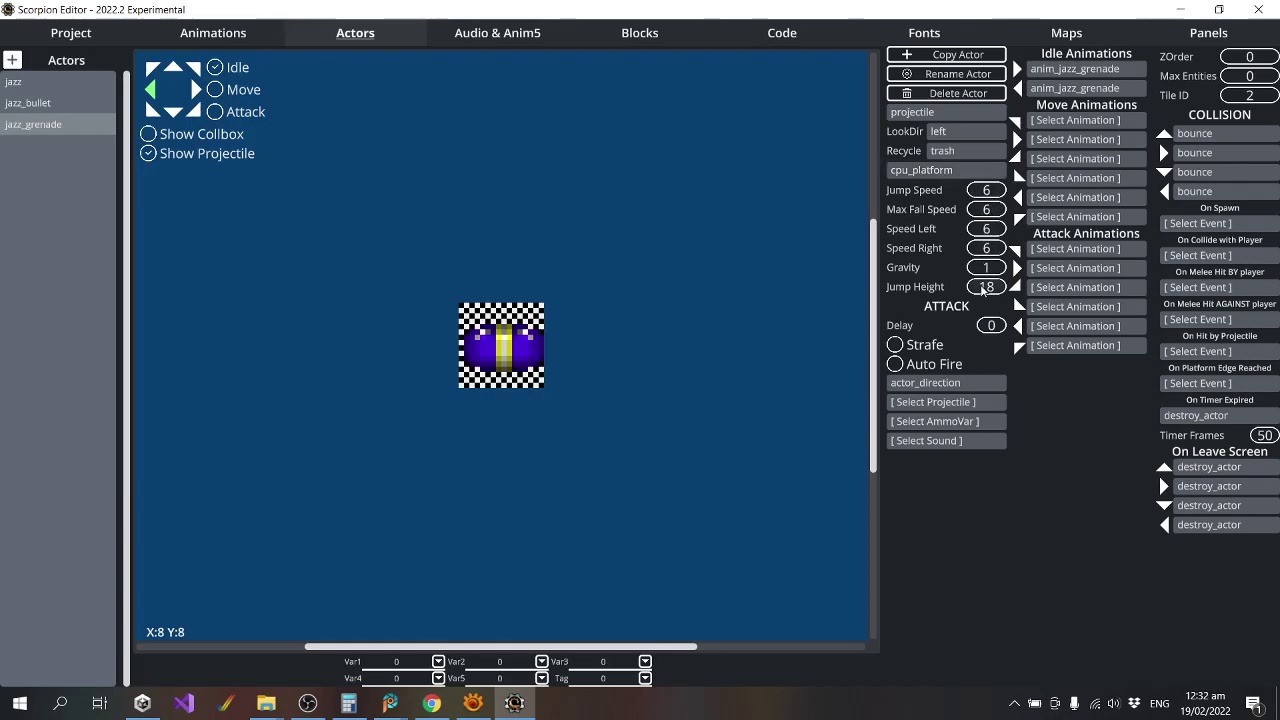
# Review the shoot codeblock's jazz_grenade firing and jump_movement direction commands alongside the jazz_grenade actor's settings.
pyautogui.click(782, 33)
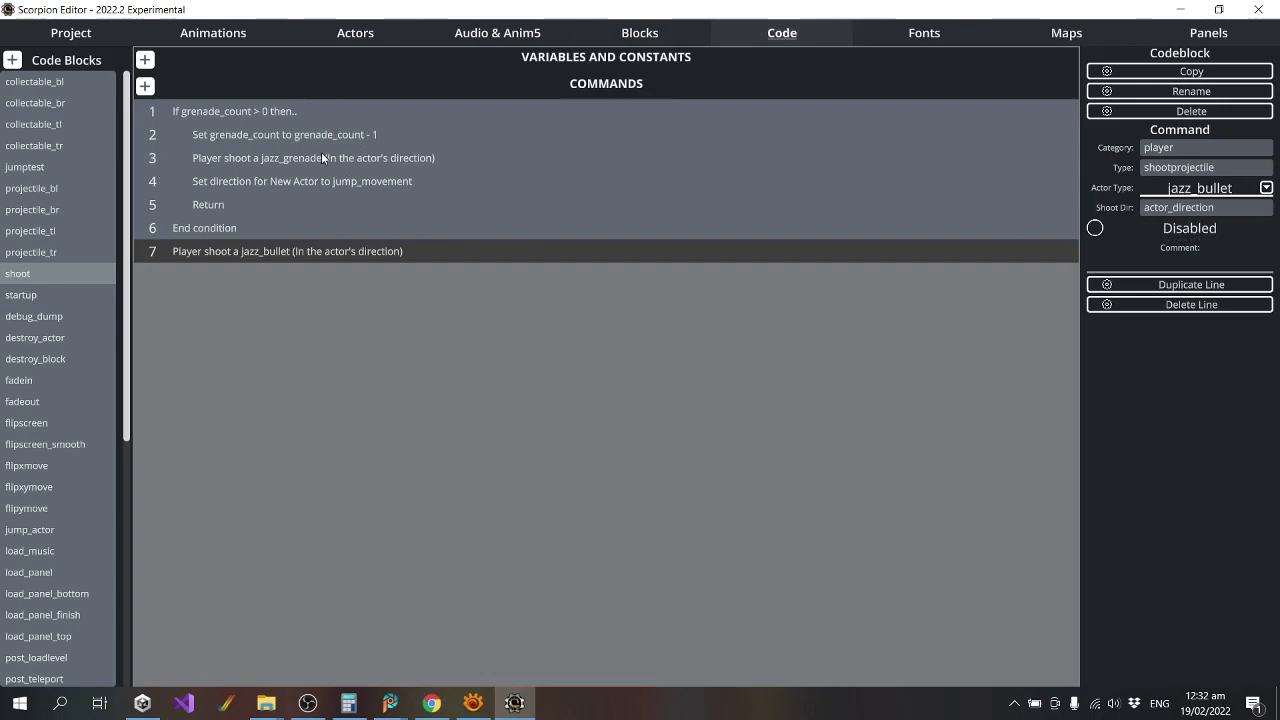
pyautogui.click(352, 160)
pyautogui.click(362, 177)
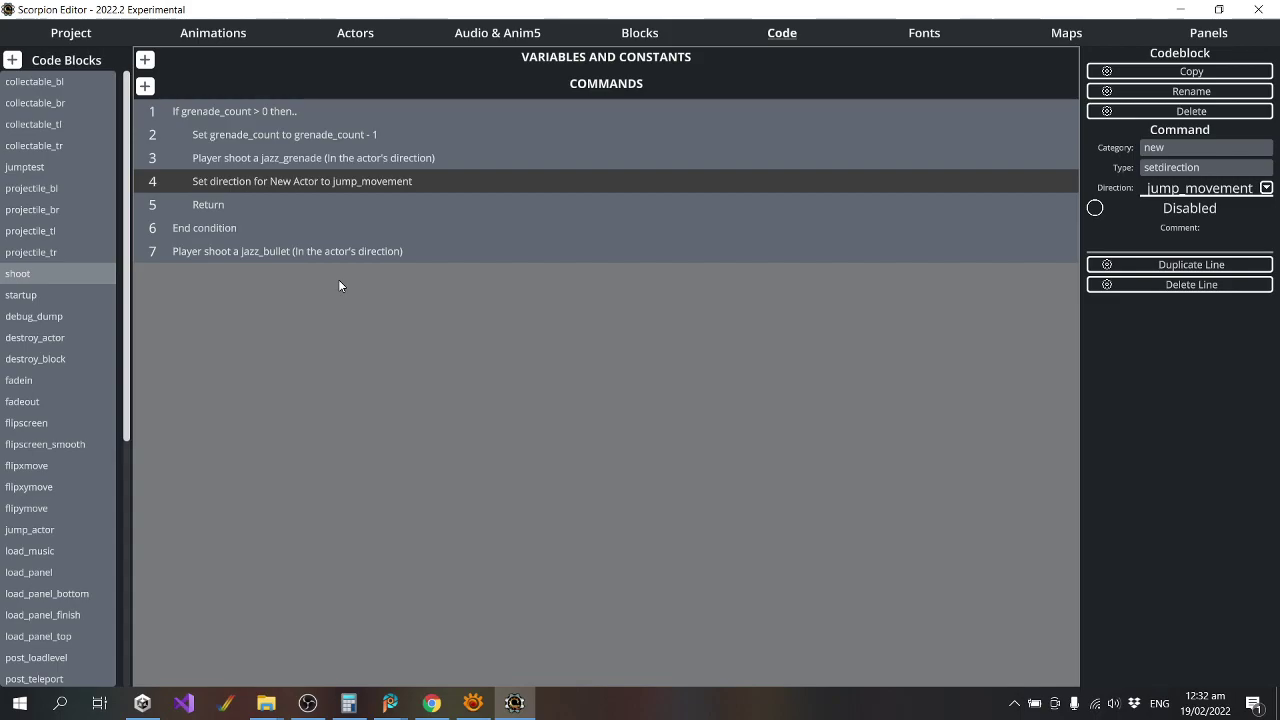
pyautogui.click(406, 28)
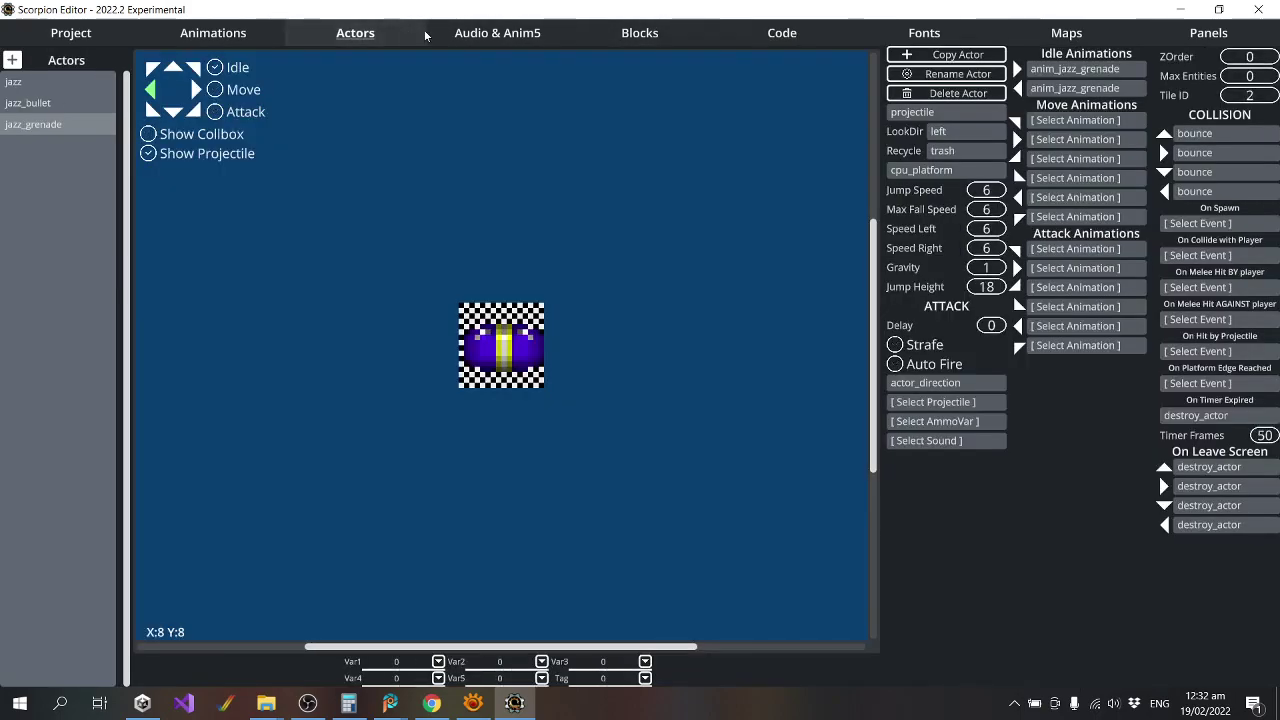
pyautogui.click(806, 34)
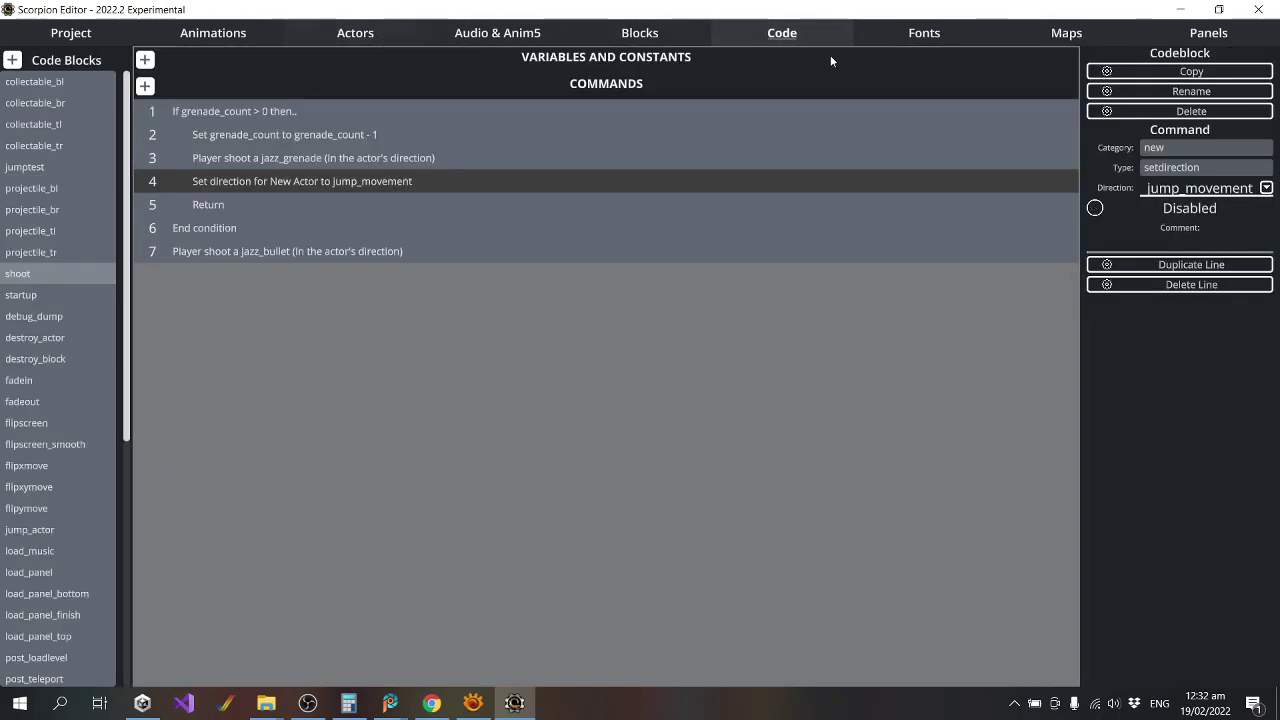
# Compare the block properties of the p_slope_dl and p_slope_dr slope blocks.
pyautogui.click(661, 34)
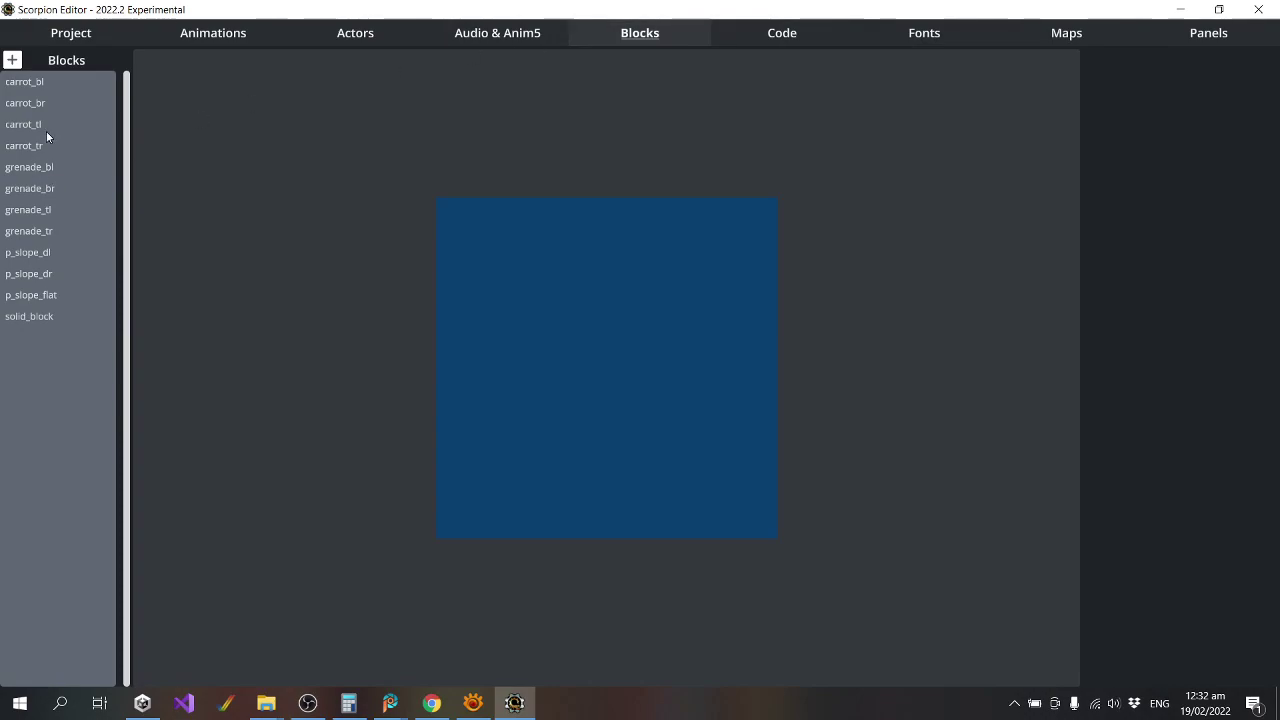
pyautogui.click(53, 262)
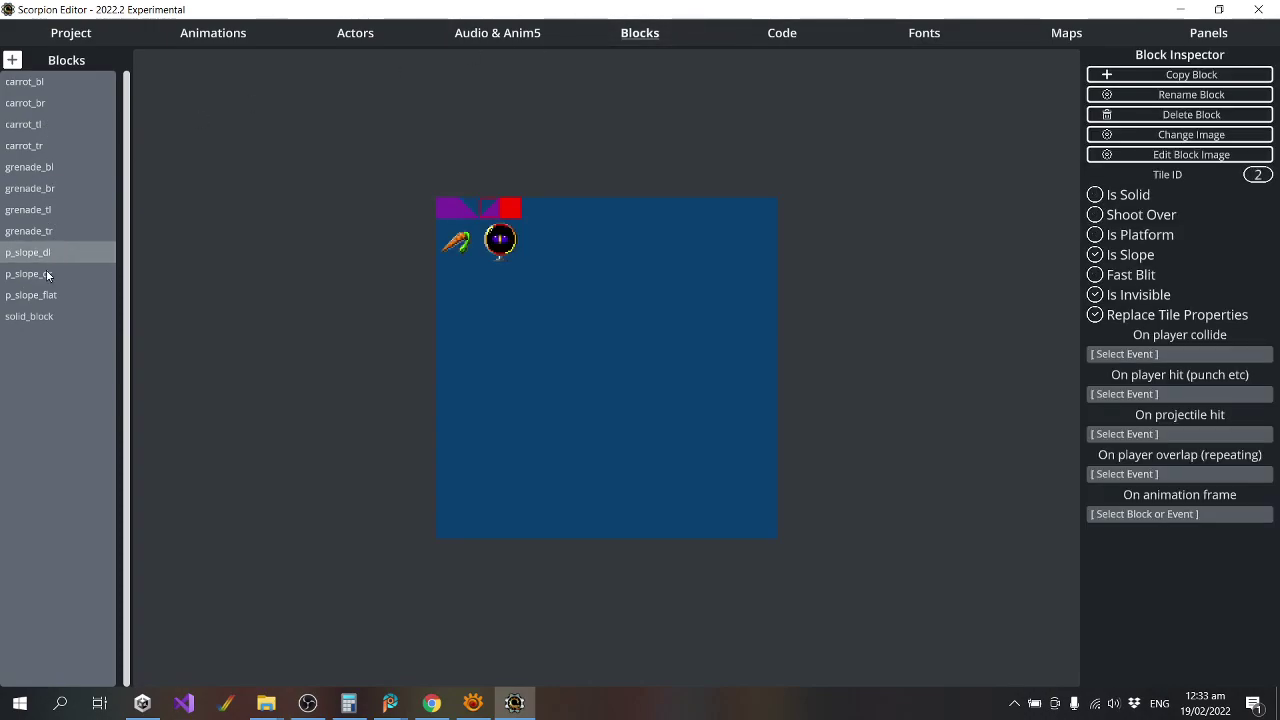
pyautogui.click(49, 252)
pyautogui.click(63, 274)
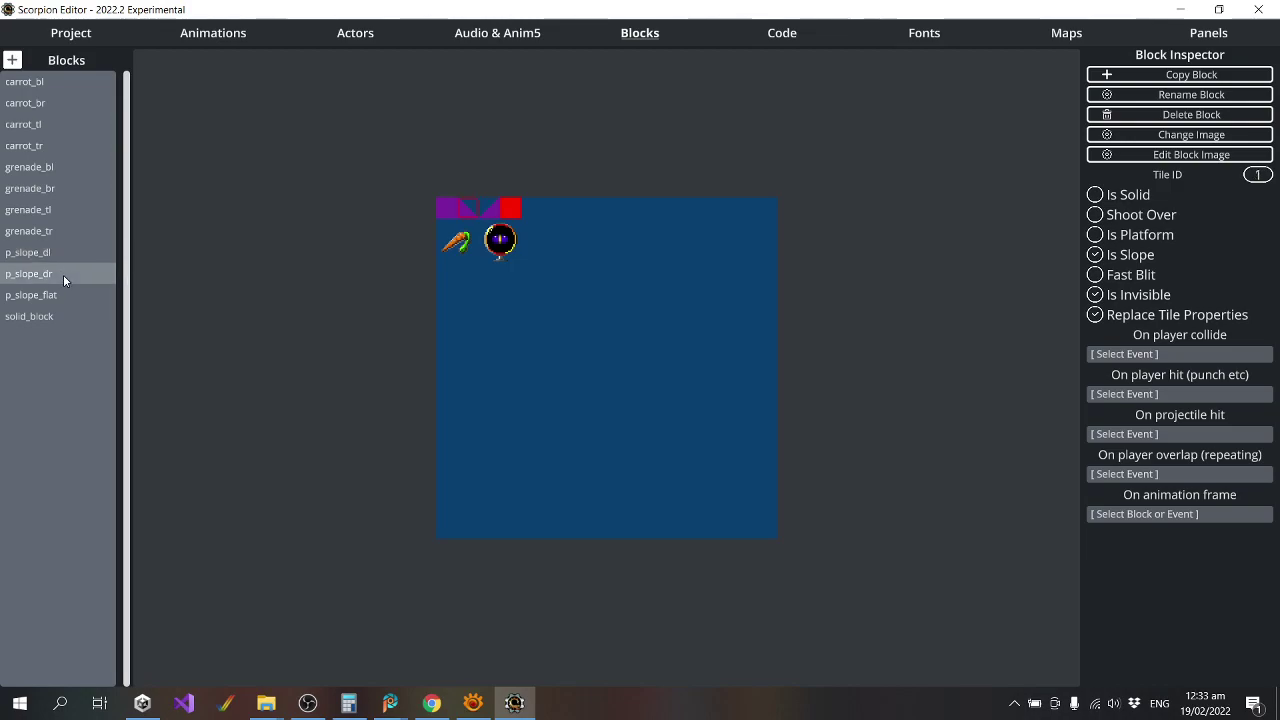
pyautogui.click(58, 255)
pyautogui.click(56, 272)
pyautogui.click(54, 256)
pyautogui.click(57, 276)
pyautogui.click(53, 256)
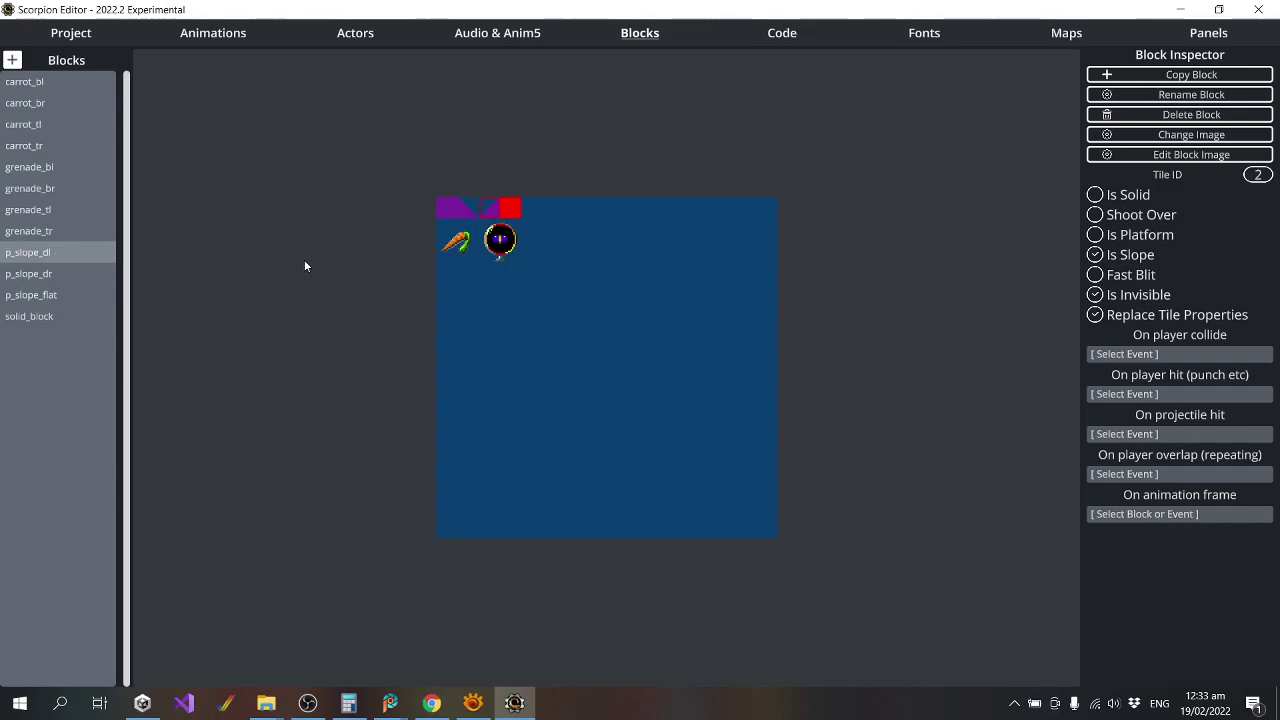
# Create a codeblock named projectile_hit_slope in the project's code folder and open it.
pyautogui.click(790, 33)
pyautogui.click(12, 60)
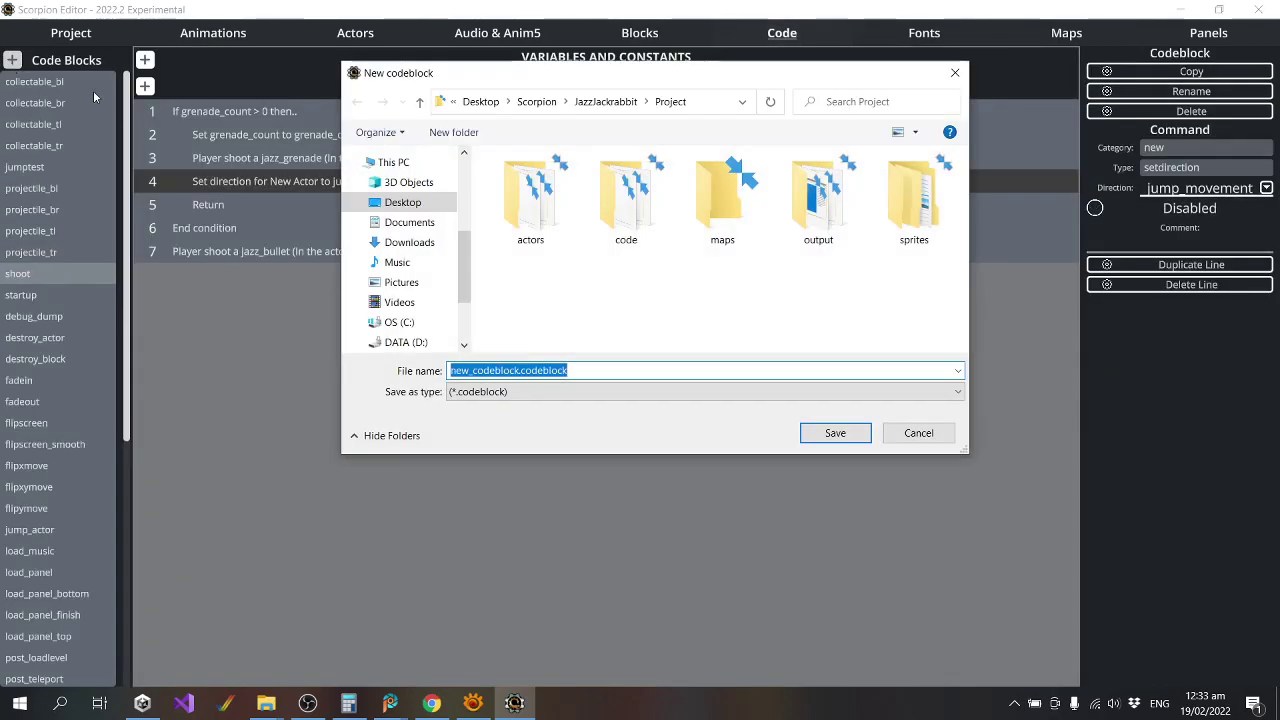
pyautogui.doubleClick(626, 190)
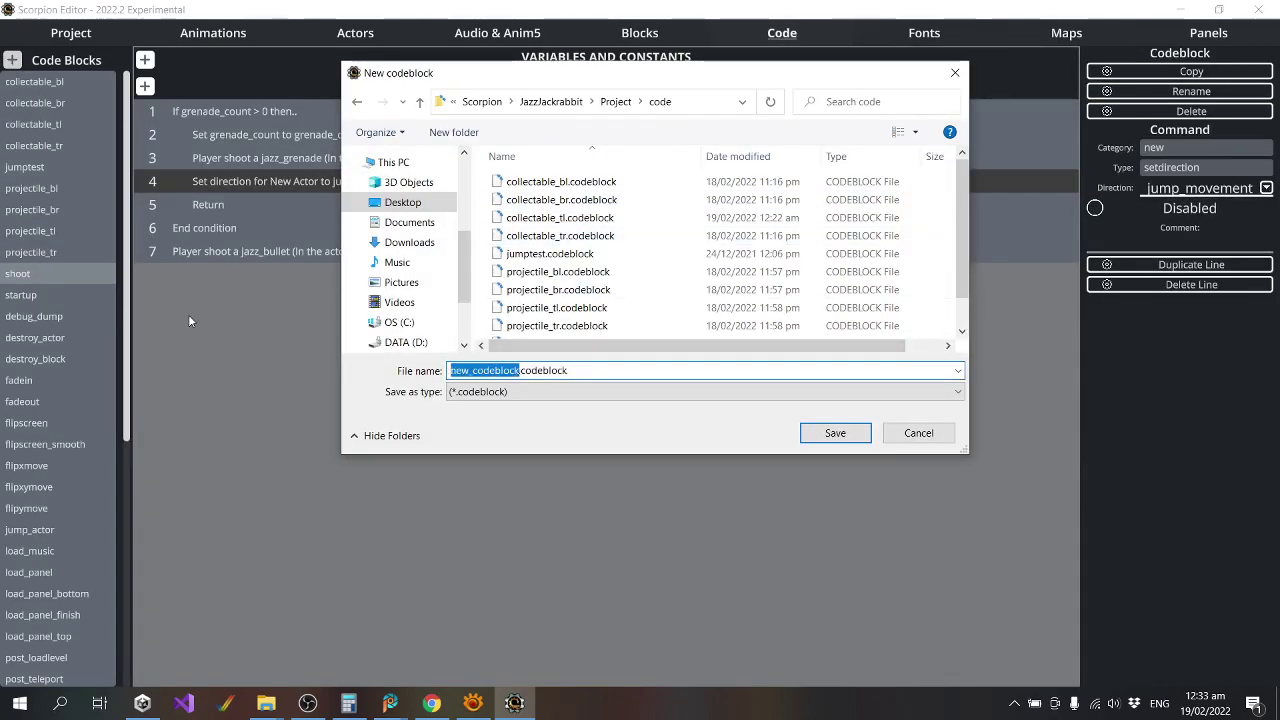
pyautogui.write('projectile_')
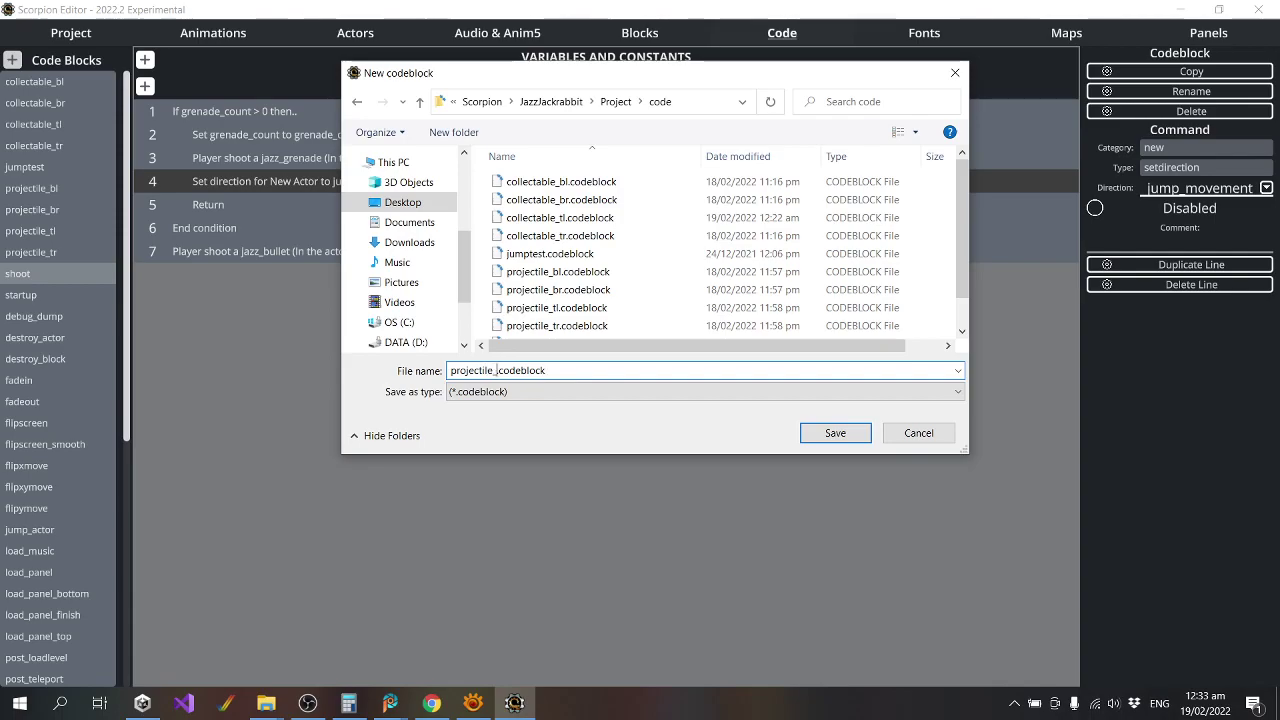
pyautogui.write('hit_')
pyautogui.write('enemy')
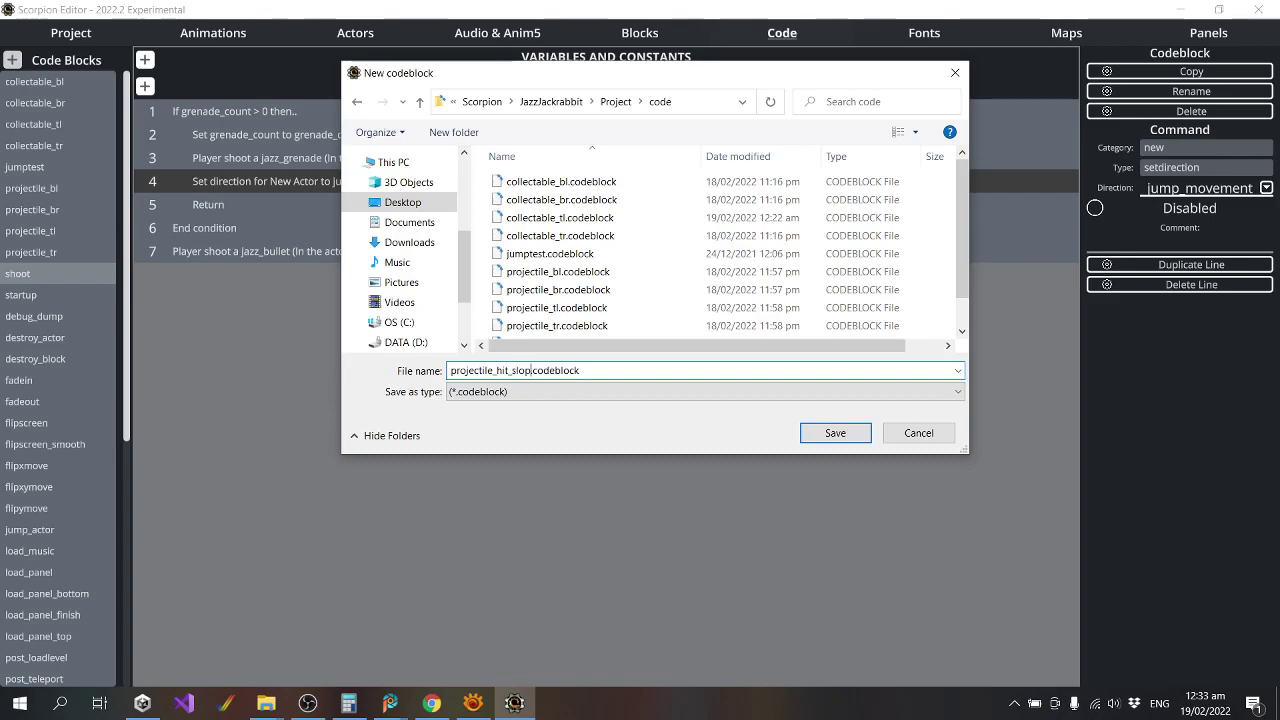
pyautogui.press('Return')
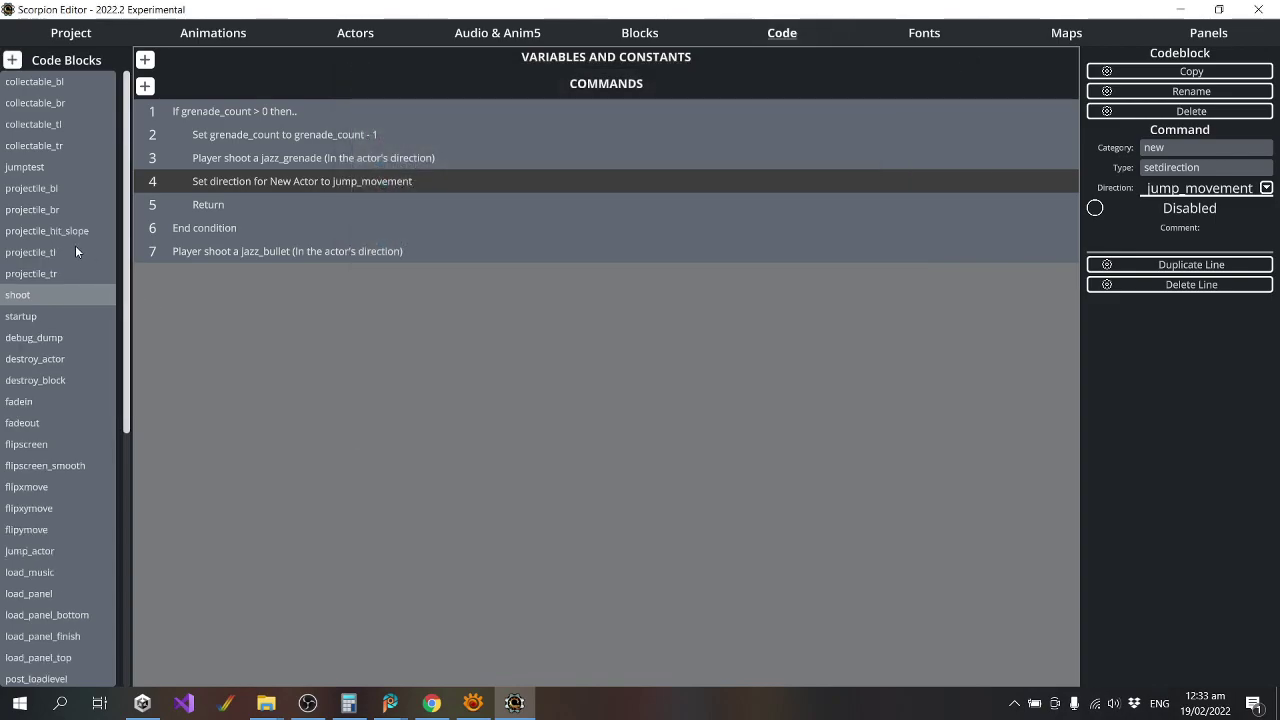
pyautogui.click(80, 230)
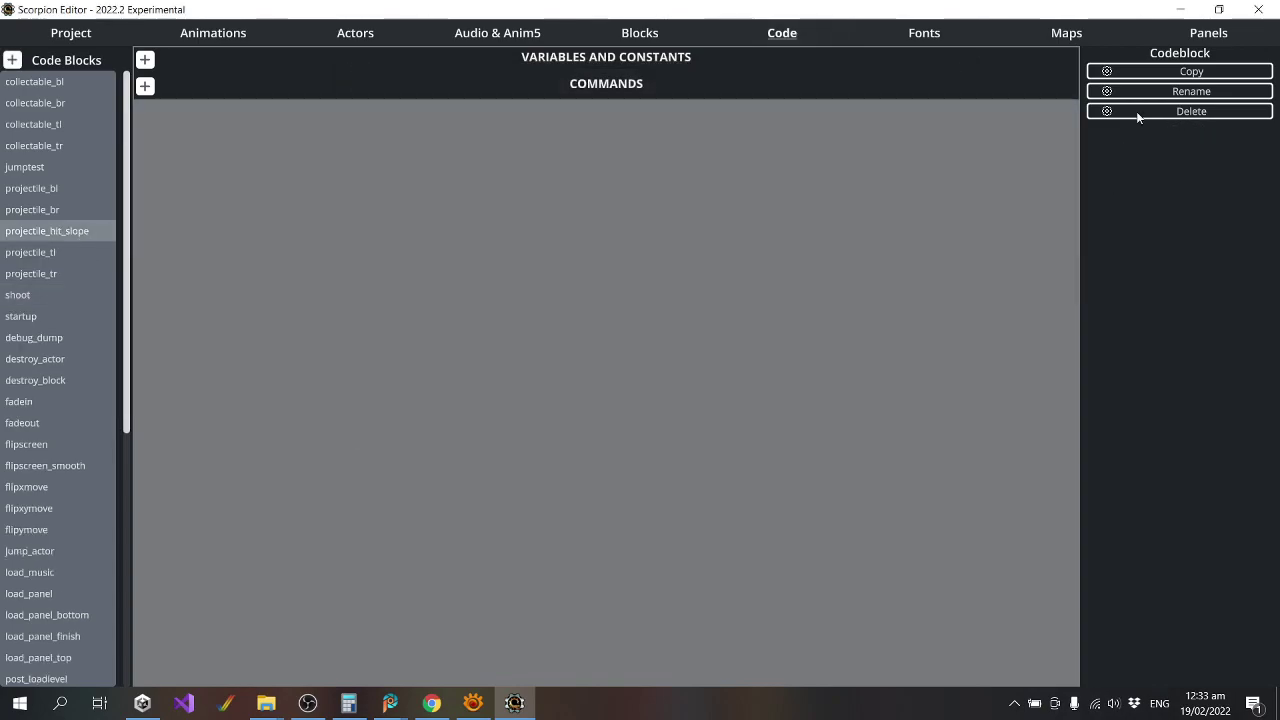
# Rename the projectile_hit_slope codeblock to projectile_hit_slope_r.
pyautogui.click(1185, 71)
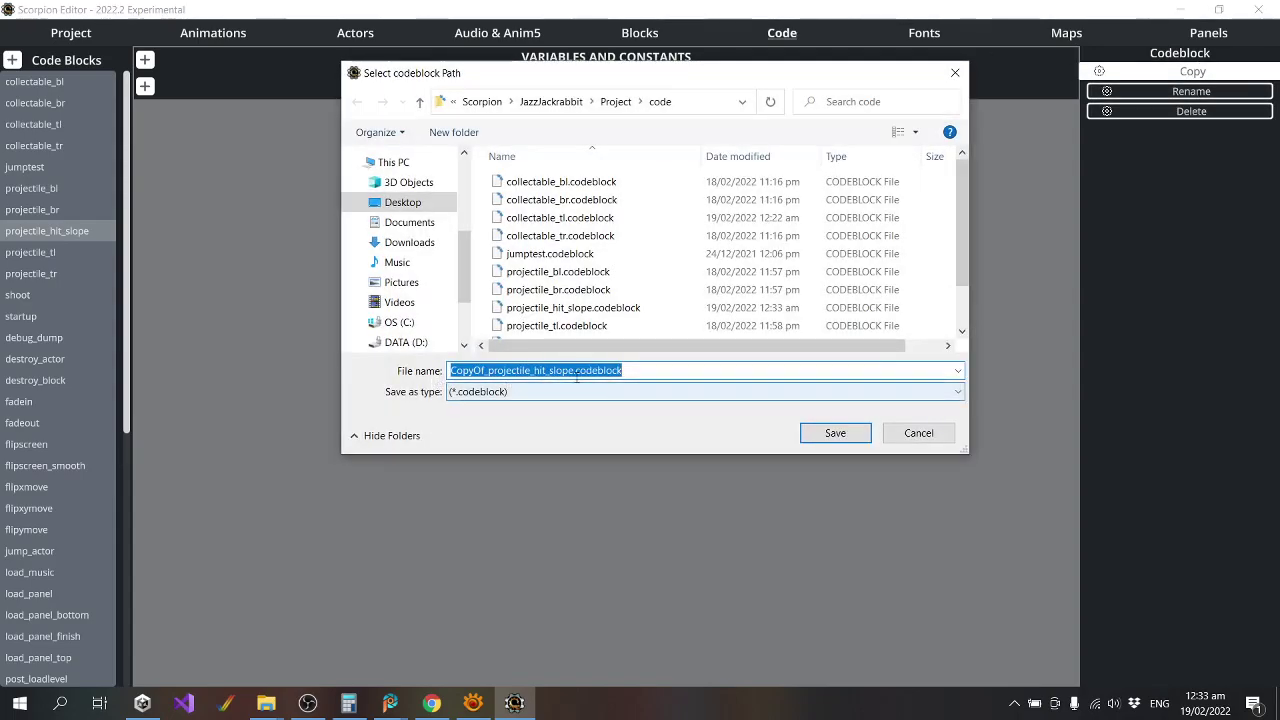
pyautogui.press('Escape')
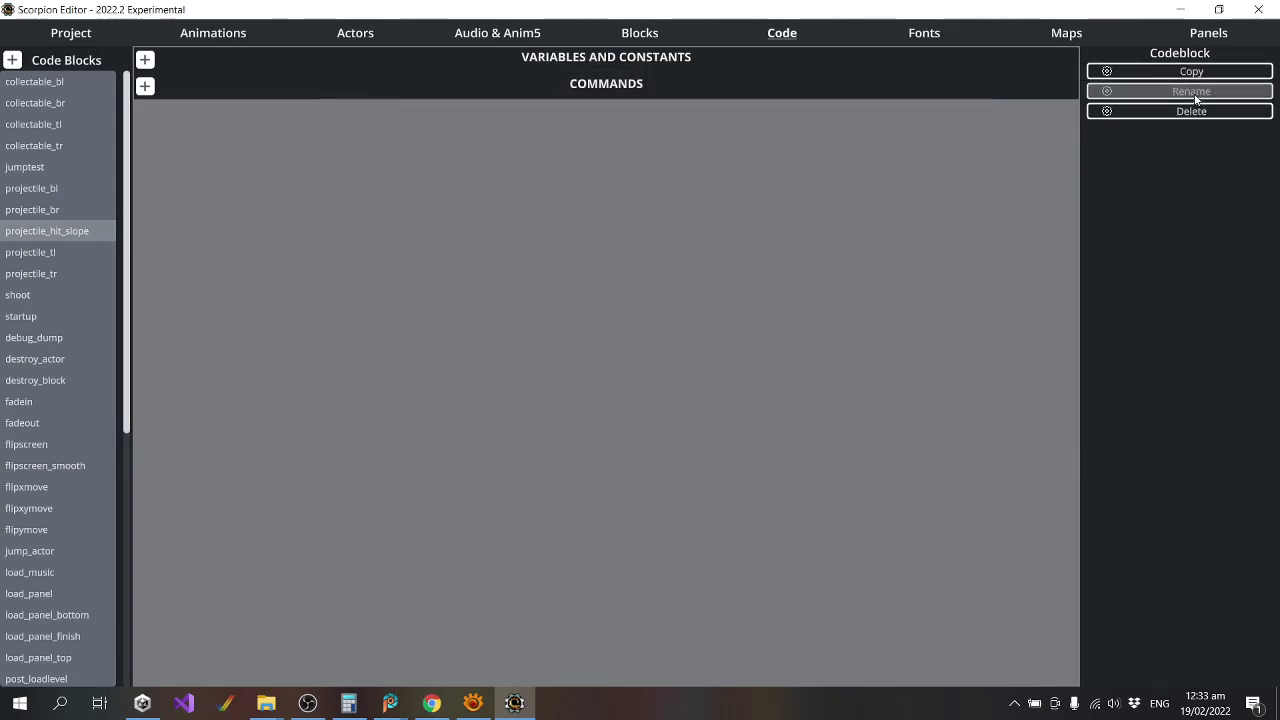
pyautogui.press('Return')
pyautogui.press('End')
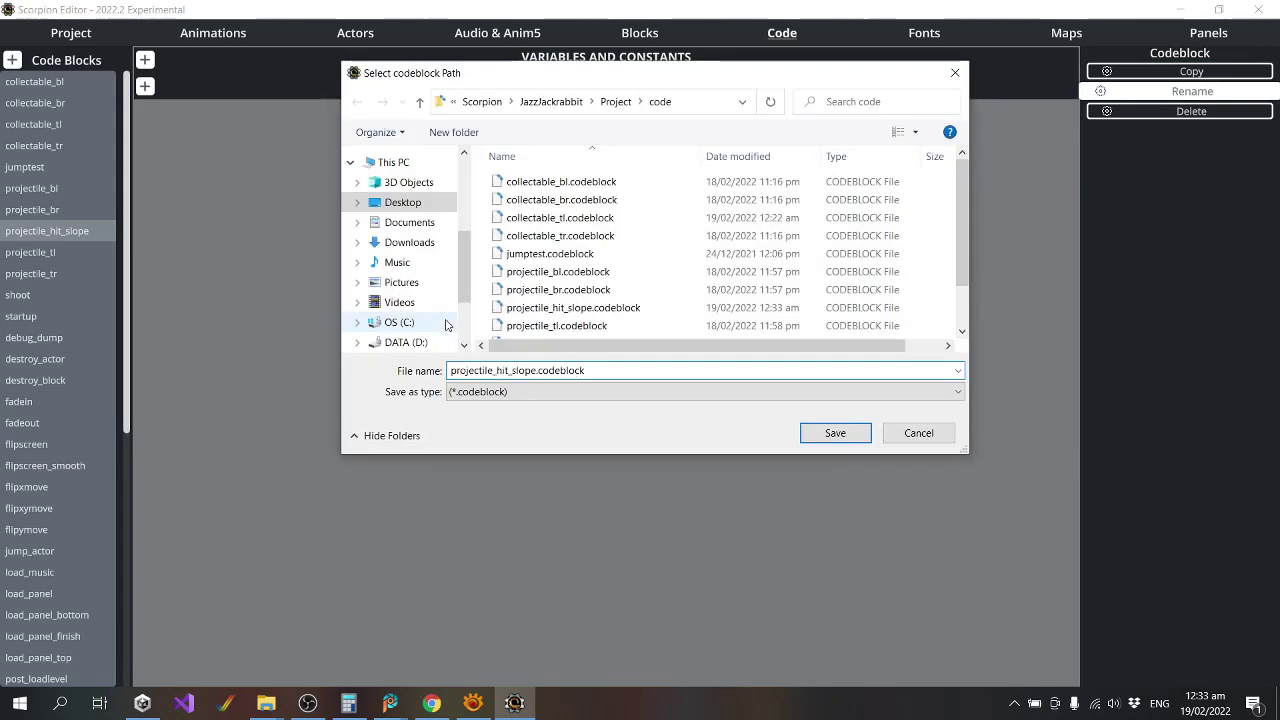
pyautogui.write('_r')
pyautogui.press('Return')
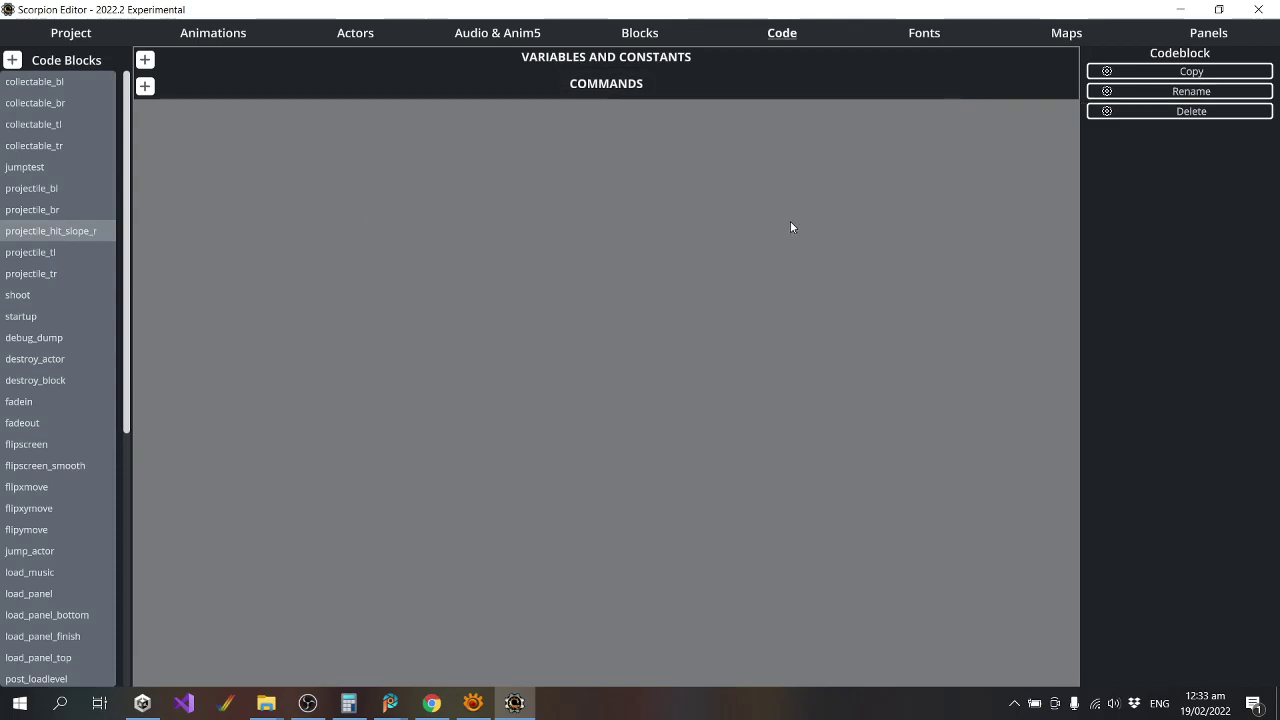
pyautogui.click(1183, 74)
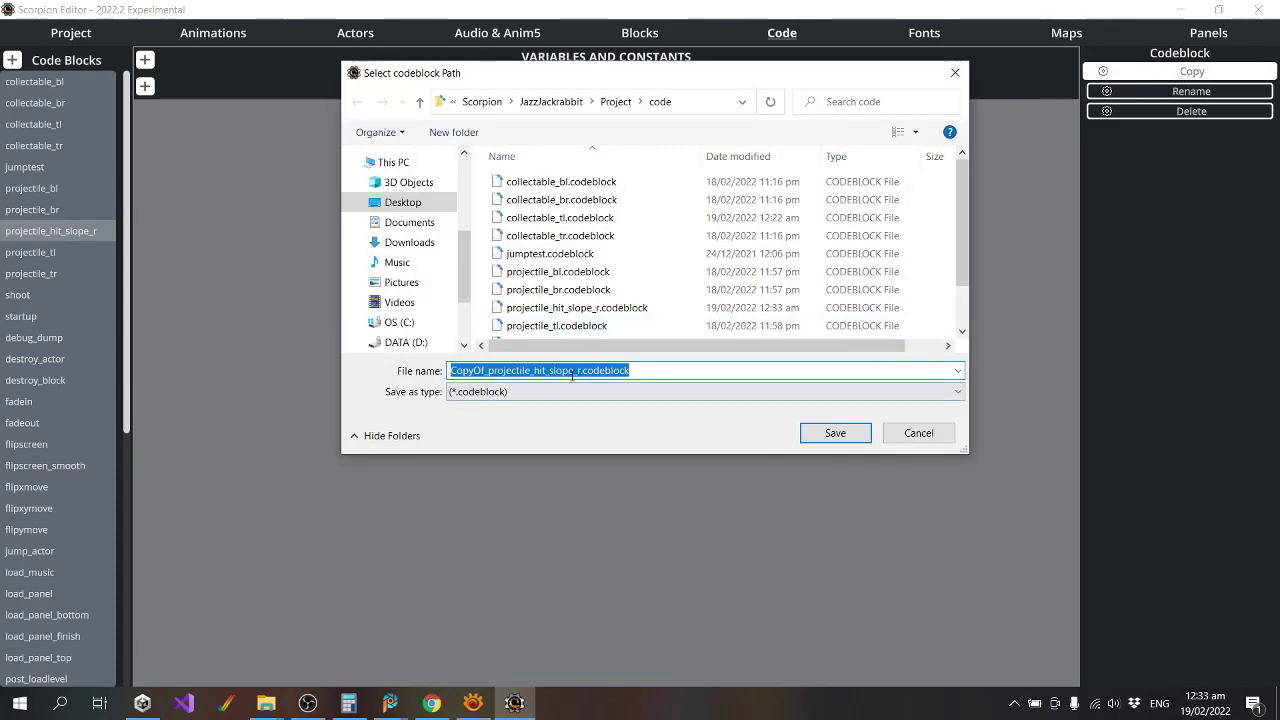
pyautogui.press('Return')
# Add a command to projectile_hit_slope_r with category projectile and type settype, leaving its actor type as none.
pyautogui.click(145, 87)
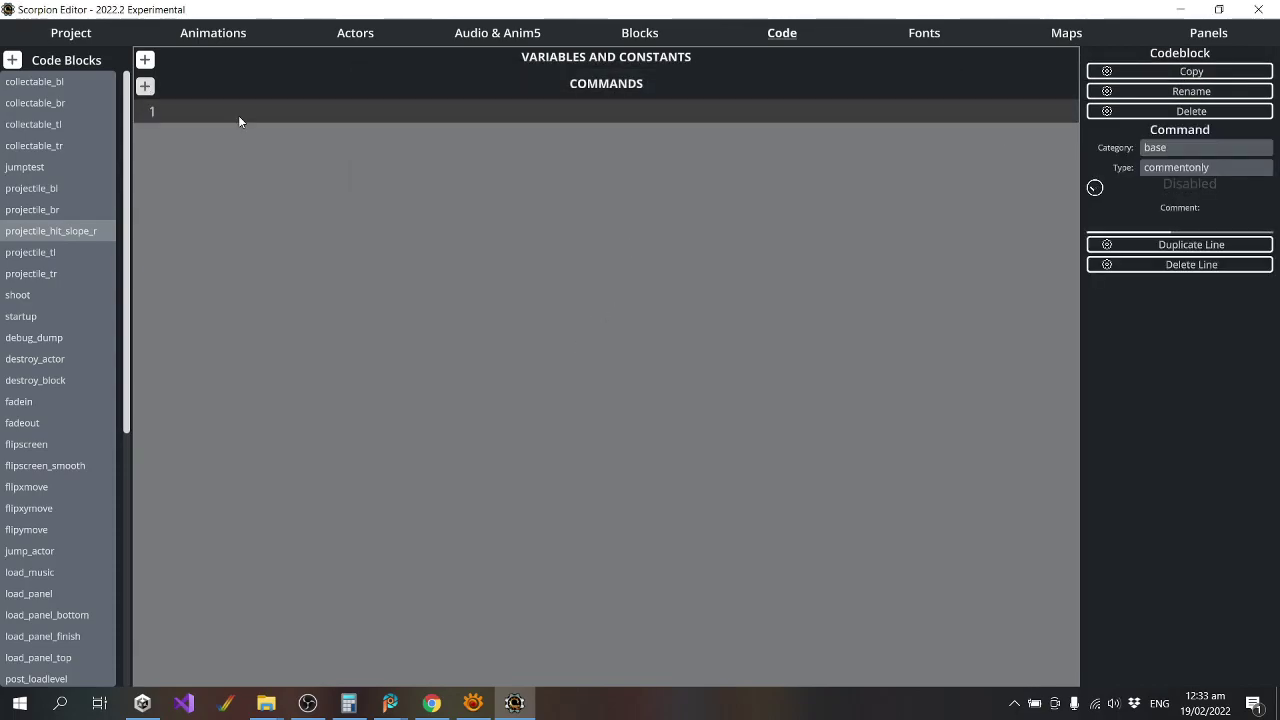
pyautogui.click(1174, 147)
pyautogui.scroll(-3, 1204, 220)
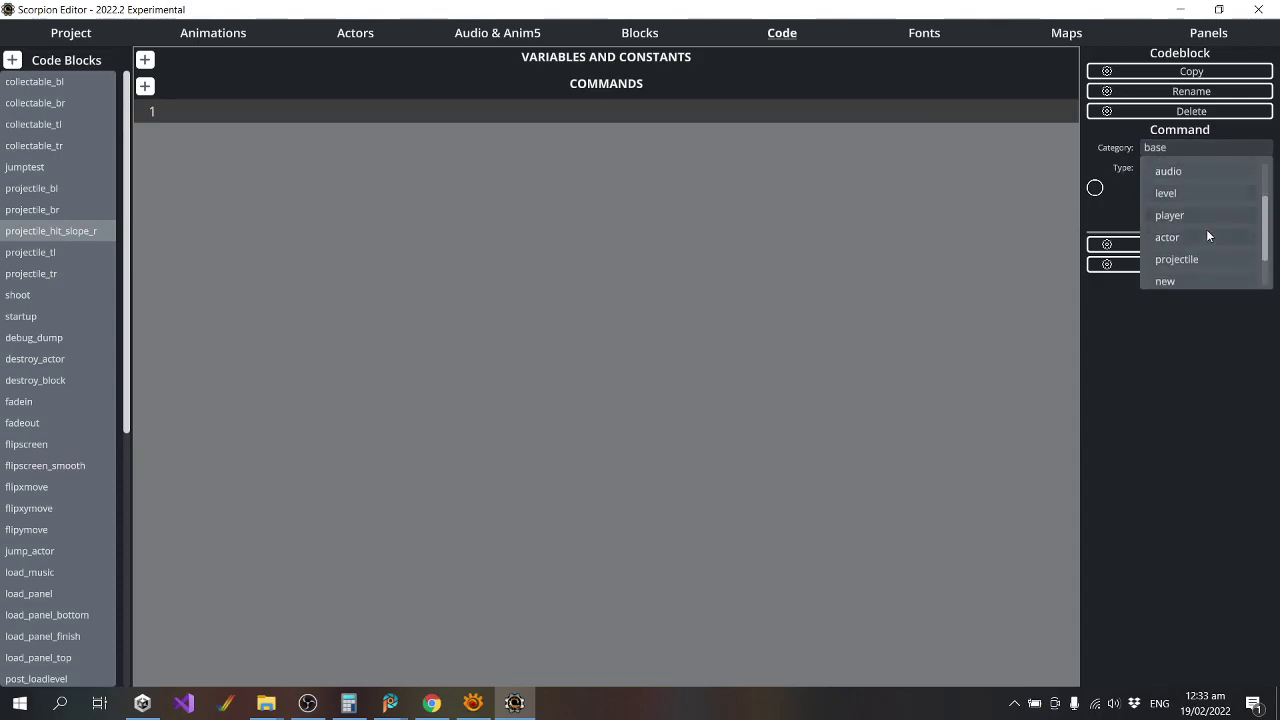
pyautogui.click(1184, 246)
pyautogui.click(1186, 170)
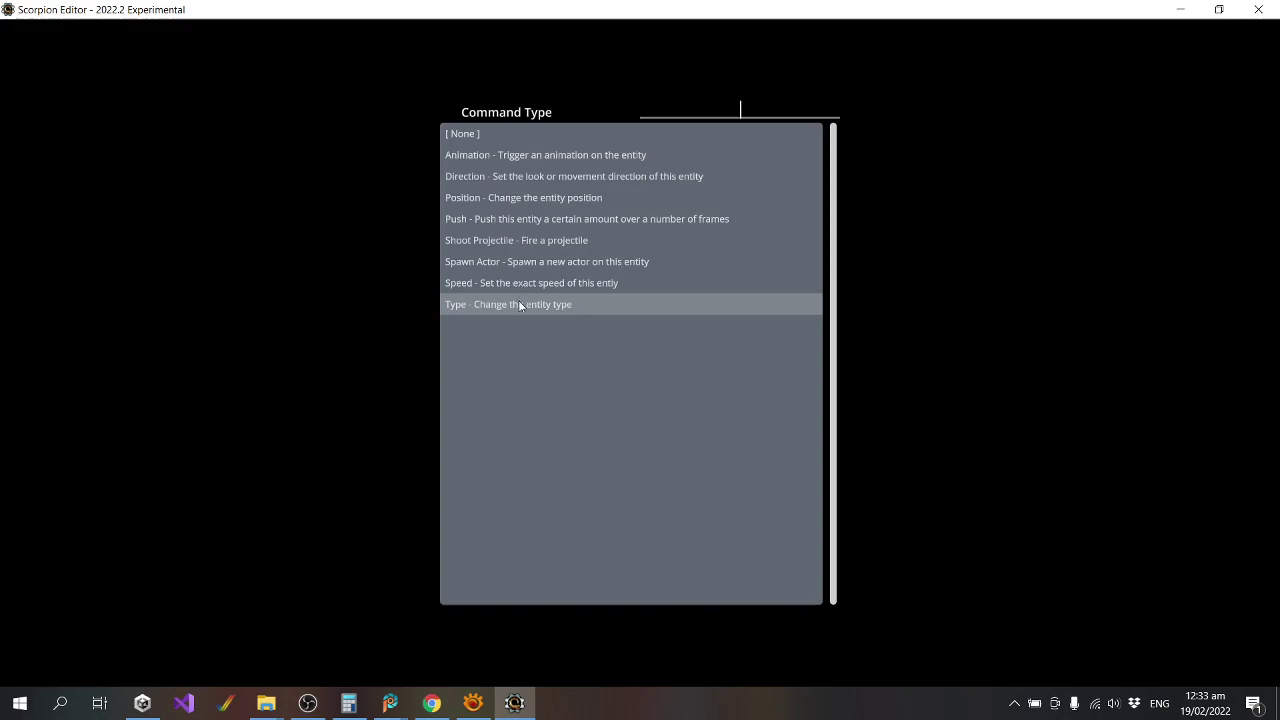
pyautogui.press('Return')
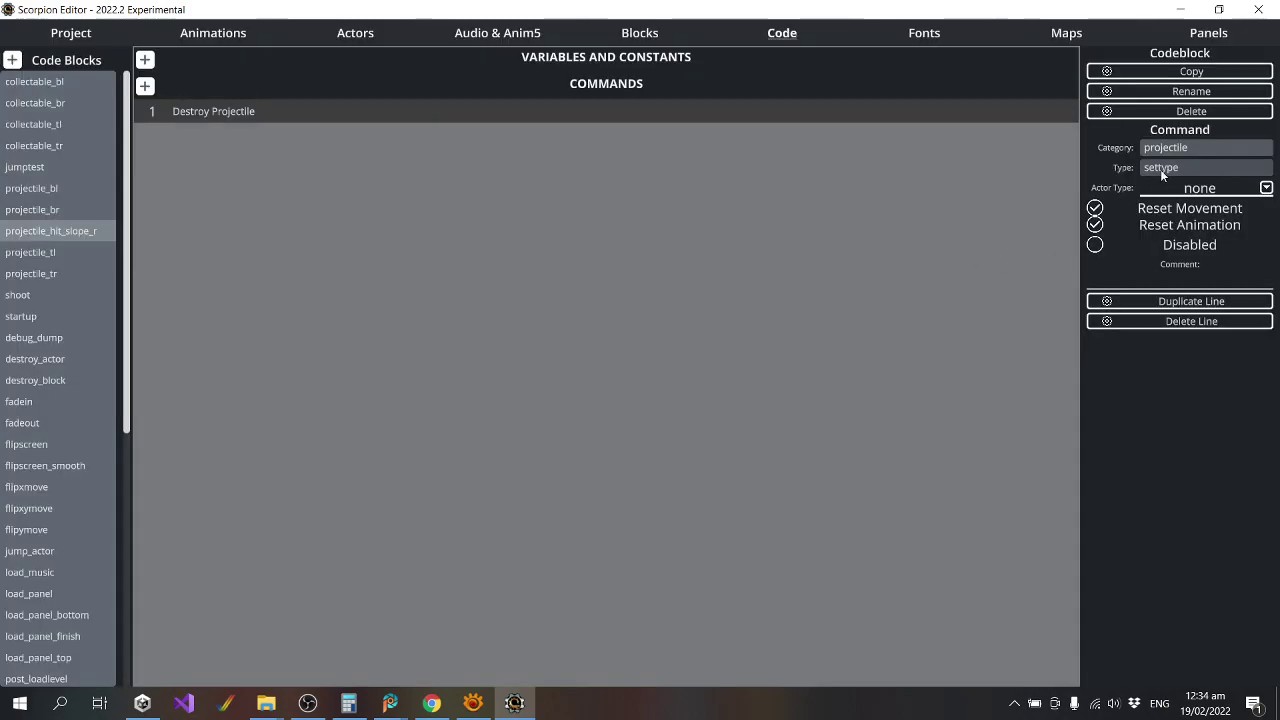
# Duplicate the Destroy Projectile line and change the first line to a conditional command of type condition.
pyautogui.click(1155, 302)
pyautogui.click(360, 135)
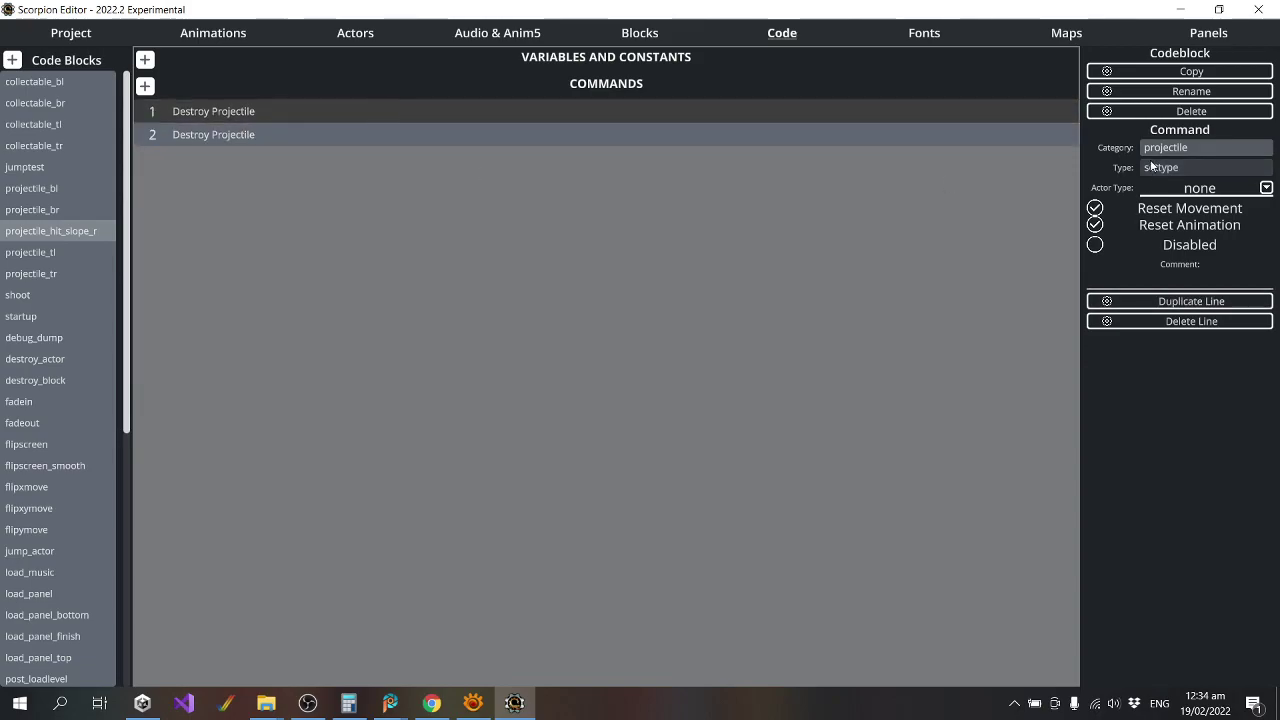
pyautogui.click(1198, 146)
pyautogui.scroll(2, 1198, 178)
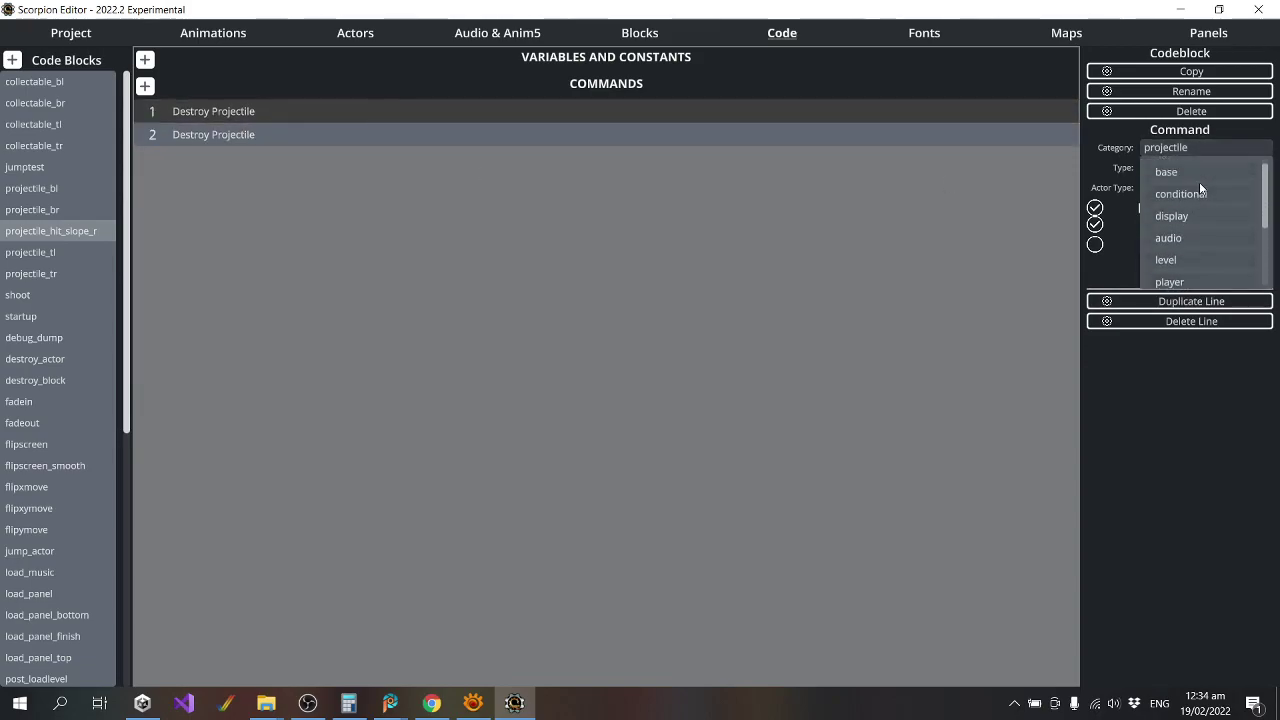
pyautogui.click(1186, 194)
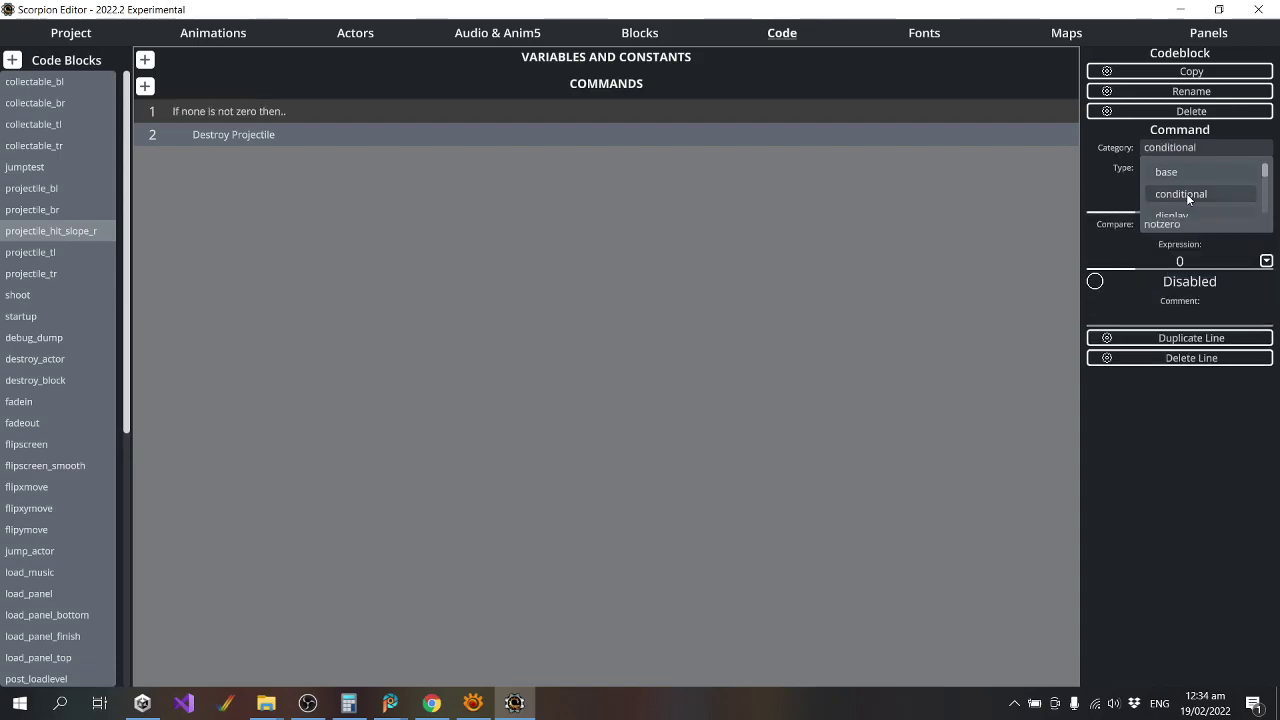
pyautogui.click(1181, 170)
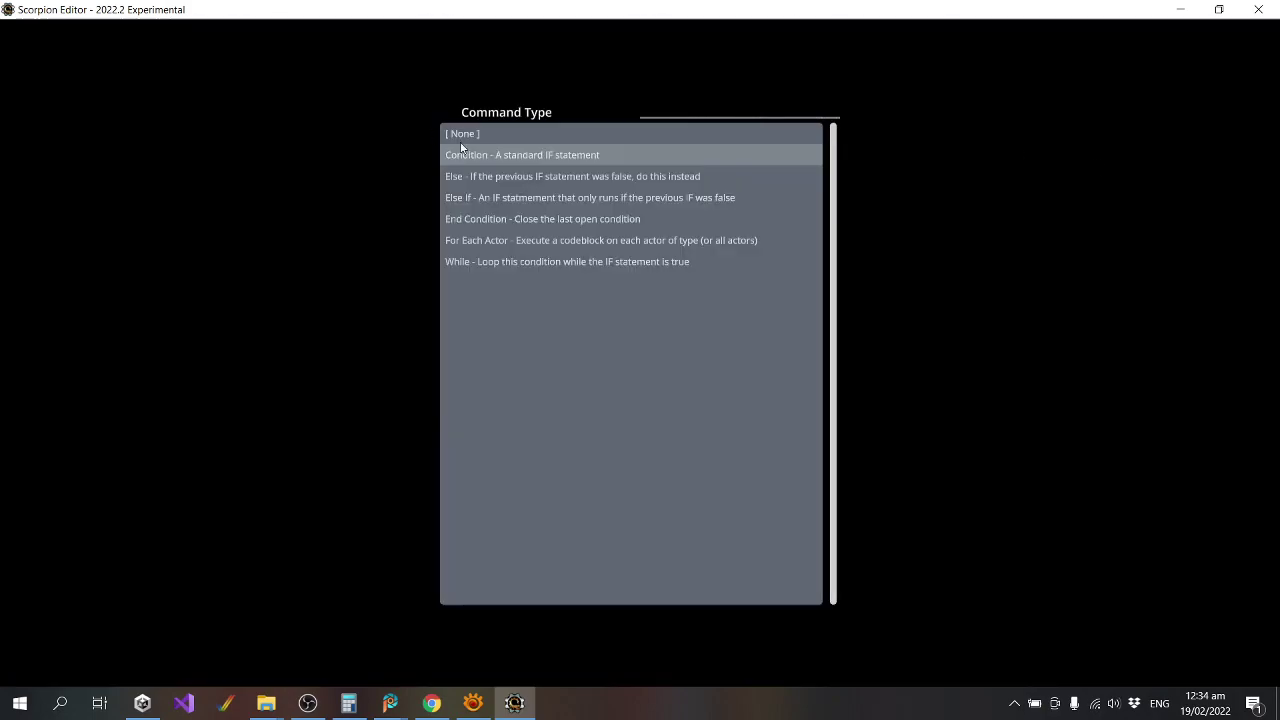
pyautogui.click(926, 260)
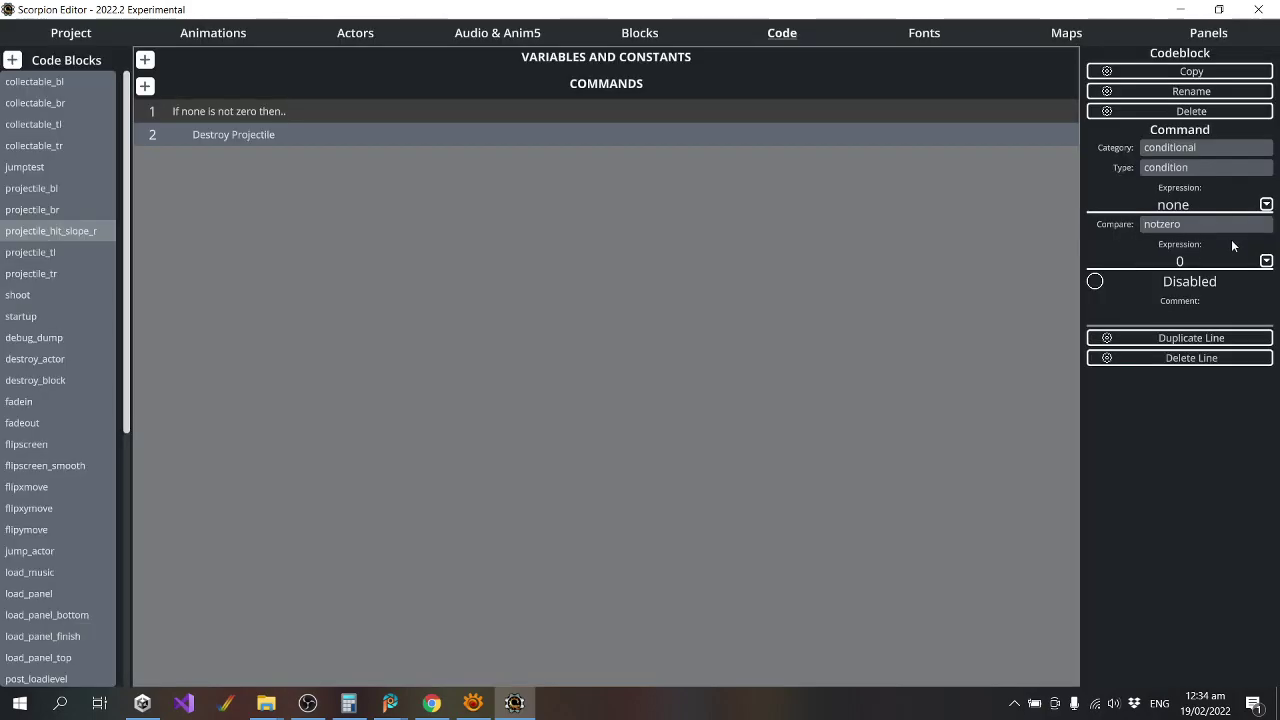
# Set the first line's condition to actor_type equals jazz_grenade.
pyautogui.click(1245, 224)
pyautogui.click(1243, 207)
pyautogui.click(1266, 204)
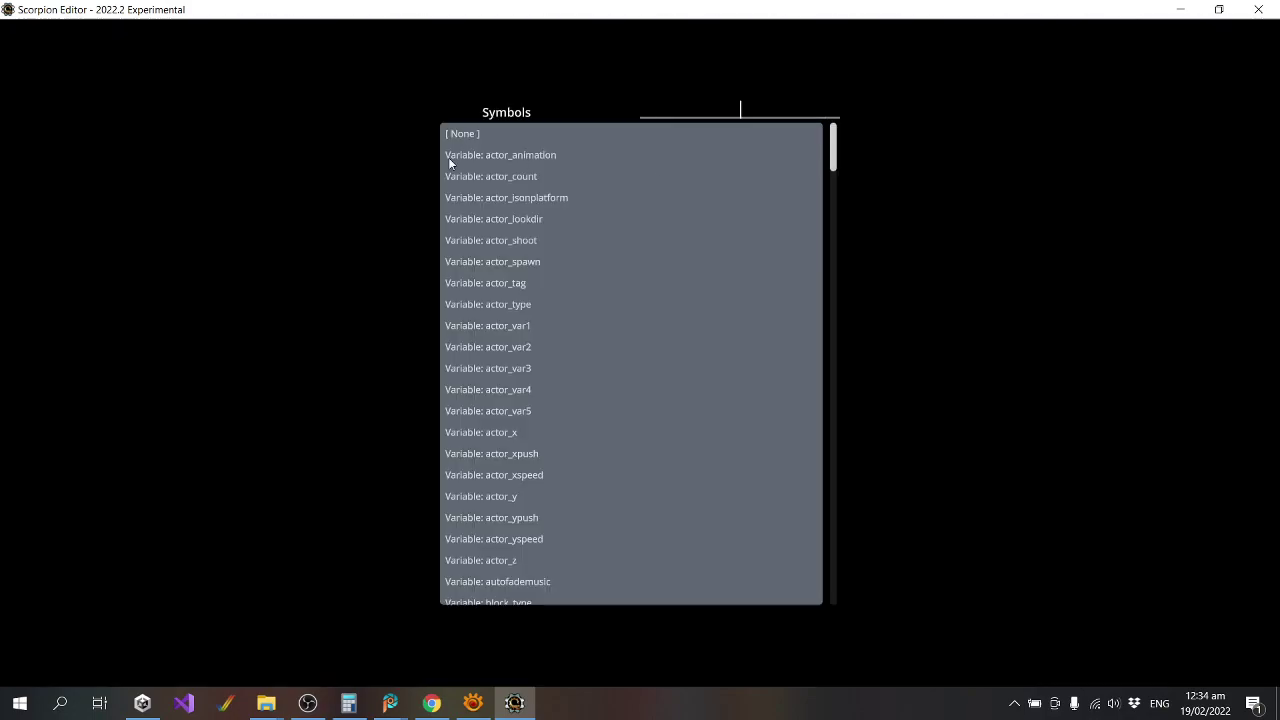
pyautogui.write('actor_type')
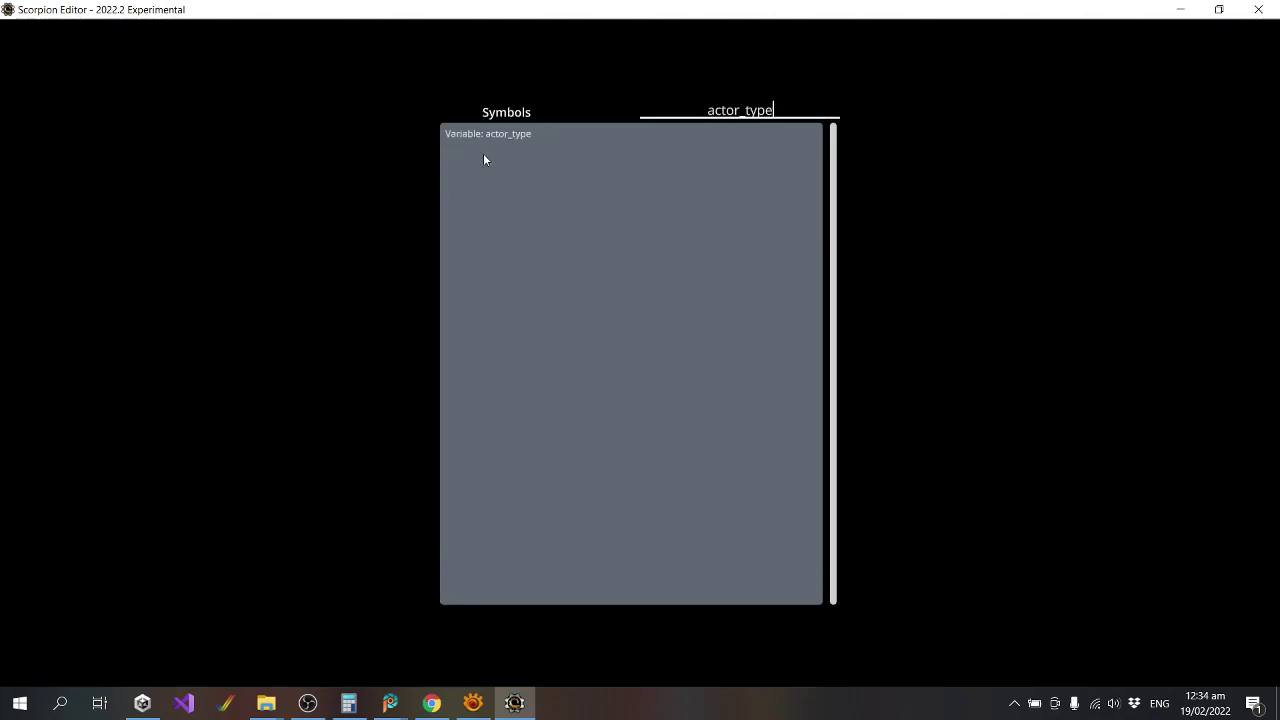
pyautogui.click(505, 134)
pyautogui.click(1193, 222)
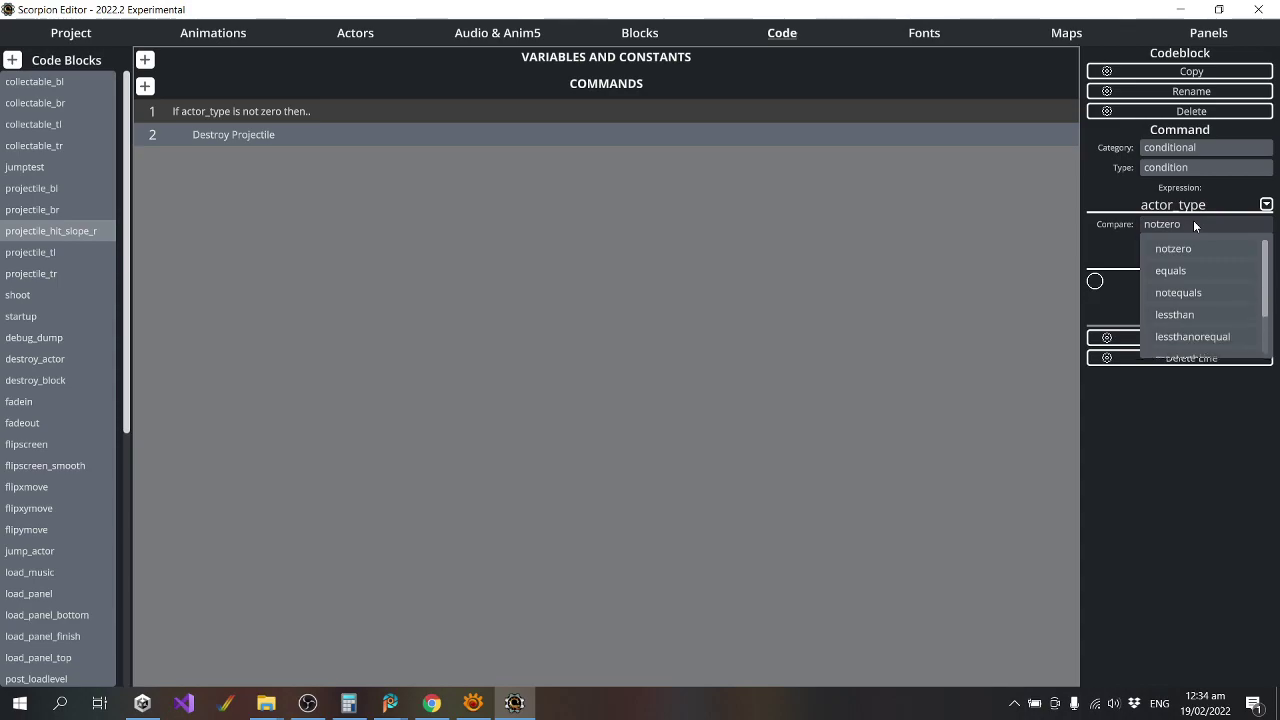
pyautogui.click(1199, 270)
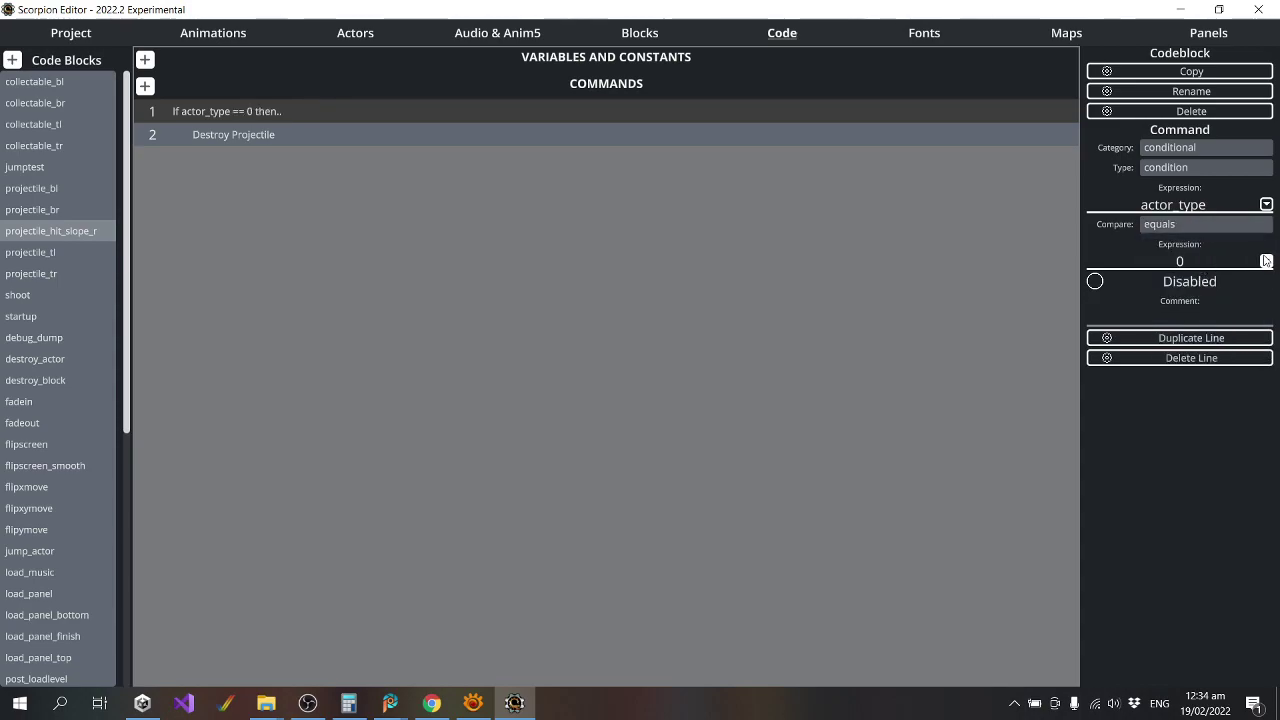
pyautogui.click(1199, 264)
pyautogui.write('gren')
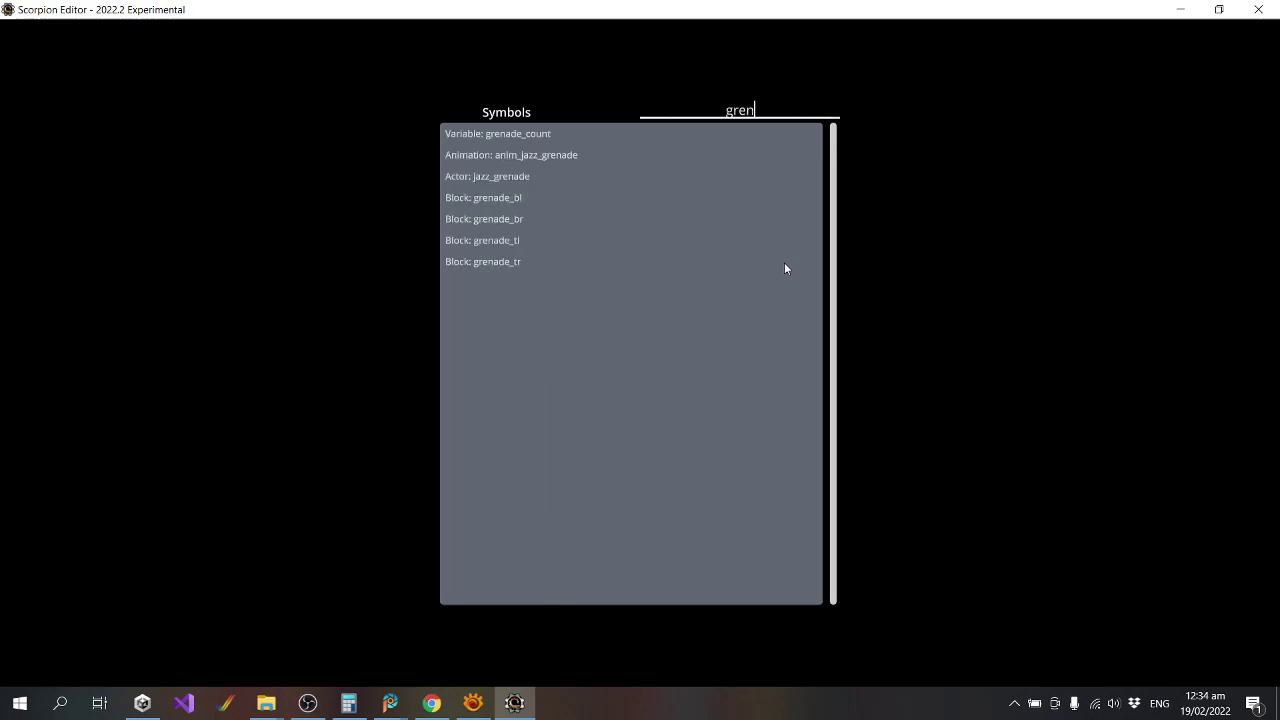
pyautogui.click(534, 182)
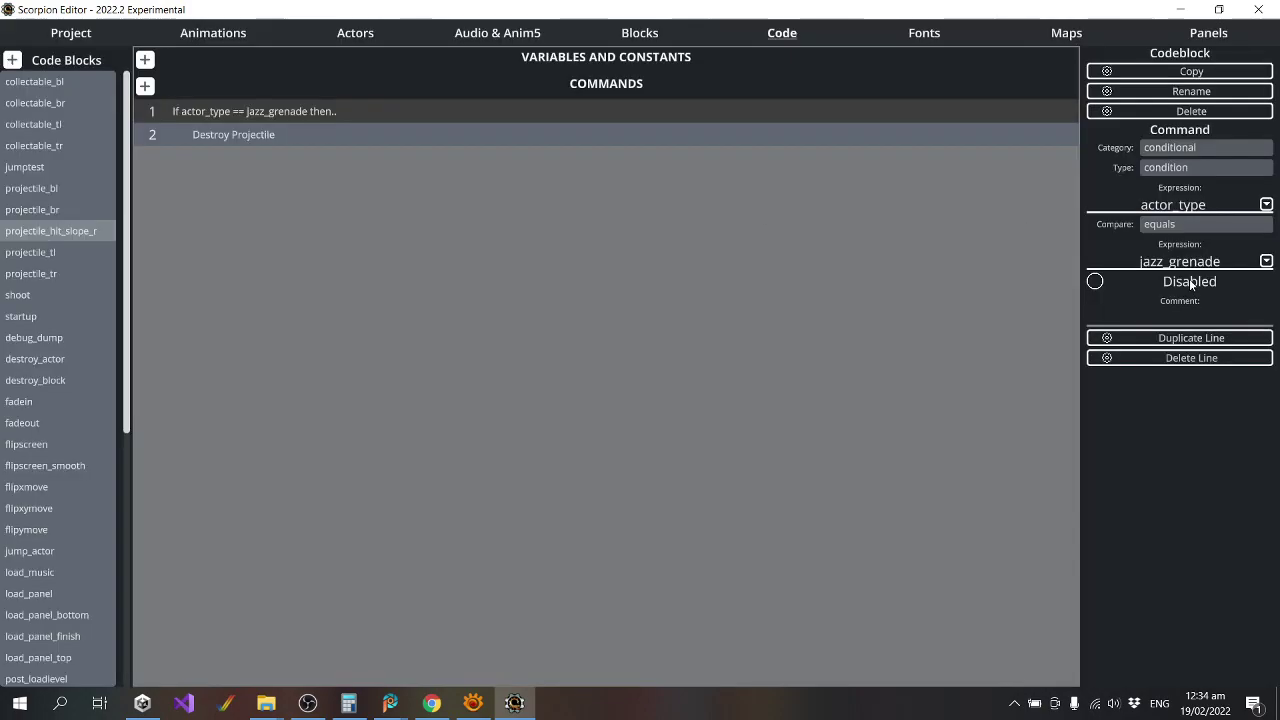
# Add an End Condition line below the jazz_grenade condition from a duplicate, and duplicate the opening condition line once more.
pyautogui.click(1190, 337)
pyautogui.click(1195, 167)
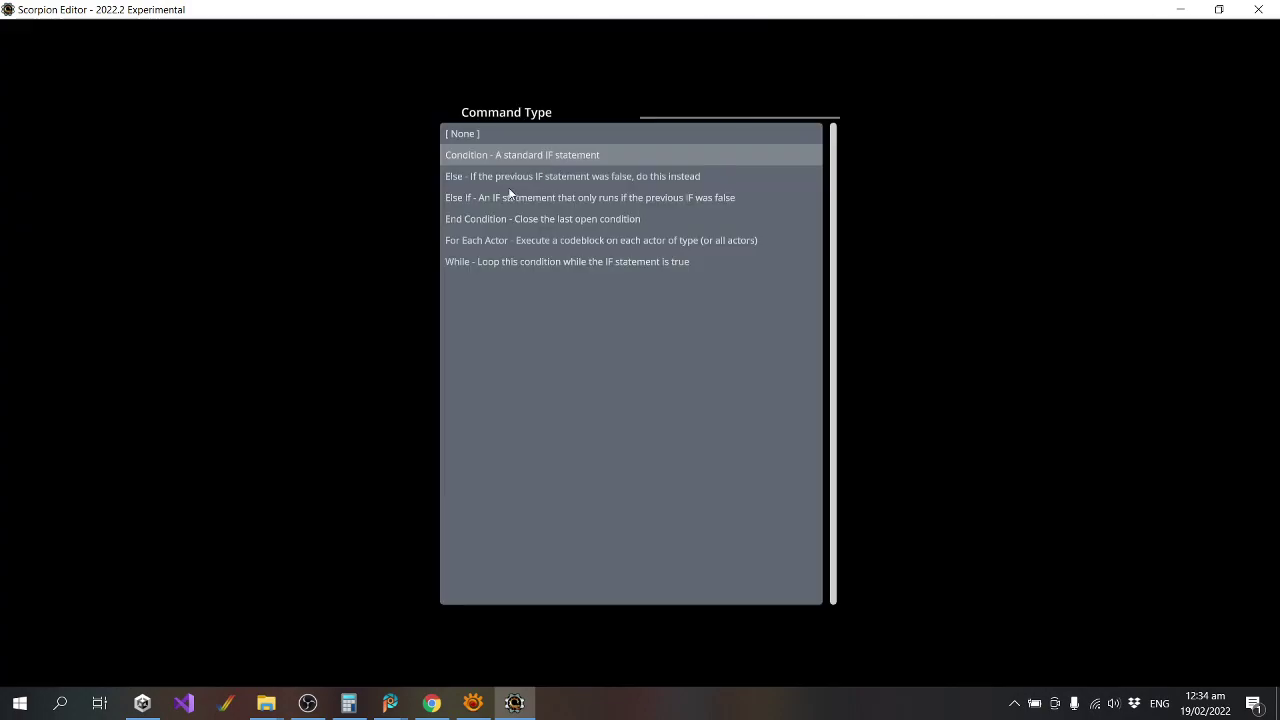
pyautogui.click(506, 219)
pyautogui.click(257, 114)
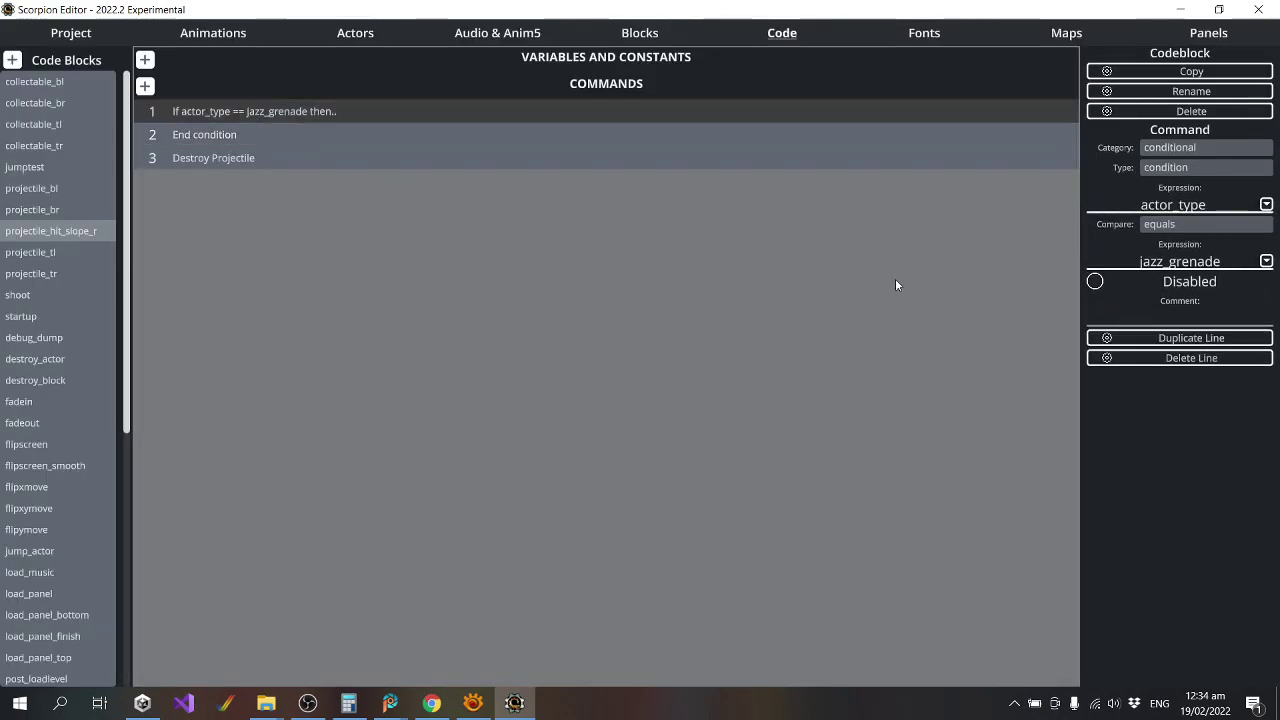
pyautogui.click(1147, 343)
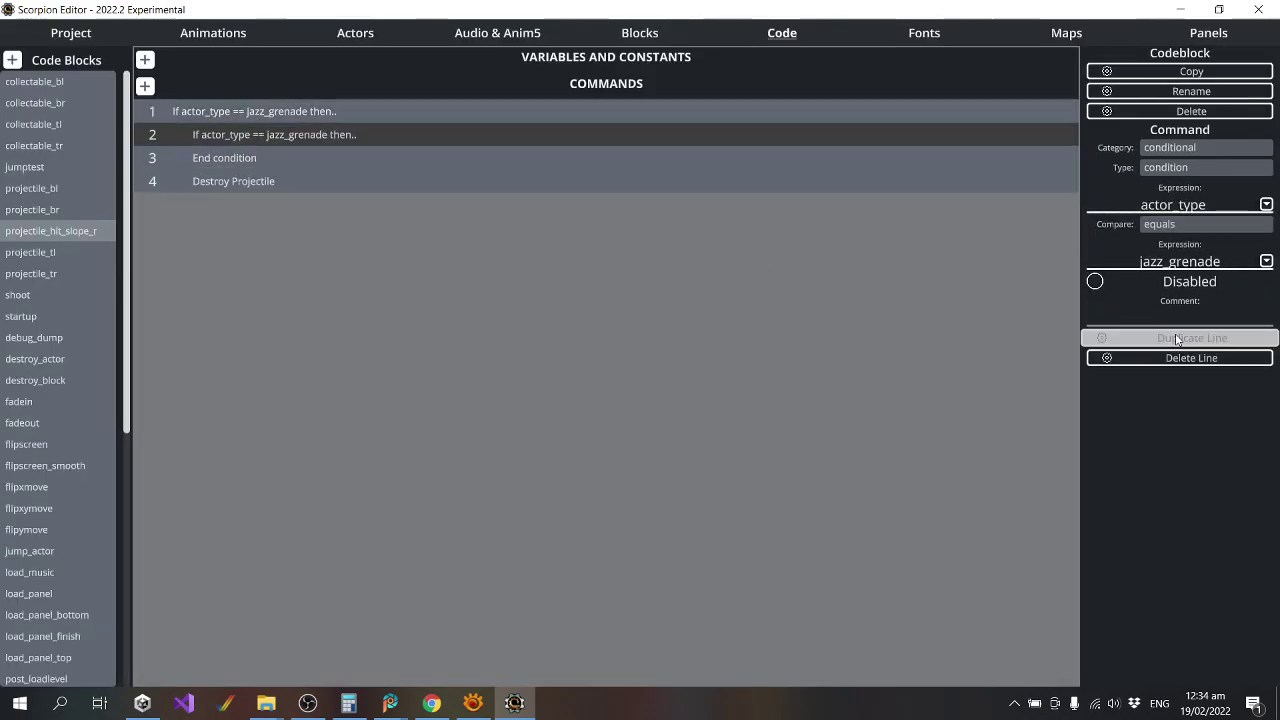
pyautogui.click(1192, 148)
pyautogui.scroll(-1, 1201, 191)
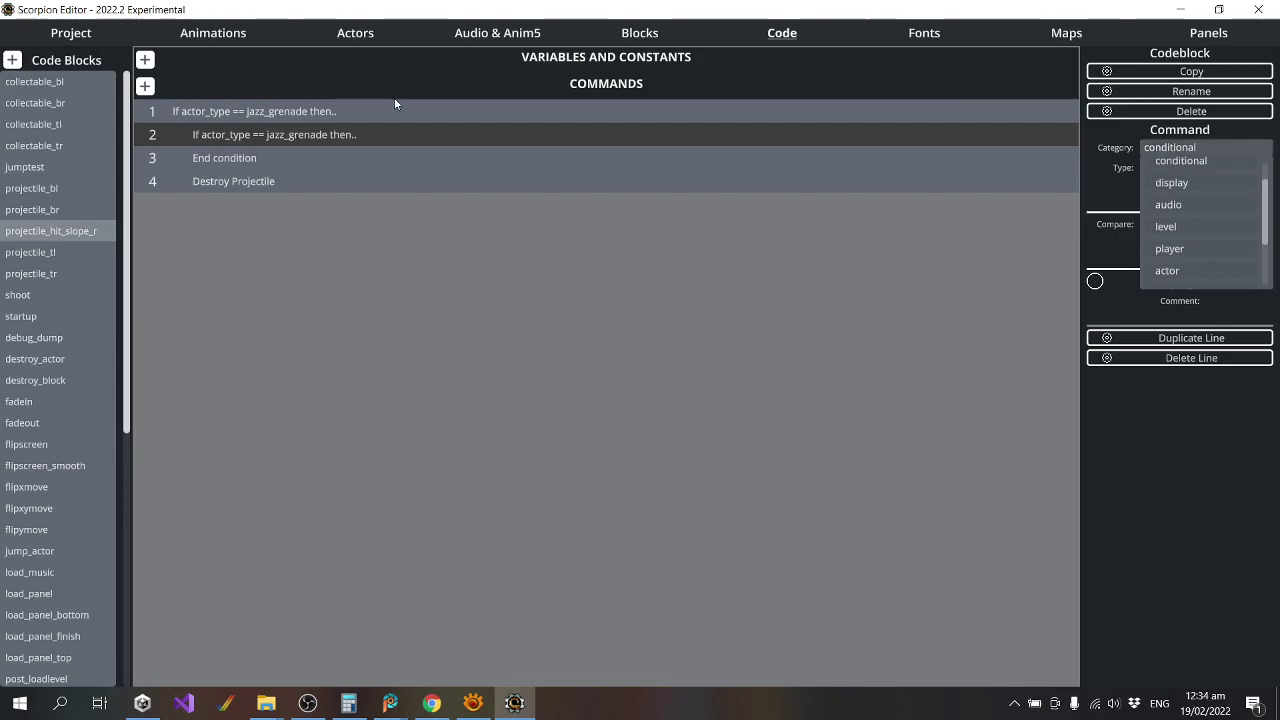
pyautogui.click(342, 111)
pyautogui.click(1166, 146)
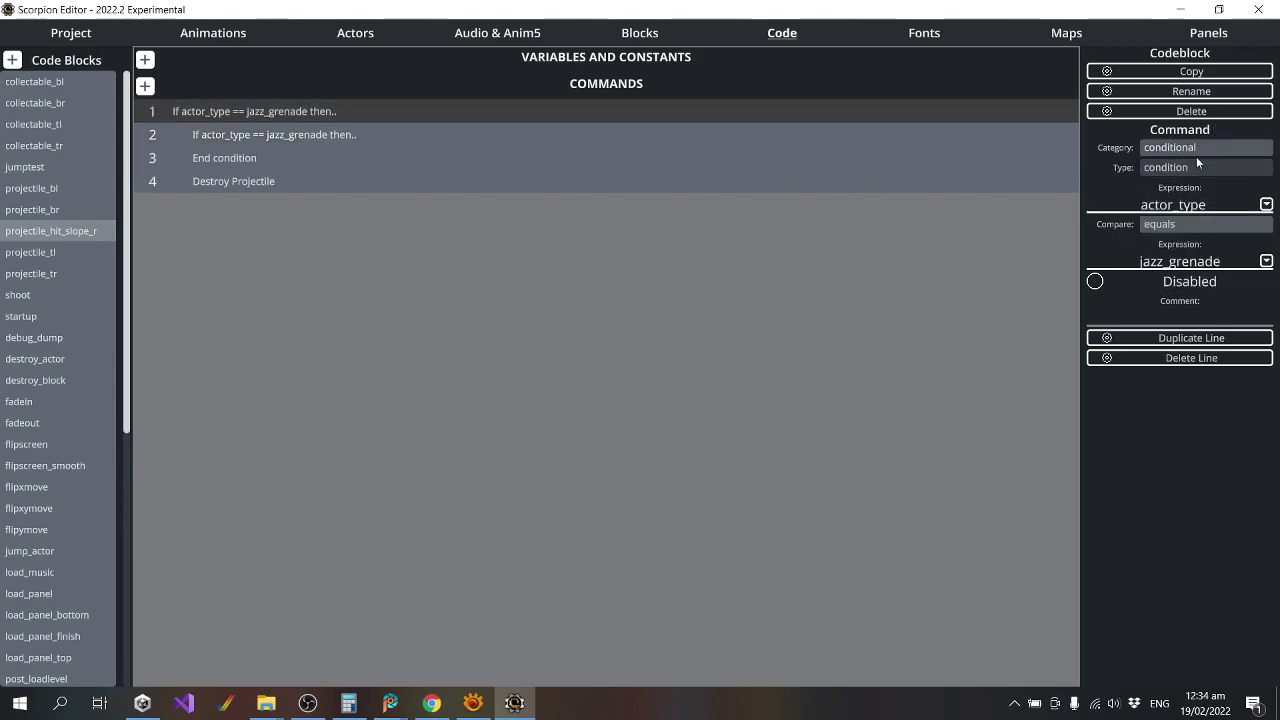
pyautogui.click(1196, 150)
pyautogui.scroll(-1, 1214, 205)
pyautogui.scroll(-1, 1214, 205)
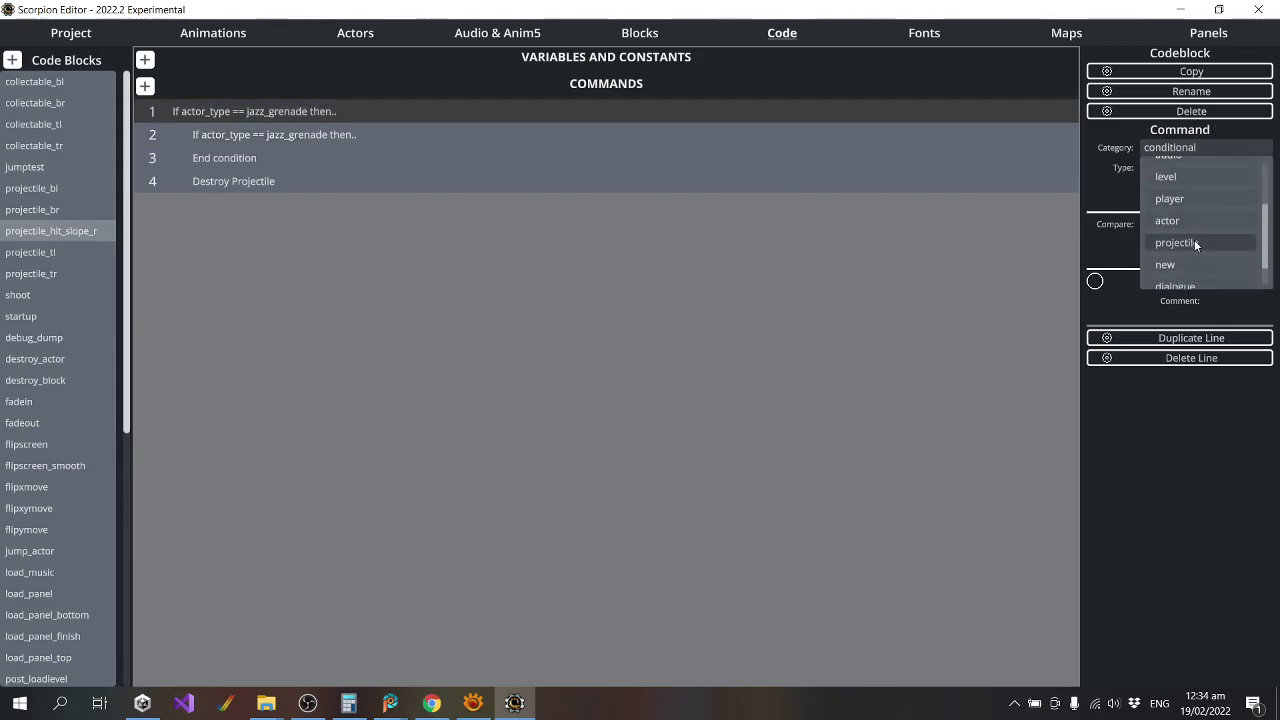
pyautogui.click(1194, 239)
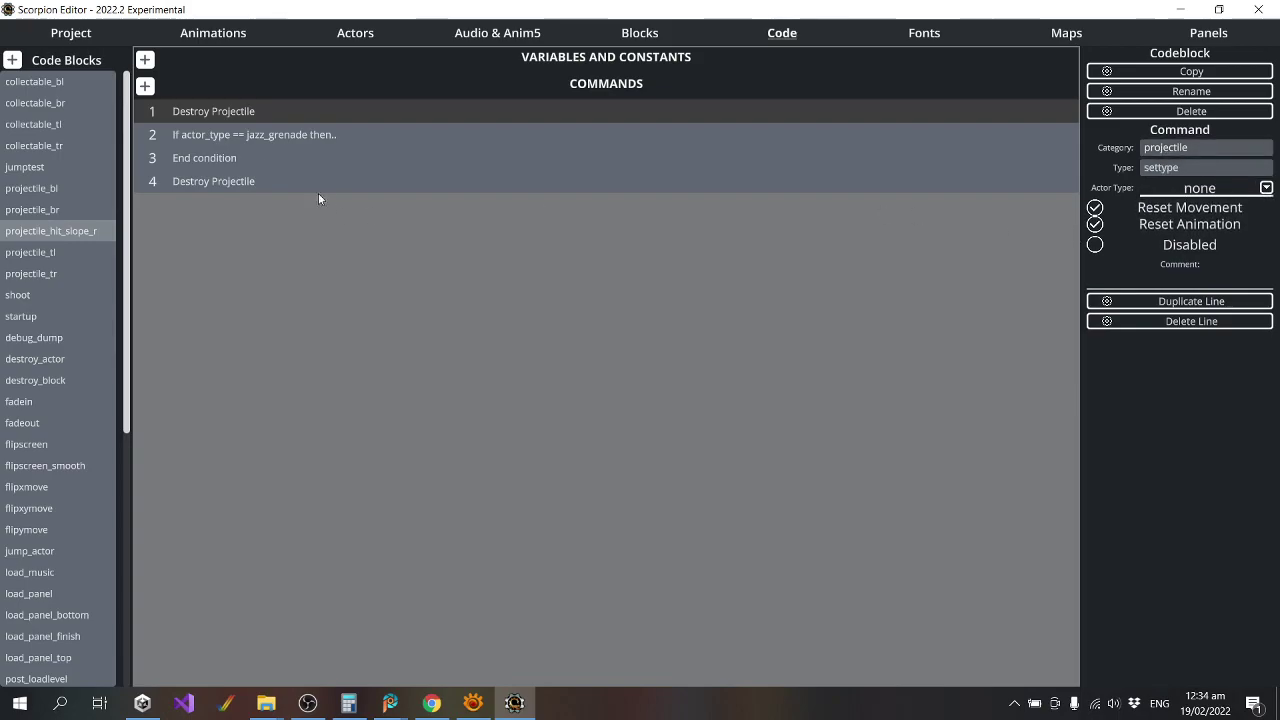
pyautogui.click(1216, 147)
pyautogui.click(1206, 176)
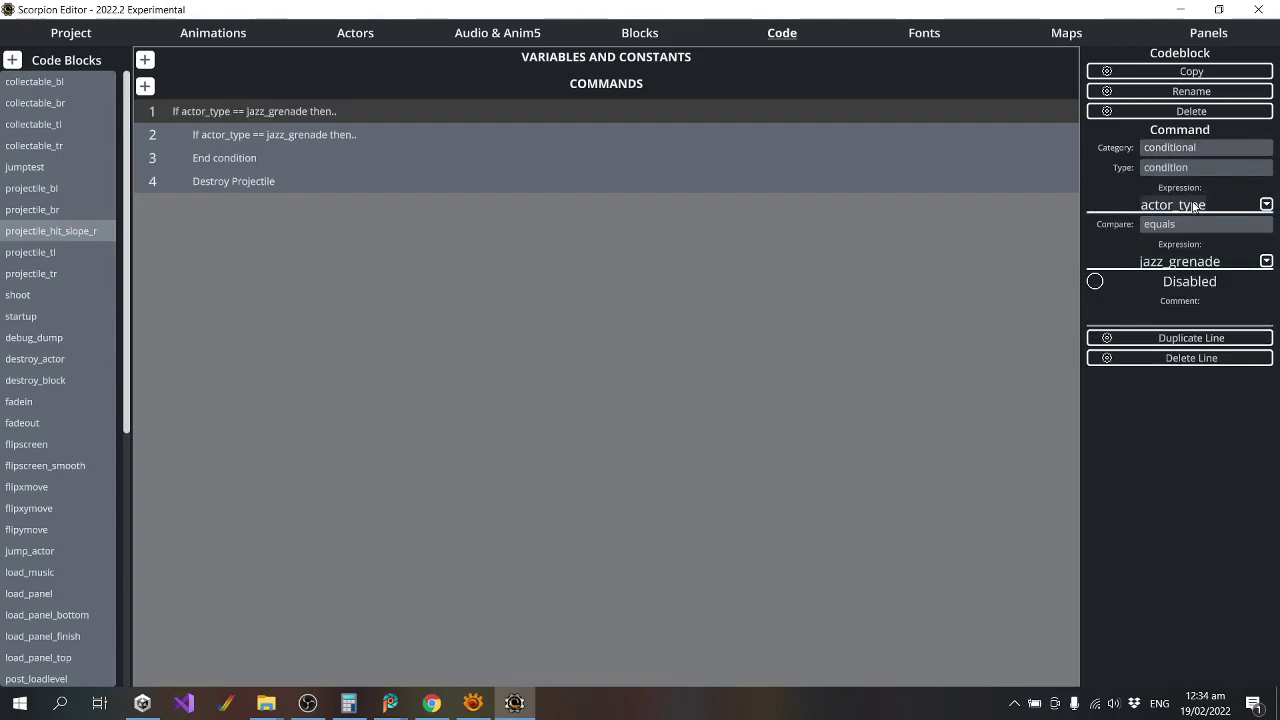
# Change the first expression of the line 1 condition to projectile_type.
pyautogui.click(1193, 206)
pyautogui.write('project')
pyautogui.write('ile_type')
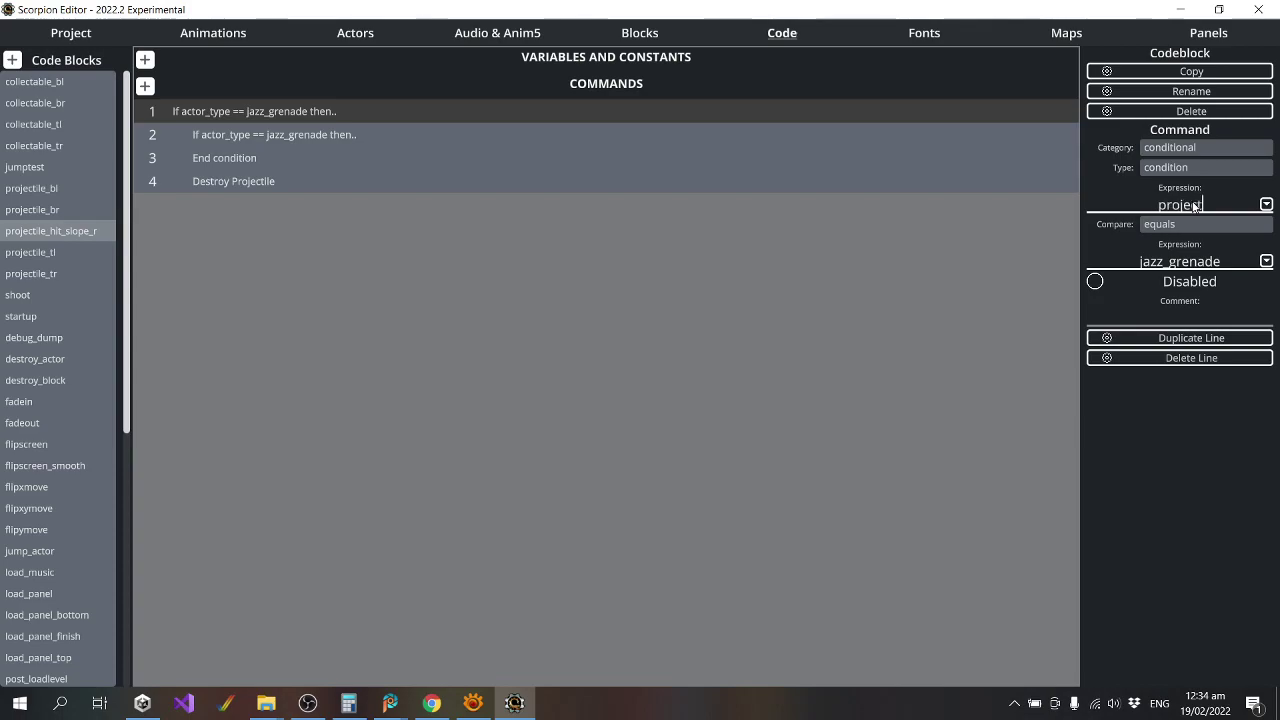
pyautogui.click(445, 108)
# Change the nested condition on line 2 to a base command of type Return.
pyautogui.click(428, 124)
pyautogui.click(344, 157)
pyautogui.click(352, 134)
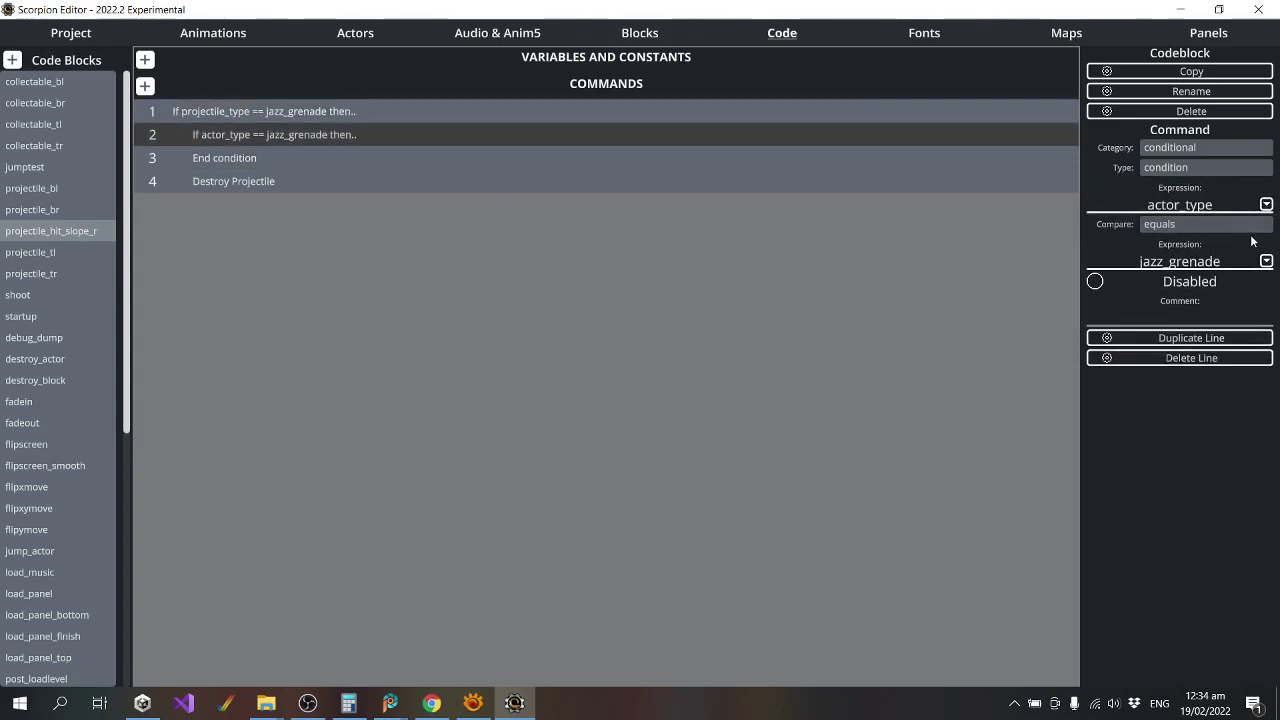
pyautogui.click(1174, 164)
pyautogui.click(1193, 147)
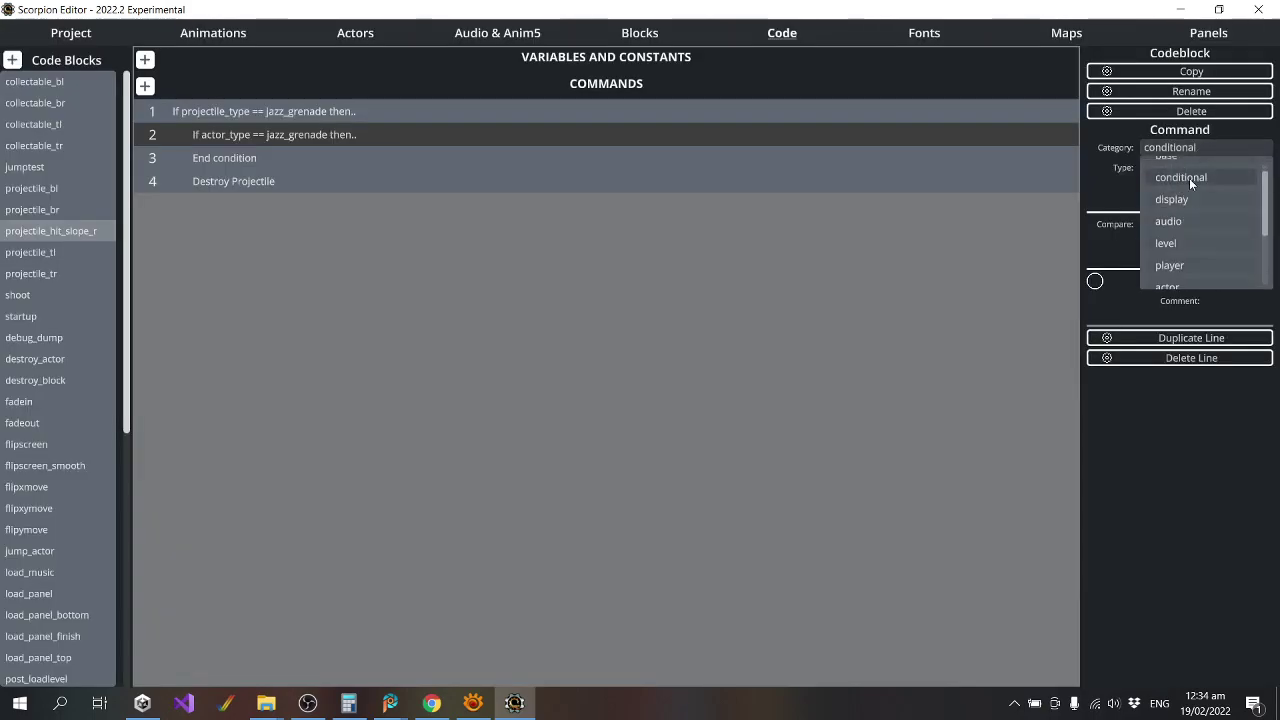
pyautogui.click(1194, 172)
pyautogui.click(1190, 165)
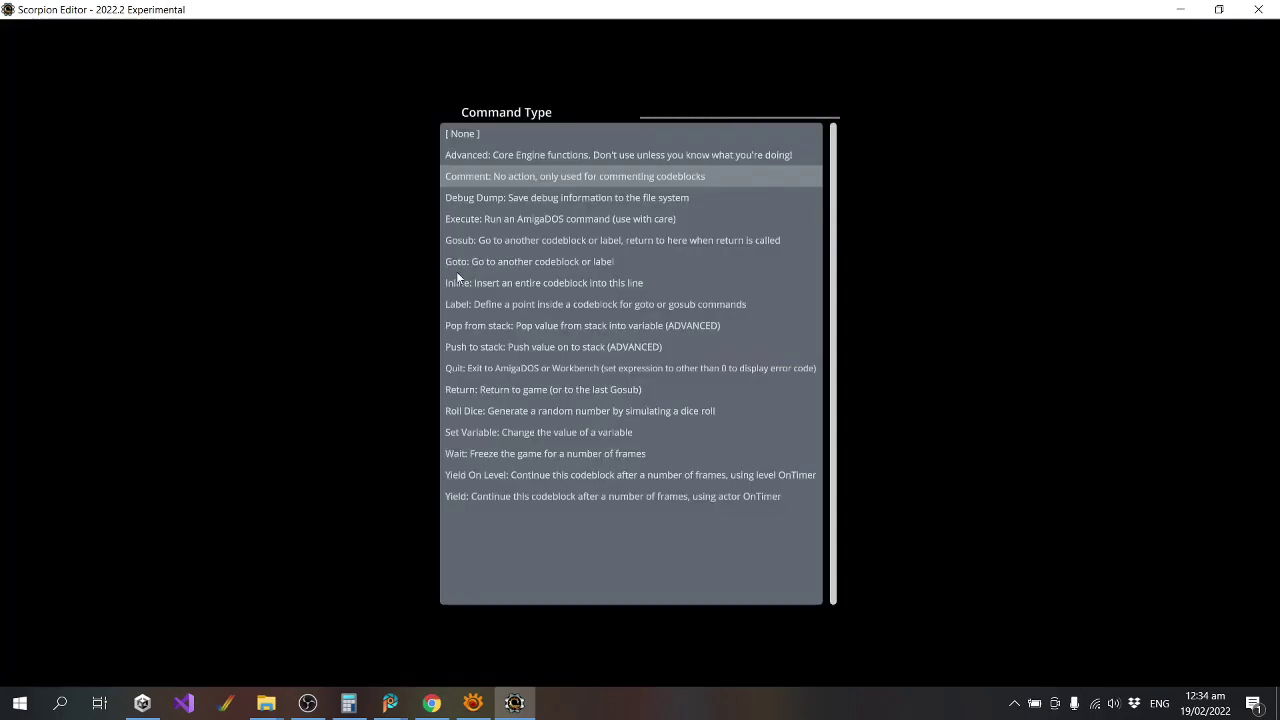
pyautogui.click(497, 389)
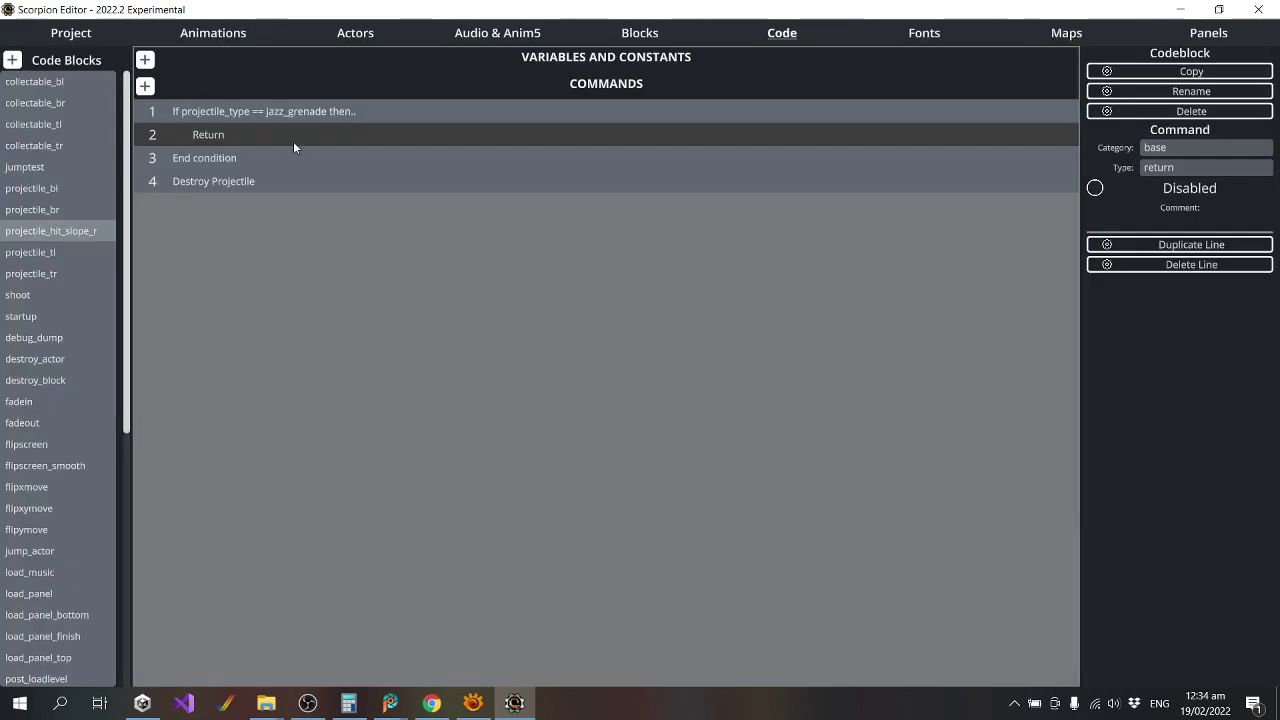
# Duplicate the Return line and change the upper copy to an actor command of type Direction.
pyautogui.click(1191, 244)
pyautogui.click(1162, 146)
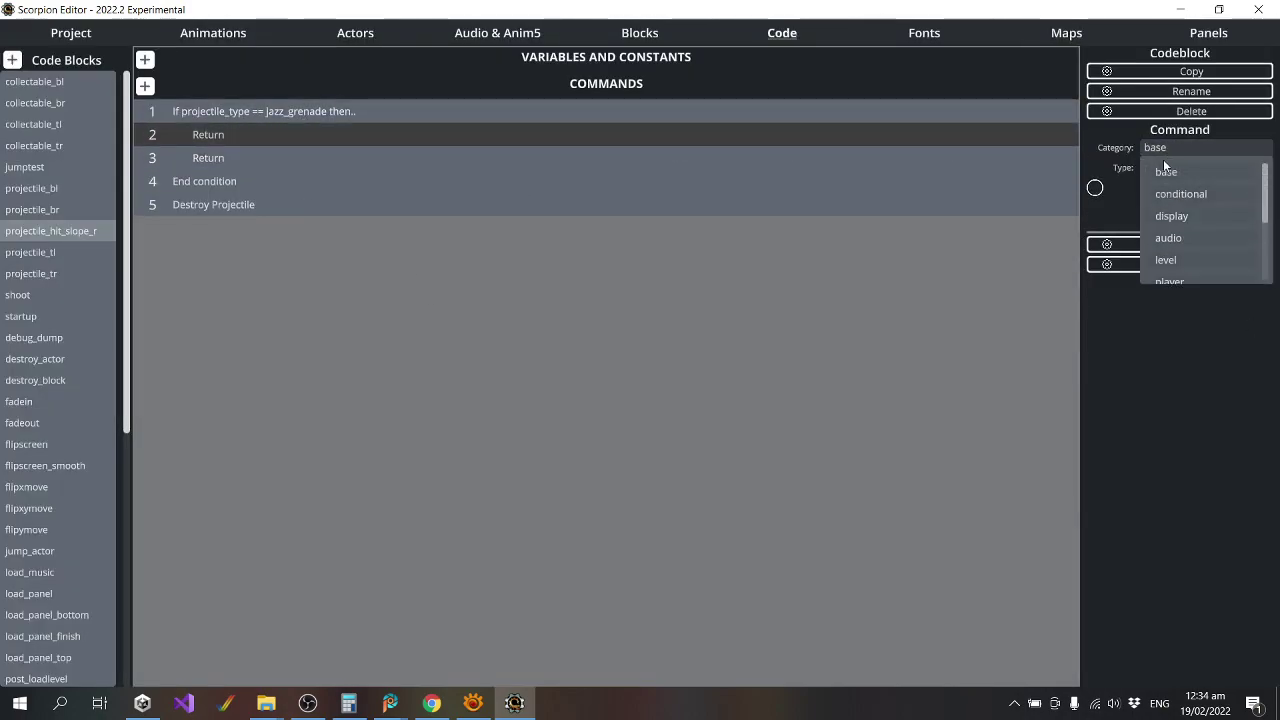
pyautogui.scroll(-1, 1168, 180)
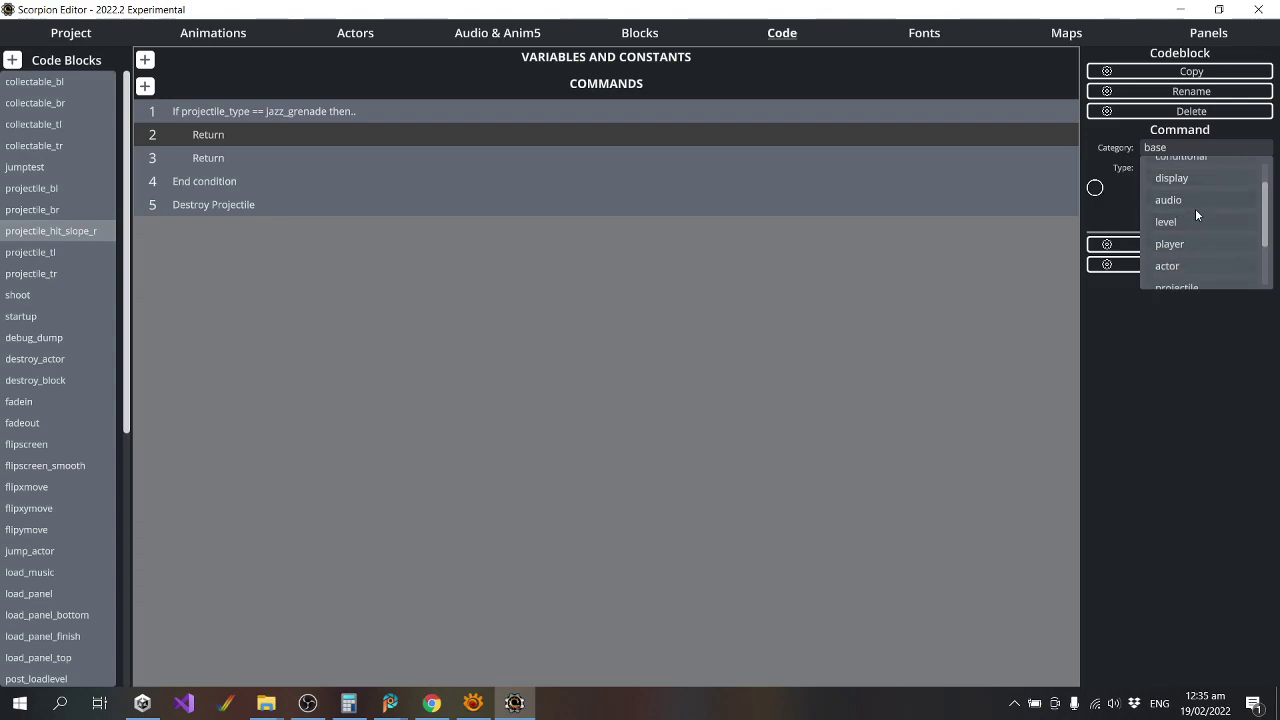
pyautogui.scroll(-1, 1195, 208)
pyautogui.scroll(1, 1195, 184)
pyautogui.scroll(-1, 1201, 204)
pyautogui.click(1196, 244)
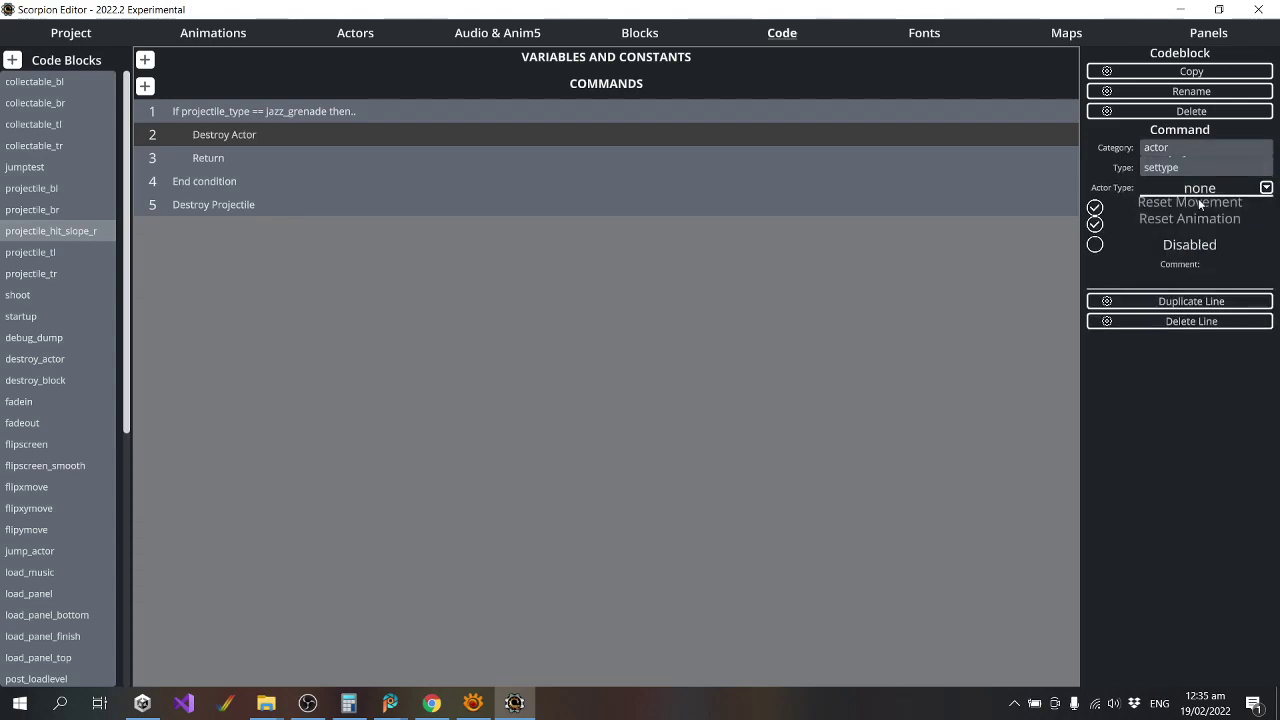
pyautogui.click(1207, 170)
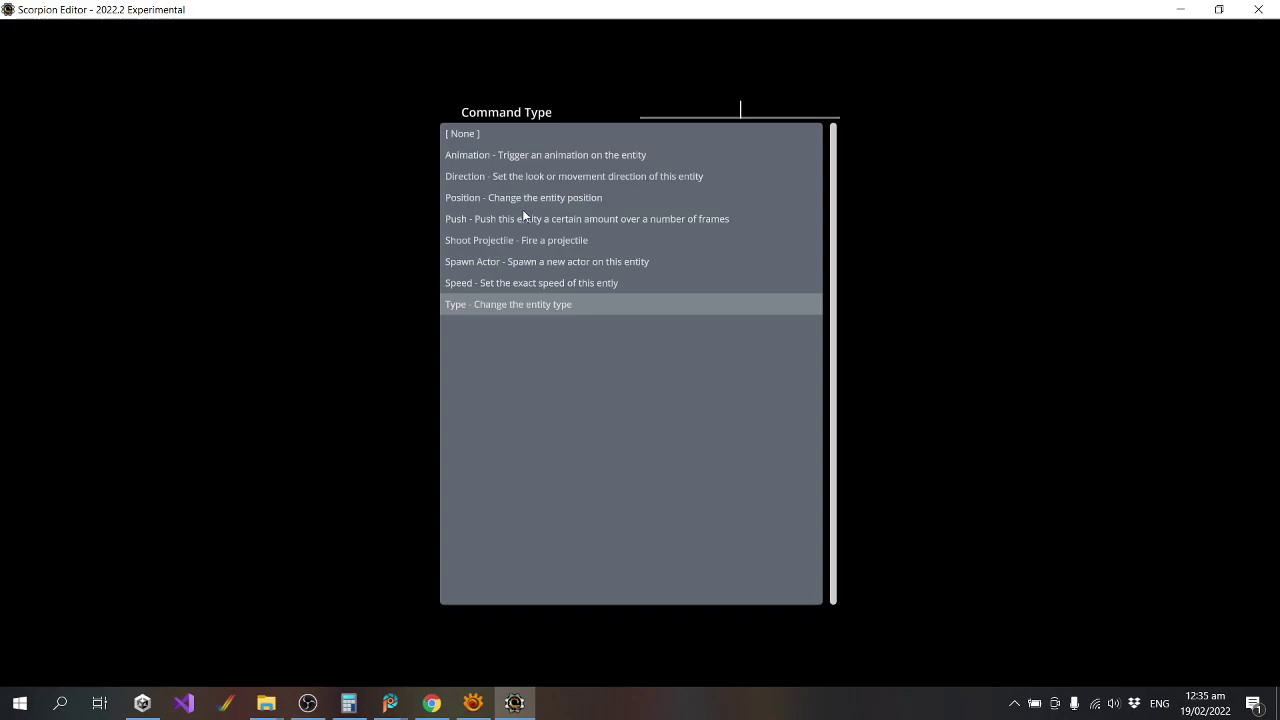
pyautogui.click(516, 176)
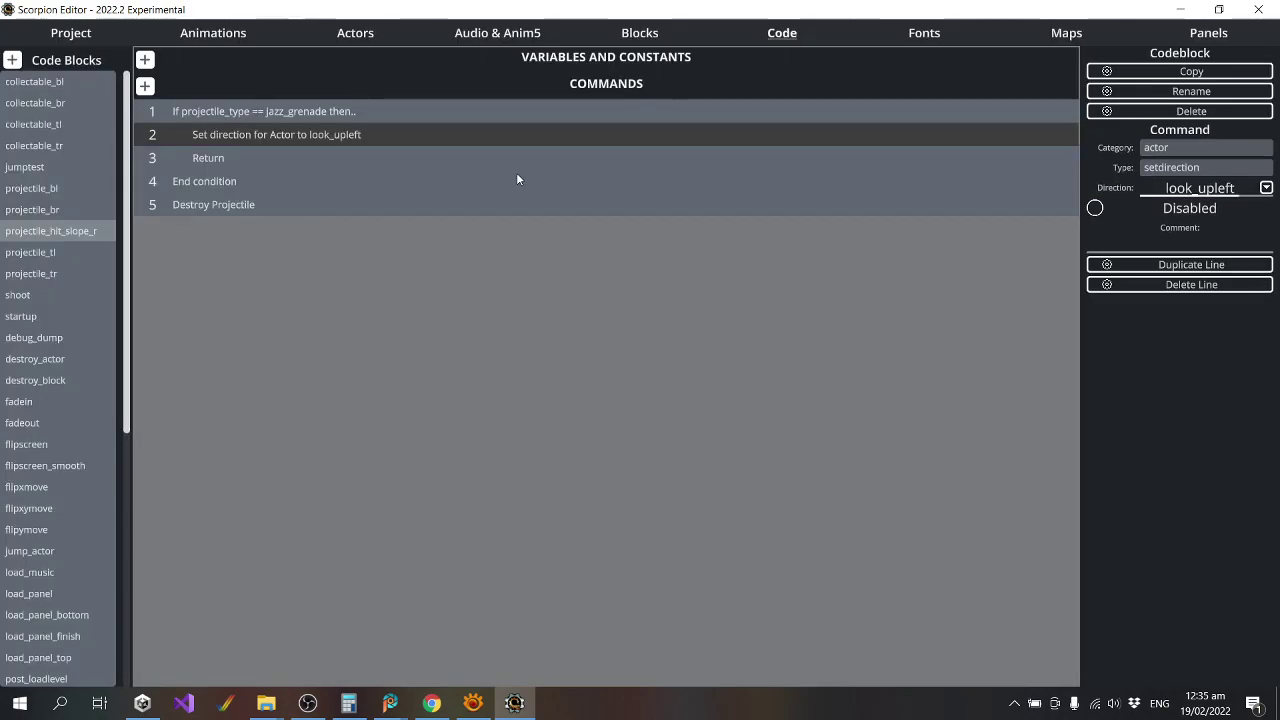
# Try Look Up Right and Move Up Right as the direction of the set direction command on line 2.
pyautogui.click(1265, 188)
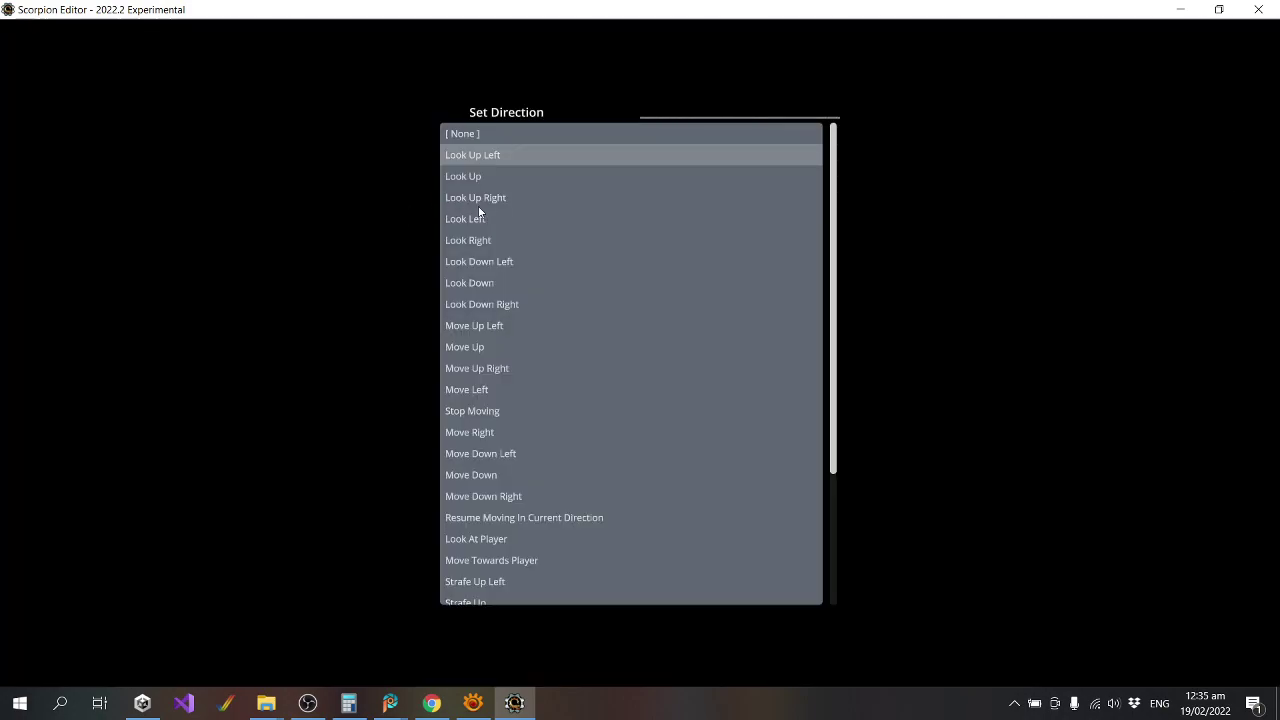
pyautogui.click(490, 199)
pyautogui.click(1256, 190)
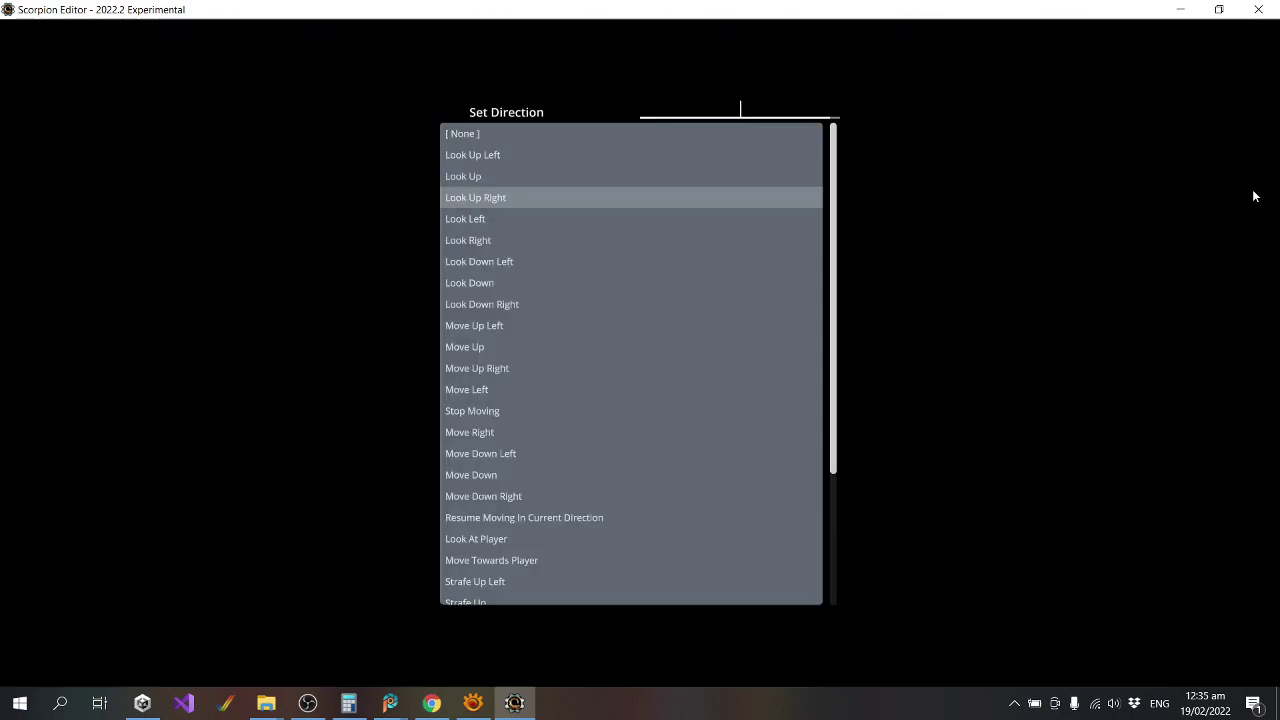
pyautogui.scroll(-3, 717, 363)
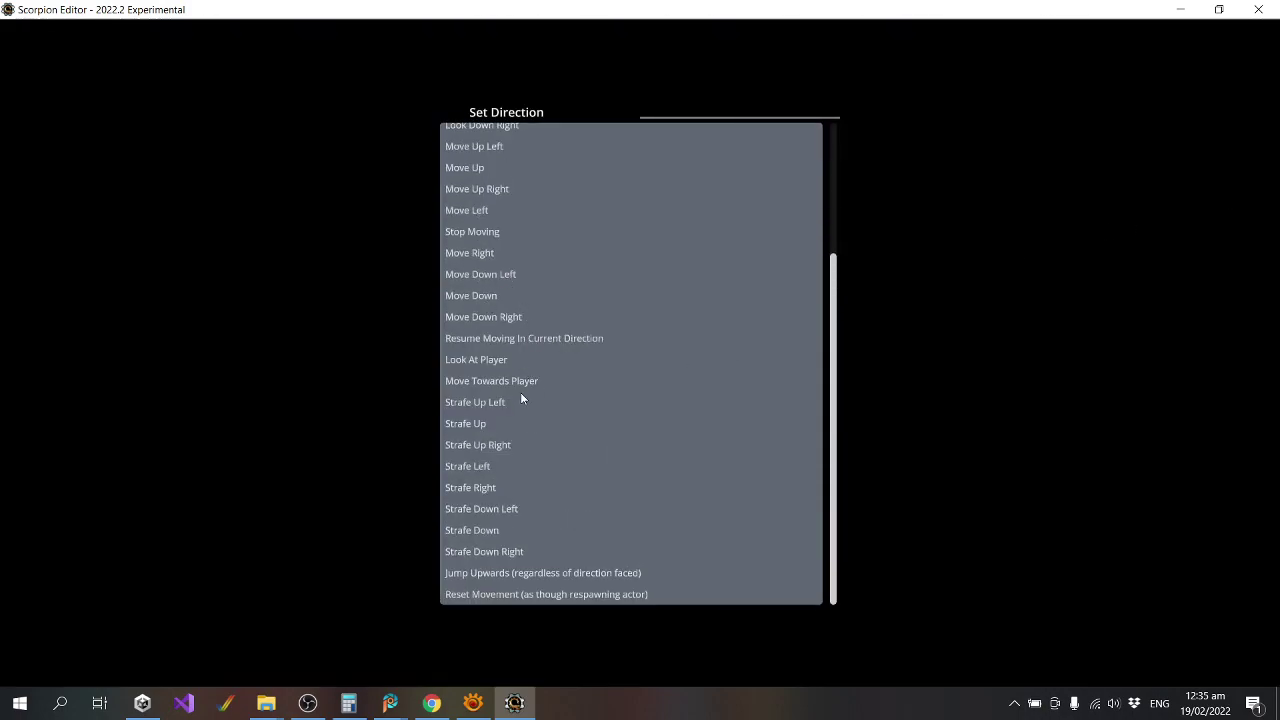
pyautogui.click(501, 189)
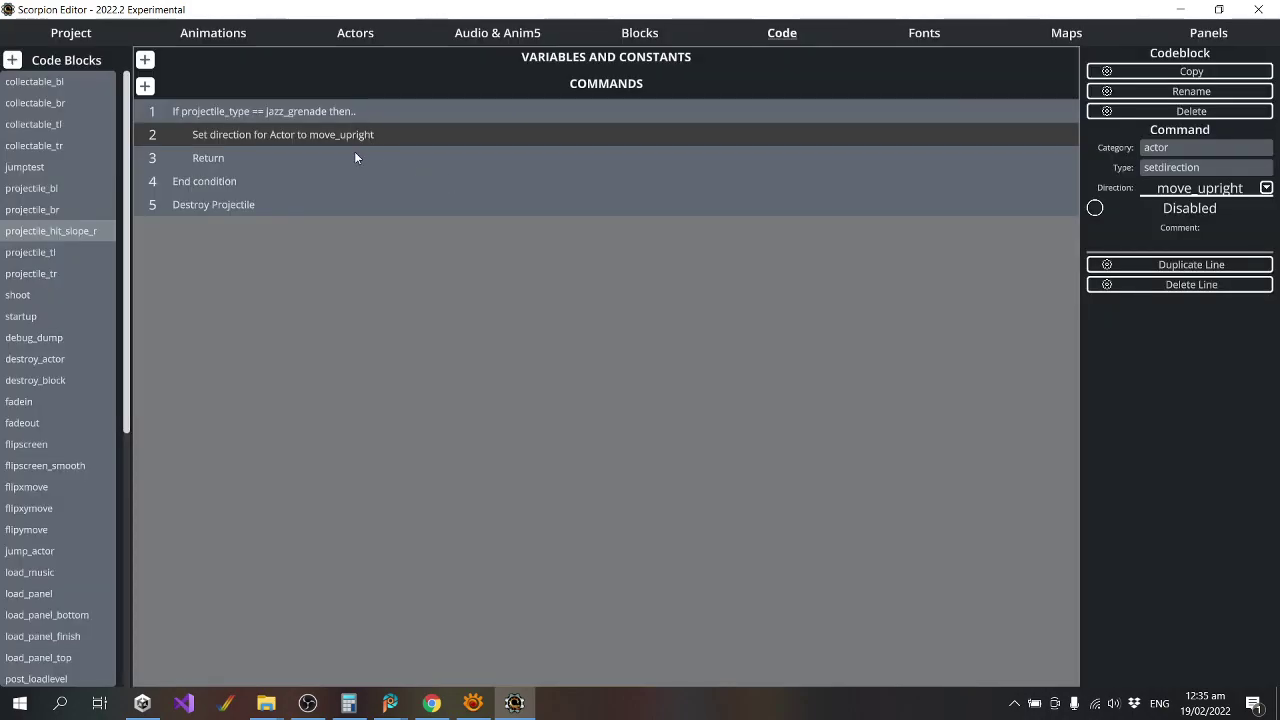
pyautogui.click(274, 150)
pyautogui.click(275, 140)
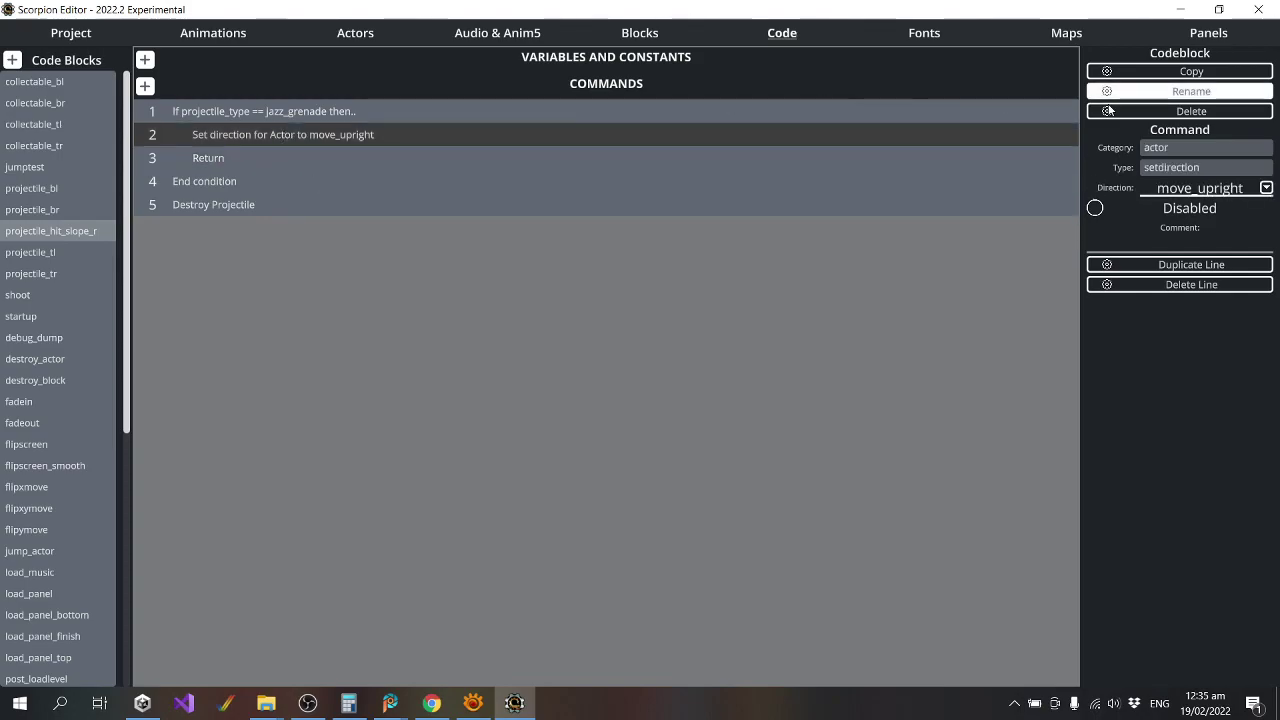
pyautogui.click(1175, 73)
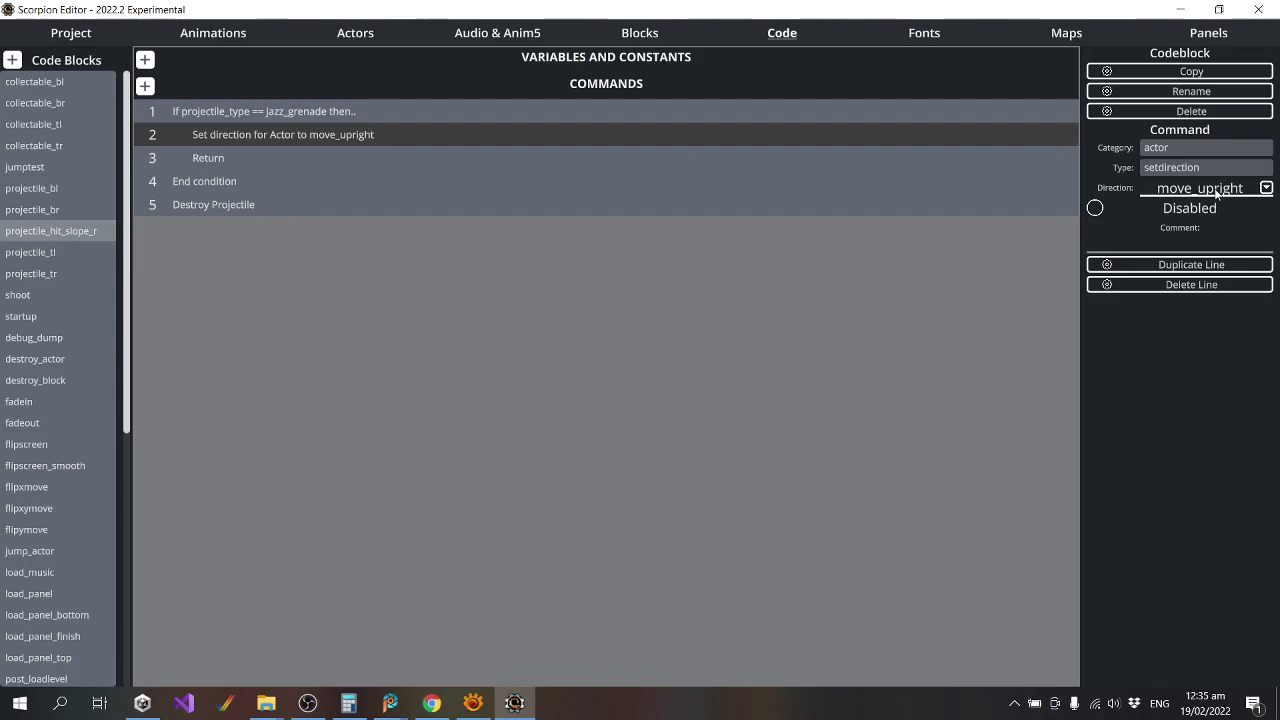
# Set the direction of the Actor command on line 2 to Move Up Left.
pyautogui.click(1266, 190)
pyautogui.scroll(1, 560, 222)
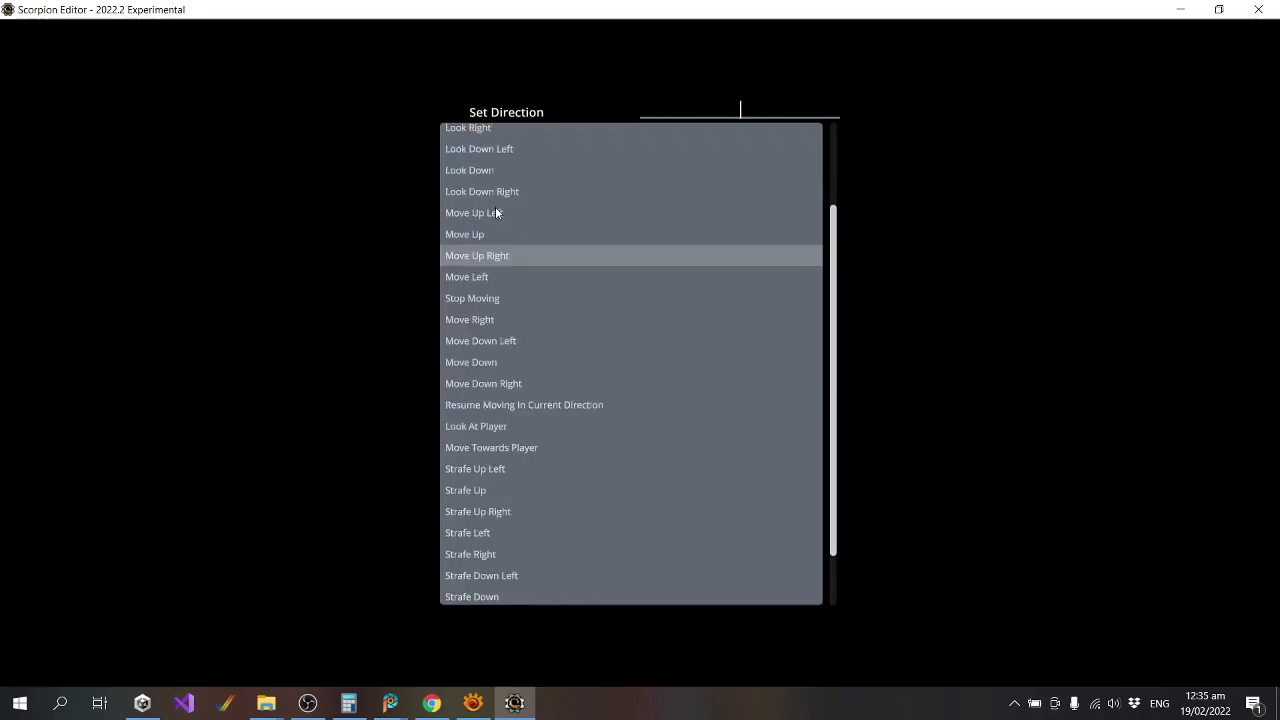
pyautogui.click(495, 212)
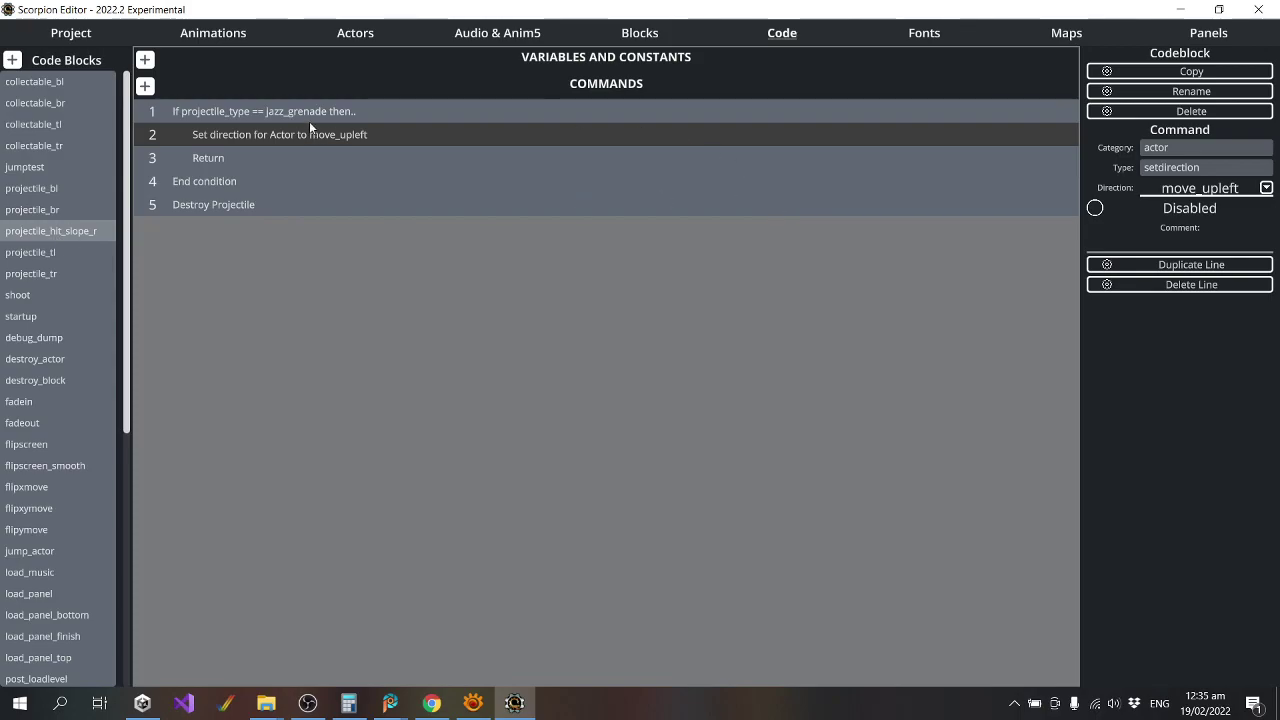
# Copy the codeblock as projectile_hit_slope_l and set the copy's Actor direction to Move Up Right.
pyautogui.click(1191, 71)
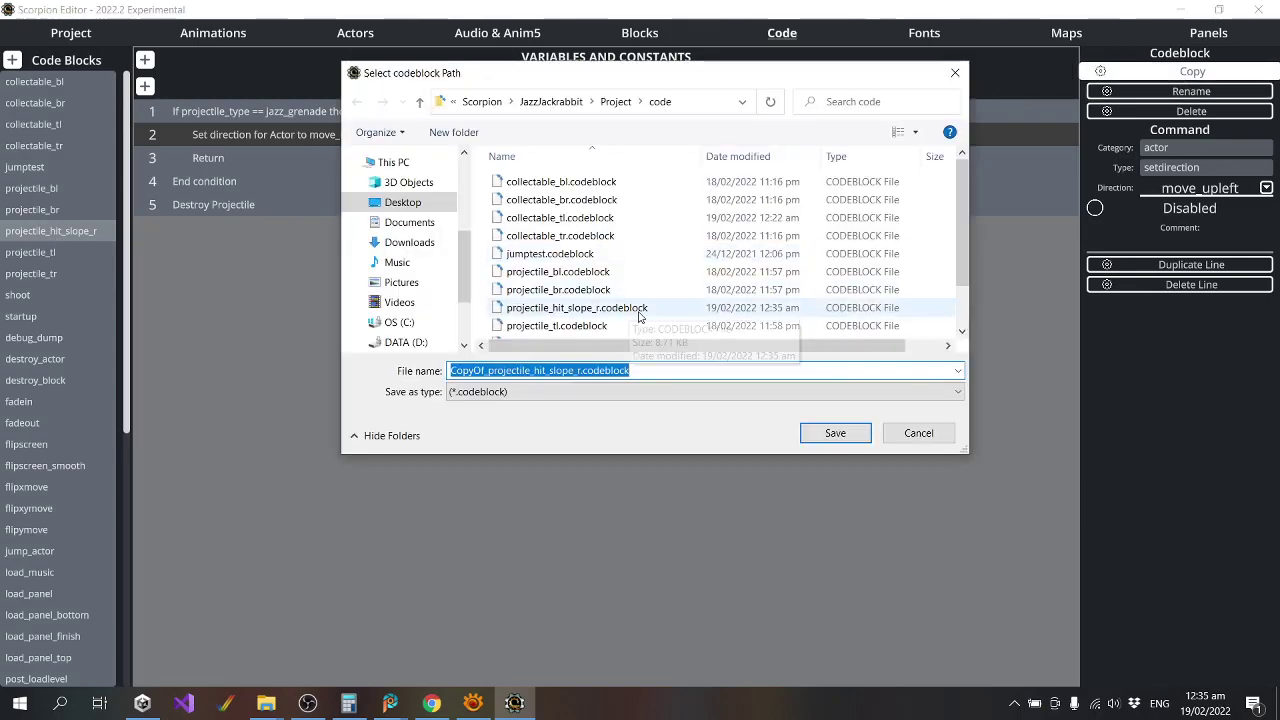
pyautogui.moveTo(451, 370); pyautogui.dragTo(486, 371)
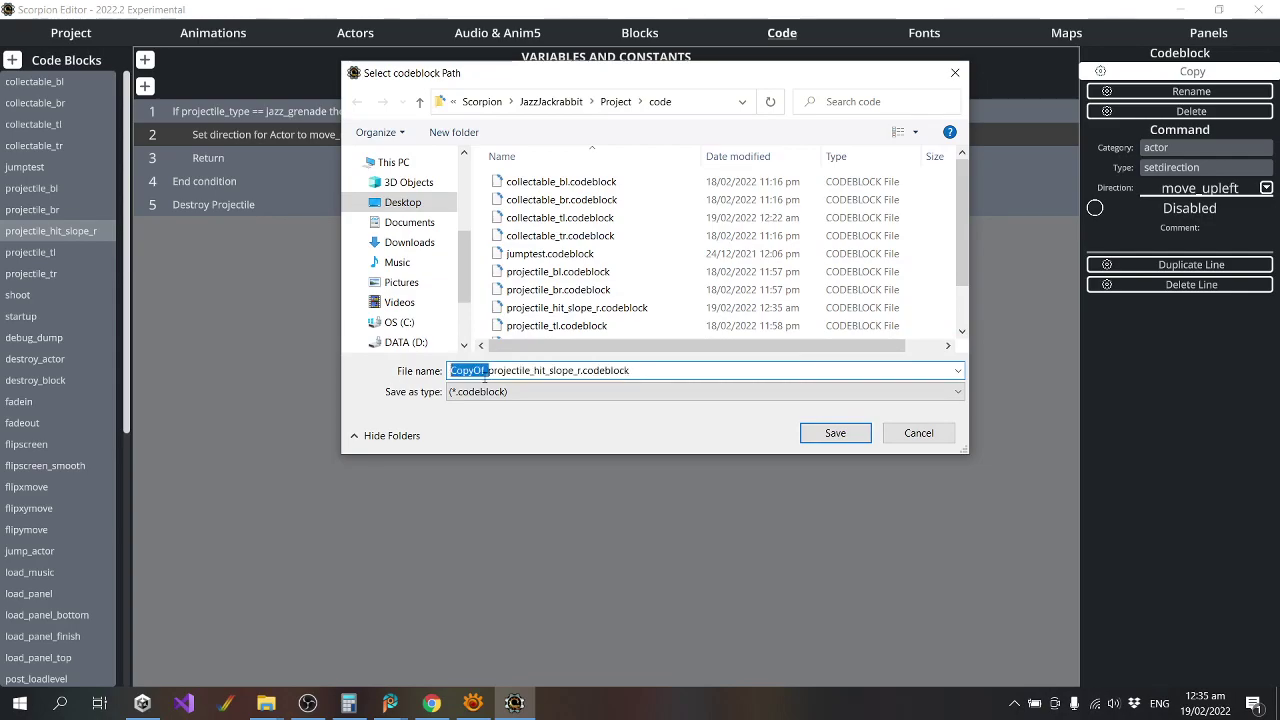
pyautogui.press('BackSpace')
pyautogui.click(543, 370)
pyautogui.press('BackSpace')
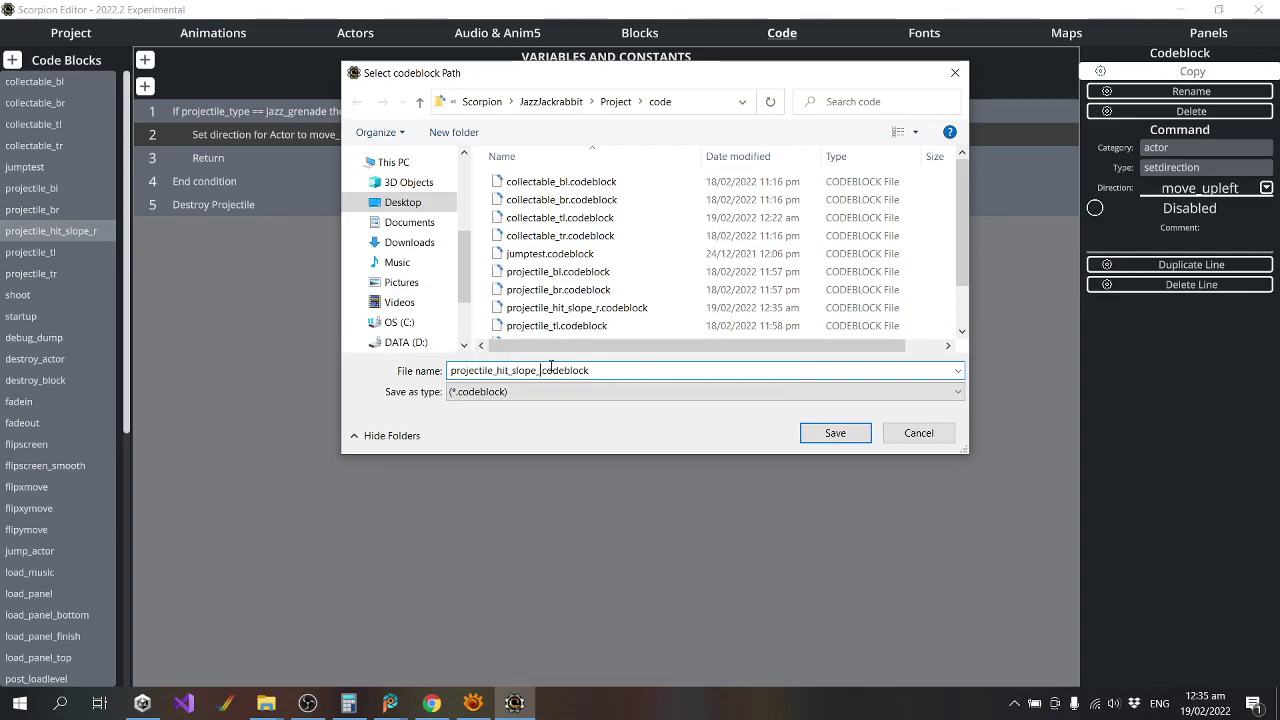
pyautogui.write('l')
pyautogui.press('Return')
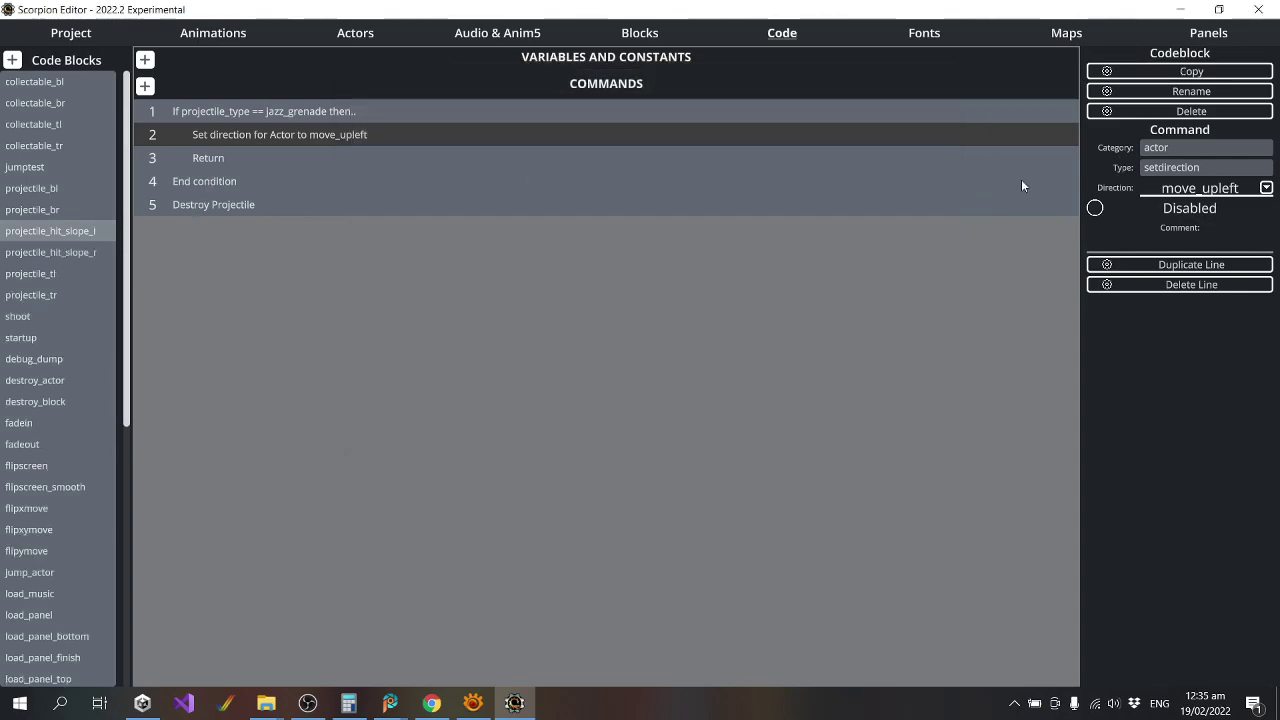
pyautogui.click(1266, 188)
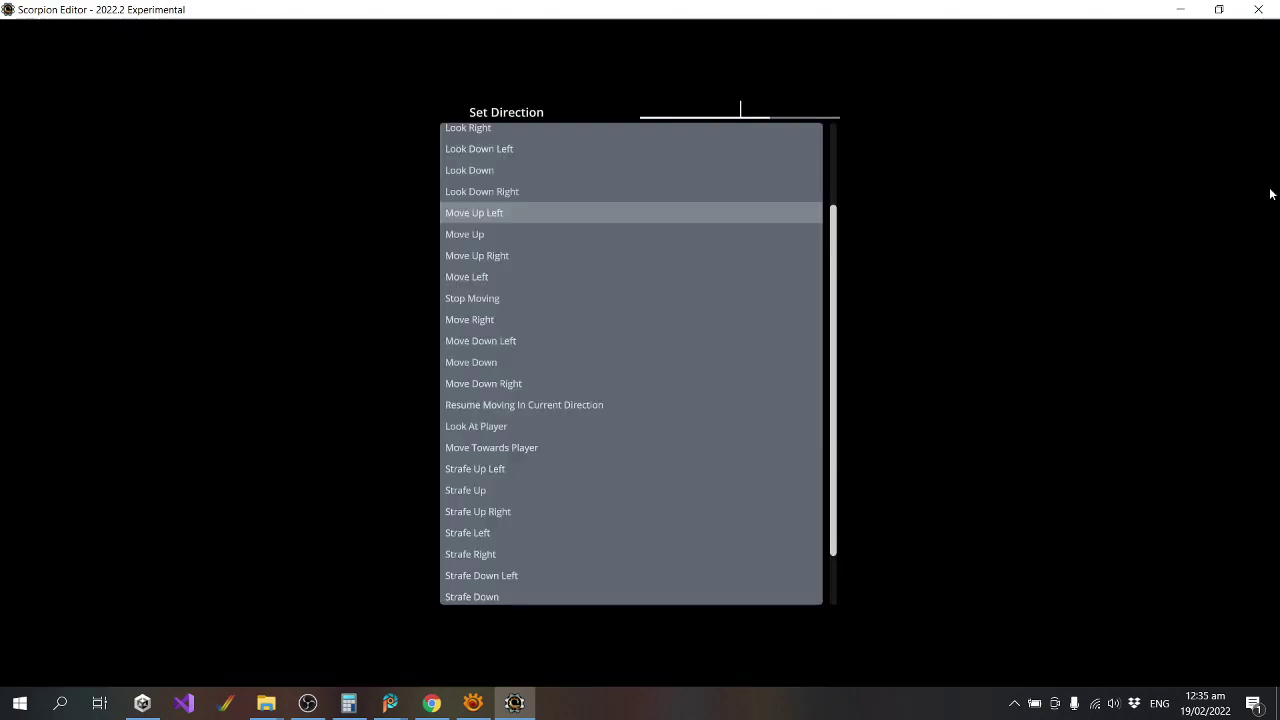
pyautogui.click(506, 256)
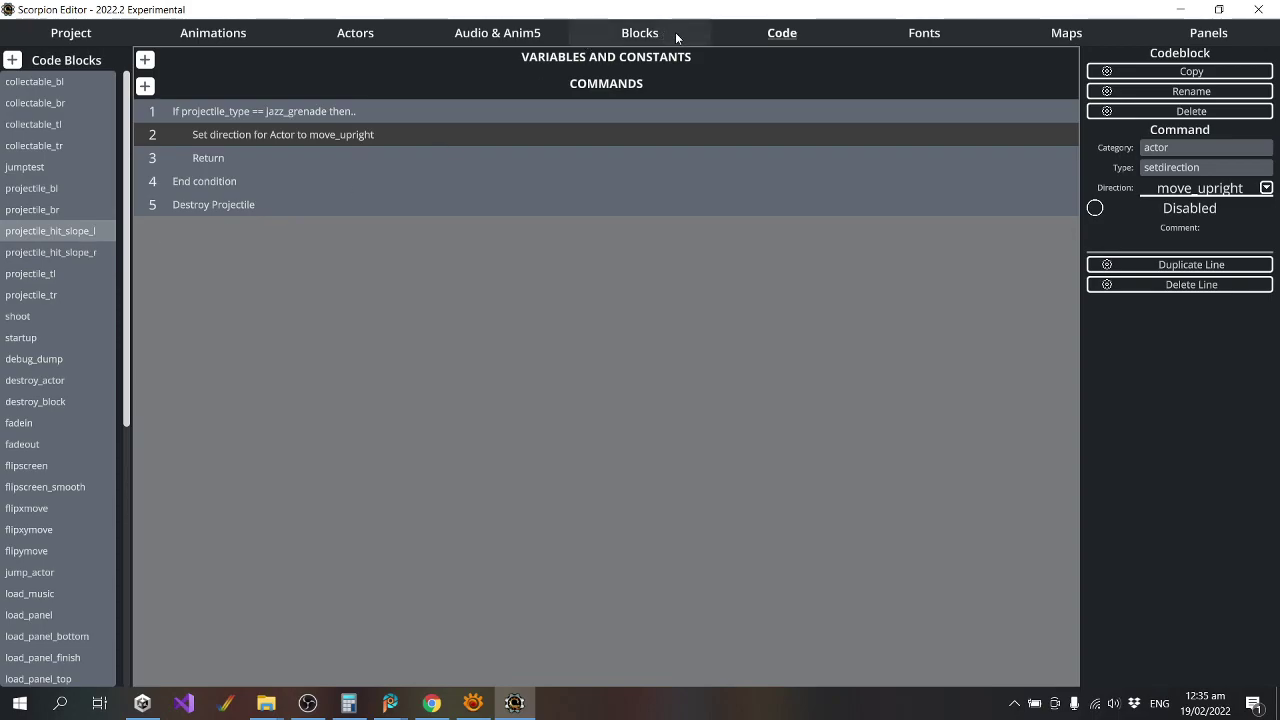
# Assign the projectile_hit_slope_l event to the projectile hit reaction of the p_slope_dl block.
pyautogui.click(354, 33)
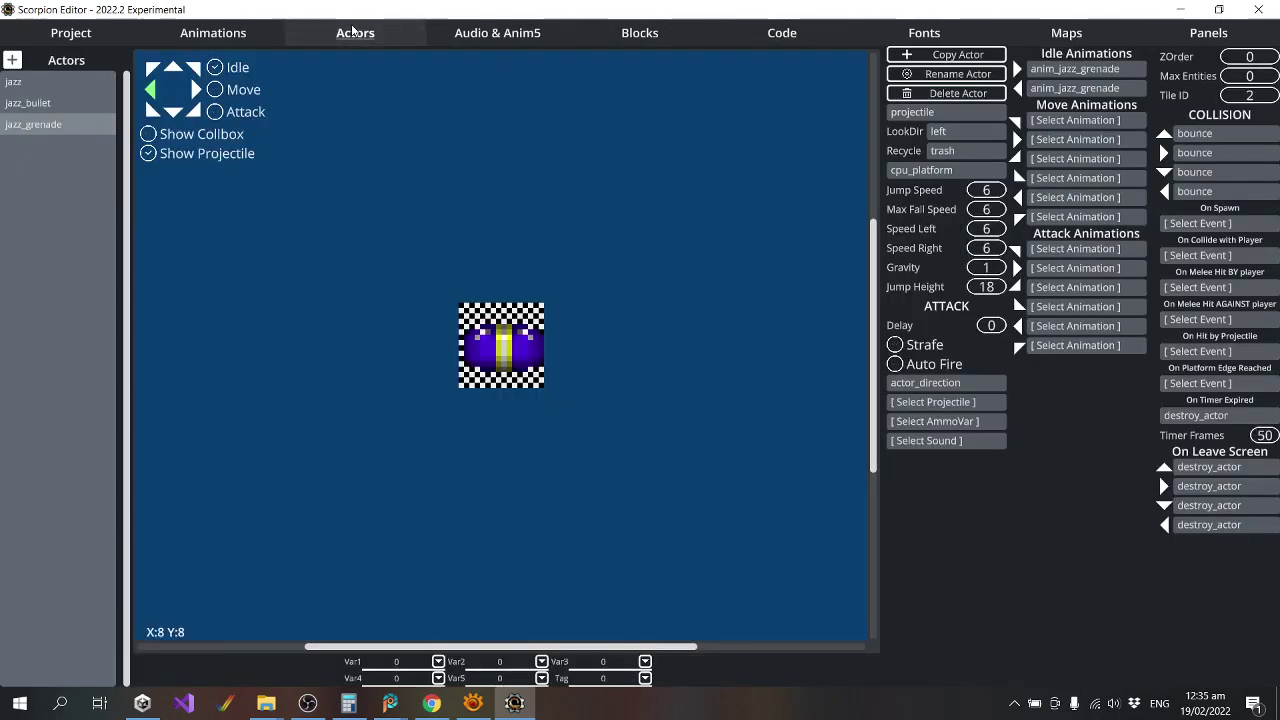
pyautogui.click(640, 33)
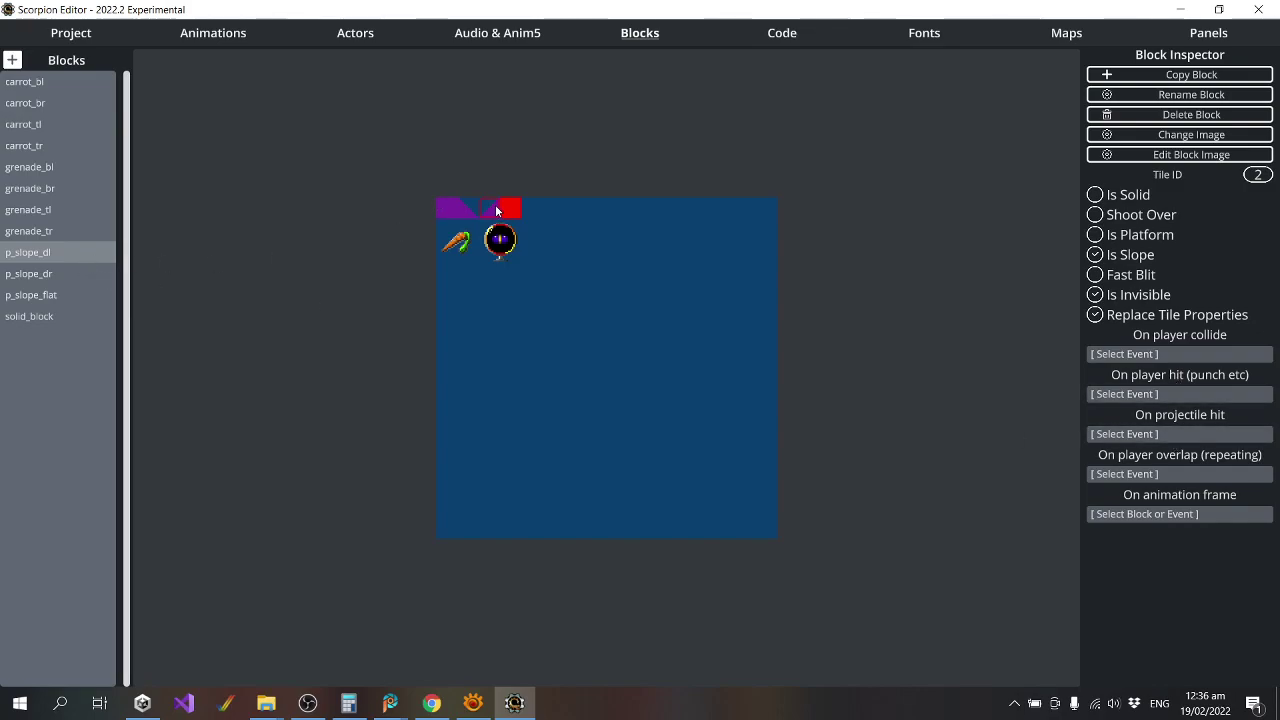
pyautogui.click(1182, 434)
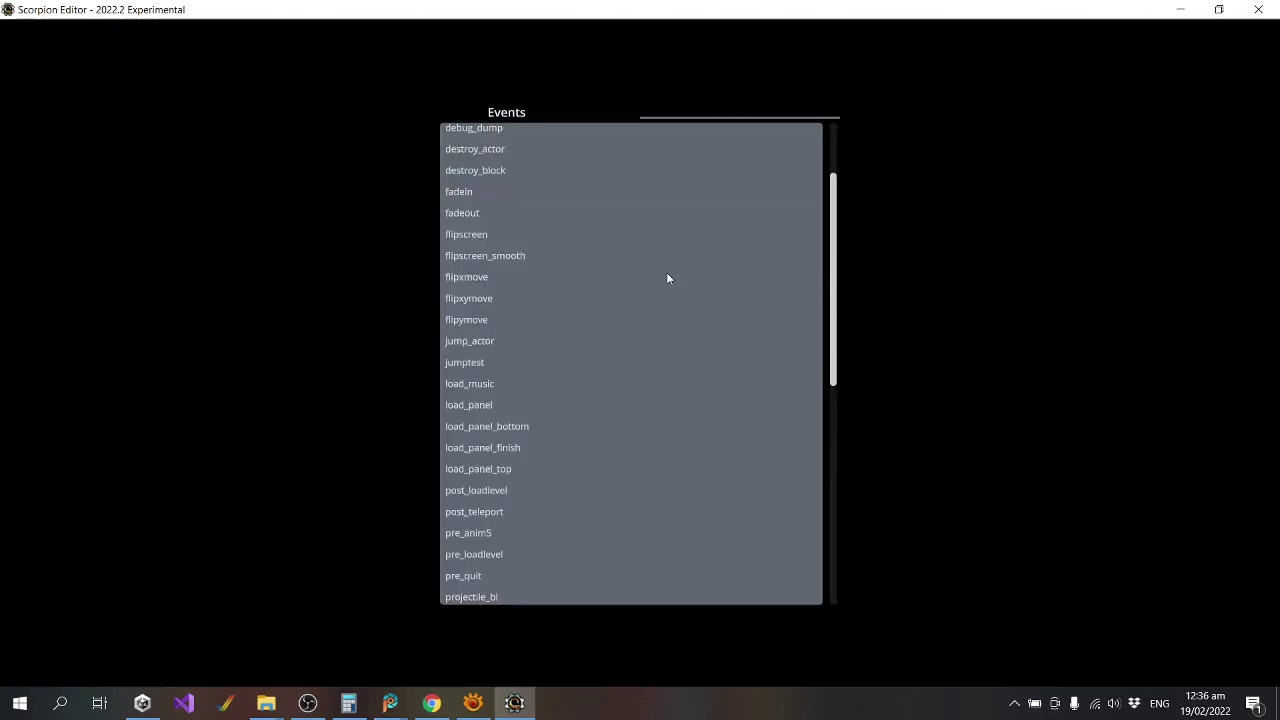
pyautogui.scroll(-4, 594, 331)
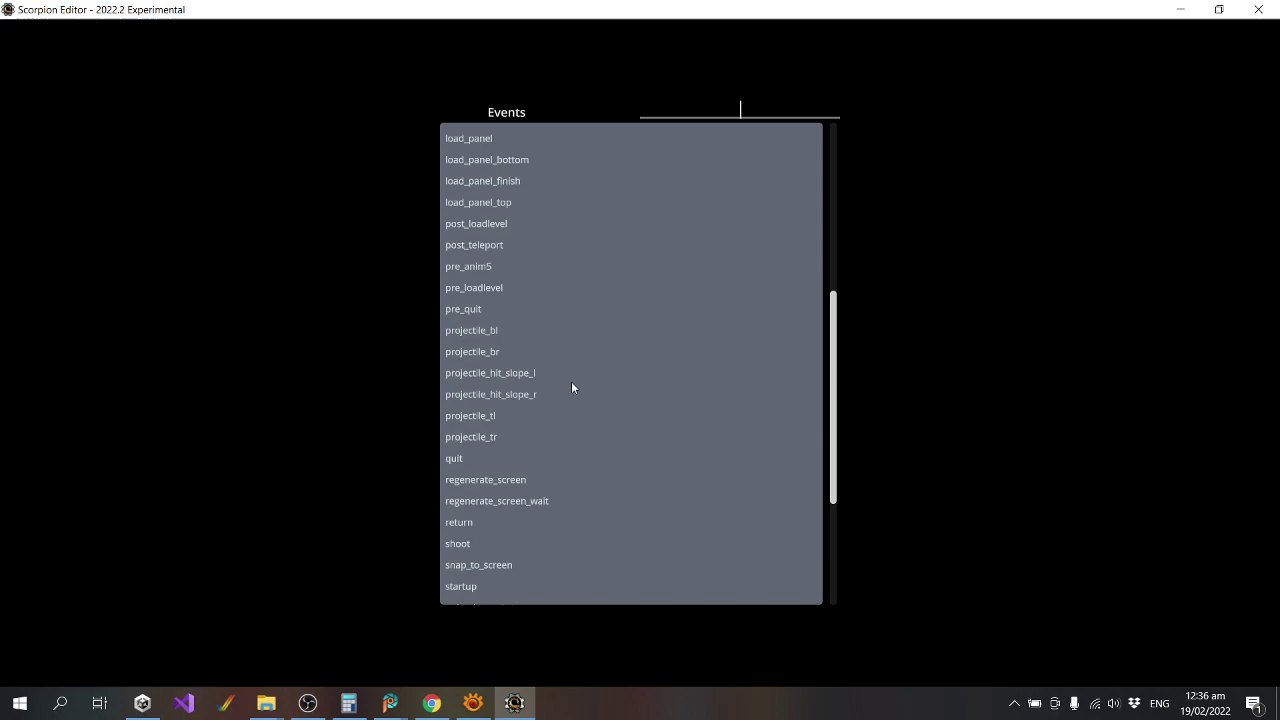
pyautogui.scroll(5, 565, 360)
pyautogui.scroll(-4, 542, 310)
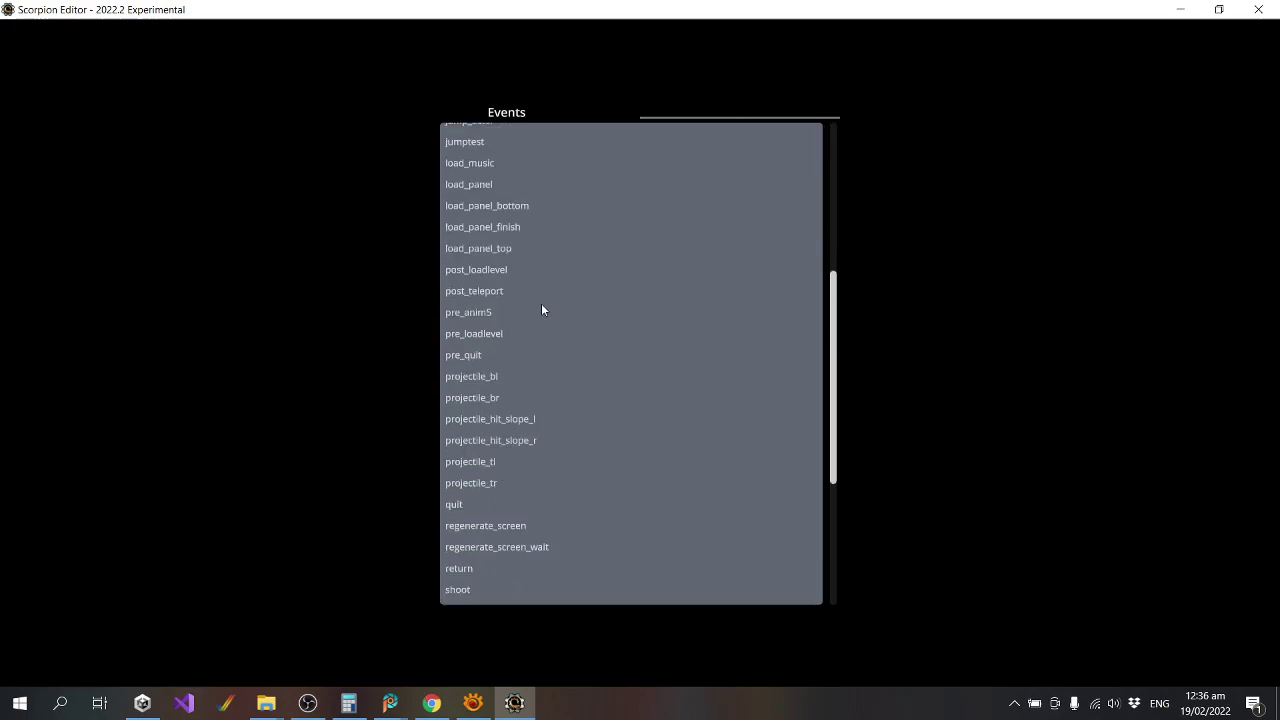
pyautogui.click(529, 418)
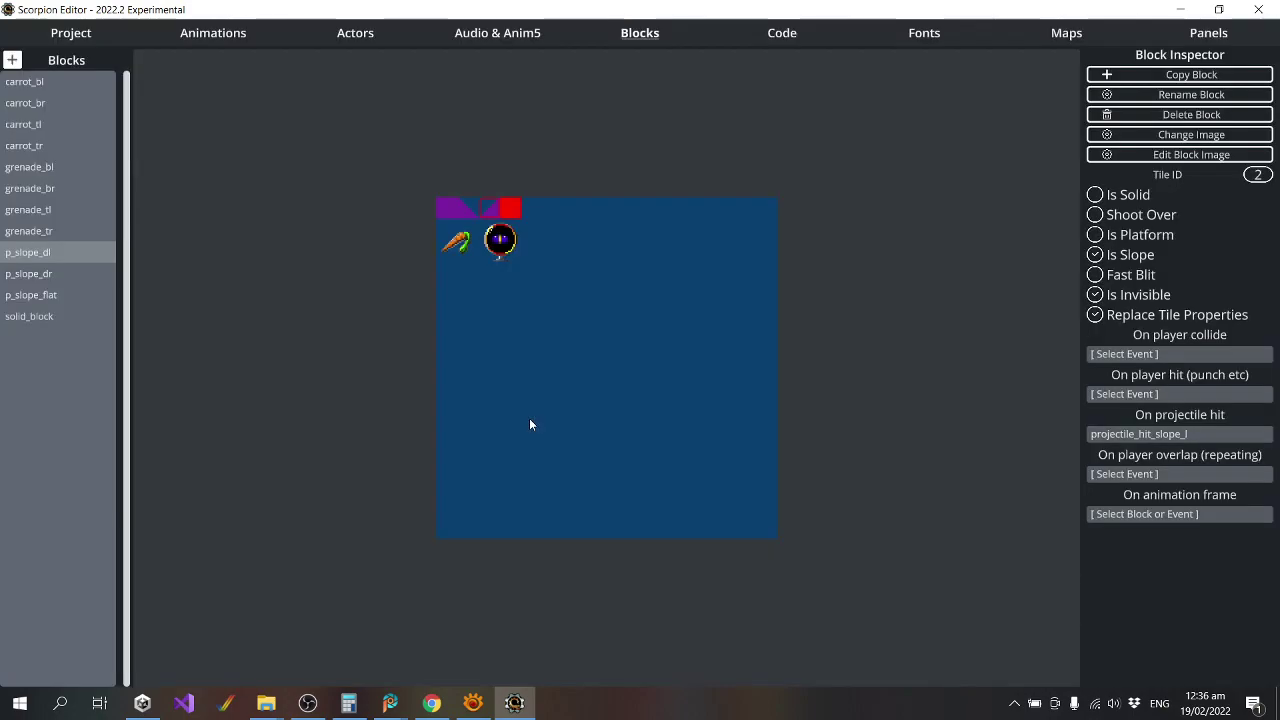
# Assign the projectile_hit_slope_r event to the projectile hit reaction of the p_slope_dr block.
pyautogui.click(53, 273)
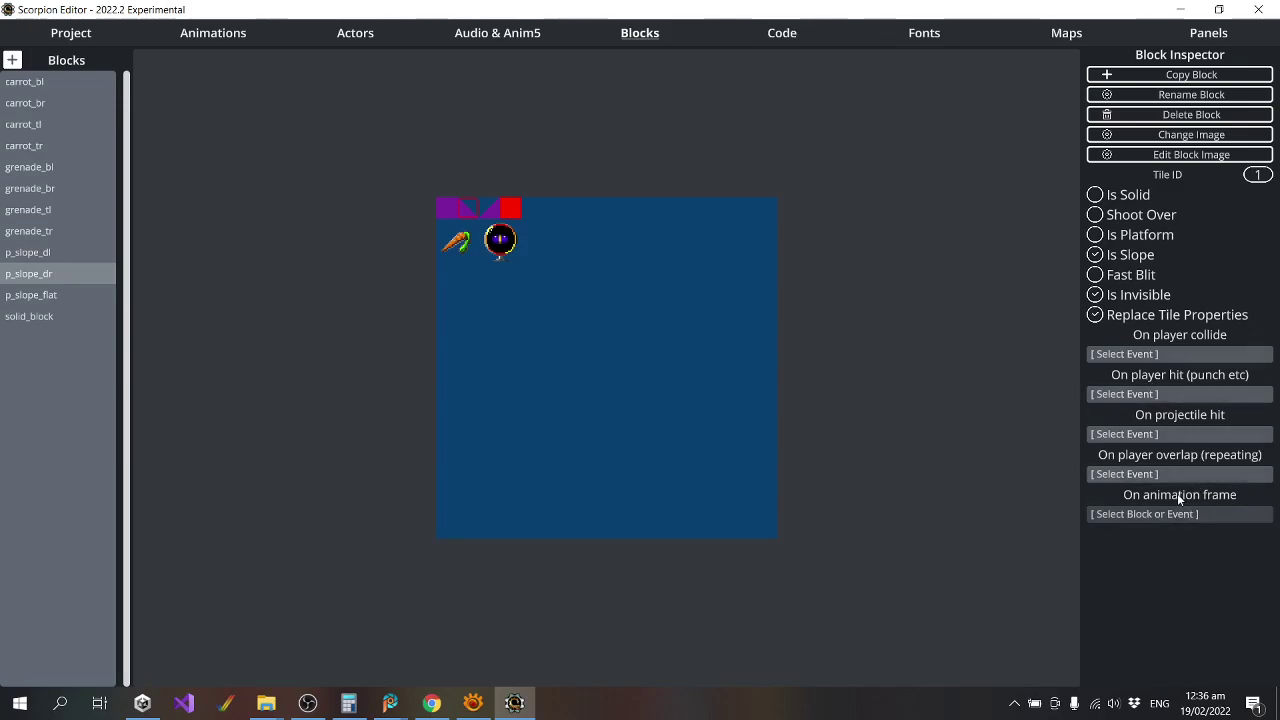
pyautogui.click(1188, 434)
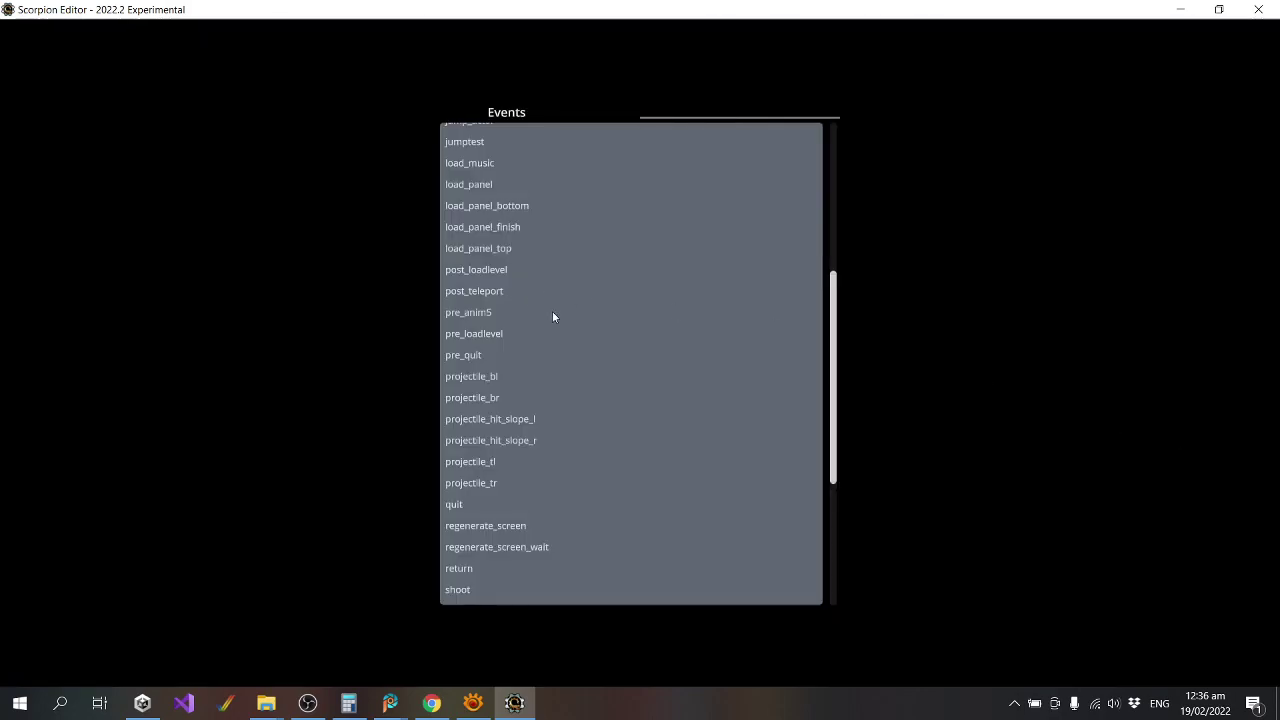
pyautogui.scroll(-2, 540, 340)
pyautogui.click(529, 374)
pyautogui.click(38, 253)
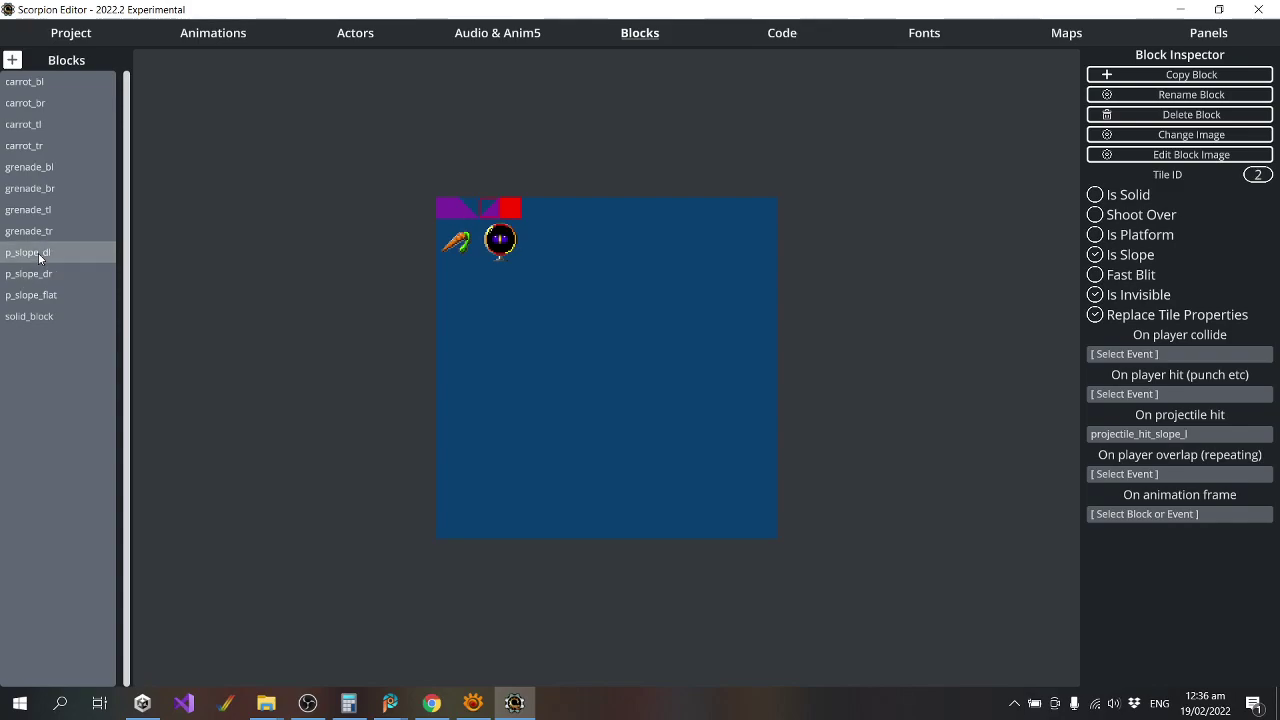
pyautogui.click(42, 273)
# Swap the slope codeblocks' Actor directions: Move Up Left in projectile_hit_slope_l and Move Up Right in projectile_hit_slope_r.
pyautogui.click(783, 40)
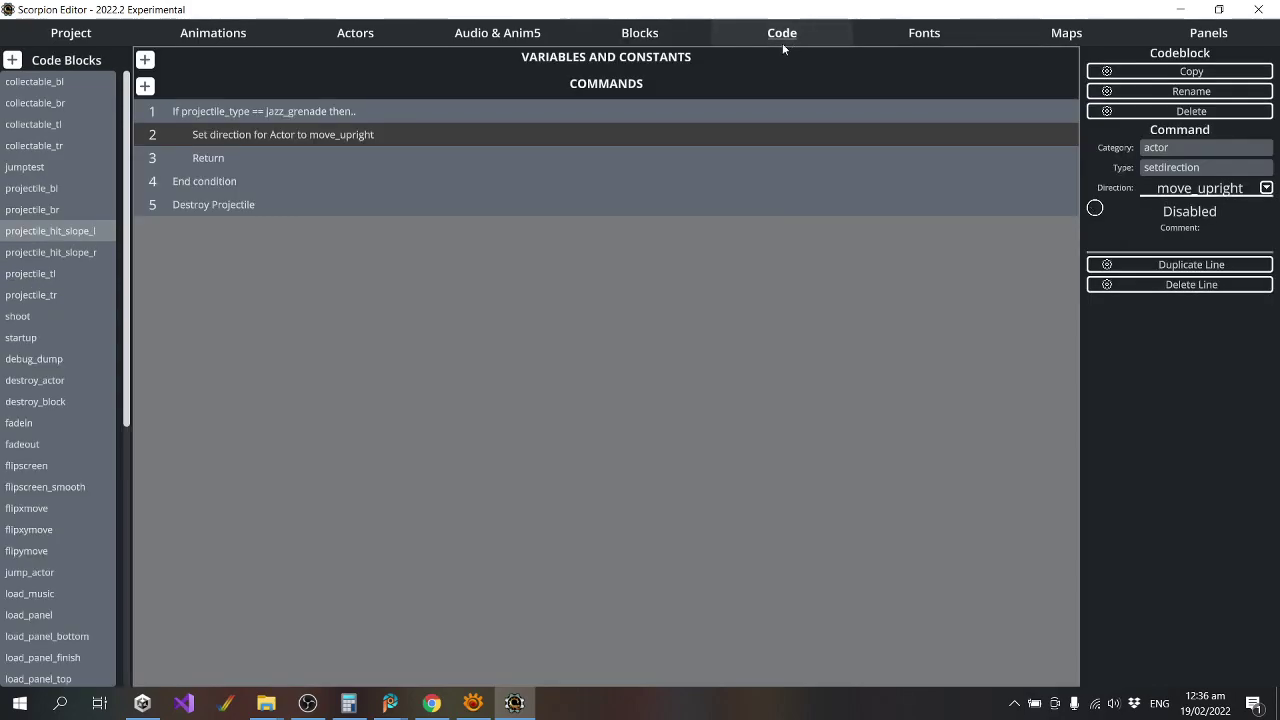
pyautogui.click(675, 38)
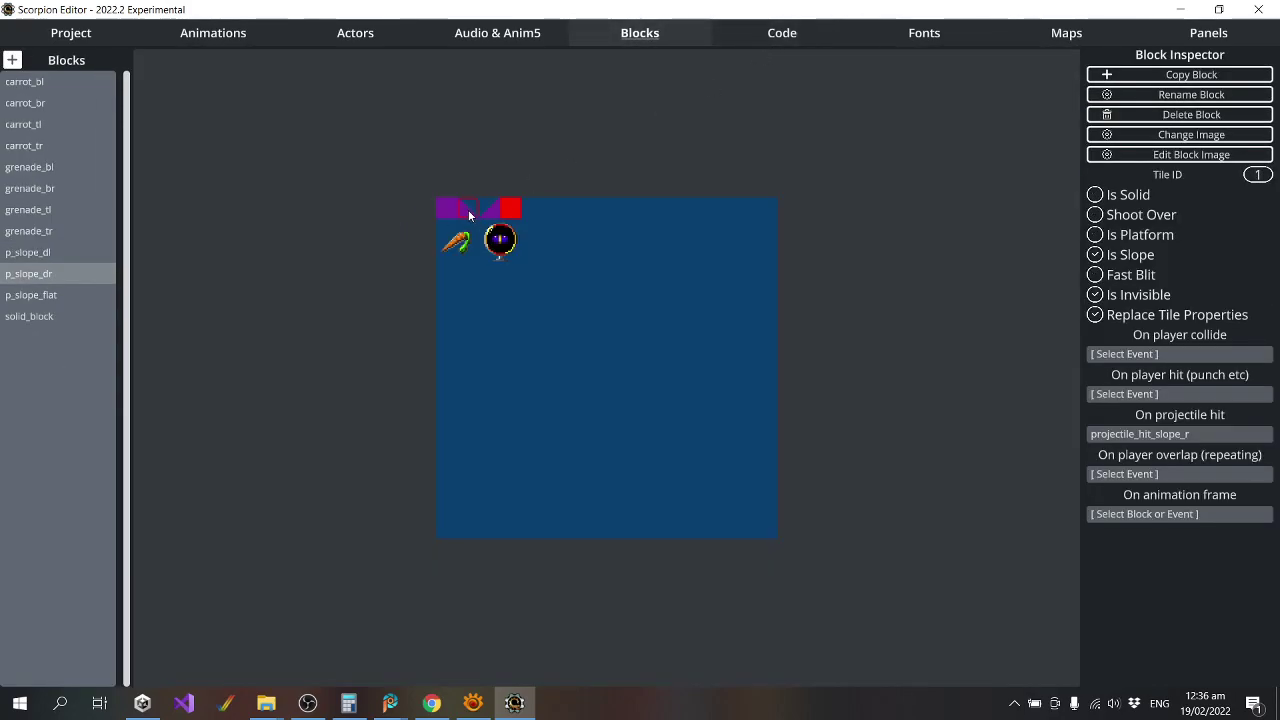
pyautogui.click(782, 36)
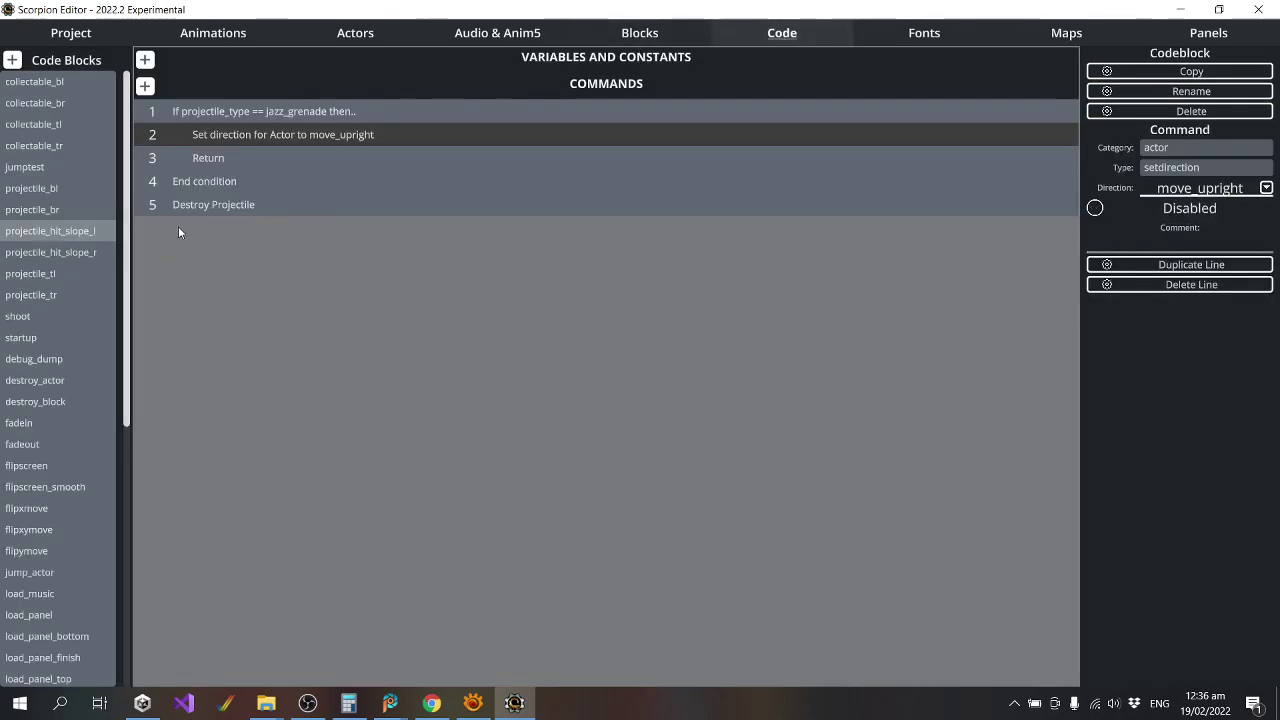
pyautogui.click(1266, 188)
pyautogui.click(520, 145)
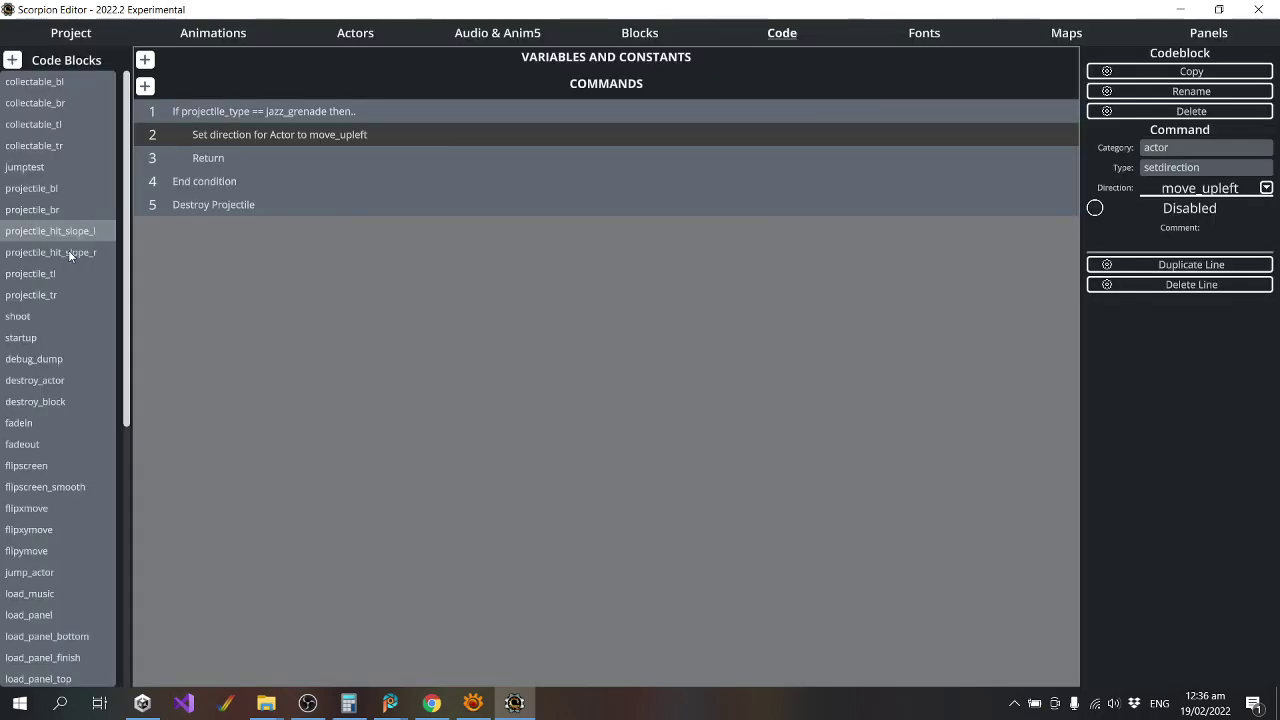
pyautogui.click(1266, 188)
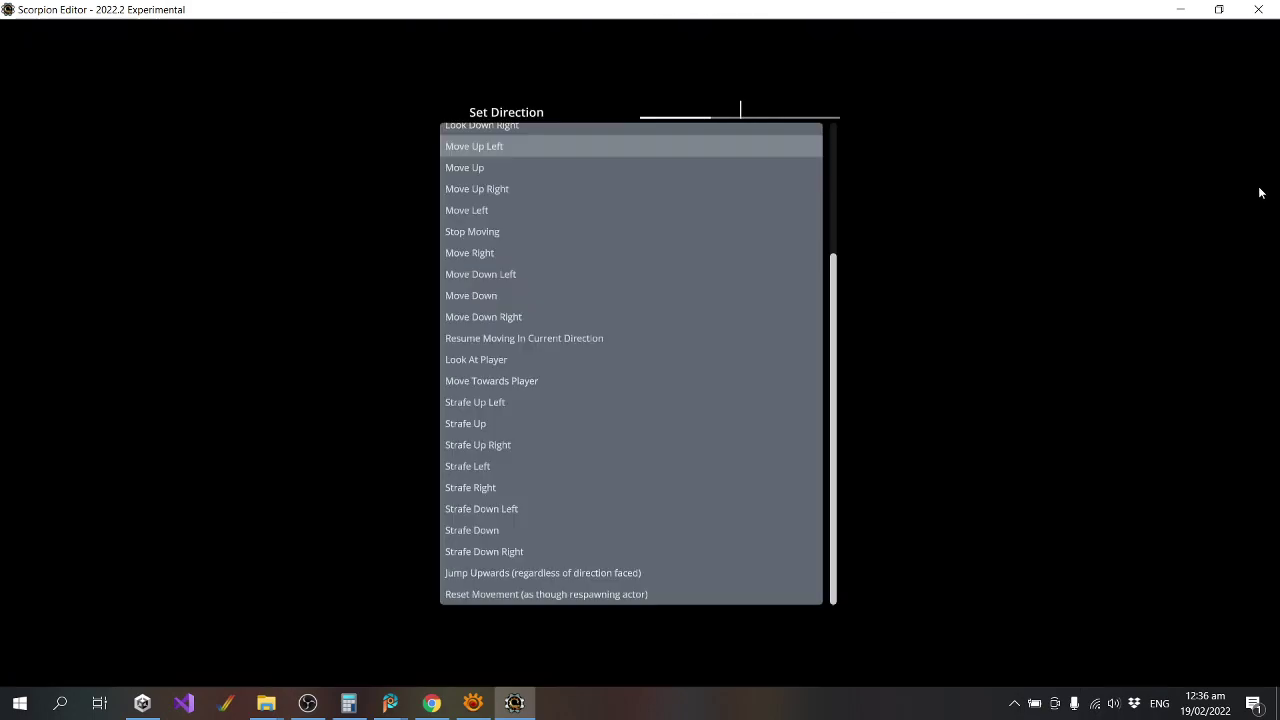
pyautogui.click(492, 190)
# Run the game in WinUAE, playtest the grenades while moving through the level, and close the emulator.
pyautogui.click(70, 33)
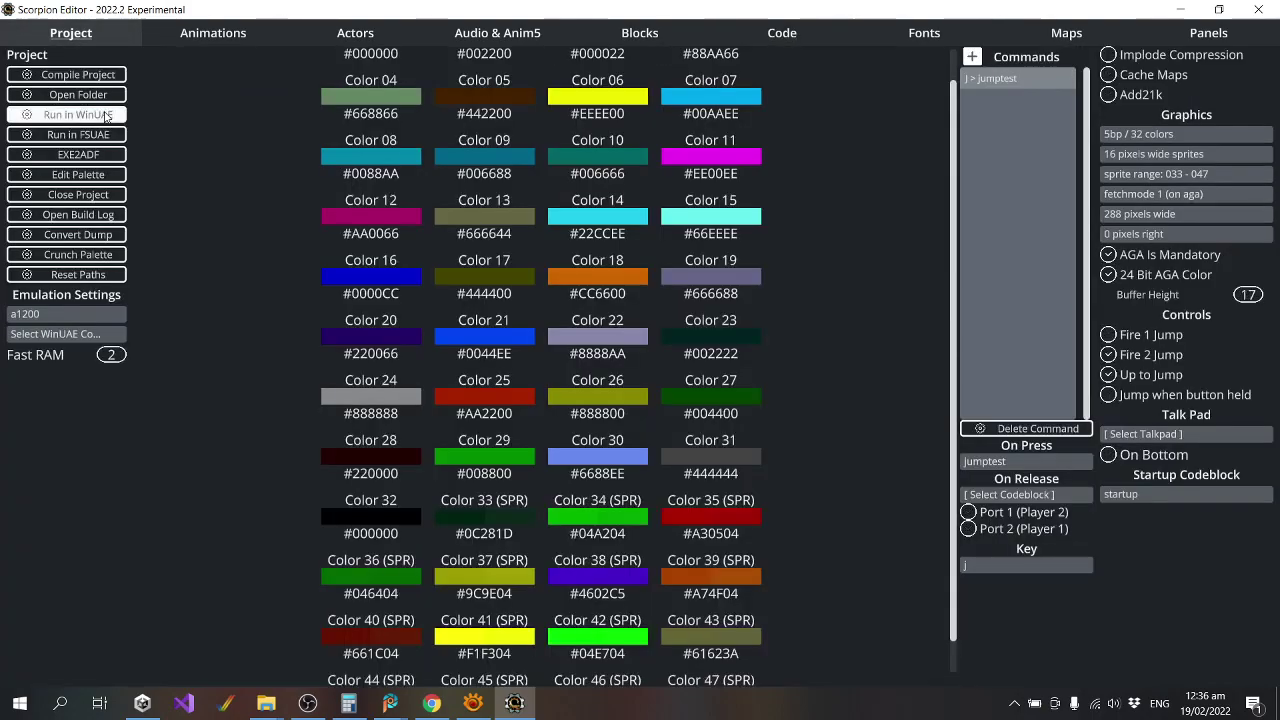
pyautogui.click(103, 116)
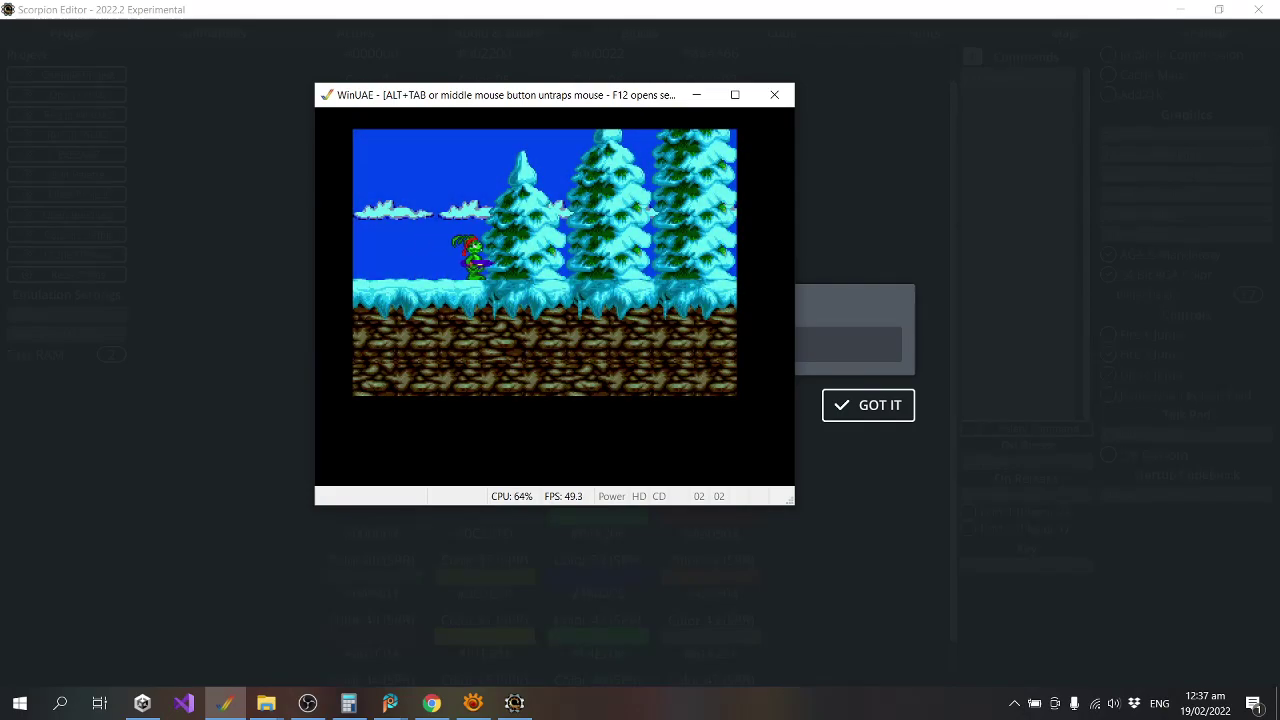
pyautogui.press('Right')
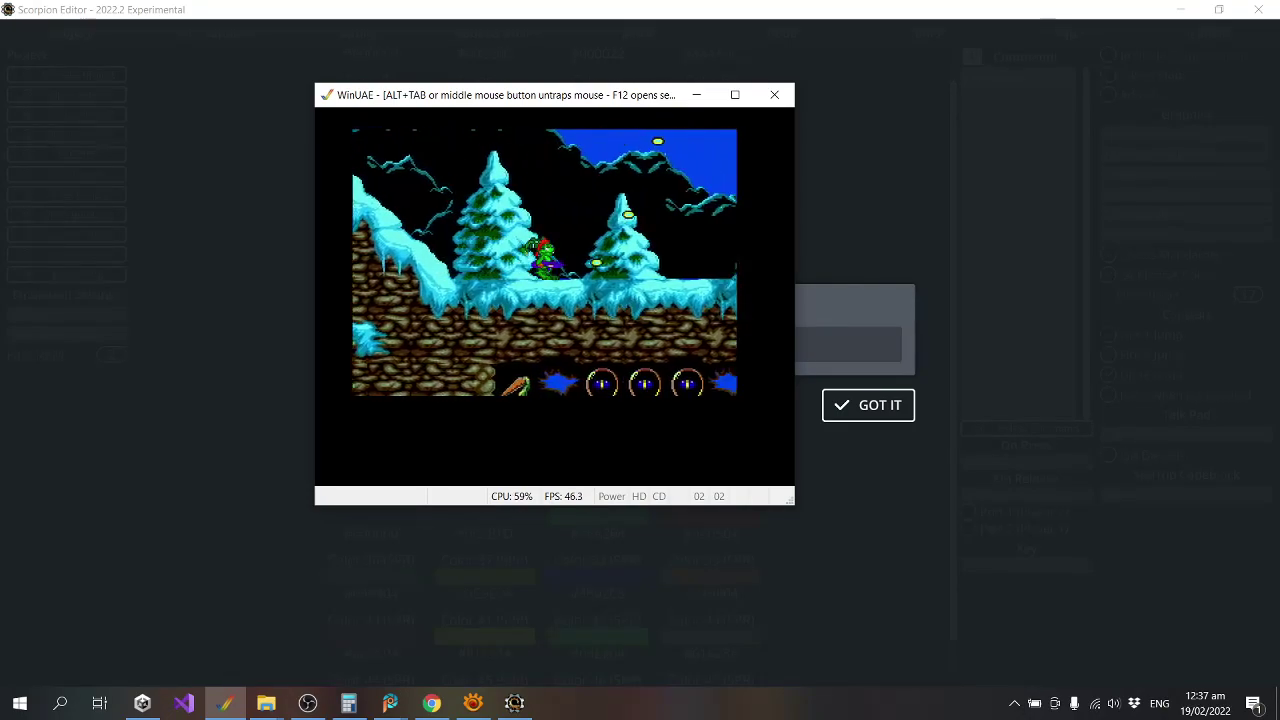
pyautogui.press('Right')
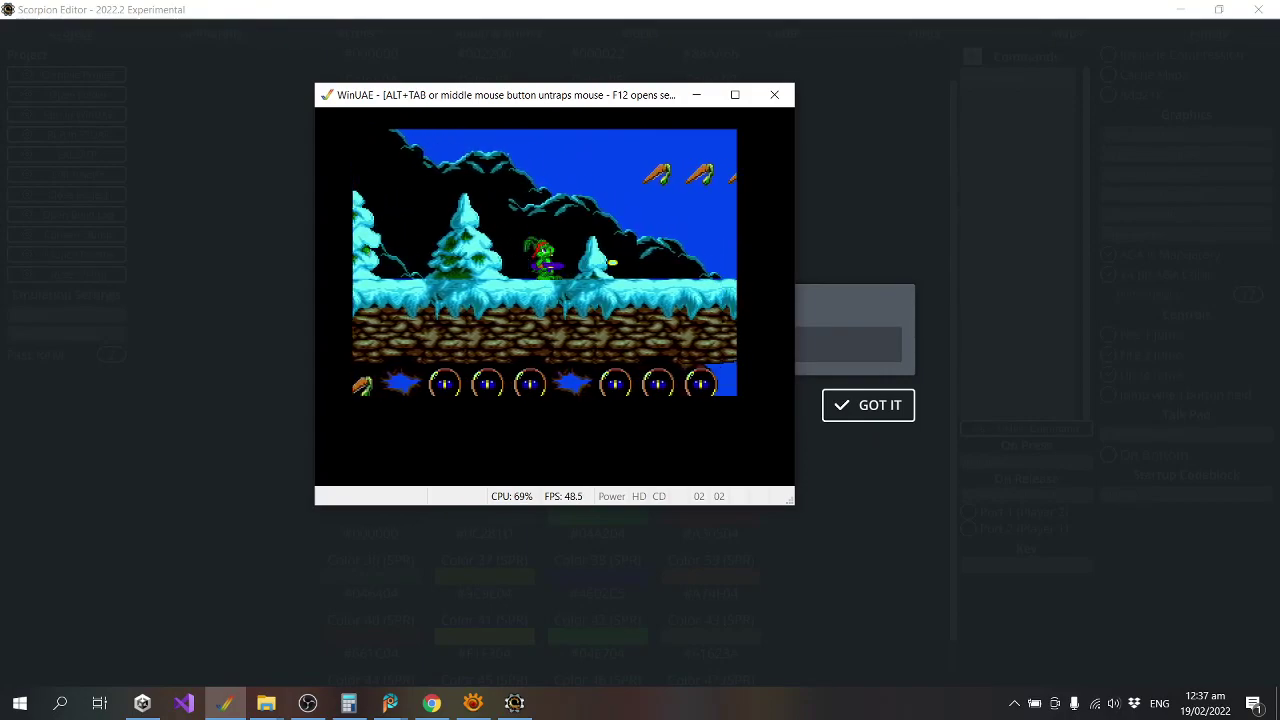
pyautogui.press('Right')
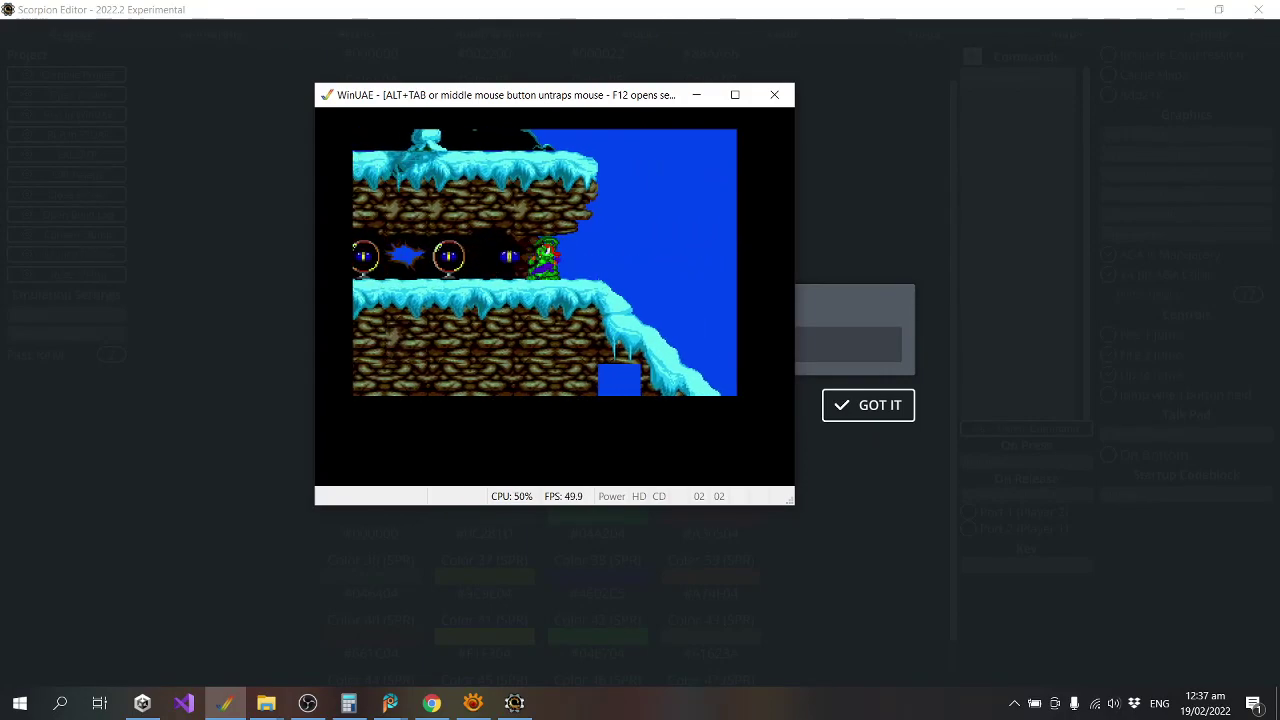
pyautogui.press('Right')
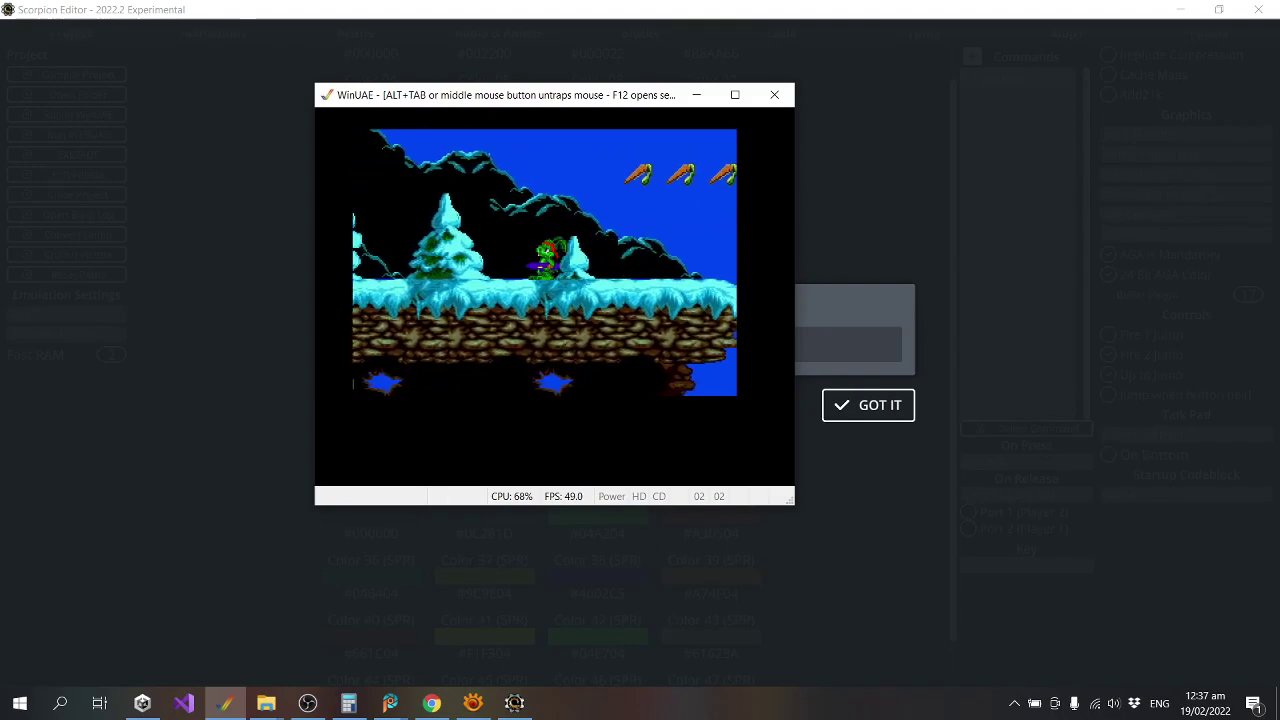
pyautogui.press('Right')
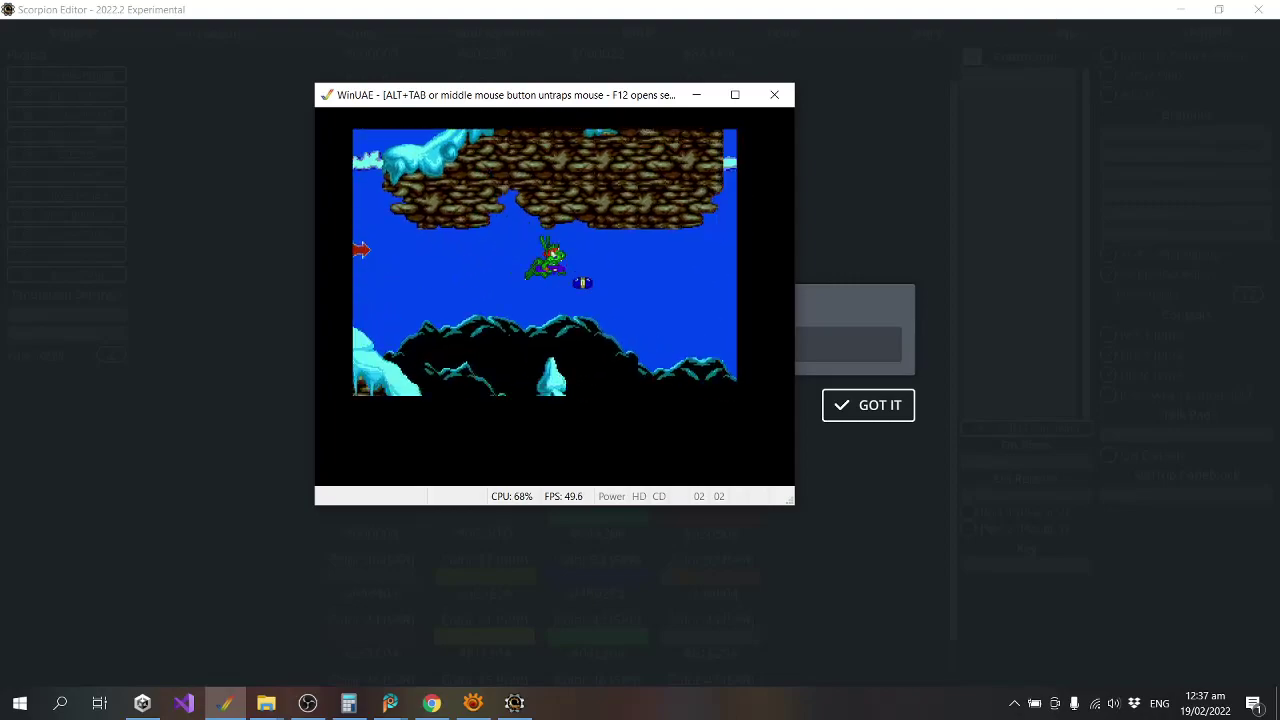
pyautogui.press('Right')
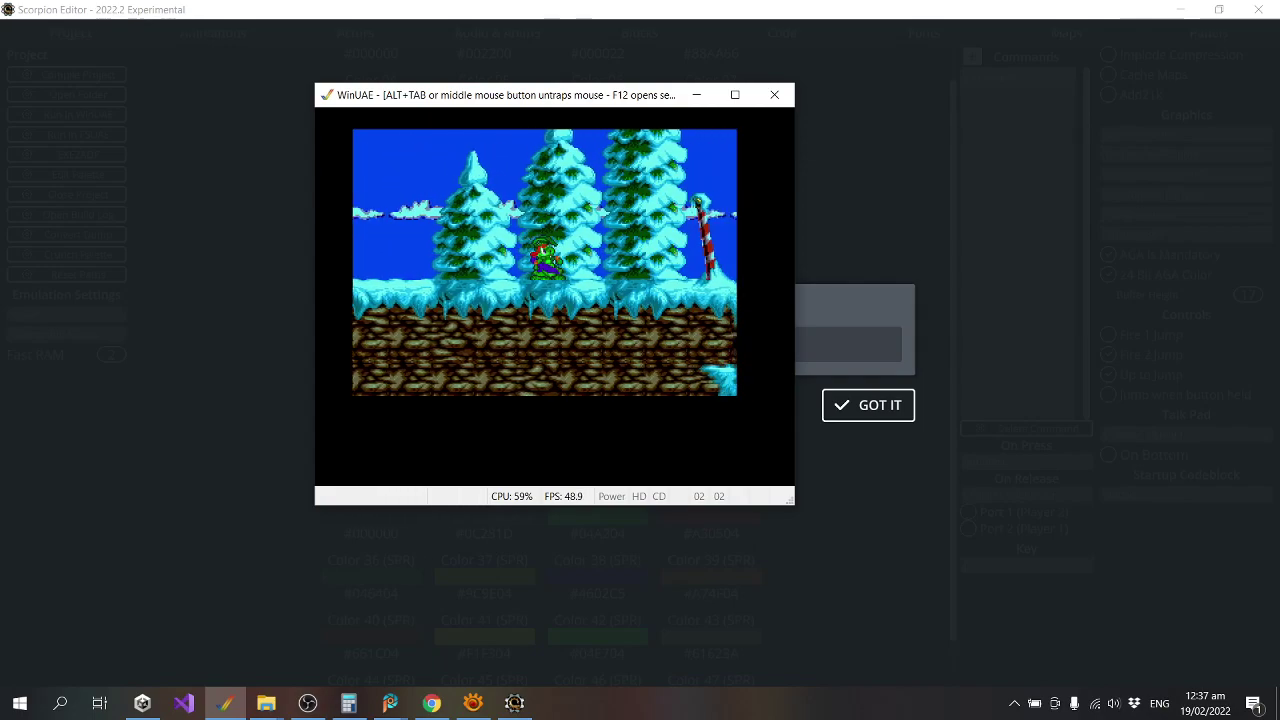
pyautogui.hotkey('alt', 'F4')
pyautogui.click(871, 405)
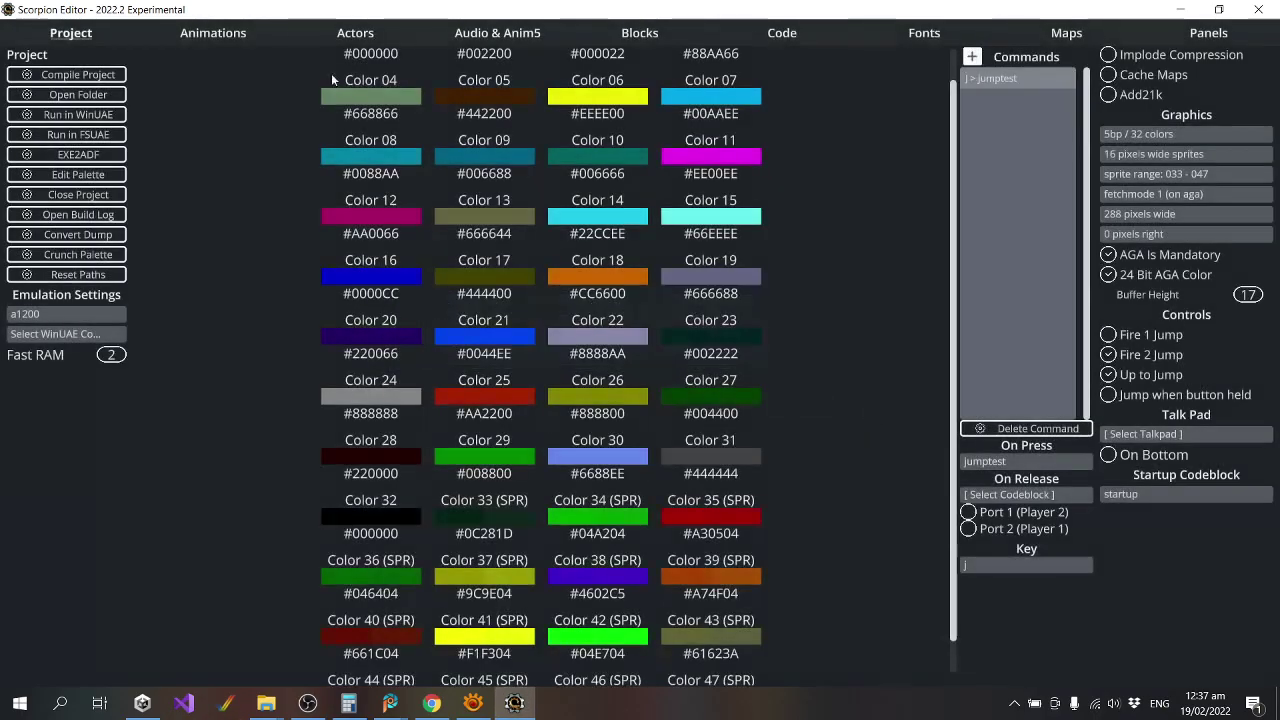
# Switch to Chrome and look through the Jazz Jackrabbit miscellaneous sprite sheet.
pyautogui.click(355, 33)
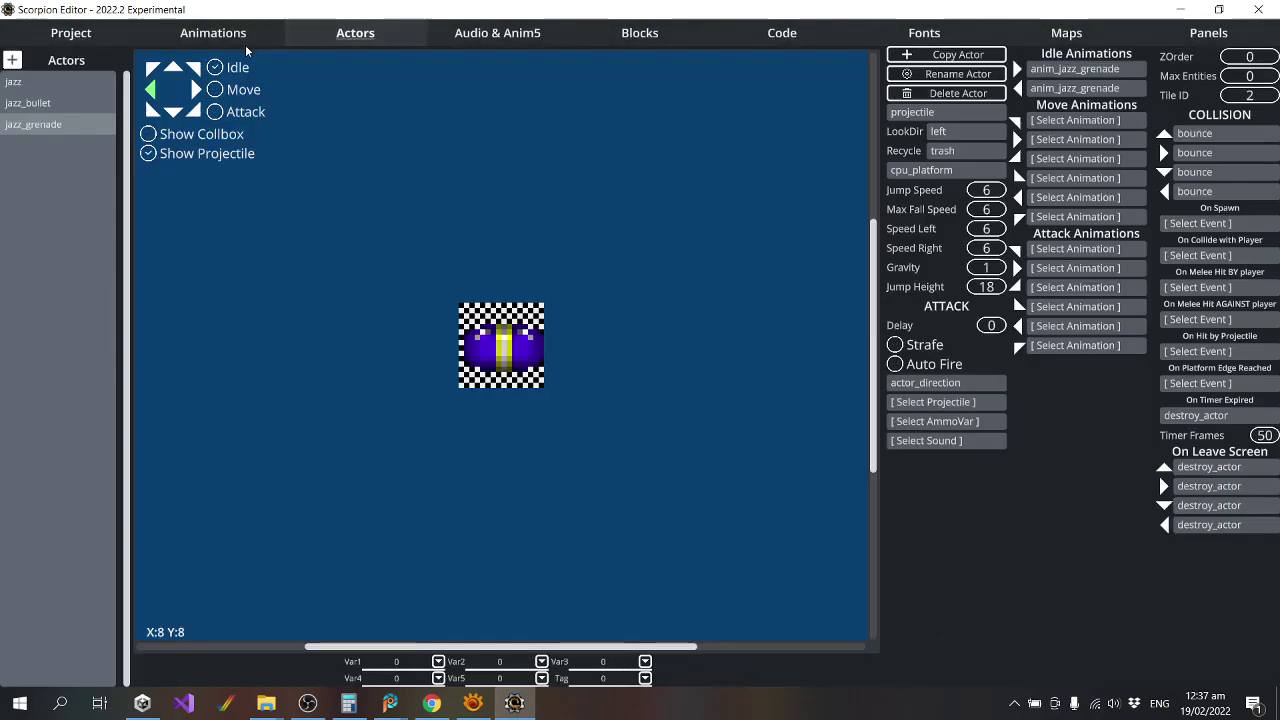
pyautogui.click(431, 705)
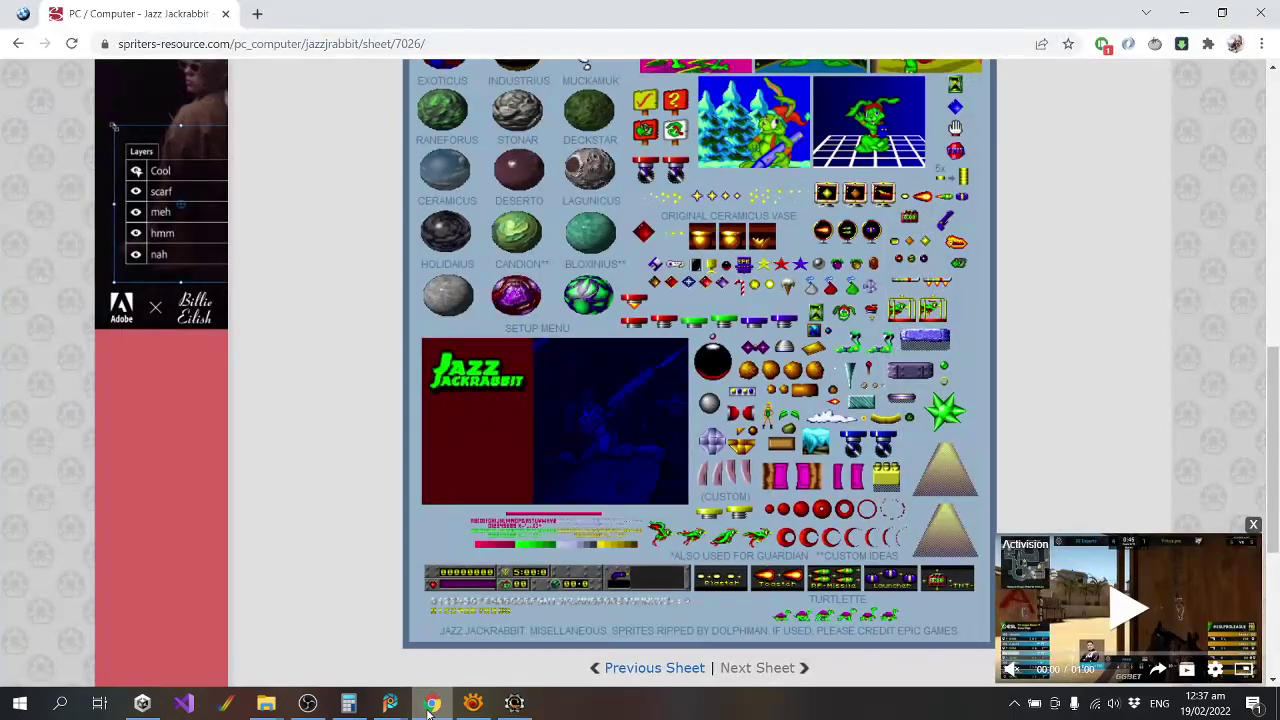
pyautogui.scroll(5, 617, 362)
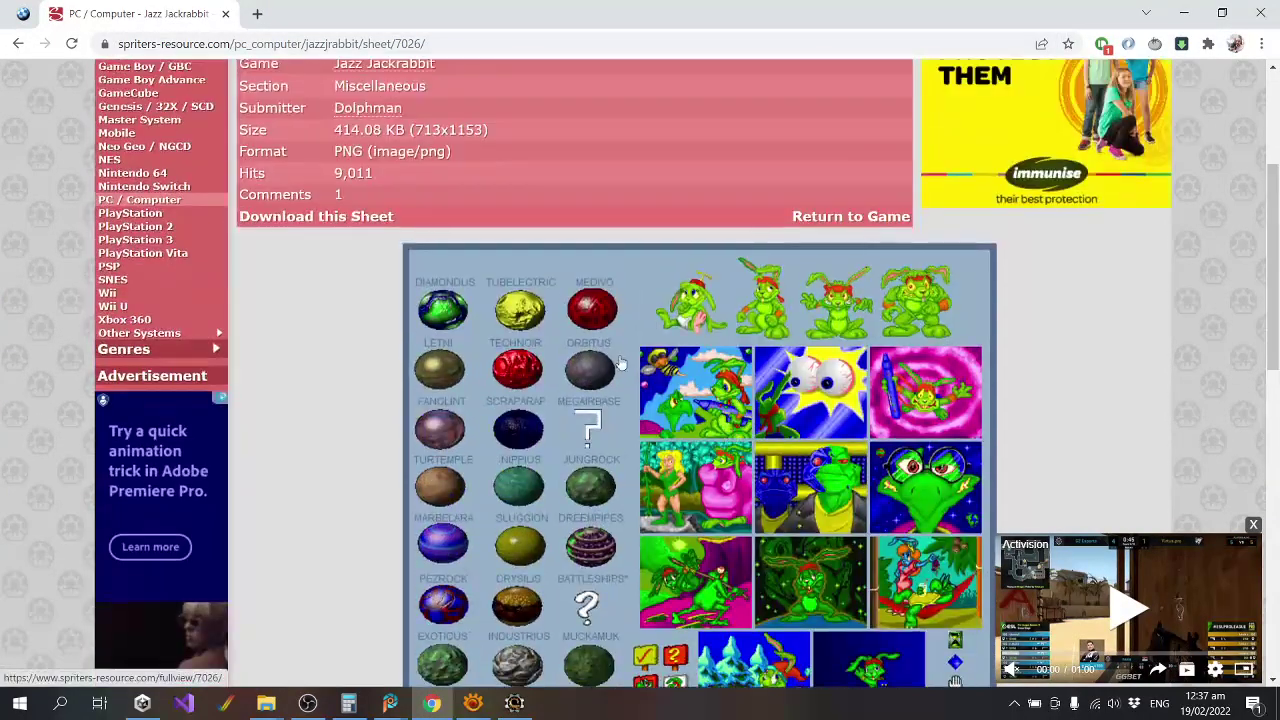
pyautogui.scroll(3, 617, 362)
pyautogui.scroll(-12, 617, 362)
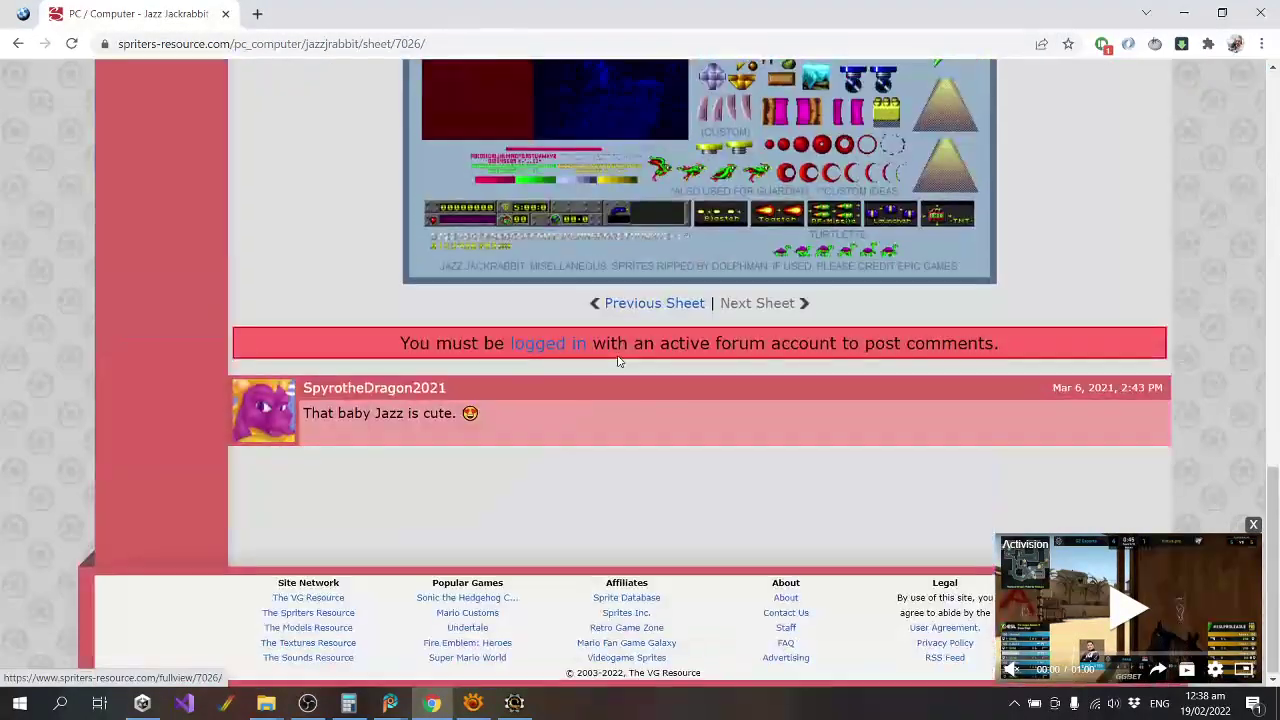
pyautogui.scroll(2, 617, 362)
pyautogui.scroll(3, 617, 362)
# Return to the Jazz Jackrabbit game page and look through its list of character, enemy, tileset, screen and miscellaneous sheets.
pyautogui.hotkey('alt', 'Left')
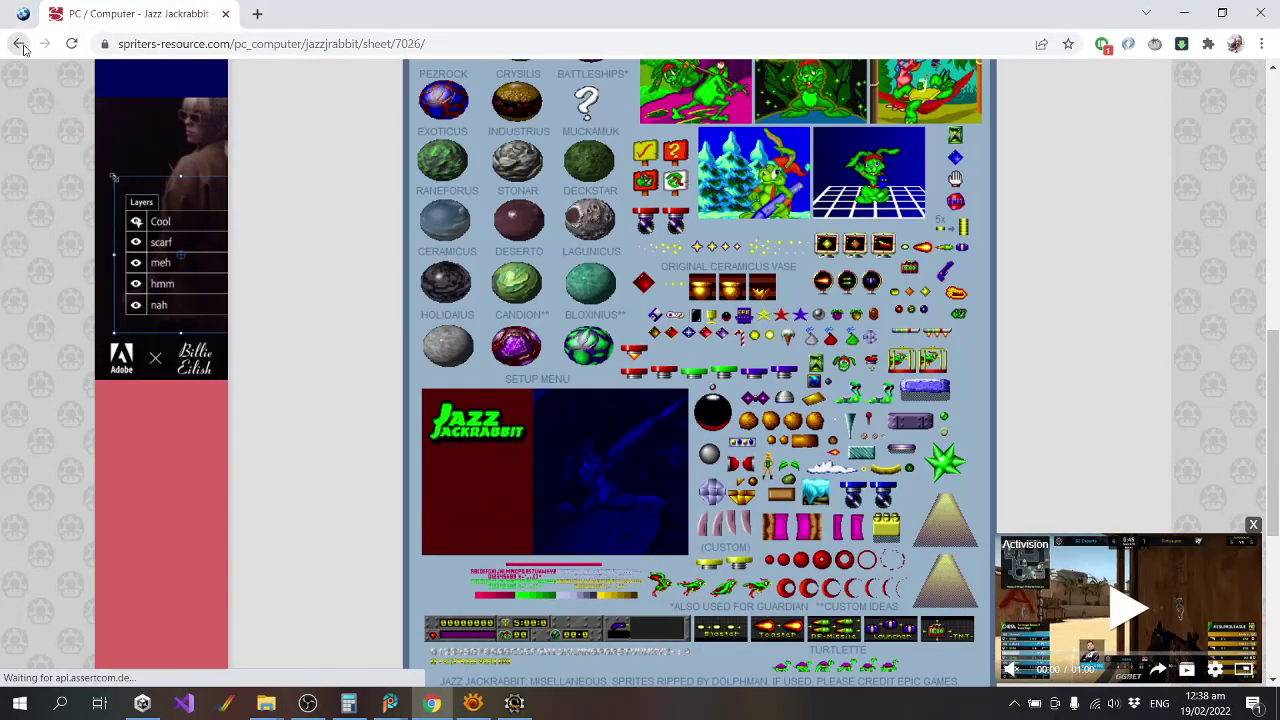
pyautogui.scroll(-13, 423, 447)
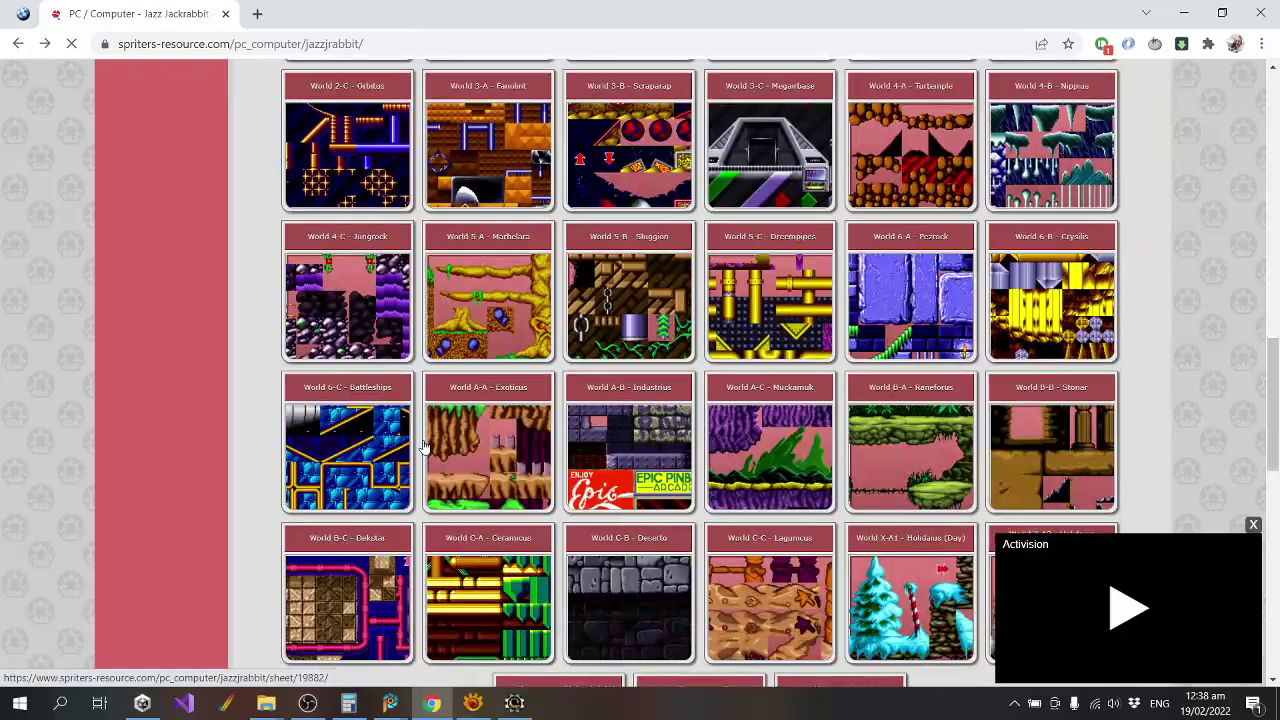
pyautogui.scroll(-5, 423, 447)
pyautogui.scroll(-5, 1014, 410)
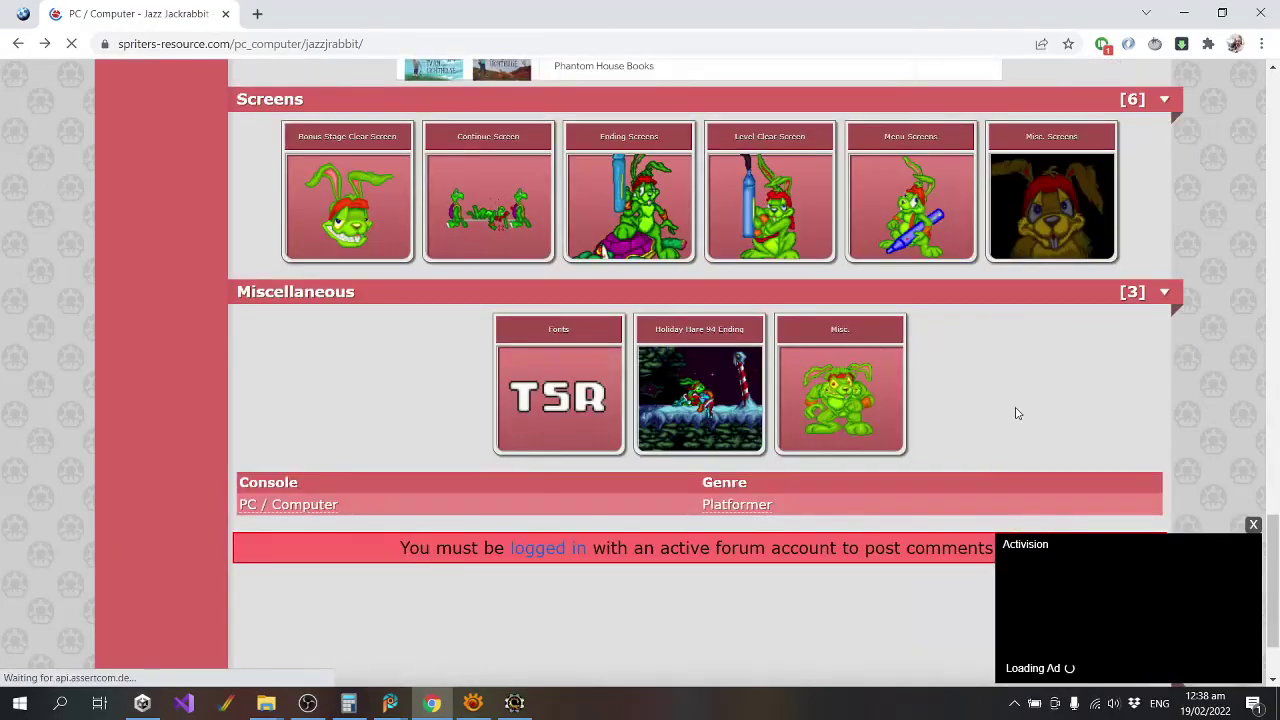
pyautogui.click(1254, 526)
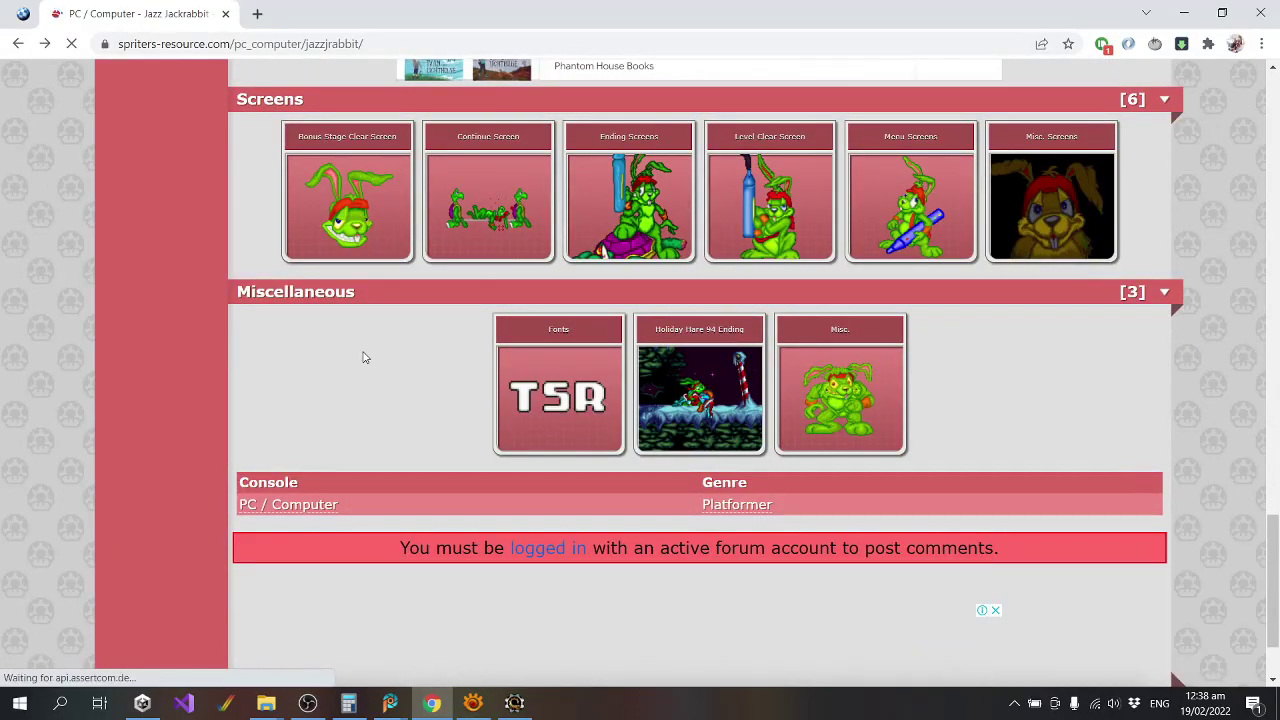
pyautogui.scroll(9, 378, 381)
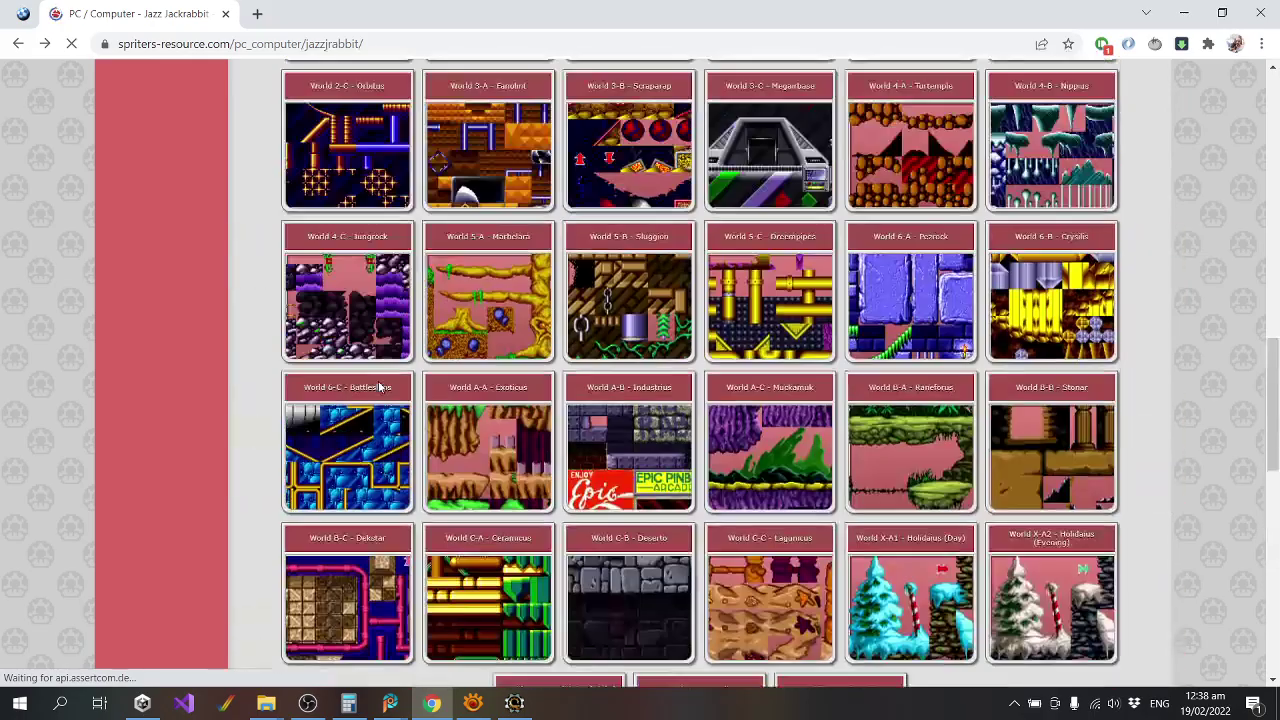
pyautogui.scroll(3, 378, 381)
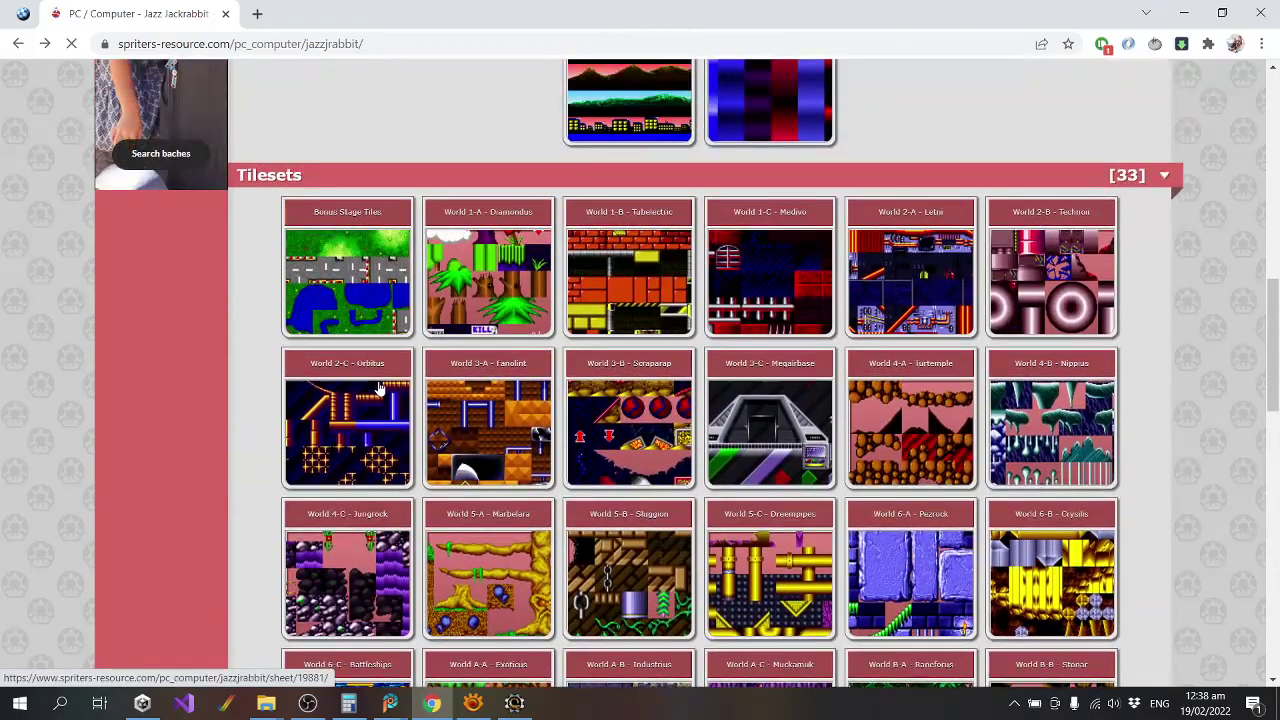
pyautogui.scroll(-7, 378, 388)
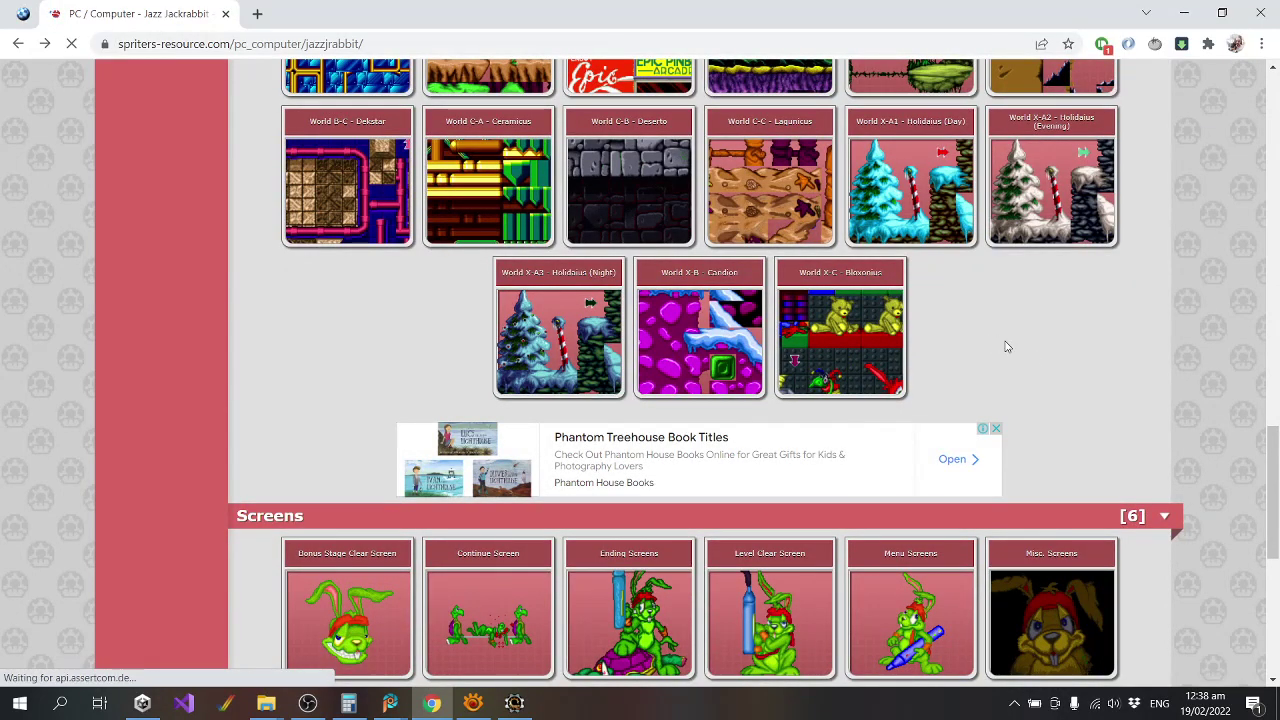
pyautogui.scroll(-2, 1037, 363)
pyautogui.scroll(-1, 1037, 363)
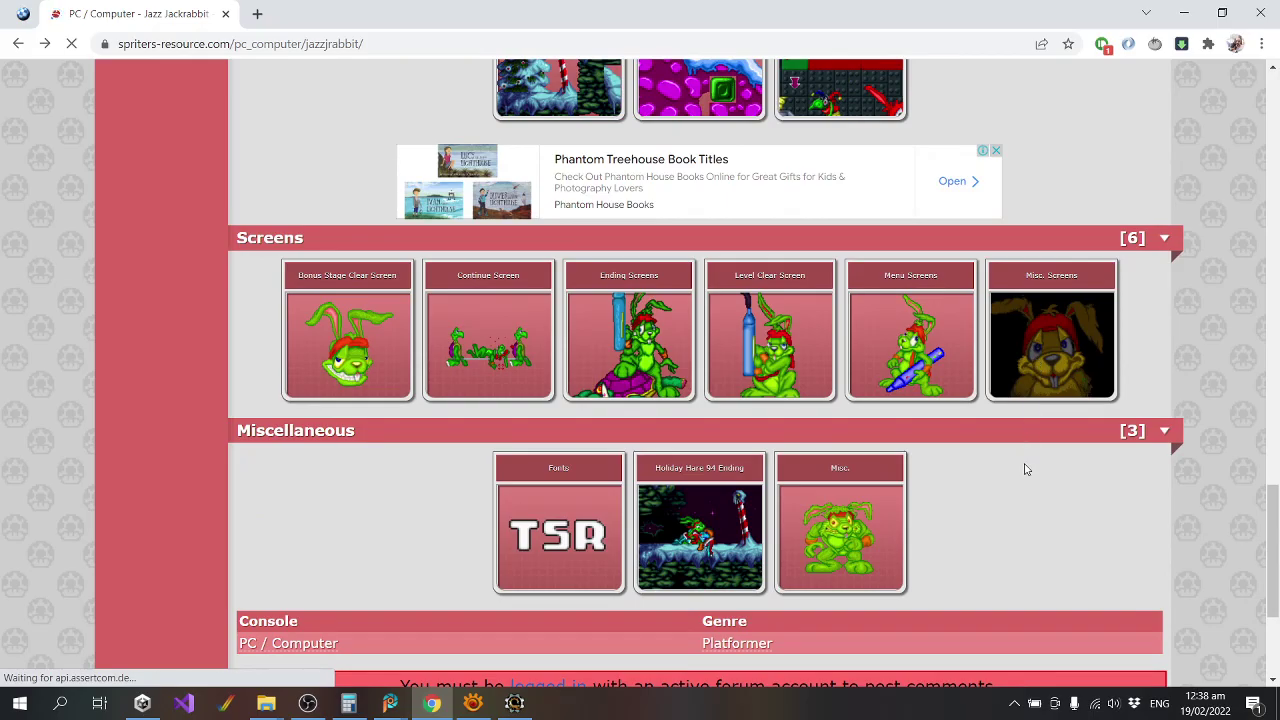
pyautogui.scroll(10, 1024, 521)
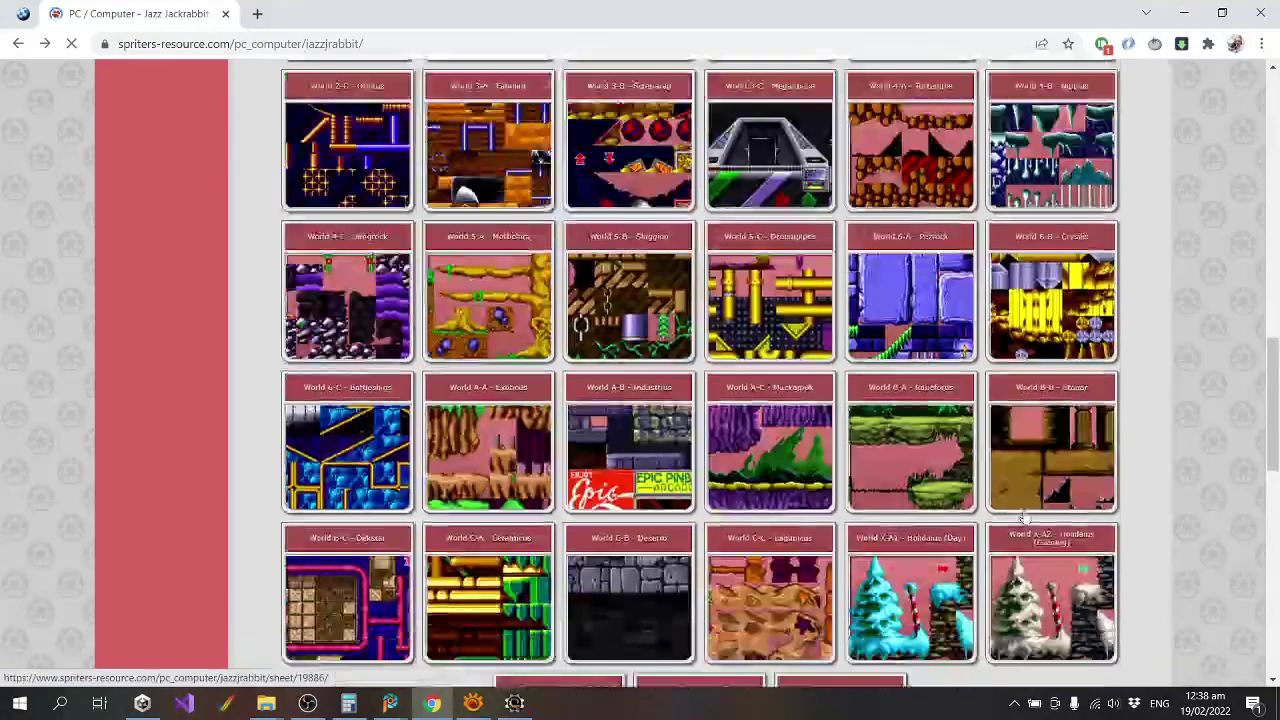
pyautogui.scroll(5, 1024, 516)
pyautogui.scroll(-8, 1024, 516)
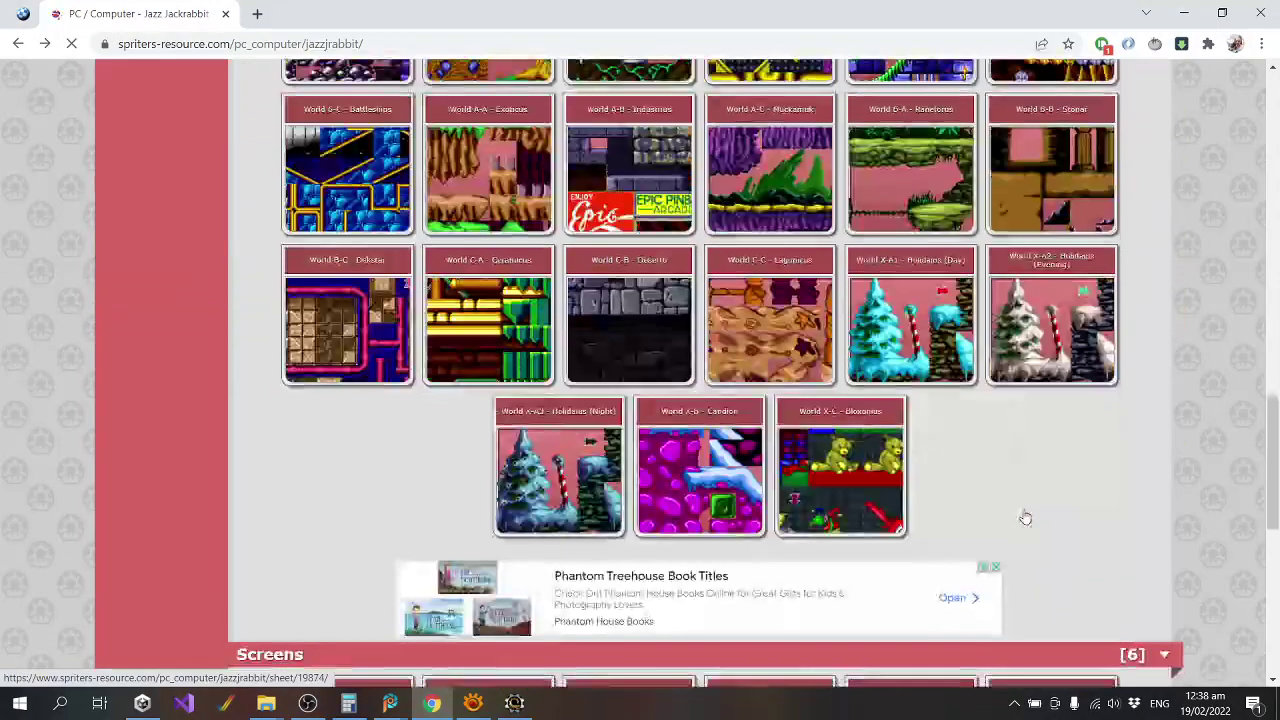
pyautogui.scroll(-5, 1024, 516)
pyautogui.scroll(15, 1023, 508)
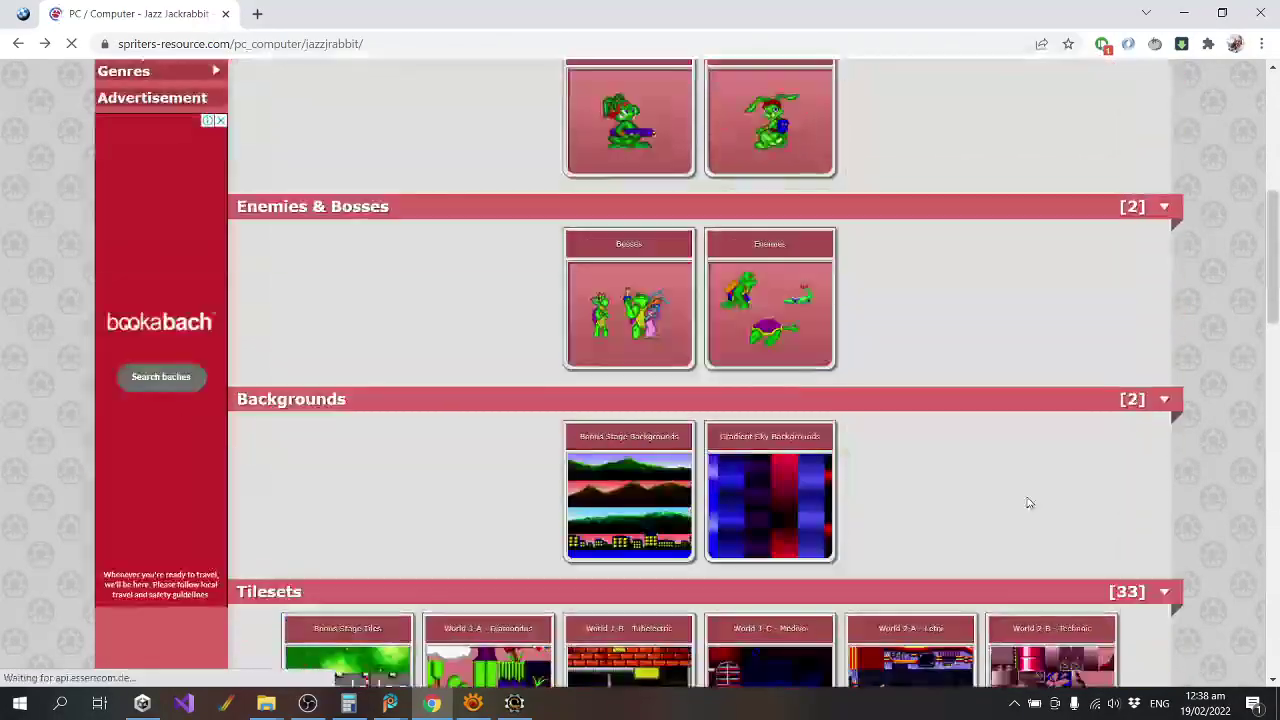
pyautogui.scroll(2, 790, 443)
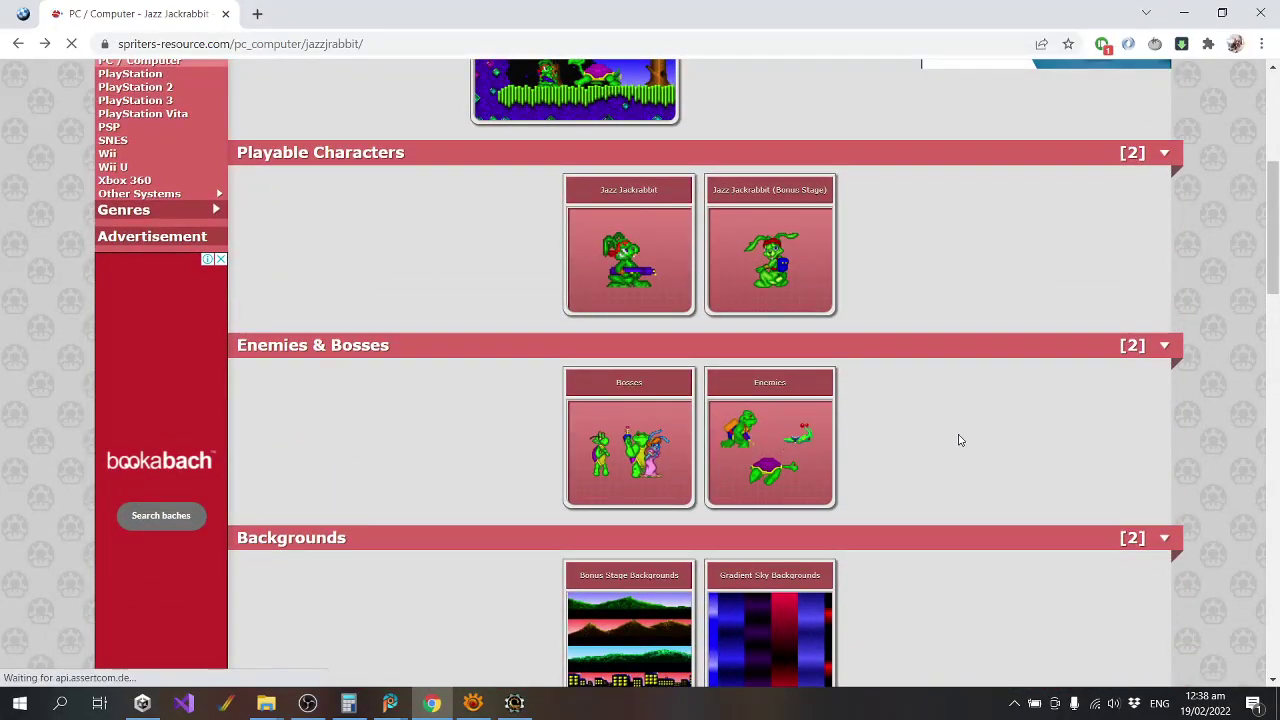
# Open the Enemies sprite sheet, close the video advertisement, and look through the enemy sprites down to the end of the sheet.
pyautogui.scroll(-5, 743, 380)
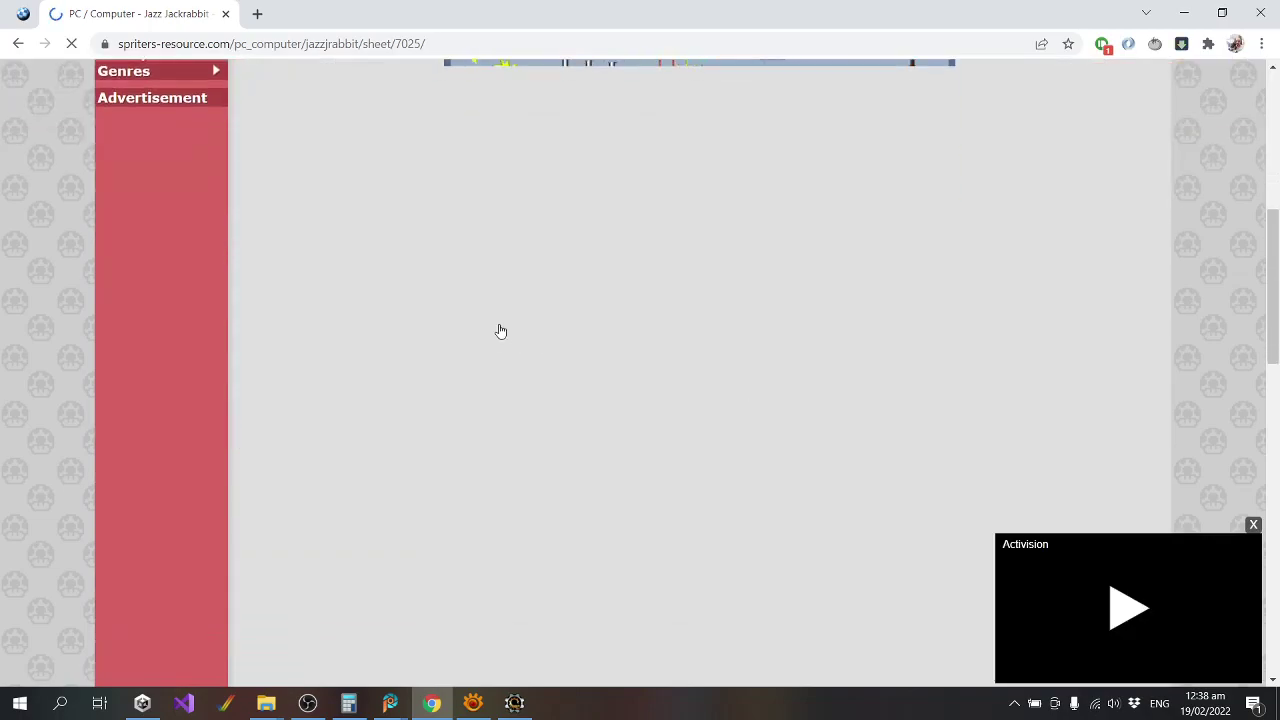
pyautogui.scroll(1, 1210, 374)
pyautogui.click(1253, 524)
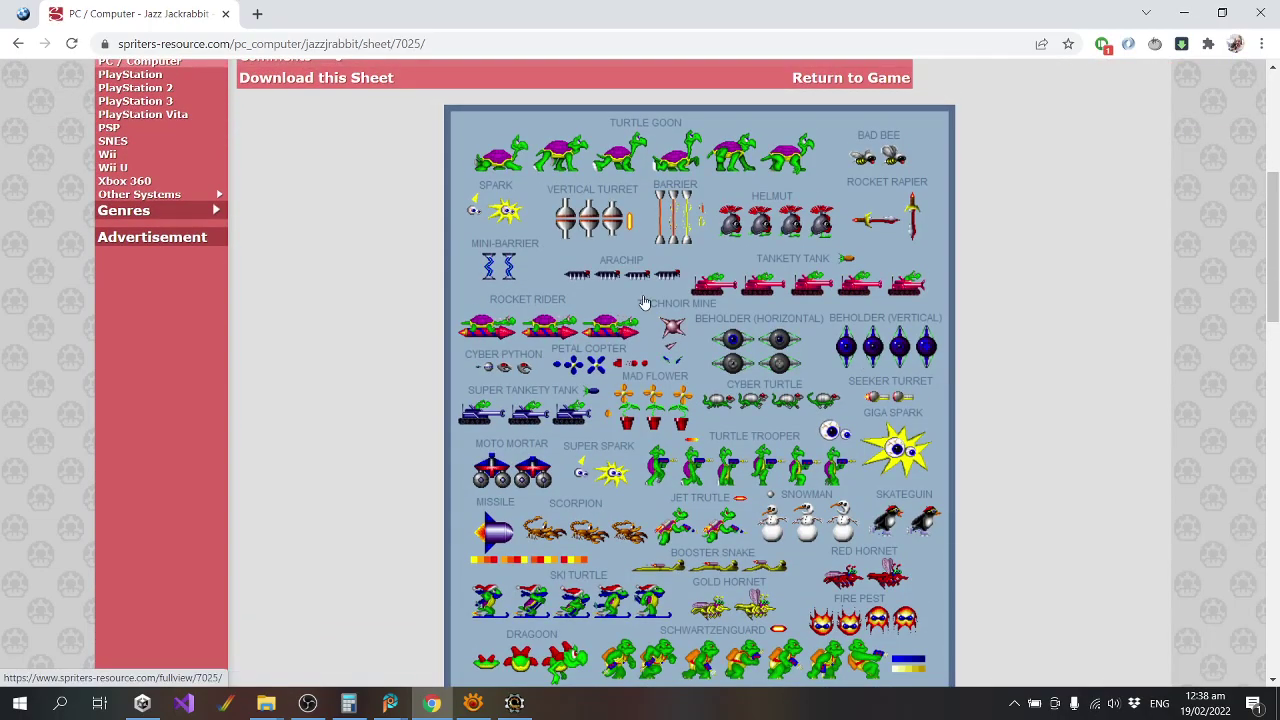
pyautogui.scroll(-15, 372, 375)
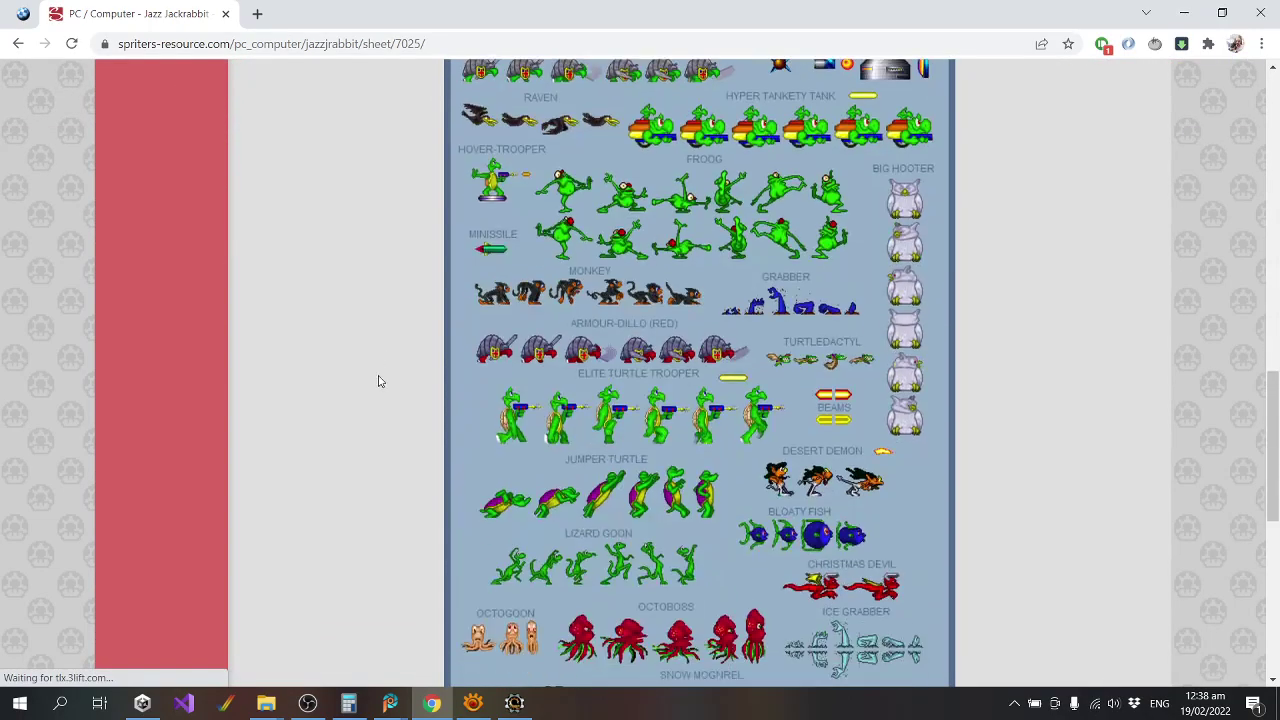
pyautogui.scroll(-3, 378, 381)
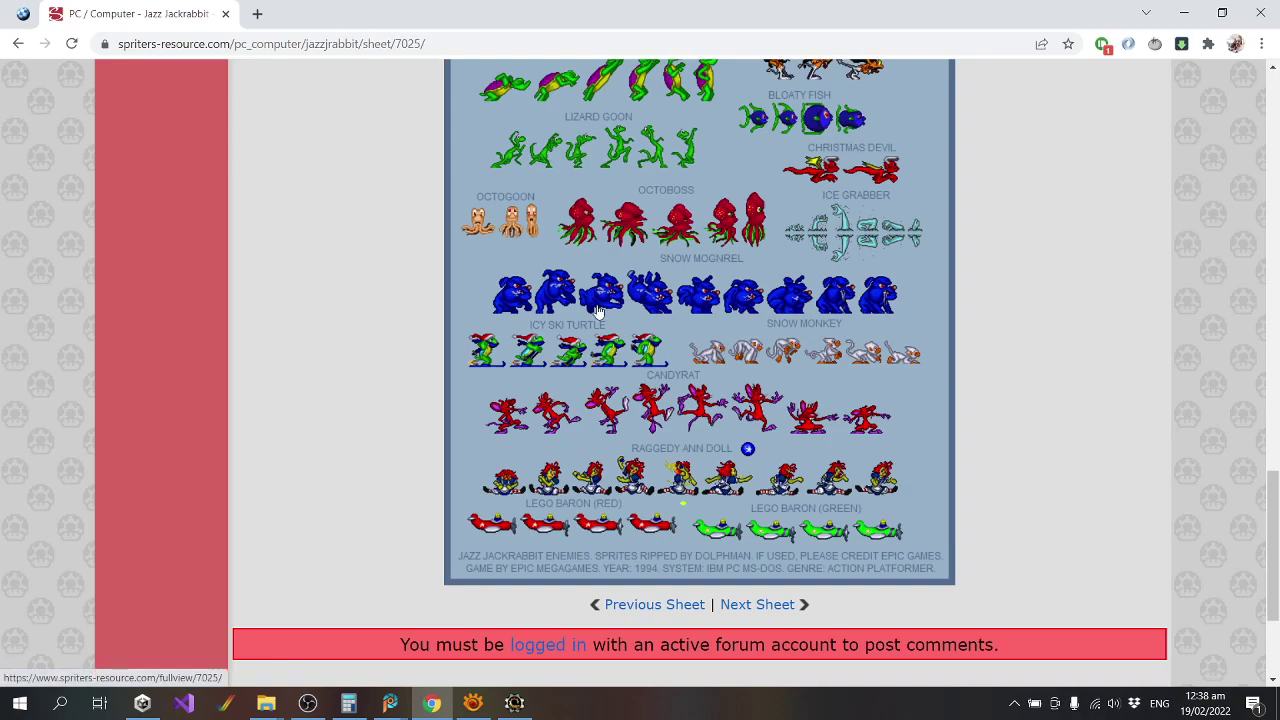
# Copy the Jazz Jackrabbit Enemies sprite sheet image to the clipboard.
pyautogui.rightClick(811, 262)
pyautogui.click(888, 470)
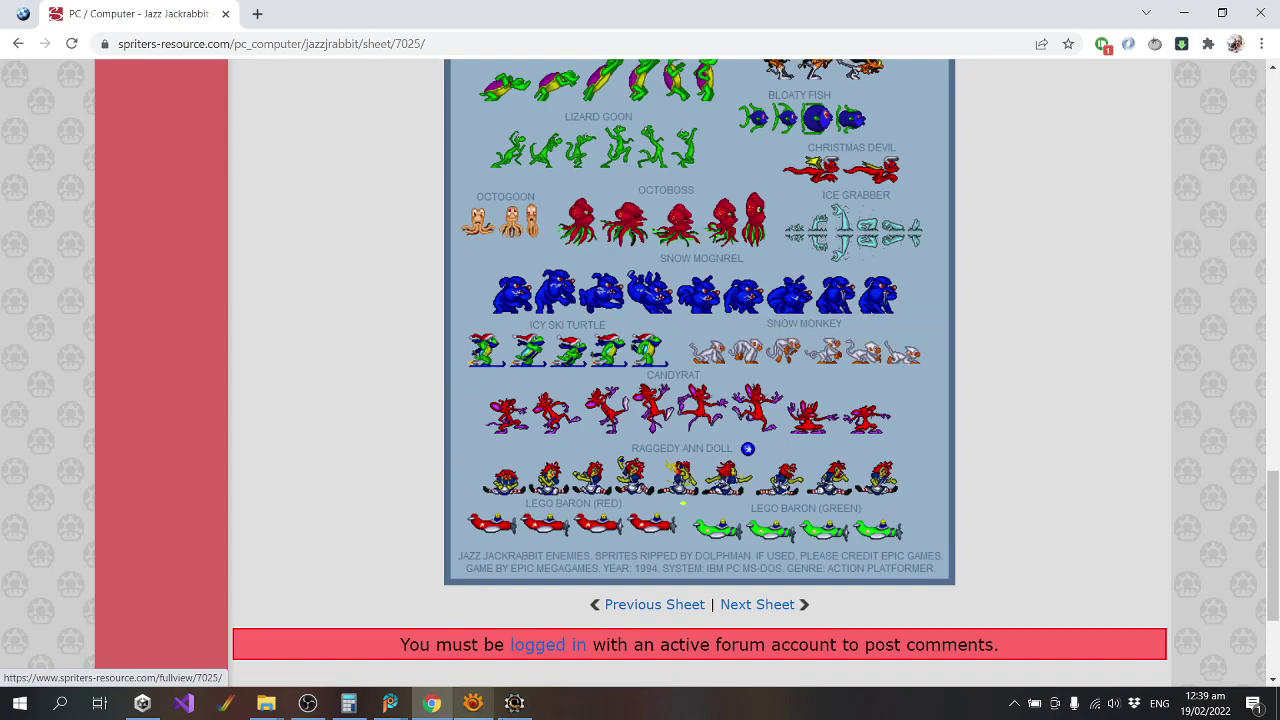
pyautogui.click(380, 715)
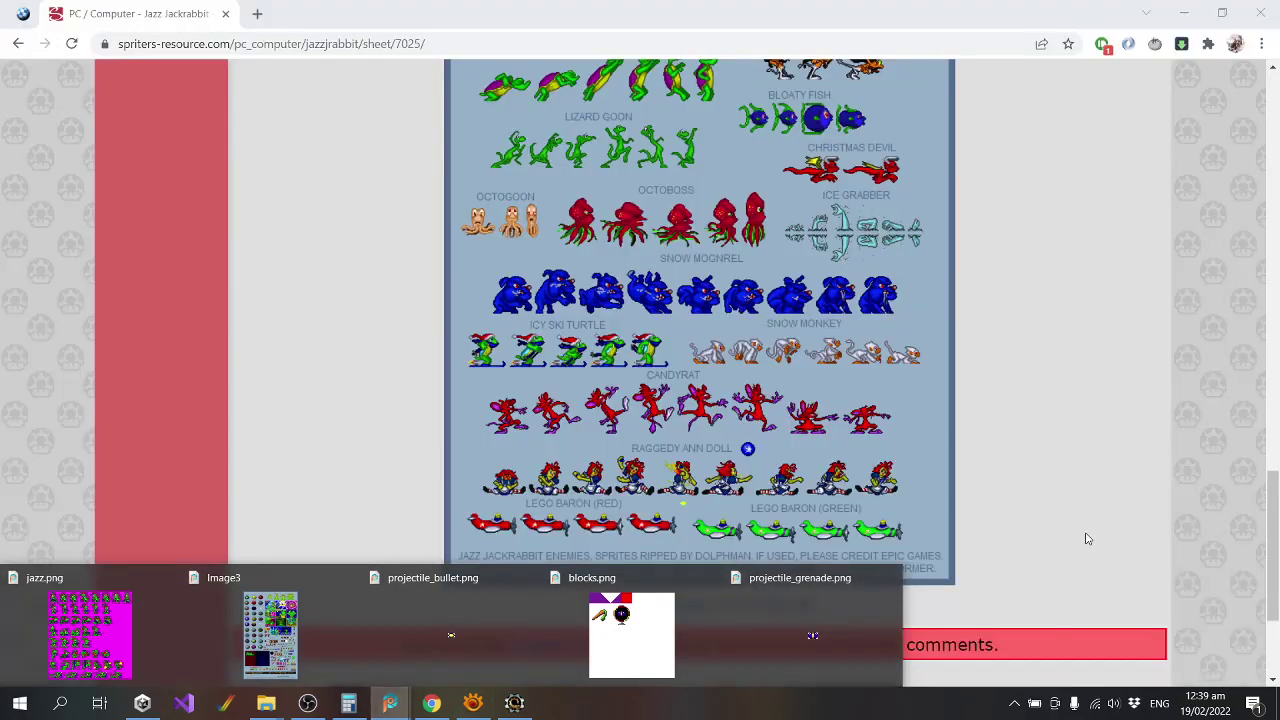
pyautogui.scroll(4, 1050, 480)
pyautogui.scroll(10, 1027, 443)
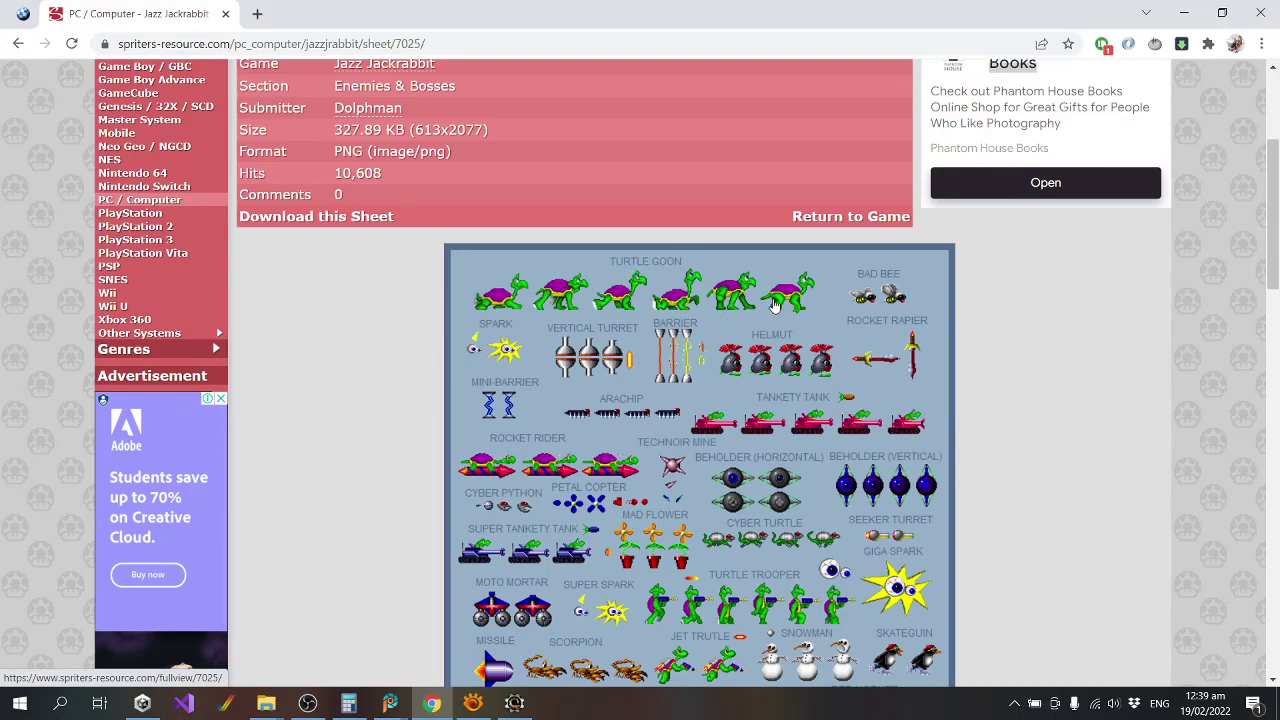
pyautogui.scroll(-13, 672, 421)
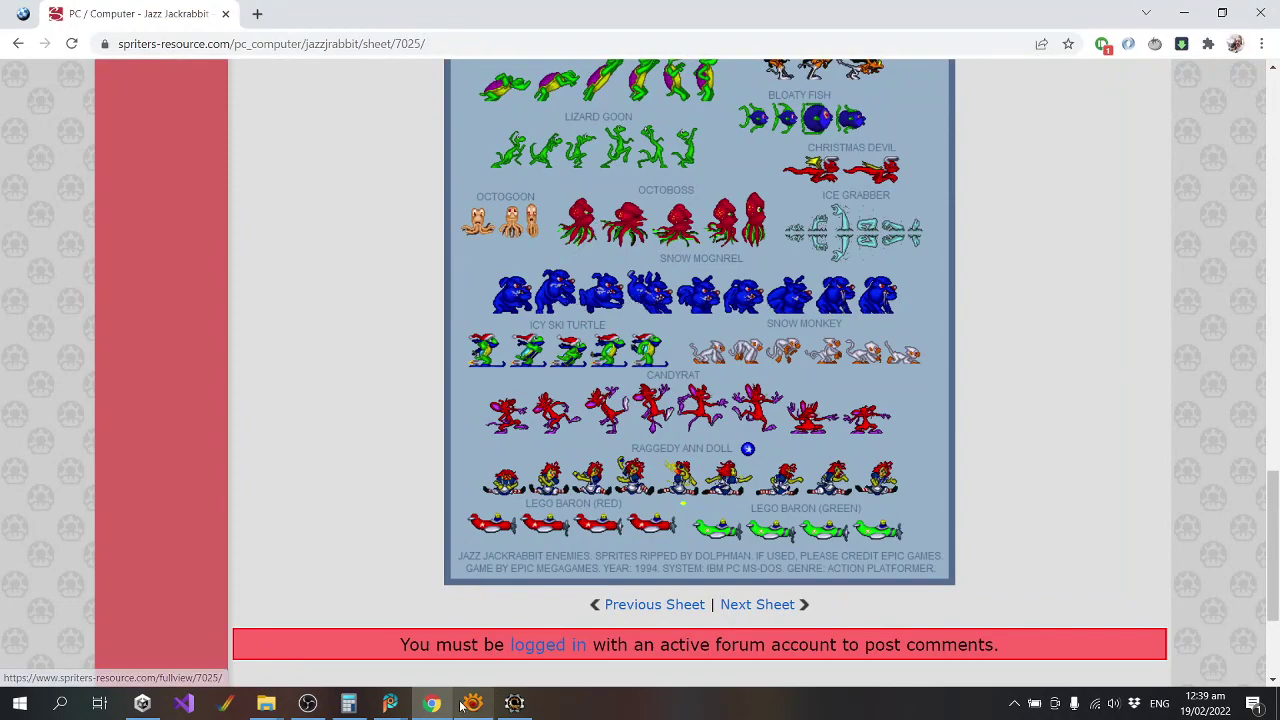
# Switch to PaintShop Pro and paste the copied enemies sheet as a new image.
pyautogui.moveTo(390, 703)
pyautogui.click(812, 636)
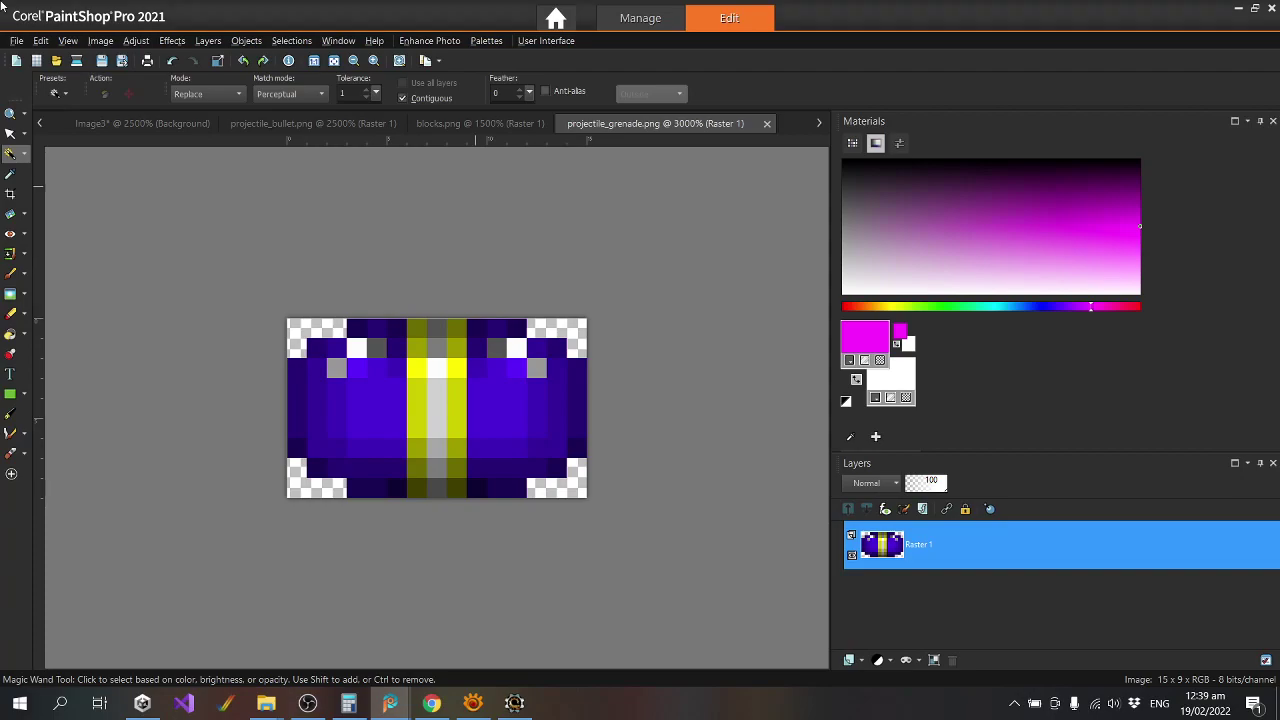
pyautogui.click(41, 40)
pyautogui.click(123, 210)
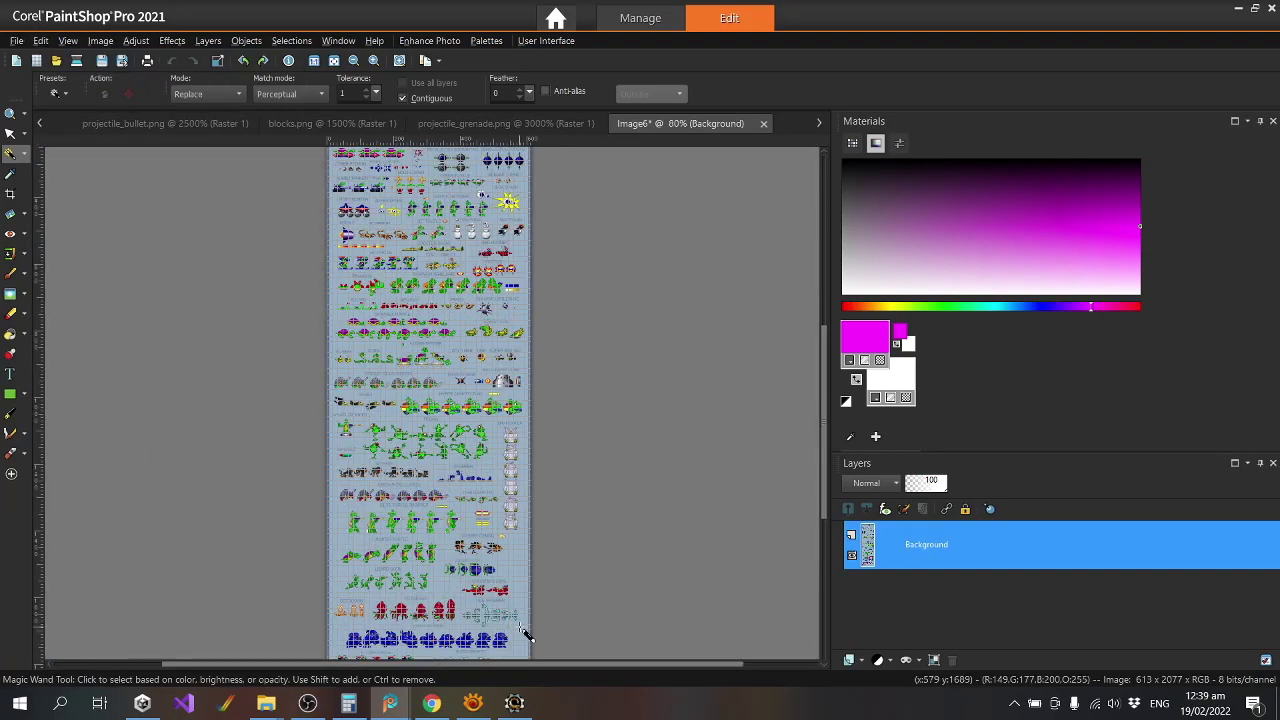
# Hide the grid overlay on the pasted enemies sheet.
pyautogui.scroll(2, 790, 505)
pyautogui.scroll(-5, 790, 505)
pyautogui.scroll(3, 478, 318)
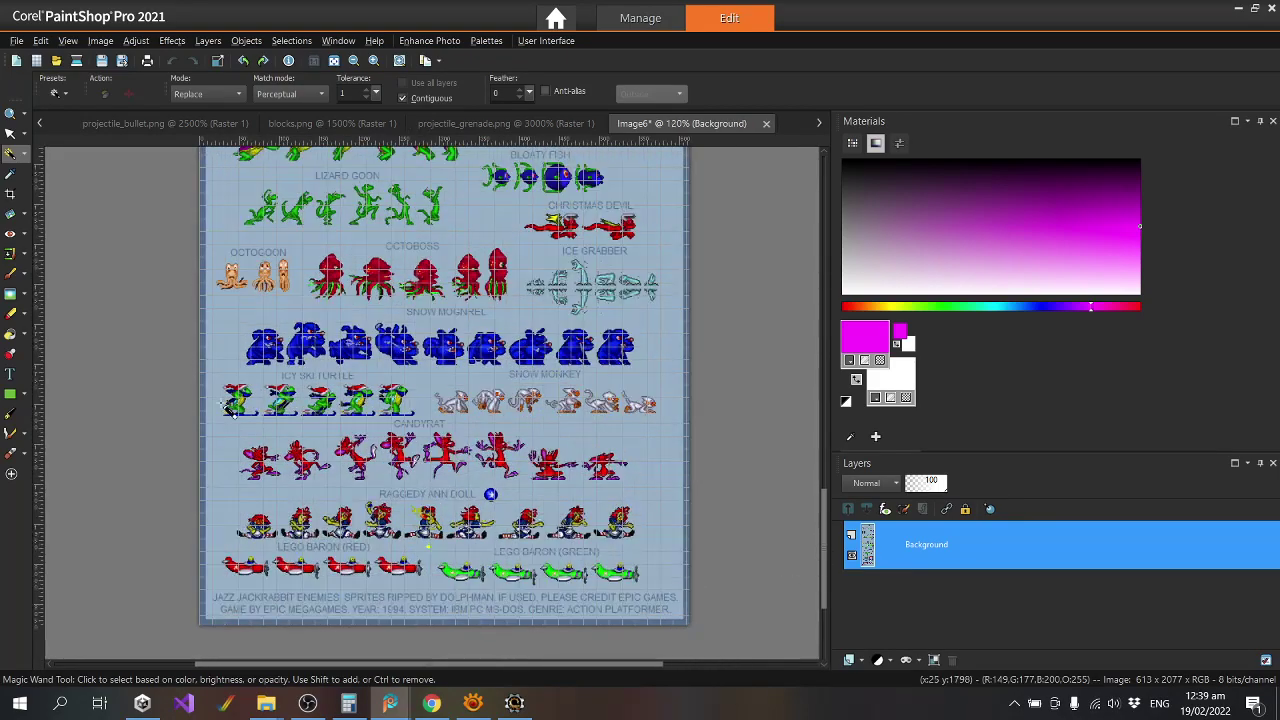
pyautogui.scroll(1, 700, 340)
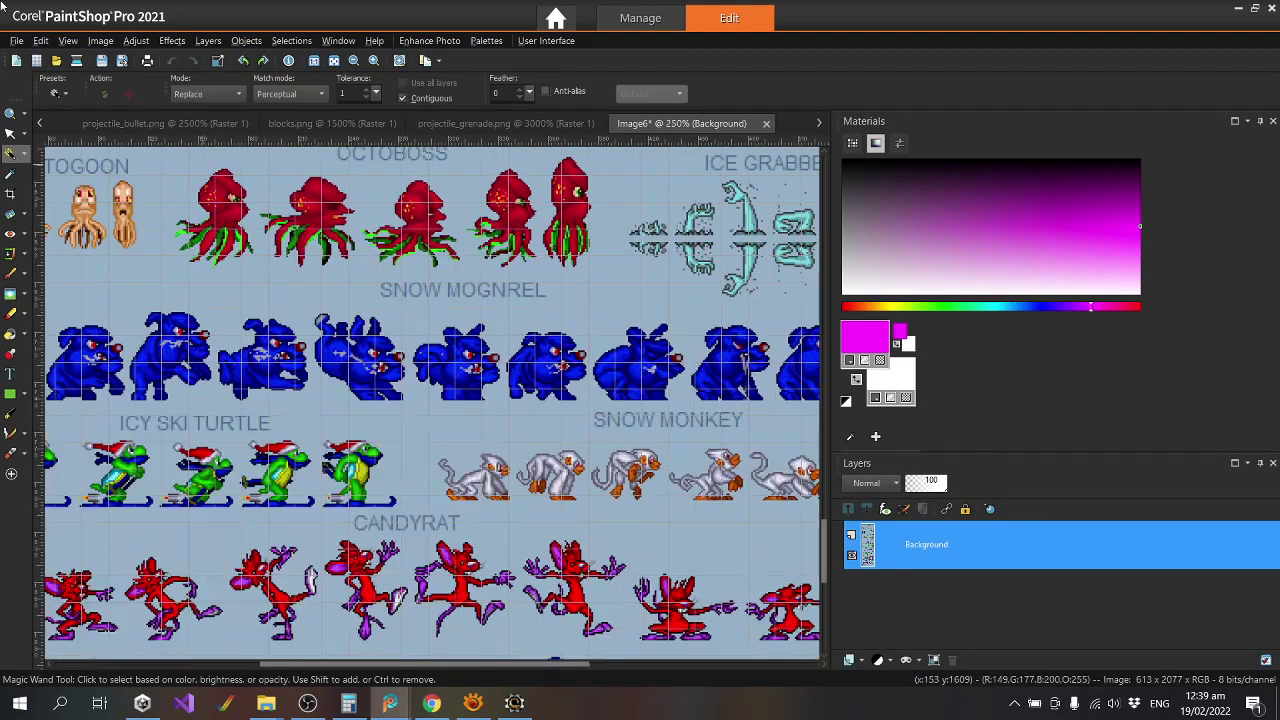
pyautogui.click(68, 40)
pyautogui.click(91, 200)
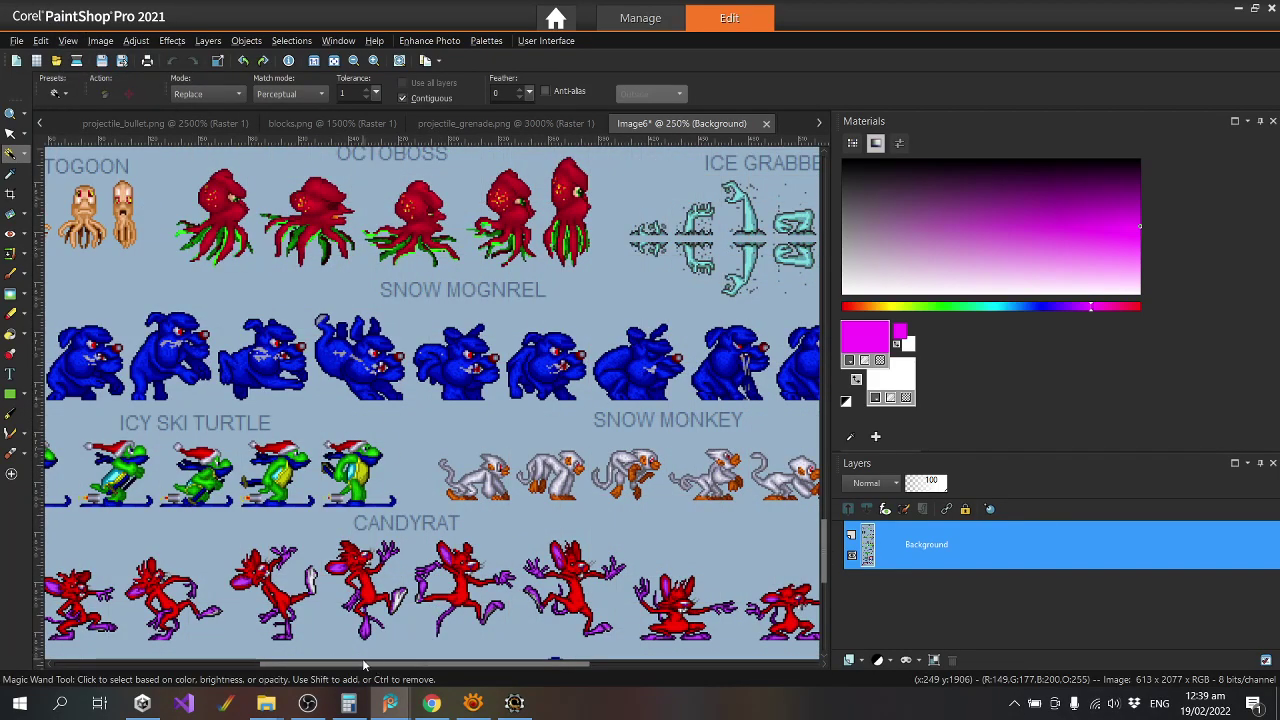
# Convert the Background layer to a raster layer, erase the blue-grey backdrop around the sprites with a Magic Wand selection, and deselect.
pyautogui.moveTo(362, 658); pyautogui.dragTo(456, 659)
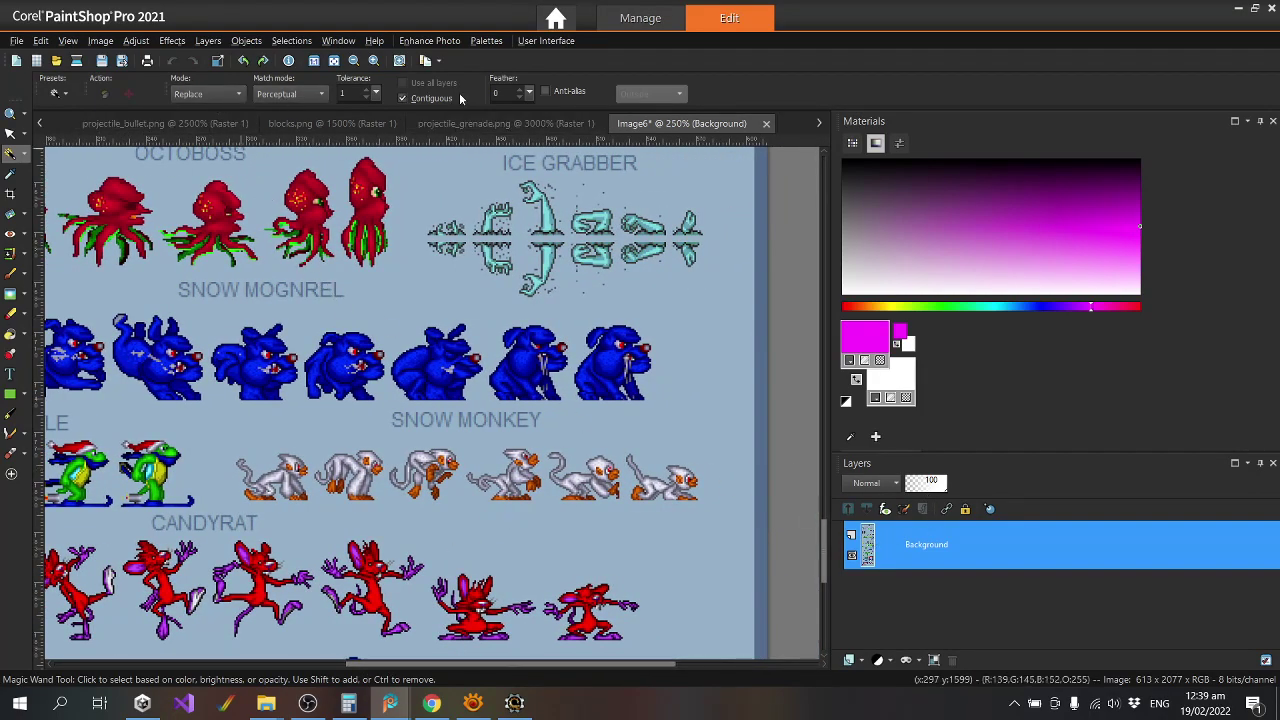
pyautogui.doubleClick(962, 535)
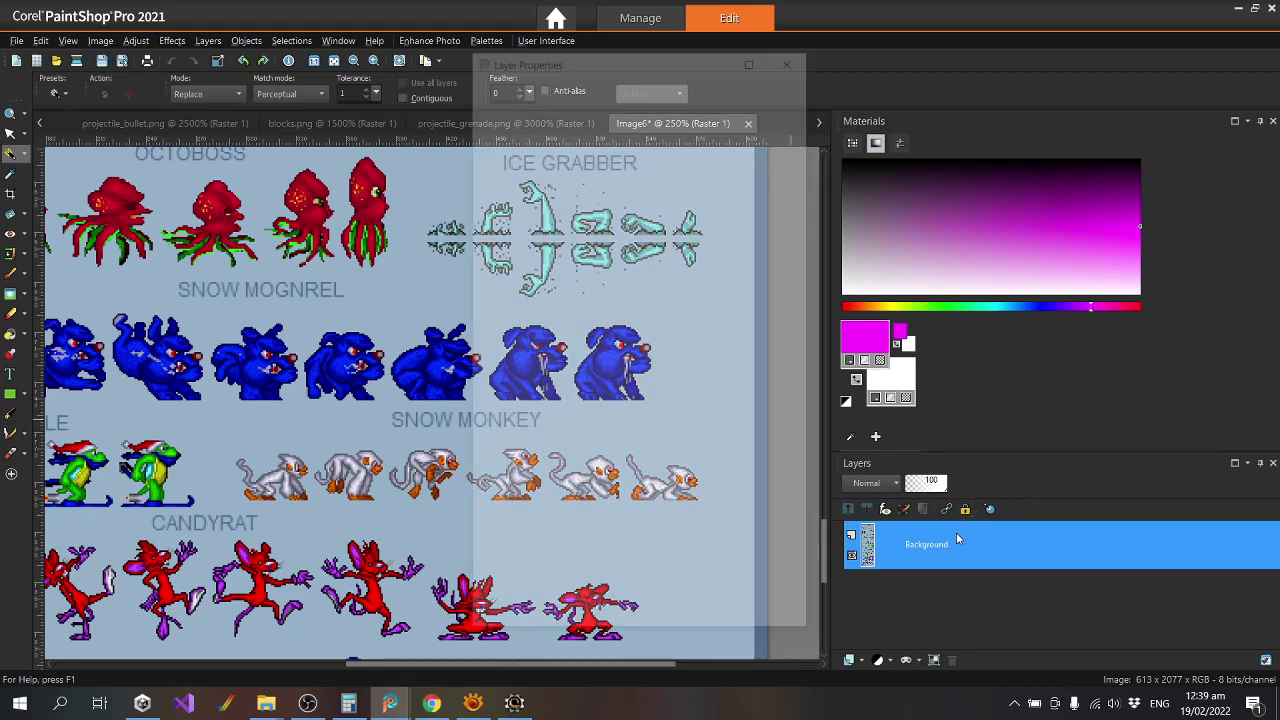
pyautogui.click(688, 392)
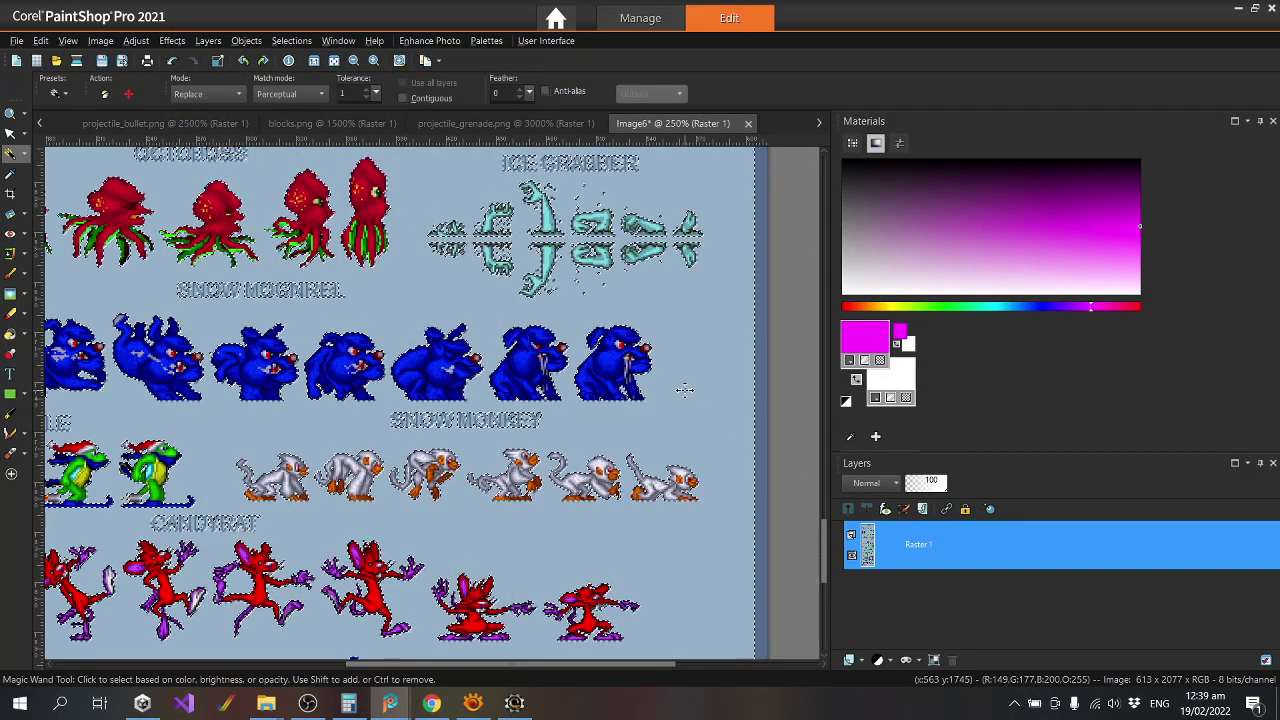
pyautogui.press('Delete')
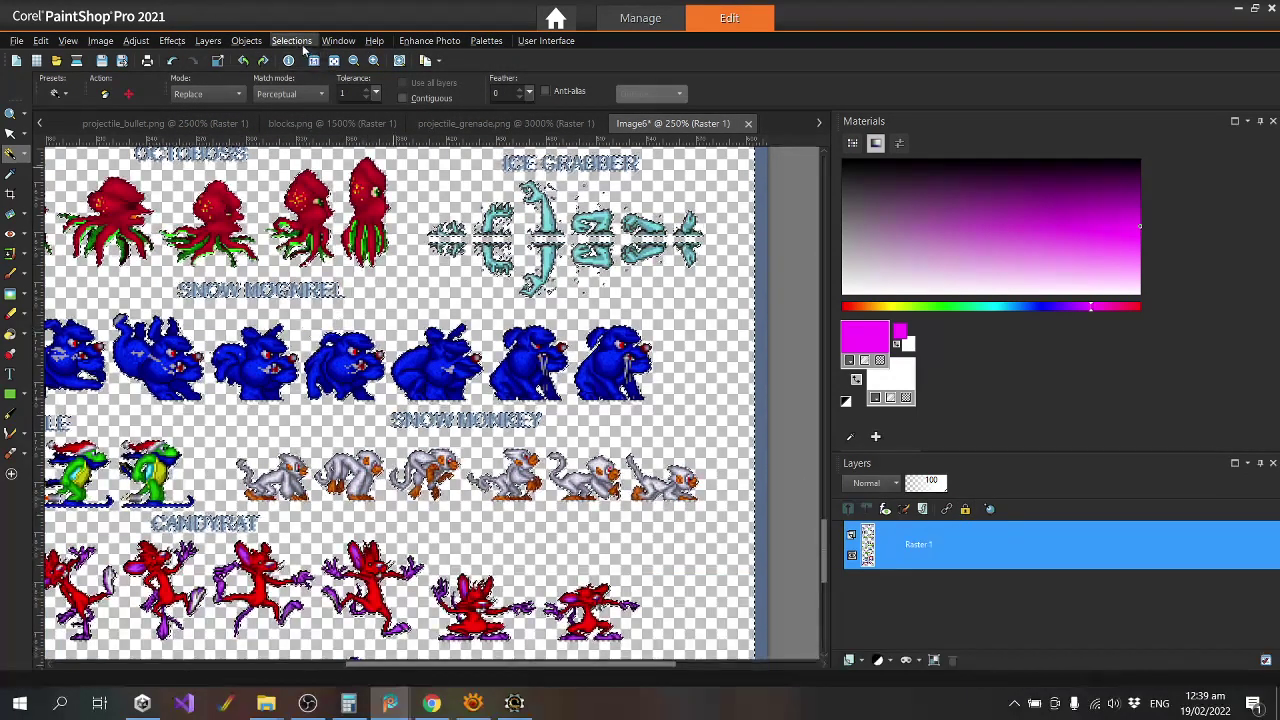
pyautogui.click(291, 40)
pyautogui.click(306, 80)
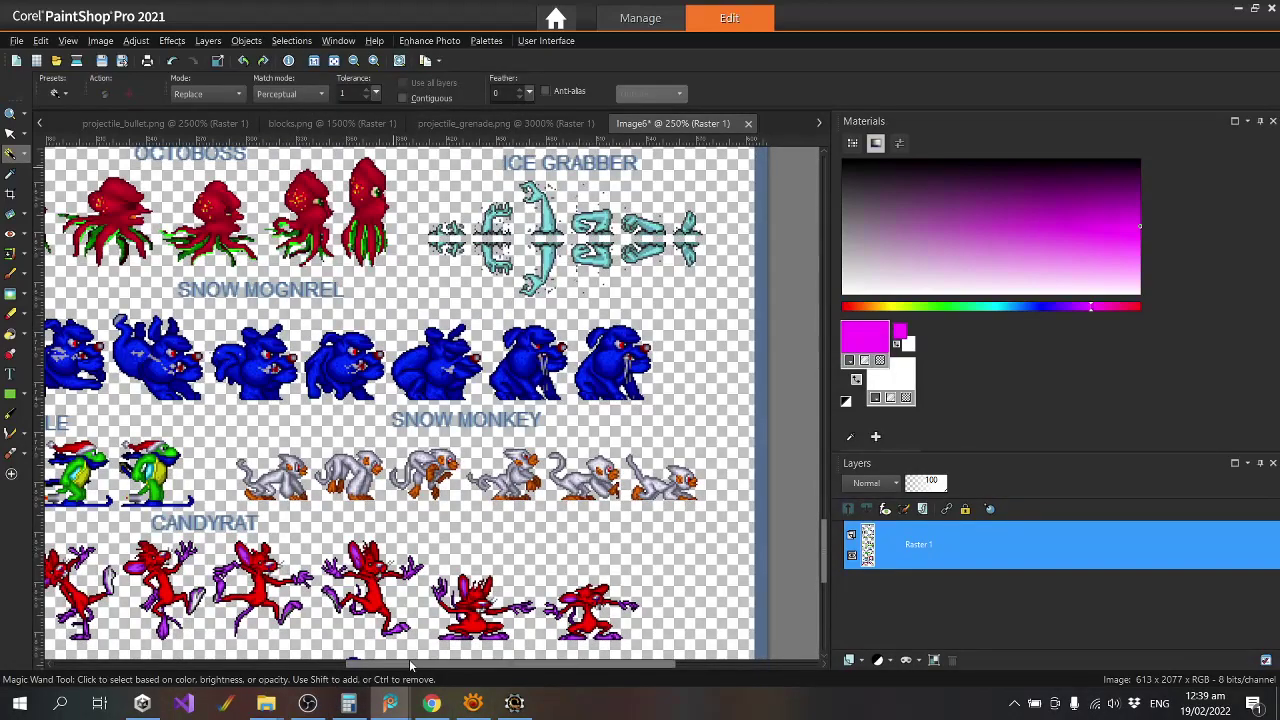
# Try to select a Snow Mognrel sprite with the Magic Wand in Perceptual match mode, and clear the selection.
pyautogui.moveTo(401, 664)
pyautogui.mouseDown()
pyautogui.moveTo(292, 676)
pyautogui.moveTo(380, 672)
pyautogui.moveTo(312, 665)
pyautogui.moveTo(365, 664)
pyautogui.moveTo(352, 660)
pyautogui.moveTo(362, 647)
pyautogui.moveTo(395, 645)
pyautogui.mouseUp()
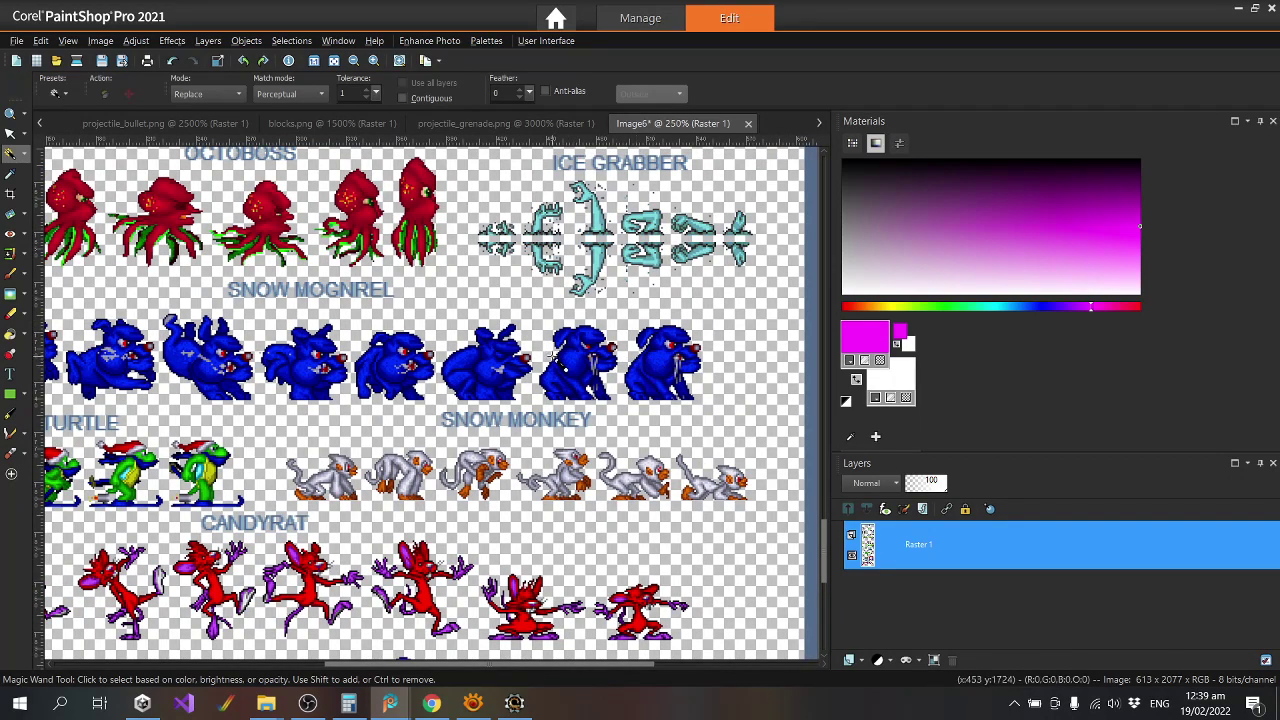
pyautogui.moveTo(415, 662); pyautogui.dragTo(295, 666)
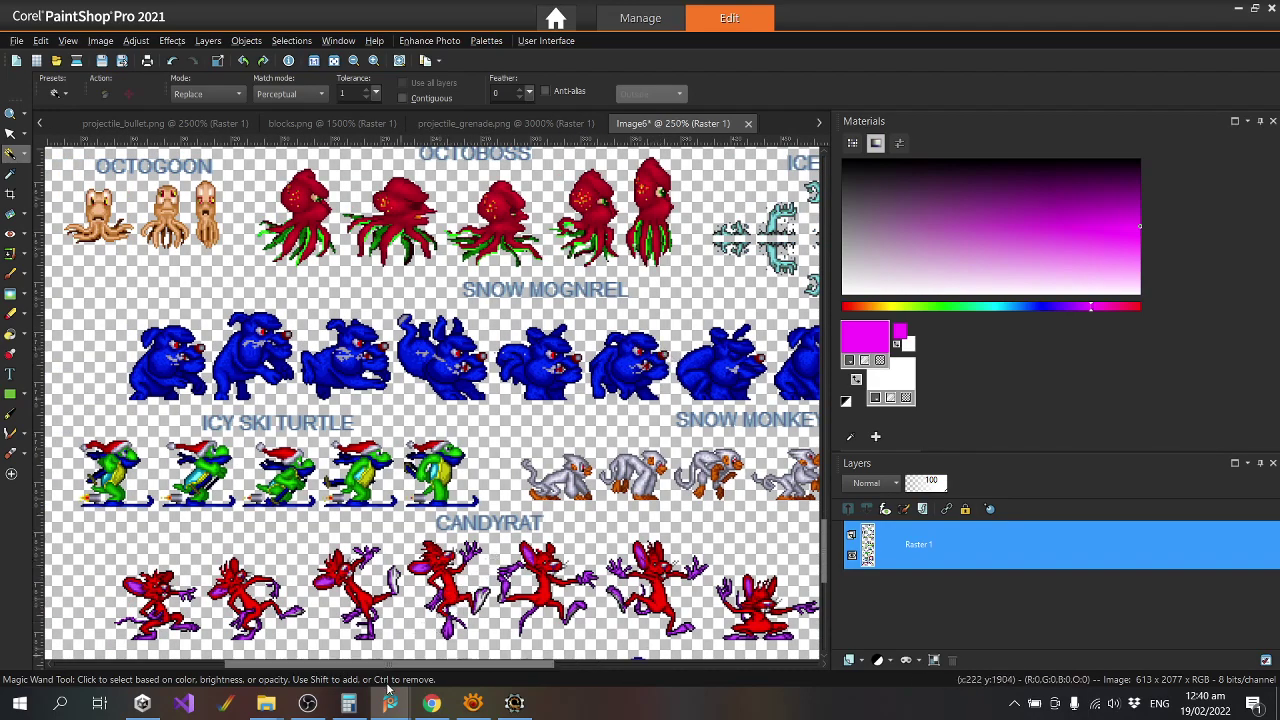
pyautogui.moveTo(408, 662); pyautogui.dragTo(532, 658)
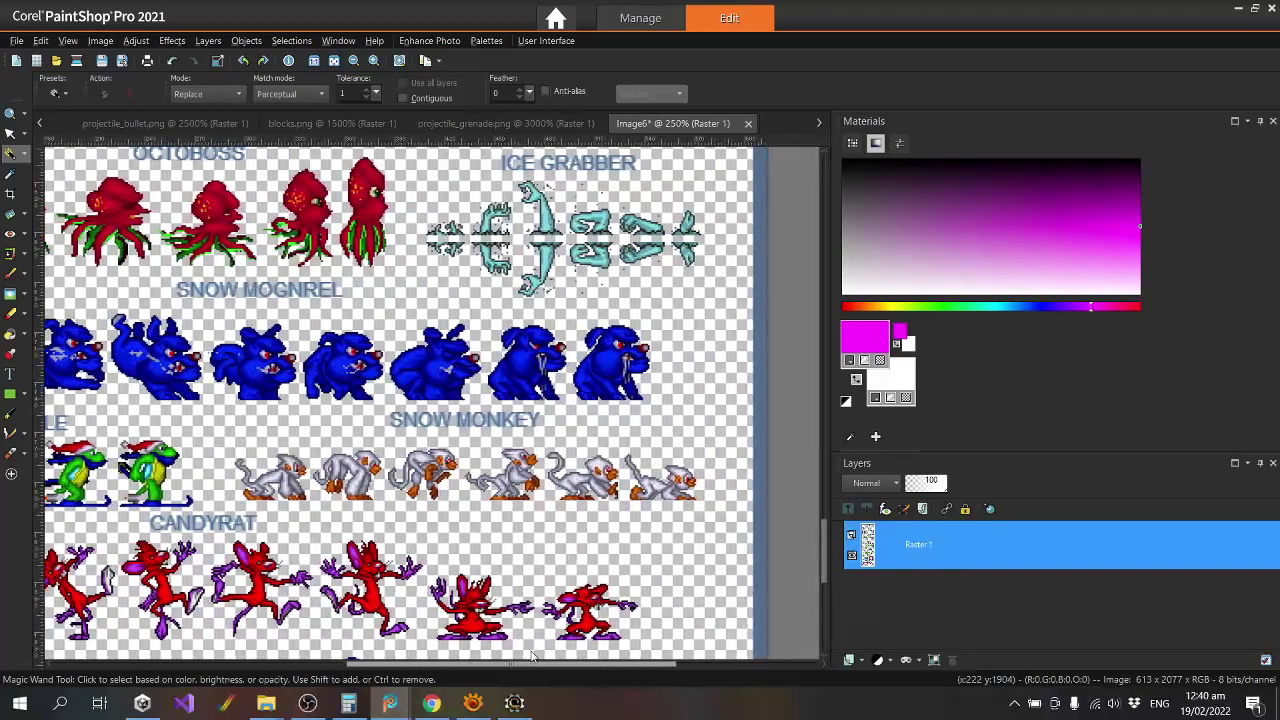
pyautogui.click(533, 364)
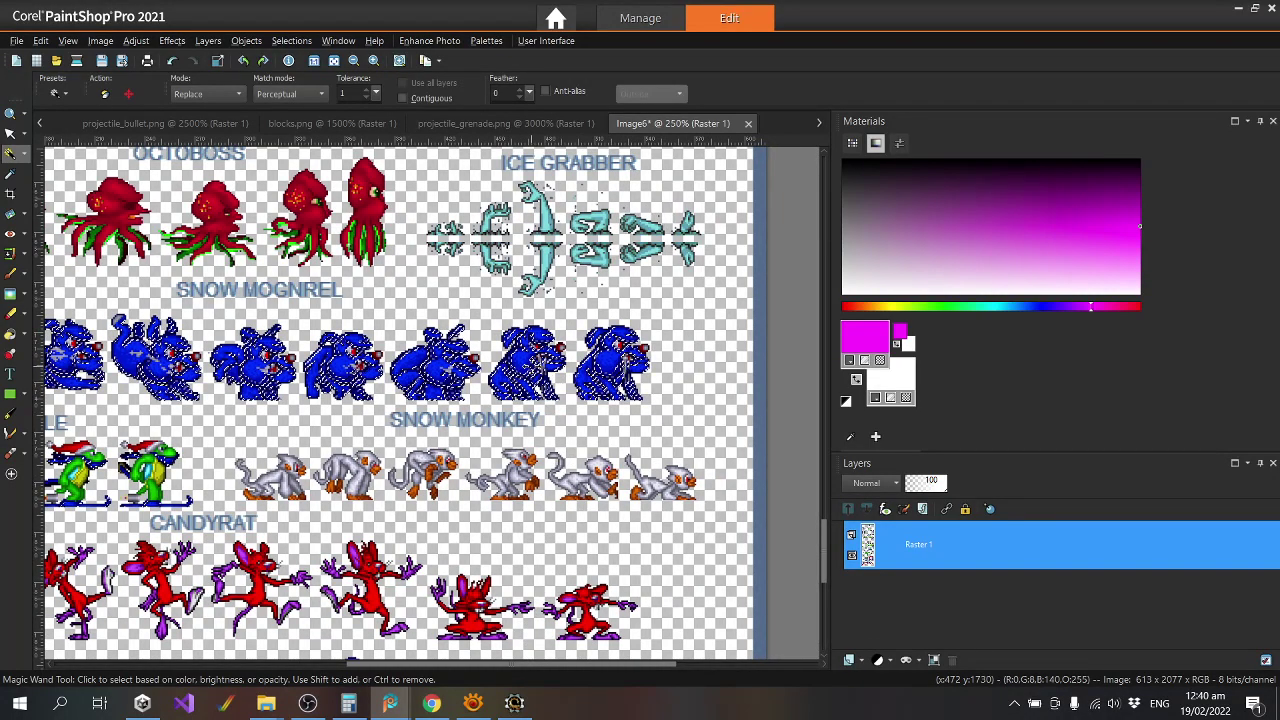
pyautogui.click(291, 40)
pyautogui.click(292, 80)
# Set the Magic Wand match mode to Opacity, try selecting the sixth visible Snow Mognrel sprite, and clear the selection.
pyautogui.click(290, 93)
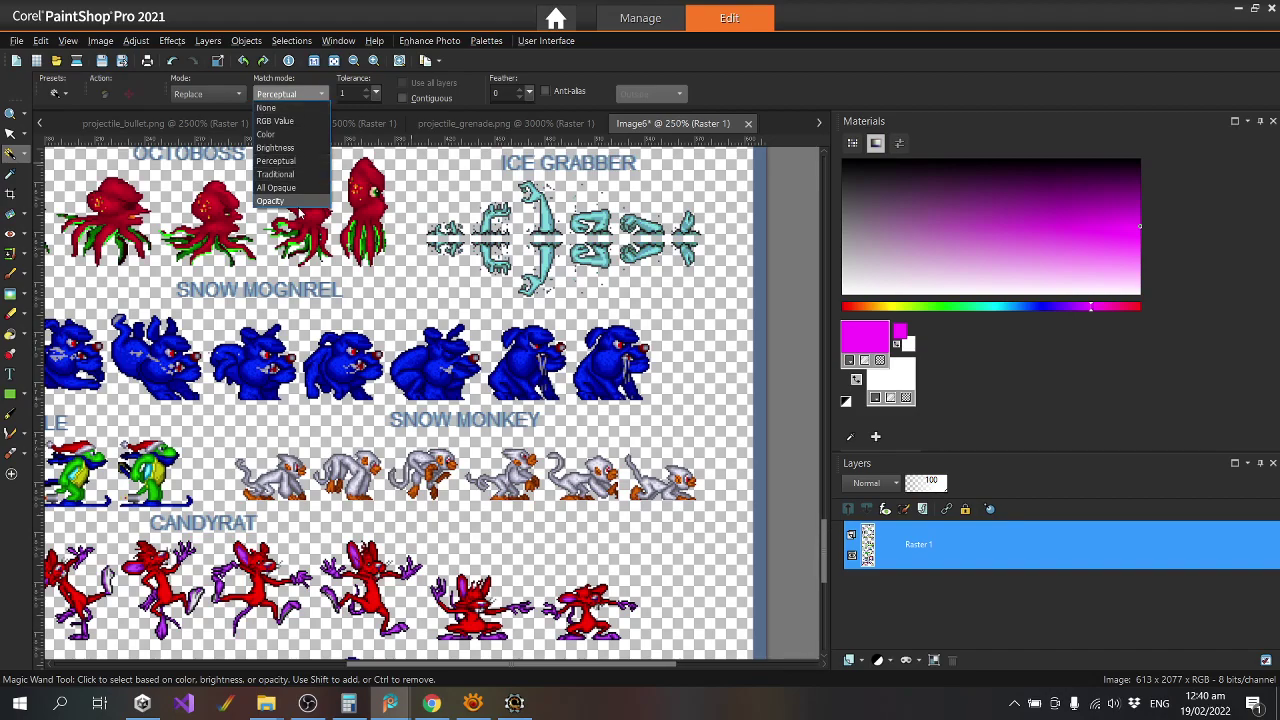
pyautogui.click(290, 207)
pyautogui.click(530, 365)
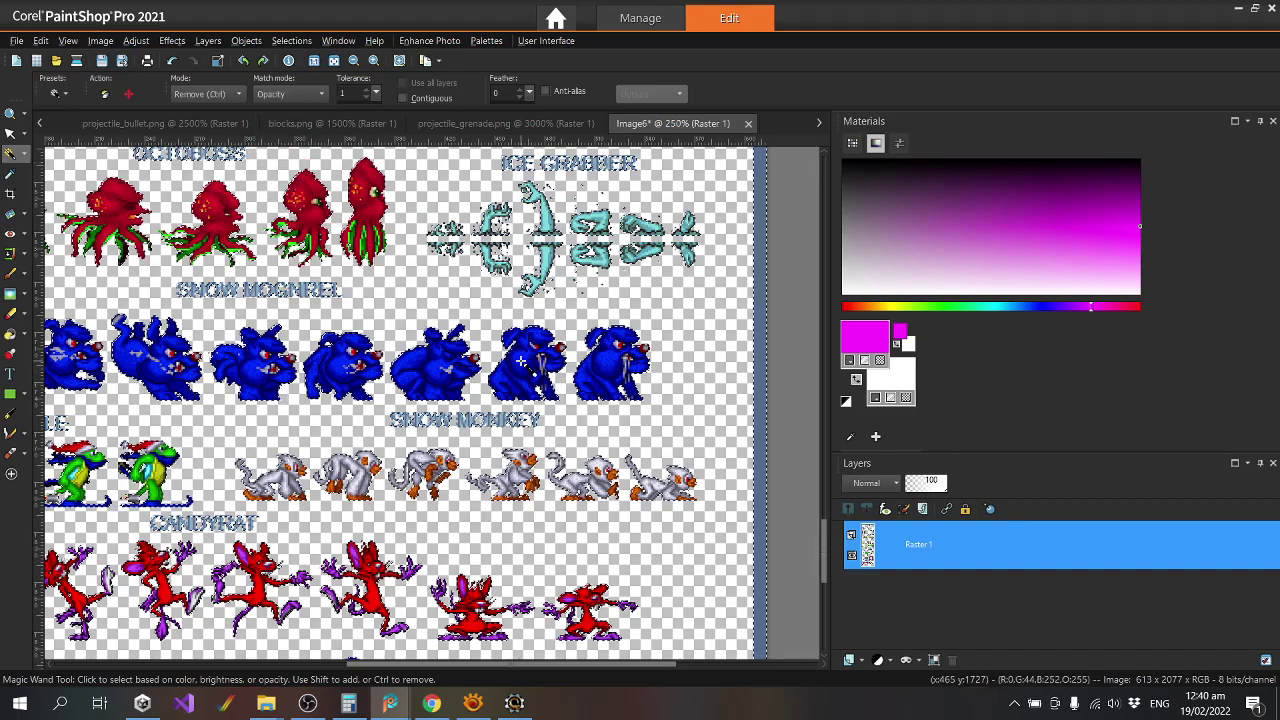
pyautogui.click(291, 40)
pyautogui.click(292, 78)
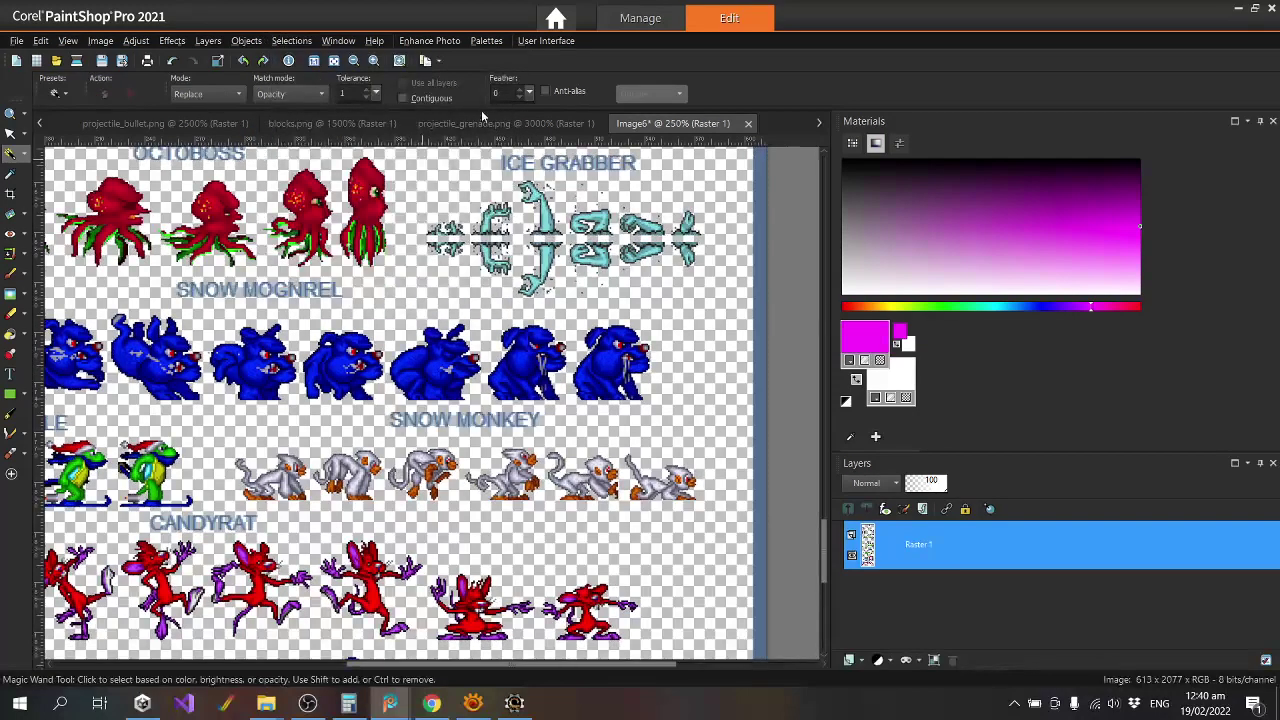
# With Contiguous matching enabled, cut the second-to-last Snow Mognrel sprite out of the sheet and paste it as a new image.
pyautogui.click(530, 365)
pyautogui.press('Delete')
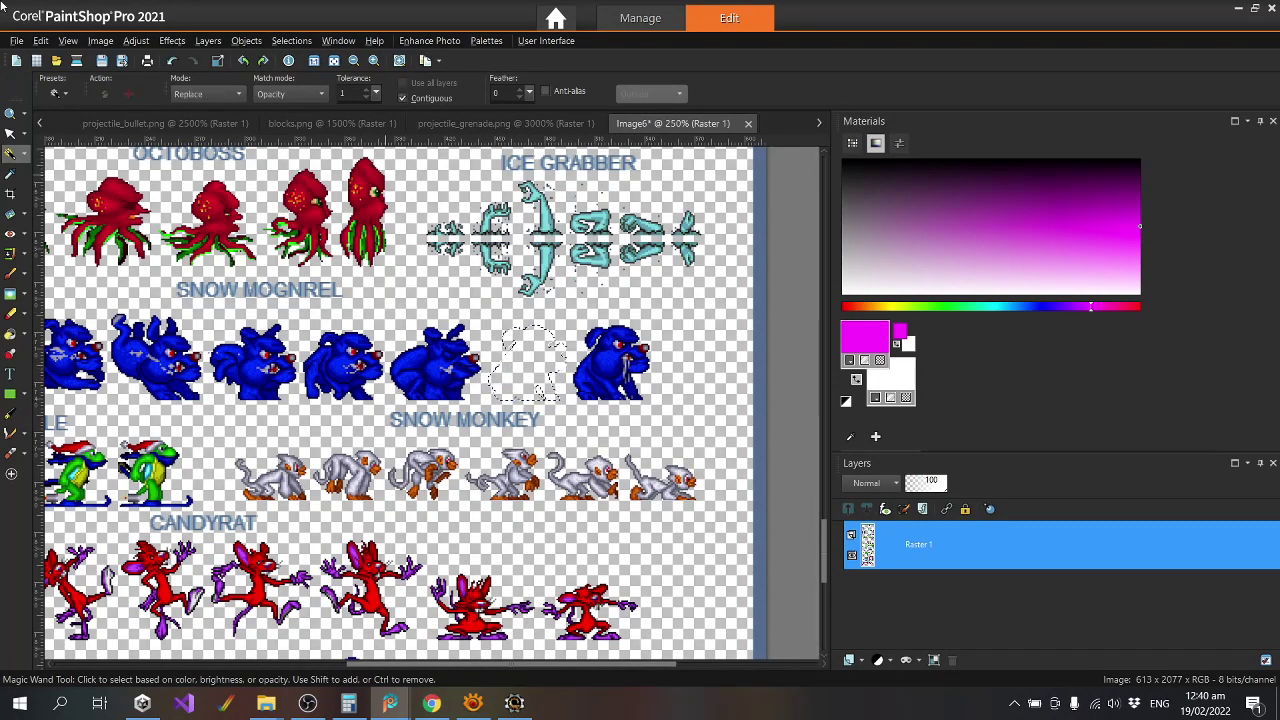
pyautogui.click(40, 42)
pyautogui.click(100, 214)
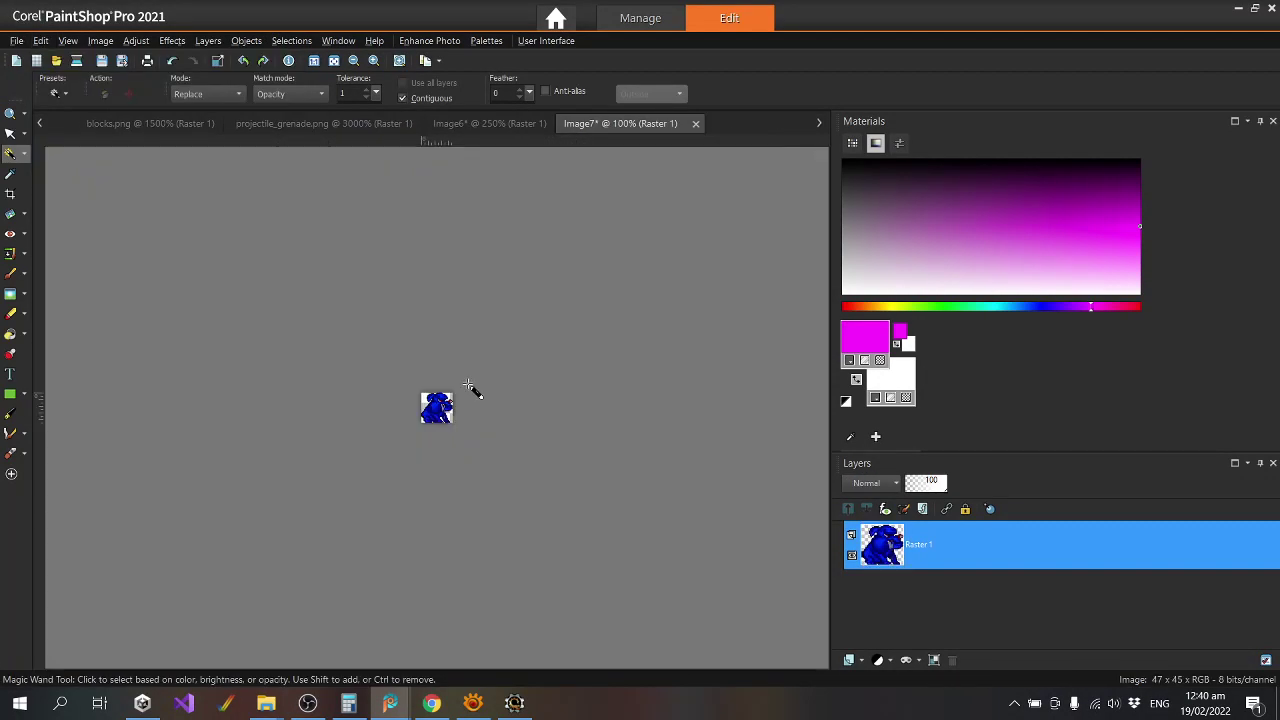
# Start saving the pasted sprite image, and create and open an enemies folder inside the sprites folder.
pyautogui.hotkey('ctrl', 's')
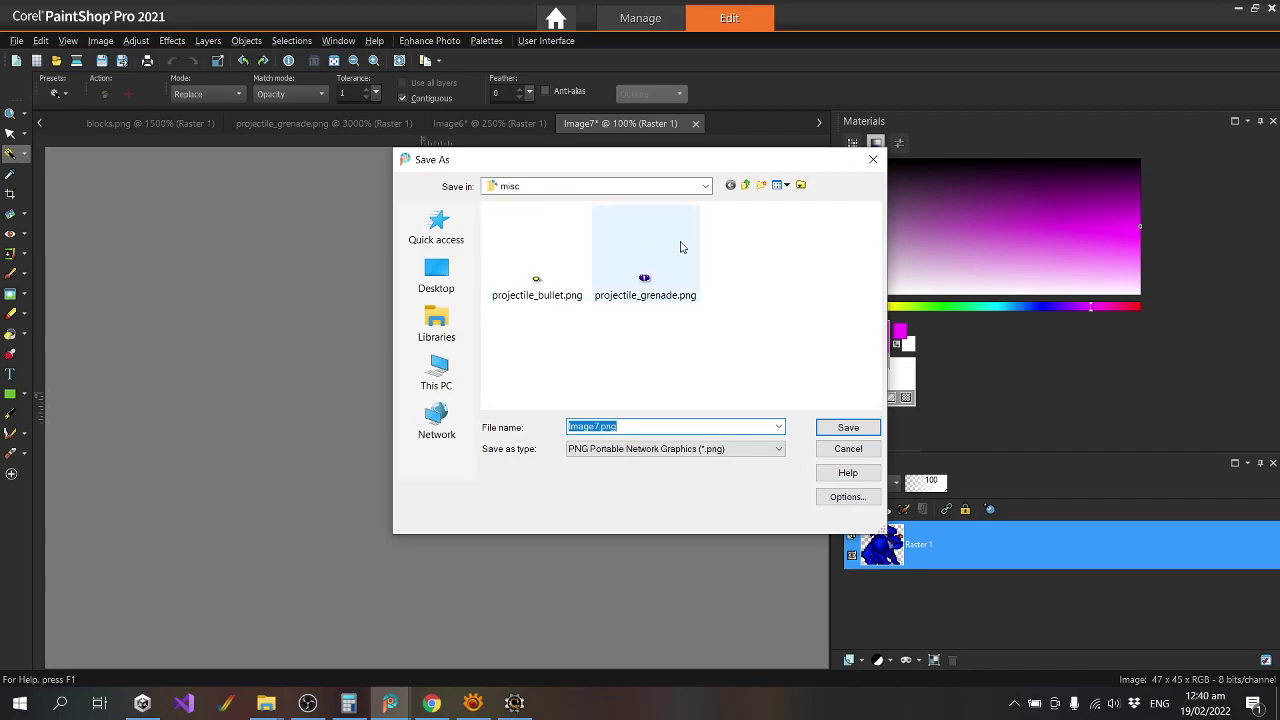
pyautogui.click(745, 185)
pyautogui.click(761, 185)
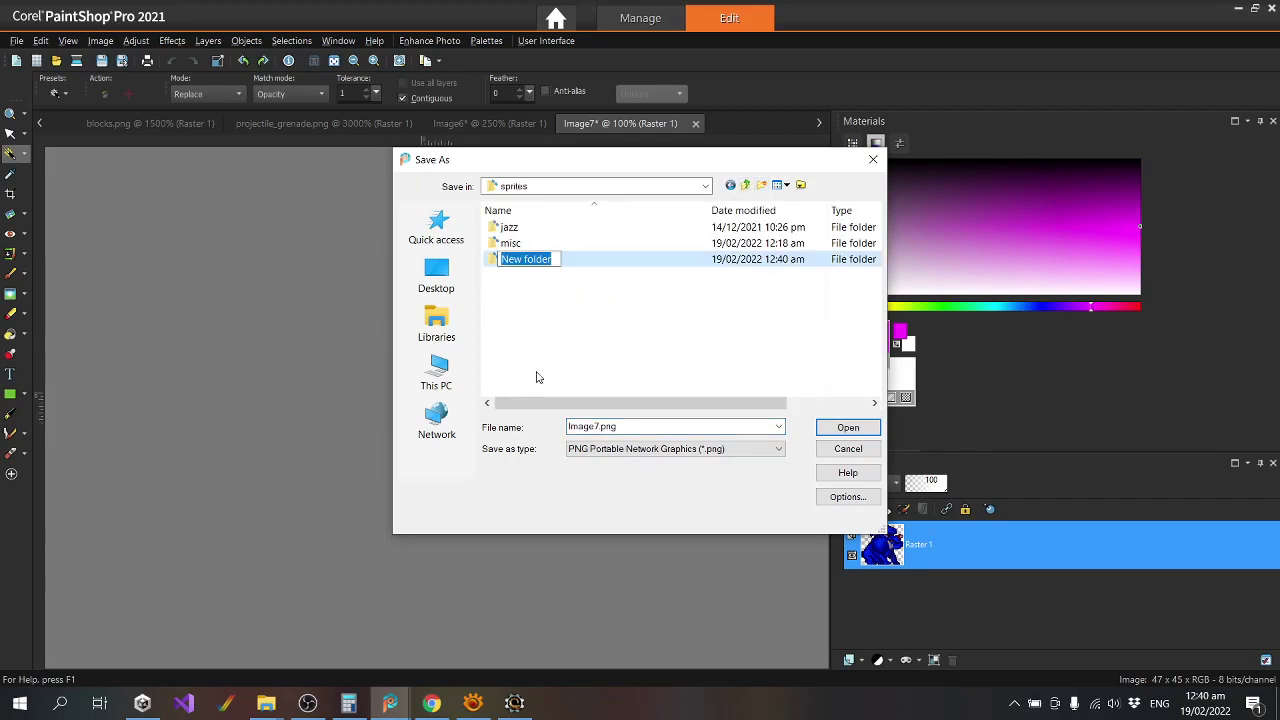
pyautogui.write('enemies')
pyautogui.press('Return')
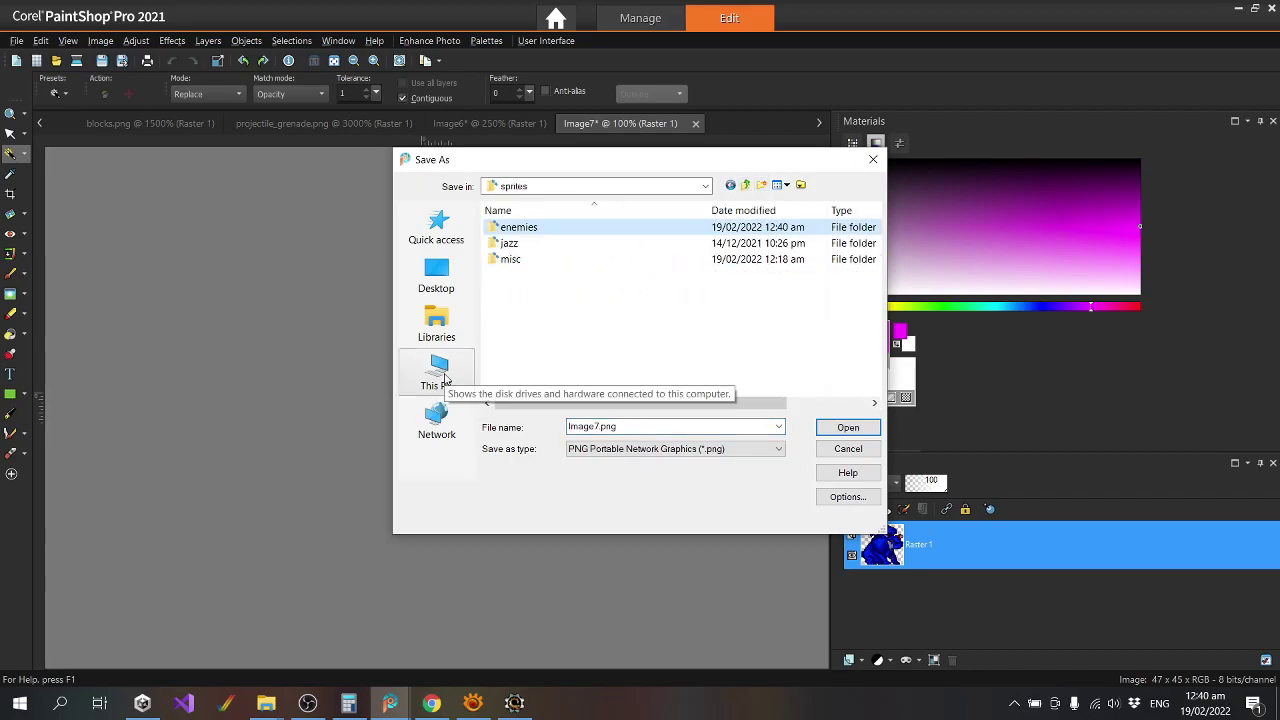
pyautogui.press('Return')
# Create a snow_mongrel subfolder inside the enemies folder and open it.
pyautogui.click(761, 185)
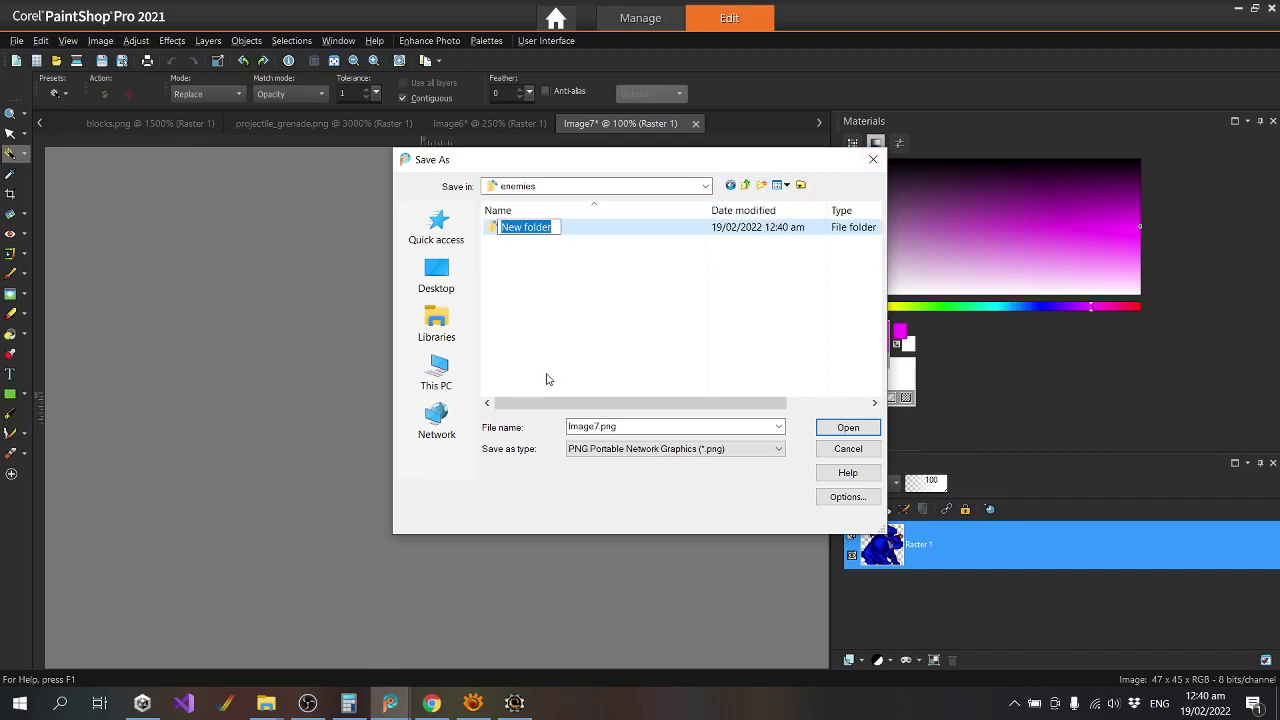
pyautogui.write('mongrel')
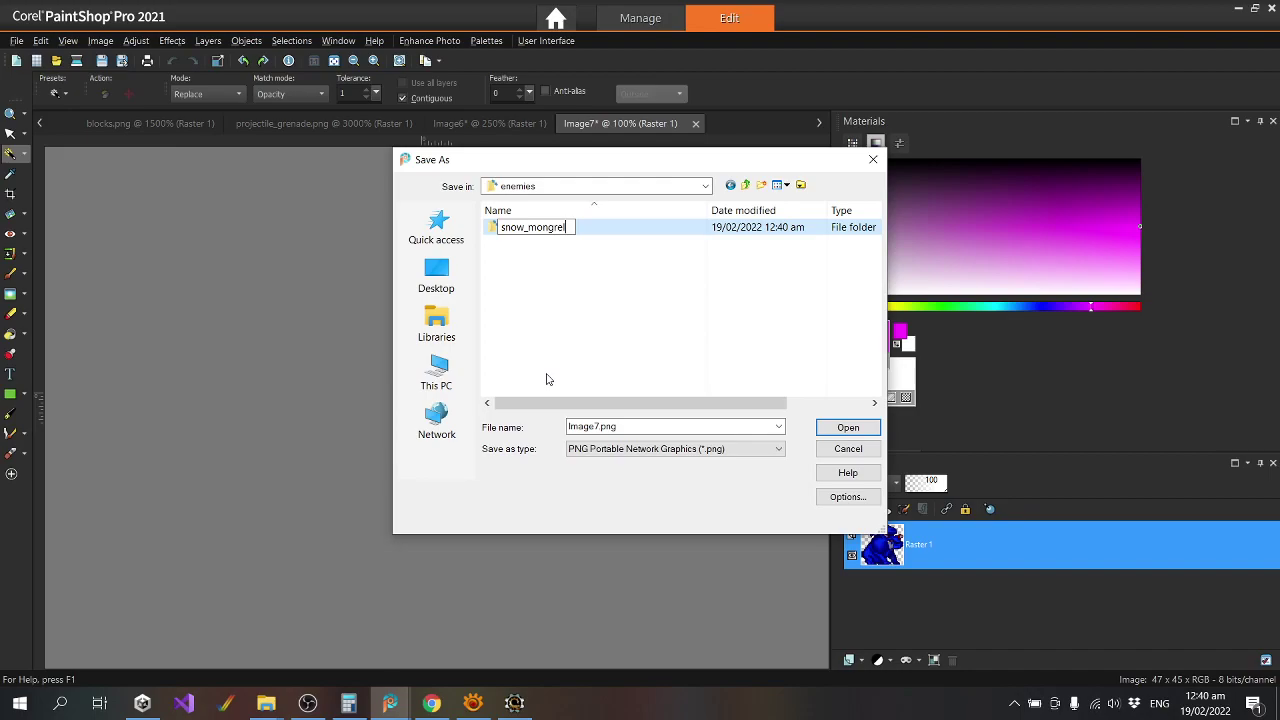
pyautogui.write('now_mongrel')
pyautogui.press('Return')
pyautogui.press('Return')
# Save the sprite image as idle1 in PNG format in the snow_mongrel folder.
pyautogui.click(600, 427)
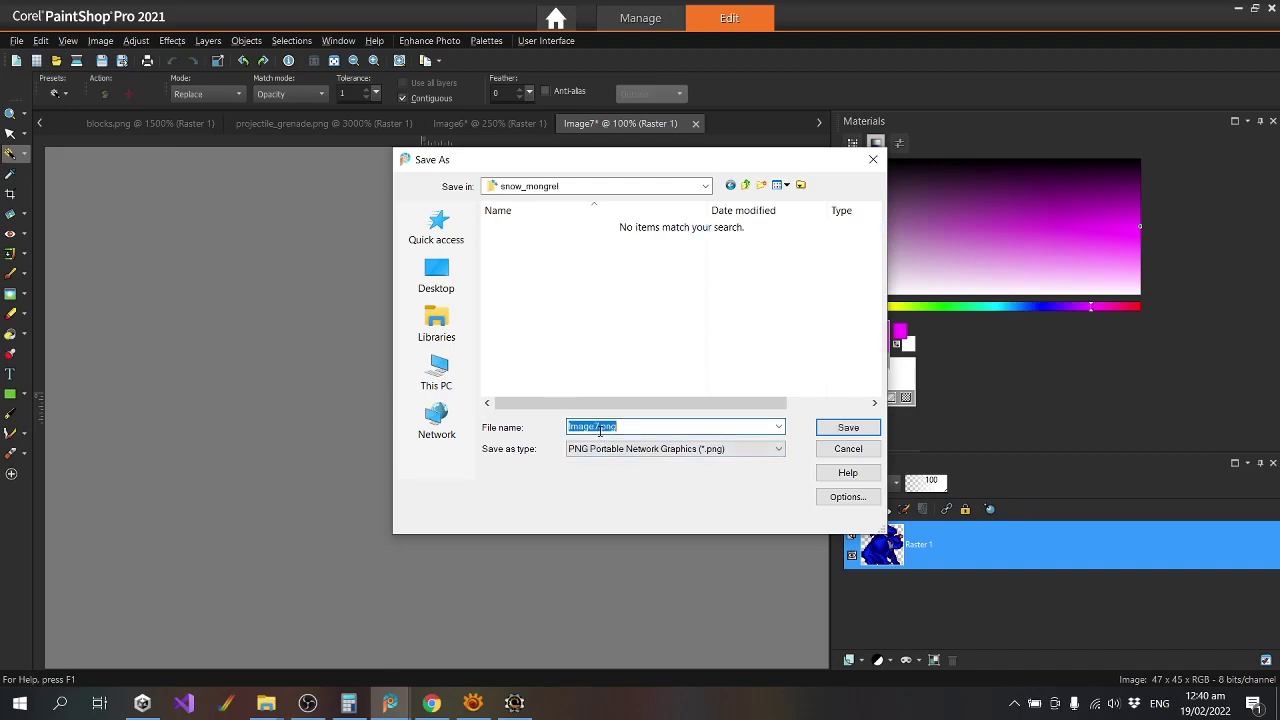
pyautogui.doubleClick(600, 427)
pyautogui.write('idle1')
pyautogui.press('Return')
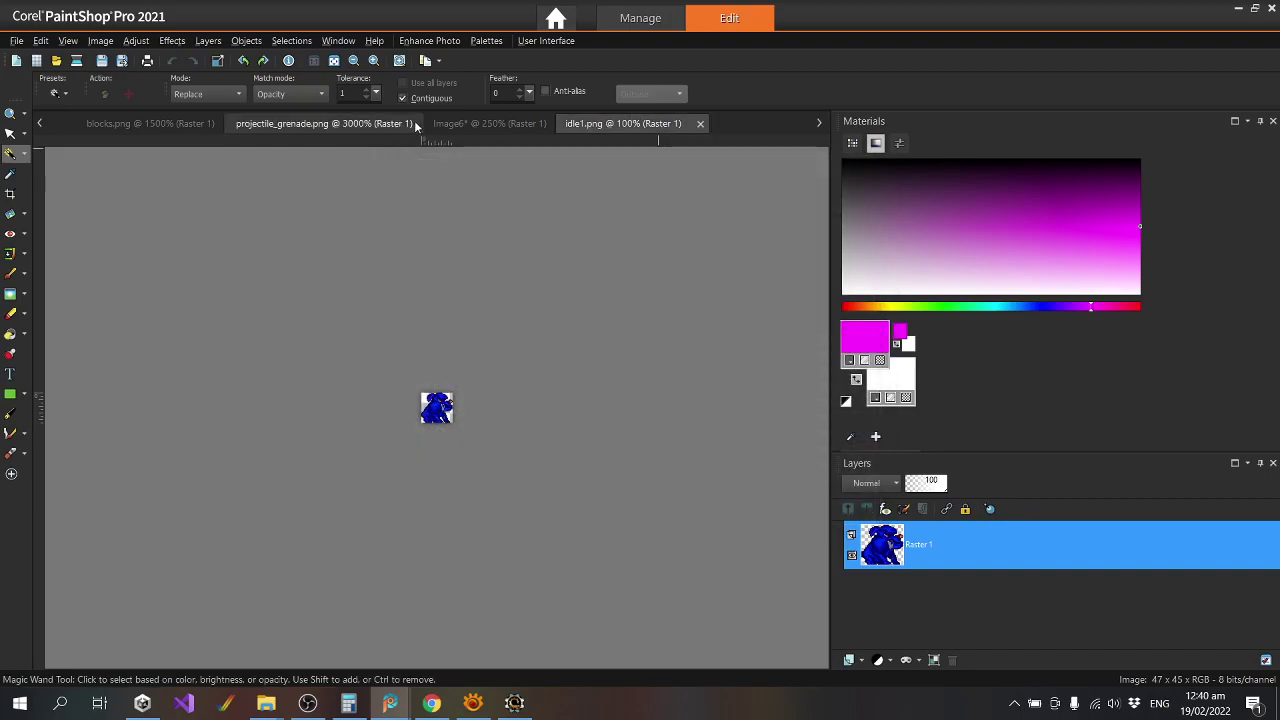
# Return to the enemies sheet, cut out the last Snow Mognrel sprite in the row, and paste it as a new image.
pyautogui.click(485, 123)
pyautogui.hotkey('ctrl', 'd')
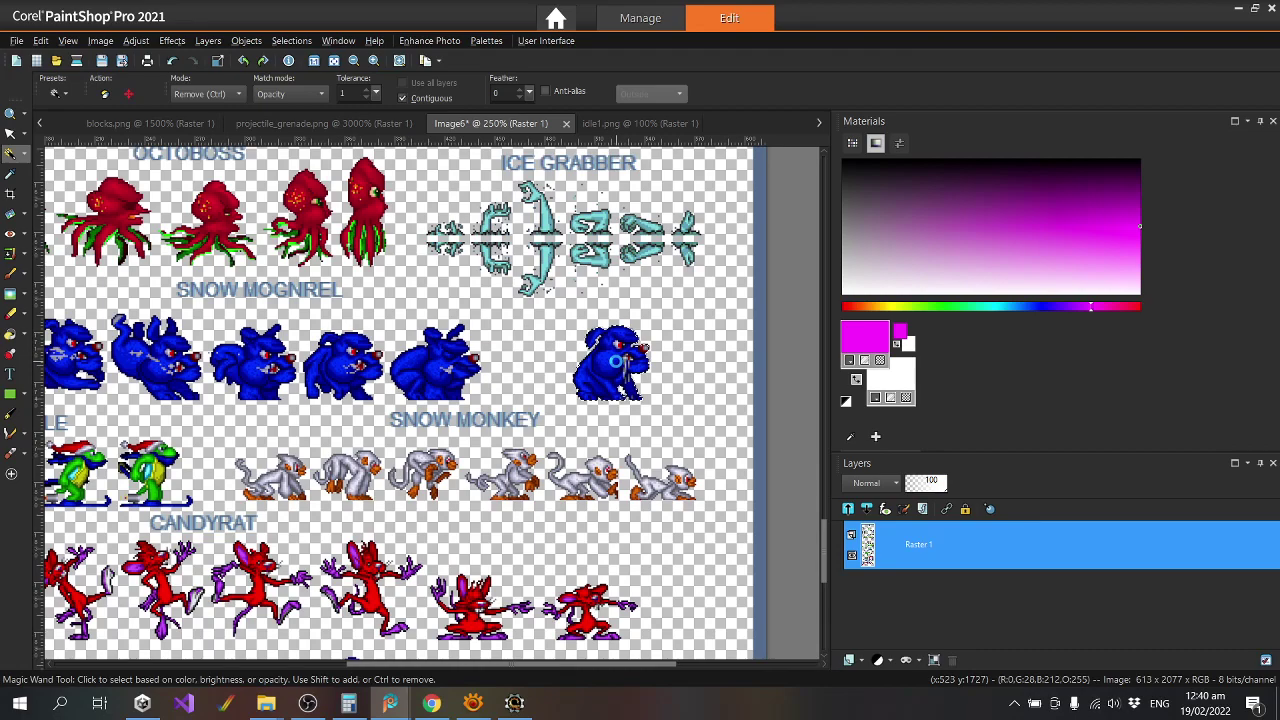
pyautogui.hotkey('ctrl', 'x')
pyautogui.click(41, 41)
pyautogui.click(154, 212)
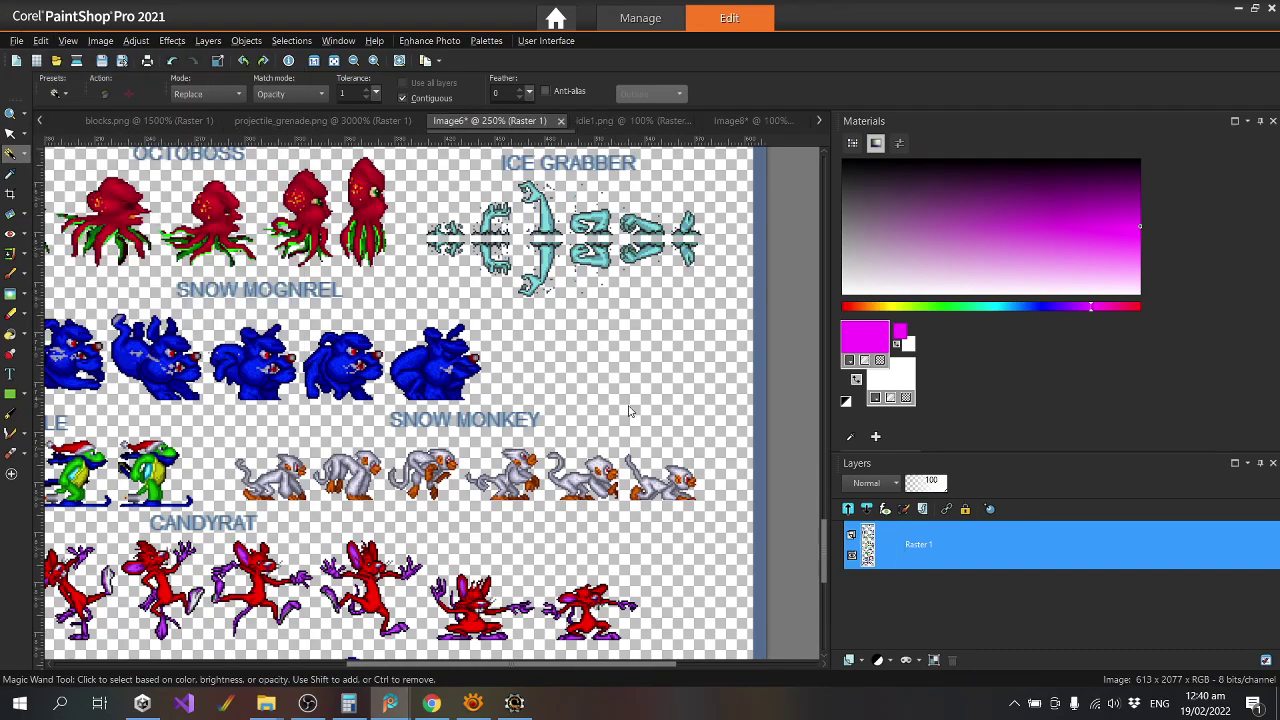
# Save the second Snow Mognrel sprite as idle2 in PNG format in the snow_mongrel folder.
pyautogui.scroll(5, 466, 428)
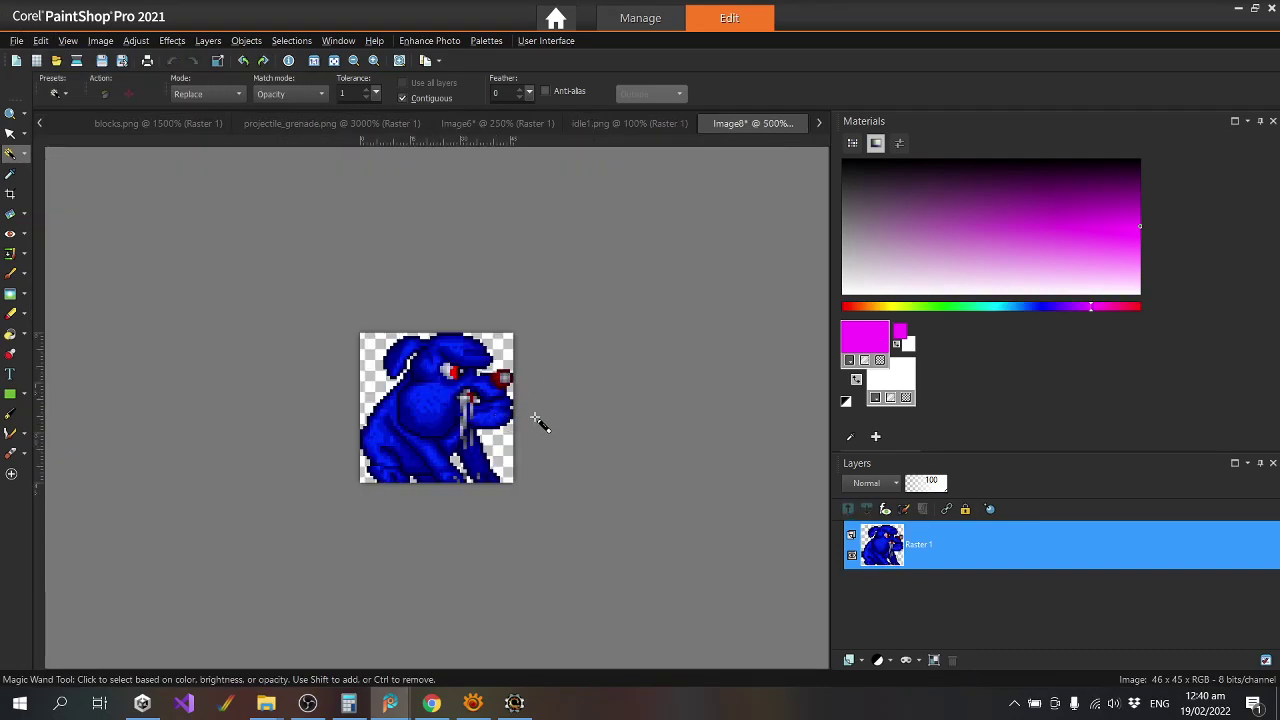
pyautogui.hotkey('ctrl', 's')
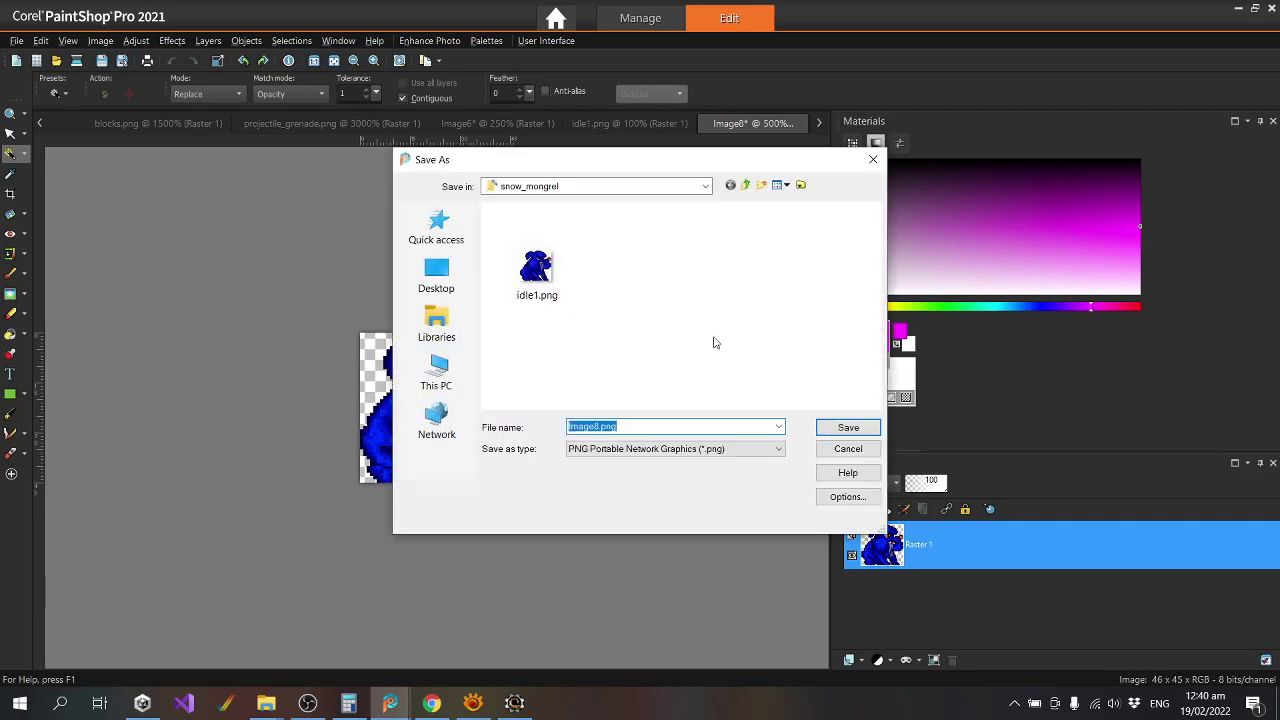
pyautogui.write('idle2')
pyautogui.press('Return')
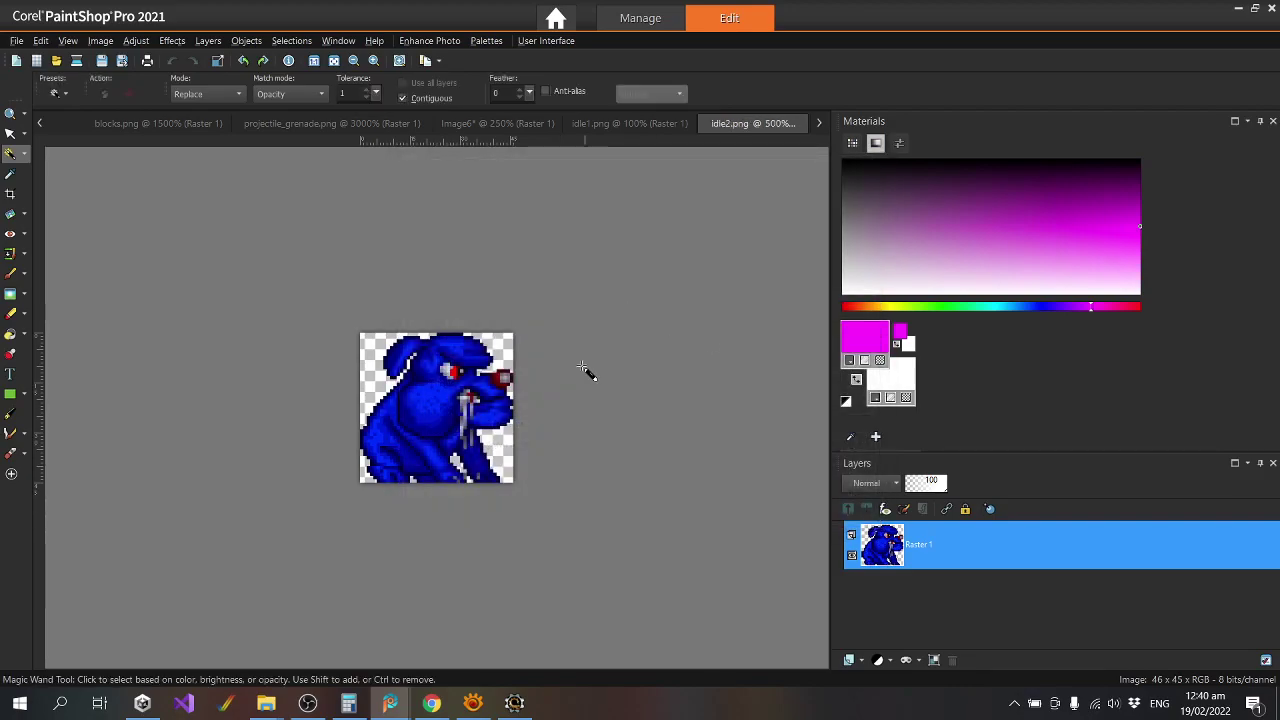
# Switch to Scorpion Editor and start a new animation strip in the sprites/enemies/snow_mongrel folder.
pyautogui.click(512, 703)
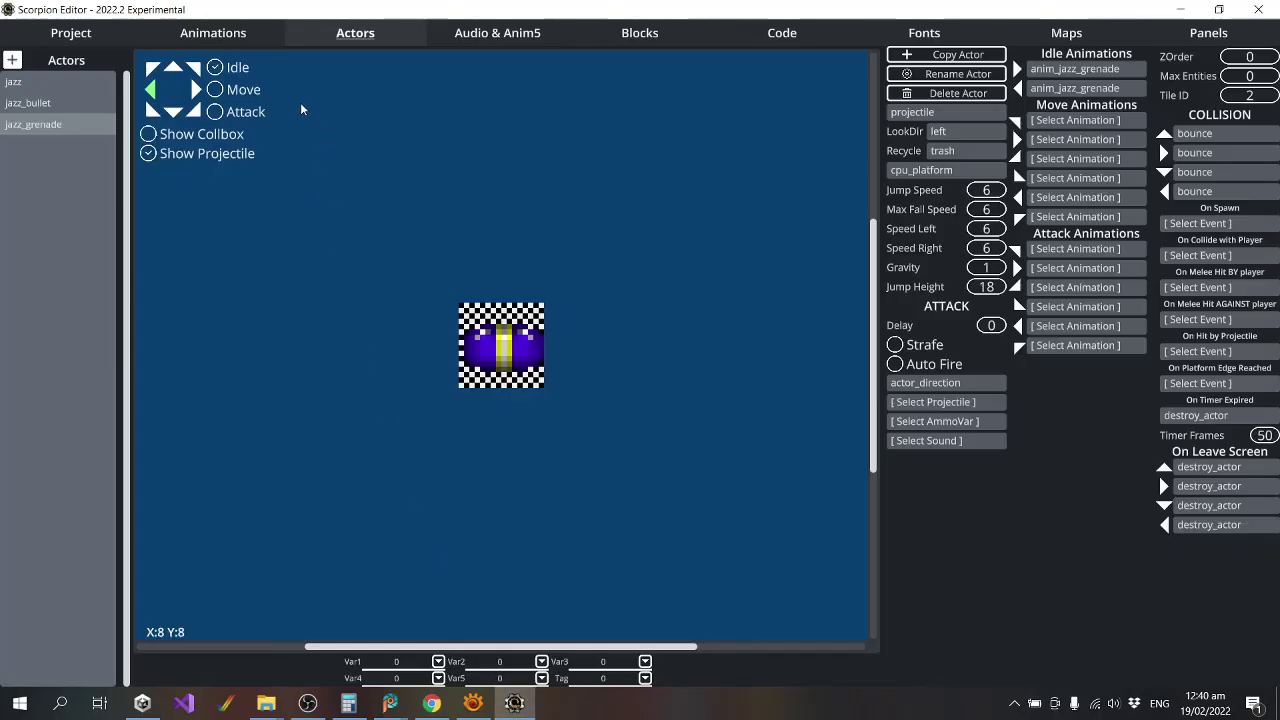
pyautogui.click(226, 36)
pyautogui.click(13, 61)
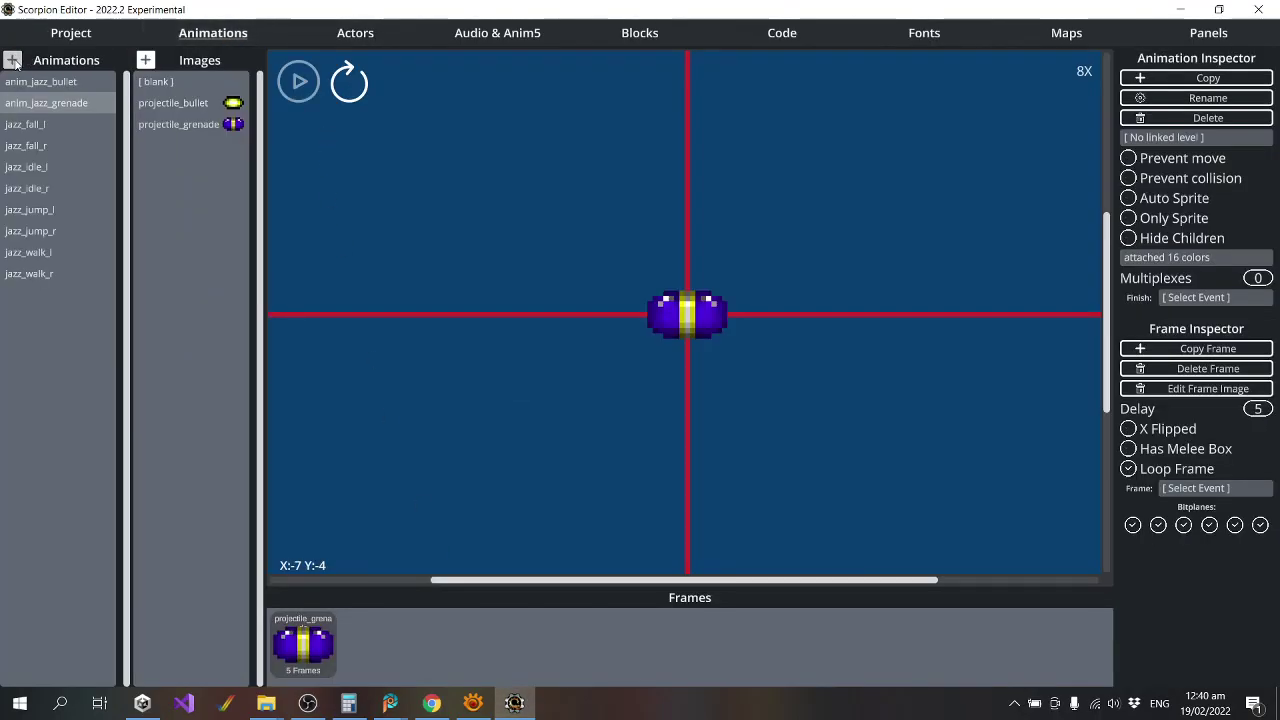
pyautogui.doubleClick(887, 210)
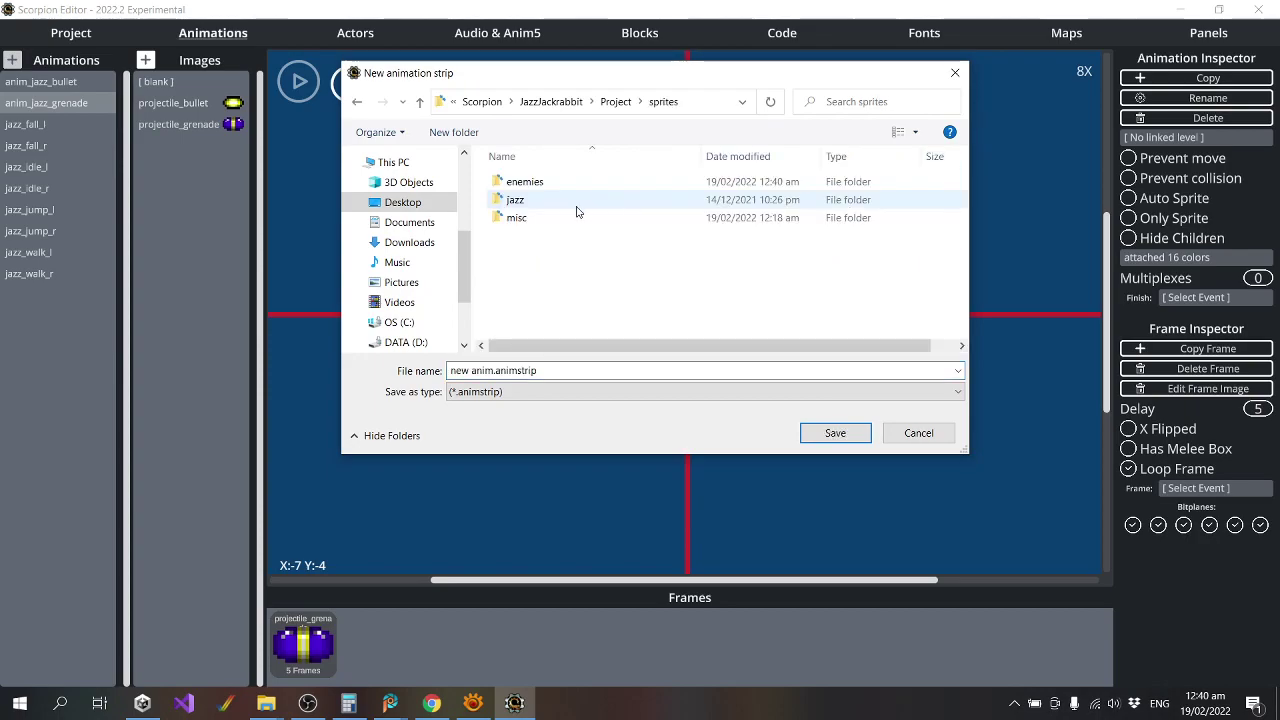
pyautogui.doubleClick(543, 184)
pyautogui.doubleClick(543, 186)
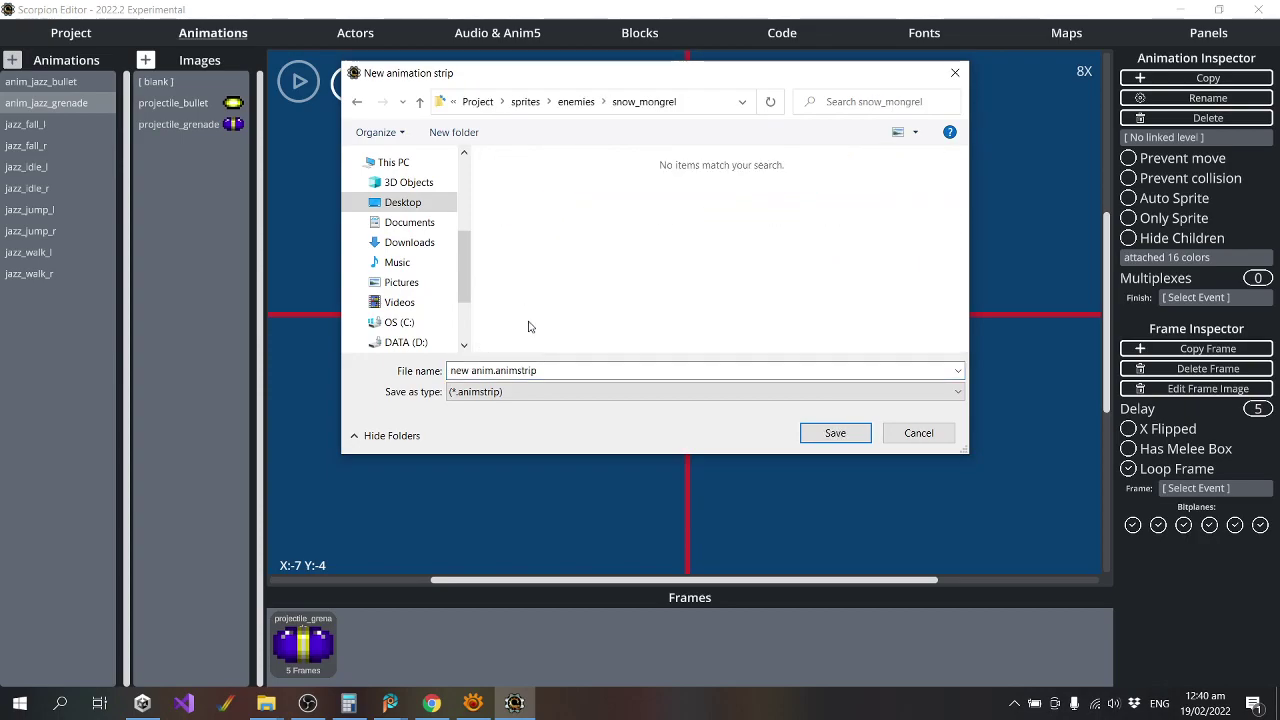
# Name the new animation strip snow_mongrel_idle_r and save it.
pyautogui.click(489, 370)
pyautogui.moveTo(495, 370); pyautogui.dragTo(353, 368)
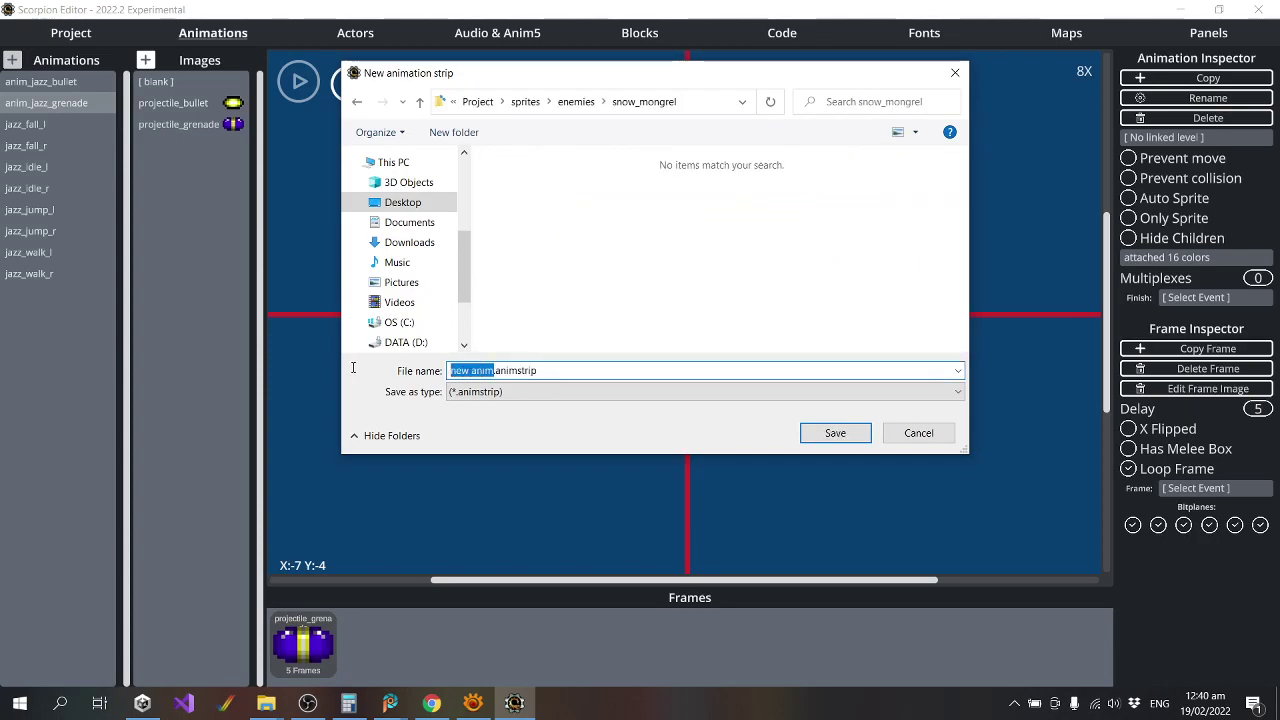
pyautogui.press('BackSpace')
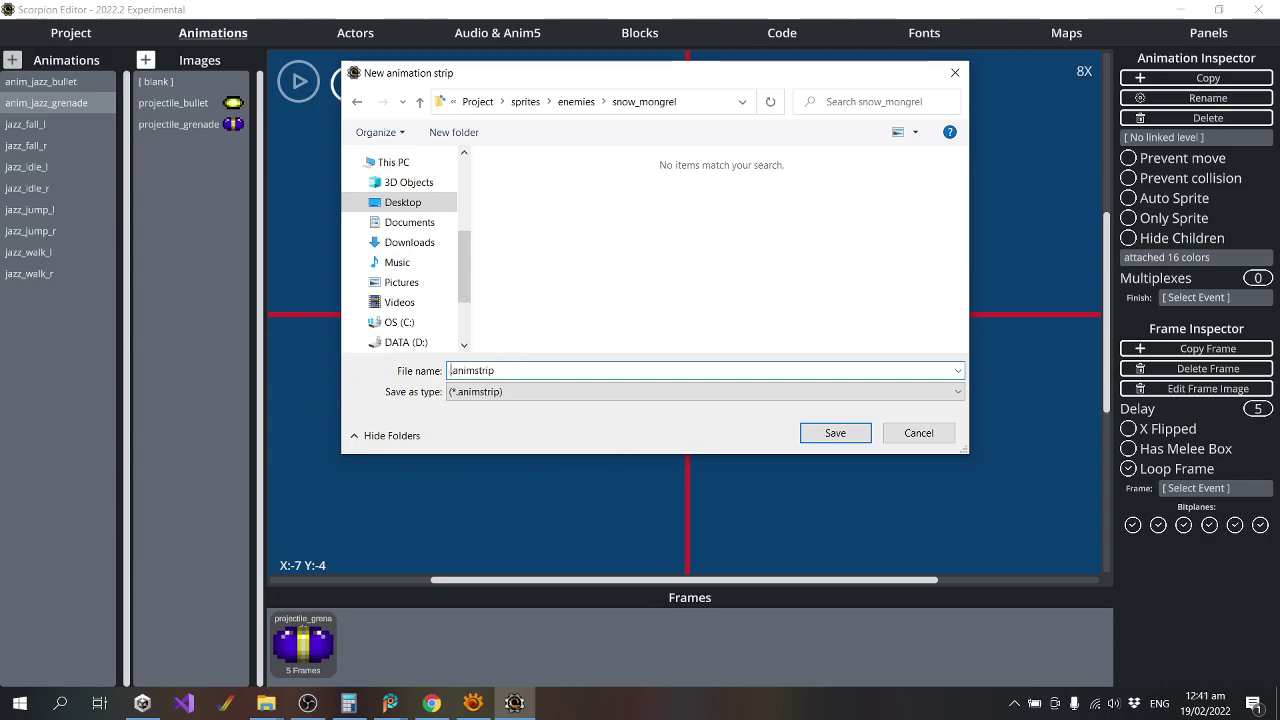
pyautogui.write('snow_mongrel_idle_r')
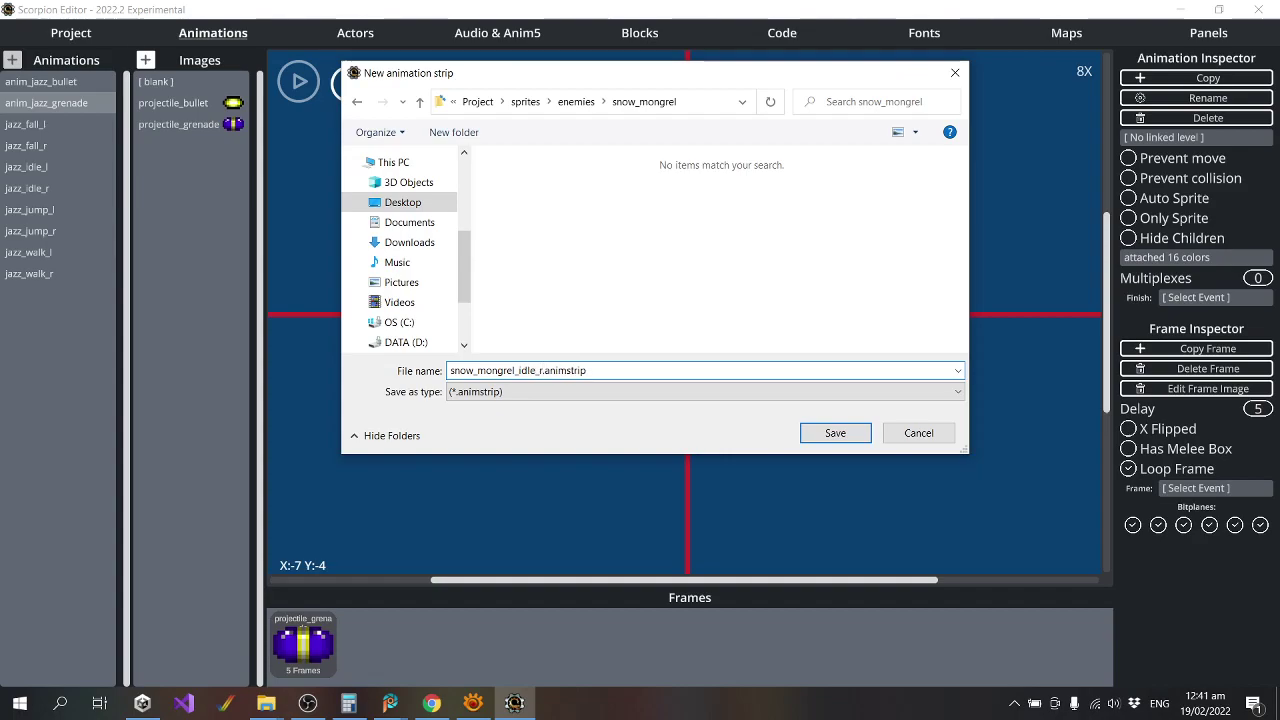
pyautogui.press('Return')
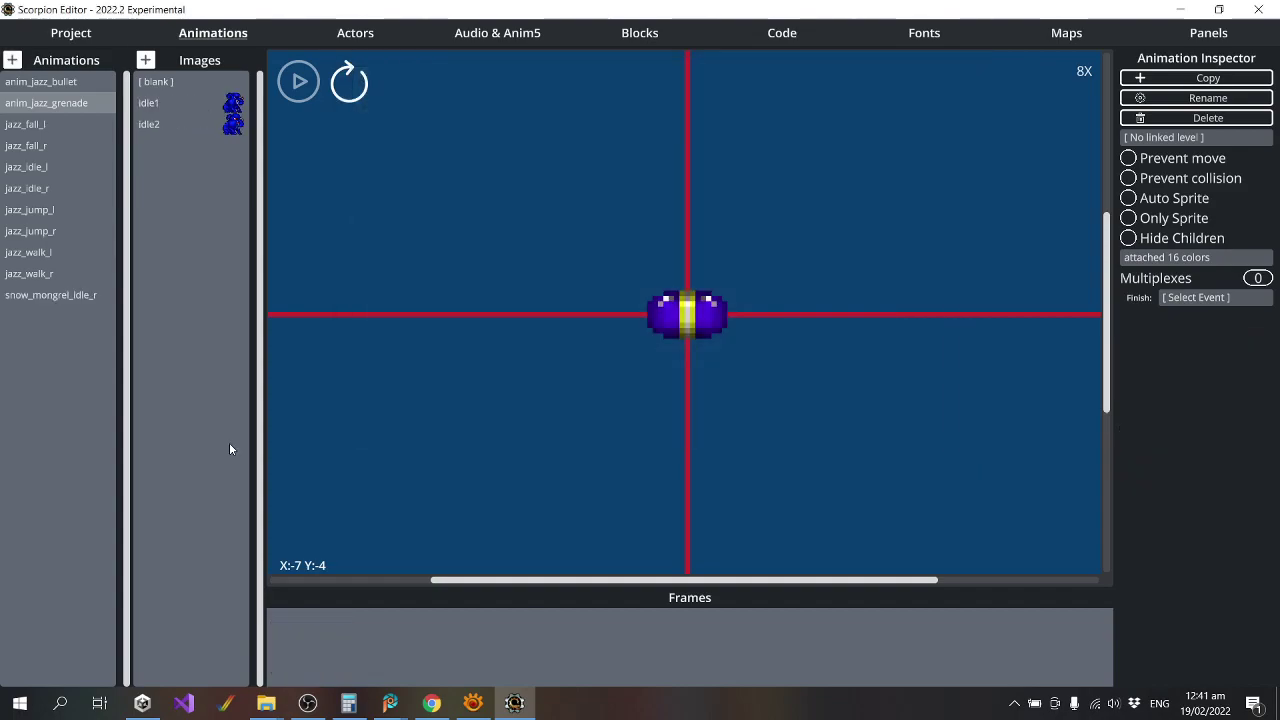
# Add two idle2 frames to the snow_mongrel_idle_r animation, placing the dog's feet on the horizontal guide line.
pyautogui.click(66, 278)
pyautogui.click(58, 294)
pyautogui.click(50, 273)
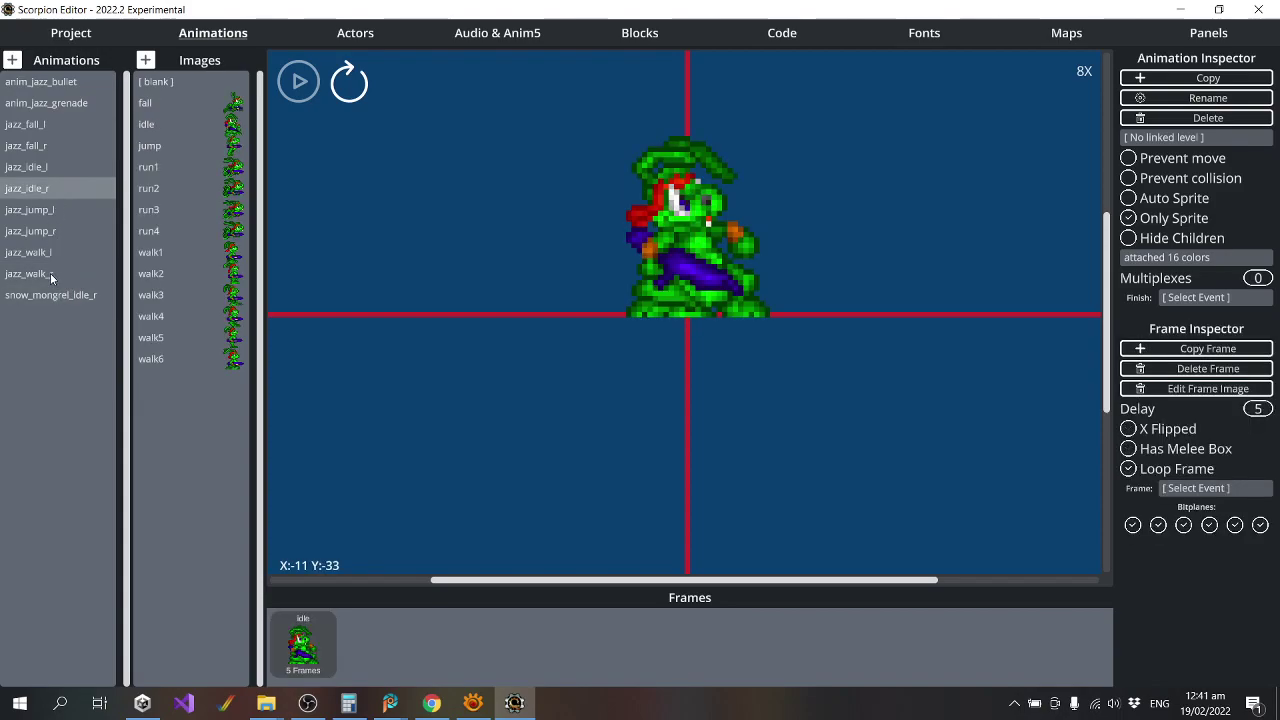
pyautogui.click(58, 296)
pyautogui.moveTo(152, 124); pyautogui.dragTo(785, 322)
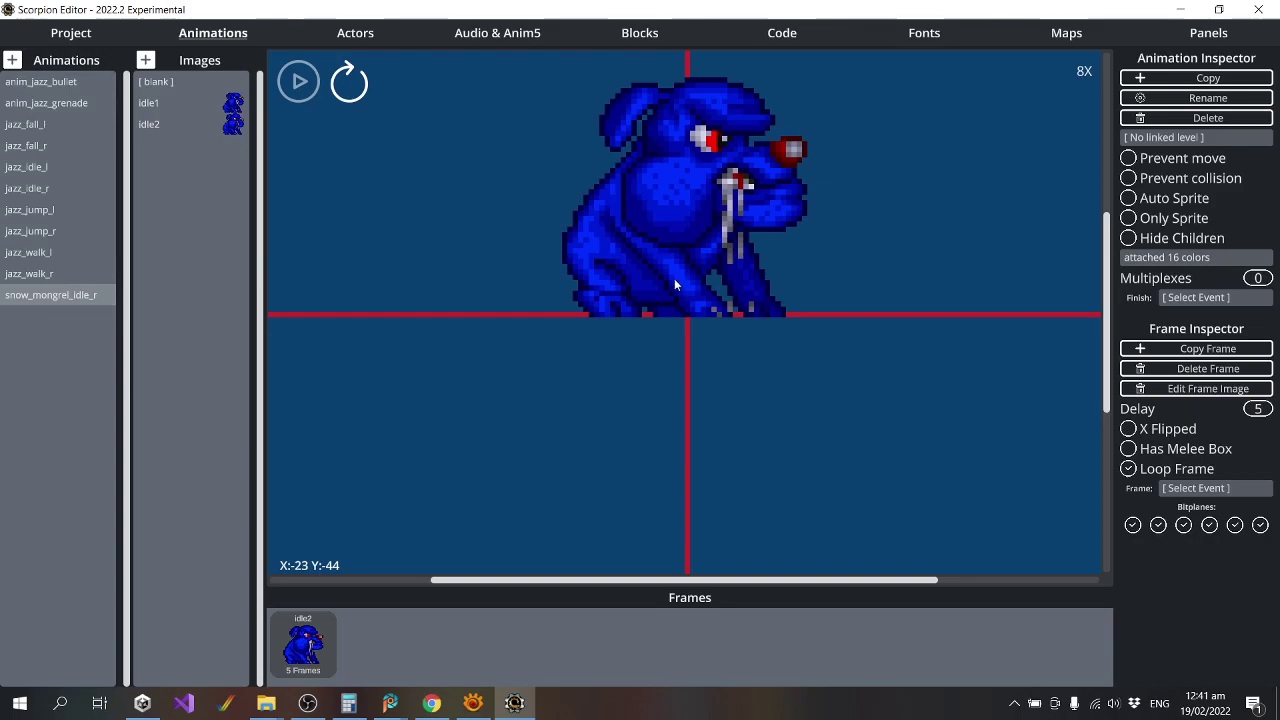
pyautogui.doubleClick(234, 124)
pyautogui.moveTo(686, 413); pyautogui.dragTo(686, 288)
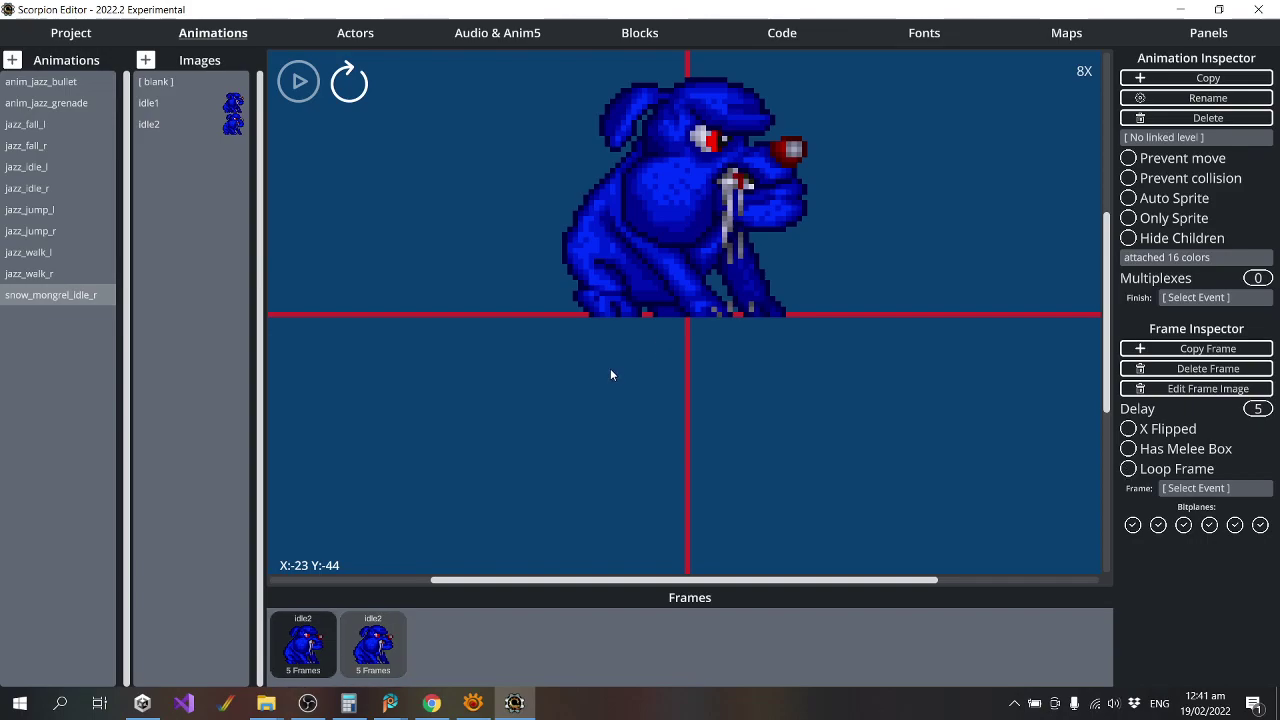
# Add idle1 as the first frame with its feet on the horizontal guide line, and delete the duplicate idle2 frame.
pyautogui.click(235, 108)
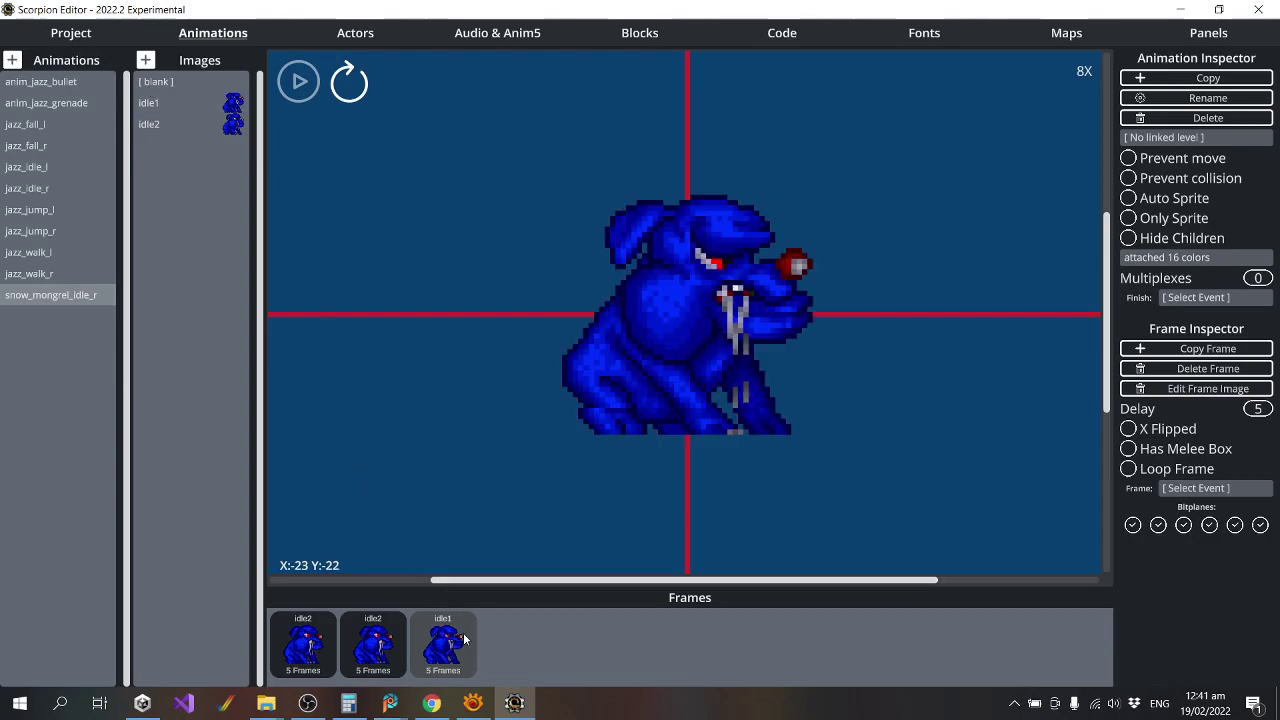
pyautogui.moveTo(712, 316); pyautogui.dragTo(708, 198)
pyautogui.moveTo(443, 645); pyautogui.dragTo(303, 645)
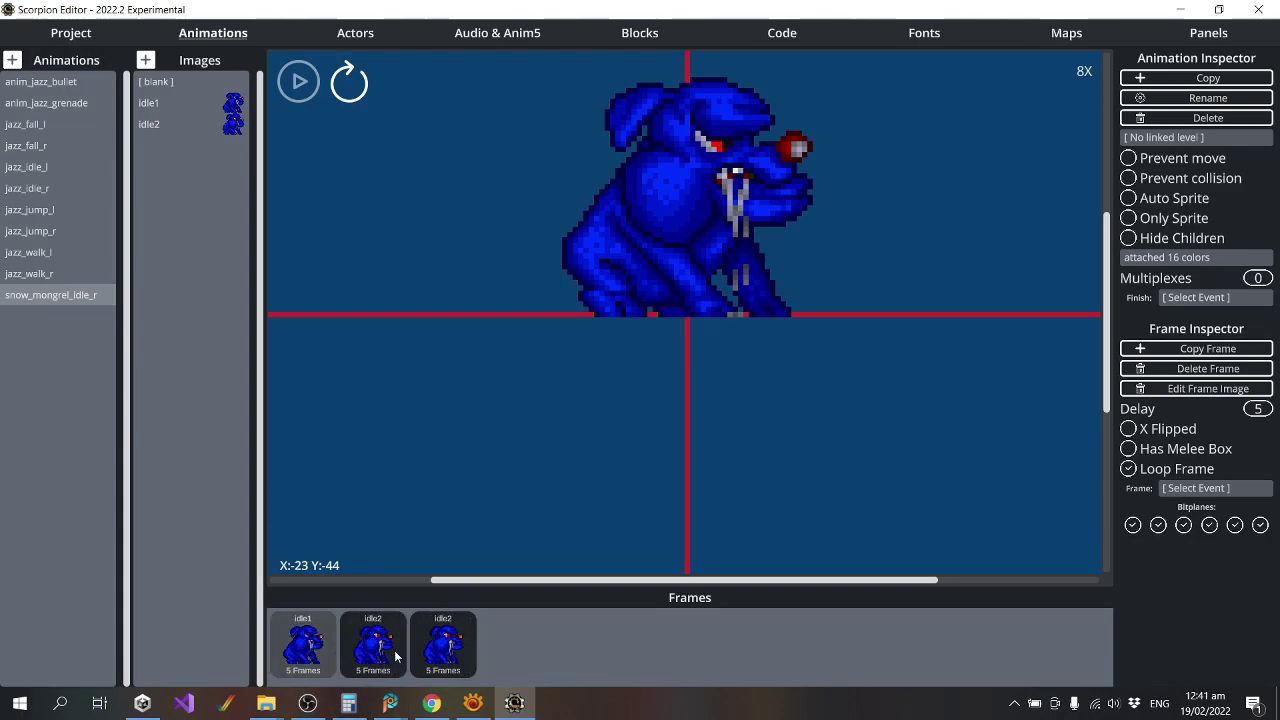
pyautogui.click(1200, 368)
# Set the delay of both the idle1 and idle2 frames to 25.
pyautogui.click(303, 645)
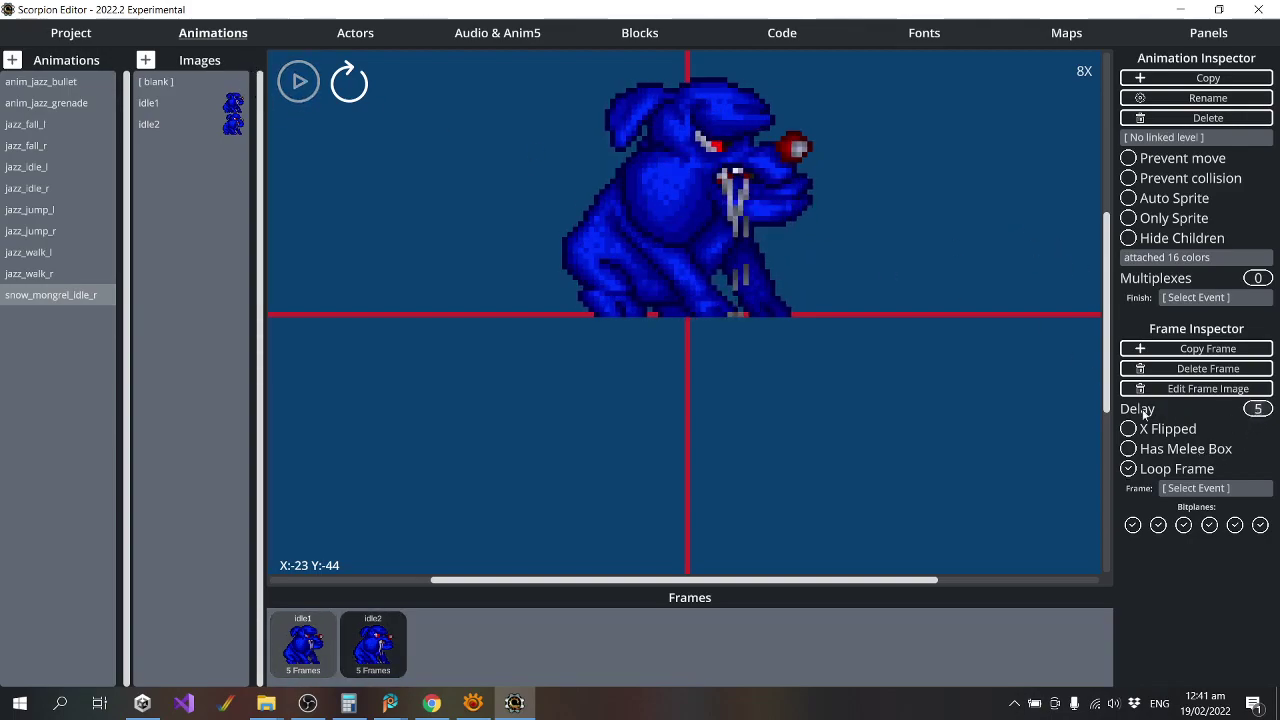
pyautogui.moveTo(1145, 413); pyautogui.dragTo(975, 437)
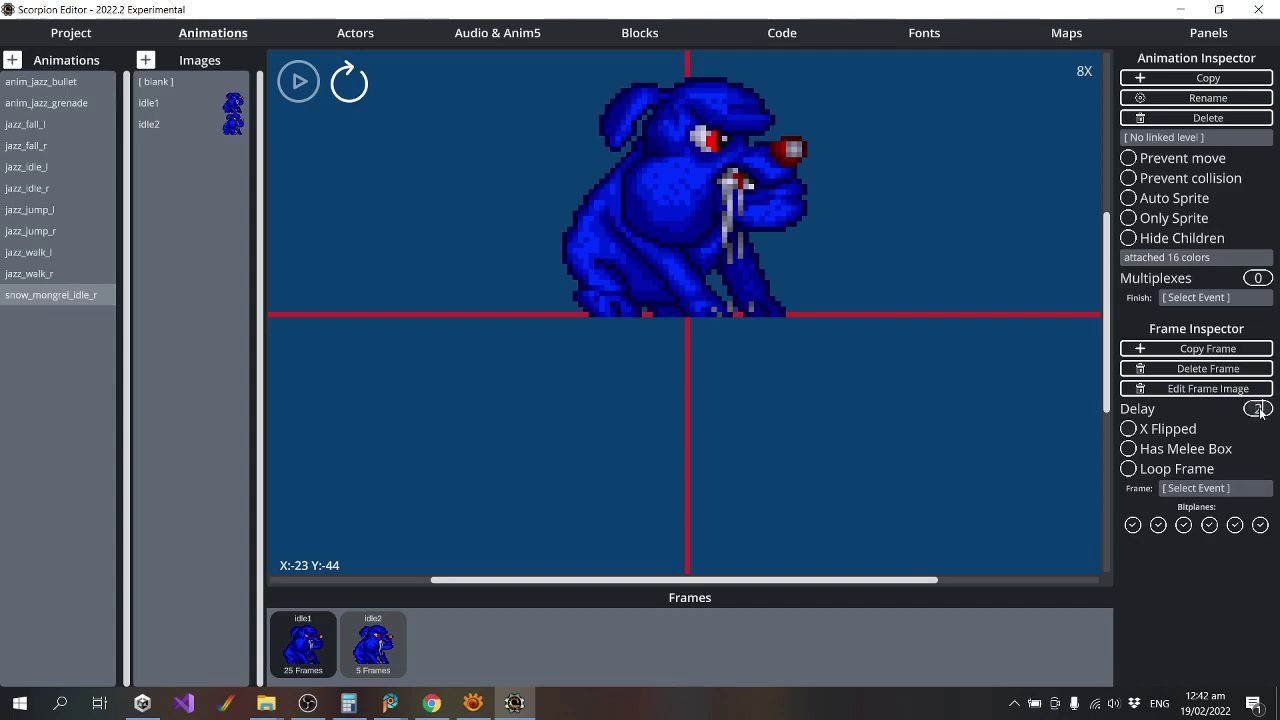
pyautogui.write('5')
pyautogui.press('Return')
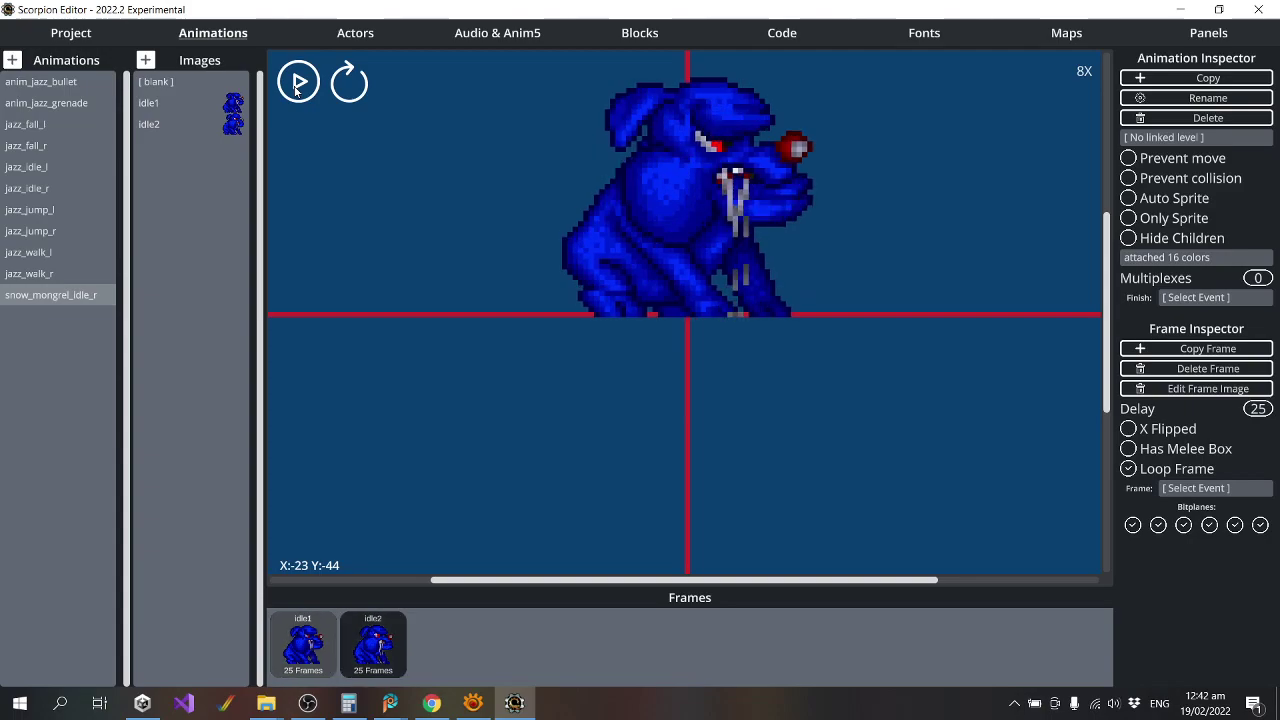
# Copy the right-facing idle animation as snow_mongrel_idle_l and flip it horizontally so the dog faces left.
pyautogui.click(1236, 78)
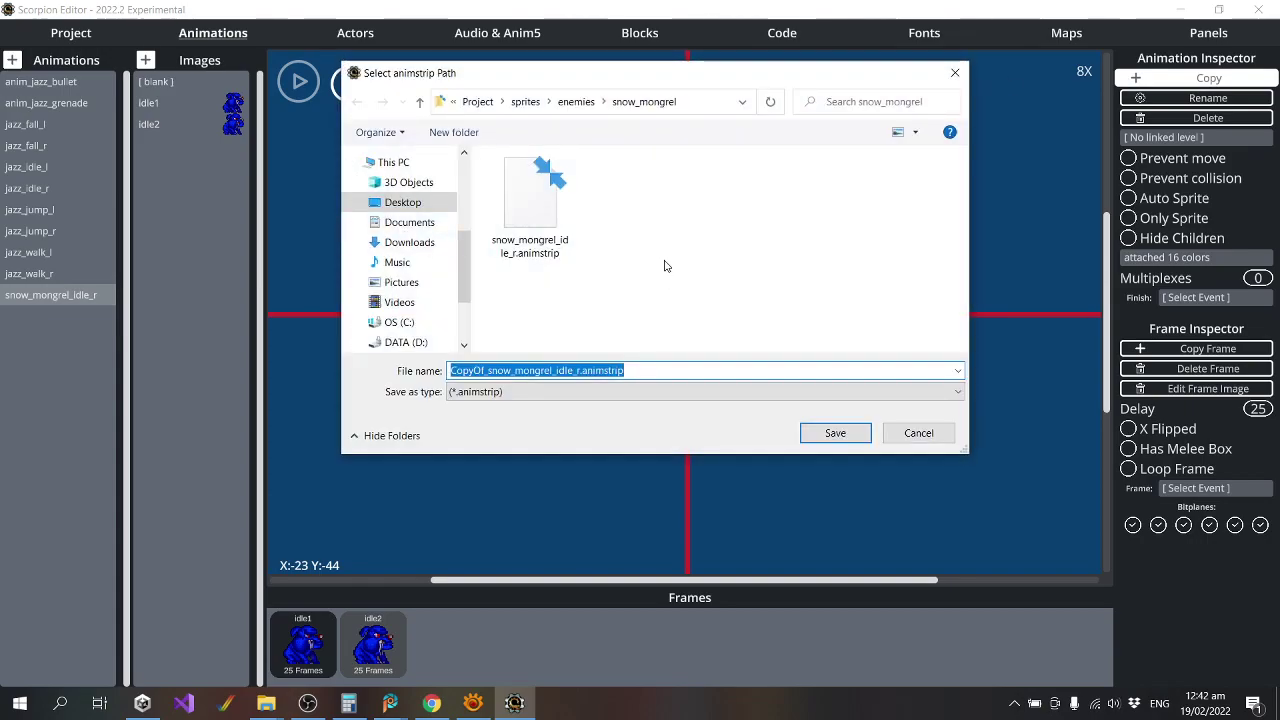
pyautogui.write('snow_')
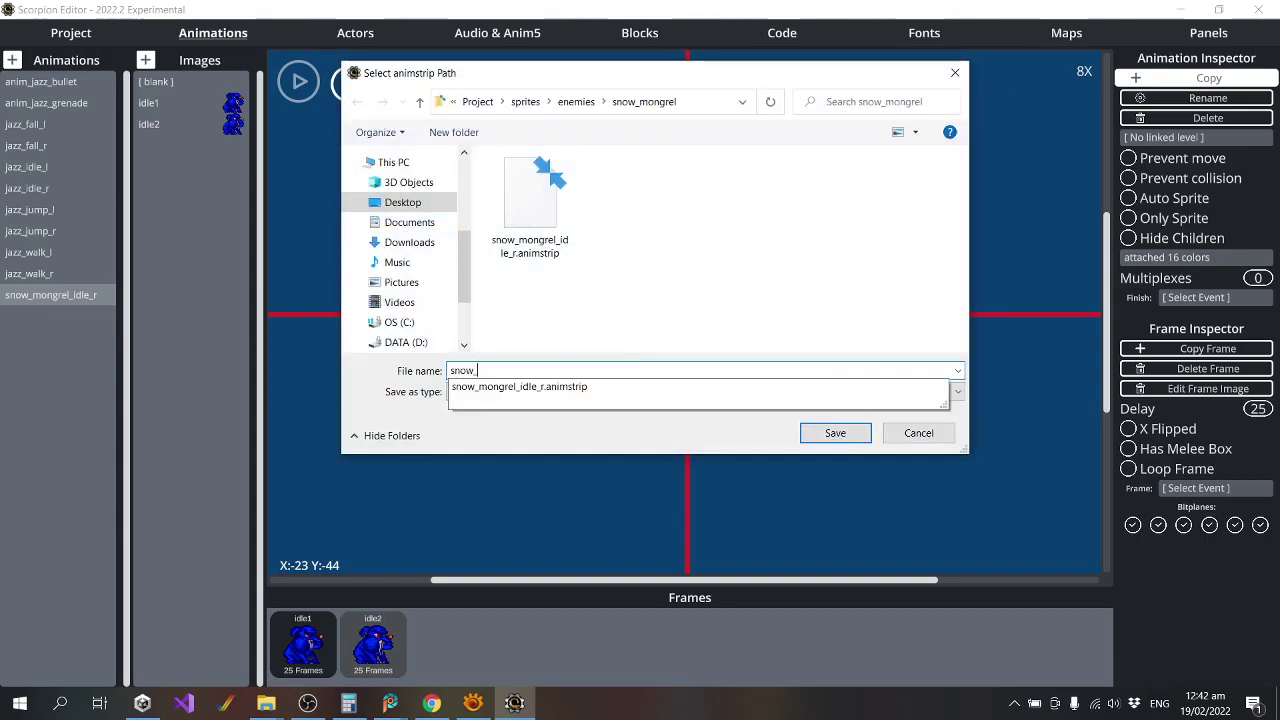
pyautogui.write('mongrel_idle_l')
pyautogui.press('Return')
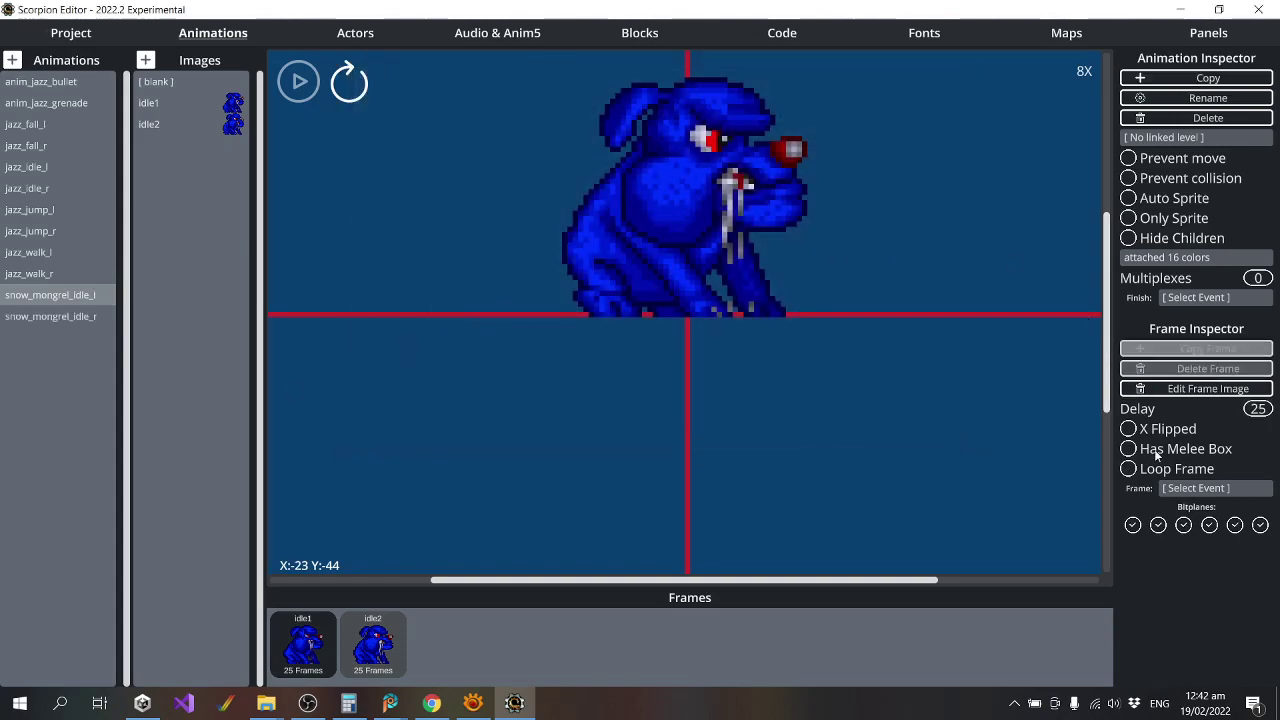
pyautogui.click(1128, 428)
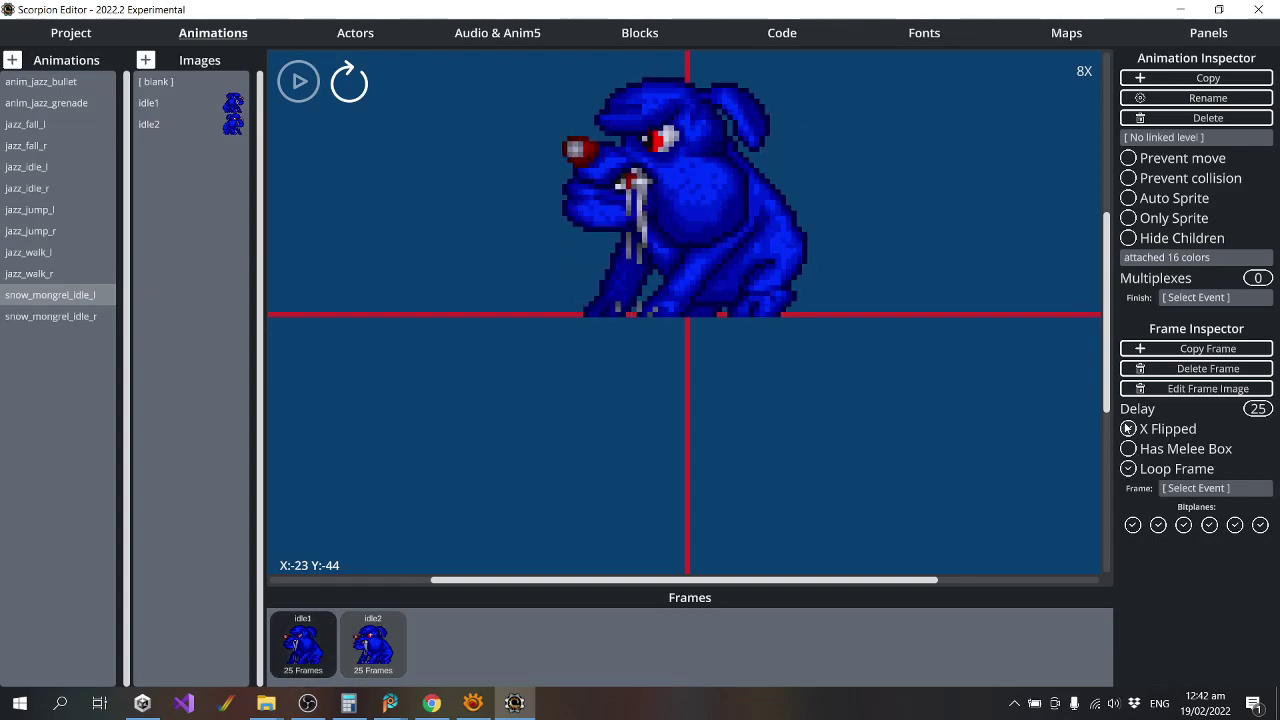
# Compare the sprite alignment of the snow_mongrel_idle_l and snow_mongrel_idle_r animations.
pyautogui.press('Down')
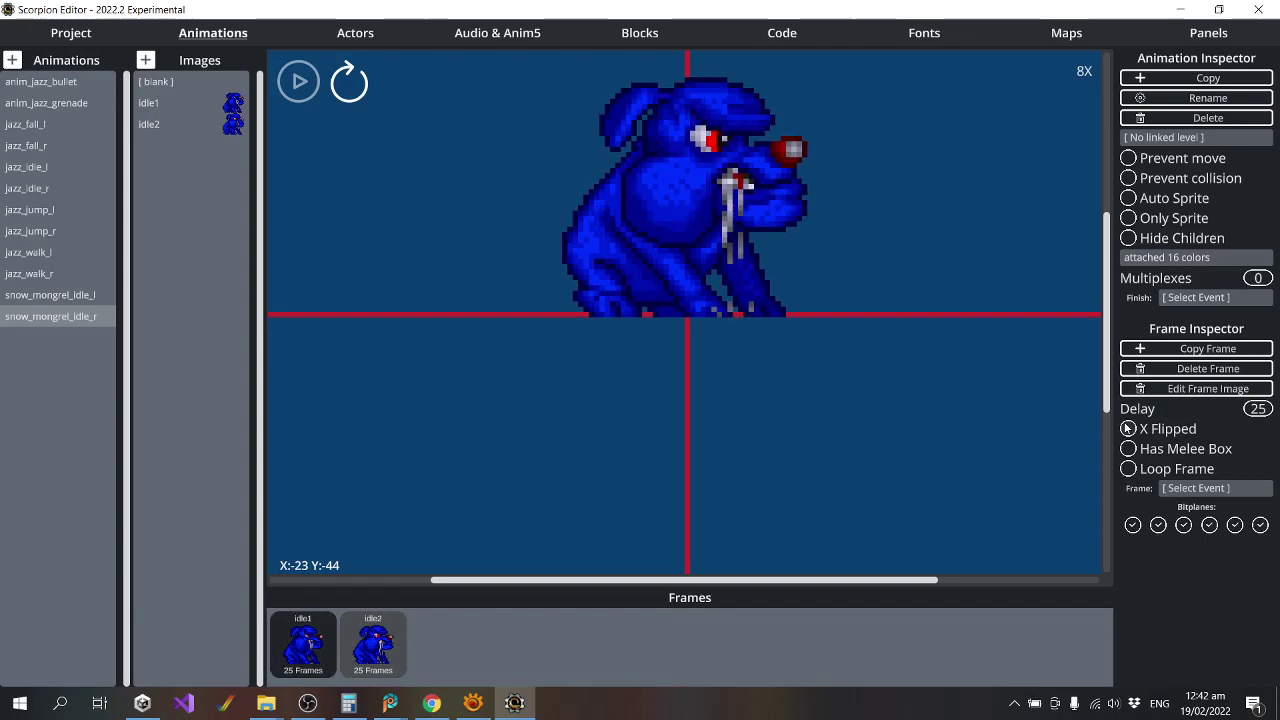
pyautogui.press('Up')
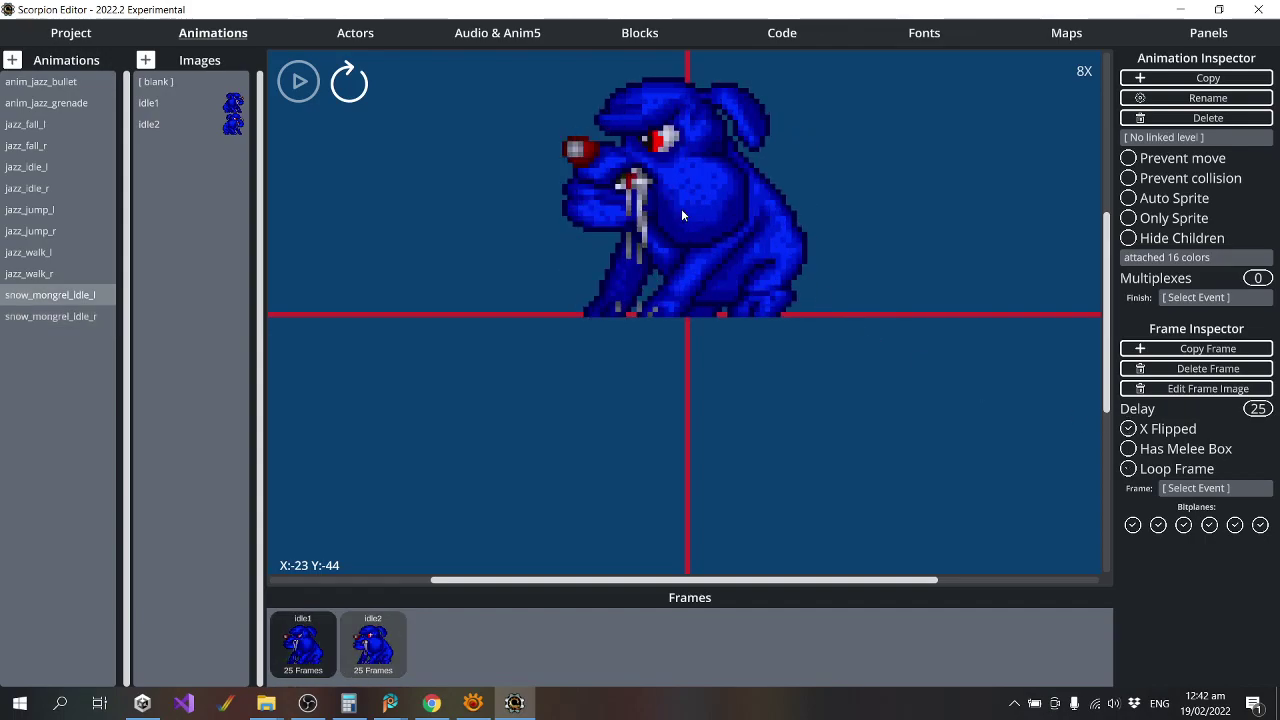
pyautogui.press('Down')
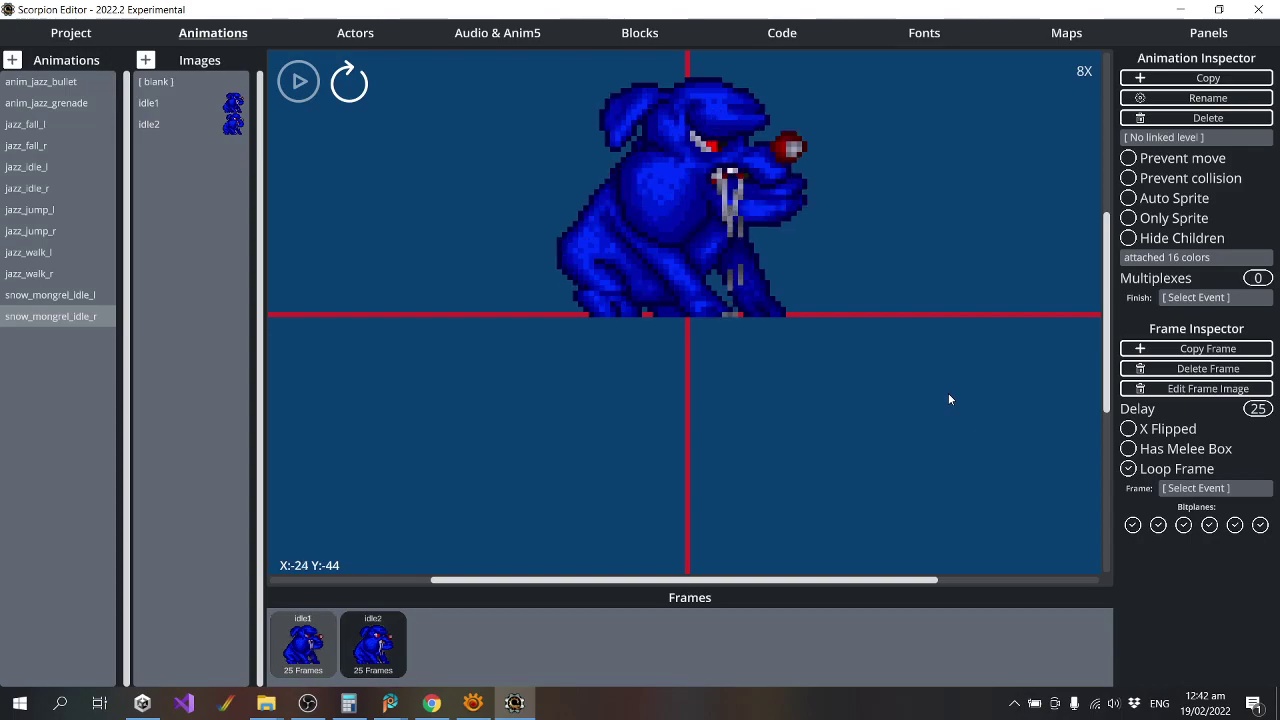
pyautogui.press('Up')
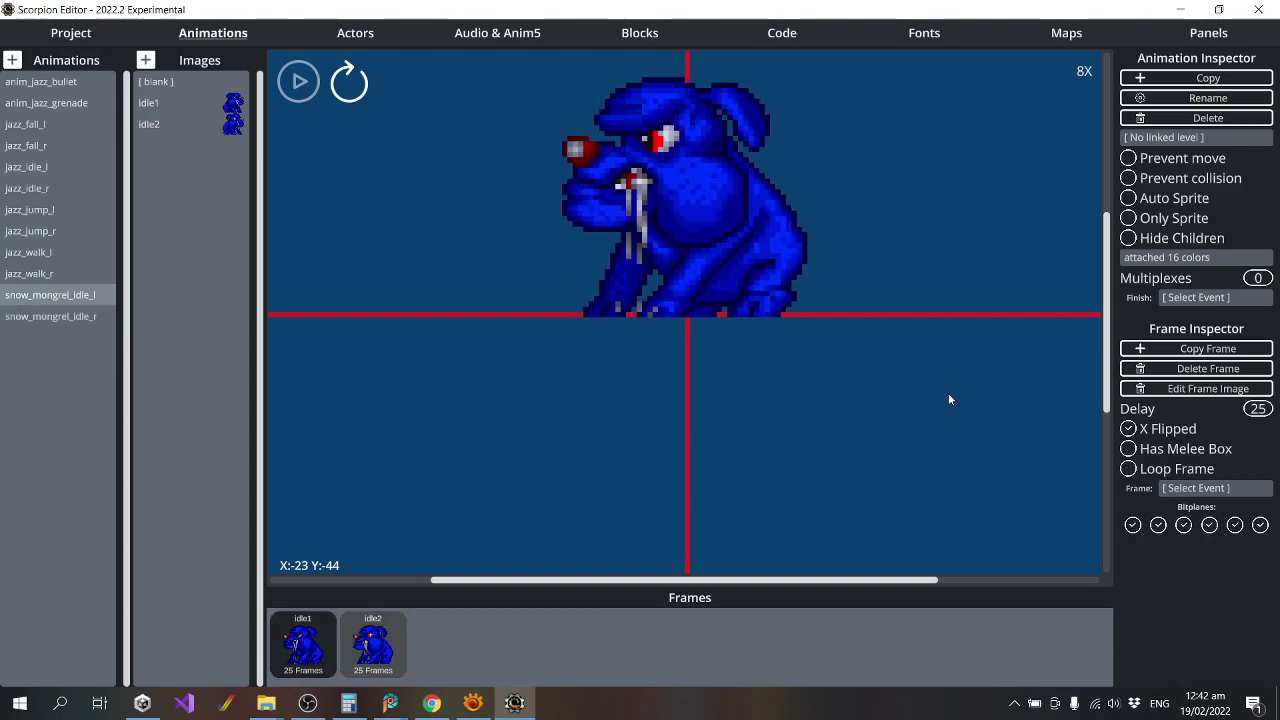
pyautogui.press('Down')
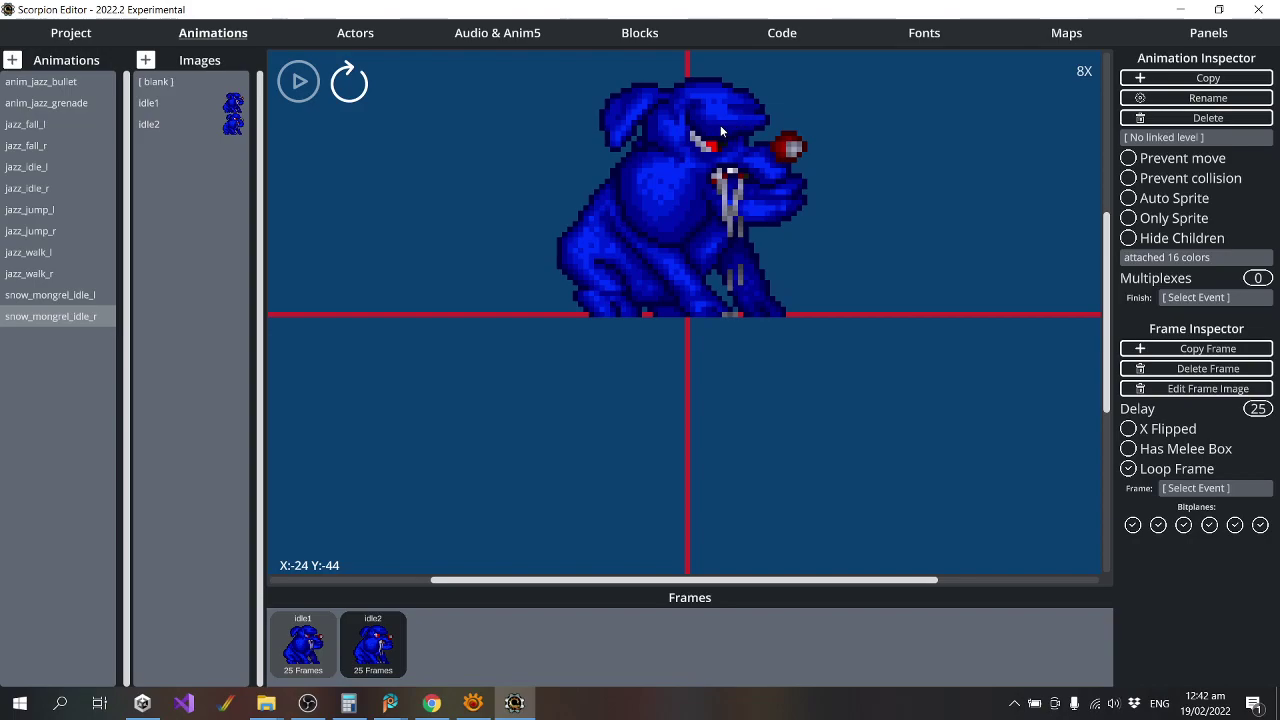
pyautogui.press('Up')
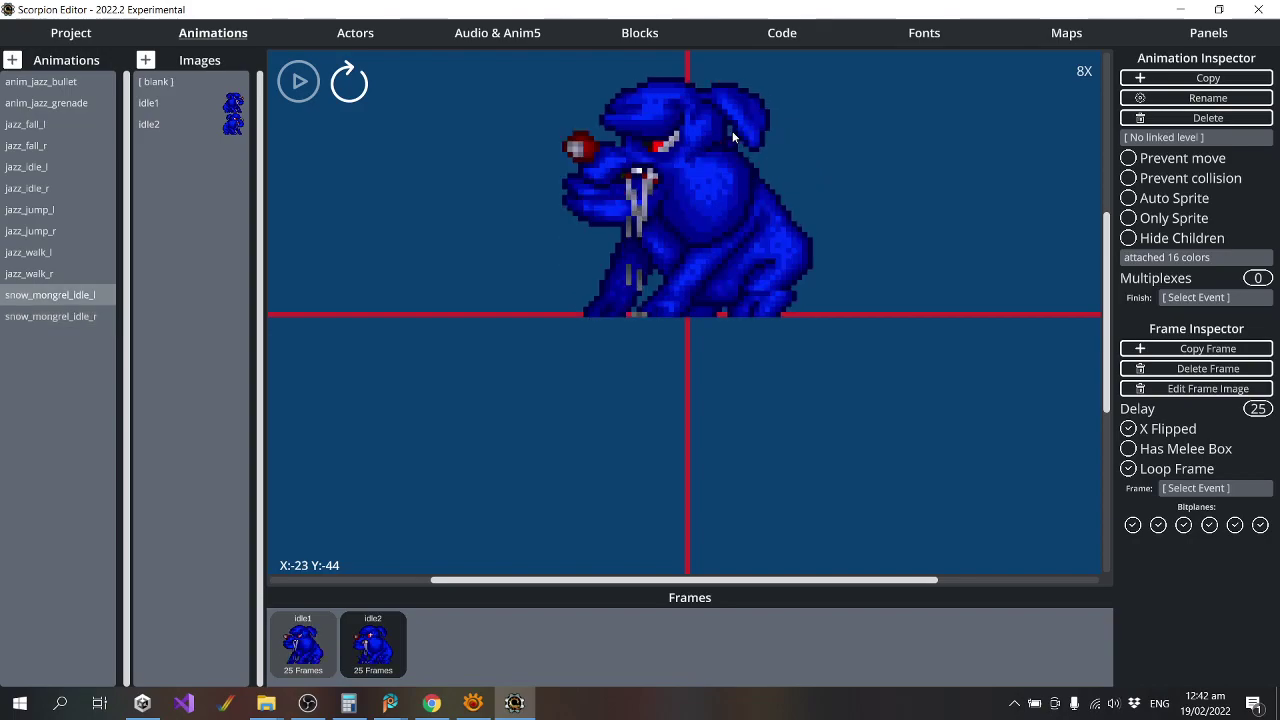
pyautogui.press('Down')
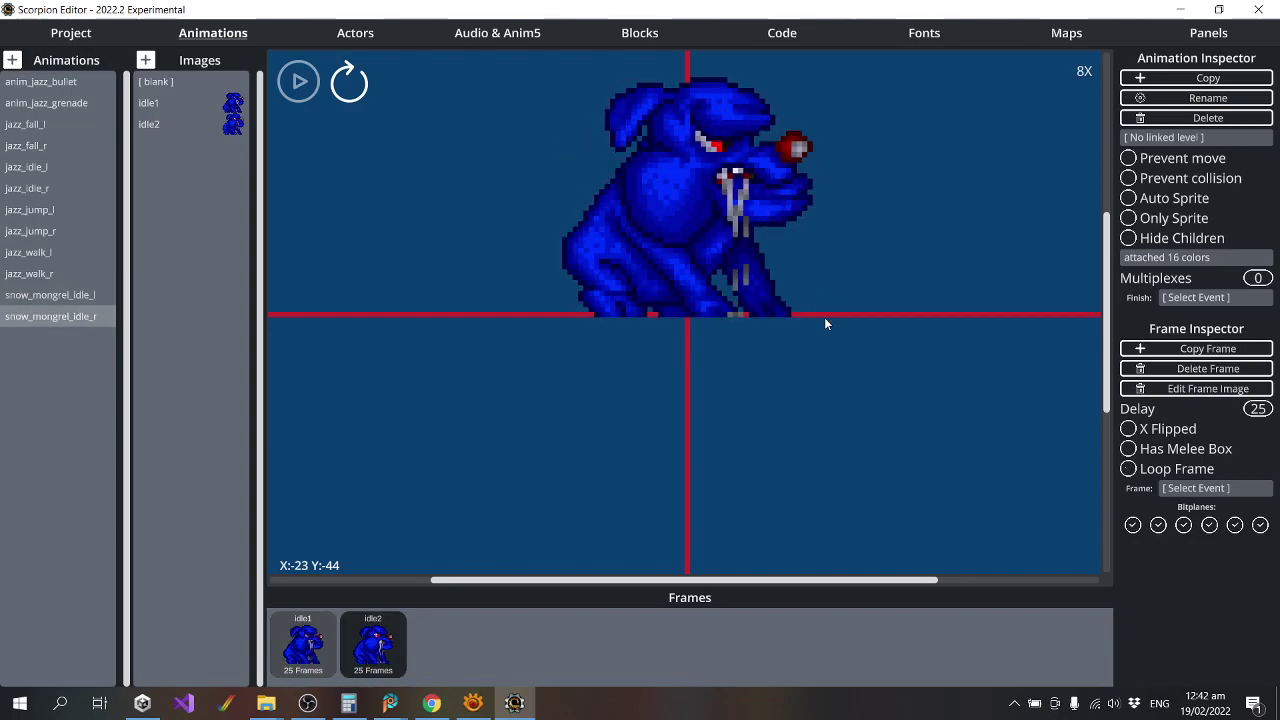
# Create a new actor named snow_mongrel in the project's actors folder.
pyautogui.click(386, 38)
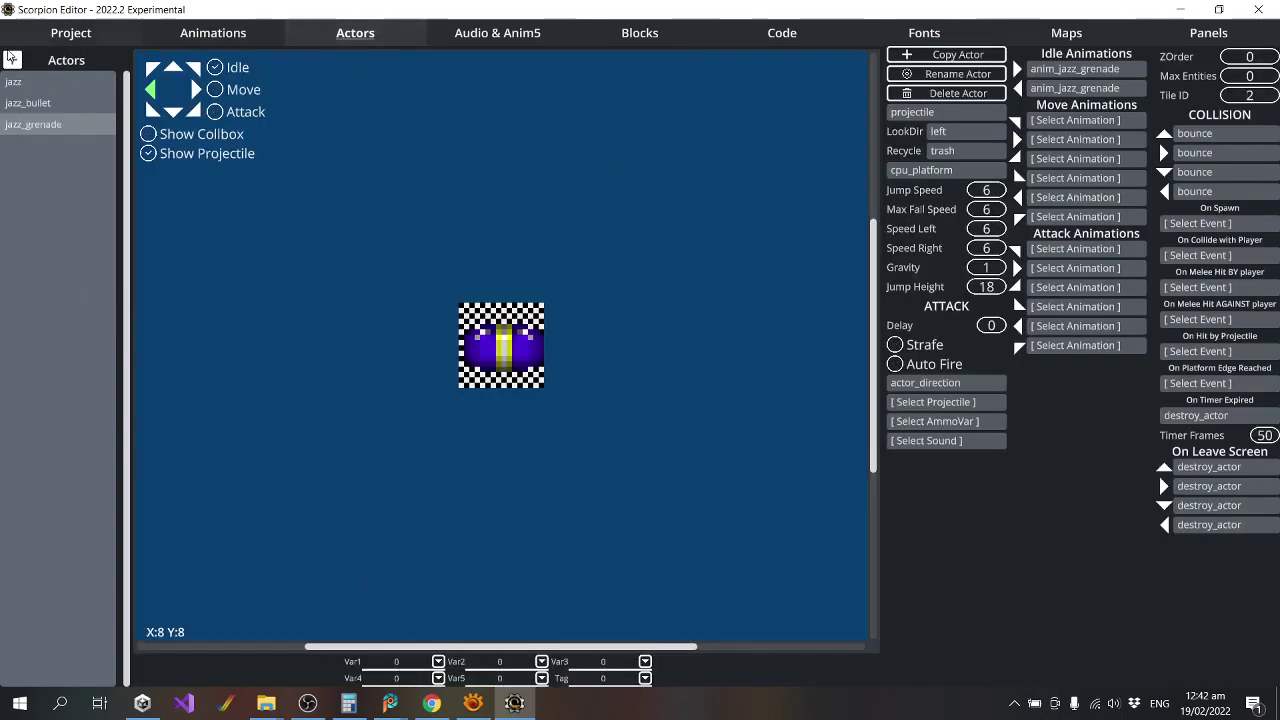
pyautogui.click(11, 59)
pyautogui.click(524, 208)
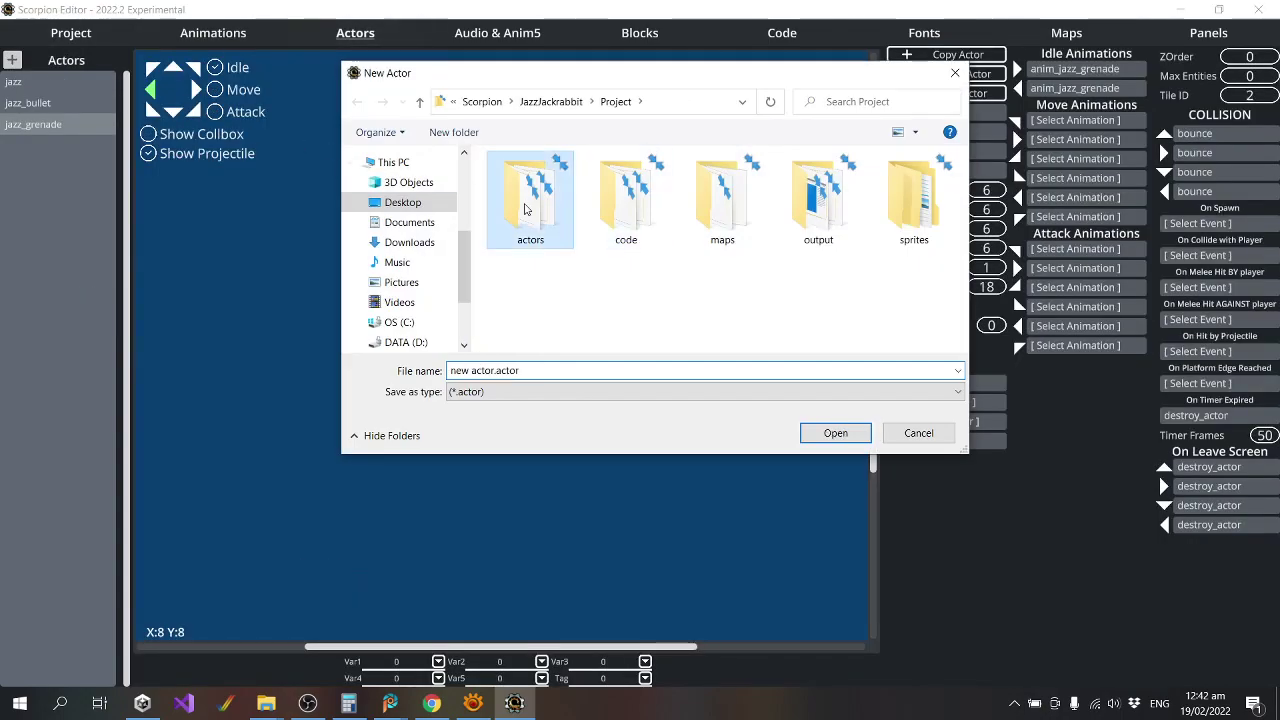
pyautogui.doubleClick(524, 208)
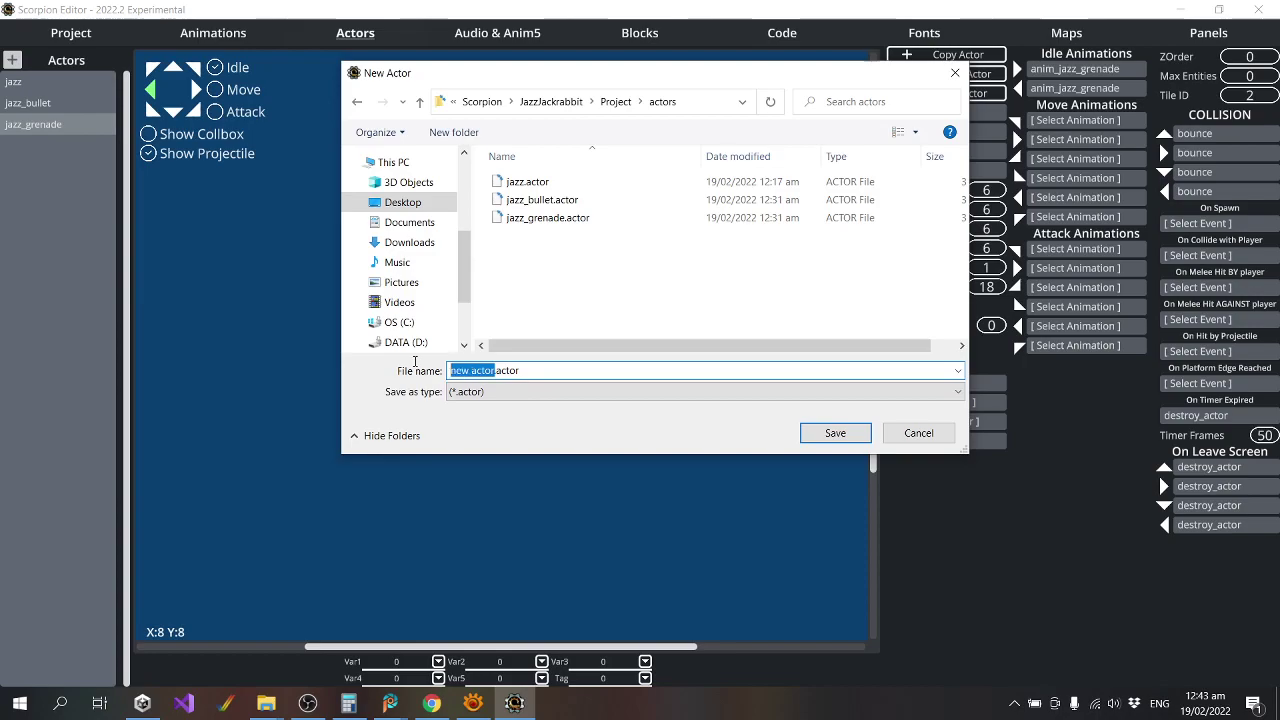
pyautogui.write('snow_mongrel')
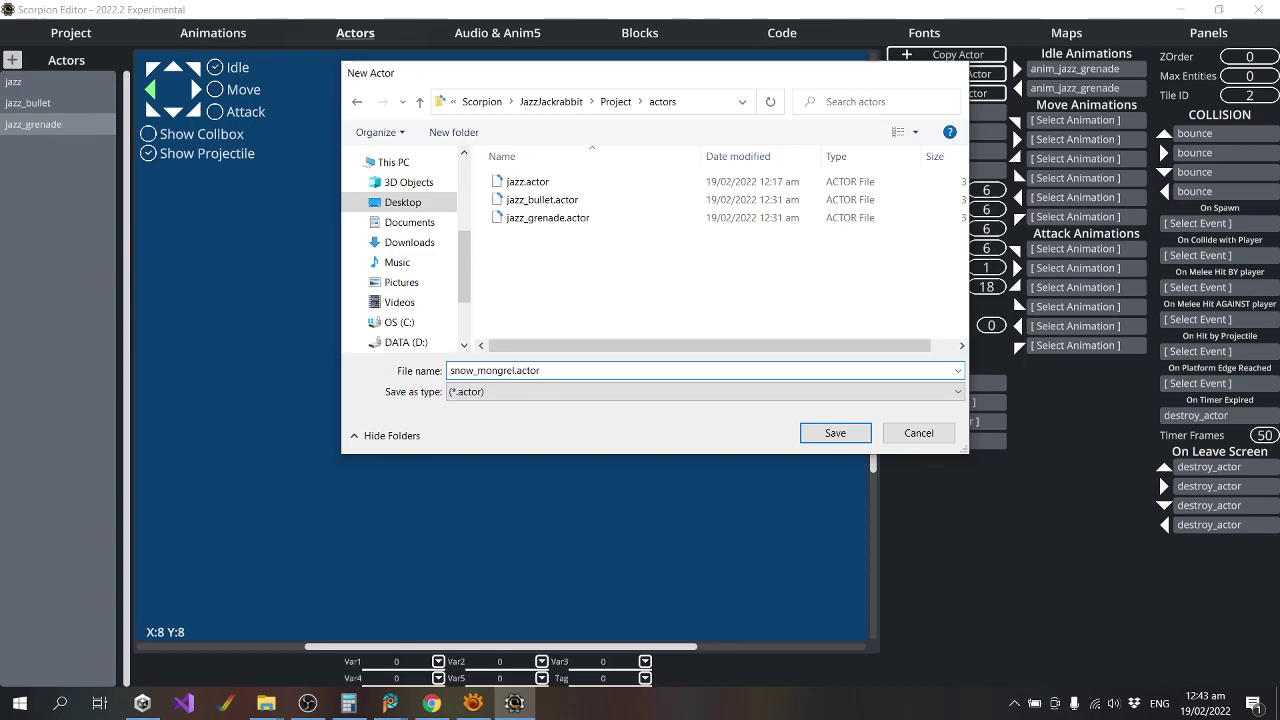
pyautogui.press('Return')
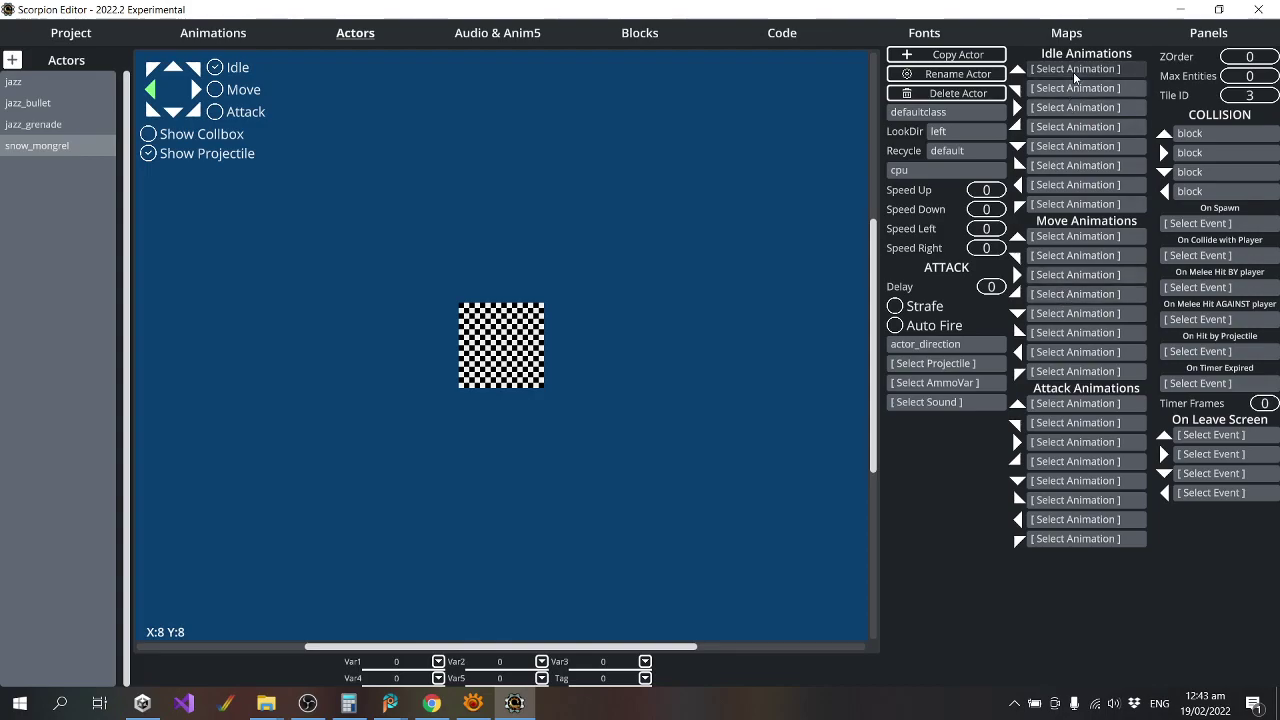
# Assign snow_mongrel_idle_r as the actor's right idle animation and snow_mongrel_idle_l as its left idle animation.
pyautogui.click(1078, 107)
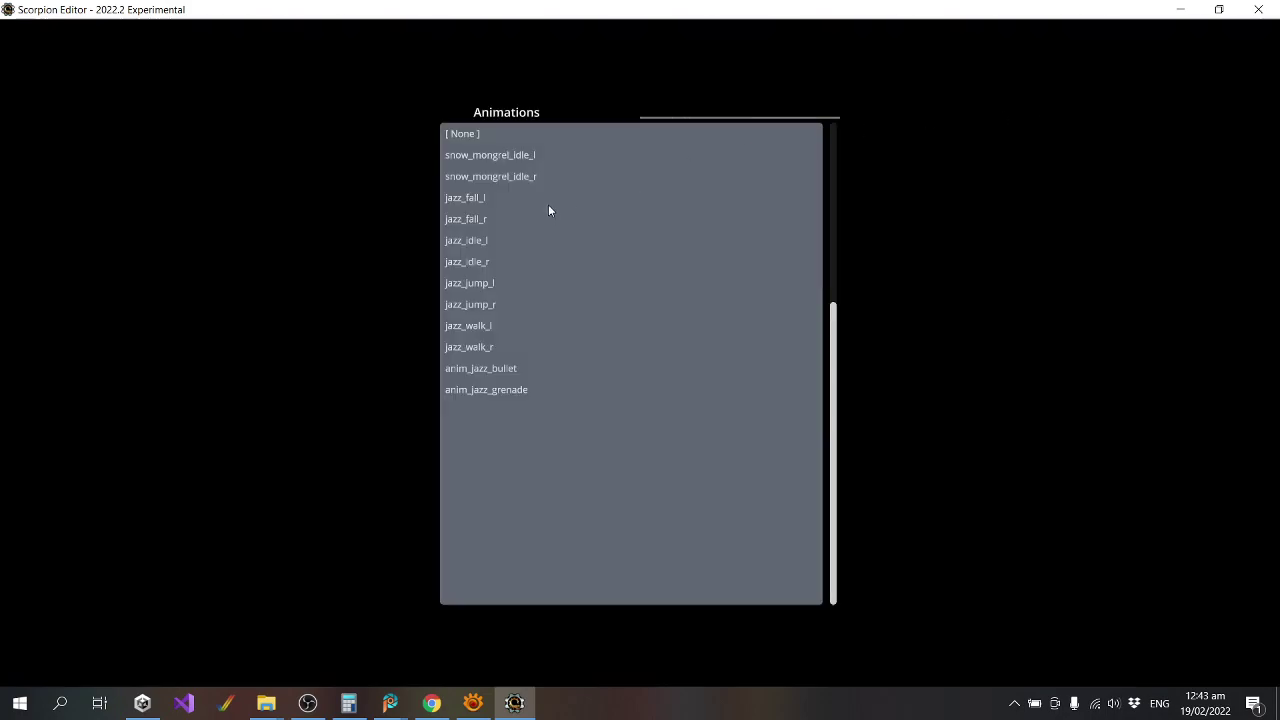
pyautogui.click(522, 176)
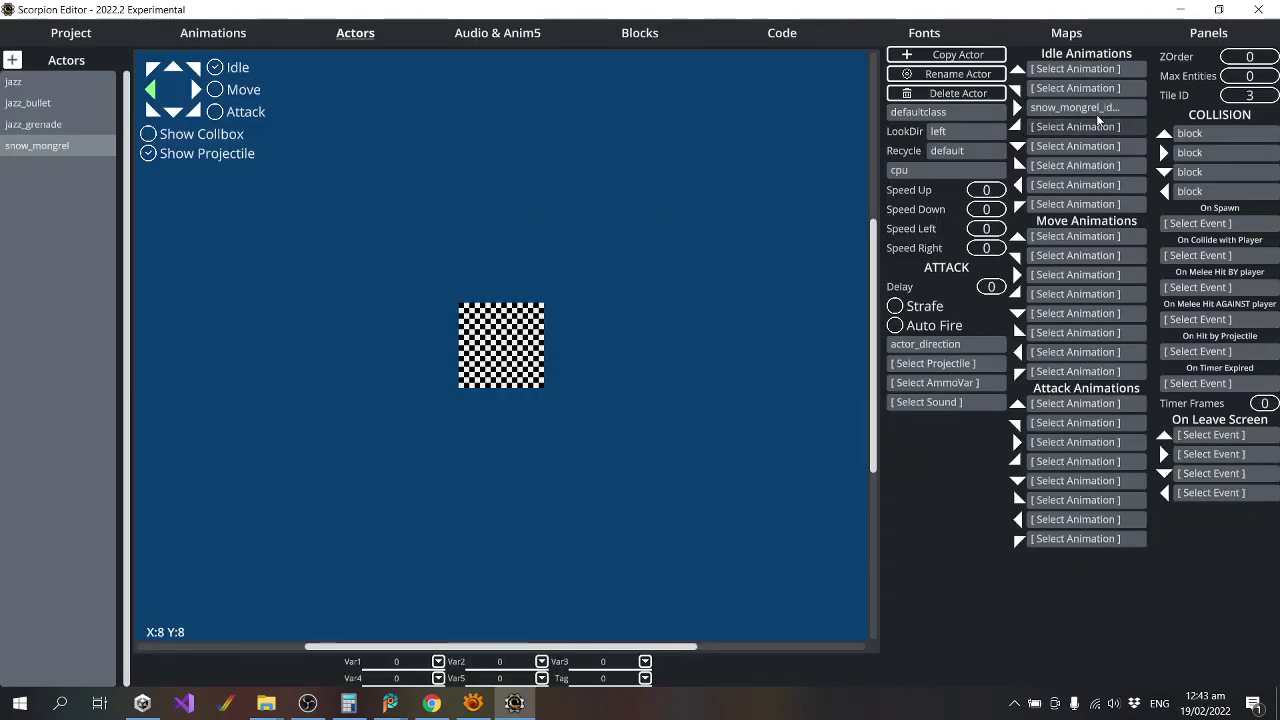
pyautogui.click(1078, 184)
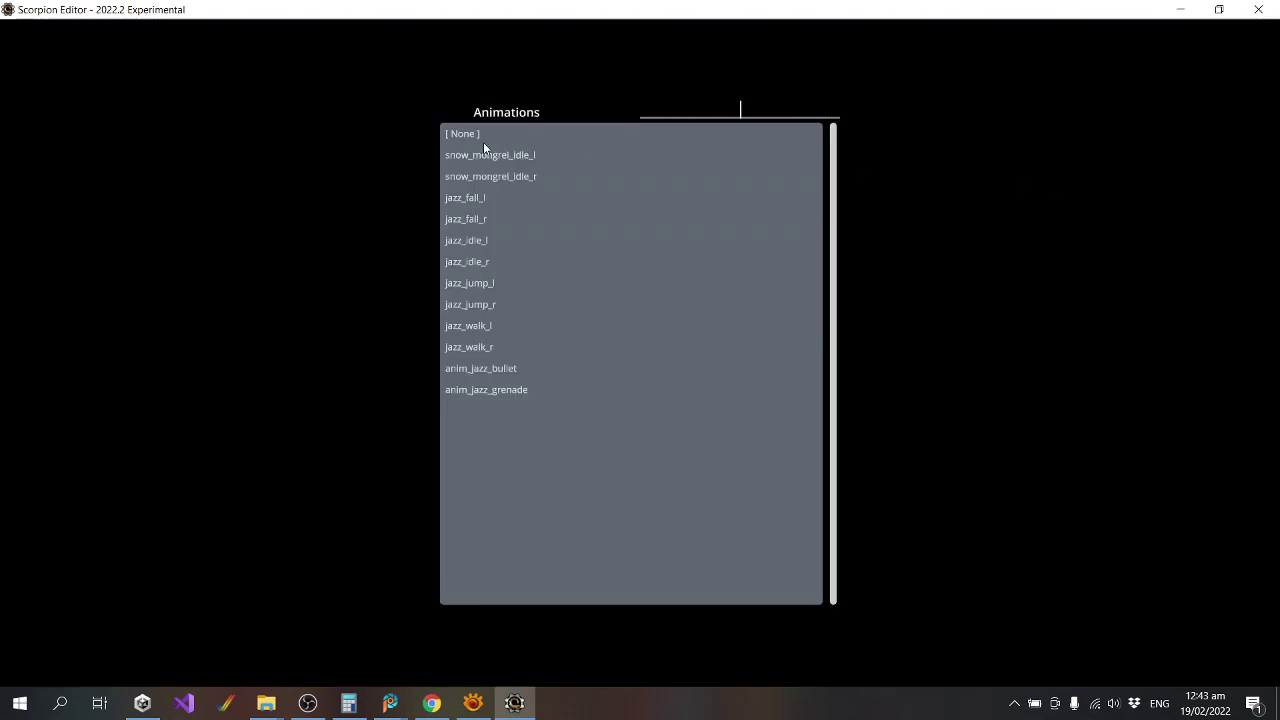
pyautogui.click(490, 152)
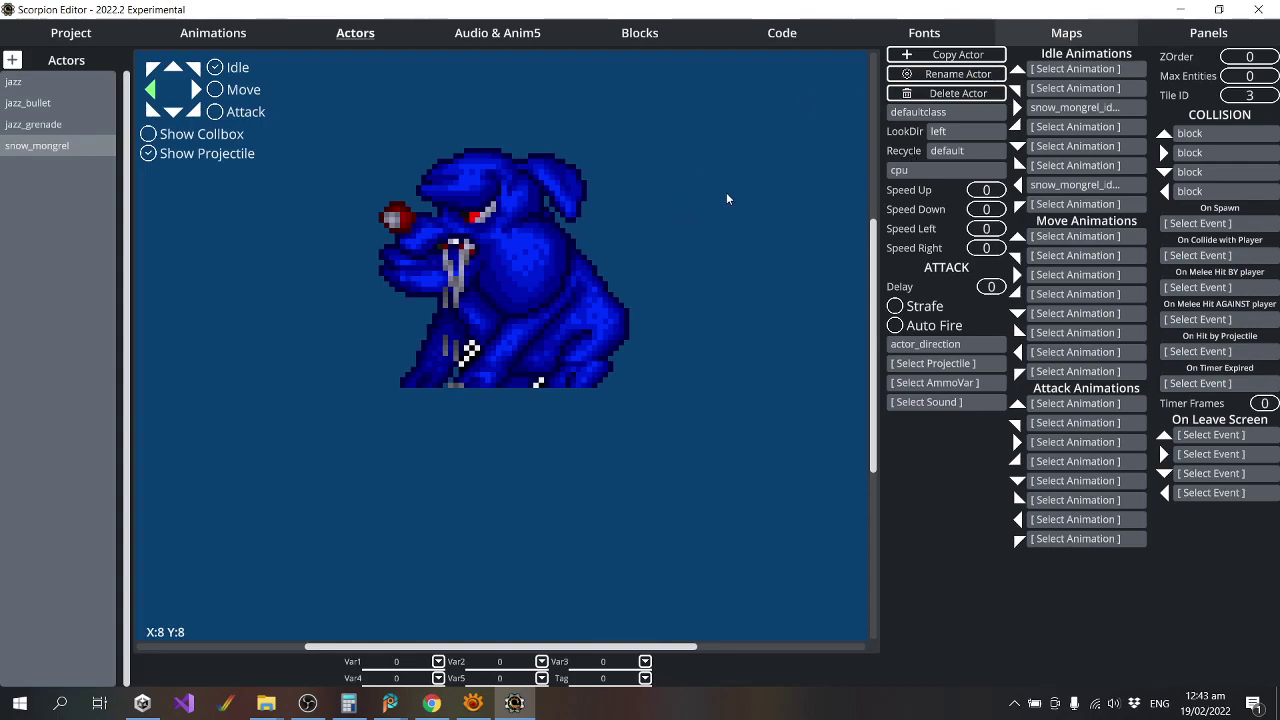
# Open map1 for editing in Tiled and hide the foreground, objects, map, bg and farbg layers, keeping the reference image layer shown.
pyautogui.click(1068, 36)
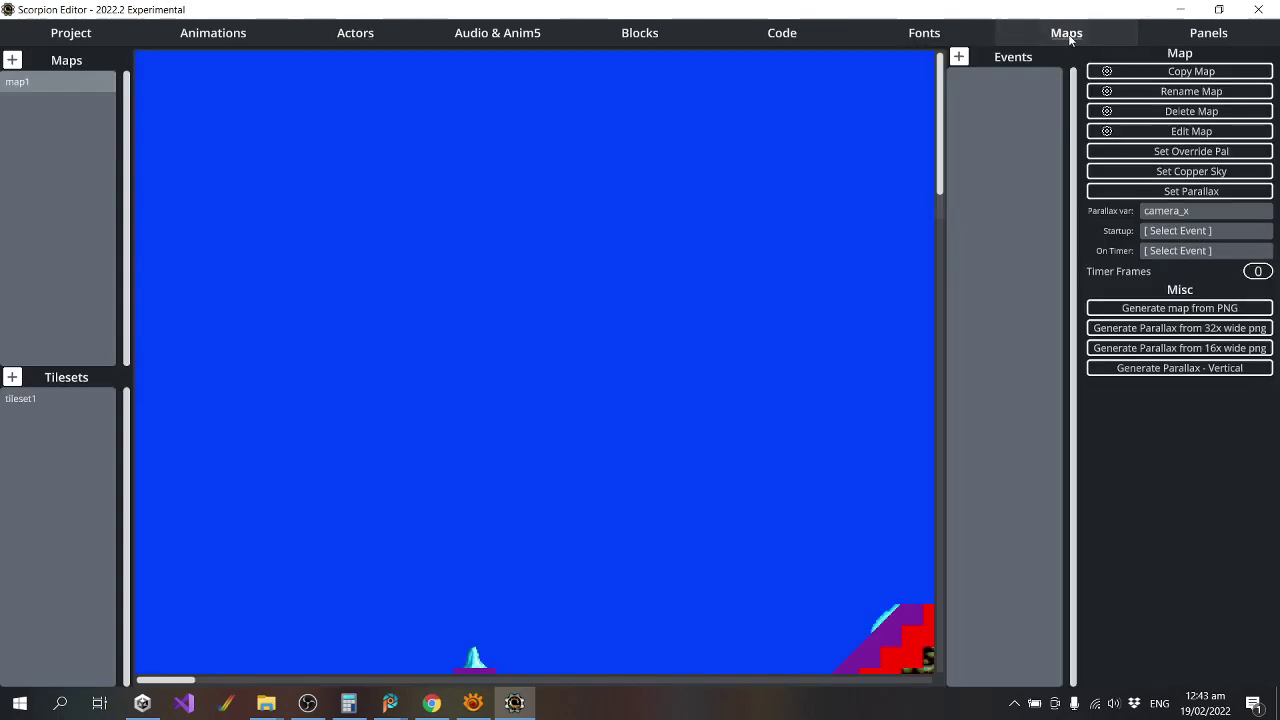
pyautogui.click(1205, 133)
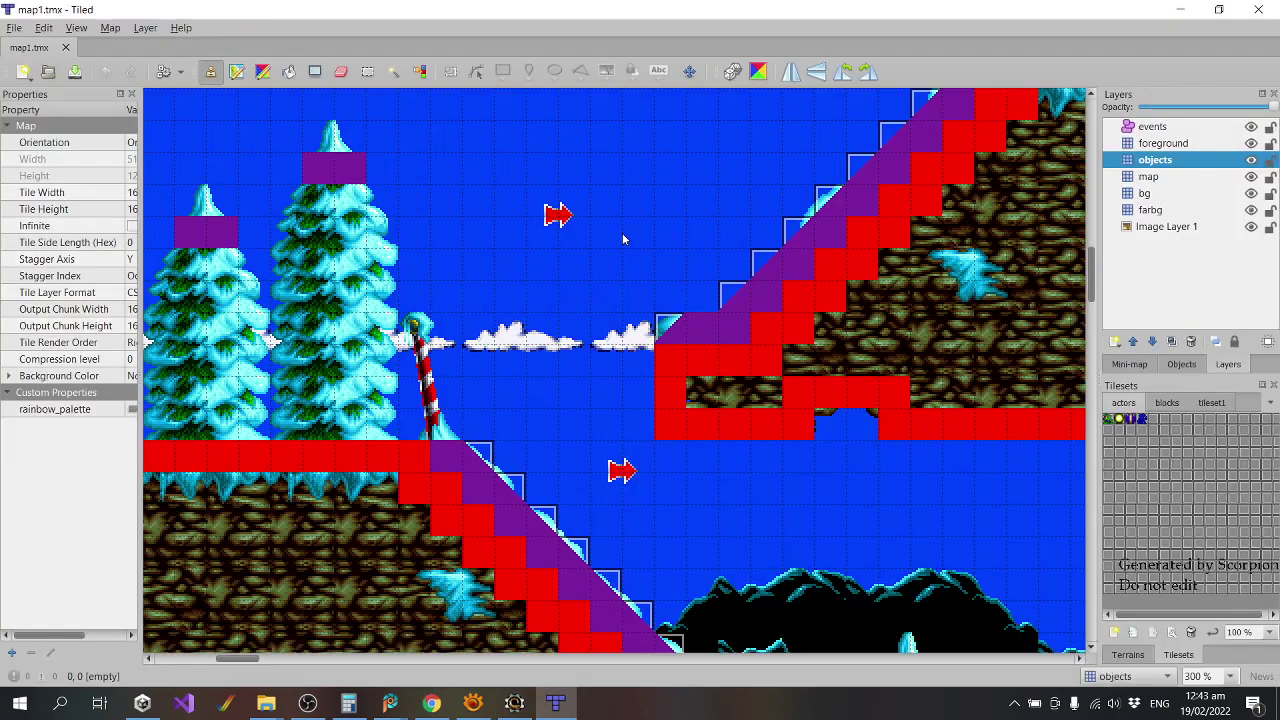
pyautogui.click(1251, 143)
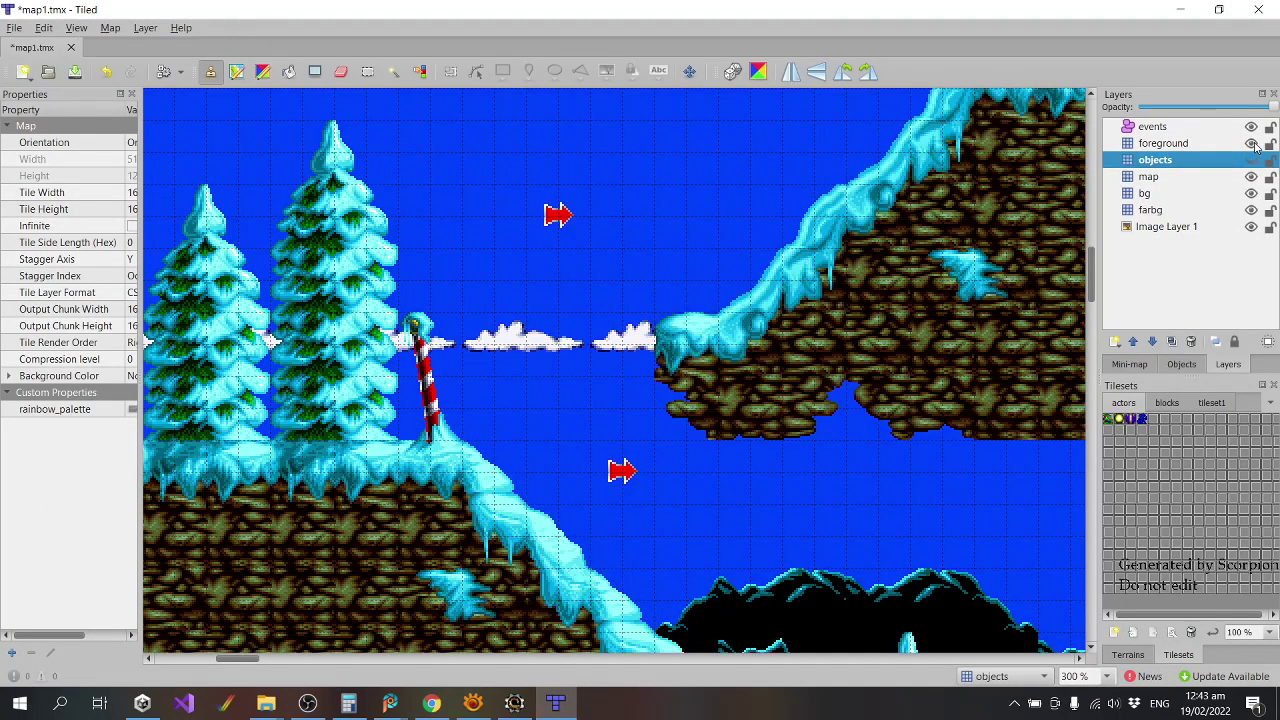
pyautogui.click(1251, 160)
pyautogui.click(1251, 176)
pyautogui.click(1251, 193)
pyautogui.click(1251, 210)
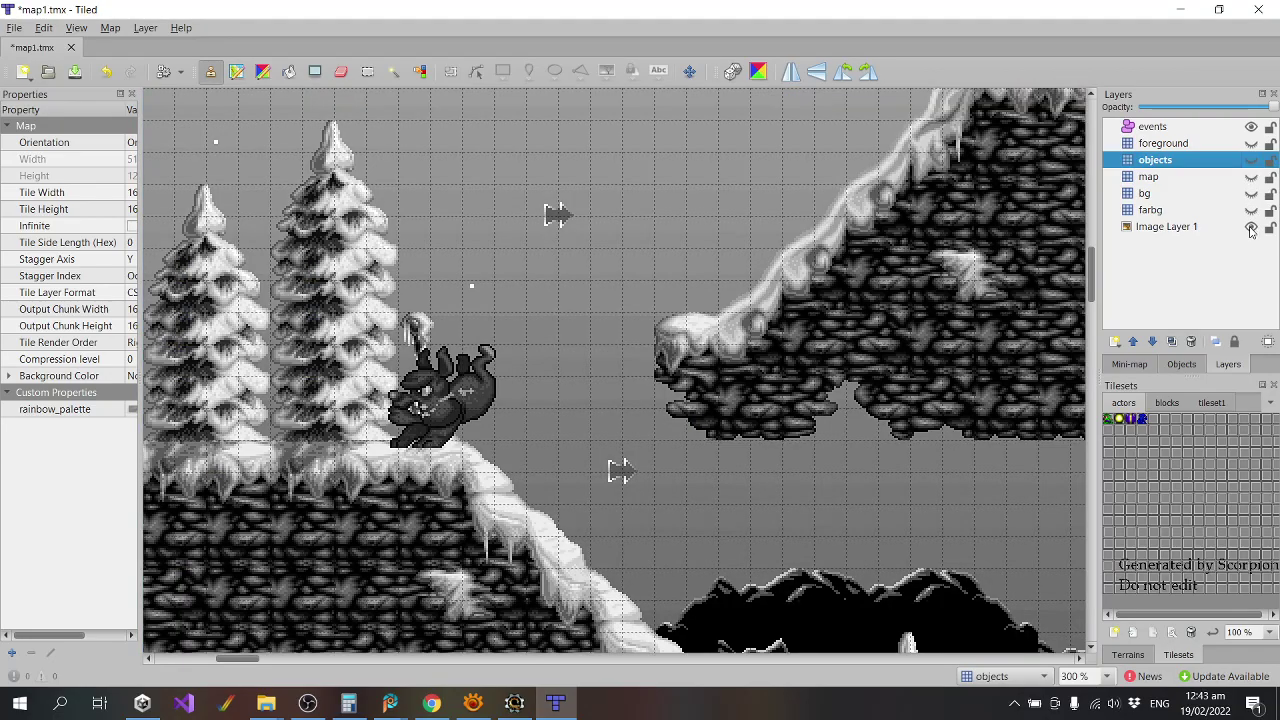
pyautogui.click(1251, 226)
pyautogui.click(1251, 226)
# Show the objects layer and place a snow_mongrel actor tile over the reference dog on the ledge above the row of round pickups.
pyautogui.keyDown('ctrl'); pyautogui.scroll(-4, 493, 480); pyautogui.keyUp('ctrl')
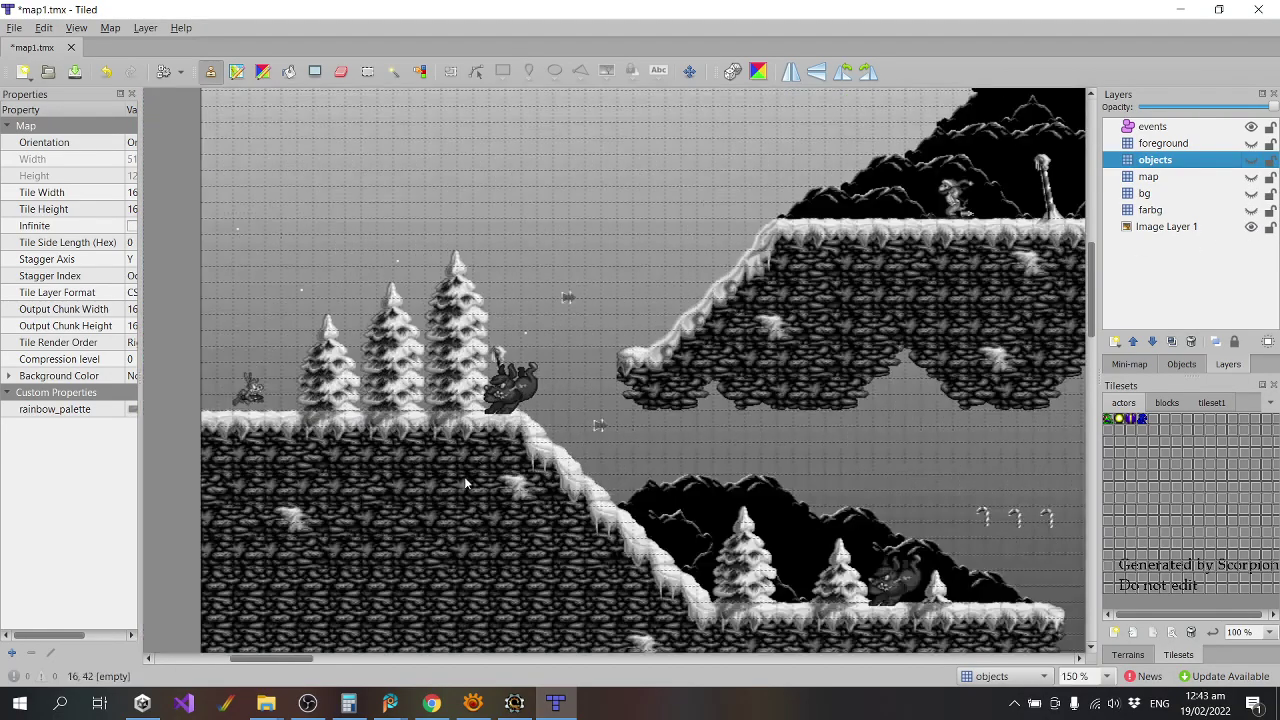
pyautogui.keyDown('ctrl'); pyautogui.scroll(2, 493, 480); pyautogui.keyUp('ctrl')
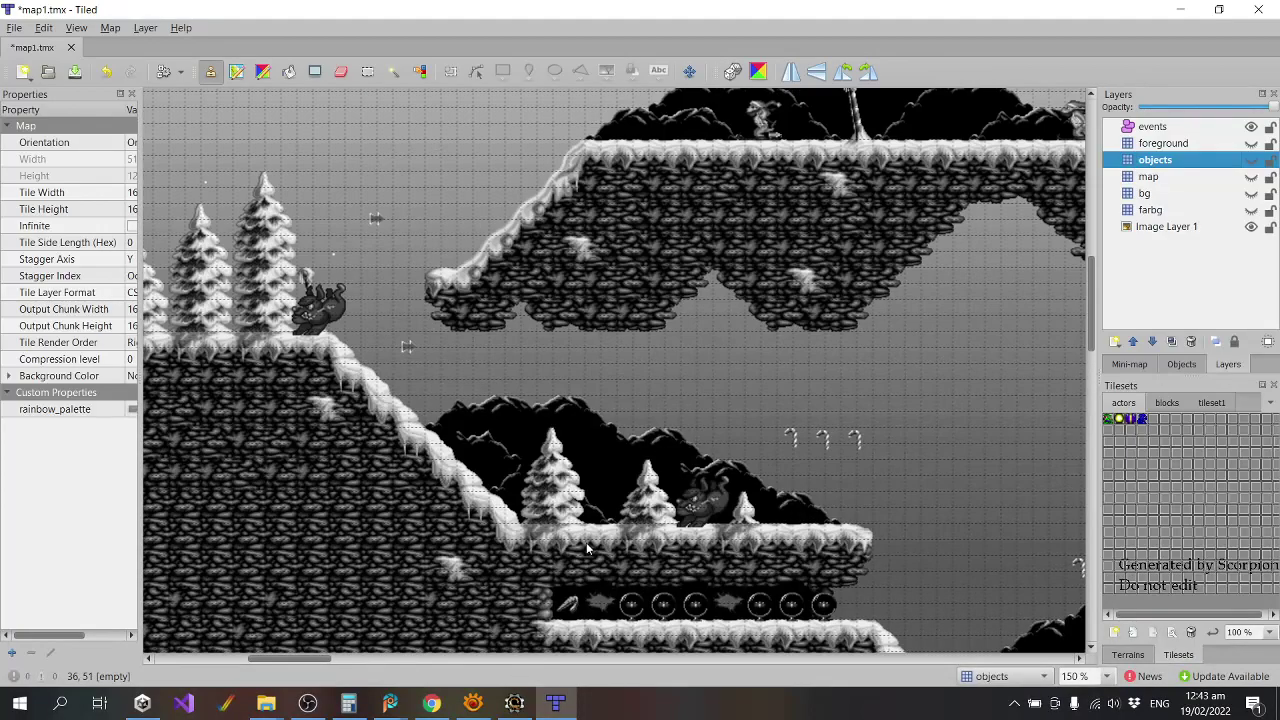
pyautogui.moveTo(315, 659); pyautogui.dragTo(340, 666)
pyautogui.scroll(1, 380, 600)
pyautogui.scroll(-3, 860, 268)
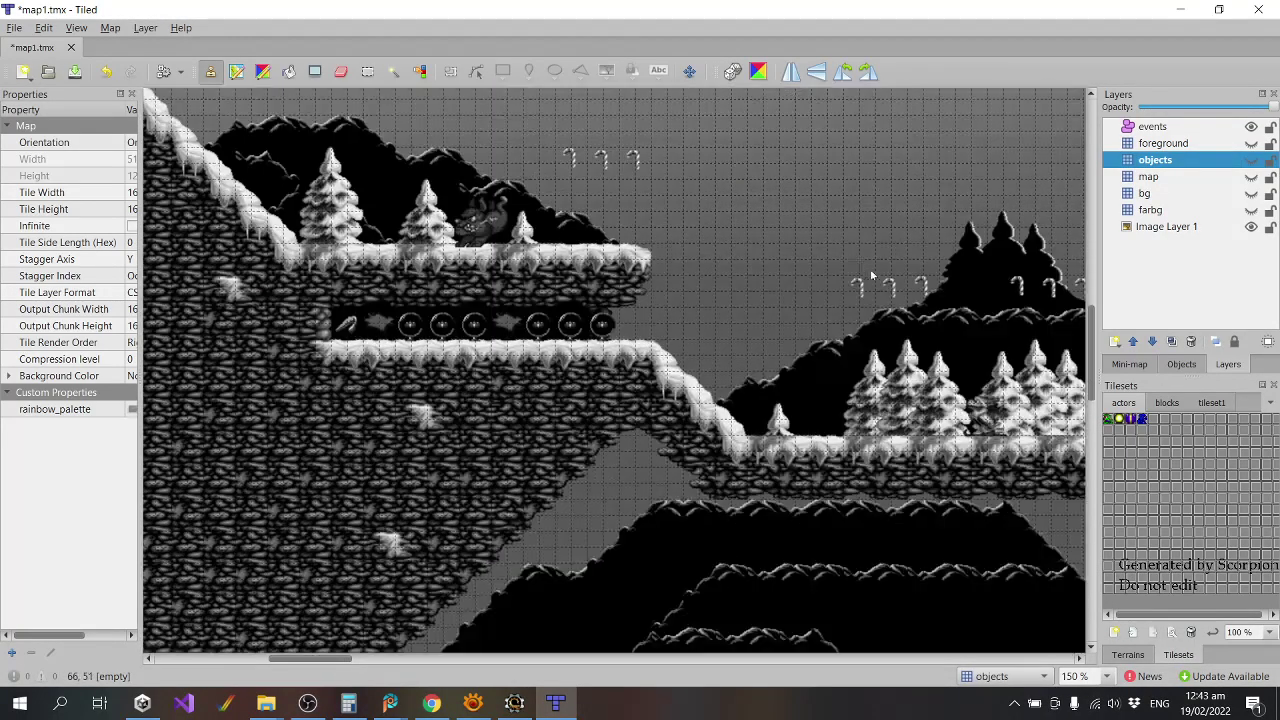
pyautogui.scroll(-1, 860, 300)
pyautogui.scroll(1, 560, 396)
pyautogui.keyDown('ctrl'); pyautogui.scroll(2, 424, 386); pyautogui.keyUp('ctrl')
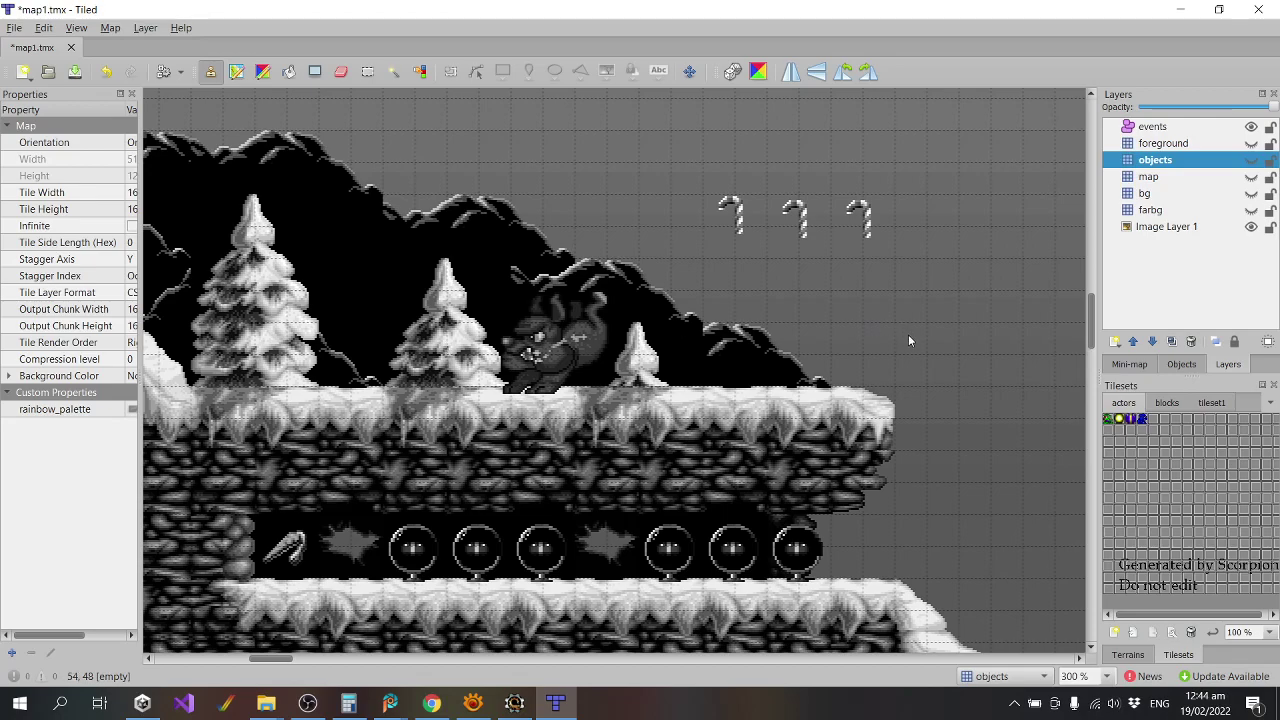
pyautogui.click(1167, 402)
pyautogui.click(1210, 402)
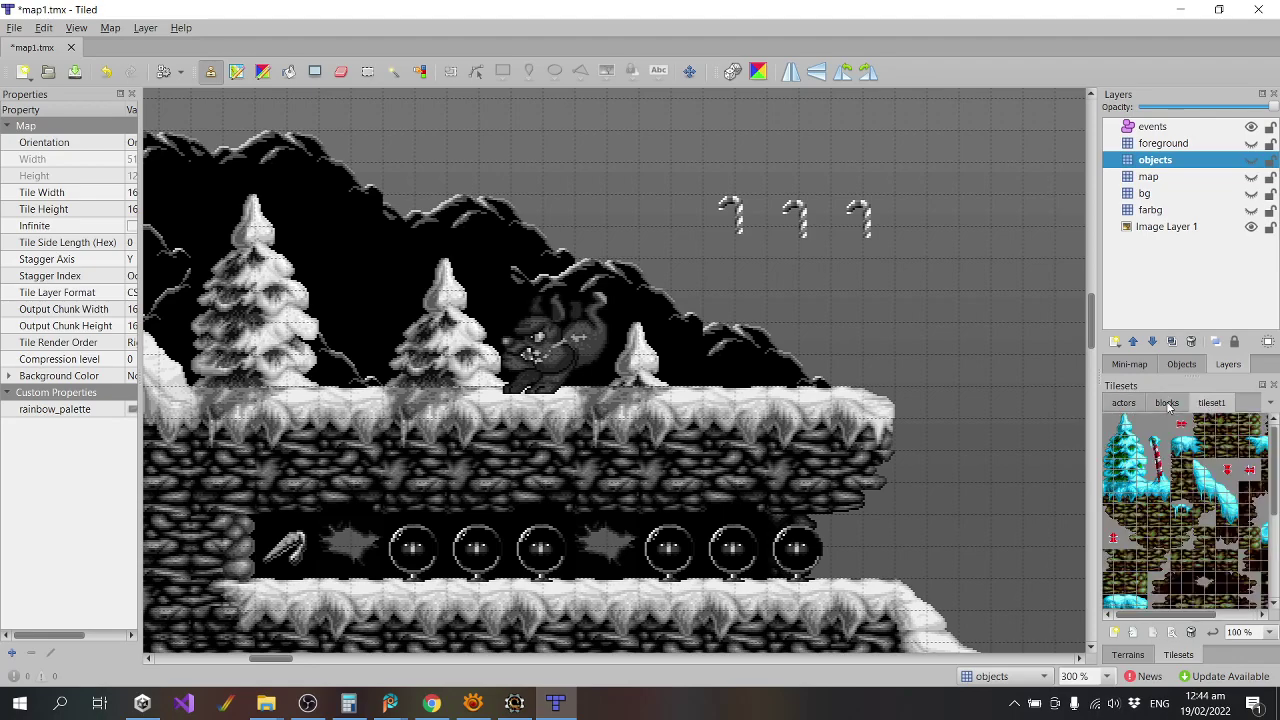
pyautogui.click(1124, 402)
pyautogui.click(1145, 420)
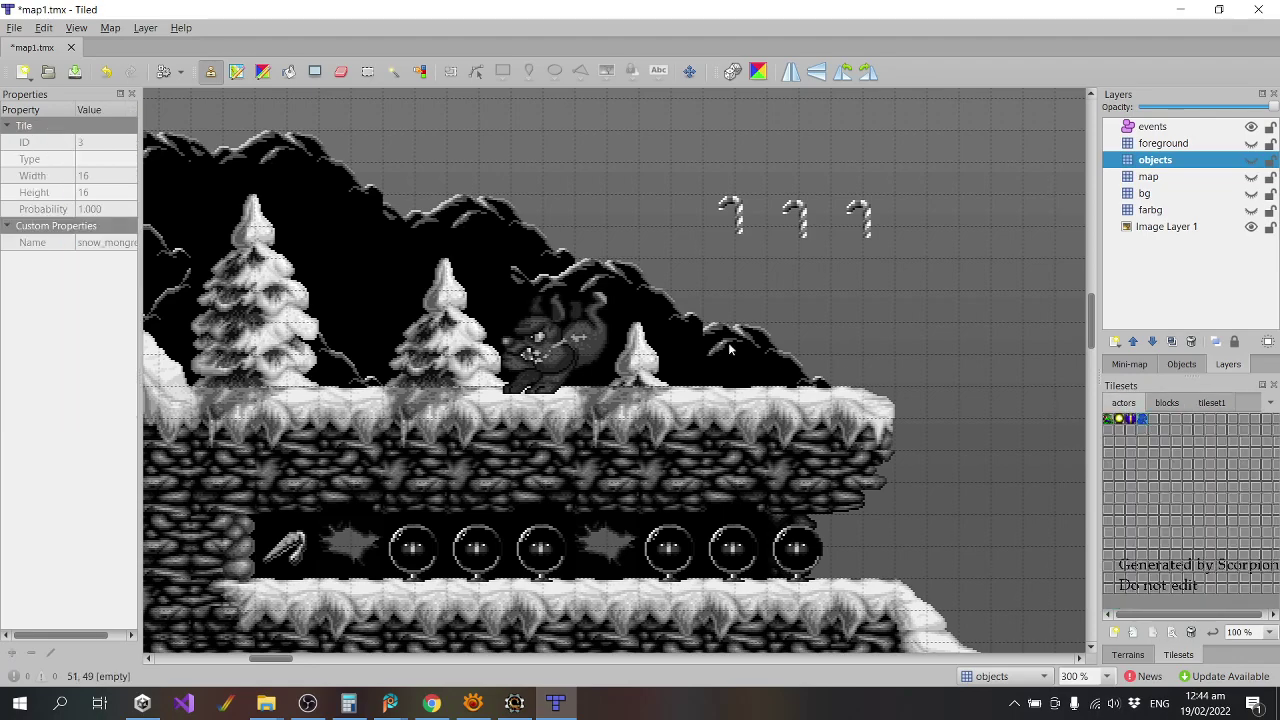
pyautogui.click(1250, 161)
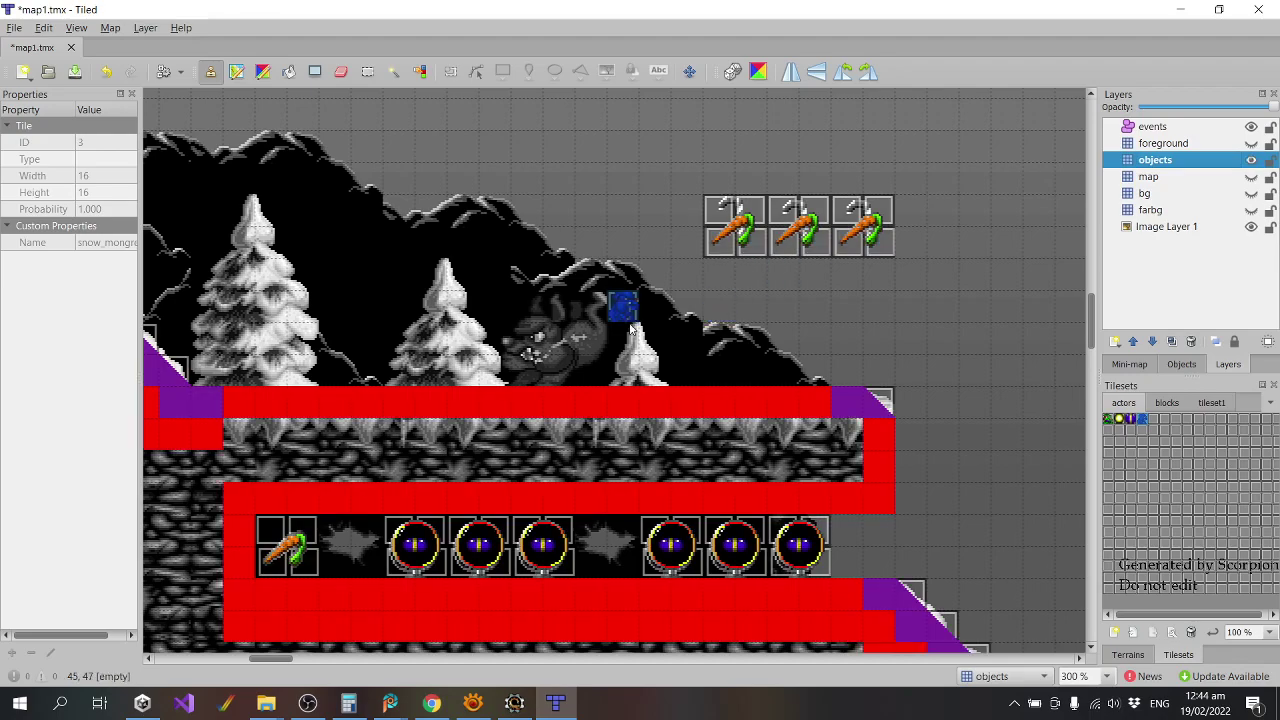
pyautogui.click(552, 381)
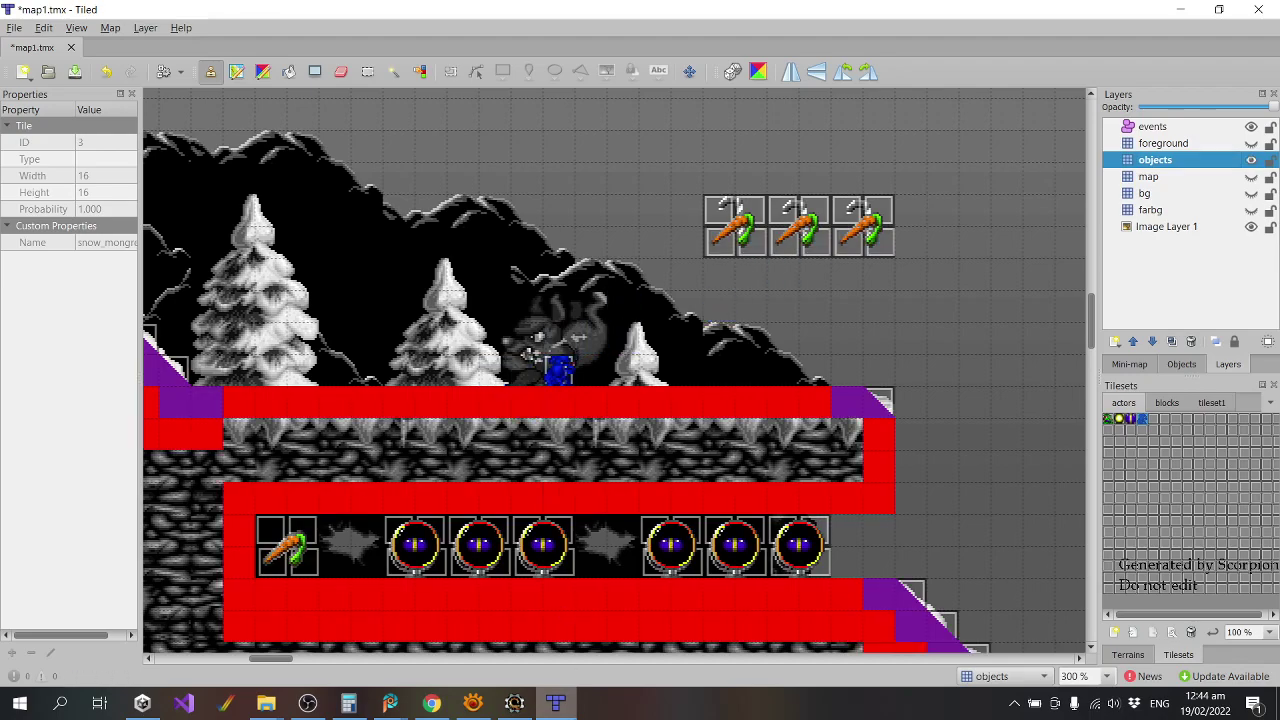
# Place a second snow_mongrel tile over the reference dog at the cliff edge beside the tall trees, and save the map.
pyautogui.moveTo(280, 660); pyautogui.dragTo(240, 660)
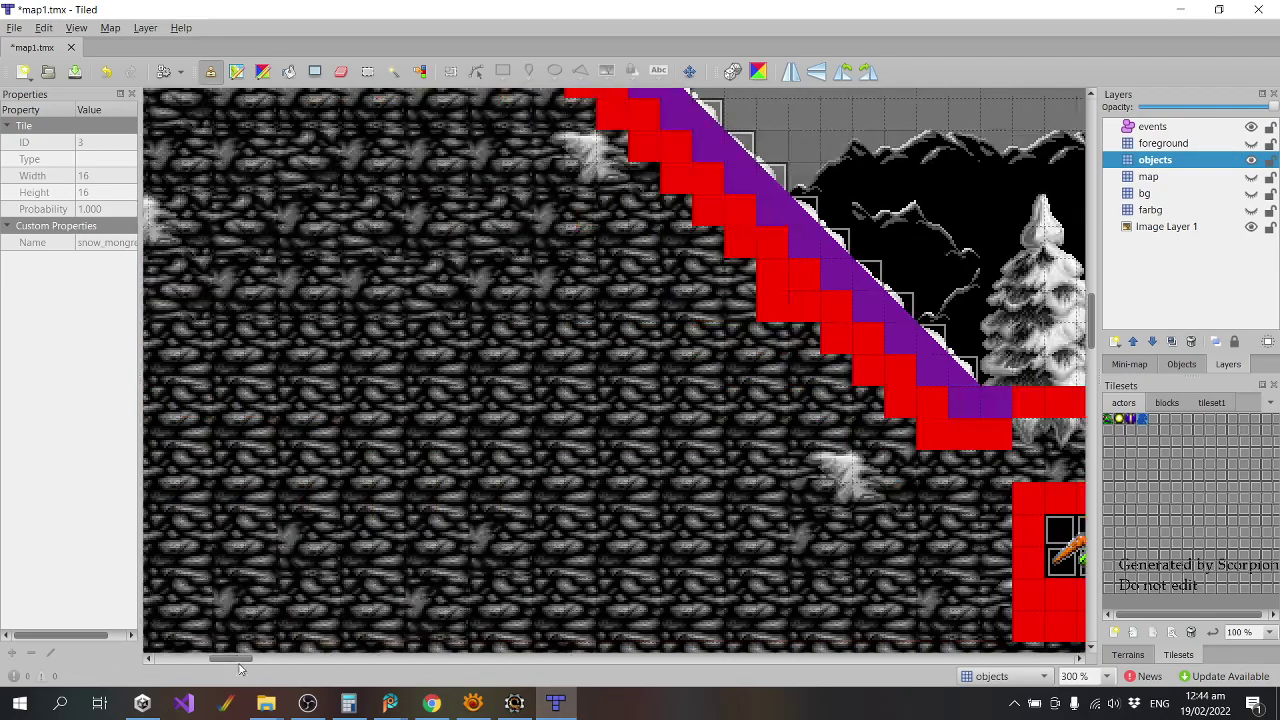
pyautogui.scroll(2, 386, 551)
pyautogui.click(550, 264)
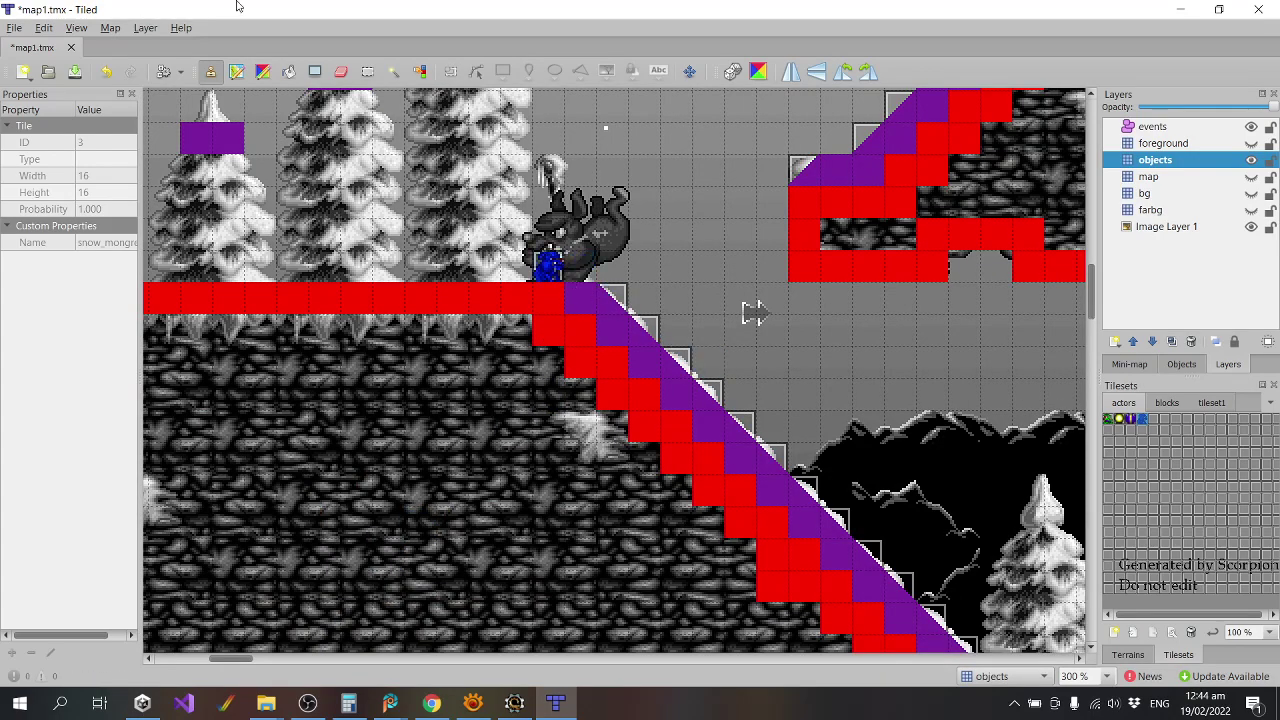
pyautogui.click(13, 27)
pyautogui.click(35, 103)
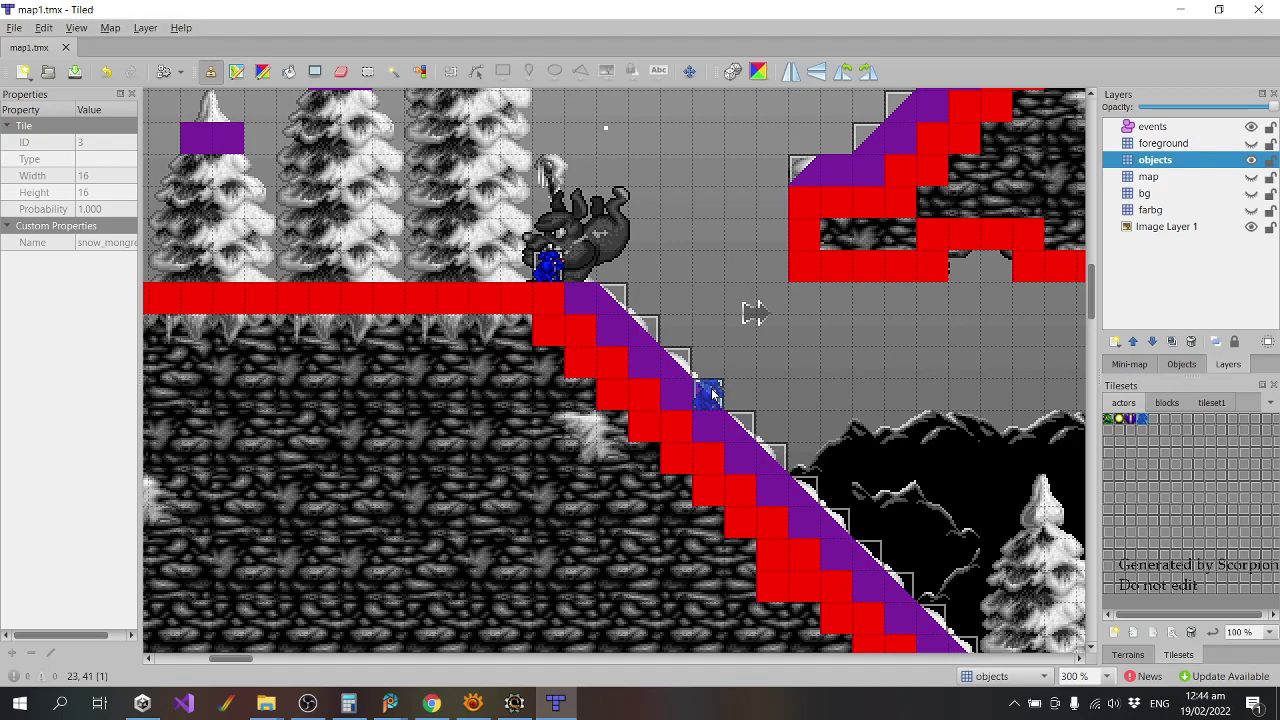
# Close Tiled and check the snow_mongrel tile placed beside the tall trees in Scorpion Editor's map1 preview.
pyautogui.scroll(-2, 650, 440)
pyautogui.scroll(2, 330, 605)
pyautogui.scroll(-2, 270, 640)
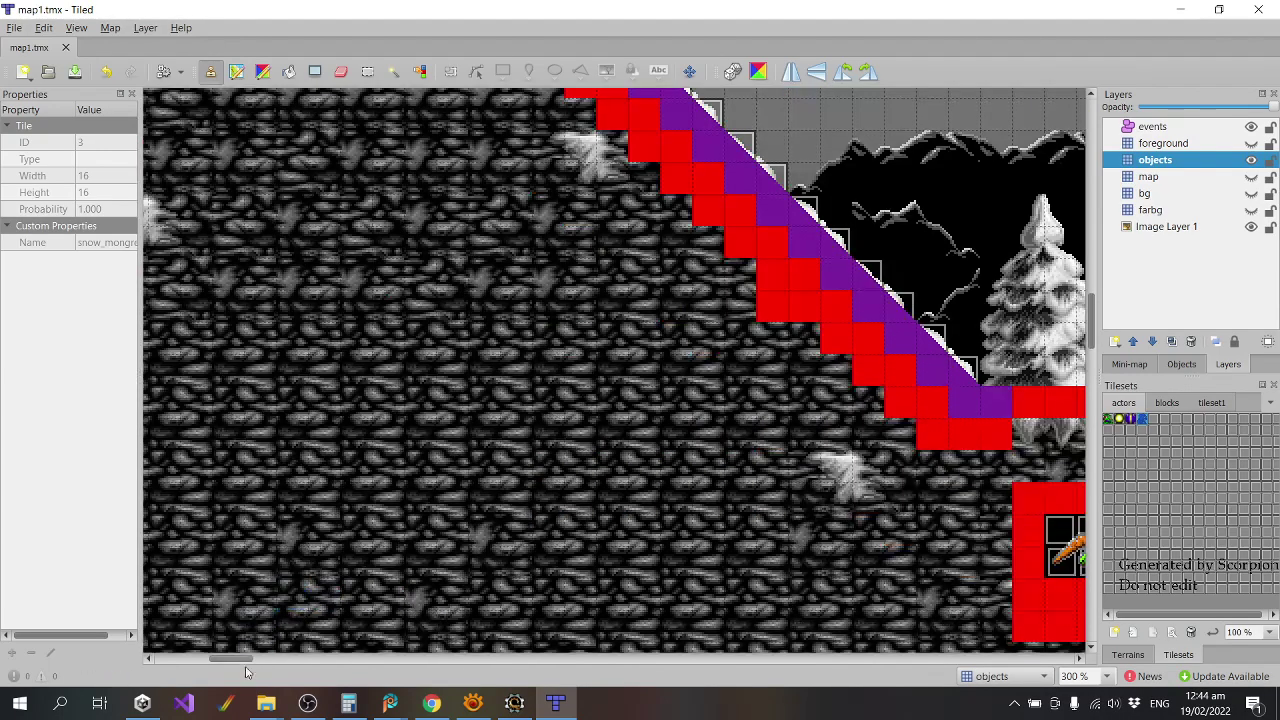
pyautogui.moveTo(250, 658)
pyautogui.mouseDown()
pyautogui.moveTo(287, 660)
pyautogui.moveTo(228, 663)
pyautogui.mouseUp()
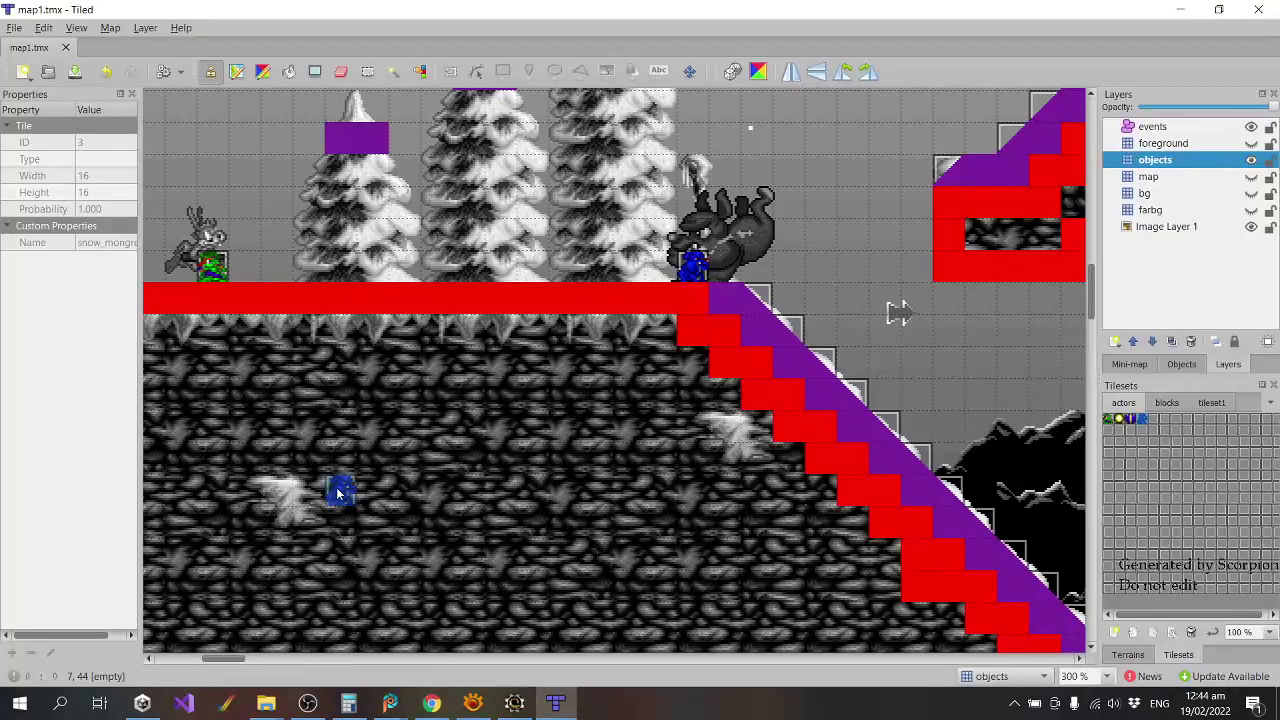
pyautogui.scroll(5, 338, 490)
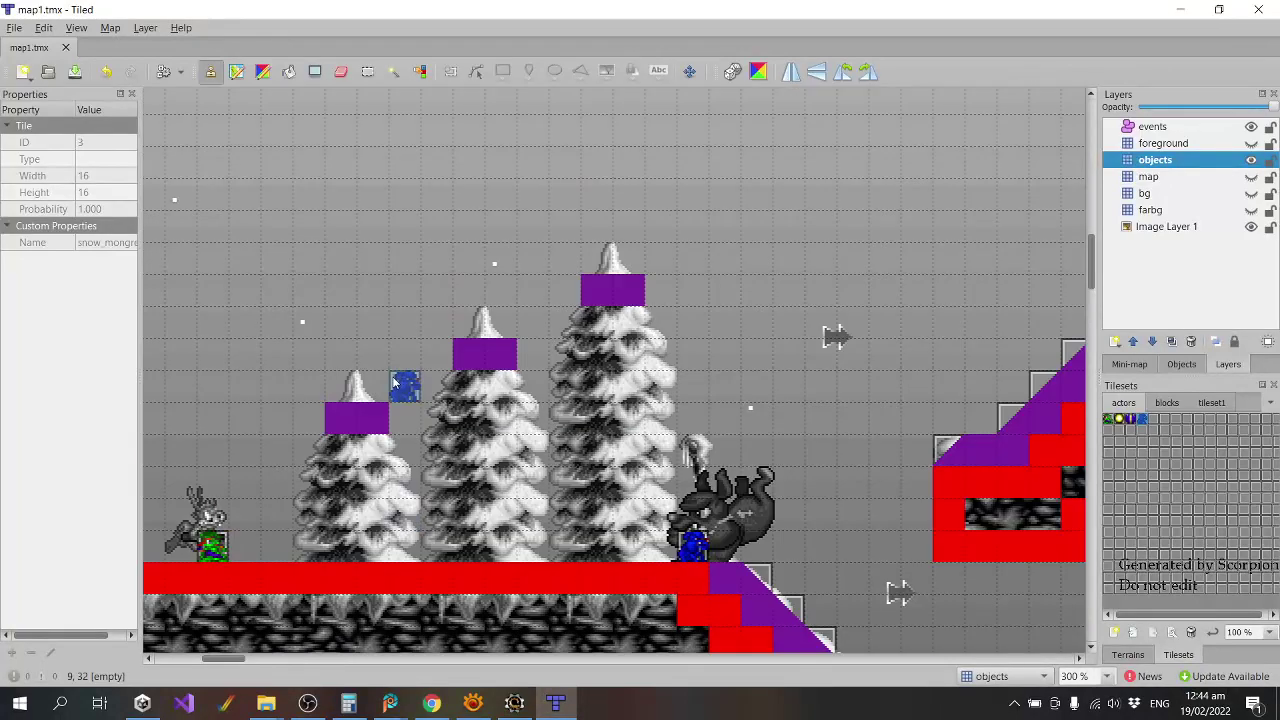
pyautogui.click(1257, 8)
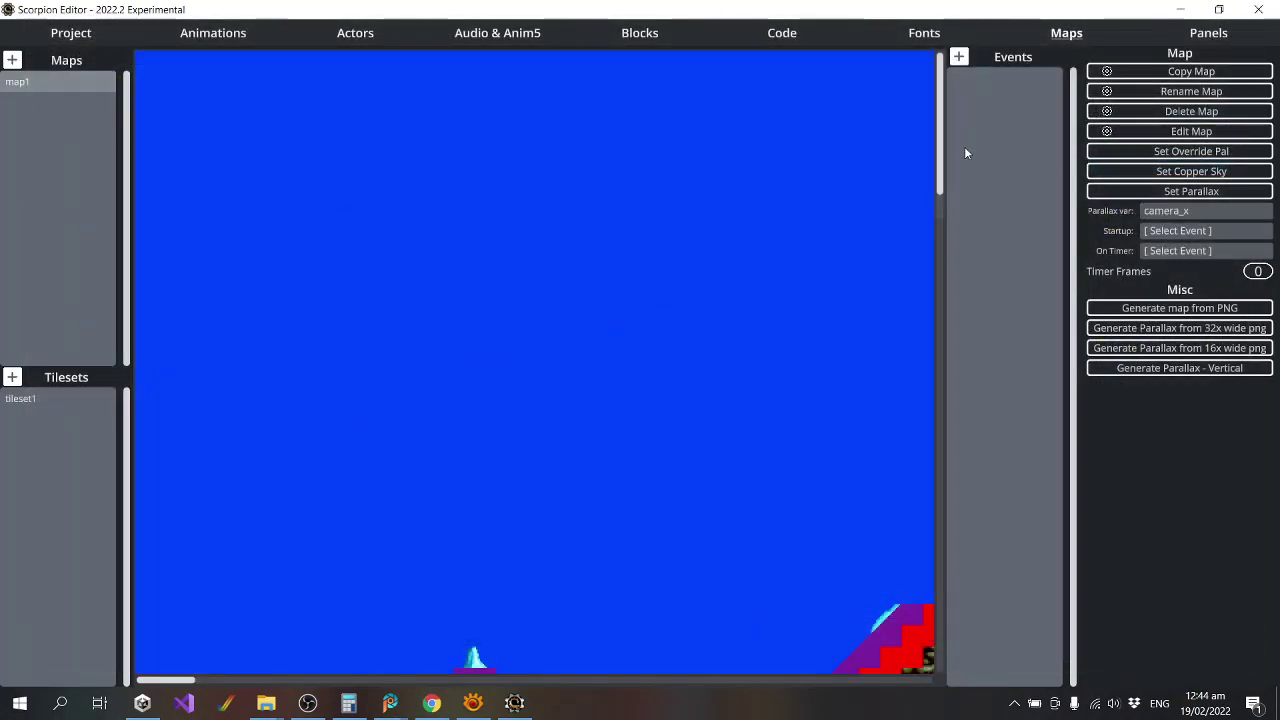
pyautogui.moveTo(942, 170); pyautogui.dragTo(942, 252)
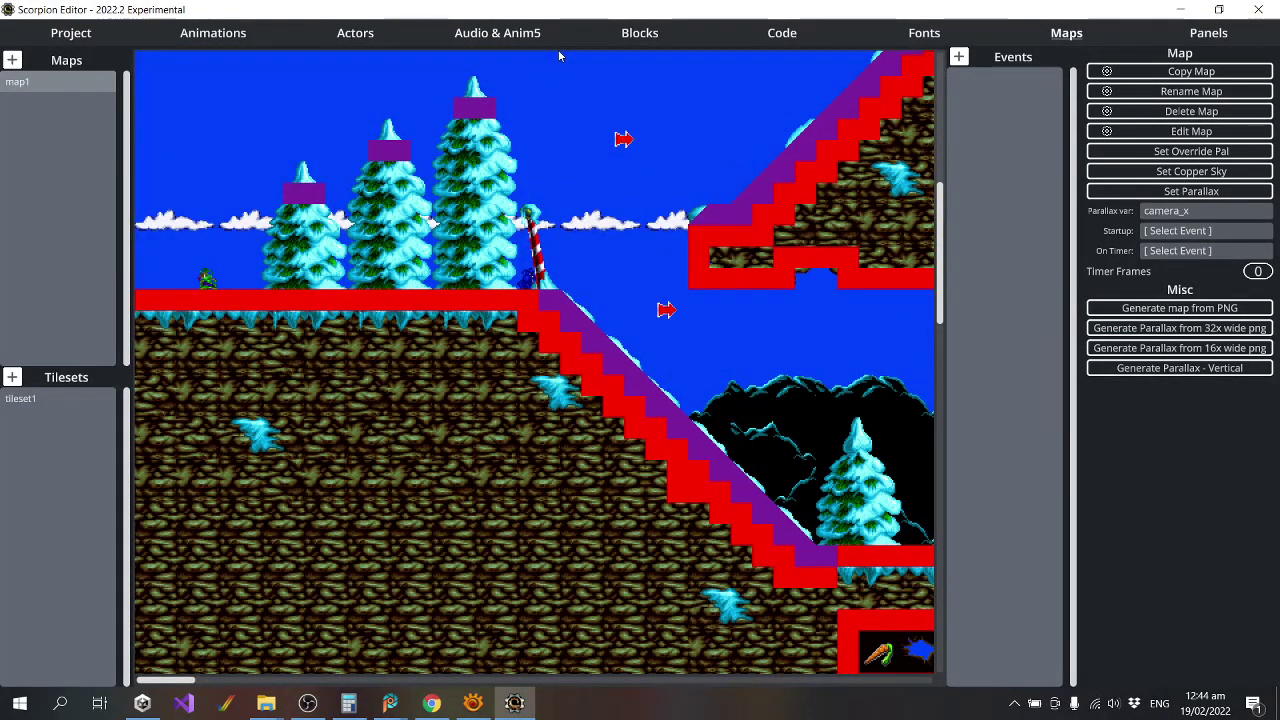
# Run the project in WinUAE, walk and jump Jazz past both snow mongrels to test them, and quit the emulator.
pyautogui.click(104, 34)
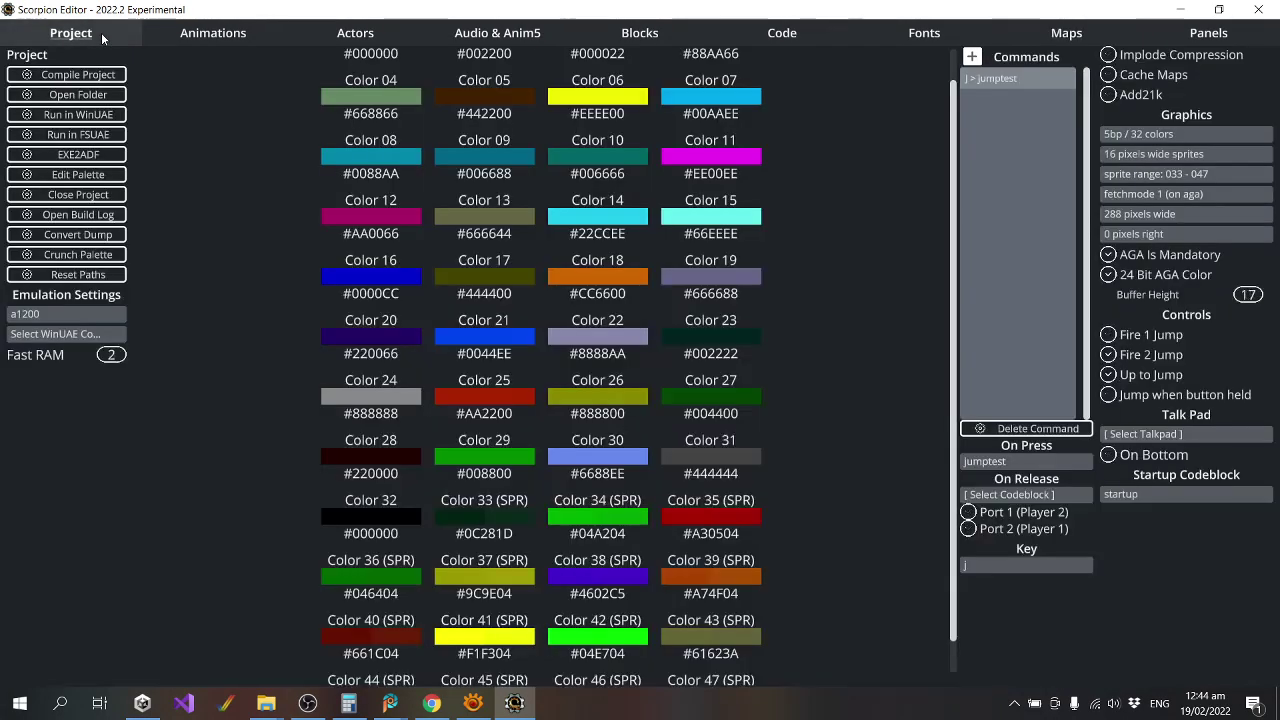
pyautogui.click(90, 114)
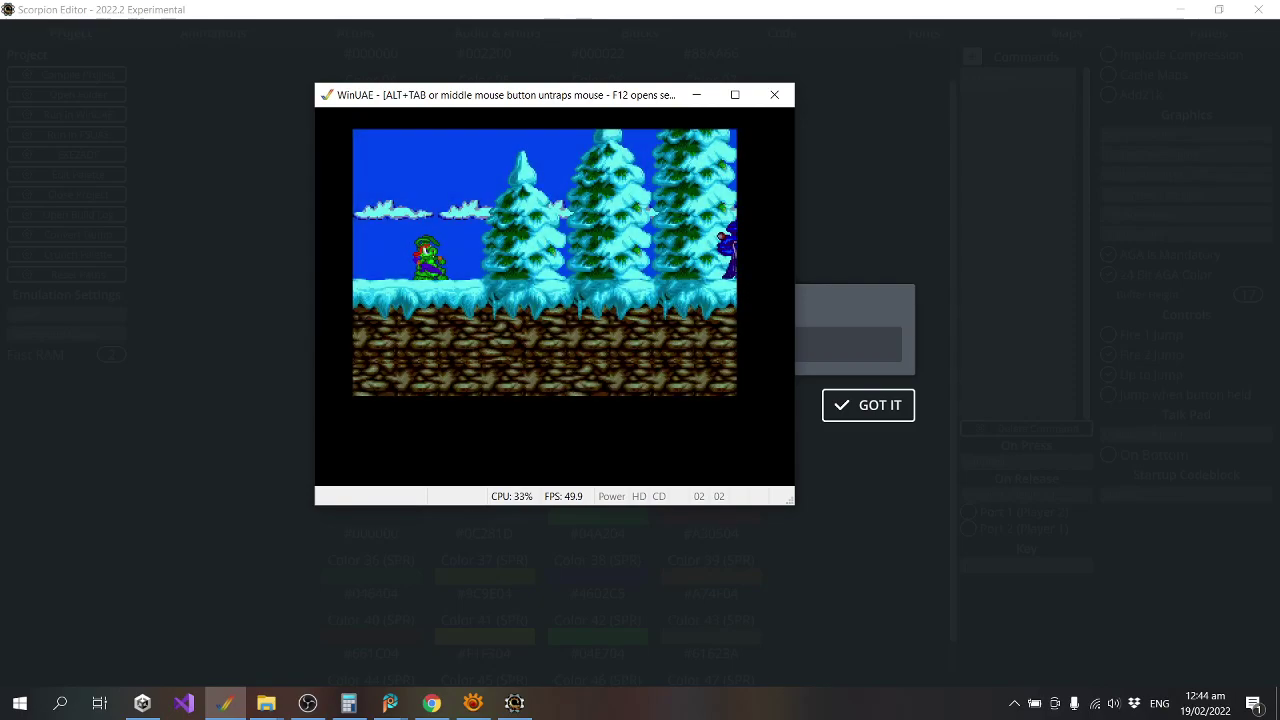
pyautogui.press('Right')
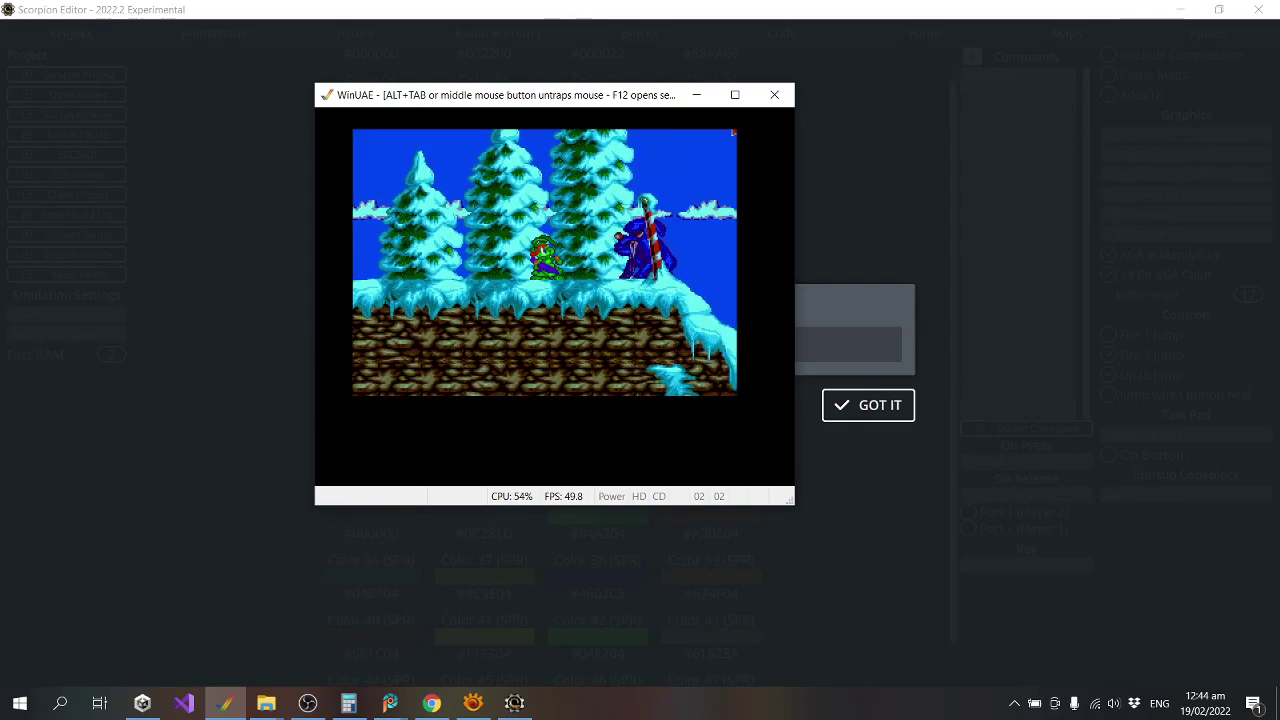
pyautogui.press('Up')
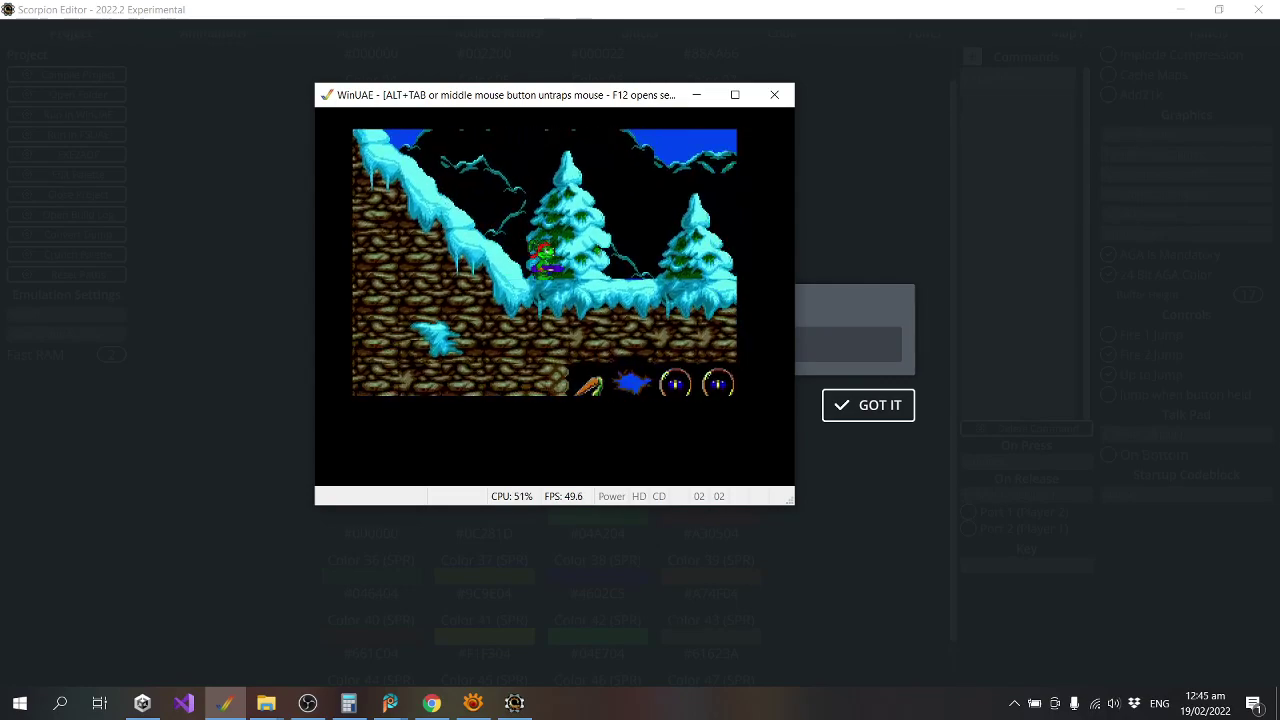
pyautogui.press('Right')
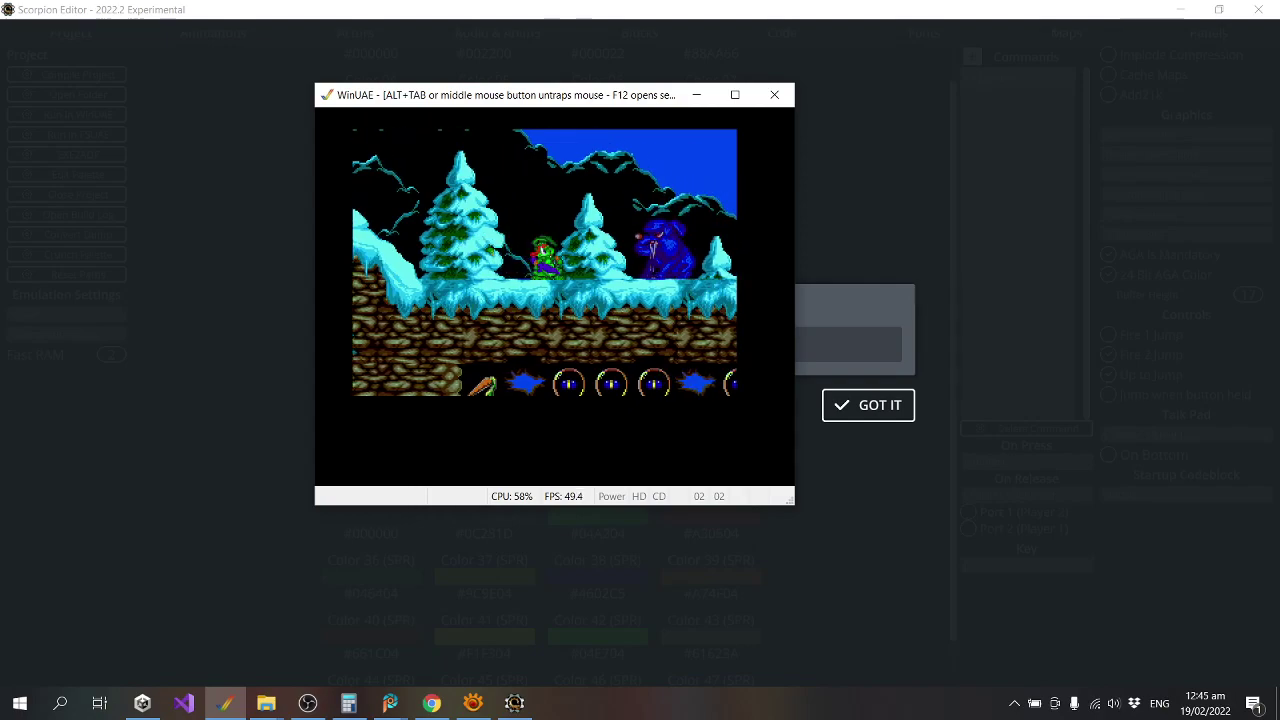
pyautogui.press('Up')
pyautogui.press('Right')
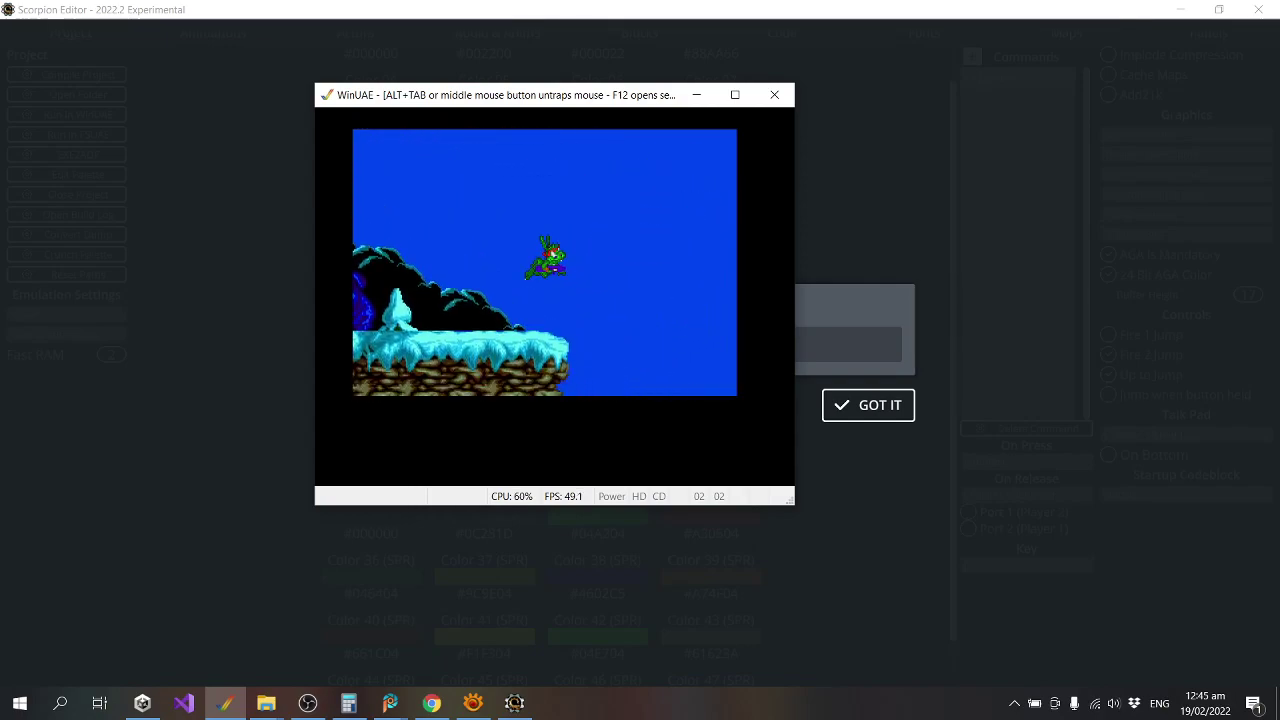
pyautogui.press('Right')
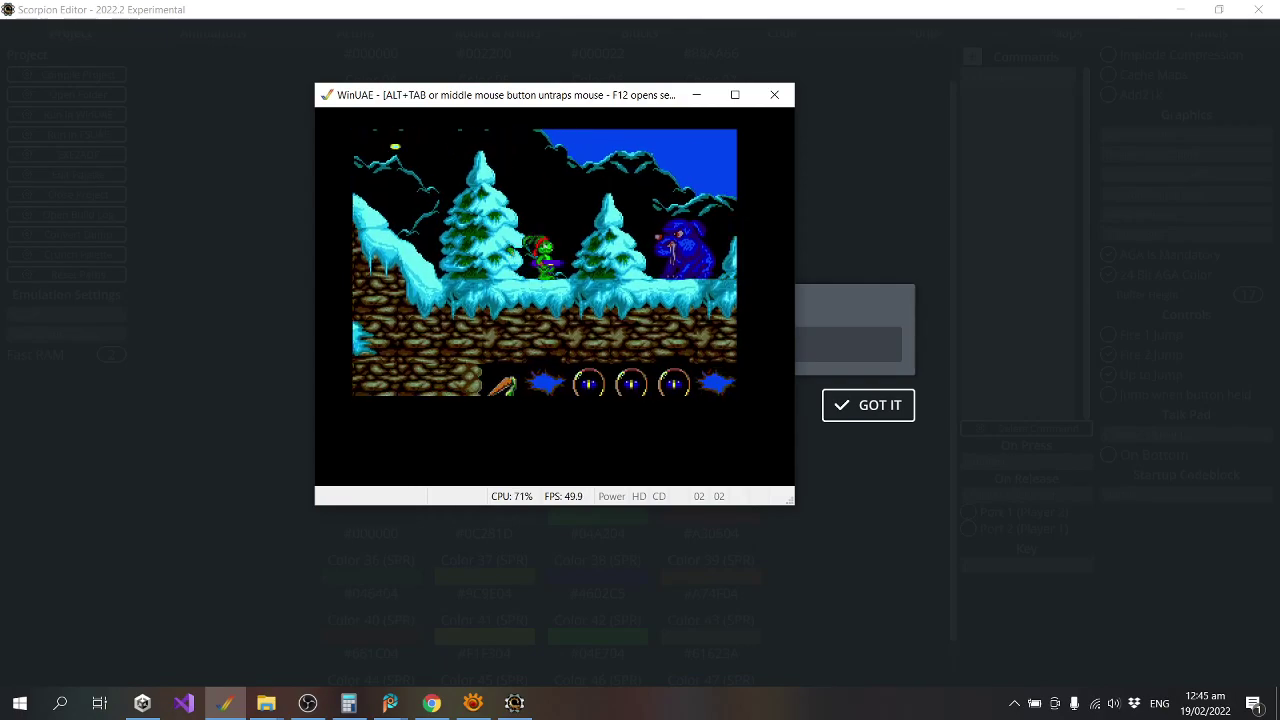
pyautogui.press('Up')
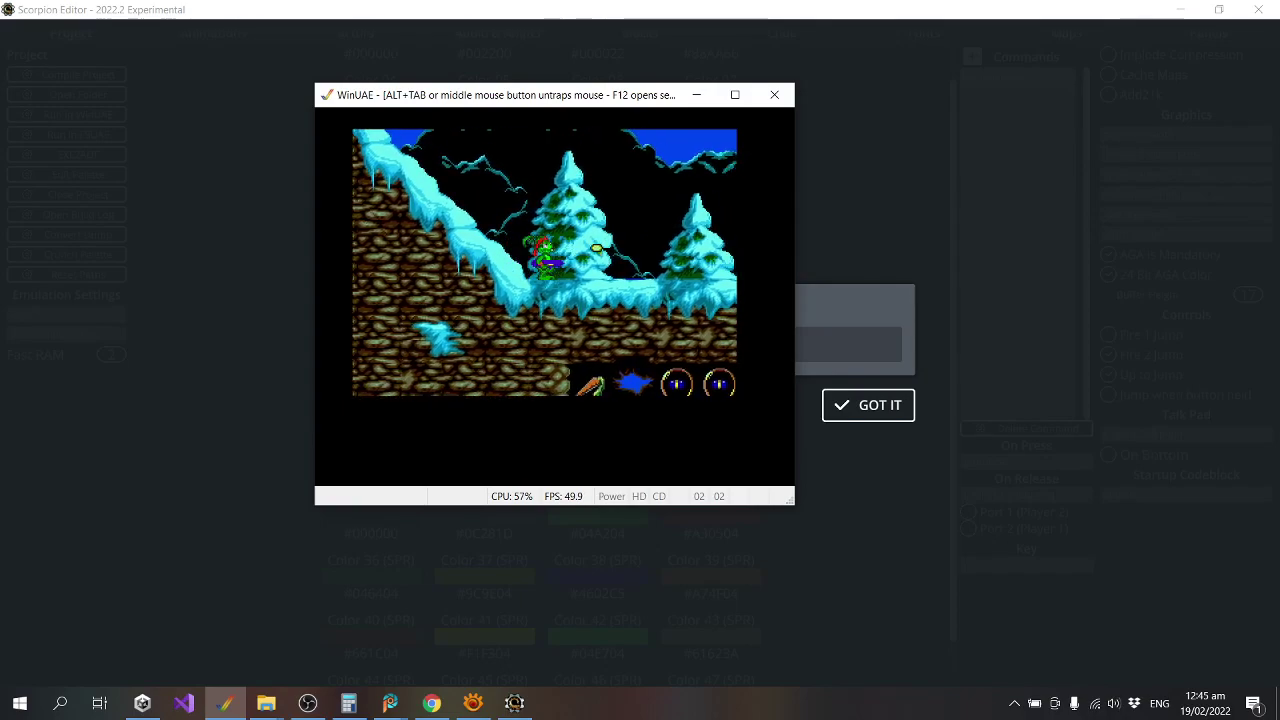
pyautogui.press('Up')
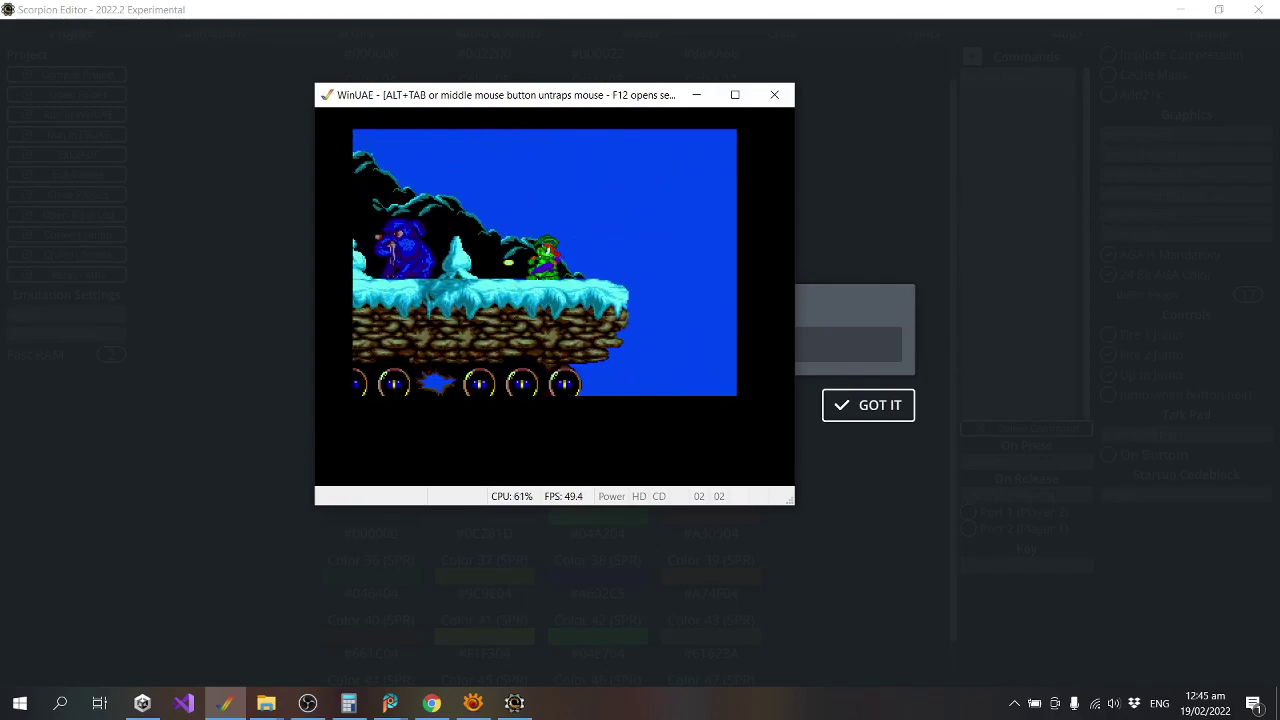
pyautogui.press('Left')
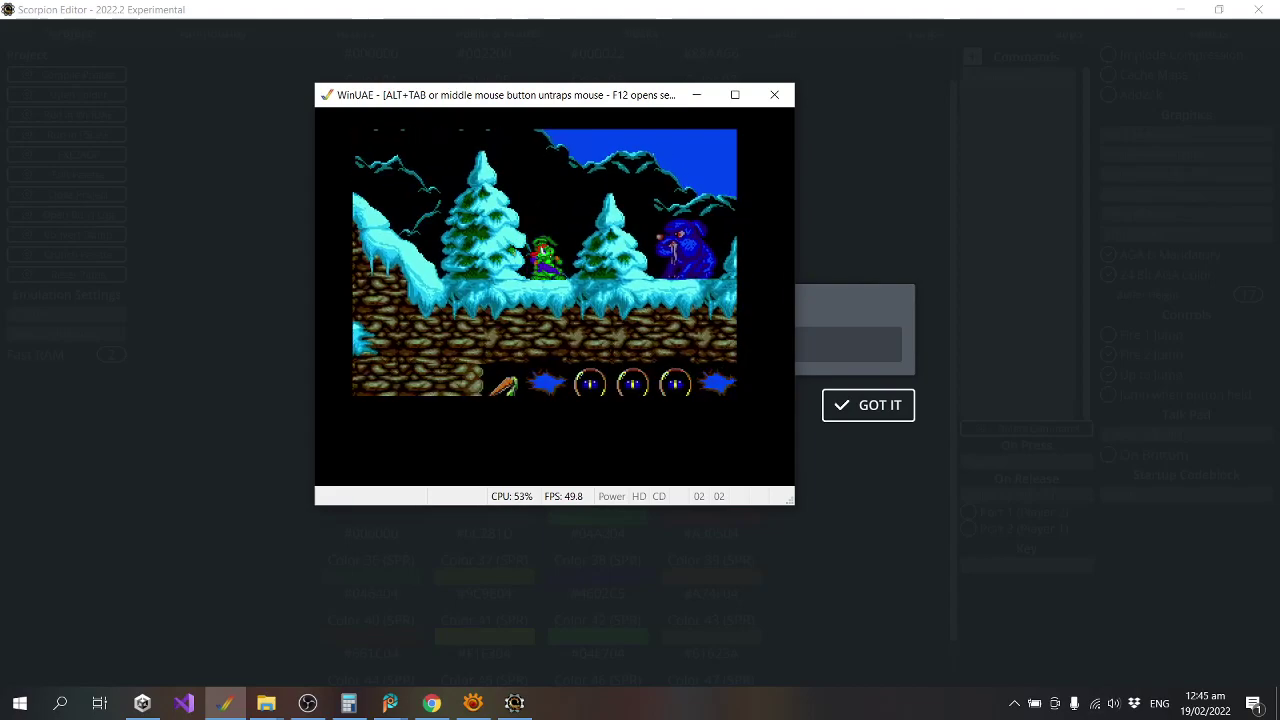
pyautogui.press('Right')
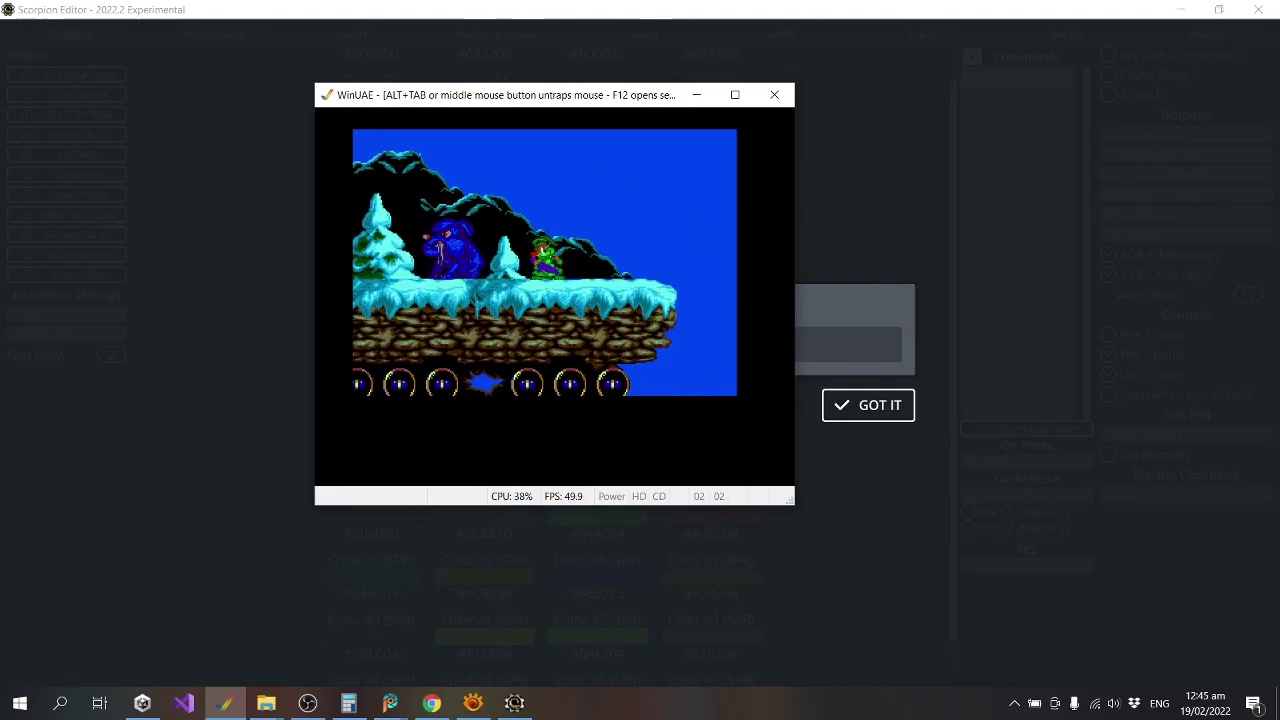
pyautogui.press('Up')
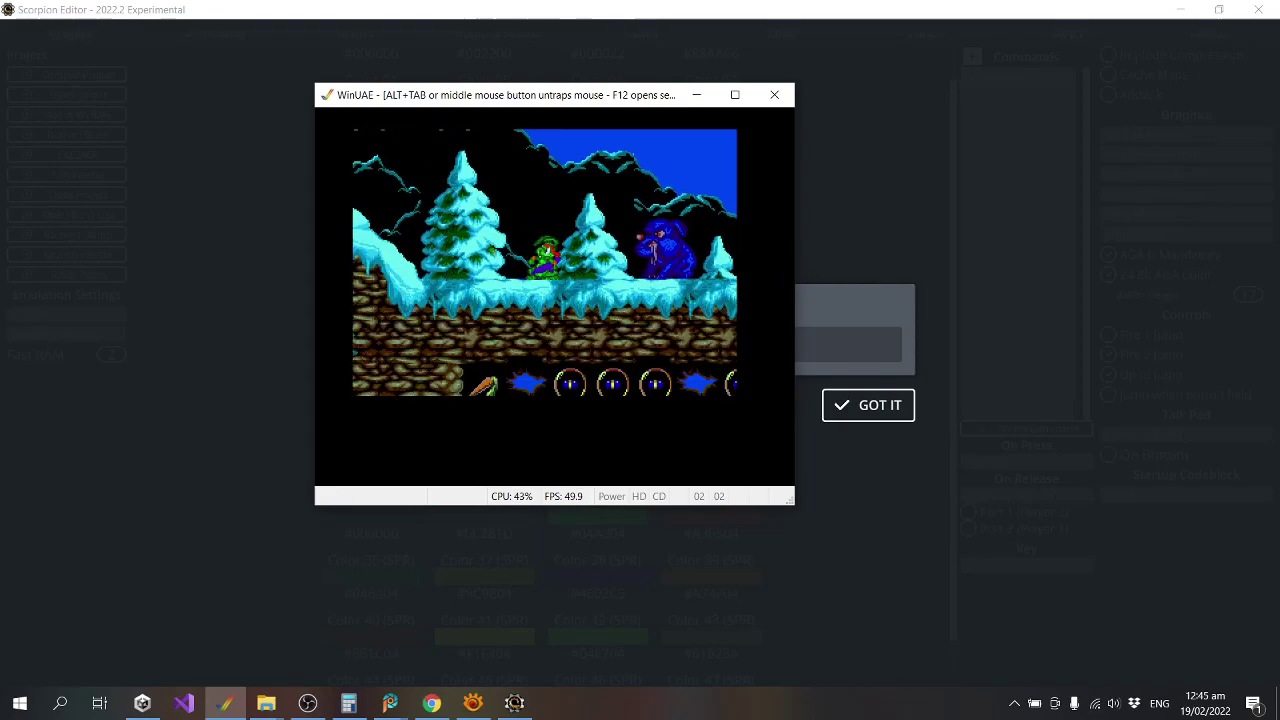
pyautogui.press('Right')
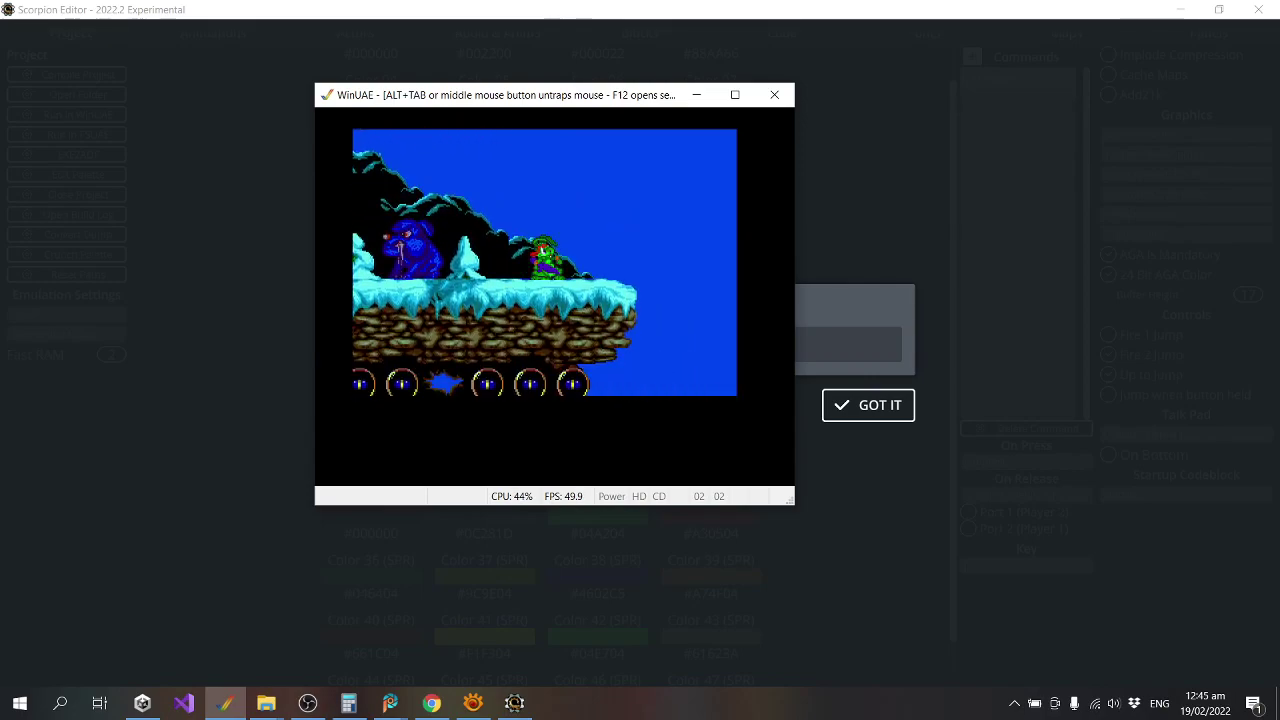
pyautogui.hotkey('alt', 'F4')
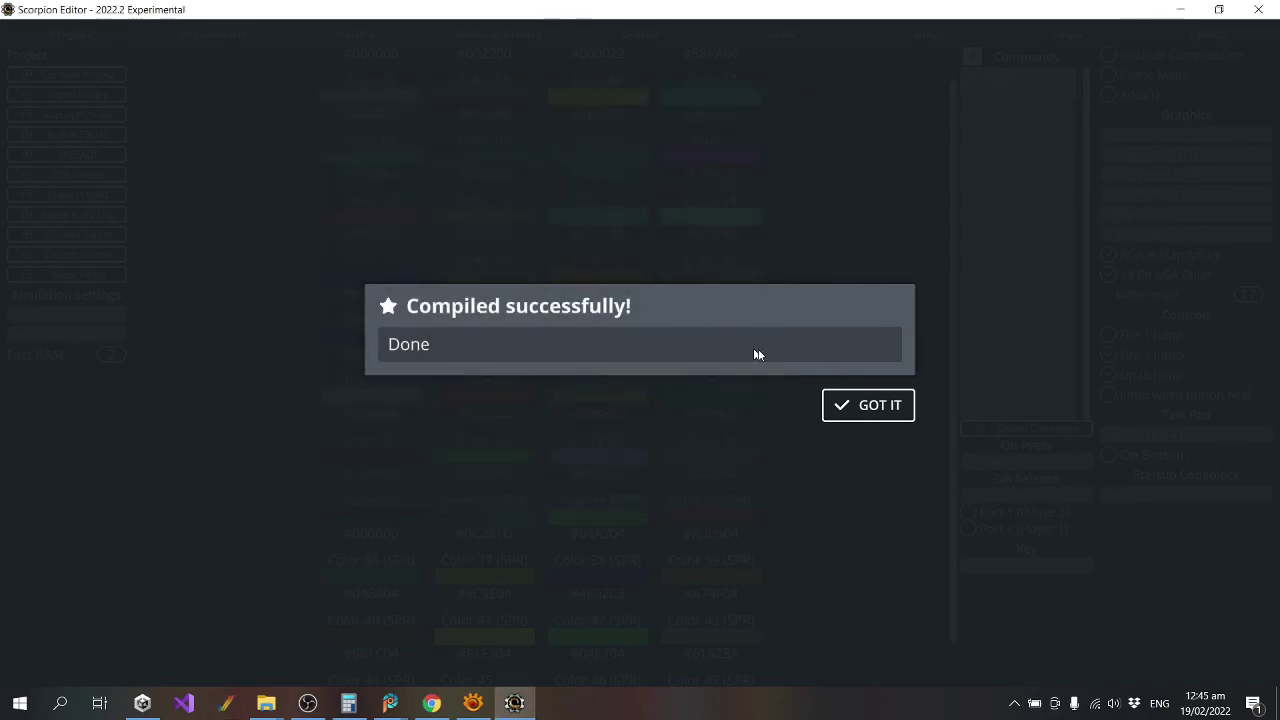
pyautogui.click(866, 406)
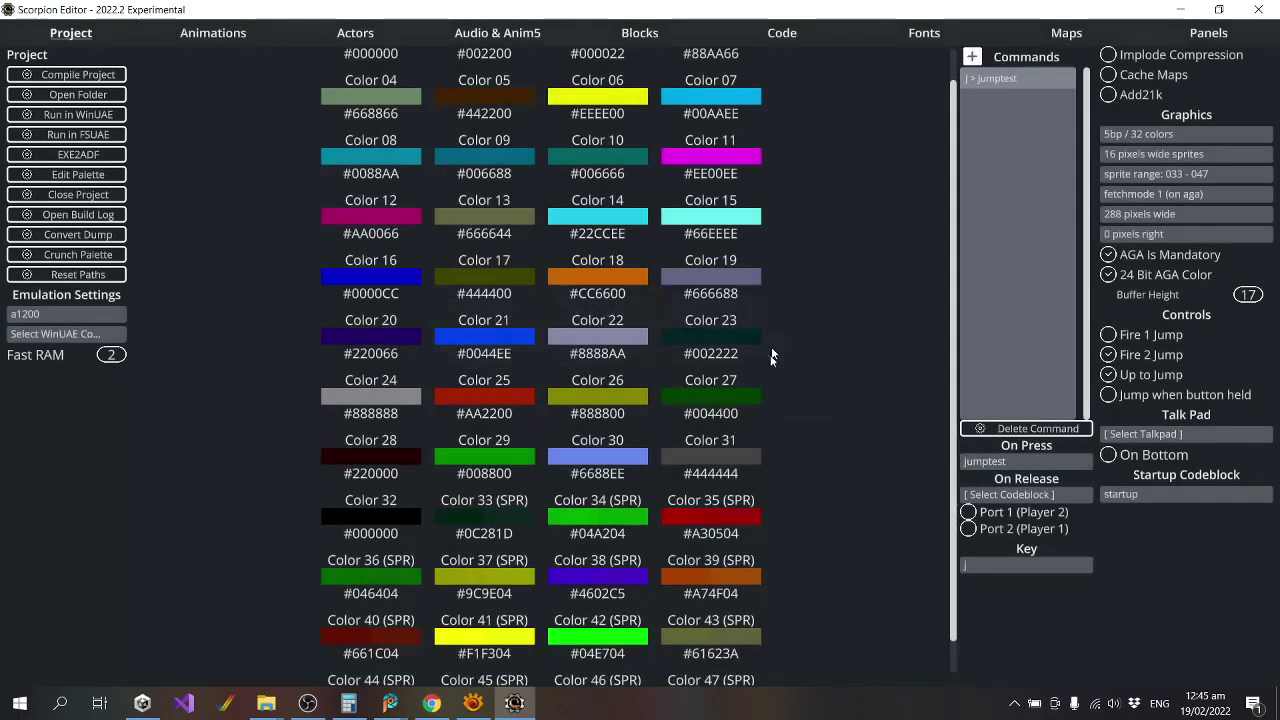
# Review the snow_mongrel actor and its idle animations, and switch to PaintShop Pro with the sprite sheet's snow mongrel row in view.
pyautogui.click(370, 40)
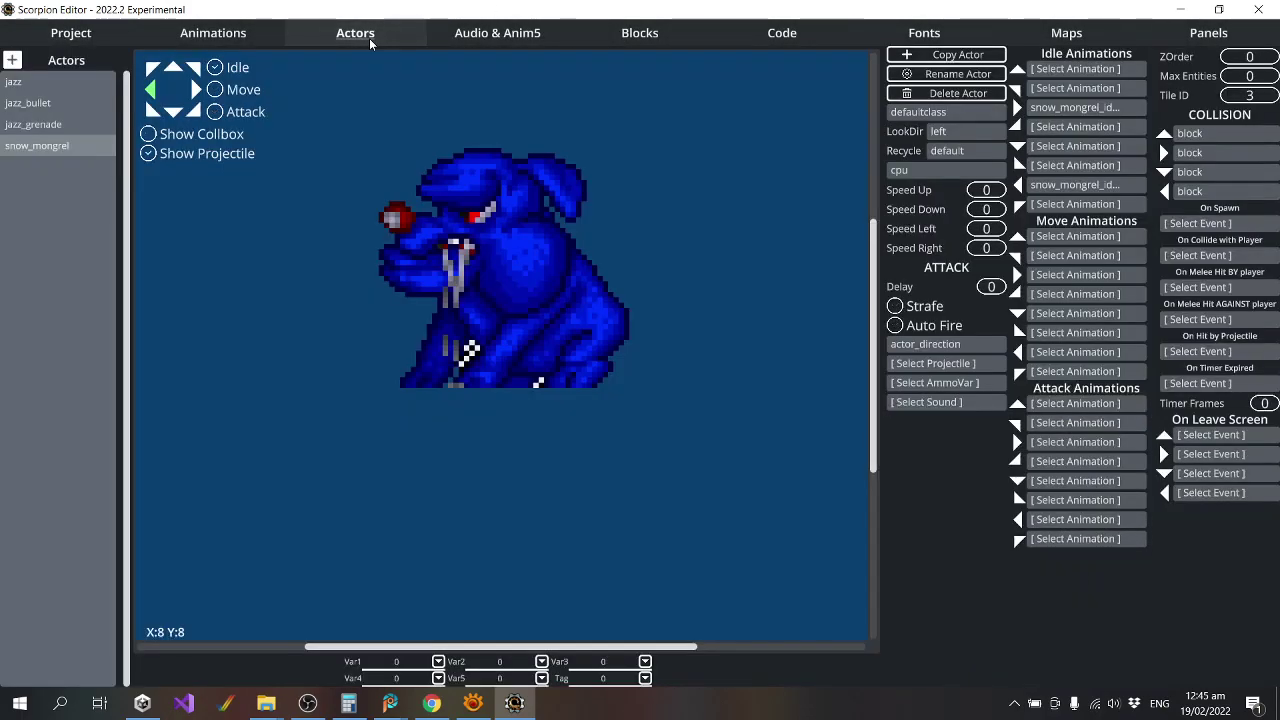
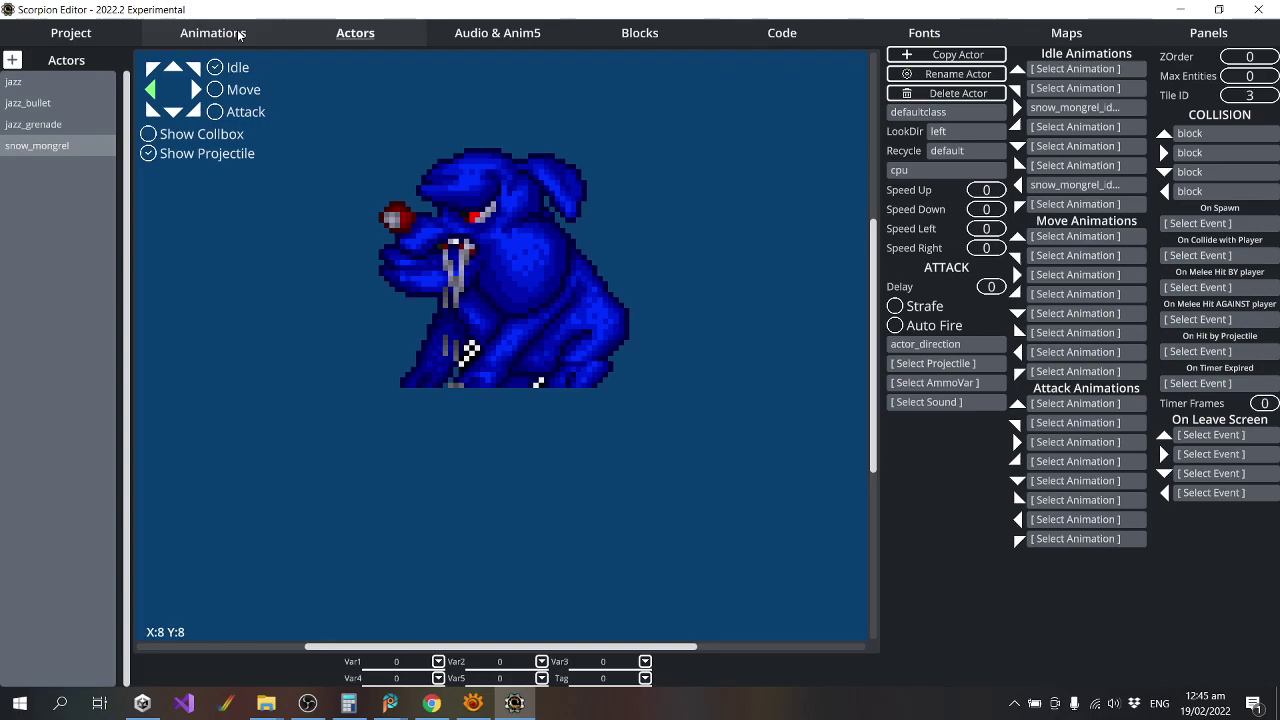
pyautogui.click(215, 33)
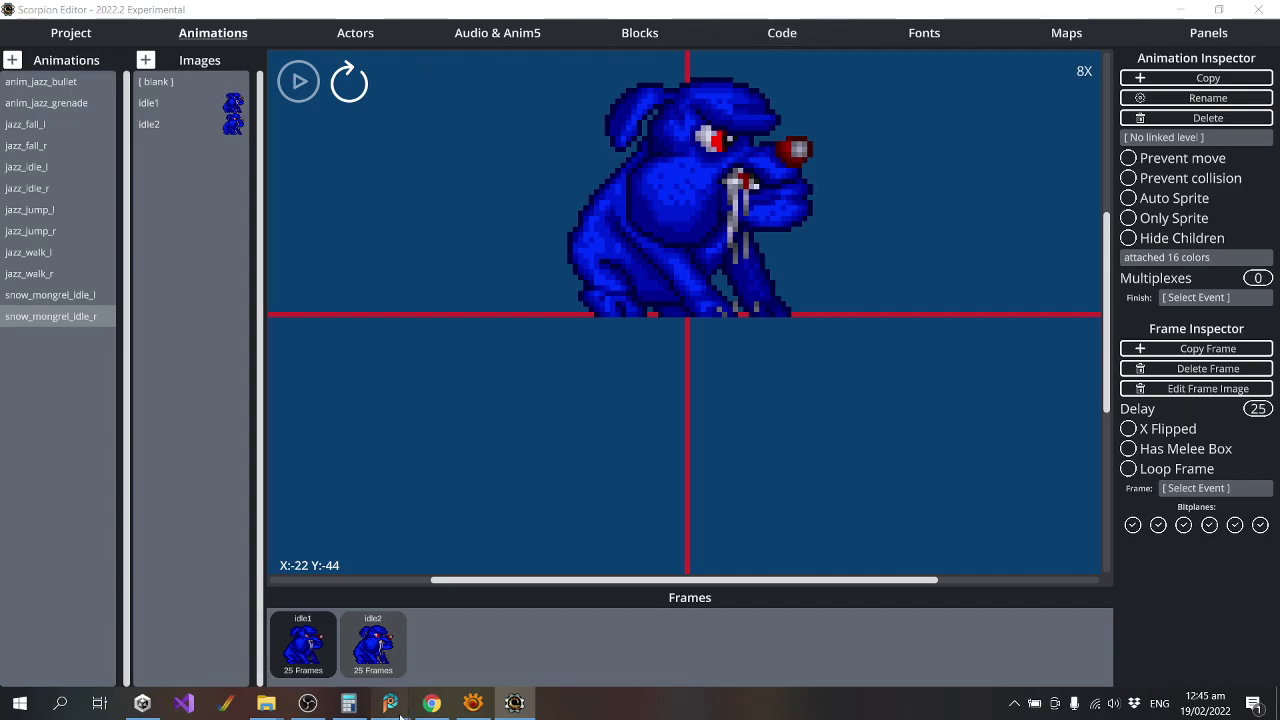
pyautogui.moveTo(390, 703)
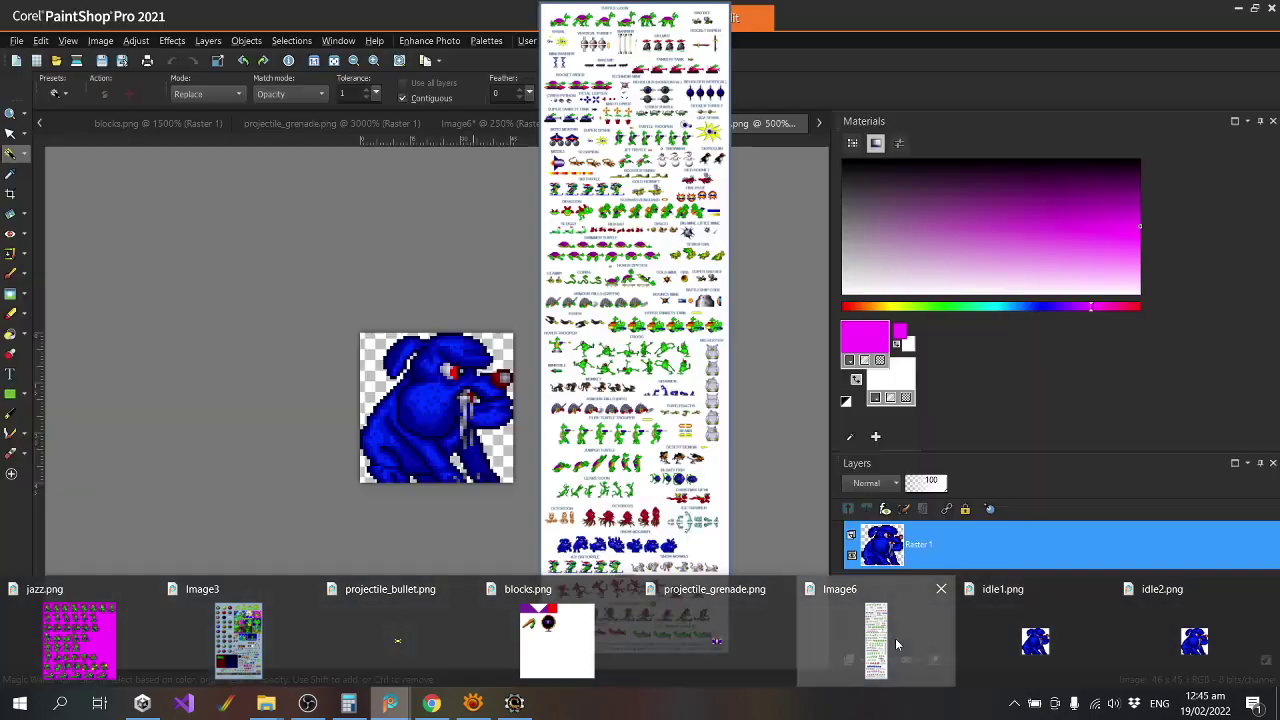
pyautogui.click(895, 638)
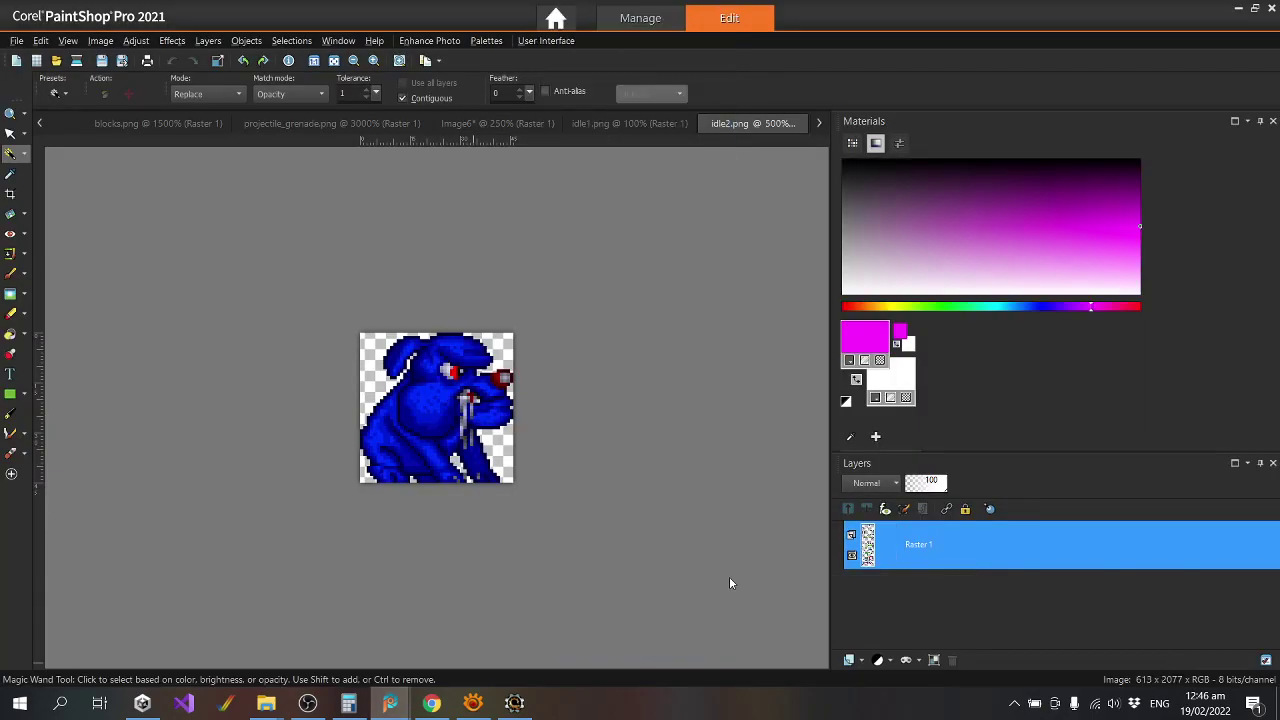
pyautogui.scroll(2, 343, 415)
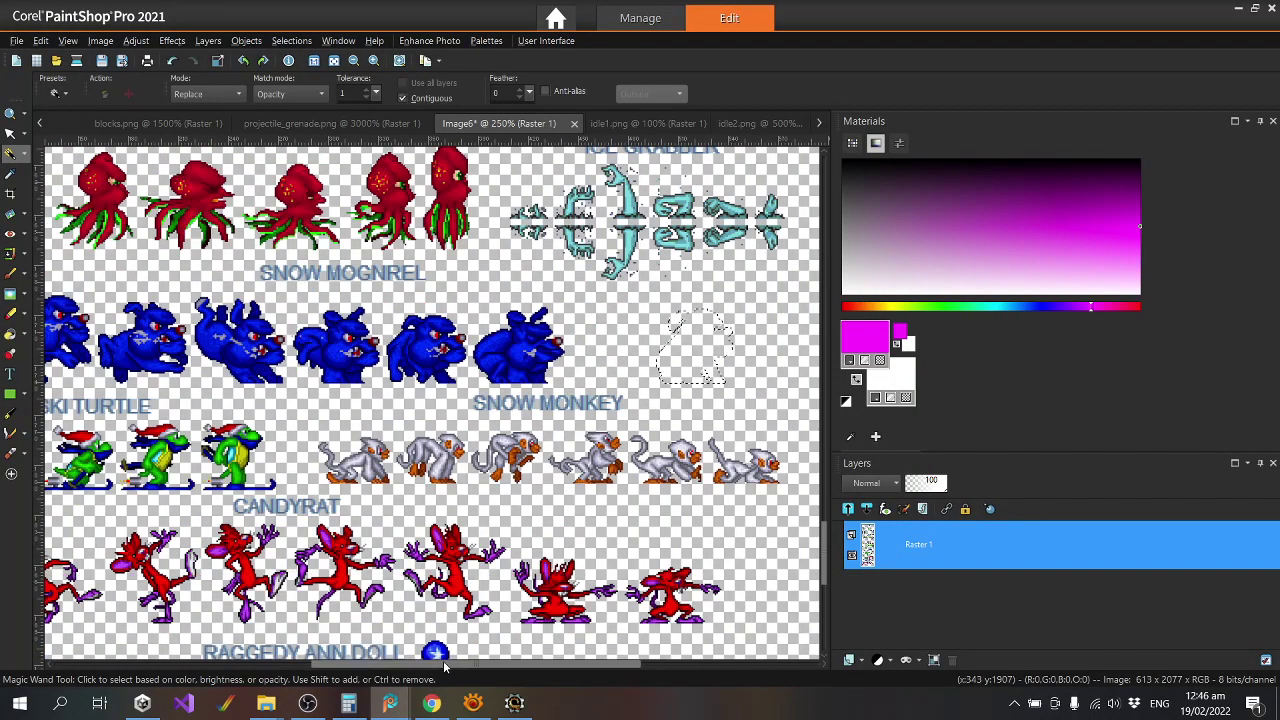
pyautogui.moveTo(445, 667); pyautogui.dragTo(323, 667)
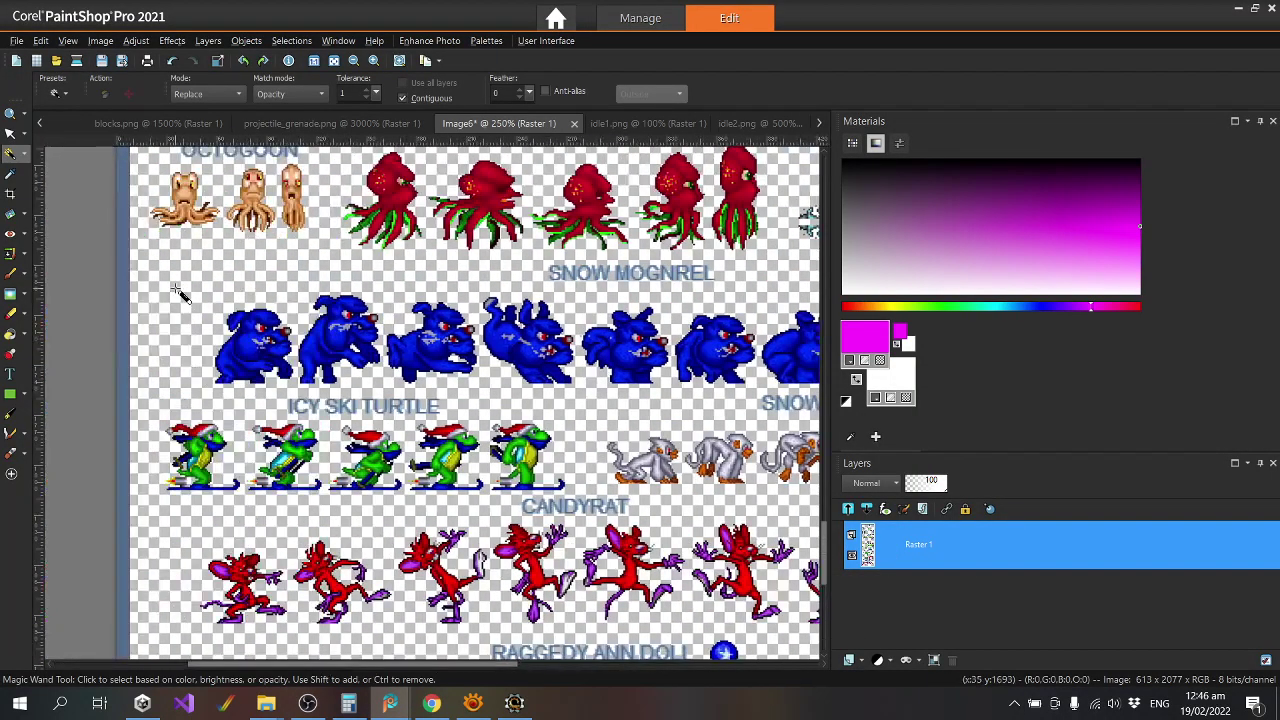
# Cut the first snow mongrel sprite of the row into a new image and save it as dash1 in the snow_mongrel folder.
pyautogui.click(236, 352)
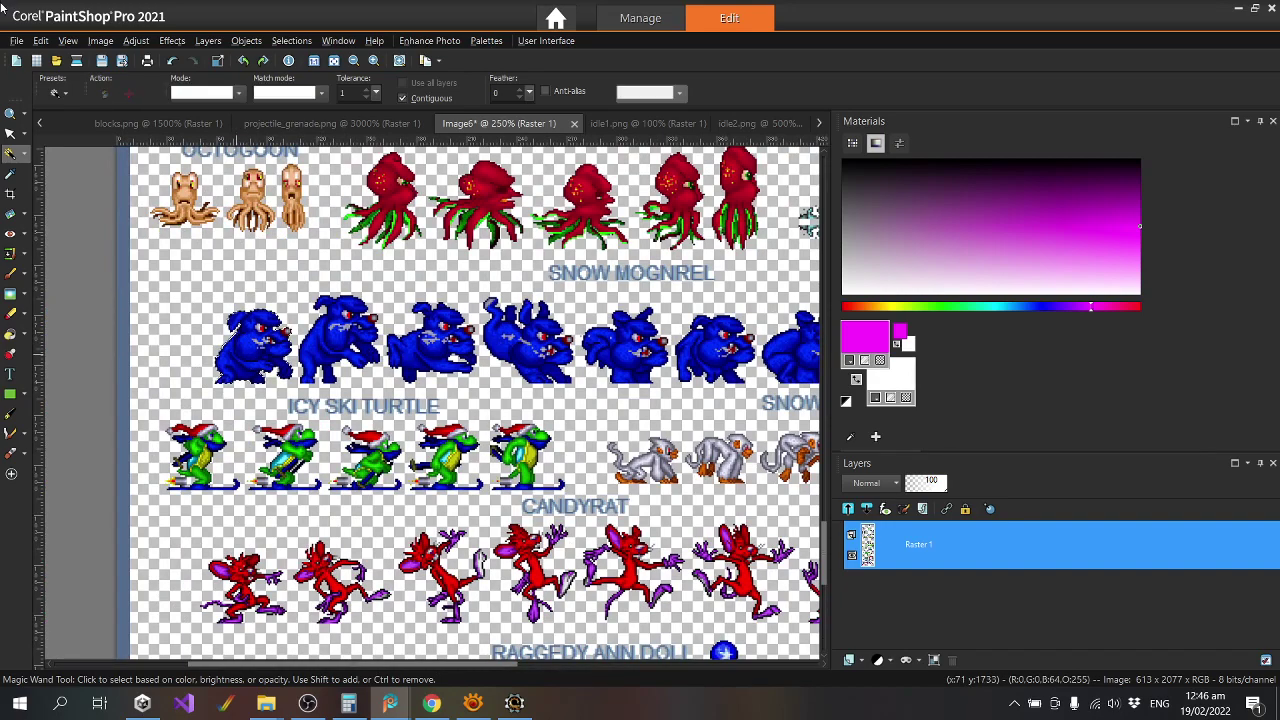
pyautogui.hotkey('ctrl', 'x')
pyautogui.click(41, 40)
pyautogui.click(149, 214)
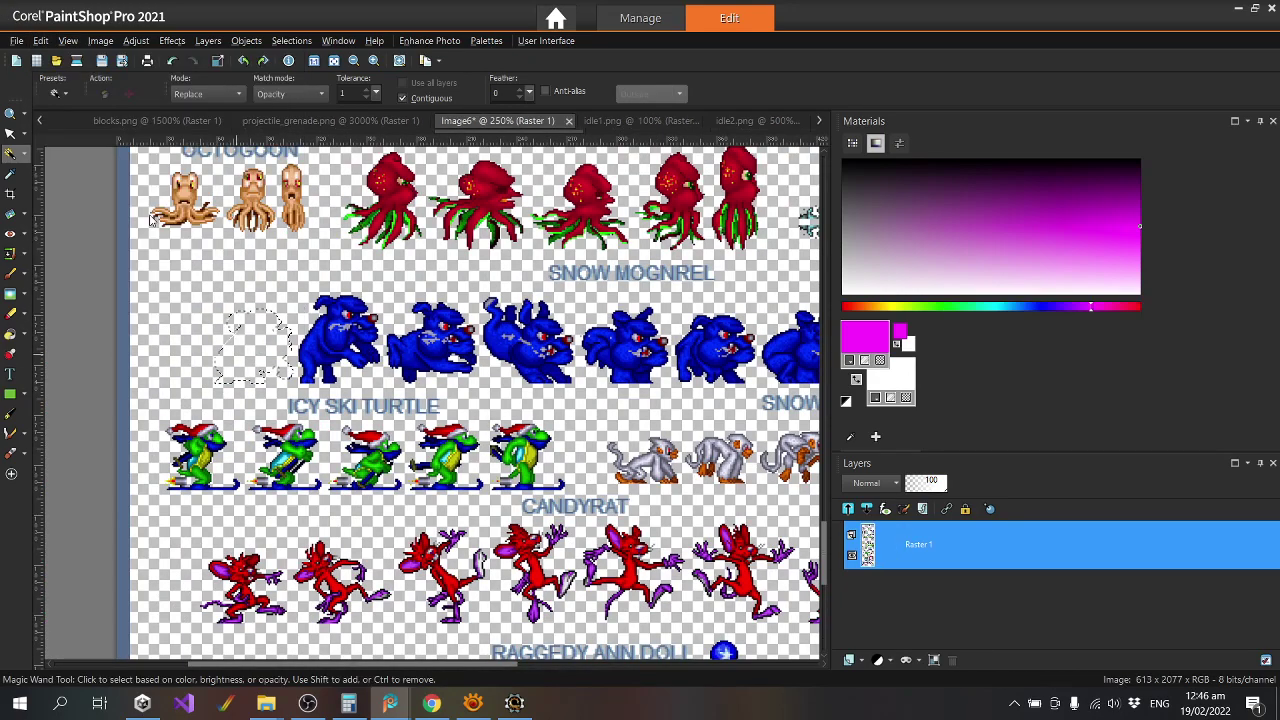
pyautogui.scroll(8, 508, 460)
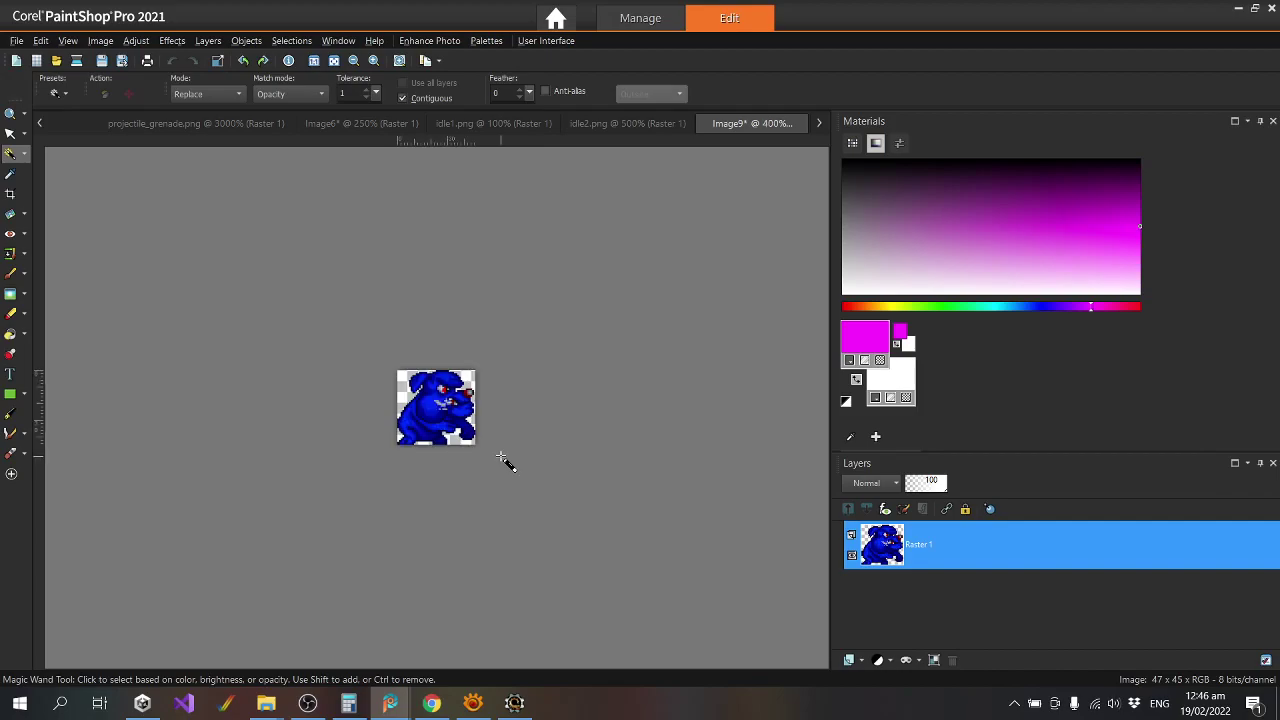
pyautogui.hotkey('ctrl', 's')
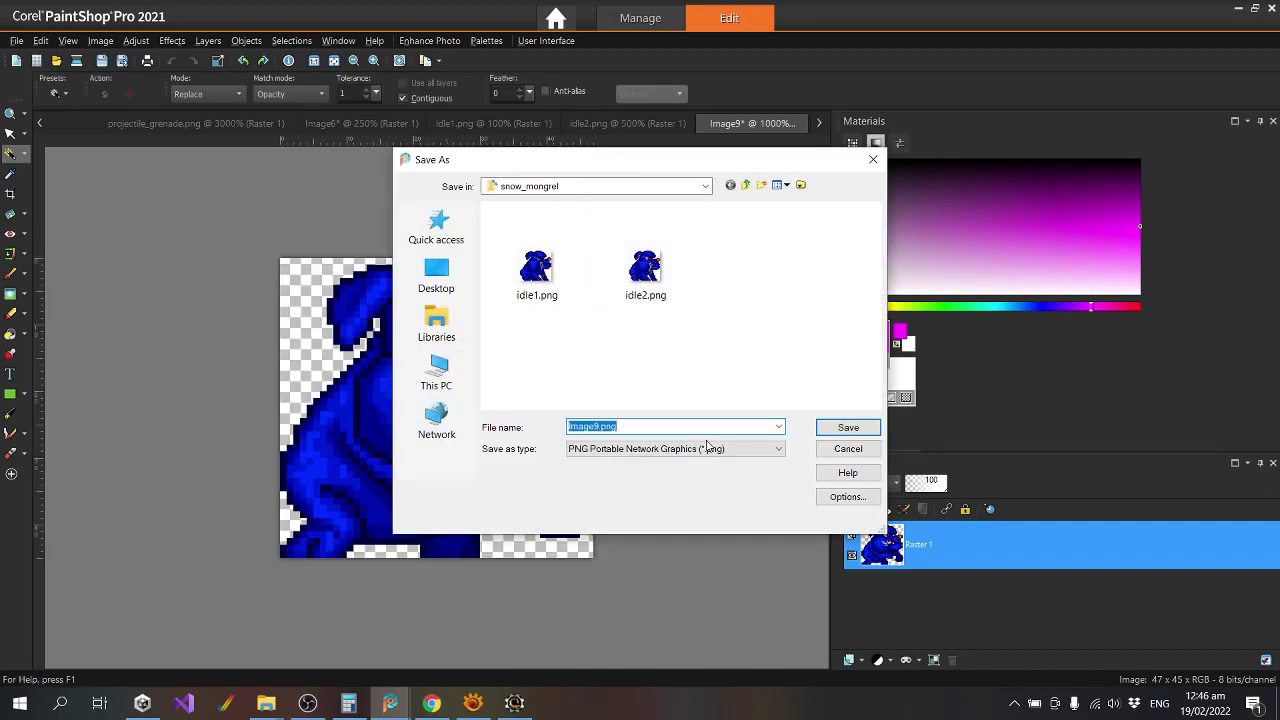
pyautogui.write('dash1')
pyautogui.press('Return')
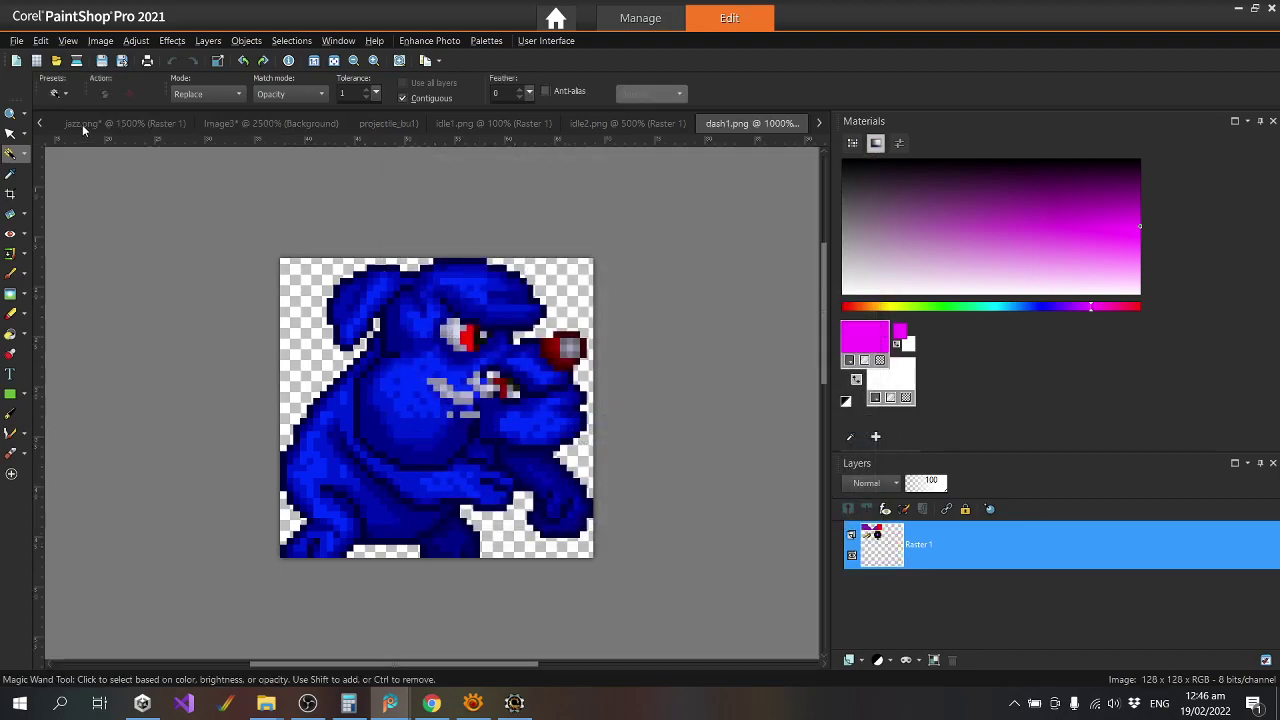
# Close the blocks, projectile_grenade, idle1, idle2 and dash1 images and return to the sprite sheet's snow mongrel row.
pyautogui.click(82, 124)
pyautogui.click(260, 124)
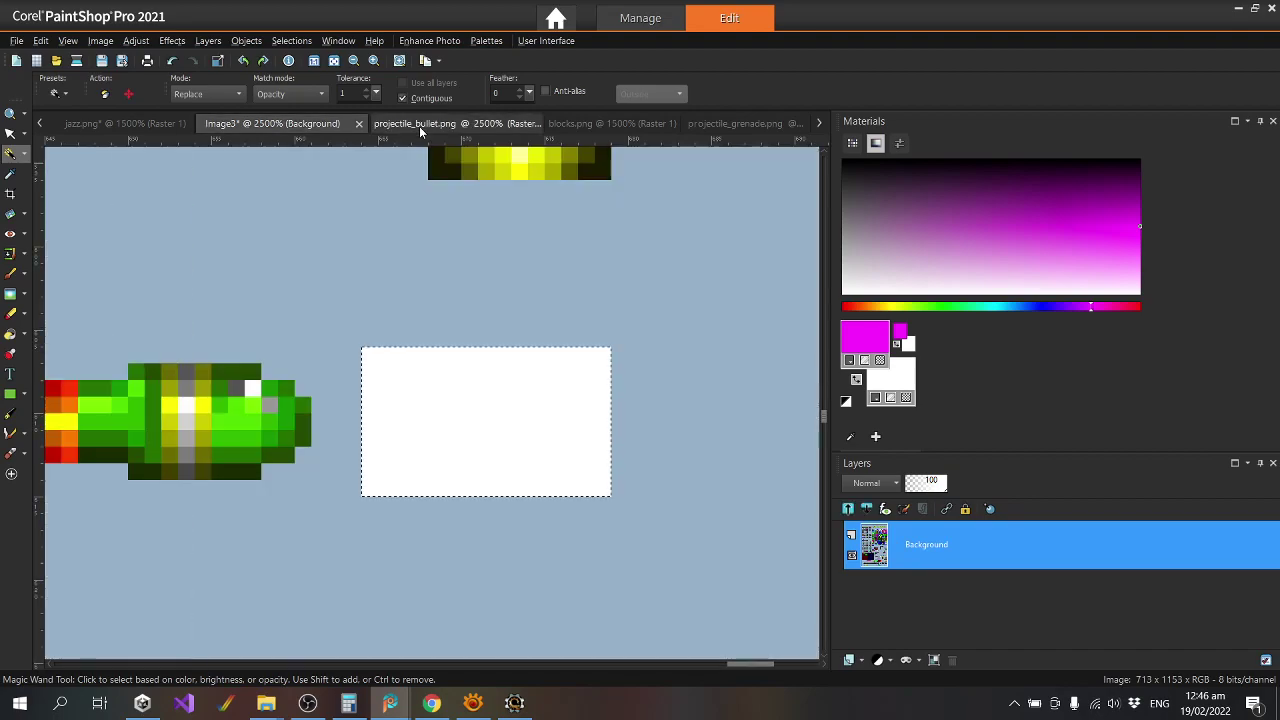
pyautogui.click(420, 124)
pyautogui.click(670, 125)
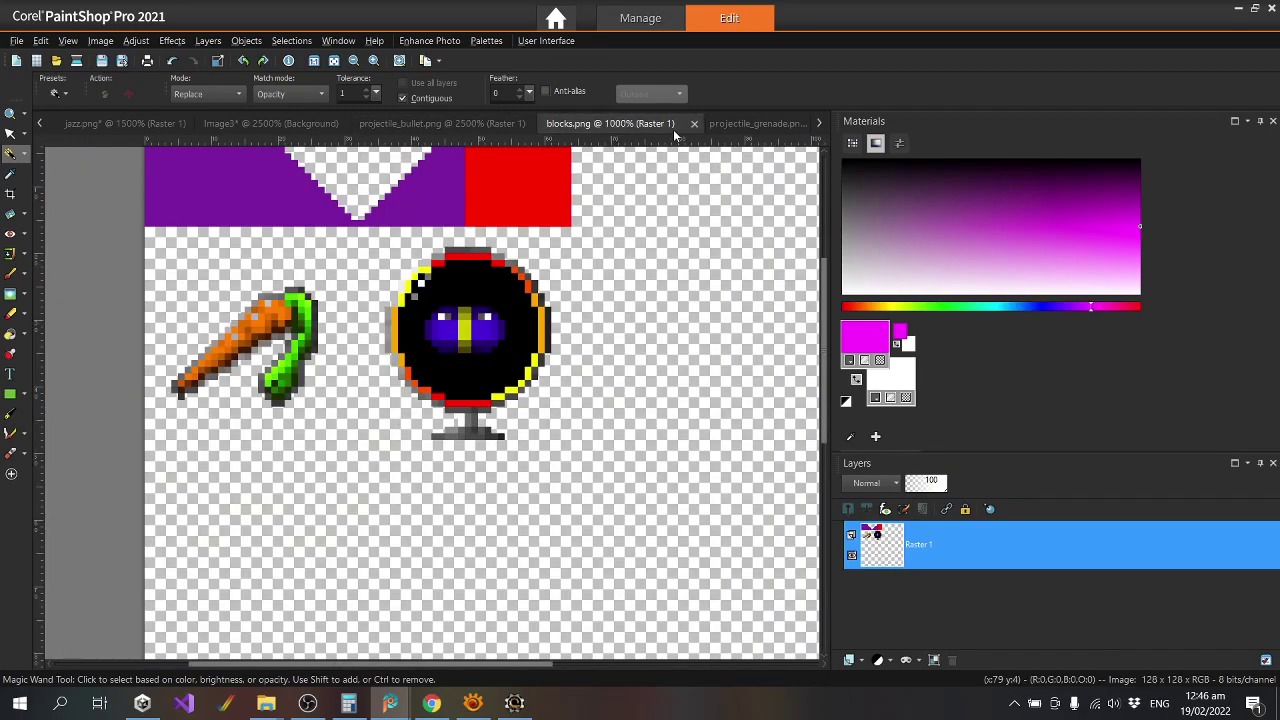
pyautogui.click(704, 121)
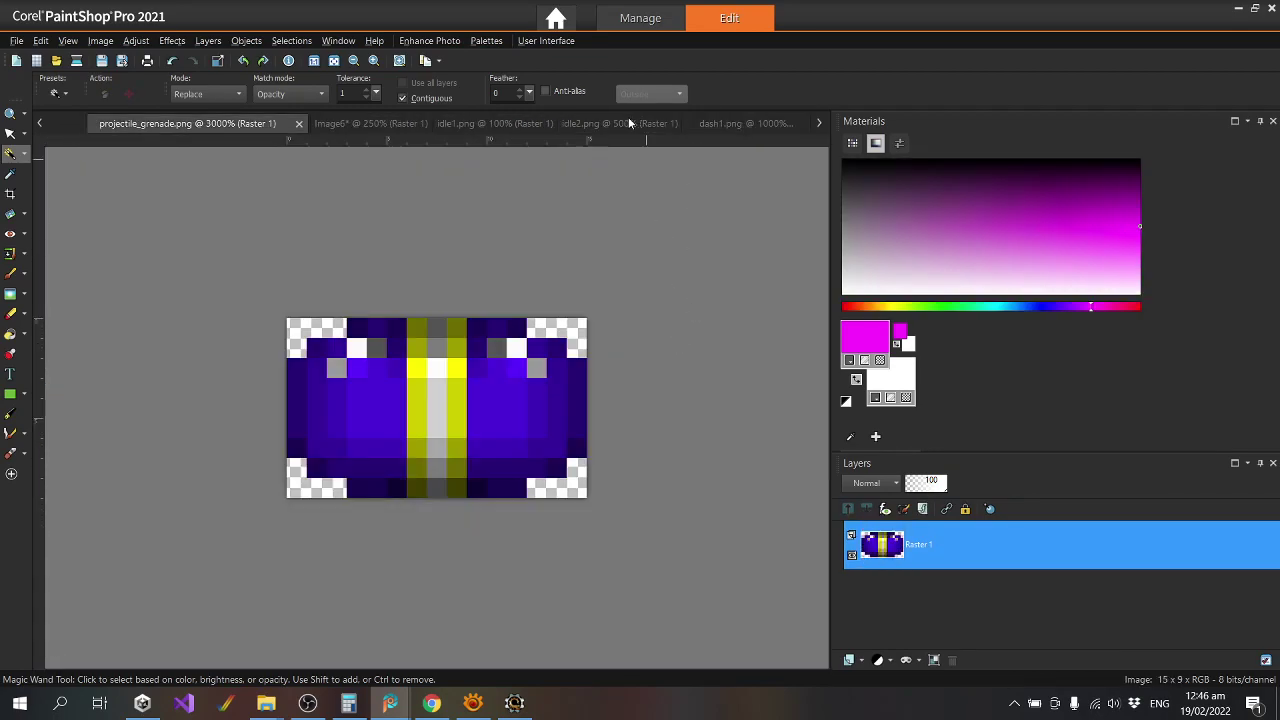
pyautogui.click(298, 124)
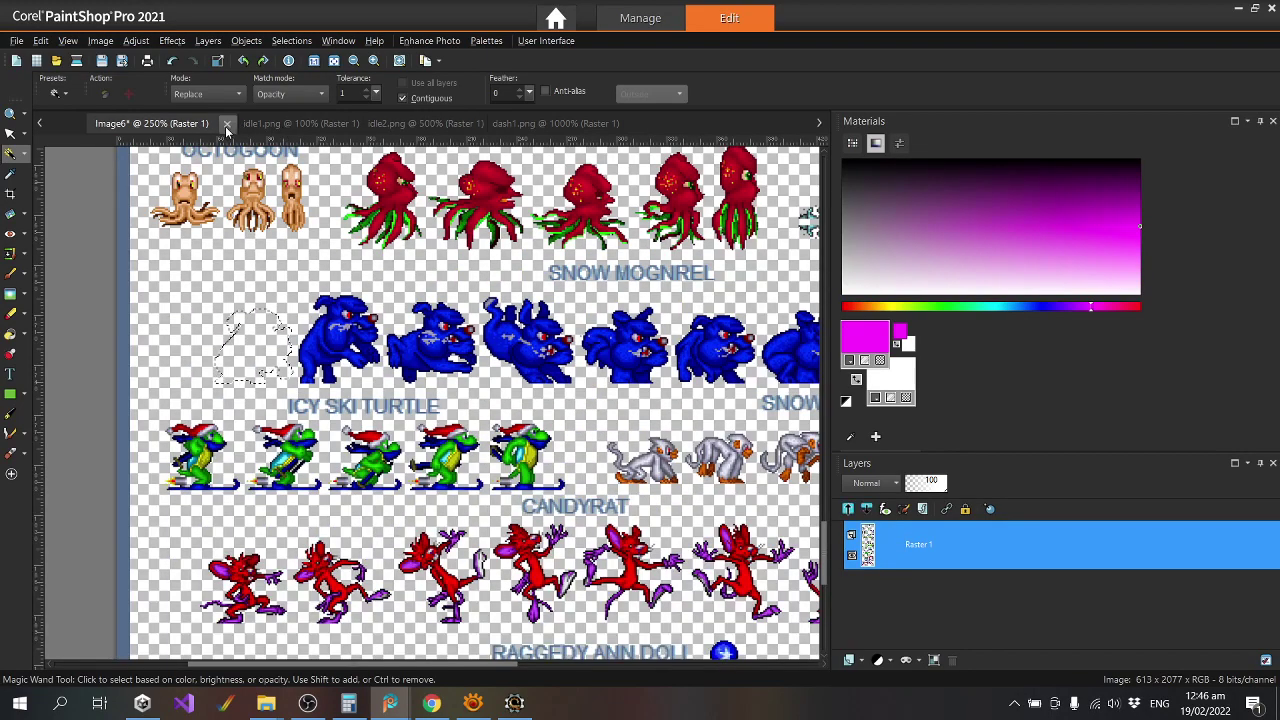
pyautogui.keyDown('ctrl'); pyautogui.scroll(-1, 495, 330); pyautogui.keyUp('ctrl')
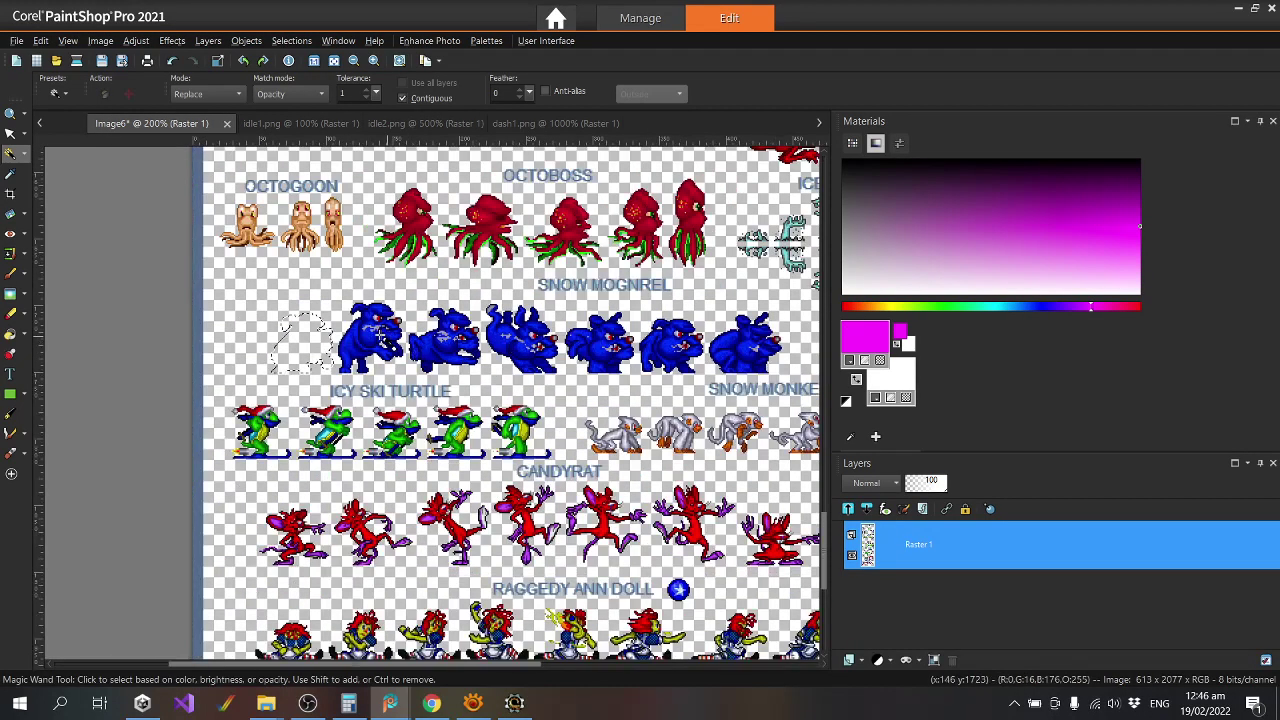
pyautogui.click(296, 124)
pyautogui.click(357, 124)
pyautogui.click(351, 124)
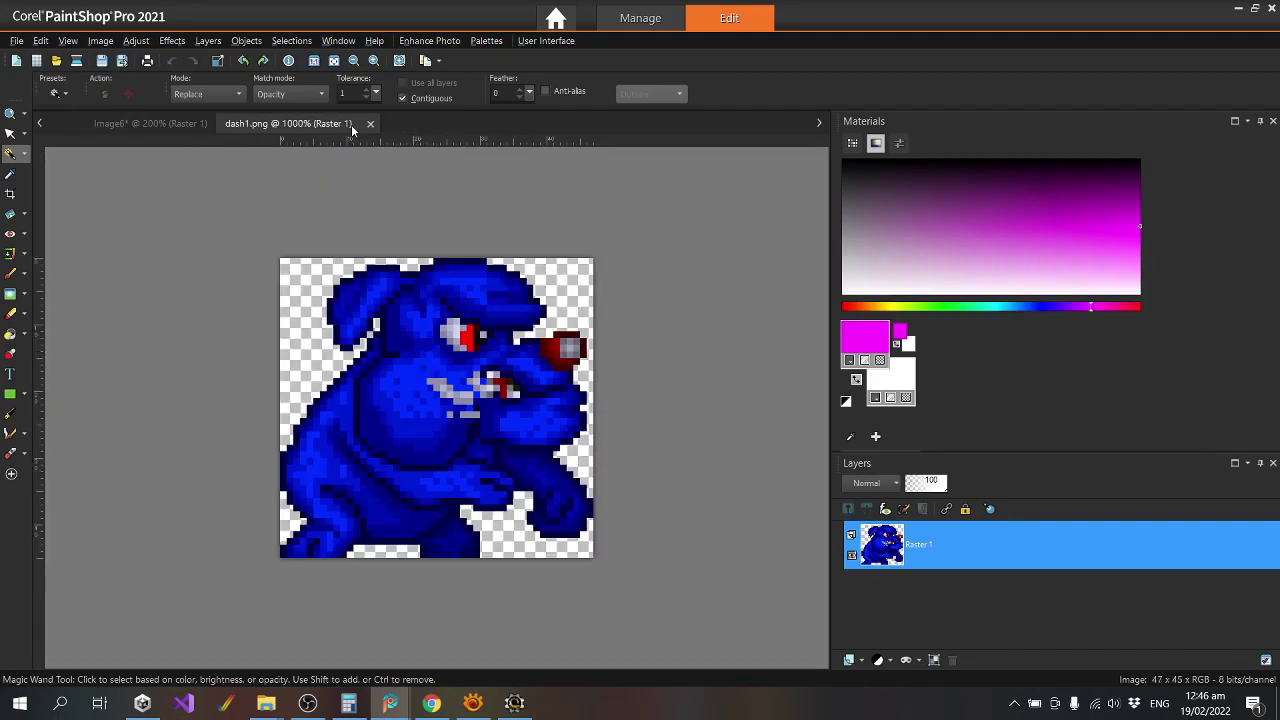
pyautogui.click(372, 123)
# Paste the second snow mongrel sprite, cut from the sheet, as a new image and save it as dash2.png in the snow_mongrel folder.
pyautogui.click(40, 40)
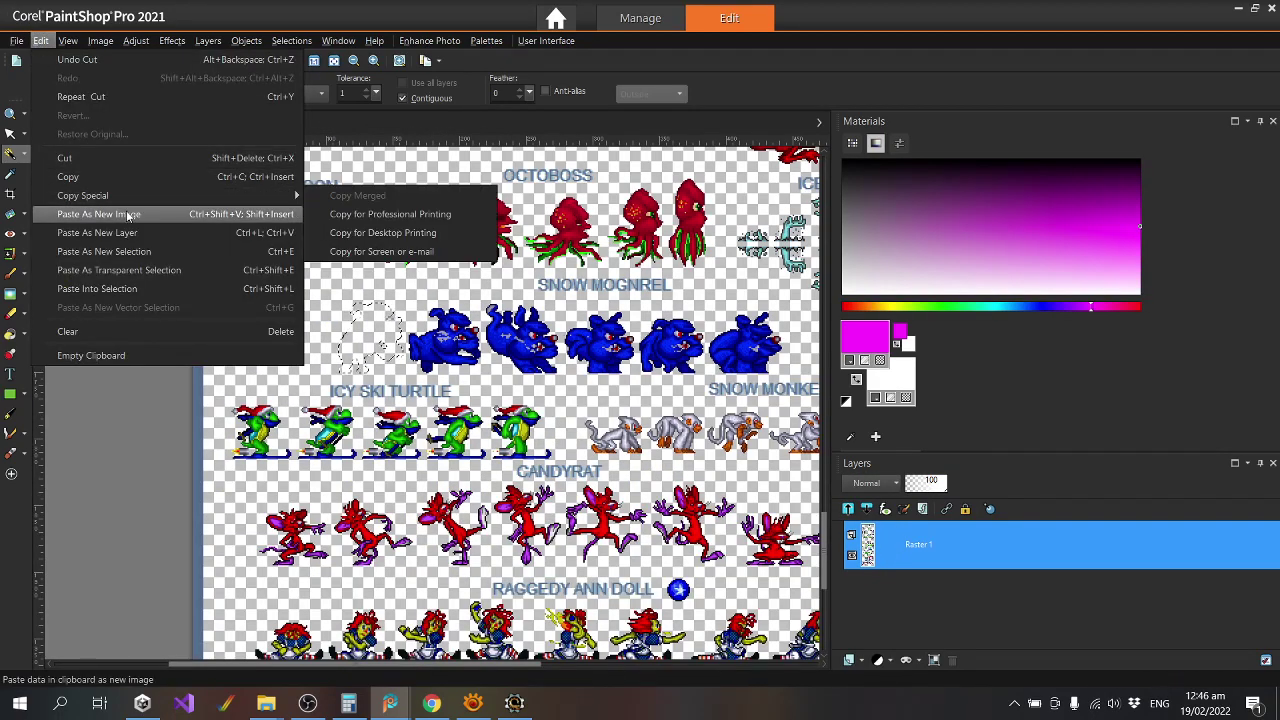
pyautogui.click(180, 214)
pyautogui.hotkey('ctrl', 's')
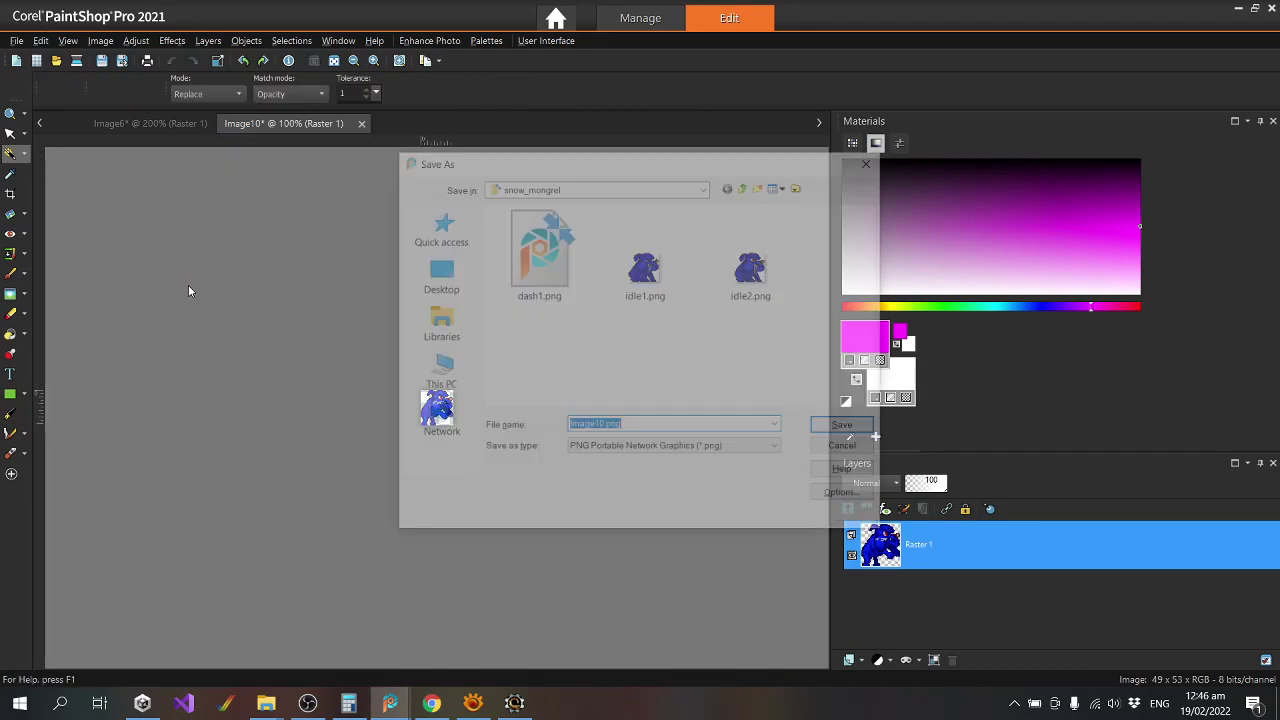
pyautogui.write('dash2.png')
pyautogui.press('Return')
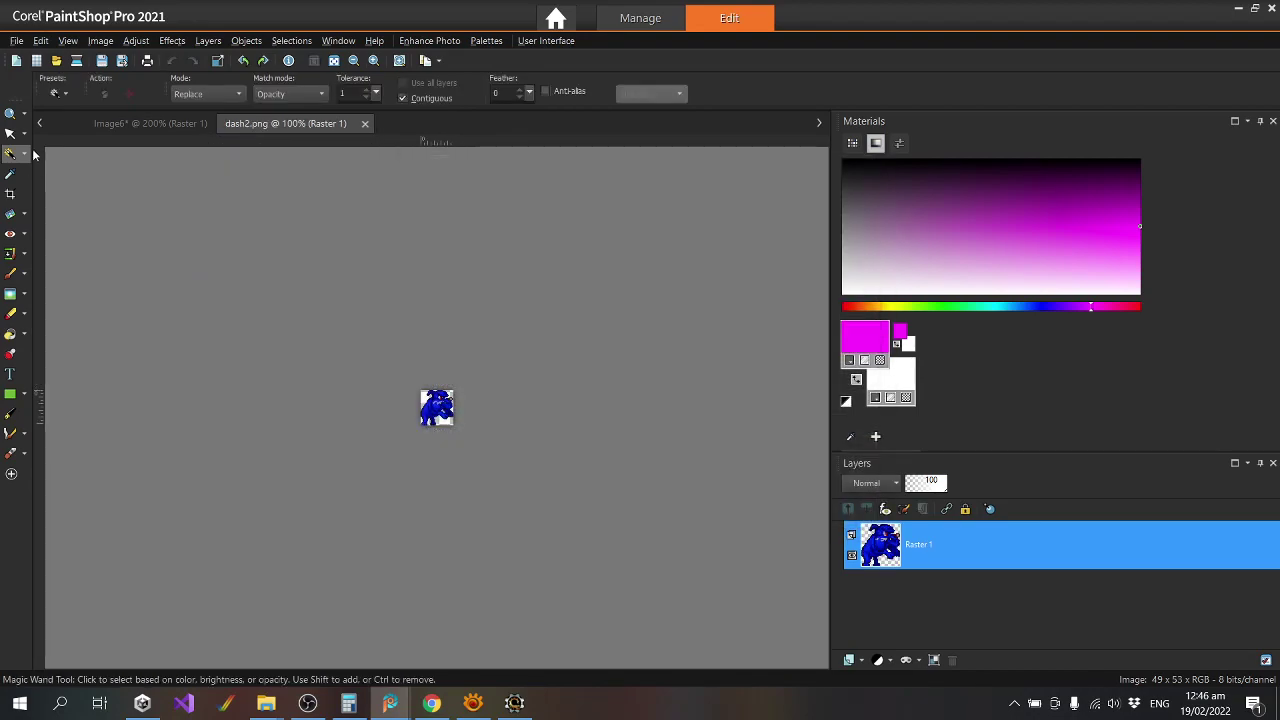
# Cut the third snow mongrel sprite from the sheet into a new image and save it as dash3.
pyautogui.click(113, 124)
pyautogui.click(445, 345)
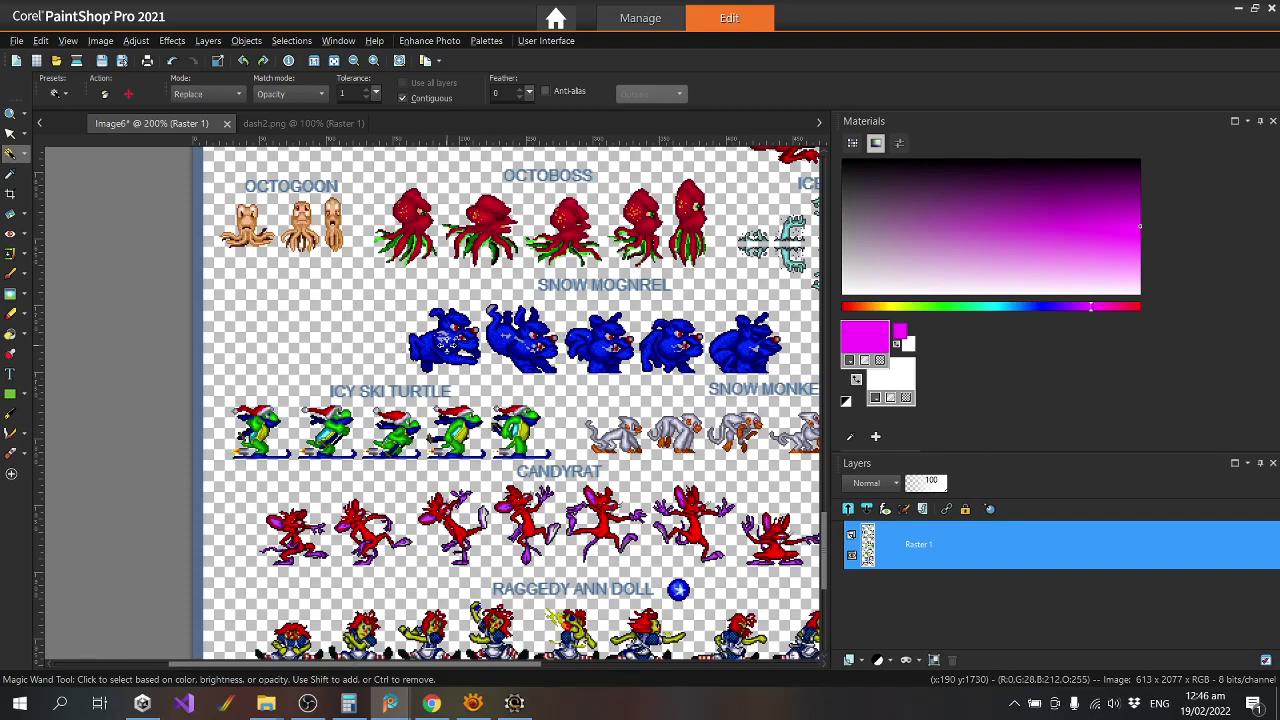
pyautogui.hotkey('ctrl', 'x')
pyautogui.click(40, 40)
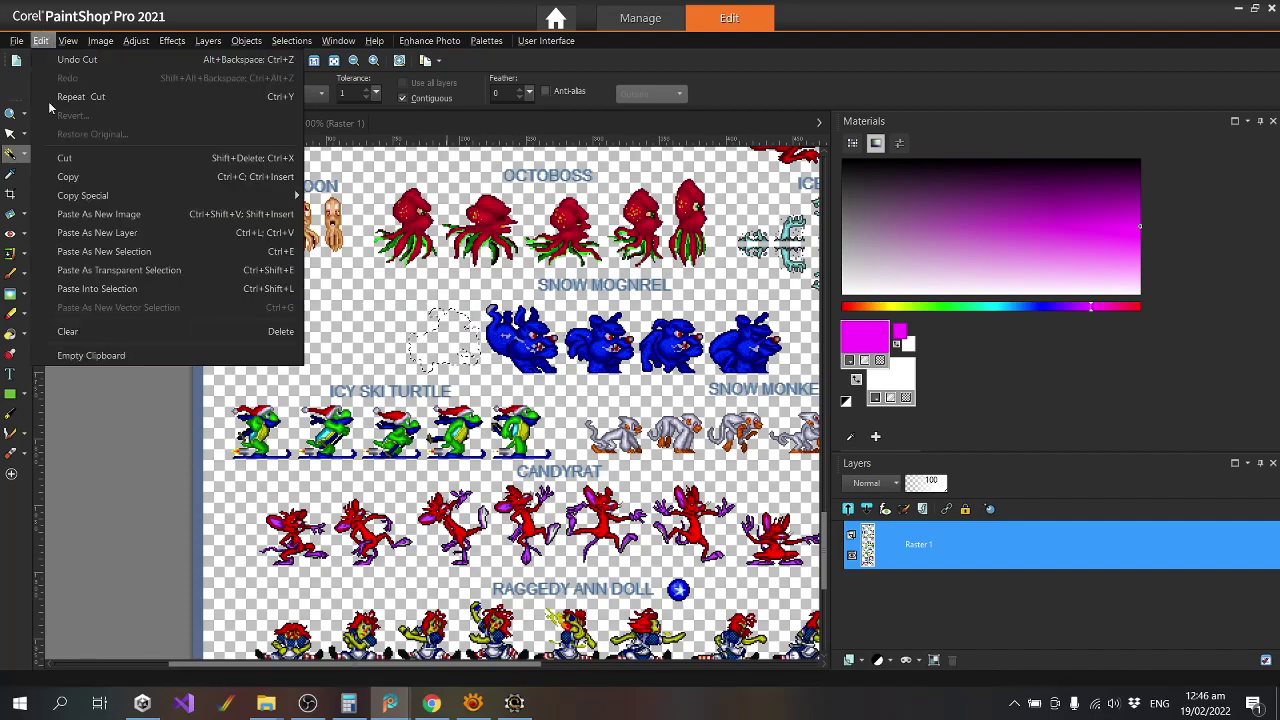
pyautogui.click(100, 214)
pyautogui.hotkey('ctrl', 's')
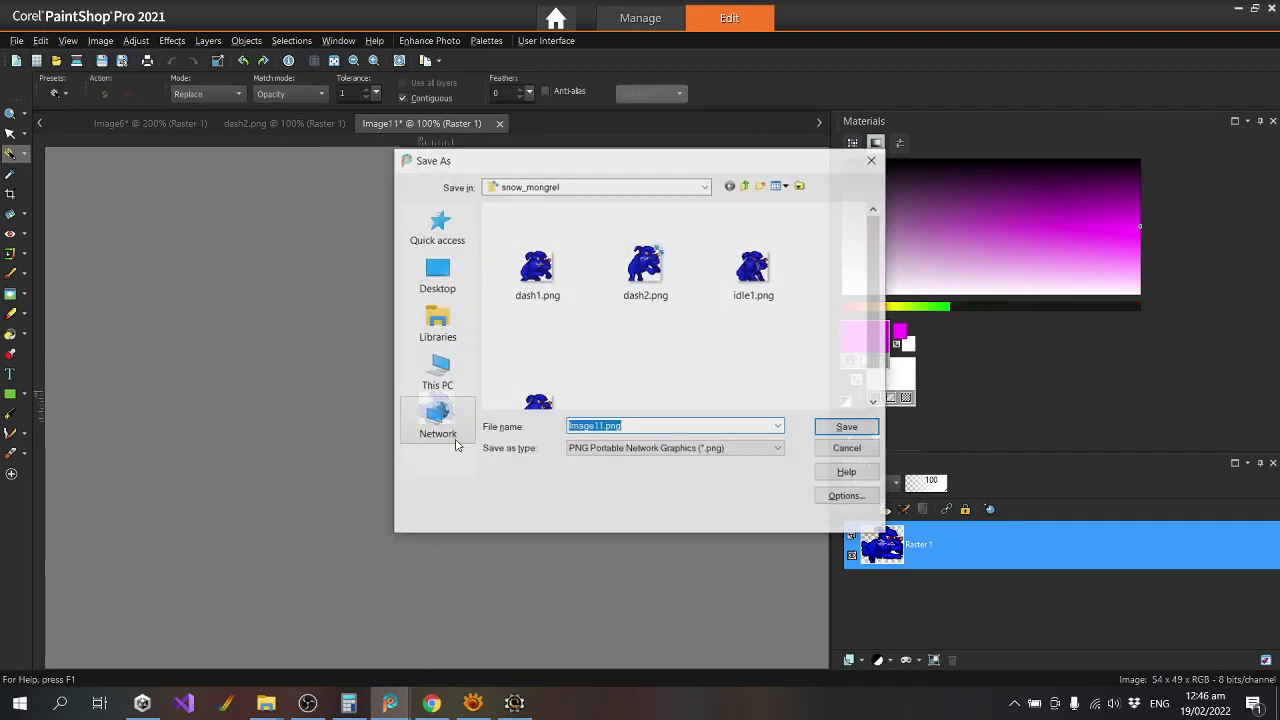
pyautogui.write('dash3')
pyautogui.press('Return')
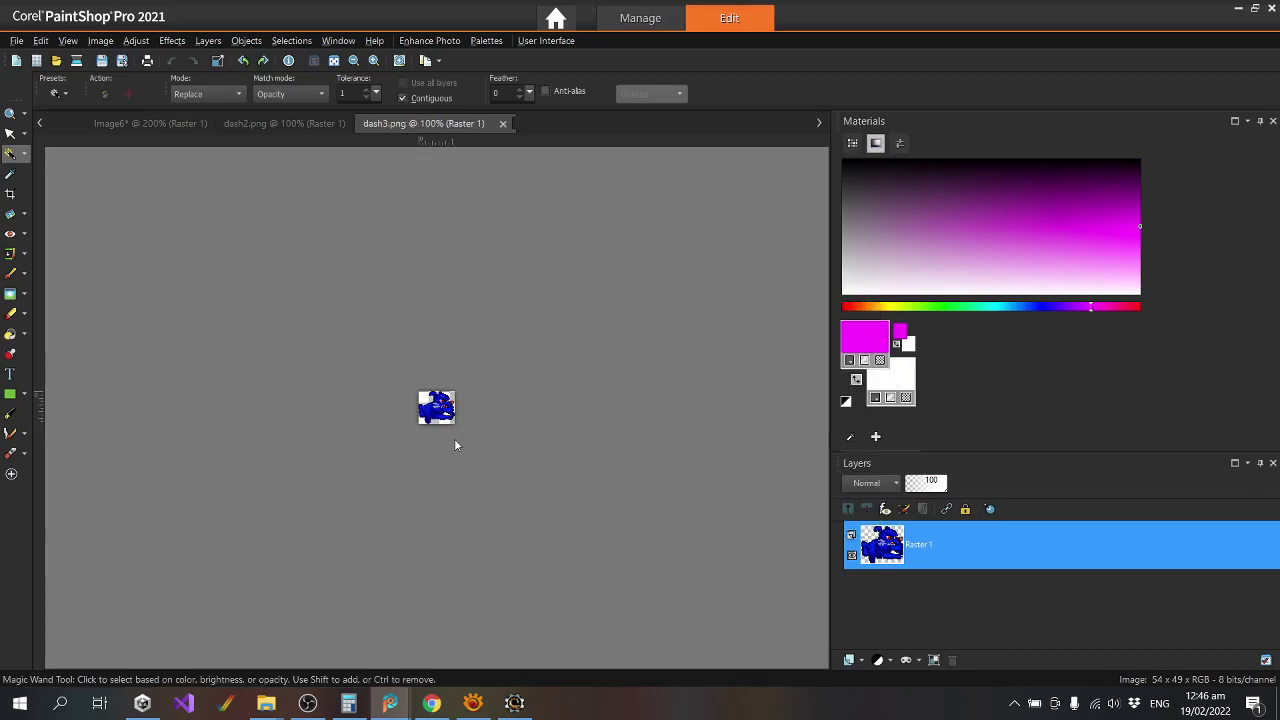
# Cut the fourth snow mongrel sprite, with its raised limbs, into a new image and save it as dash4.
pyautogui.click(150, 123)
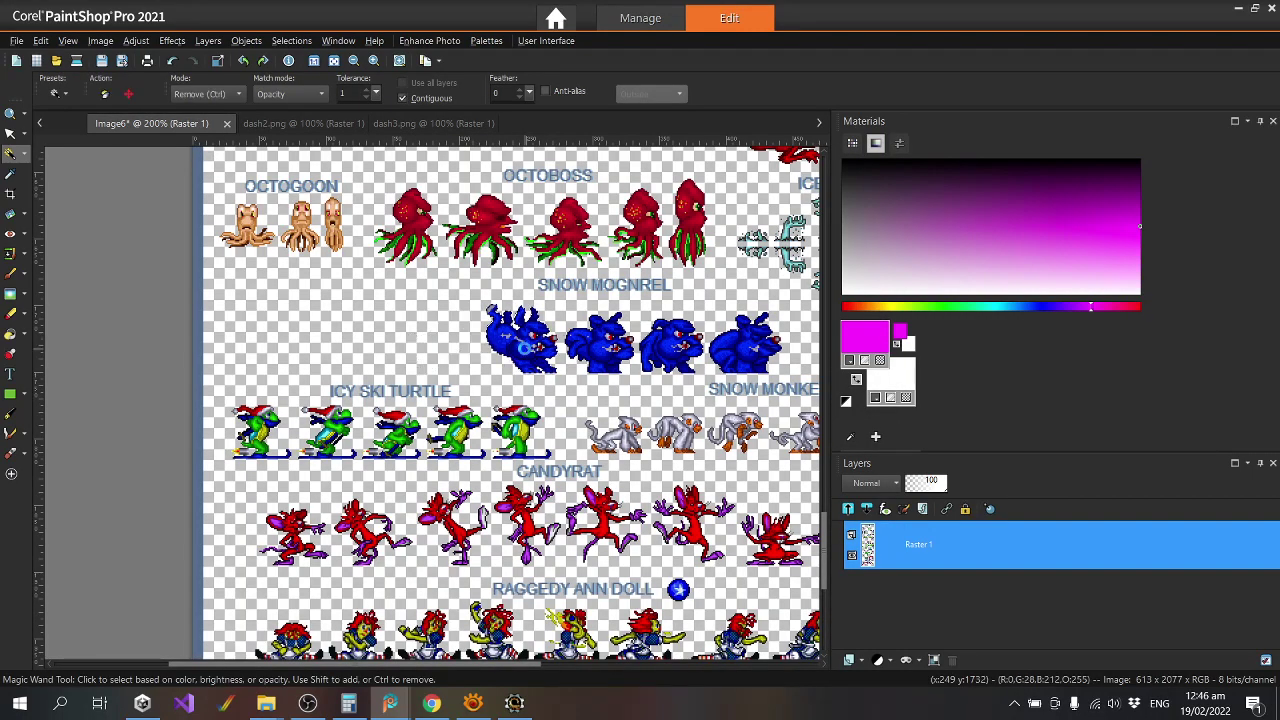
pyautogui.hotkey('ctrl', 'x')
pyautogui.click(40, 40)
pyautogui.click(100, 214)
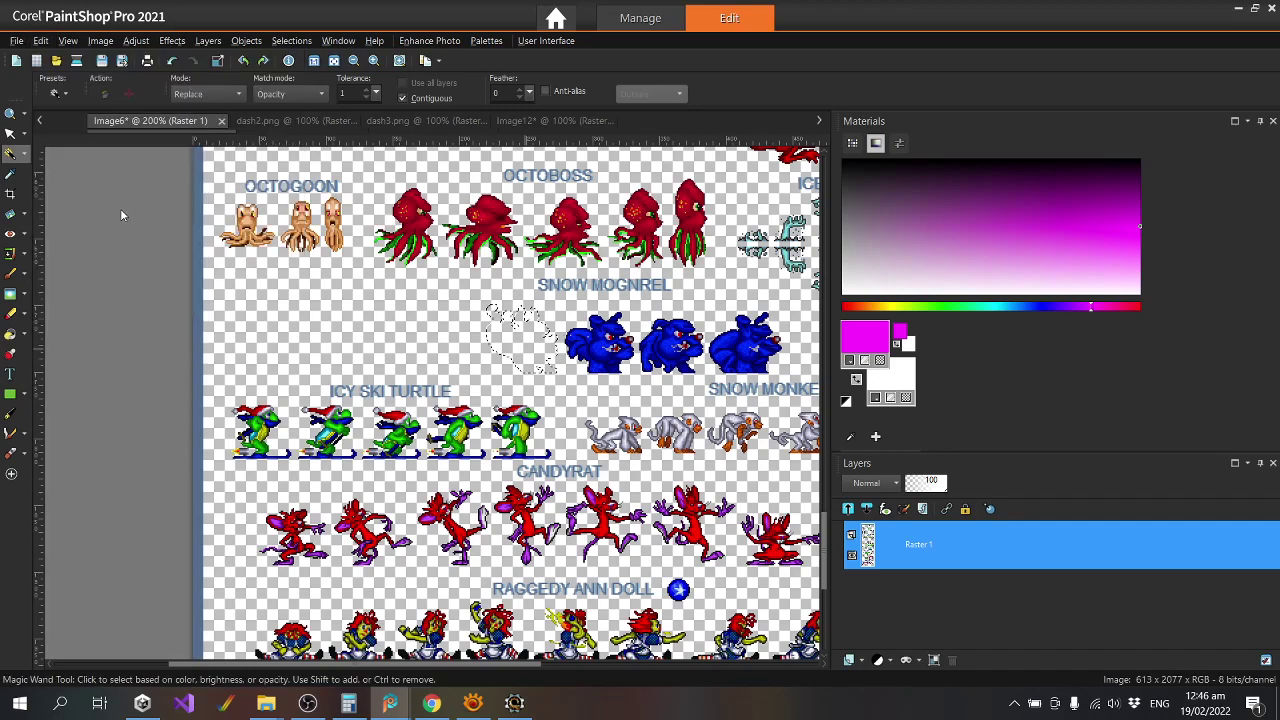
pyautogui.hotkey('ctrl', 's')
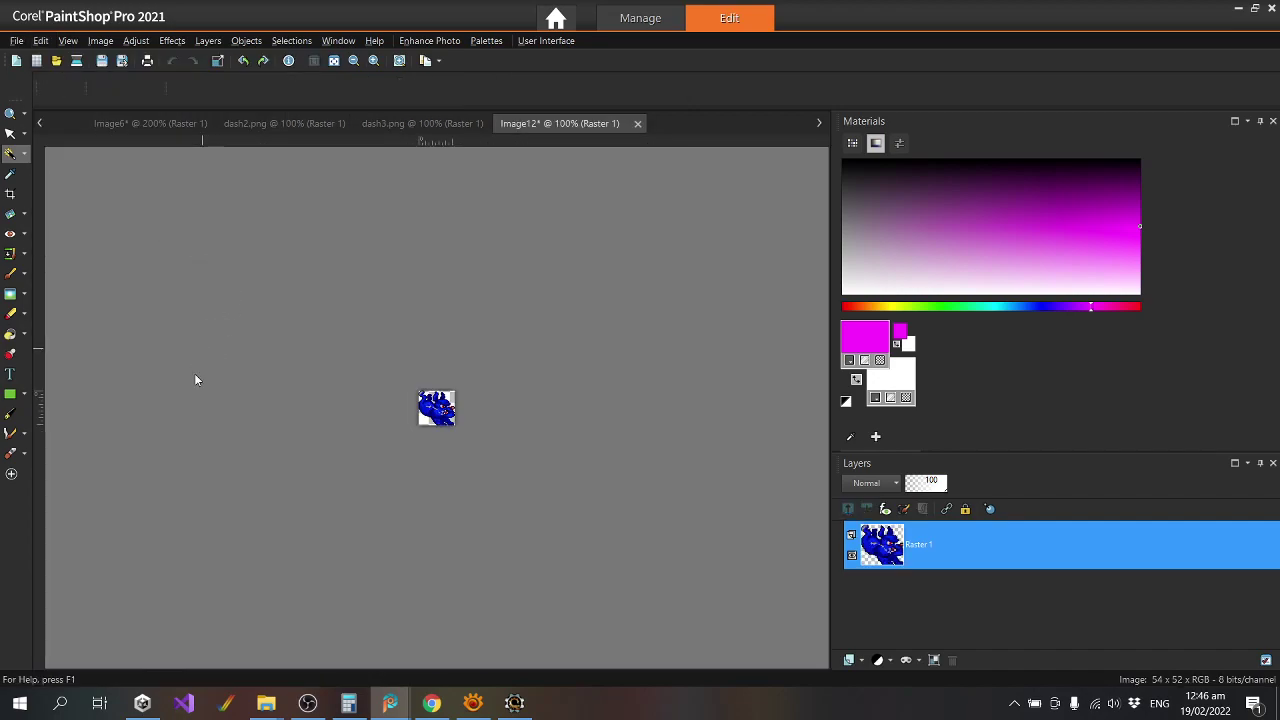
pyautogui.write('dash4')
pyautogui.press('Return')
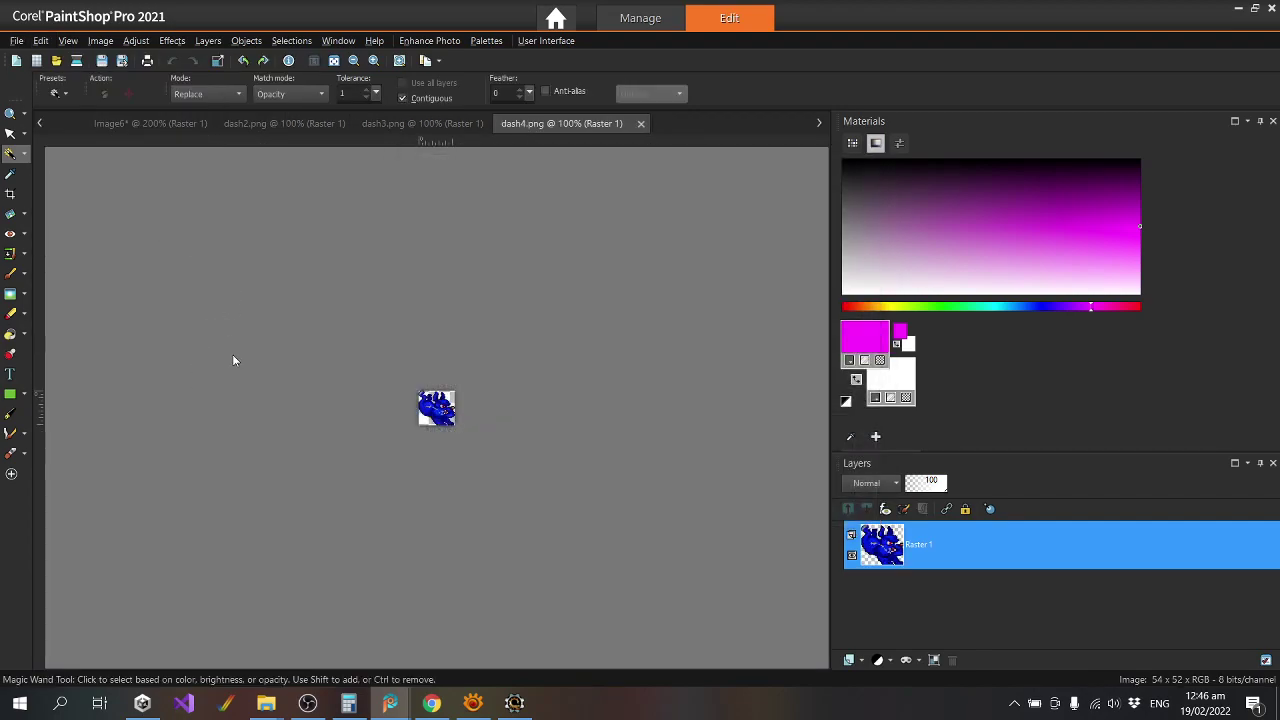
# Cut the fifth snow mongrel sprite of the row into a new image and save it as dash5.
pyautogui.click(134, 121)
pyautogui.click(592, 345)
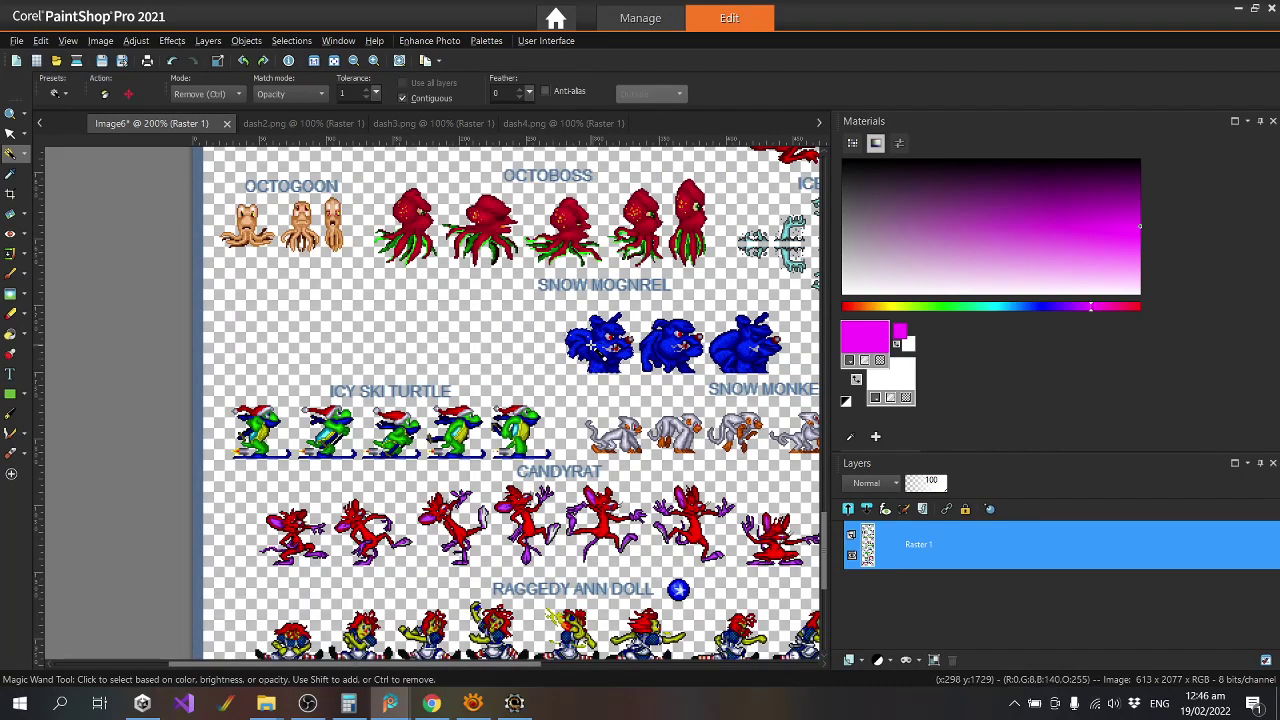
pyautogui.hotkey('ctrl', 'x')
pyautogui.click(41, 40)
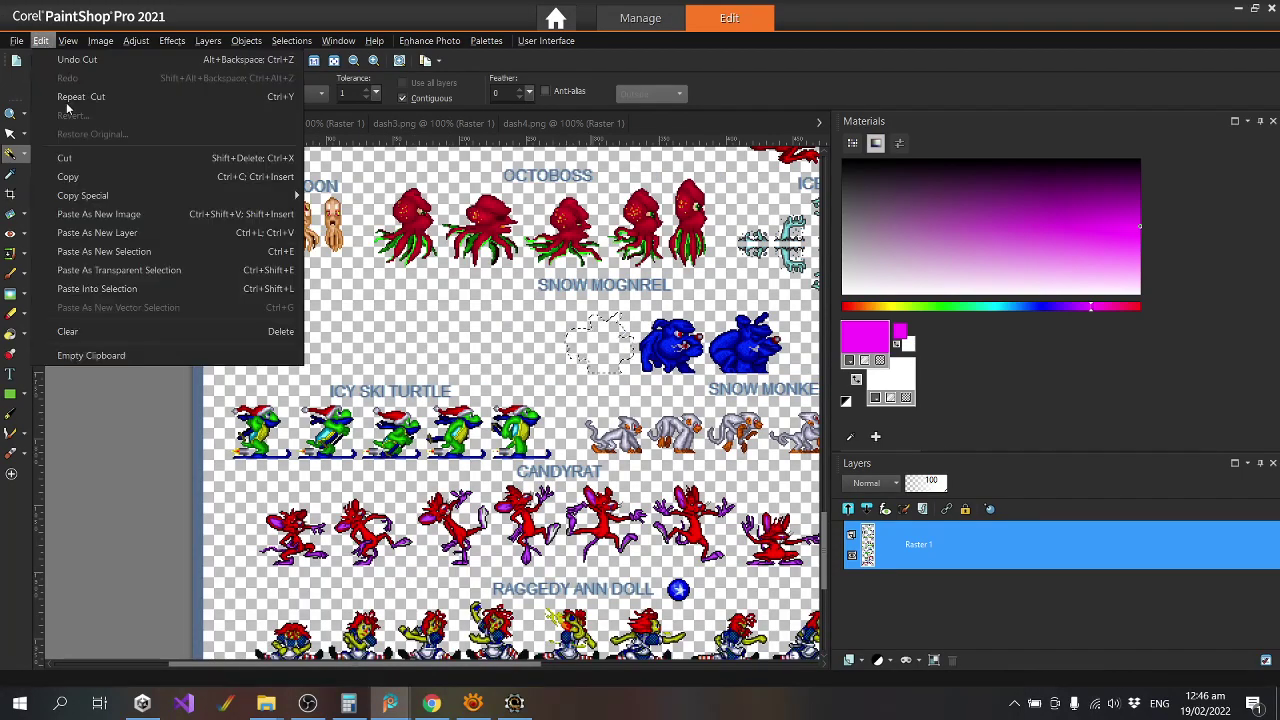
pyautogui.click(99, 214)
pyautogui.hotkey('ctrl', 's')
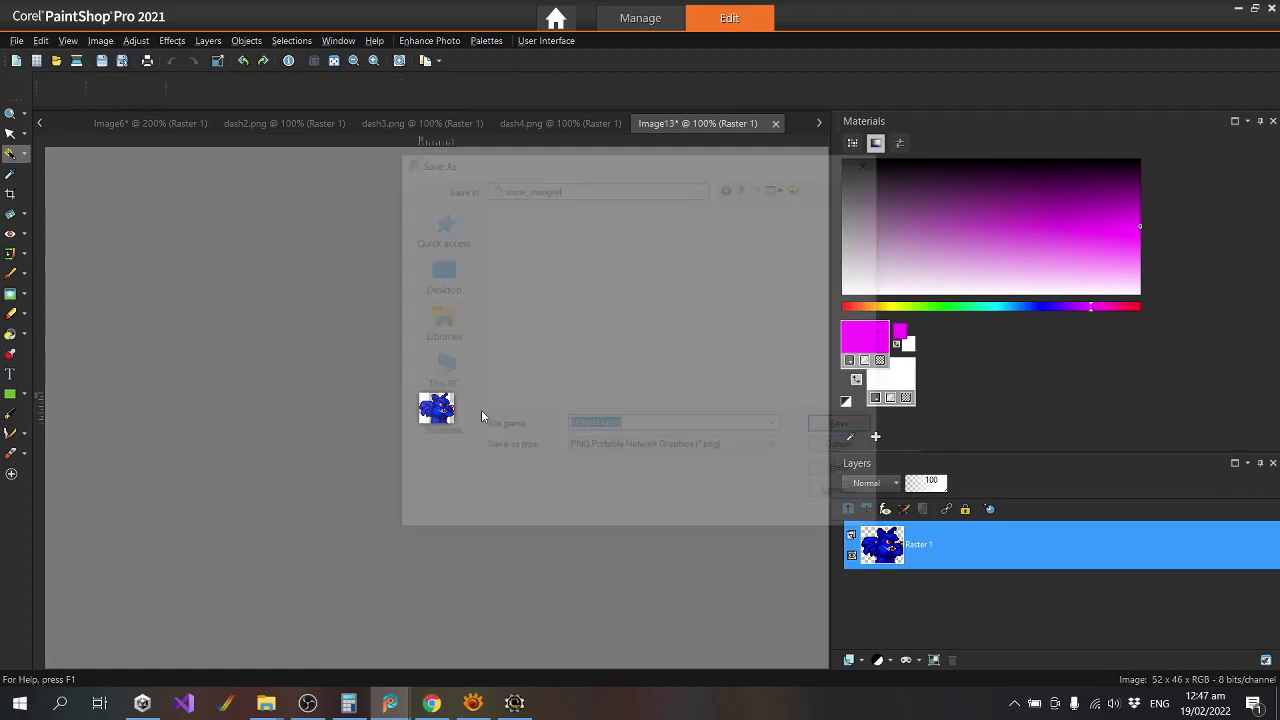
pyautogui.write('dash5')
pyautogui.press('Return')
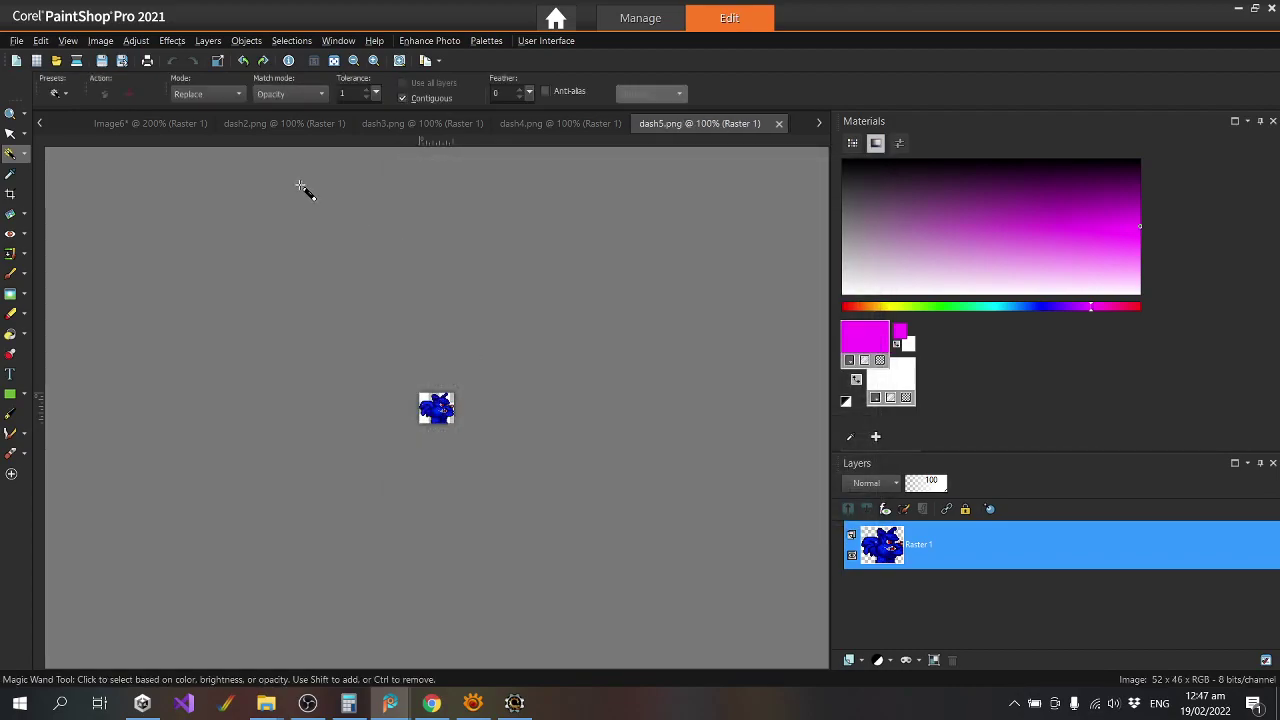
# Cut the sixth snow mongrel sprite of the row into a new image and save it as dash6.
pyautogui.click(150, 123)
pyautogui.click(670, 340)
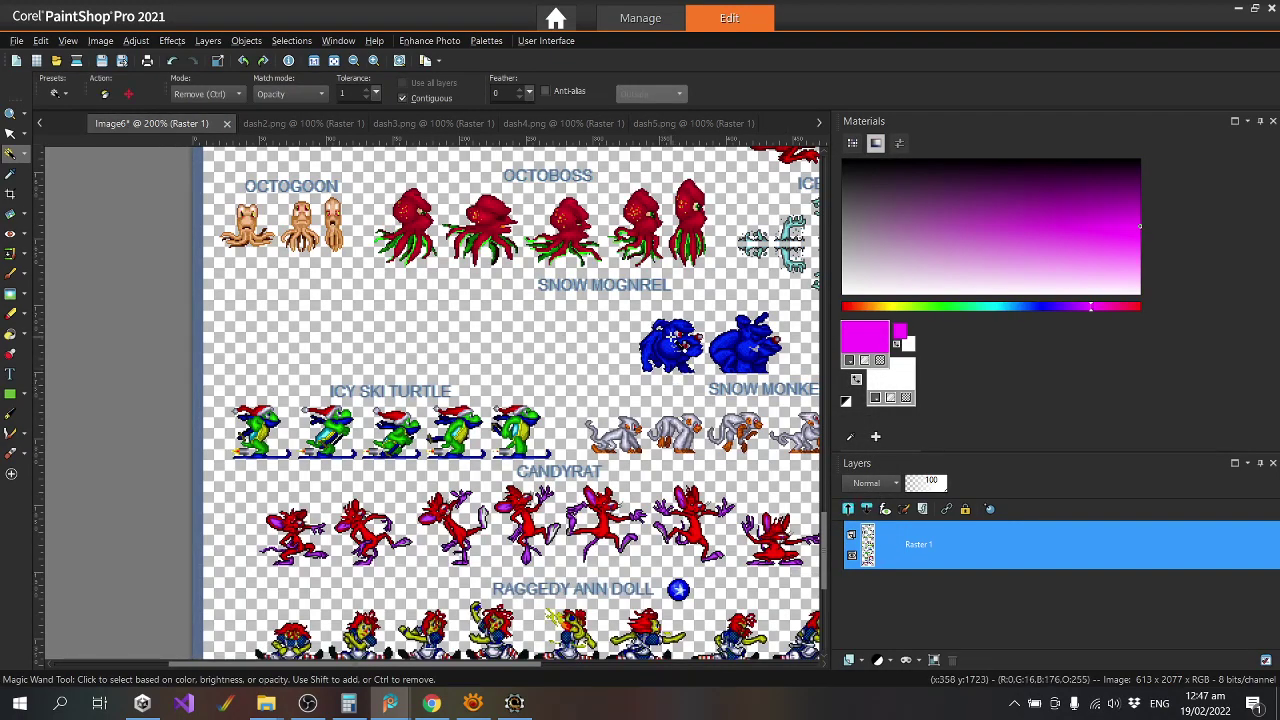
pyautogui.hotkey('ctrl', 'x')
pyautogui.click(41, 41)
pyautogui.click(176, 214)
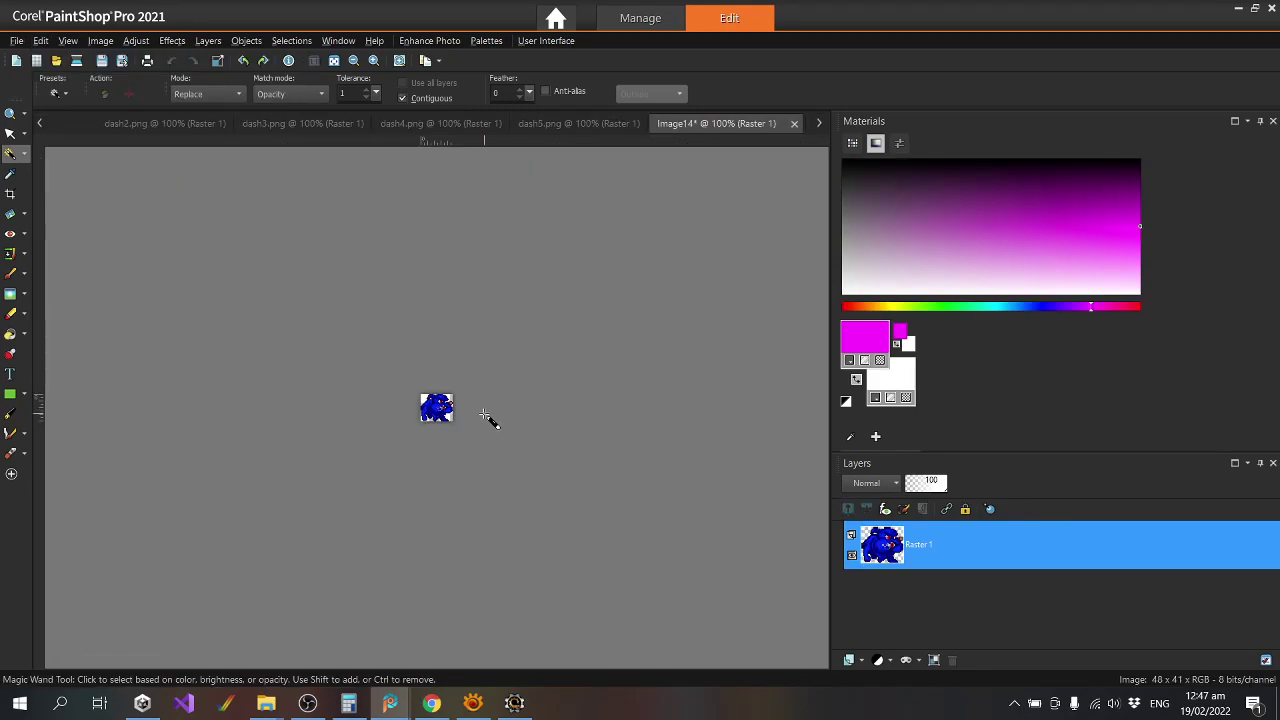
pyautogui.hotkey('ctrl', 's')
pyautogui.write('dash')
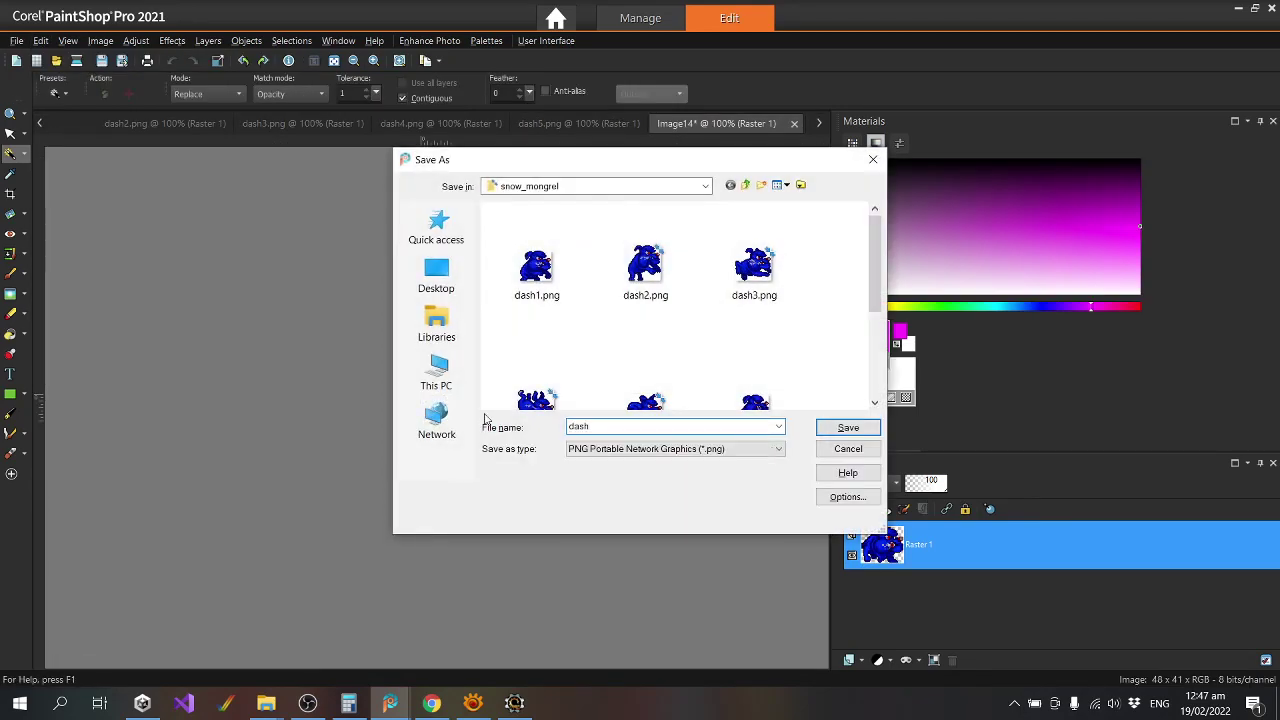
pyautogui.write('6')
pyautogui.press('Return')
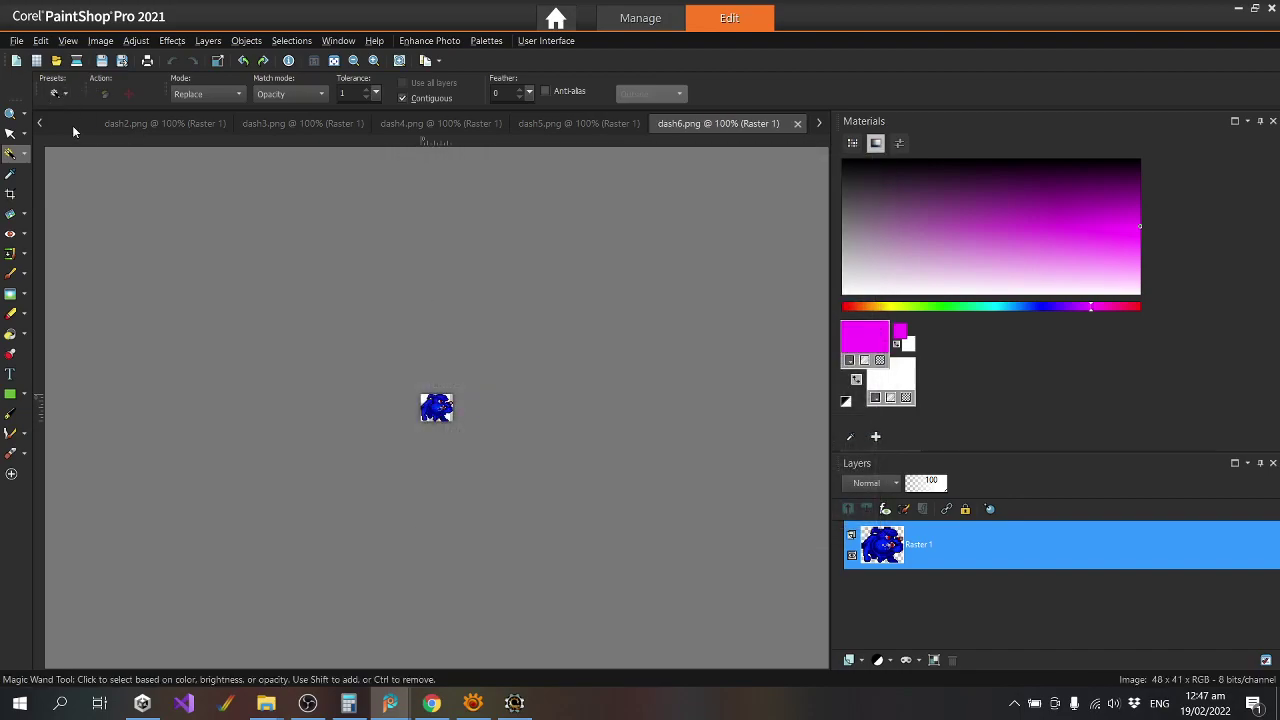
# Cut the last snow mongrel sprite of the row into a new image and save it as dash7.
pyautogui.click(72, 125)
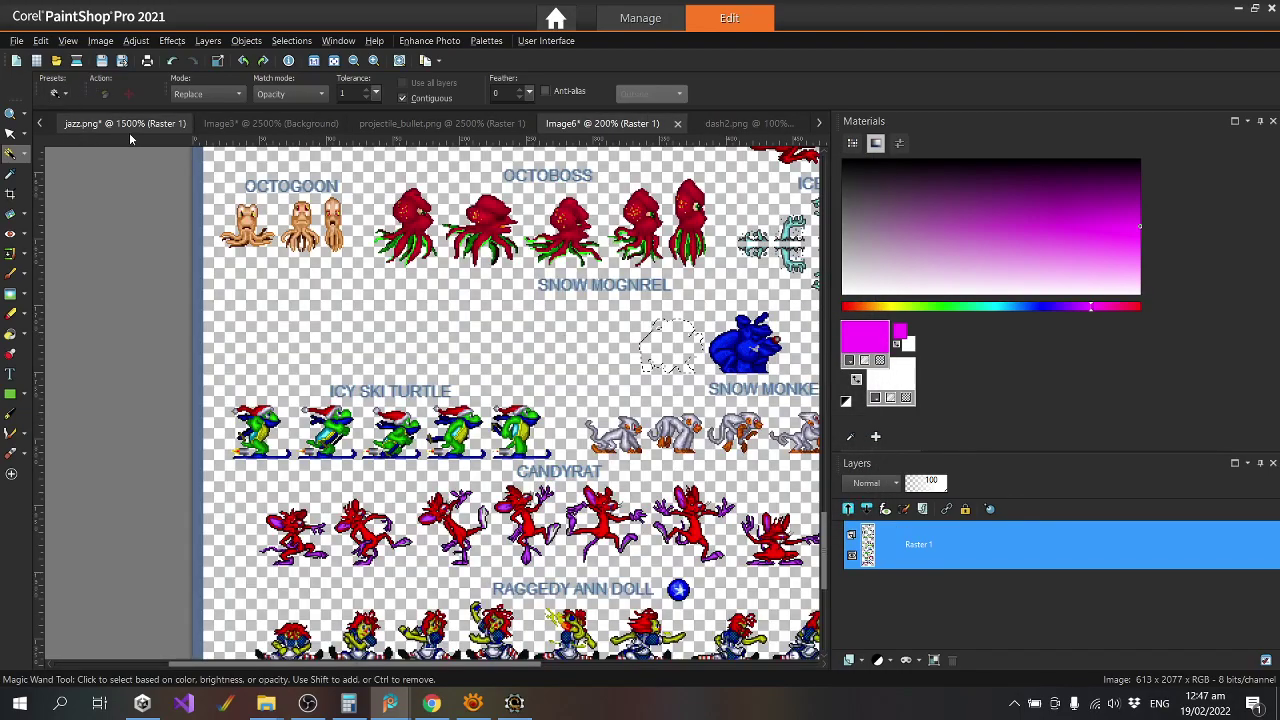
pyautogui.click(745, 348)
pyautogui.hotkey('ctrl', 'x')
pyautogui.click(41, 40)
pyautogui.click(103, 220)
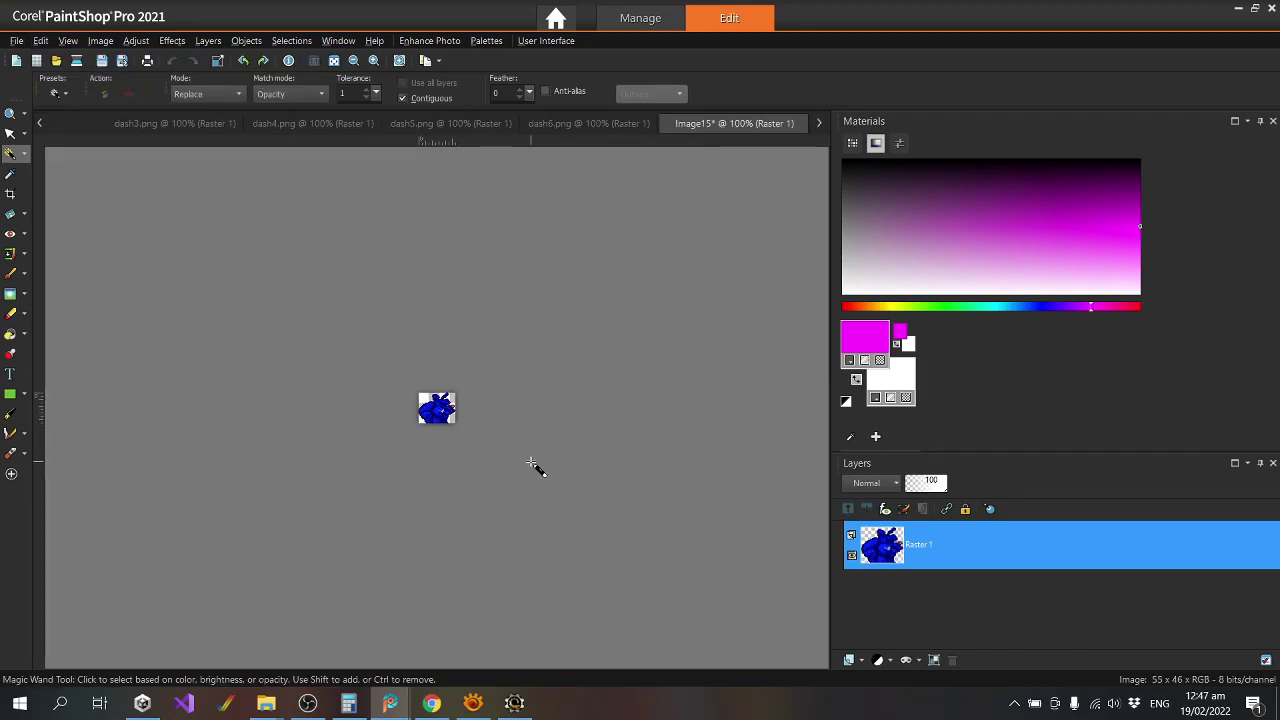
pyautogui.hotkey('ctrl', 's')
pyautogui.write('das')
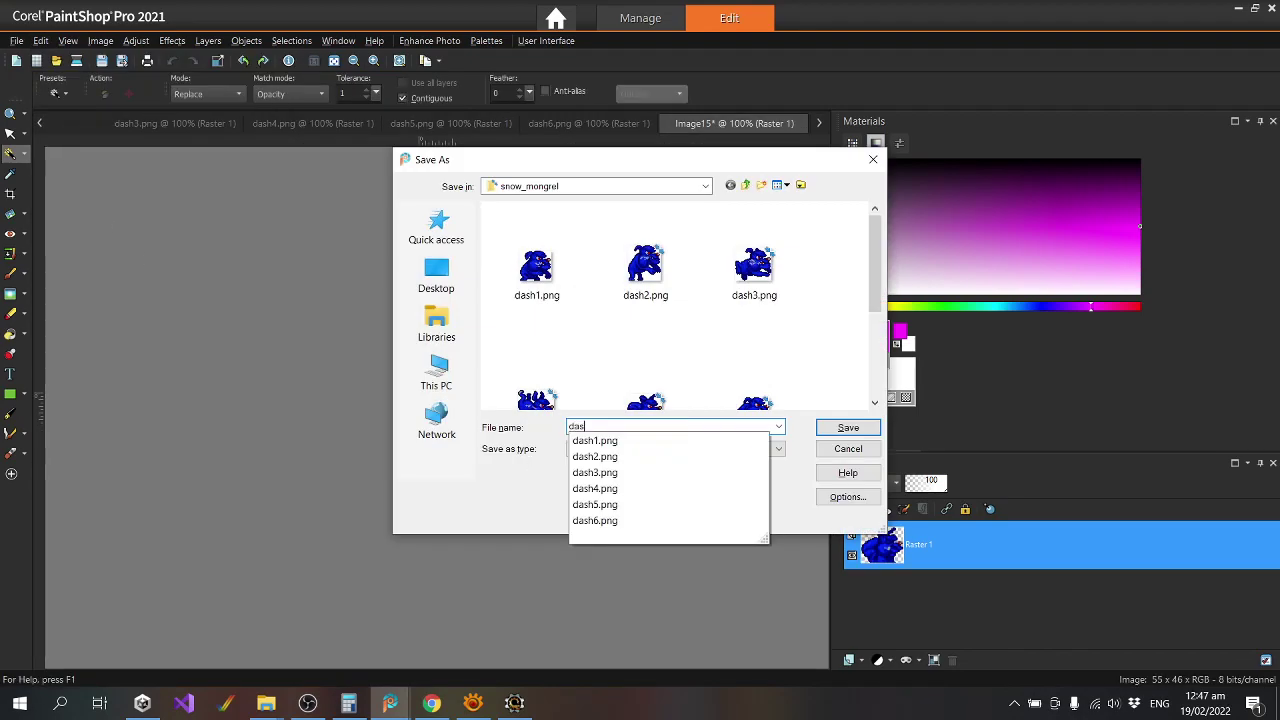
pyautogui.write('h7')
pyautogui.press('Return')
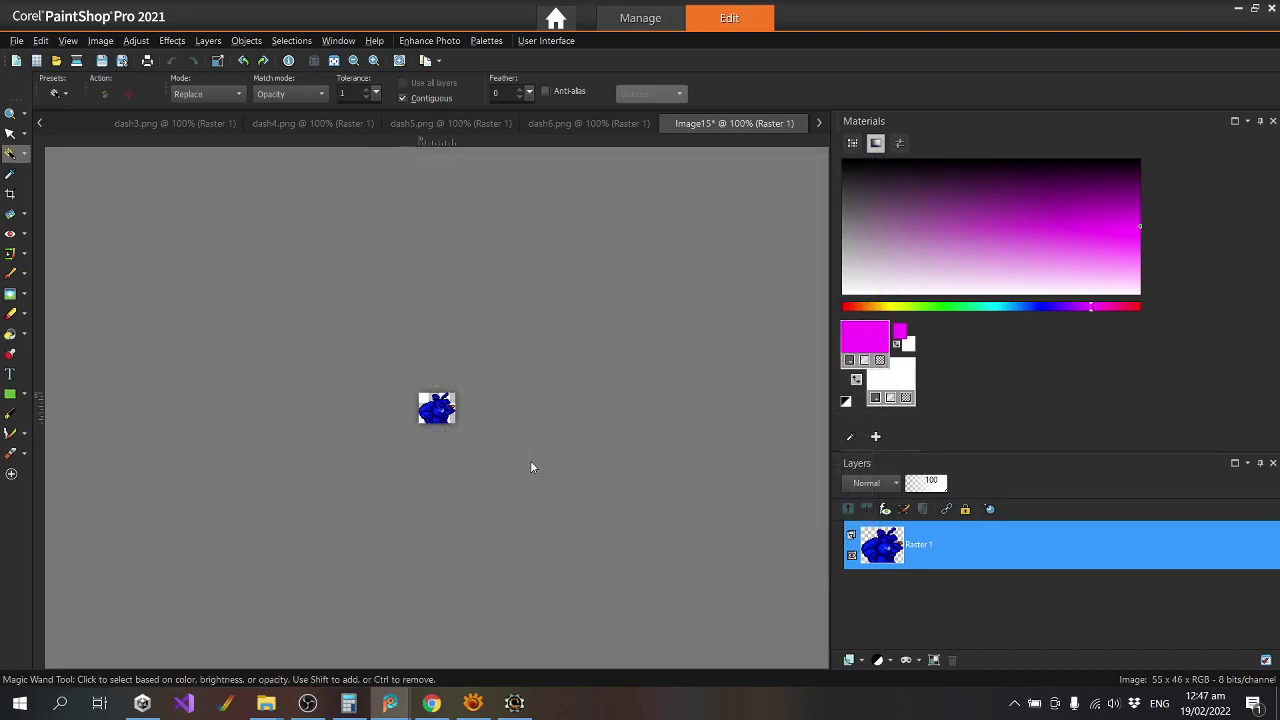
pyautogui.scroll(2, 463, 477)
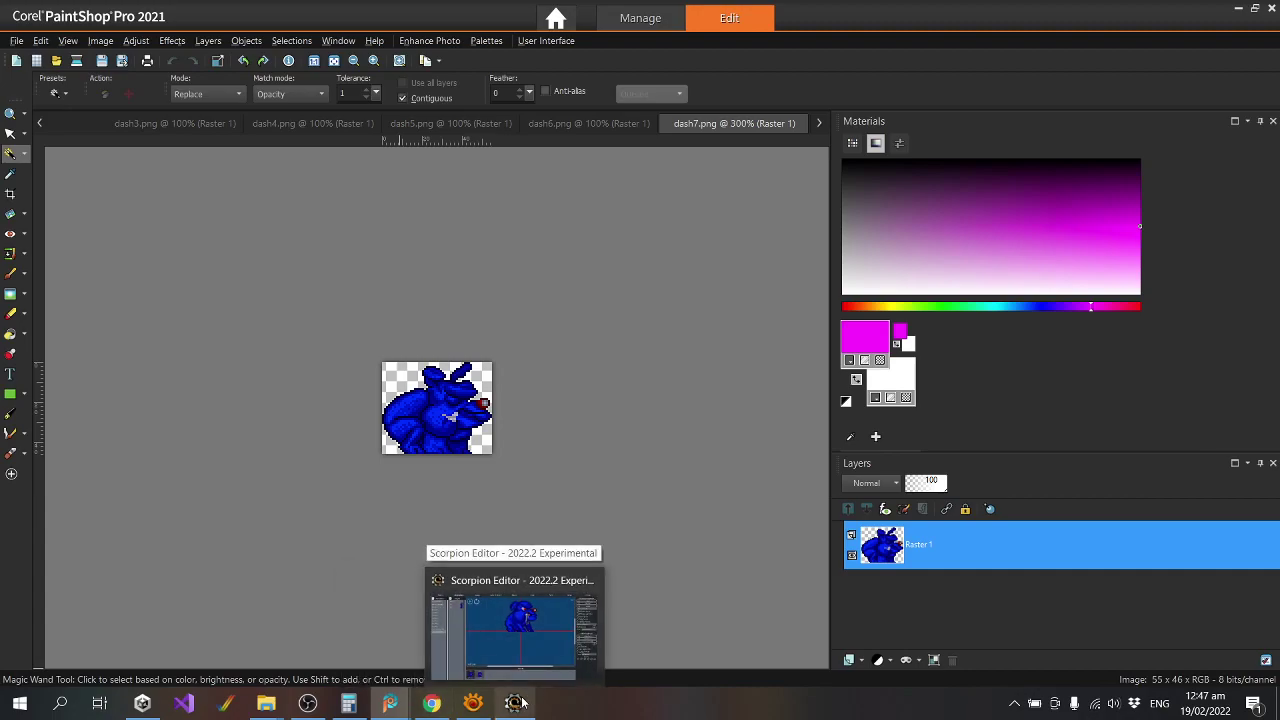
# Switch to Scorpion Editor and start a new animation strip in the sprites/enemies/snow_mongrel folder.
pyautogui.click(514, 630)
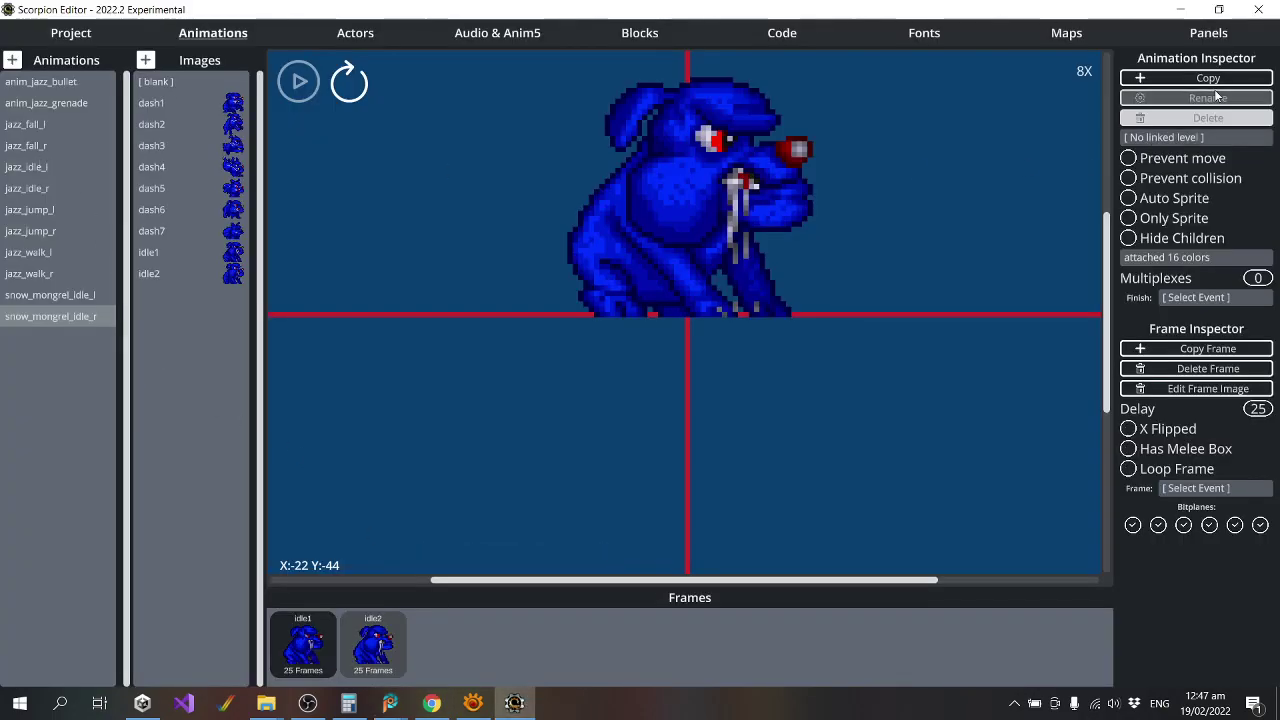
pyautogui.click(13, 61)
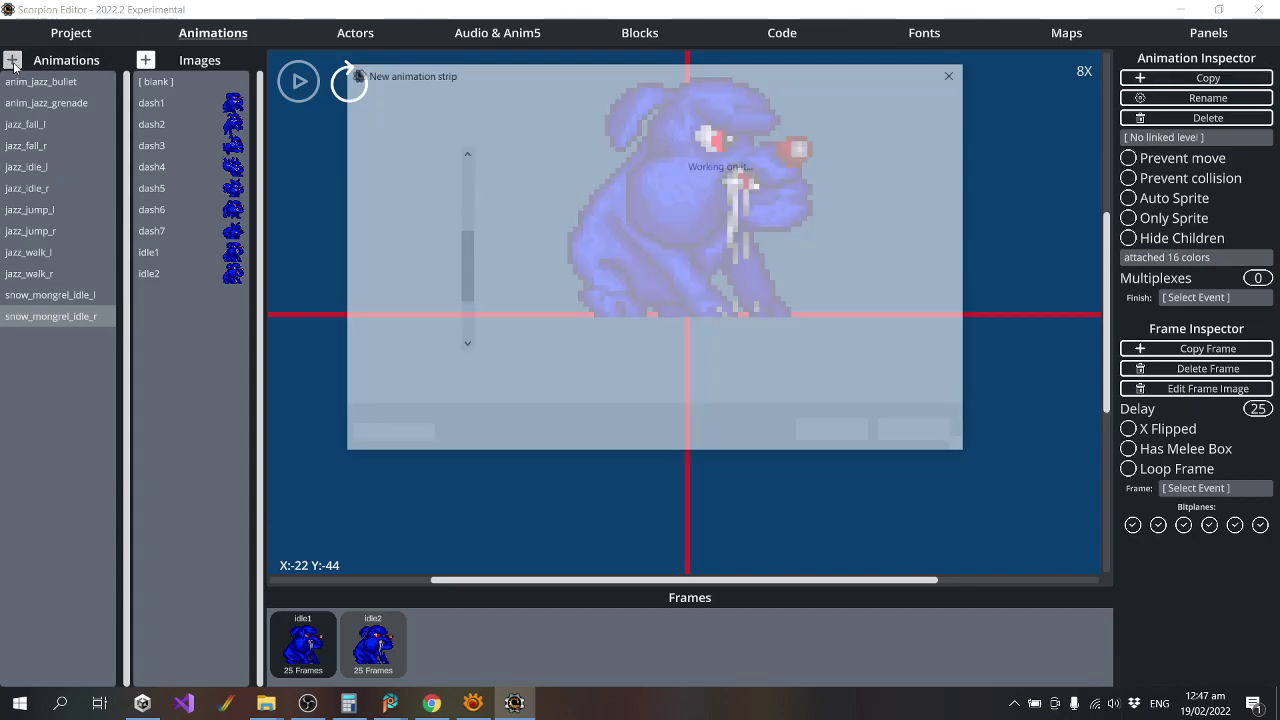
pyautogui.click(912, 225)
pyautogui.doubleClick(912, 225)
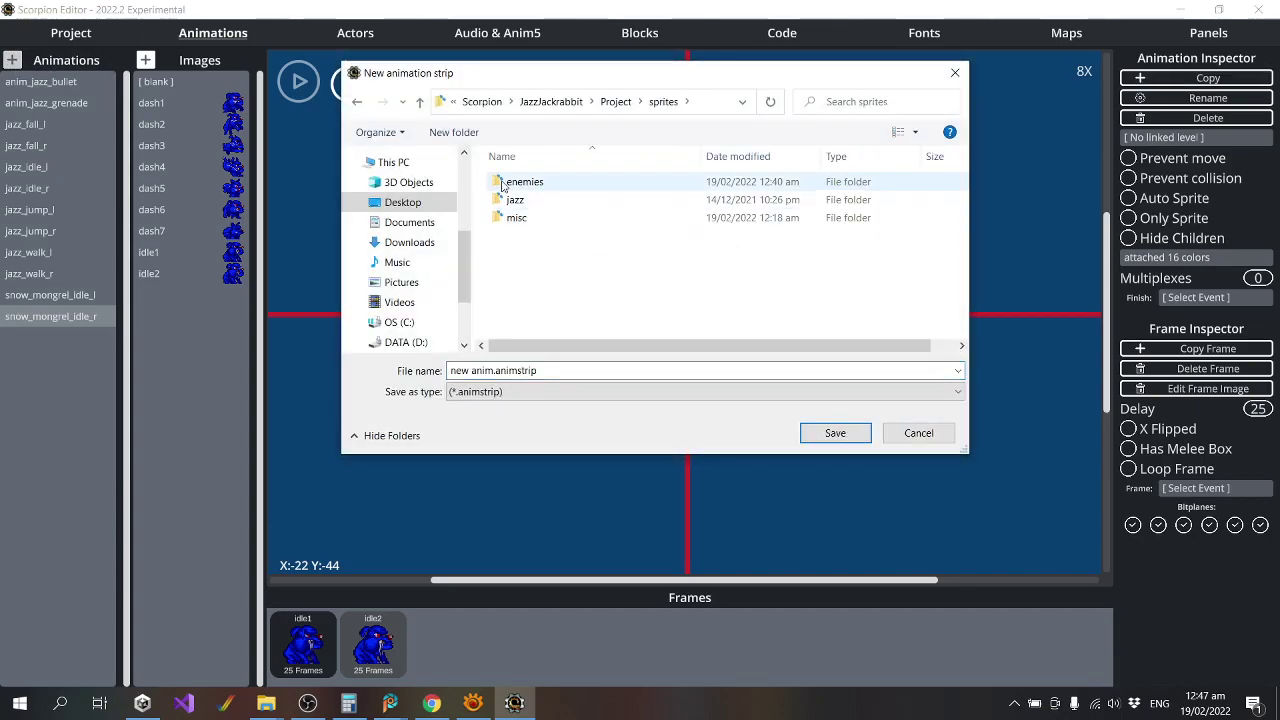
pyautogui.click(538, 220)
pyautogui.doubleClick(538, 220)
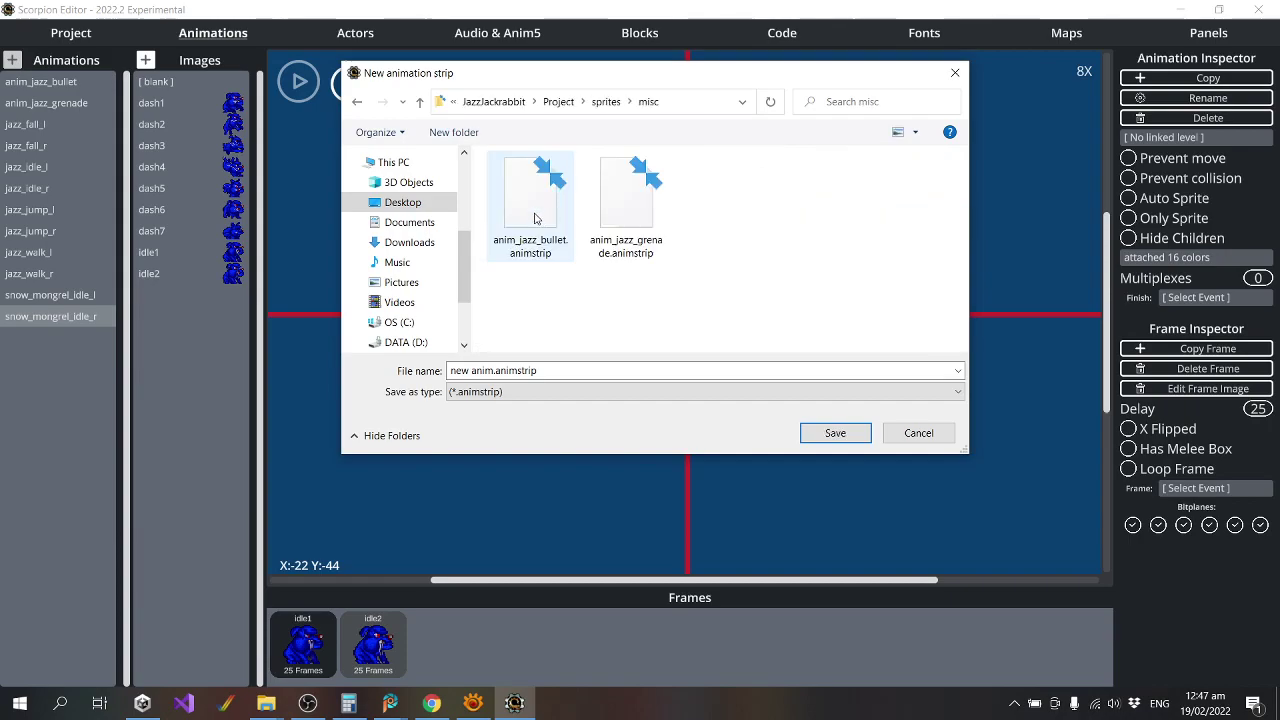
pyautogui.click(608, 102)
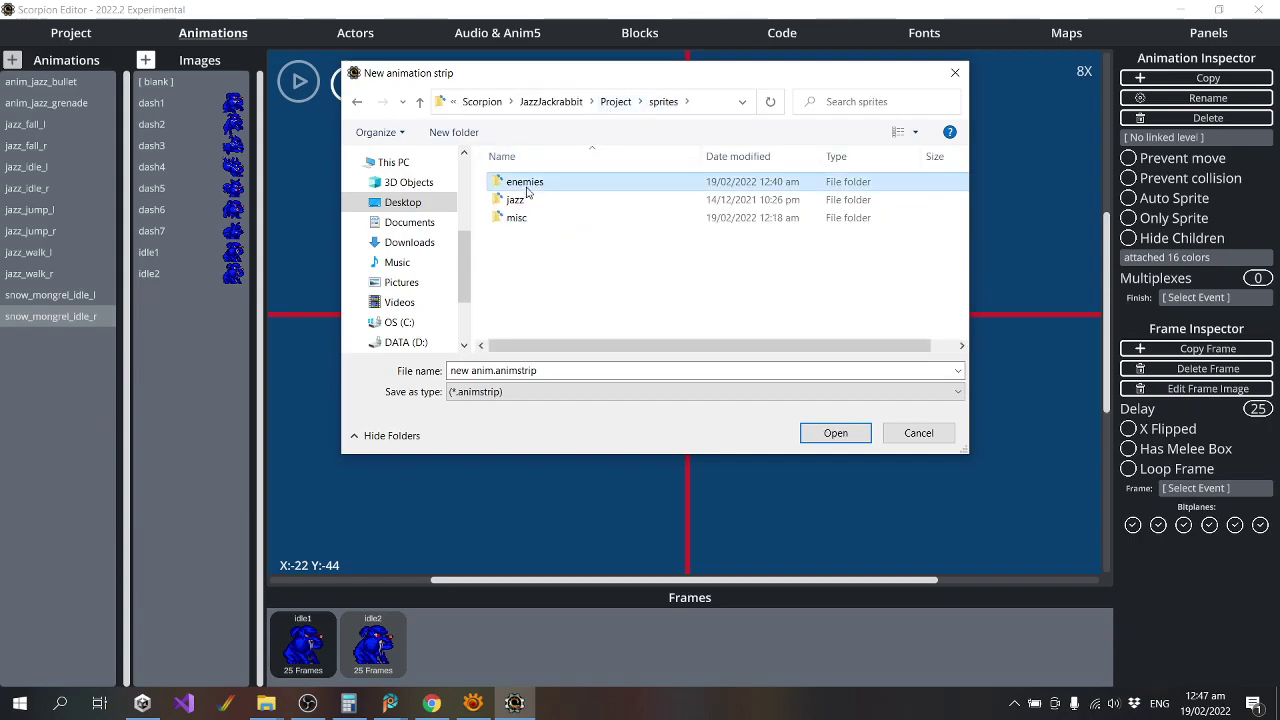
pyautogui.doubleClick(523, 181)
pyautogui.click(567, 183)
pyautogui.doubleClick(567, 183)
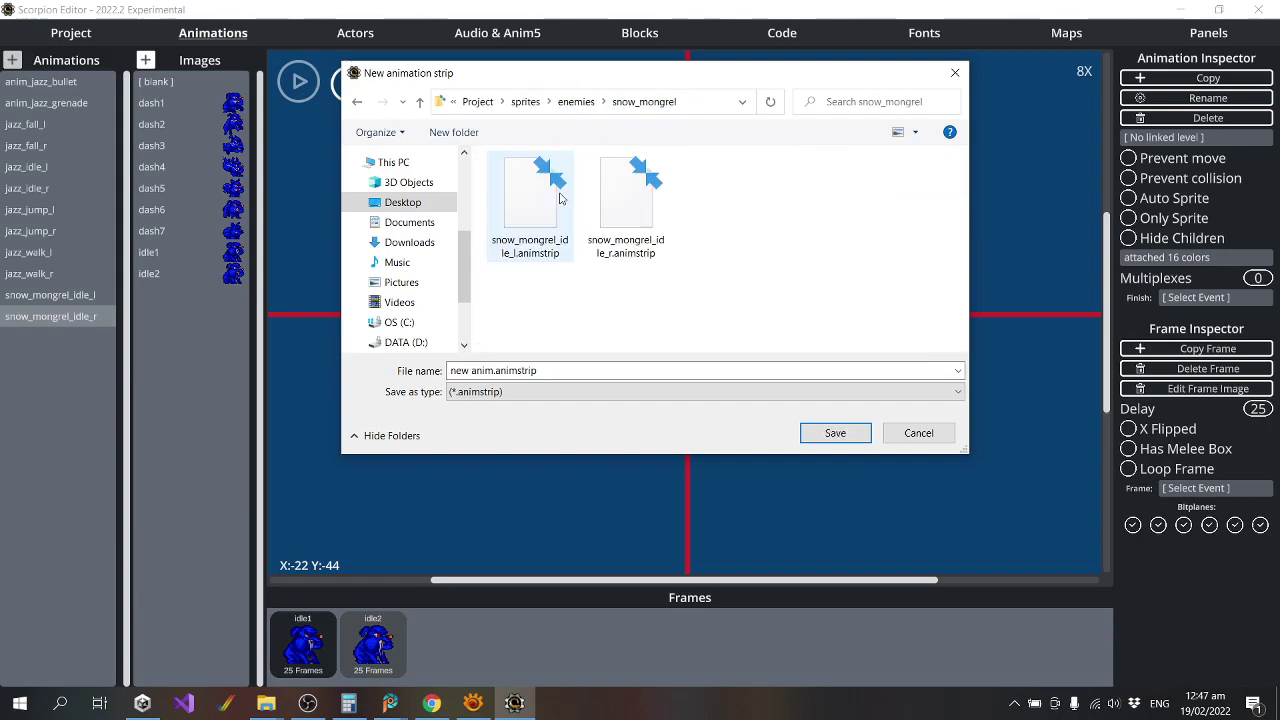
# Name the new animation strip snow_mongel_dash_r and save it.
pyautogui.click(496, 371)
pyautogui.click(496, 371)
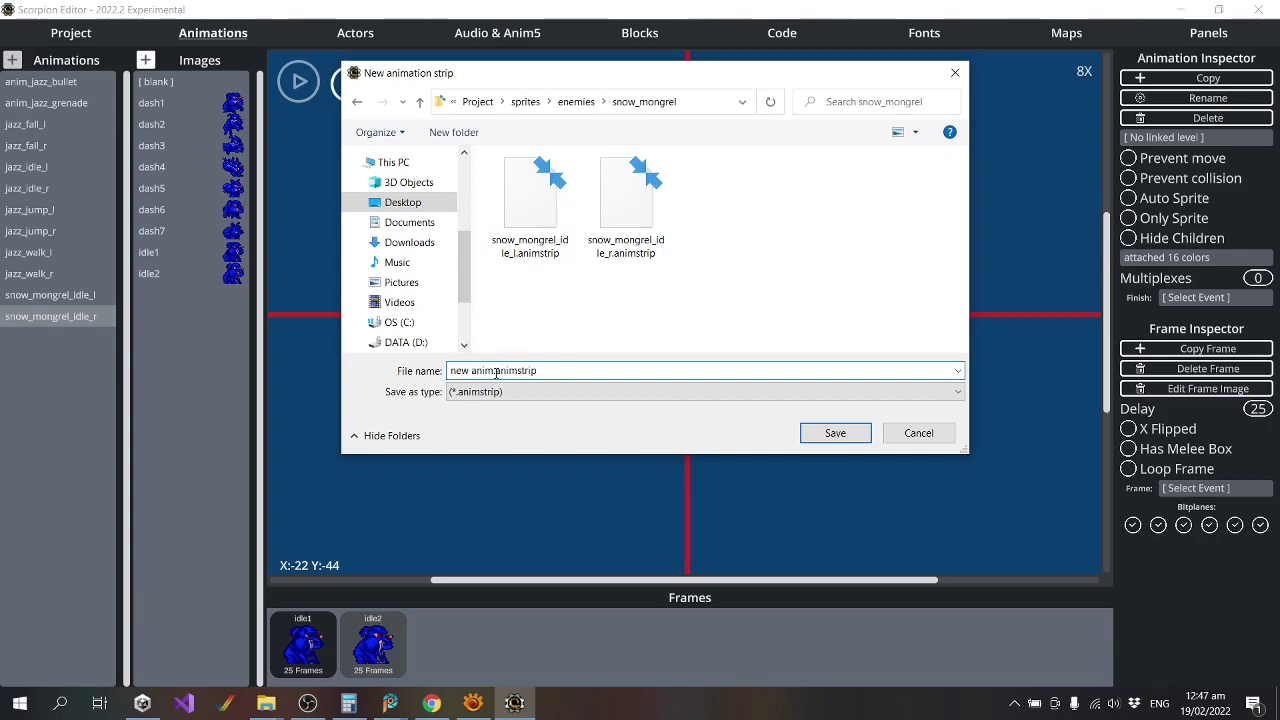
pyautogui.moveTo(490, 371); pyautogui.dragTo(369, 398)
pyautogui.press('BackSpace')
pyautogui.write('snow_mongel_dash_r')
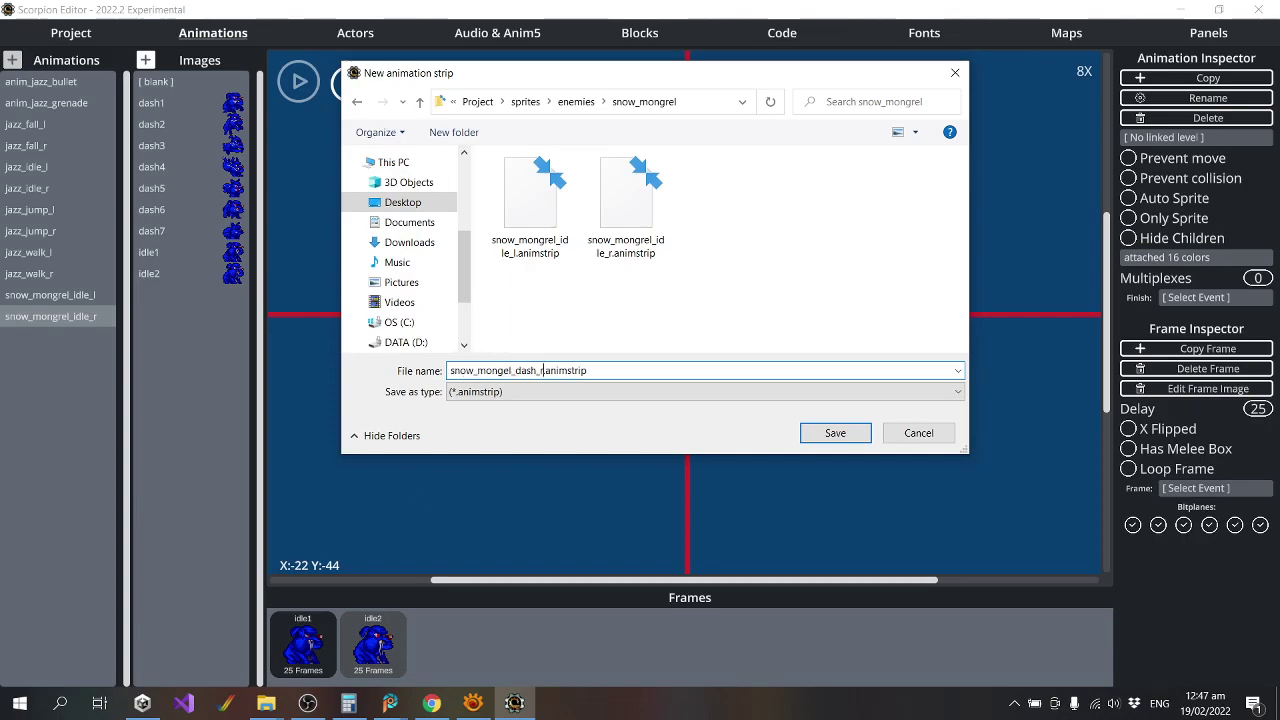
pyautogui.press('Return')
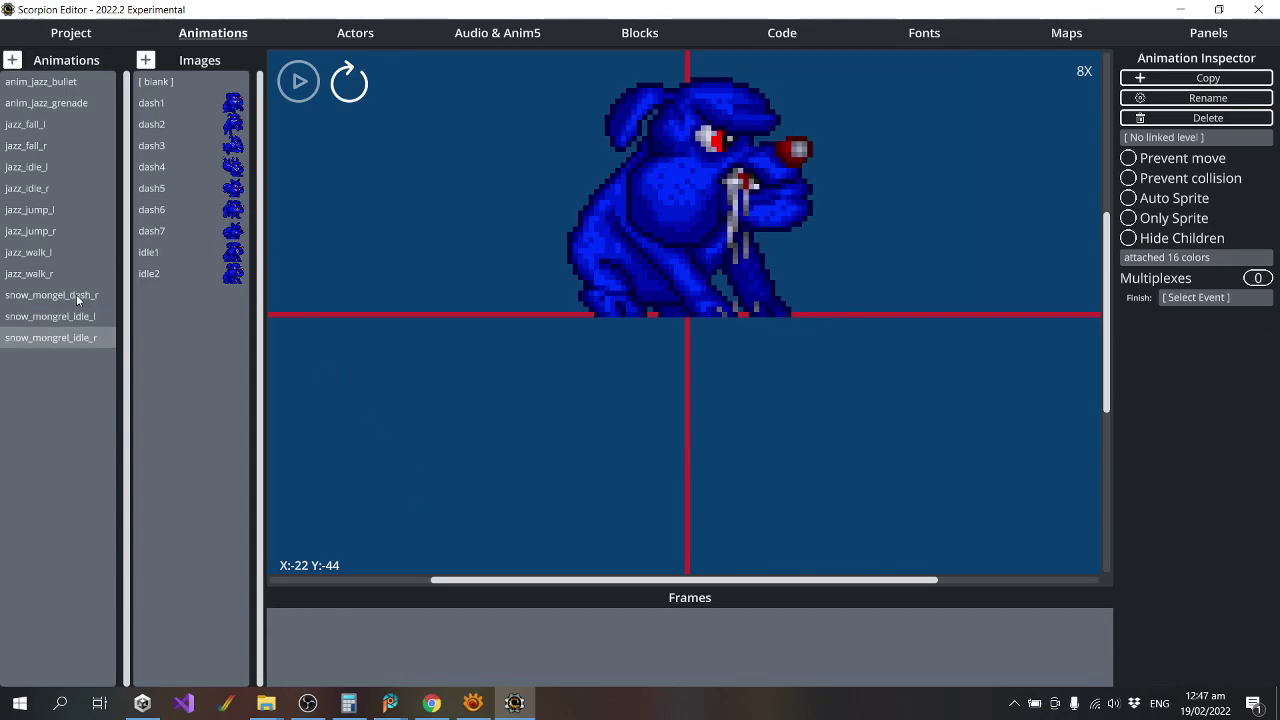
# Open the snow_mongel_dash_r animation and add the dash1 image as its first frame.
pyautogui.press('Up')
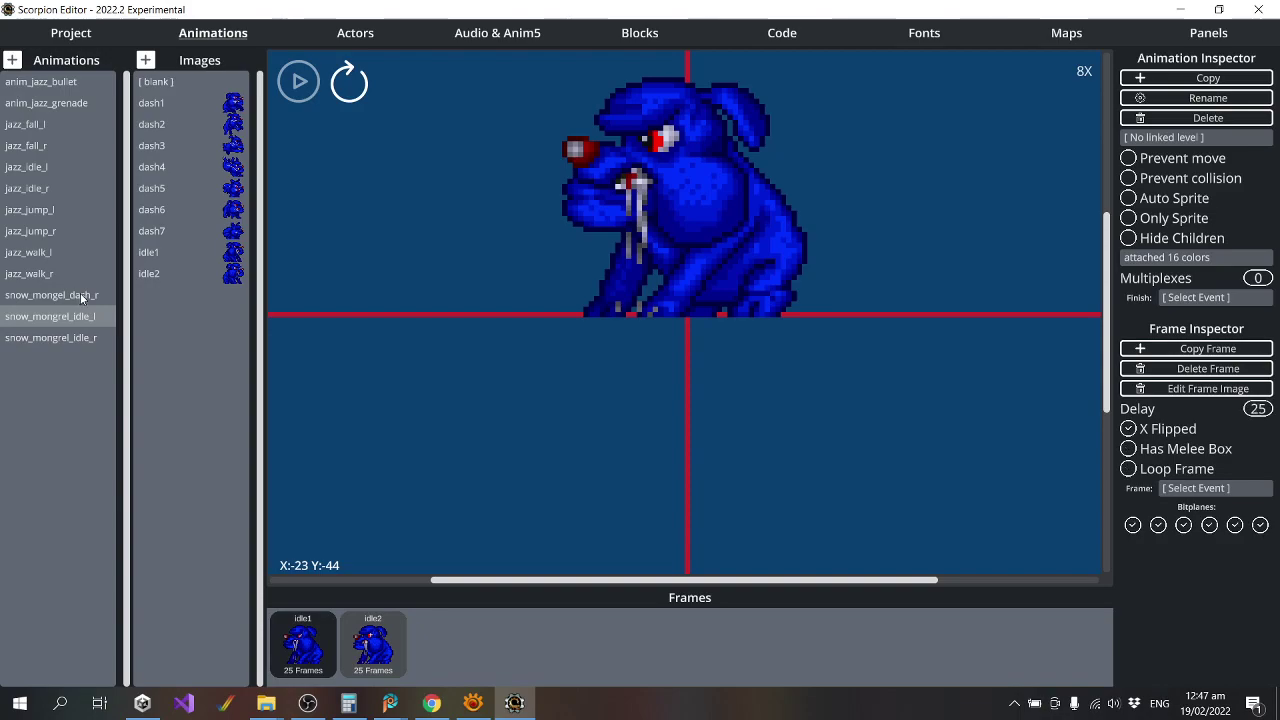
pyautogui.click(72, 279)
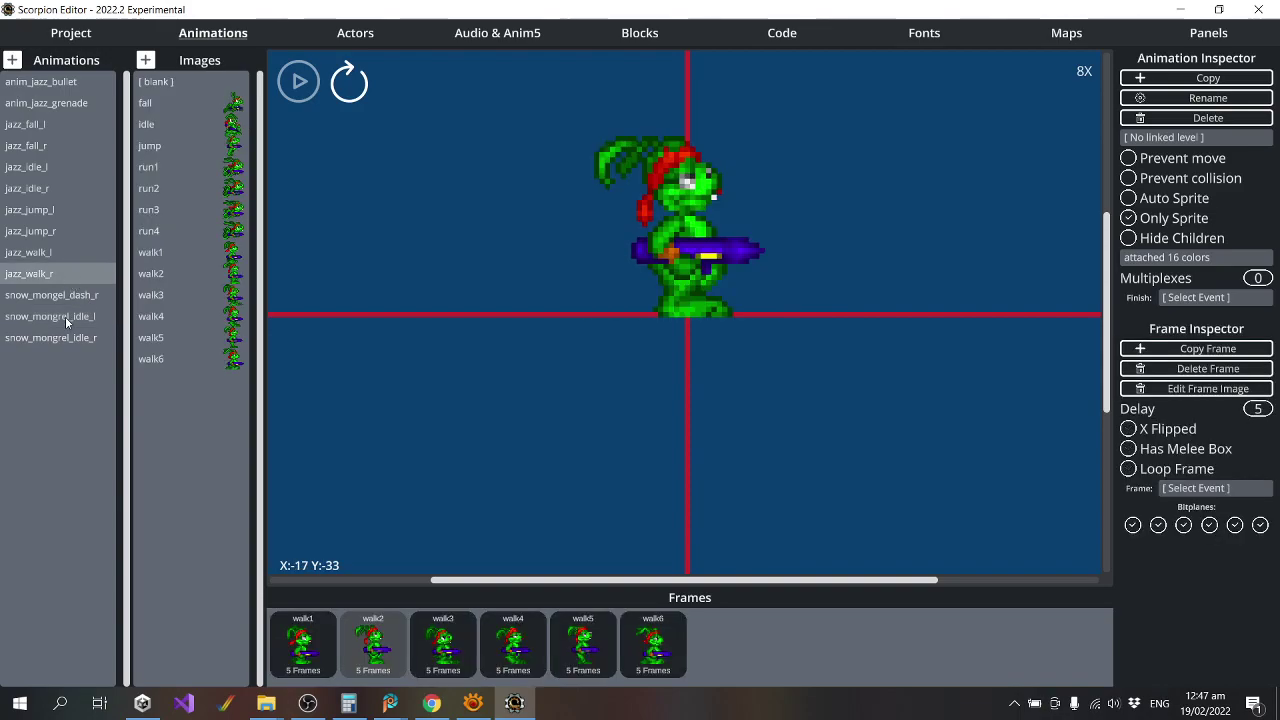
pyautogui.click(84, 295)
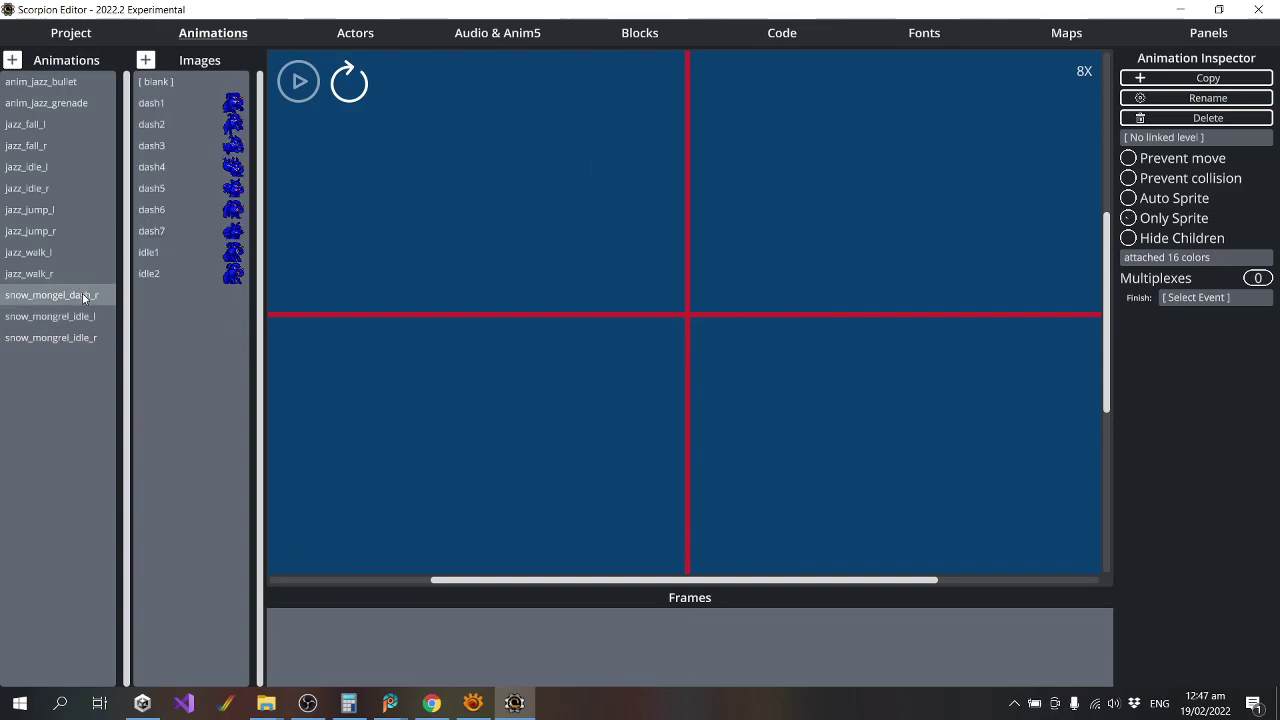
pyautogui.click(235, 106)
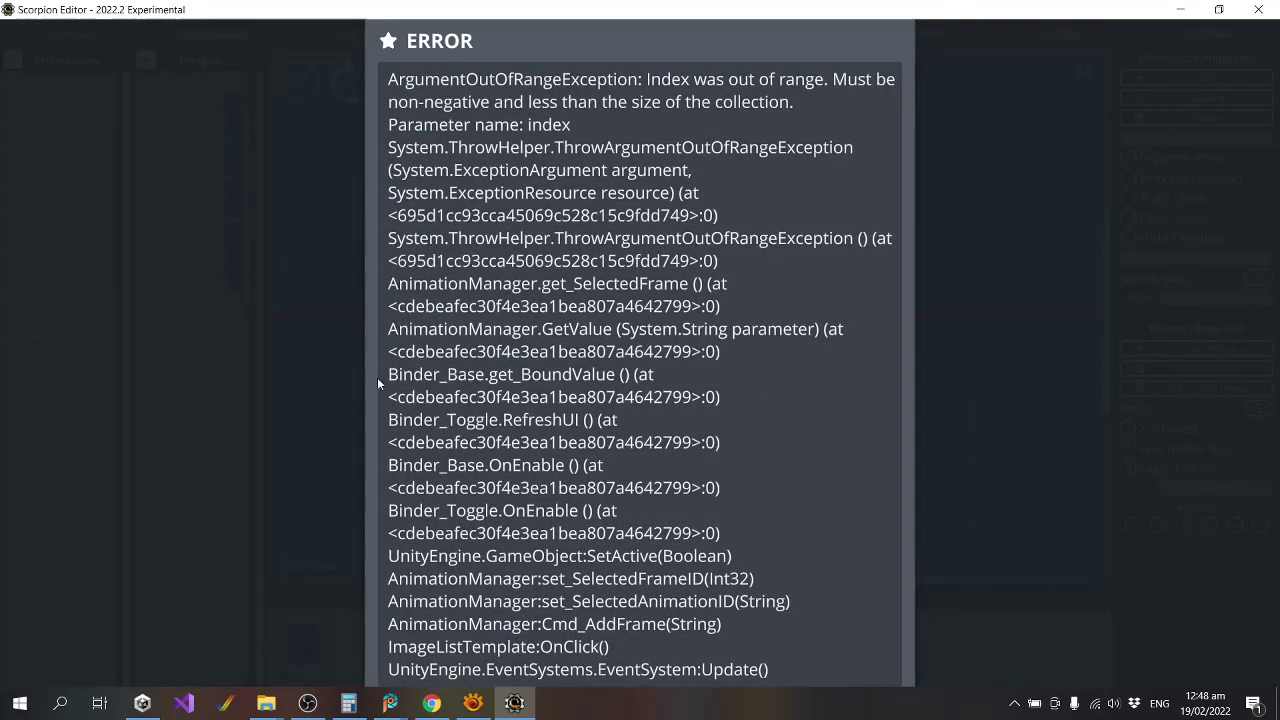
pyautogui.click(477, 458)
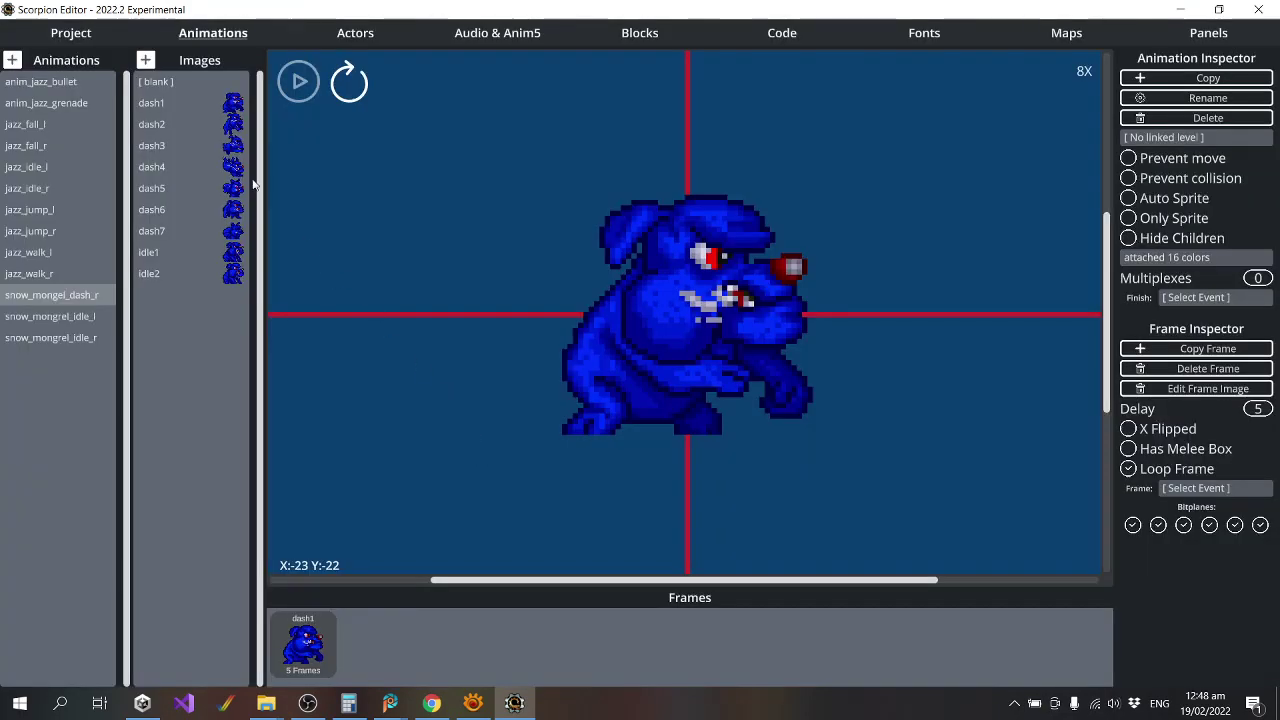
# Add the images dash2 through dash7, idle1 and idle2 as further frames in that order.
pyautogui.click(235, 125)
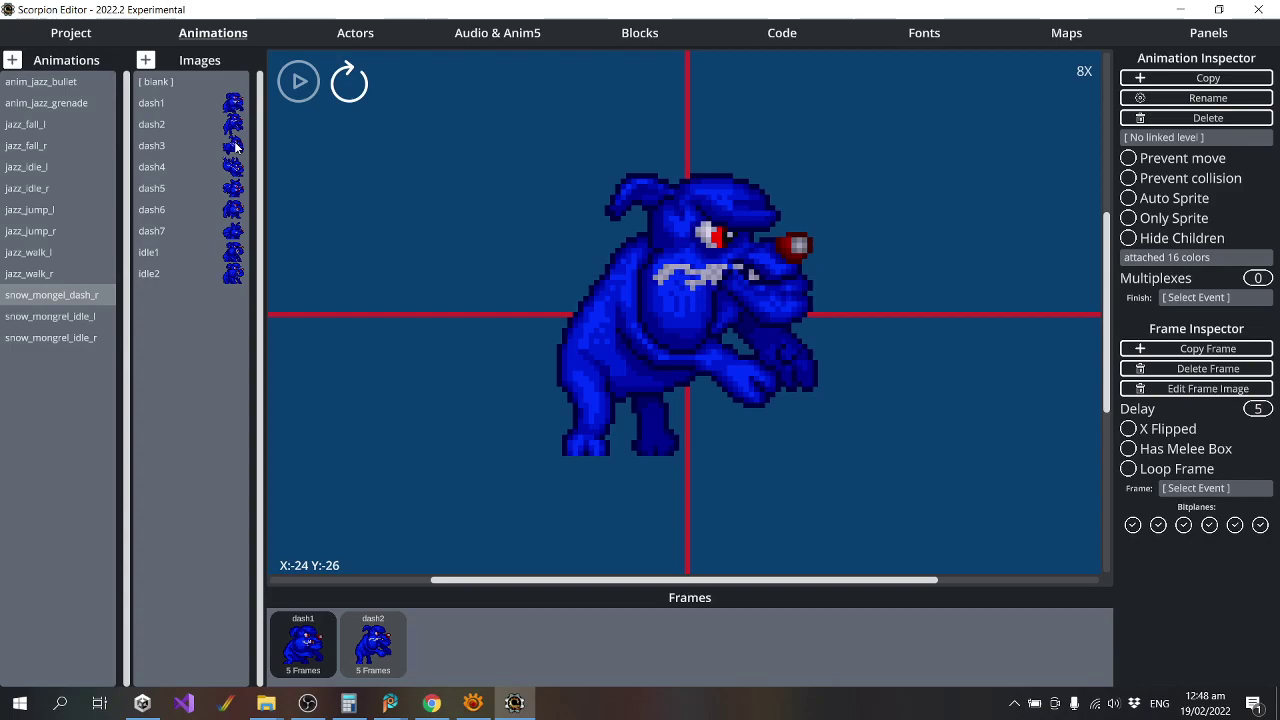
pyautogui.click(235, 146)
pyautogui.click(240, 167)
pyautogui.click(240, 188)
pyautogui.click(240, 209)
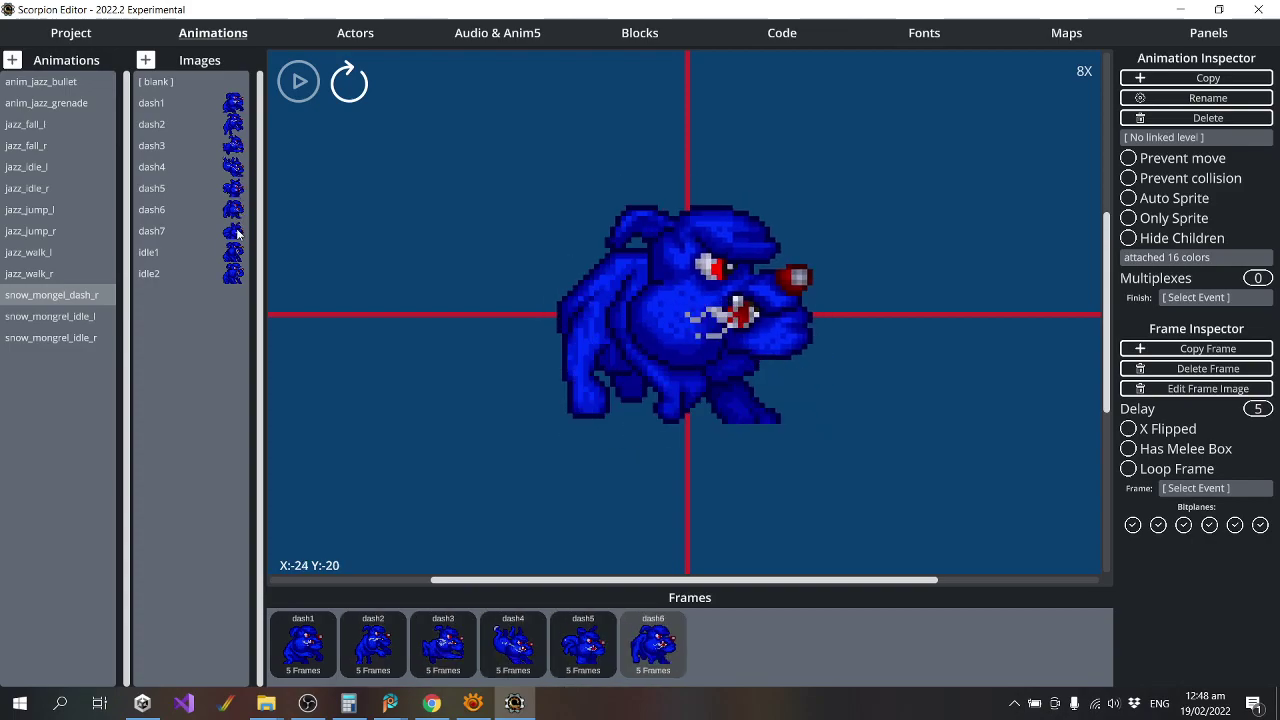
pyautogui.click(238, 232)
pyautogui.click(240, 252)
pyautogui.click(240, 273)
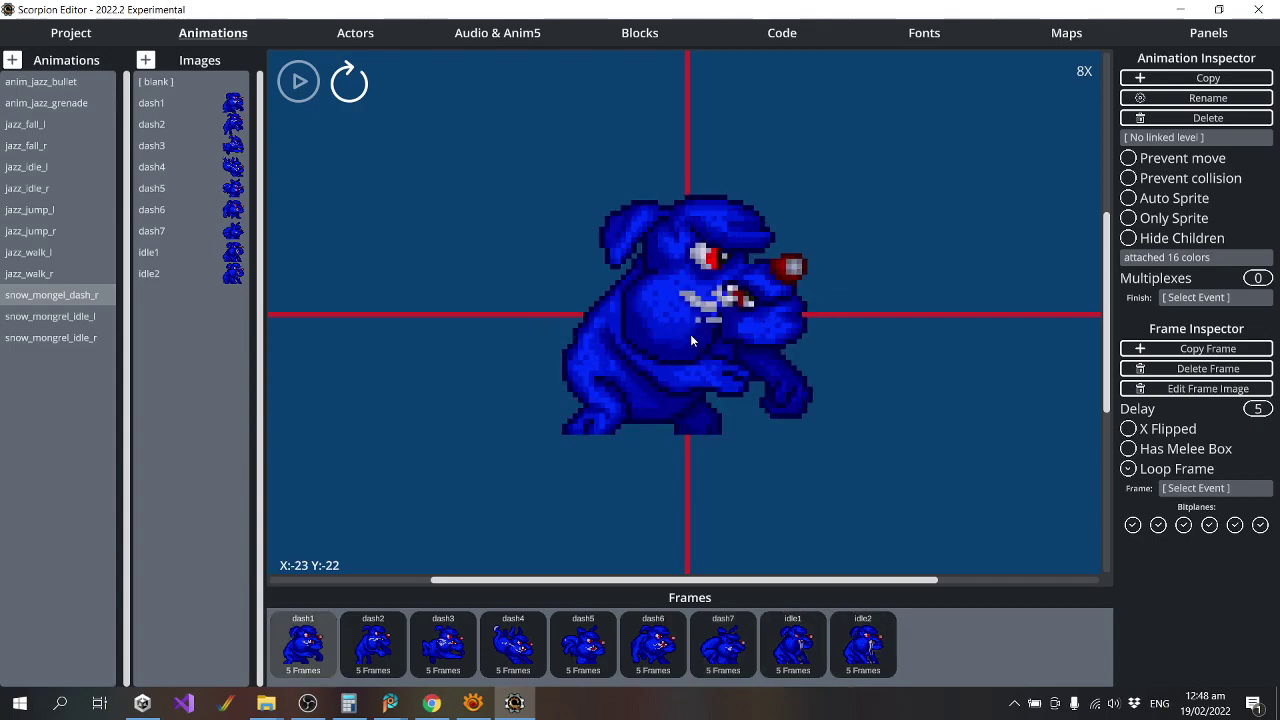
# Raise the dash1 and dash2 sprites so their feet rest on the horizontal axis, dash2 at about X -24, Y -52.
pyautogui.moveTo(690, 334); pyautogui.dragTo(690, 218)
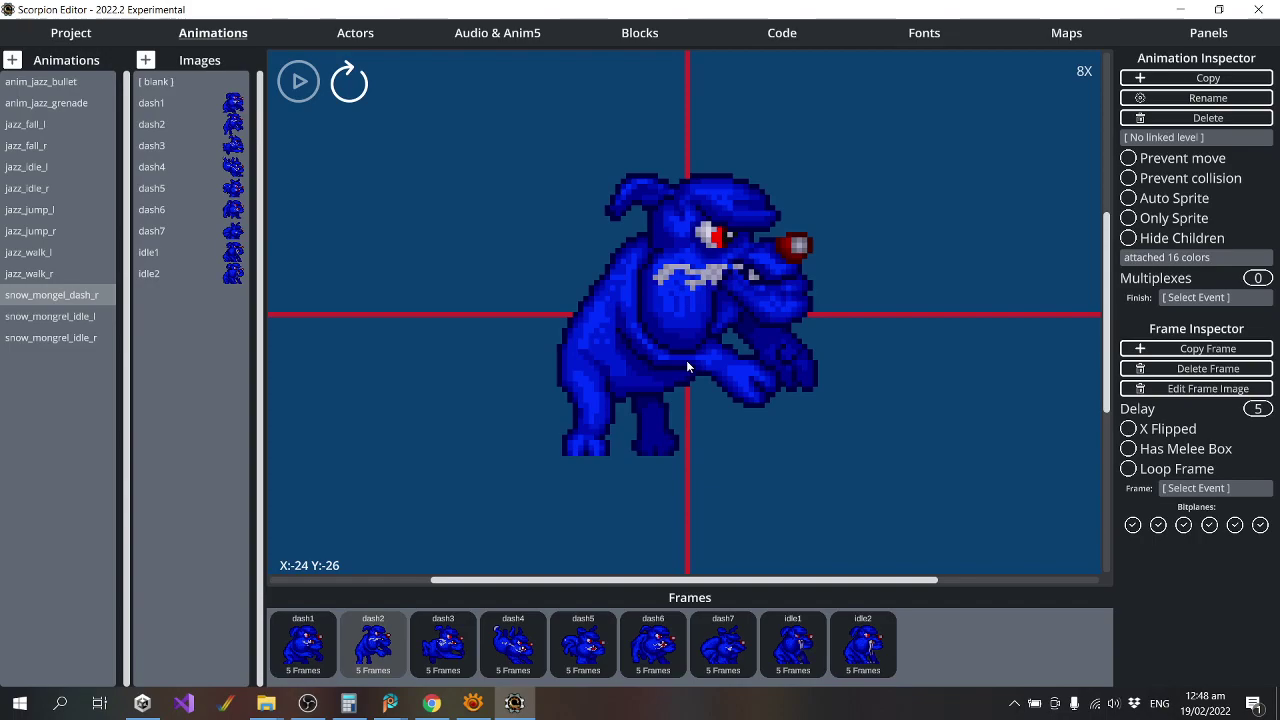
pyautogui.moveTo(686, 360); pyautogui.dragTo(687, 210)
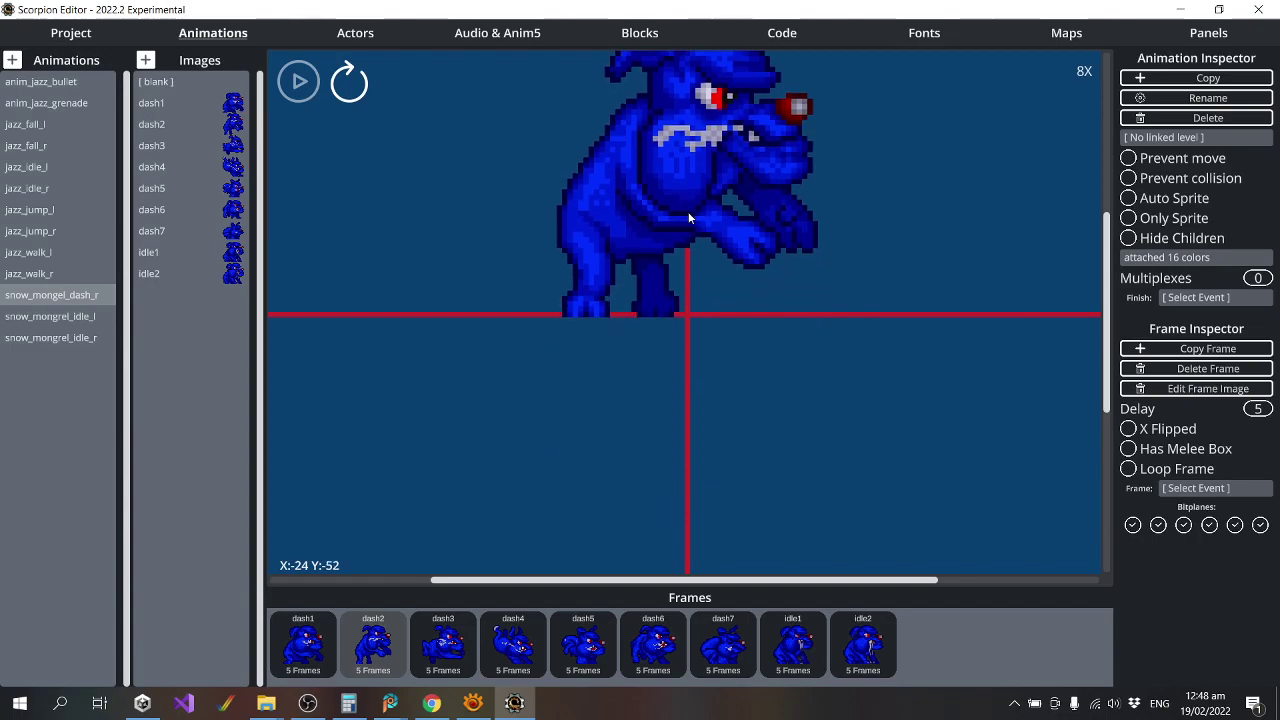
pyautogui.press('Left')
pyautogui.press('Right')
# Raise the dash3 sprite onto the horizontal axis at about X -27, Y -48 and compare it with the preceding frames.
pyautogui.press('Right')
pyautogui.moveTo(650, 272); pyautogui.dragTo(648, 191)
pyautogui.press('Left')
pyautogui.press('Left')
pyautogui.press('Right')
pyautogui.press('Right')
pyautogui.press('Left')
pyautogui.press('Right')
pyautogui.press('Left')
pyautogui.press('Right')
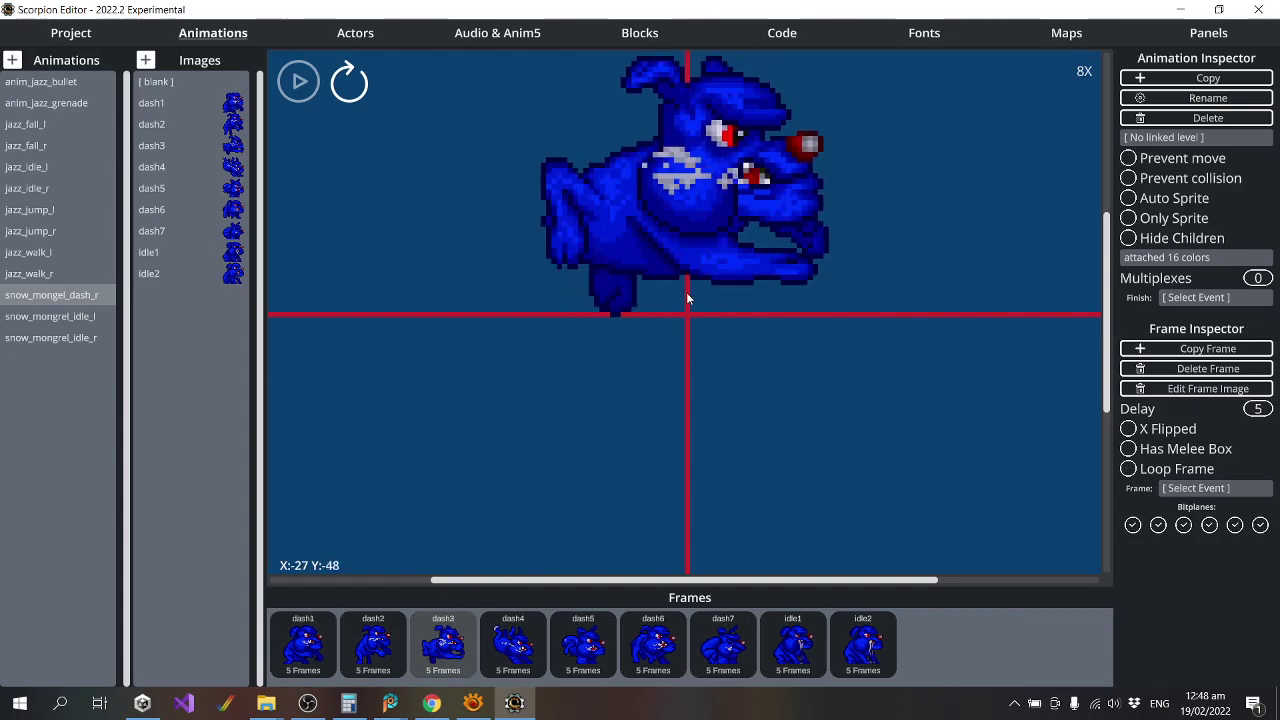
# Raise the dash4 sprite onto the horizontal axis at about X -27, Y -51 and compare it with the earlier frames.
pyautogui.press('Right')
pyautogui.moveTo(694, 295); pyautogui.dragTo(696, 154)
pyautogui.press('Left')
pyautogui.press('Left')
pyautogui.press('Right')
pyautogui.press('Left')
pyautogui.press('Right')
pyautogui.press('Right')
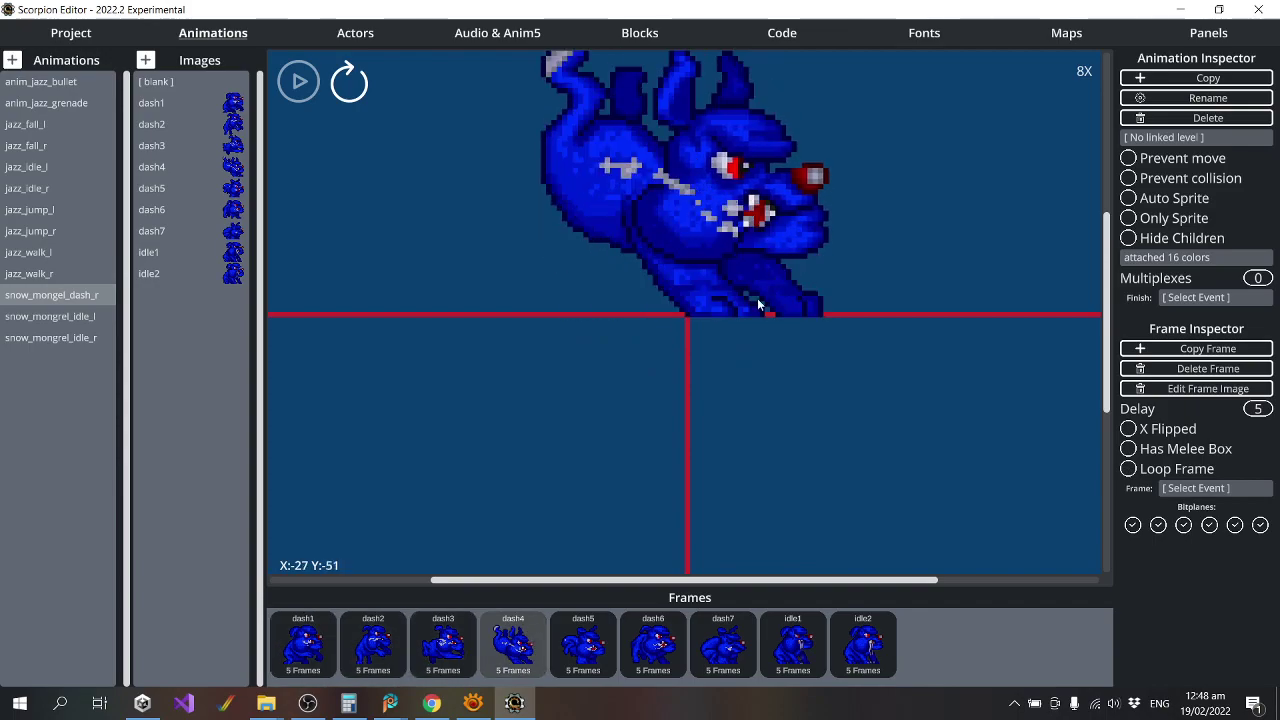
# Raise the dash5 sprite onto the horizontal axis at about X -26, Y -45 and compare it with the preceding frames.
pyautogui.press('Right')
pyautogui.moveTo(722, 325); pyautogui.dragTo(720, 220)
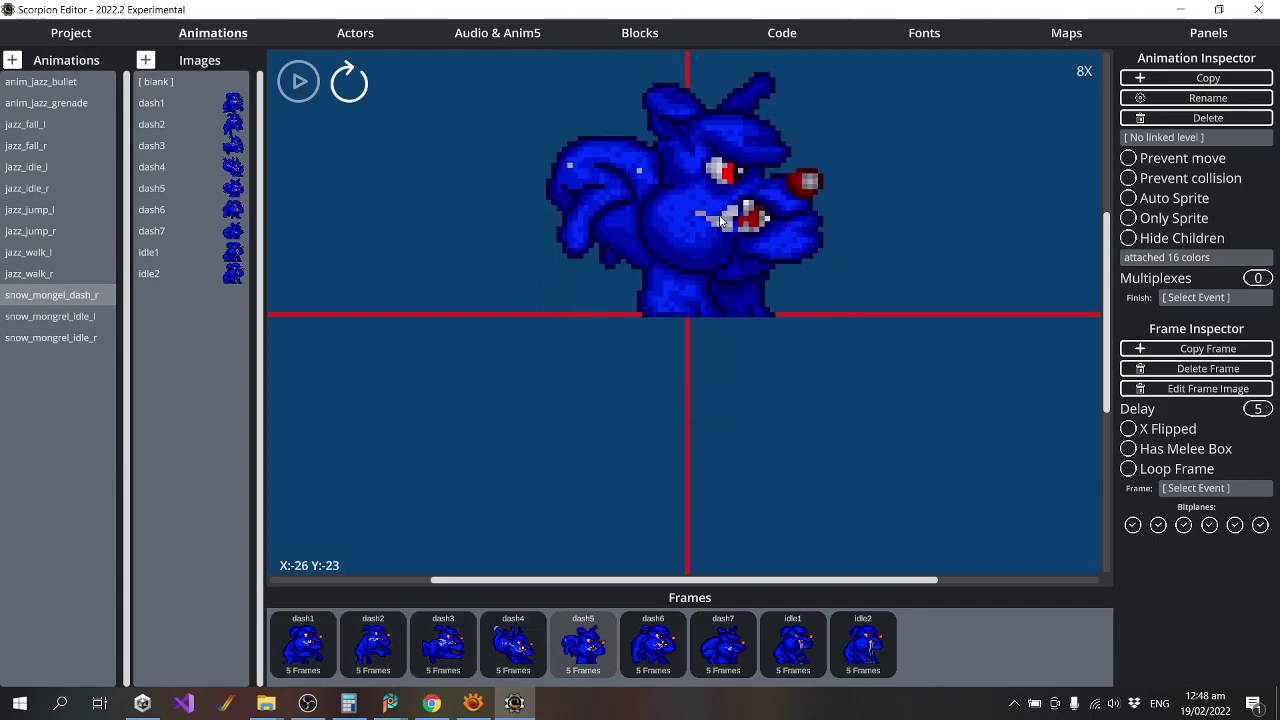
pyautogui.press('Left')
pyautogui.press('Left')
pyautogui.press('Left')
pyautogui.press('Right')
pyautogui.press('Right')
pyautogui.press('Right')
# Raise the dash6 sprite to the horizontal axis and compare its placement with the other frames.
pyautogui.press('Right')
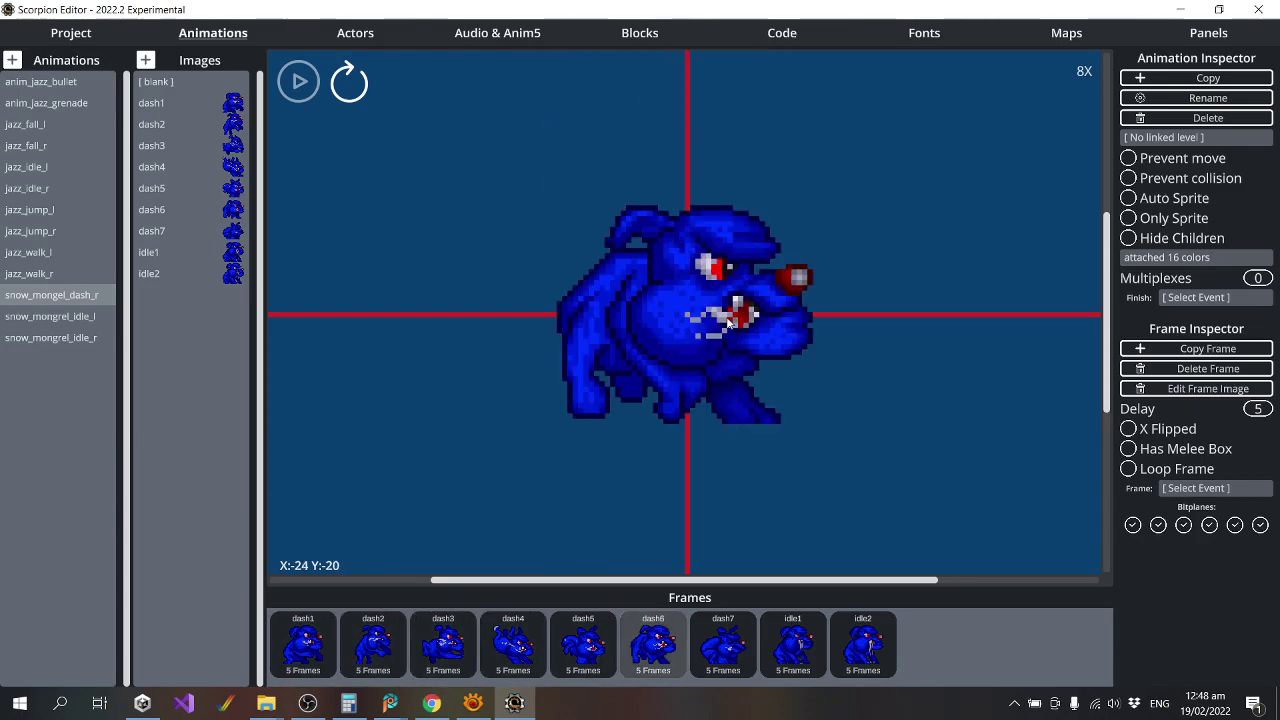
pyautogui.moveTo(728, 322); pyautogui.dragTo(735, 218)
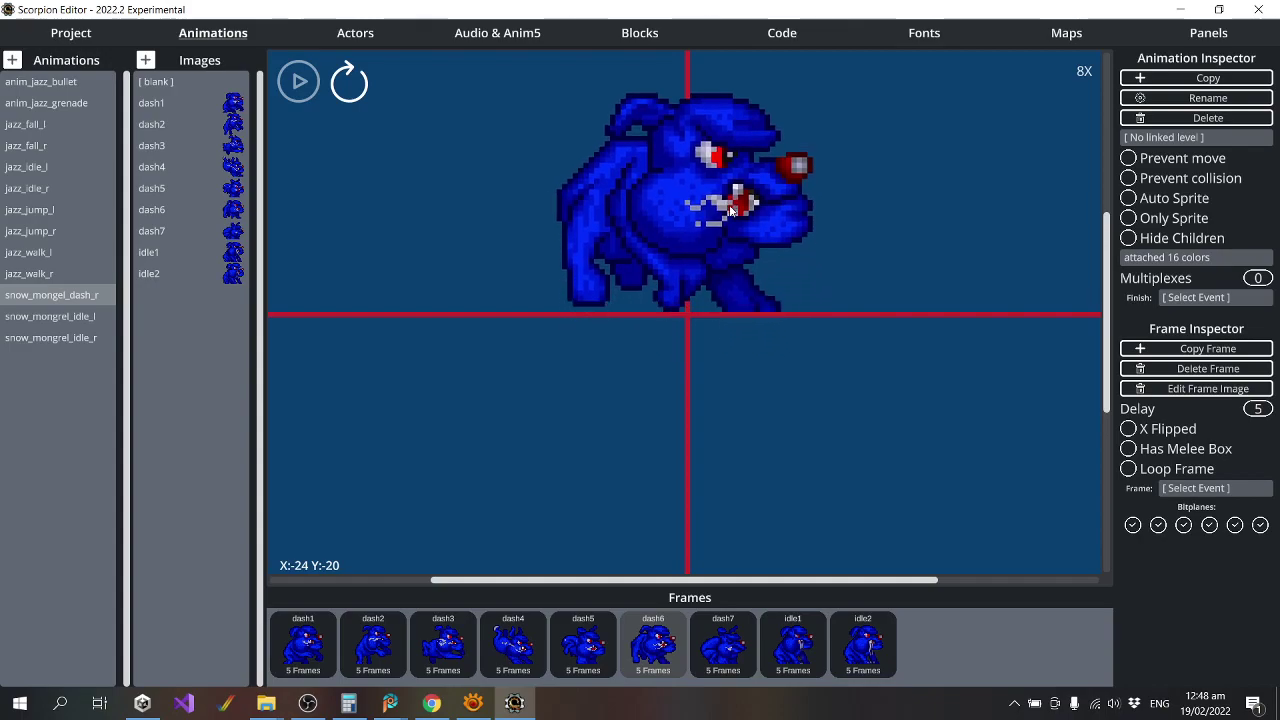
pyautogui.press('Left')
pyautogui.press('Left')
pyautogui.press('Left')
pyautogui.press('Left')
pyautogui.press('Left')
pyautogui.press('Left')
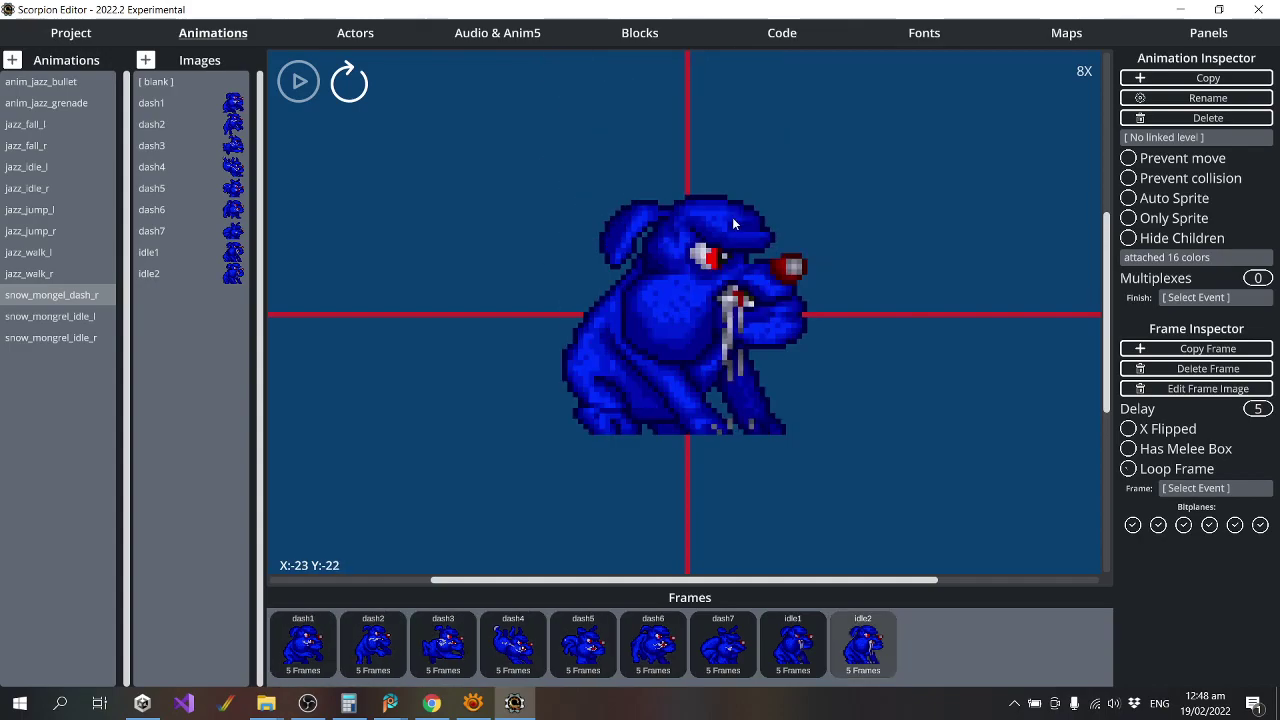
# Raise the dash7, idle1 and idle2 sprites onto the horizontal axis, dash7 at about X -27, Y -45 and idle2 at X -23, Y -44.
pyautogui.press('Right')
pyautogui.press('Right')
pyautogui.press('Right')
pyautogui.press('Right')
pyautogui.press('Right')
pyautogui.press('Right')
pyautogui.press('Right')
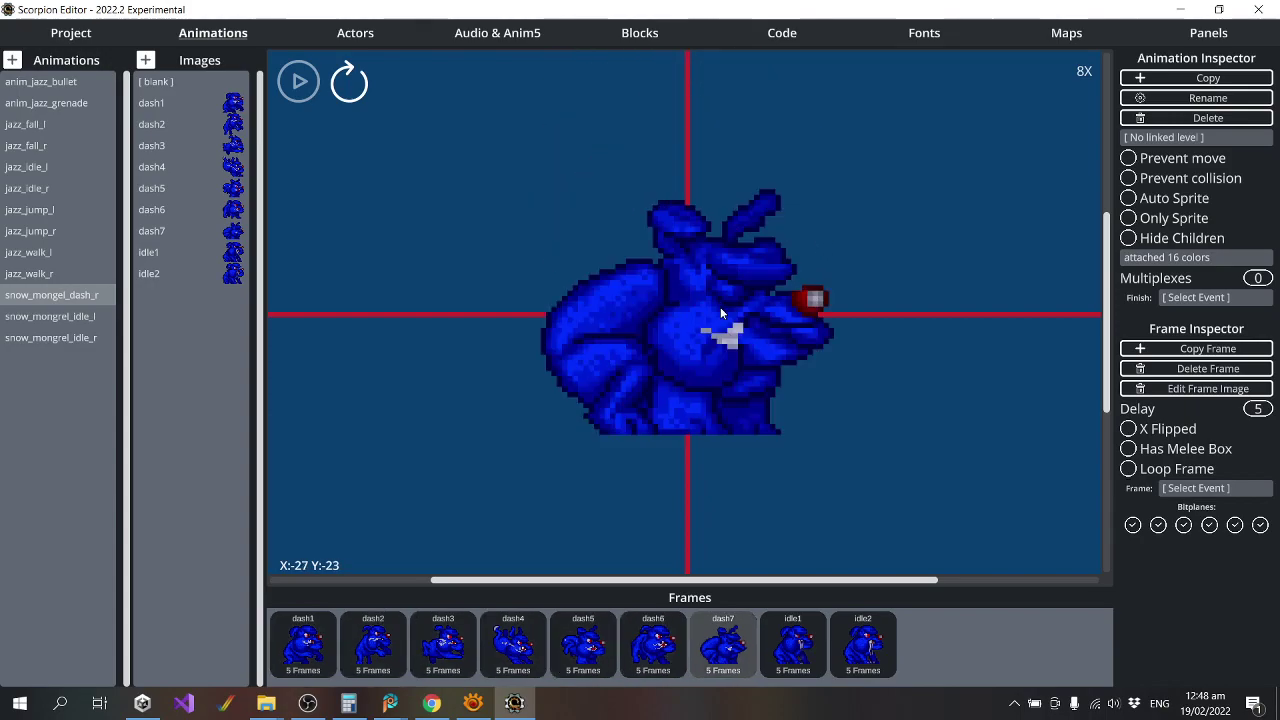
pyautogui.moveTo(718, 292); pyautogui.dragTo(722, 179)
pyautogui.press('Right')
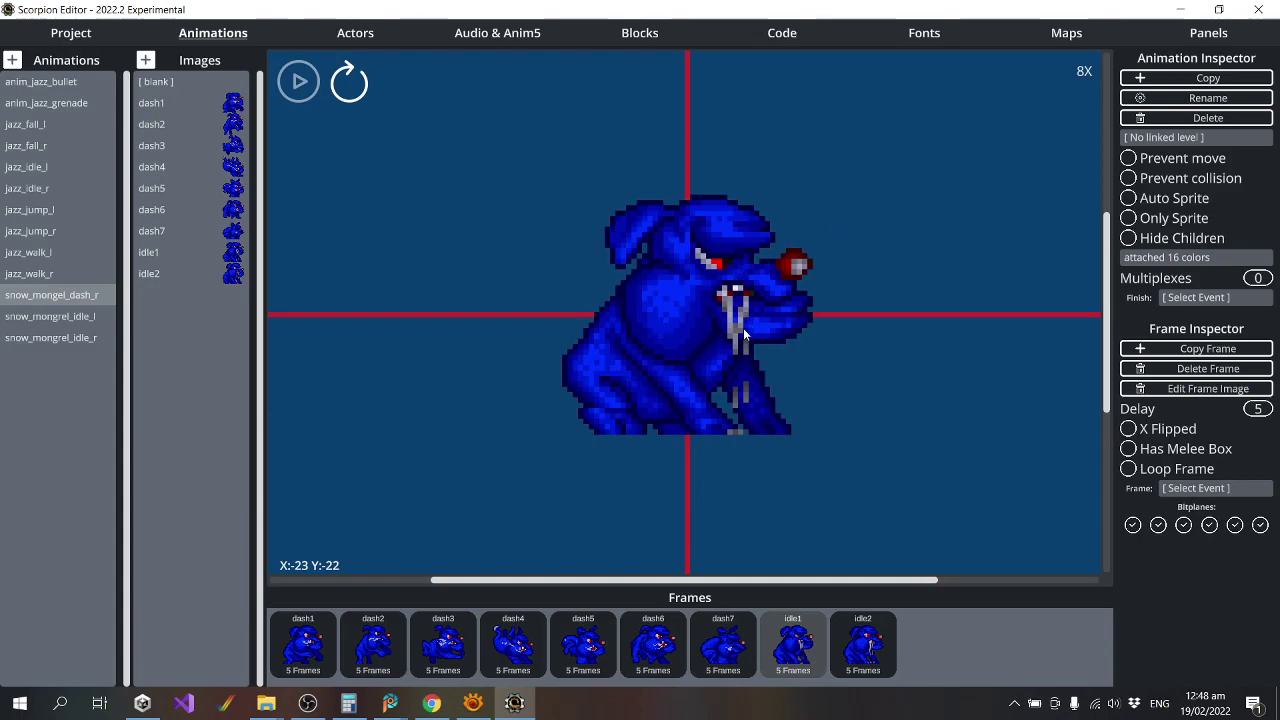
pyautogui.moveTo(743, 328); pyautogui.dragTo(742, 208)
pyautogui.press('Right')
pyautogui.moveTo(748, 383); pyautogui.dragTo(752, 262)
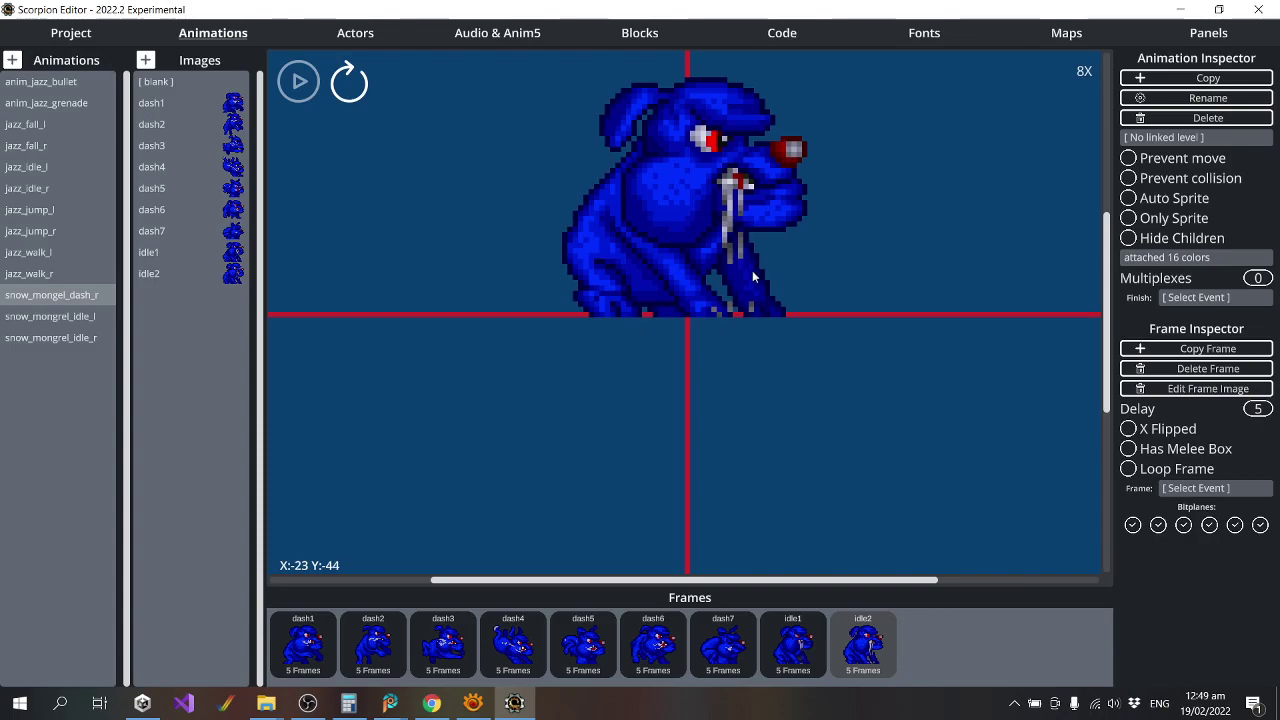
# Cycle repeatedly through all the dash animation frames to examine the motion and the sprites' alignment.
pyautogui.press('Right')
pyautogui.press('Right')
pyautogui.press('Right')
pyautogui.press('Right')
pyautogui.press('Right')
pyautogui.press('Right')
pyautogui.press('Right')
pyautogui.press('Right')
pyautogui.press('Right')
pyautogui.press('Right')
pyautogui.press('Right')
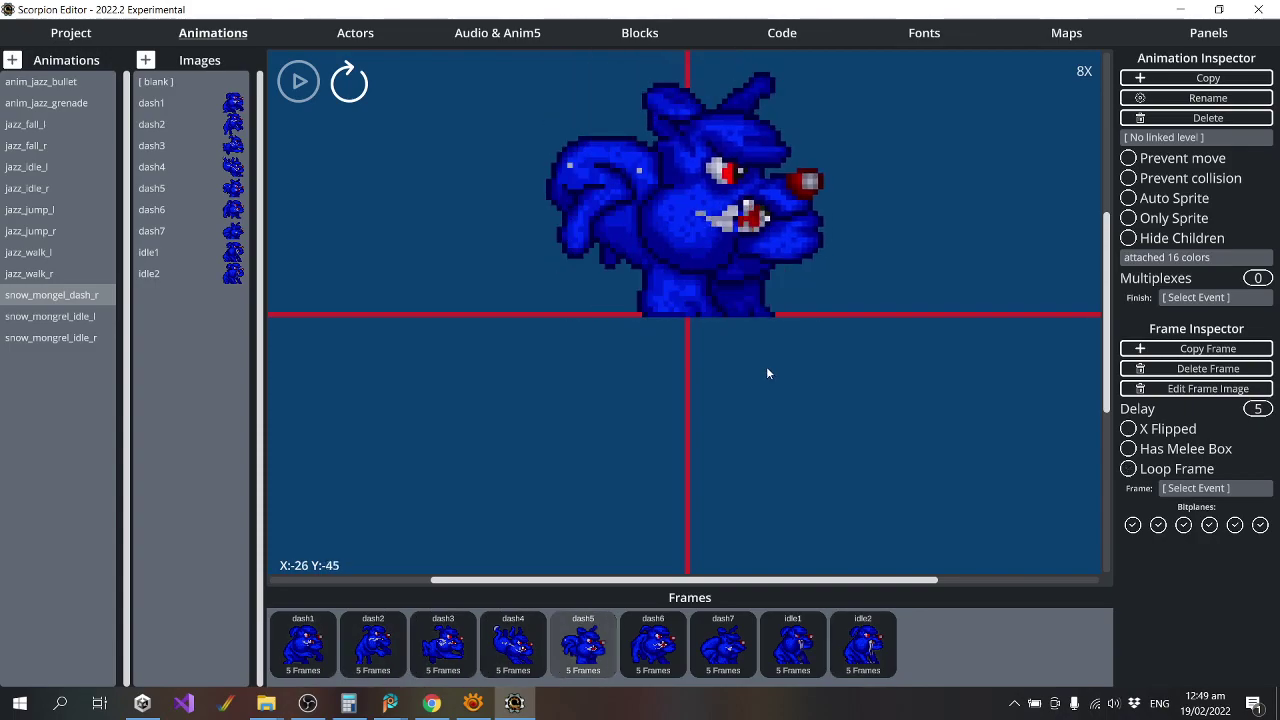
pyautogui.press('Right')
pyautogui.press('Right')
pyautogui.press('Right')
pyautogui.press('Right')
pyautogui.press('Right')
pyautogui.press('Right')
pyautogui.press('Right')
pyautogui.press('Right')
pyautogui.press('Right')
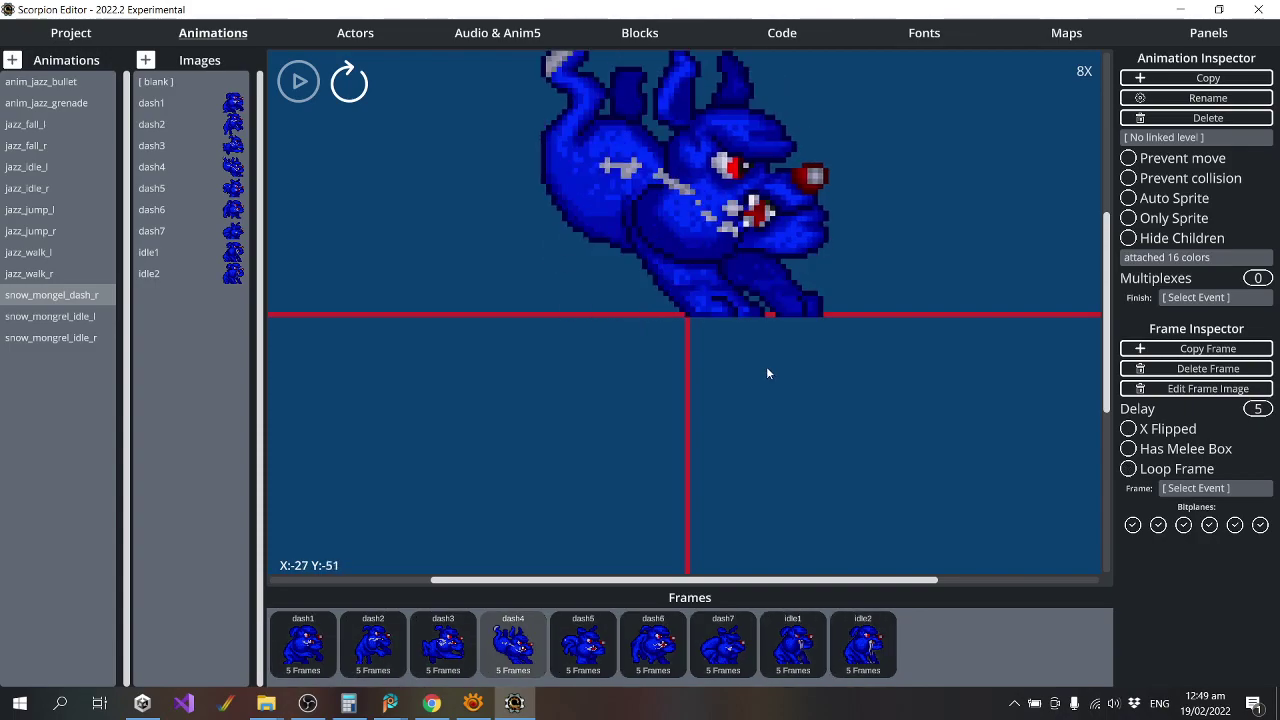
pyautogui.press('Right')
pyautogui.press('Right')
pyautogui.press('Right')
pyautogui.press('Right')
pyautogui.press('Right')
pyautogui.press('Right')
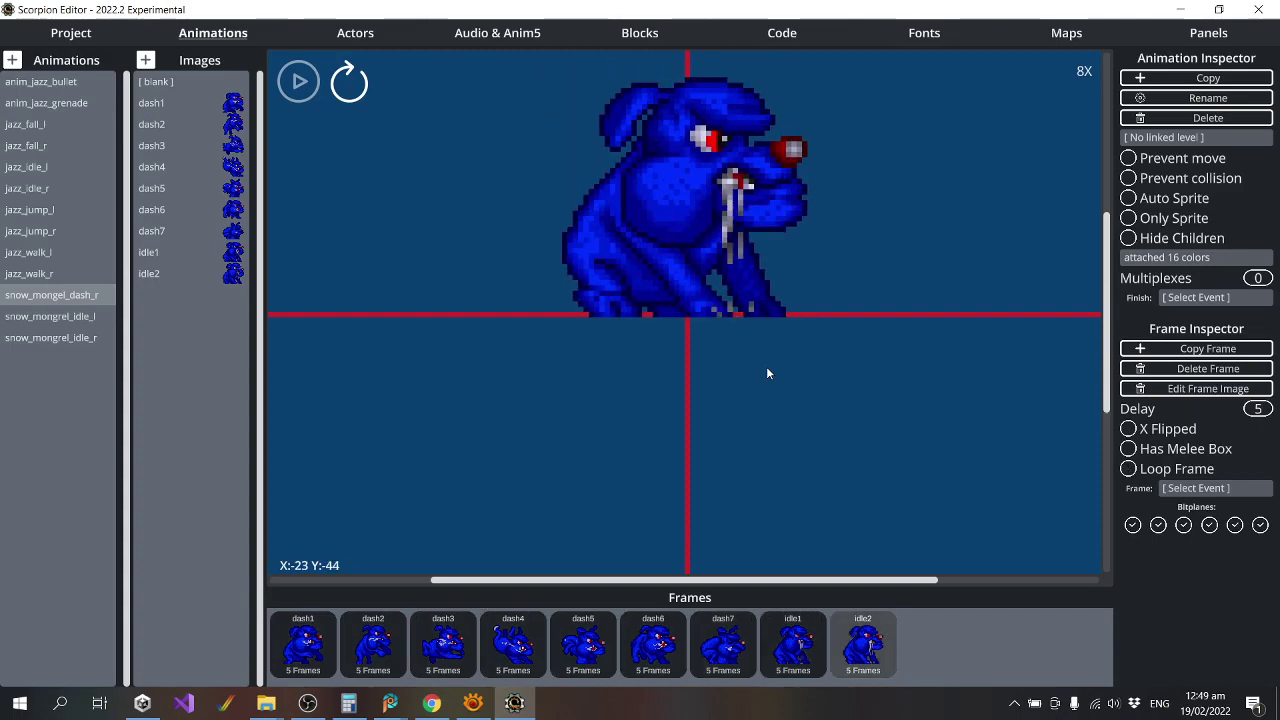
pyautogui.press('Right')
pyautogui.press('Left')
pyautogui.press('Left')
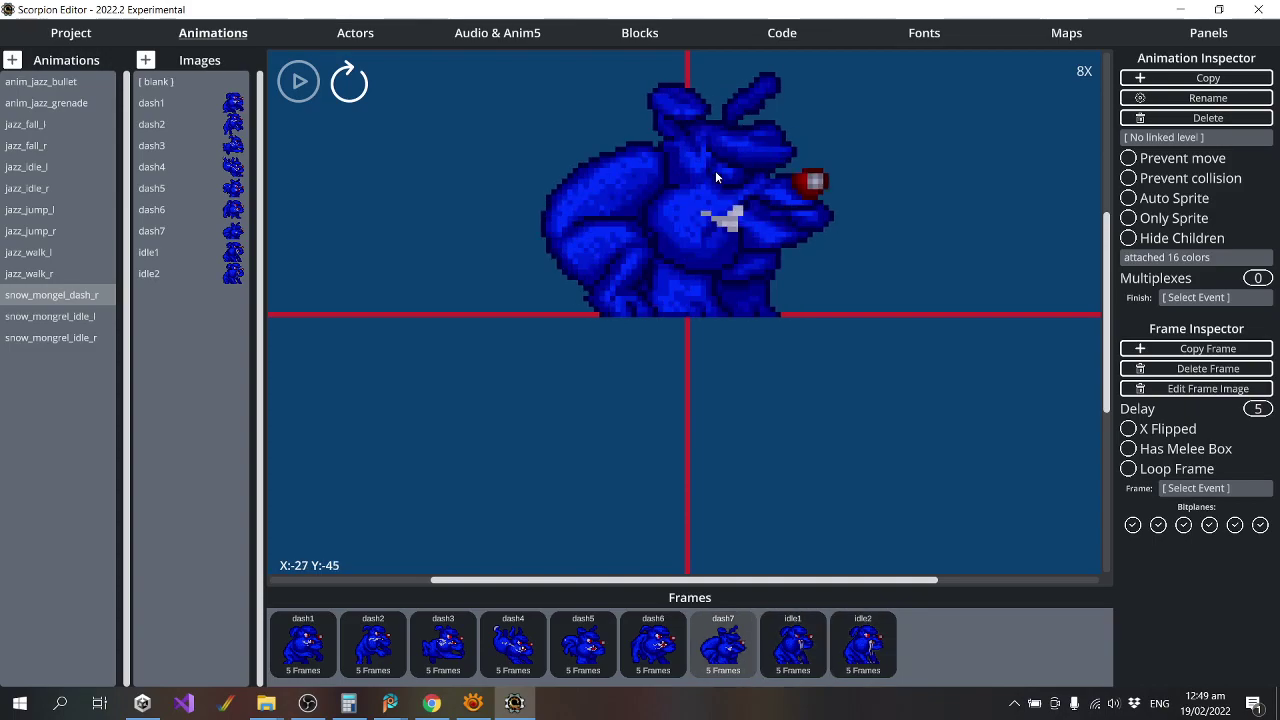